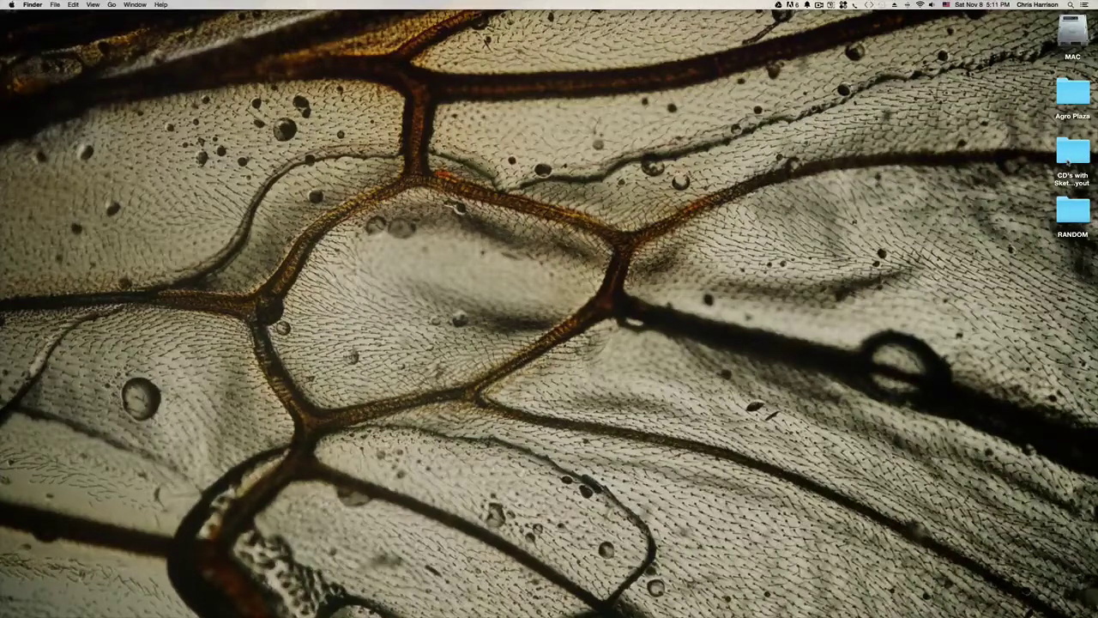
Open the "CD's with Sketchup & Layout" desktop folder and move its window nearer the middle of the desktop.
{"action": "left_click", "coordinate": [1066, 160]}
{"action": "double_click", "coordinate": [1067, 160]}
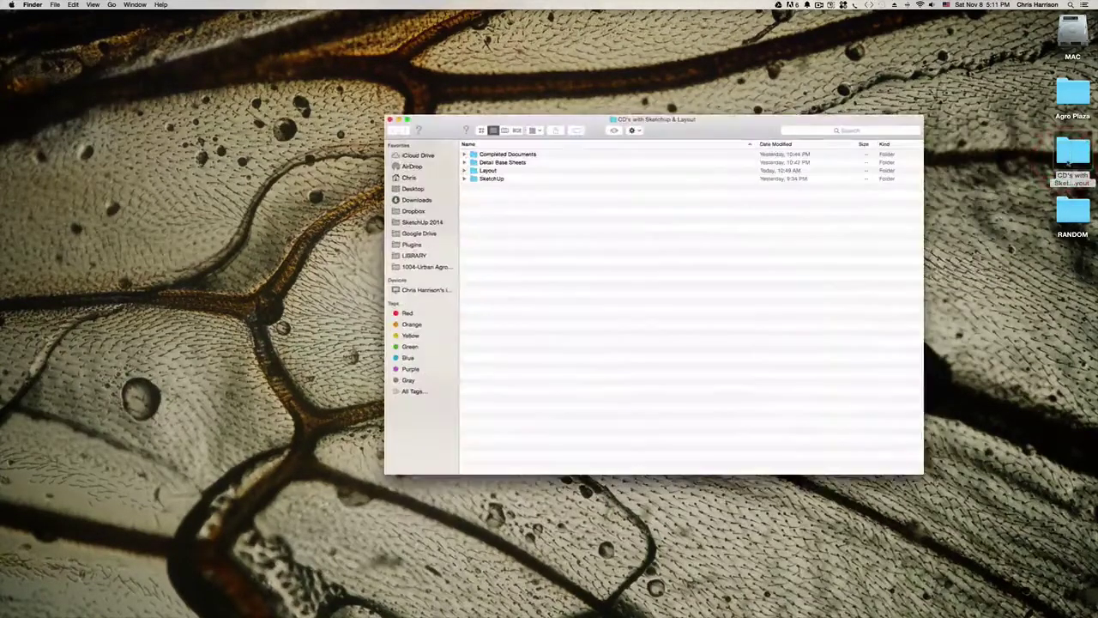
{"action": "left_click_drag", "start_coordinate": [684, 130], "coordinate": [556, 141]}
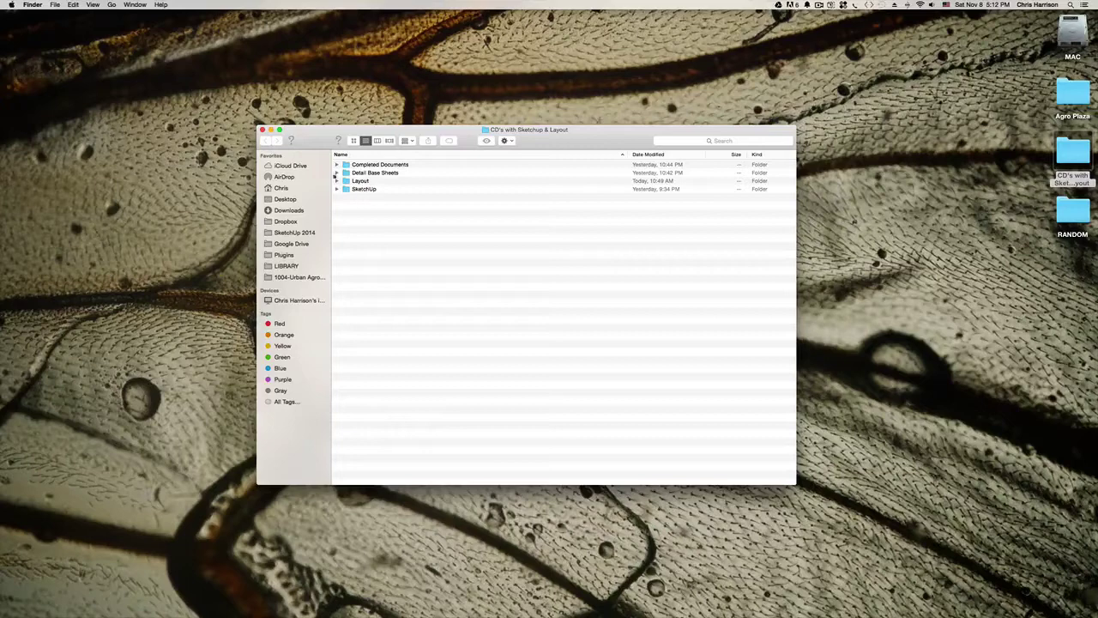
Expand and collapse the Detail Base Sheets and Layout folders to check their contents.
{"action": "left_click", "coordinate": [337, 172]}
{"action": "left_click", "coordinate": [337, 172]}
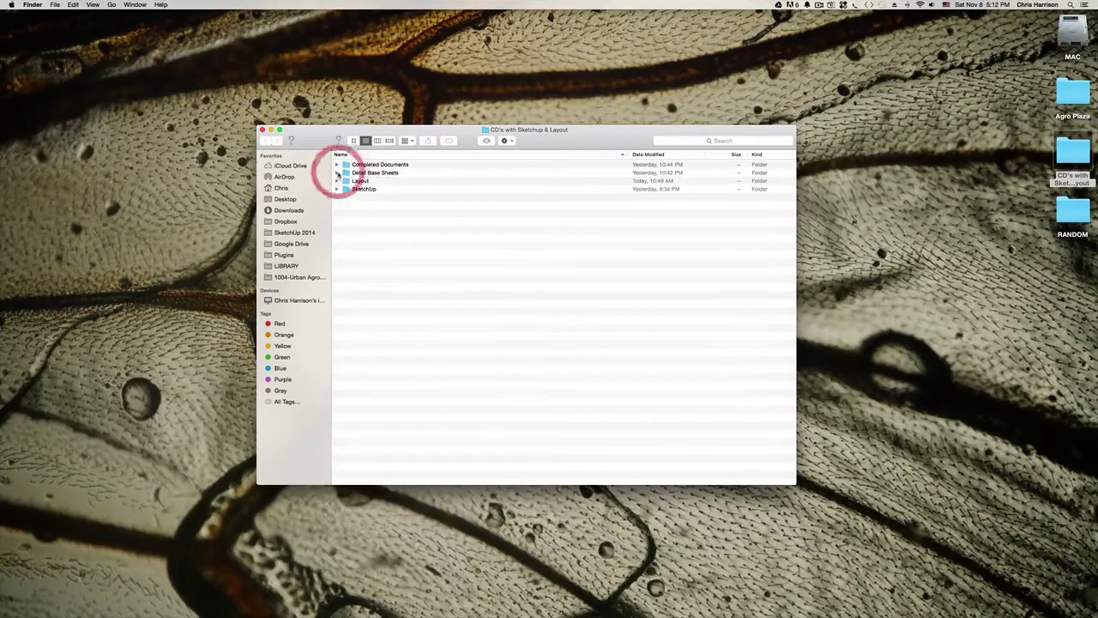
{"action": "left_click", "coordinate": [337, 181]}
{"action": "left_click", "coordinate": [338, 181]}
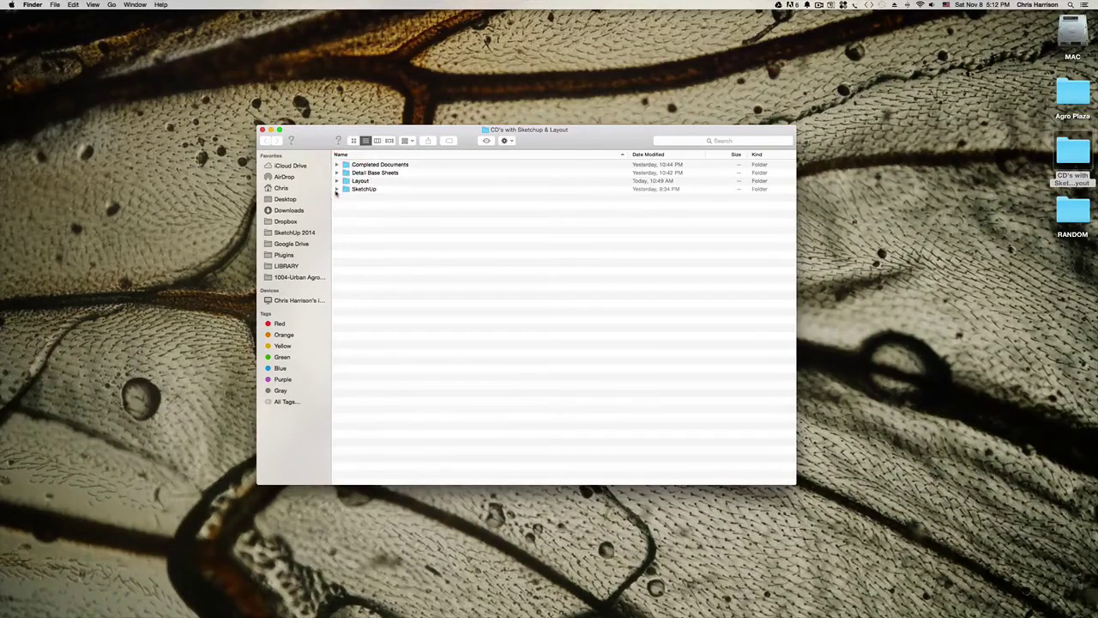
Examine the Textures, Models and Components subfolders inside the SketchUp folder, and close the folder window.
{"action": "left_click", "coordinate": [337, 189]}
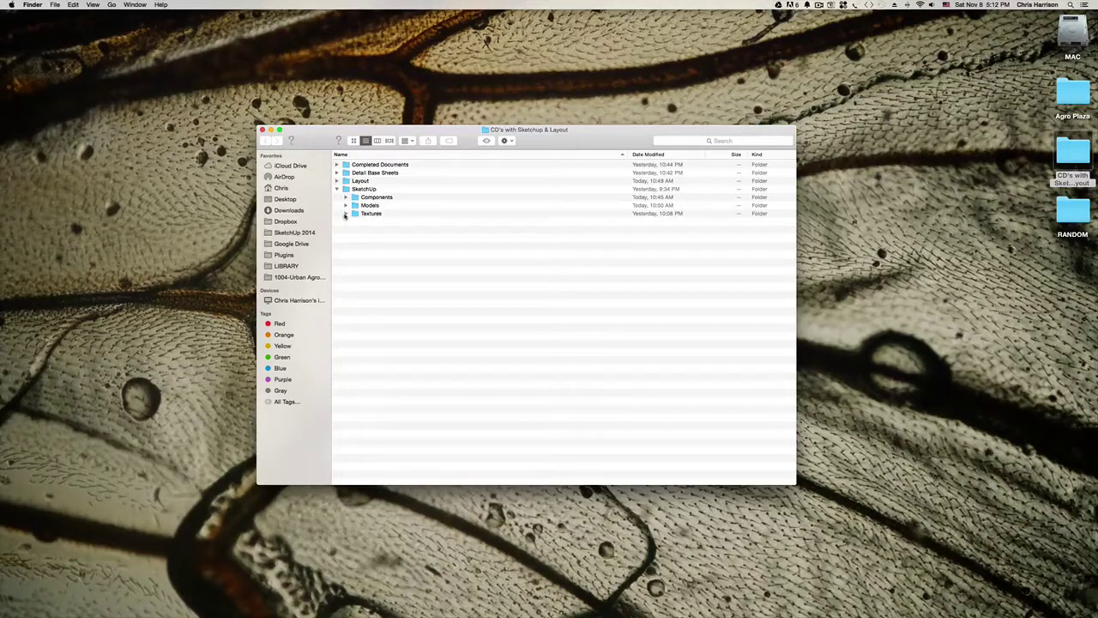
{"action": "left_click", "coordinate": [345, 214]}
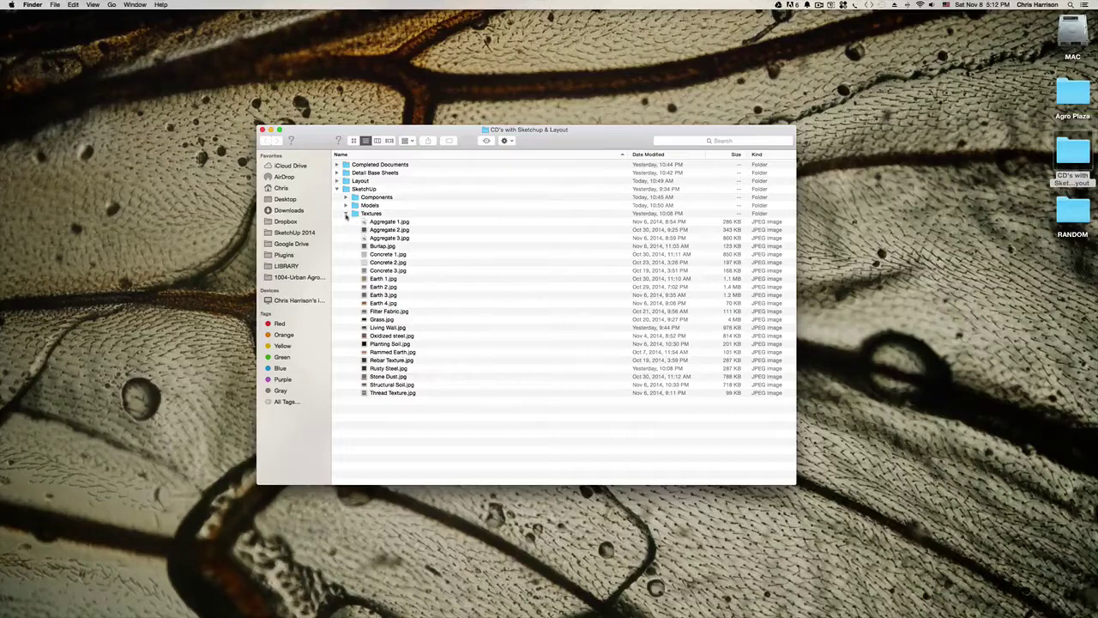
{"action": "left_click", "coordinate": [346, 215]}
{"action": "left_click", "coordinate": [346, 206]}
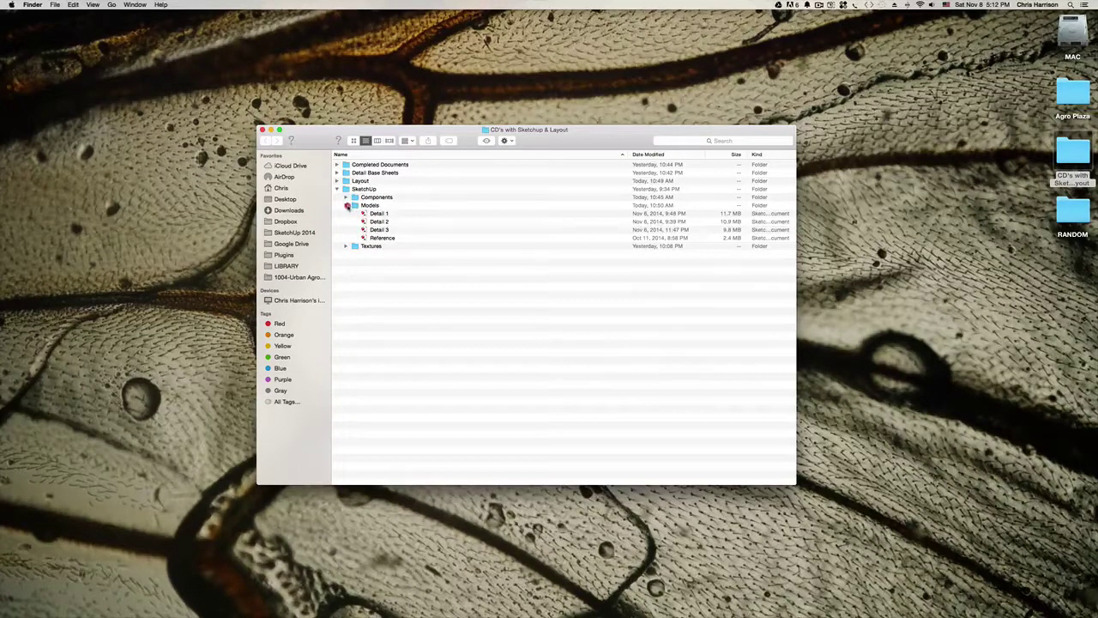
{"action": "left_click", "coordinate": [346, 206]}
{"action": "left_click", "coordinate": [346, 198]}
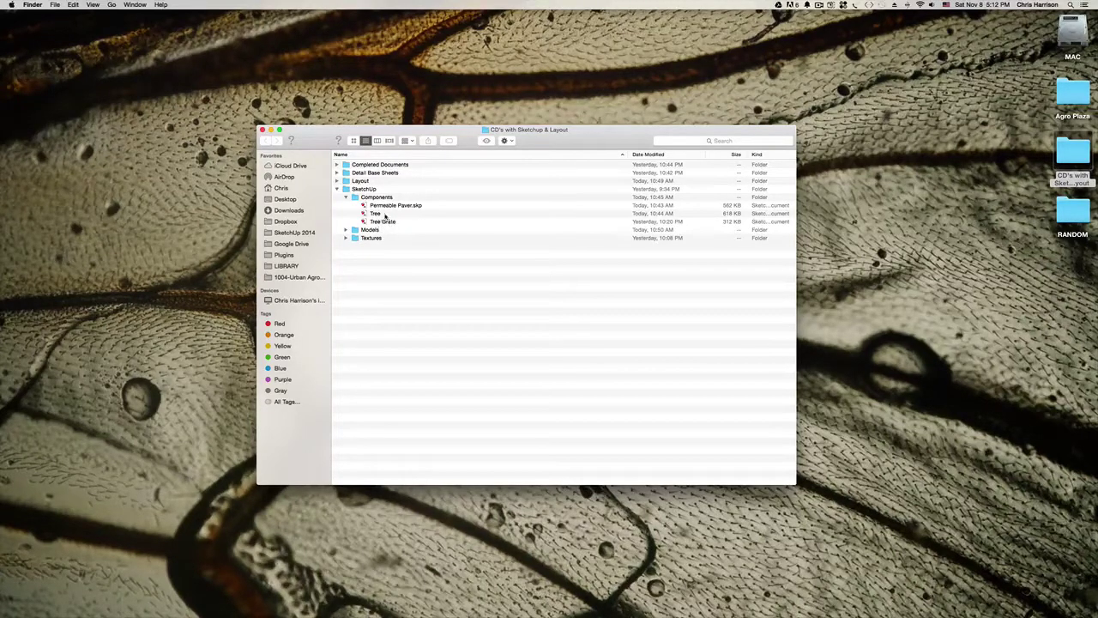
{"action": "left_click", "coordinate": [346, 196]}
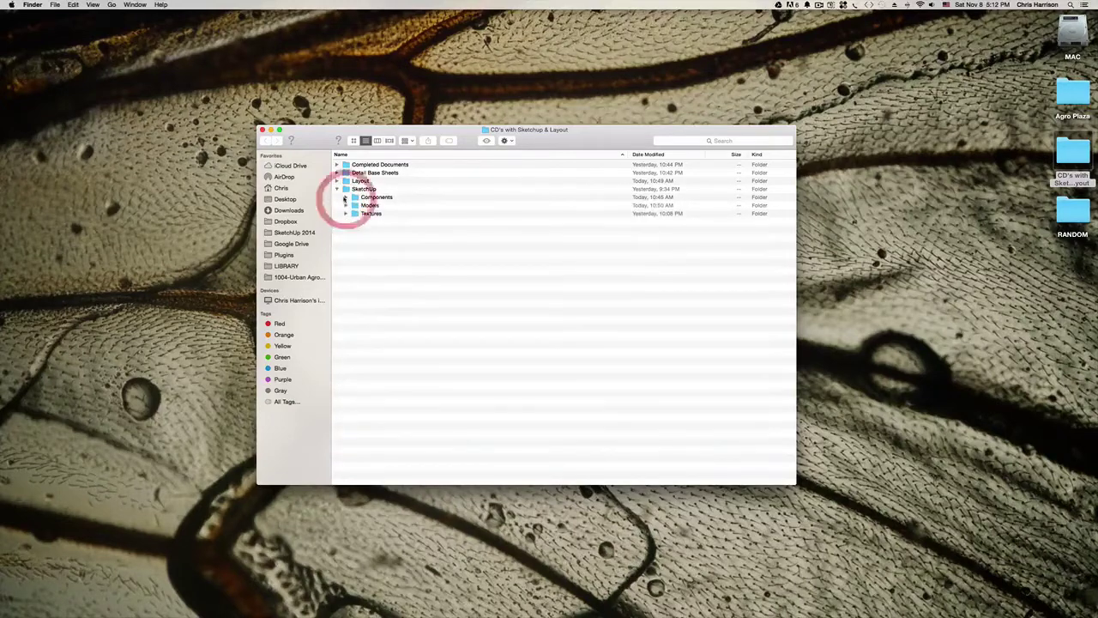
{"action": "left_click", "coordinate": [337, 190]}
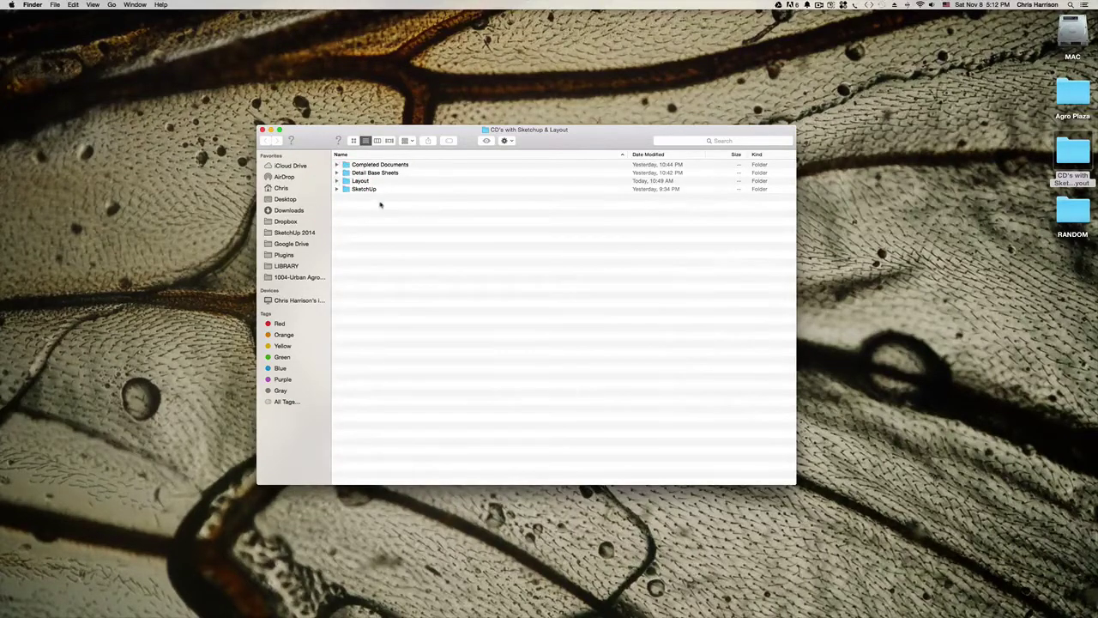
{"action": "left_click", "coordinate": [262, 129]}
Quit the SketchUp application that is already running.
{"action": "mouse_move", "coordinate": [910, 611]}
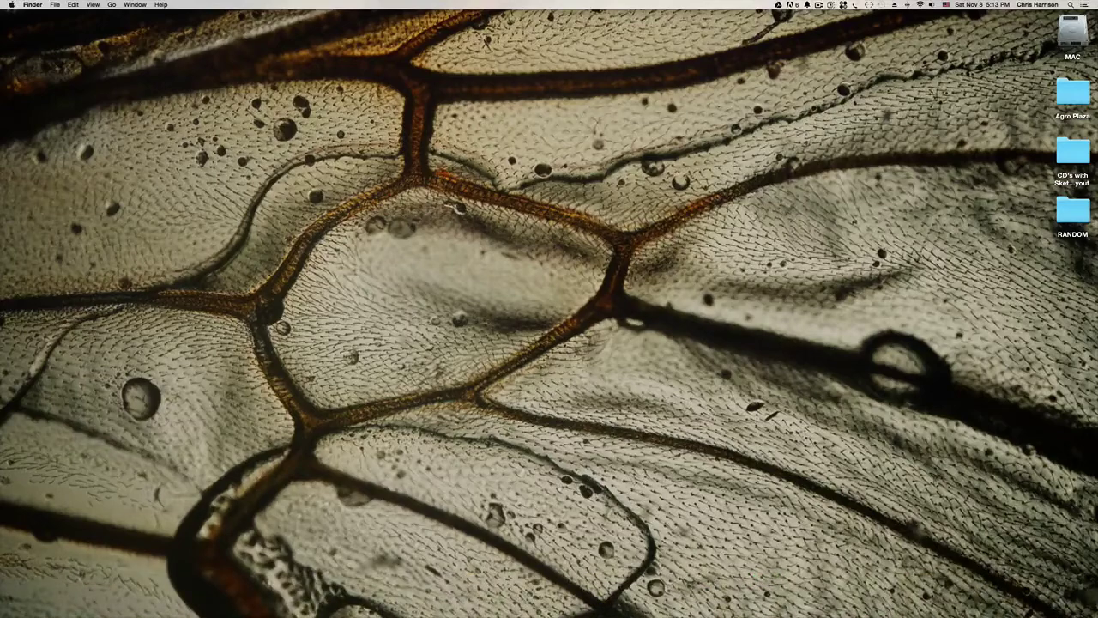
{"action": "mouse_move", "coordinate": [653, 611]}
{"action": "right_click", "coordinate": [895, 592]}
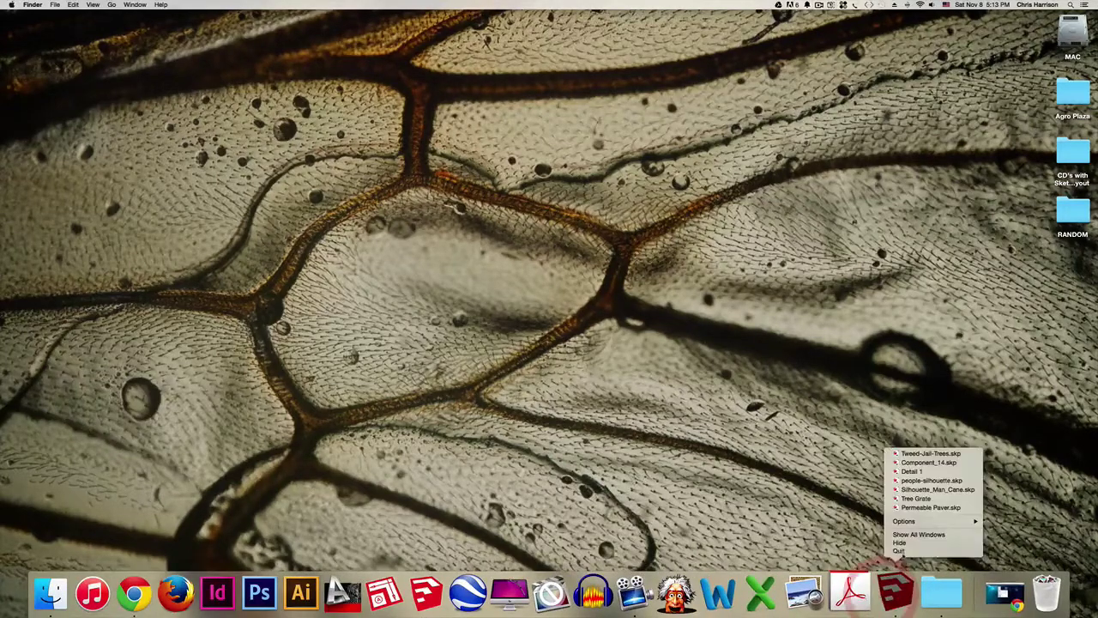
{"action": "left_click", "coordinate": [899, 550]}
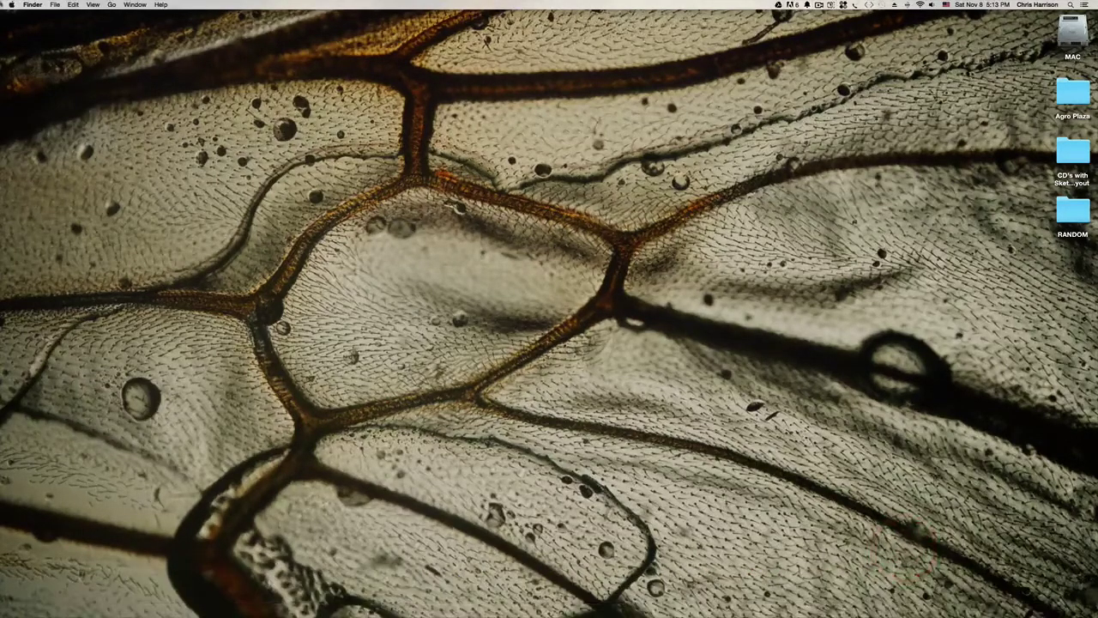
{"action": "left_click", "coordinate": [111, 5]}
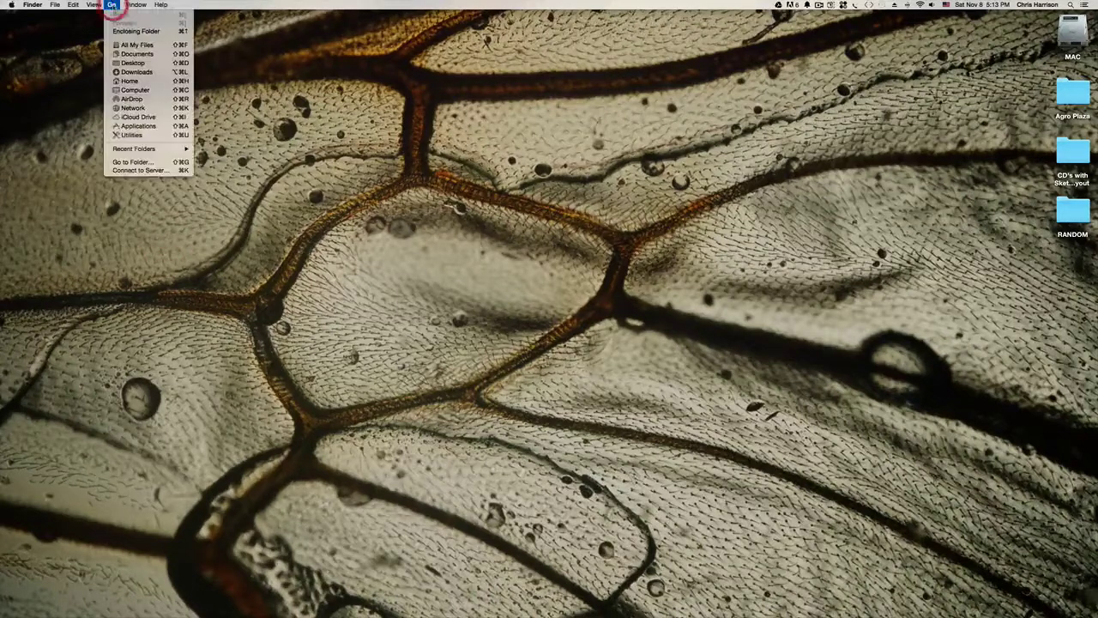
{"action": "left_click", "coordinate": [338, 94]}
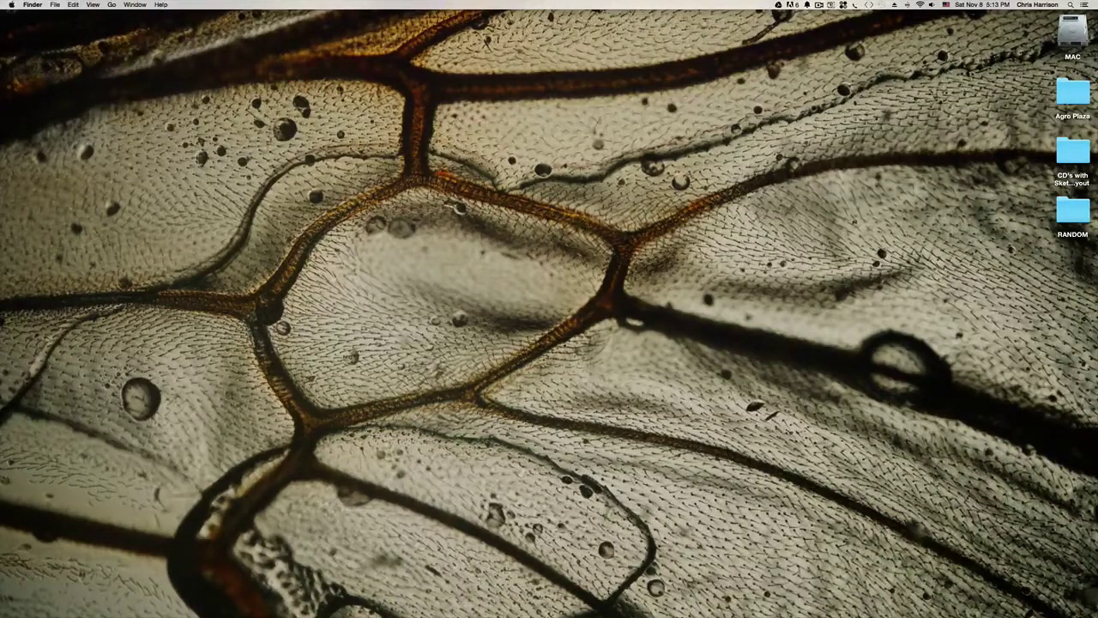
{"action": "left_click", "coordinate": [1070, 6]}
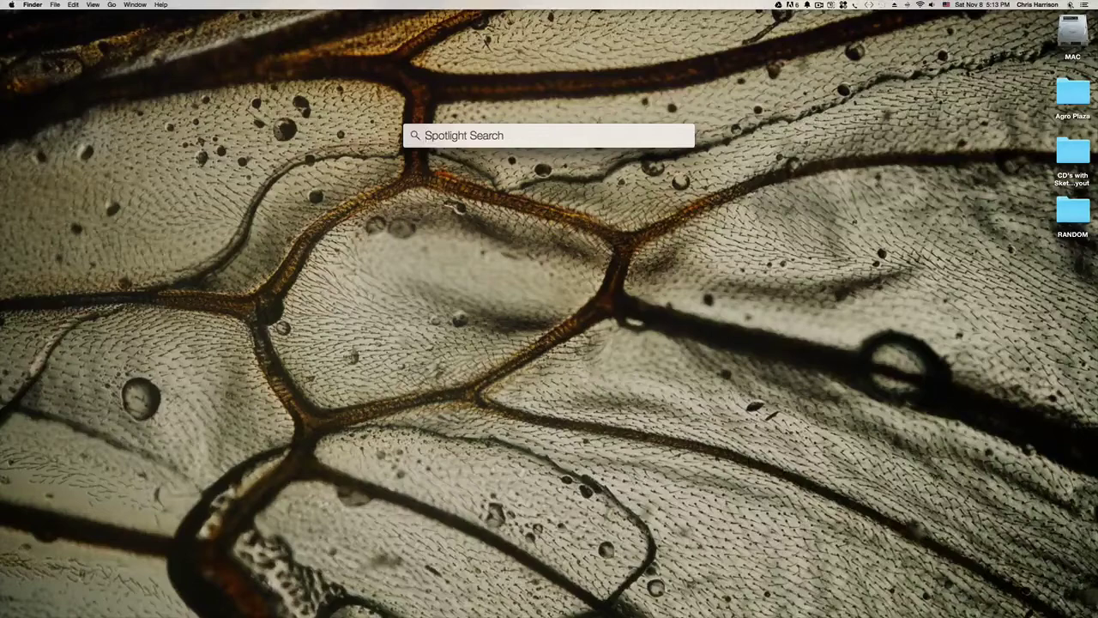
{"action": "type", "text": "chrome"}
{"action": "key", "text": "Return"}
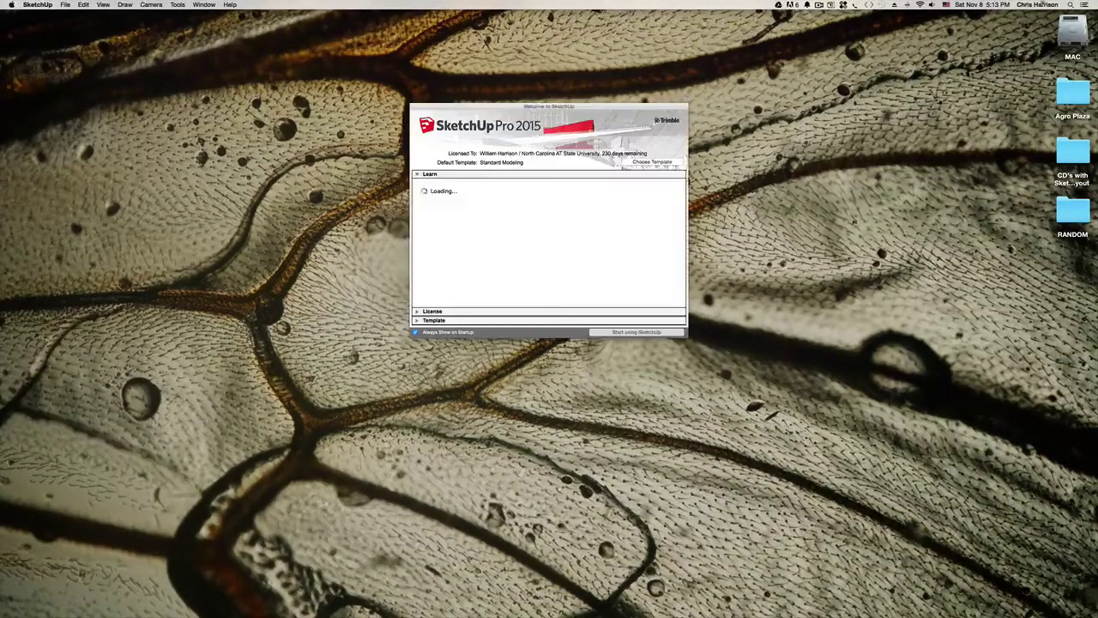
{"action": "left_click", "coordinate": [634, 333]}
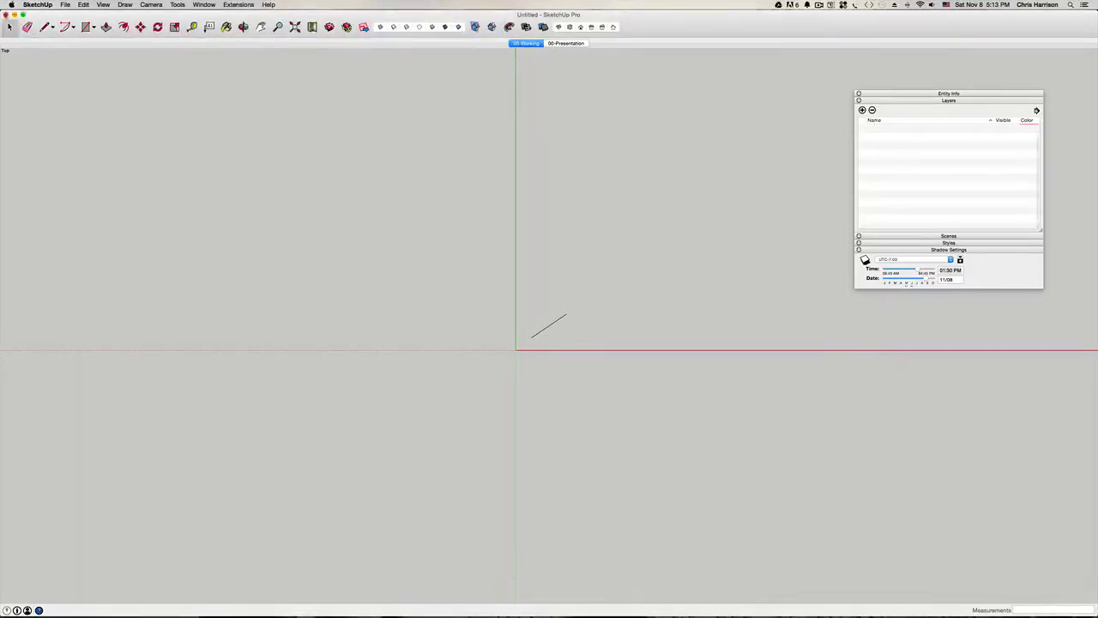
{"action": "left_click", "coordinate": [6, 16]}
{"action": "left_click", "coordinate": [37, 5]}
{"action": "left_click", "coordinate": [54, 102]}
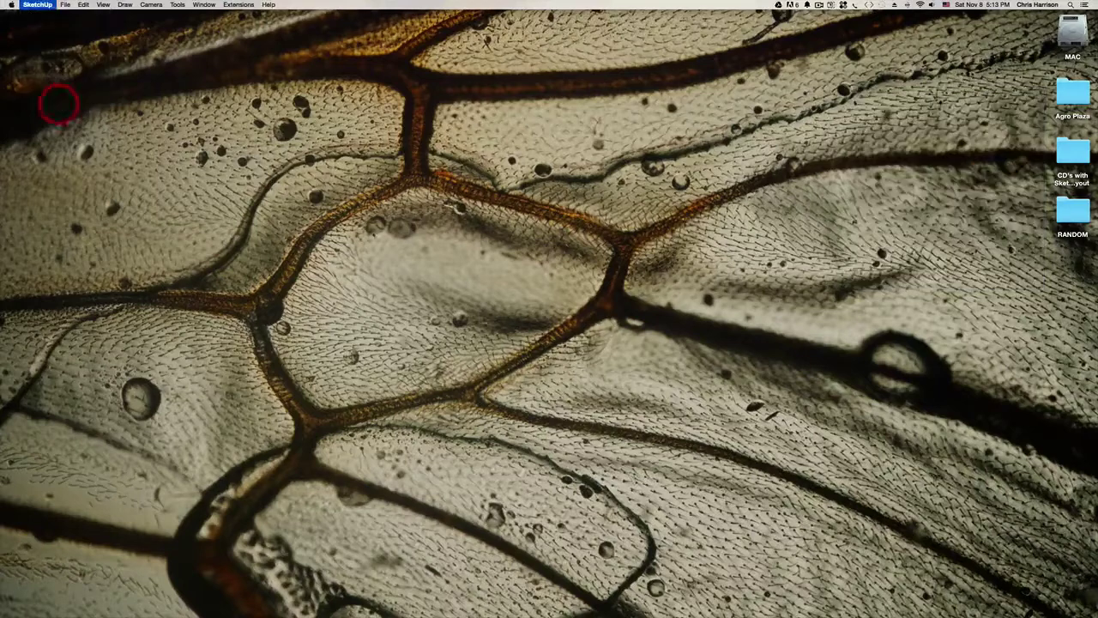
{"action": "left_click", "coordinate": [410, 247]}
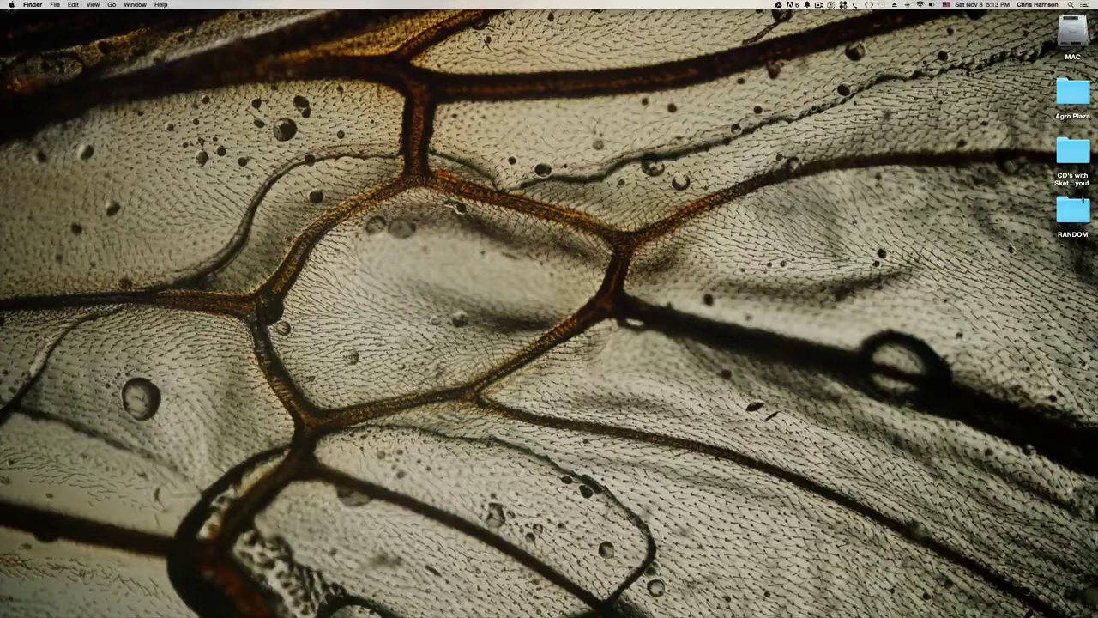
Search the computer for "sketchup" and launch the SketchUp 2014 version.
{"action": "left_click", "coordinate": [1071, 5]}
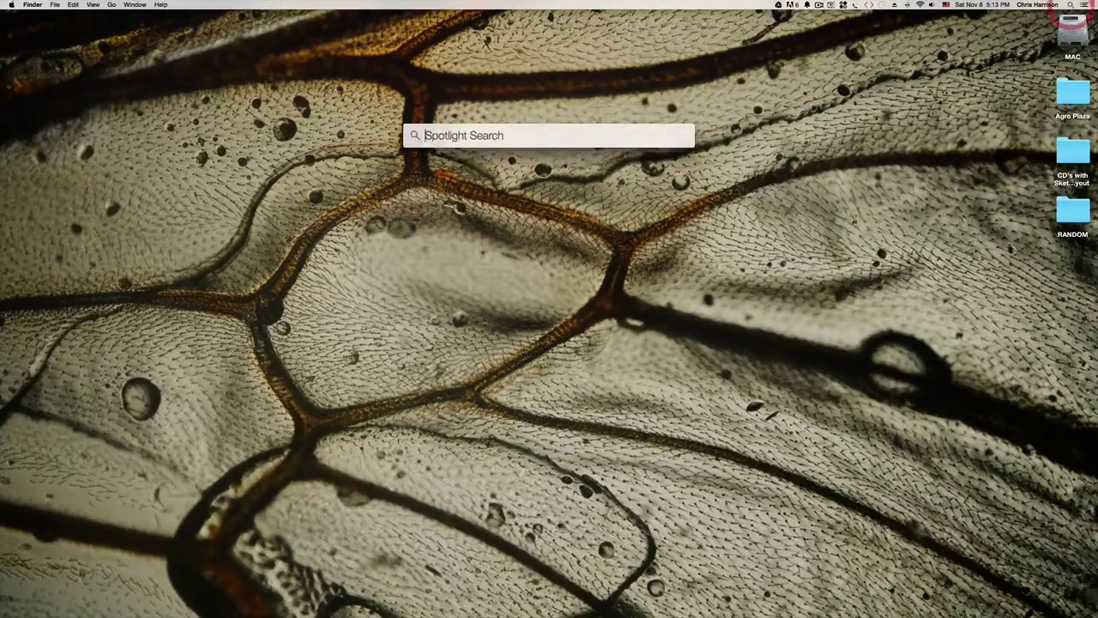
{"action": "type", "text": "sketchup"}
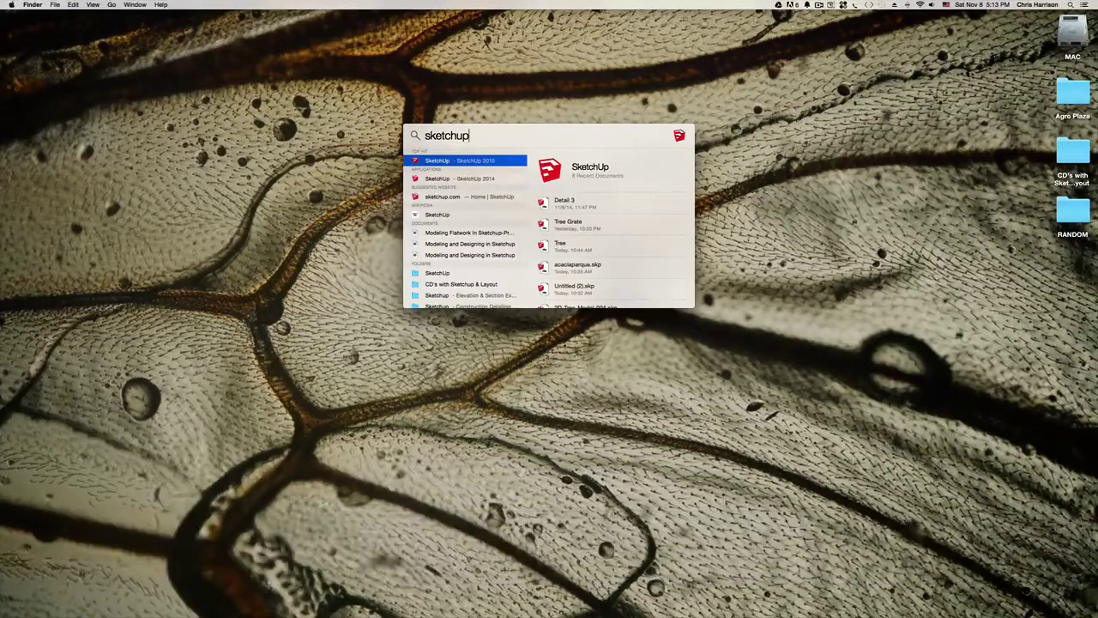
{"action": "left_click", "coordinate": [447, 180]}
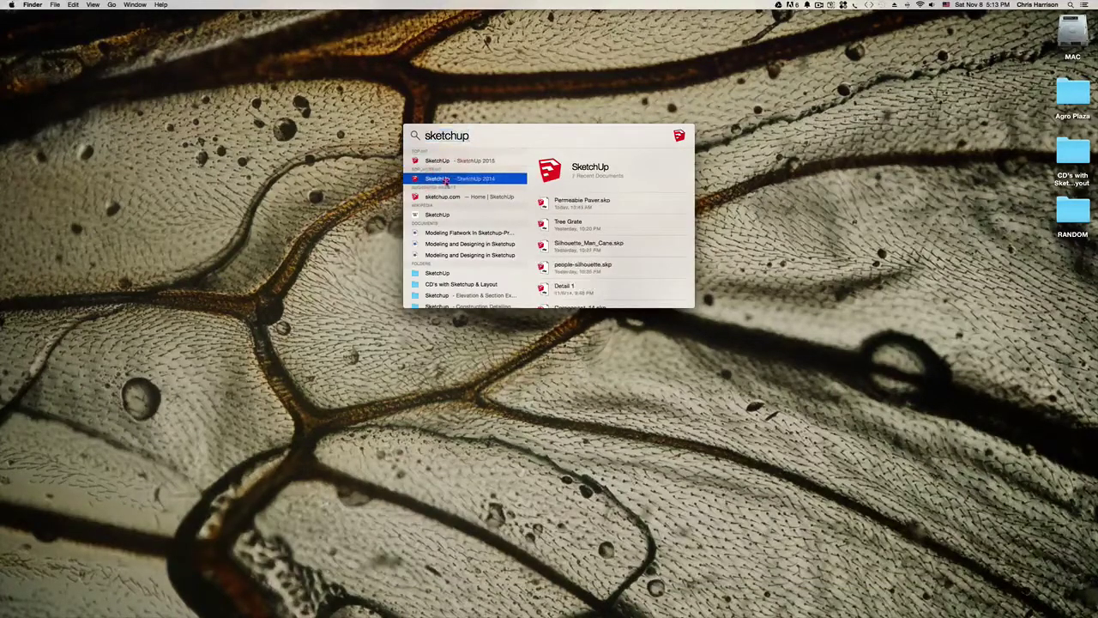
{"action": "left_click", "coordinate": [447, 181]}
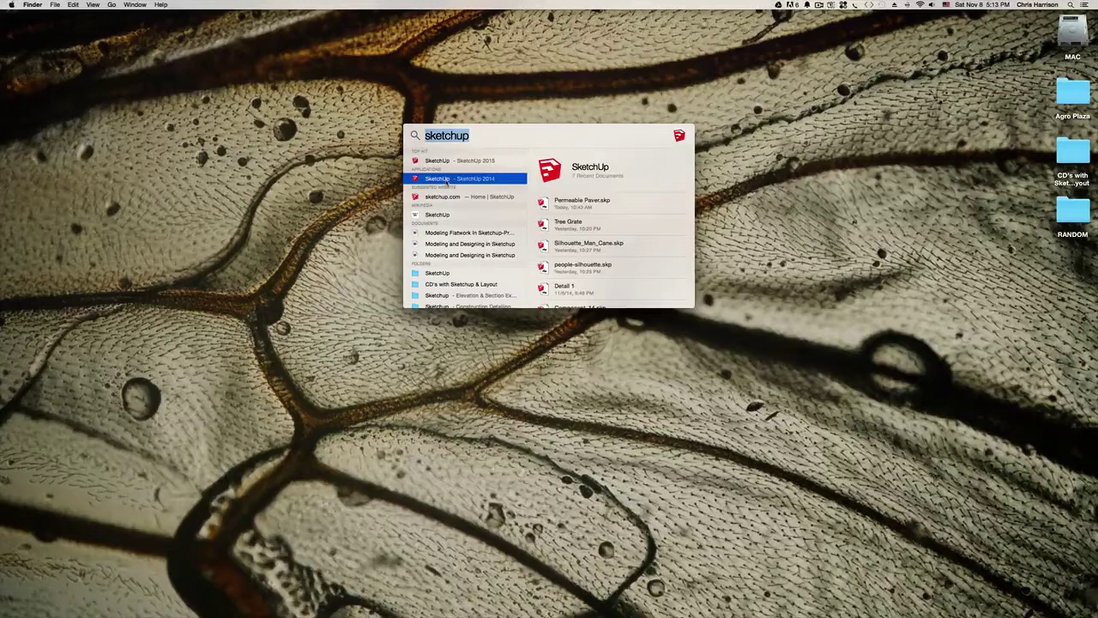
{"action": "double_click", "coordinate": [492, 181]}
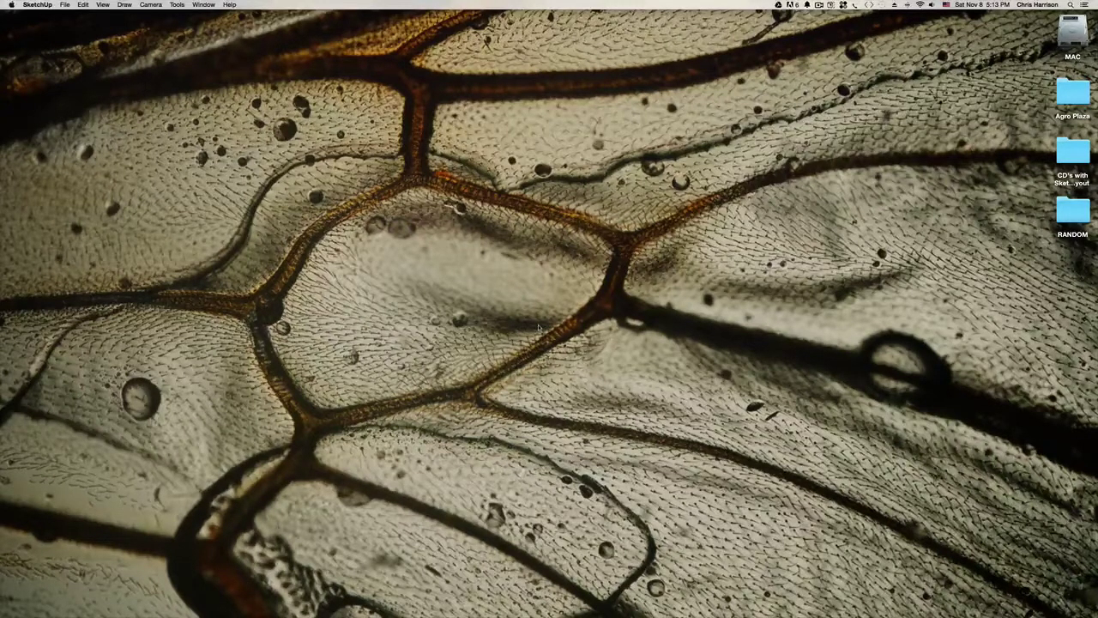
Choose the Architectural Design - Feet and Inches template and start a new model with it.
{"action": "left_click", "coordinate": [416, 321]}
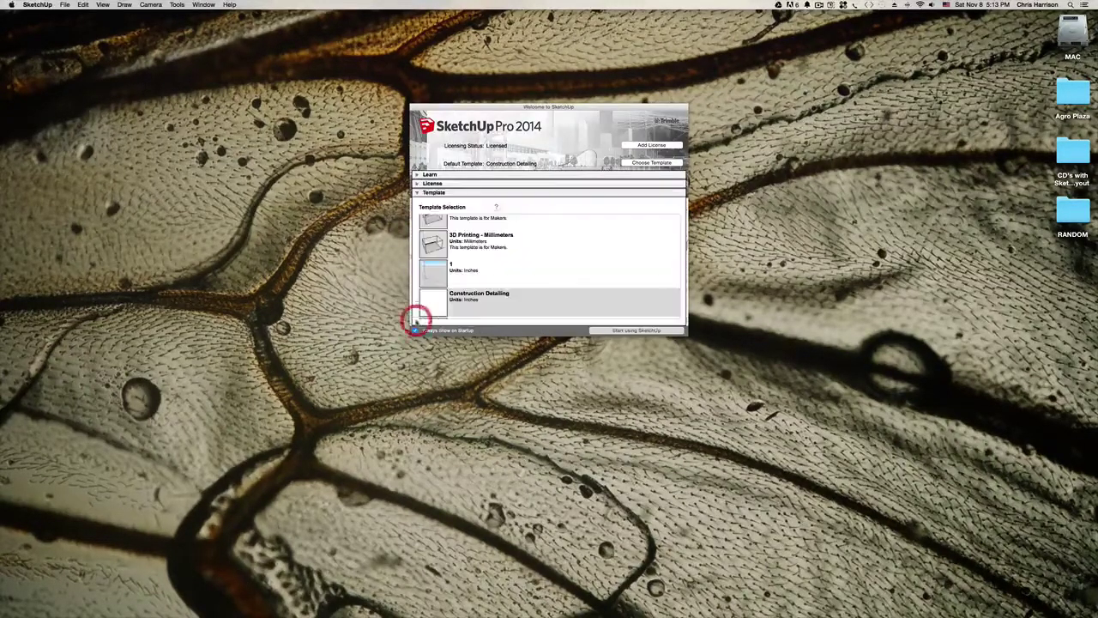
{"action": "scroll", "coordinate": [512, 293], "scroll_direction": "down", "scroll_amount": 10}
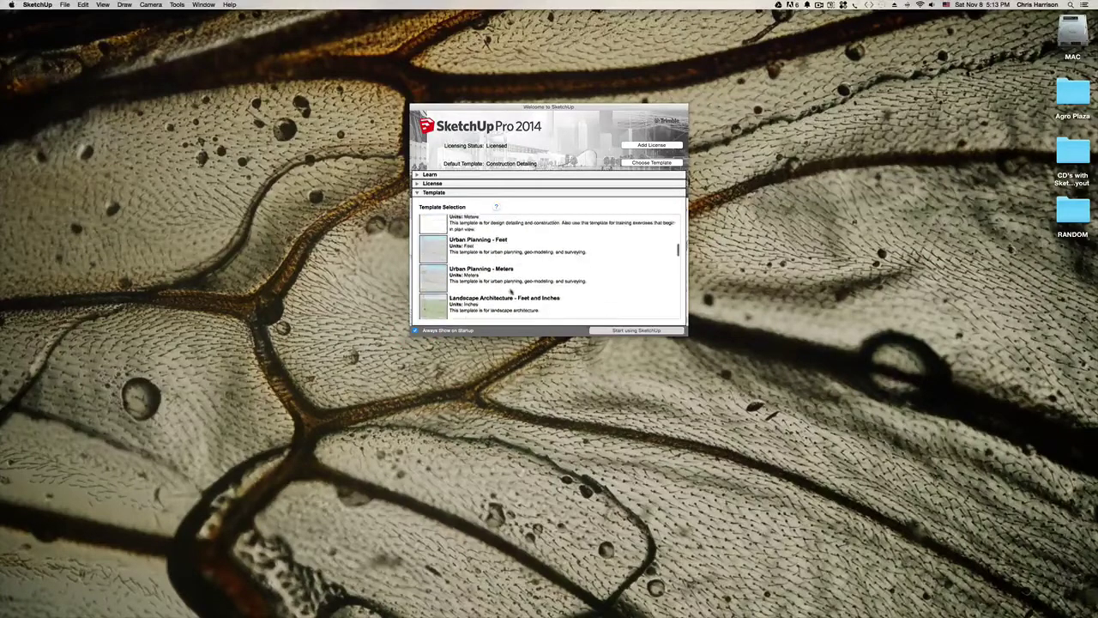
{"action": "scroll", "coordinate": [511, 293], "scroll_direction": "up", "scroll_amount": 10}
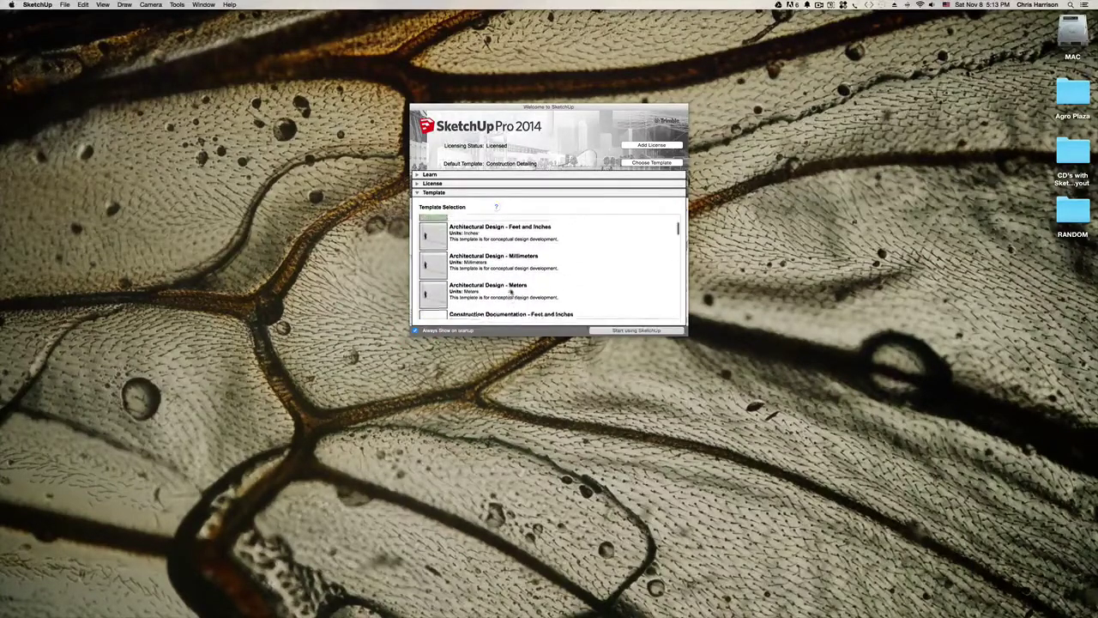
{"action": "scroll", "coordinate": [511, 293], "scroll_direction": "up", "scroll_amount": 2}
{"action": "left_click", "coordinate": [453, 261]}
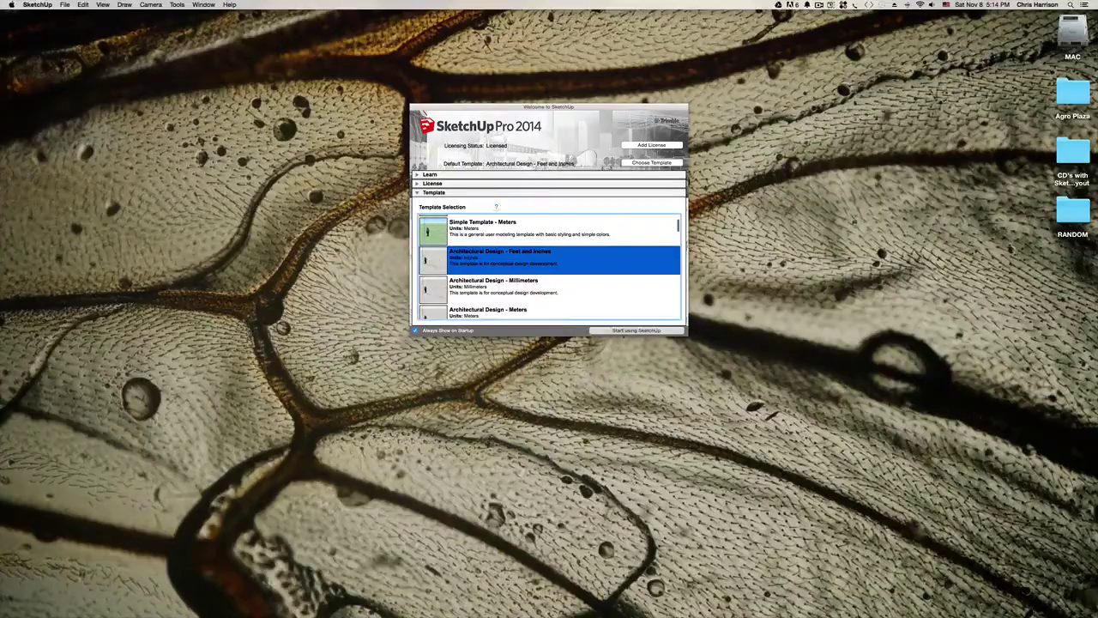
{"action": "left_click", "coordinate": [636, 330]}
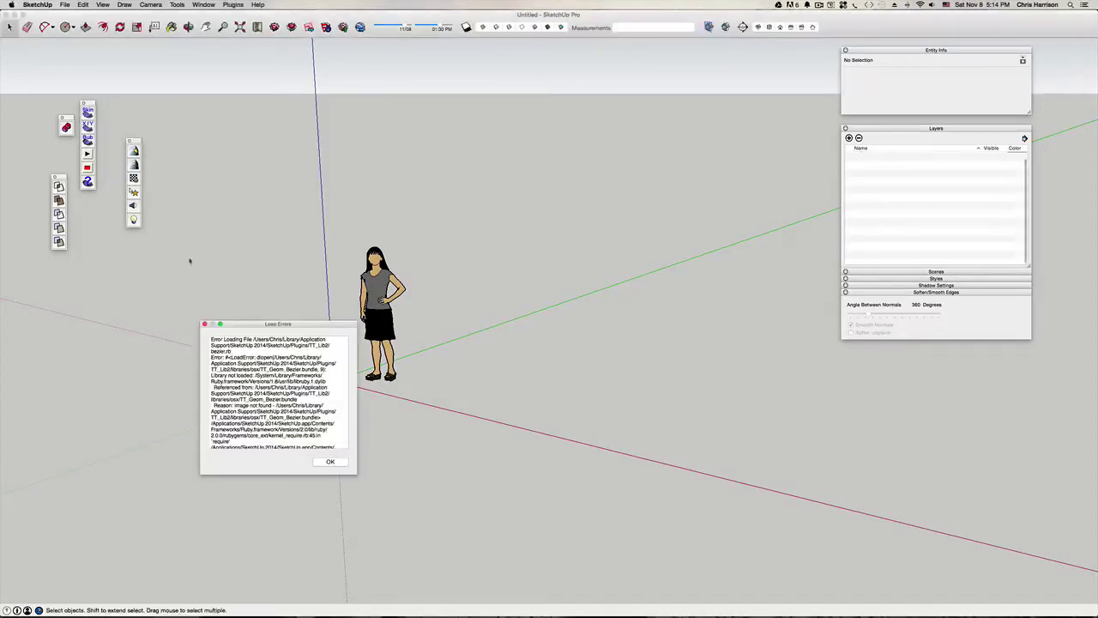
Dismiss the Load Errors message and close all the floating plugin toolbars over the drawing area.
{"action": "left_click", "coordinate": [206, 319]}
{"action": "left_click", "coordinate": [130, 142]}
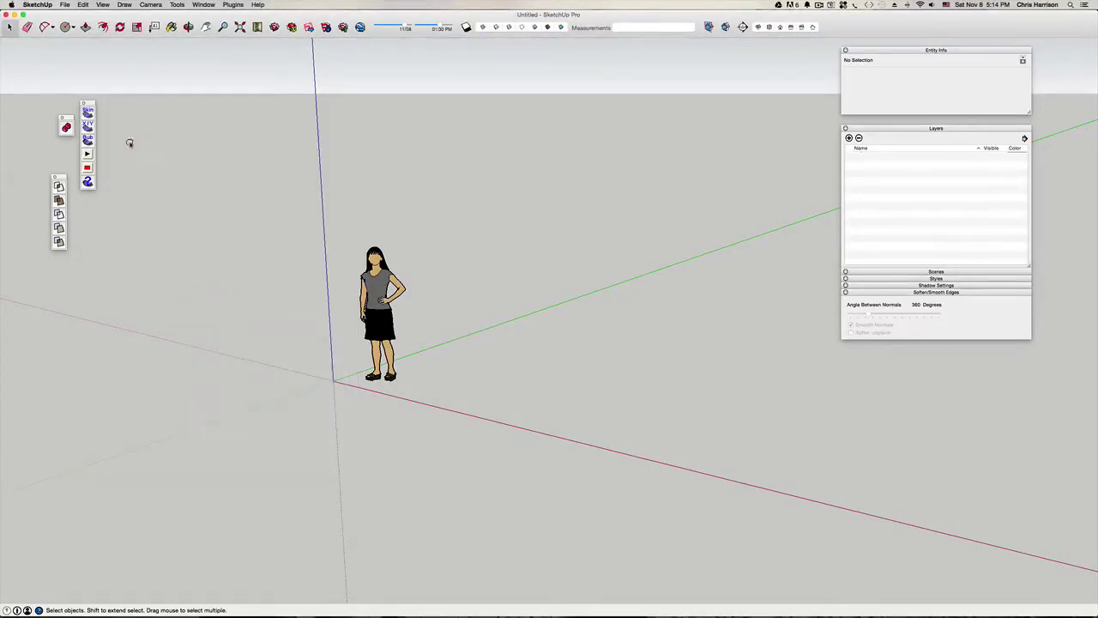
{"action": "left_click", "coordinate": [83, 103]}
{"action": "left_click", "coordinate": [64, 117]}
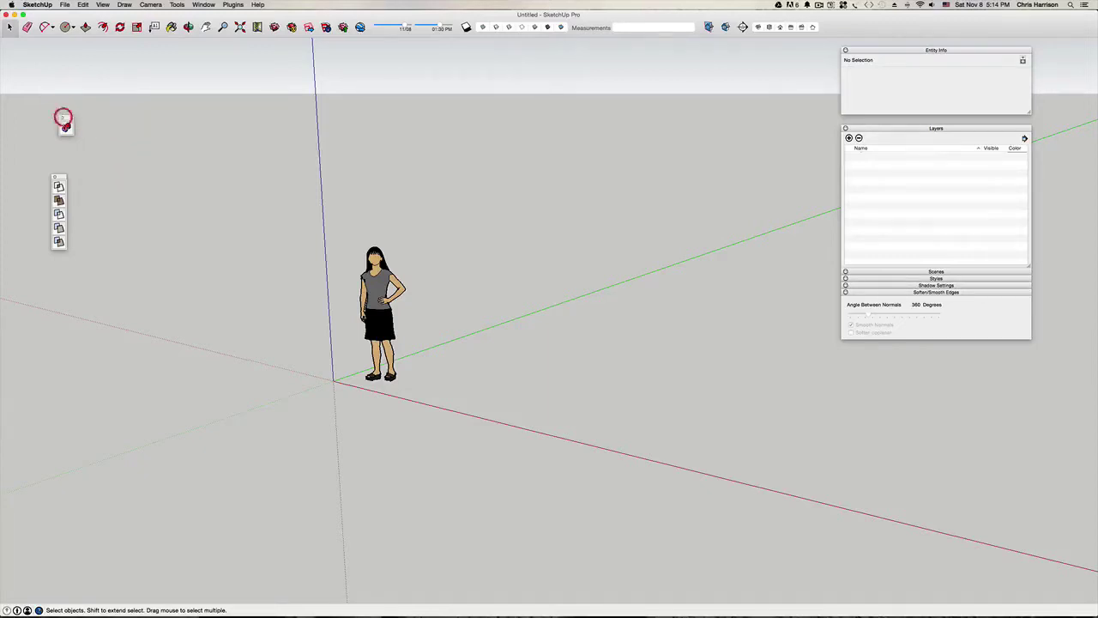
{"action": "left_click", "coordinate": [54, 177]}
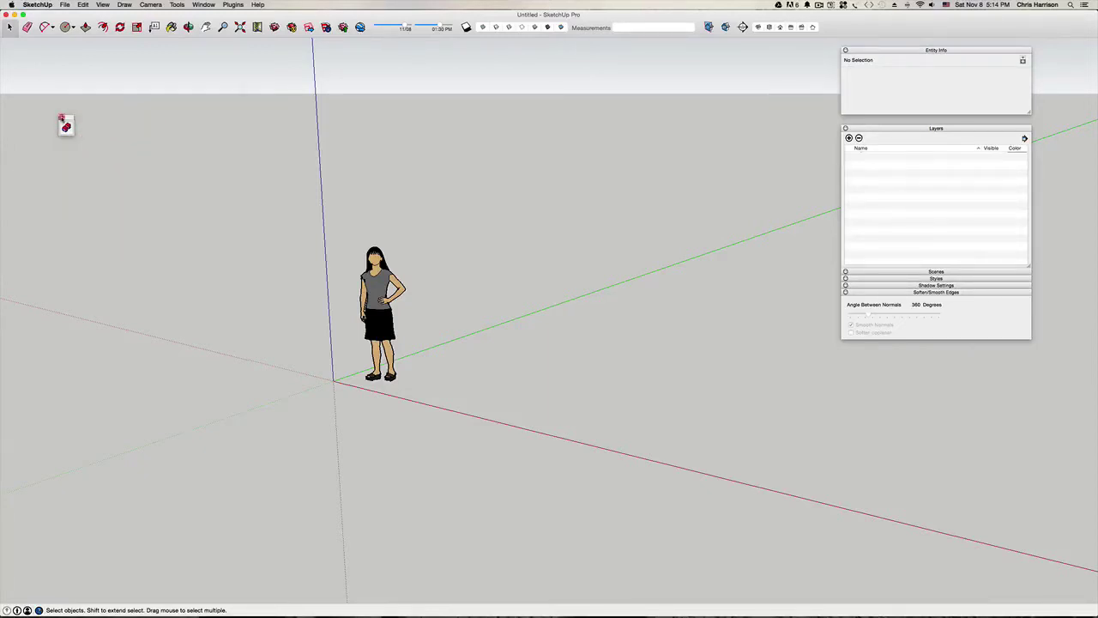
{"action": "left_click", "coordinate": [62, 117]}
Dock the Layers panel directly beneath Entity Info and expand the Styles panel, leaving Shadow Settings collapsed.
{"action": "left_click_drag", "start_coordinate": [926, 137], "coordinate": [926, 116]}
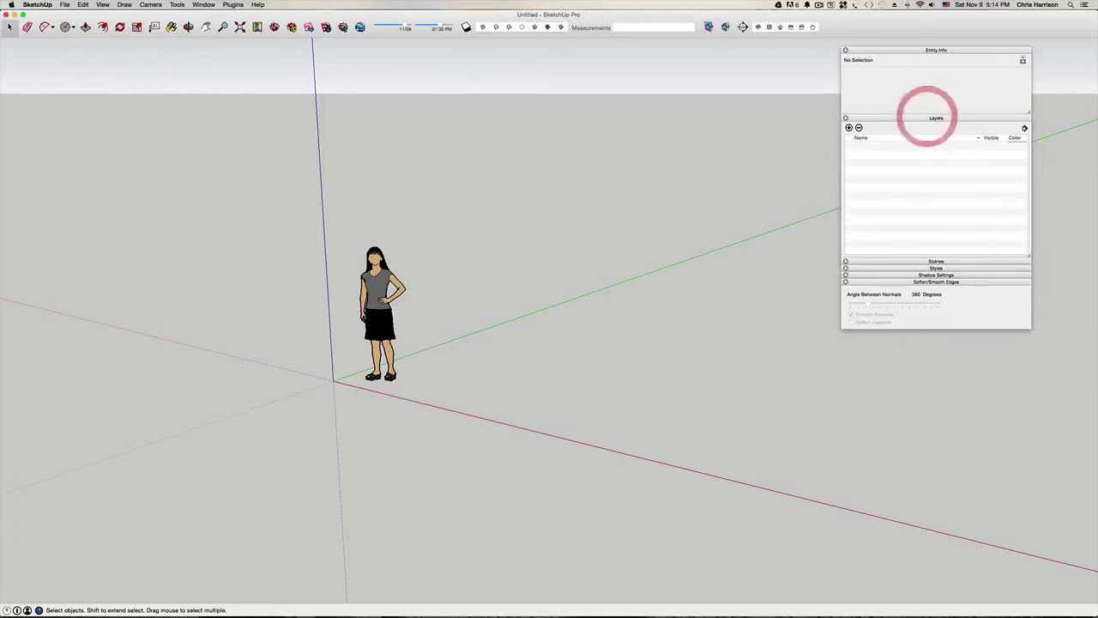
{"action": "left_click", "coordinate": [944, 275]}
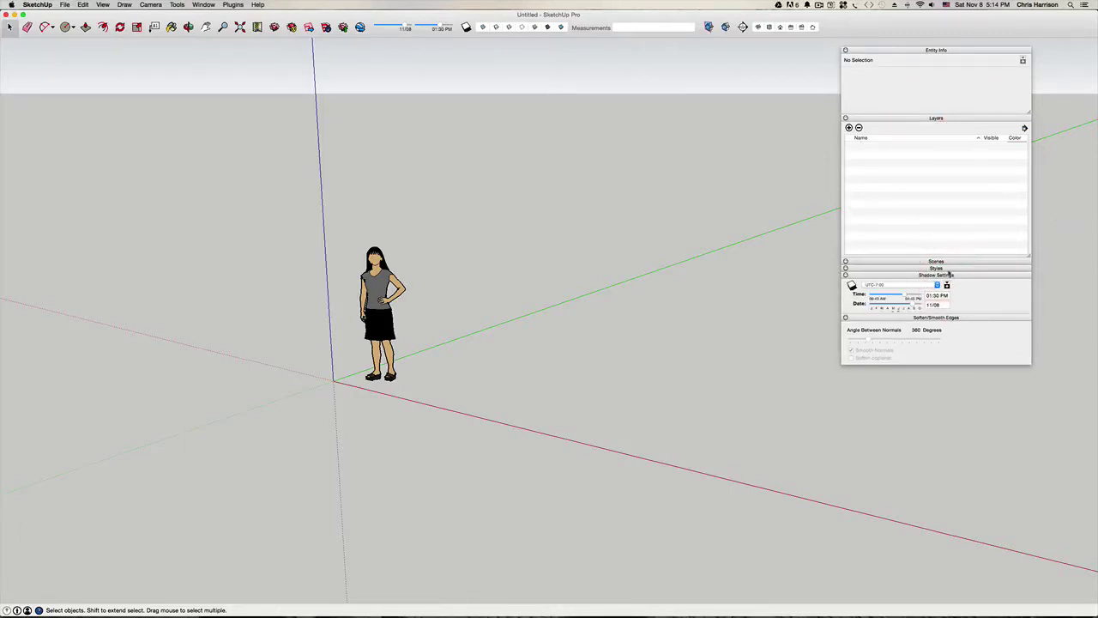
{"action": "left_click", "coordinate": [944, 268]}
{"action": "left_click", "coordinate": [932, 412]}
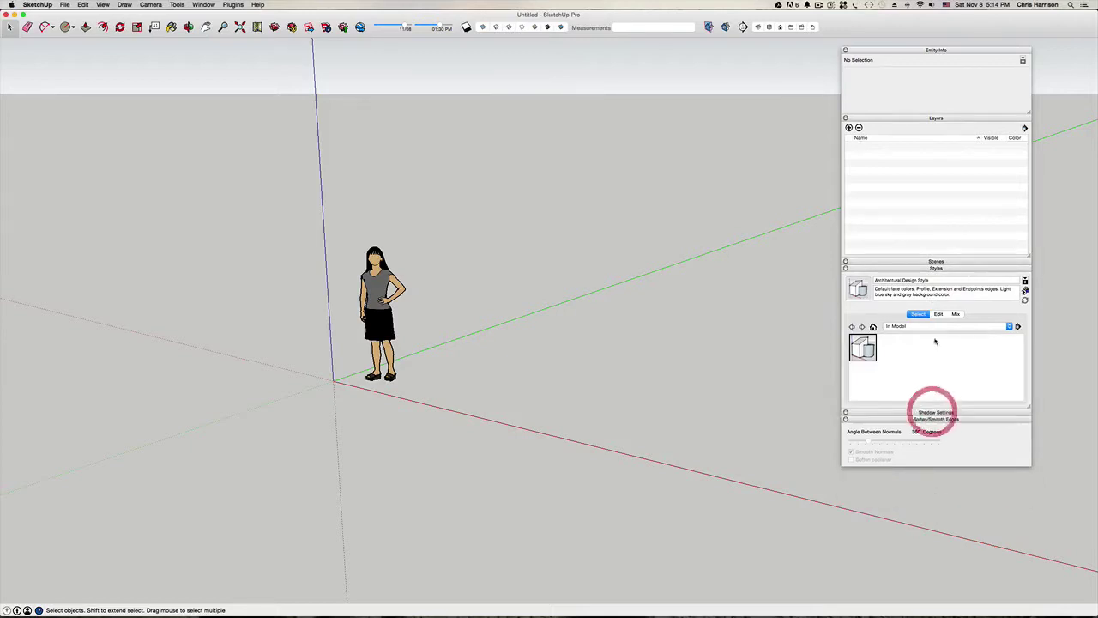
Open the current style for editing and rename it "Working".
{"action": "left_click", "coordinate": [938, 314]}
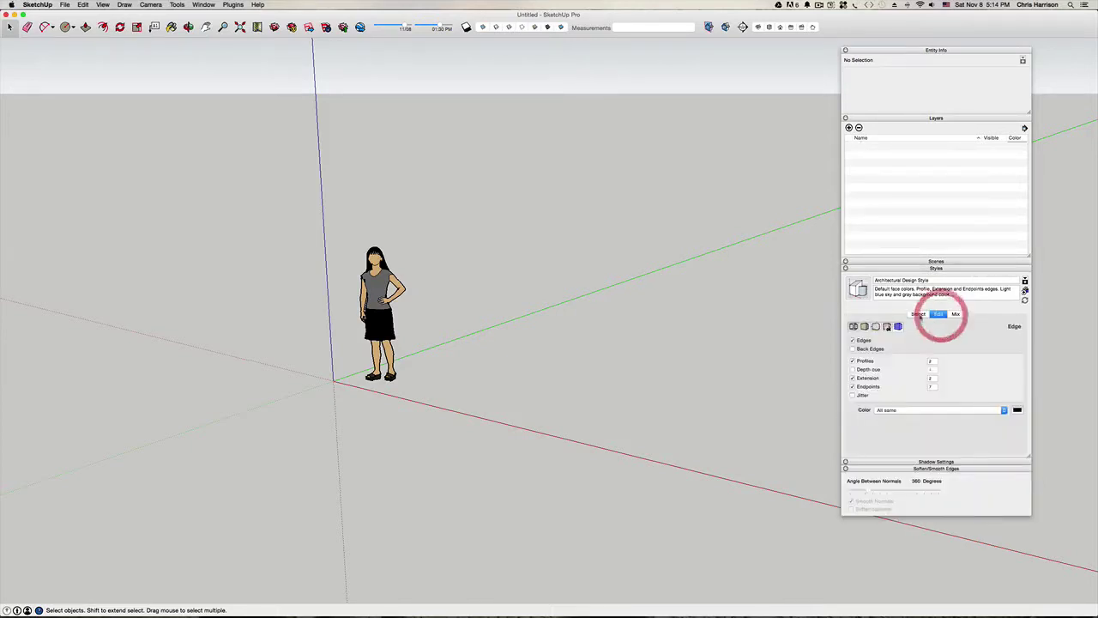
{"action": "left_click", "coordinate": [944, 280]}
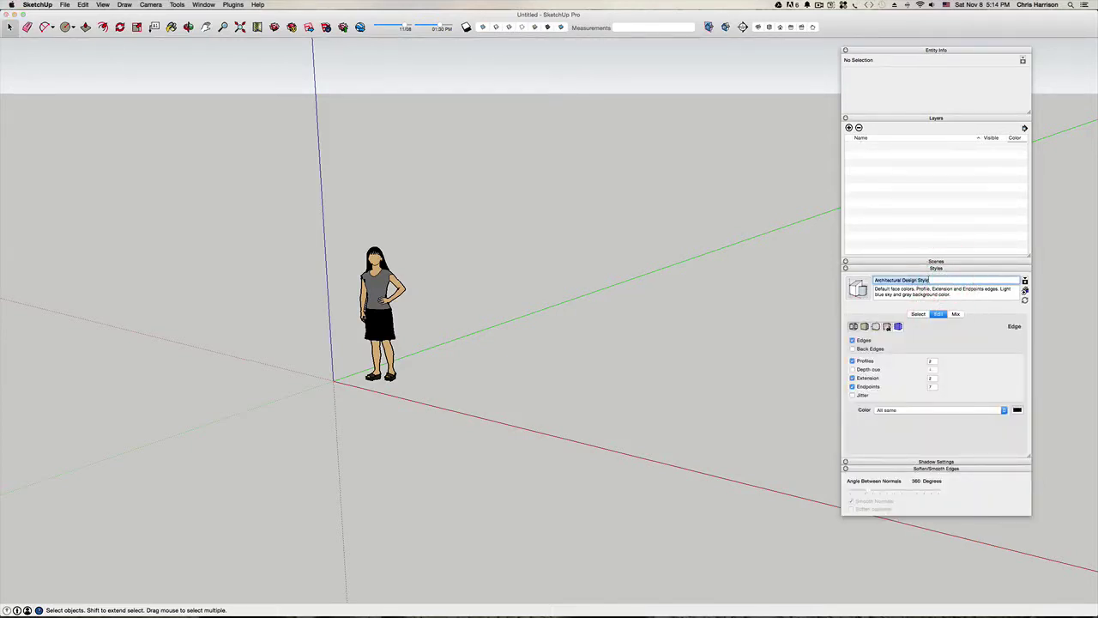
{"action": "type", "text": "Working"}
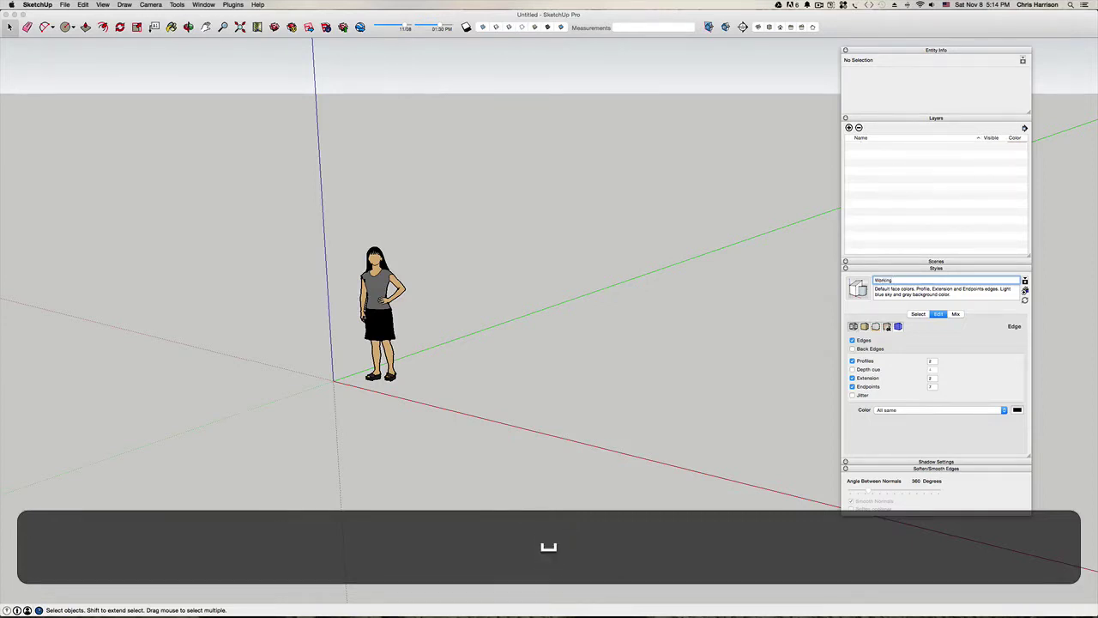
Try to replace the Working style's description with "Edges. Shaded No Textures. Transparent".
{"action": "left_click_drag", "start_coordinate": [961, 296], "coordinate": [797, 293]}
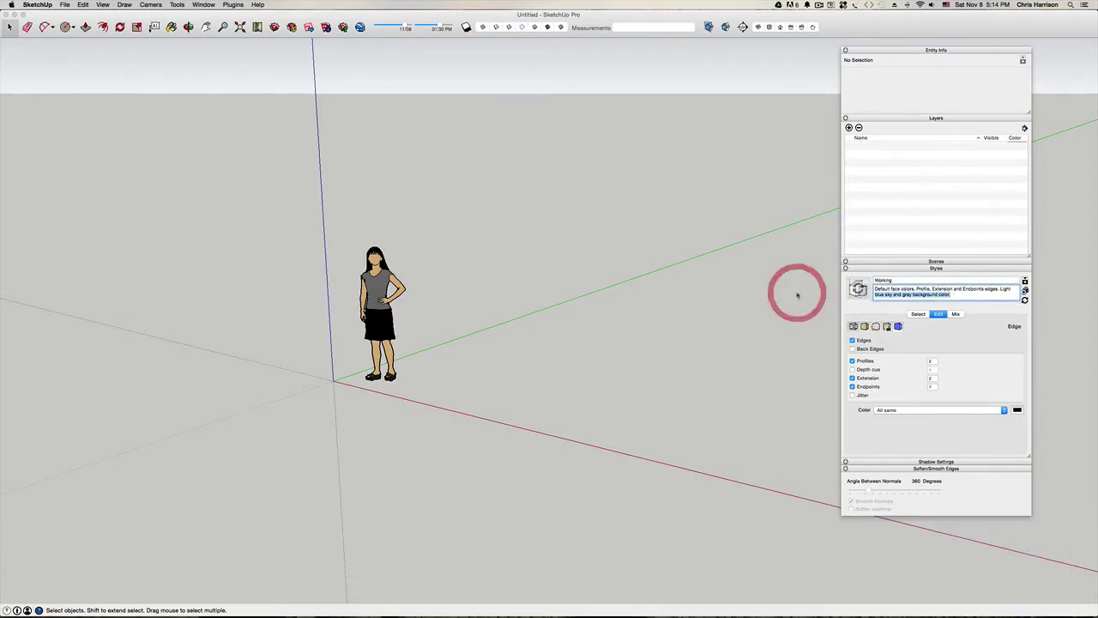
{"action": "left_click_drag", "start_coordinate": [944, 293], "coordinate": [875, 284]}
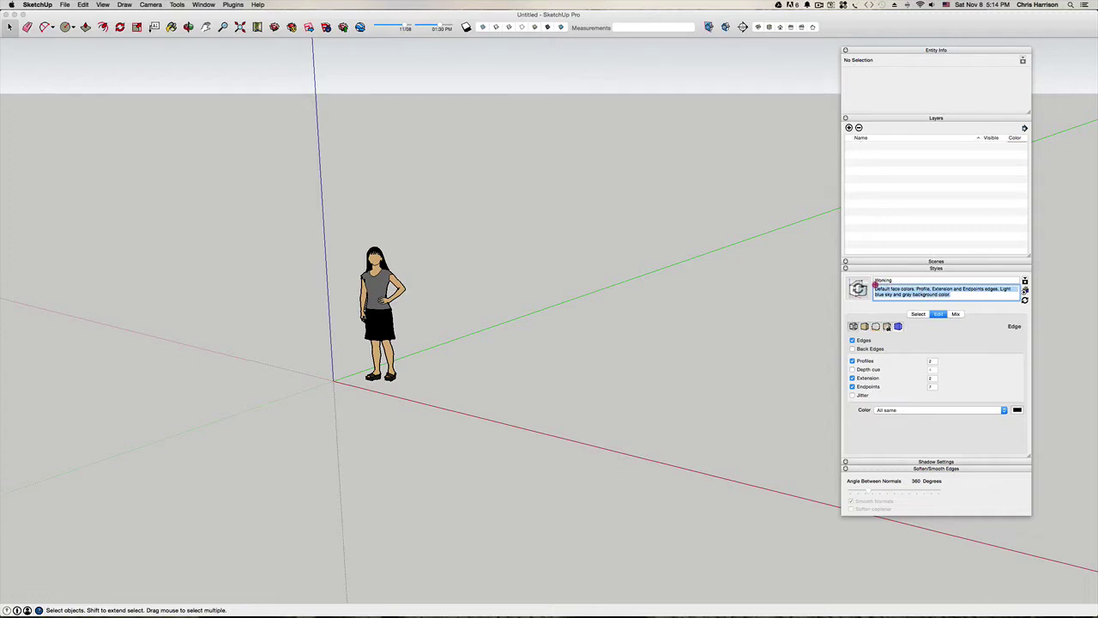
{"action": "type", "text": "P"}
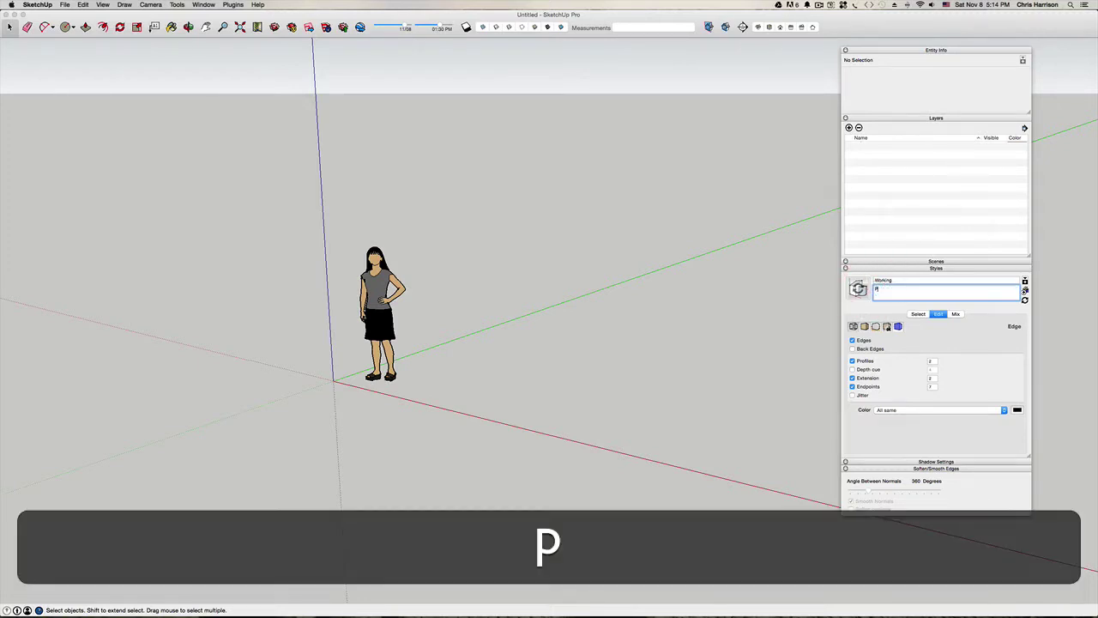
{"action": "type", "text": "eg S"}
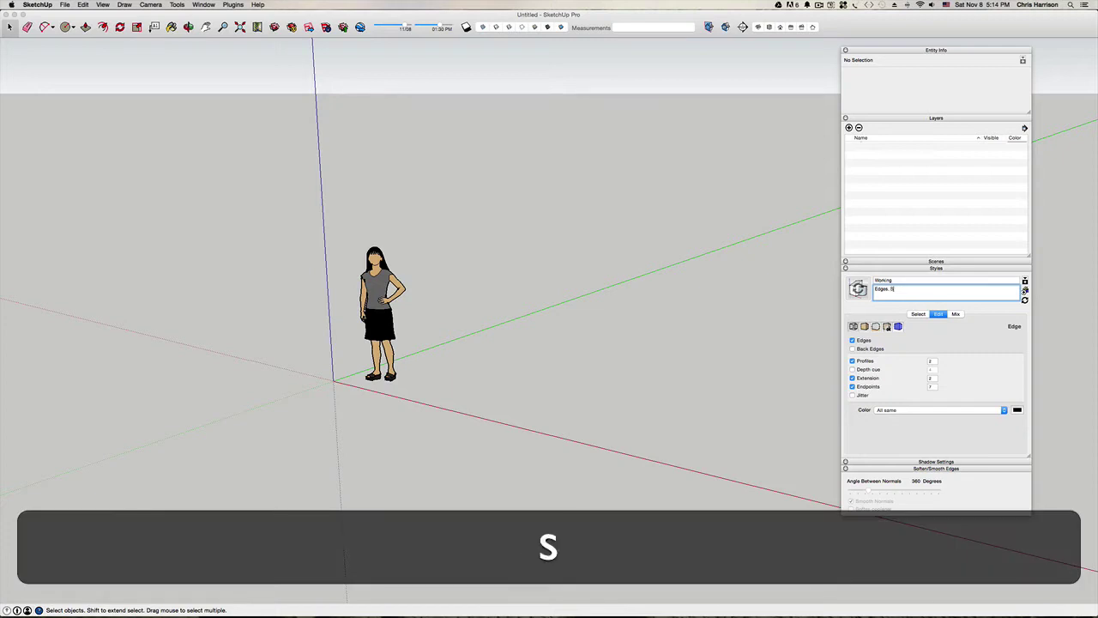
{"action": "type", "text": "haded No Textures, Transparent"}
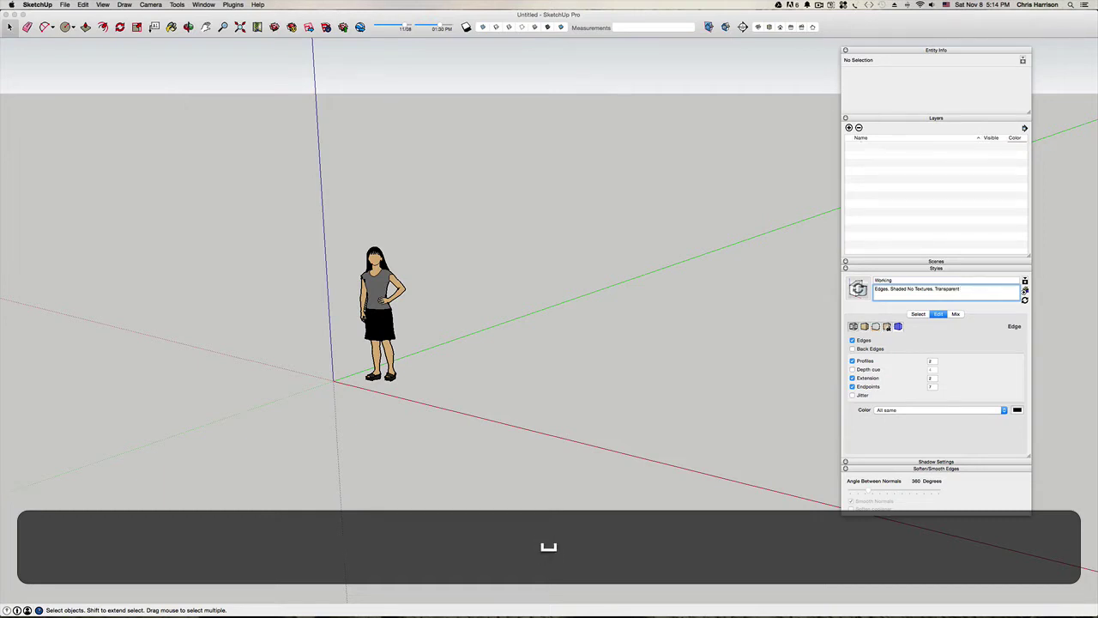
Turn off Profiles, Extension and Endpoints in the style's edge settings, keeping only Edges enabled.
{"action": "left_click", "coordinate": [852, 361]}
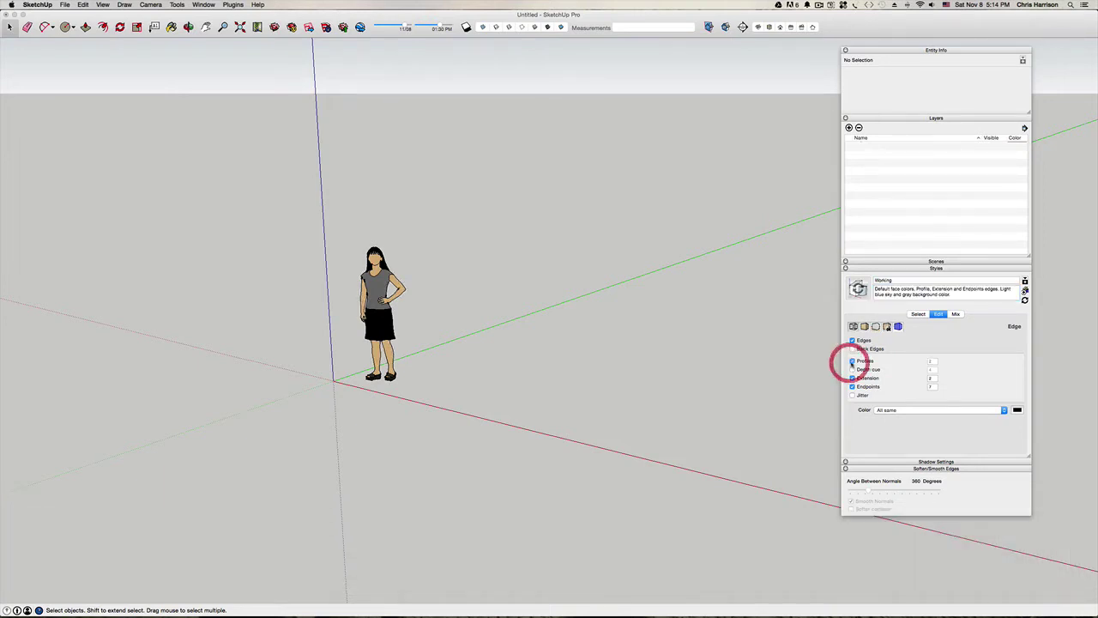
{"action": "left_click", "coordinate": [852, 361]}
{"action": "left_click", "coordinate": [852, 361]}
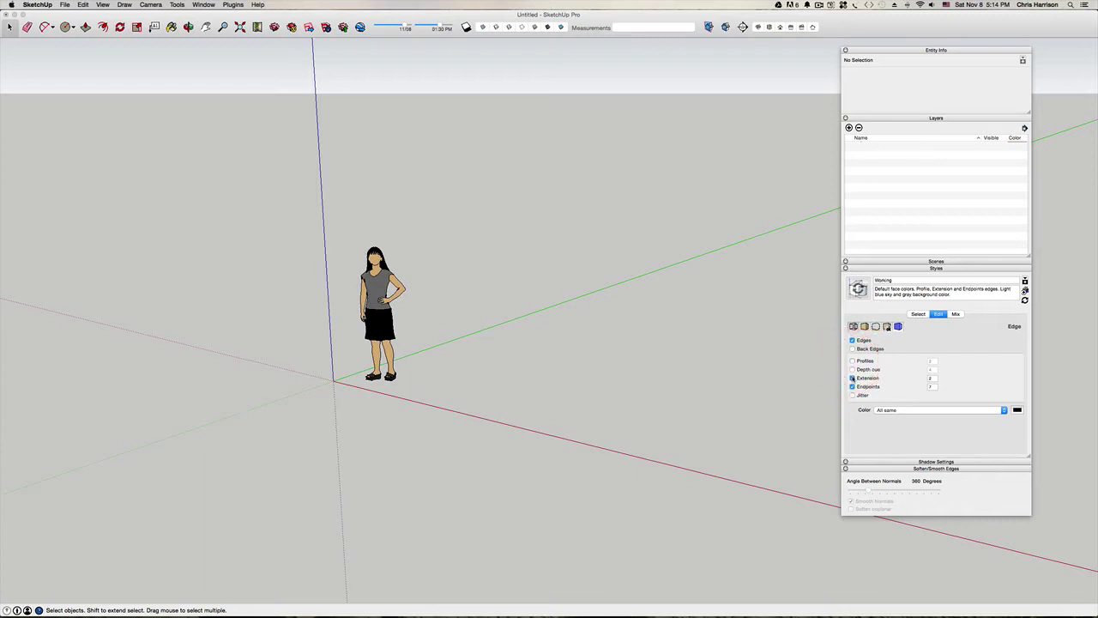
{"action": "left_click", "coordinate": [852, 378]}
{"action": "left_click", "coordinate": [852, 387]}
Set the front face color of the Working style to bright cyan using the color wheel.
{"action": "left_click", "coordinate": [865, 331]}
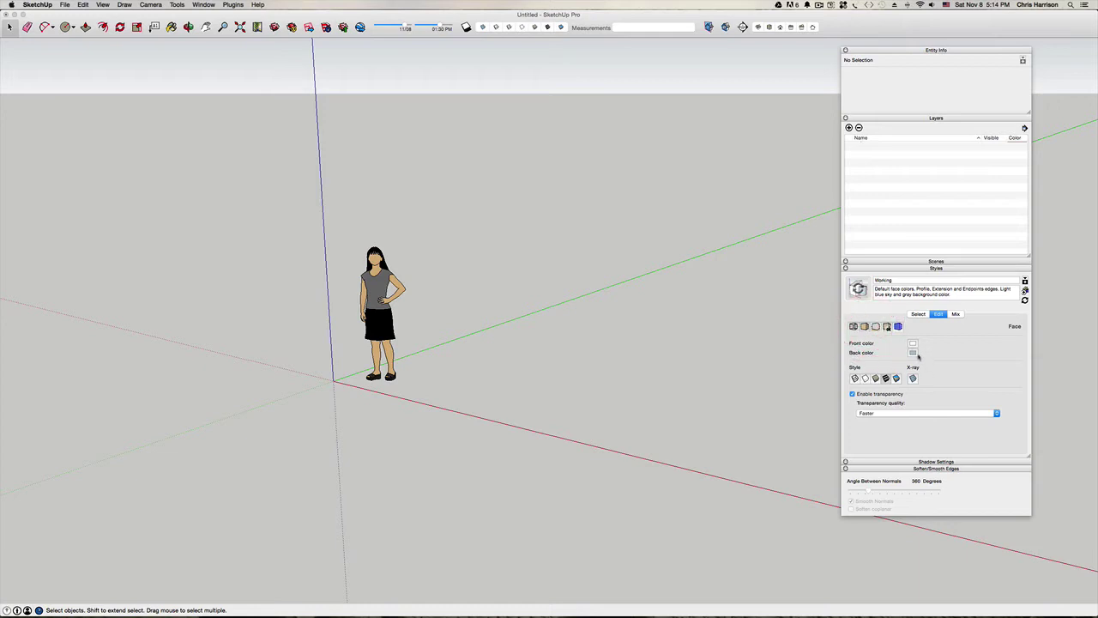
{"action": "left_click", "coordinate": [912, 343]}
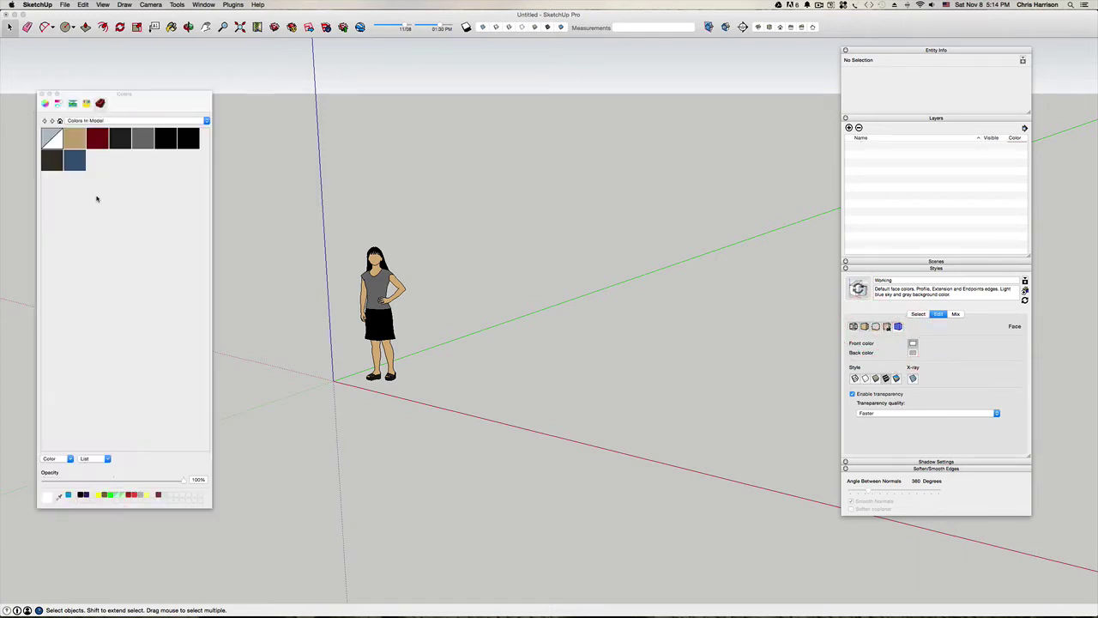
{"action": "left_click", "coordinate": [46, 103]}
{"action": "left_click_drag", "start_coordinate": [85, 279], "coordinate": [47, 289]}
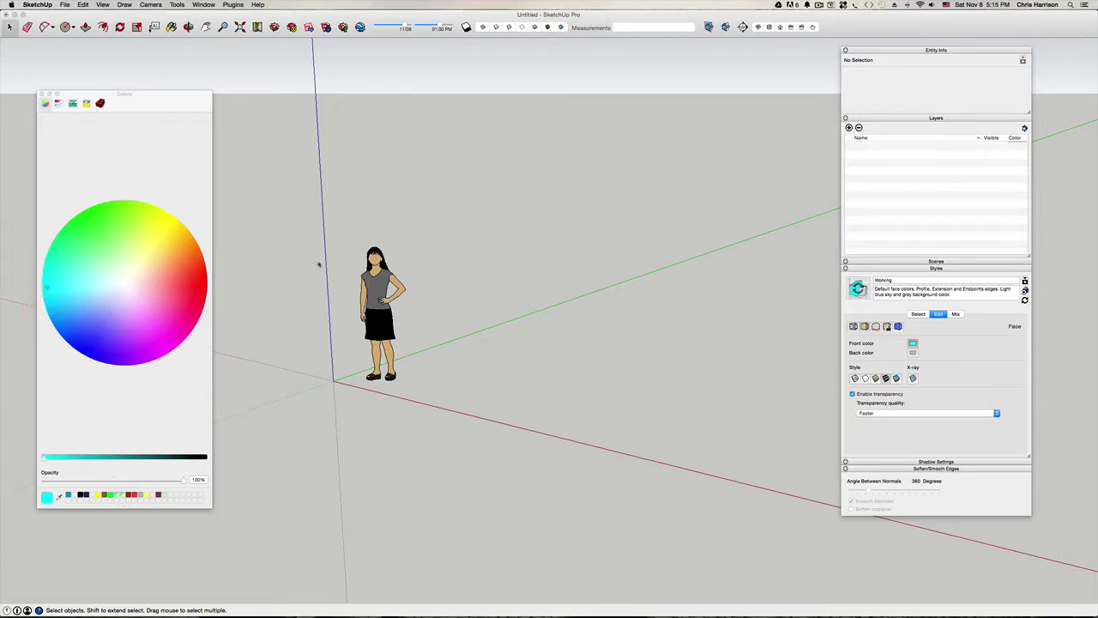
{"action": "left_click", "coordinate": [117, 410]}
Set the back face color to green on the color wheel and raise its brightness to nearly full.
{"action": "left_click", "coordinate": [913, 352]}
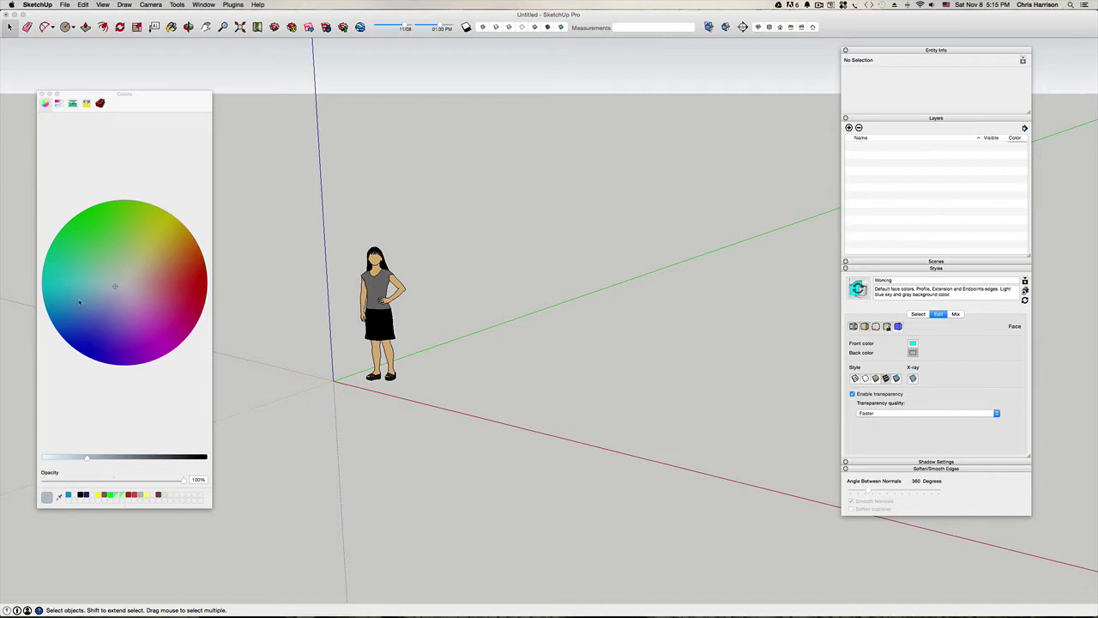
{"action": "left_click", "coordinate": [93, 237]}
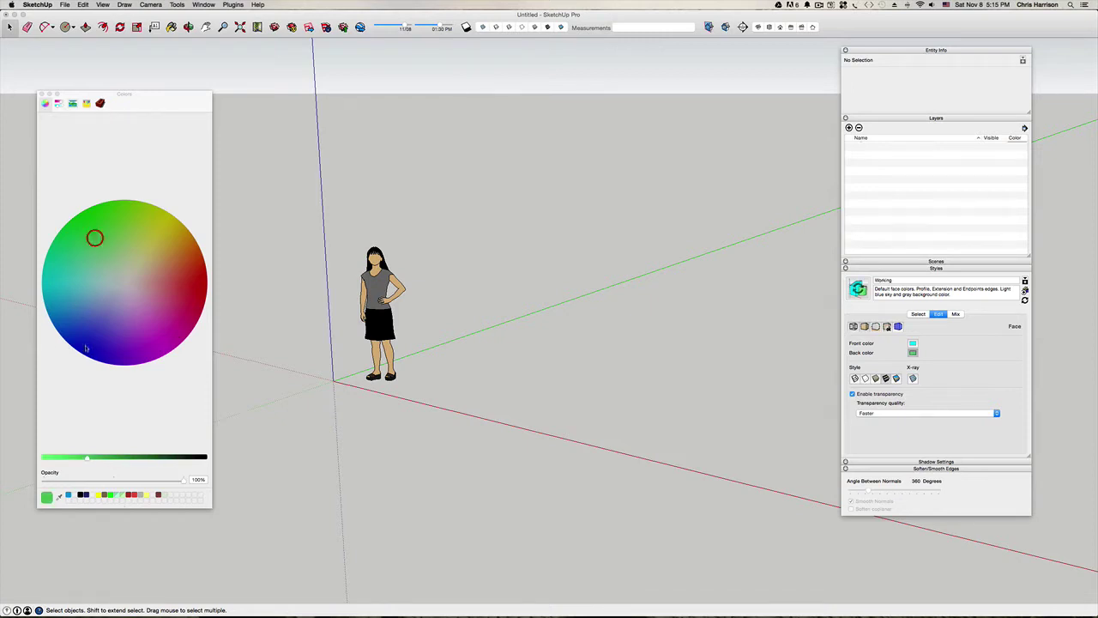
{"action": "left_click_drag", "start_coordinate": [64, 459], "coordinate": [48, 457]}
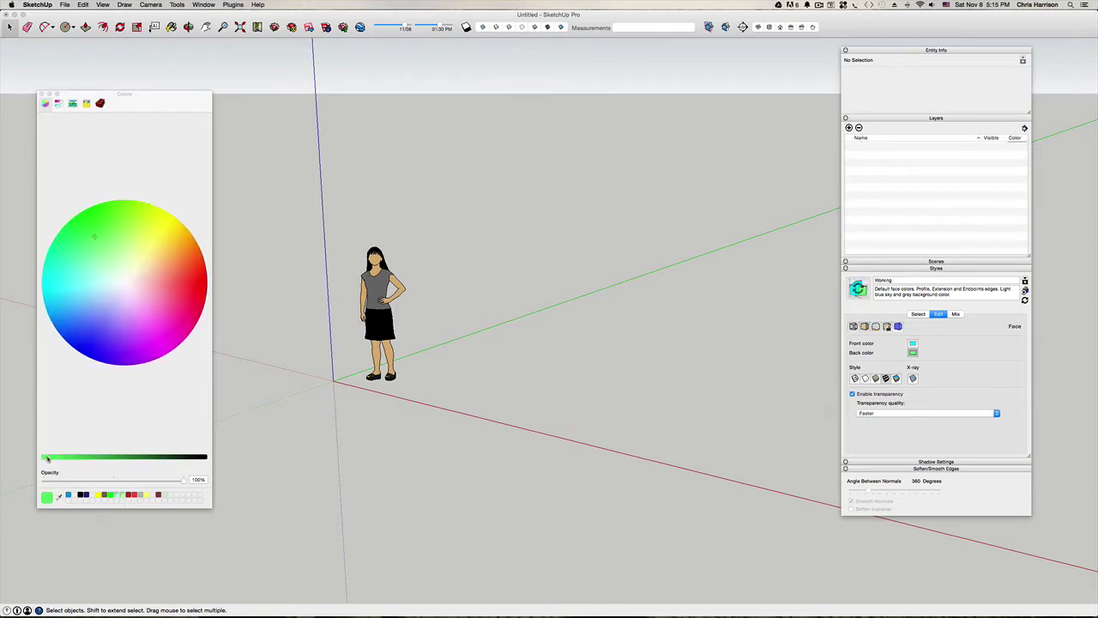
{"action": "left_click", "coordinate": [89, 435]}
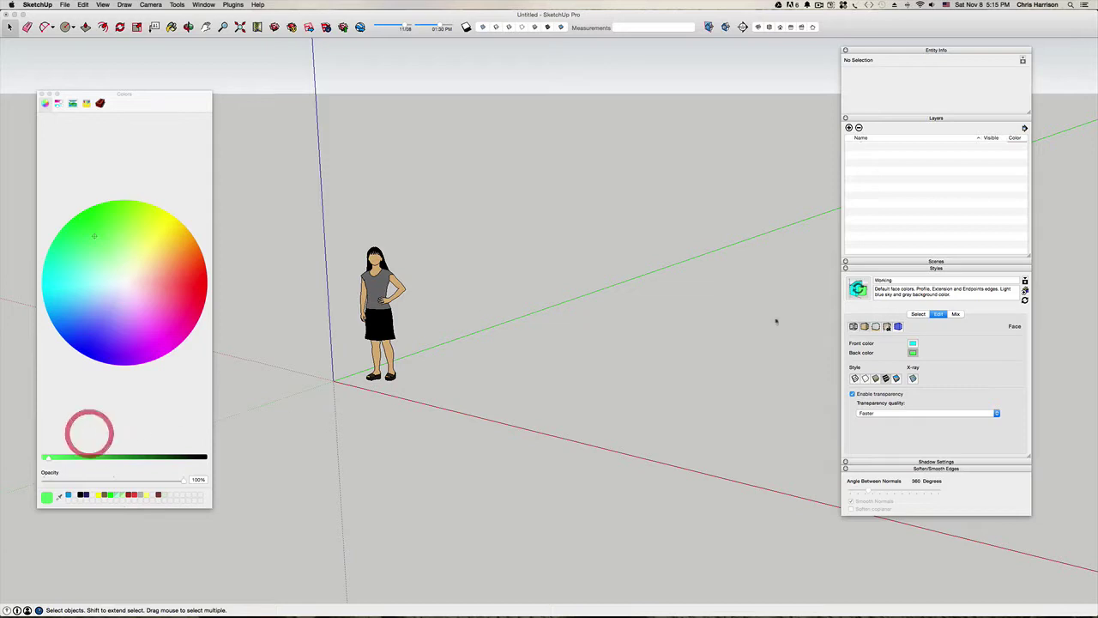
Set the face display of the Working style to Shaded, without textures.
{"action": "left_click", "coordinate": [945, 356]}
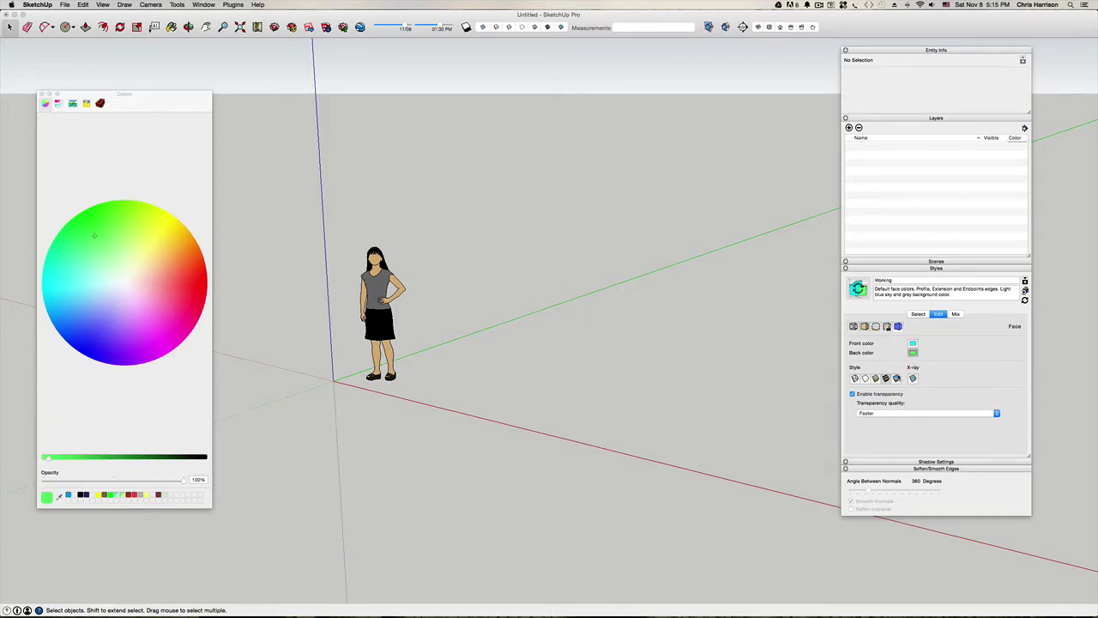
{"action": "left_click", "coordinate": [876, 380]}
{"action": "left_click", "coordinate": [878, 379]}
Review the watermark, modeling and edge settings, and update the Working style with the changes.
{"action": "left_click", "coordinate": [888, 327]}
{"action": "left_click", "coordinate": [898, 327]}
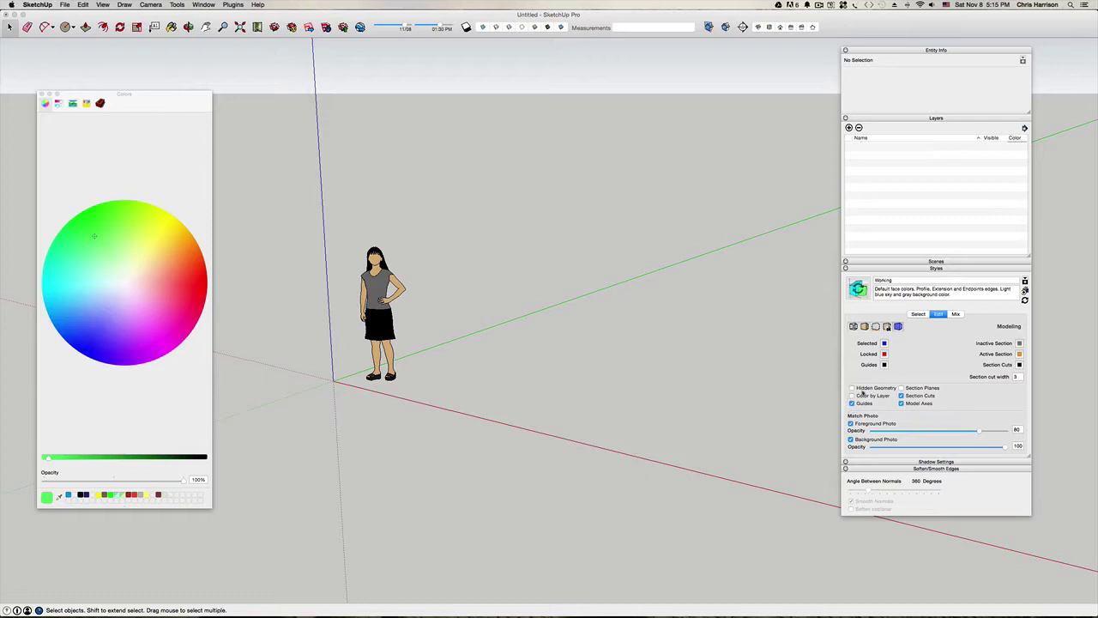
{"action": "left_click", "coordinate": [854, 327]}
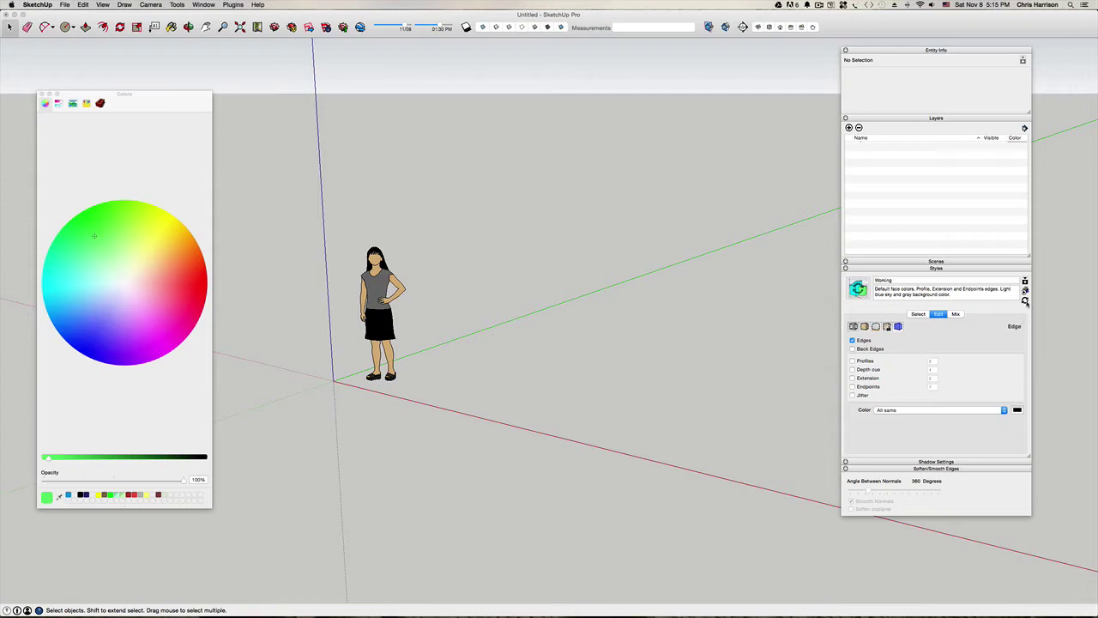
{"action": "left_click", "coordinate": [1025, 300]}
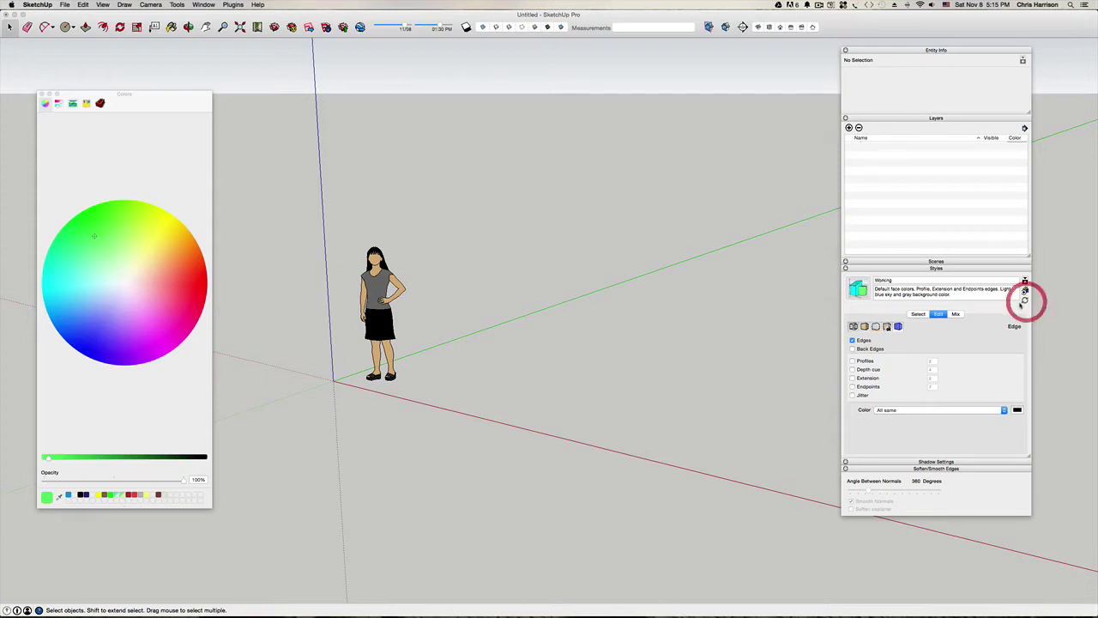
Make a copy of the Working style among the styles in the model.
{"action": "left_click", "coordinate": [918, 314]}
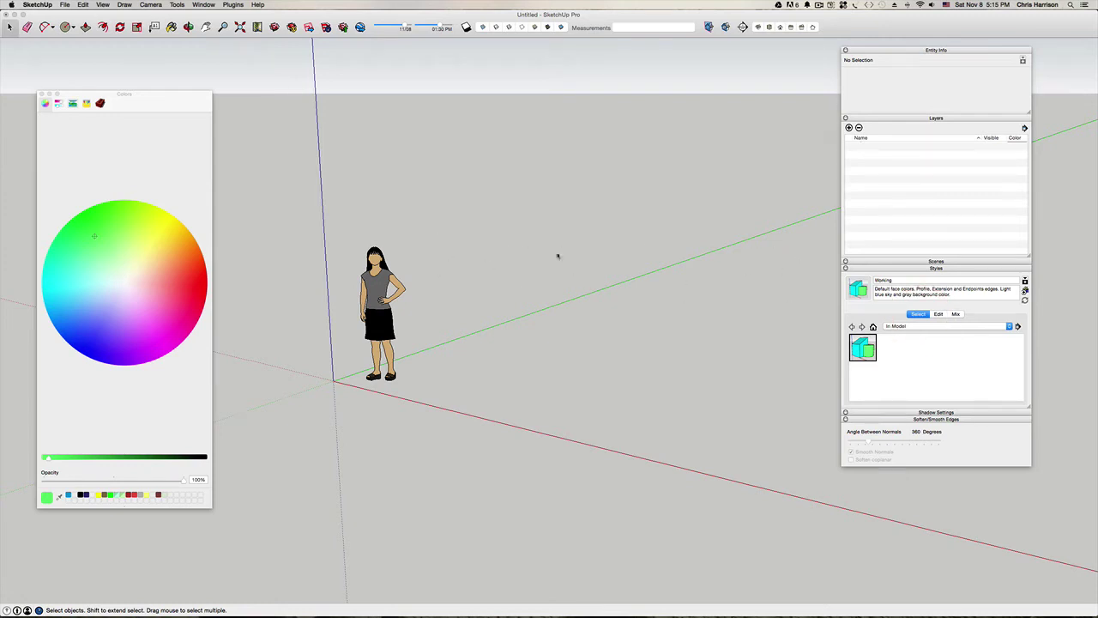
{"action": "right_click", "coordinate": [867, 348]}
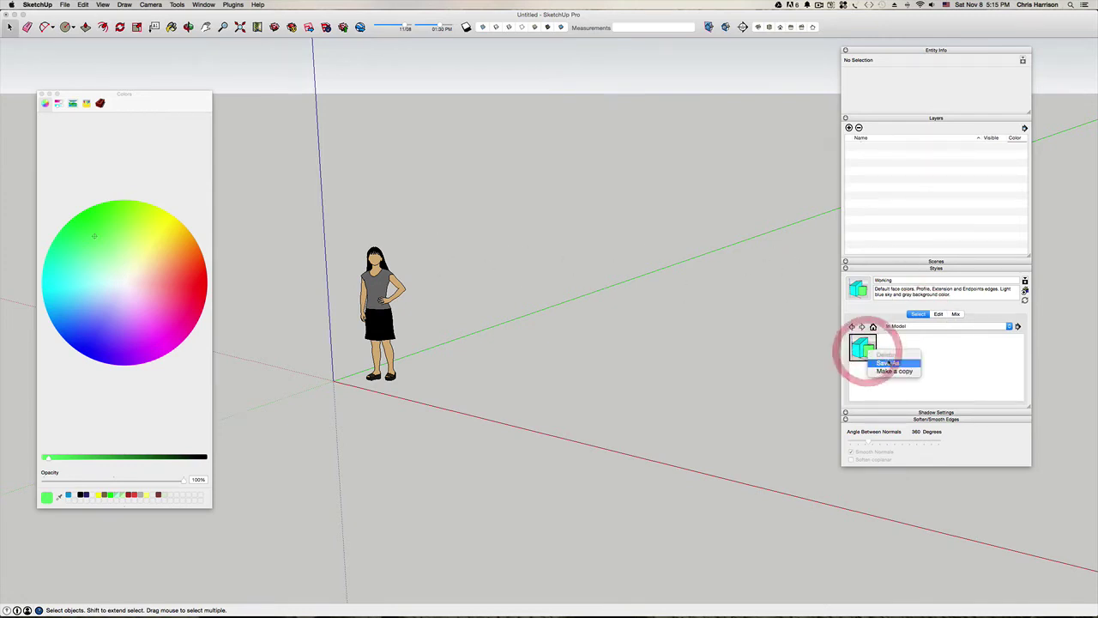
{"action": "left_click", "coordinate": [919, 372]}
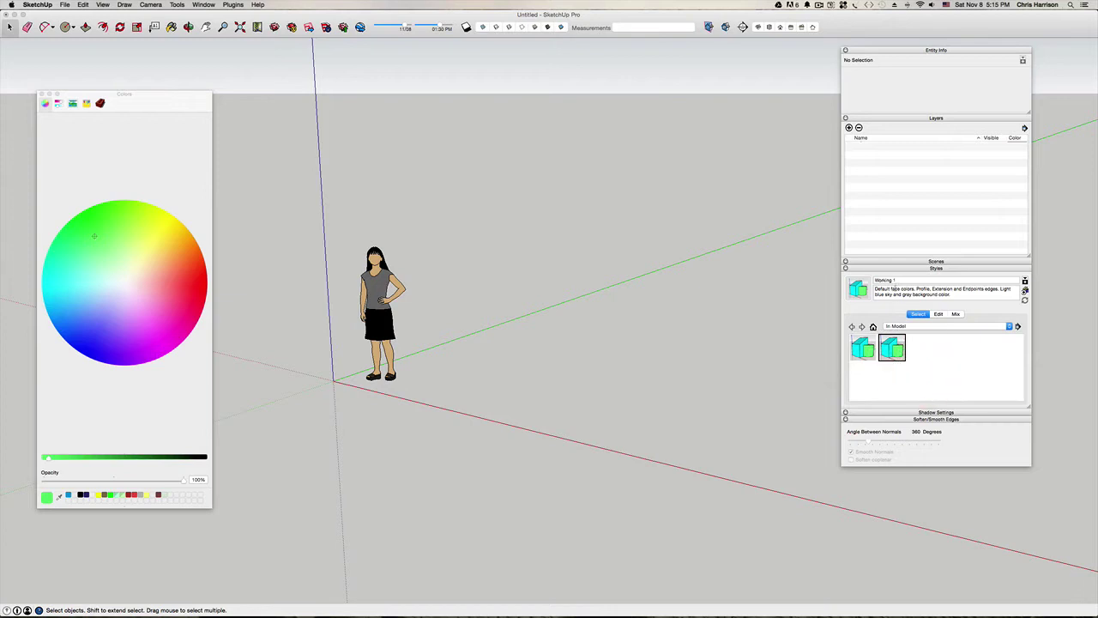
Rename the copied style "Presentation Color".
{"action": "left_click", "coordinate": [902, 278]}
{"action": "left_click", "coordinate": [858, 285]}
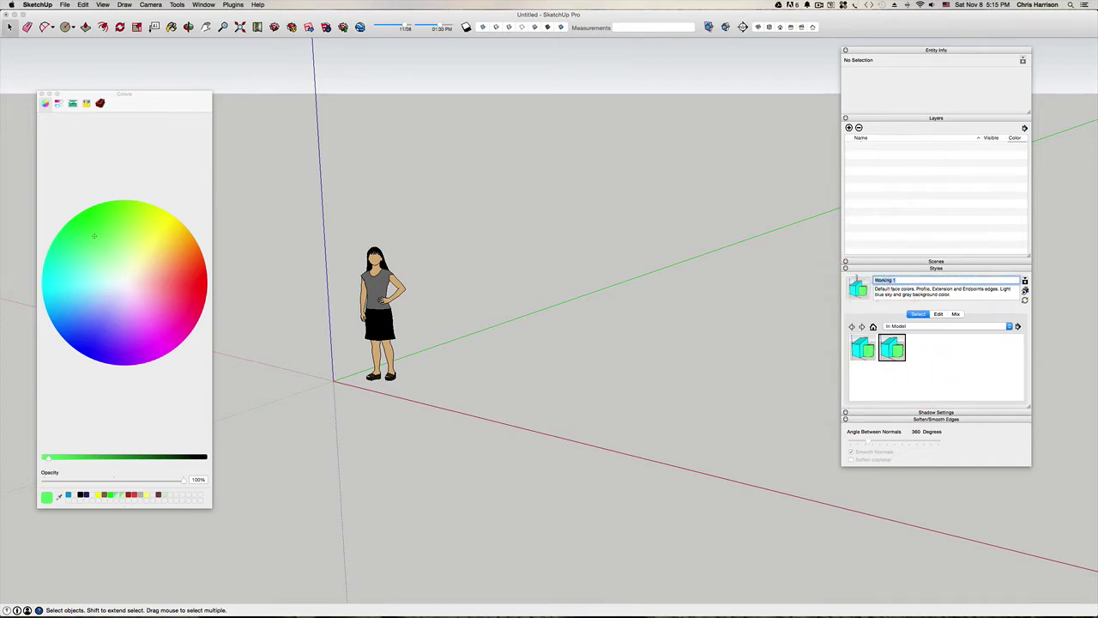
{"action": "type", "text": "Presentation -"}
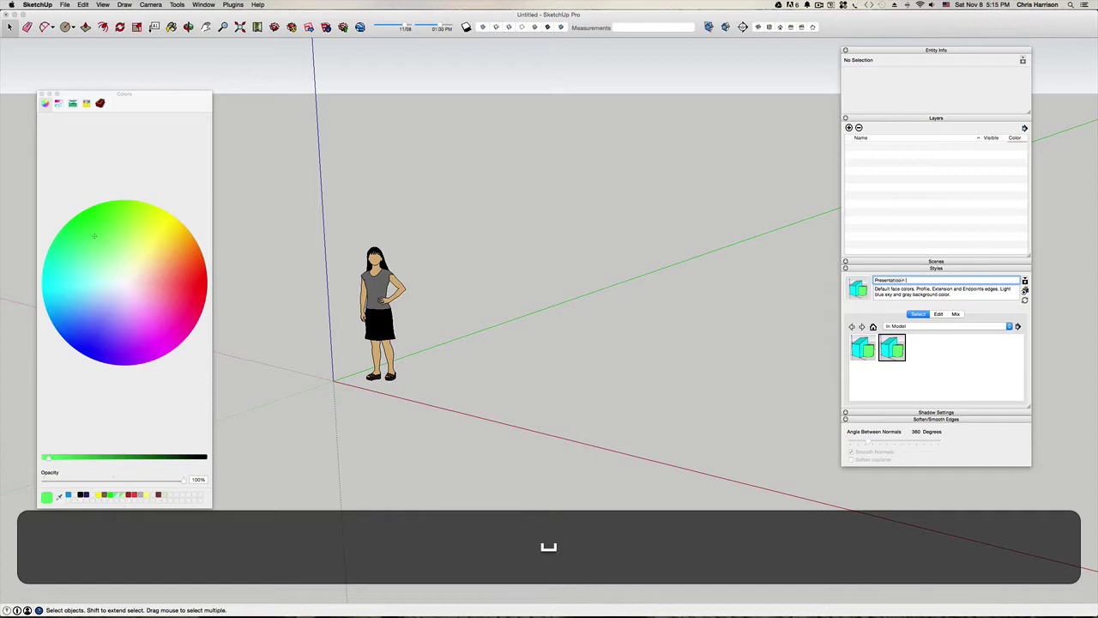
{"action": "key", "text": "BackSpace"}
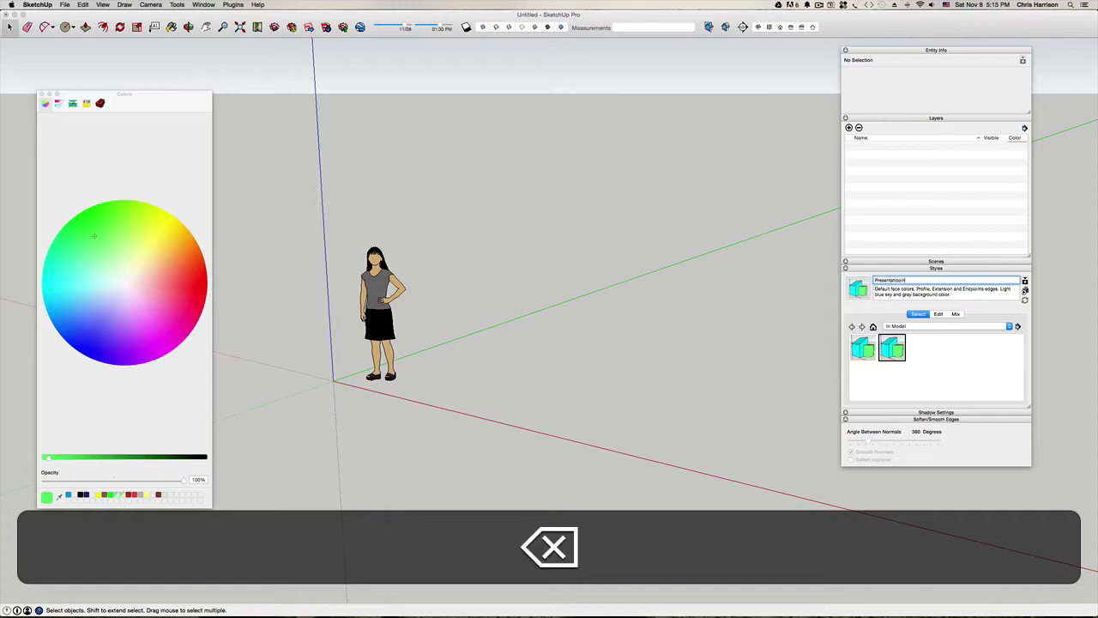
{"action": "key", "text": "BackSpace"}
{"action": "type", "text": "on Color"}
{"action": "key", "text": "Return"}
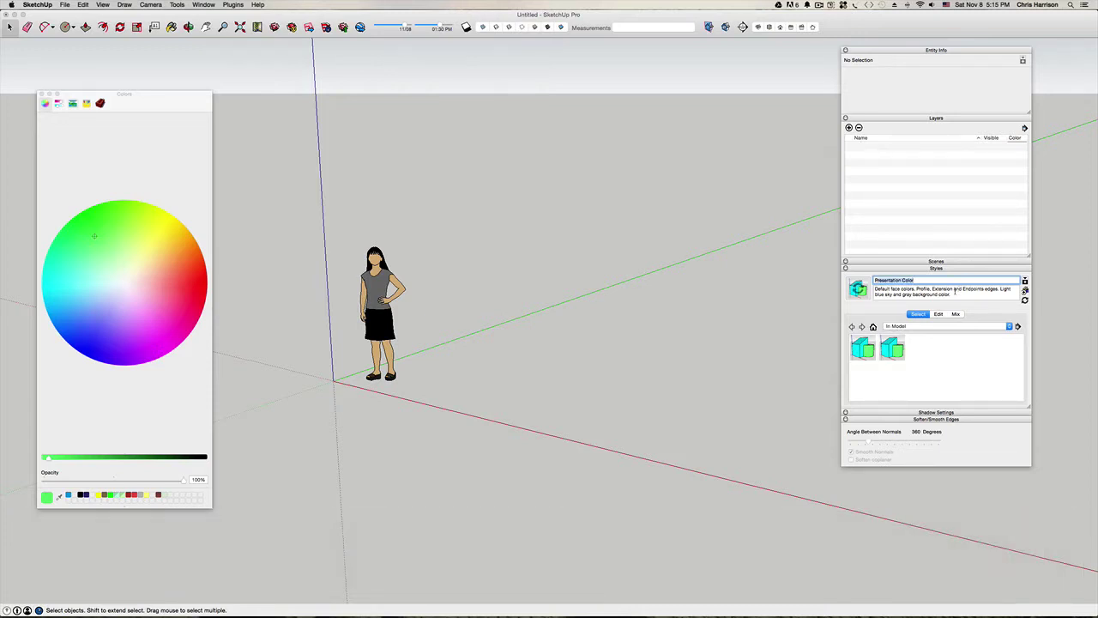
{"action": "key", "text": "Return"}
Try to replace the Presentation Color style's description with "Profile 3. Edges. Shaded with Textures. No axis".
{"action": "left_click", "coordinate": [854, 289]}
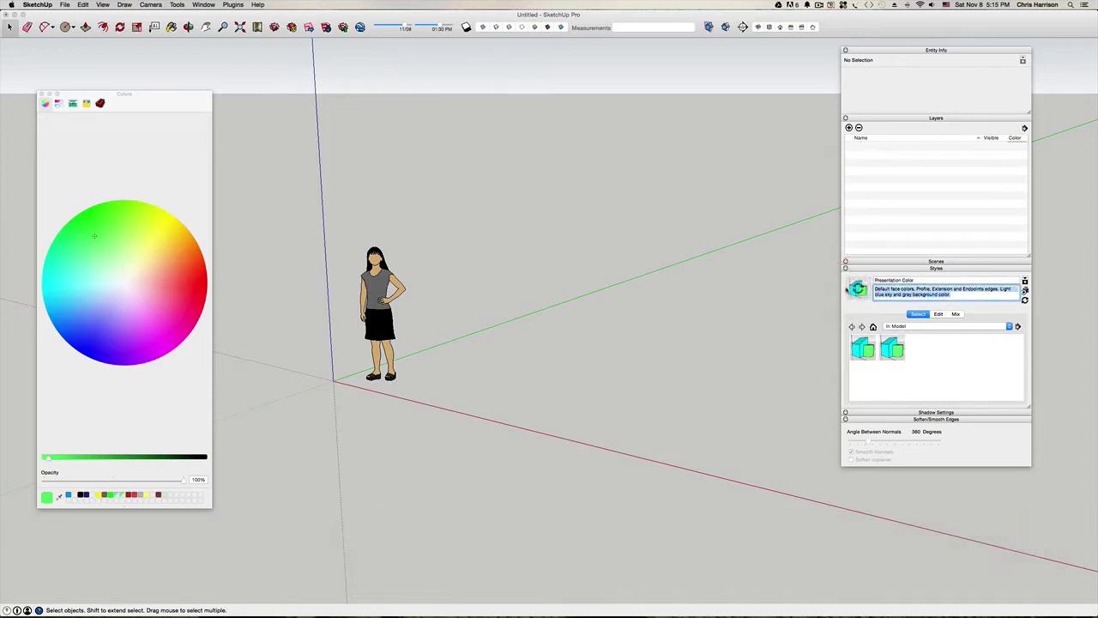
{"action": "type", "text": "Profile"}
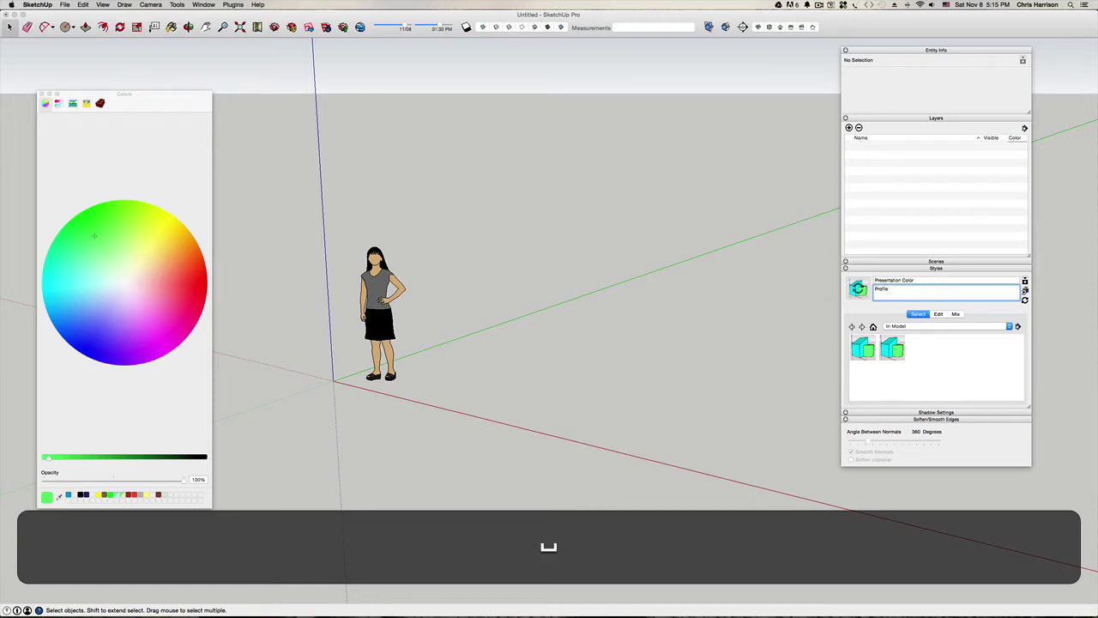
{"action": "key", "text": "BackSpace"}
{"action": "type", "text": "le 3. Edges."}
{"action": "key", "text": "BackSpace"}
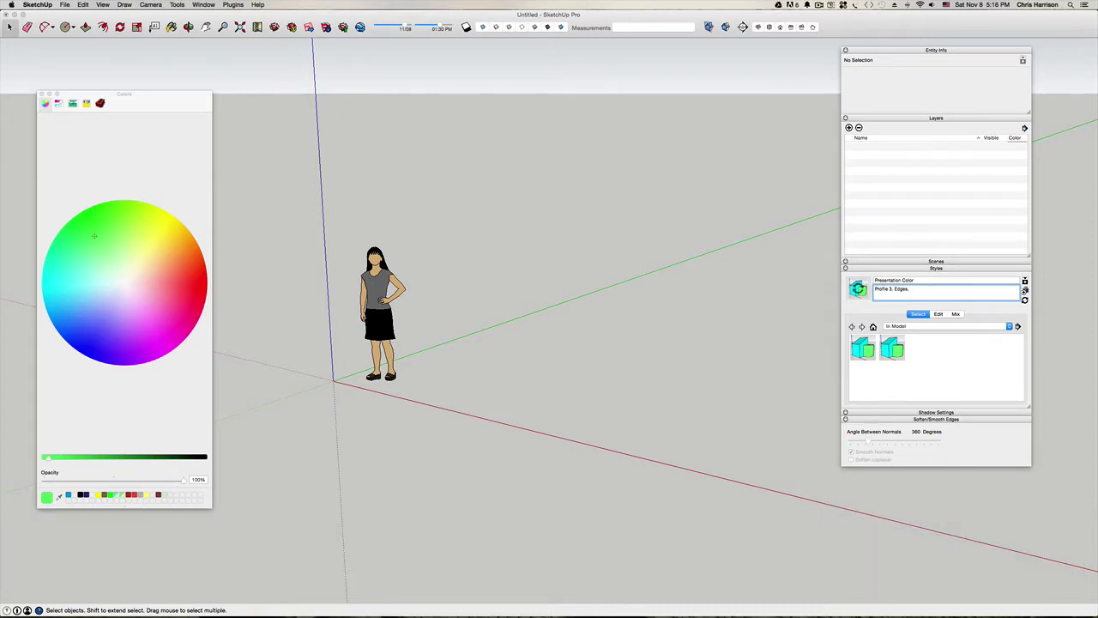
{"action": "type", "text": "d"}
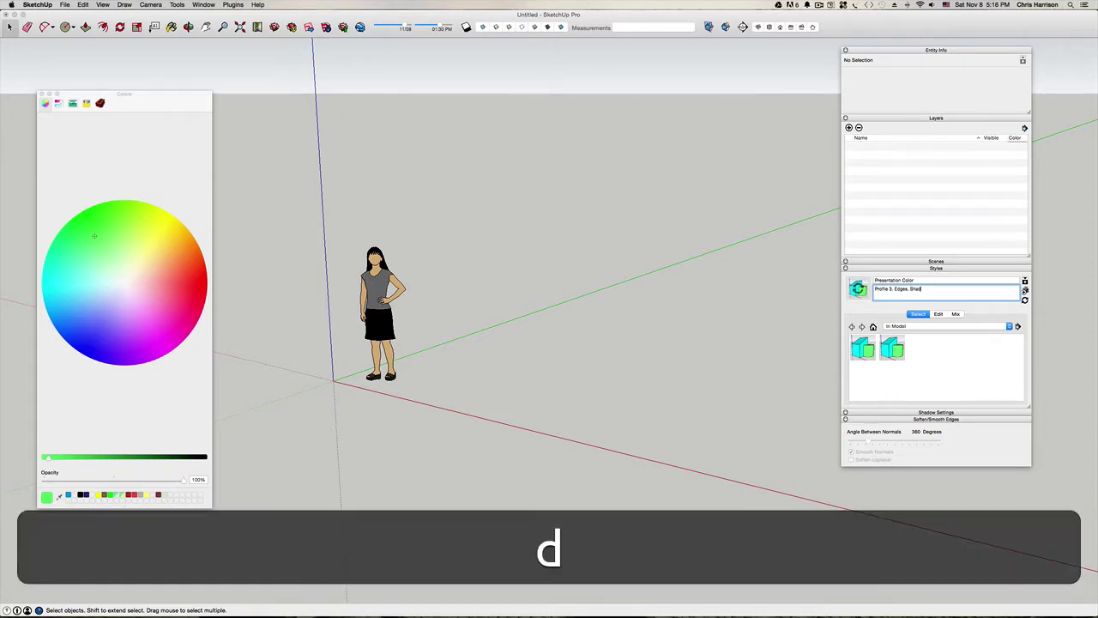
{"action": "key", "text": "BackSpace"}
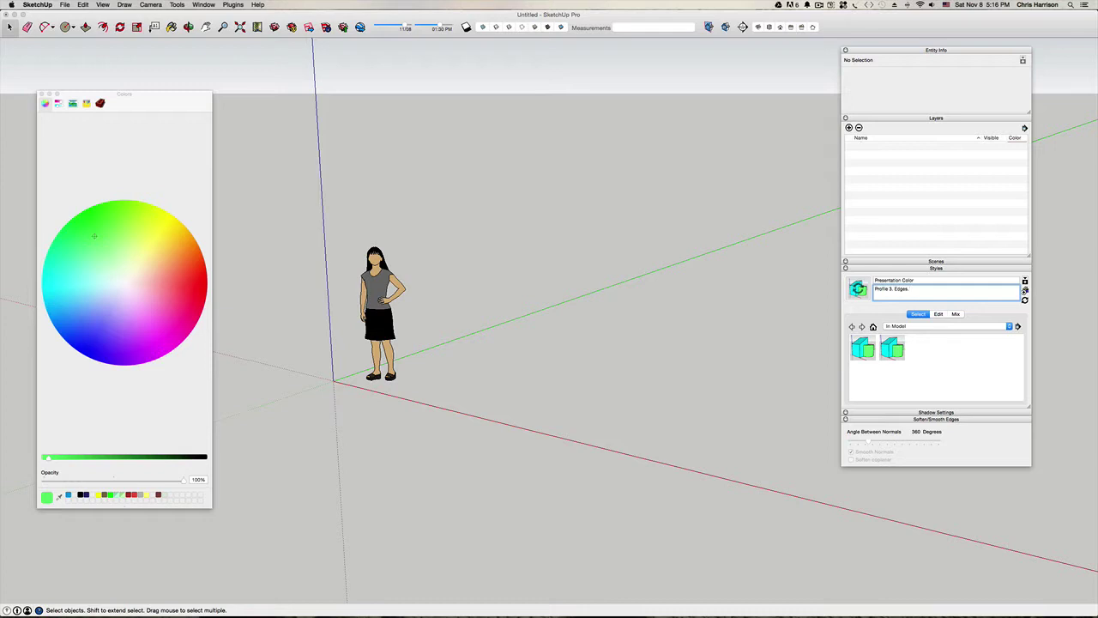
{"action": "type", "text": "Shadede"}
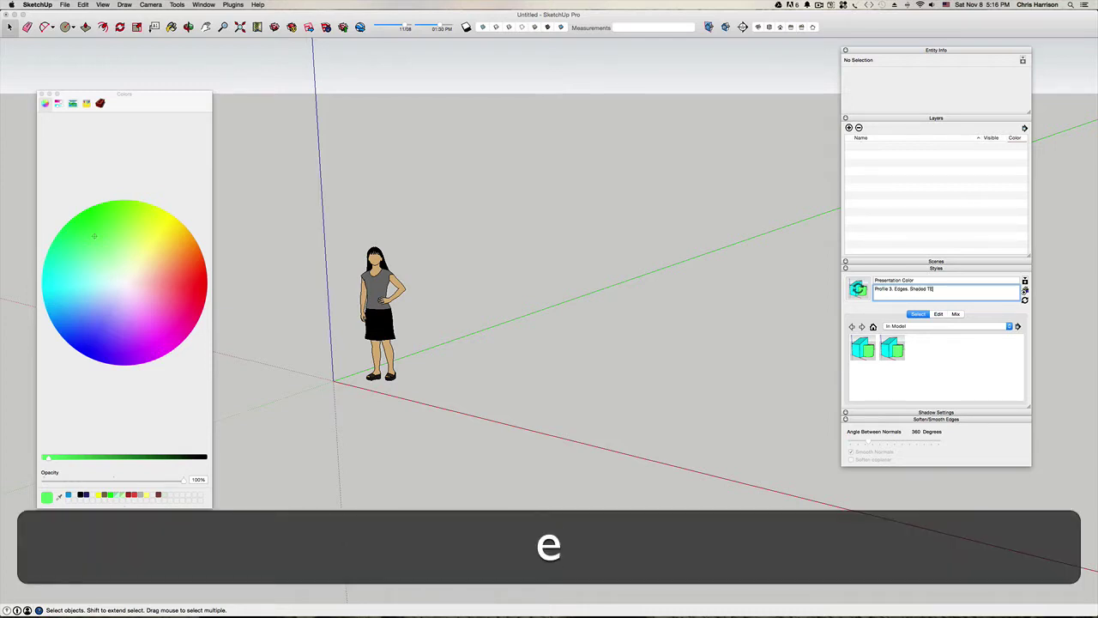
{"action": "key", "text": "BackSpace"}
{"action": "type", "text": "with Textures "}
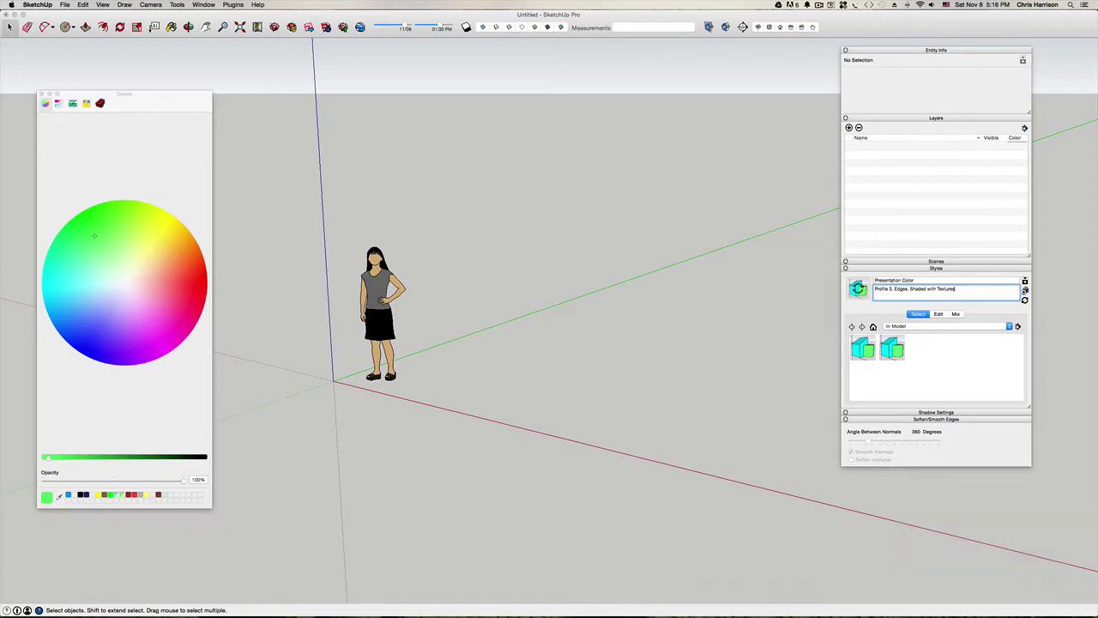
{"action": "type", "text": ". N"}
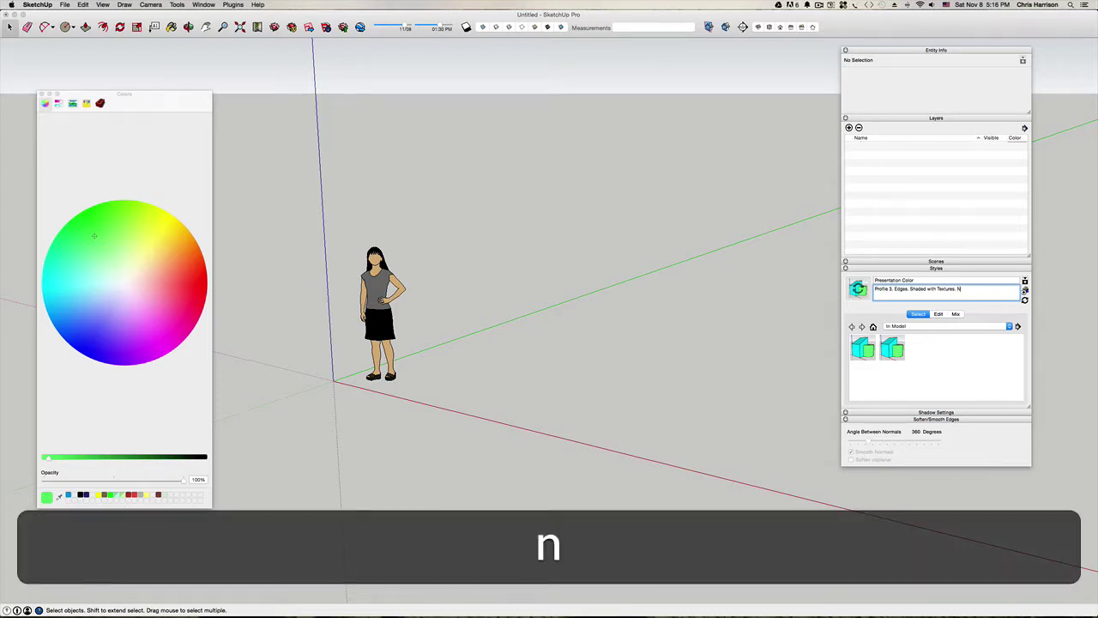
{"action": "type", "text": "o Sis"}
Turn on profiles in the Presentation Color style's edge settings and set the profile width to 3.
{"action": "left_click", "coordinate": [939, 314]}
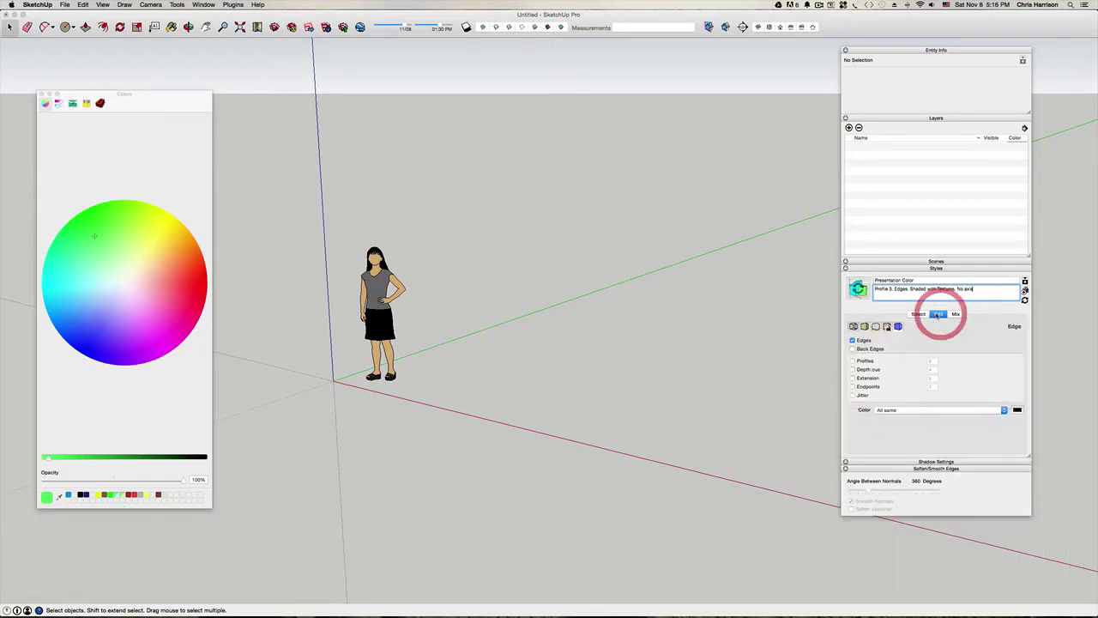
{"action": "left_click", "coordinate": [852, 361]}
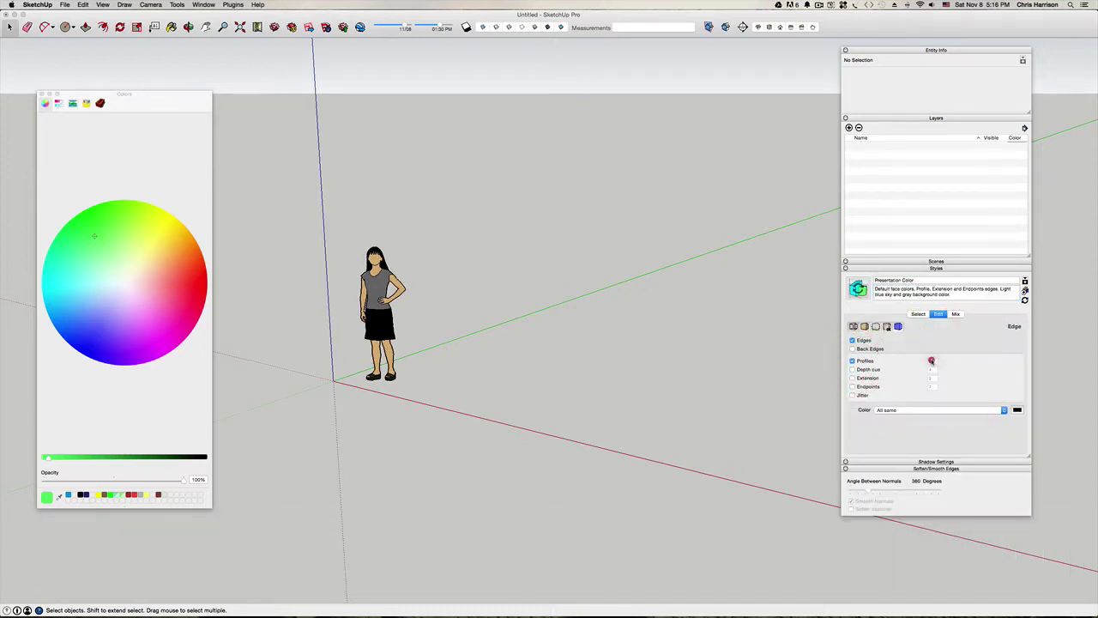
{"action": "left_click", "coordinate": [920, 361]}
{"action": "type", "text": "3"}
Set the Presentation Color style's faces to Shaded with Textures and turn off the model axes.
{"action": "left_click", "coordinate": [864, 326]}
{"action": "left_click", "coordinate": [886, 379]}
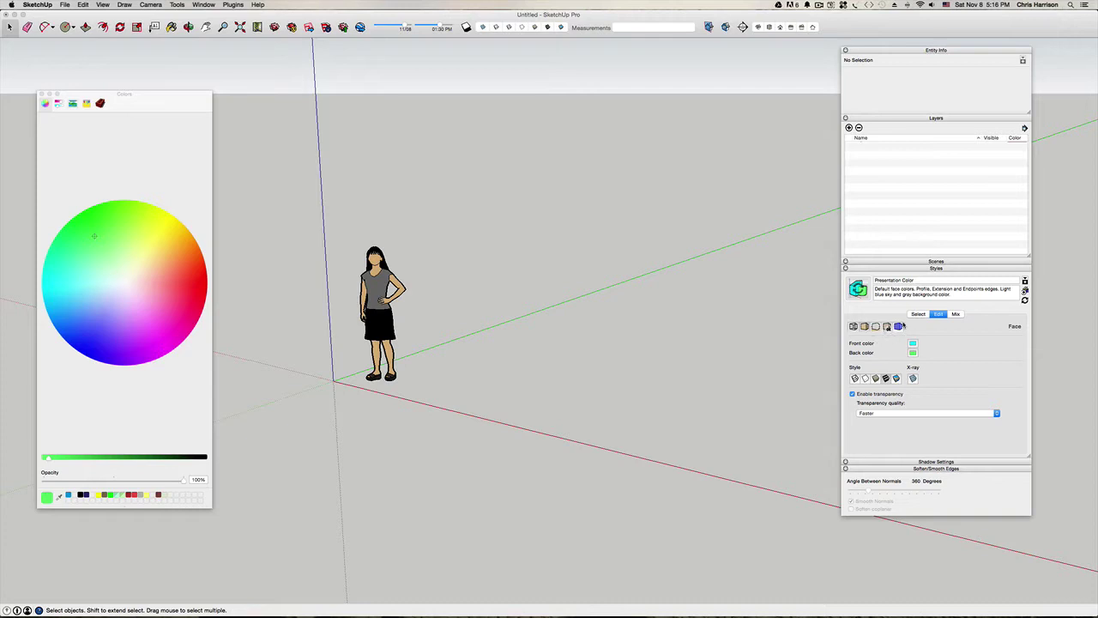
{"action": "left_click", "coordinate": [899, 326]}
{"action": "left_click", "coordinate": [902, 403]}
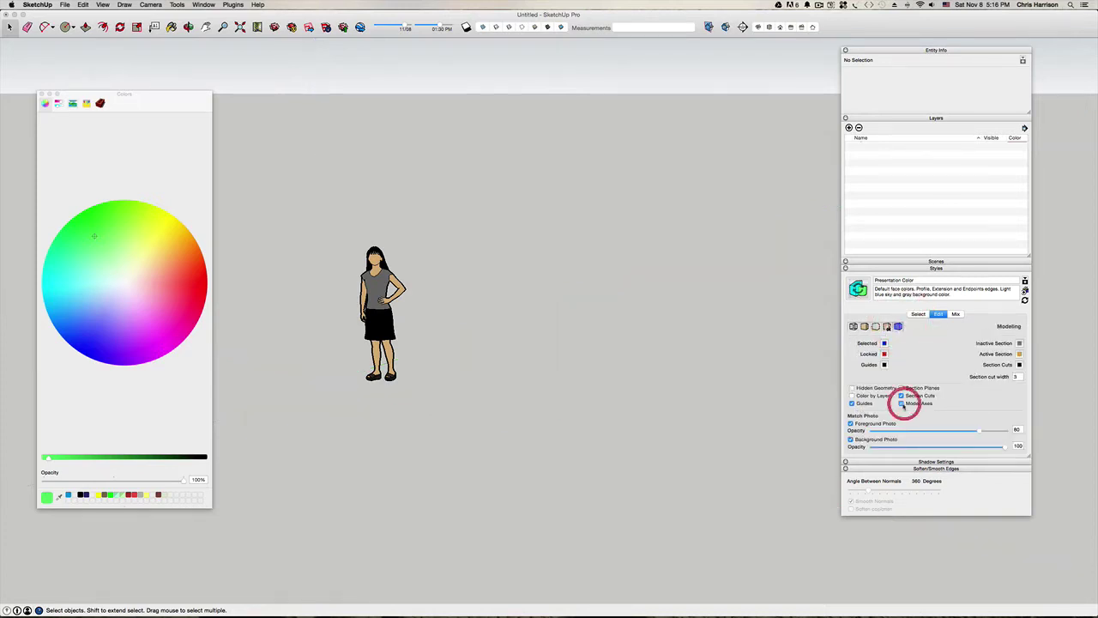
Recheck the edge and face settings of the Presentation Color style and update the style with the changes.
{"action": "left_click", "coordinate": [853, 326]}
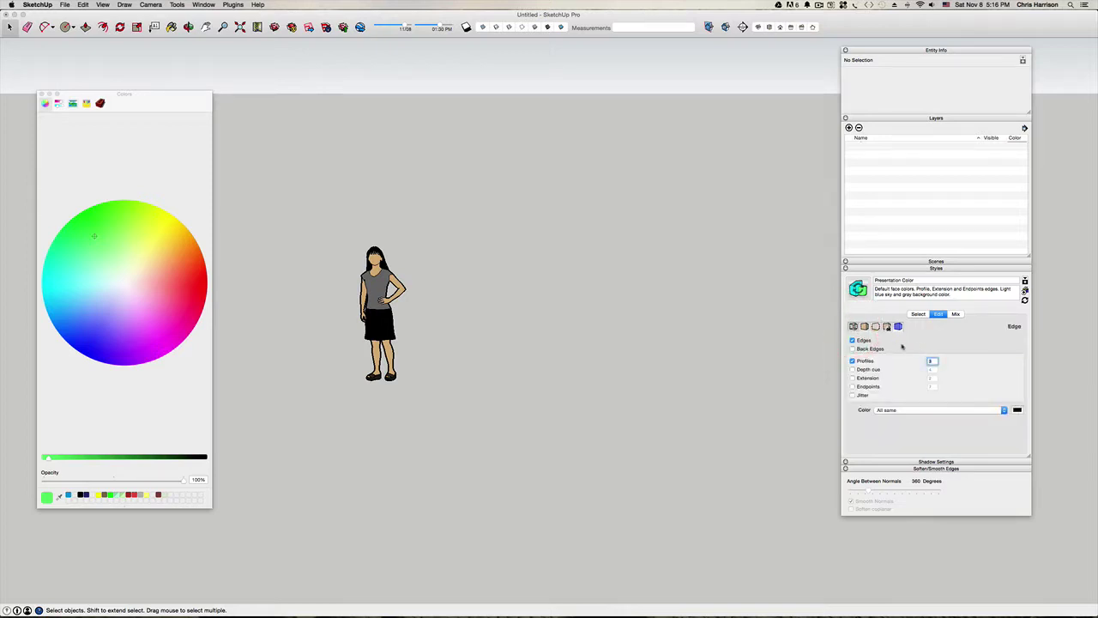
{"action": "left_click", "coordinate": [865, 326]}
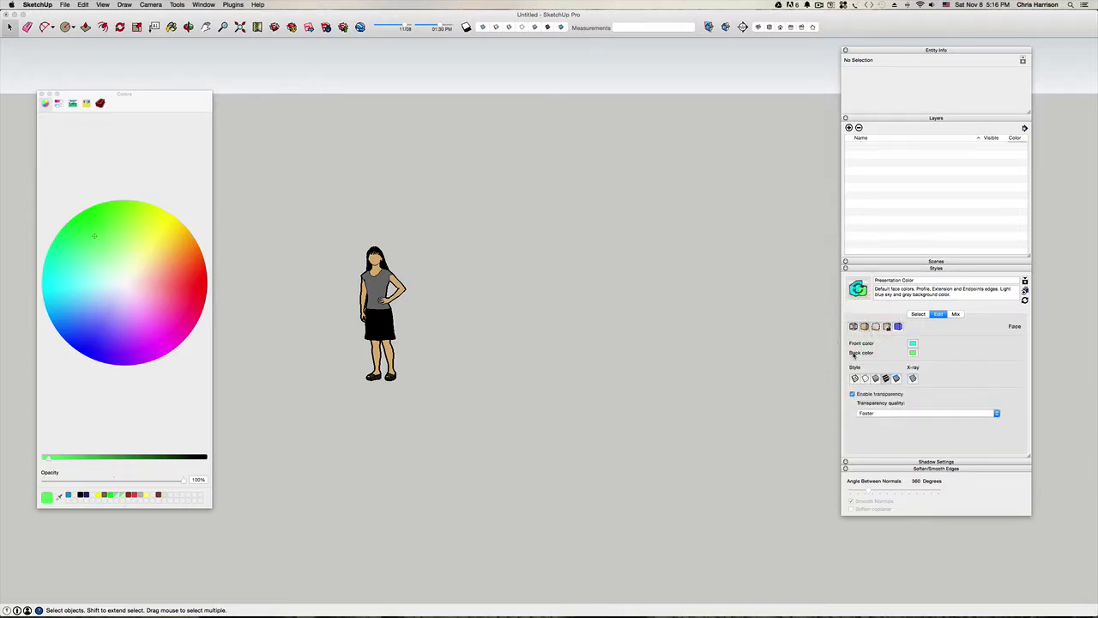
{"action": "left_click", "coordinate": [1024, 300]}
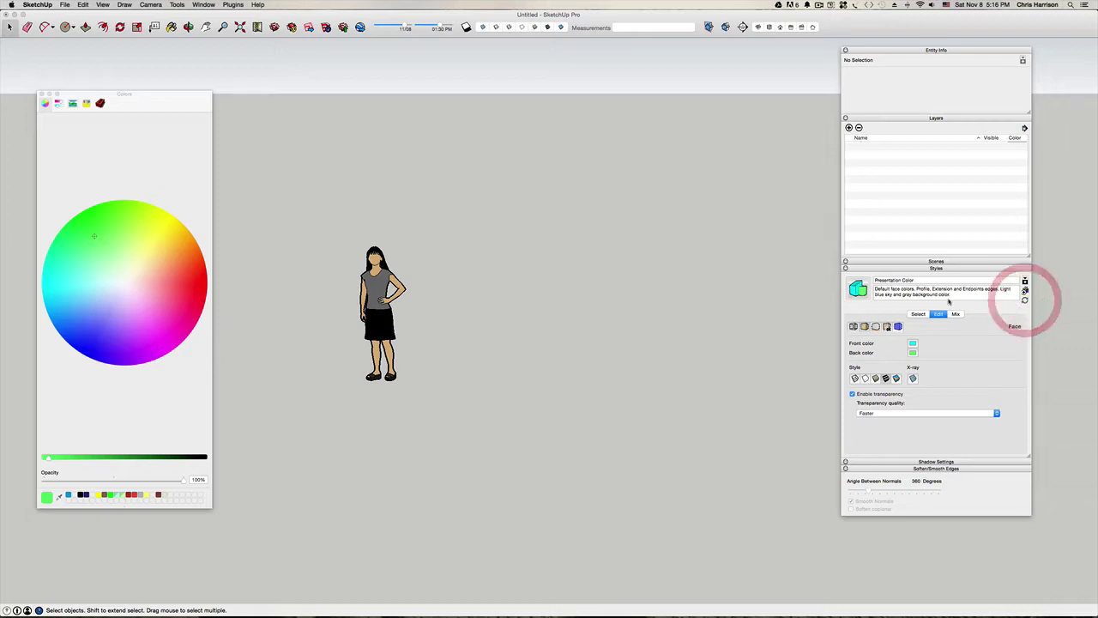
Compare the Working and Presentation Color styles by switching back and forth between them in the model.
{"action": "left_click", "coordinate": [918, 315]}
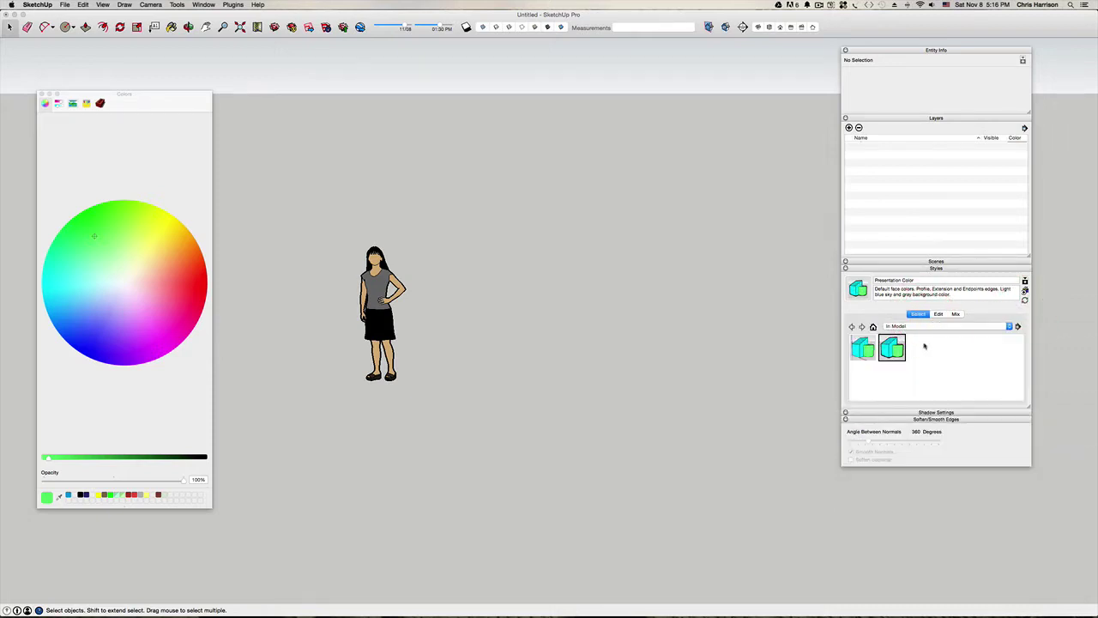
{"action": "left_click", "coordinate": [862, 347]}
{"action": "left_click", "coordinate": [892, 346]}
{"action": "left_click", "coordinate": [862, 347]}
{"action": "left_click", "coordinate": [891, 347]}
{"action": "left_click", "coordinate": [862, 347]}
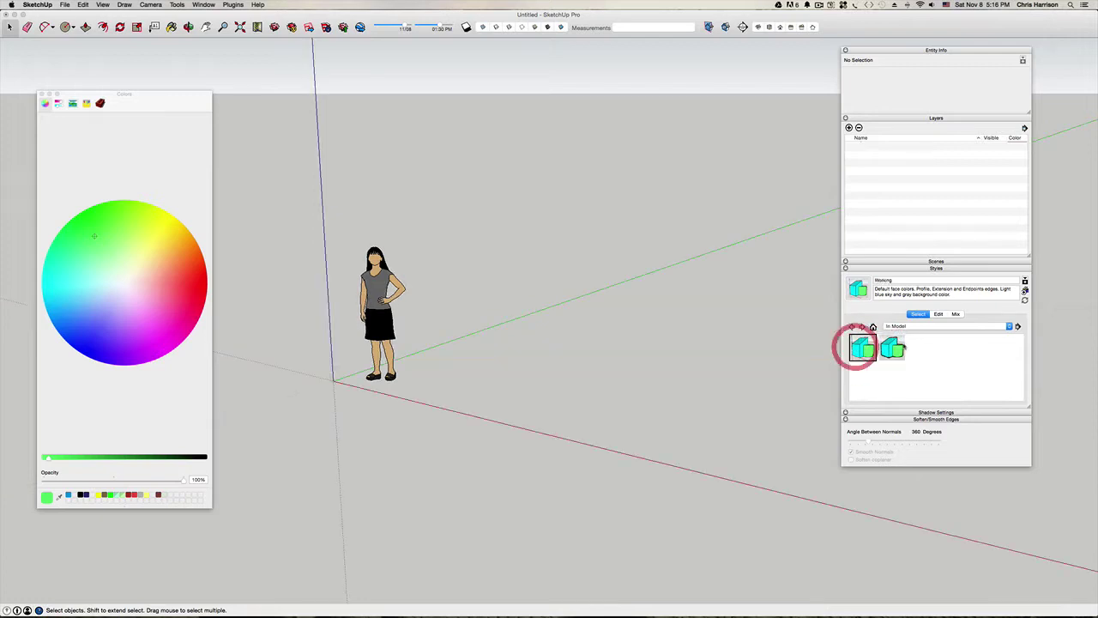
{"action": "left_click", "coordinate": [891, 347]}
{"action": "left_click", "coordinate": [862, 347]}
{"action": "left_click", "coordinate": [892, 347]}
{"action": "left_click", "coordinate": [862, 347]}
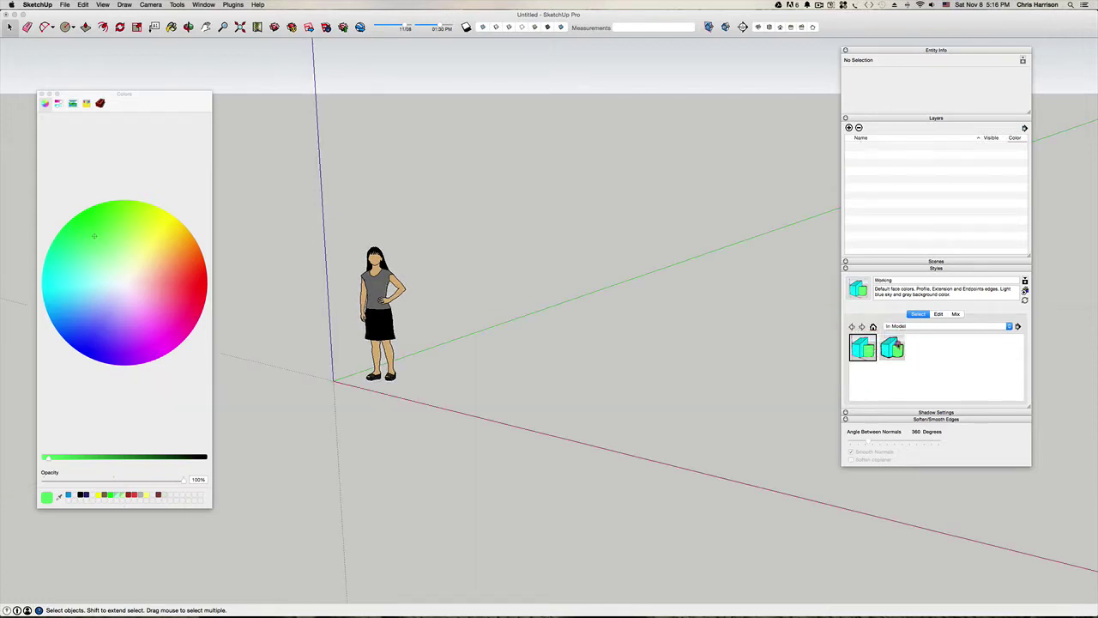
Give the Presentation Color style a plain white background without sky and update the style.
{"action": "left_click", "coordinate": [896, 346]}
{"action": "left_click", "coordinate": [938, 314]}
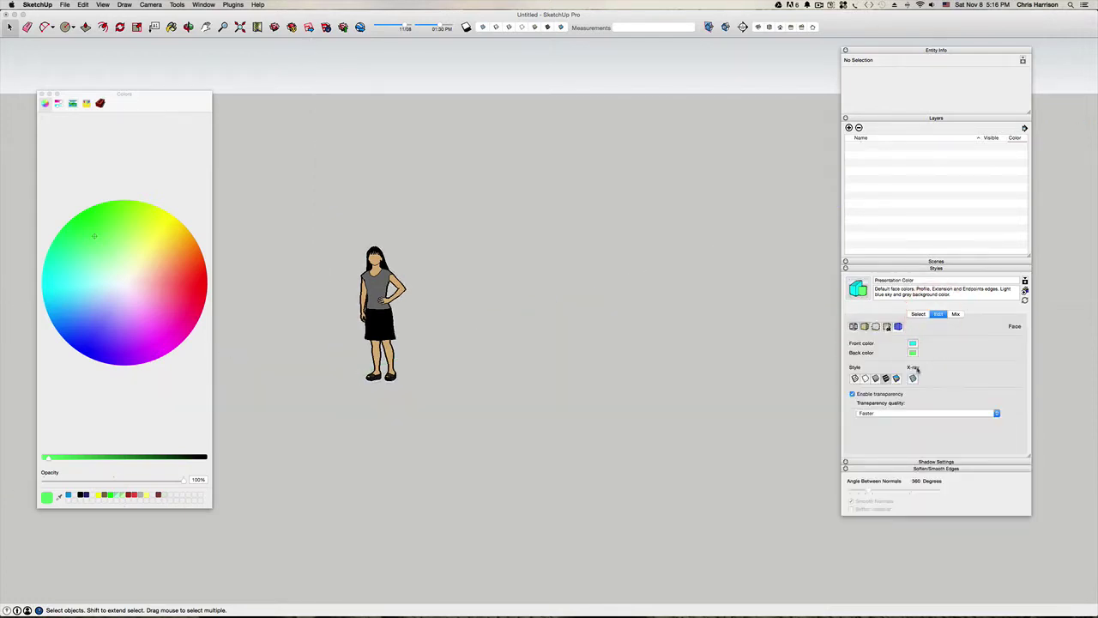
{"action": "left_click", "coordinate": [875, 327]}
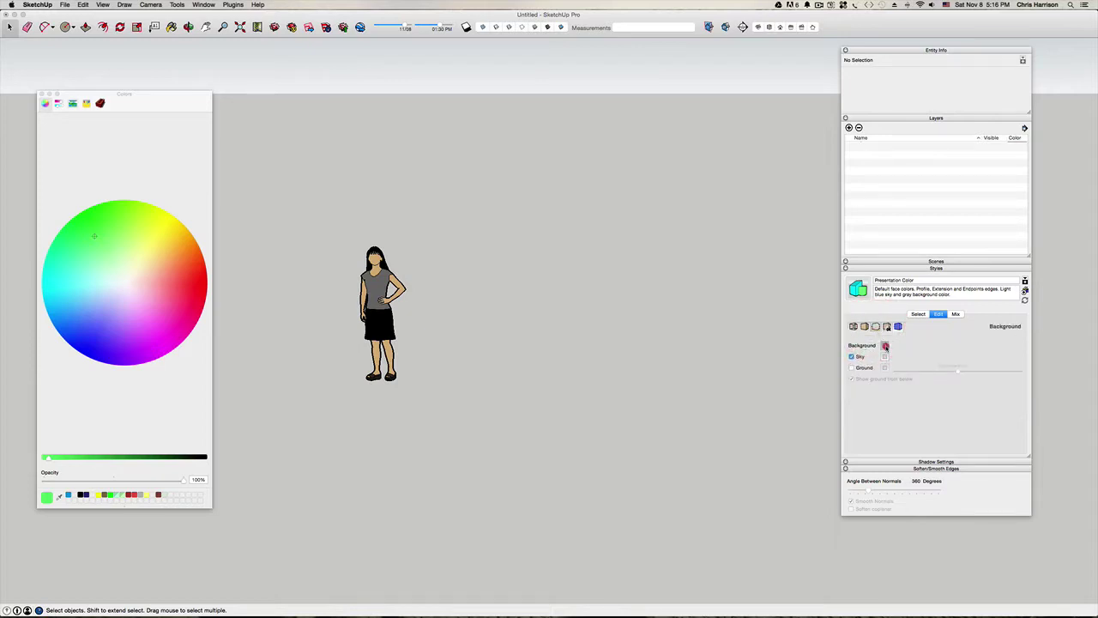
{"action": "left_click", "coordinate": [885, 345]}
{"action": "left_click_drag", "start_coordinate": [73, 456], "coordinate": [25, 459]}
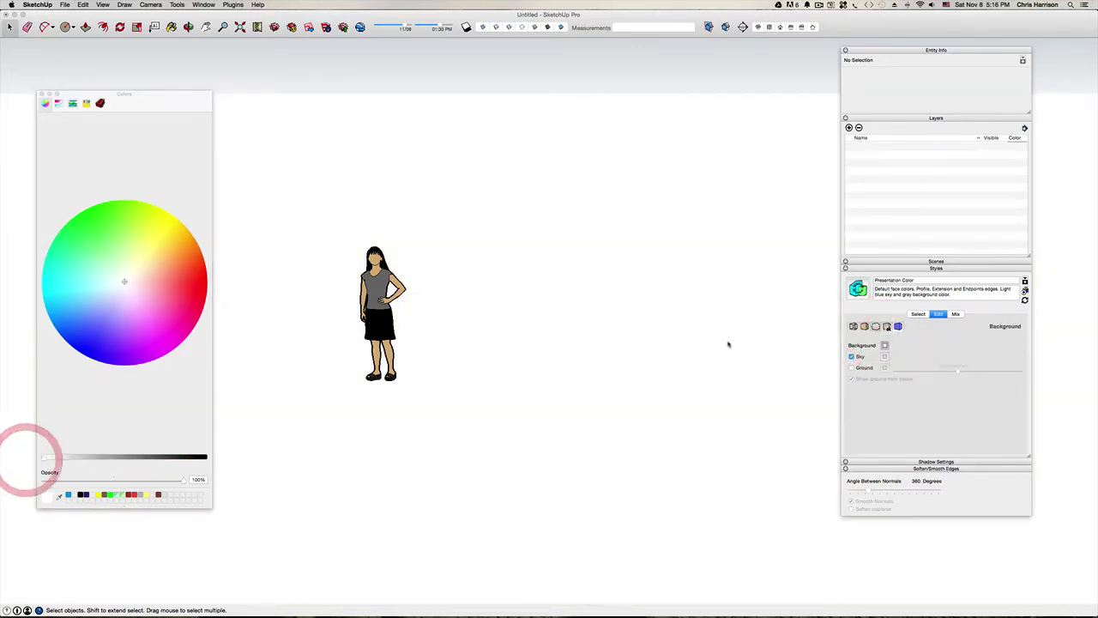
{"action": "left_click", "coordinate": [1025, 301]}
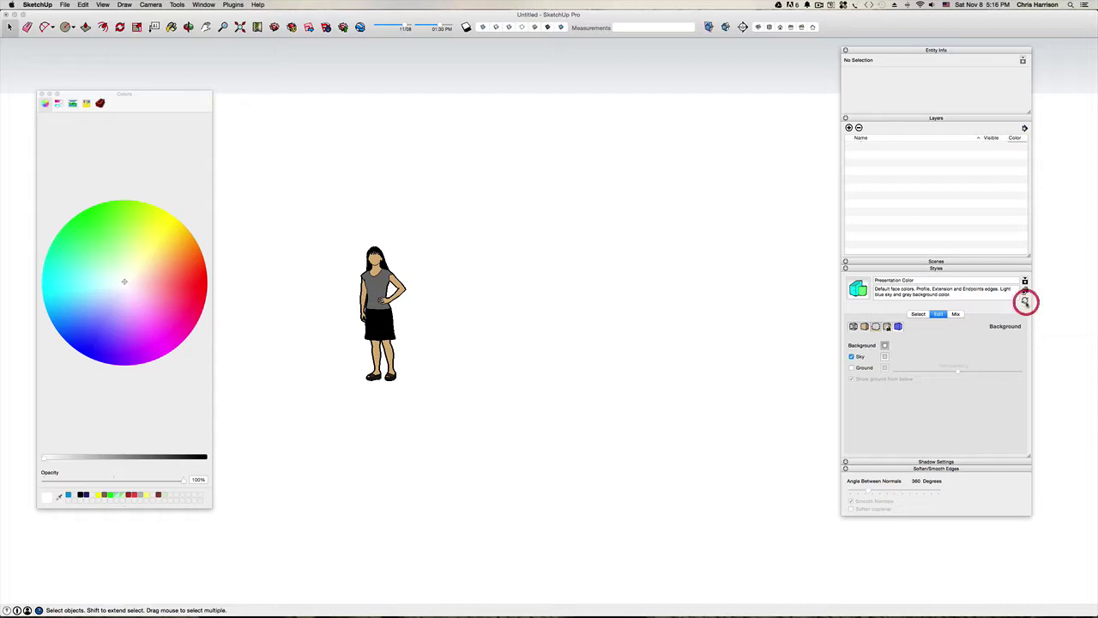
{"action": "left_click", "coordinate": [850, 357]}
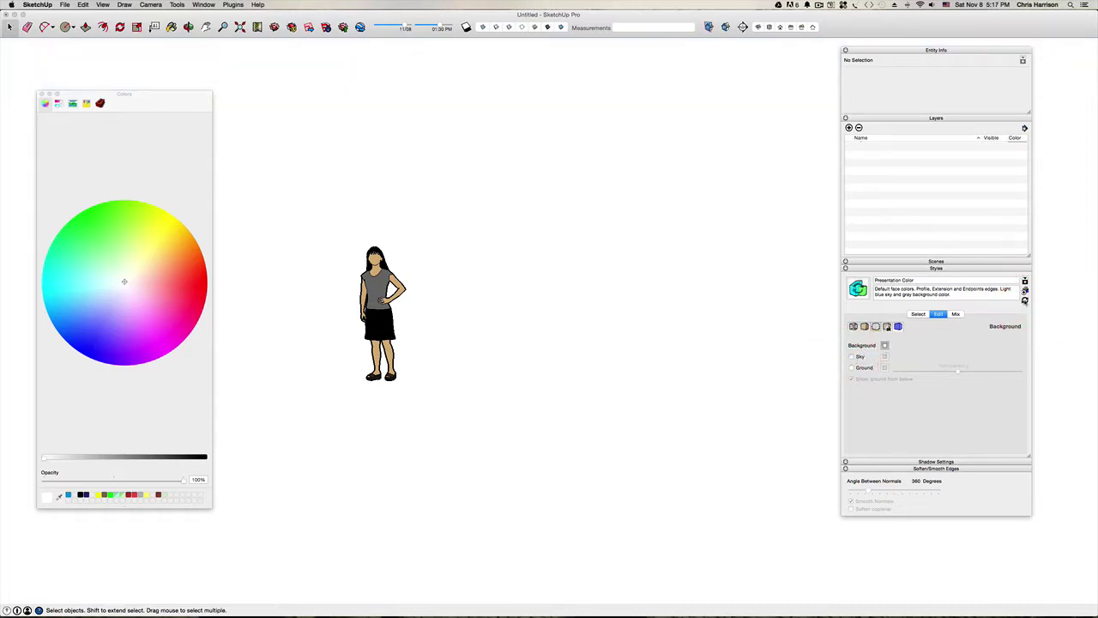
{"action": "left_click", "coordinate": [1025, 300]}
Give the Working style a plain white background without sky, close the color picker and update the style.
{"action": "left_click", "coordinate": [919, 314]}
{"action": "left_click", "coordinate": [865, 347]}
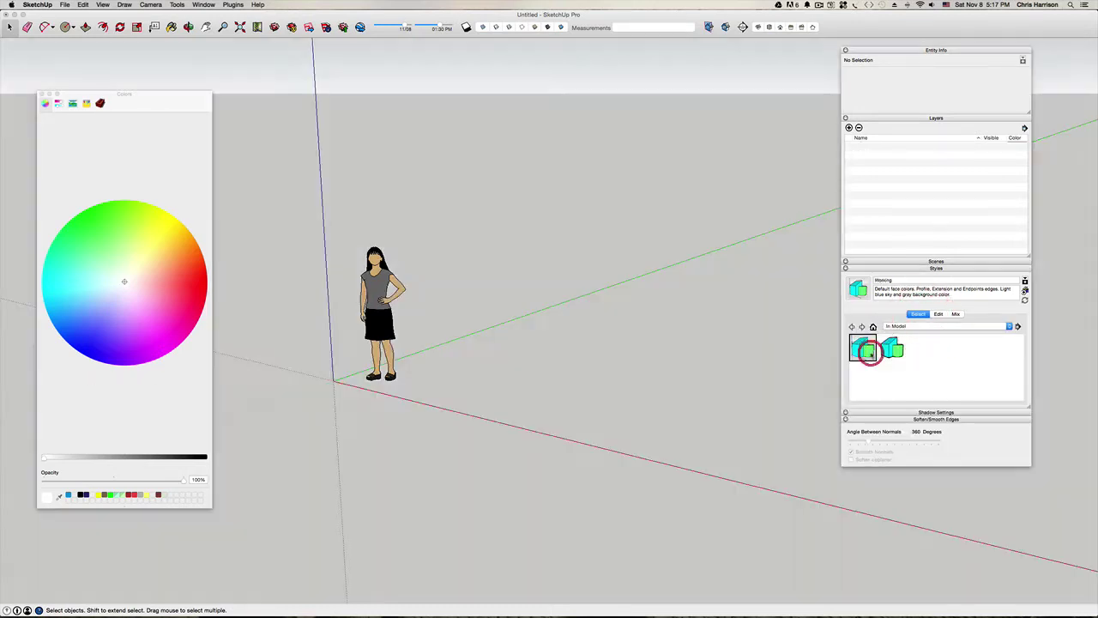
{"action": "left_click", "coordinate": [938, 314]}
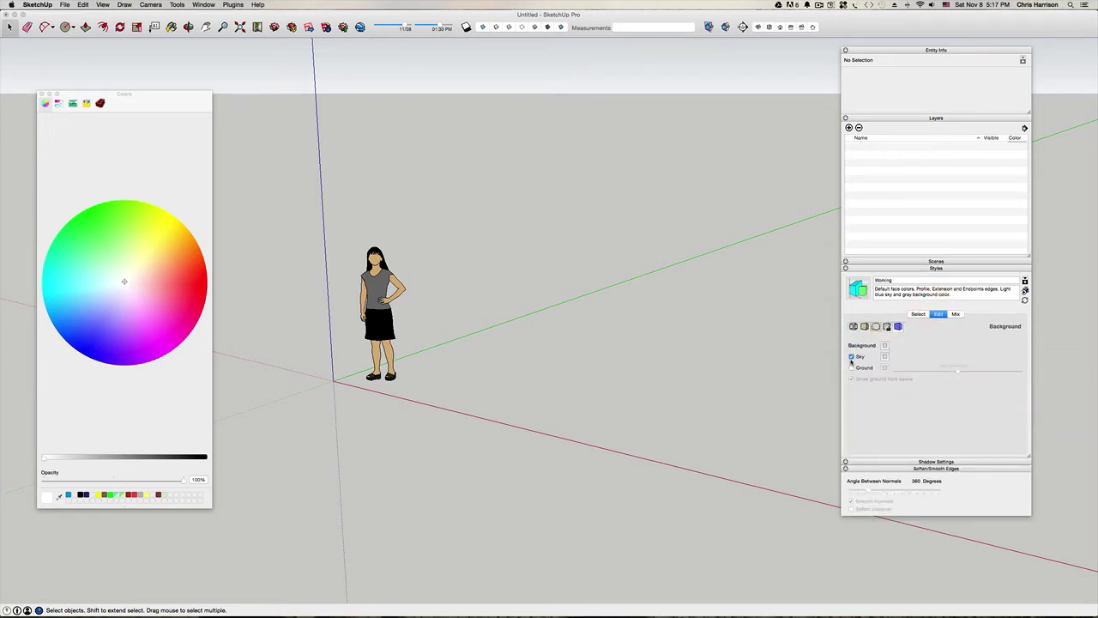
{"action": "left_click", "coordinate": [851, 357]}
{"action": "left_click", "coordinate": [884, 345]}
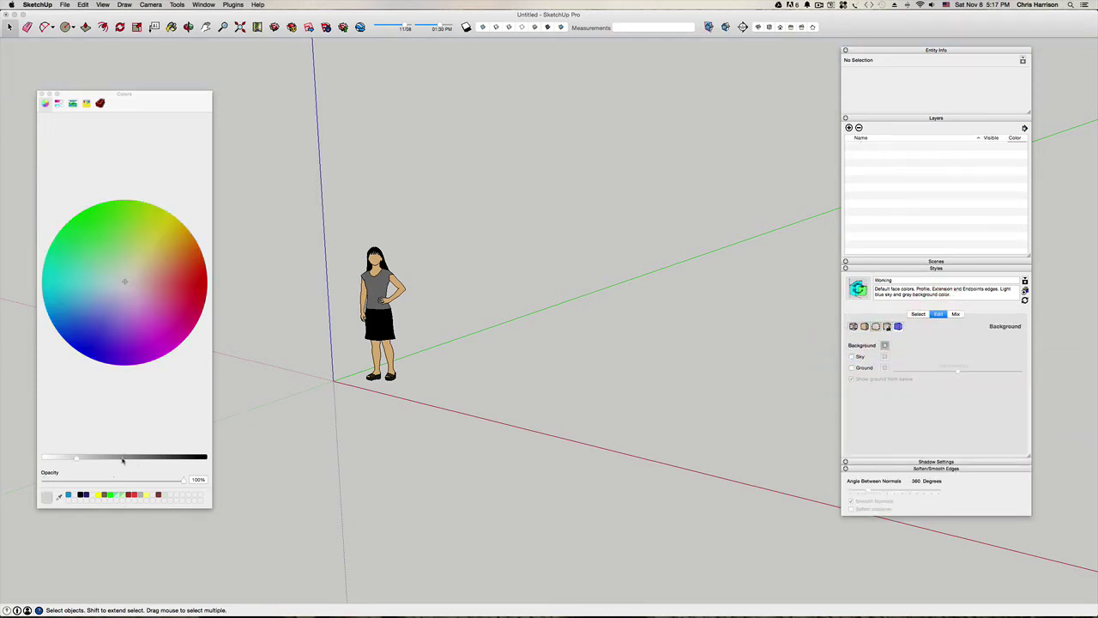
{"action": "left_click_drag", "start_coordinate": [75, 460], "coordinate": [12, 456]}
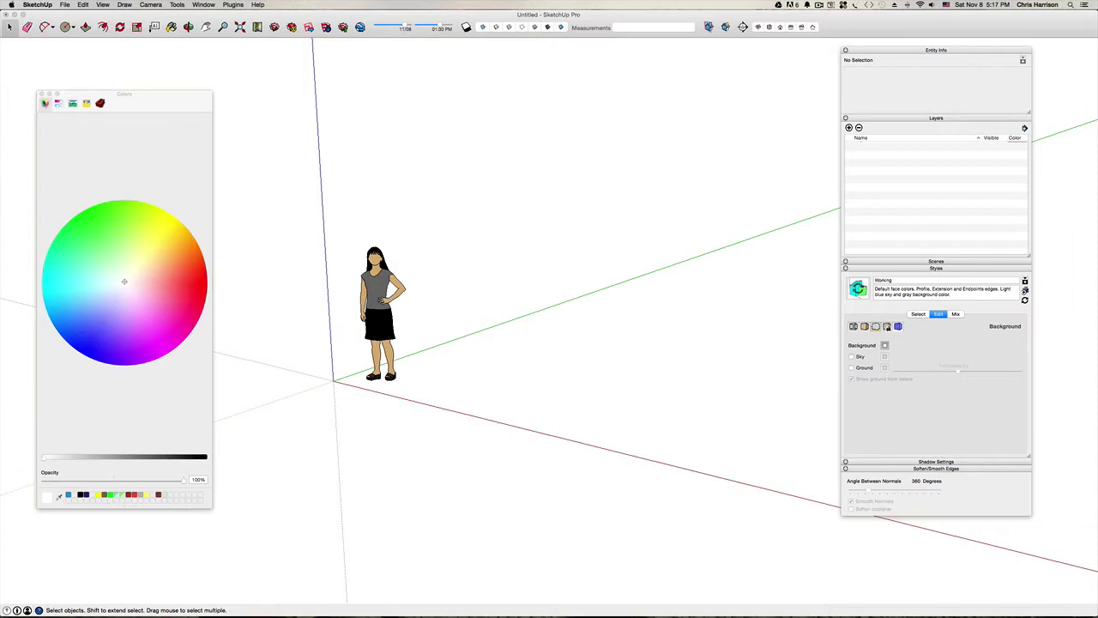
{"action": "left_click", "coordinate": [41, 94]}
{"action": "left_click", "coordinate": [1025, 301]}
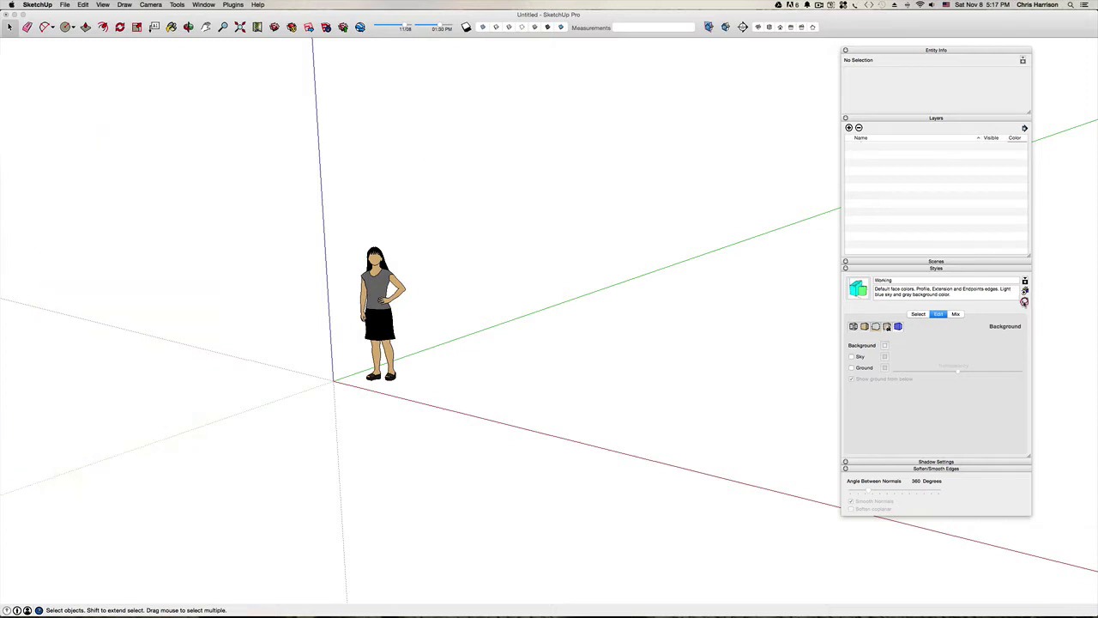
Make a copy of the Working style among the styles in the model and rename it "Black Lines".
{"action": "left_click", "coordinate": [917, 314]}
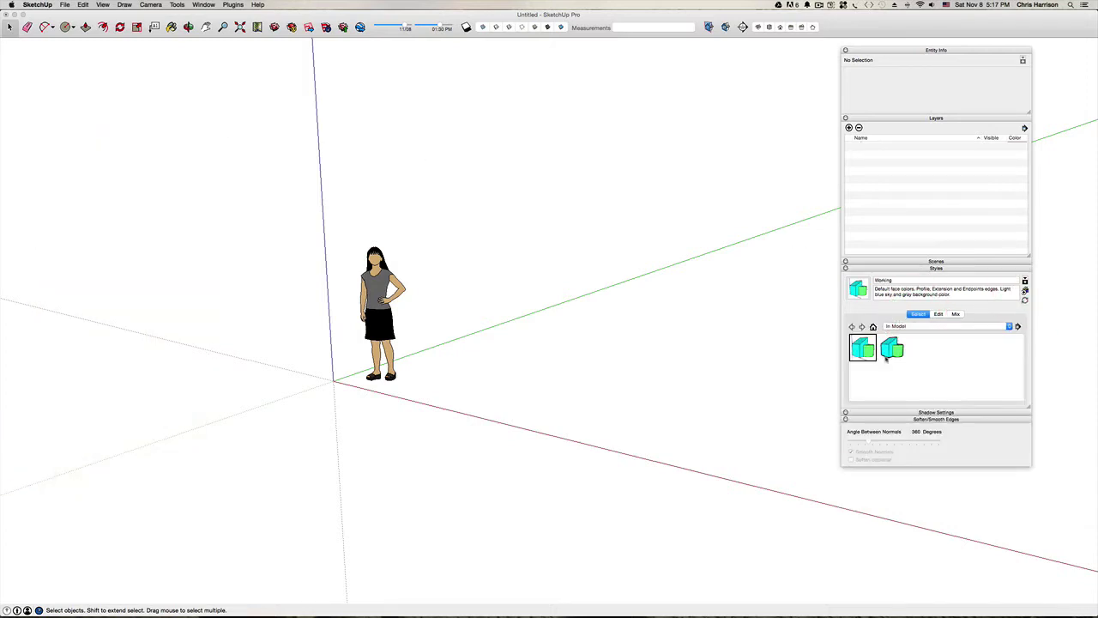
{"action": "right_click", "coordinate": [861, 348]}
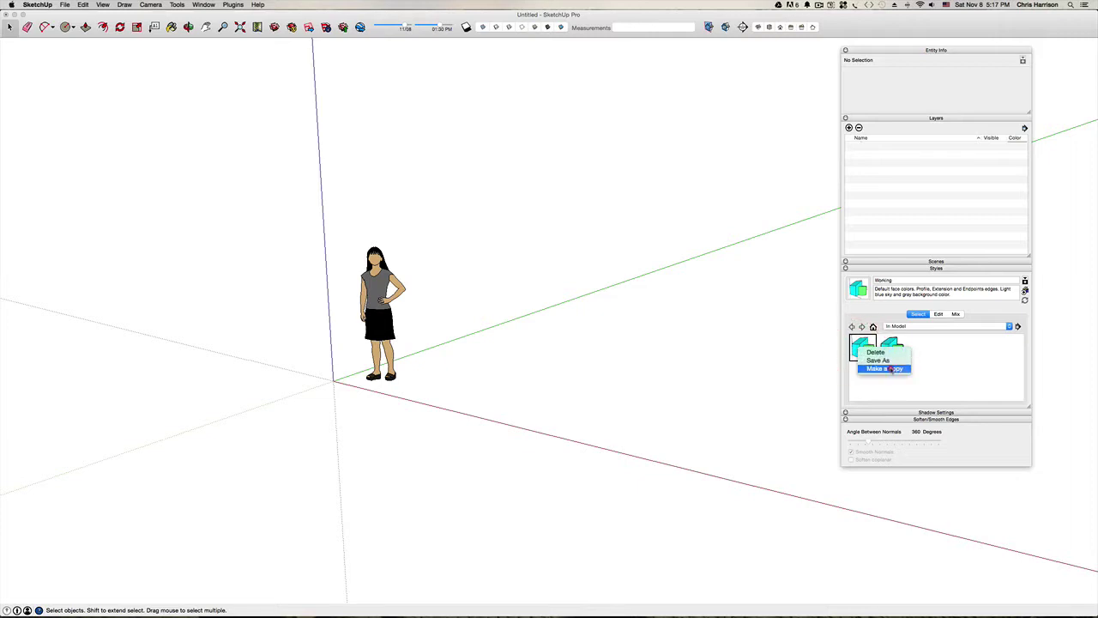
{"action": "left_click", "coordinate": [880, 364]}
{"action": "left_click", "coordinate": [900, 280]}
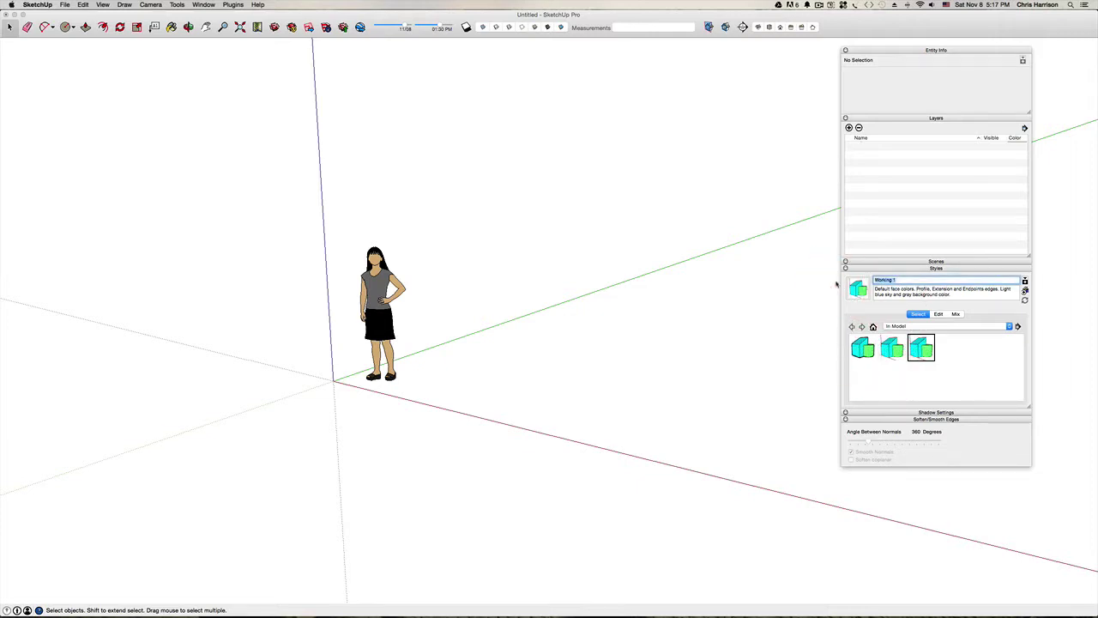
{"action": "type", "text": "Black Lines"}
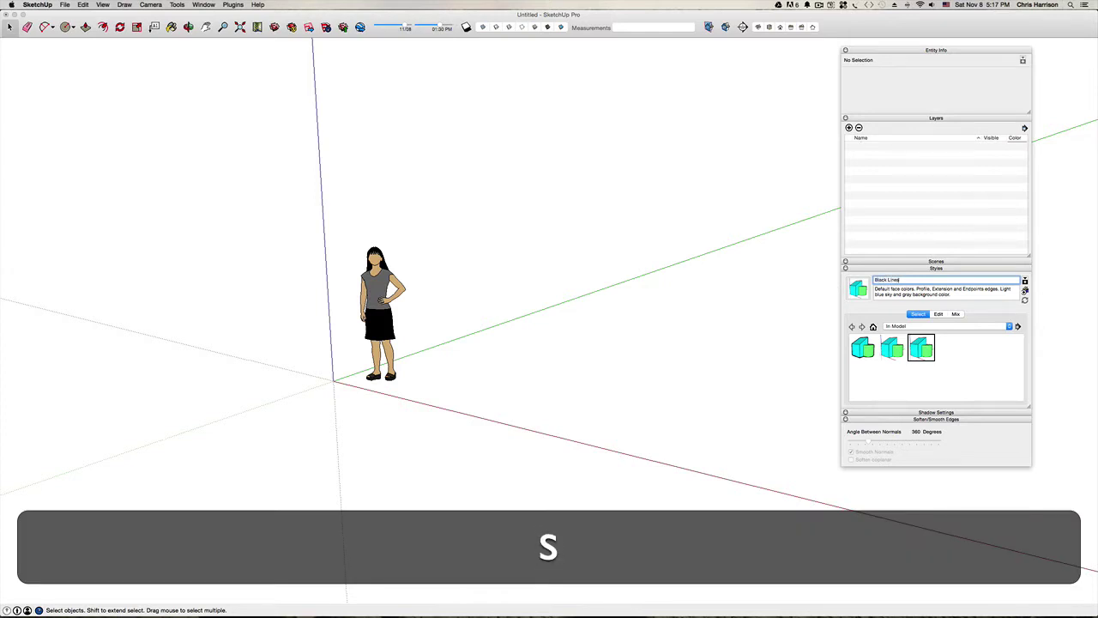
{"action": "key", "text": "Tab"}
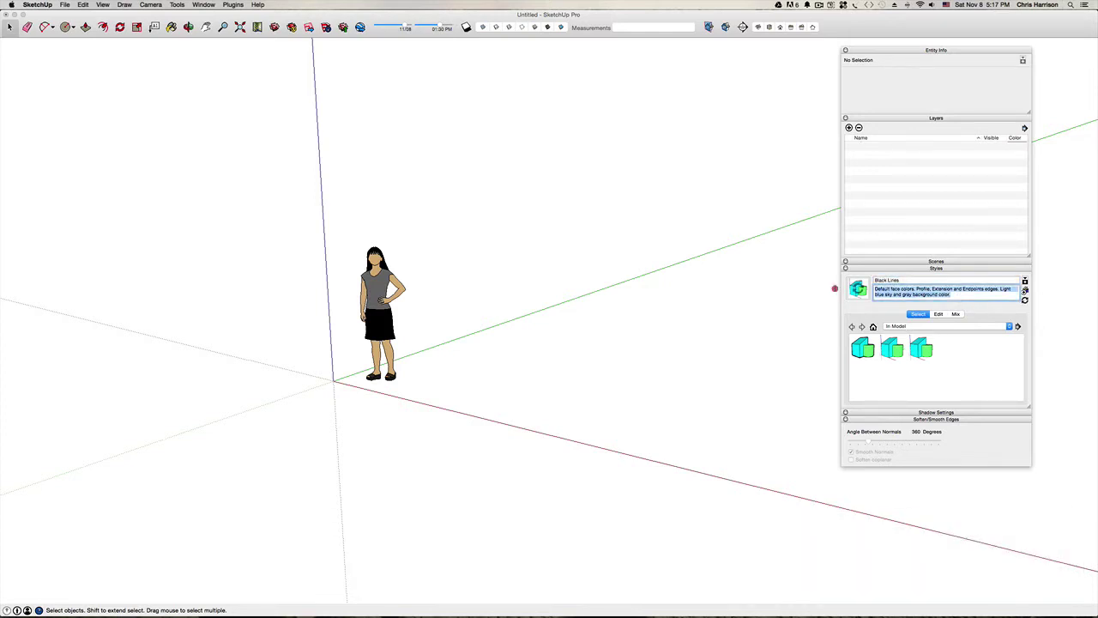
Try to replace the Black Lines style's description with "Profile 3. Edges. White".
{"action": "left_click", "coordinate": [833, 284]}
{"action": "type", "text": "Prof"}
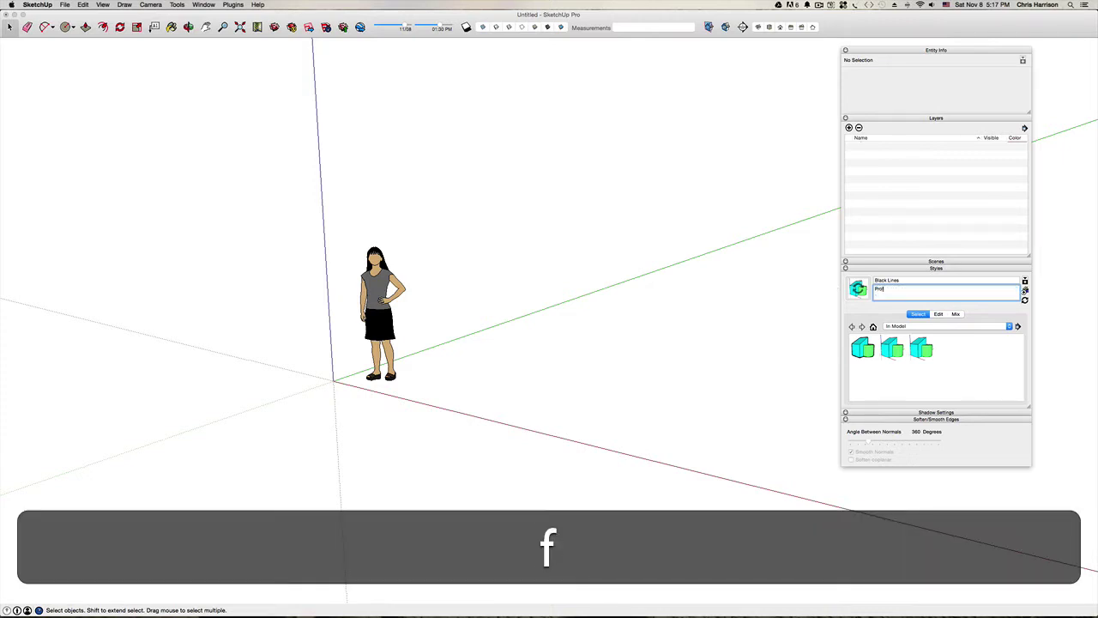
{"action": "type", "text": "ile 3. Edges. "}
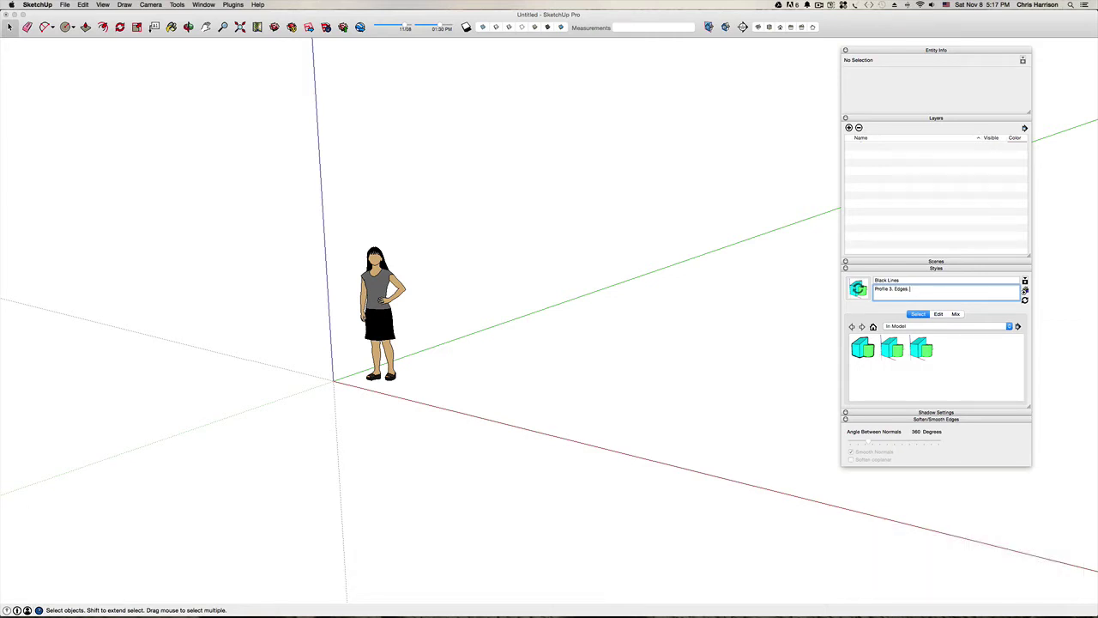
{"action": "type", "text": "White"}
Set the Black Lines style to hidden line faces and enable profile edges with a width of 3.
{"action": "left_click", "coordinate": [938, 315]}
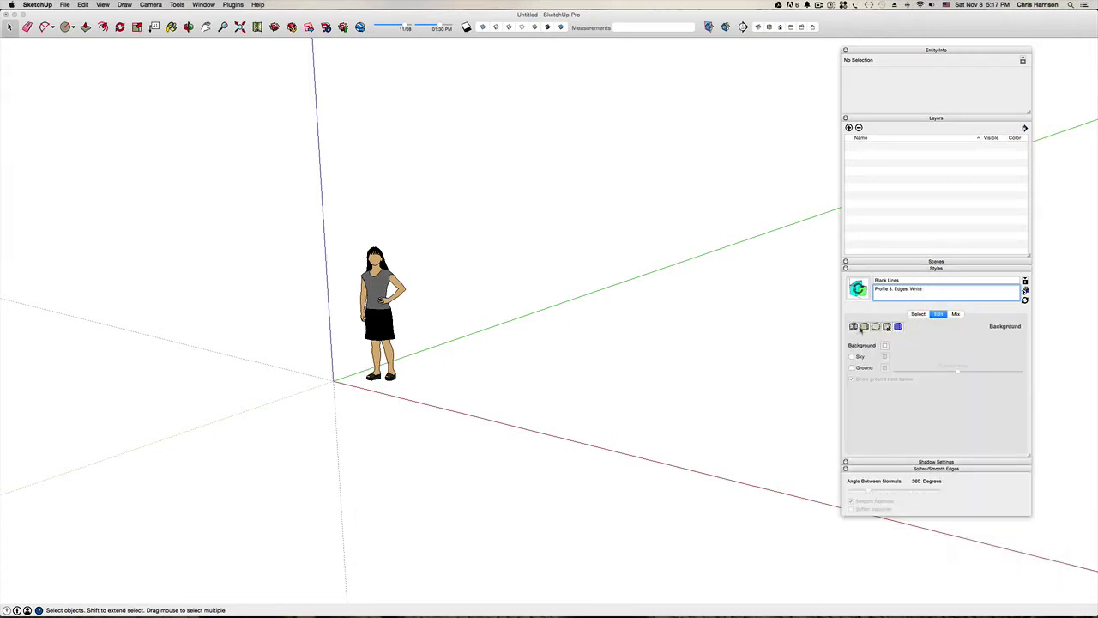
{"action": "left_click", "coordinate": [864, 327]}
{"action": "left_click", "coordinate": [865, 378]}
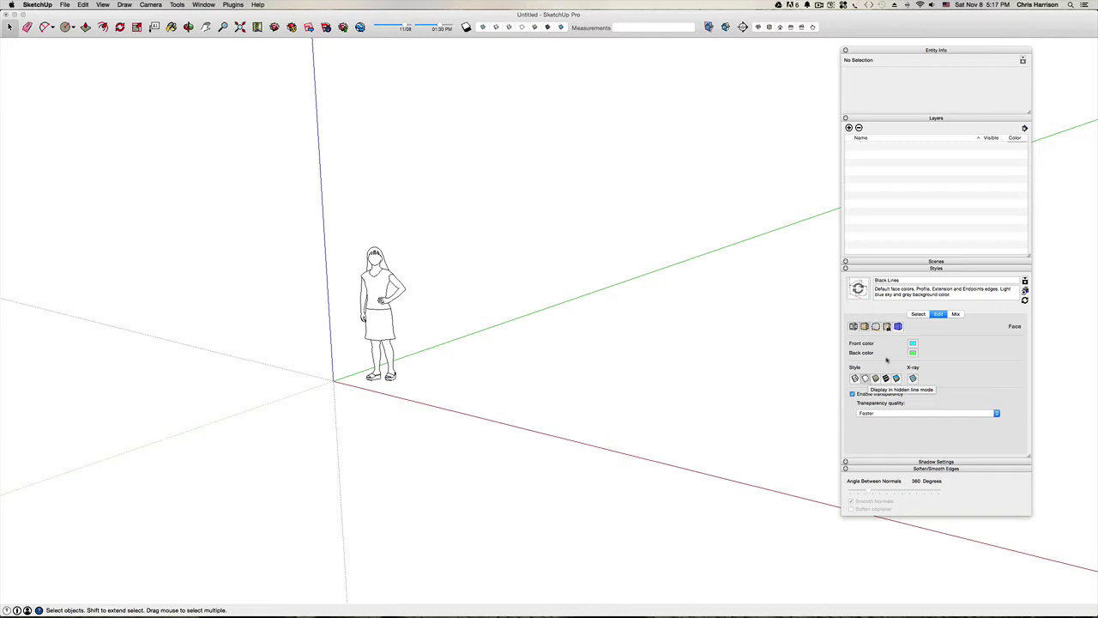
{"action": "left_click", "coordinate": [854, 327]}
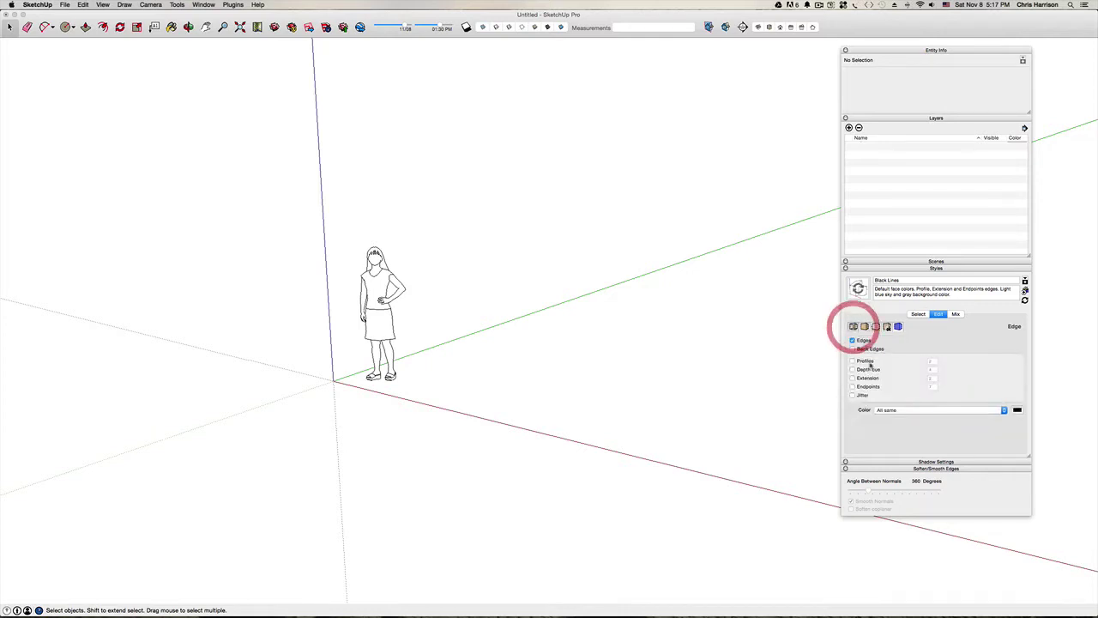
{"action": "left_click", "coordinate": [852, 361]}
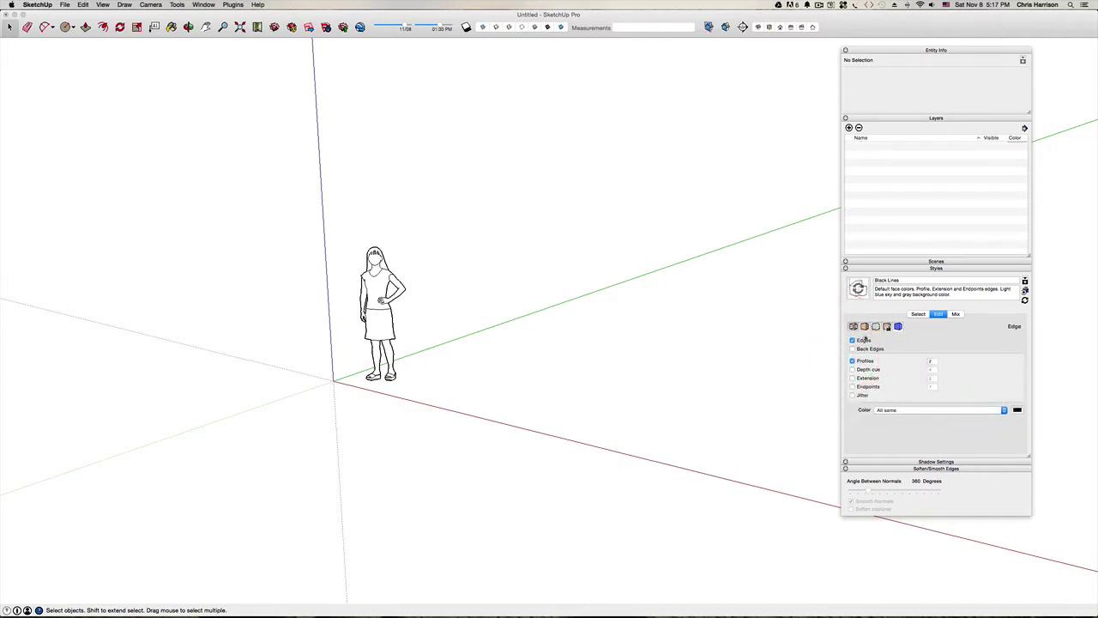
{"action": "left_click", "coordinate": [932, 361]}
{"action": "left_click", "coordinate": [930, 362]}
{"action": "key", "text": "Return"}
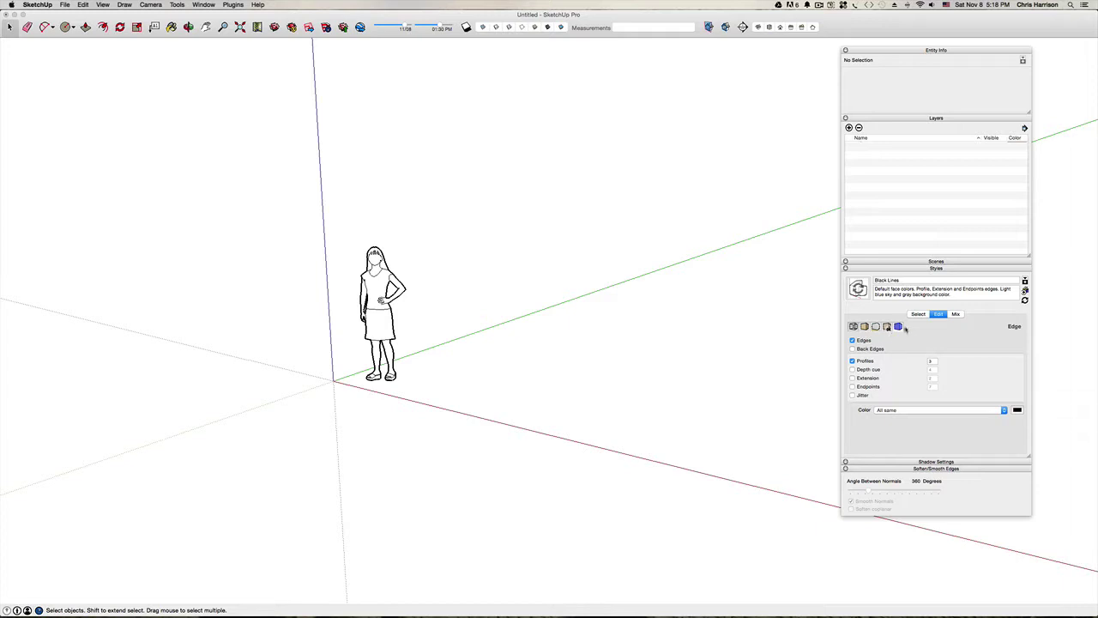
Hide the model axes in the Black Lines style and update the style.
{"action": "left_click", "coordinate": [899, 326]}
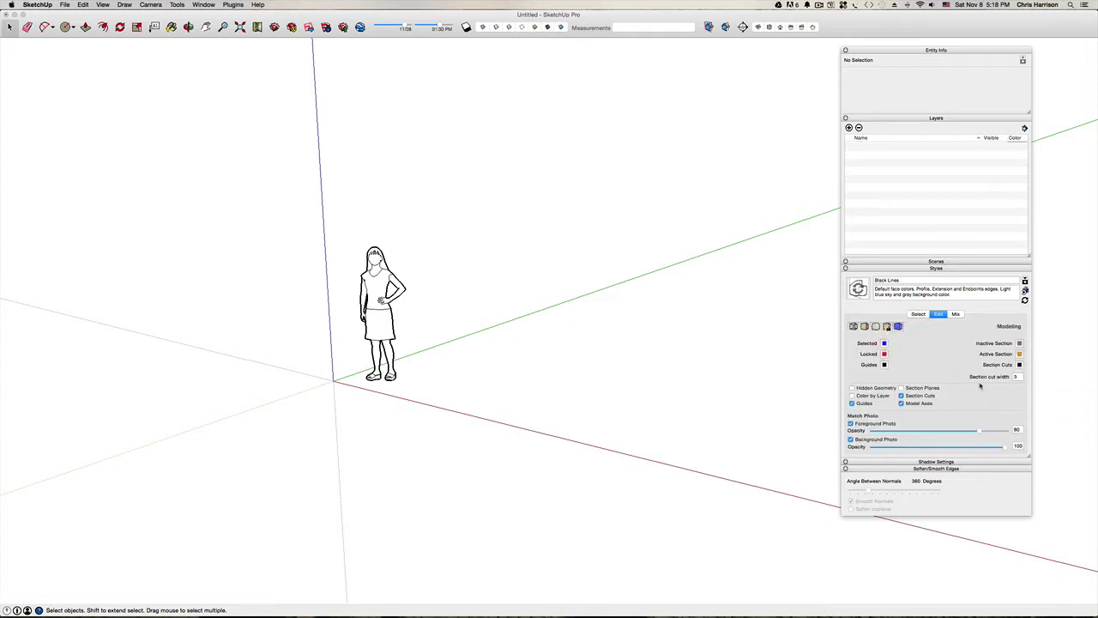
{"action": "left_click", "coordinate": [901, 403]}
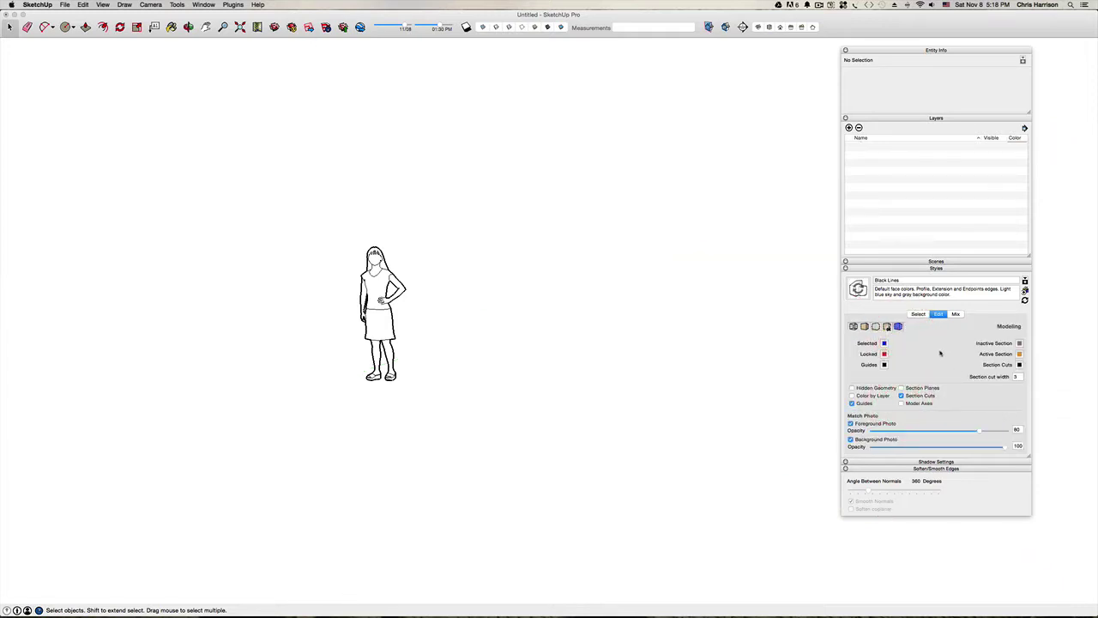
{"action": "left_click", "coordinate": [1025, 300]}
{"action": "left_click", "coordinate": [934, 285]}
{"action": "left_click", "coordinate": [982, 294]}
{"action": "type", "text": "."}
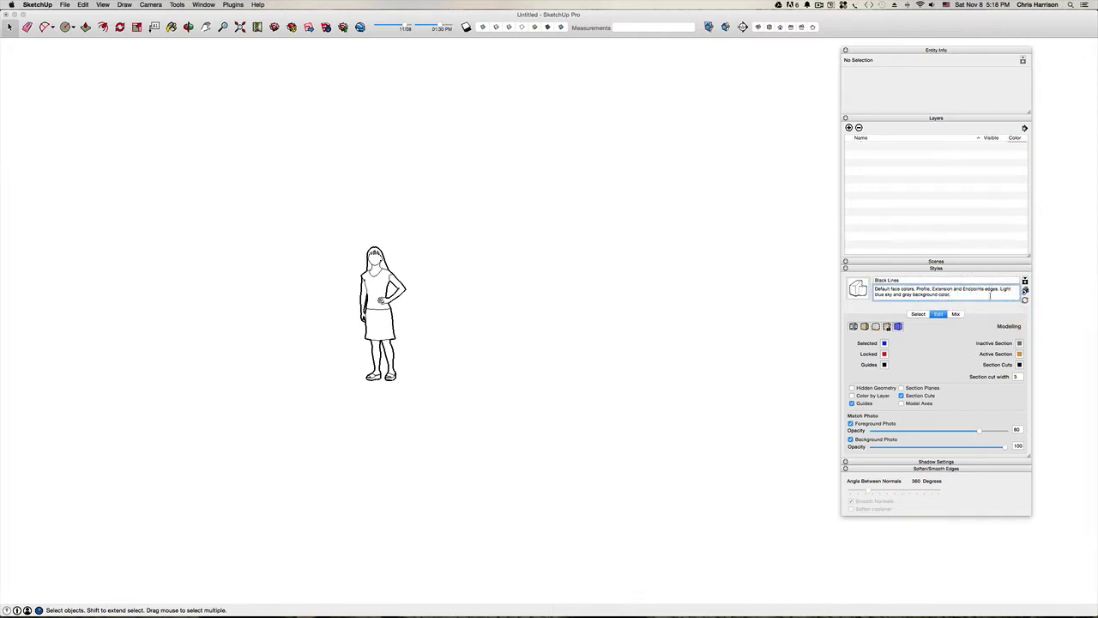
{"action": "left_click", "coordinate": [1025, 299]}
Compare the Presentation Color, Working and Black Lines styles in the model, ending on Presentation Color.
{"action": "left_click", "coordinate": [918, 315]}
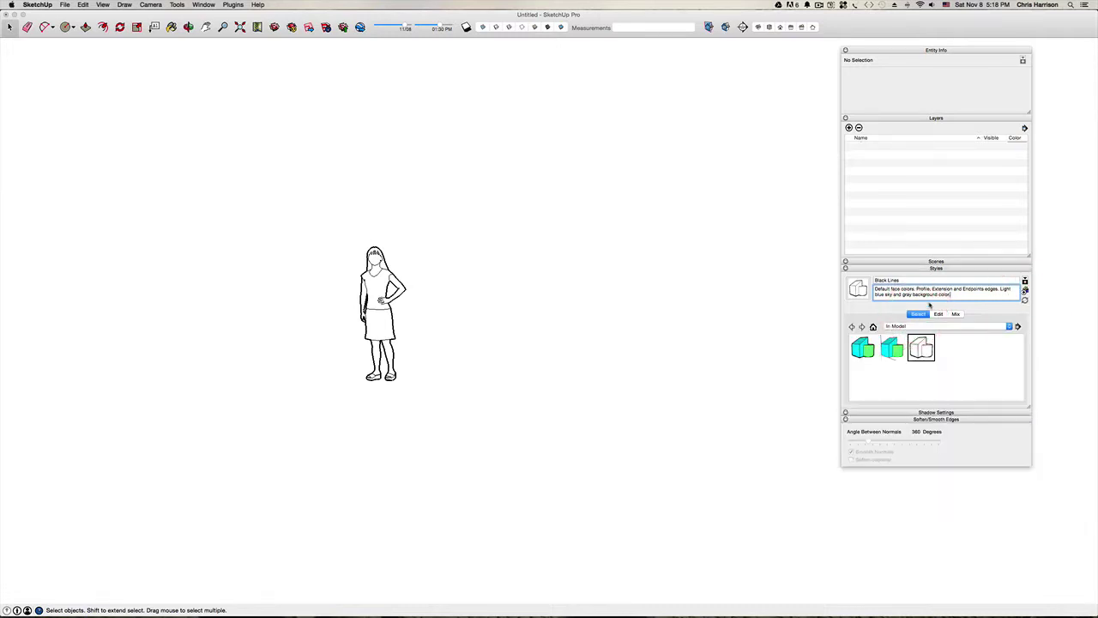
{"action": "left_click", "coordinate": [862, 346]}
{"action": "left_click", "coordinate": [891, 346]}
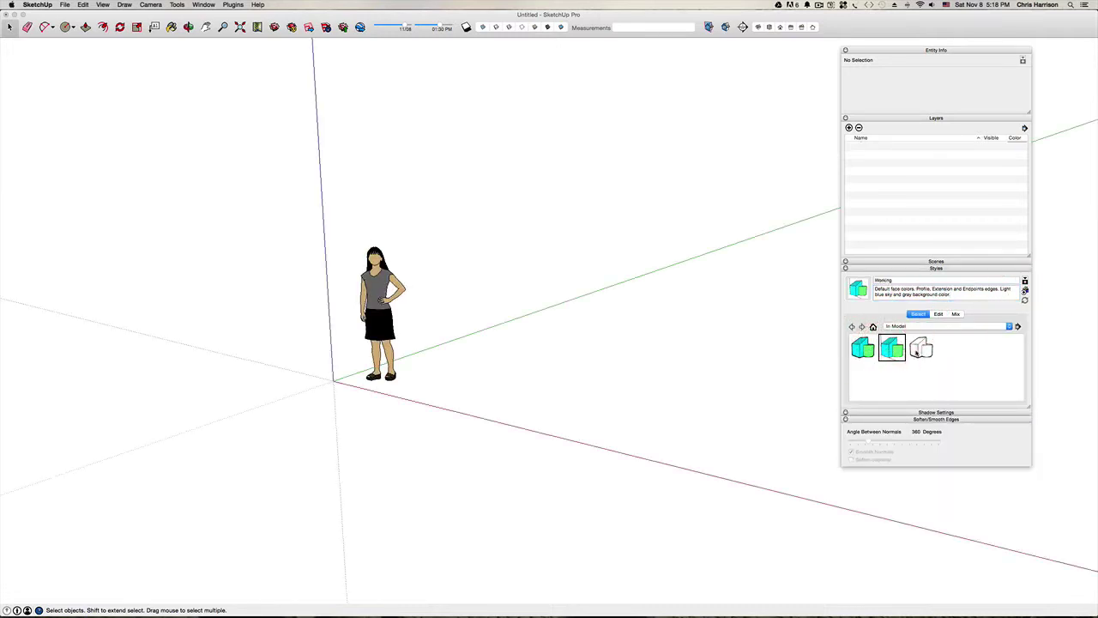
{"action": "left_click", "coordinate": [918, 346]}
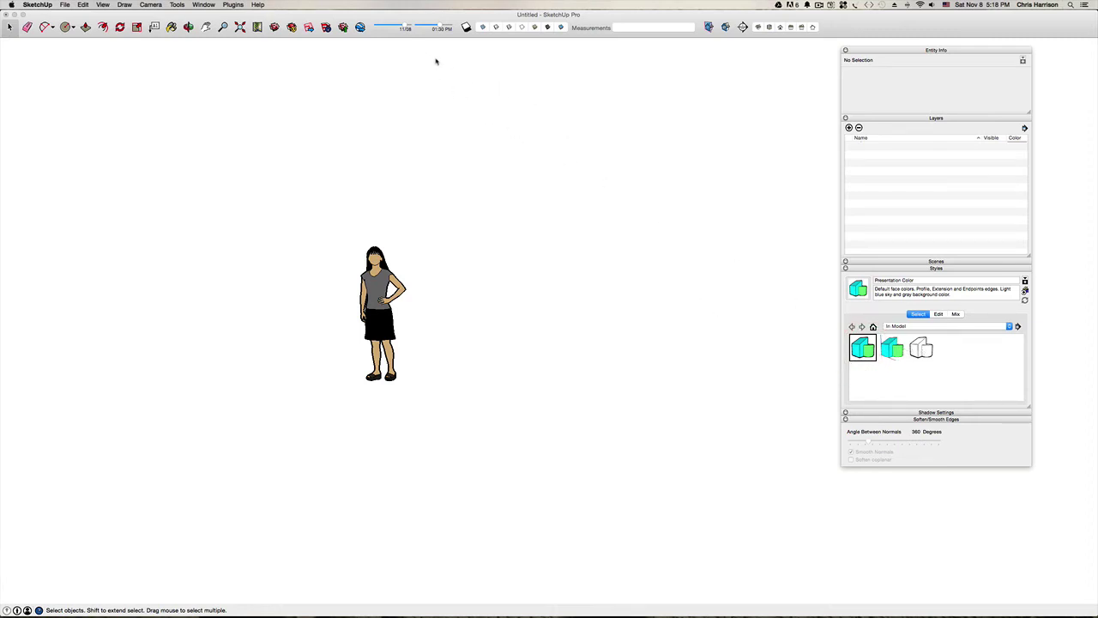
Add a first scene with the Presentation Color style active and show the scene details.
{"action": "left_click", "coordinate": [951, 260]}
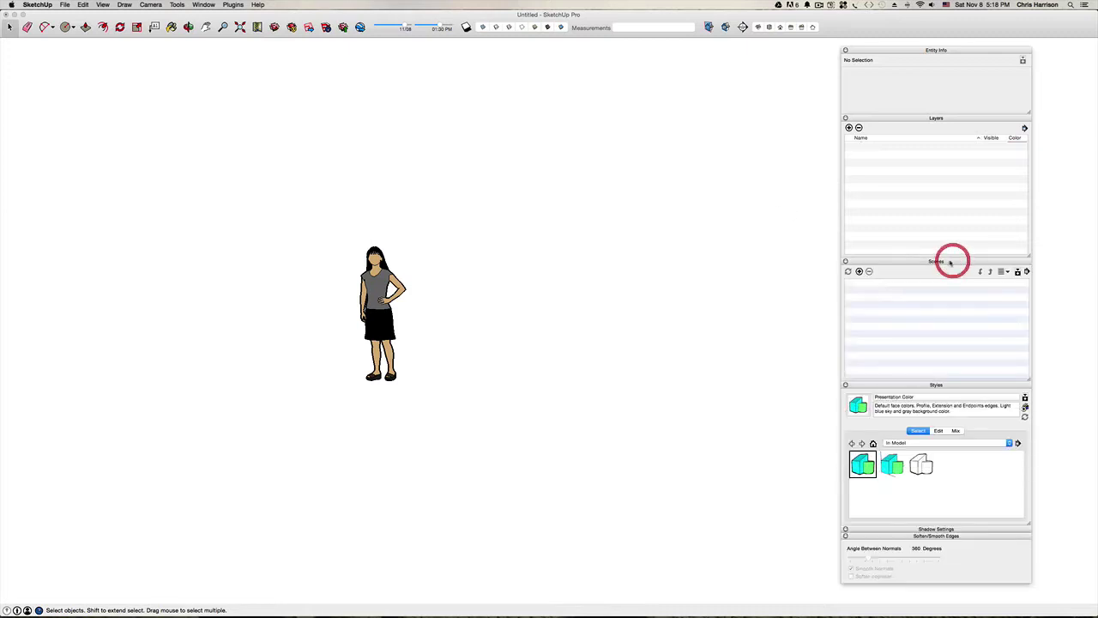
{"action": "left_click", "coordinate": [860, 271]}
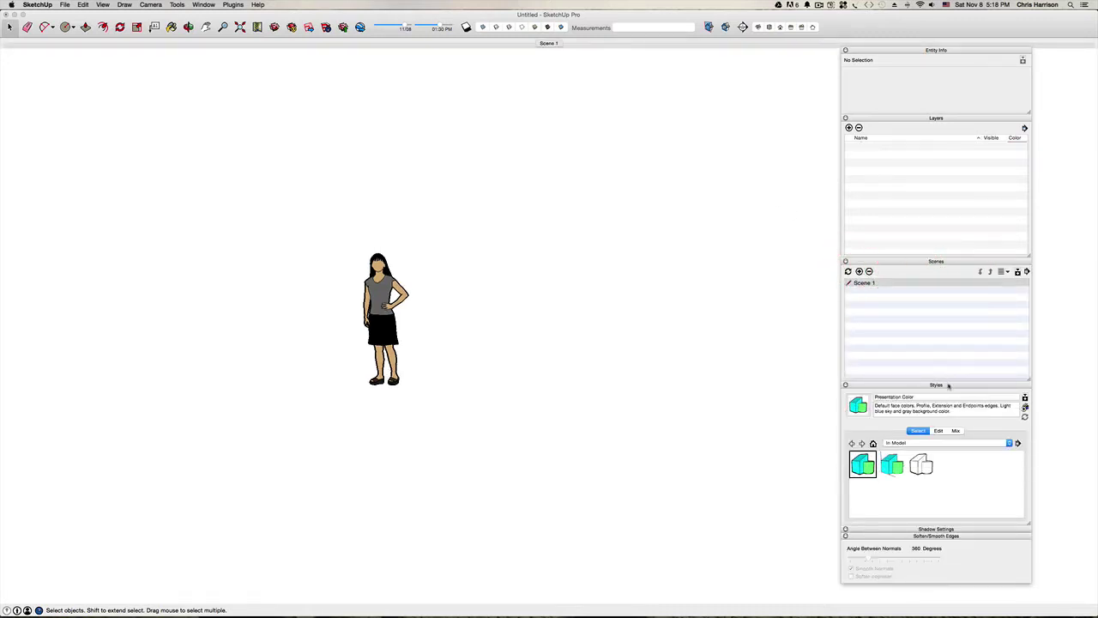
{"action": "left_click", "coordinate": [1018, 272]}
{"action": "left_click", "coordinate": [1019, 272]}
Rename the first scene "00-Presentation" and update it with all properties included.
{"action": "left_click", "coordinate": [908, 397]}
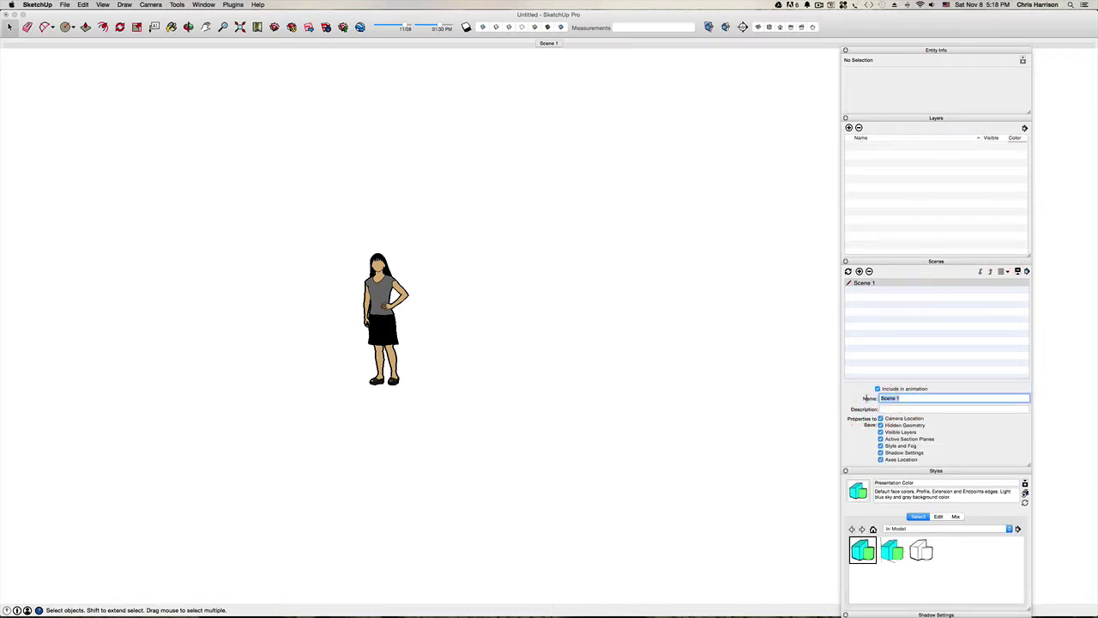
{"action": "type", "text": "00"}
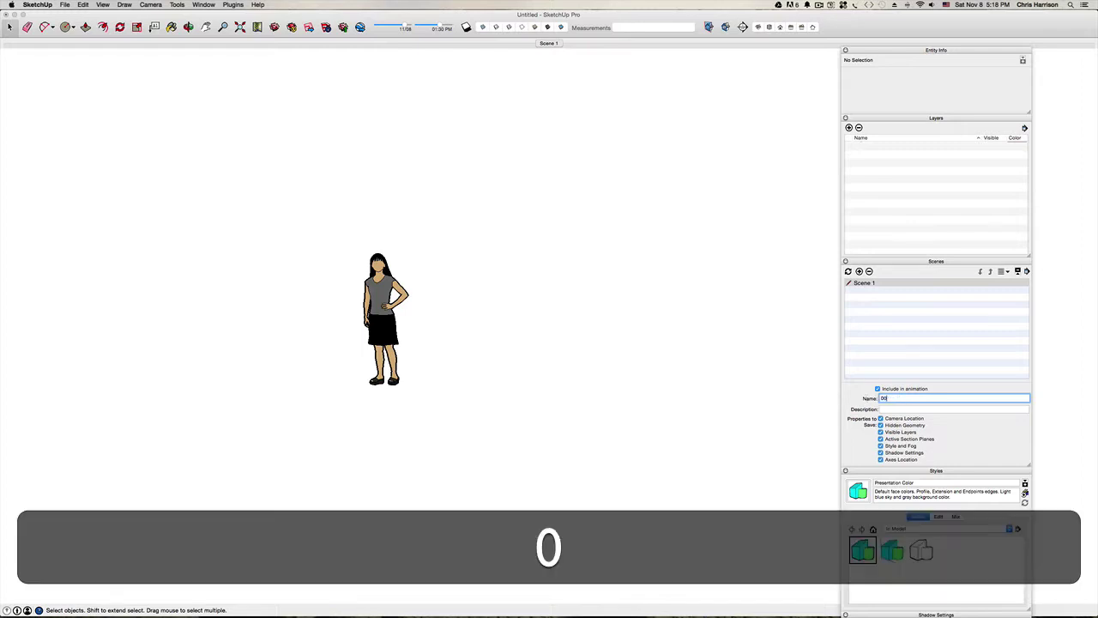
{"action": "type", "text": "-Pres"}
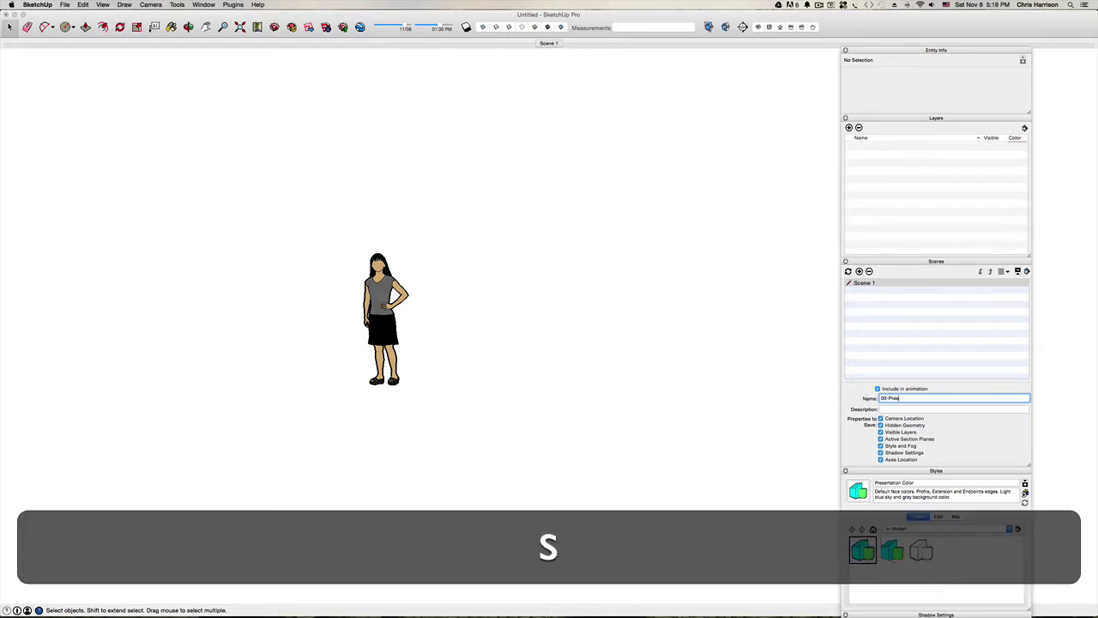
{"action": "type", "text": "entation"}
{"action": "key", "text": "BackSpace"}
{"action": "type", "text": "m"}
{"action": "key", "text": "BackSpace"}
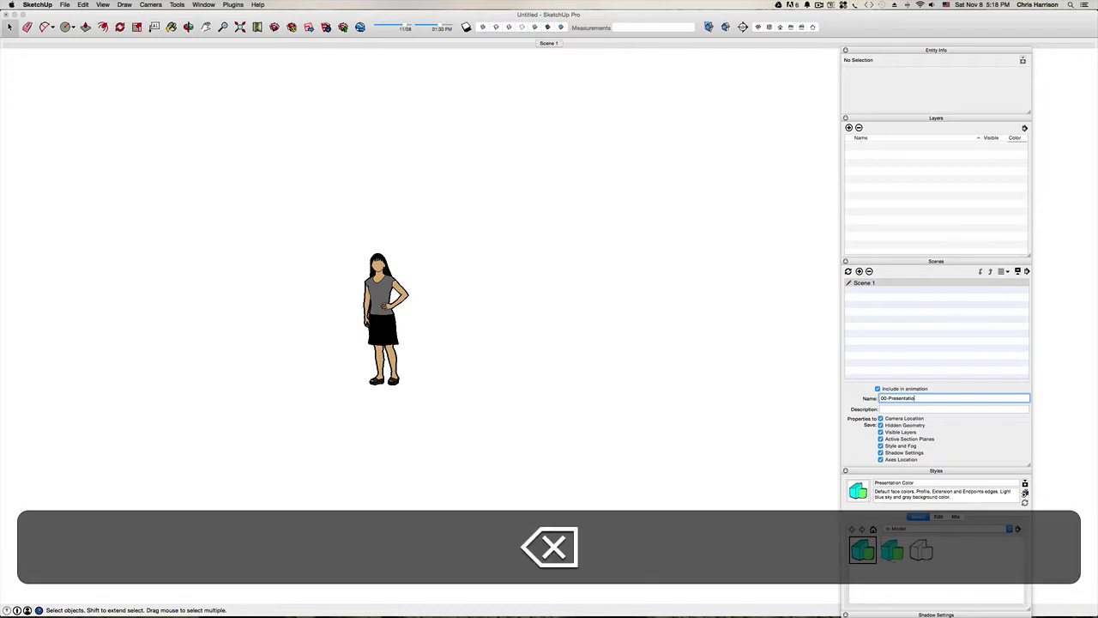
{"action": "type", "text": "n"}
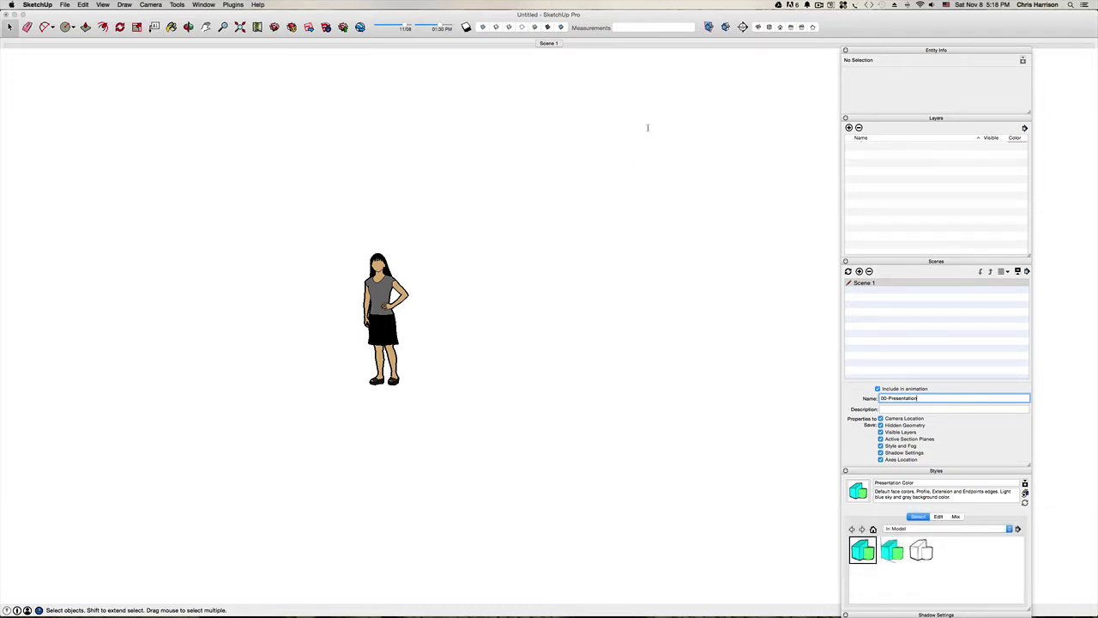
{"action": "left_click", "coordinate": [848, 271]}
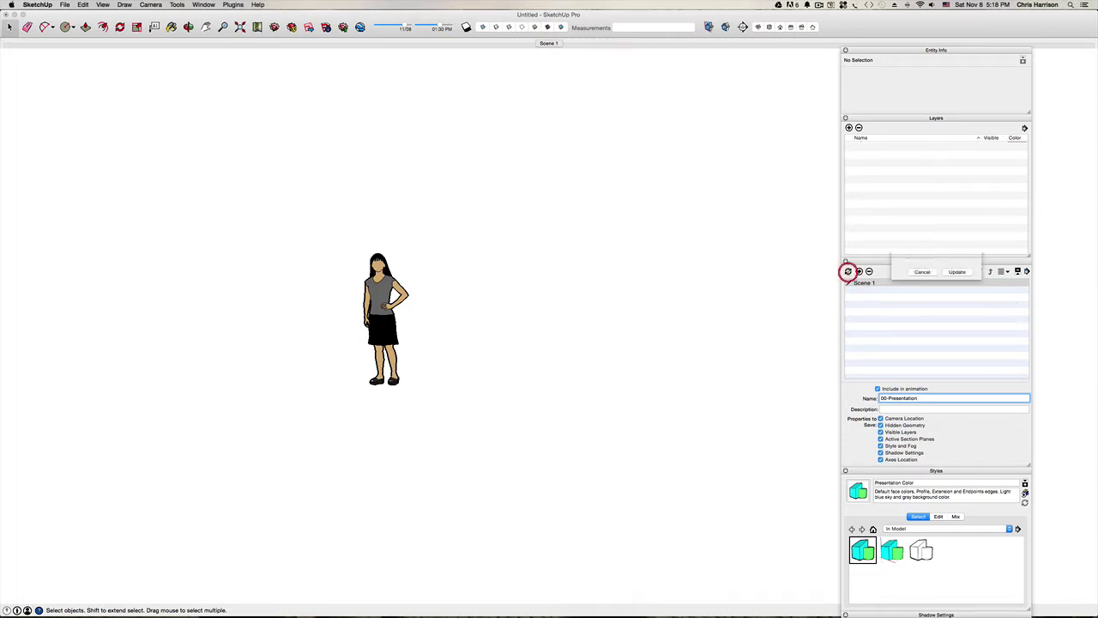
{"action": "left_click", "coordinate": [959, 339]}
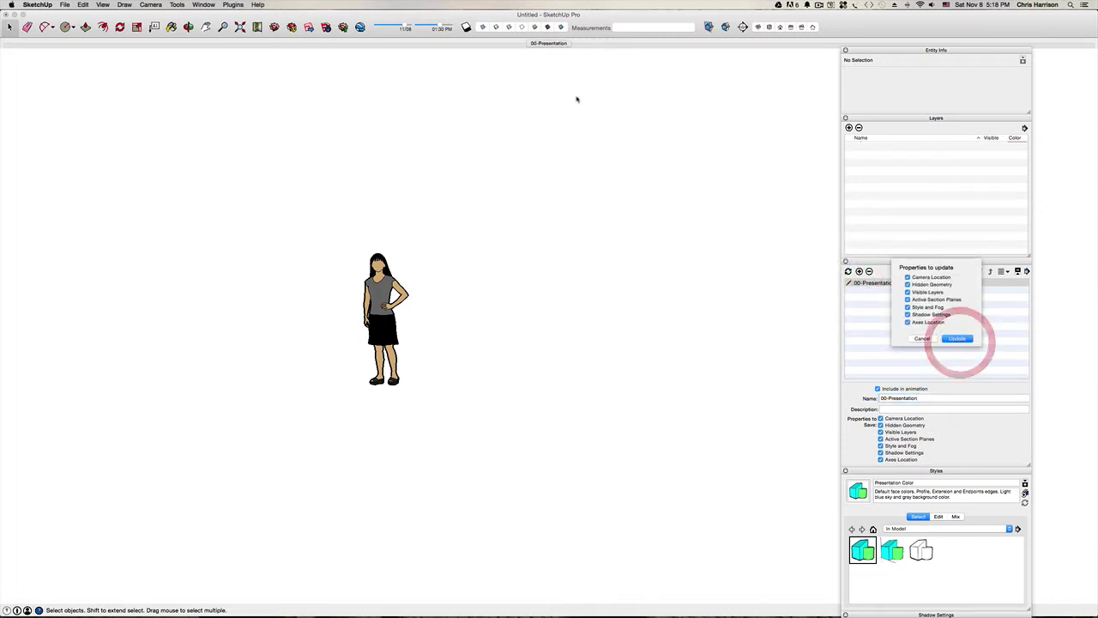
Add a second scene, apply the Working style and turn on X-ray face display.
{"action": "left_click", "coordinate": [859, 271]}
{"action": "left_click", "coordinate": [892, 550]}
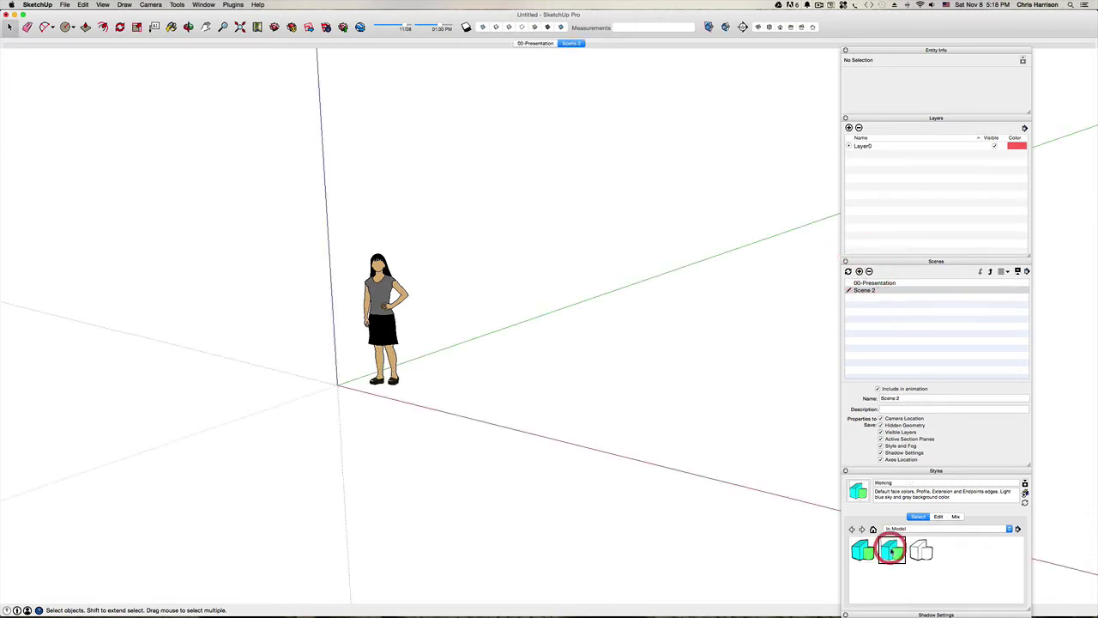
{"action": "left_click", "coordinate": [486, 27]}
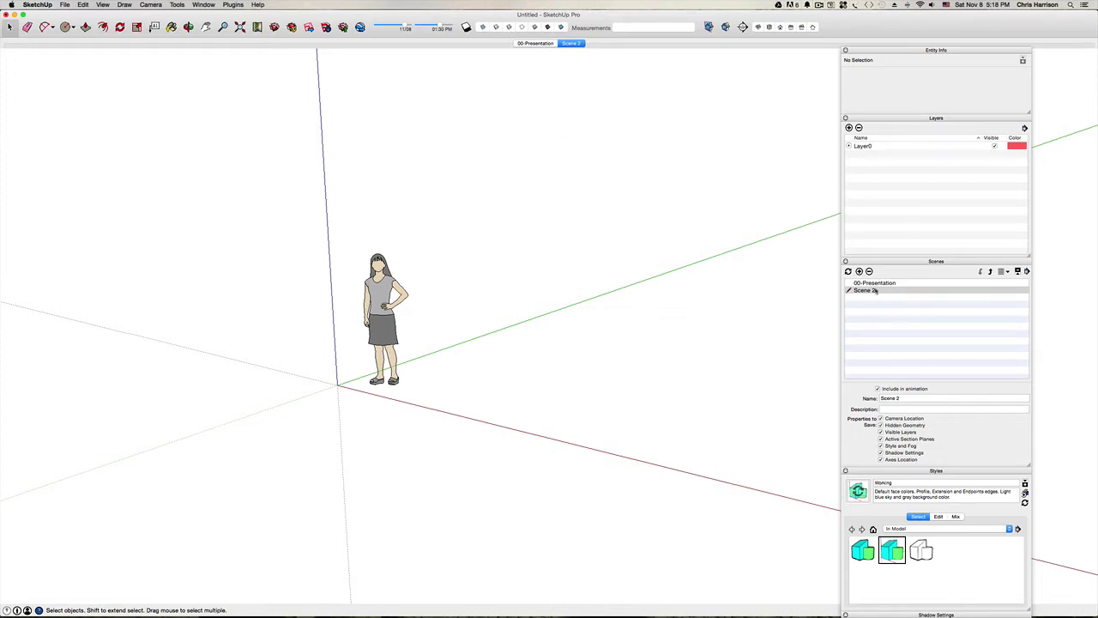
Rename the second scene "00-Working".
{"action": "left_click", "coordinate": [901, 399]}
{"action": "left_click", "coordinate": [868, 397]}
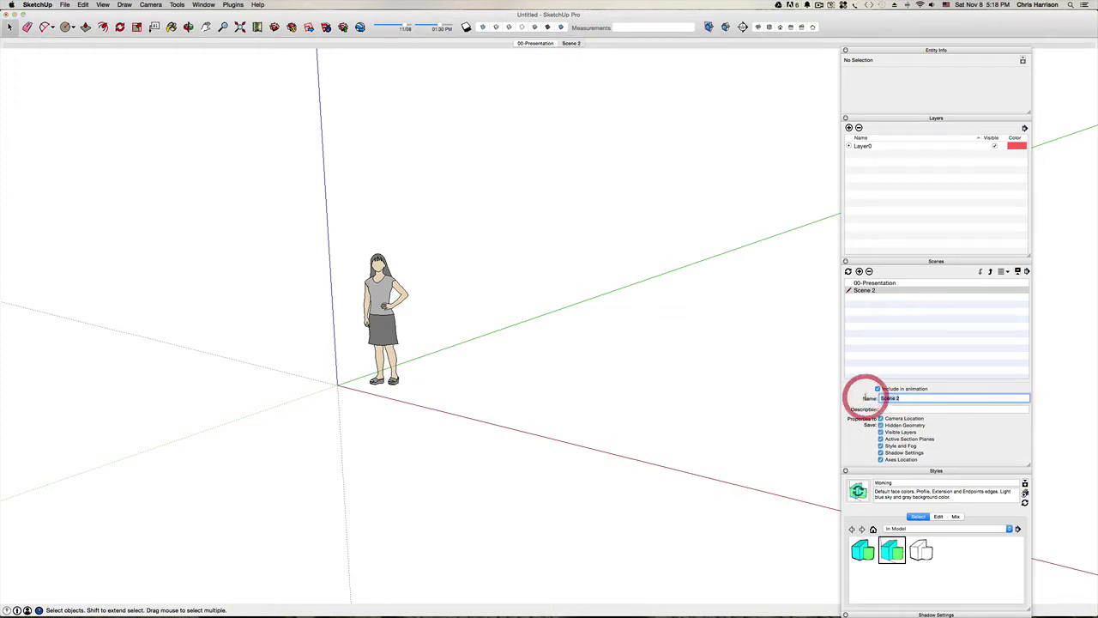
{"action": "type", "text": "or"}
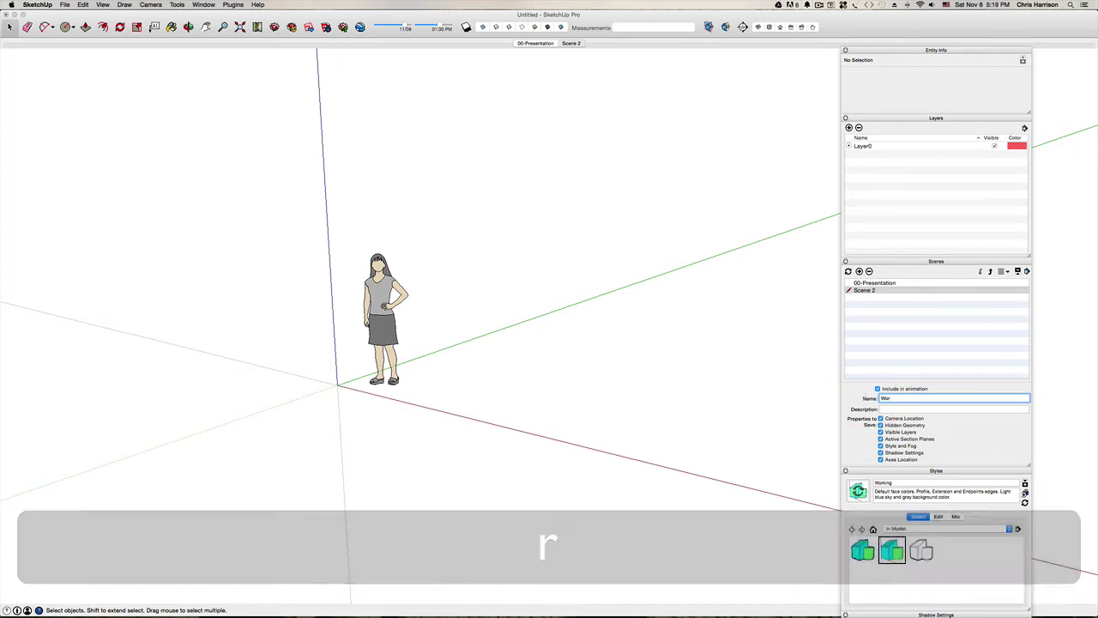
{"action": "key", "text": "BackSpace"}
{"action": "key", "text": "BackSpace"}
{"action": "type", "text": "00-"}
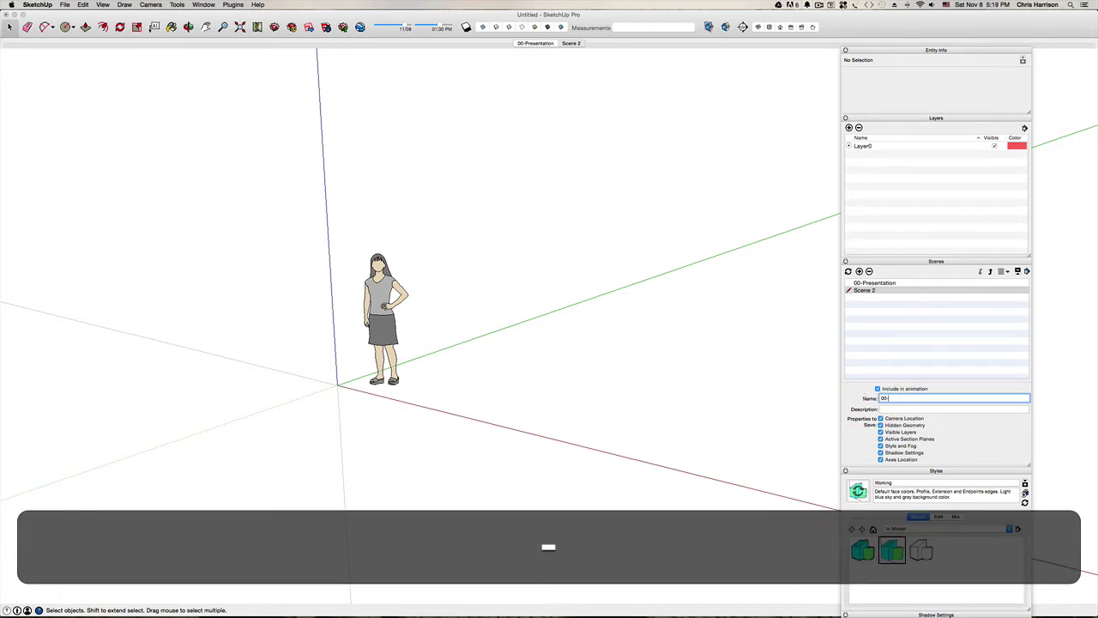
{"action": "type", "text": "Working"}
{"action": "key", "text": "Return"}
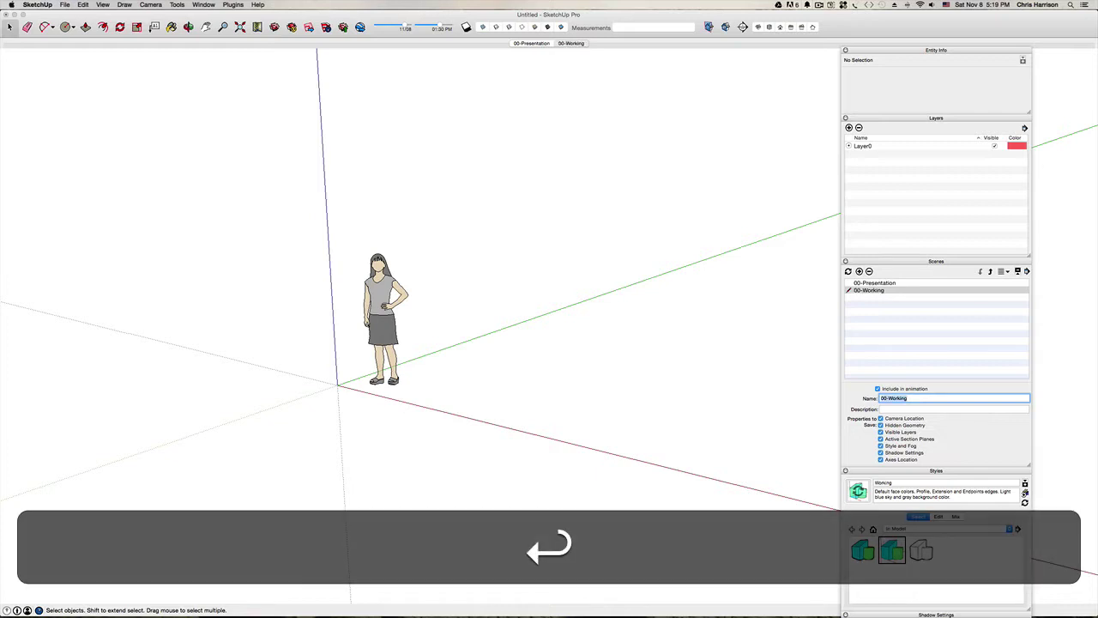
Update the 00-Working scene with all properties and save the X-ray change to the Working style.
{"action": "left_click", "coordinate": [848, 271]}
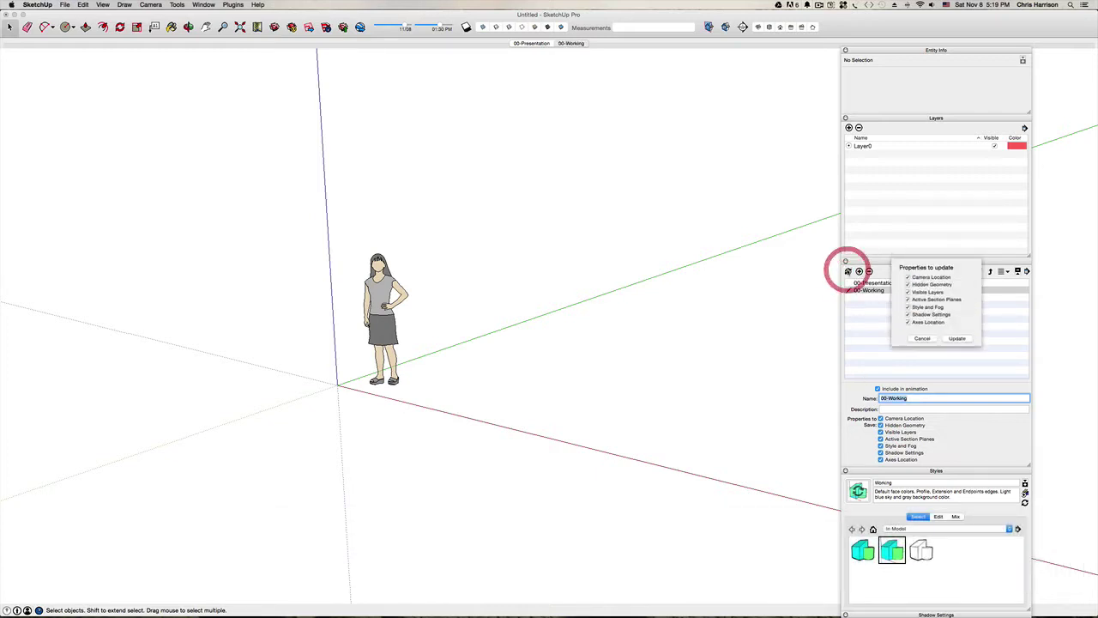
{"action": "left_click", "coordinate": [959, 337]}
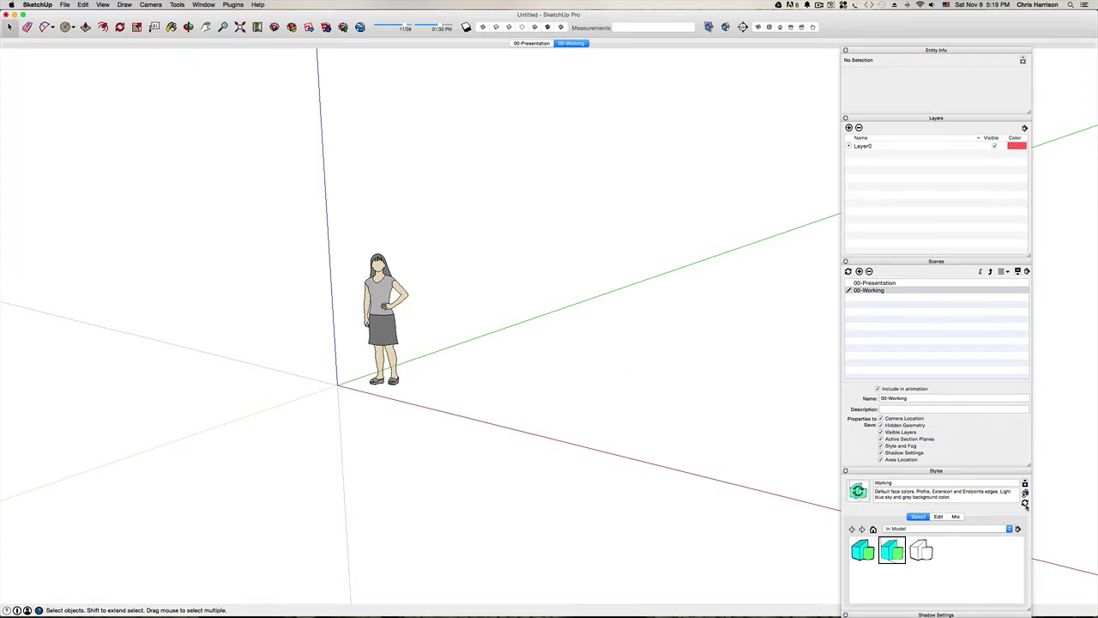
{"action": "left_click", "coordinate": [1025, 502]}
Apply the Black Lines style and add a third scene named "00- B&W Line Drawing".
{"action": "left_click", "coordinate": [920, 552]}
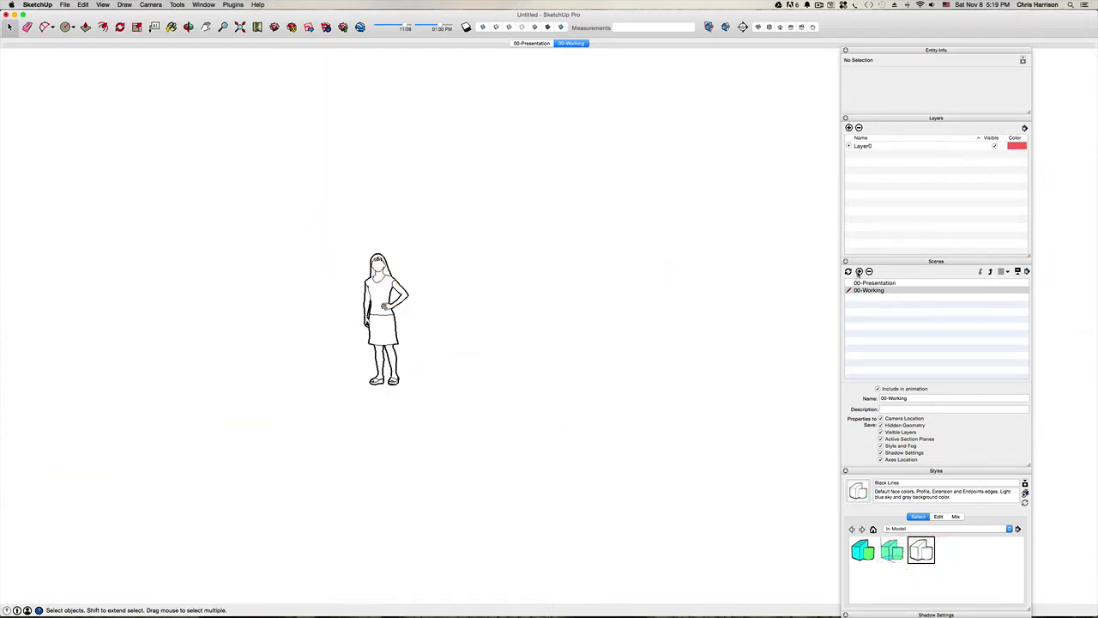
{"action": "left_click", "coordinate": [859, 271]}
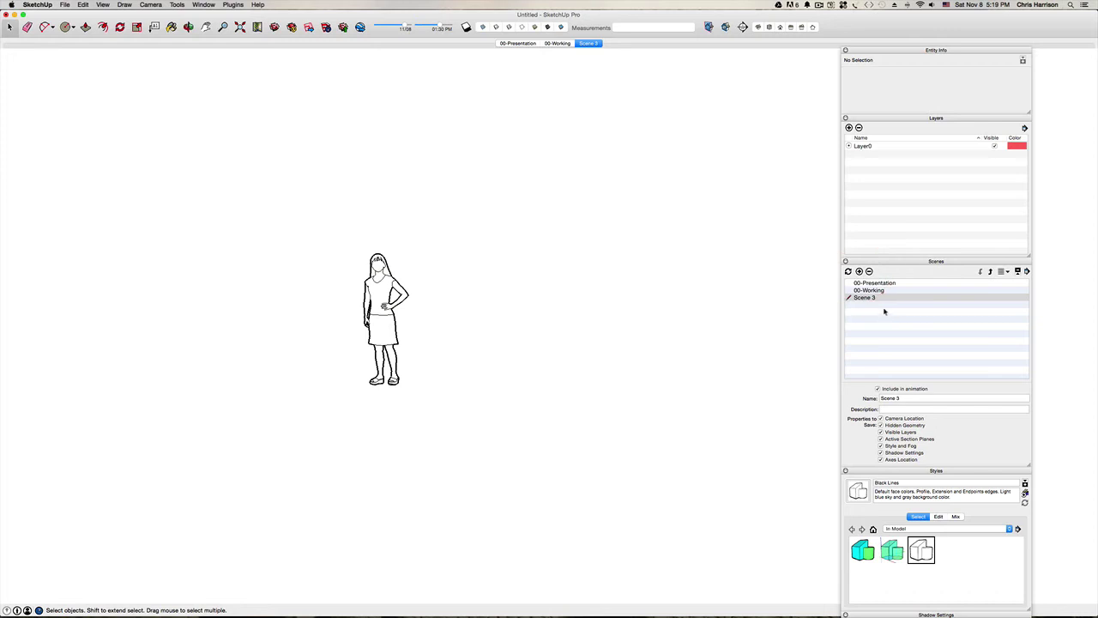
{"action": "left_click", "coordinate": [907, 400]}
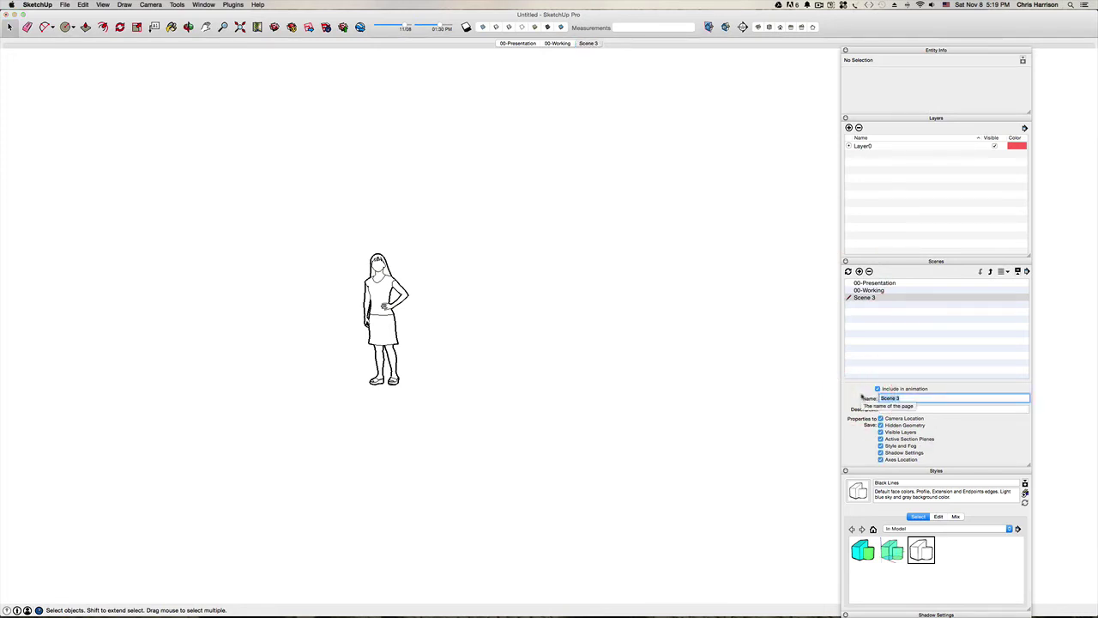
{"action": "type", "text": "00- B"}
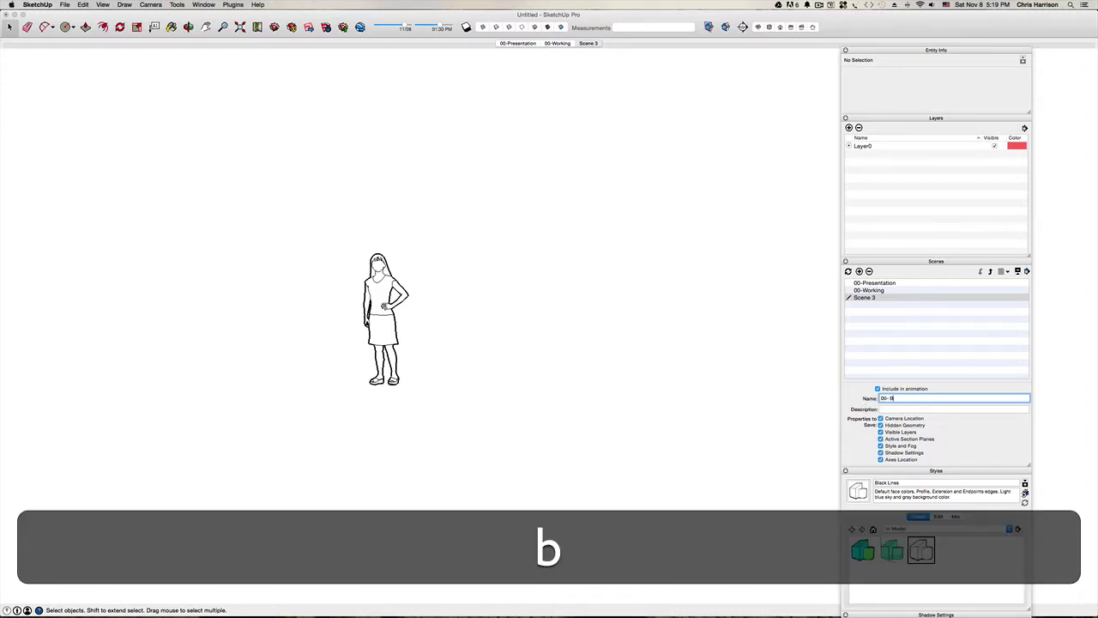
{"action": "type", "text": "&"}
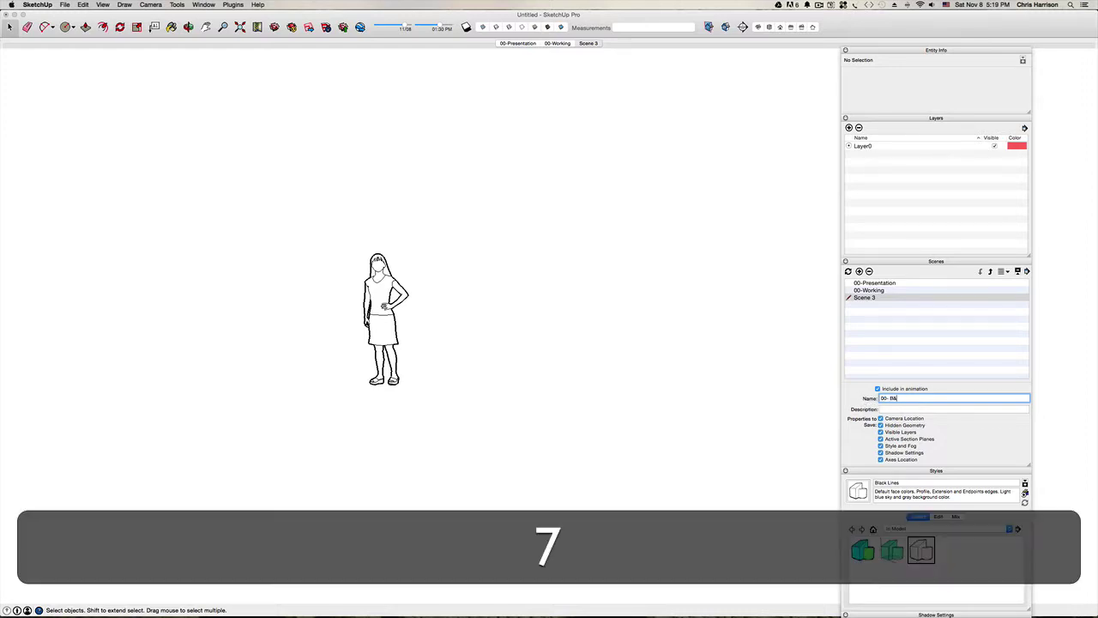
{"action": "type", "text": "W Line Drawing"}
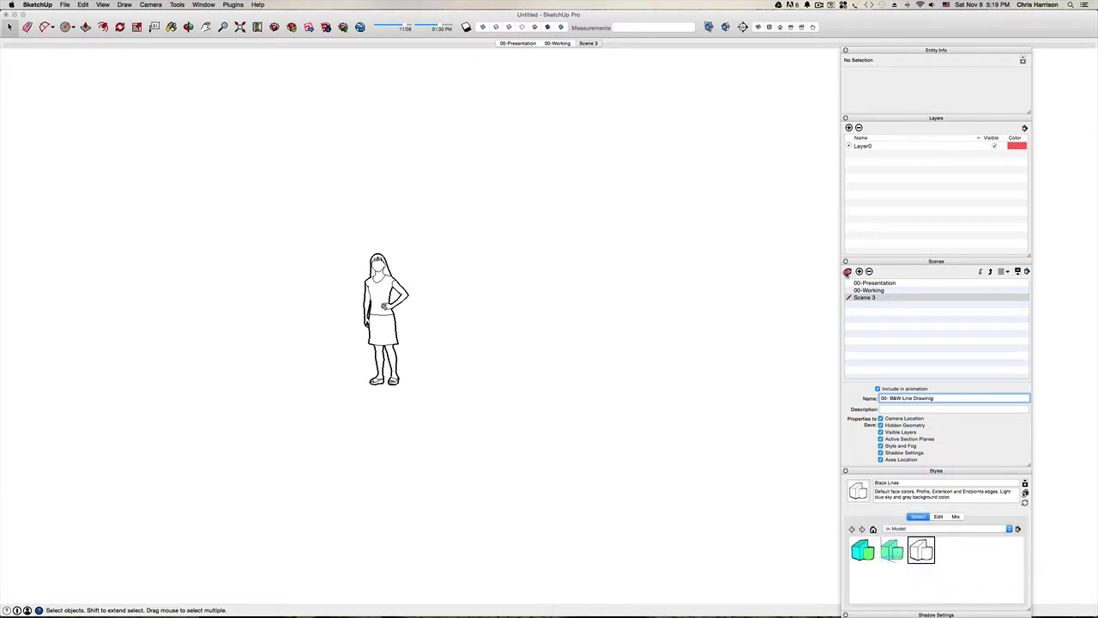
Update the B&W line drawing scene with all its properties included.
{"action": "left_click", "coordinate": [847, 271]}
{"action": "left_click", "coordinate": [955, 336]}
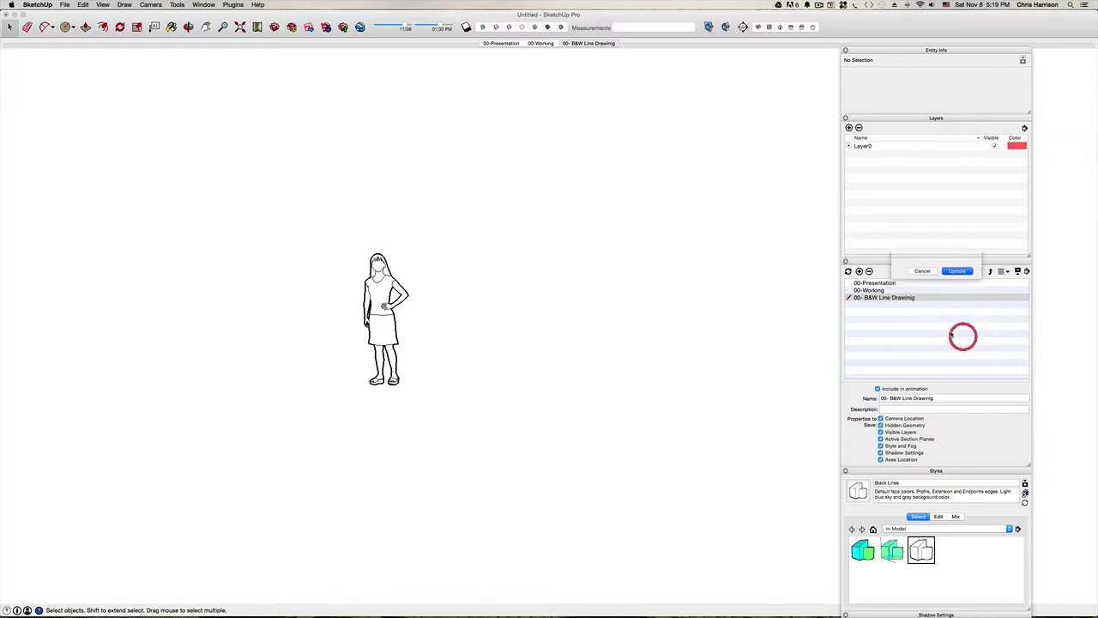
{"action": "left_click", "coordinate": [555, 179]}
Switch repeatedly among the presentation, working and B&W line drawing scenes to compare their styles.
{"action": "left_click", "coordinate": [498, 43]}
{"action": "left_click", "coordinate": [540, 43]}
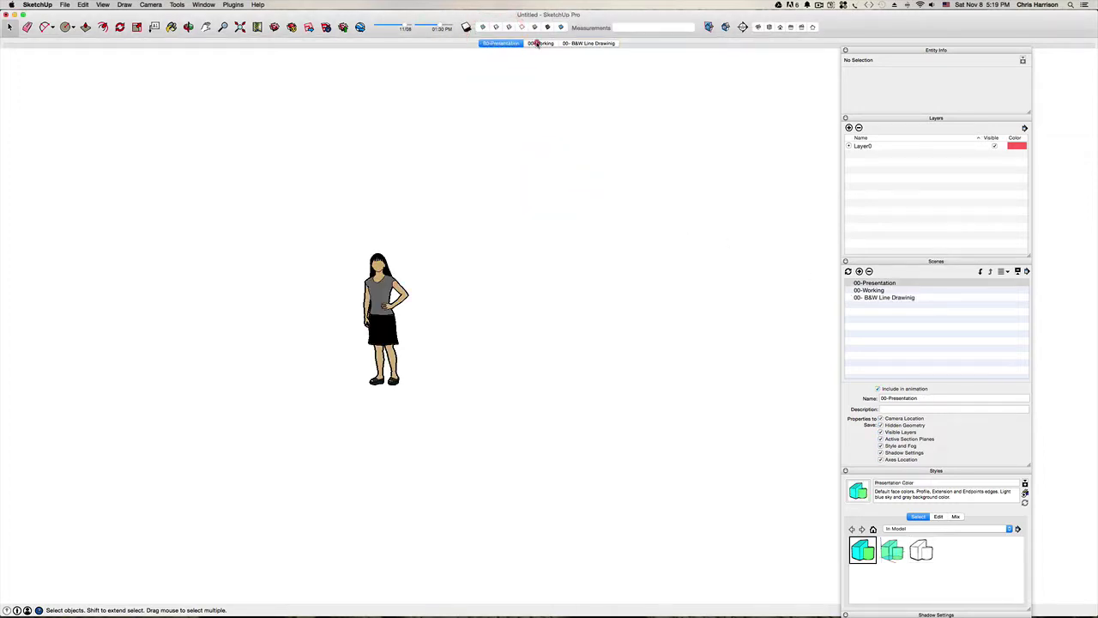
{"action": "left_click", "coordinate": [603, 44]}
{"action": "left_click", "coordinate": [494, 44]}
{"action": "left_click", "coordinate": [590, 43]}
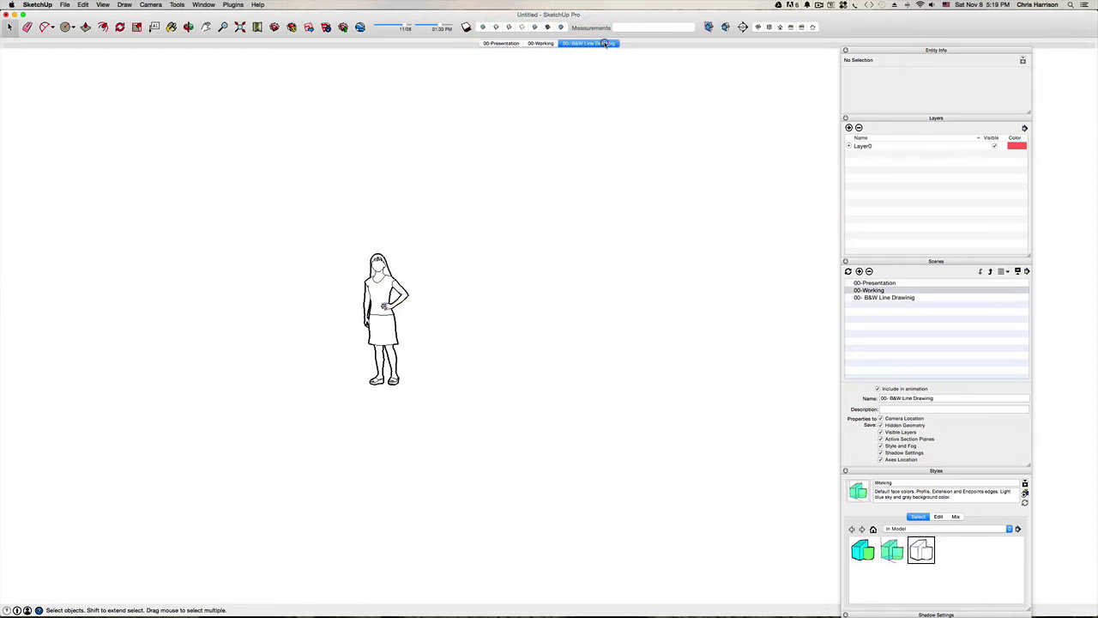
{"action": "left_click", "coordinate": [500, 43]}
{"action": "left_click", "coordinate": [541, 43]}
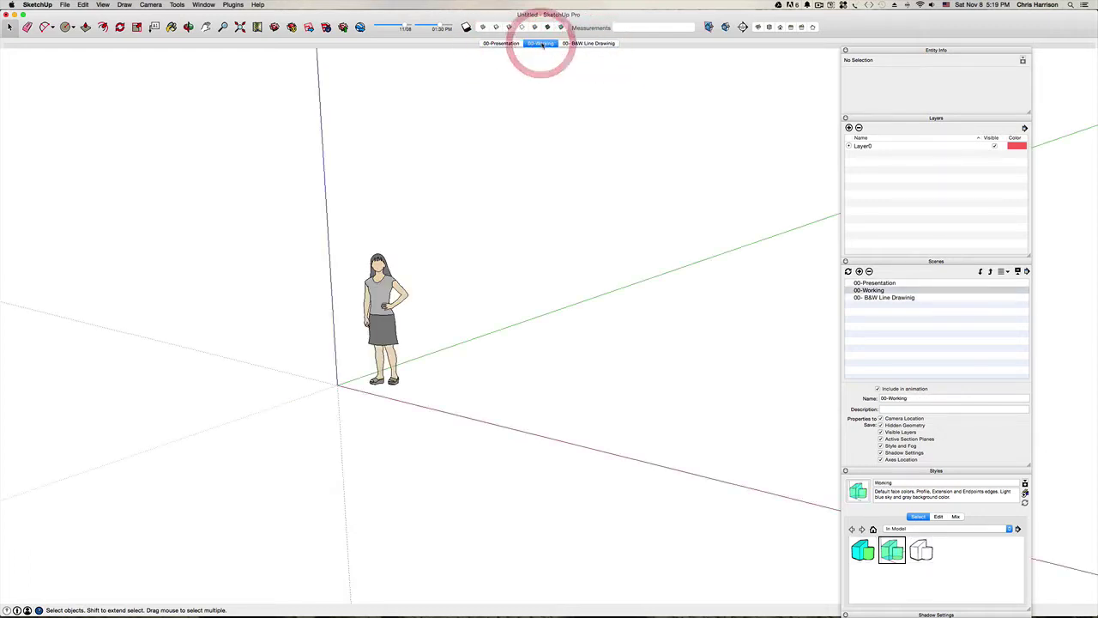
{"action": "left_click", "coordinate": [473, 41]}
{"action": "left_click", "coordinate": [495, 43]}
{"action": "left_click", "coordinate": [601, 44]}
{"action": "left_click", "coordinate": [502, 43]}
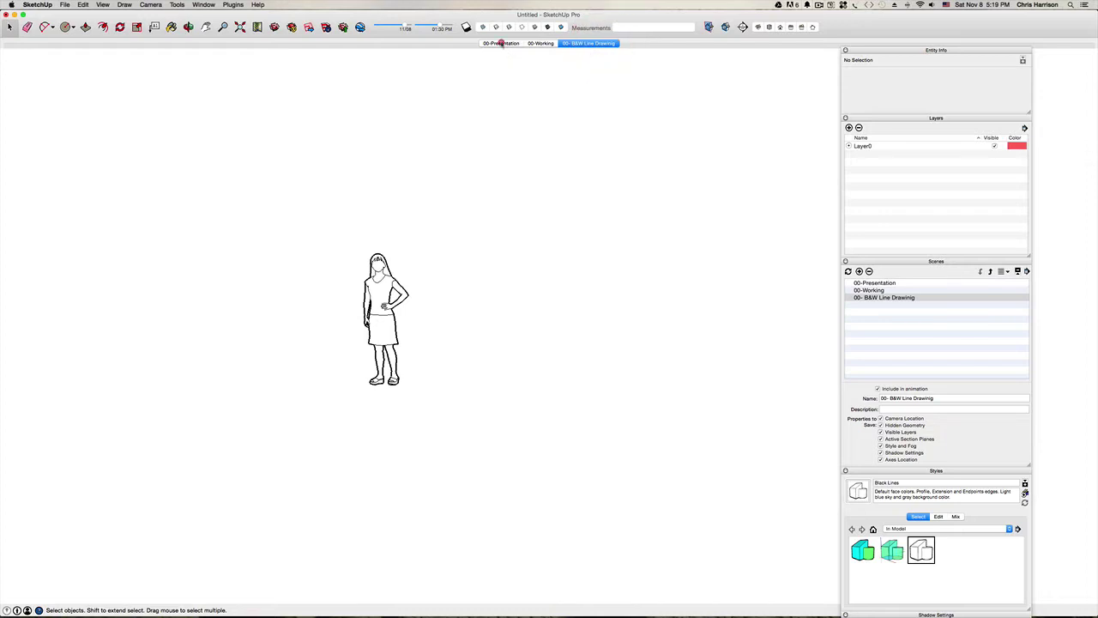
{"action": "left_click", "coordinate": [540, 43]}
{"action": "left_click", "coordinate": [605, 44]}
Try placing the B&W line drawing scene before 00-Working, and return 00-Working to its place ahead of it.
{"action": "right_click", "coordinate": [578, 44]}
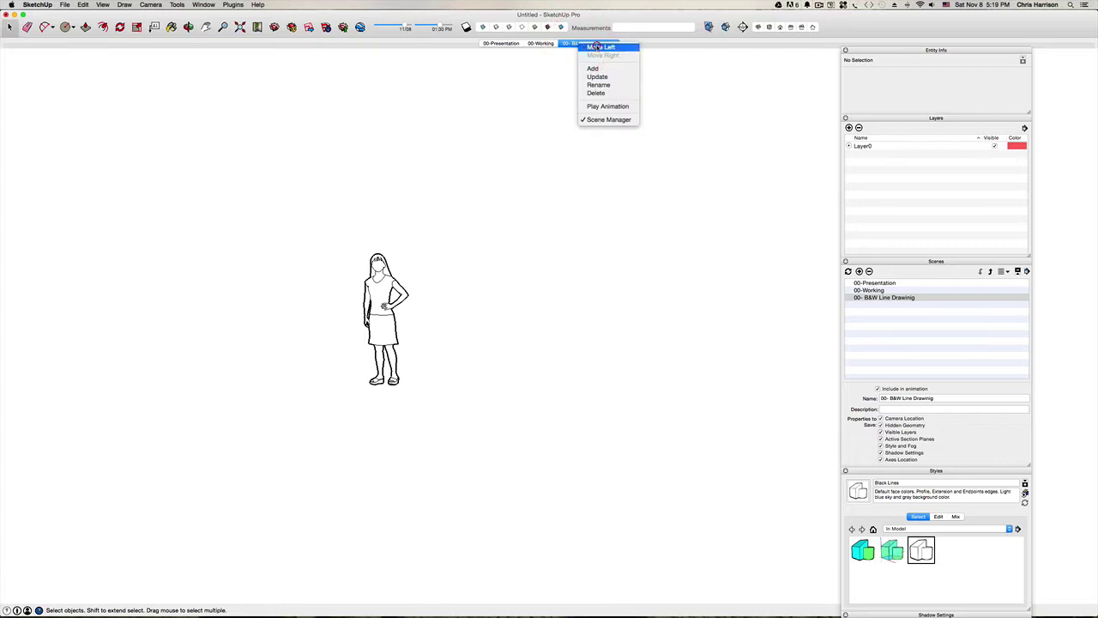
{"action": "left_click", "coordinate": [598, 47]}
{"action": "left_click", "coordinate": [603, 44]}
{"action": "right_click", "coordinate": [608, 44]}
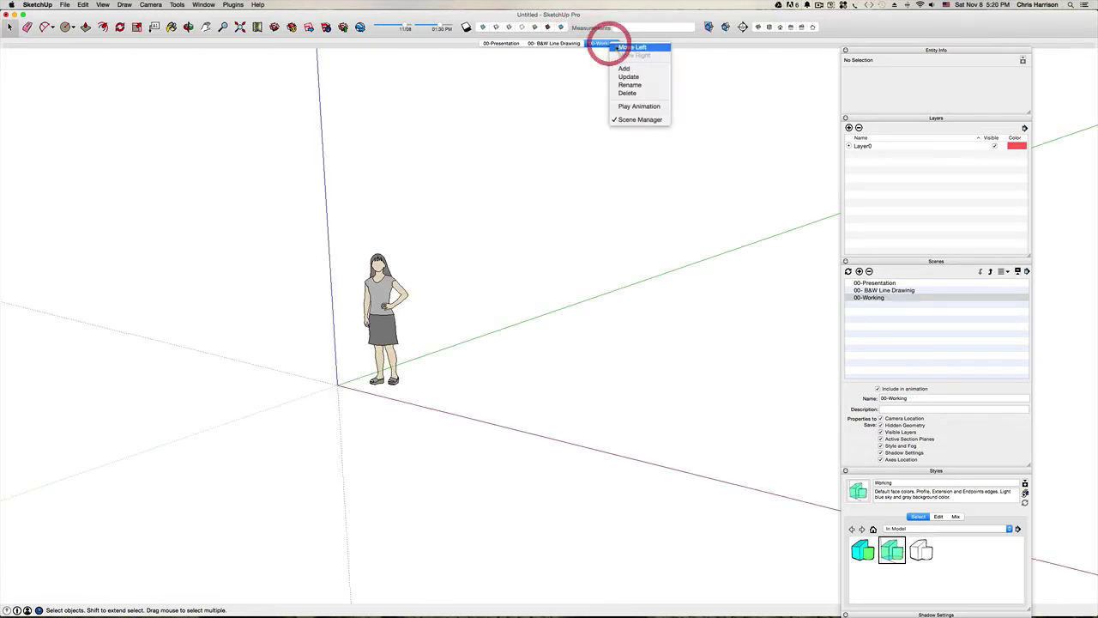
{"action": "left_click", "coordinate": [639, 47]}
Reorder the scenes as 00-Working, B&W line drawing and 00-Presentation, and check the working and presentation scenes.
{"action": "right_click", "coordinate": [539, 44]}
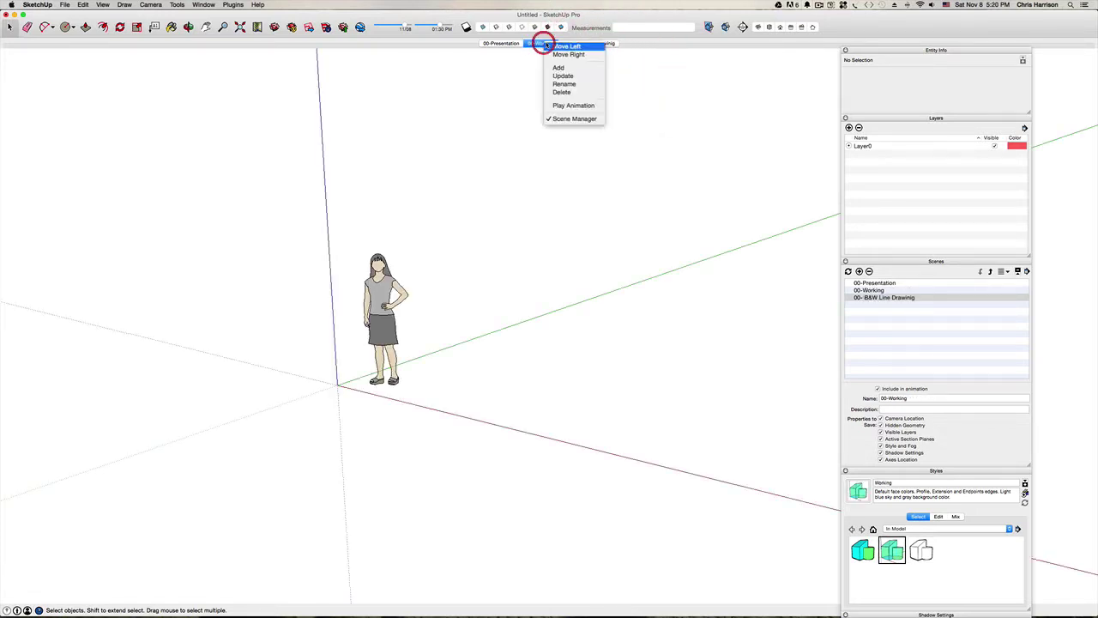
{"action": "left_click", "coordinate": [544, 46]}
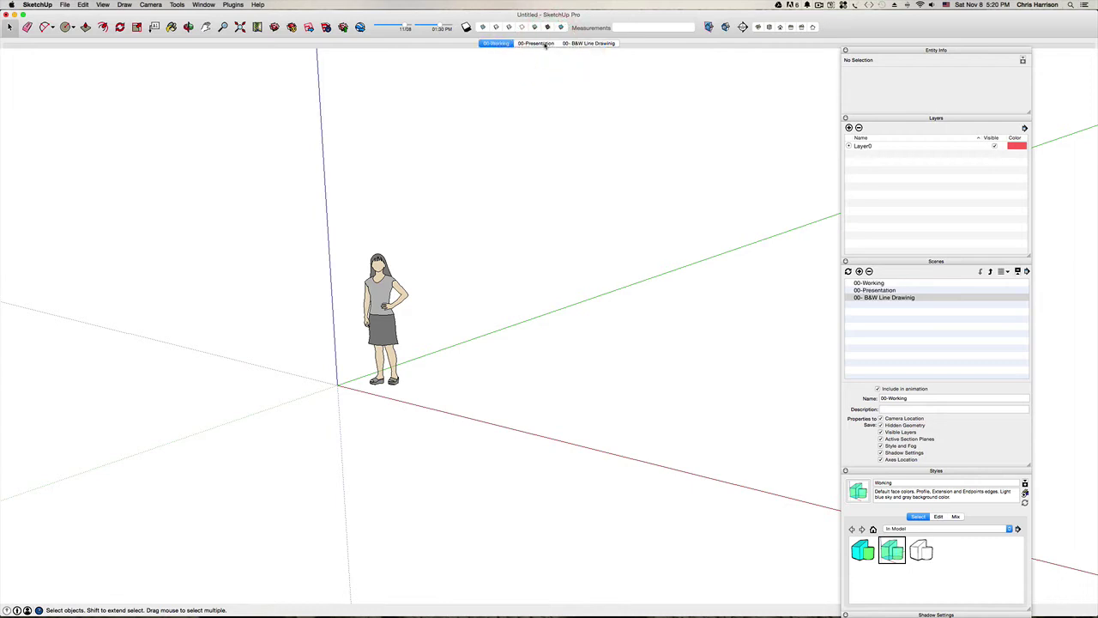
{"action": "left_click", "coordinate": [603, 43]}
{"action": "right_click", "coordinate": [605, 44]}
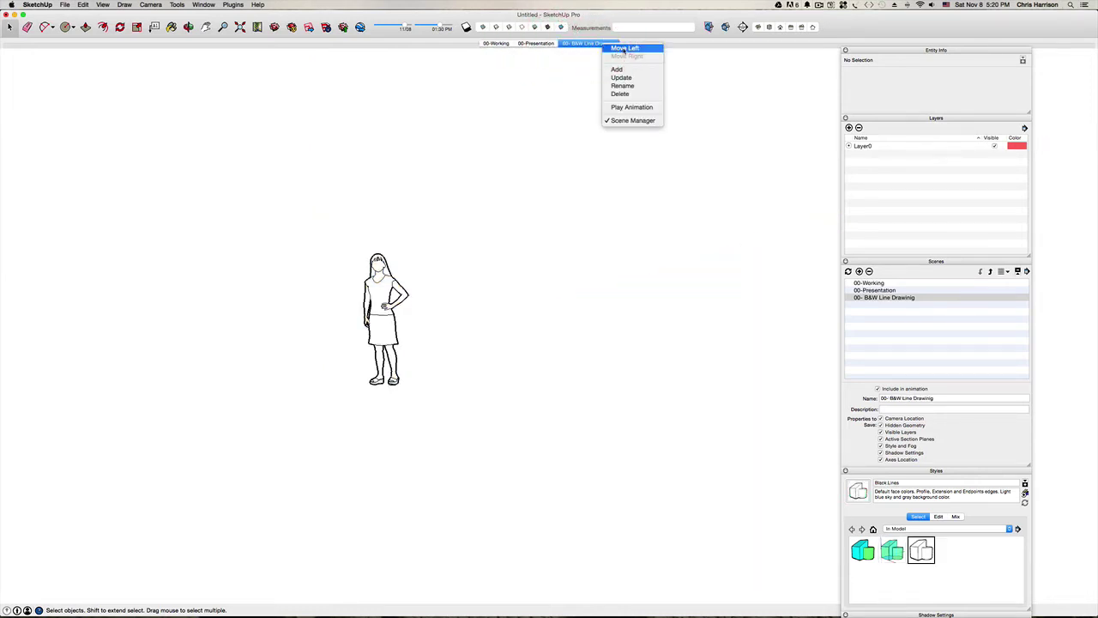
{"action": "left_click", "coordinate": [621, 48]}
{"action": "left_click", "coordinate": [496, 44]}
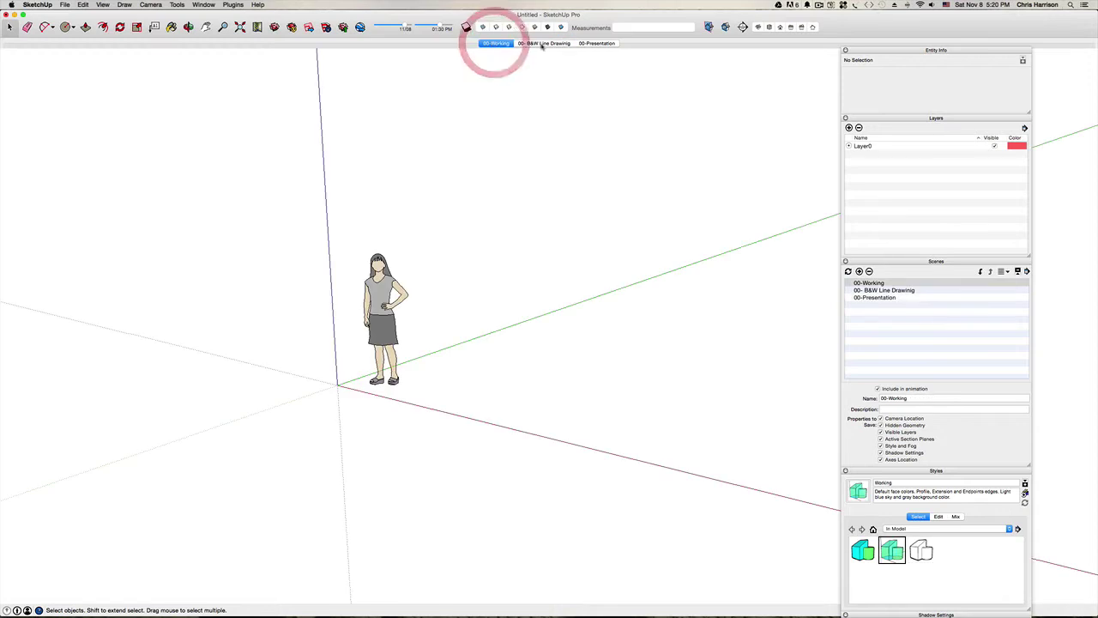
{"action": "left_click", "coordinate": [602, 45]}
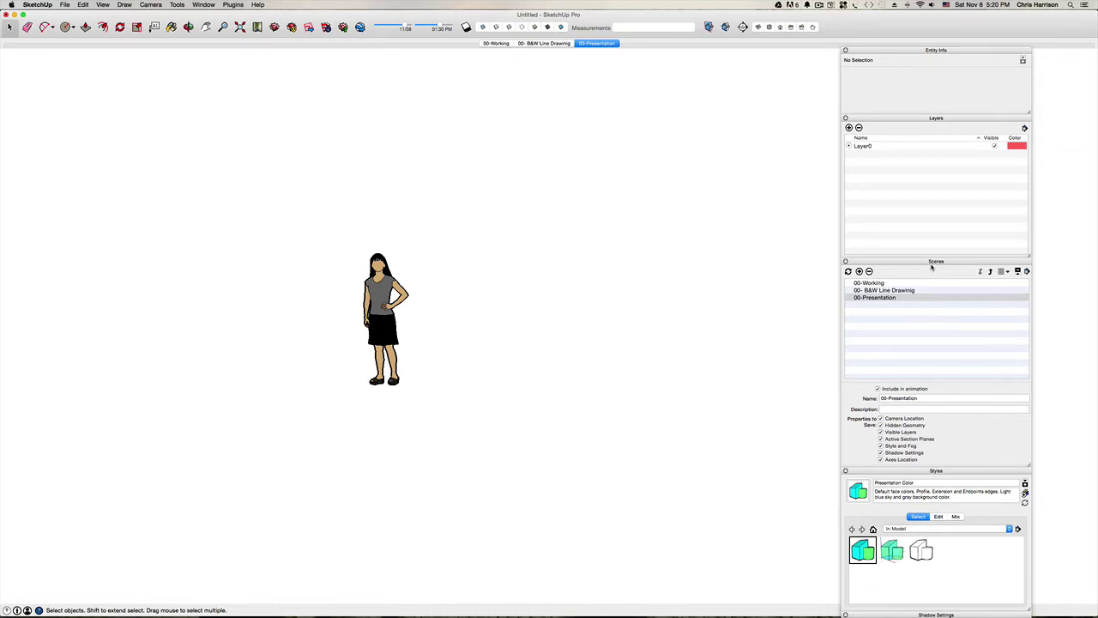
Collapse the Scenes and Styles settings and display the model's own materials in the material browser.
{"action": "left_click", "coordinate": [936, 260]}
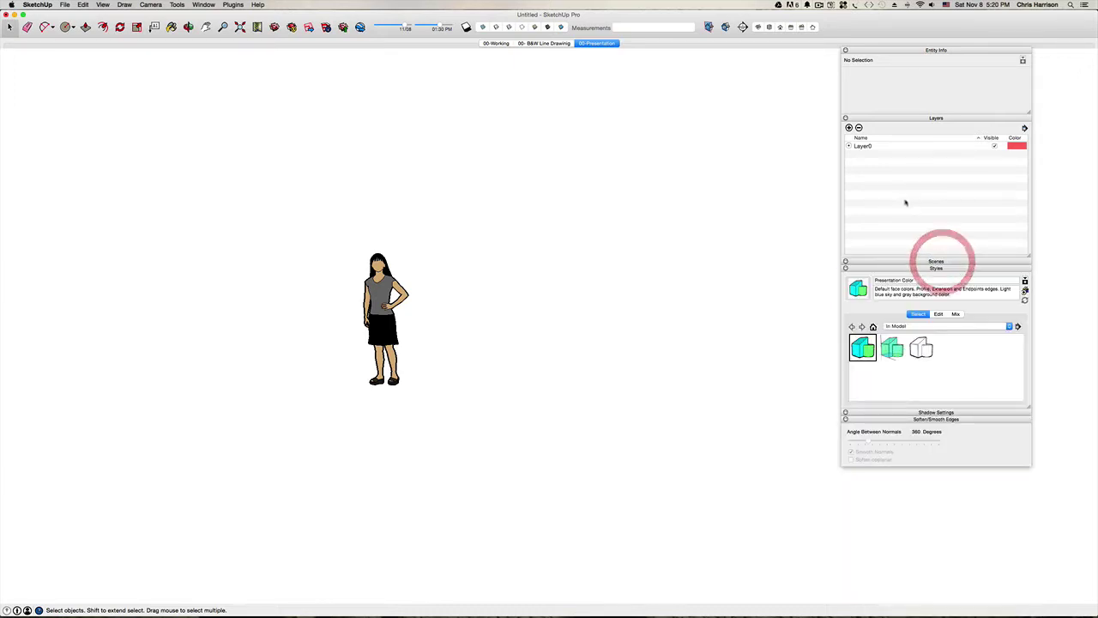
{"action": "left_click", "coordinate": [949, 269]}
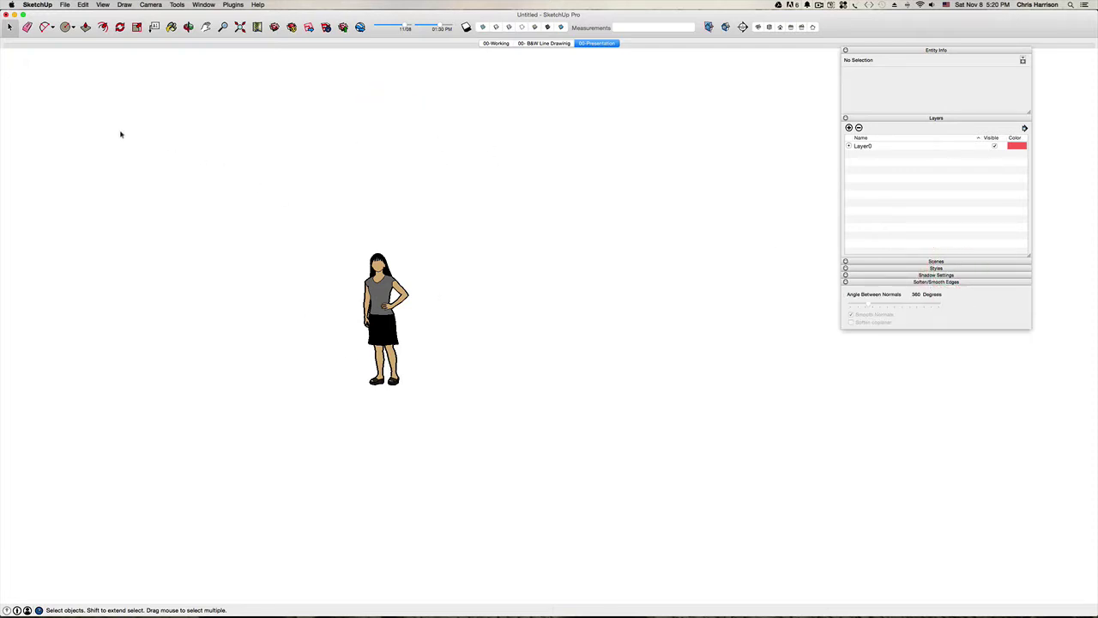
{"action": "key", "text": "b"}
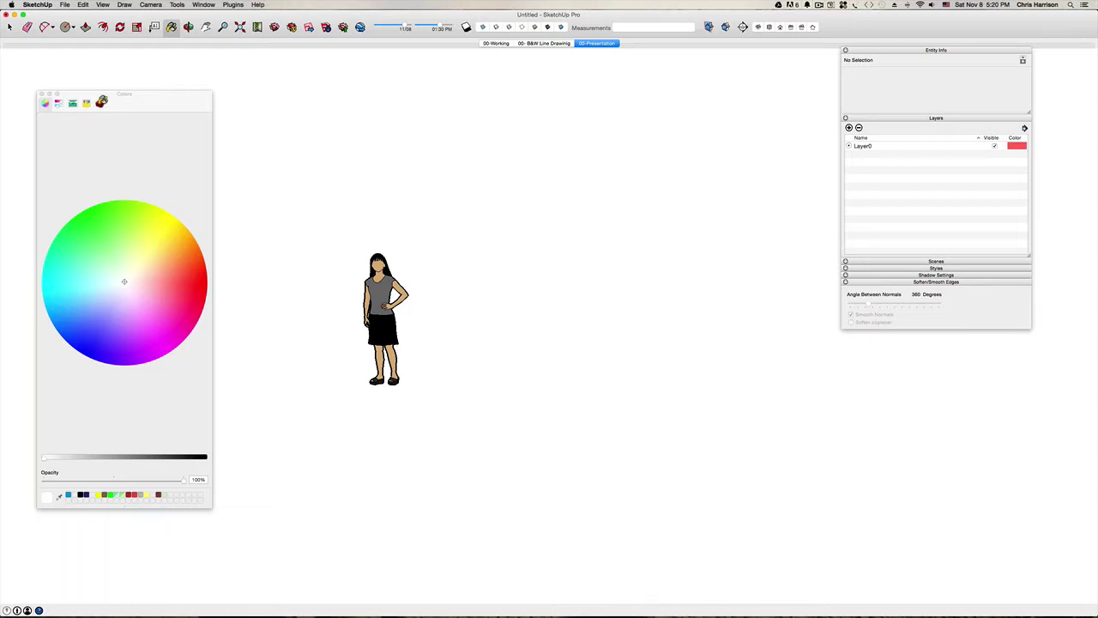
{"action": "key", "text": "space"}
{"action": "left_click", "coordinate": [99, 104]}
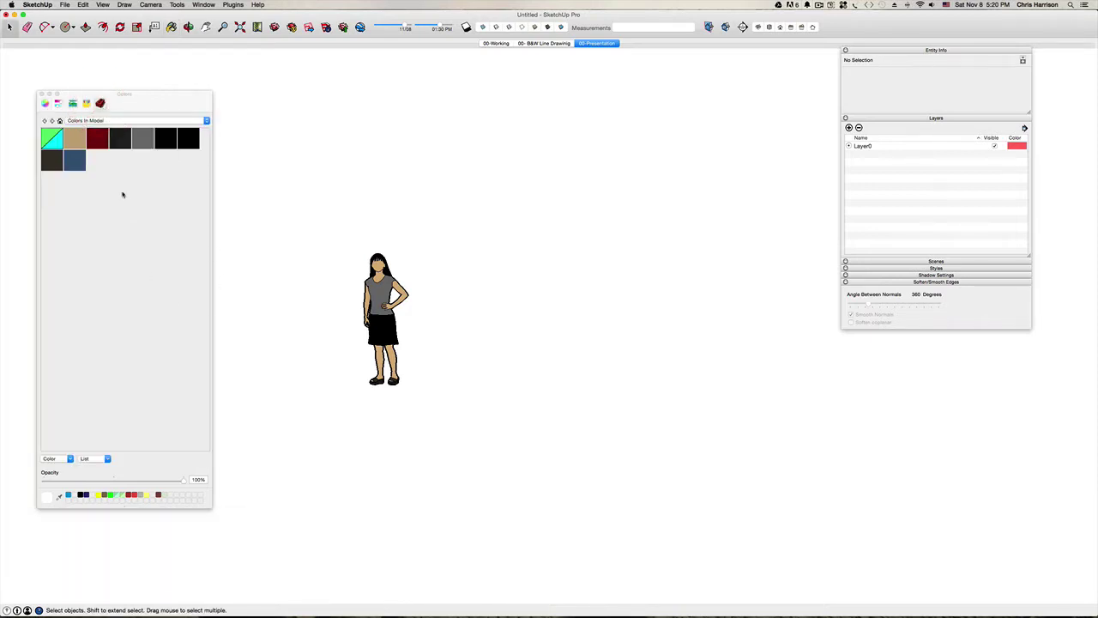
{"action": "left_click", "coordinate": [122, 192]}
Delete the human figure component from the model.
{"action": "left_click_drag", "start_coordinate": [478, 441], "coordinate": [277, 190]}
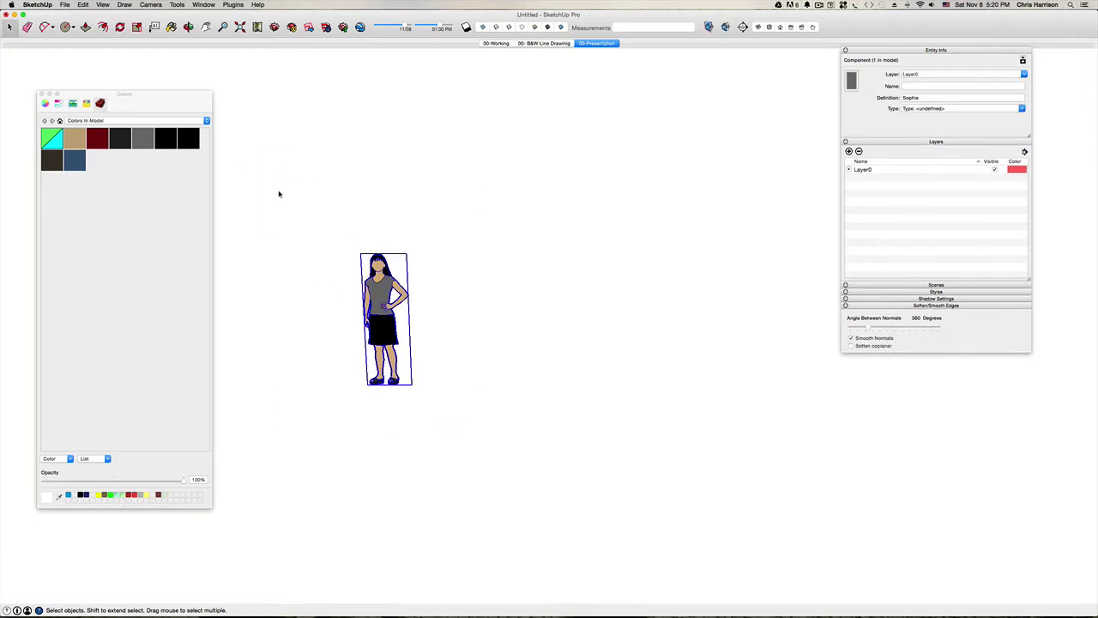
{"action": "key", "text": "BackSpace"}
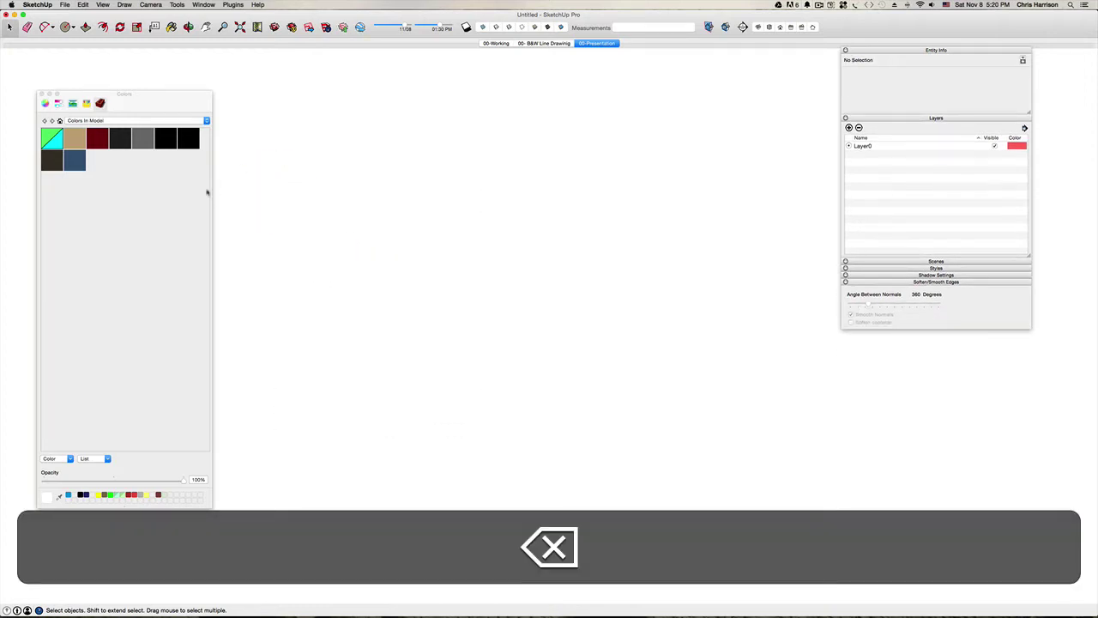
{"action": "left_click", "coordinate": [133, 181]}
Add a new texture to the model's materials from Aggregate 1.jpg, accepting the default settings.
{"action": "right_click", "coordinate": [106, 173]}
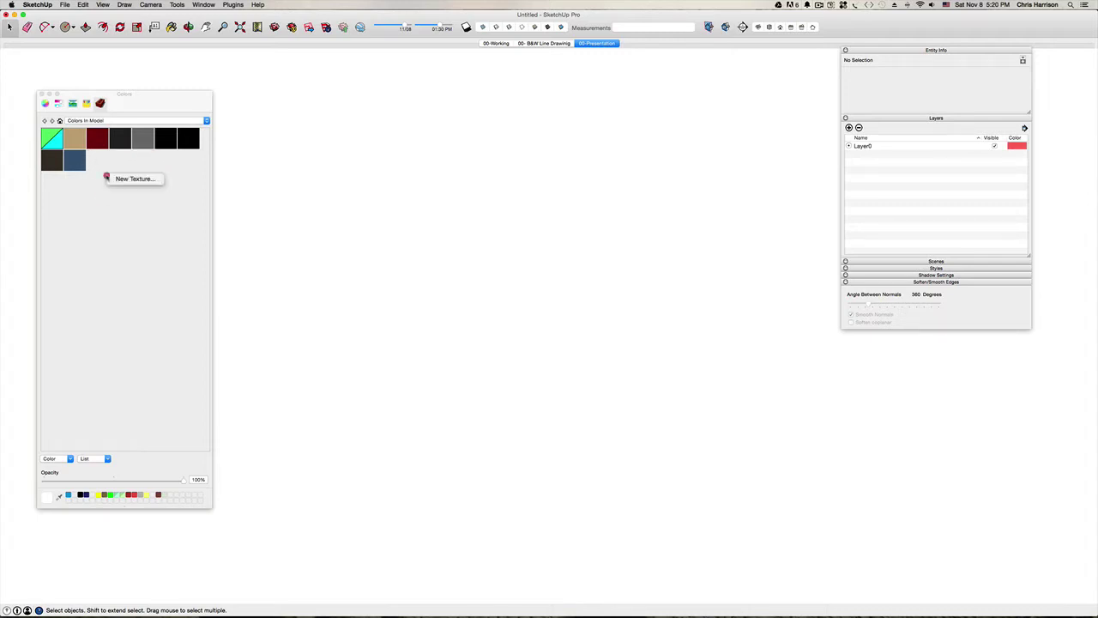
{"action": "left_click", "coordinate": [153, 180]}
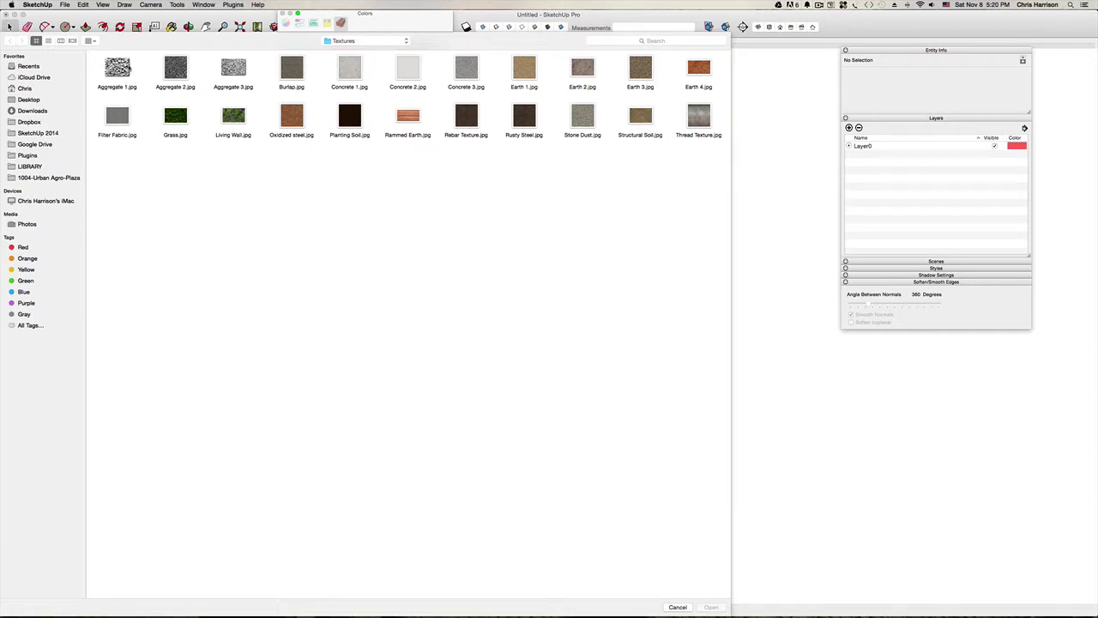
{"action": "left_click", "coordinate": [249, 45]}
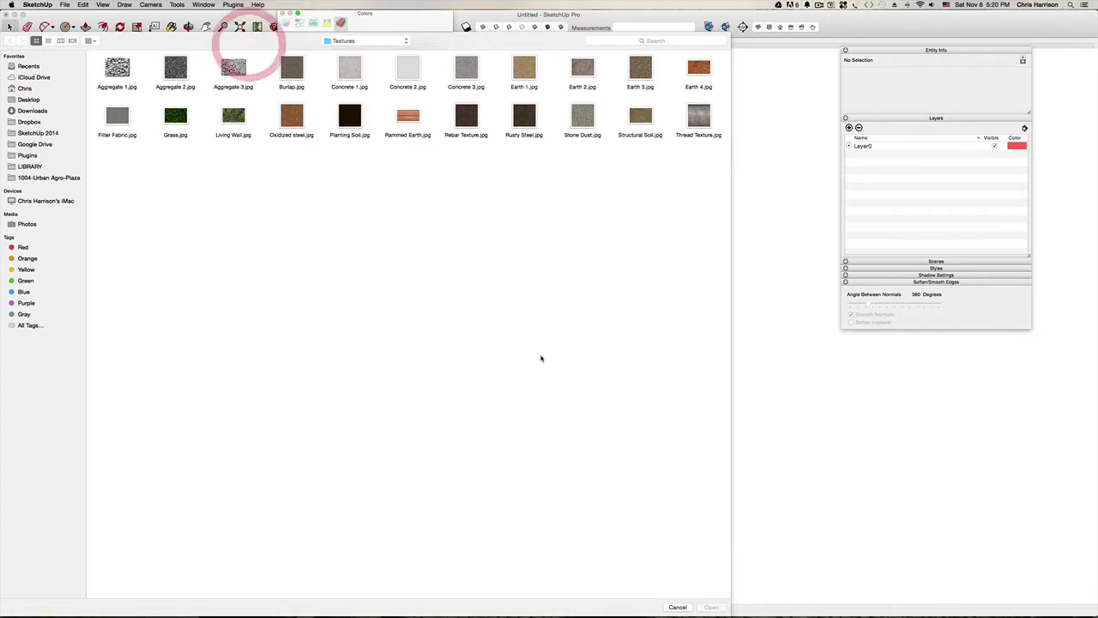
{"action": "left_click", "coordinate": [117, 69]}
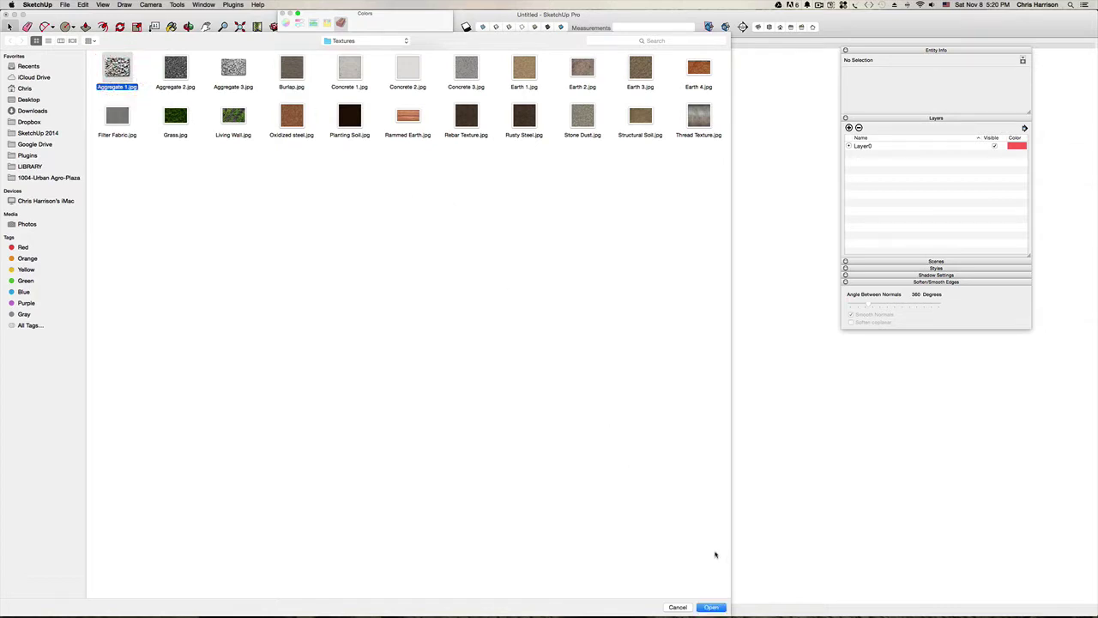
{"action": "left_click", "coordinate": [709, 608]}
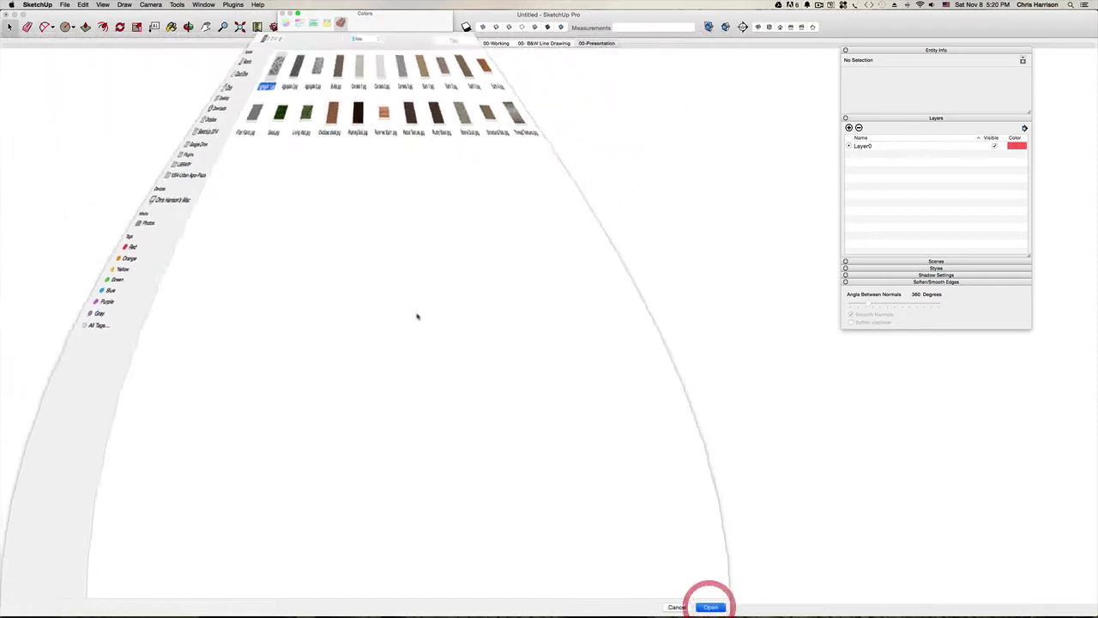
{"action": "left_click", "coordinate": [142, 160]}
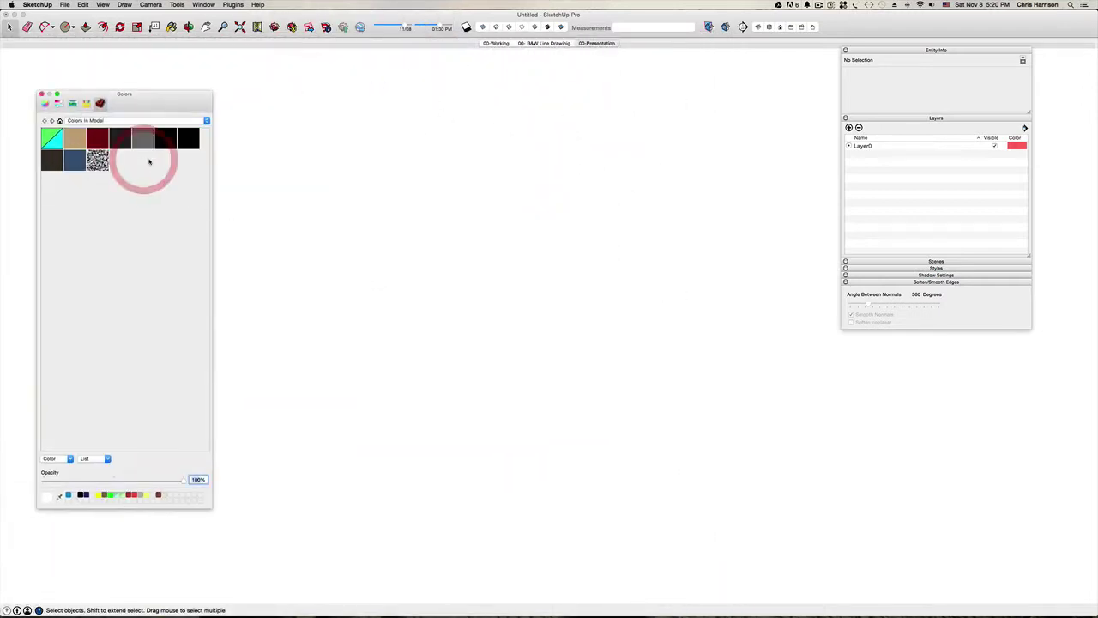
Add Aggregate 2.jpg as another new texture, keeping its default name and size.
{"action": "left_click", "coordinate": [142, 162]}
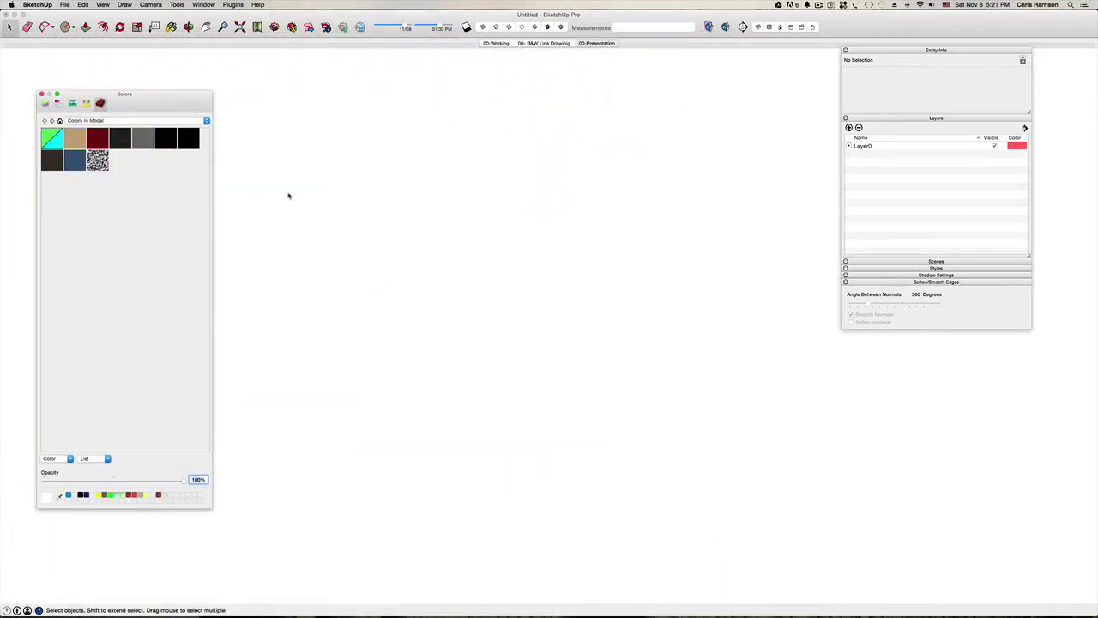
{"action": "left_click", "coordinate": [175, 68]}
{"action": "left_click", "coordinate": [711, 607]}
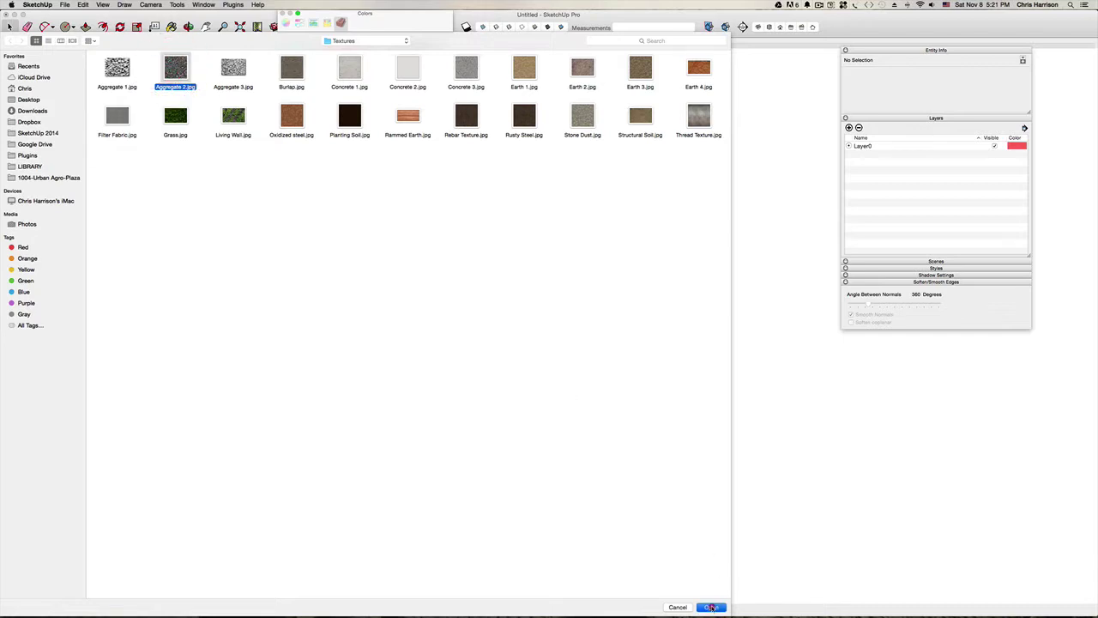
{"action": "left_click", "coordinate": [150, 160]}
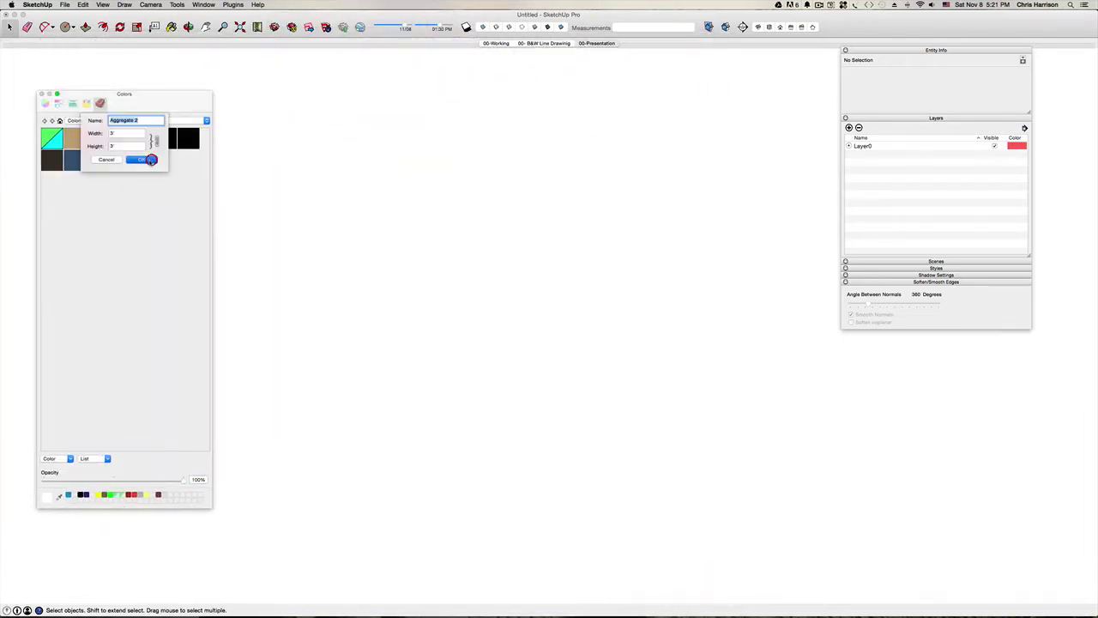
Add a new texture to the model's materials from Burlap.jpg, accepting the default settings.
{"action": "right_click", "coordinate": [159, 163]}
{"action": "left_click", "coordinate": [164, 166]}
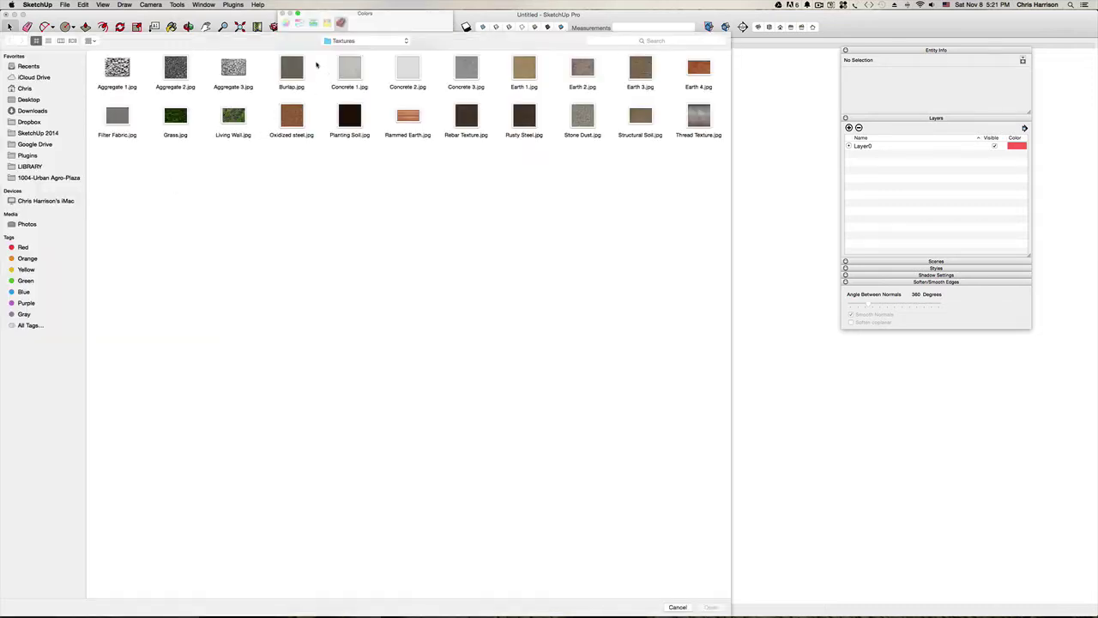
{"action": "left_click", "coordinate": [292, 67]}
{"action": "left_click", "coordinate": [712, 606]}
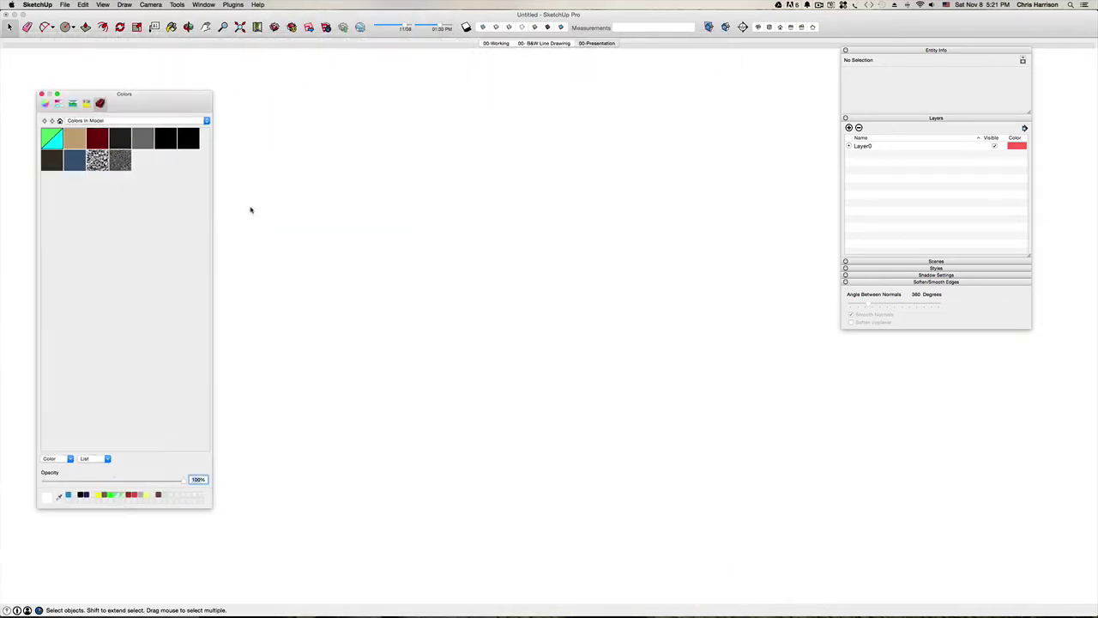
{"action": "left_click", "coordinate": [142, 160]}
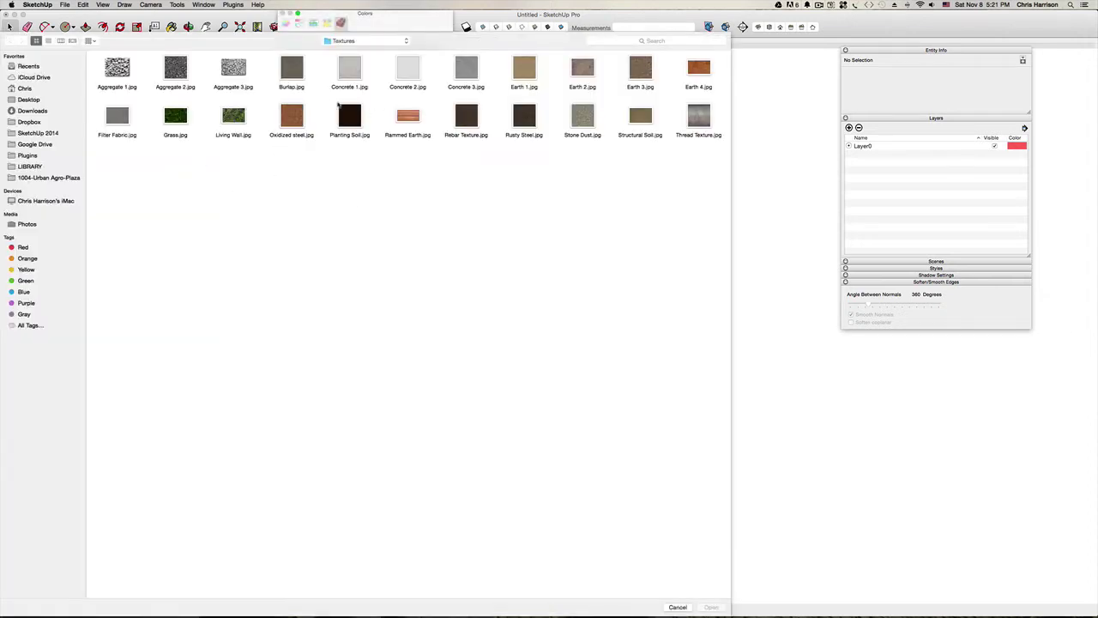
Add Concrete 1.jpg as a new texture, keeping its default name and size.
{"action": "left_click", "coordinate": [349, 69]}
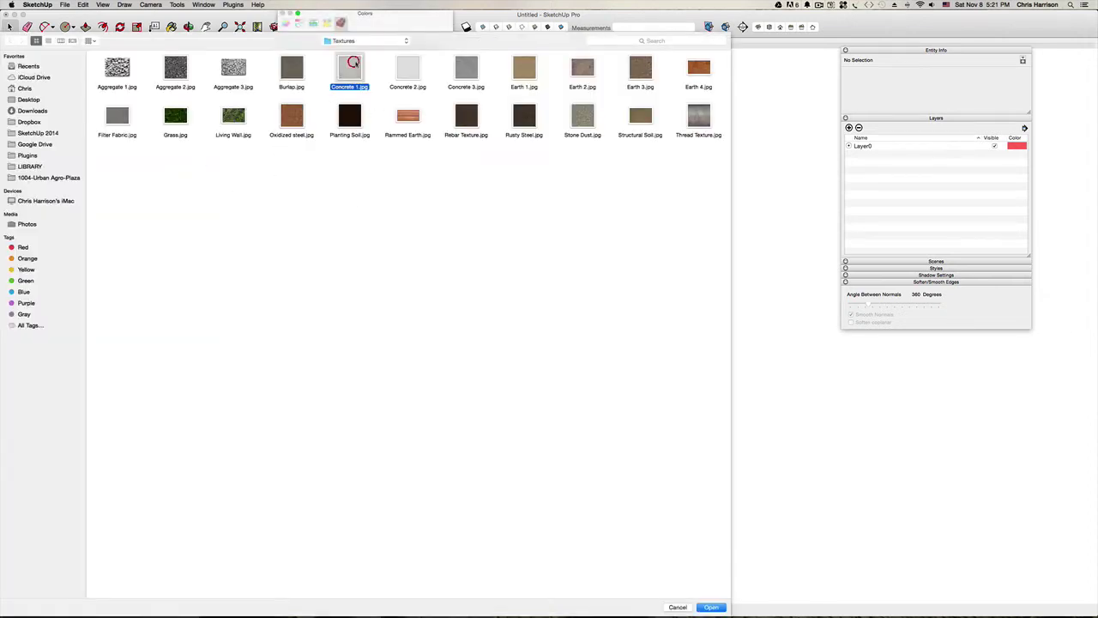
{"action": "left_click", "coordinate": [712, 608]}
{"action": "left_click", "coordinate": [152, 161]}
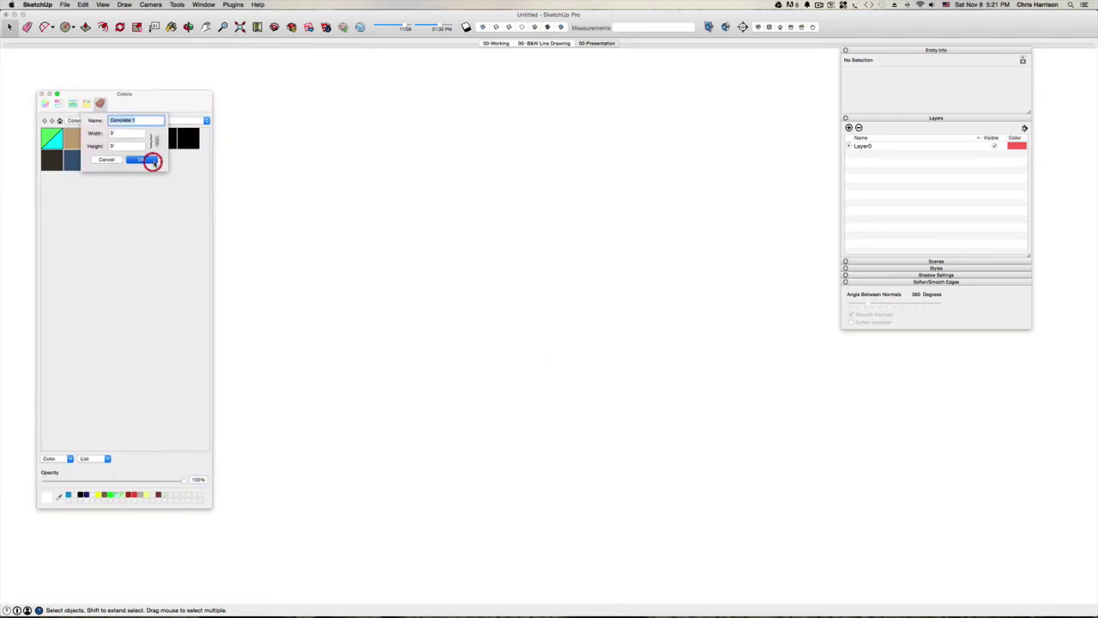
Add Earth 4.jpg to the model's materials as a new texture with the default settings.
{"action": "left_click", "coordinate": [183, 163]}
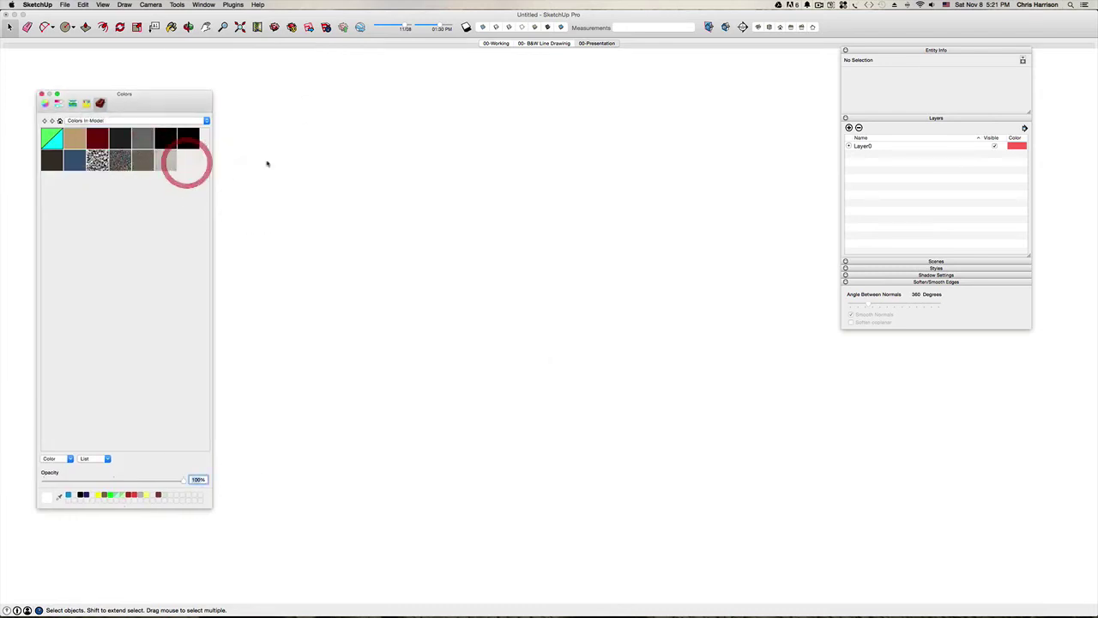
{"action": "left_click", "coordinate": [719, 69]}
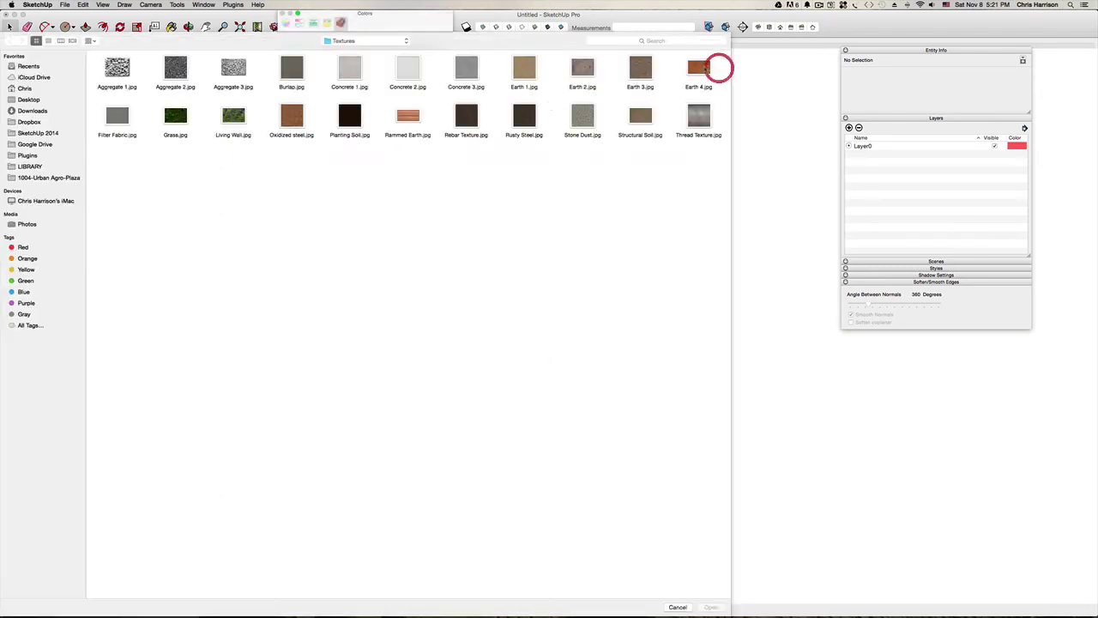
{"action": "left_click", "coordinate": [715, 609]}
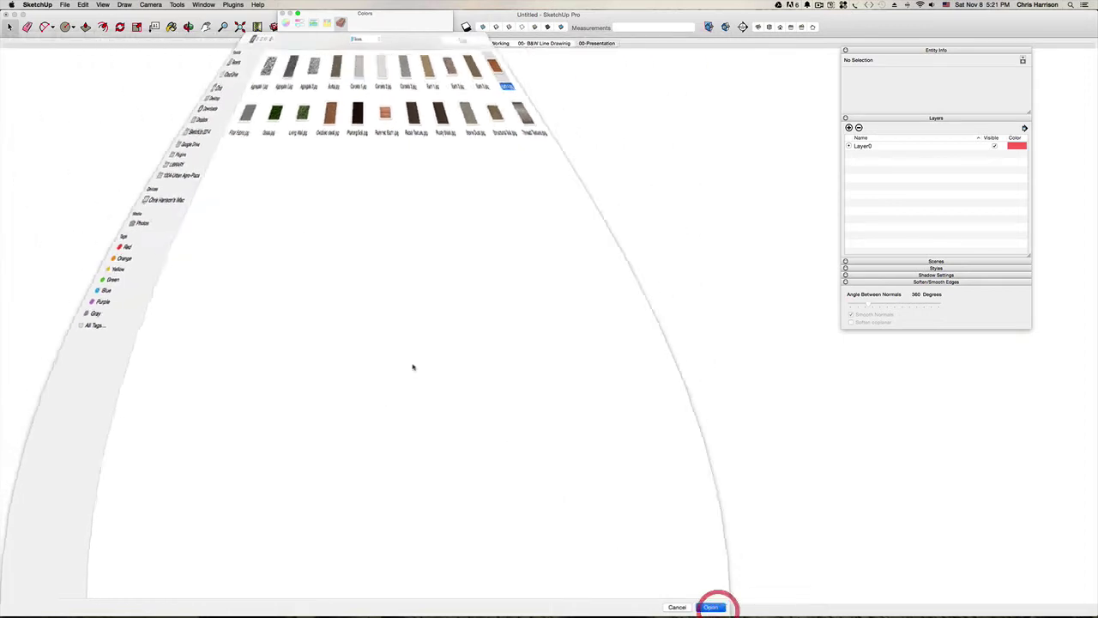
{"action": "left_click", "coordinate": [154, 162]}
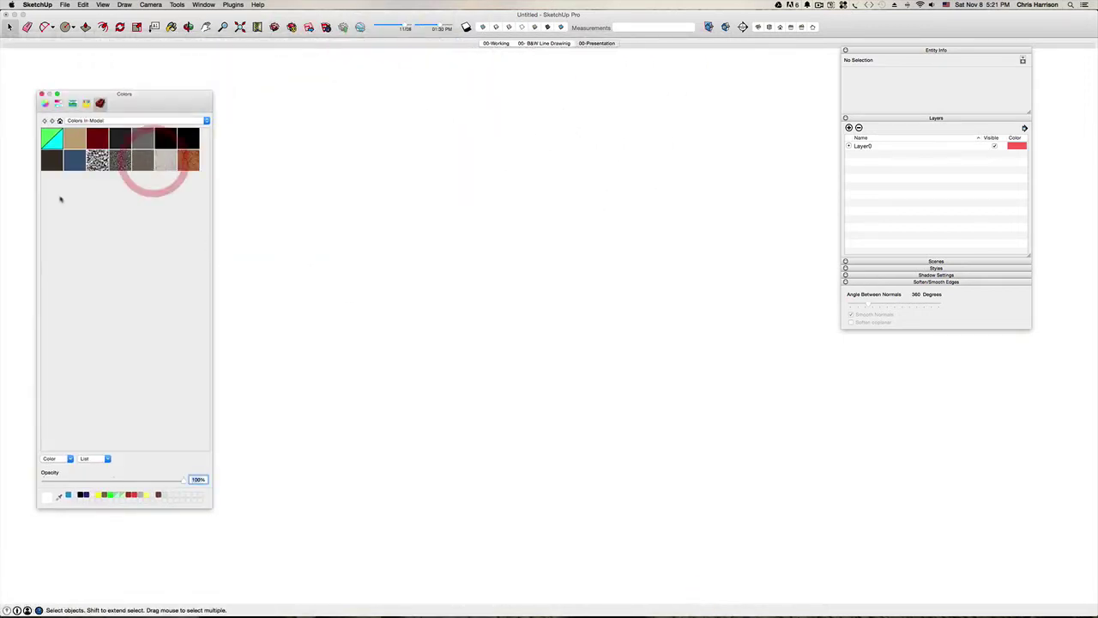
Add a new texture from Filter Fabric.jpg, keeping its default name and dimensions.
{"action": "right_click", "coordinate": [70, 198]}
{"action": "left_click", "coordinate": [74, 201]}
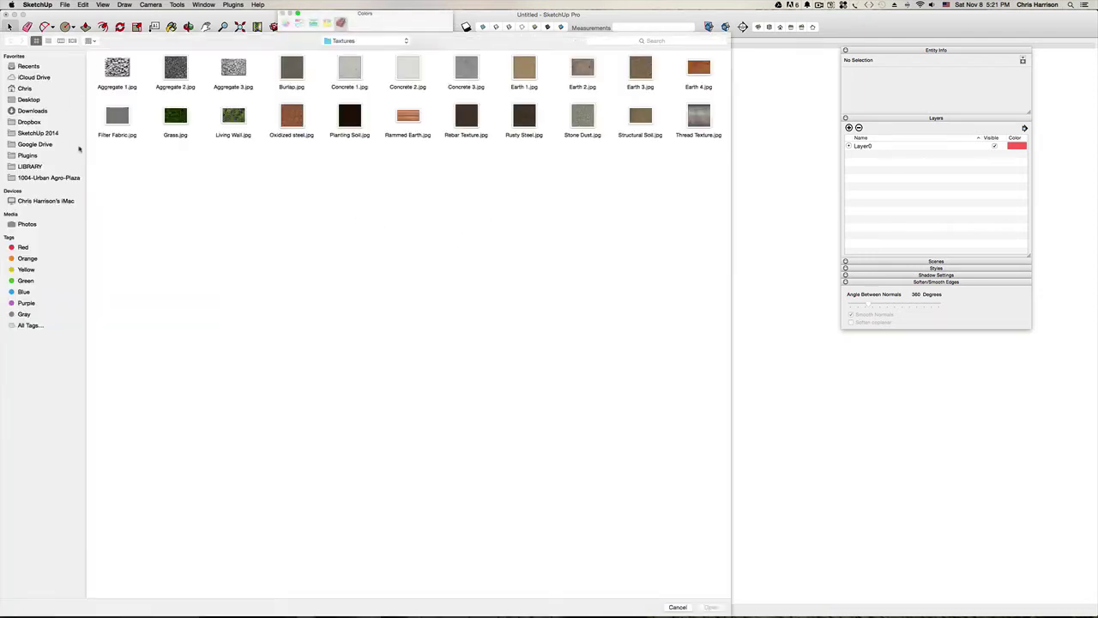
{"action": "left_click", "coordinate": [119, 120]}
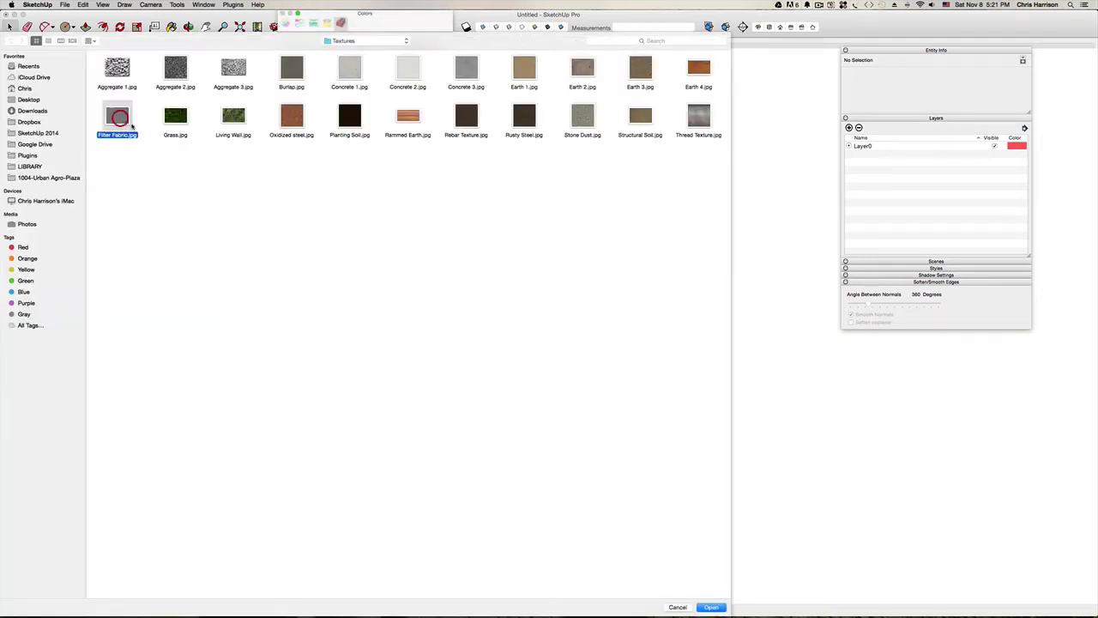
{"action": "left_click", "coordinate": [712, 608]}
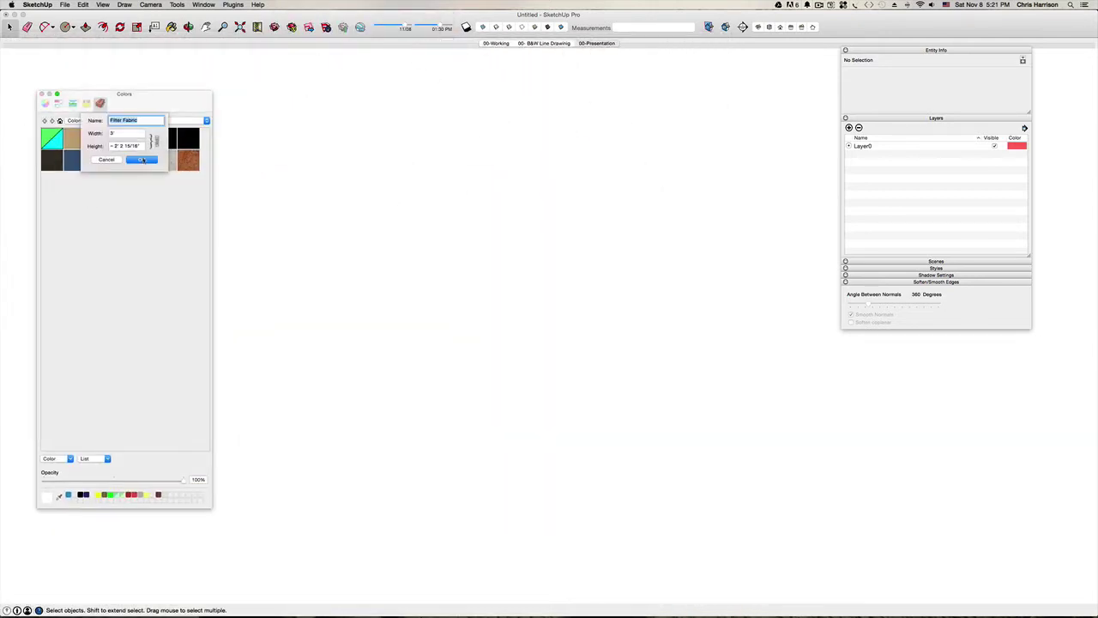
{"action": "left_click", "coordinate": [141, 159]}
Add Grass.jpg as a new texture in the model's materials, accepting its default name and size.
{"action": "right_click", "coordinate": [81, 187]}
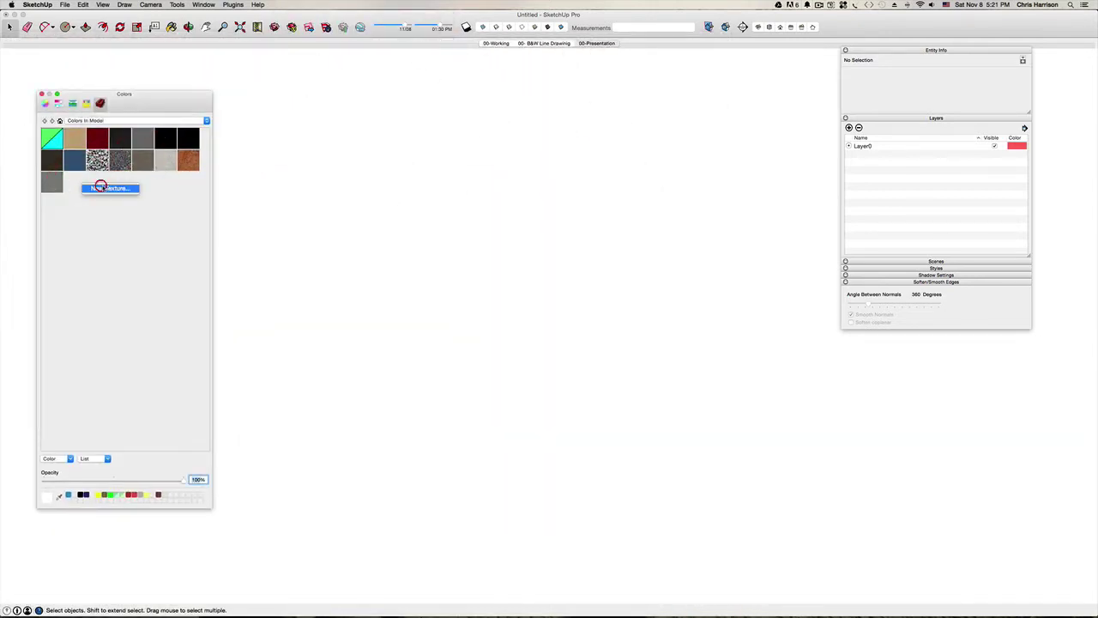
{"action": "left_click", "coordinate": [102, 188]}
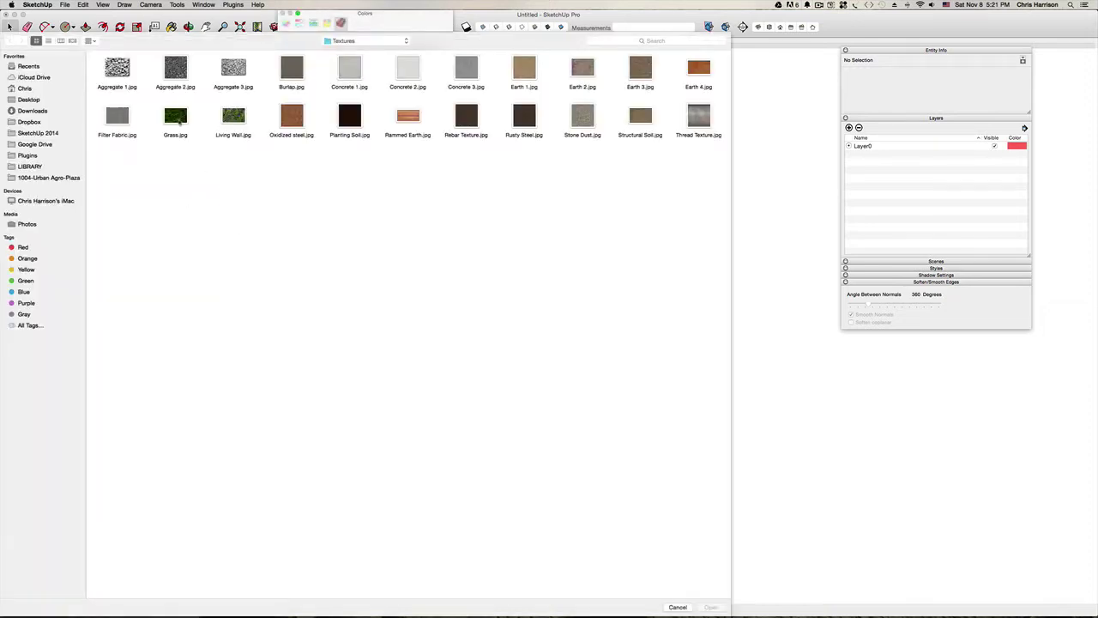
{"action": "left_click", "coordinate": [178, 122]}
{"action": "left_click", "coordinate": [712, 606]}
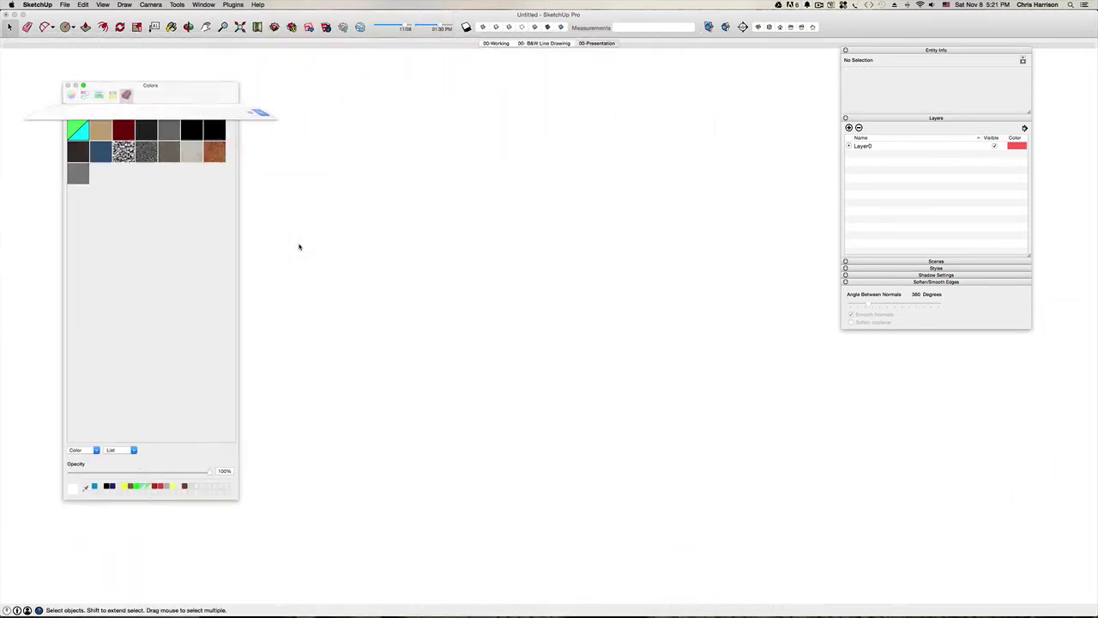
{"action": "left_click", "coordinate": [149, 159]}
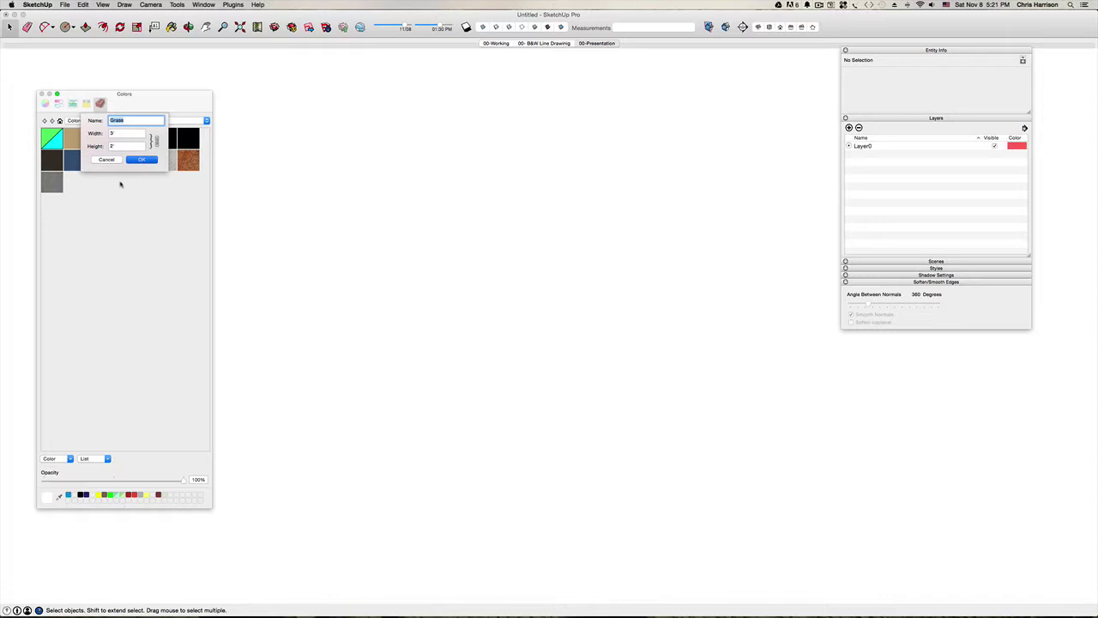
Add Planting Soil.jpg as a new texture in the model's materials with the default settings.
{"action": "right_click", "coordinate": [80, 187]}
{"action": "left_click", "coordinate": [157, 187]}
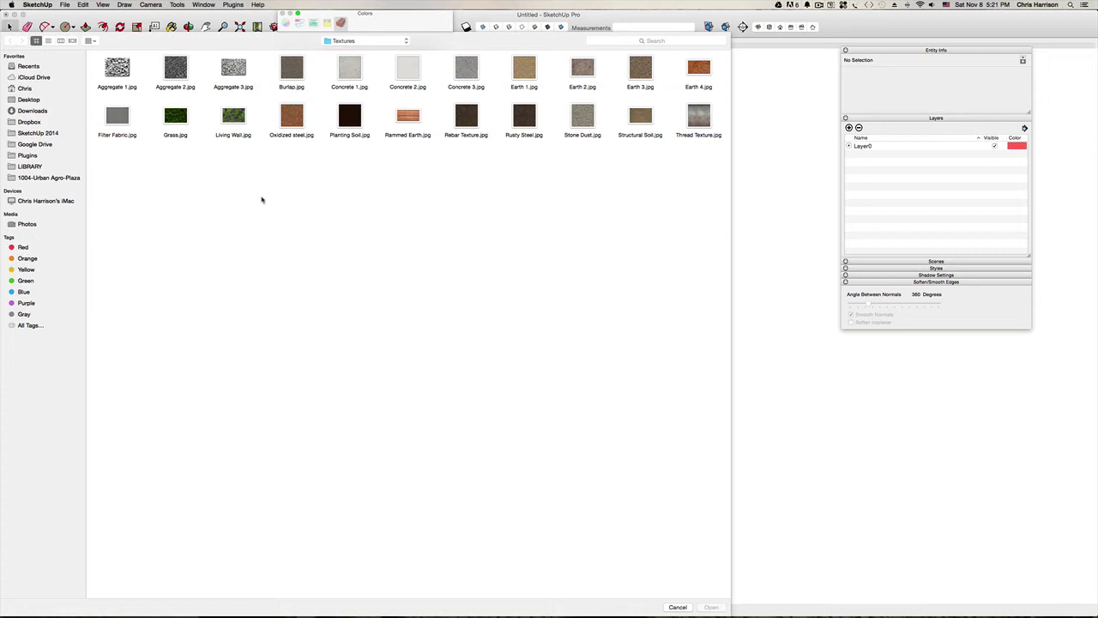
{"action": "left_click", "coordinate": [349, 116]}
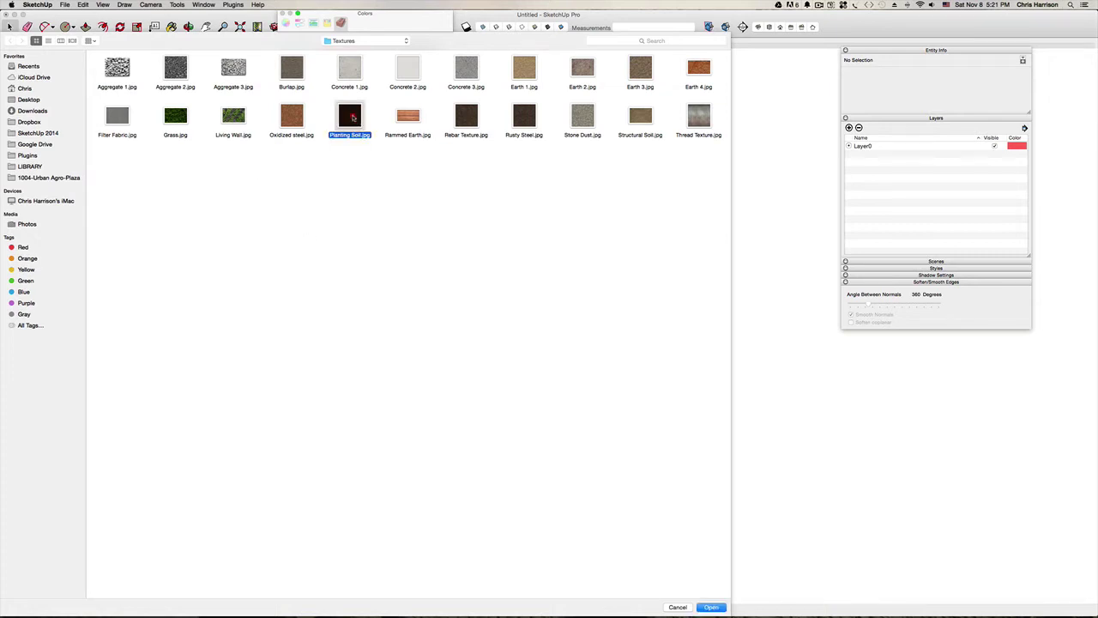
{"action": "left_click", "coordinate": [711, 607]}
{"action": "left_click", "coordinate": [143, 162]}
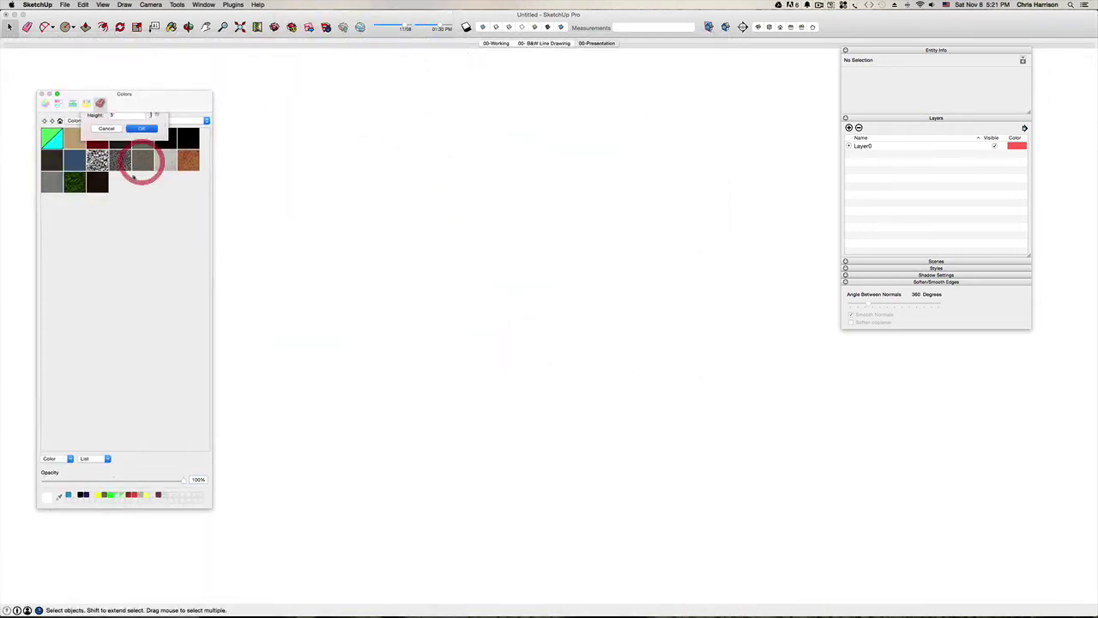
Add a new texture from Stone Dust.jpg, keeping its default name and size.
{"action": "left_click", "coordinate": [128, 186]}
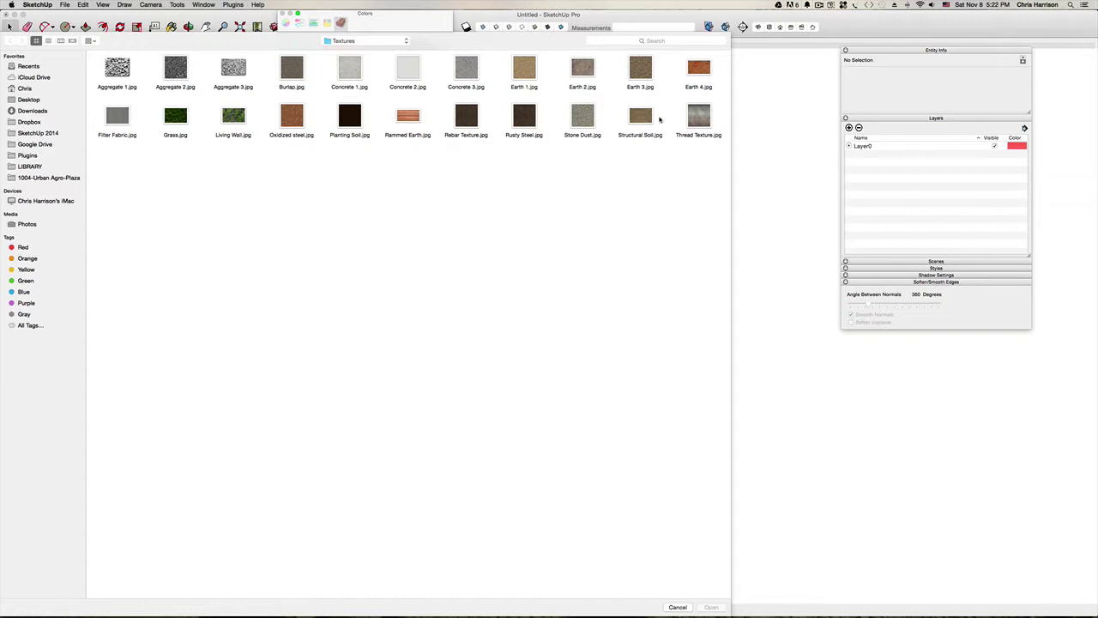
{"action": "left_click", "coordinate": [583, 116]}
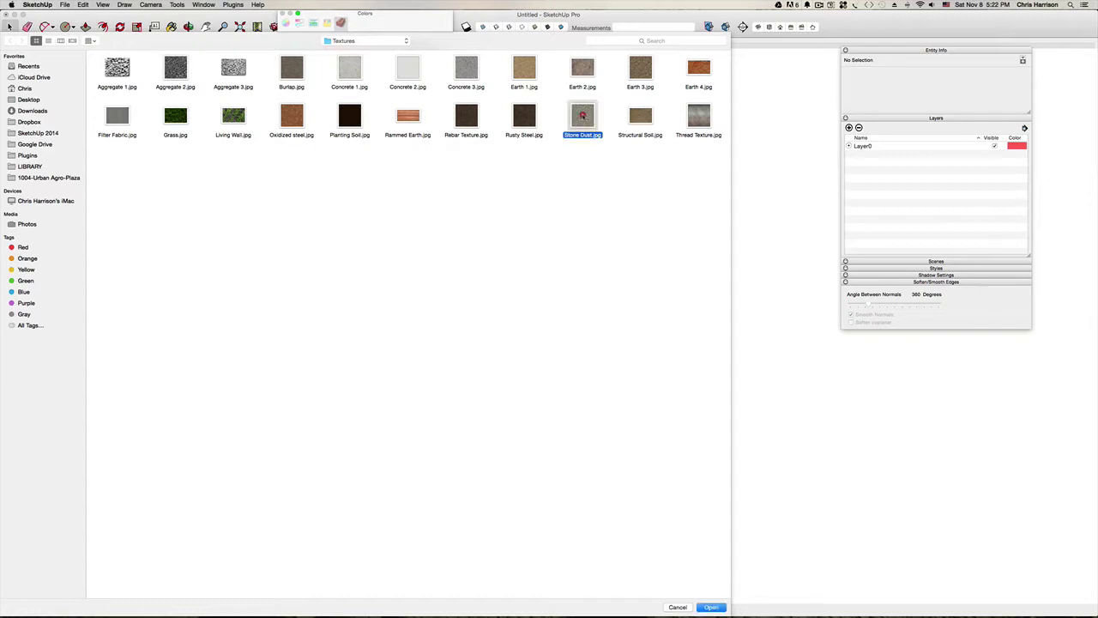
{"action": "left_click", "coordinate": [711, 607]}
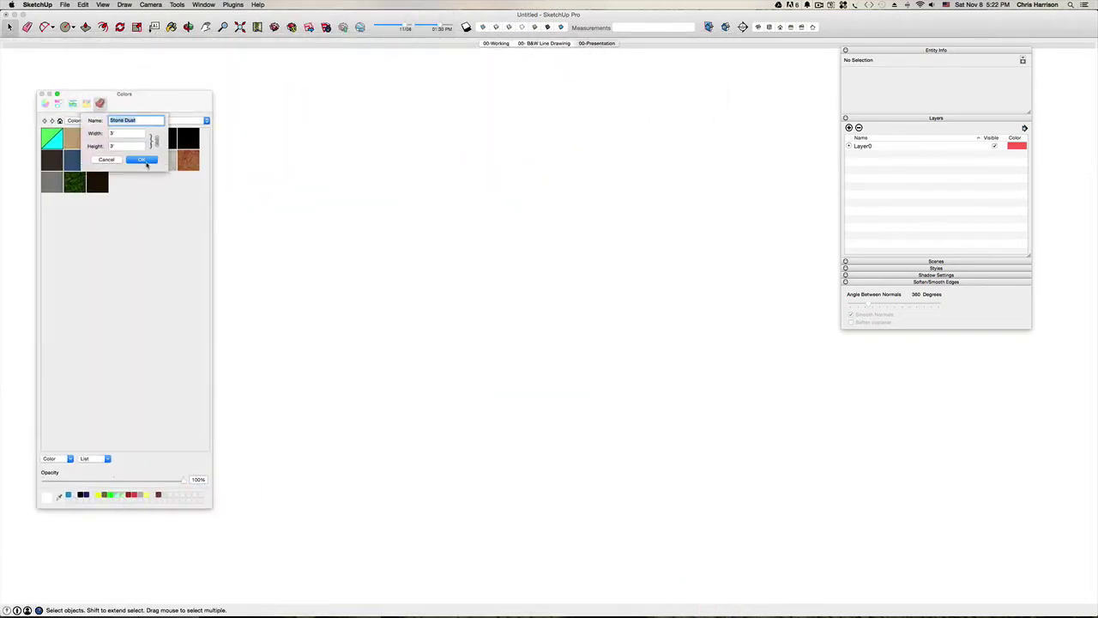
{"action": "left_click", "coordinate": [143, 161]}
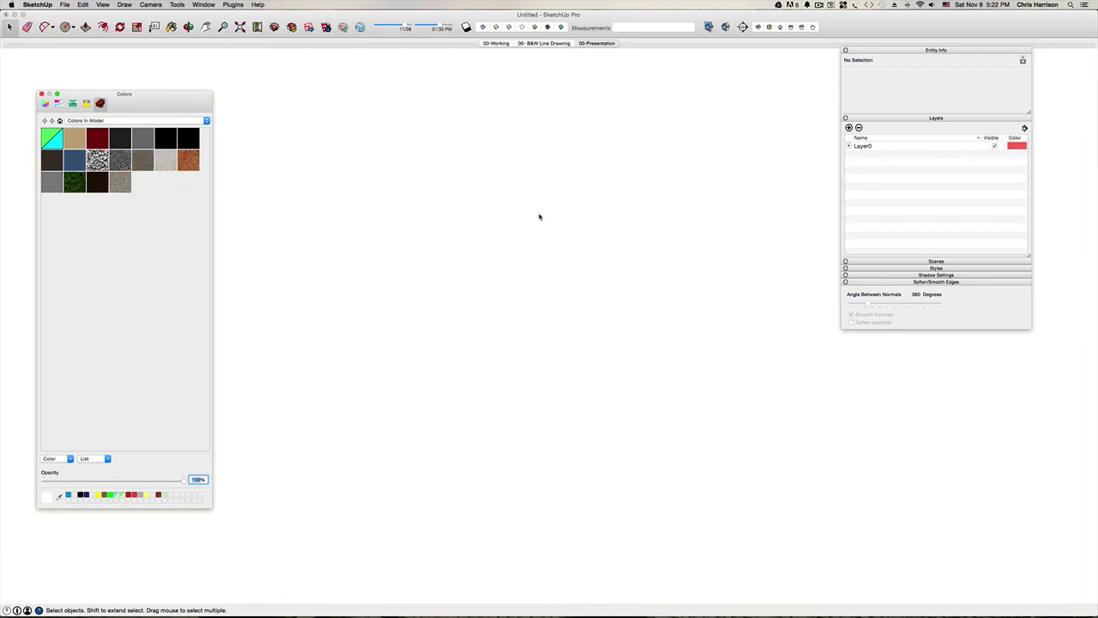
Add Structural Soil.jpg to the model's materials as a new texture, accepting the default settings.
{"action": "left_click", "coordinate": [640, 115]}
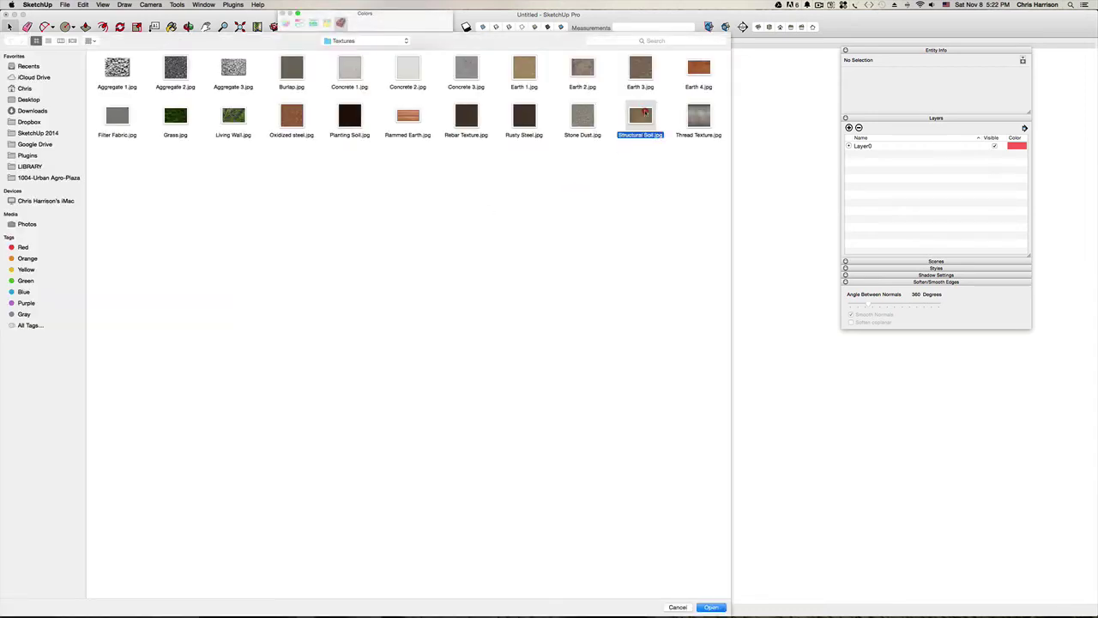
{"action": "left_click", "coordinate": [711, 607]}
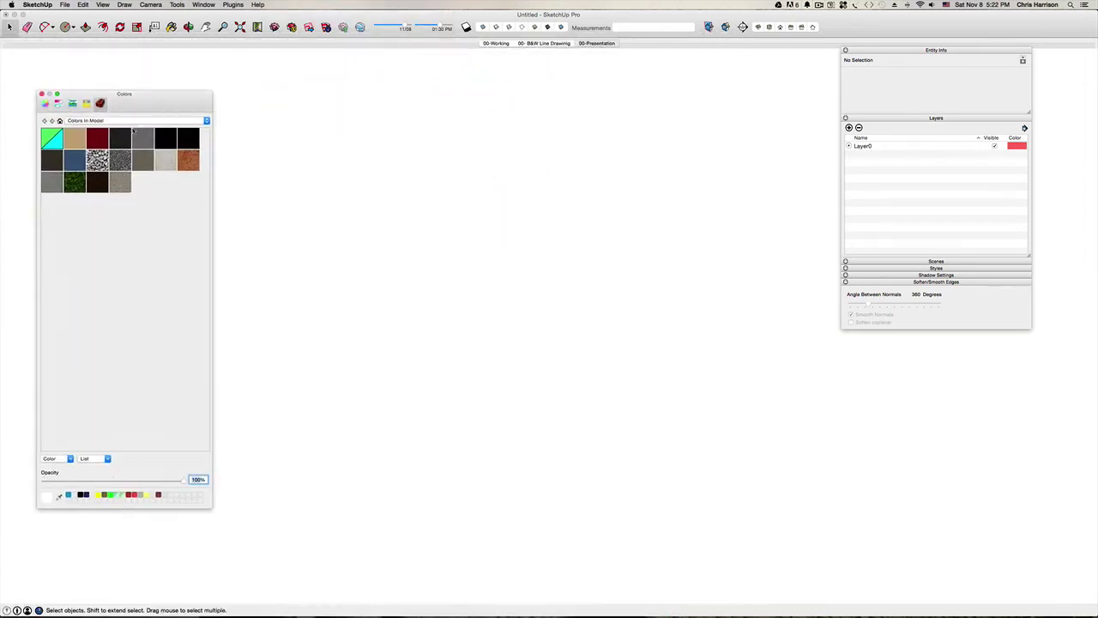
{"action": "left_click", "coordinate": [144, 161]}
Add Thread Texture.jpg as a new texture in the model's materials, accepting the default settings.
{"action": "left_click", "coordinate": [172, 182]}
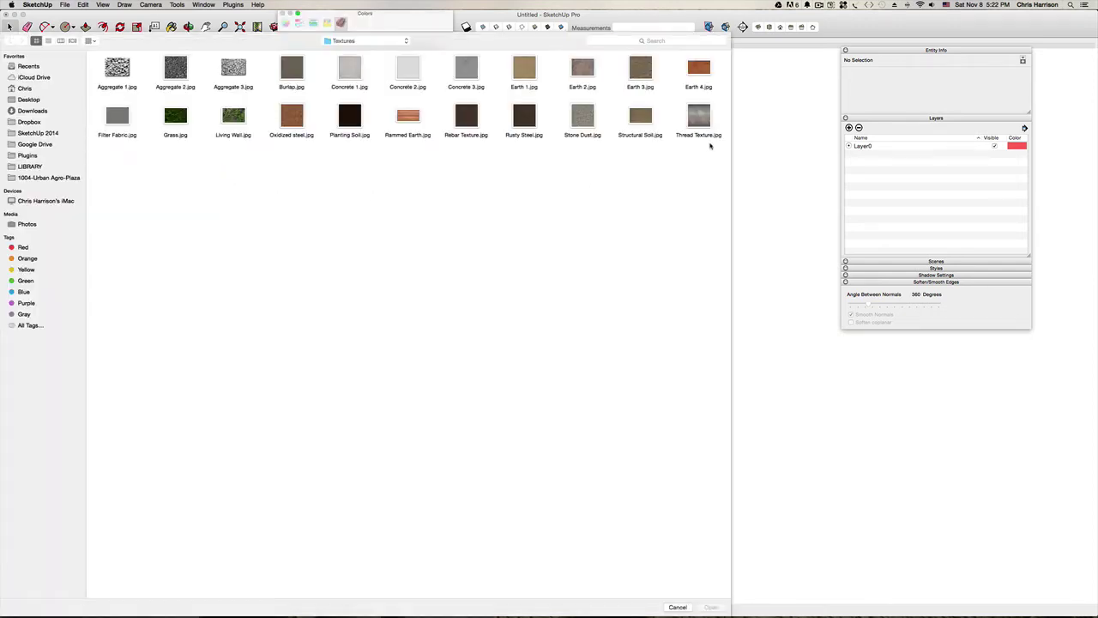
{"action": "left_click", "coordinate": [700, 119]}
{"action": "left_click", "coordinate": [710, 607]}
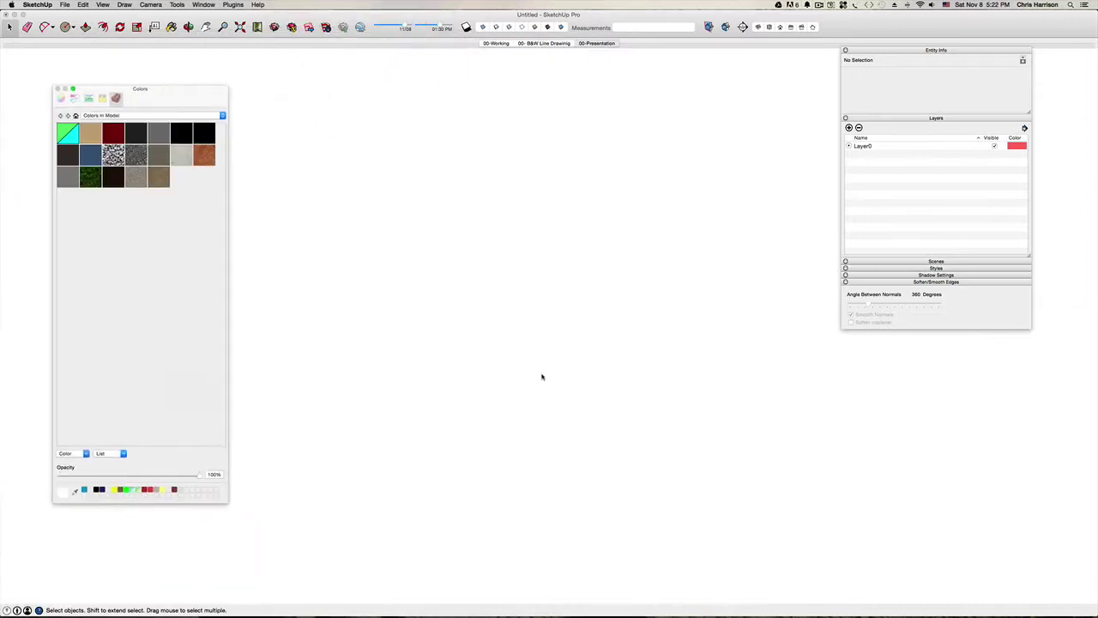
{"action": "left_click", "coordinate": [153, 159]}
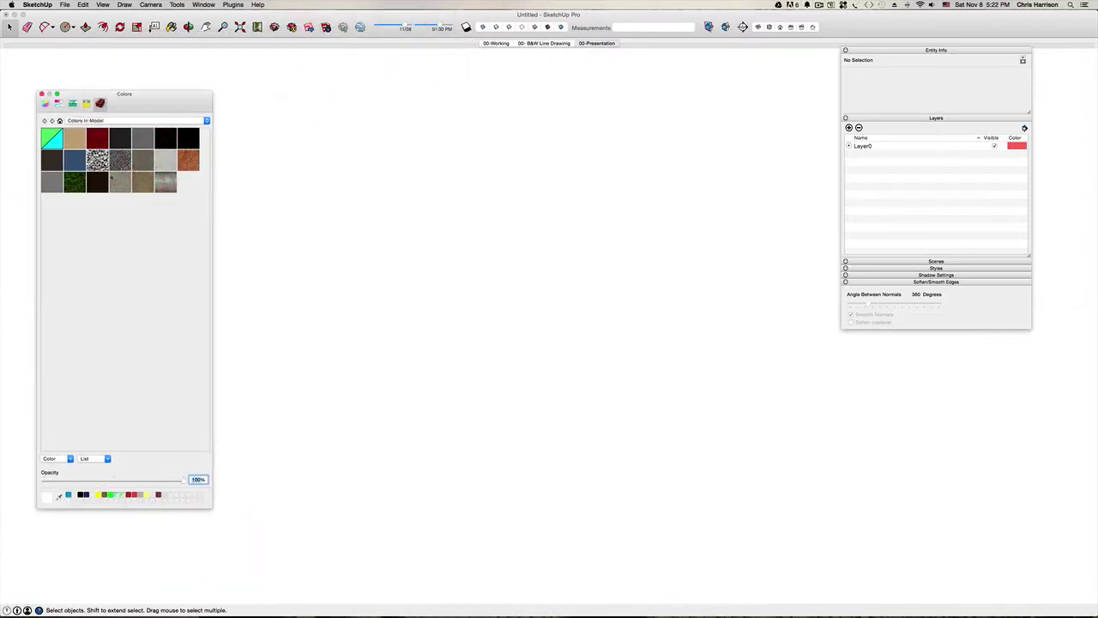
Remove the blue color swatch from the model's materials and confirm its replacement.
{"action": "left_click", "coordinate": [73, 157]}
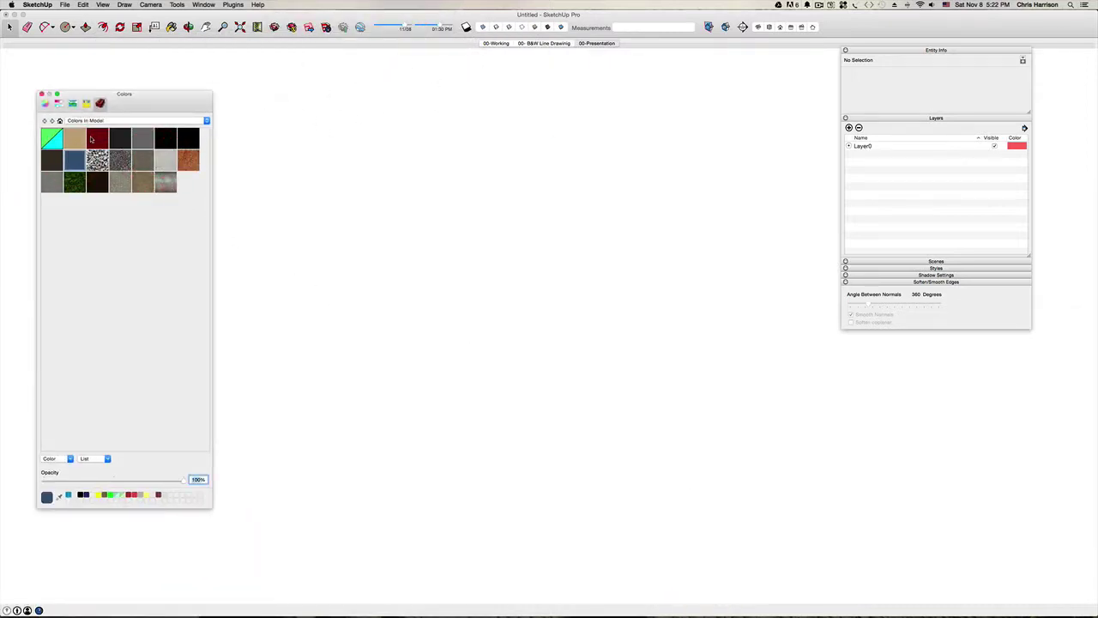
{"action": "right_click", "coordinate": [75, 156]}
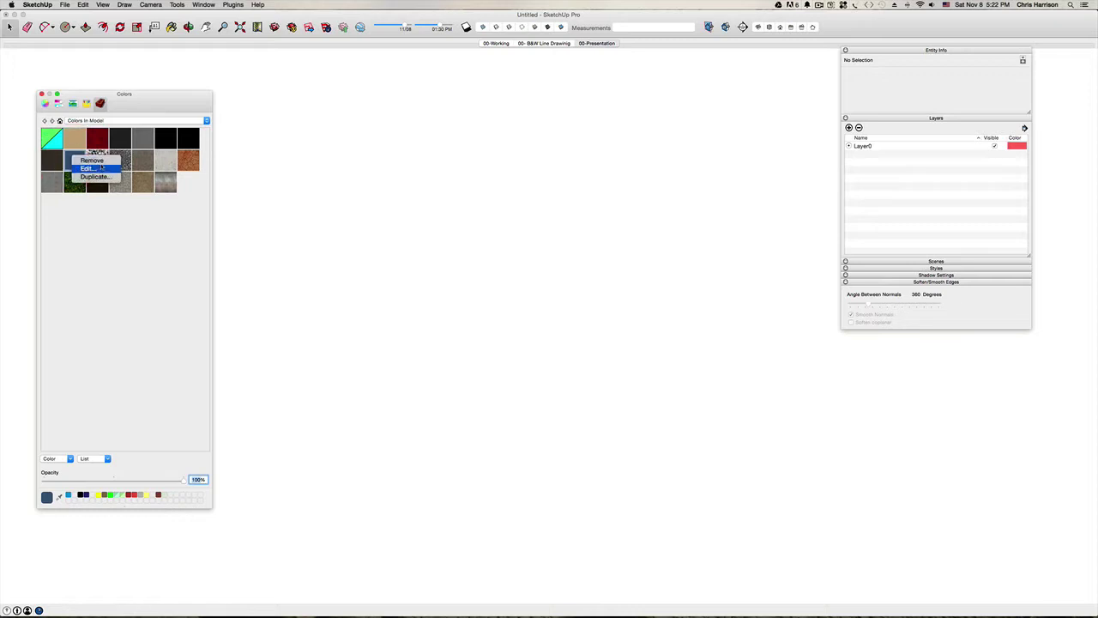
{"action": "left_click", "coordinate": [100, 161]}
{"action": "left_click", "coordinate": [138, 145]}
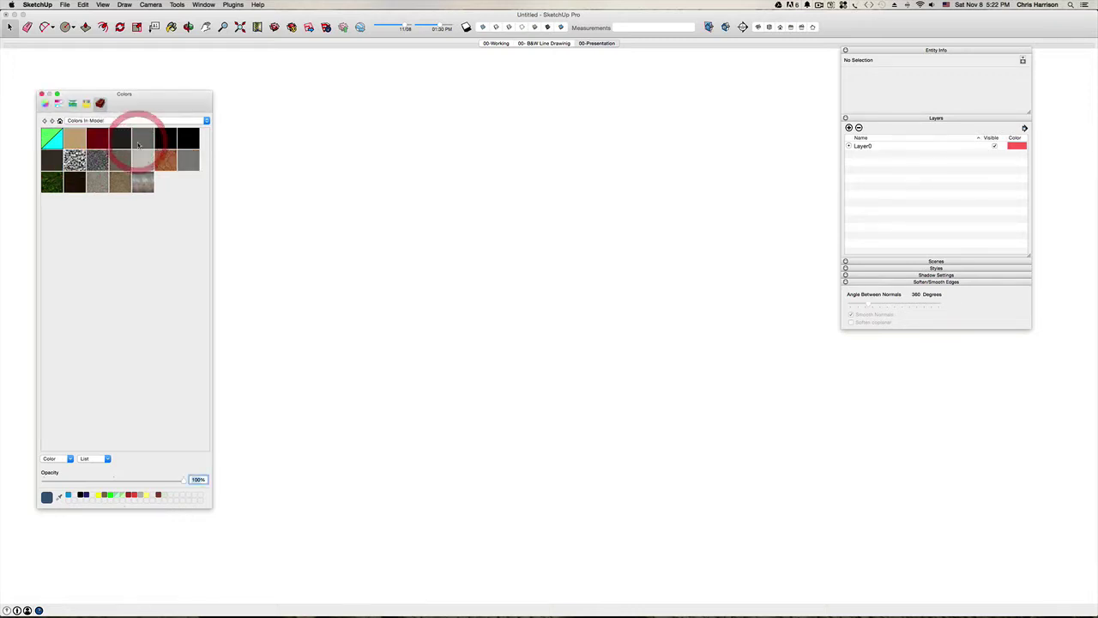
Remove the dark brown swatch before the aggregate textures, replacing its use with the default material.
{"action": "left_click", "coordinate": [54, 159]}
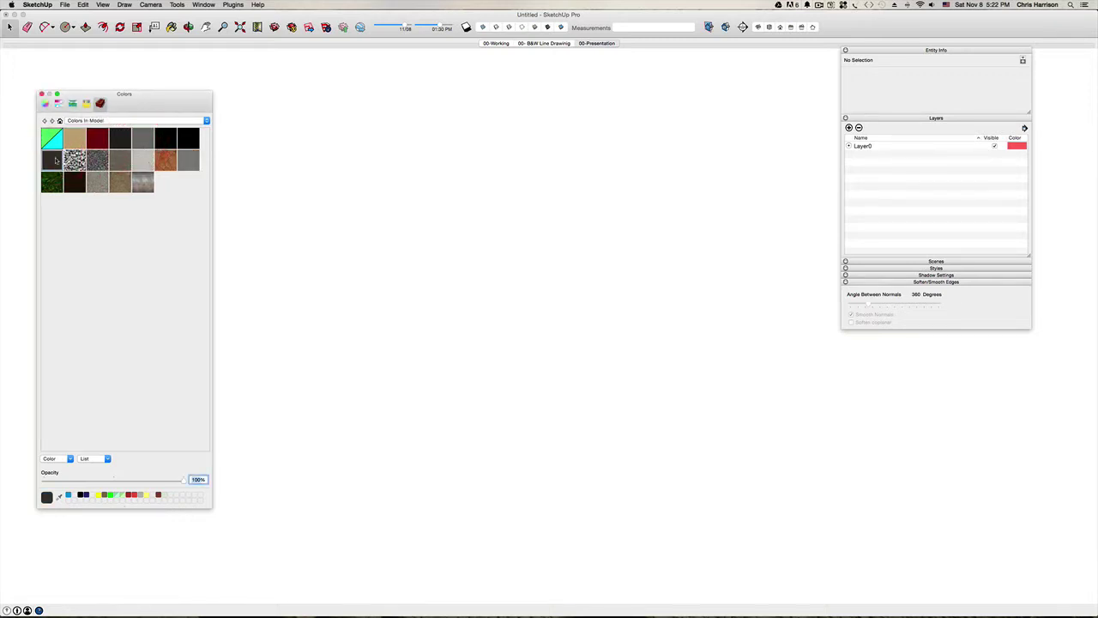
{"action": "right_click", "coordinate": [55, 159]}
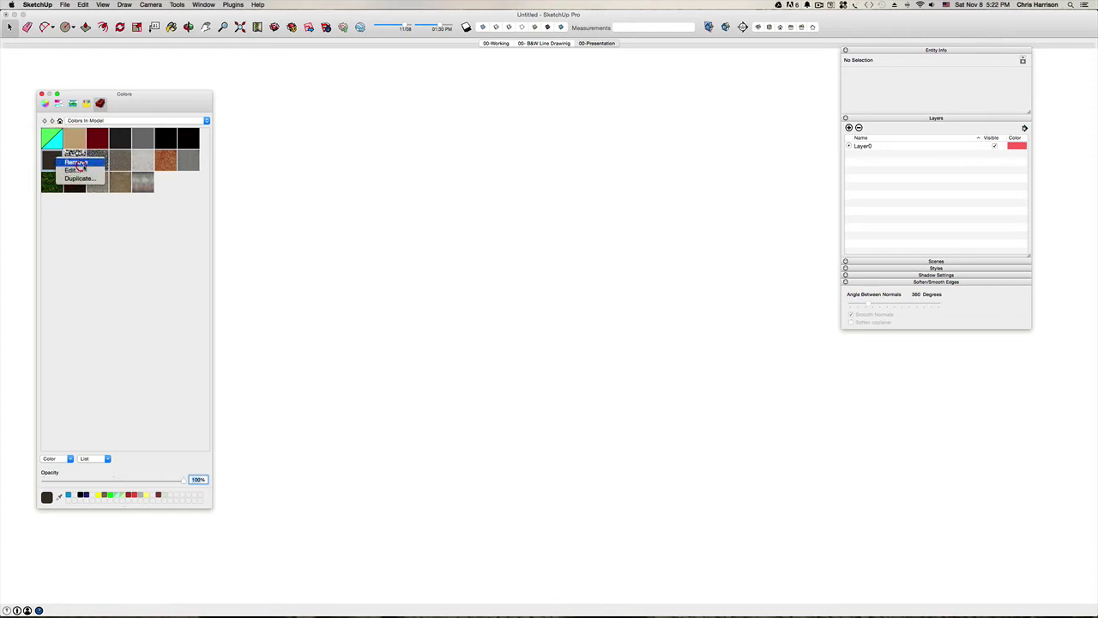
{"action": "left_click", "coordinate": [76, 162]}
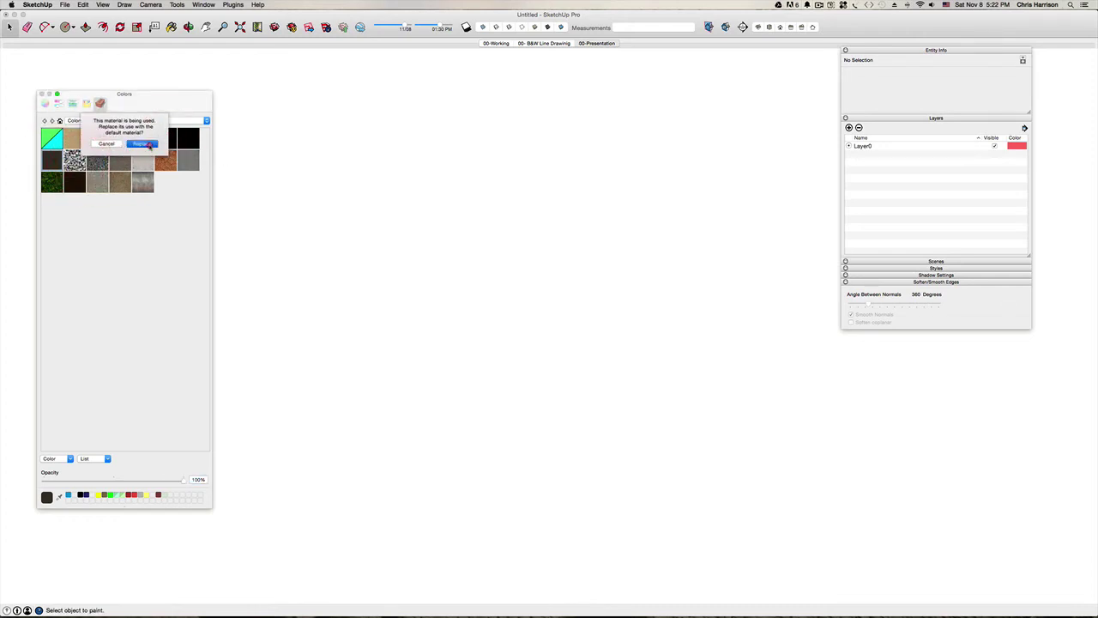
{"action": "left_click", "coordinate": [142, 144]}
Remove the tan and dark red swatches from the model's materials, replacing their use with the default material.
{"action": "right_click", "coordinate": [85, 139]}
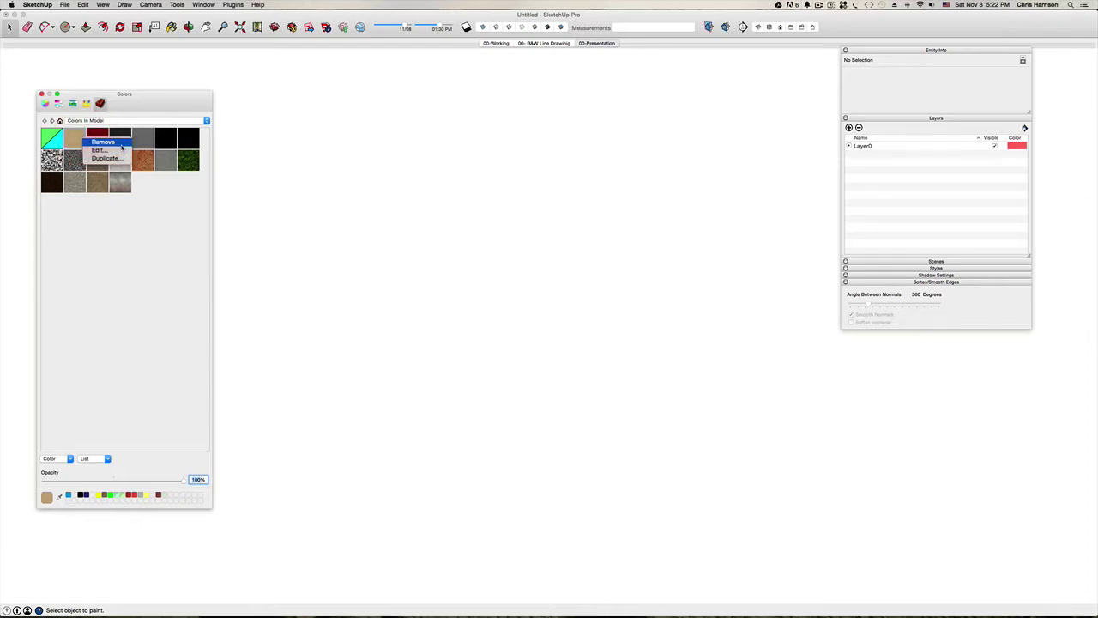
{"action": "left_click", "coordinate": [121, 142]}
{"action": "left_click", "coordinate": [141, 144]}
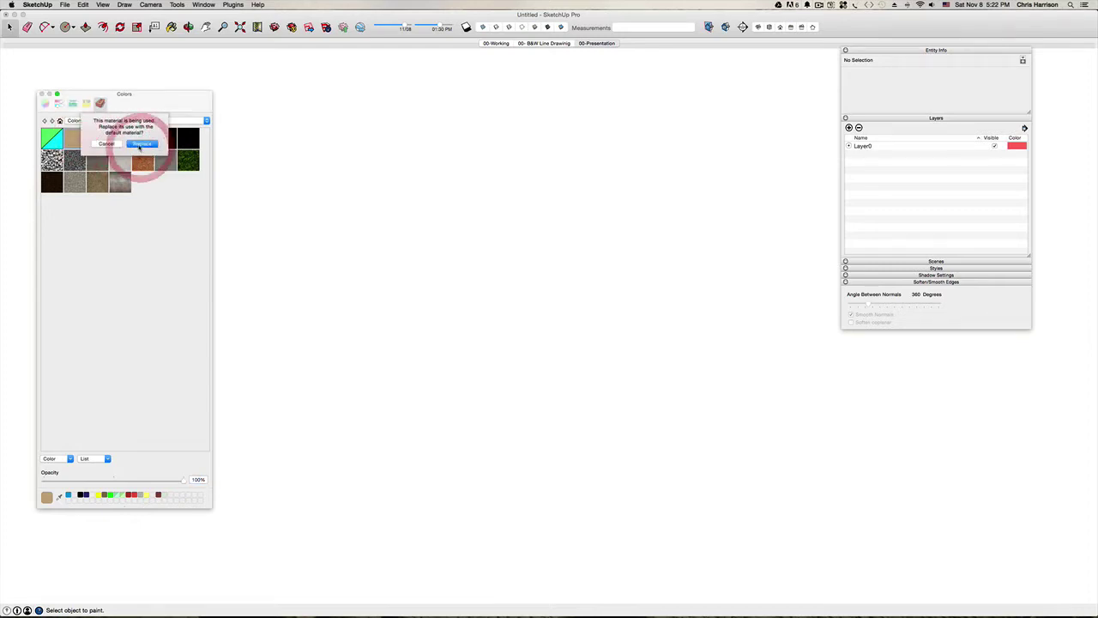
{"action": "right_click", "coordinate": [83, 139]}
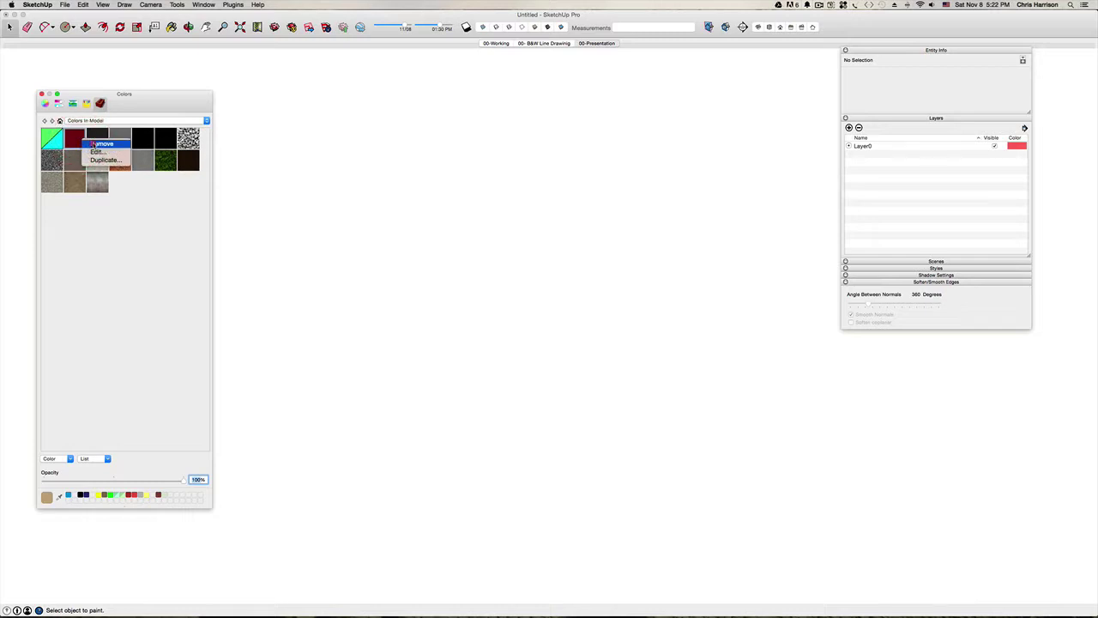
{"action": "left_click", "coordinate": [95, 143]}
{"action": "left_click", "coordinate": [142, 143]}
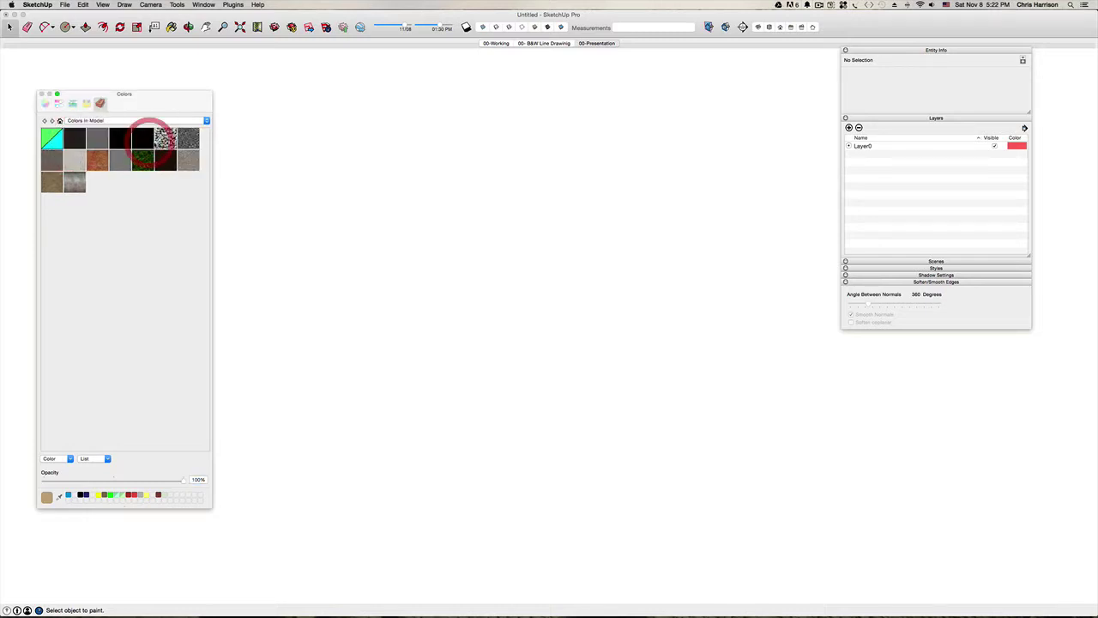
Remove the charcoal and plain gray swatches preceding the black ones, replacing their use with the default material.
{"action": "right_click", "coordinate": [96, 139]}
{"action": "left_click", "coordinate": [102, 141]}
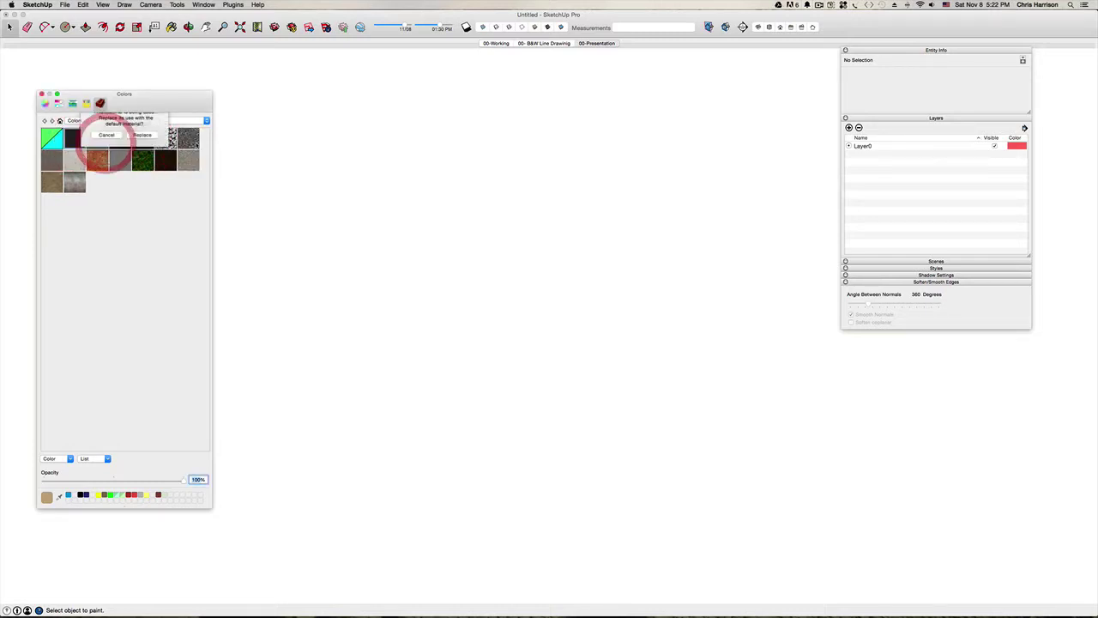
{"action": "left_click", "coordinate": [142, 142]}
{"action": "right_click", "coordinate": [84, 139]}
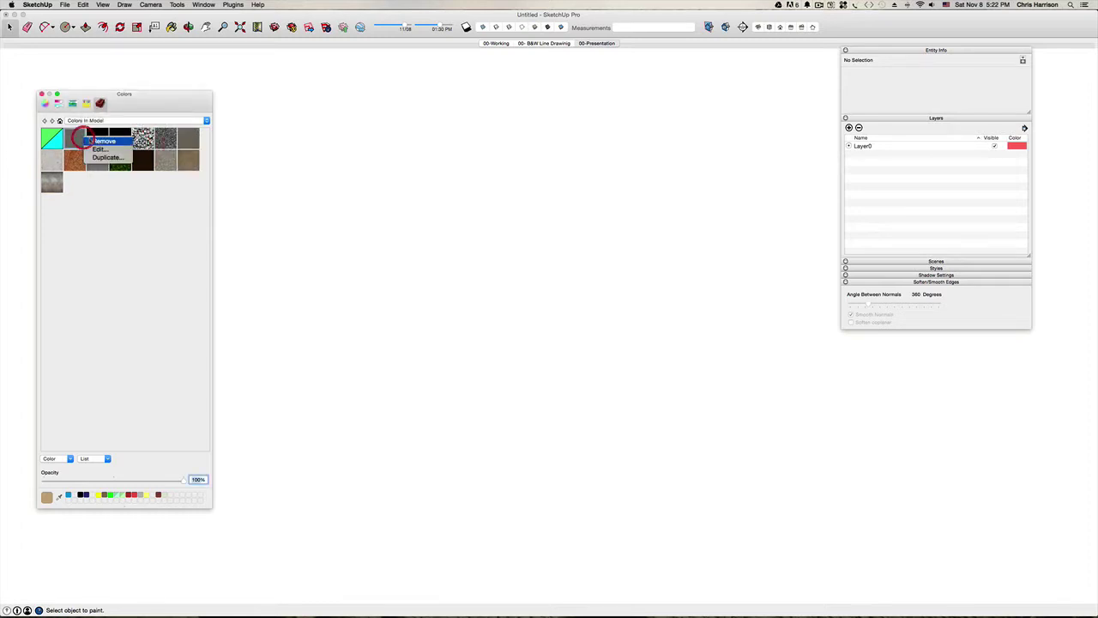
{"action": "left_click", "coordinate": [95, 144]}
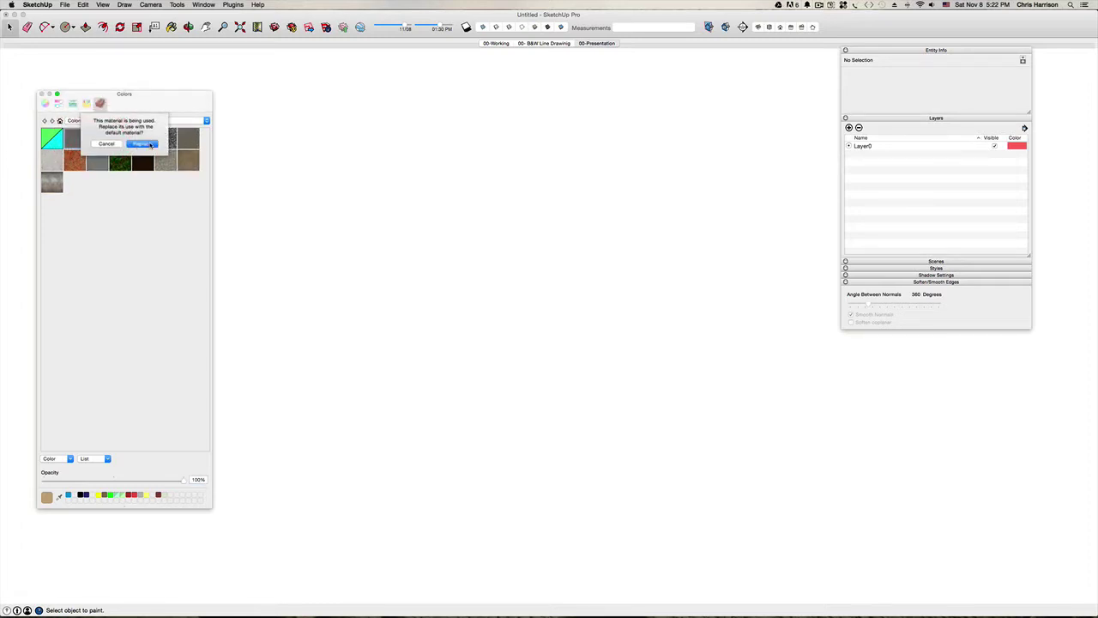
{"action": "left_click", "coordinate": [150, 144]}
Remove both black swatches from the model's materials, replacing their use with the default material so only the imported textures remain.
{"action": "right_click", "coordinate": [85, 135]}
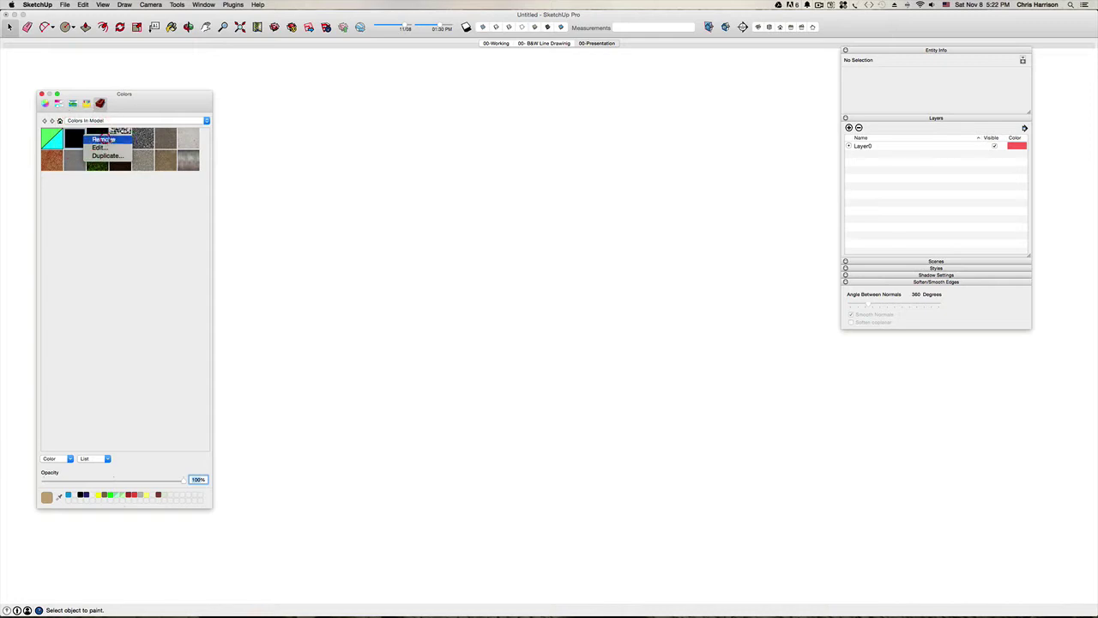
{"action": "left_click", "coordinate": [103, 139]}
{"action": "left_click", "coordinate": [142, 142]}
{"action": "right_click", "coordinate": [79, 134]}
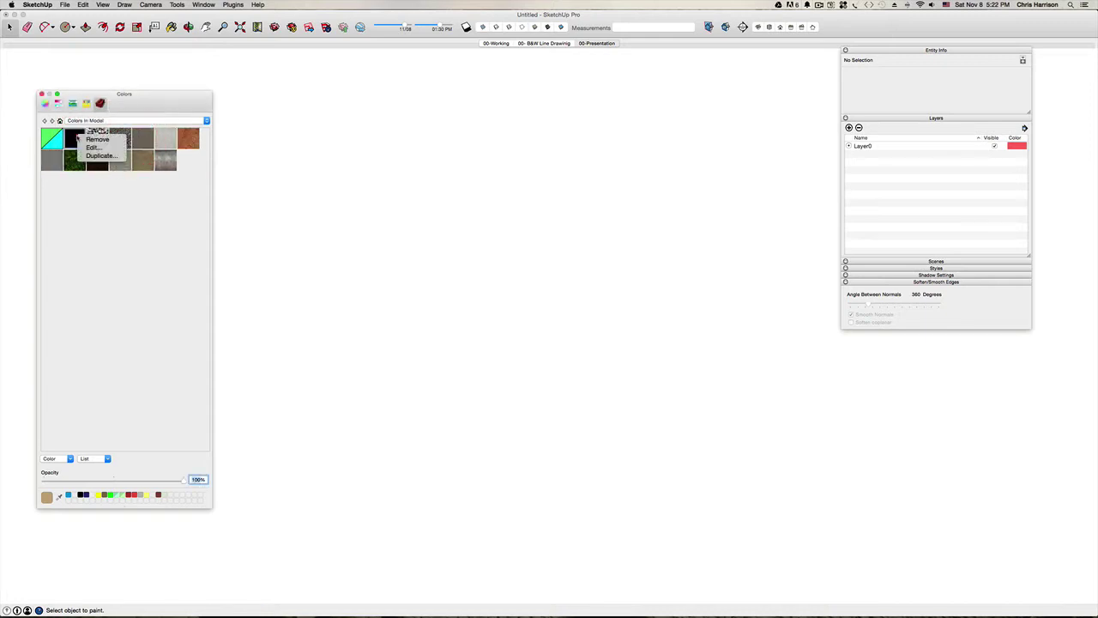
{"action": "left_click", "coordinate": [92, 139]}
{"action": "left_click", "coordinate": [143, 143]}
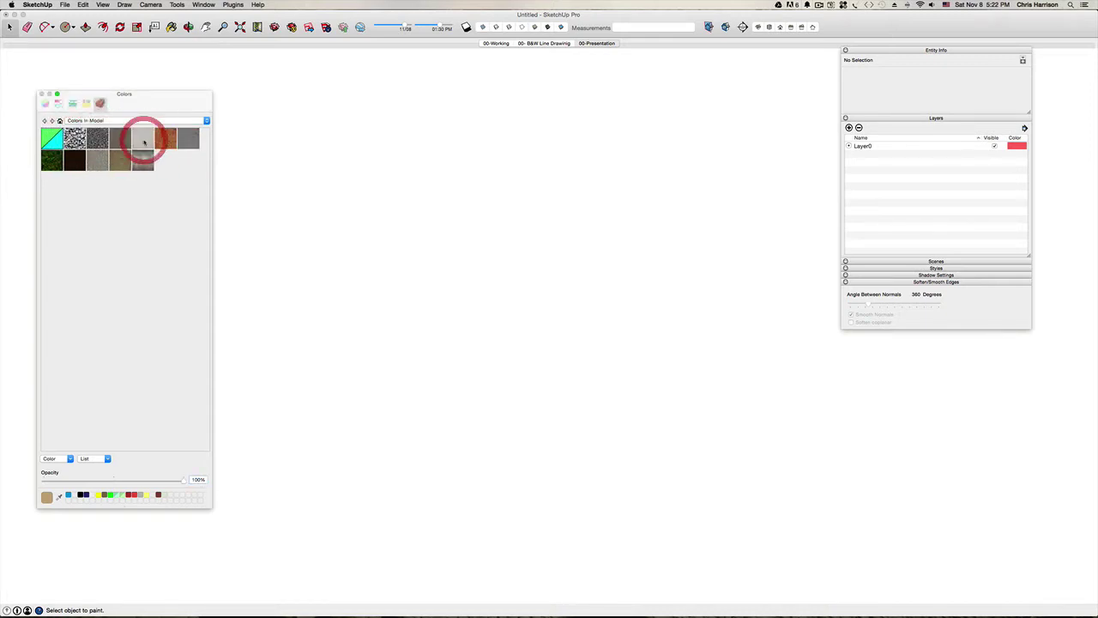
{"action": "left_click", "coordinate": [128, 198]}
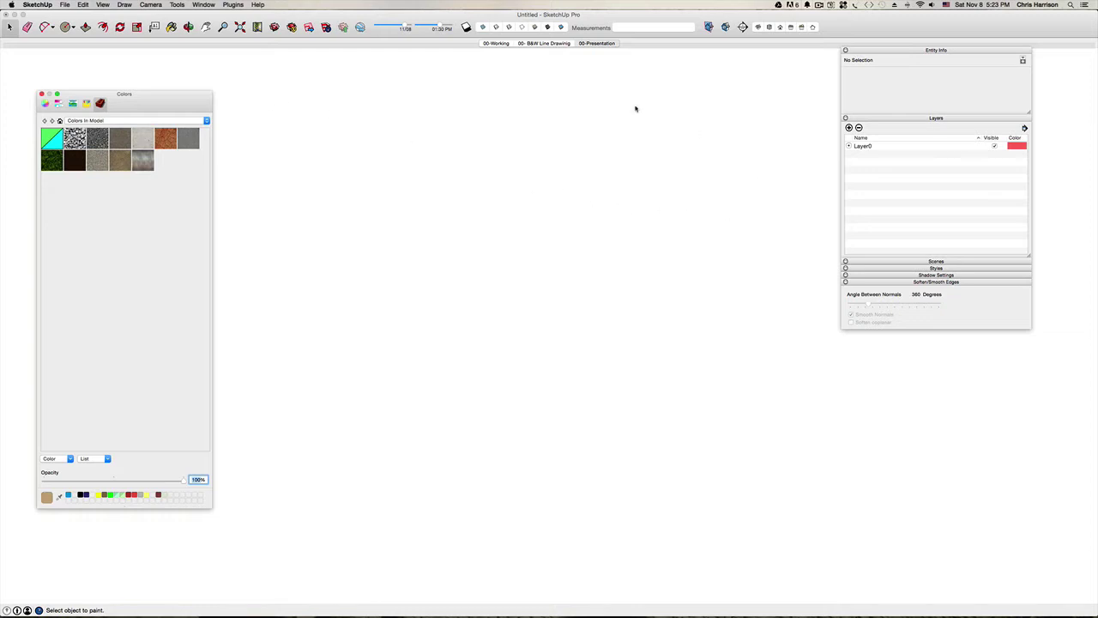
Save the model as a template named Construction Detailing, keeping it set as the default template.
{"action": "left_click", "coordinate": [66, 5]}
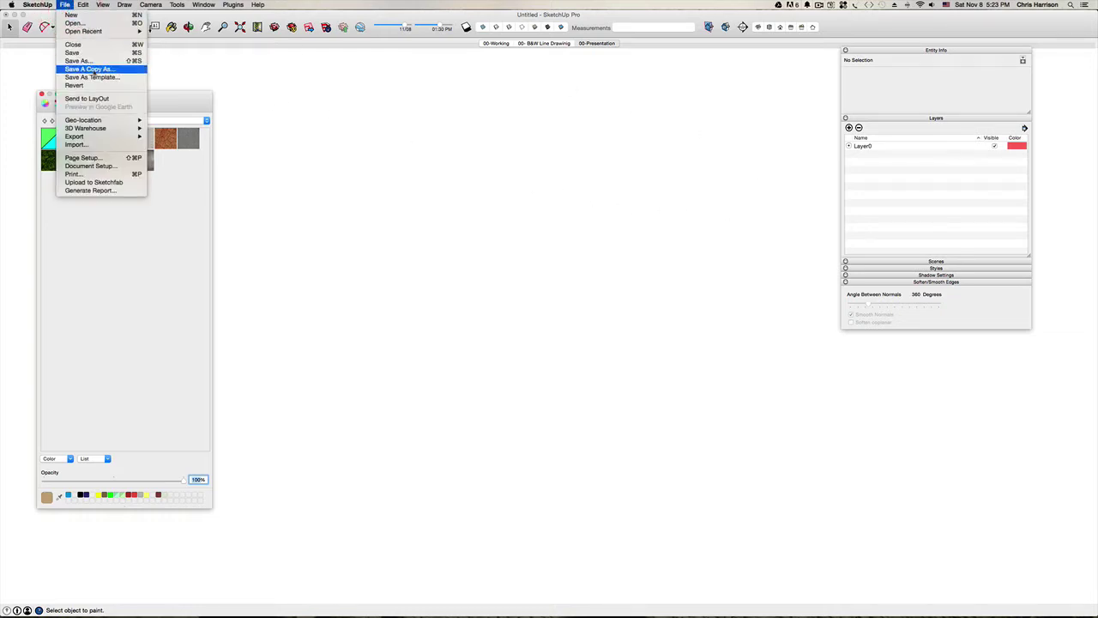
{"action": "left_click", "coordinate": [96, 76]}
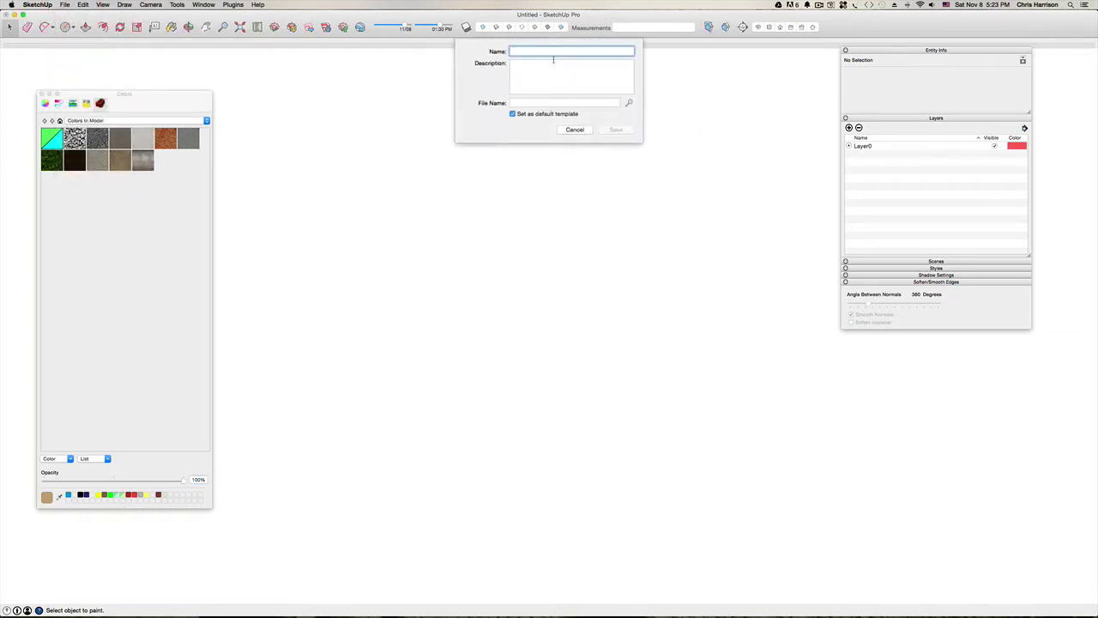
{"action": "type", "text": "Con"}
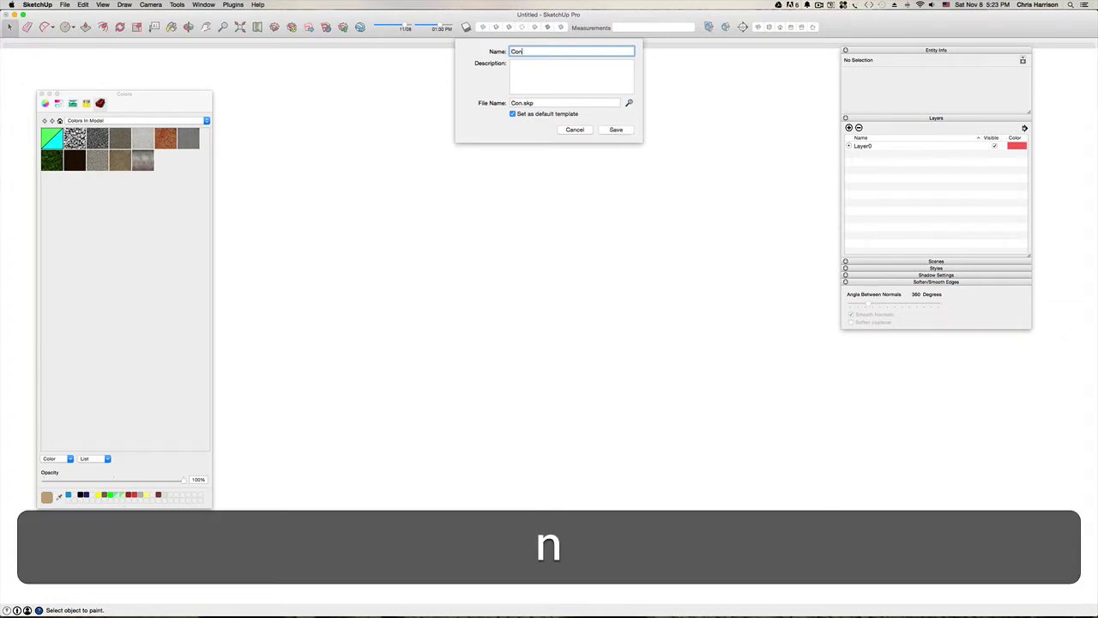
{"action": "type", "text": "struction Docu"}
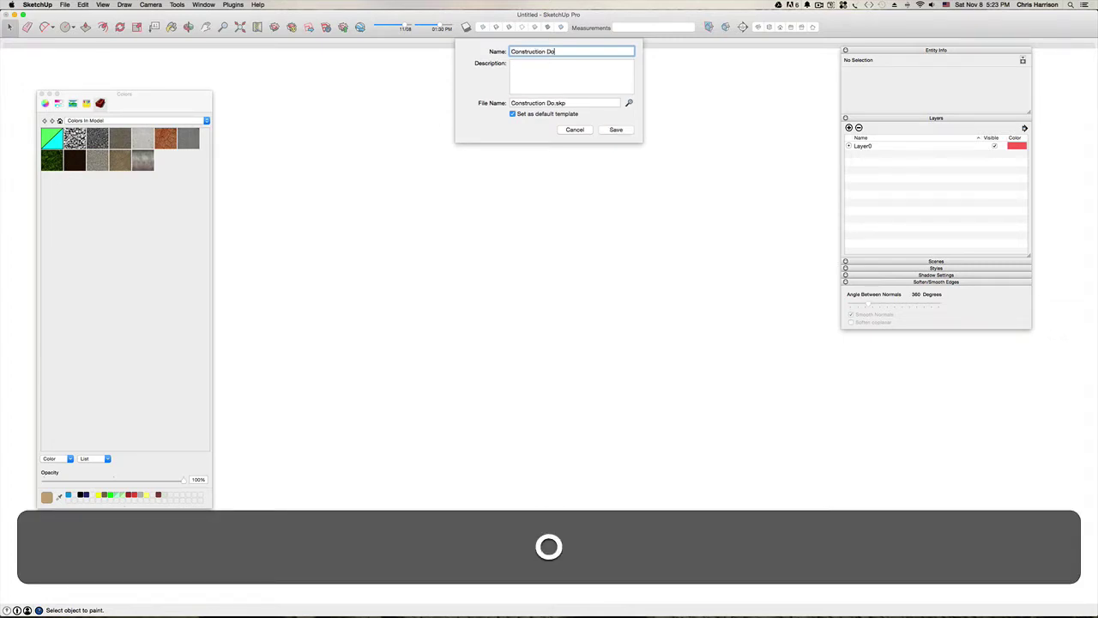
{"action": "key", "text": "BackSpace"}
{"action": "key", "text": "BackSpace"}
{"action": "key", "text": "BackSpace"}
{"action": "type", "text": "etailing"}
{"action": "left_click", "coordinate": [614, 130]}
{"action": "left_click", "coordinate": [613, 199]}
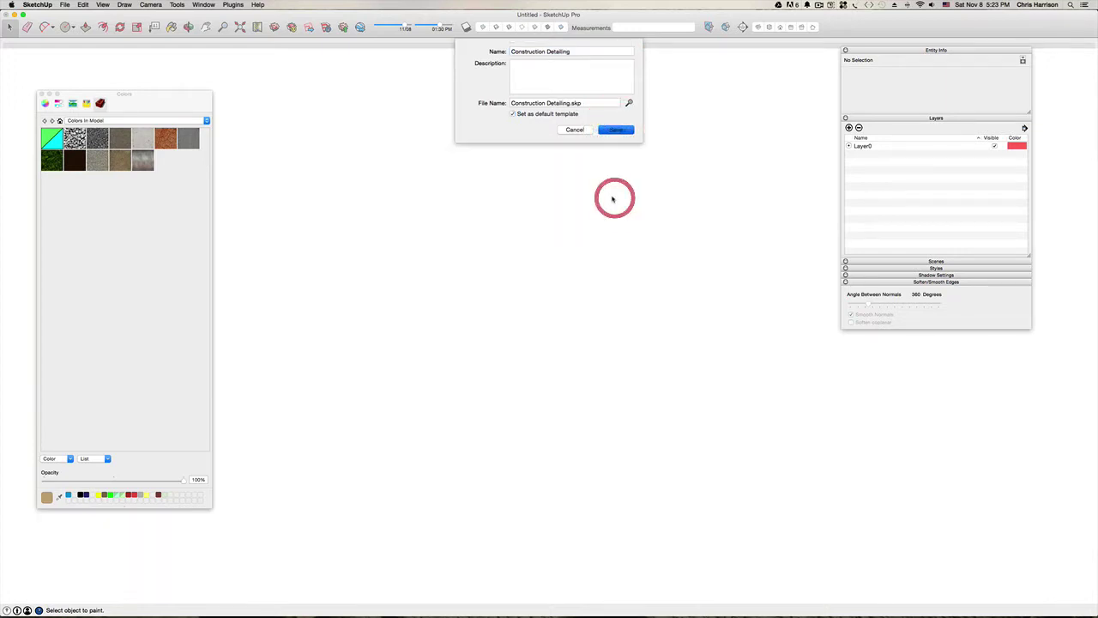
Close the current model, open a new one from the default template and close the materials window.
{"action": "key", "text": "super+w"}
{"action": "key", "text": "super+n"}
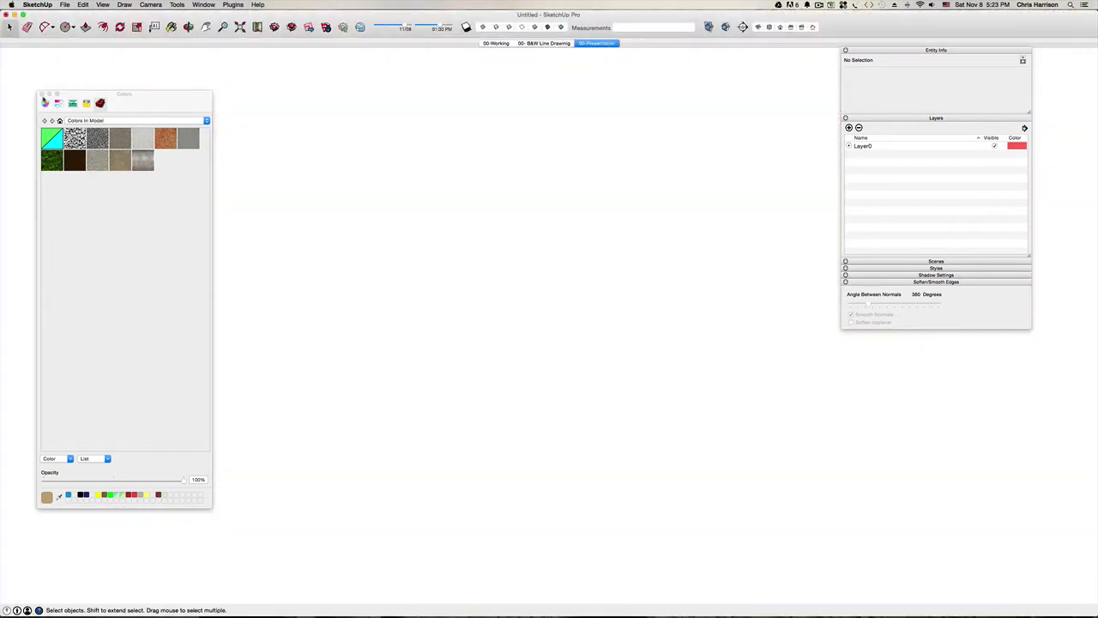
{"action": "left_click", "coordinate": [42, 93]}
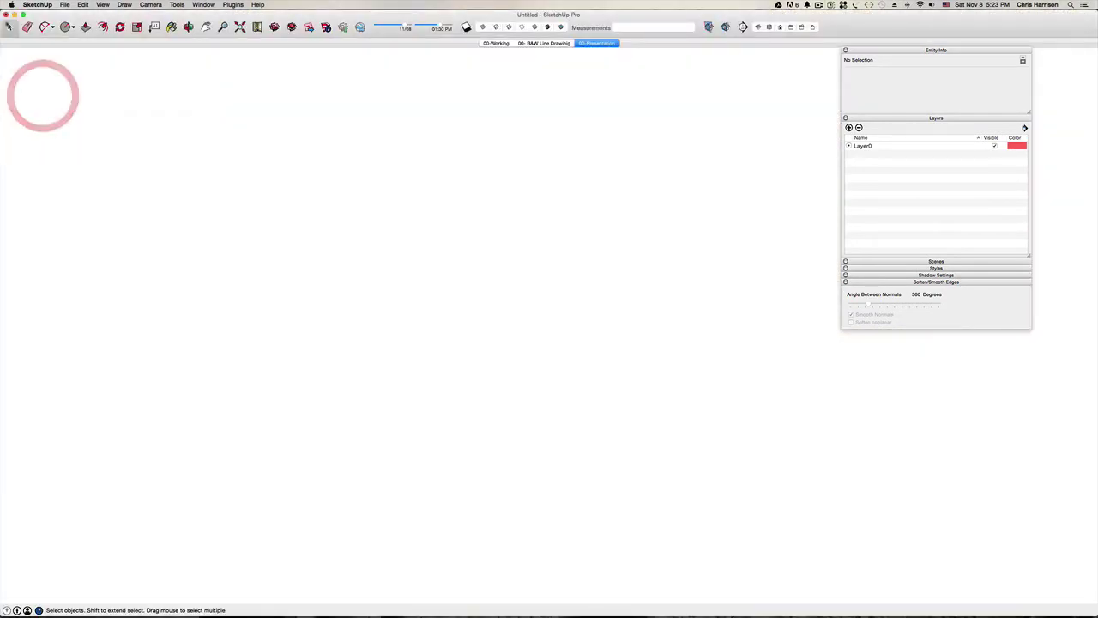
Close the new untitled model without saving it and quit SketchUp.
{"action": "left_click", "coordinate": [6, 14]}
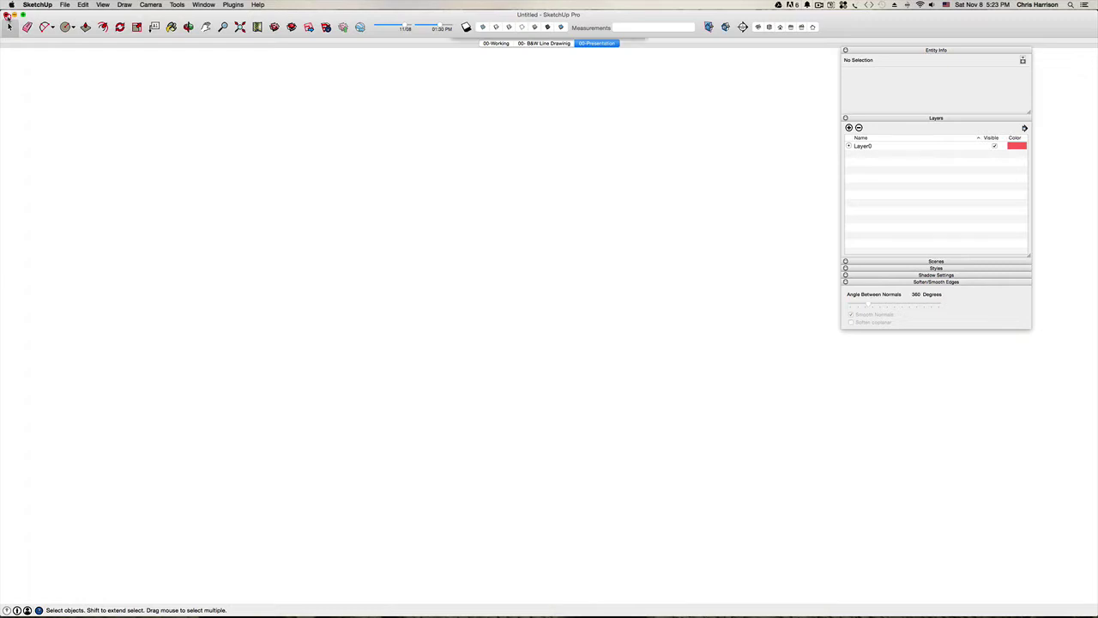
{"action": "left_click", "coordinate": [518, 80]}
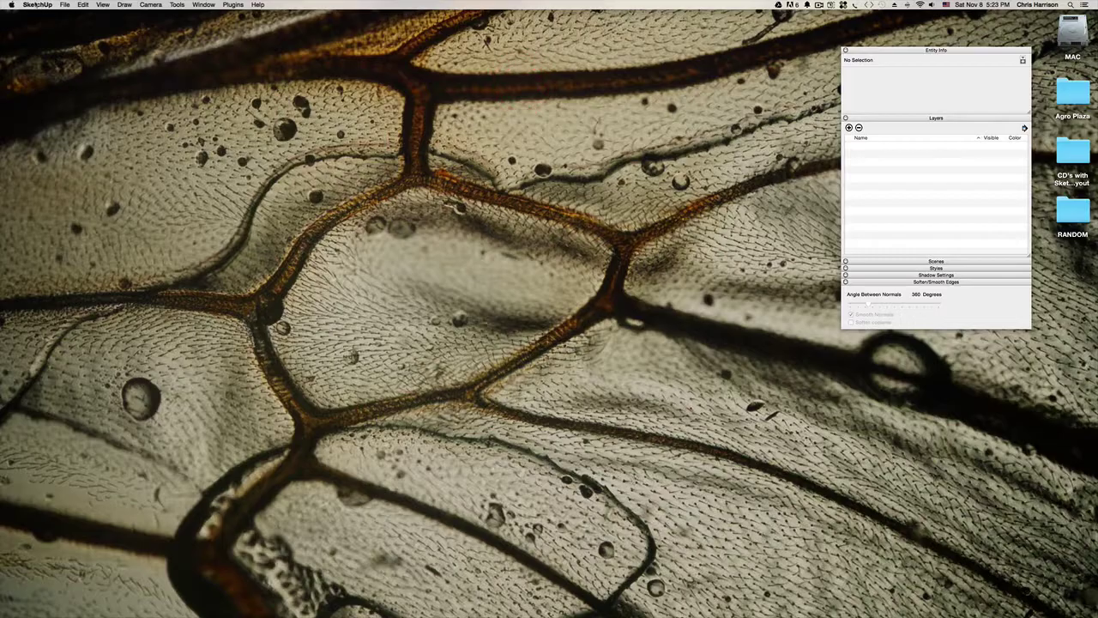
{"action": "left_click", "coordinate": [37, 4]}
{"action": "left_click", "coordinate": [57, 102]}
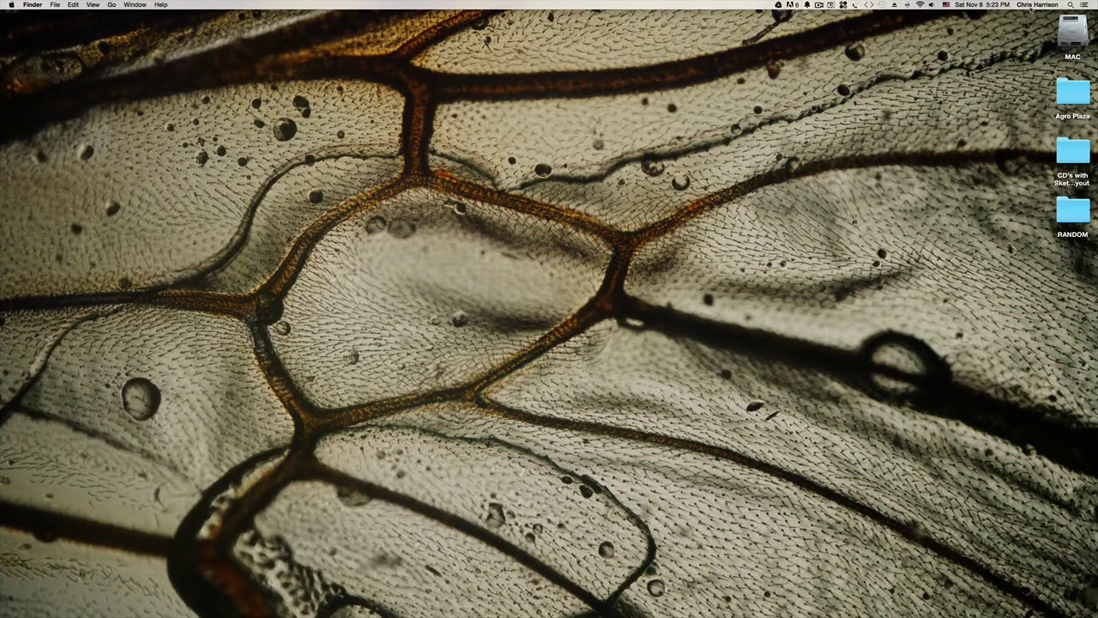
Search the computer for sketchup and launch SketchUp Pro 2014.
{"action": "key", "text": "super+space"}
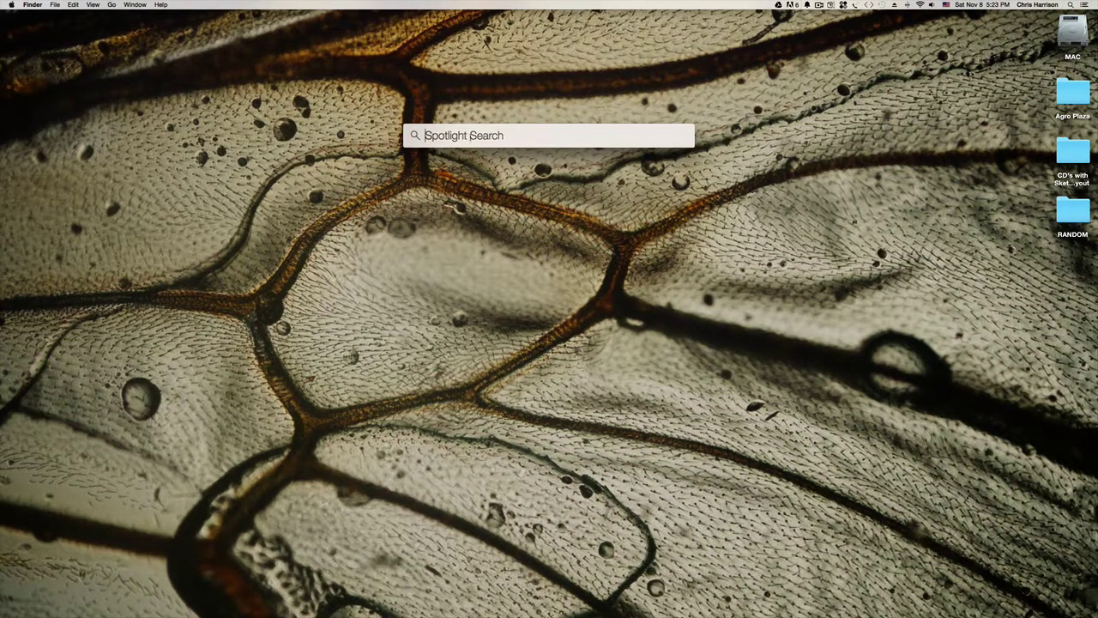
{"action": "type", "text": "sketchup"}
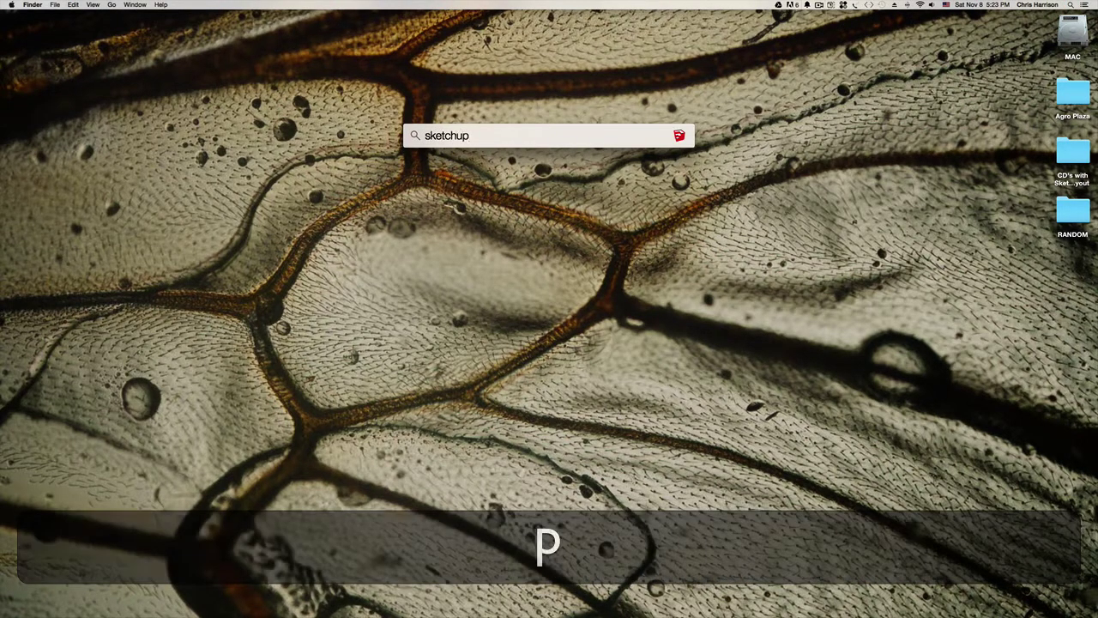
{"action": "double_click", "coordinate": [427, 187]}
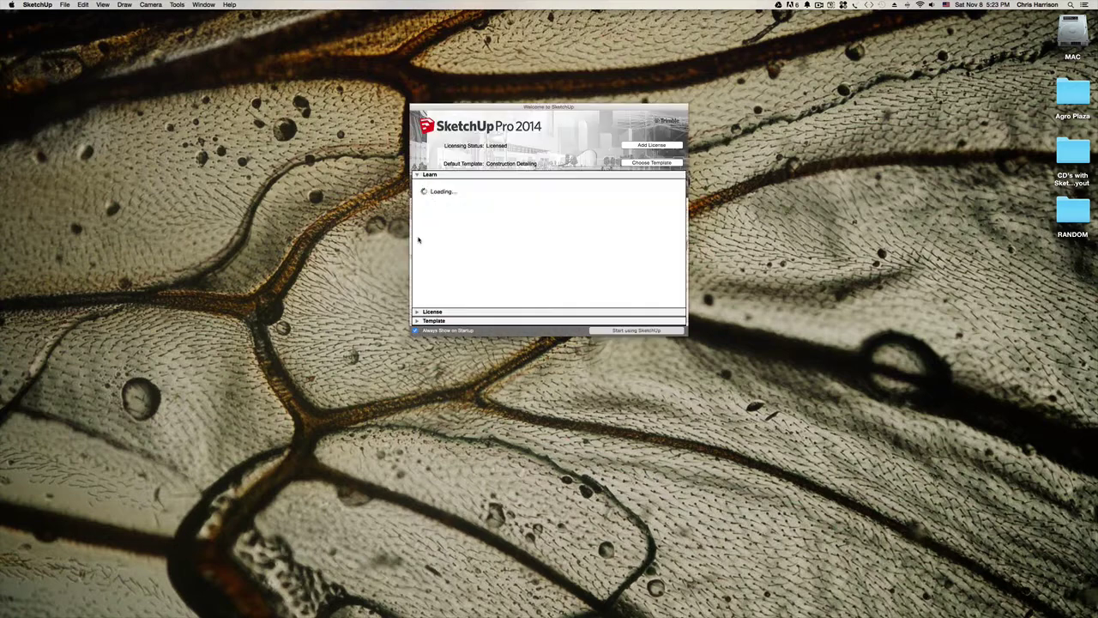
Find the Construction Detailing template in the welcome window's template selection and start SketchUp with it.
{"action": "left_click", "coordinate": [418, 321]}
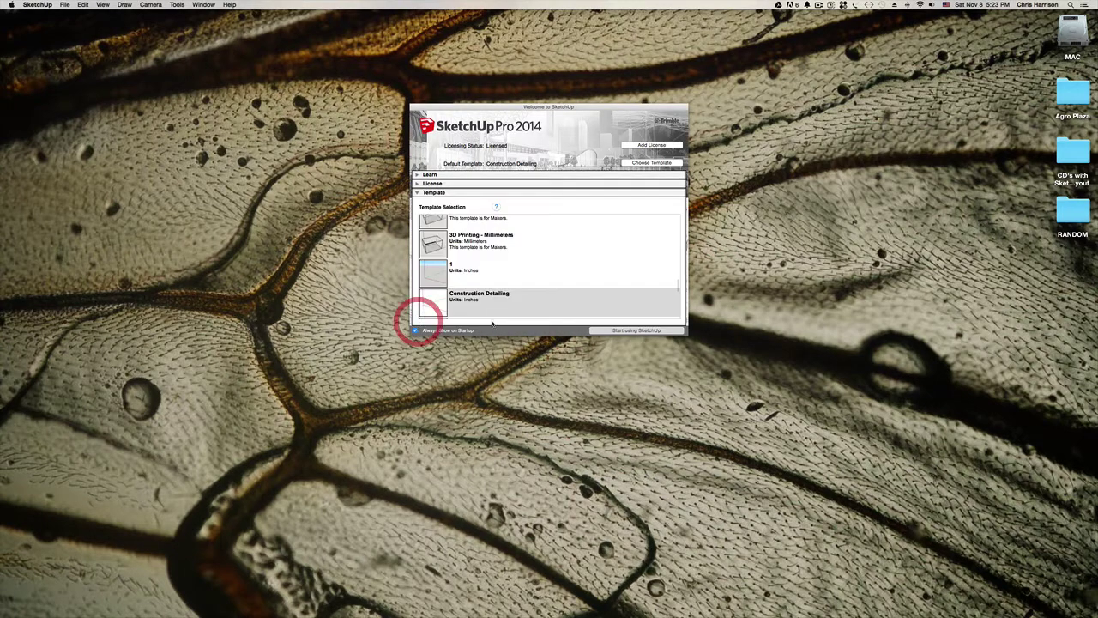
{"action": "scroll", "coordinate": [459, 271], "scroll_direction": "down", "scroll_amount": 4}
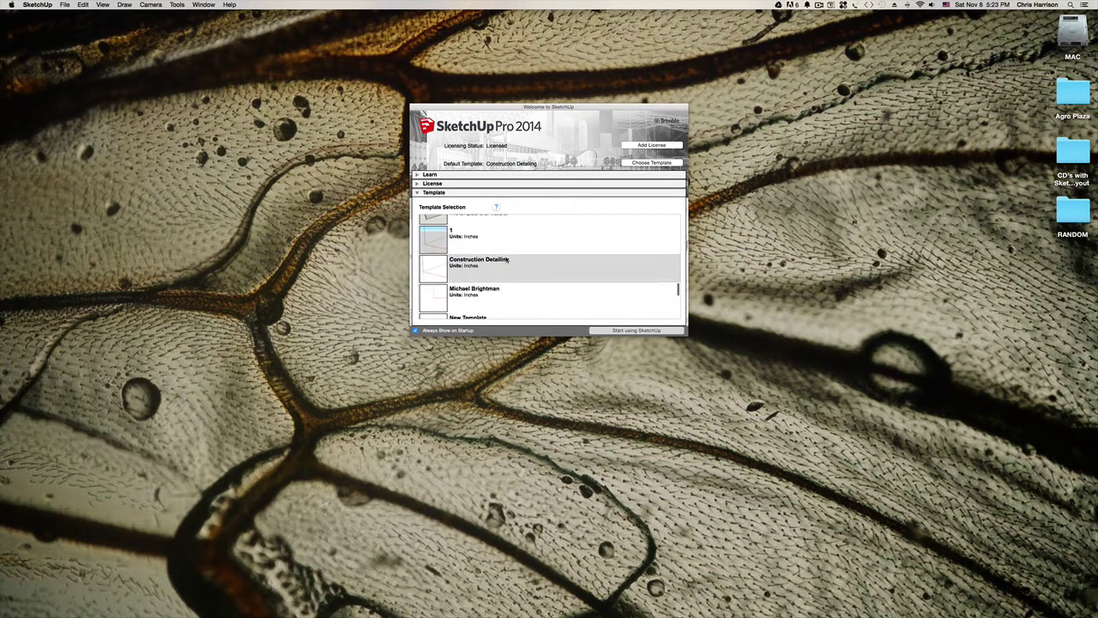
{"action": "scroll", "coordinate": [455, 262], "scroll_direction": "up", "scroll_amount": 3}
{"action": "scroll", "coordinate": [515, 262], "scroll_direction": "down", "scroll_amount": 4}
{"action": "left_click", "coordinate": [635, 330]}
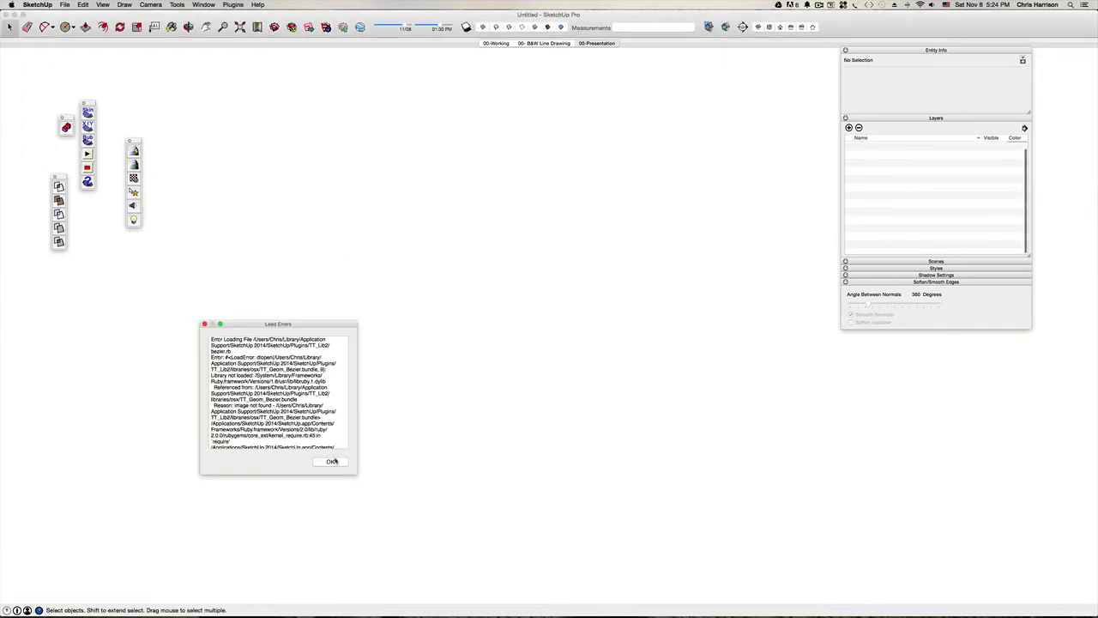
Dismiss the plugin load errors and close the four floating plugin toolbars.
{"action": "left_click", "coordinate": [330, 461]}
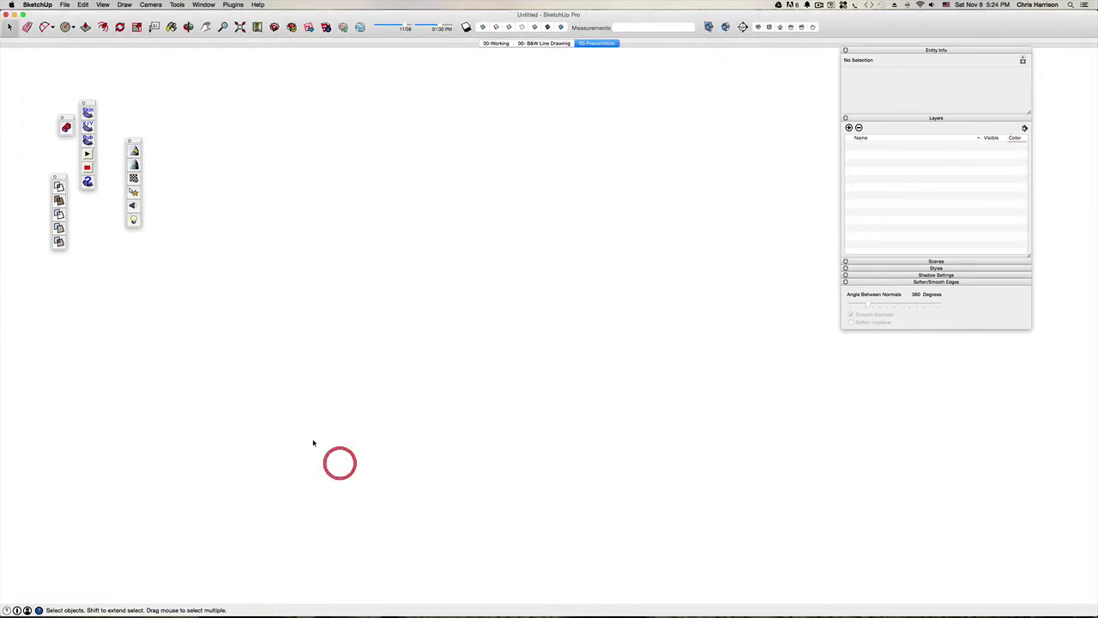
{"action": "left_click", "coordinate": [83, 103]}
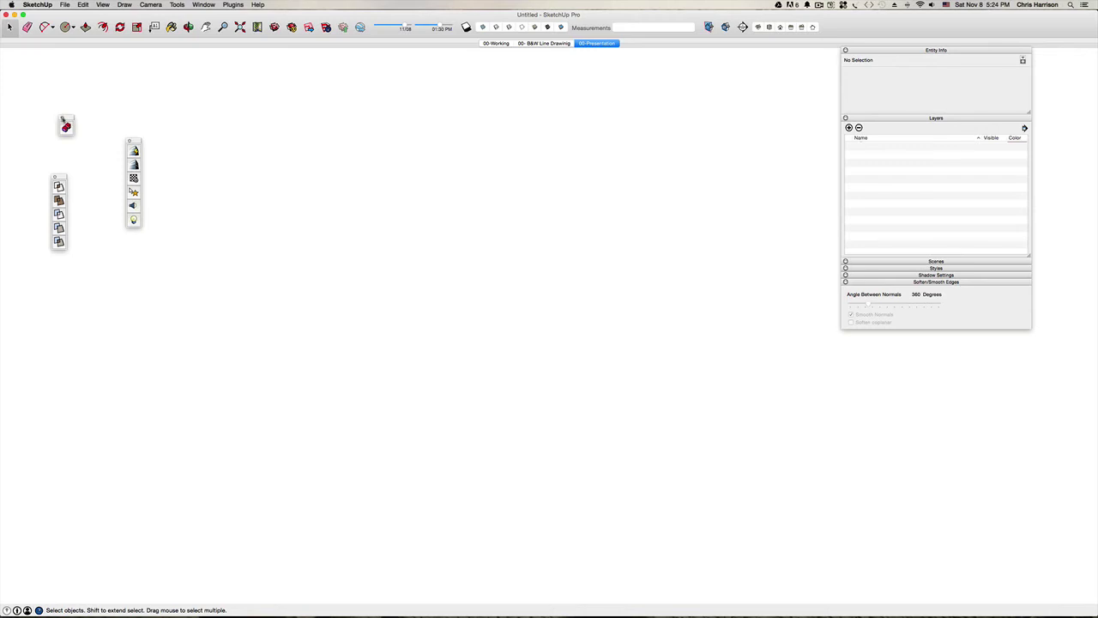
{"action": "left_click", "coordinate": [62, 118]}
{"action": "left_click", "coordinate": [130, 141]}
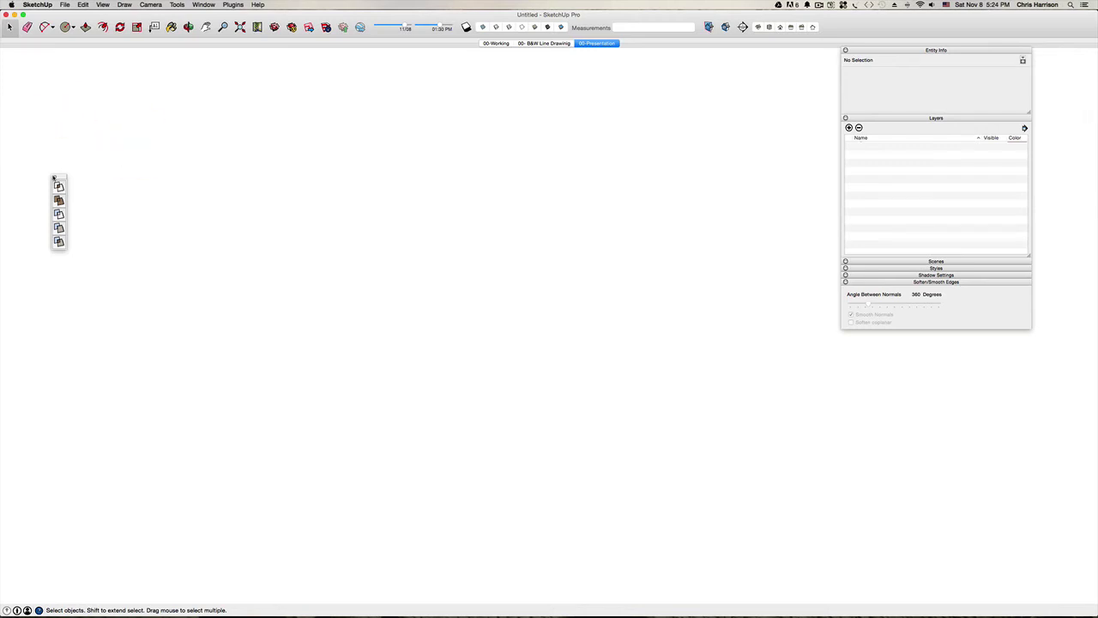
{"action": "left_click", "coordinate": [54, 177]}
{"action": "left_click", "coordinate": [56, 177]}
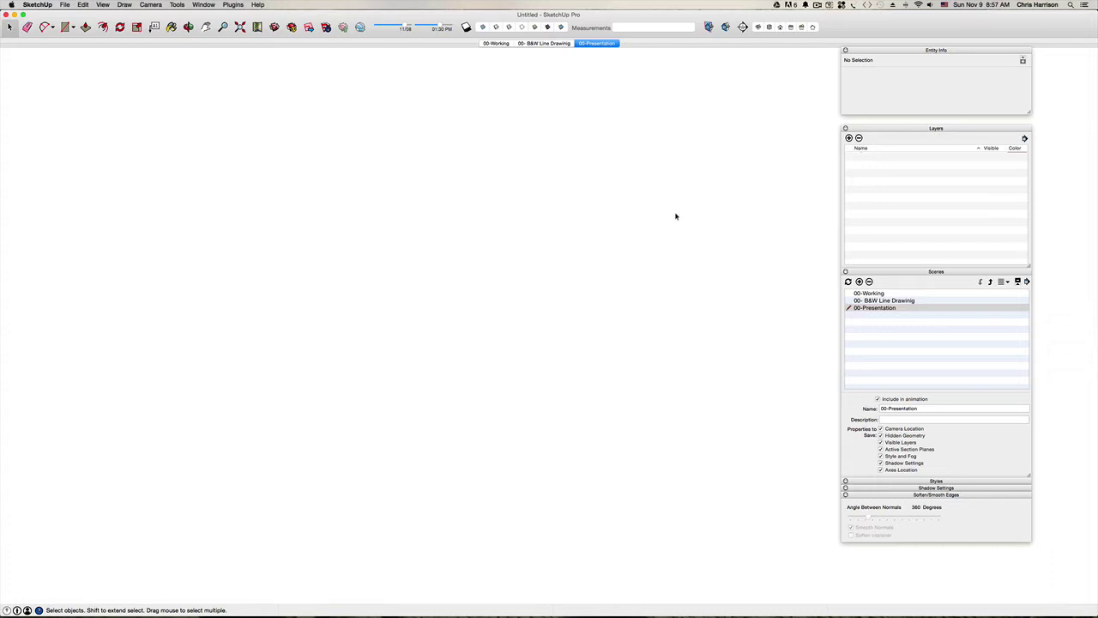
Show the model's materials with the Paint Bucket, collapse Layers and Scenes, and reattach the stack beneath Entity Info.
{"action": "key", "text": "b"}
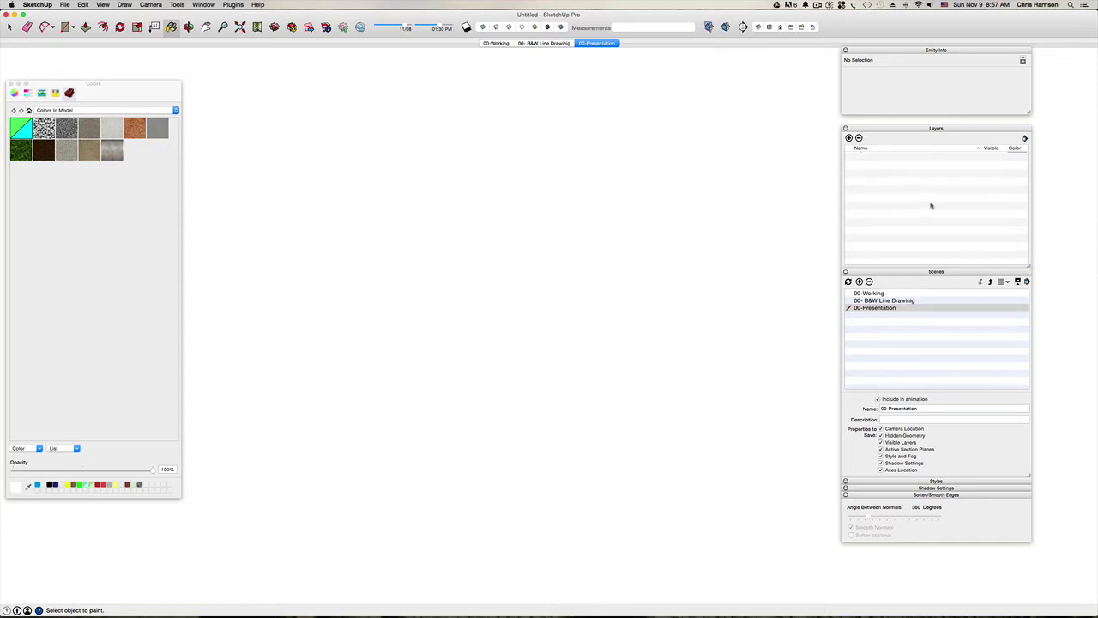
{"action": "left_click", "coordinate": [925, 129]}
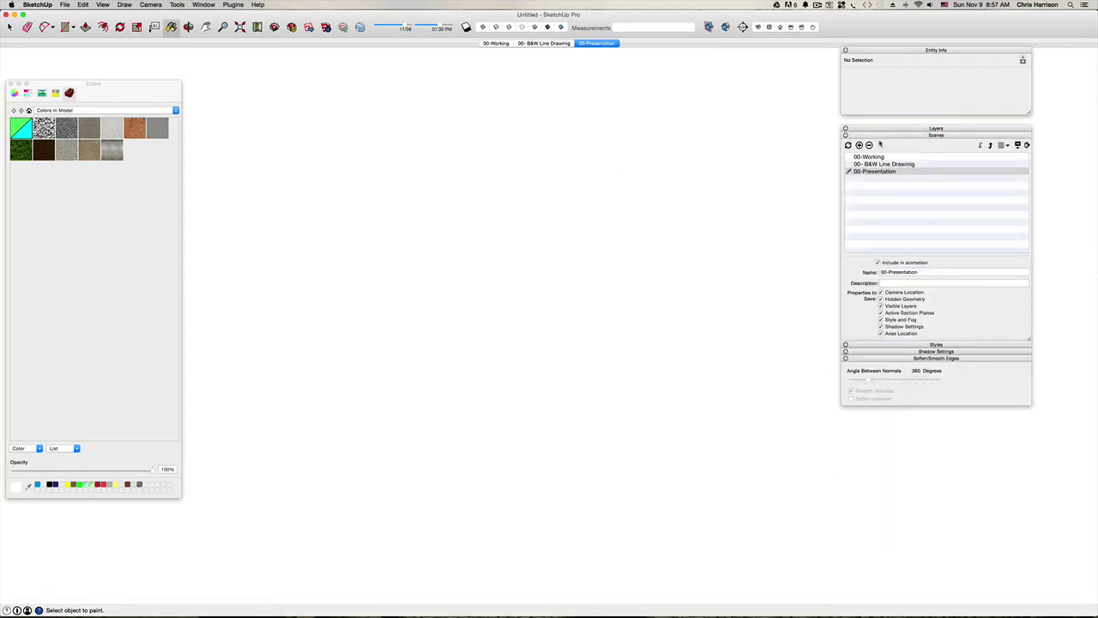
{"action": "left_click", "coordinate": [947, 135]}
{"action": "left_click_drag", "start_coordinate": [961, 128], "coordinate": [883, 112]}
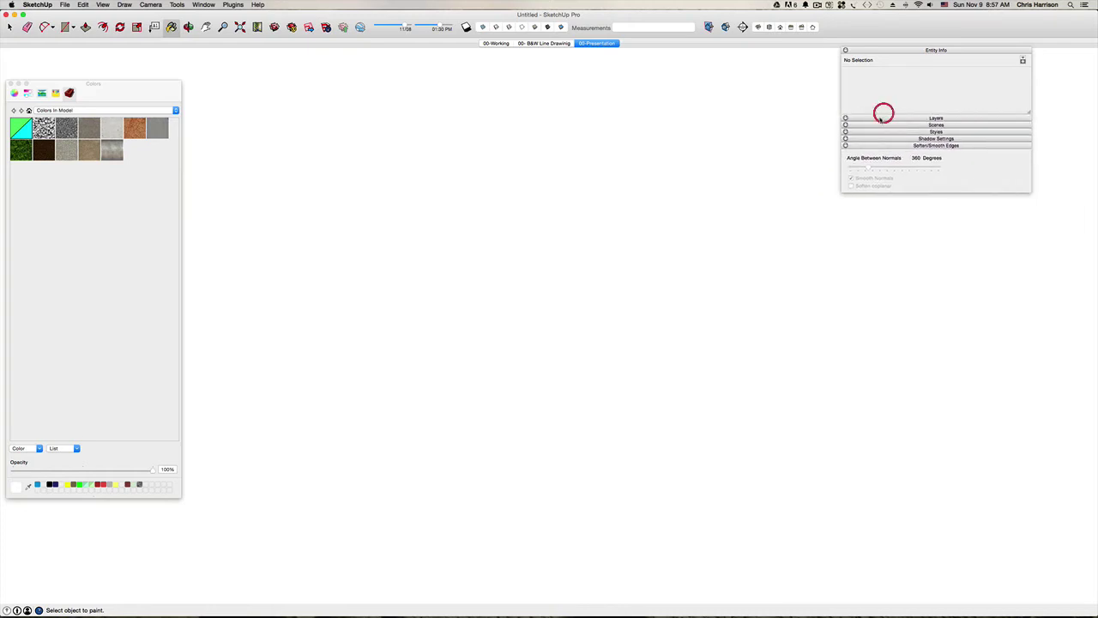
Add a layer named Image and make it the current layer.
{"action": "left_click", "coordinate": [878, 120]}
{"action": "left_click", "coordinate": [849, 127]}
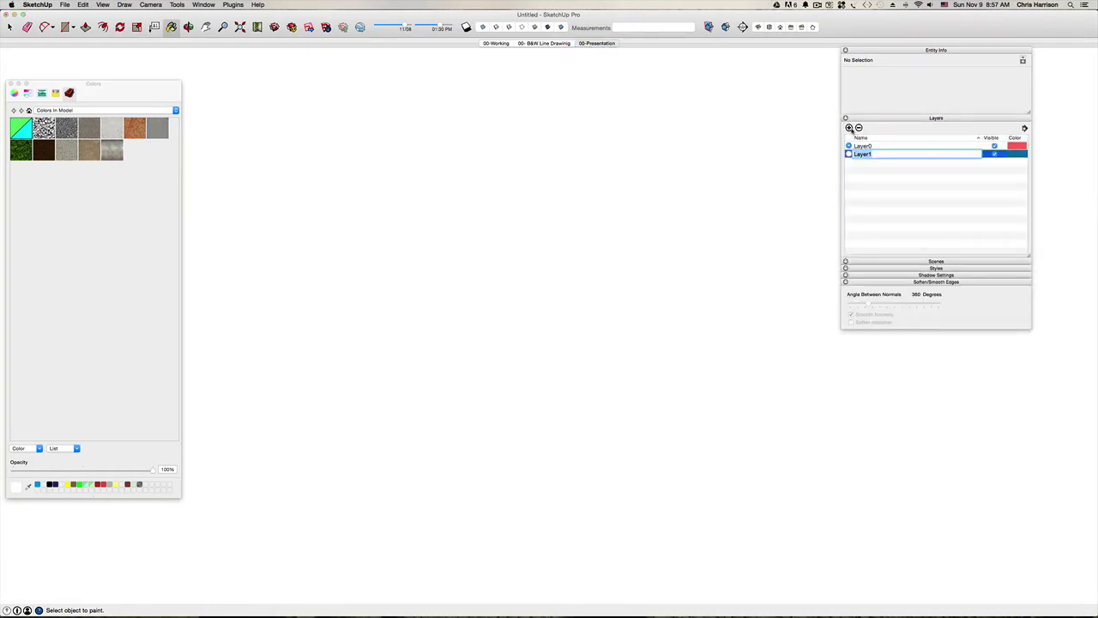
{"action": "type", "text": "Image"}
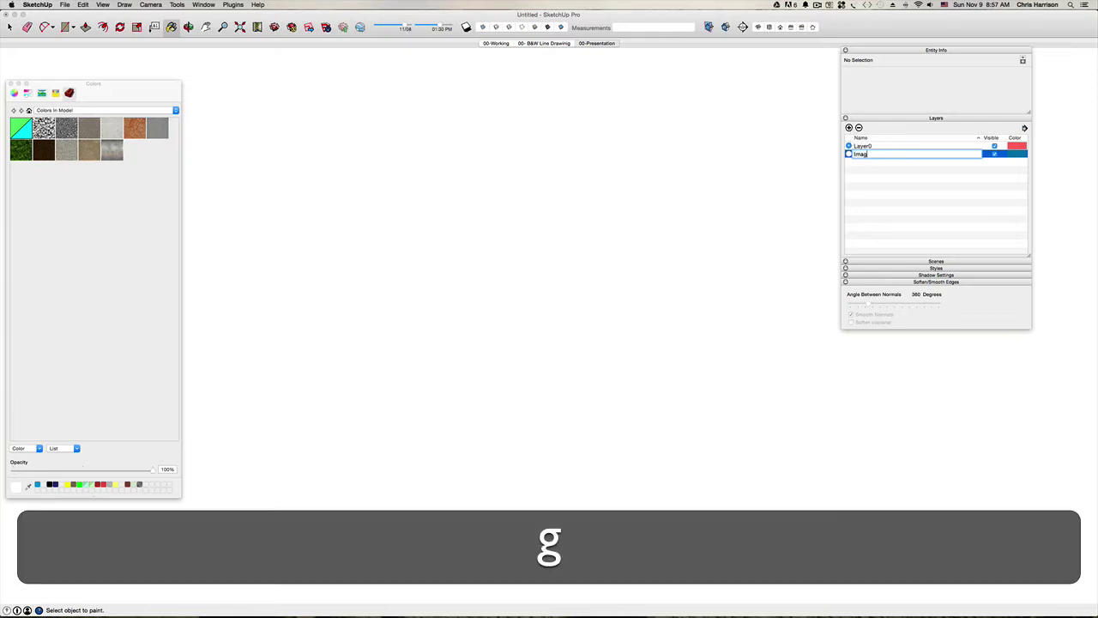
{"action": "key", "text": "Return"}
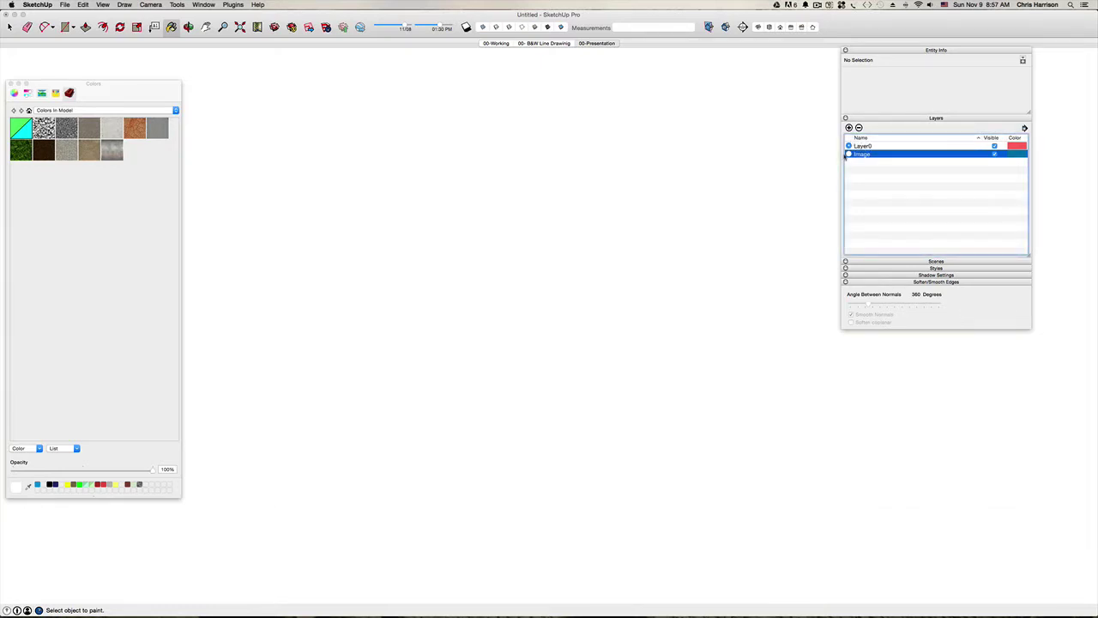
{"action": "left_click", "coordinate": [848, 154]}
Activate the 00-Working scene and set its camera to the top view in parallel projection.
{"action": "left_click", "coordinate": [492, 44]}
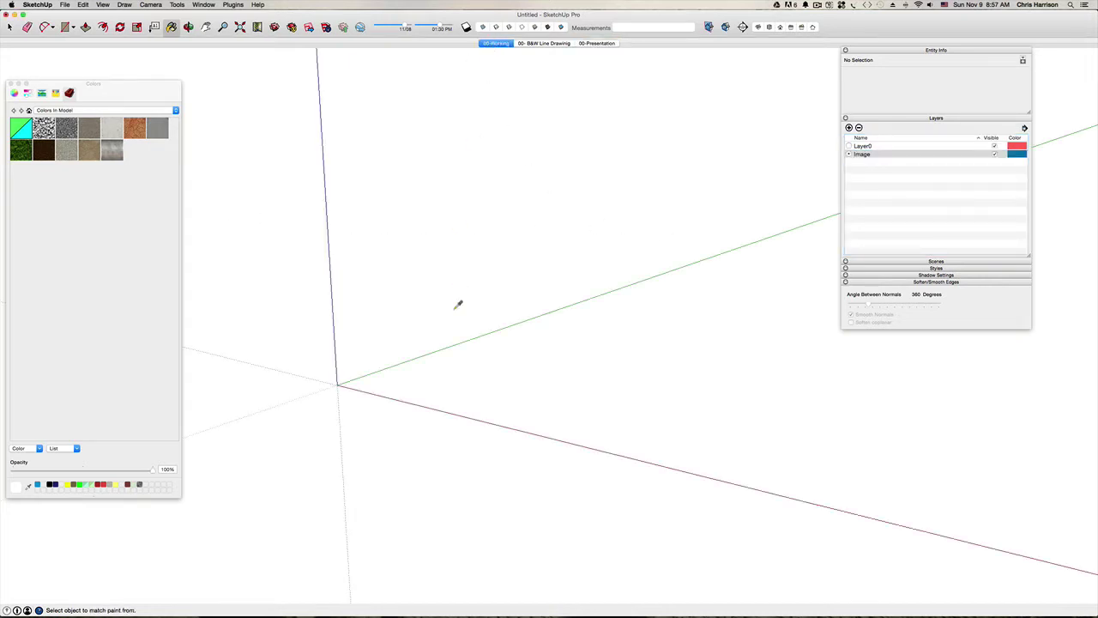
{"action": "key", "text": "super+i"}
{"action": "key", "text": "h"}
{"action": "left_click_drag", "start_coordinate": [492, 309], "coordinate": [404, 419]}
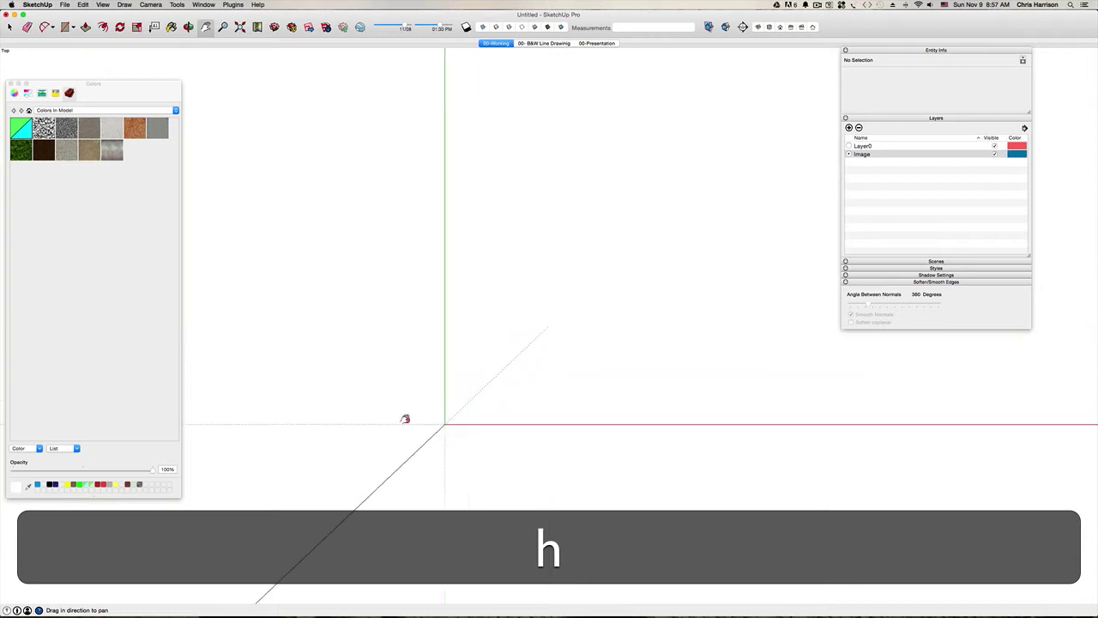
{"action": "left_click", "coordinate": [151, 6]}
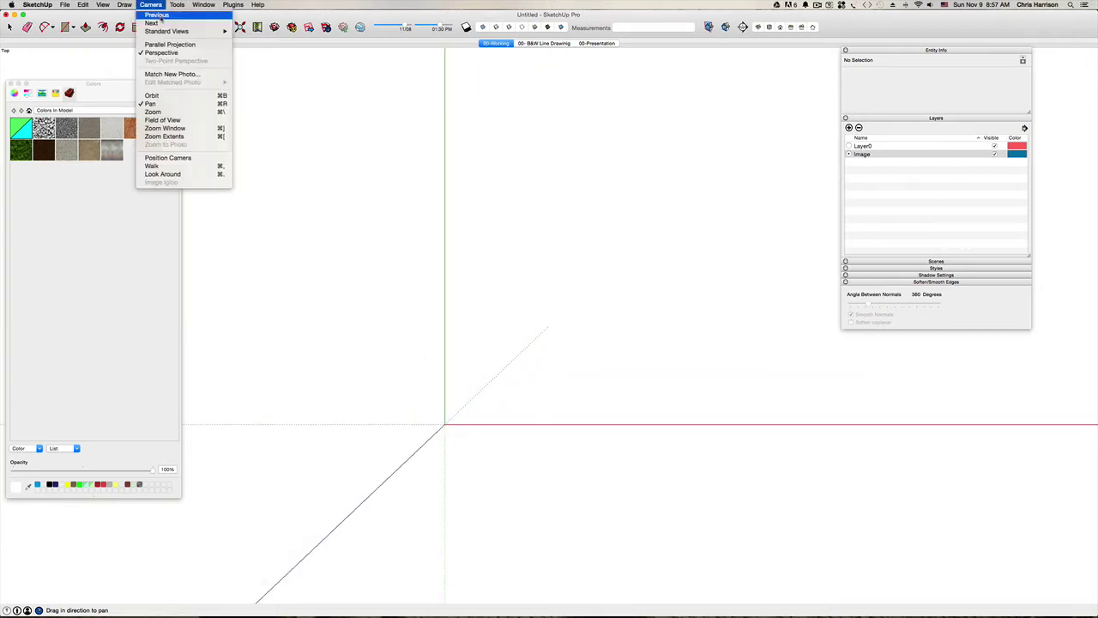
{"action": "left_click", "coordinate": [168, 41]}
{"action": "left_click_drag", "start_coordinate": [558, 354], "coordinate": [537, 387]}
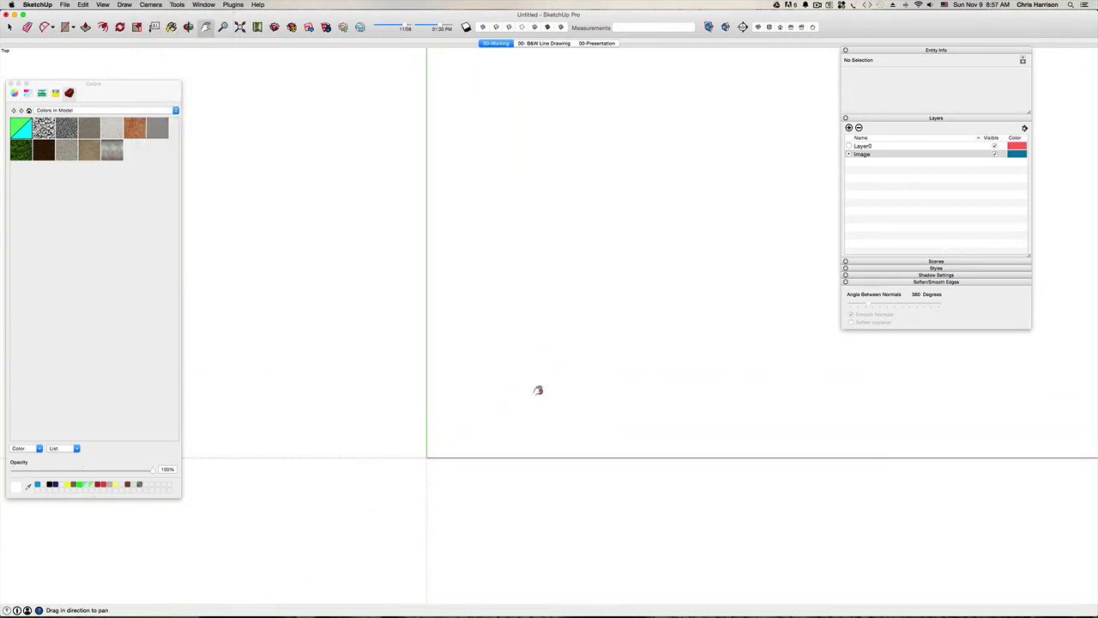
Update the 00-Working scene with the current top view.
{"action": "left_click", "coordinate": [65, 6]}
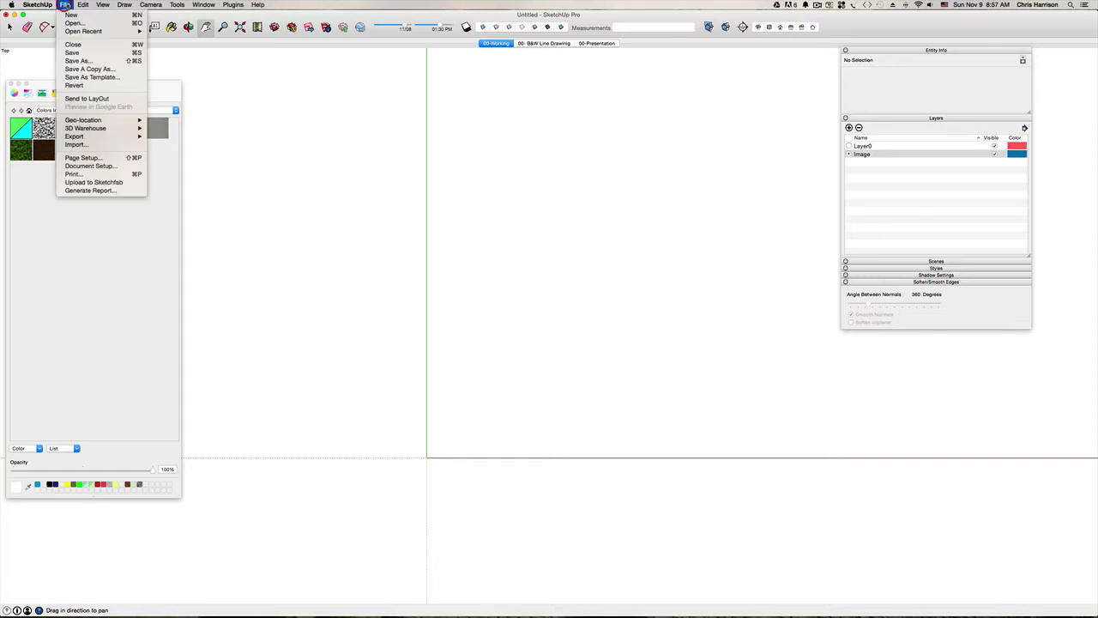
{"action": "key", "text": "super+z"}
{"action": "right_click", "coordinate": [489, 45]}
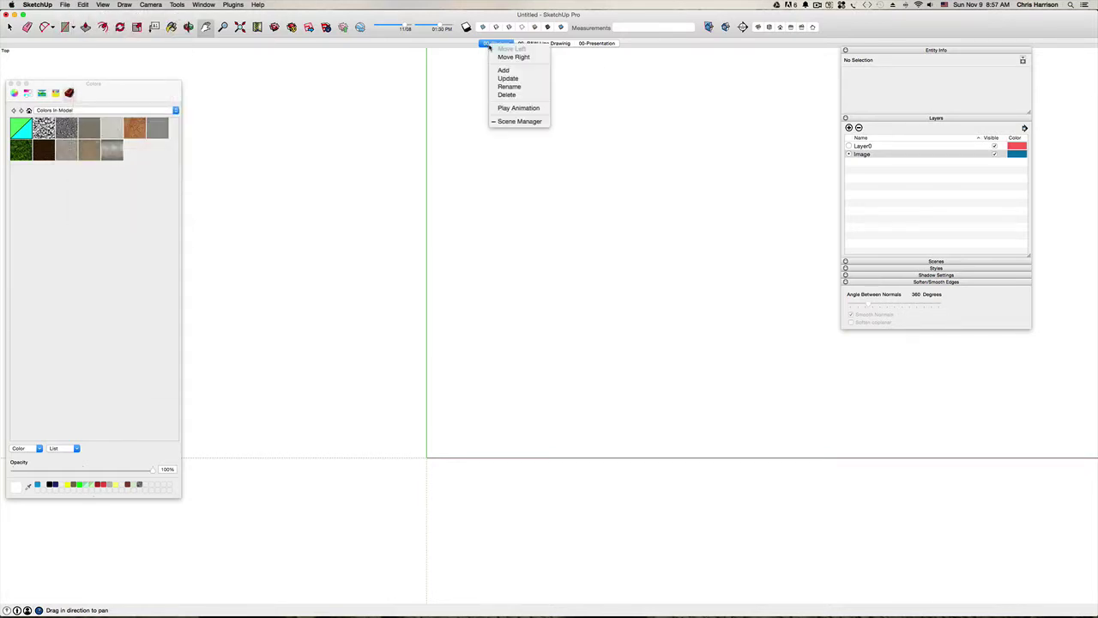
{"action": "left_click", "coordinate": [526, 78]}
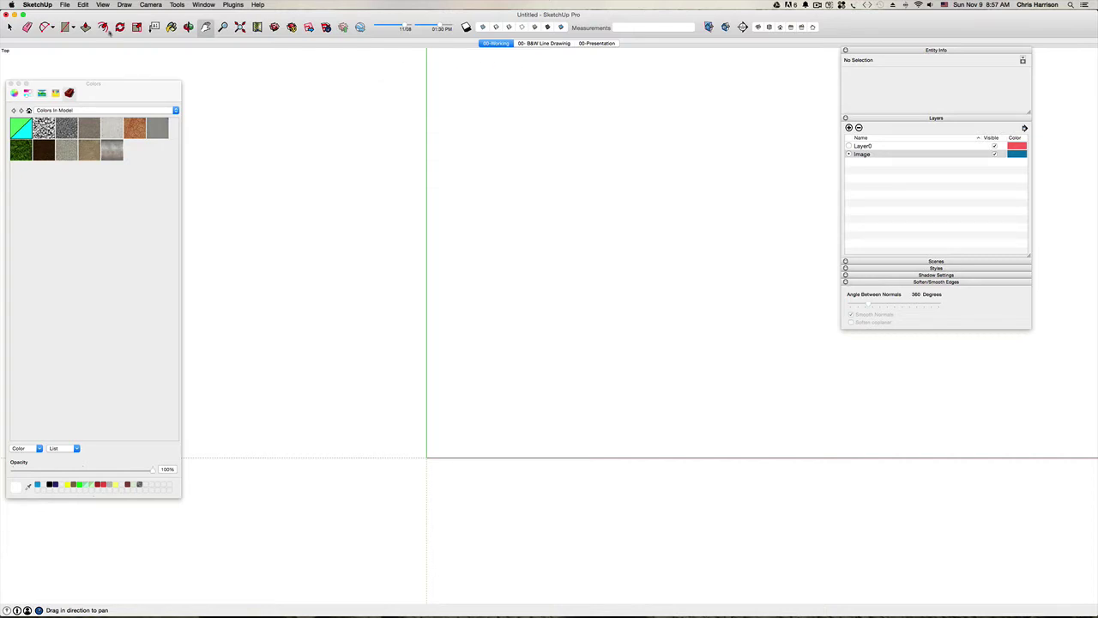
Import the Tree Pit JPEG from the Detail Base Sheets folder as an image, with its corner at the axes origin.
{"action": "left_click", "coordinate": [64, 4]}
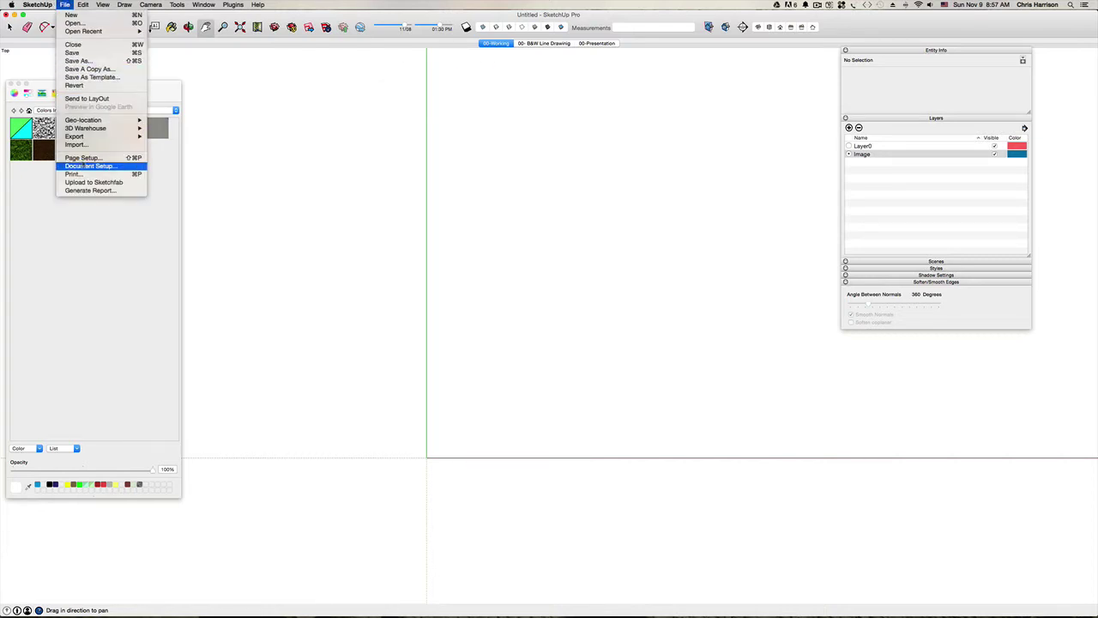
{"action": "left_click", "coordinate": [97, 145]}
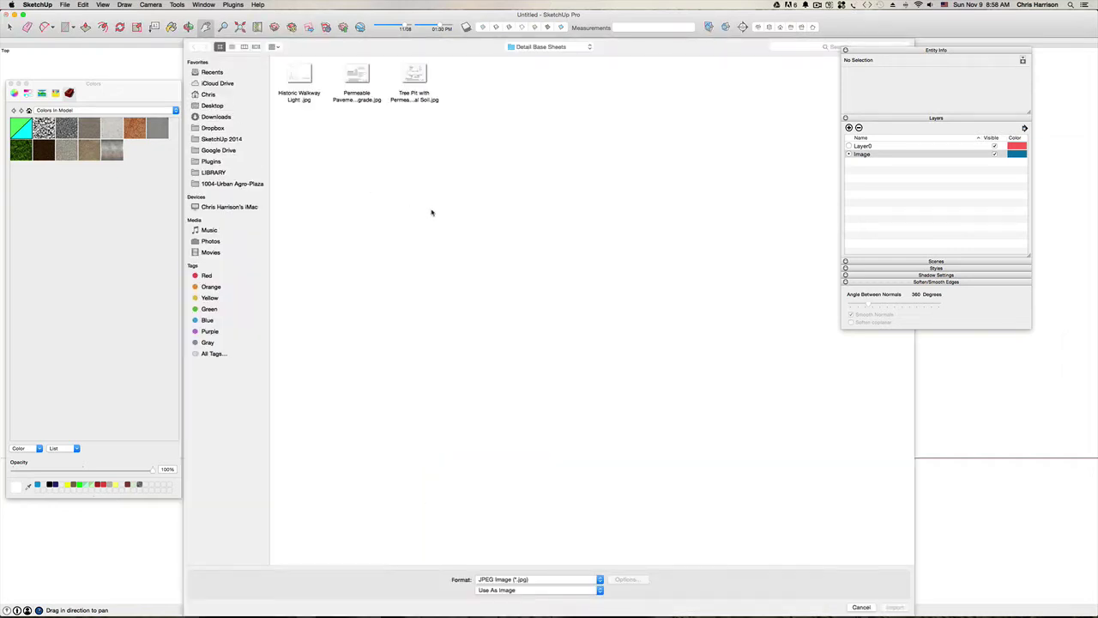
{"action": "left_click", "coordinate": [415, 77]}
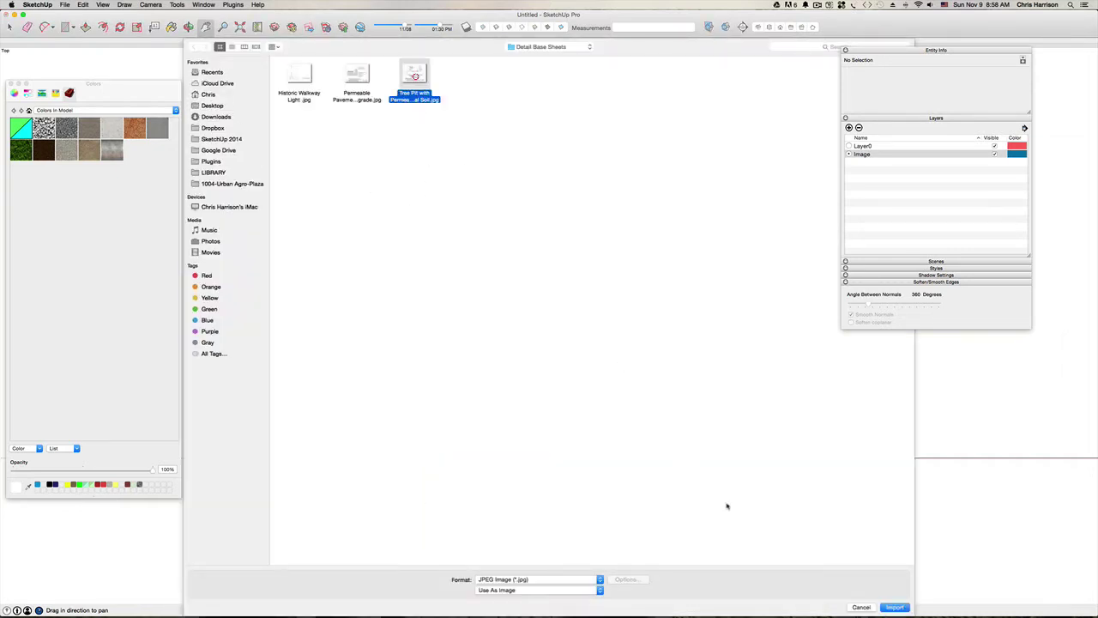
{"action": "left_click", "coordinate": [896, 608]}
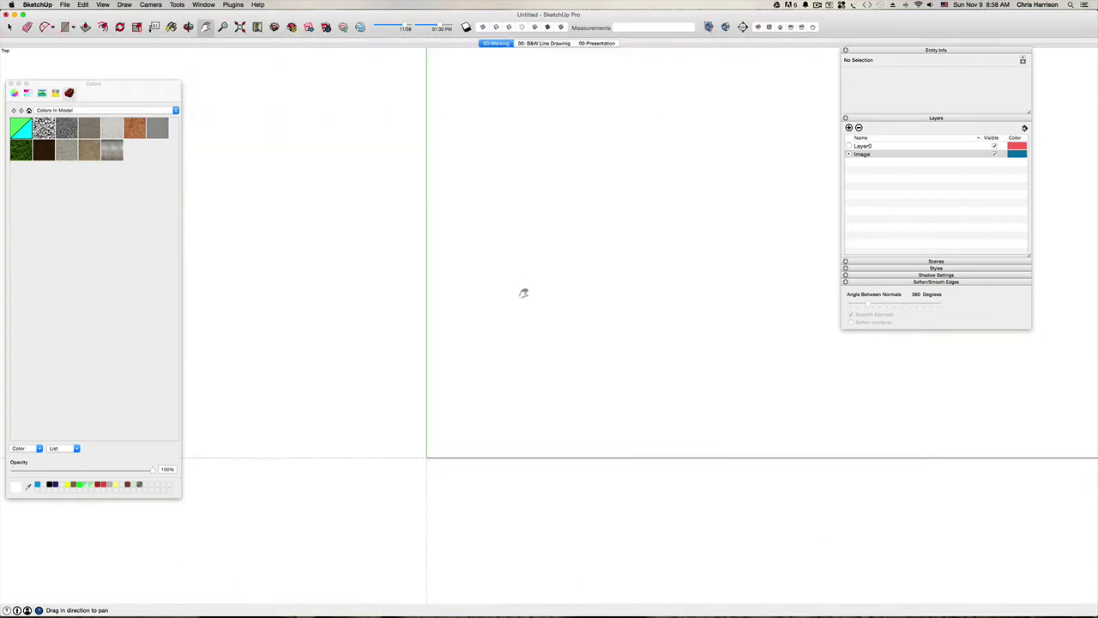
{"action": "left_click", "coordinate": [426, 459]}
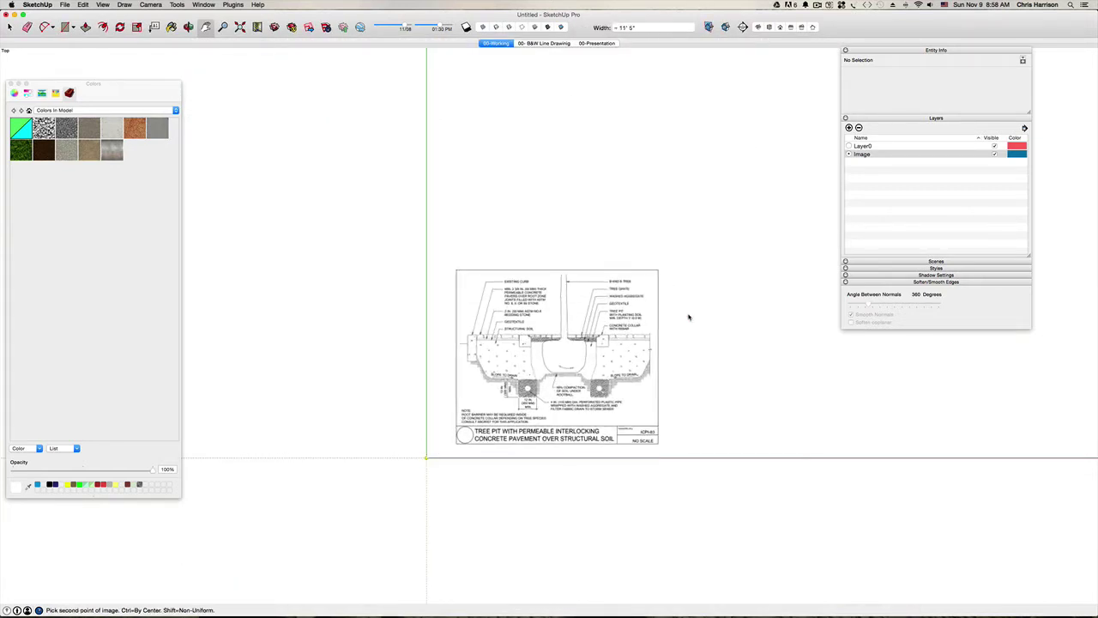
{"action": "left_click", "coordinate": [713, 291]}
{"action": "scroll", "coordinate": [494, 343], "scroll_direction": "up", "scroll_amount": 3}
{"action": "scroll", "coordinate": [495, 344], "scroll_direction": "down", "scroll_amount": 3}
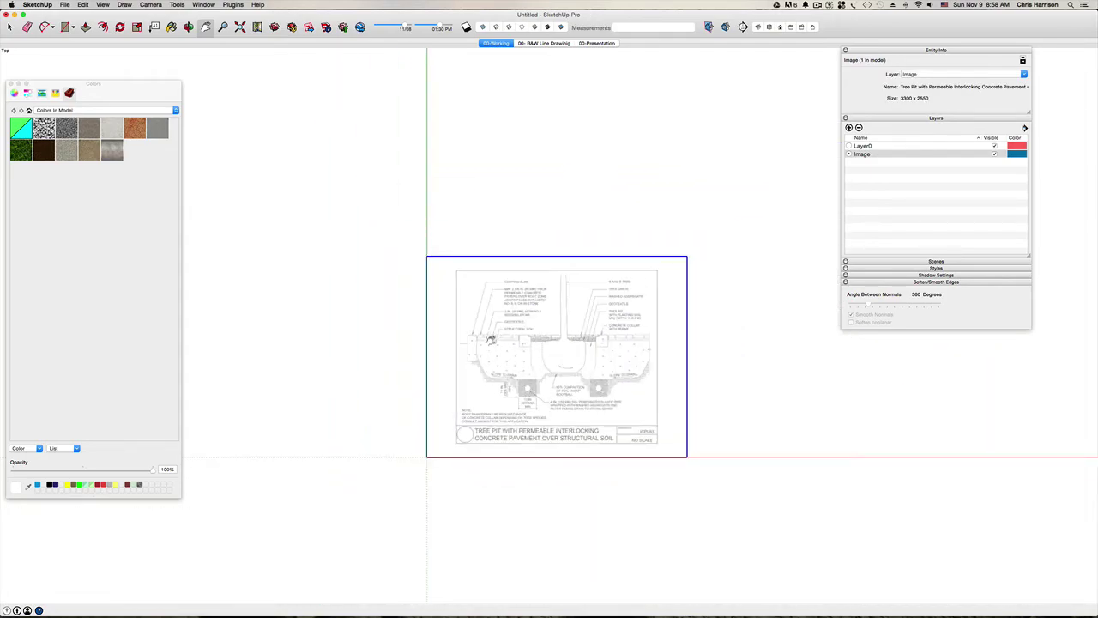
Measure the 12 in. width dimension under the drain with the Tape Measure and rescale the model to make it 12 inches.
{"action": "key", "text": "t"}
{"action": "scroll", "coordinate": [526, 402], "scroll_direction": "up", "scroll_amount": 10}
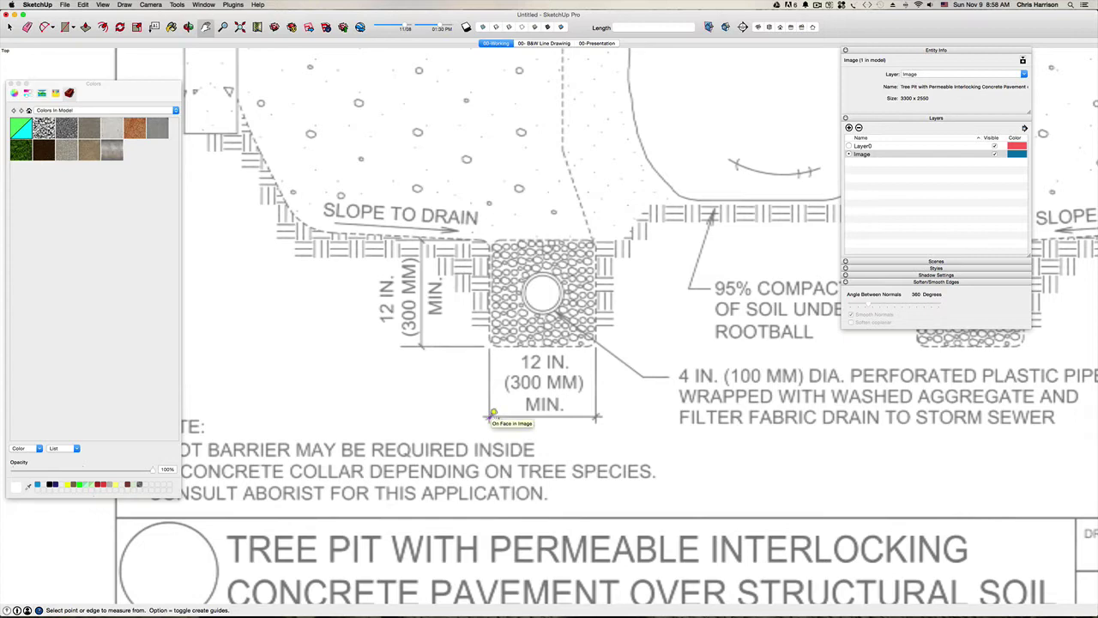
{"action": "scroll", "coordinate": [493, 415], "scroll_direction": "up", "scroll_amount": 2}
{"action": "left_click", "coordinate": [494, 414]}
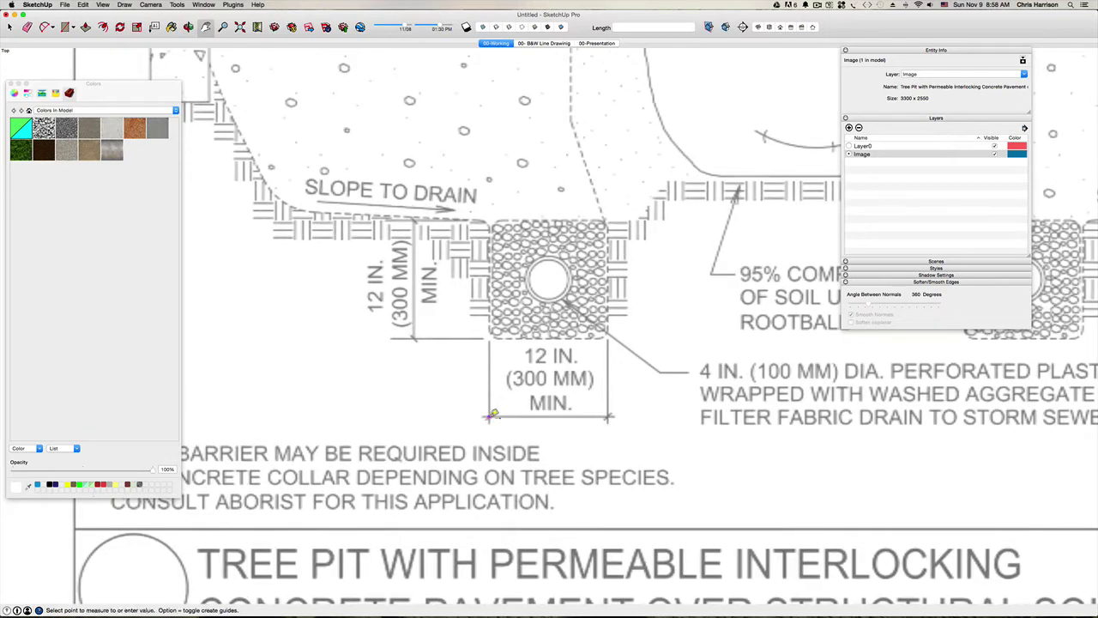
{"action": "left_click", "coordinate": [609, 417]}
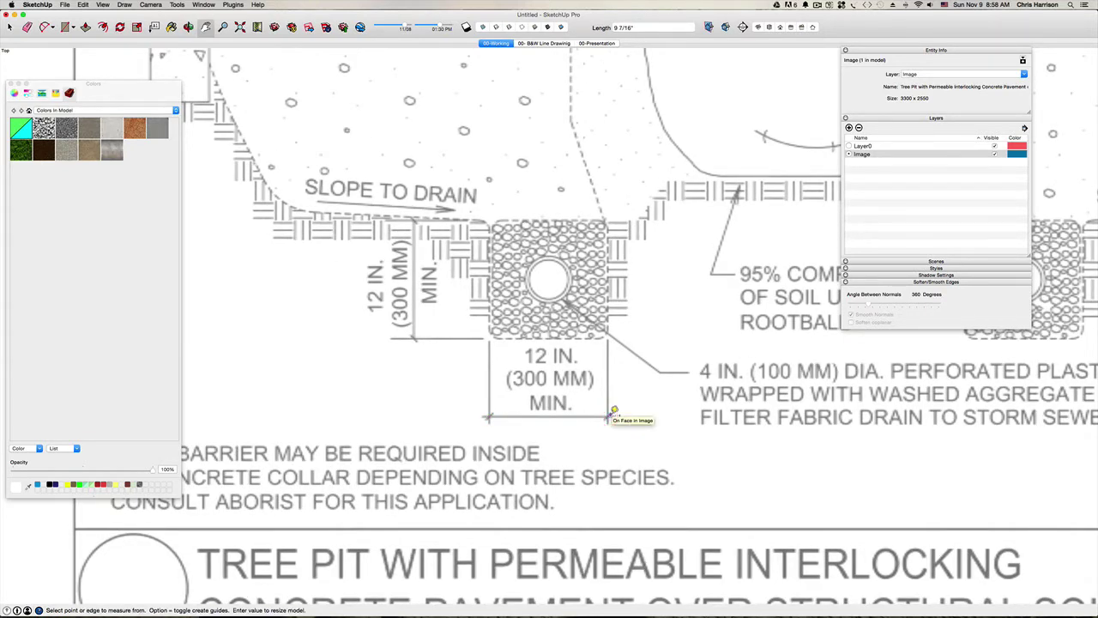
{"action": "type", "text": "12"}
{"action": "key", "text": "Return"}
{"action": "key", "text": "Return"}
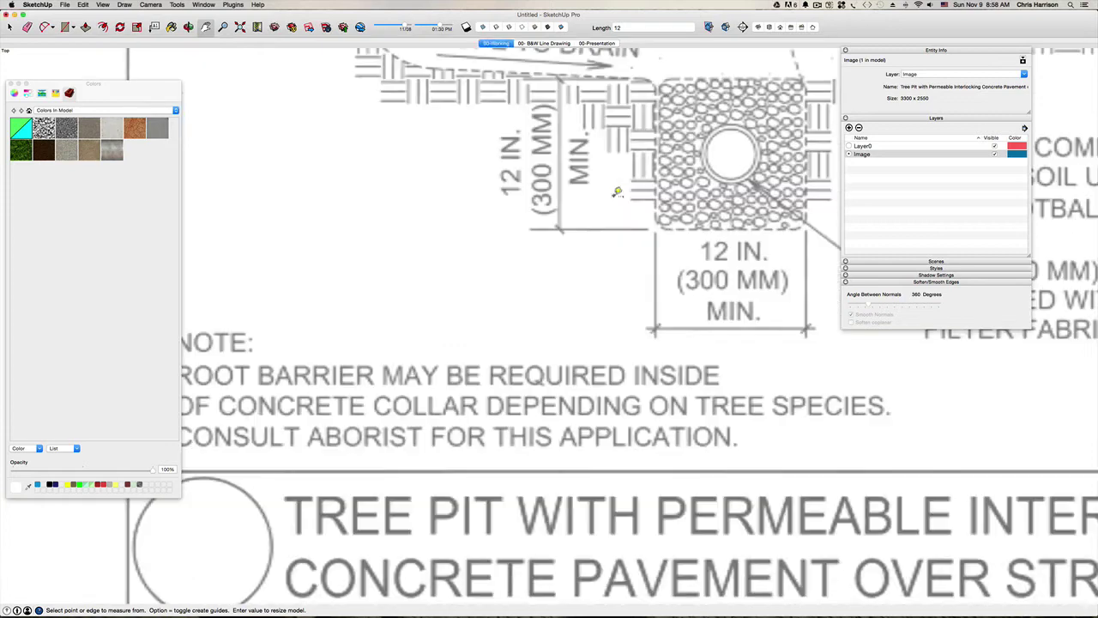
Examine the rescaled detail sheet as a whole and closer around the tree pit and grate.
{"action": "scroll", "coordinate": [449, 283], "scroll_direction": "down", "scroll_amount": 10}
{"action": "key", "text": "h"}
{"action": "scroll", "coordinate": [498, 388], "scroll_direction": "up", "scroll_amount": 4}
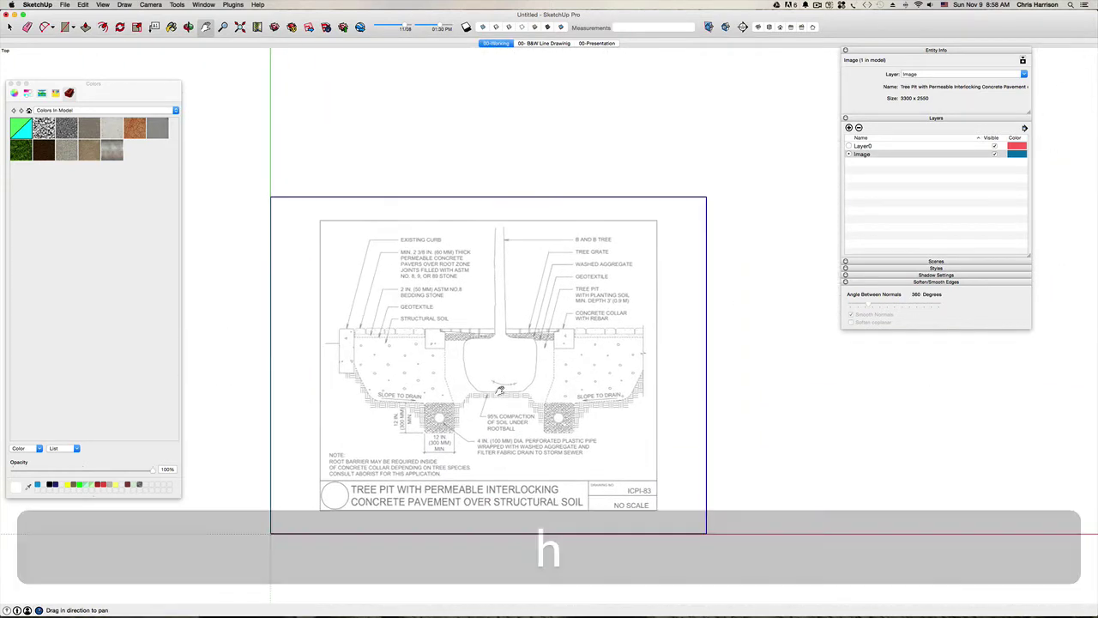
{"action": "key", "text": "space"}
{"action": "key", "text": "h"}
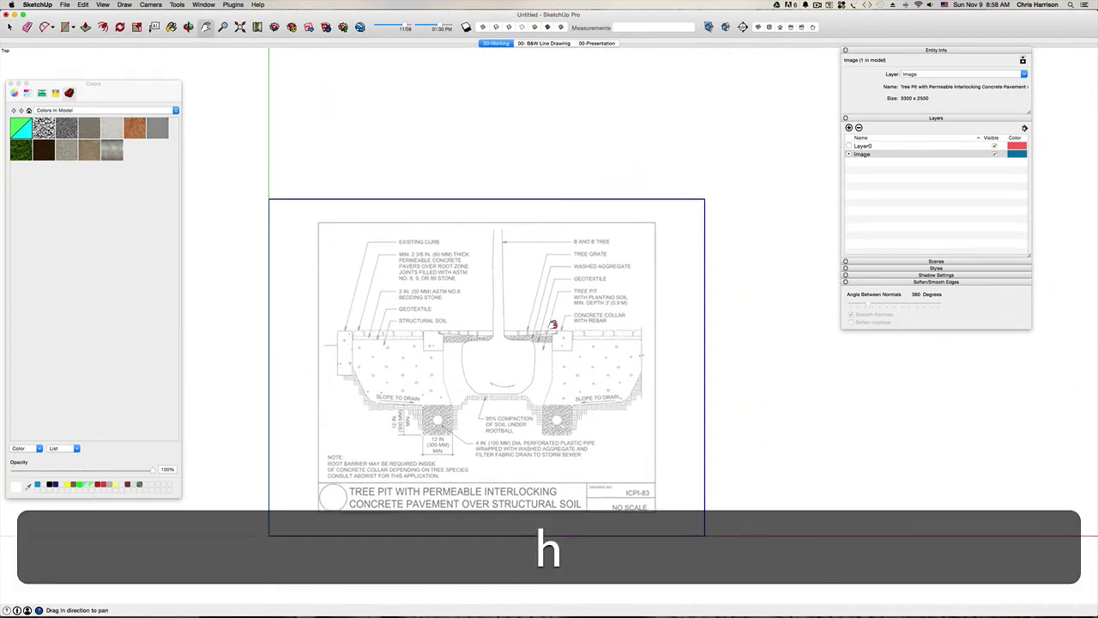
{"action": "mouse_move", "coordinate": [558, 319]}
{"action": "left_mouse_down"}
{"action": "mouse_move", "coordinate": [439, 354]}
{"action": "mouse_move", "coordinate": [454, 380]}
{"action": "left_mouse_up"}
{"action": "scroll", "coordinate": [440, 355], "scroll_direction": "up", "scroll_amount": 1}
{"action": "scroll", "coordinate": [439, 354], "scroll_direction": "up", "scroll_amount": 2}
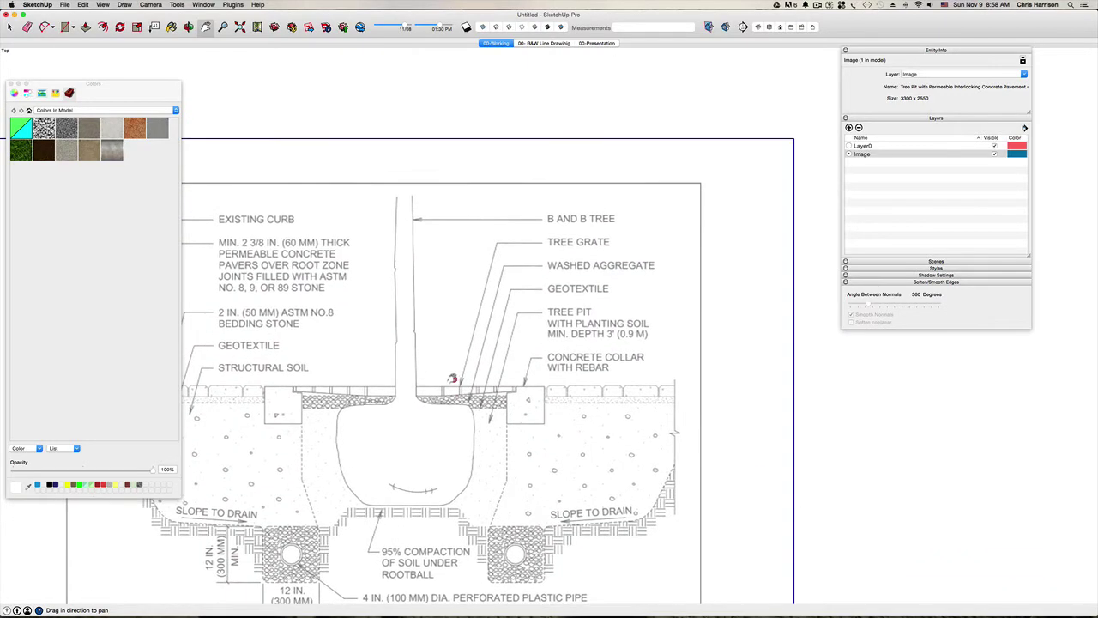
{"action": "scroll", "coordinate": [459, 396], "scroll_direction": "up", "scroll_amount": 1}
Make Layer0 the current layer and return to the Select tool.
{"action": "key", "text": "l"}
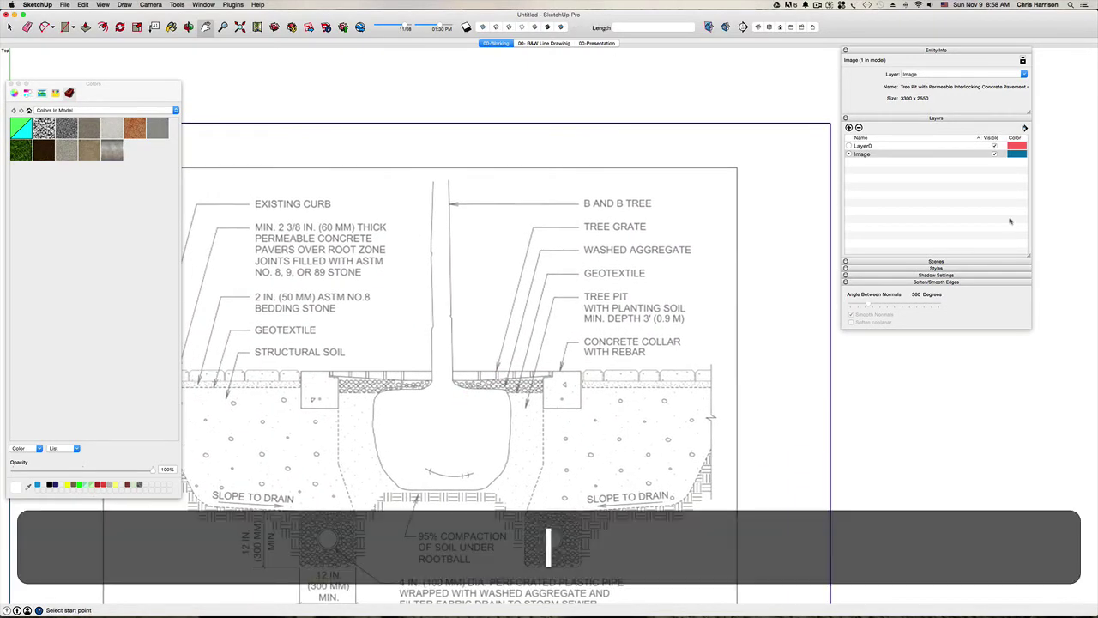
{"action": "left_click", "coordinate": [848, 147]}
{"action": "key", "text": "space"}
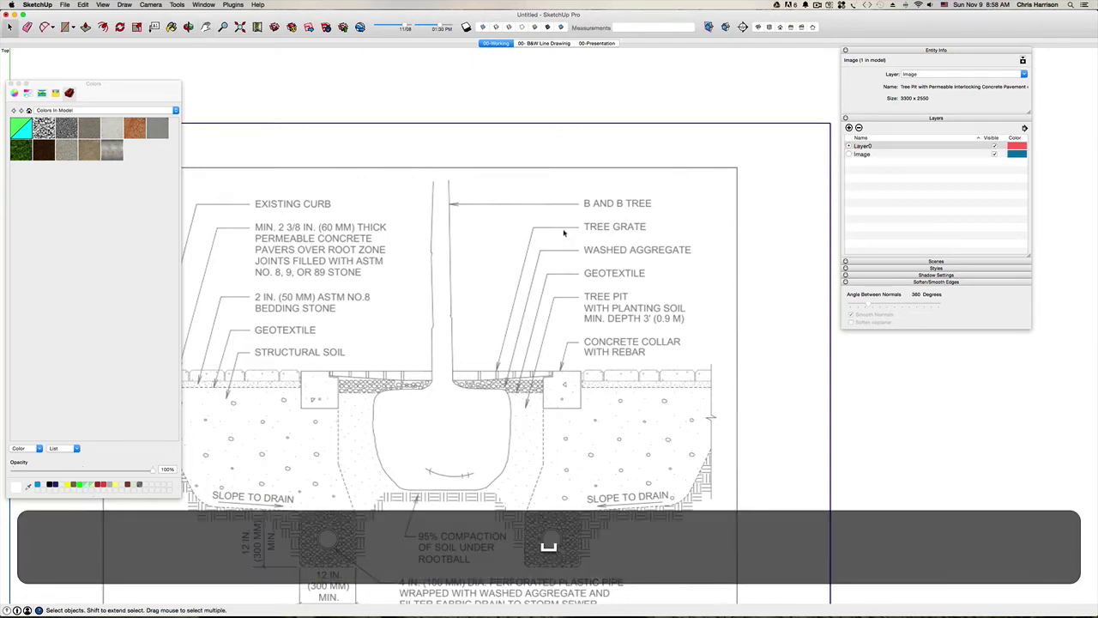
Explode the tree pit image and group the resulting face and edges.
{"action": "scroll", "coordinate": [564, 233], "scroll_direction": "down", "scroll_amount": 3}
{"action": "right_click", "coordinate": [498, 239]}
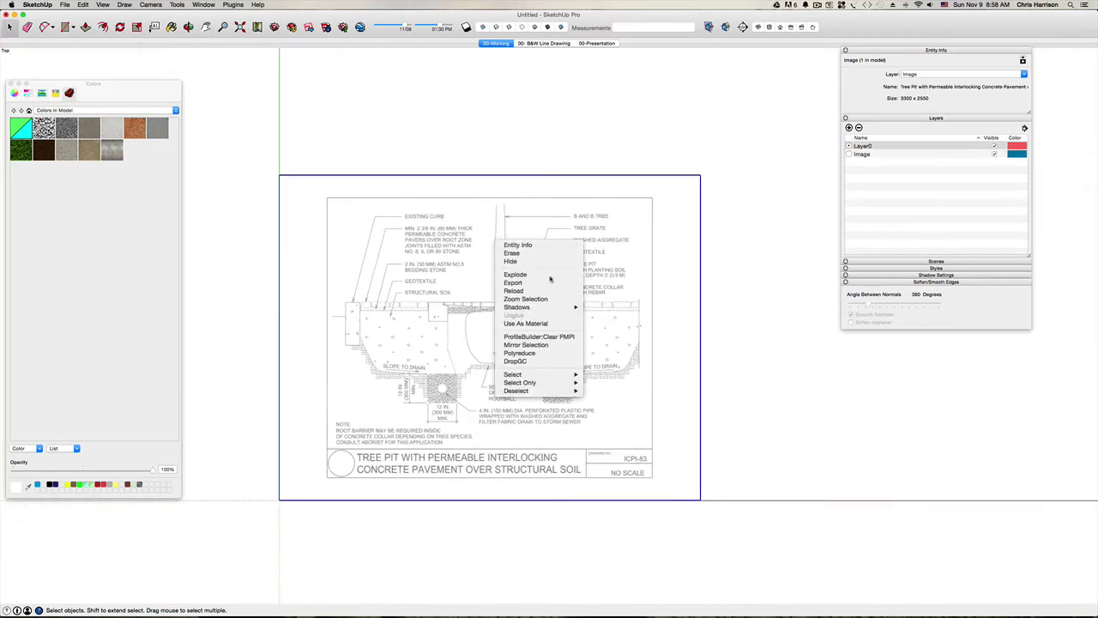
{"action": "left_click", "coordinate": [549, 275]}
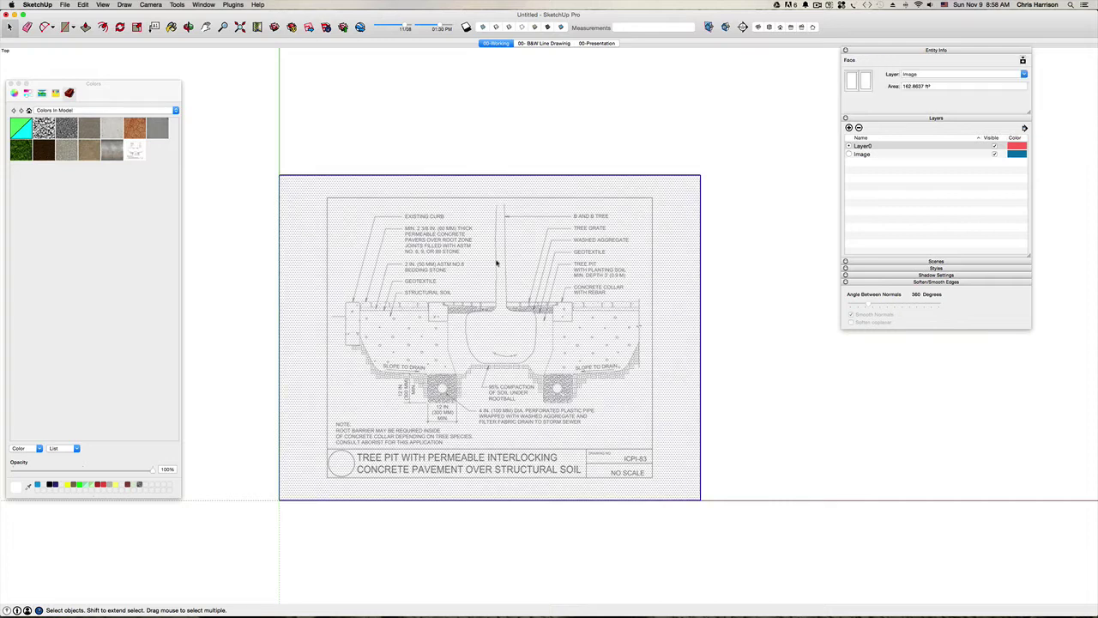
{"action": "key", "text": "super+g"}
Lock the tree pit group and undo the lock.
{"action": "right_click", "coordinate": [496, 260]}
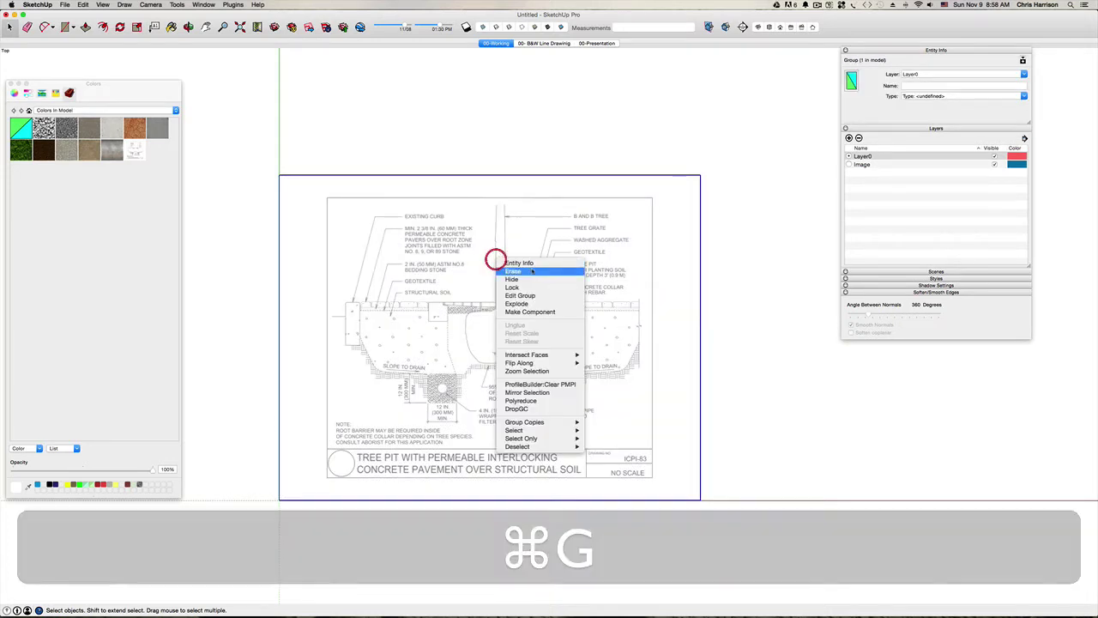
{"action": "left_click", "coordinate": [525, 287]}
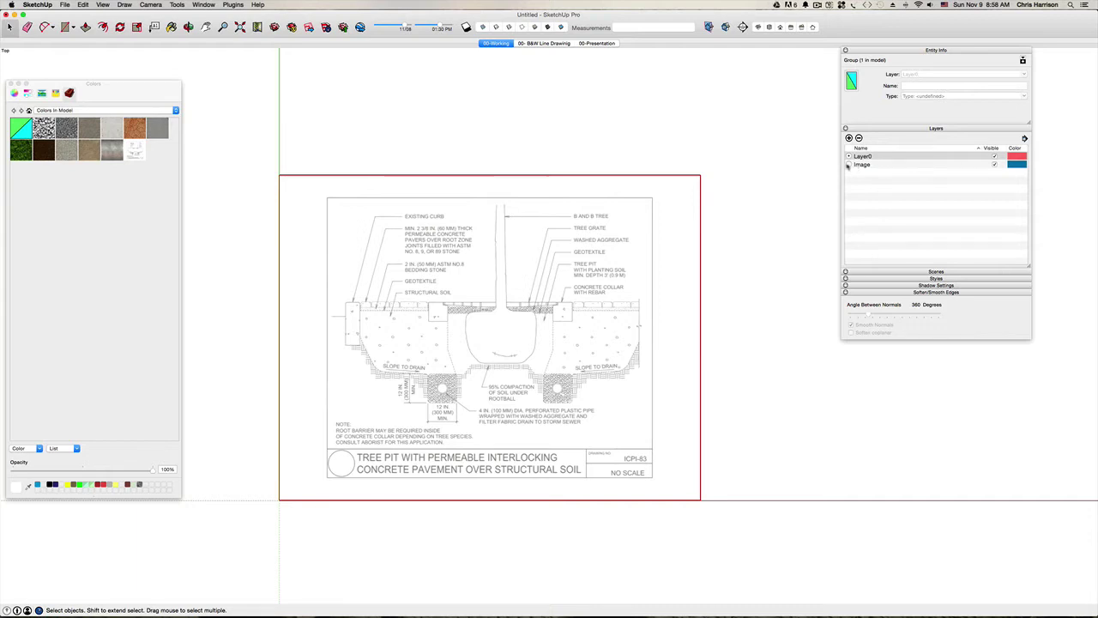
{"action": "scroll", "coordinate": [541, 259], "scroll_direction": "up", "scroll_amount": 3}
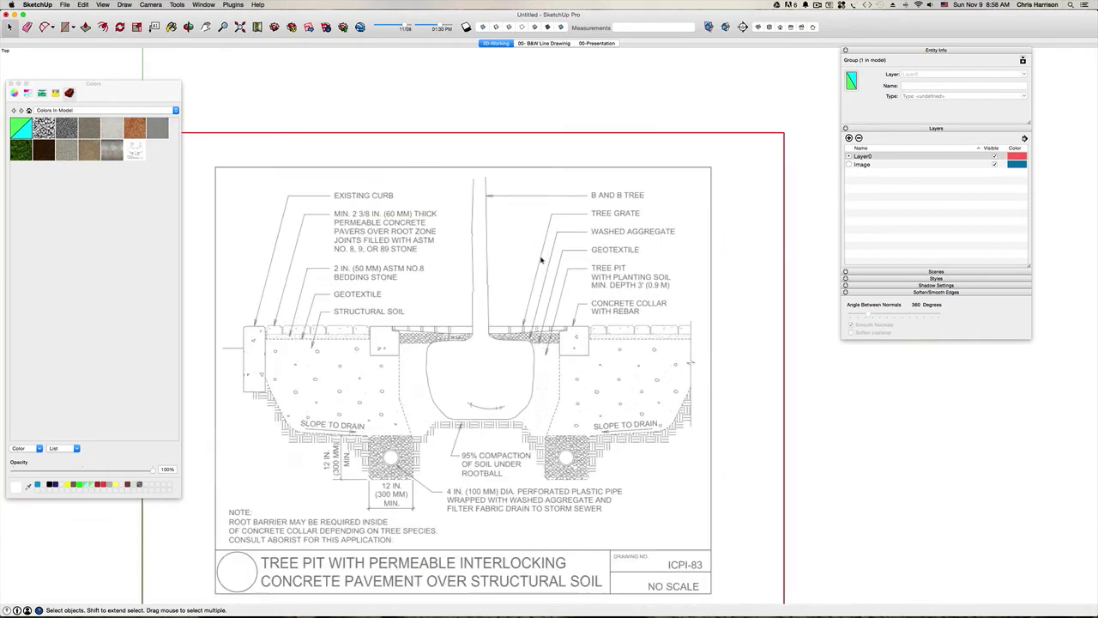
{"action": "key", "text": "super+z"}
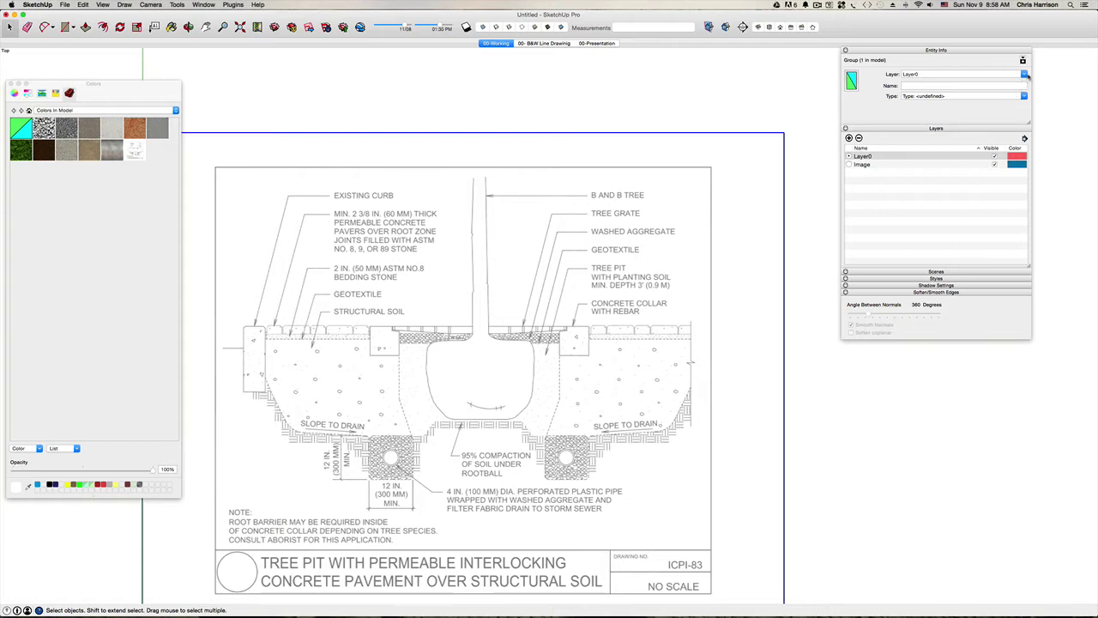
Assign the tree pit group to the Image layer.
{"action": "left_click", "coordinate": [1027, 76]}
{"action": "key", "text": "super+z"}
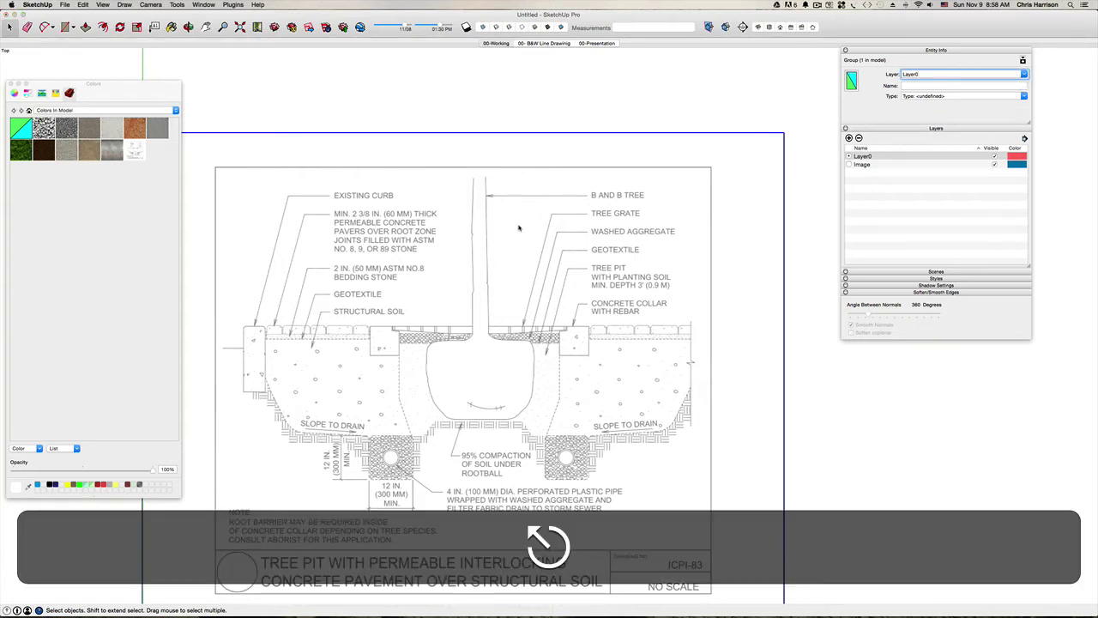
{"action": "left_click", "coordinate": [1025, 76]}
{"action": "left_click", "coordinate": [912, 89]}
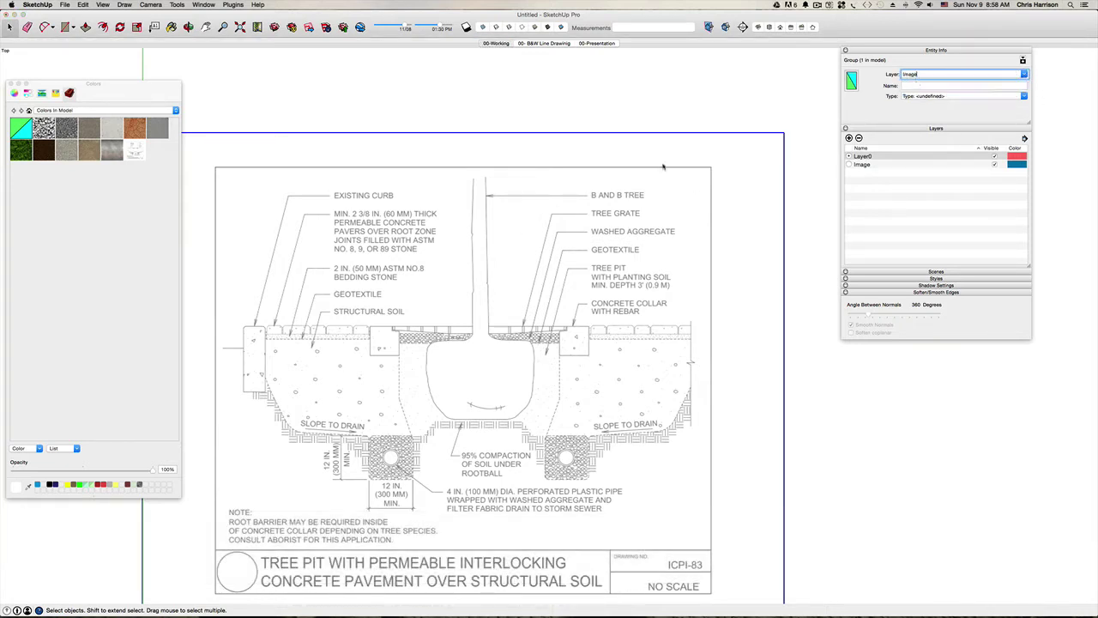
Check the layer of all entities inside the tree pit group, then leave the group and reselect it.
{"action": "left_click", "coordinate": [462, 230]}
{"action": "key", "text": "super+a"}
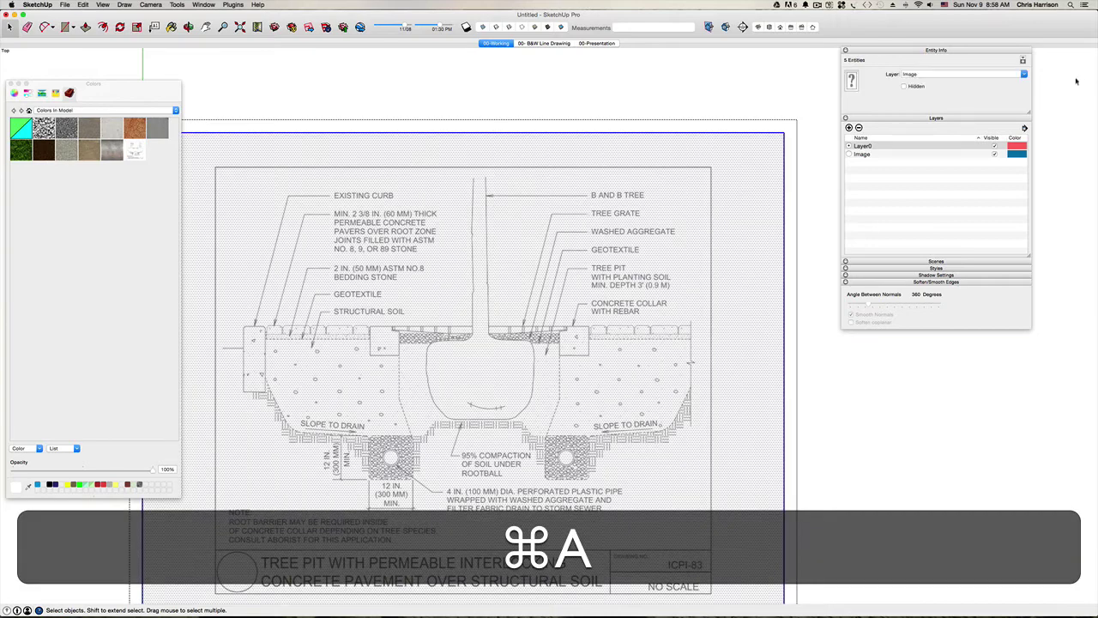
{"action": "left_click", "coordinate": [532, 79]}
{"action": "left_click", "coordinate": [576, 188]}
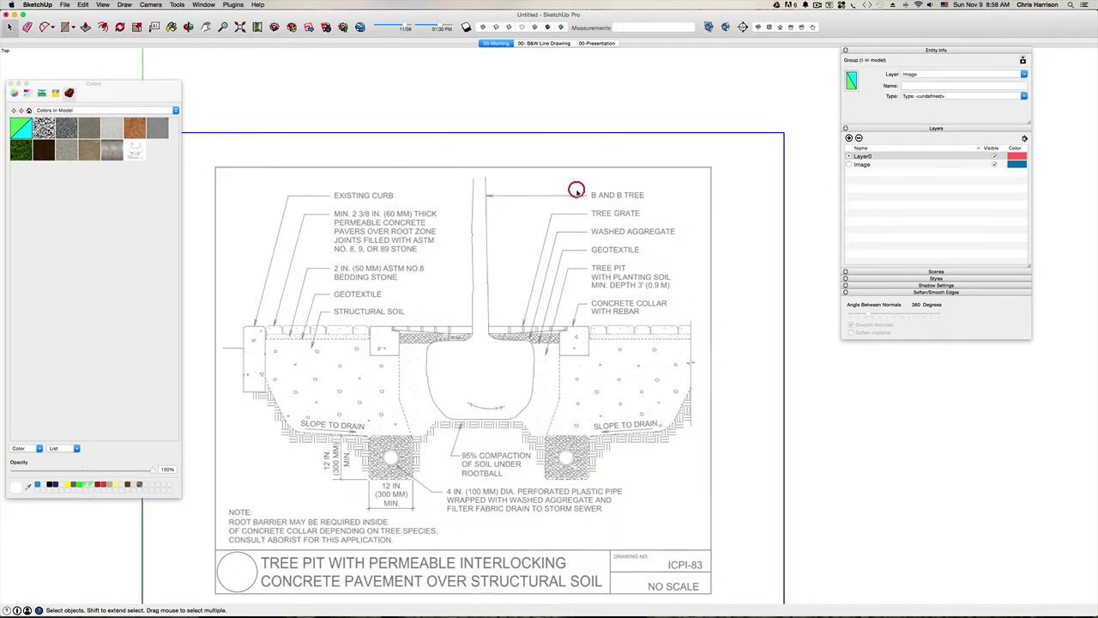
Lock the tree pit group and make Layer0 the current layer.
{"action": "left_click", "coordinate": [850, 165]}
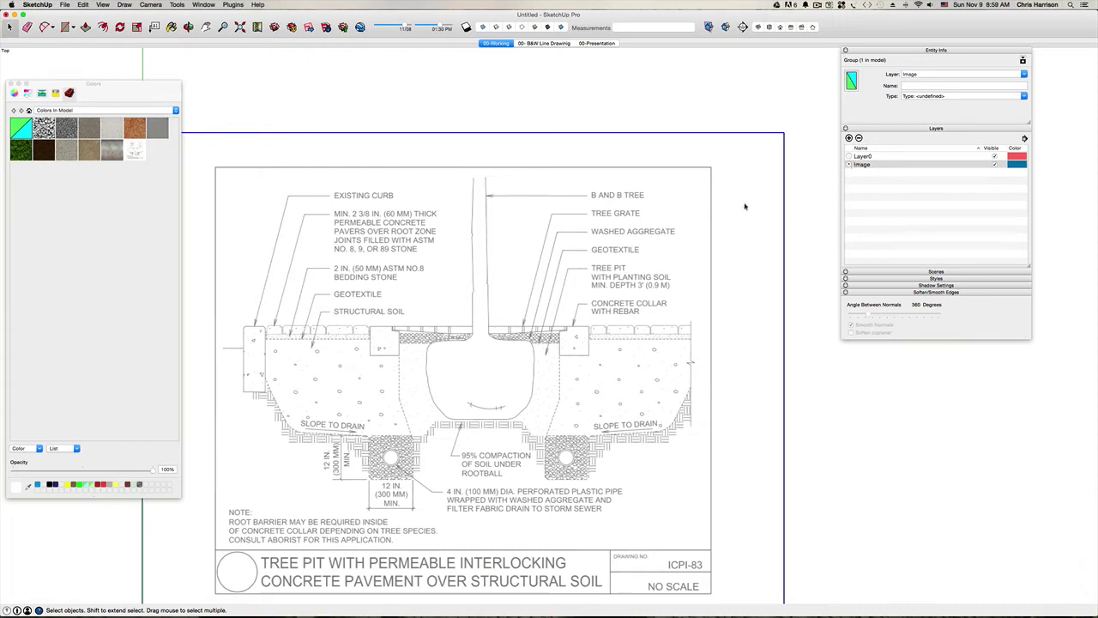
{"action": "key", "text": "super+g"}
{"action": "scroll", "coordinate": [589, 234], "scroll_direction": "down", "scroll_amount": 5}
{"action": "right_click", "coordinate": [588, 256]}
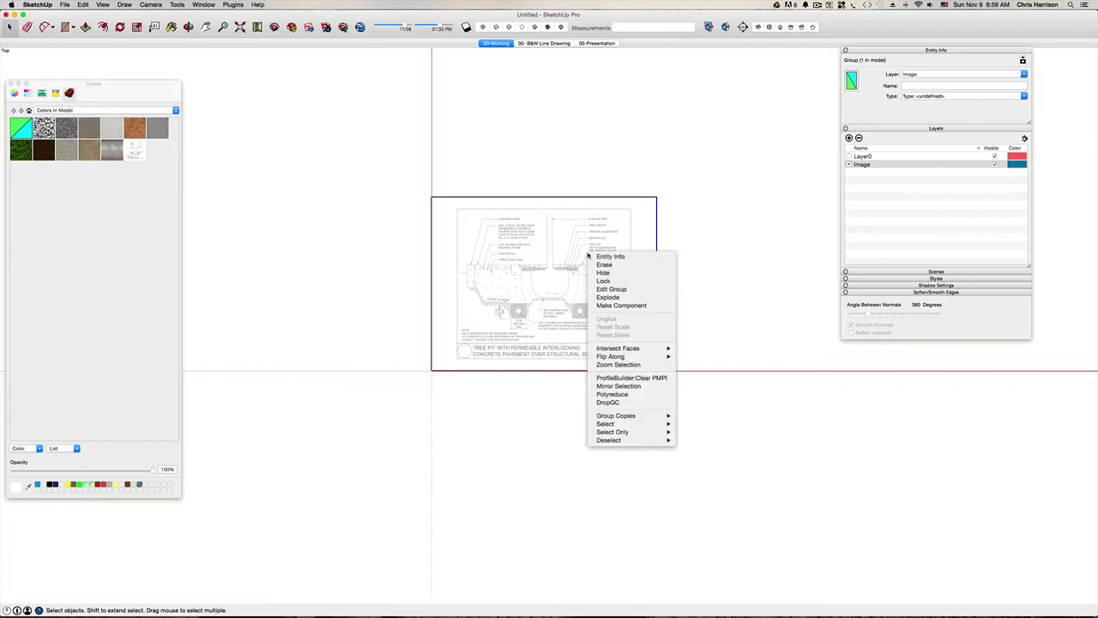
{"action": "left_click", "coordinate": [689, 245]}
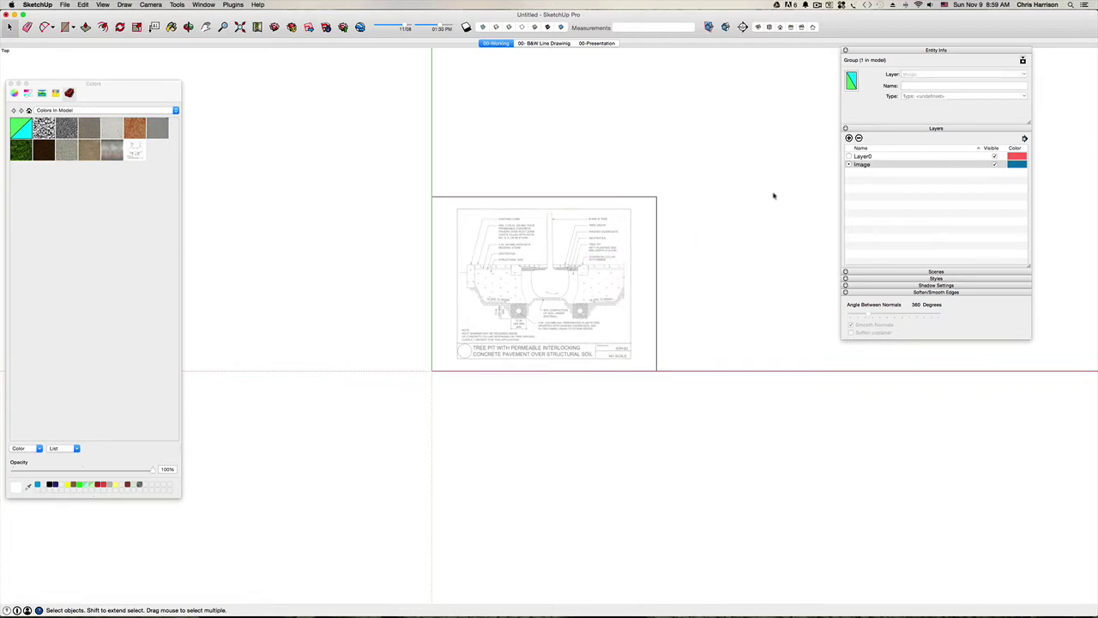
{"action": "left_click", "coordinate": [849, 147]}
Draw a horizontal line about 3' 11 5/8" long across the underside of the tree grate between its outer ends.
{"action": "scroll", "coordinate": [647, 217], "scroll_direction": "up", "scroll_amount": 5}
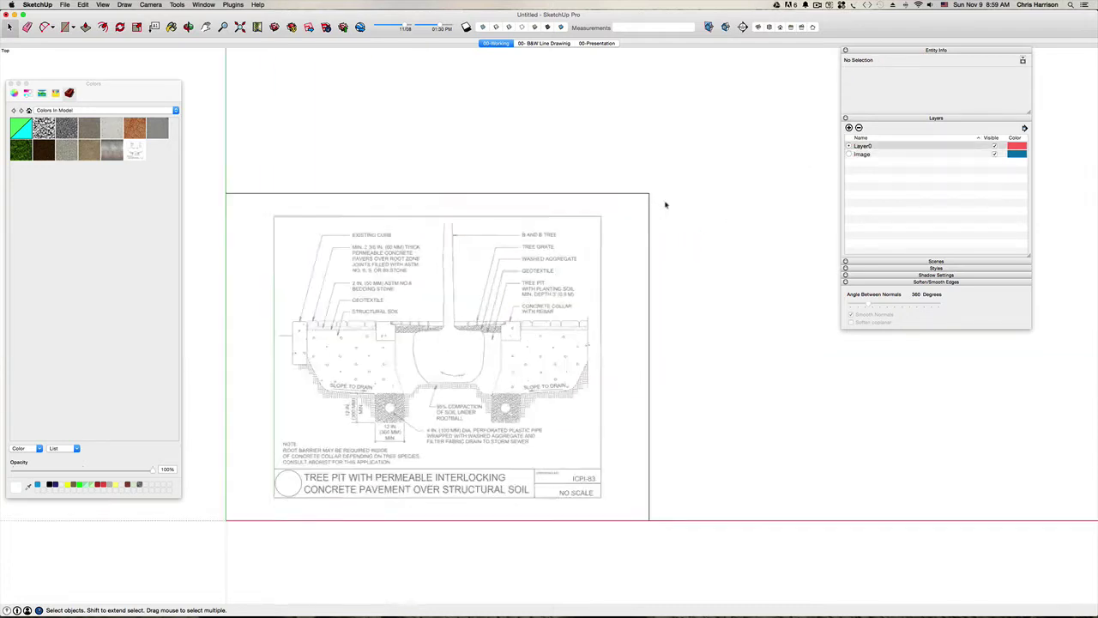
{"action": "key", "text": "h"}
{"action": "left_click_drag", "start_coordinate": [409, 372], "coordinate": [481, 387]}
{"action": "scroll", "coordinate": [481, 386], "scroll_direction": "up", "scroll_amount": 4}
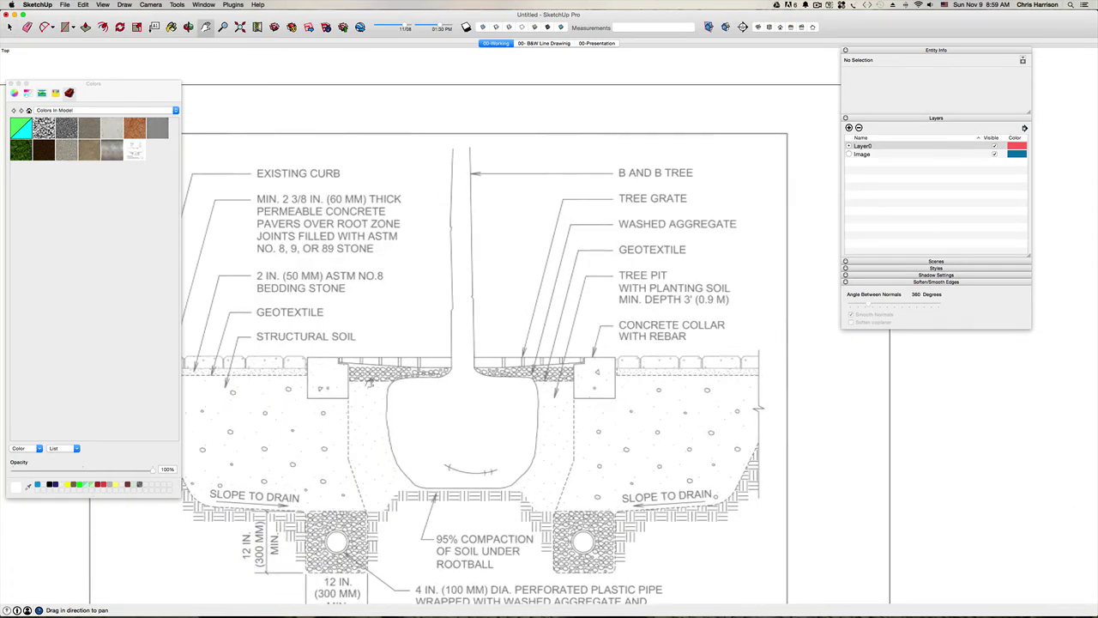
{"action": "mouse_move", "coordinate": [370, 382]}
{"action": "left_mouse_down"}
{"action": "mouse_move", "coordinate": [429, 386]}
{"action": "mouse_move", "coordinate": [522, 422]}
{"action": "left_mouse_up"}
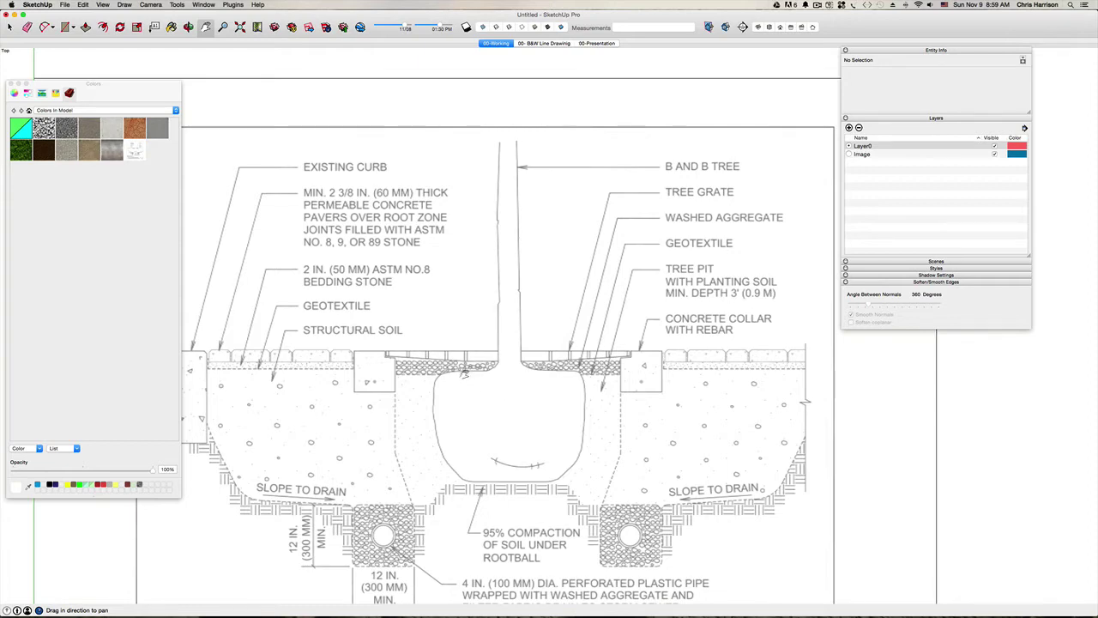
{"action": "key", "text": "l"}
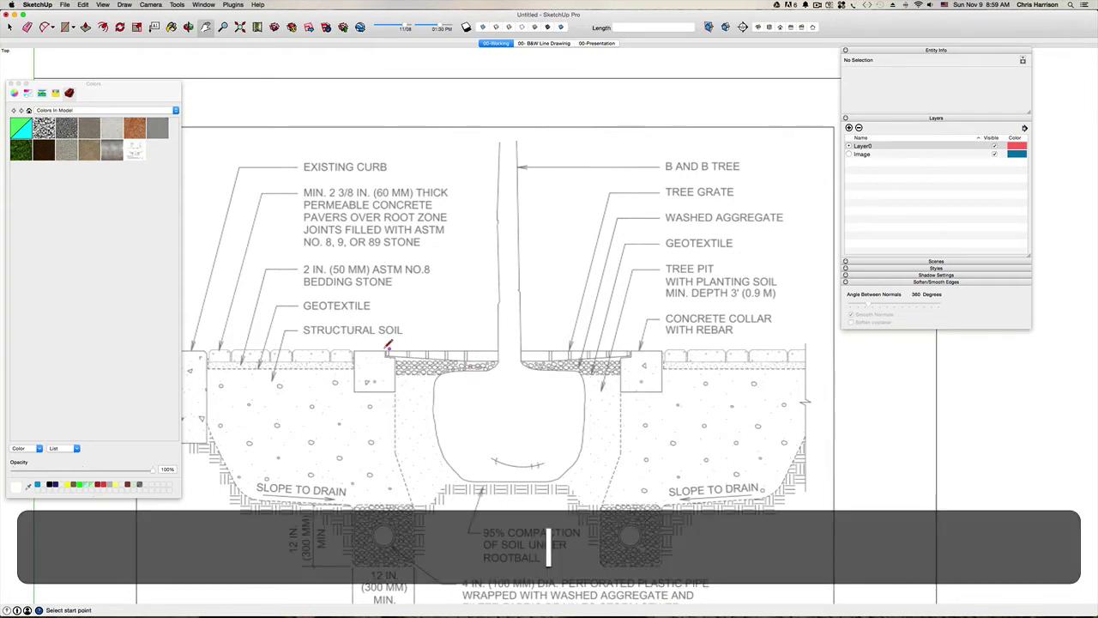
{"action": "scroll", "coordinate": [388, 345], "scroll_direction": "up", "scroll_amount": 5}
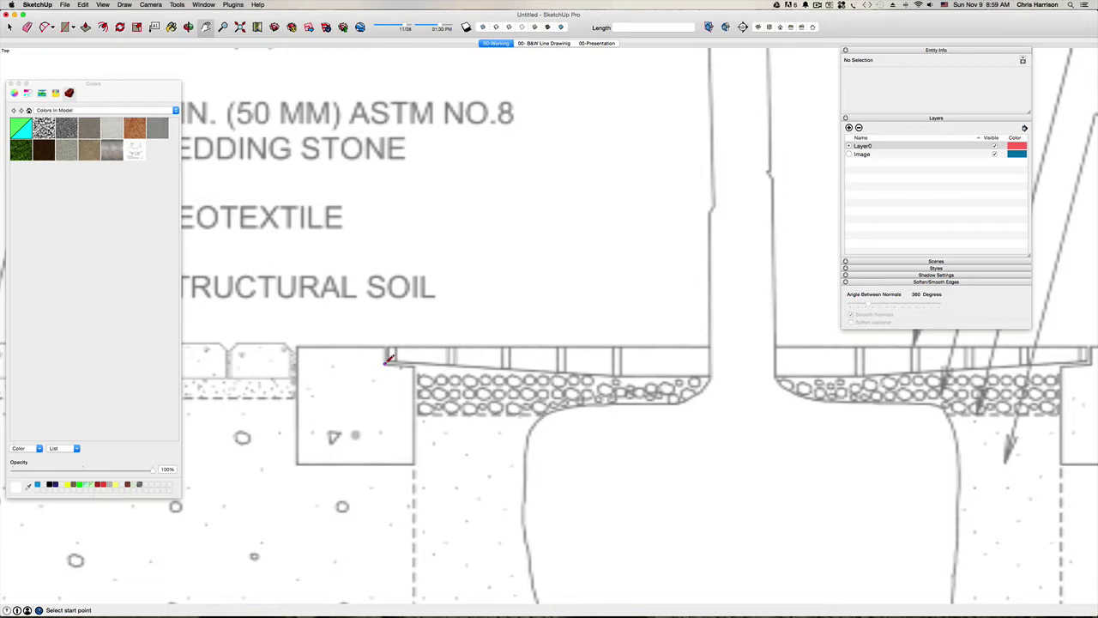
{"action": "left_click", "coordinate": [386, 361]}
{"action": "scroll", "coordinate": [385, 362], "scroll_direction": "down", "scroll_amount": 5}
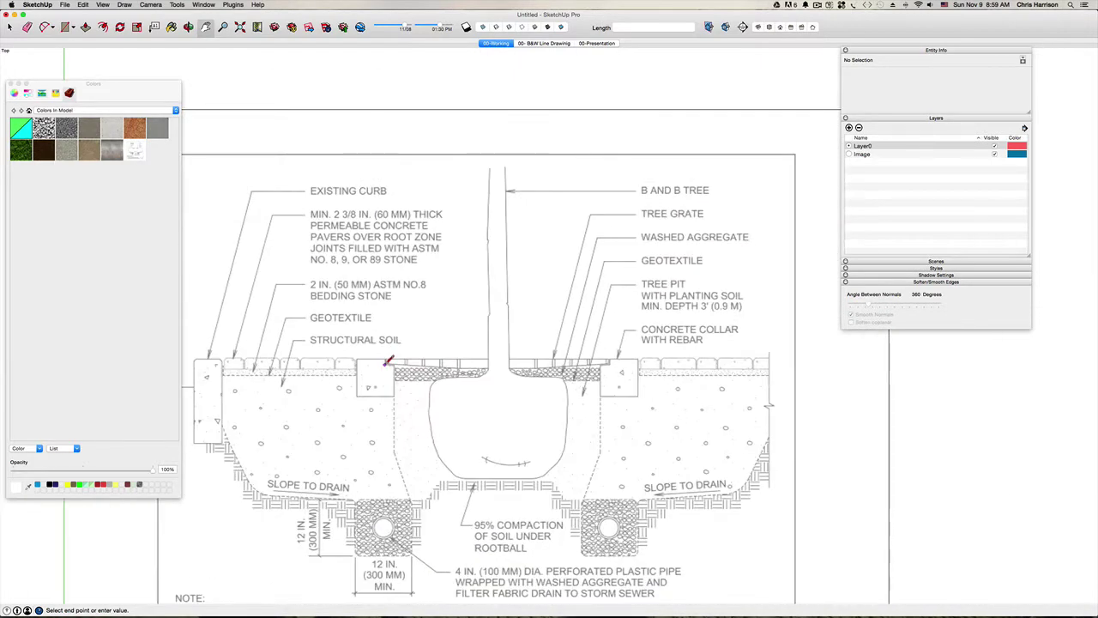
{"action": "scroll", "coordinate": [612, 361], "scroll_direction": "up", "scroll_amount": 4}
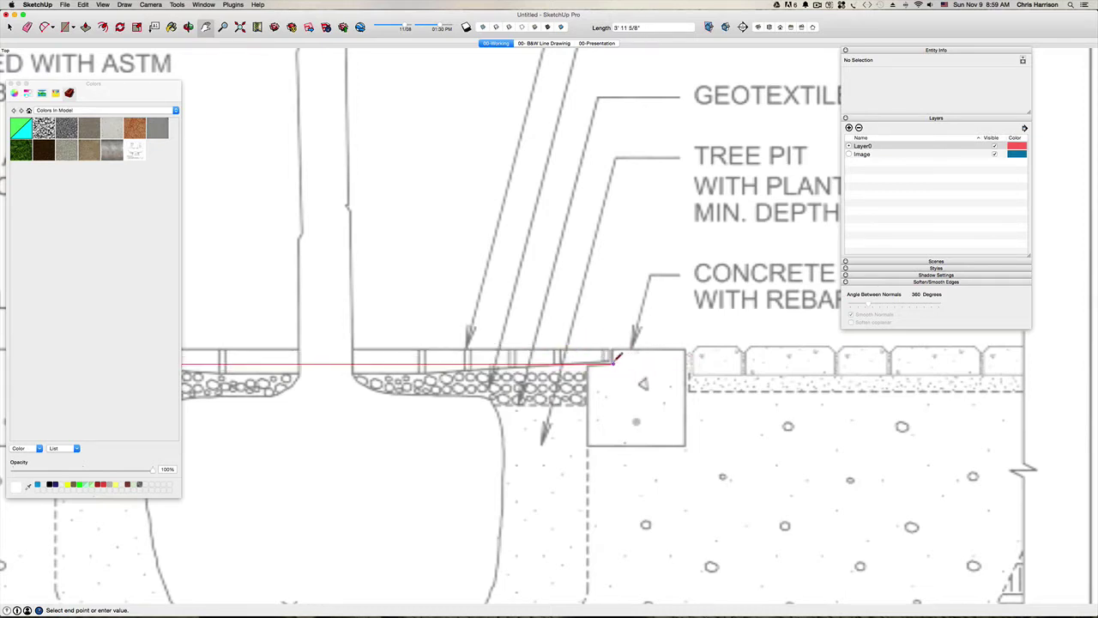
{"action": "scroll", "coordinate": [614, 361], "scroll_direction": "down", "scroll_amount": 3}
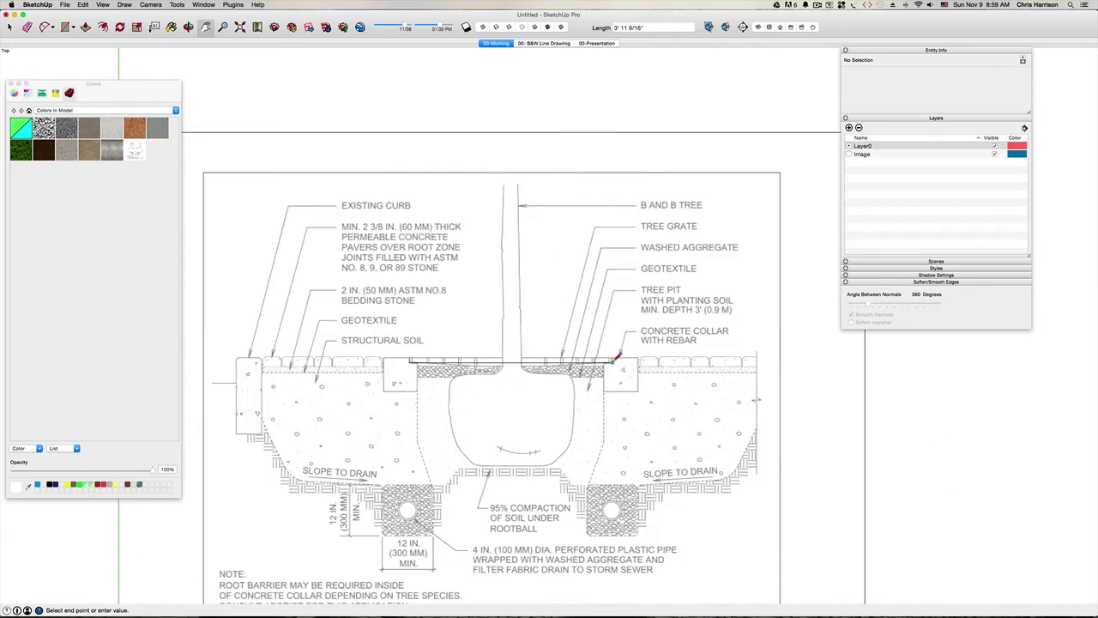
{"action": "left_click", "coordinate": [613, 361]}
Draw a vertical centerline from the grate line's midpoint up past the top of the tree trunk.
{"action": "left_click", "coordinate": [512, 361]}
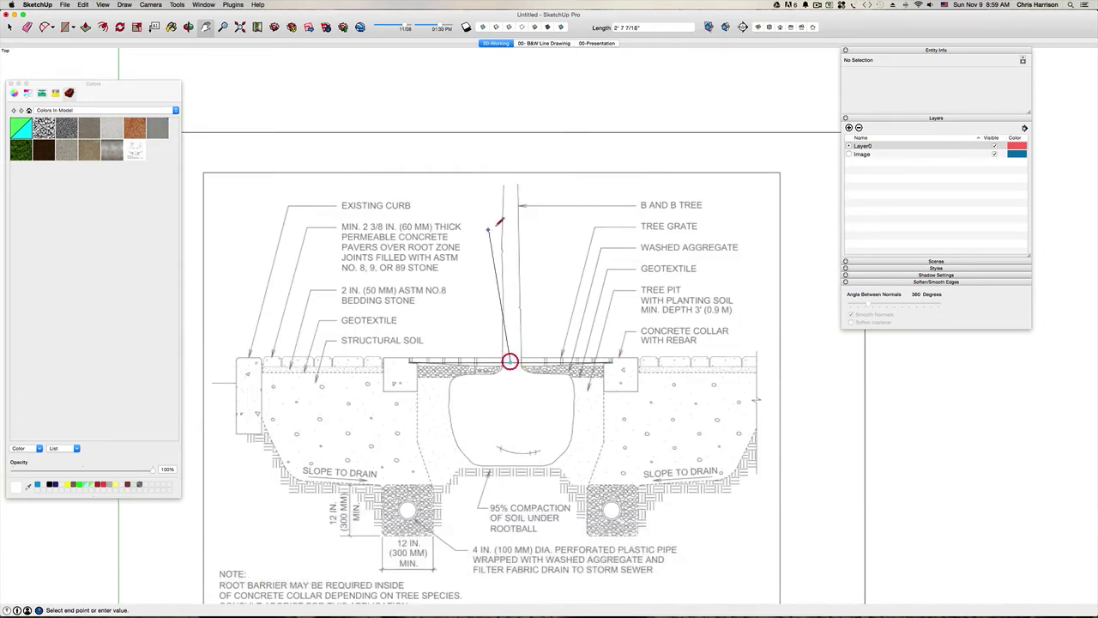
{"action": "left_click", "coordinate": [512, 122]}
{"action": "key", "text": "Escape"}
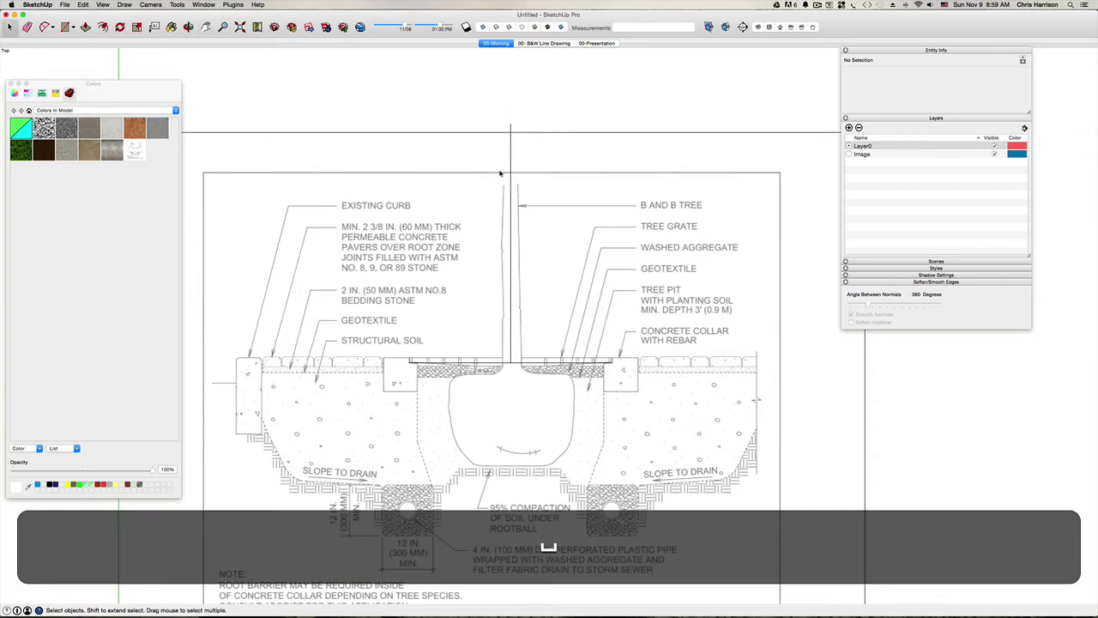
Draw a rectangle about 4' 9" by 4' 7" from the grate line's midpoint down over the detail's right half.
{"action": "key", "text": "r"}
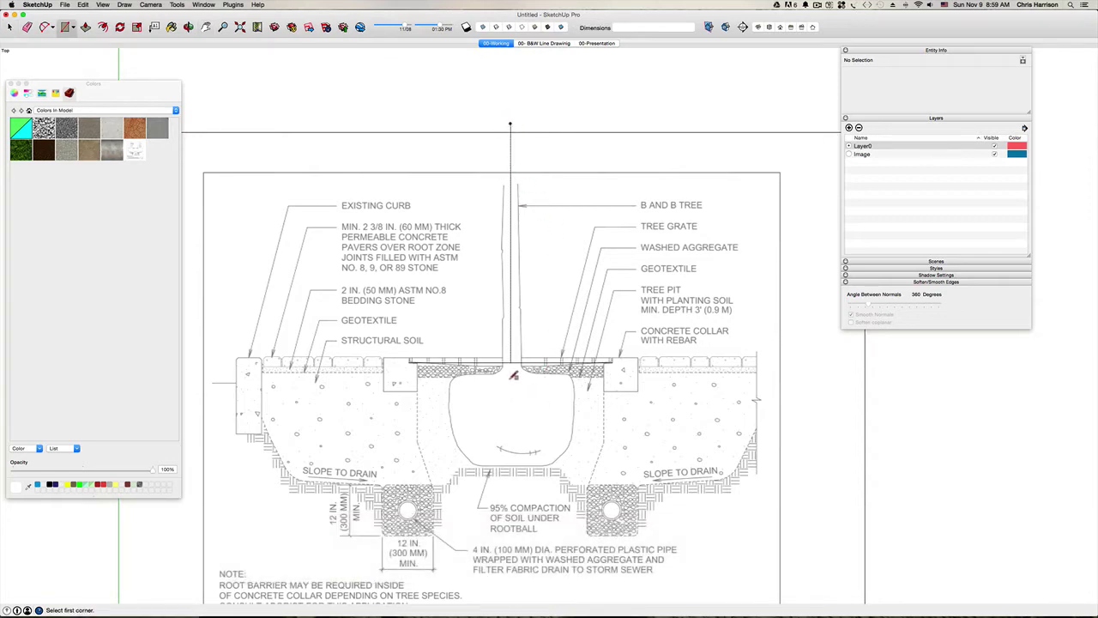
{"action": "left_click", "coordinate": [512, 363]}
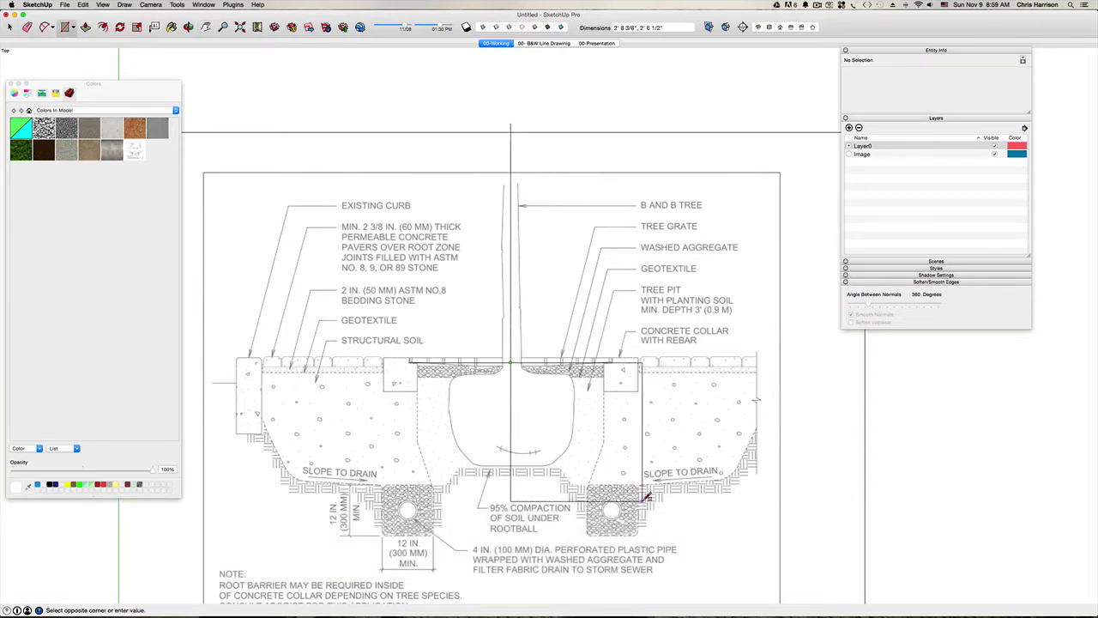
{"action": "scroll", "coordinate": [640, 506], "scroll_direction": "down", "scroll_amount": 3}
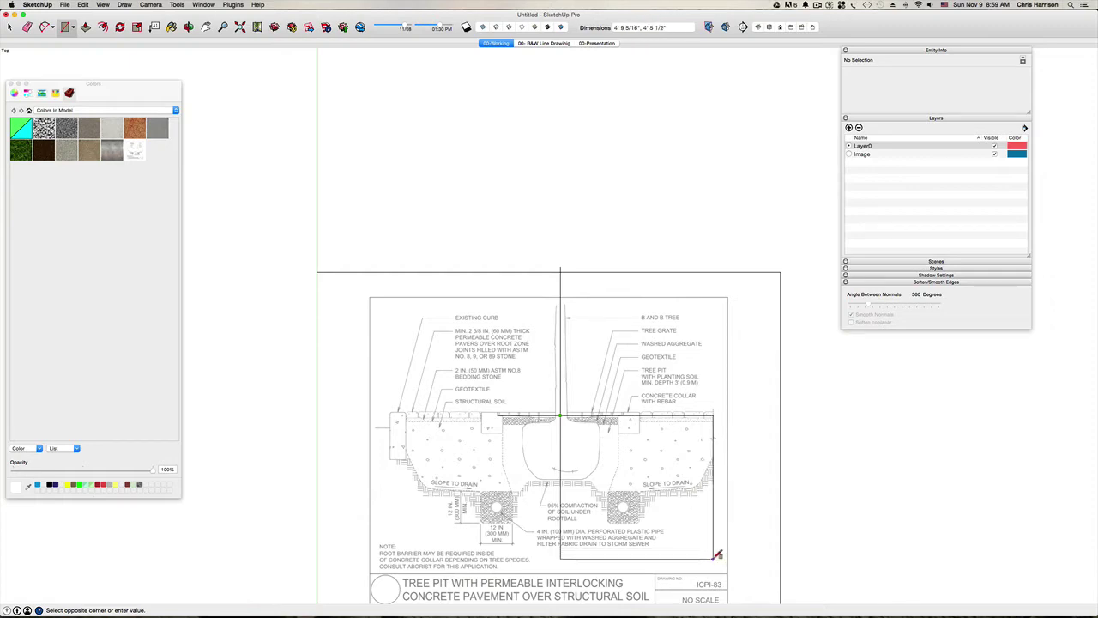
{"action": "left_click", "coordinate": [714, 560]}
Trace the right concrete collar with a rectangle about 8 1/8" by 6 5/8" and a lip about 5 15/16" wide above it.
{"action": "scroll", "coordinate": [693, 441], "scroll_direction": "up", "scroll_amount": 5}
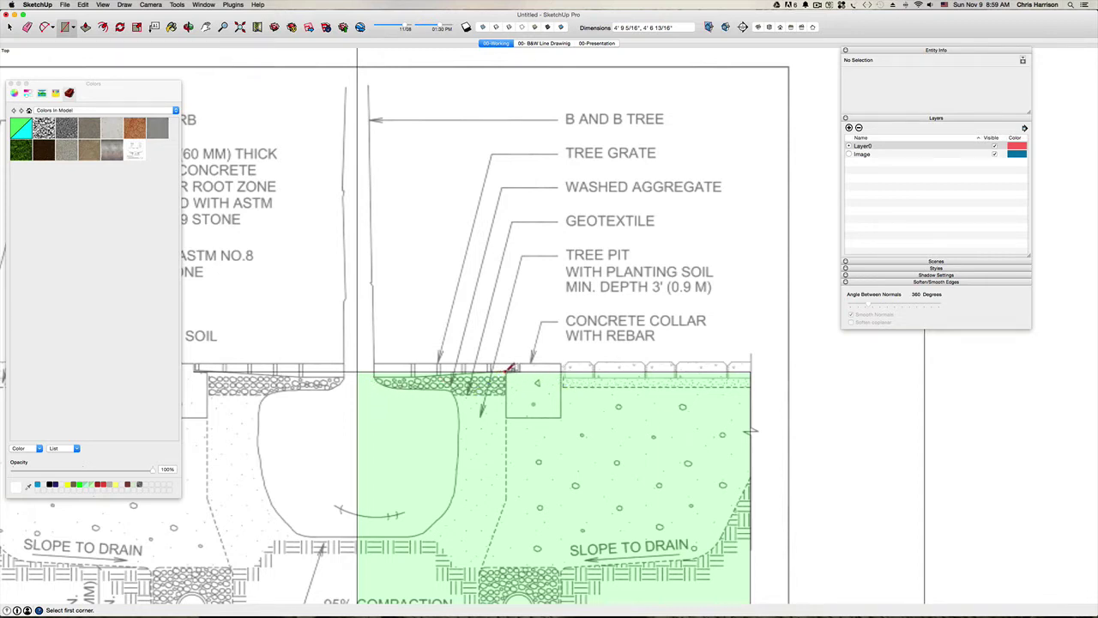
{"action": "left_click", "coordinate": [505, 371]}
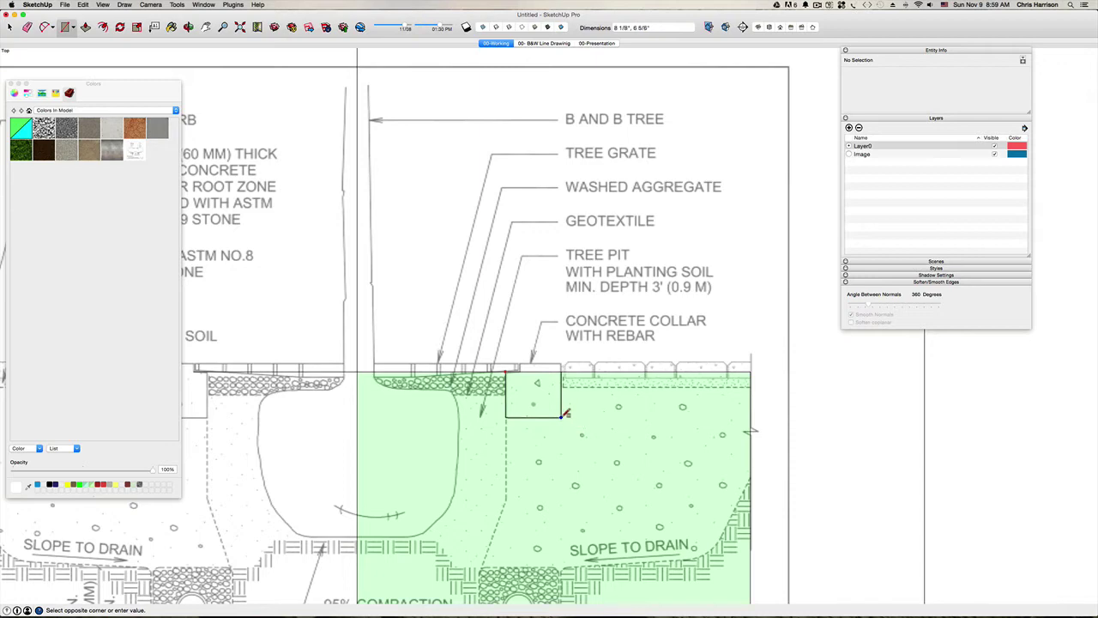
{"action": "left_click", "coordinate": [563, 417]}
{"action": "scroll", "coordinate": [528, 367], "scroll_direction": "up", "scroll_amount": 2}
{"action": "left_click", "coordinate": [520, 371]}
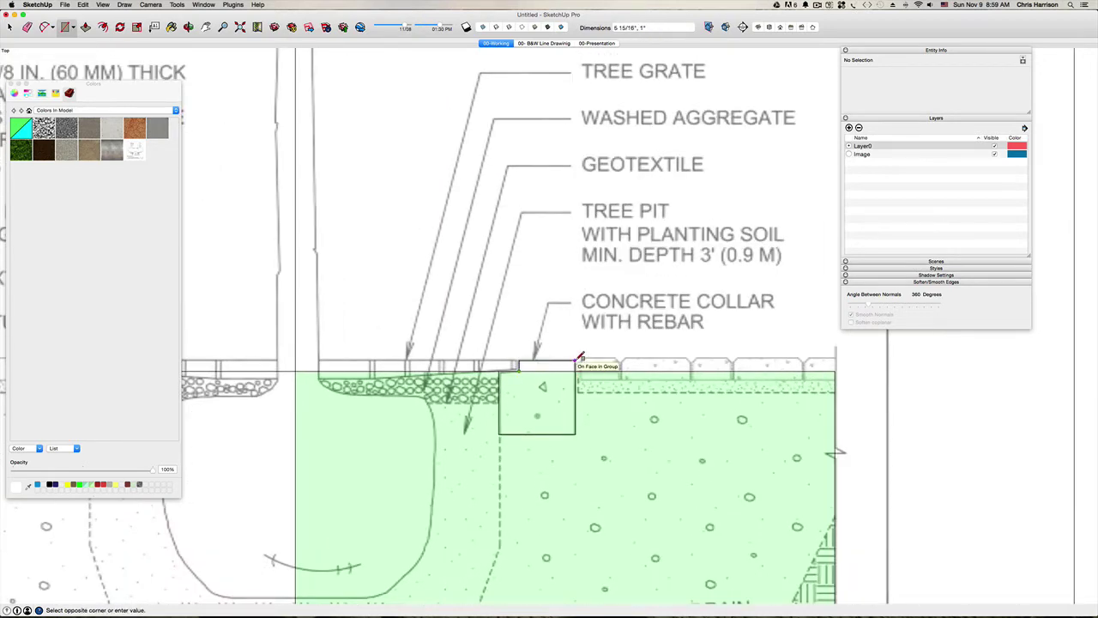
{"action": "scroll", "coordinate": [579, 369], "scroll_direction": "up", "scroll_amount": 2}
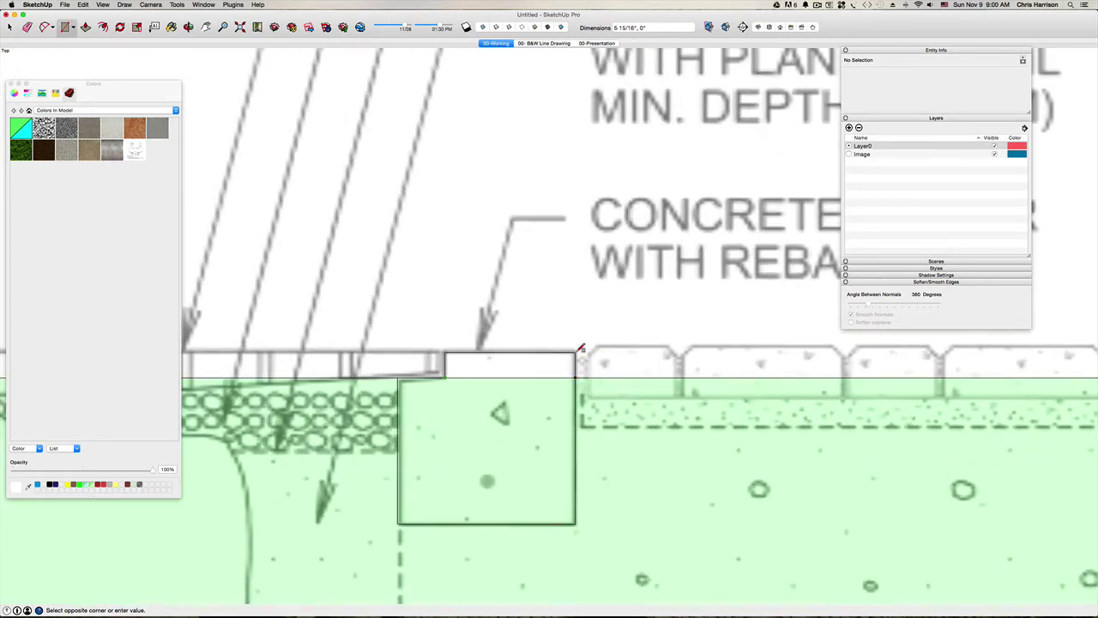
{"action": "left_click", "coordinate": [576, 352]}
{"action": "scroll", "coordinate": [576, 352], "scroll_direction": "down", "scroll_amount": 3}
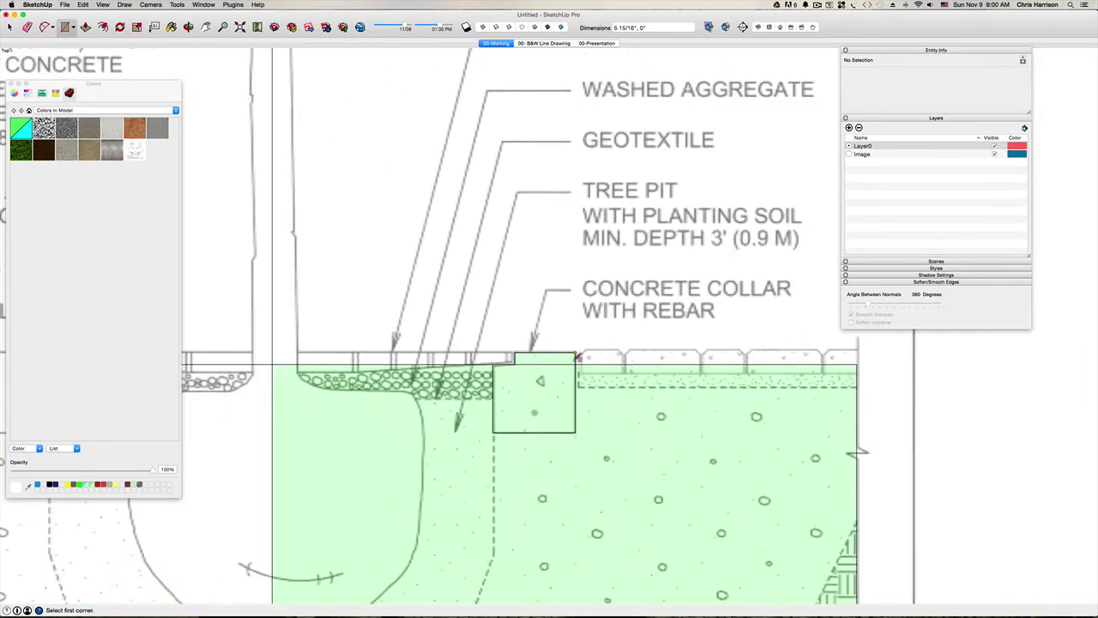
Examine the right half of the detail, including the paver row and tree grate beside the concrete collar.
{"action": "scroll", "coordinate": [524, 435], "scroll_direction": "down", "scroll_amount": 2}
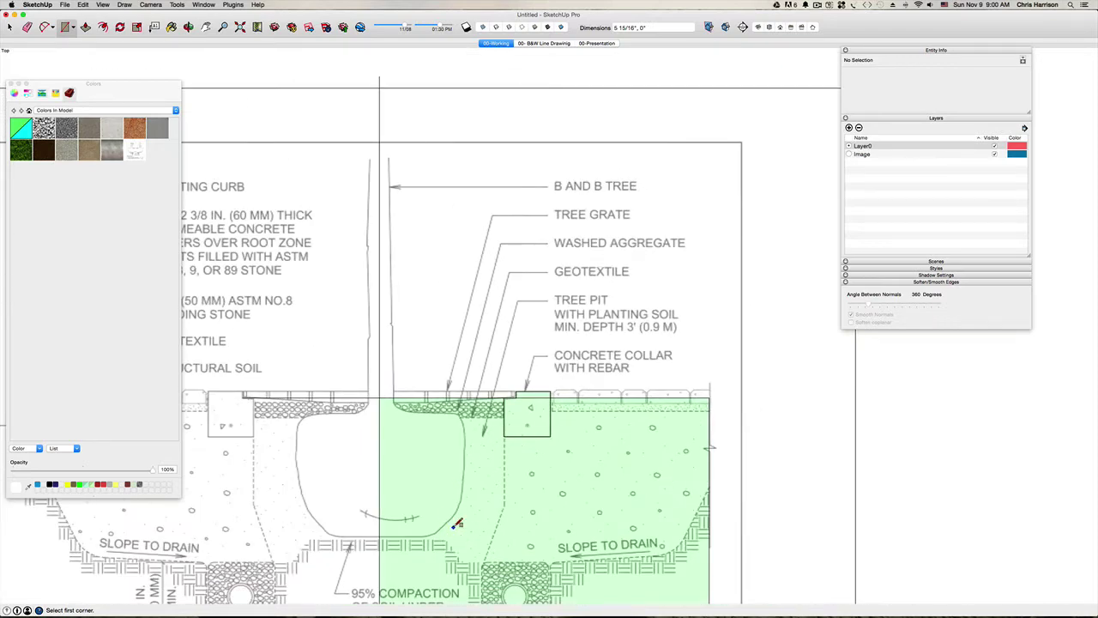
{"action": "key", "text": "h"}
{"action": "mouse_move", "coordinate": [514, 594]}
{"action": "left_mouse_down"}
{"action": "mouse_move", "coordinate": [477, 450]}
{"action": "mouse_move", "coordinate": [460, 469]}
{"action": "left_mouse_up"}
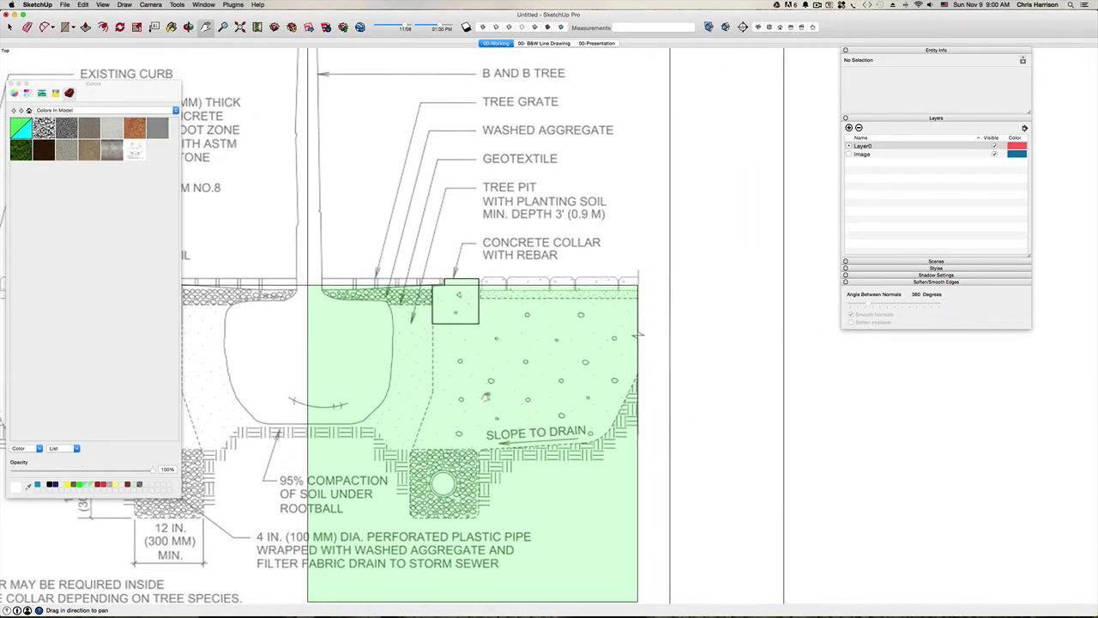
{"action": "scroll", "coordinate": [476, 285], "scroll_direction": "up", "scroll_amount": 4}
{"action": "left_click_drag", "start_coordinate": [471, 286], "coordinate": [488, 349]}
{"action": "key", "text": "space"}
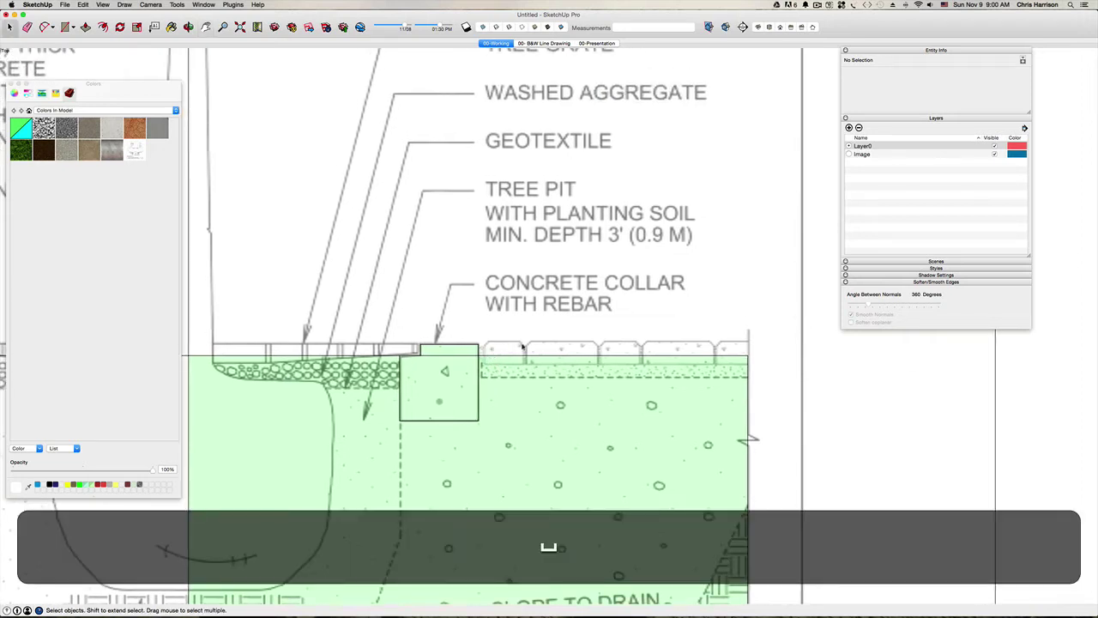
{"action": "scroll", "coordinate": [522, 346], "scroll_direction": "down", "scroll_amount": 2}
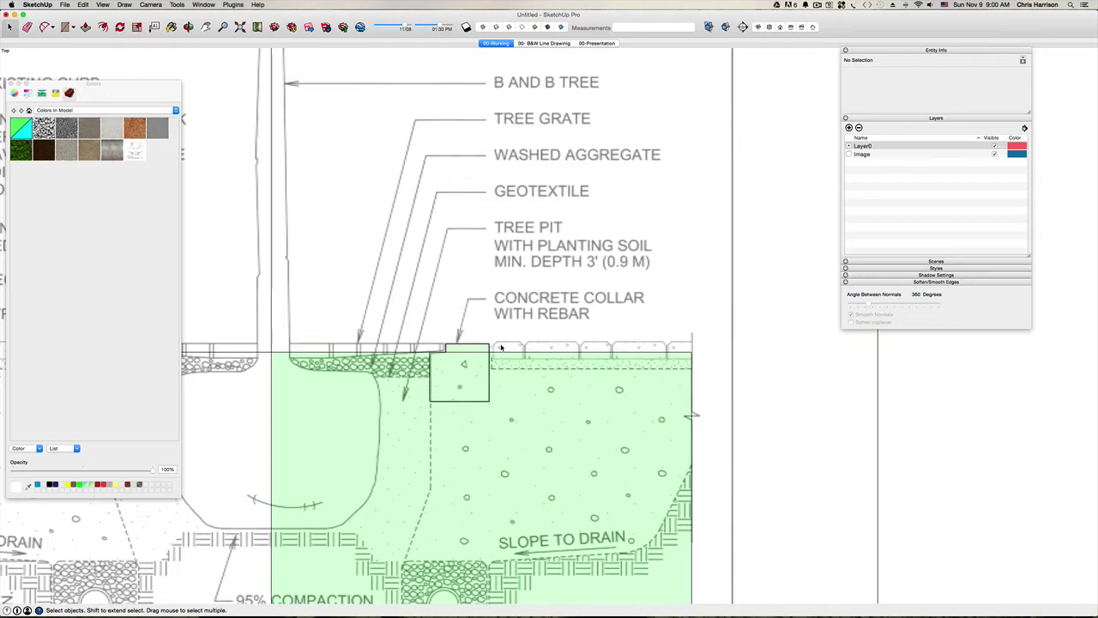
{"action": "key", "text": "h"}
{"action": "left_click_drag", "start_coordinate": [327, 345], "coordinate": [492, 415]}
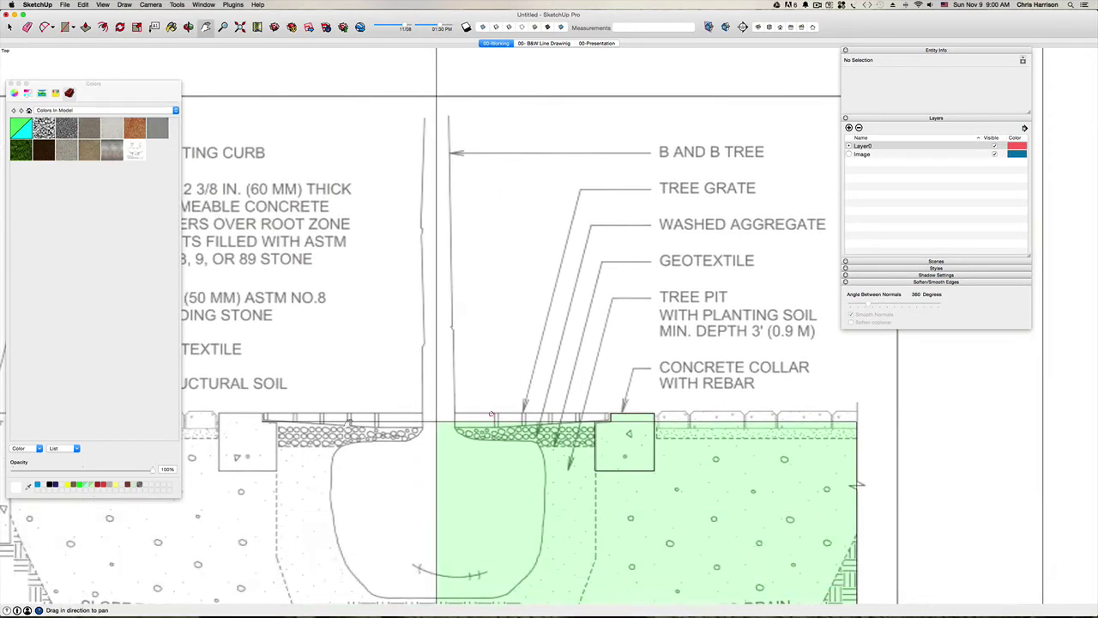
{"action": "key", "text": "space"}
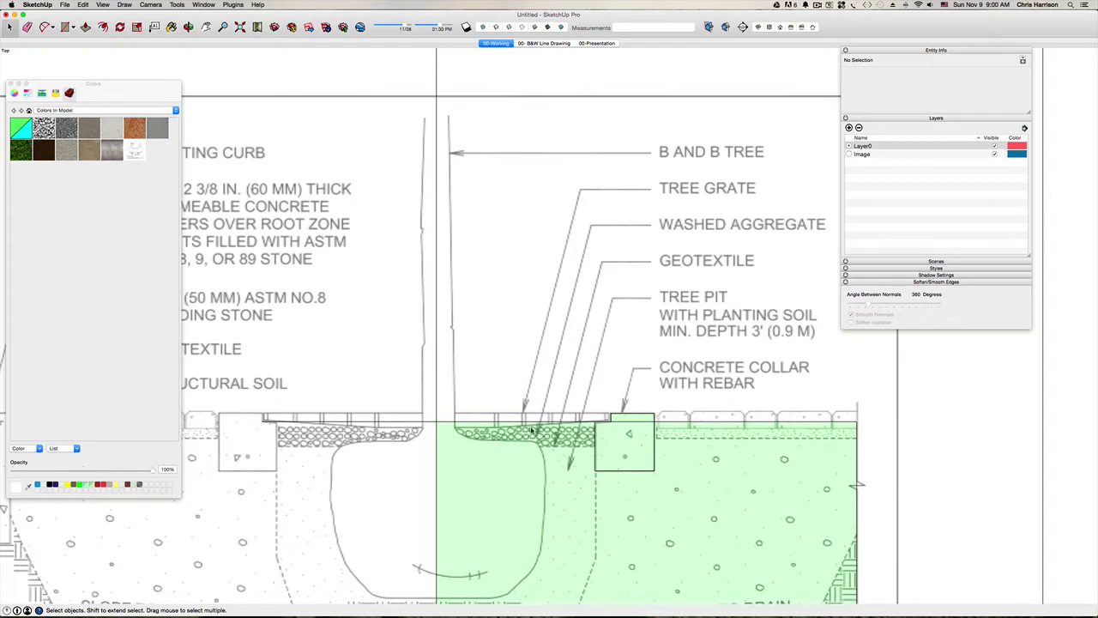
{"action": "scroll", "coordinate": [528, 431], "scroll_direction": "down", "scroll_amount": 5}
{"action": "scroll", "coordinate": [405, 352], "scroll_direction": "up", "scroll_amount": 3}
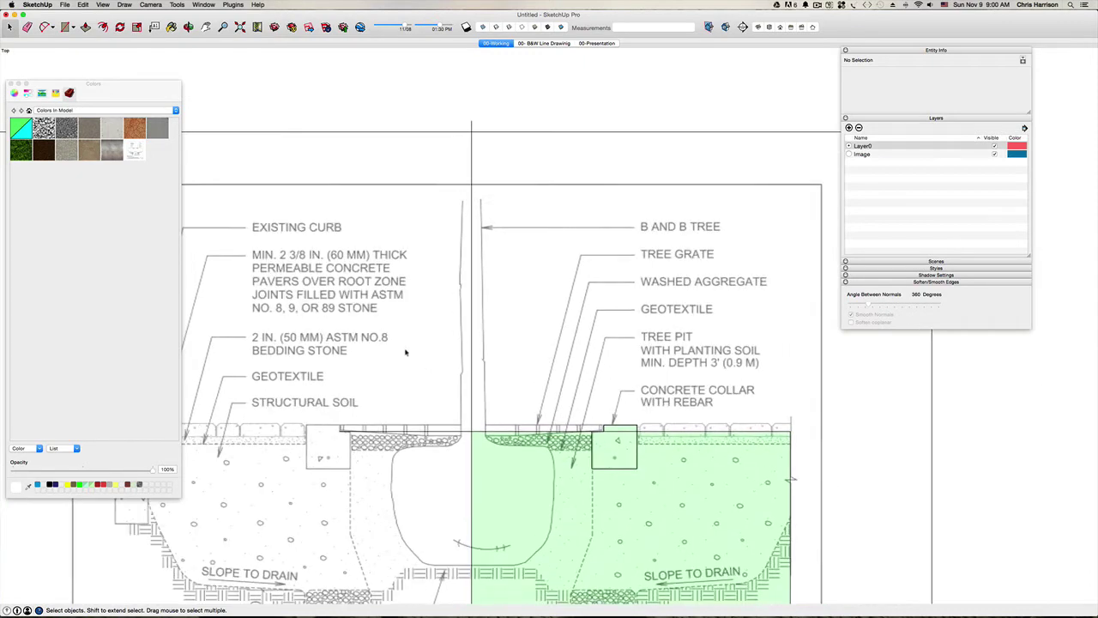
Open Permeable Paver.skp from the SketchUp Components folder in CD's with Sketchup & Layout on the Desktop, and select the paver group.
{"action": "key", "text": "super+o"}
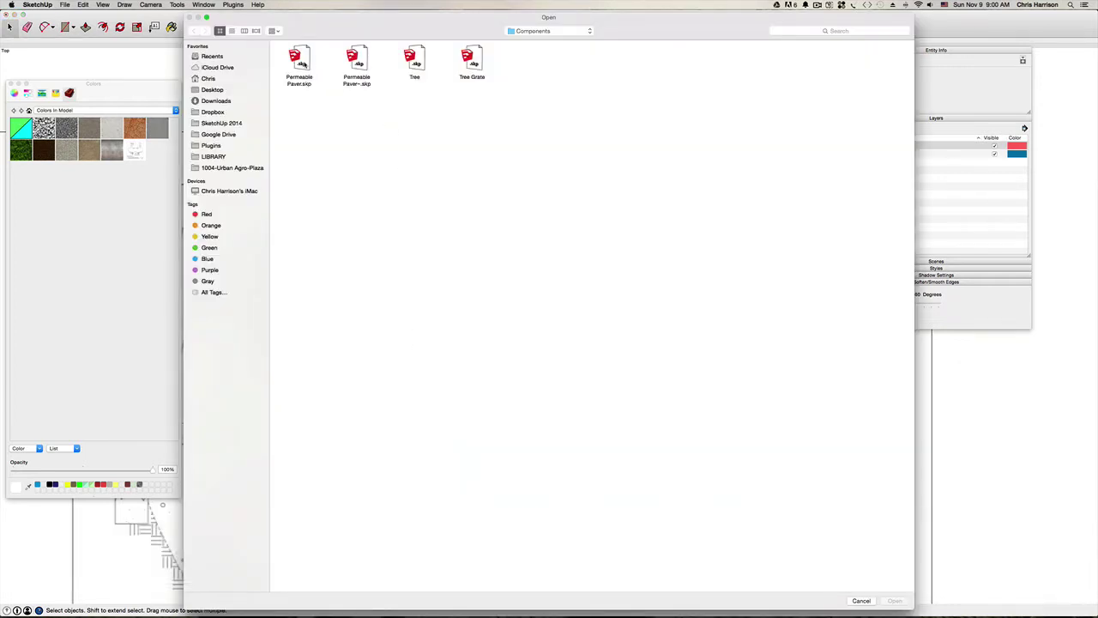
{"action": "left_click", "coordinate": [210, 89]}
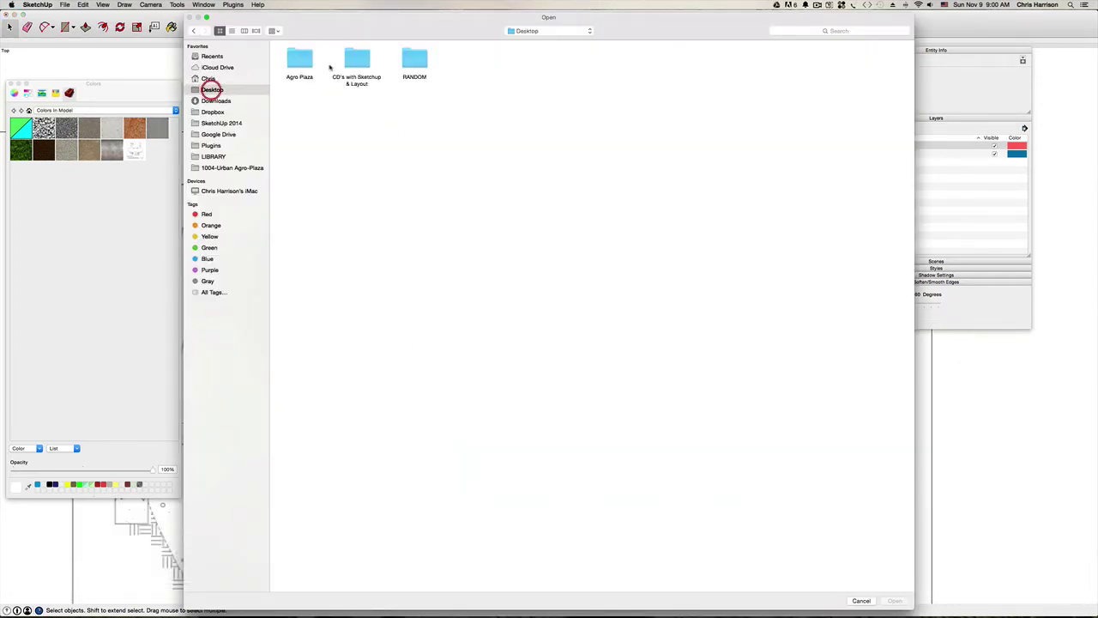
{"action": "left_click", "coordinate": [351, 60]}
{"action": "double_click", "coordinate": [351, 60]}
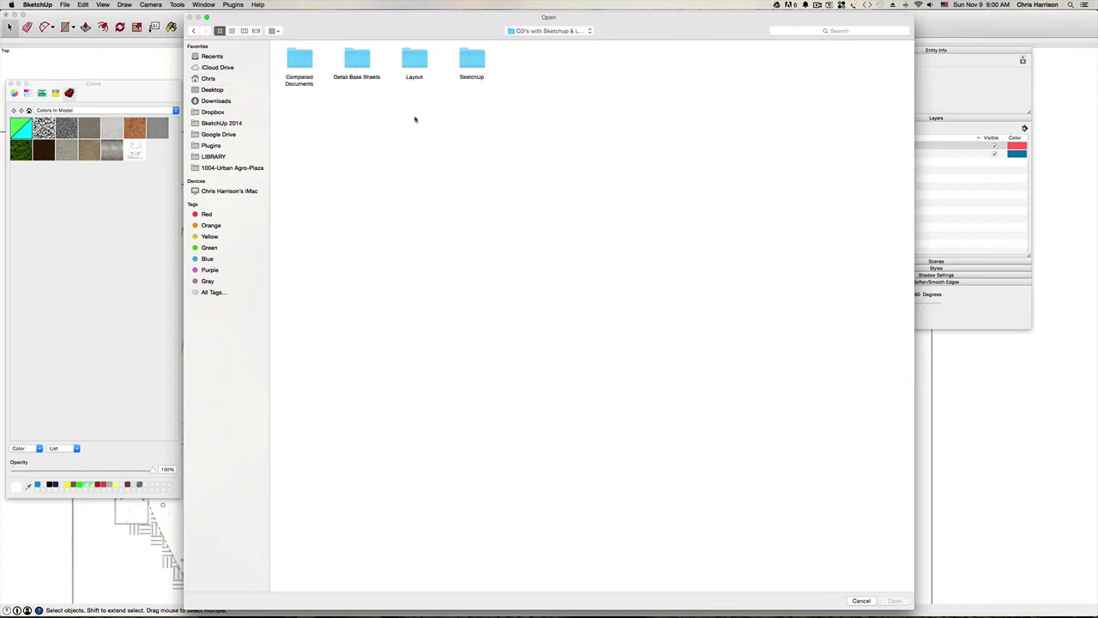
{"action": "double_click", "coordinate": [468, 62]}
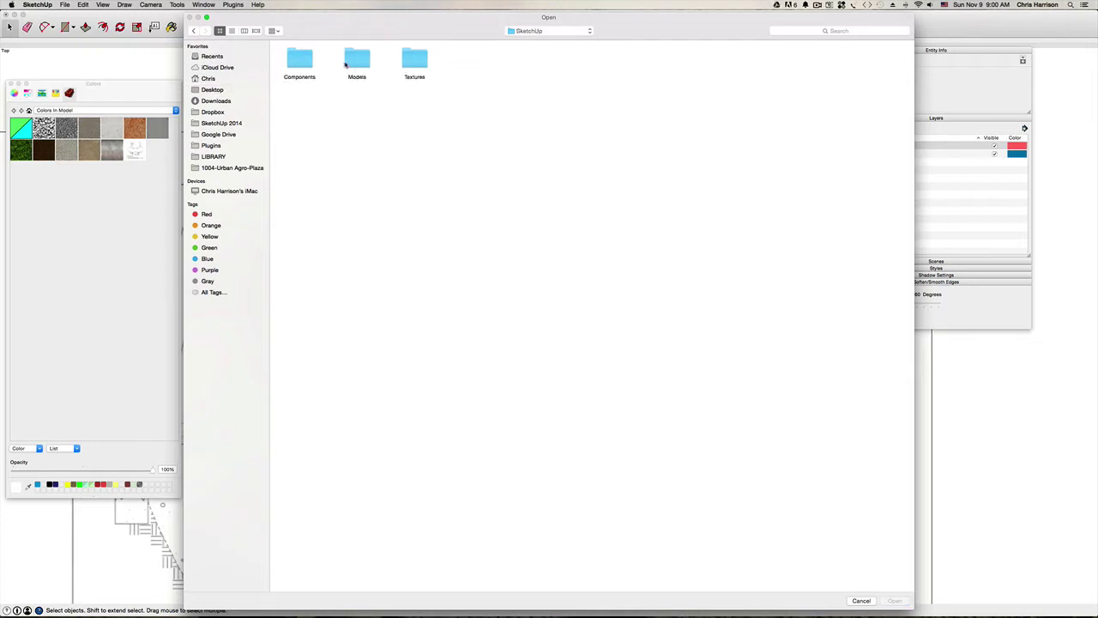
{"action": "double_click", "coordinate": [302, 58]}
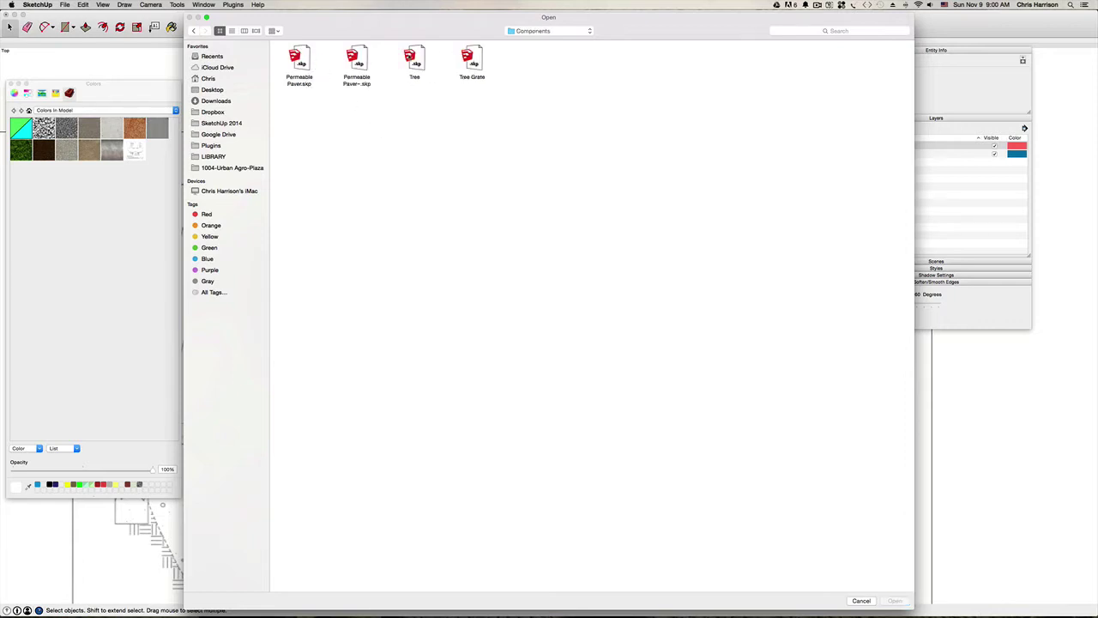
{"action": "left_click", "coordinate": [300, 58]}
{"action": "left_click", "coordinate": [895, 599]}
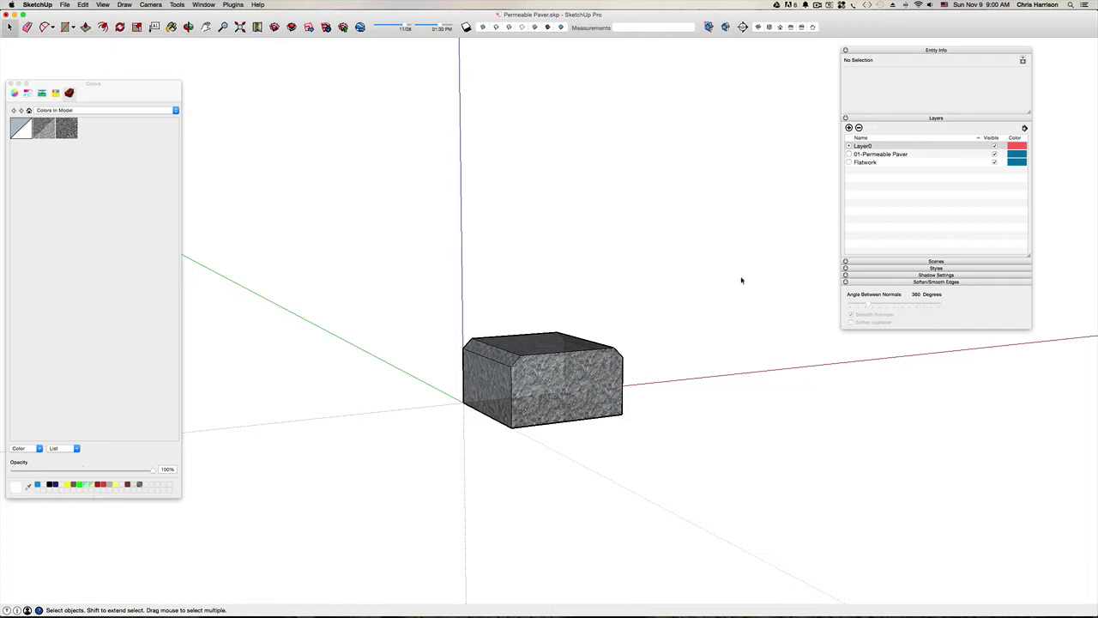
{"action": "left_click", "coordinate": [586, 401]}
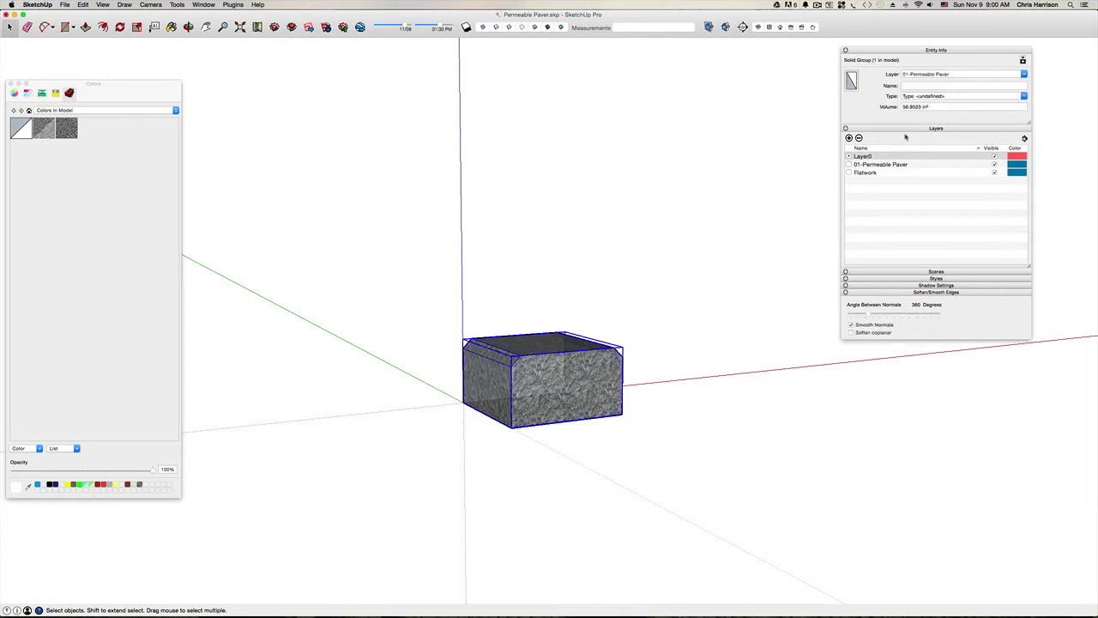
Copy the permeable paver group, close its file, and paste it into the tree pit detail just above the paver row beside the collar.
{"action": "left_click", "coordinate": [416, 234]}
{"action": "left_click_drag", "start_coordinate": [424, 306], "coordinate": [332, 253]}
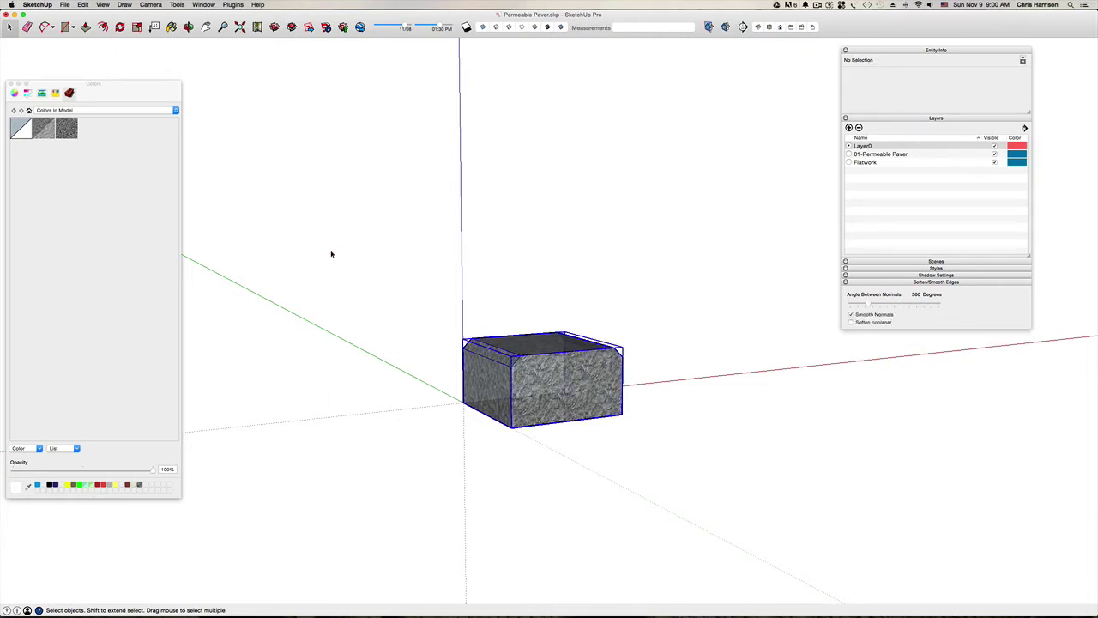
{"action": "key", "text": "super+c"}
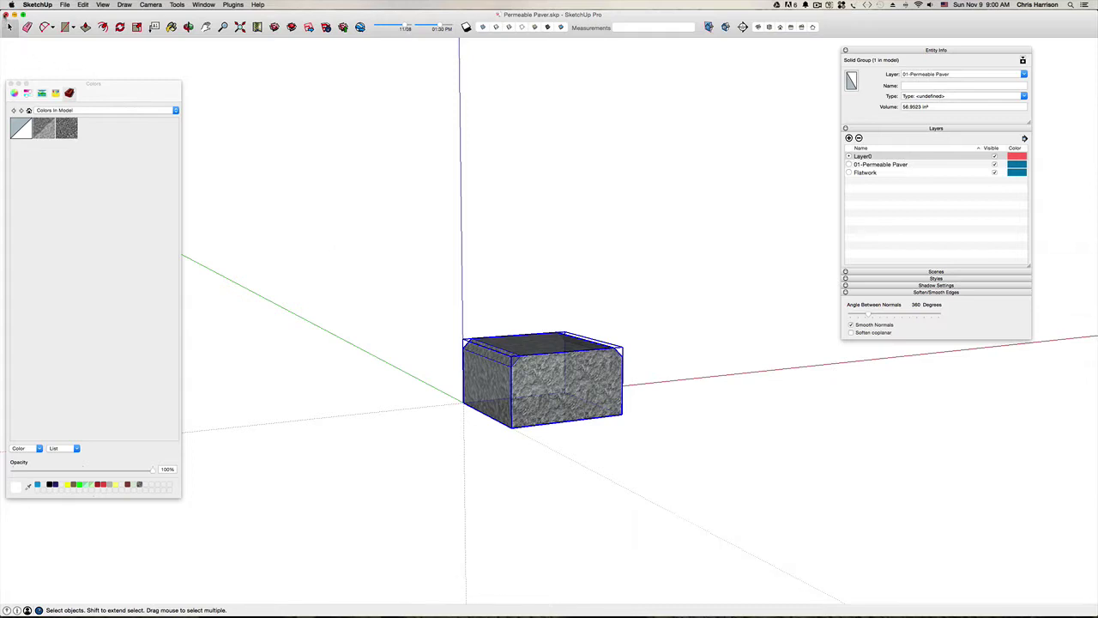
{"action": "left_click", "coordinate": [6, 15]}
{"action": "left_click", "coordinate": [515, 88]}
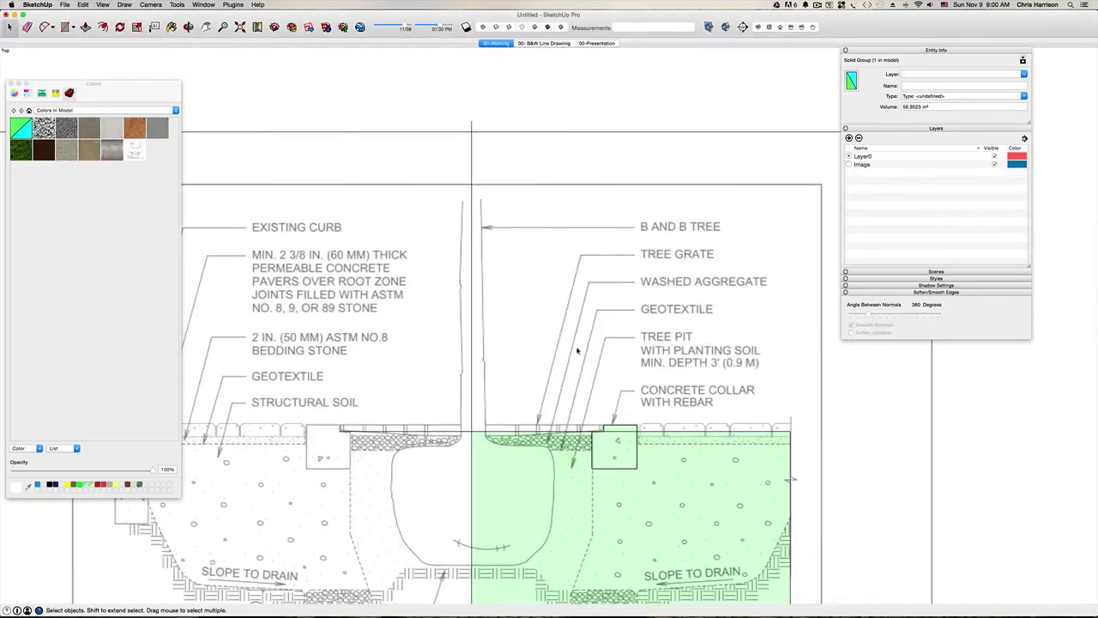
{"action": "key", "text": "super+v"}
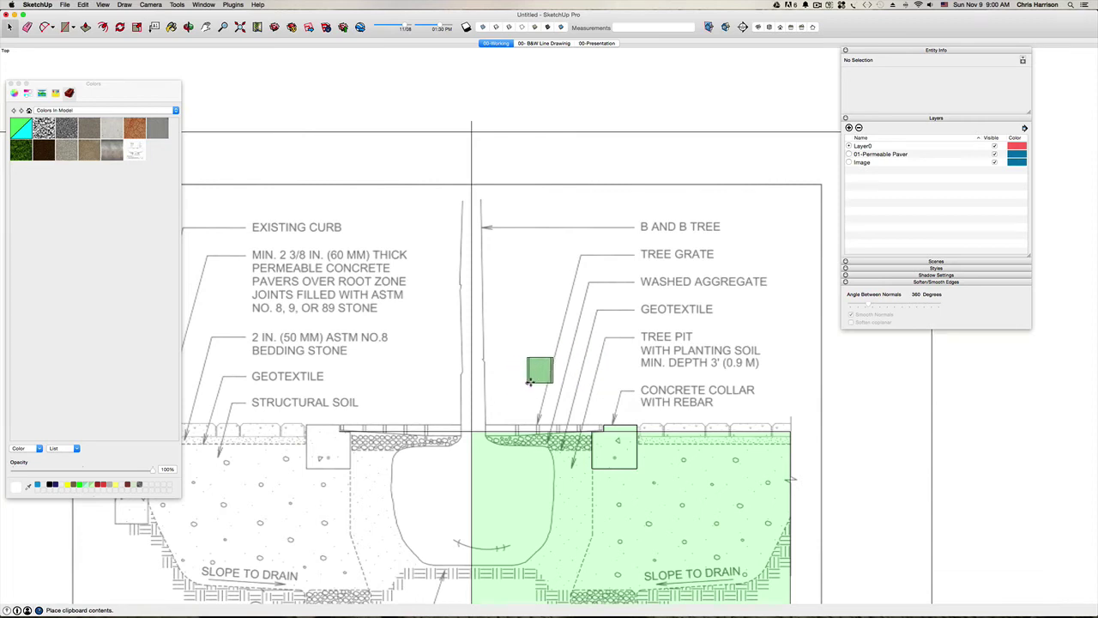
{"action": "left_click", "coordinate": [661, 418]}
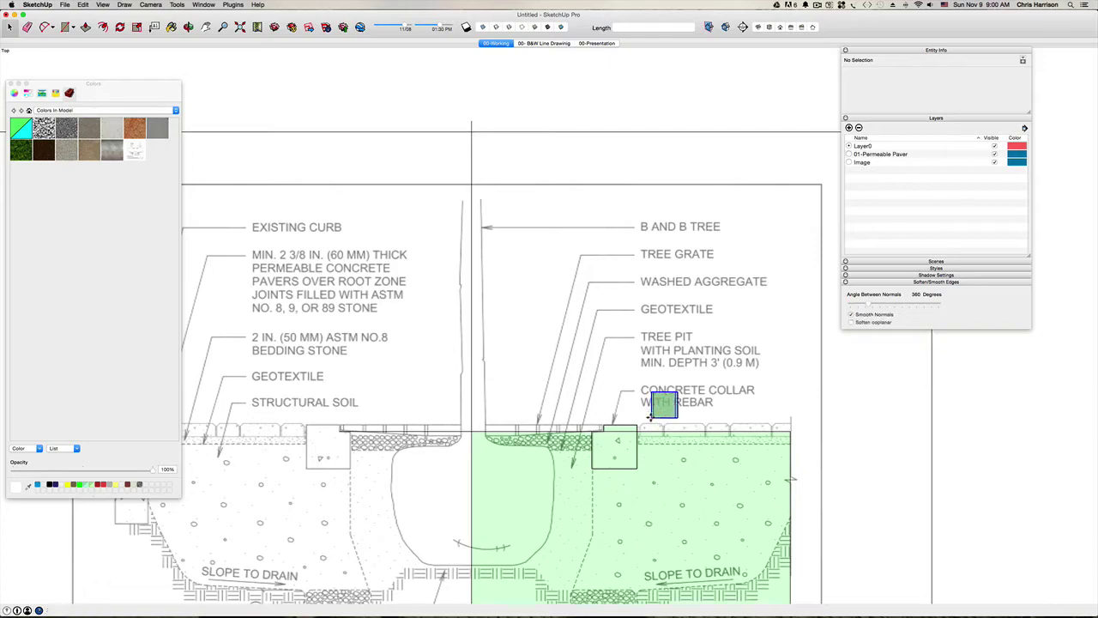
Rotate the pasted paver 90° so its chamfered side profile lies in the section plane, and restore the see-through top view of the detail.
{"action": "mouse_move", "coordinate": [635, 390]}
{"action": "middle_mouse_down"}
{"action": "mouse_move", "coordinate": [648, 343]}
{"action": "mouse_move", "coordinate": [652, 358]}
{"action": "middle_mouse_up"}
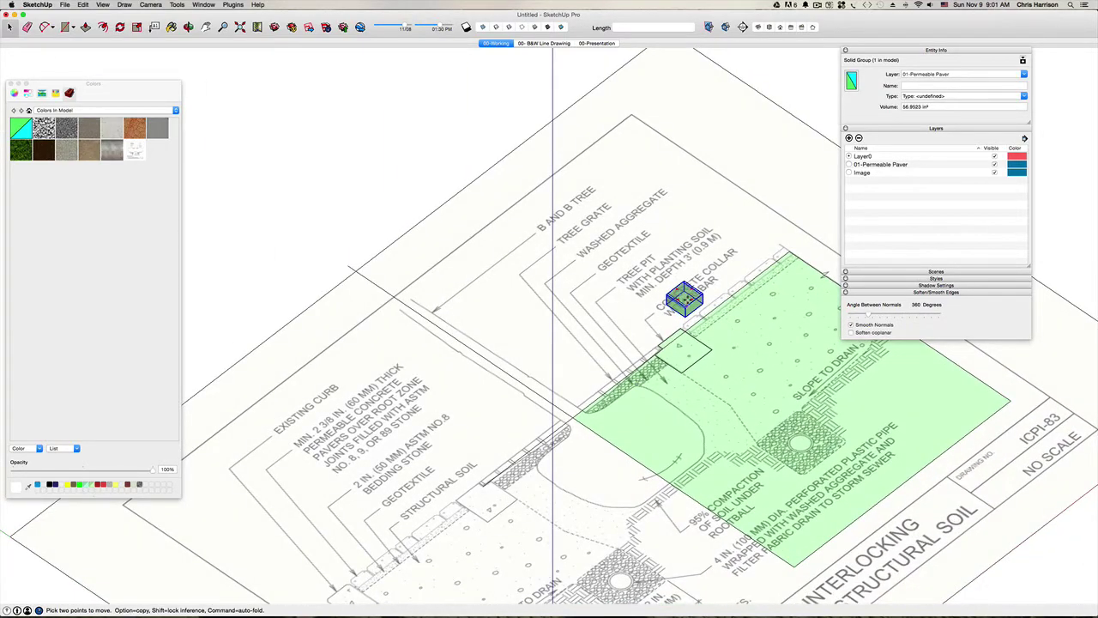
{"action": "scroll", "coordinate": [688, 300], "scroll_direction": "up", "scroll_amount": 5}
{"action": "mouse_move", "coordinate": [687, 300]}
{"action": "middle_mouse_down"}
{"action": "mouse_move", "coordinate": [729, 309]}
{"action": "mouse_move", "coordinate": [685, 309]}
{"action": "mouse_move", "coordinate": [599, 230]}
{"action": "middle_mouse_up"}
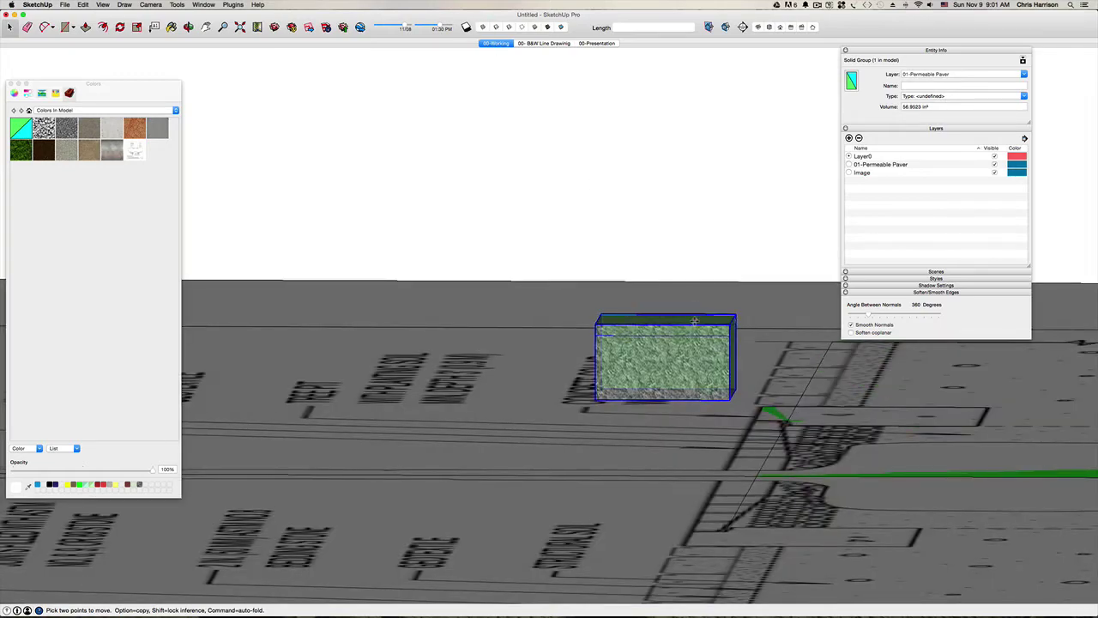
{"action": "mouse_move", "coordinate": [681, 272]}
{"action": "middle_mouse_down"}
{"action": "mouse_move", "coordinate": [694, 321]}
{"action": "mouse_move", "coordinate": [353, 94]}
{"action": "middle_mouse_up"}
{"action": "scroll", "coordinate": [694, 321], "scroll_direction": "down", "scroll_amount": 3}
{"action": "scroll", "coordinate": [581, 245], "scroll_direction": "up", "scroll_amount": 3}
{"action": "left_click", "coordinate": [119, 27]}
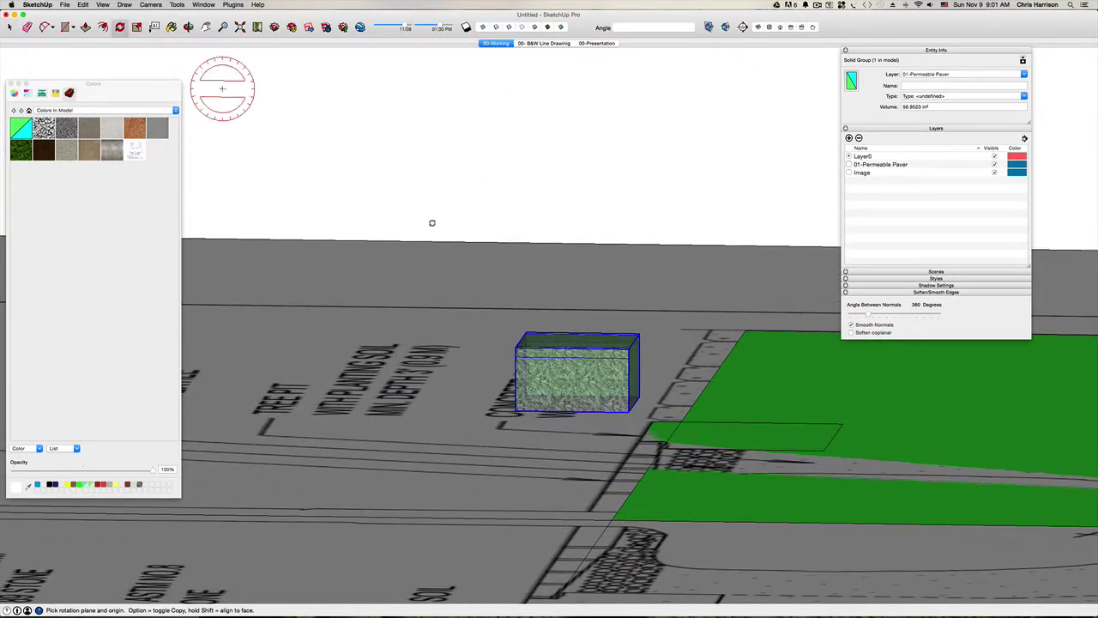
{"action": "left_click", "coordinate": [584, 386]}
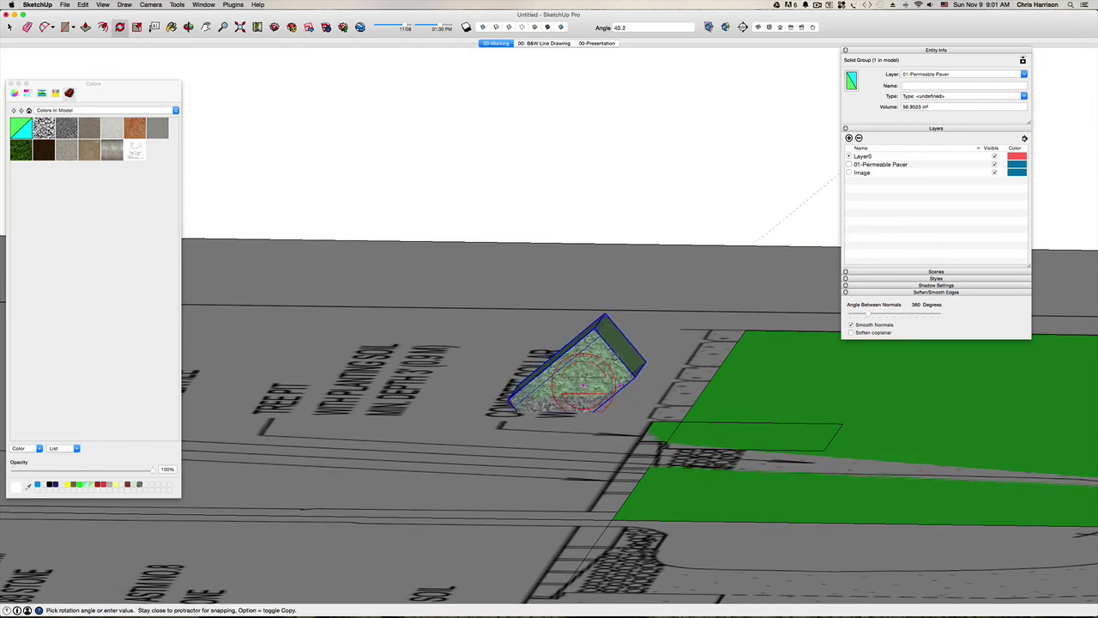
{"action": "left_click", "coordinate": [580, 324]}
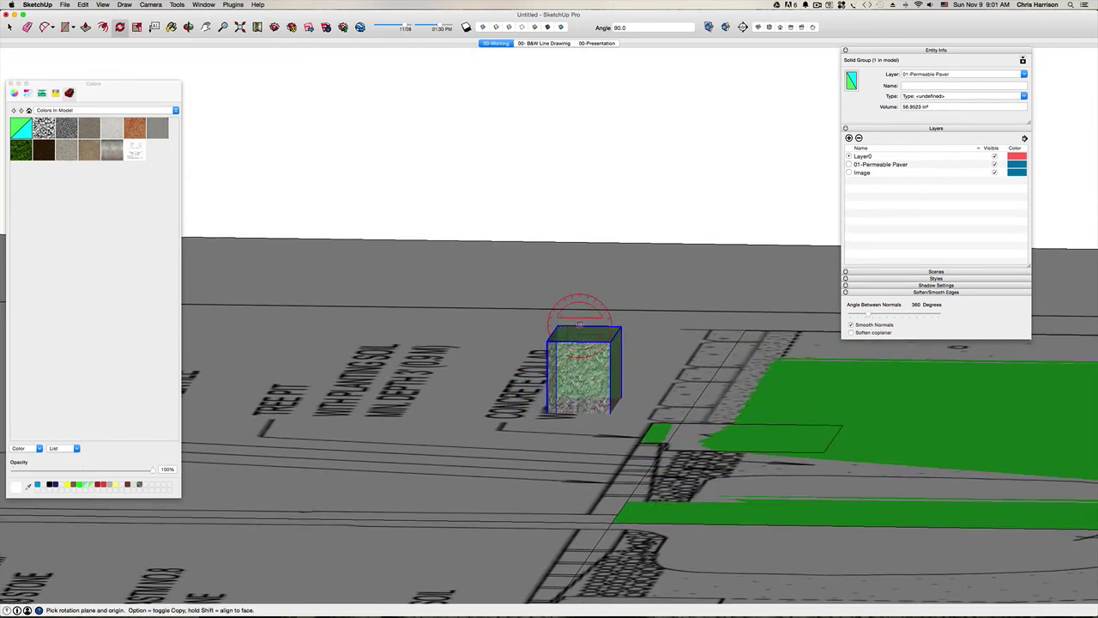
{"action": "key", "text": "super+i"}
{"action": "scroll", "coordinate": [581, 324], "scroll_direction": "down", "scroll_amount": 10}
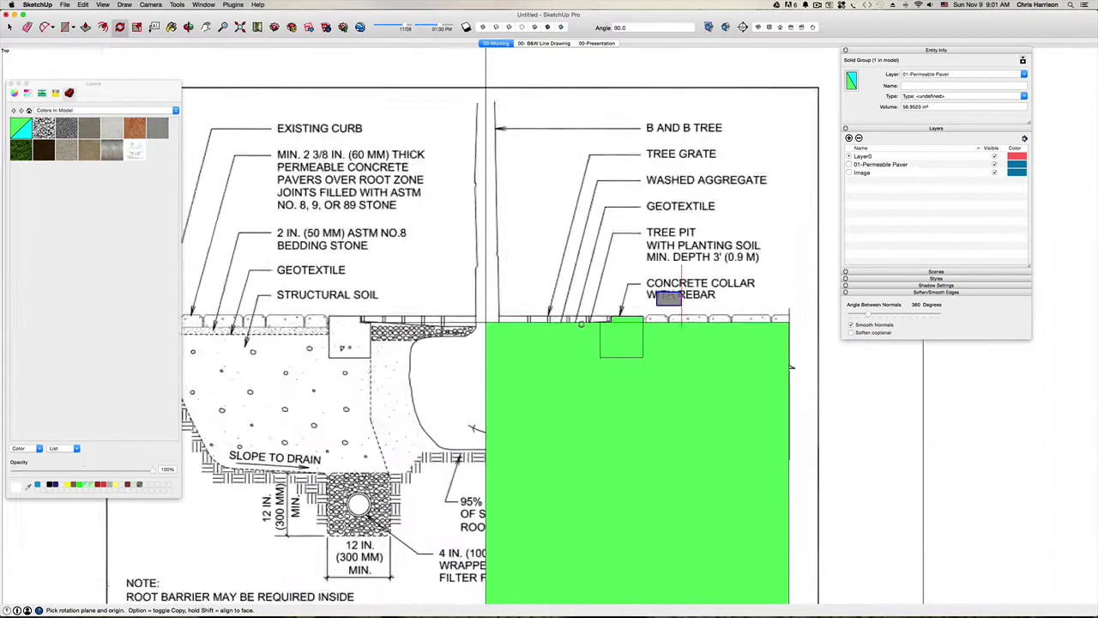
{"action": "key", "text": "alt+x"}
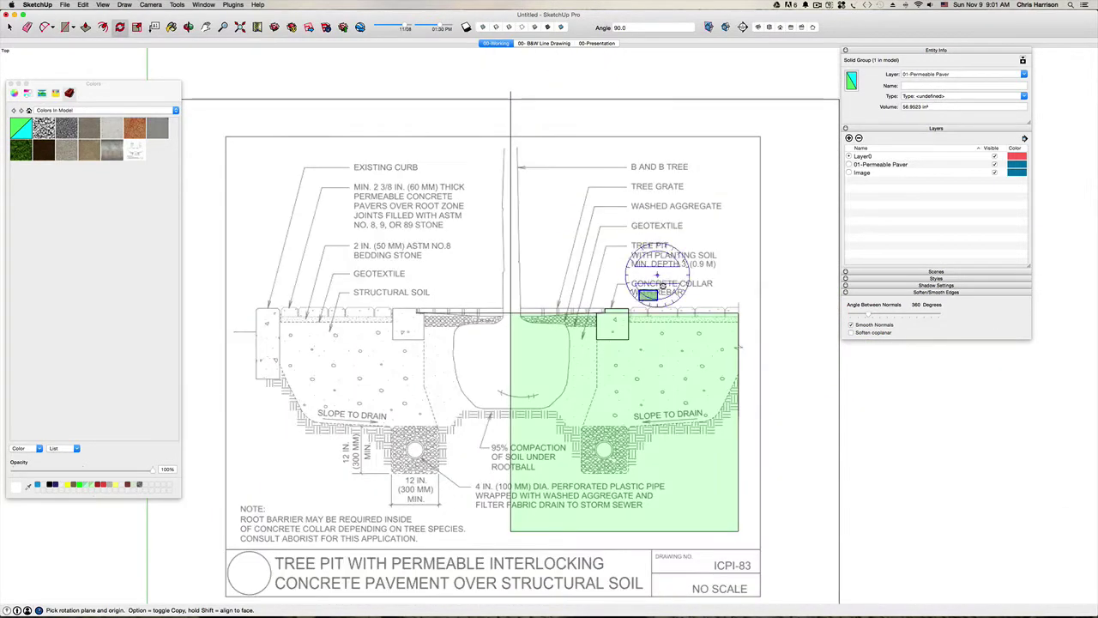
{"action": "scroll", "coordinate": [635, 319], "scroll_direction": "up", "scroll_amount": 10}
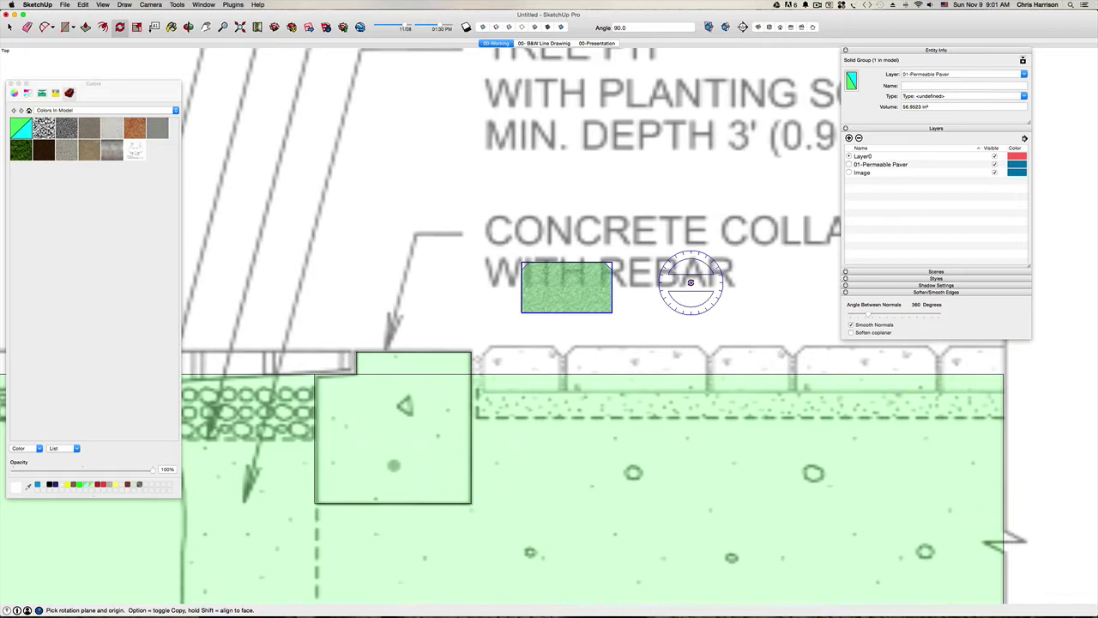
Try to seat the paver by snapping its lower corner nearest the collar onto the collar's upper corner.
{"action": "key", "text": "m"}
{"action": "scroll", "coordinate": [520, 311], "scroll_direction": "up", "scroll_amount": 2}
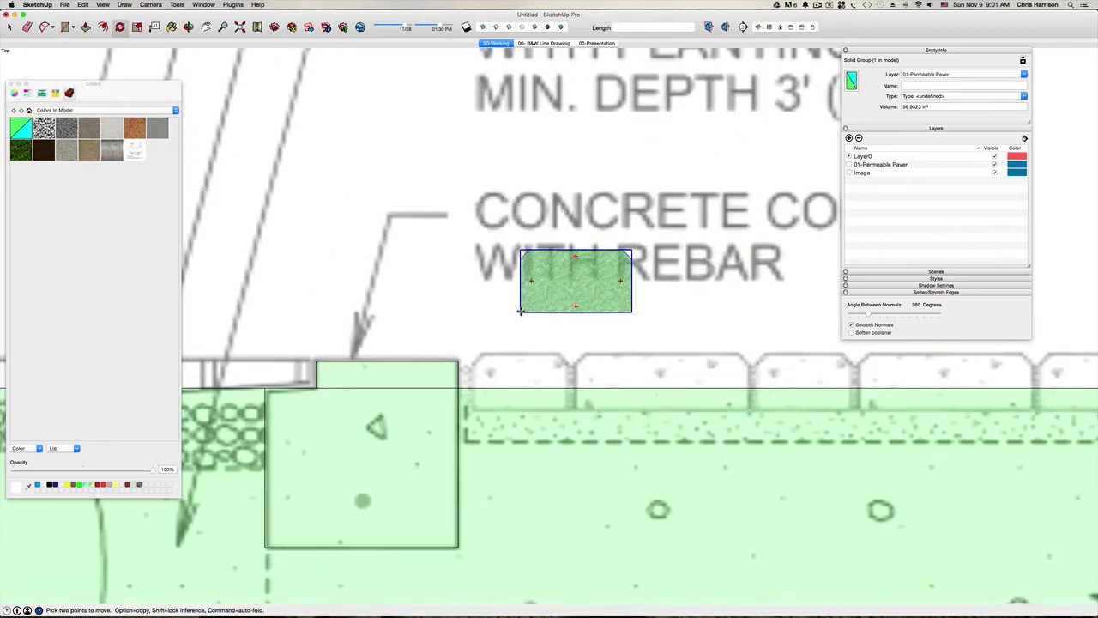
{"action": "left_click", "coordinate": [520, 311]}
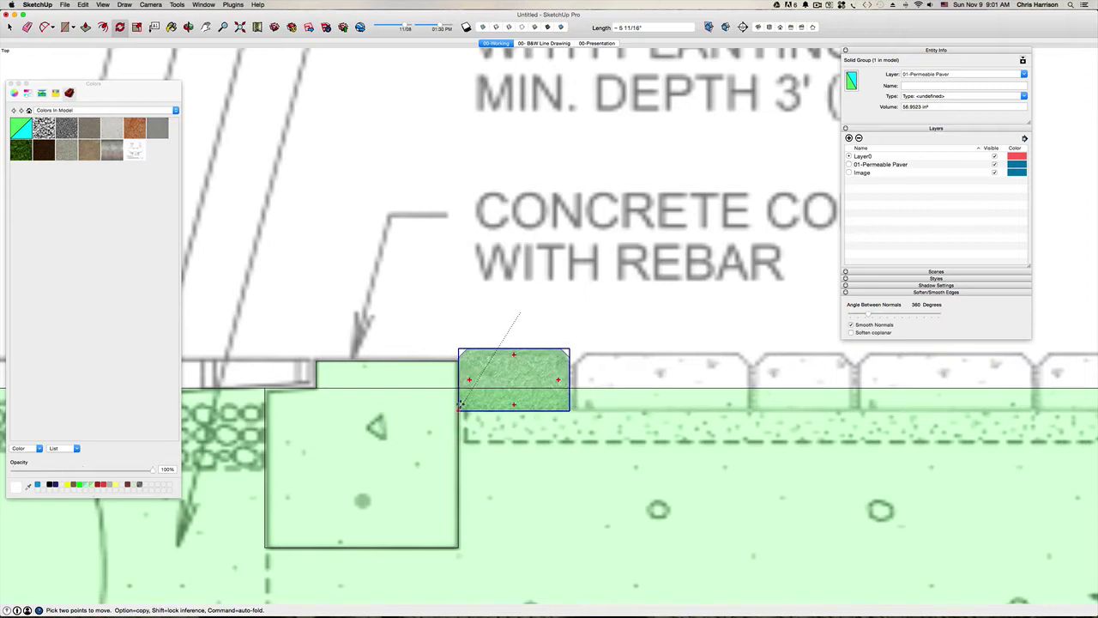
{"action": "left_click", "coordinate": [459, 360]}
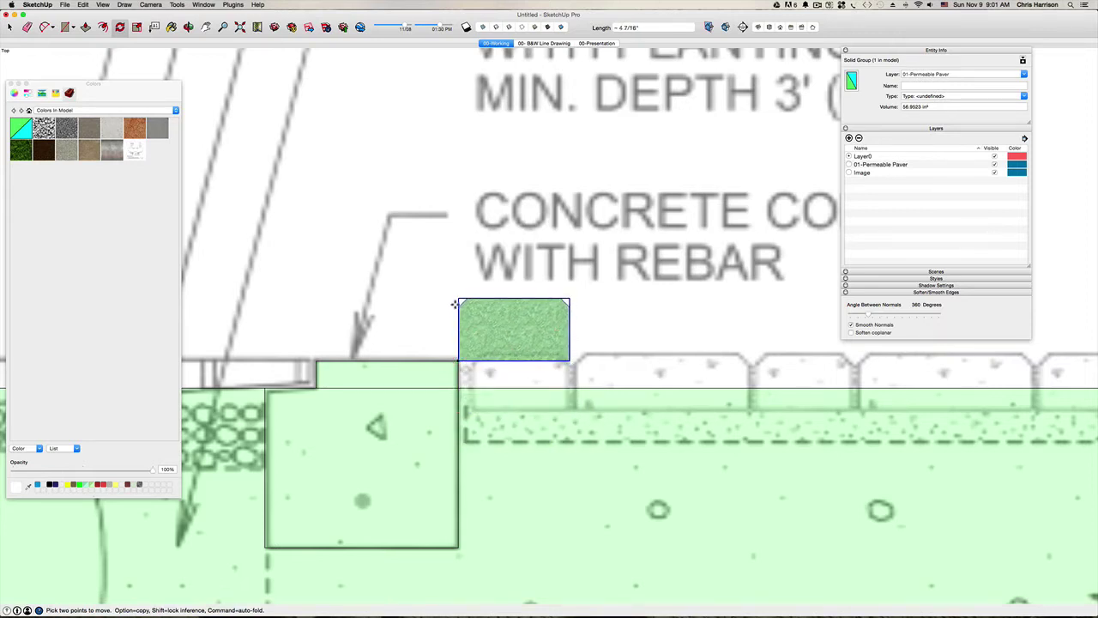
{"action": "key", "text": "super+z"}
Move the paver so its chamfer's lower corner meets the collar's upper corner, and shift it sideways to leave a joint gap.
{"action": "scroll", "coordinate": [455, 360], "scroll_direction": "up", "scroll_amount": 6}
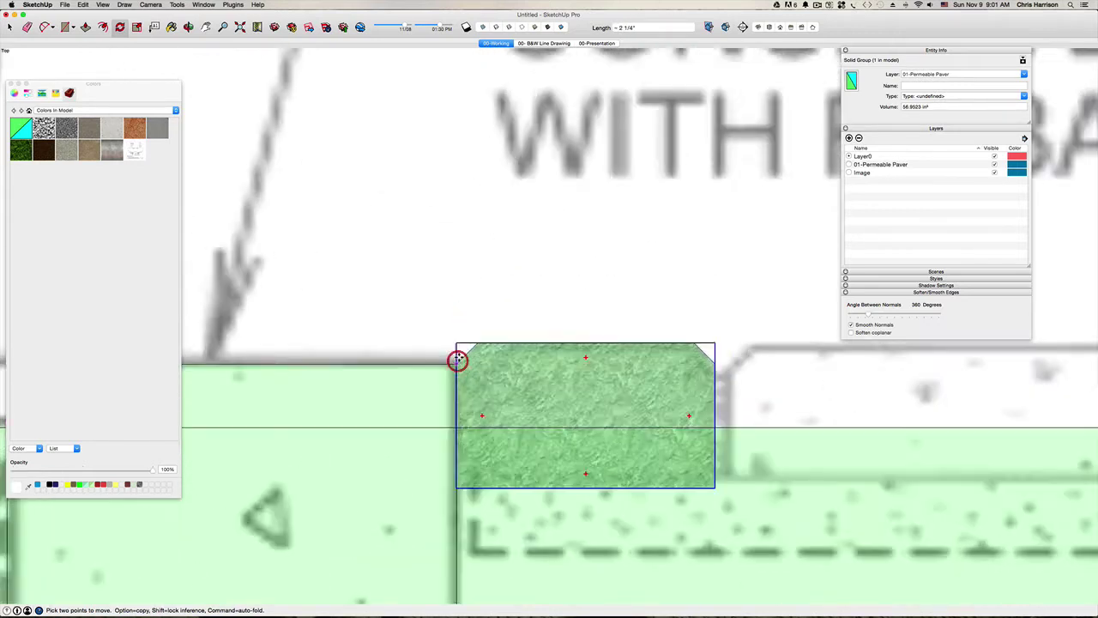
{"action": "scroll", "coordinate": [459, 360], "scroll_direction": "up", "scroll_amount": 8}
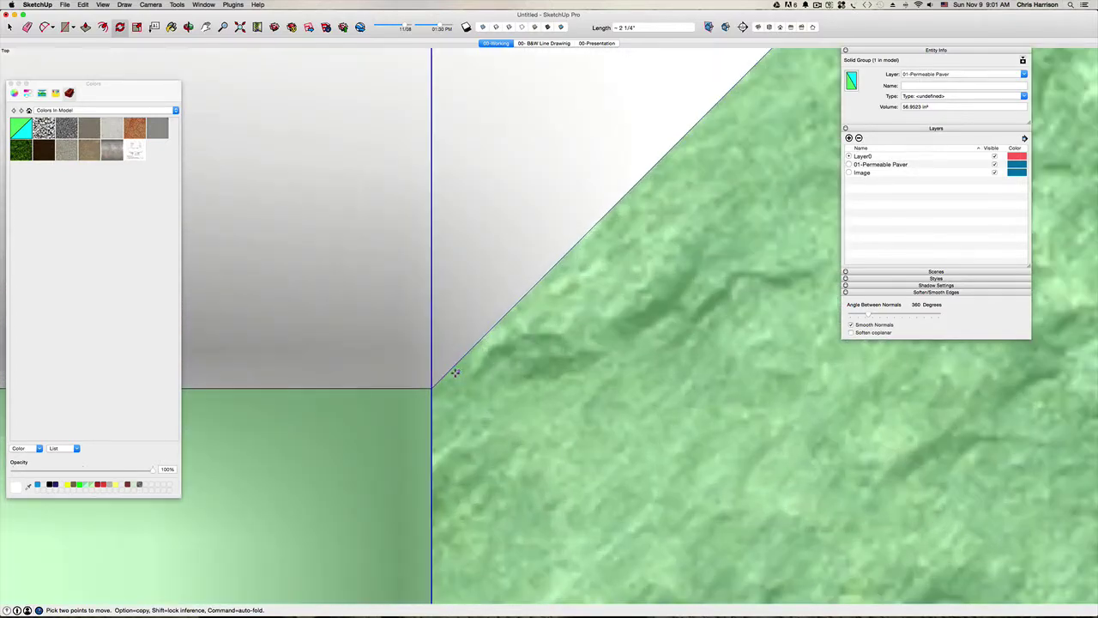
{"action": "scroll", "coordinate": [456, 371], "scroll_direction": "down", "scroll_amount": 6}
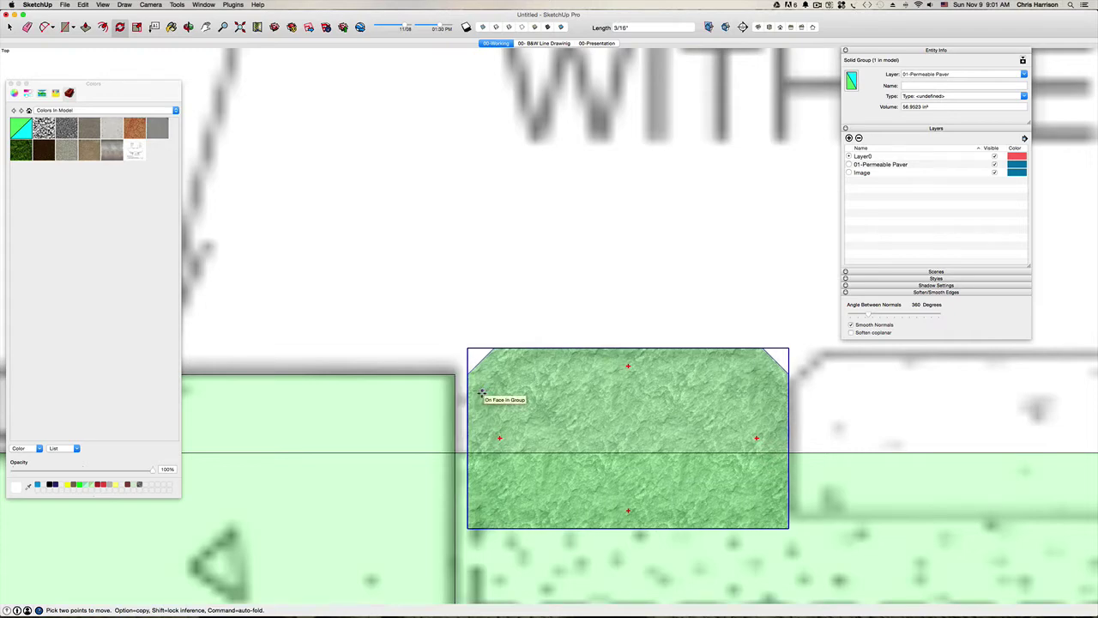
{"action": "type", "text": "3"}
{"action": "key", "text": "Return"}
{"action": "key", "text": "space"}
{"action": "scroll", "coordinate": [482, 393], "scroll_direction": "down", "scroll_amount": 1}
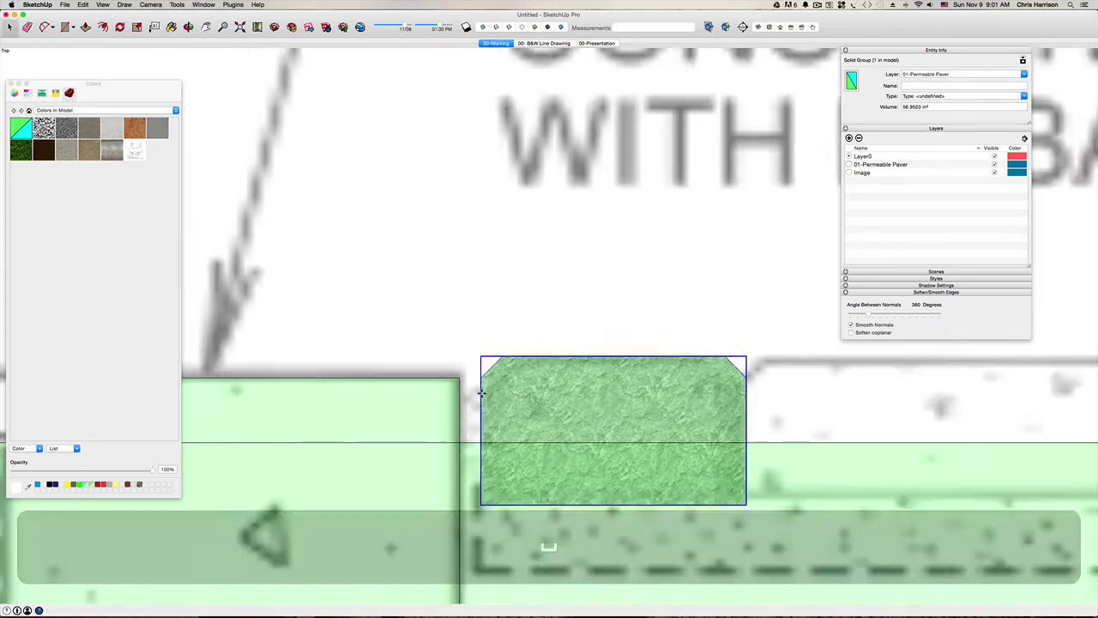
Move the paver so its top is level with the collar's top and its side sits against the collar's edge.
{"action": "scroll", "coordinate": [482, 393], "scroll_direction": "down", "scroll_amount": 2}
{"action": "key", "text": "h"}
{"action": "left_click_drag", "start_coordinate": [519, 401], "coordinate": [346, 369]}
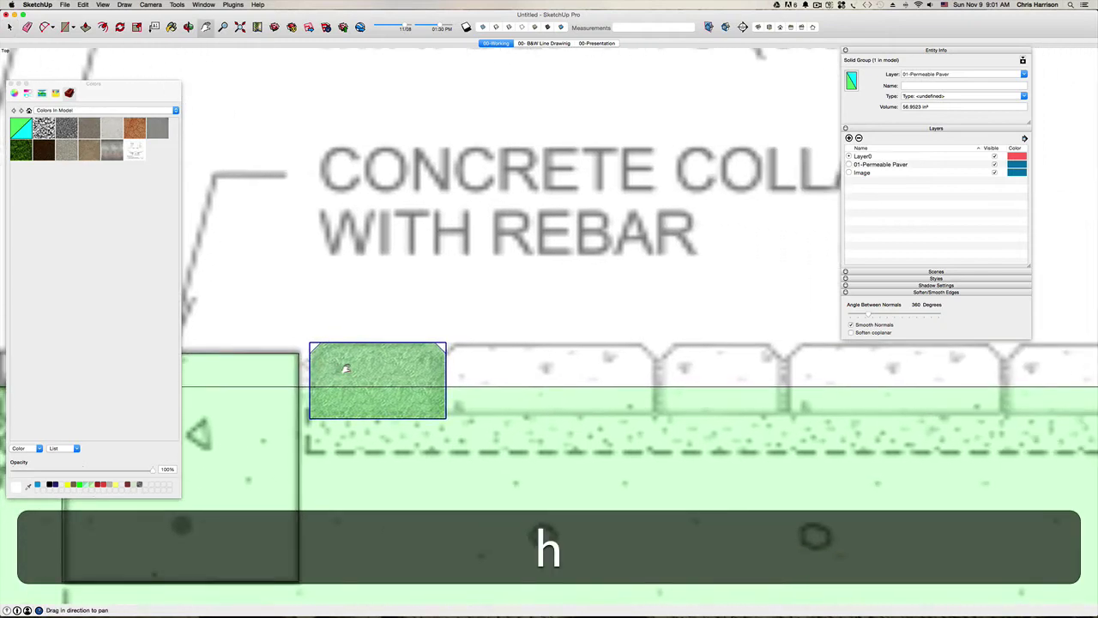
{"action": "scroll", "coordinate": [346, 369], "scroll_direction": "down", "scroll_amount": 2}
{"action": "scroll", "coordinate": [329, 347], "scroll_direction": "up", "scroll_amount": 4}
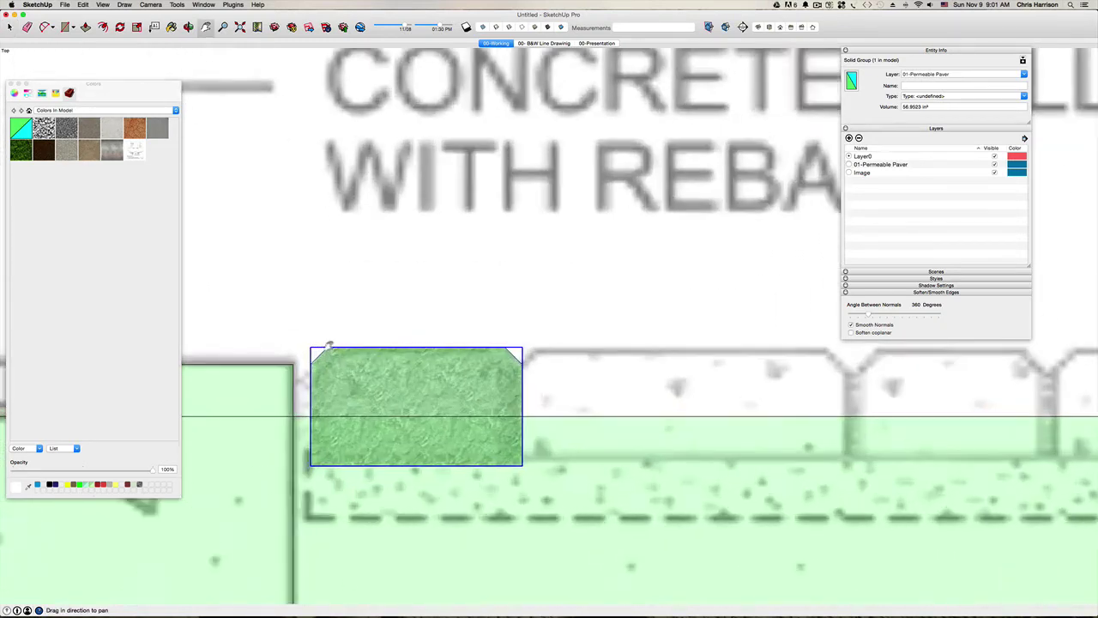
{"action": "key", "text": "m"}
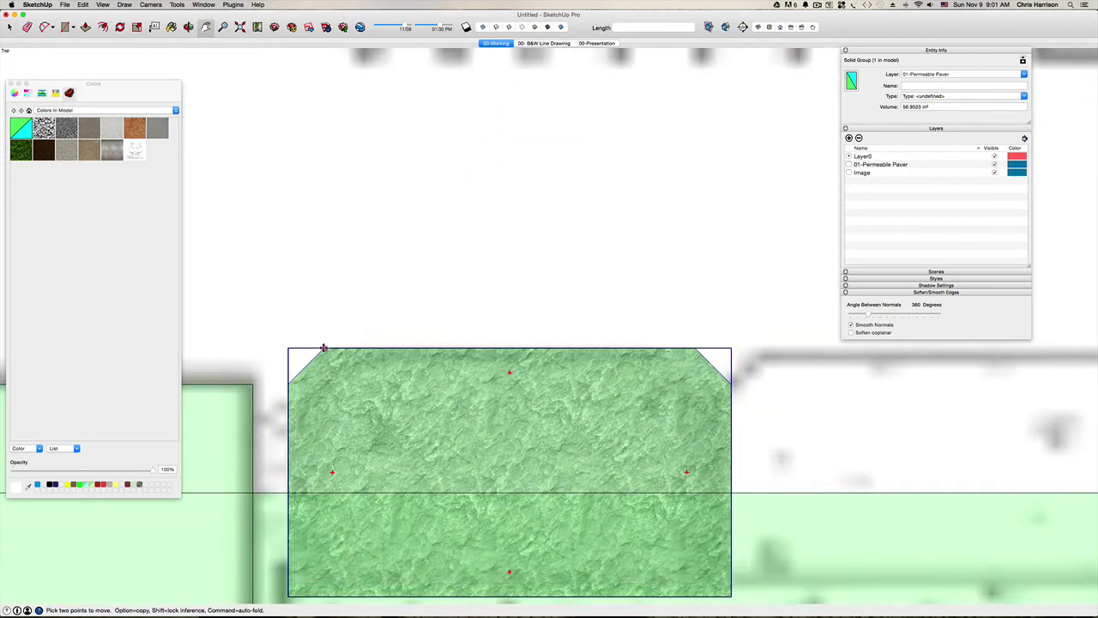
{"action": "left_click", "coordinate": [325, 346]}
{"action": "left_click", "coordinate": [255, 387]}
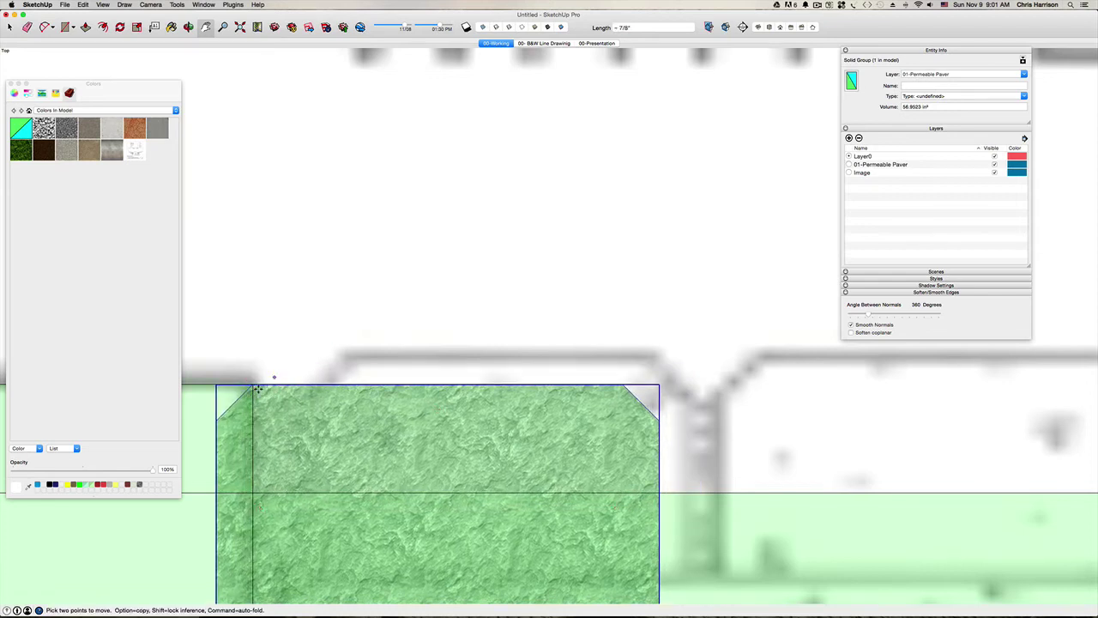
{"action": "left_click", "coordinate": [216, 418]}
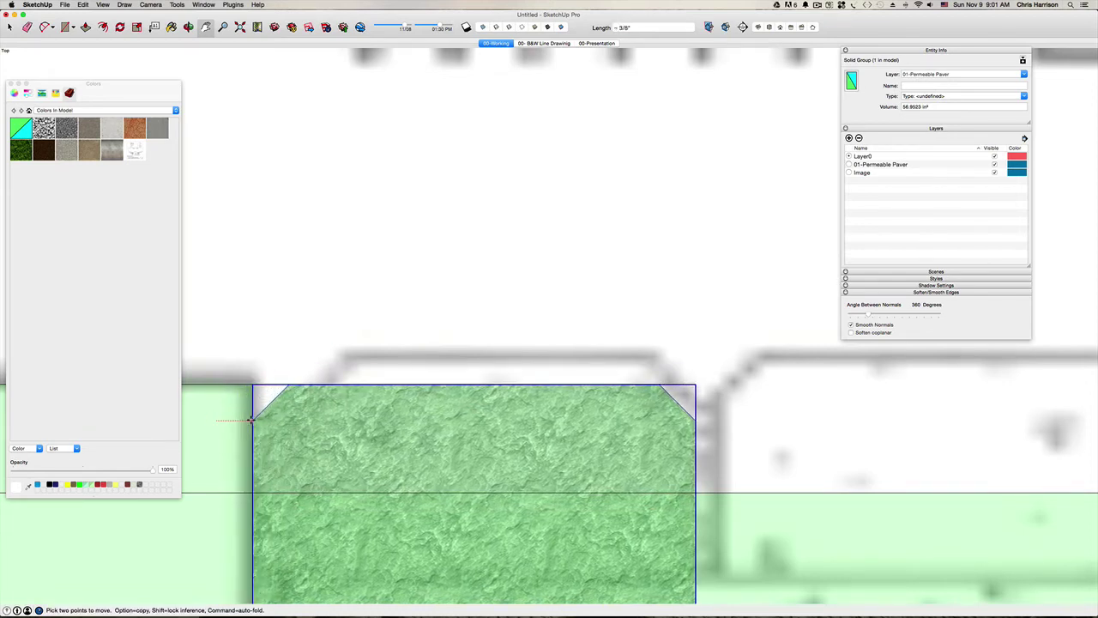
{"action": "left_click", "coordinate": [252, 419]}
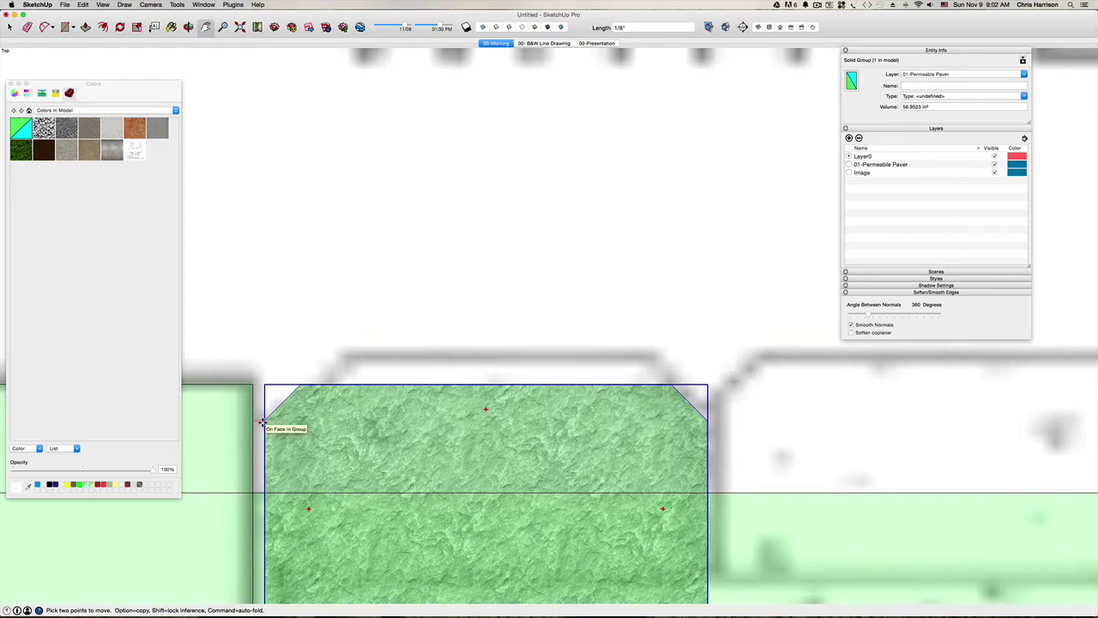
Shift the paver 3/8" horizontally away from the concrete collar to form the joint.
{"action": "type", "text": "3/8"}
{"action": "key", "text": "Return"}
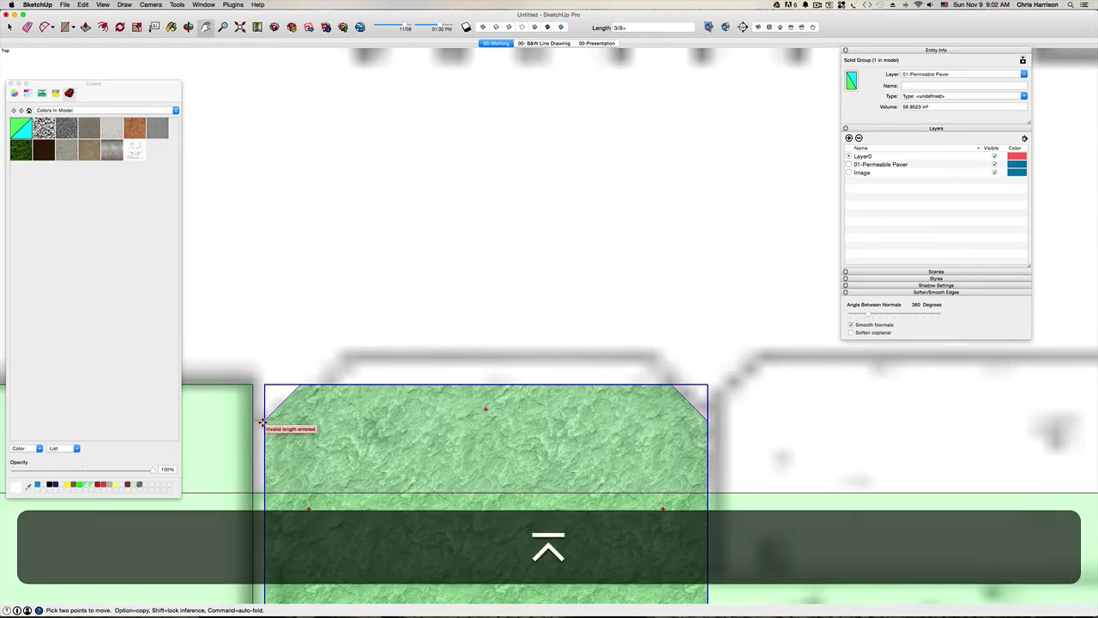
{"action": "key", "text": "space"}
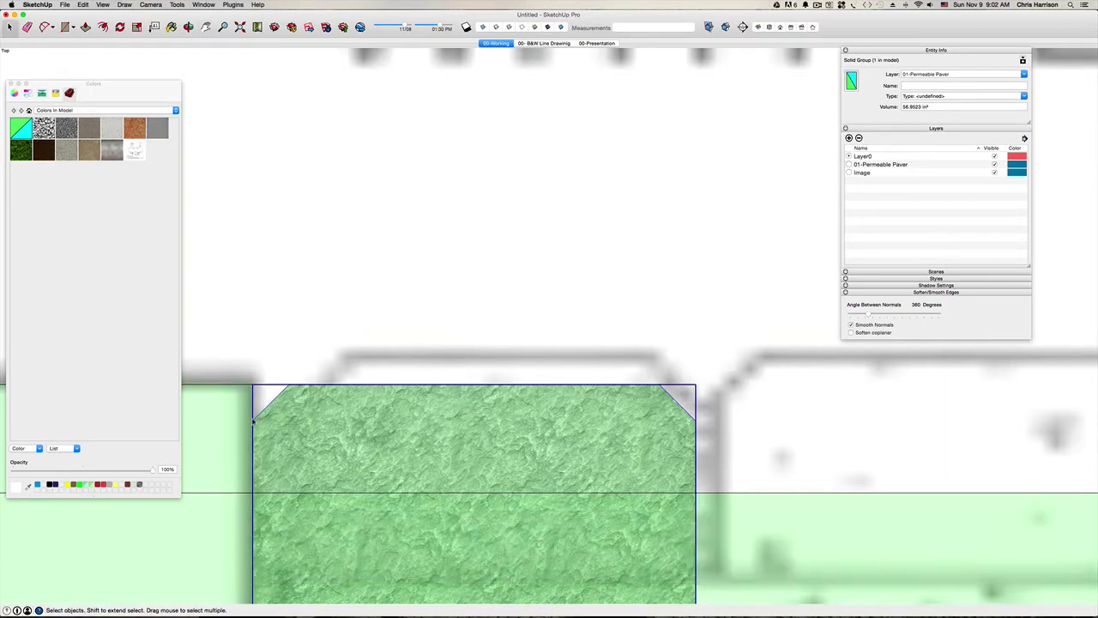
{"action": "key", "text": "m"}
{"action": "left_click", "coordinate": [253, 421]}
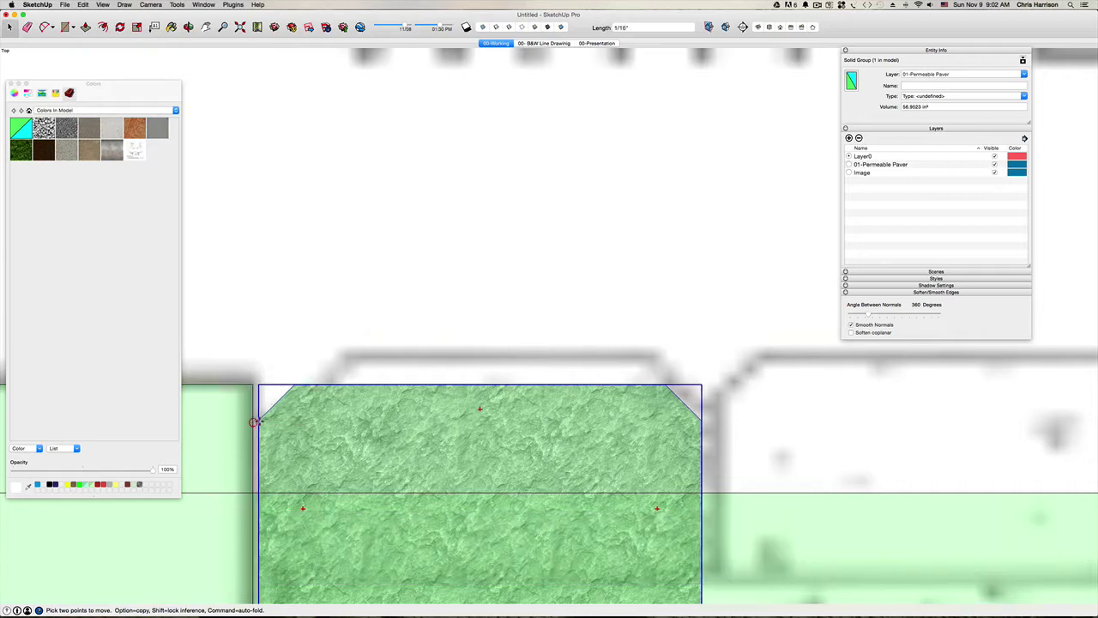
{"action": "type", "text": "3/"}
{"action": "key", "text": "Return"}
{"action": "key", "text": "space"}
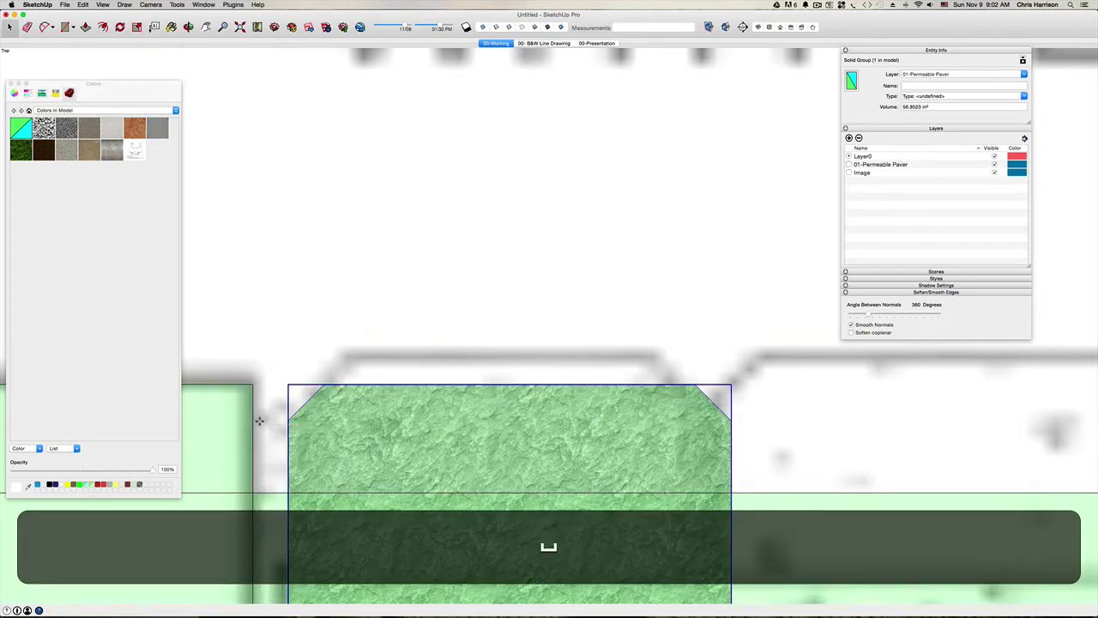
Copy the paver sideways by its lower corner nearest the collar so the copy sits directly against its far side.
{"action": "scroll", "coordinate": [452, 247], "scroll_direction": "down", "scroll_amount": 3}
{"action": "scroll", "coordinate": [448, 244], "scroll_direction": "down", "scroll_amount": 5}
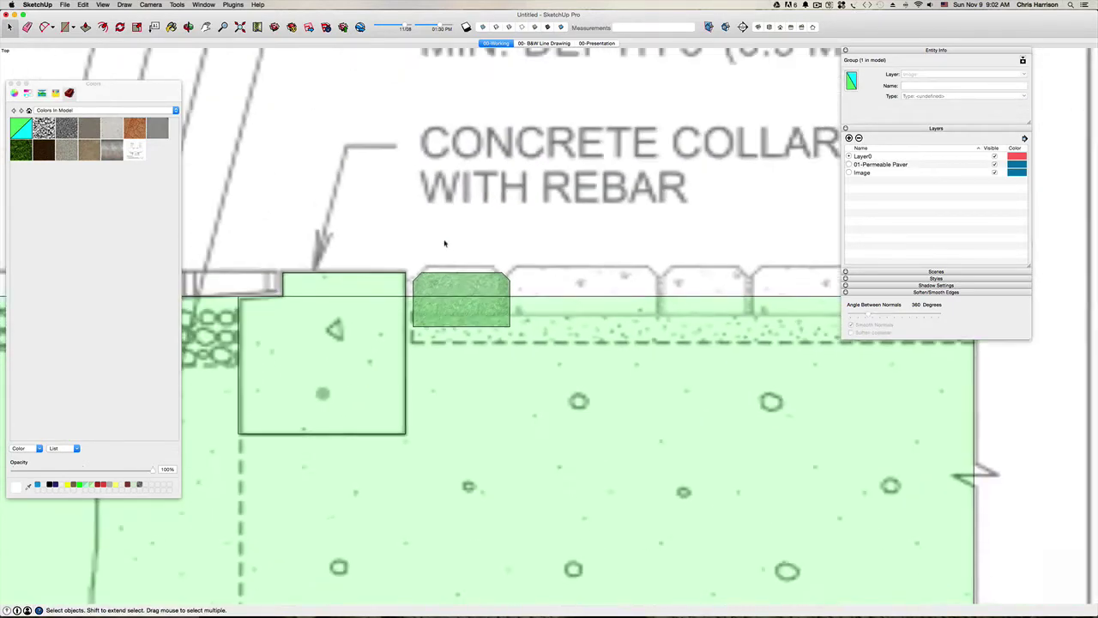
{"action": "key", "text": "h"}
{"action": "mouse_move", "coordinate": [543, 266]}
{"action": "left_mouse_down"}
{"action": "mouse_move", "coordinate": [465, 266]}
{"action": "mouse_move", "coordinate": [407, 318]}
{"action": "left_mouse_up"}
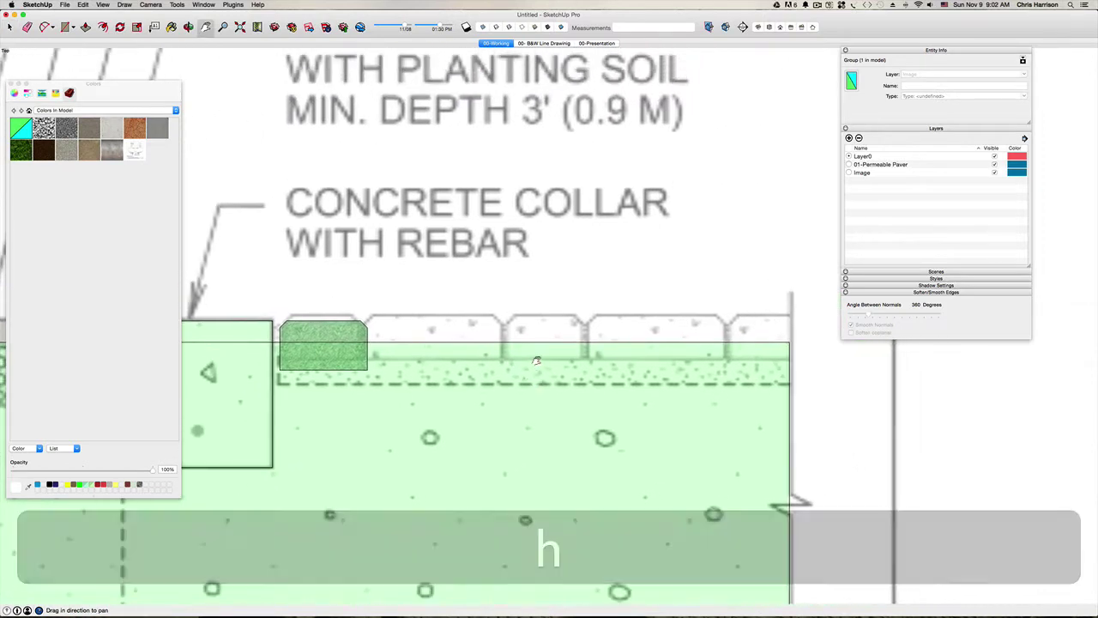
{"action": "key", "text": "space"}
{"action": "left_click", "coordinate": [336, 332]}
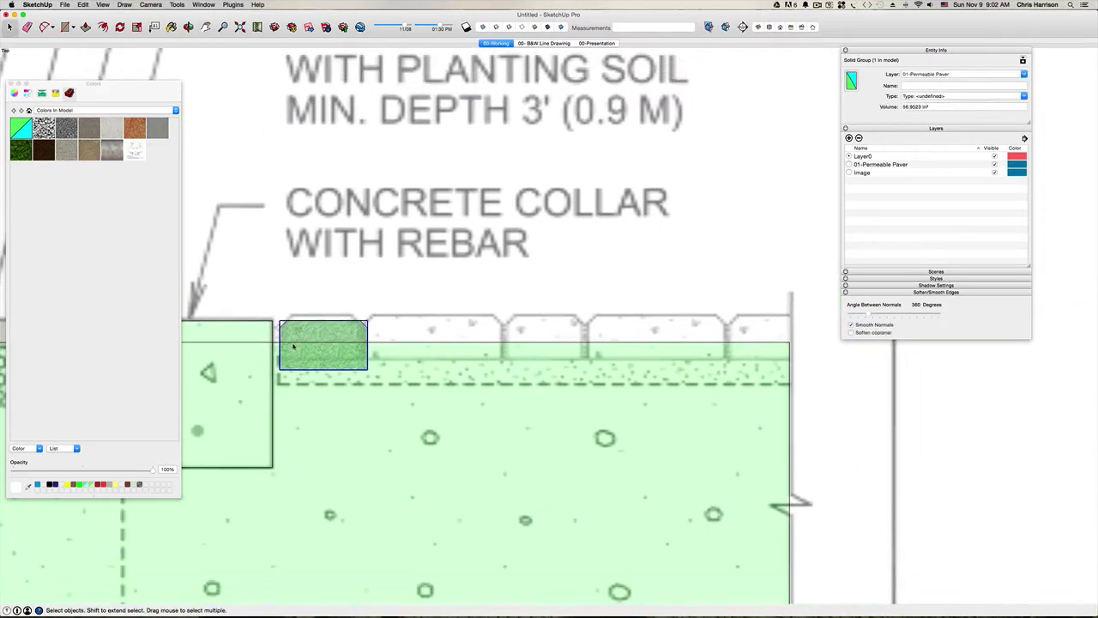
{"action": "key", "text": "m"}
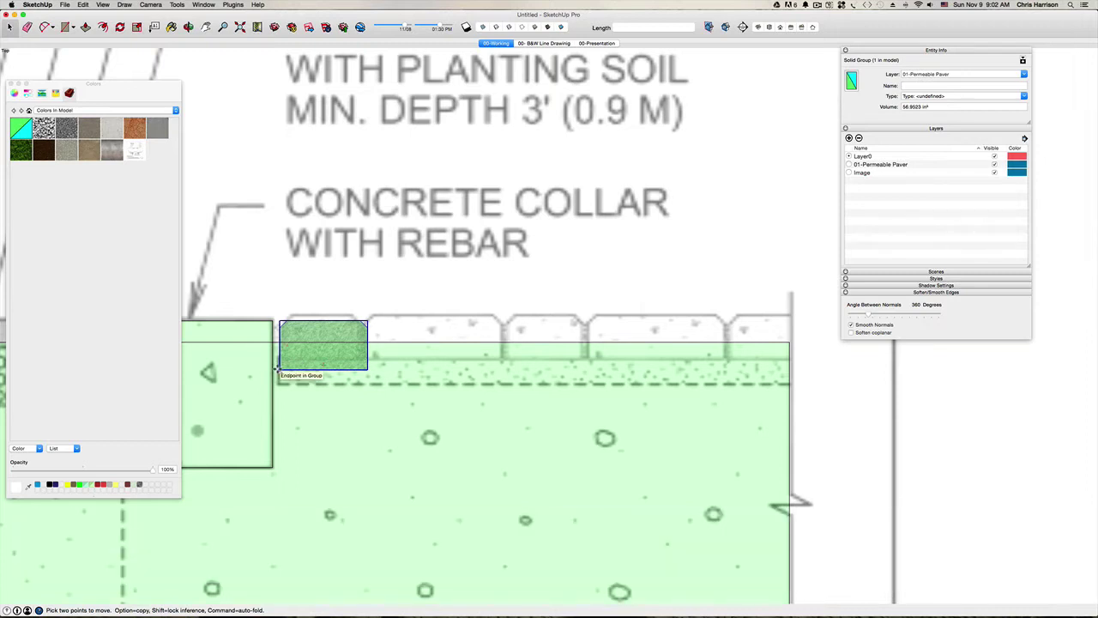
{"action": "key", "text": "alt"}
{"action": "left_click", "coordinate": [280, 371]}
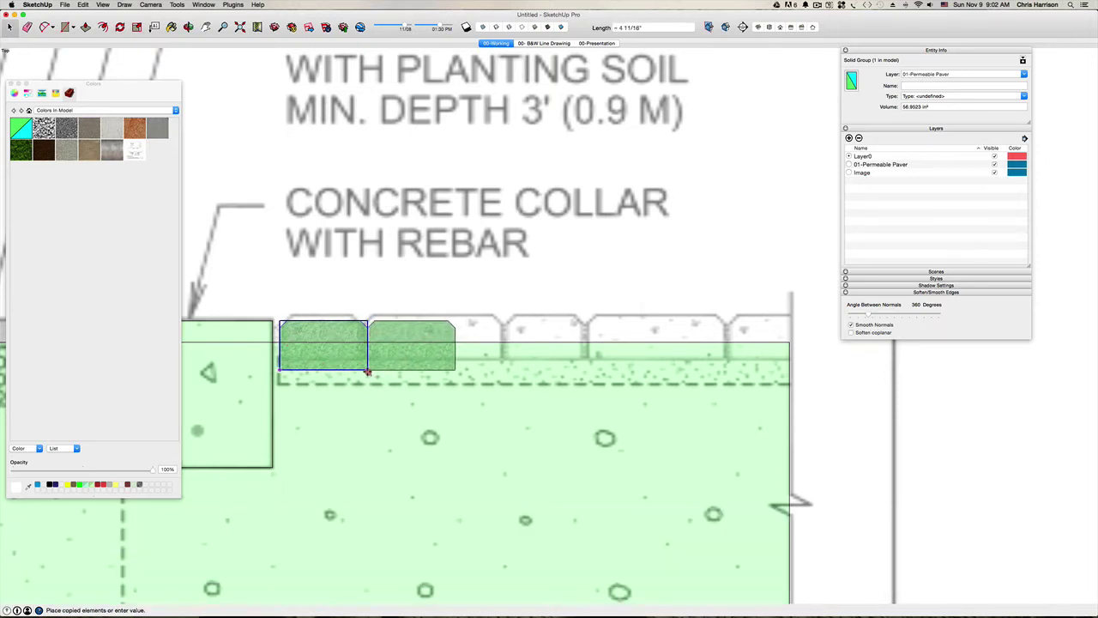
{"action": "left_click", "coordinate": [367, 371]}
Shift the copied paver 3/8" horizontally away from the first paver to form the joint.
{"action": "left_click", "coordinate": [367, 372]}
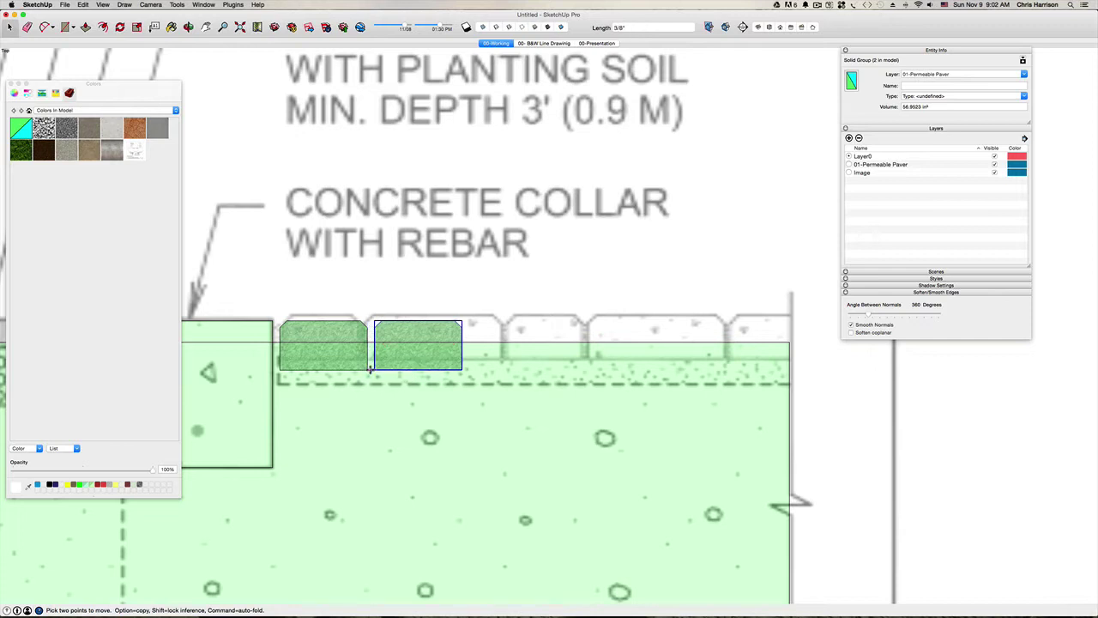
{"action": "type", "text": "3/8"}
{"action": "key", "text": "Return"}
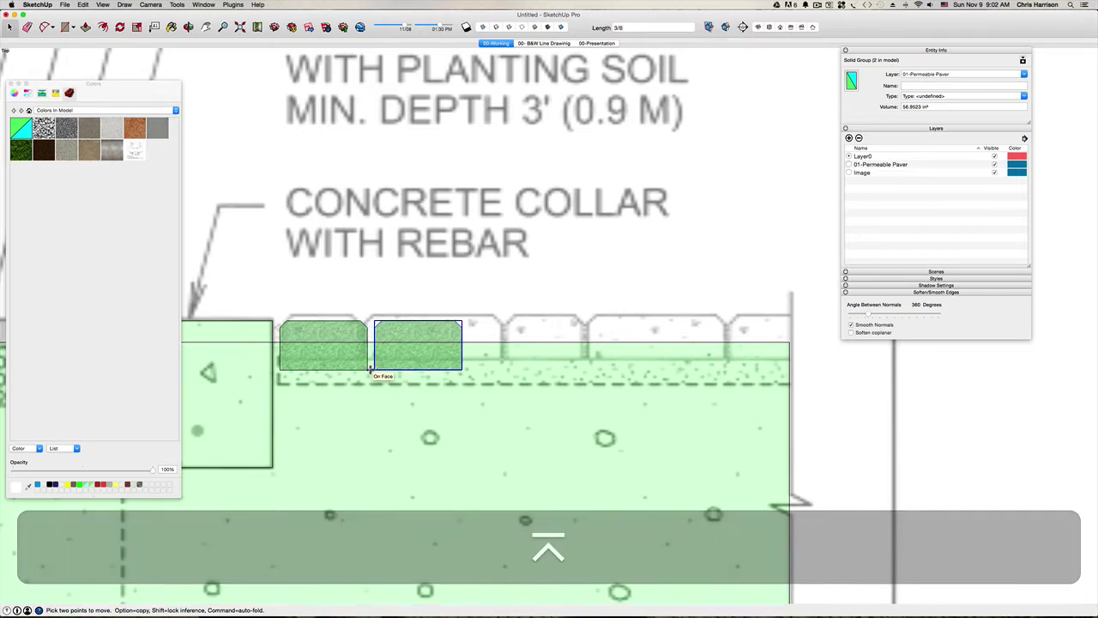
Copy the second paver along the row by the spacing between the first two pavers and repeat it as a 5x array.
{"action": "left_click", "coordinate": [278, 369]}
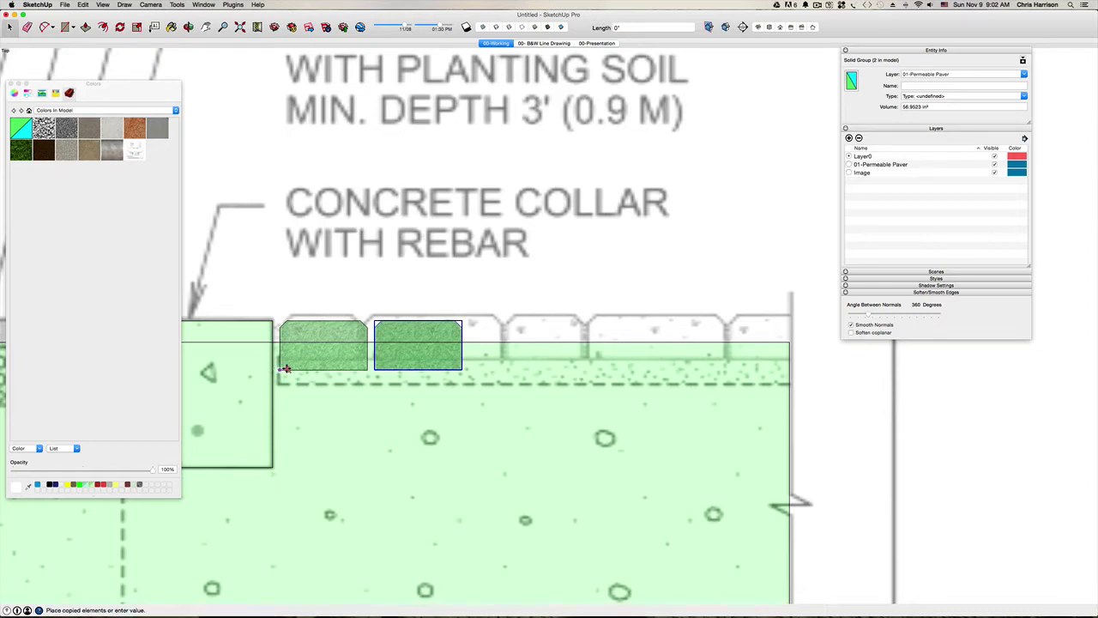
{"action": "left_click", "coordinate": [375, 370]}
{"action": "type", "text": "2x"}
{"action": "key", "text": "Return"}
{"action": "type", "text": "5x"}
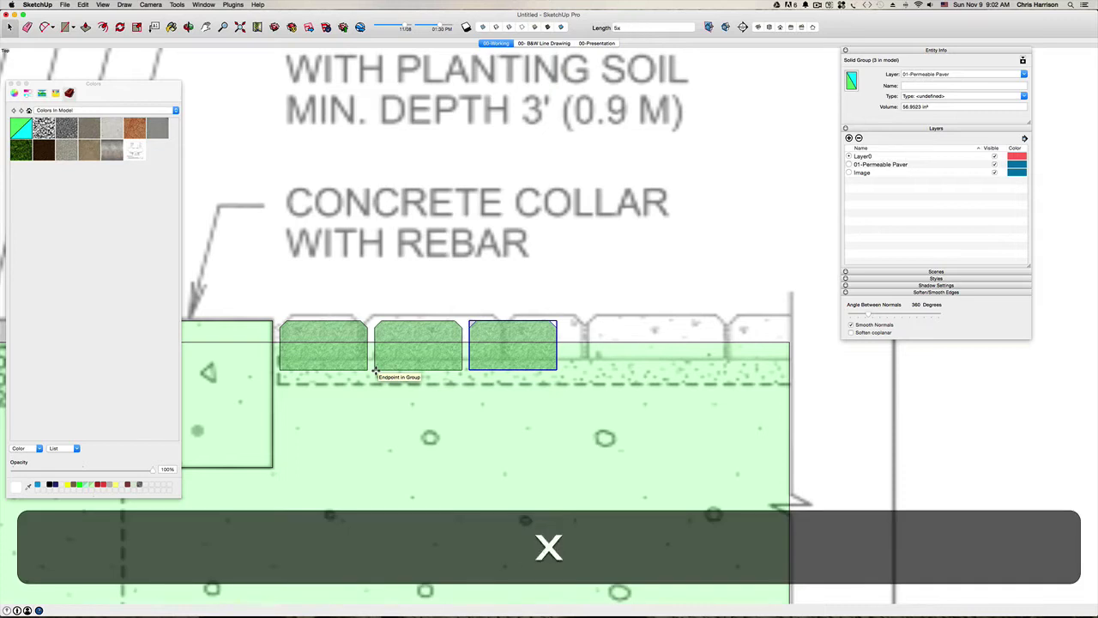
{"action": "key", "text": "Return"}
{"action": "key", "text": "space"}
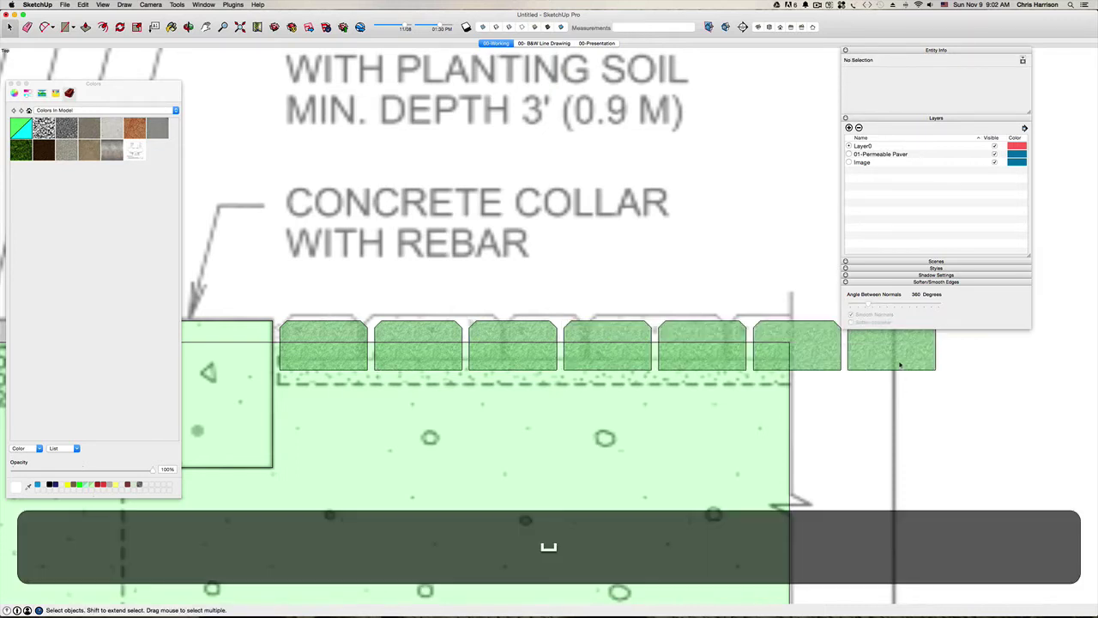
Delete the two pavers at the far end of the row that extend past the section's cut edge.
{"action": "left_click", "coordinate": [900, 364]}
{"action": "key", "text": "BackSpace"}
{"action": "left_click", "coordinate": [818, 360]}
{"action": "key", "text": "BackSpace"}
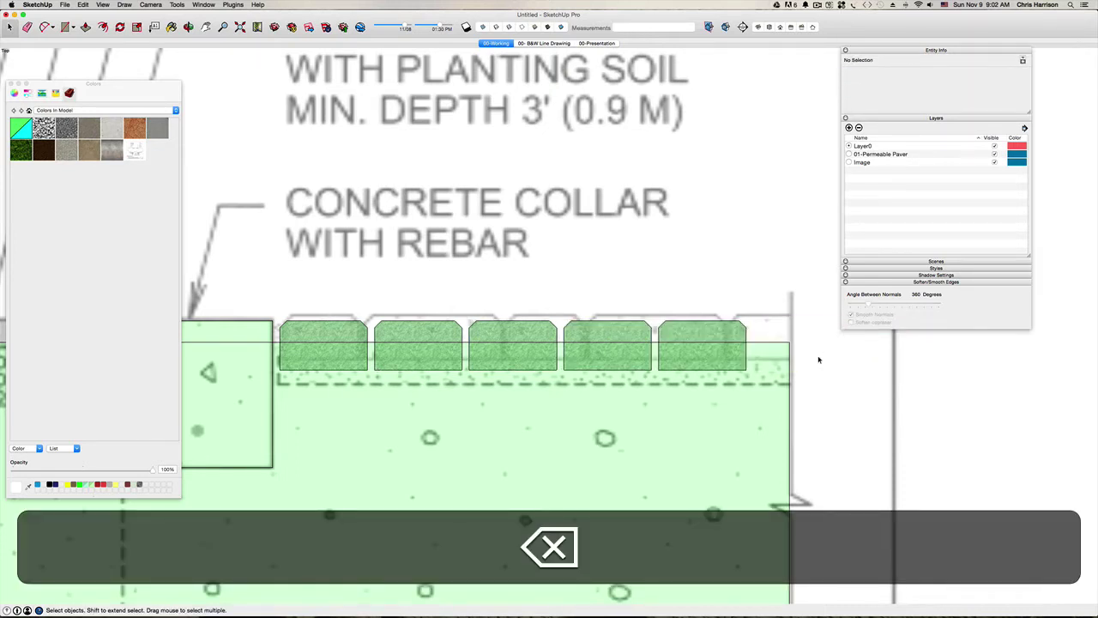
Draw a line along the pavers' underside from the concrete collar's side to the section's far edge.
{"action": "scroll", "coordinate": [614, 367], "scroll_direction": "down", "scroll_amount": 3}
{"action": "scroll", "coordinate": [543, 354], "scroll_direction": "up", "scroll_amount": 4}
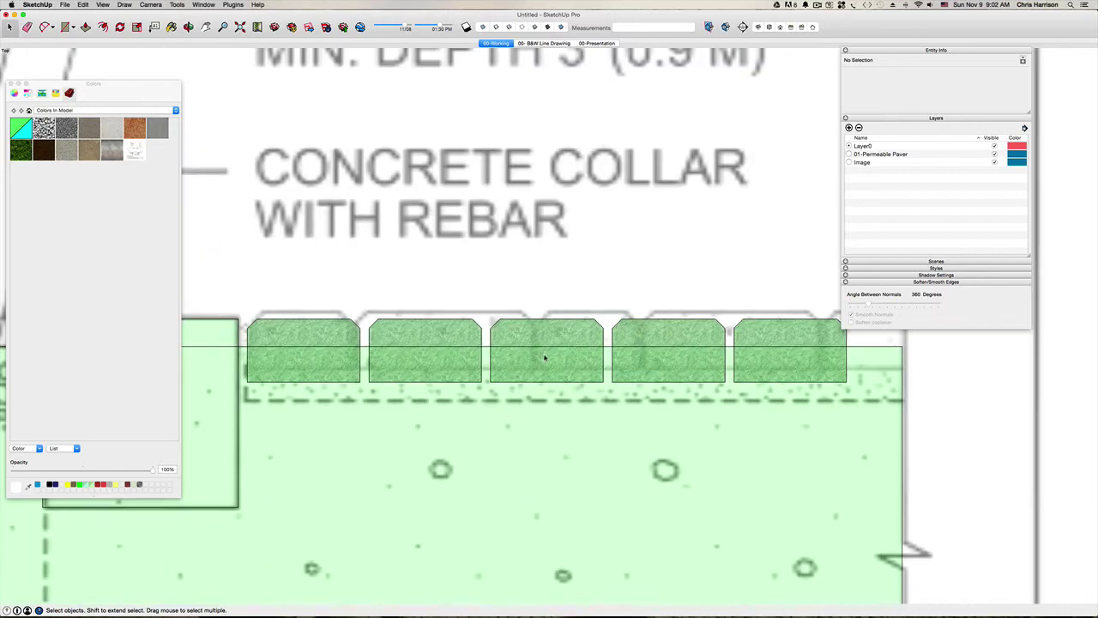
{"action": "scroll", "coordinate": [546, 358], "scroll_direction": "down", "scroll_amount": 7}
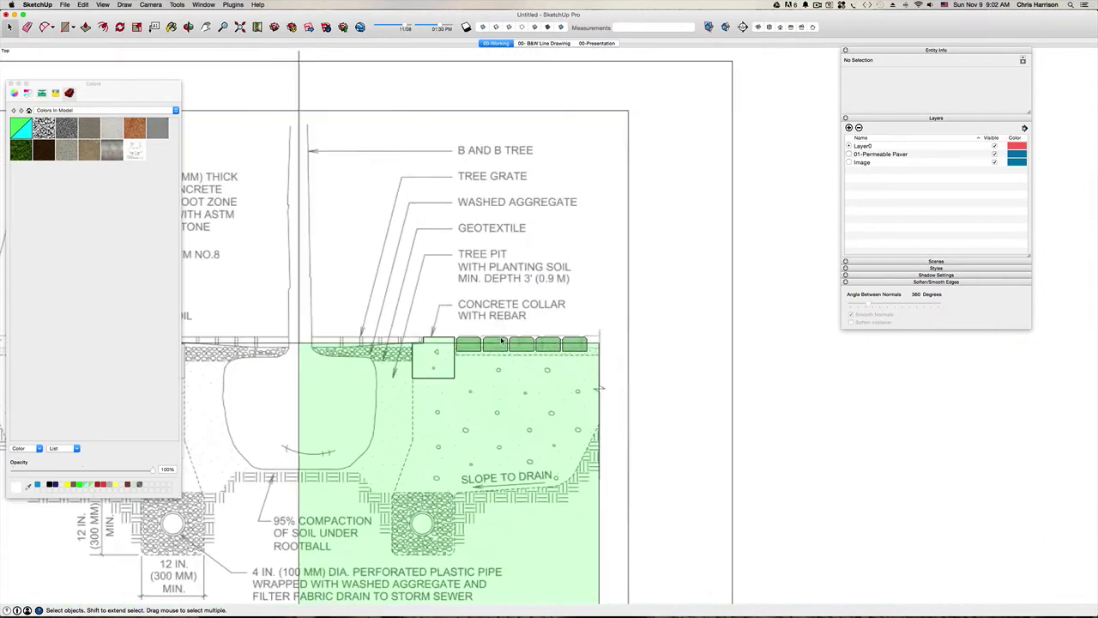
{"action": "key", "text": "h"}
{"action": "left_click_drag", "start_coordinate": [502, 336], "coordinate": [500, 358]}
{"action": "scroll", "coordinate": [474, 359], "scroll_direction": "up", "scroll_amount": 5}
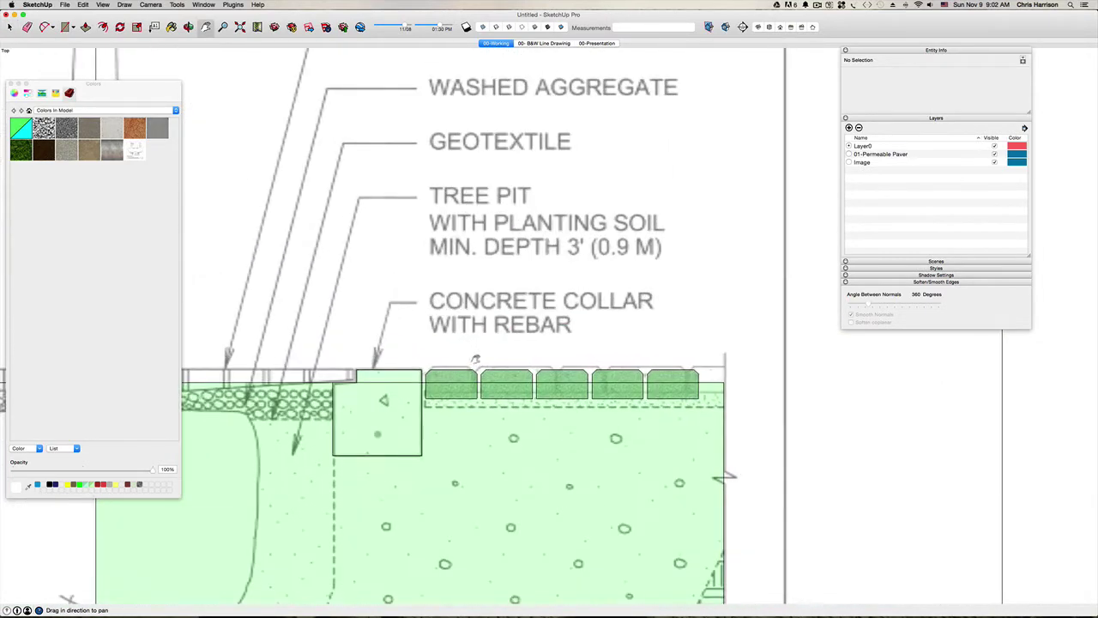
{"action": "scroll", "coordinate": [471, 415], "scroll_direction": "up", "scroll_amount": 4}
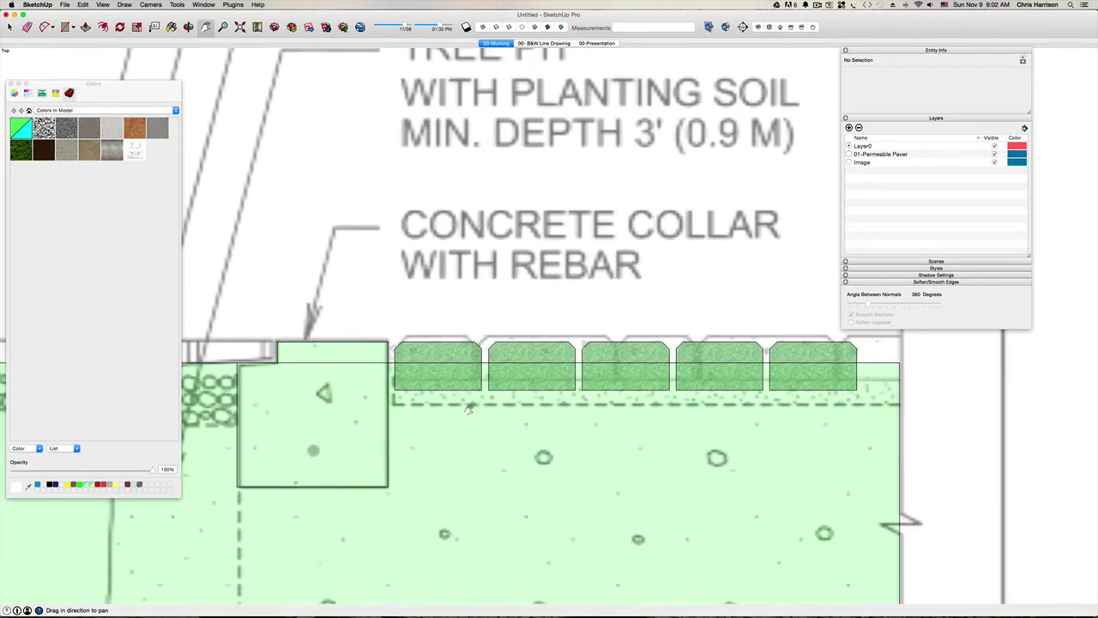
{"action": "key", "text": "l"}
{"action": "left_click", "coordinate": [395, 387]}
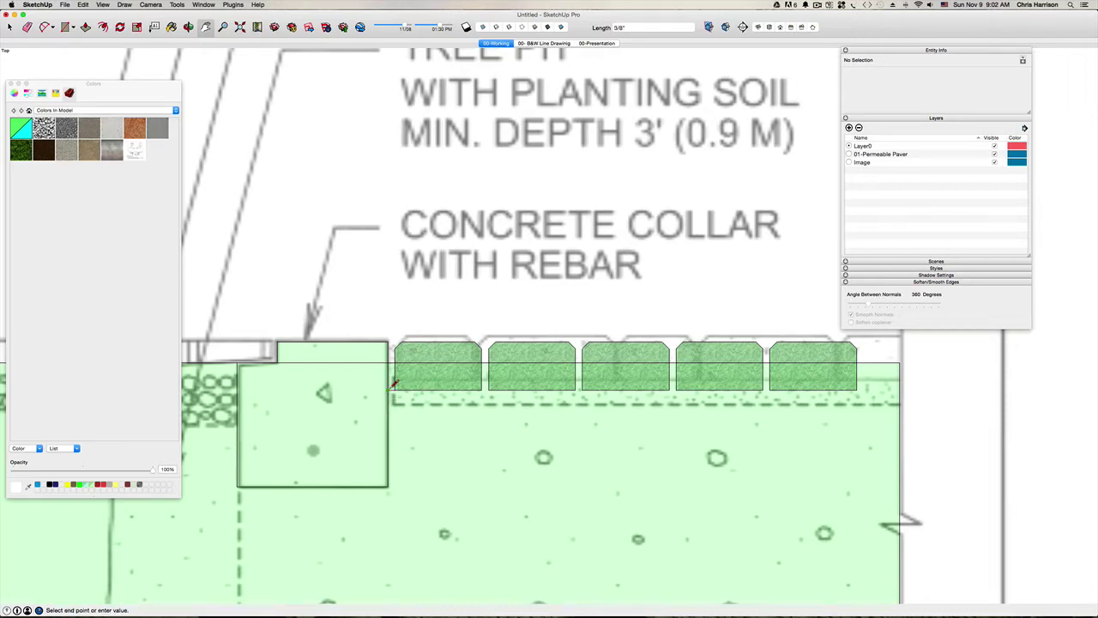
{"action": "key", "text": "Escape"}
{"action": "scroll", "coordinate": [400, 386], "scroll_direction": "down", "scroll_amount": 4}
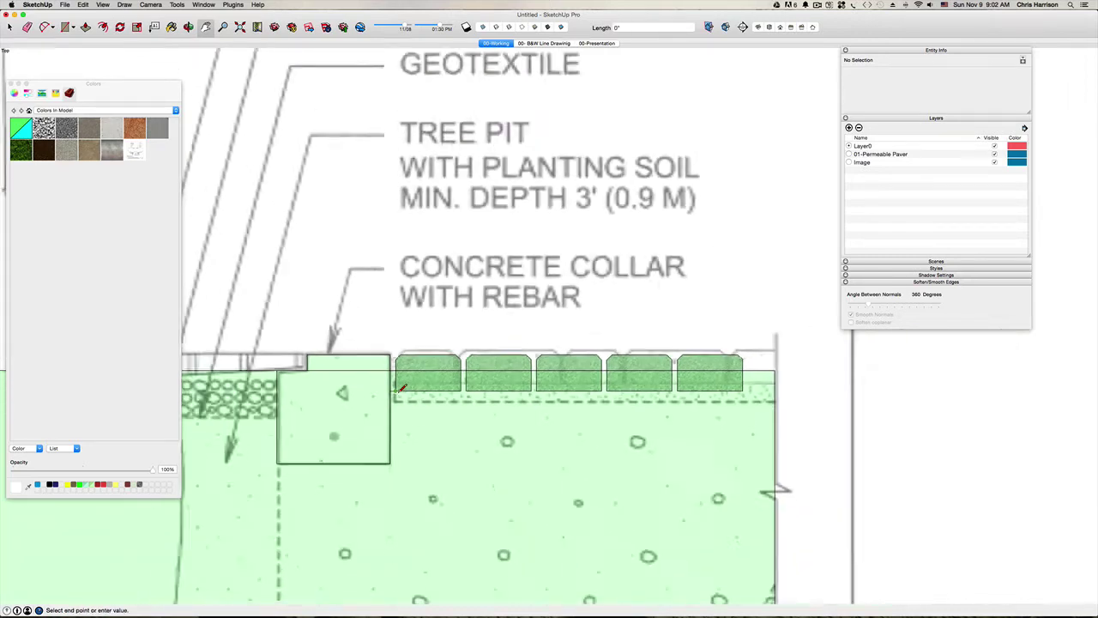
{"action": "key", "text": "Escape"}
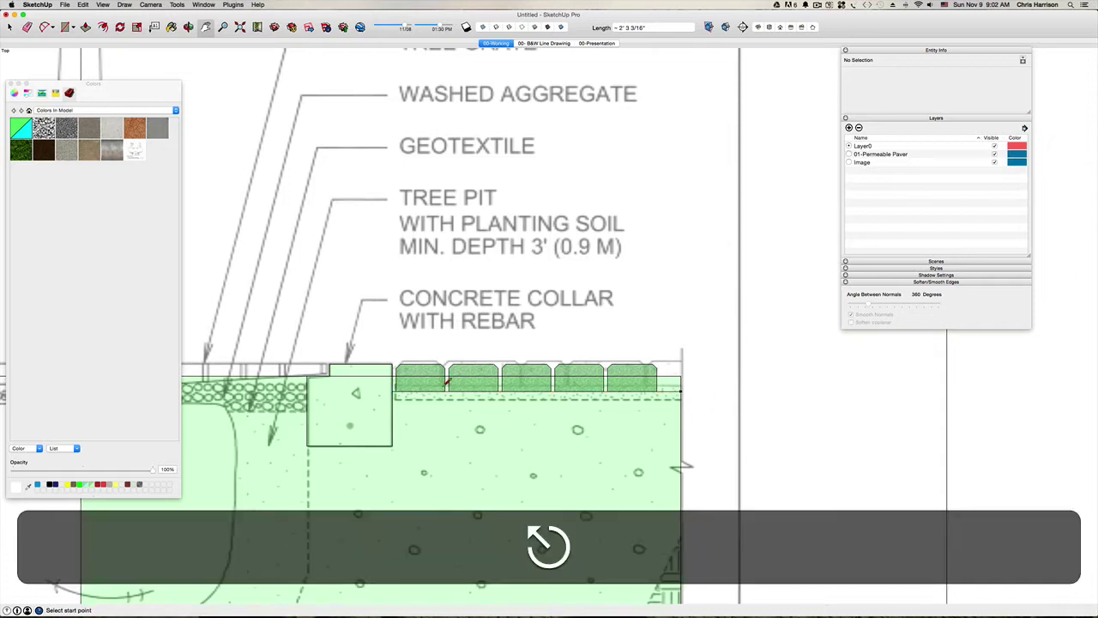
Check the short edge at the collar joint and the large face beneath the pavers by selecting each.
{"action": "scroll", "coordinate": [440, 386], "scroll_direction": "up", "scroll_amount": 3}
{"action": "key", "text": "space"}
{"action": "left_click", "coordinate": [343, 397]}
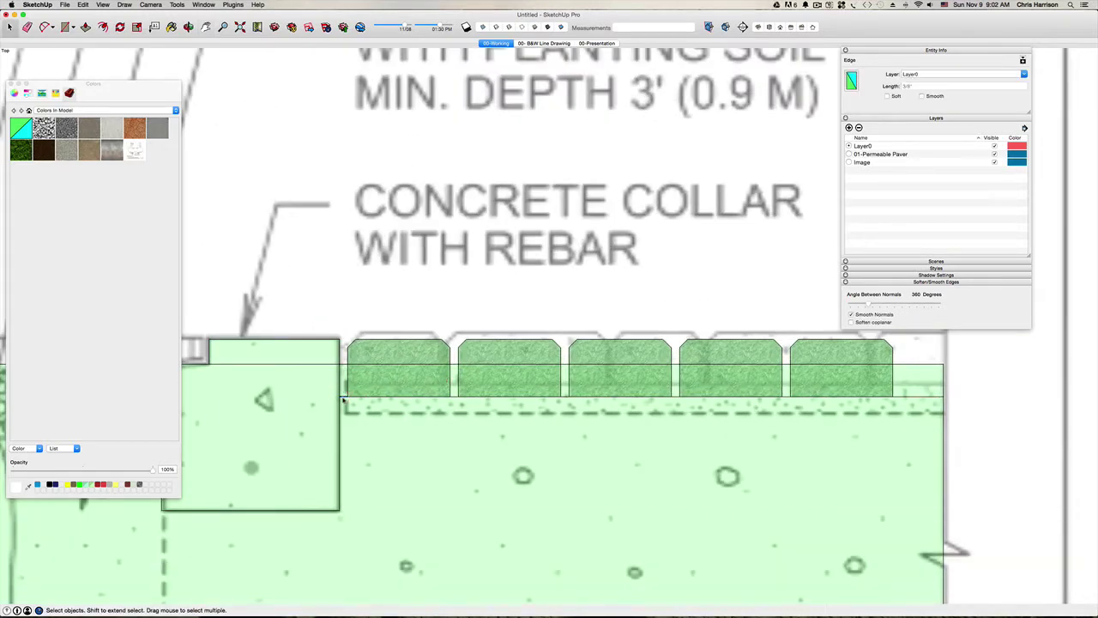
{"action": "key", "text": "Escape"}
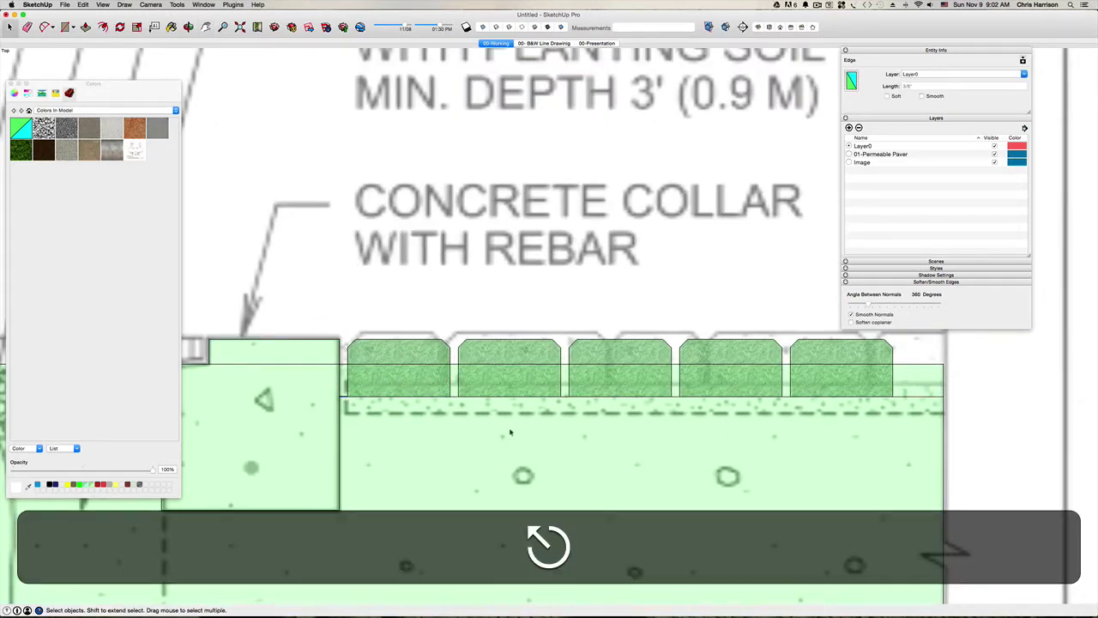
{"action": "scroll", "coordinate": [476, 429], "scroll_direction": "down", "scroll_amount": 3}
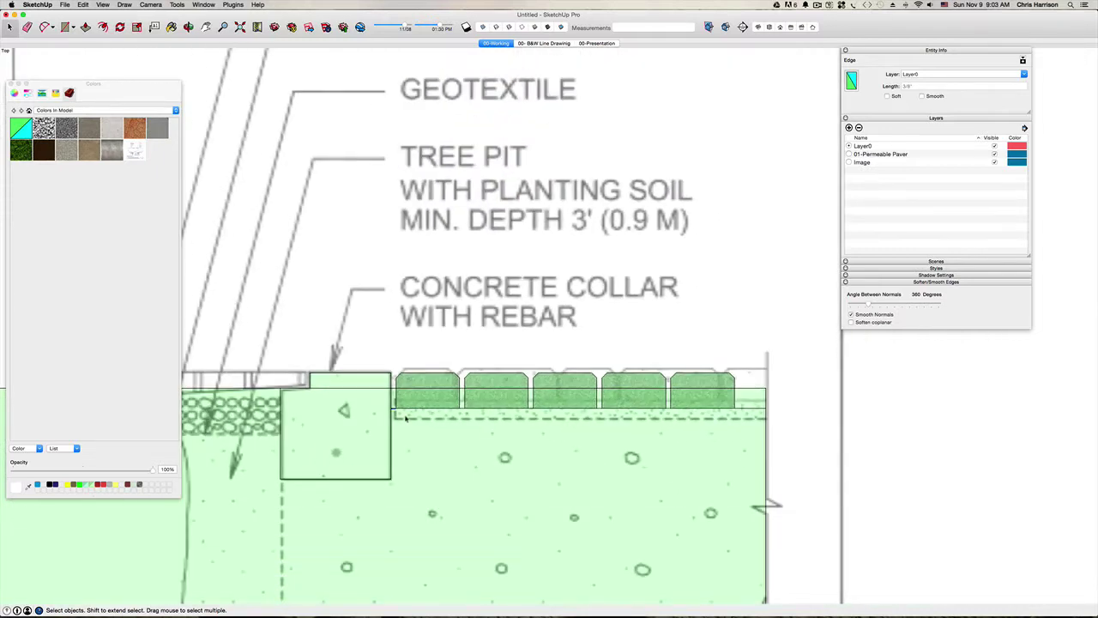
{"action": "left_click", "coordinate": [408, 419]}
{"action": "scroll", "coordinate": [756, 424], "scroll_direction": "down", "scroll_amount": 1}
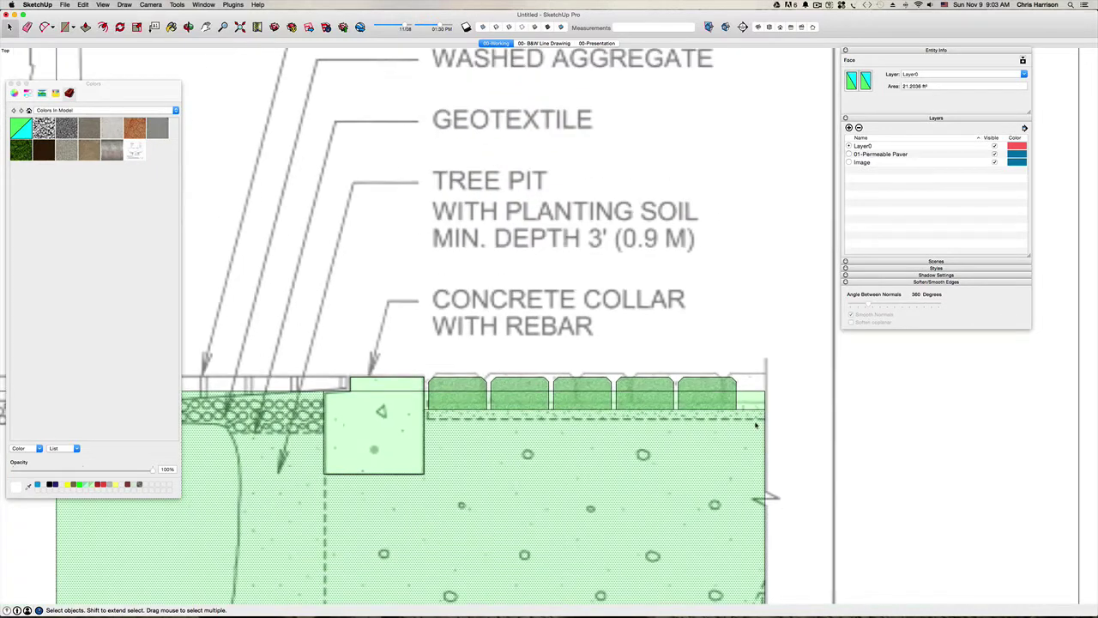
{"action": "scroll", "coordinate": [605, 425], "scroll_direction": "down", "scroll_amount": 1}
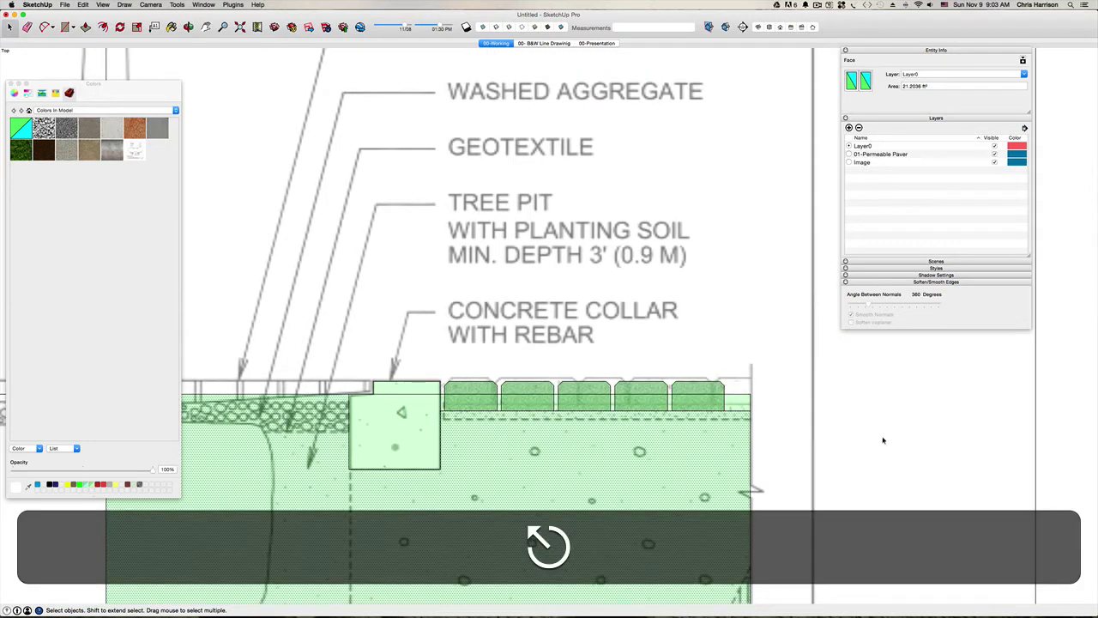
{"action": "left_click", "coordinate": [840, 432]}
Delete the face strip behind the pavers and the old horizontal edge crossing them, keeping the line under the pavers.
{"action": "key", "text": "h"}
{"action": "left_click_drag", "start_coordinate": [582, 444], "coordinate": [605, 345]}
{"action": "scroll", "coordinate": [511, 362], "scroll_direction": "down", "scroll_amount": 1}
{"action": "scroll", "coordinate": [513, 335], "scroll_direction": "up", "scroll_amount": 3}
{"action": "key", "text": "space"}
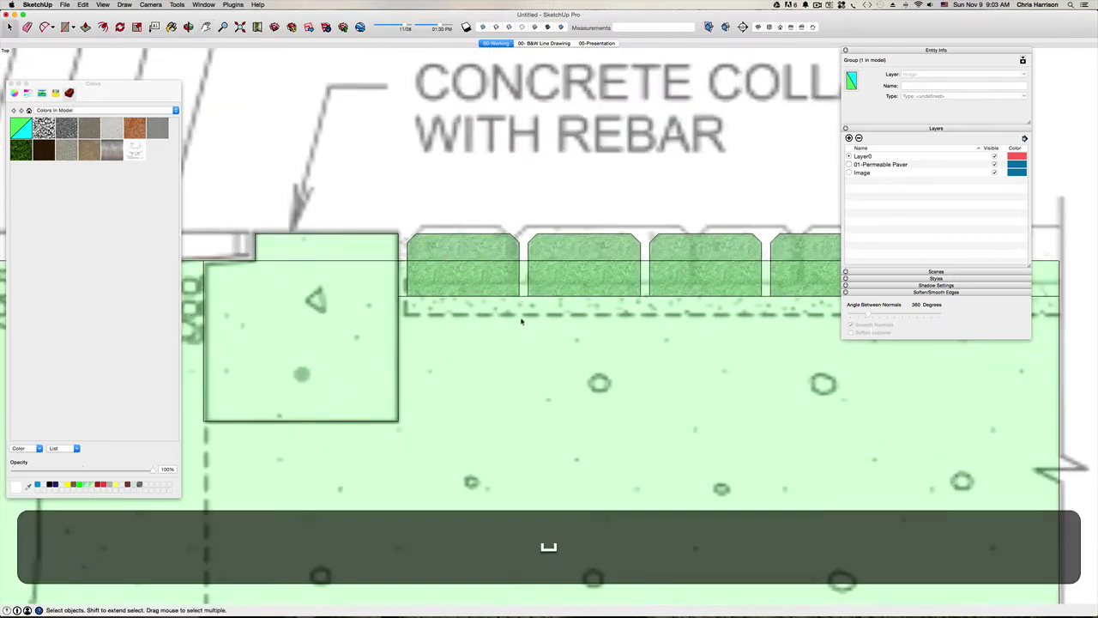
{"action": "left_click", "coordinate": [520, 297]}
{"action": "left_click", "coordinate": [522, 297]}
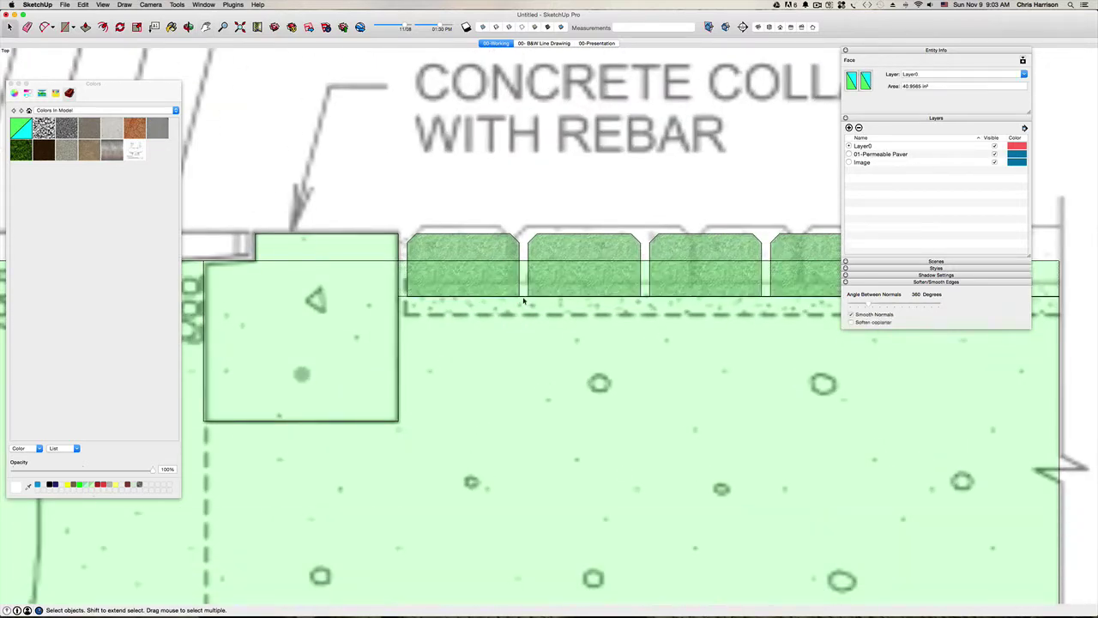
{"action": "left_click", "coordinate": [402, 297], "text": "shift"}
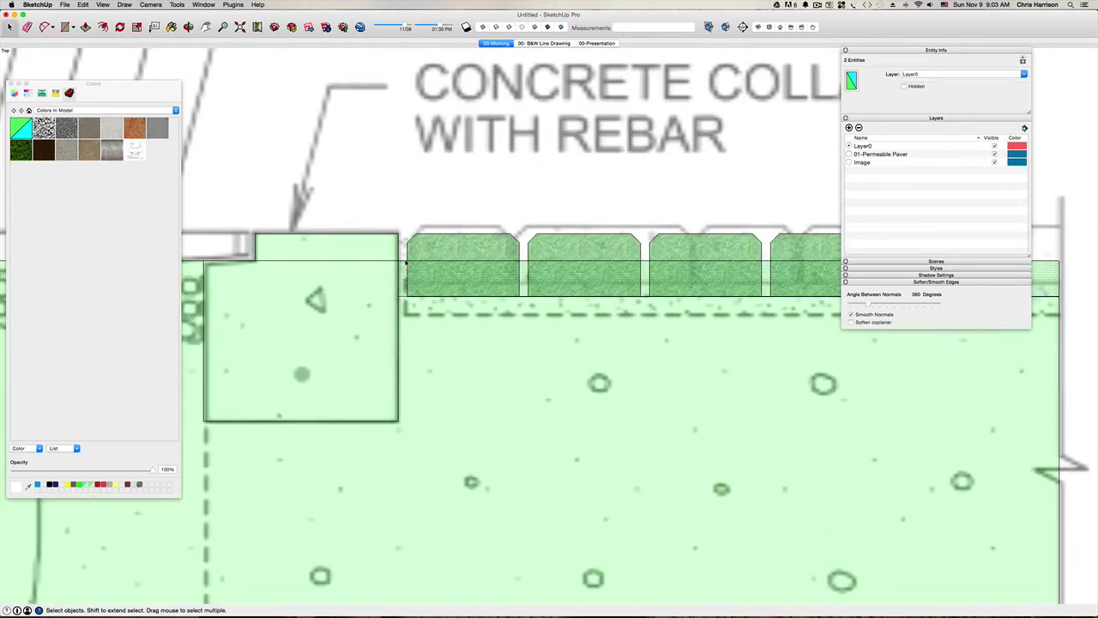
{"action": "left_click", "coordinate": [405, 261]}
{"action": "key", "text": "BackSpace"}
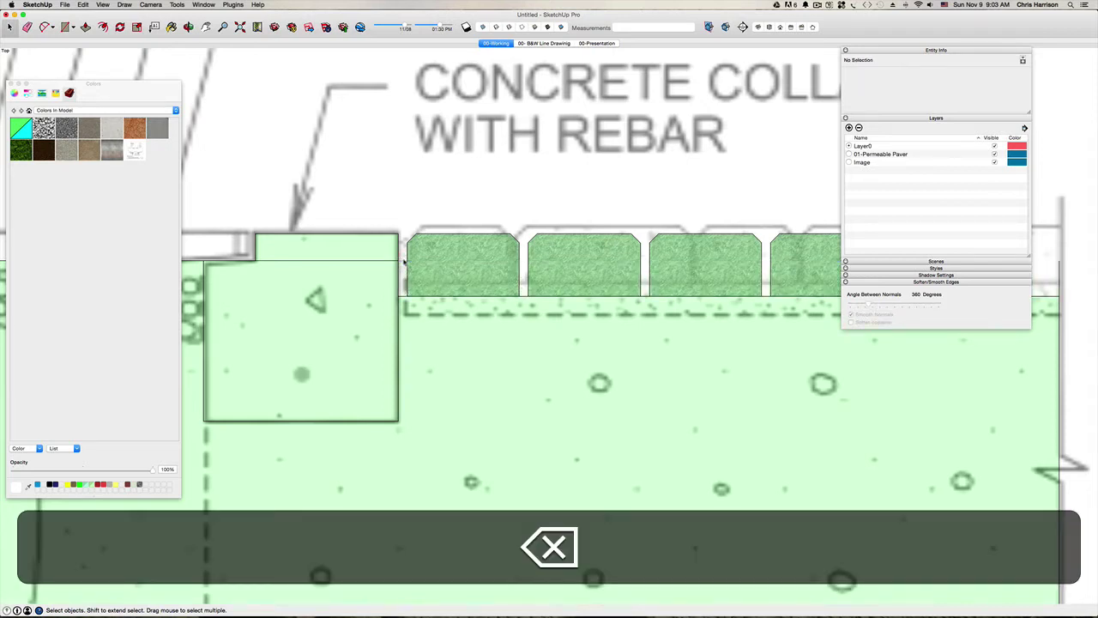
Copy both edge segments of the line under the pavers 3/16" downward.
{"action": "scroll", "coordinate": [405, 262], "scroll_direction": "down", "scroll_amount": 3}
{"action": "left_click", "coordinate": [402, 289]}
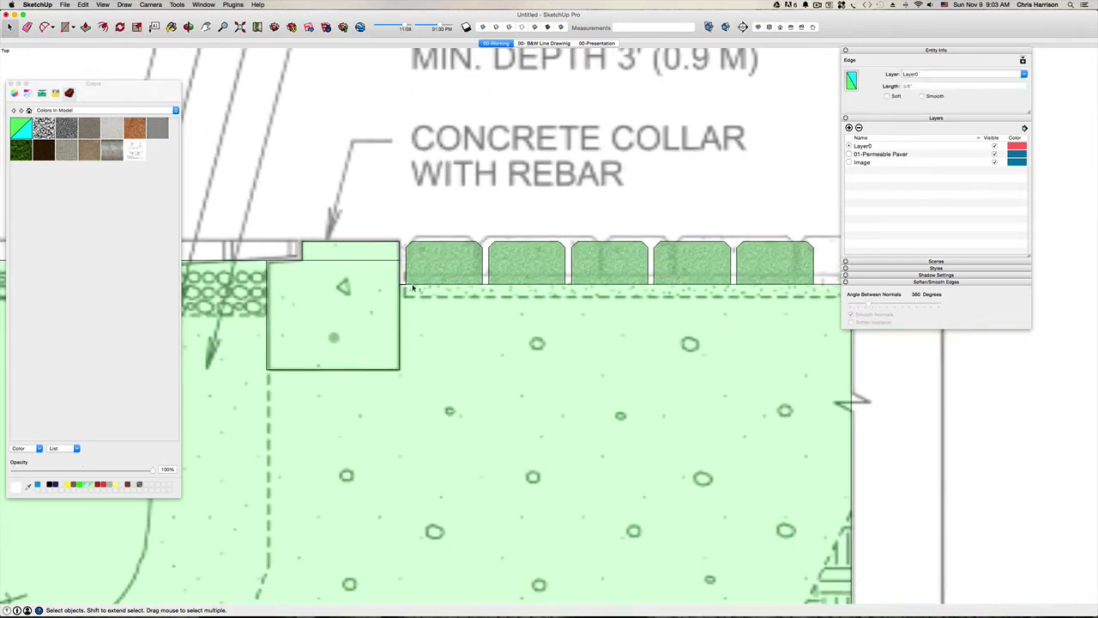
{"action": "scroll", "coordinate": [437, 303], "scroll_direction": "down", "scroll_amount": 1}
{"action": "scroll", "coordinate": [437, 306], "scroll_direction": "up", "scroll_amount": 3}
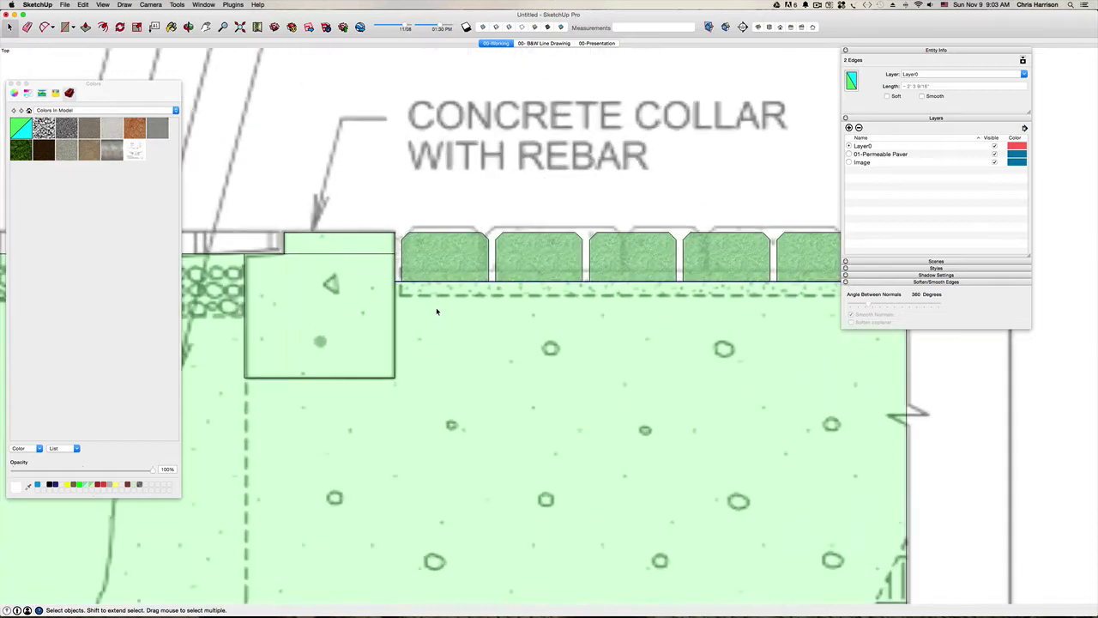
{"action": "key", "text": "m"}
{"action": "left_click", "coordinate": [475, 283], "text": "alt"}
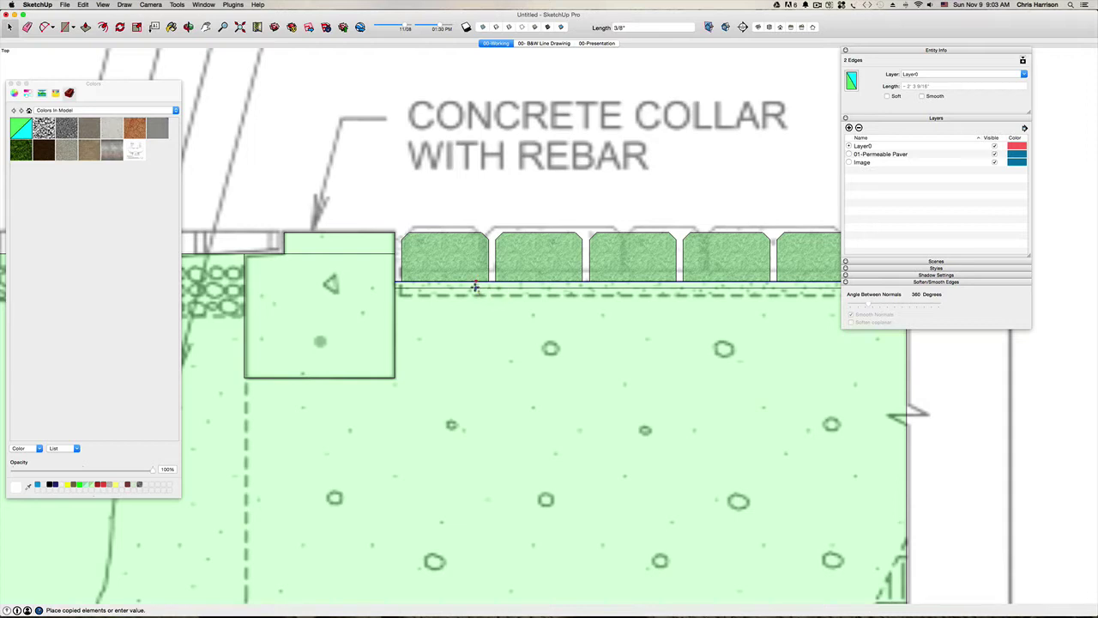
{"action": "type", "text": "3/16"}
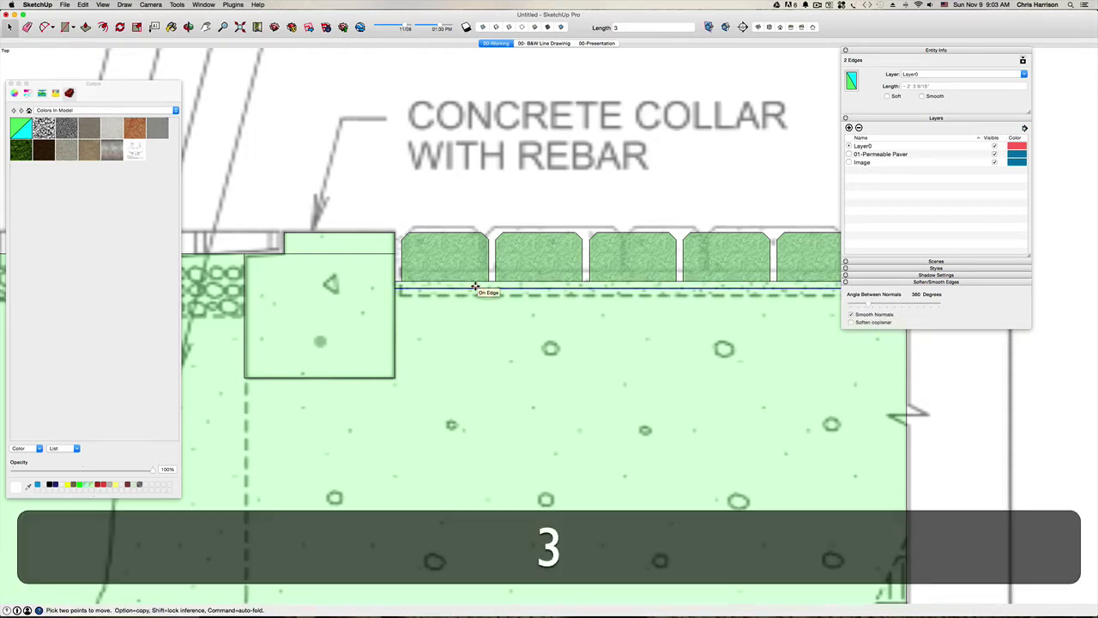
{"action": "key", "text": "Return"}
{"action": "key", "text": "space"}
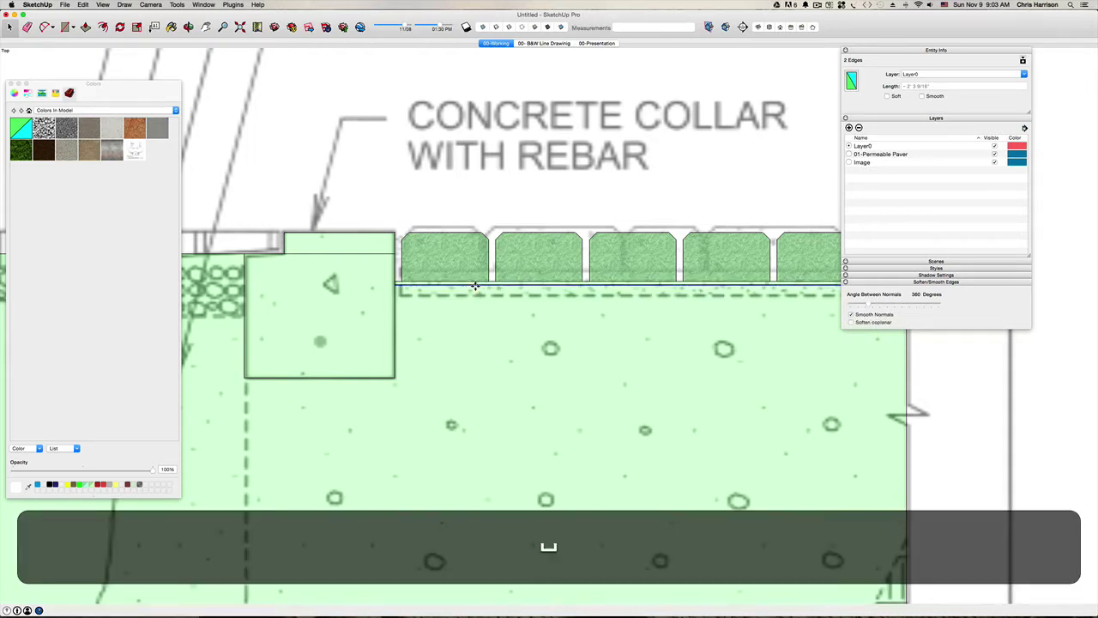
{"action": "key", "text": "h"}
{"action": "mouse_move", "coordinate": [474, 286]}
{"action": "left_mouse_down"}
{"action": "mouse_move", "coordinate": [410, 267]}
{"action": "mouse_move", "coordinate": [251, 255]}
{"action": "left_mouse_up"}
{"action": "key", "text": "space"}
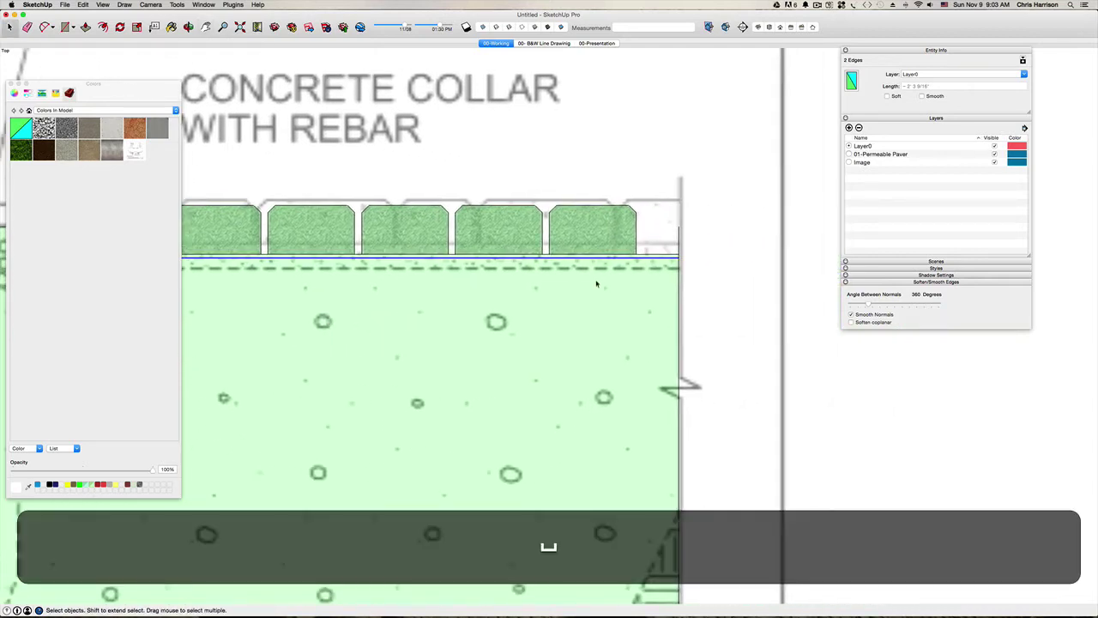
{"action": "scroll", "coordinate": [593, 277], "scroll_direction": "down", "scroll_amount": 3}
{"action": "scroll", "coordinate": [593, 277], "scroll_direction": "down", "scroll_amount": 2}
{"action": "scroll", "coordinate": [569, 270], "scroll_direction": "up", "scroll_amount": 5}
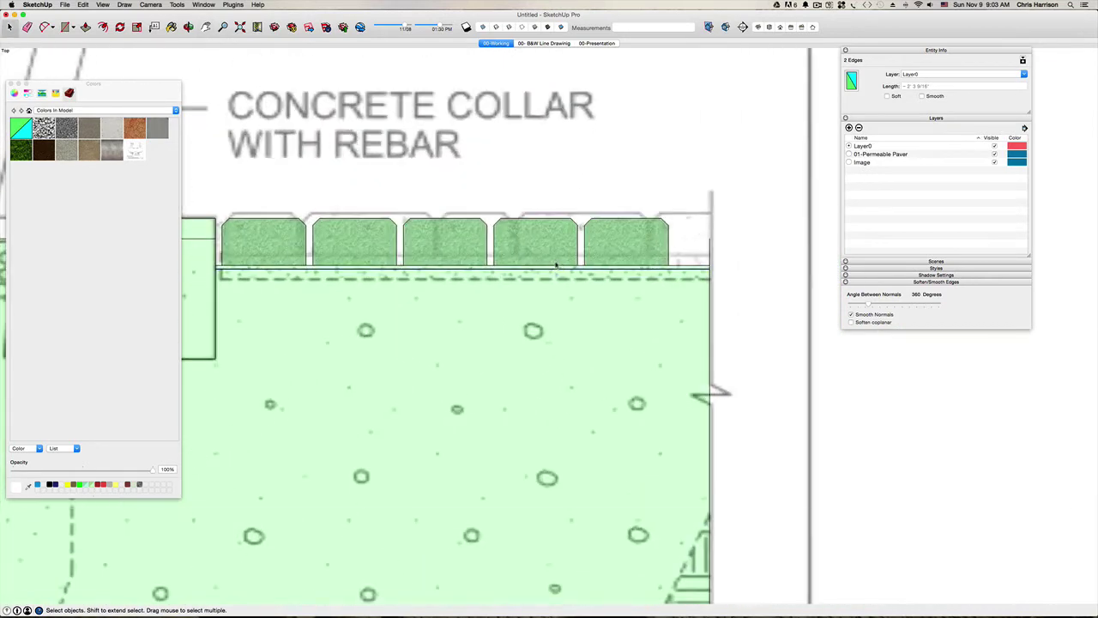
{"action": "key", "text": "h"}
{"action": "left_click_drag", "start_coordinate": [556, 266], "coordinate": [649, 269]}
{"action": "key", "text": "space"}
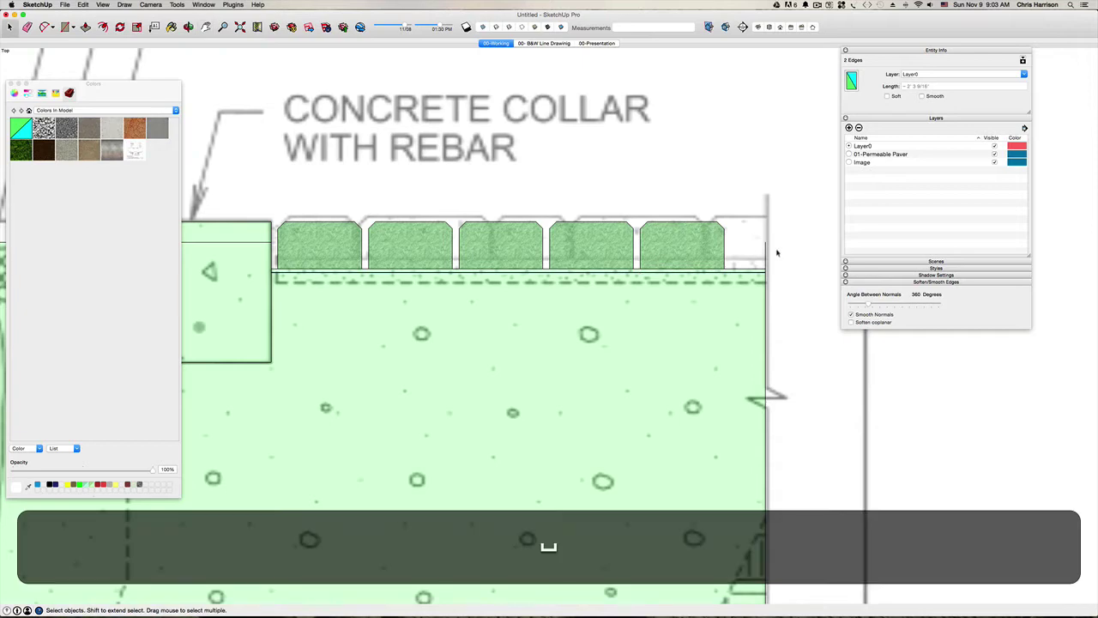
{"action": "key", "text": "t"}
{"action": "key", "text": "Escape"}
{"action": "key", "text": "e"}
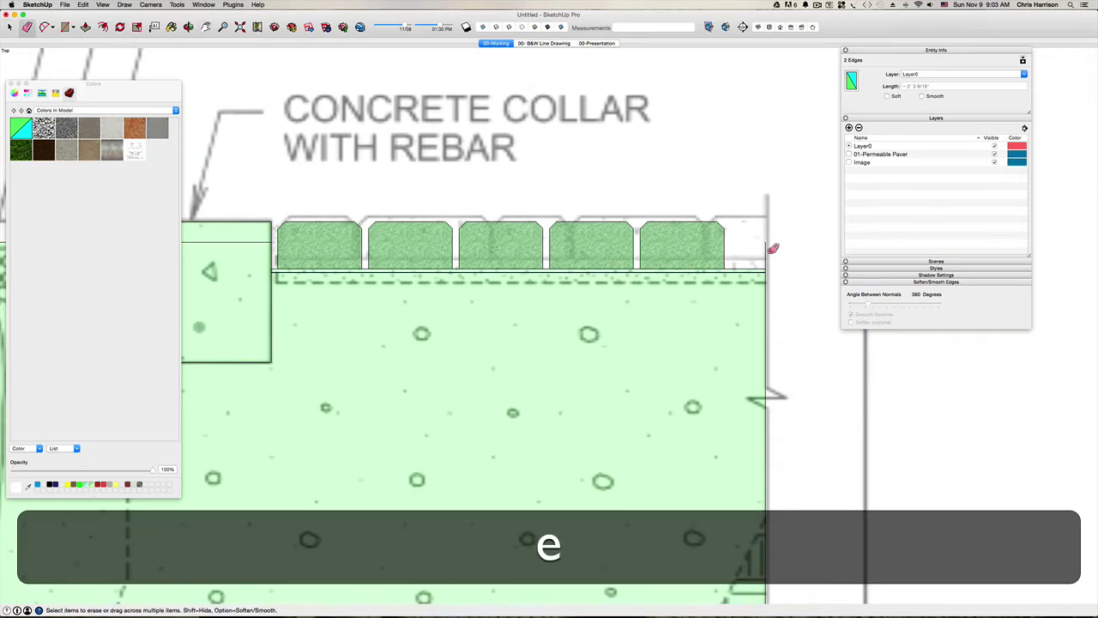
{"action": "key", "text": "Escape"}
{"action": "scroll", "coordinate": [760, 262], "scroll_direction": "down", "scroll_amount": 3}
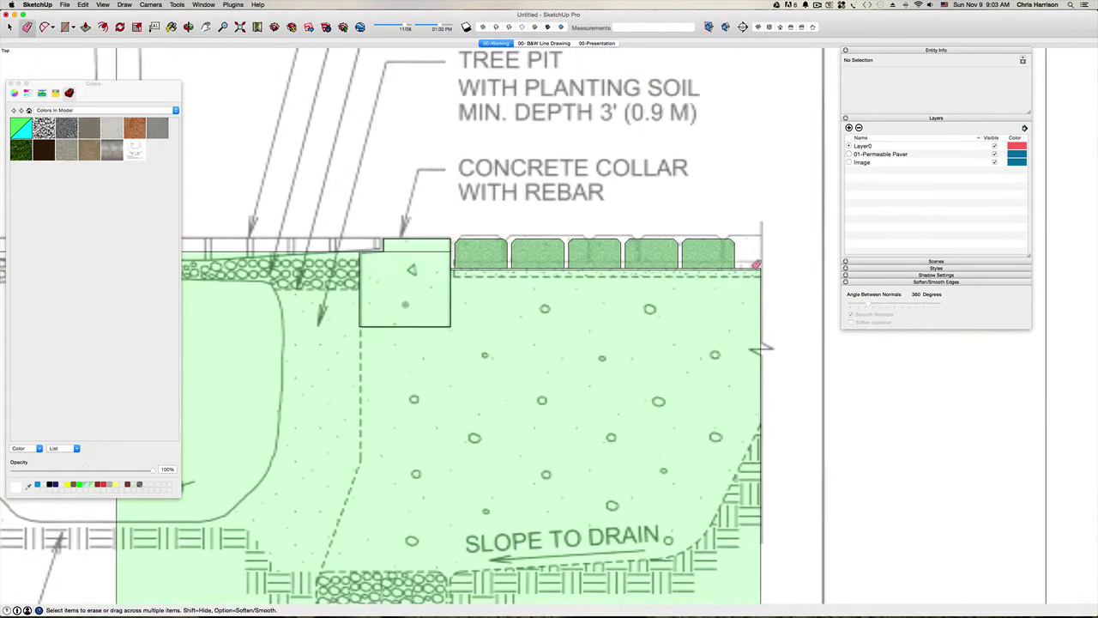
Try to offset the section's far vertical edge beside the pavers.
{"action": "key", "text": "space"}
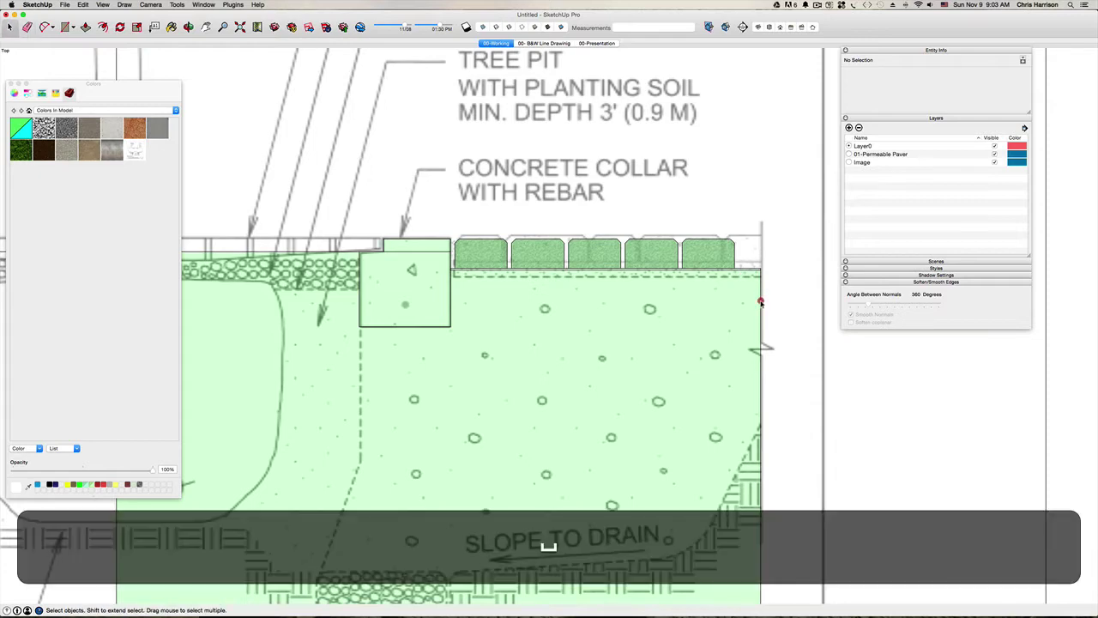
{"action": "left_click", "coordinate": [760, 301]}
{"action": "scroll", "coordinate": [761, 303], "scroll_direction": "down", "scroll_amount": 4}
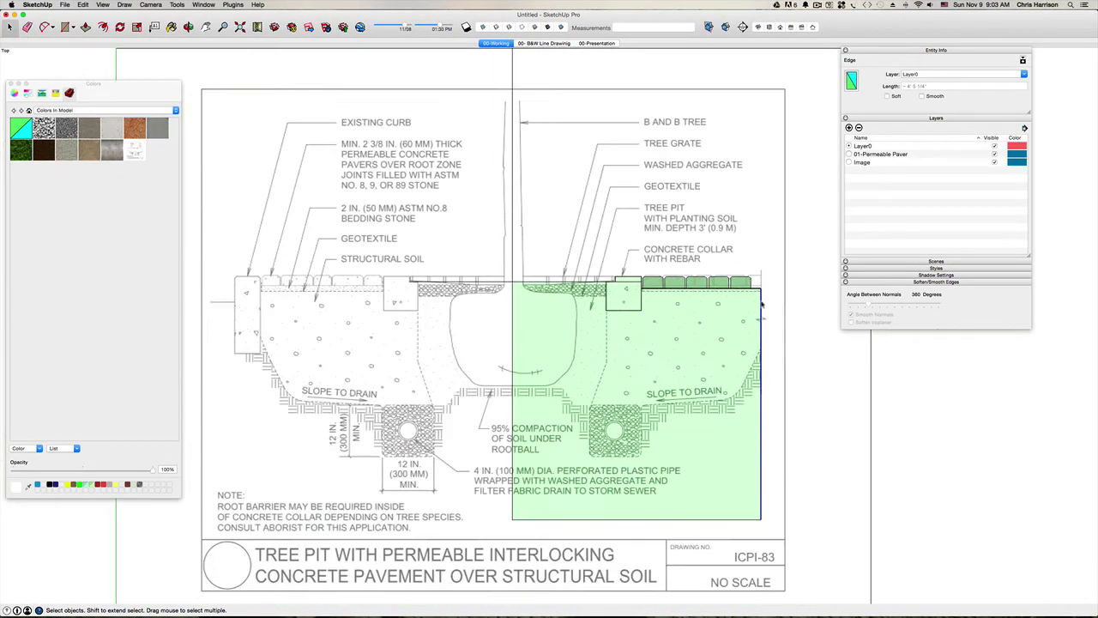
{"action": "scroll", "coordinate": [761, 303], "scroll_direction": "up", "scroll_amount": 3}
{"action": "key", "text": "f"}
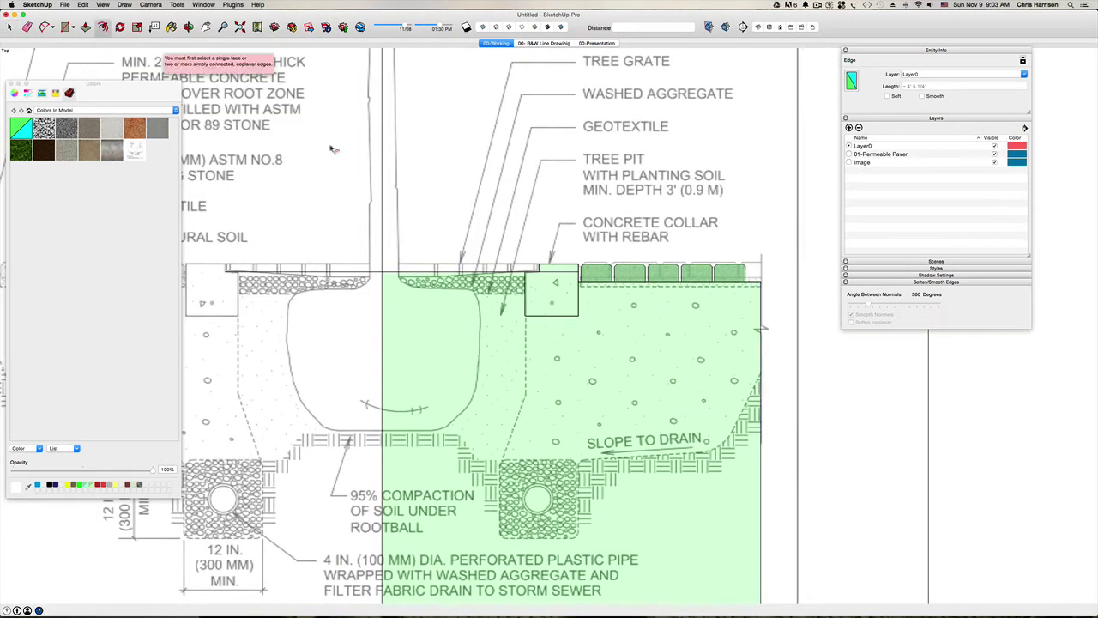
{"action": "left_click", "coordinate": [760, 344]}
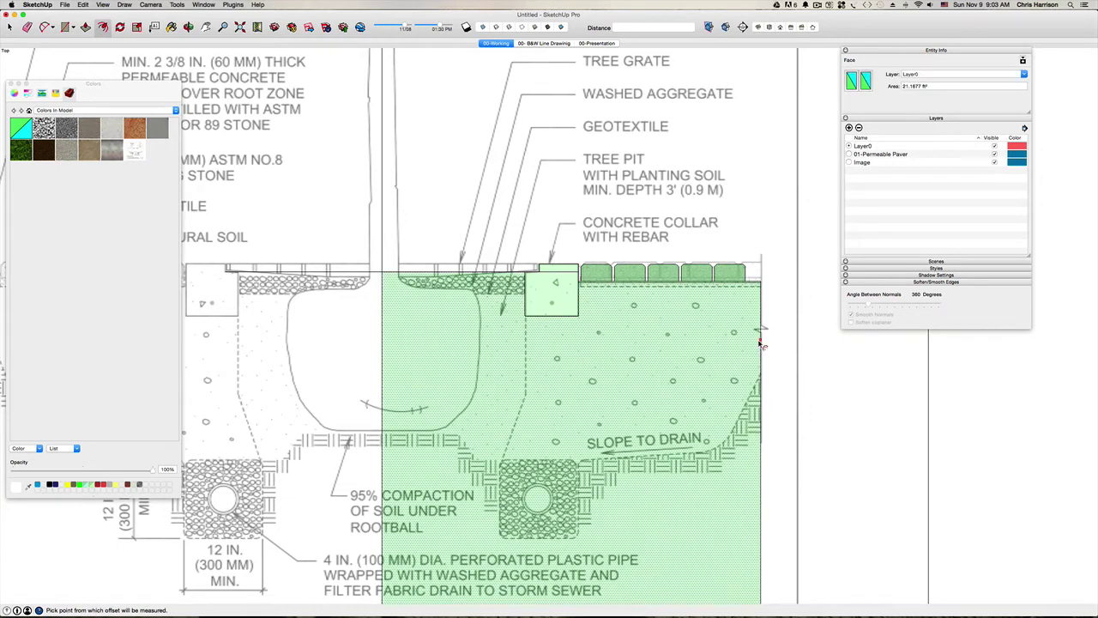
{"action": "key", "text": "m"}
{"action": "scroll", "coordinate": [760, 339], "scroll_direction": "up", "scroll_amount": 3}
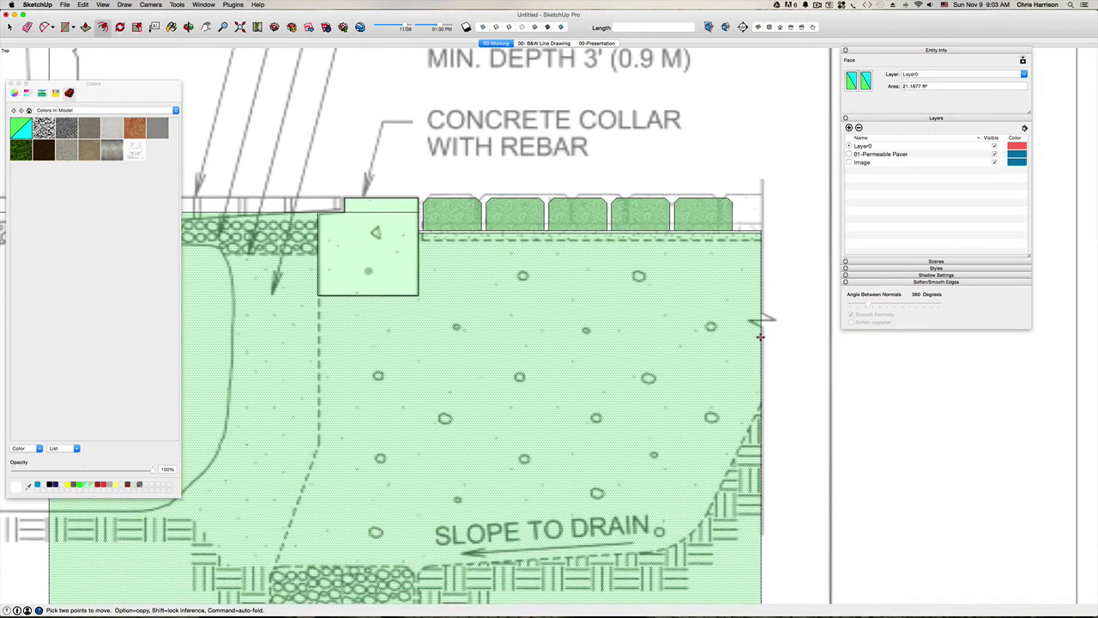
{"action": "left_click", "coordinate": [760, 337]}
{"action": "key", "text": "cmd+z"}
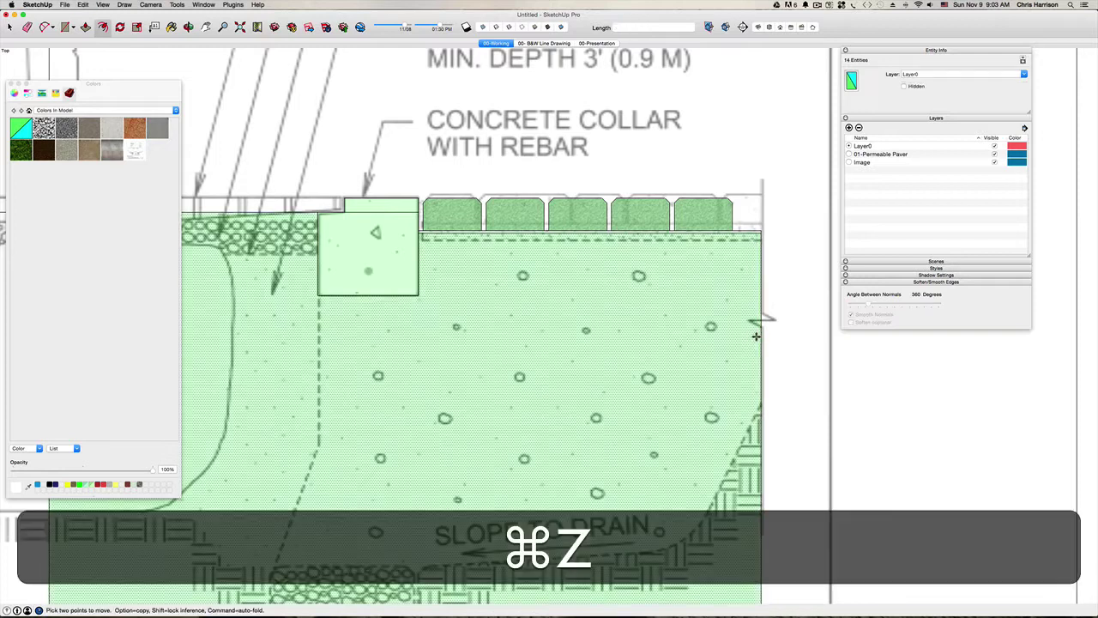
Copy the section's far vertical edge 3/16" inward, toward the concrete collar.
{"action": "key", "text": "space"}
{"action": "left_click", "coordinate": [761, 328]}
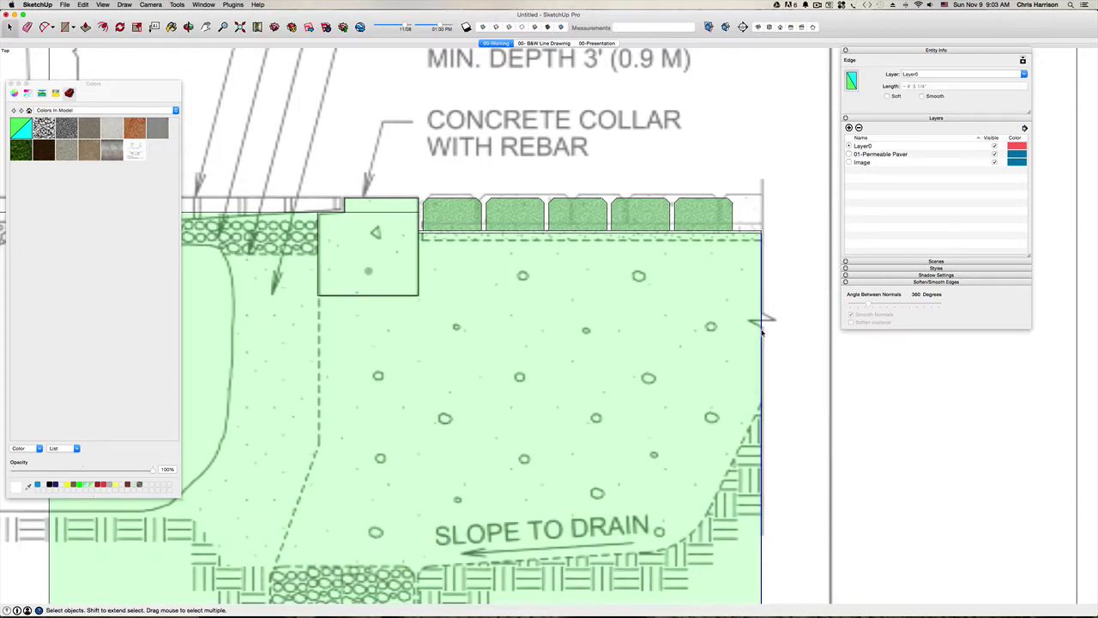
{"action": "key", "text": "m"}
{"action": "left_click", "coordinate": [761, 330]}
{"action": "scroll", "coordinate": [755, 328], "scroll_direction": "down", "scroll_amount": 1}
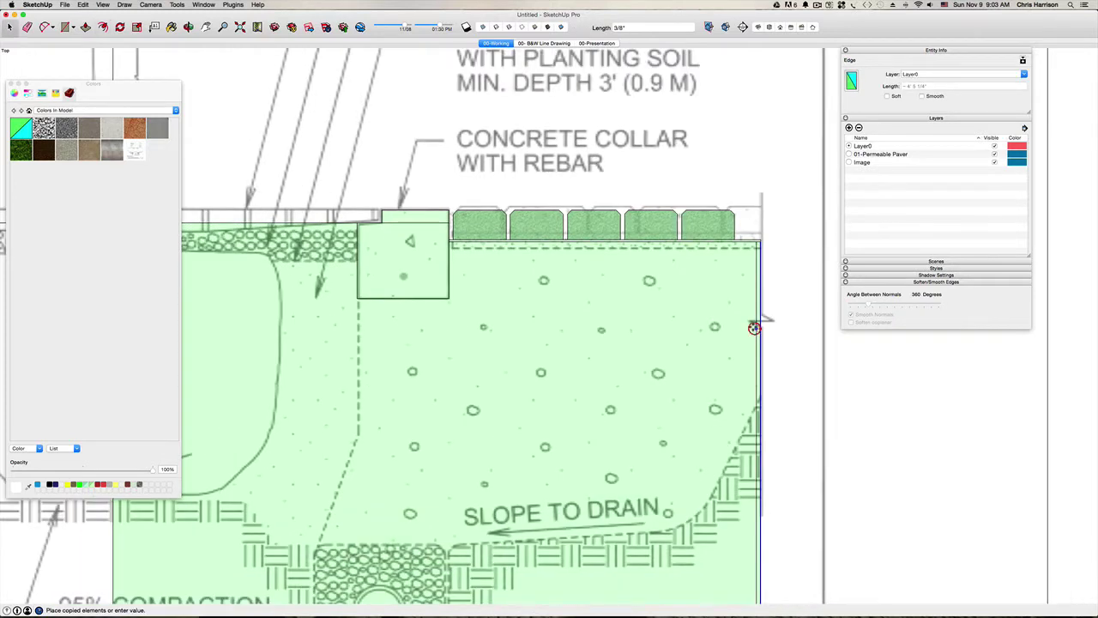
{"action": "type", "text": "36"}
{"action": "key", "text": "Return"}
Erase the surplus edge at the outer top corner where the thin layer under the pavers meets the section's far side.
{"action": "key", "text": "space"}
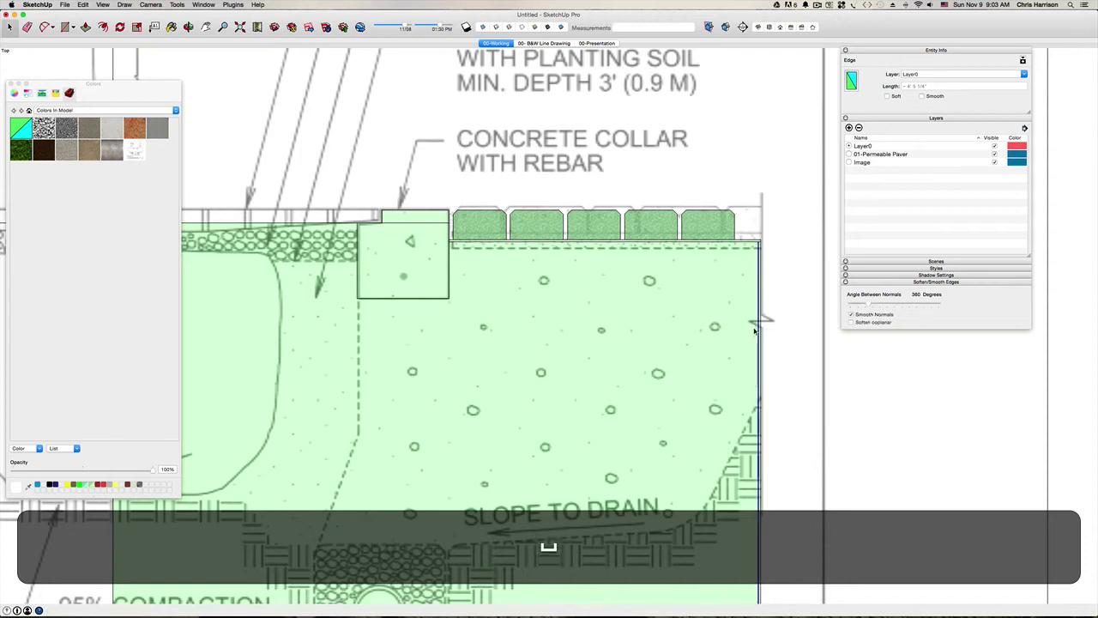
{"action": "scroll", "coordinate": [762, 244], "scroll_direction": "up", "scroll_amount": 5}
{"action": "key", "text": "e"}
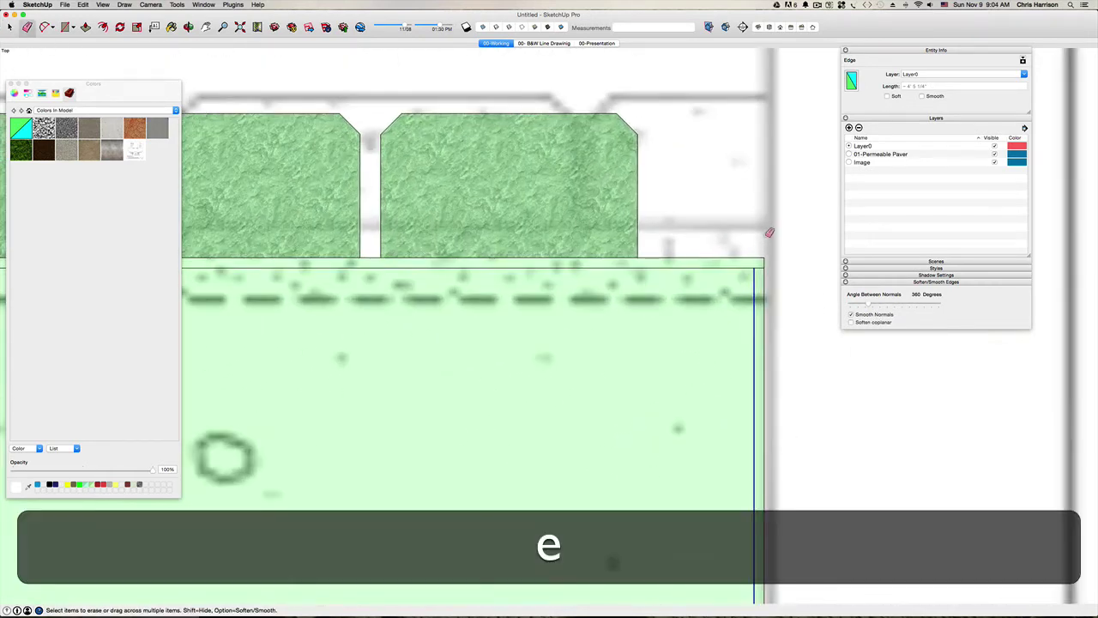
{"action": "left_click", "coordinate": [763, 258]}
{"action": "scroll", "coordinate": [763, 262], "scroll_direction": "down", "scroll_amount": 5}
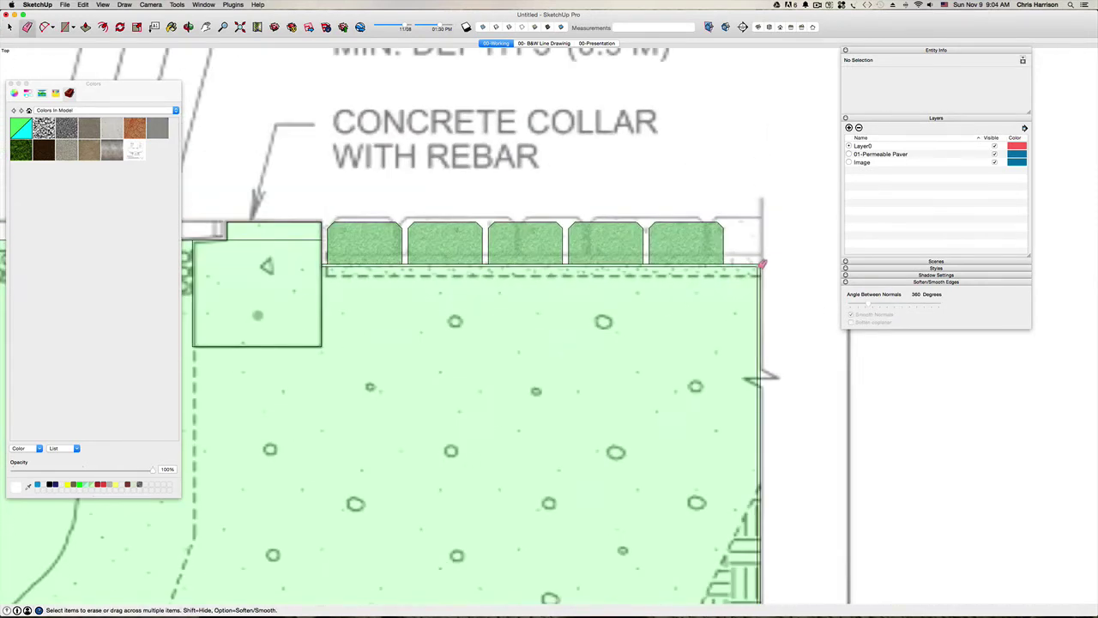
Draw a line about 10 7/16 in long from the section's outer vertical edge down the sloped dashed excavation boundary.
{"action": "scroll", "coordinate": [754, 400], "scroll_direction": "up", "scroll_amount": 3}
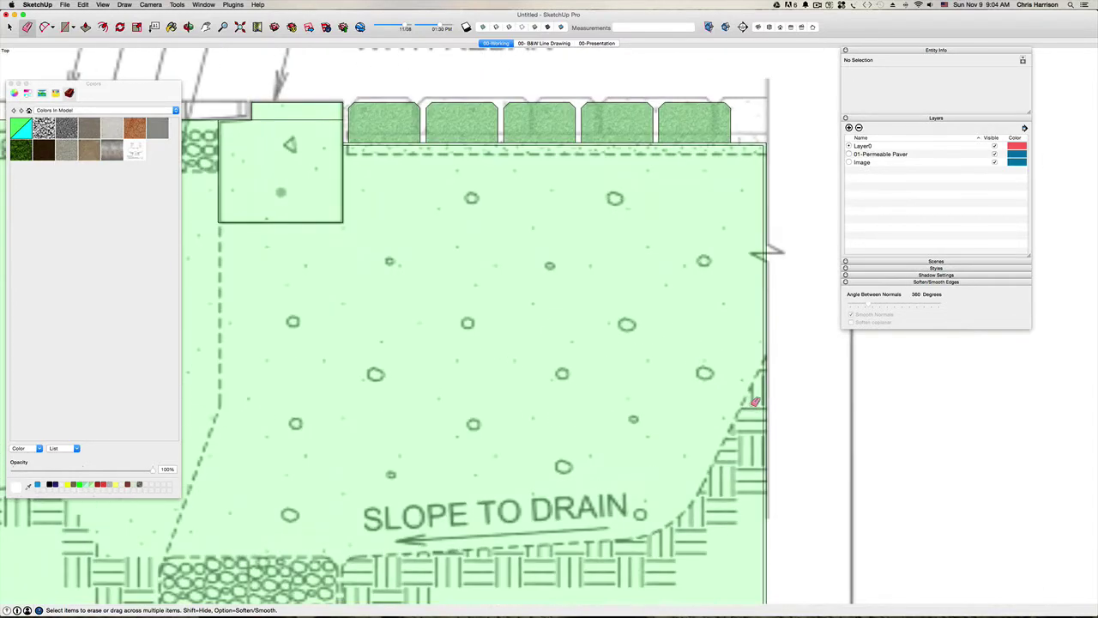
{"action": "scroll", "coordinate": [755, 401], "scroll_direction": "down", "scroll_amount": 2}
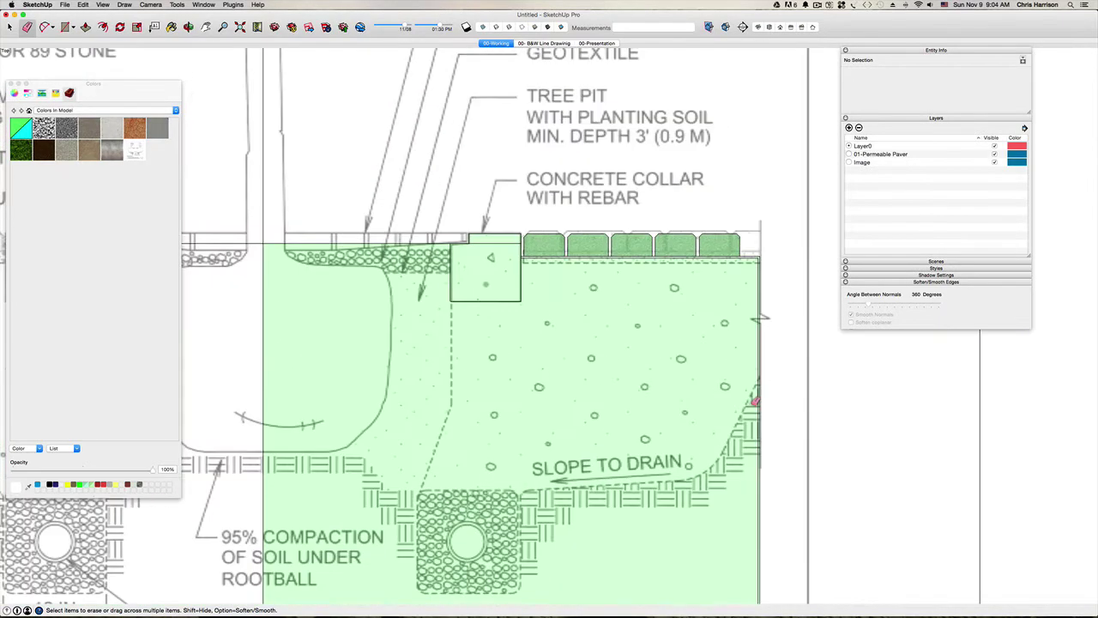
{"action": "key", "text": "l"}
{"action": "scroll", "coordinate": [755, 395], "scroll_direction": "up", "scroll_amount": 3}
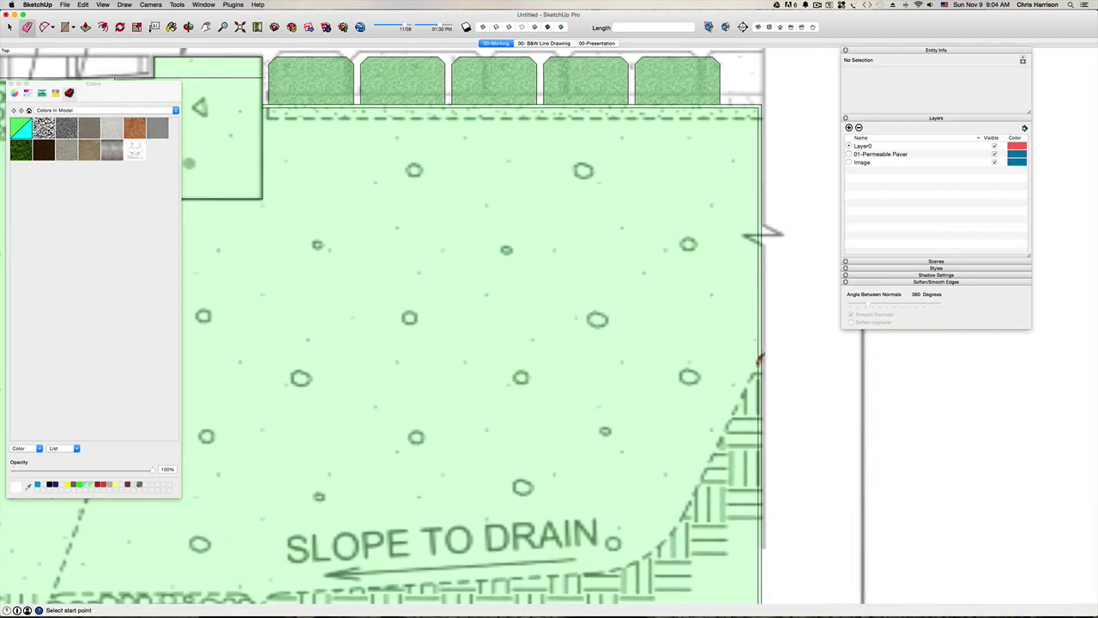
{"action": "scroll", "coordinate": [755, 360], "scroll_direction": "up", "scroll_amount": 2}
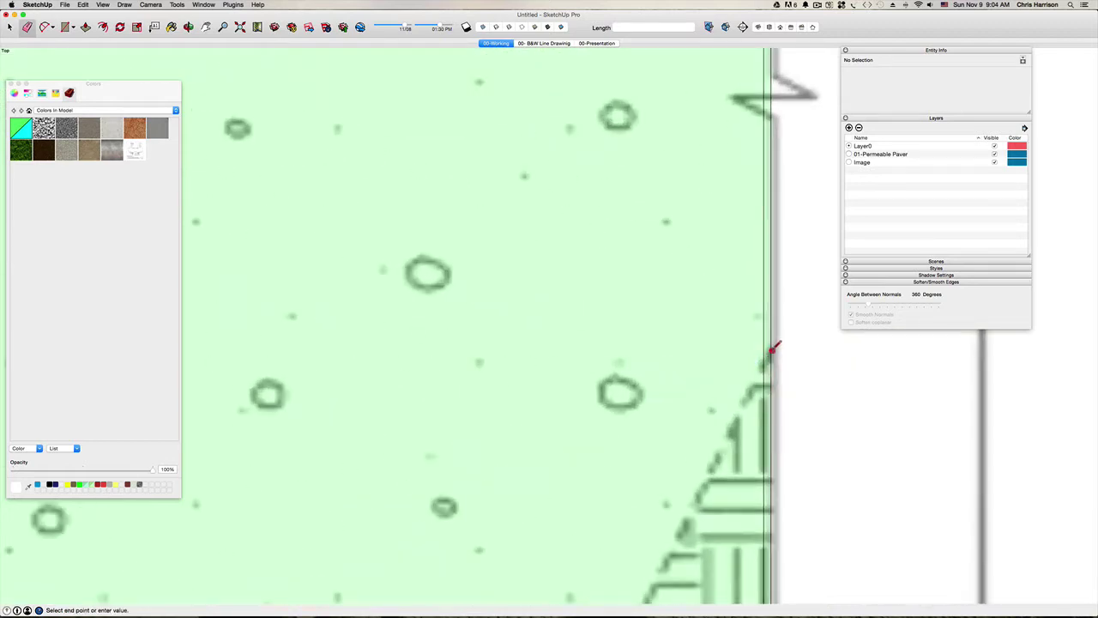
{"action": "left_click", "coordinate": [772, 347]}
{"action": "scroll", "coordinate": [772, 349], "scroll_direction": "down", "scroll_amount": 3}
{"action": "scroll", "coordinate": [773, 348], "scroll_direction": "up", "scroll_amount": 1}
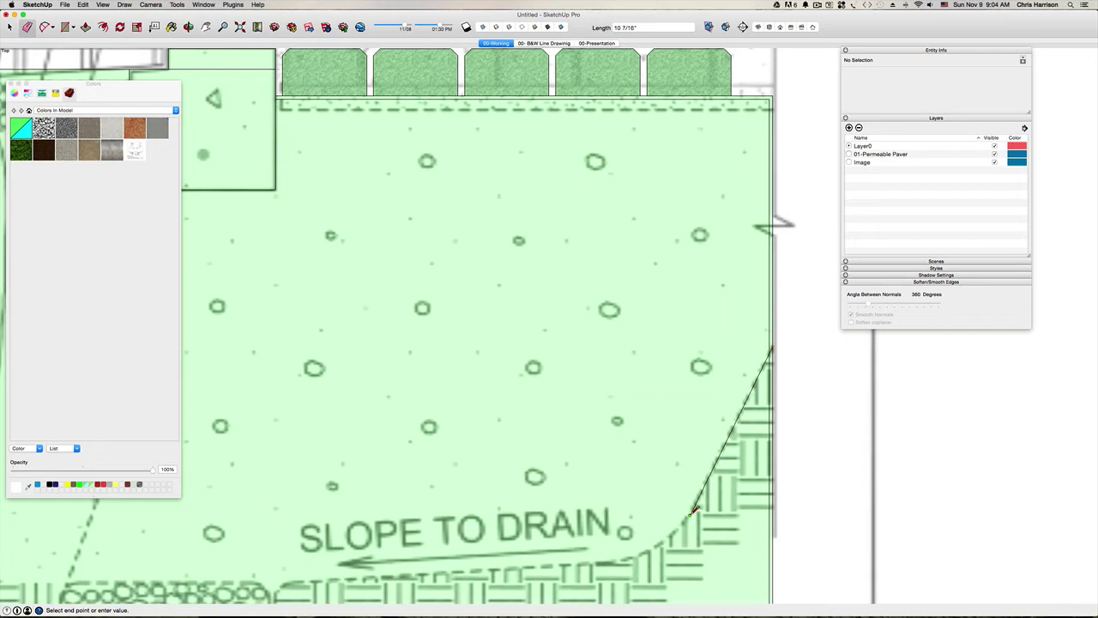
Draw an arc along the curved dashed corner between the sloped line and the base of the SLOPE TO DRAIN area.
{"action": "key", "text": "a"}
{"action": "left_click", "coordinate": [689, 515]}
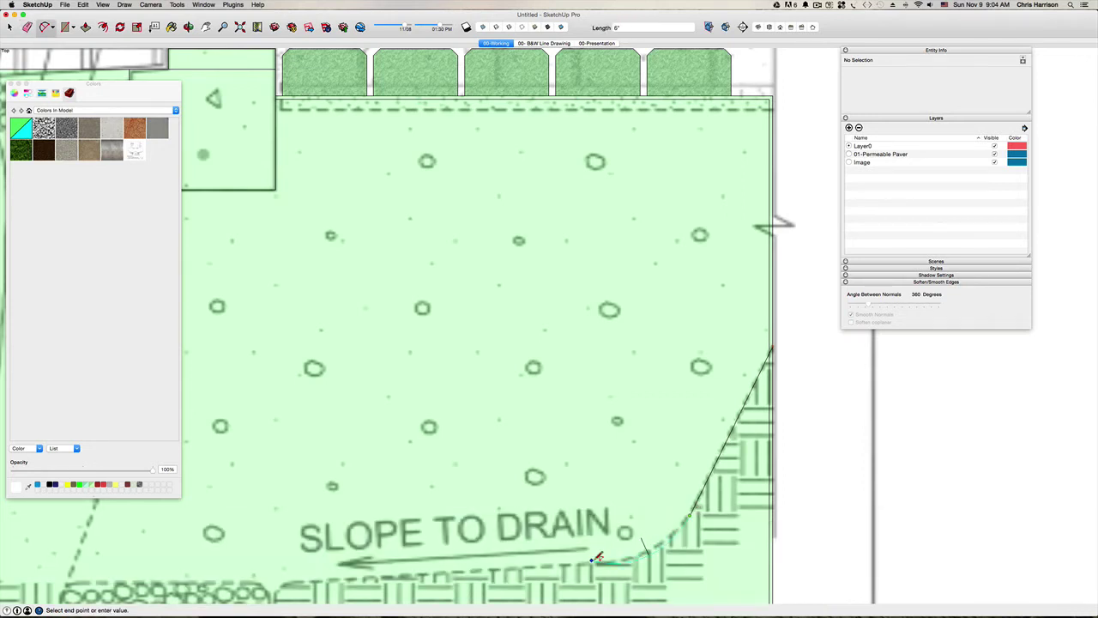
{"action": "scroll", "coordinate": [620, 557], "scroll_direction": "down", "scroll_amount": 1}
{"action": "left_click", "coordinate": [619, 561]}
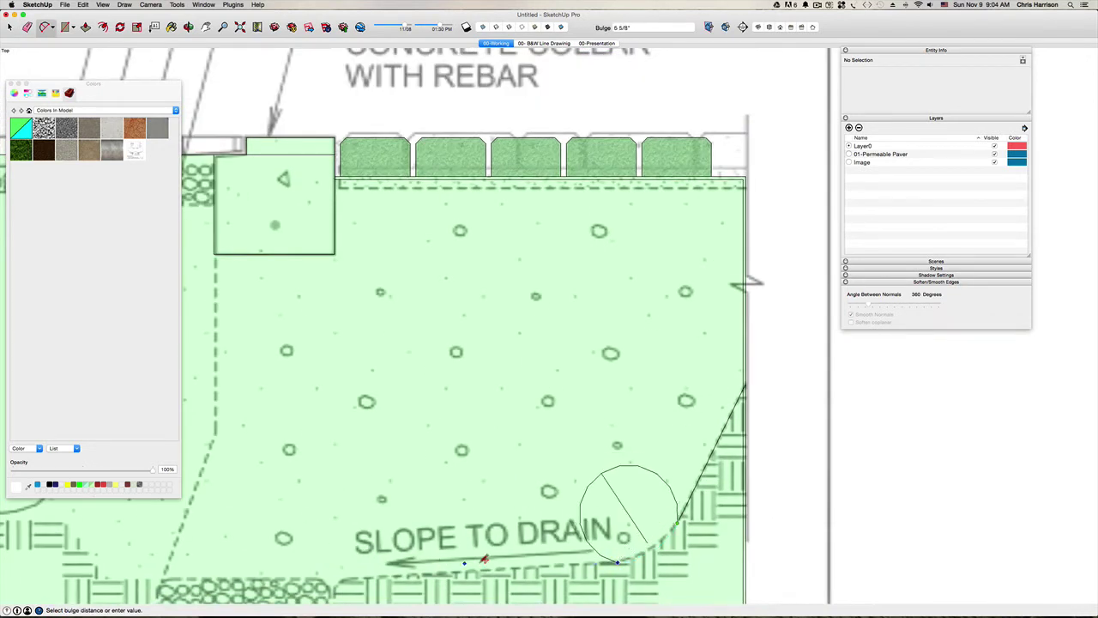
{"action": "left_click", "coordinate": [654, 551]}
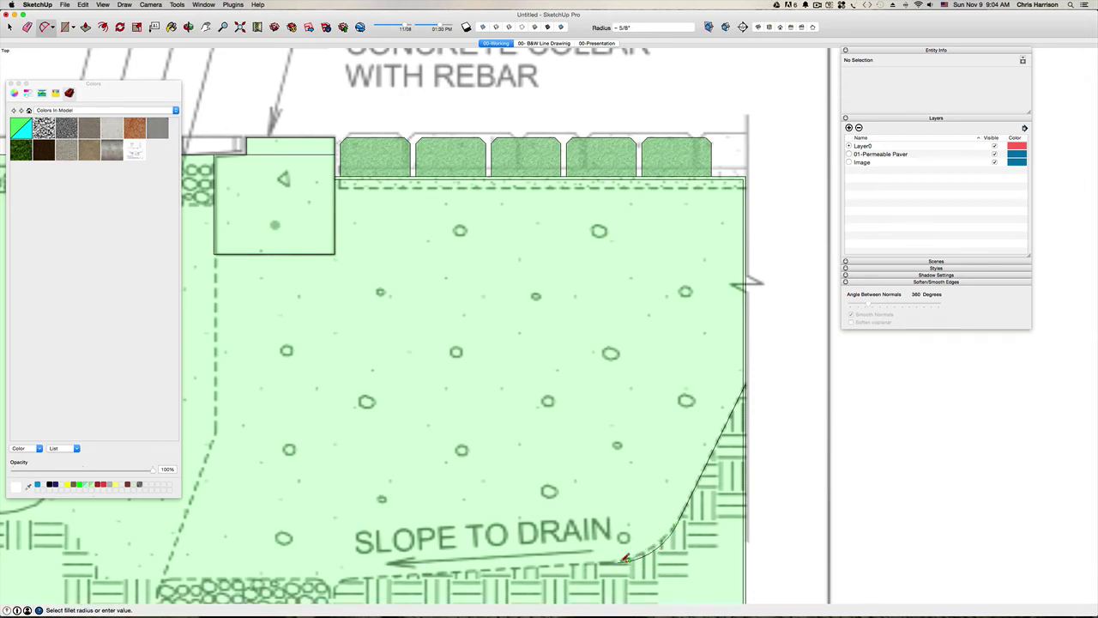
Draw a straight edge about 2 ft 6 3/8 in long from the arc's end along the sloping base to the drain trench's far upper corner.
{"action": "left_click", "coordinate": [618, 561]}
{"action": "scroll", "coordinate": [354, 573], "scroll_direction": "down", "scroll_amount": 2}
{"action": "scroll", "coordinate": [353, 573], "scroll_direction": "up", "scroll_amount": 2}
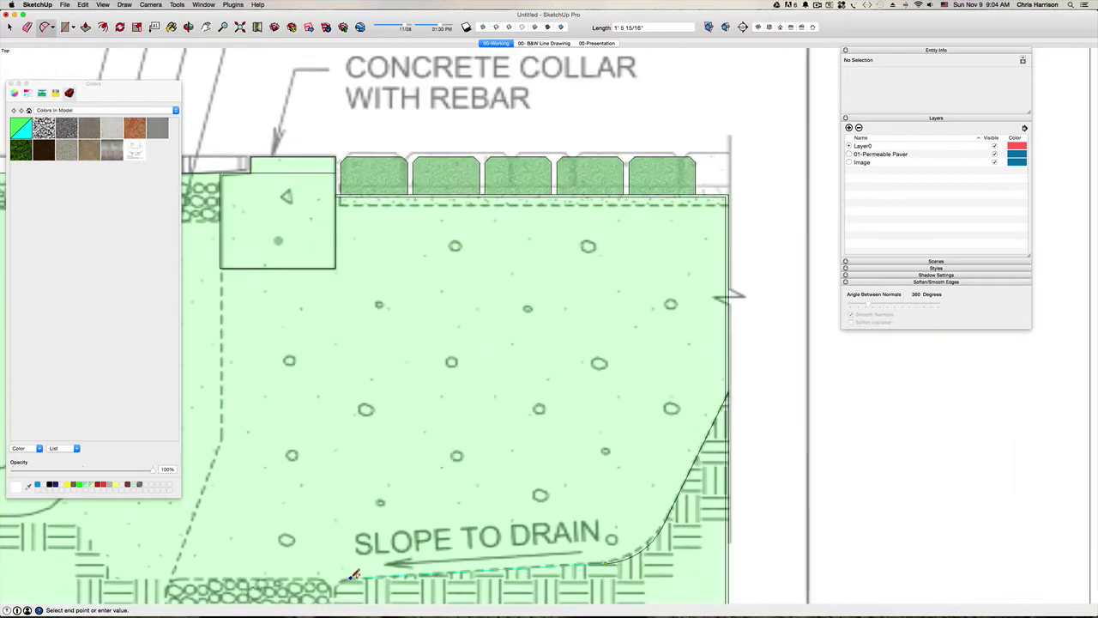
{"action": "key", "text": "h"}
{"action": "left_click_drag", "start_coordinate": [354, 573], "coordinate": [494, 341]}
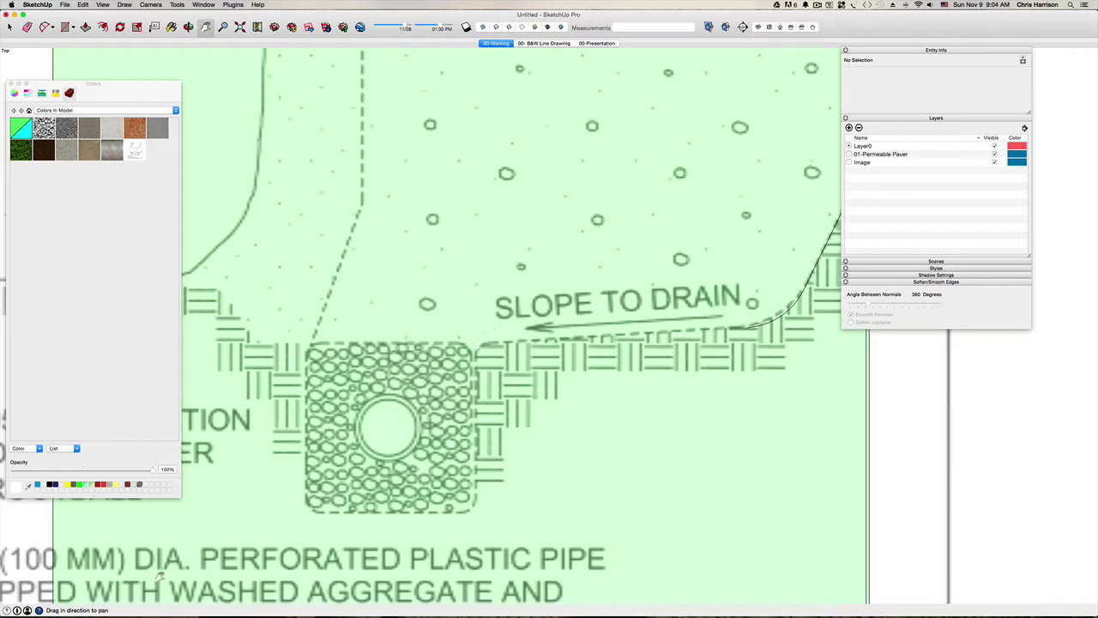
{"action": "key", "text": "a"}
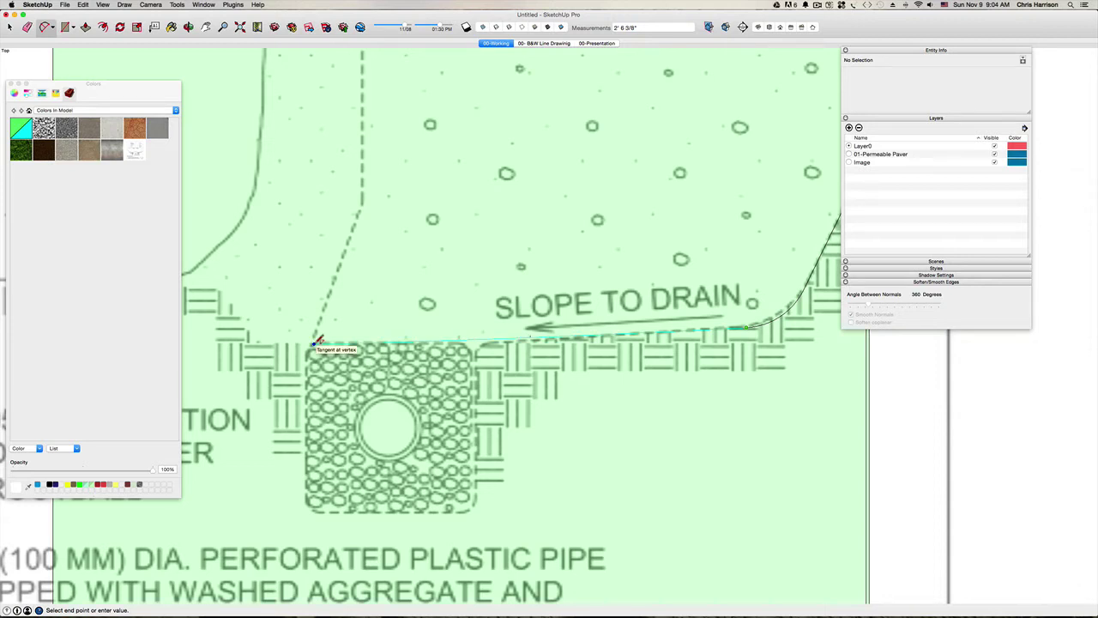
{"action": "left_click", "coordinate": [316, 342]}
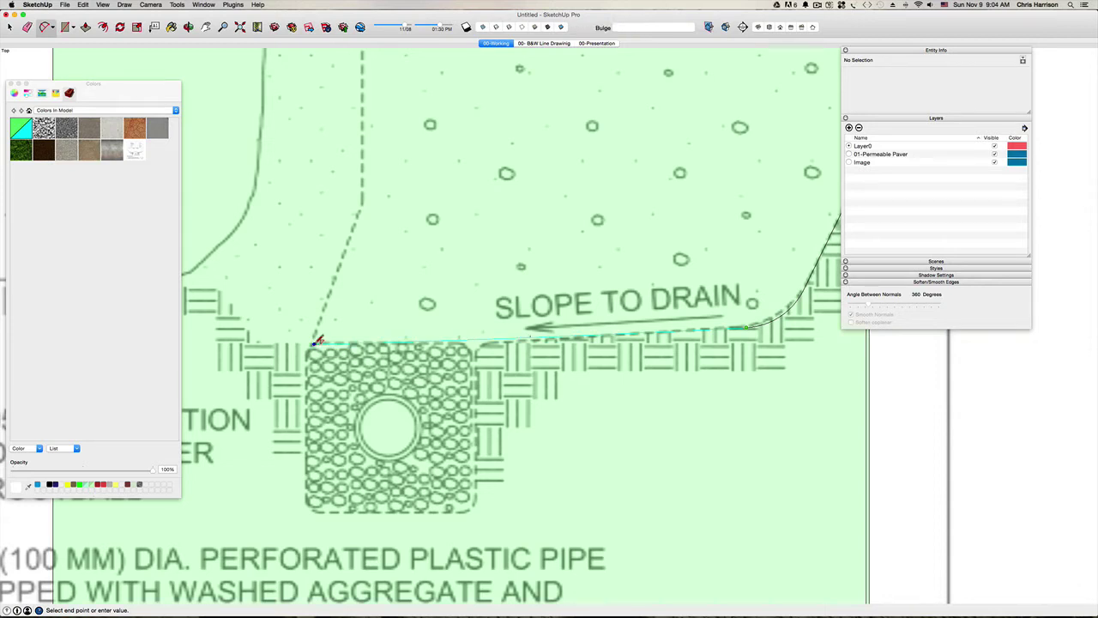
{"action": "left_click", "coordinate": [317, 341]}
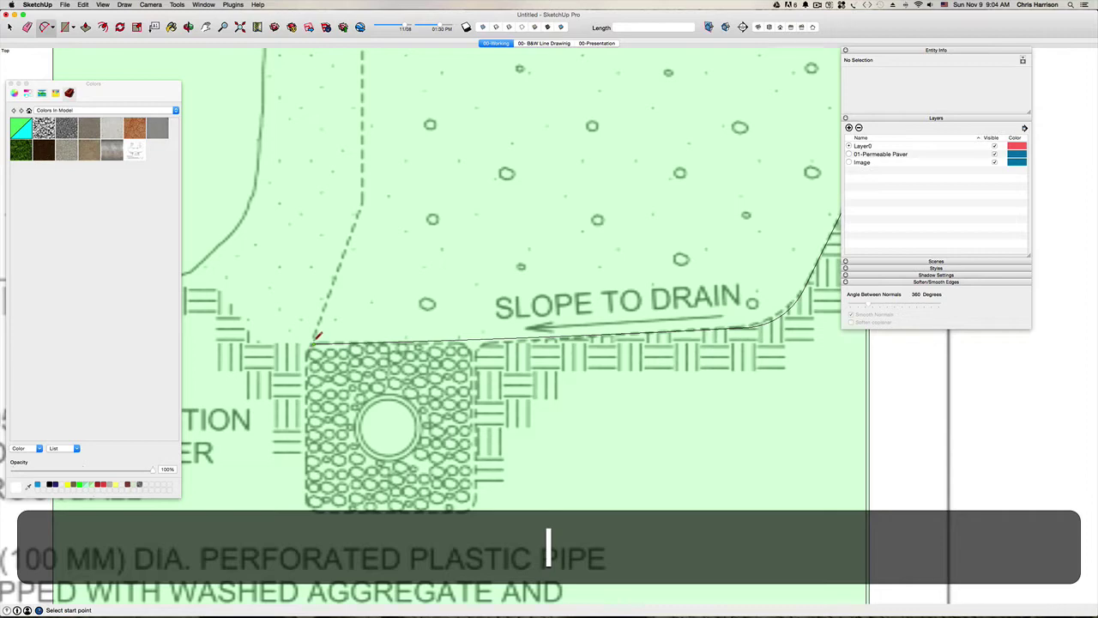
Draw lines from the drain trench's corner up the slanted dashed boundary and vertically about 1 ft 3/16 in to the concrete collar's lower corner.
{"action": "left_click", "coordinate": [314, 340]}
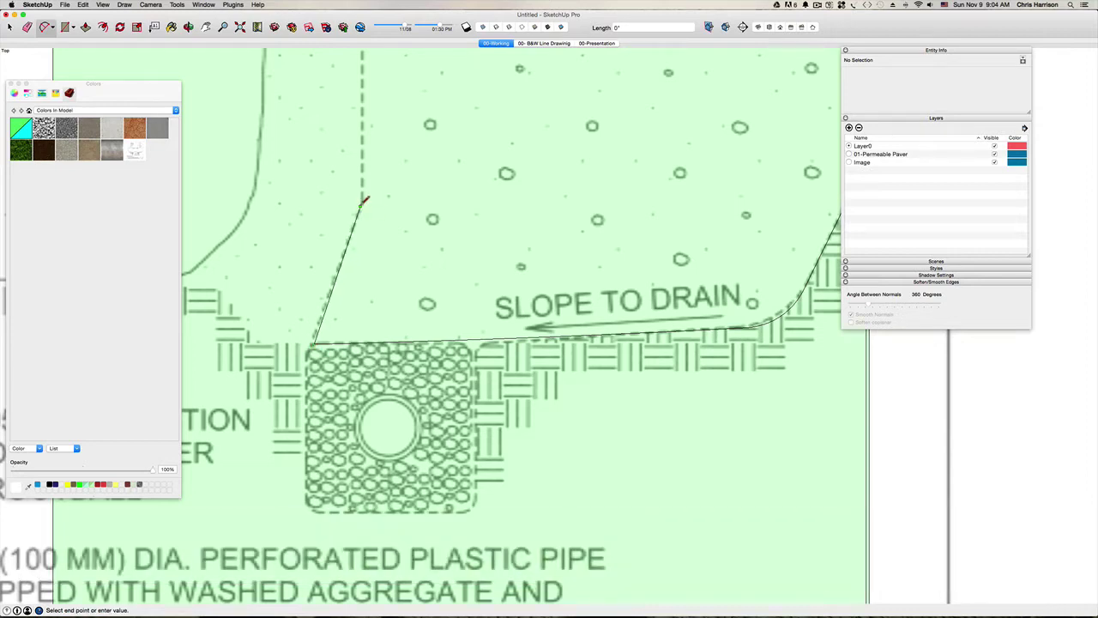
{"action": "key", "text": "h"}
{"action": "left_click_drag", "start_coordinate": [364, 249], "coordinate": [379, 490]}
{"action": "key", "text": "l"}
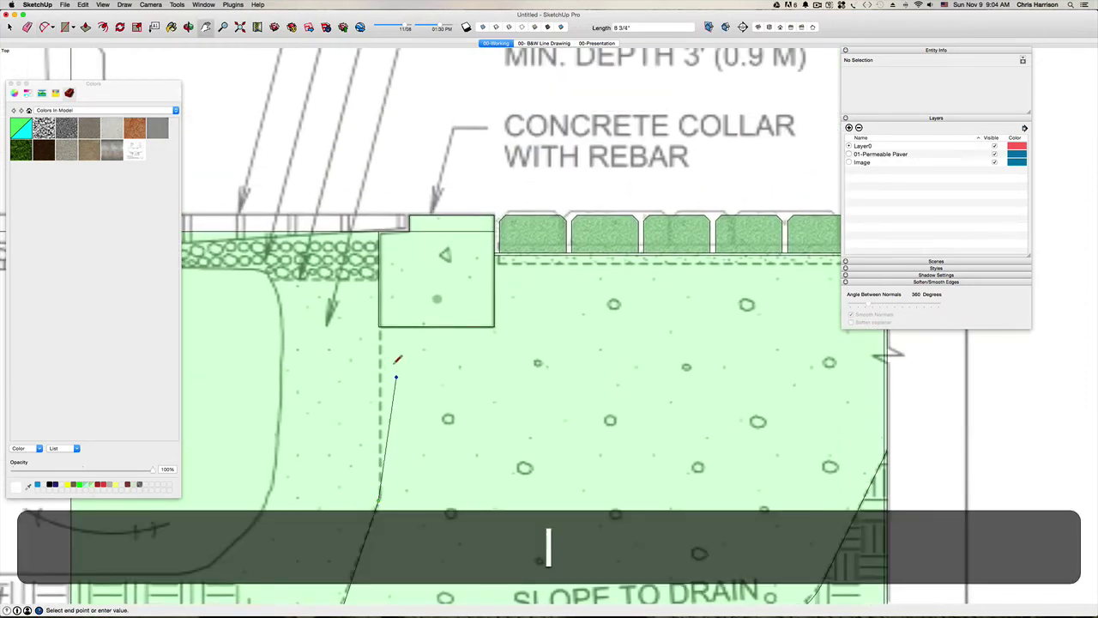
{"action": "left_click", "coordinate": [380, 326]}
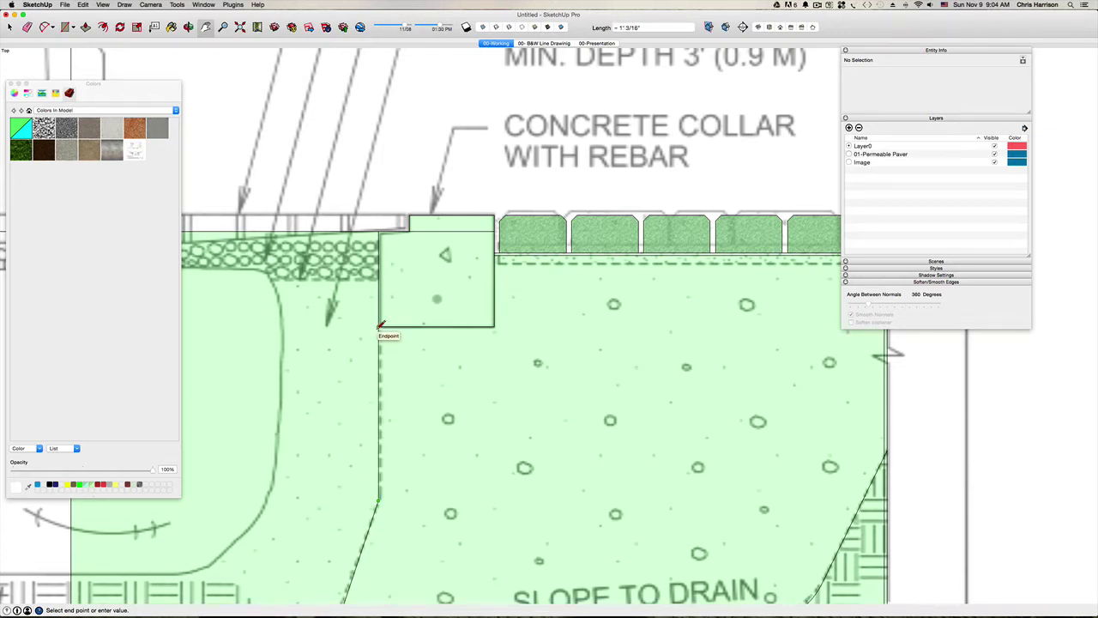
{"action": "key", "text": "Escape"}
Check that the new outline divides the surface by selecting the tree pit face beside the aggregate base.
{"action": "scroll", "coordinate": [380, 326], "scroll_direction": "down", "scroll_amount": 5}
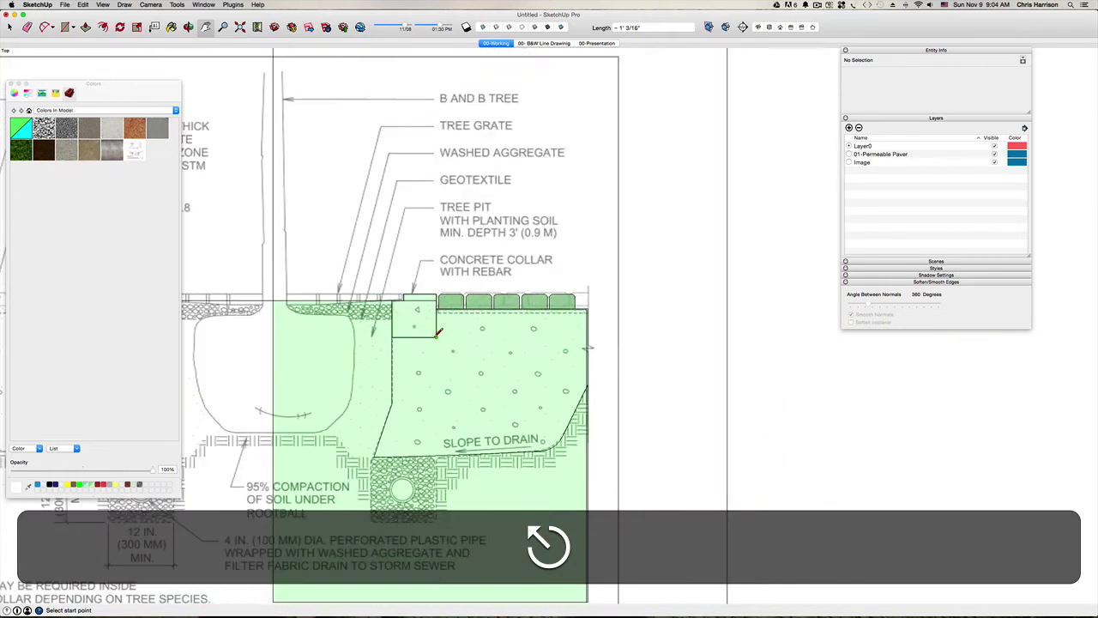
{"action": "scroll", "coordinate": [438, 333], "scroll_direction": "up", "scroll_amount": 3}
{"action": "key", "text": "h"}
{"action": "left_click_drag", "start_coordinate": [438, 398], "coordinate": [490, 339]}
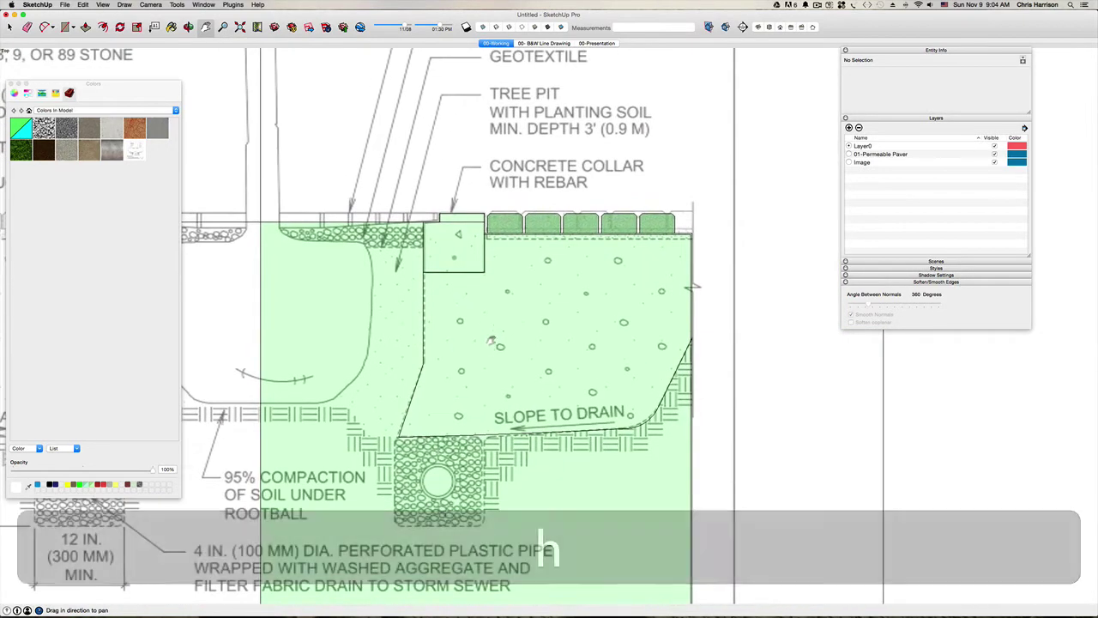
{"action": "scroll", "coordinate": [687, 372], "scroll_direction": "up", "scroll_amount": 2}
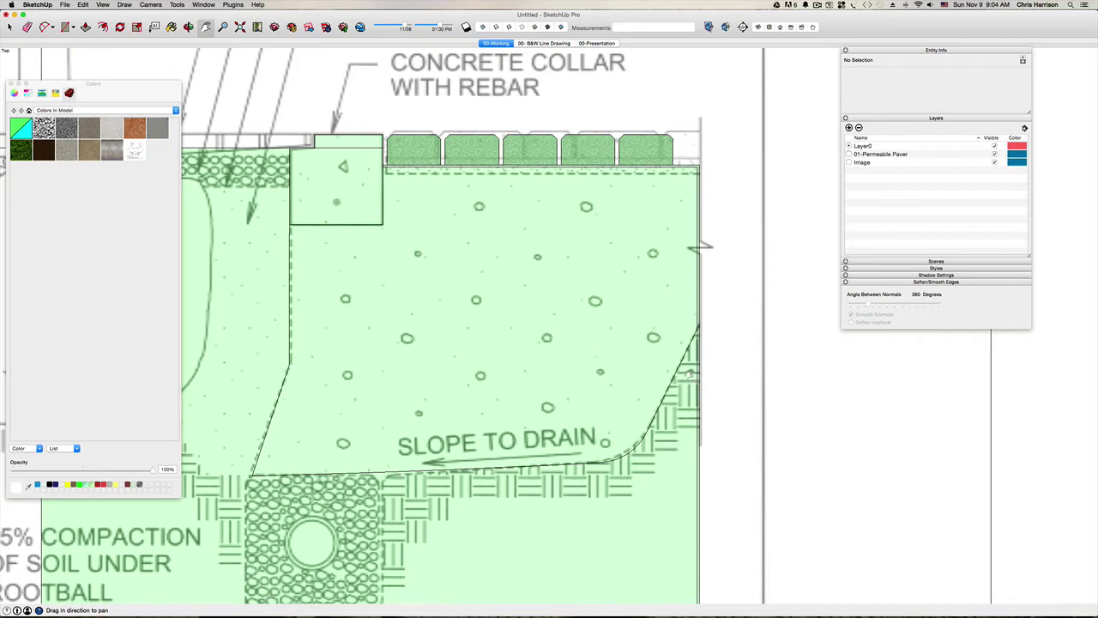
{"action": "scroll", "coordinate": [688, 374], "scroll_direction": "up", "scroll_amount": 3}
{"action": "scroll", "coordinate": [688, 374], "scroll_direction": "down", "scroll_amount": 2}
{"action": "scroll", "coordinate": [688, 374], "scroll_direction": "down", "scroll_amount": 1}
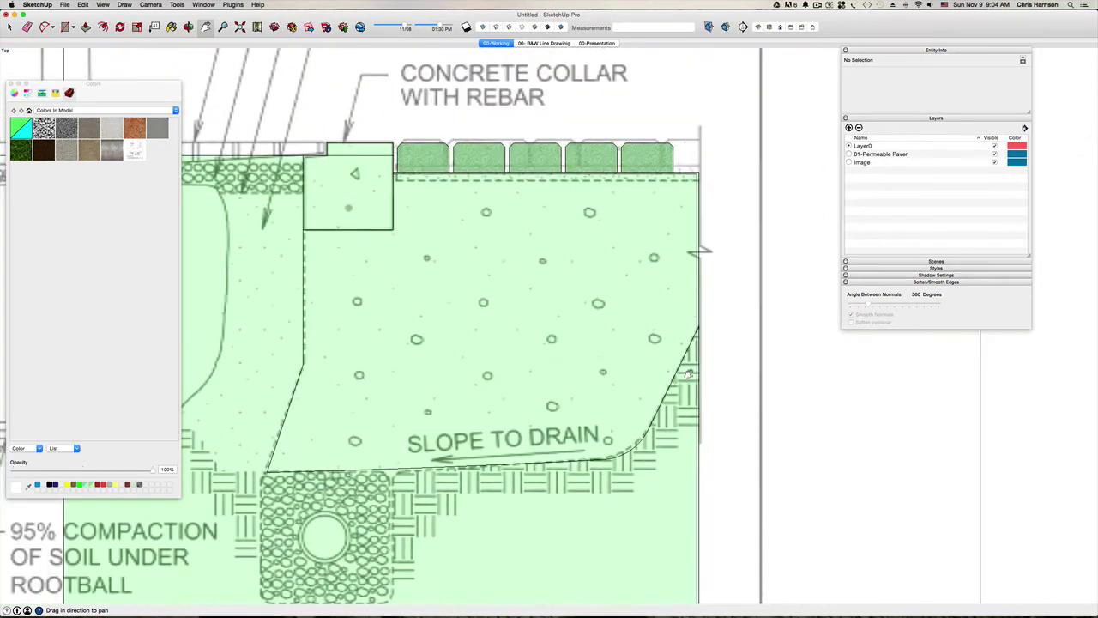
{"action": "key", "text": "space"}
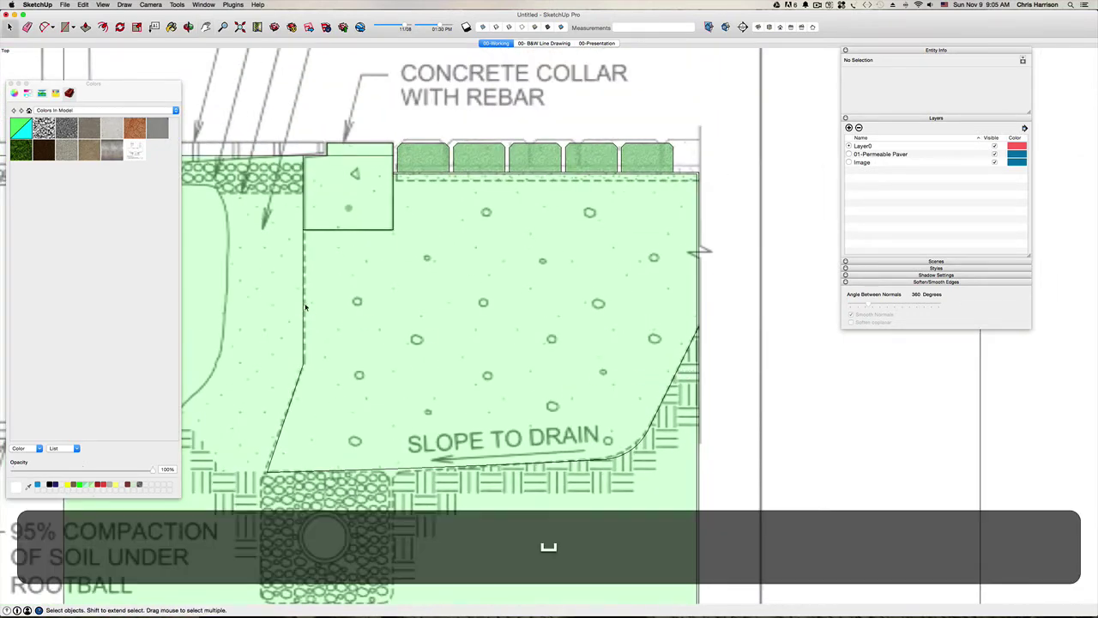
{"action": "left_click", "coordinate": [300, 312]}
{"action": "key", "text": "Escape"}
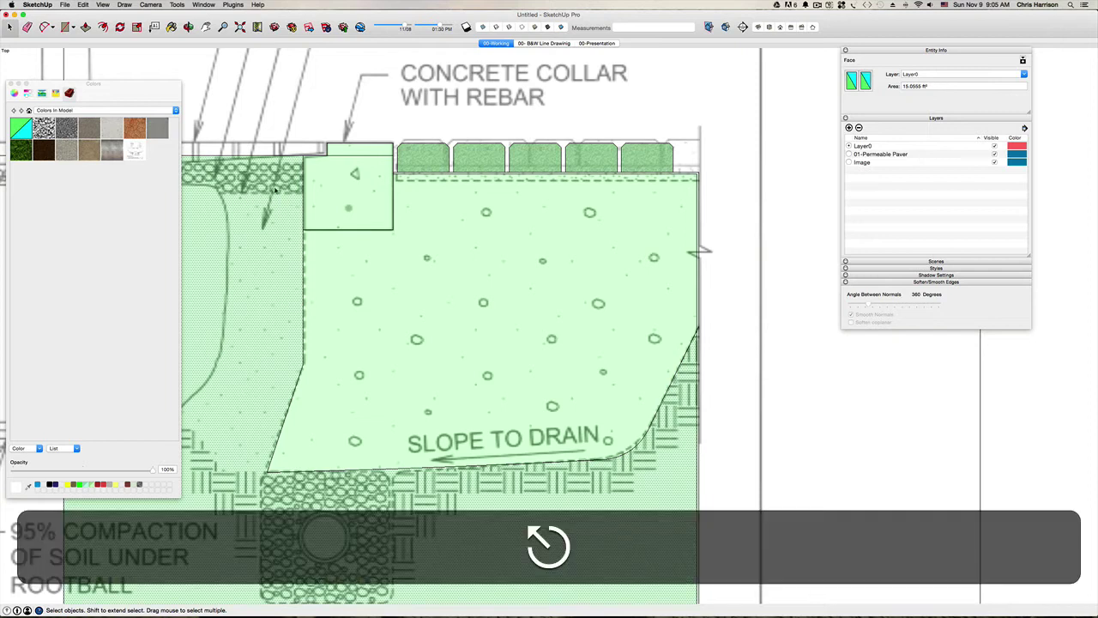
Examine the tree pit and tree grate area of the reference section drawing.
{"action": "key", "text": "h"}
{"action": "left_click_drag", "start_coordinate": [275, 191], "coordinate": [494, 336]}
{"action": "key", "text": "space"}
{"action": "left_click", "coordinate": [511, 303]}
{"action": "scroll", "coordinate": [511, 303], "scroll_direction": "down", "scroll_amount": 1}
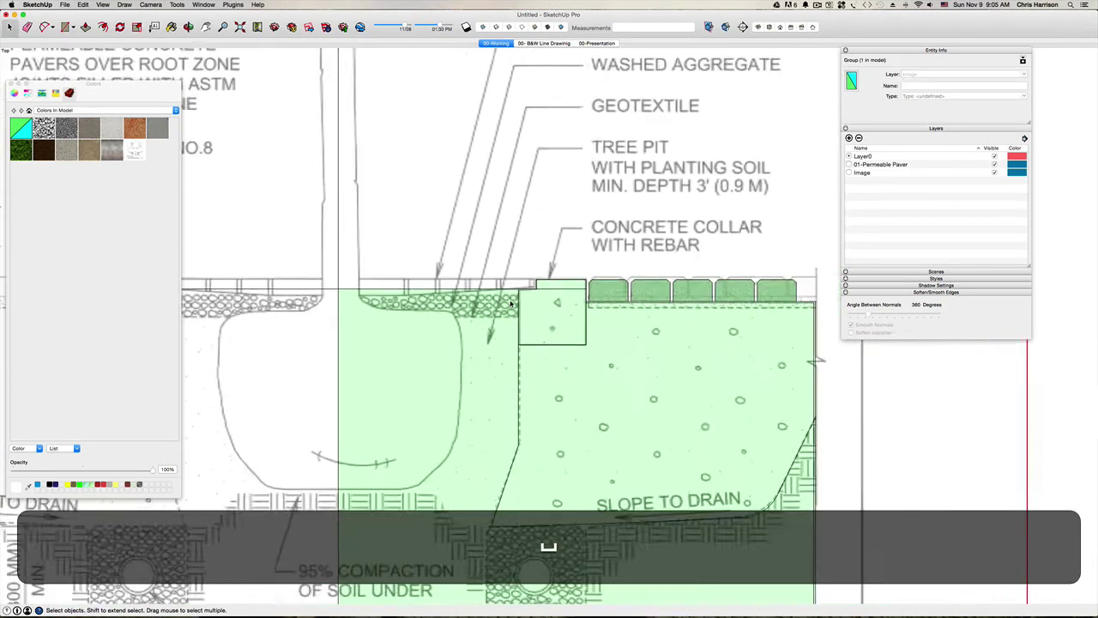
{"action": "scroll", "coordinate": [511, 302], "scroll_direction": "down", "scroll_amount": 2}
{"action": "key", "text": "h"}
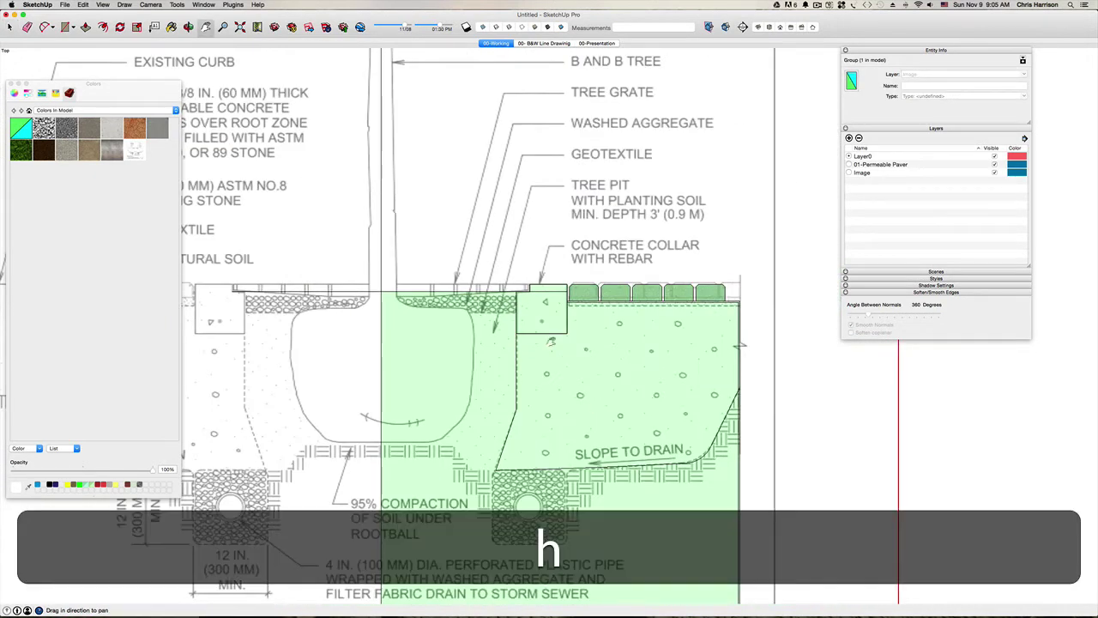
{"action": "left_click_drag", "start_coordinate": [327, 222], "coordinate": [331, 285]}
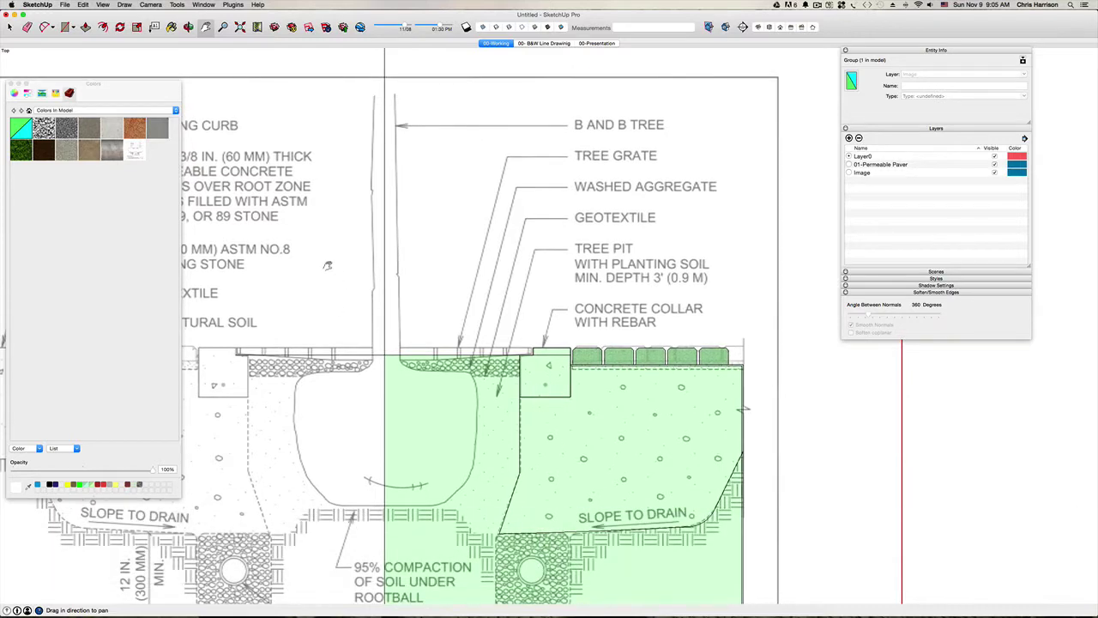
Open the Tree Grate component file, select a grate piece to inspect it, and close the file.
{"action": "key", "text": "super+o"}
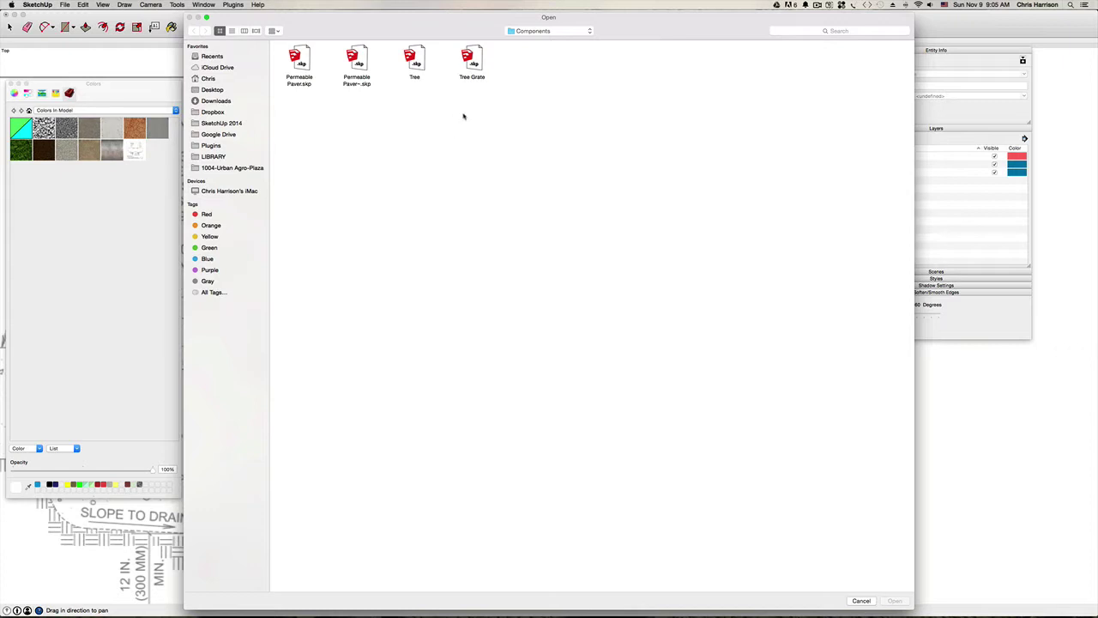
{"action": "left_click", "coordinate": [471, 66]}
{"action": "key", "text": "Return"}
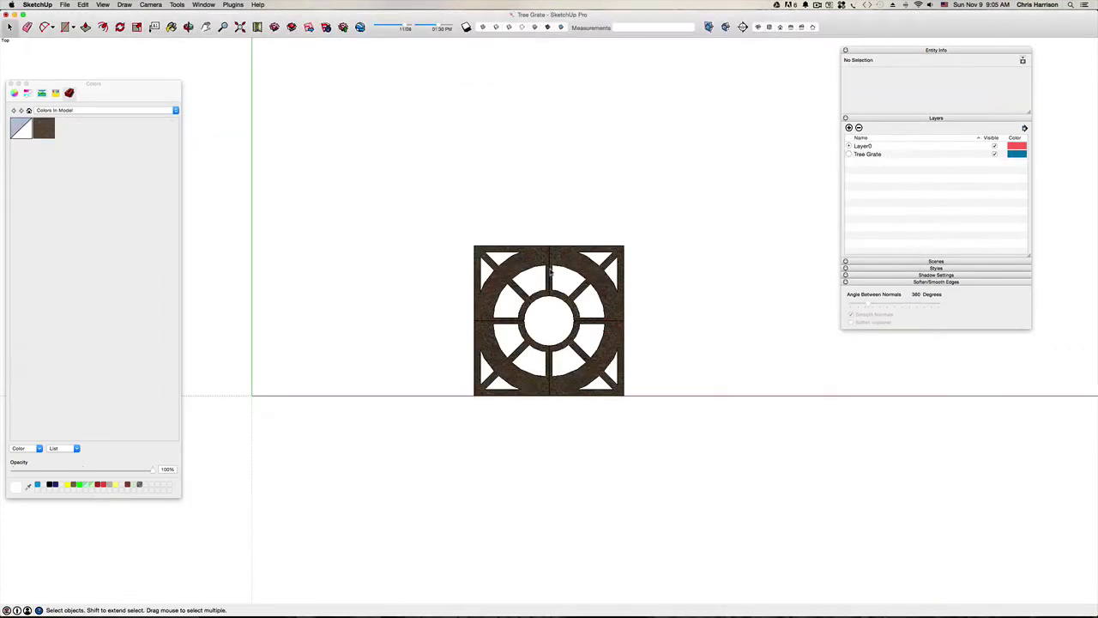
{"action": "left_click", "coordinate": [562, 273]}
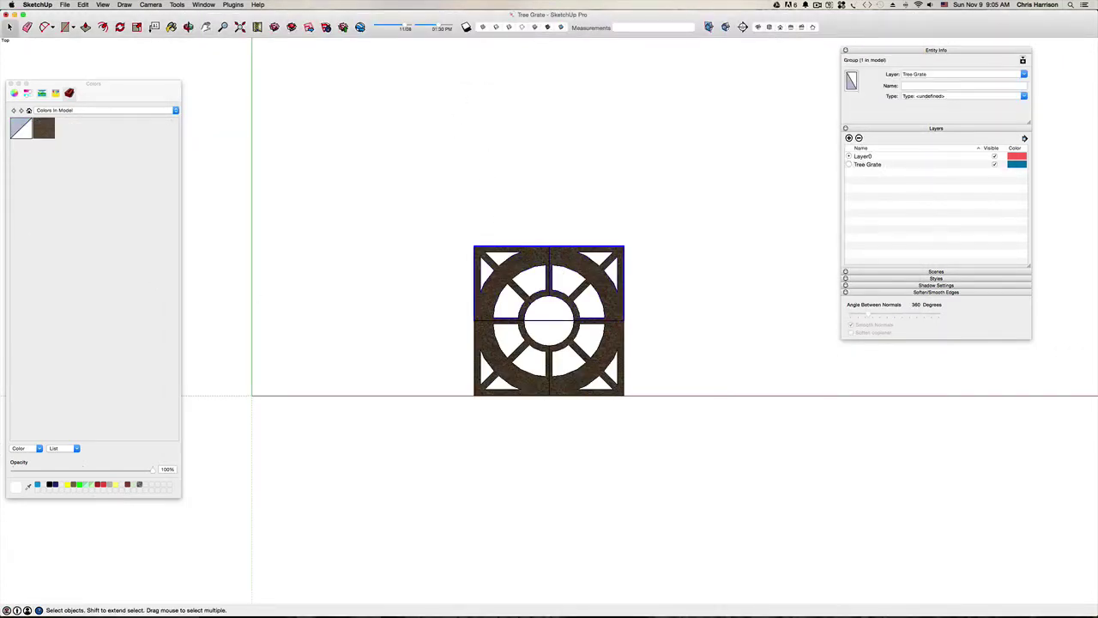
{"action": "left_click", "coordinate": [11, 15]}
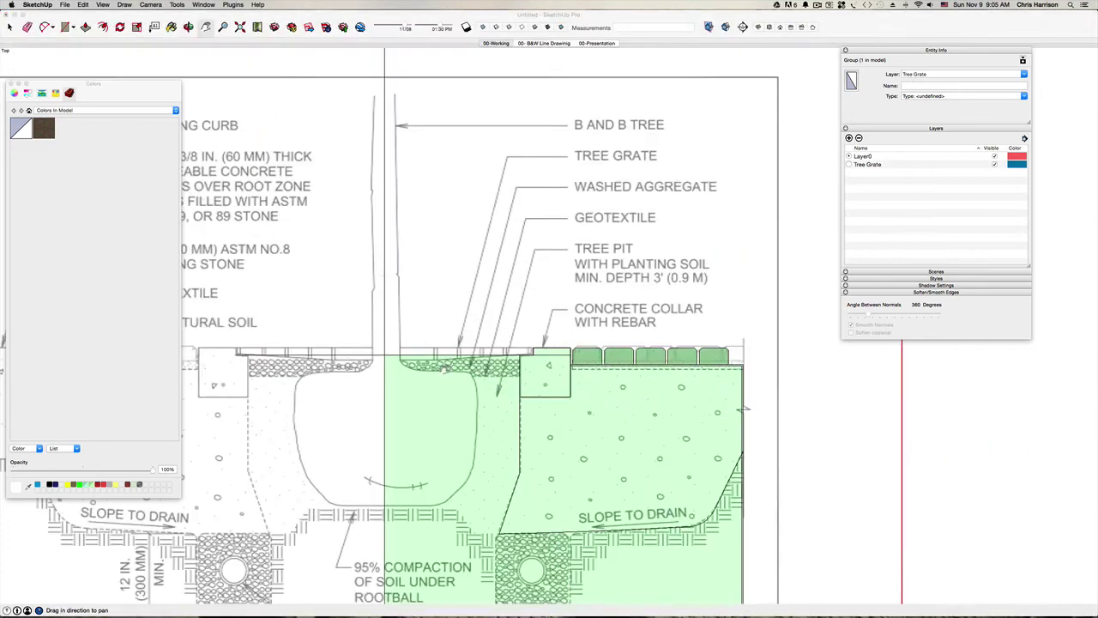
Measure the tree grate's half-width from the tree's centre line to the concrete collar and delete the leftover guide.
{"action": "key", "text": "space"}
{"action": "scroll", "coordinate": [408, 334], "scroll_direction": "up", "scroll_amount": 3}
{"action": "key", "text": "t"}
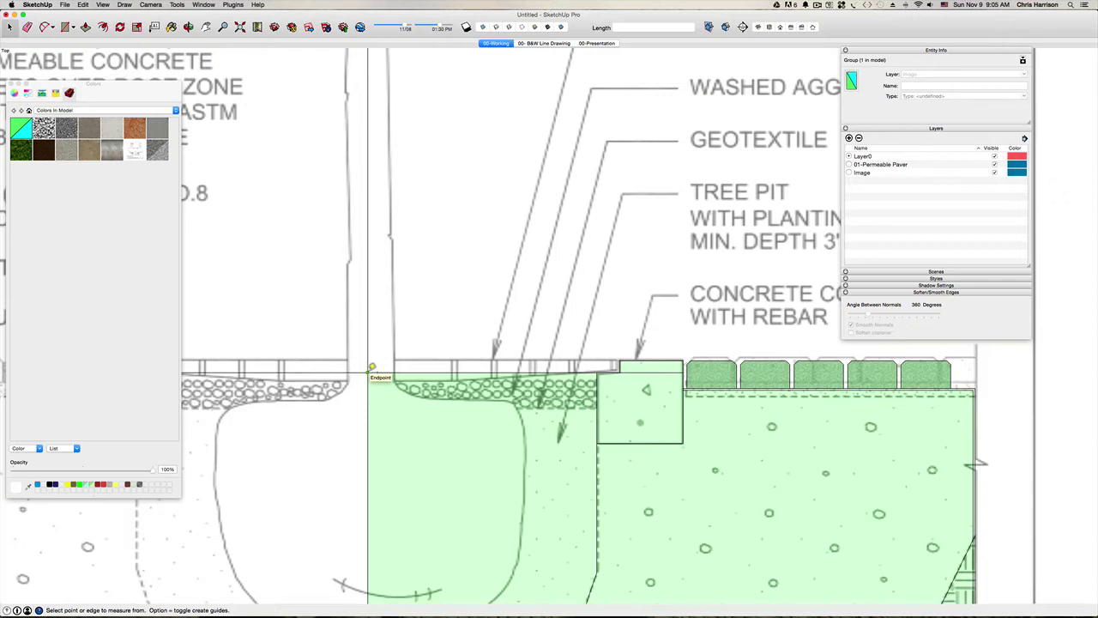
{"action": "left_click", "coordinate": [371, 369]}
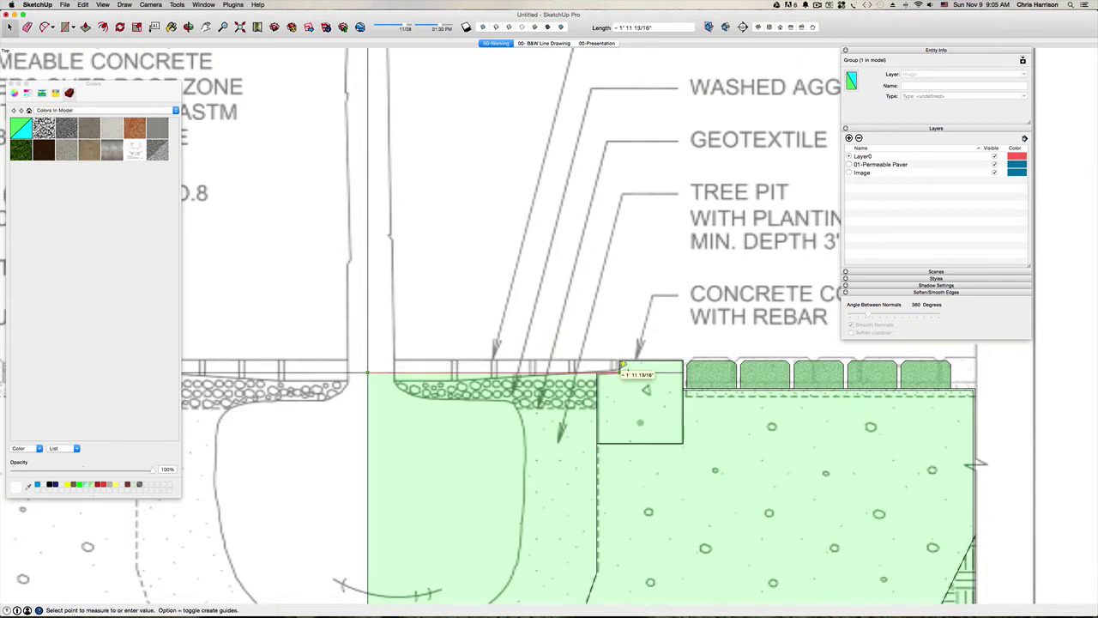
{"action": "left_click", "coordinate": [622, 367]}
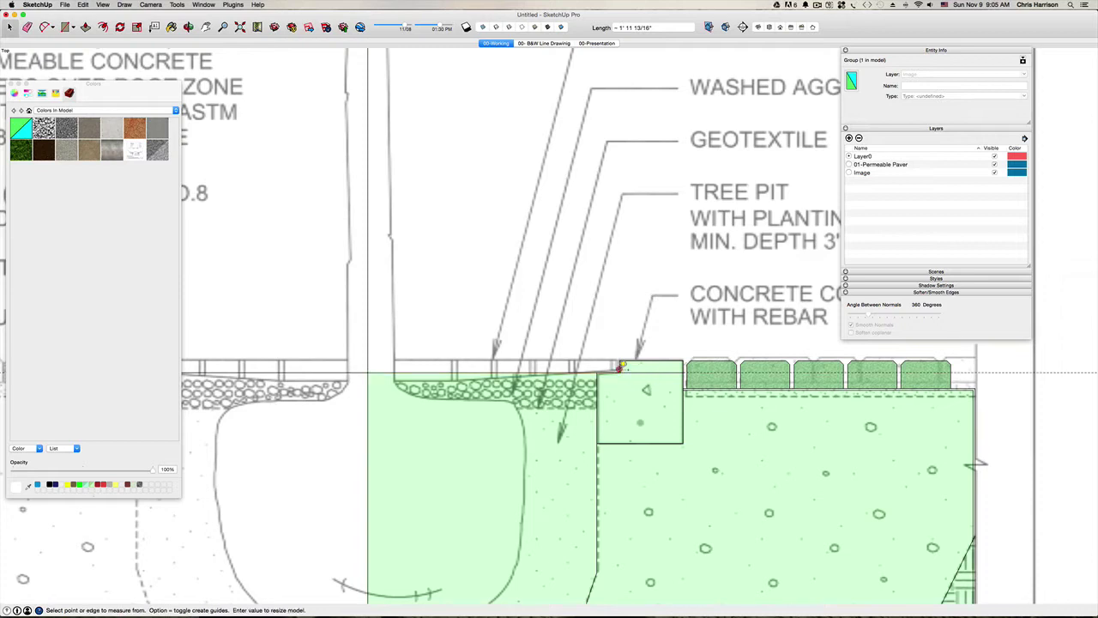
{"action": "key", "text": "space"}
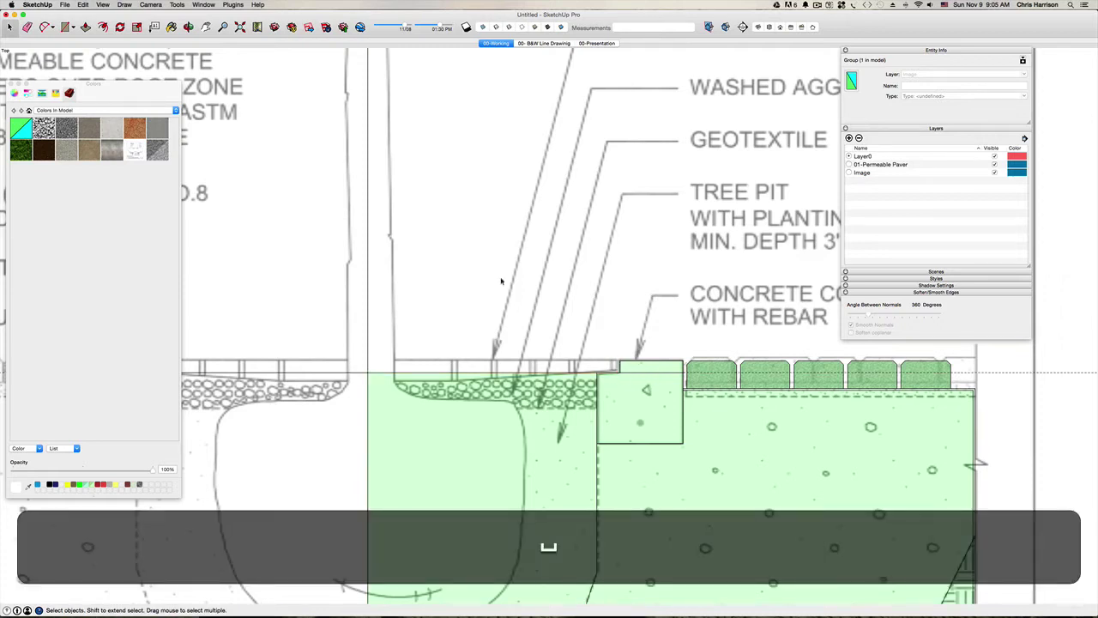
{"action": "left_click", "coordinate": [1001, 375]}
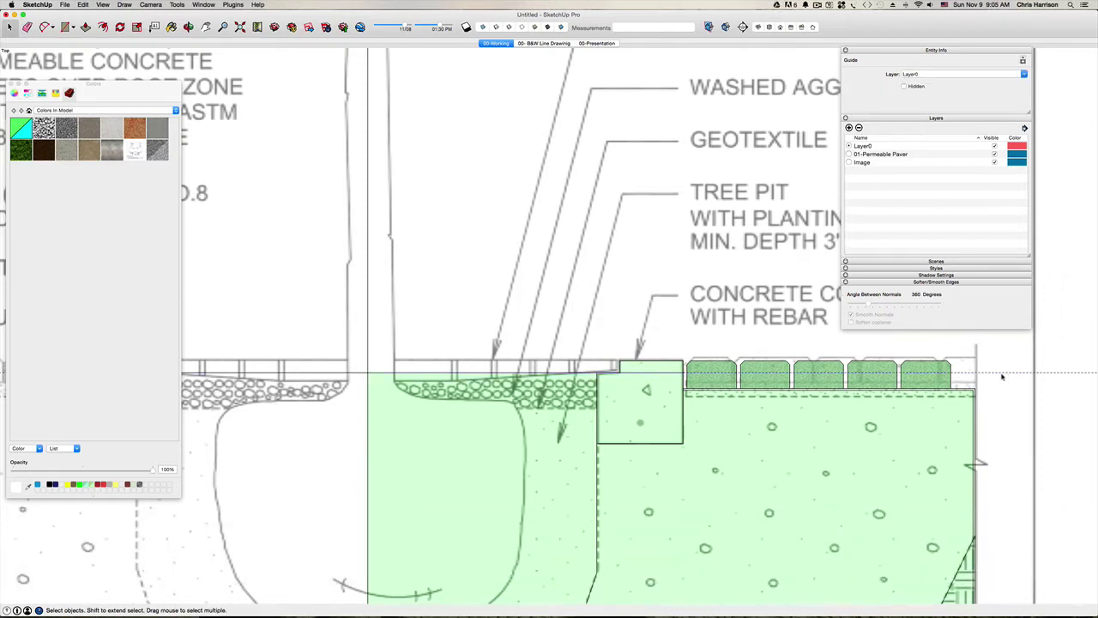
{"action": "key", "text": "Delete"}
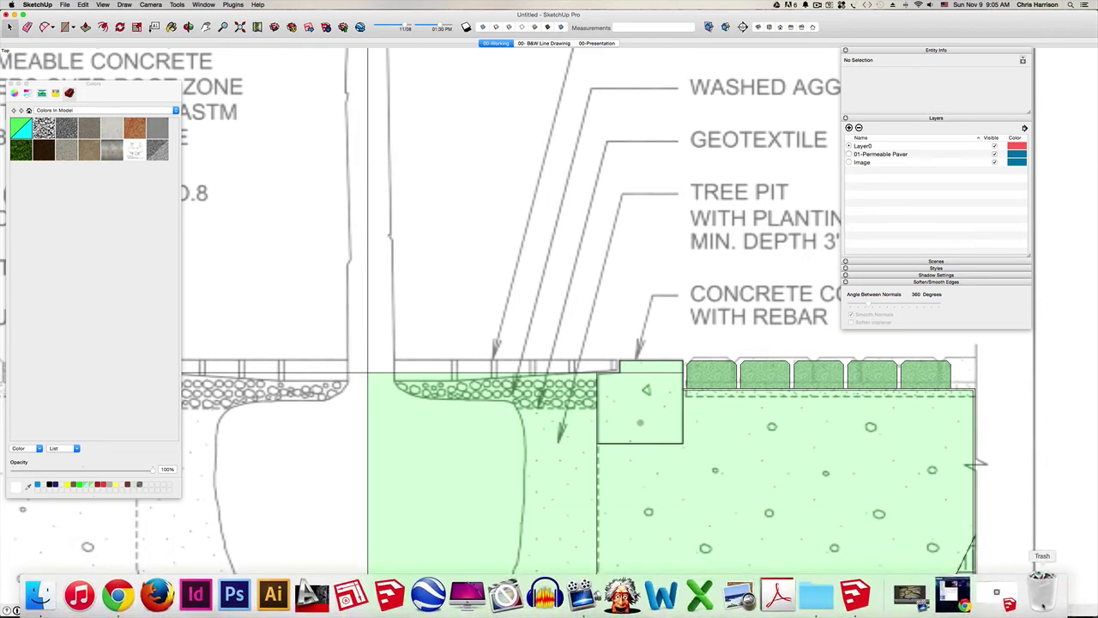
Switch to the Tree Grate file, select both grate halves, and make Tree Grate the active layer.
{"action": "left_click", "coordinate": [1013, 596]}
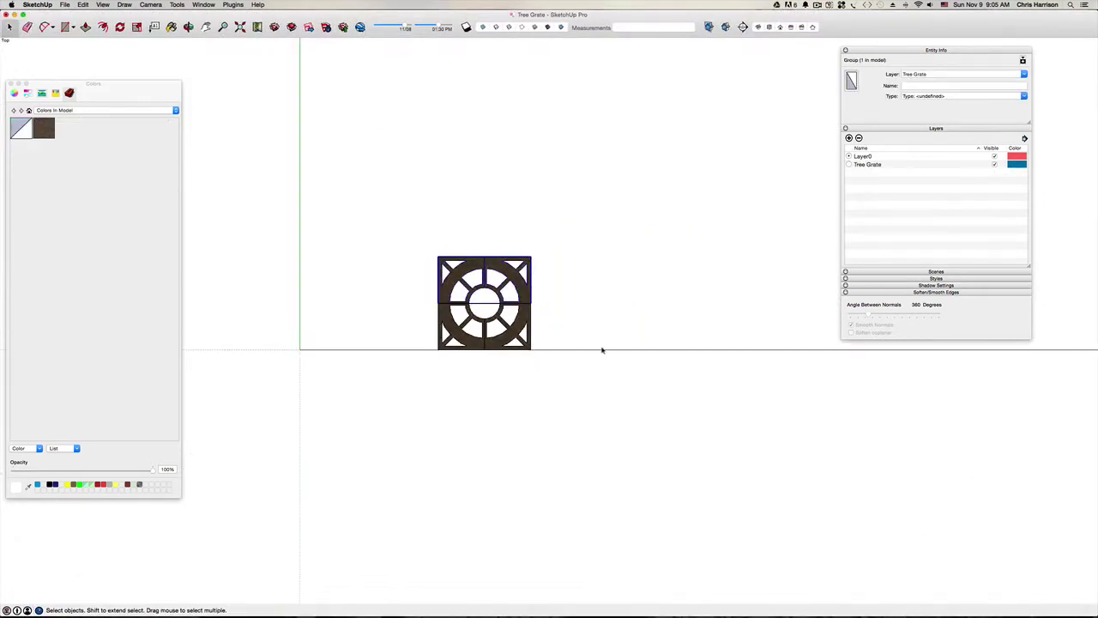
{"action": "left_click", "coordinate": [601, 347]}
{"action": "scroll", "coordinate": [575, 334], "scroll_direction": "up", "scroll_amount": 1}
{"action": "key", "text": "space"}
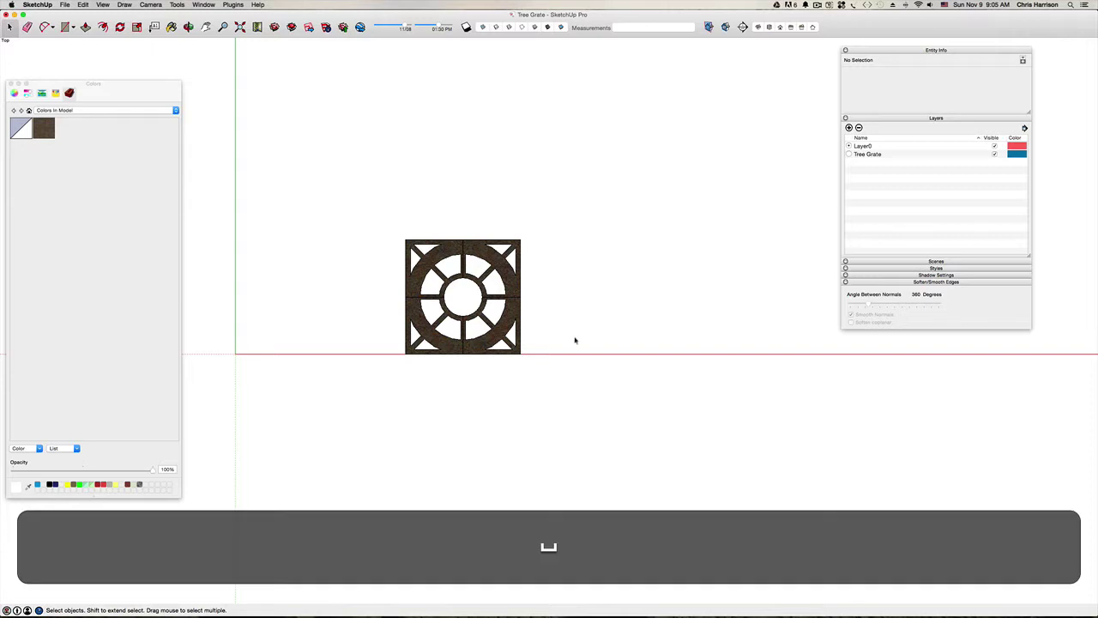
{"action": "left_click_drag", "start_coordinate": [382, 239], "coordinate": [384, 241]}
{"action": "right_click", "coordinate": [511, 268]}
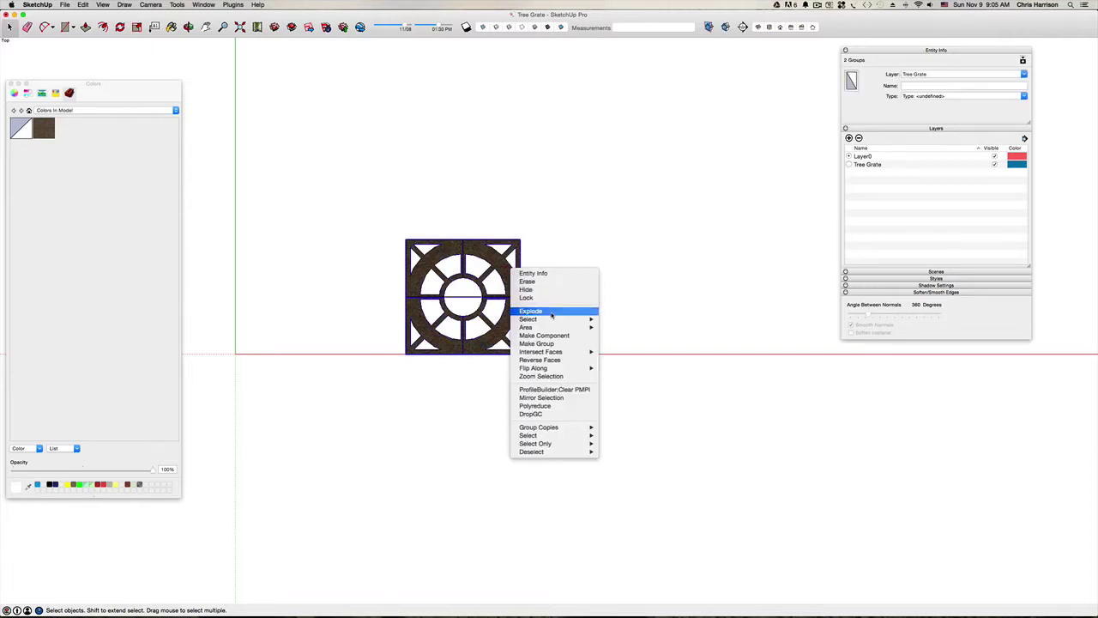
{"action": "left_click", "coordinate": [850, 168]}
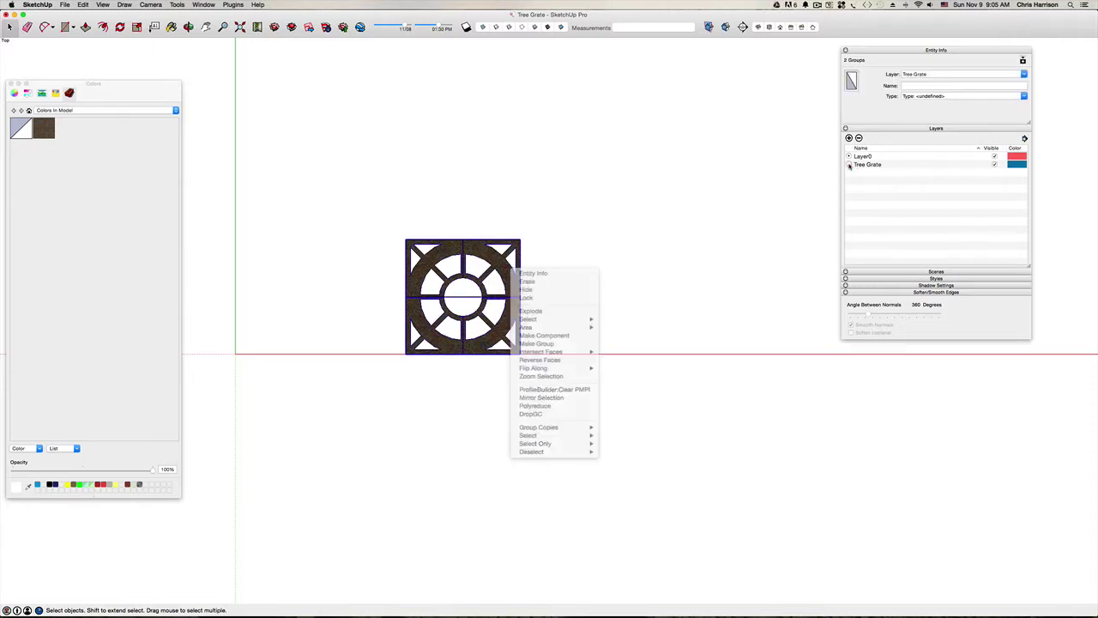
{"action": "left_click", "coordinate": [846, 166]}
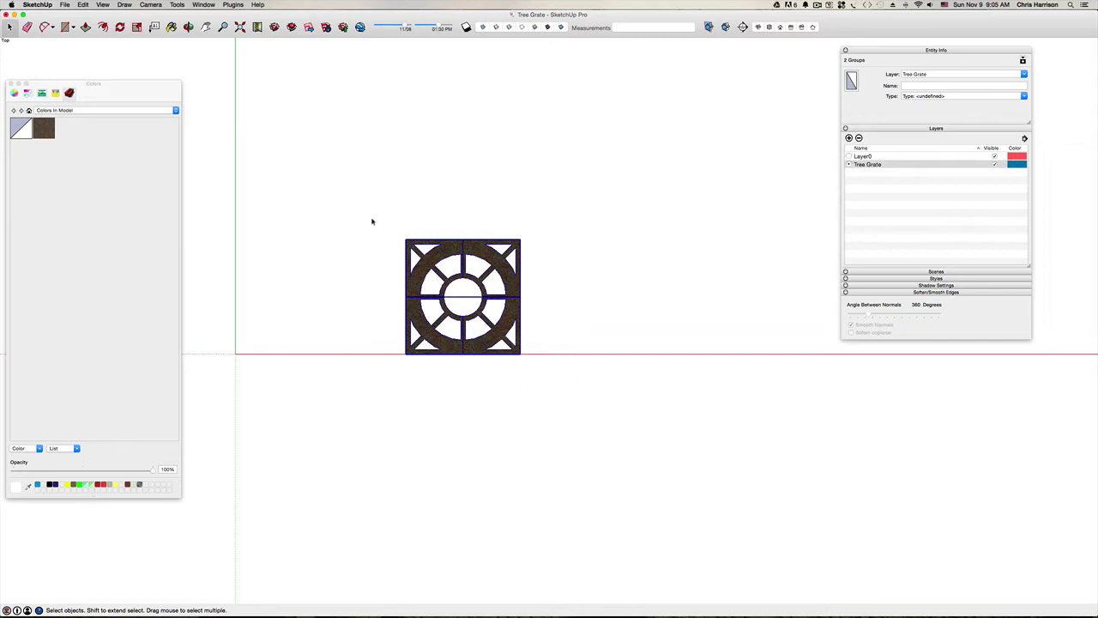
Combine the two selected grate halves into a single group.
{"action": "right_click", "coordinate": [515, 289]}
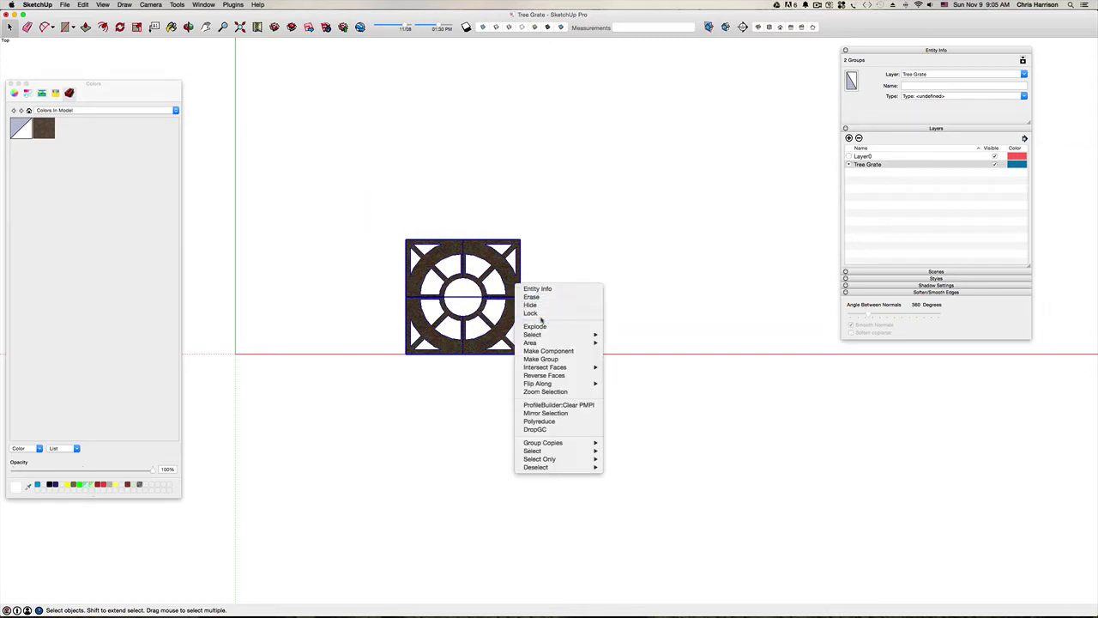
{"action": "left_click", "coordinate": [561, 359]}
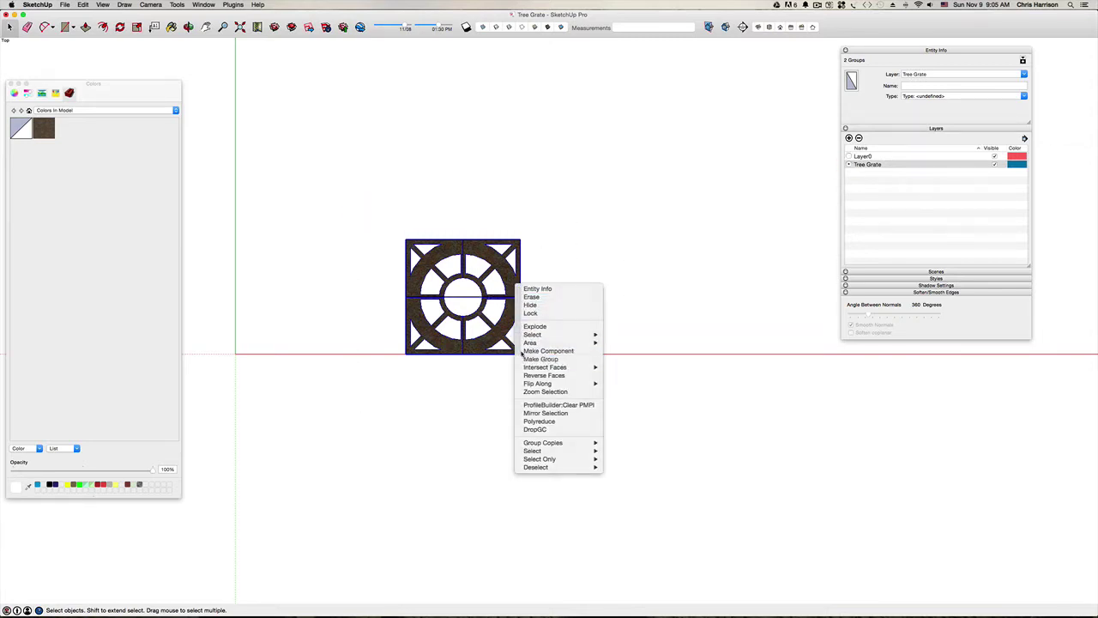
{"action": "left_click", "coordinate": [483, 405]}
Measure the grate's half-width from its lower corner to the midpoint and resize the model so that distance is 1' 11 13/16".
{"action": "scroll", "coordinate": [488, 386], "scroll_direction": "up", "scroll_amount": 2}
{"action": "key", "text": "t"}
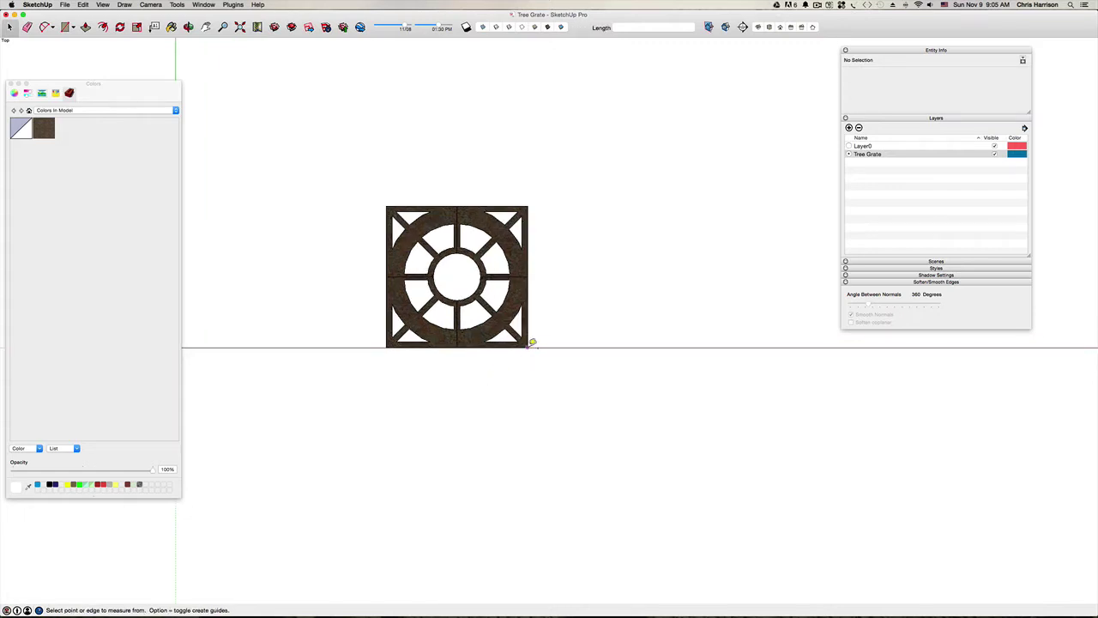
{"action": "left_click", "coordinate": [527, 346]}
{"action": "left_click", "coordinate": [463, 344]}
{"action": "type", "text": "1' 1"}
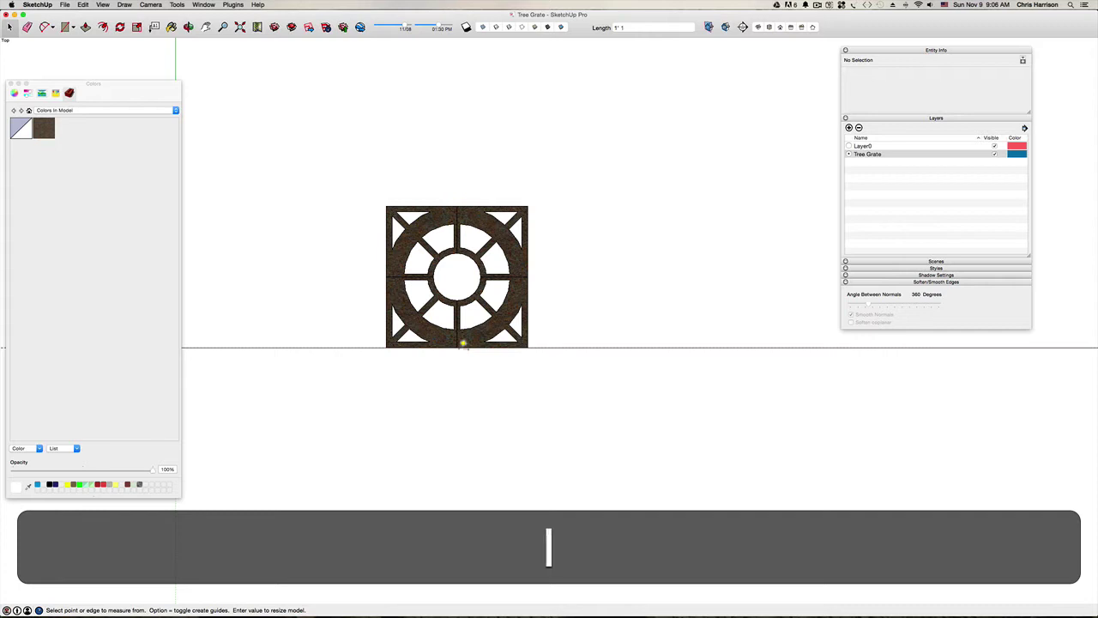
{"action": "type", "text": "1 13/16"}
{"action": "key", "text": "Return"}
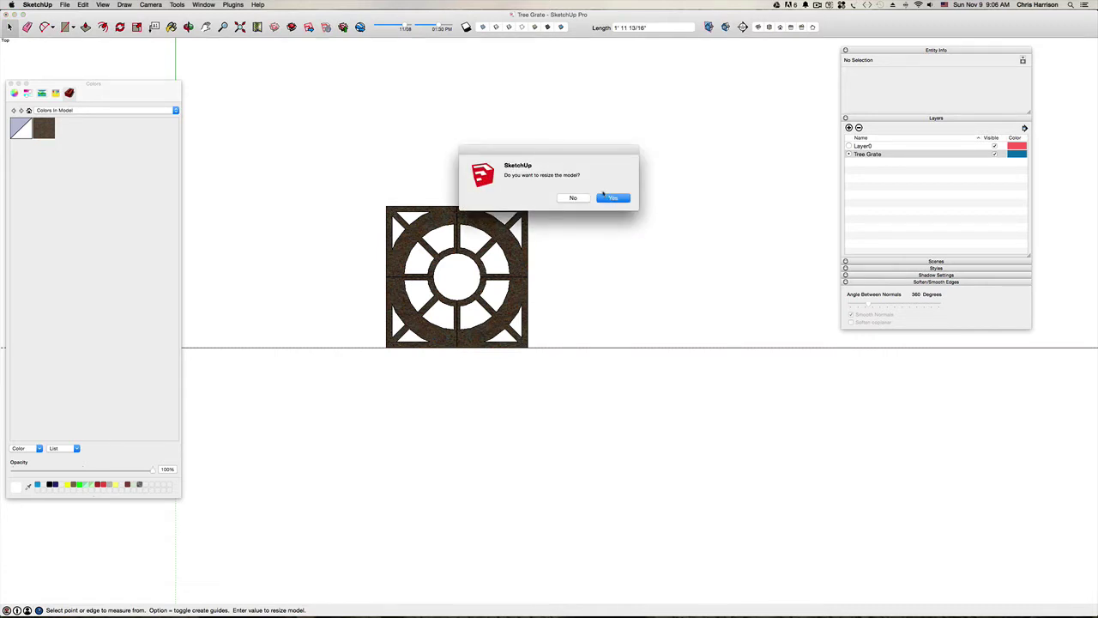
{"action": "left_click", "coordinate": [611, 197]}
Copy the resized grate and close the Tree Grate file without saving the changes.
{"action": "key", "text": "space"}
{"action": "left_click_drag", "start_coordinate": [396, 240], "coordinate": [301, 152]}
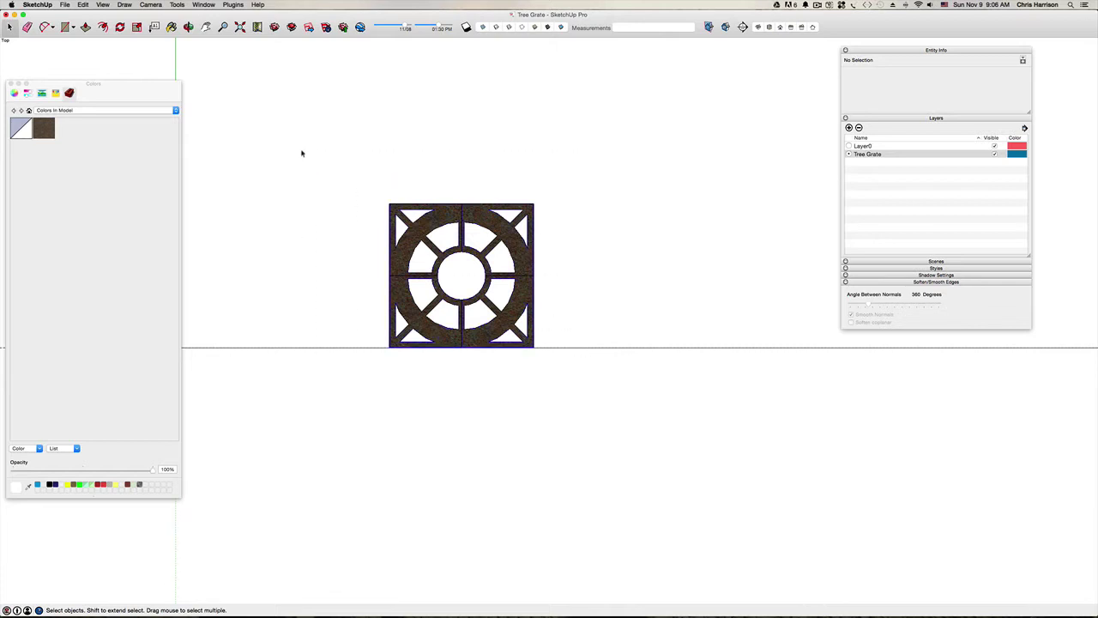
{"action": "key", "text": "super+c"}
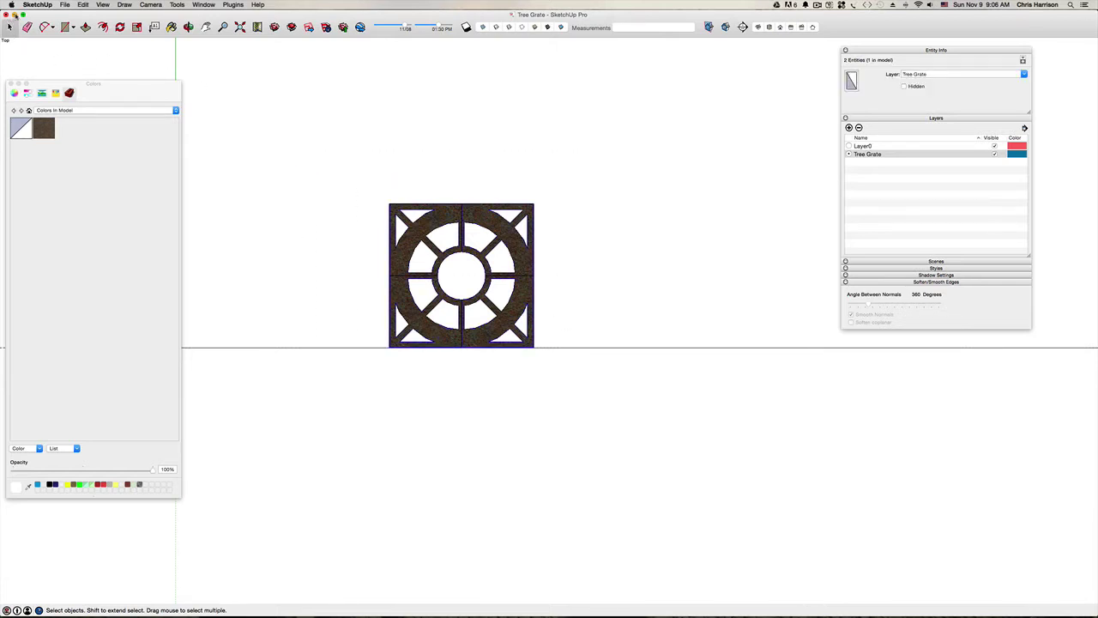
{"action": "left_click", "coordinate": [7, 14]}
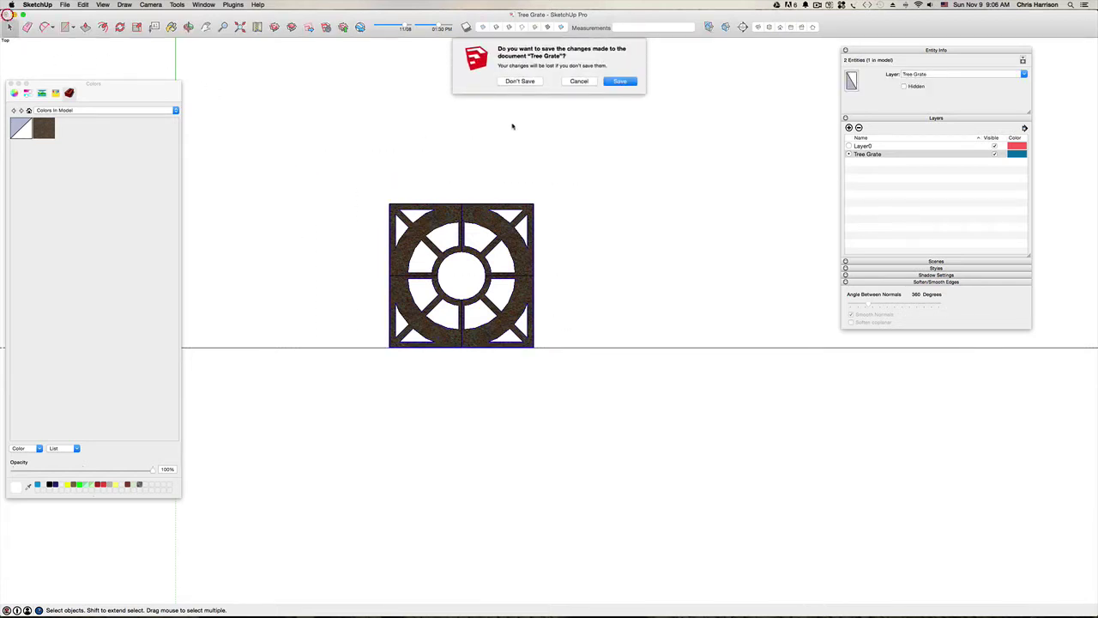
{"action": "left_click", "coordinate": [520, 82]}
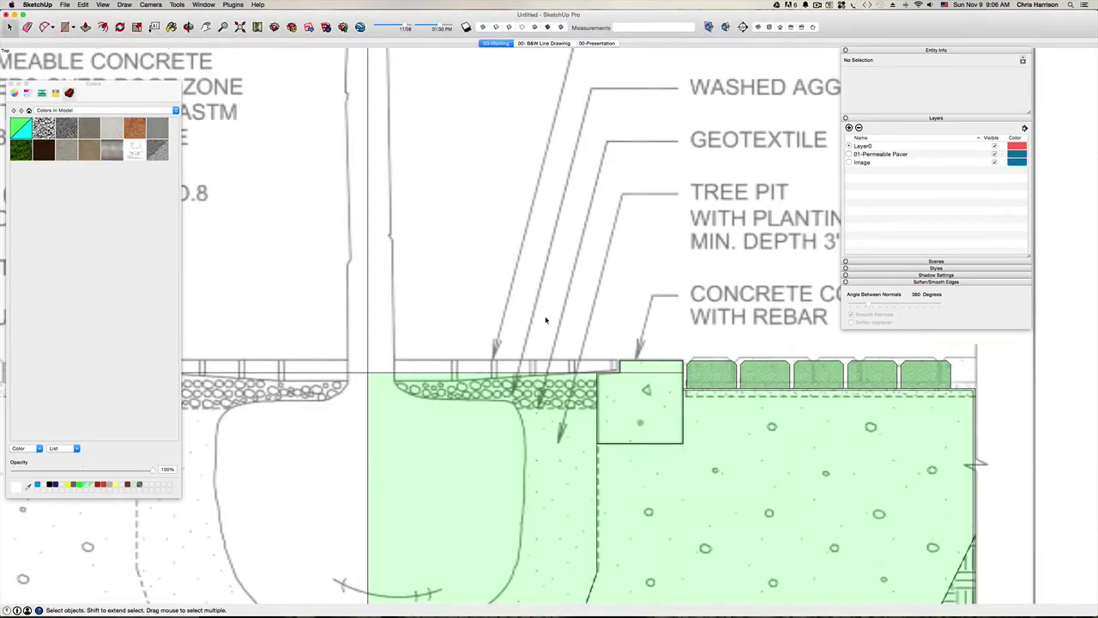
Paste the grate into the section detail model and move its lower corner onto the inner corner of the concrete collar's notch.
{"action": "key", "text": "super+v"}
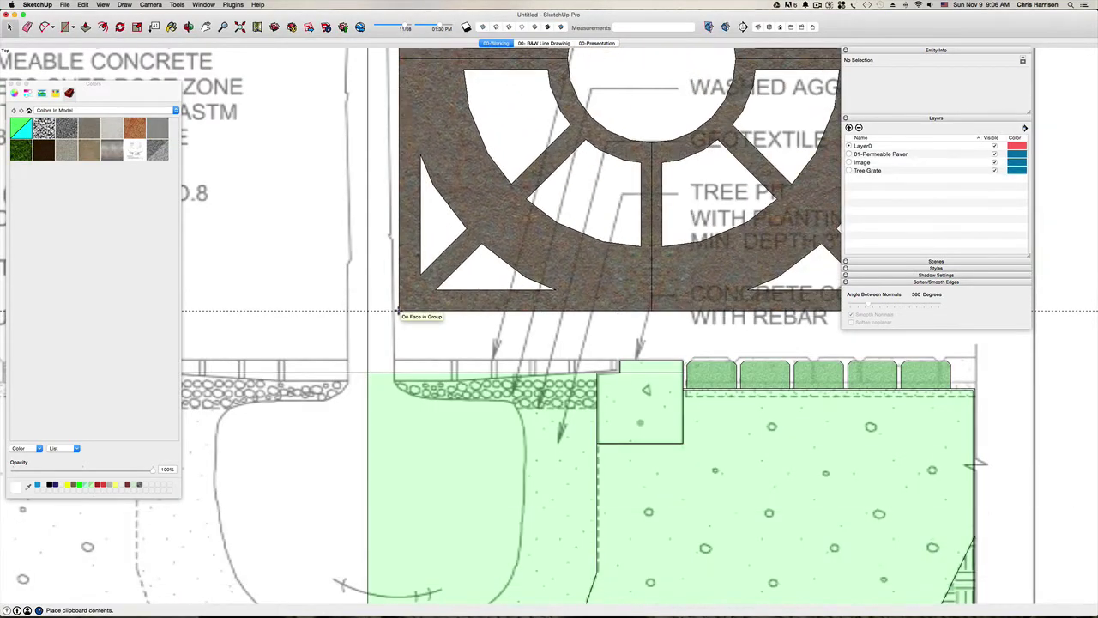
{"action": "left_click", "coordinate": [257, 295]}
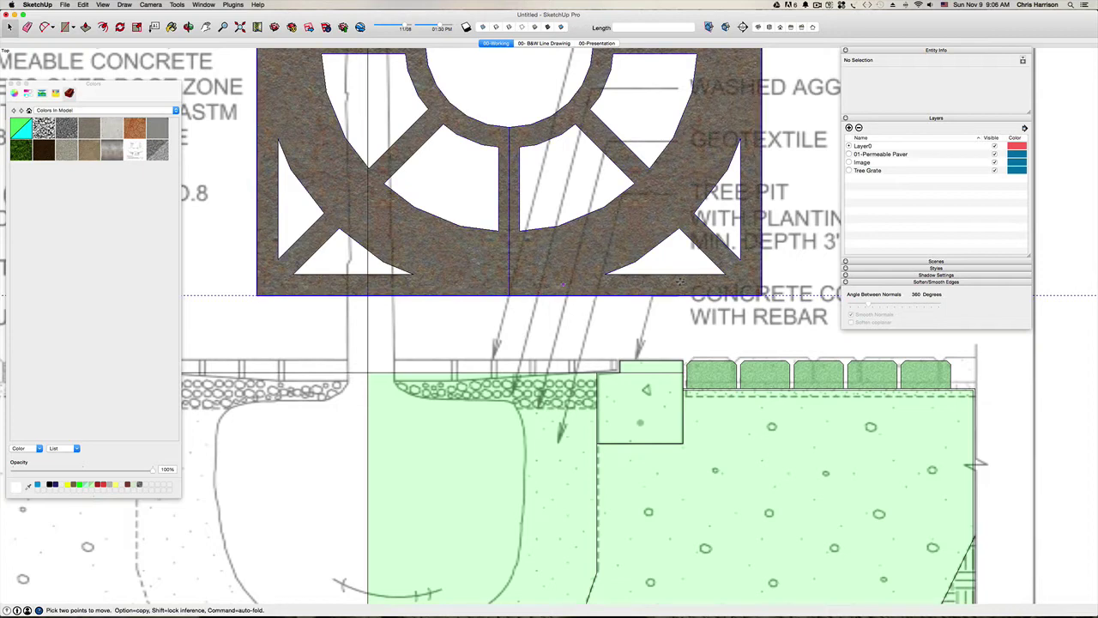
{"action": "left_click", "coordinate": [761, 295]}
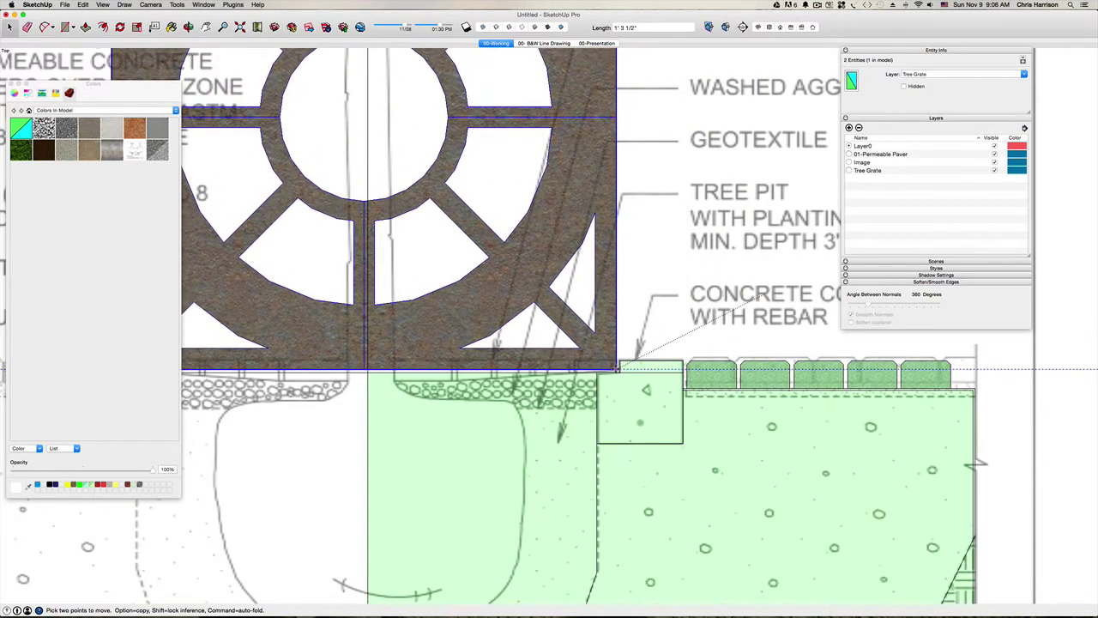
{"action": "left_click", "coordinate": [618, 371]}
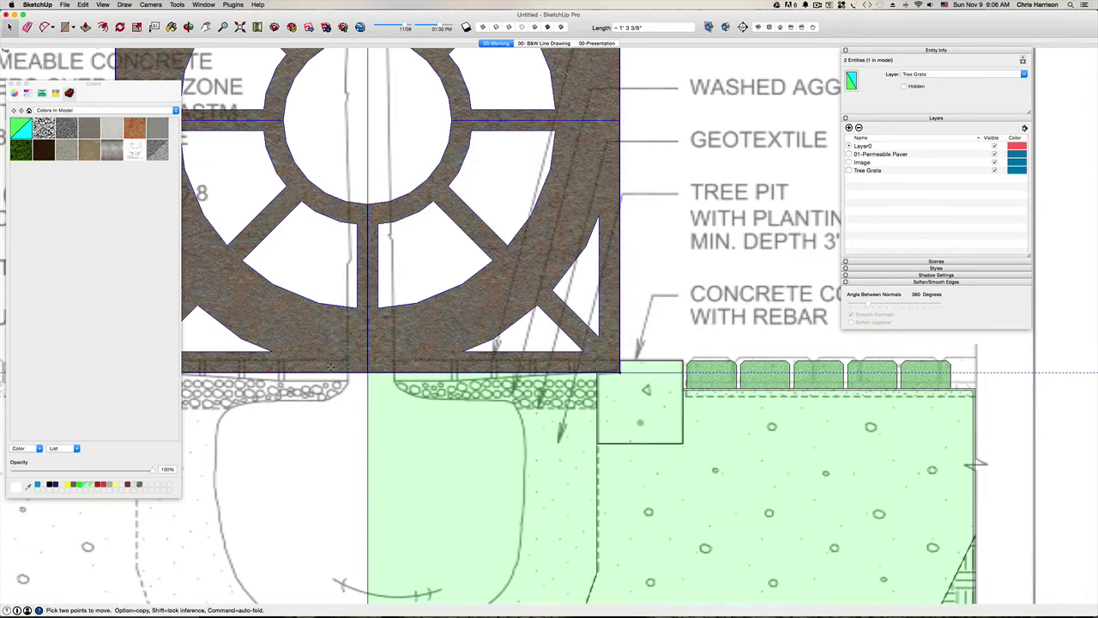
{"action": "scroll", "coordinate": [331, 366], "scroll_direction": "up", "scroll_amount": 3}
{"action": "scroll", "coordinate": [334, 365], "scroll_direction": "down", "scroll_amount": 5}
{"action": "key", "text": "space"}
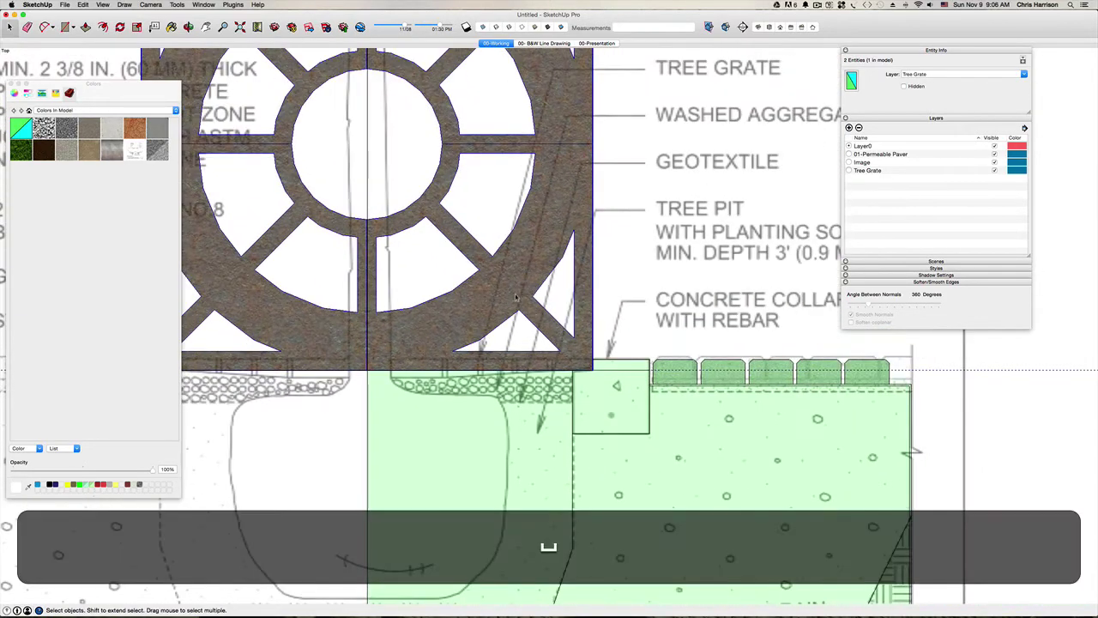
Examine how the placed grate lines up with the tree's centre line and the concrete collar in the section drawing.
{"action": "scroll", "coordinate": [639, 285], "scroll_direction": "down", "scroll_amount": 3}
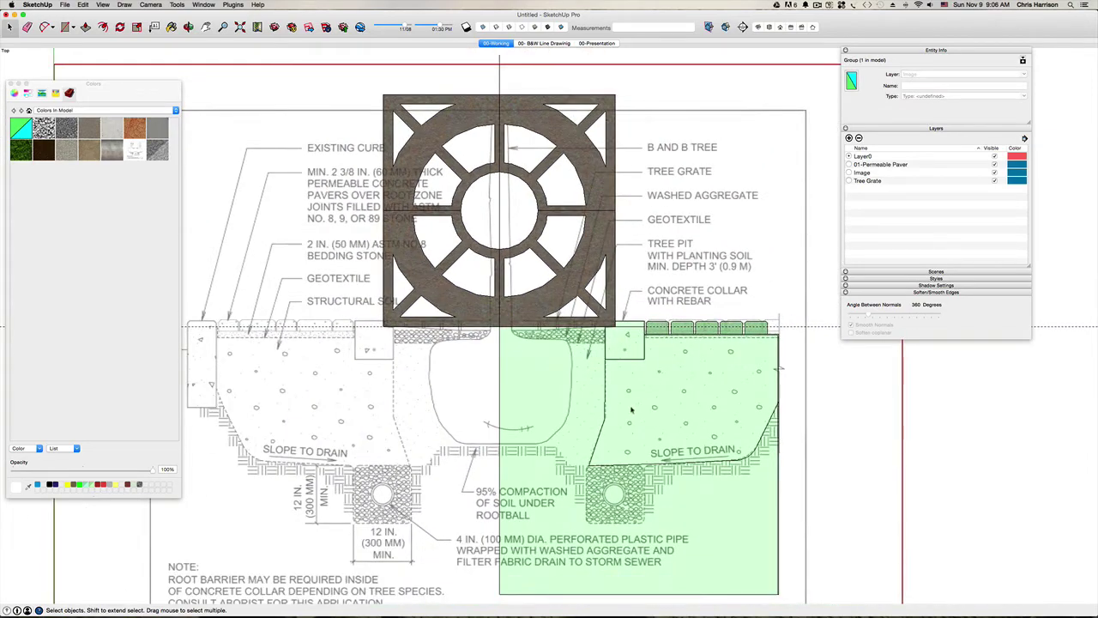
{"action": "scroll", "coordinate": [386, 316], "scroll_direction": "up", "scroll_amount": 3}
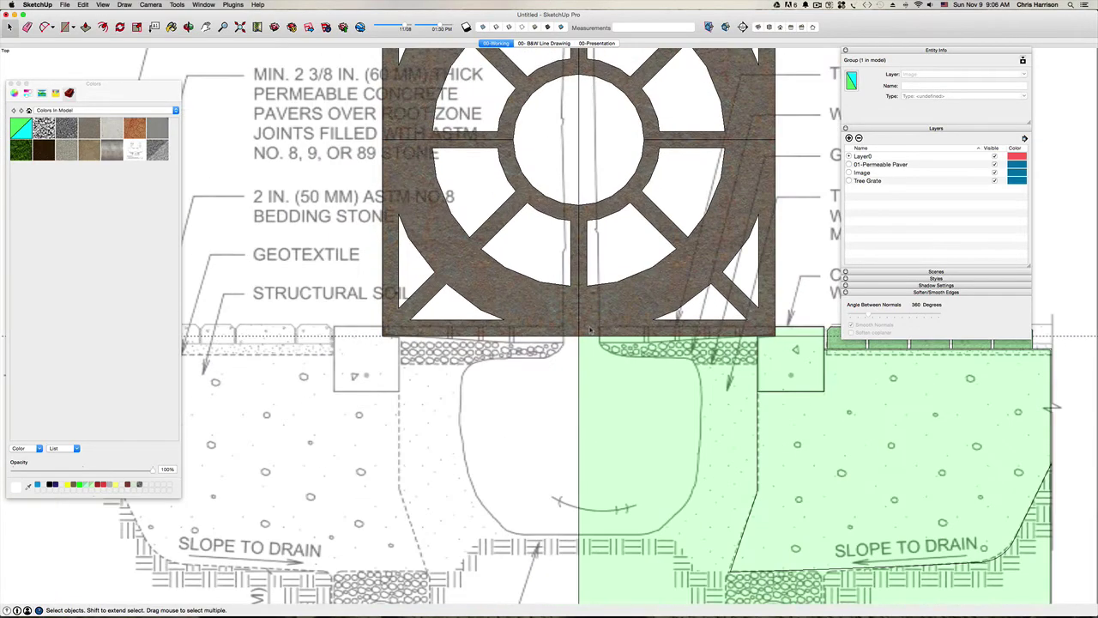
{"action": "scroll", "coordinate": [591, 329], "scroll_direction": "down", "scroll_amount": 2}
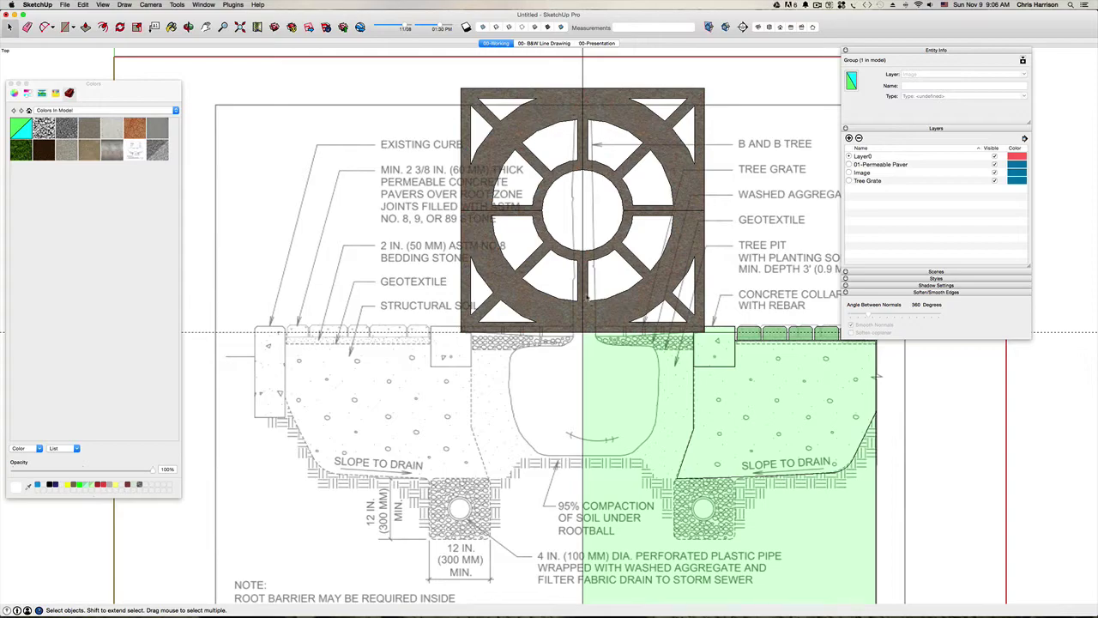
{"action": "mouse_move", "coordinate": [580, 308]}
{"action": "middle_mouse_down"}
{"action": "mouse_move", "coordinate": [580, 326]}
{"action": "mouse_move", "coordinate": [579, 306]}
{"action": "mouse_move", "coordinate": [608, 309]}
{"action": "middle_mouse_up"}
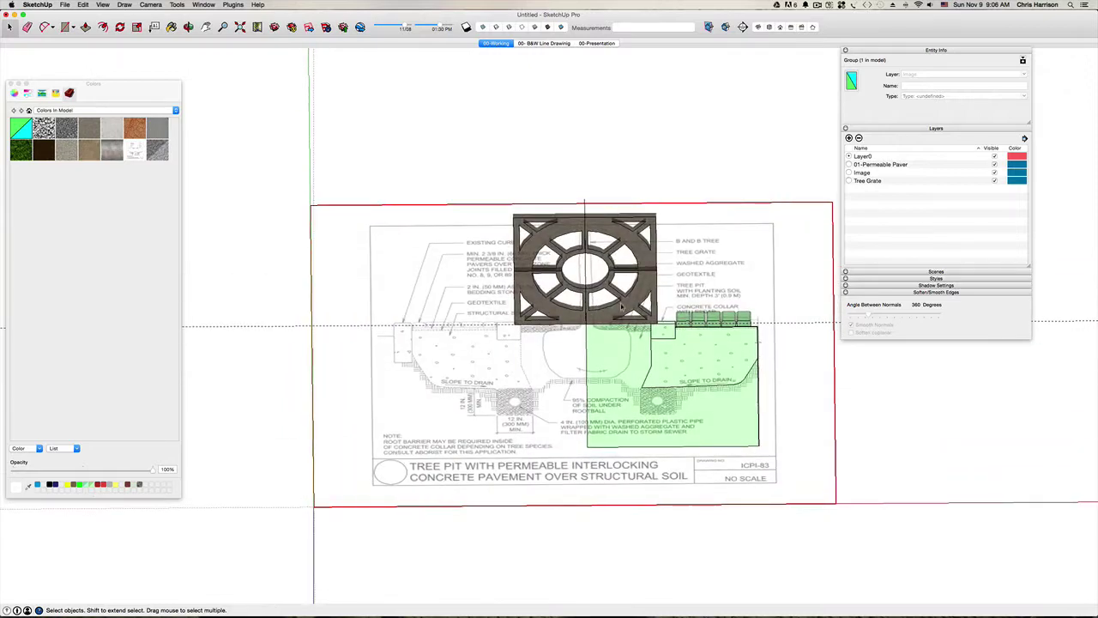
{"action": "key", "text": "super+1"}
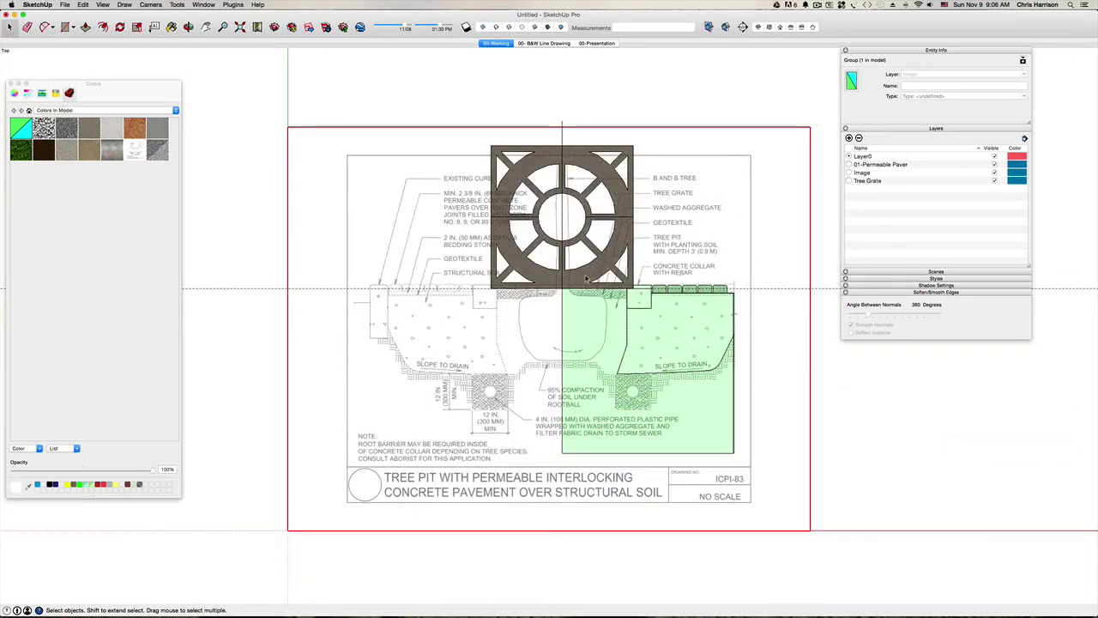
{"action": "scroll", "coordinate": [585, 278], "scroll_direction": "up", "scroll_amount": 5}
{"action": "key", "text": "h"}
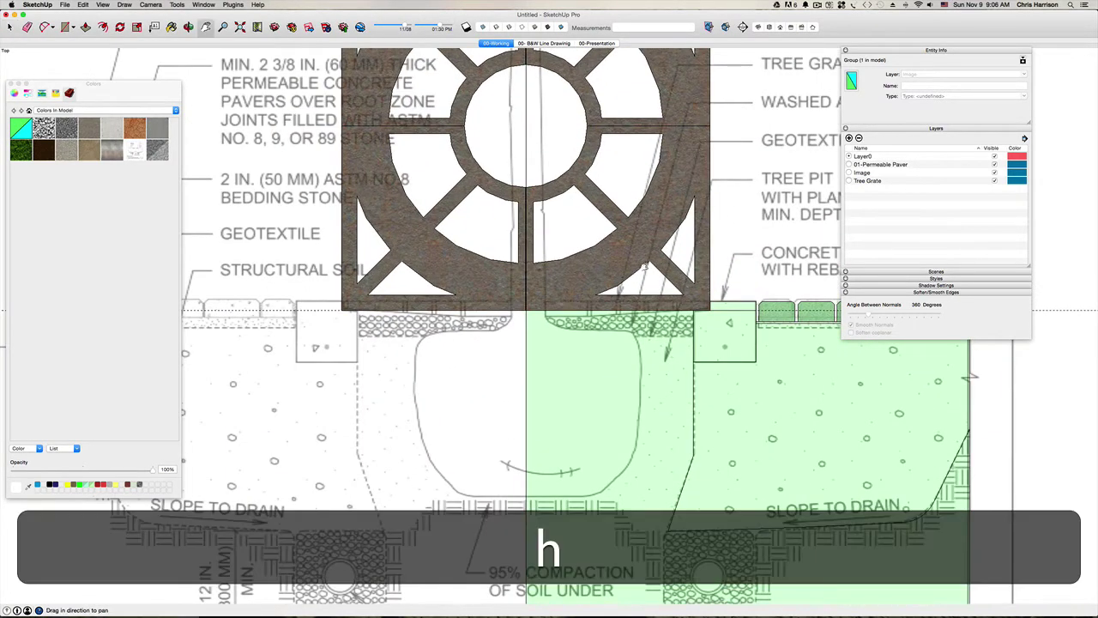
{"action": "left_click_drag", "start_coordinate": [619, 274], "coordinate": [515, 277]}
{"action": "scroll", "coordinate": [570, 265], "scroll_direction": "up", "scroll_amount": 1}
{"action": "scroll", "coordinate": [569, 265], "scroll_direction": "up", "scroll_amount": 2}
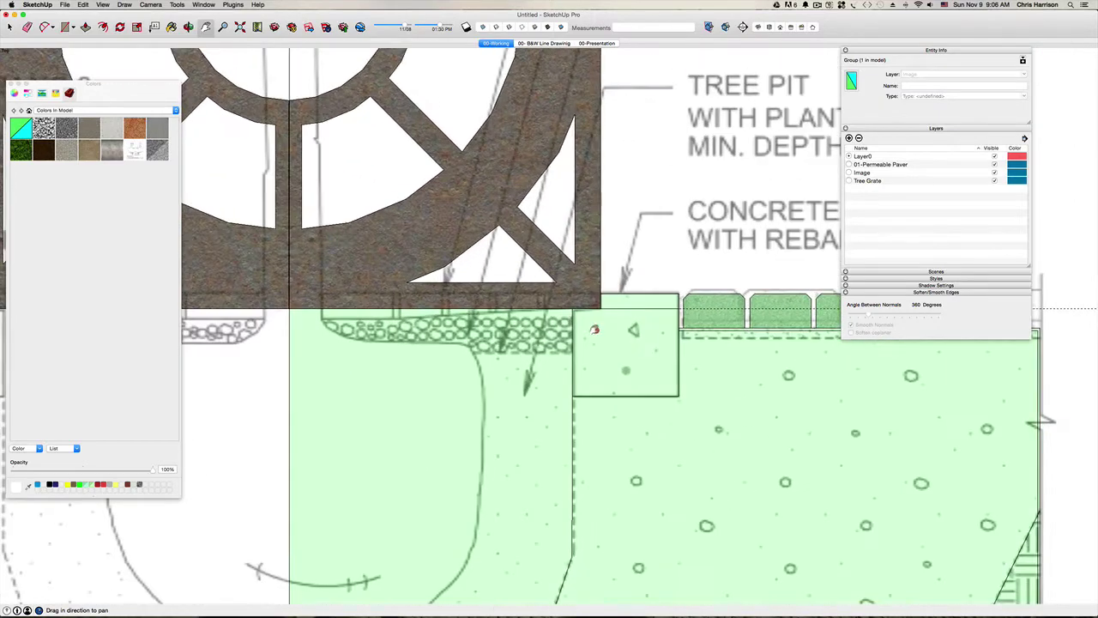
{"action": "left_click_drag", "start_coordinate": [591, 319], "coordinate": [512, 319]}
Erase the horizontal edge and guide line crossing the concrete collar level with the grate's lower edge.
{"action": "key", "text": "space"}
{"action": "left_click", "coordinate": [444, 319]}
{"action": "scroll", "coordinate": [444, 319], "scroll_direction": "down", "scroll_amount": 3}
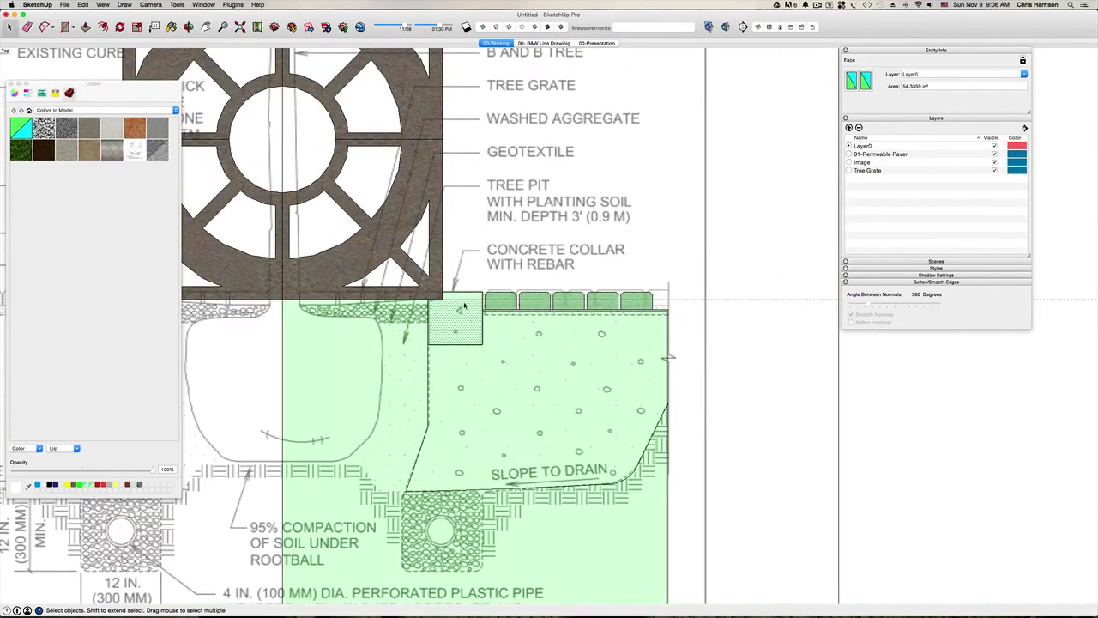
{"action": "key", "text": "e"}
{"action": "left_click", "coordinate": [464, 299]}
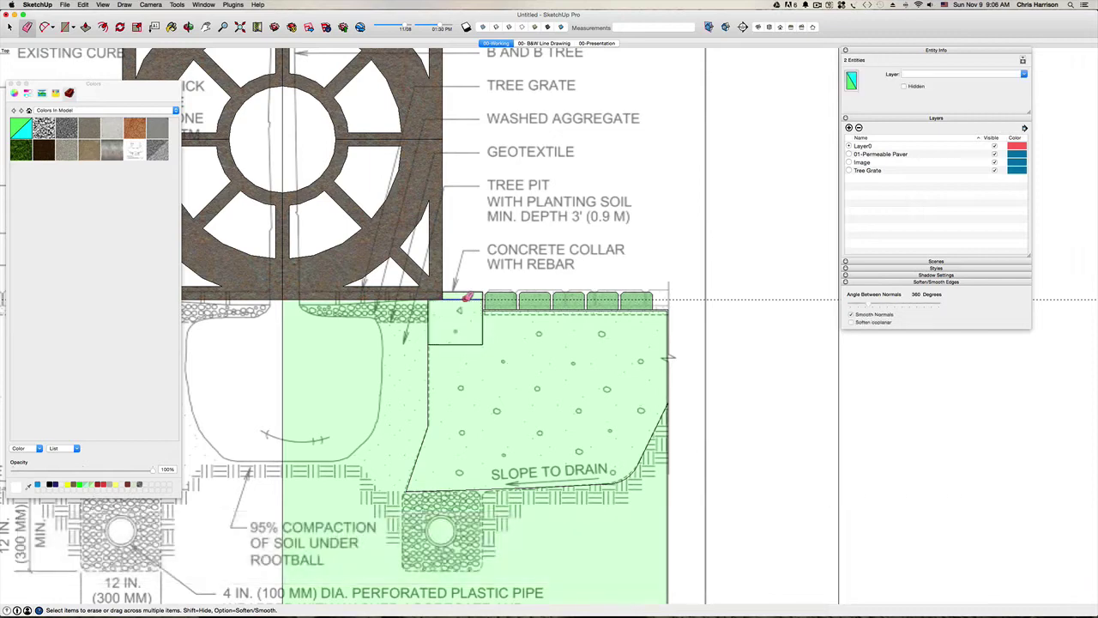
{"action": "key", "text": "space"}
Select the tree grate and rotate it 90 degrees about a midpoint on its side so it stands perpendicular to the drawing.
{"action": "key", "text": "h"}
{"action": "mouse_move", "coordinate": [473, 347]}
{"action": "left_mouse_down"}
{"action": "mouse_move", "coordinate": [515, 319]}
{"action": "mouse_move", "coordinate": [515, 342]}
{"action": "mouse_move", "coordinate": [678, 415]}
{"action": "mouse_move", "coordinate": [686, 429]}
{"action": "left_mouse_up"}
{"action": "middle_click_drag", "start_coordinate": [505, 284], "coordinate": [513, 262]}
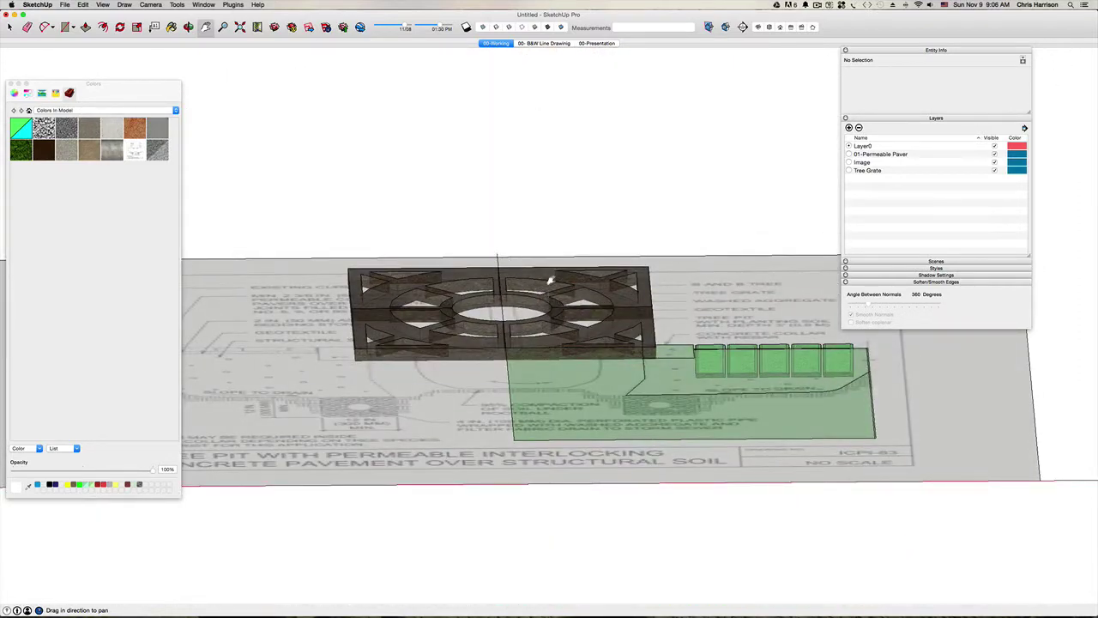
{"action": "middle_click_drag", "start_coordinate": [502, 213], "coordinate": [497, 214]}
{"action": "key", "text": "space"}
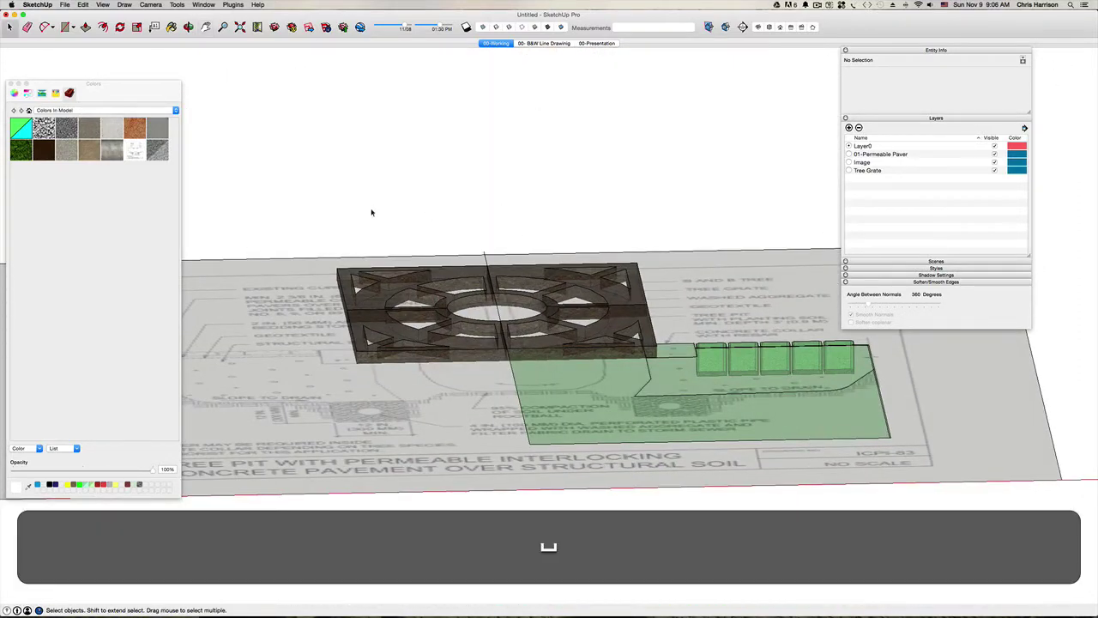
{"action": "middle_click_drag", "start_coordinate": [371, 212], "coordinate": [374, 214]}
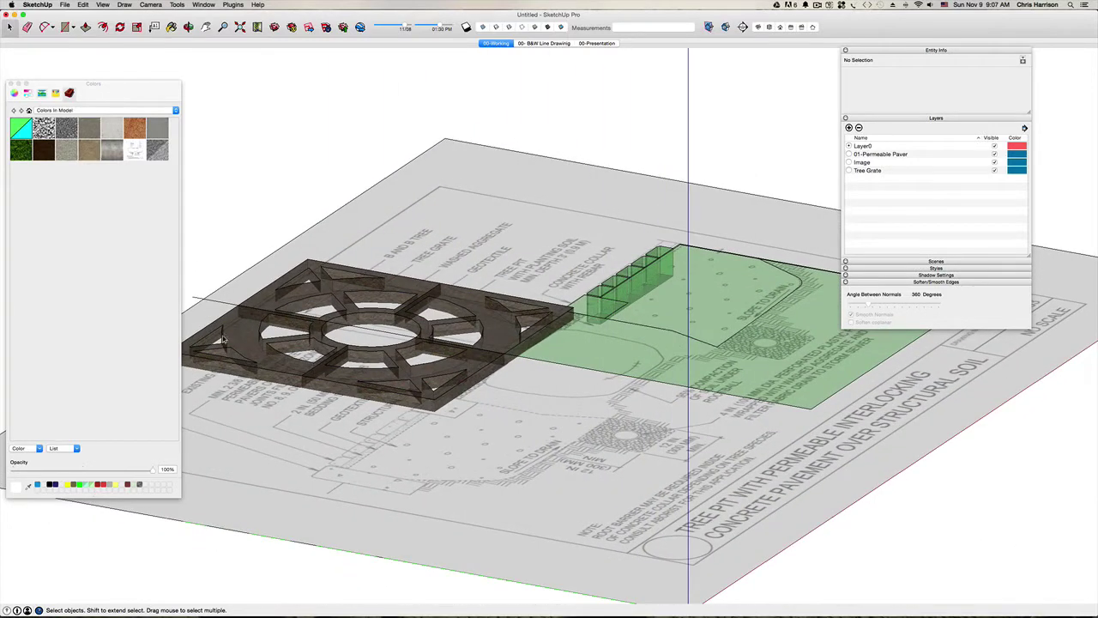
{"action": "middle_click_drag", "start_coordinate": [223, 339], "coordinate": [396, 480]}
{"action": "left_click", "coordinate": [445, 423]}
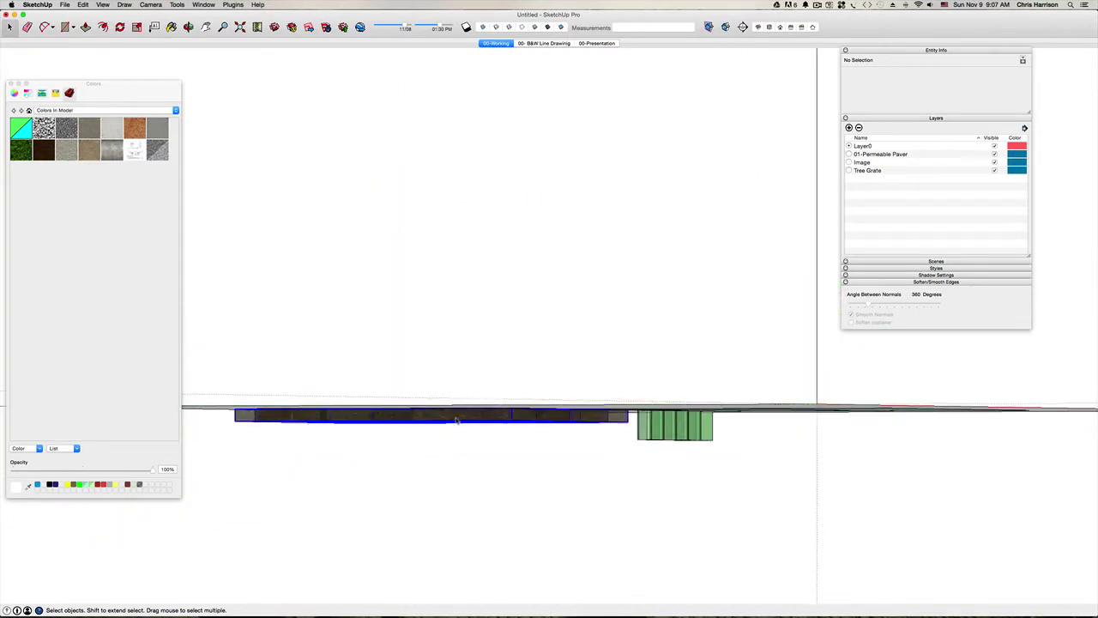
{"action": "middle_click_drag", "start_coordinate": [450, 425], "coordinate": [488, 443]}
{"action": "middle_click_drag", "start_coordinate": [593, 392], "coordinate": [589, 382]}
{"action": "key", "text": "super+5"}
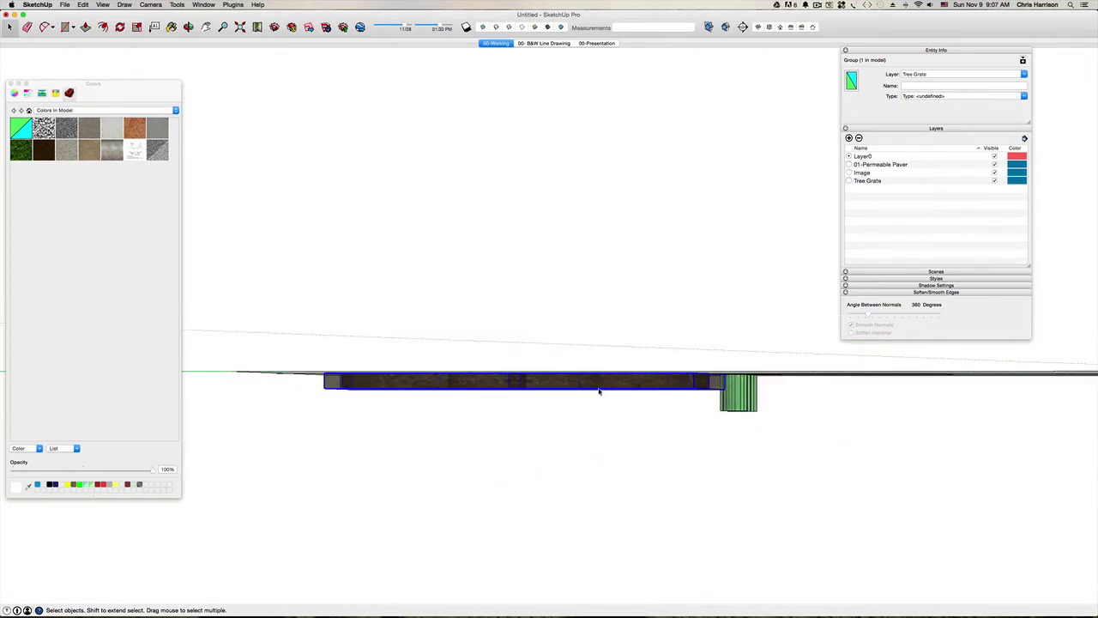
{"action": "key", "text": "q"}
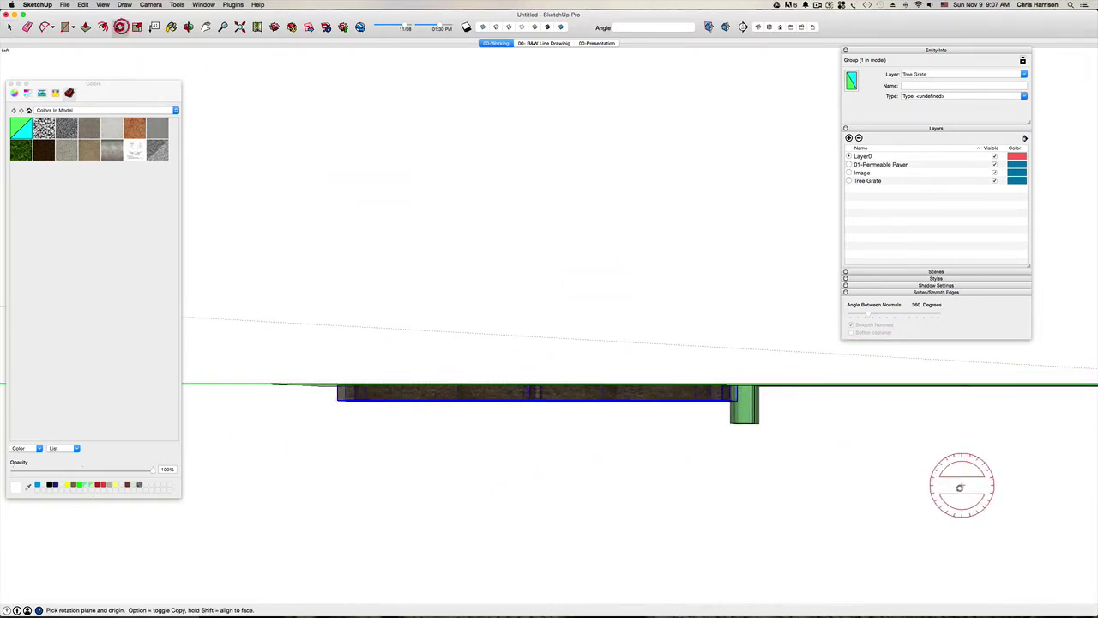
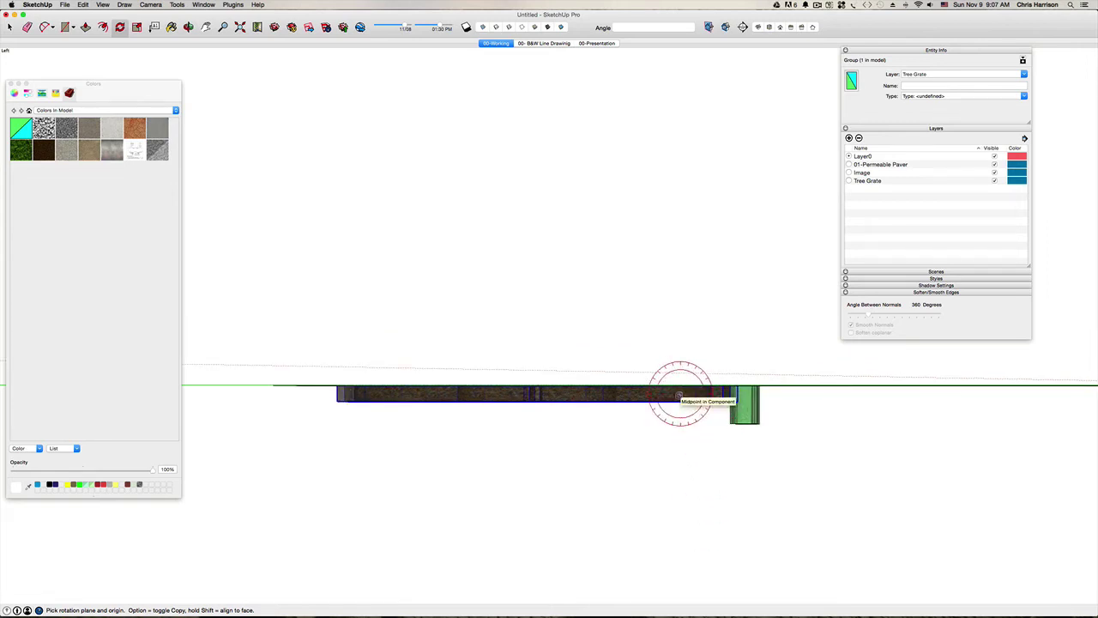
{"action": "left_click", "coordinate": [680, 395]}
{"action": "left_click", "coordinate": [696, 394]}
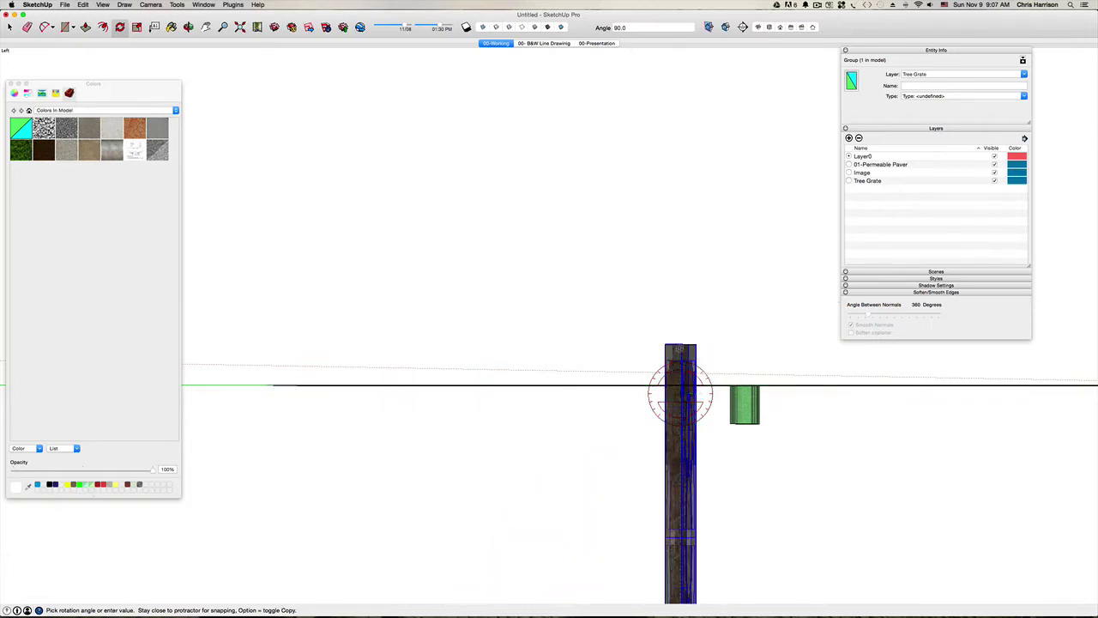
{"action": "left_click", "coordinate": [680, 349]}
Move the rotated grate so its lower outer corner sits on the inner corner of the concrete collar's notch.
{"action": "middle_click_drag", "start_coordinate": [660, 377], "coordinate": [659, 379]}
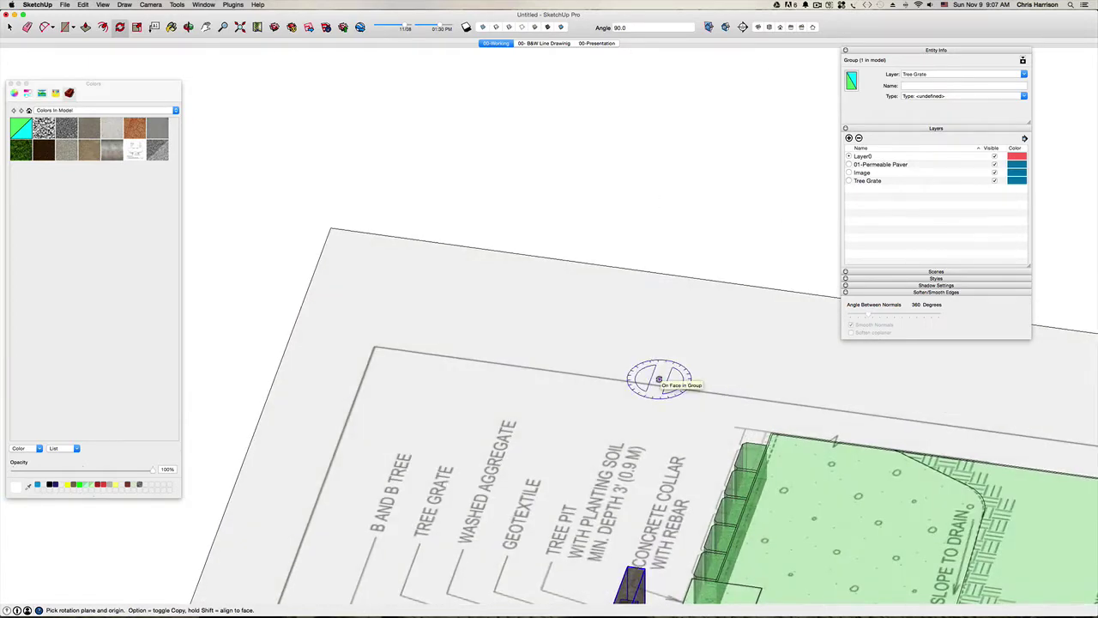
{"action": "key", "text": "super+1"}
{"action": "scroll", "coordinate": [652, 349], "scroll_direction": "down", "scroll_amount": 2}
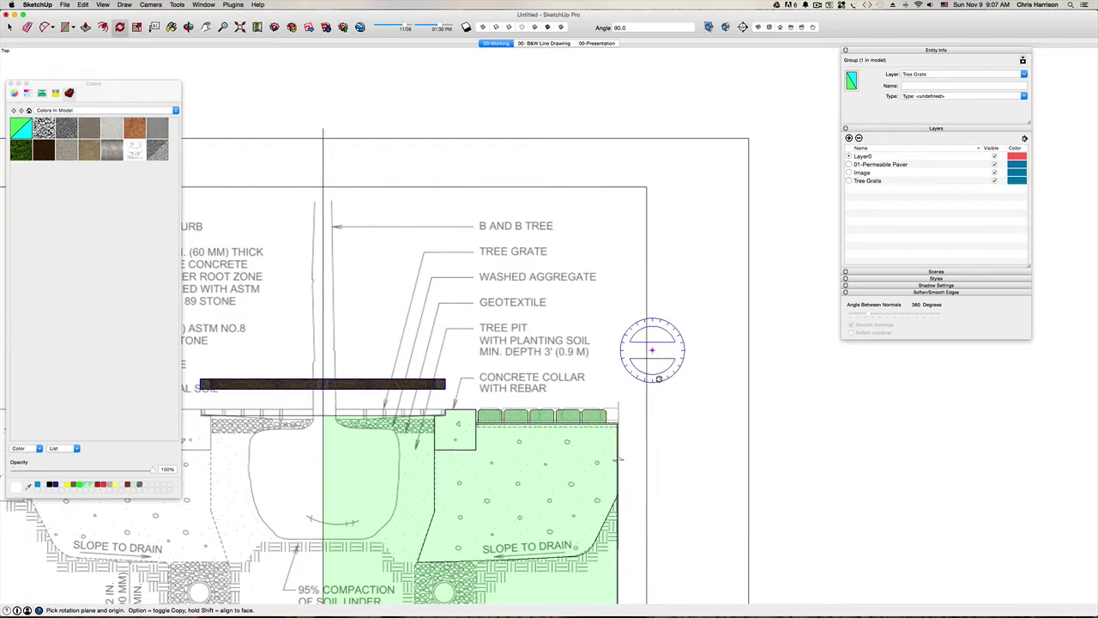
{"action": "key", "text": "h"}
{"action": "left_click_drag", "start_coordinate": [505, 400], "coordinate": [667, 422]}
{"action": "scroll", "coordinate": [616, 418], "scroll_direction": "up", "scroll_amount": 5}
{"action": "key", "text": "space"}
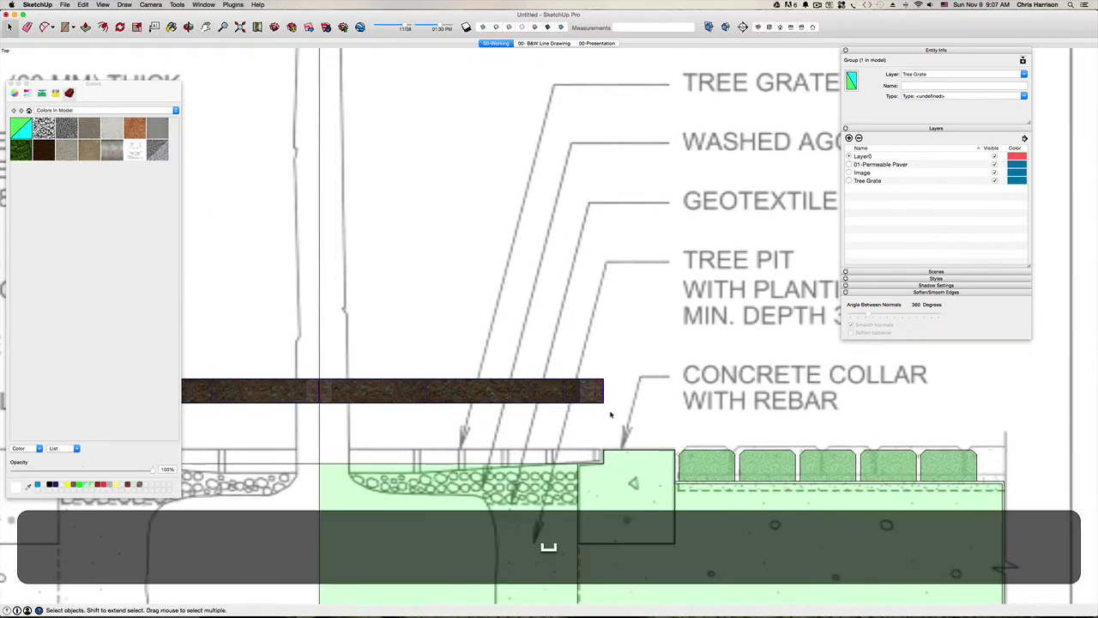
{"action": "scroll", "coordinate": [610, 416], "scroll_direction": "up", "scroll_amount": 3}
{"action": "scroll", "coordinate": [587, 389], "scroll_direction": "down", "scroll_amount": 4}
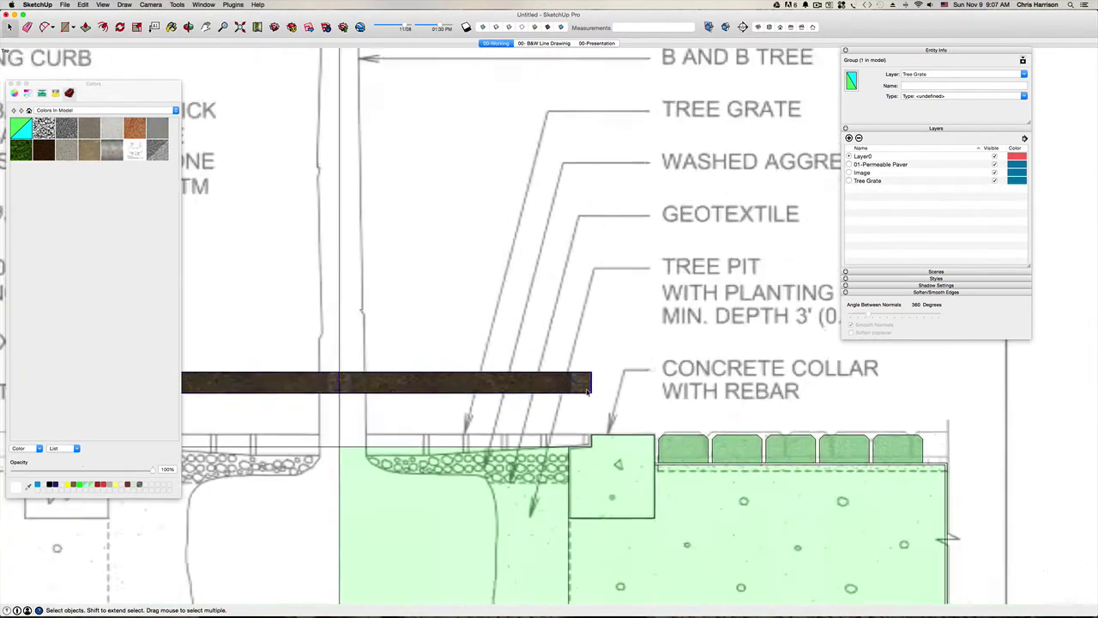
{"action": "key", "text": "m"}
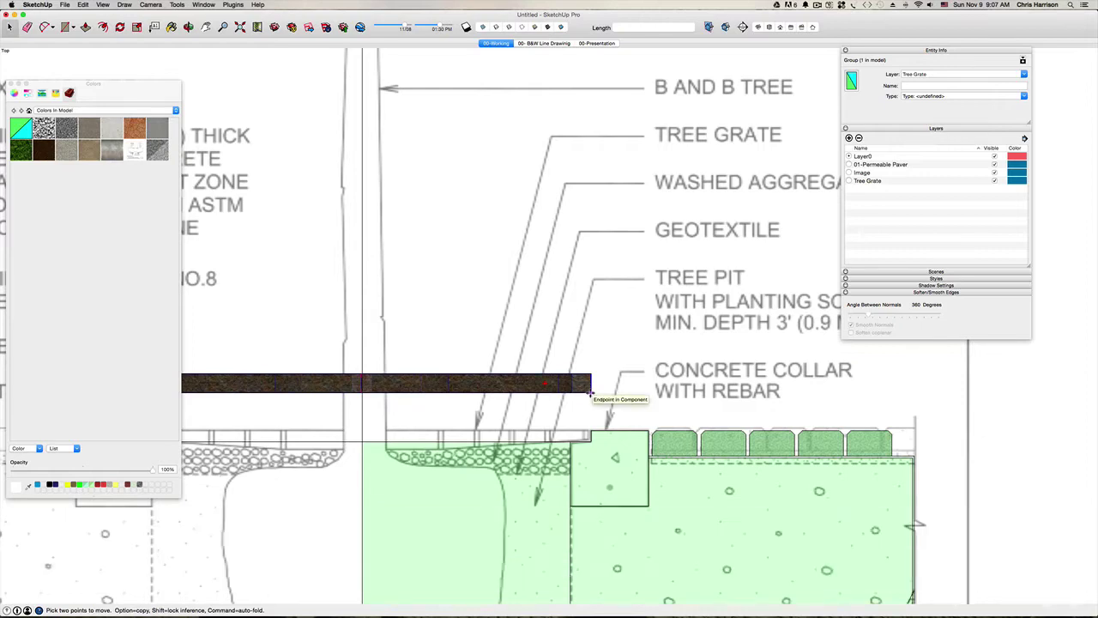
{"action": "left_click", "coordinate": [590, 392]}
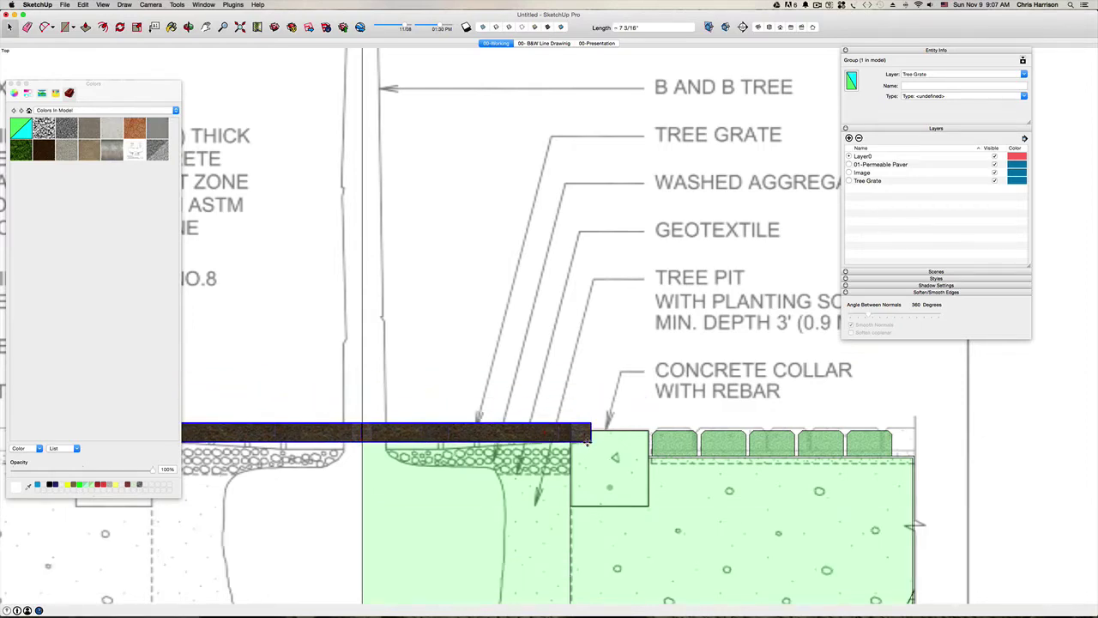
Check the grate's fit in the collar's notch and measure the grate's thickness in section.
{"action": "scroll", "coordinate": [589, 439], "scroll_direction": "up", "scroll_amount": 3}
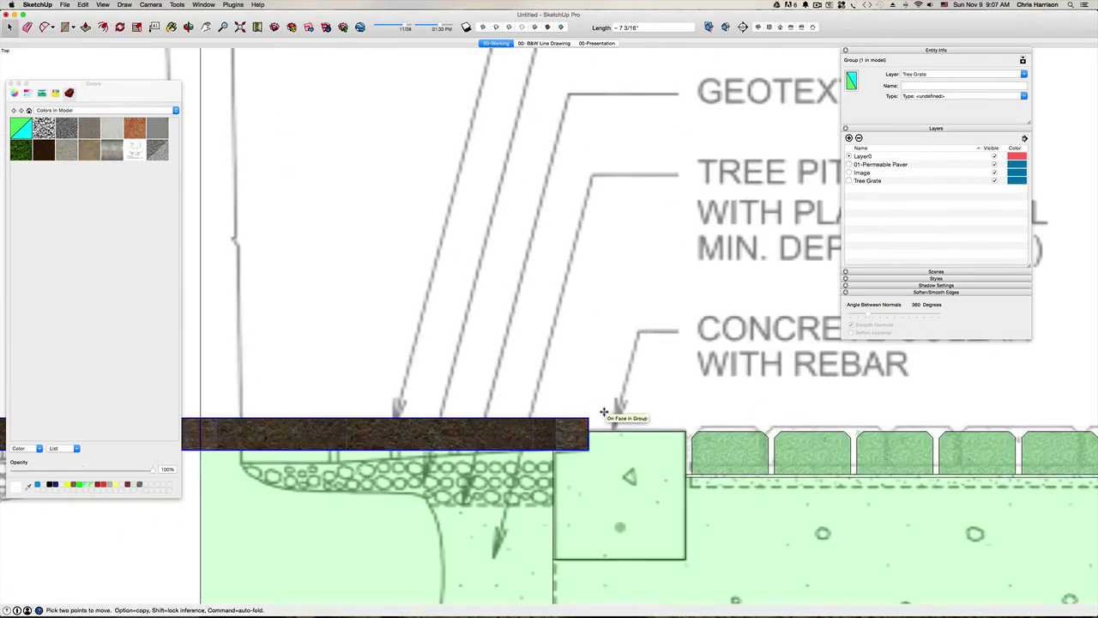
{"action": "scroll", "coordinate": [588, 415], "scroll_direction": "up", "scroll_amount": 3}
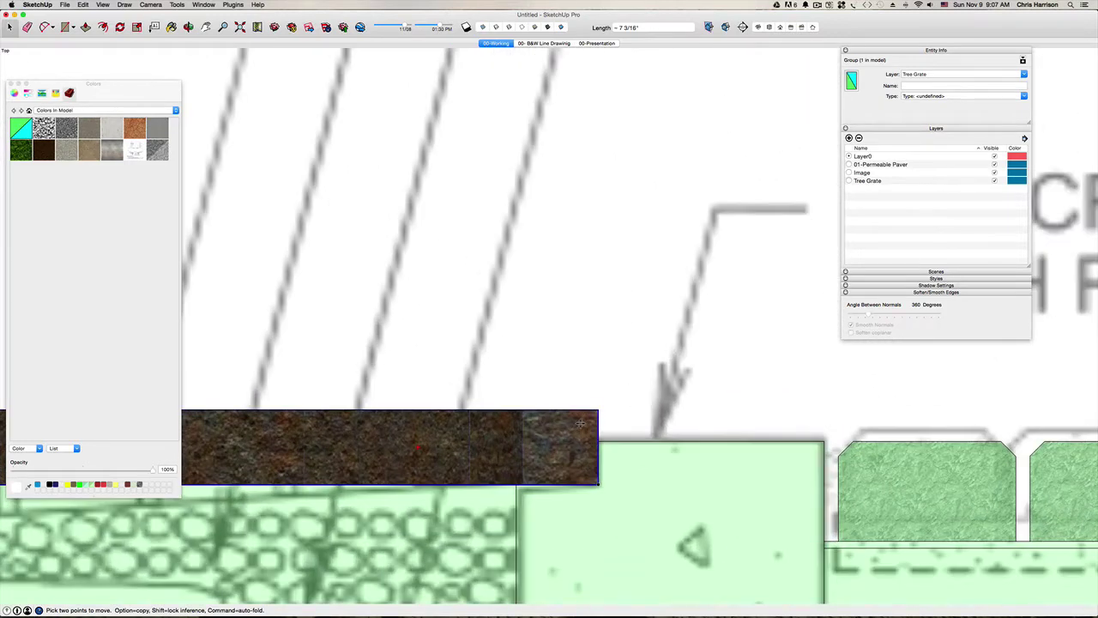
{"action": "scroll", "coordinate": [584, 420], "scroll_direction": "down", "scroll_amount": 5}
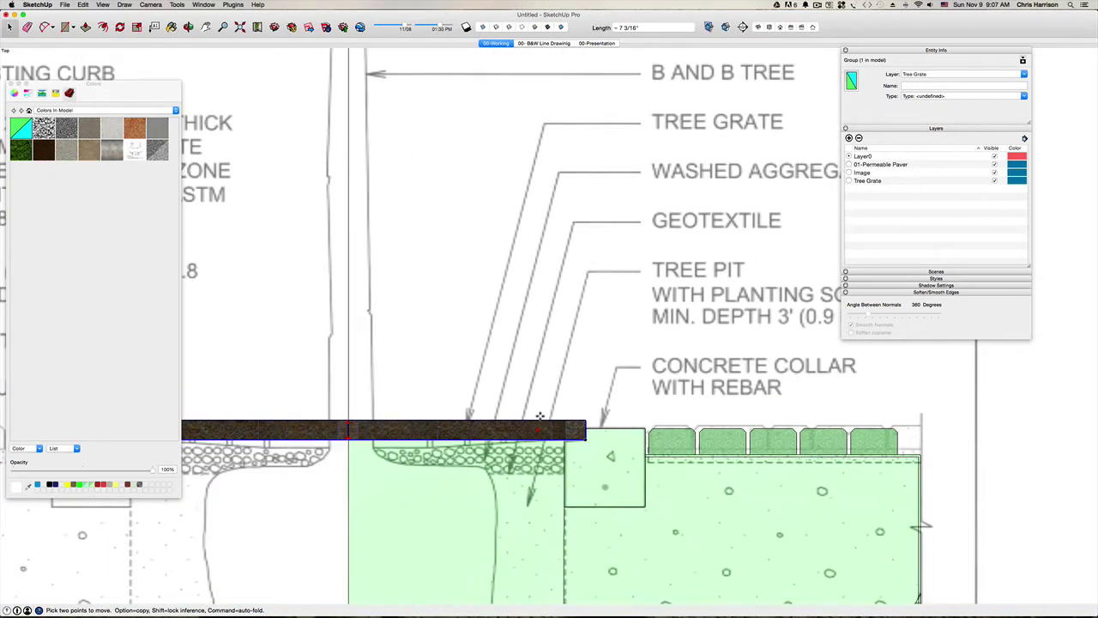
{"action": "key", "text": "t"}
{"action": "scroll", "coordinate": [532, 420], "scroll_direction": "down", "scroll_amount": 2}
{"action": "left_click", "coordinate": [526, 428]}
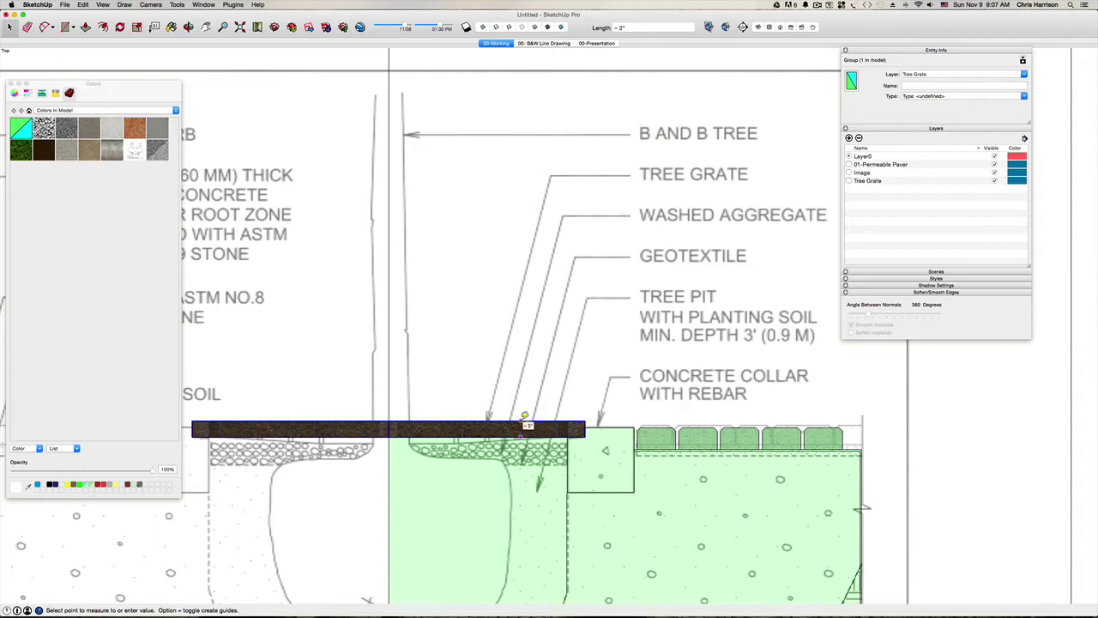
{"action": "key", "text": "Escape"}
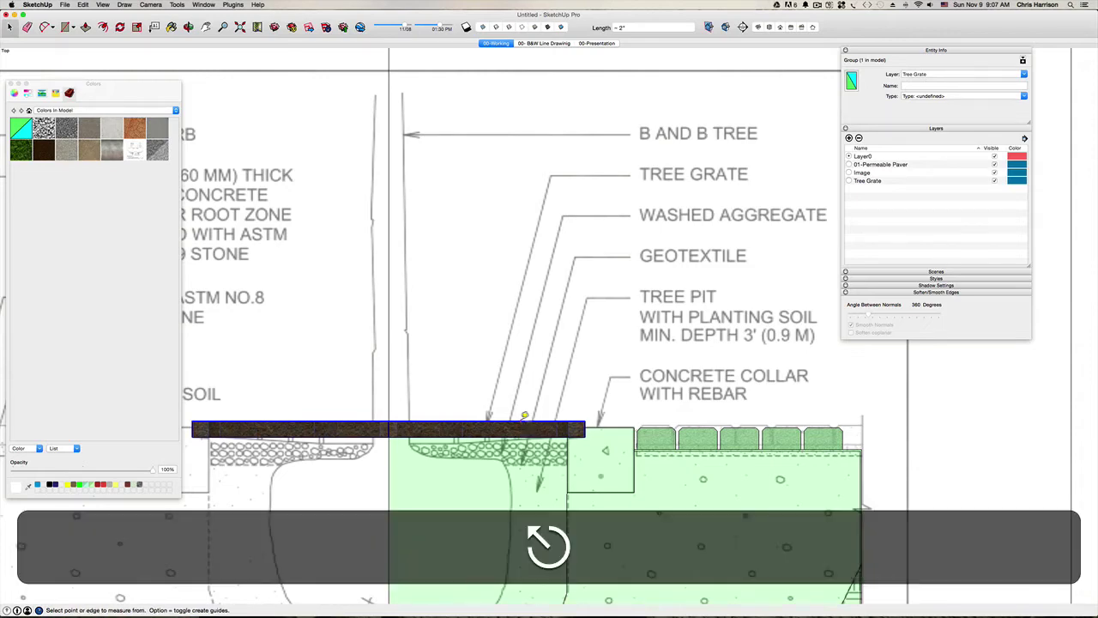
Measure the vertical distance between the grate's top corner and the top edge of the concrete collar.
{"action": "key", "text": "space"}
{"action": "scroll", "coordinate": [613, 446], "scroll_direction": "up", "scroll_amount": 3}
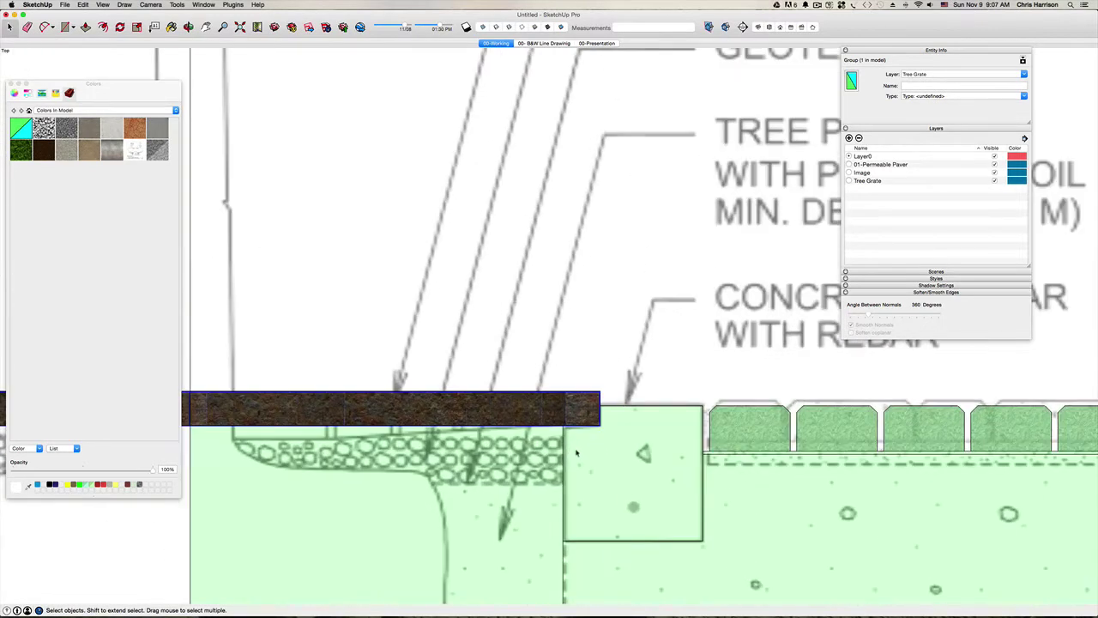
{"action": "left_click", "coordinate": [602, 455]}
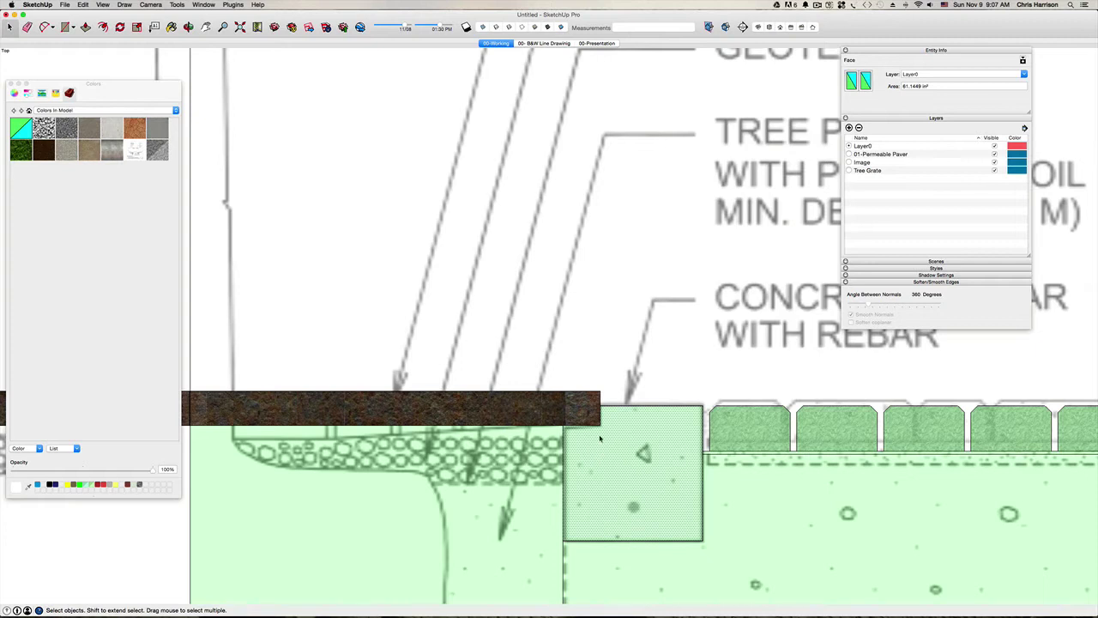
{"action": "key", "text": "m"}
{"action": "key", "text": "Escape"}
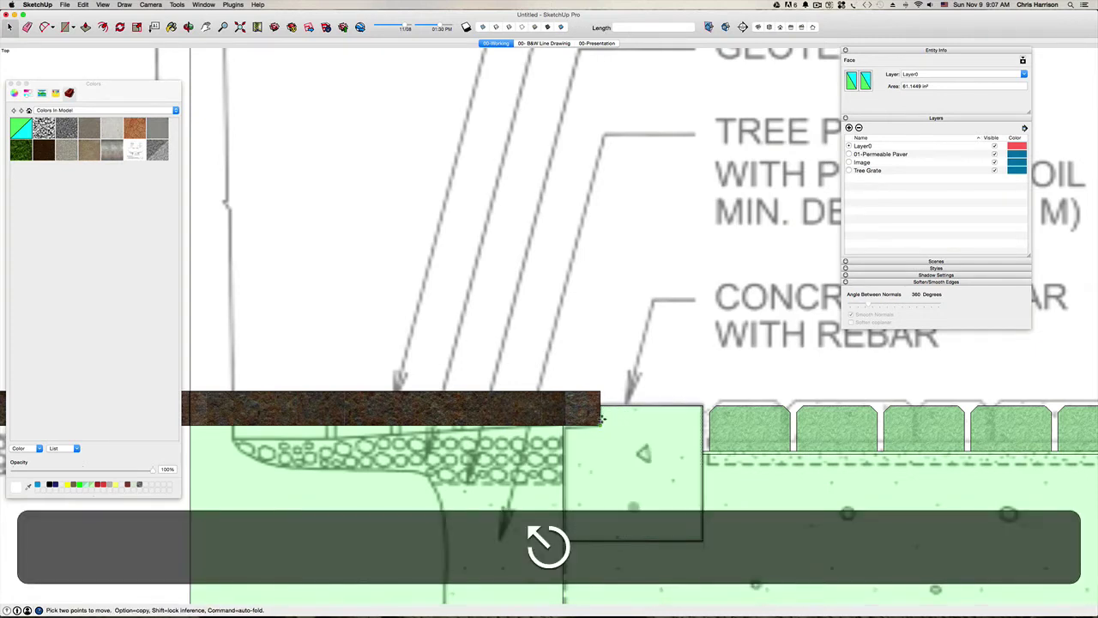
{"action": "key", "text": "t"}
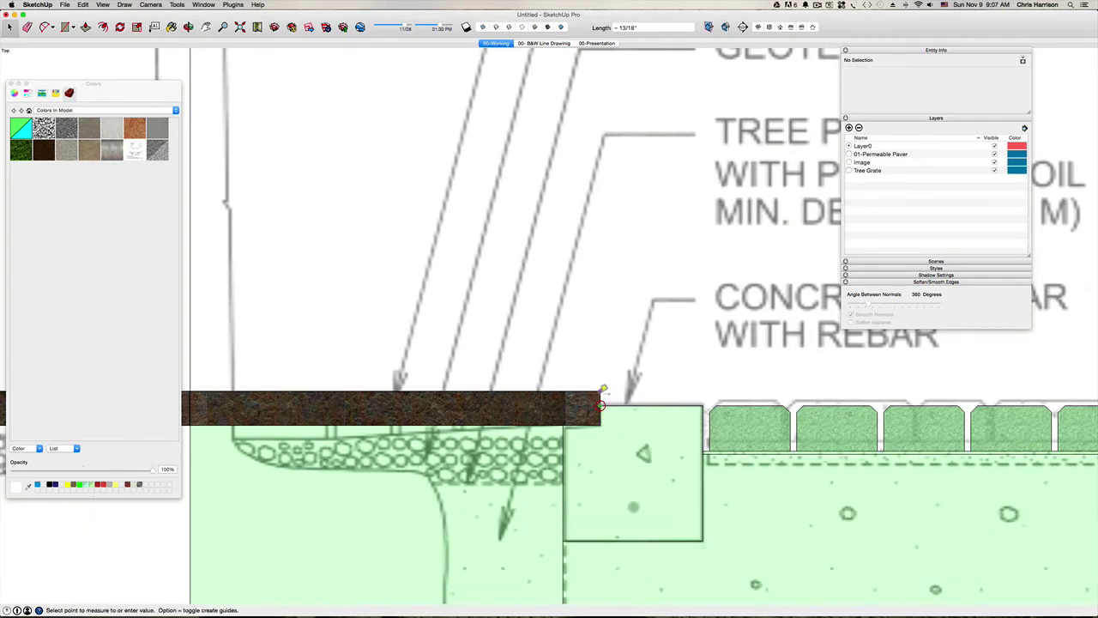
{"action": "key", "text": "Escape"}
{"action": "key", "text": "space"}
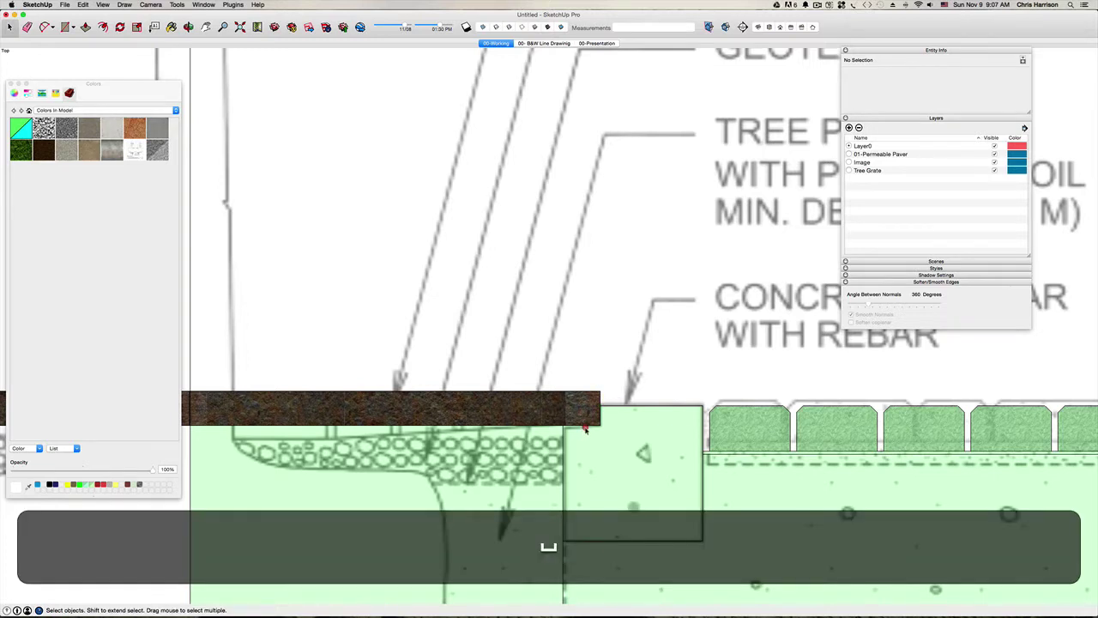
Move the horizontal ledge edge of the collar's notch down 13/16" and connect its outer end back up with a vertical line.
{"action": "left_click", "coordinate": [585, 429]}
{"action": "left_click", "coordinate": [584, 425]}
{"action": "key", "text": "m"}
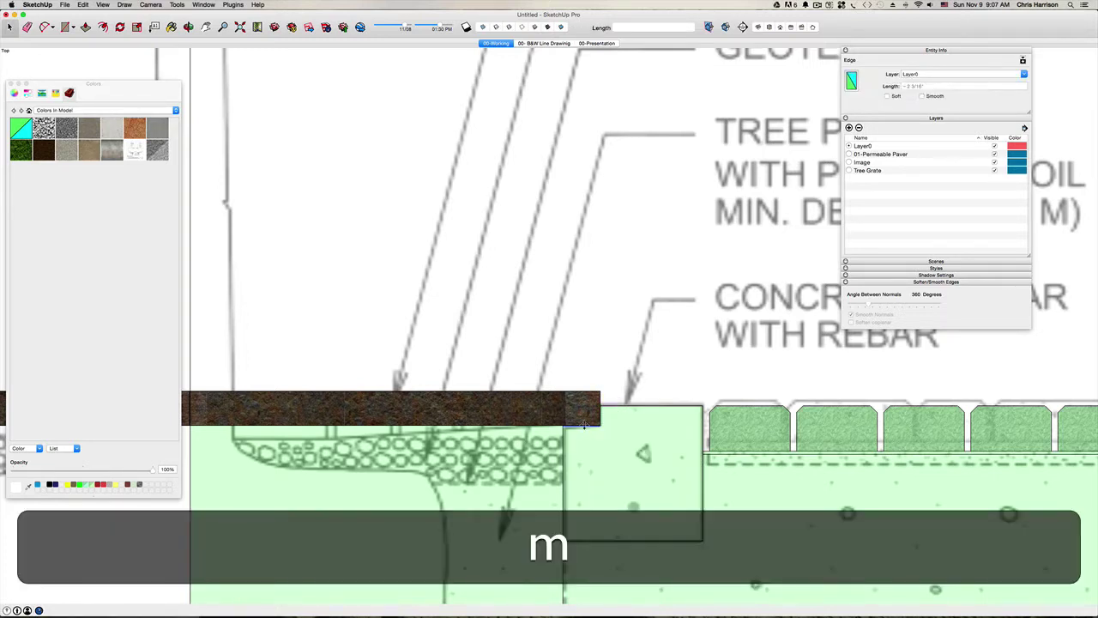
{"action": "left_click", "coordinate": [584, 425]}
{"action": "left_click", "coordinate": [583, 441]}
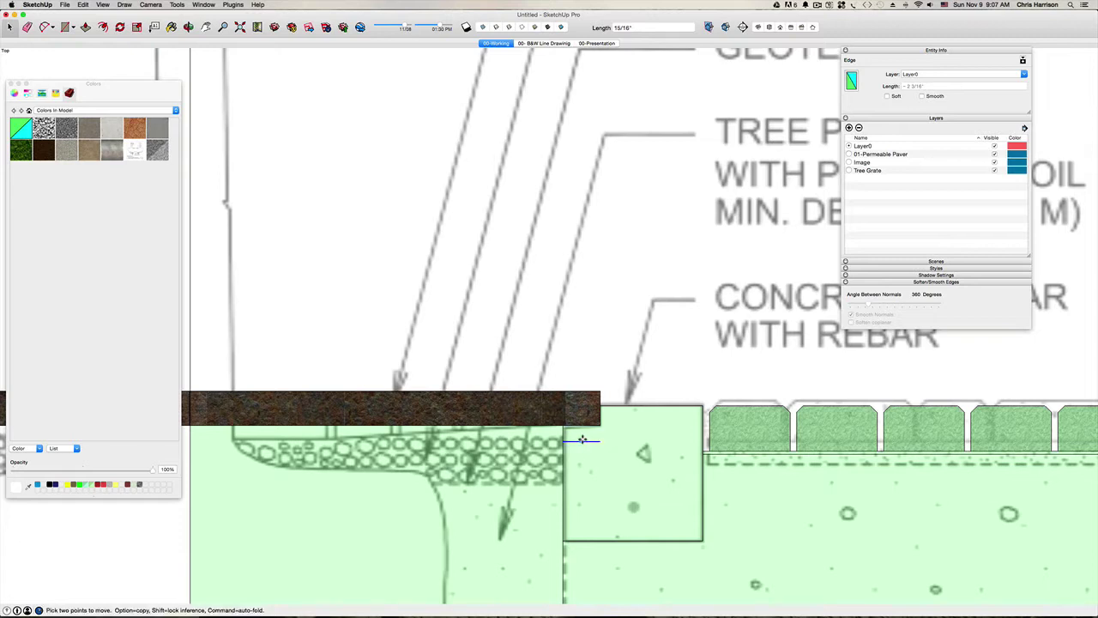
{"action": "type", "text": "/6"}
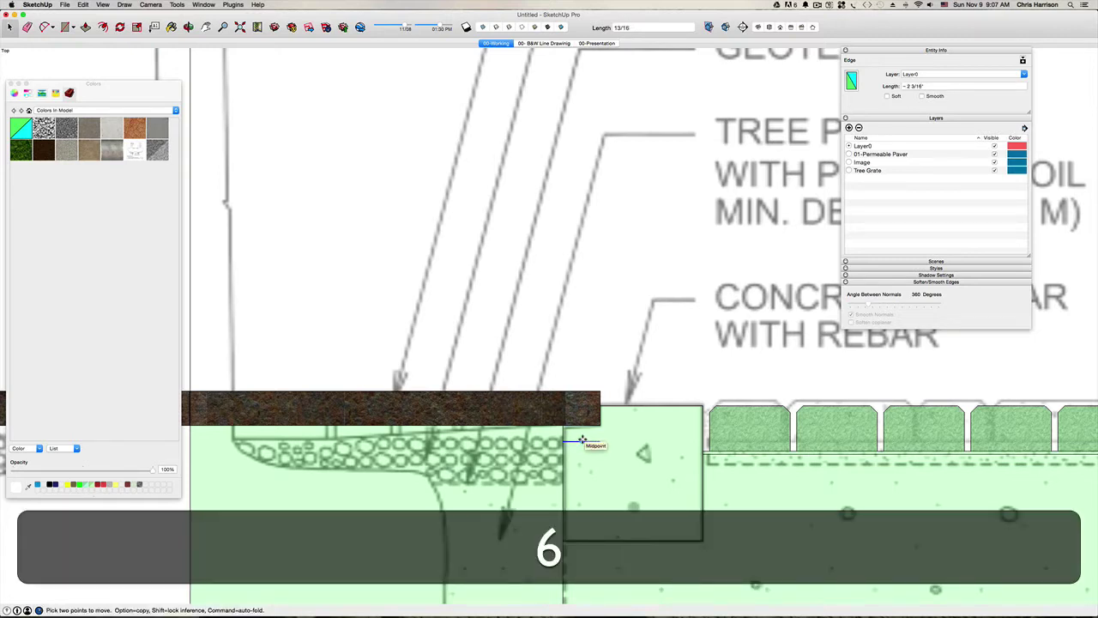
{"action": "key", "text": "Return"}
{"action": "key", "text": "space"}
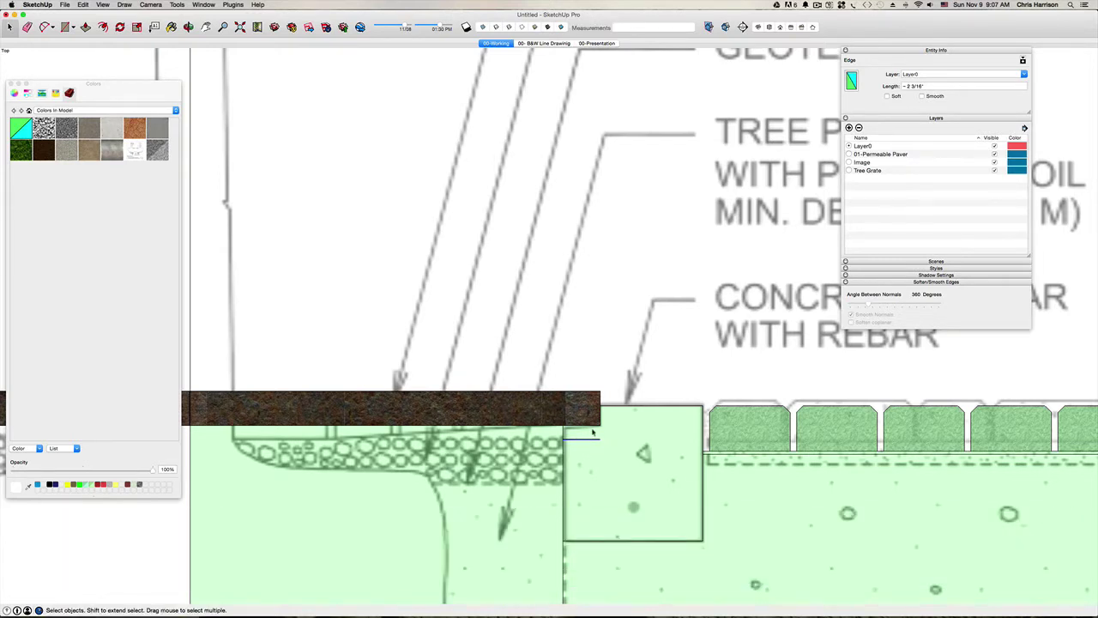
{"action": "key", "text": "l"}
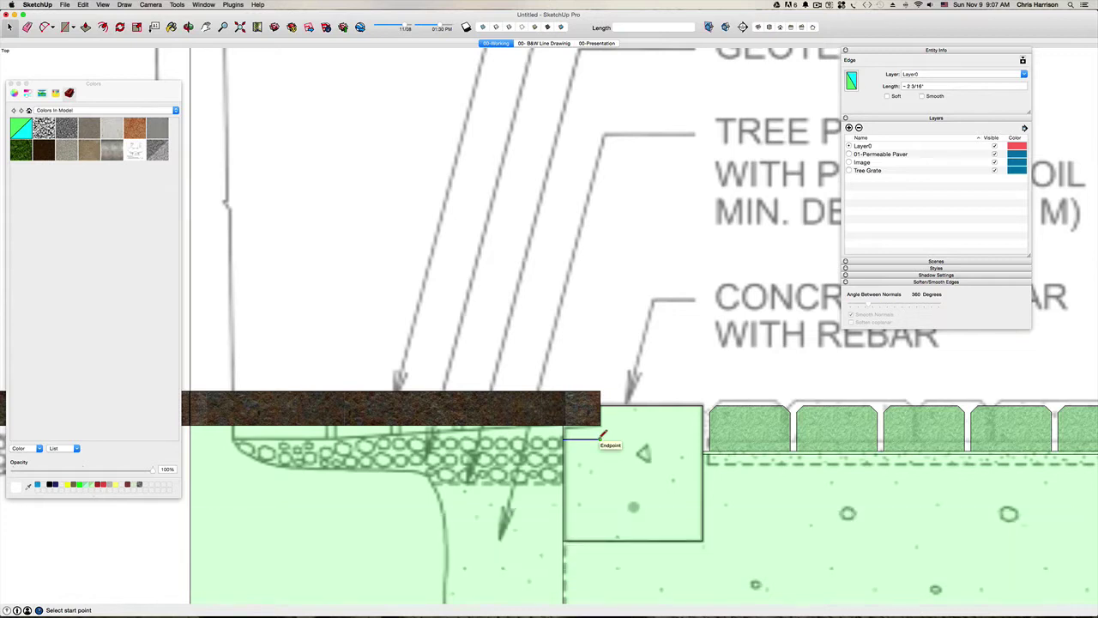
{"action": "left_click", "coordinate": [600, 438]}
Try to erase the old edge under the grate at the collar's notch, then undo the erasure.
{"action": "key", "text": "e"}
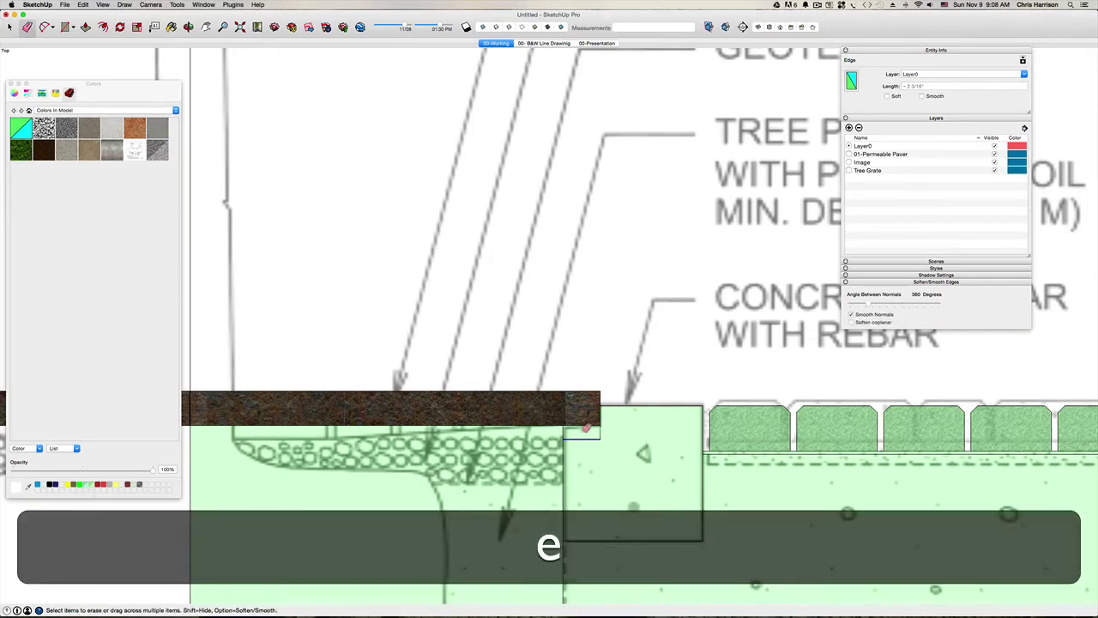
{"action": "left_click", "coordinate": [585, 425]}
{"action": "key", "text": "super+z"}
Move the tree grate straight up about 5/8" to uncover the edges around the collar's notch.
{"action": "key", "text": "space"}
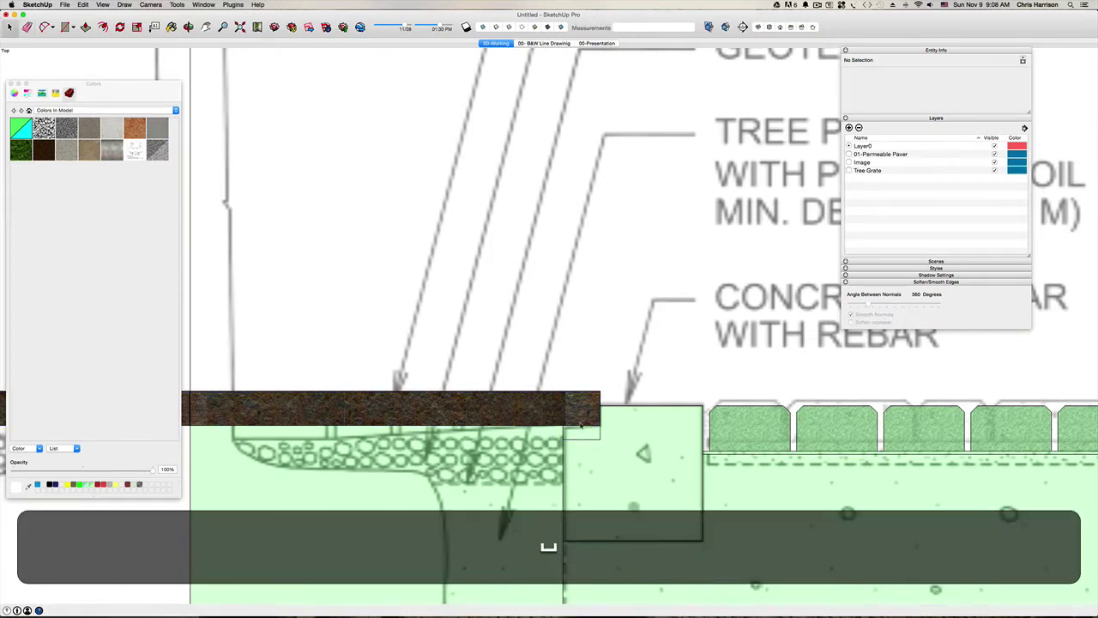
{"action": "left_click", "coordinate": [577, 410]}
{"action": "key", "text": "m"}
{"action": "left_click", "coordinate": [576, 410]}
{"action": "left_click", "coordinate": [576, 404]}
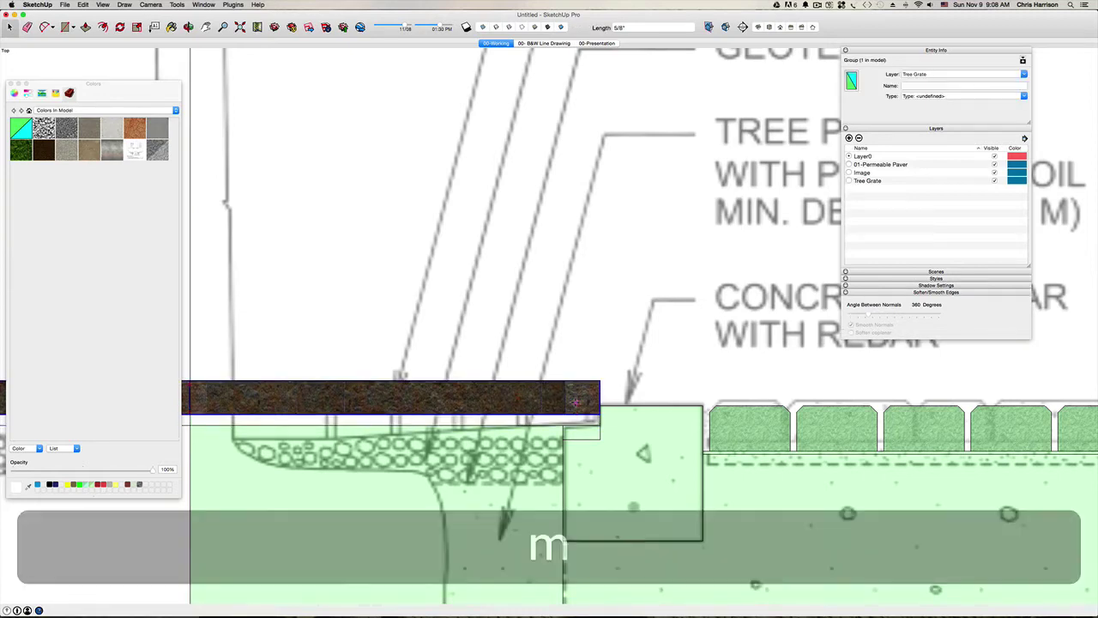
{"action": "key", "text": "space"}
Draw a horizontal line from the inner end of the lowered notch ledge to the tree's centre line.
{"action": "scroll", "coordinate": [569, 432], "scroll_direction": "down", "scroll_amount": 3}
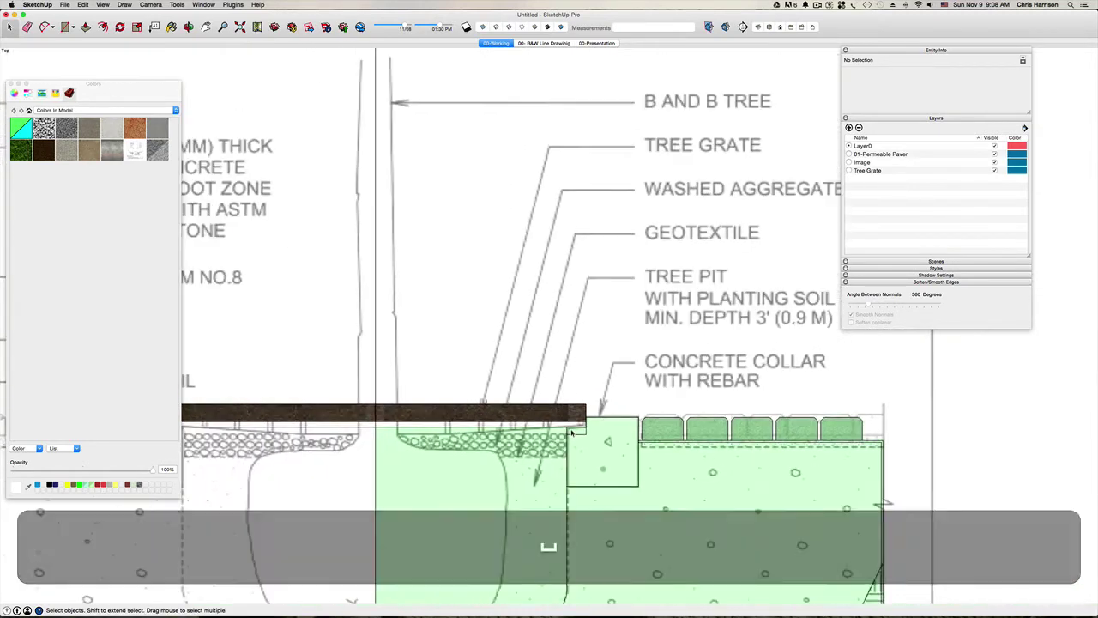
{"action": "key", "text": "l"}
{"action": "left_click", "coordinate": [571, 434]}
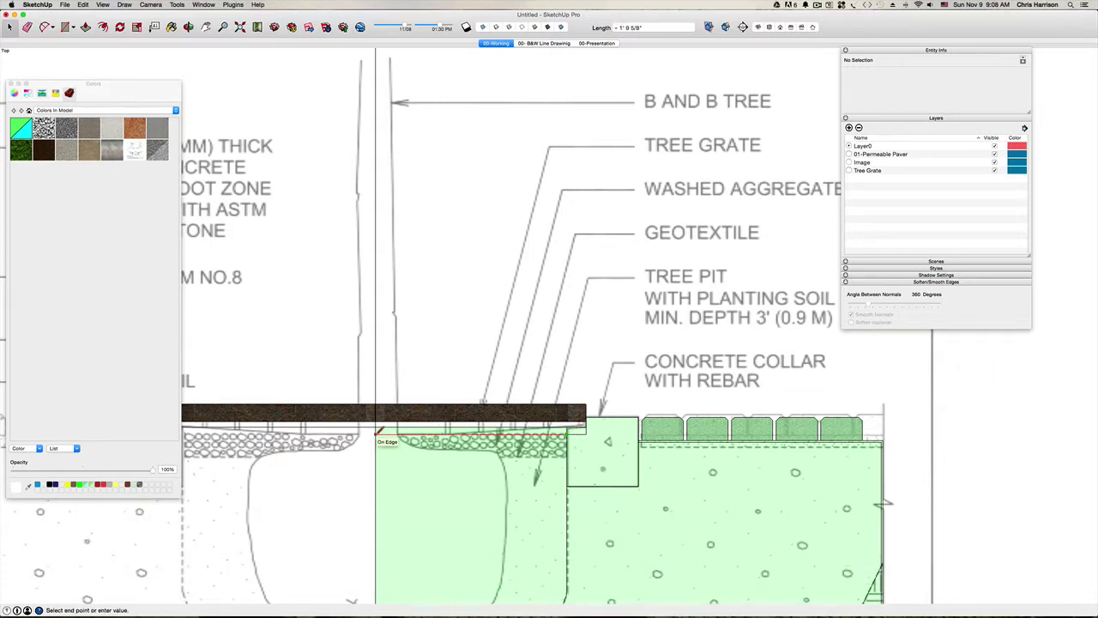
{"action": "key", "text": "Escape"}
Erase the leftover edges above the lowered notch ledge line and move the tree grate straight down about 1 7/16" onto the ledge.
{"action": "key", "text": "e"}
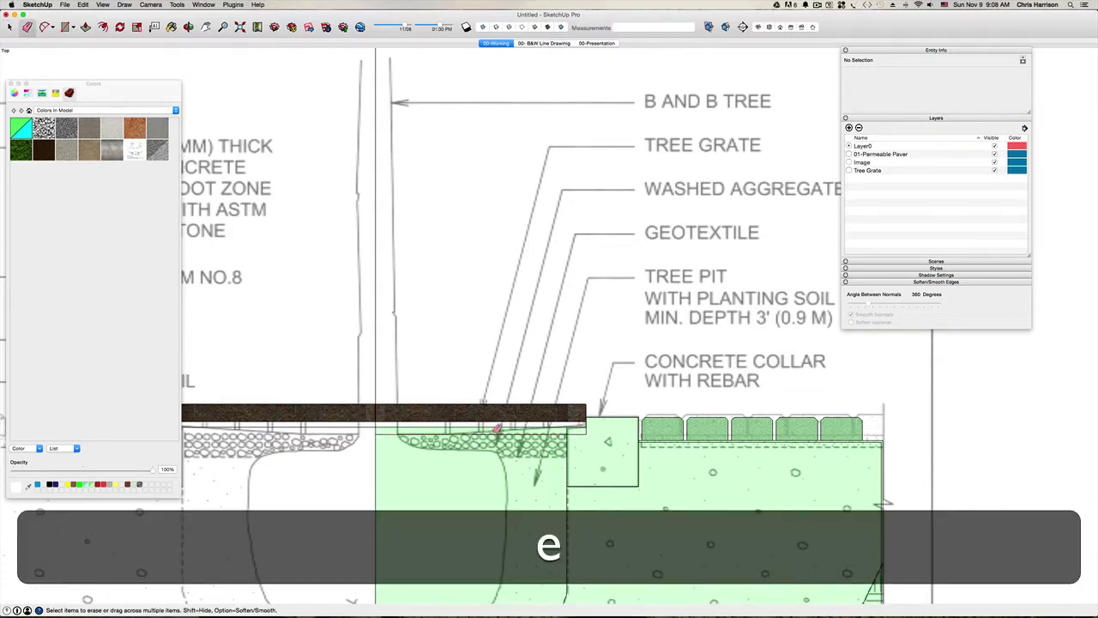
{"action": "left_click_drag", "start_coordinate": [498, 427], "coordinate": [568, 426]}
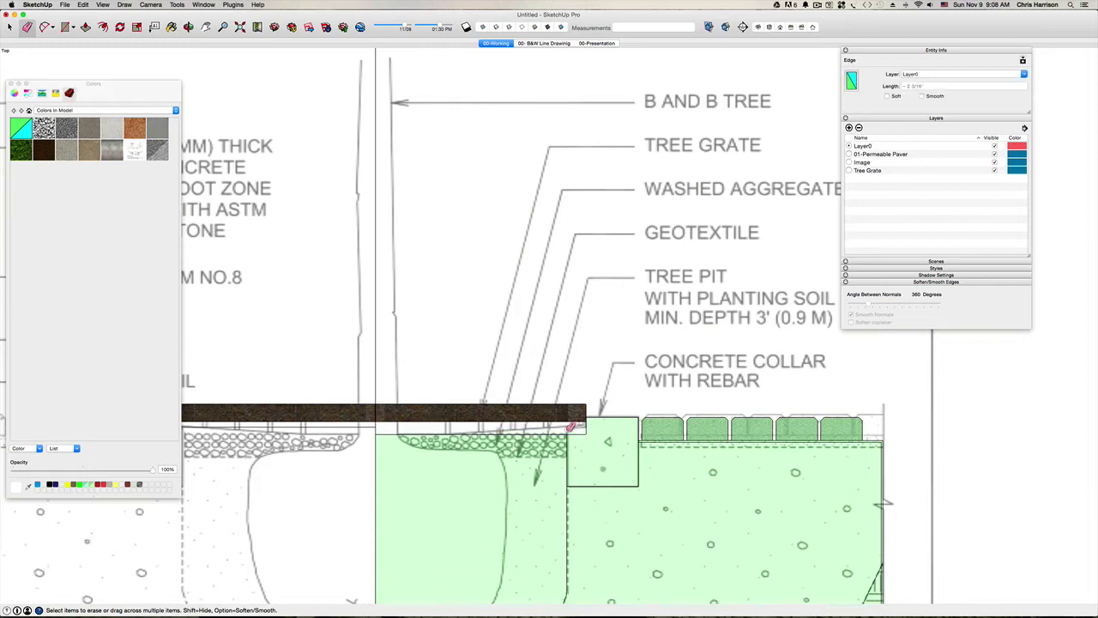
{"action": "key", "text": "m"}
{"action": "key", "text": "space"}
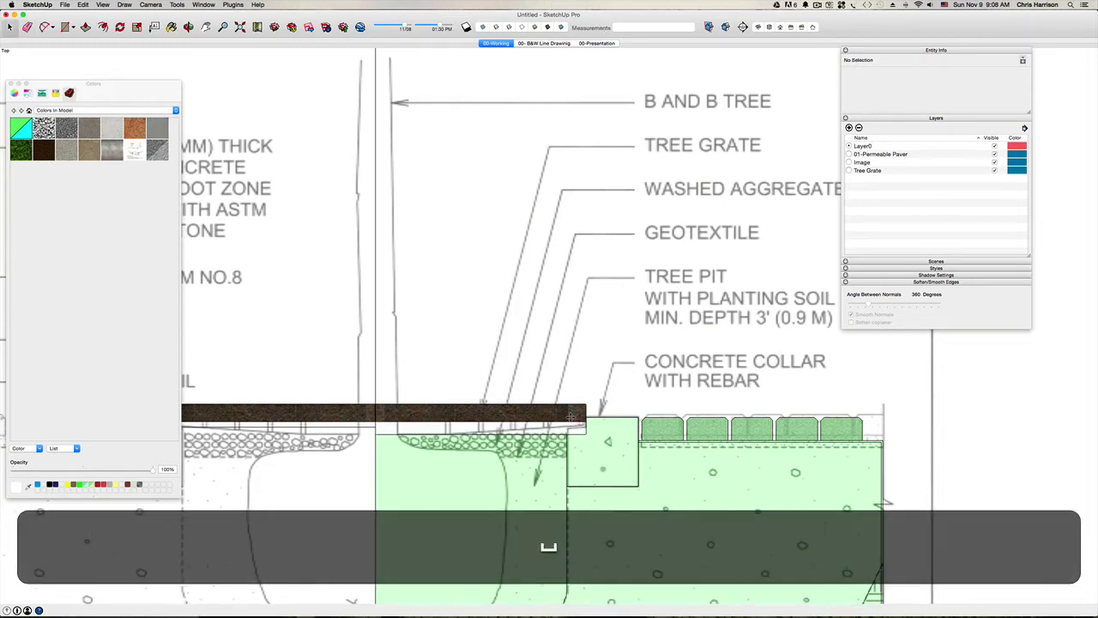
{"action": "left_click", "coordinate": [571, 420]}
{"action": "key", "text": "m"}
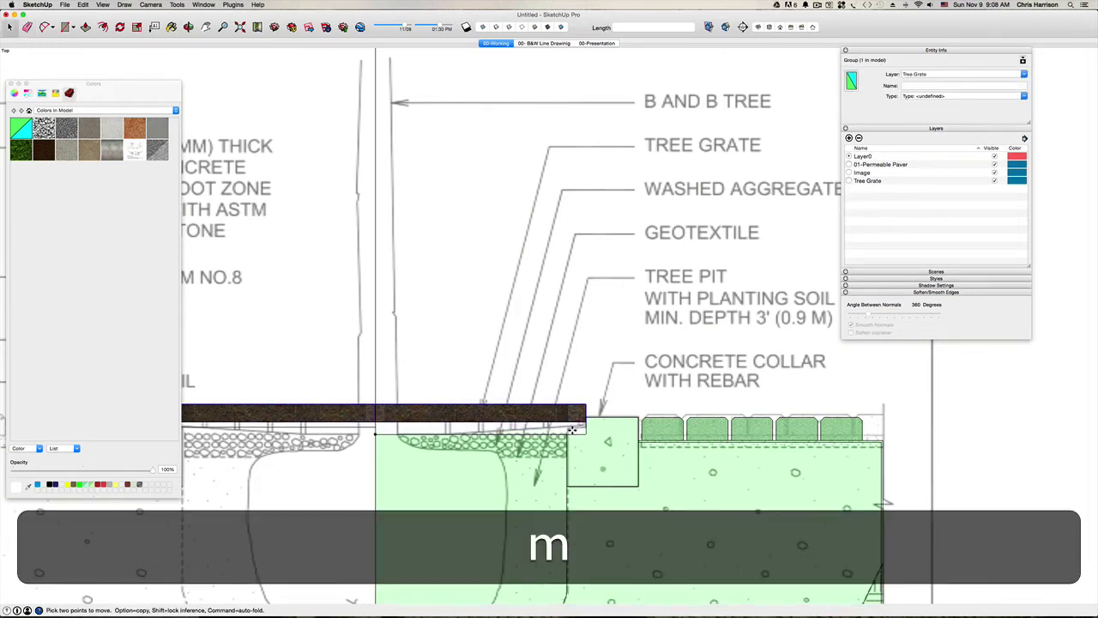
{"action": "scroll", "coordinate": [575, 424], "scroll_direction": "up", "scroll_amount": 2}
{"action": "left_click", "coordinate": [590, 433]}
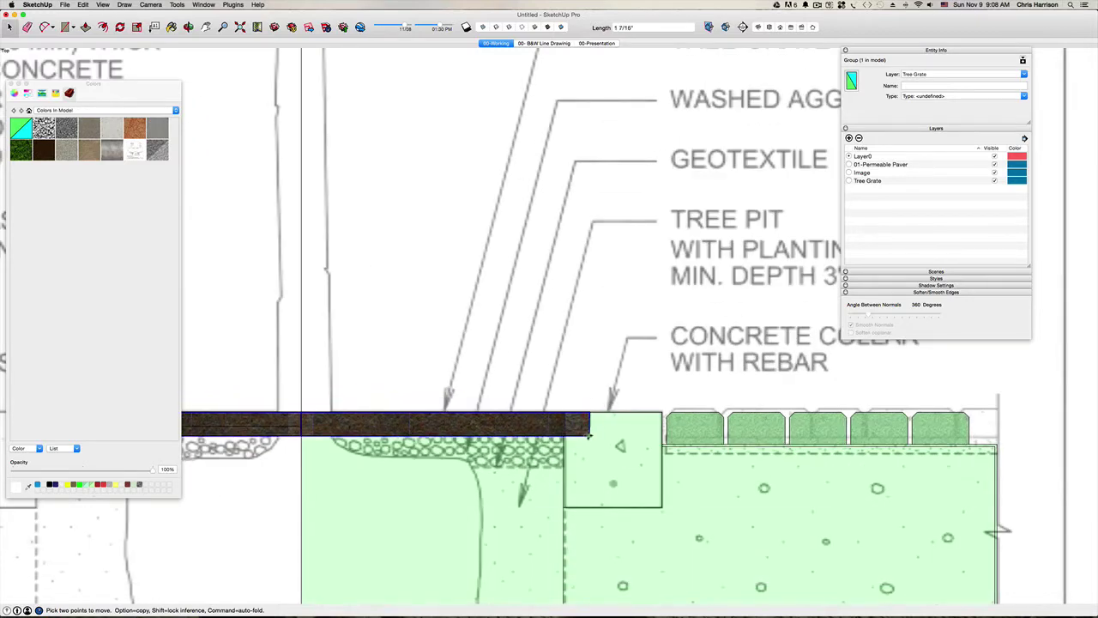
{"action": "scroll", "coordinate": [590, 434], "scroll_direction": "down", "scroll_amount": 2}
{"action": "key", "text": "space"}
{"action": "left_click", "coordinate": [509, 381]}
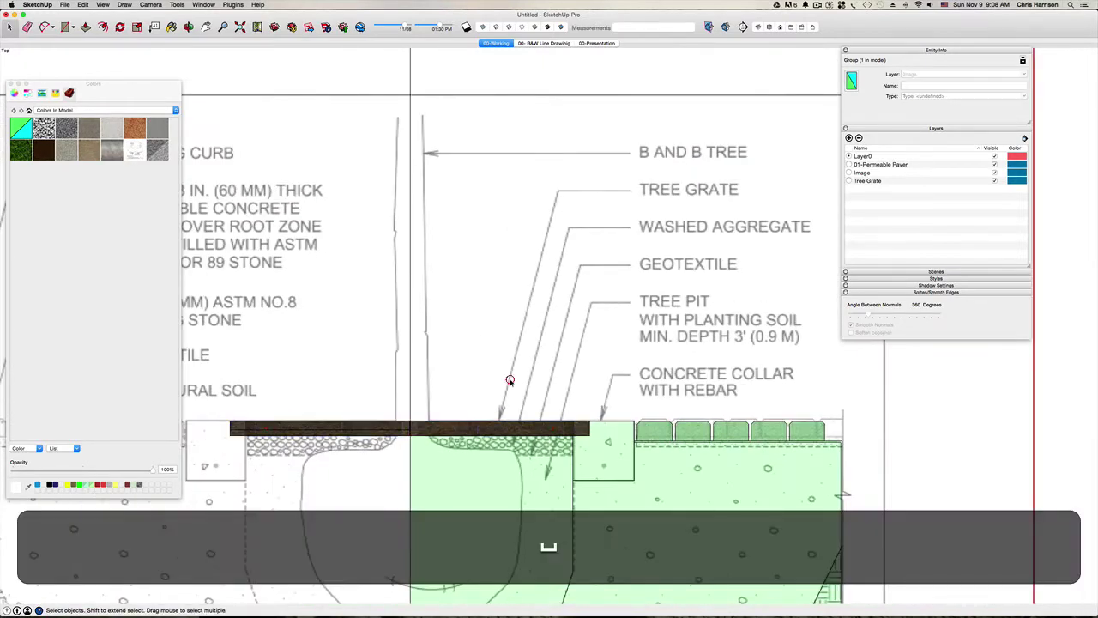
{"action": "scroll", "coordinate": [515, 385], "scroll_direction": "down", "scroll_amount": 2}
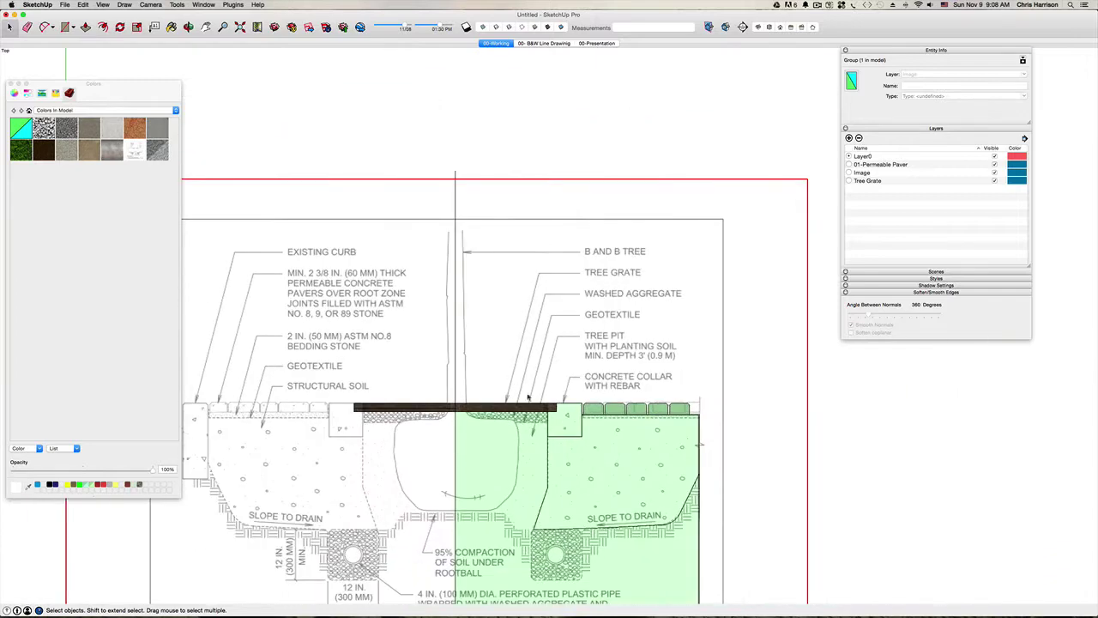
{"action": "left_click", "coordinate": [635, 459]}
{"action": "scroll", "coordinate": [639, 437], "scroll_direction": "up", "scroll_amount": 3}
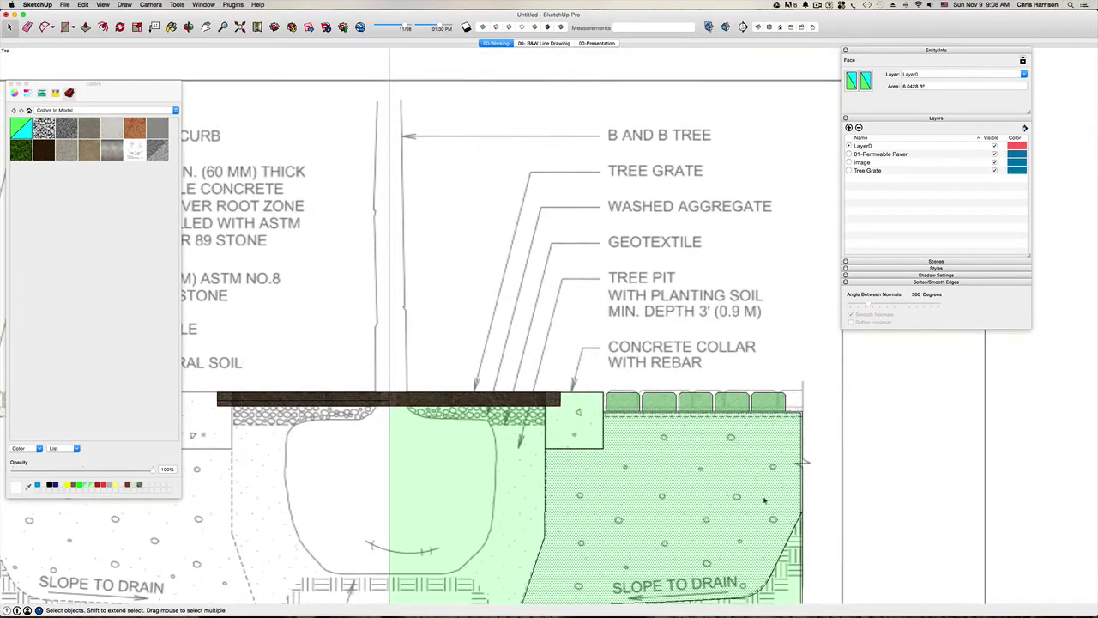
{"action": "scroll", "coordinate": [765, 498], "scroll_direction": "down", "scroll_amount": 3}
{"action": "scroll", "coordinate": [587, 498], "scroll_direction": "up", "scroll_amount": 3}
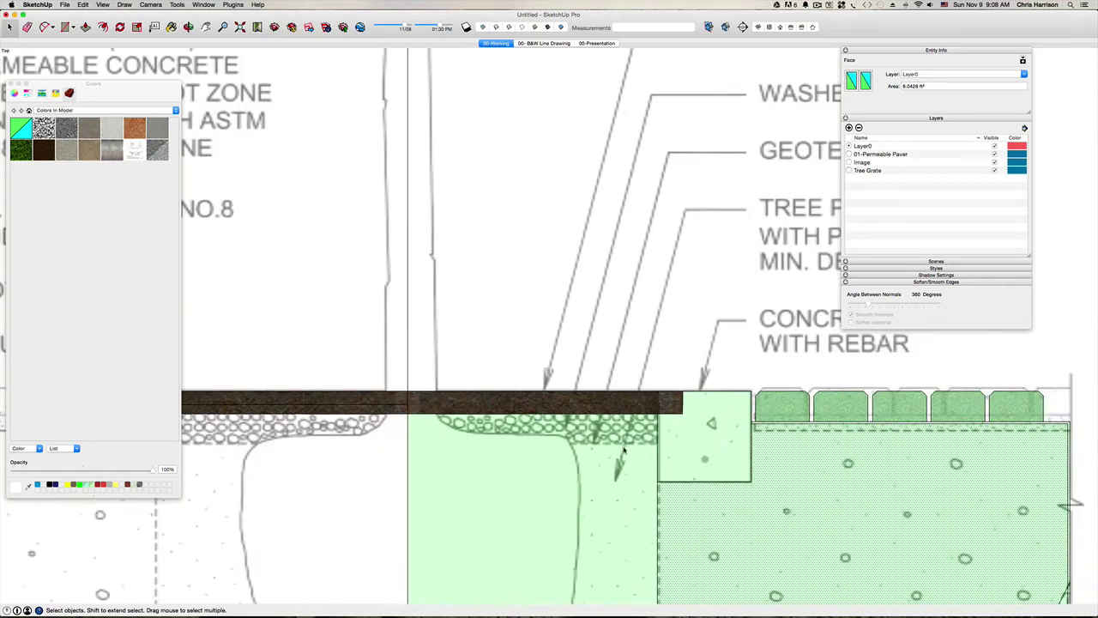
{"action": "scroll", "coordinate": [619, 451], "scroll_direction": "down", "scroll_amount": 2}
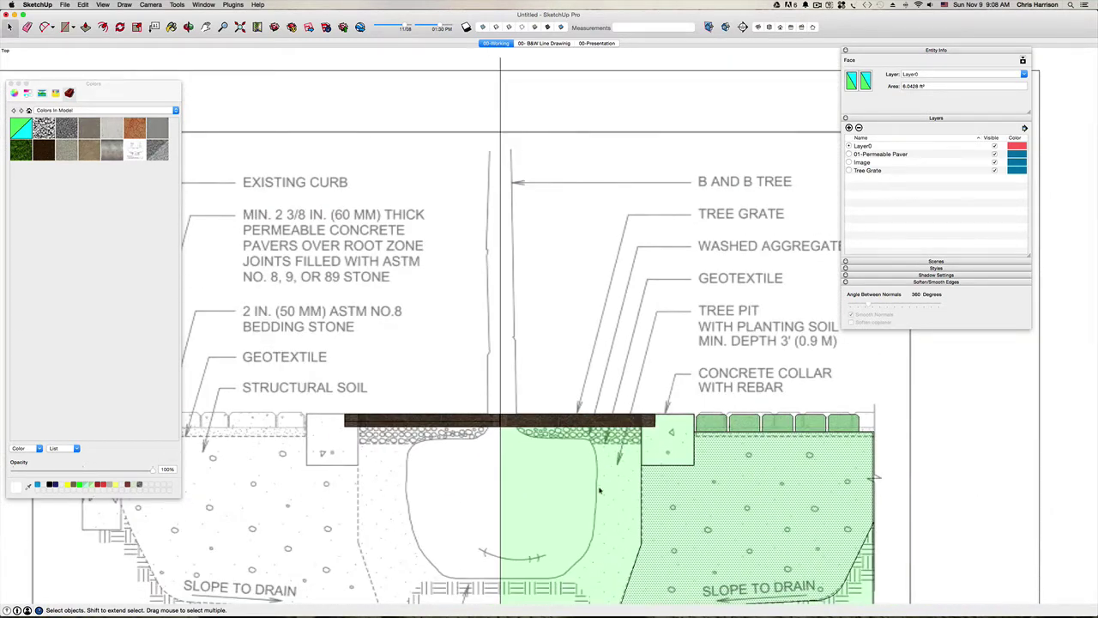
{"action": "scroll", "coordinate": [665, 353], "scroll_direction": "down", "scroll_amount": 4}
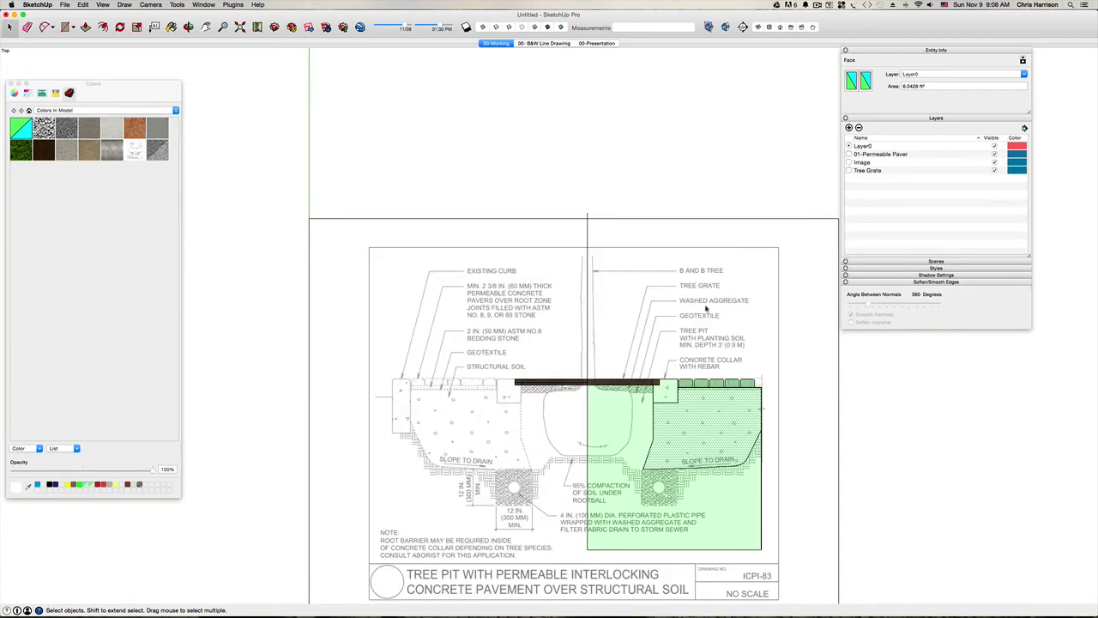
{"action": "scroll", "coordinate": [706, 307], "scroll_direction": "up", "scroll_amount": 4}
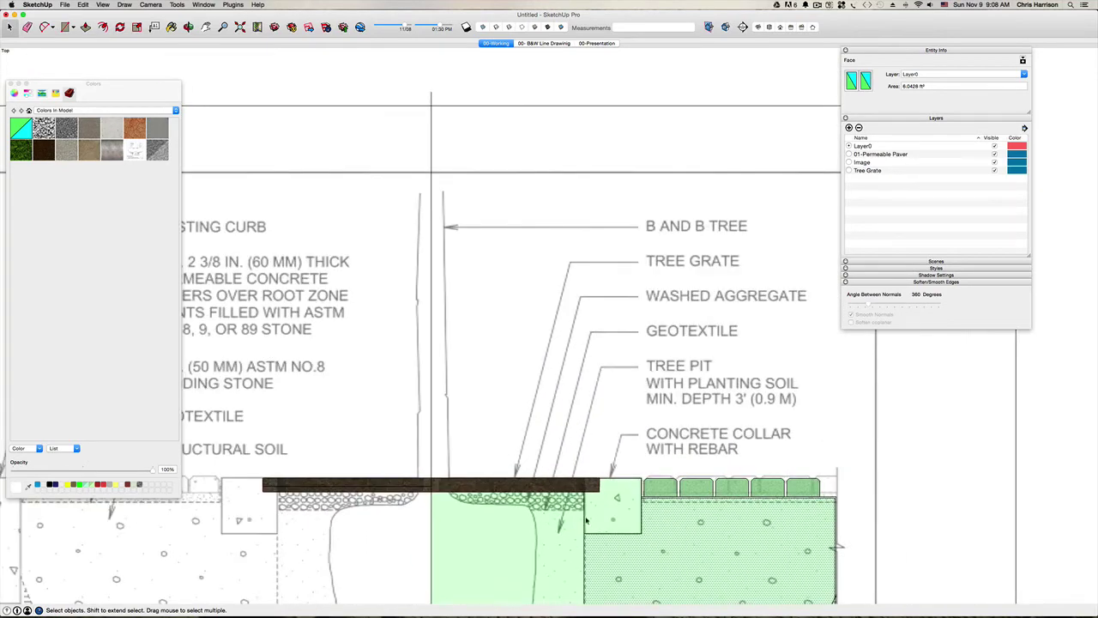
{"action": "scroll", "coordinate": [519, 506], "scroll_direction": "up", "scroll_amount": 2}
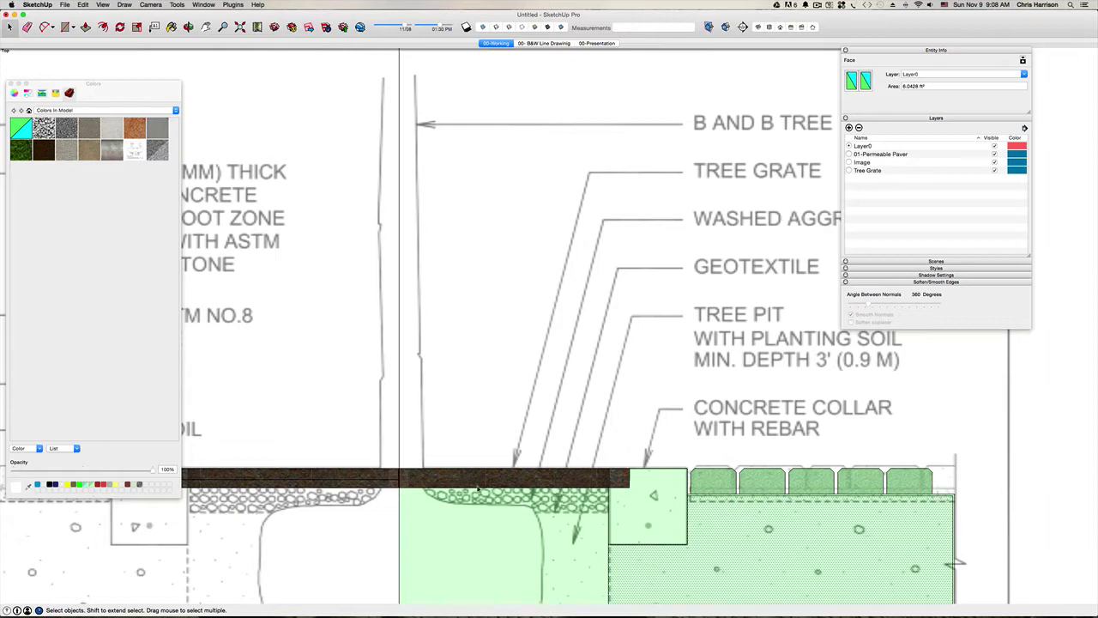
{"action": "scroll", "coordinate": [472, 497], "scroll_direction": "down", "scroll_amount": 1}
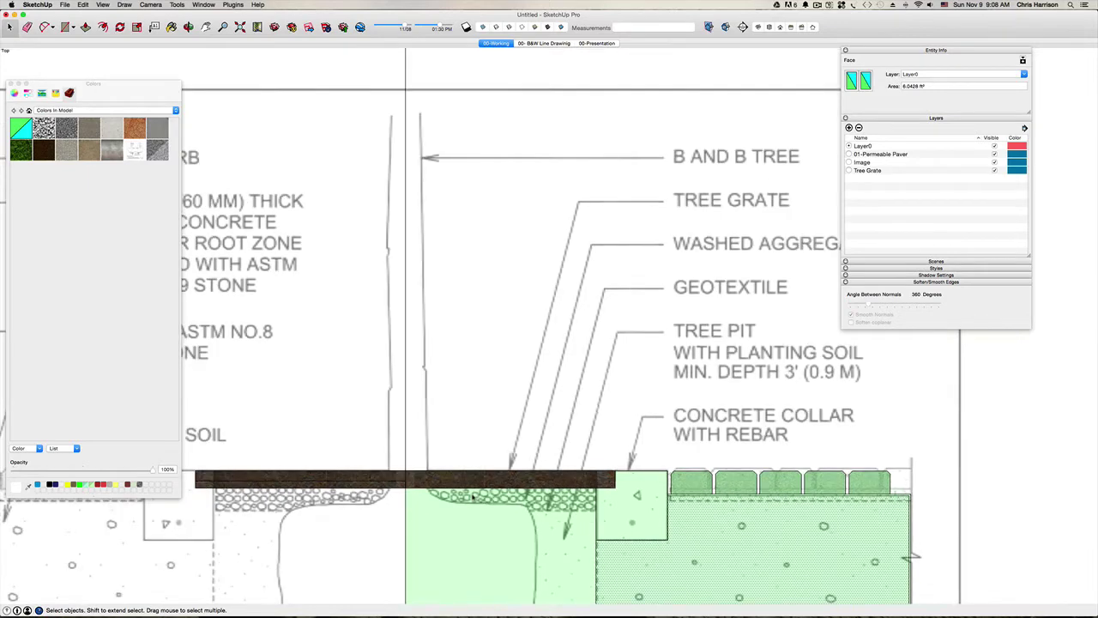
Hide the Tree Grate layer to uncover the washed aggregate and root ball outline in the reference image.
{"action": "key", "text": "a"}
{"action": "key", "text": "h"}
{"action": "mouse_move", "coordinate": [482, 492]}
{"action": "left_mouse_down"}
{"action": "mouse_move", "coordinate": [476, 410]}
{"action": "mouse_move", "coordinate": [429, 333]}
{"action": "mouse_move", "coordinate": [440, 337]}
{"action": "left_mouse_up"}
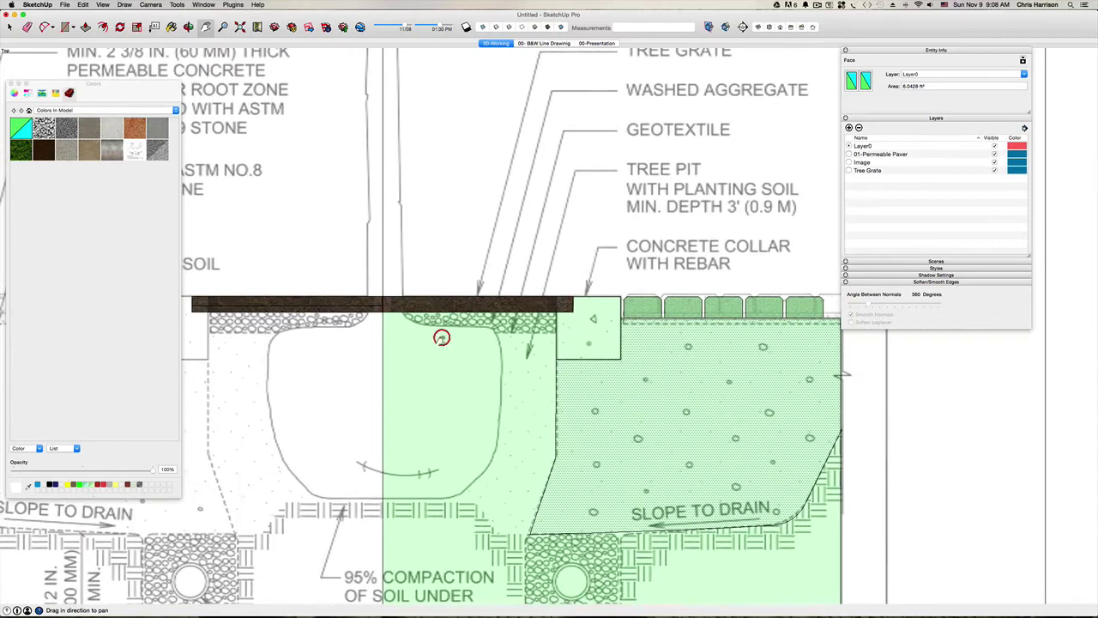
{"action": "key", "text": "a"}
{"action": "scroll", "coordinate": [412, 312], "scroll_direction": "up", "scroll_amount": 3}
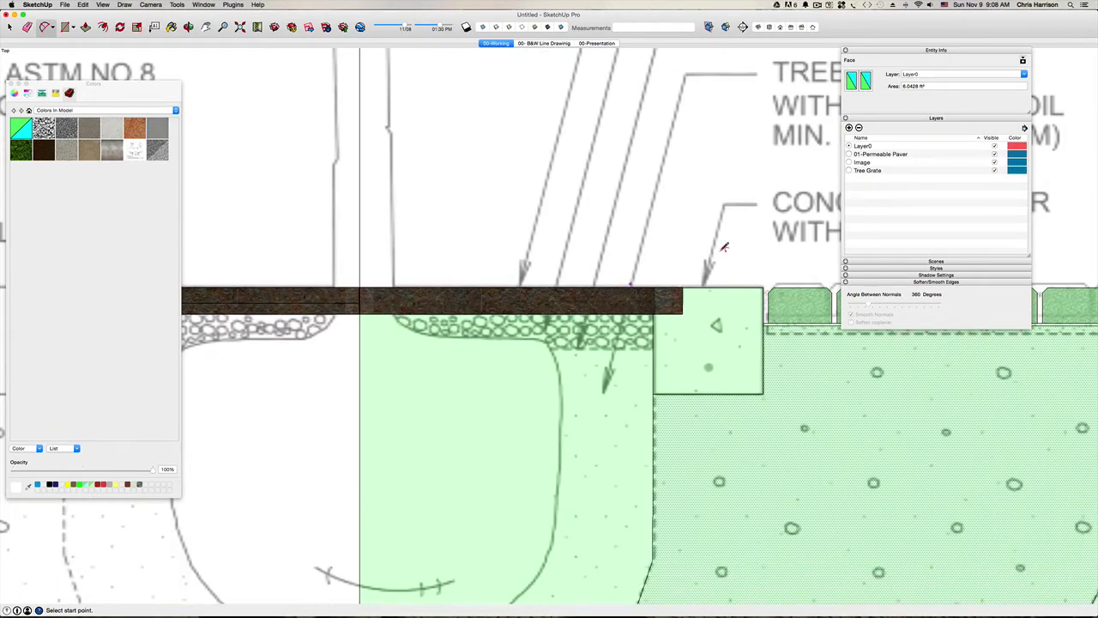
{"action": "left_click", "coordinate": [996, 171]}
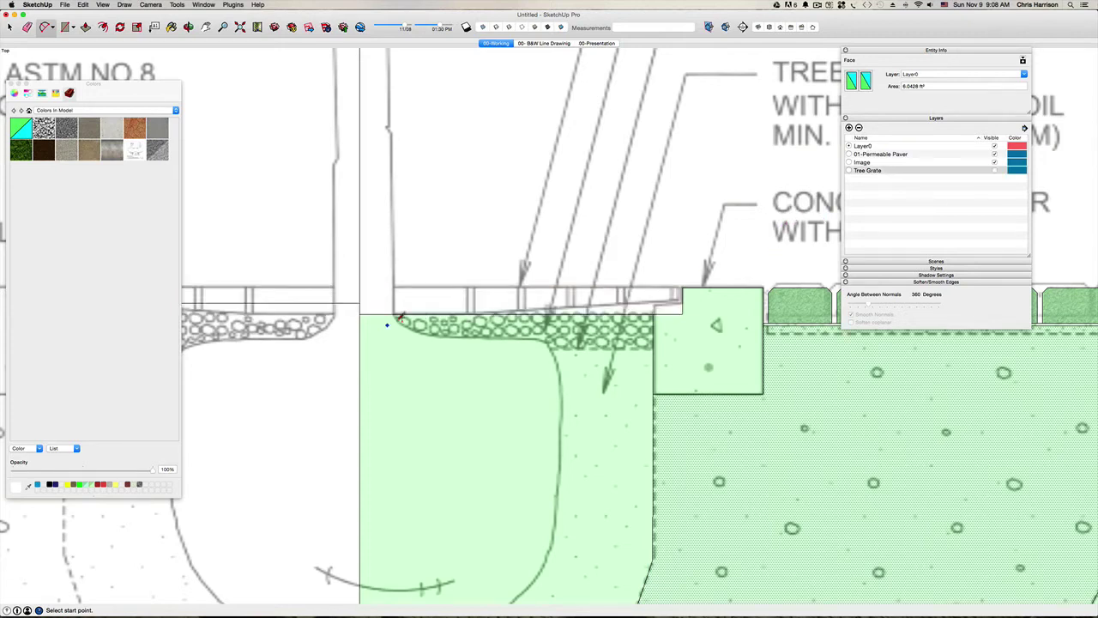
Trace the curved inner end of the washed aggregate beside the trunk with an arc bulging about 9/16".
{"action": "left_click", "coordinate": [395, 313]}
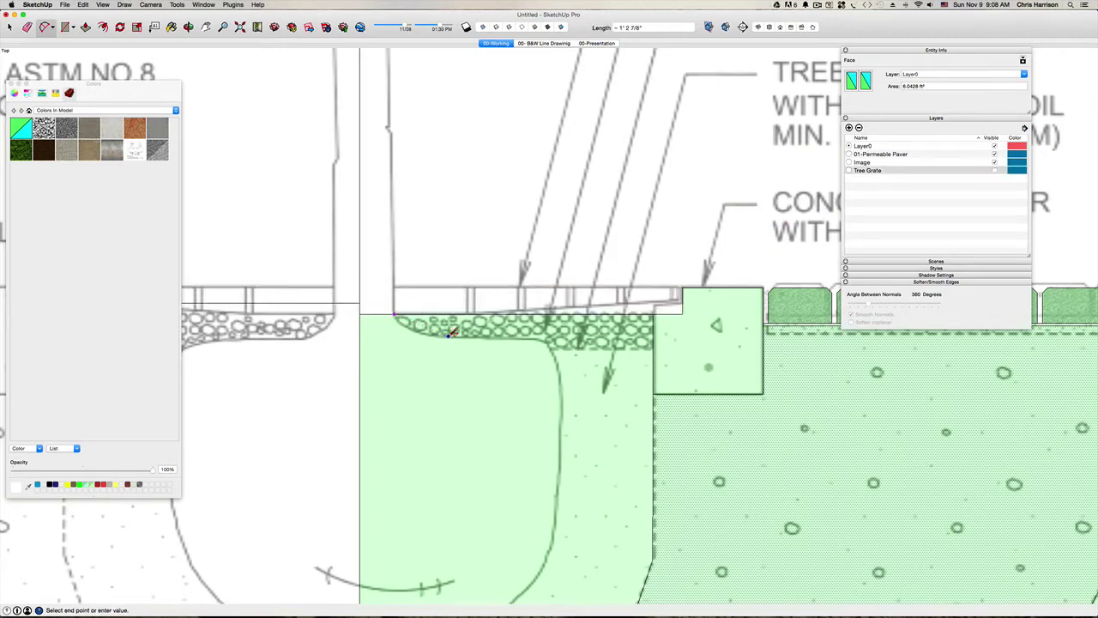
{"action": "left_click", "coordinate": [444, 330]}
{"action": "left_click", "coordinate": [420, 323]}
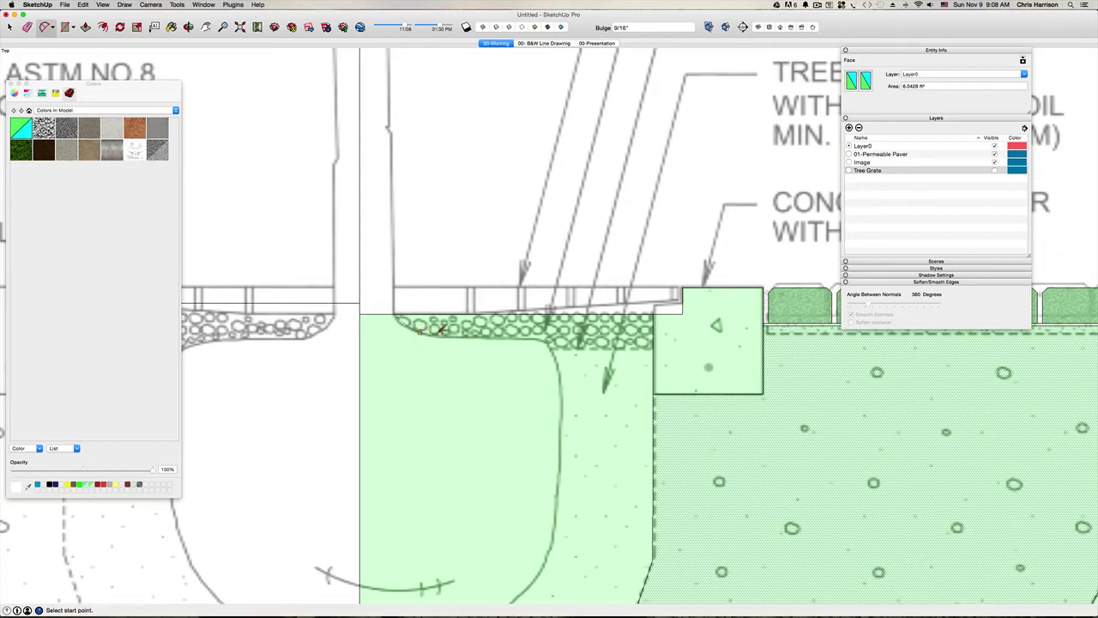
{"action": "left_click", "coordinate": [455, 338]}
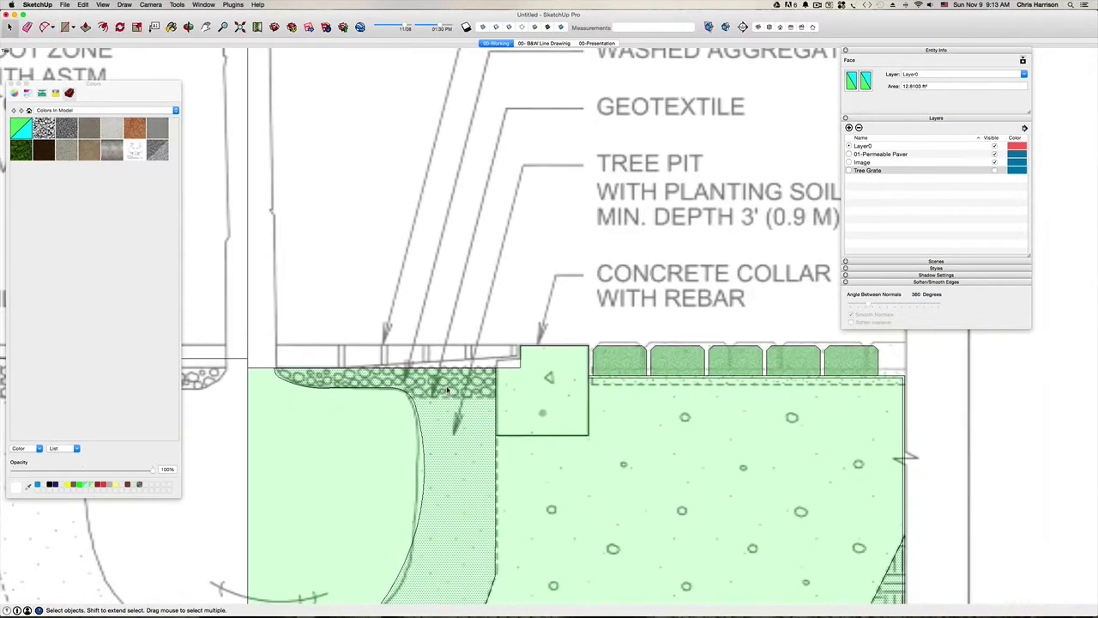
Try to draw the washed aggregate's bottom edge from the collar's inner side to the root ball curve, then undo the line.
{"action": "key", "text": "l"}
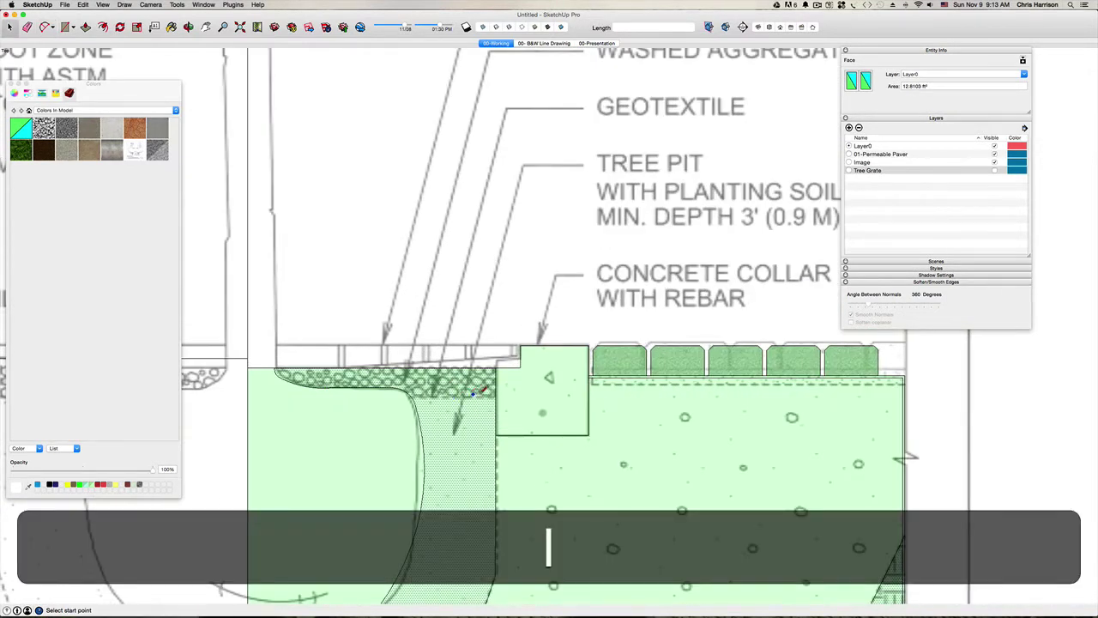
{"action": "scroll", "coordinate": [499, 392], "scroll_direction": "up", "scroll_amount": 3}
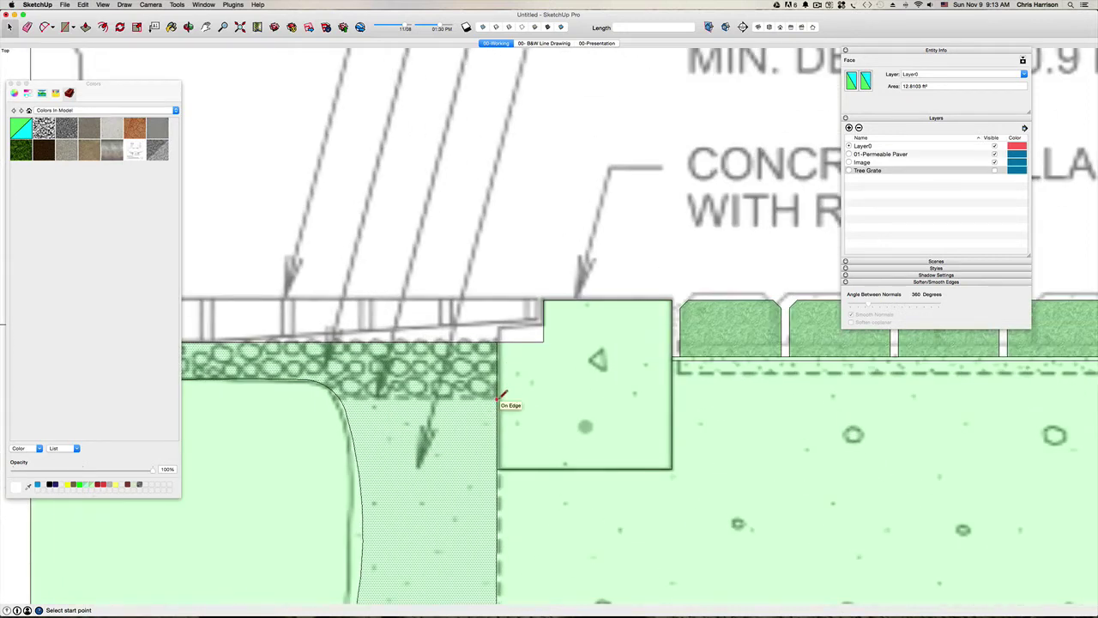
{"action": "left_click", "coordinate": [498, 400]}
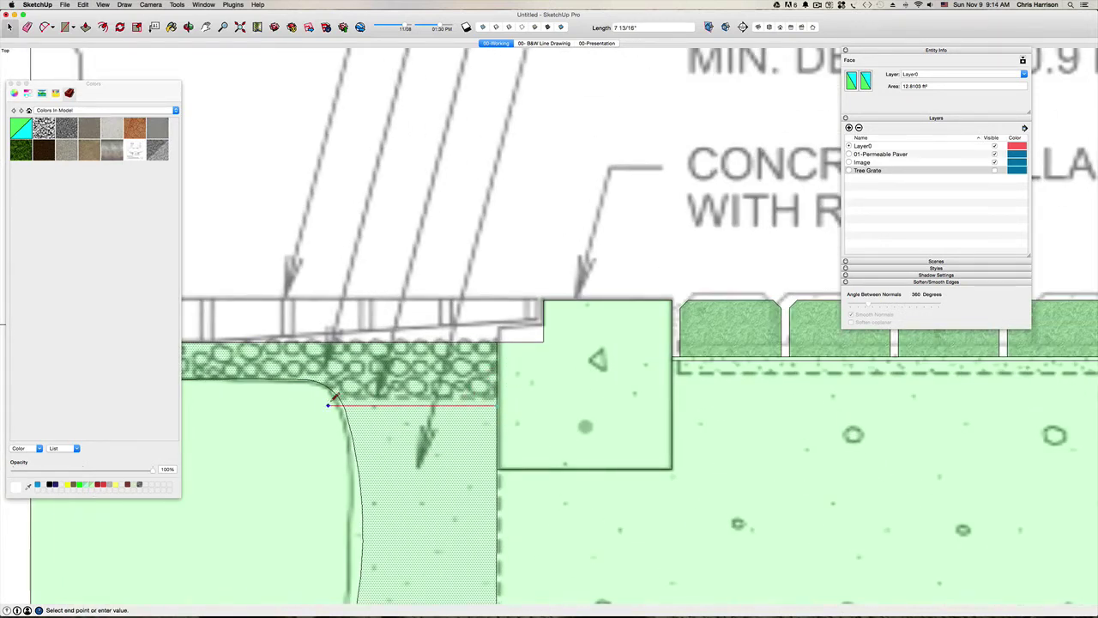
{"action": "left_click", "coordinate": [341, 399]}
{"action": "scroll", "coordinate": [342, 399], "scroll_direction": "down", "scroll_amount": 3}
{"action": "key", "text": "Escape"}
{"action": "key", "text": "space"}
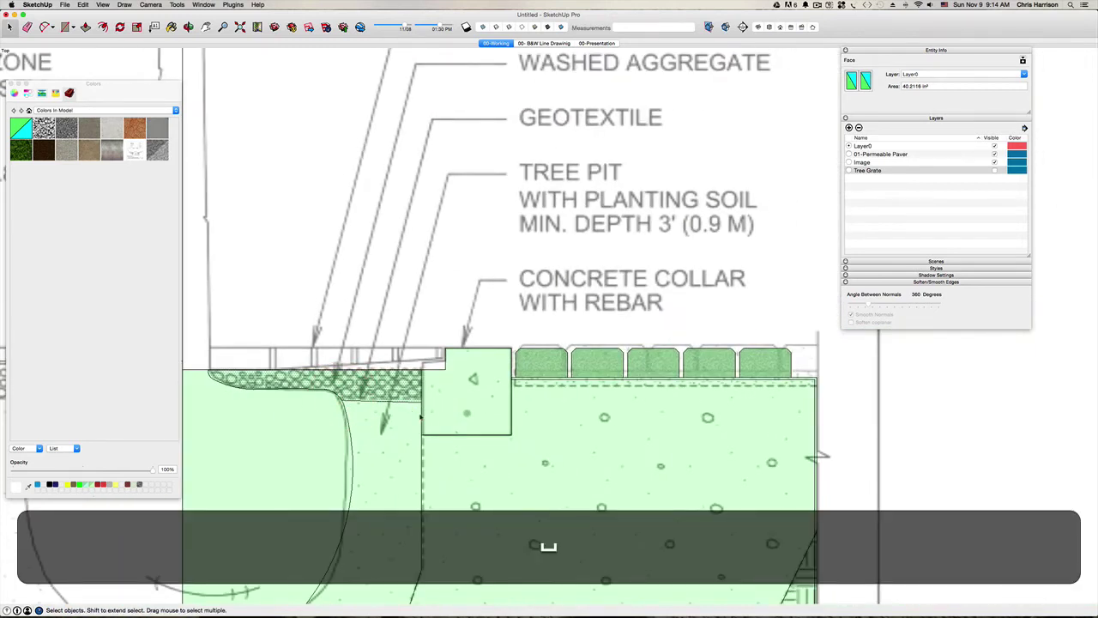
{"action": "key", "text": "super+z"}
Draw a horizontal line along the bottom of the washed aggregate from the collar's inner edge to the root ball curve.
{"action": "key", "text": "l"}
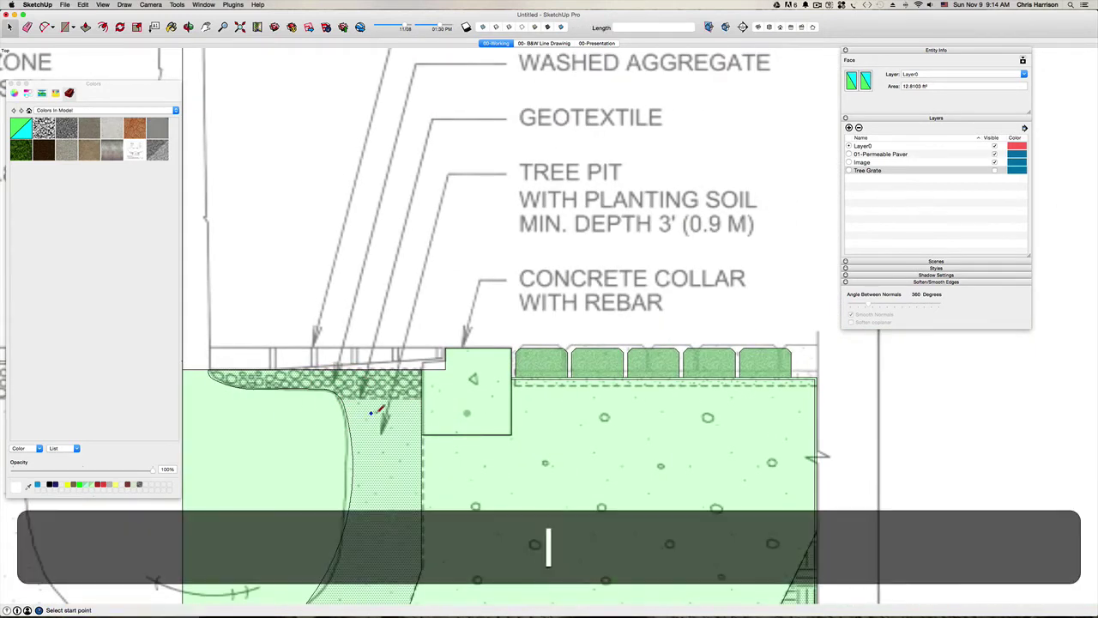
{"action": "left_click", "coordinate": [420, 401]}
{"action": "left_click", "coordinate": [337, 402]}
{"action": "key", "text": "Escape"}
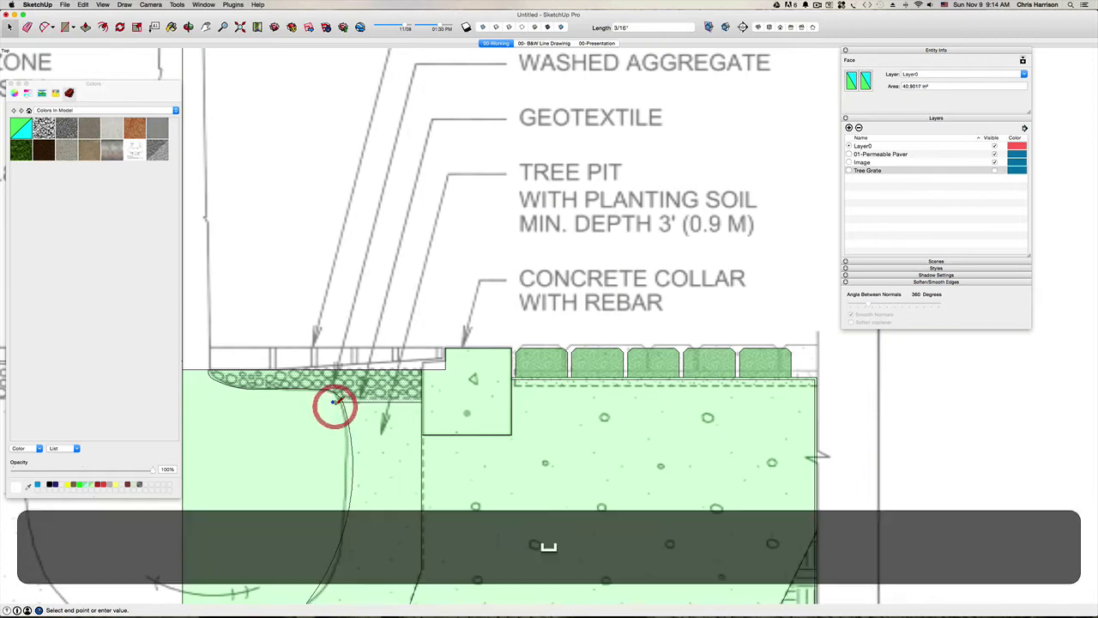
{"action": "key", "text": "e"}
{"action": "scroll", "coordinate": [339, 401], "scroll_direction": "up", "scroll_amount": 3}
{"action": "scroll", "coordinate": [339, 401], "scroll_direction": "down", "scroll_amount": 5}
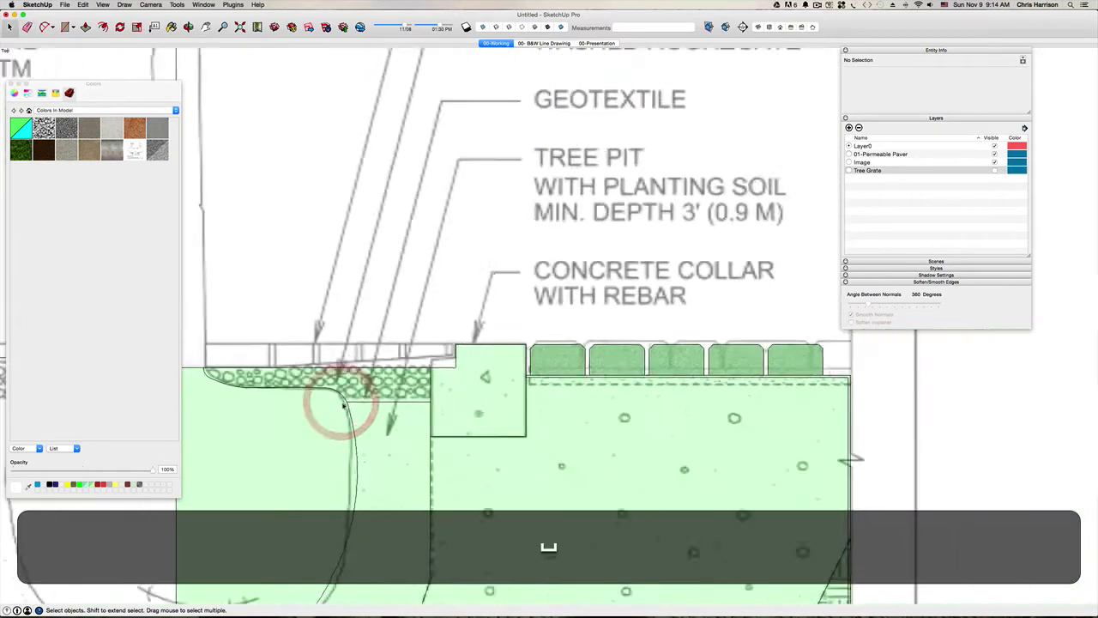
Offset the aggregate's bottom line and the two vertical edges below it along the collar and structural soil inward by 3/16".
{"action": "key", "text": "h"}
{"action": "left_click_drag", "start_coordinate": [393, 427], "coordinate": [504, 302]}
{"action": "scroll", "coordinate": [505, 302], "scroll_direction": "down", "scroll_amount": 3}
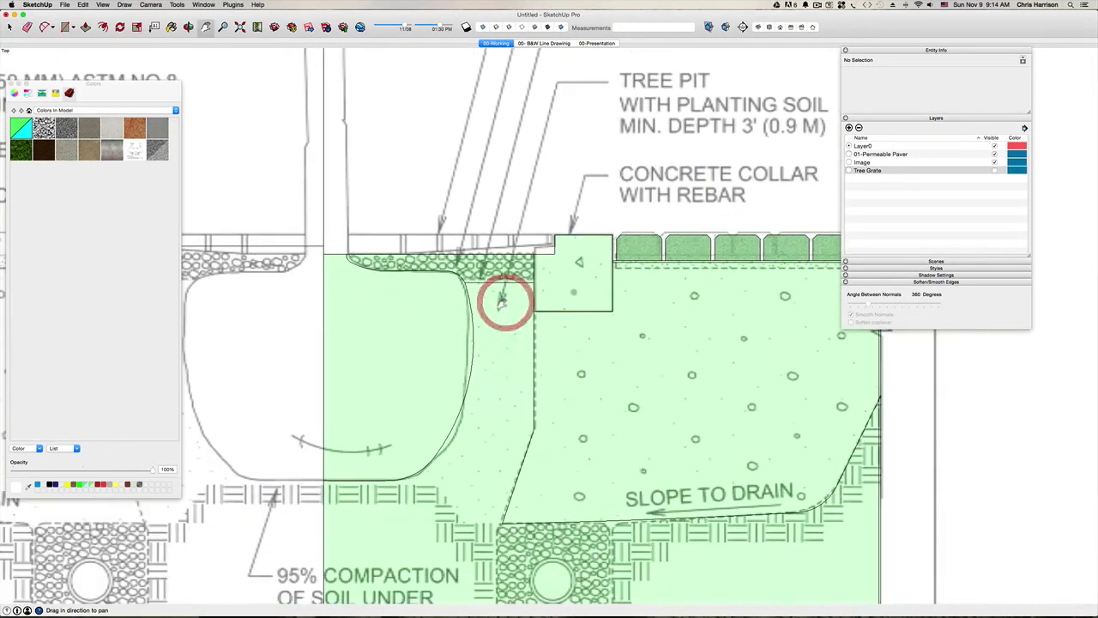
{"action": "scroll", "coordinate": [489, 333], "scroll_direction": "up", "scroll_amount": 2}
{"action": "scroll", "coordinate": [489, 335], "scroll_direction": "down", "scroll_amount": 1}
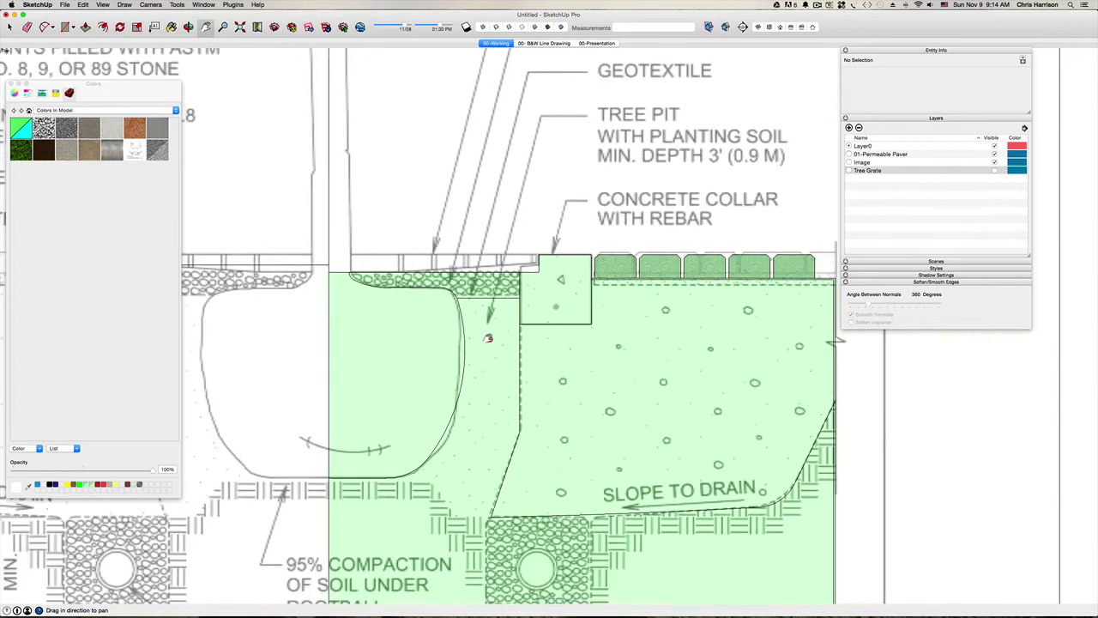
{"action": "left_click_drag", "start_coordinate": [488, 338], "coordinate": [490, 298]}
{"action": "scroll", "coordinate": [490, 298], "scroll_direction": "down", "scroll_amount": 2}
{"action": "key", "text": "space"}
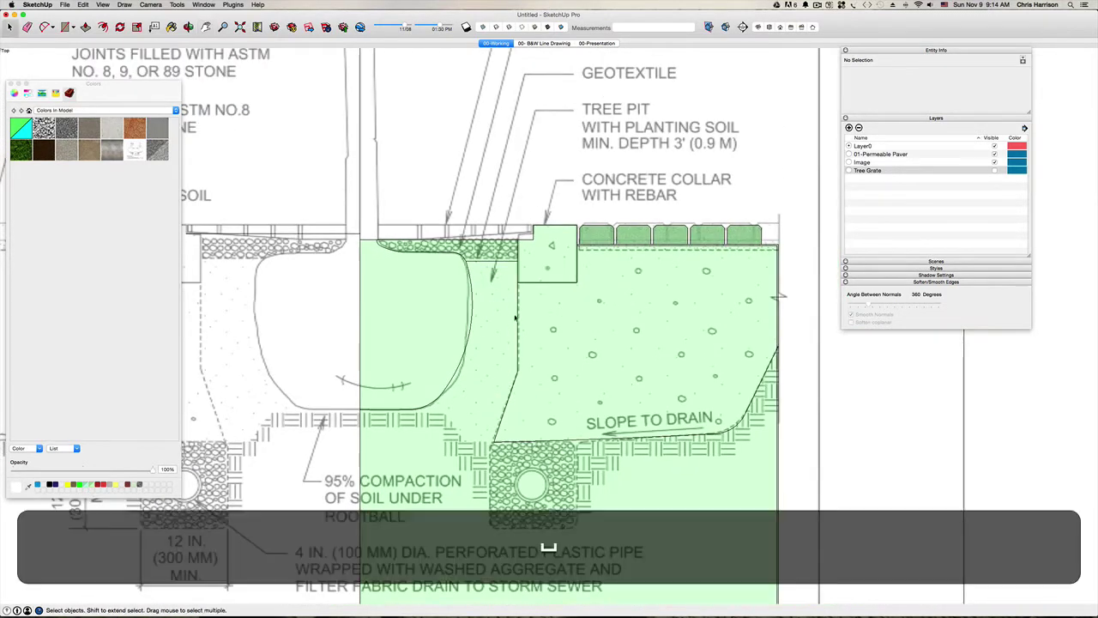
{"action": "left_click", "coordinate": [518, 306]}
{"action": "scroll", "coordinate": [520, 292], "scroll_direction": "up", "scroll_amount": 2}
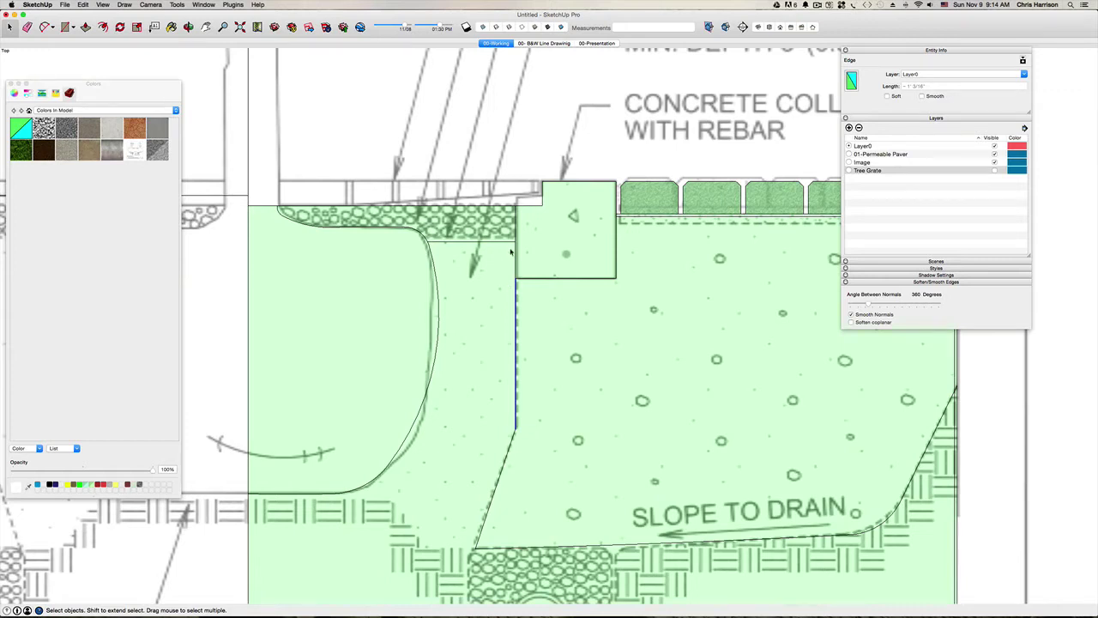
{"action": "left_click", "coordinate": [514, 252], "text": "shift"}
{"action": "left_click", "coordinate": [512, 243], "text": "shift"}
{"action": "key", "text": "m"}
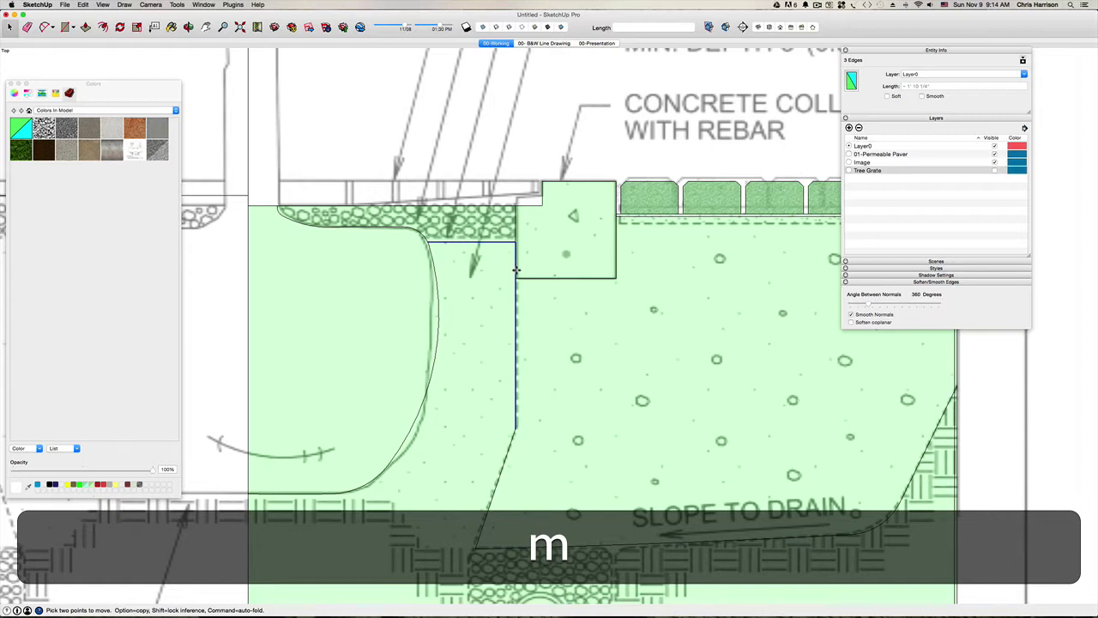
{"action": "left_click", "coordinate": [103, 26]}
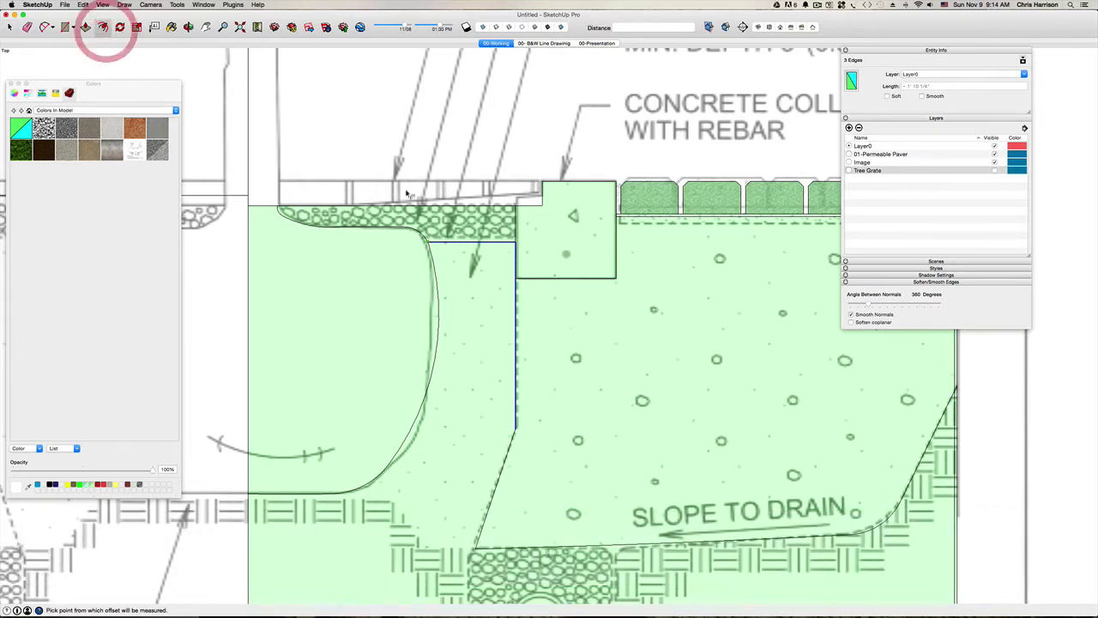
{"action": "left_click", "coordinate": [507, 261]}
{"action": "type", "text": "3"}
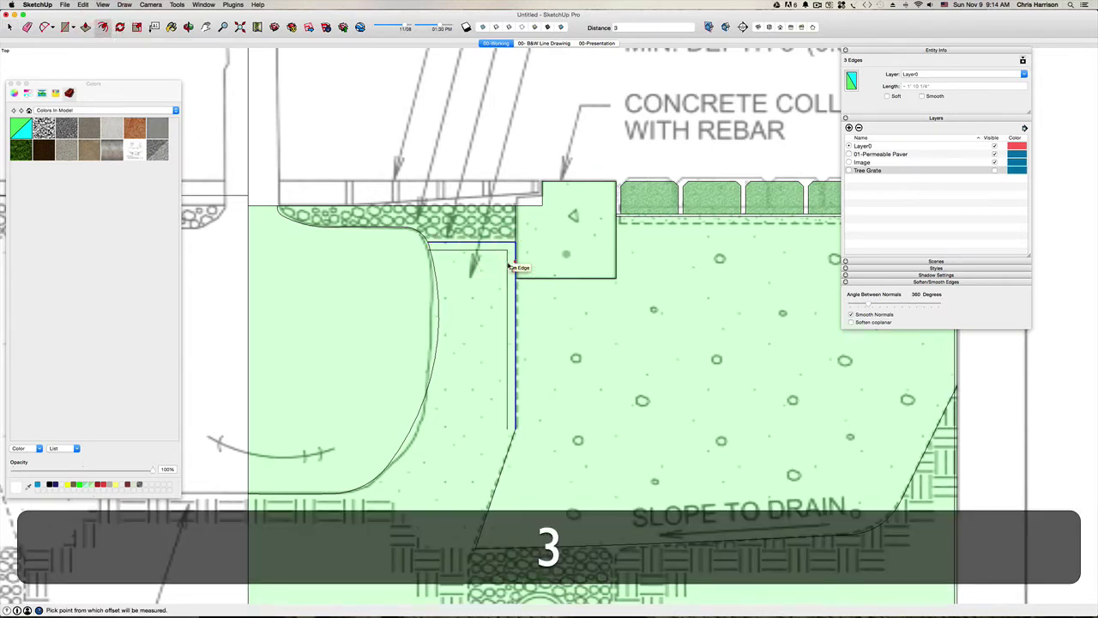
{"action": "type", "text": "/16"}
{"action": "key", "text": "Return"}
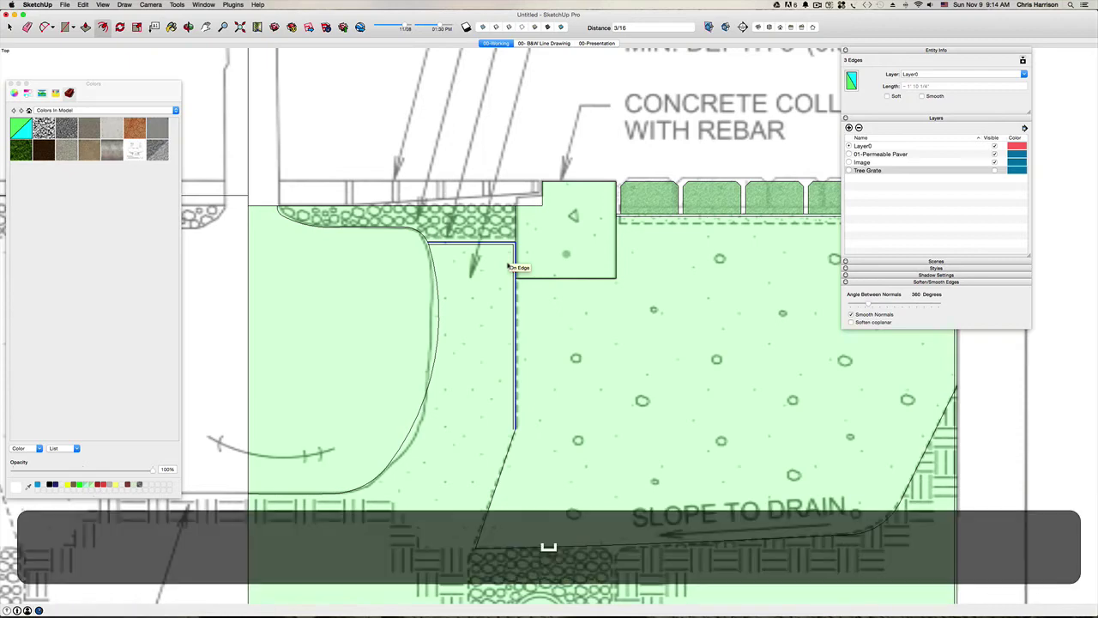
{"action": "key", "text": "space"}
{"action": "scroll", "coordinate": [498, 386], "scroll_direction": "down", "scroll_amount": 3}
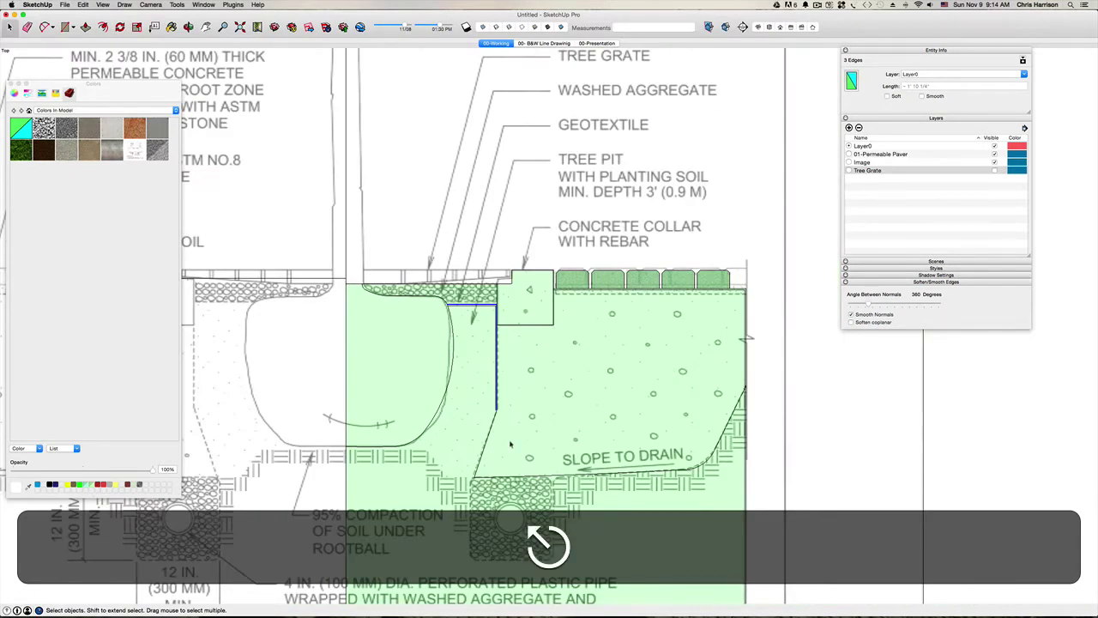
{"action": "key", "text": "h"}
{"action": "left_click_drag", "start_coordinate": [510, 444], "coordinate": [523, 367]}
{"action": "scroll", "coordinate": [481, 378], "scroll_direction": "up", "scroll_amount": 3}
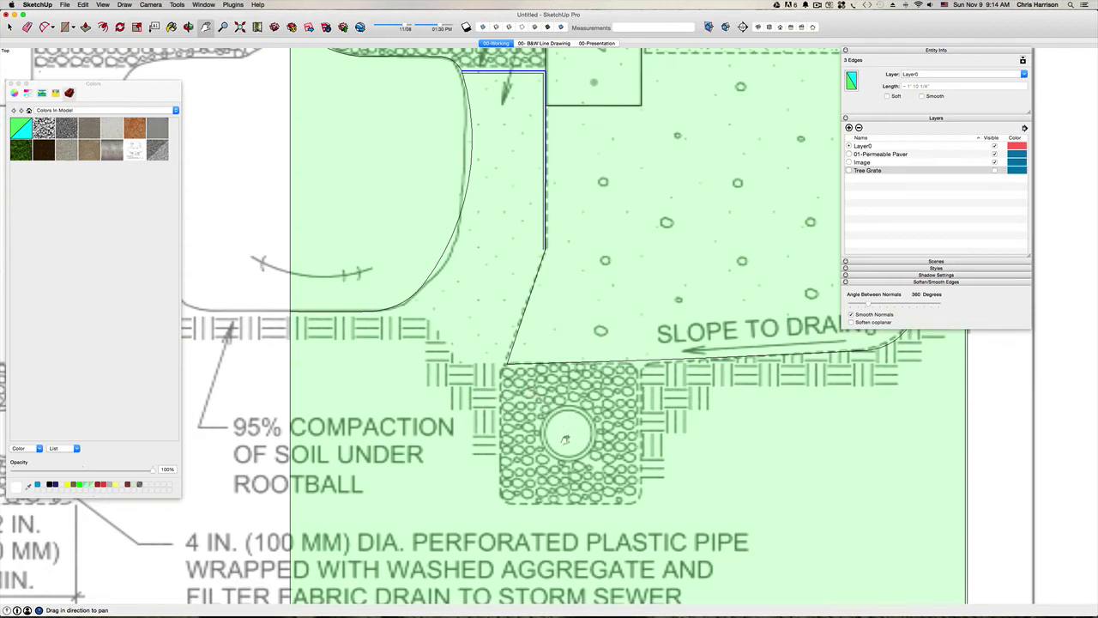
{"action": "key", "text": "l"}
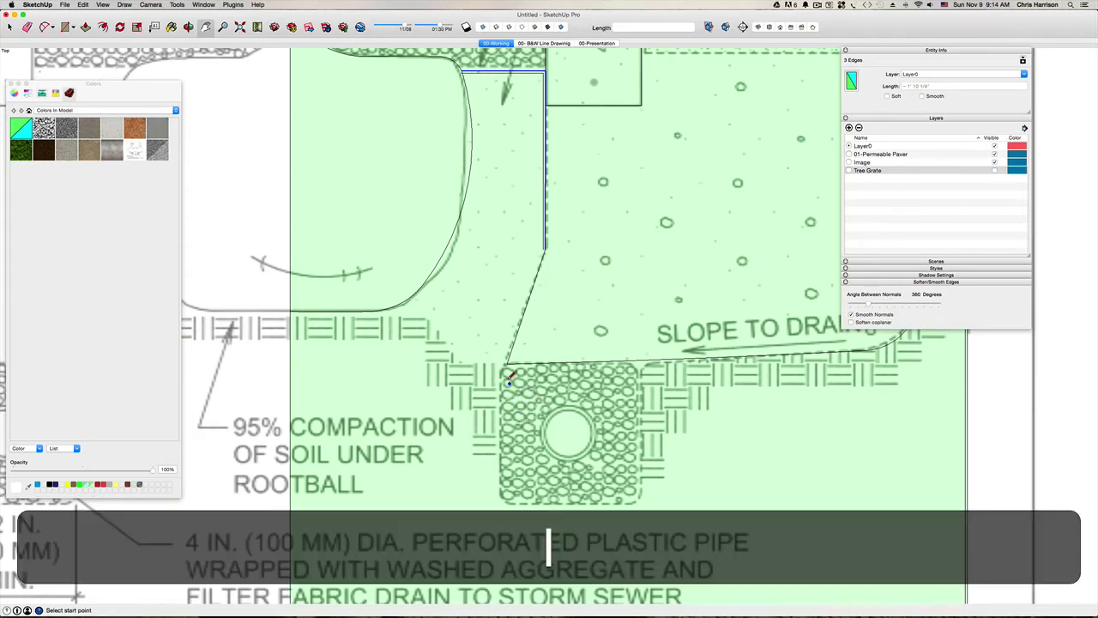
{"action": "left_click", "coordinate": [507, 364]}
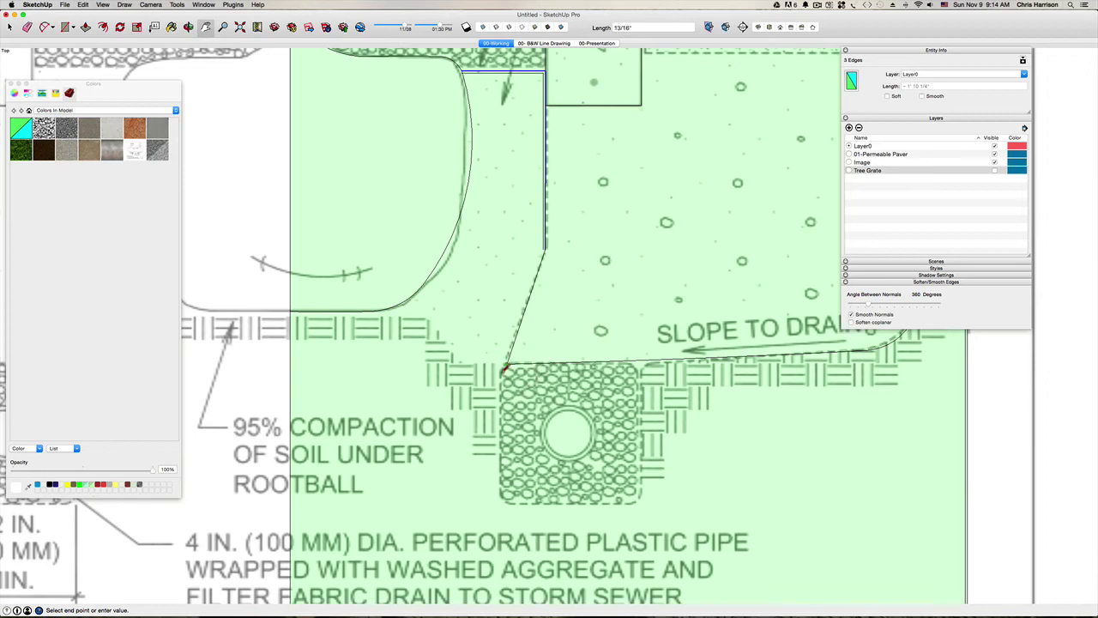
{"action": "scroll", "coordinate": [506, 368], "scroll_direction": "up", "scroll_amount": 2}
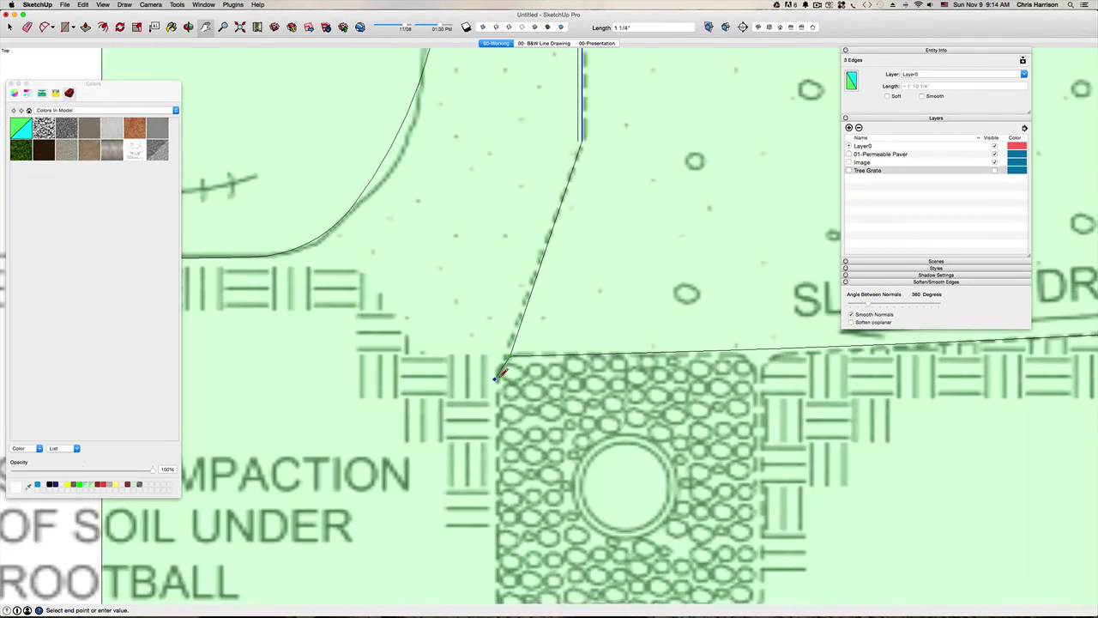
{"action": "key", "text": "Escape"}
{"action": "scroll", "coordinate": [497, 416], "scroll_direction": "down", "scroll_amount": 4}
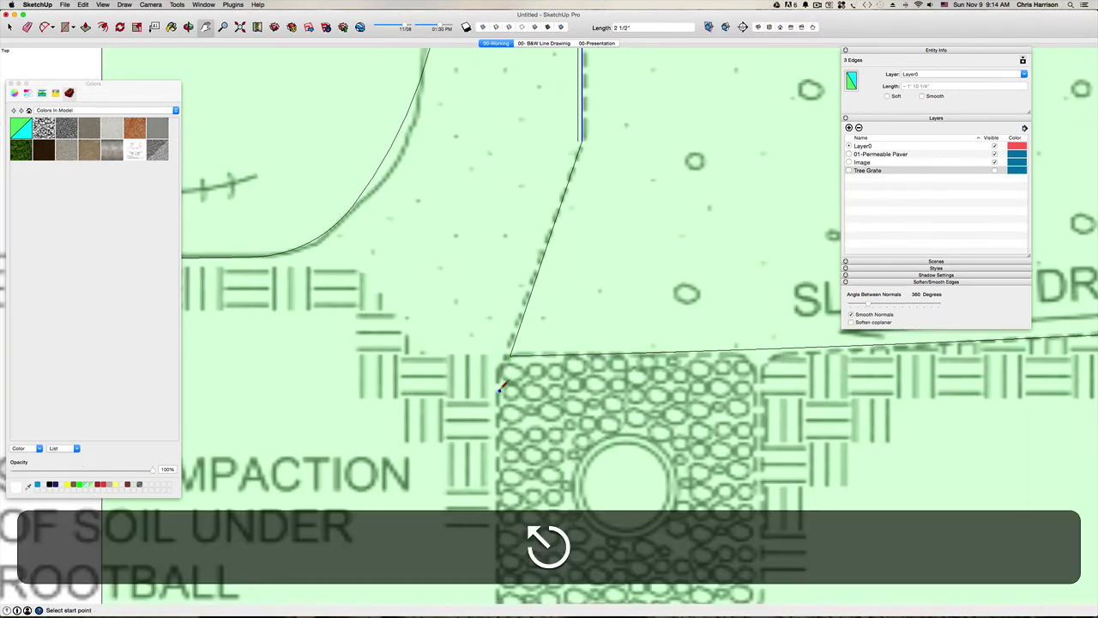
Draw a rectangle about 1' by 11 3/8" over the drain aggregate, starting at the structural soil's lower inner corner.
{"action": "key", "text": "r"}
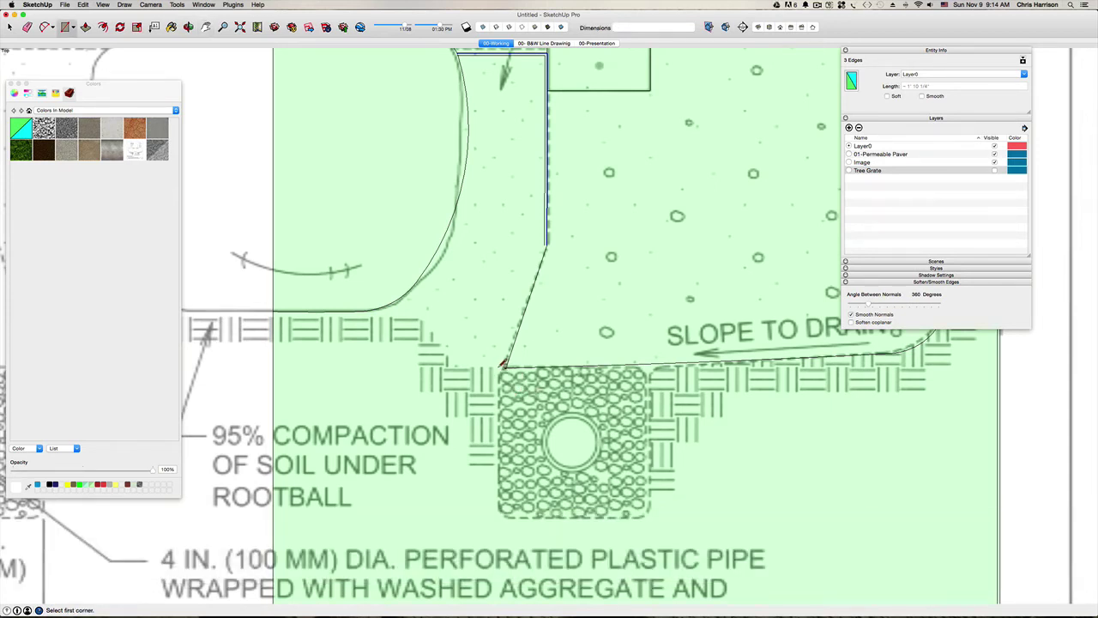
{"action": "left_click", "coordinate": [505, 365]}
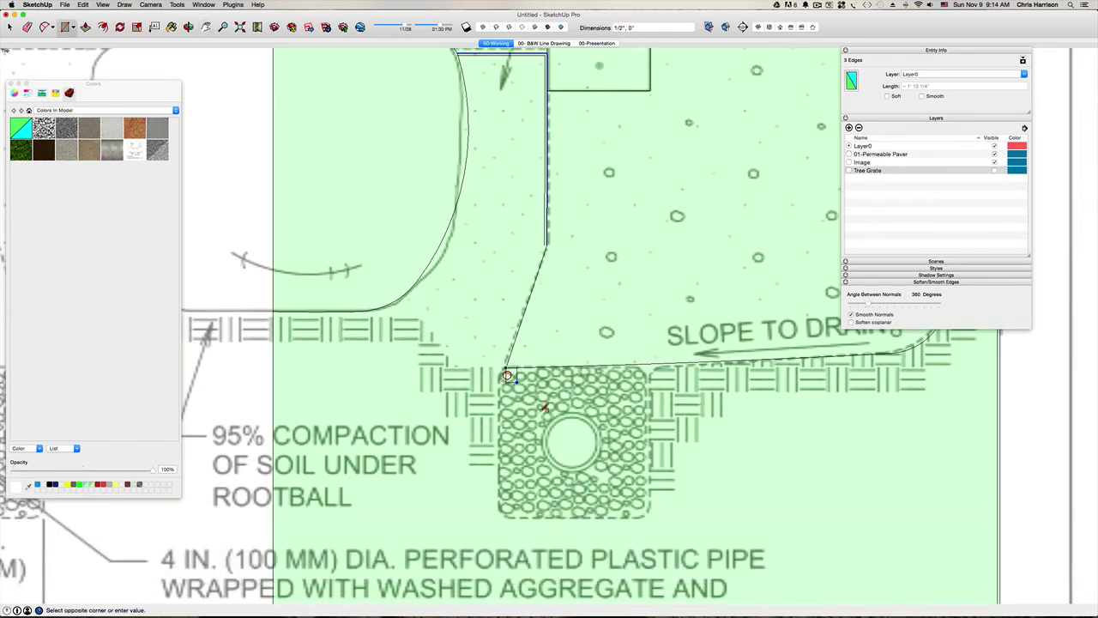
{"action": "left_click", "coordinate": [649, 517]}
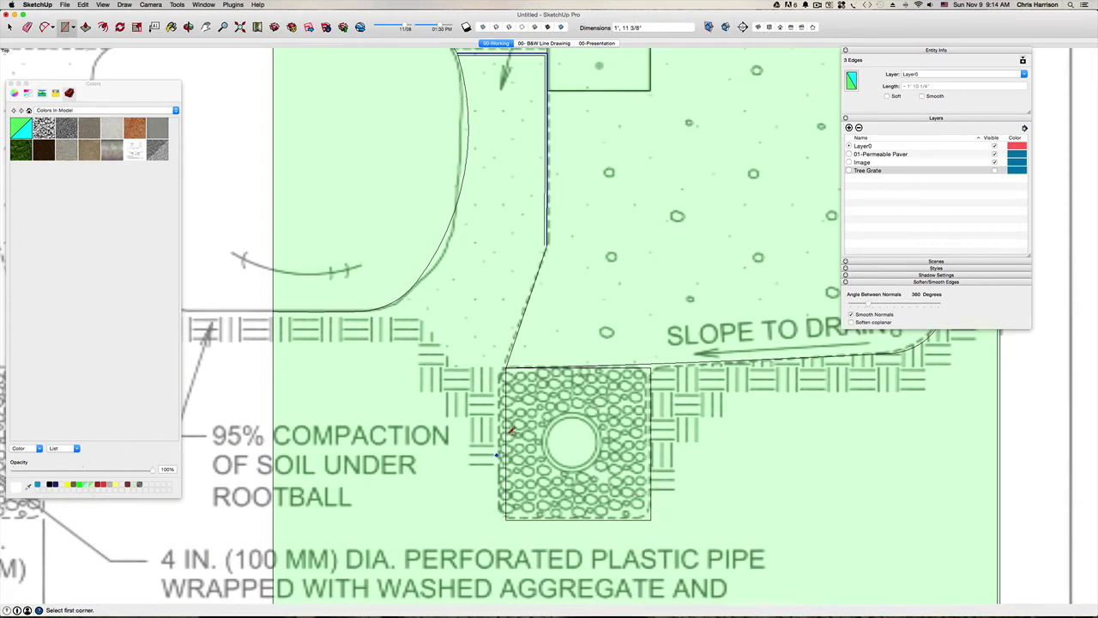
Widen the drain rectangle toward the tree with a strip about 5/8" wide and erase the edge dividing the two.
{"action": "left_click", "coordinate": [505, 368]}
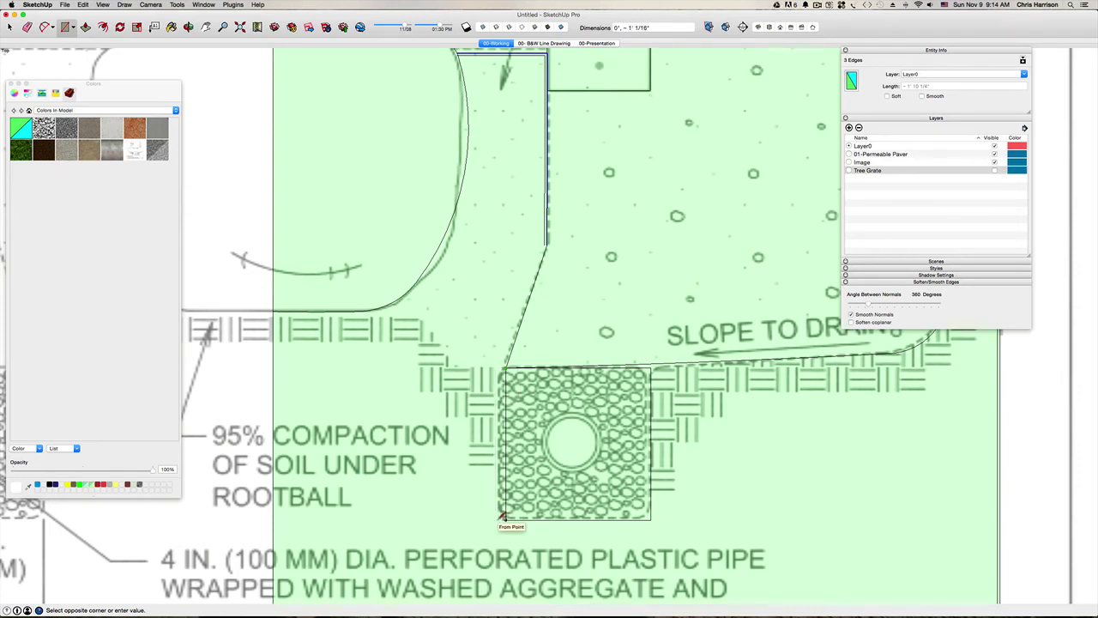
{"action": "scroll", "coordinate": [503, 515], "scroll_direction": "up", "scroll_amount": 4}
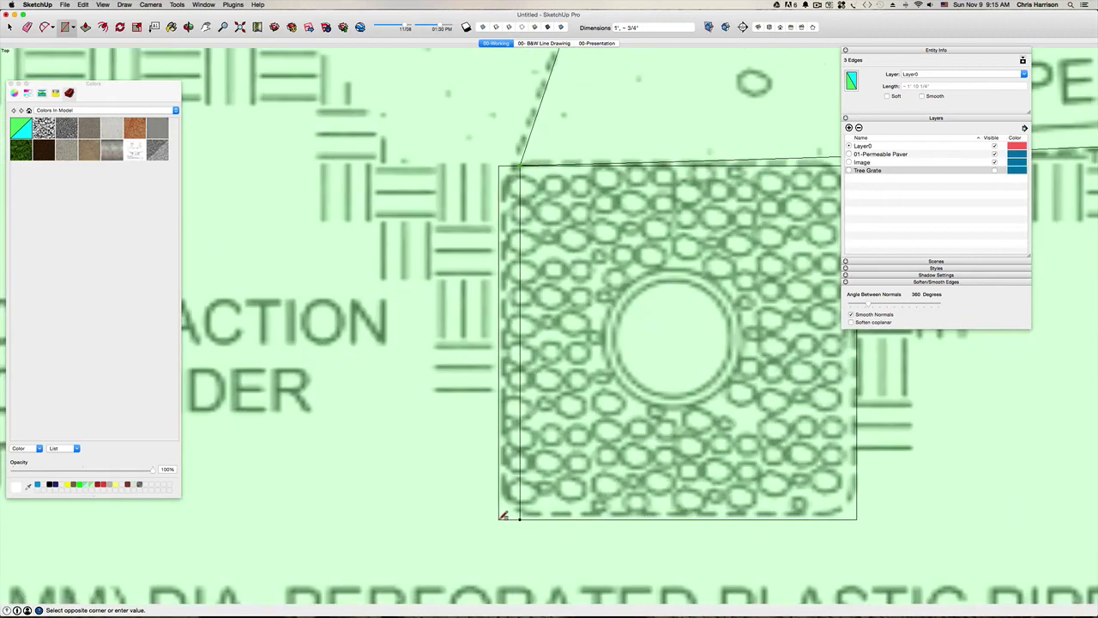
{"action": "left_click", "coordinate": [507, 515]}
{"action": "scroll", "coordinate": [511, 506], "scroll_direction": "down", "scroll_amount": 2}
{"action": "key", "text": "e"}
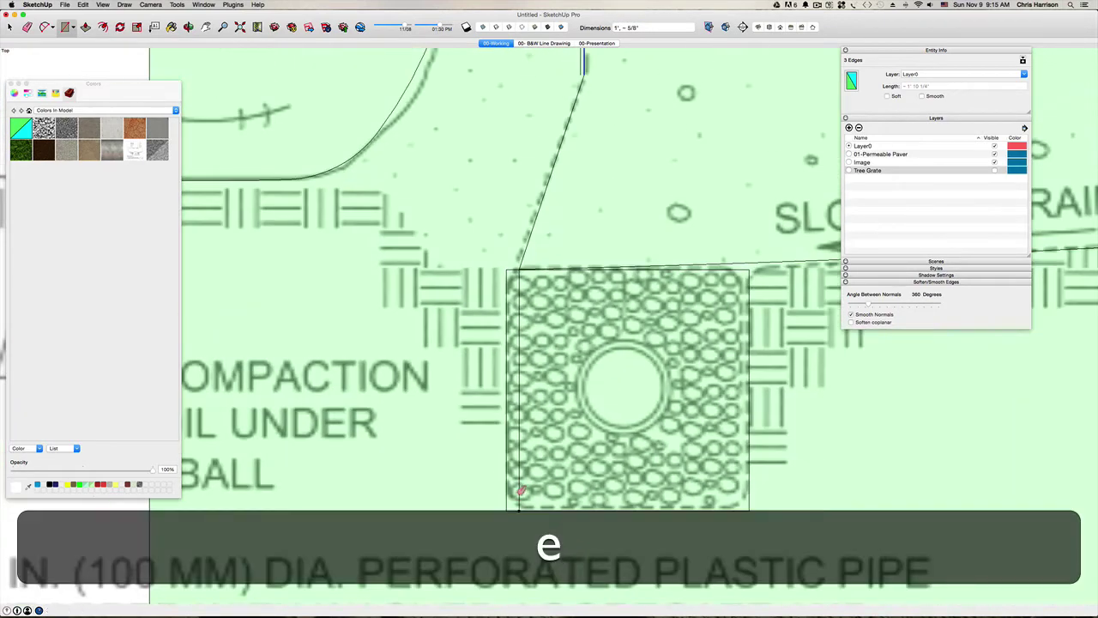
{"action": "left_click", "coordinate": [519, 464]}
{"action": "scroll", "coordinate": [654, 274], "scroll_direction": "down", "scroll_amount": 5}
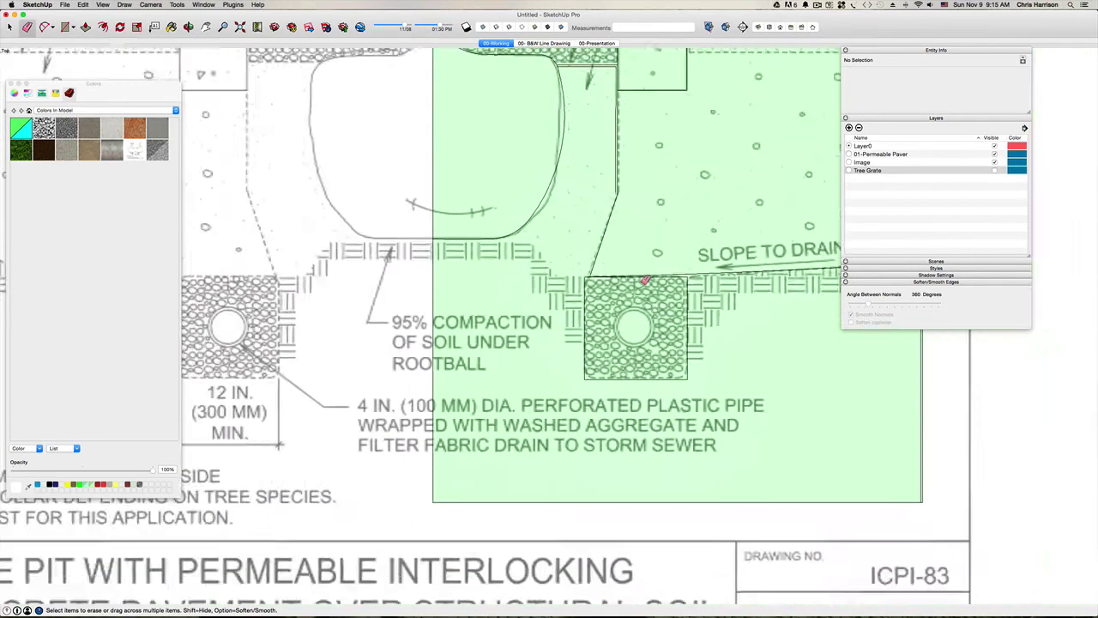
Erase the structural soil's sloping bottom line and redraw it from the drain rectangle's upper outer corner to the start of the curve.
{"action": "scroll", "coordinate": [645, 280], "scroll_direction": "down", "scroll_amount": 1}
{"action": "scroll", "coordinate": [710, 268], "scroll_direction": "up", "scroll_amount": 4}
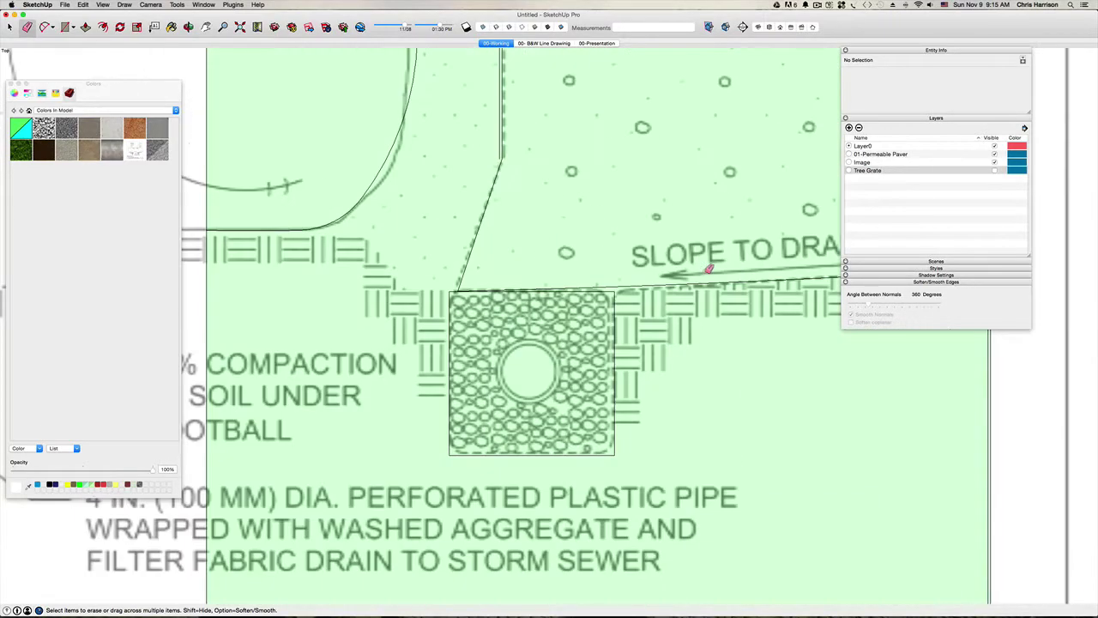
{"action": "scroll", "coordinate": [624, 281], "scroll_direction": "down", "scroll_amount": 4}
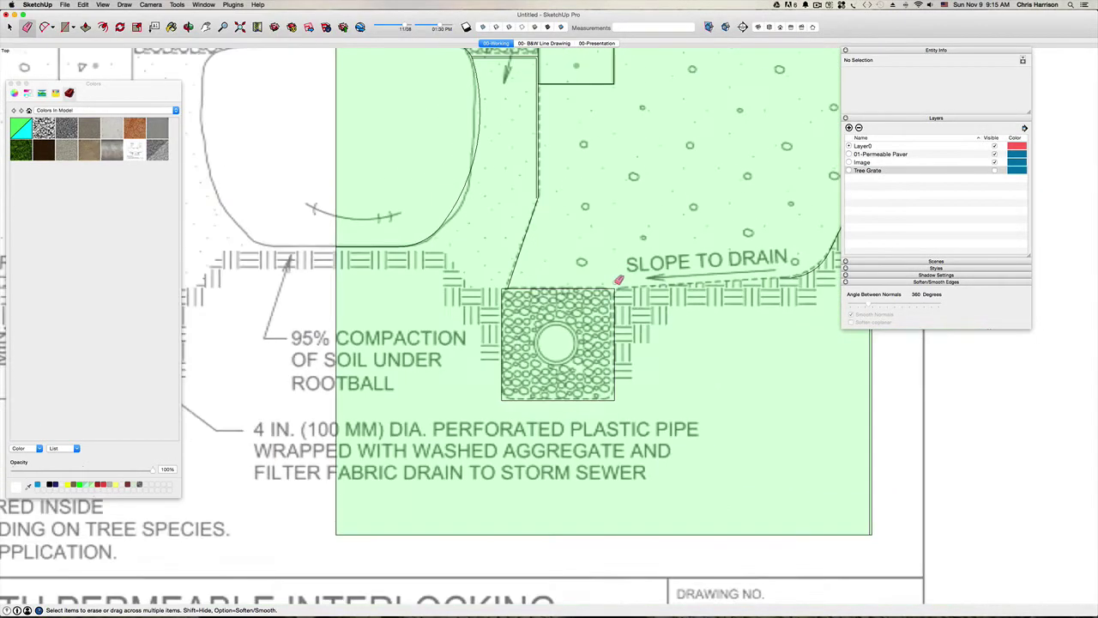
{"action": "scroll", "coordinate": [623, 281], "scroll_direction": "up", "scroll_amount": 4}
{"action": "scroll", "coordinate": [624, 281], "scroll_direction": "down", "scroll_amount": 3}
{"action": "key", "text": "l"}
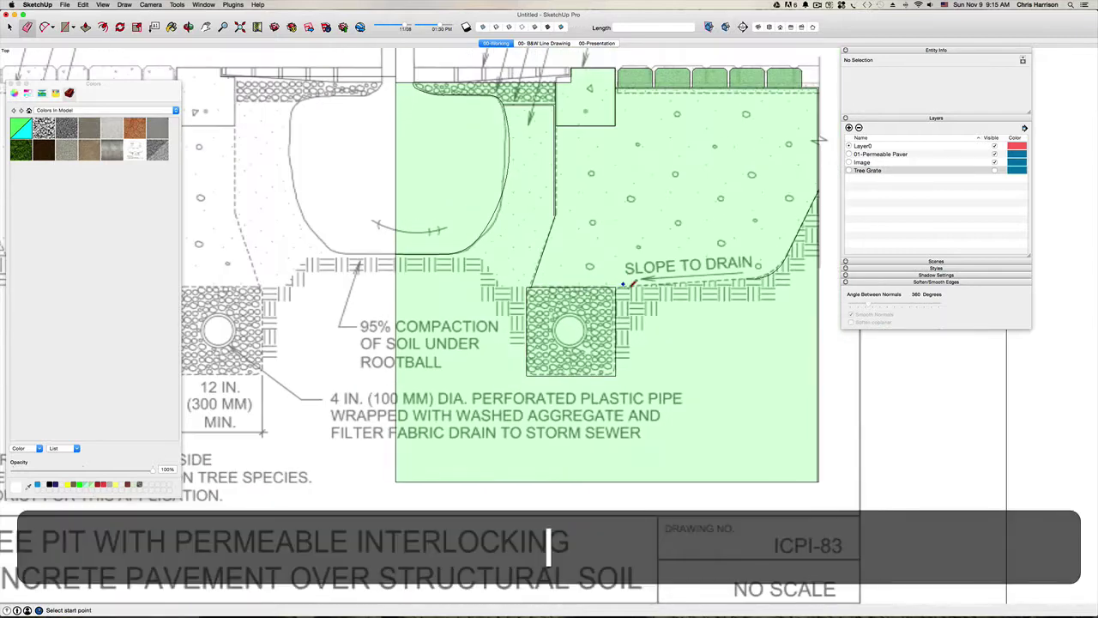
{"action": "left_click", "coordinate": [621, 282]}
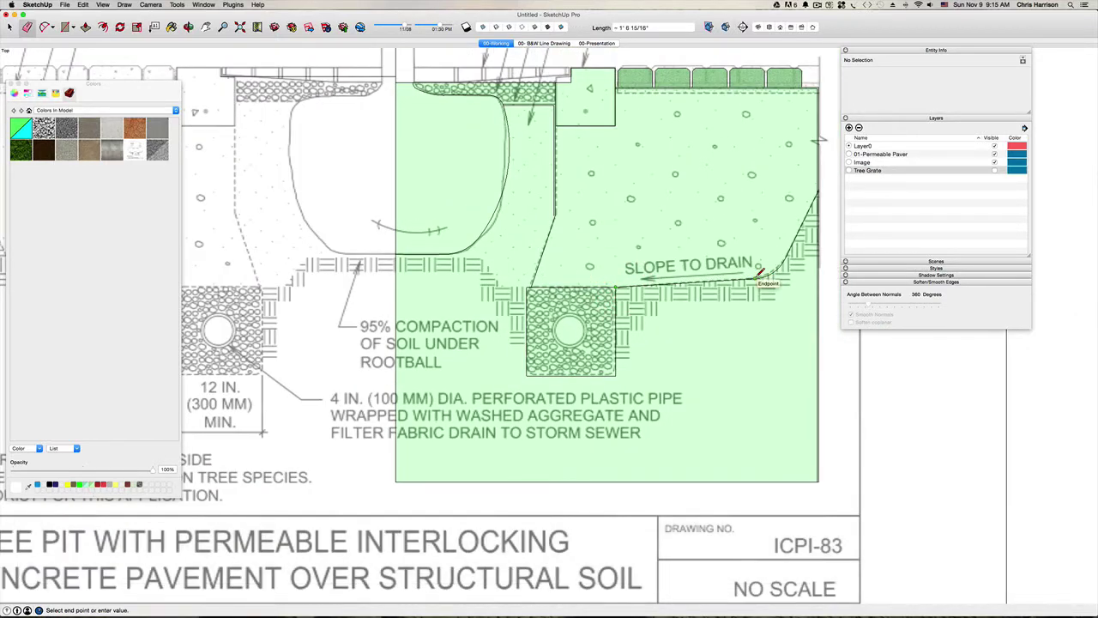
{"action": "left_click", "coordinate": [755, 277]}
{"action": "key", "text": "space"}
Replace the structural soil's slanted inner edge with a line from the drain rectangle's upper inner corner to the vertical edge above.
{"action": "scroll", "coordinate": [558, 278], "scroll_direction": "up", "scroll_amount": 5}
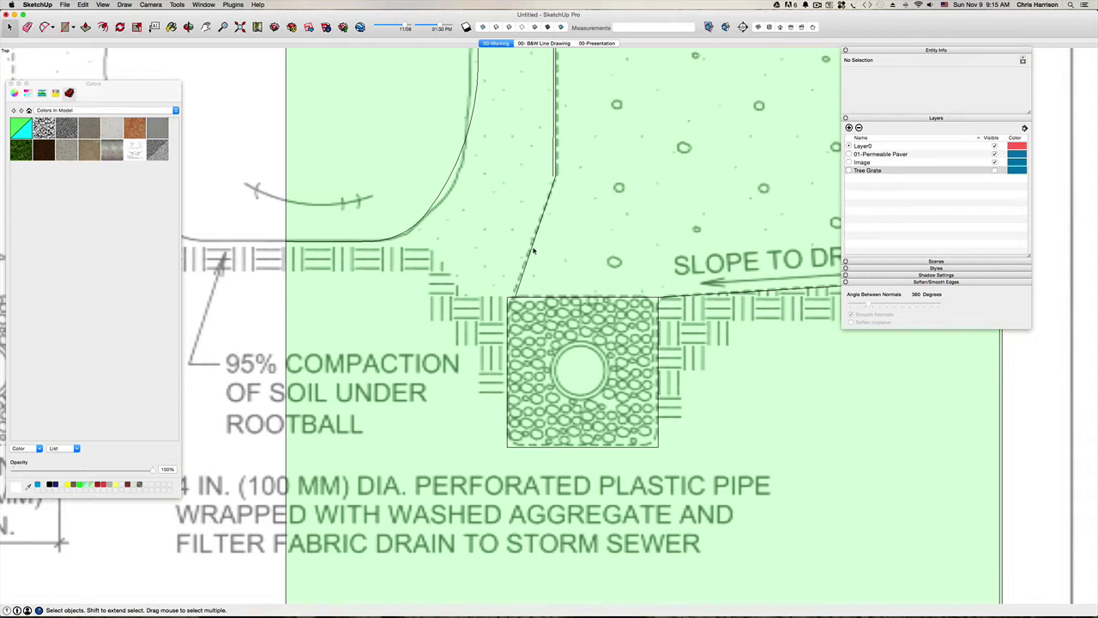
{"action": "left_click", "coordinate": [530, 251]}
{"action": "key", "text": "BackSpace"}
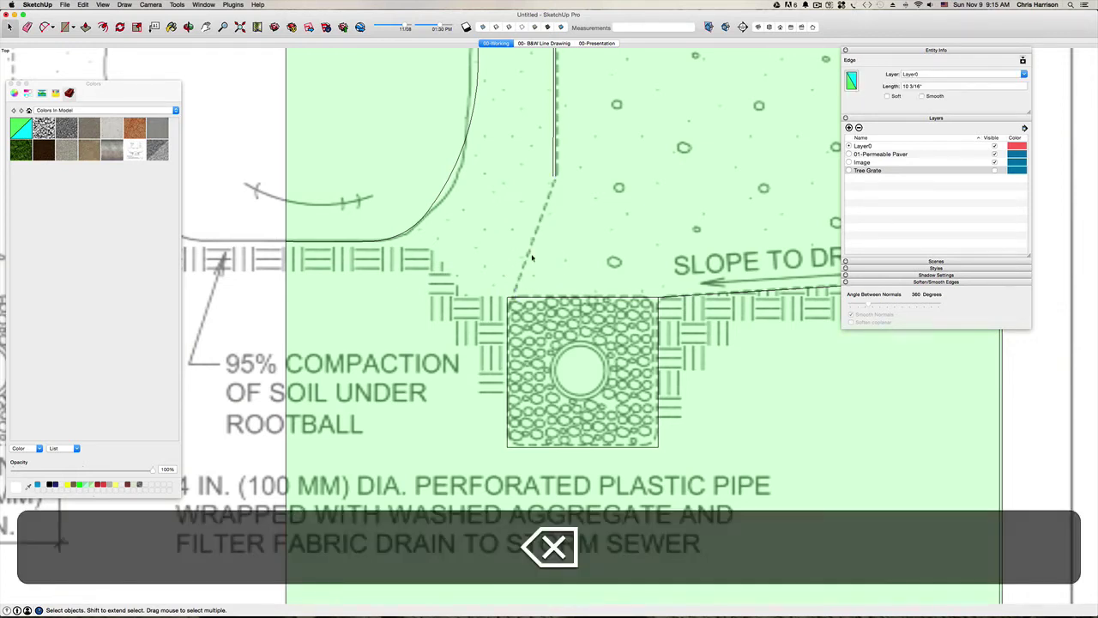
{"action": "key", "text": "l"}
{"action": "left_click", "coordinate": [509, 297]}
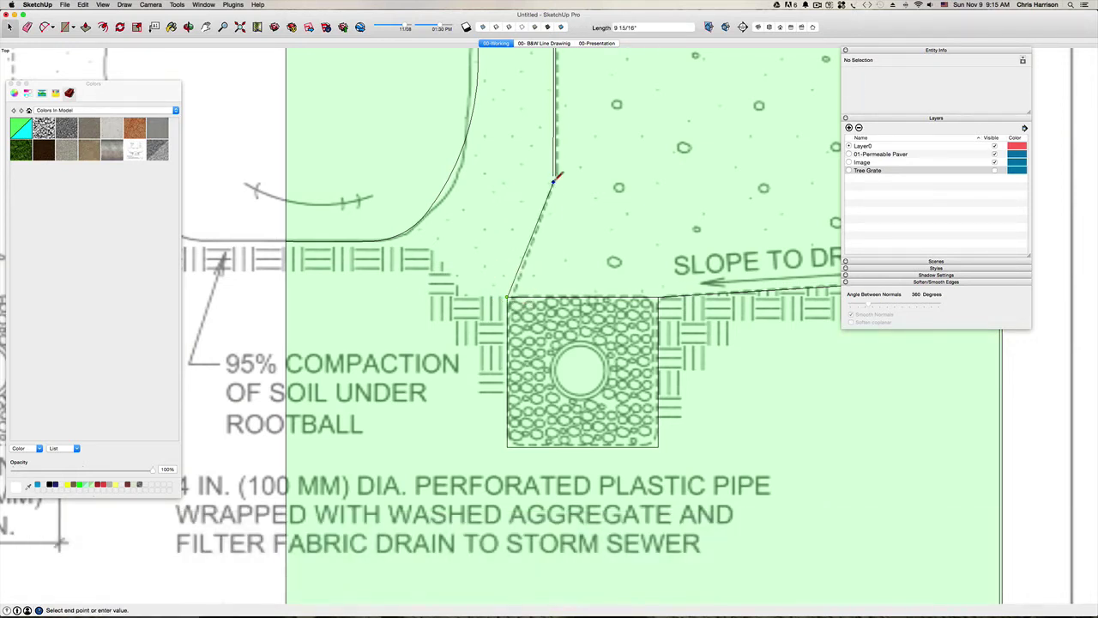
{"action": "left_click", "coordinate": [555, 175]}
{"action": "key", "text": "space"}
Offset the slanted soil edge, the drain rectangle's sides and bottom, and the soil's sloping bottom and outer curve outward by 3/16".
{"action": "scroll", "coordinate": [514, 301], "scroll_direction": "up", "scroll_amount": 3}
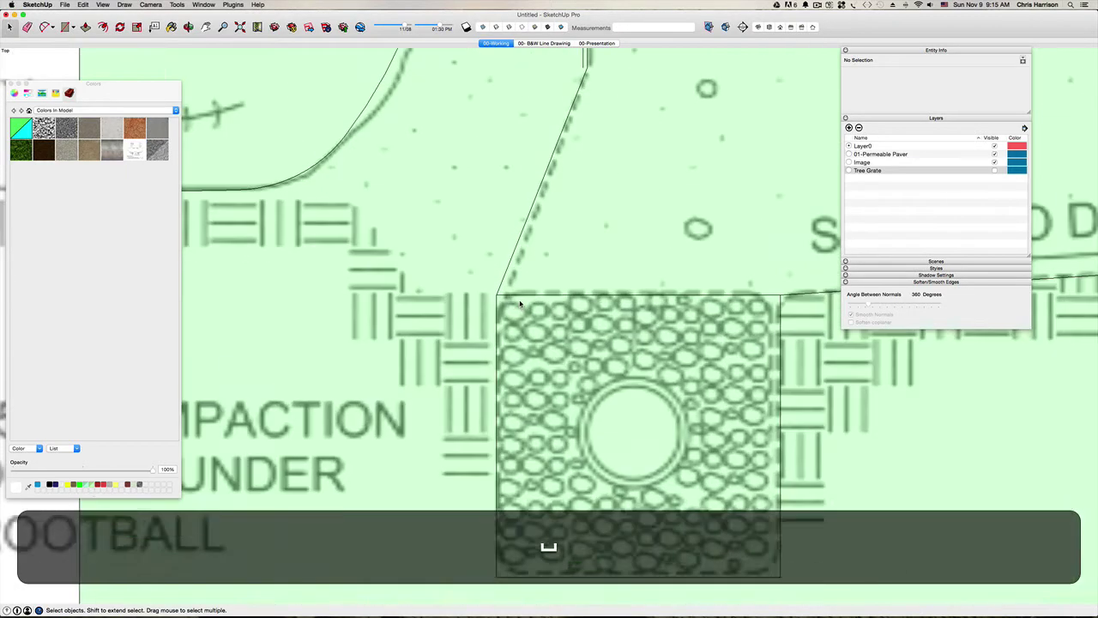
{"action": "scroll", "coordinate": [517, 305], "scroll_direction": "down", "scroll_amount": 4}
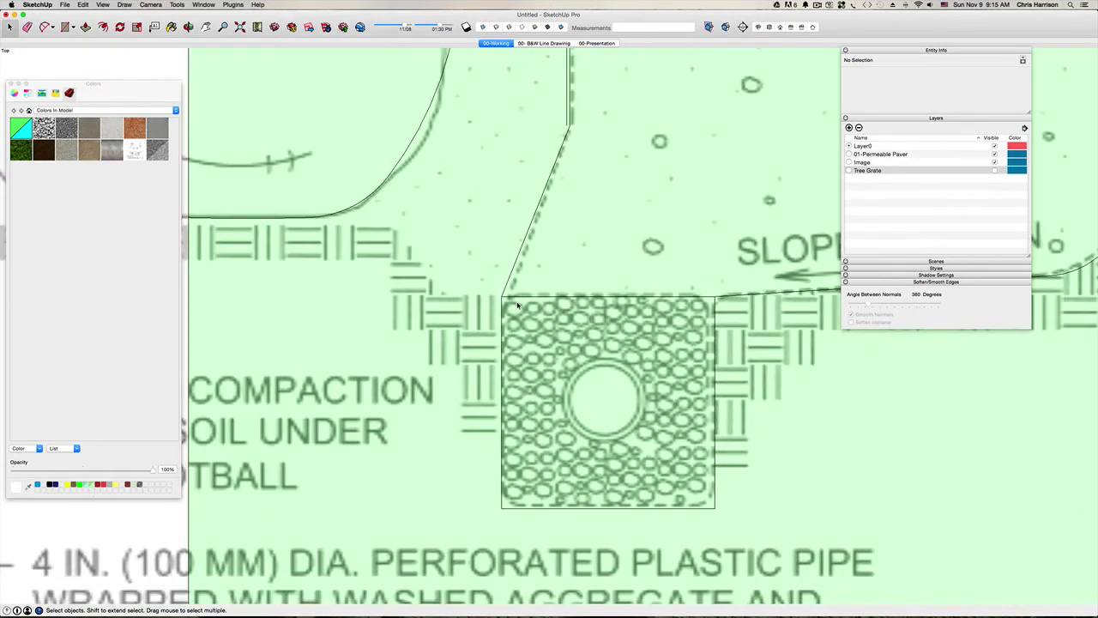
{"action": "left_click", "coordinate": [546, 197]}
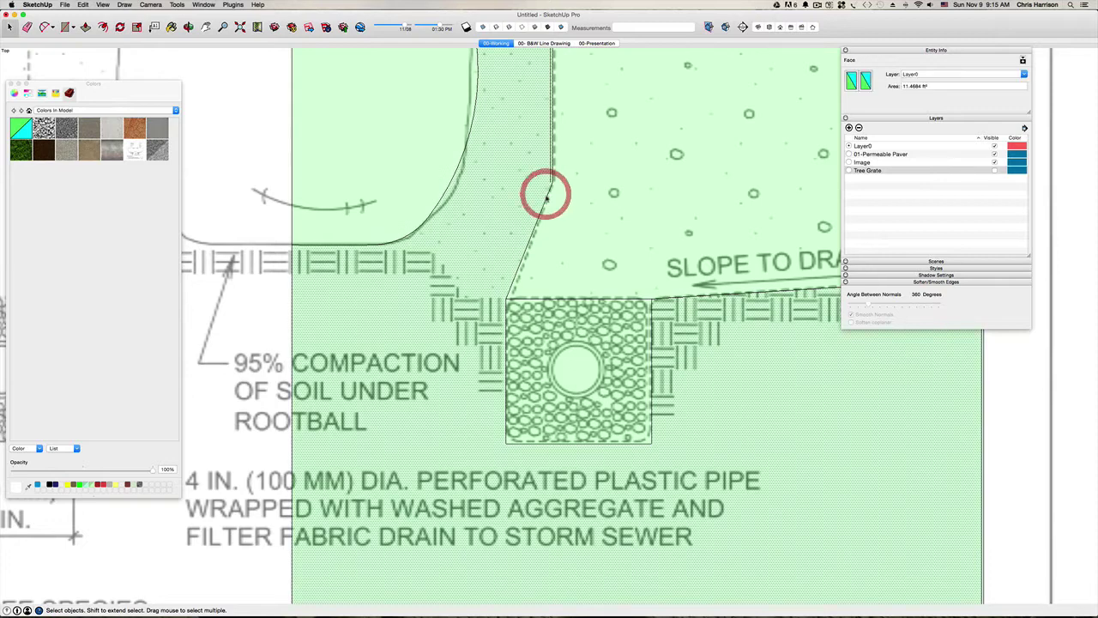
{"action": "left_click", "coordinate": [547, 200]}
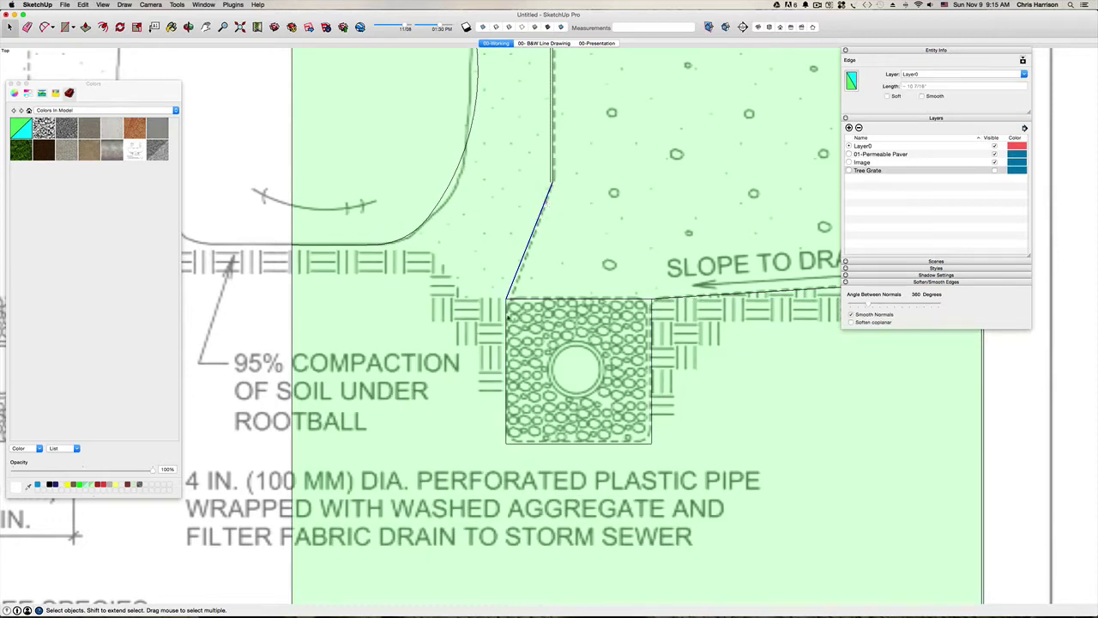
{"action": "left_click", "coordinate": [507, 319], "text": "shift"}
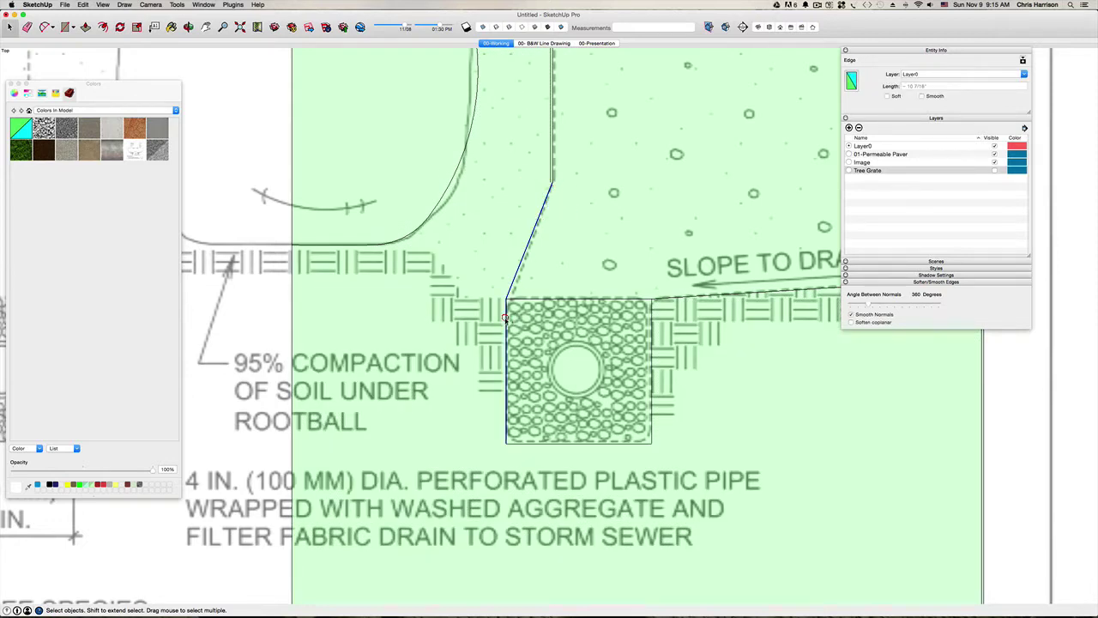
{"action": "left_click", "coordinate": [593, 443], "text": "shift"}
{"action": "left_click", "coordinate": [649, 340], "text": "shift"}
{"action": "scroll", "coordinate": [656, 344], "scroll_direction": "down", "scroll_amount": 3}
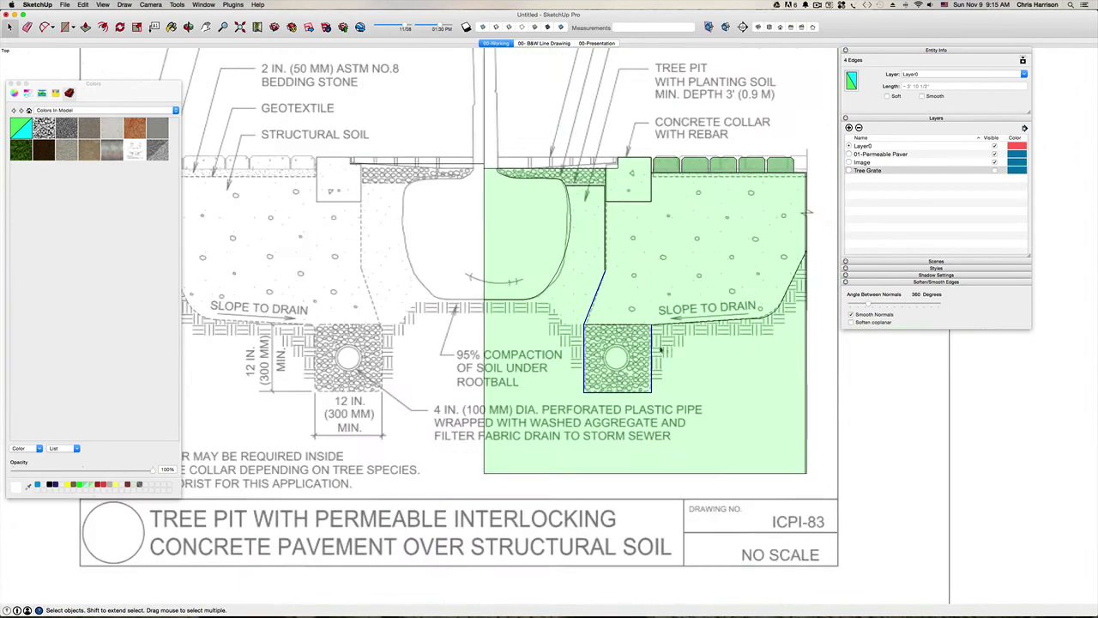
{"action": "left_click", "coordinate": [699, 322], "text": "shift"}
{"action": "left_click", "coordinate": [775, 311], "text": "shift"}
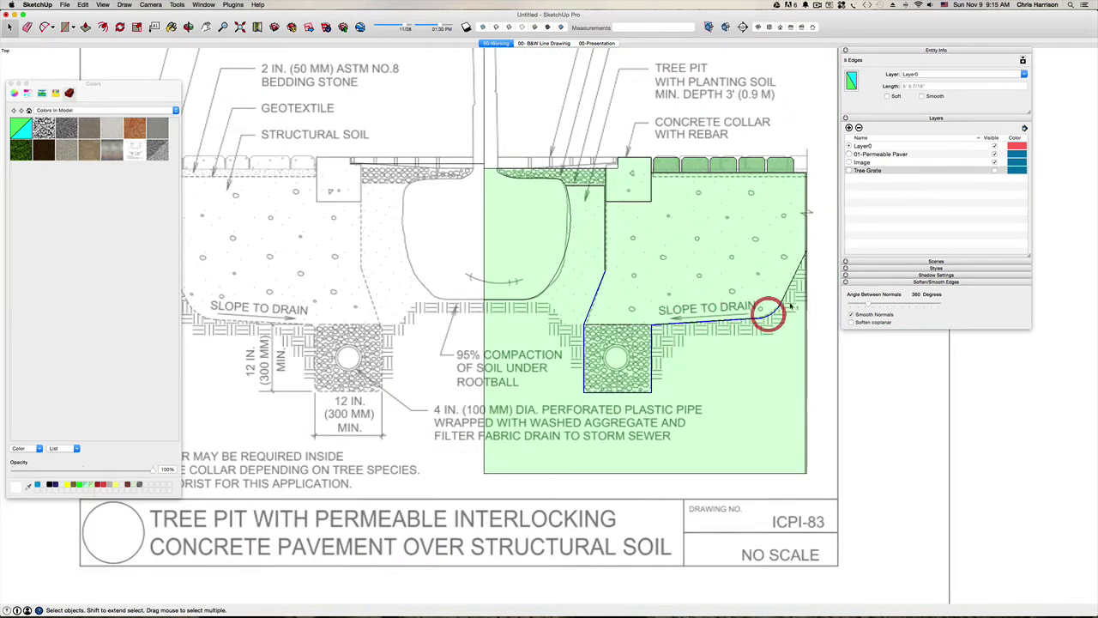
{"action": "left_click", "coordinate": [791, 290], "text": "shift"}
{"action": "scroll", "coordinate": [670, 332], "scroll_direction": "up", "scroll_amount": 2}
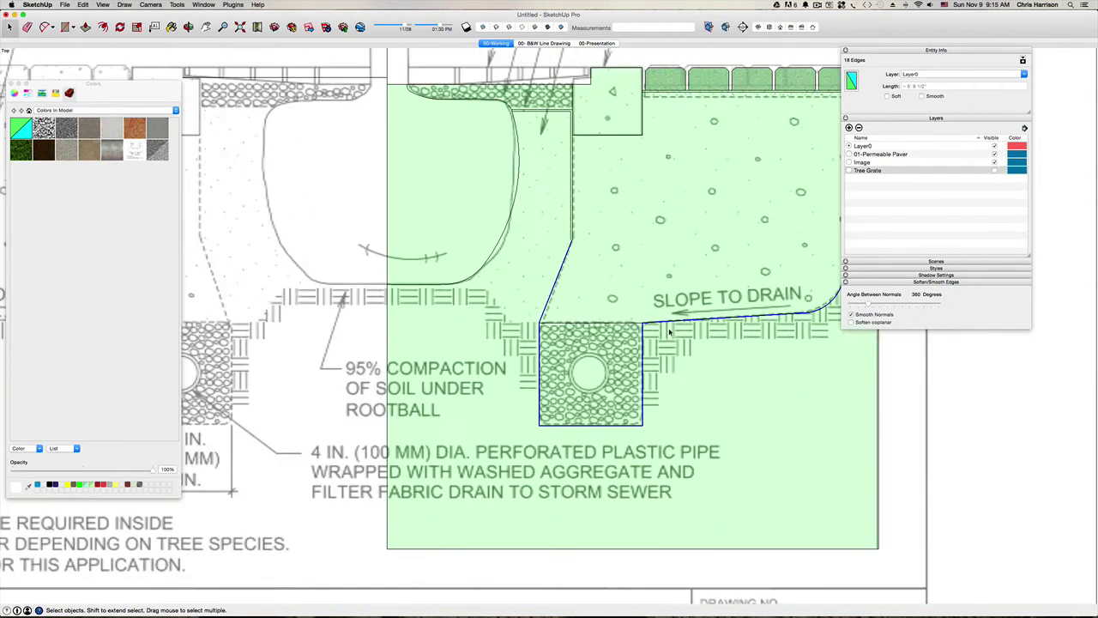
{"action": "left_click", "coordinate": [103, 26]}
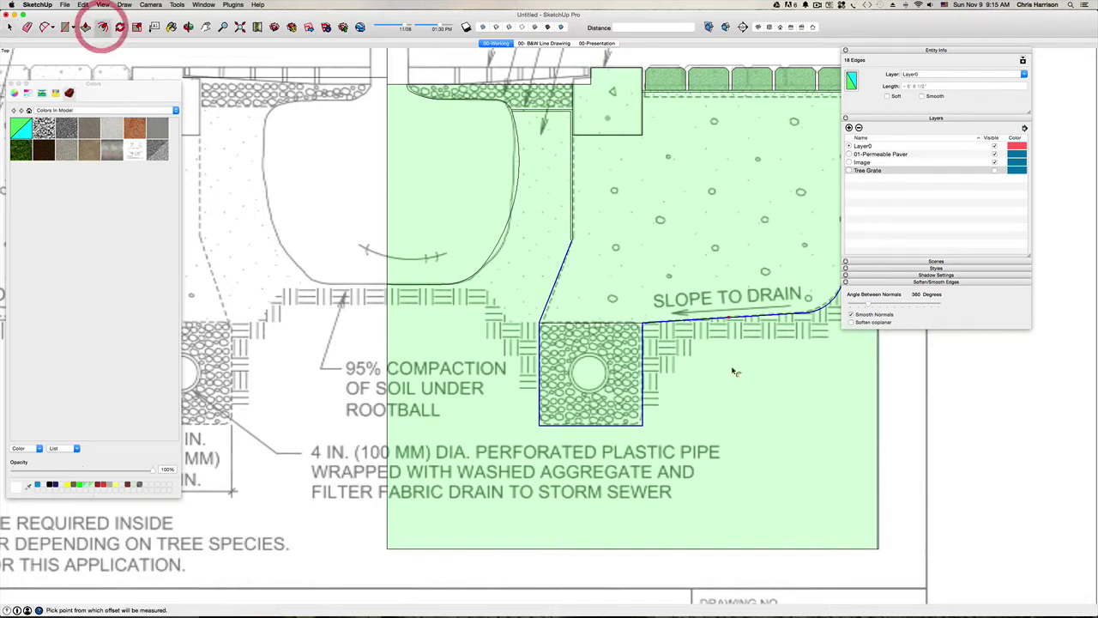
{"action": "left_click", "coordinate": [703, 333]}
{"action": "type", "text": "3"}
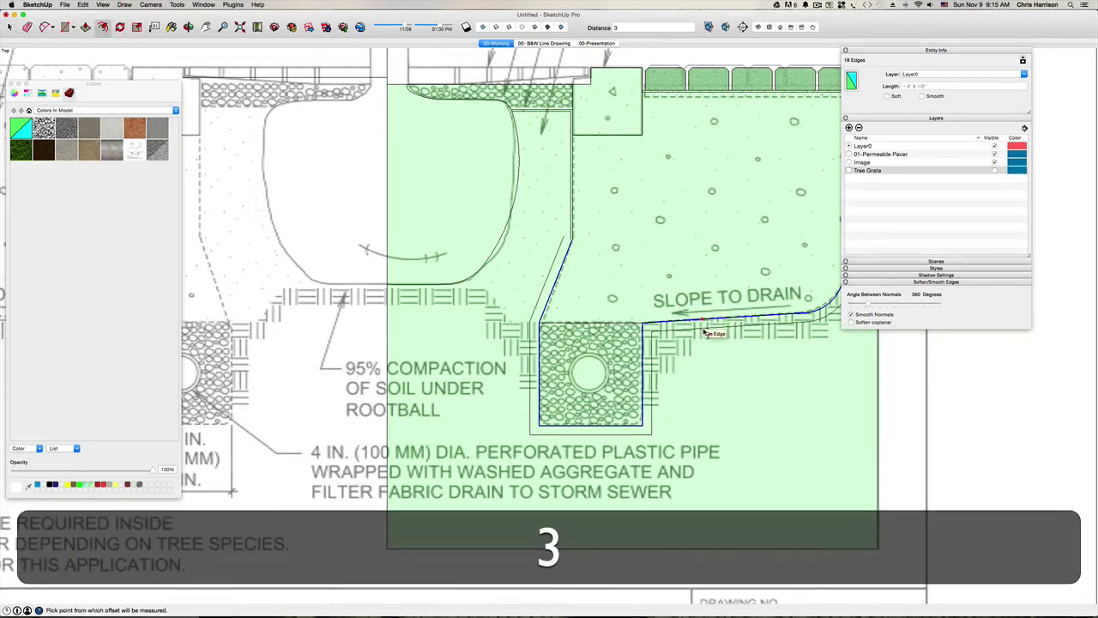
{"action": "type", "text": "/16"}
{"action": "key", "text": "Return"}
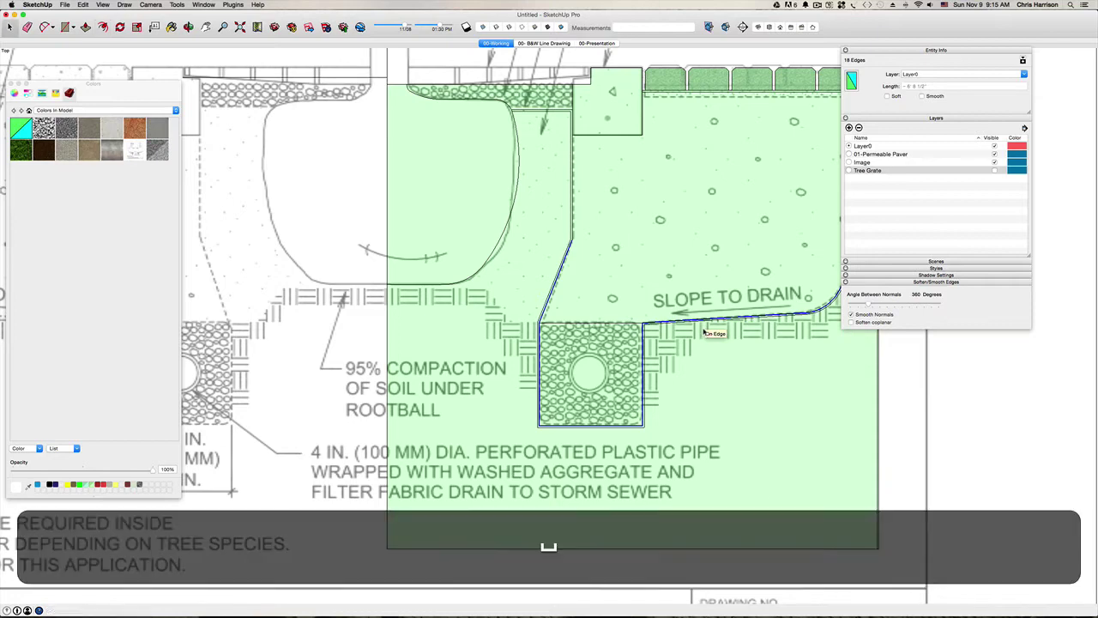
{"action": "key", "text": "space"}
Erase the small overlapping edge stubs where the vertical and slanted geotextile offset lines meet.
{"action": "scroll", "coordinate": [570, 239], "scroll_direction": "up", "scroll_amount": 6}
{"action": "scroll", "coordinate": [504, 248], "scroll_direction": "up", "scroll_amount": 4}
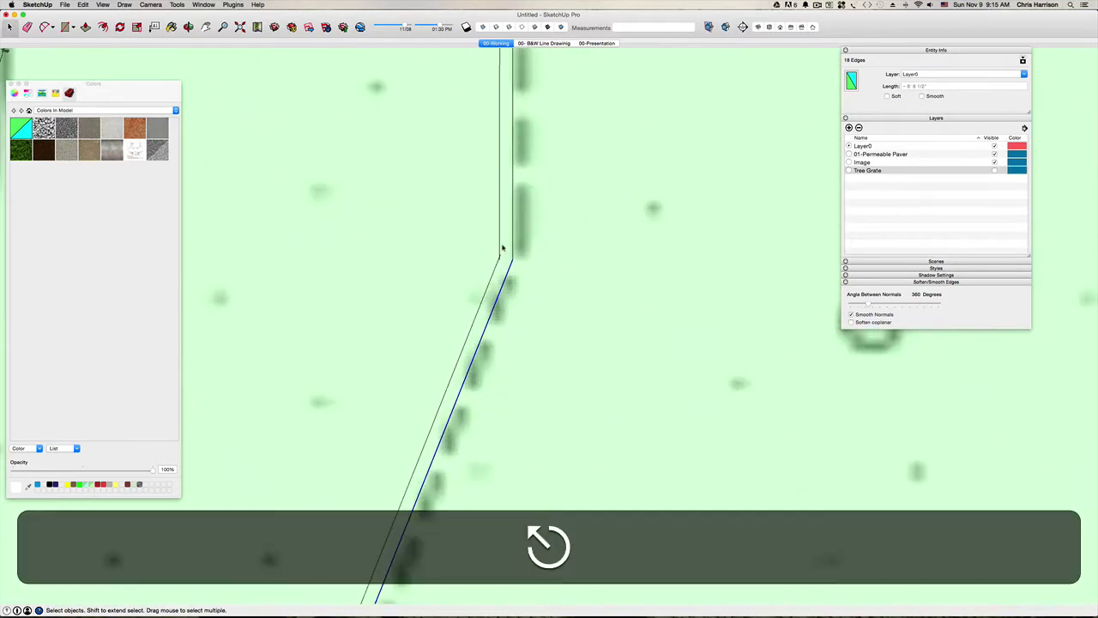
{"action": "left_click", "coordinate": [507, 255]}
{"action": "key", "text": "e"}
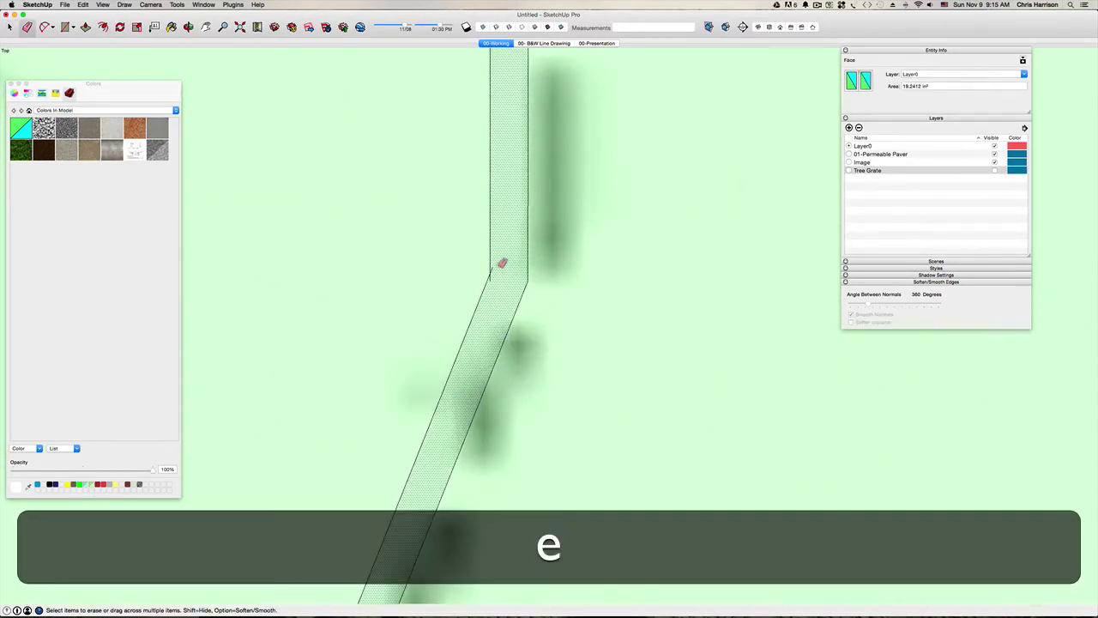
{"action": "left_click", "coordinate": [493, 269]}
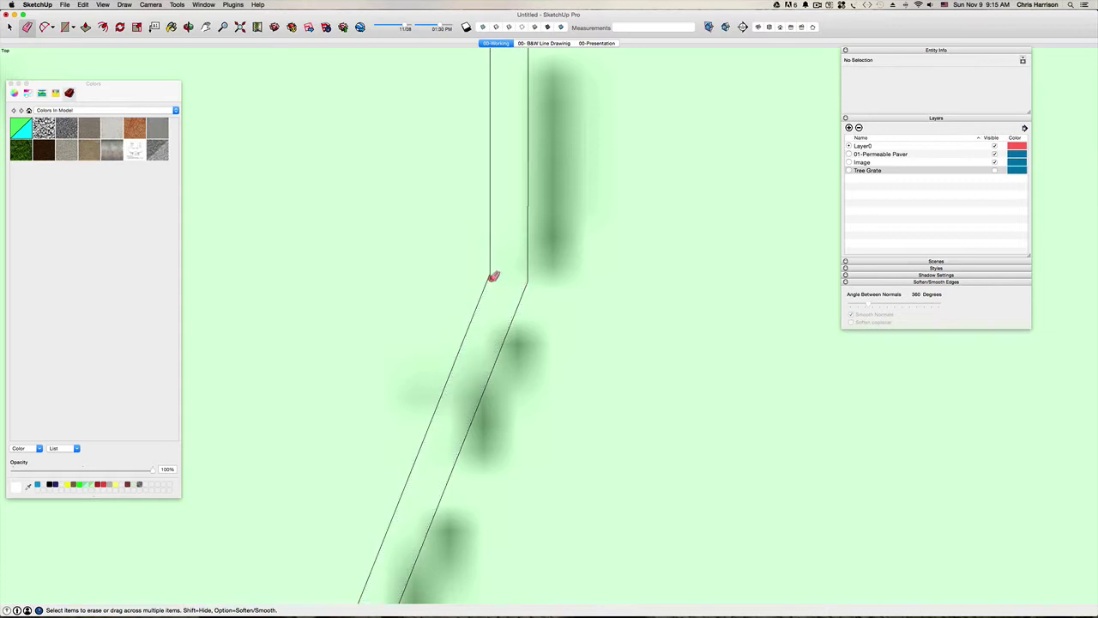
{"action": "left_click", "coordinate": [491, 279]}
{"action": "left_click", "coordinate": [492, 277]}
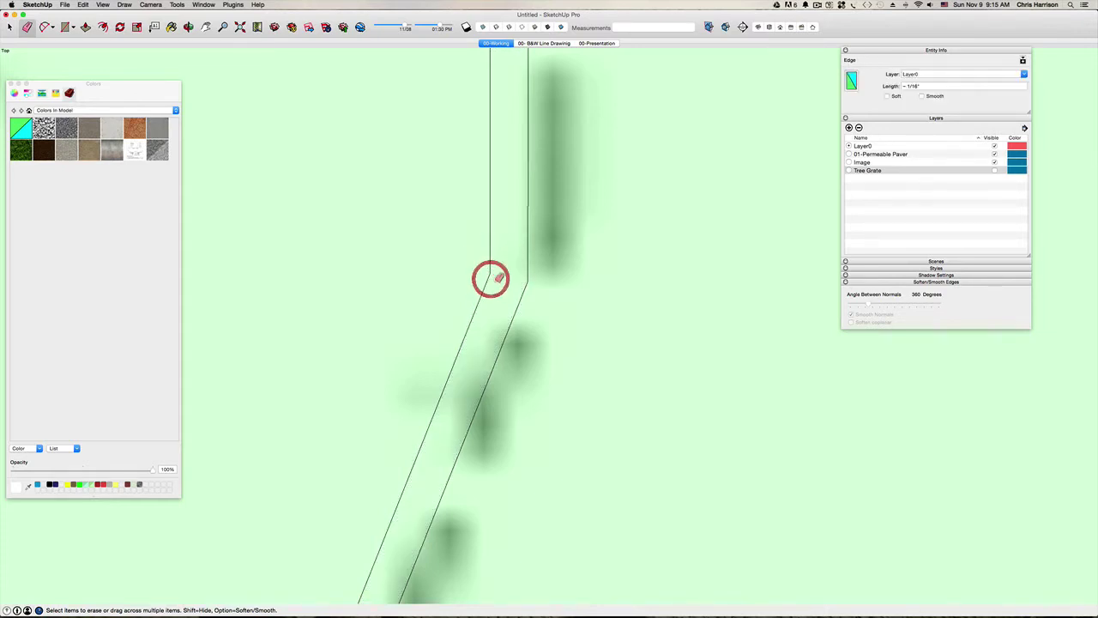
Erase the short edge on the root ball curve where the two geotextile lines beneath the aggregate meet it.
{"action": "scroll", "coordinate": [498, 280], "scroll_direction": "down", "scroll_amount": 5}
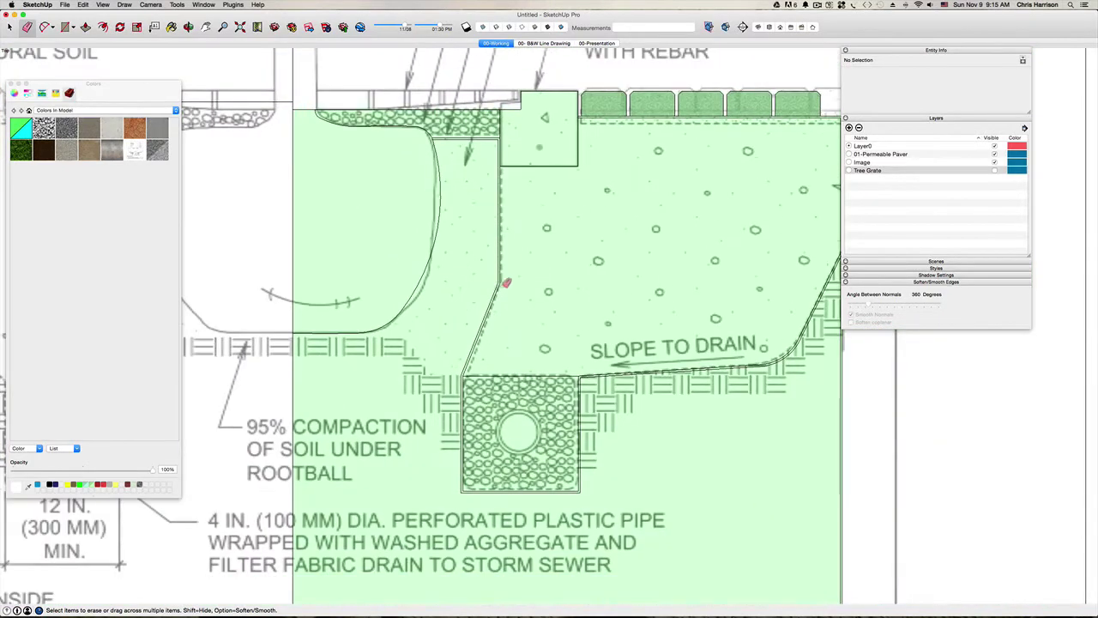
{"action": "key", "text": "h"}
{"action": "mouse_move", "coordinate": [553, 236]}
{"action": "left_mouse_down"}
{"action": "mouse_move", "coordinate": [545, 274]}
{"action": "mouse_move", "coordinate": [481, 348]}
{"action": "left_mouse_up"}
{"action": "scroll", "coordinate": [440, 276], "scroll_direction": "up", "scroll_amount": 7}
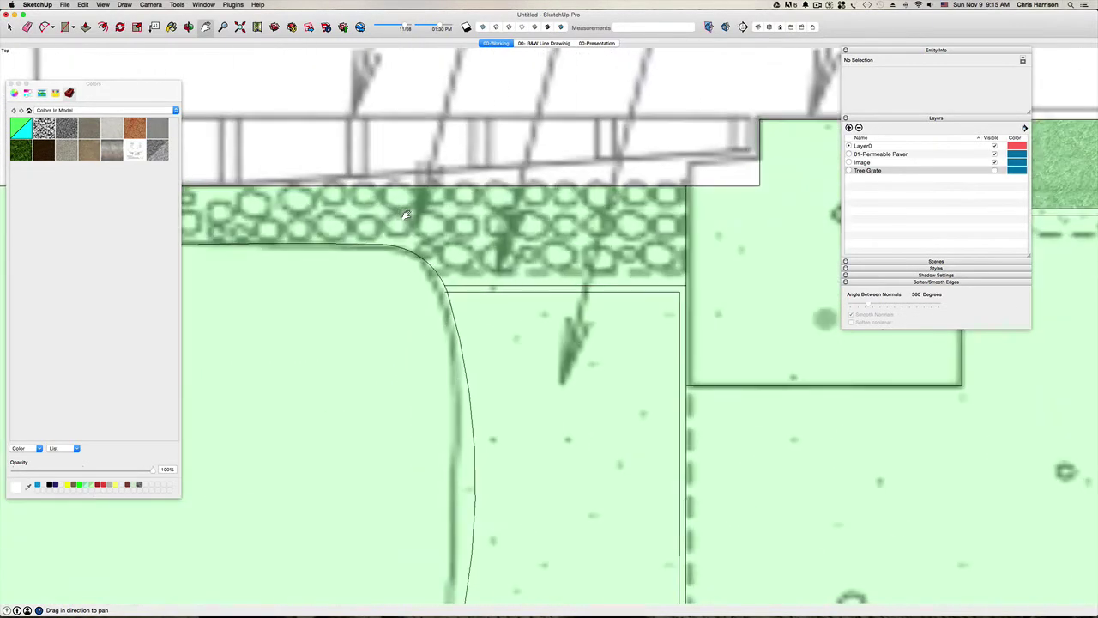
{"action": "scroll", "coordinate": [455, 305], "scroll_direction": "up", "scroll_amount": 3}
{"action": "key", "text": "e"}
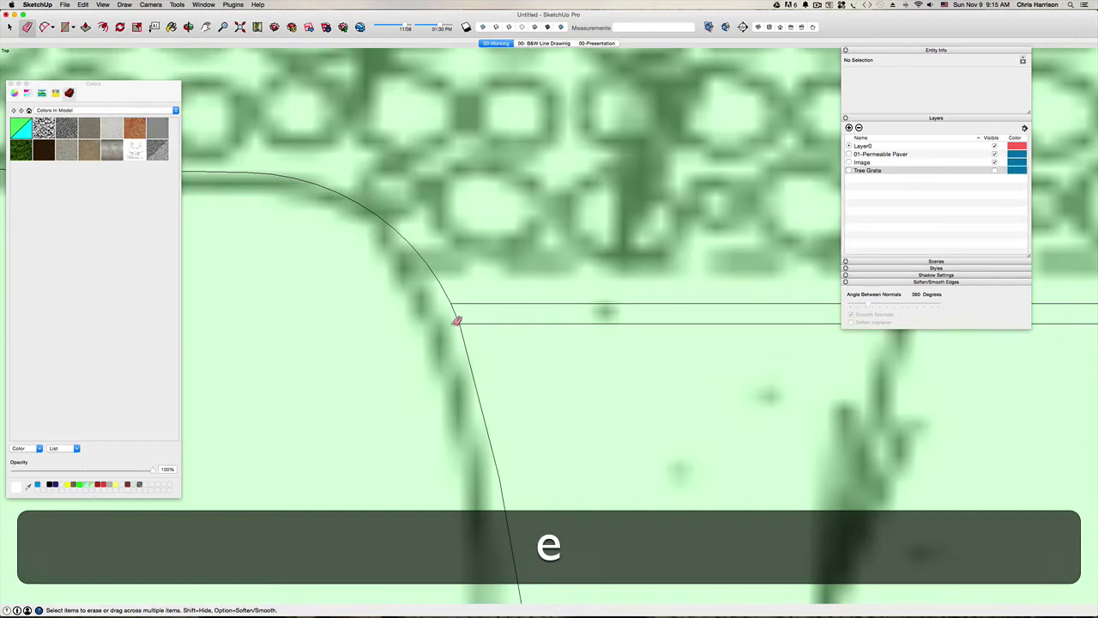
{"action": "left_click", "coordinate": [457, 320]}
{"action": "scroll", "coordinate": [458, 306], "scroll_direction": "down", "scroll_amount": 10}
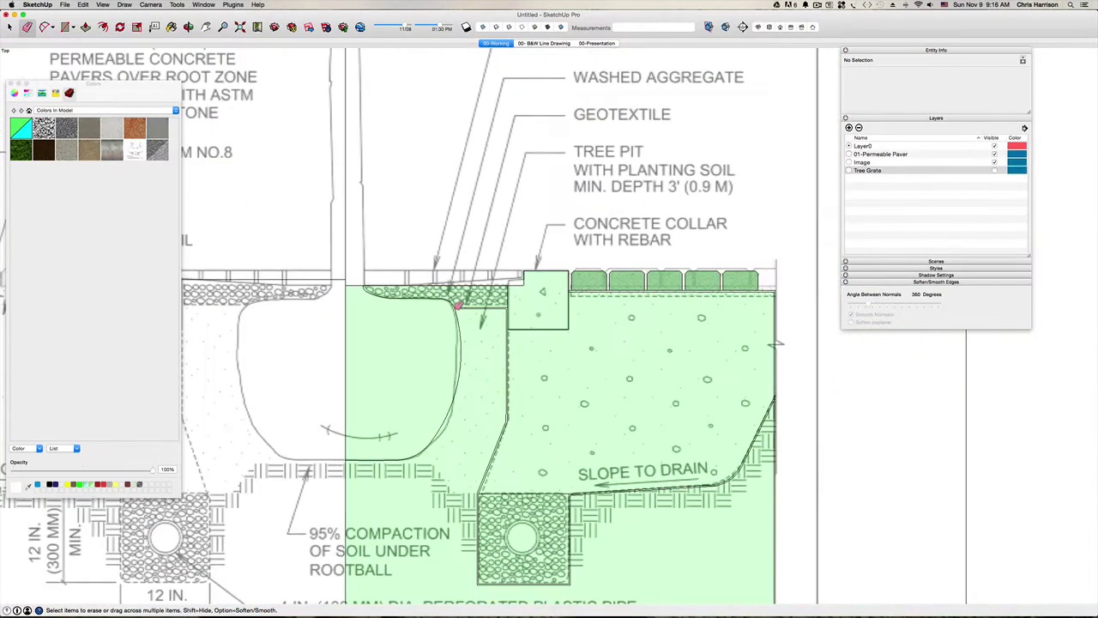
Copy the drain rectangle's top edge 3/16" downward.
{"action": "key", "text": "h"}
{"action": "left_click_drag", "start_coordinate": [517, 391], "coordinate": [462, 263]}
{"action": "scroll", "coordinate": [518, 380], "scroll_direction": "up", "scroll_amount": 5}
{"action": "left_click_drag", "start_coordinate": [525, 388], "coordinate": [523, 356]}
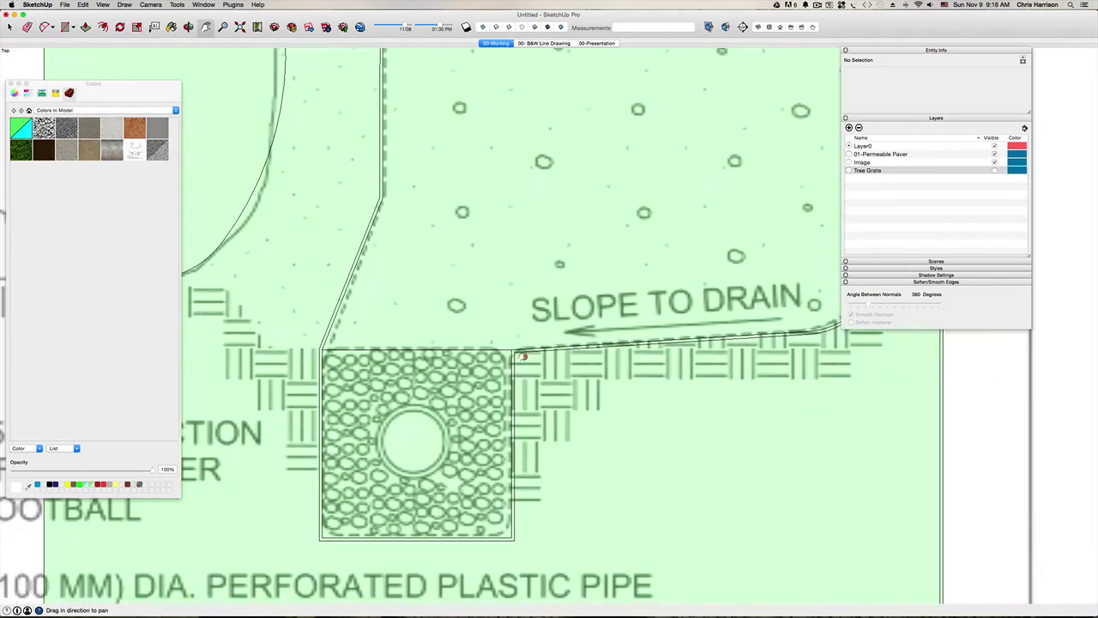
{"action": "scroll", "coordinate": [456, 319], "scroll_direction": "down", "scroll_amount": 3}
{"action": "scroll", "coordinate": [520, 343], "scroll_direction": "up", "scroll_amount": 3}
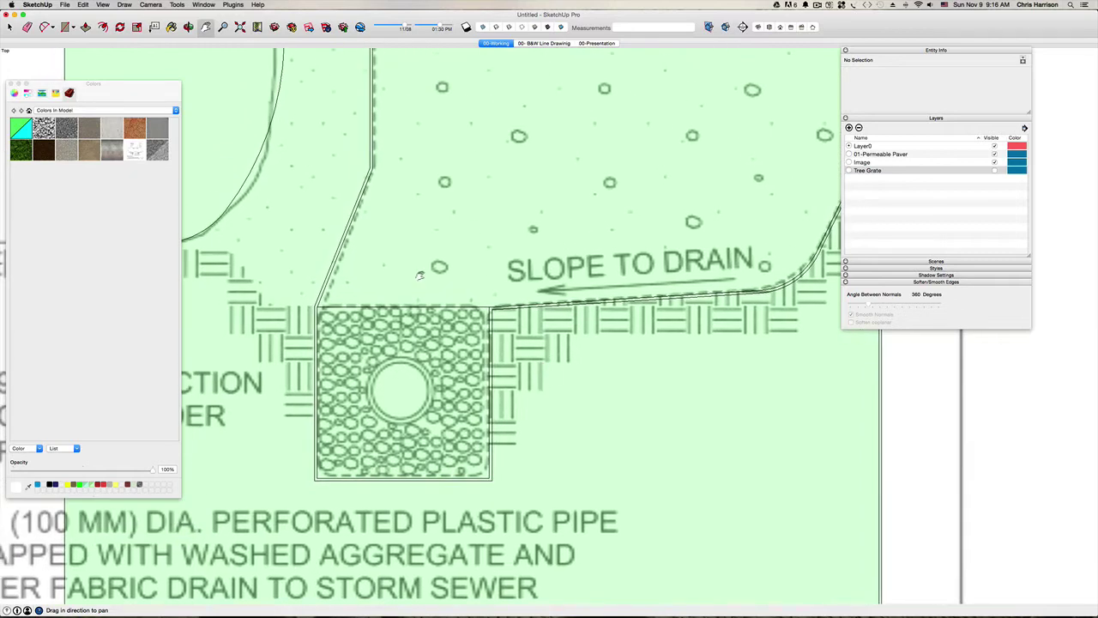
{"action": "left_click_drag", "start_coordinate": [420, 274], "coordinate": [445, 292]}
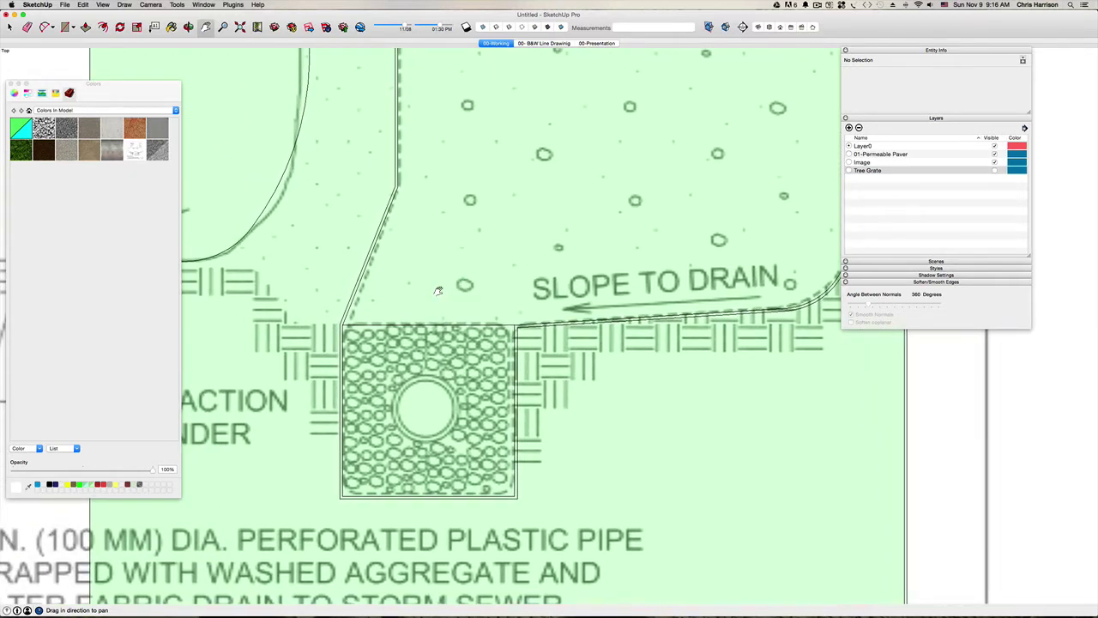
{"action": "key", "text": "space"}
{"action": "left_click", "coordinate": [429, 327]}
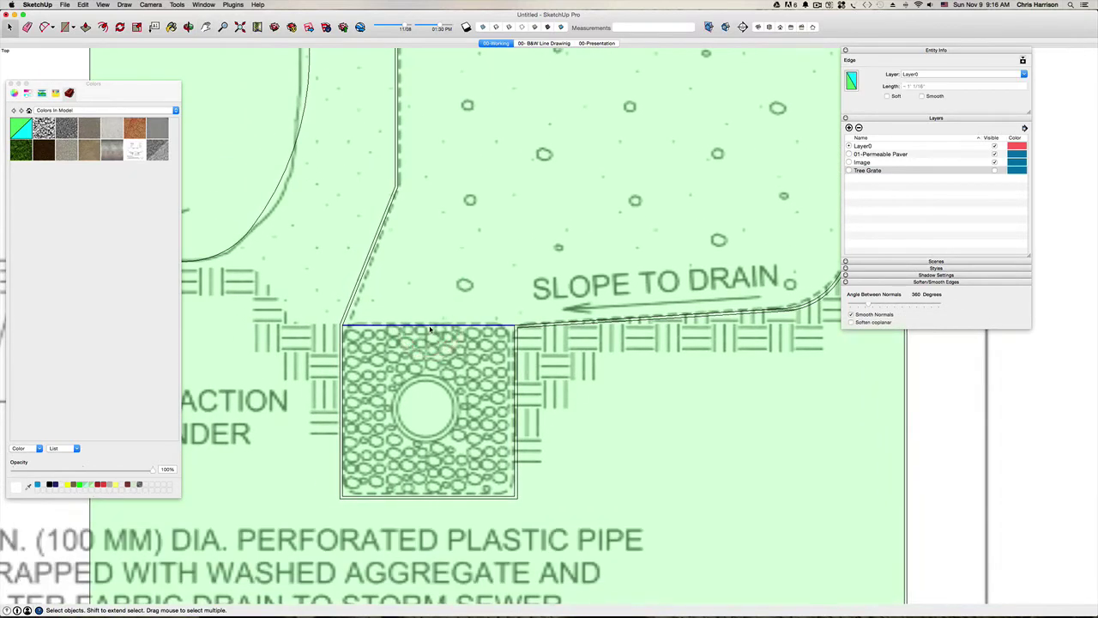
{"action": "key", "text": "m"}
{"action": "left_click", "coordinate": [427, 331]}
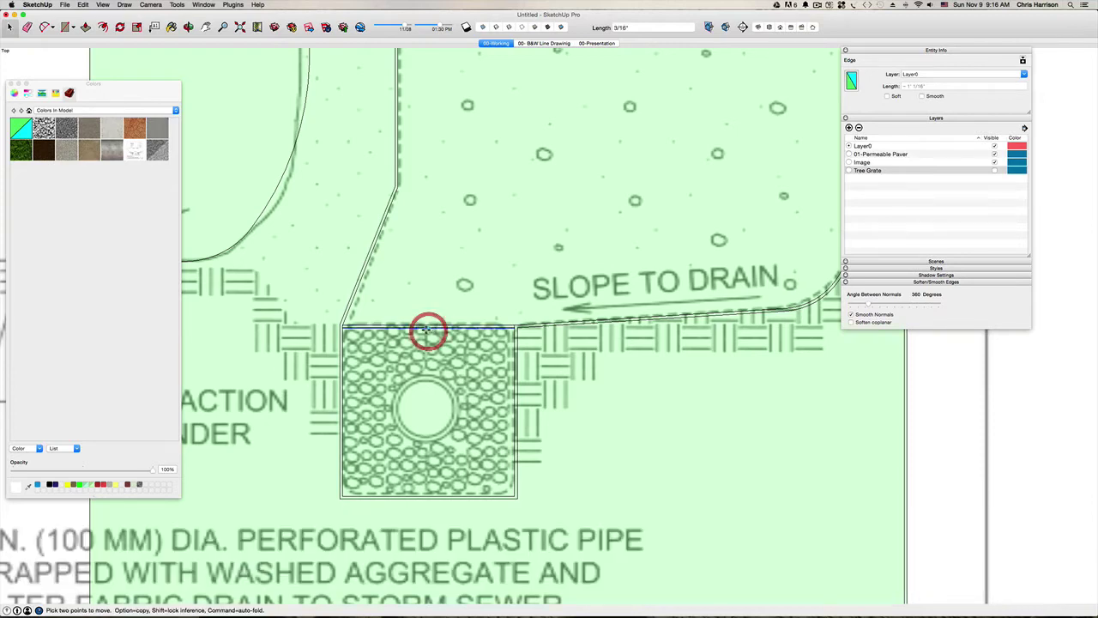
{"action": "type", "text": "3"}
{"action": "key", "text": "ctrl"}
{"action": "key", "text": "space"}
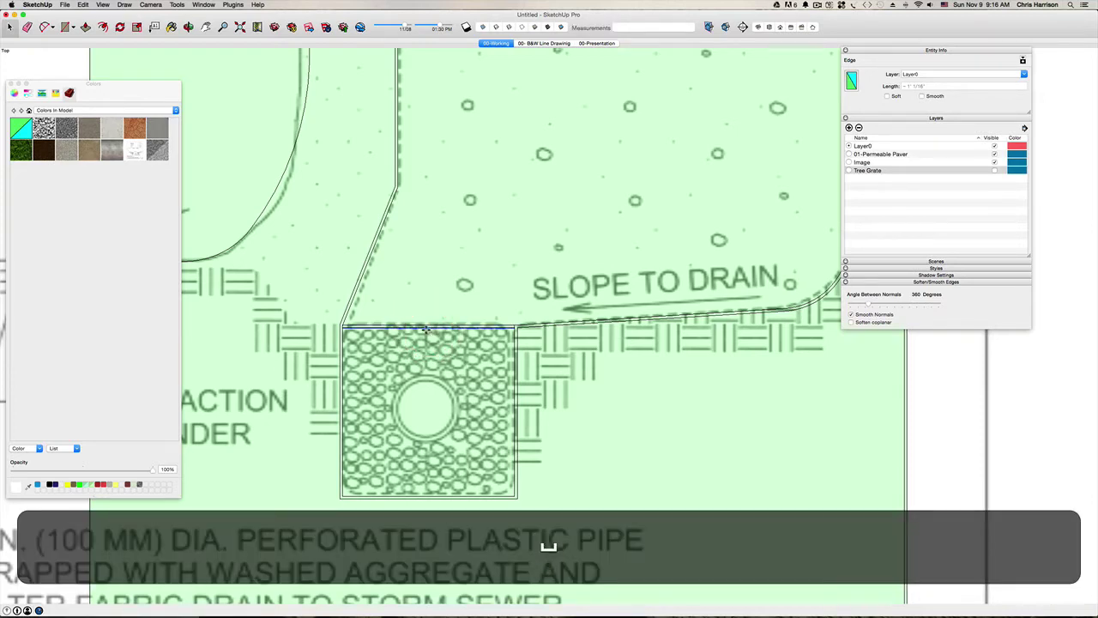
Erase the short vertical edges between the two top lines at both upper corners of the drain rectangle.
{"action": "scroll", "coordinate": [291, 332], "scroll_direction": "up", "scroll_amount": 1}
{"action": "scroll", "coordinate": [407, 324], "scroll_direction": "up", "scroll_amount": 3}
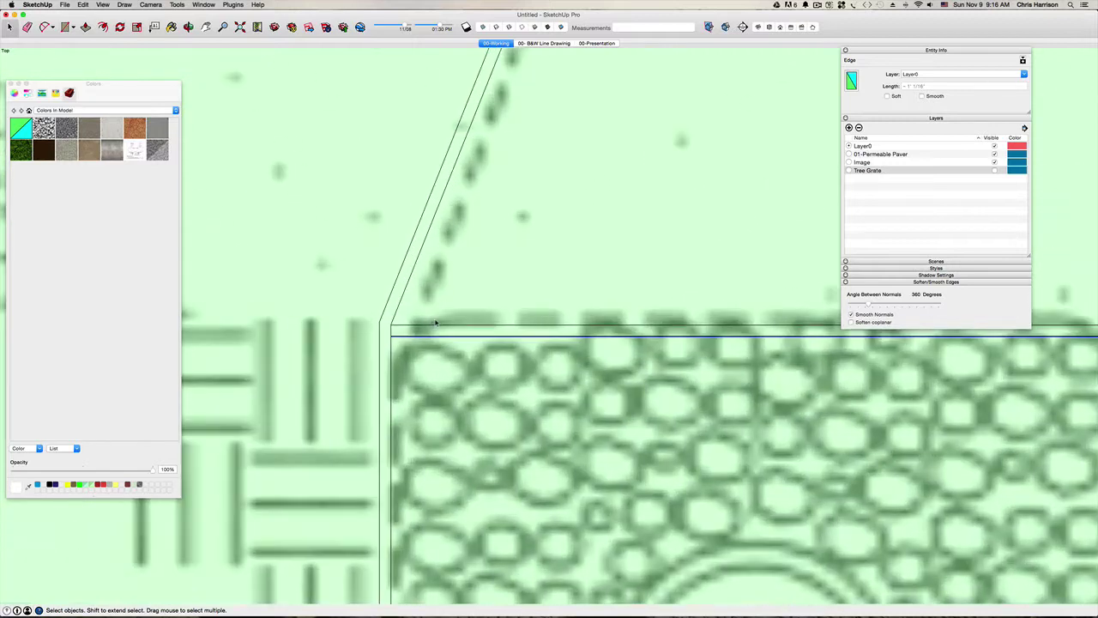
{"action": "key", "text": "e"}
{"action": "scroll", "coordinate": [393, 327], "scroll_direction": "up", "scroll_amount": 2}
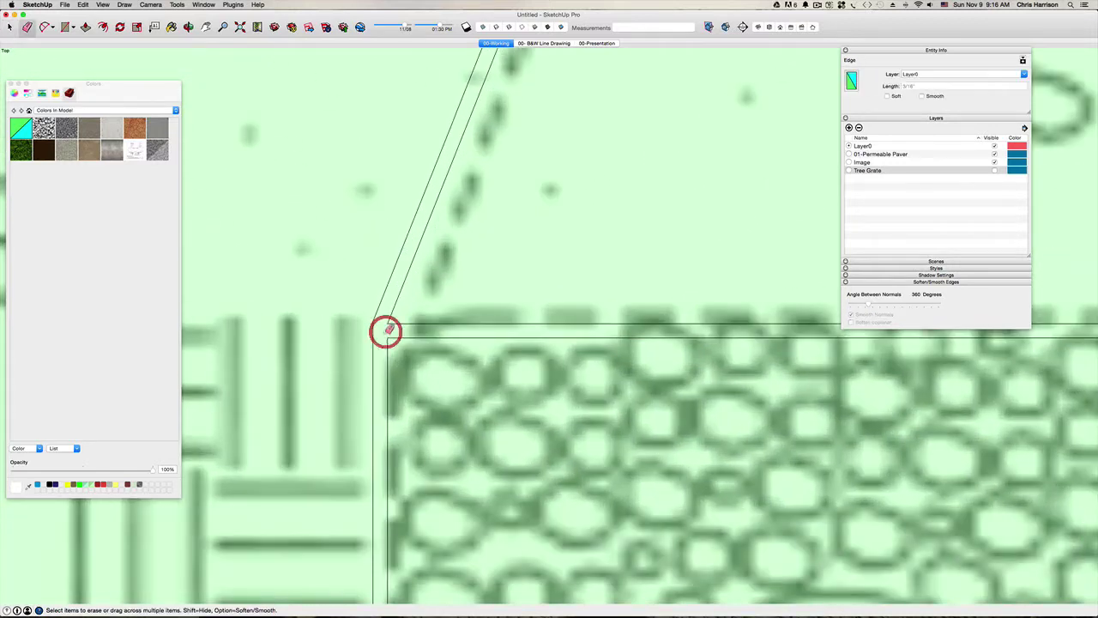
{"action": "scroll", "coordinate": [388, 329], "scroll_direction": "down", "scroll_amount": 2}
{"action": "scroll", "coordinate": [795, 332], "scroll_direction": "up", "scroll_amount": 2}
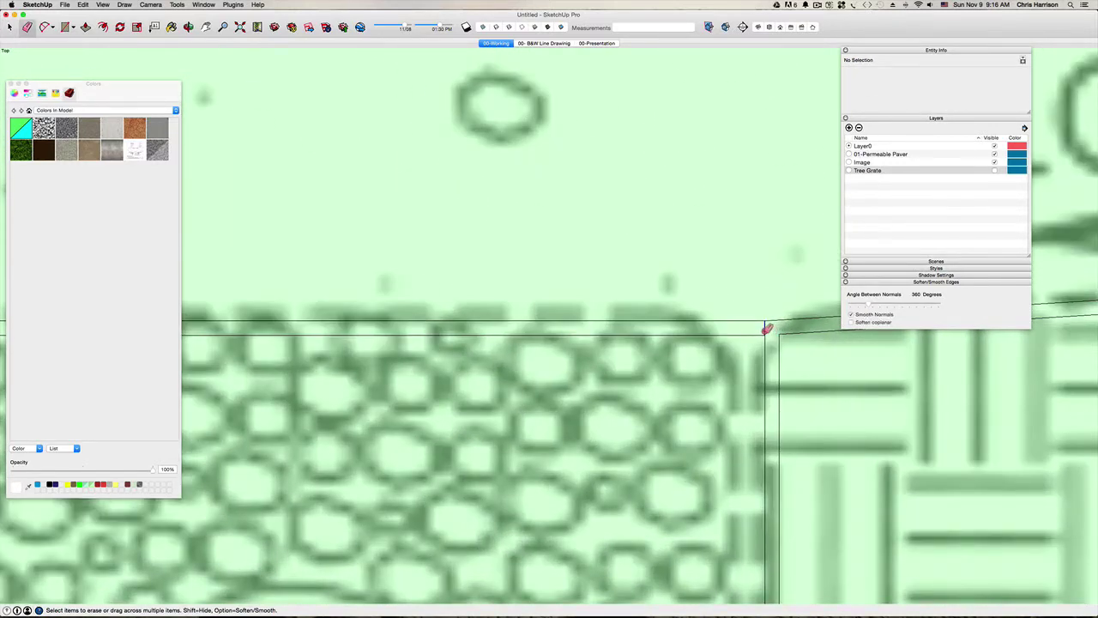
{"action": "left_click", "coordinate": [766, 328]}
{"action": "scroll", "coordinate": [766, 329], "scroll_direction": "down", "scroll_amount": 5}
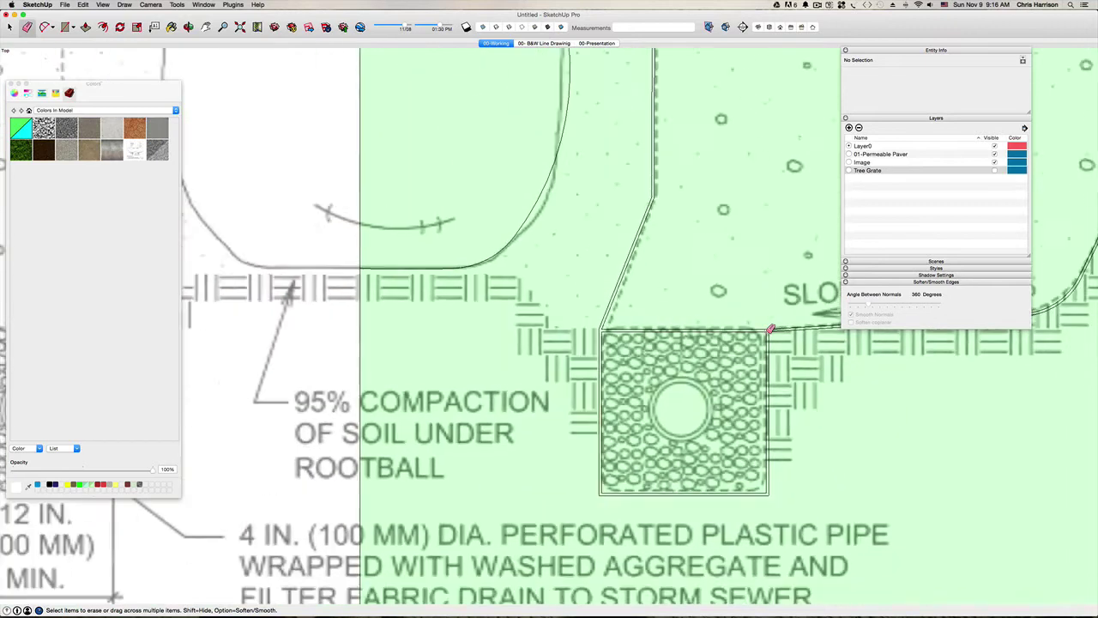
Round the lower inner corner of the drain's outer outline with an arc of about 1 7/8" radius and erase the square corner.
{"action": "scroll", "coordinate": [769, 328], "scroll_direction": "down", "scroll_amount": 2}
{"action": "key", "text": "h"}
{"action": "mouse_move", "coordinate": [806, 369]}
{"action": "left_mouse_down"}
{"action": "mouse_move", "coordinate": [596, 285]}
{"action": "mouse_move", "coordinate": [544, 441]}
{"action": "left_mouse_up"}
{"action": "scroll", "coordinate": [580, 381], "scroll_direction": "down", "scroll_amount": 2}
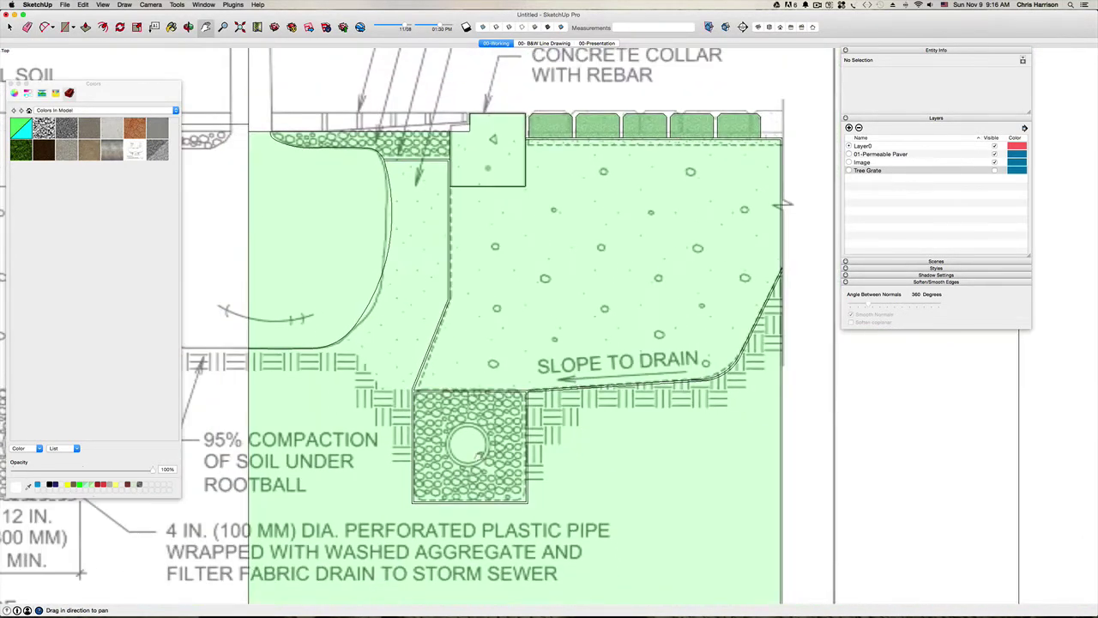
{"action": "scroll", "coordinate": [425, 489], "scroll_direction": "up", "scroll_amount": 8}
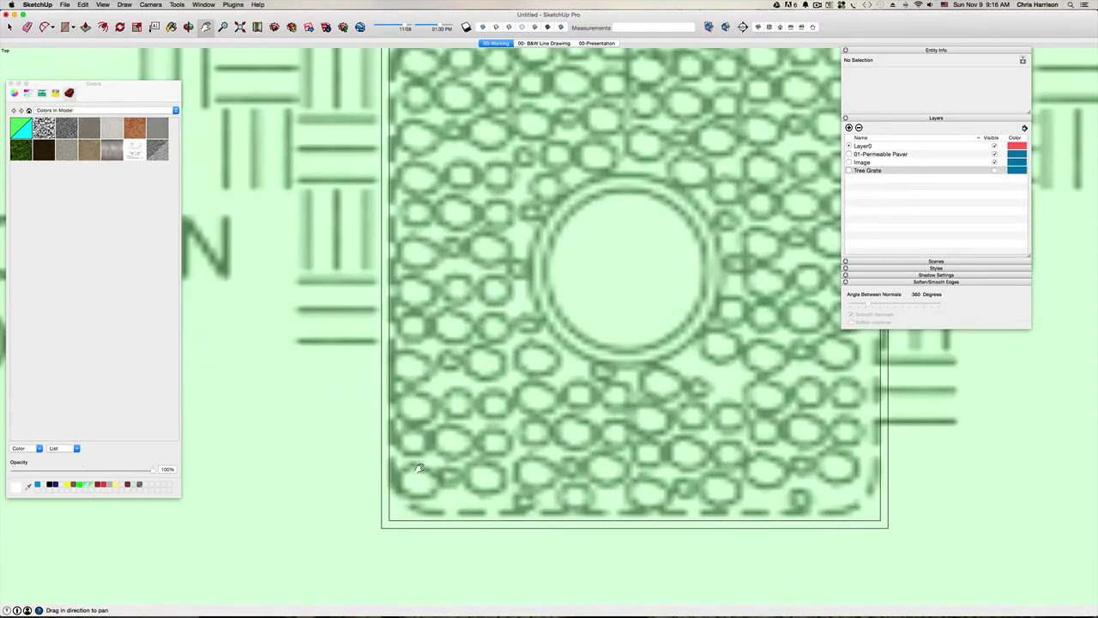
{"action": "key", "text": "a"}
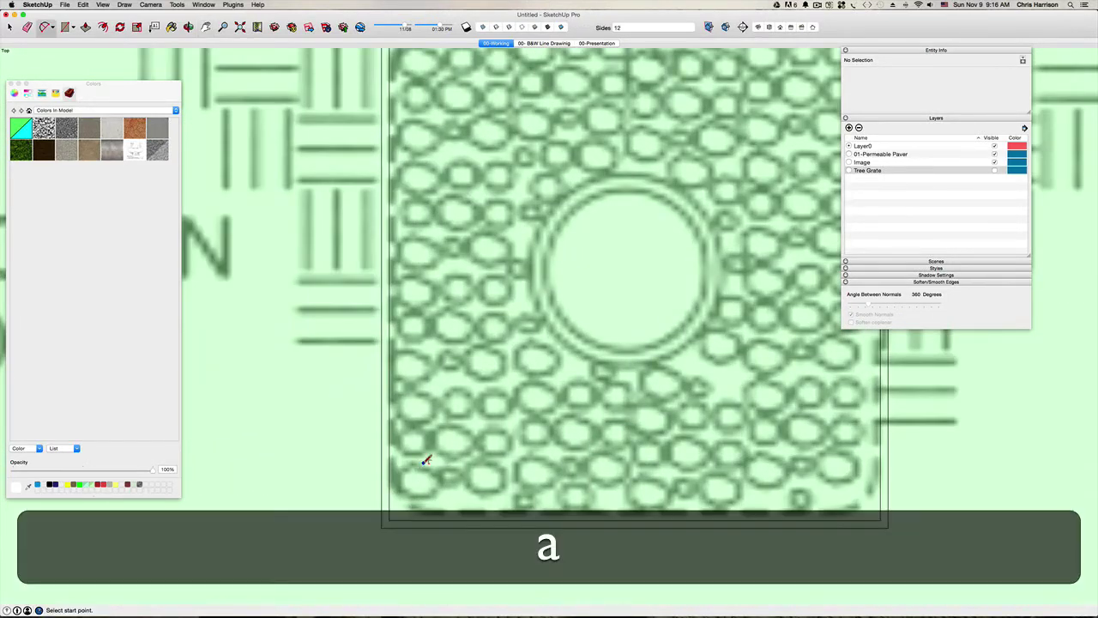
{"action": "left_click", "coordinate": [381, 450]}
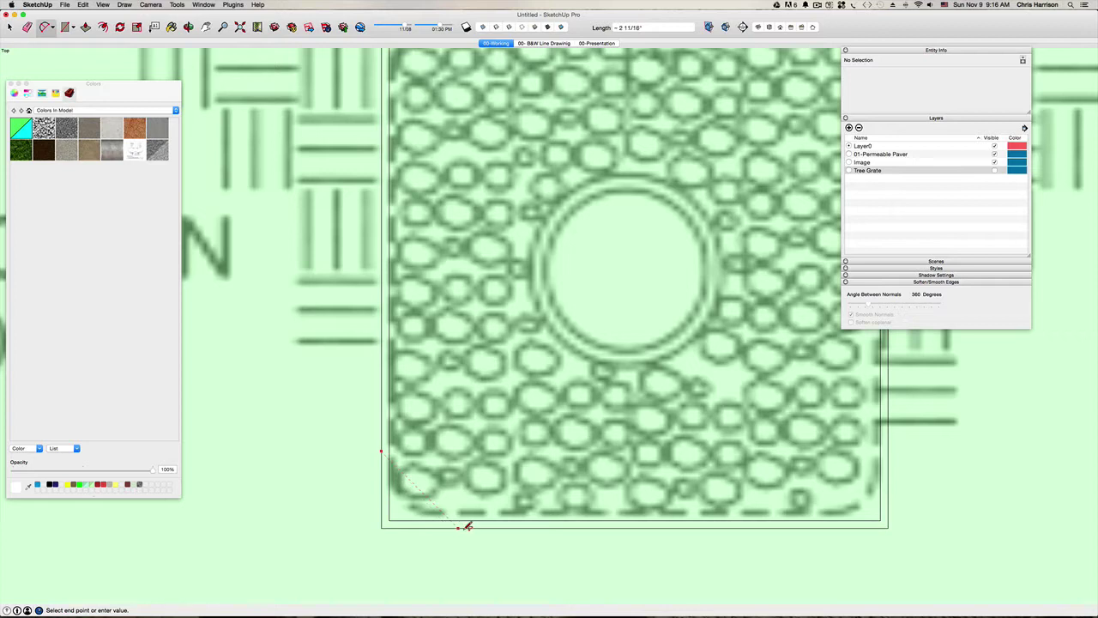
{"action": "left_click", "coordinate": [458, 527]}
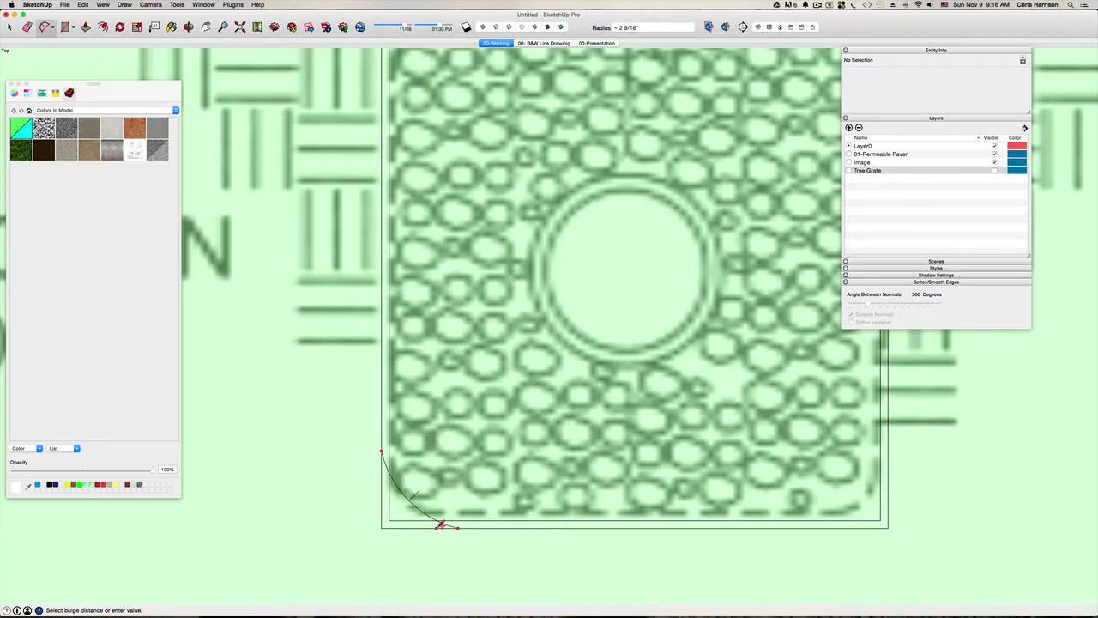
{"action": "left_click", "coordinate": [432, 527]}
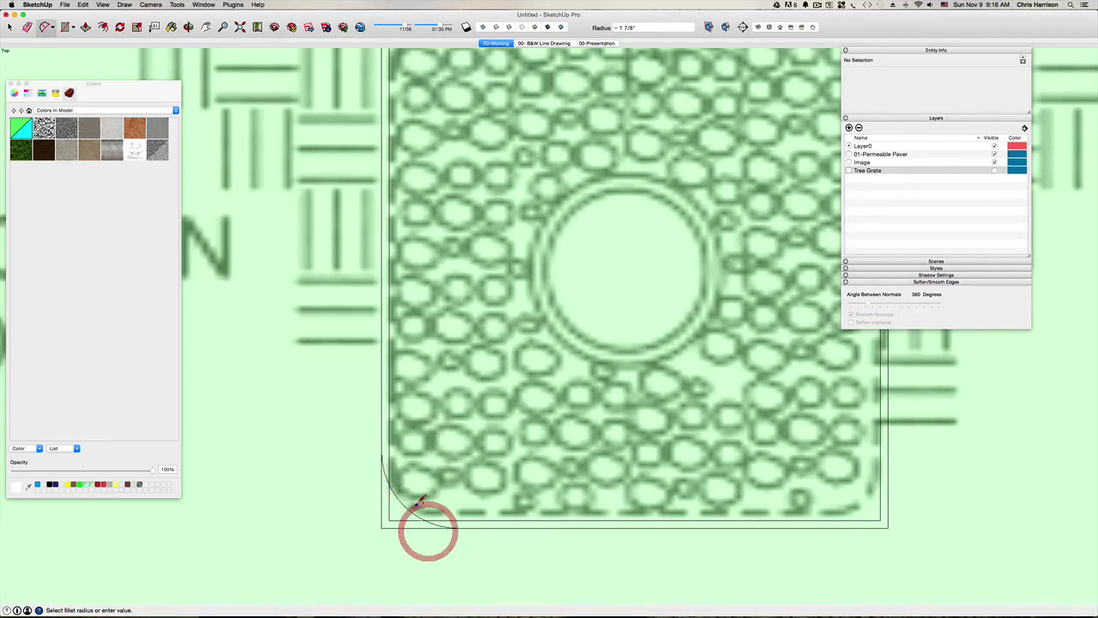
{"action": "key", "text": "e"}
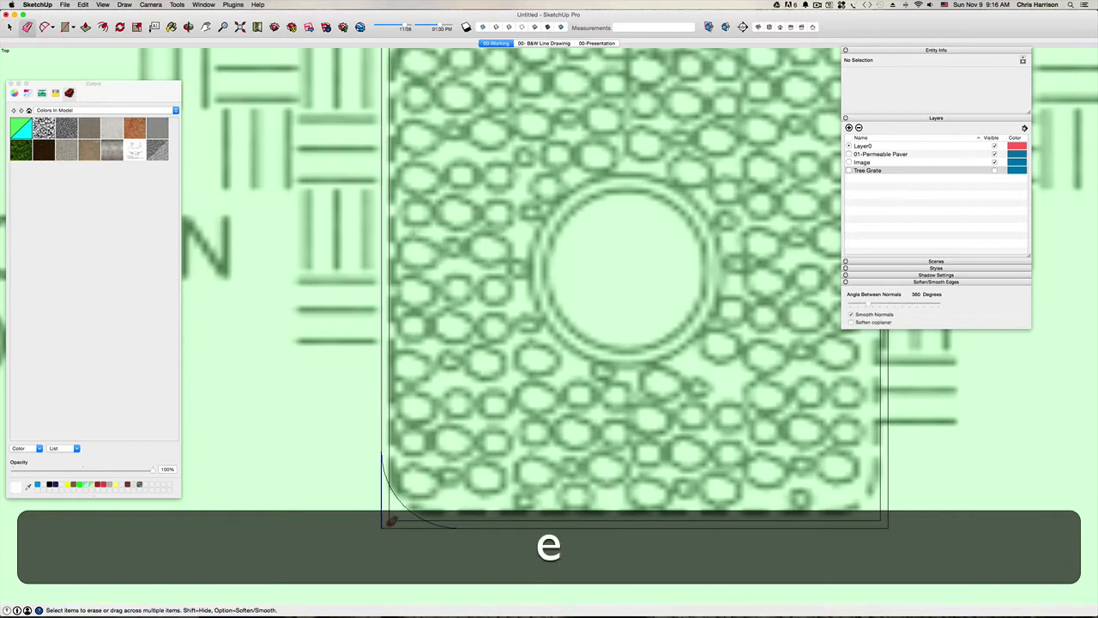
{"action": "mouse_move", "coordinate": [385, 522]}
{"action": "left_mouse_down"}
{"action": "mouse_move", "coordinate": [392, 526]}
{"action": "mouse_move", "coordinate": [390, 513]}
{"action": "left_mouse_up"}
Offset the drain outline's rounded corner arc inward by 3/16".
{"action": "key", "text": "space"}
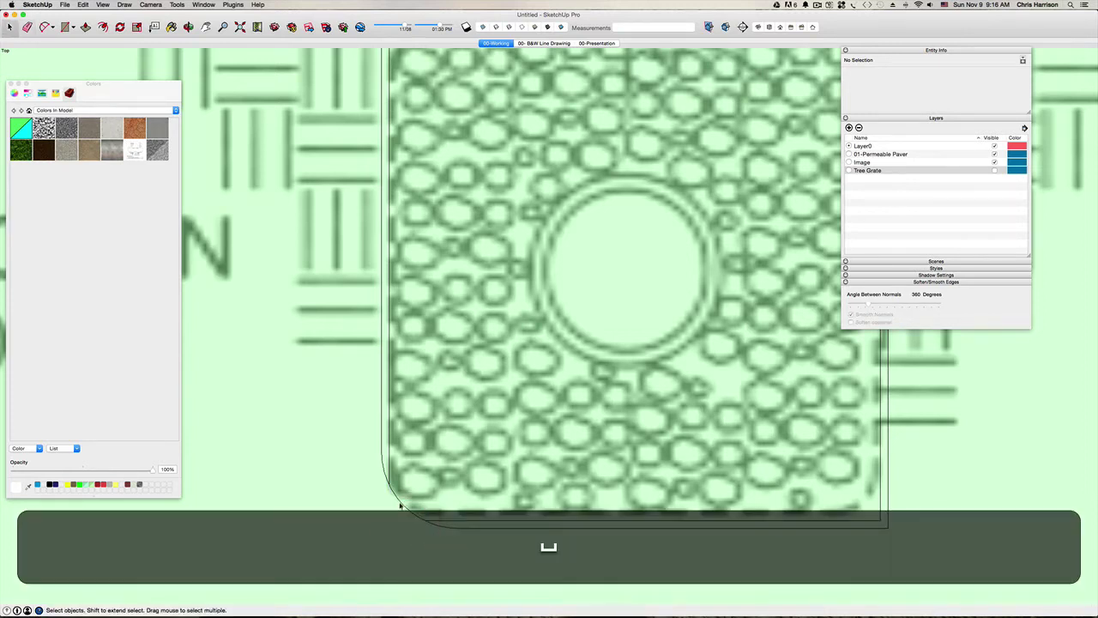
{"action": "left_click", "coordinate": [401, 503]}
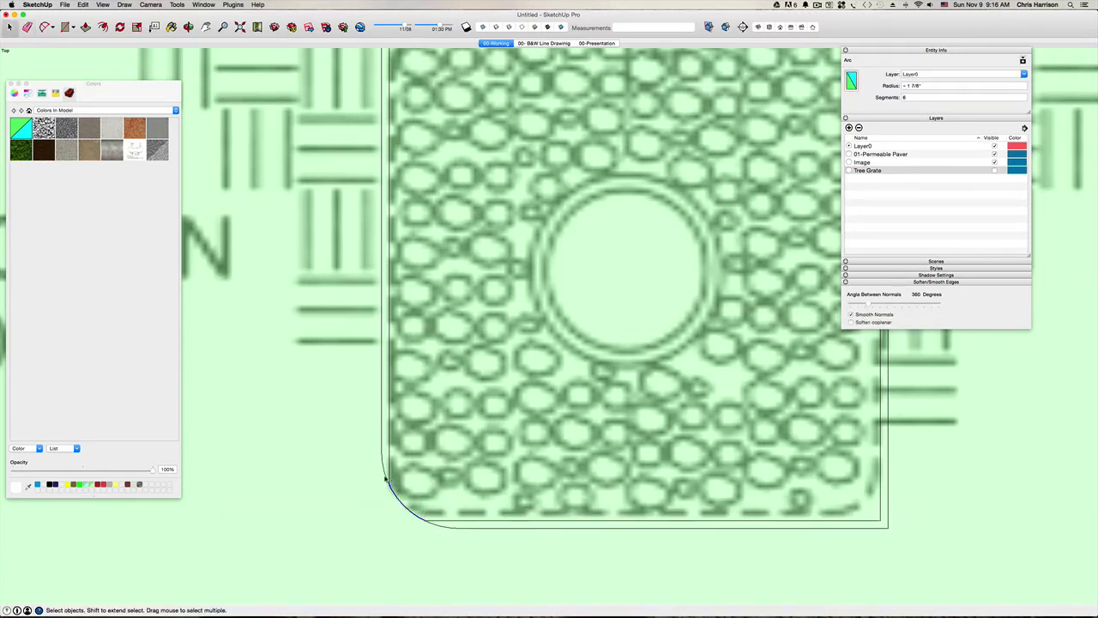
{"action": "left_click", "coordinate": [386, 476]}
{"action": "key", "text": "m"}
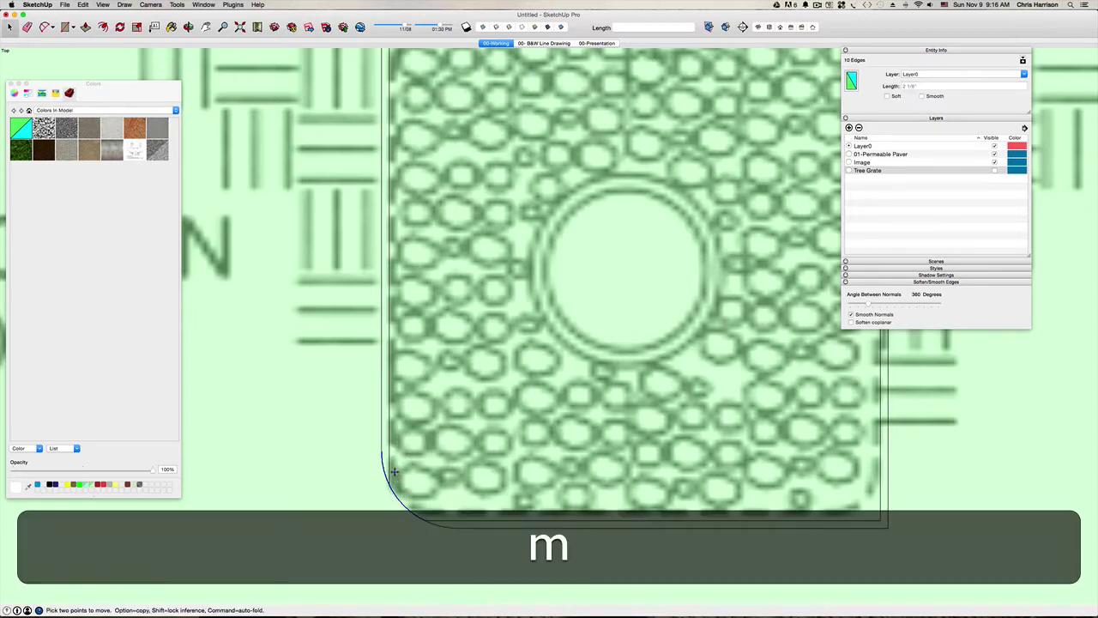
{"action": "left_click", "coordinate": [102, 26]}
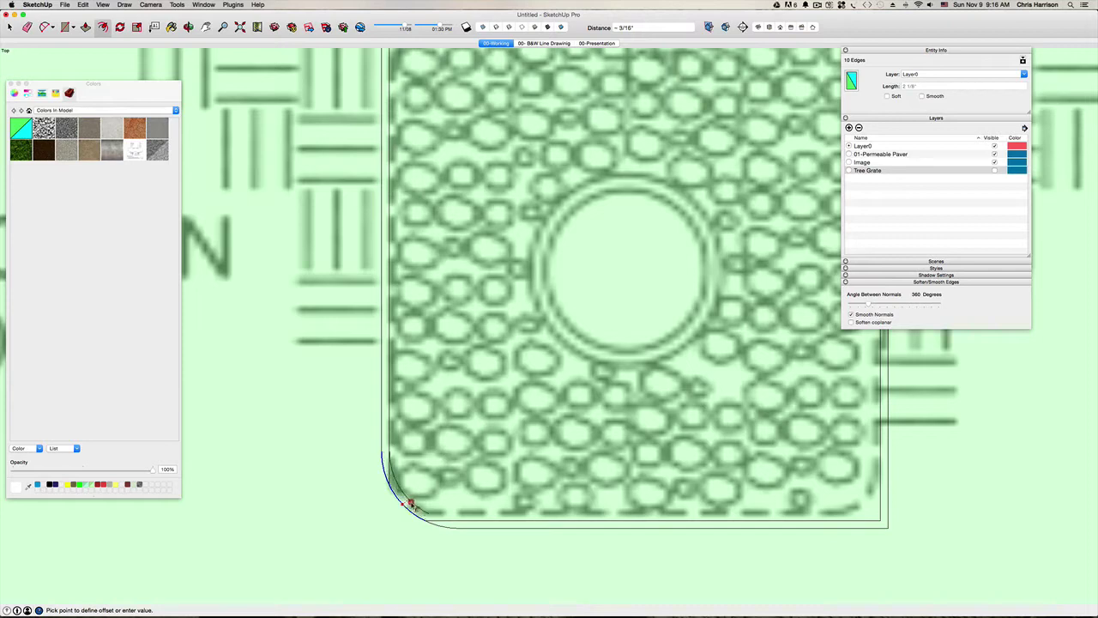
{"action": "left_click", "coordinate": [411, 503]}
{"action": "type", "text": "3/1"}
{"action": "key", "text": "Return"}
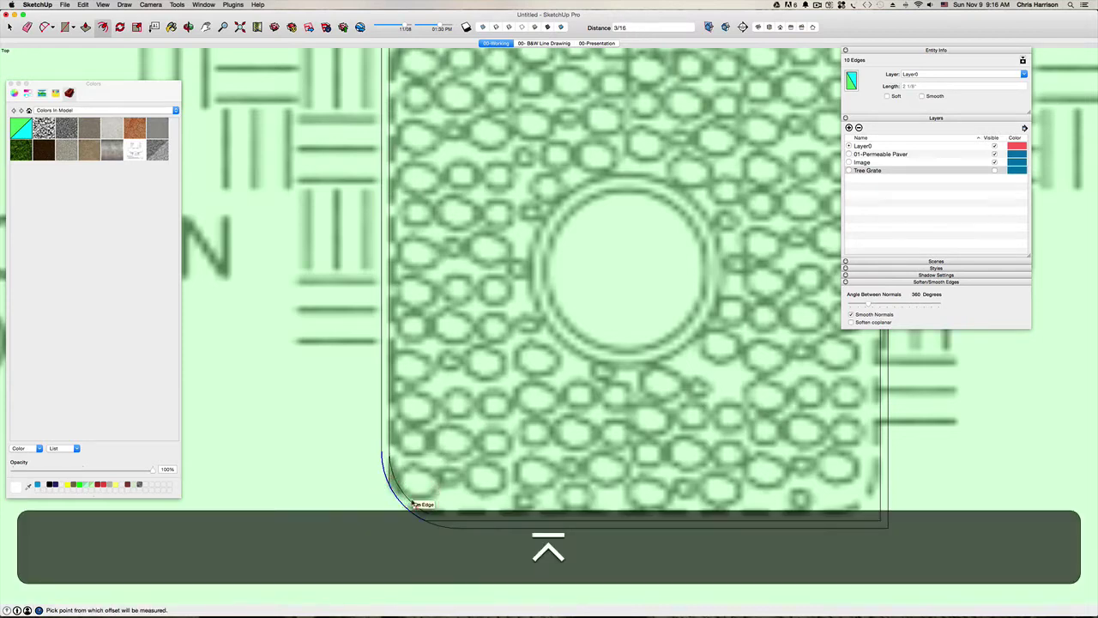
Erase the leftover inner vertical edge that runs past the offset arc at the drain's rounded corner.
{"action": "key", "text": "space"}
{"action": "key", "text": "e"}
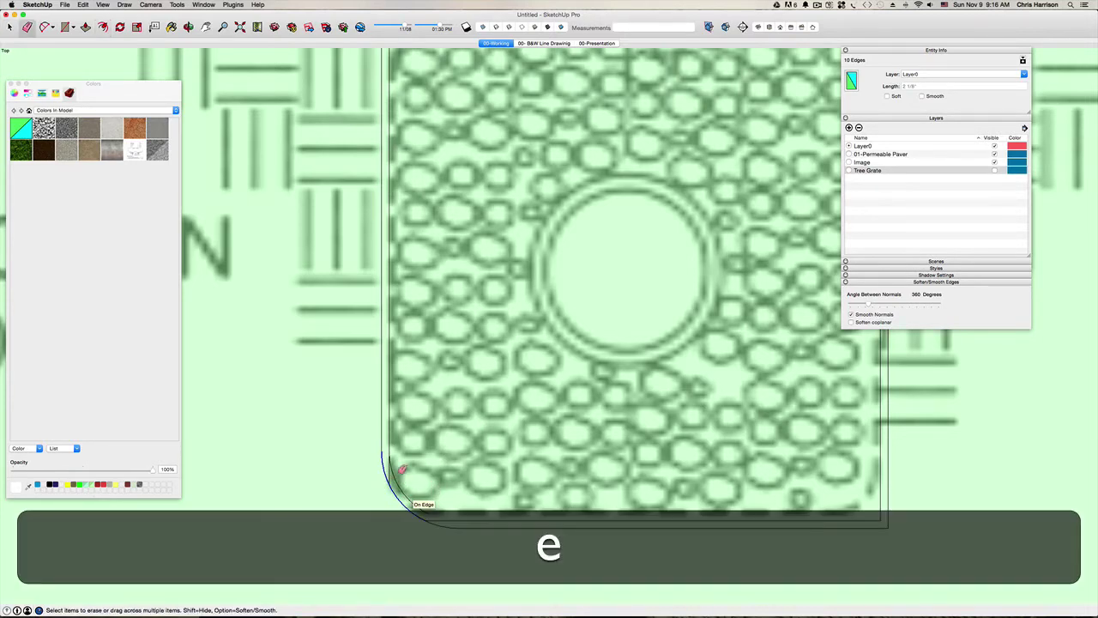
{"action": "scroll", "coordinate": [380, 463], "scroll_direction": "up", "scroll_amount": 3}
{"action": "left_click", "coordinate": [380, 463]}
{"action": "scroll", "coordinate": [473, 540], "scroll_direction": "down", "scroll_amount": 5}
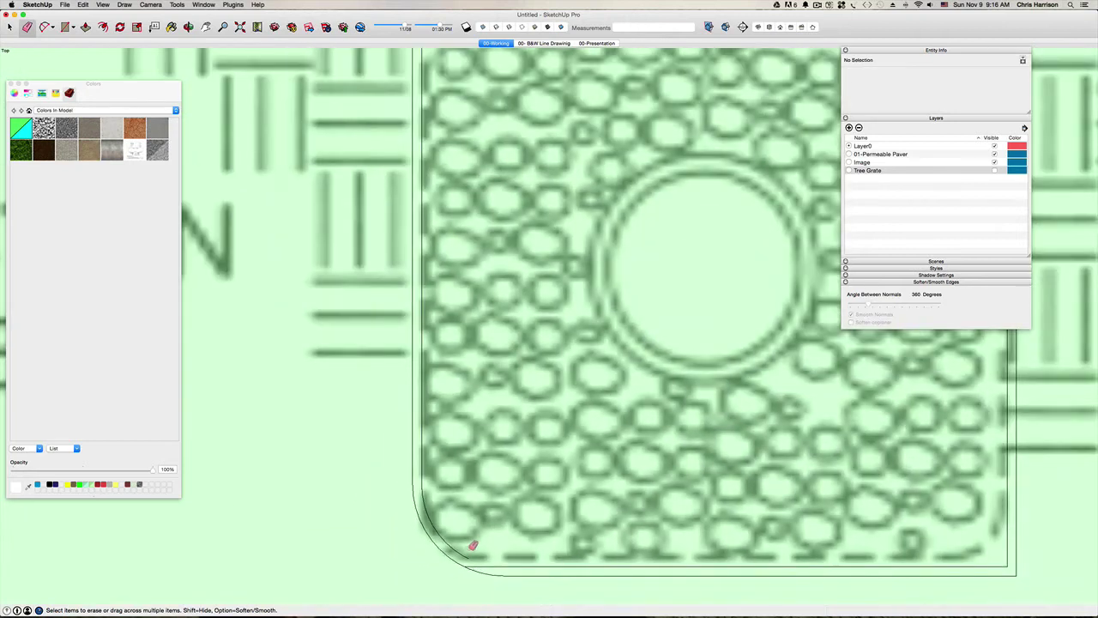
Join the offset arc to the drain's inner bottom line with a small tangent arc and erase the leftover line end.
{"action": "key", "text": "a"}
{"action": "scroll", "coordinate": [477, 554], "scroll_direction": "up", "scroll_amount": 5}
{"action": "left_click", "coordinate": [461, 554]}
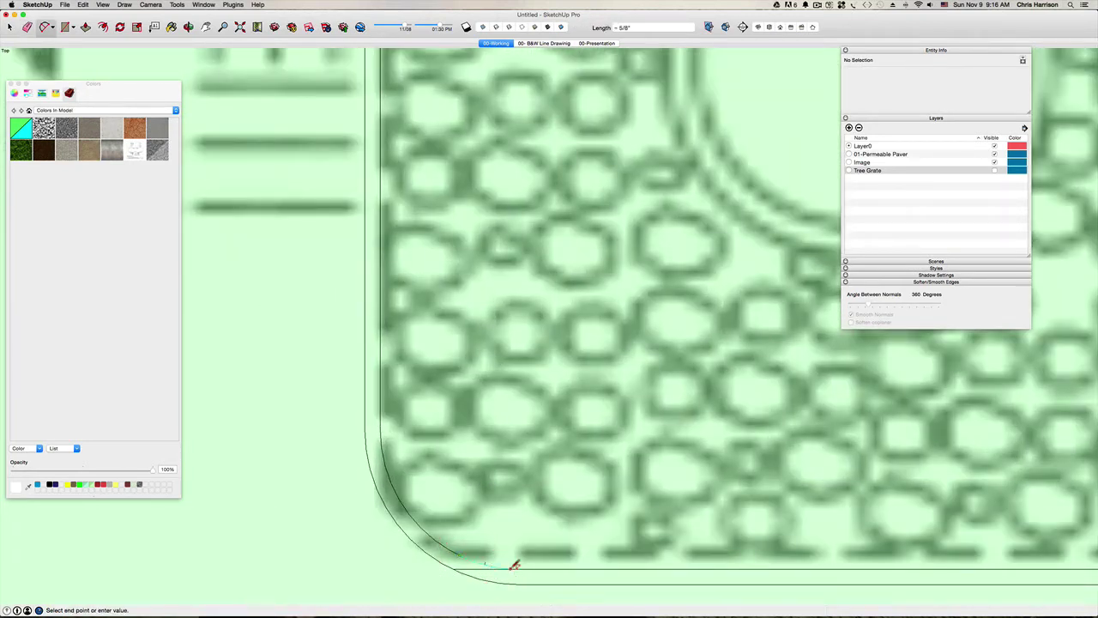
{"action": "left_click", "coordinate": [511, 567]}
{"action": "key", "text": "e"}
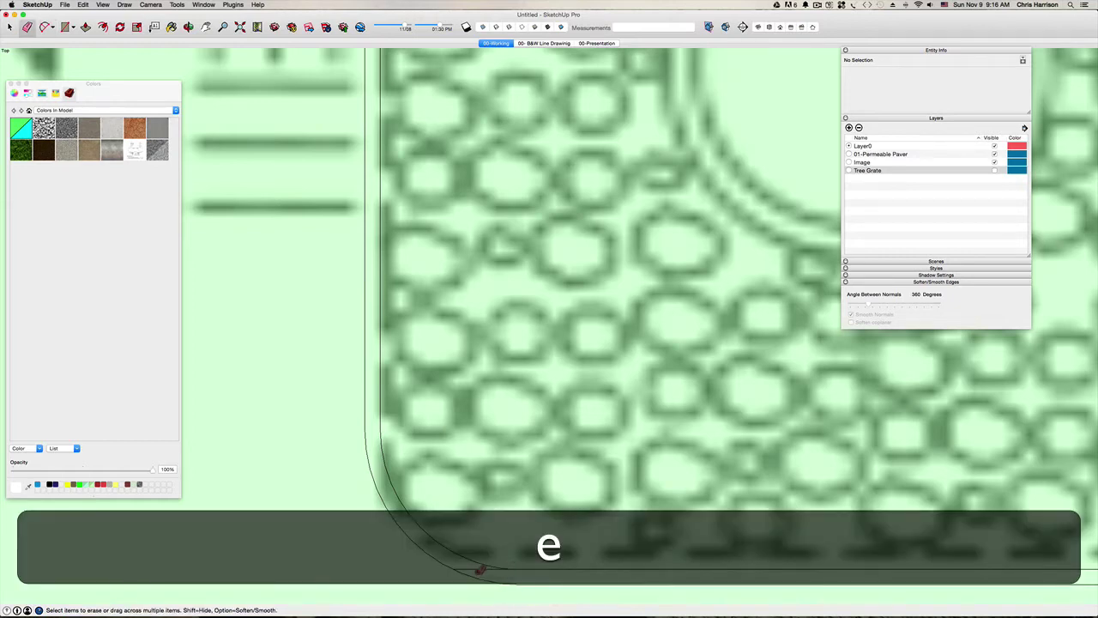
{"action": "scroll", "coordinate": [478, 569], "scroll_direction": "down", "scroll_amount": 5}
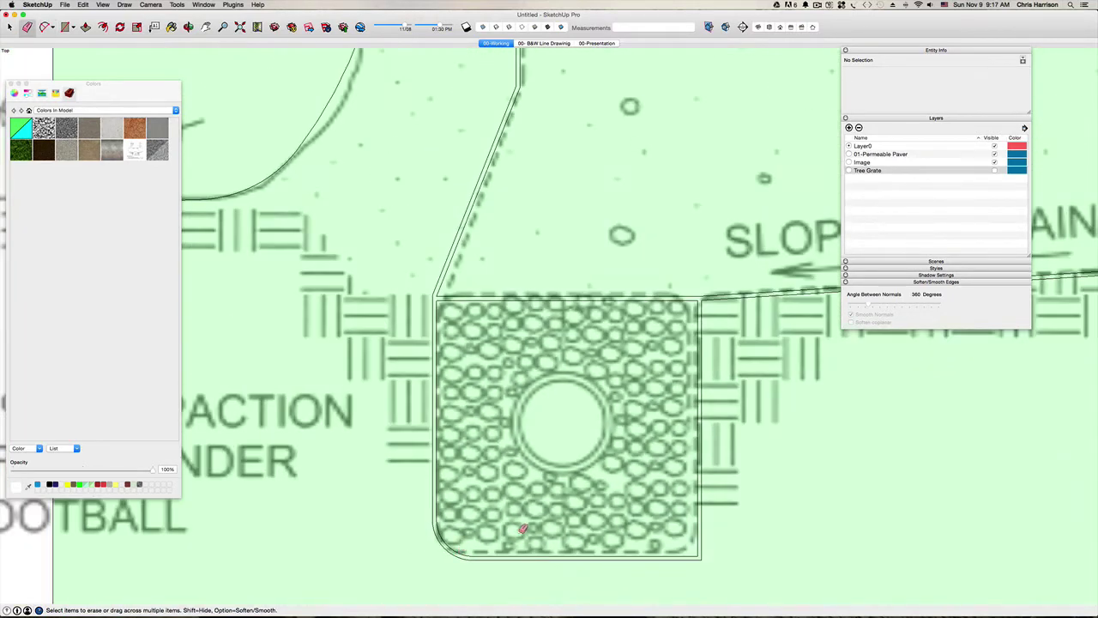
Draw an arc of about 1 3/8" radius across the lower outer corner of the drain's inner outline and select it.
{"action": "key", "text": "h"}
{"action": "left_click_drag", "start_coordinate": [521, 528], "coordinate": [387, 500]}
{"action": "scroll", "coordinate": [438, 521], "scroll_direction": "up", "scroll_amount": 3}
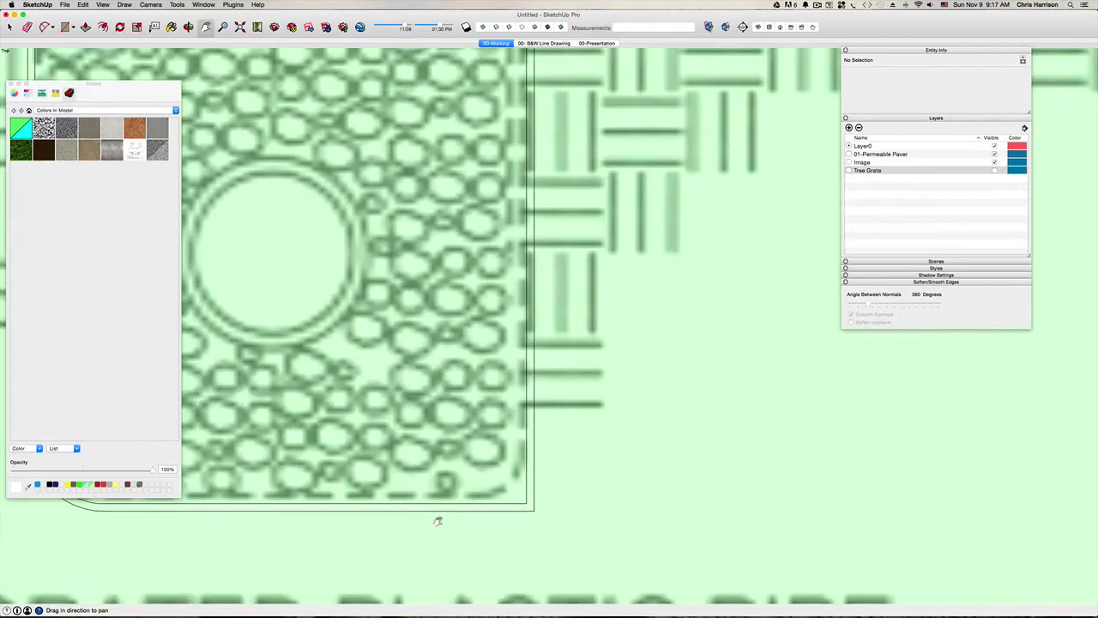
{"action": "key", "text": "a"}
{"action": "left_click", "coordinate": [482, 504]}
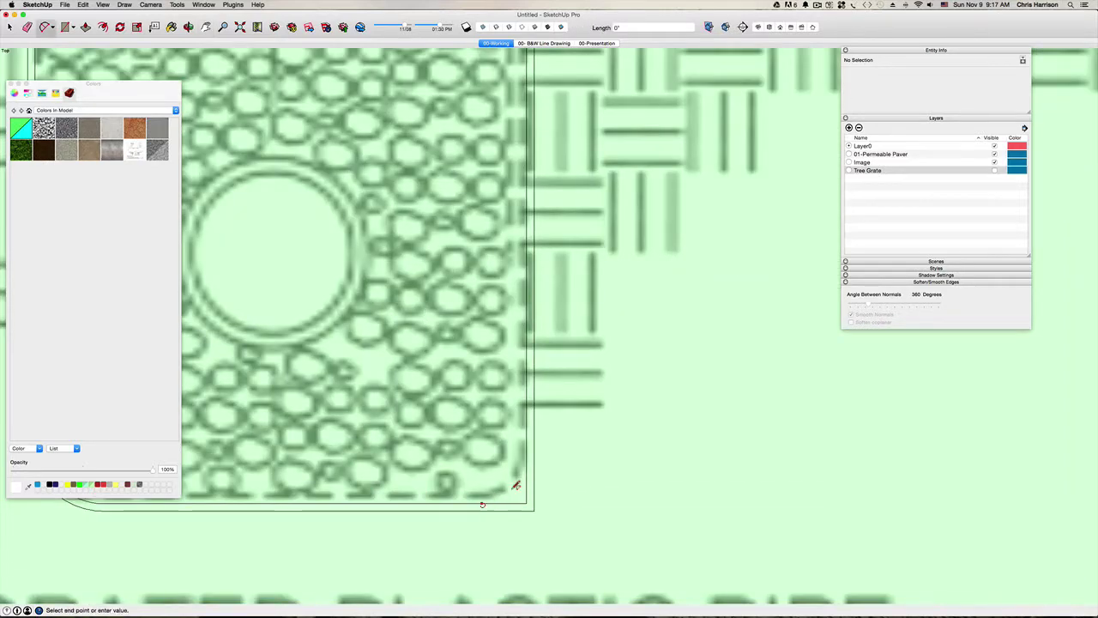
{"action": "left_click", "coordinate": [529, 444]}
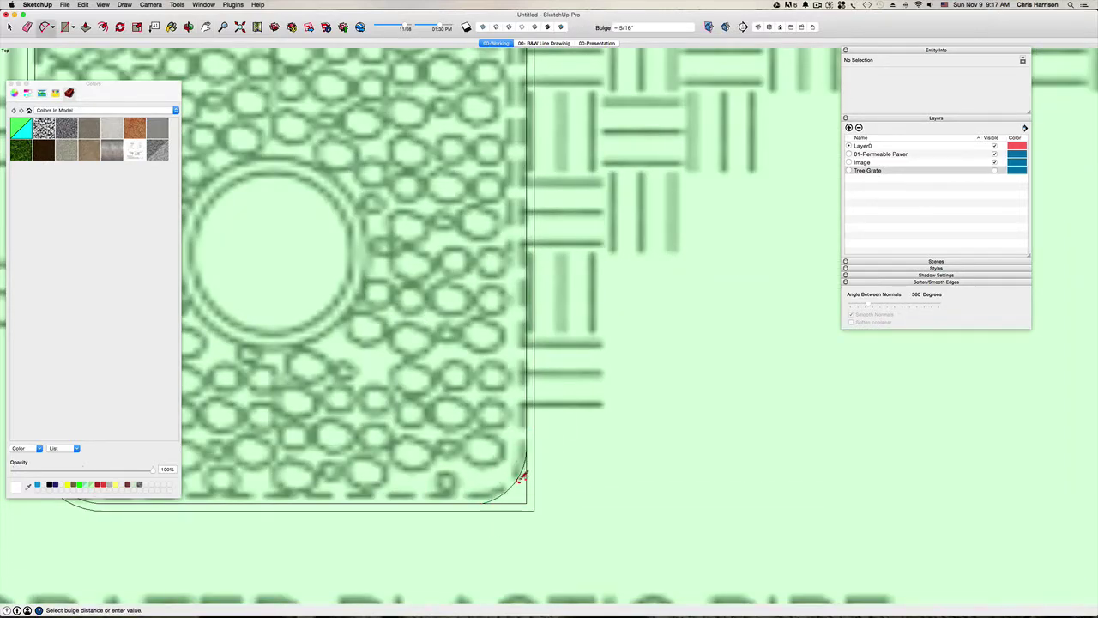
{"action": "left_click", "coordinate": [513, 489]}
{"action": "key", "text": "space"}
{"action": "left_click", "coordinate": [515, 486]}
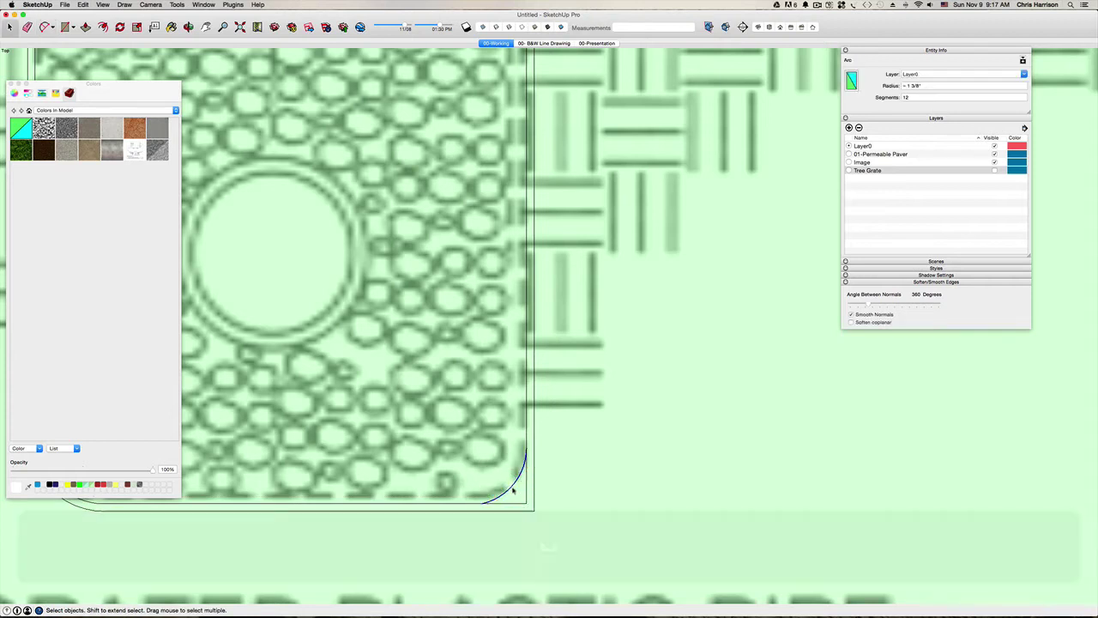
Offset the lower corner arc of the drain's inner outline outward by 3/16".
{"action": "left_click", "coordinate": [103, 27]}
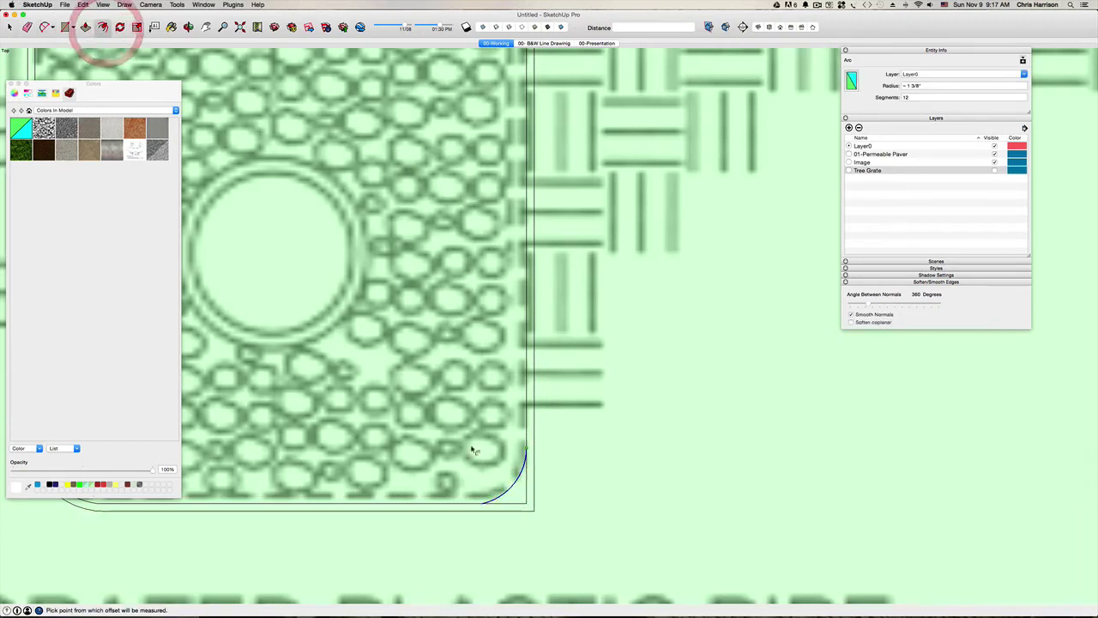
{"action": "left_click", "coordinate": [512, 492]}
{"action": "type", "text": "3"}
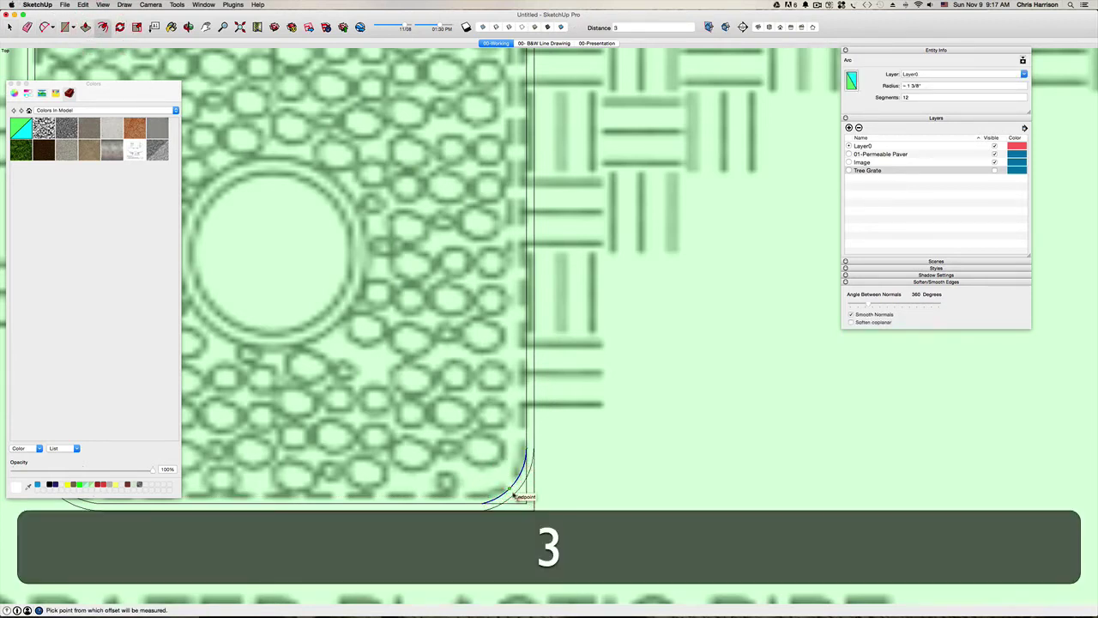
{"action": "type", "text": "/6"}
{"action": "key", "text": "Return"}
{"action": "key", "text": "space"}
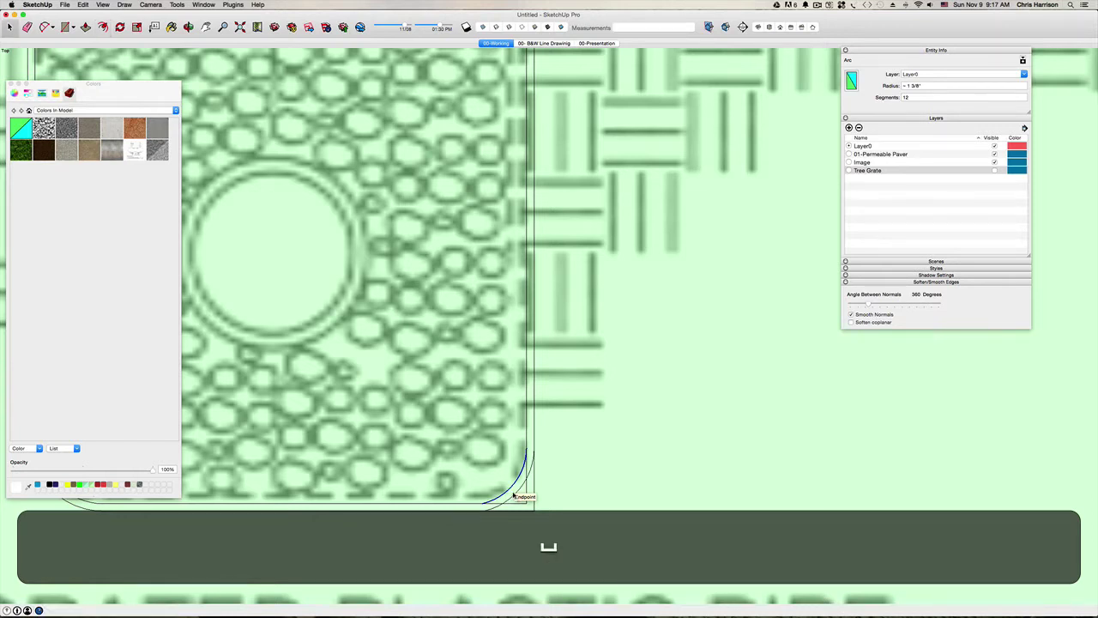
Erase the outer vertical line end past the drain's offset corner arc and undo the erasure of the outer bottom line.
{"action": "key", "text": "e"}
{"action": "left_click", "coordinate": [525, 510]}
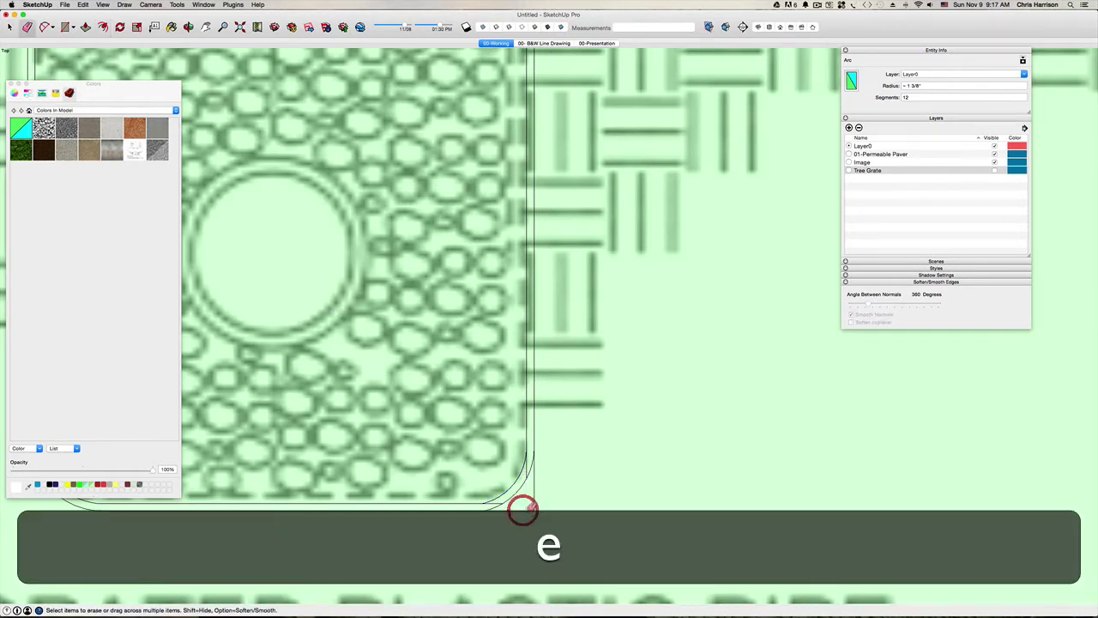
{"action": "scroll", "coordinate": [514, 505], "scroll_direction": "up", "scroll_amount": 5}
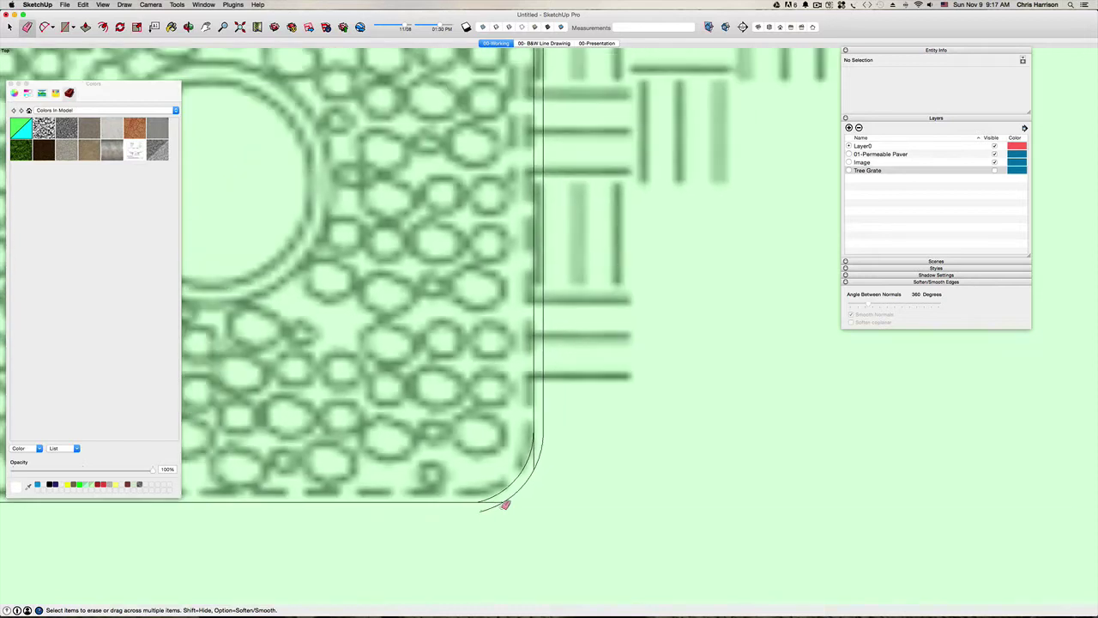
{"action": "key", "text": "super+z"}
Erase the leftover outer bottom line end and the inner line ends running past the arcs at the drain's lower corner.
{"action": "scroll", "coordinate": [480, 508], "scroll_direction": "up", "scroll_amount": 8}
{"action": "key", "text": "l"}
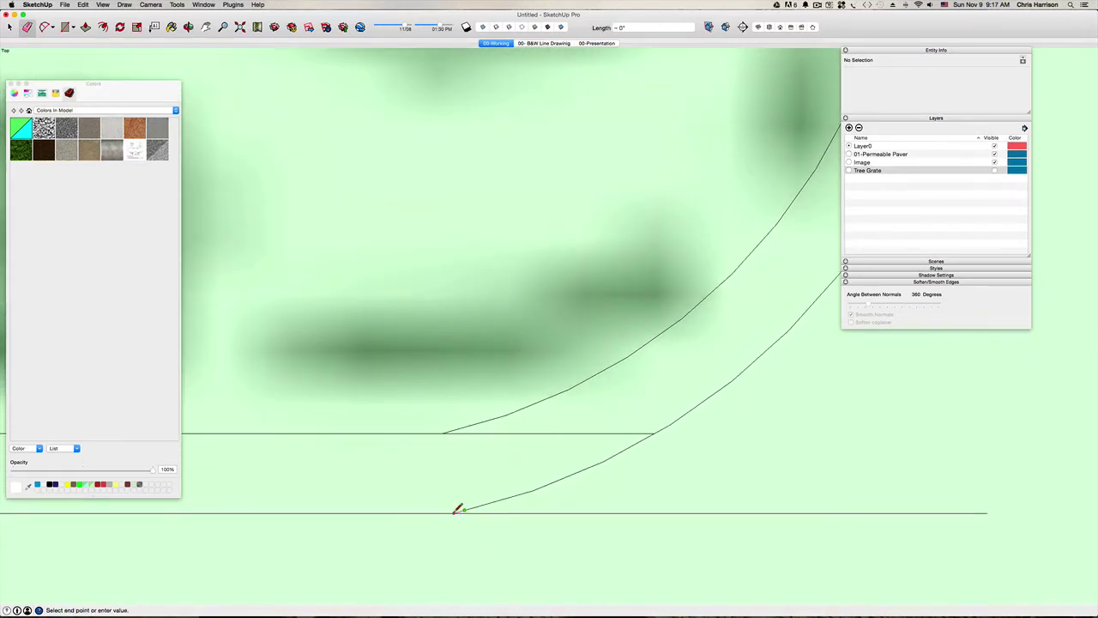
{"action": "scroll", "coordinate": [453, 512], "scroll_direction": "down", "scroll_amount": 3}
{"action": "key", "text": "Escape"}
{"action": "key", "text": "e"}
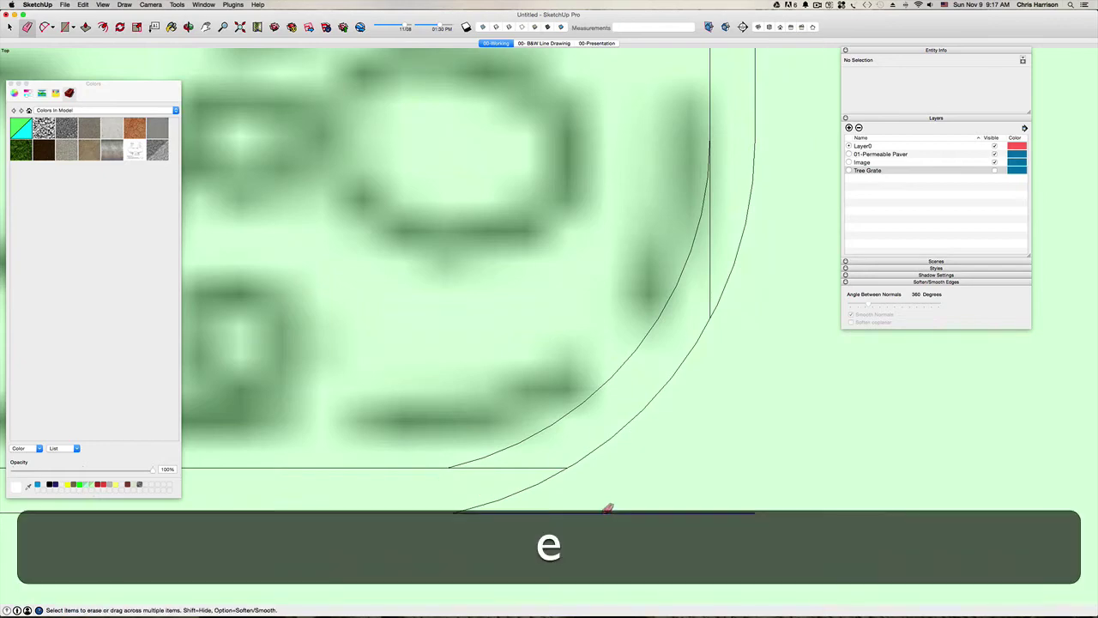
{"action": "scroll", "coordinate": [509, 461], "scroll_direction": "up", "scroll_amount": 3}
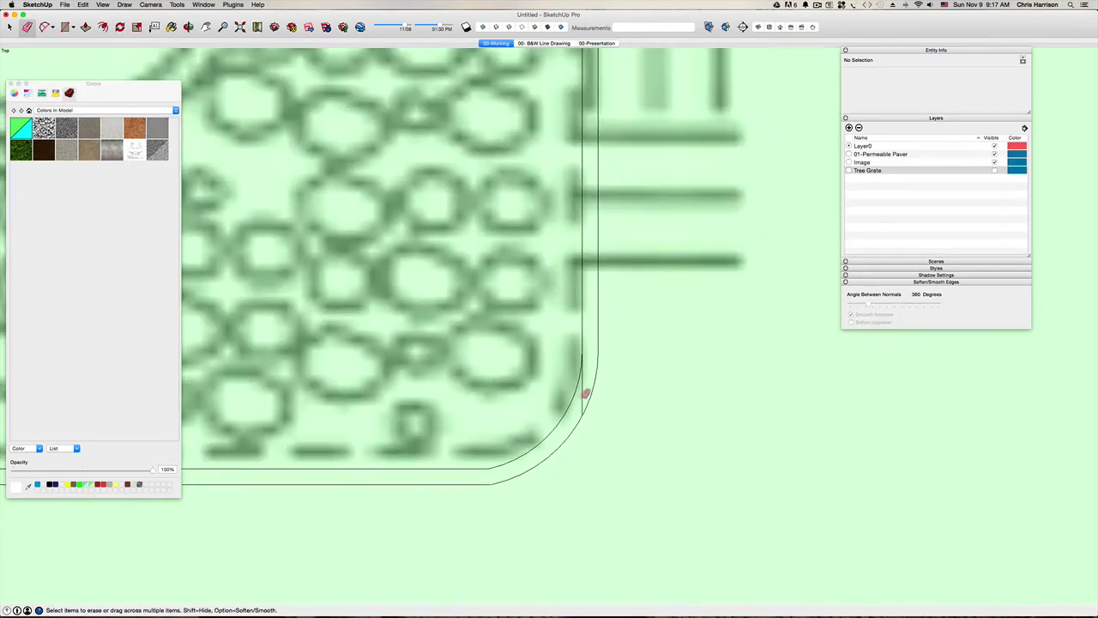
{"action": "left_click", "coordinate": [582, 395]}
{"action": "scroll", "coordinate": [587, 366], "scroll_direction": "down", "scroll_amount": 3}
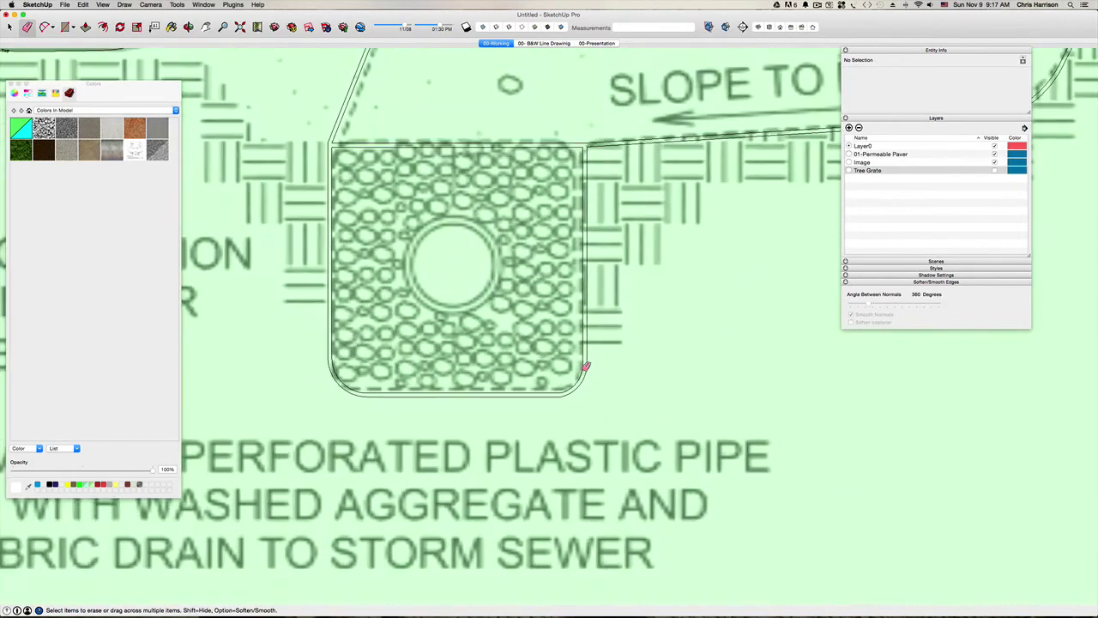
Save the model as Detail 3 in the Models folder under the desktop's SketchUp folder, replacing the existing file.
{"action": "scroll", "coordinate": [367, 178], "scroll_direction": "down", "scroll_amount": 3}
{"action": "key", "text": "h"}
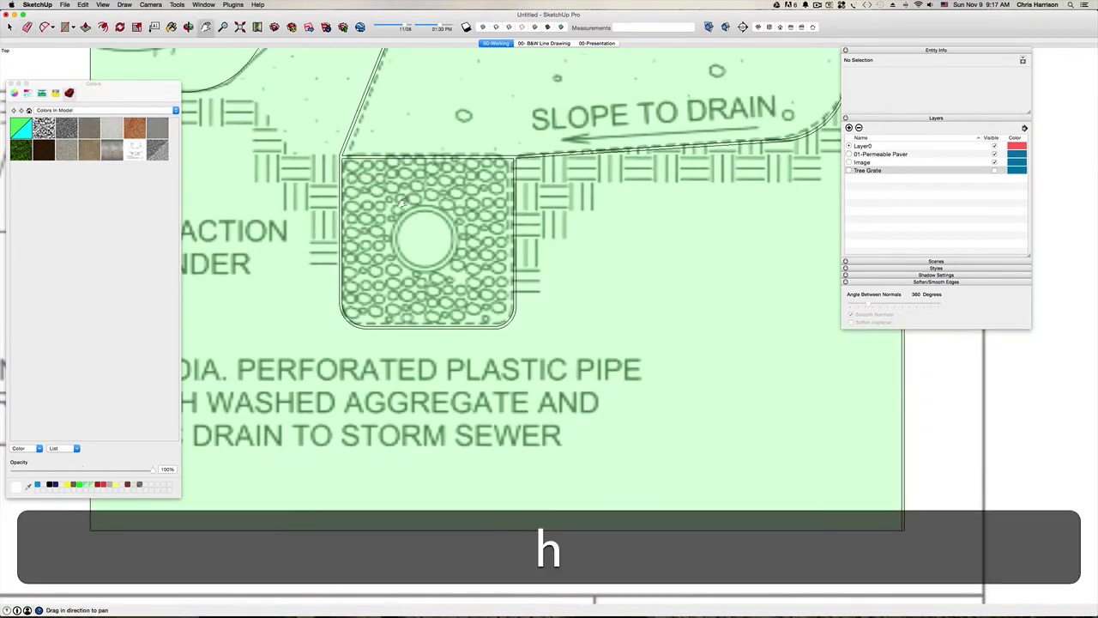
{"action": "left_click_drag", "start_coordinate": [430, 196], "coordinate": [443, 326]}
{"action": "scroll", "coordinate": [555, 314], "scroll_direction": "down", "scroll_amount": 3}
{"action": "left_click_drag", "start_coordinate": [573, 323], "coordinate": [586, 460]}
{"action": "key", "text": "super+s"}
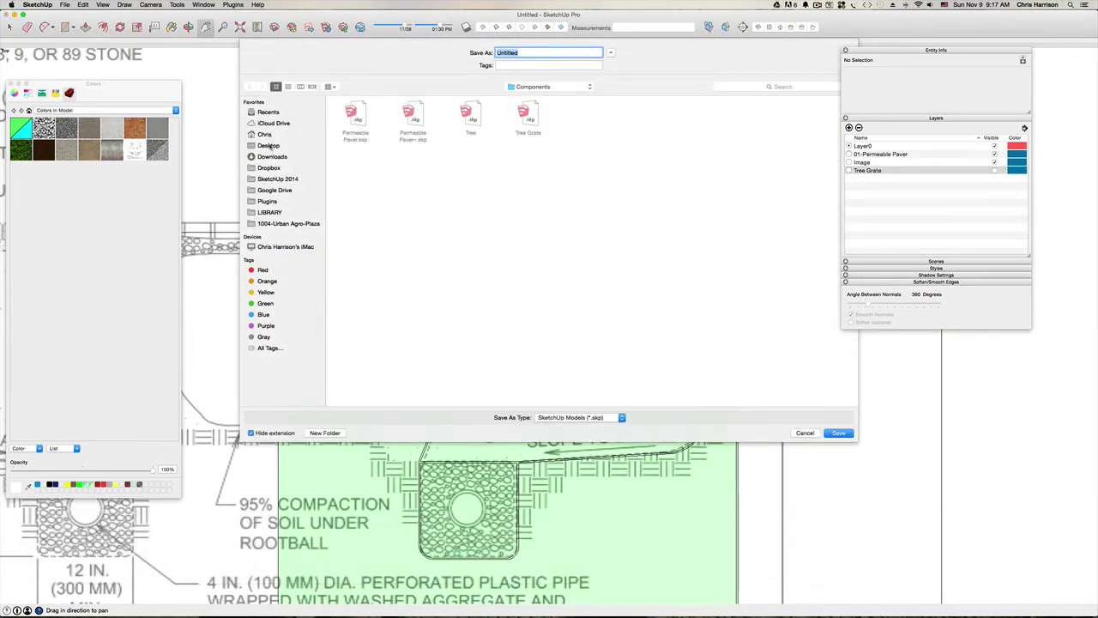
{"action": "left_click", "coordinate": [268, 145]}
{"action": "double_click", "coordinate": [413, 113]}
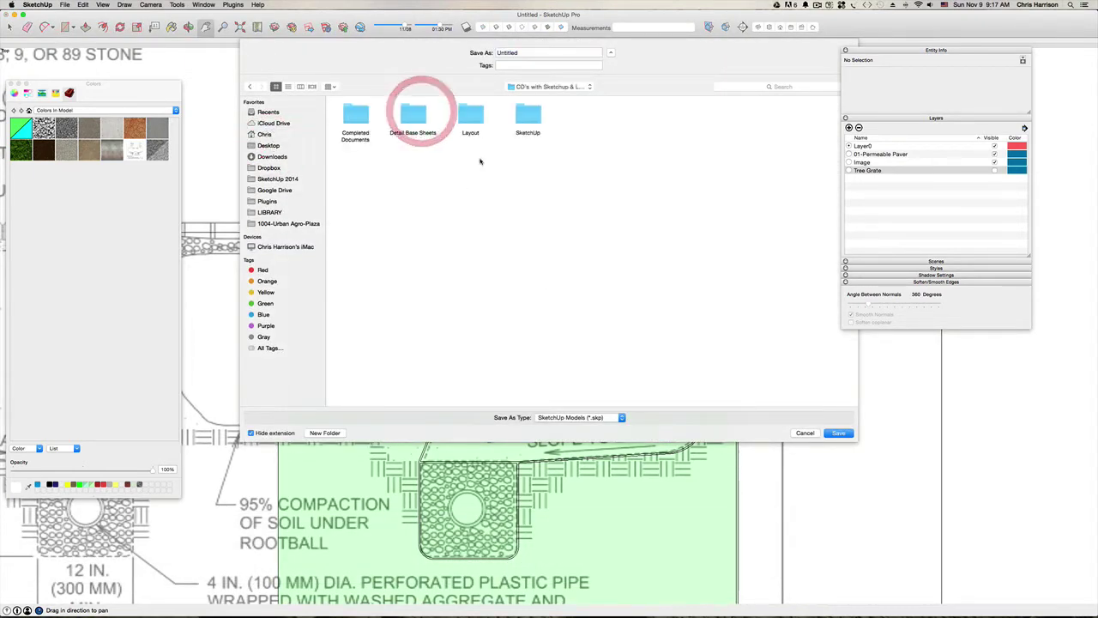
{"action": "double_click", "coordinate": [528, 113]}
{"action": "double_click", "coordinate": [413, 113]}
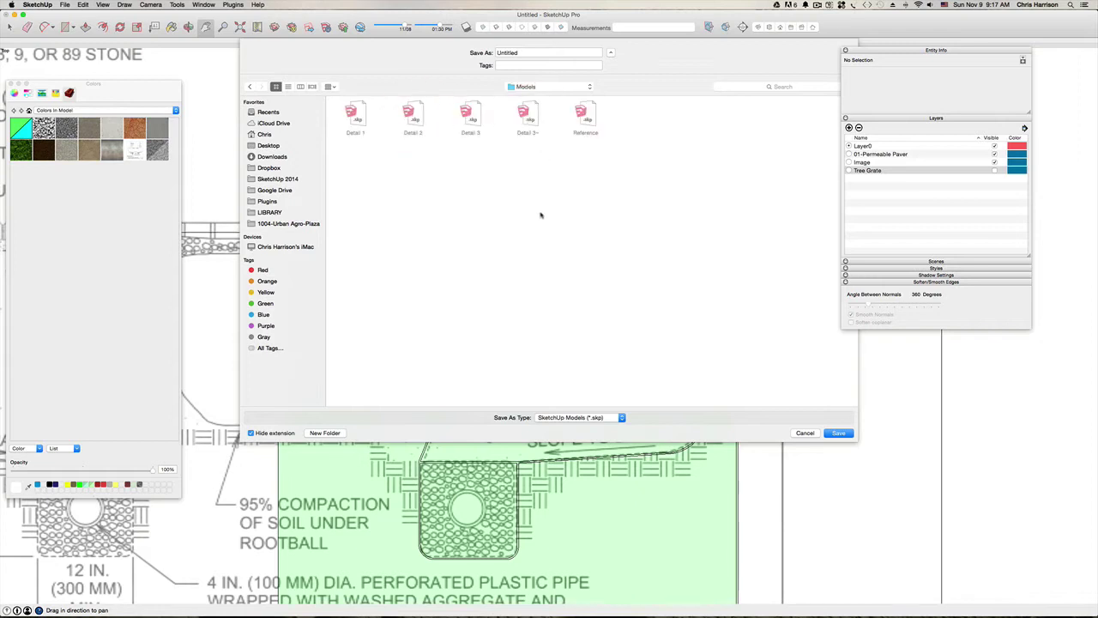
{"action": "left_click", "coordinate": [470, 113]}
{"action": "left_click", "coordinate": [839, 433]}
{"action": "left_click", "coordinate": [611, 90]}
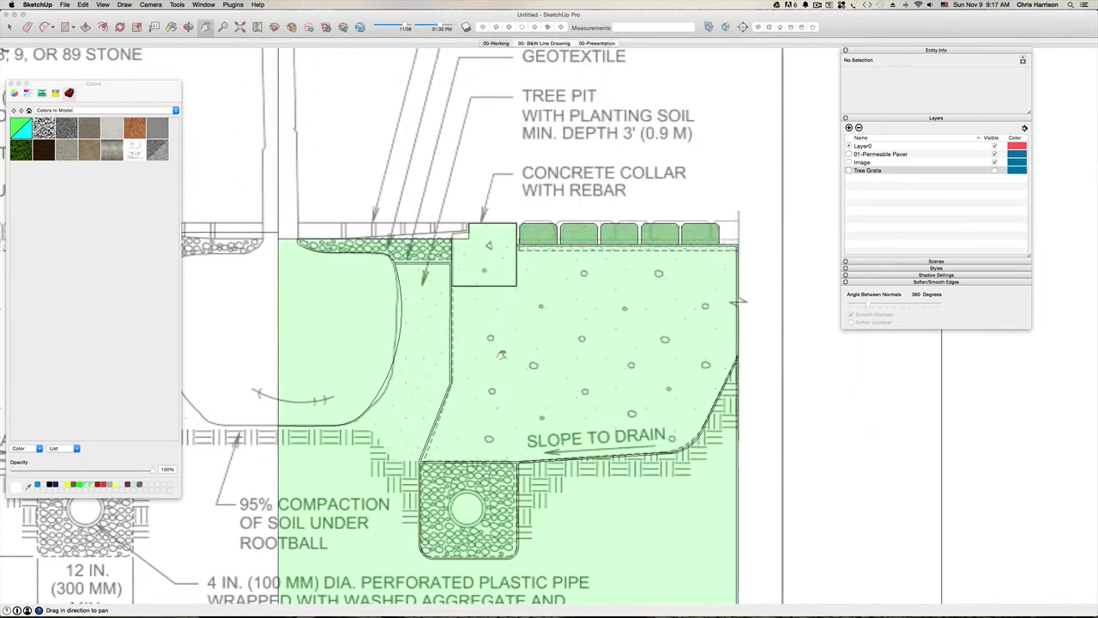
Draw an arc with a bulge of about 1 1/4" from the drain's upper corner to the root ball's bottom edge.
{"action": "left_click_drag", "start_coordinate": [583, 279], "coordinate": [568, 323]}
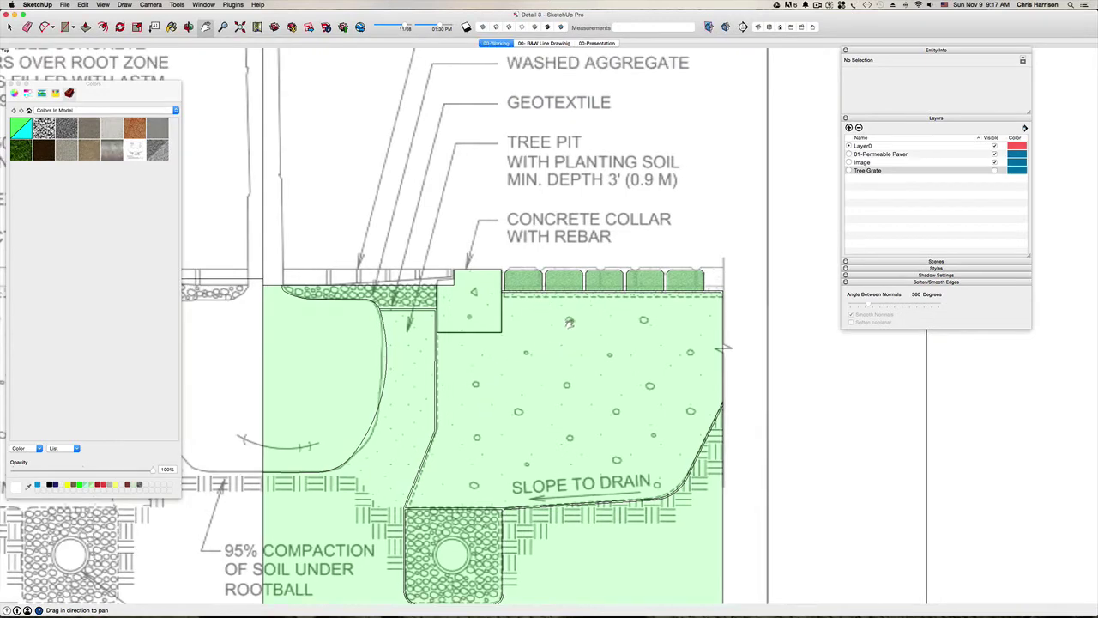
{"action": "left_click_drag", "start_coordinate": [545, 383], "coordinate": [612, 389]}
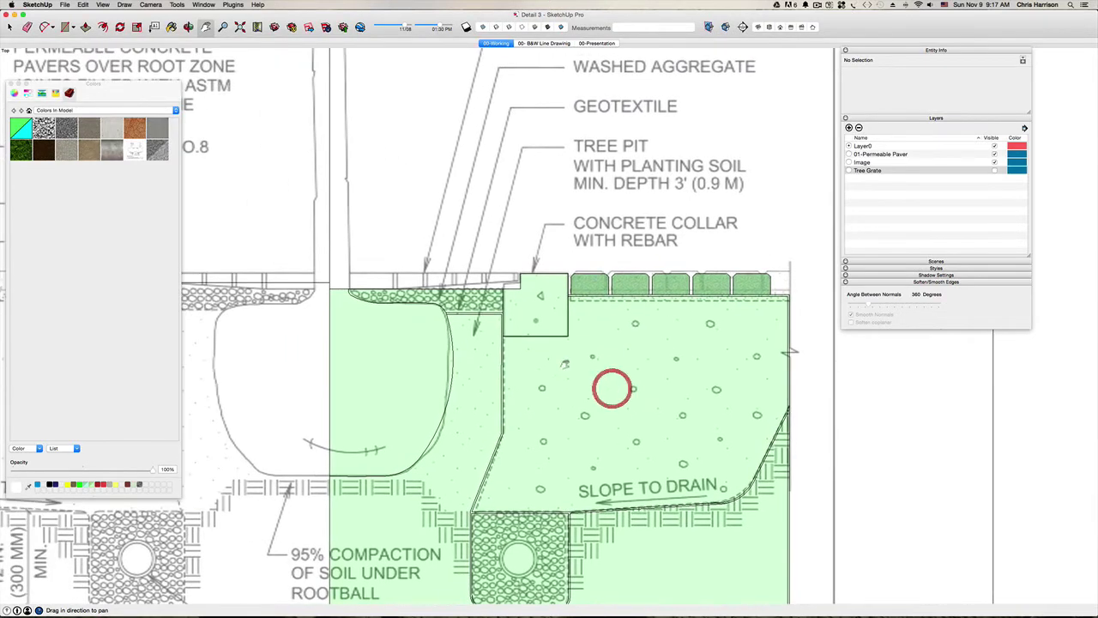
{"action": "left_click_drag", "start_coordinate": [546, 403], "coordinate": [546, 365]}
{"action": "left_click_drag", "start_coordinate": [431, 341], "coordinate": [428, 411]}
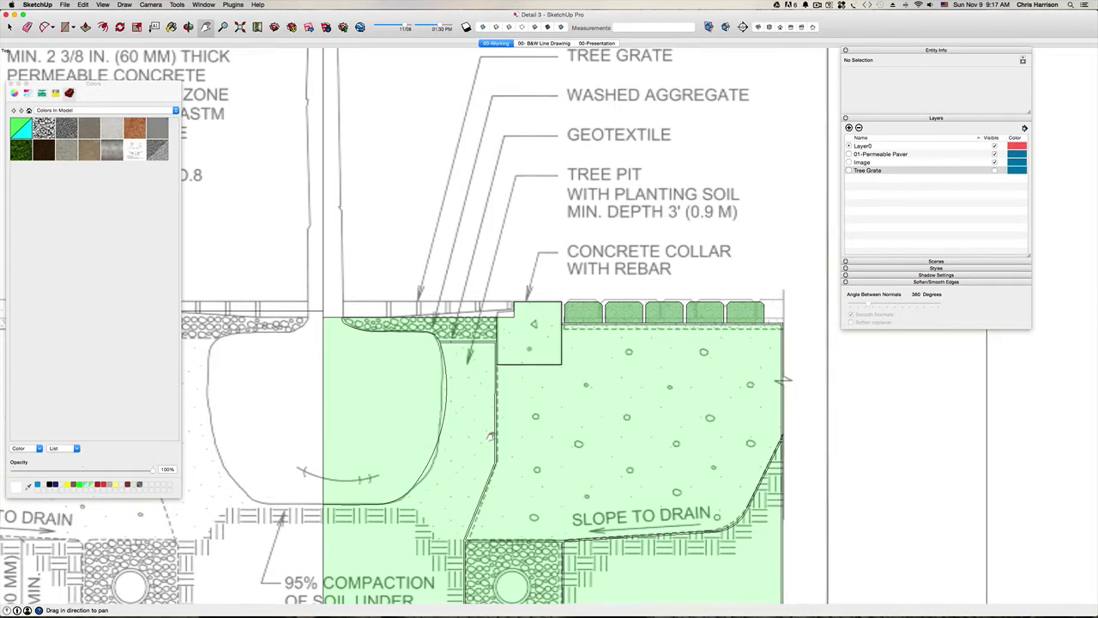
{"action": "mouse_move", "coordinate": [392, 435]}
{"action": "left_mouse_down"}
{"action": "mouse_move", "coordinate": [387, 319]}
{"action": "mouse_move", "coordinate": [394, 326]}
{"action": "left_mouse_up"}
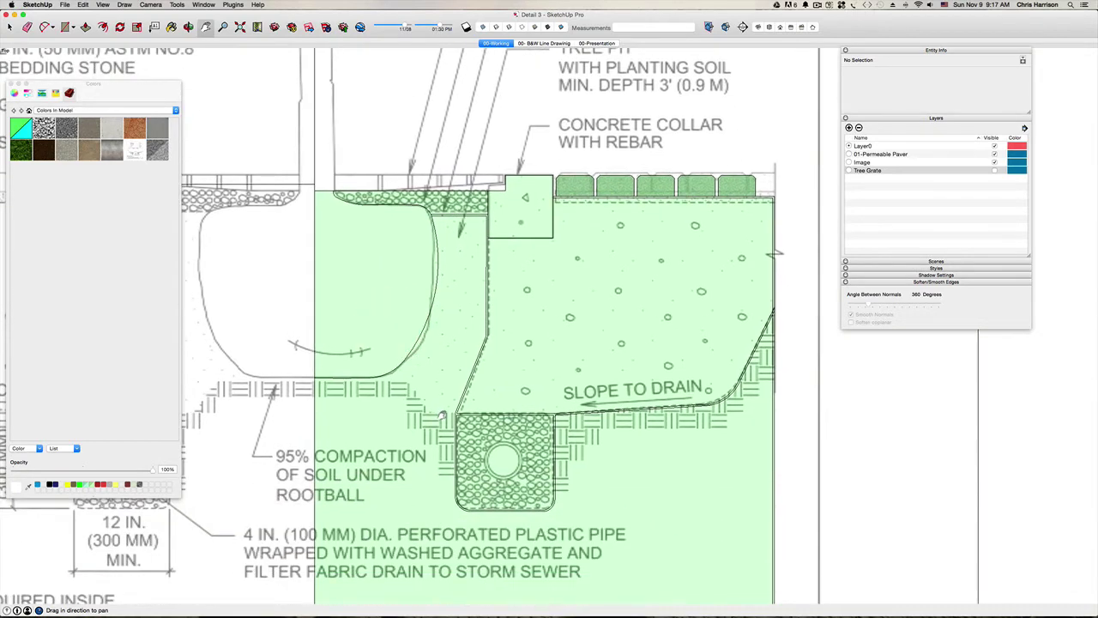
{"action": "key", "text": "l"}
{"action": "scroll", "coordinate": [460, 413], "scroll_direction": "up", "scroll_amount": 5}
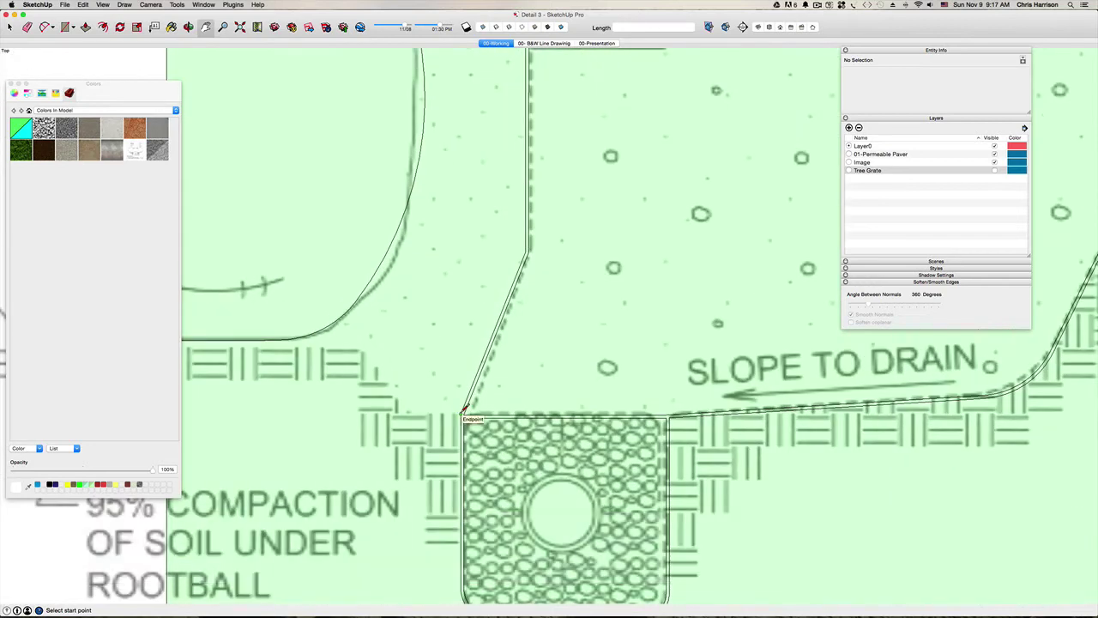
{"action": "key", "text": "a"}
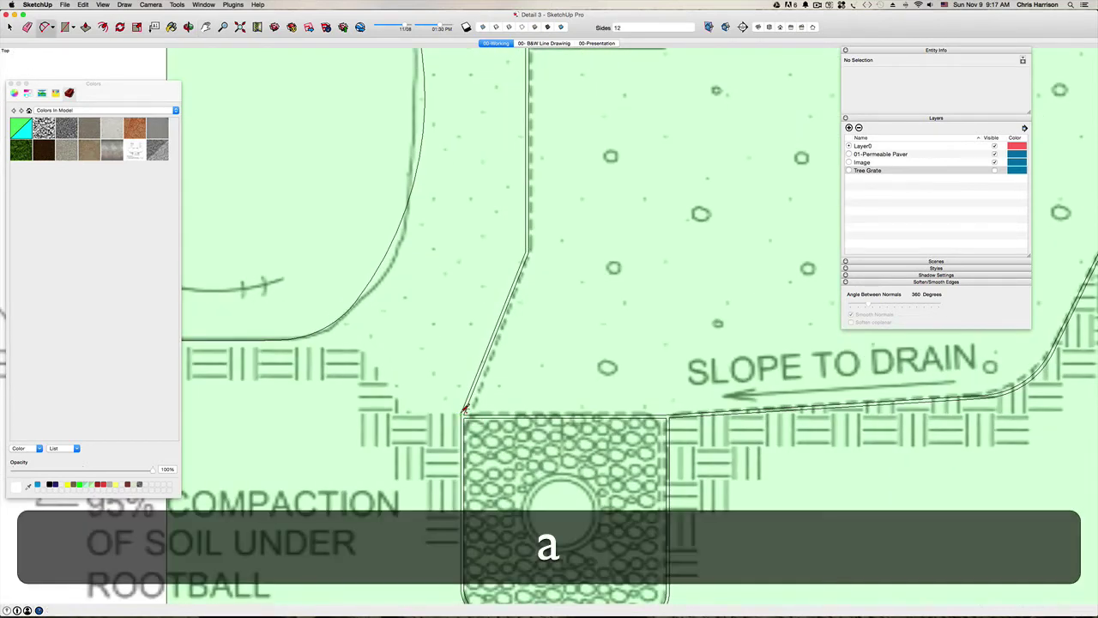
{"action": "left_click", "coordinate": [463, 413]}
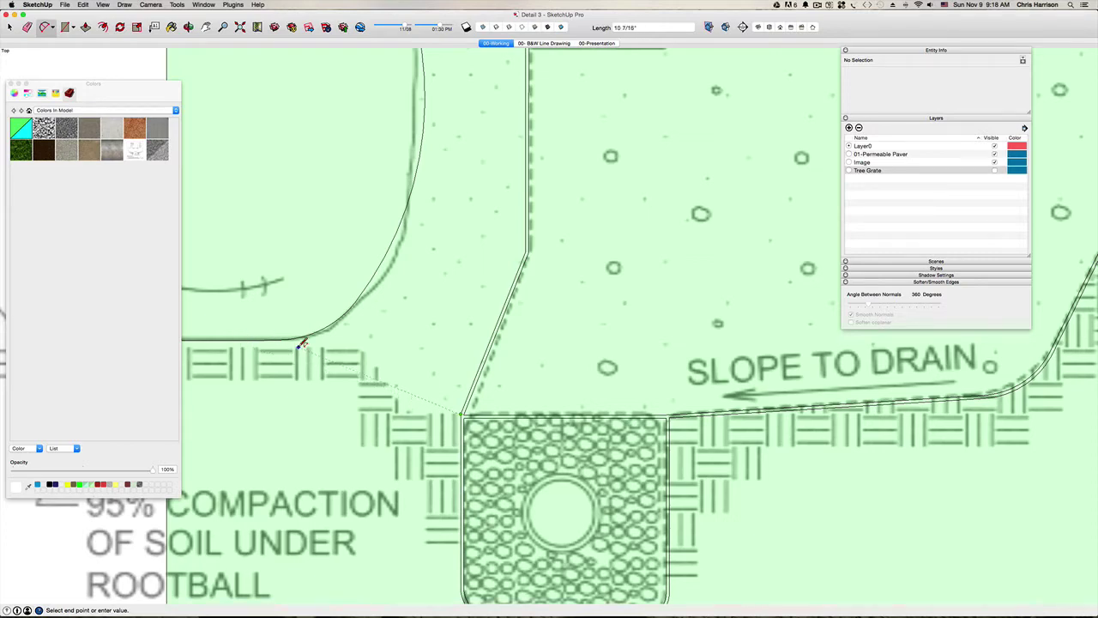
{"action": "left_click", "coordinate": [288, 337]}
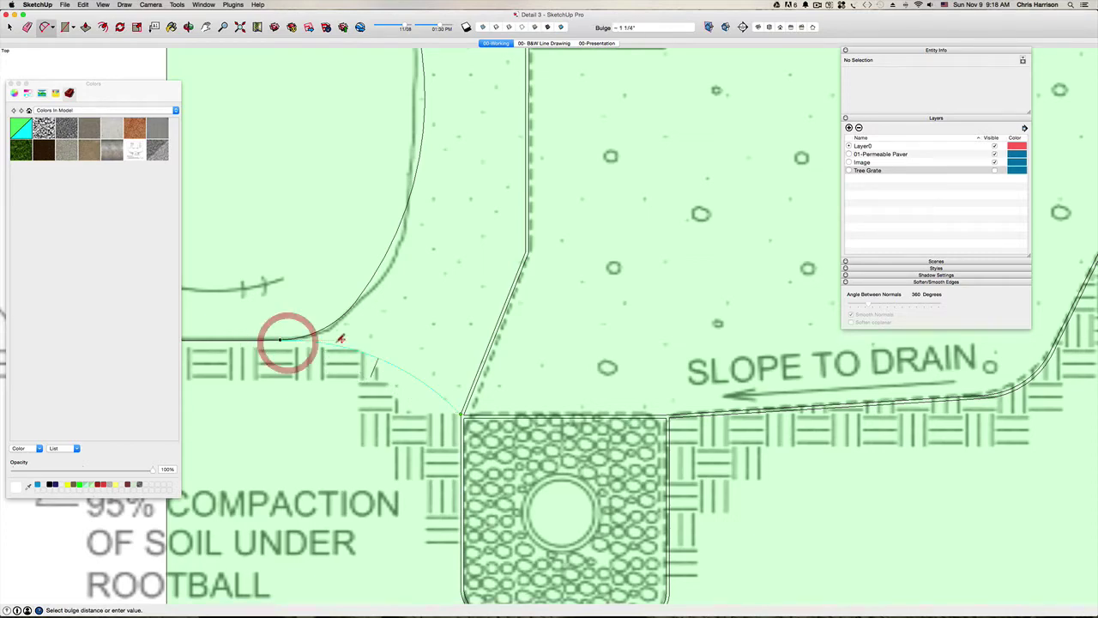
{"action": "left_click", "coordinate": [335, 340]}
{"action": "scroll", "coordinate": [335, 339], "scroll_direction": "down", "scroll_amount": 3}
{"action": "scroll", "coordinate": [358, 336], "scroll_direction": "down", "scroll_amount": 3}
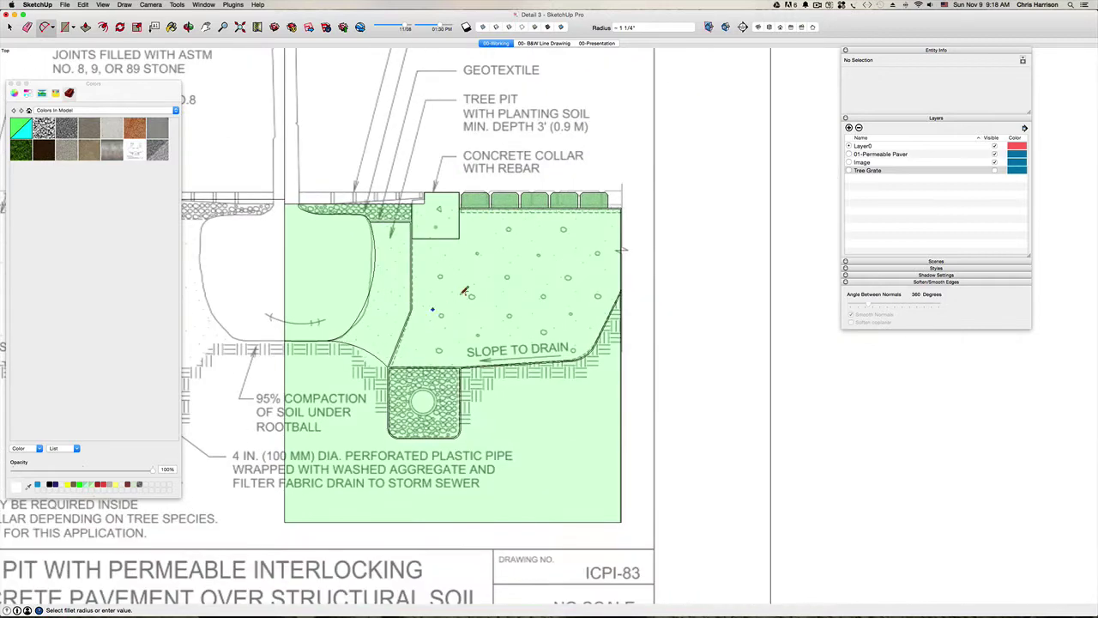
Select the planting soil face, the ground face below it and the drain face in turn to check that they are separate.
{"action": "scroll", "coordinate": [463, 292], "scroll_direction": "up", "scroll_amount": 1}
{"action": "key", "text": "space"}
{"action": "left_click", "coordinate": [371, 298]}
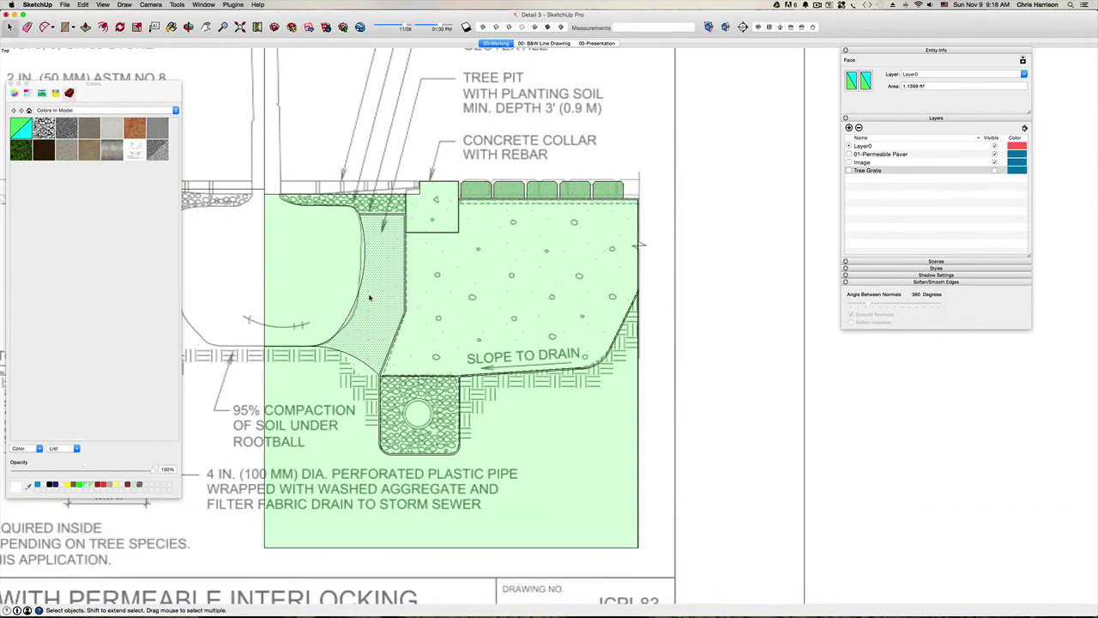
{"action": "key", "text": "h"}
{"action": "mouse_move", "coordinate": [375, 301]}
{"action": "left_mouse_down"}
{"action": "mouse_move", "coordinate": [400, 319]}
{"action": "mouse_move", "coordinate": [421, 392]}
{"action": "mouse_move", "coordinate": [434, 395]}
{"action": "mouse_move", "coordinate": [488, 314]}
{"action": "mouse_move", "coordinate": [459, 338]}
{"action": "left_mouse_up"}
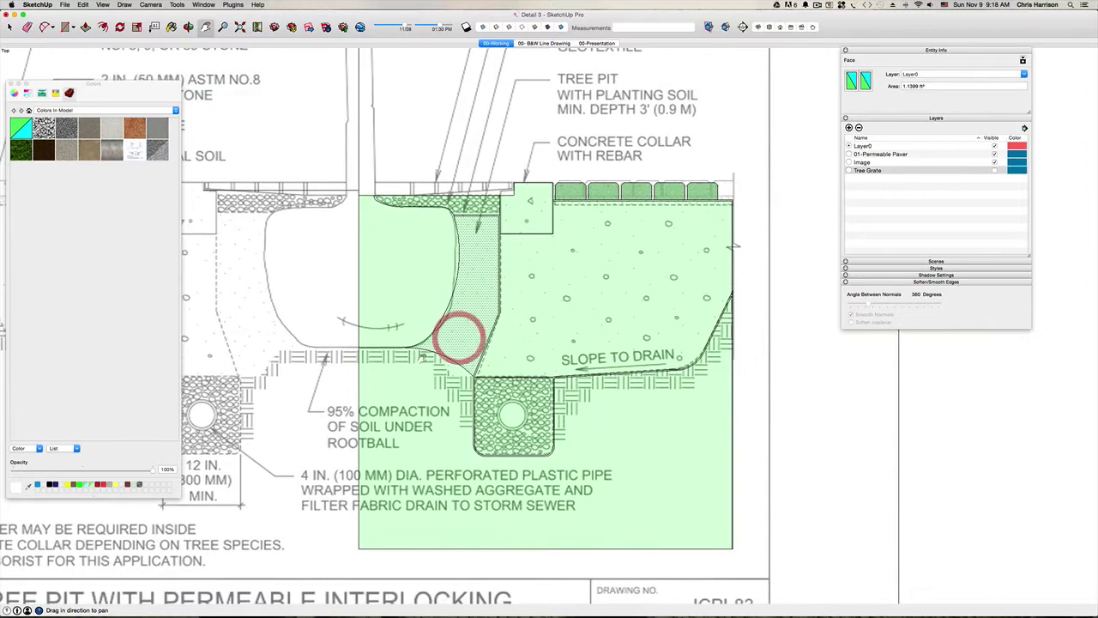
{"action": "key", "text": "space"}
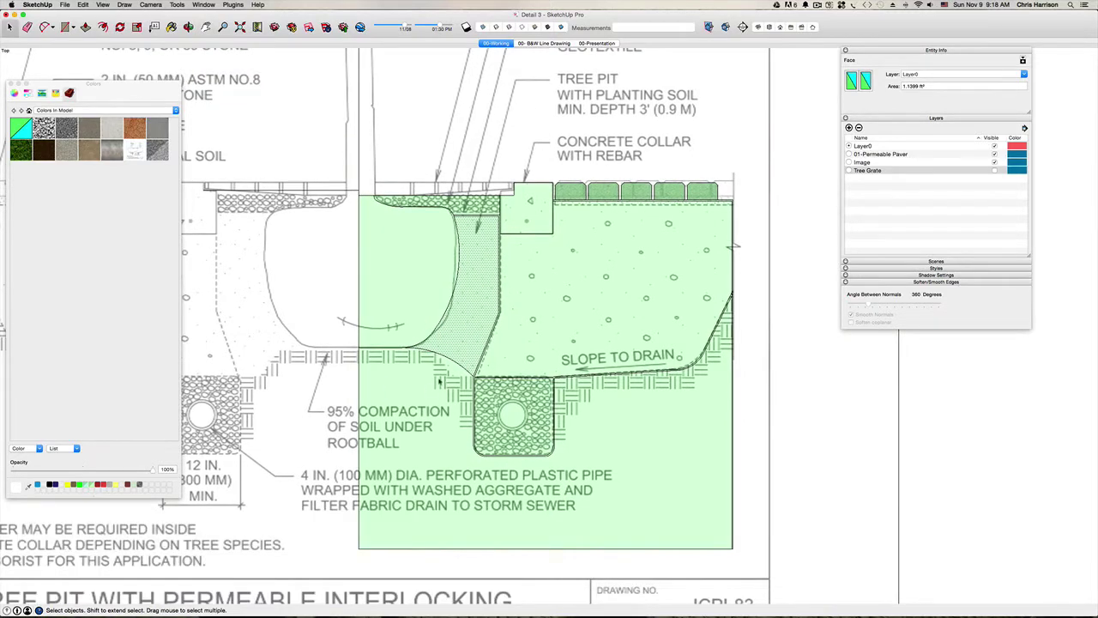
{"action": "left_click", "coordinate": [439, 384]}
{"action": "left_click", "coordinate": [529, 441]}
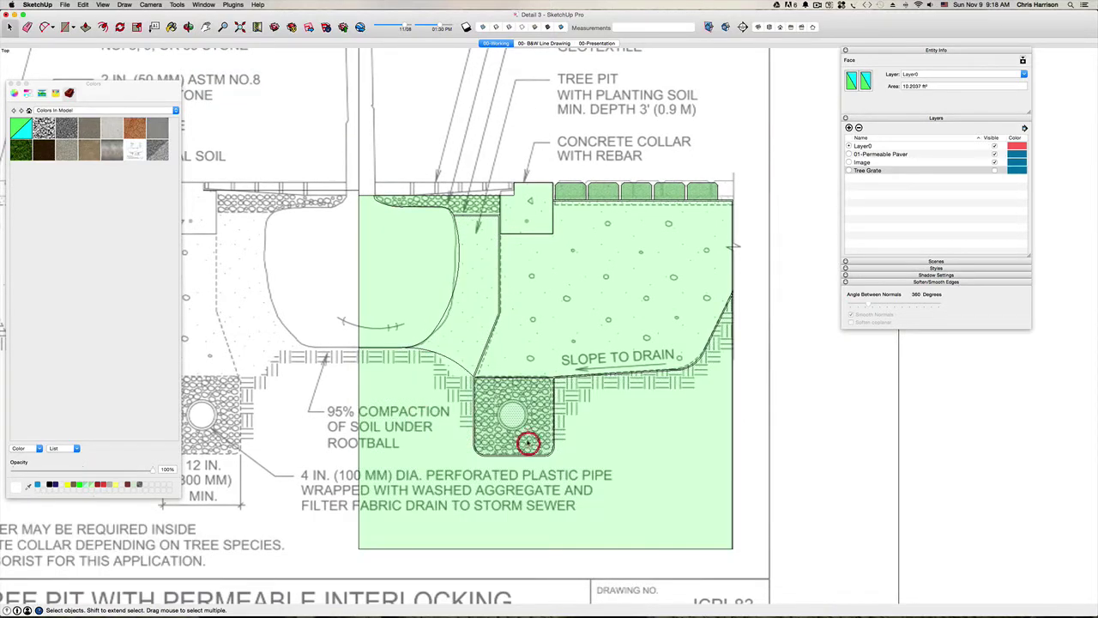
Draw a circle with a 2" radius centred on the perforated pipe inside the drain.
{"action": "scroll", "coordinate": [527, 433], "scroll_direction": "up", "scroll_amount": 4}
{"action": "key", "text": "c"}
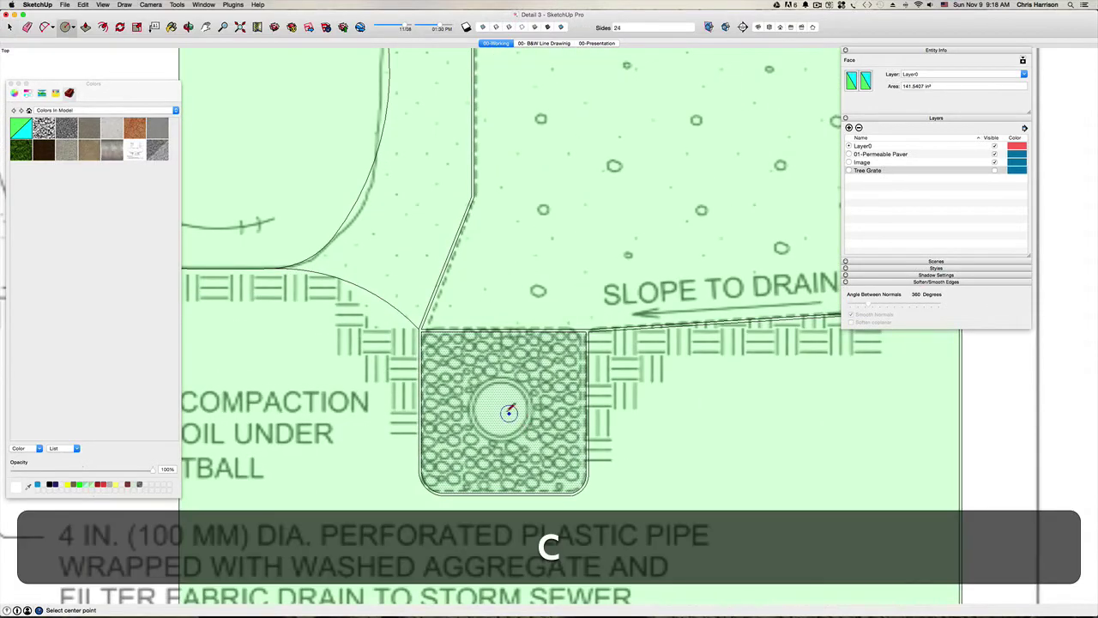
{"action": "left_click", "coordinate": [499, 409]}
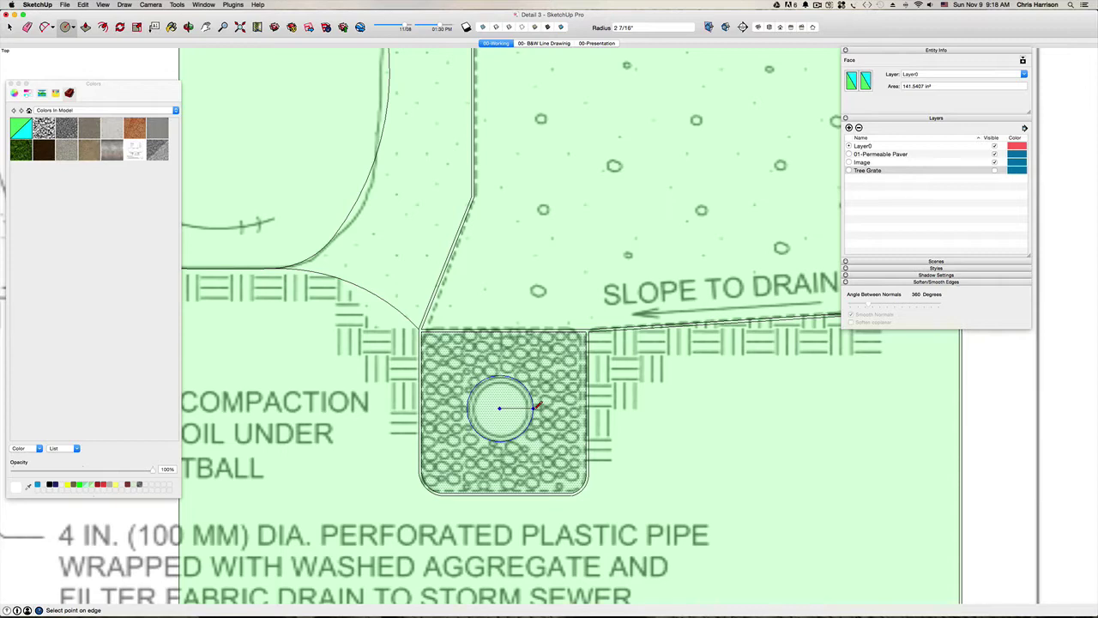
{"action": "type", "text": "2"}
{"action": "key", "text": "Return"}
{"action": "key", "text": "space"}
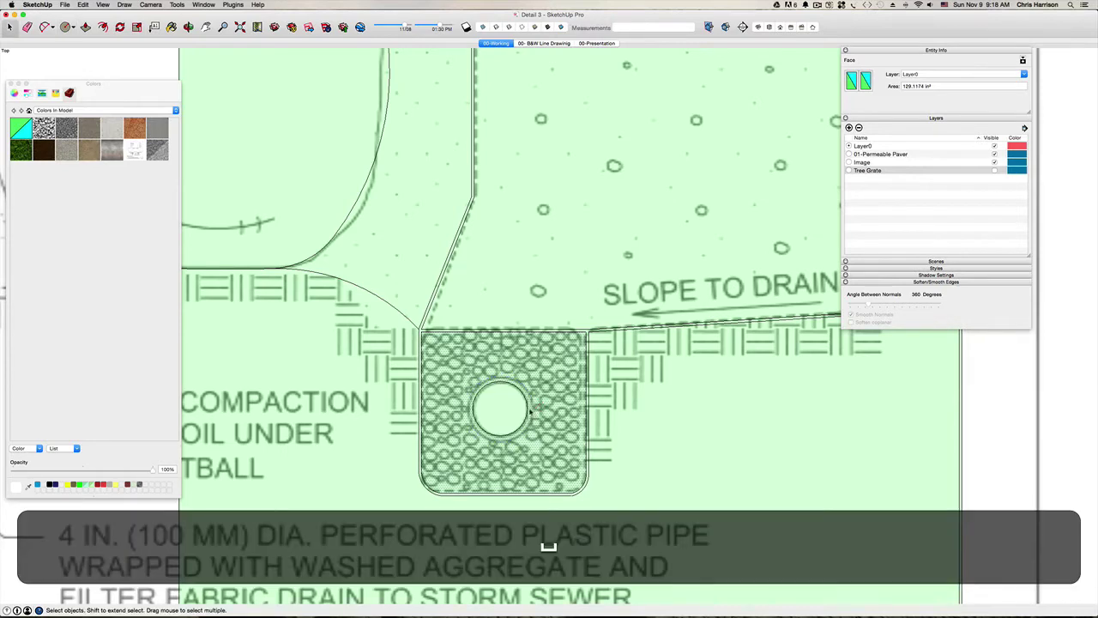
Offset the pipe circle outward by about 5/16" to form the pipe wall and select the inner circular face.
{"action": "left_click", "coordinate": [527, 409]}
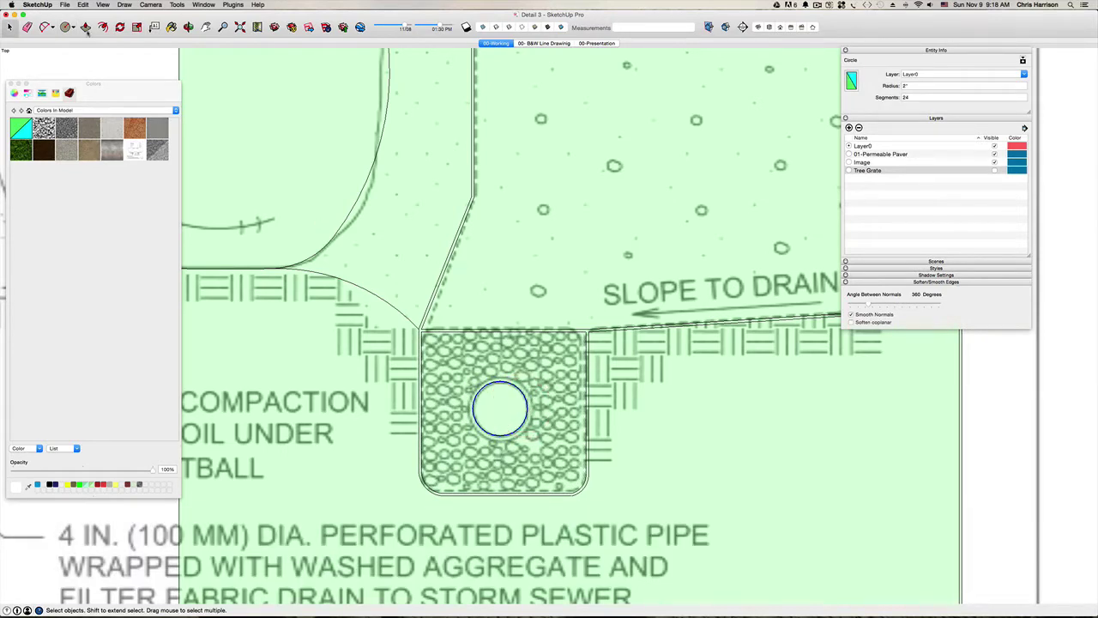
{"action": "left_click", "coordinate": [102, 26]}
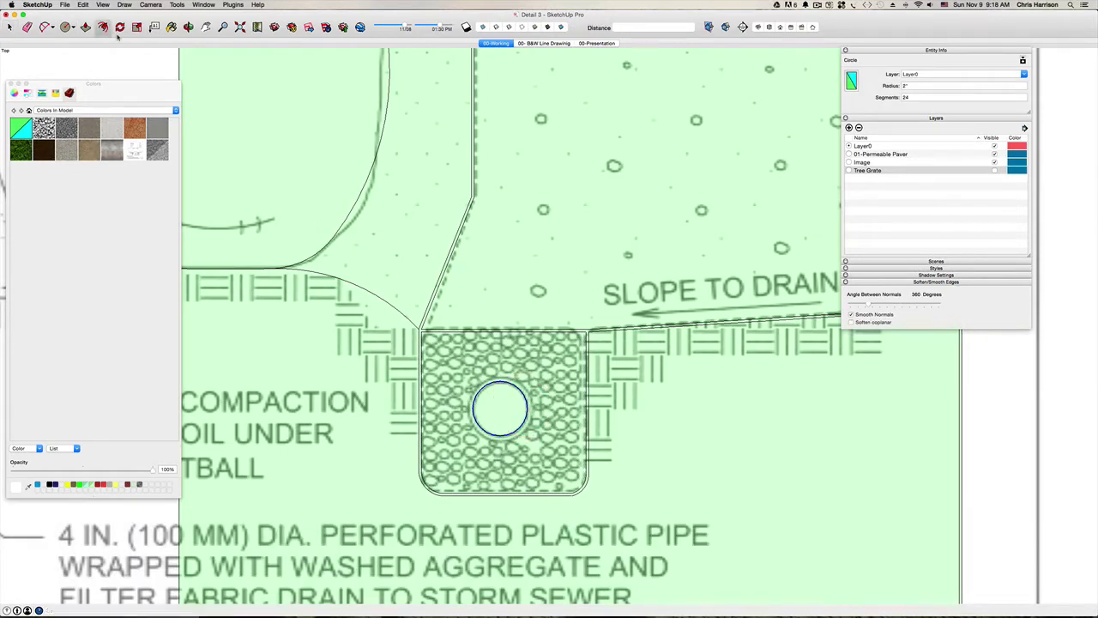
{"action": "left_click", "coordinate": [508, 382]}
{"action": "scroll", "coordinate": [506, 383], "scroll_direction": "up", "scroll_amount": 5}
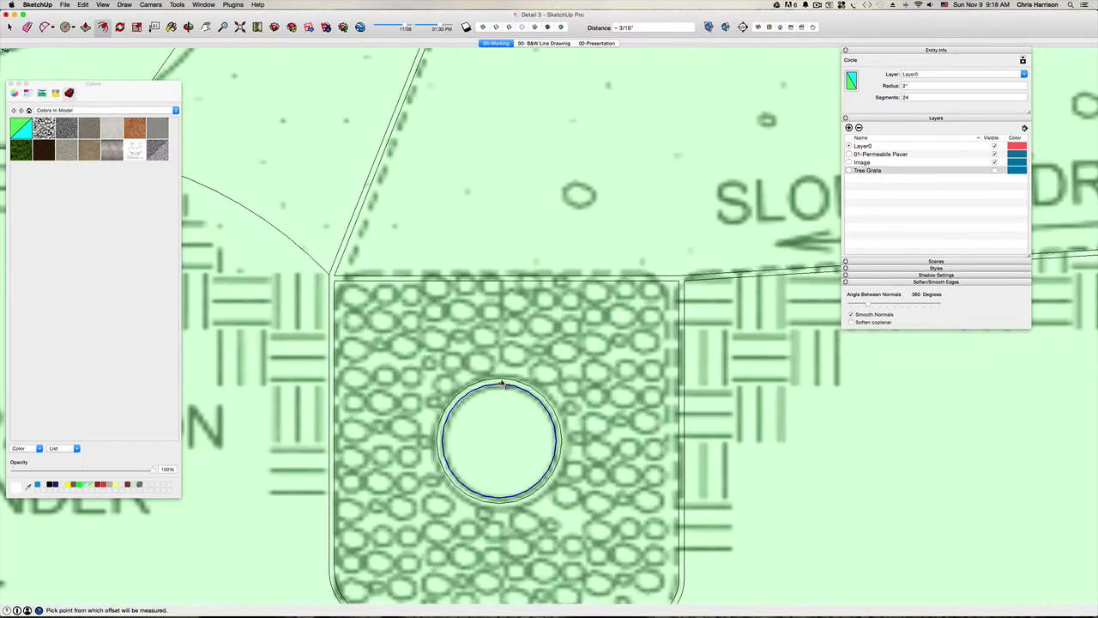
{"action": "key", "text": "super+z"}
{"action": "left_click", "coordinate": [504, 386]}
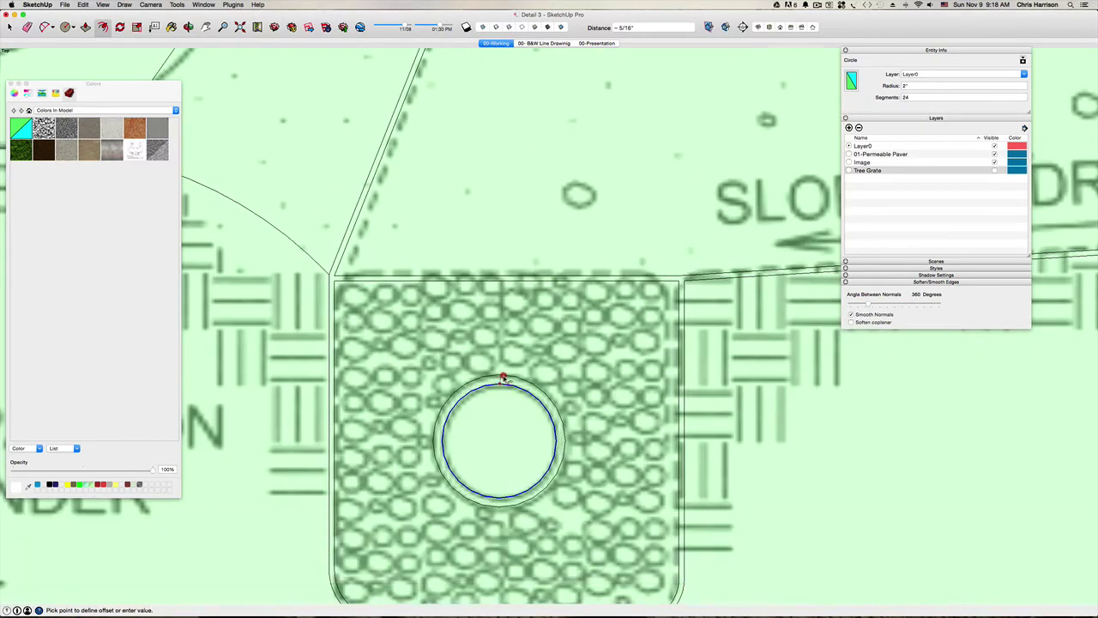
{"action": "left_click", "coordinate": [504, 382]}
{"action": "key", "text": "space"}
{"action": "left_click", "coordinate": [495, 423]}
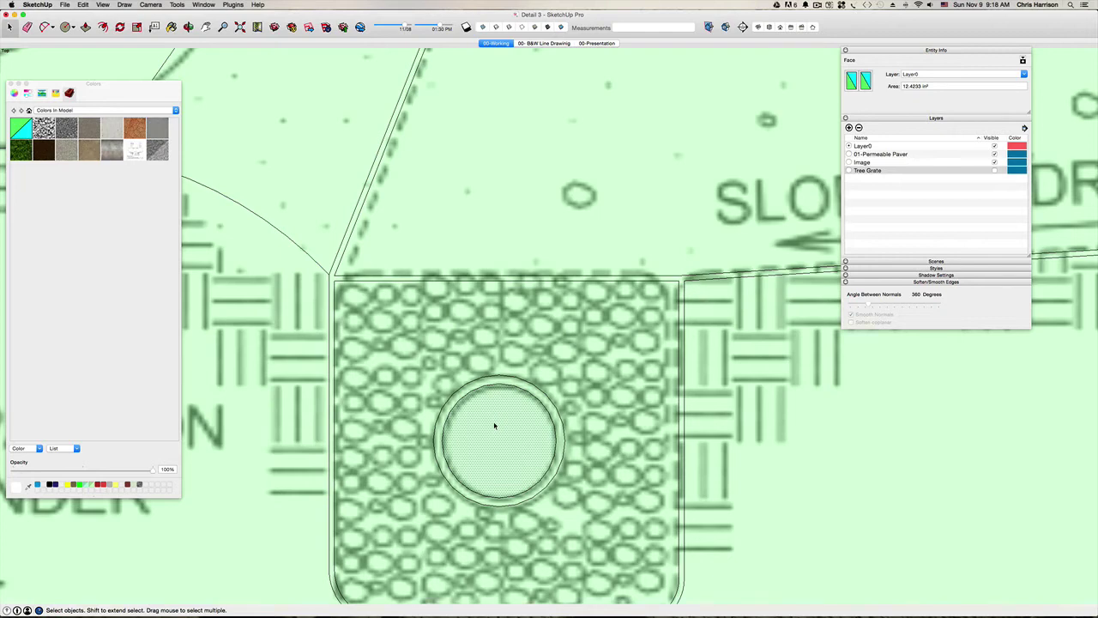
Delete the circular face inside the perforated pipe.
{"action": "key", "text": "BackSpace"}
{"action": "scroll", "coordinate": [494, 426], "scroll_direction": "down", "scroll_amount": 10}
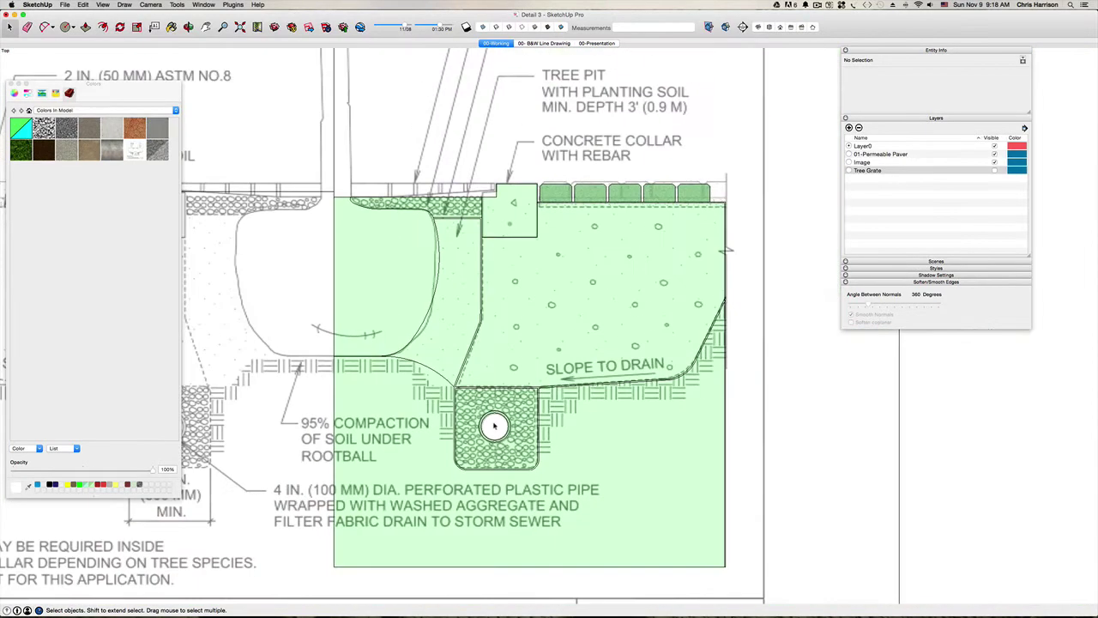
Draw a rebar circle with a .25" radius inside the lower part of the concrete collar and select its face.
{"action": "key", "text": "h"}
{"action": "mouse_move", "coordinate": [494, 426]}
{"action": "left_mouse_down"}
{"action": "mouse_move", "coordinate": [446, 475]}
{"action": "mouse_move", "coordinate": [502, 363]}
{"action": "mouse_move", "coordinate": [429, 435]}
{"action": "left_mouse_up"}
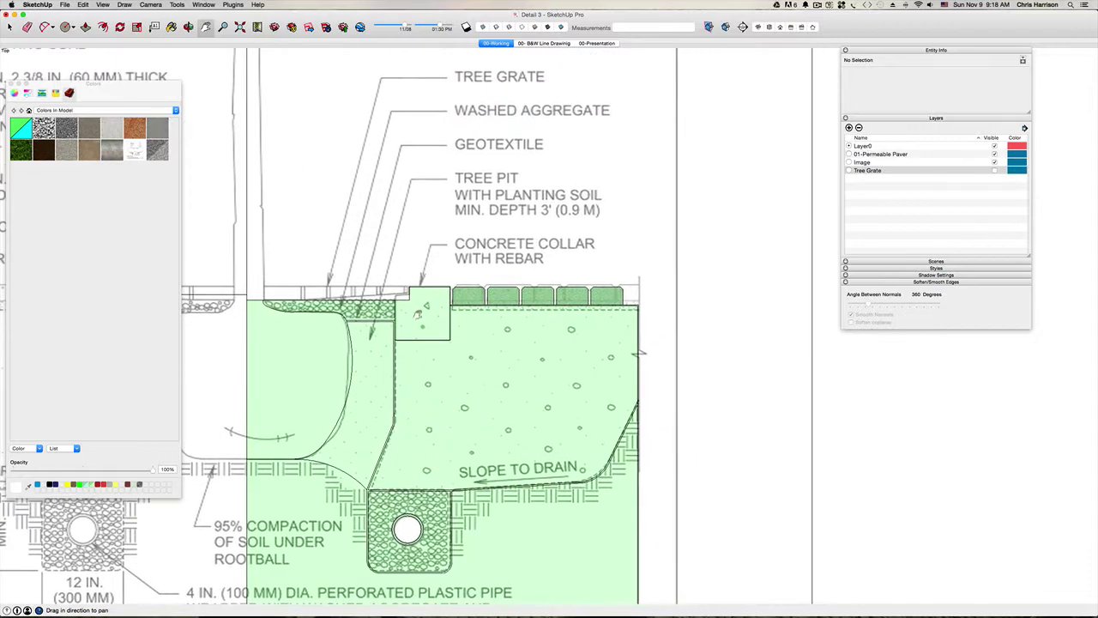
{"action": "scroll", "coordinate": [418, 314], "scroll_direction": "up", "scroll_amount": 6}
{"action": "key", "text": "c"}
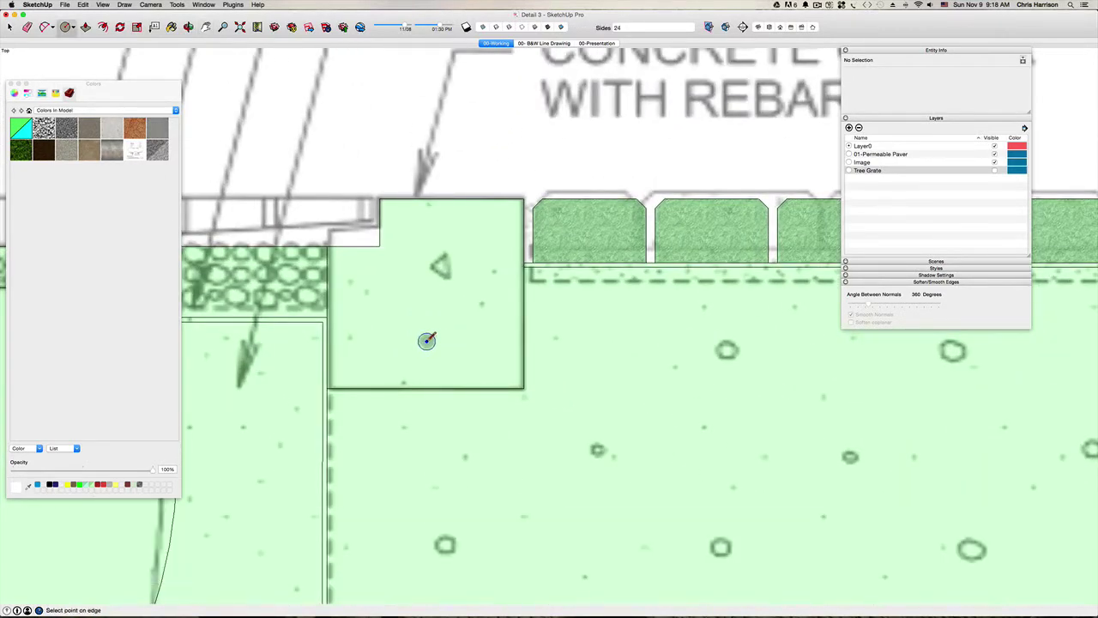
{"action": "type", "text": "225"}
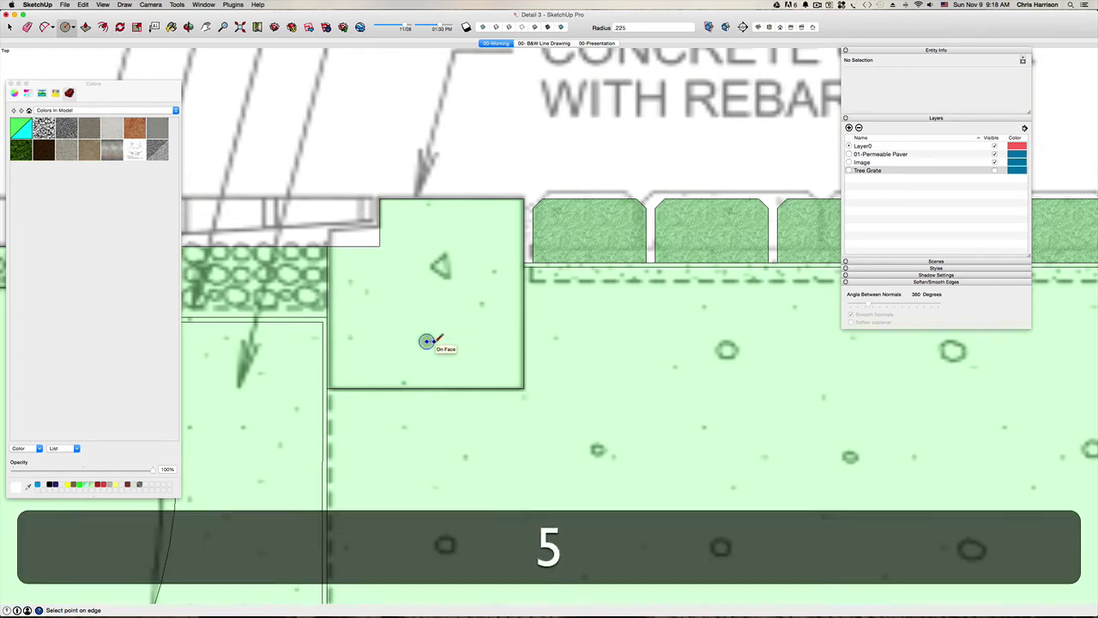
{"action": "key", "text": "BackSpace"}
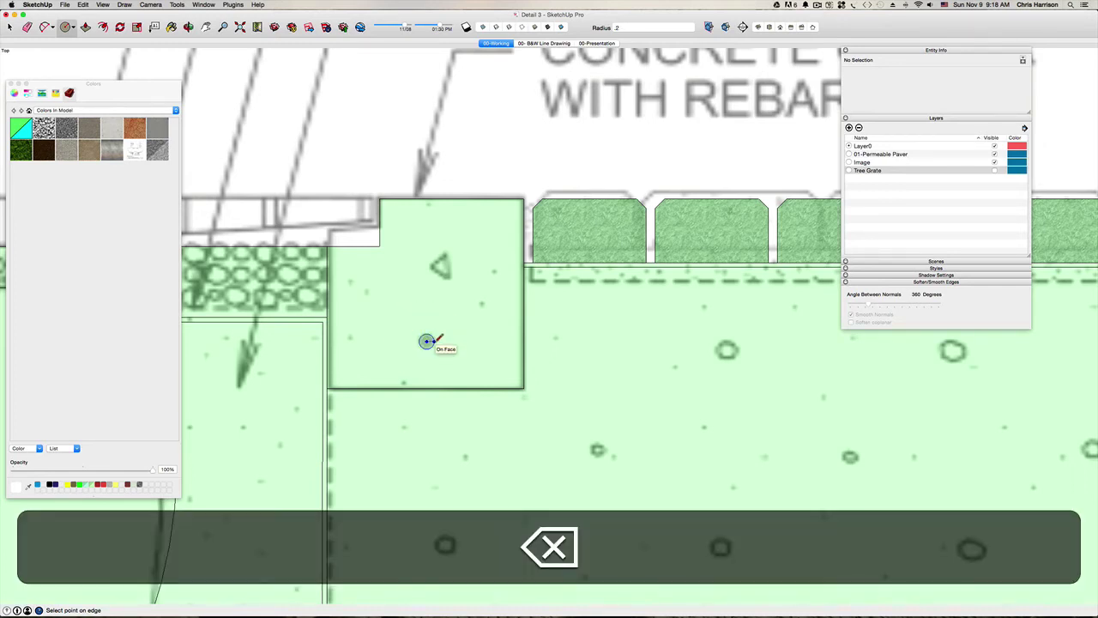
{"action": "type", "text": "5"}
{"action": "key", "text": "Return"}
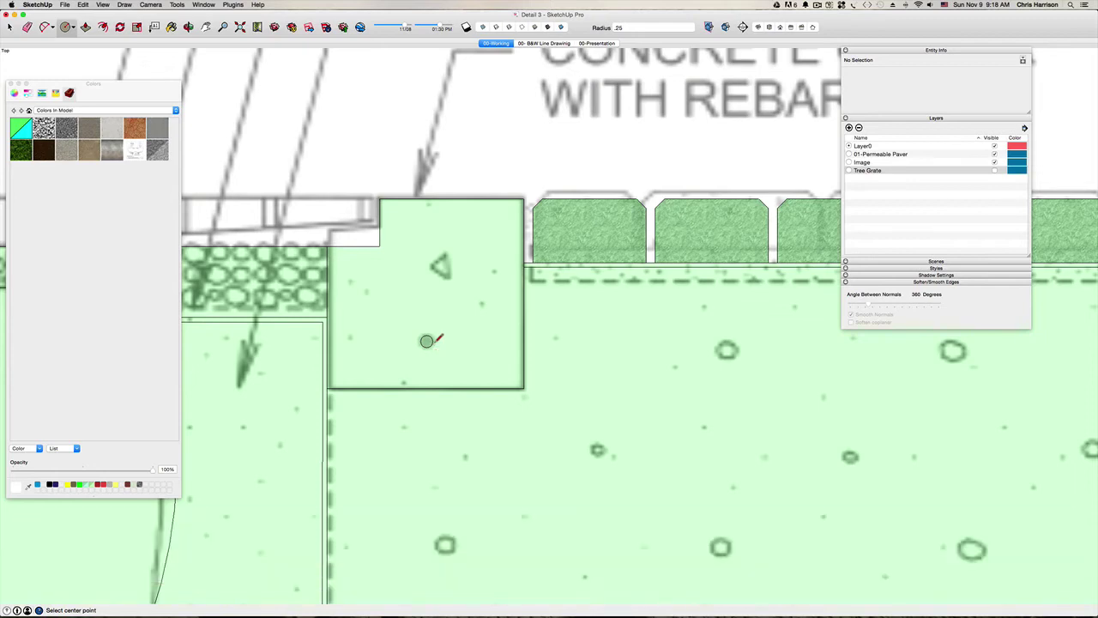
{"action": "key", "text": "space"}
{"action": "scroll", "coordinate": [429, 340], "scroll_direction": "up", "scroll_amount": 5}
{"action": "left_click", "coordinate": [439, 341]}
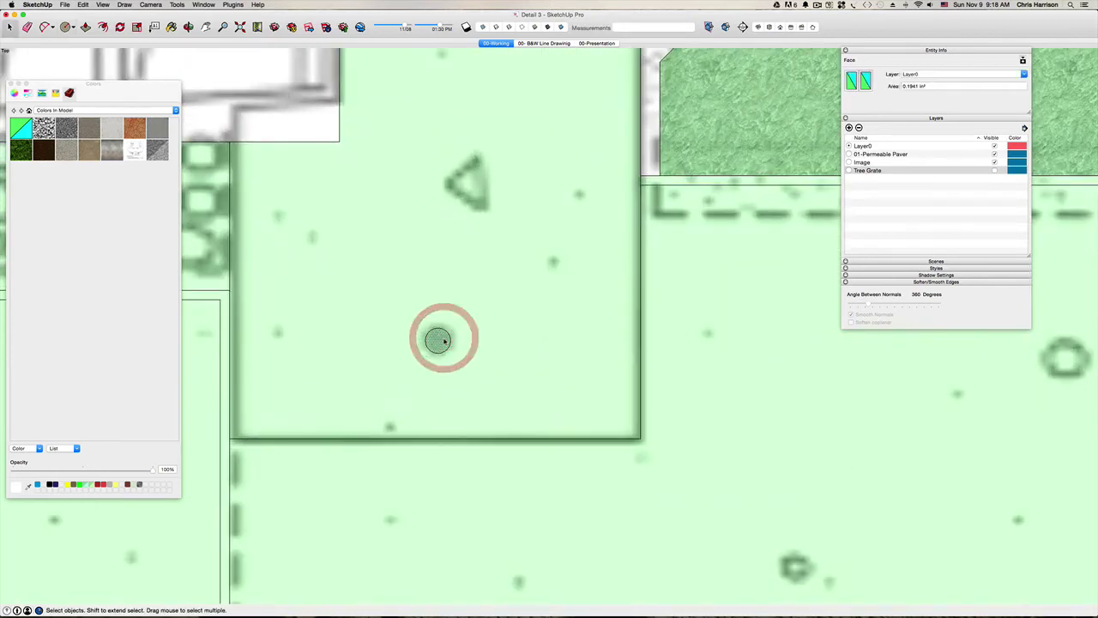
Examine the traced section from the concrete collar down to the drain, selecting the lower ground face and the root ball face.
{"action": "scroll", "coordinate": [441, 341], "scroll_direction": "down", "scroll_amount": 6}
{"action": "scroll", "coordinate": [443, 340], "scroll_direction": "down", "scroll_amount": 4}
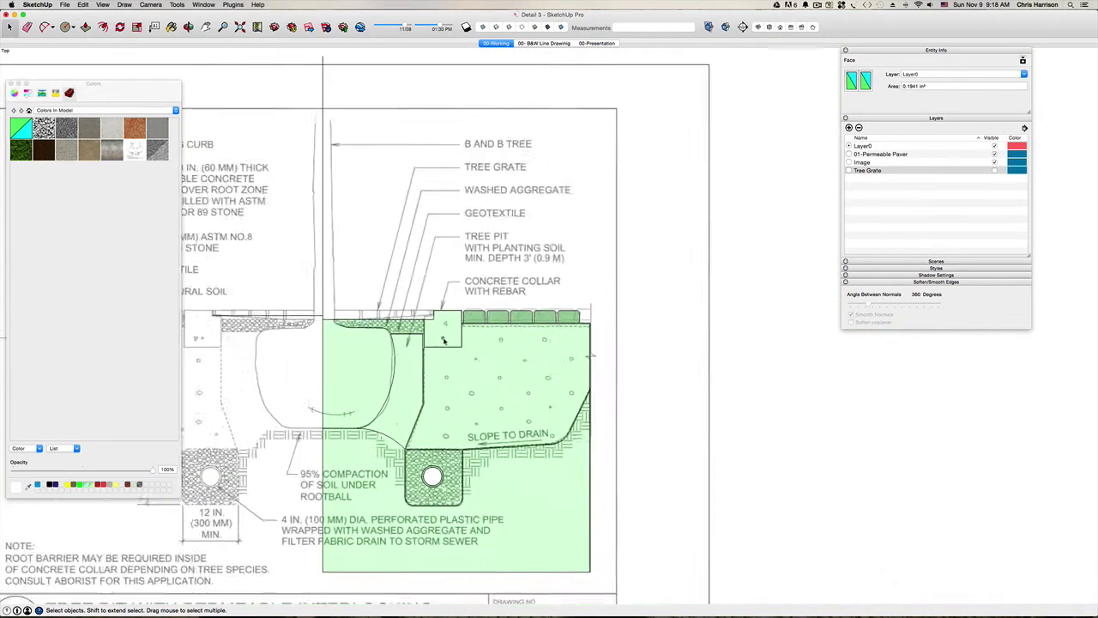
{"action": "key", "text": "h"}
{"action": "left_click_drag", "start_coordinate": [471, 382], "coordinate": [508, 385]}
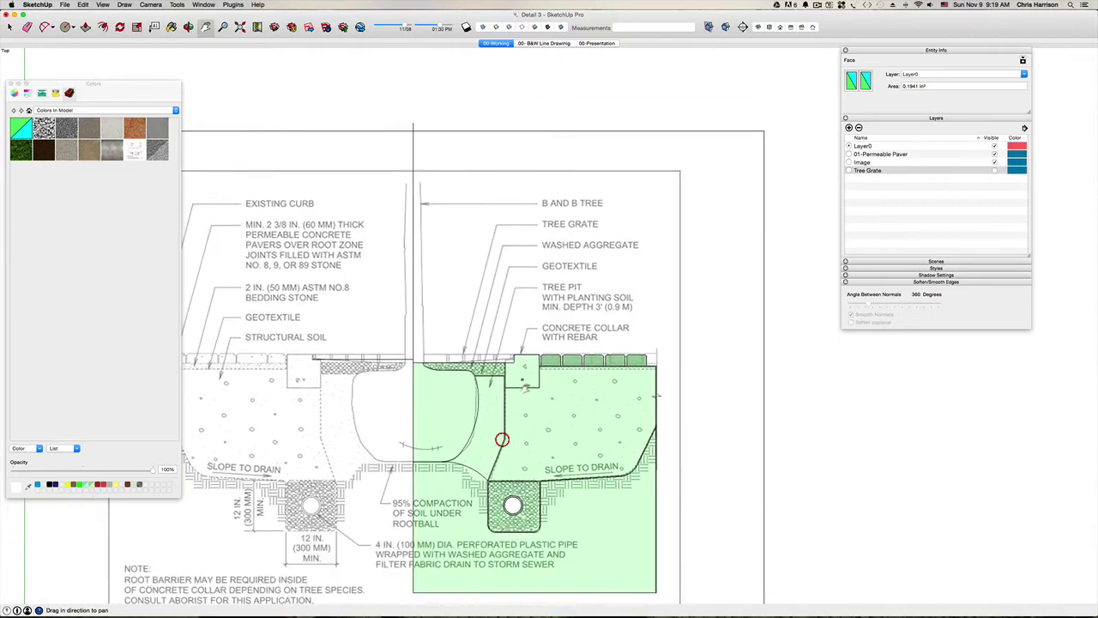
{"action": "scroll", "coordinate": [515, 381], "scroll_direction": "up", "scroll_amount": 6}
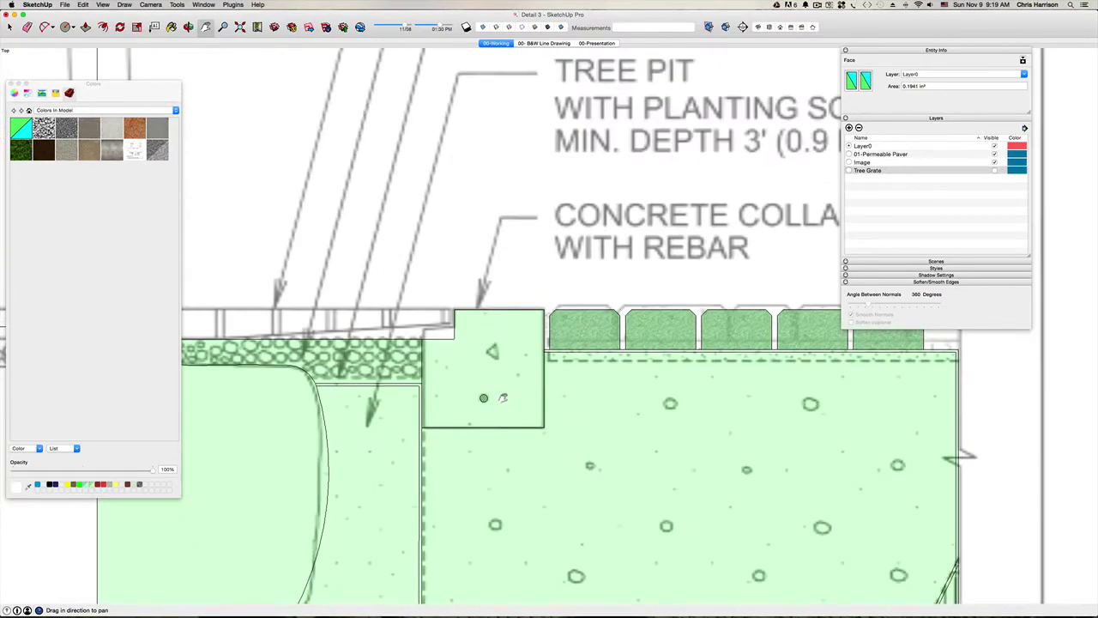
{"action": "scroll", "coordinate": [502, 399], "scroll_direction": "down", "scroll_amount": 5}
{"action": "left_click_drag", "start_coordinate": [566, 495], "coordinate": [574, 243]}
{"action": "left_click_drag", "start_coordinate": [558, 398], "coordinate": [575, 379]}
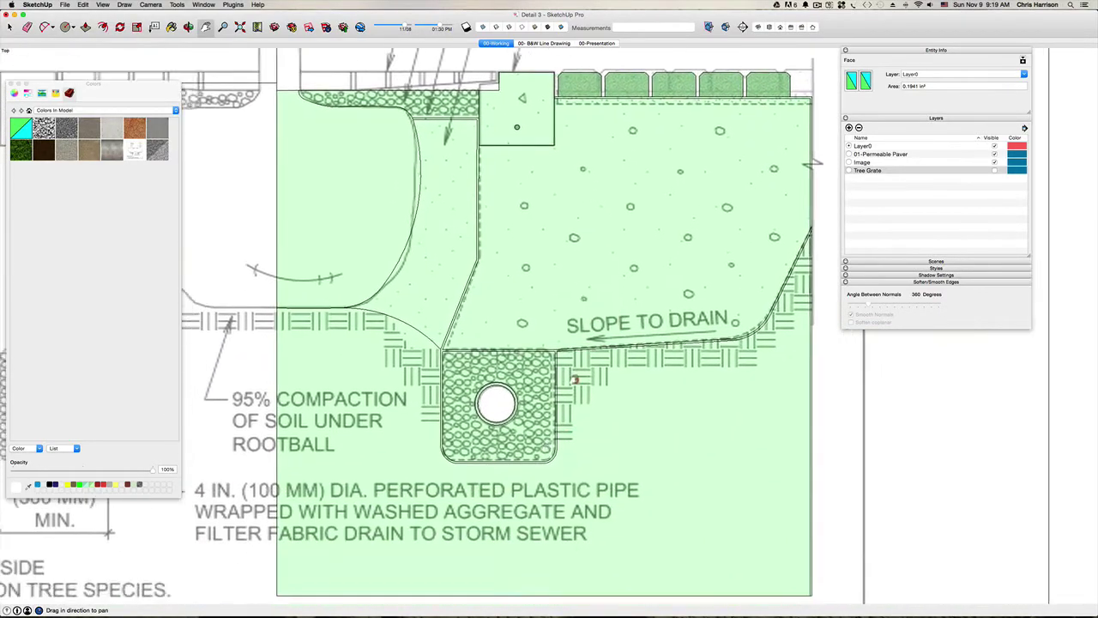
{"action": "left_click_drag", "start_coordinate": [476, 452], "coordinate": [507, 349]}
{"action": "key", "text": "space"}
{"action": "scroll", "coordinate": [643, 391], "scroll_direction": "down", "scroll_amount": 4}
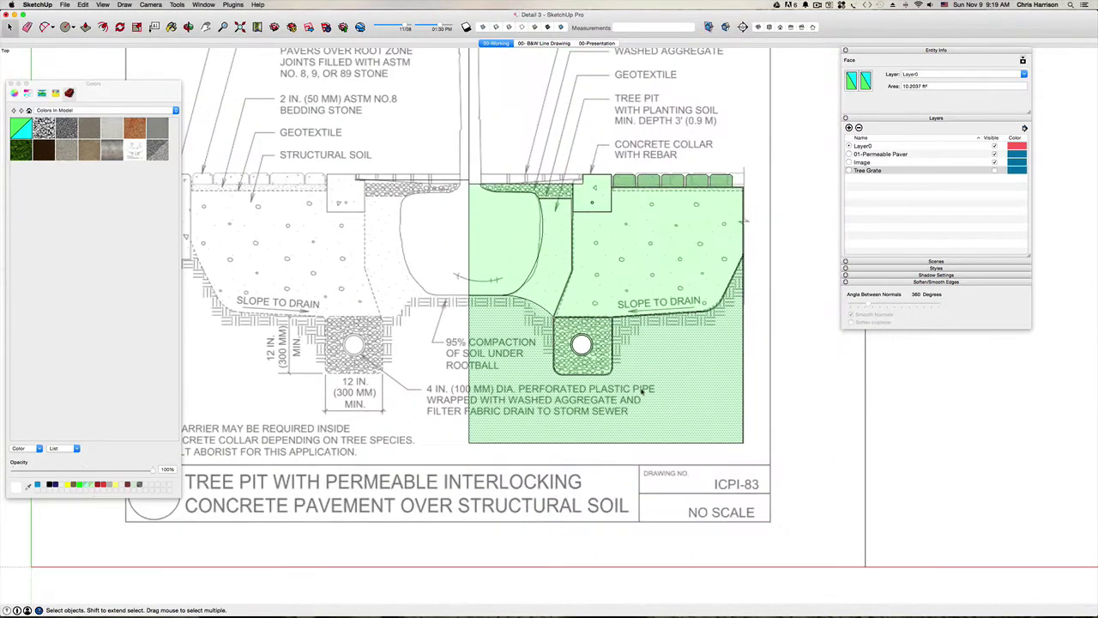
{"action": "key", "text": "h"}
{"action": "left_click_drag", "start_coordinate": [642, 391], "coordinate": [564, 532]}
{"action": "key", "text": "space"}
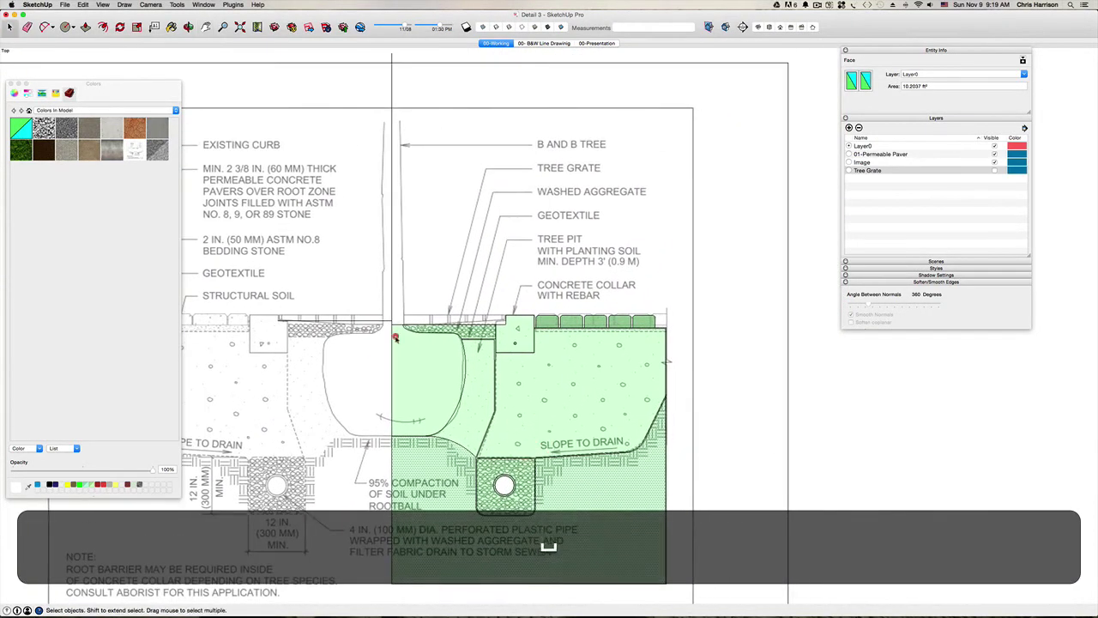
{"action": "left_click", "coordinate": [395, 335]}
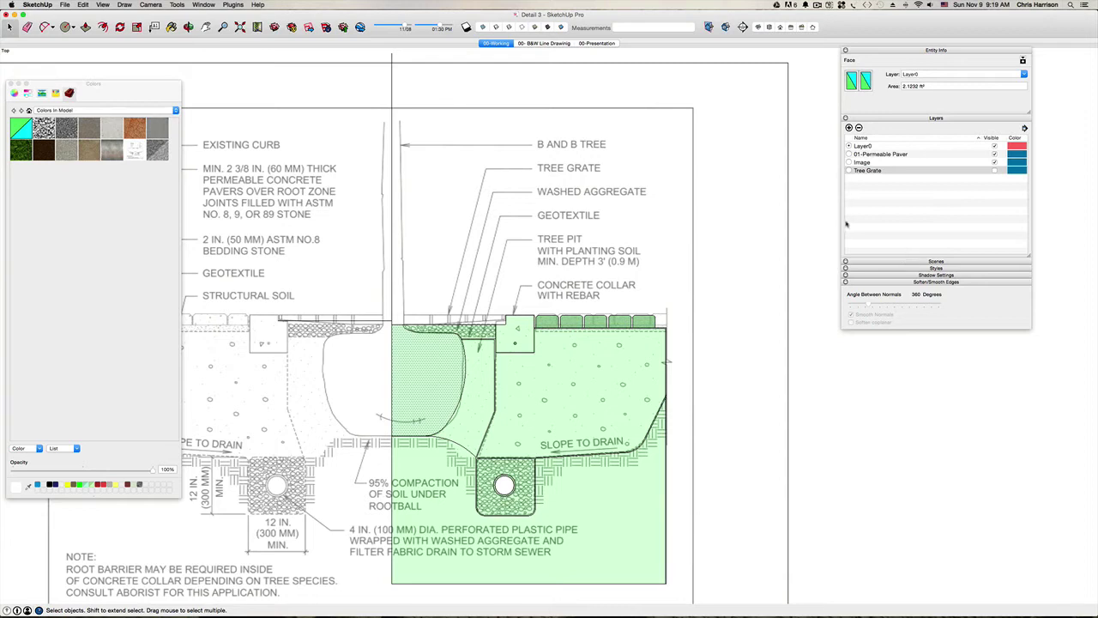
Rename the Tree Grate layer as 01-Tree Grate.
{"action": "left_click", "coordinate": [869, 173]}
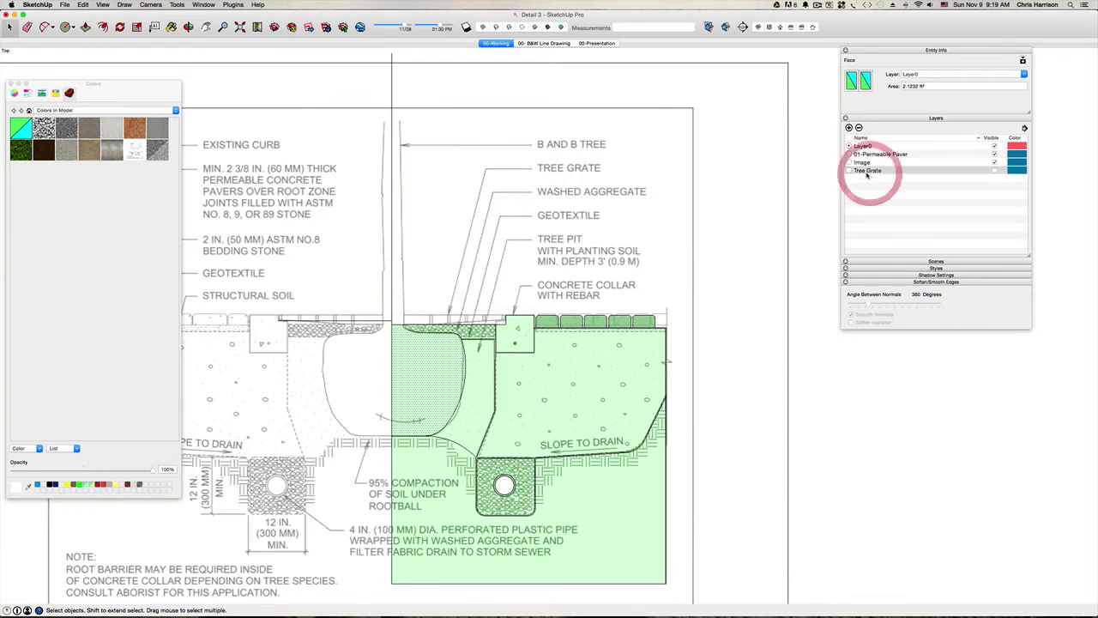
{"action": "left_click", "coordinate": [858, 171]}
{"action": "left_click", "coordinate": [856, 171]}
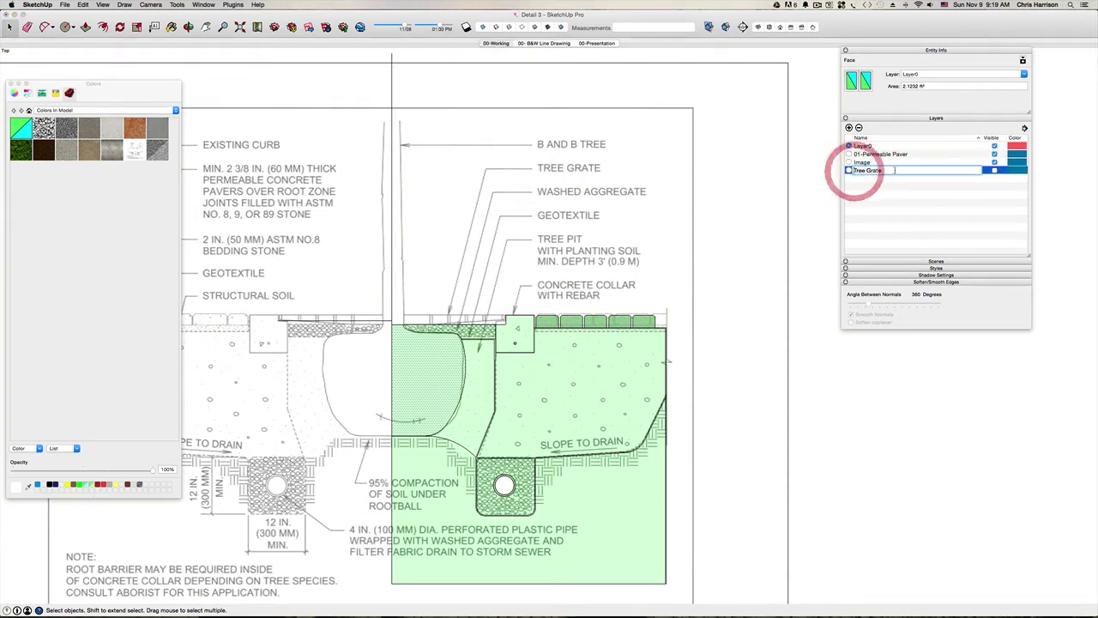
{"action": "type", "text": "01-"}
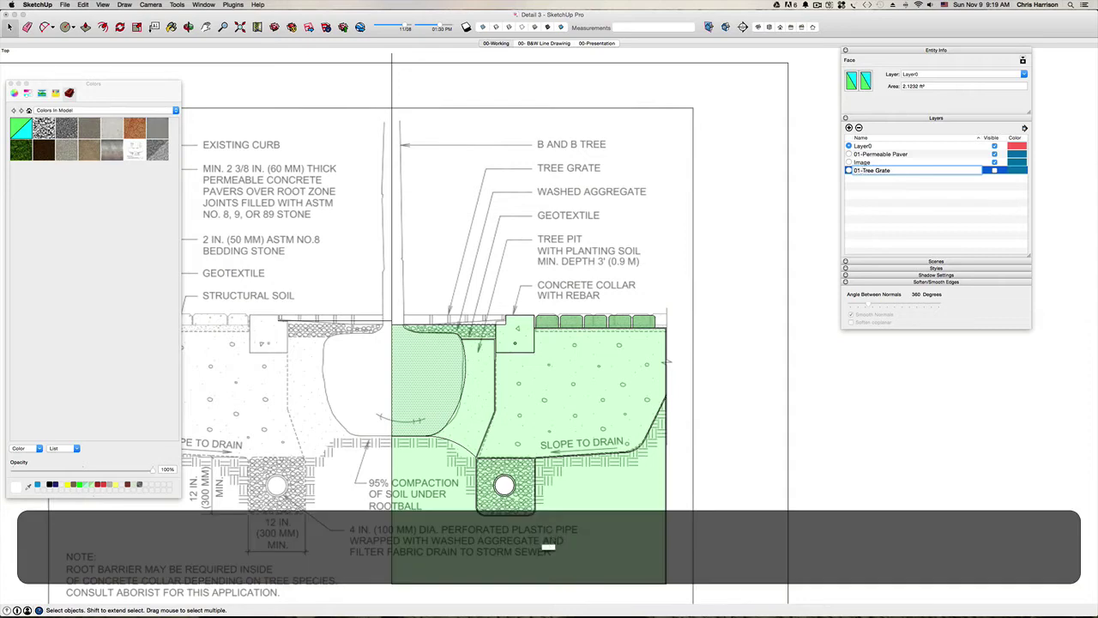
{"action": "key", "text": "Return"}
Rename the Image layer as 00-Image.
{"action": "left_click", "coordinate": [862, 171]}
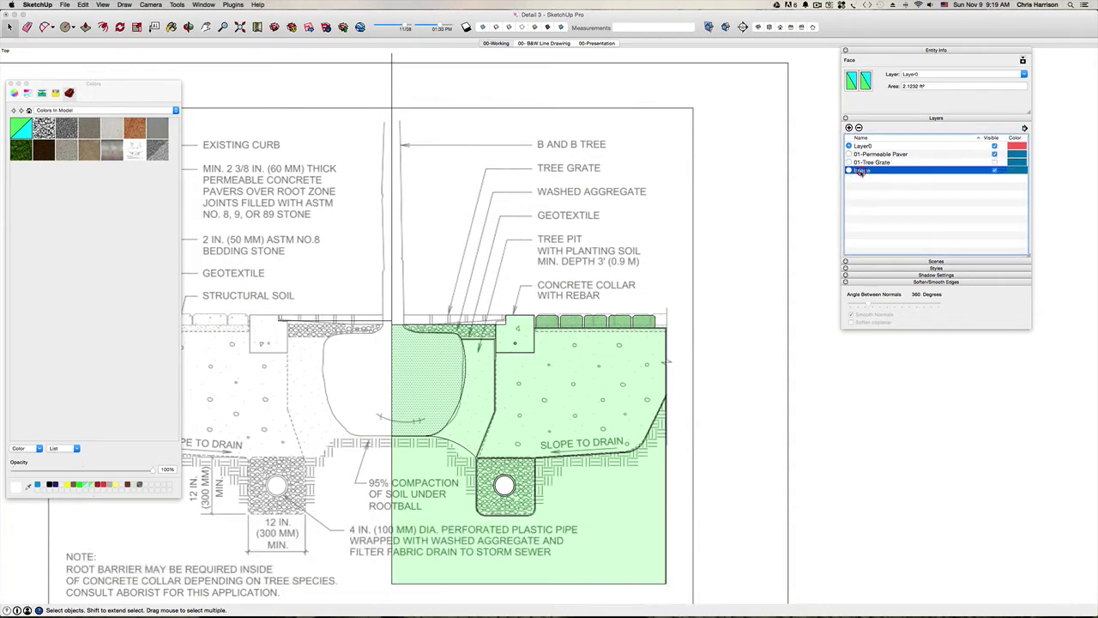
{"action": "left_click", "coordinate": [862, 171]}
{"action": "left_click", "coordinate": [855, 170]}
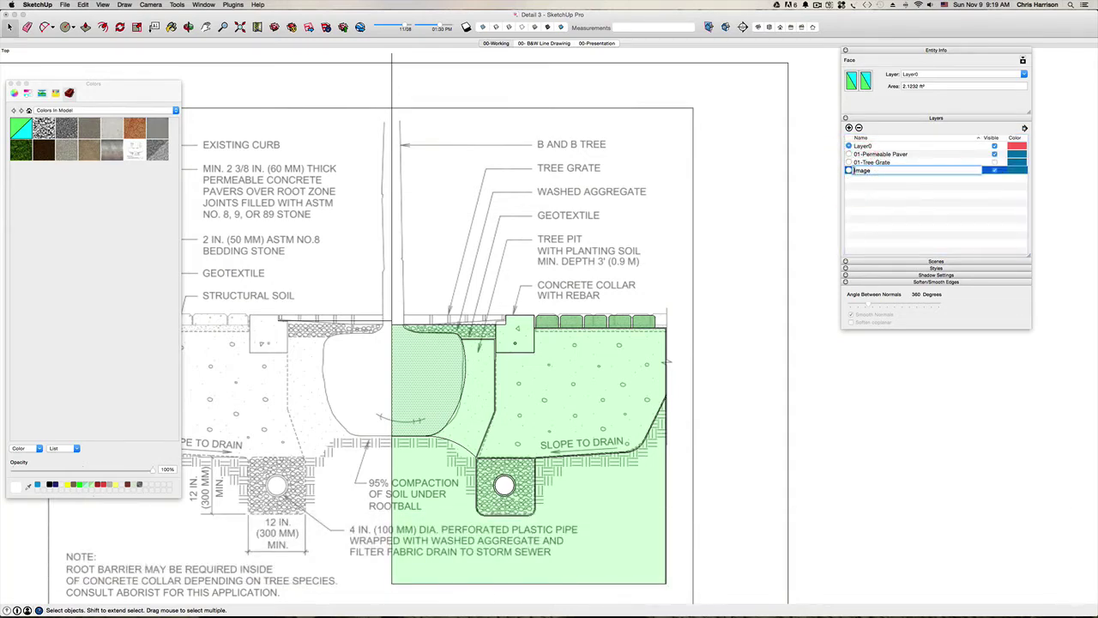
{"action": "type", "text": "00-"}
{"action": "key", "text": "Return"}
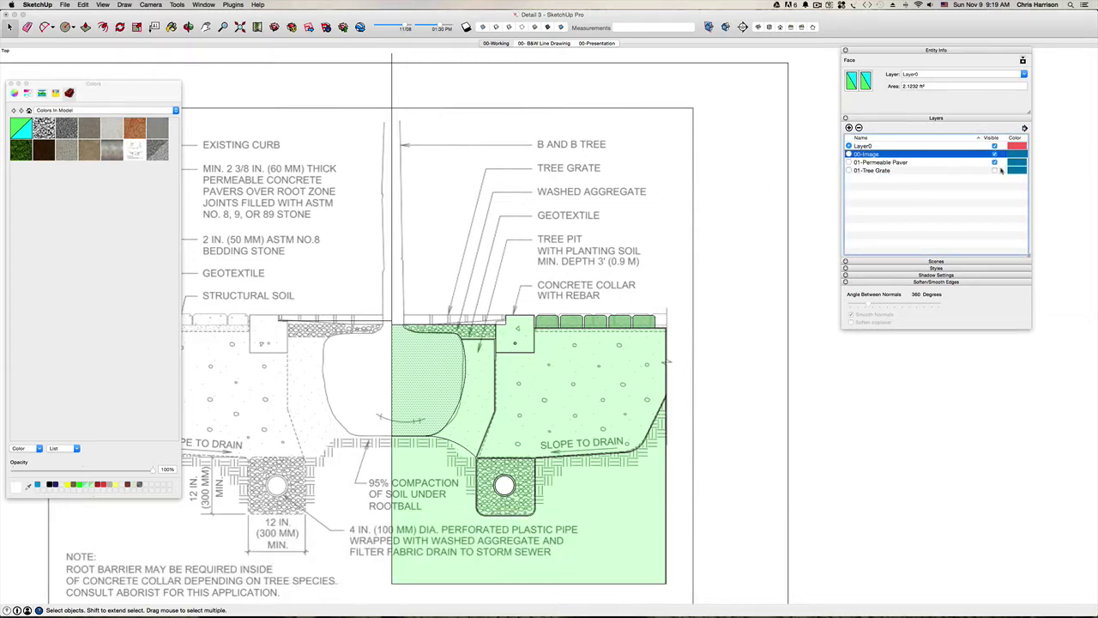
Assign the root ball's face and edges to a new layer named 01-Root Ball and group them with that layer active.
{"action": "double_click", "coordinate": [404, 390]}
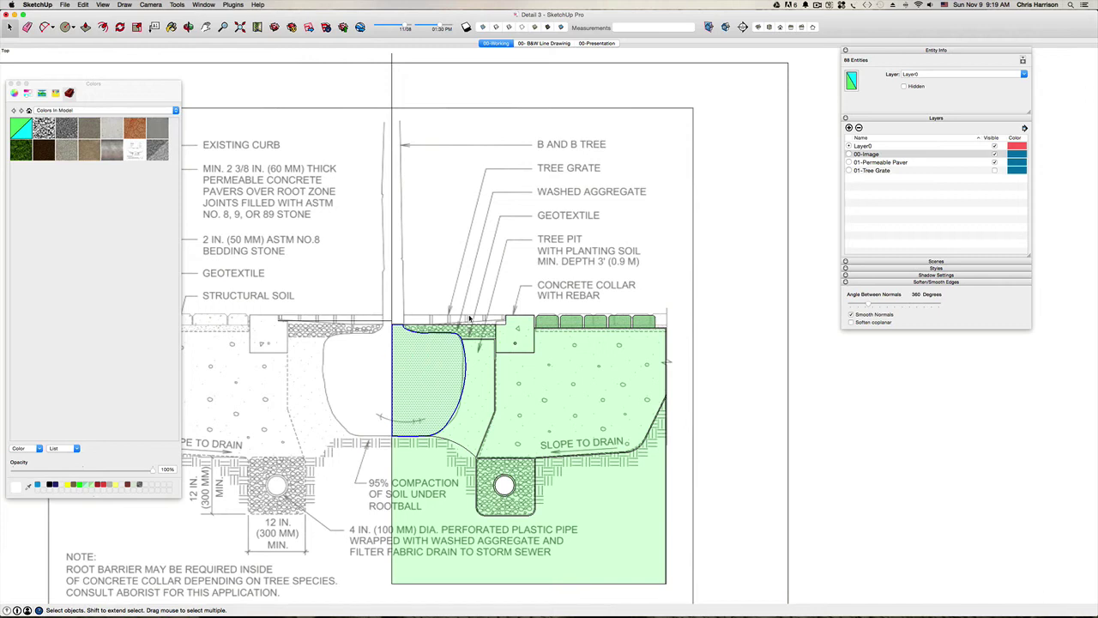
{"action": "left_click", "coordinate": [927, 73]}
{"action": "type", "text": "01-"}
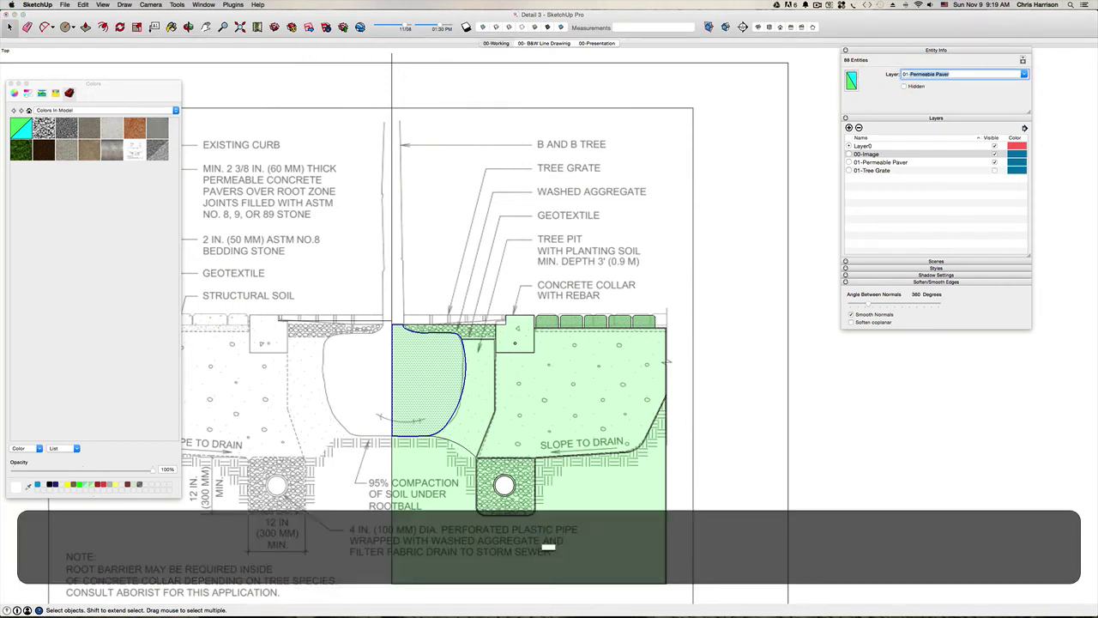
{"action": "type", "text": "Root Ball"}
{"action": "key", "text": "Return"}
{"action": "left_click", "coordinate": [850, 170]}
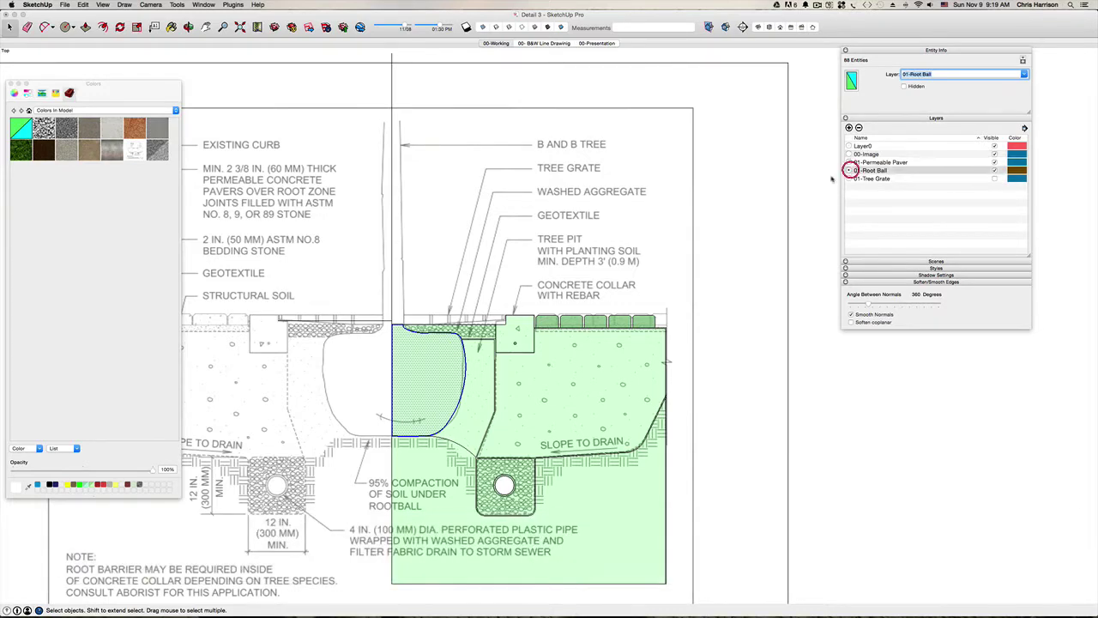
{"action": "key", "text": "super+g"}
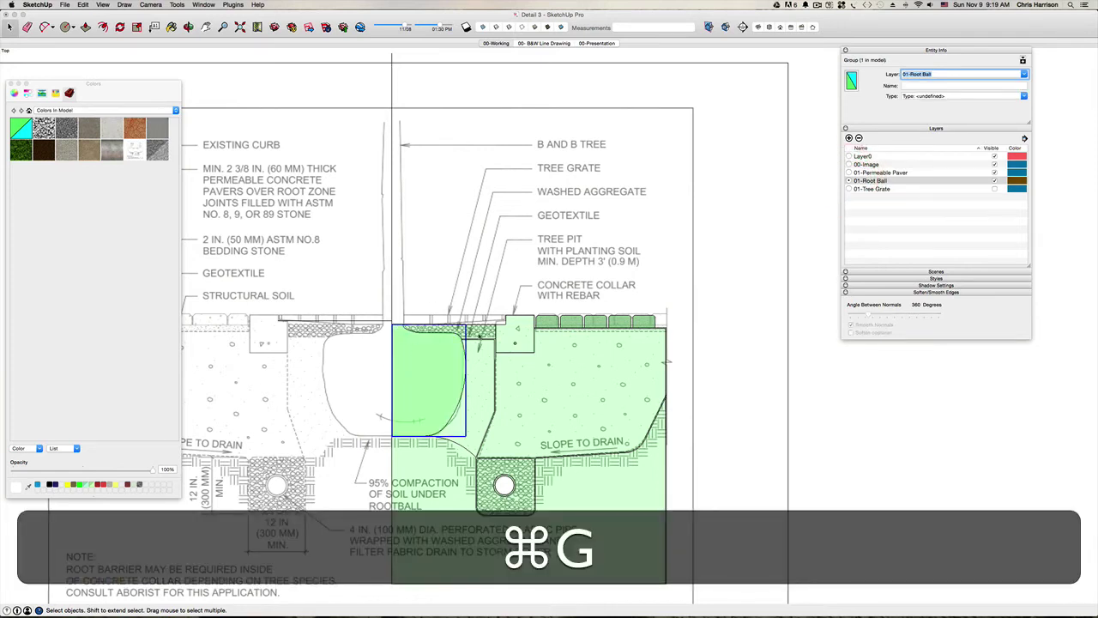
Assign the concrete collar's face and bounding edges to a new layer named 01-Concrete Collar.
{"action": "left_click", "coordinate": [474, 328]}
{"action": "left_click", "coordinate": [522, 337]}
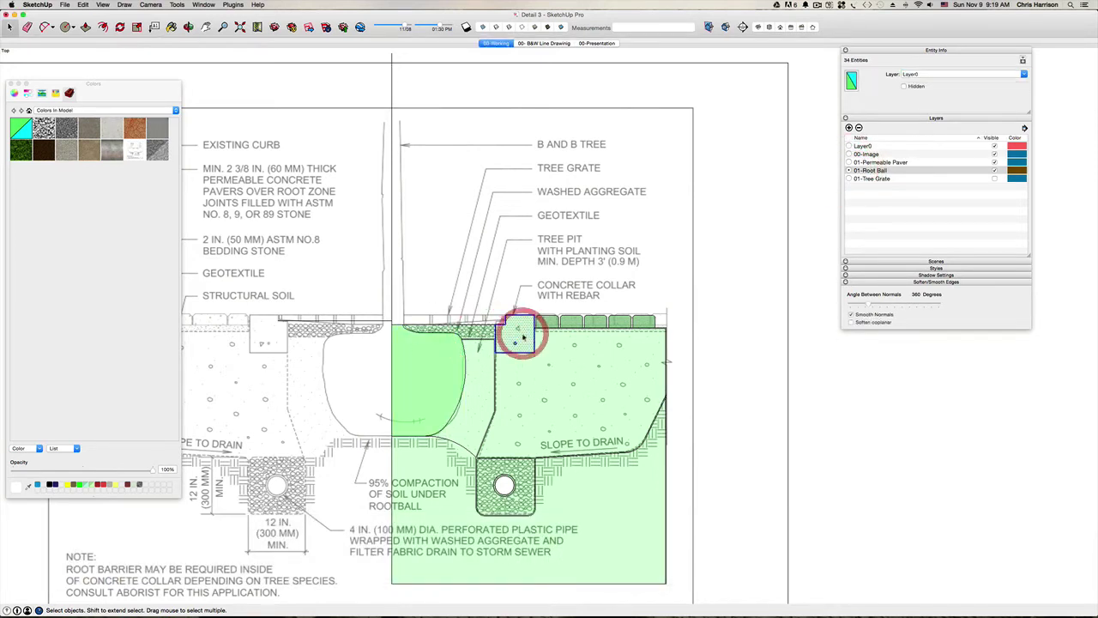
{"action": "left_click", "coordinate": [897, 75]}
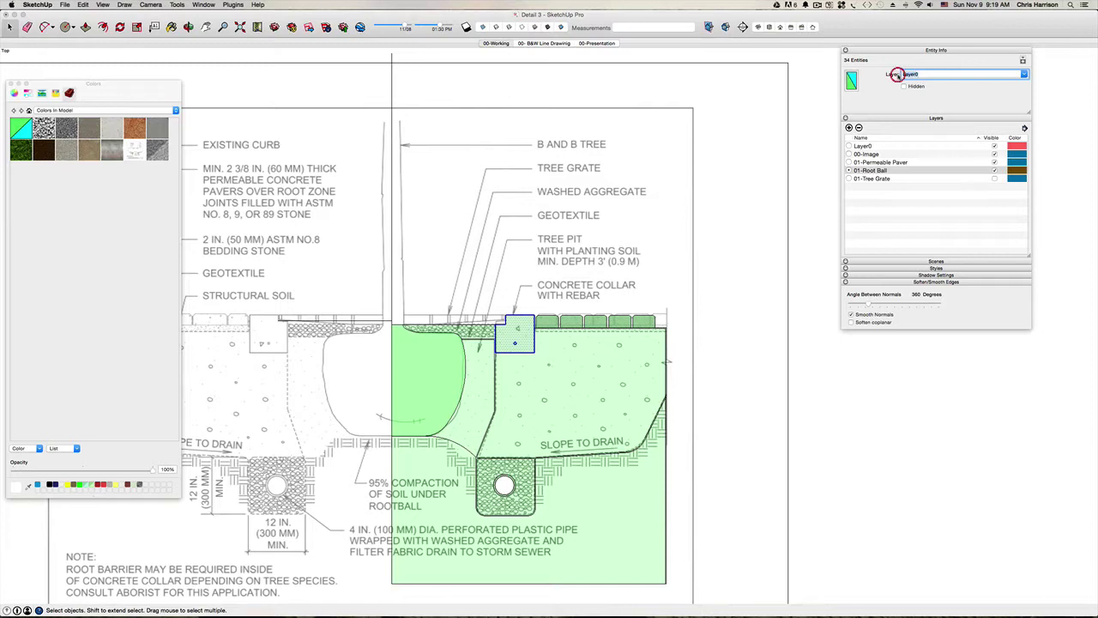
{"action": "type", "text": "Concrete C"}
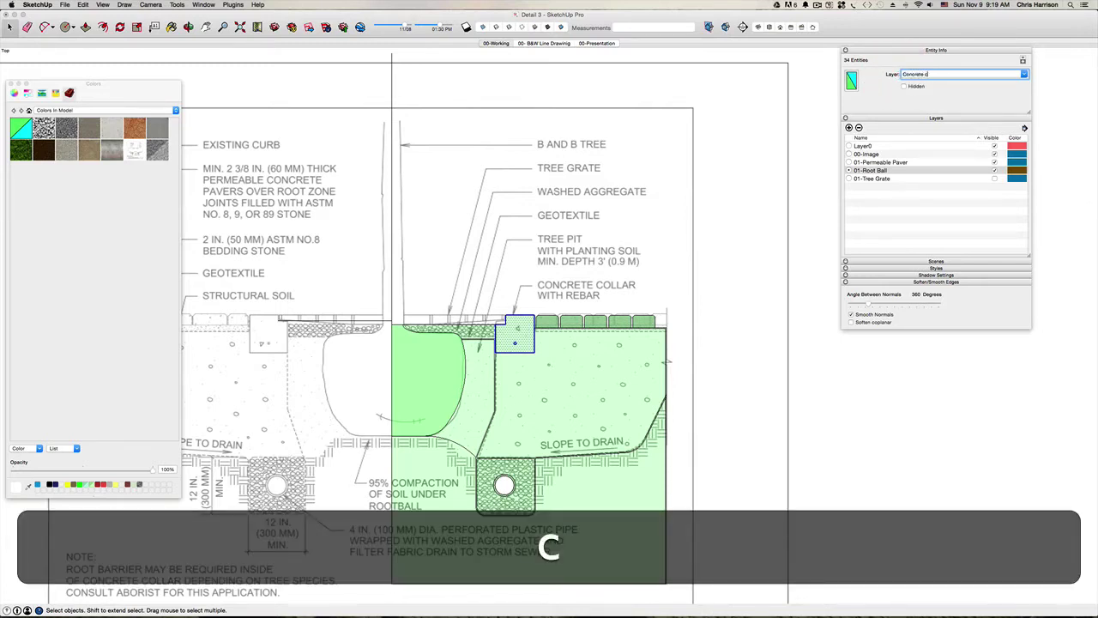
{"action": "key", "text": "BackSpace"}
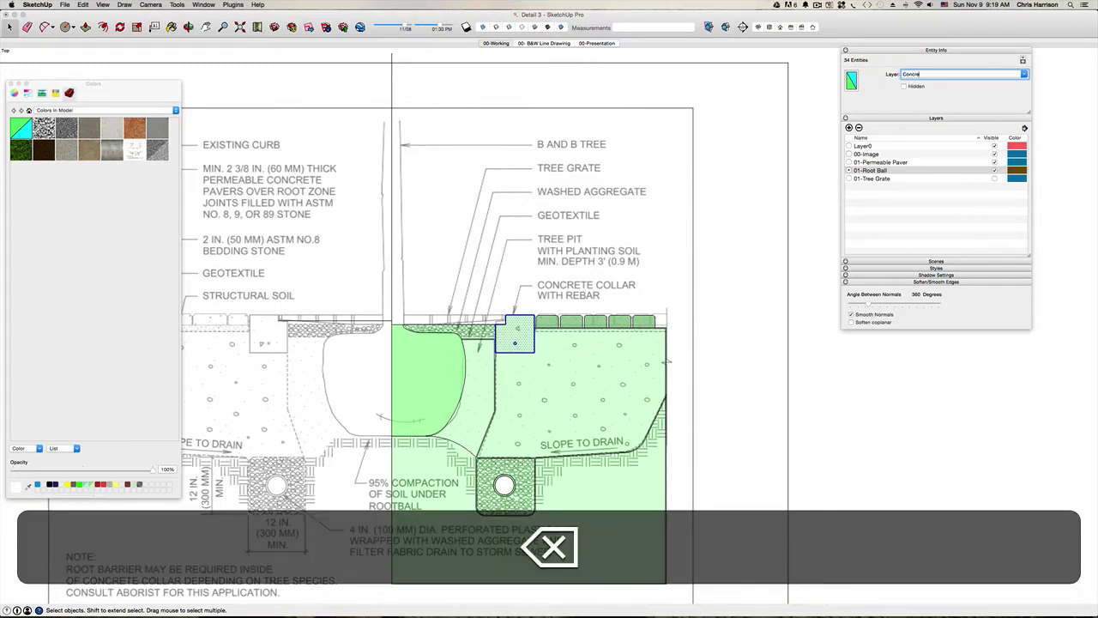
{"action": "type", "text": "01-Conc"}
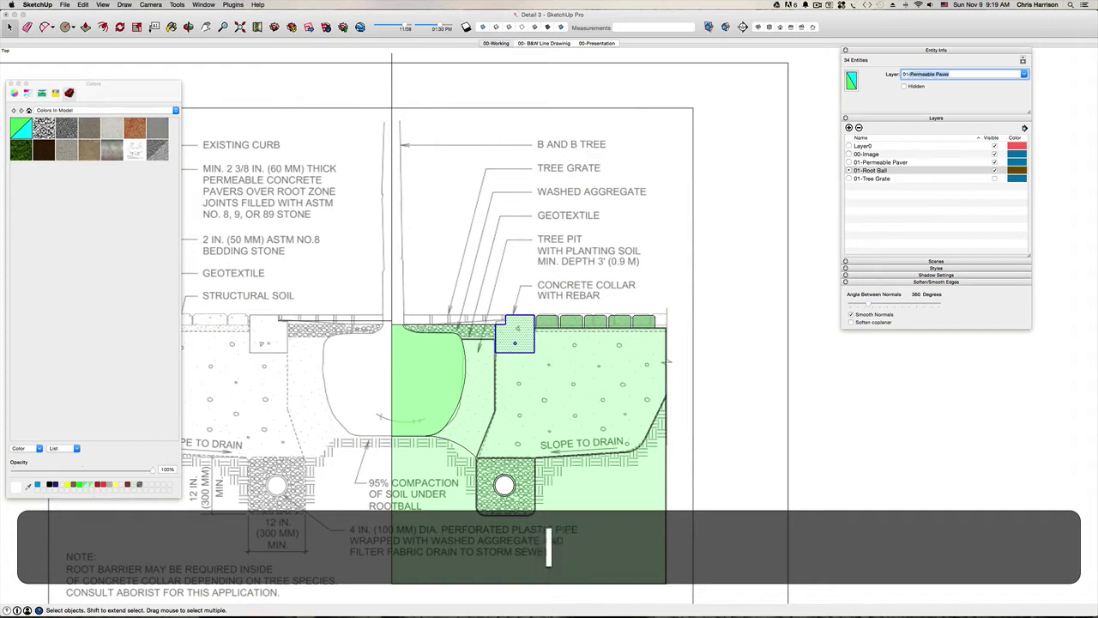
{"action": "type", "text": "rete c"}
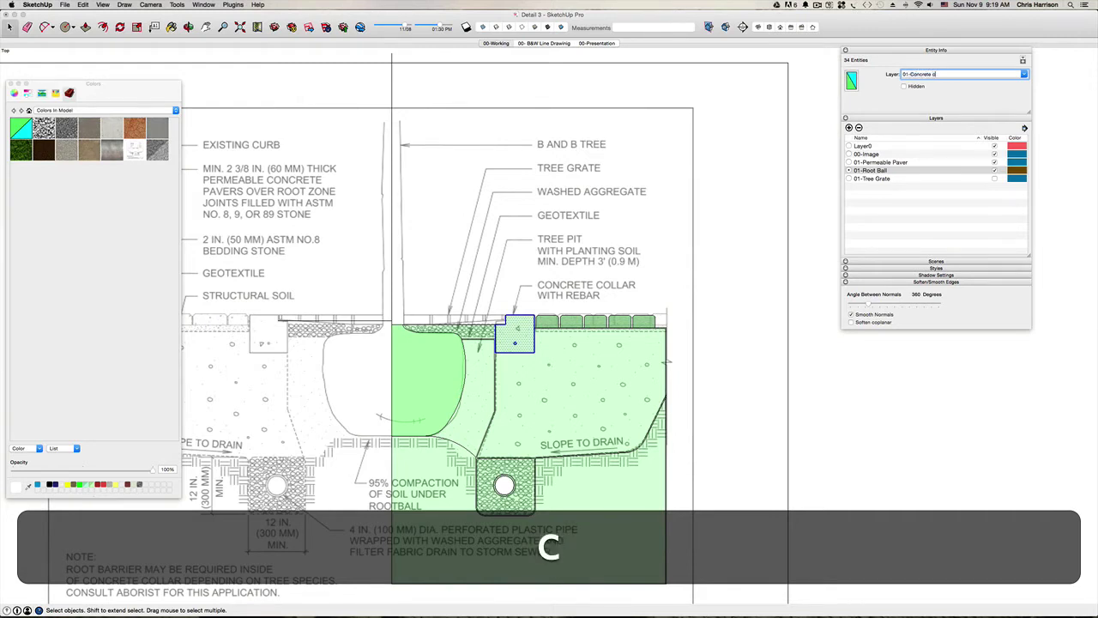
{"action": "key", "text": "BackSpace"}
{"action": "type", "text": "C"}
{"action": "key", "text": "BackSpace"}
{"action": "type", "text": "Collar"}
{"action": "key", "text": "Return"}
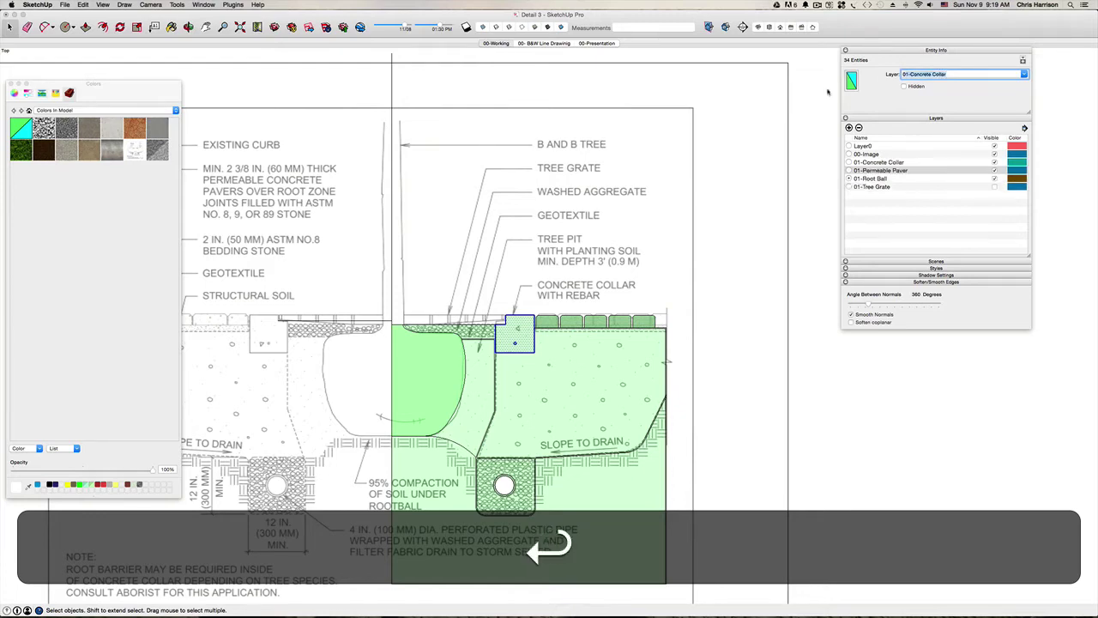
Make 01-Concrete Collar the active layer and group the selected collar geometry.
{"action": "left_click", "coordinate": [849, 162]}
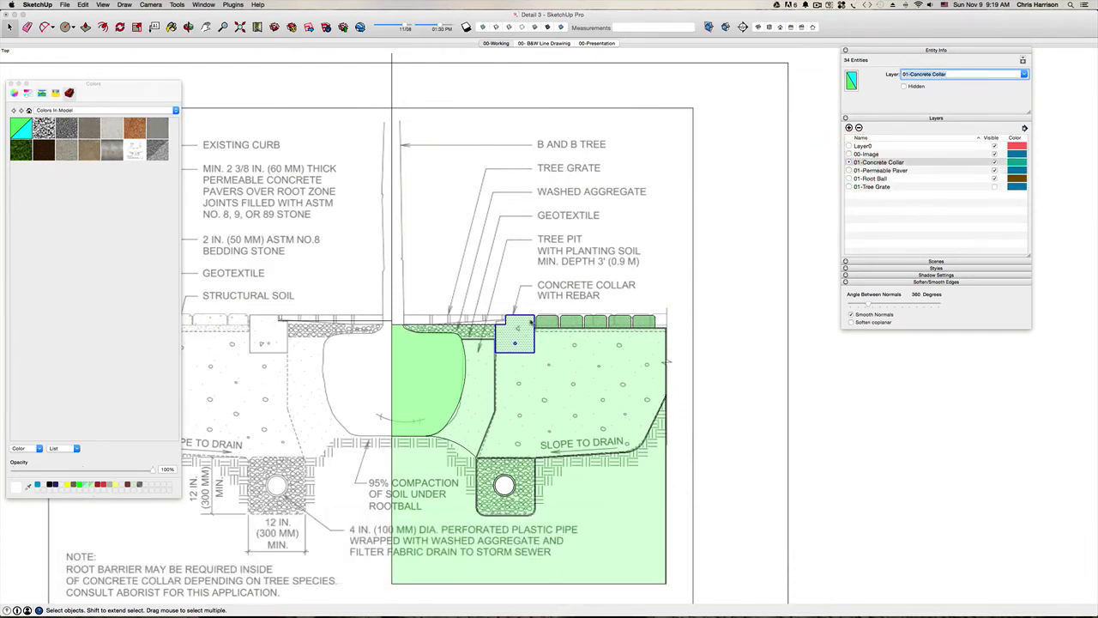
{"action": "scroll", "coordinate": [515, 344], "scroll_direction": "up", "scroll_amount": 10}
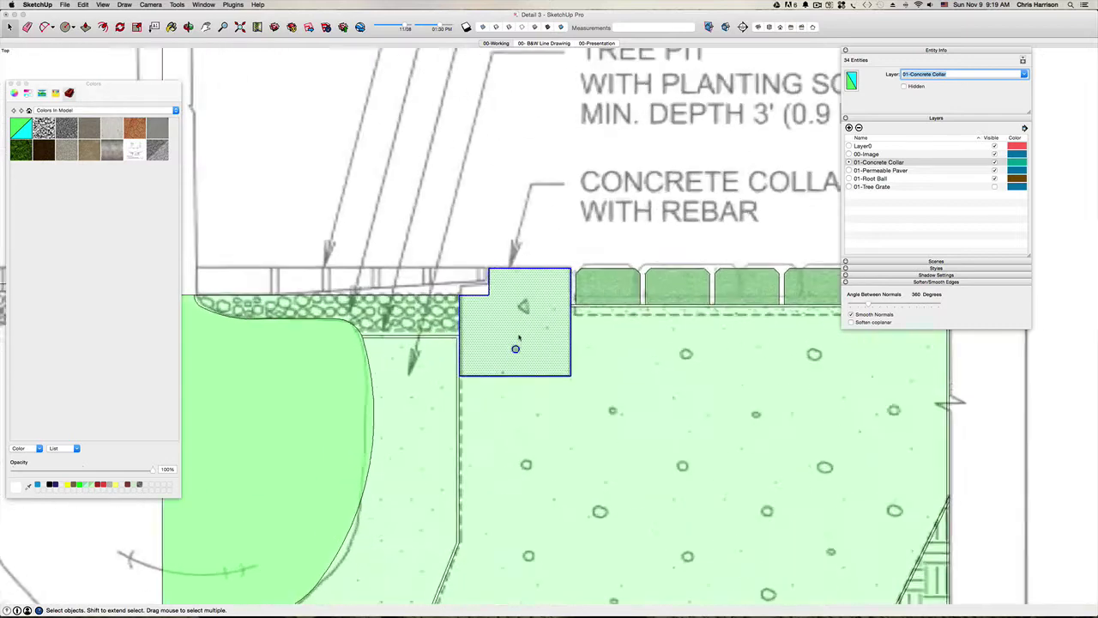
{"action": "key", "text": "super+g"}
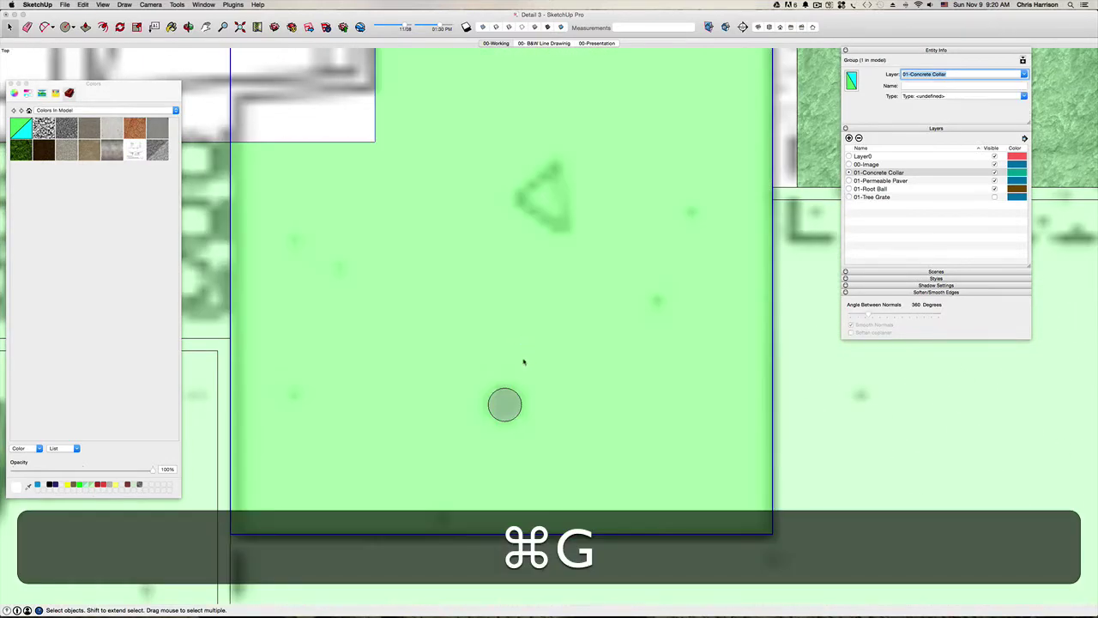
Assign the rebar circle's face and edges to a new layer named 01-Rebar and group them with that layer active.
{"action": "left_click", "coordinate": [927, 74]}
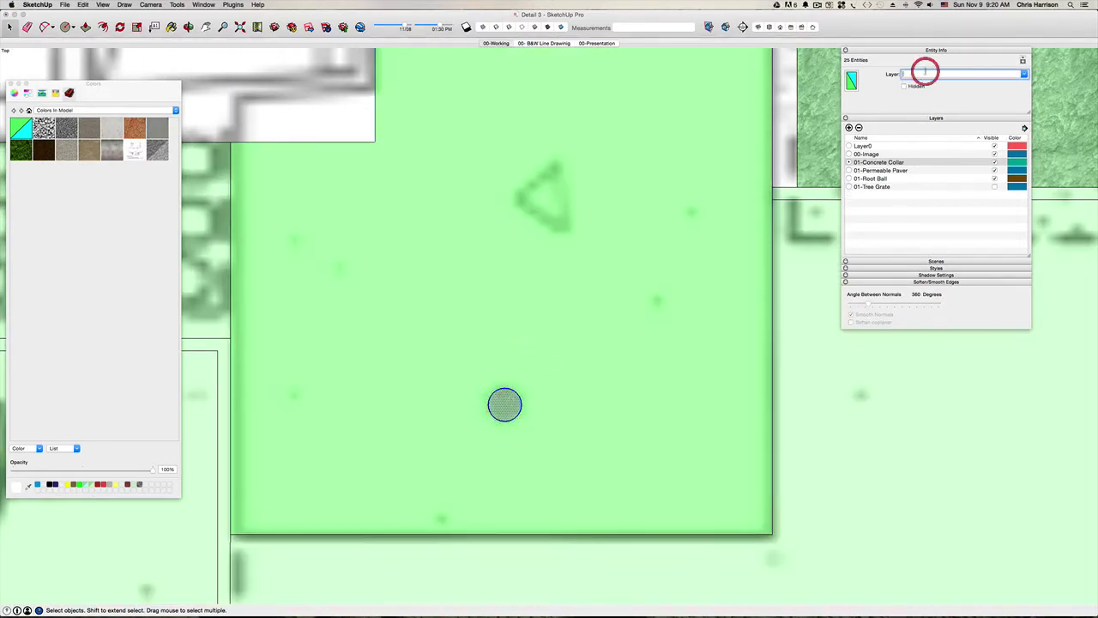
{"action": "type", "text": "01-"}
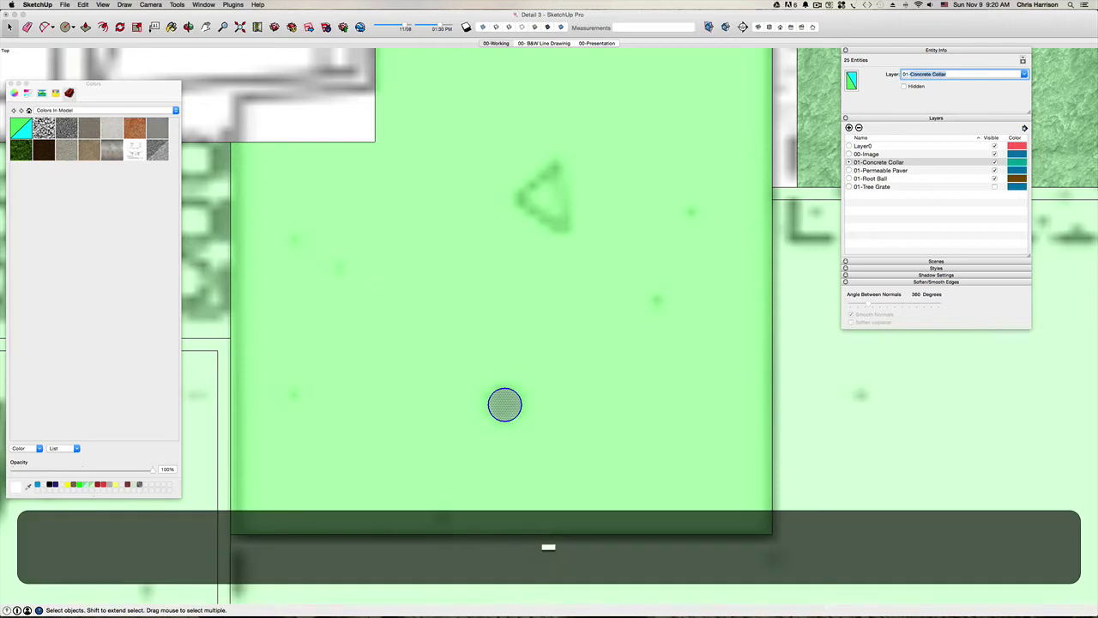
{"action": "type", "text": "Rebar"}
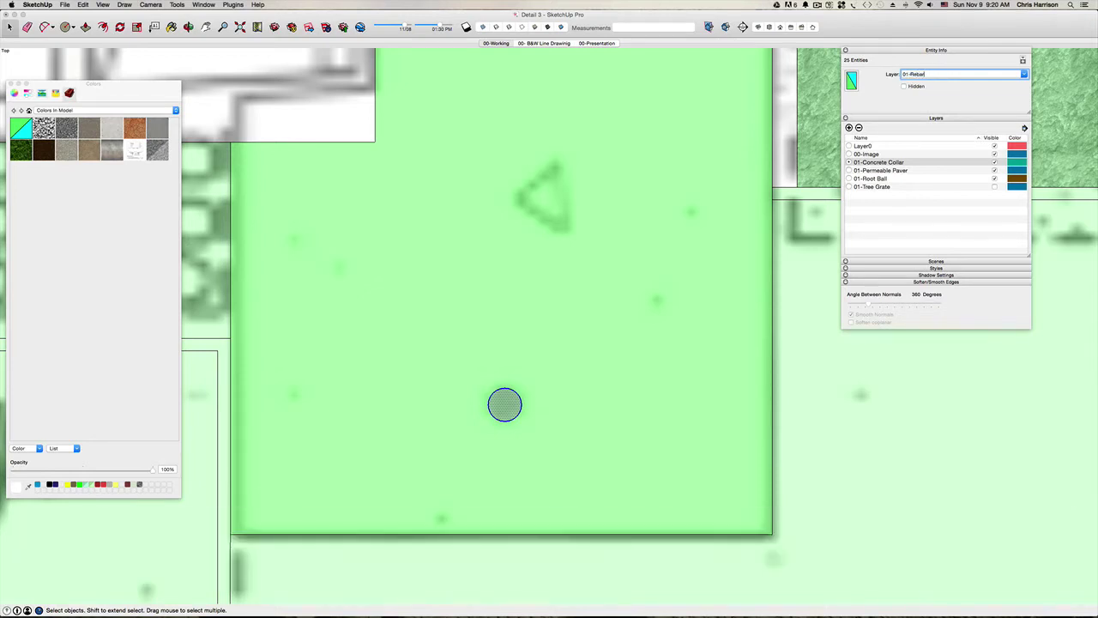
{"action": "key", "text": "Return"}
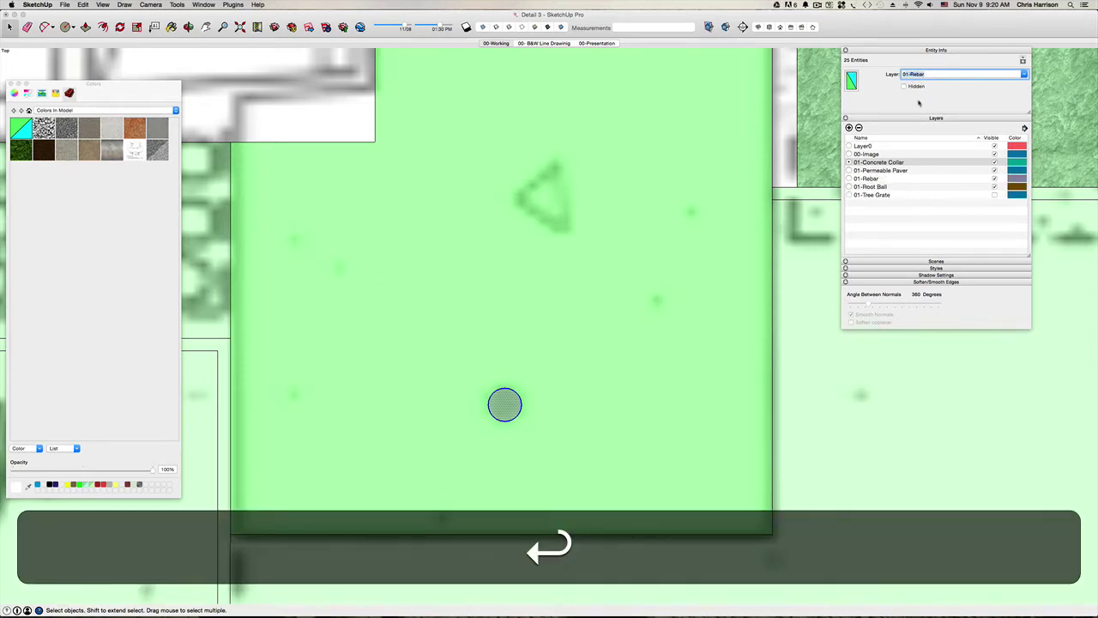
{"action": "left_click", "coordinate": [850, 179]}
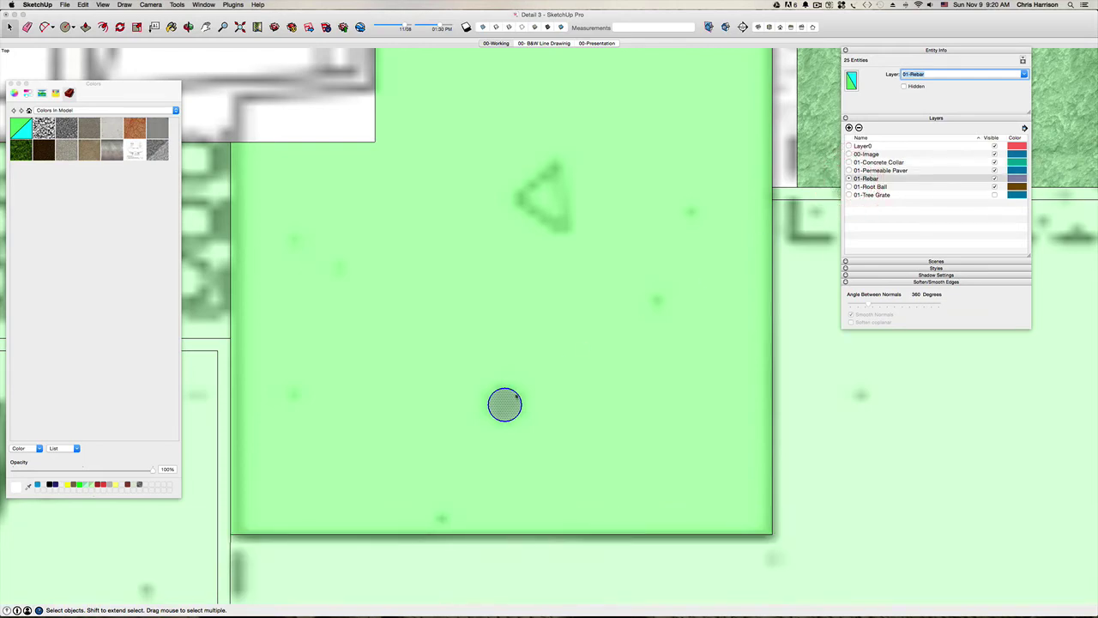
{"action": "key", "text": "super+g"}
Examine the geotextile strip's outline around the structural soil, down to where its sloping edges meet the section's outer edge.
{"action": "scroll", "coordinate": [513, 393], "scroll_direction": "down", "scroll_amount": 10}
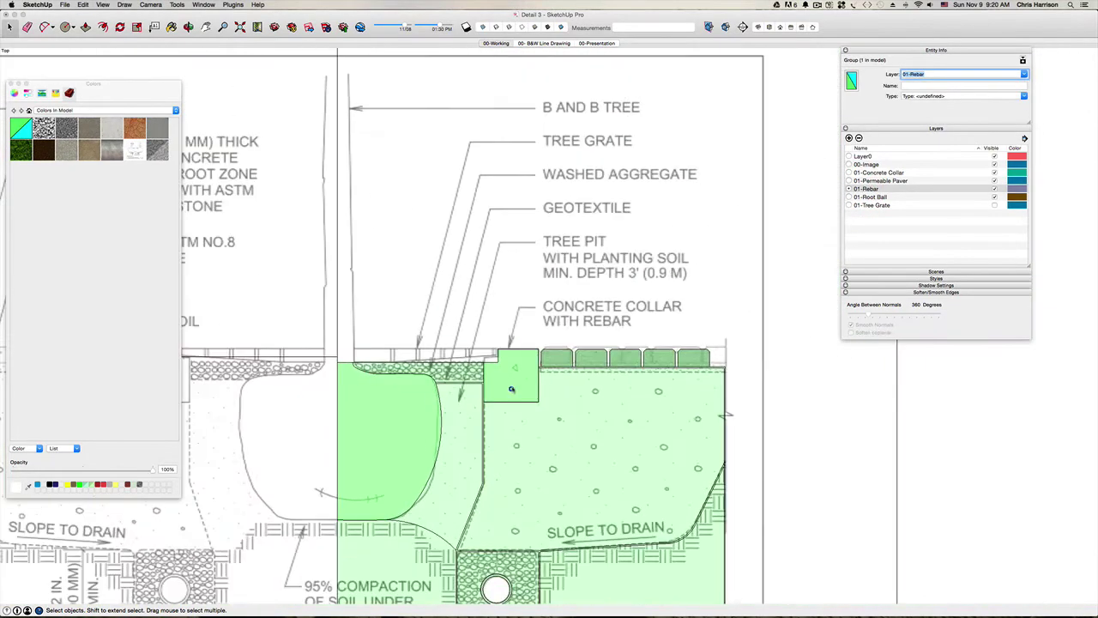
{"action": "left_click", "coordinate": [618, 387]}
{"action": "scroll", "coordinate": [618, 387], "scroll_direction": "down", "scroll_amount": 3}
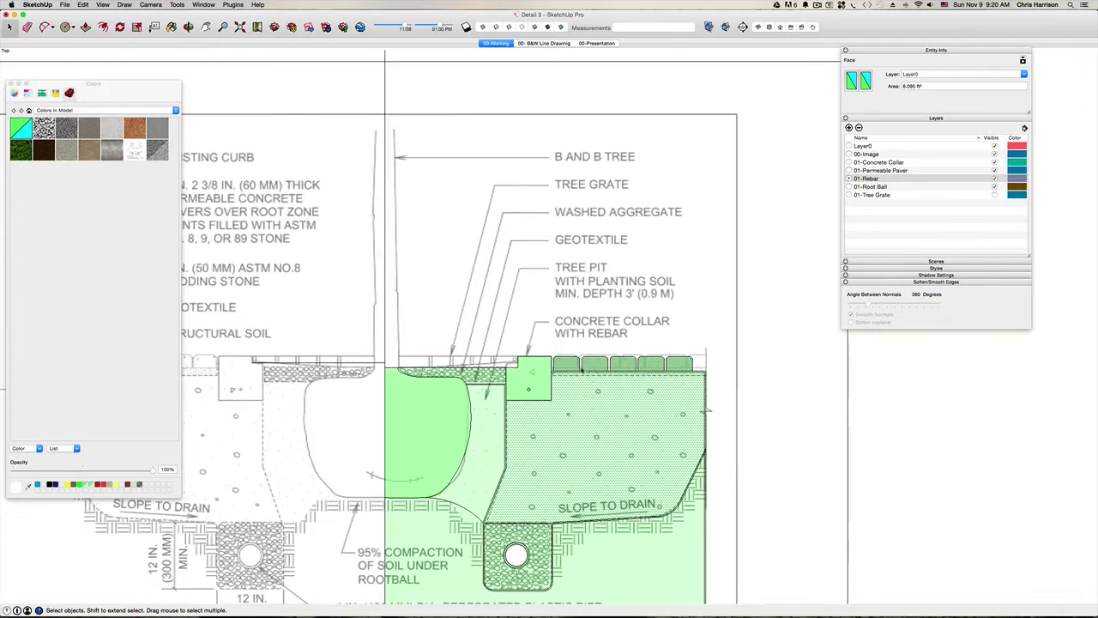
{"action": "scroll", "coordinate": [559, 376], "scroll_direction": "up", "scroll_amount": 8}
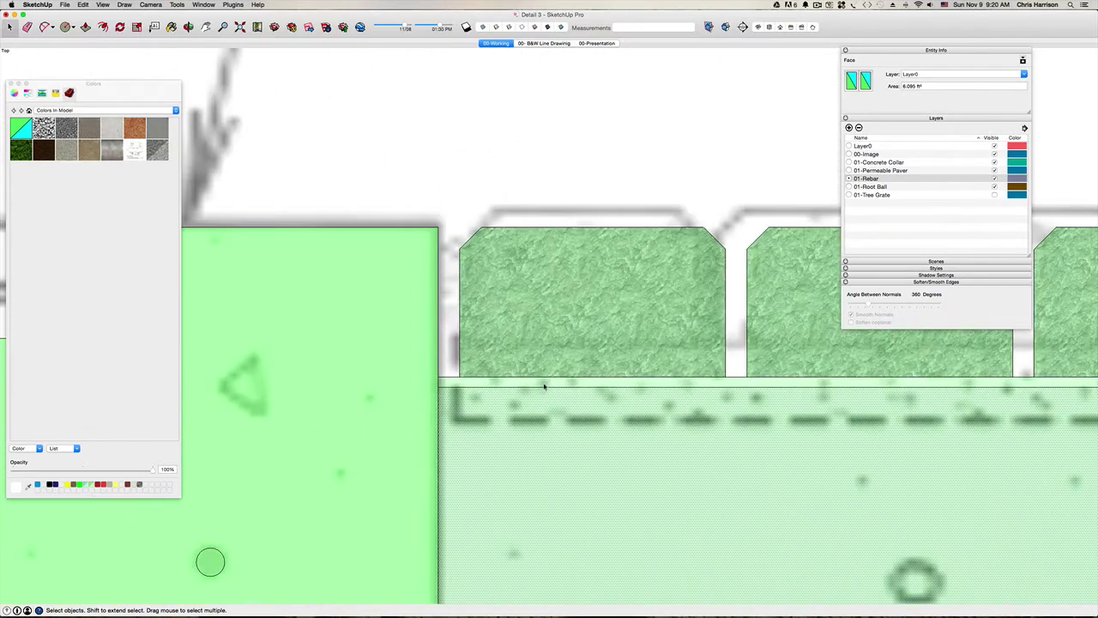
{"action": "double_click", "coordinate": [544, 386]}
{"action": "scroll", "coordinate": [544, 386], "scroll_direction": "down", "scroll_amount": 8}
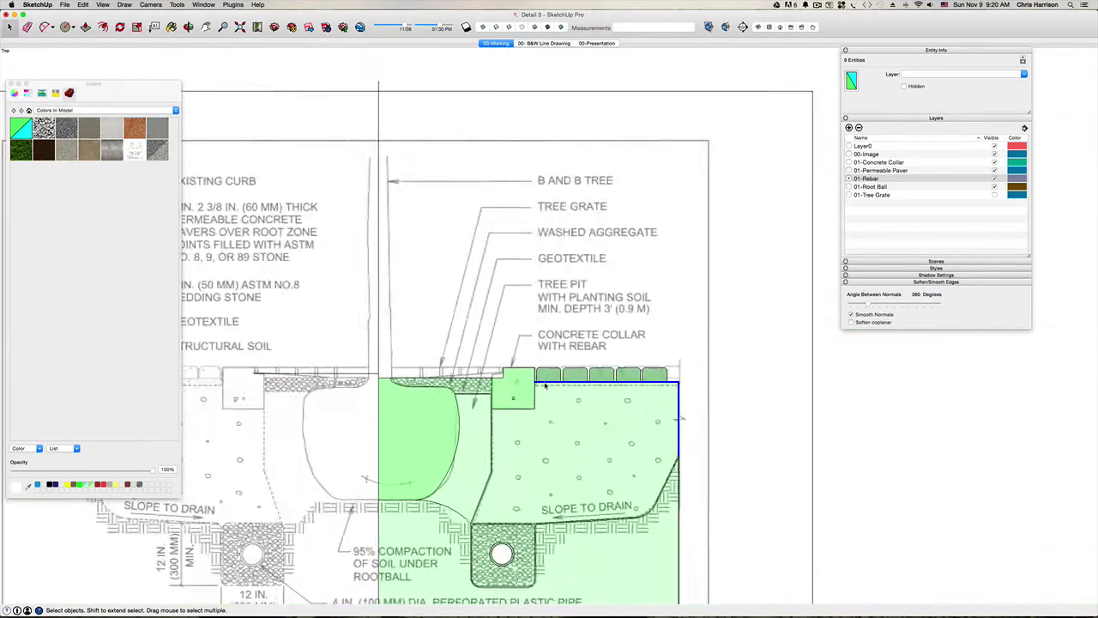
{"action": "scroll", "coordinate": [544, 386], "scroll_direction": "down", "scroll_amount": 3}
{"action": "scroll", "coordinate": [544, 461], "scroll_direction": "up", "scroll_amount": 6}
{"action": "scroll", "coordinate": [774, 418], "scroll_direction": "up", "scroll_amount": 9}
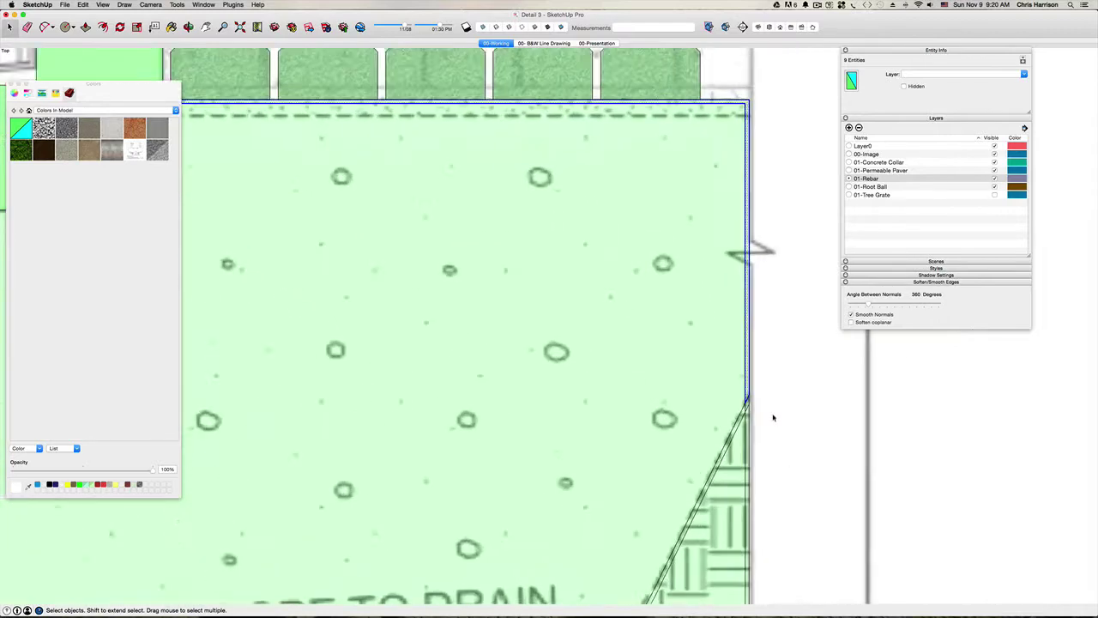
{"action": "scroll", "coordinate": [755, 406], "scroll_direction": "up", "scroll_amount": 10}
{"action": "left_click", "coordinate": [801, 469]}
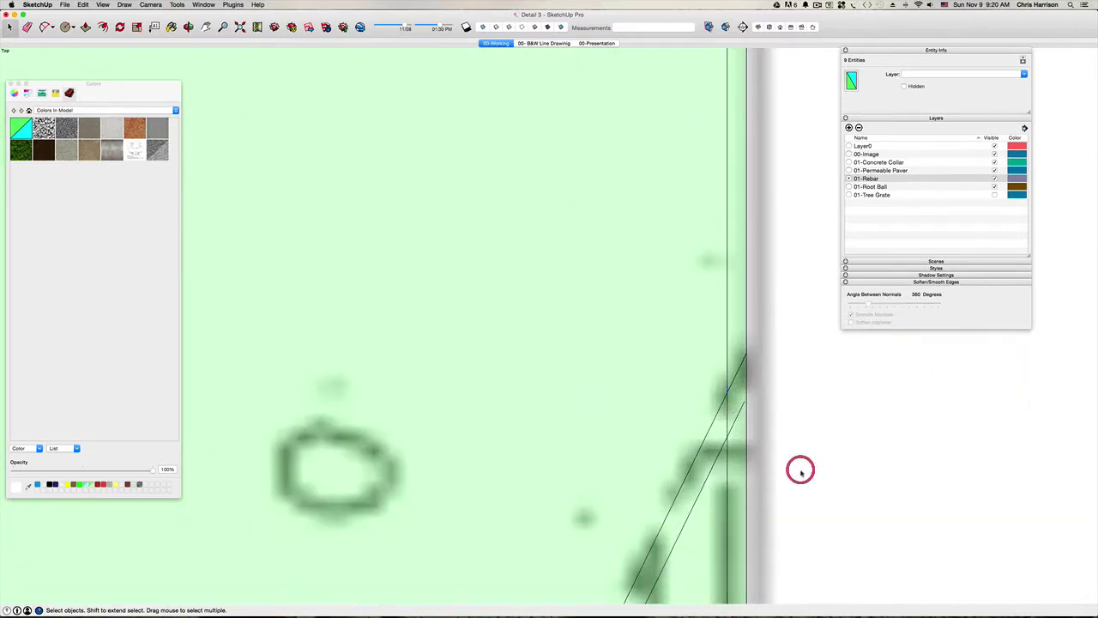
Erase the stray edges where the vertical and sloping geotextile strips meet at the section's outer edge, keeping the outer sloping edge.
{"action": "key", "text": "e"}
{"action": "left_click", "coordinate": [726, 503]}
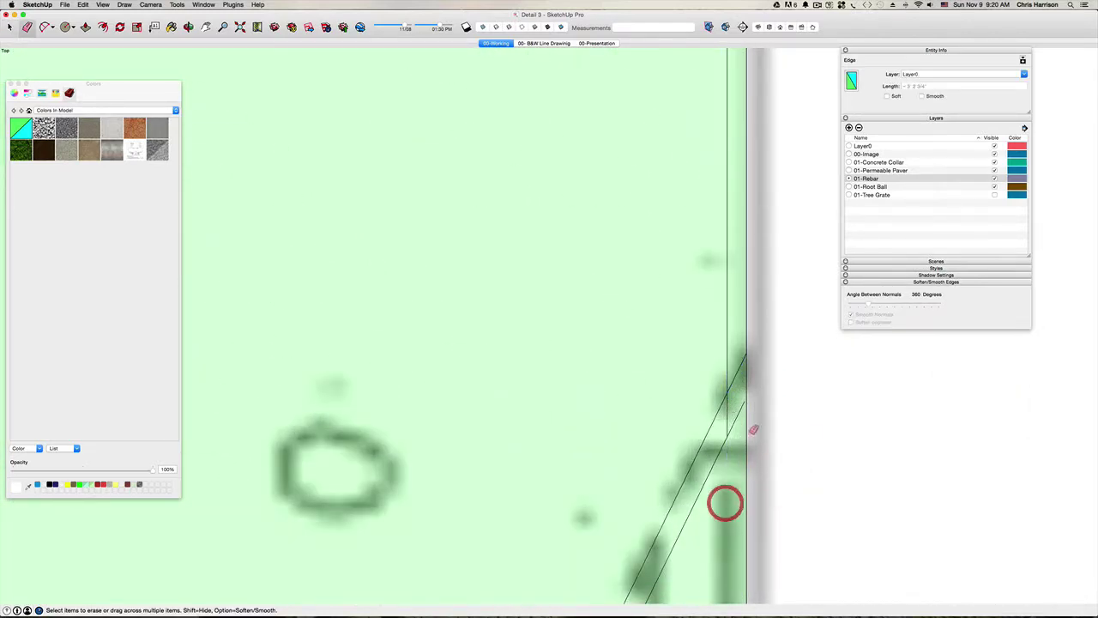
{"action": "left_click_drag", "start_coordinate": [740, 417], "coordinate": [739, 432]}
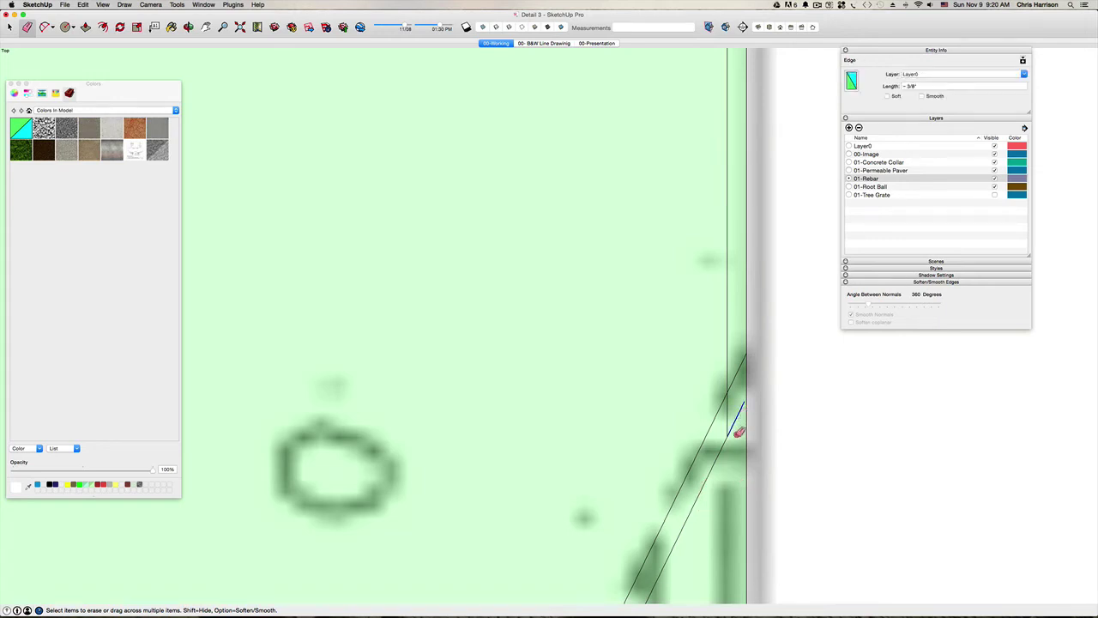
{"action": "key", "text": "super+z"}
{"action": "left_click", "coordinate": [735, 440]}
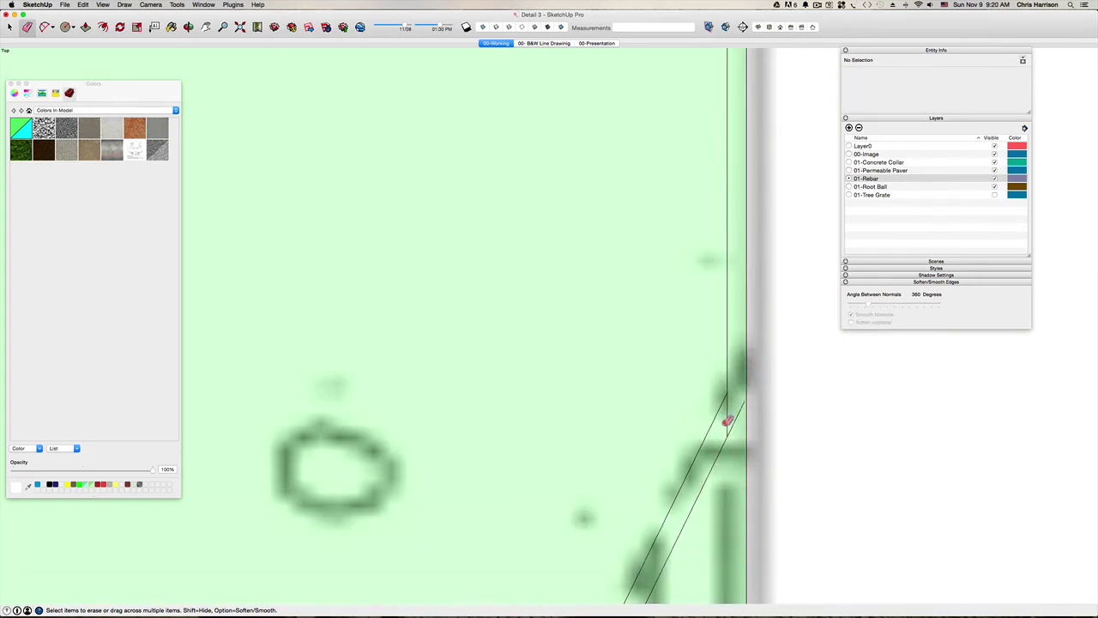
Draw a line about 1/16" long closing the gap between the outer sloping geotextile edge and the section's outer edge.
{"action": "scroll", "coordinate": [729, 417], "scroll_direction": "up", "scroll_amount": 5}
{"action": "key", "text": "l"}
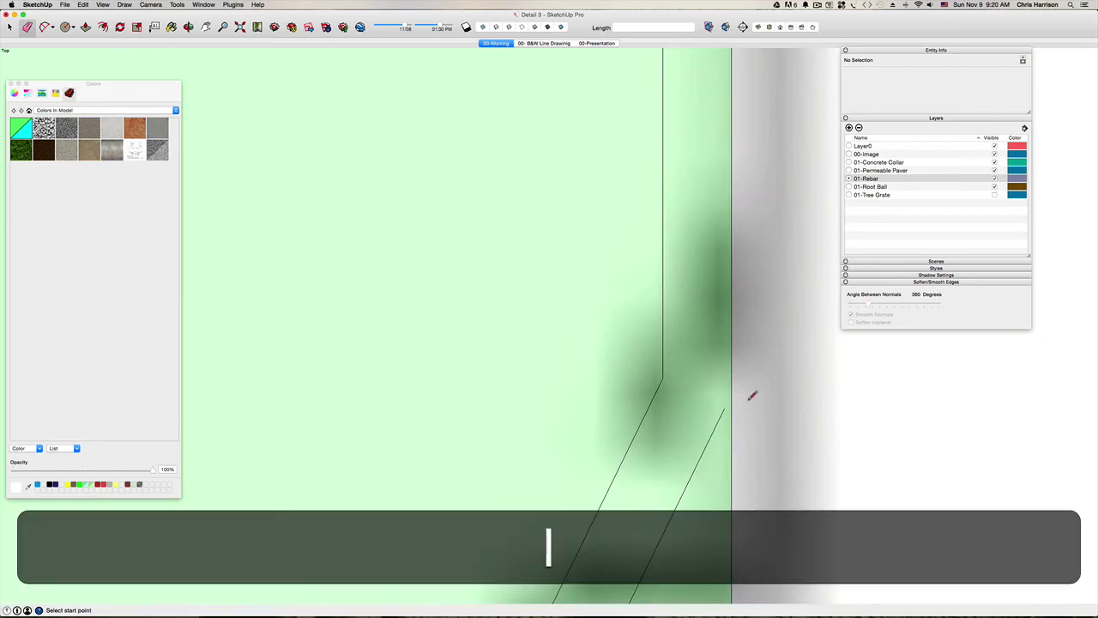
{"action": "left_click", "coordinate": [730, 400]}
{"action": "left_click", "coordinate": [735, 394]}
{"action": "key", "text": "super+z"}
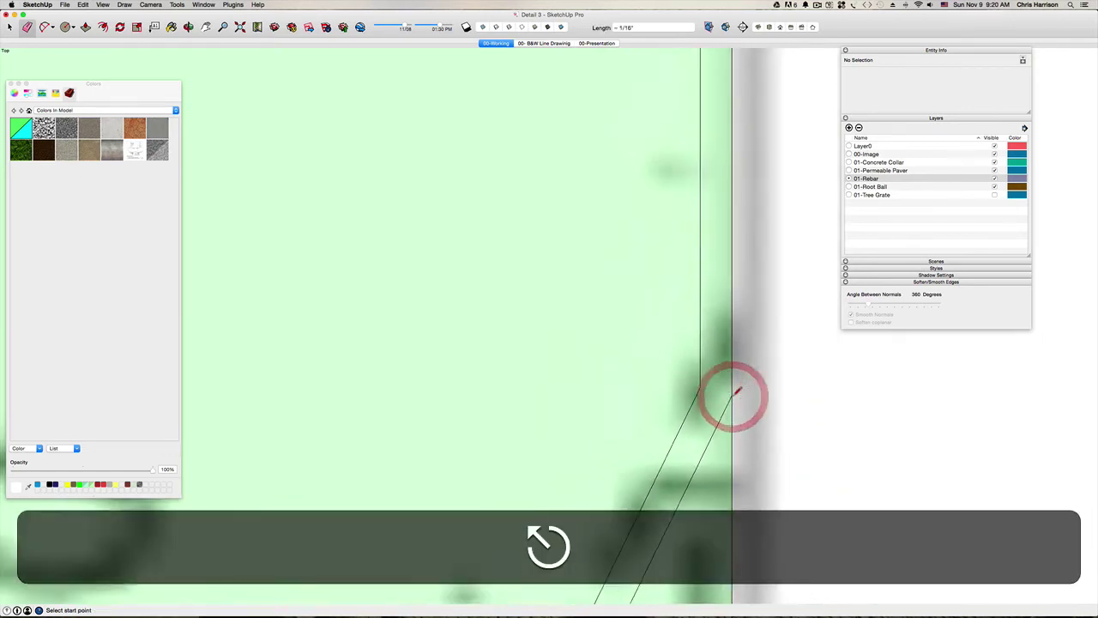
Assign the geotextile strips' faces and edges around the structural soil and tree pit to a new layer named 01-Geotextile Fabric.
{"action": "key", "text": "space"}
{"action": "left_click", "coordinate": [726, 392]}
{"action": "scroll", "coordinate": [726, 395], "scroll_direction": "down", "scroll_amount": 5}
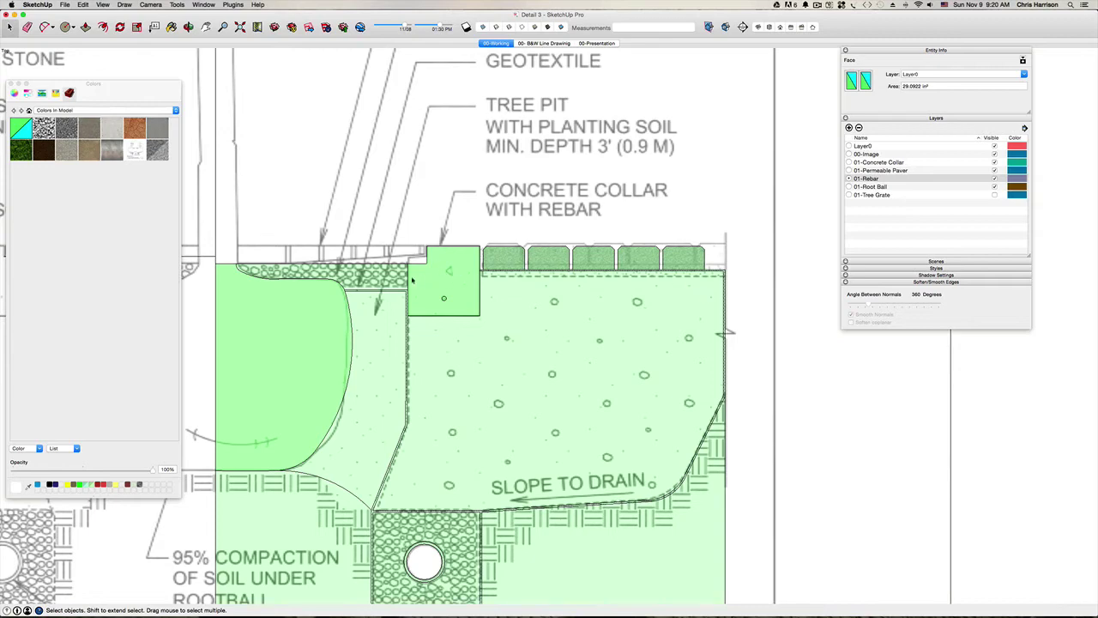
{"action": "scroll", "coordinate": [411, 279], "scroll_direction": "up", "scroll_amount": 3}
{"action": "scroll", "coordinate": [404, 297], "scroll_direction": "up", "scroll_amount": 4}
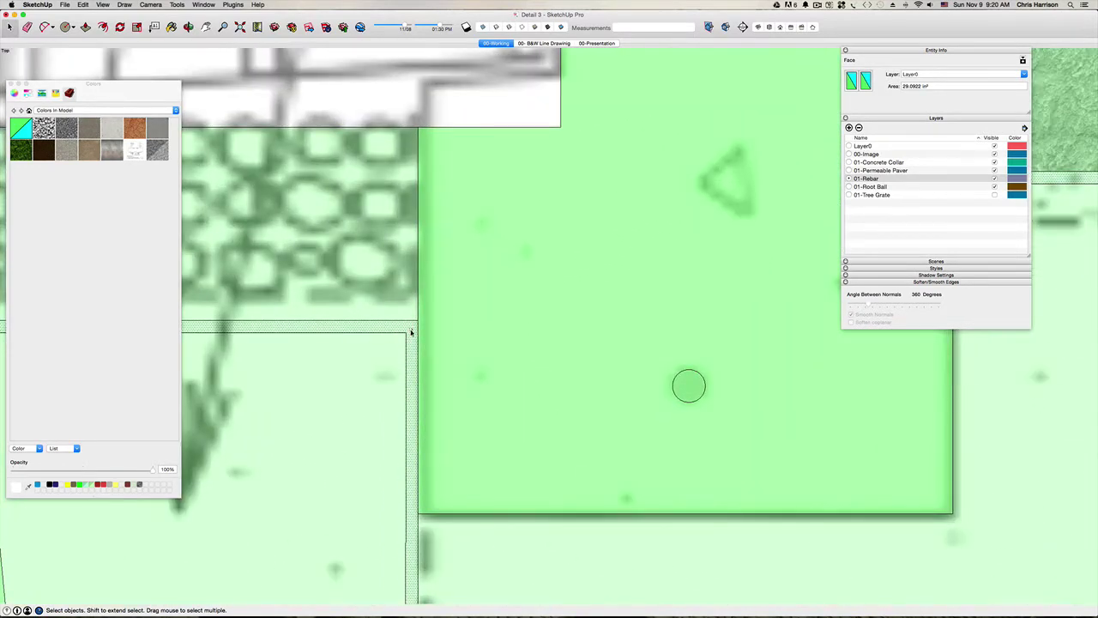
{"action": "left_click", "coordinate": [411, 332]}
{"action": "scroll", "coordinate": [411, 332], "scroll_direction": "down", "scroll_amount": 5}
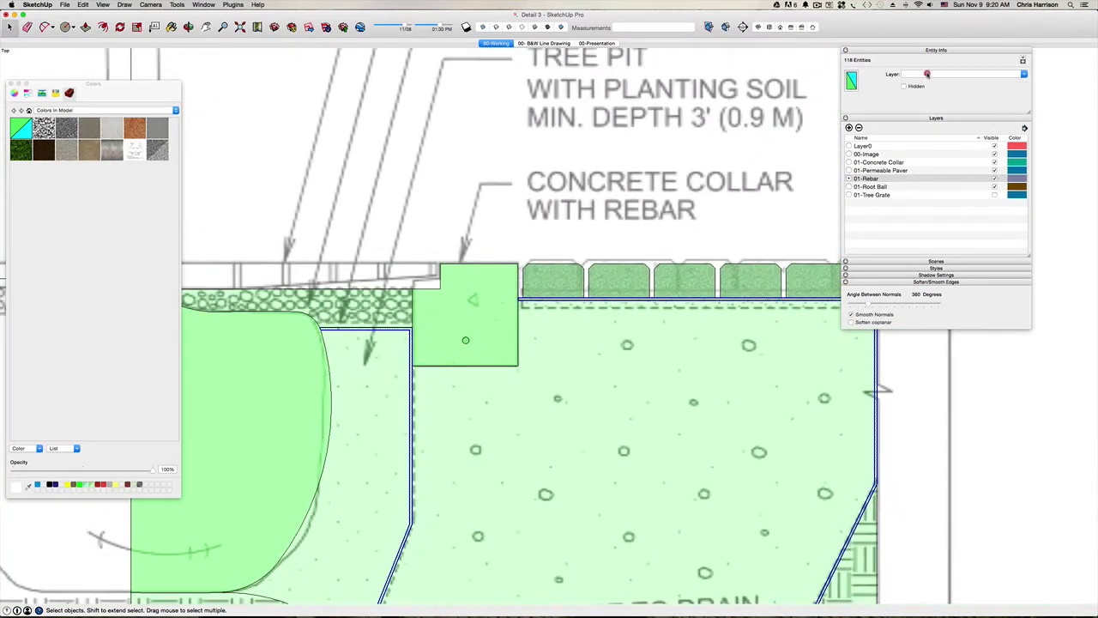
{"action": "left_click", "coordinate": [927, 74]}
{"action": "type", "text": "01-g"}
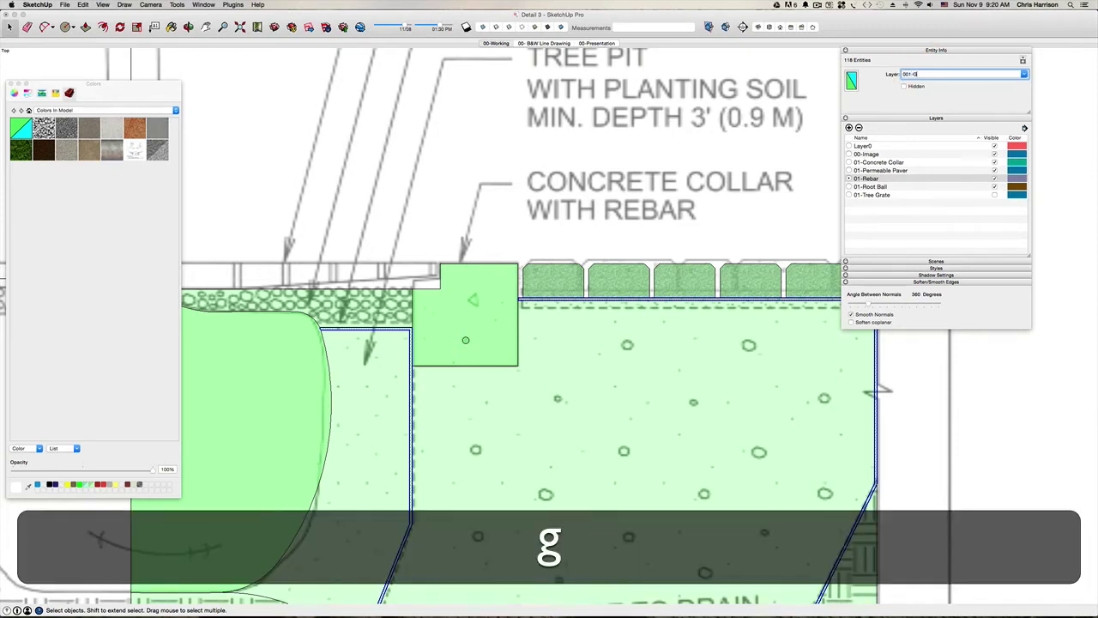
{"action": "key", "text": "BackSpace"}
{"action": "key", "text": "BackSpace"}
{"action": "key", "text": "BackSpace"}
{"action": "type", "text": "1-"}
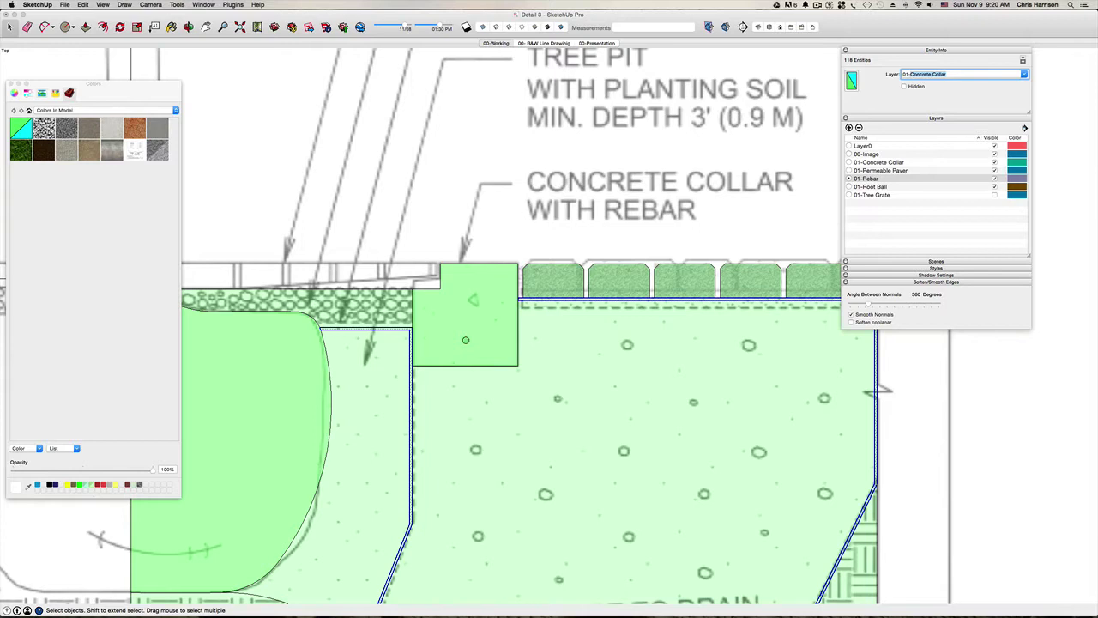
{"action": "type", "text": "Geotext"}
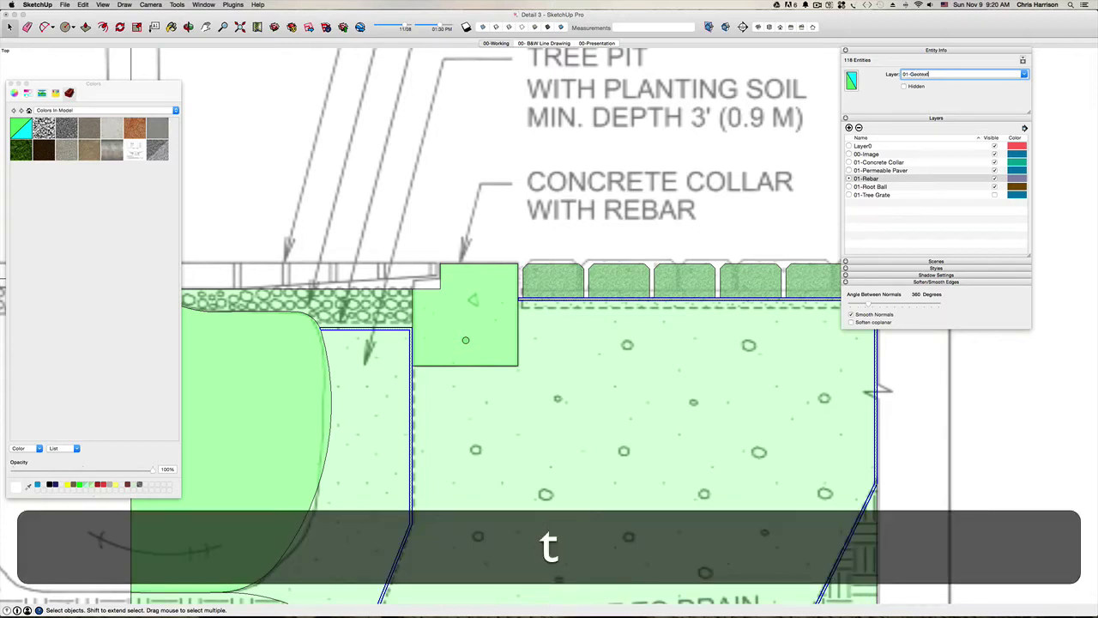
{"action": "type", "text": "ile Fabric"}
{"action": "key", "text": "Return"}
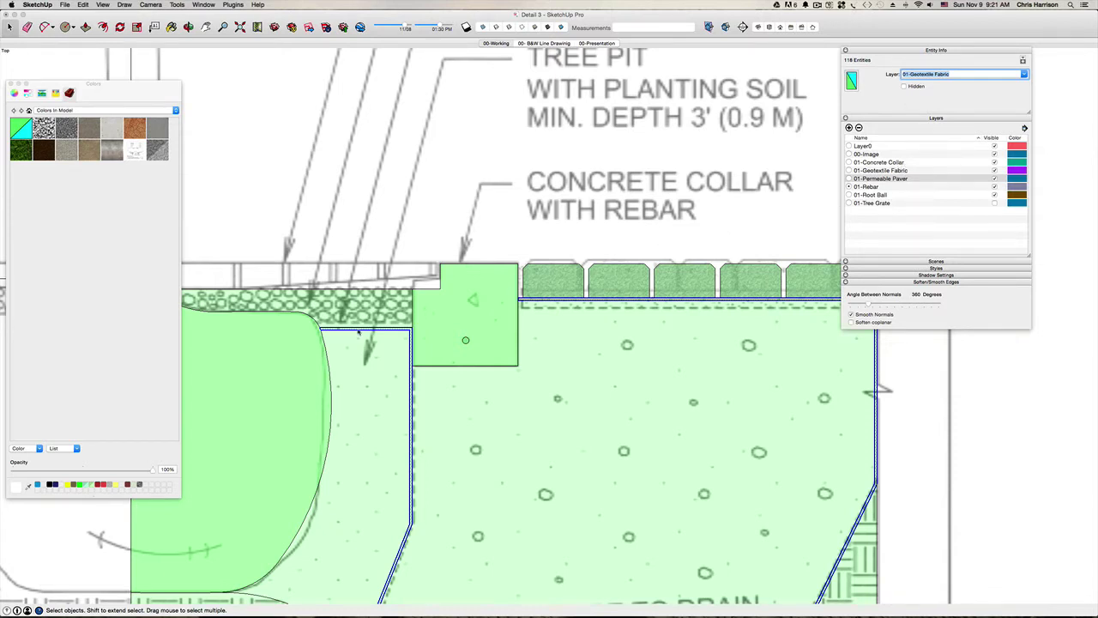
Make 01-Geotextile Fabric the active layer and group the selected geotextile geometry.
{"action": "left_click", "coordinate": [960, 73]}
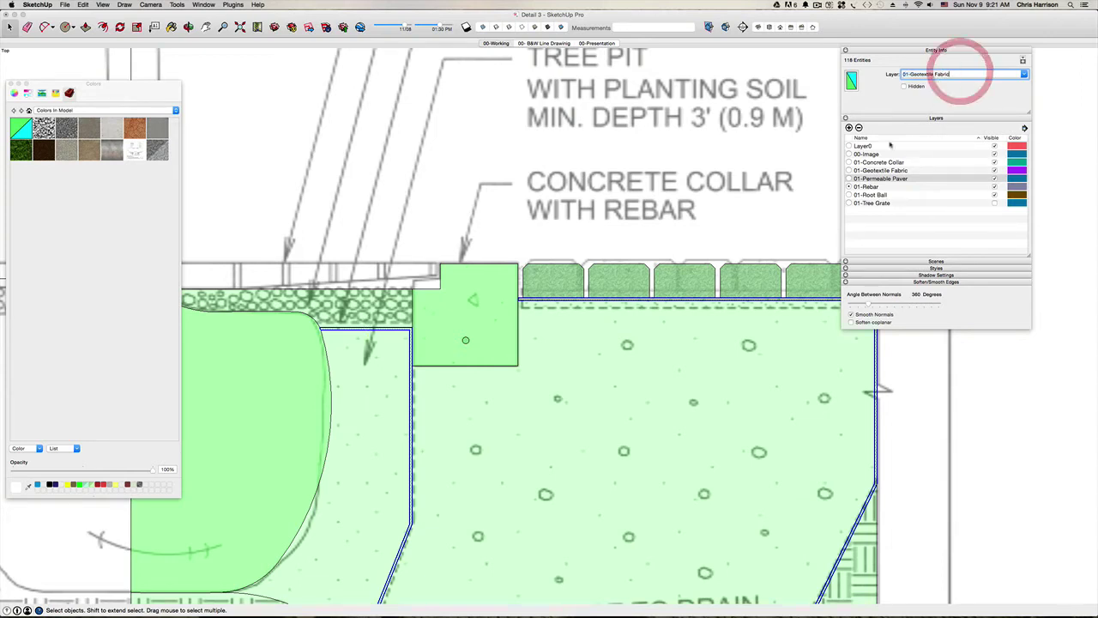
{"action": "left_click", "coordinate": [848, 170]}
{"action": "key", "text": "super+g"}
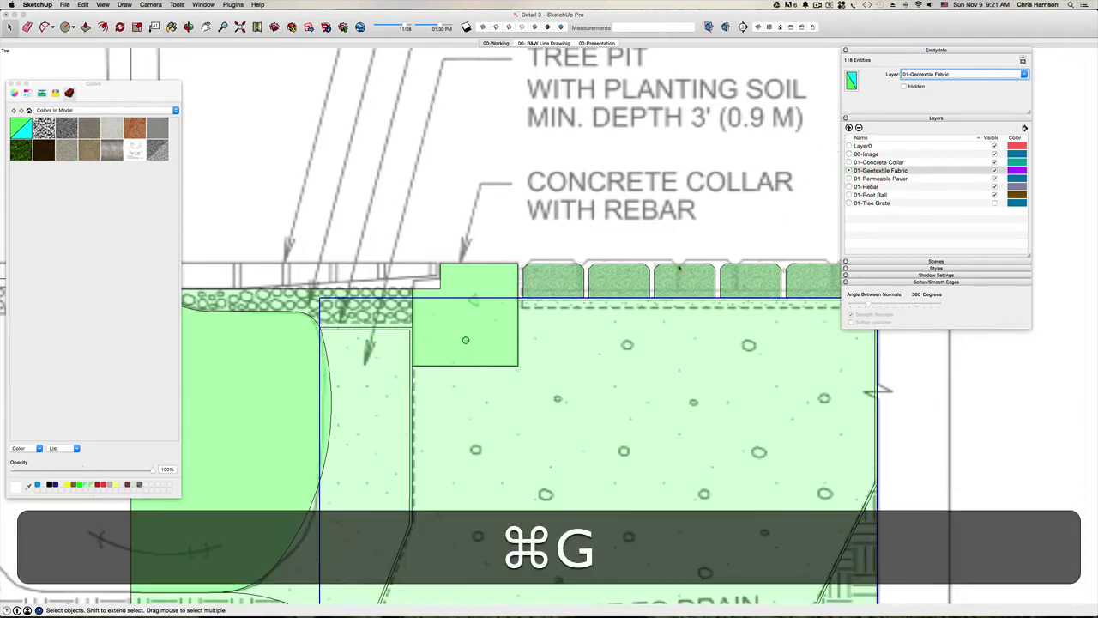
Assign the structural soil's face and edges to a new layer named 01-Strucrtural Soil and group them with that layer active.
{"action": "scroll", "coordinate": [477, 316], "scroll_direction": "down", "scroll_amount": 4}
{"action": "left_click", "coordinate": [551, 391]}
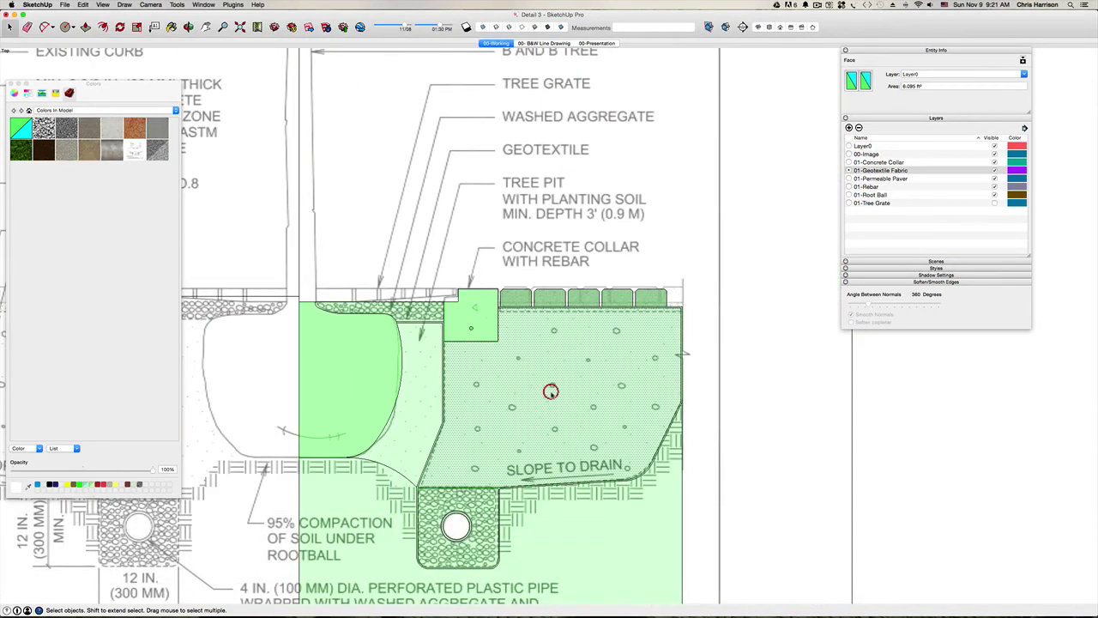
{"action": "triple_click", "coordinate": [551, 392]}
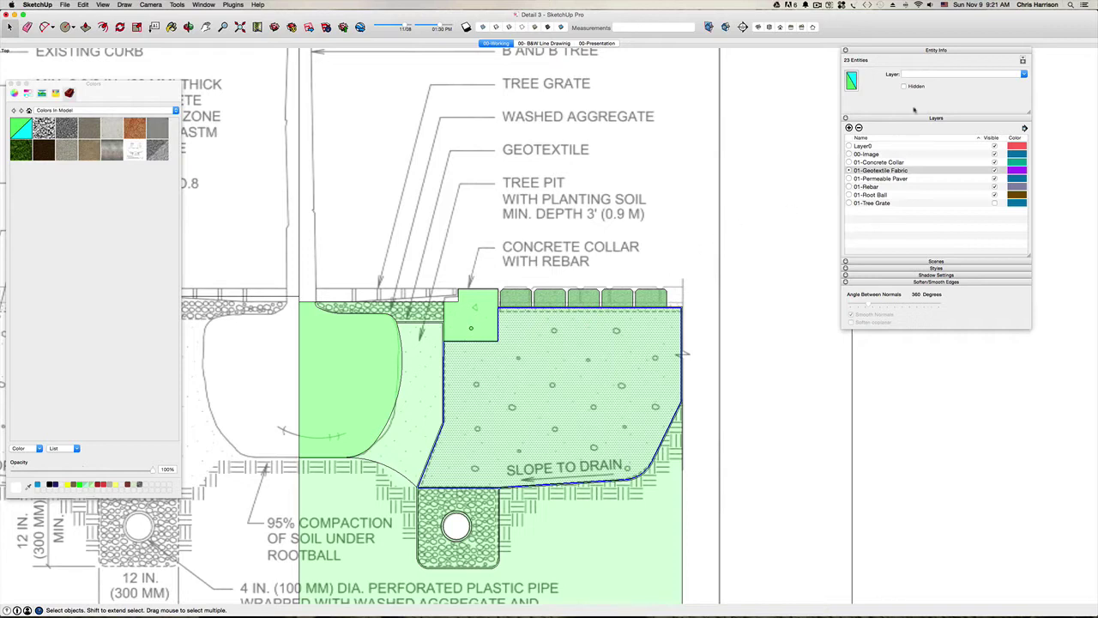
{"action": "left_click", "coordinate": [923, 75]}
{"action": "type", "text": "01-St"}
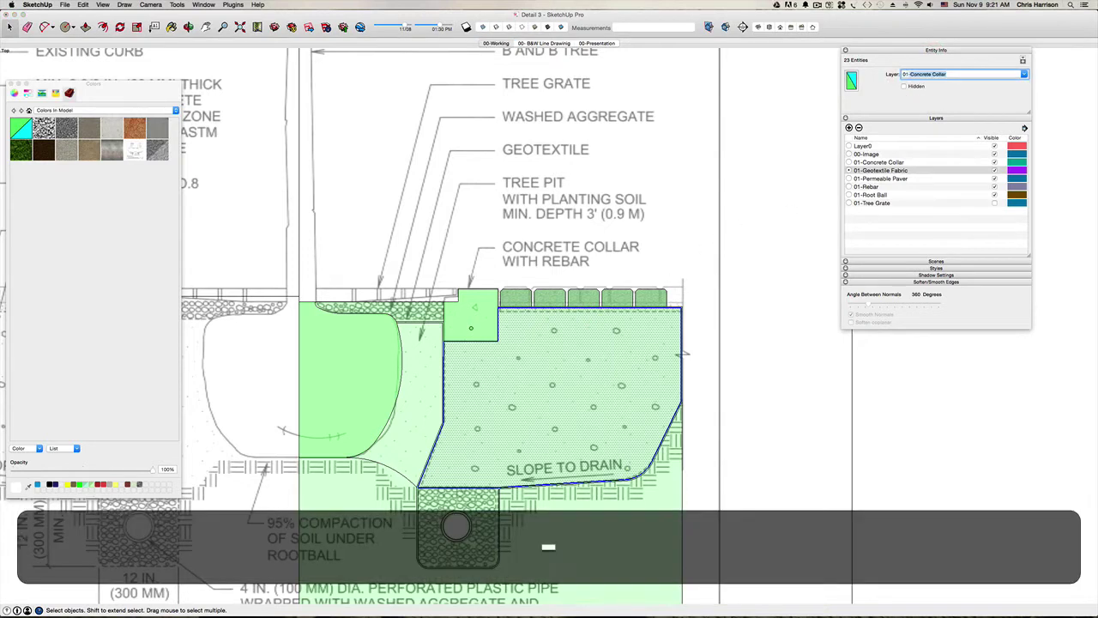
{"action": "type", "text": "ructural Soil"}
{"action": "key", "text": "Return"}
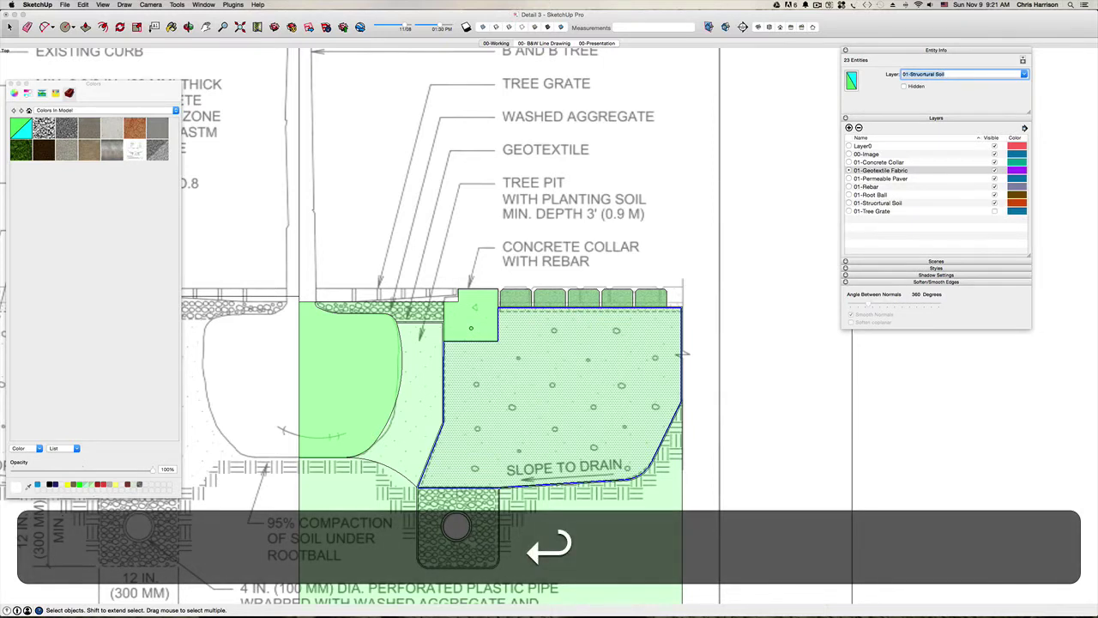
{"action": "left_click", "coordinate": [850, 204]}
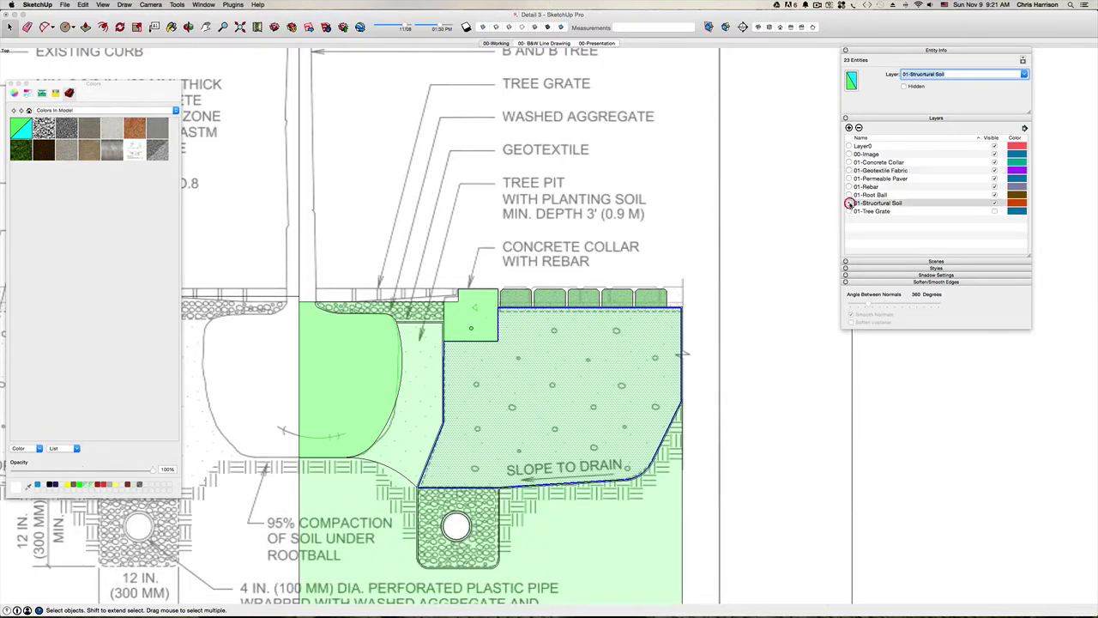
{"action": "key", "text": "super+g"}
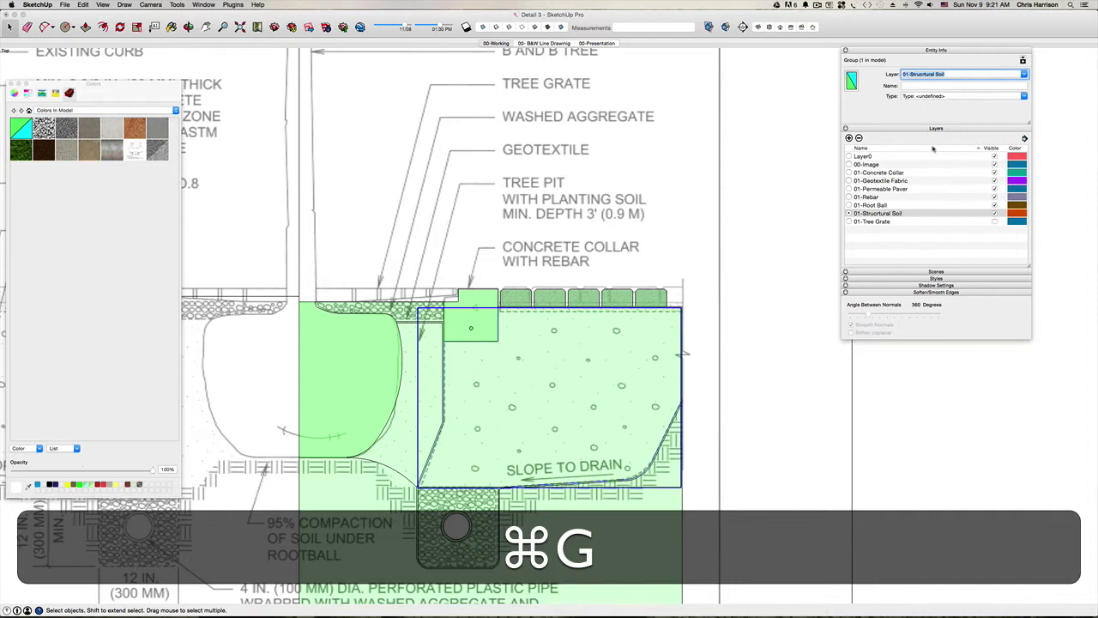
Correct the structural soil layer's name to 01-Structural Soil and save the model.
{"action": "left_click", "coordinate": [766, 291]}
{"action": "left_click", "coordinate": [882, 214]}
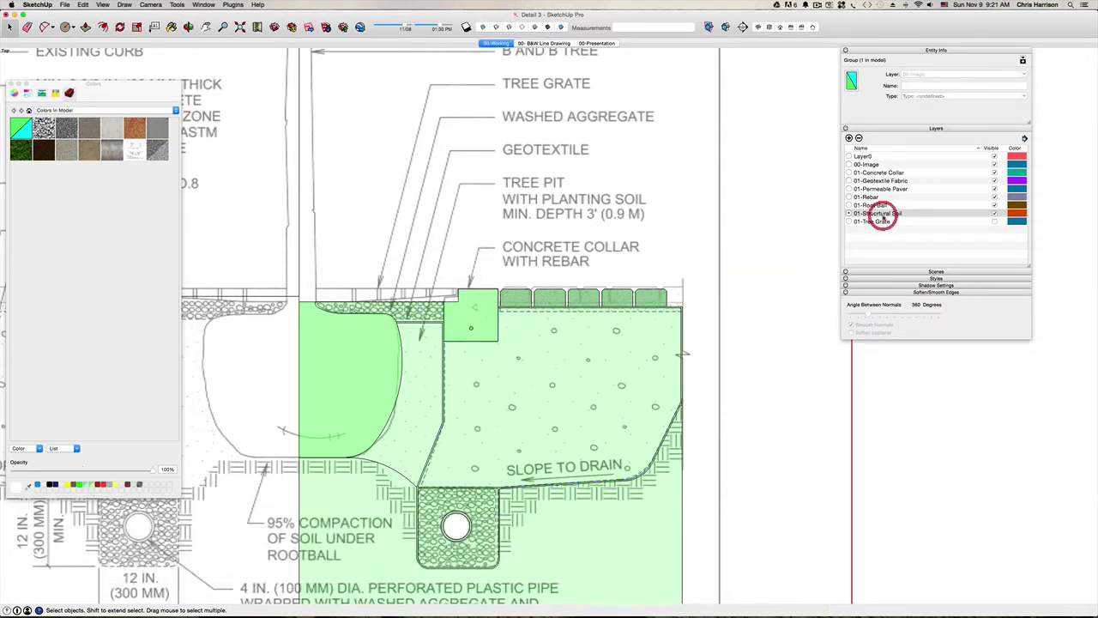
{"action": "left_click", "coordinate": [883, 215]}
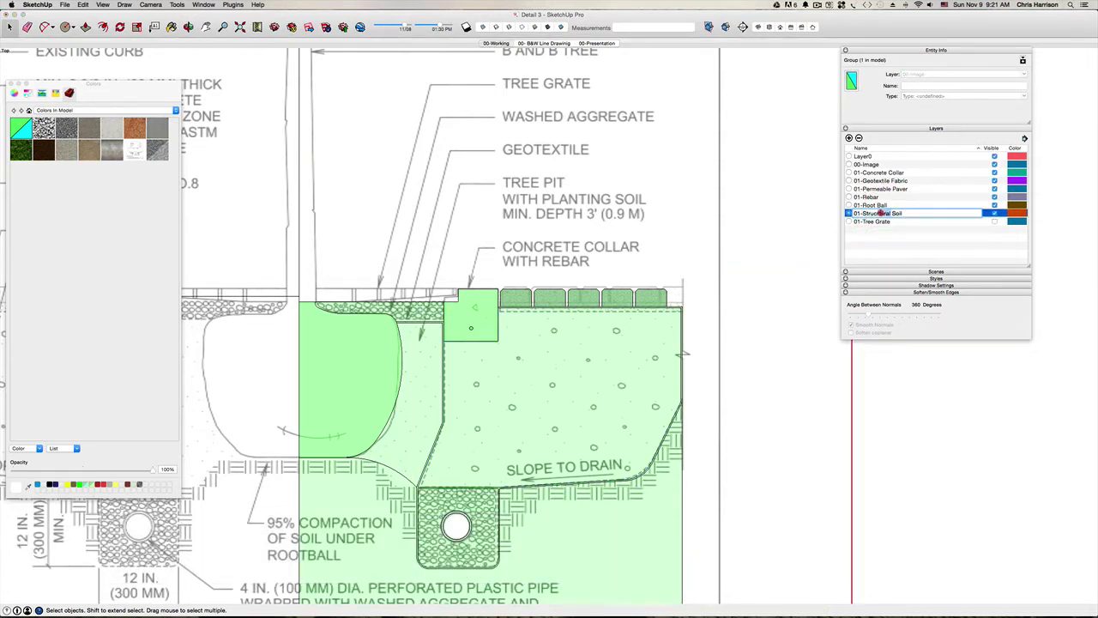
{"action": "left_click", "coordinate": [877, 214]}
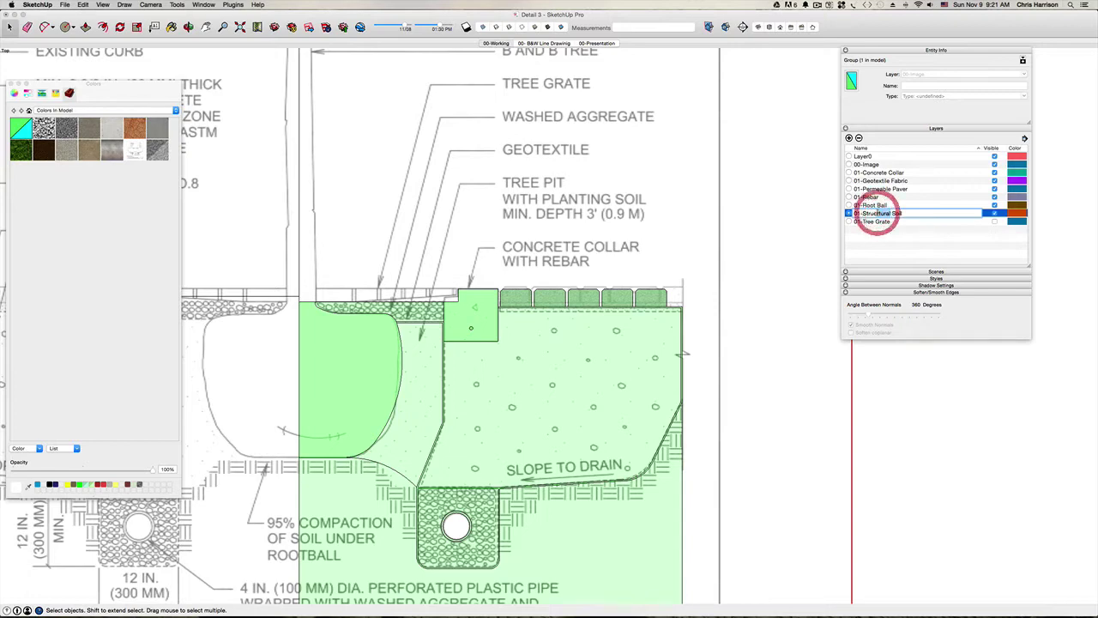
{"action": "type", "text": "tl"}
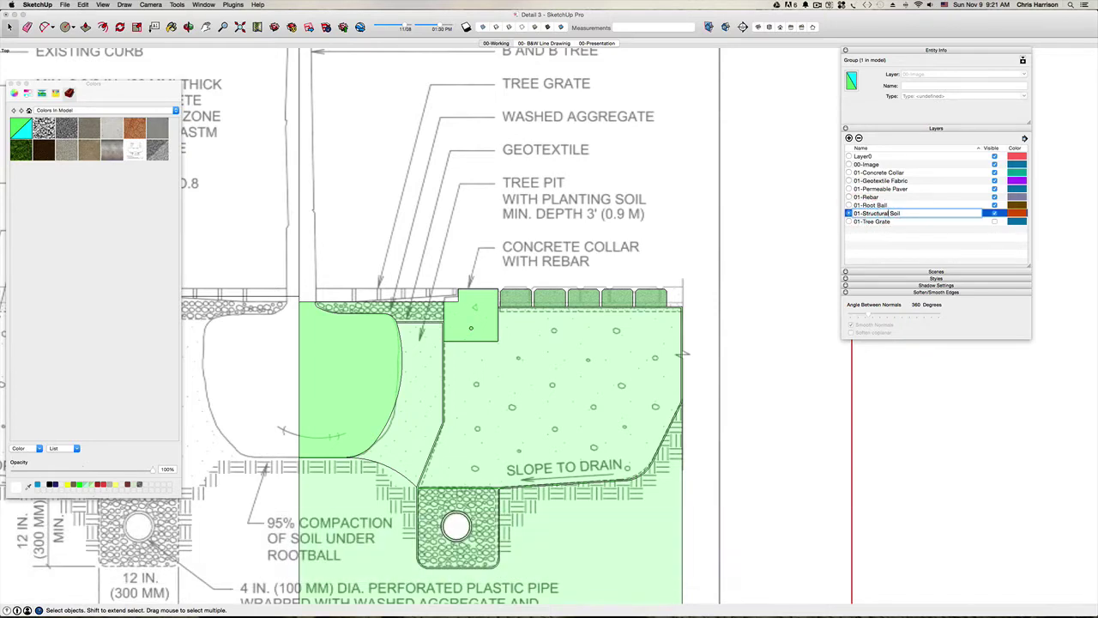
{"action": "left_click", "coordinate": [796, 314]}
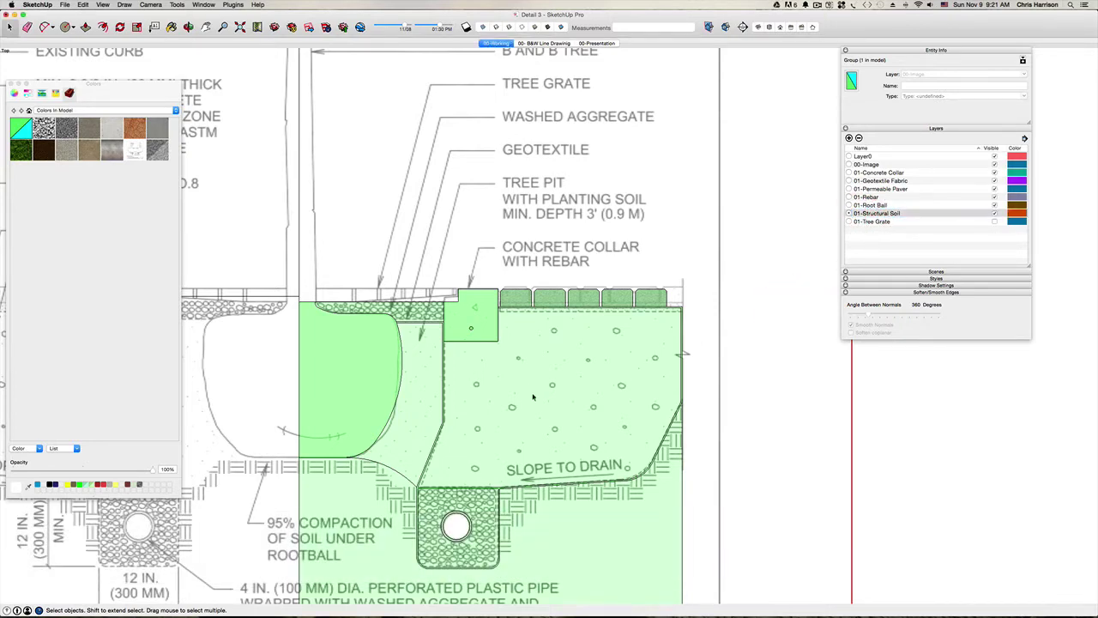
{"action": "key", "text": "super+s"}
Assign the tree pit soil's face and edges beside the root ball to a new layer named 01-Planting Soil and group them with that layer active.
{"action": "scroll", "coordinate": [461, 347], "scroll_direction": "down", "scroll_amount": 2}
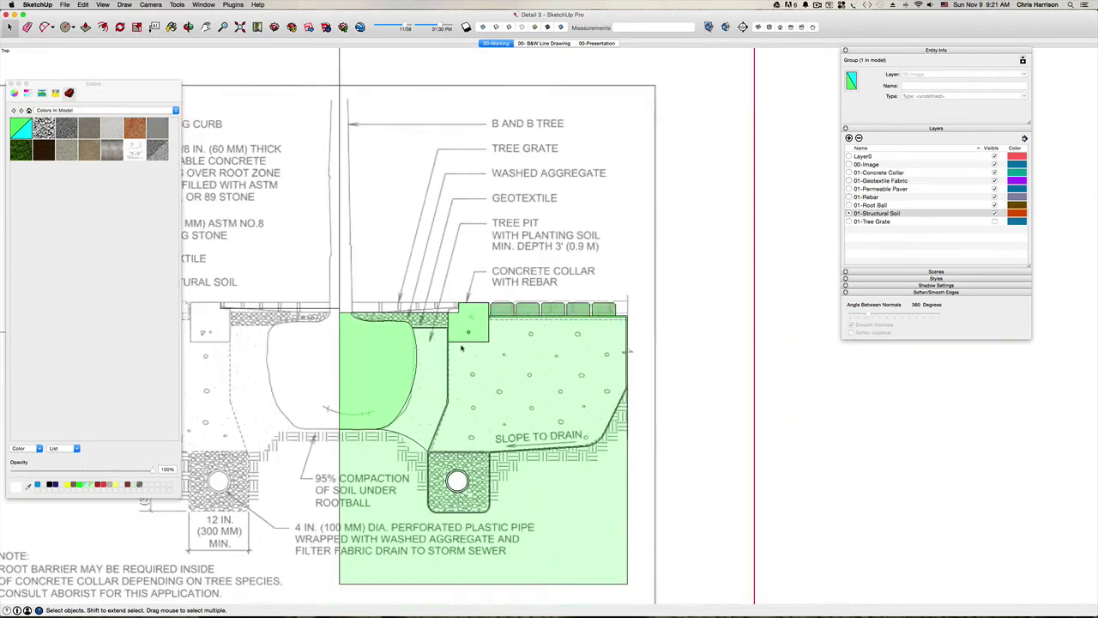
{"action": "triple_click", "coordinate": [431, 369]}
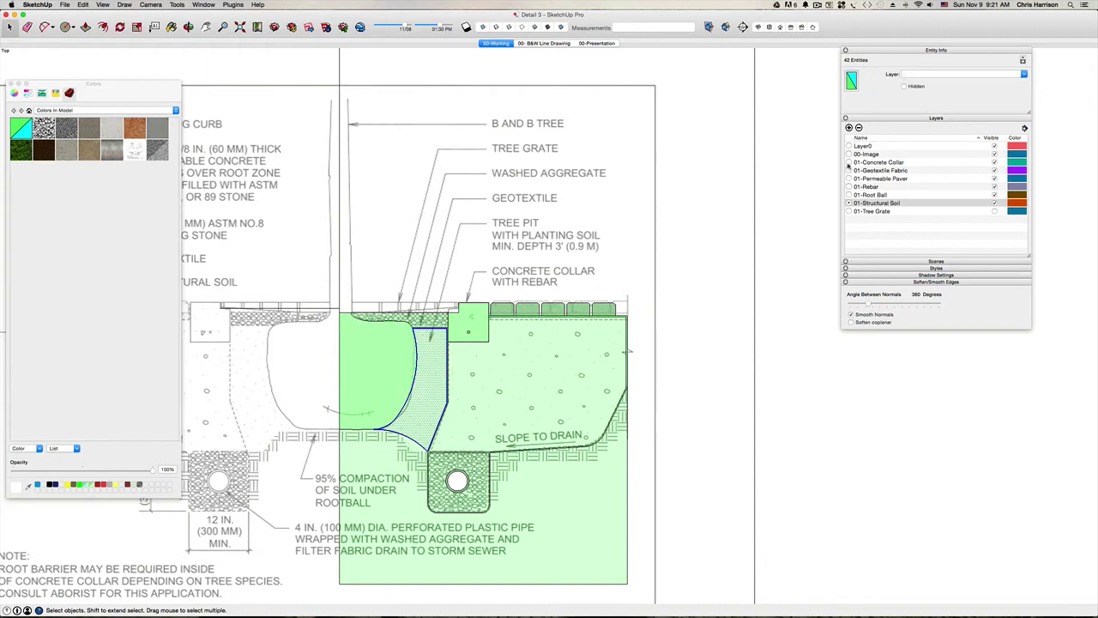
{"action": "left_click", "coordinate": [925, 74]}
{"action": "type", "text": "01-"}
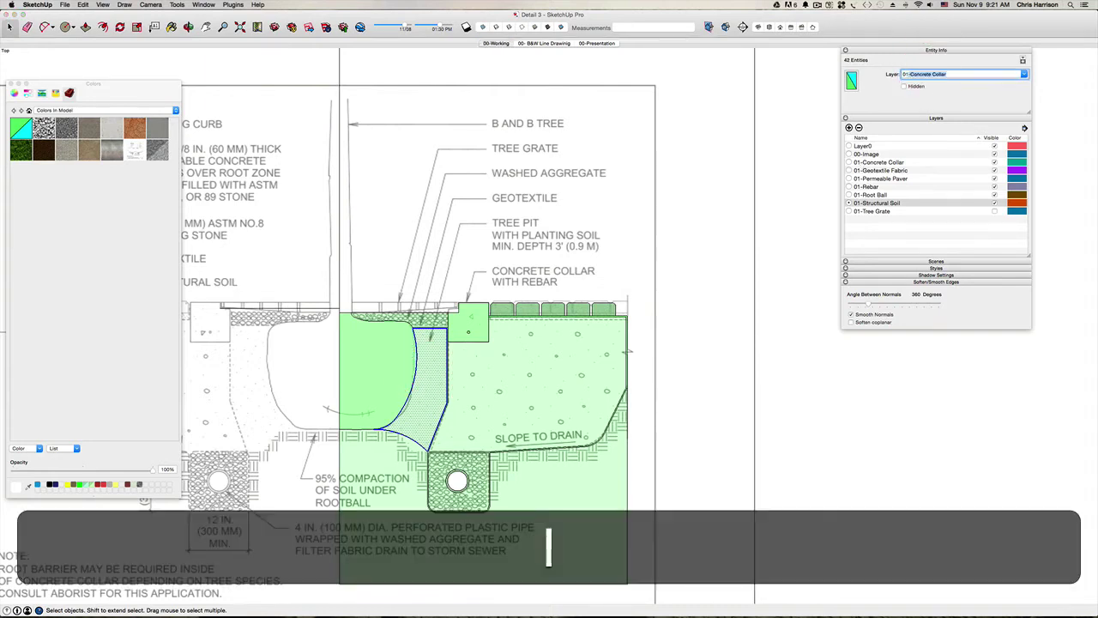
{"action": "type", "text": "Planting Soil"}
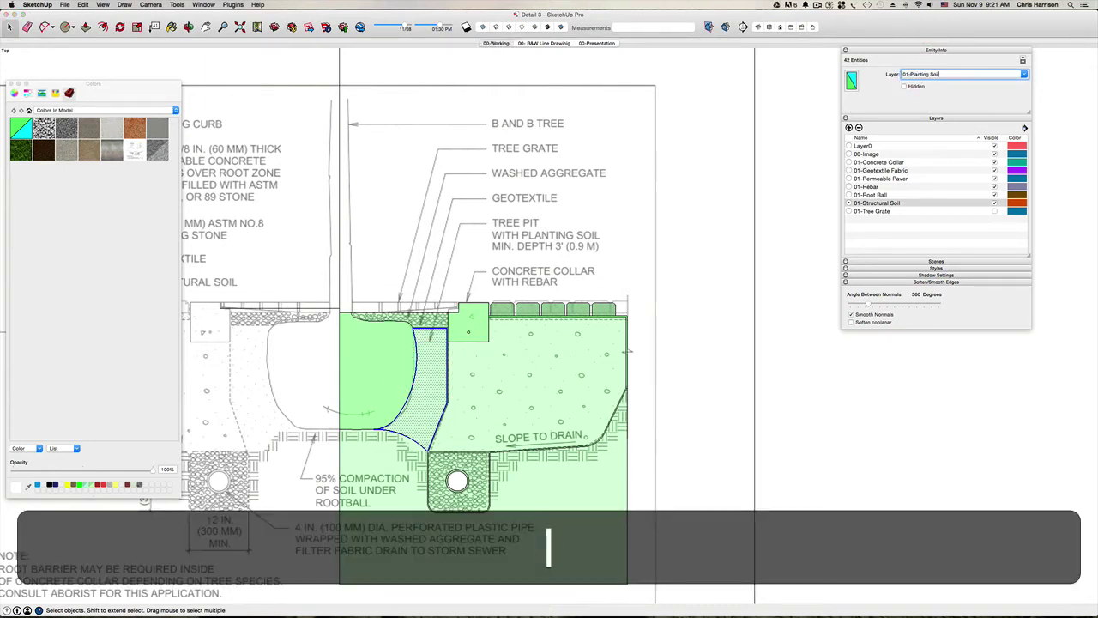
{"action": "key", "text": "Return"}
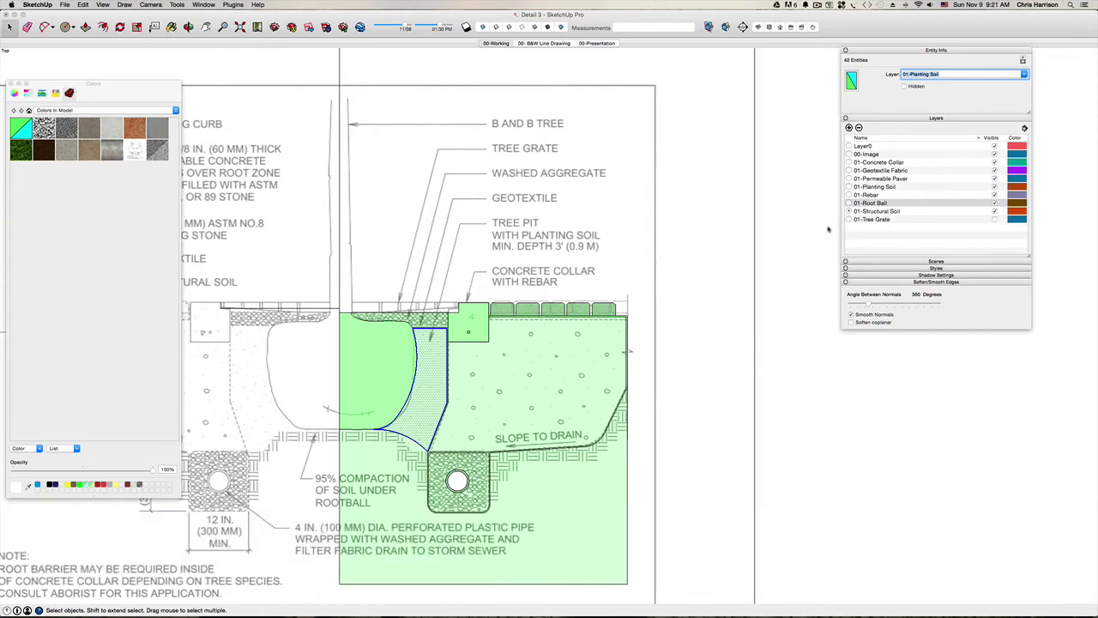
{"action": "left_click", "coordinate": [850, 187]}
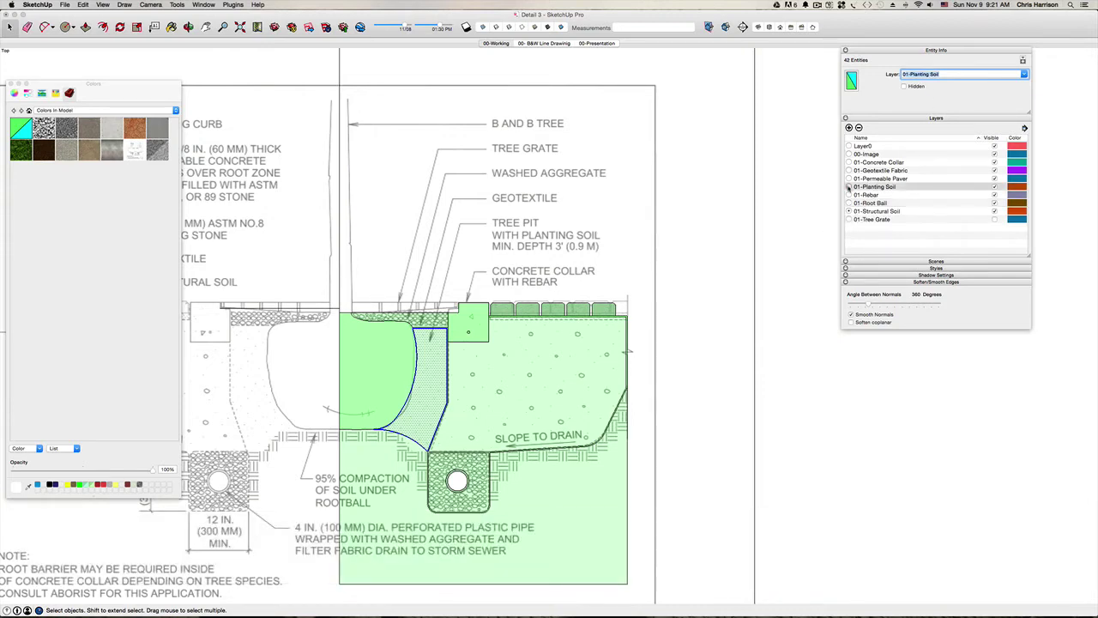
{"action": "key", "text": "super+g"}
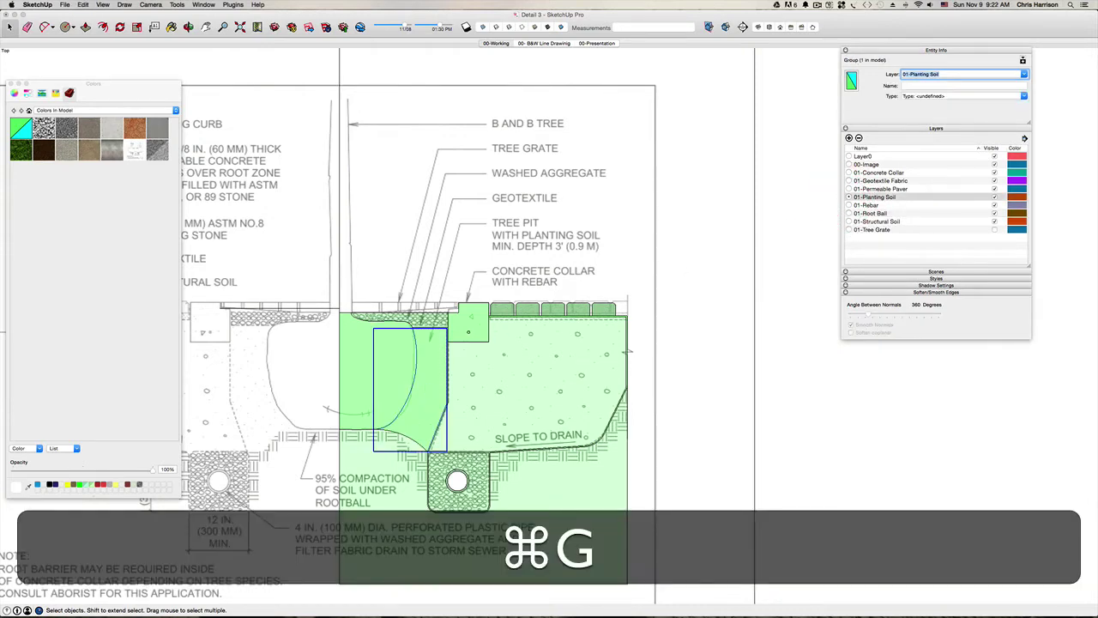
Assign the face and edges of the large ground area beneath the section to a new layer named 01-Earth.
{"action": "left_click", "coordinate": [434, 542]}
{"action": "double_click", "coordinate": [434, 543]}
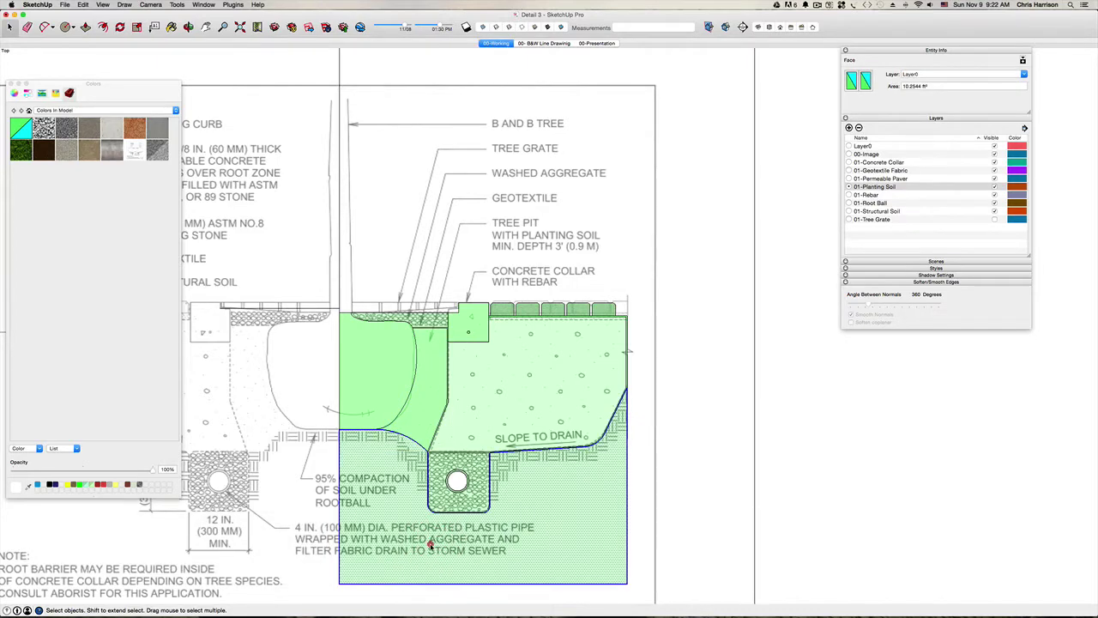
{"action": "triple_click", "coordinate": [434, 542]}
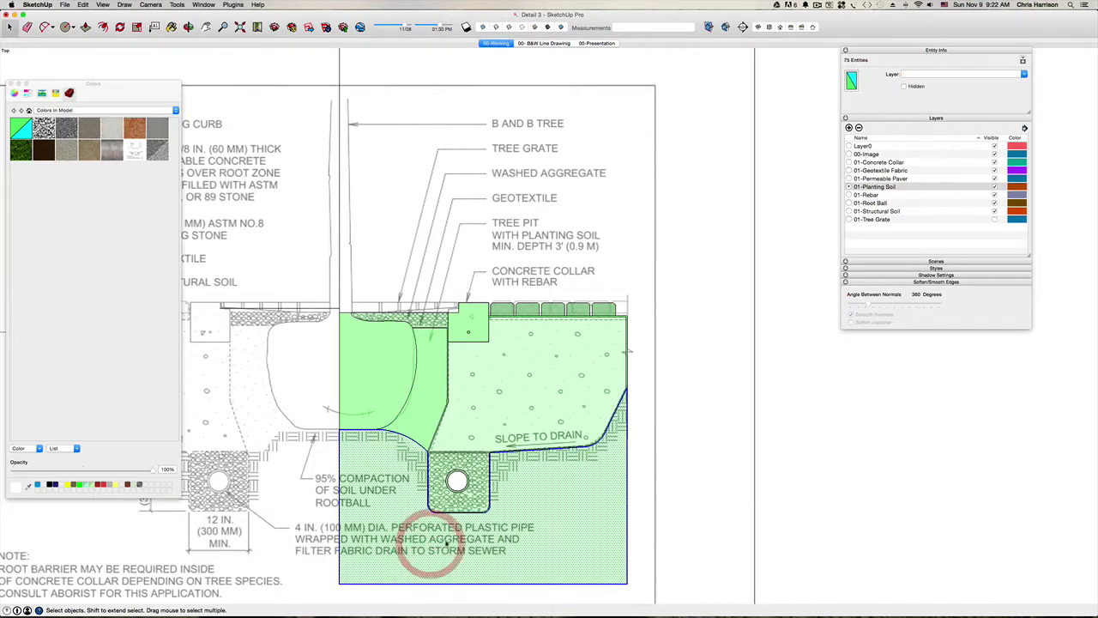
{"action": "left_click", "coordinate": [918, 75]}
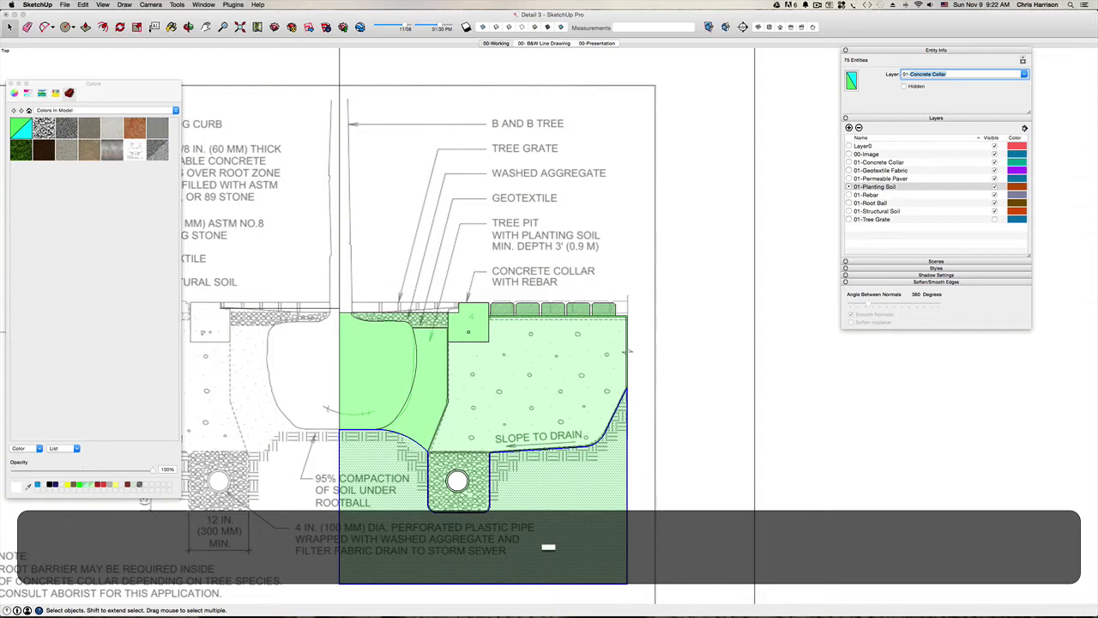
{"action": "type", "text": "01-Eat"}
{"action": "key", "text": "BackSpace"}
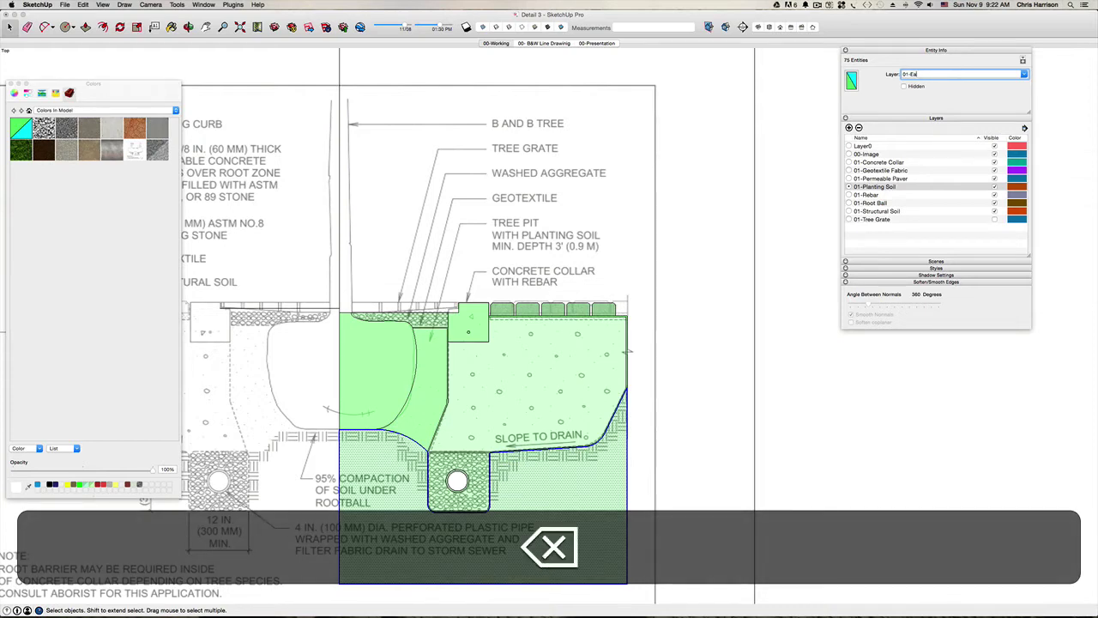
{"action": "type", "text": "rth"}
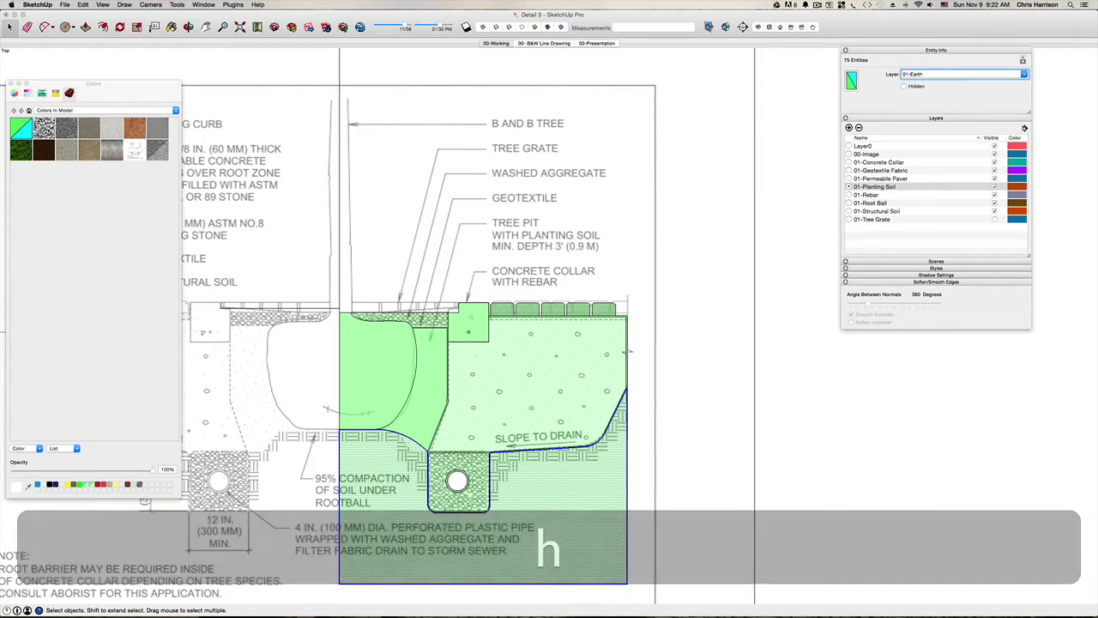
{"action": "key", "text": "Return"}
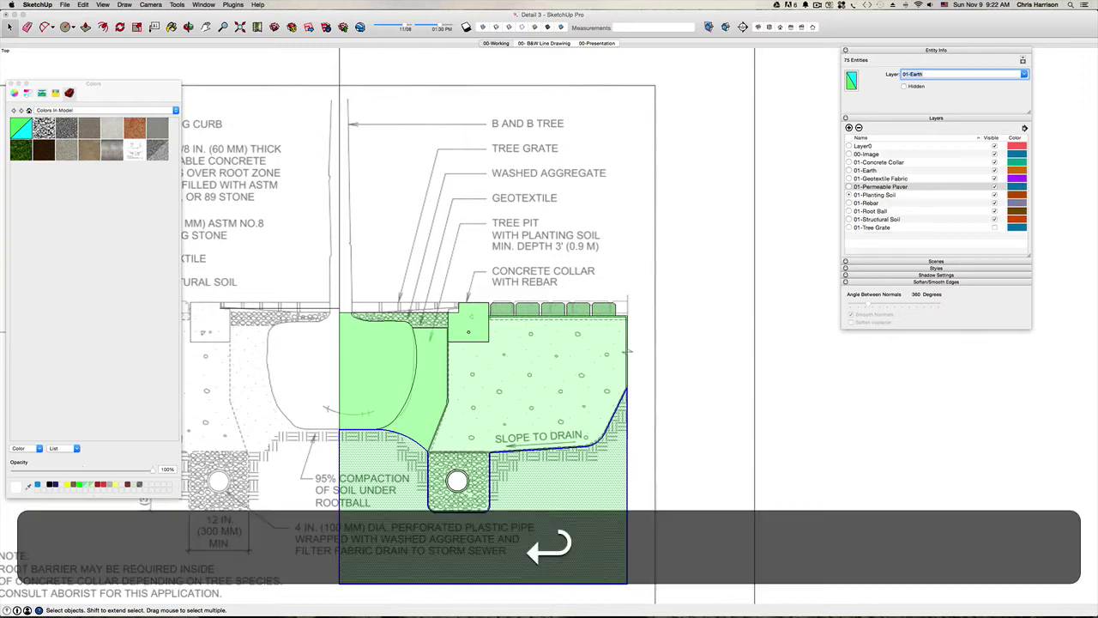
Reassign the selected ground geometry to a new layer named 01-Existing Soil and group it with that layer active.
{"action": "type", "text": "01-Exis"}
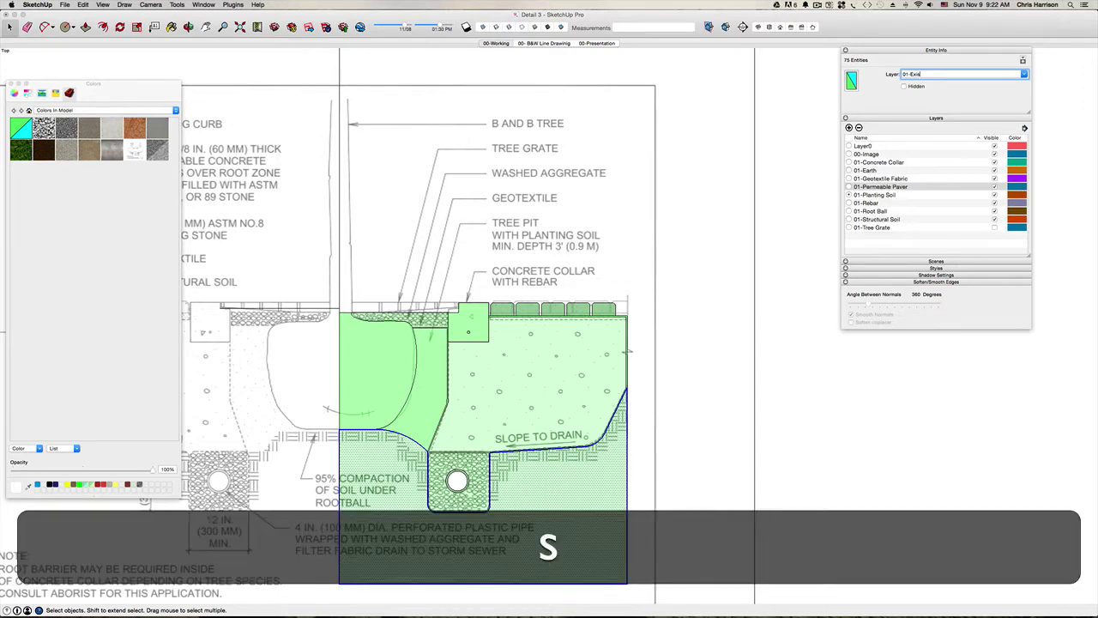
{"action": "type", "text": "ting Soil"}
{"action": "key", "text": "Return"}
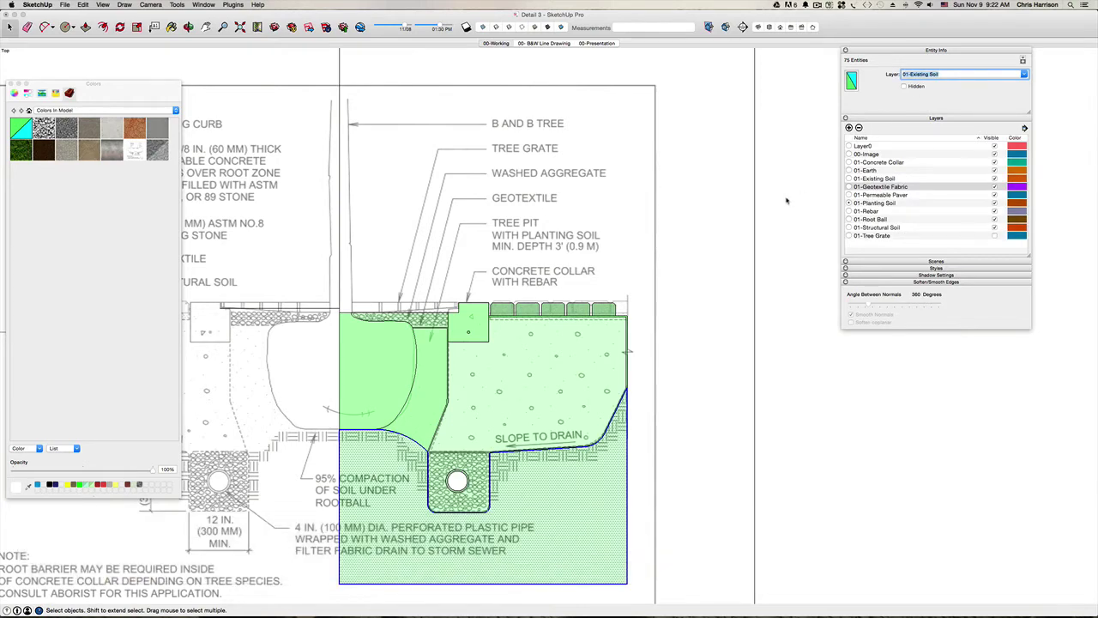
{"action": "left_click", "coordinate": [849, 177]}
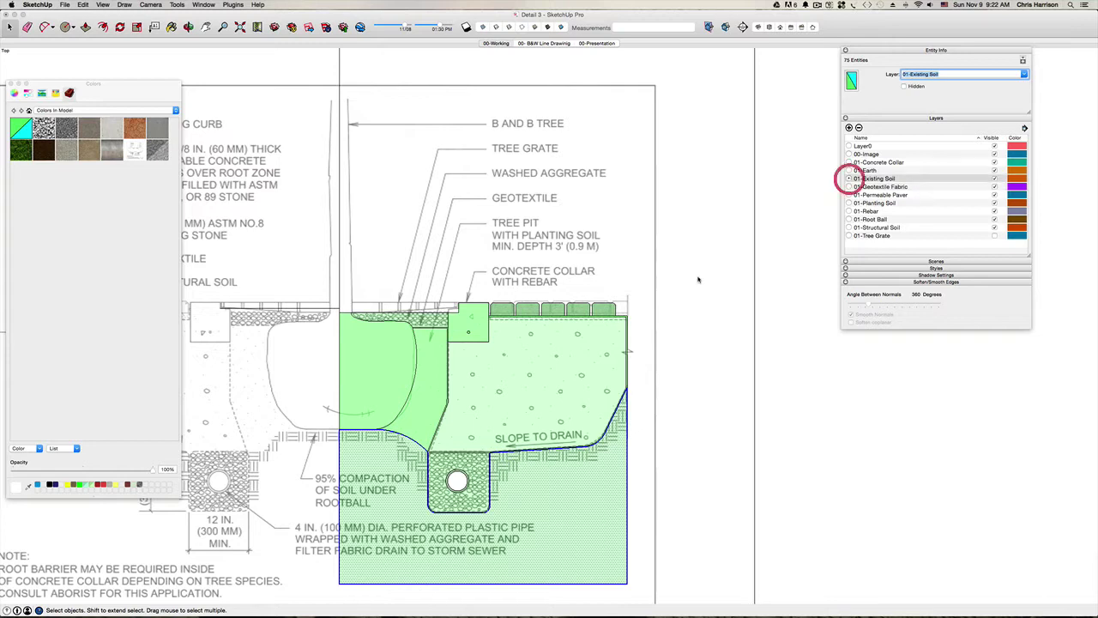
{"action": "key", "text": "super+g"}
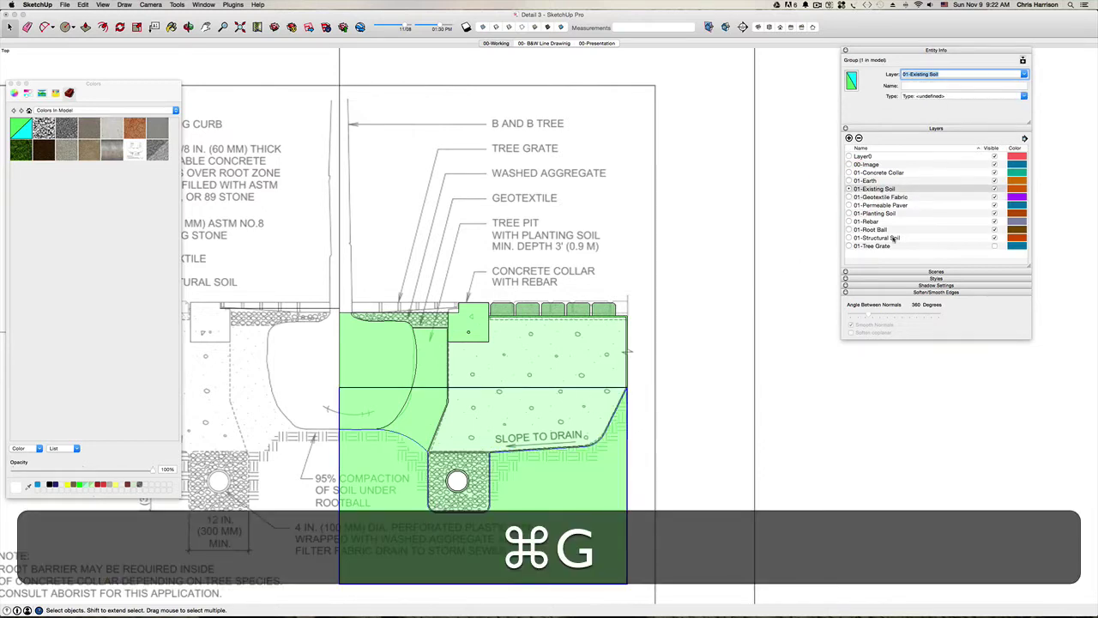
{"action": "left_click", "coordinate": [768, 316]}
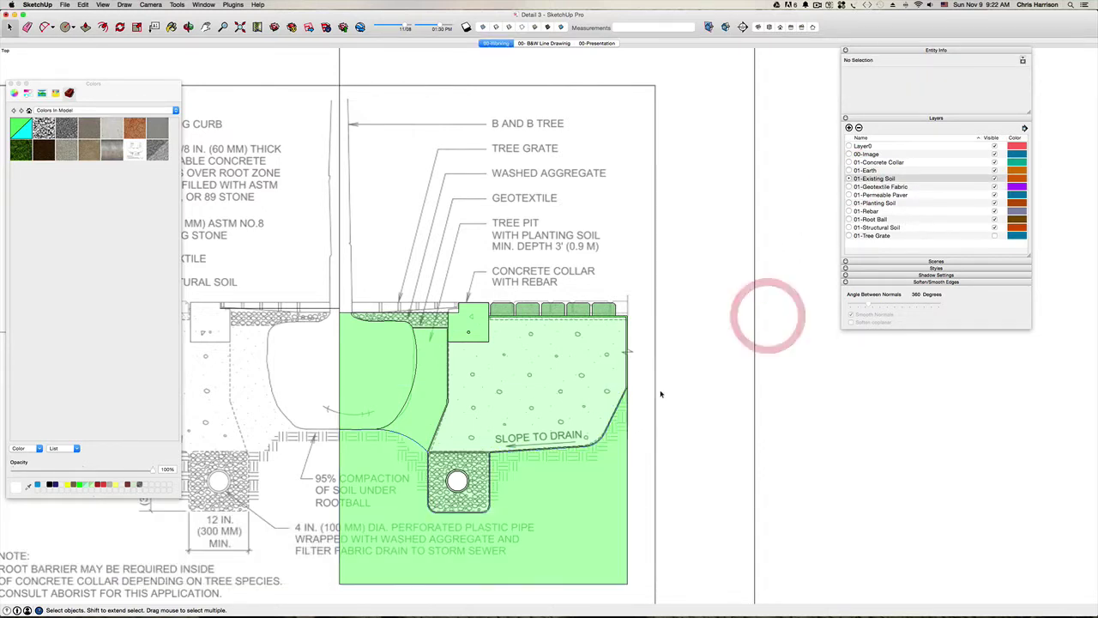
Check the structural soil, existing soil, planting soil and root ball groups by selecting each one.
{"action": "left_click", "coordinate": [515, 392]}
{"action": "left_click", "coordinate": [561, 502]}
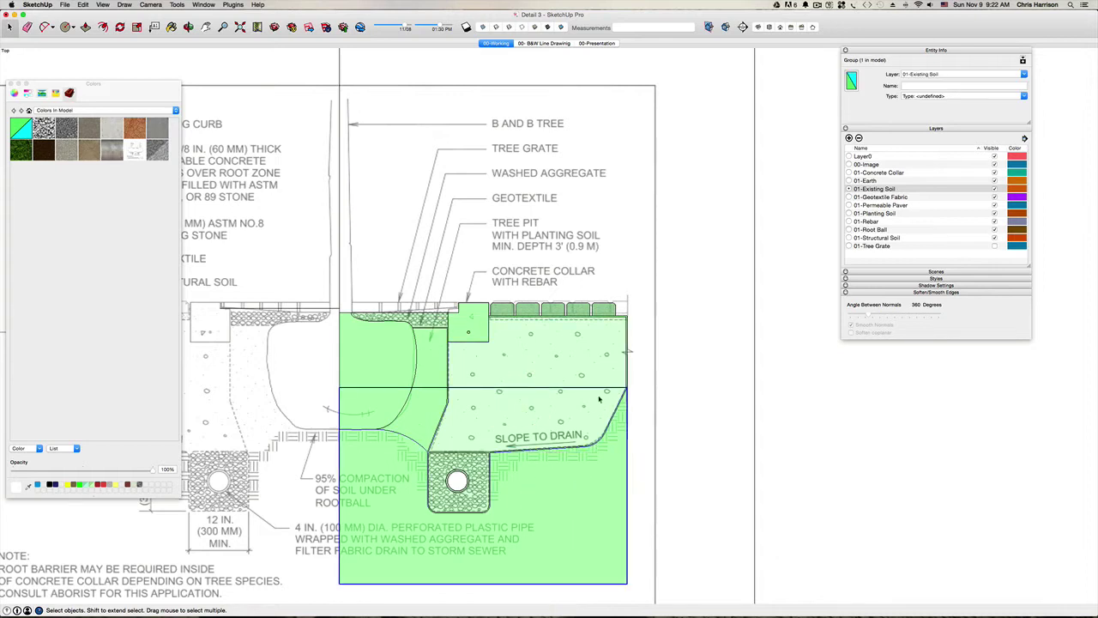
{"action": "left_click", "coordinate": [293, 483]}
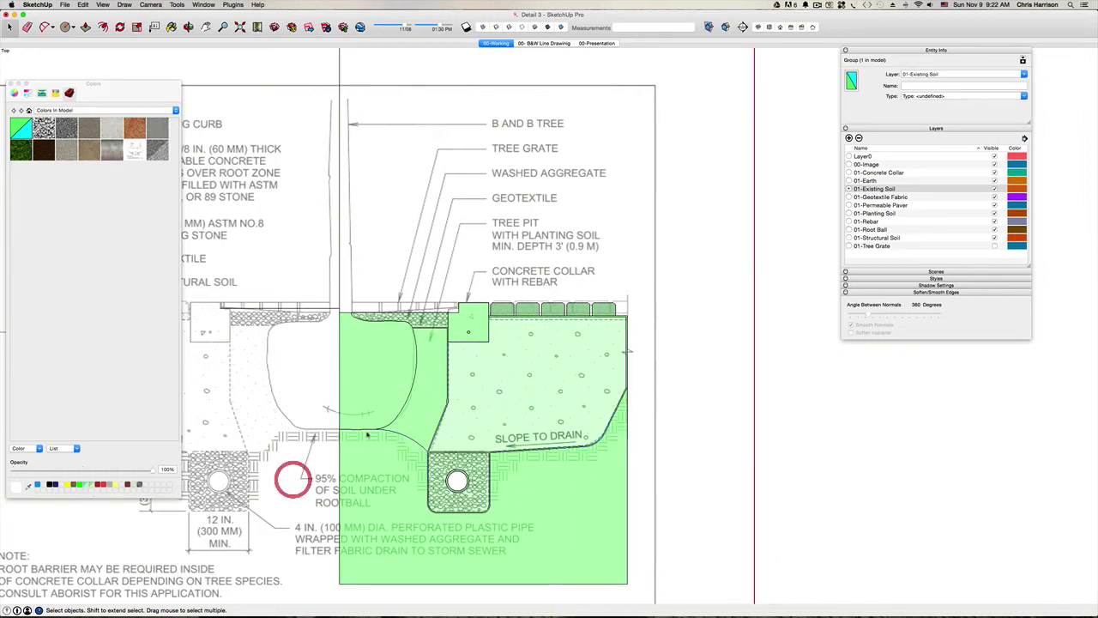
{"action": "left_click", "coordinate": [422, 413]}
{"action": "left_click", "coordinate": [386, 394]}
{"action": "left_click", "coordinate": [355, 527]}
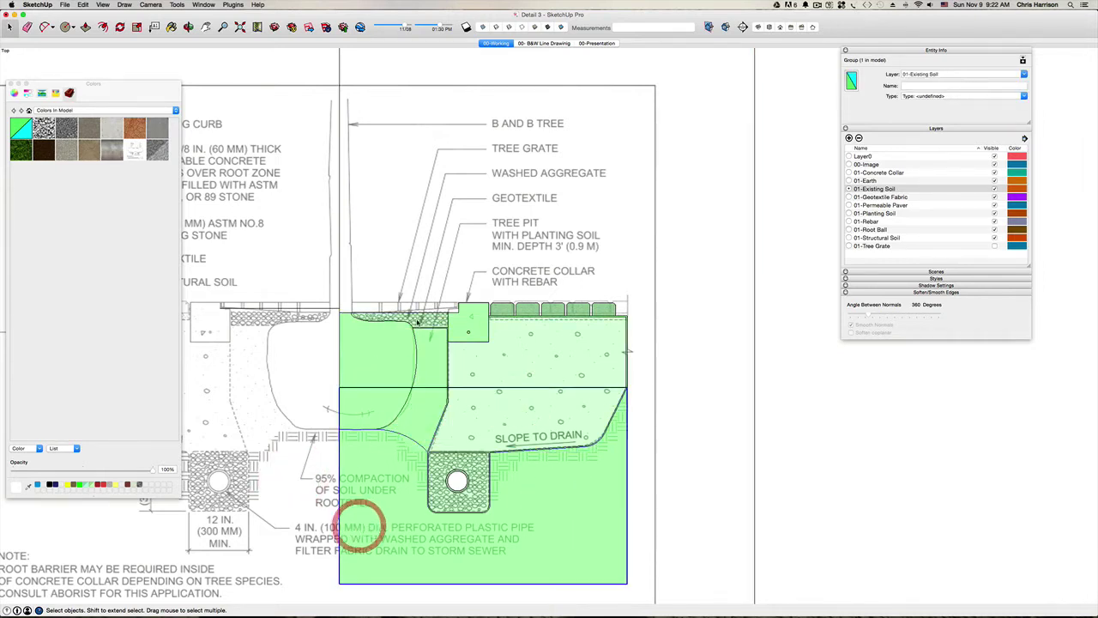
Assign the washed aggregate strip's face and edges above the root ball to a new layer named 01-Small Aggregate and group them with that layer active.
{"action": "left_click", "coordinate": [417, 314]}
{"action": "scroll", "coordinate": [452, 322], "scroll_direction": "up", "scroll_amount": 5}
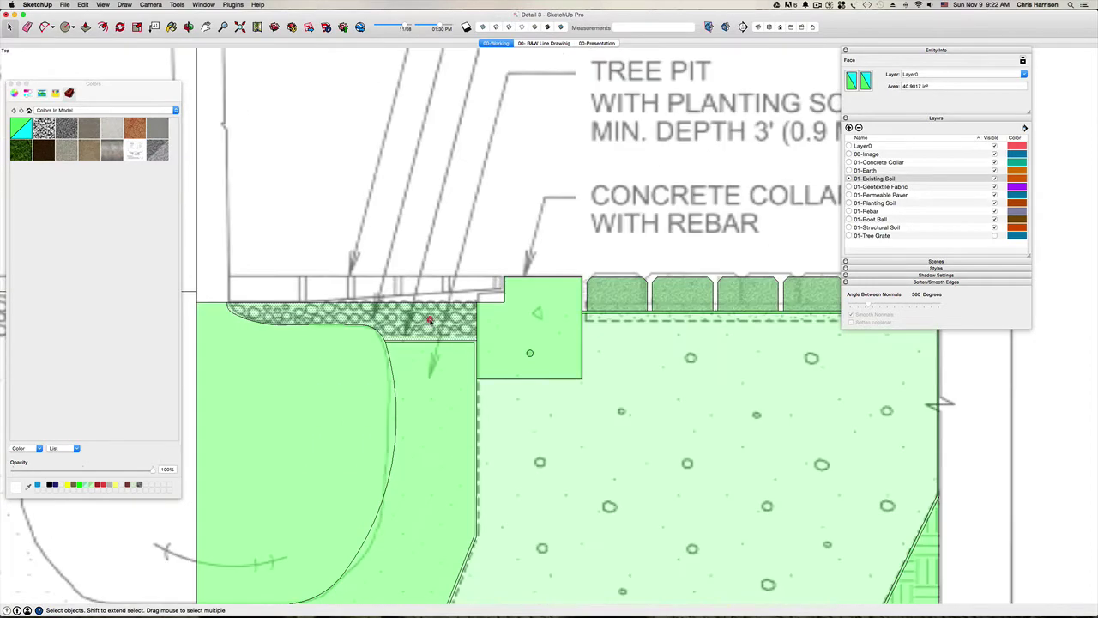
{"action": "double_click", "coordinate": [363, 320]}
{"action": "scroll", "coordinate": [363, 321], "scroll_direction": "down", "scroll_amount": 3}
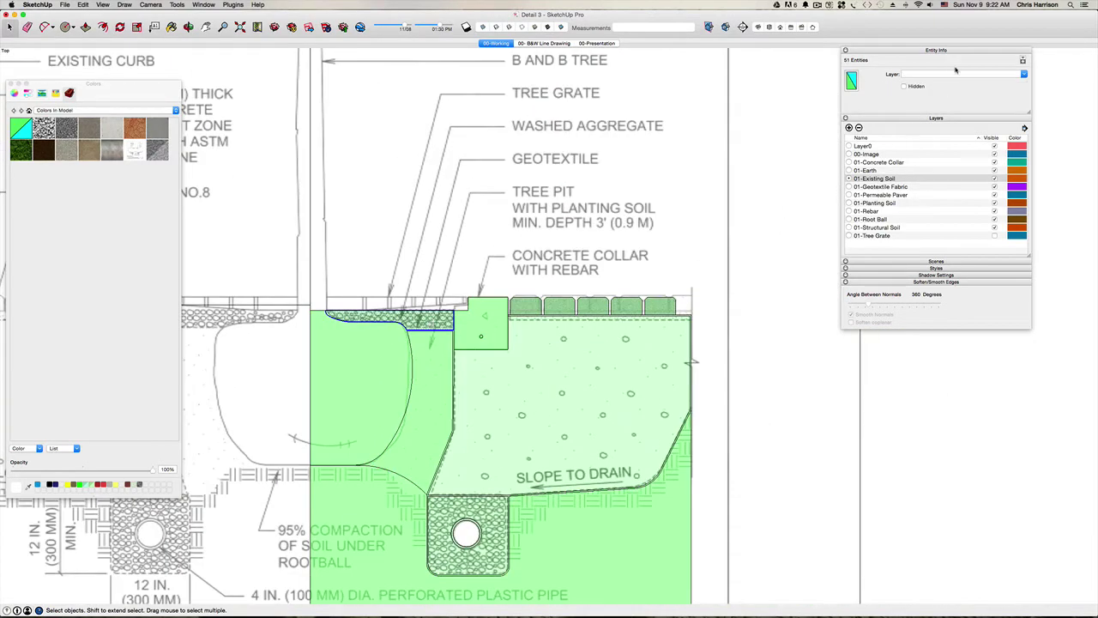
{"action": "left_click", "coordinate": [931, 74]}
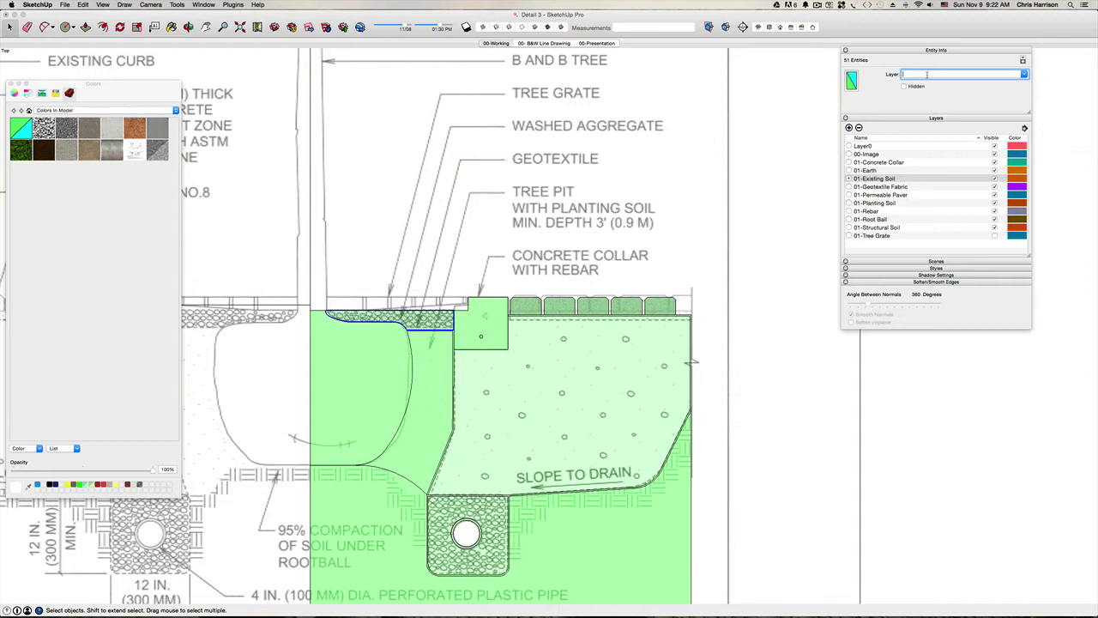
{"action": "type", "text": "01-"}
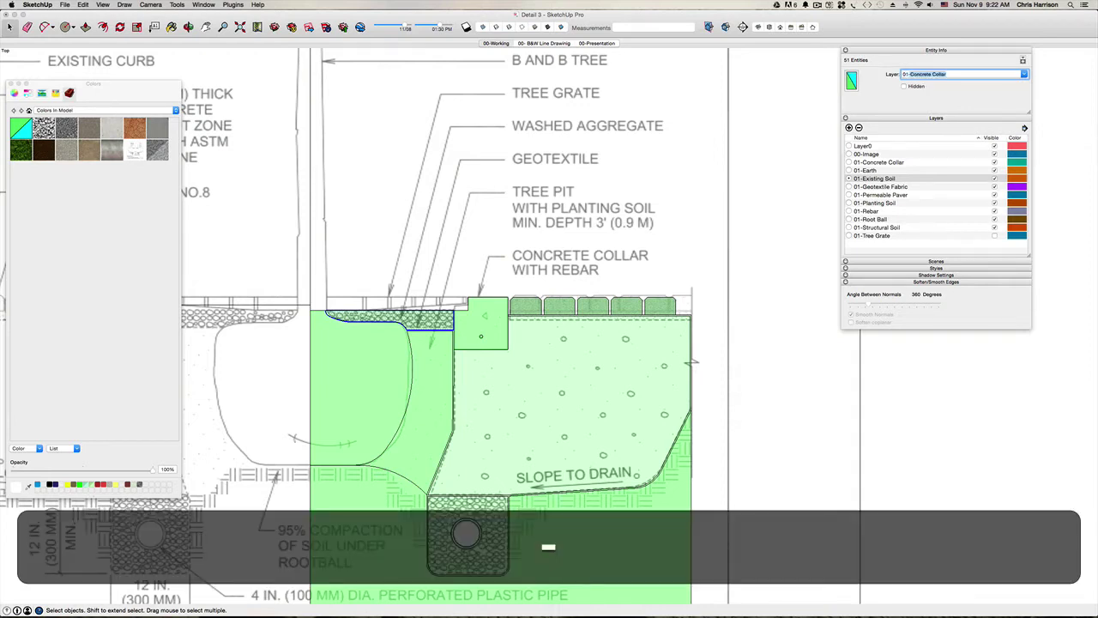
{"action": "type", "text": "Small Aggregate"}
{"action": "key", "text": "Return"}
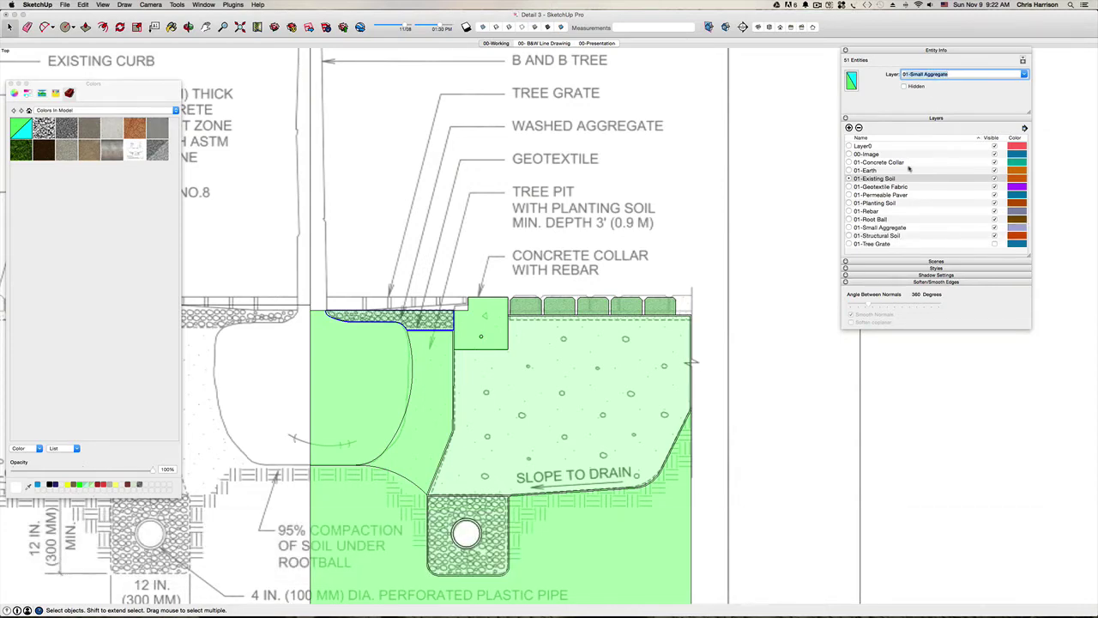
{"action": "left_click", "coordinate": [850, 227]}
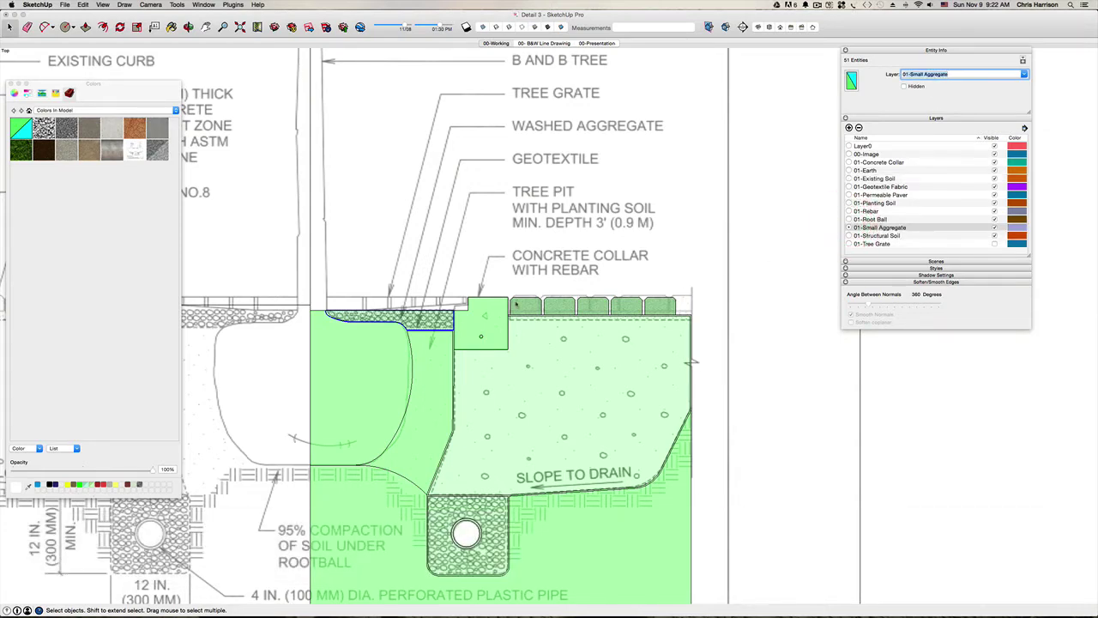
{"action": "key", "text": "super+g"}
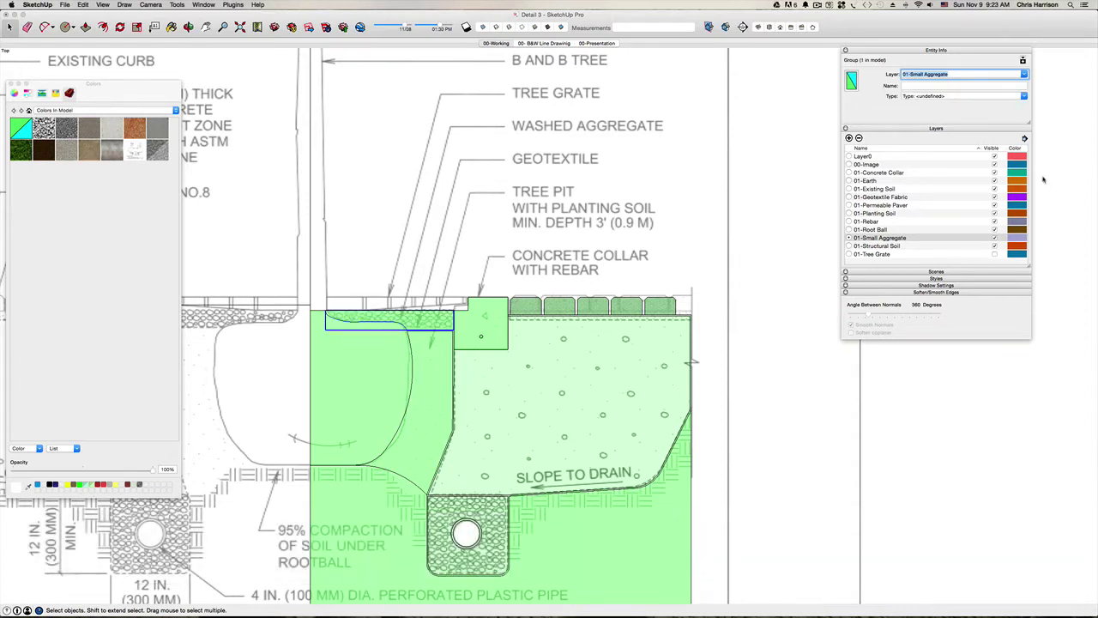
Rename the 01-Existing Soil layer as 02-Existing Soil.
{"action": "left_click", "coordinate": [884, 191]}
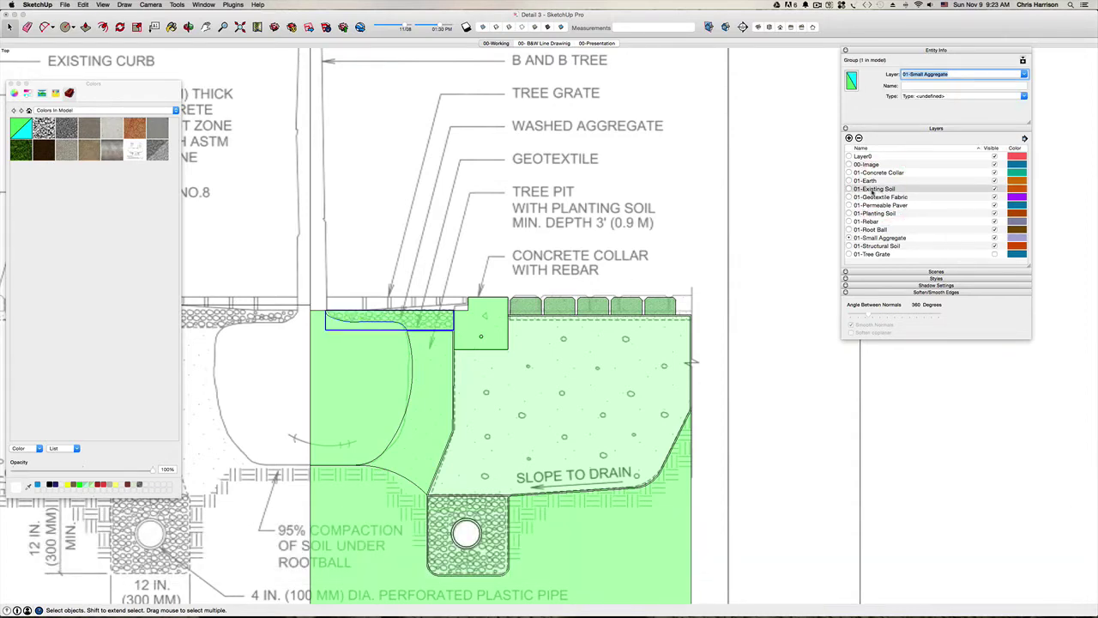
{"action": "left_click", "coordinate": [858, 190]}
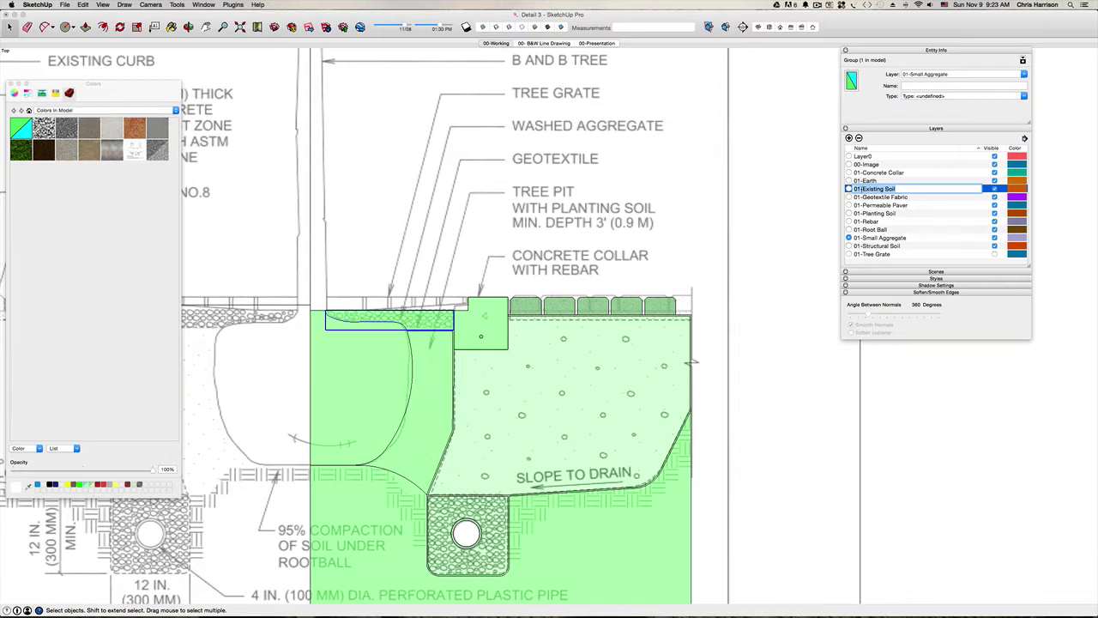
{"action": "left_click", "coordinate": [861, 188]}
{"action": "key", "text": "Return"}
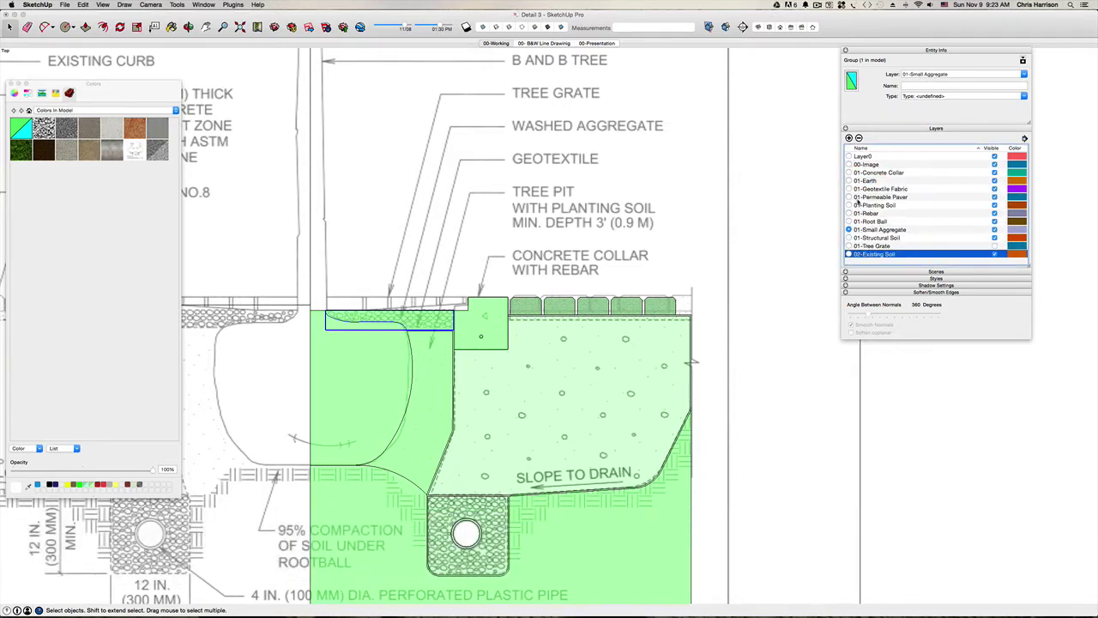
Rename the 01-Planting Soil layer as 02-Planting Soil.
{"action": "left_click", "coordinate": [873, 205]}
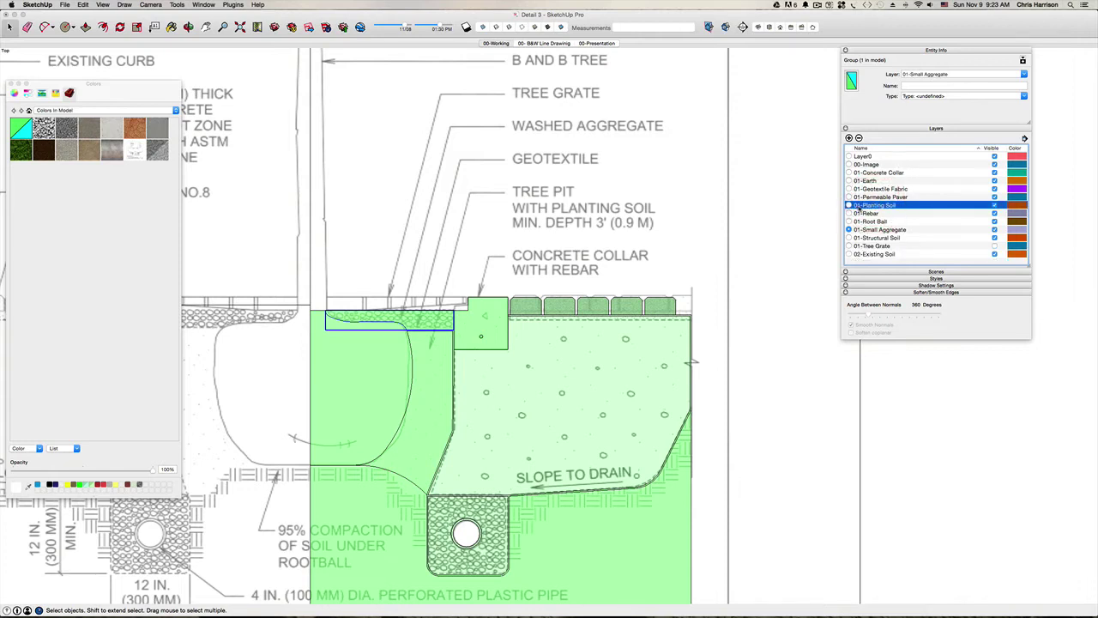
{"action": "left_click", "coordinate": [874, 205]}
{"action": "left_click", "coordinate": [860, 206]}
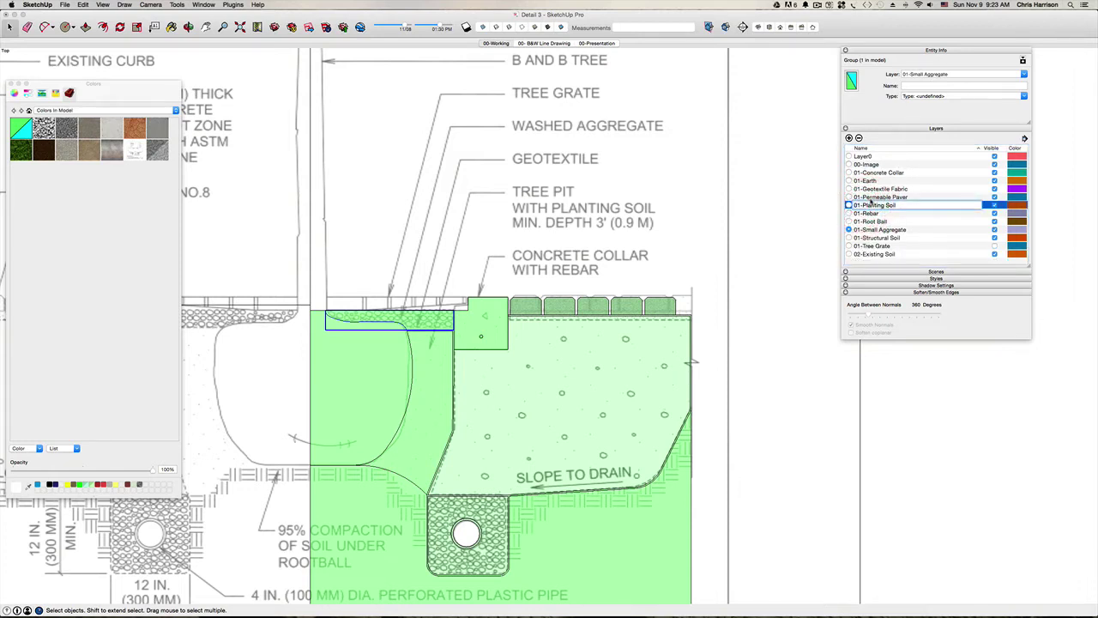
{"action": "key", "text": "BackSpace"}
{"action": "type", "text": "2"}
{"action": "key", "text": "Return"}
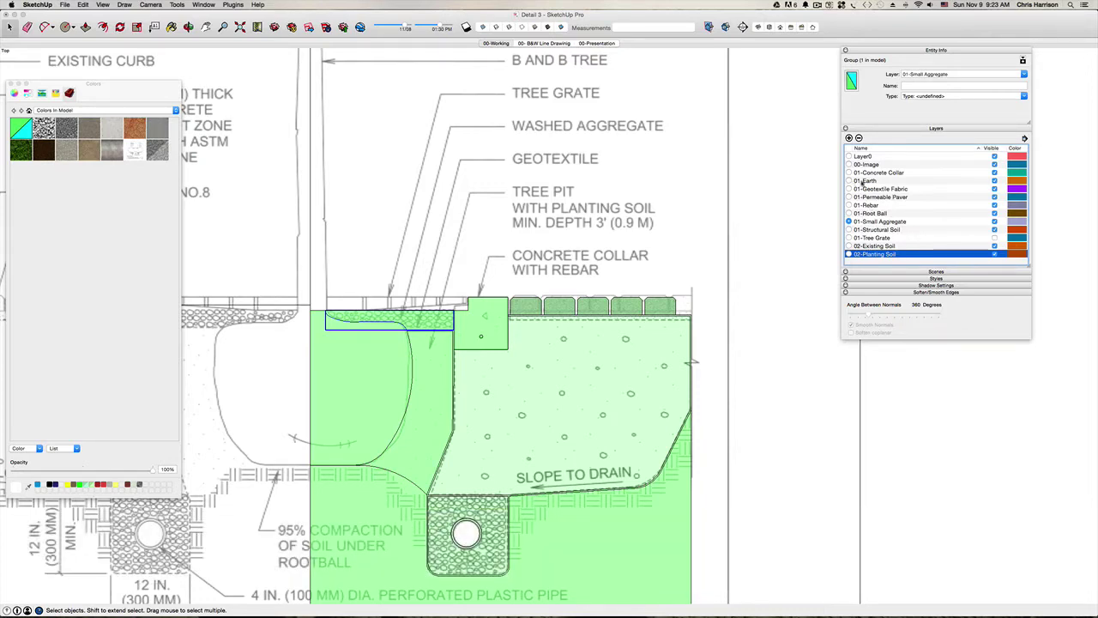
Delete the unneeded 01-Earth layer and rename the 01-Structural Soil layer as 02-Structural Soil.
{"action": "left_click", "coordinate": [997, 182]}
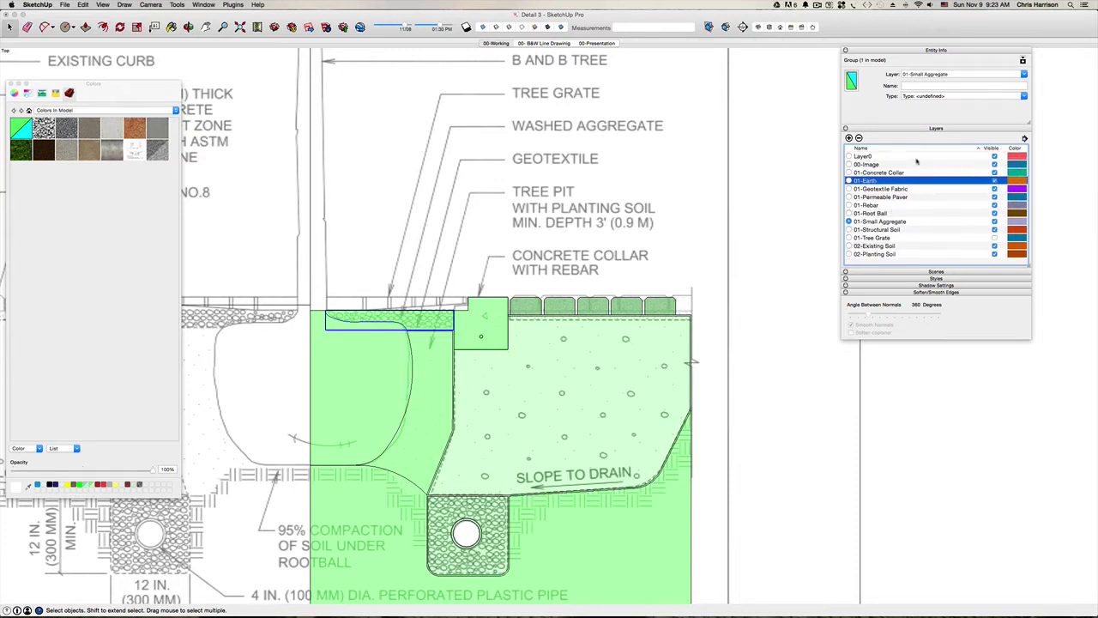
{"action": "left_click", "coordinate": [858, 138]}
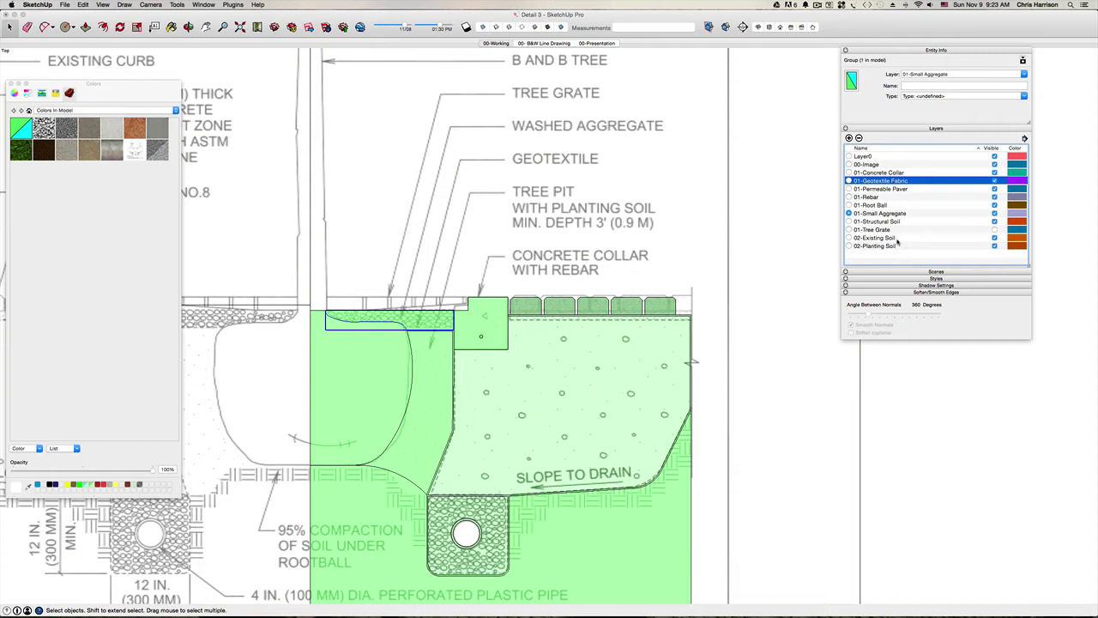
{"action": "left_click", "coordinate": [856, 222]}
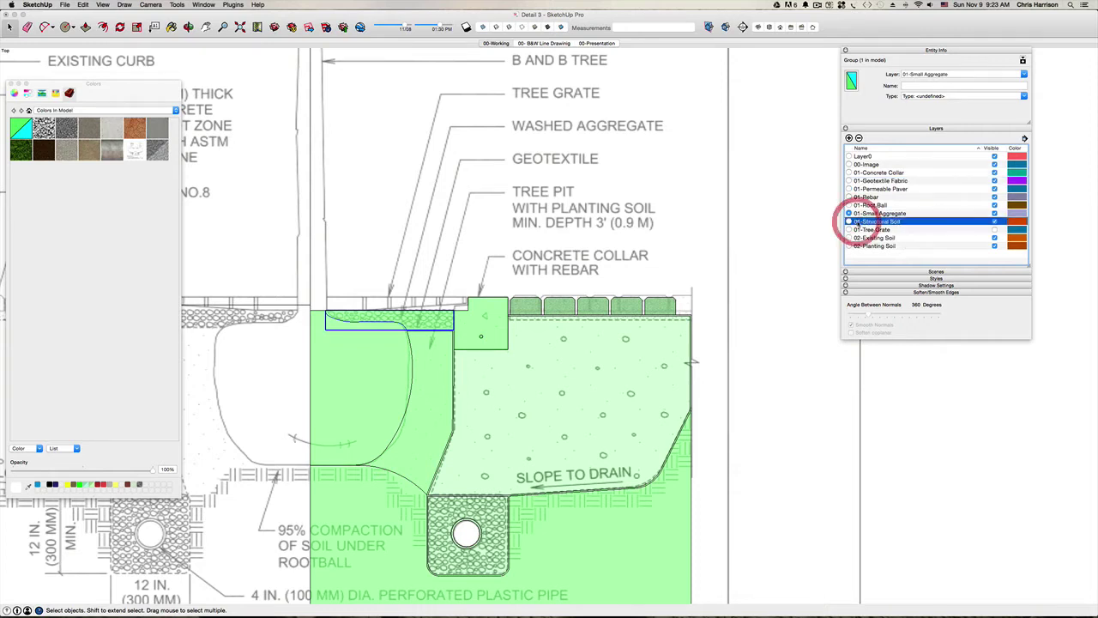
{"action": "left_click", "coordinate": [856, 221]}
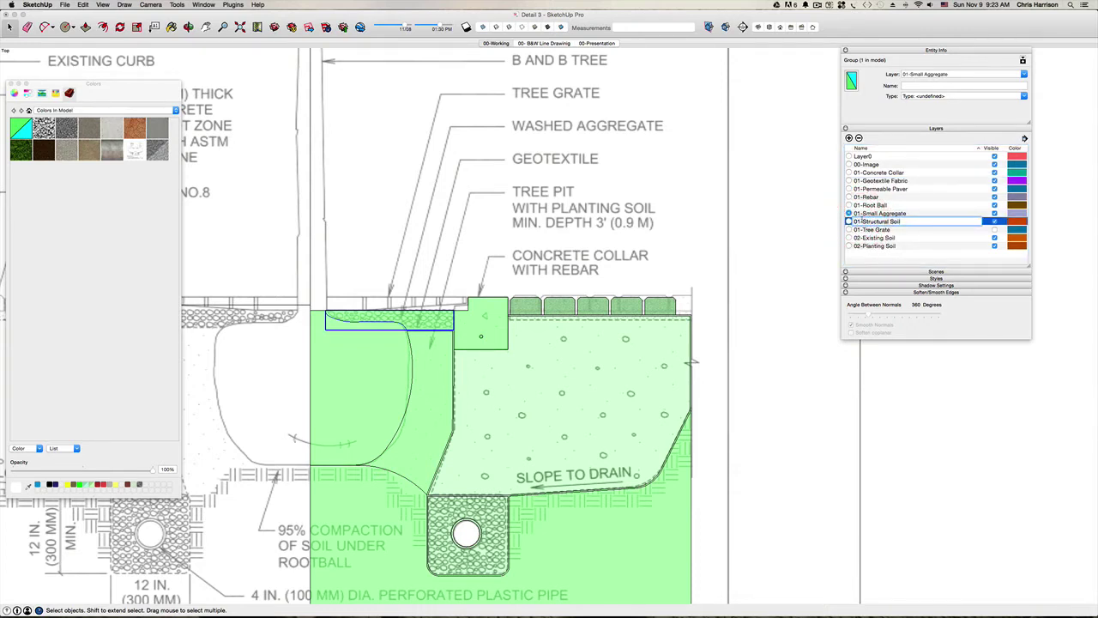
{"action": "key", "text": "BackSpace"}
{"action": "type", "text": "2"}
{"action": "key", "text": "Return"}
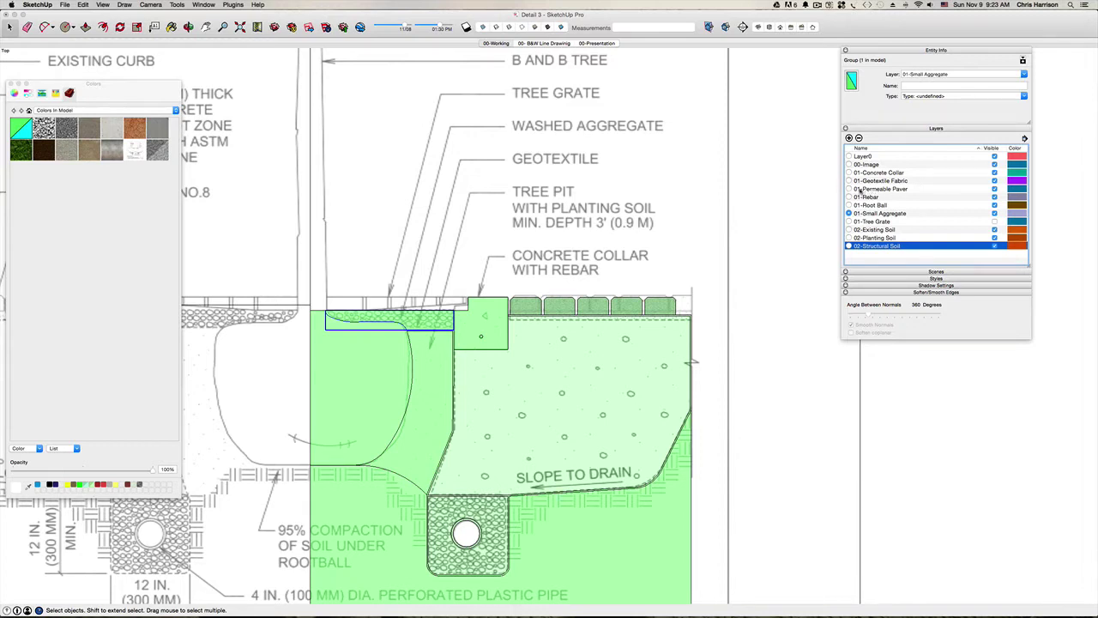
Rename the 01-Permeable Paver layer as 03-Permeable Paver.
{"action": "left_click", "coordinate": [858, 189]}
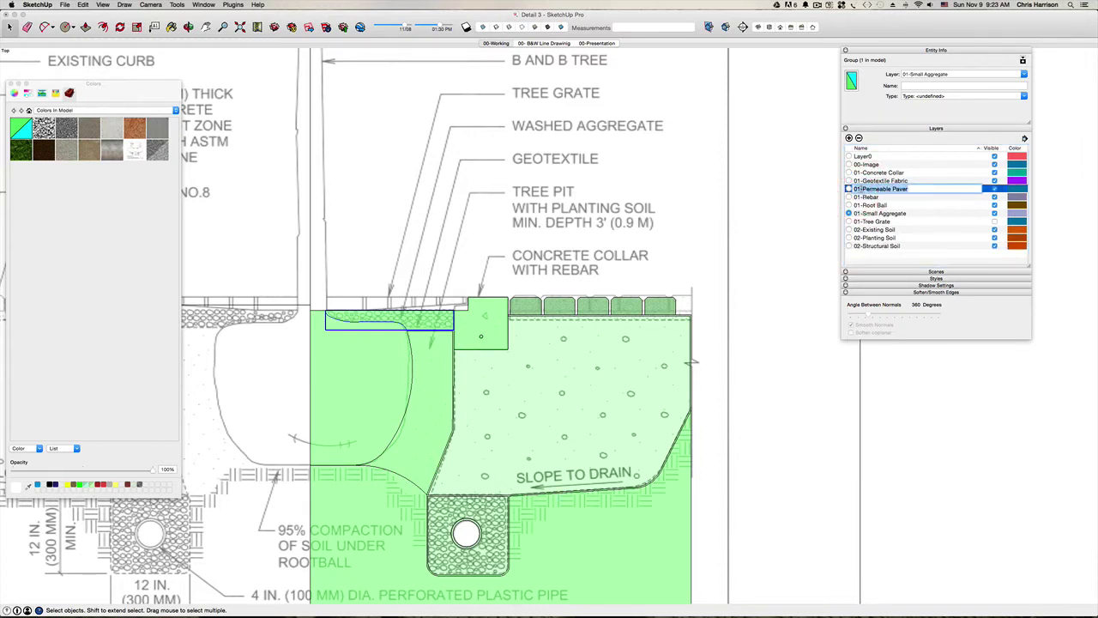
{"action": "left_click", "coordinate": [858, 189]}
{"action": "key", "text": "BackSpace"}
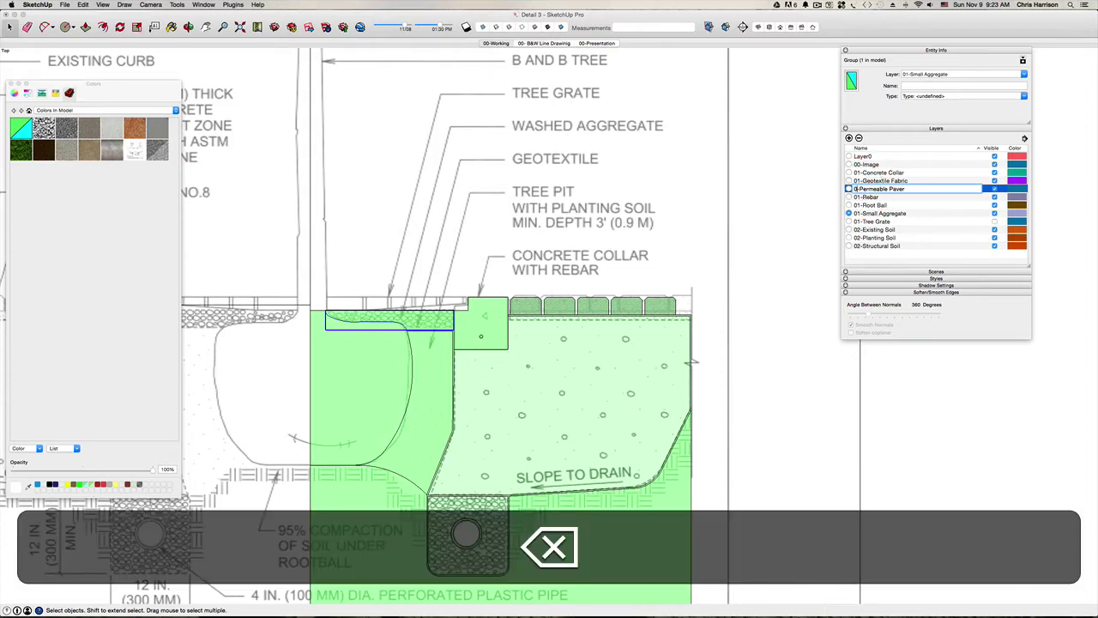
{"action": "type", "text": "3"}
{"action": "key", "text": "Return"}
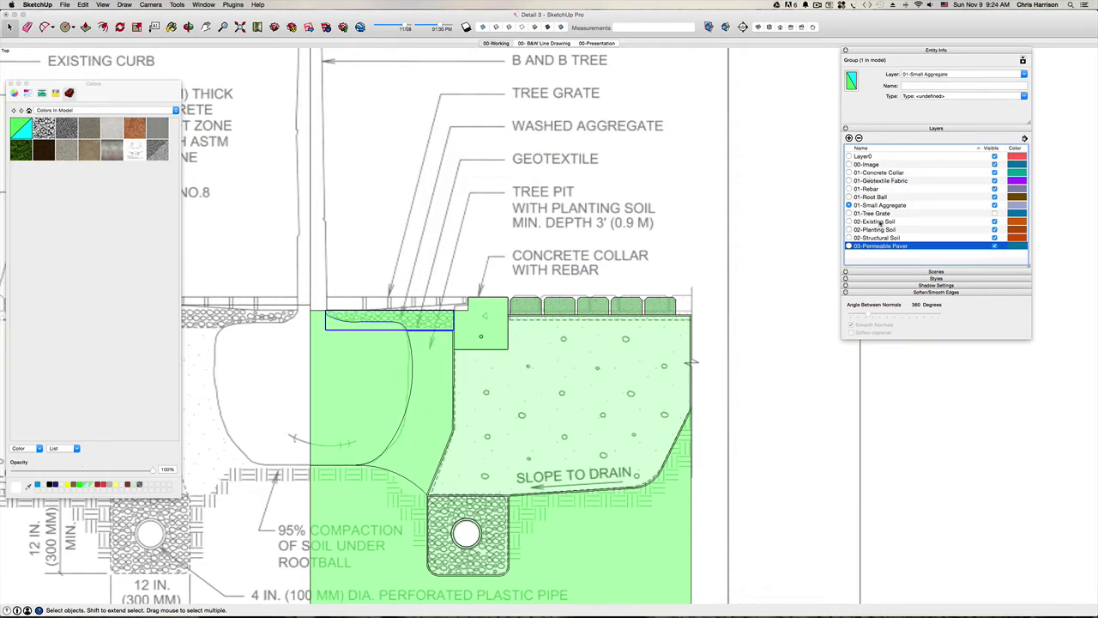
Rename the 01-Tree Grate layer as 03-Tree Grate and save the model.
{"action": "left_click", "coordinate": [860, 214]}
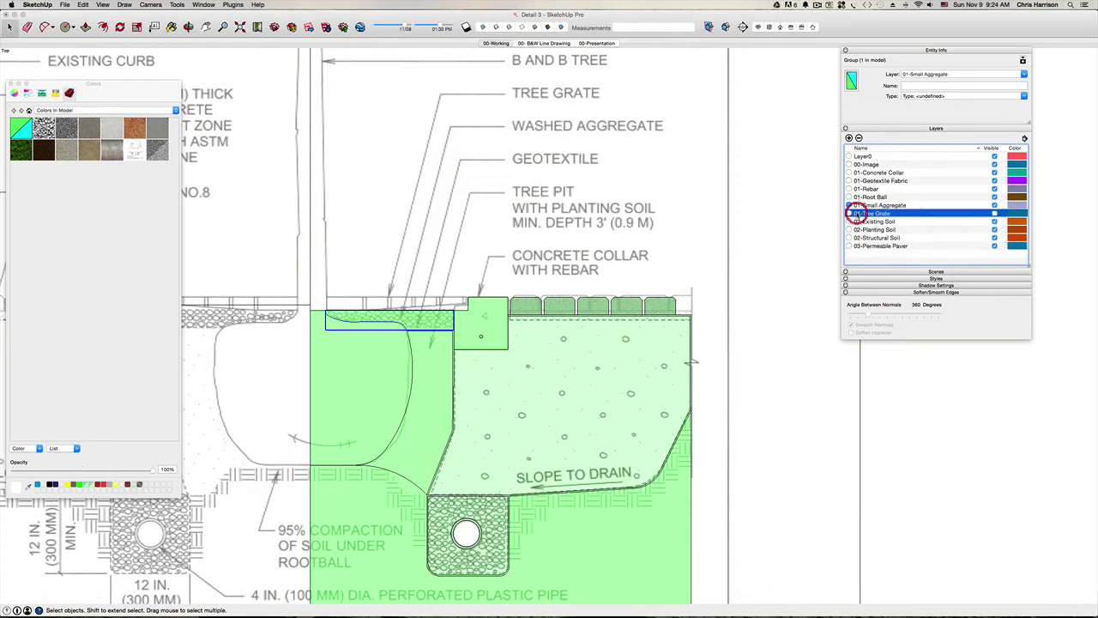
{"action": "left_click", "coordinate": [858, 212]}
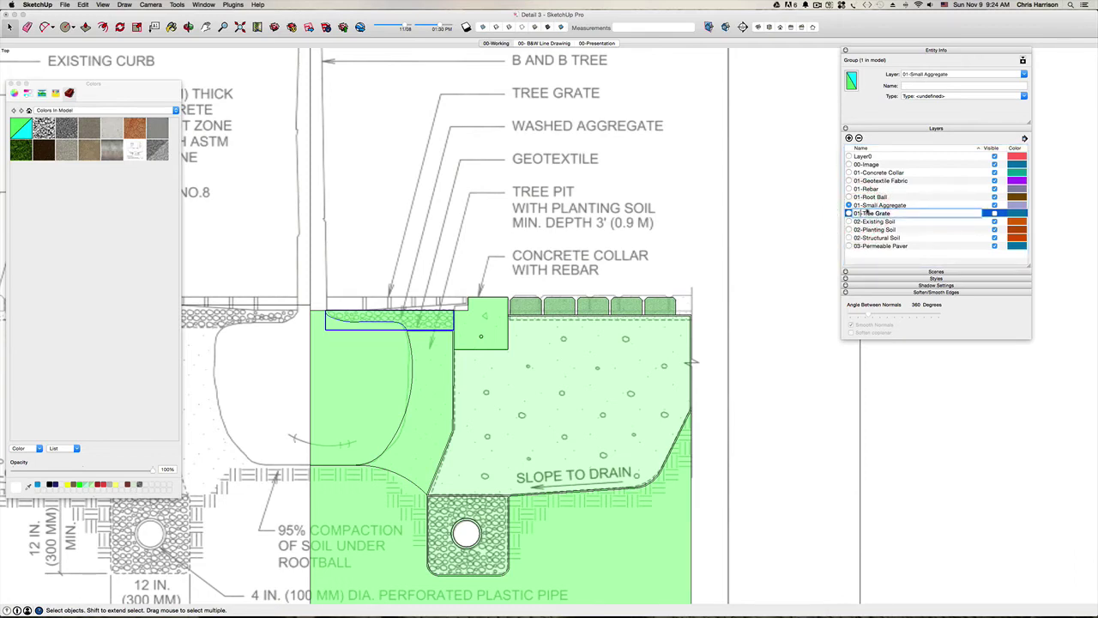
{"action": "key", "text": "BackSpace"}
{"action": "type", "text": "3"}
{"action": "key", "text": "Return"}
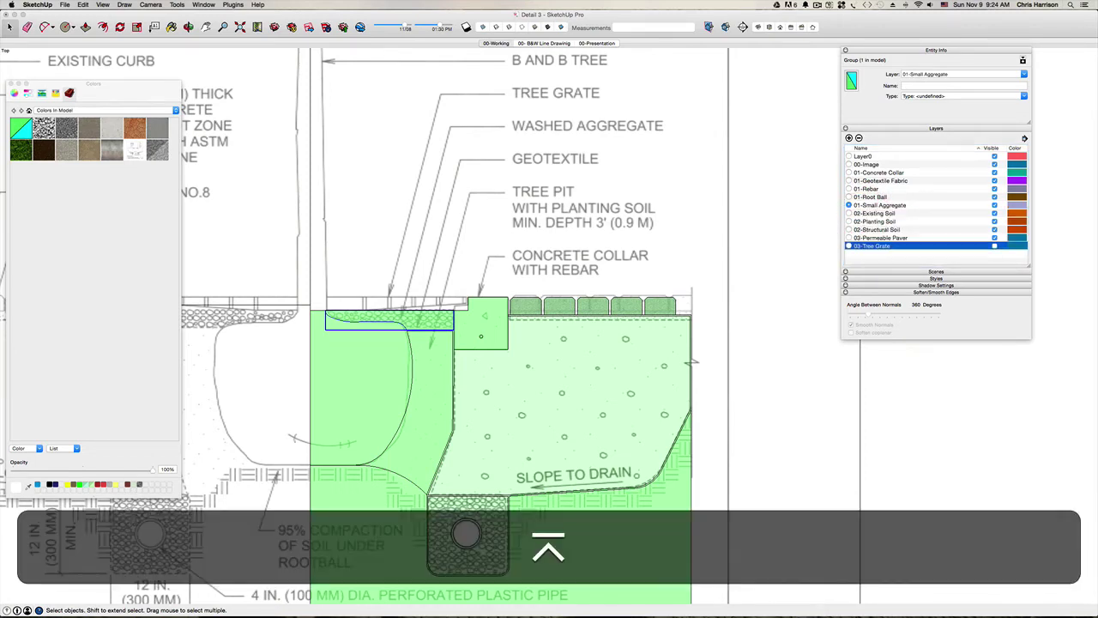
{"action": "left_click", "coordinate": [875, 413]}
{"action": "key", "text": "super+s"}
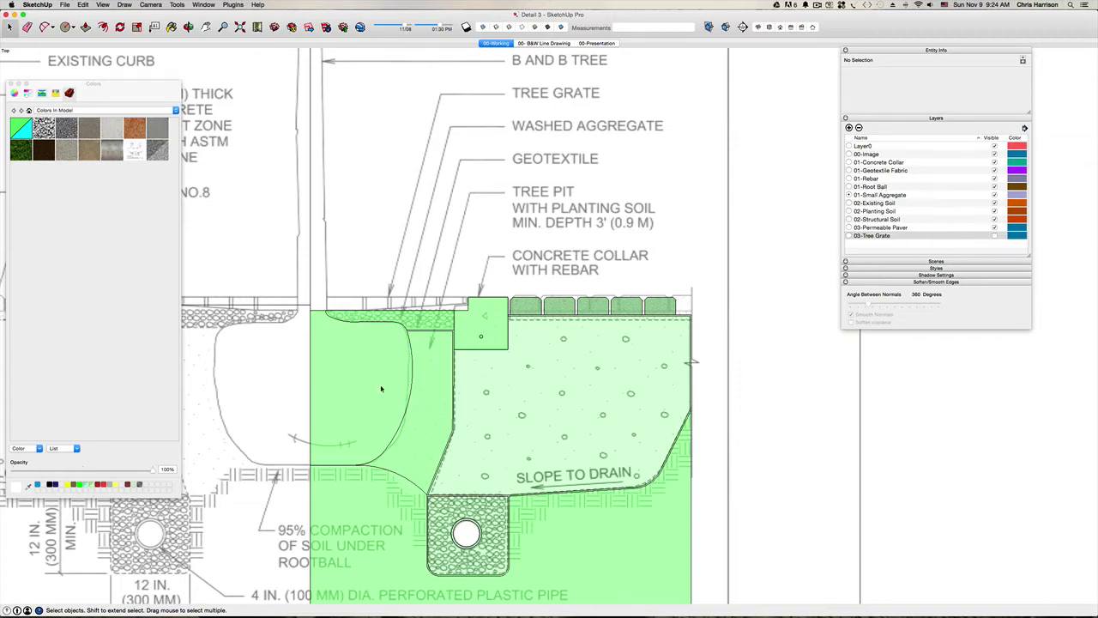
Check the layer assignments of the root ball and paver groups and toggle the 03-Tree Grate layer's visibility on and off.
{"action": "scroll", "coordinate": [382, 389], "scroll_direction": "down", "scroll_amount": 5}
{"action": "key", "text": "g"}
{"action": "key", "text": "h"}
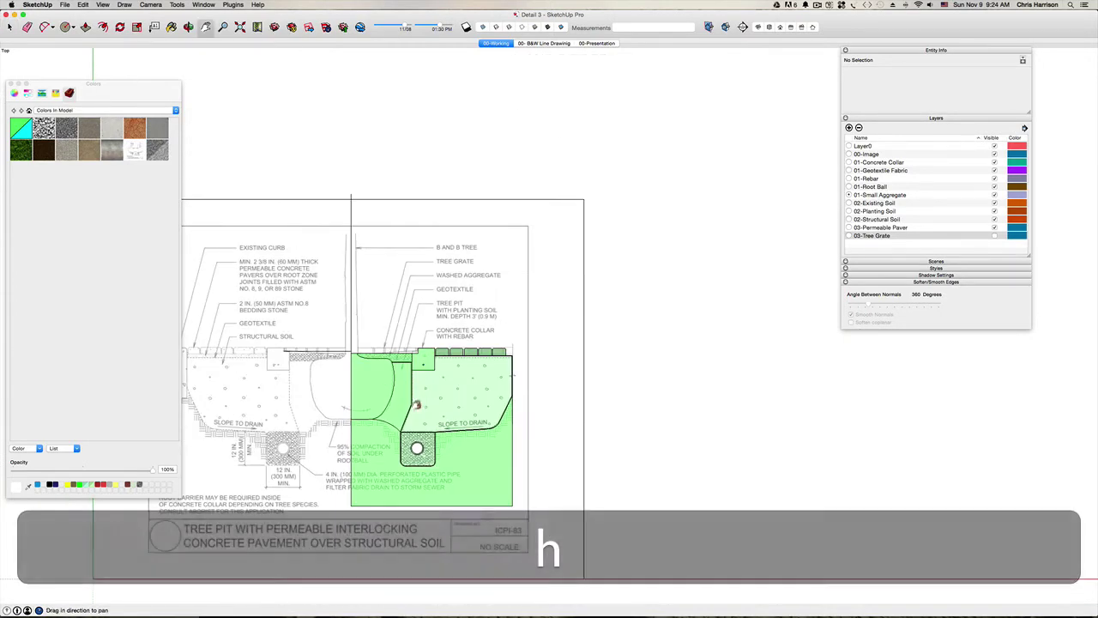
{"action": "left_click_drag", "start_coordinate": [417, 400], "coordinate": [540, 397]}
{"action": "scroll", "coordinate": [549, 386], "scroll_direction": "up", "scroll_amount": 4}
{"action": "key", "text": "space"}
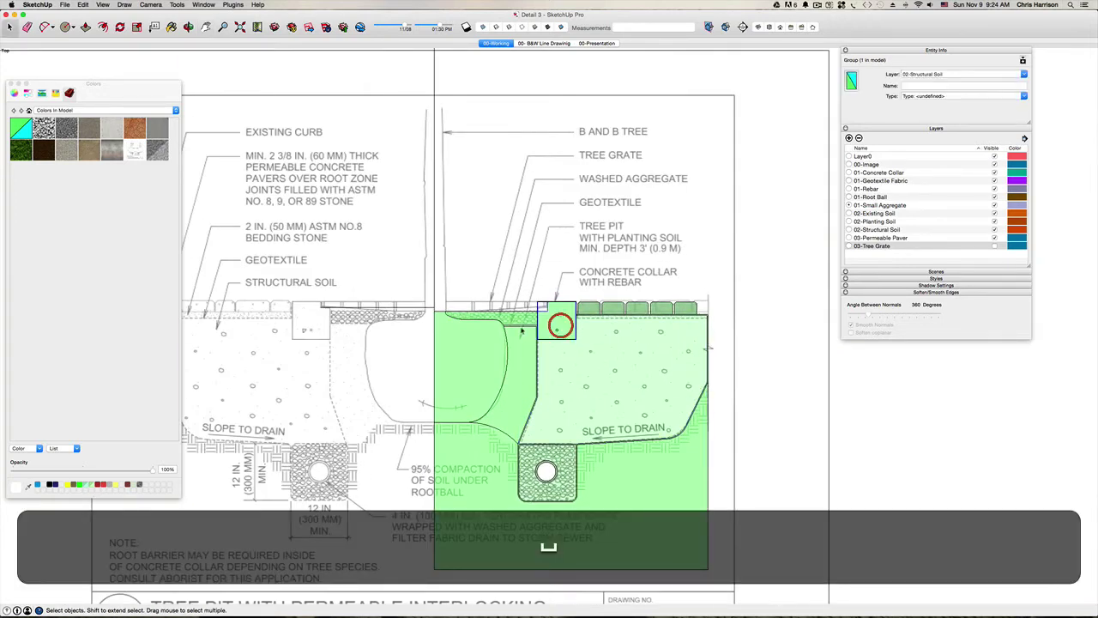
{"action": "left_click", "coordinate": [473, 343]}
{"action": "left_click", "coordinate": [661, 307]}
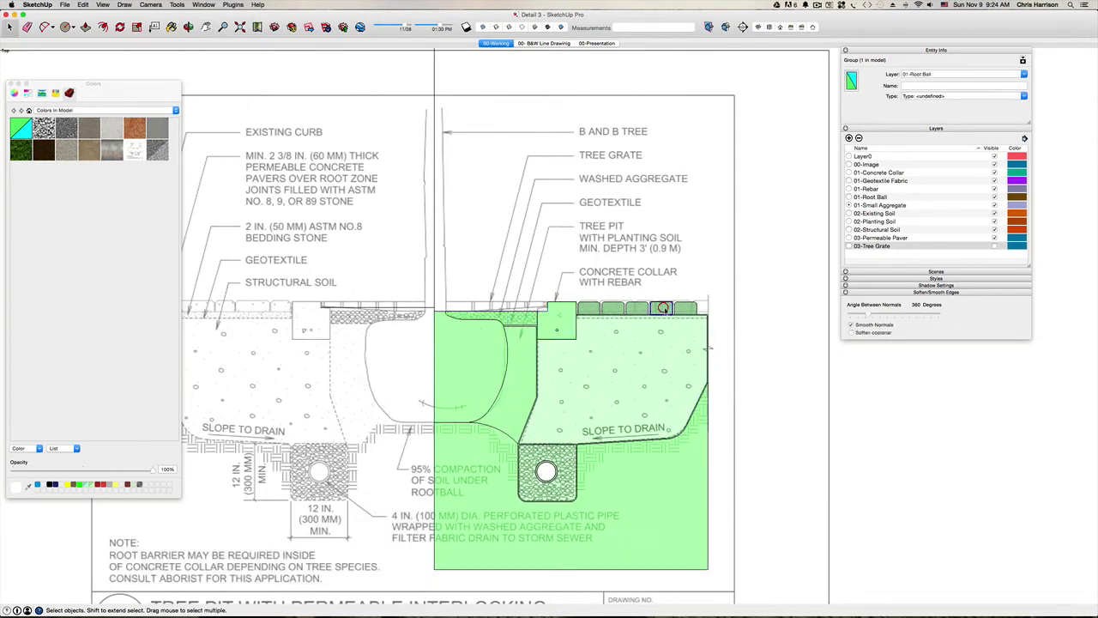
{"action": "left_click", "coordinate": [639, 309]}
{"action": "left_click", "coordinate": [589, 309]}
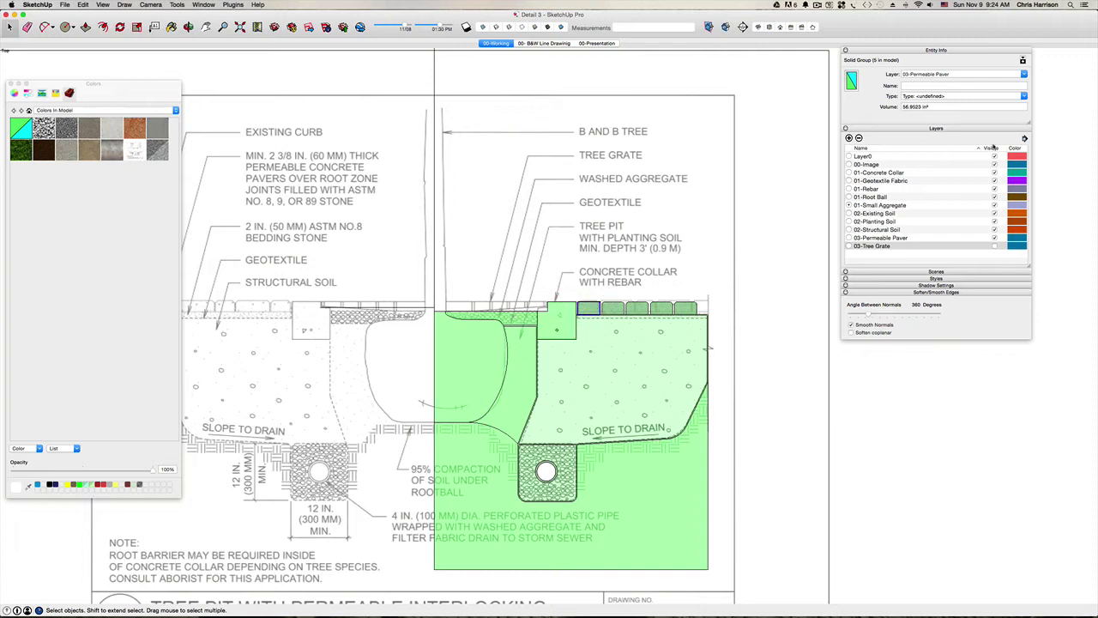
{"action": "left_click", "coordinate": [994, 246]}
{"action": "left_click", "coordinate": [994, 247]}
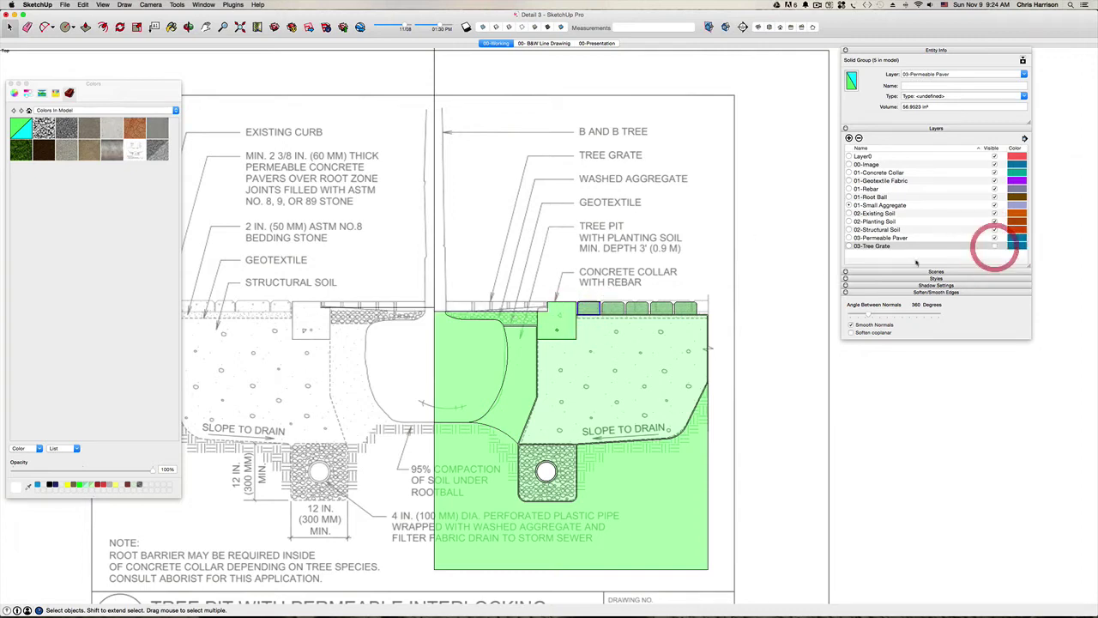
Delete the leftover horizontal piece at the tree grate and erase the vertical centre line above the root ball.
{"action": "left_click", "coordinate": [393, 310]}
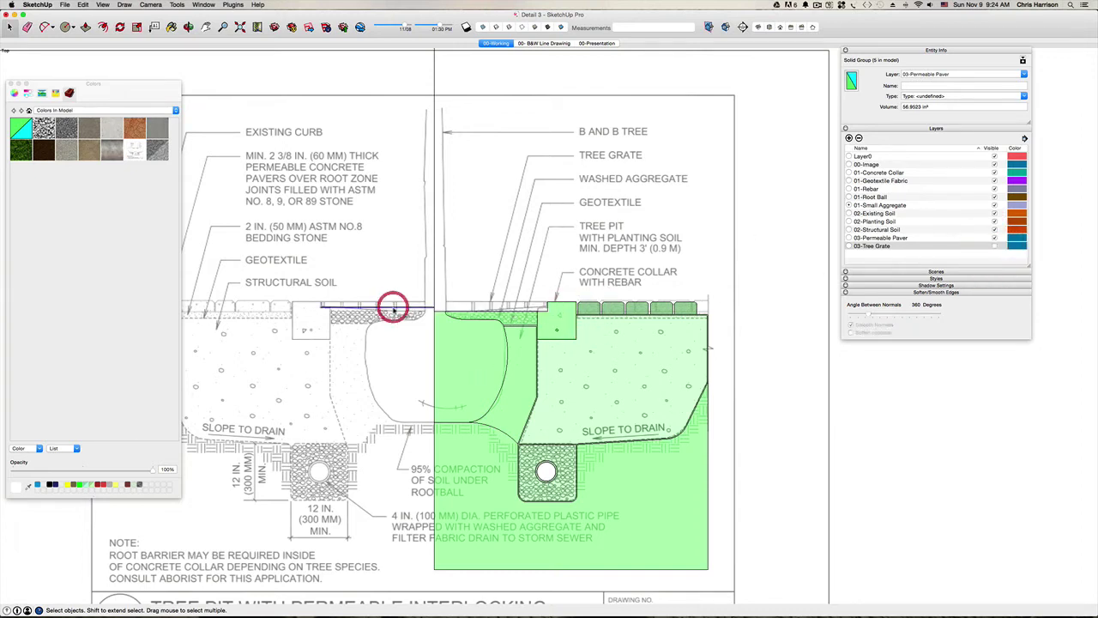
{"action": "key", "text": "BackSpace"}
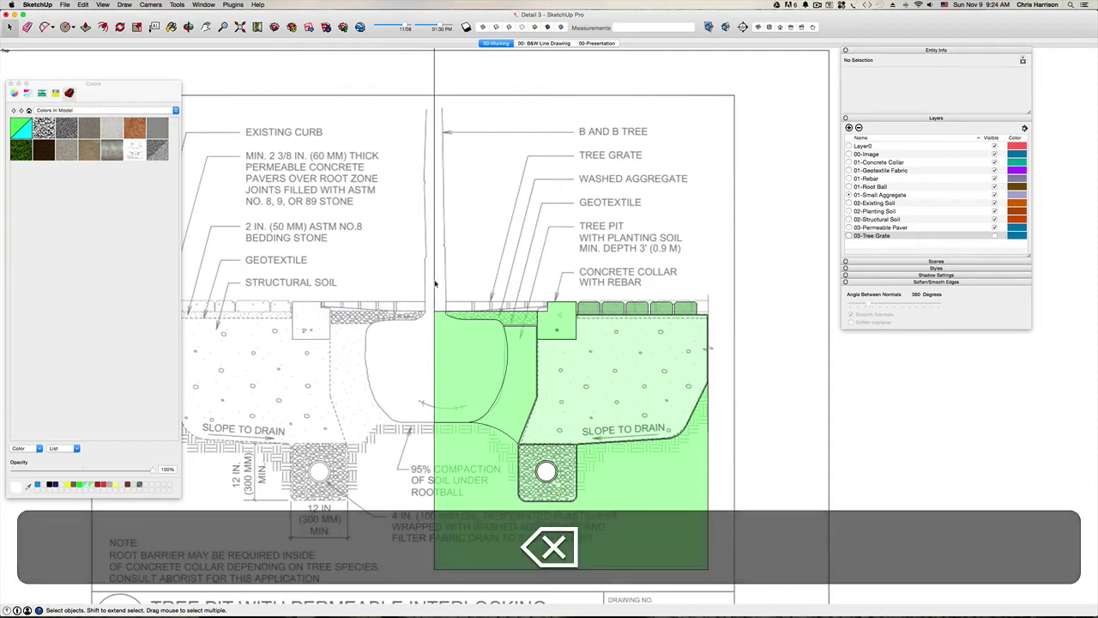
{"action": "key", "text": "e"}
{"action": "left_click_drag", "start_coordinate": [412, 265], "coordinate": [434, 261]}
{"action": "scroll", "coordinate": [435, 261], "scroll_direction": "down", "scroll_amount": 5}
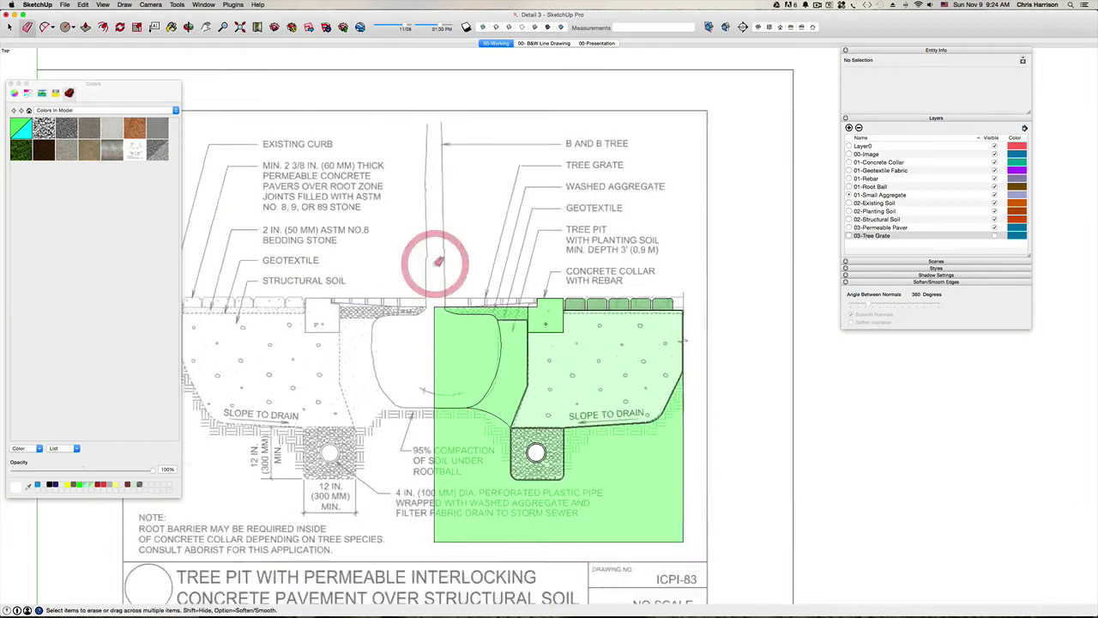
{"action": "key", "text": "space"}
{"action": "scroll", "coordinate": [541, 289], "scroll_direction": "up", "scroll_amount": 3}
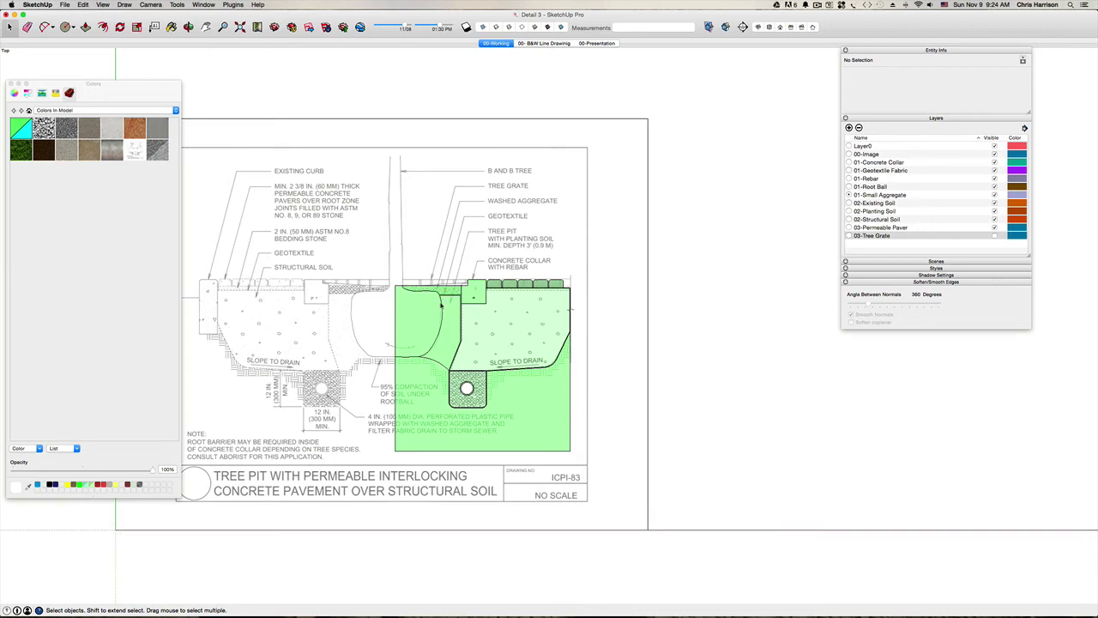
Select the root ball group and make 01-Root Ball the active layer.
{"action": "left_click", "coordinate": [429, 322]}
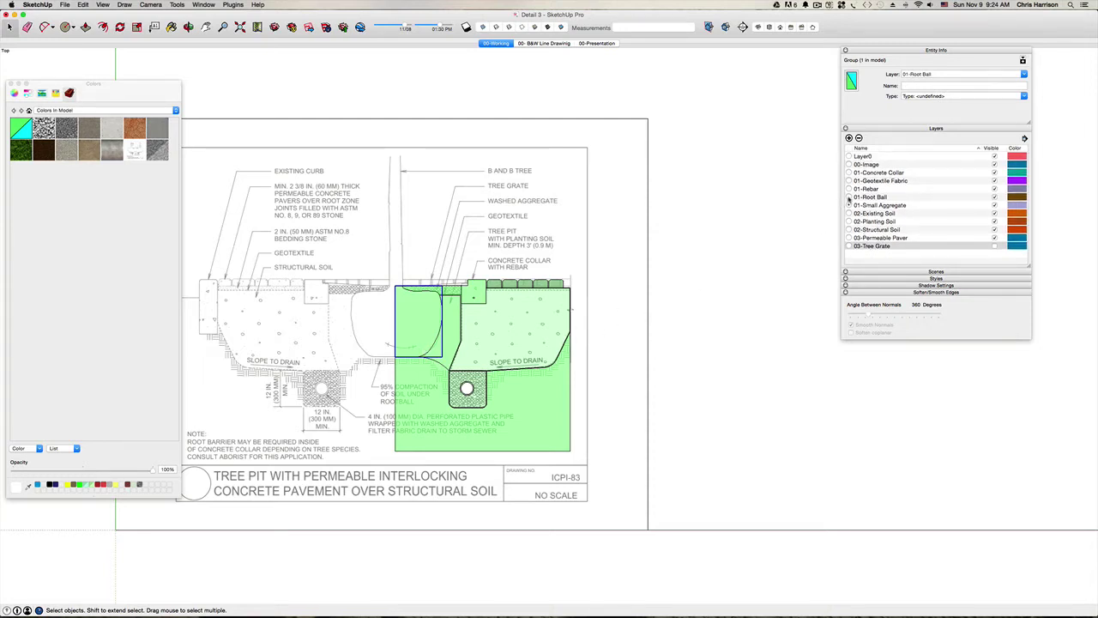
{"action": "left_click", "coordinate": [850, 198]}
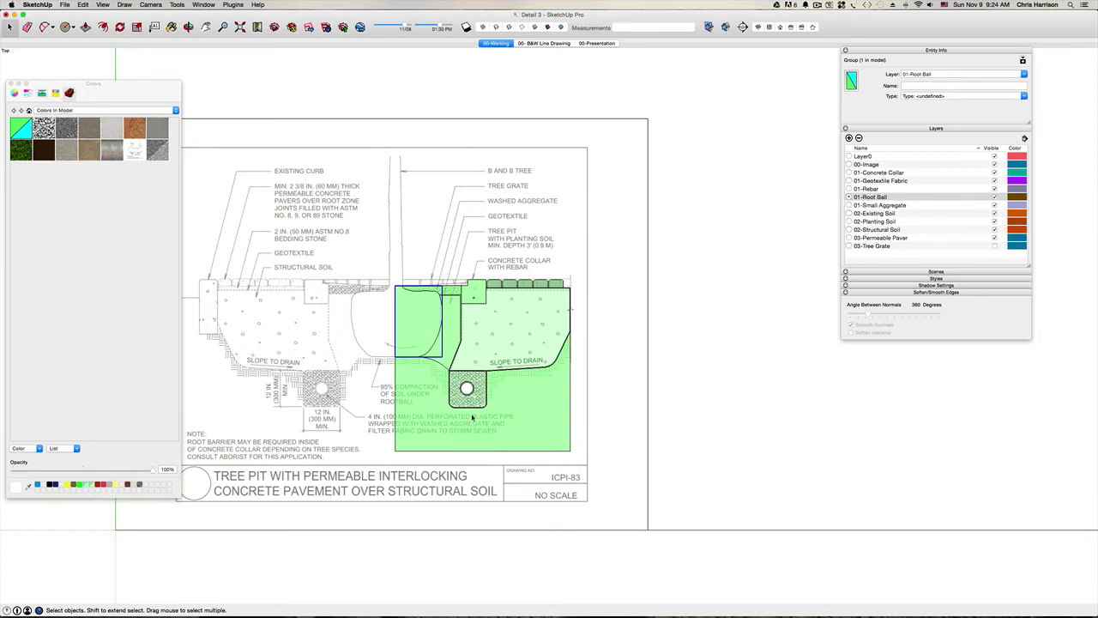
{"action": "scroll", "coordinate": [472, 418], "scroll_direction": "down", "scroll_amount": 1}
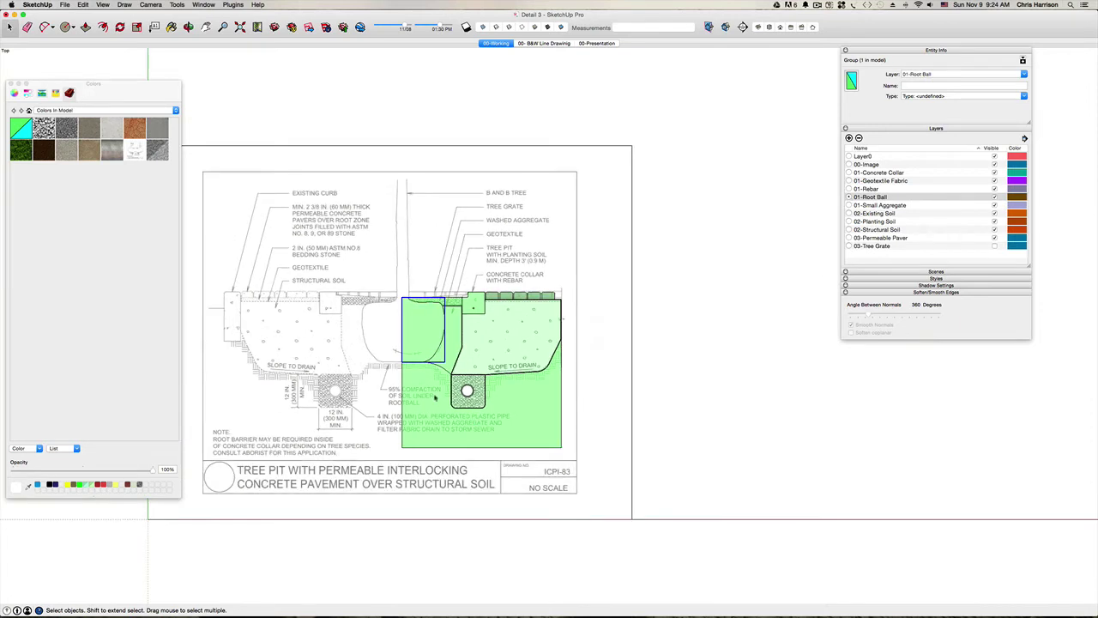
Open the root ball group and draw an upright circle centred on the profile's lower inner corner, perpendicular to the green axis.
{"action": "double_click", "coordinate": [428, 337]}
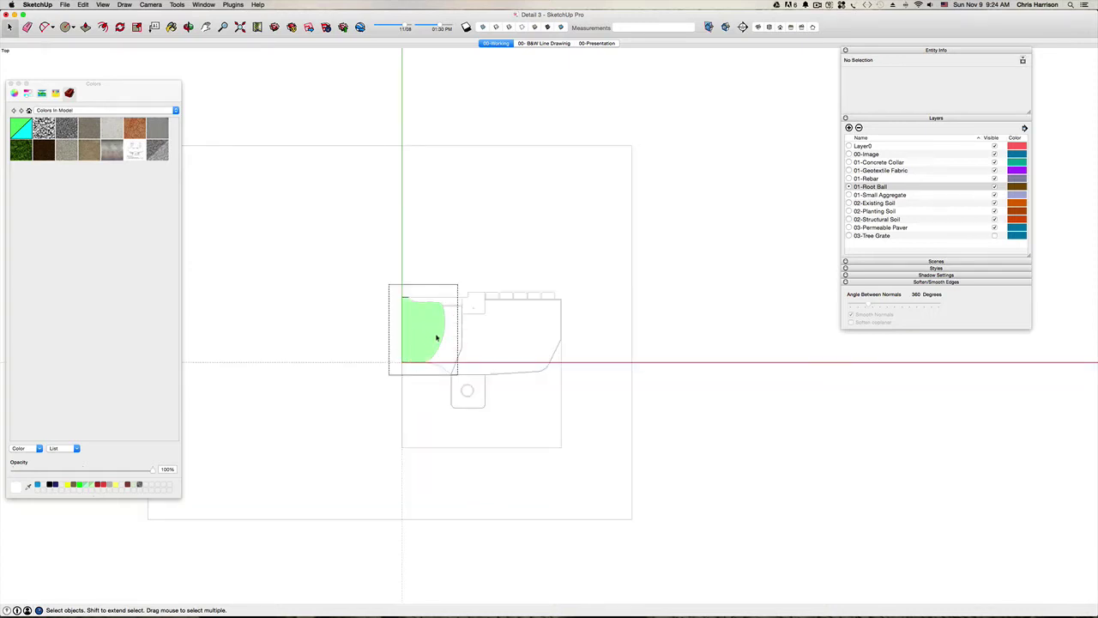
{"action": "key", "text": "c"}
{"action": "middle_click_drag", "start_coordinate": [404, 363], "coordinate": [399, 318]}
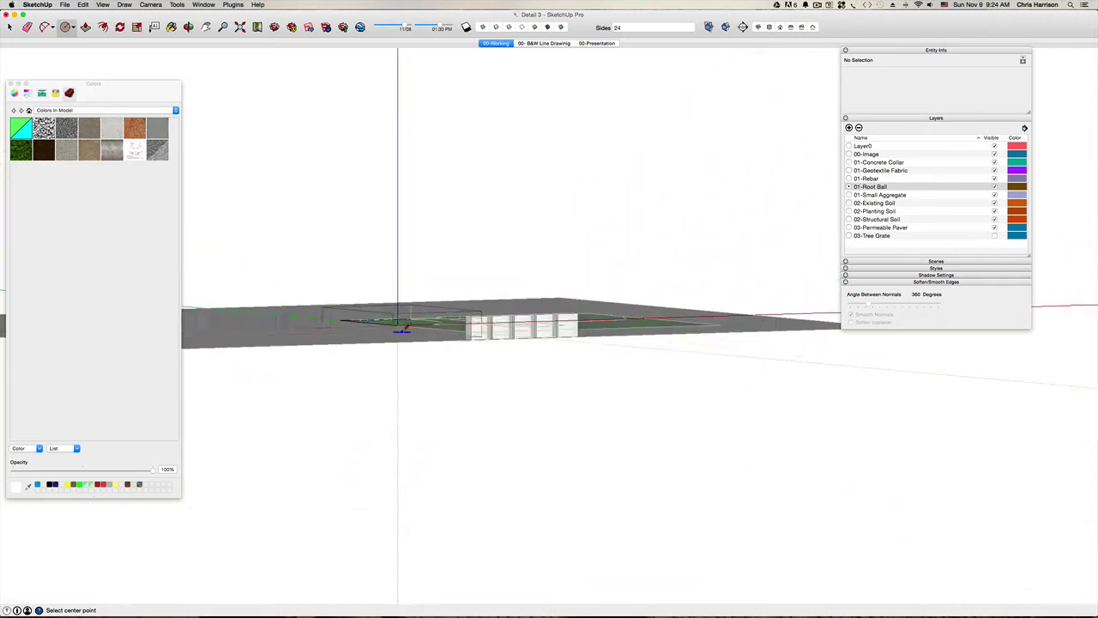
{"action": "scroll", "coordinate": [397, 316], "scroll_direction": "up", "scroll_amount": 3}
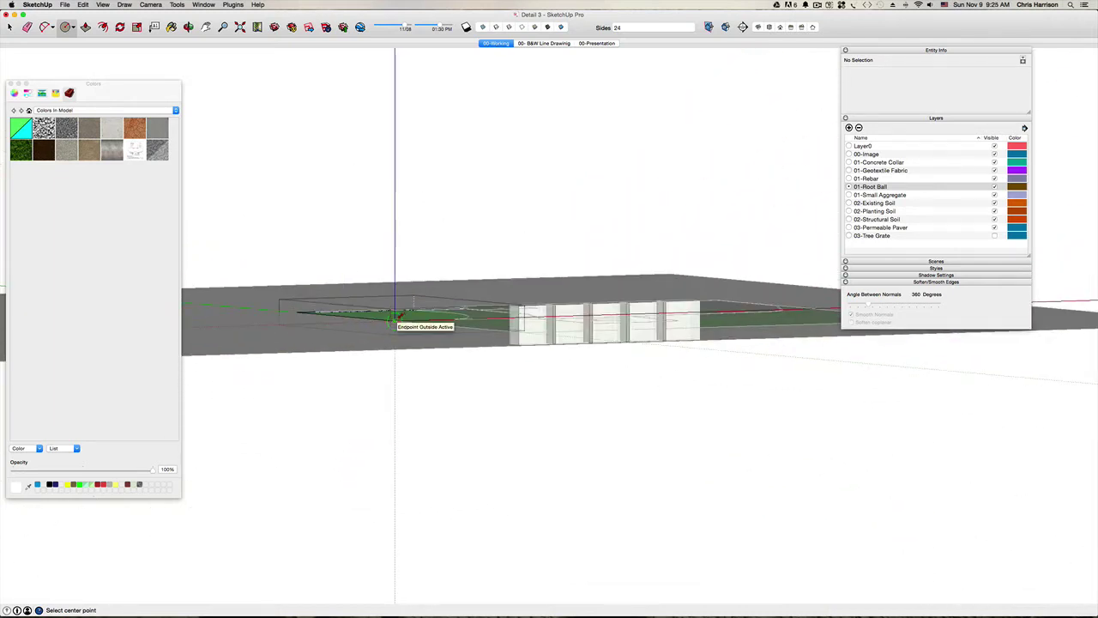
{"action": "left_click", "coordinate": [394, 318]}
{"action": "middle_click_drag", "start_coordinate": [395, 318], "coordinate": [398, 317]}
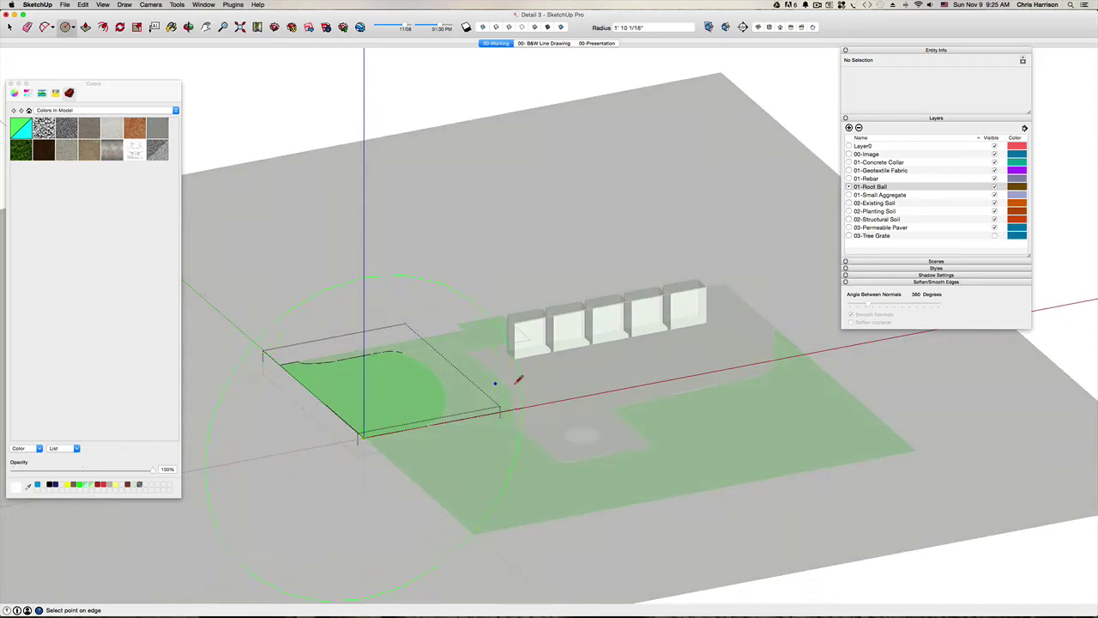
{"action": "left_click", "coordinate": [561, 386]}
{"action": "scroll", "coordinate": [562, 387], "scroll_direction": "down", "scroll_amount": 3}
{"action": "middle_click_drag", "start_coordinate": [561, 386], "coordinate": [641, 381]}
{"action": "key", "text": "space"}
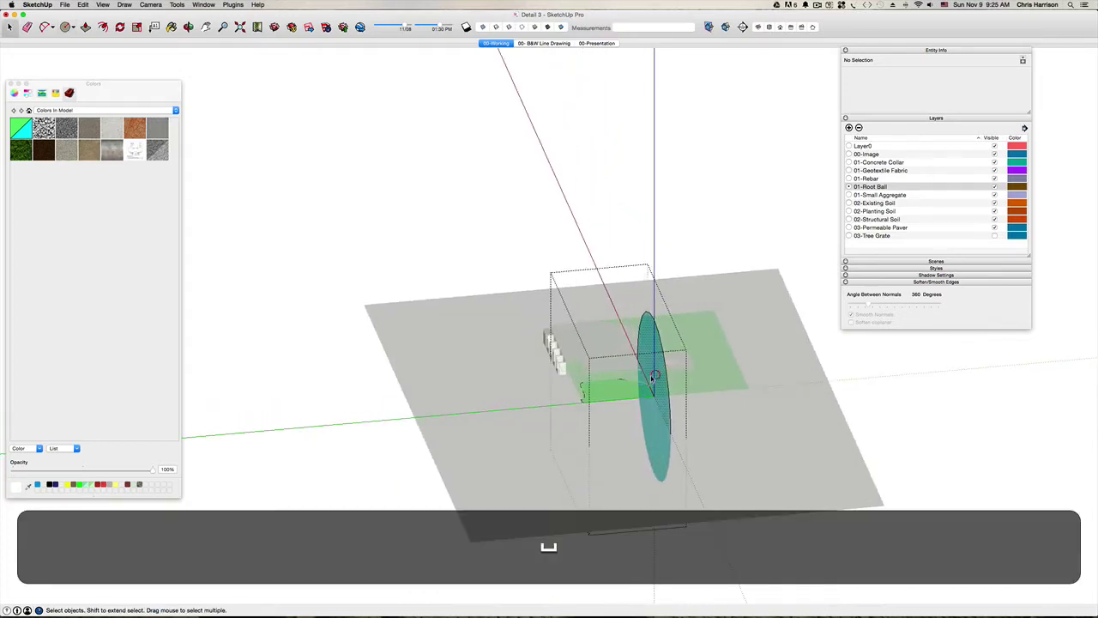
Move the upright circle with its edges about 9 inches along the green axis, clear of the root ball profile.
{"action": "left_click", "coordinate": [659, 376]}
{"action": "double_click", "coordinate": [659, 375]}
{"action": "key", "text": "m"}
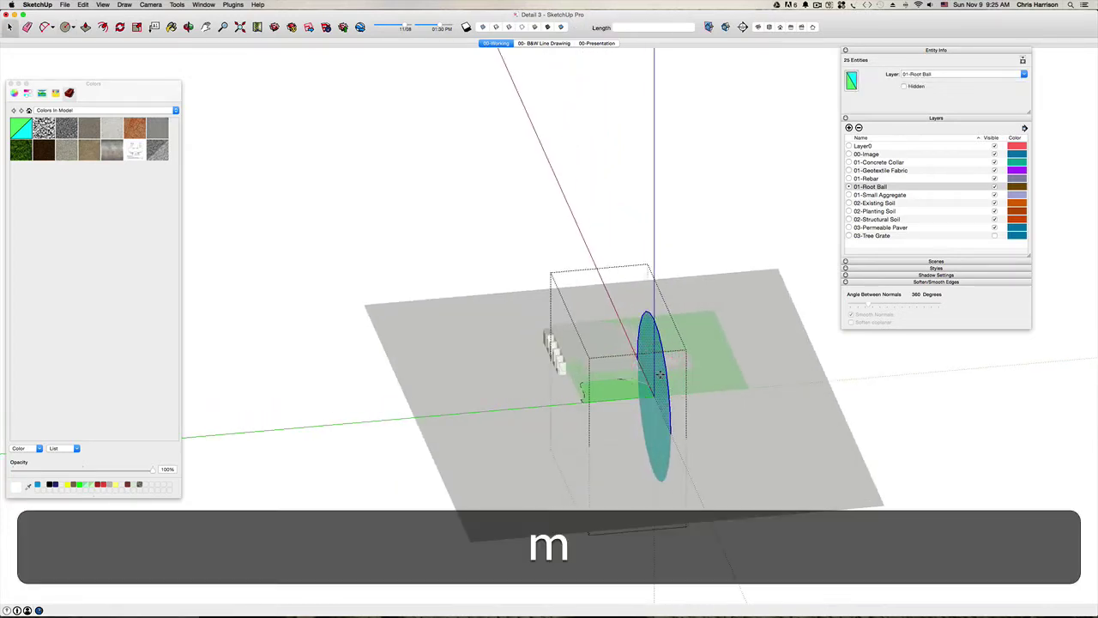
{"action": "left_click", "coordinate": [659, 375]}
{"action": "key", "text": "Left"}
{"action": "left_click", "coordinate": [681, 372]}
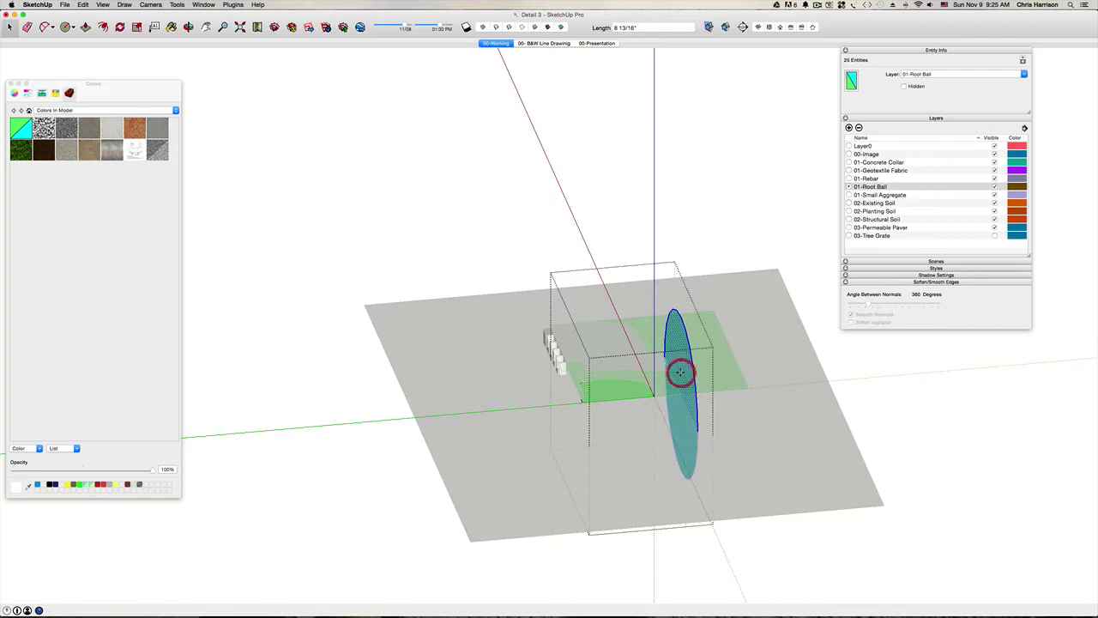
{"action": "key", "text": "space"}
Revolve the root ball profile into a solid with Follow Me, using the upright circle face as the path.
{"action": "middle_click_drag", "start_coordinate": [647, 397], "coordinate": [505, 461]}
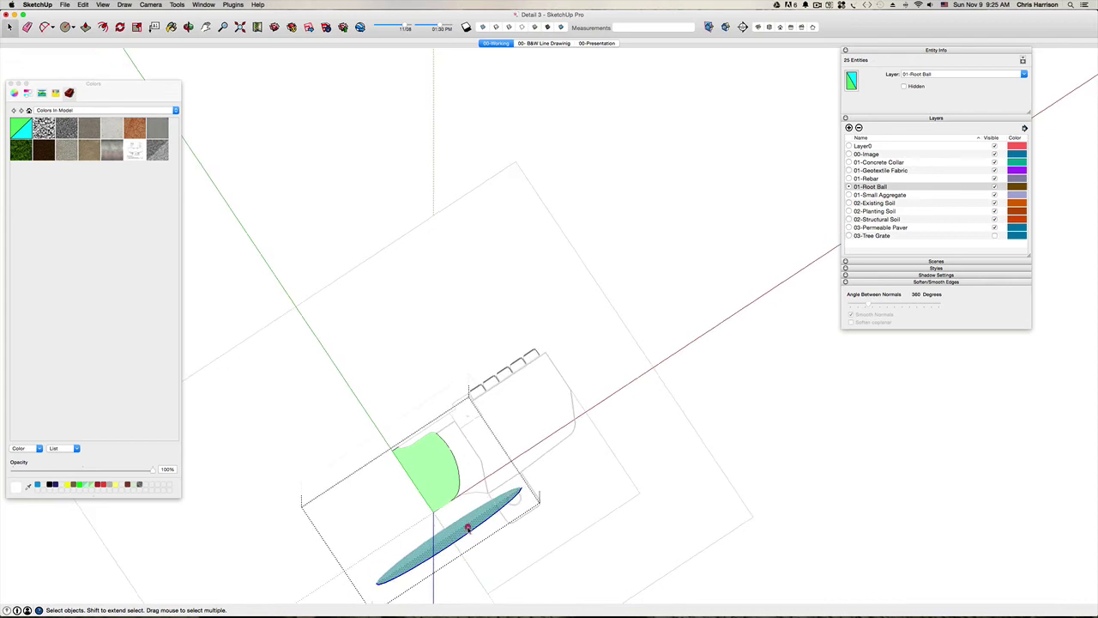
{"action": "left_click", "coordinate": [468, 528]}
{"action": "middle_click_drag", "start_coordinate": [468, 527], "coordinate": [460, 252]}
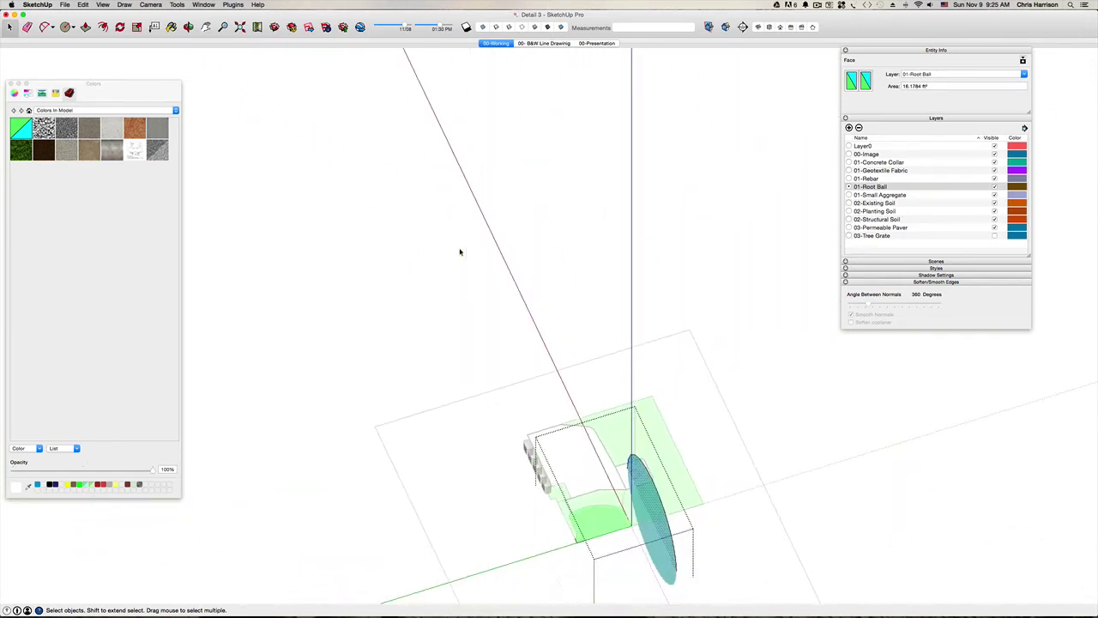
{"action": "left_click", "coordinate": [183, 5]}
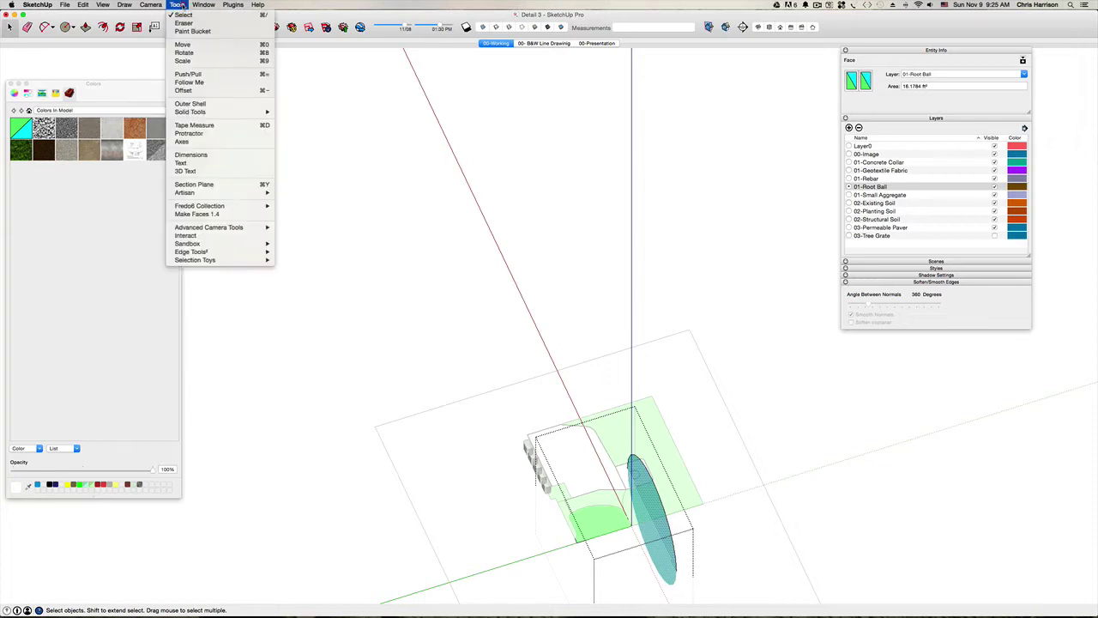
{"action": "left_click", "coordinate": [208, 83]}
{"action": "left_click", "coordinate": [596, 525]}
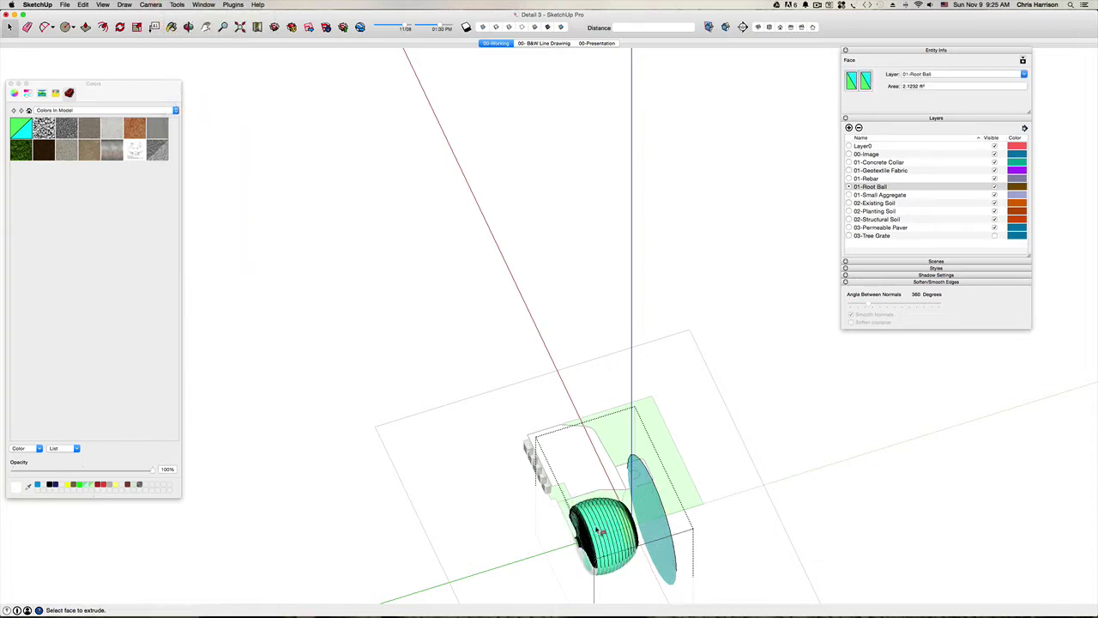
Delete the circular path face beside the root ball together with its boundary edges.
{"action": "key", "text": "space"}
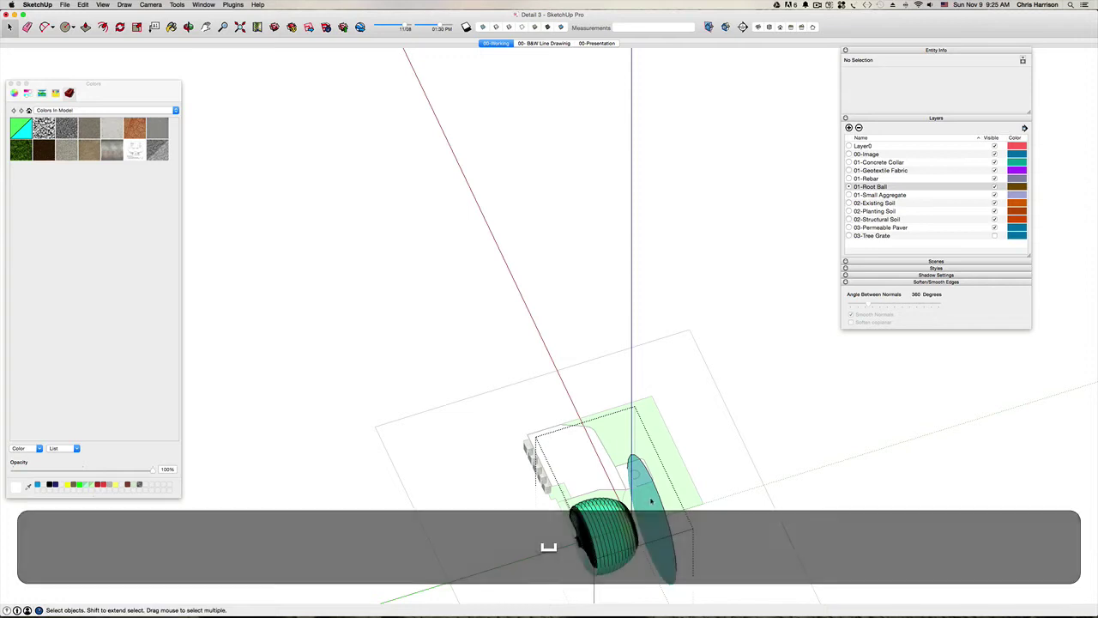
{"action": "double_click", "coordinate": [652, 501]}
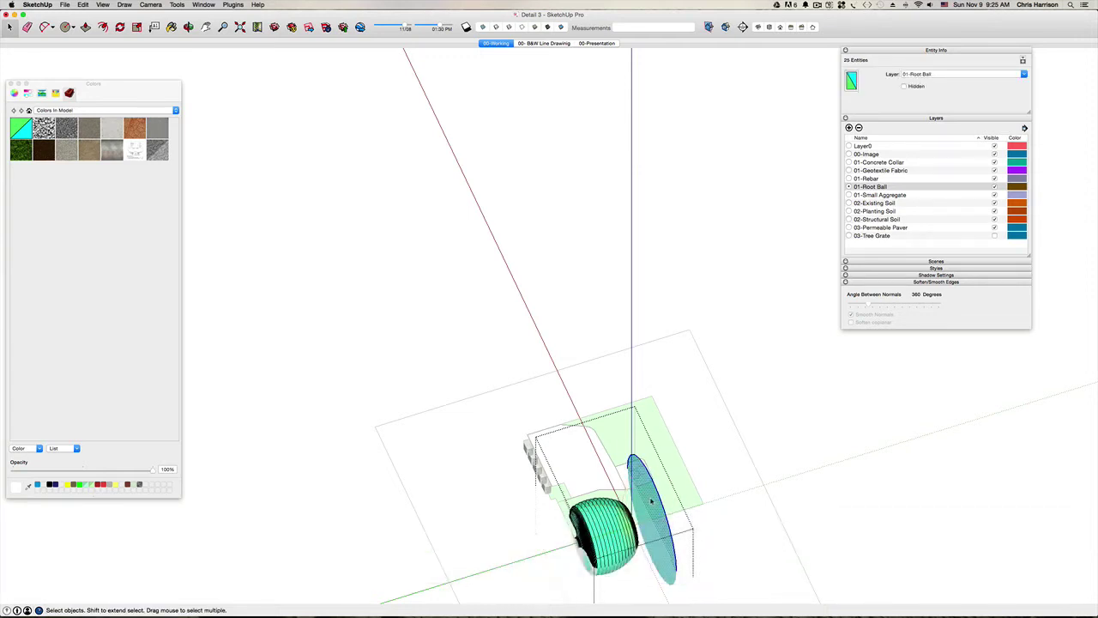
{"action": "key", "text": "BackSpace"}
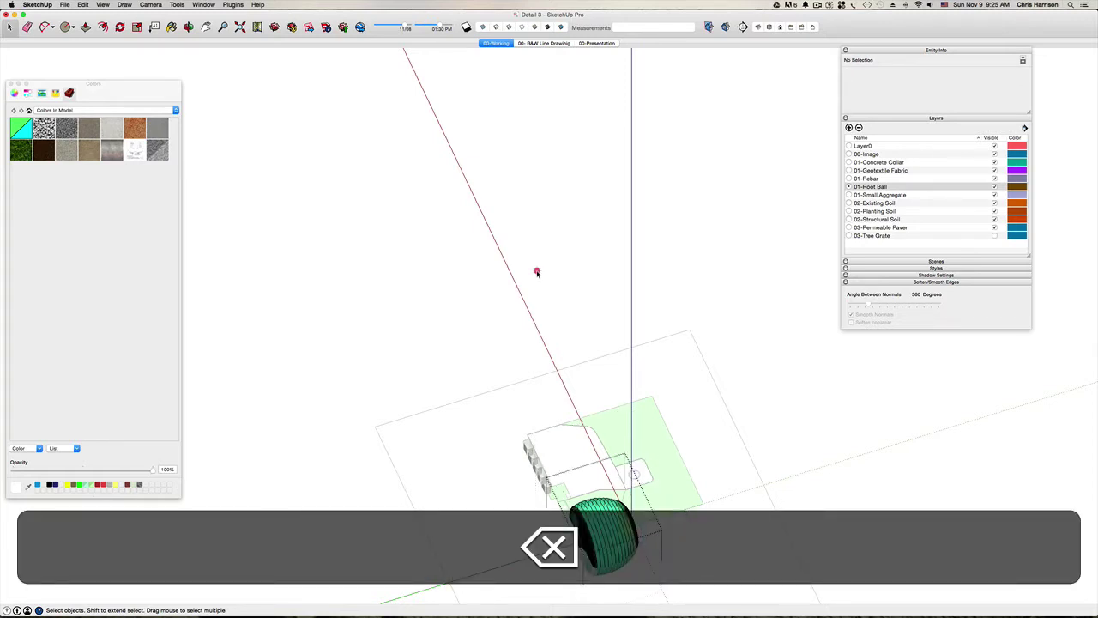
Soften the coplanar edges of the root ball group so its revolved surface is shaded smoothly.
{"action": "middle_click_drag", "start_coordinate": [537, 272], "coordinate": [538, 275]}
{"action": "key", "text": "super+i"}
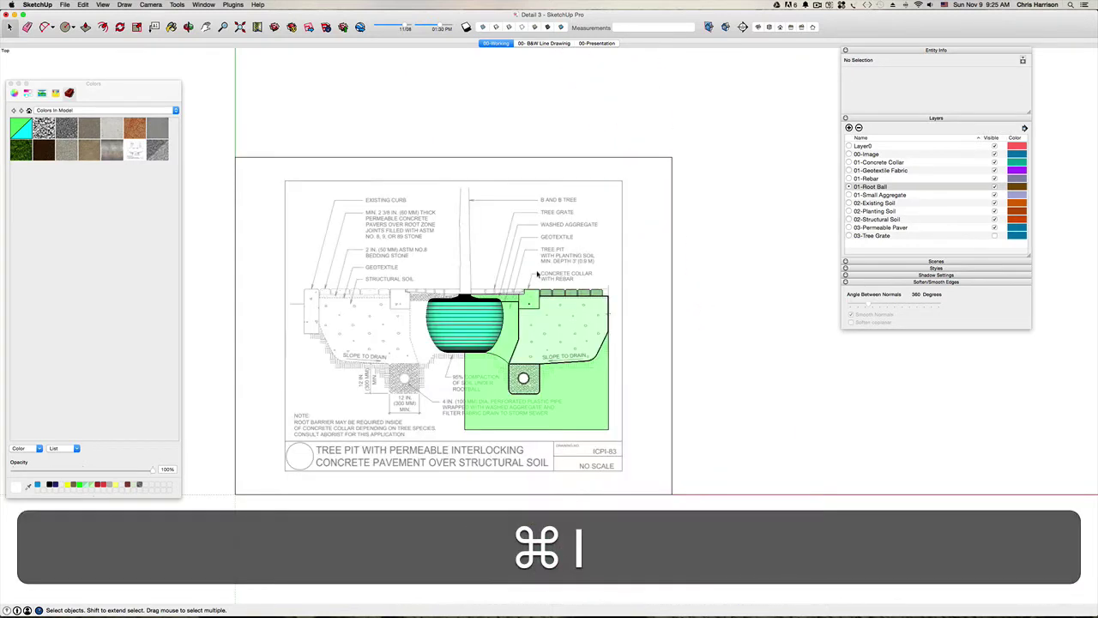
{"action": "left_click", "coordinate": [459, 331]}
{"action": "scroll", "coordinate": [470, 318], "scroll_direction": "up", "scroll_amount": 4}
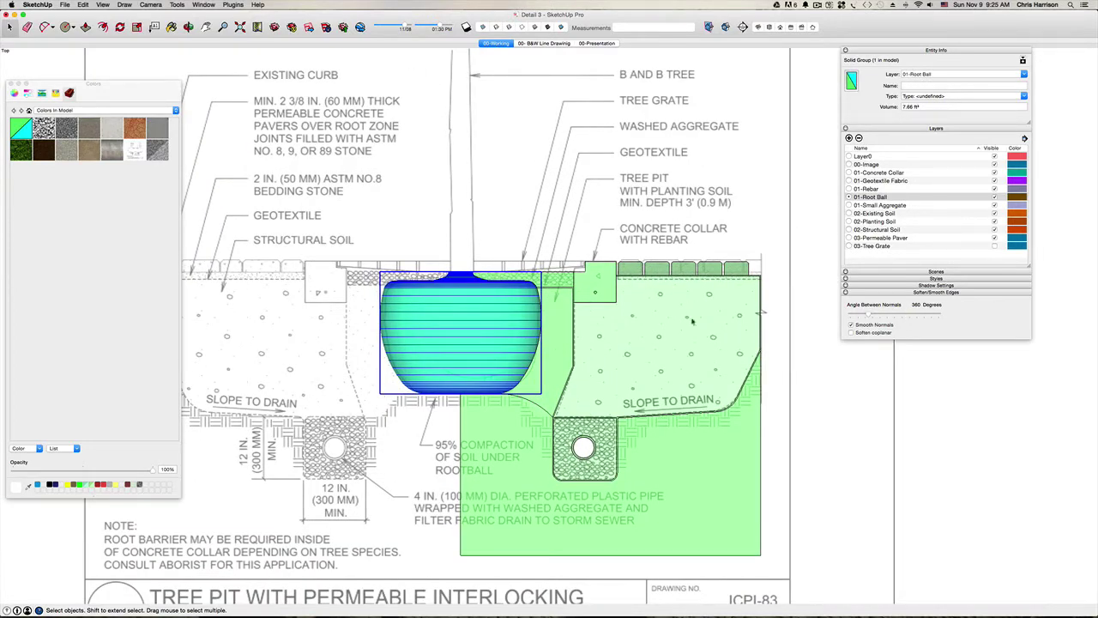
{"action": "left_click", "coordinate": [850, 332]}
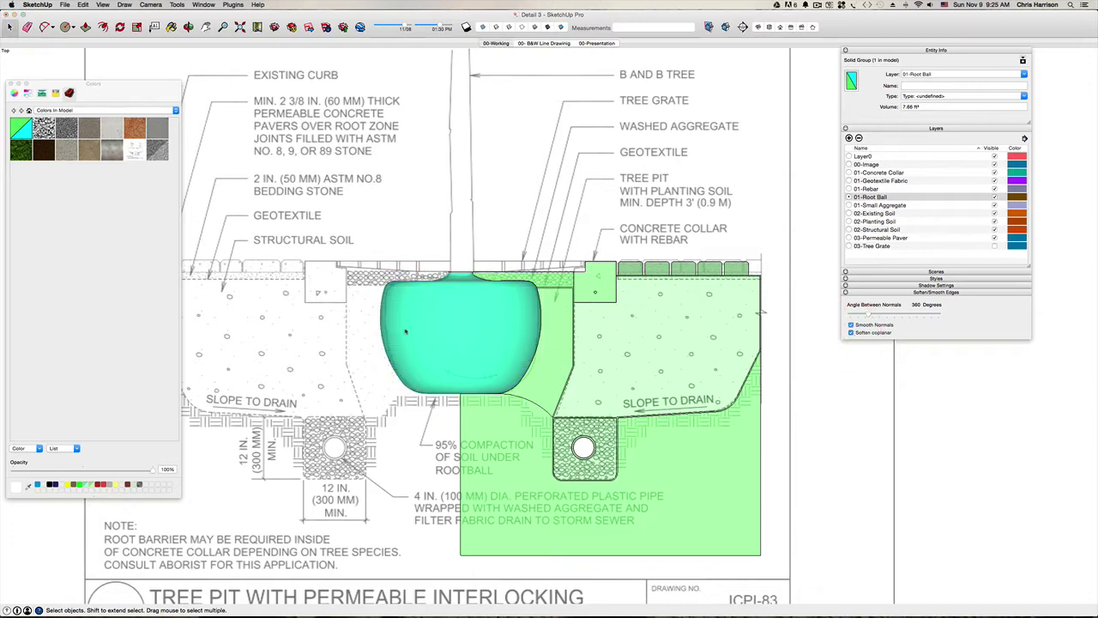
Examine the smoothed root ball's shape against the section drawing and the adjacent planting soil group.
{"action": "middle_click_drag", "start_coordinate": [450, 324], "coordinate": [451, 324]}
{"action": "key", "text": "super+1"}
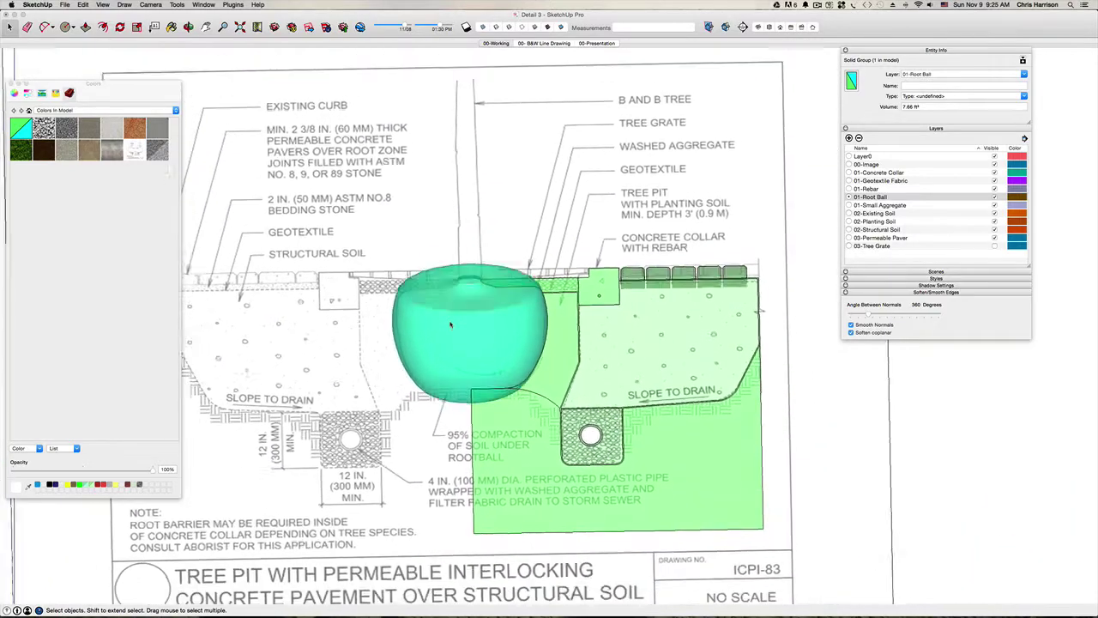
{"action": "key", "text": "h"}
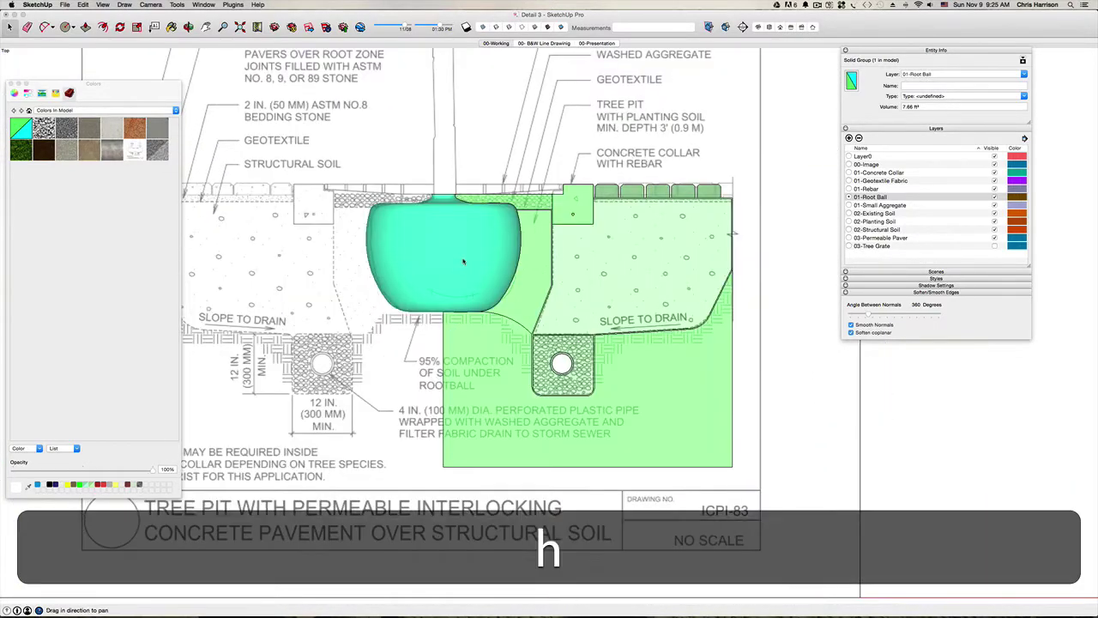
{"action": "left_click_drag", "start_coordinate": [450, 324], "coordinate": [463, 361]}
{"action": "left_click_drag", "start_coordinate": [506, 308], "coordinate": [533, 340]}
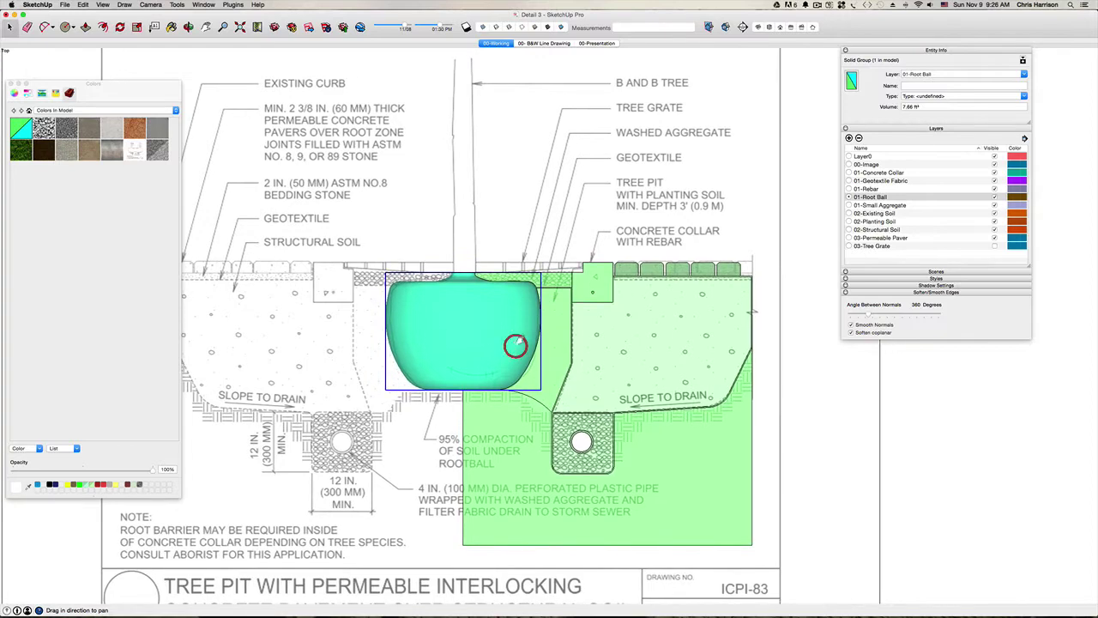
{"action": "scroll", "coordinate": [544, 300], "scroll_direction": "up", "scroll_amount": 3}
{"action": "key", "text": "space"}
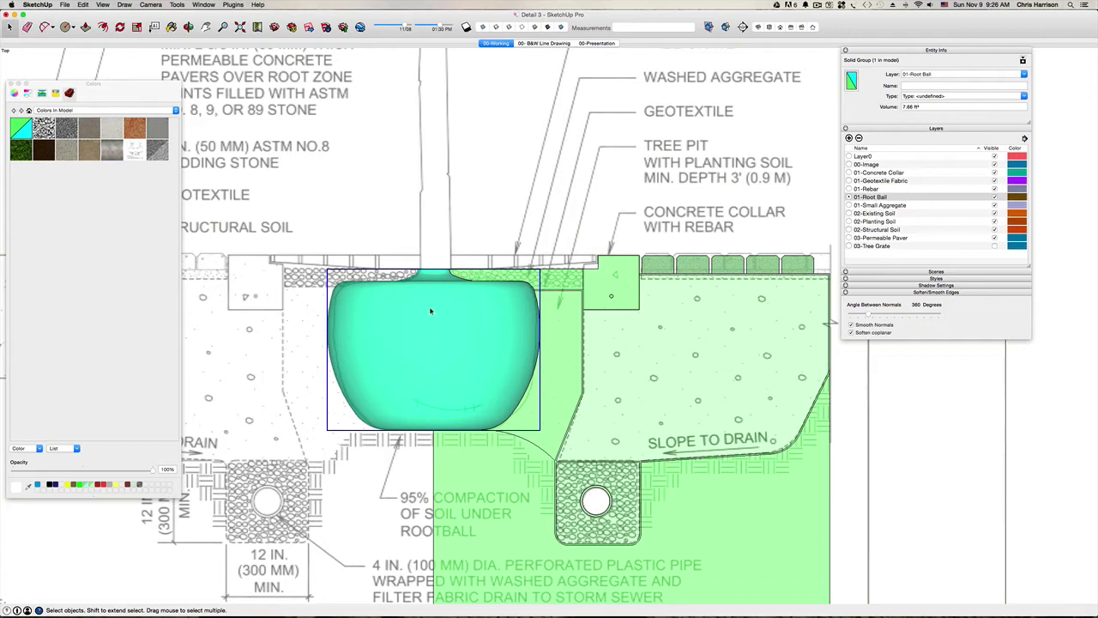
{"action": "scroll", "coordinate": [431, 310], "scroll_direction": "down", "scroll_amount": 2}
{"action": "left_click", "coordinate": [528, 336]}
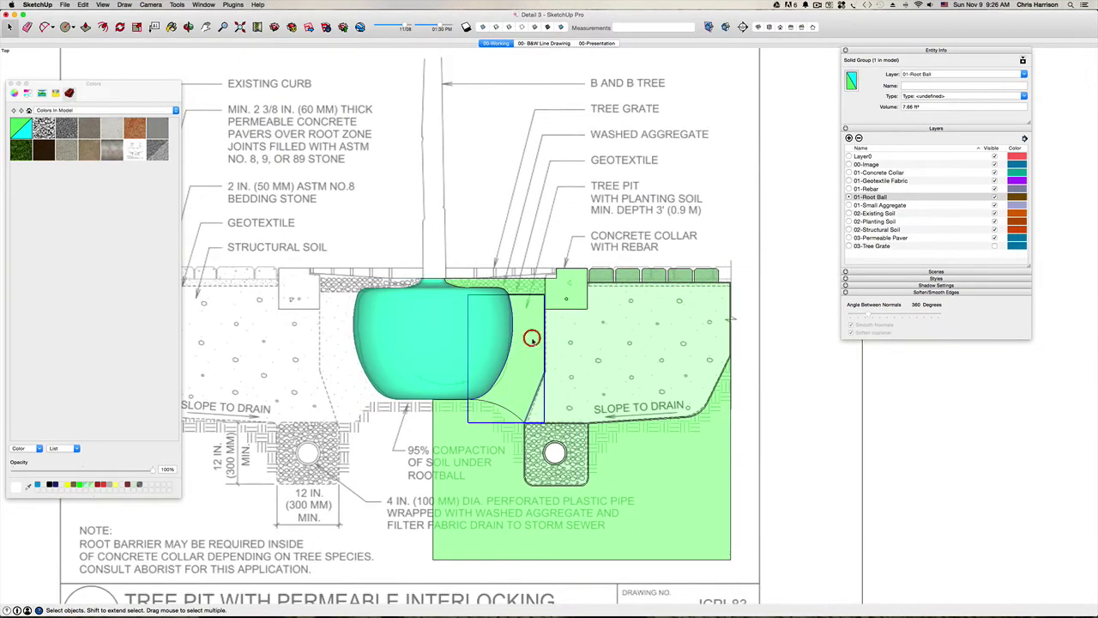
{"action": "scroll", "coordinate": [529, 337], "scroll_direction": "down", "scroll_amount": 1}
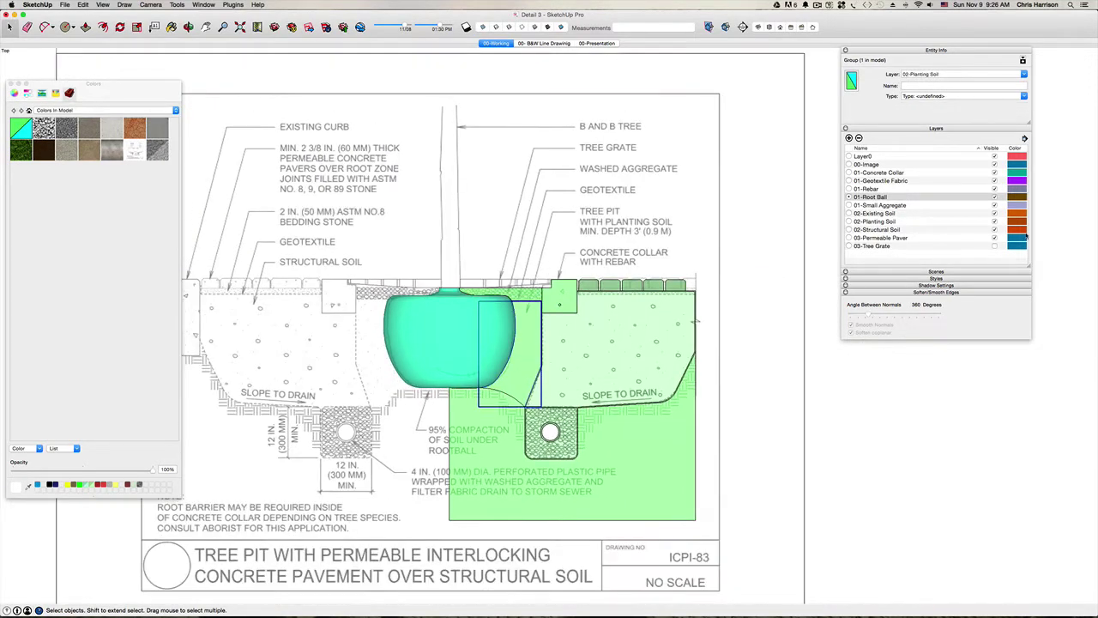
Make Layer0 the active layer and hide the 01-Root Ball layer.
{"action": "left_click", "coordinate": [849, 157]}
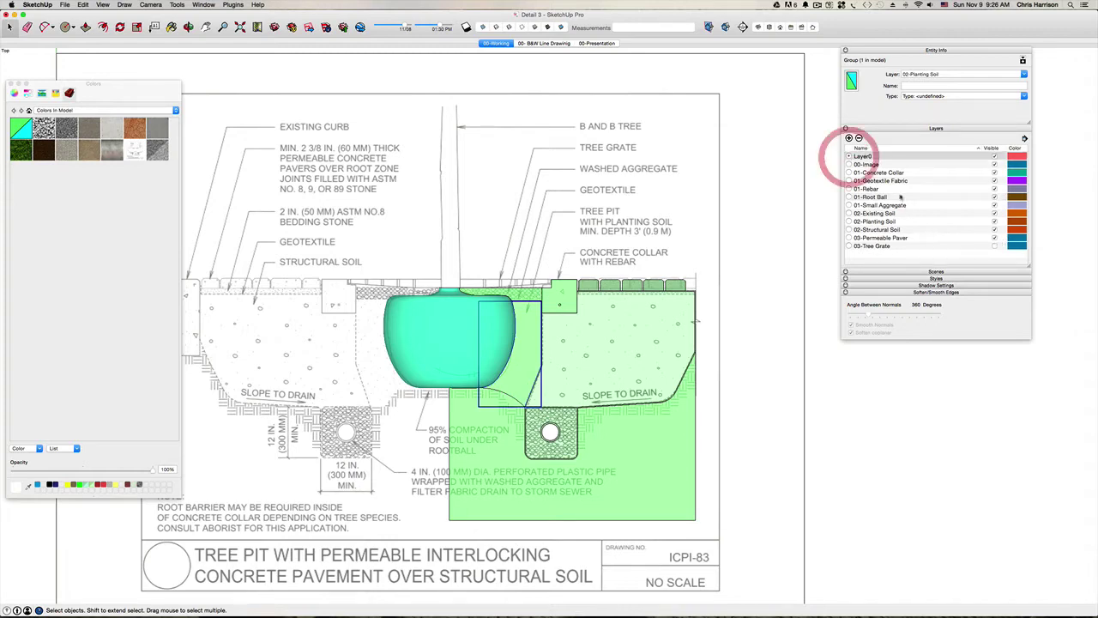
{"action": "left_click", "coordinate": [995, 196]}
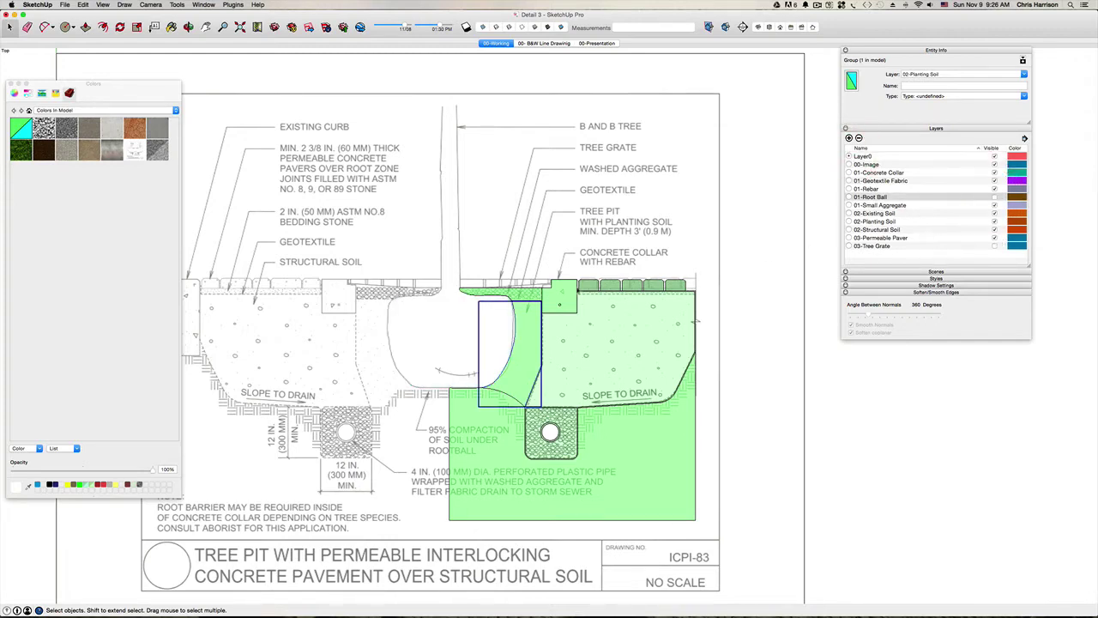
{"action": "left_click", "coordinate": [743, 264]}
{"action": "scroll", "coordinate": [621, 258], "scroll_direction": "down", "scroll_amount": 3}
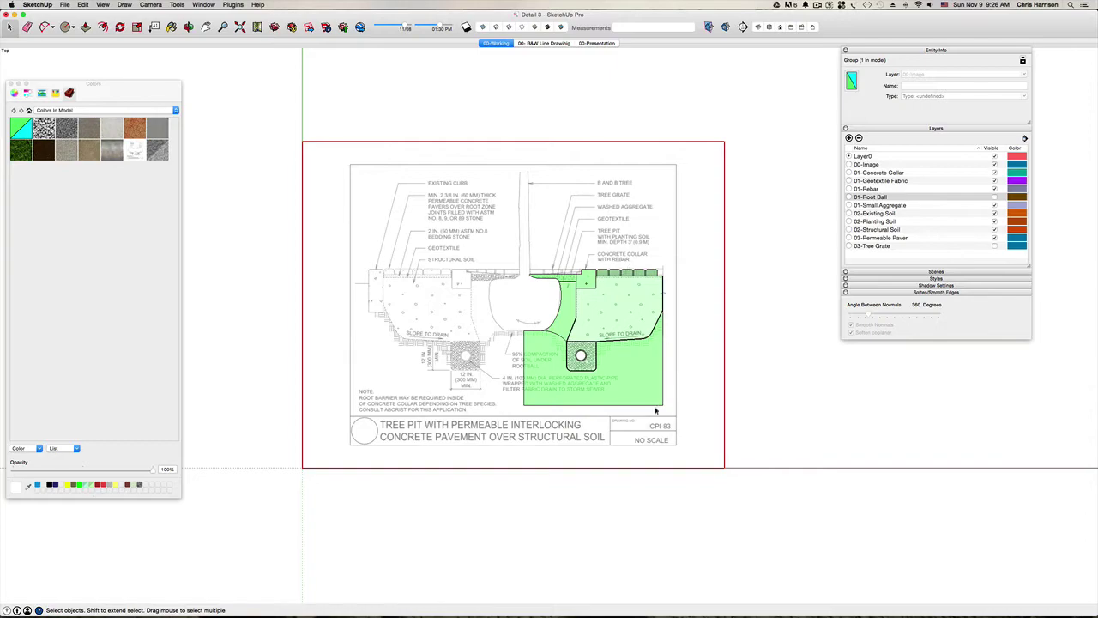
Assign the drain pipe's ring face and its edges to a new layer named 01-Perforated Pipe.
{"action": "left_click", "coordinate": [567, 368]}
{"action": "left_click", "coordinate": [586, 350]}
{"action": "left_click", "coordinate": [550, 361]}
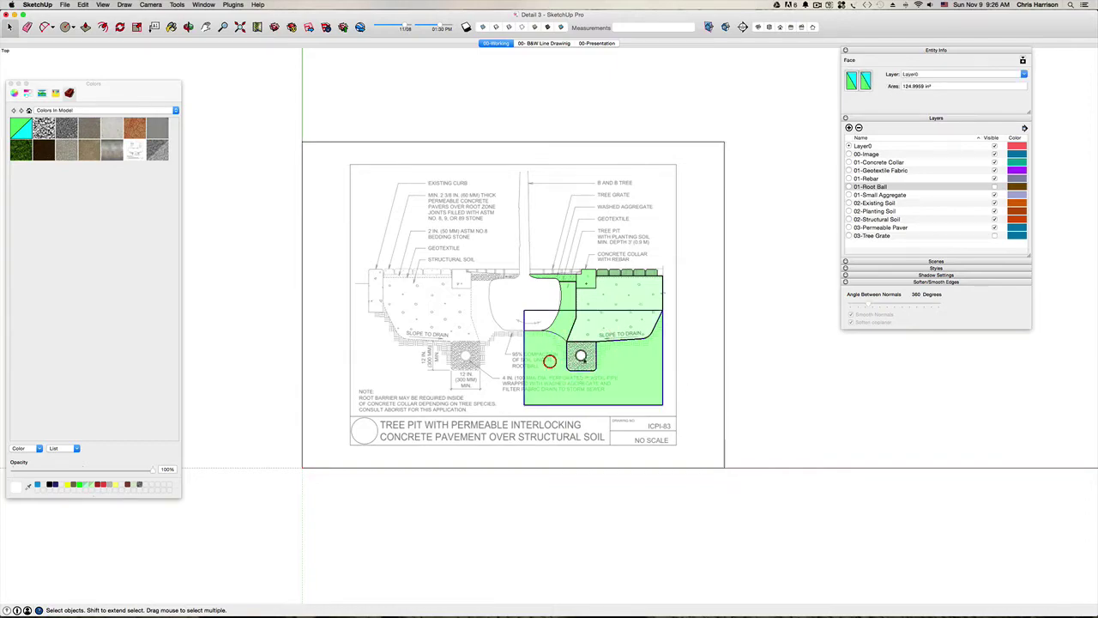
{"action": "left_click", "coordinate": [581, 355]}
{"action": "scroll", "coordinate": [581, 354], "scroll_direction": "up", "scroll_amount": 10}
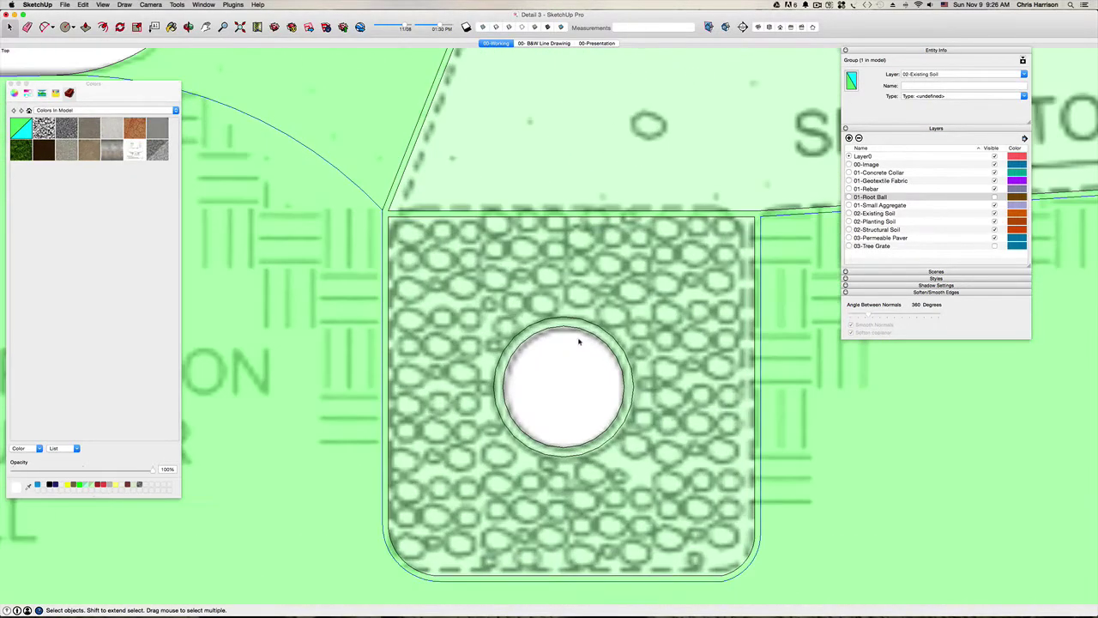
{"action": "double_click", "coordinate": [581, 326]}
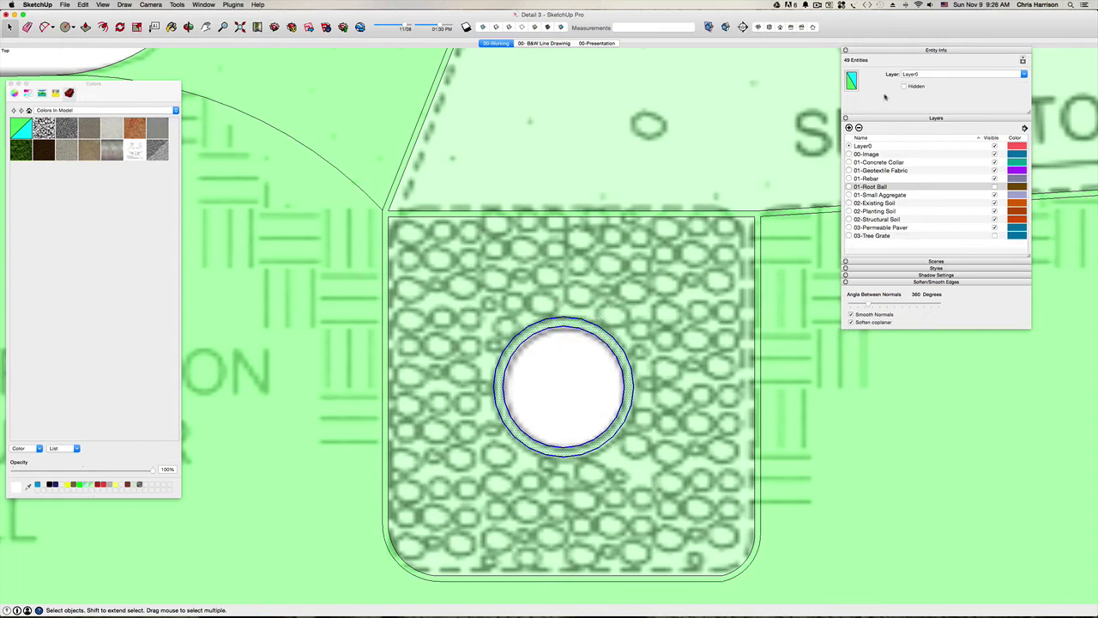
{"action": "left_click", "coordinate": [930, 74]}
{"action": "left_click", "coordinate": [879, 72]}
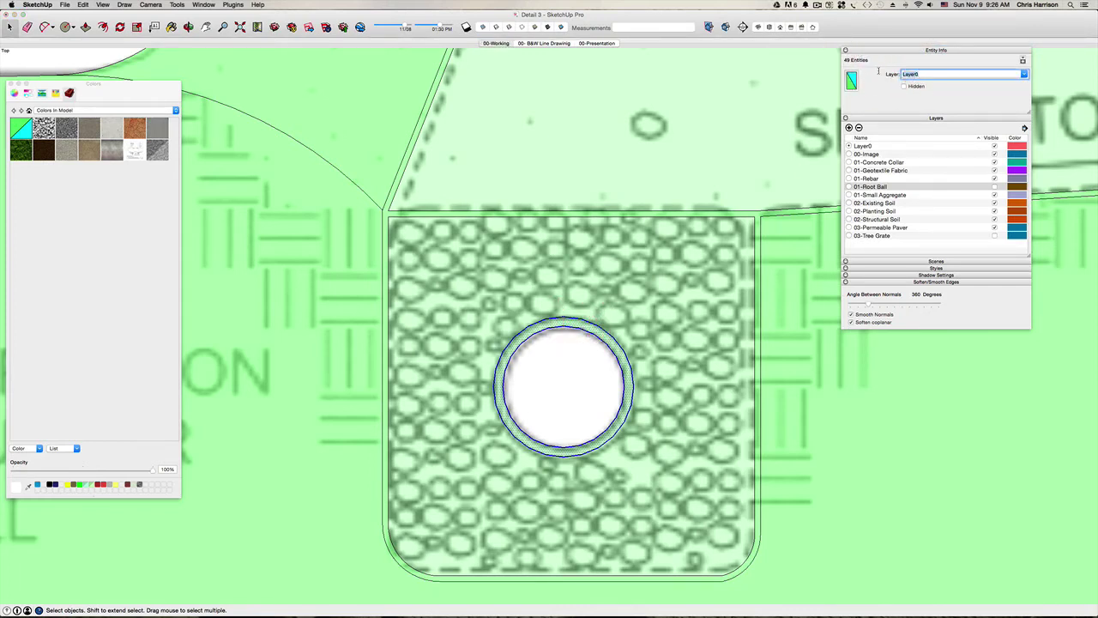
{"action": "type", "text": "01-Perforated P"}
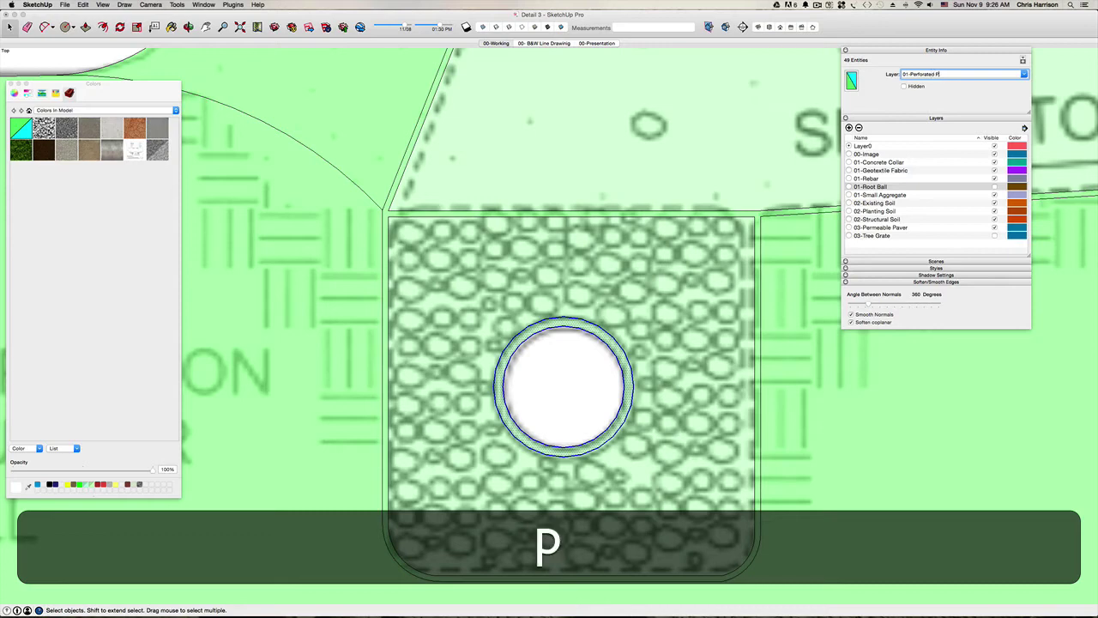
{"action": "type", "text": "ip;"}
{"action": "key", "text": "BackSpace"}
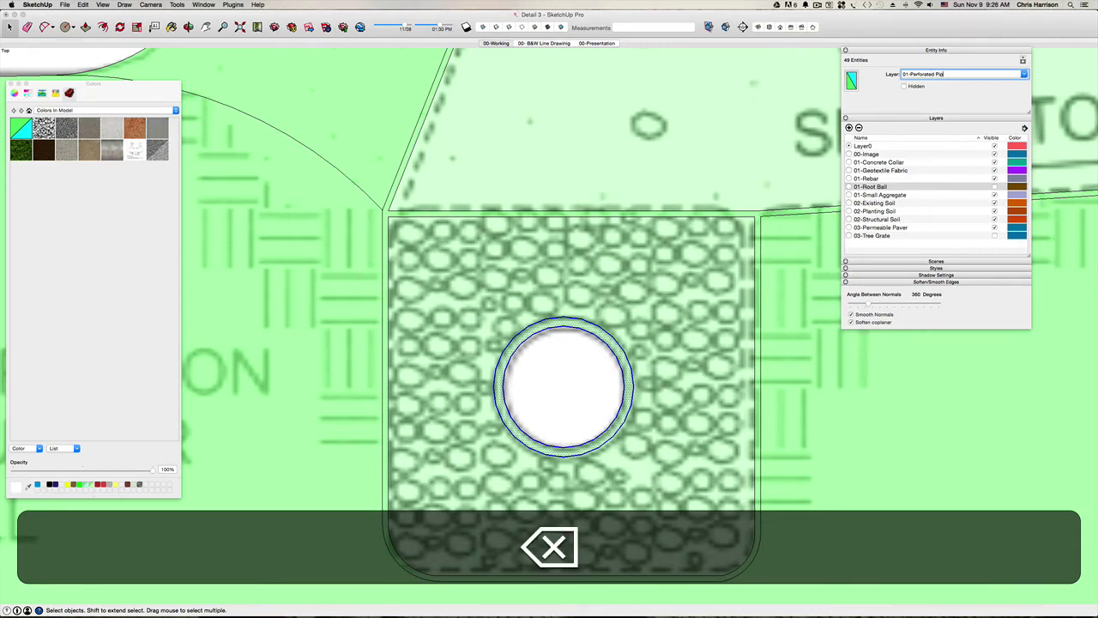
{"action": "type", "text": "e"}
{"action": "key", "text": "Return"}
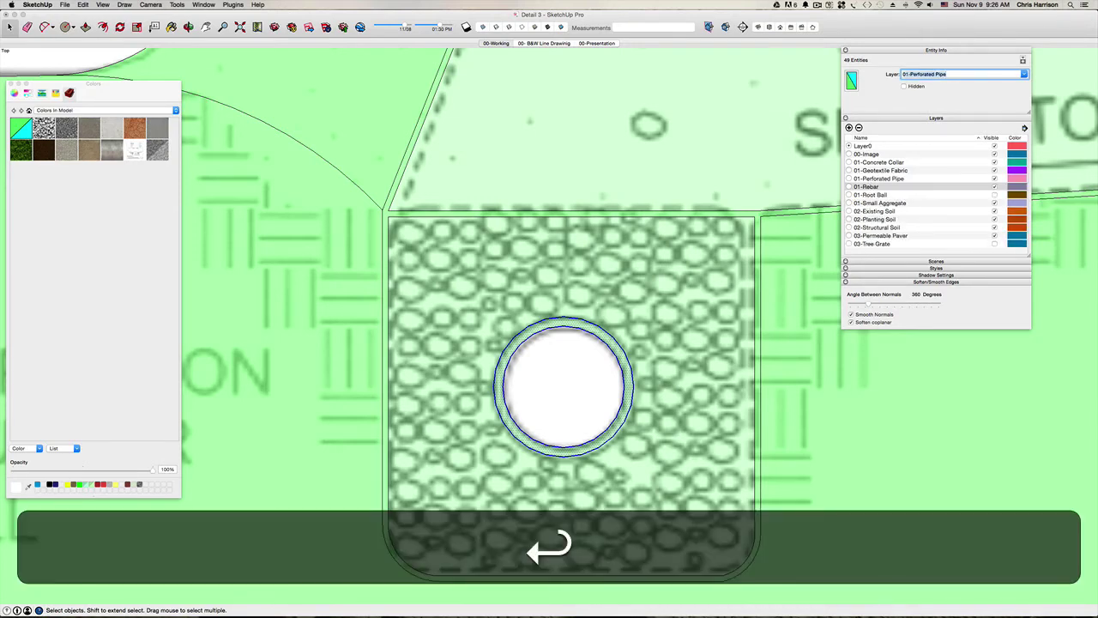
Make 01-Perforated Pipe the active layer and group the selected pipe ring.
{"action": "left_click", "coordinate": [849, 178]}
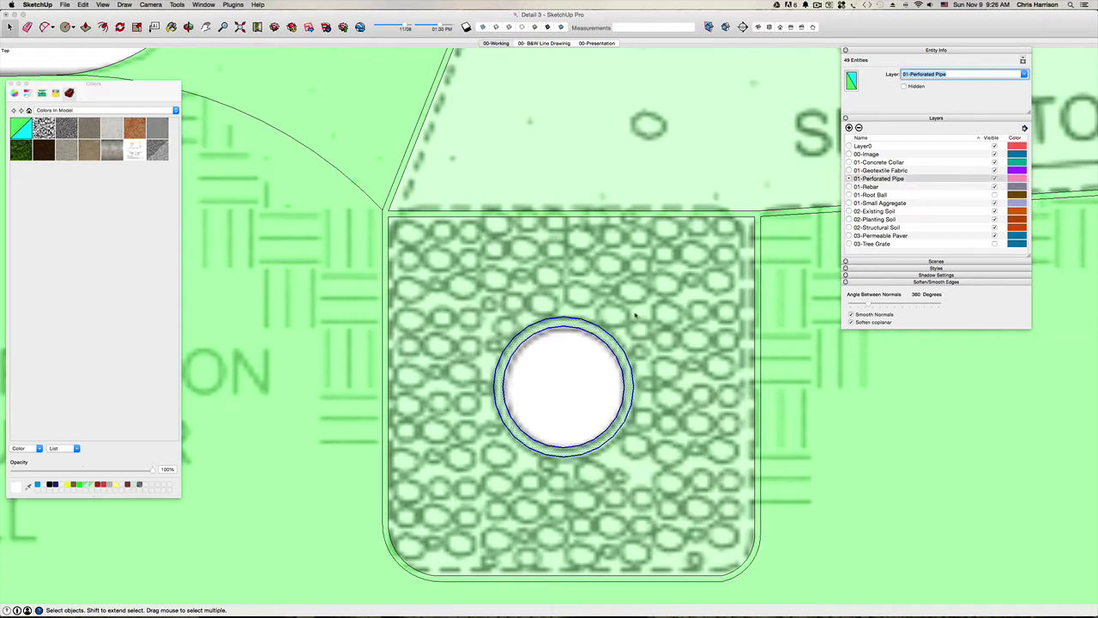
{"action": "key", "text": "super+g"}
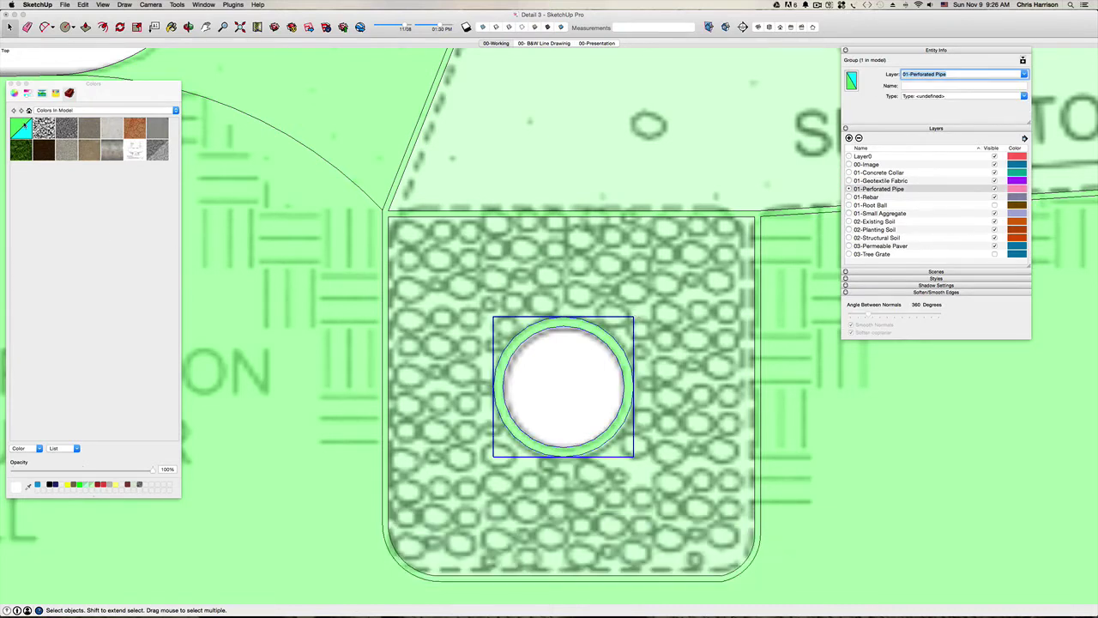
Paint the pipe ring group solid orange using the color wheel, and close the Colors window.
{"action": "left_click", "coordinate": [14, 93]}
{"action": "left_click", "coordinate": [170, 266]}
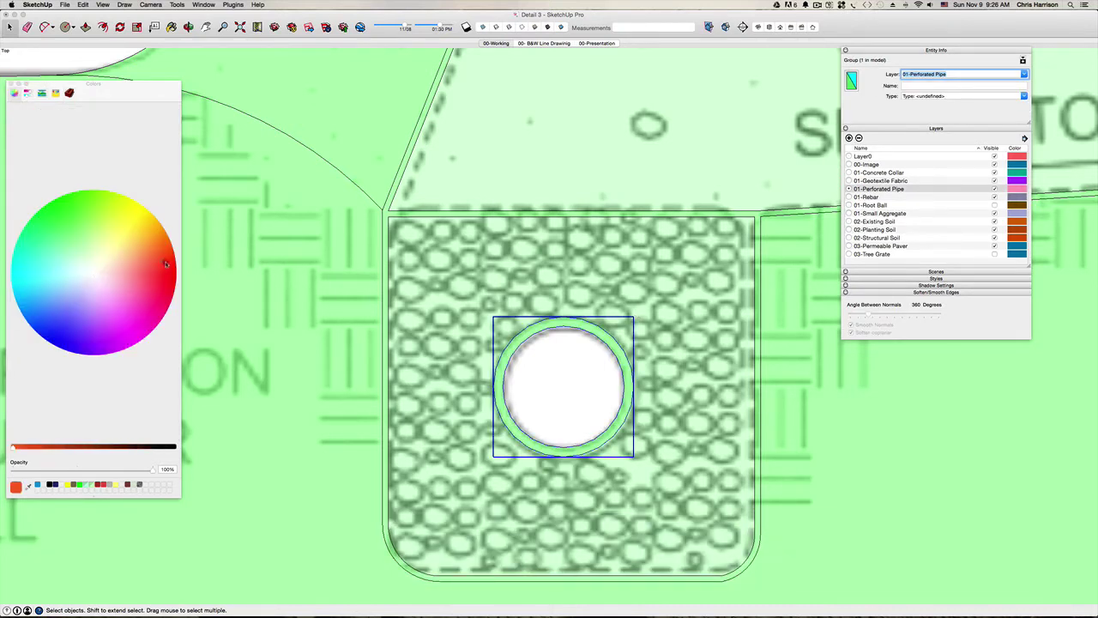
{"action": "left_click_drag", "start_coordinate": [190, 260], "coordinate": [167, 232]}
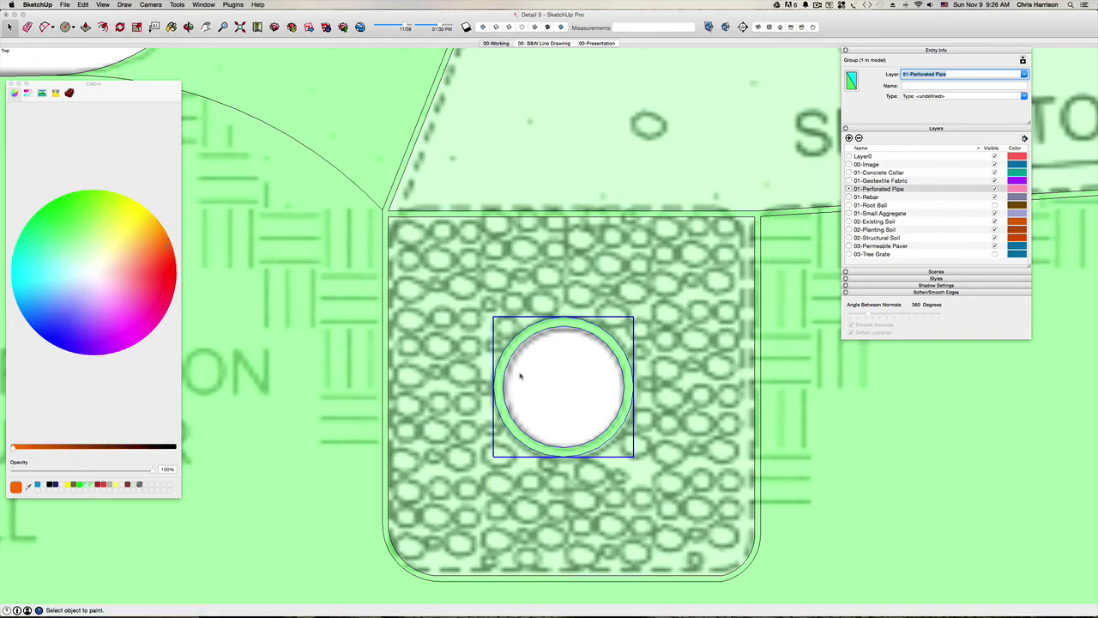
{"action": "type", "text": "b"}
{"action": "left_click", "coordinate": [535, 323]}
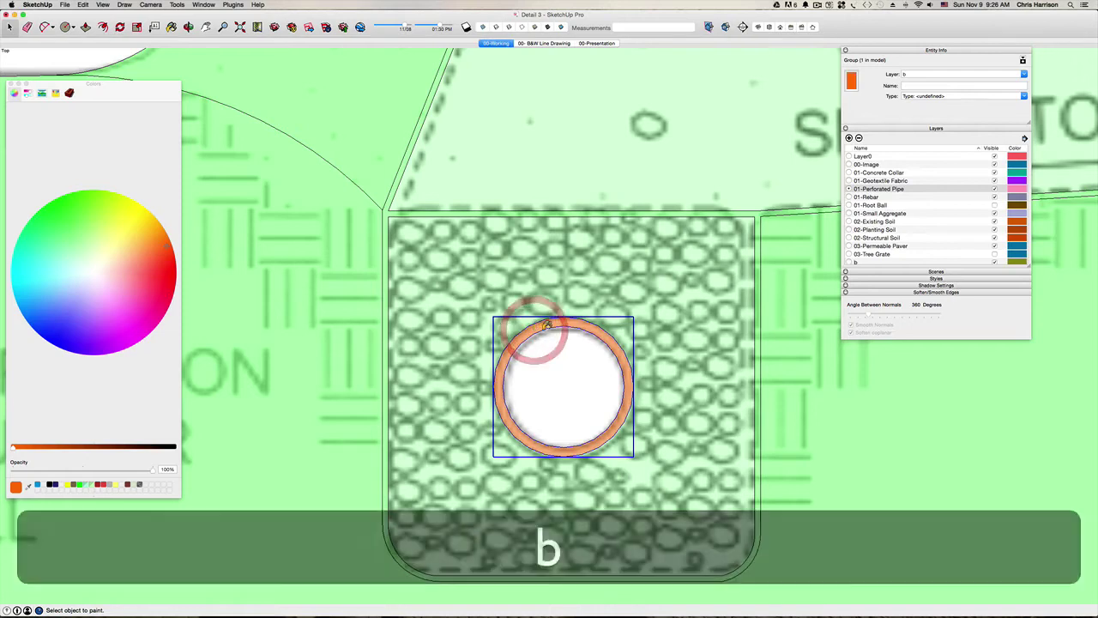
{"action": "key", "text": "space"}
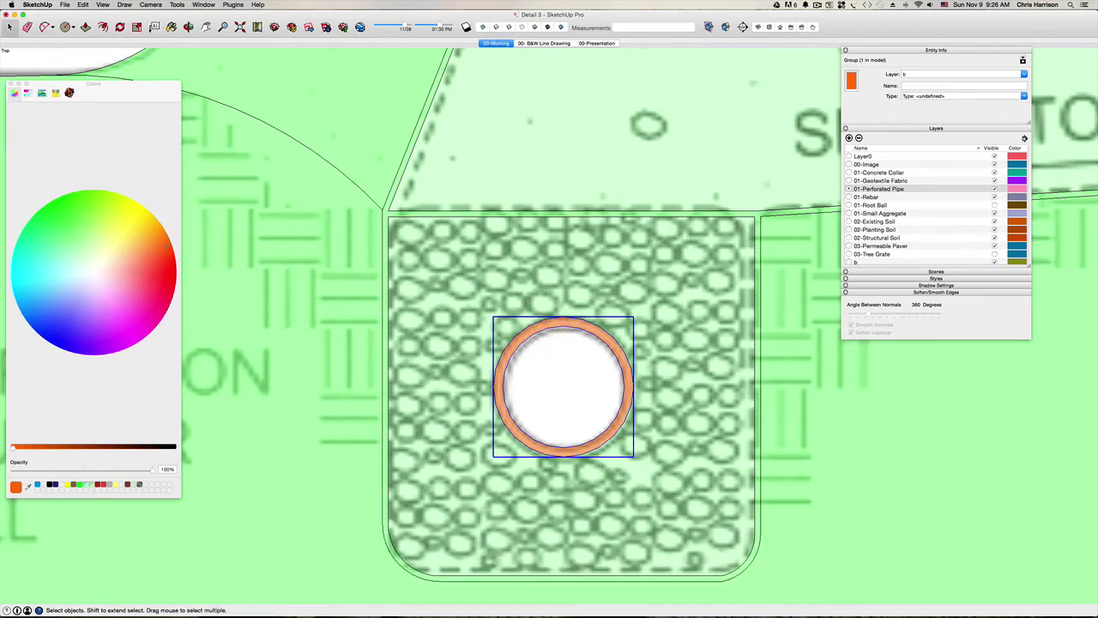
{"action": "left_click", "coordinate": [67, 91]}
{"action": "left_click", "coordinate": [10, 83]}
{"action": "key", "text": "space"}
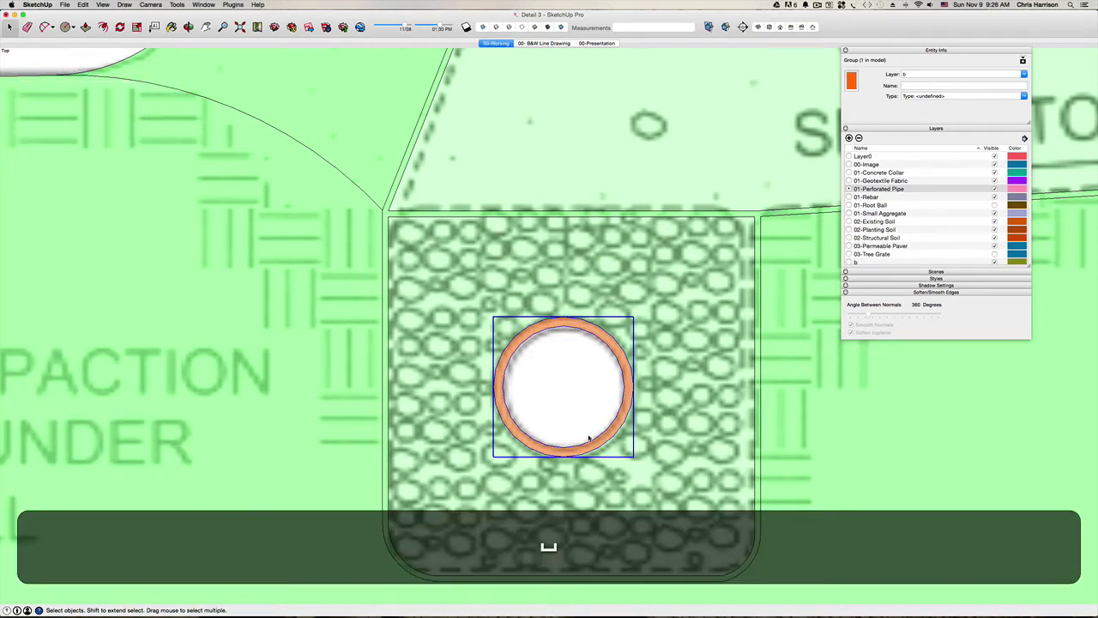
Return to the view of the whole tree pit section and save the model.
{"action": "left_click", "coordinate": [581, 407]}
{"action": "scroll", "coordinate": [581, 406], "scroll_direction": "down", "scroll_amount": 10}
{"action": "key", "text": "super+s"}
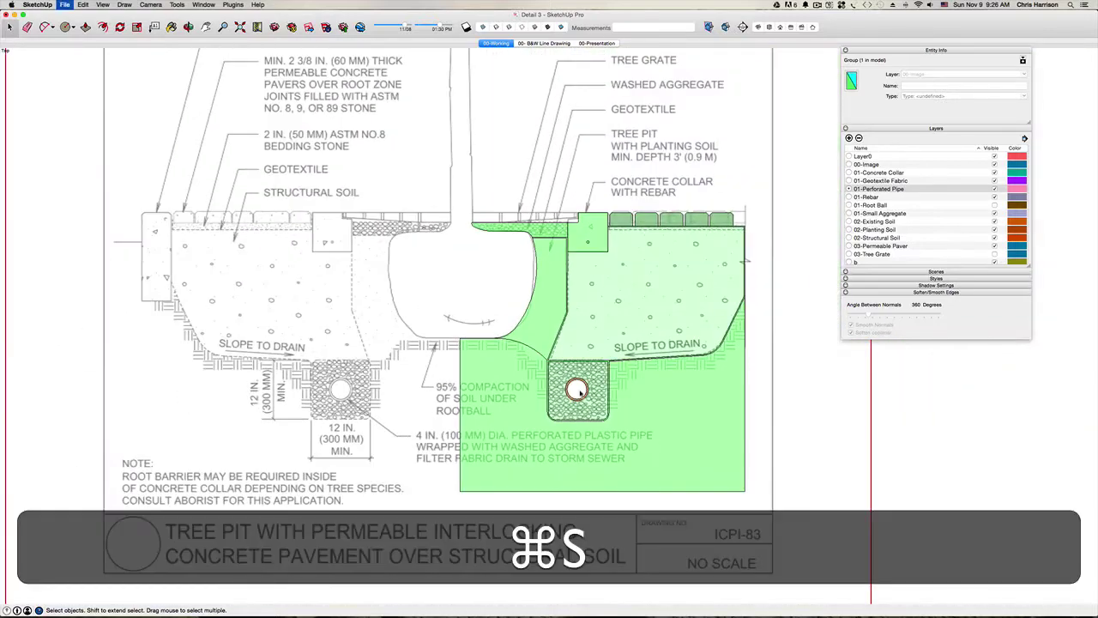
Examine the pipe group, the aggregate face around it and the neighbouring soil groups by selecting each one.
{"action": "left_click", "coordinate": [580, 389]}
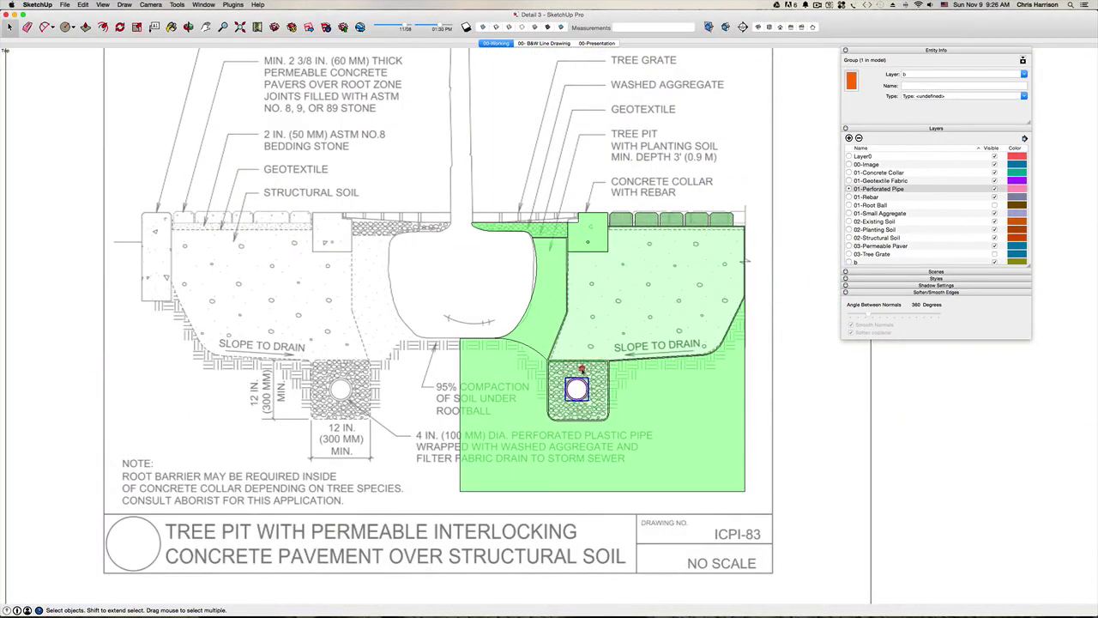
{"action": "left_click", "coordinate": [584, 371]}
{"action": "scroll", "coordinate": [583, 371], "scroll_direction": "up", "scroll_amount": 4}
{"action": "left_click", "coordinate": [592, 377]}
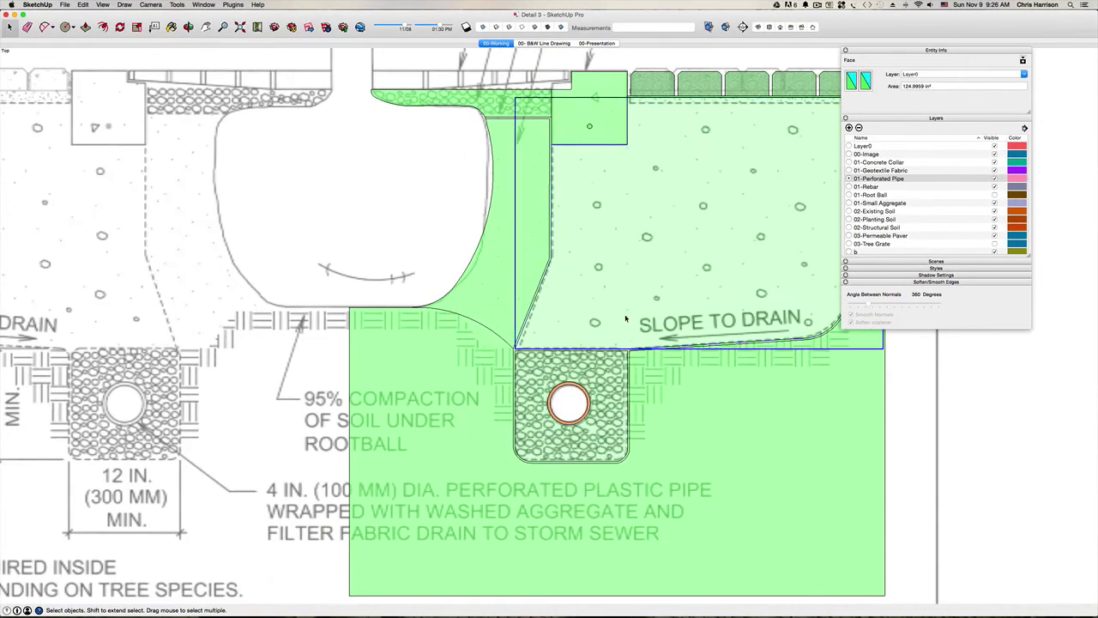
{"action": "left_click", "coordinate": [593, 377]}
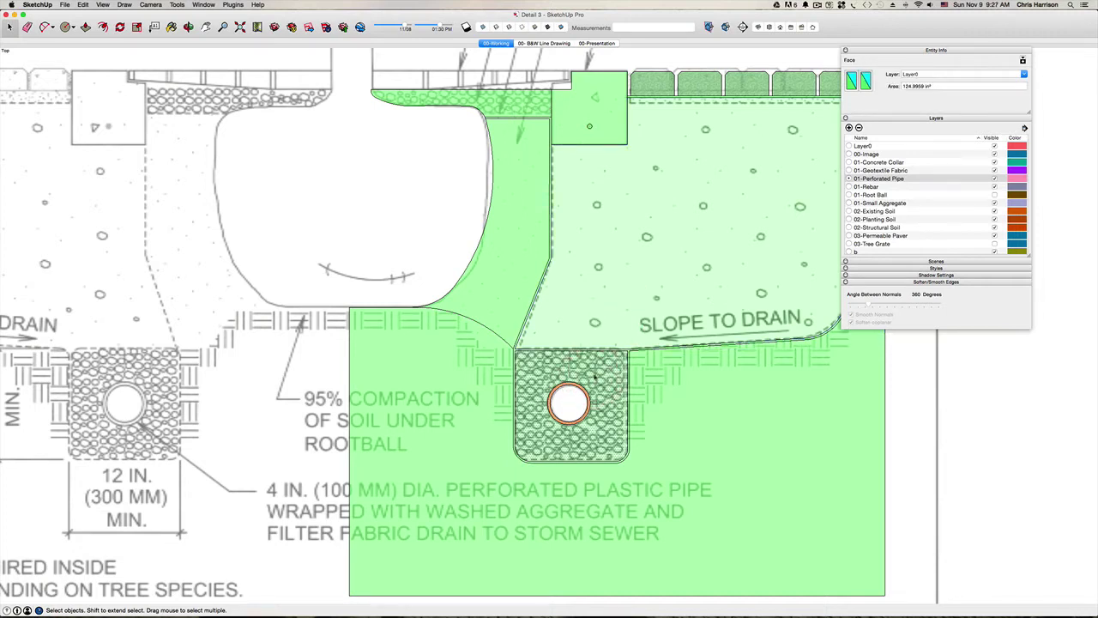
{"action": "left_click", "coordinate": [513, 281]}
{"action": "left_click", "coordinate": [419, 405]}
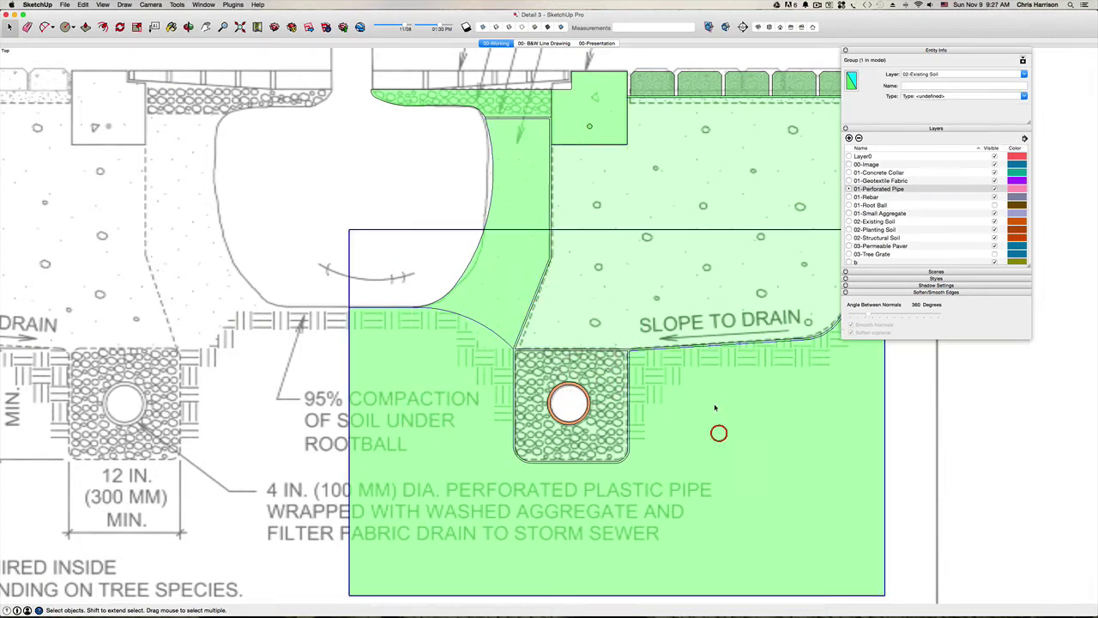
{"action": "left_click", "coordinate": [682, 311]}
Assign the aggregate face around the drain pipe and its edges to a new layer named 01-Large Aggregate.
{"action": "double_click", "coordinate": [607, 381]}
{"action": "triple_click", "coordinate": [607, 380]}
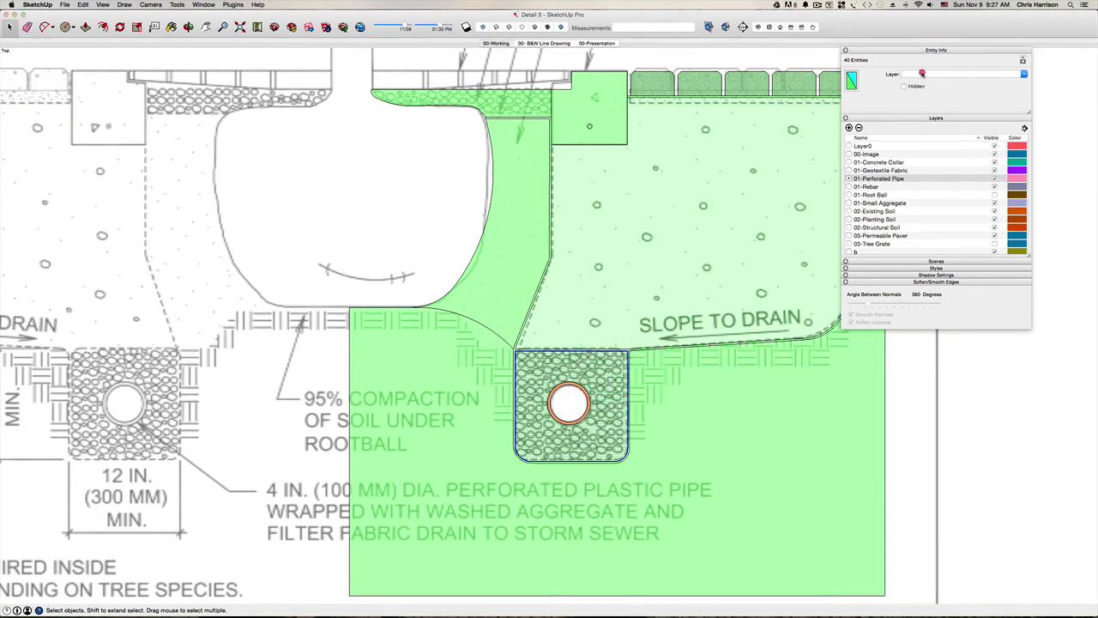
{"action": "left_click", "coordinate": [917, 74]}
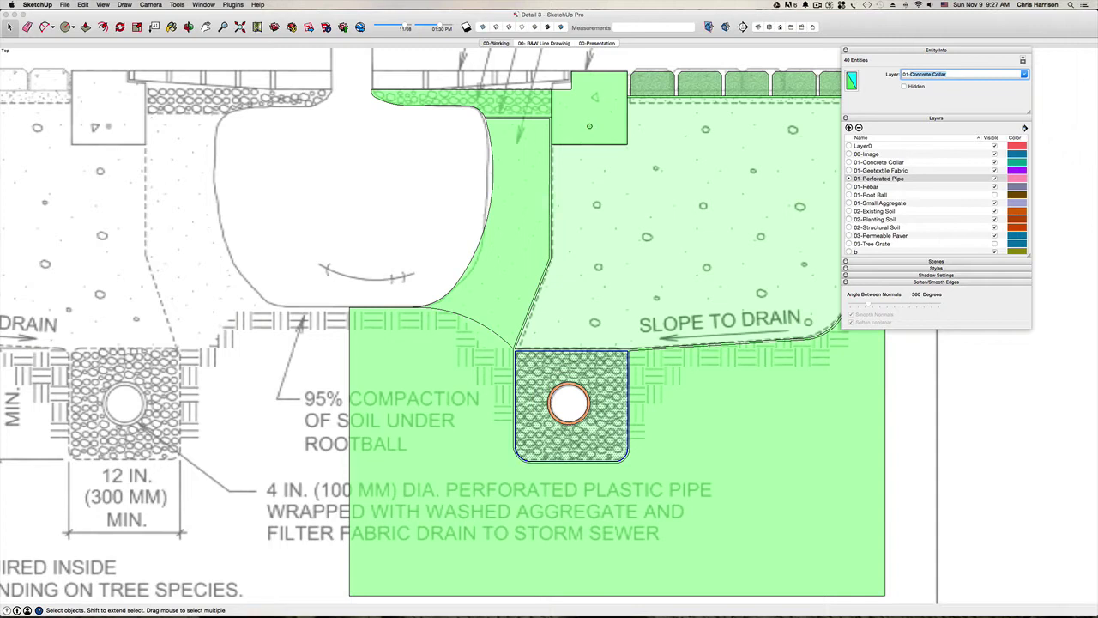
{"action": "type", "text": "01-La"}
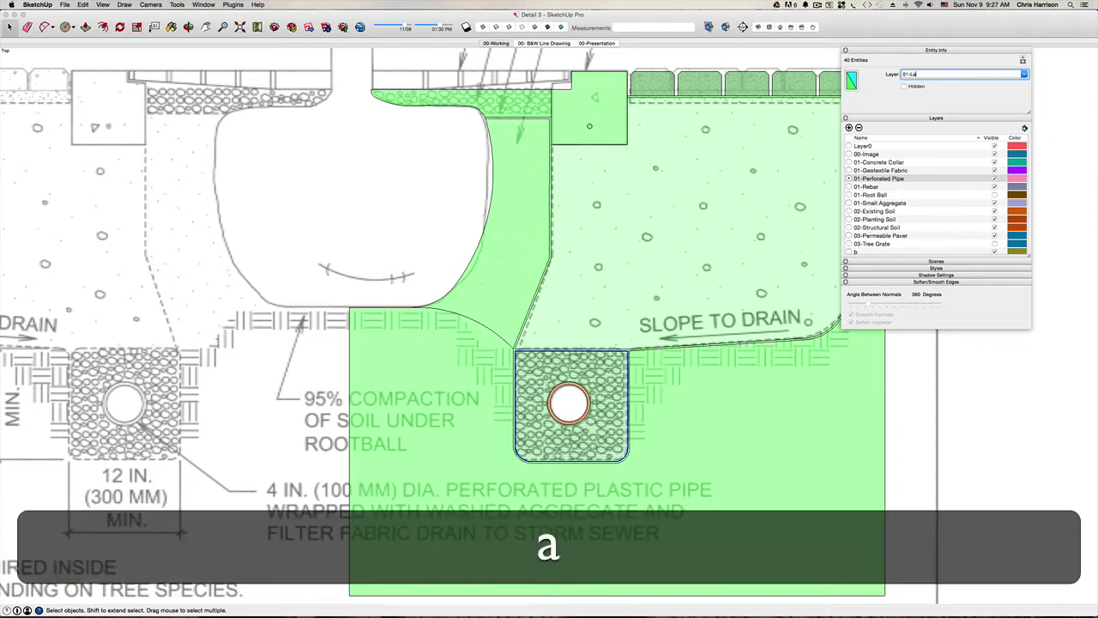
{"action": "type", "text": "rge Aggregate"}
{"action": "key", "text": "Return"}
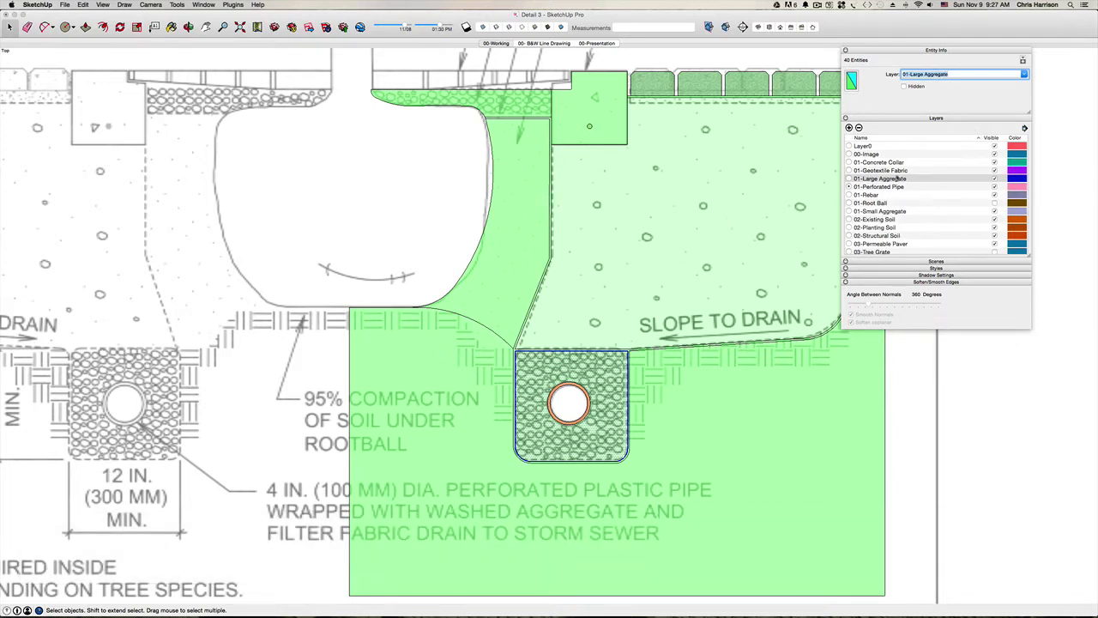
Make 01-Large Aggregate the active layer, try grouping the aggregate face with its edges, and undo the grouping.
{"action": "left_click", "coordinate": [848, 178]}
{"action": "key", "text": "super+g"}
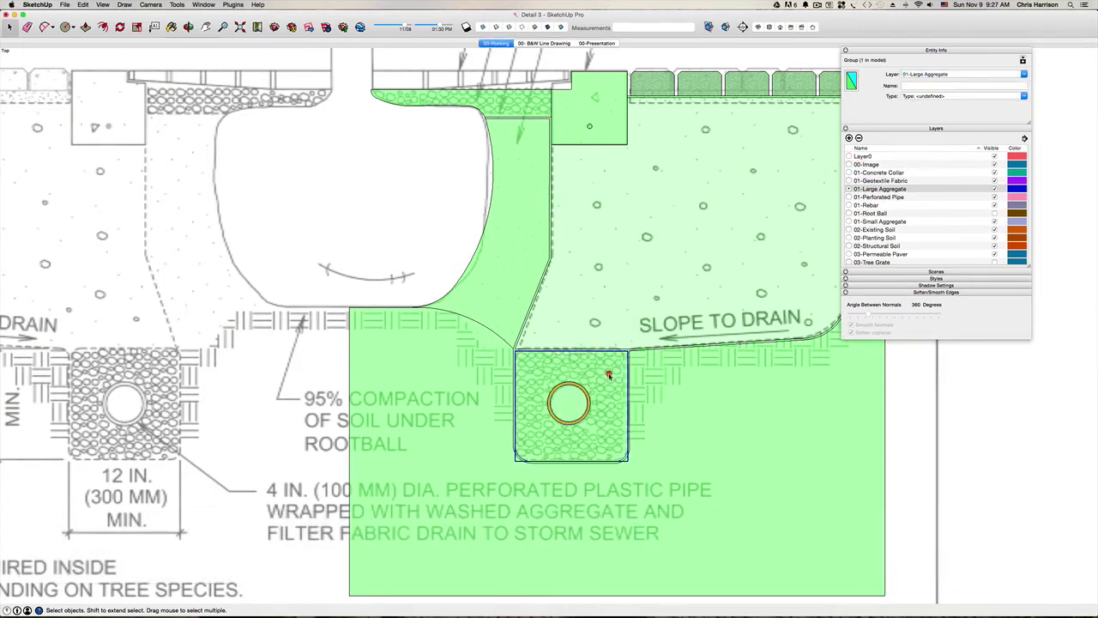
{"action": "left_click", "coordinate": [608, 374]}
{"action": "double_click", "coordinate": [537, 441]}
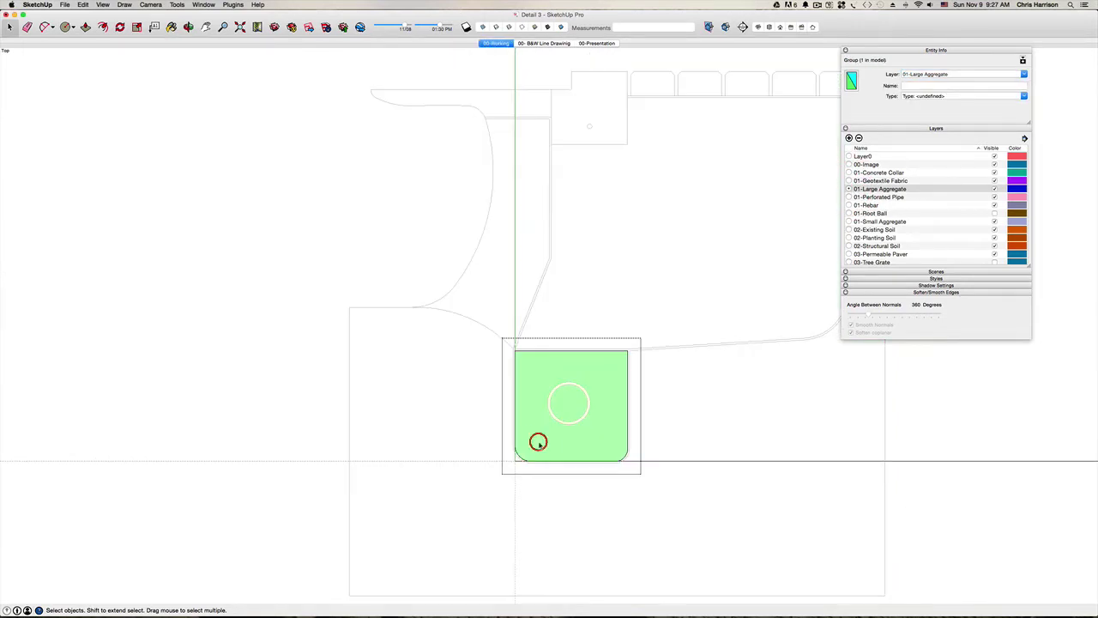
{"action": "left_click", "coordinate": [554, 439]}
{"action": "key", "text": "super+z"}
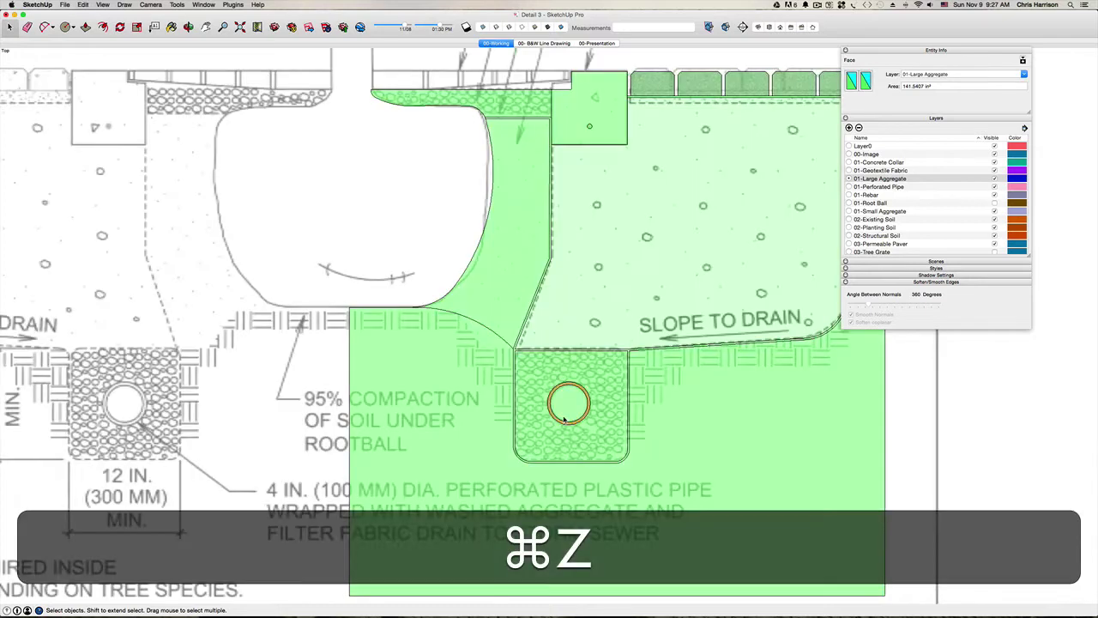
Try again to group the aggregate face and its edges, and undo the attempt.
{"action": "left_click", "coordinate": [601, 388]}
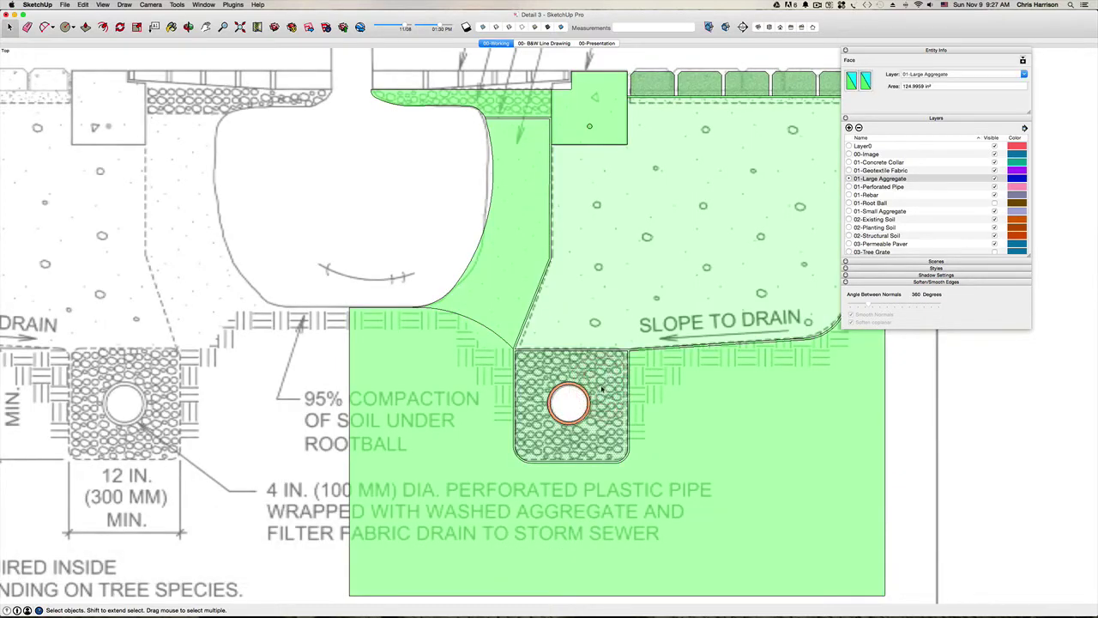
{"action": "double_click", "coordinate": [573, 369]}
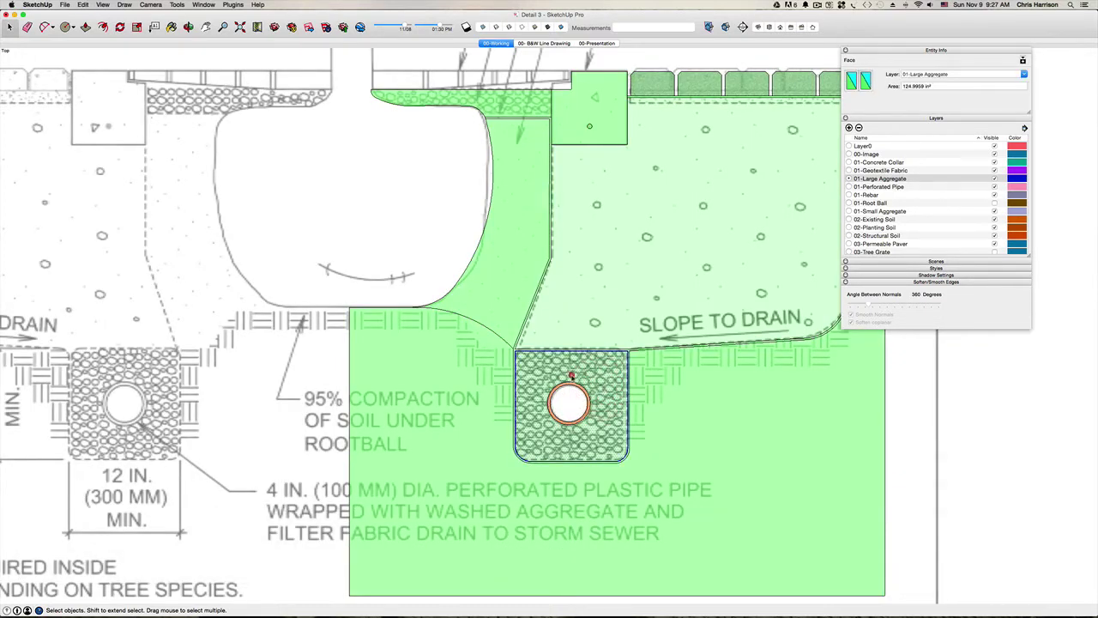
{"action": "key", "text": "super+g"}
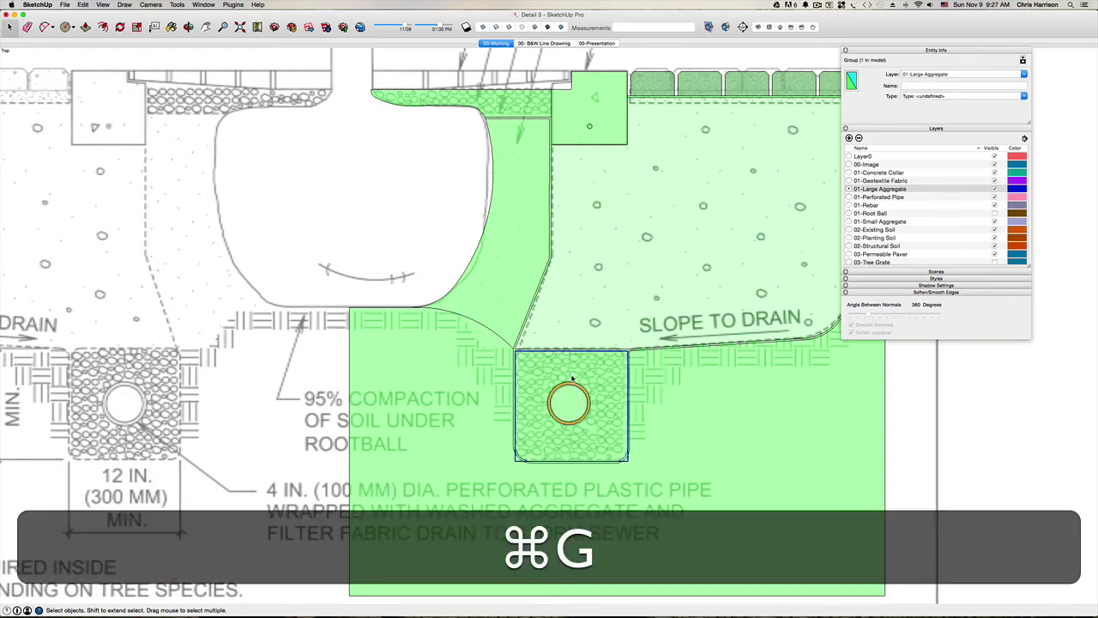
{"action": "key", "text": "super+z"}
{"action": "key", "text": "super+z"}
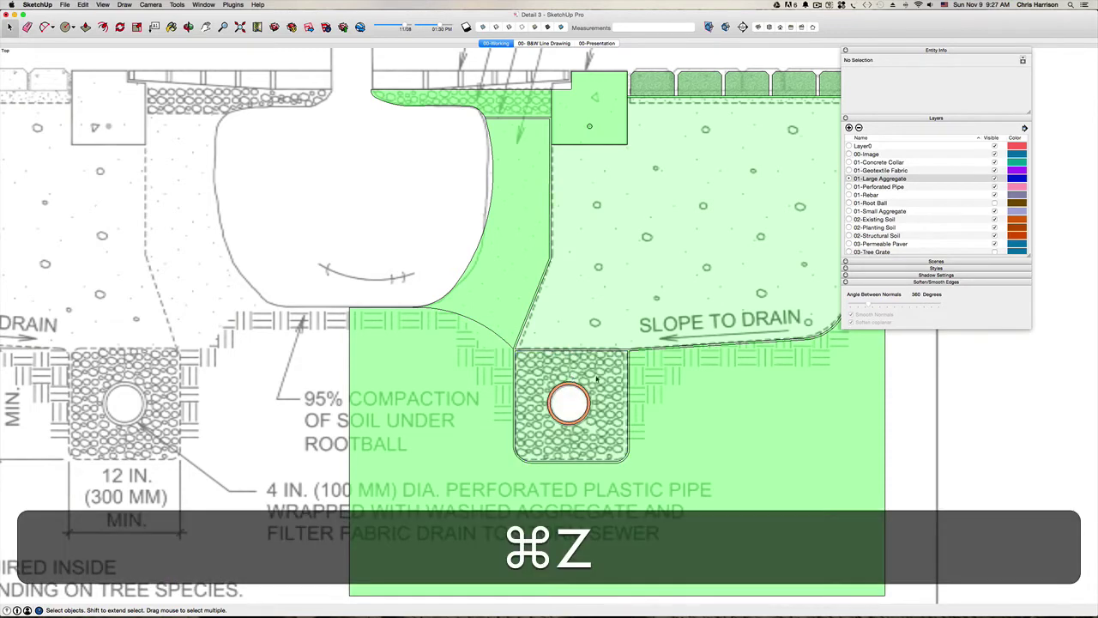
Undo the changes back past the creation of the 01-Large Aggregate layer.
{"action": "scroll", "coordinate": [567, 386], "scroll_direction": "up", "scroll_amount": 3}
{"action": "double_click", "coordinate": [585, 369]}
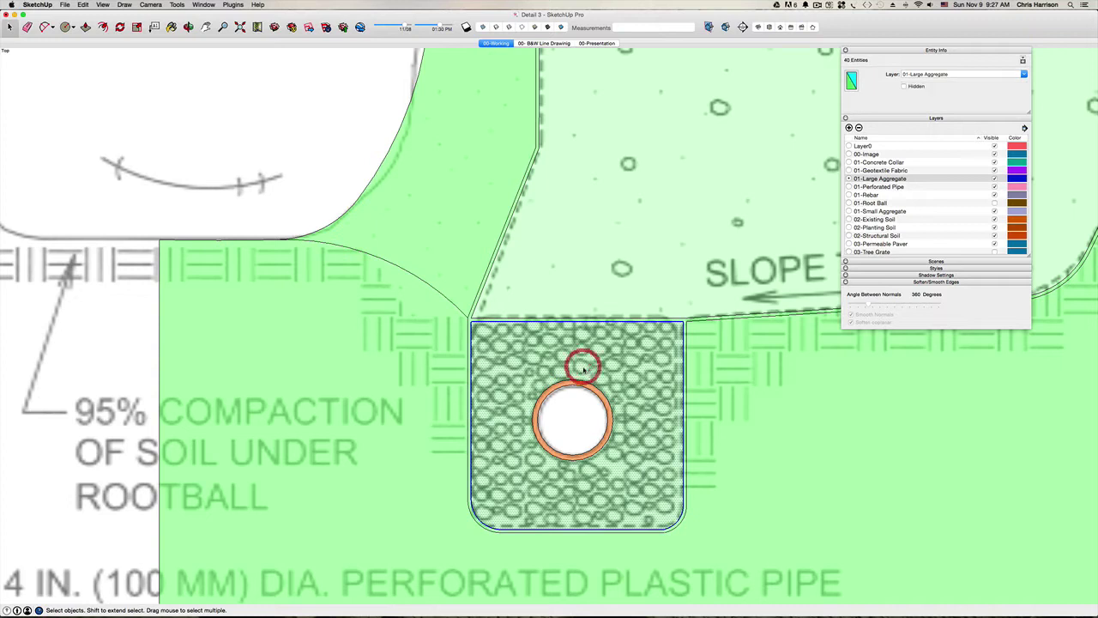
{"action": "left_click", "coordinate": [566, 390]}
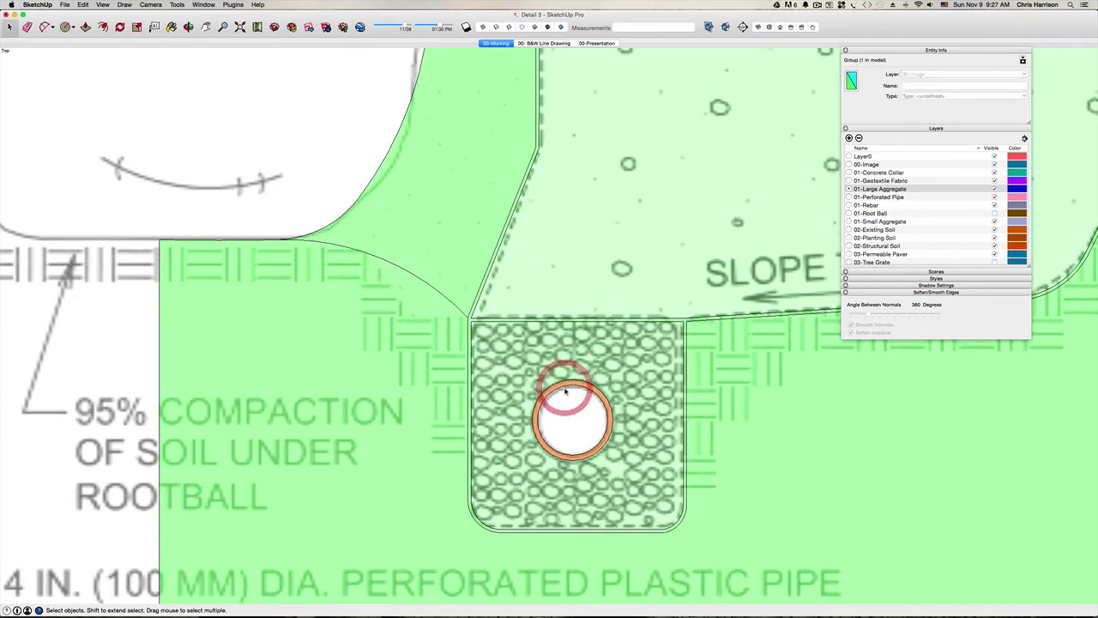
{"action": "key", "text": "super+z"}
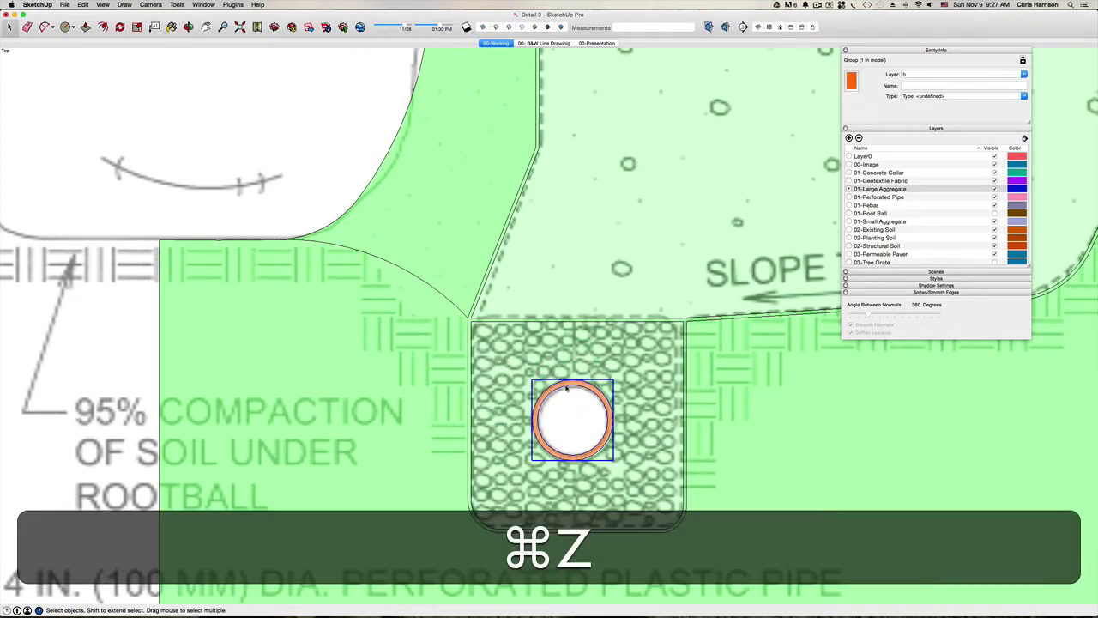
{"action": "key", "text": "super+z"}
{"action": "key", "text": "super+z"}
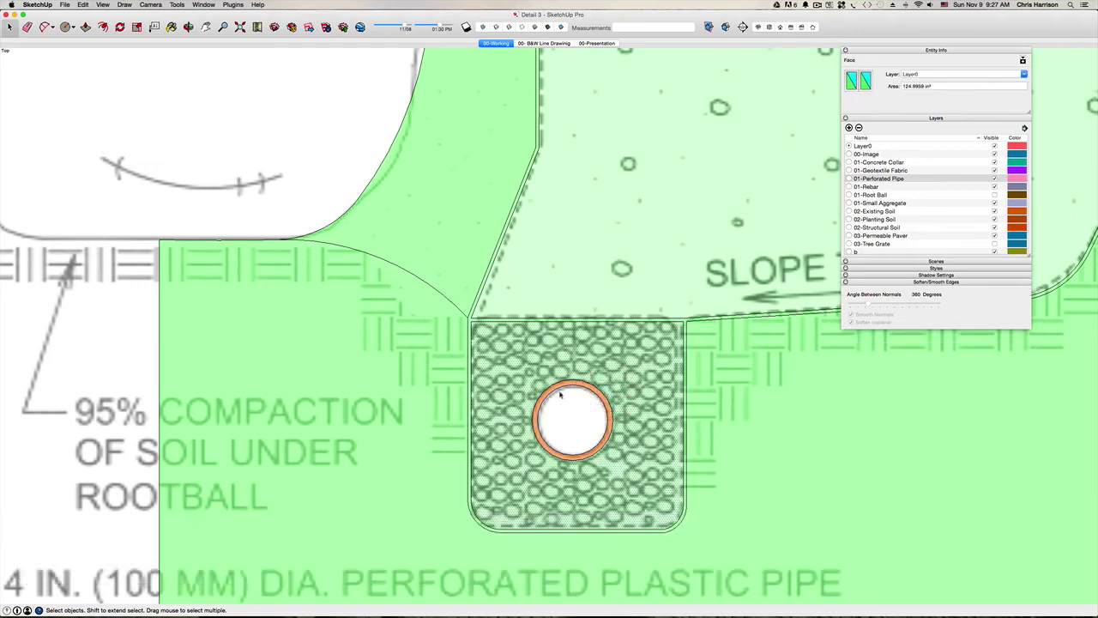
Undo the orange paint on the pipe ring group and its assignment to layer b.
{"action": "left_click", "coordinate": [559, 382]}
{"action": "key", "text": "super+z"}
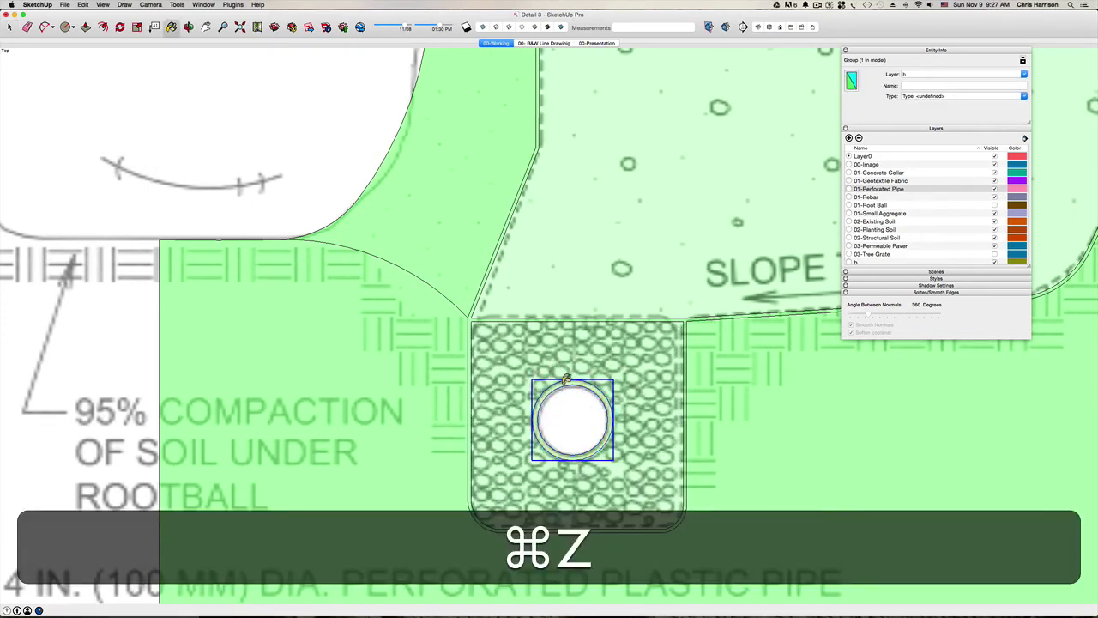
{"action": "key", "text": "Escape"}
{"action": "key", "text": "super+space"}
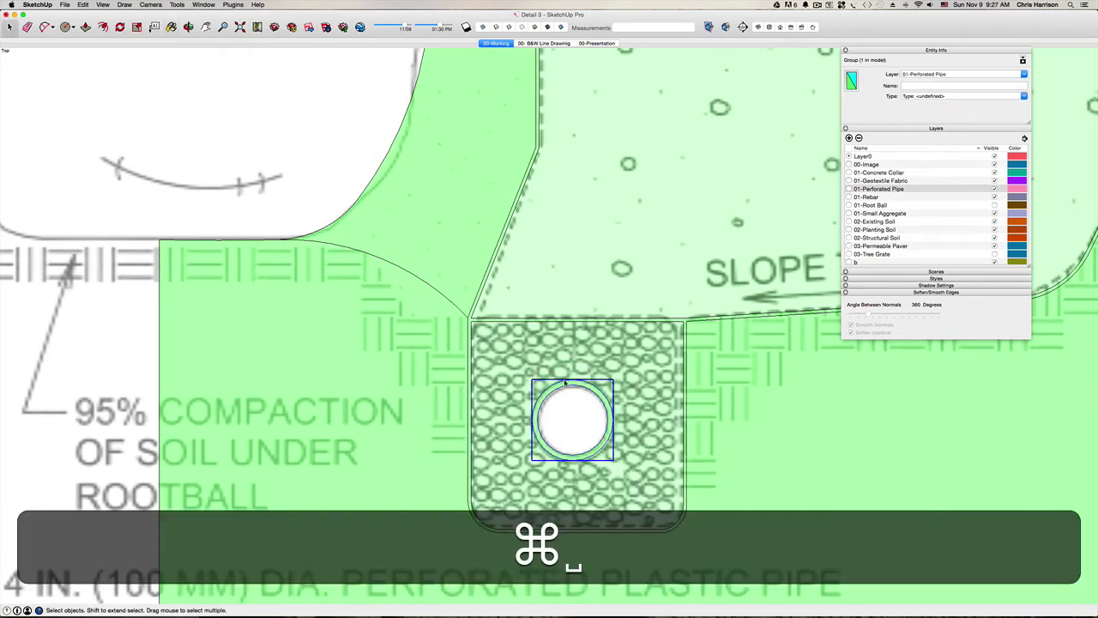
{"action": "left_click", "coordinate": [563, 382]}
{"action": "key", "text": "super+z"}
{"action": "key", "text": "super+space"}
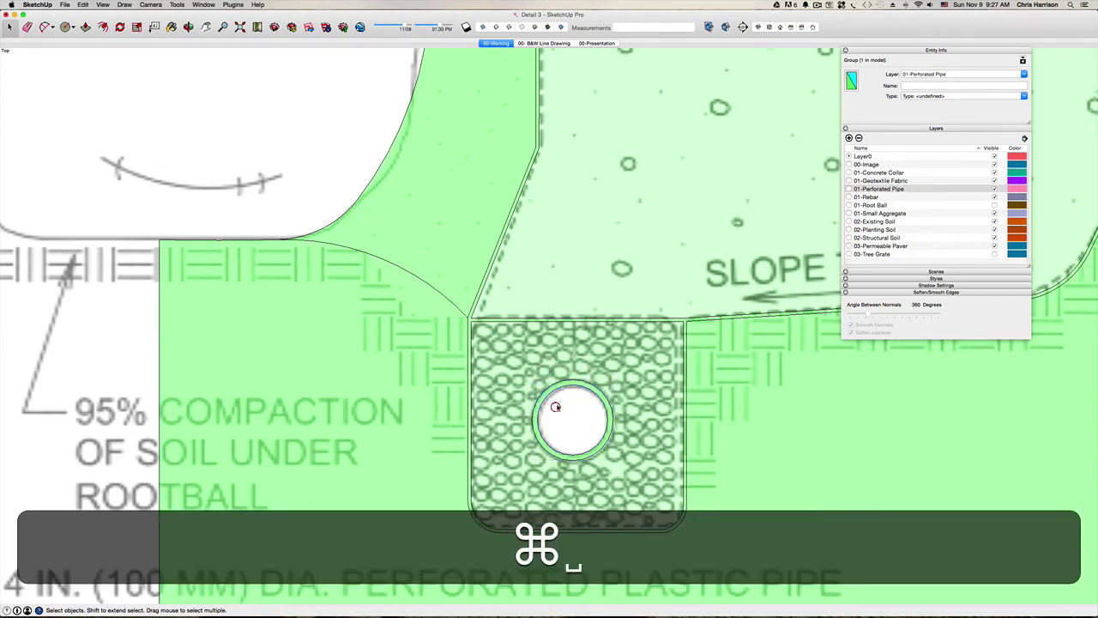
Explode the perforated pipe ring group into loose geometry.
{"action": "left_click", "coordinate": [555, 407]}
{"action": "right_click", "coordinate": [556, 385]}
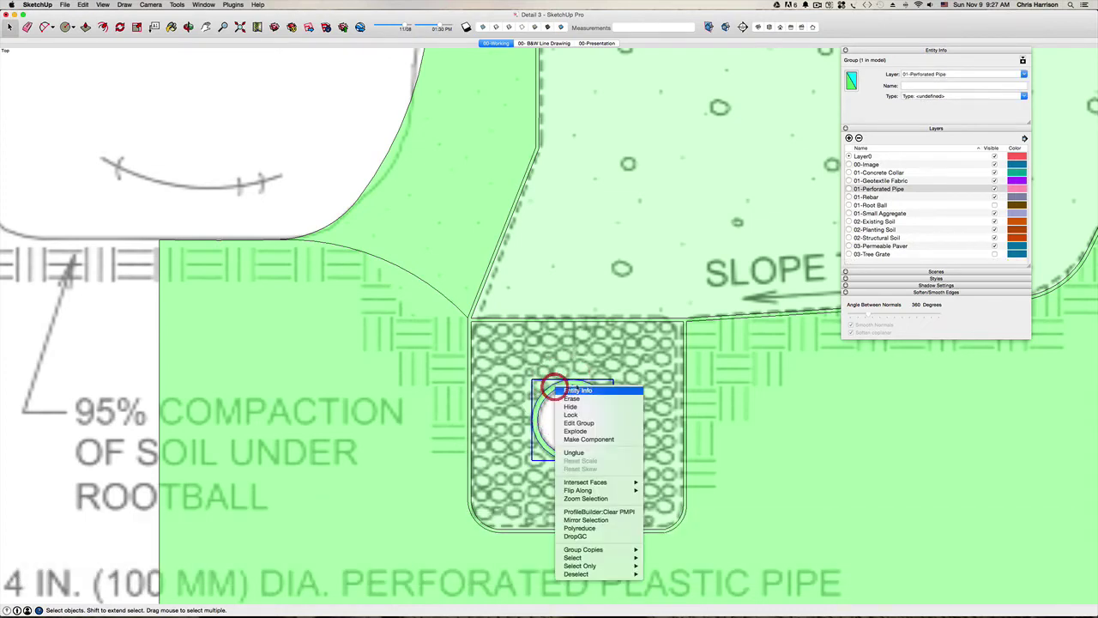
{"action": "left_click", "coordinate": [594, 432]}
Assign the aggregate face around the pipe and all its bounding edges to a new layer named 01-Large Aggregate.
{"action": "left_click", "coordinate": [550, 371]}
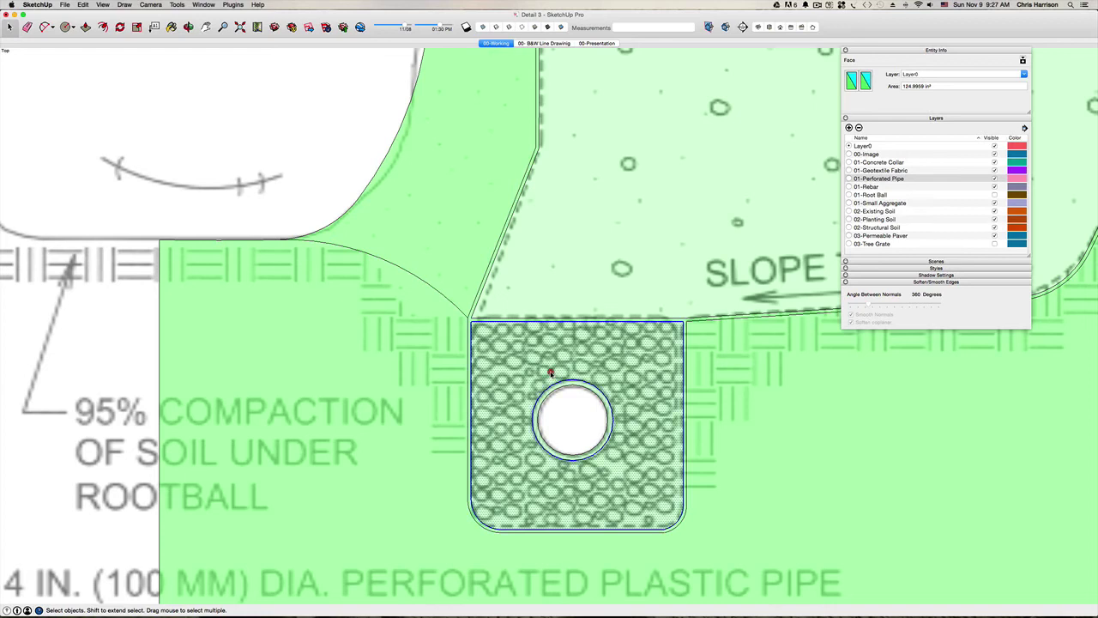
{"action": "double_click", "coordinate": [554, 369]}
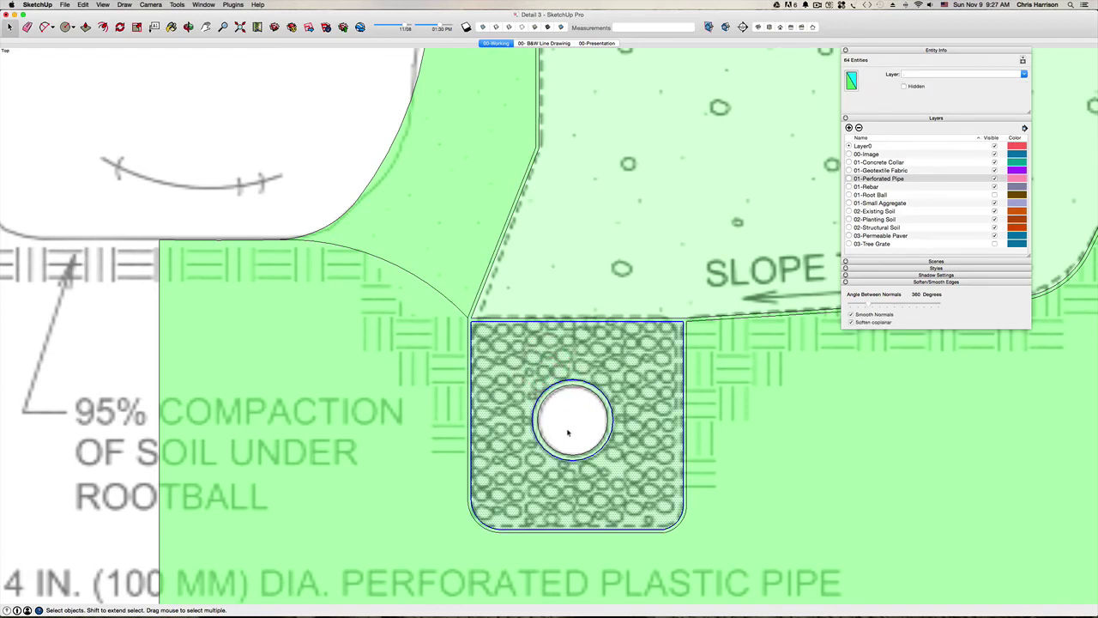
{"action": "left_click", "coordinate": [934, 74]}
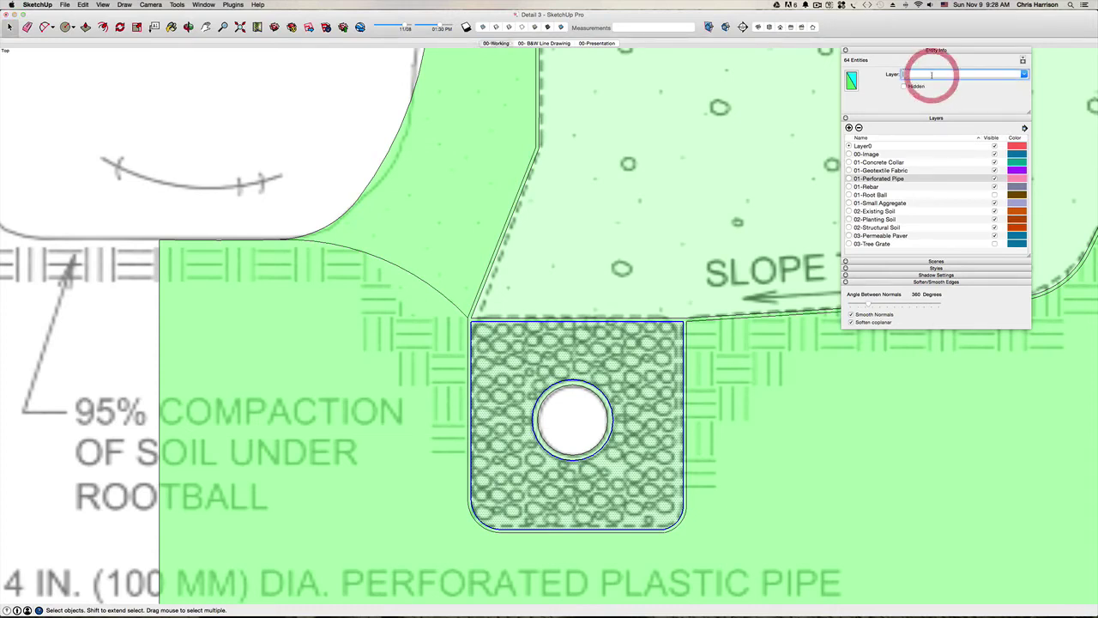
{"action": "type", "text": "01"}
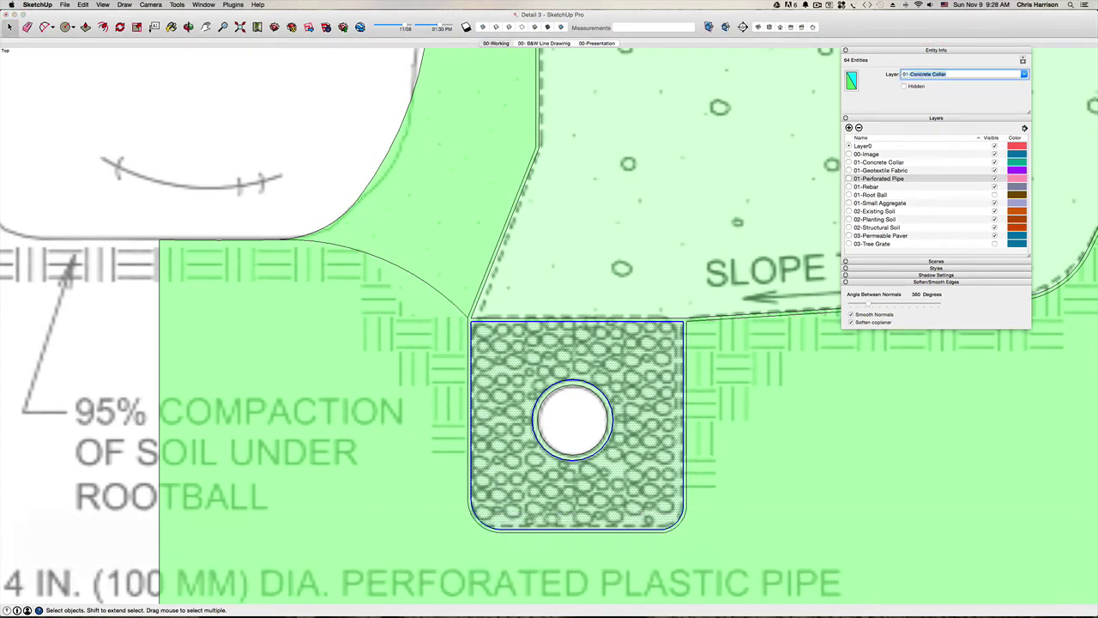
{"action": "type", "text": "-L"}
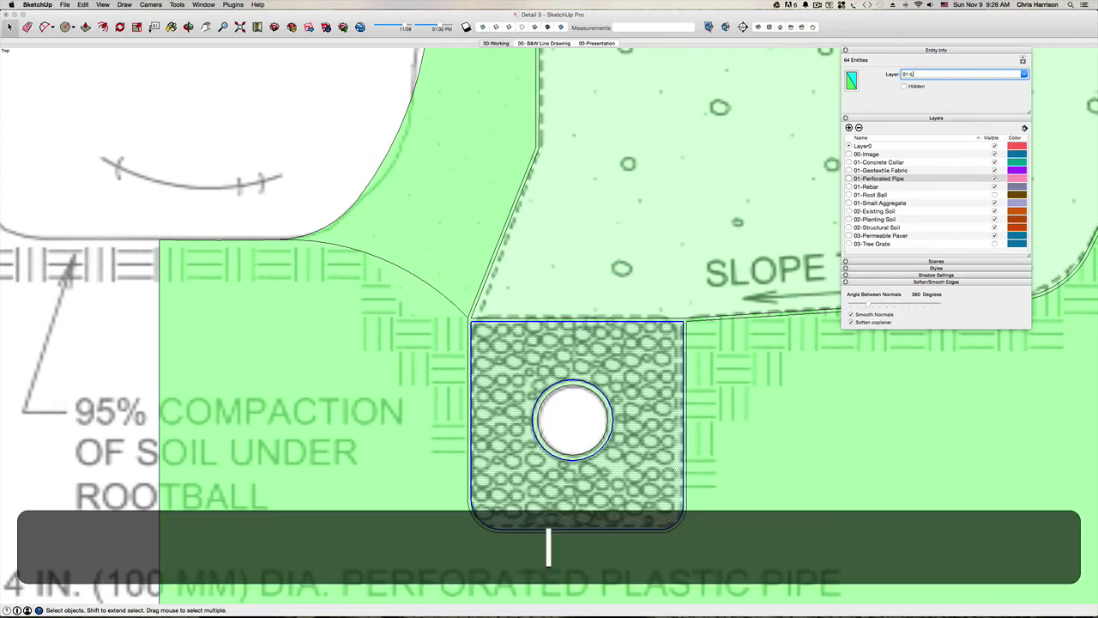
{"action": "type", "text": "arge Agg"}
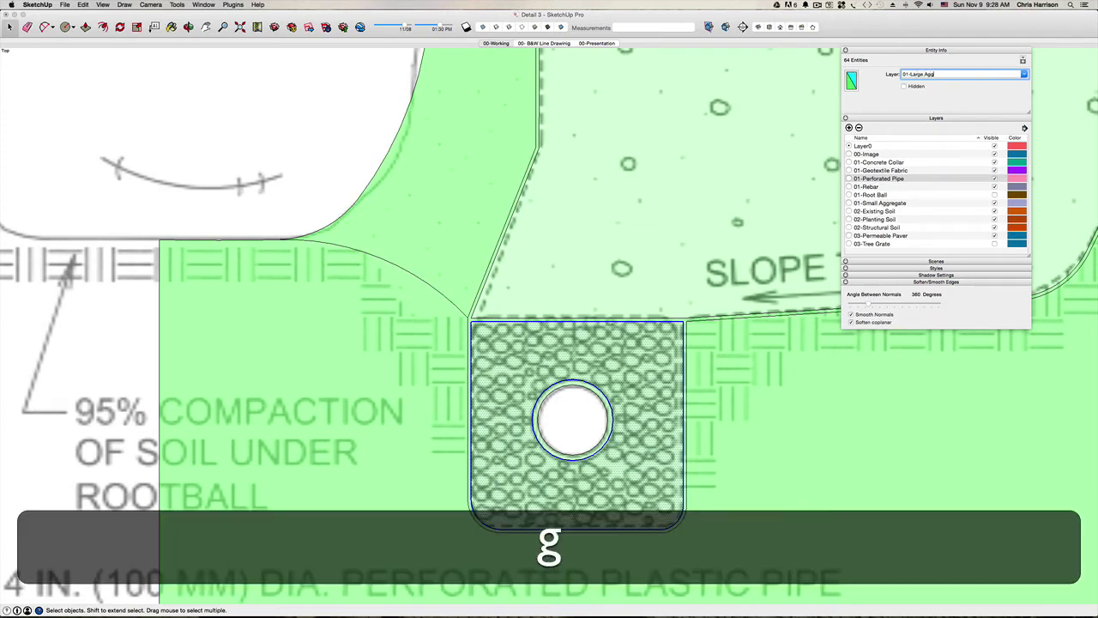
{"action": "type", "text": "regate"}
{"action": "key", "text": "Return"}
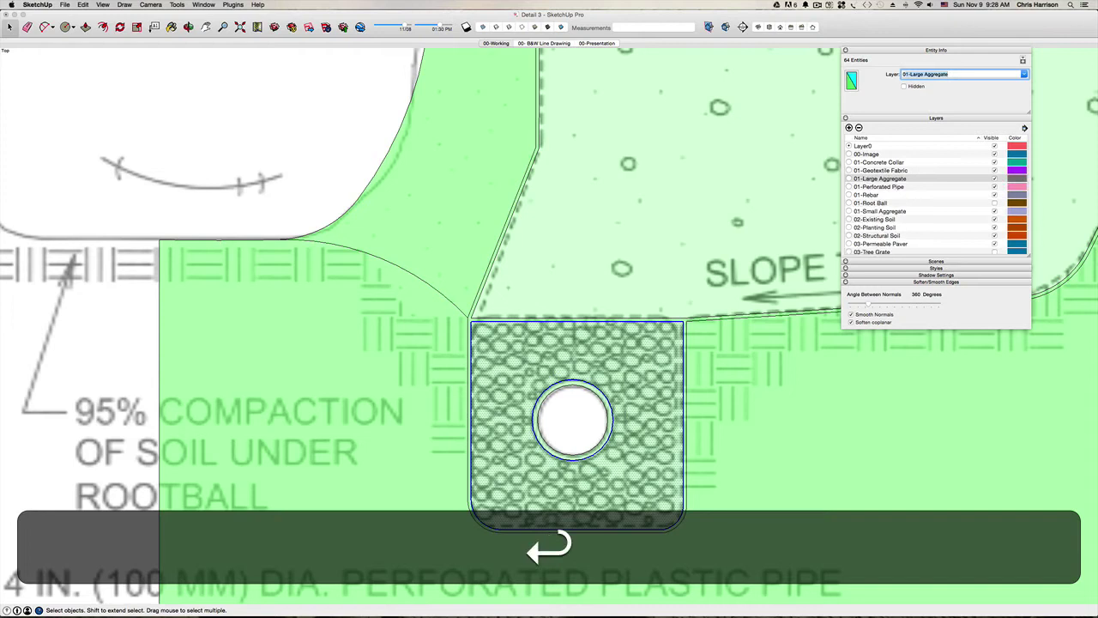
Make 01-Large Aggregate the active layer and group the selected aggregate face and edges.
{"action": "left_click", "coordinate": [850, 179]}
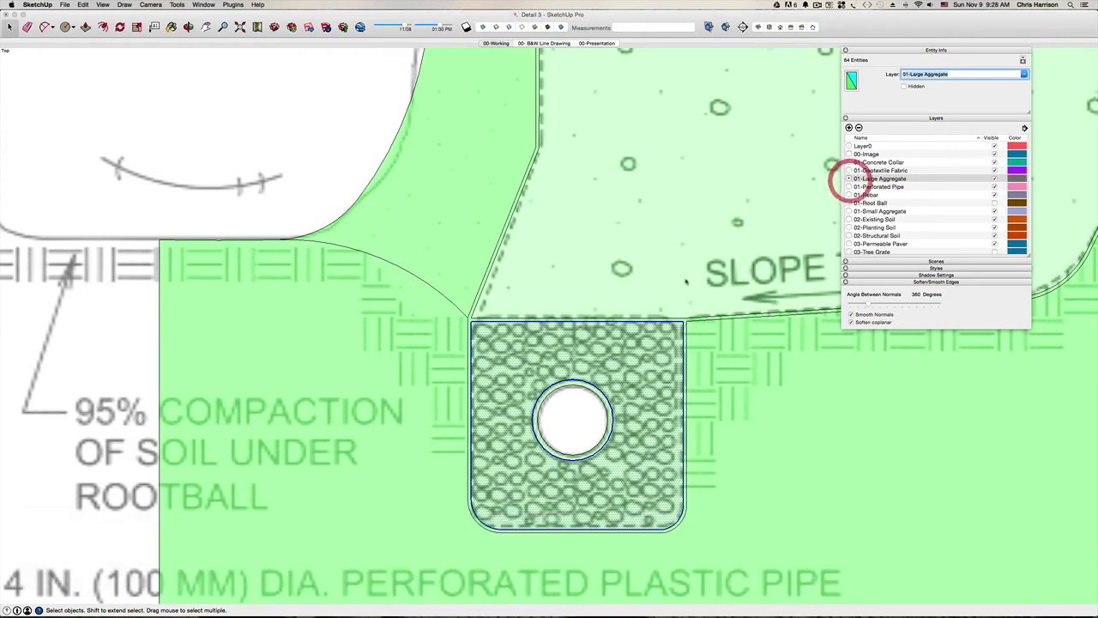
{"action": "key", "text": "super+g"}
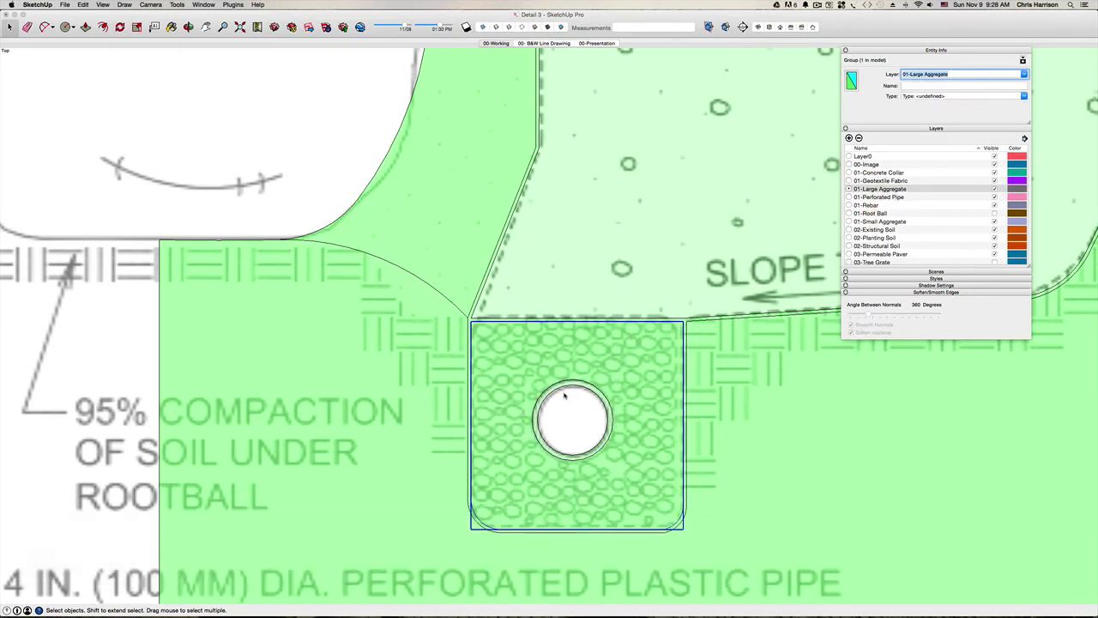
{"action": "left_click", "coordinate": [638, 355]}
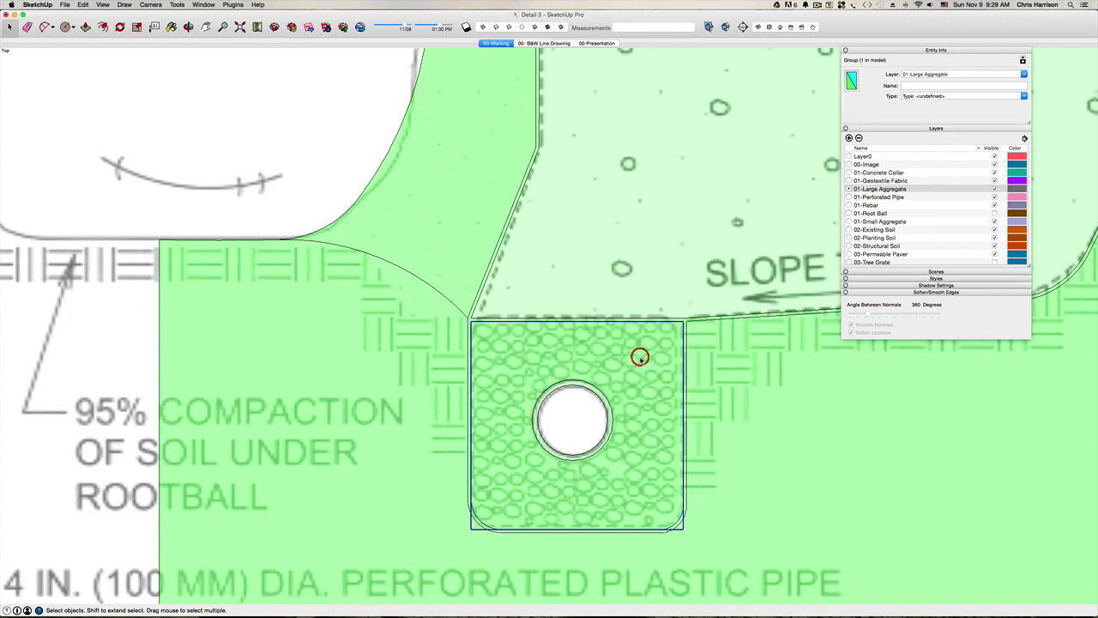
Assign the pipe ring's face and edges inside the aggregate to the 01-Perforated Pipe layer.
{"action": "double_click", "coordinate": [592, 391]}
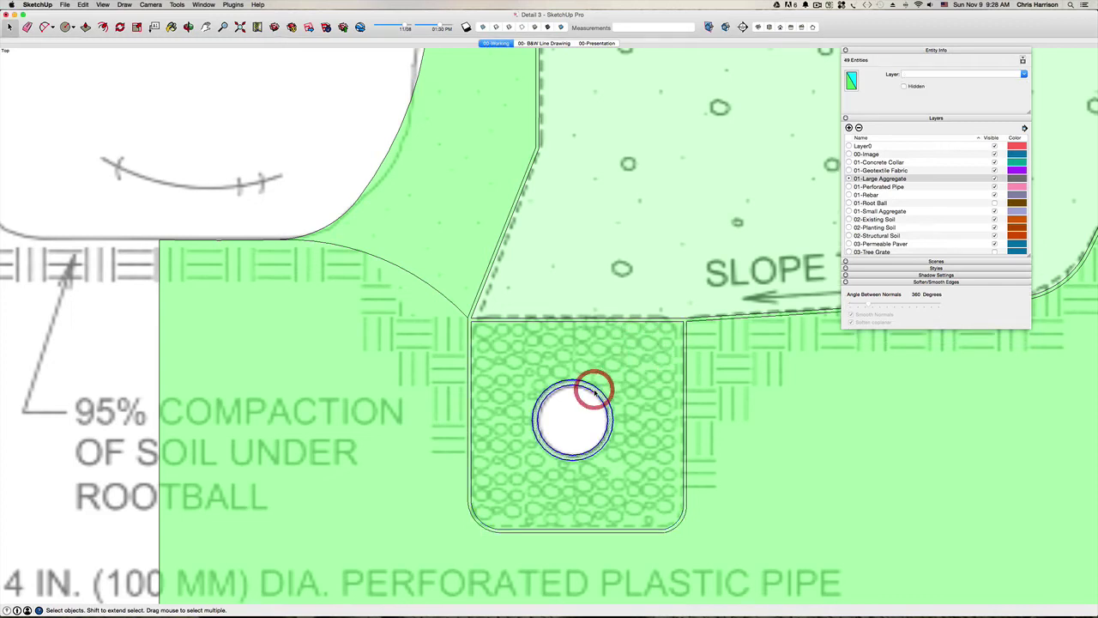
{"action": "left_click", "coordinate": [915, 75]}
{"action": "type", "text": "01-"}
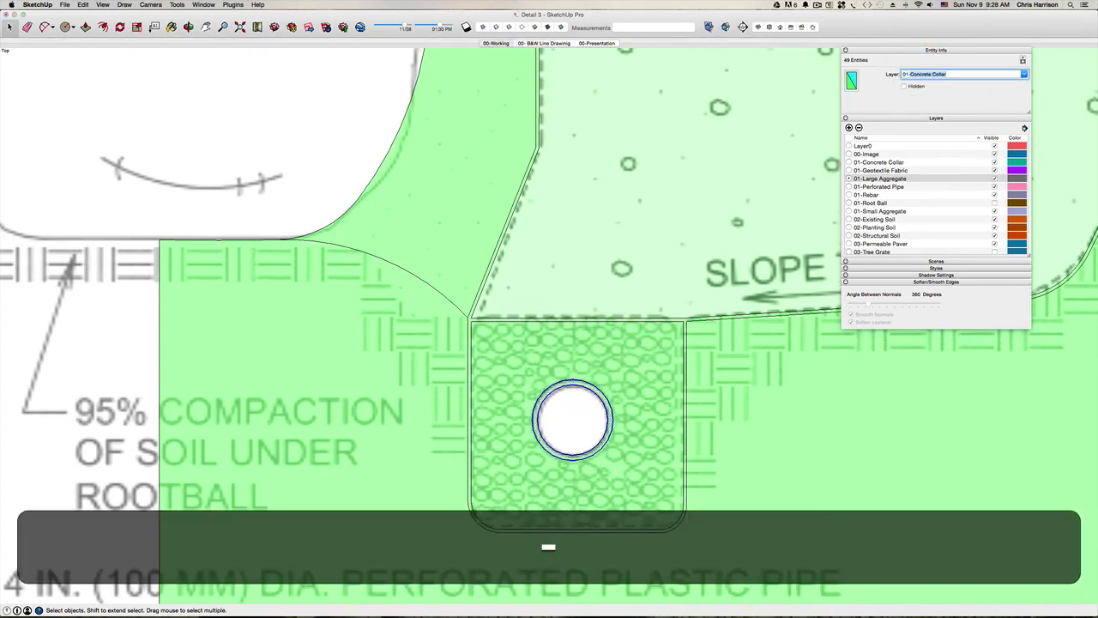
{"action": "type", "text": "P"}
{"action": "key", "text": "BackSpace"}
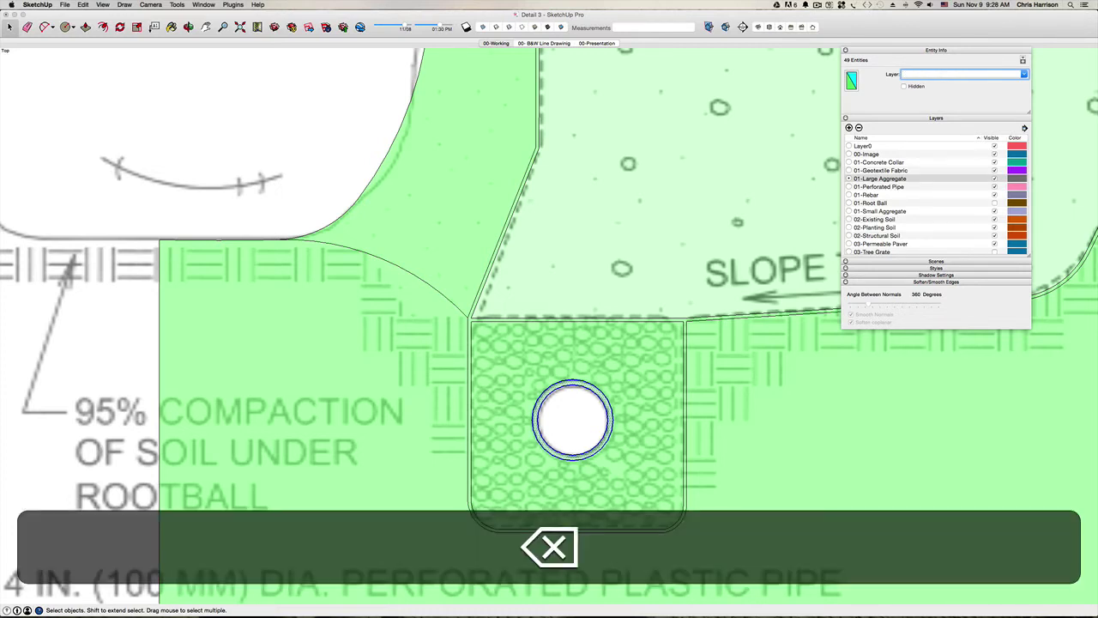
{"action": "left_click", "coordinate": [875, 187]}
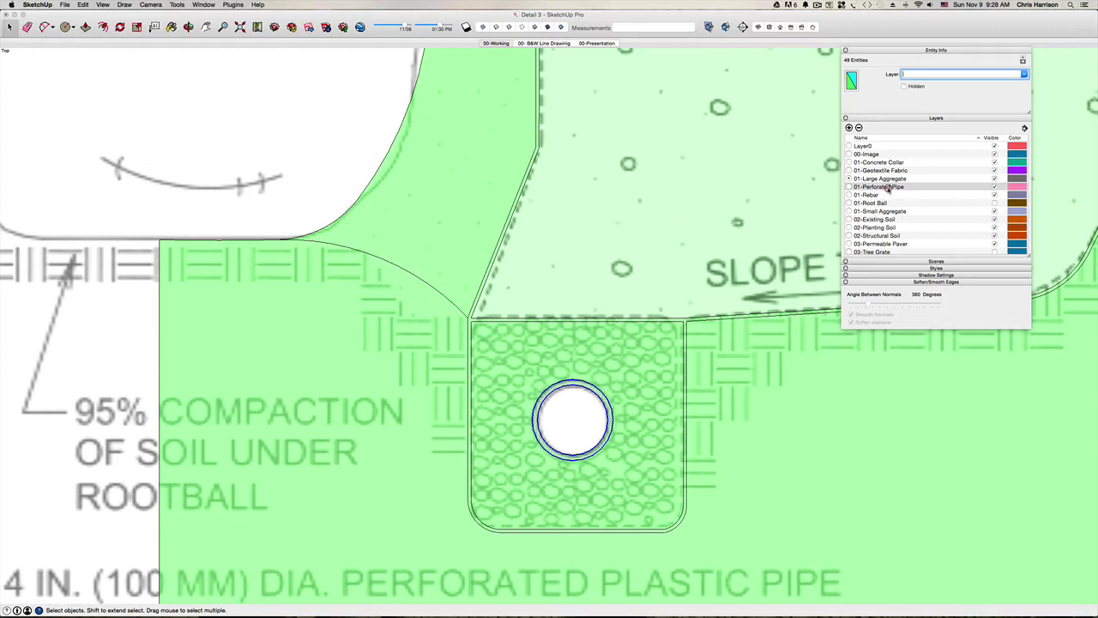
{"action": "double_click", "coordinate": [887, 188]}
{"action": "key", "text": "Escape"}
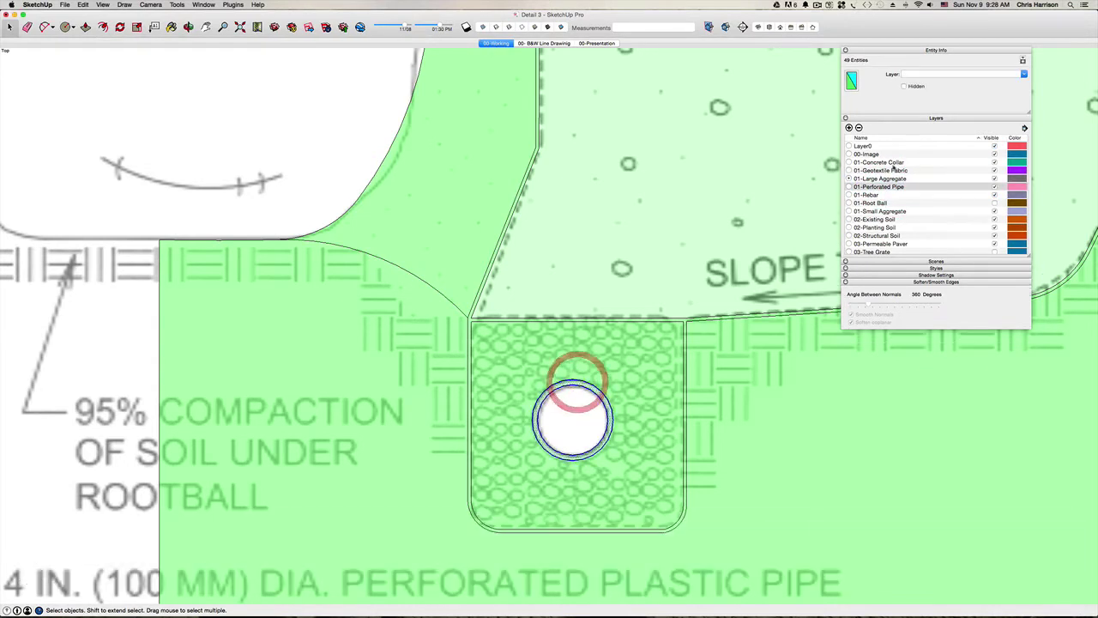
{"action": "left_click", "coordinate": [1022, 74]}
{"action": "left_click", "coordinate": [965, 80]}
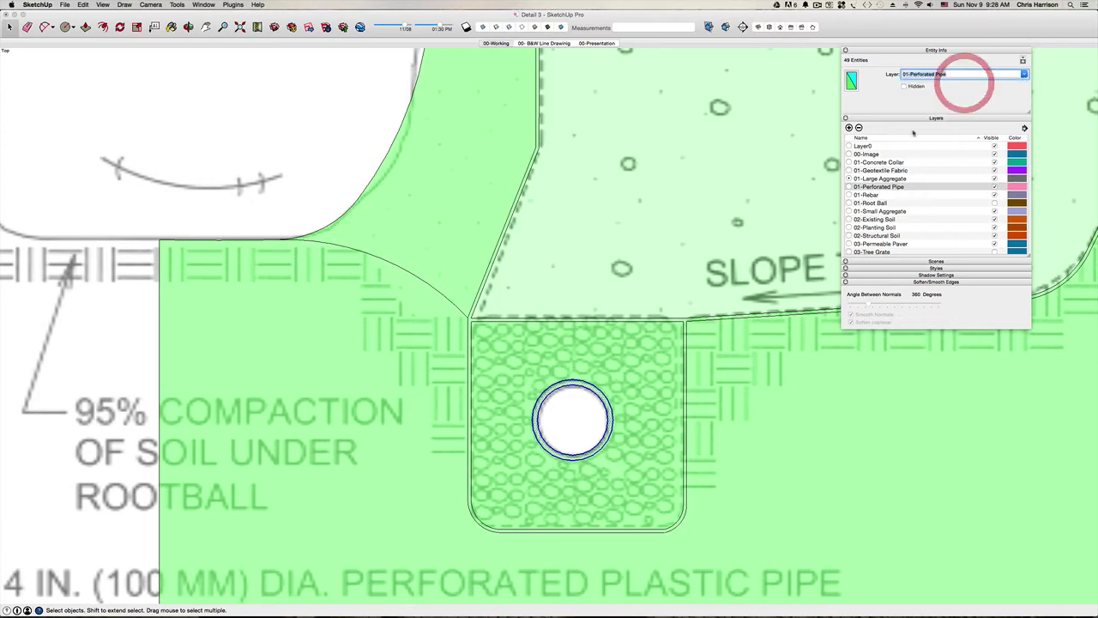
Make 01-Perforated Pipe the active layer and group the selected pipe ring geometry.
{"action": "left_click", "coordinate": [849, 187]}
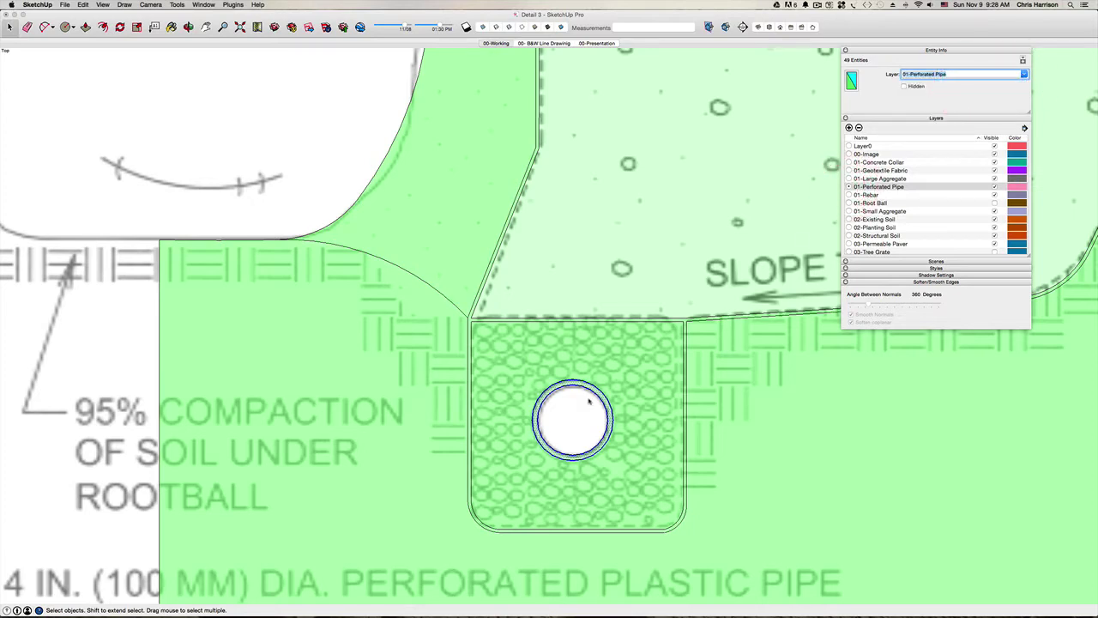
{"action": "key", "text": "super+g"}
Check the grouping and layers of the section parts by selecting the structural soil, existing soil, planting soil and paver in turn.
{"action": "scroll", "coordinate": [566, 399], "scroll_direction": "down", "scroll_amount": 3}
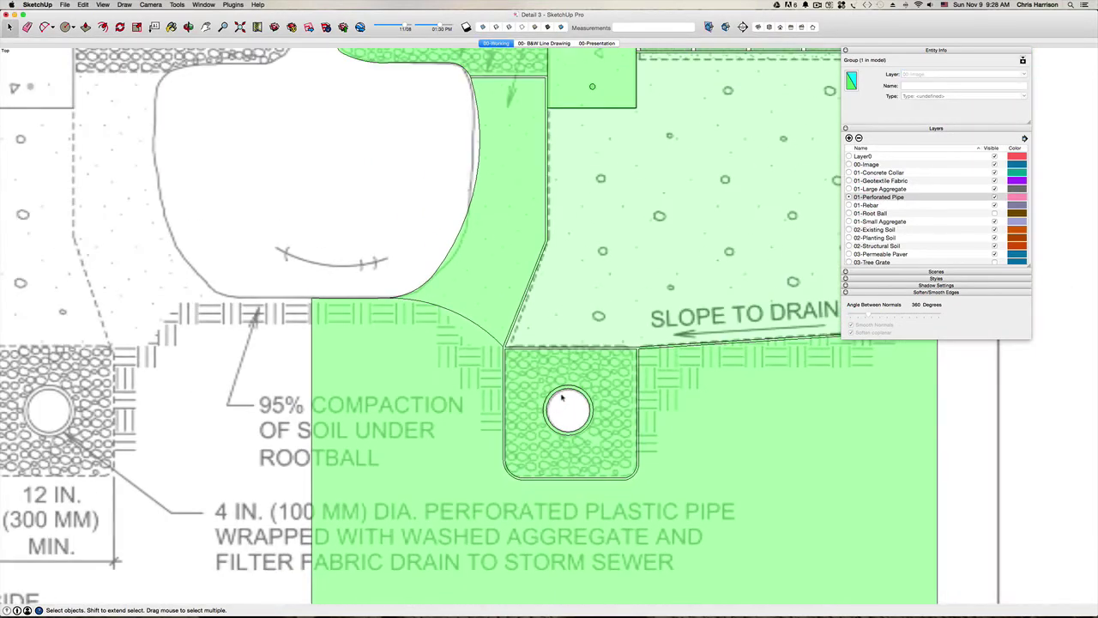
{"action": "left_click", "coordinate": [535, 360]}
{"action": "left_click", "coordinate": [621, 309]}
{"action": "scroll", "coordinate": [618, 352], "scroll_direction": "down", "scroll_amount": 3}
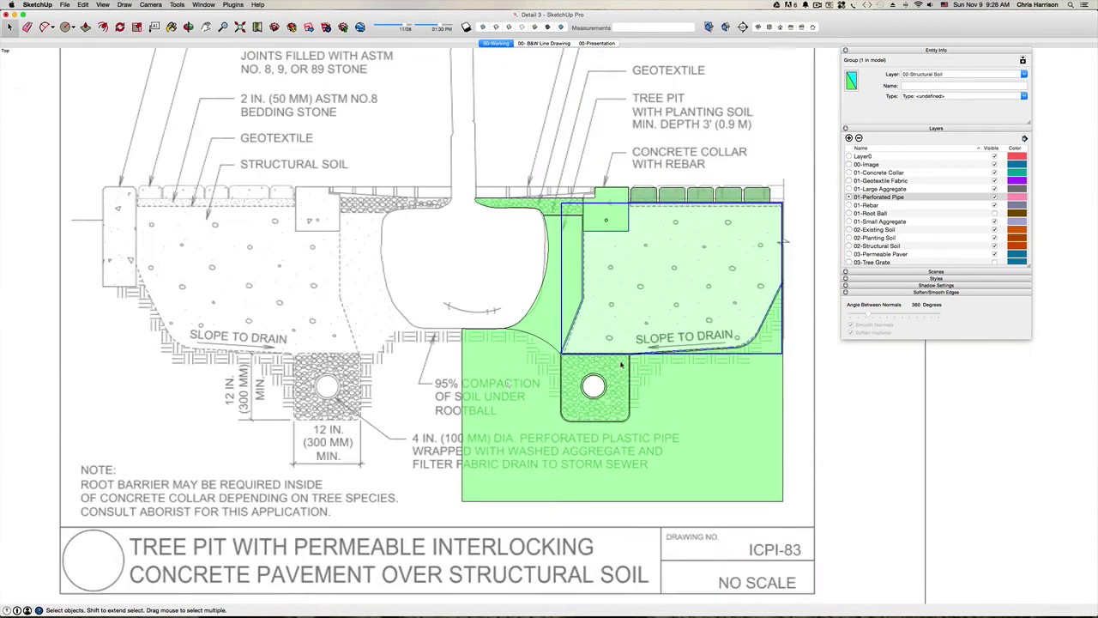
{"action": "left_click", "coordinate": [506, 381]}
{"action": "left_click", "coordinate": [568, 264]}
{"action": "left_click", "coordinate": [566, 204]}
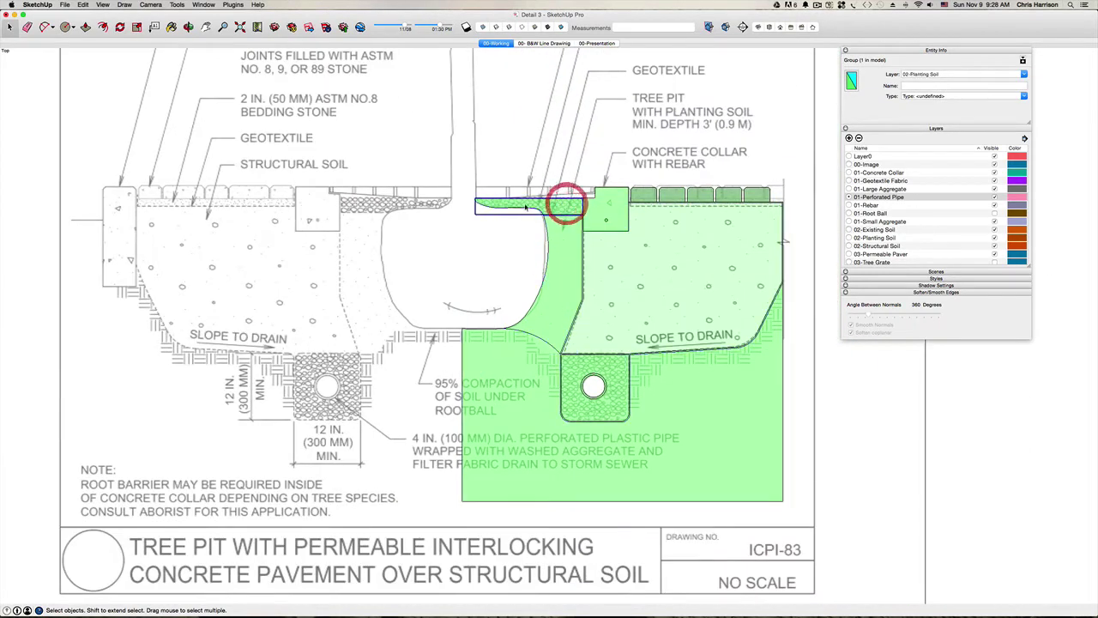
{"action": "scroll", "coordinate": [525, 202], "scroll_direction": "down", "scroll_amount": 3}
{"action": "left_click", "coordinate": [482, 255]}
{"action": "left_click", "coordinate": [658, 199]}
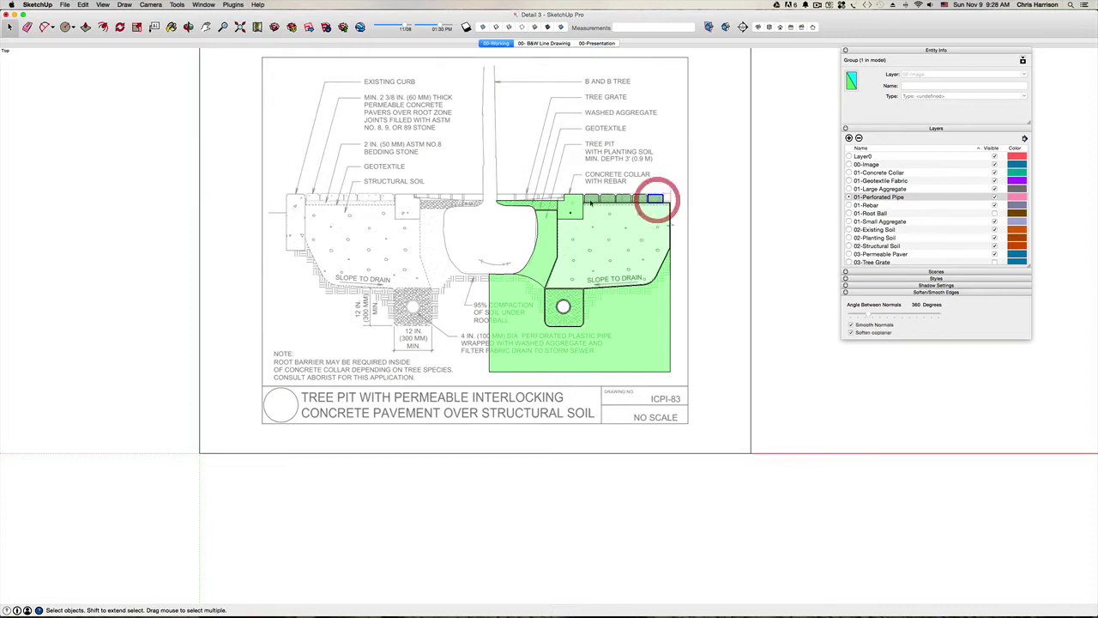
Select all the section groups without the locked drawing image and make them into one component.
{"action": "left_click", "coordinate": [697, 391]}
{"action": "left_click", "coordinate": [702, 400]}
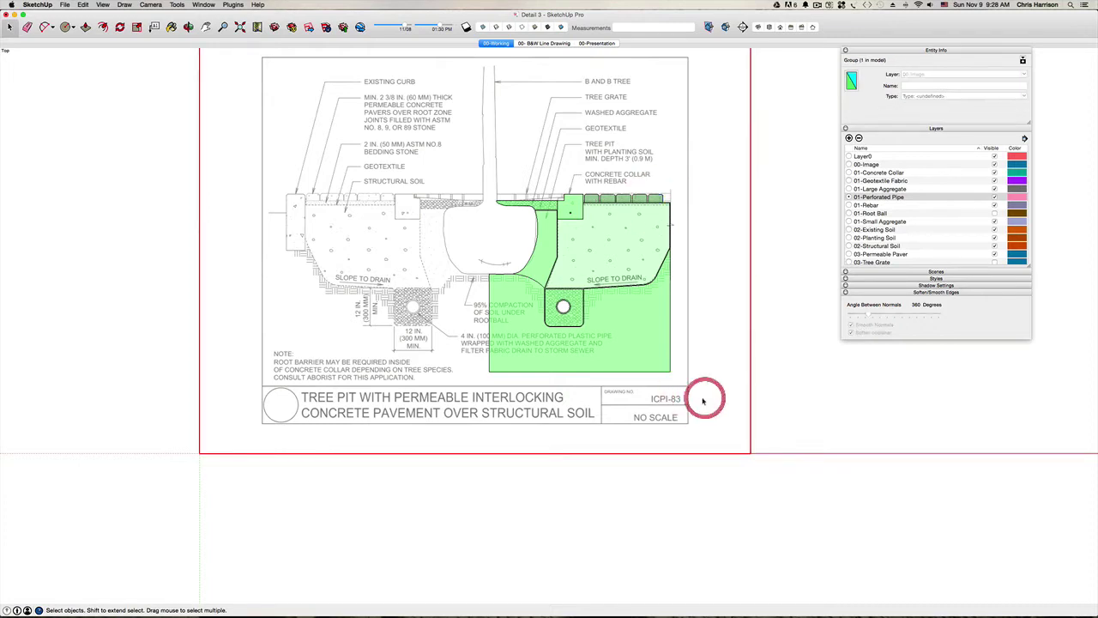
{"action": "left_click_drag", "start_coordinate": [500, 182], "coordinate": [431, 161]}
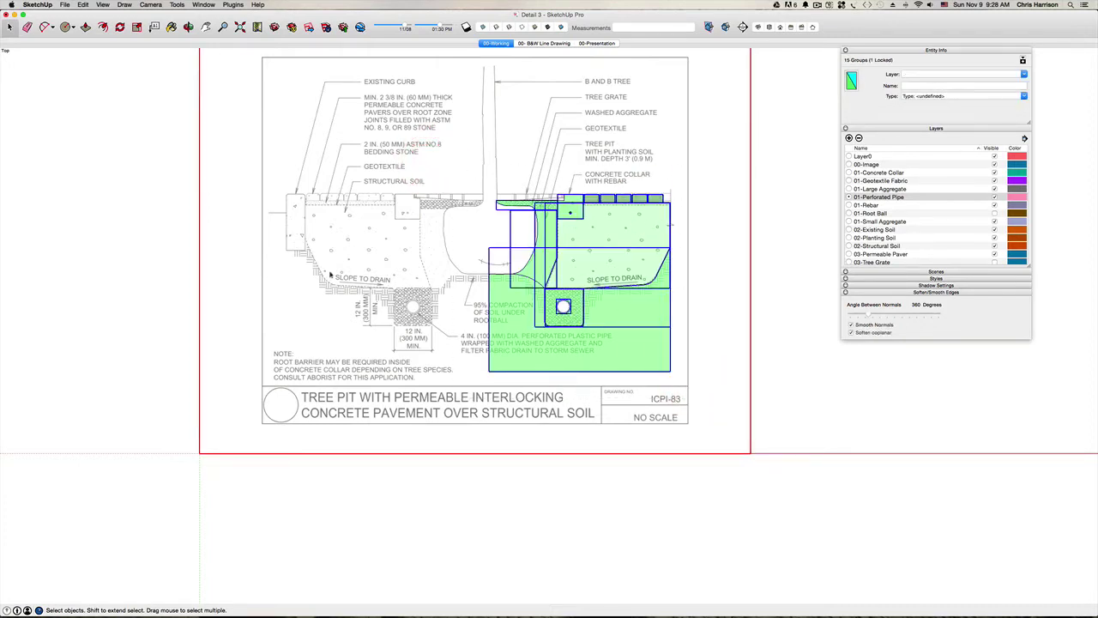
{"action": "left_click", "coordinate": [310, 298], "text": "shift"}
{"action": "right_click", "coordinate": [507, 317]}
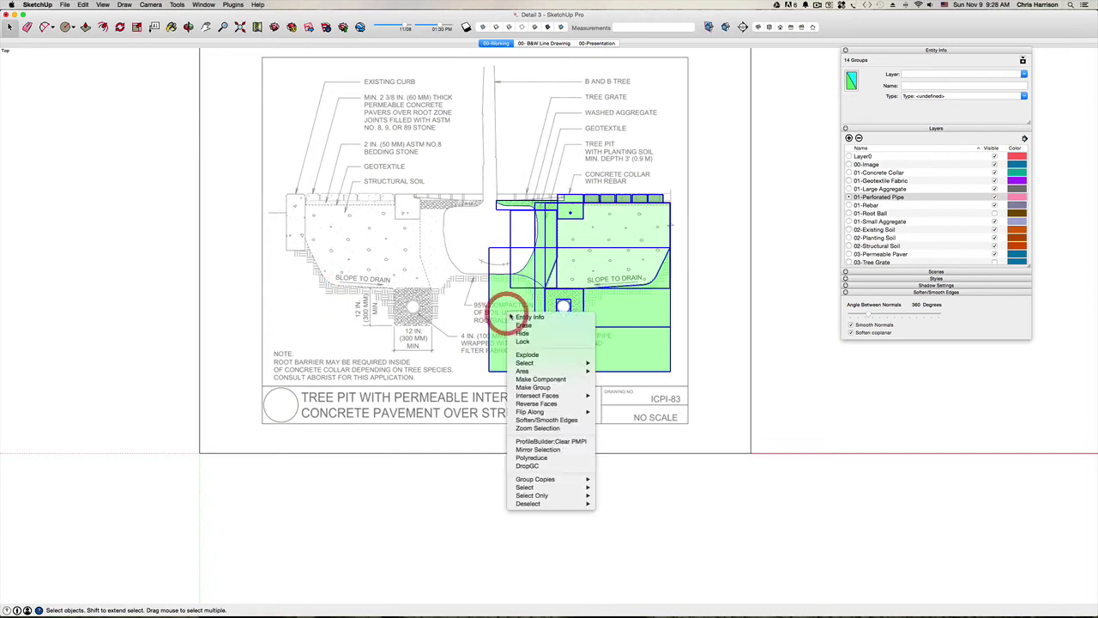
{"action": "left_click", "coordinate": [528, 375]}
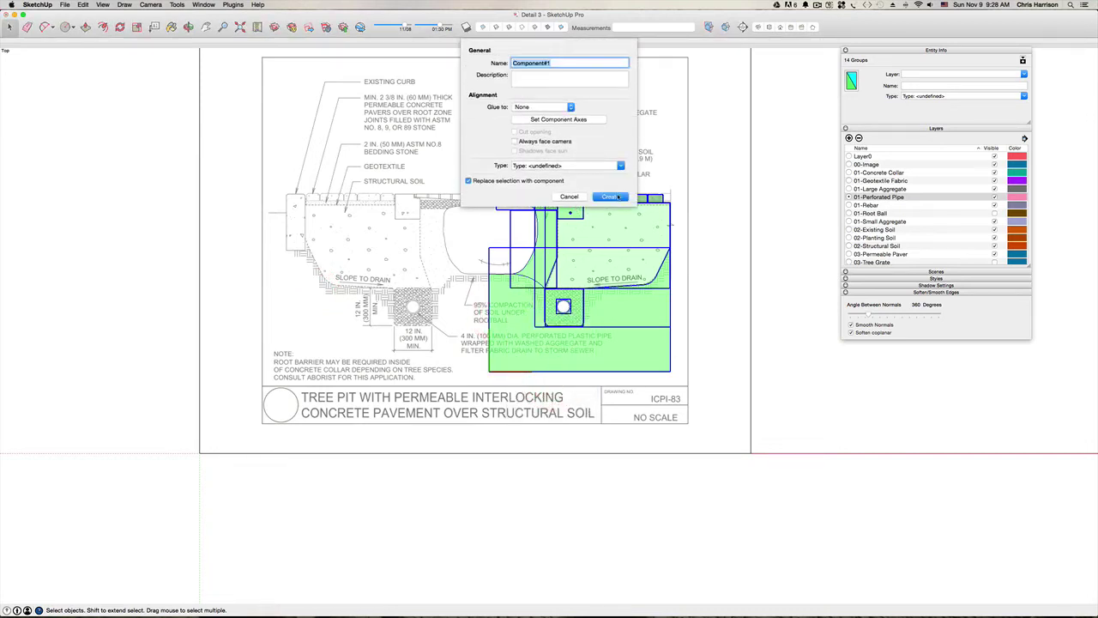
{"action": "left_click", "coordinate": [614, 196]}
Copy the section component about 6' 4" to the left of the original.
{"action": "left_click", "coordinate": [406, 213]}
{"action": "left_click", "coordinate": [601, 219]}
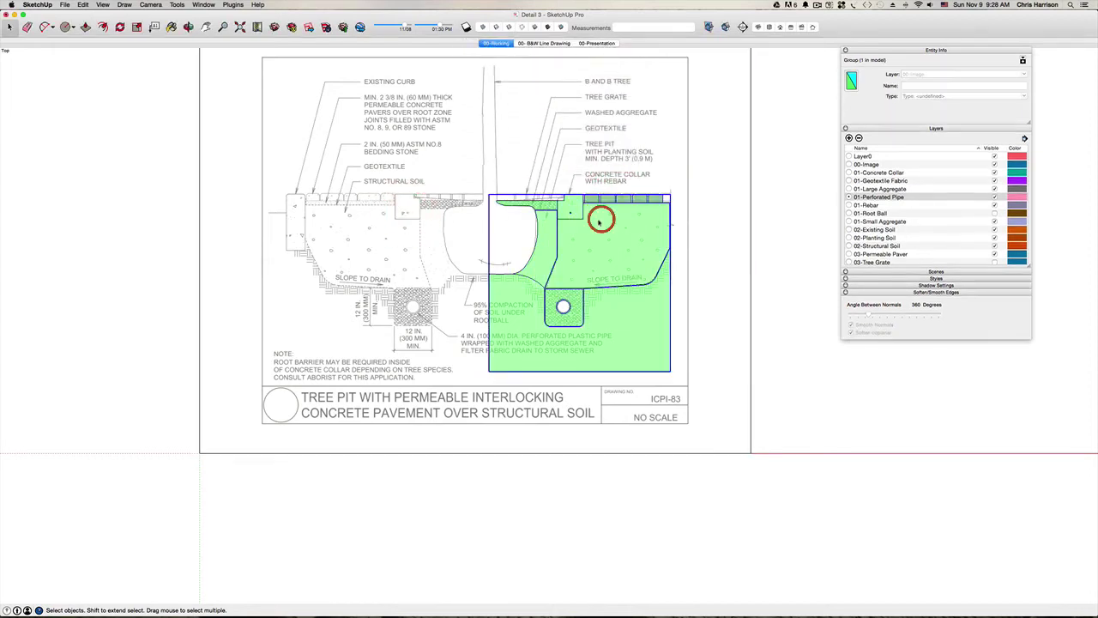
{"action": "scroll", "coordinate": [571, 223], "scroll_direction": "up", "scroll_amount": 3}
{"action": "key", "text": "m"}
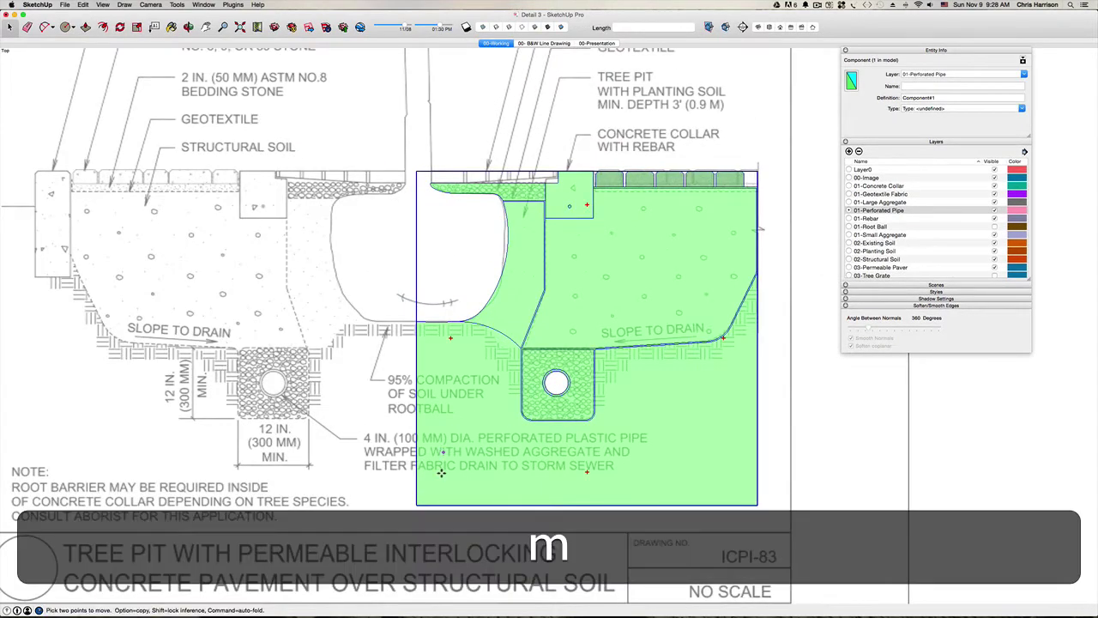
{"action": "left_click", "coordinate": [416, 505]}
{"action": "key", "text": "alt"}
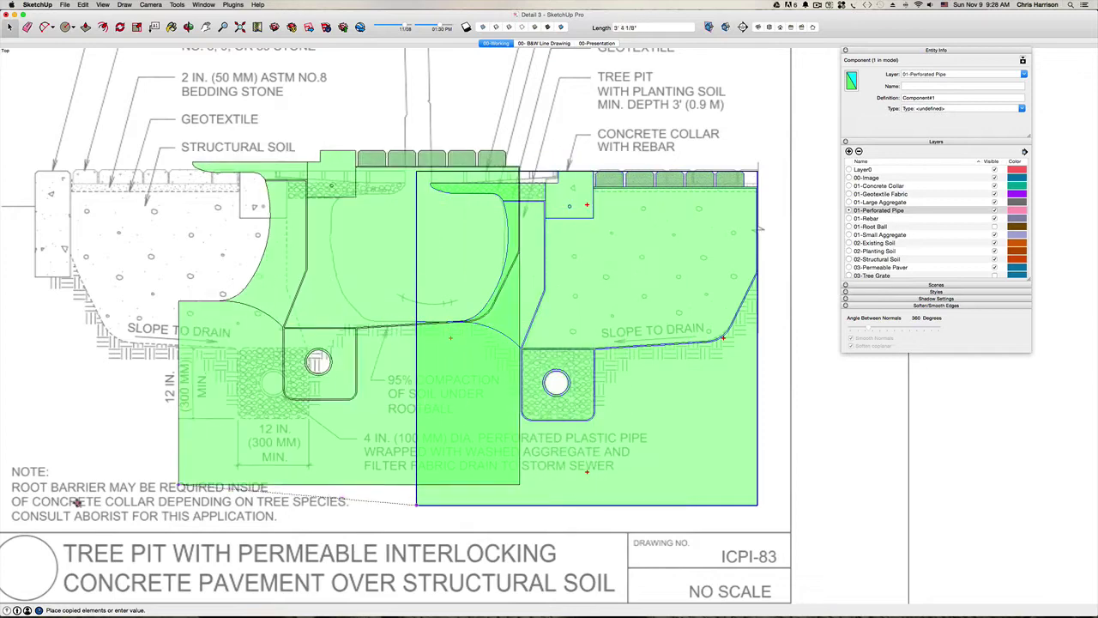
{"action": "scroll", "coordinate": [26, 514], "scroll_direction": "left", "scroll_amount": 5}
{"action": "left_click", "coordinate": [5, 518]}
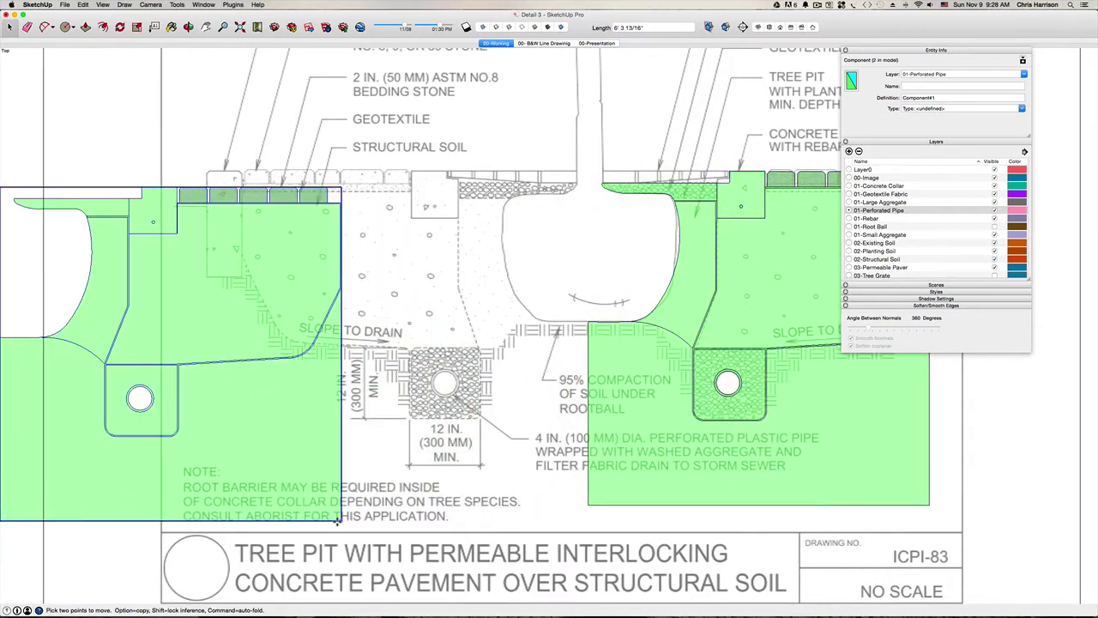
Try to mirror the copied component by scaling it to about -1.09 along the red axis.
{"action": "scroll", "coordinate": [338, 520], "scroll_direction": "down", "scroll_amount": 3}
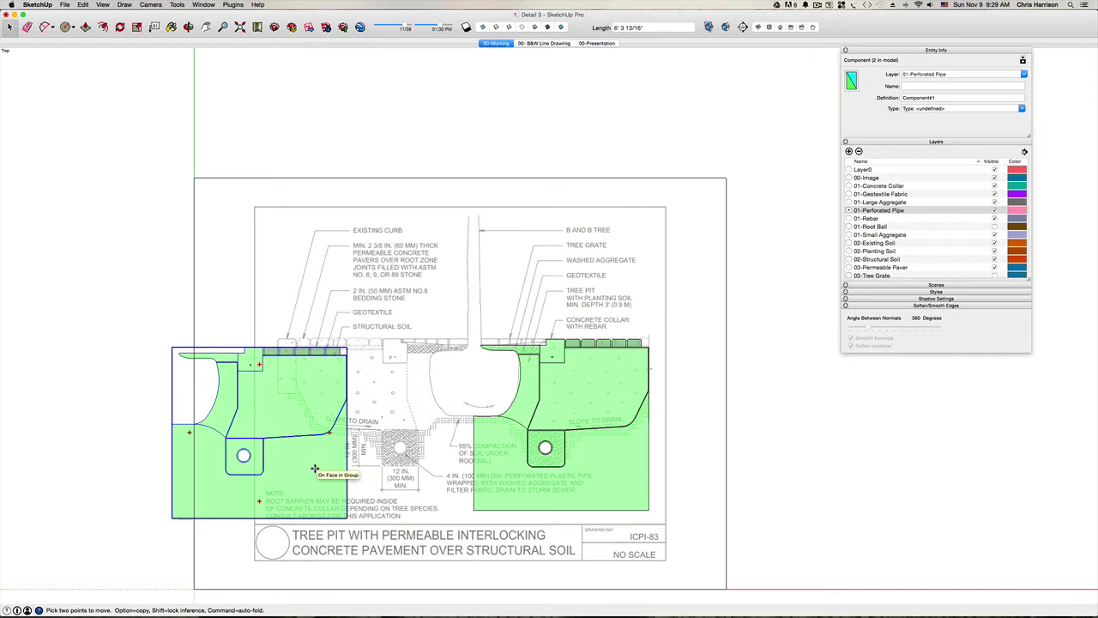
{"action": "key", "text": "super+9"}
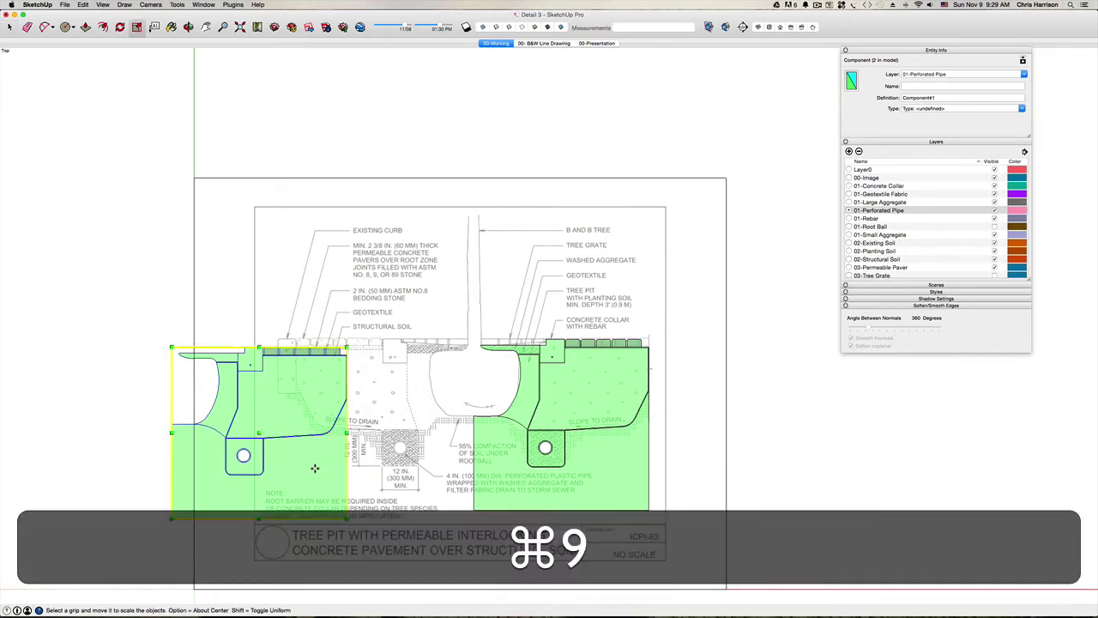
{"action": "key", "text": "super+9"}
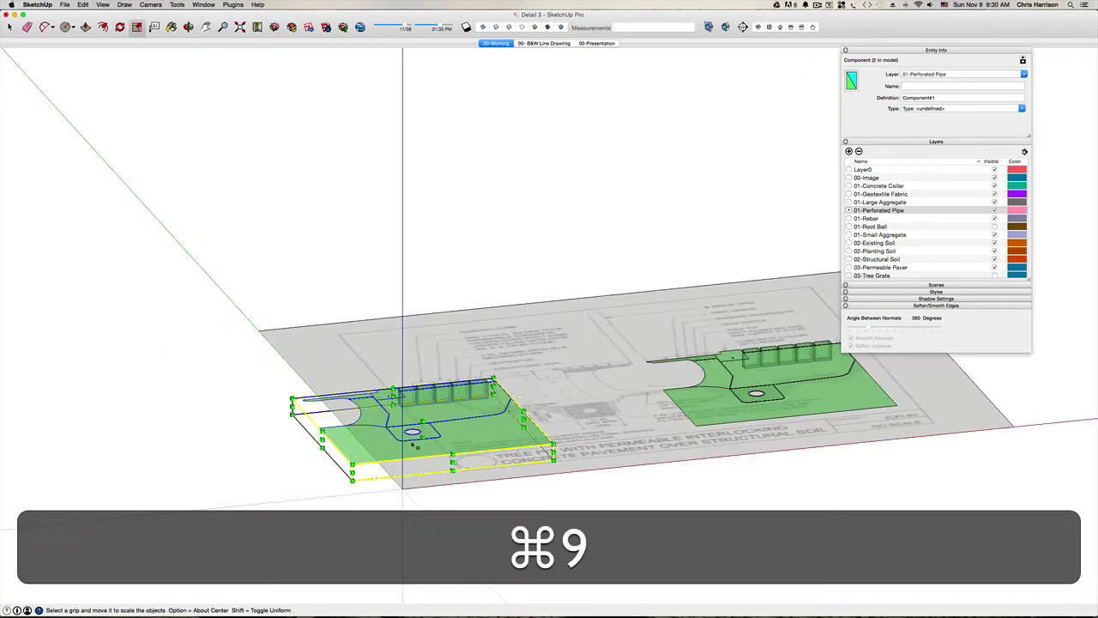
{"action": "left_click_drag", "start_coordinate": [316, 445], "coordinate": [743, 397]}
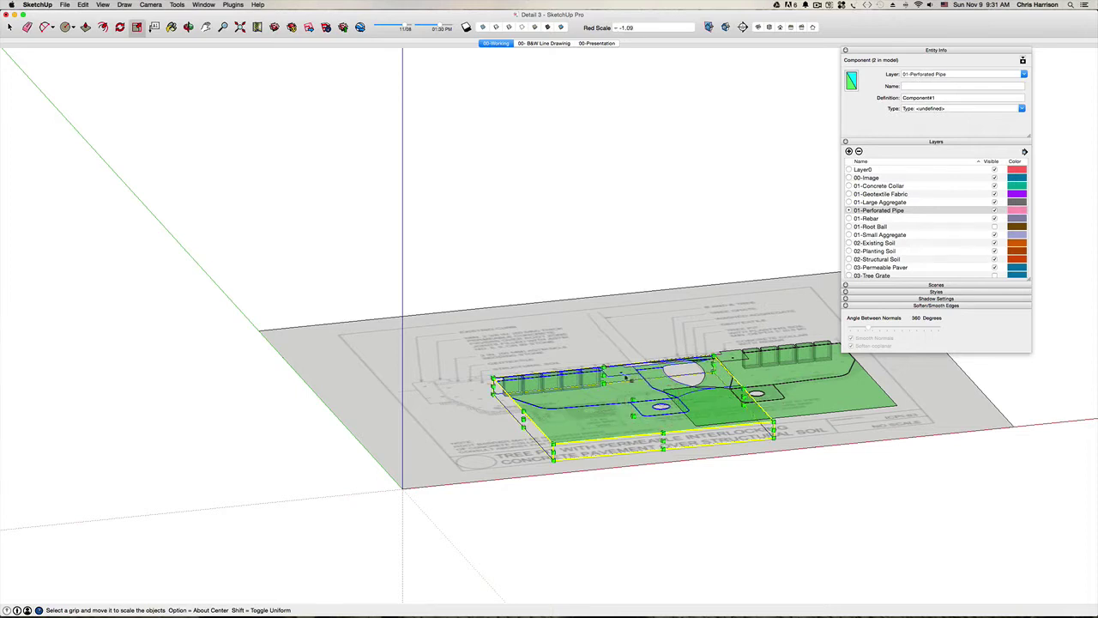
{"action": "key", "text": "space"}
Move the flipped copy back over the left half of the drawing and snap its lower corner to the original's lower corner.
{"action": "key", "text": "m"}
{"action": "left_click", "coordinate": [620, 381]}
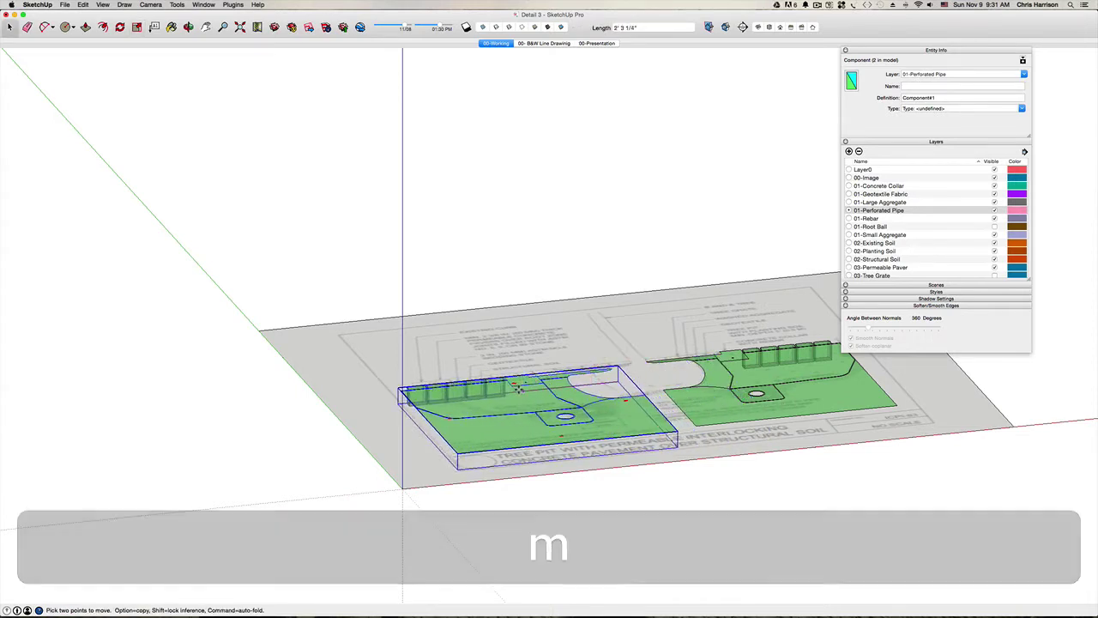
{"action": "left_click", "coordinate": [518, 389]}
{"action": "key", "text": "super+l"}
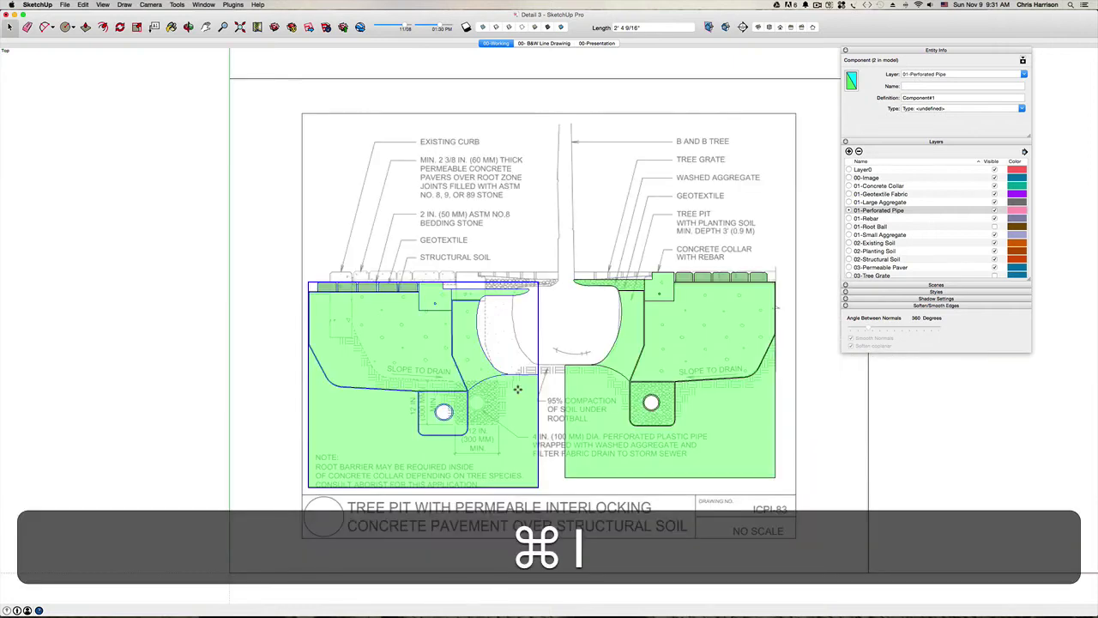
{"action": "scroll", "coordinate": [558, 348], "scroll_direction": "up", "scroll_amount": 3}
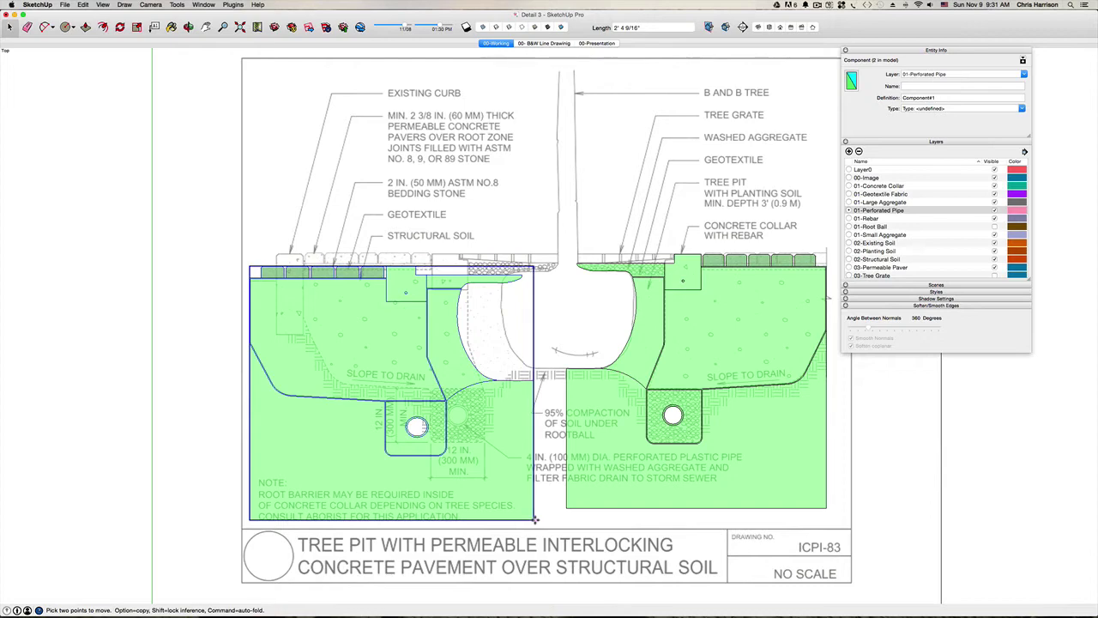
{"action": "left_click_drag", "start_coordinate": [534, 518], "coordinate": [565, 508]}
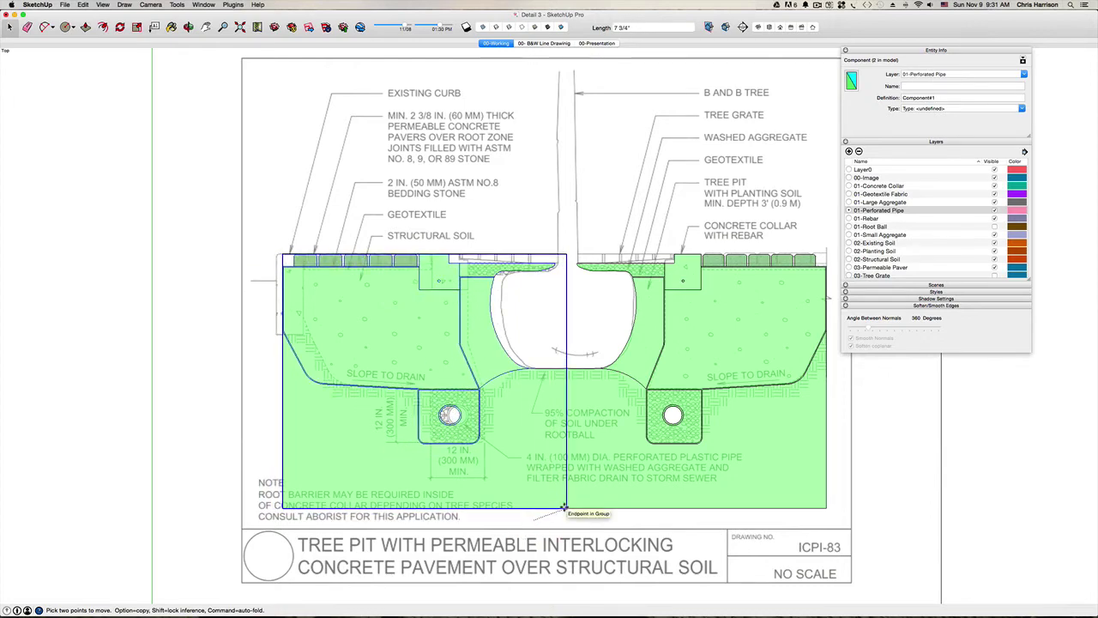
{"action": "left_click", "coordinate": [441, 509]}
Undo the moves and the scaling of the copied component.
{"action": "key", "text": "super+z"}
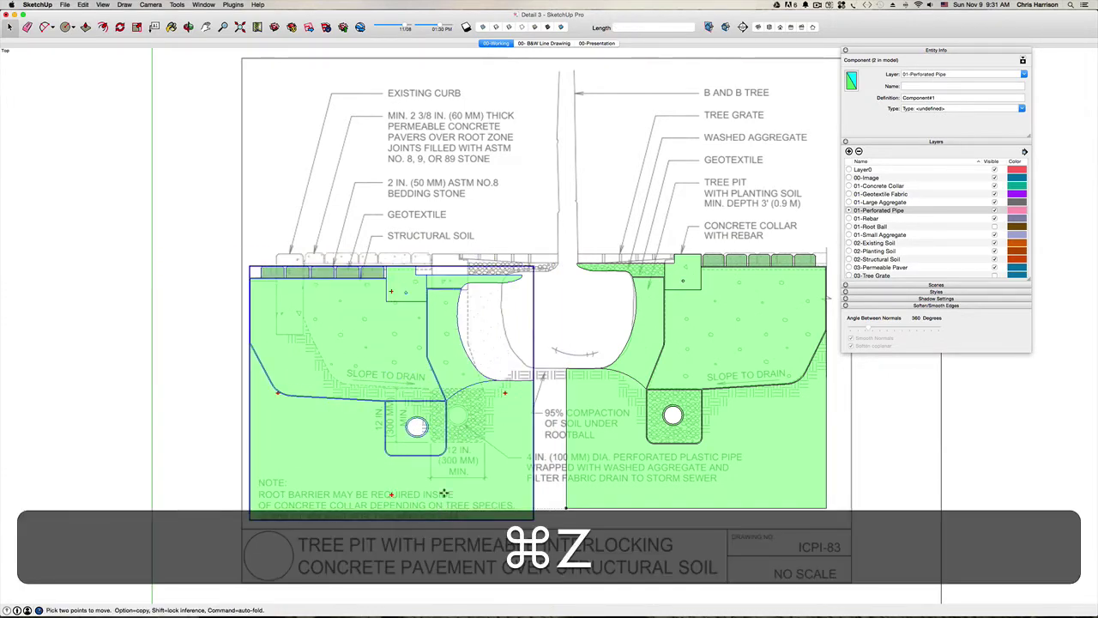
{"action": "key", "text": "super+z"}
{"action": "key", "text": "super+z"}
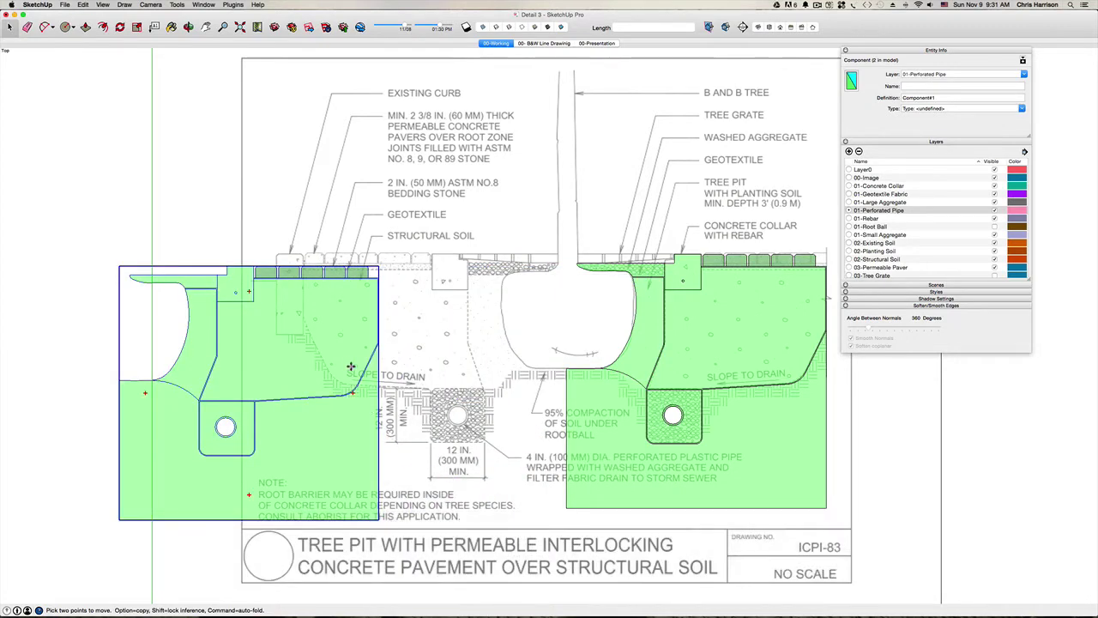
Mirror the copied component left to right by scaling it to exactly -1.00 along the red axis.
{"action": "key", "text": "super+9"}
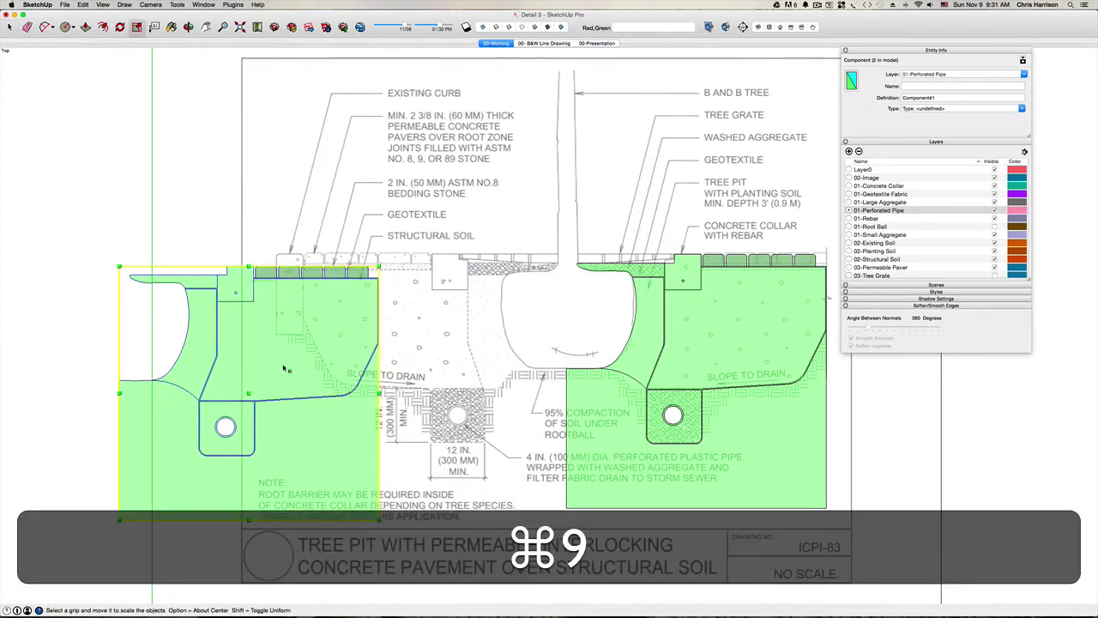
{"action": "left_click_drag", "start_coordinate": [120, 393], "coordinate": [624, 391]}
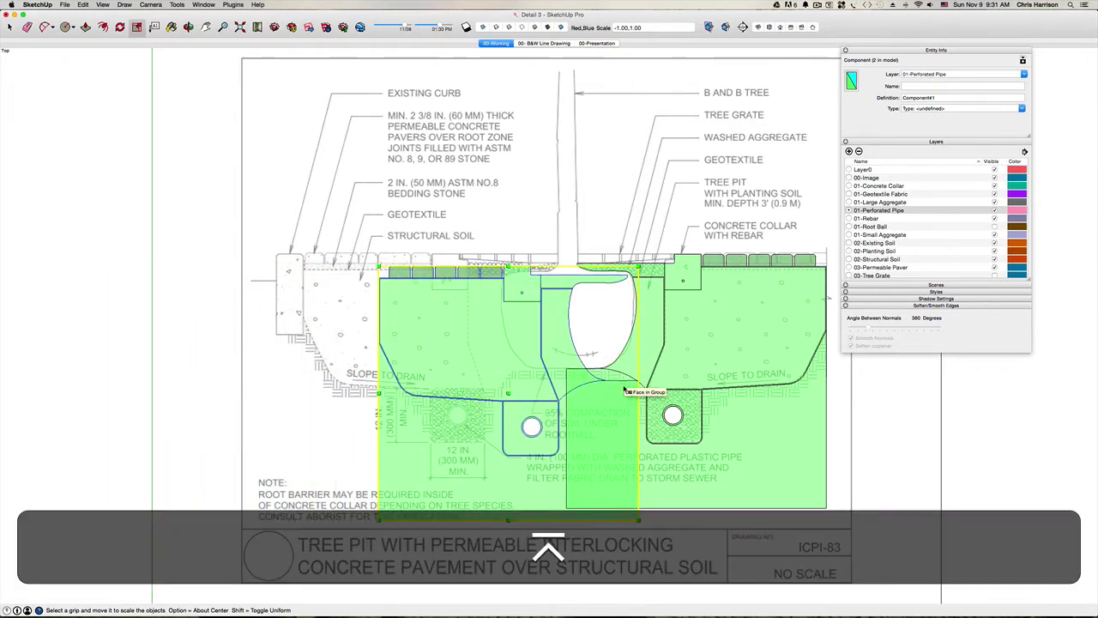
{"action": "key", "text": "space"}
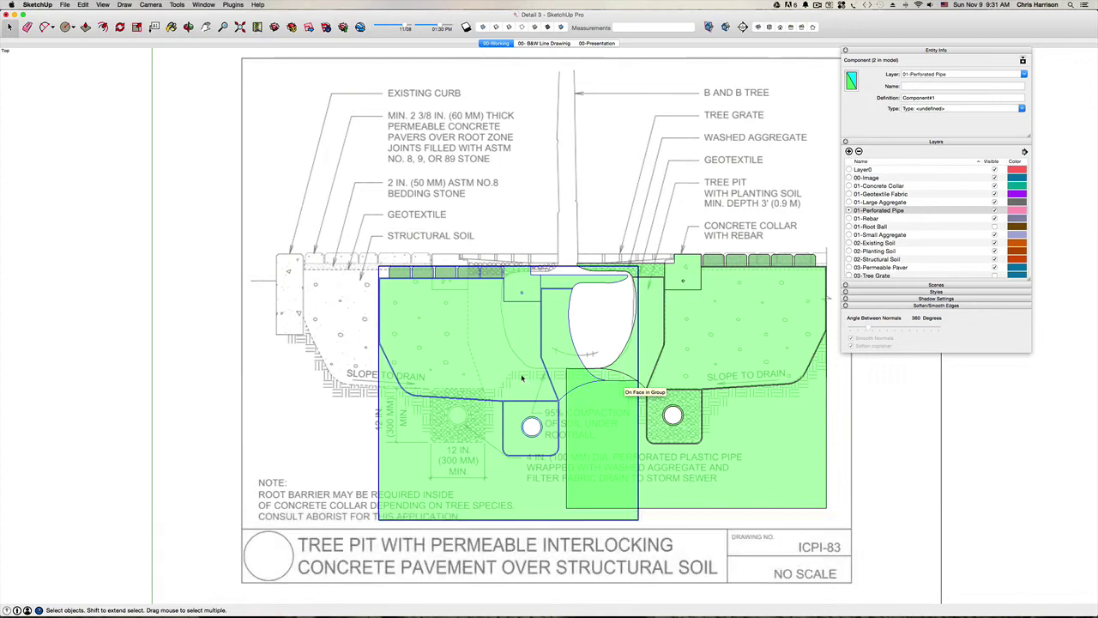
Move the mirrored component by its lower-right corner onto the original component's lower-left corner so the two halves meet.
{"action": "key", "text": "m"}
{"action": "left_click", "coordinate": [639, 520]}
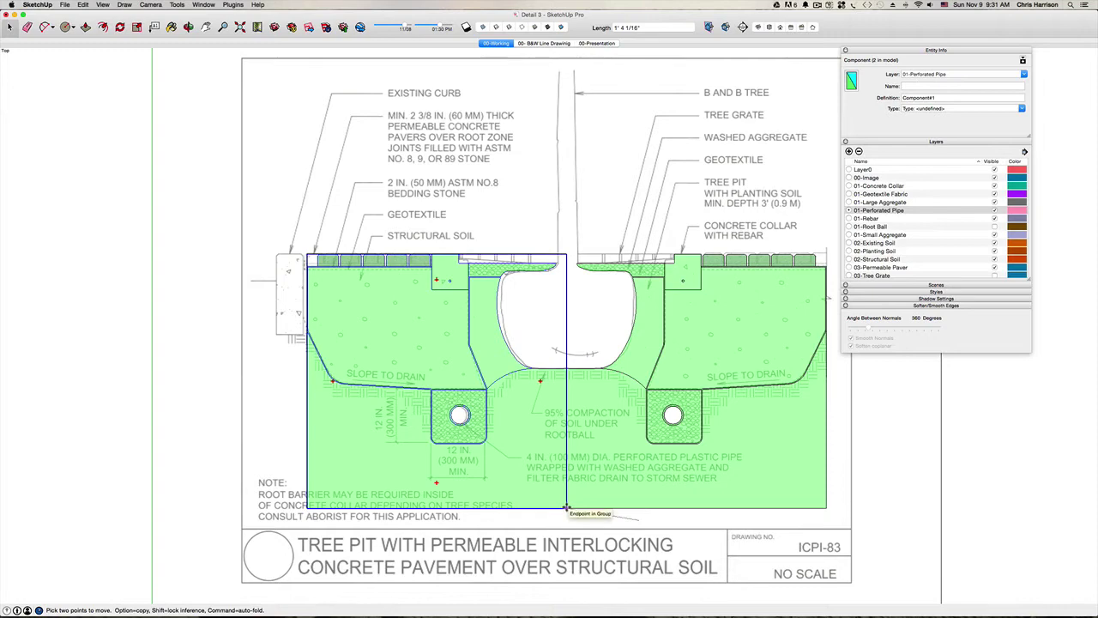
{"action": "left_click", "coordinate": [566, 507]}
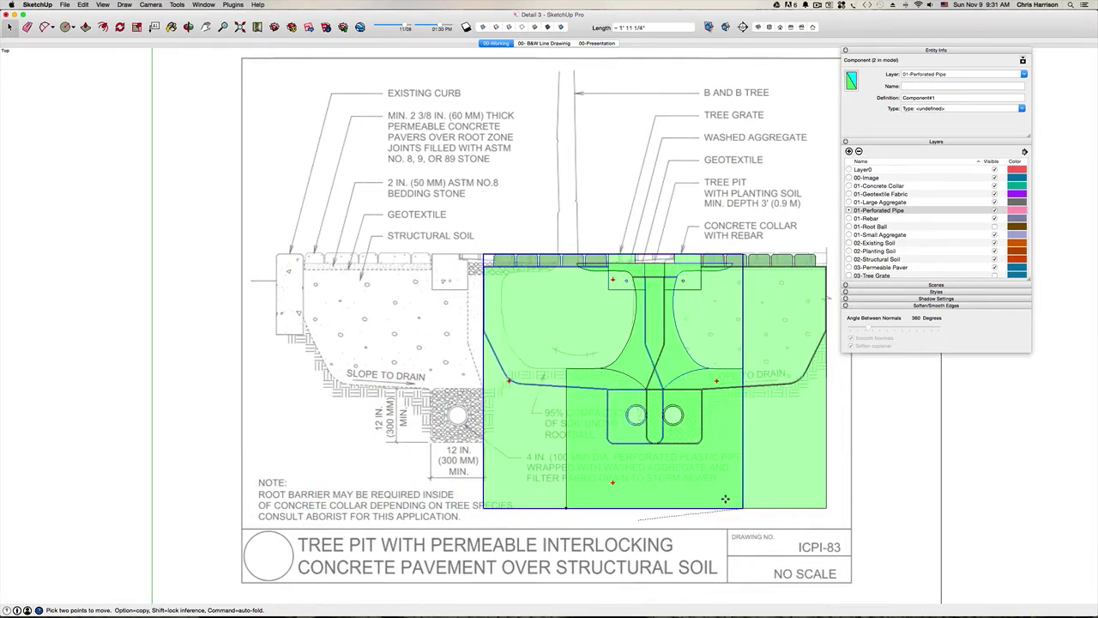
{"action": "left_click", "coordinate": [567, 506]}
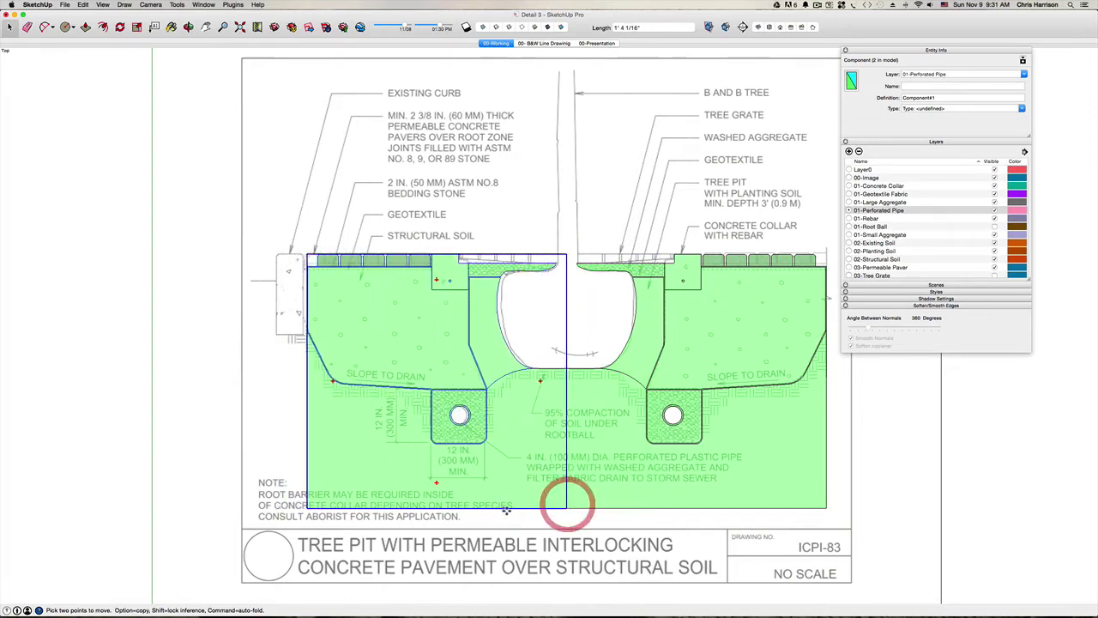
Measure the bottom edges of the right and left components from the point where they meet.
{"action": "key", "text": "t"}
{"action": "left_click", "coordinate": [567, 507]}
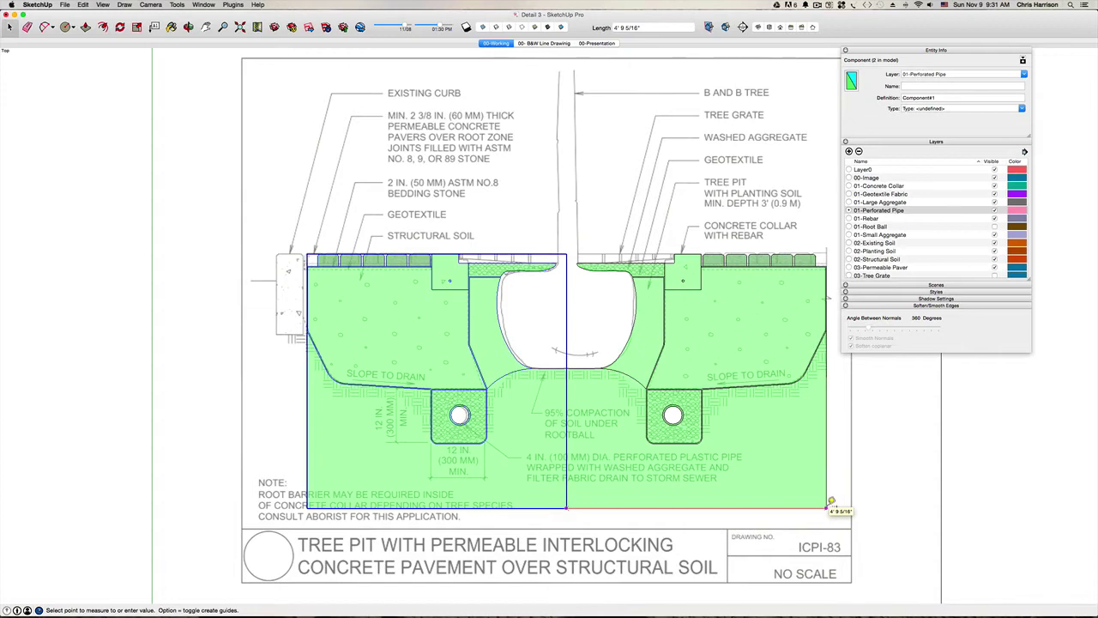
{"action": "key", "text": "Escape"}
{"action": "left_click", "coordinate": [567, 507]}
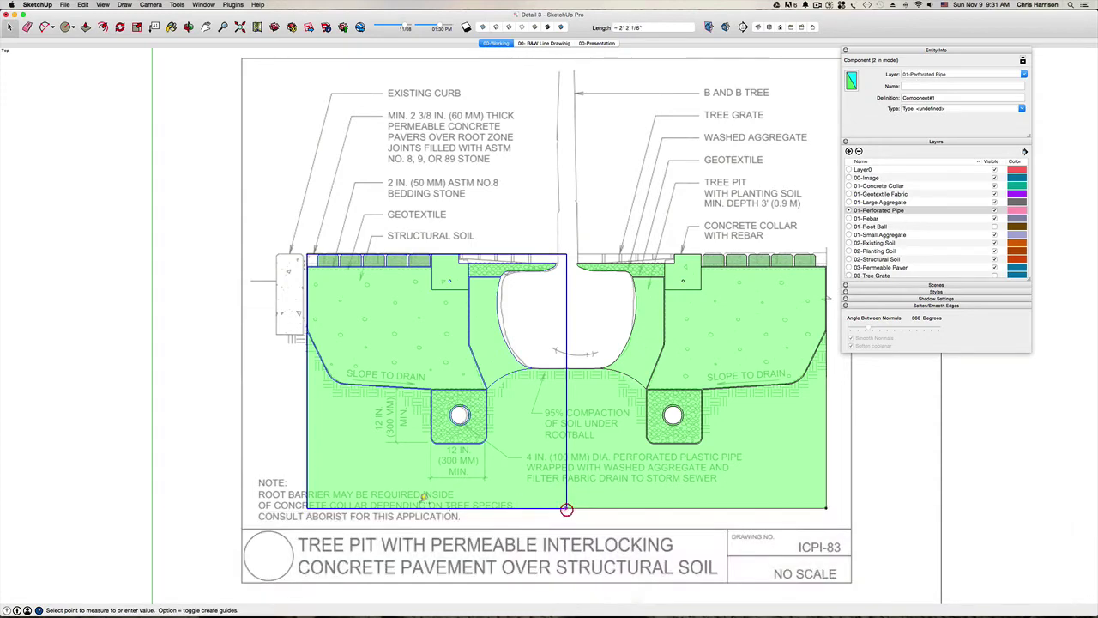
{"action": "key", "text": "space"}
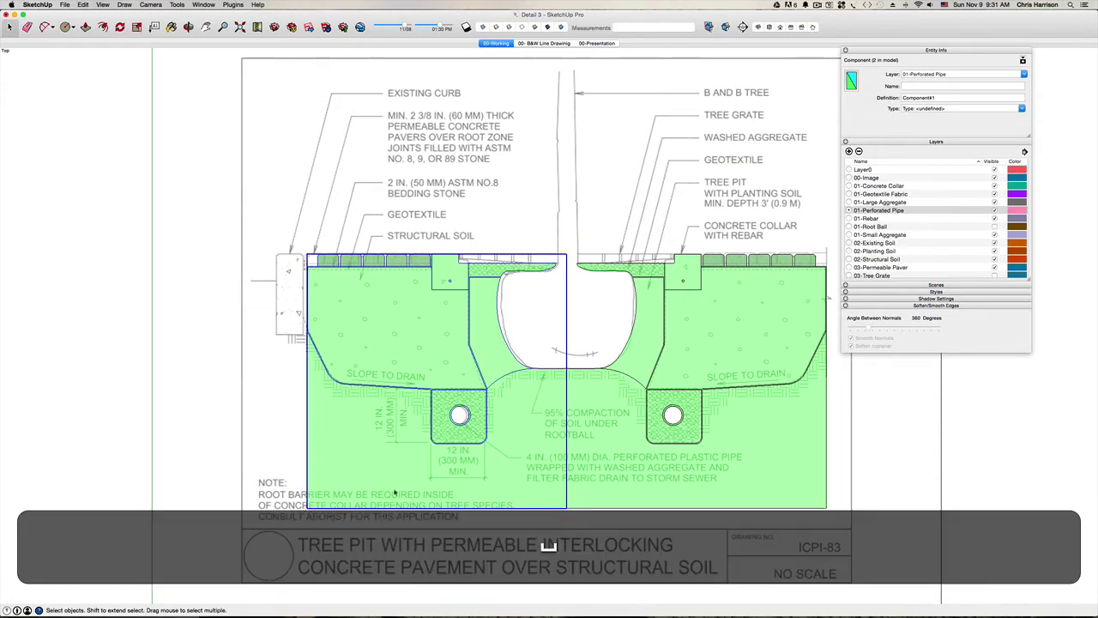
Clear the component selection and make the 03-Tree Grate layer visible.
{"action": "left_click", "coordinate": [436, 490]}
{"action": "scroll", "coordinate": [598, 532], "scroll_direction": "up", "scroll_amount": 3}
{"action": "left_click", "coordinate": [598, 532]}
{"action": "scroll", "coordinate": [560, 510], "scroll_direction": "down", "scroll_amount": 5}
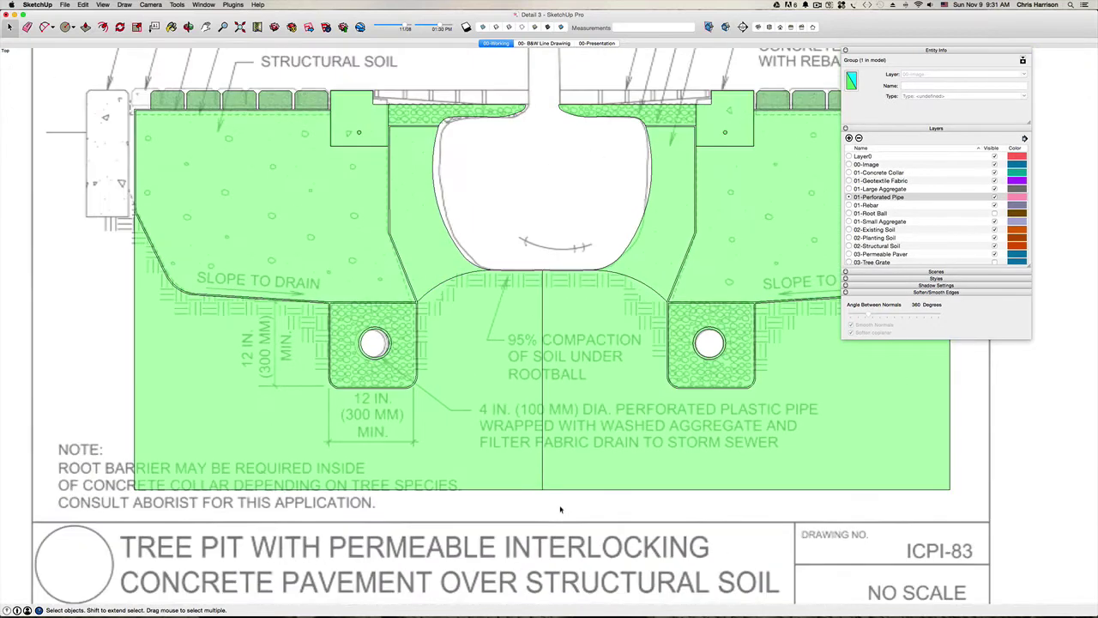
{"action": "scroll", "coordinate": [501, 390], "scroll_direction": "down", "scroll_amount": 2}
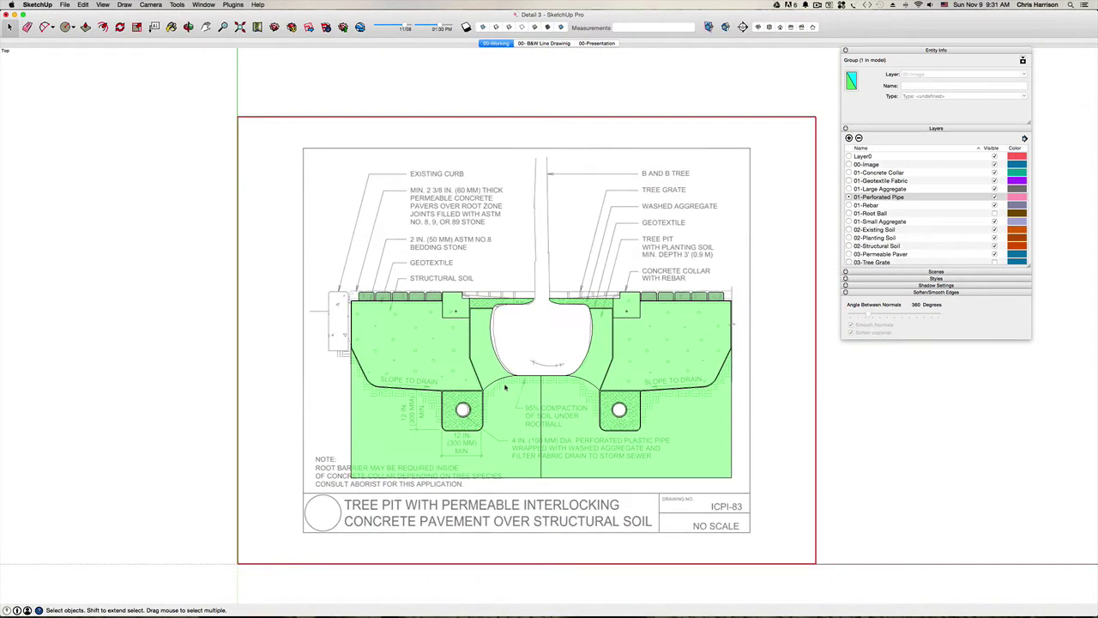
{"action": "left_click", "coordinate": [995, 263]}
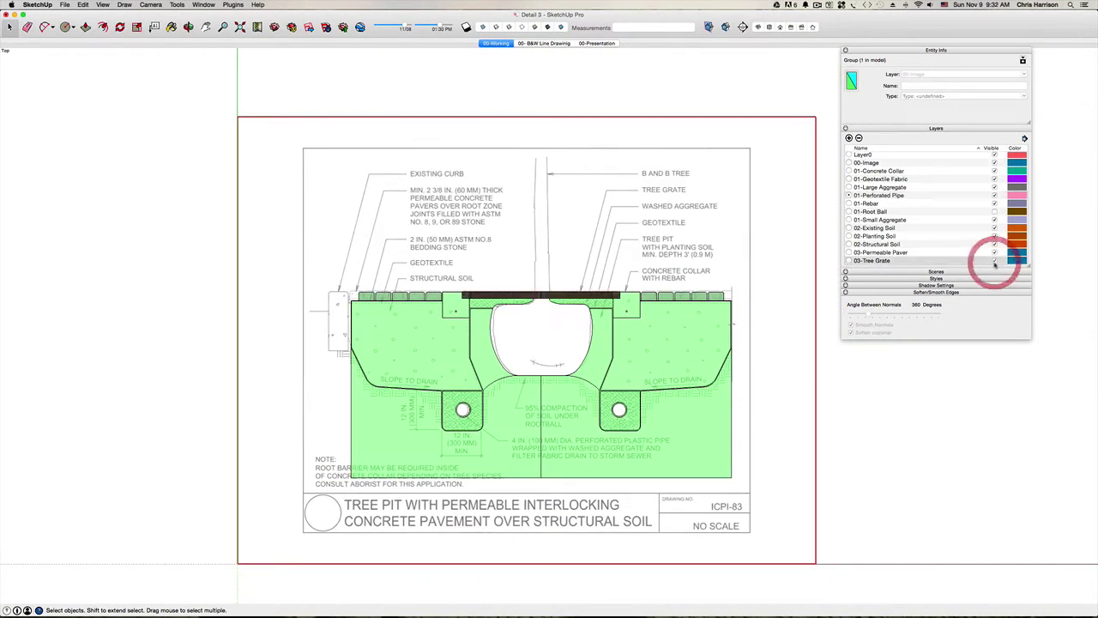
{"action": "scroll", "coordinate": [538, 280], "scroll_direction": "up", "scroll_amount": 2}
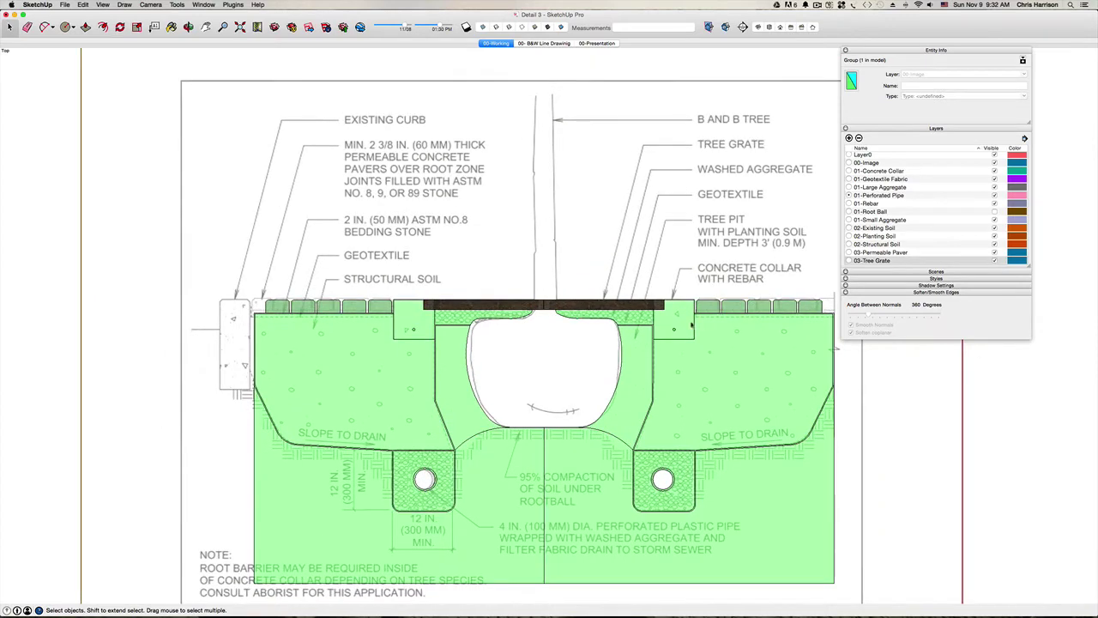
Examine the joined section with its tree grate and the existing curb in the underlying drawing.
{"action": "scroll", "coordinate": [410, 300], "scroll_direction": "up", "scroll_amount": 1}
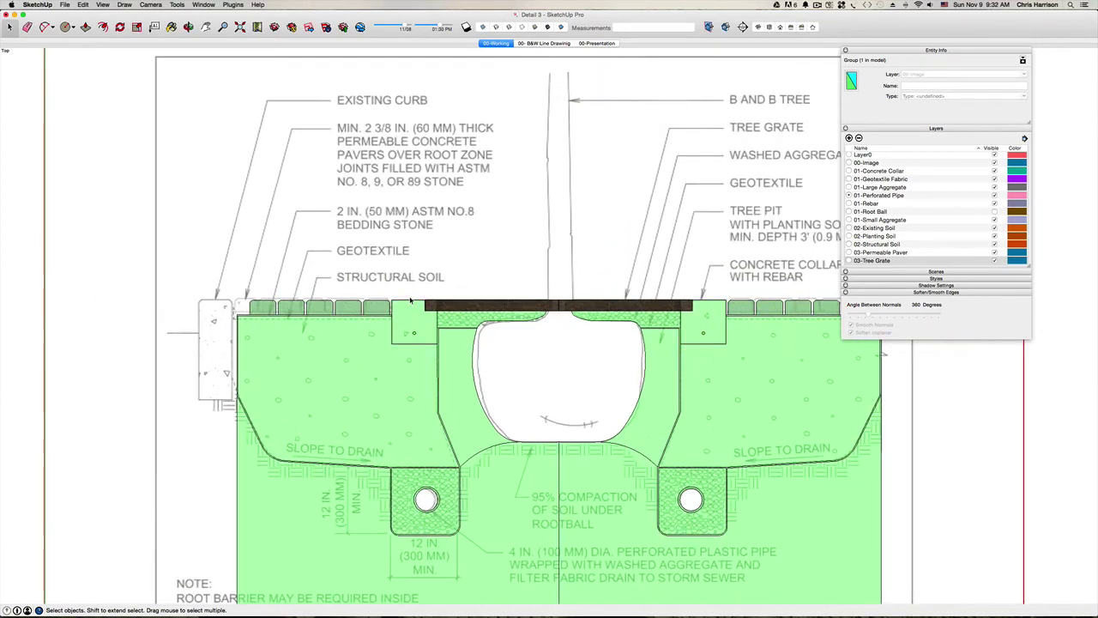
{"action": "scroll", "coordinate": [455, 288], "scroll_direction": "down", "scroll_amount": 2}
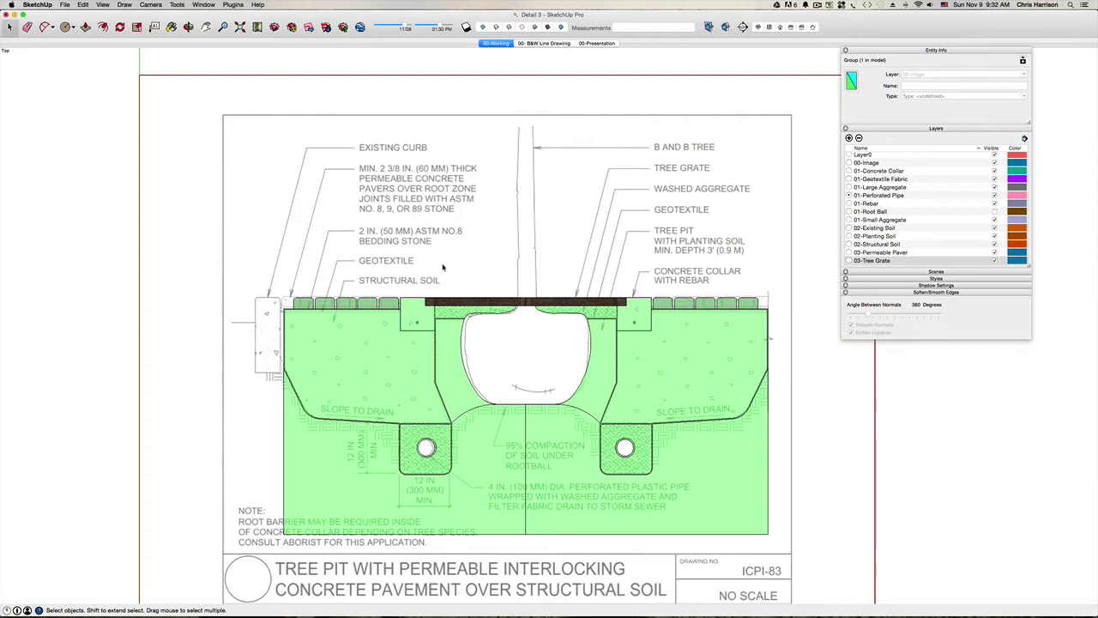
{"action": "scroll", "coordinate": [443, 268], "scroll_direction": "down", "scroll_amount": 1}
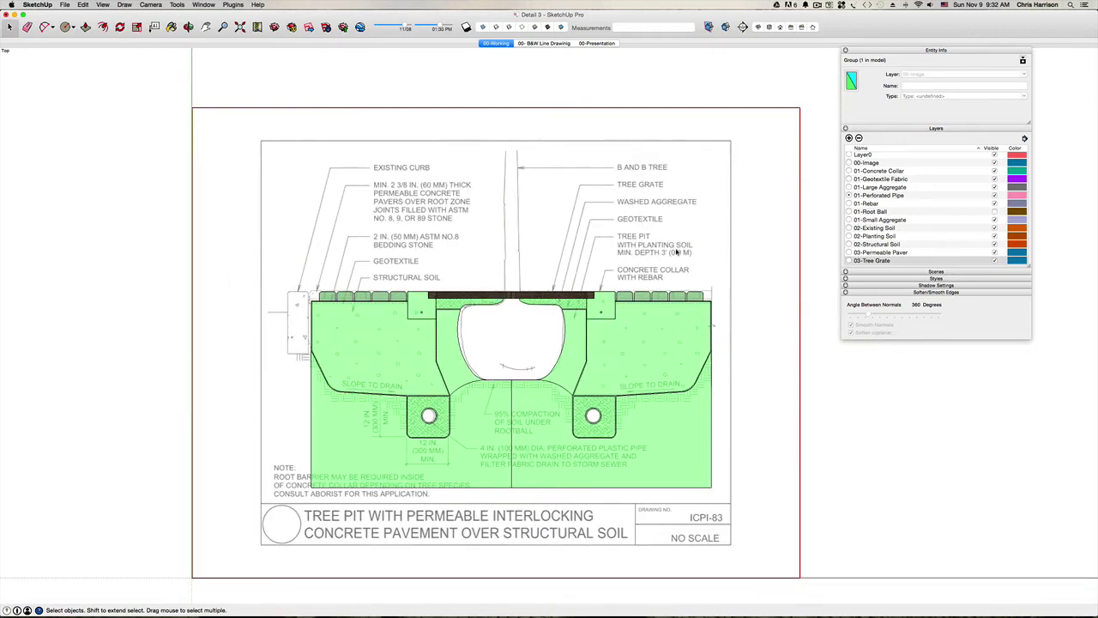
{"action": "left_click", "coordinate": [770, 243]}
{"action": "scroll", "coordinate": [770, 242], "scroll_direction": "up", "scroll_amount": 1}
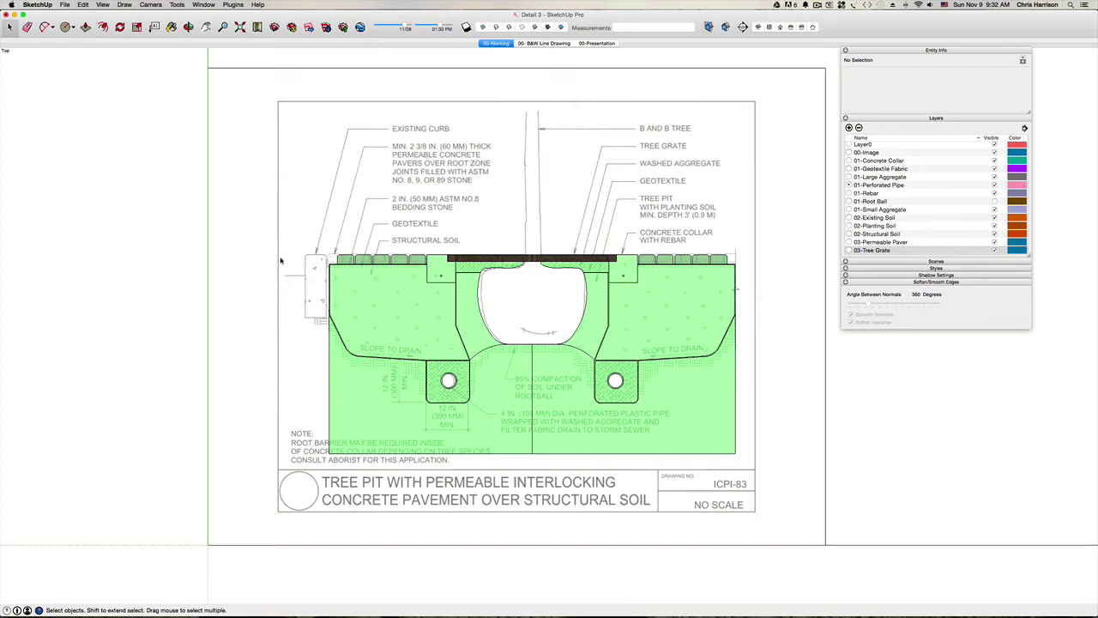
{"action": "scroll", "coordinate": [292, 251], "scroll_direction": "up", "scroll_amount": 3}
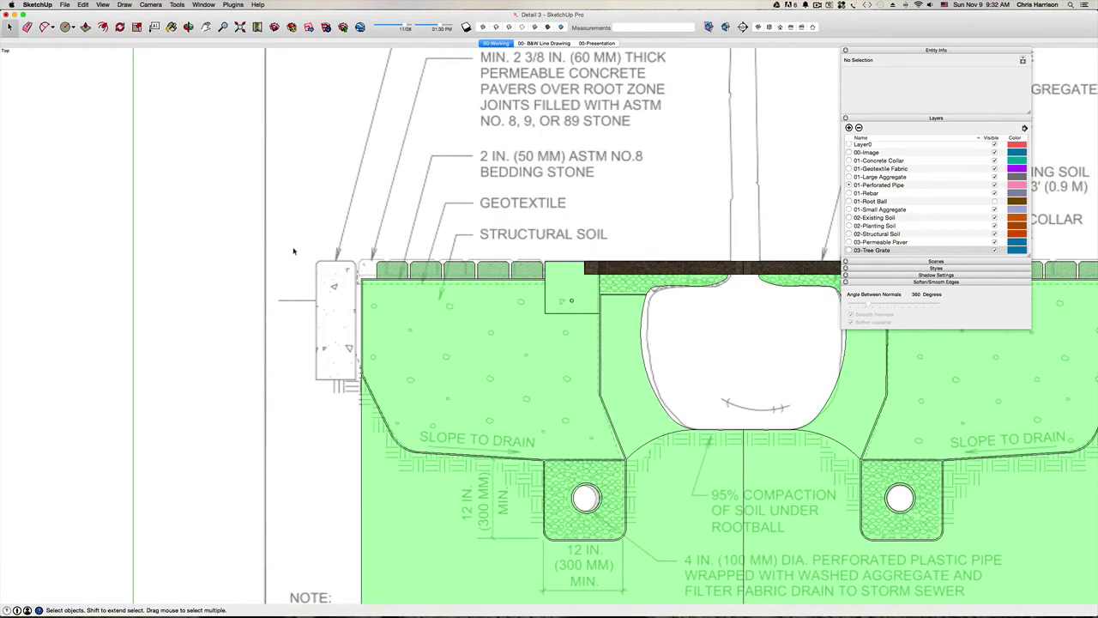
{"action": "scroll", "coordinate": [293, 251], "scroll_direction": "down", "scroll_amount": 3}
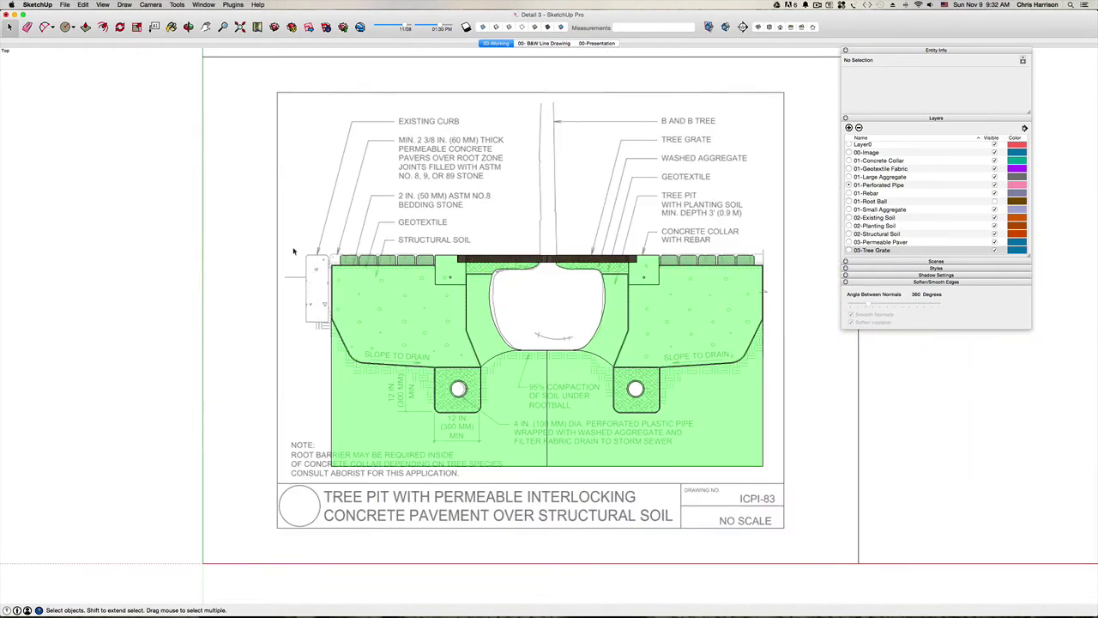
{"action": "scroll", "coordinate": [326, 242], "scroll_direction": "up", "scroll_amount": 3}
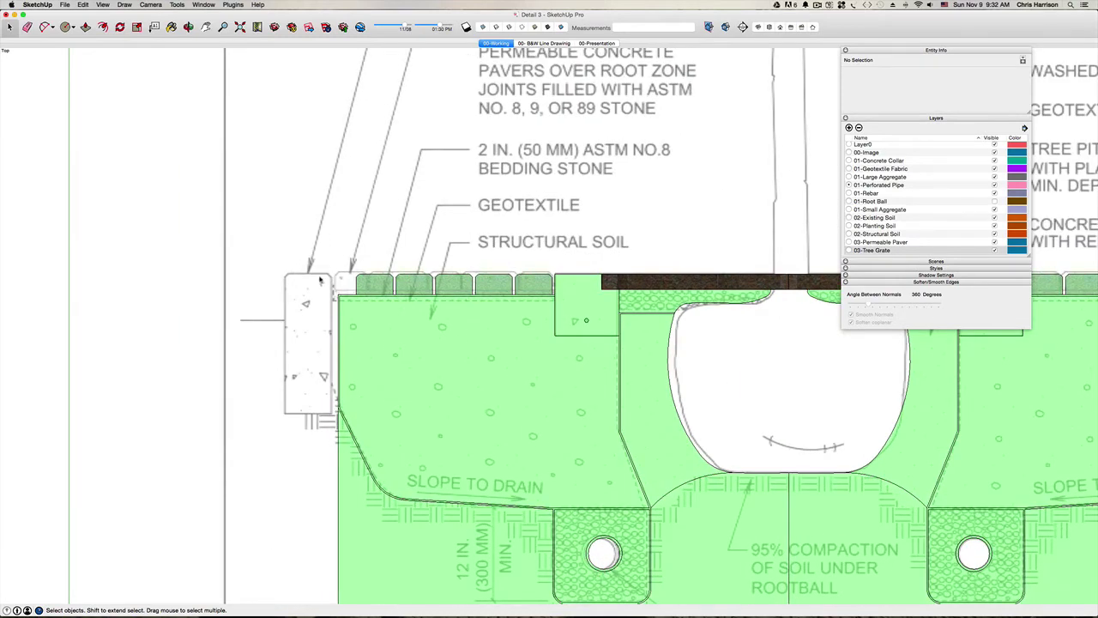
{"action": "scroll", "coordinate": [331, 287], "scroll_direction": "down", "scroll_amount": 3}
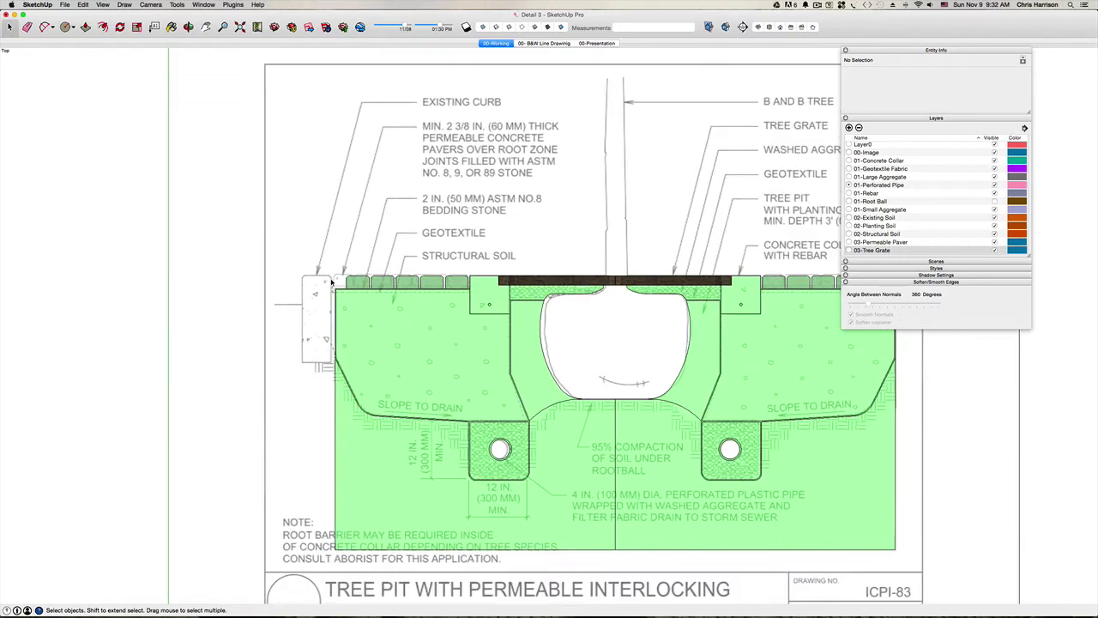
{"action": "scroll", "coordinate": [331, 282], "scroll_direction": "down", "scroll_amount": 2}
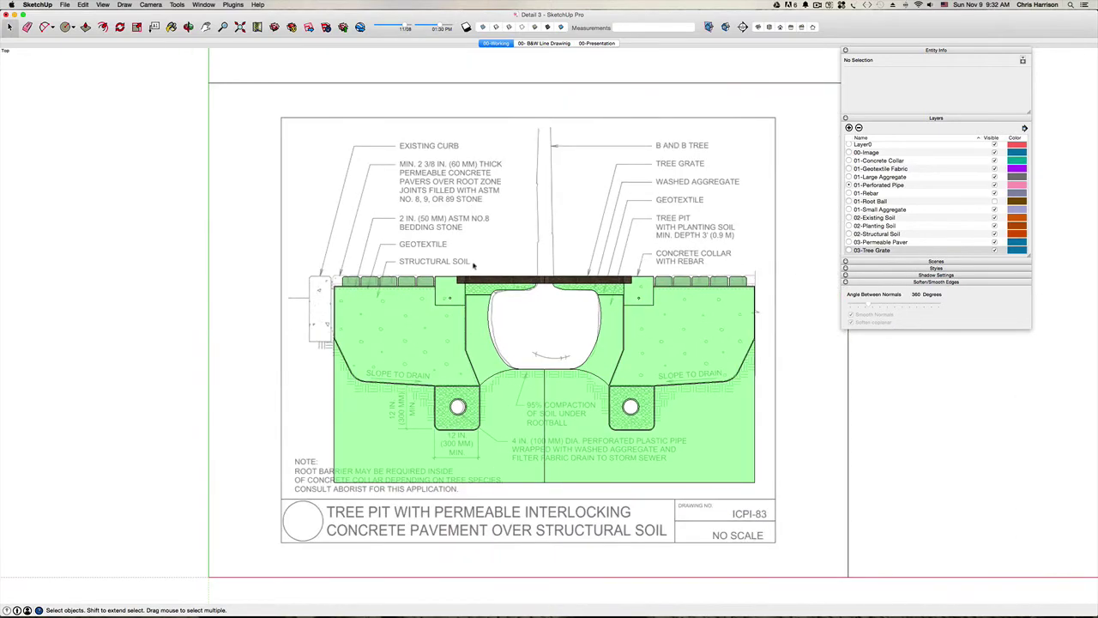
Trace the existing curb with a rectangle about 1' 5" high and 5 15/16" wide.
{"action": "key", "text": "h"}
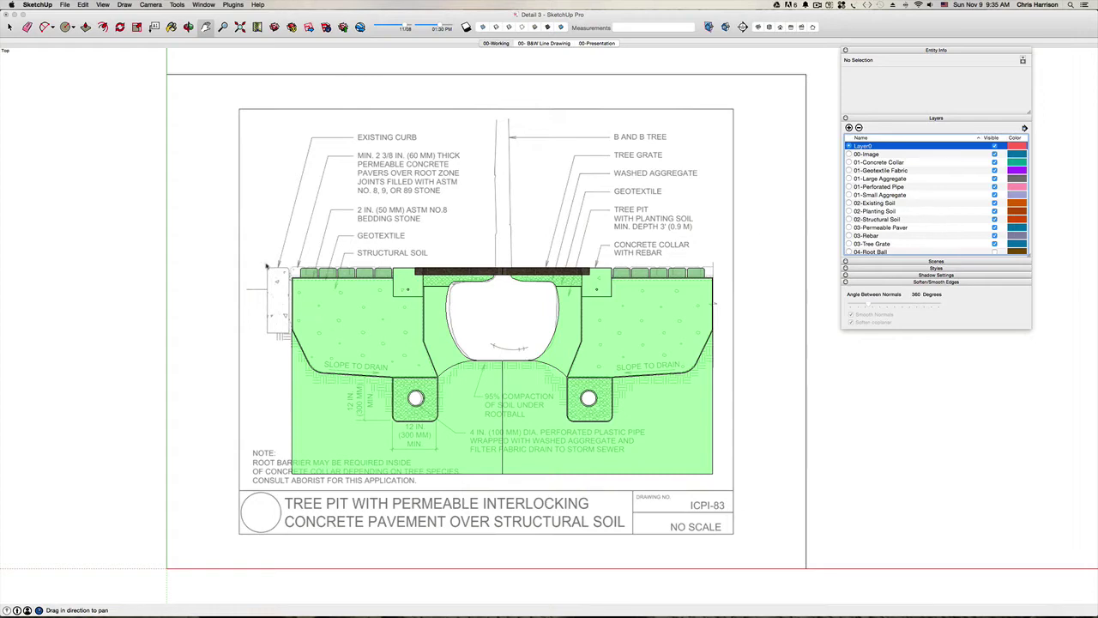
{"action": "scroll", "coordinate": [267, 266], "scroll_direction": "up", "scroll_amount": 3}
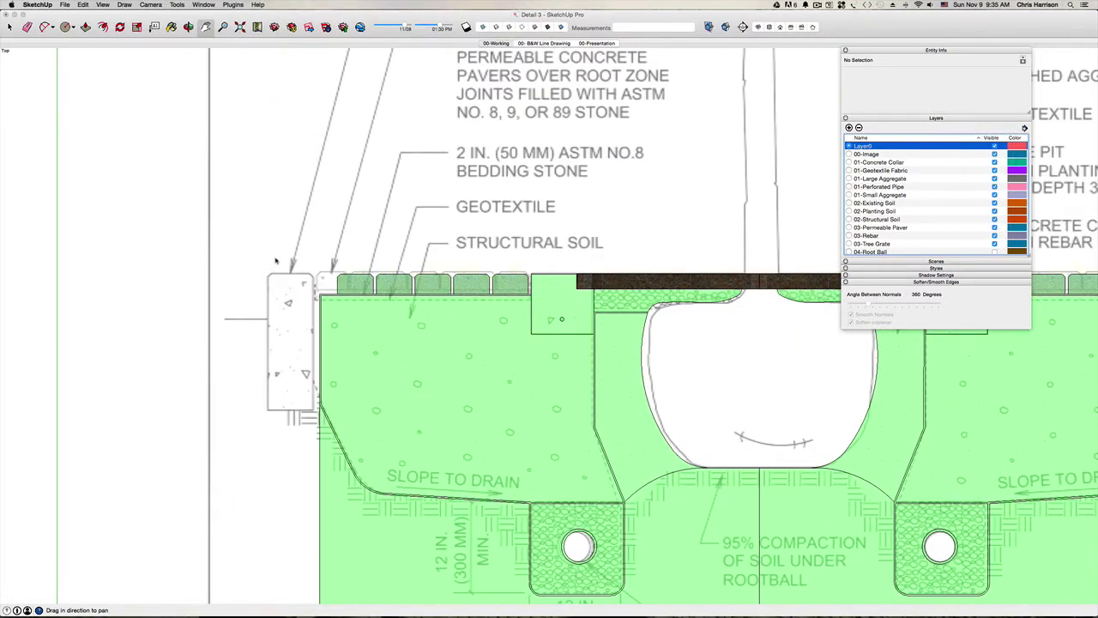
{"action": "key", "text": "r"}
{"action": "scroll", "coordinate": [279, 260], "scroll_direction": "up", "scroll_amount": 1}
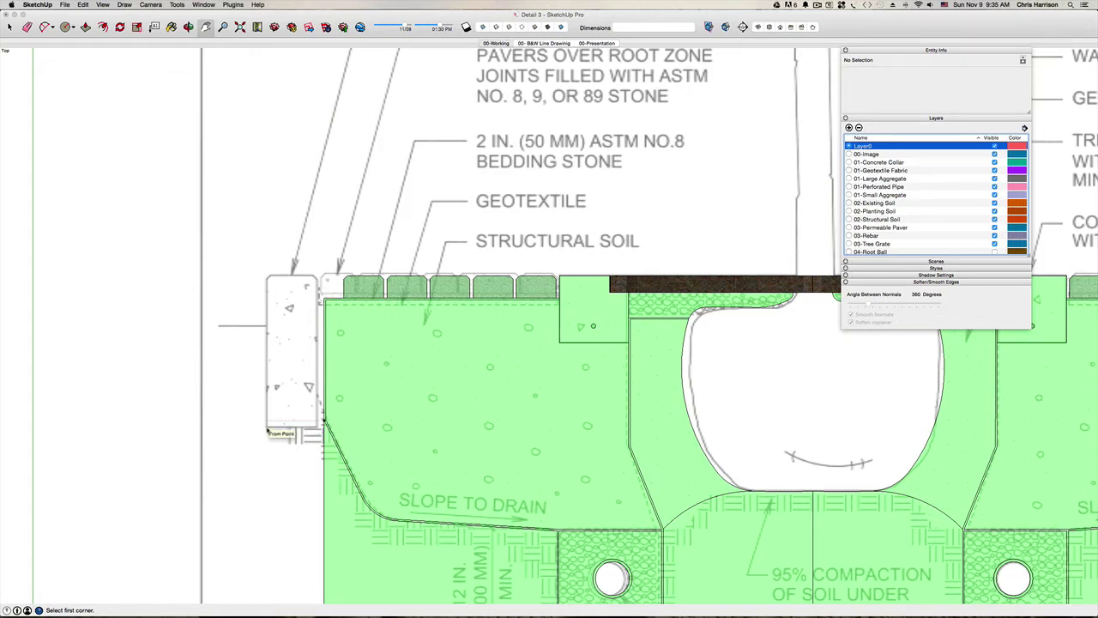
{"action": "left_click", "coordinate": [268, 425]}
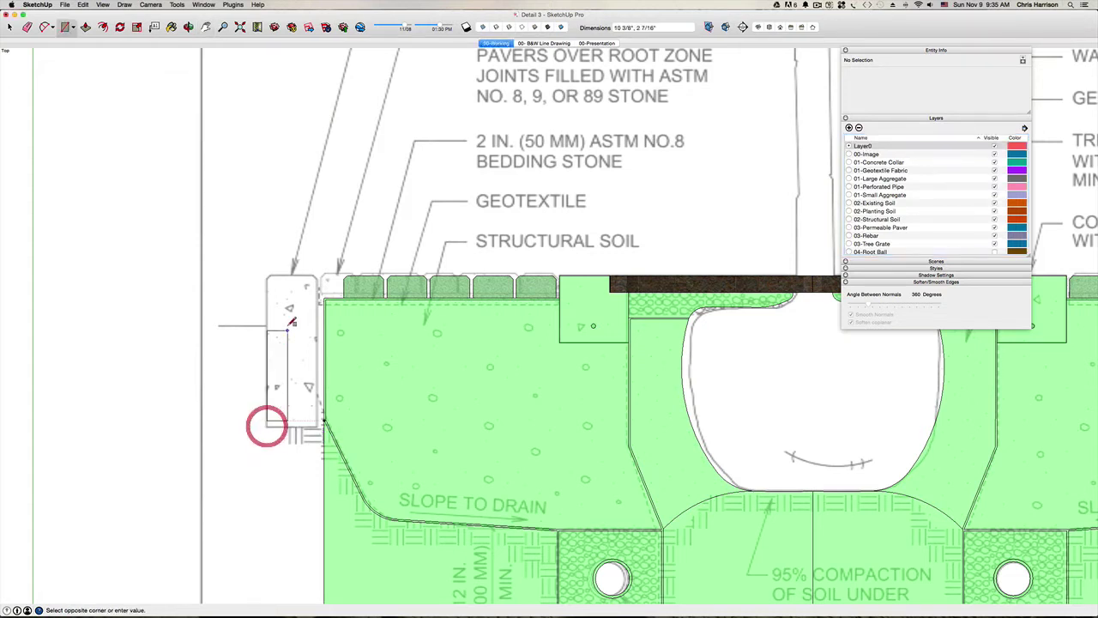
{"action": "left_click", "coordinate": [322, 274]}
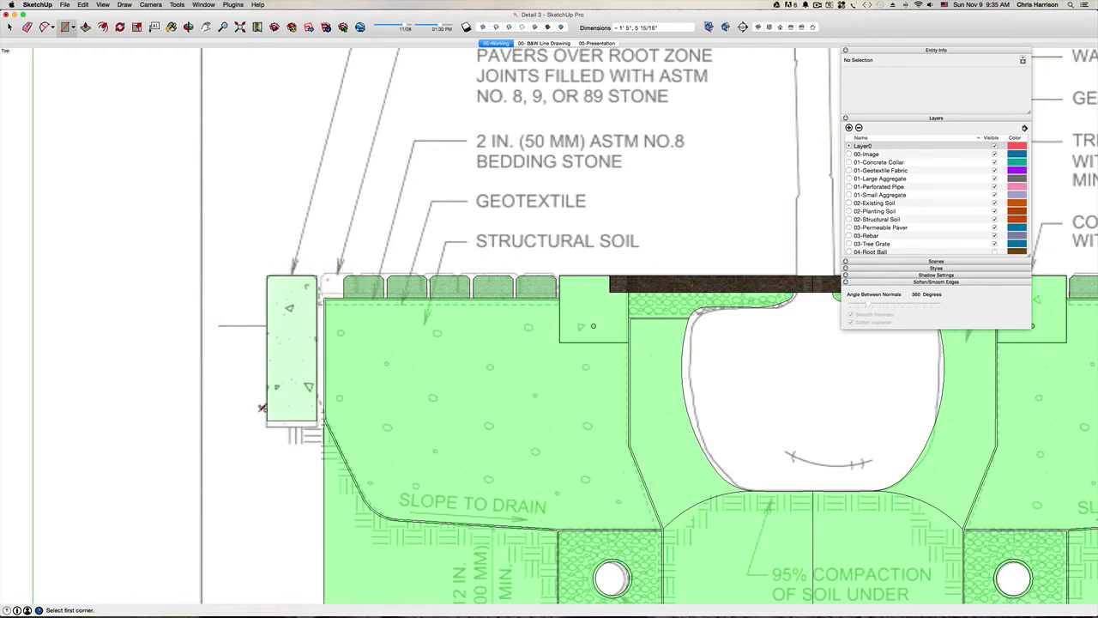
Extend the curb down to its drawn base with a rectangle about 5 7/8" by 7/8" and erase the dividing edge.
{"action": "scroll", "coordinate": [268, 418], "scroll_direction": "up", "scroll_amount": 3}
{"action": "left_click", "coordinate": [275, 424]}
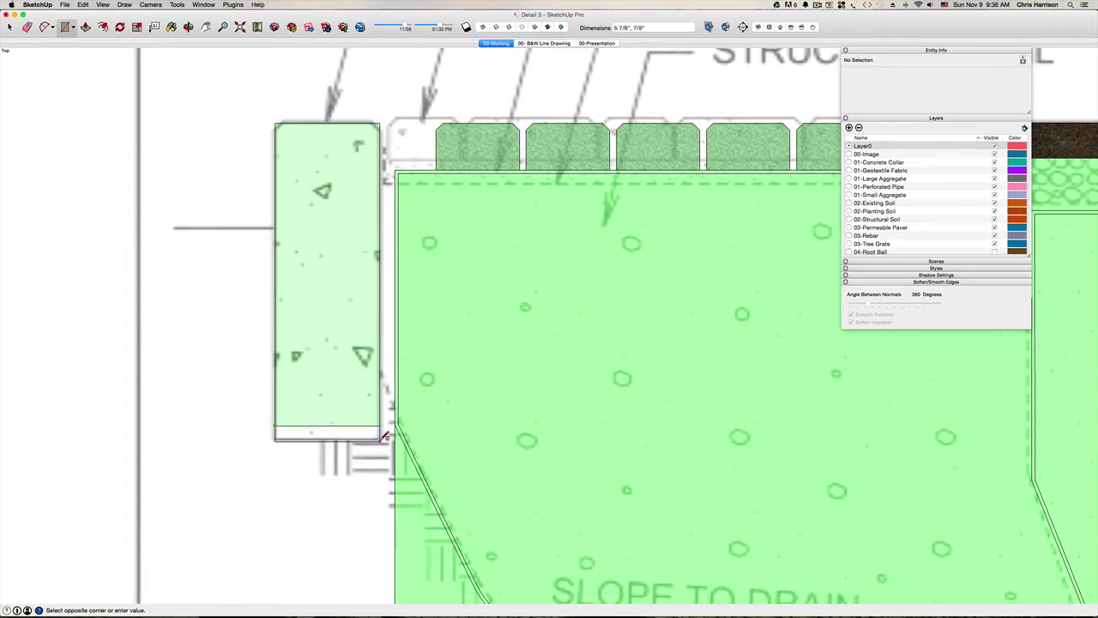
{"action": "left_click", "coordinate": [380, 439]}
{"action": "key", "text": "e"}
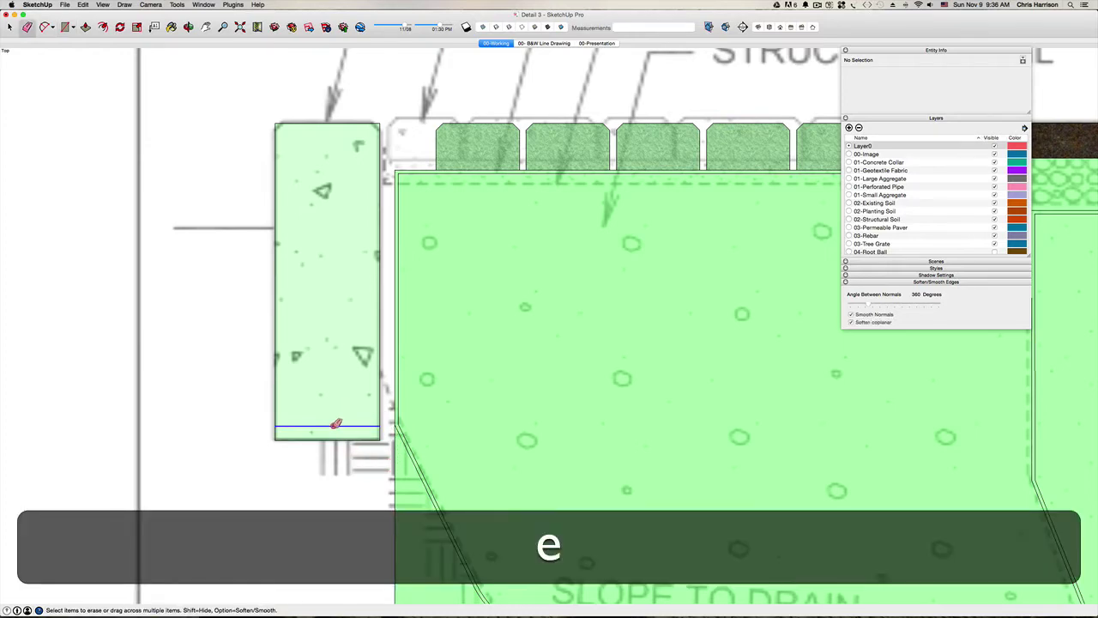
{"action": "left_click", "coordinate": [336, 424]}
{"action": "key", "text": "space"}
Chamfer both upper corners of the curb with diagonal lines and erase the leftover corner edges.
{"action": "scroll", "coordinate": [334, 321], "scroll_direction": "down", "scroll_amount": 3}
{"action": "scroll", "coordinate": [304, 206], "scroll_direction": "up", "scroll_amount": 5}
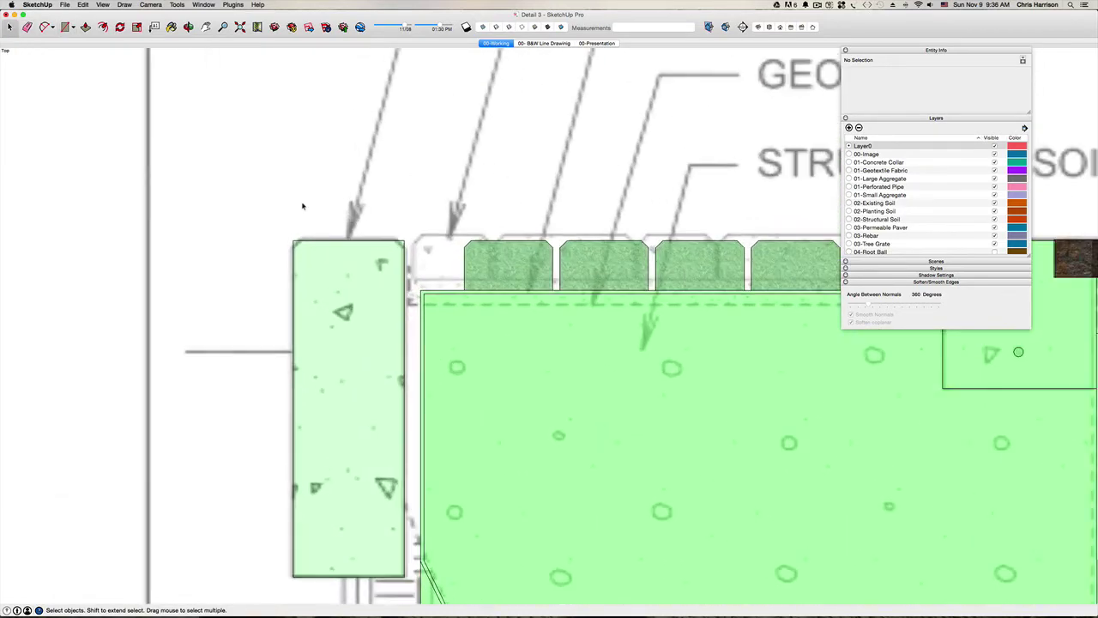
{"action": "key", "text": "l"}
{"action": "left_click", "coordinate": [294, 245]}
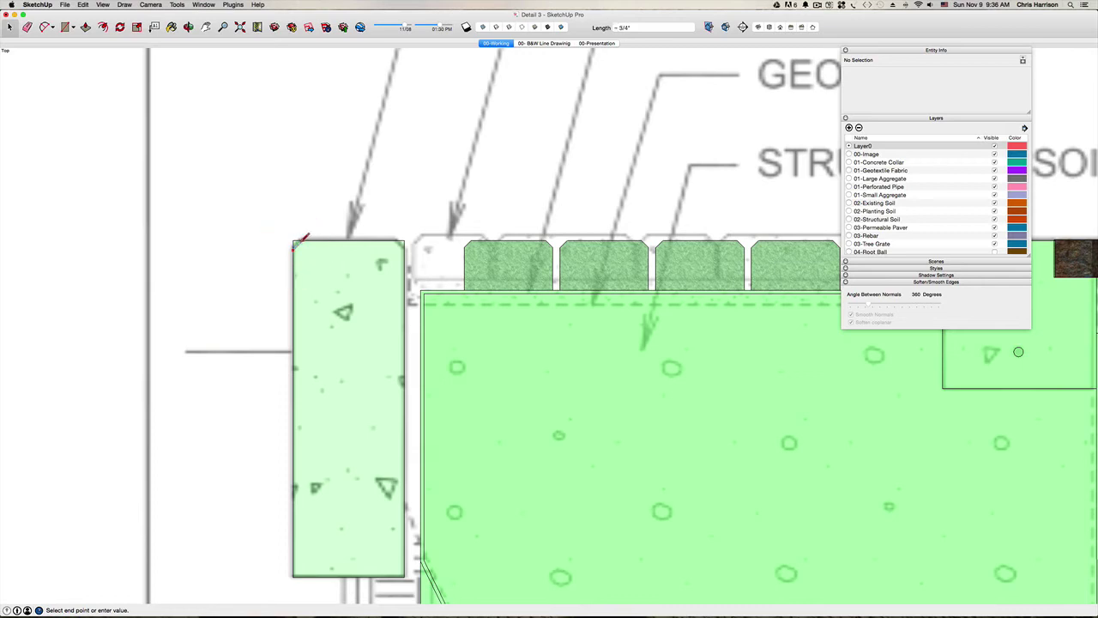
{"action": "key", "text": "Escape"}
{"action": "key", "text": "Escape"}
{"action": "left_click", "coordinate": [399, 245]}
{"action": "key", "text": "e"}
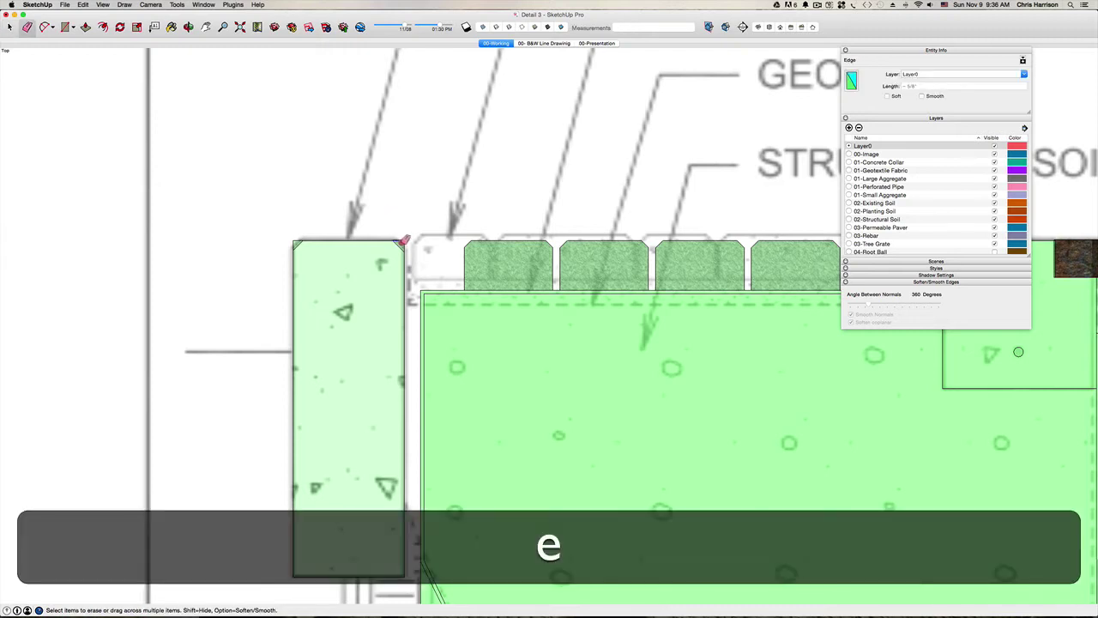
{"action": "left_click", "coordinate": [402, 245]}
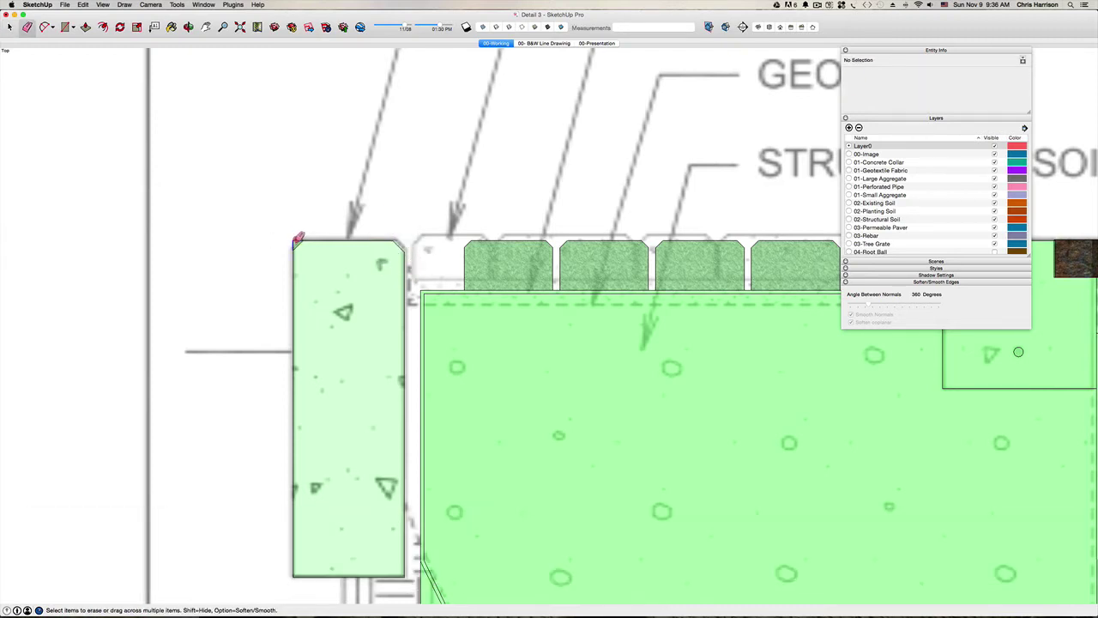
{"action": "left_click", "coordinate": [298, 239]}
Split the curb with a vertical line about 1' 6" long from its top edge's midpoint to its bottom edge.
{"action": "scroll", "coordinate": [298, 234], "scroll_direction": "up", "scroll_amount": 2}
{"action": "key", "text": "l"}
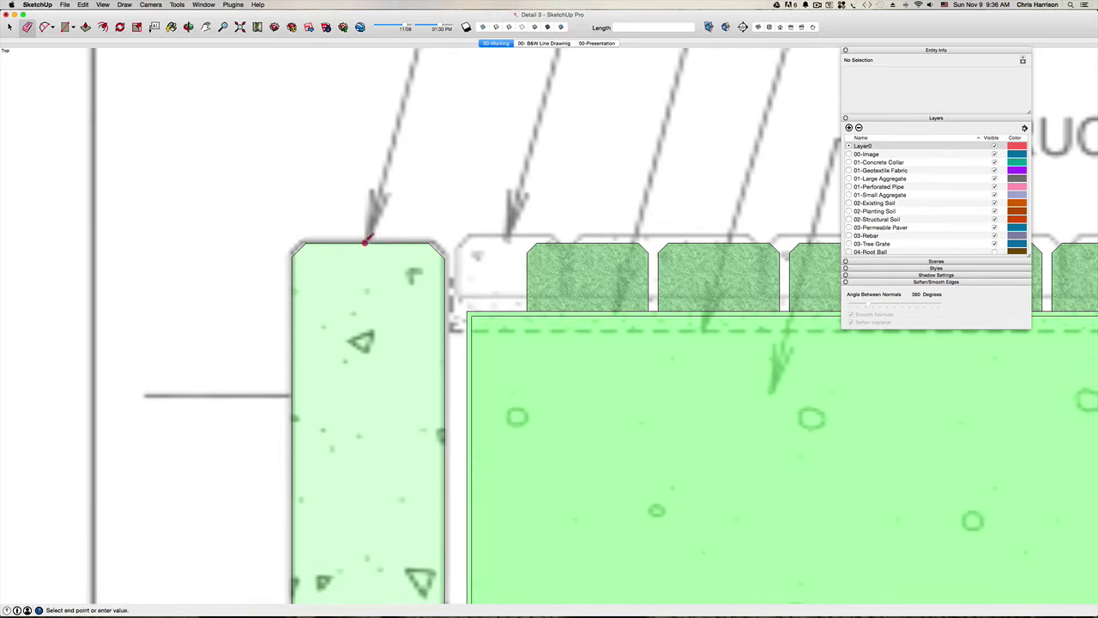
{"action": "left_click", "coordinate": [369, 239]}
{"action": "scroll", "coordinate": [369, 239], "scroll_direction": "down", "scroll_amount": 2}
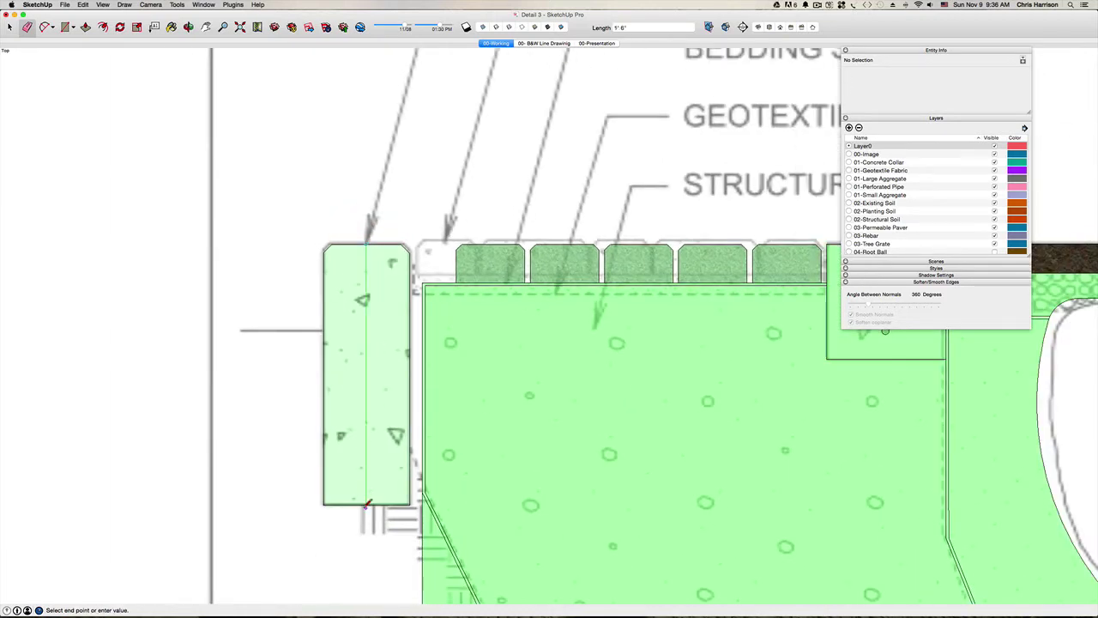
{"action": "left_click", "coordinate": [367, 504]}
{"action": "key", "text": "Escape"}
Erase the edges of the curb's left half and the stub of the centre line below its base.
{"action": "key", "text": "e"}
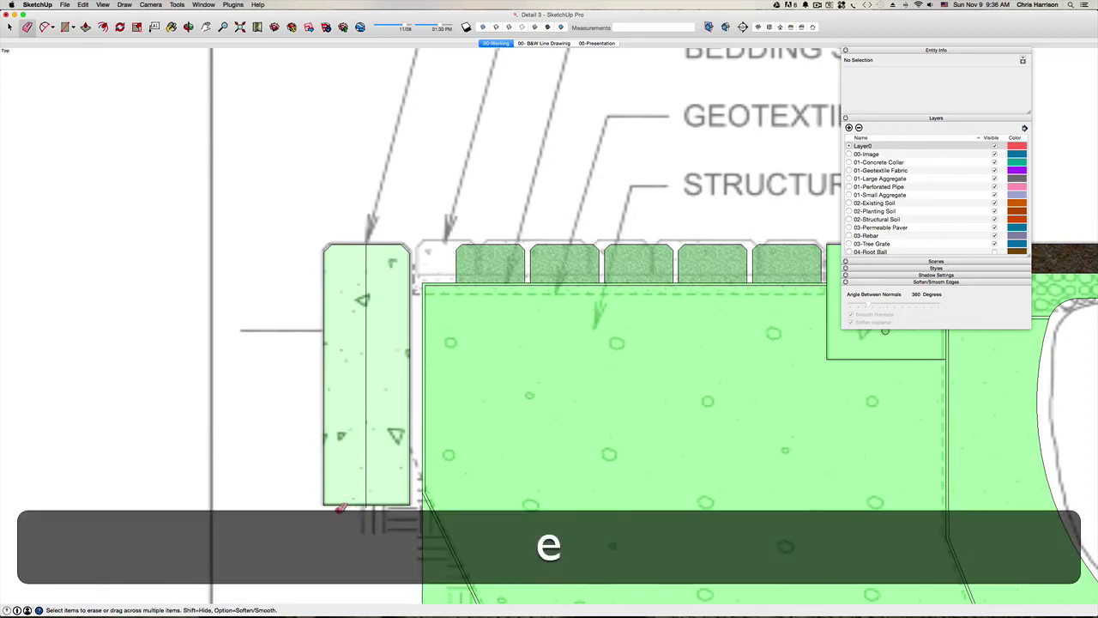
{"action": "mouse_move", "coordinate": [340, 506]}
{"action": "left_mouse_down"}
{"action": "mouse_move", "coordinate": [323, 446]}
{"action": "mouse_move", "coordinate": [337, 334]}
{"action": "left_mouse_up"}
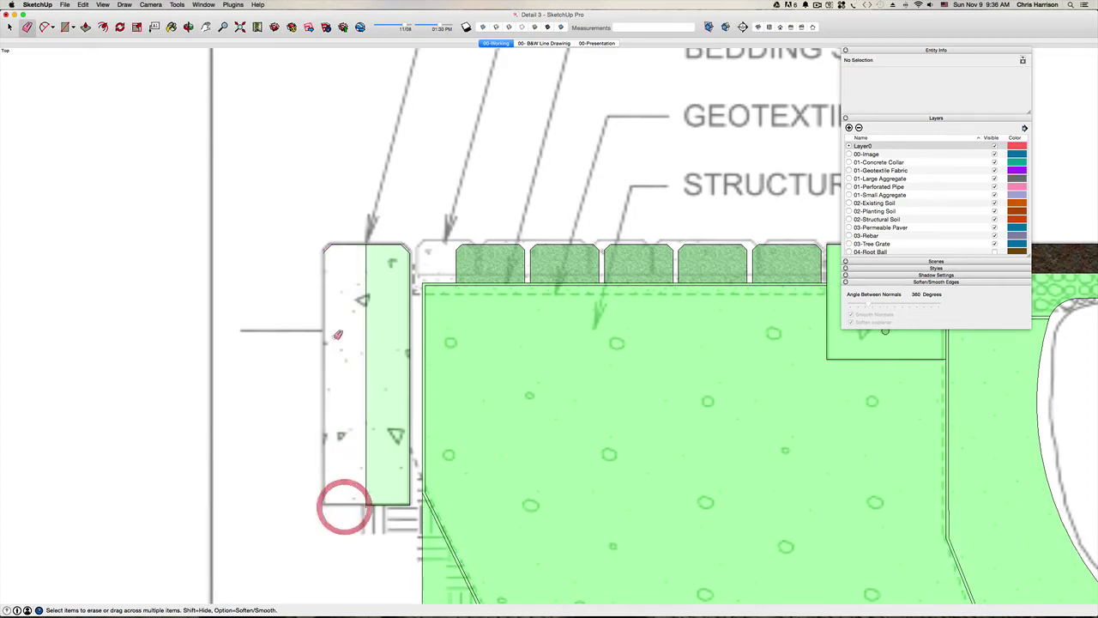
{"action": "left_click", "coordinate": [324, 251]}
{"action": "scroll", "coordinate": [369, 508], "scroll_direction": "up", "scroll_amount": 4}
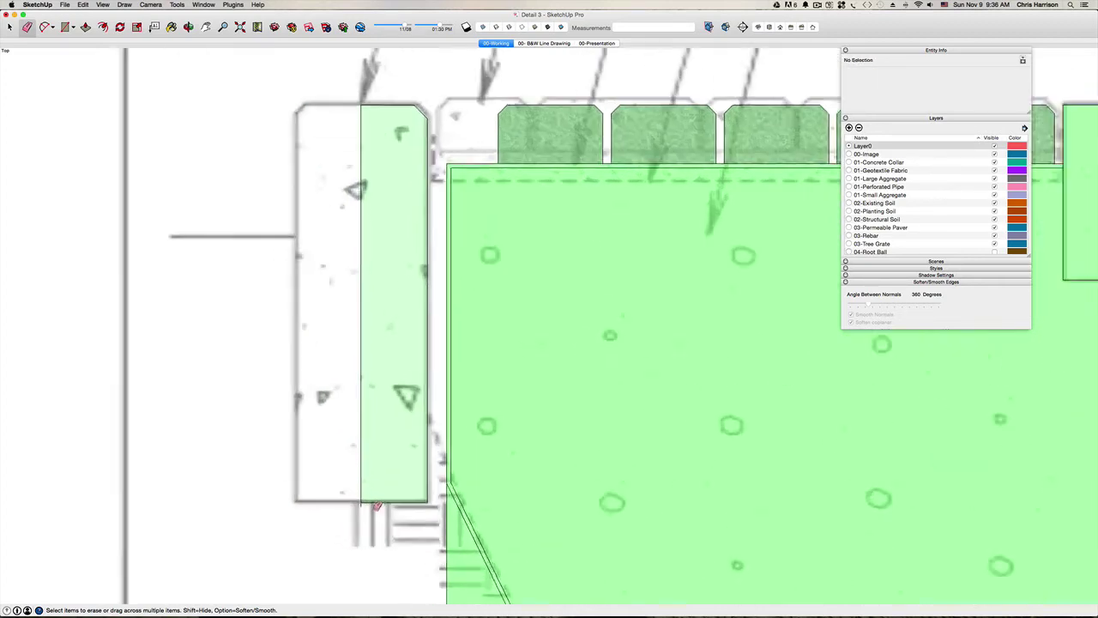
{"action": "key", "text": "space"}
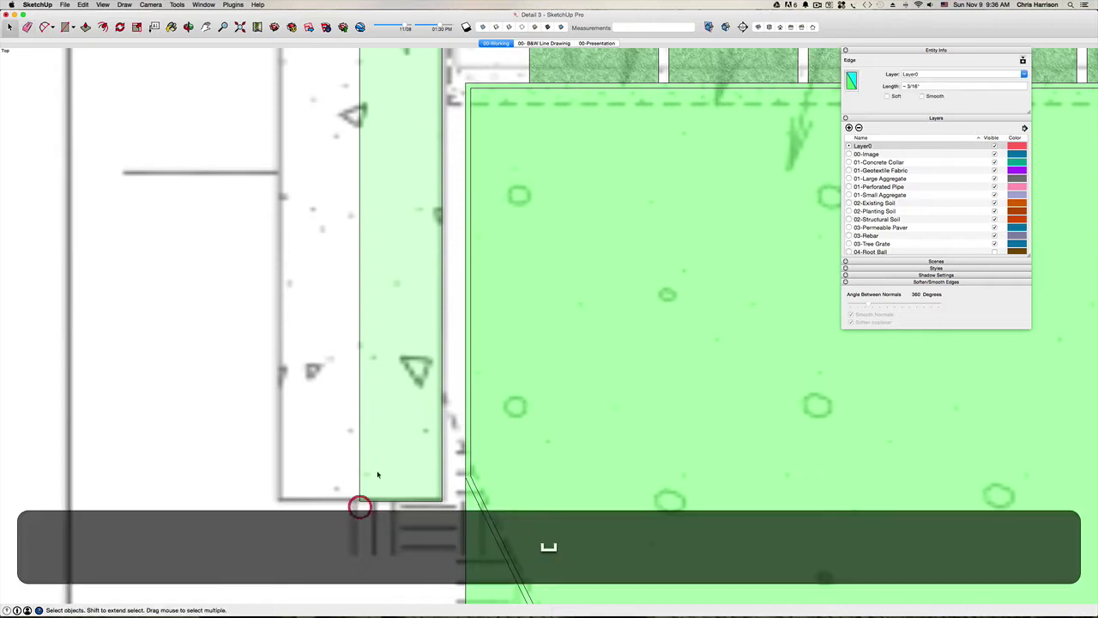
Group the remaining right half of the curb and place a copy about 3 11/16" to its left.
{"action": "left_click", "coordinate": [378, 457]}
{"action": "key", "text": "super+g"}
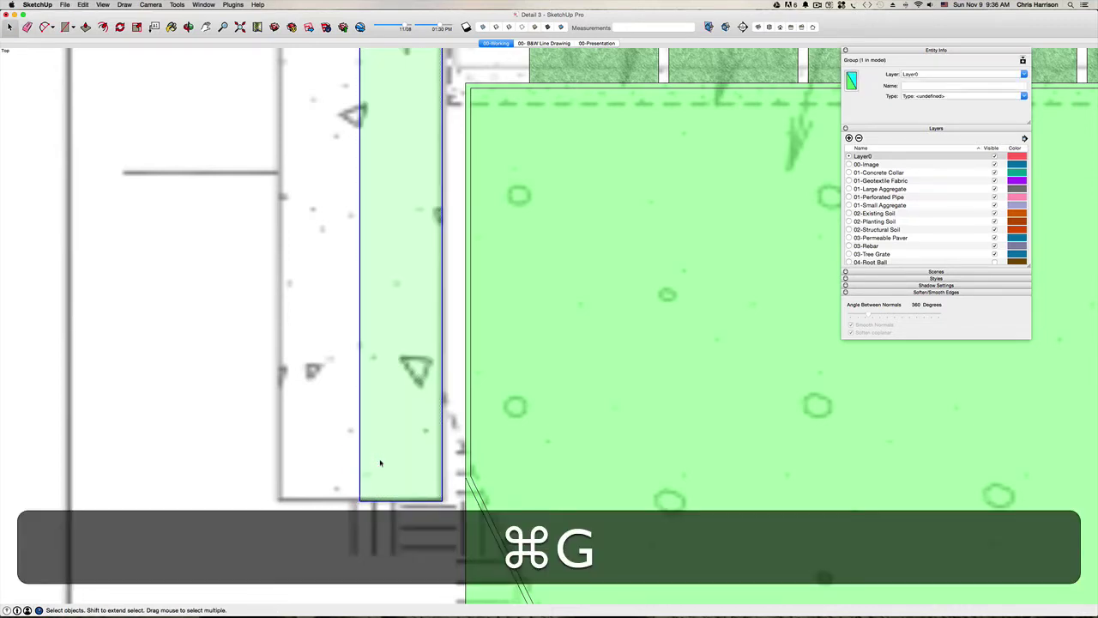
{"action": "key", "text": "m"}
{"action": "left_click", "coordinate": [361, 493]}
{"action": "key", "text": "alt"}
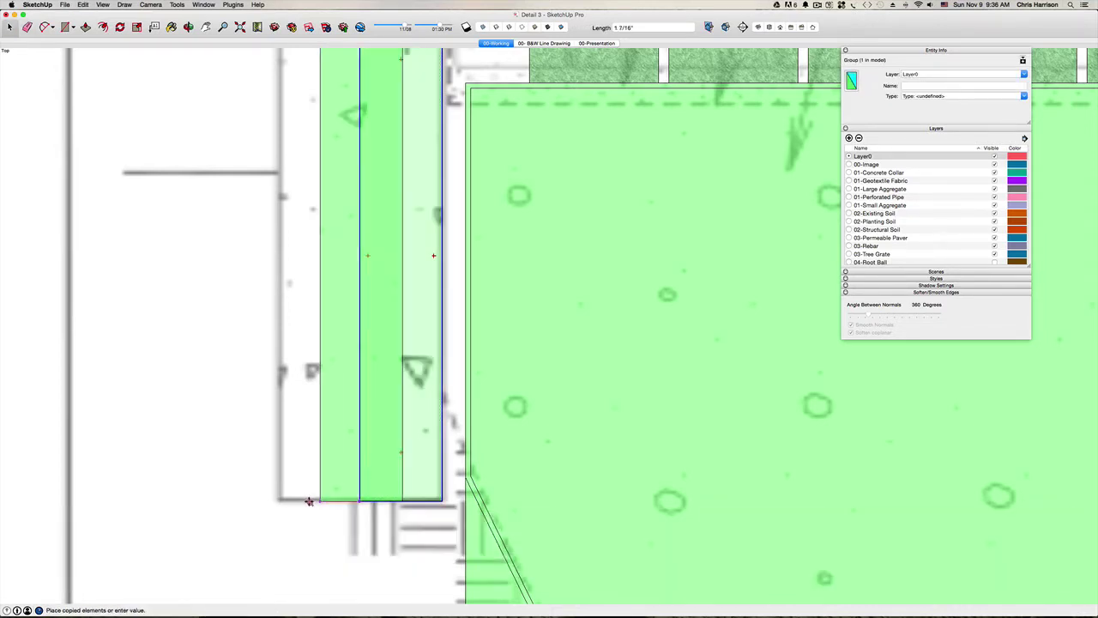
{"action": "left_click", "coordinate": [255, 503]}
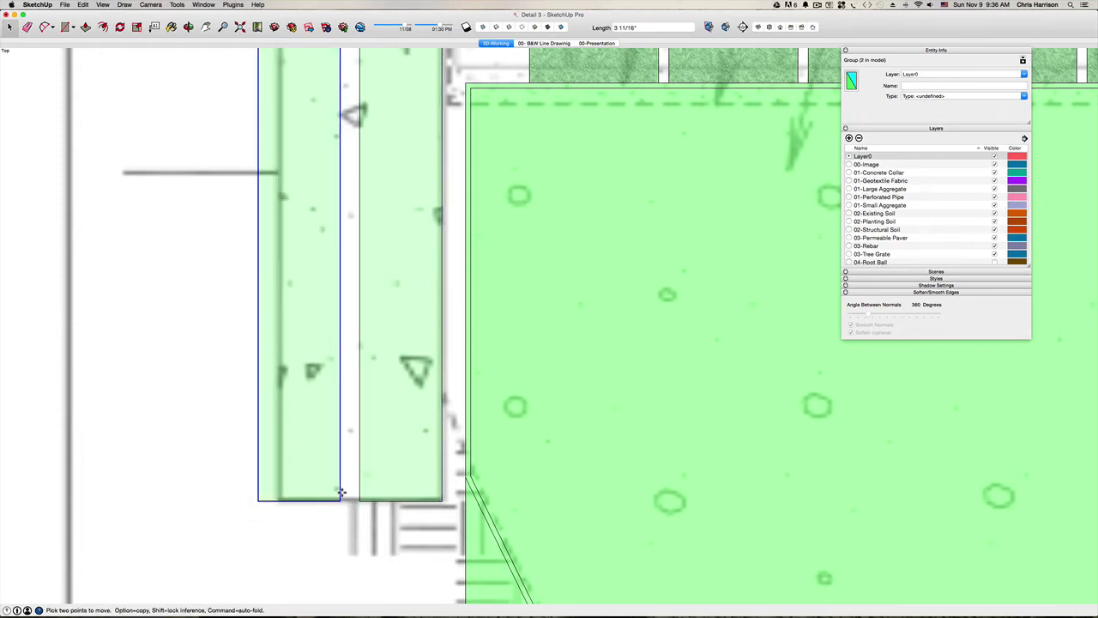
Mirror the copied half horizontally with the Scale tool and move it flush against the original half's centre edge.
{"action": "key", "text": "super+9"}
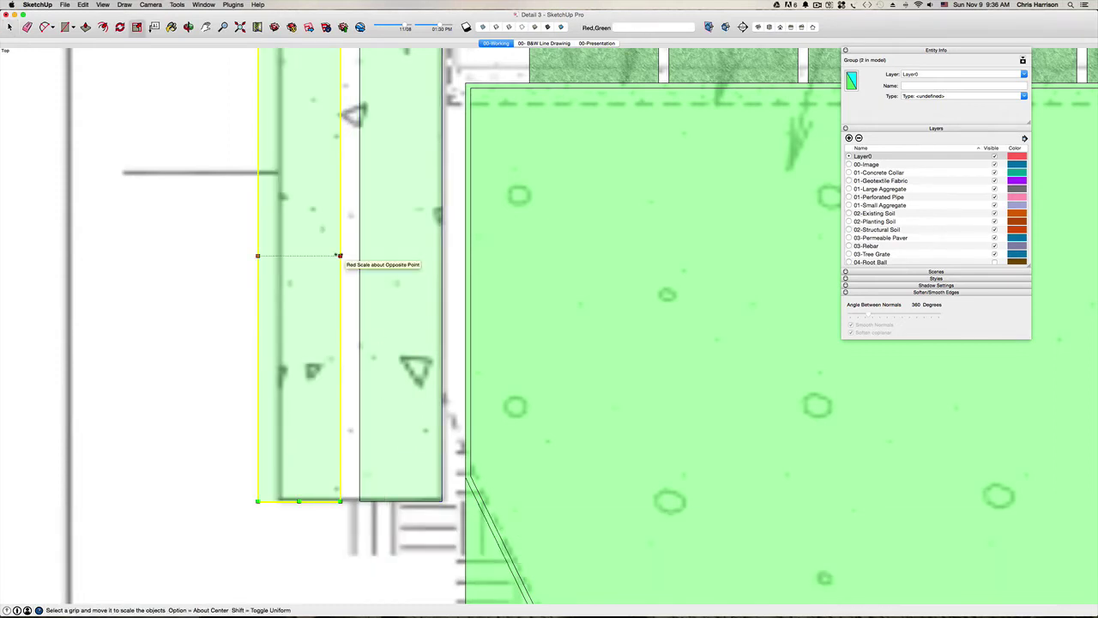
{"action": "left_click_drag", "start_coordinate": [341, 256], "coordinate": [176, 251]}
{"action": "key", "text": "space"}
{"action": "key", "text": "m"}
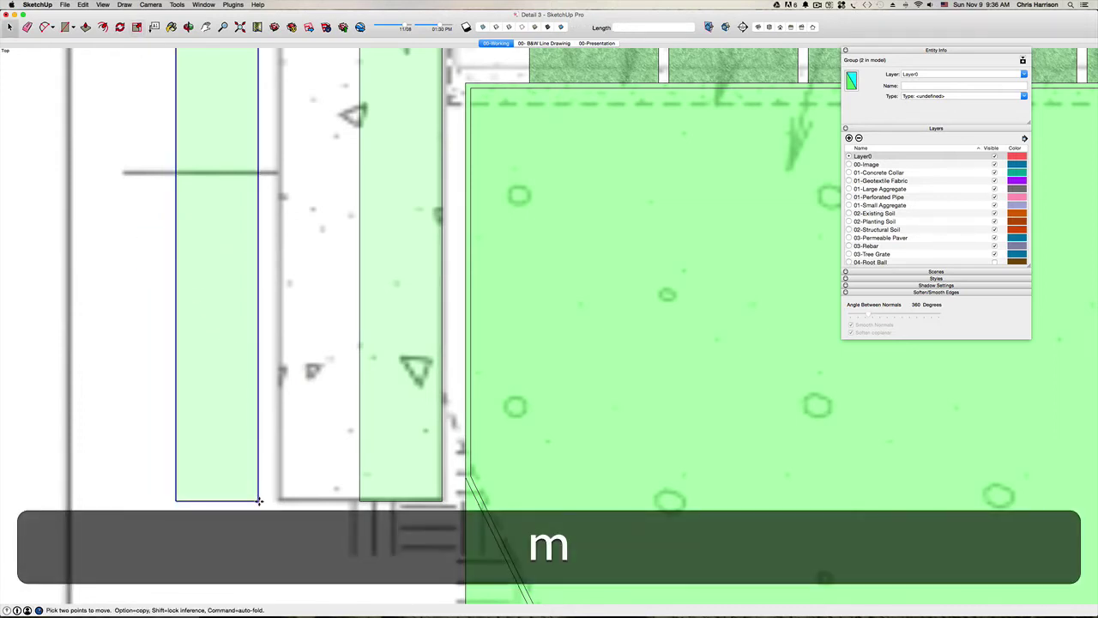
{"action": "left_click_drag", "start_coordinate": [258, 500], "coordinate": [360, 500]}
{"action": "key", "text": "space"}
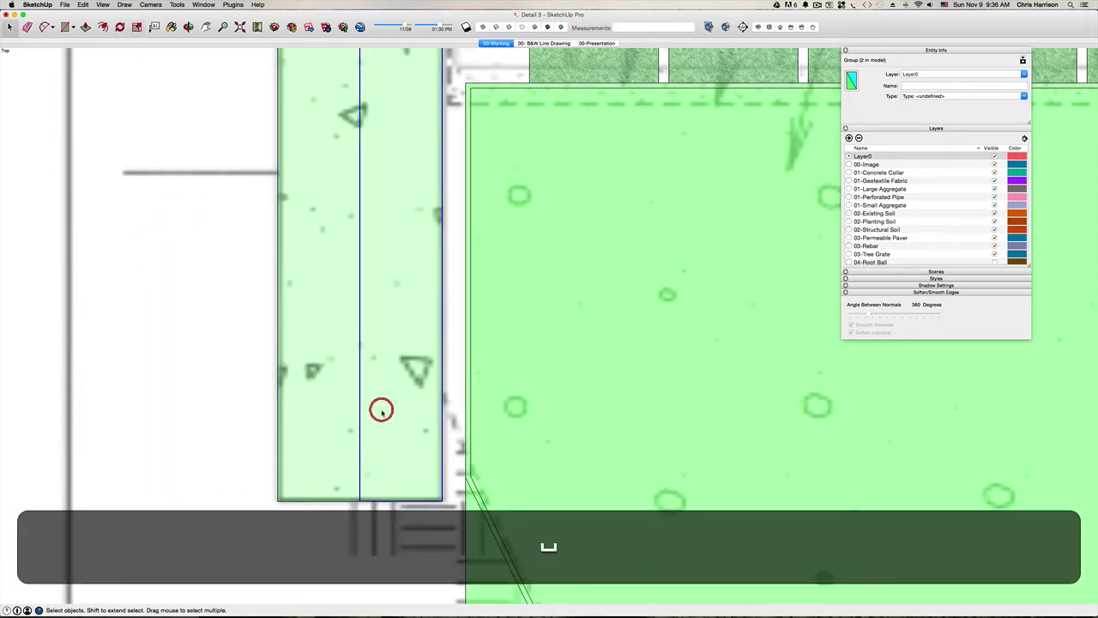
Explode both curb halves and erase the centre seam between them.
{"action": "left_click", "coordinate": [326, 412], "text": "shift"}
{"action": "right_click", "coordinate": [329, 417]}
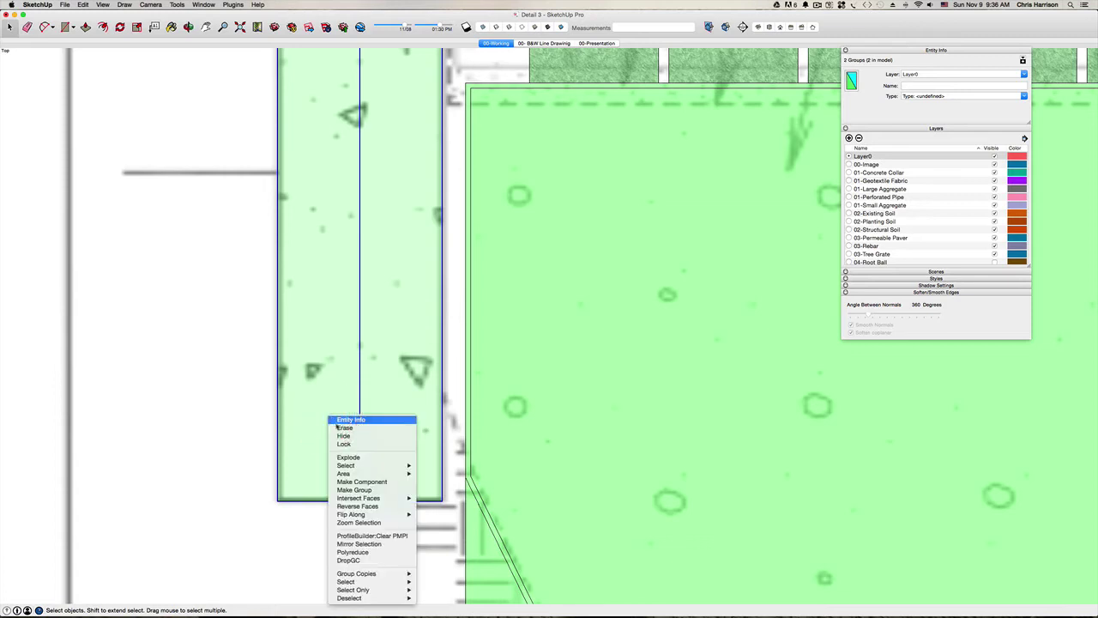
{"action": "left_click", "coordinate": [355, 457]}
{"action": "key", "text": "e"}
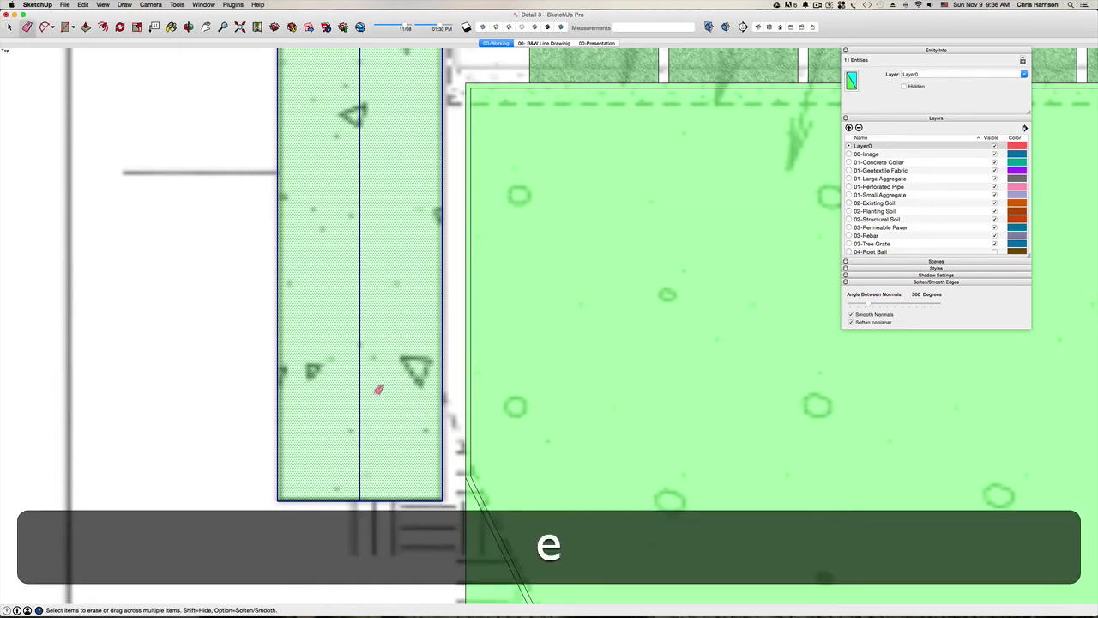
{"action": "scroll", "coordinate": [355, 393], "scroll_direction": "down", "scroll_amount": 5}
Select the whole curb face with its edges and assign it to a new layer named 01-Concrete Curb.
{"action": "key", "text": "space"}
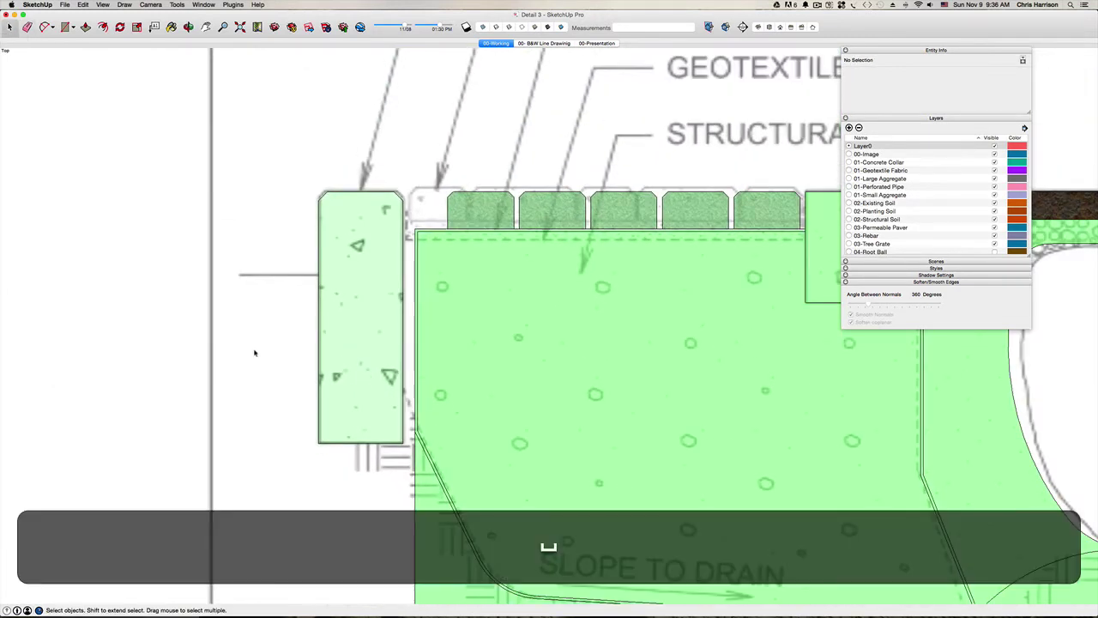
{"action": "left_click", "coordinate": [254, 352]}
{"action": "double_click", "coordinate": [345, 328]}
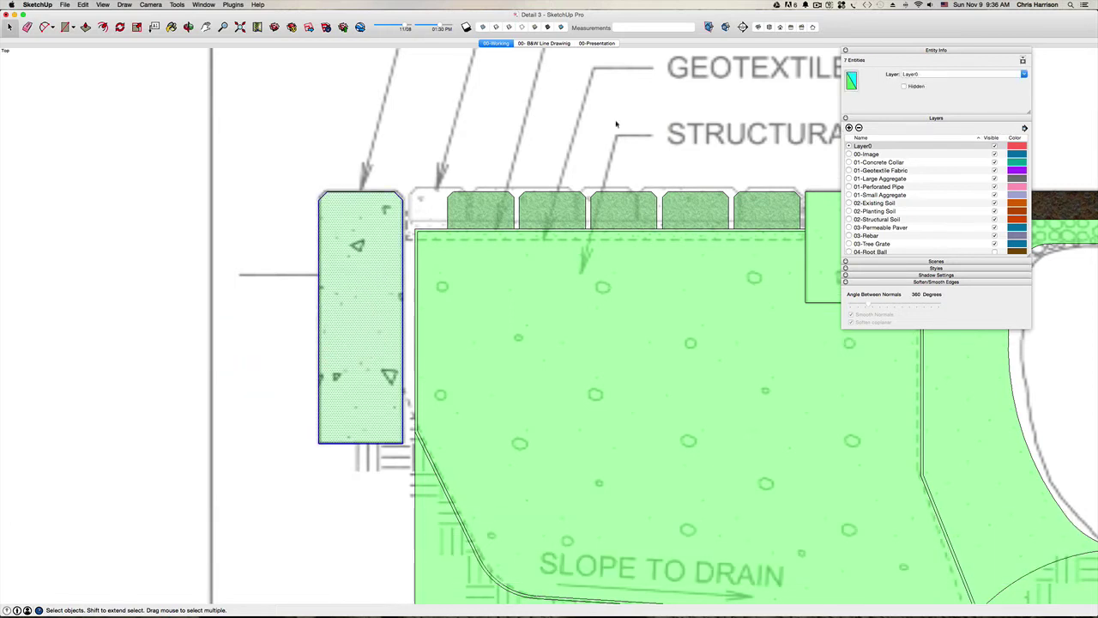
{"action": "left_click", "coordinate": [928, 74]}
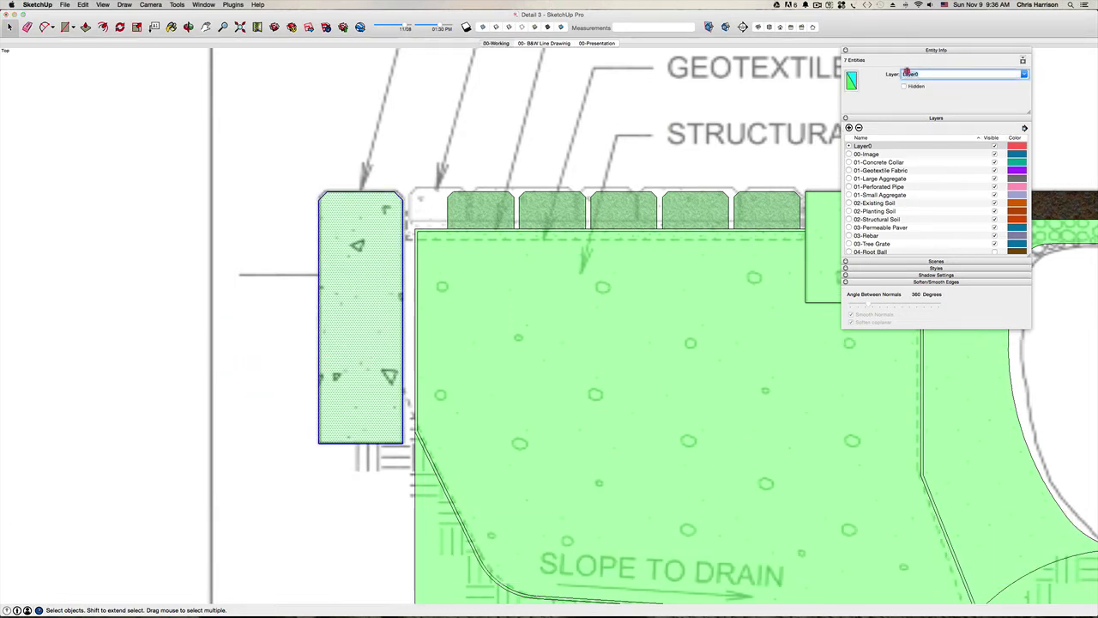
{"action": "double_click", "coordinate": [907, 73]}
{"action": "type", "text": "01-"}
{"action": "type", "text": "Concre"}
{"action": "type", "text": "te Curb"}
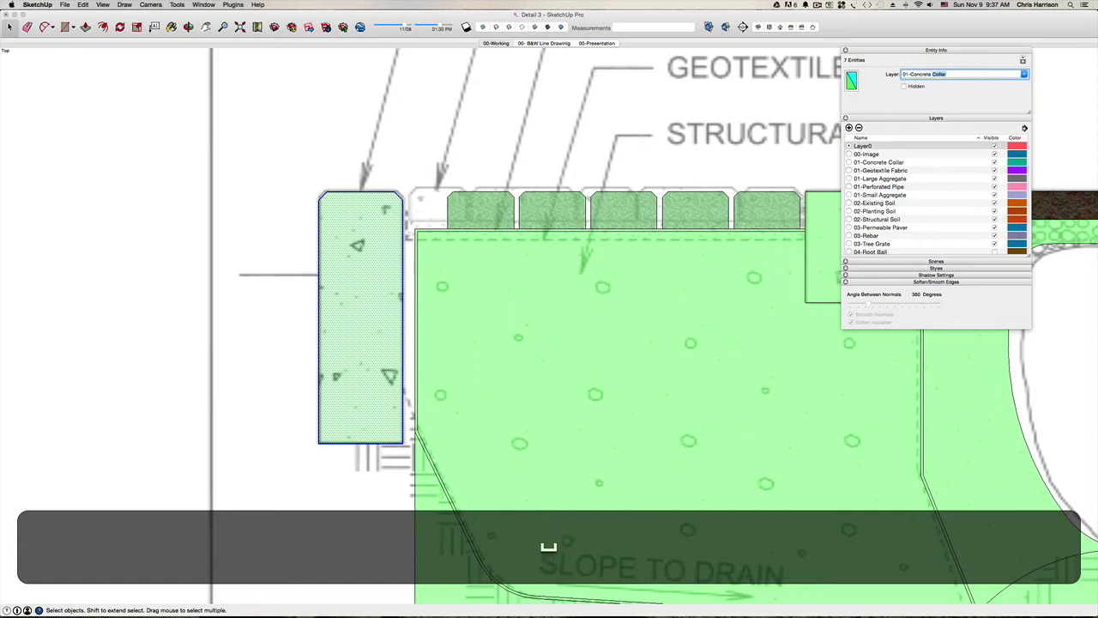
{"action": "key", "text": "Return"}
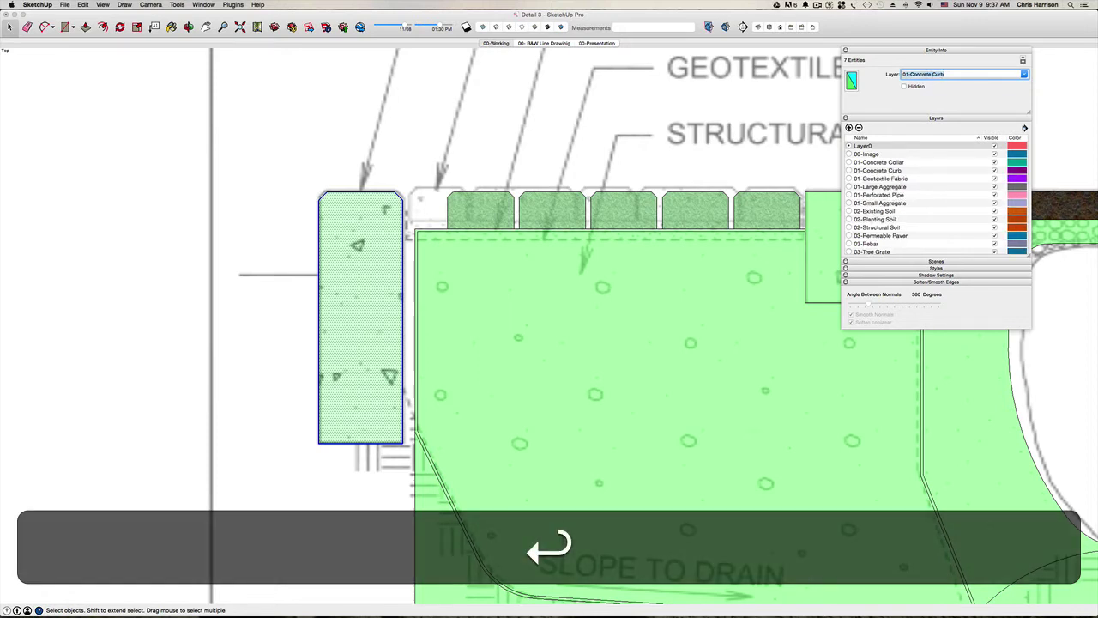
Make 01-Concrete Curb the active layer and group the selected curb geometry.
{"action": "left_click", "coordinate": [849, 171]}
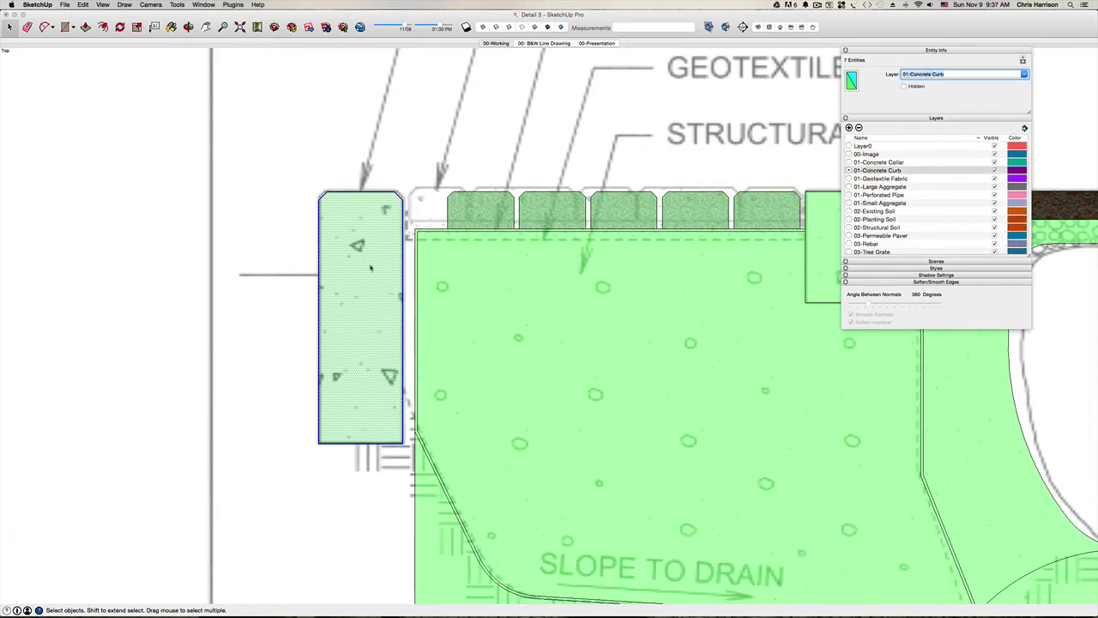
{"action": "key", "text": "ctrl+g"}
{"action": "scroll", "coordinate": [360, 266], "scroll_direction": "down", "scroll_amount": 3}
{"action": "scroll", "coordinate": [360, 266], "scroll_direction": "up", "scroll_amount": 4}
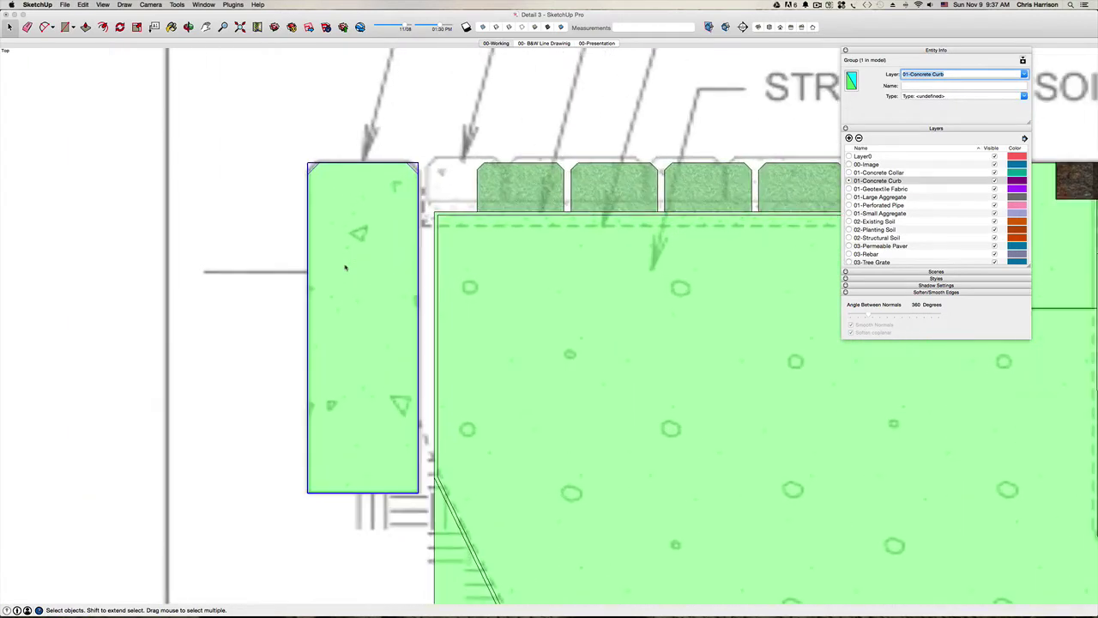
Move the curb group about 7/8" to the right so it butts against the outer edge of the left half-section.
{"action": "type", "text": "mm"}
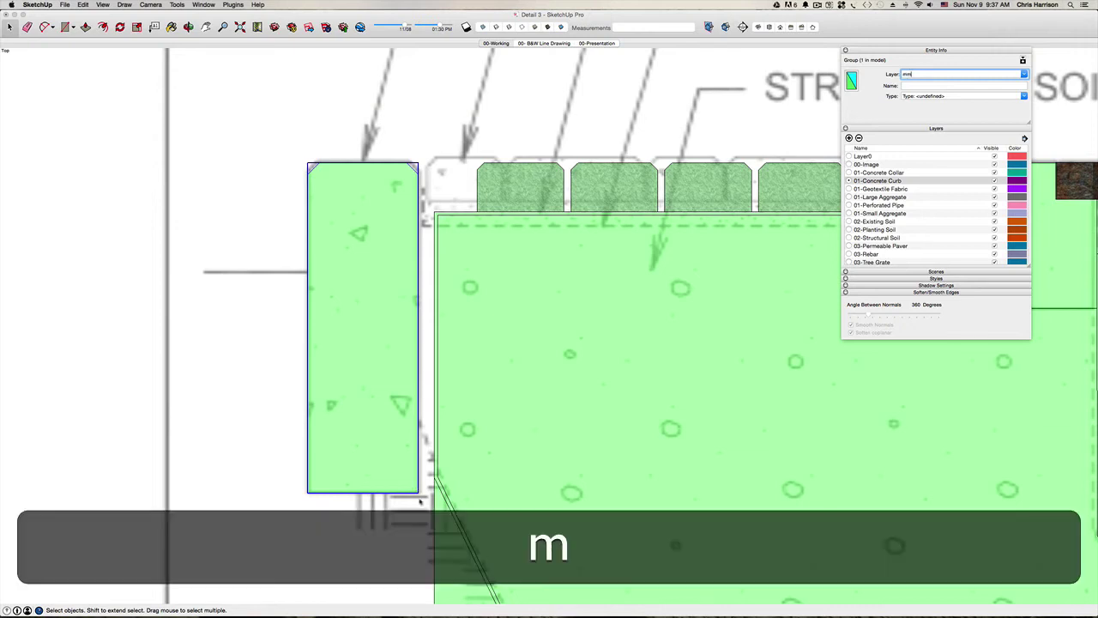
{"action": "scroll", "coordinate": [390, 454], "scroll_direction": "down", "scroll_amount": 2}
{"action": "key", "text": "m"}
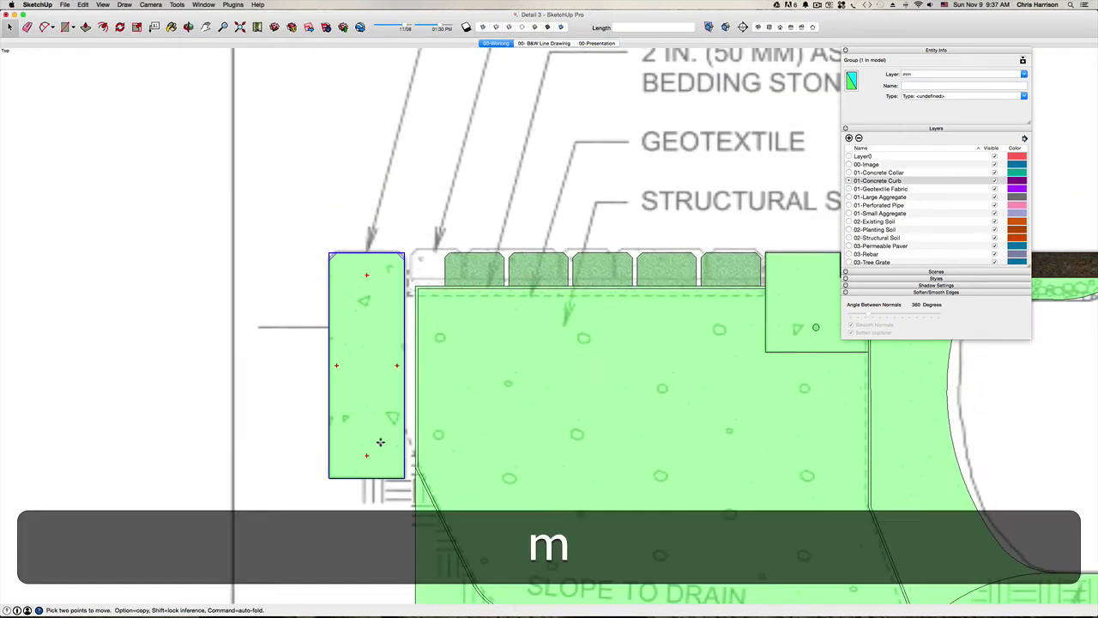
{"action": "left_click", "coordinate": [403, 476]}
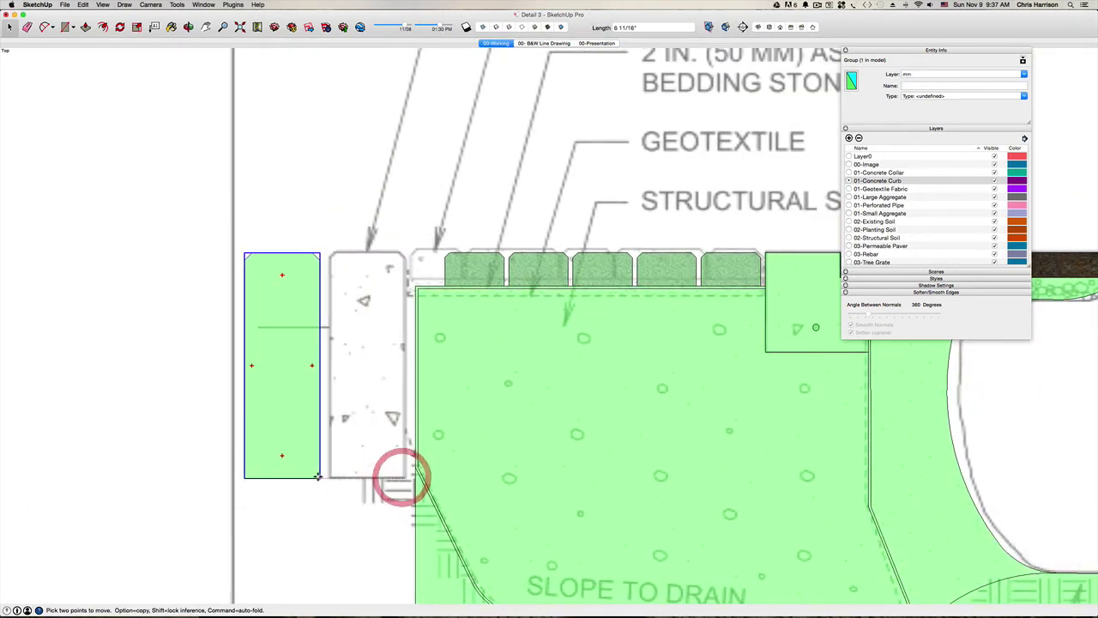
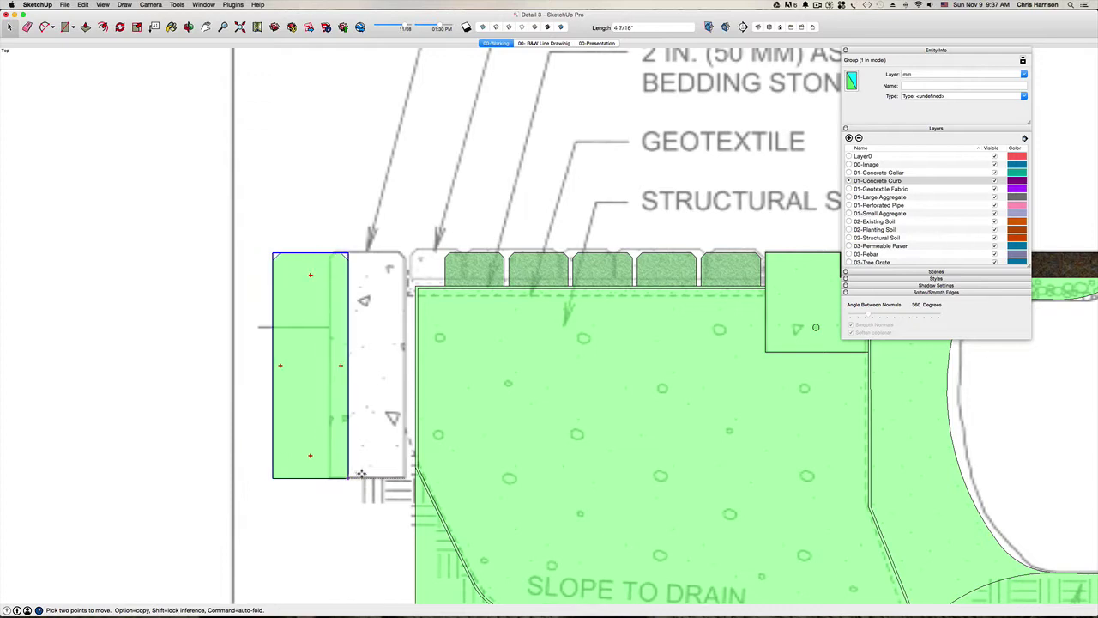
{"action": "left_click", "coordinate": [412, 476]}
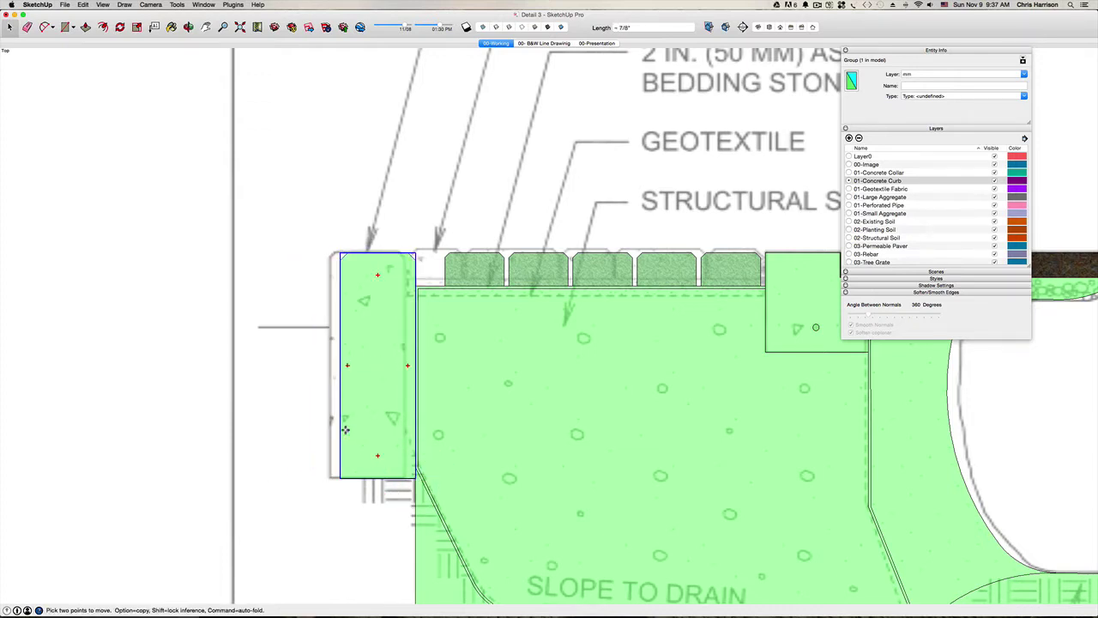
{"action": "scroll", "coordinate": [237, 432], "scroll_direction": "down", "scroll_amount": 3}
{"action": "key", "text": "space"}
{"action": "left_click", "coordinate": [263, 401]}
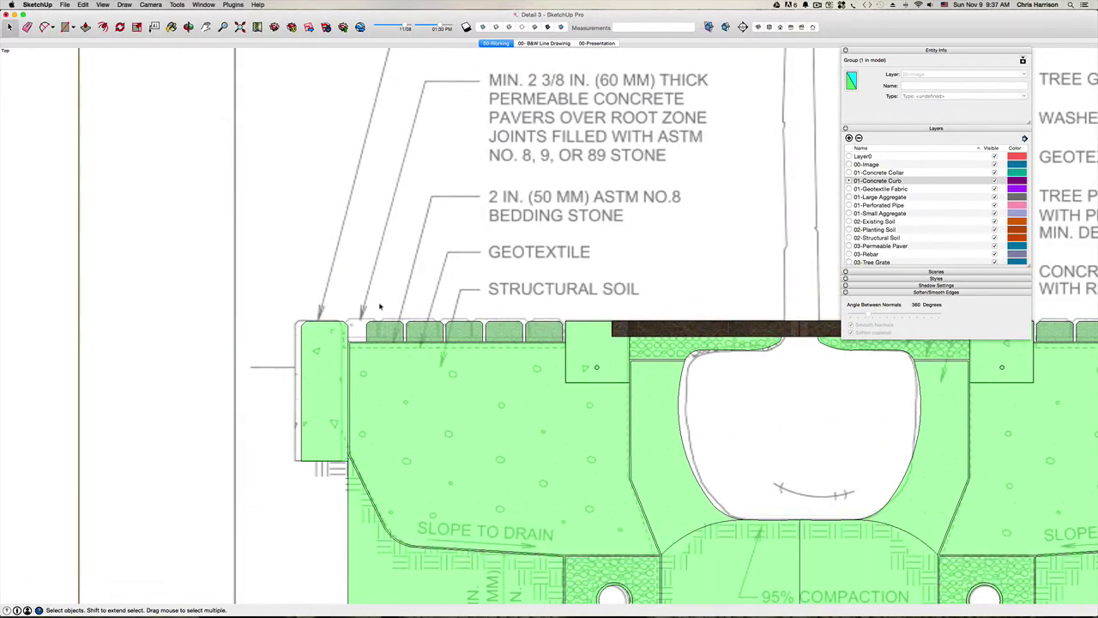
Open the right half-section component for editing around its pavers and structural soil.
{"action": "scroll", "coordinate": [382, 304], "scroll_direction": "up", "scroll_amount": 3}
{"action": "left_click", "coordinate": [383, 337]}
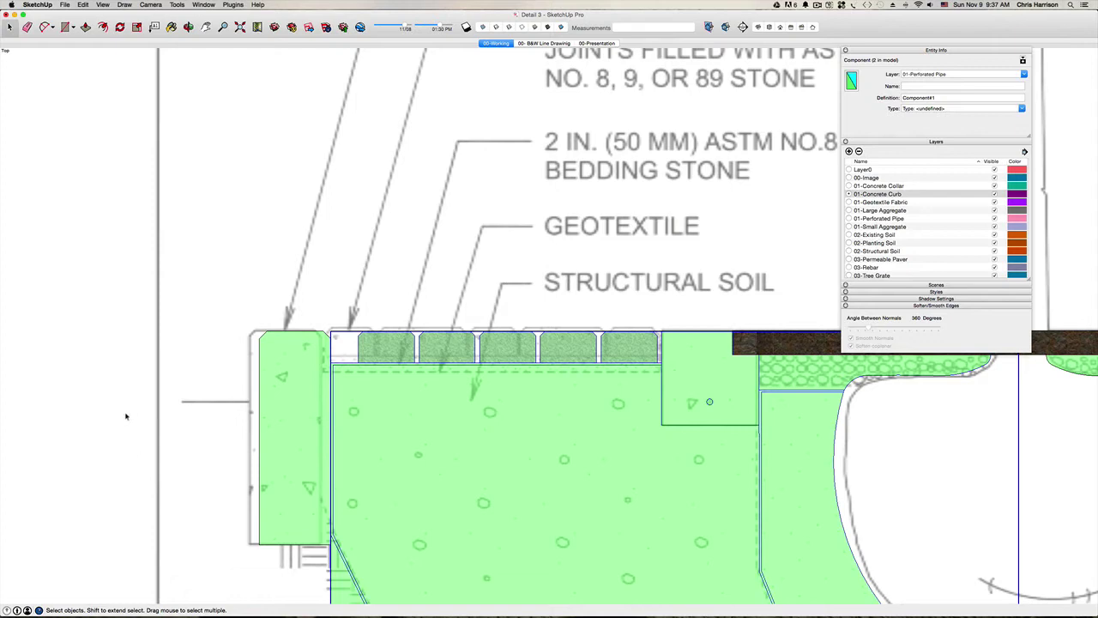
{"action": "scroll", "coordinate": [133, 381], "scroll_direction": "down", "scroll_amount": 4}
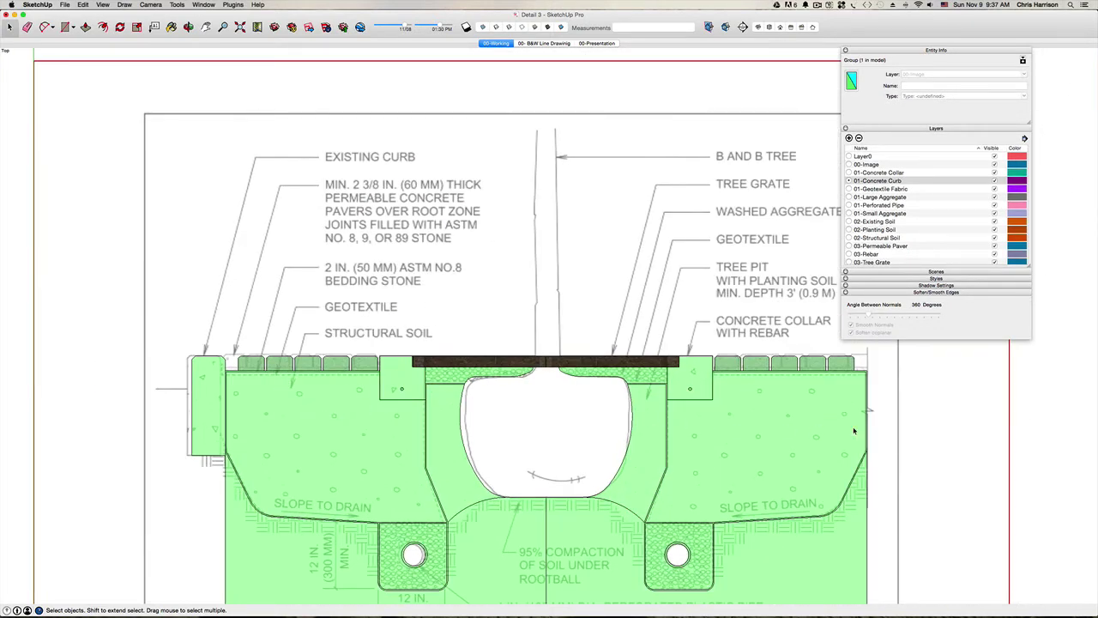
{"action": "key", "text": "h"}
{"action": "left_click_drag", "start_coordinate": [808, 391], "coordinate": [443, 409]}
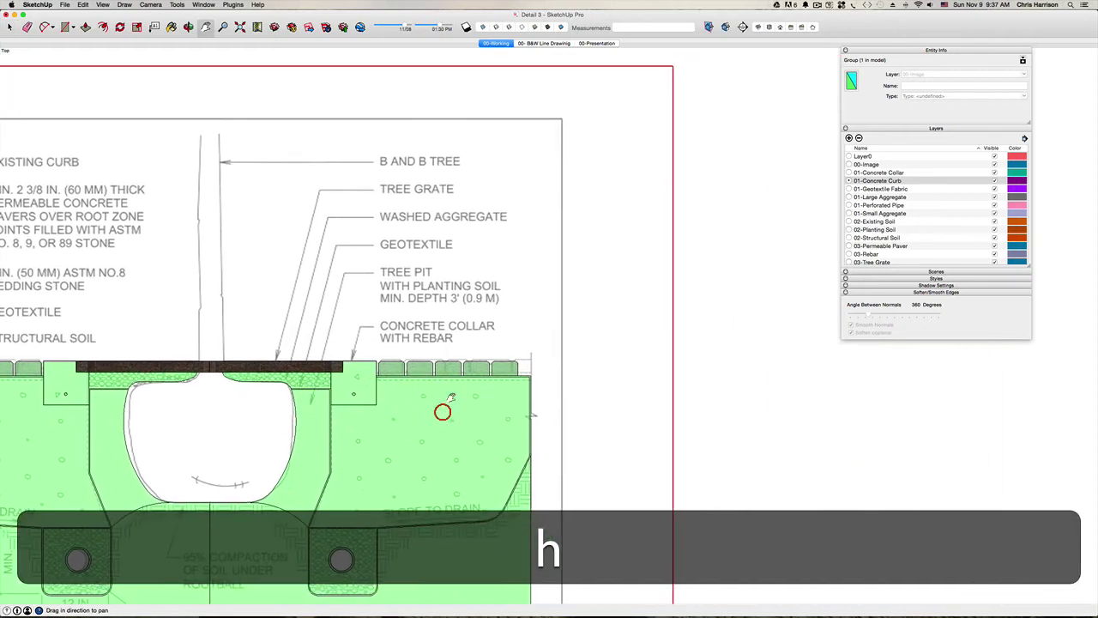
{"action": "scroll", "coordinate": [454, 378], "scroll_direction": "up", "scroll_amount": 5}
{"action": "key", "text": "space"}
{"action": "left_click", "coordinate": [454, 377]}
{"action": "double_click", "coordinate": [404, 400]}
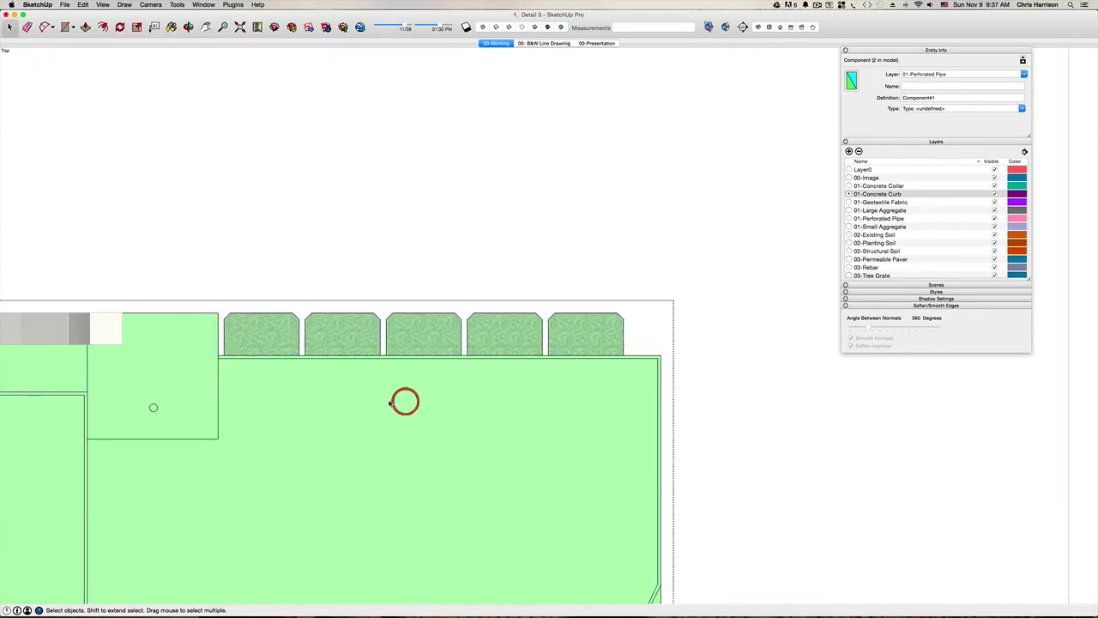
Explode the structural soil group inside the half-section component.
{"action": "left_click", "coordinate": [363, 395]}
{"action": "scroll", "coordinate": [378, 400], "scroll_direction": "down", "scroll_amount": 1}
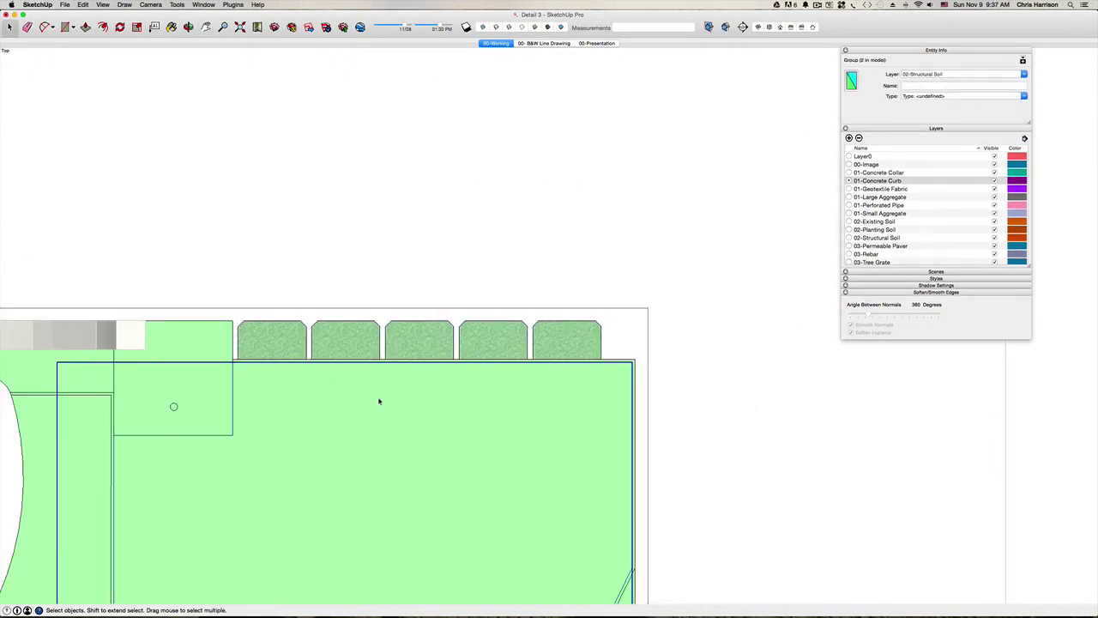
{"action": "scroll", "coordinate": [383, 404], "scroll_direction": "down", "scroll_amount": 4}
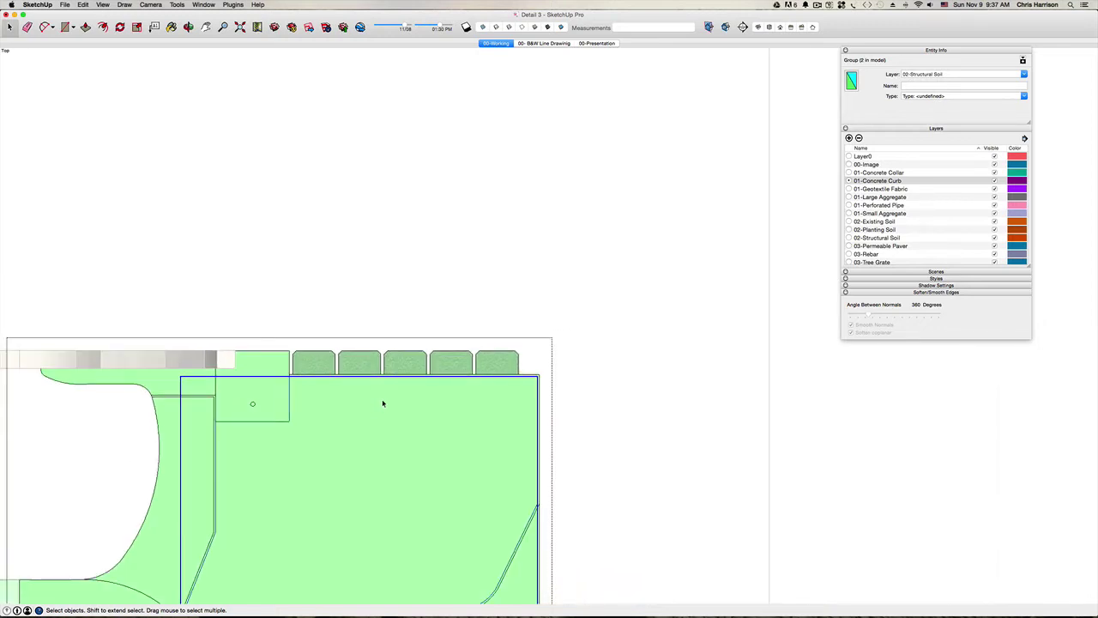
{"action": "middle_click_drag", "start_coordinate": [383, 402], "coordinate": [439, 403], "text": "shift"}
{"action": "double_click", "coordinate": [429, 407]}
{"action": "key", "text": "Escape"}
{"action": "left_click", "coordinate": [402, 421]}
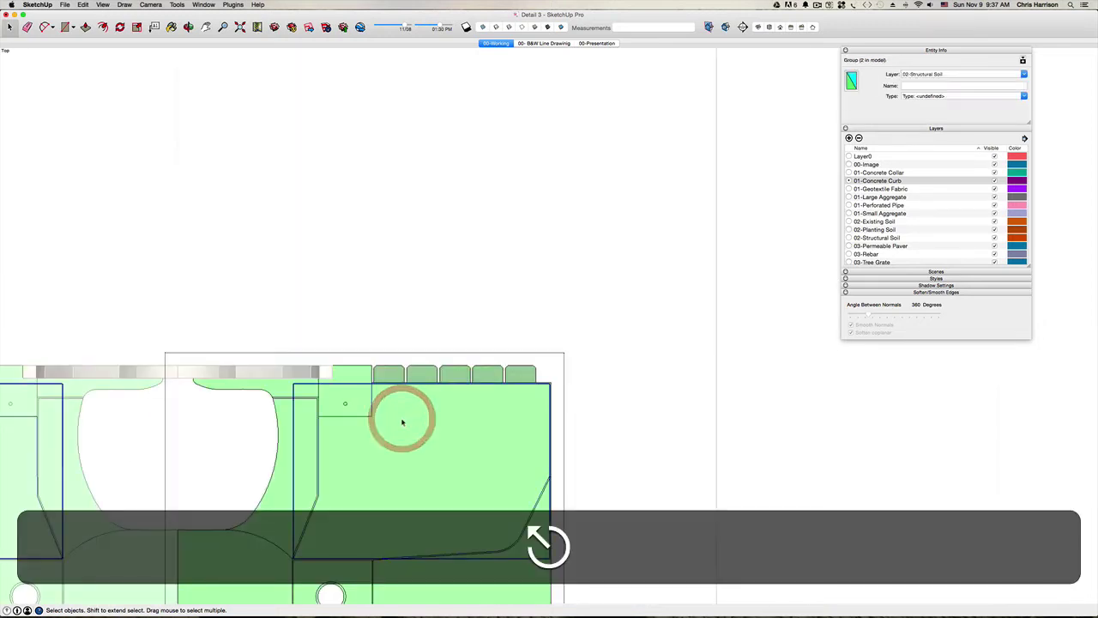
{"action": "right_click", "coordinate": [403, 420]}
{"action": "left_click", "coordinate": [425, 463]}
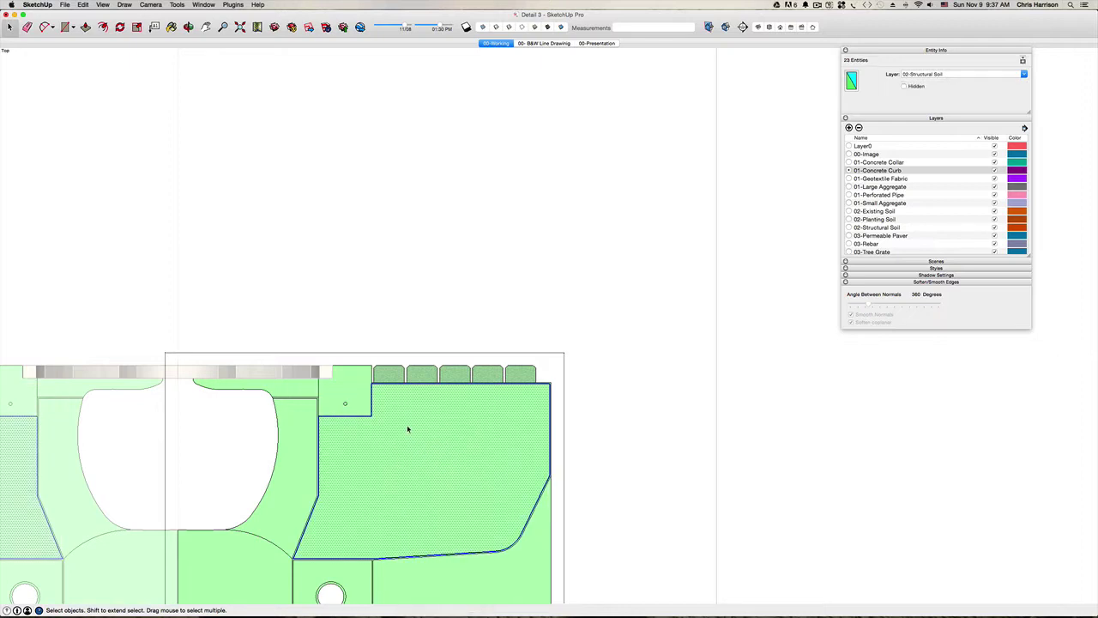
Copy the structural soil's top edge beneath the pavers 2" downward.
{"action": "left_click", "coordinate": [407, 421]}
{"action": "scroll", "coordinate": [378, 422], "scroll_direction": "up", "scroll_amount": 2}
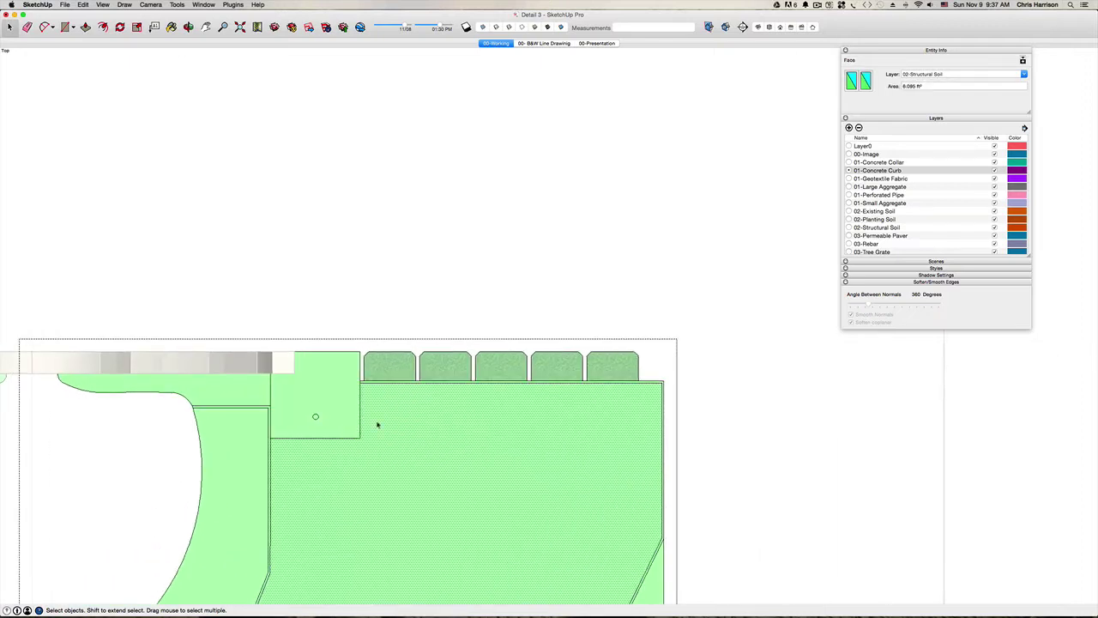
{"action": "left_click", "coordinate": [407, 382]}
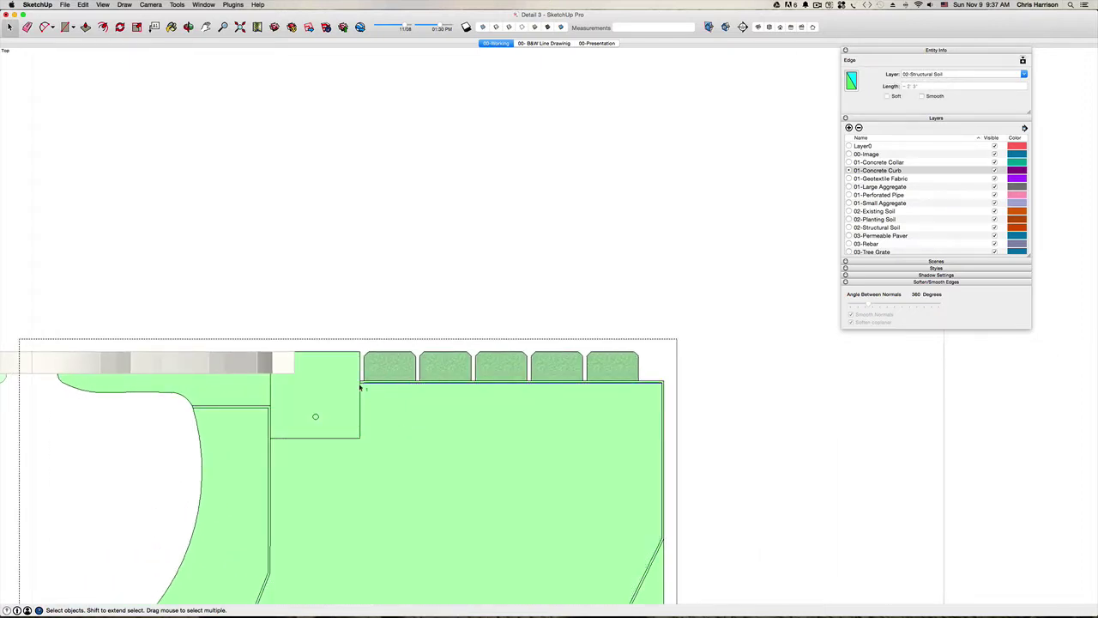
{"action": "scroll", "coordinate": [429, 385], "scroll_direction": "up", "scroll_amount": 2}
{"action": "key", "text": "m"}
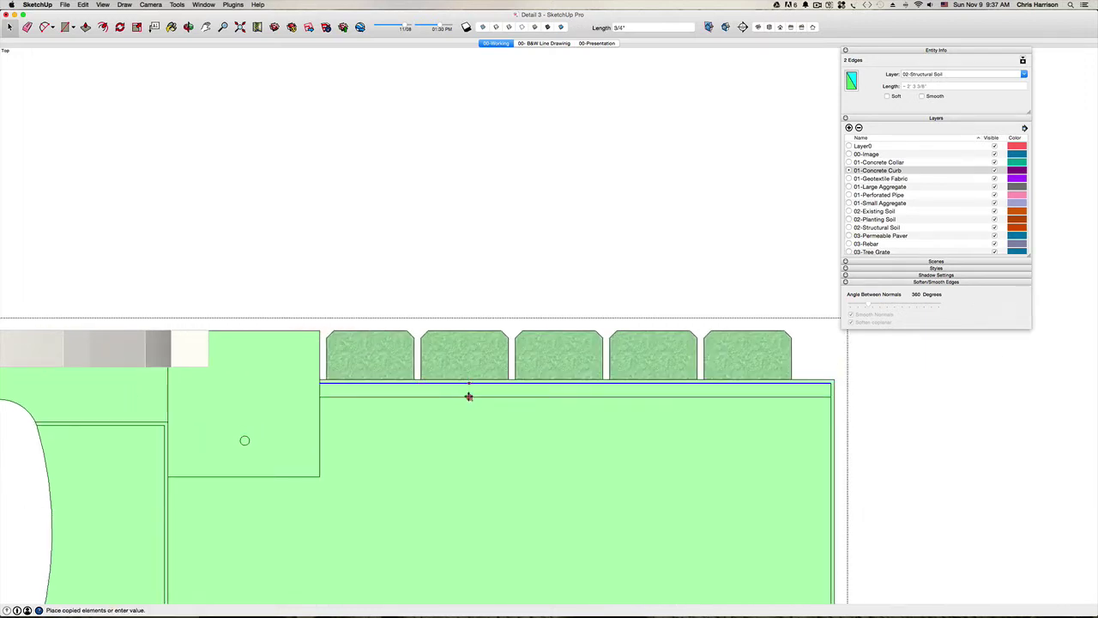
{"action": "left_click", "coordinate": [469, 395]}
{"action": "type", "text": "2"}
{"action": "key", "text": "Return"}
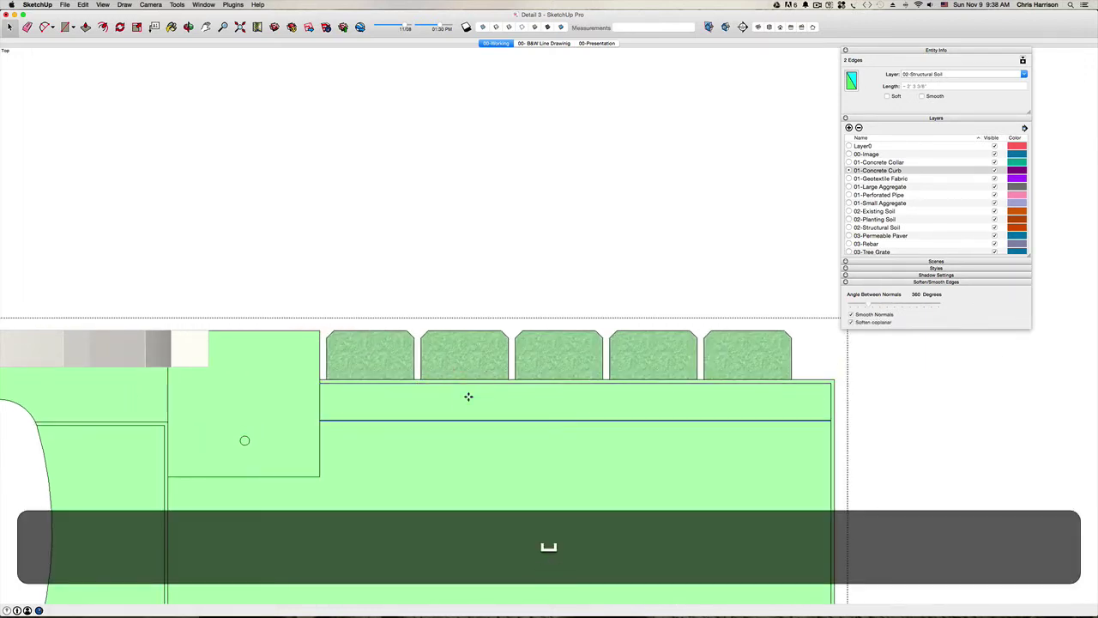
Assign the 2" strip beneath the pavers, including its bounding edges, to a new layer named 01-Bedding Stone.
{"action": "key", "text": "space"}
{"action": "left_click", "coordinate": [449, 409]}
{"action": "scroll", "coordinate": [448, 409], "scroll_direction": "down", "scroll_amount": 2}
{"action": "scroll", "coordinate": [449, 410], "scroll_direction": "down", "scroll_amount": 1}
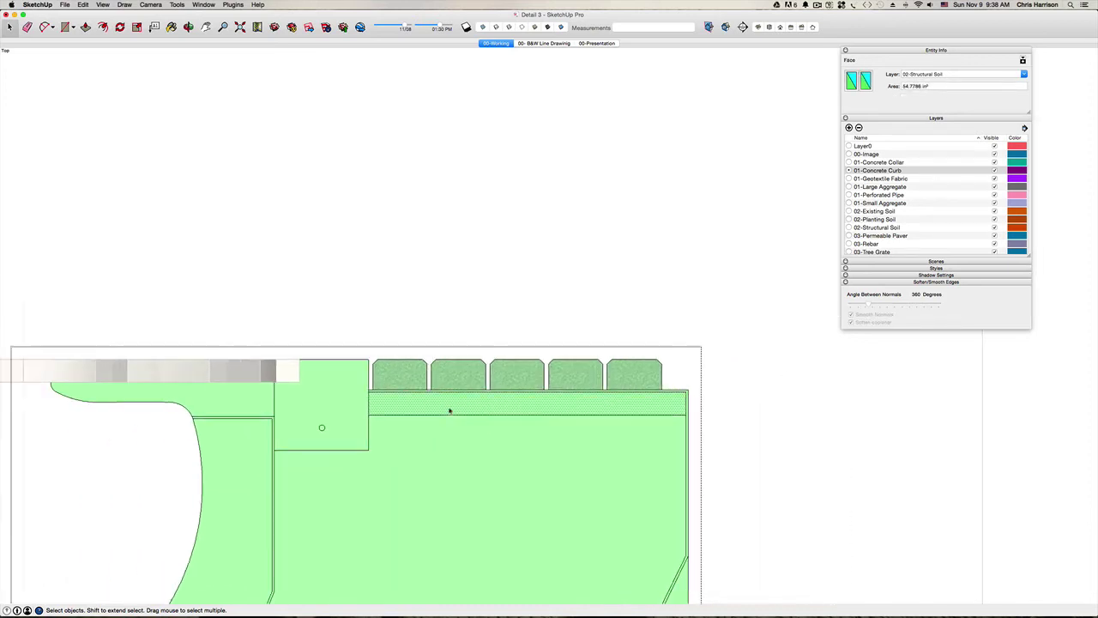
{"action": "left_click", "coordinate": [459, 416]}
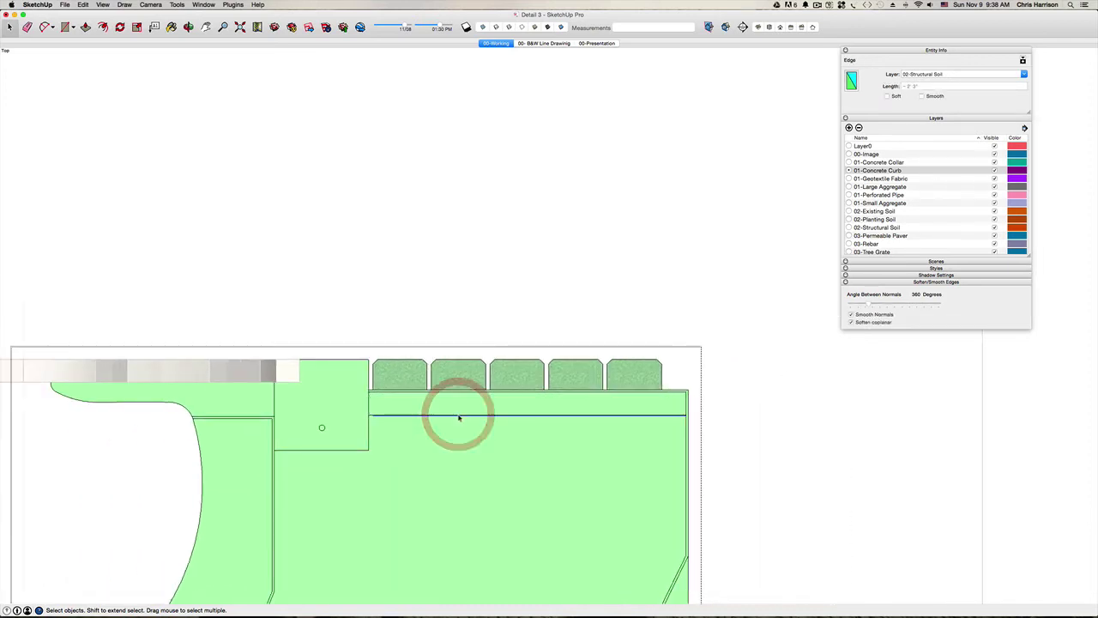
{"action": "left_click", "coordinate": [398, 408]}
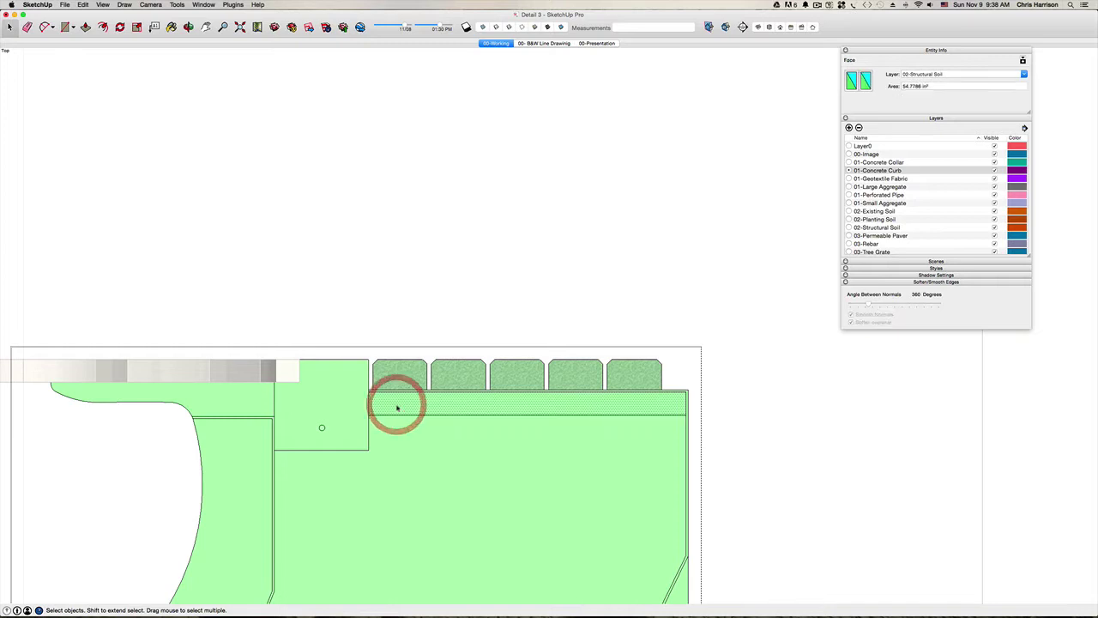
{"action": "double_click", "coordinate": [393, 410]}
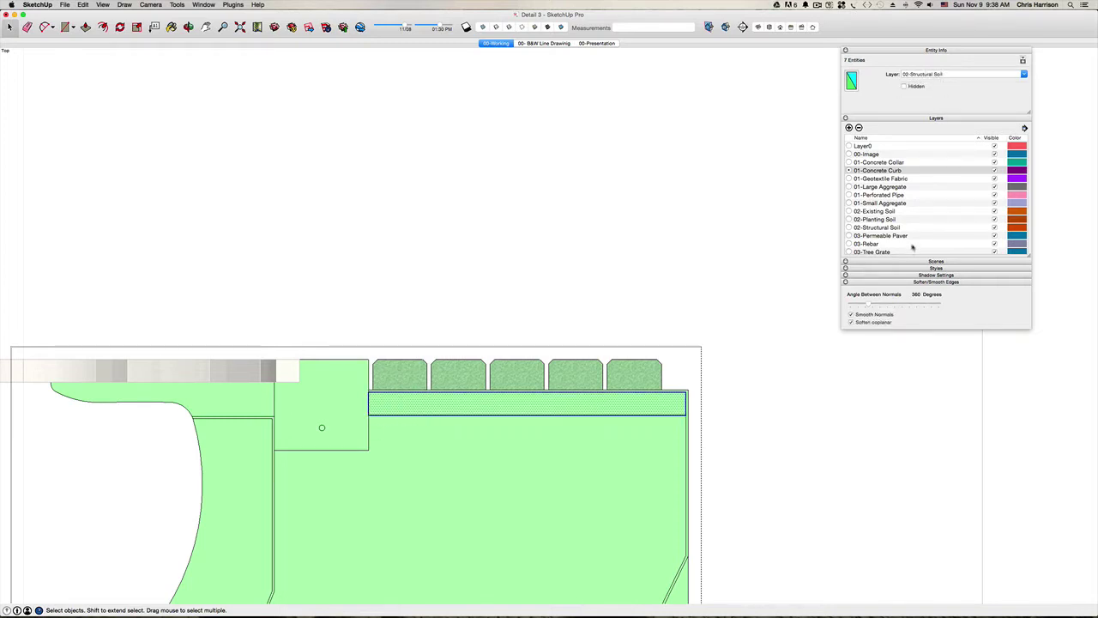
{"action": "scroll", "coordinate": [915, 244], "scroll_direction": "down", "scroll_amount": 5}
{"action": "scroll", "coordinate": [917, 239], "scroll_direction": "up", "scroll_amount": 5}
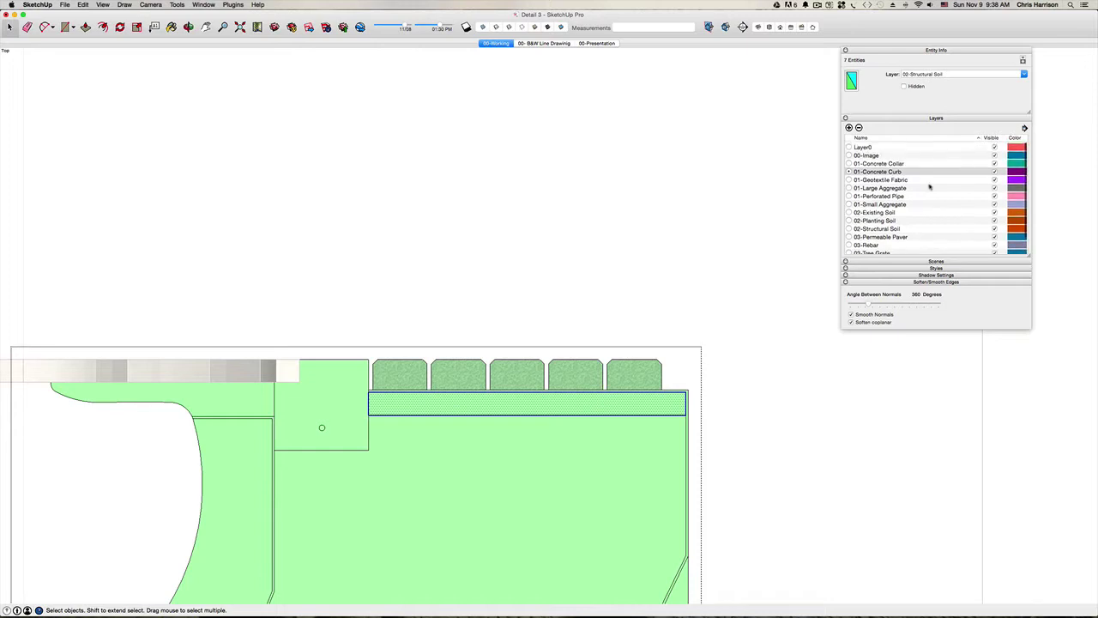
{"action": "left_click", "coordinate": [954, 72]}
{"action": "left_click", "coordinate": [956, 72]}
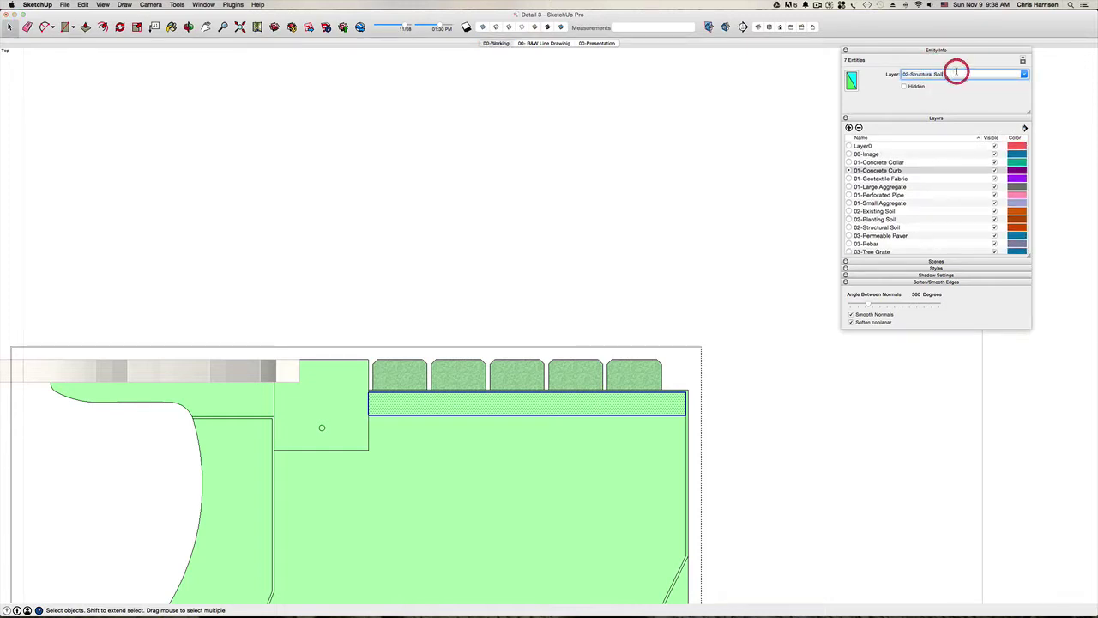
{"action": "left_click_drag", "start_coordinate": [956, 72], "coordinate": [879, 73]}
{"action": "type", "text": "01-"}
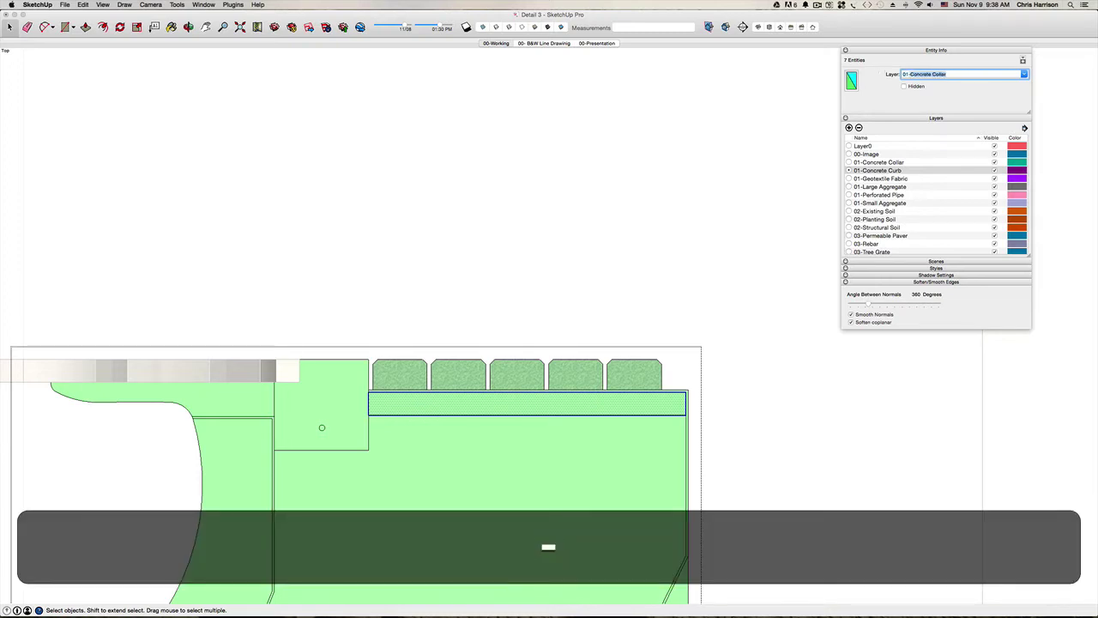
{"action": "type", "text": "Beddin"}
{"action": "key", "text": "BackSpace"}
{"action": "type", "text": "ng"}
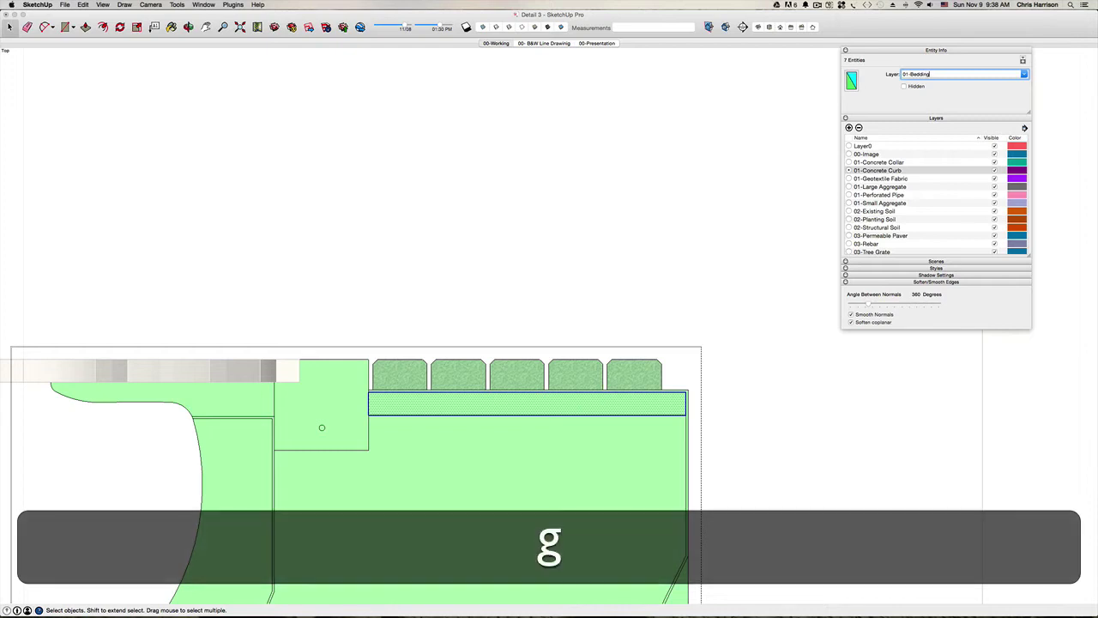
{"action": "type", "text": " Stone"}
{"action": "key", "text": "Return"}
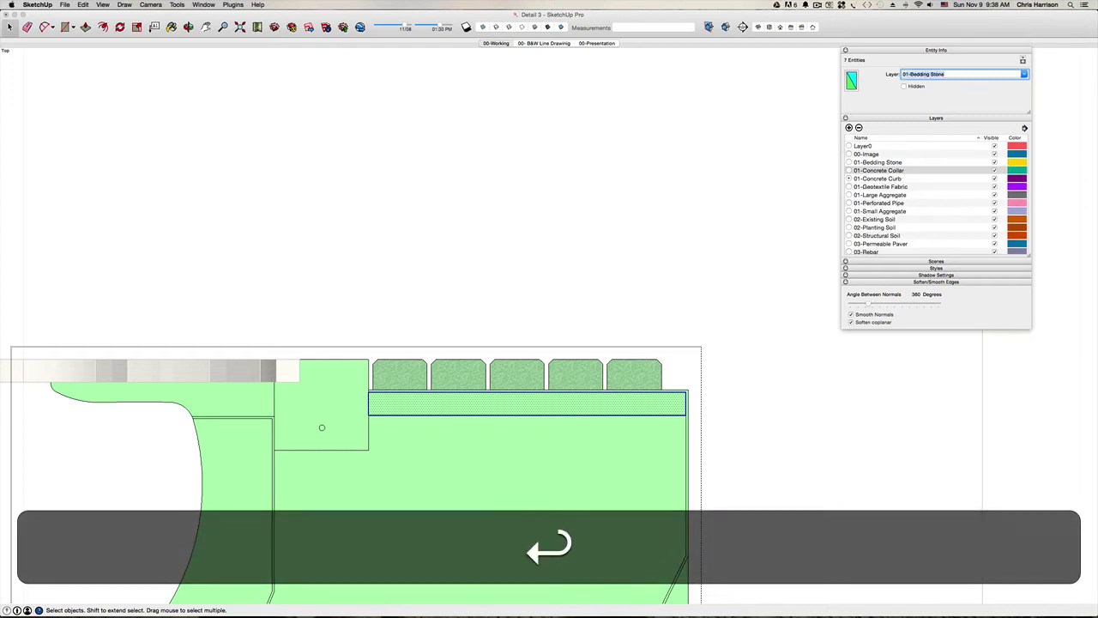
Make 01-Bedding Stone the active layer and group the selected strip on it.
{"action": "left_click", "coordinate": [849, 163]}
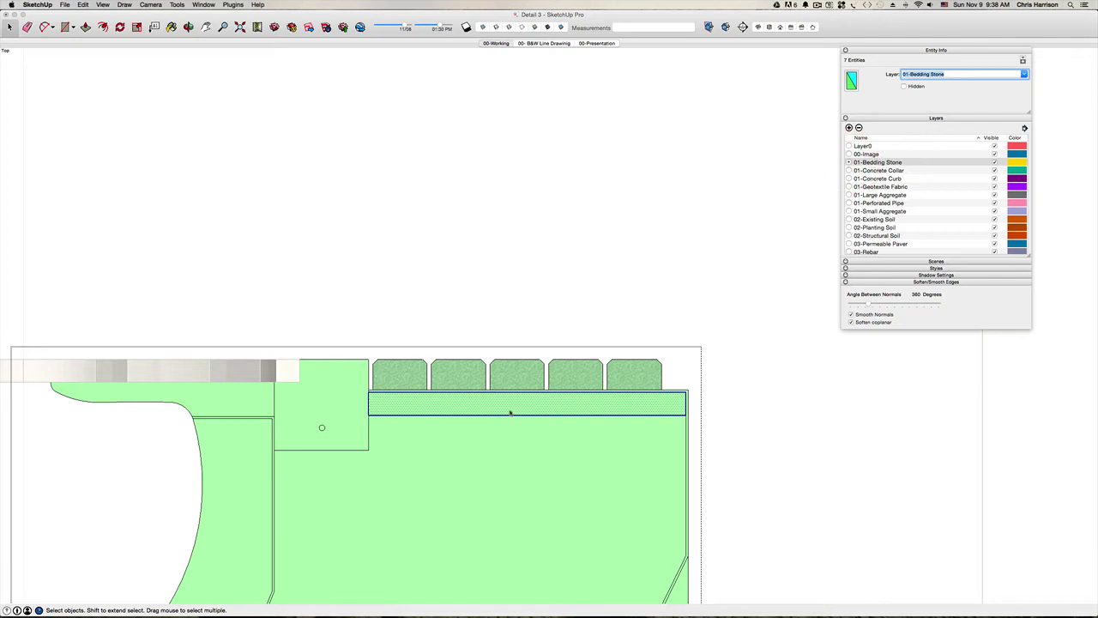
{"action": "key", "text": "super+g"}
Assign the structural soil face below the bedding strip, with its bounding edges, to the 02-Structural Soil layer.
{"action": "left_click", "coordinate": [478, 469]}
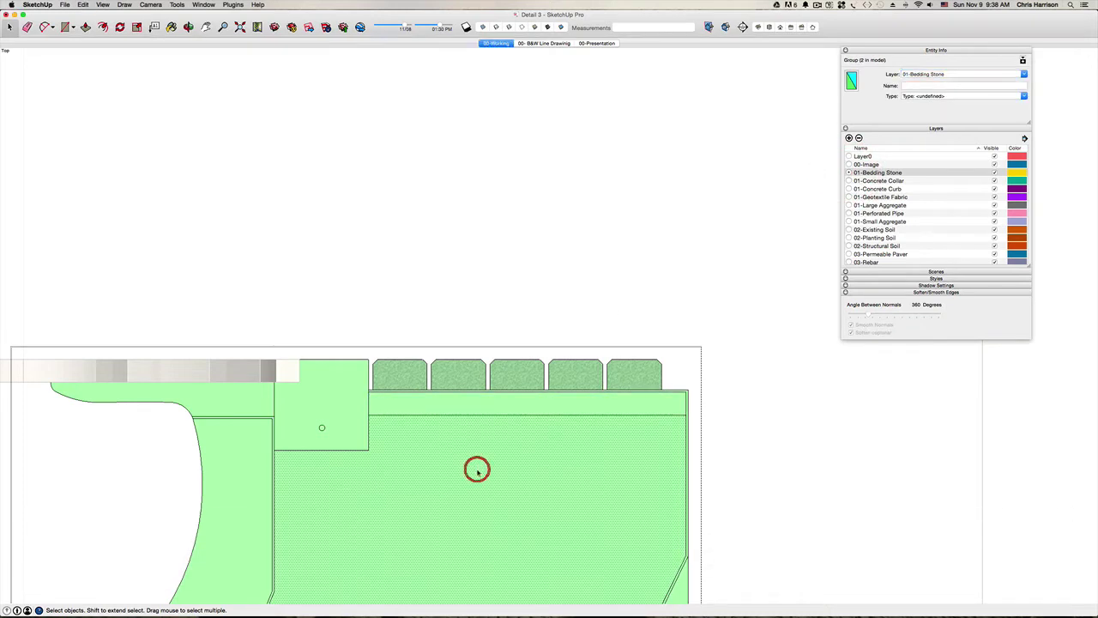
{"action": "double_click", "coordinate": [468, 469]}
{"action": "scroll", "coordinate": [468, 471], "scroll_direction": "down", "scroll_amount": 2}
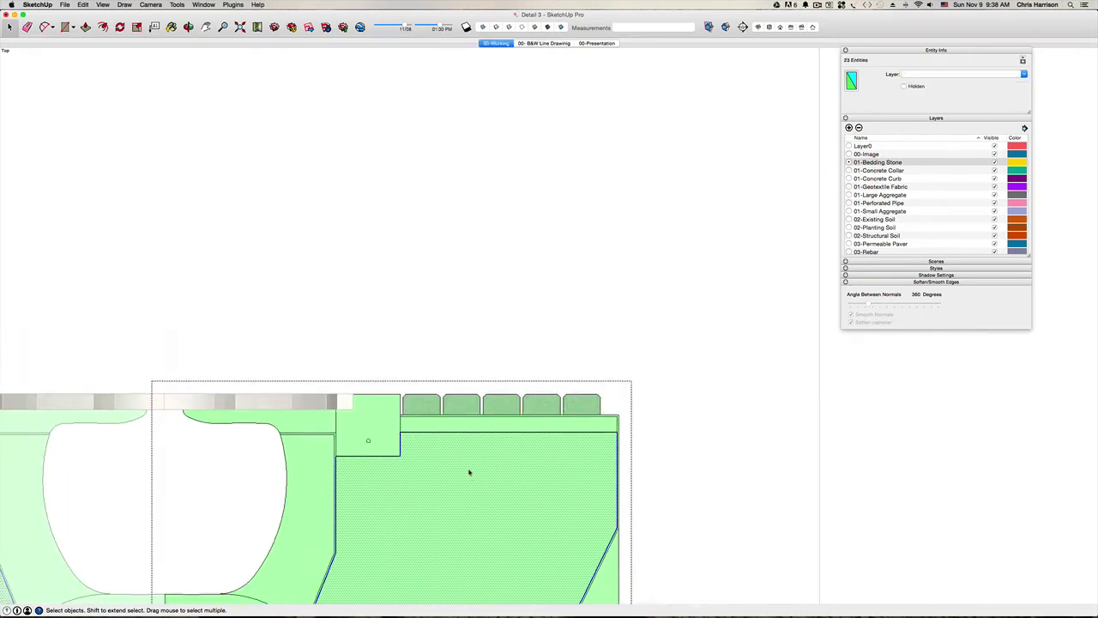
{"action": "left_click", "coordinate": [1024, 74]}
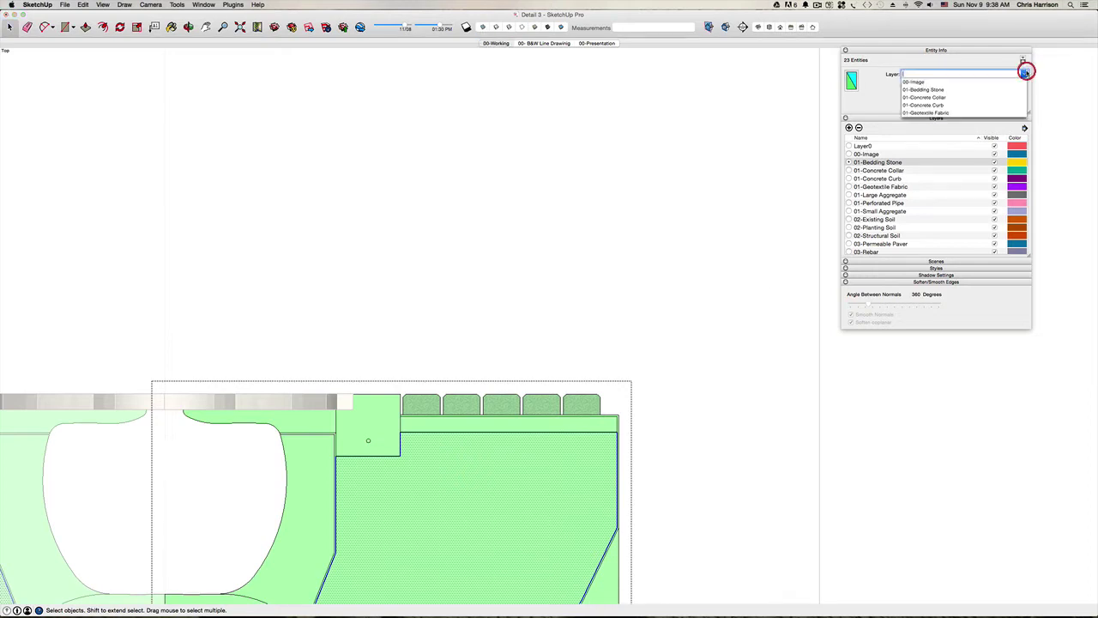
{"action": "scroll", "coordinate": [958, 97], "scroll_direction": "down", "scroll_amount": 3}
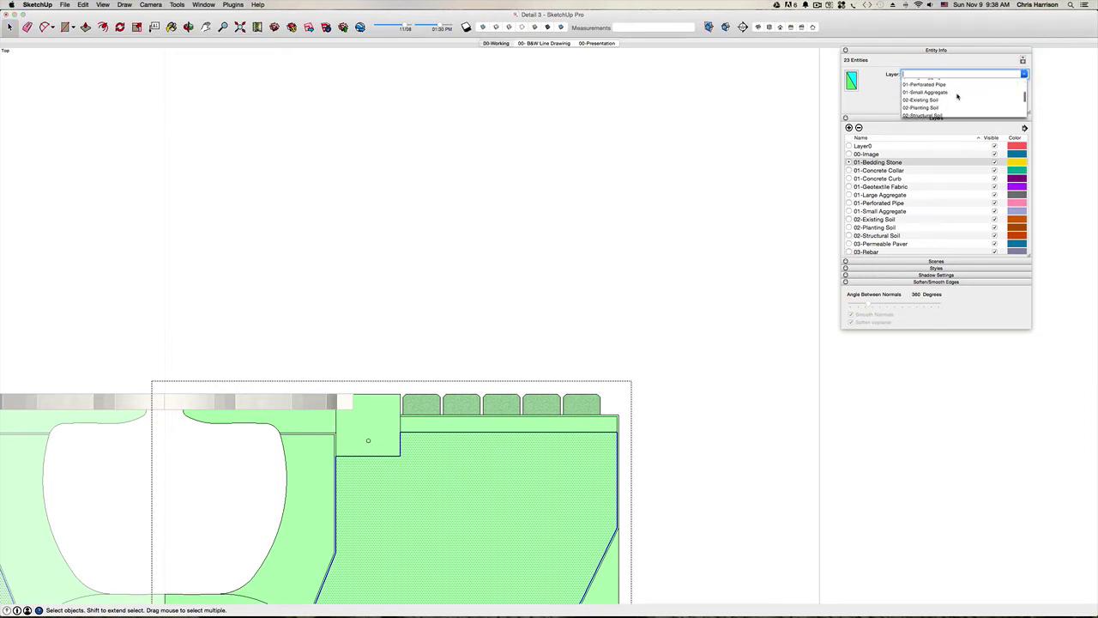
{"action": "left_click", "coordinate": [936, 110]}
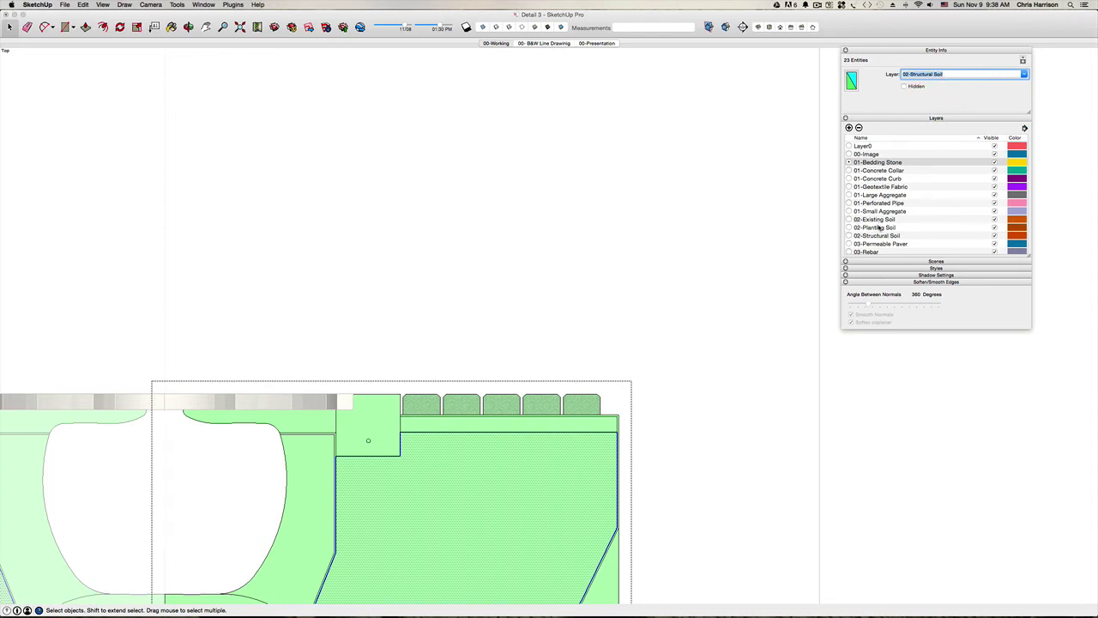
Make 02-Structural Soil the active layer, group the selected soil shape, and leave the half-section component.
{"action": "scroll", "coordinate": [879, 228], "scroll_direction": "down", "scroll_amount": 3}
{"action": "left_click", "coordinate": [848, 211]}
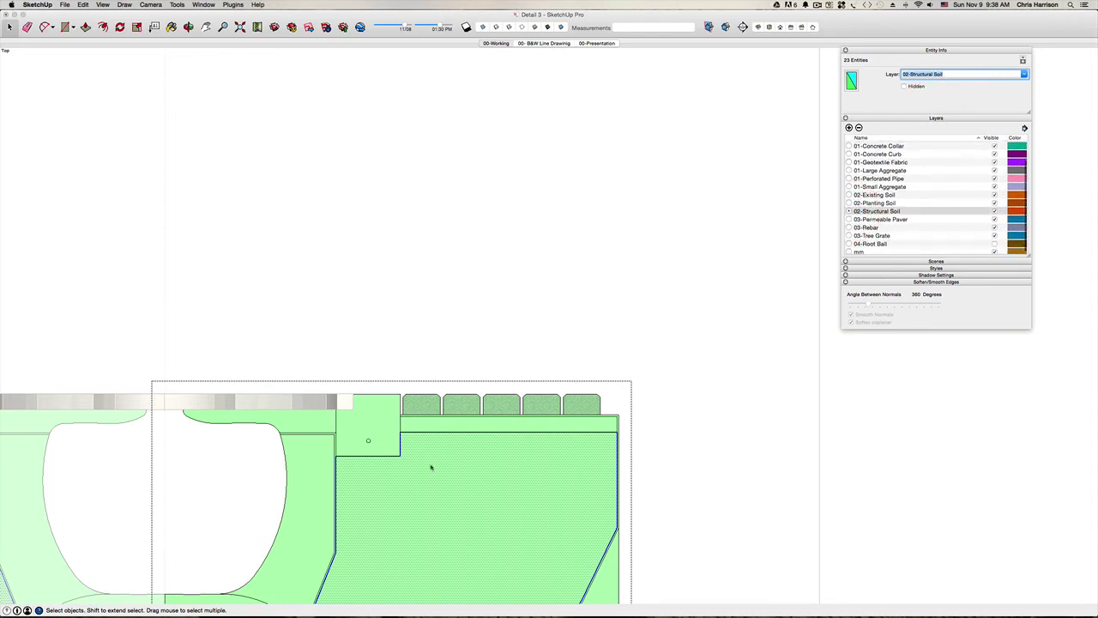
{"action": "key", "text": "super+g"}
{"action": "left_click", "coordinate": [542, 303]}
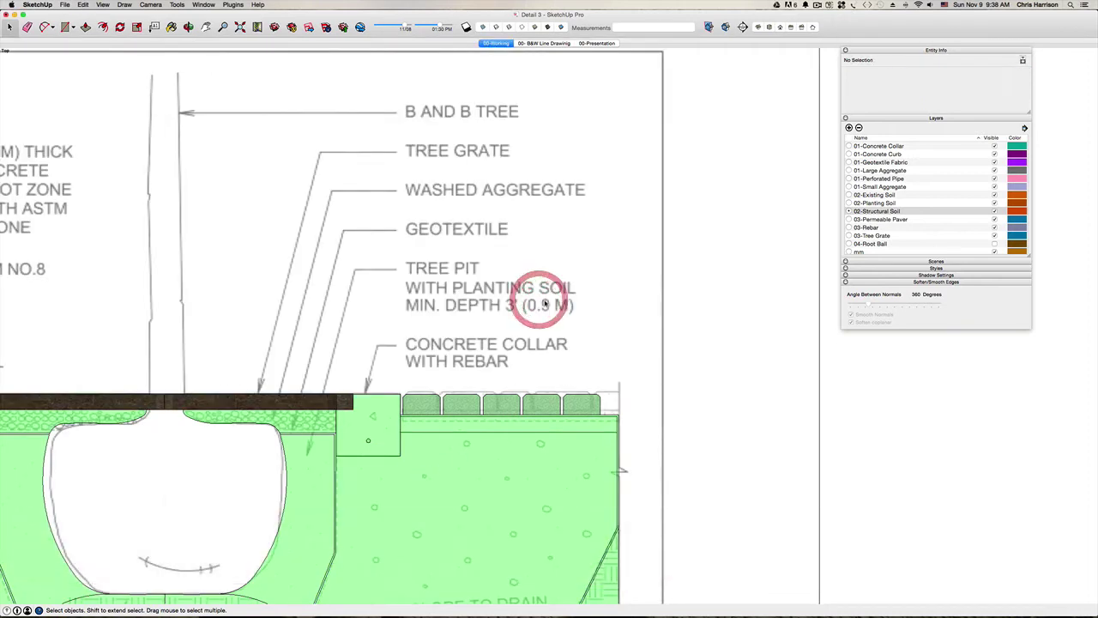
{"action": "scroll", "coordinate": [545, 304], "scroll_direction": "down", "scroll_amount": 5}
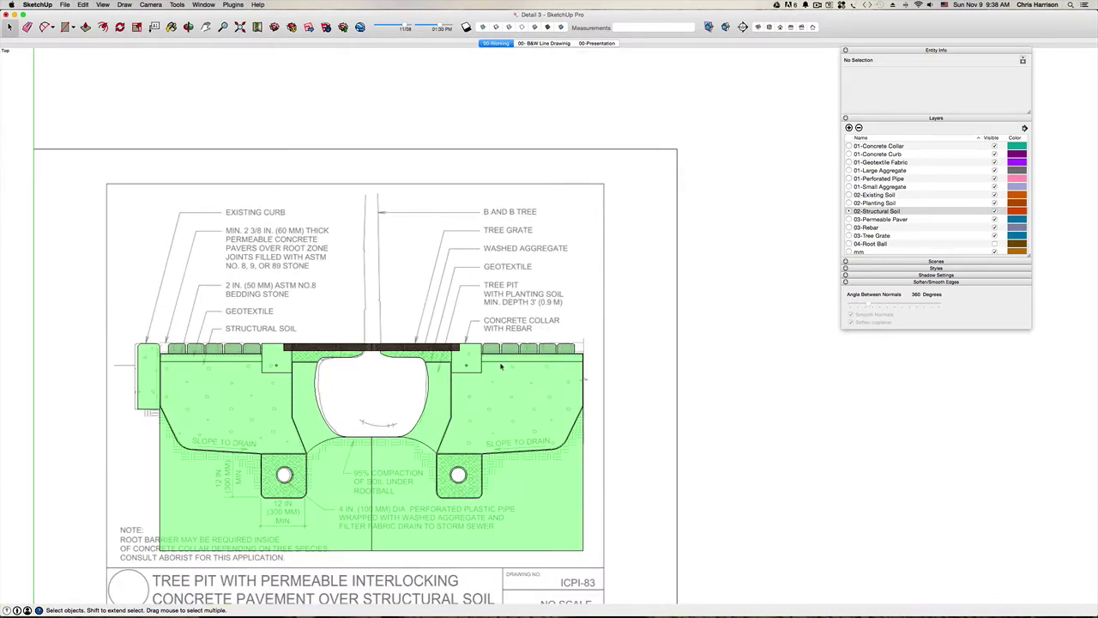
{"action": "left_click", "coordinate": [475, 400]}
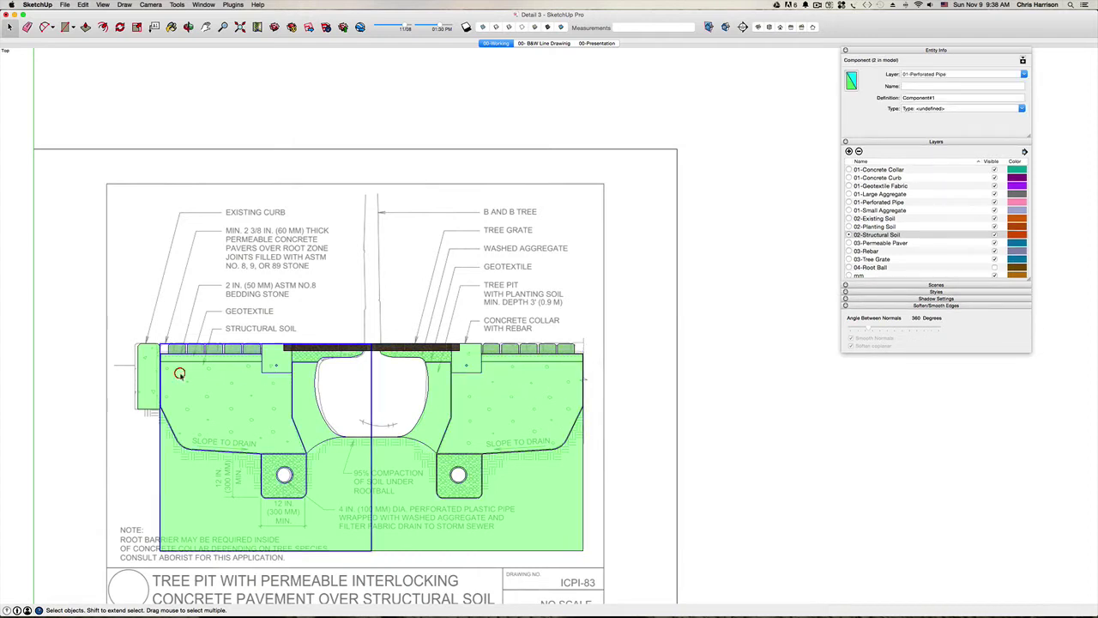
{"action": "left_click", "coordinate": [150, 367]}
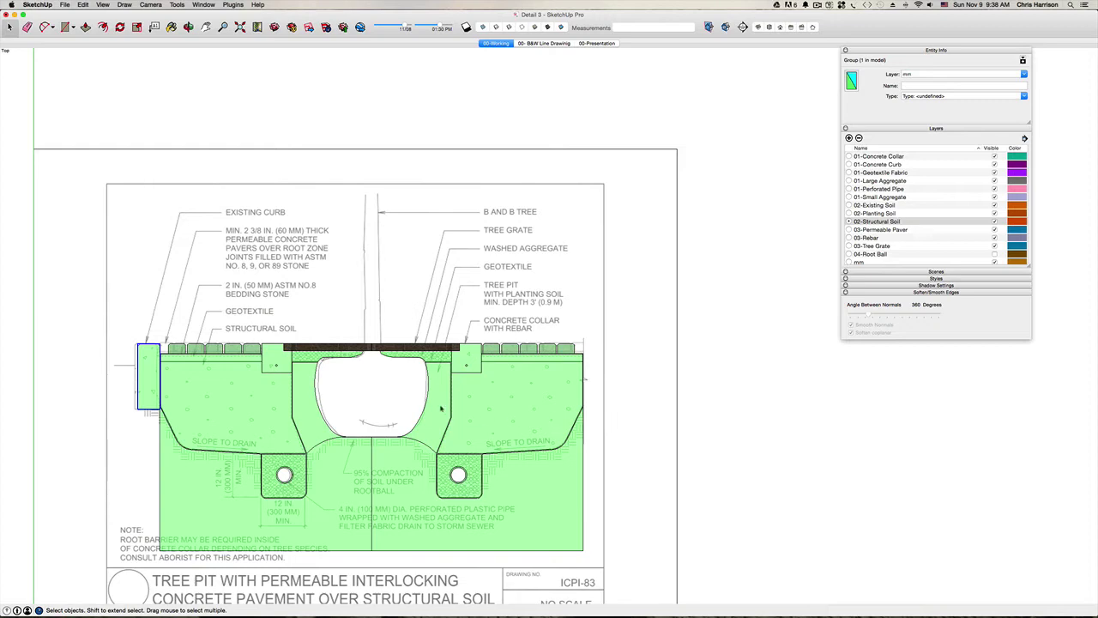
Open the right half-section component and paint its structural soil group with the Structural Soil material.
{"action": "left_click", "coordinate": [513, 417]}
{"action": "scroll", "coordinate": [512, 417], "scroll_direction": "up", "scroll_amount": 3}
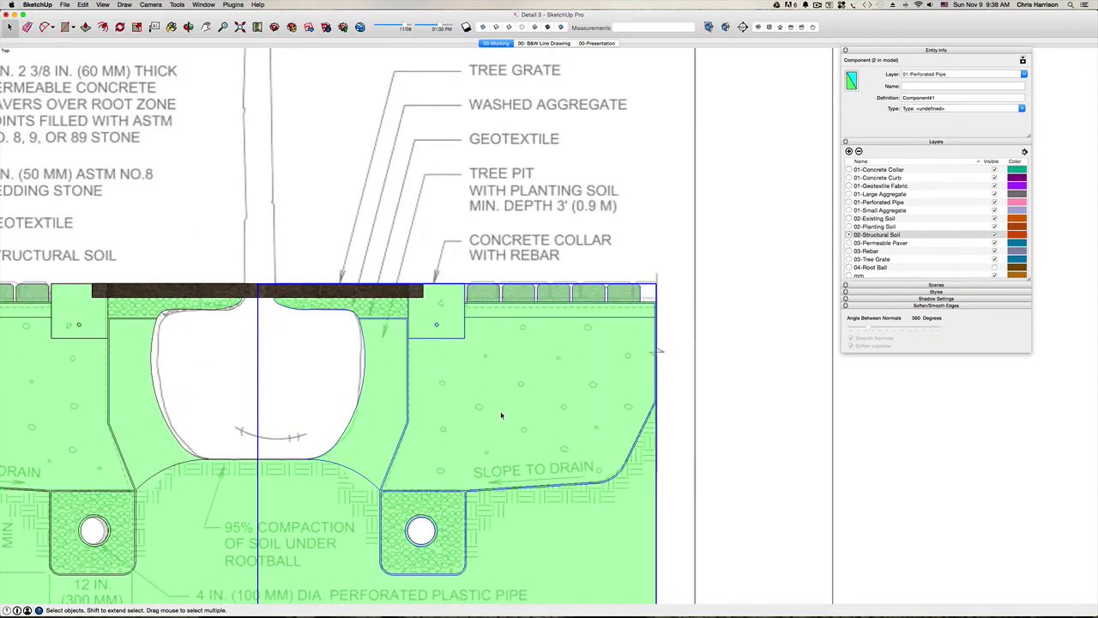
{"action": "key", "text": "b"}
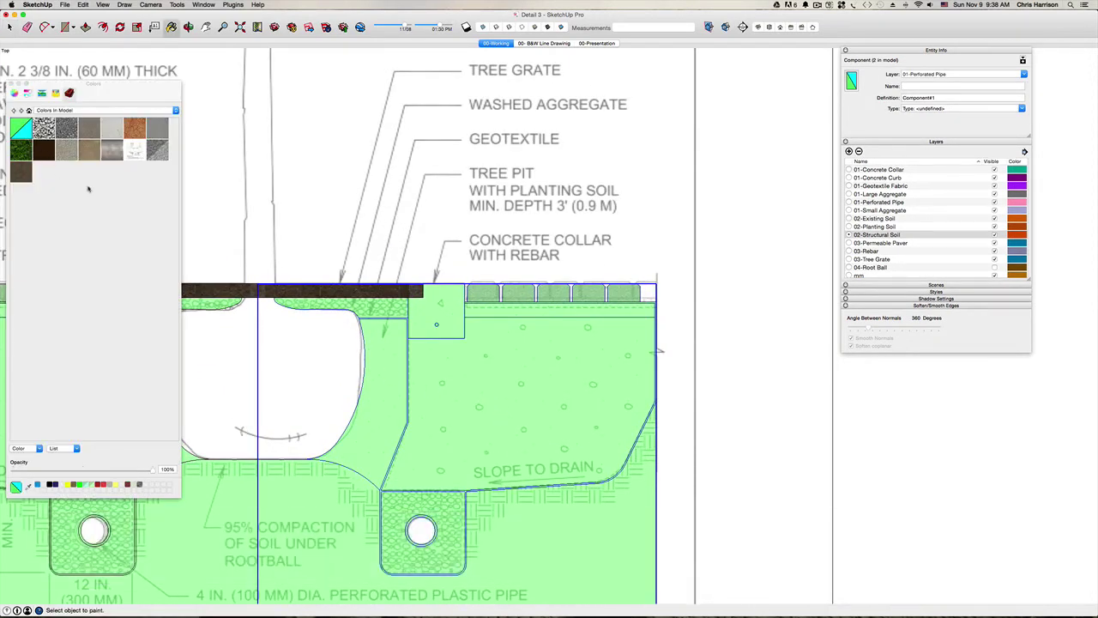
{"action": "key", "text": "space"}
{"action": "double_click", "coordinate": [488, 382]}
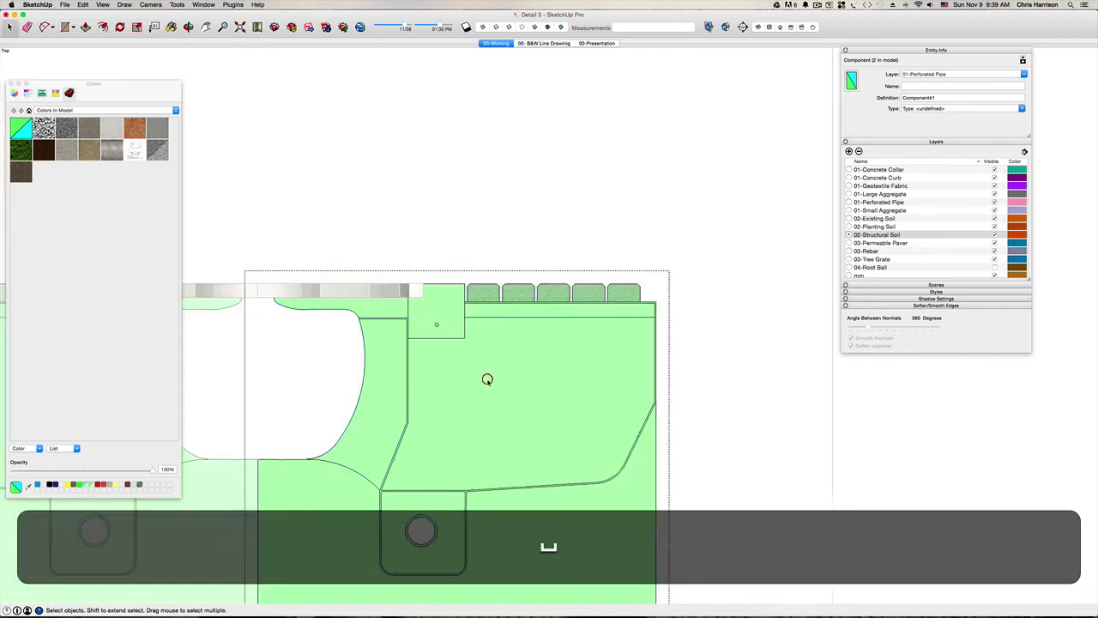
{"action": "left_click", "coordinate": [89, 150]}
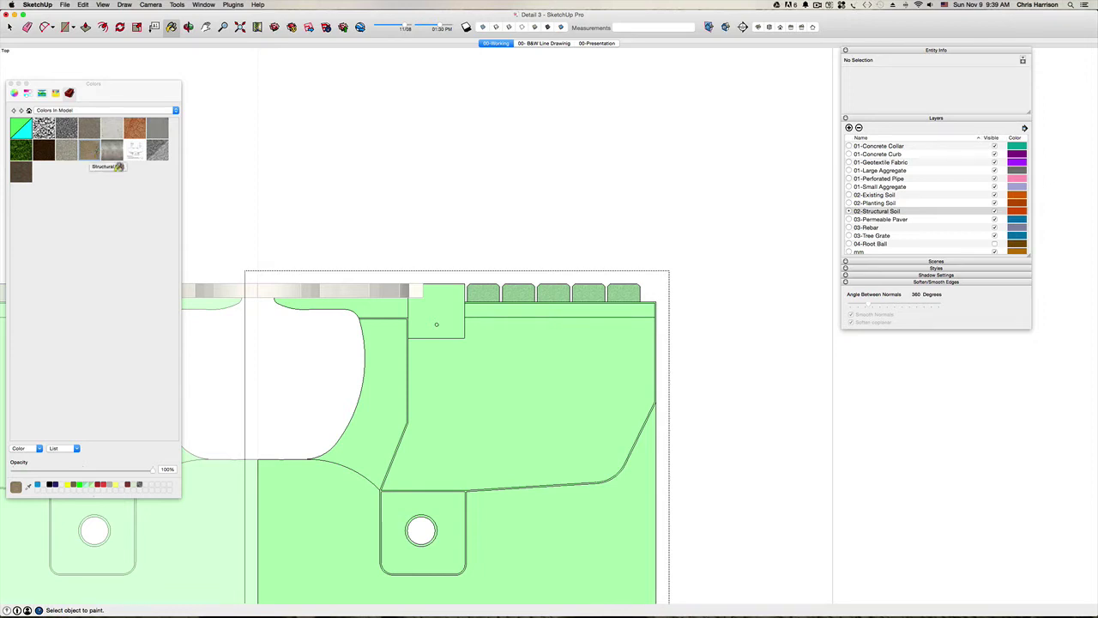
{"action": "left_click", "coordinate": [585, 386]}
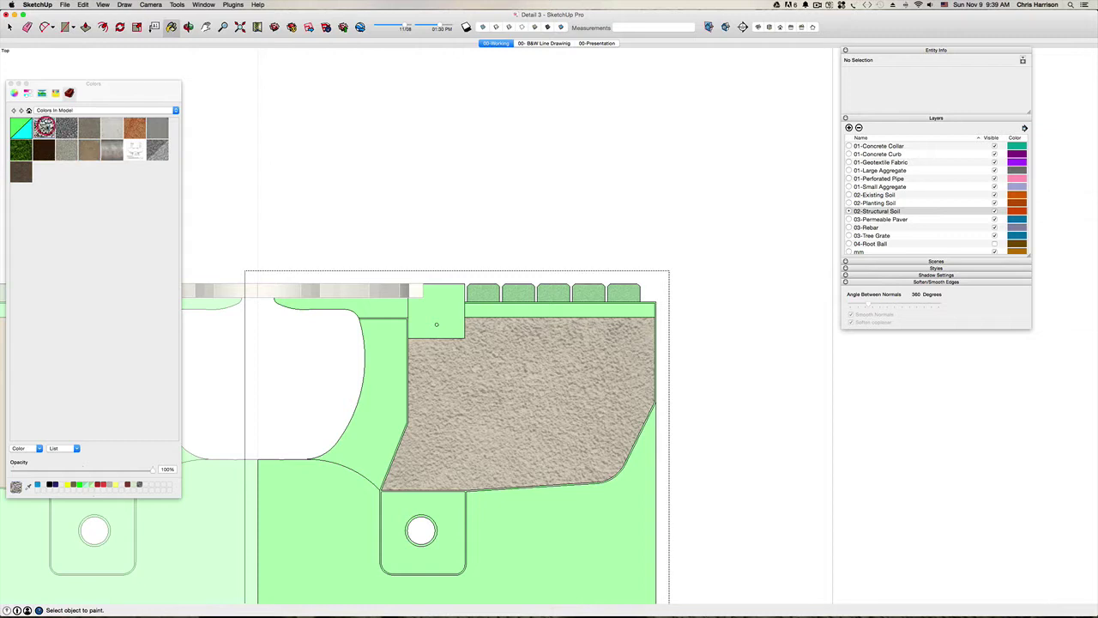
Paint the aggregate surrounding the perforated pipe with the large grey-and-white rock texture from the model's materials.
{"action": "left_click", "coordinate": [44, 128]}
{"action": "left_click", "coordinate": [452, 544]}
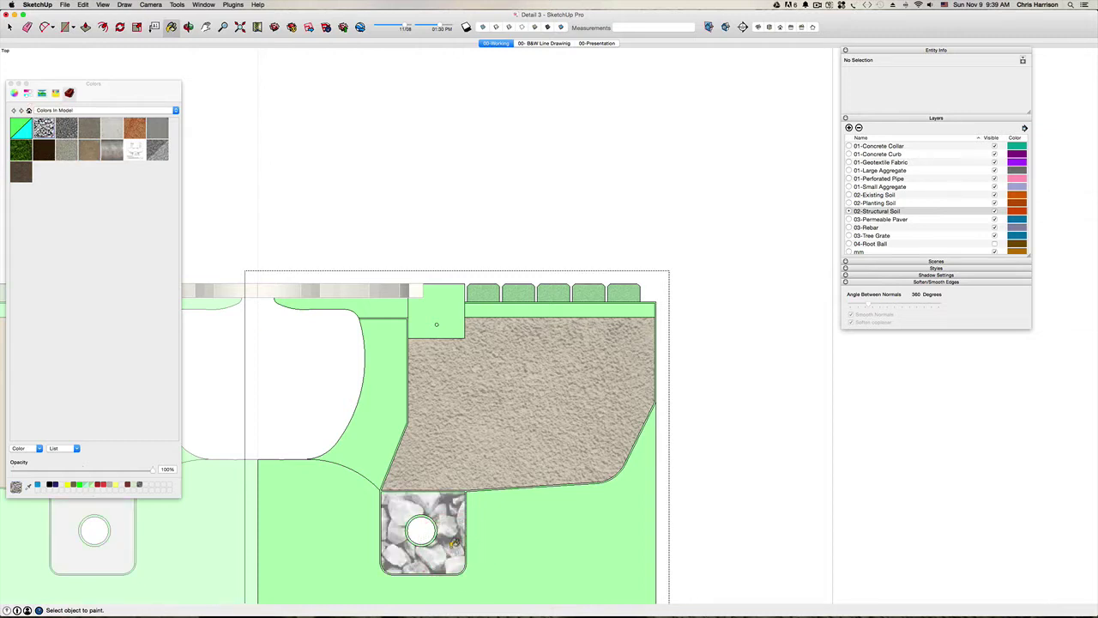
{"action": "key", "text": "space"}
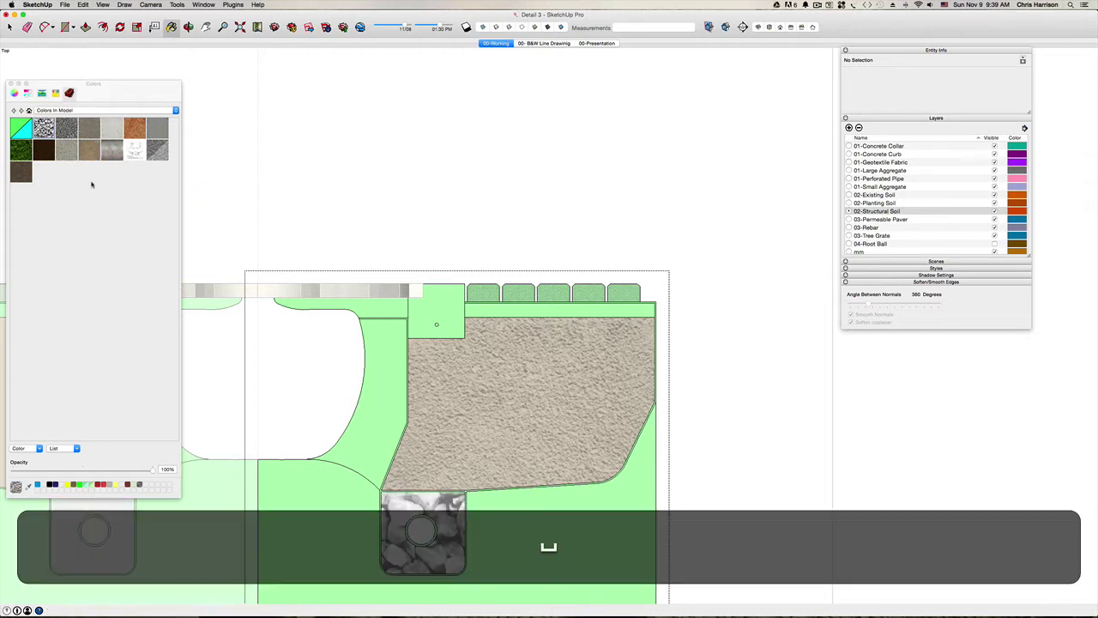
Mix a bright orange-red colour and paint the perforated pipe's ring with it.
{"action": "left_click", "coordinate": [15, 95]}
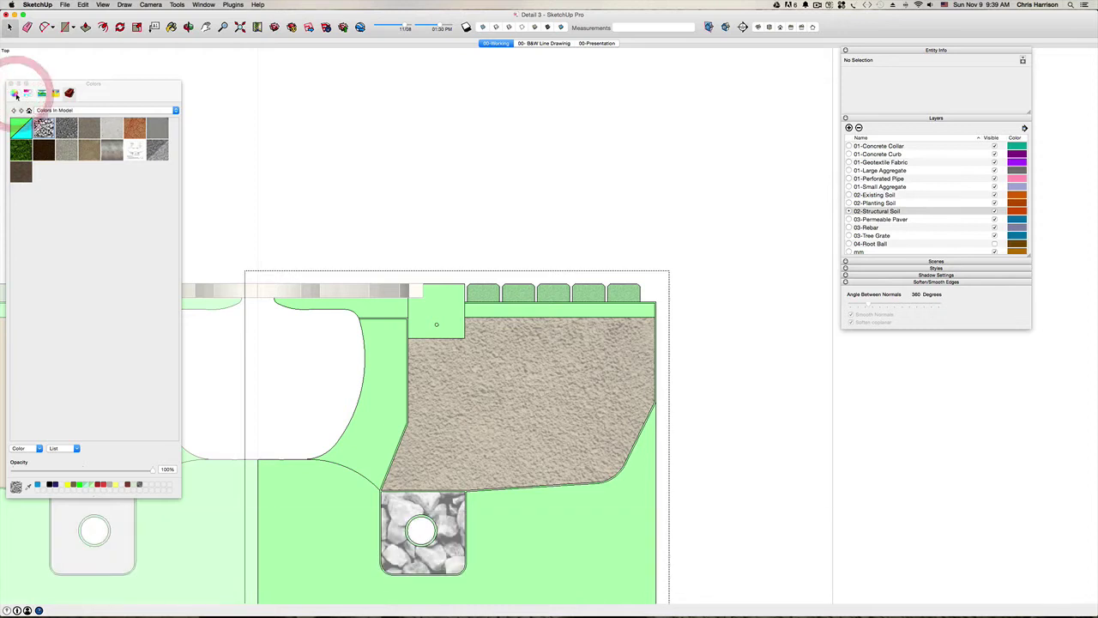
{"action": "left_click", "coordinate": [15, 95]}
{"action": "left_click", "coordinate": [169, 250]}
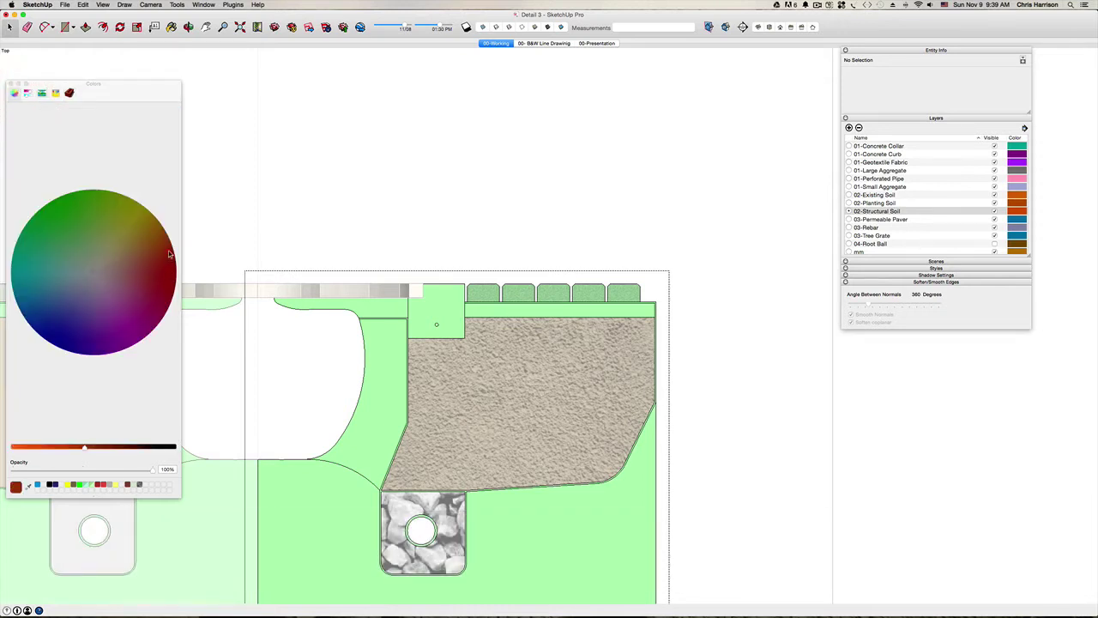
{"action": "left_click_drag", "start_coordinate": [86, 446], "coordinate": [14, 446]}
{"action": "scroll", "coordinate": [433, 517], "scroll_direction": "up", "scroll_amount": 3}
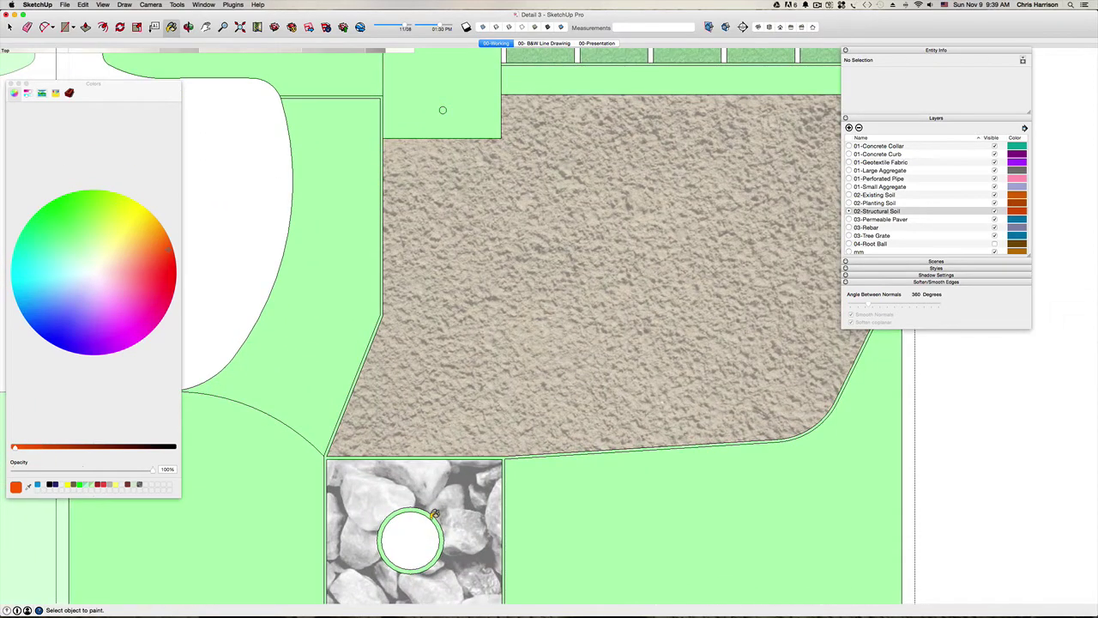
{"action": "left_click", "coordinate": [433, 515]}
{"action": "left_click", "coordinate": [432, 514]}
{"action": "key", "text": "space"}
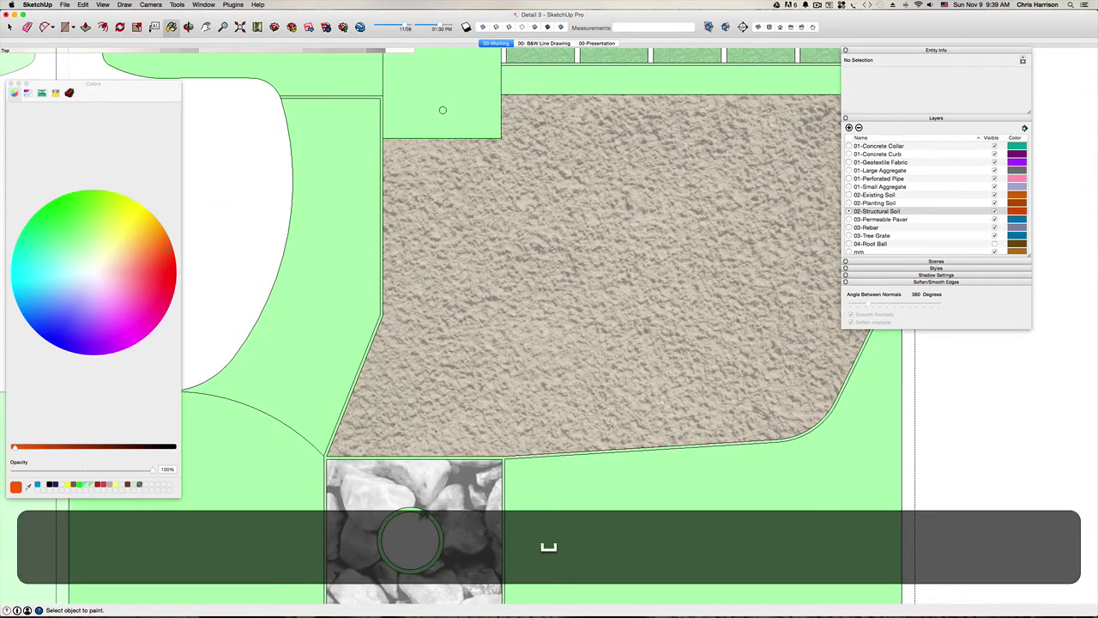
{"action": "left_click", "coordinate": [431, 507]}
{"action": "scroll", "coordinate": [429, 507], "scroll_direction": "down", "scroll_amount": 3}
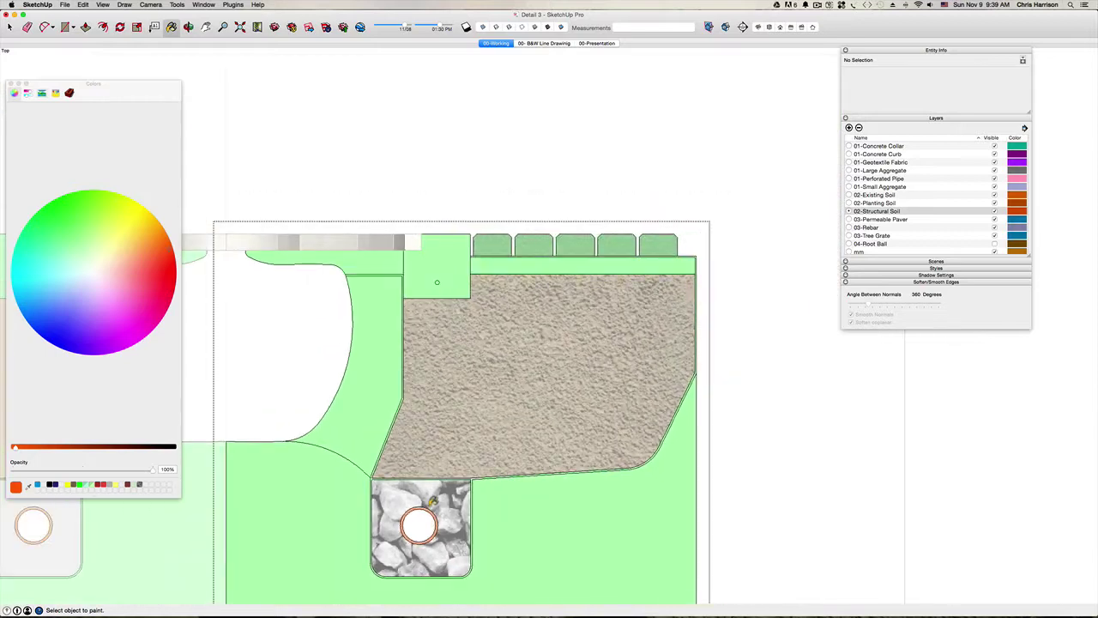
Rename the orange-red material in the model's materials as Perforated Pipe.
{"action": "left_click", "coordinate": [70, 92]}
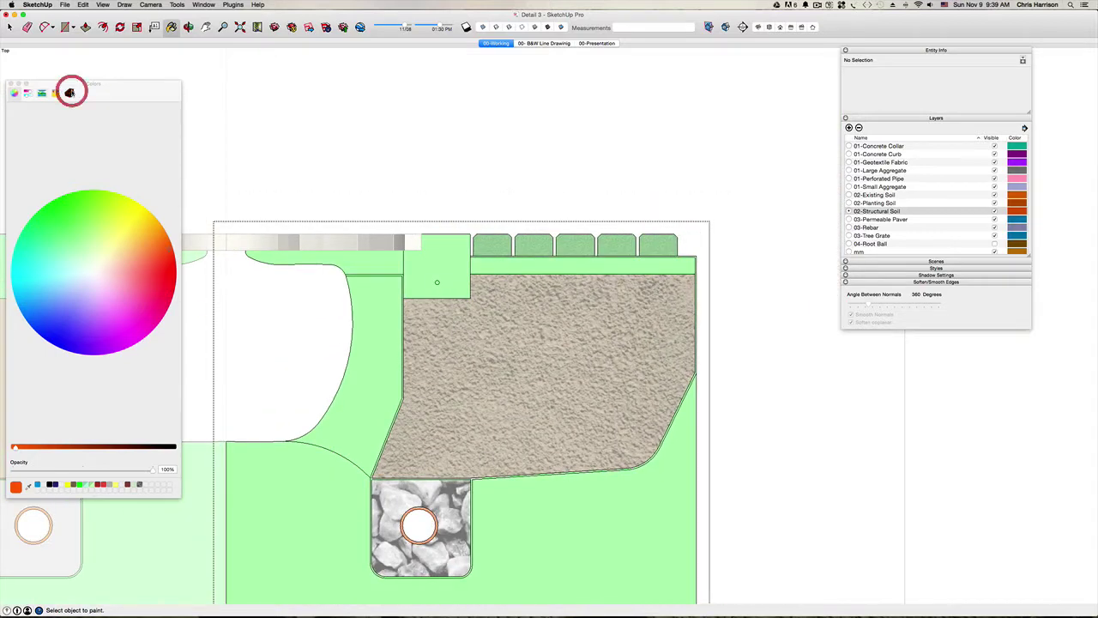
{"action": "left_click", "coordinate": [44, 173]}
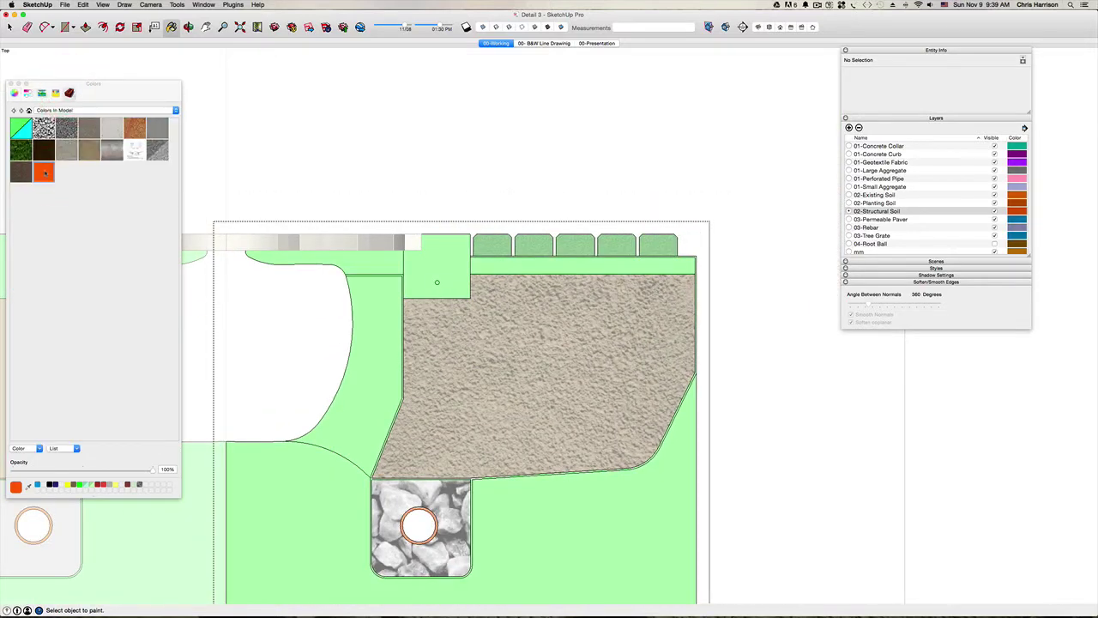
{"action": "right_click", "coordinate": [44, 172]}
{"action": "left_click", "coordinate": [68, 180]}
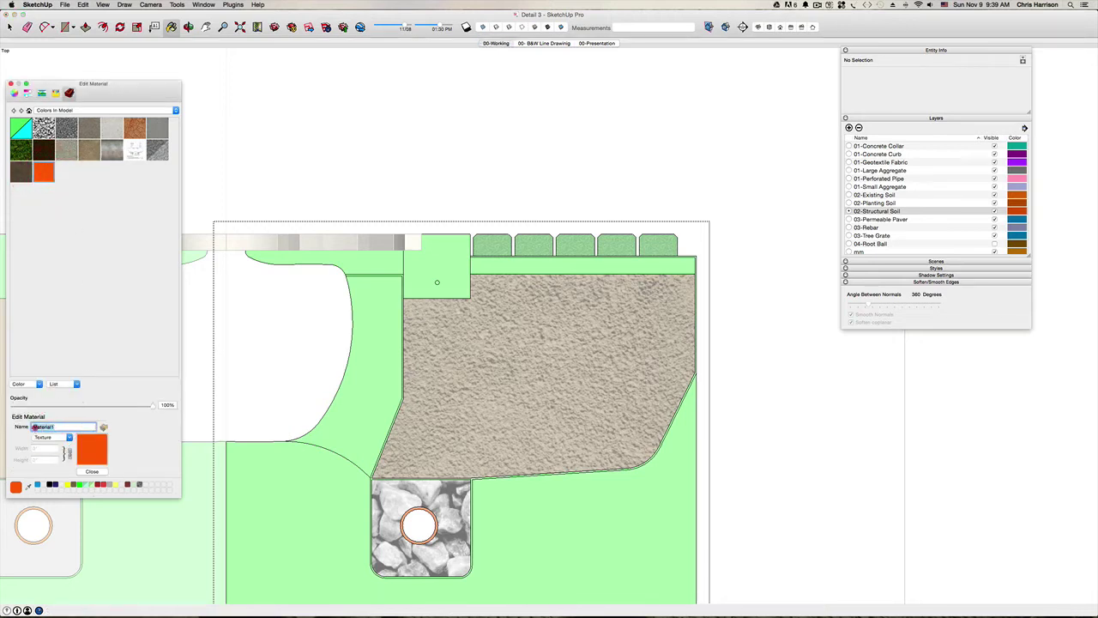
{"action": "double_click", "coordinate": [35, 427]}
{"action": "type", "text": "Pe"}
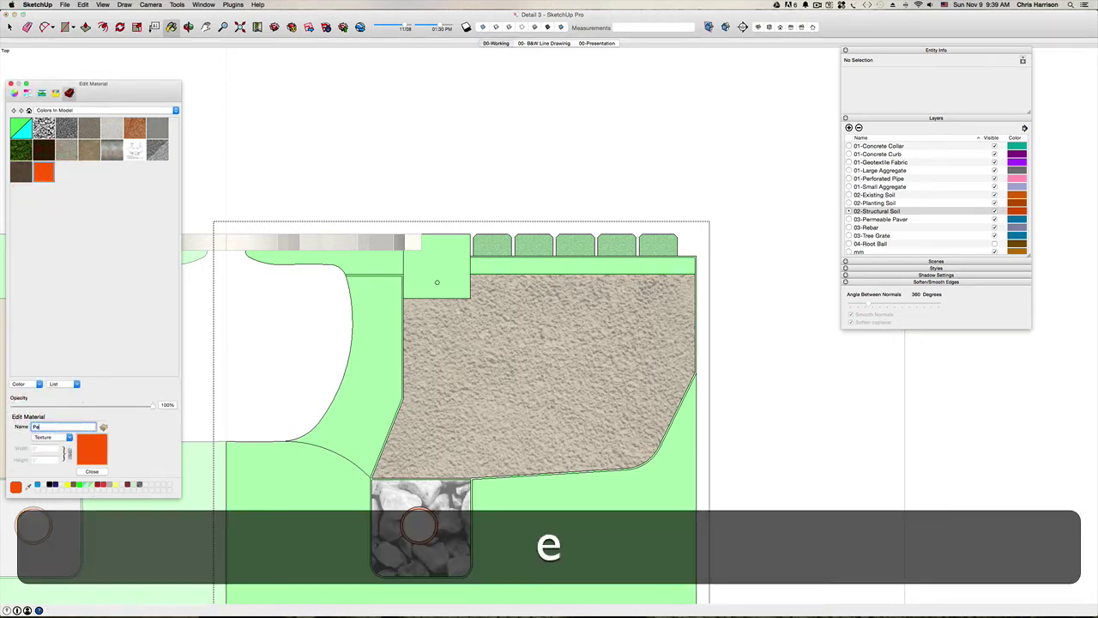
{"action": "type", "text": "rforated P"}
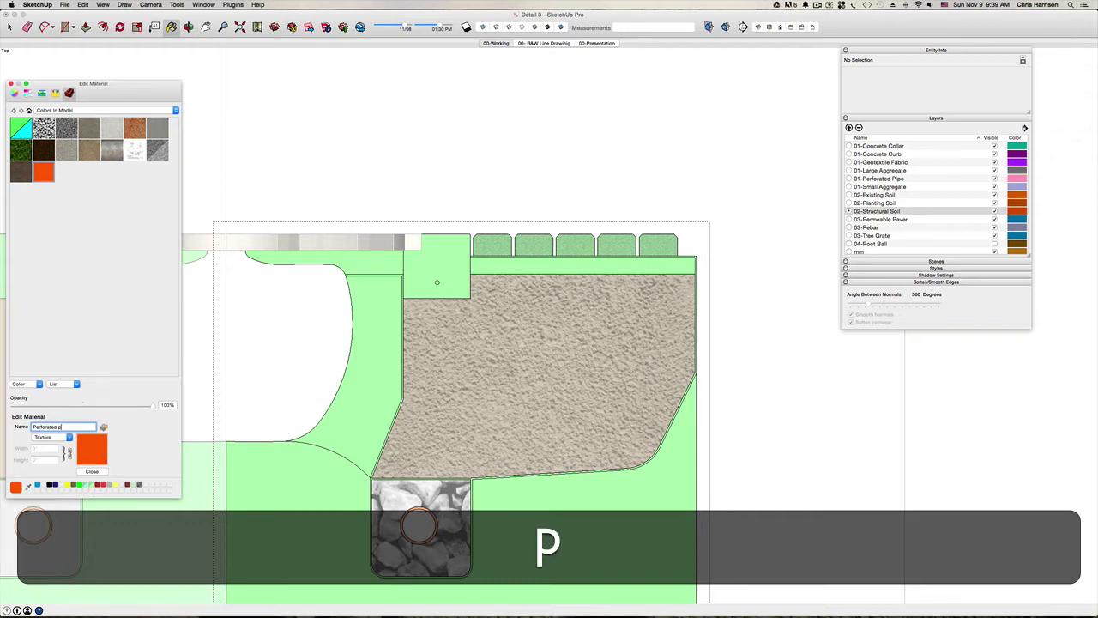
{"action": "key", "text": "BackSpace"}
{"action": "type", "text": "Pi"}
{"action": "type", "text": "pe"}
{"action": "key", "text": "Return"}
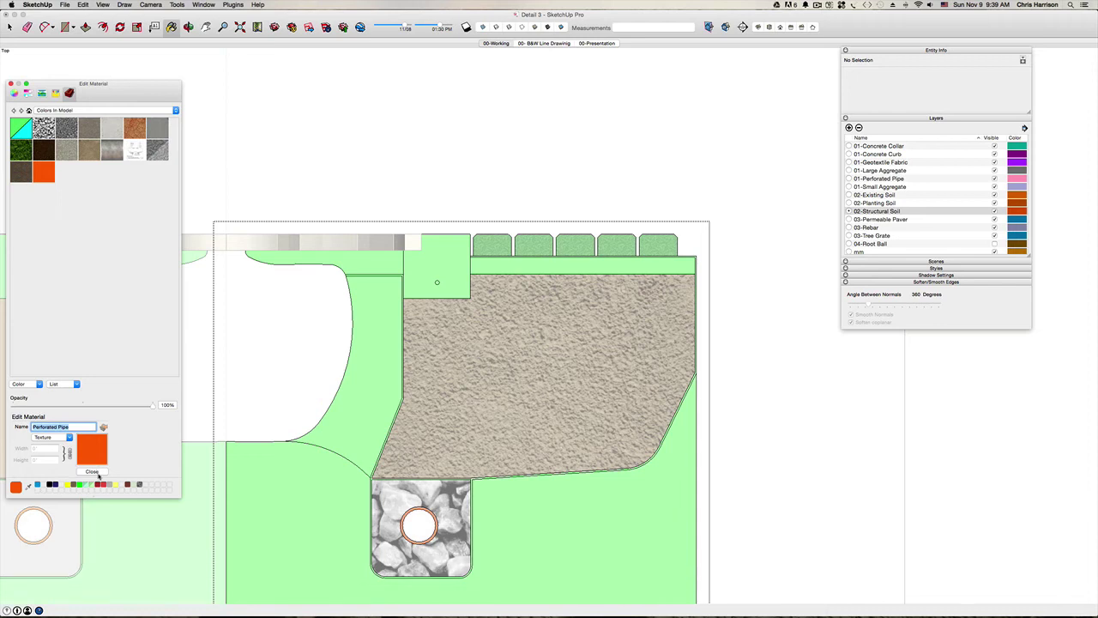
{"action": "left_click", "coordinate": [92, 471]}
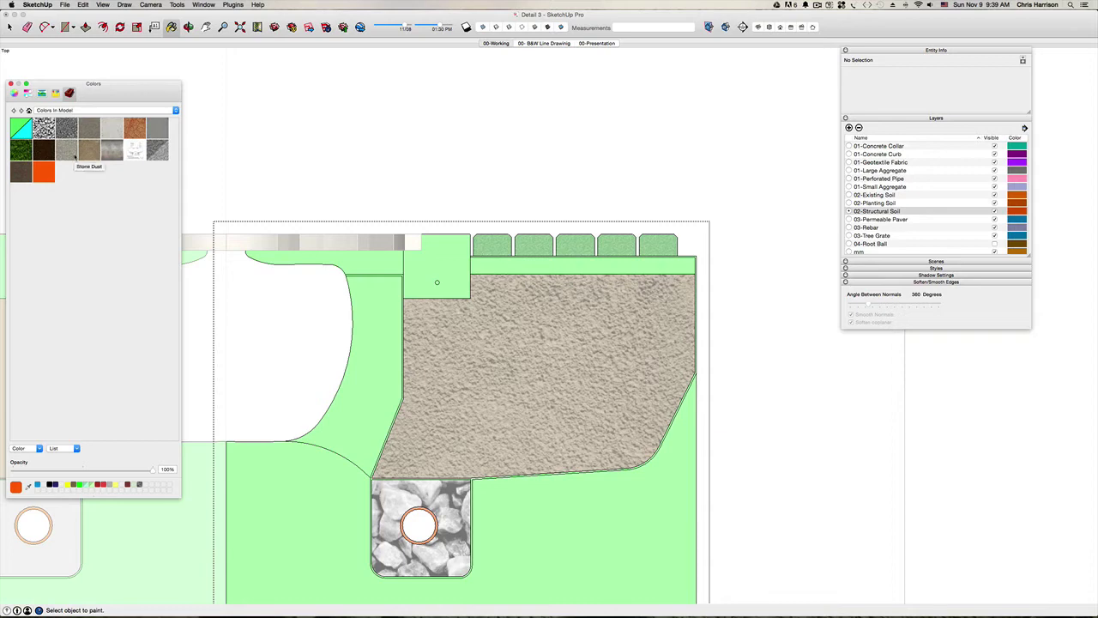
Paint the thin geotextile fabric strip around the structural soil and pipe aggregate with the plain grey texture from the model's materials.
{"action": "left_click", "coordinate": [156, 129]}
{"action": "scroll", "coordinate": [382, 403], "scroll_direction": "up", "scroll_amount": 5}
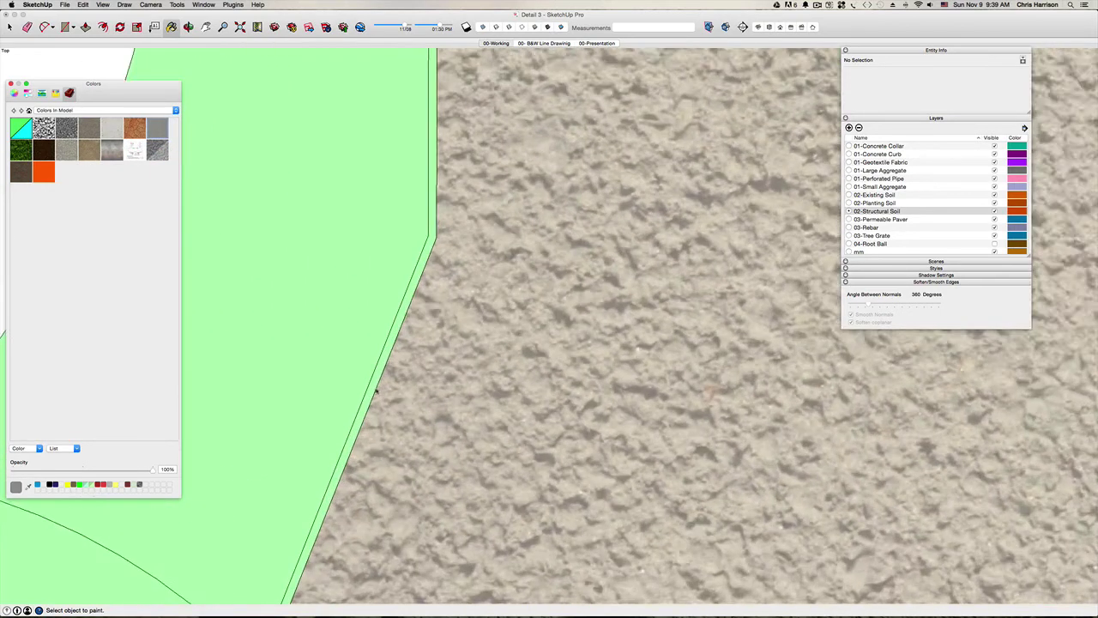
{"action": "scroll", "coordinate": [375, 392], "scroll_direction": "up", "scroll_amount": 3}
{"action": "key", "text": "Page_Up"}
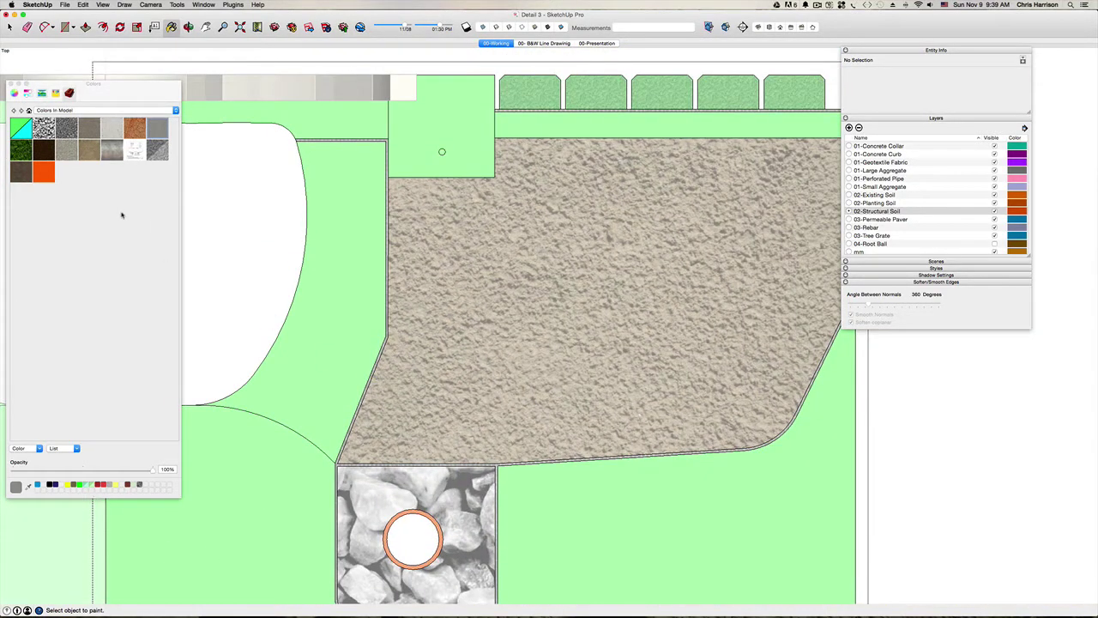
{"action": "key", "text": "space"}
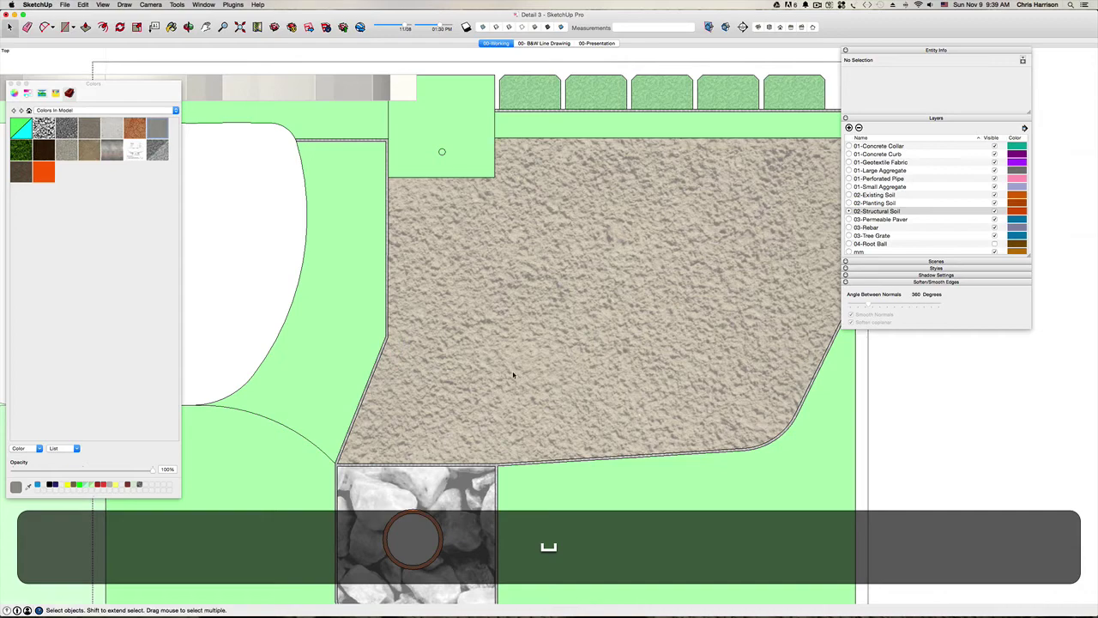
Paint the existing soil with the cracked reddish-brown earth texture and the planting soil beside the root ball with the dark brown soil texture.
{"action": "scroll", "coordinate": [507, 321], "scroll_direction": "down", "scroll_amount": 3}
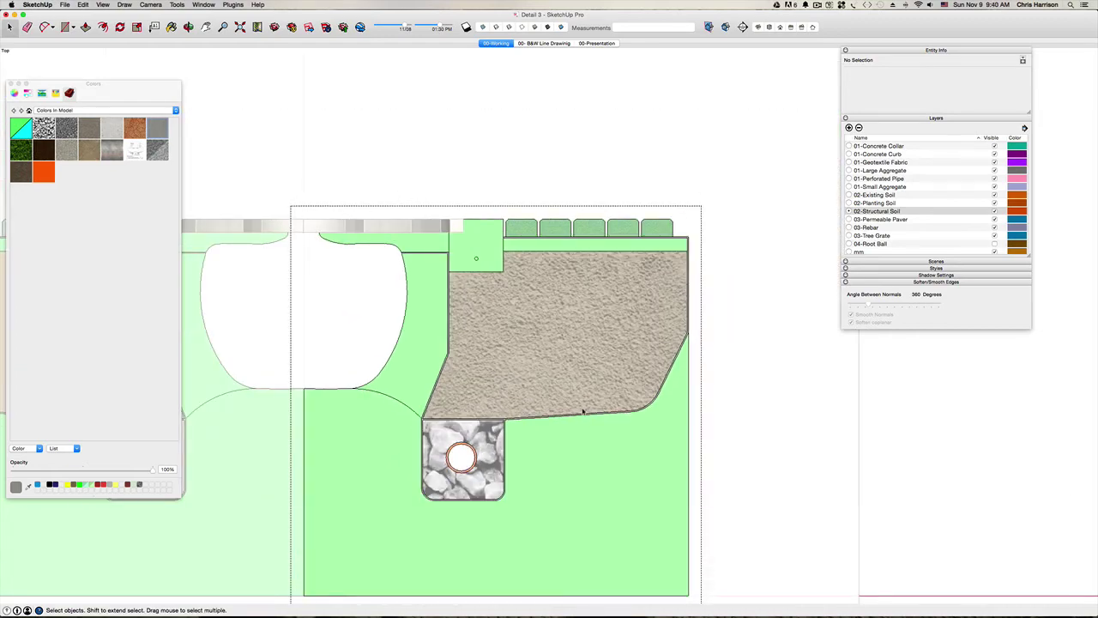
{"action": "scroll", "coordinate": [583, 412], "scroll_direction": "up", "scroll_amount": 3}
{"action": "scroll", "coordinate": [482, 423], "scroll_direction": "down", "scroll_amount": 3}
{"action": "scroll", "coordinate": [473, 424], "scroll_direction": "down", "scroll_amount": 2}
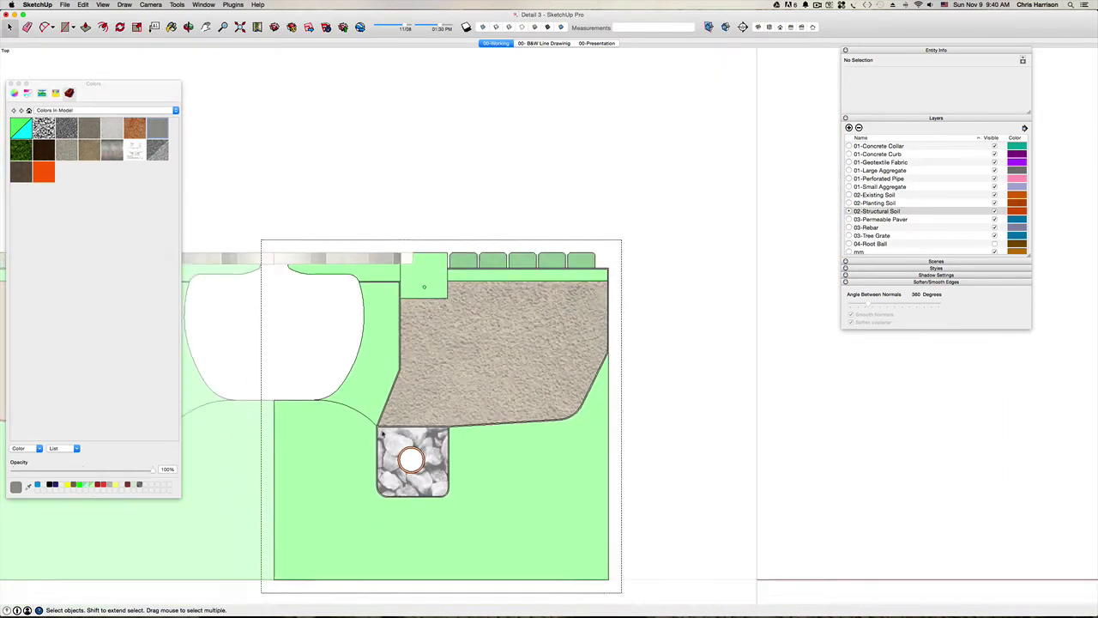
{"action": "left_click", "coordinate": [135, 128]}
{"action": "left_click", "coordinate": [503, 487]}
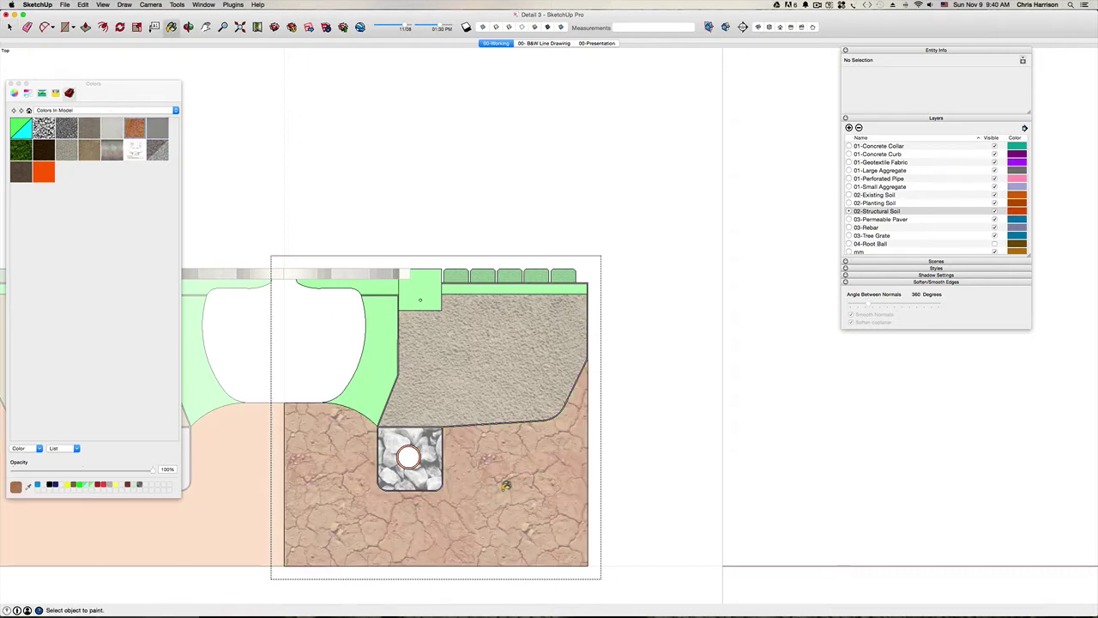
{"action": "scroll", "coordinate": [369, 337], "scroll_direction": "up", "scroll_amount": 2}
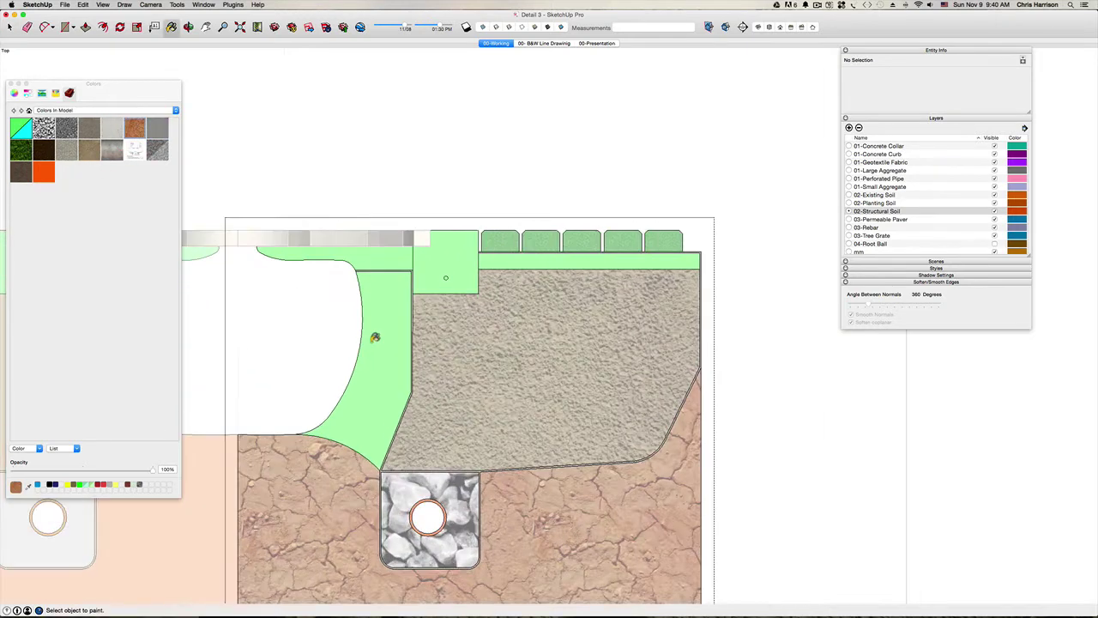
{"action": "left_click", "coordinate": [43, 151]}
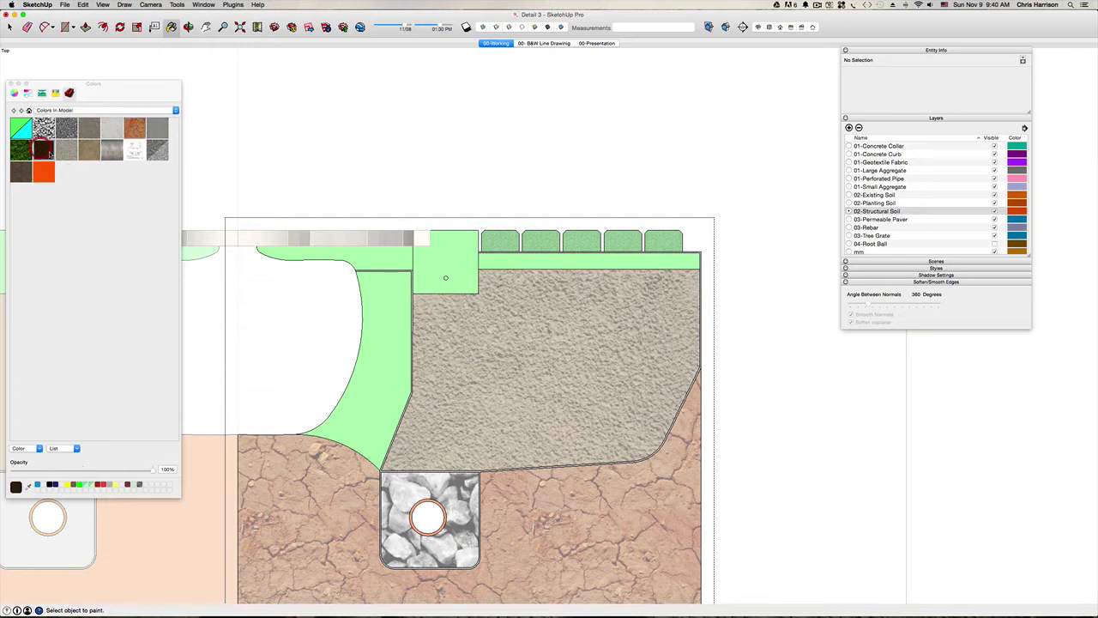
{"action": "left_click", "coordinate": [397, 362]}
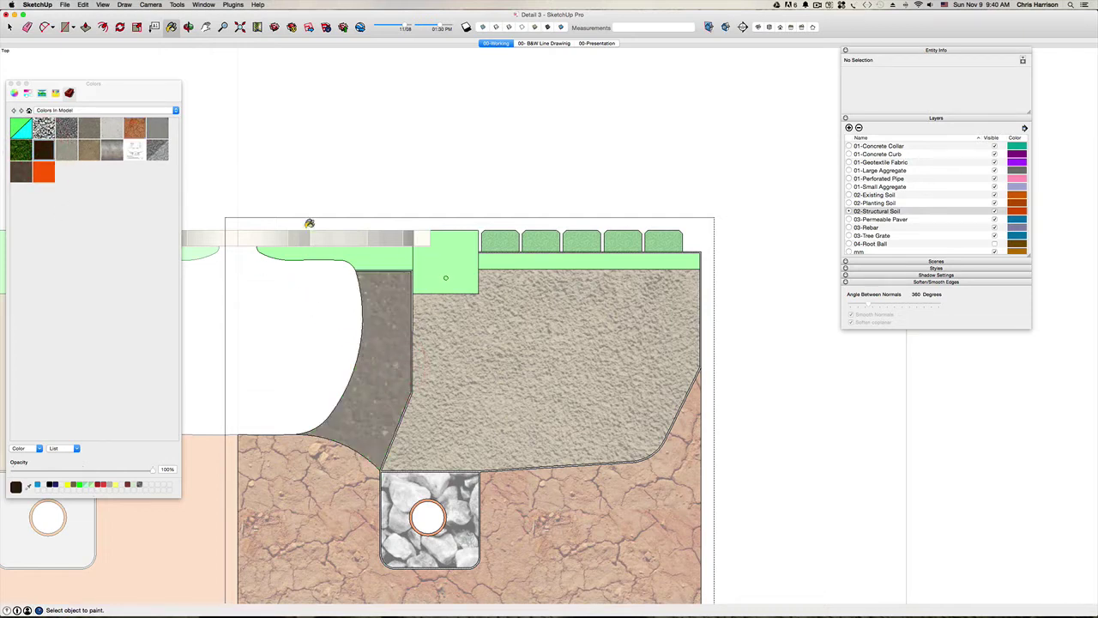
Paint the concrete block beside the pavers with the light concrete texture and its small rebar circle with the dark grey-brown texture.
{"action": "left_click", "coordinate": [111, 128]}
{"action": "left_click", "coordinate": [457, 269]}
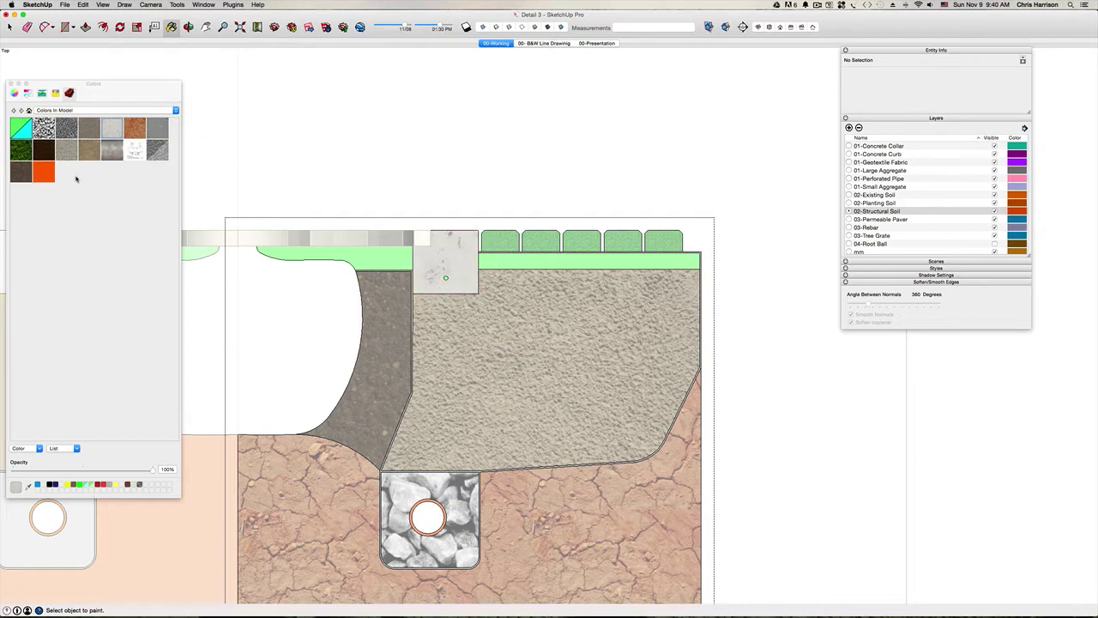
{"action": "left_click", "coordinate": [18, 176]}
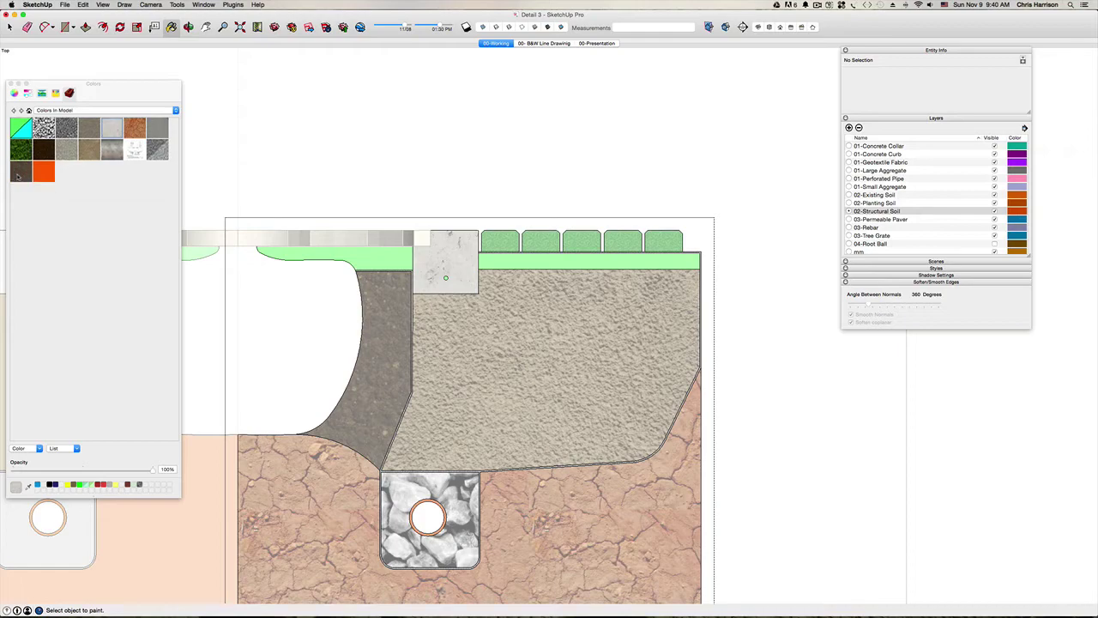
{"action": "left_click", "coordinate": [18, 176]}
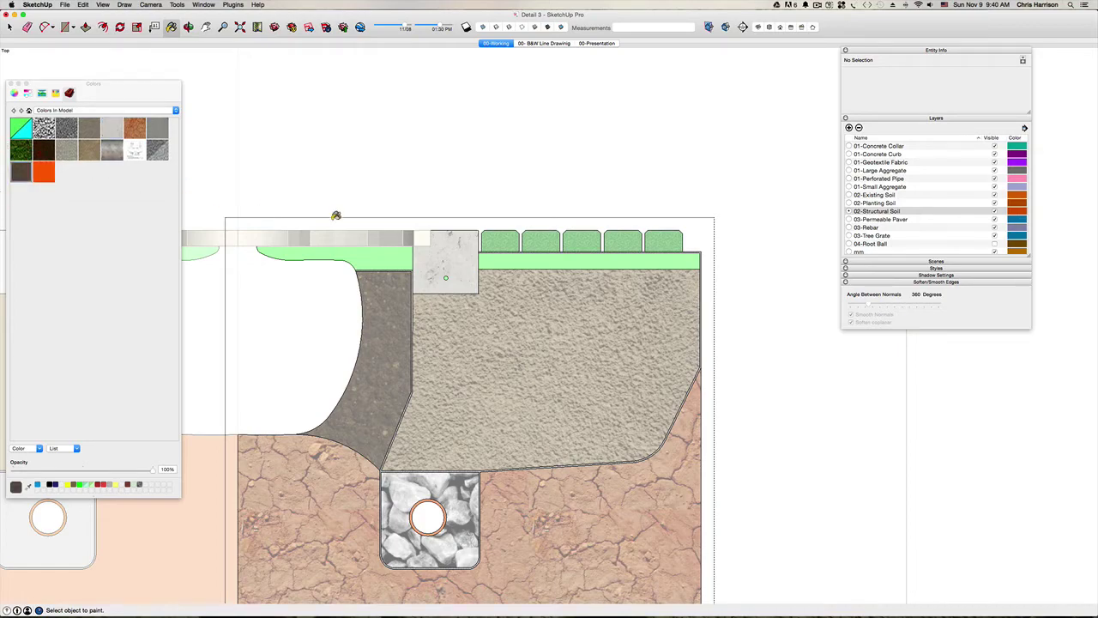
{"action": "scroll", "coordinate": [447, 280], "scroll_direction": "up", "scroll_amount": 10}
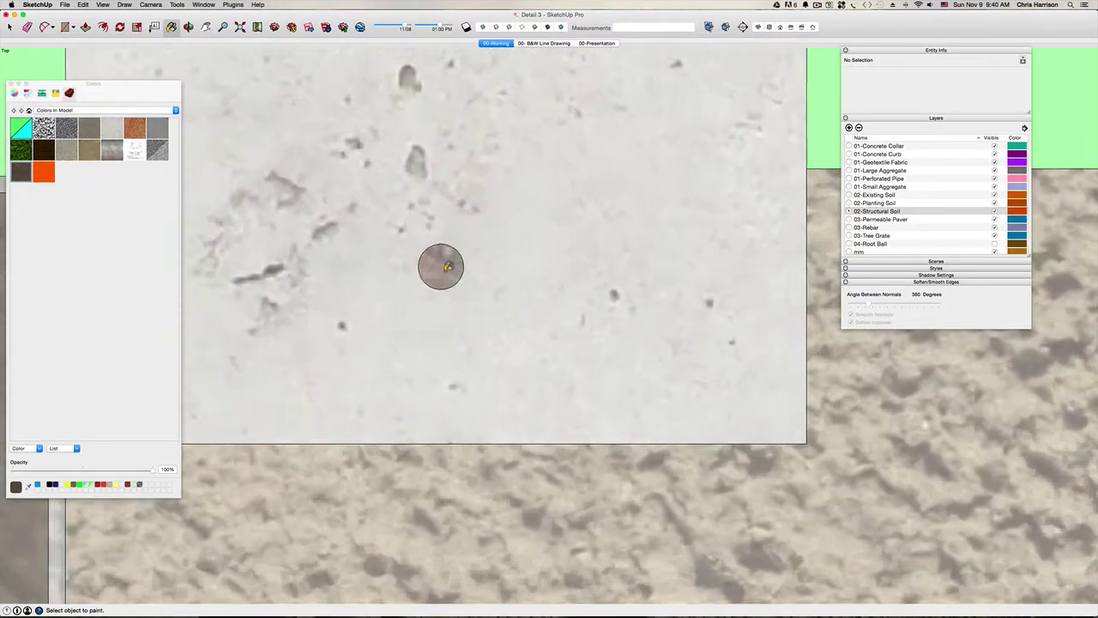
{"action": "scroll", "coordinate": [447, 267], "scroll_direction": "down", "scroll_amount": 5}
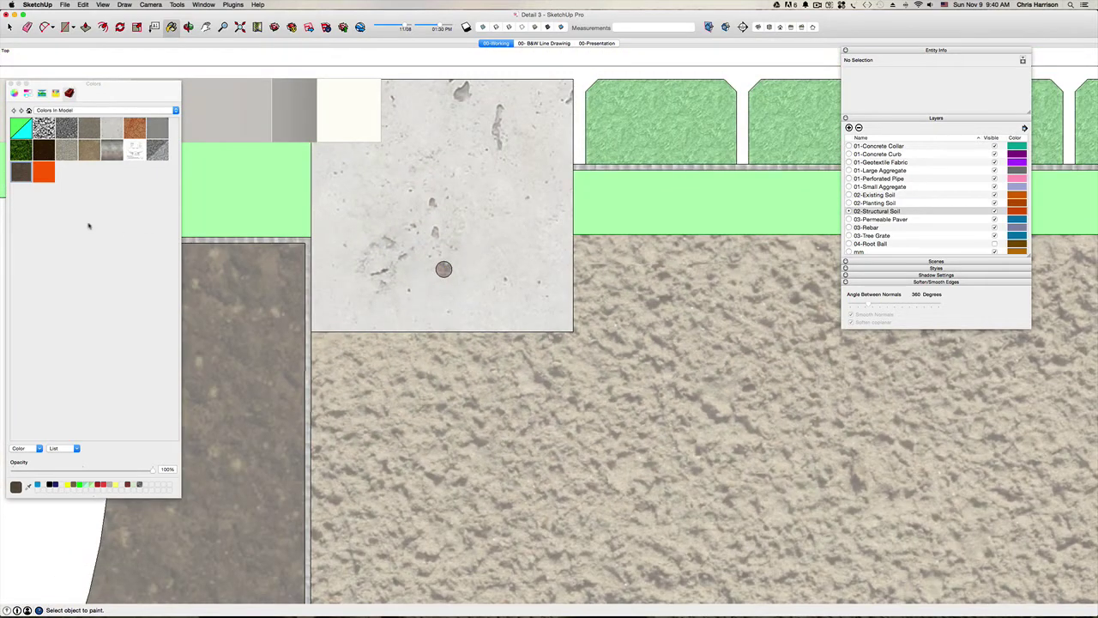
Edit the dark grey-brown material used on the rebar and set its texture width to 8".
{"action": "scroll", "coordinate": [90, 226], "scroll_direction": "up", "scroll_amount": 1}
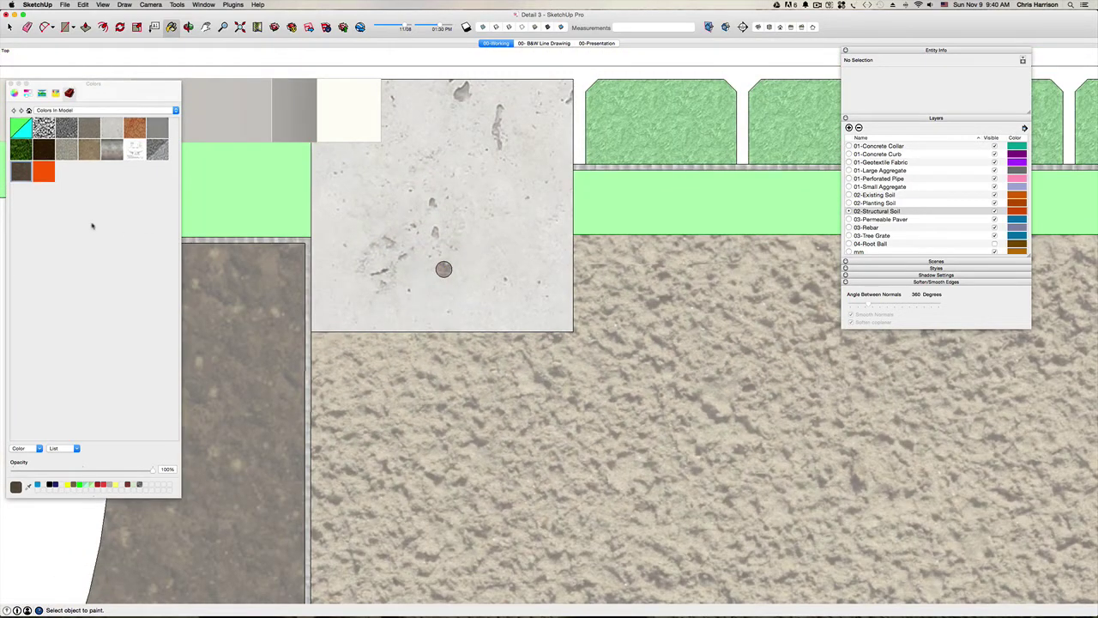
{"action": "left_click", "coordinate": [92, 224]}
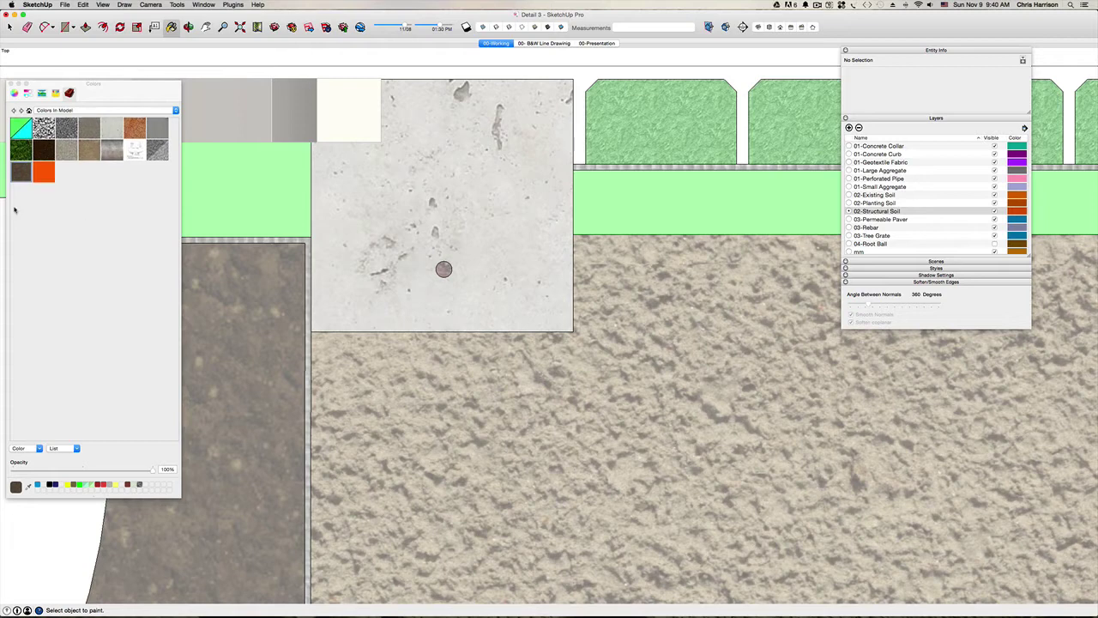
{"action": "right_click", "coordinate": [21, 178]}
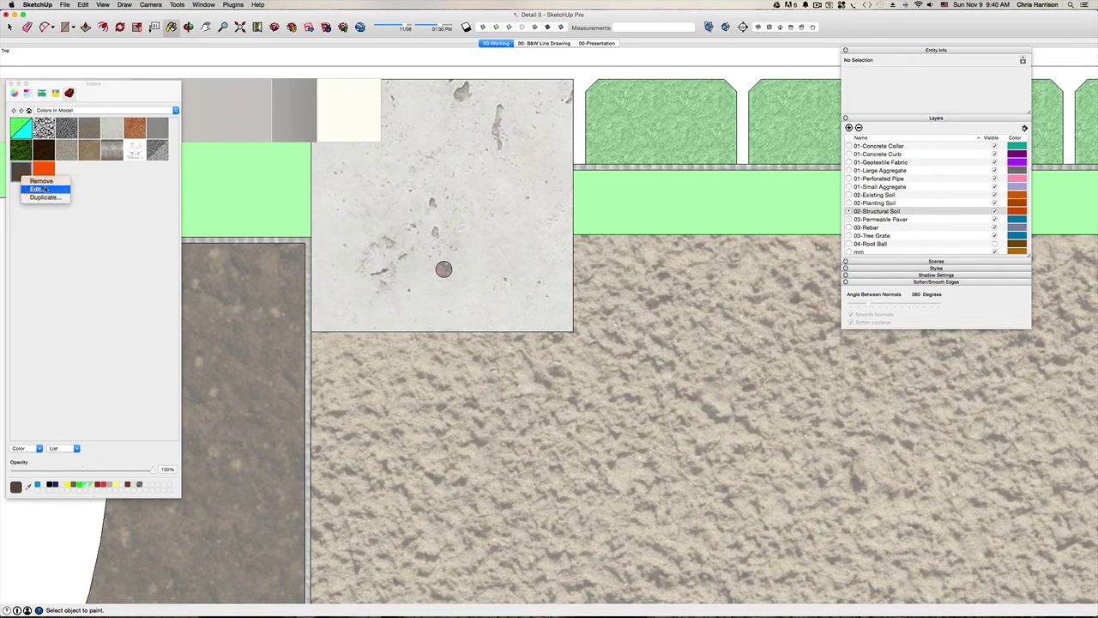
{"action": "left_click", "coordinate": [44, 190]}
{"action": "double_click", "coordinate": [41, 449]}
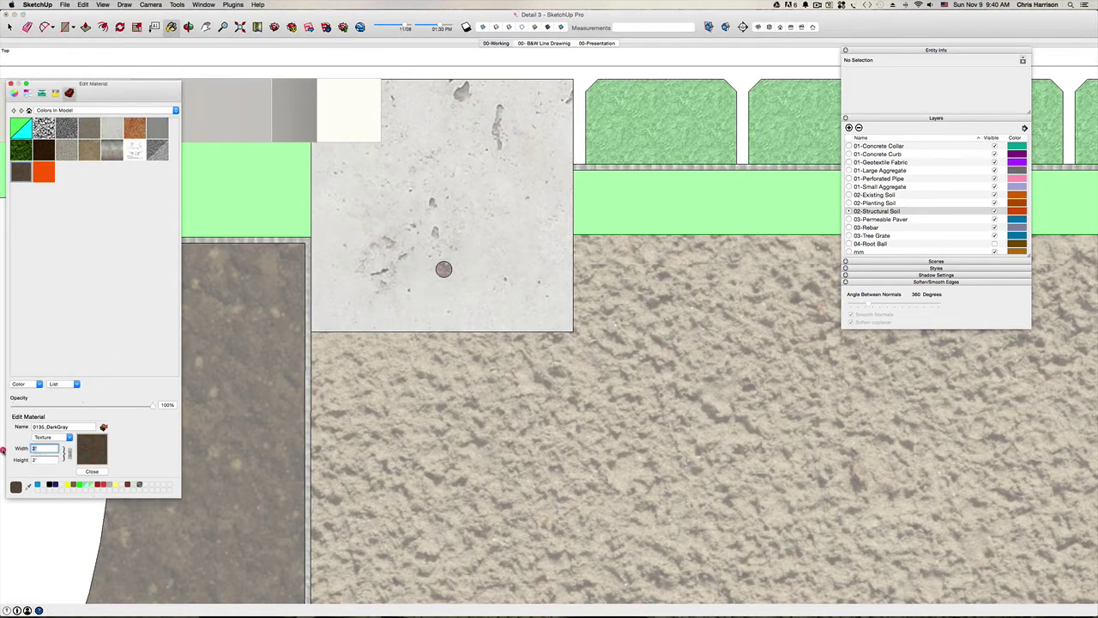
{"action": "type", "text": "1"}
{"action": "key", "text": "Return"}
{"action": "type", "text": "8"}
{"action": "key", "text": "Return"}
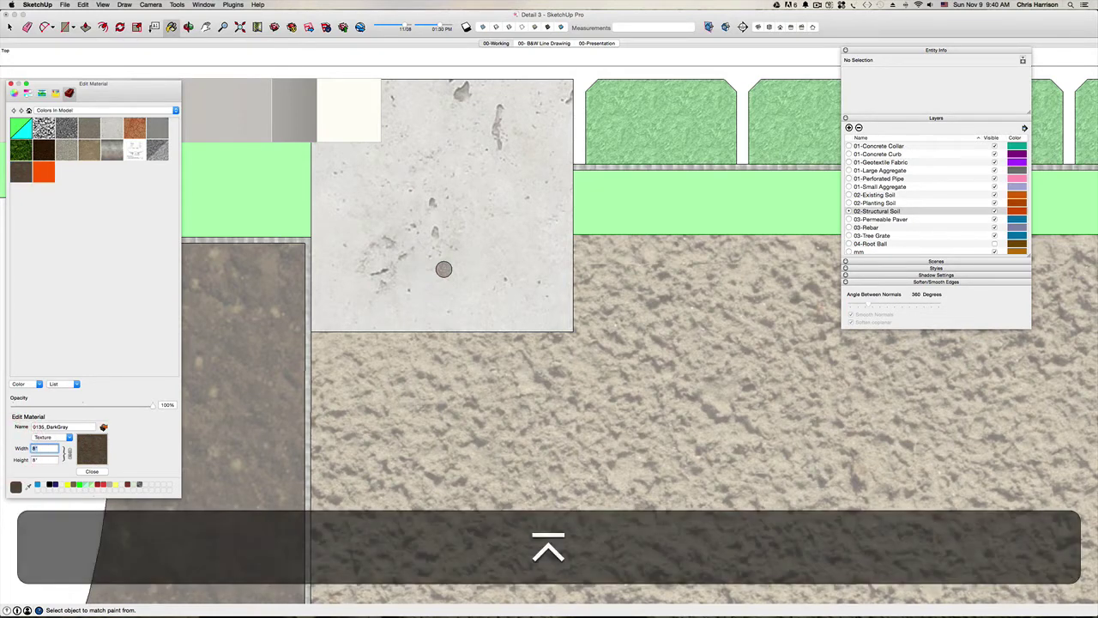
Rename the dark grey-brown material as Rebar and finish editing it.
{"action": "double_click", "coordinate": [34, 426]}
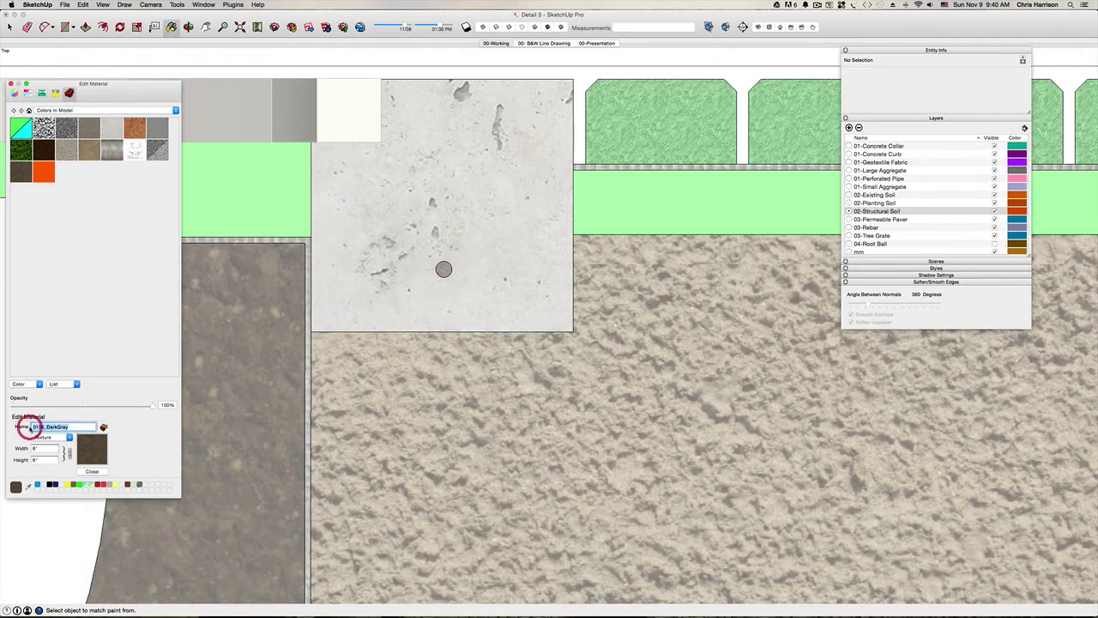
{"action": "type", "text": "Rebar"}
{"action": "key", "text": "Return"}
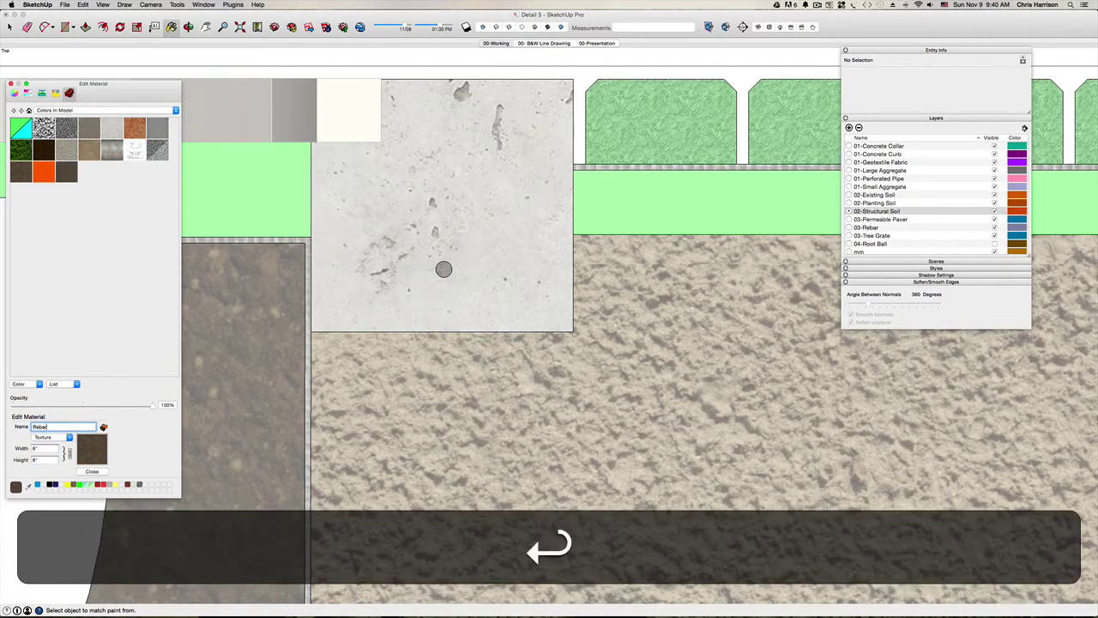
{"action": "left_click", "coordinate": [92, 471]}
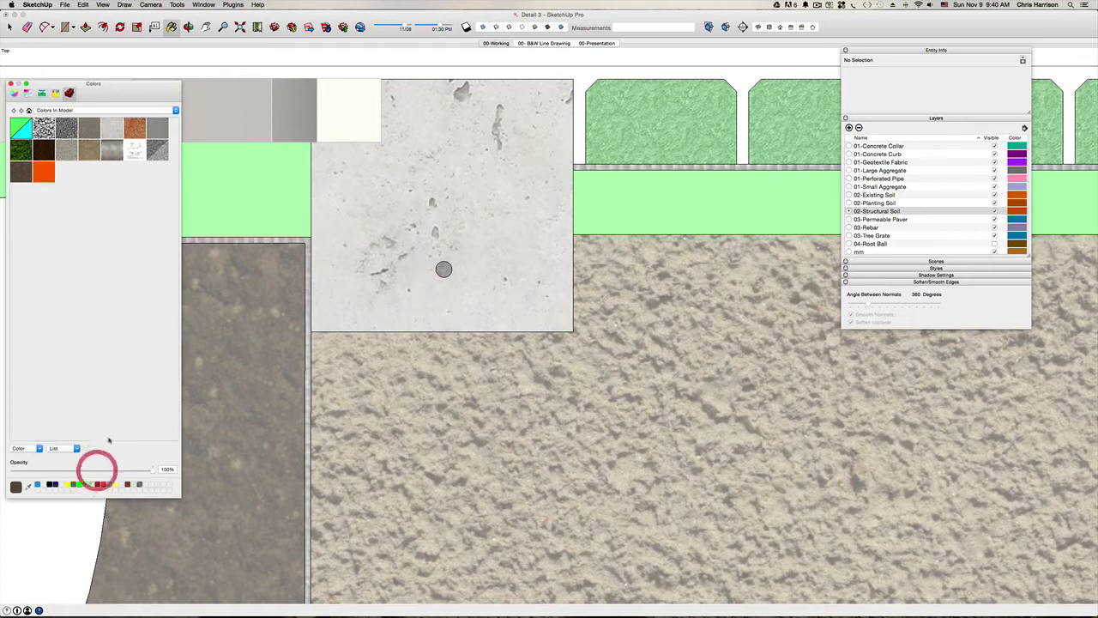
{"action": "left_click", "coordinate": [104, 299]}
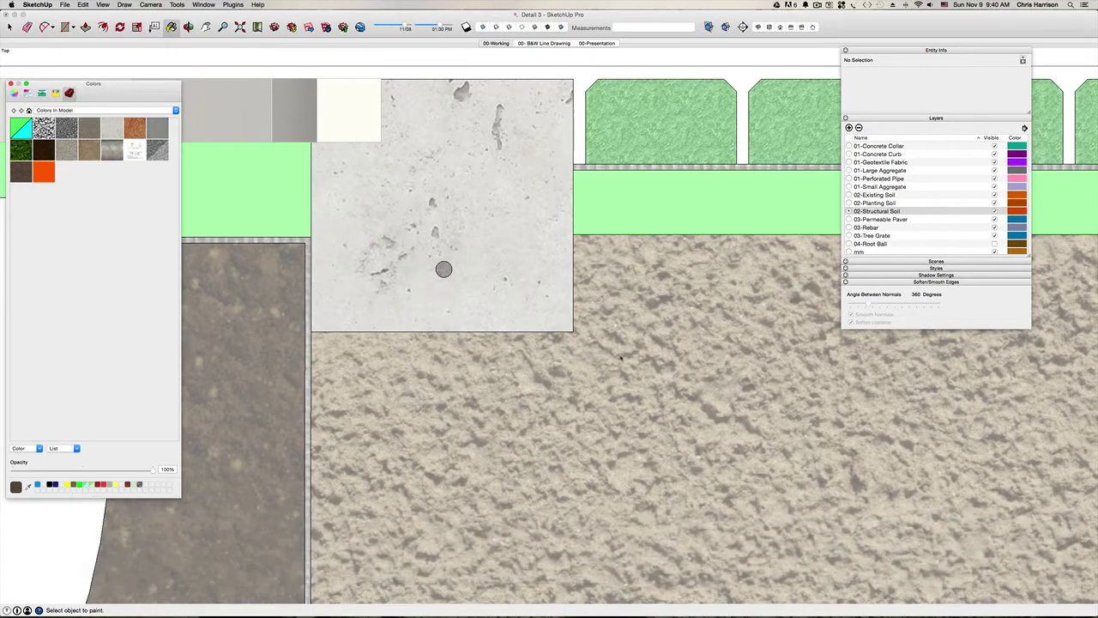
{"action": "scroll", "coordinate": [538, 293], "scroll_direction": "down", "scroll_amount": 5}
{"action": "key", "text": "h"}
{"action": "left_click", "coordinate": [556, 313]}
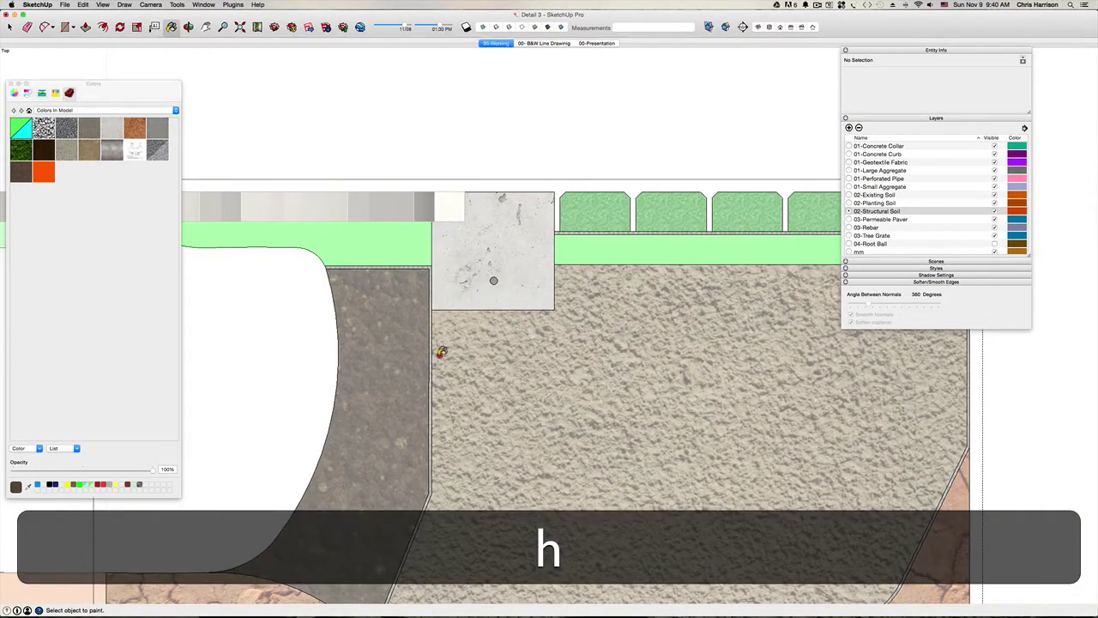
{"action": "key", "text": "Escape"}
{"action": "left_click", "coordinate": [439, 351]}
{"action": "key", "text": "h"}
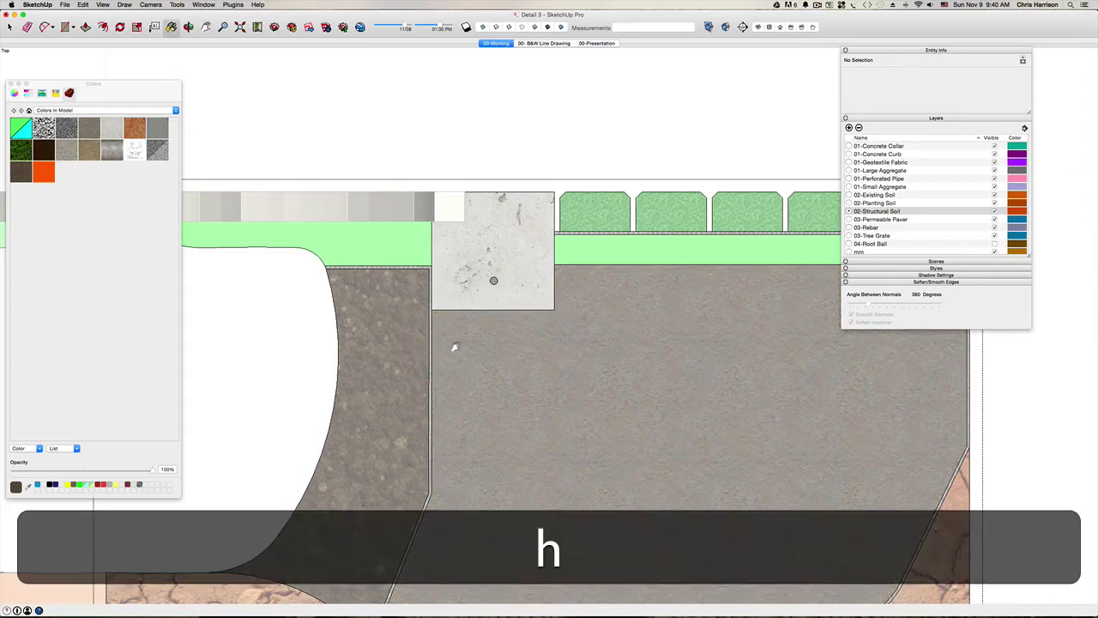
{"action": "key", "text": "cmd+z"}
Paint the bedding layer beneath the permeable pavers with the Stone Dust material.
{"action": "key", "text": "h"}
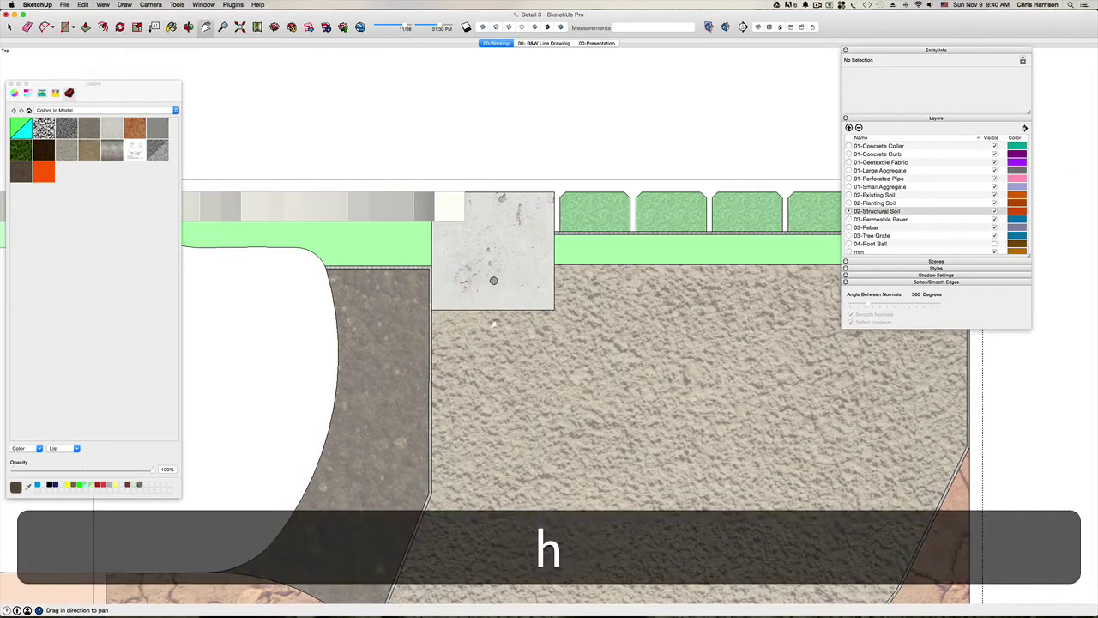
{"action": "left_click_drag", "start_coordinate": [729, 308], "coordinate": [391, 407]}
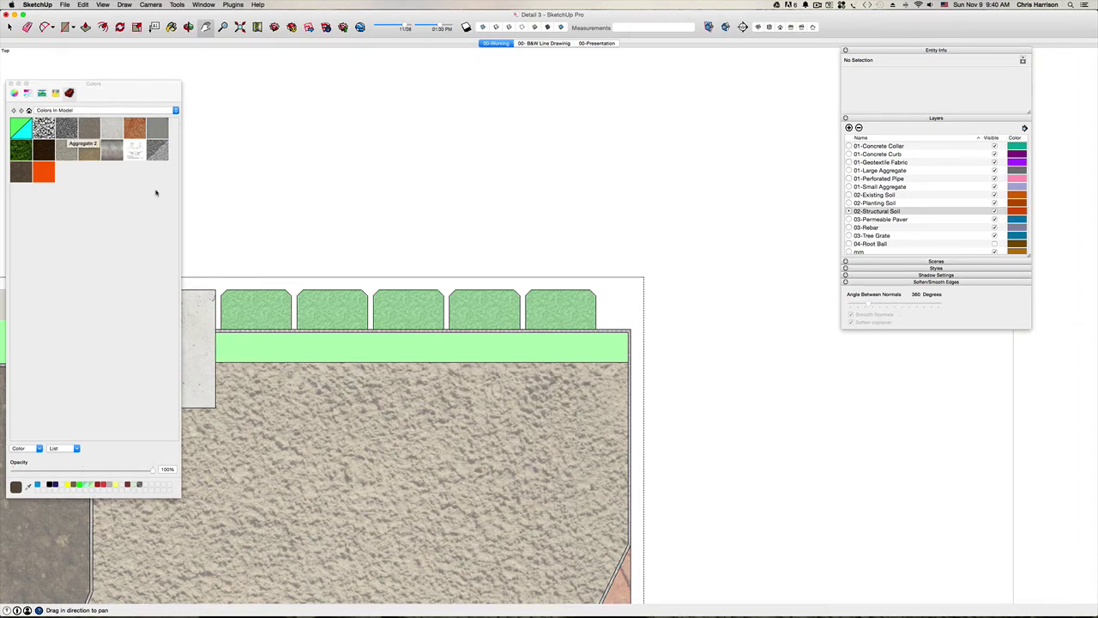
{"action": "left_click", "coordinate": [66, 150]}
{"action": "left_click", "coordinate": [378, 340]}
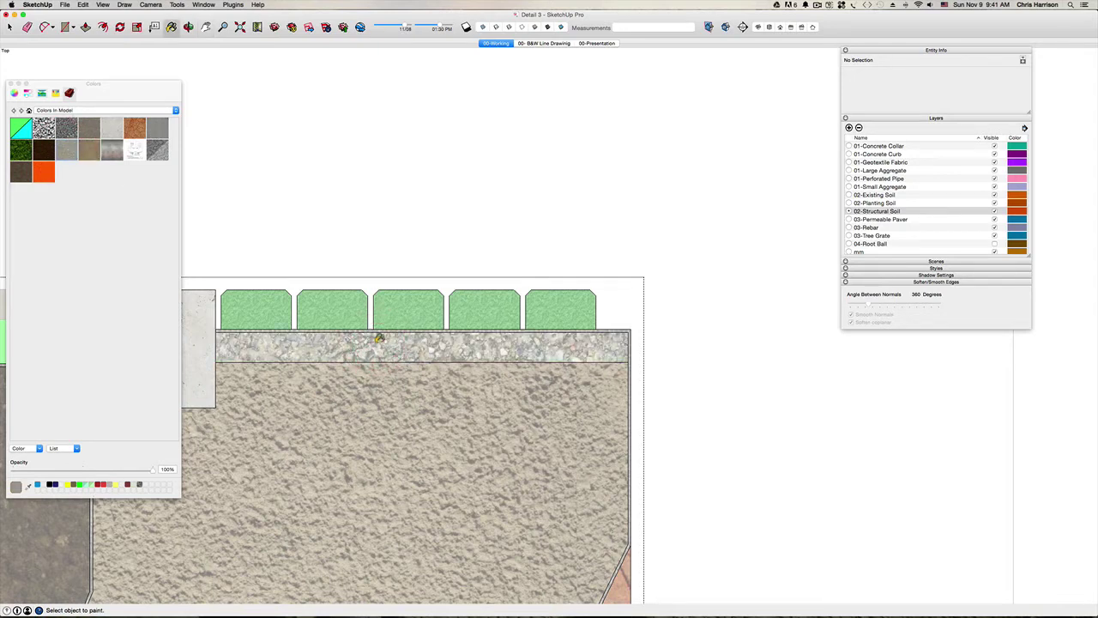
Edit the Stone Dust material, set its color to a dark gray of 25% brightness, and finish editing it.
{"action": "key", "text": "space"}
{"action": "right_click", "coordinate": [73, 154]}
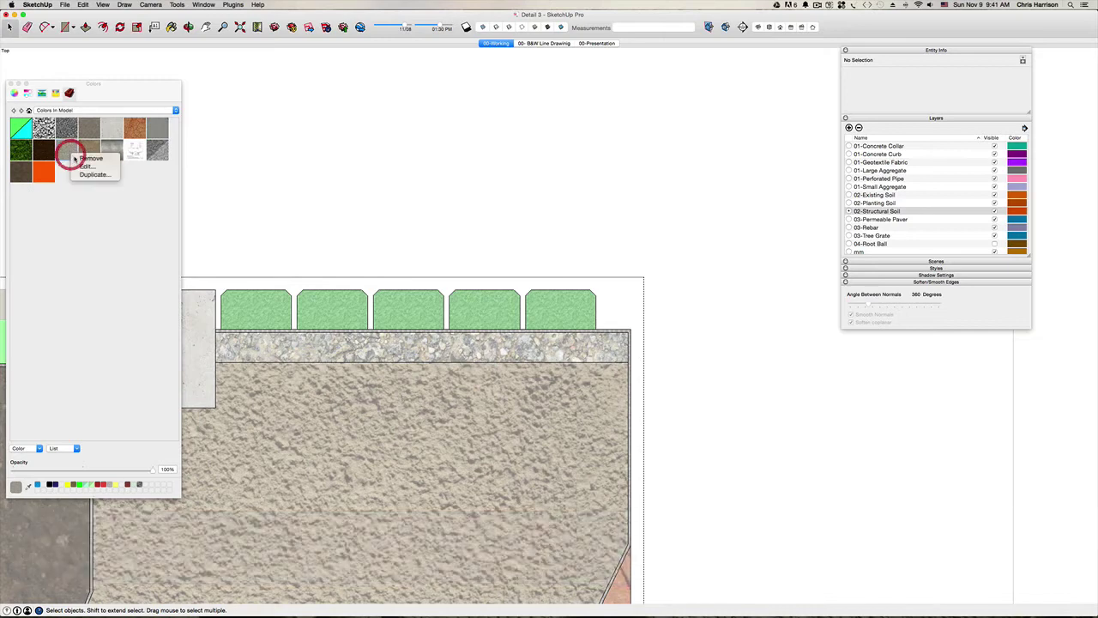
{"action": "left_click", "coordinate": [81, 164]}
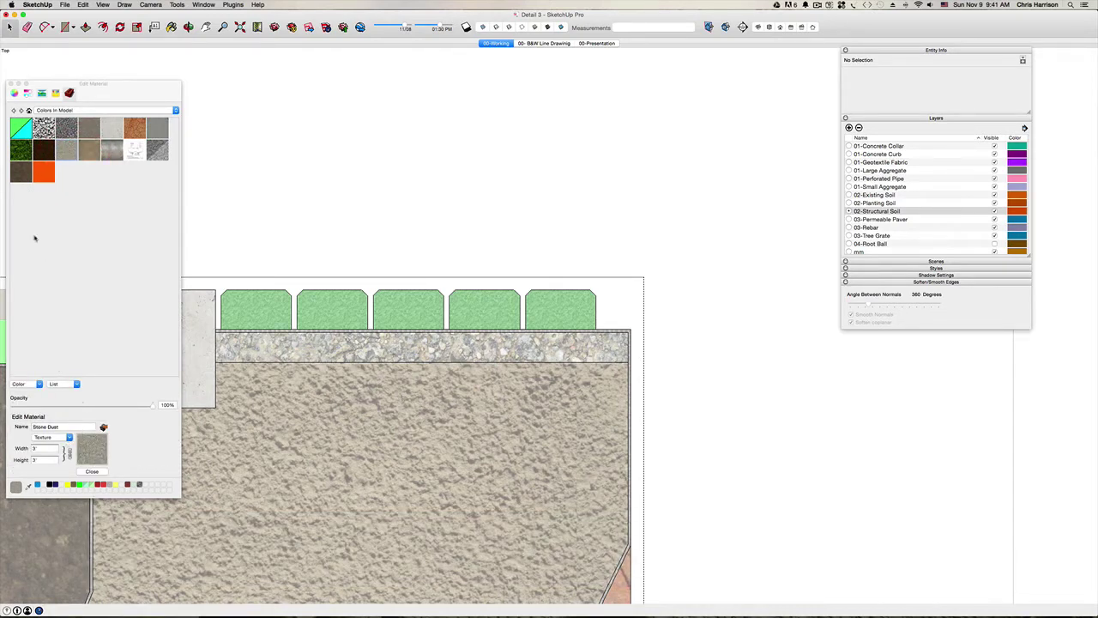
{"action": "left_click", "coordinate": [13, 92]}
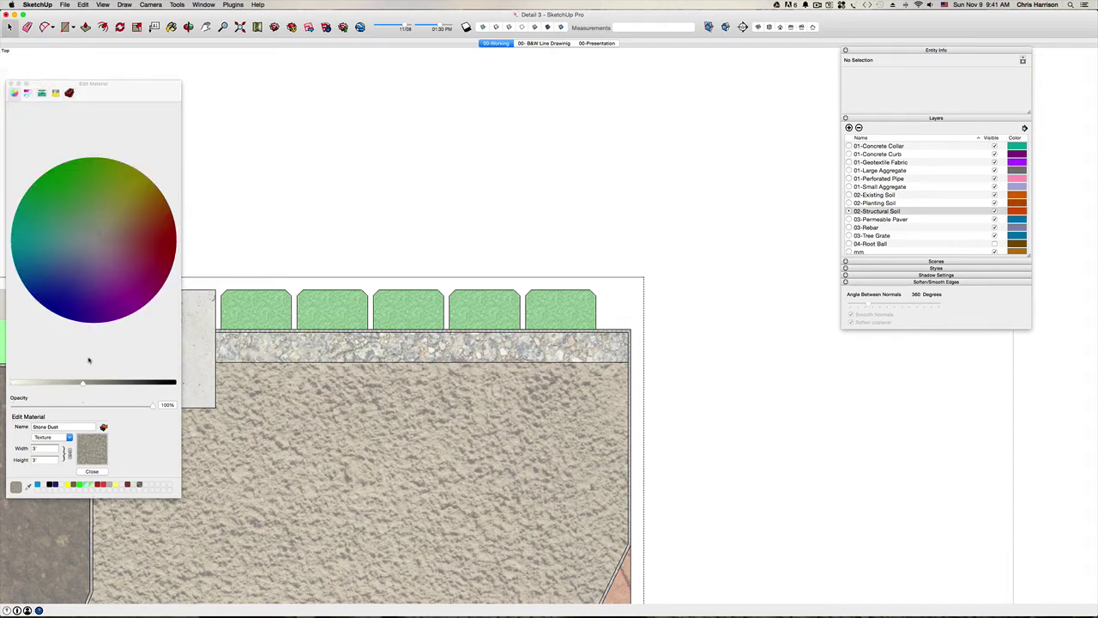
{"action": "left_click_drag", "start_coordinate": [83, 385], "coordinate": [129, 385]}
{"action": "left_click_drag", "start_coordinate": [137, 385], "coordinate": [141, 385]}
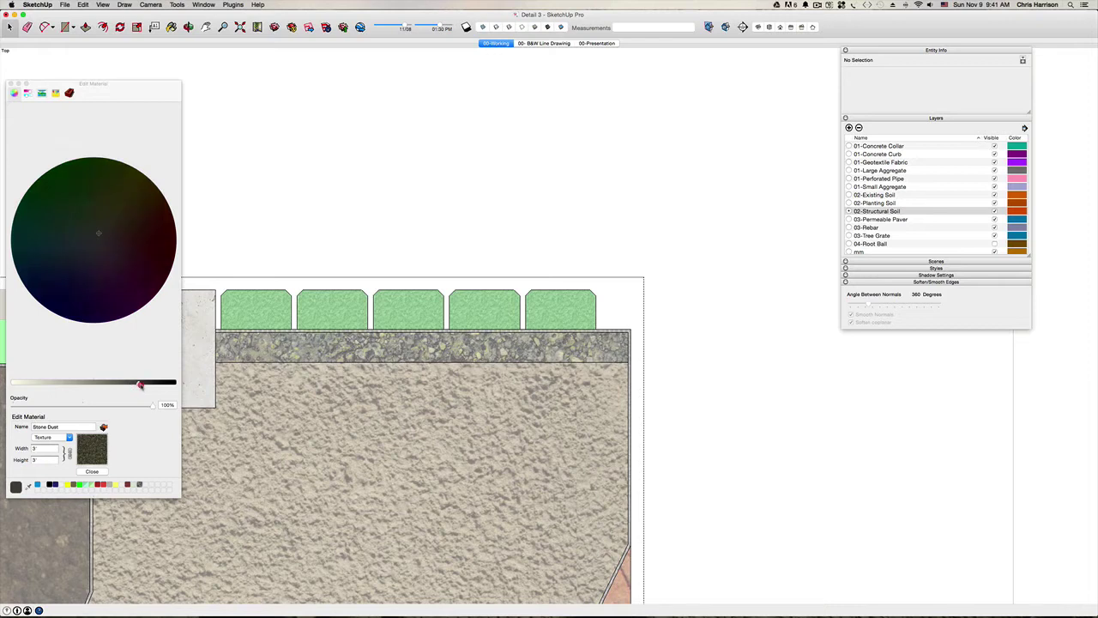
{"action": "left_click", "coordinate": [139, 383]}
{"action": "left_click", "coordinate": [27, 93]}
{"action": "left_click", "coordinate": [80, 140]}
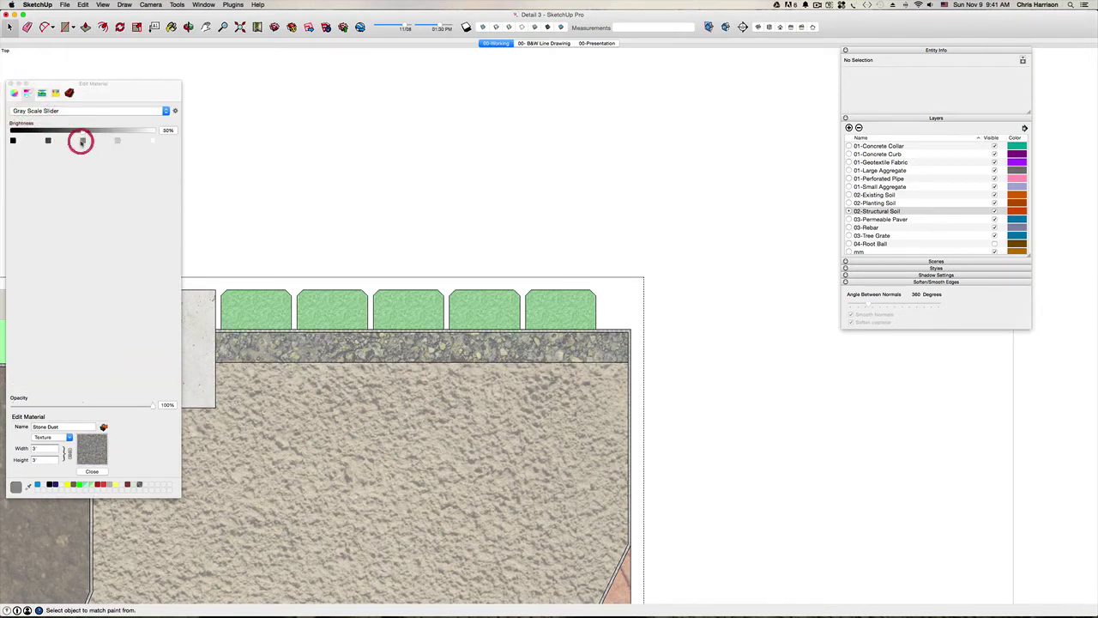
{"action": "left_click", "coordinate": [50, 145]}
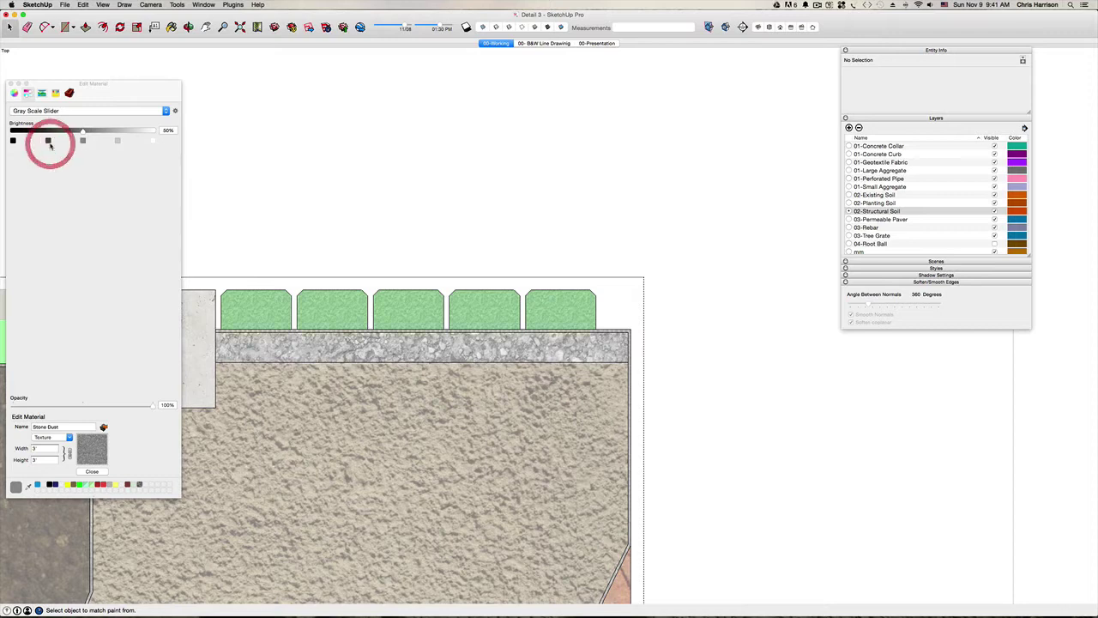
{"action": "left_click", "coordinate": [48, 141]}
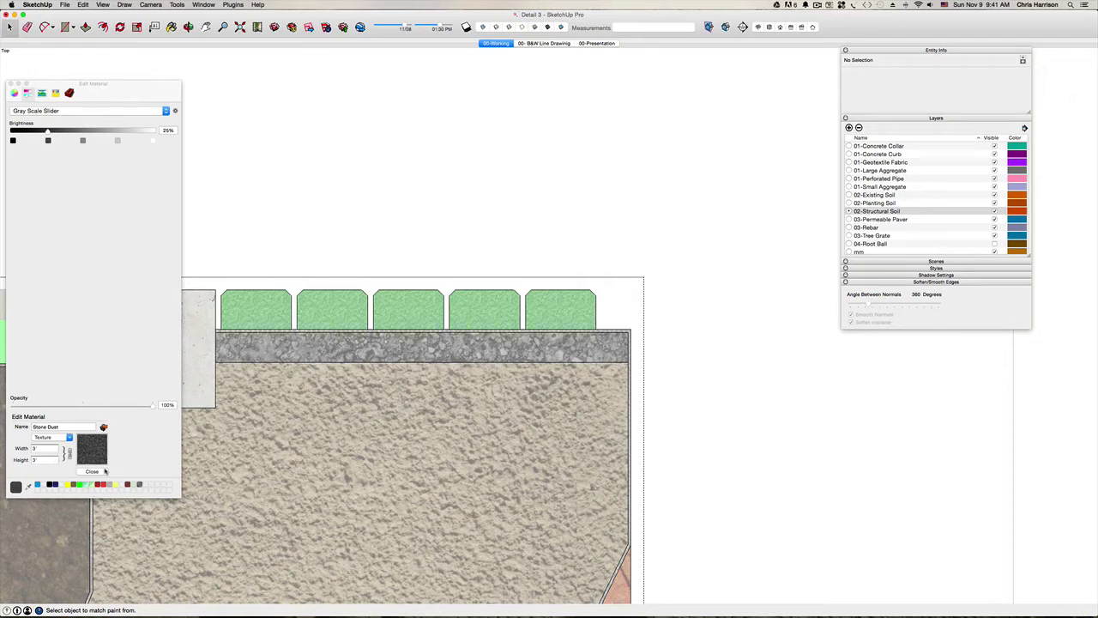
{"action": "left_click", "coordinate": [101, 471]}
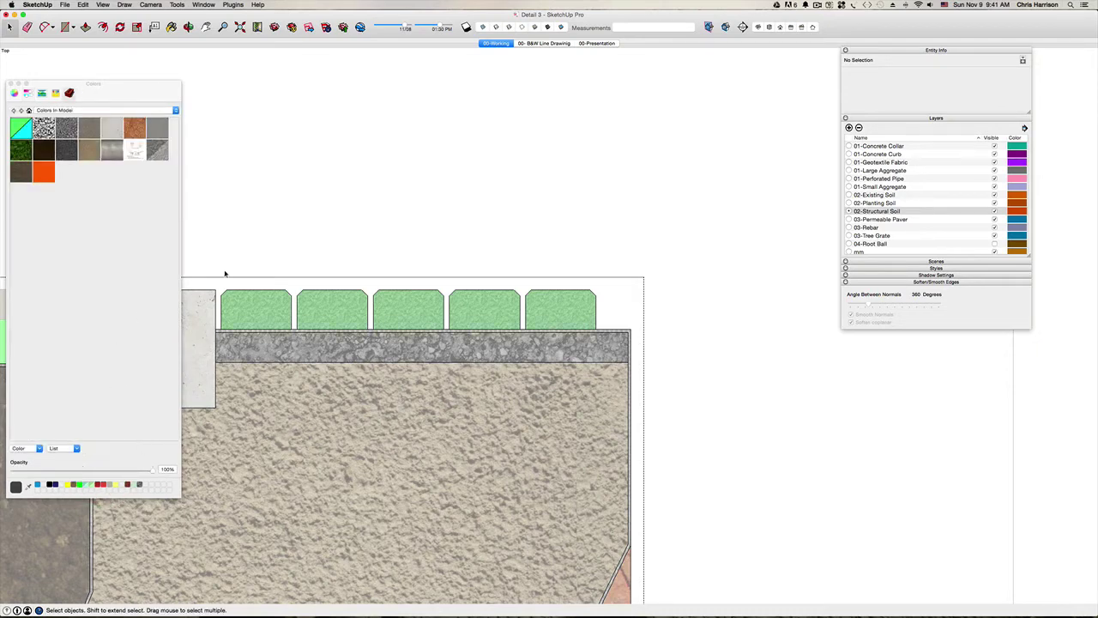
Paint the permeable paver next to the concrete collar with the grey texture of 85% opacity.
{"action": "scroll", "coordinate": [257, 263], "scroll_direction": "down", "scroll_amount": 4}
{"action": "key", "text": "h"}
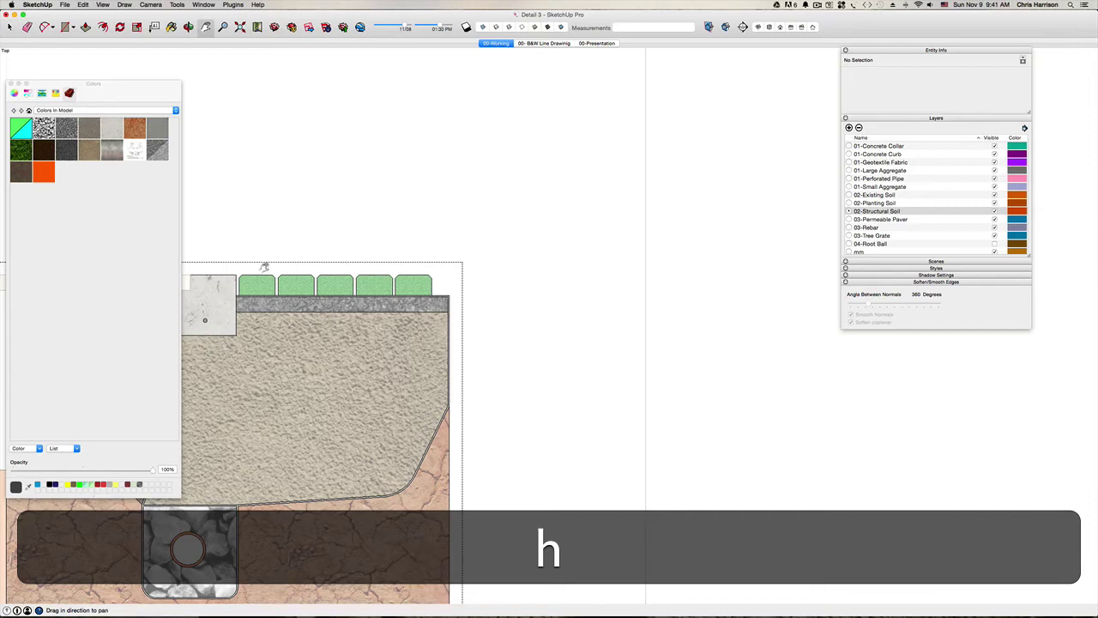
{"action": "mouse_move", "coordinate": [265, 267]}
{"action": "left_mouse_down"}
{"action": "mouse_move", "coordinate": [386, 285]}
{"action": "mouse_move", "coordinate": [460, 339]}
{"action": "left_mouse_up"}
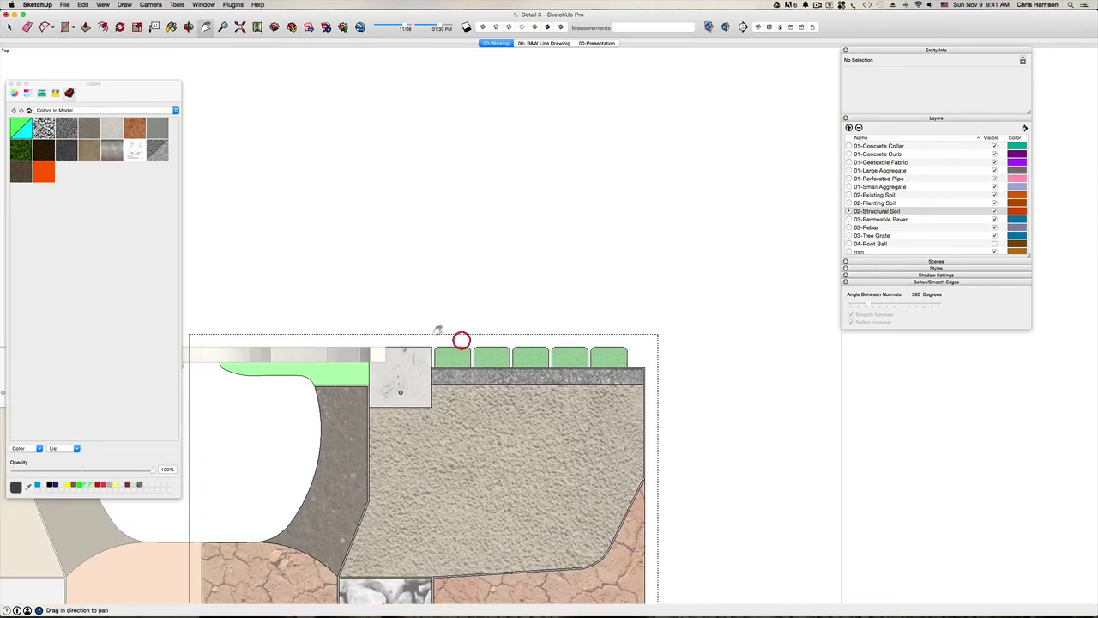
{"action": "left_click", "coordinate": [156, 151]}
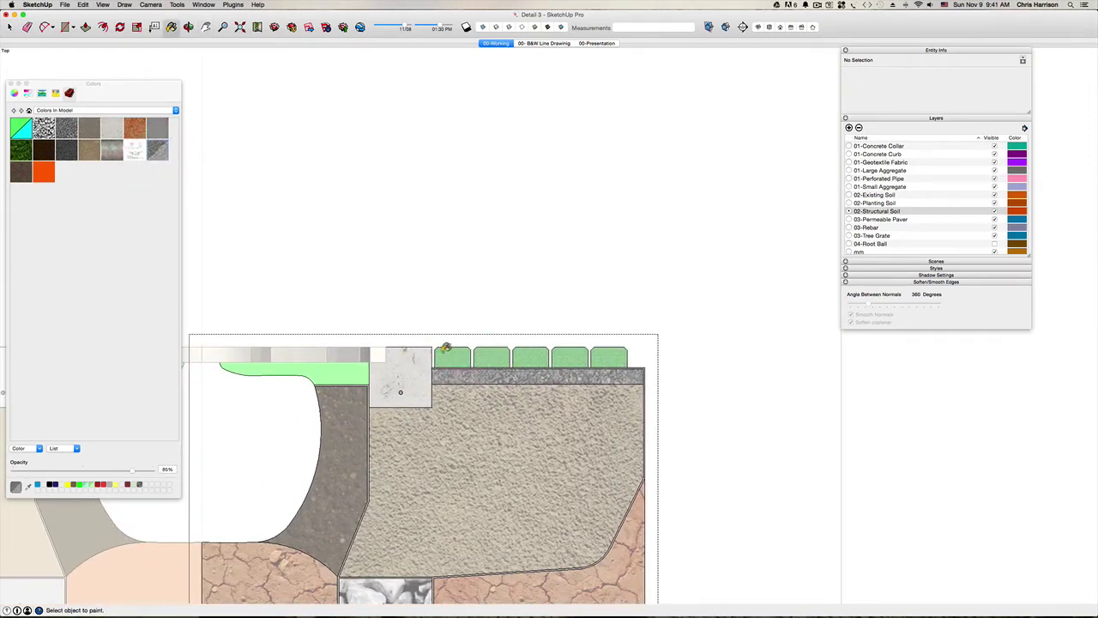
{"action": "left_click", "coordinate": [450, 352]}
Try to paint the second permeable paver with the same grey texture from inside its own group.
{"action": "key", "text": "space"}
{"action": "double_click", "coordinate": [493, 360]}
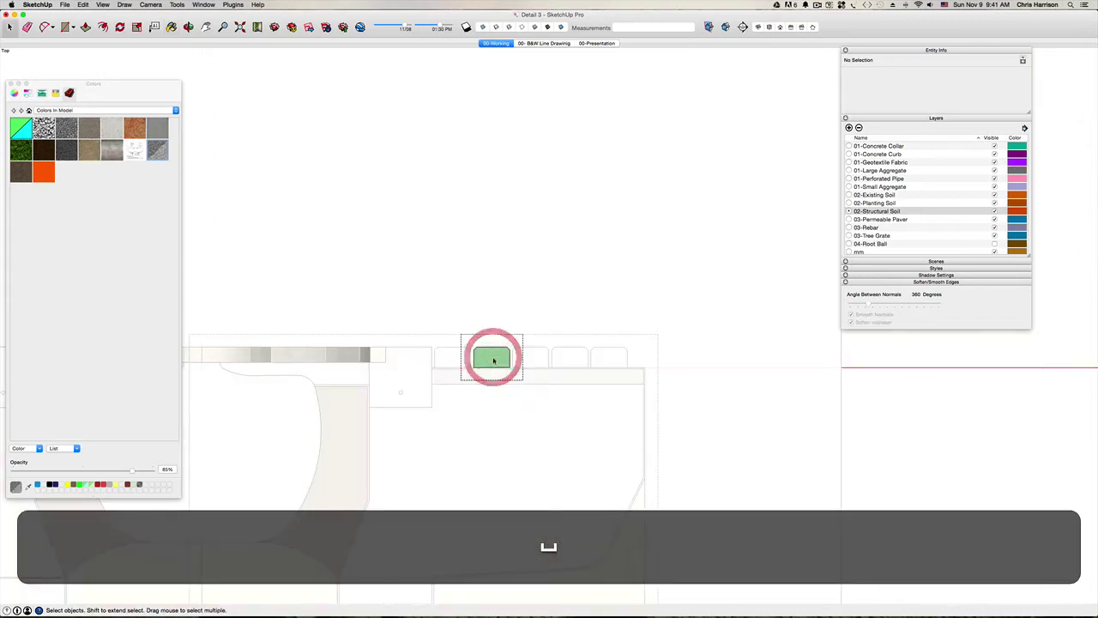
{"action": "key", "text": "b"}
{"action": "left_click", "coordinate": [494, 358]}
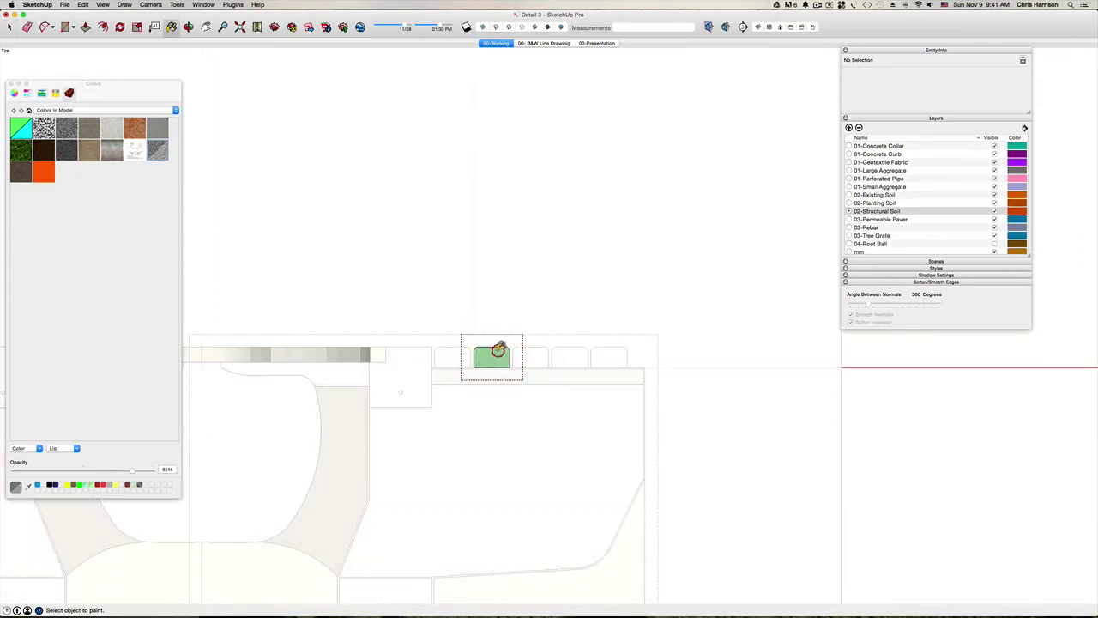
{"action": "key", "text": "space"}
{"action": "left_click", "coordinate": [500, 287]}
Paint the remaining four permeable pavers with the same grey texture and leave the section group.
{"action": "key", "text": "b"}
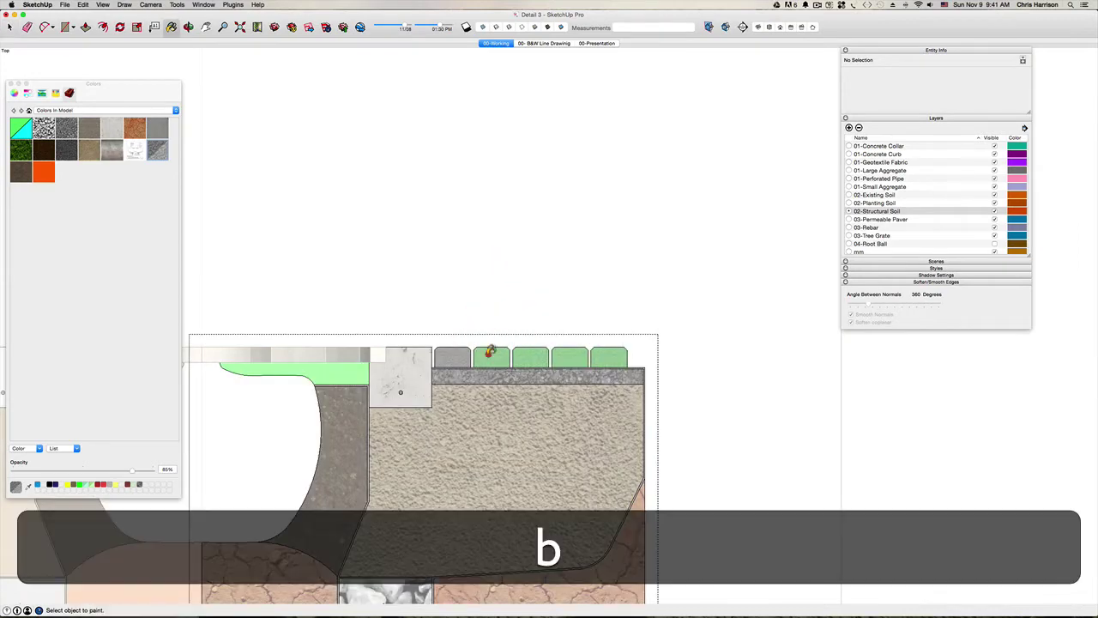
{"action": "left_click", "coordinate": [487, 352]}
{"action": "left_click", "coordinate": [530, 357]}
{"action": "left_click", "coordinate": [570, 356]}
{"action": "left_click", "coordinate": [609, 356]}
{"action": "key", "text": "space"}
{"action": "left_click", "coordinate": [430, 242]}
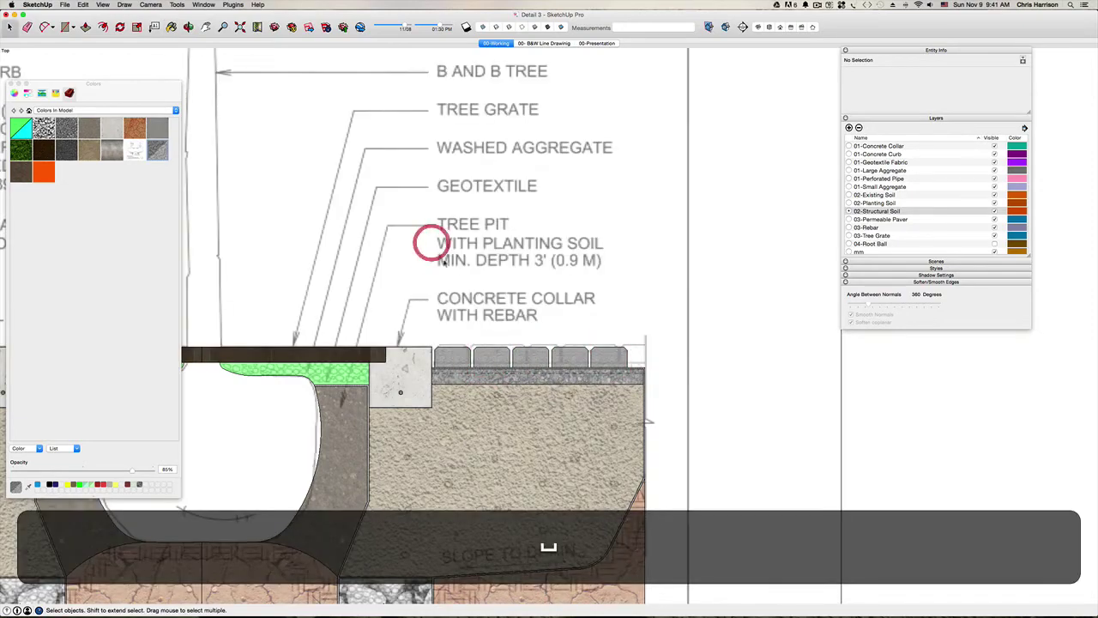
Reopen the section group and paint the washed aggregate layer under the tree grate with the dark grey aggregate texture.
{"action": "scroll", "coordinate": [444, 262], "scroll_direction": "down", "scroll_amount": 5}
{"action": "scroll", "coordinate": [372, 292], "scroll_direction": "up", "scroll_amount": 5}
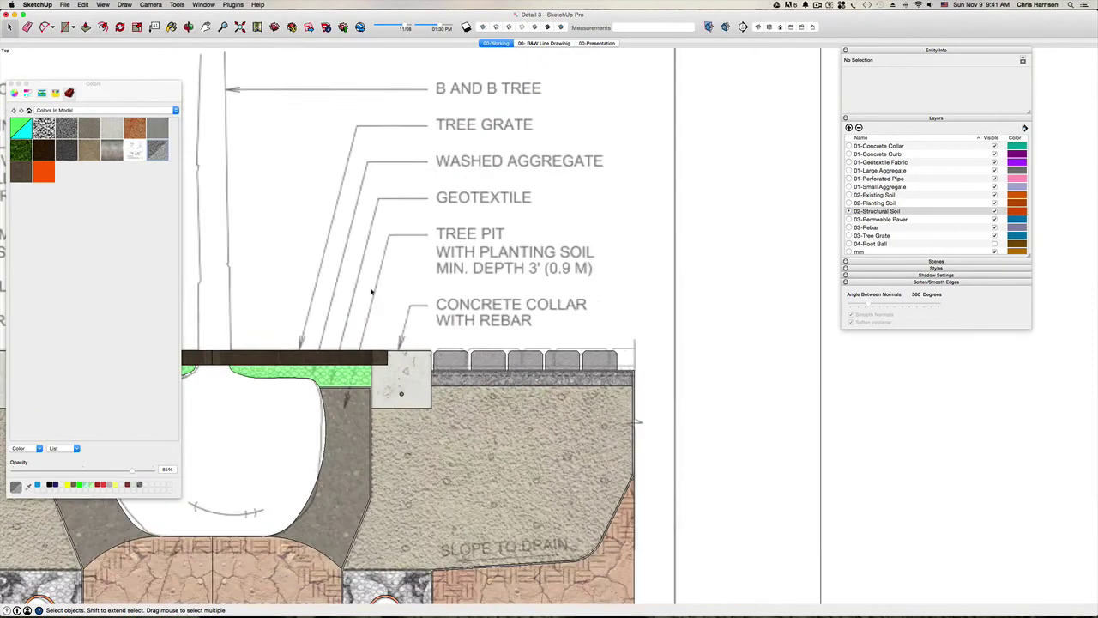
{"action": "key", "text": "h"}
{"action": "mouse_move", "coordinate": [372, 292]}
{"action": "left_mouse_down"}
{"action": "mouse_move", "coordinate": [402, 196]}
{"action": "mouse_move", "coordinate": [461, 269]}
{"action": "mouse_move", "coordinate": [448, 337]}
{"action": "mouse_move", "coordinate": [464, 364]}
{"action": "left_mouse_up"}
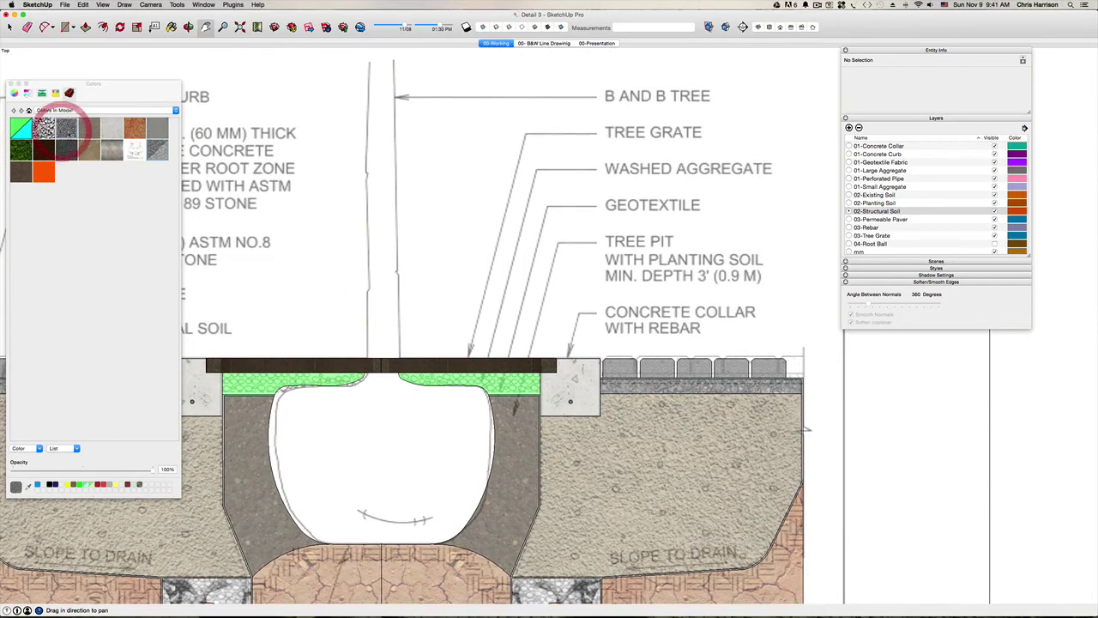
{"action": "key", "text": "space"}
{"action": "double_click", "coordinate": [556, 442]}
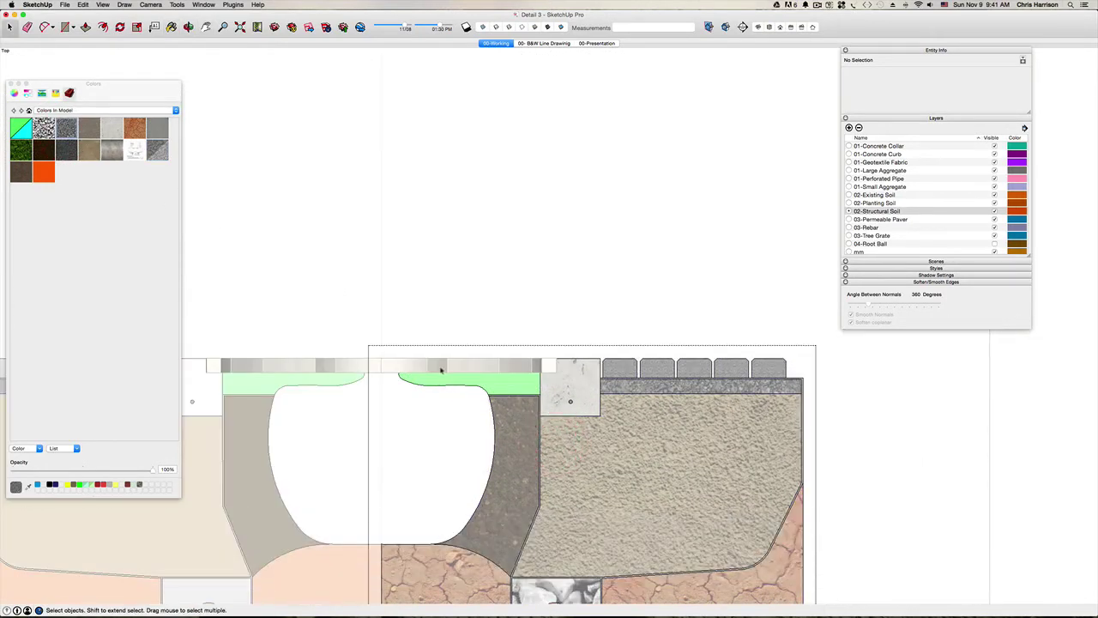
{"action": "key", "text": "b"}
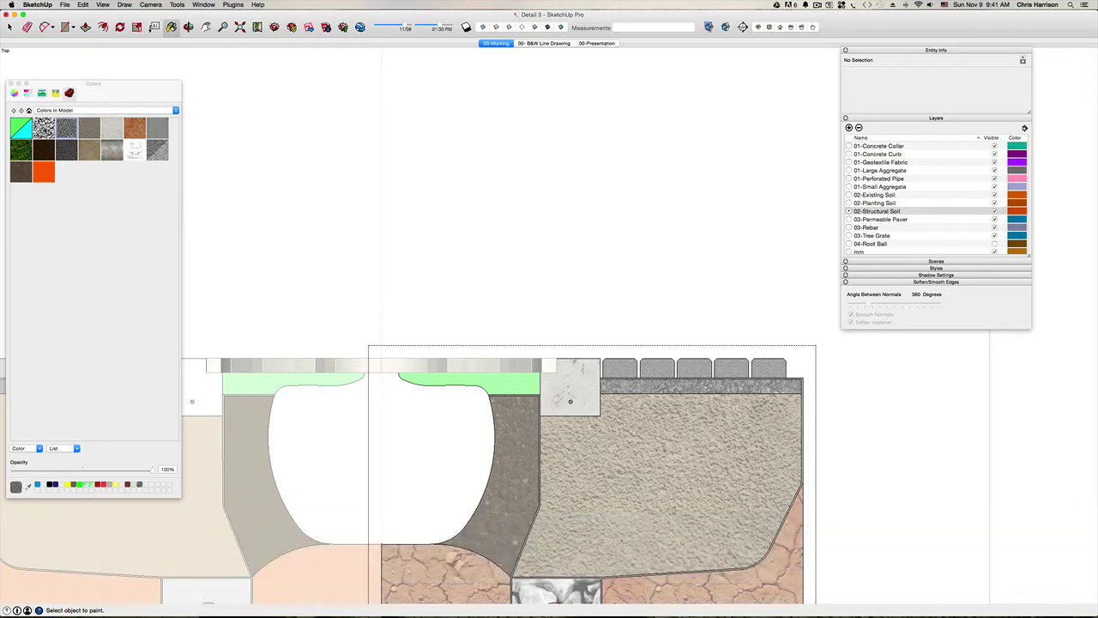
{"action": "left_click", "coordinate": [66, 128]}
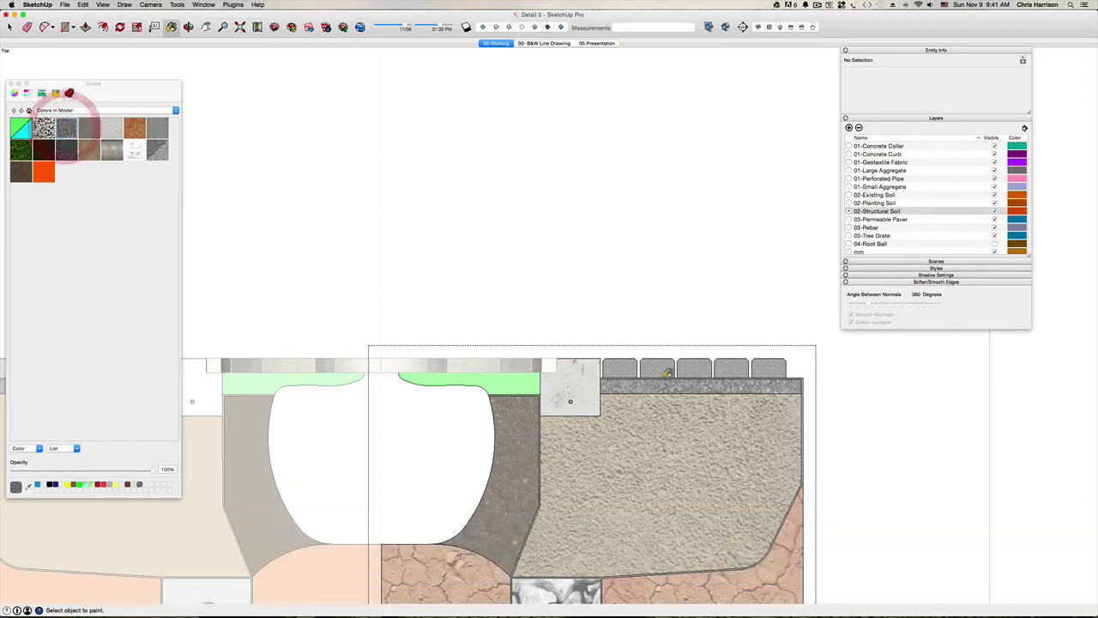
{"action": "left_click", "coordinate": [516, 384]}
Finish editing the section group and turn on visibility of the 04-Root Ball layer.
{"action": "scroll", "coordinate": [518, 378], "scroll_direction": "down", "scroll_amount": 5}
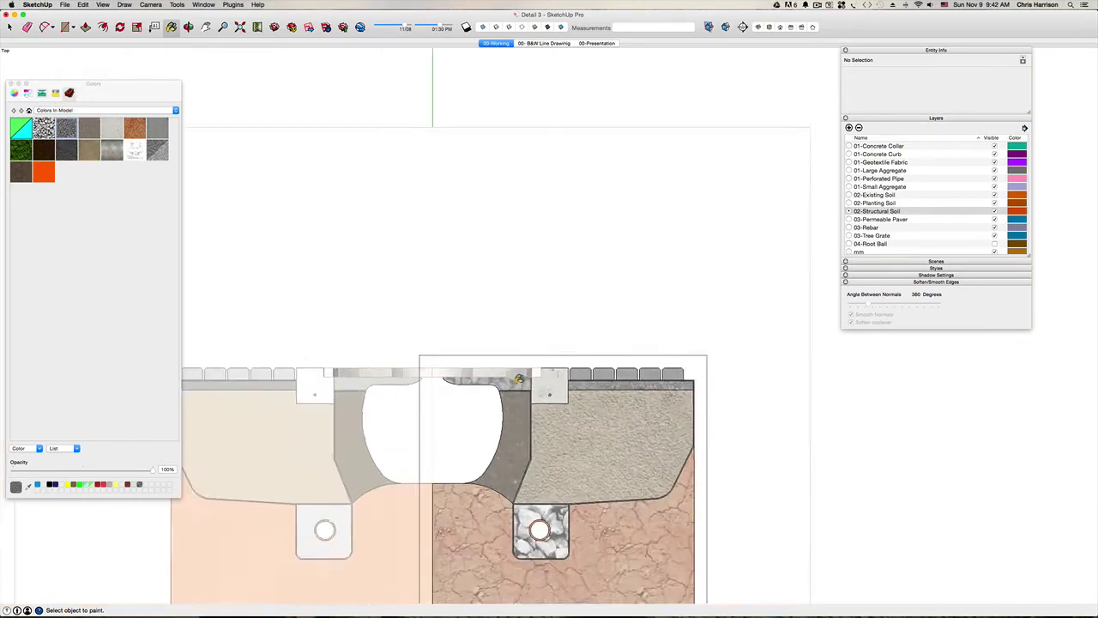
{"action": "scroll", "coordinate": [518, 378], "scroll_direction": "up", "scroll_amount": 5}
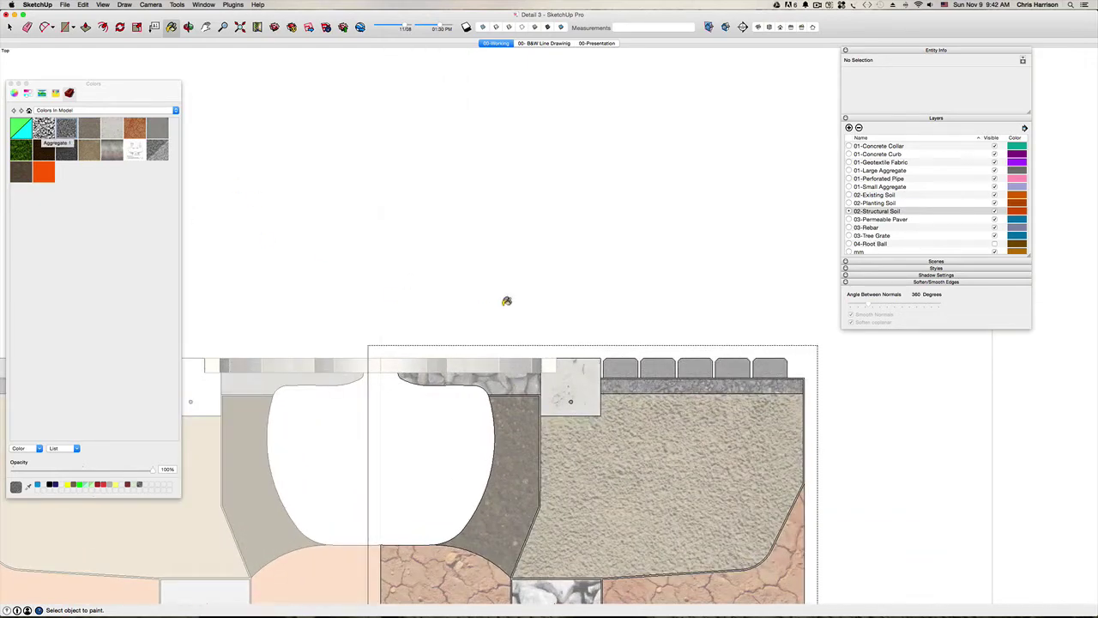
{"action": "scroll", "coordinate": [506, 300], "scroll_direction": "down", "scroll_amount": 2}
{"action": "scroll", "coordinate": [281, 354], "scroll_direction": "down", "scroll_amount": 3}
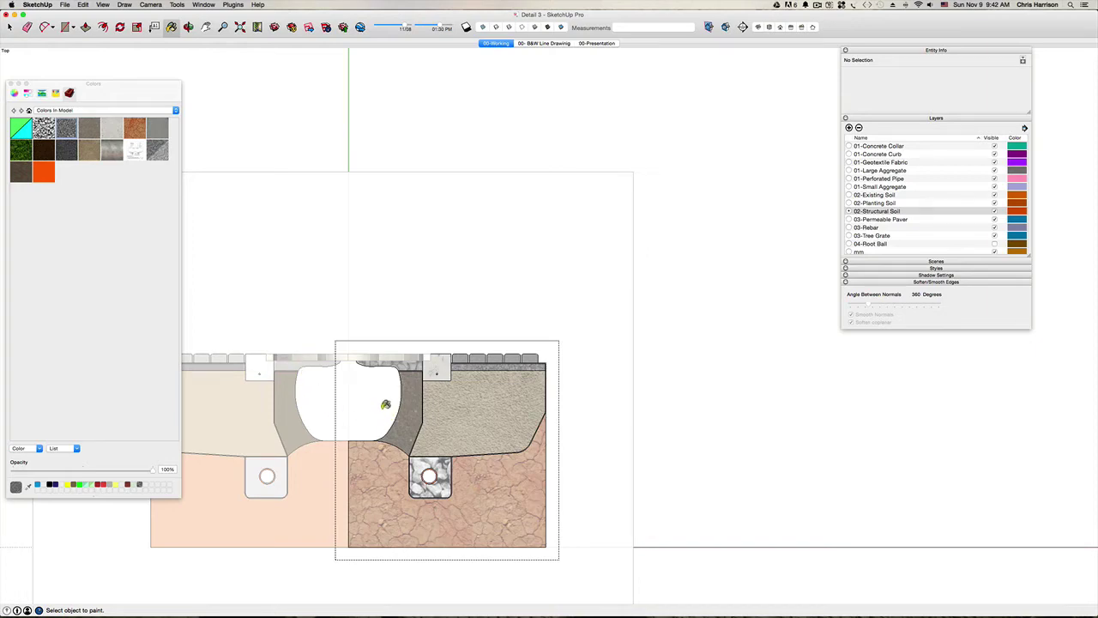
{"action": "scroll", "coordinate": [481, 341], "scroll_direction": "up", "scroll_amount": 4}
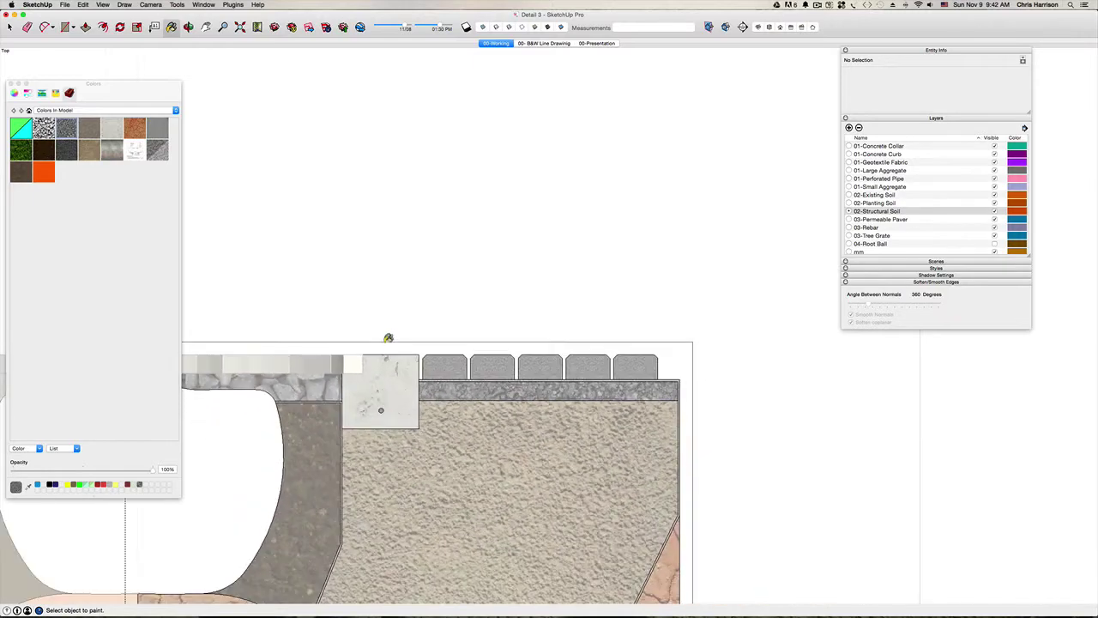
{"action": "key", "text": "space"}
{"action": "scroll", "coordinate": [393, 302], "scroll_direction": "down", "scroll_amount": 5}
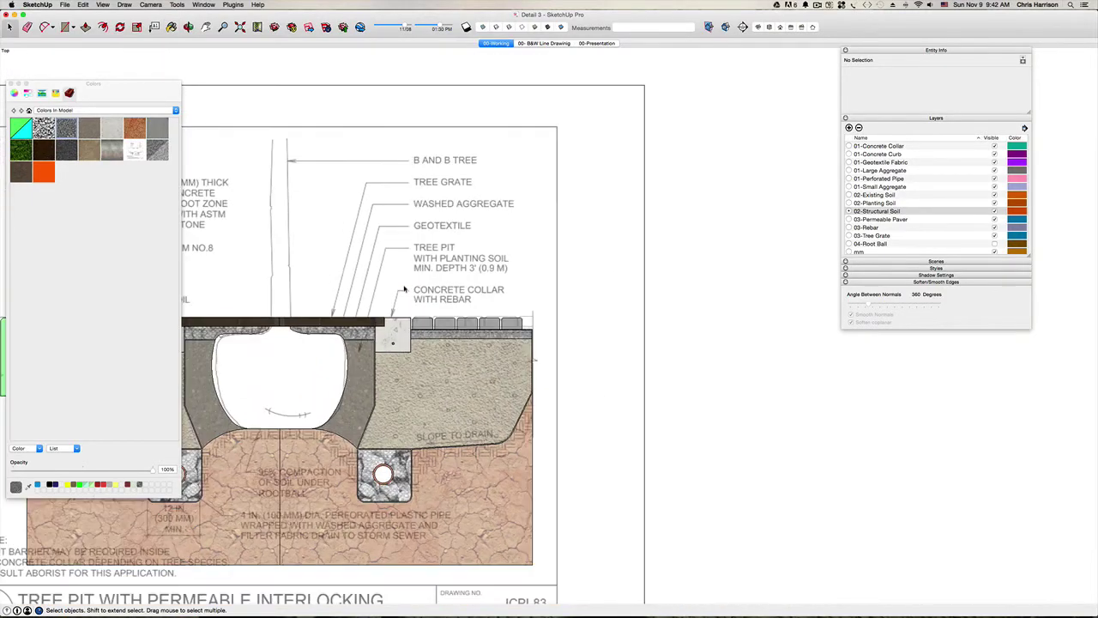
{"action": "key", "text": "h"}
{"action": "left_click_drag", "start_coordinate": [371, 342], "coordinate": [507, 342]}
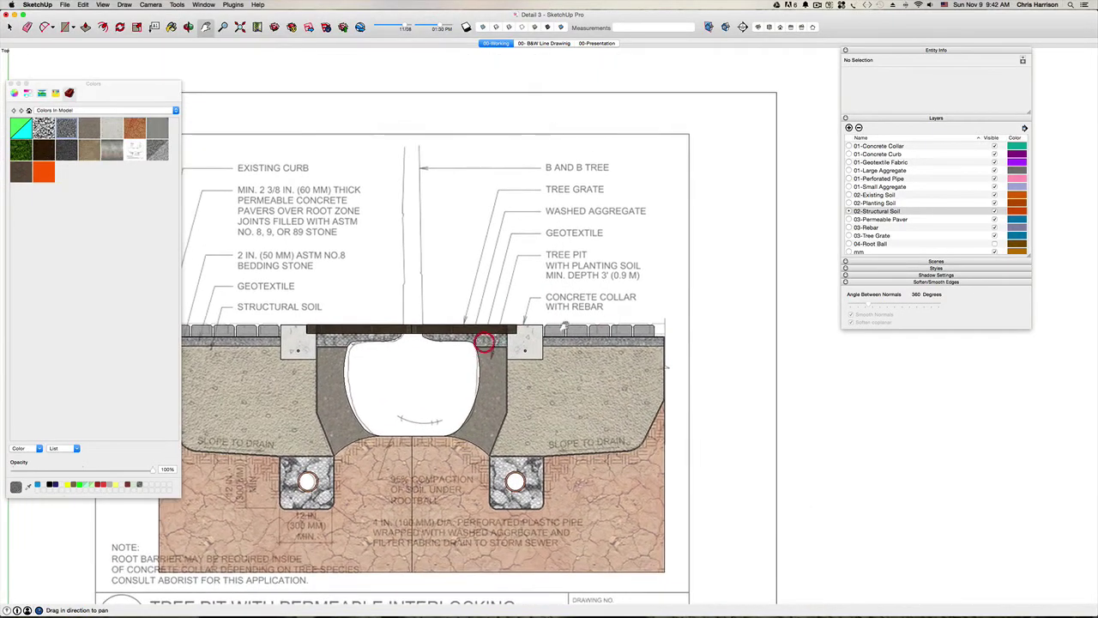
{"action": "left_click", "coordinate": [994, 244]}
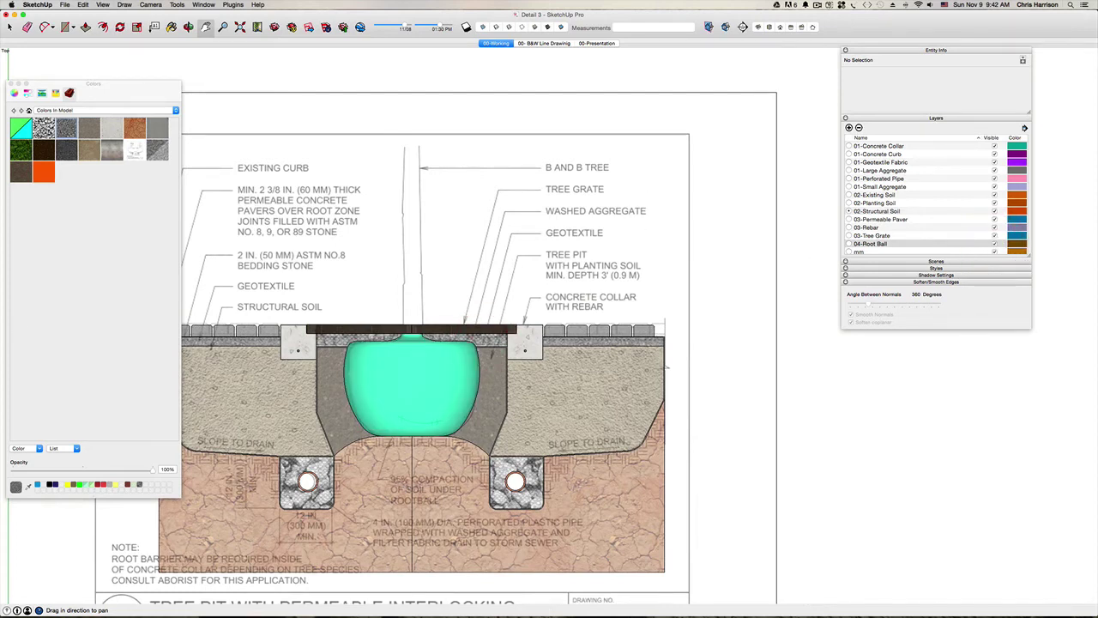
Paint the root ball with the grey-brown texture and save the model.
{"action": "left_click", "coordinate": [89, 129]}
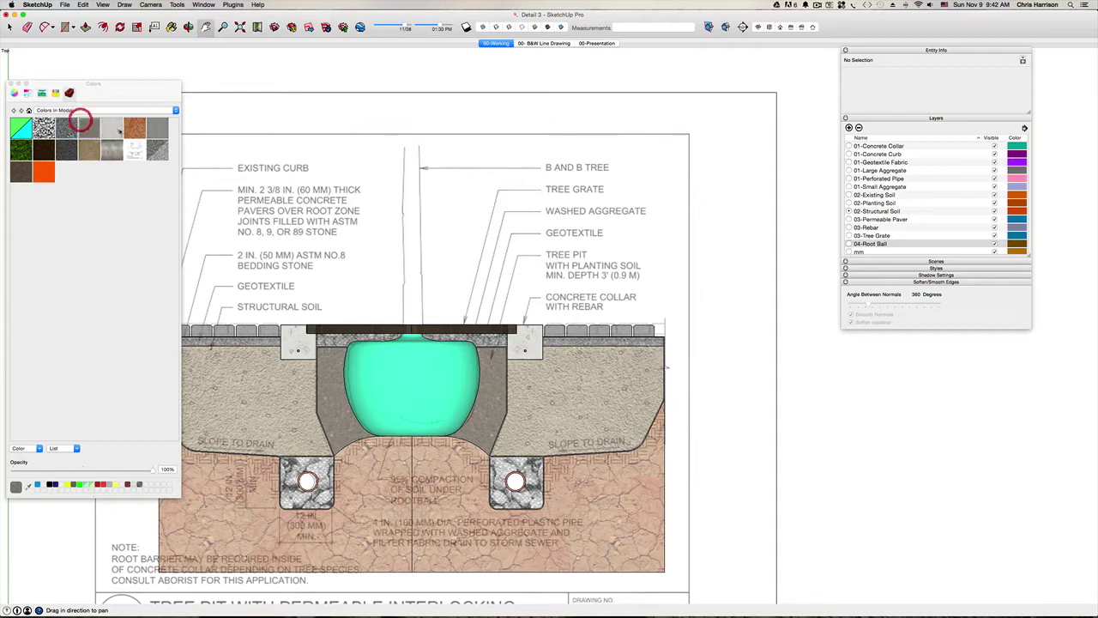
{"action": "left_click", "coordinate": [422, 364]}
{"action": "key", "text": "space"}
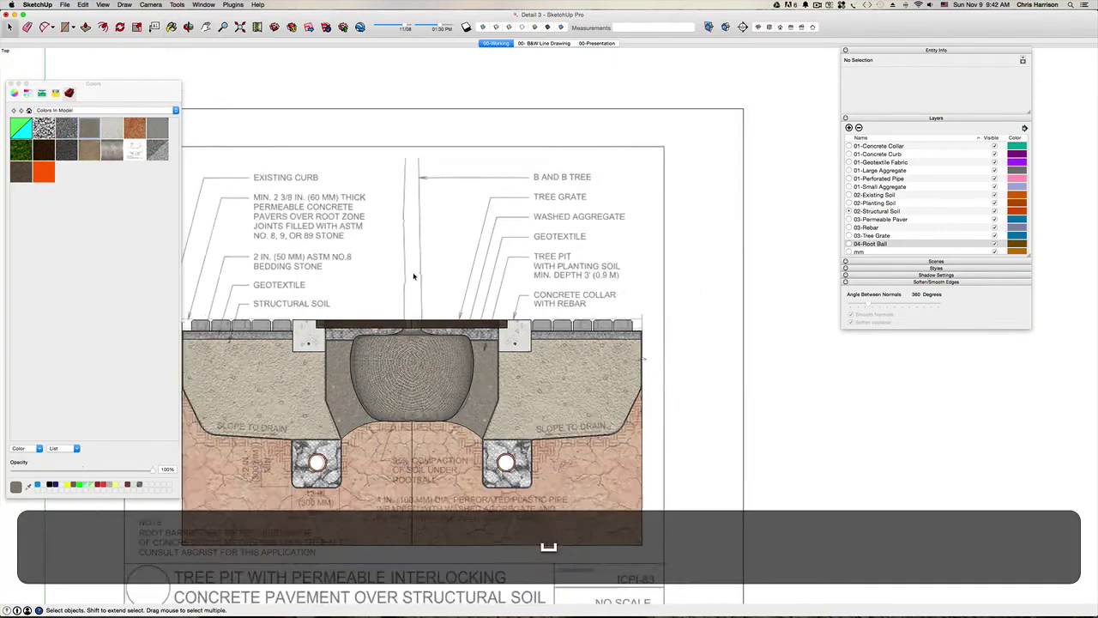
{"action": "scroll", "coordinate": [413, 276], "scroll_direction": "up", "scroll_amount": 3}
{"action": "scroll", "coordinate": [413, 277], "scroll_direction": "down", "scroll_amount": 2}
{"action": "key", "text": "h"}
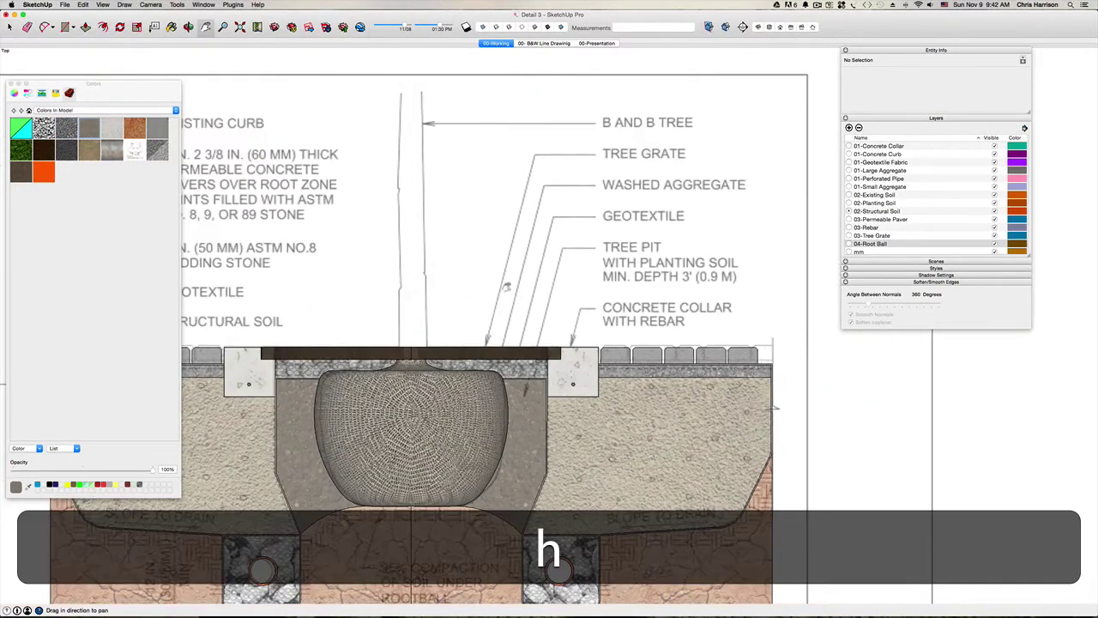
{"action": "left_click_drag", "start_coordinate": [512, 288], "coordinate": [436, 314]}
{"action": "left_click_drag", "start_coordinate": [357, 502], "coordinate": [429, 508]}
{"action": "scroll", "coordinate": [429, 507], "scroll_direction": "down", "scroll_amount": 5}
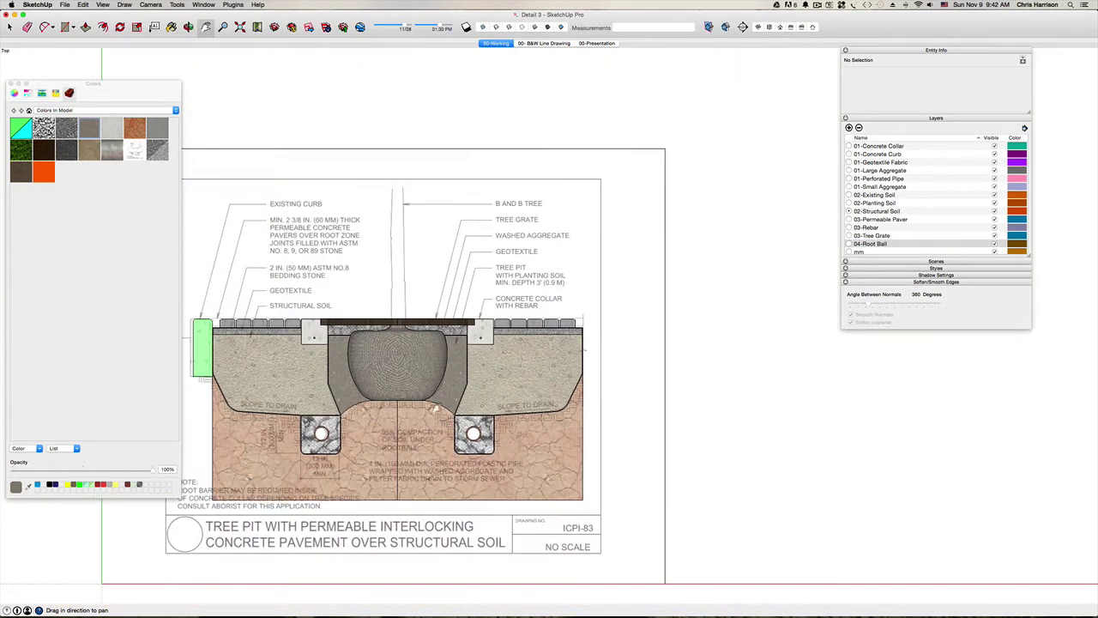
{"action": "left_click_drag", "start_coordinate": [472, 433], "coordinate": [464, 424]}
{"action": "key", "text": "super+s"}
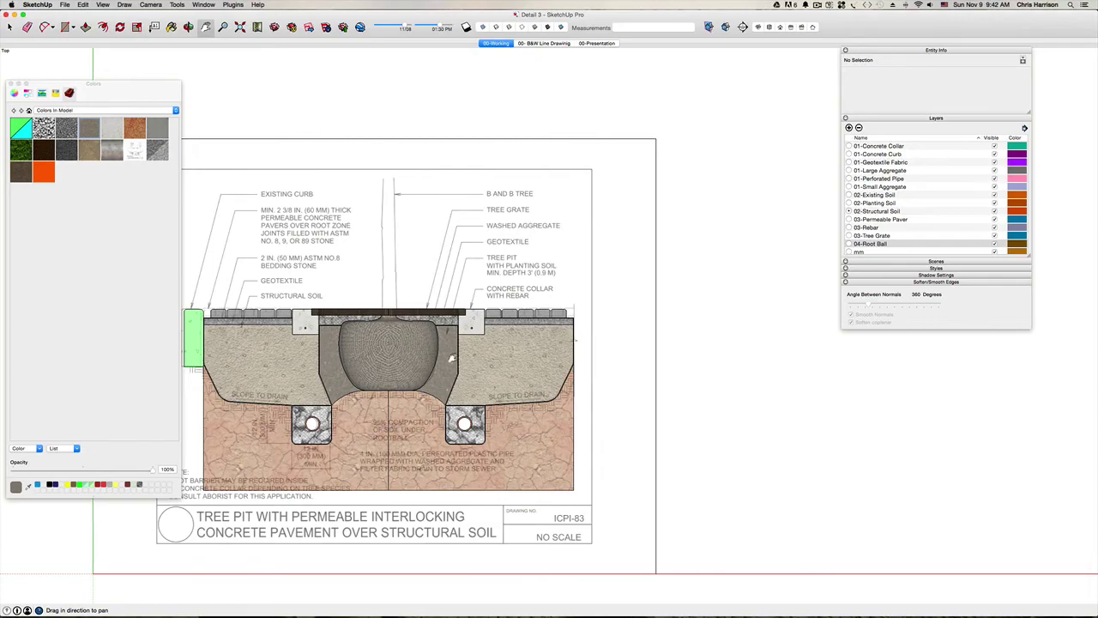
{"action": "scroll", "coordinate": [475, 319], "scroll_direction": "up", "scroll_amount": 5}
{"action": "scroll", "coordinate": [522, 313], "scroll_direction": "up", "scroll_amount": 4}
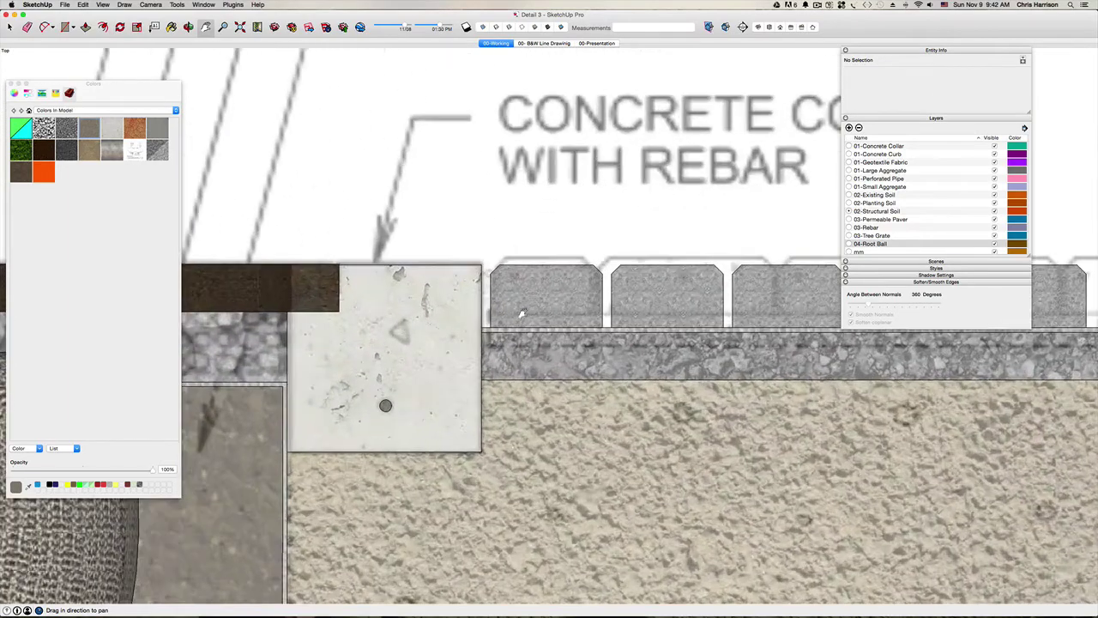
{"action": "scroll", "coordinate": [625, 263], "scroll_direction": "down", "scroll_amount": 8}
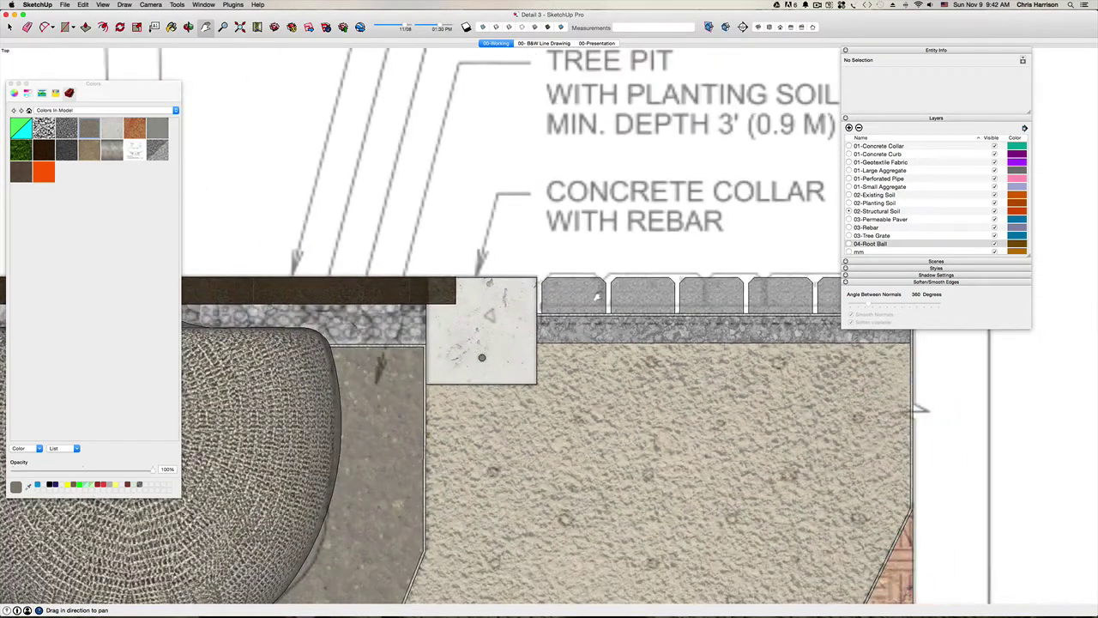
{"action": "scroll", "coordinate": [580, 373], "scroll_direction": "down", "scroll_amount": 10}
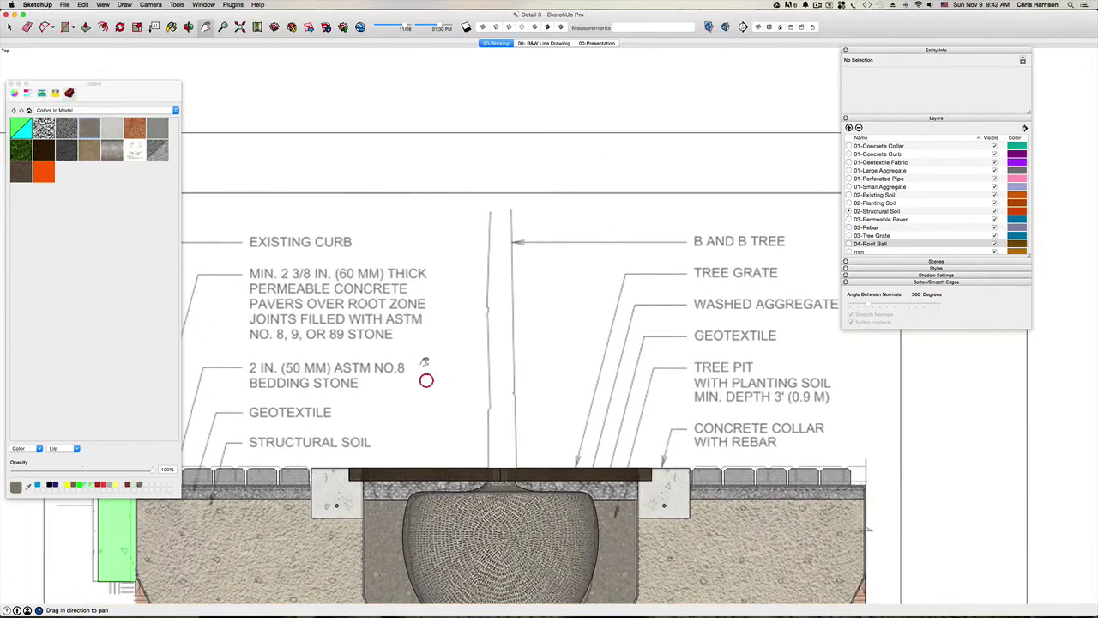
Paint the existing curb group with the light grey concrete texture used on the concrete collars.
{"action": "left_click", "coordinate": [327, 329]}
{"action": "scroll", "coordinate": [466, 384], "scroll_direction": "up", "scroll_amount": 3}
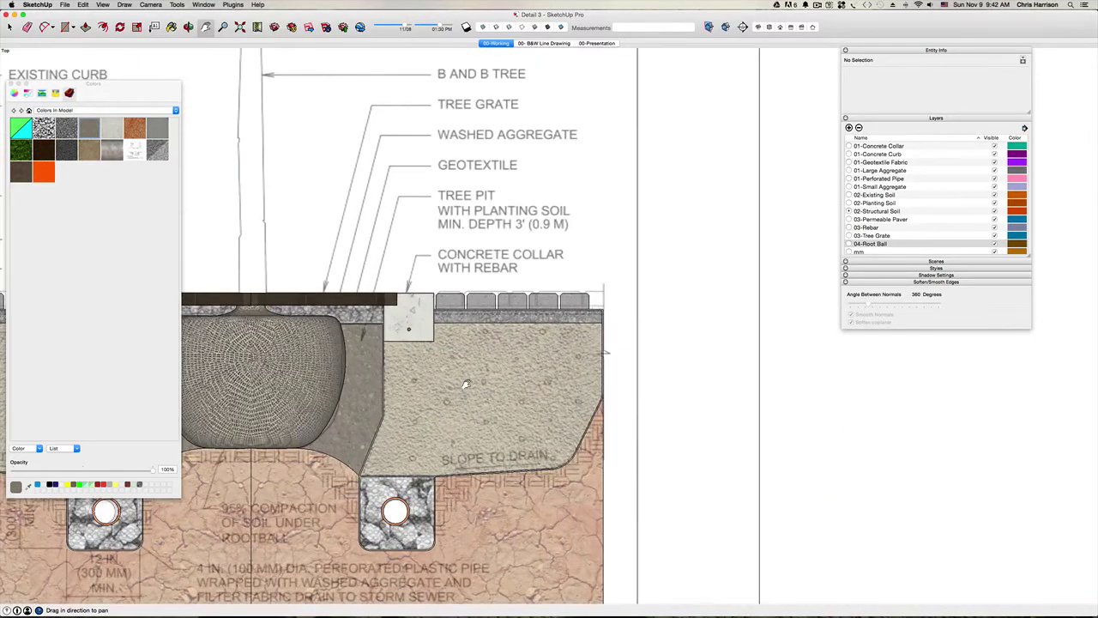
{"action": "scroll", "coordinate": [466, 384], "scroll_direction": "left", "scroll_amount": 5}
{"action": "left_click", "coordinate": [473, 389]}
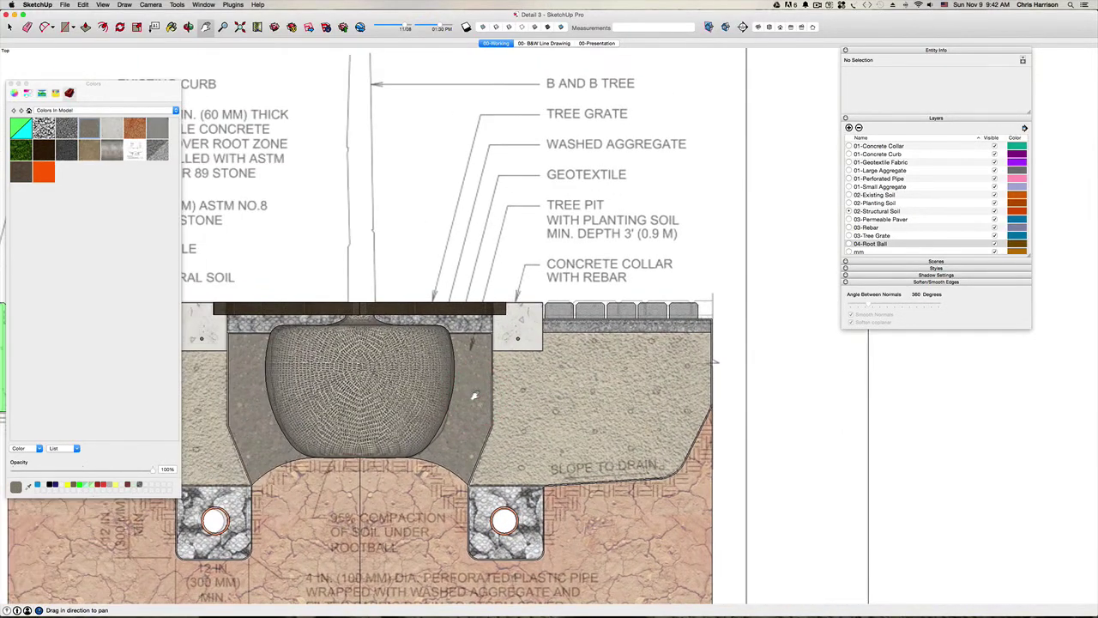
{"action": "left_click_drag", "start_coordinate": [390, 447], "coordinate": [448, 407]}
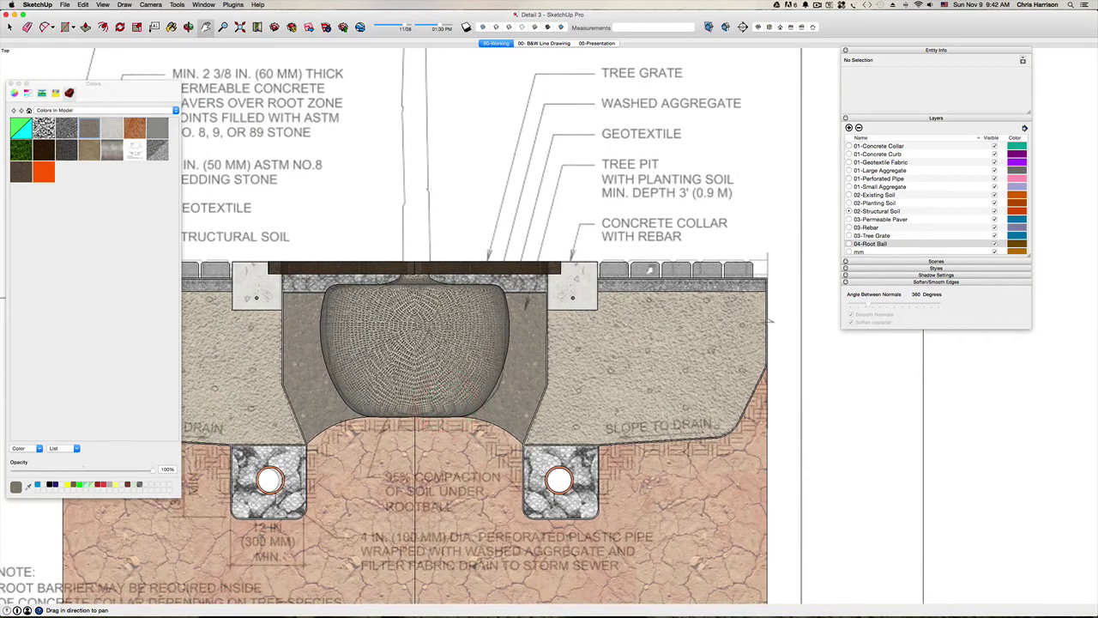
{"action": "scroll", "coordinate": [383, 245], "scroll_direction": "down", "scroll_amount": 3}
{"action": "scroll", "coordinate": [448, 300], "scroll_direction": "up", "scroll_amount": 3}
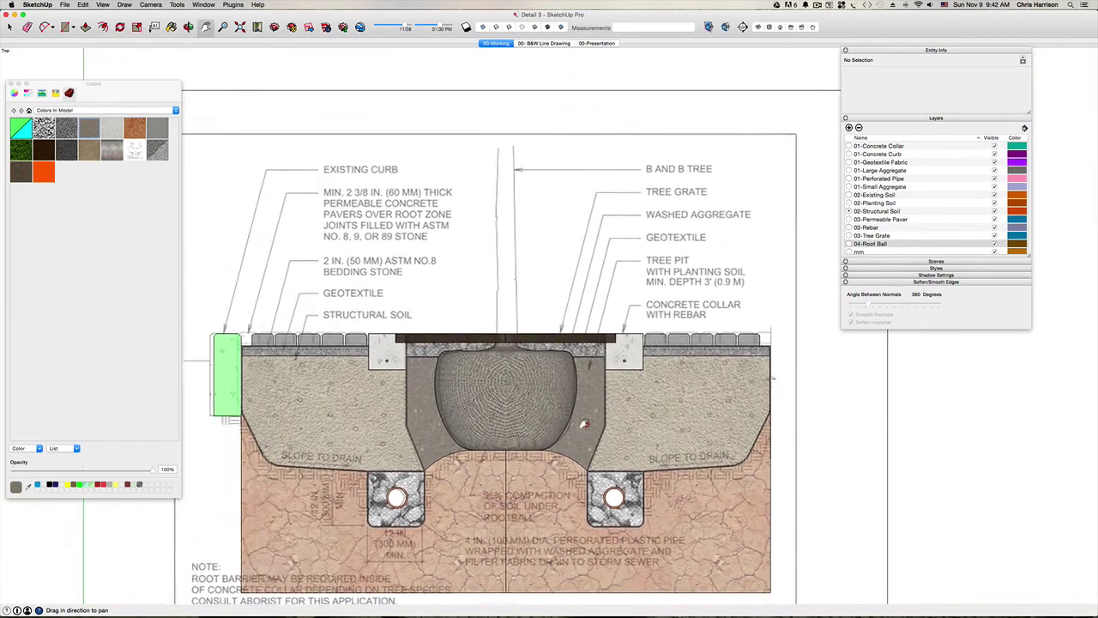
{"action": "left_click", "coordinate": [587, 424]}
{"action": "key", "text": "space"}
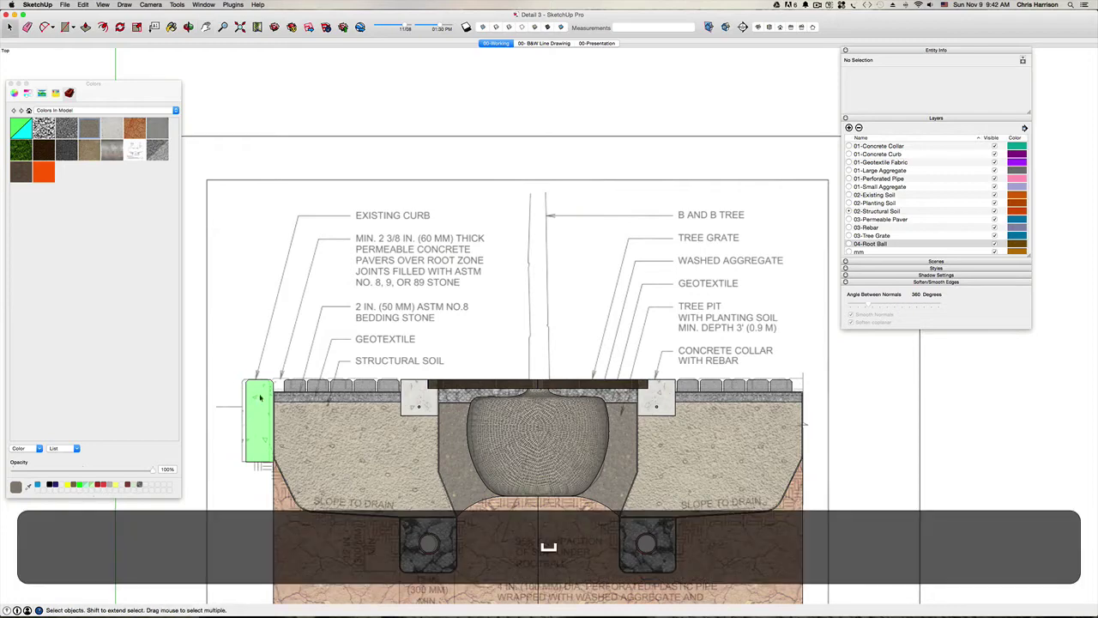
{"action": "left_click", "coordinate": [261, 395]}
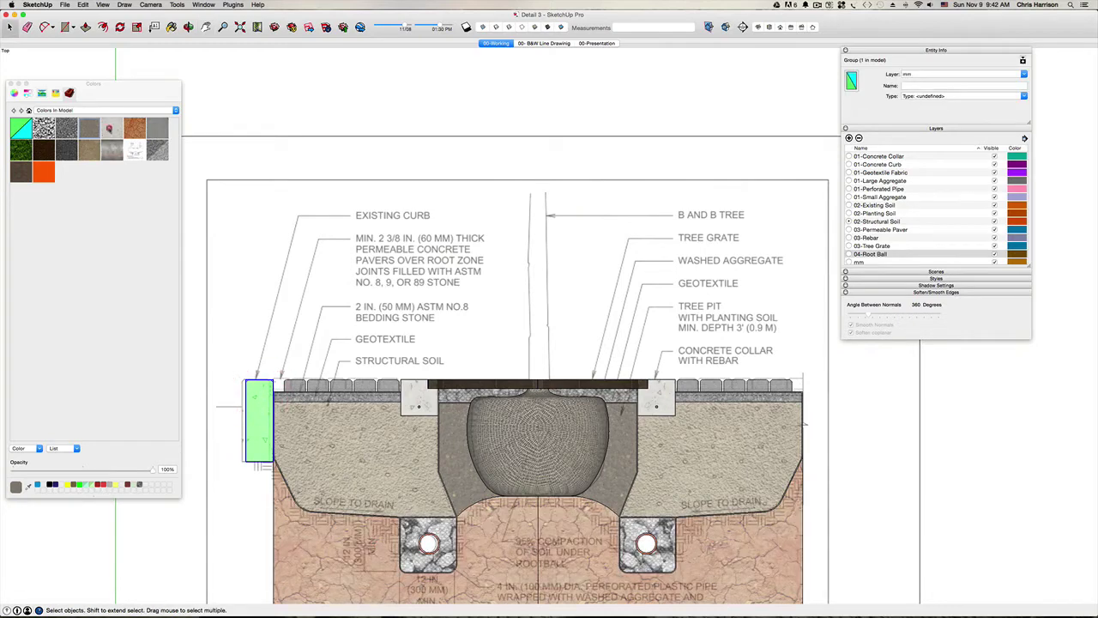
{"action": "left_click", "coordinate": [111, 129]}
{"action": "left_click", "coordinate": [263, 403]}
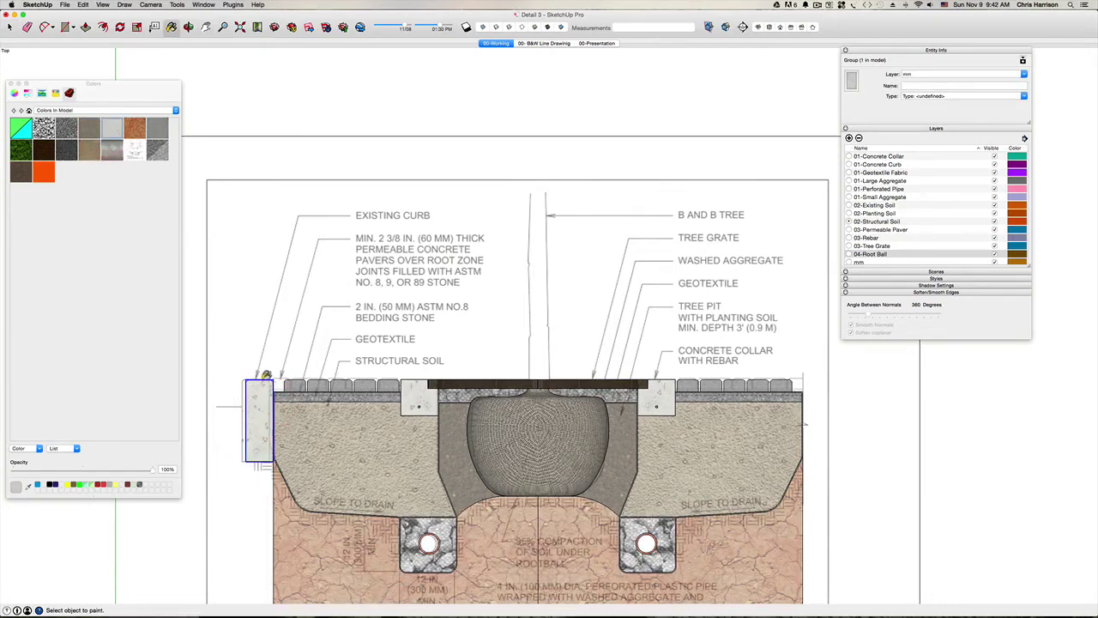
{"action": "key", "text": "space"}
Open the section group for editing at the permeable pavers beside the existing curb.
{"action": "left_click", "coordinate": [283, 328]}
{"action": "scroll", "coordinate": [291, 329], "scroll_direction": "down", "scroll_amount": 3}
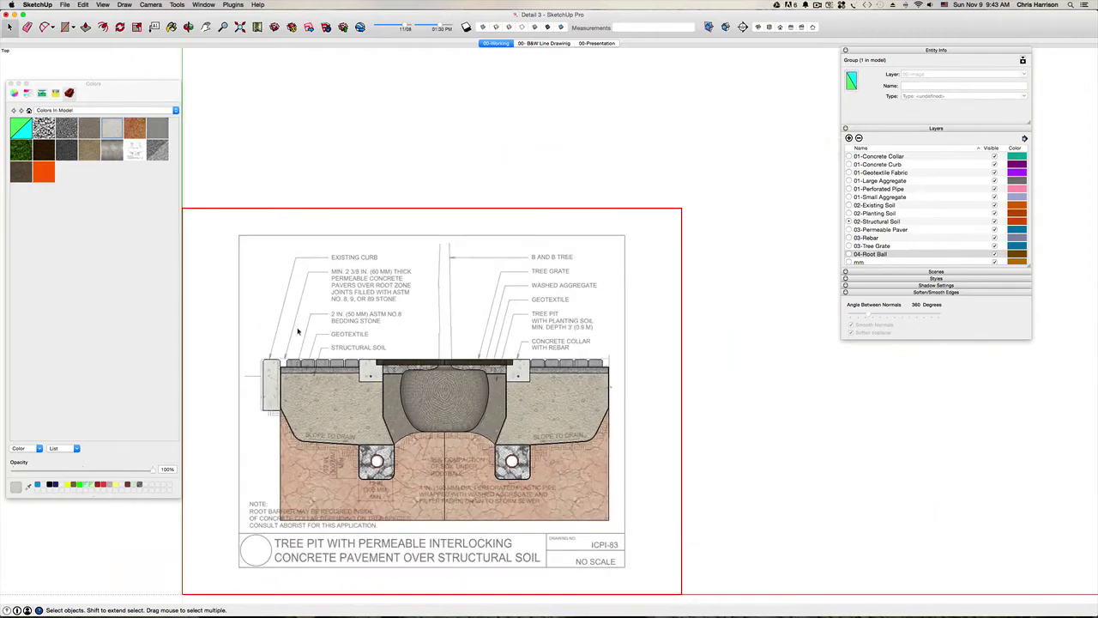
{"action": "key", "text": "h"}
{"action": "mouse_move", "coordinate": [364, 342]}
{"action": "left_mouse_down"}
{"action": "mouse_move", "coordinate": [334, 302]}
{"action": "mouse_move", "coordinate": [389, 398]}
{"action": "left_mouse_up"}
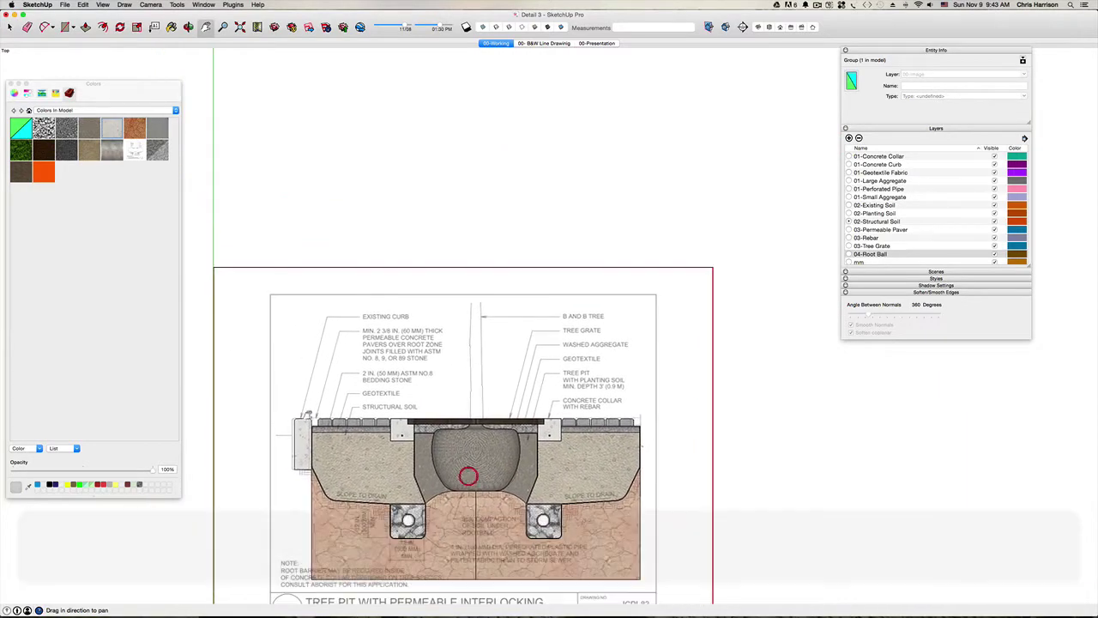
{"action": "scroll", "coordinate": [305, 412], "scroll_direction": "up", "scroll_amount": 3}
{"action": "key", "text": "space"}
{"action": "scroll", "coordinate": [343, 429], "scroll_direction": "up", "scroll_amount": 6}
{"action": "left_click", "coordinate": [367, 438]}
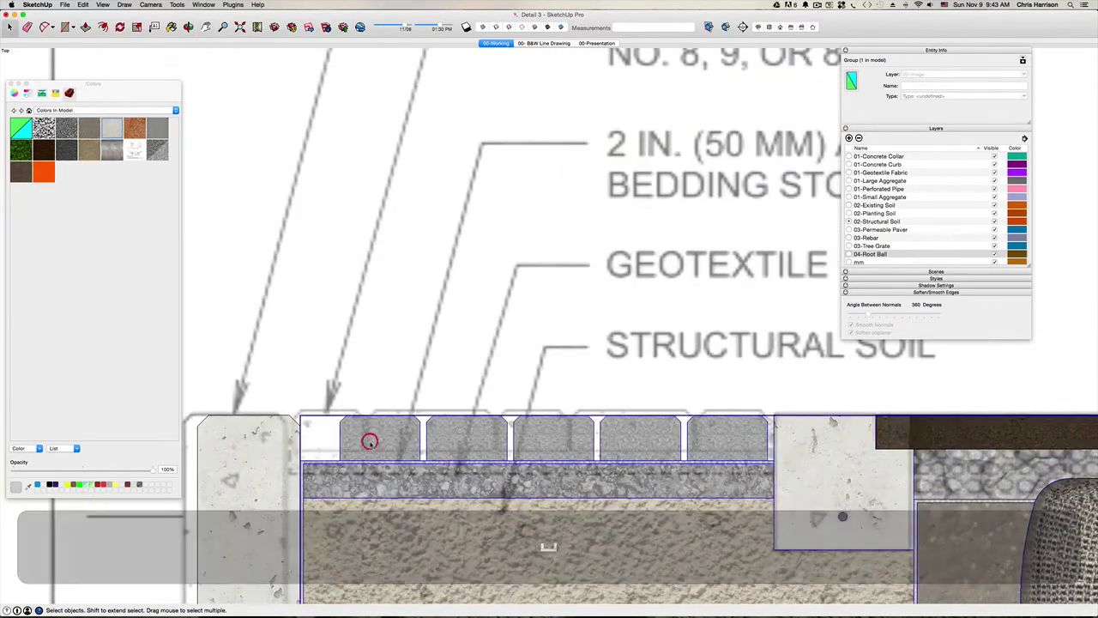
{"action": "double_click", "coordinate": [363, 438]}
{"action": "scroll", "coordinate": [364, 438], "scroll_direction": "down", "scroll_amount": 3}
Copy the paver nearest the existing curb about 5 1/16" toward the curb, keeping the row's spacing.
{"action": "left_click", "coordinate": [364, 438]}
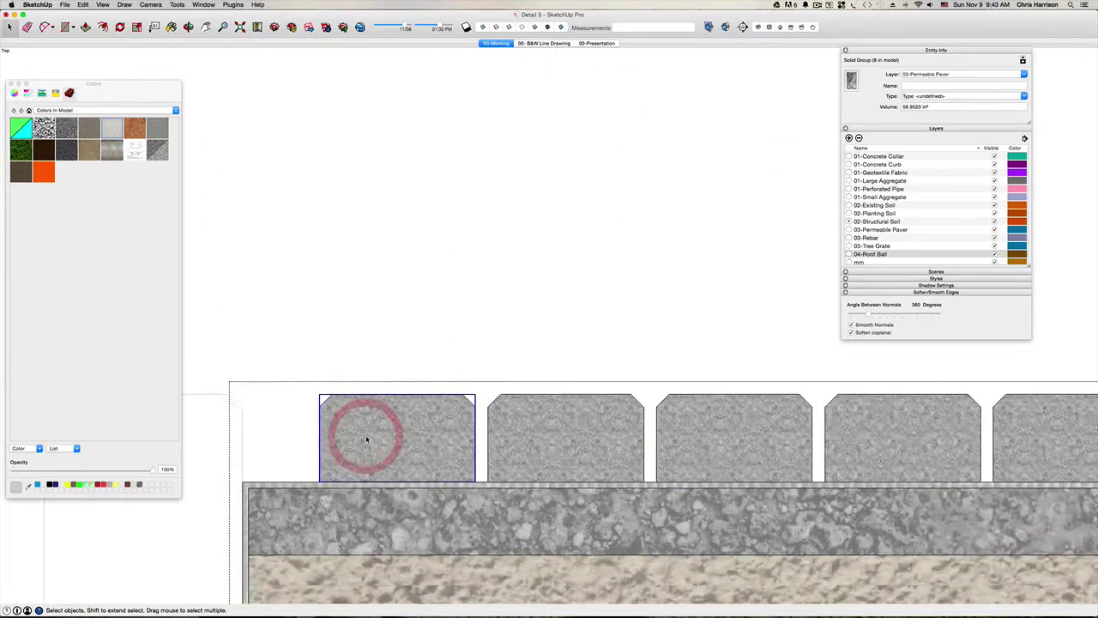
{"action": "scroll", "coordinate": [361, 436], "scroll_direction": "down", "scroll_amount": 2}
{"action": "key", "text": "m"}
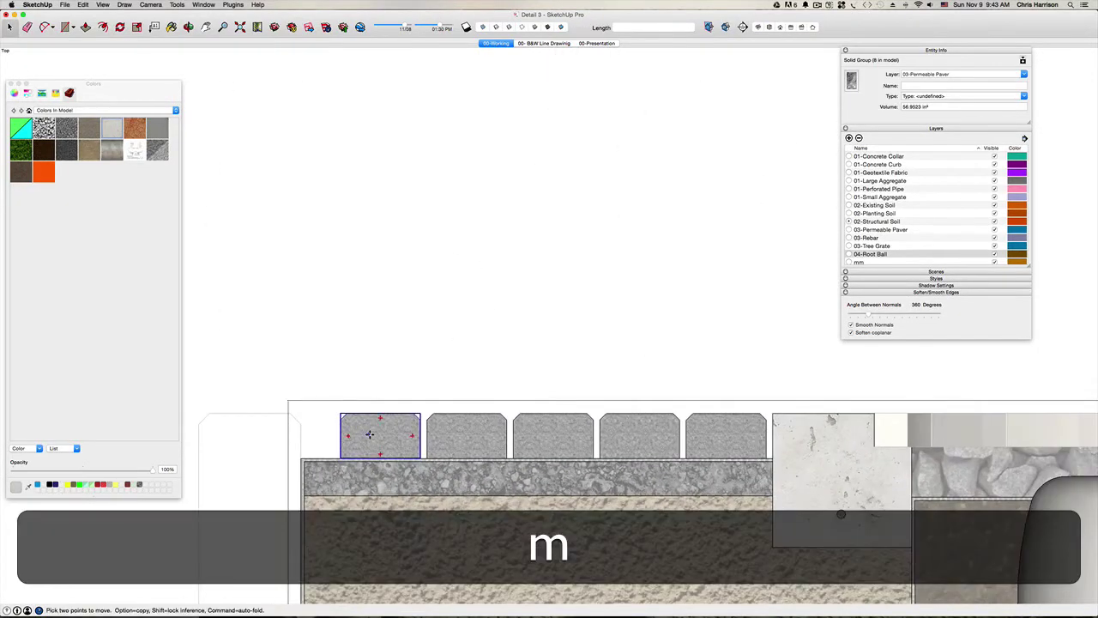
{"action": "left_click", "coordinate": [425, 457]}
{"action": "left_click", "coordinate": [341, 455]}
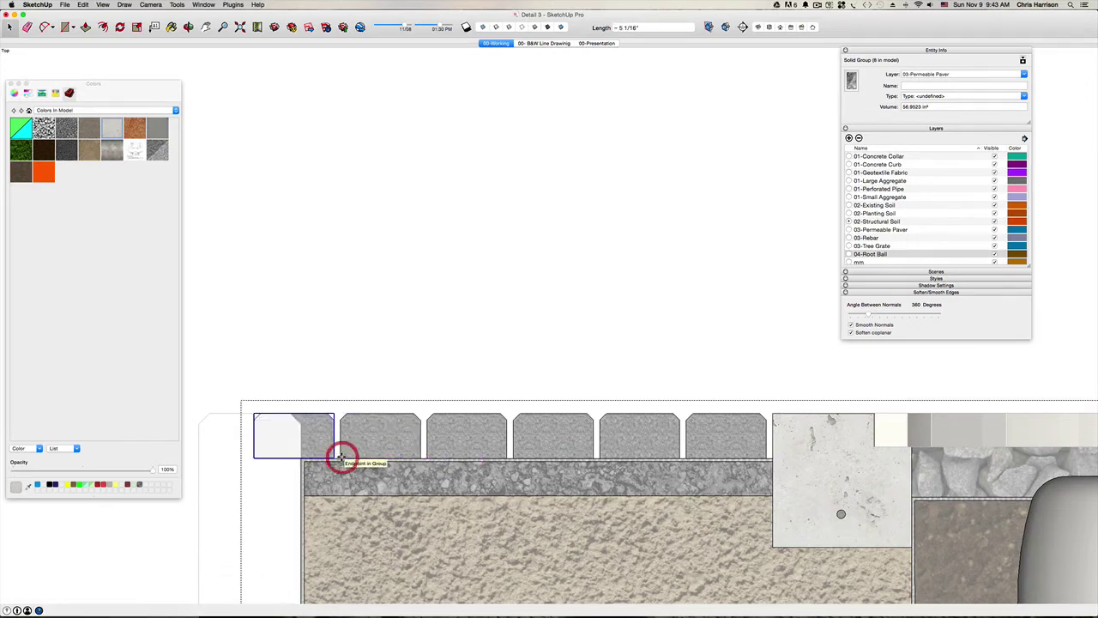
{"action": "scroll", "coordinate": [314, 433], "scroll_direction": "up", "scroll_amount": 1}
Make 03-Permeable Paver the active layer and draw a vertical line about 2 5/8" long across the copied paver at the curb's edge.
{"action": "key", "text": "space"}
{"action": "left_click", "coordinate": [314, 429]}
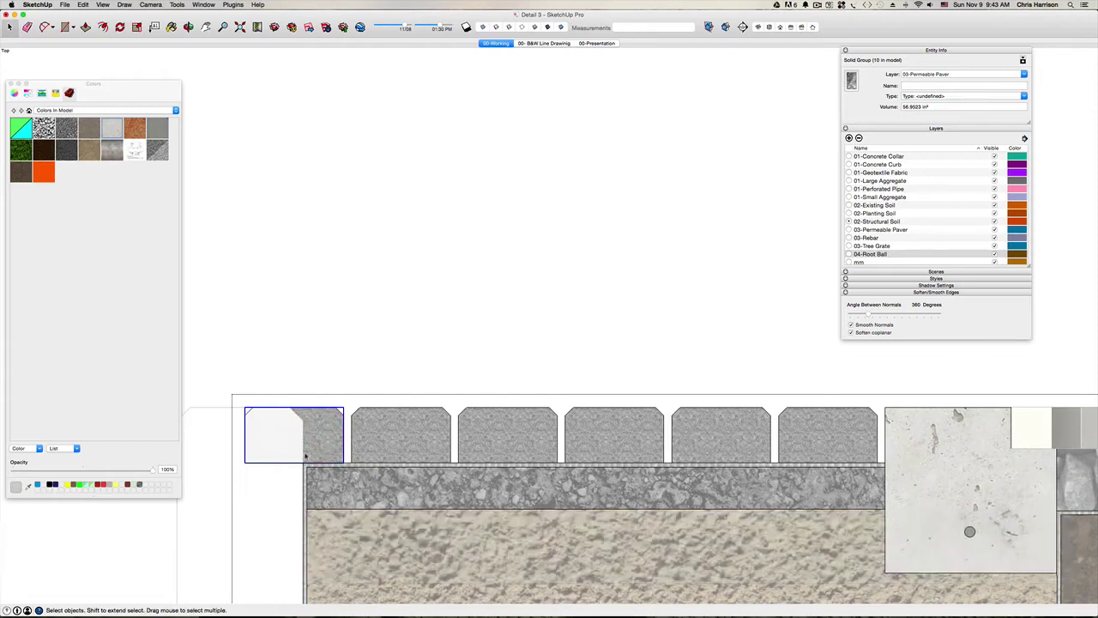
{"action": "left_click", "coordinate": [339, 419]}
{"action": "left_click", "coordinate": [895, 229]}
{"action": "left_click", "coordinate": [849, 229]}
{"action": "key", "text": "l"}
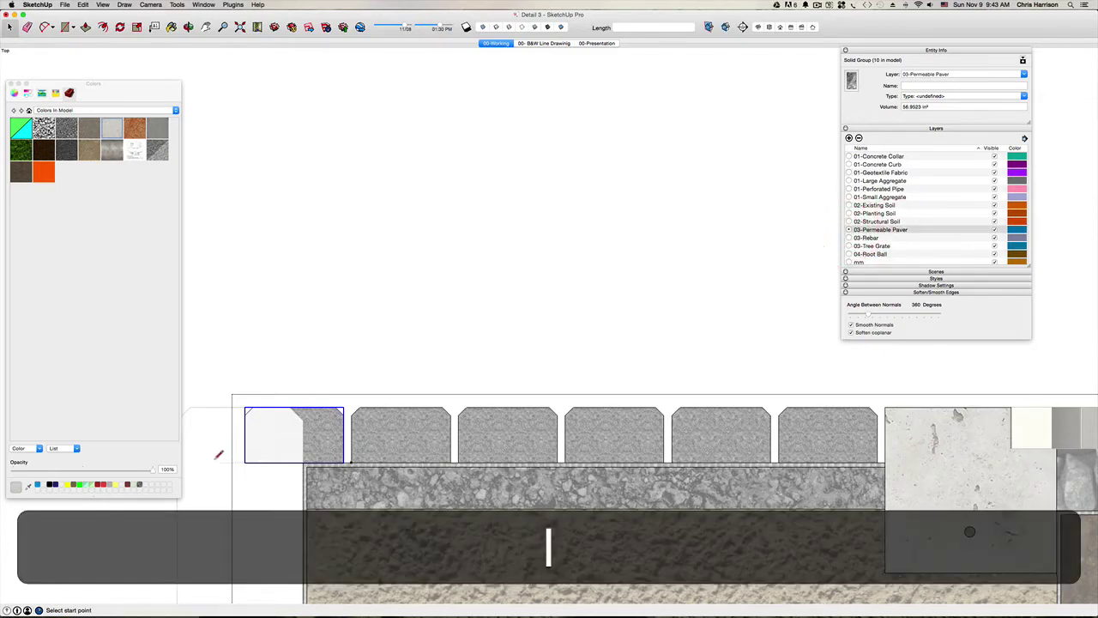
{"action": "left_click", "coordinate": [302, 463]}
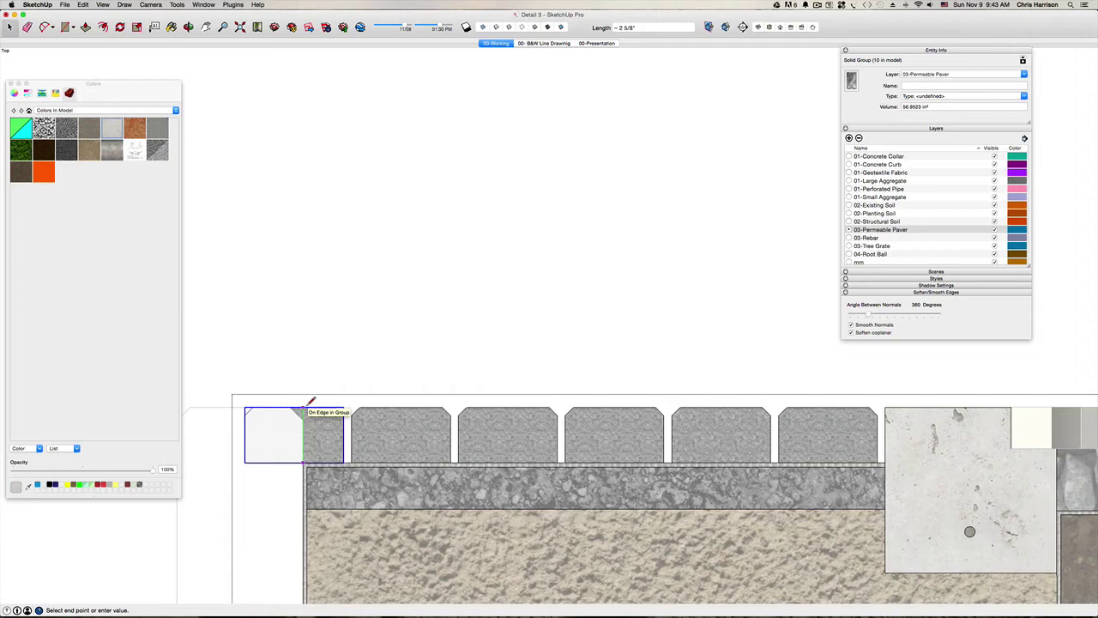
{"action": "key", "text": "space"}
Cut the vertical split line and paste it in place inside the copied paver's group.
{"action": "scroll", "coordinate": [305, 410], "scroll_direction": "up", "scroll_amount": 4}
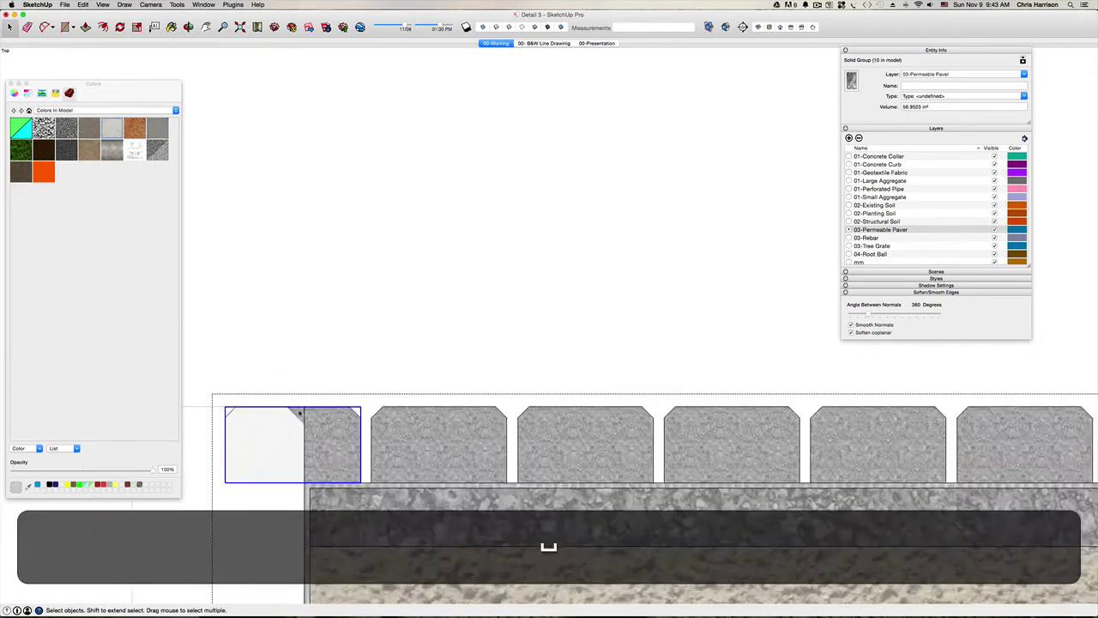
{"action": "left_click", "coordinate": [308, 414]}
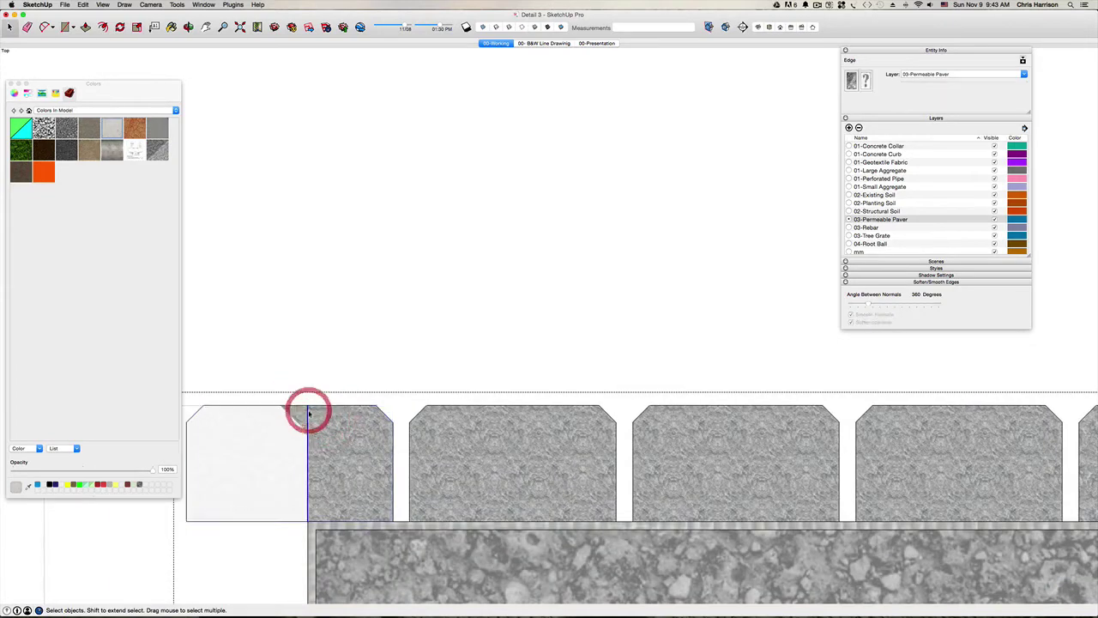
{"action": "key", "text": "super+x"}
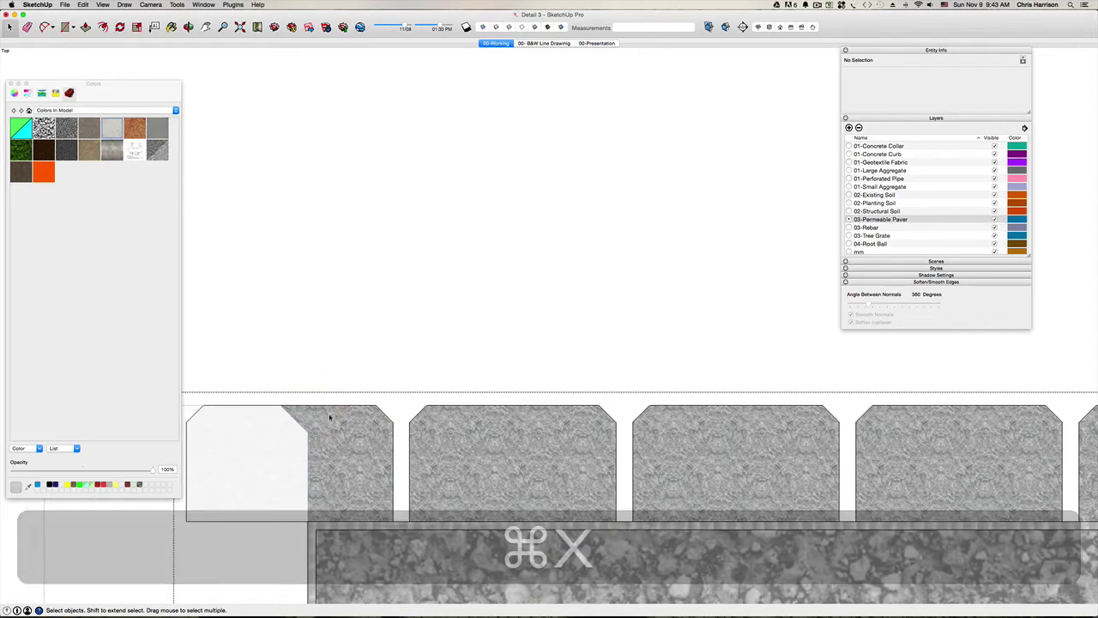
{"action": "left_click", "coordinate": [330, 420]}
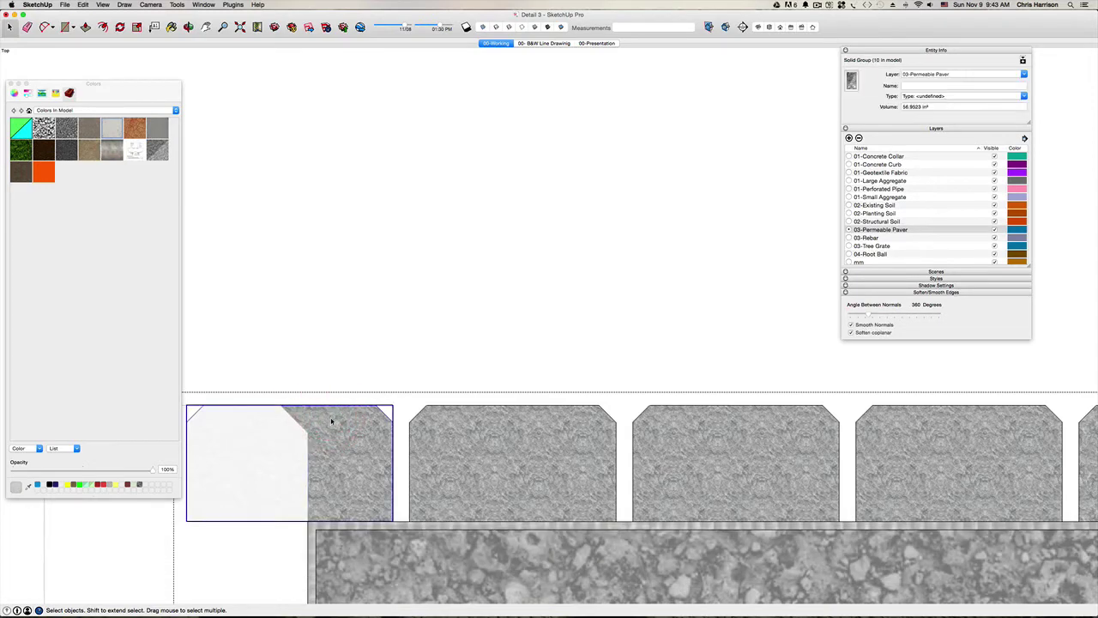
{"action": "right_click", "coordinate": [334, 422]}
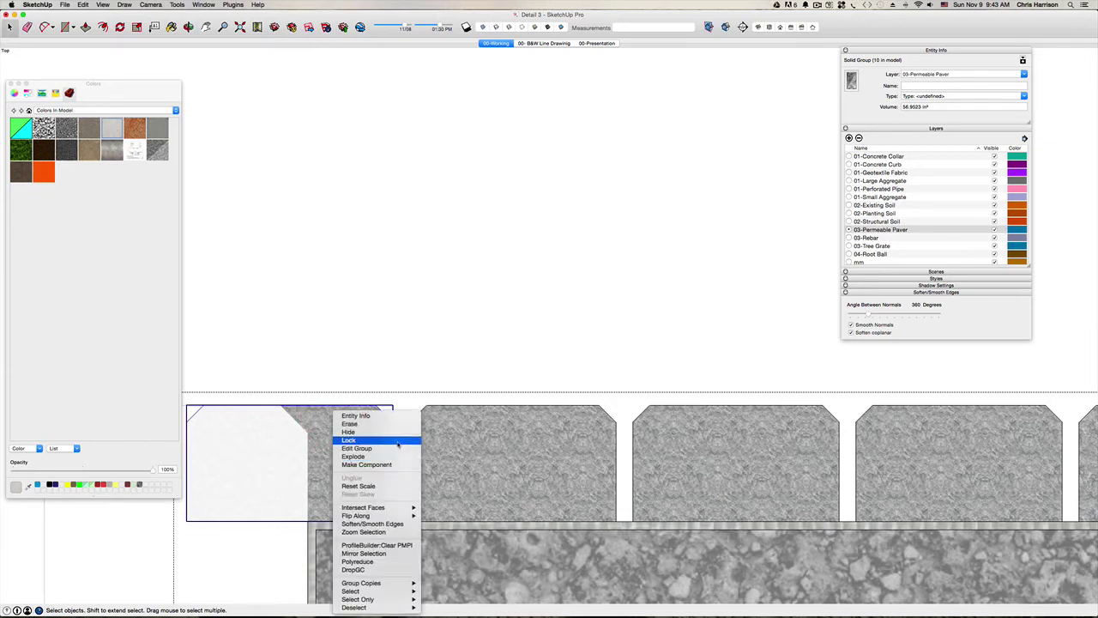
{"action": "key", "text": "Escape"}
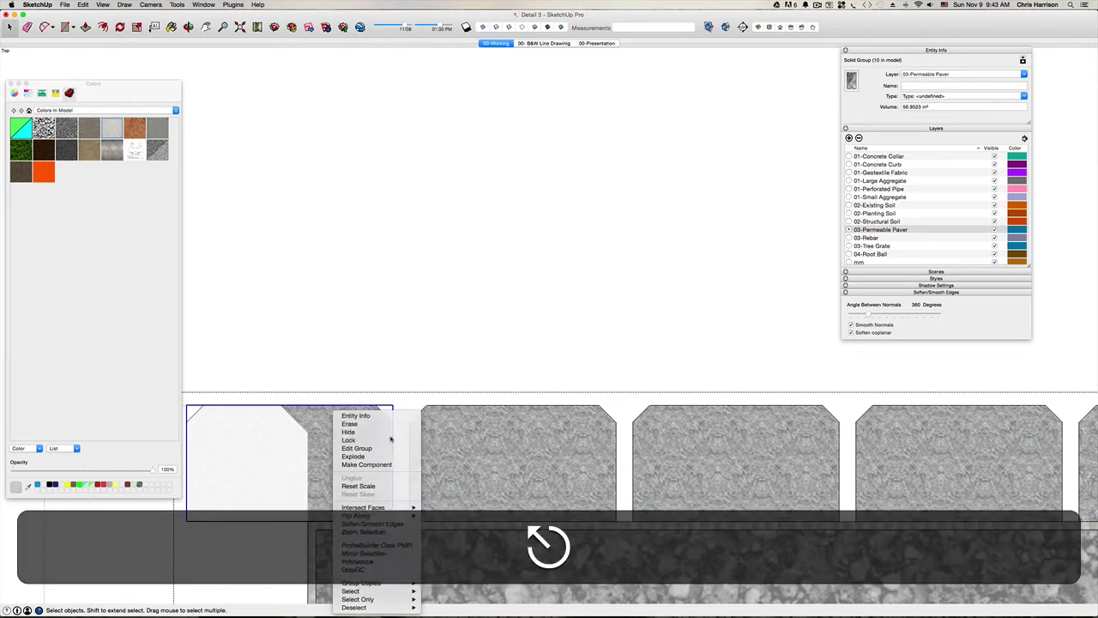
{"action": "double_click", "coordinate": [353, 432]}
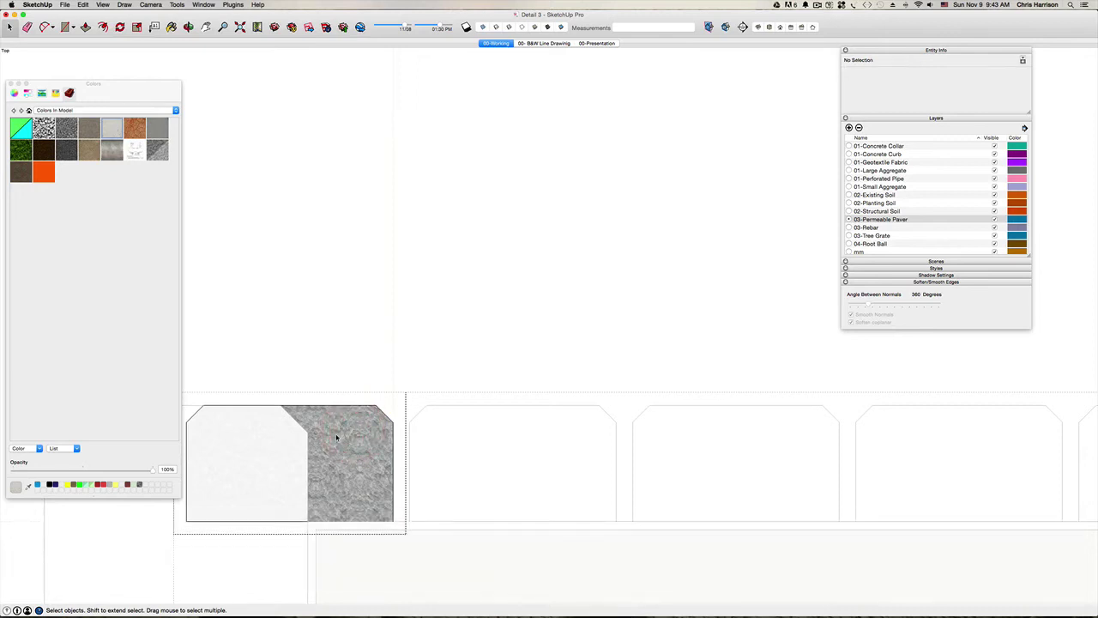
{"action": "key", "text": "shift+super+v"}
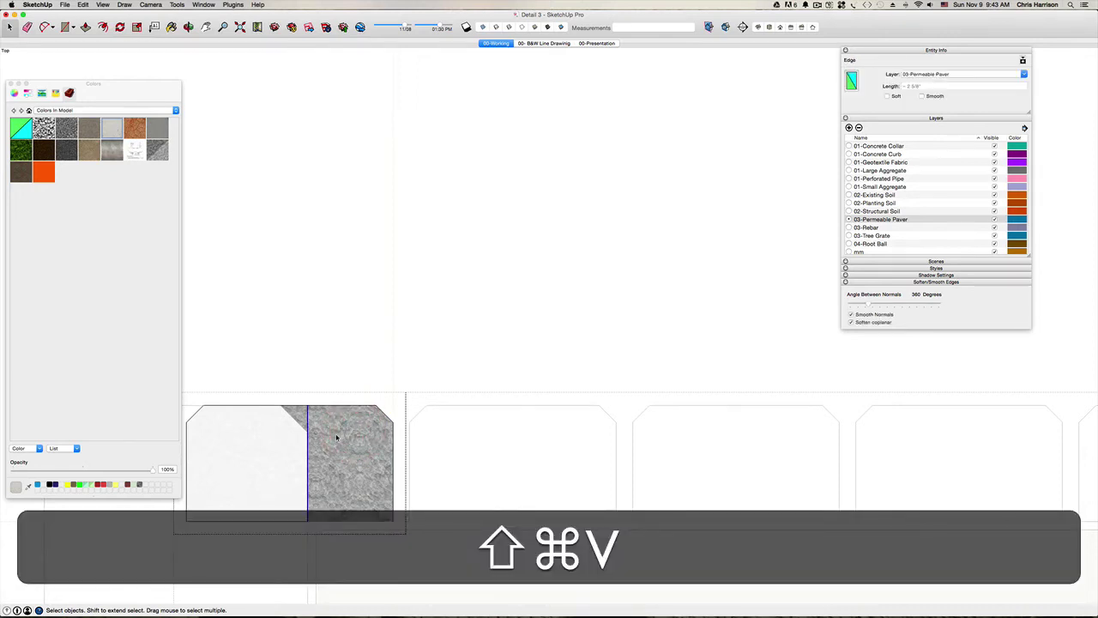
Draw a line about 4 11/16" long across the depth of the paver's top face from the split line's upper end.
{"action": "key", "text": "space"}
{"action": "left_click", "coordinate": [331, 430]}
{"action": "scroll", "coordinate": [332, 435], "scroll_direction": "down", "scroll_amount": 2}
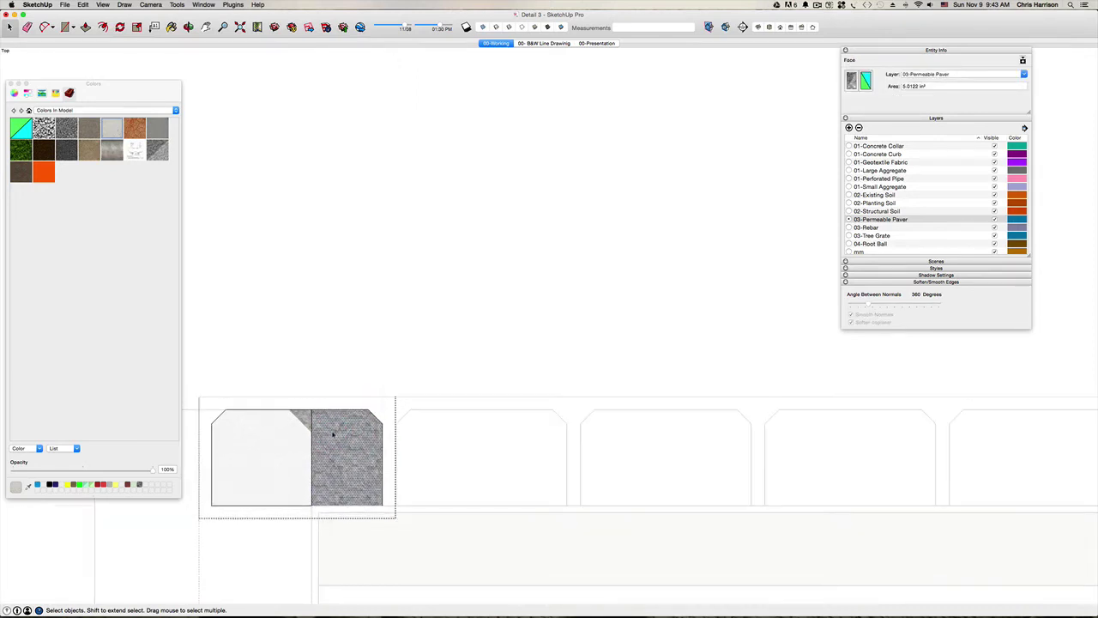
{"action": "middle_click_drag", "start_coordinate": [332, 435], "coordinate": [321, 416]}
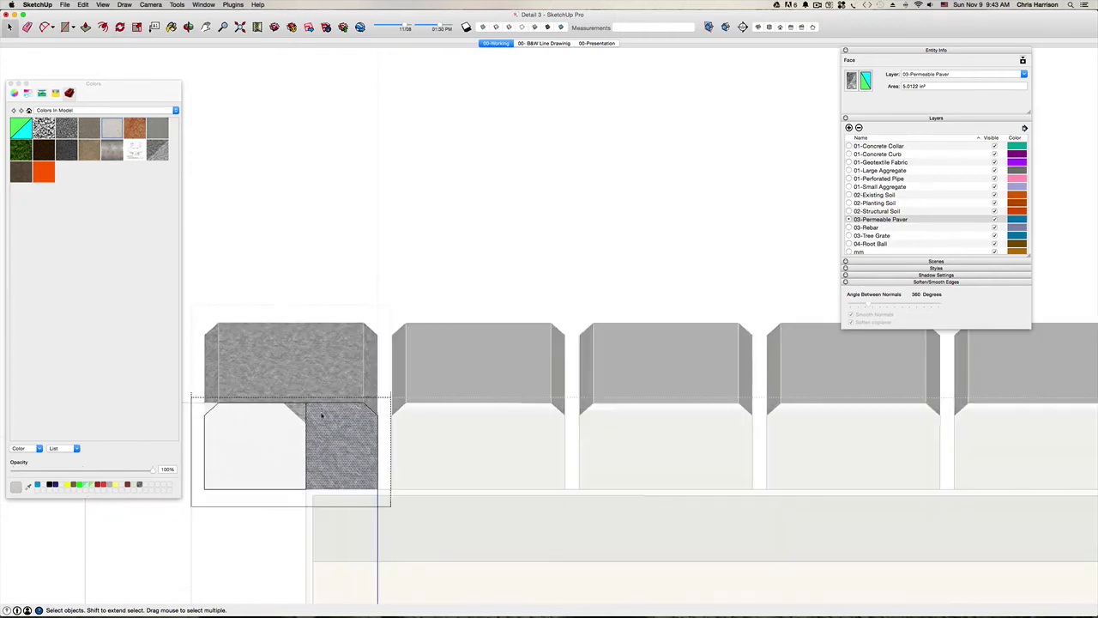
{"action": "key", "text": "l"}
{"action": "left_click", "coordinate": [306, 400]}
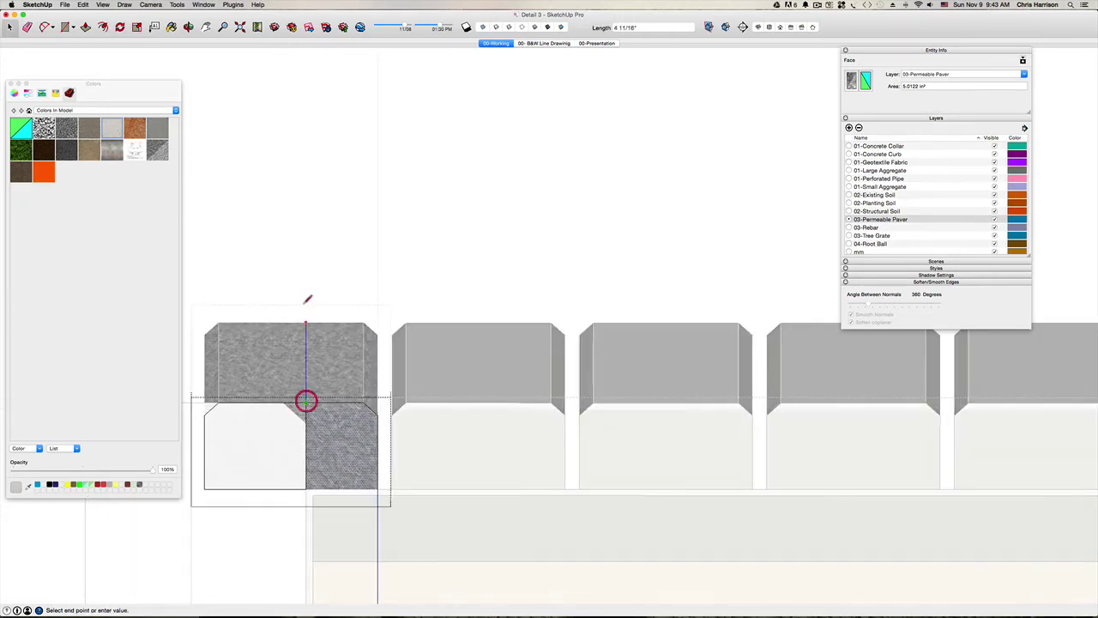
{"action": "left_click", "coordinate": [309, 322]}
{"action": "key", "text": "space"}
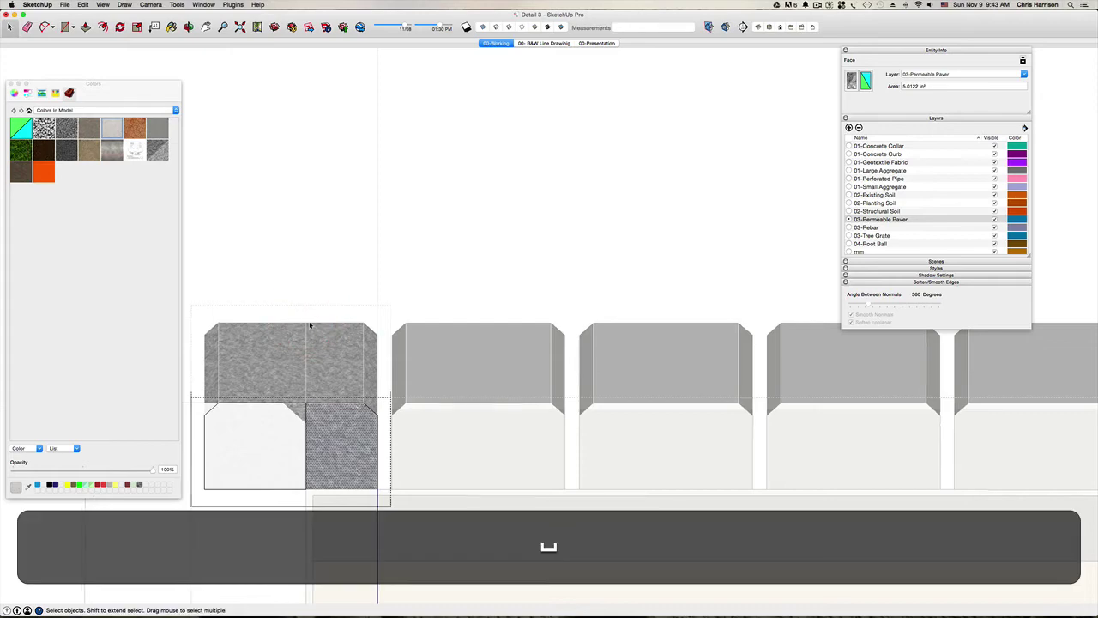
Delete the front face of the paver portion overlapping the curb and its upper front edge.
{"action": "middle_click_drag", "start_coordinate": [308, 322], "coordinate": [451, 391]}
{"action": "left_click", "coordinate": [314, 331]}
{"action": "middle_click_drag", "start_coordinate": [727, 423], "coordinate": [365, 453]}
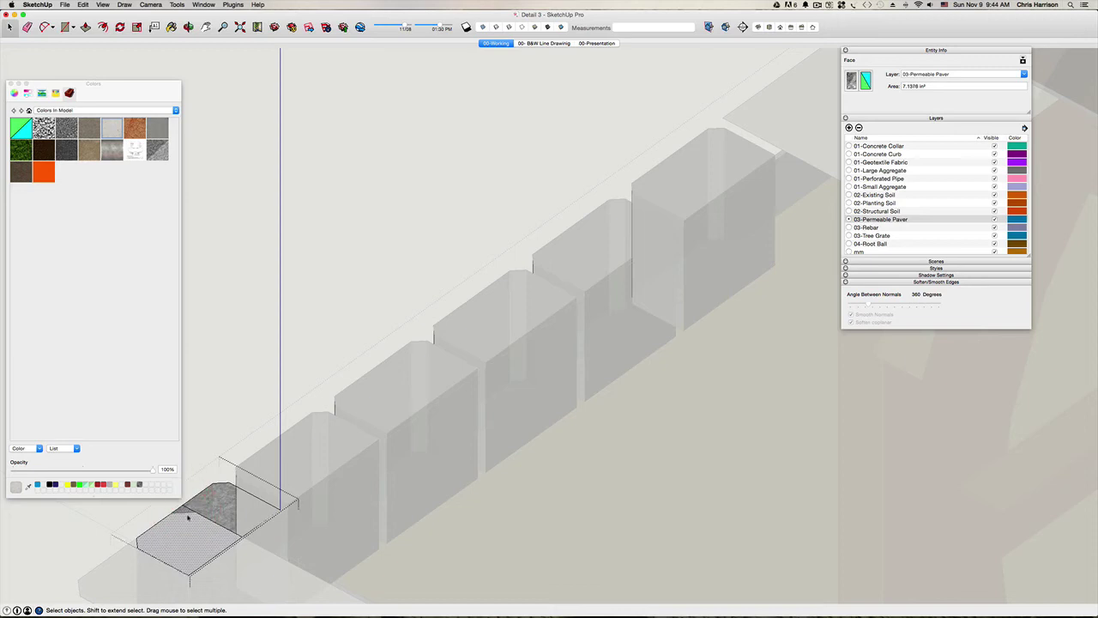
{"action": "key", "text": "BackSpace"}
{"action": "left_click", "coordinate": [158, 528]}
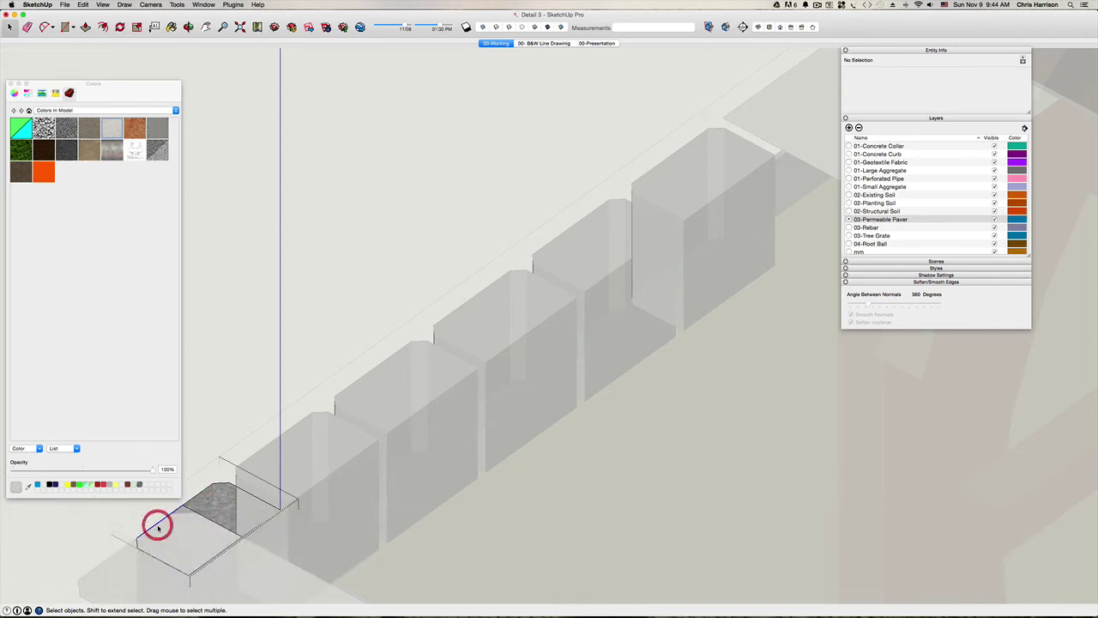
{"action": "key", "text": "BackSpace"}
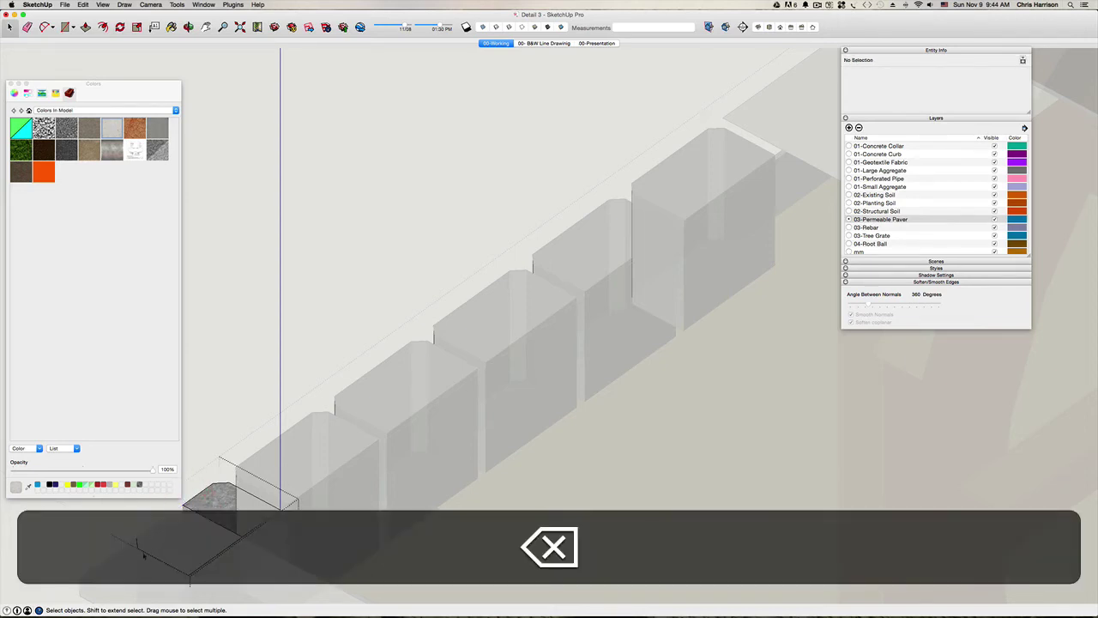
Delete the short chamfer edge on the front outline of the paver portion overlapping the curb.
{"action": "left_click", "coordinate": [135, 543]}
{"action": "key", "text": "BackSpace"}
{"action": "left_click", "coordinate": [197, 538]}
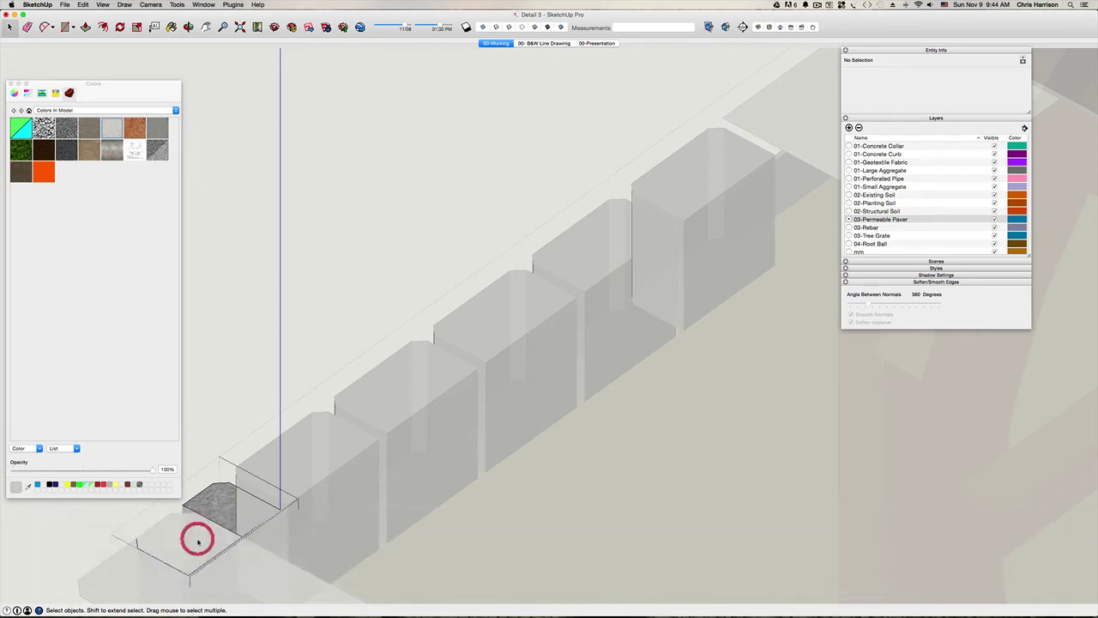
{"action": "left_click", "coordinate": [137, 543]}
{"action": "key", "text": "BackSpace"}
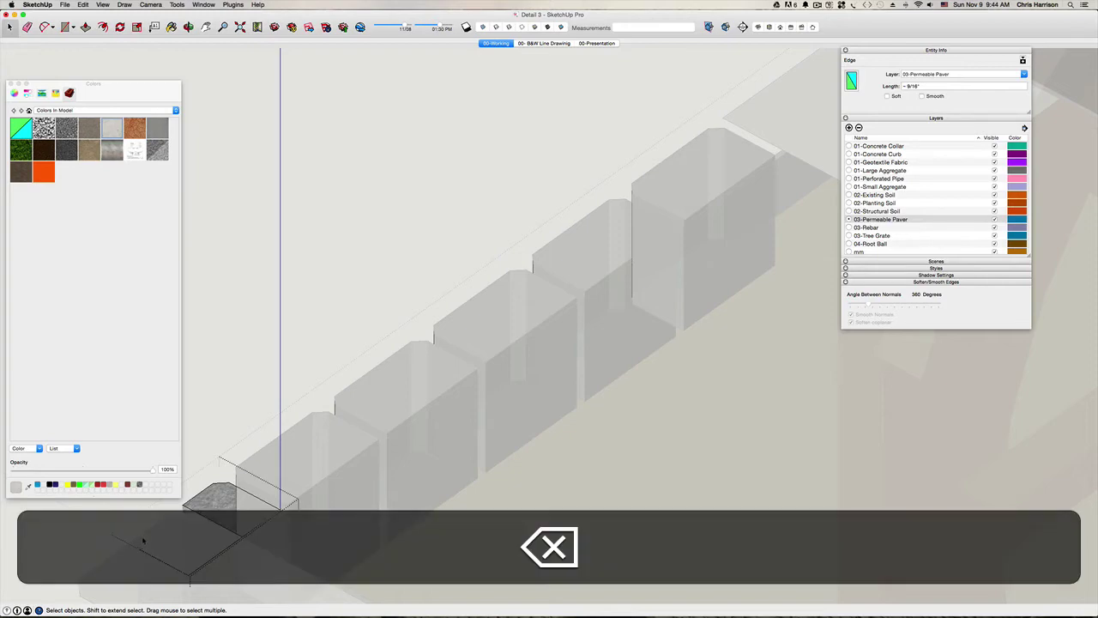
{"action": "middle_click_drag", "start_coordinate": [142, 540], "coordinate": [226, 510]}
{"action": "scroll", "coordinate": [300, 464], "scroll_direction": "up", "scroll_amount": 5}
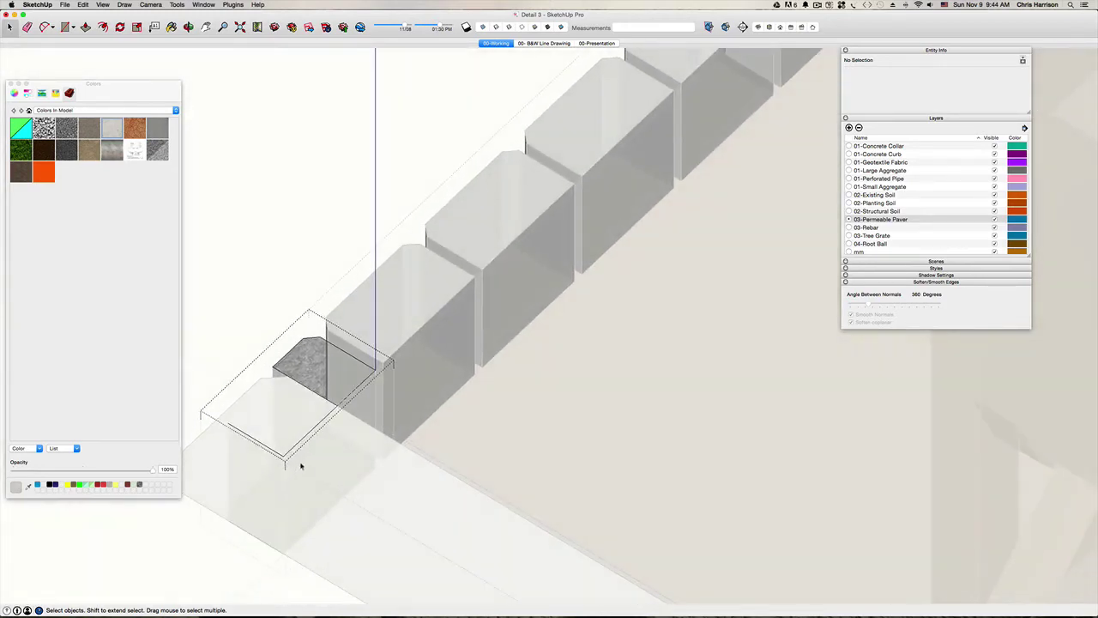
{"action": "middle_click_drag", "start_coordinate": [341, 447], "coordinate": [341, 447]}
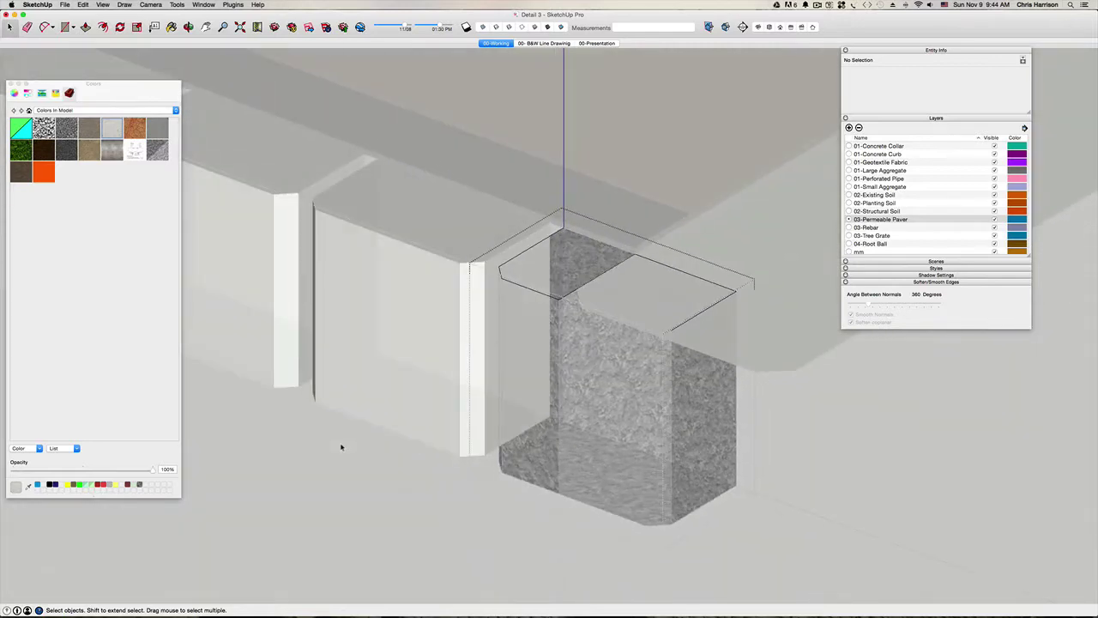
Continue the split line across the depth of the copied paver's bottom face and up its back face to the top edge.
{"action": "key", "text": "l"}
{"action": "left_click", "coordinate": [558, 492]}
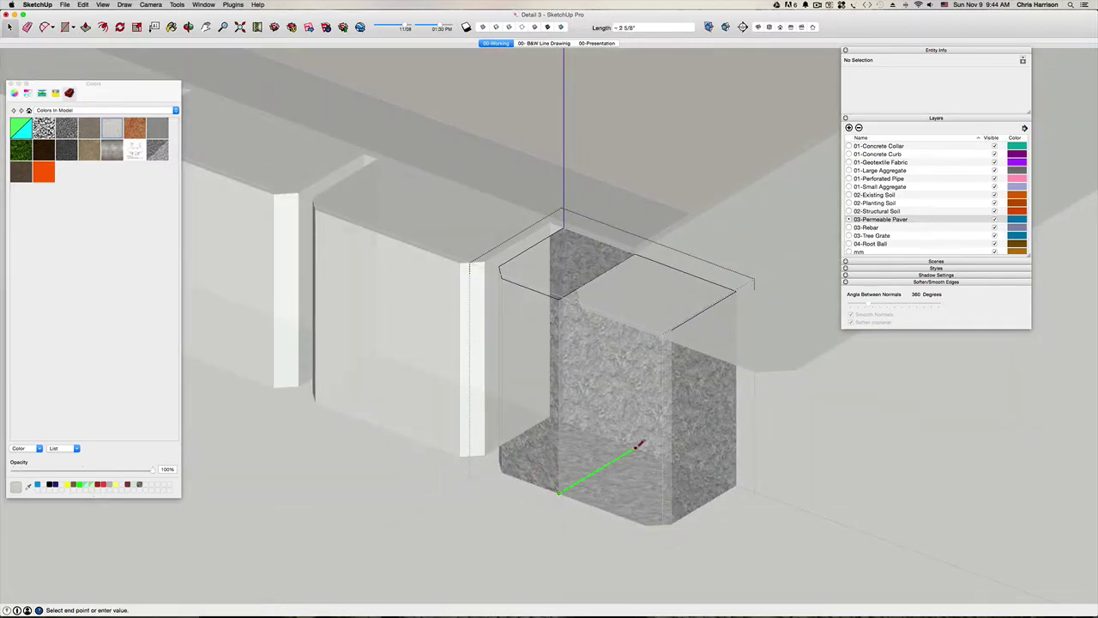
{"action": "left_click", "coordinate": [637, 445]}
{"action": "left_click", "coordinate": [635, 253]}
{"action": "key", "text": "space"}
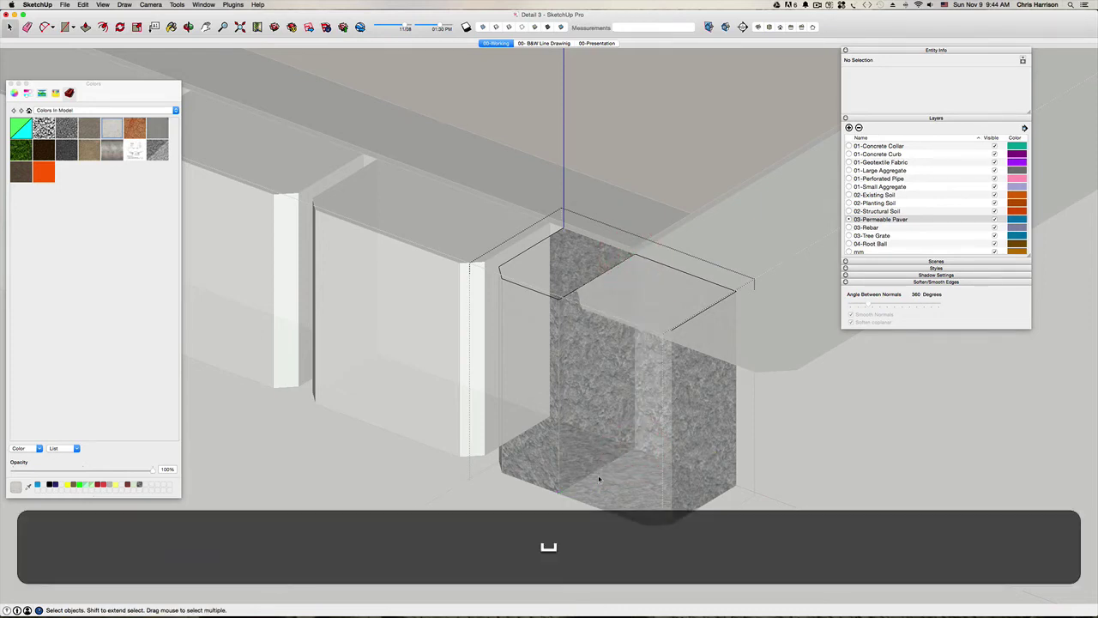
Erase the remaining edges of the paver portion overlapping the curb, leaving only the trimmed paver.
{"action": "key", "text": "e"}
{"action": "left_click", "coordinate": [609, 510]}
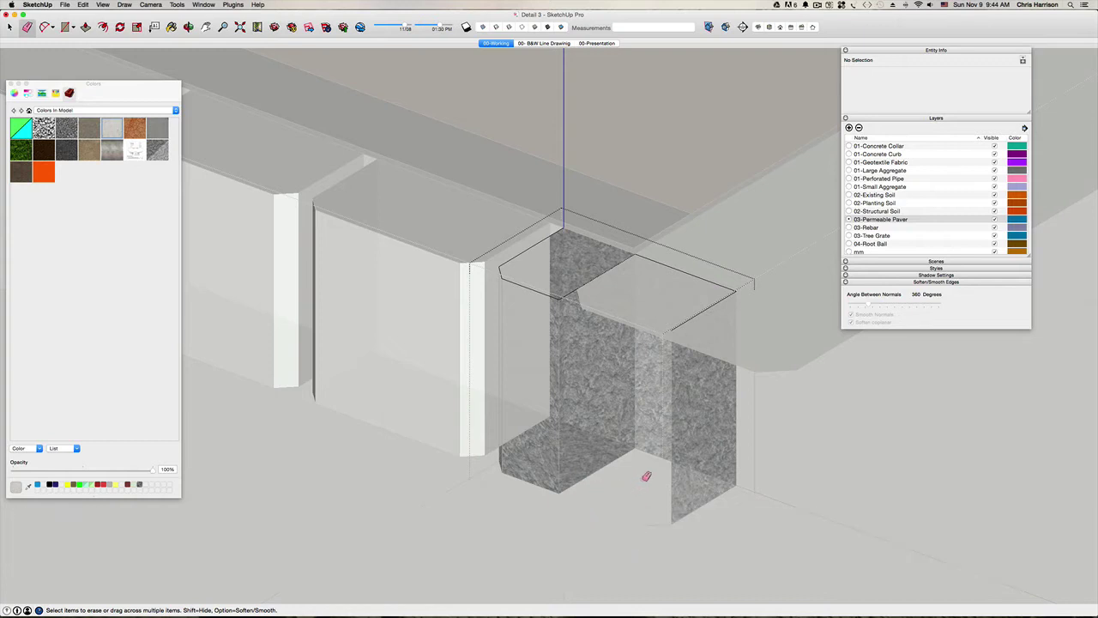
{"action": "left_click", "coordinate": [657, 455]}
{"action": "left_click_drag", "start_coordinate": [678, 461], "coordinate": [666, 509]}
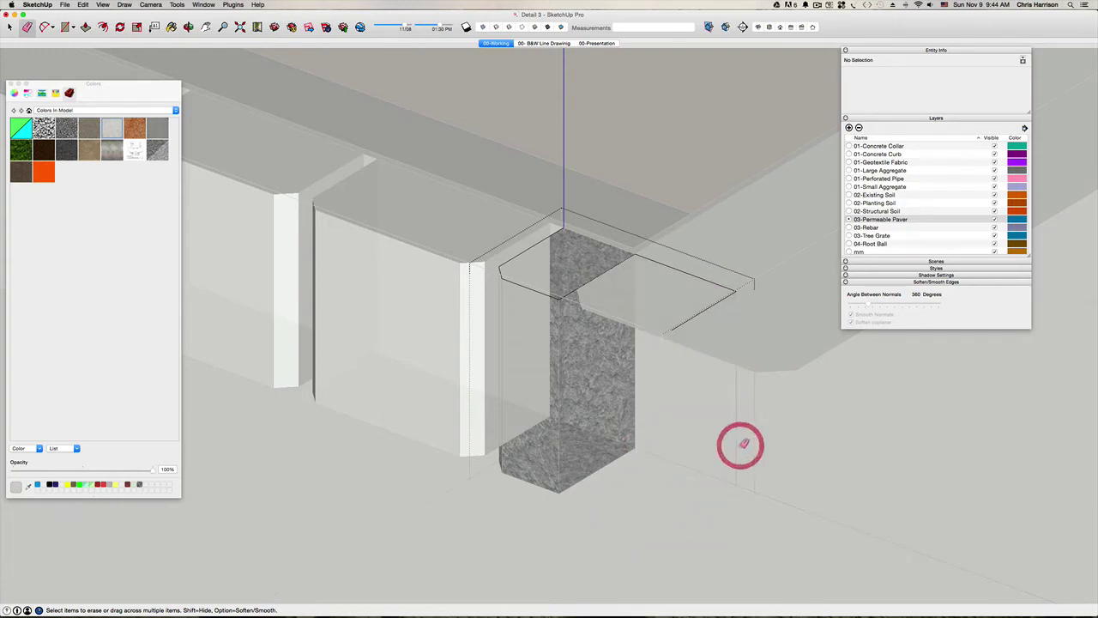
{"action": "left_click", "coordinate": [734, 434]}
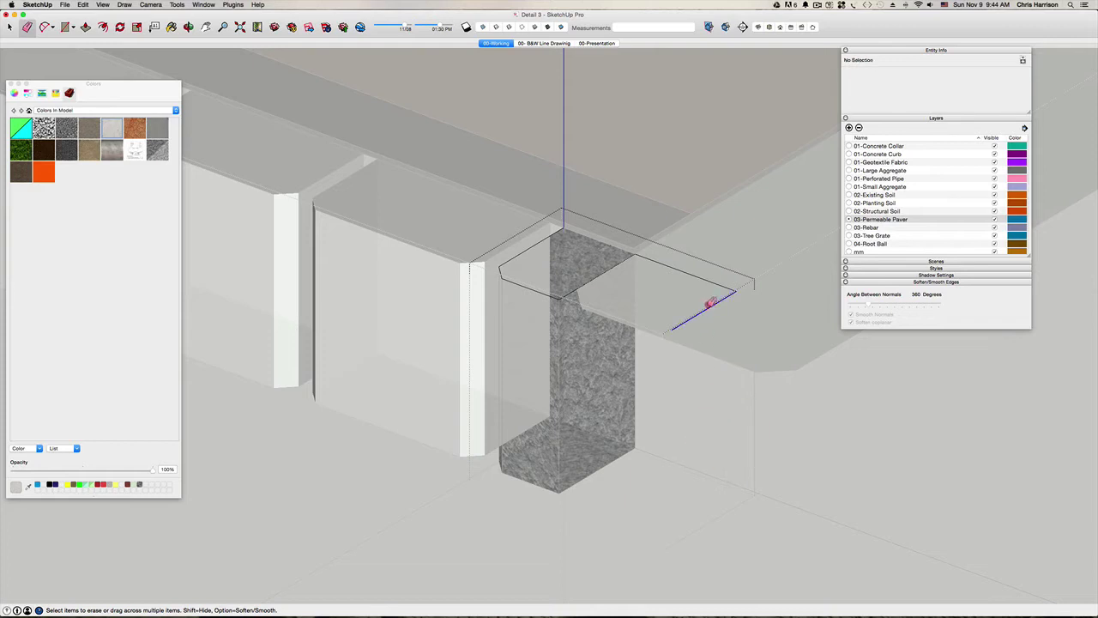
{"action": "left_click_drag", "start_coordinate": [711, 302], "coordinate": [726, 287]}
{"action": "left_click", "coordinate": [719, 277]}
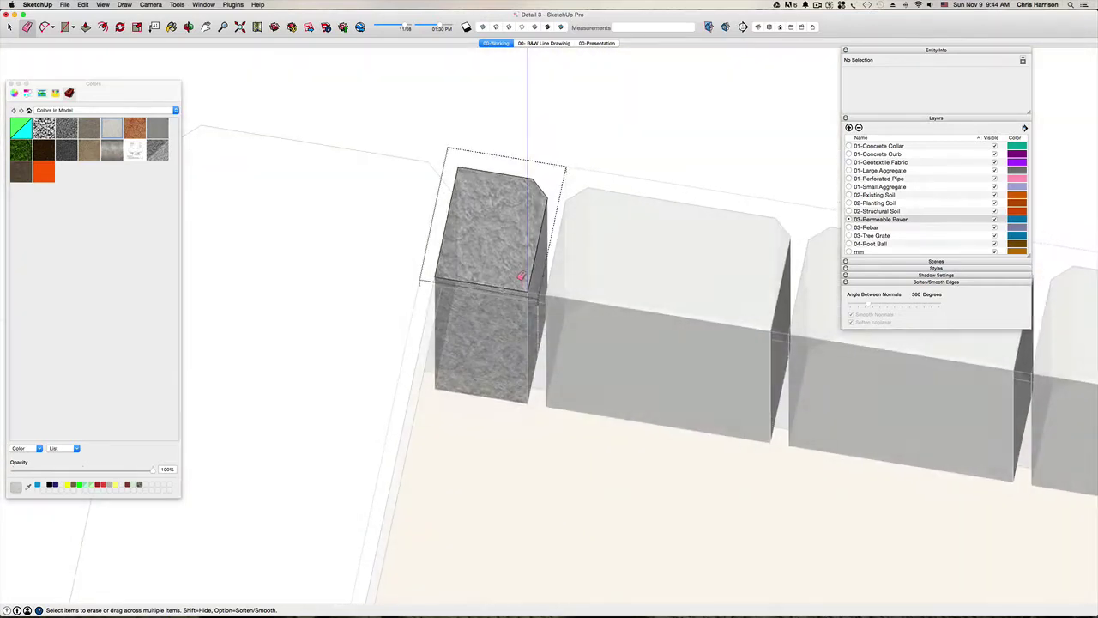
Push the trimmed paver's side face next to the curb inward by 3/8" with Push/Pull.
{"action": "key", "text": "space"}
{"action": "left_click", "coordinate": [444, 274]}
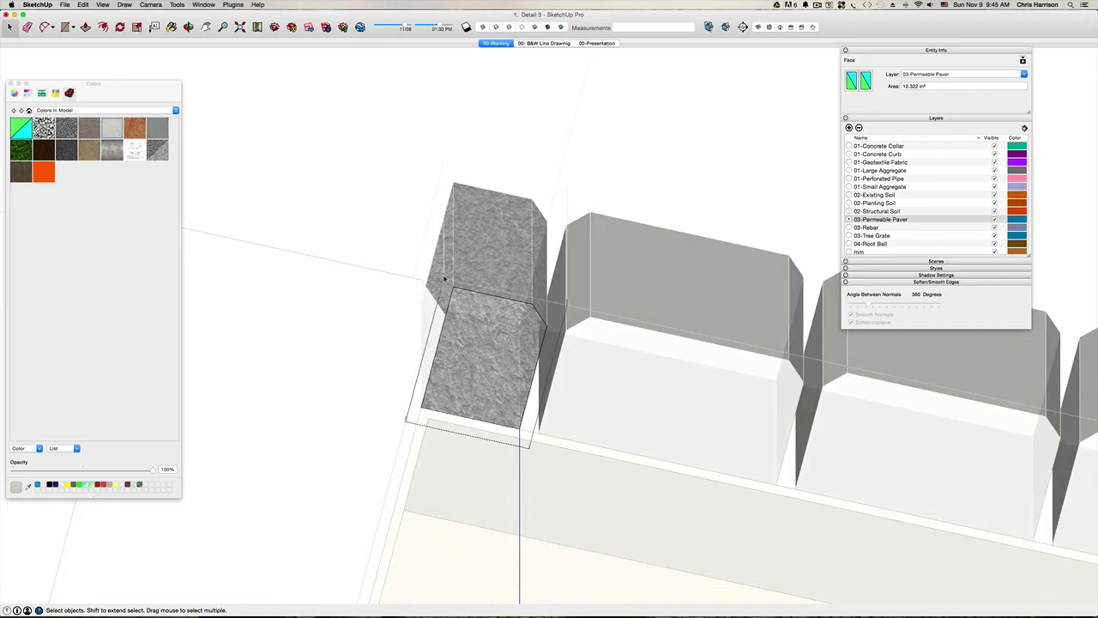
{"action": "key", "text": "p"}
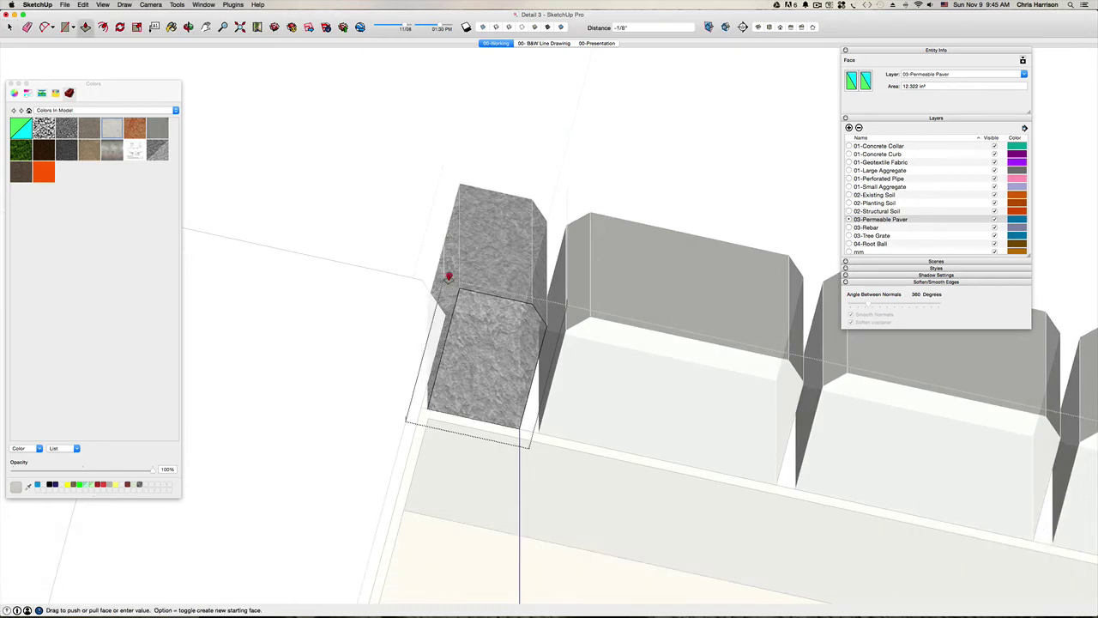
{"action": "left_click", "coordinate": [448, 278]}
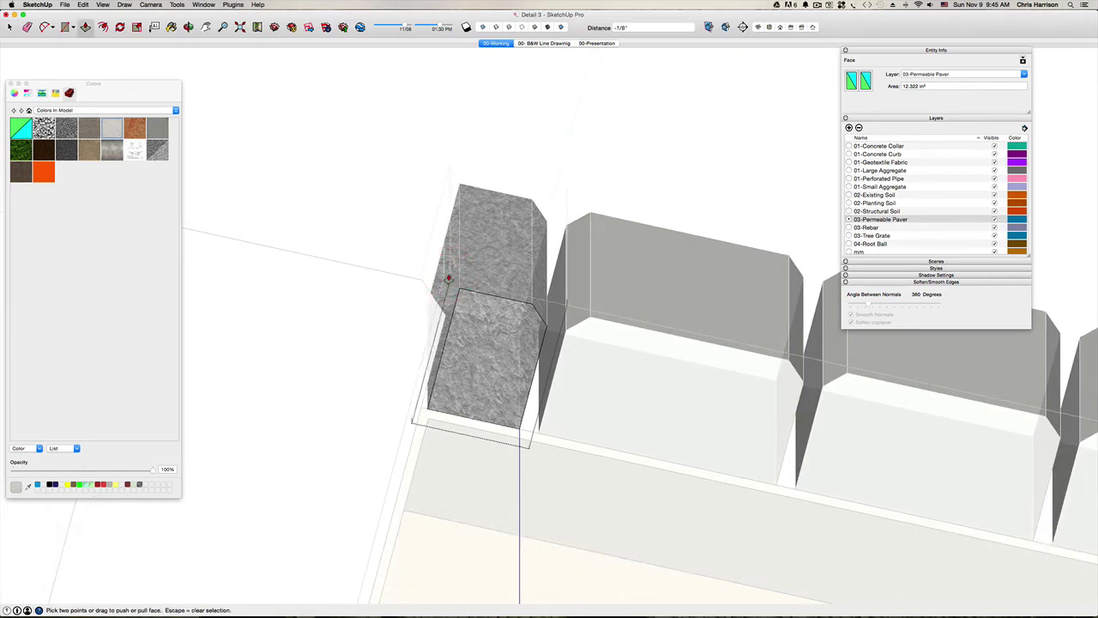
{"action": "type", "text": "3/8"}
{"action": "key", "text": "Return"}
{"action": "key", "text": "space"}
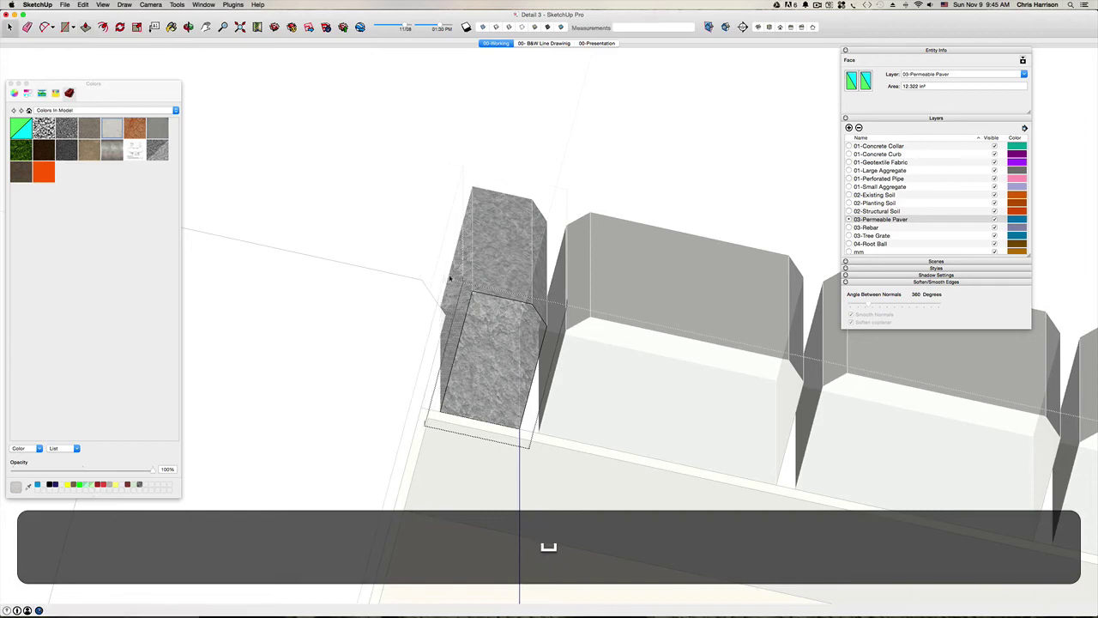
Close the paver groups, show the rest of the model in top view, and save the file.
{"action": "left_click", "coordinate": [650, 141]}
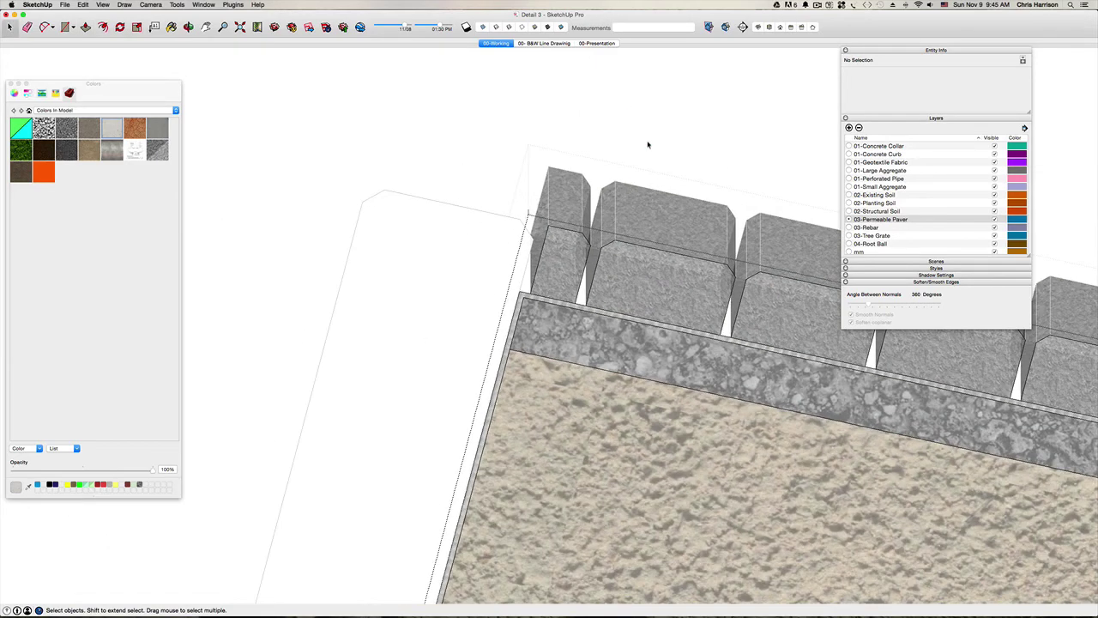
{"action": "left_click", "coordinate": [648, 144]}
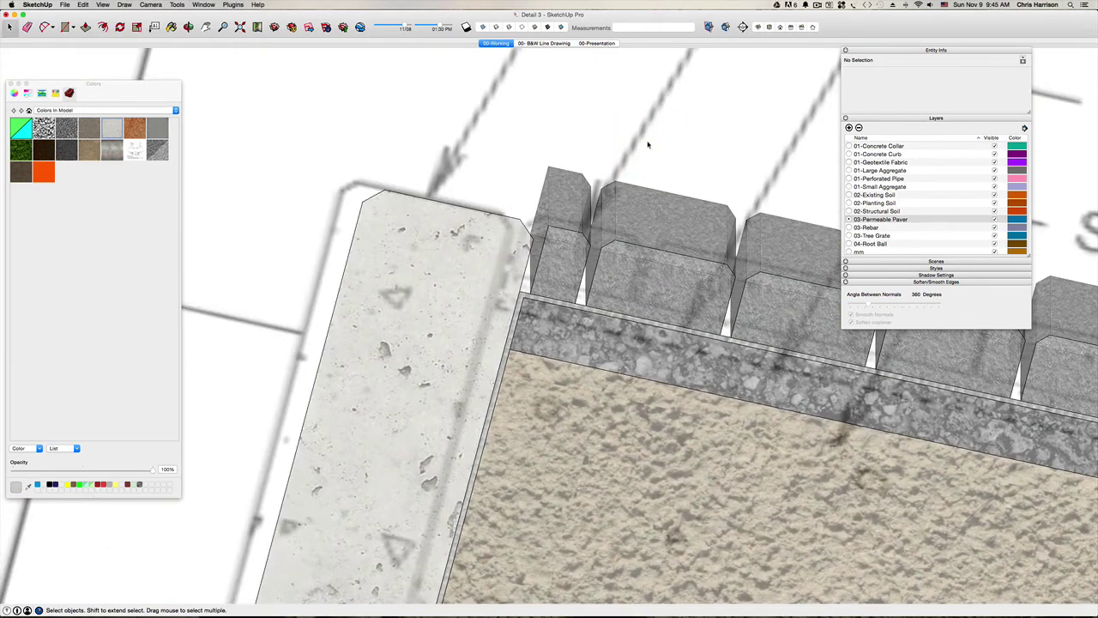
{"action": "key", "text": "super+i"}
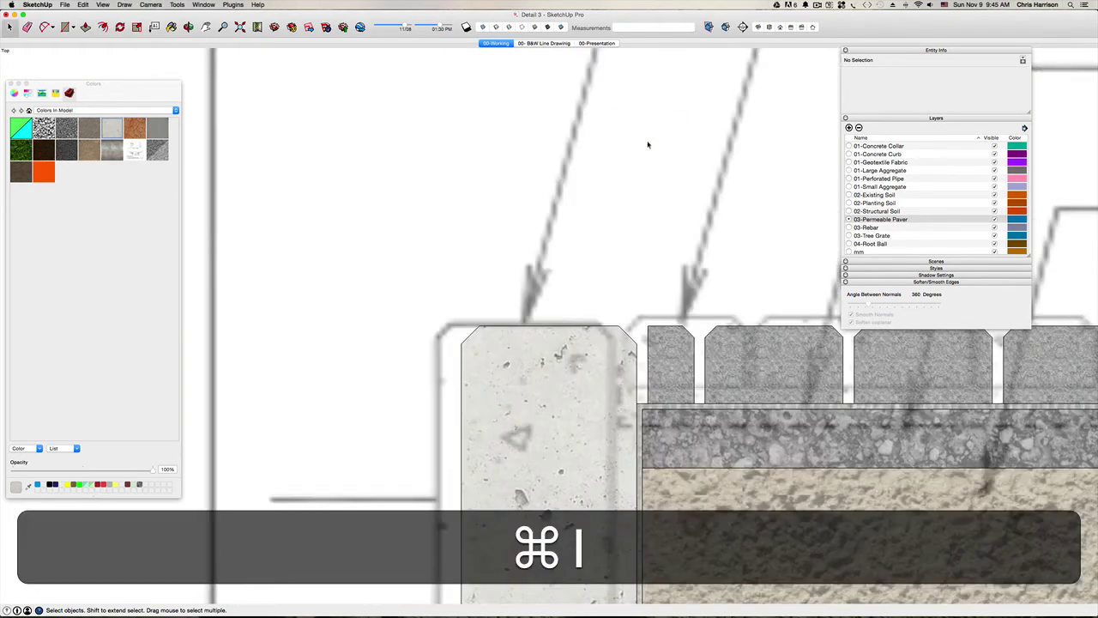
{"action": "scroll", "coordinate": [647, 144], "scroll_direction": "down", "scroll_amount": 5}
{"action": "key", "text": "h"}
{"action": "left_click_drag", "start_coordinate": [648, 144], "coordinate": [400, 294]}
{"action": "scroll", "coordinate": [400, 294], "scroll_direction": "down", "scroll_amount": 4}
{"action": "left_click_drag", "start_coordinate": [725, 475], "coordinate": [422, 405]}
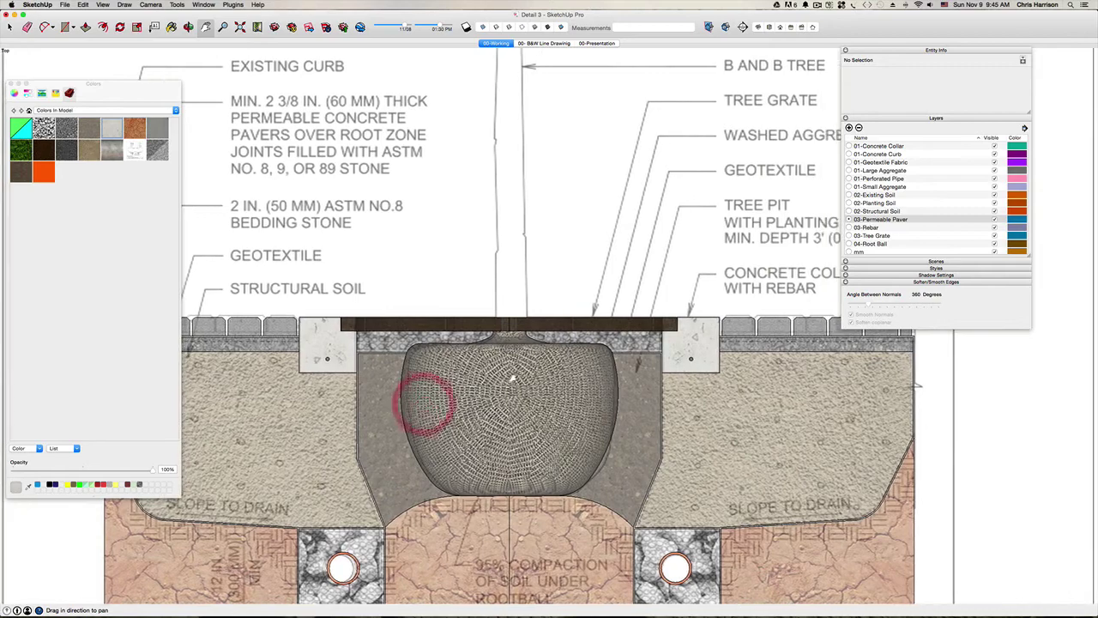
{"action": "scroll", "coordinate": [523, 373], "scroll_direction": "down", "scroll_amount": 3}
{"action": "left_click", "coordinate": [627, 377]}
{"action": "left_click_drag", "start_coordinate": [627, 377], "coordinate": [583, 421]}
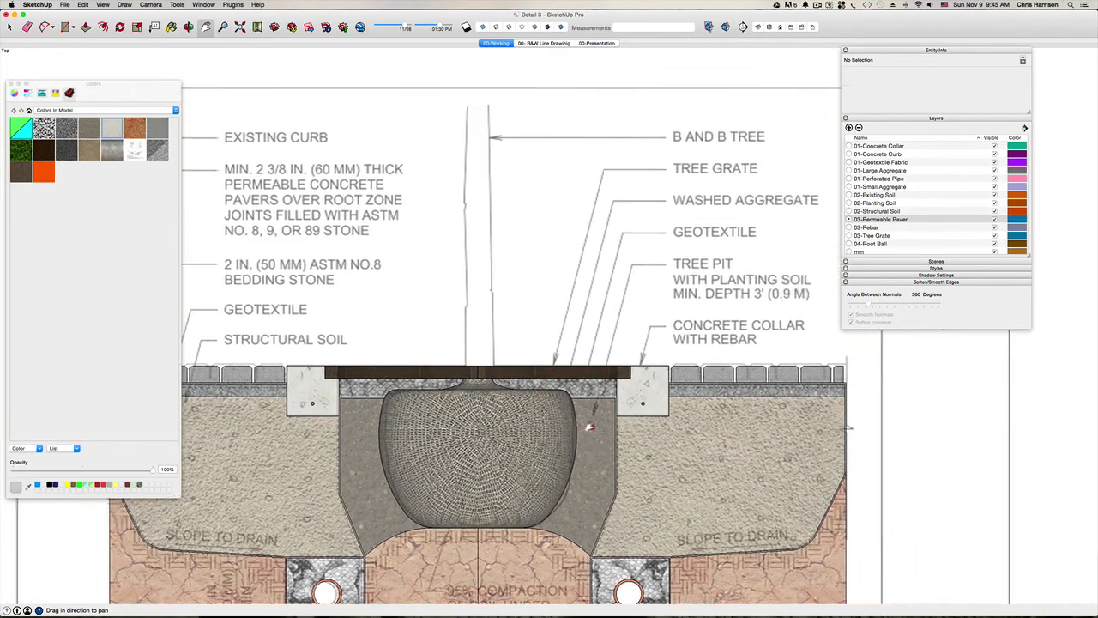
{"action": "scroll", "coordinate": [583, 422], "scroll_direction": "down", "scroll_amount": 3}
{"action": "key", "text": "super+s"}
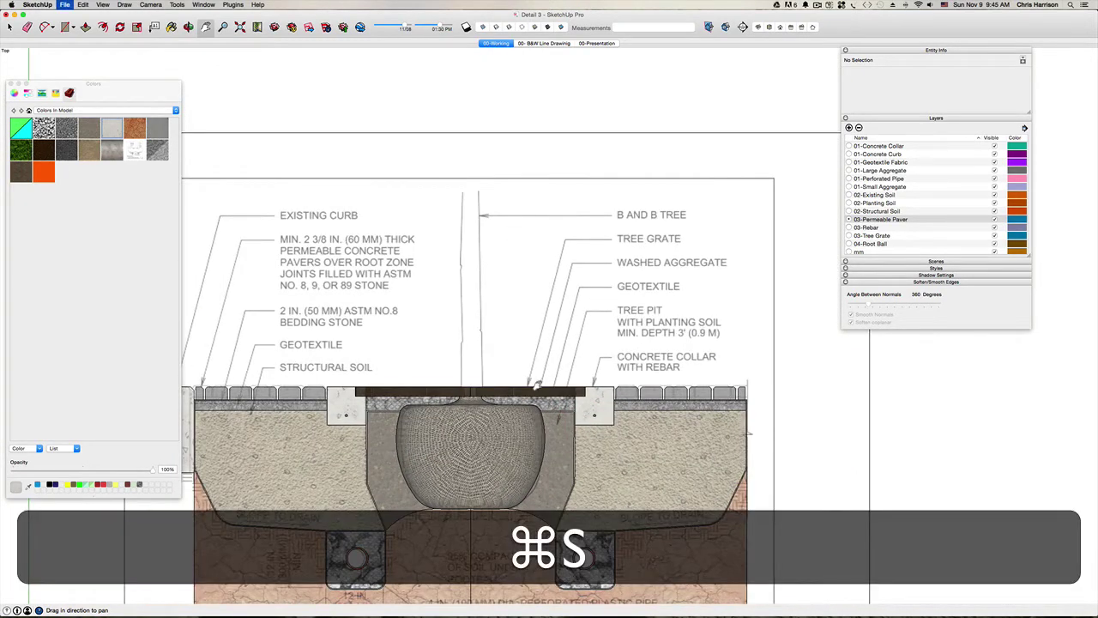
Check which object belongs to the mm layer by toggling that layer's visibility.
{"action": "left_click", "coordinate": [621, 418]}
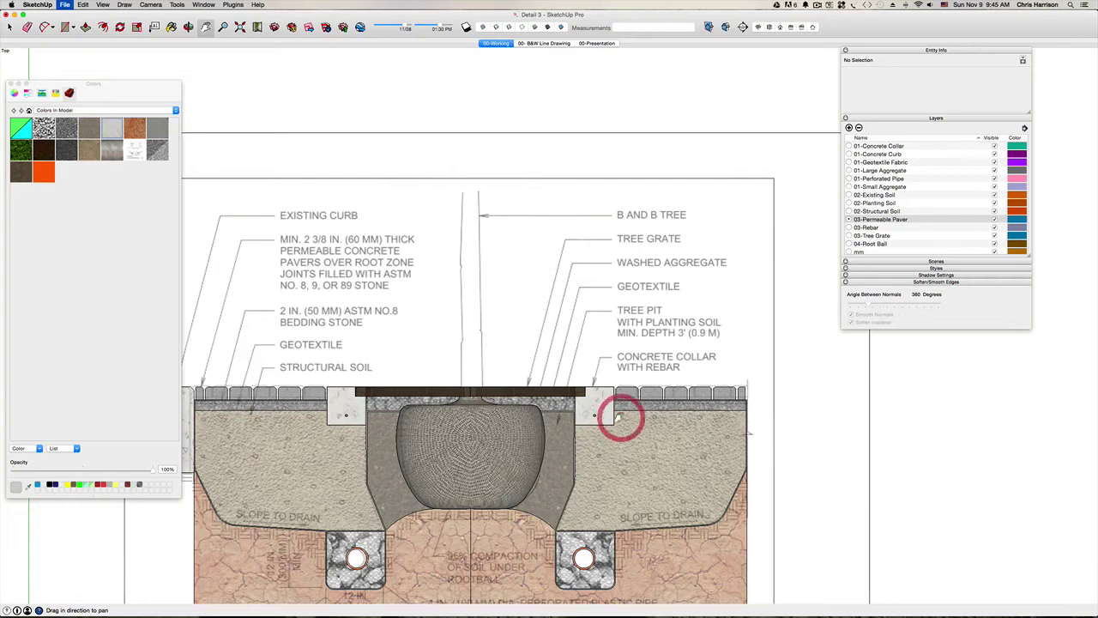
{"action": "scroll", "coordinate": [618, 417], "scroll_direction": "down", "scroll_amount": 3}
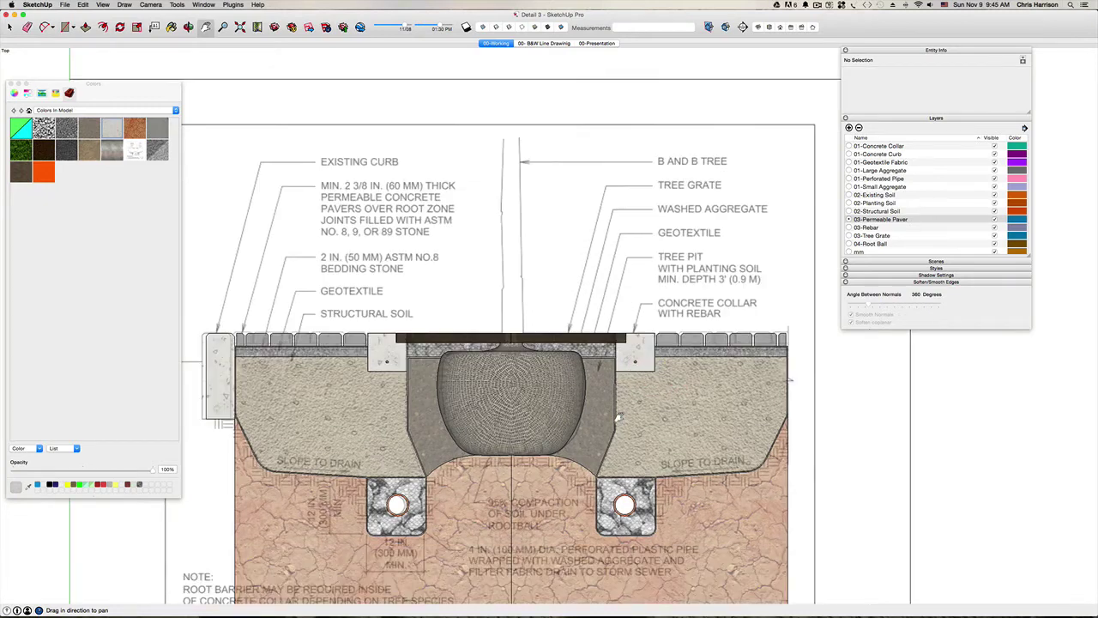
{"action": "left_click_drag", "start_coordinate": [606, 447], "coordinate": [559, 393]}
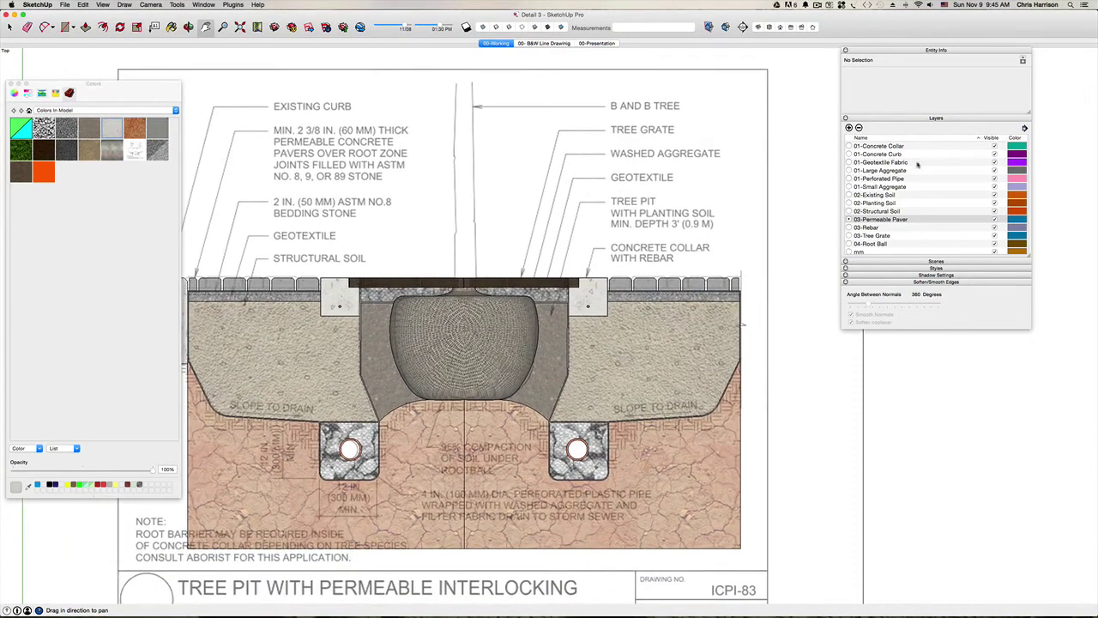
{"action": "scroll", "coordinate": [904, 221], "scroll_direction": "down", "scroll_amount": 2}
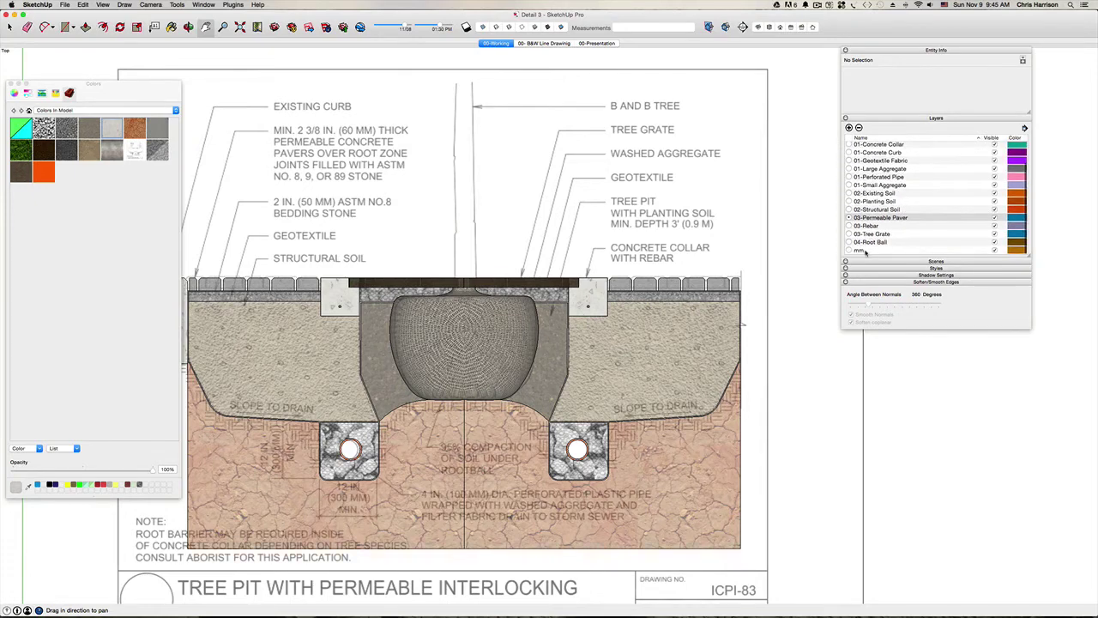
{"action": "left_click", "coordinate": [994, 249]}
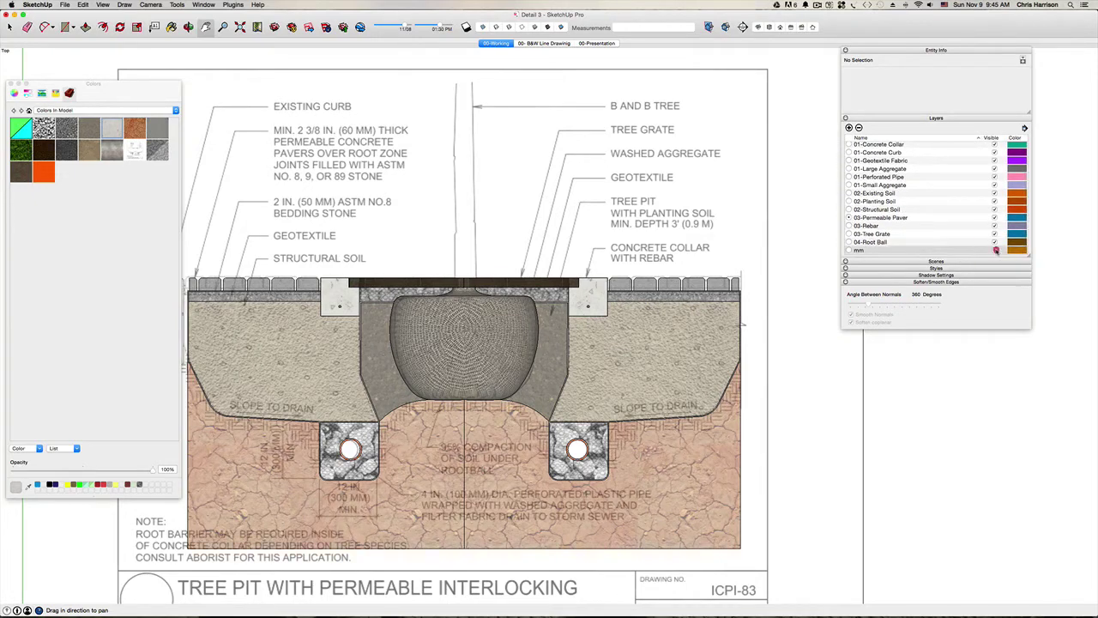
Assign the existing curb group to the 01-Concrete Curb layer.
{"action": "key", "text": "h"}
{"action": "left_click_drag", "start_coordinate": [507, 243], "coordinate": [676, 260]}
{"action": "key", "text": "space"}
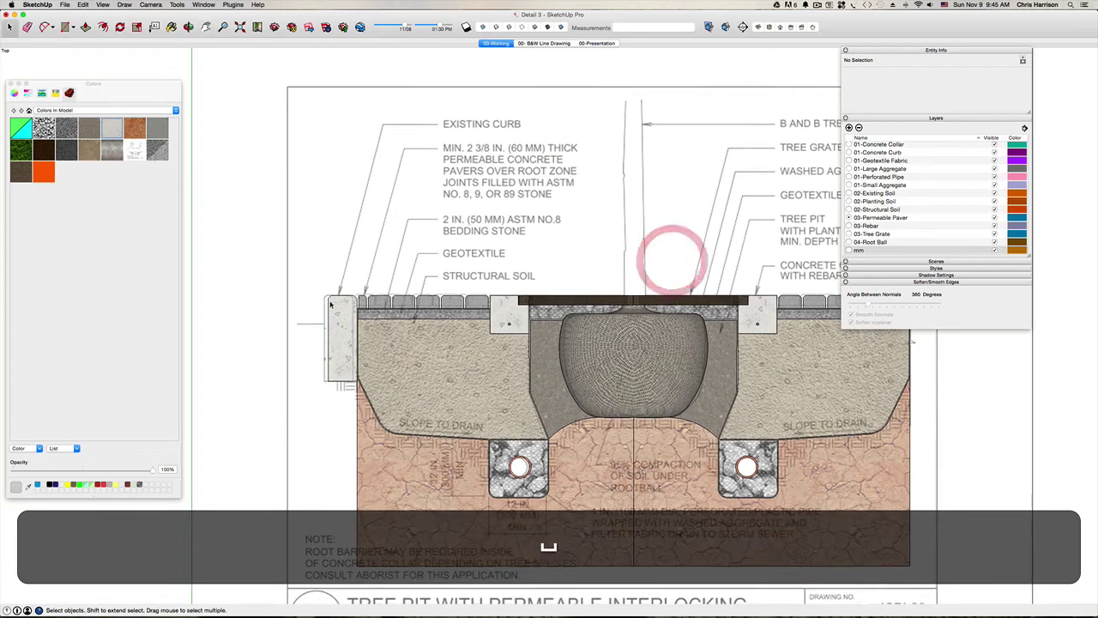
{"action": "left_click", "coordinate": [331, 306]}
{"action": "left_click", "coordinate": [1023, 73]}
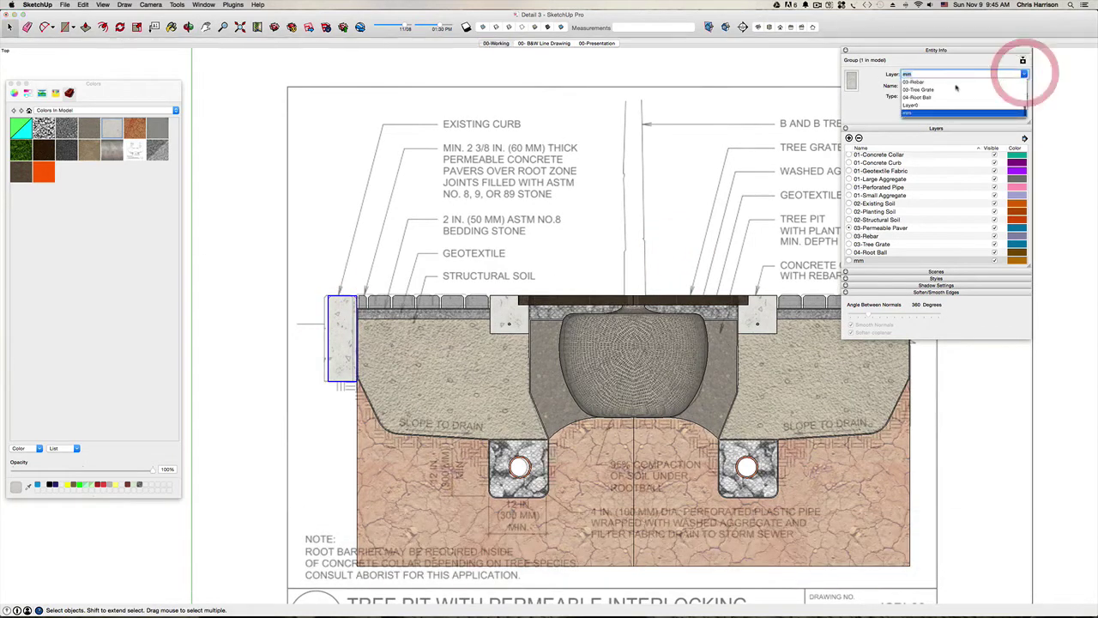
{"action": "scroll", "coordinate": [956, 88], "scroll_direction": "up", "scroll_amount": 10}
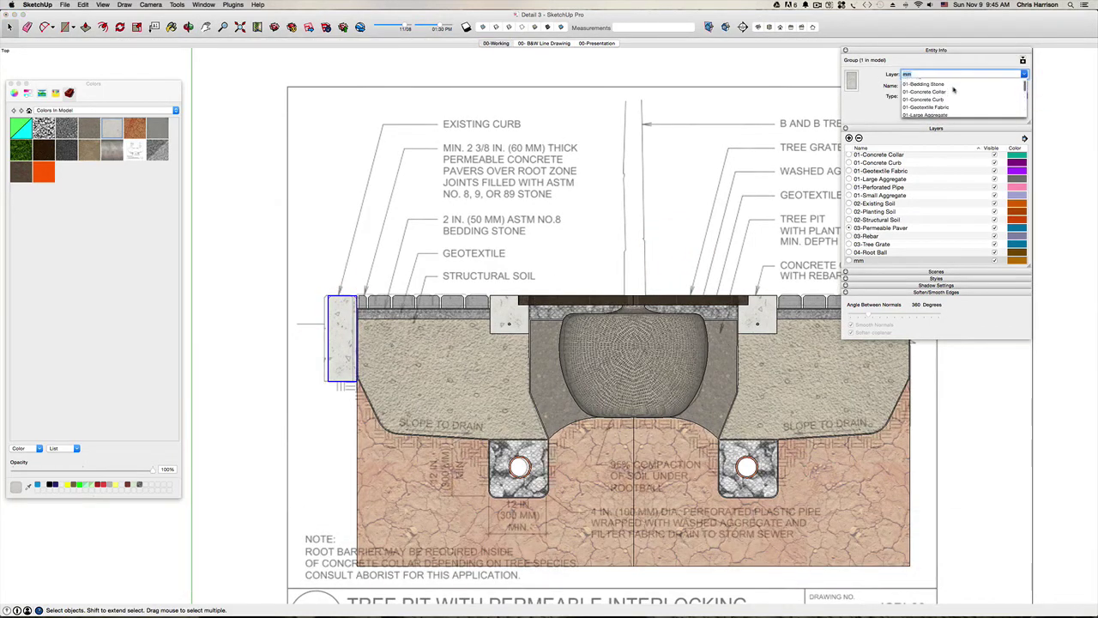
{"action": "left_click", "coordinate": [932, 99]}
{"action": "left_click", "coordinate": [978, 374]}
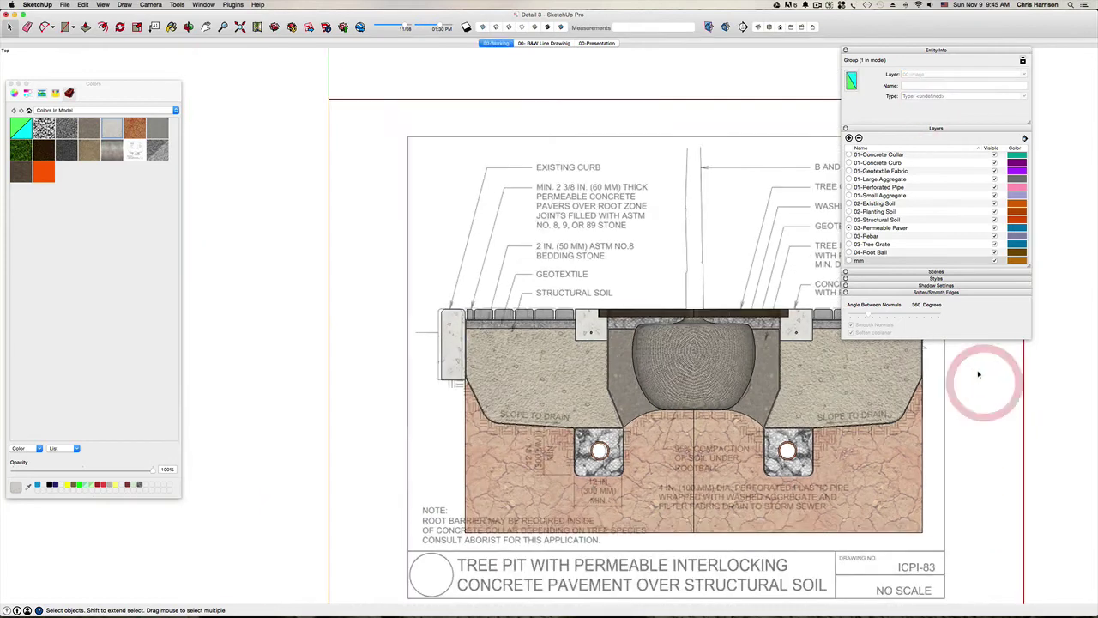
Delete the mm layer and save the model.
{"action": "left_click", "coordinate": [249, 333]}
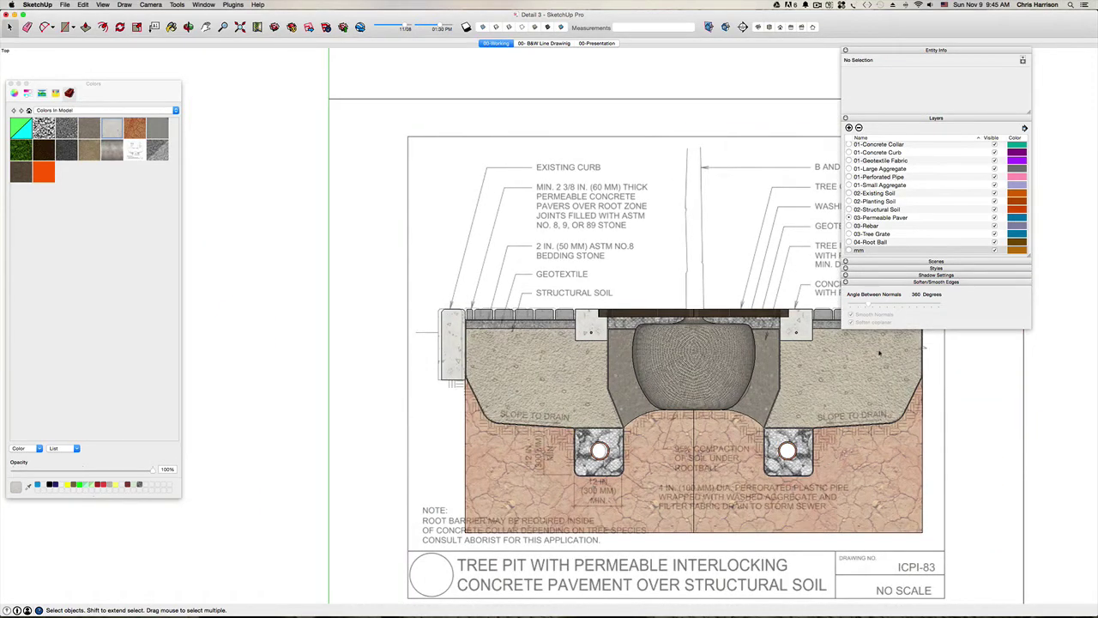
{"action": "key", "text": "h"}
{"action": "left_click_drag", "start_coordinate": [867, 340], "coordinate": [645, 350]}
{"action": "key", "text": "space"}
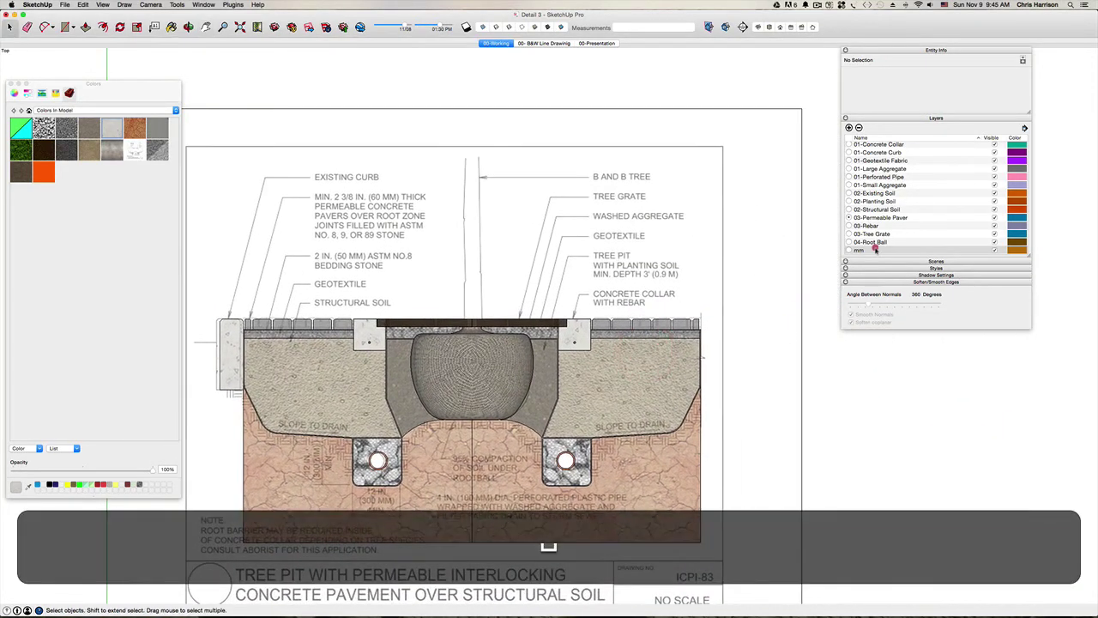
{"action": "left_click", "coordinate": [875, 249]}
{"action": "left_click", "coordinate": [860, 126]}
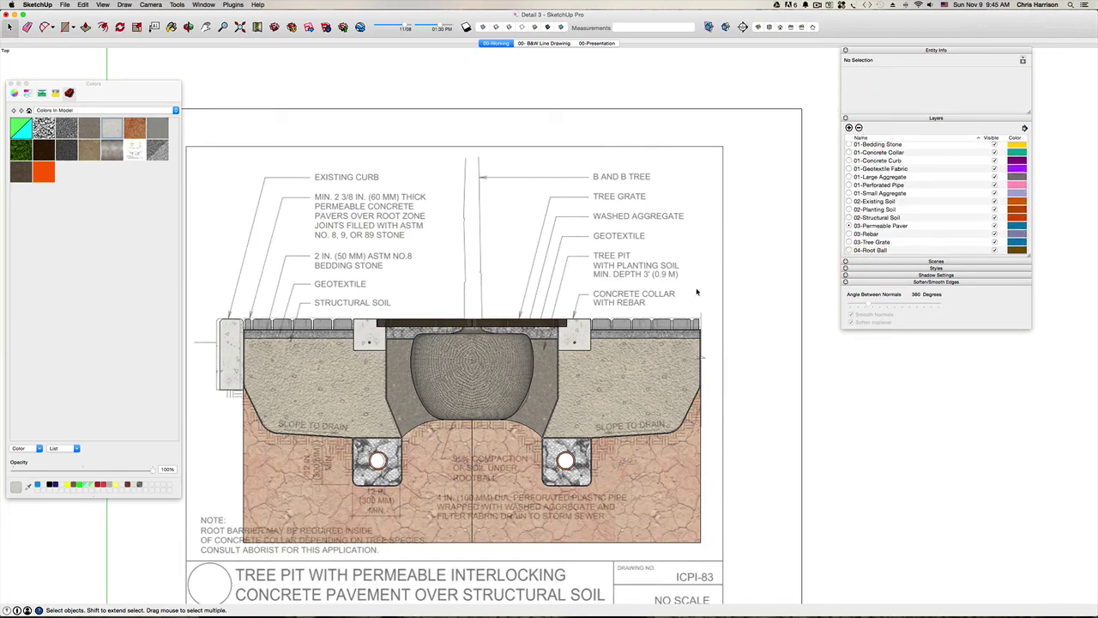
{"action": "key", "text": "h"}
{"action": "left_click_drag", "start_coordinate": [405, 394], "coordinate": [439, 420]}
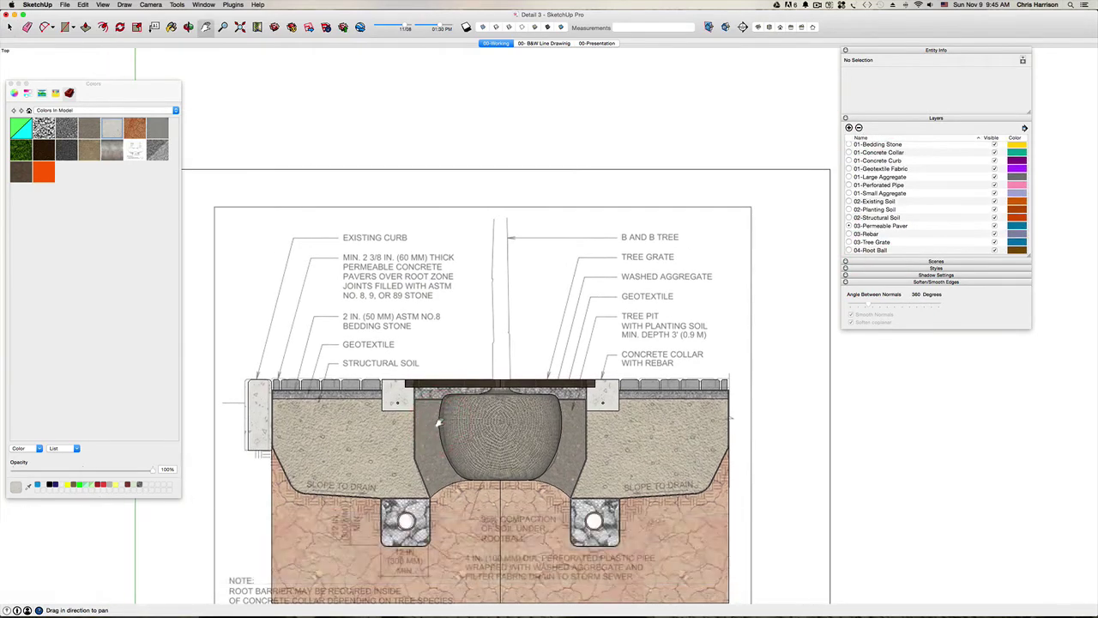
{"action": "key", "text": "super+s"}
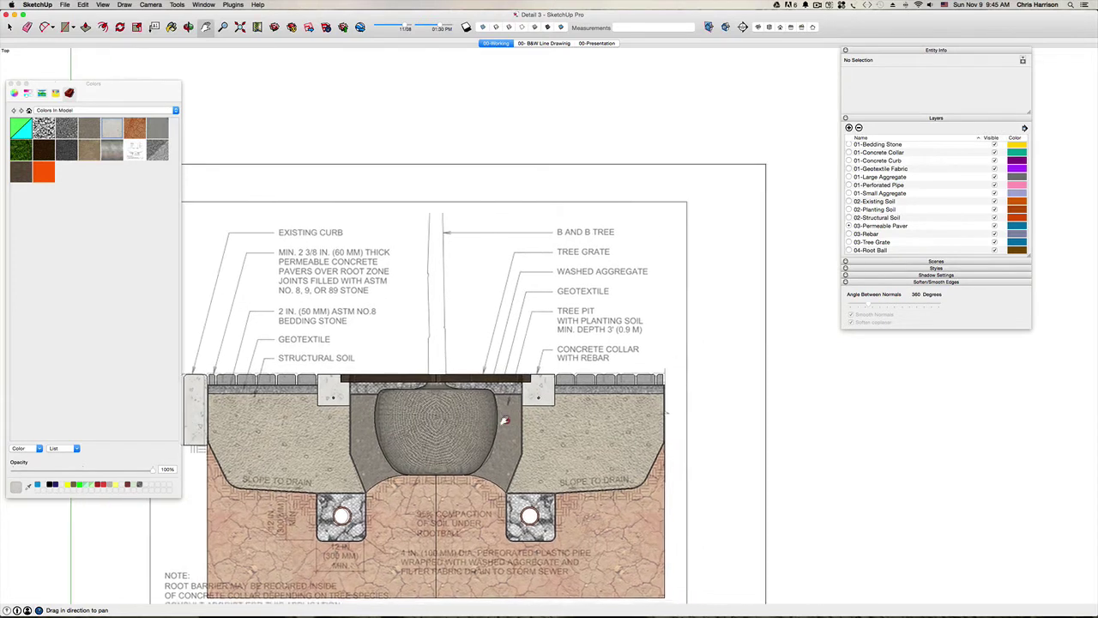
Examine the section around the existing curb, closing in on its lower corner beside the structural and existing soil.
{"action": "left_click_drag", "start_coordinate": [505, 419], "coordinate": [450, 376]}
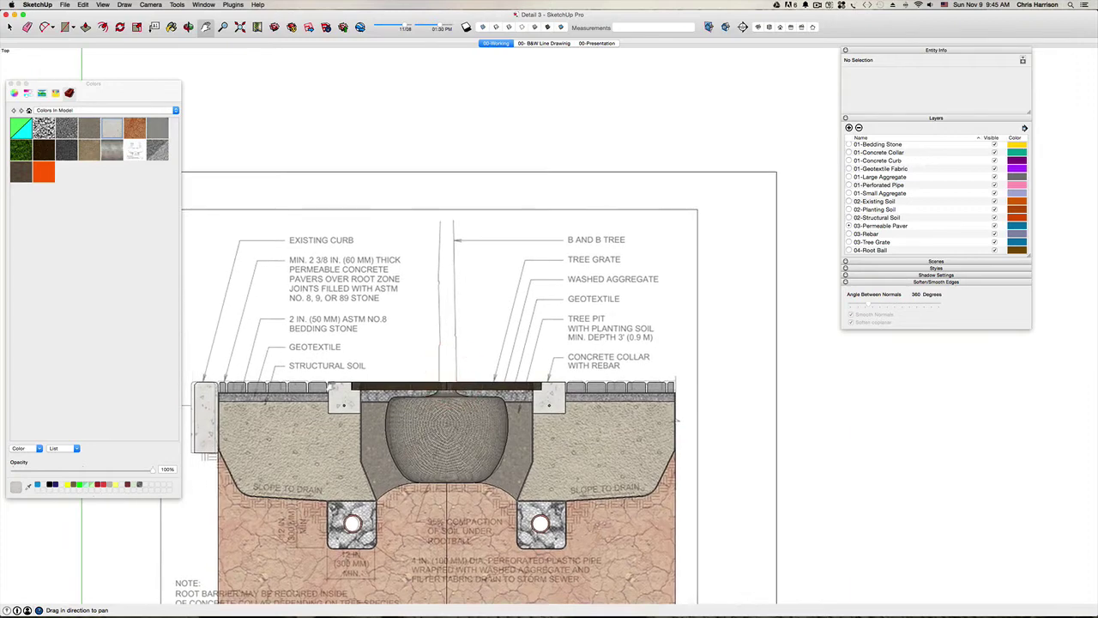
{"action": "left_click_drag", "start_coordinate": [333, 386], "coordinate": [459, 383]}
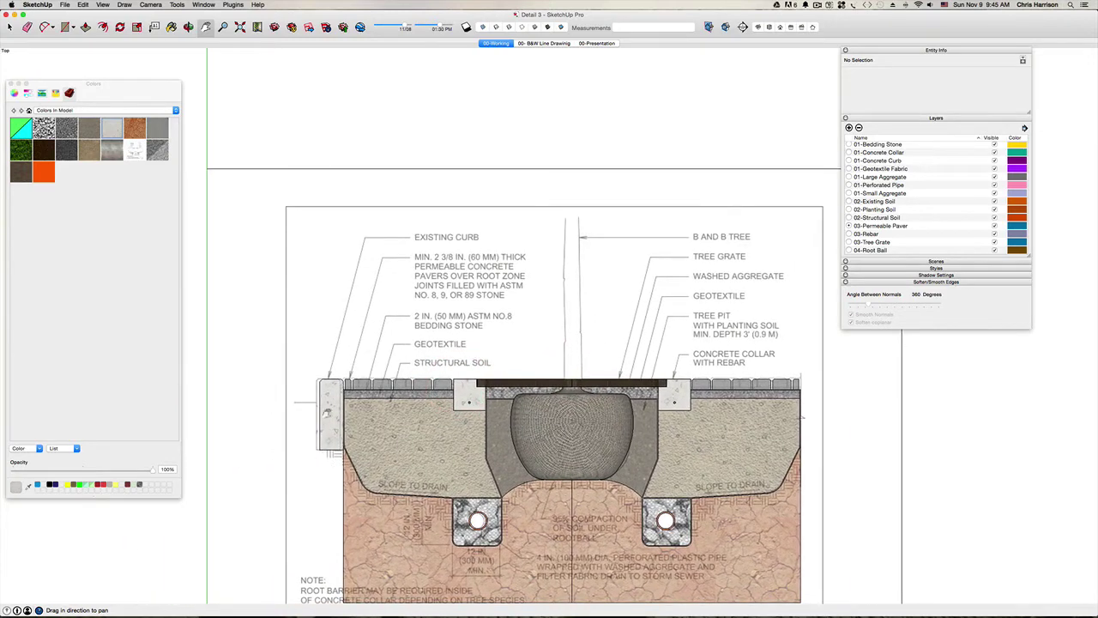
{"action": "left_click_drag", "start_coordinate": [412, 430], "coordinate": [376, 424]}
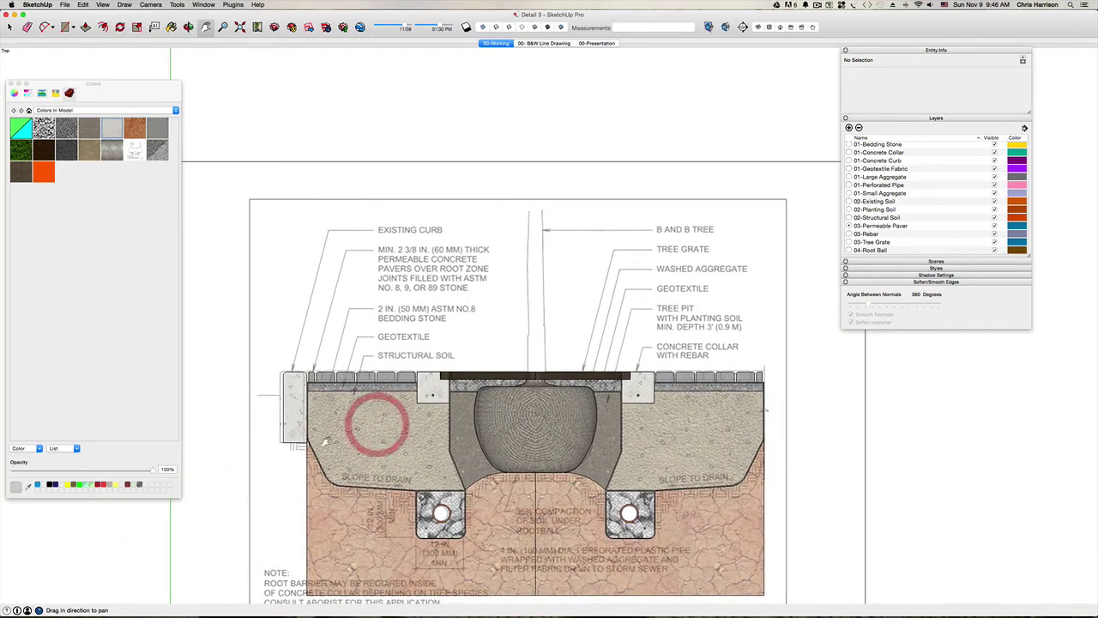
{"action": "mouse_move", "coordinate": [373, 464]}
{"action": "left_mouse_down"}
{"action": "mouse_move", "coordinate": [425, 421]}
{"action": "mouse_move", "coordinate": [391, 427]}
{"action": "left_mouse_up"}
{"action": "scroll", "coordinate": [391, 427], "scroll_direction": "down", "scroll_amount": 3}
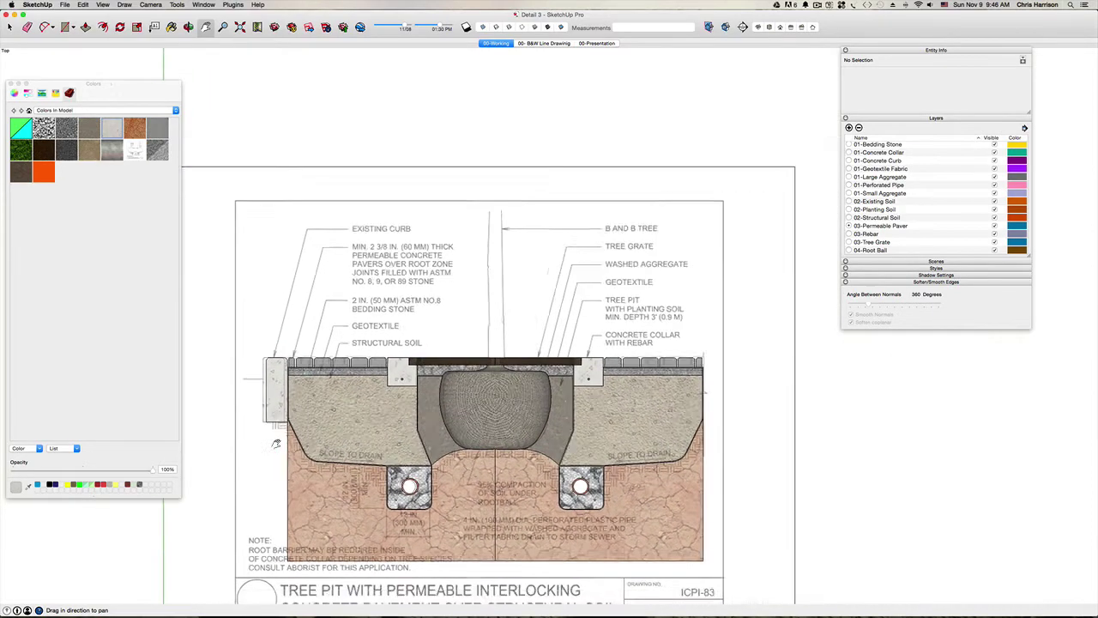
{"action": "scroll", "coordinate": [277, 434], "scroll_direction": "up", "scroll_amount": 6}
{"action": "scroll", "coordinate": [284, 428], "scroll_direction": "up", "scroll_amount": 4}
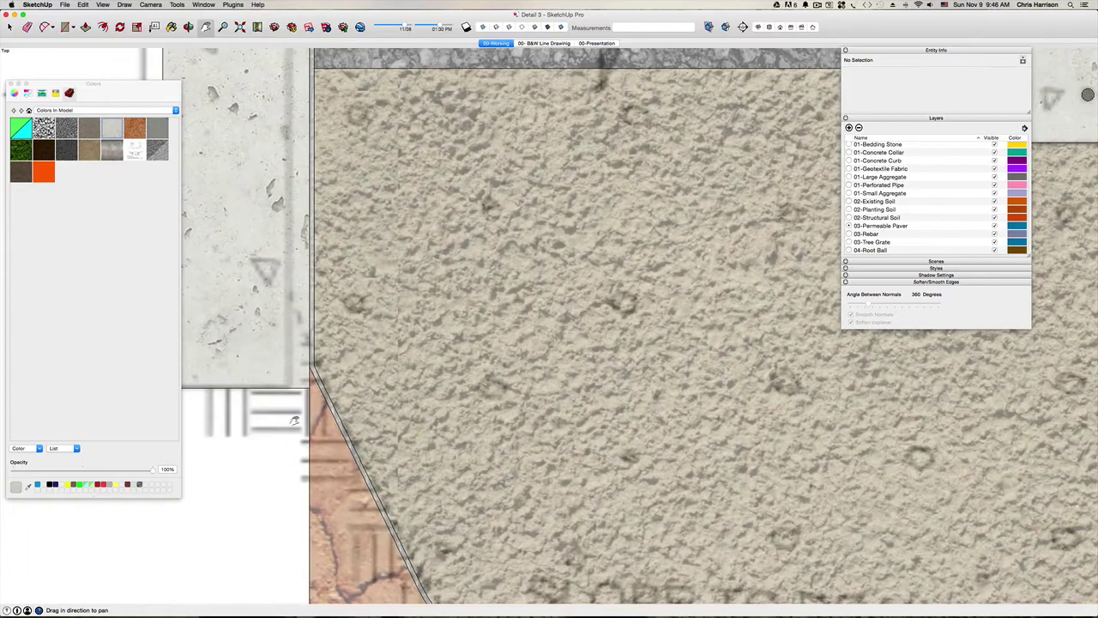
Draw a horizontal line about 6" long across the curb's base, level with the existing soil's upper corner.
{"action": "scroll", "coordinate": [294, 421], "scroll_direction": "down", "scroll_amount": 5}
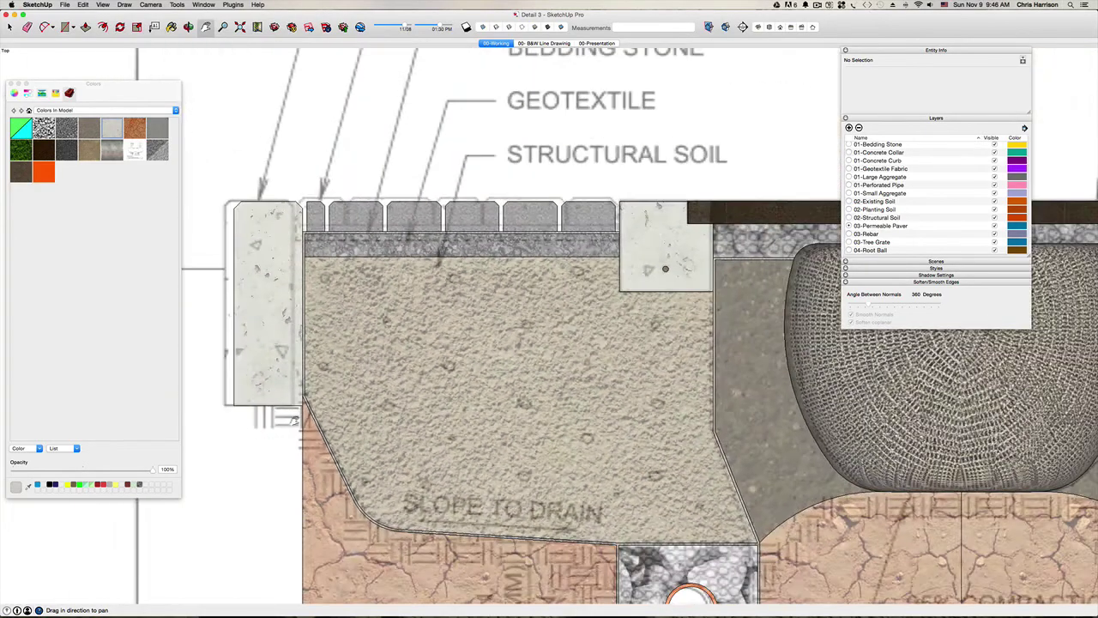
{"action": "key", "text": "space"}
{"action": "double_click", "coordinate": [265, 391]}
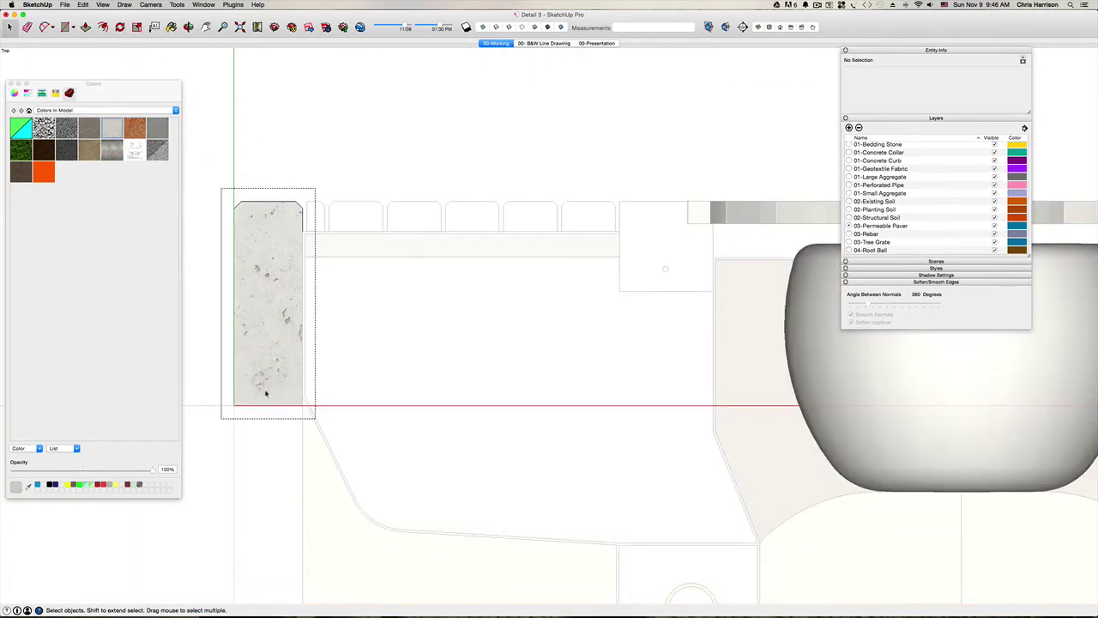
{"action": "key", "text": "Escape"}
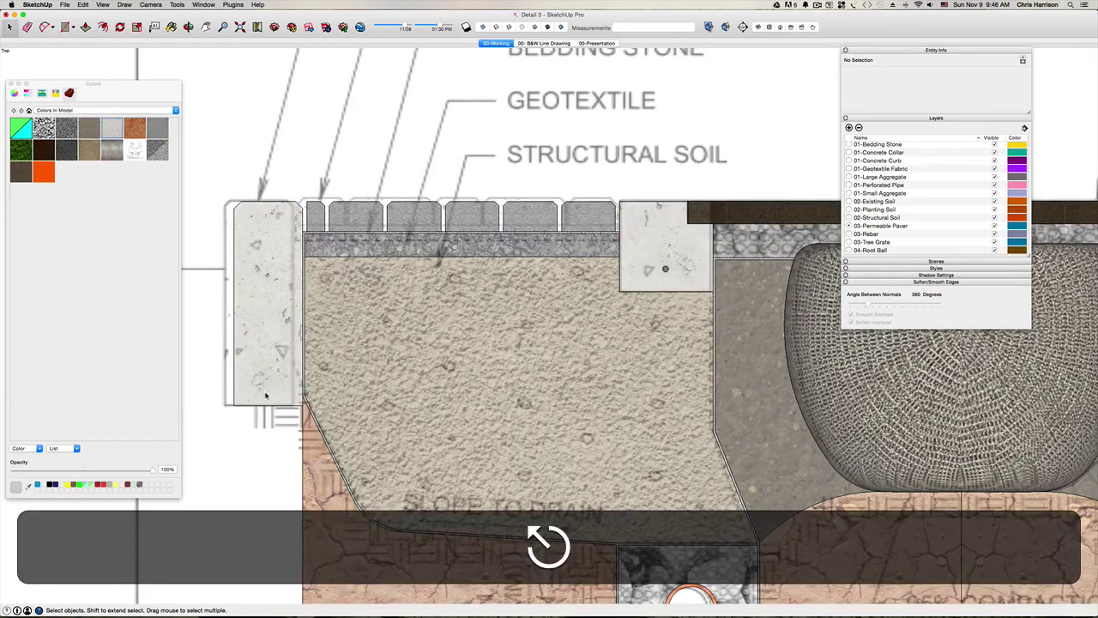
{"action": "key", "text": "l"}
{"action": "scroll", "coordinate": [297, 393], "scroll_direction": "up", "scroll_amount": 5}
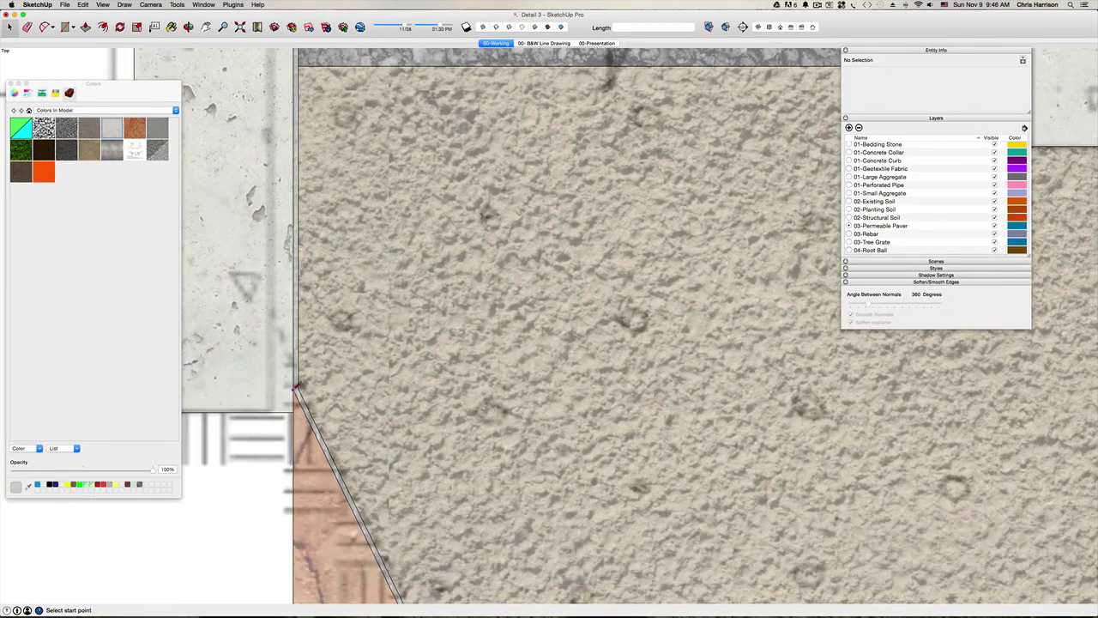
{"action": "scroll", "coordinate": [296, 392], "scroll_direction": "down", "scroll_amount": 5}
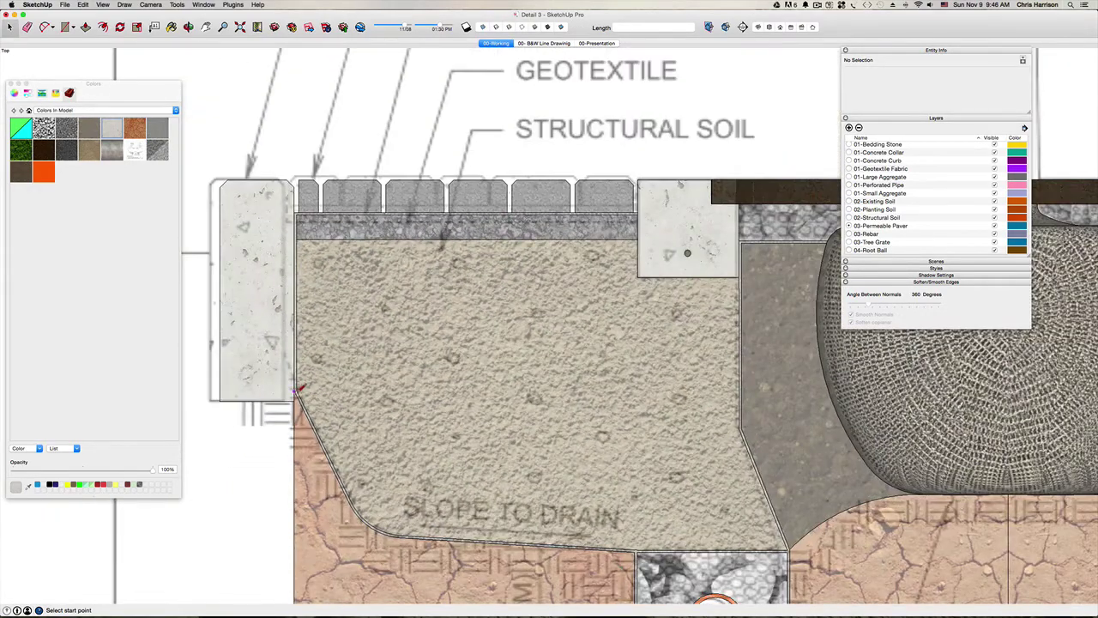
{"action": "key", "text": "Escape"}
Cut the loose line and paste it in place inside the existing curb group.
{"action": "key", "text": "space"}
{"action": "left_click", "coordinate": [236, 395]}
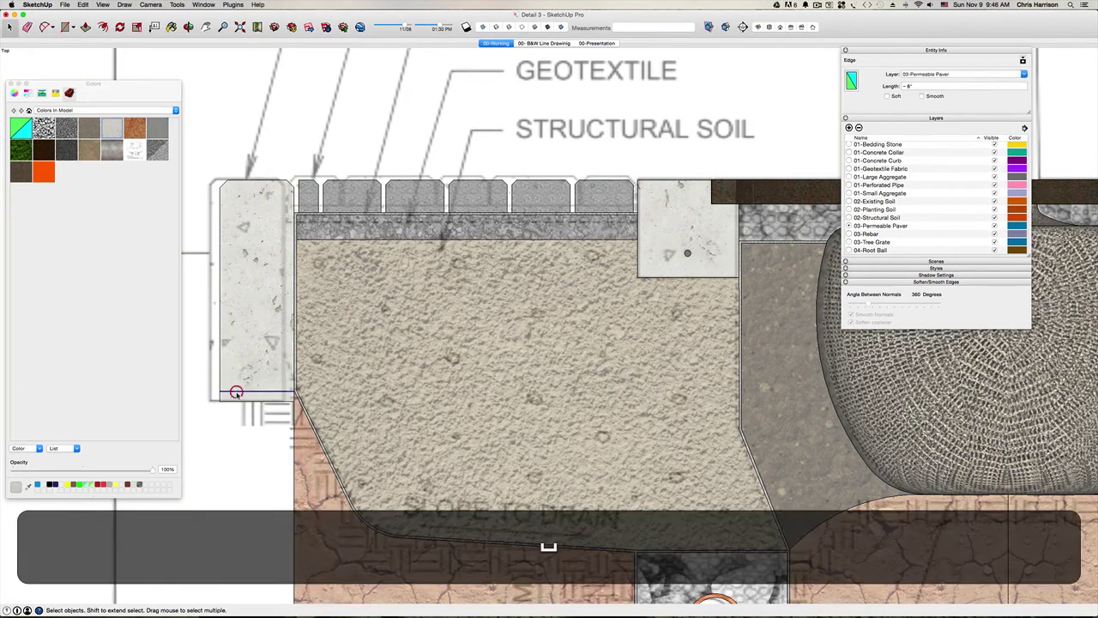
{"action": "key", "text": "super+x"}
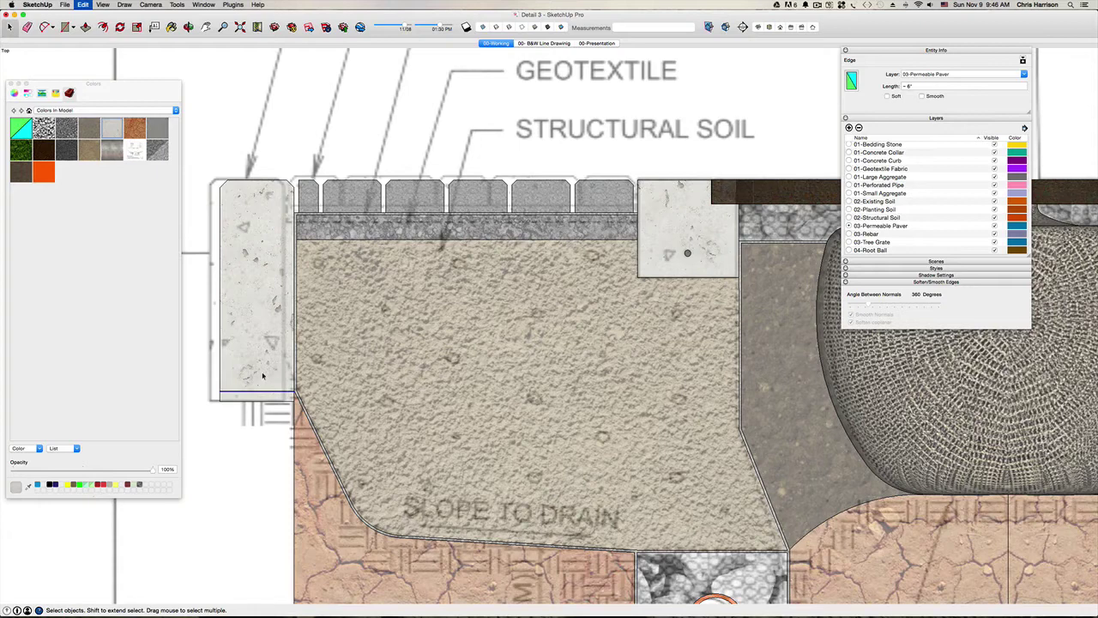
{"action": "double_click", "coordinate": [262, 375]}
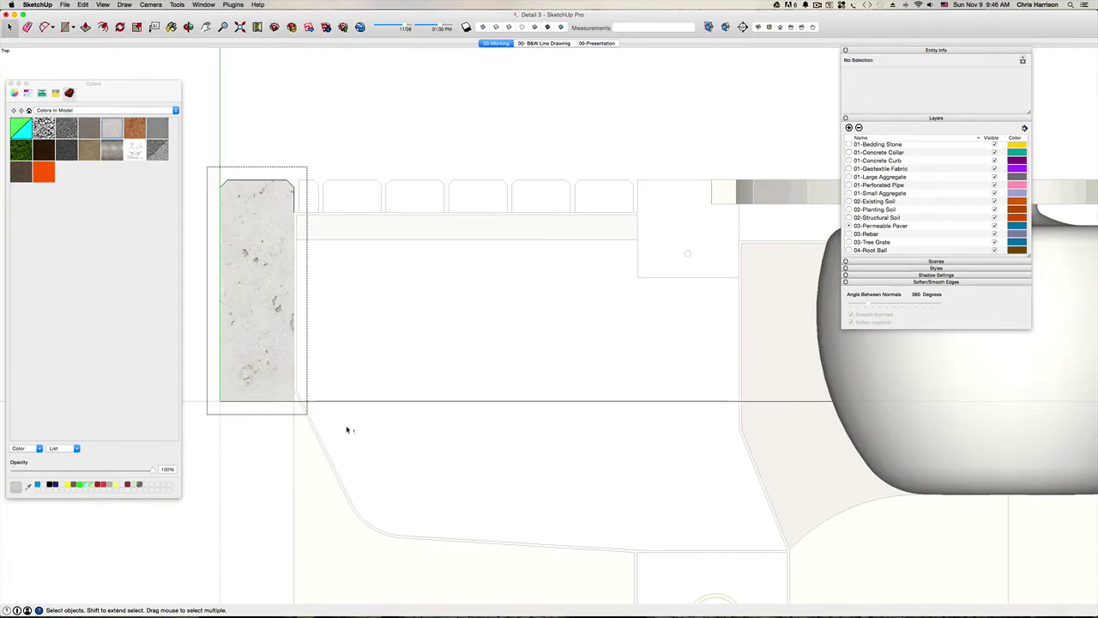
{"action": "key", "text": "shift+super+v"}
Erase the strip of the curb below the pasted line, removing its surplus outer edges.
{"action": "key", "text": "e"}
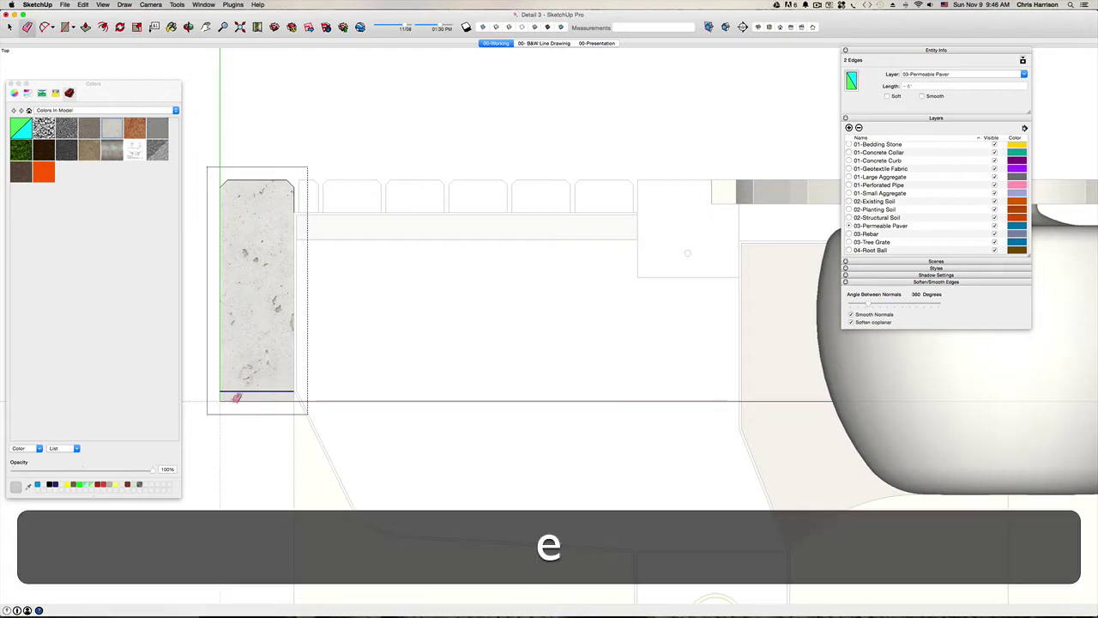
{"action": "left_click", "coordinate": [235, 393]}
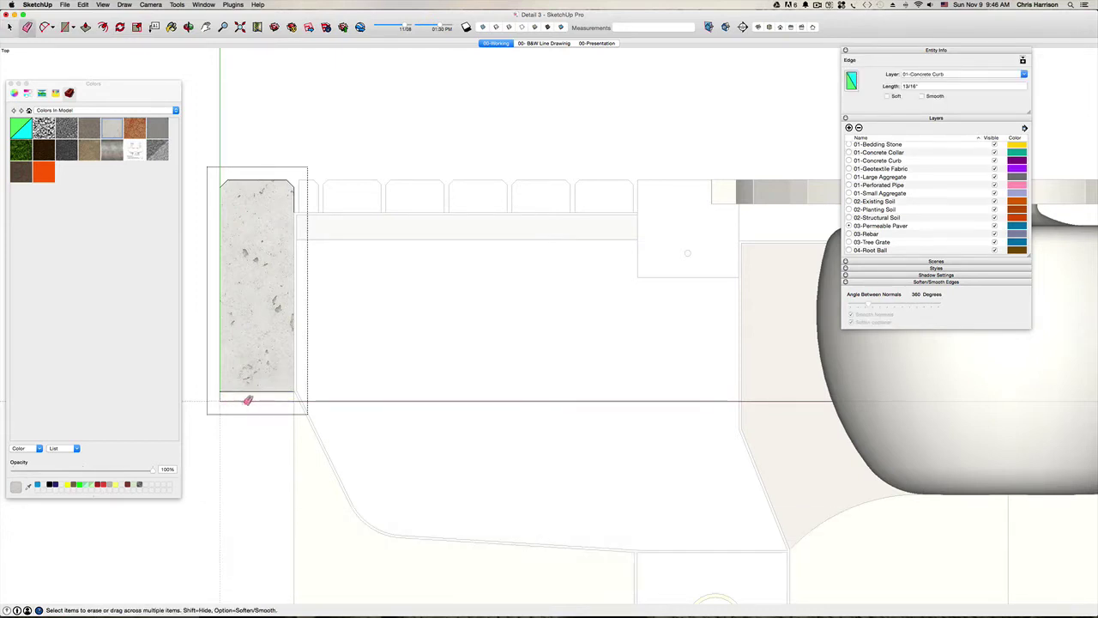
{"action": "left_click", "coordinate": [285, 396]}
Assign the curb's face and bounding edges to the 01-Concrete Curb layer and leave the group.
{"action": "key", "text": "space"}
{"action": "double_click", "coordinate": [270, 379]}
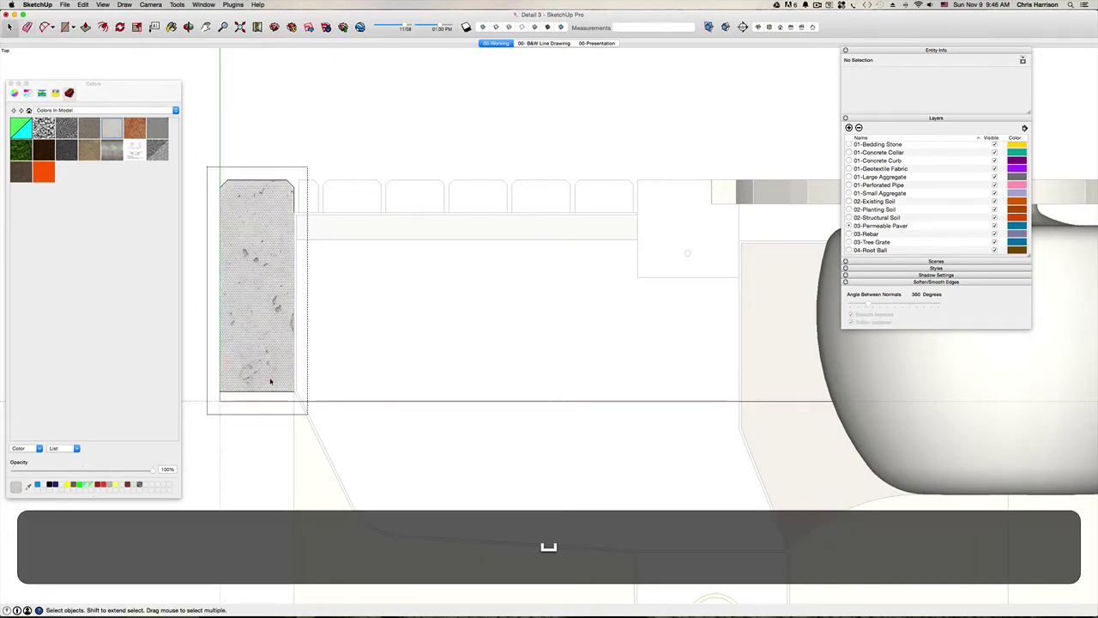
{"action": "left_click", "coordinate": [1023, 74]}
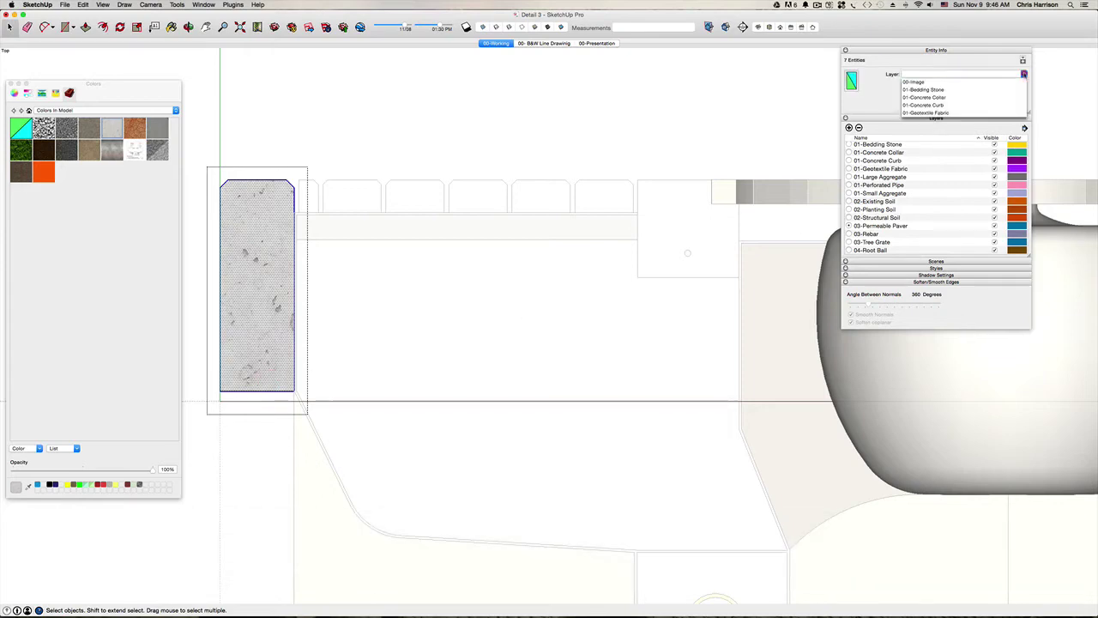
{"action": "left_click", "coordinate": [944, 104]}
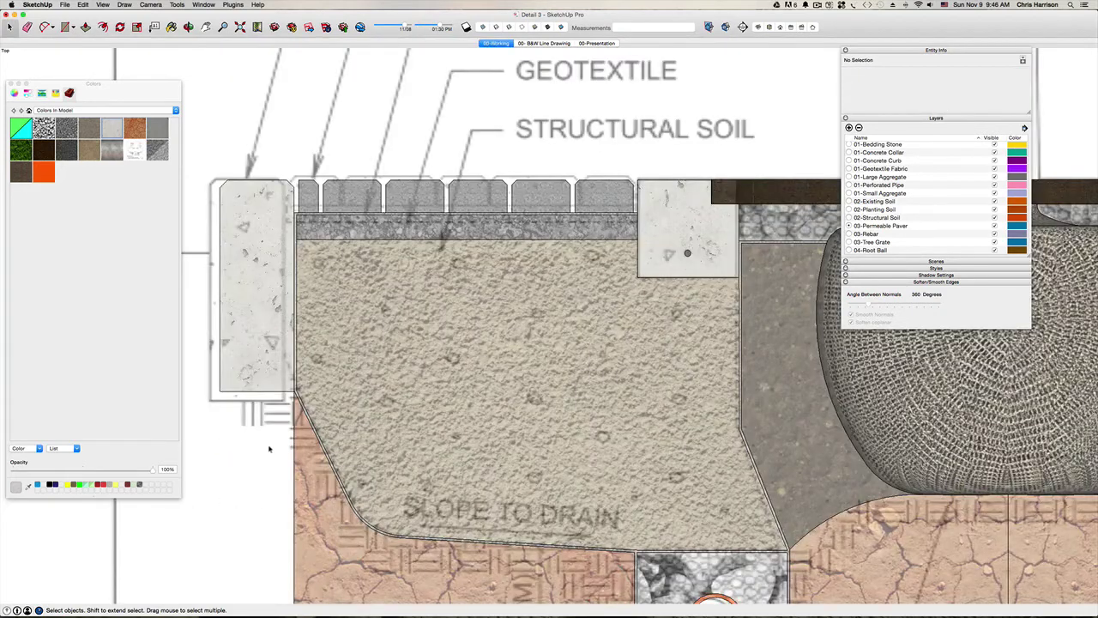
Examine both halves of the tree pit section in 3D, hiding the 00-Image layer and showing it again.
{"action": "scroll", "coordinate": [272, 446], "scroll_direction": "down", "scroll_amount": 3}
{"action": "left_click", "coordinate": [291, 456]}
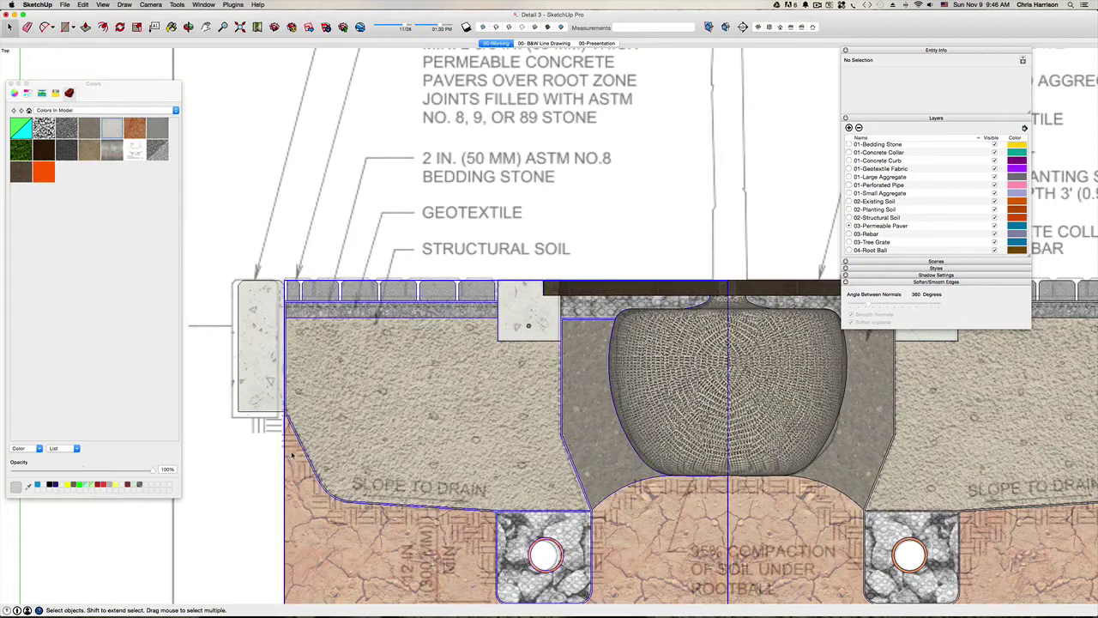
{"action": "scroll", "coordinate": [293, 460], "scroll_direction": "down", "scroll_amount": 3}
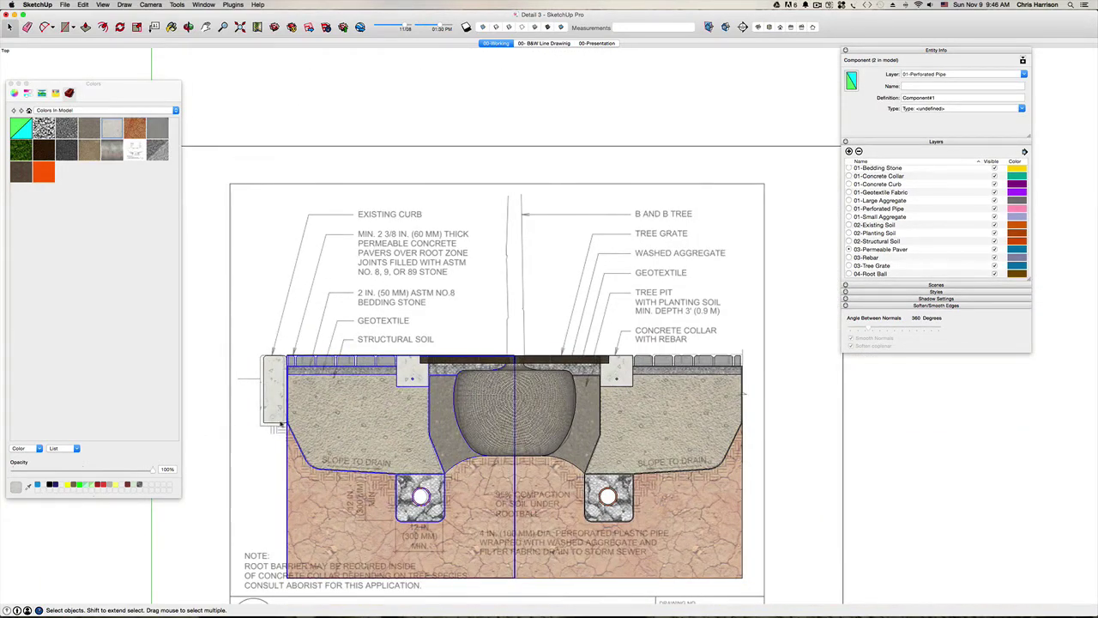
{"action": "key", "text": "h"}
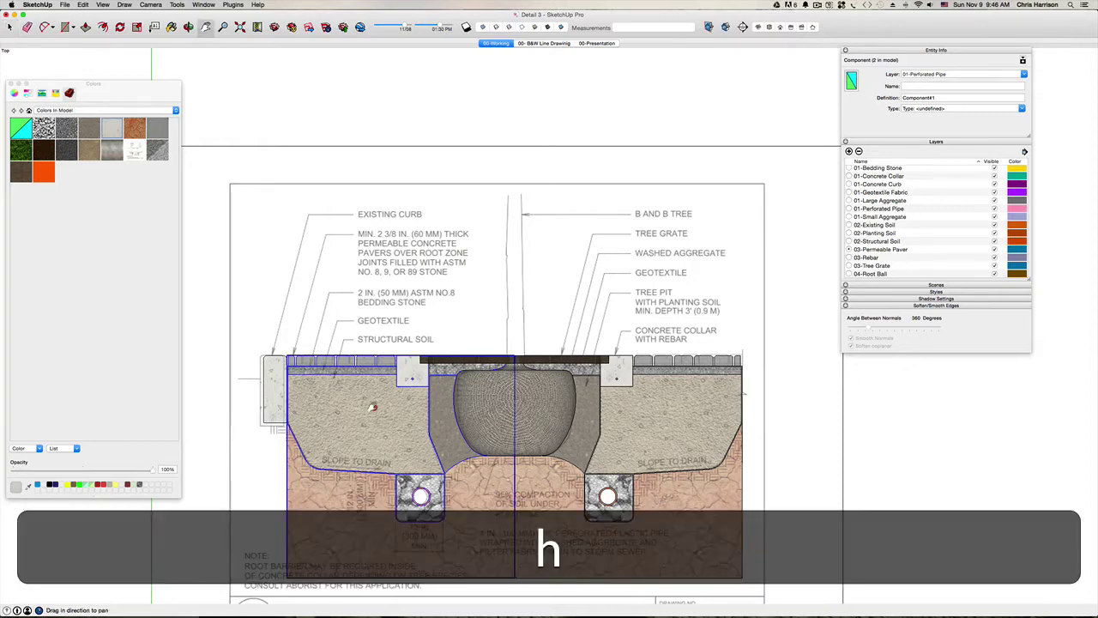
{"action": "left_click_drag", "start_coordinate": [372, 407], "coordinate": [335, 377]}
{"action": "key", "text": "space"}
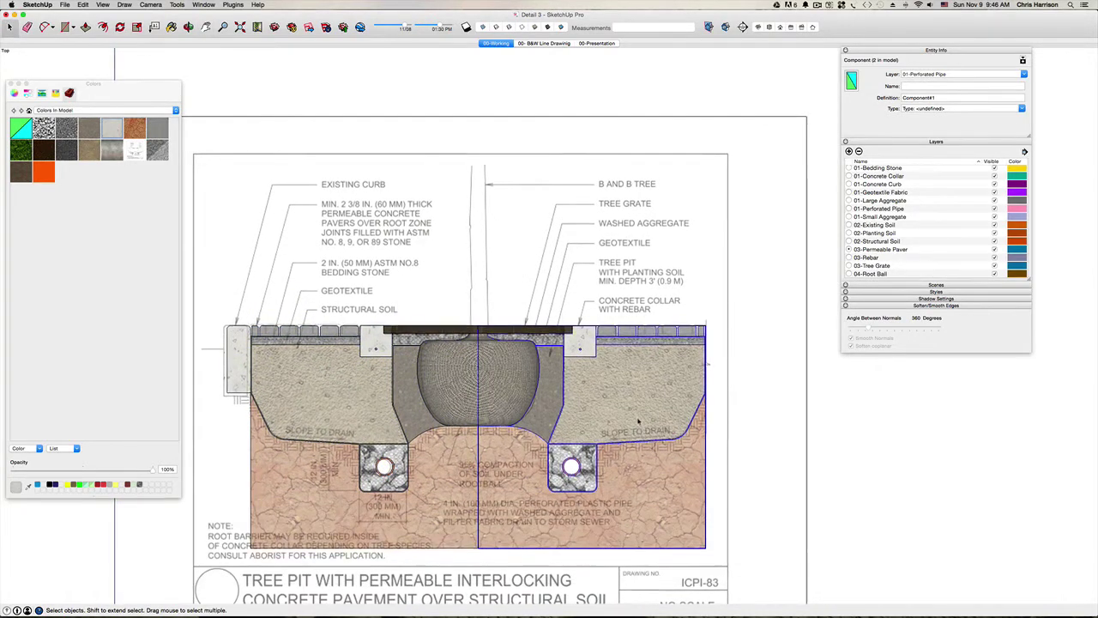
{"action": "middle_click_drag", "start_coordinate": [637, 420], "coordinate": [841, 296]}
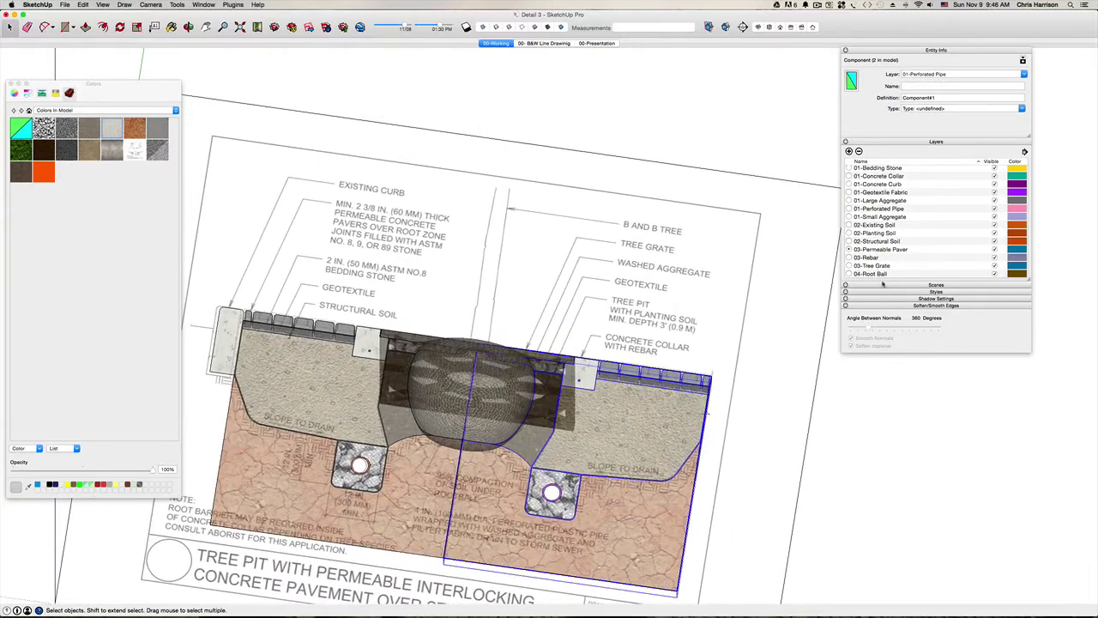
{"action": "scroll", "coordinate": [911, 225], "scroll_direction": "up", "scroll_amount": 2}
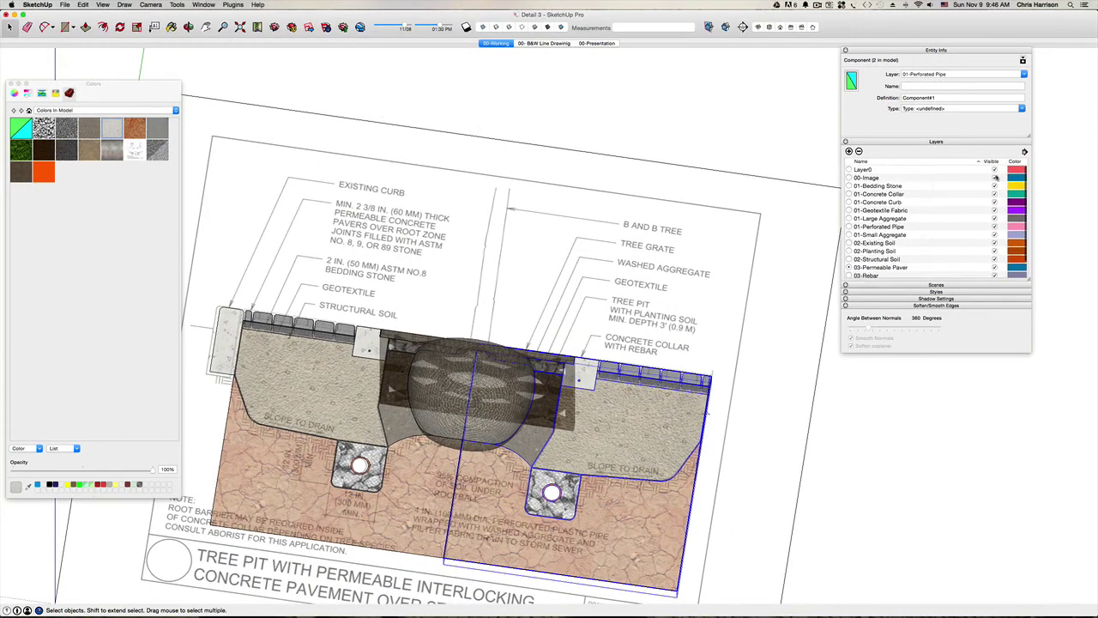
{"action": "left_click", "coordinate": [996, 177]}
{"action": "mouse_move", "coordinate": [532, 446]}
{"action": "middle_mouse_down"}
{"action": "mouse_move", "coordinate": [501, 382]}
{"action": "mouse_move", "coordinate": [551, 350]}
{"action": "mouse_move", "coordinate": [551, 365]}
{"action": "mouse_move", "coordinate": [546, 351]}
{"action": "mouse_move", "coordinate": [517, 364]}
{"action": "mouse_move", "coordinate": [569, 346]}
{"action": "mouse_move", "coordinate": [549, 346]}
{"action": "mouse_move", "coordinate": [566, 334]}
{"action": "middle_mouse_up"}
{"action": "scroll", "coordinate": [517, 364], "scroll_direction": "down", "scroll_amount": 3}
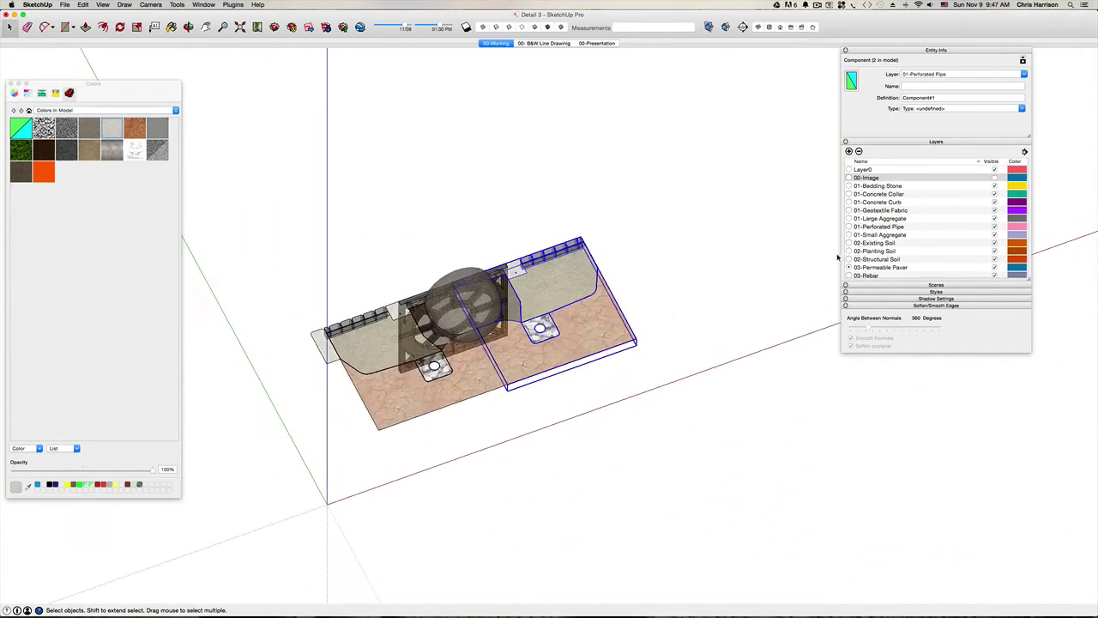
{"action": "left_click", "coordinate": [996, 177]}
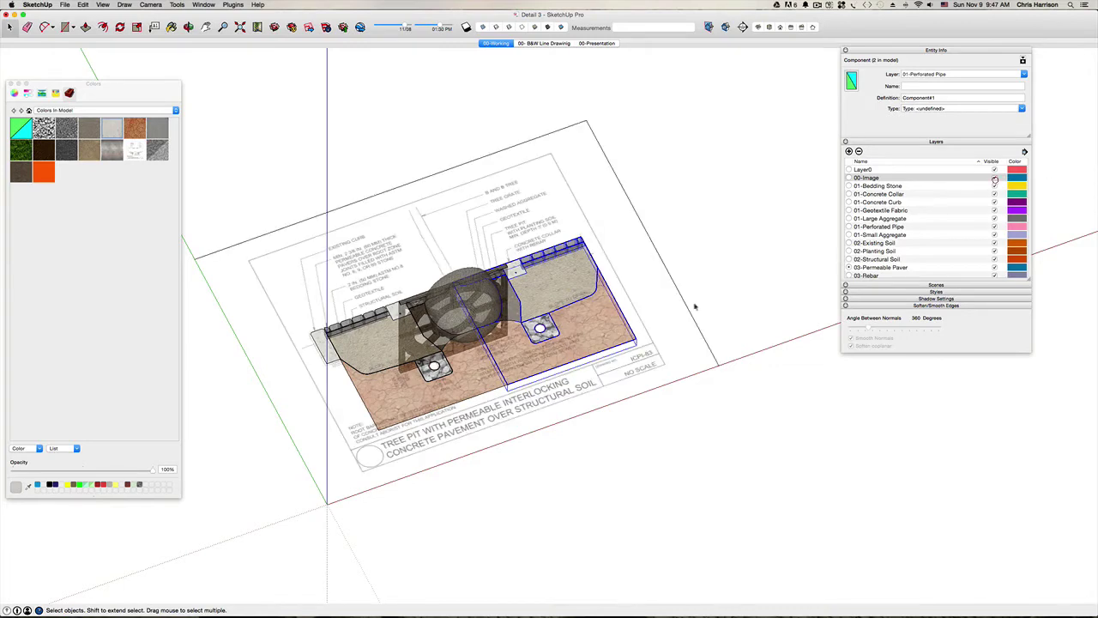
Unlock the reference image group.
{"action": "left_click", "coordinate": [630, 536]}
{"action": "key", "text": "super+6"}
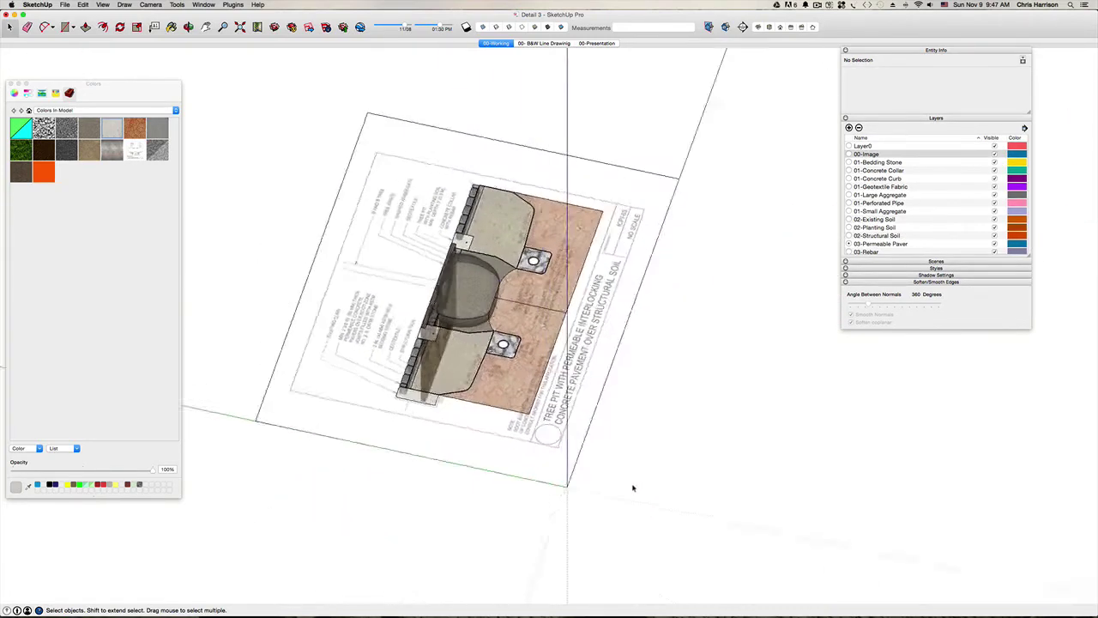
{"action": "middle_click_drag", "start_coordinate": [632, 488], "coordinate": [765, 504]}
{"action": "key", "text": "super+2"}
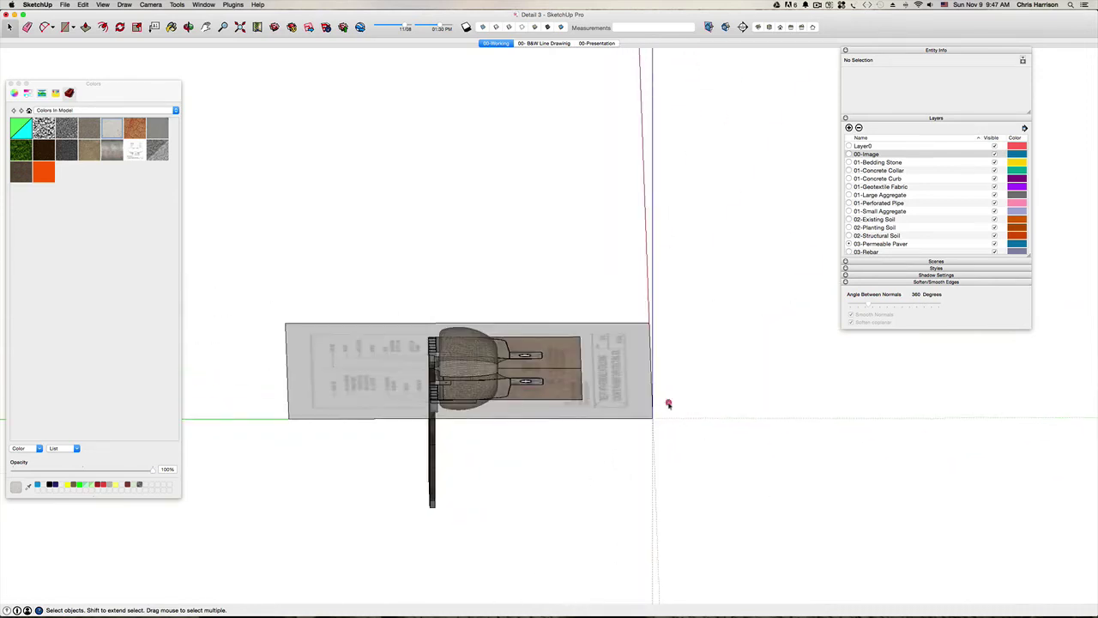
{"action": "right_click", "coordinate": [607, 388]}
{"action": "left_click", "coordinate": [646, 417]}
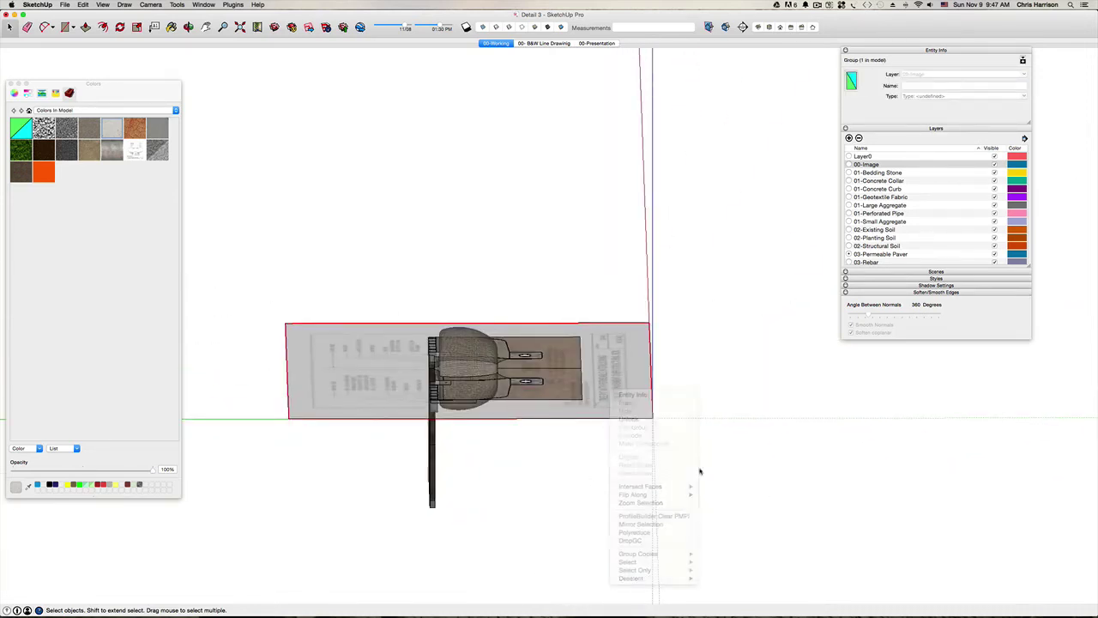
{"action": "left_click", "coordinate": [731, 509]}
Rotate the whole model together with the reference image a quarter turn in the left view so the section stands upright.
{"action": "left_click_drag", "start_coordinate": [274, 267], "coordinate": [258, 257]}
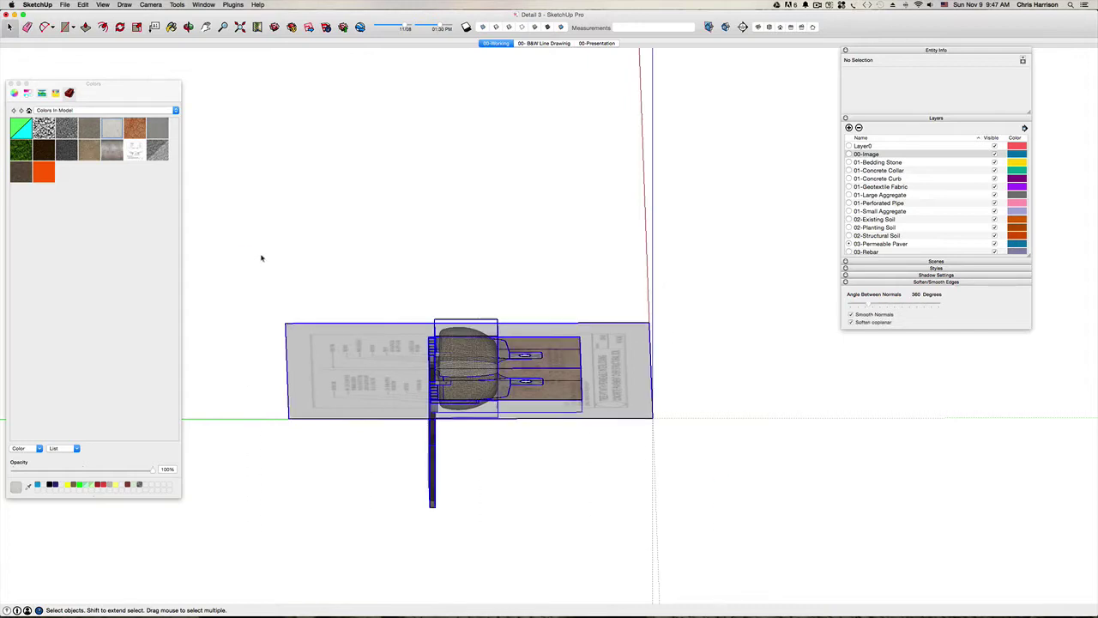
{"action": "middle_click_drag", "start_coordinate": [258, 258], "coordinate": [463, 510]}
{"action": "key", "text": "super+6"}
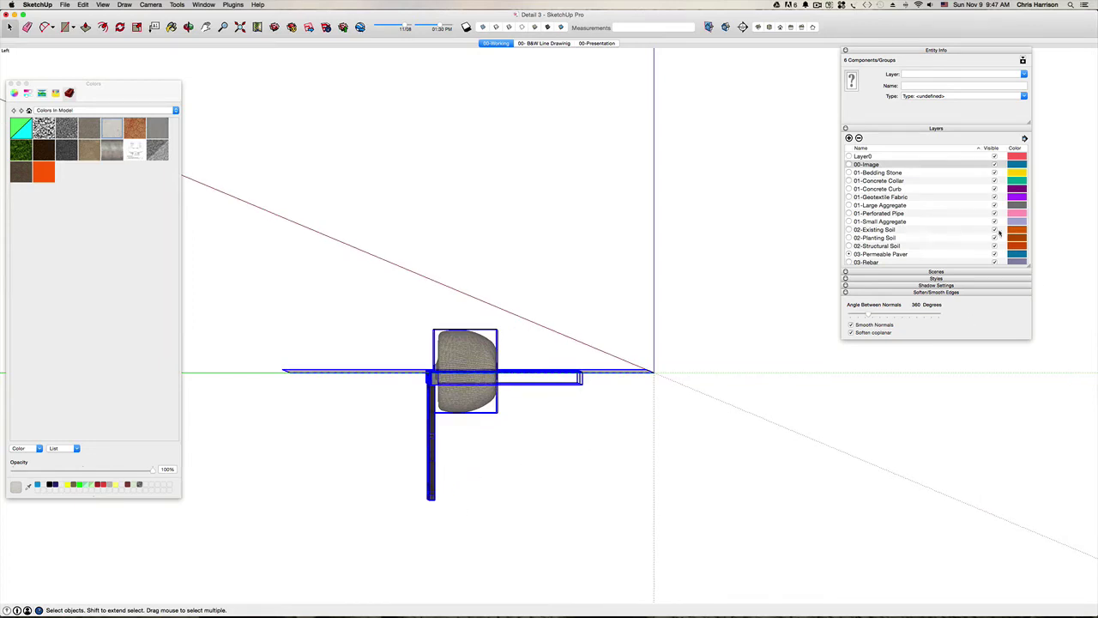
{"action": "scroll", "coordinate": [999, 232], "scroll_direction": "down", "scroll_amount": 3}
{"action": "scroll", "coordinate": [998, 232], "scroll_direction": "up", "scroll_amount": 3}
{"action": "key", "text": "r"}
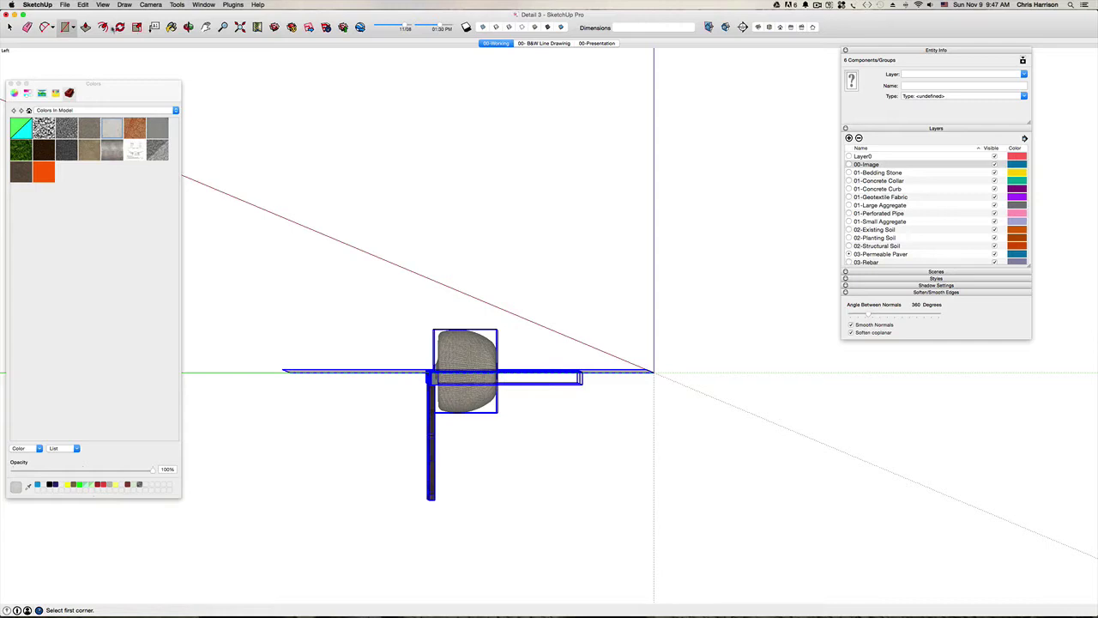
{"action": "key", "text": "q"}
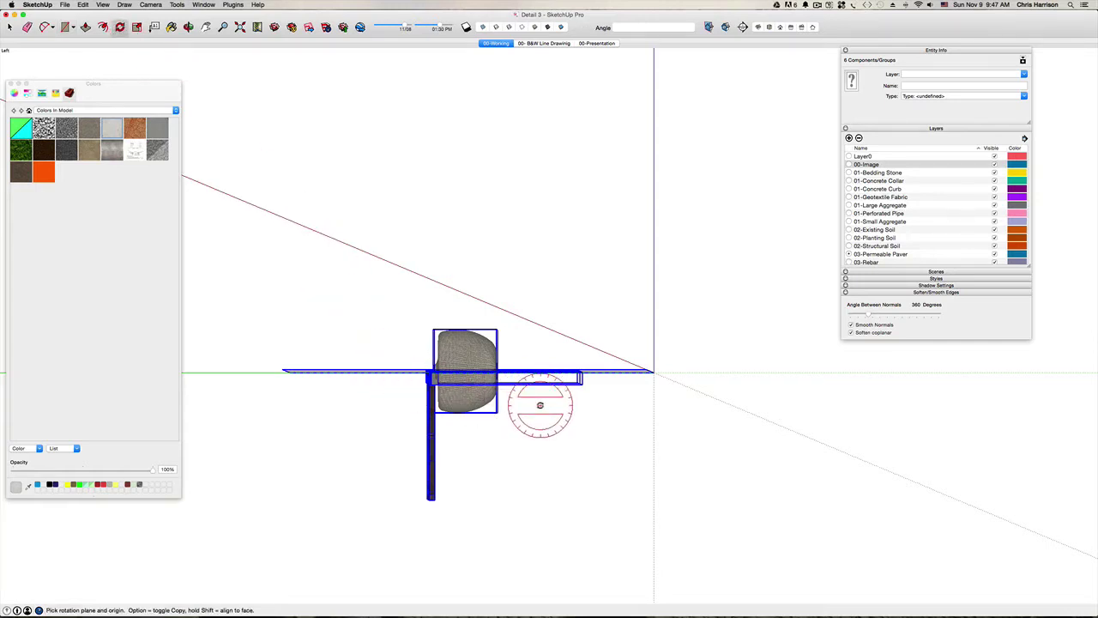
{"action": "left_click", "coordinate": [604, 405]}
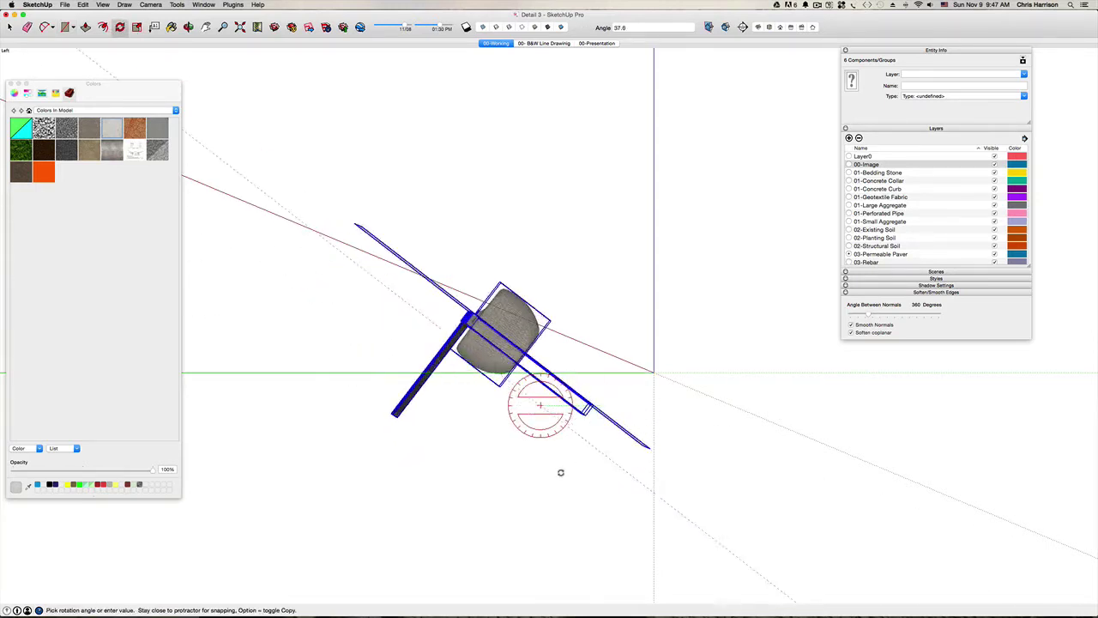
{"action": "left_click", "coordinate": [542, 477]}
{"action": "key", "text": "space"}
{"action": "left_click", "coordinate": [708, 443]}
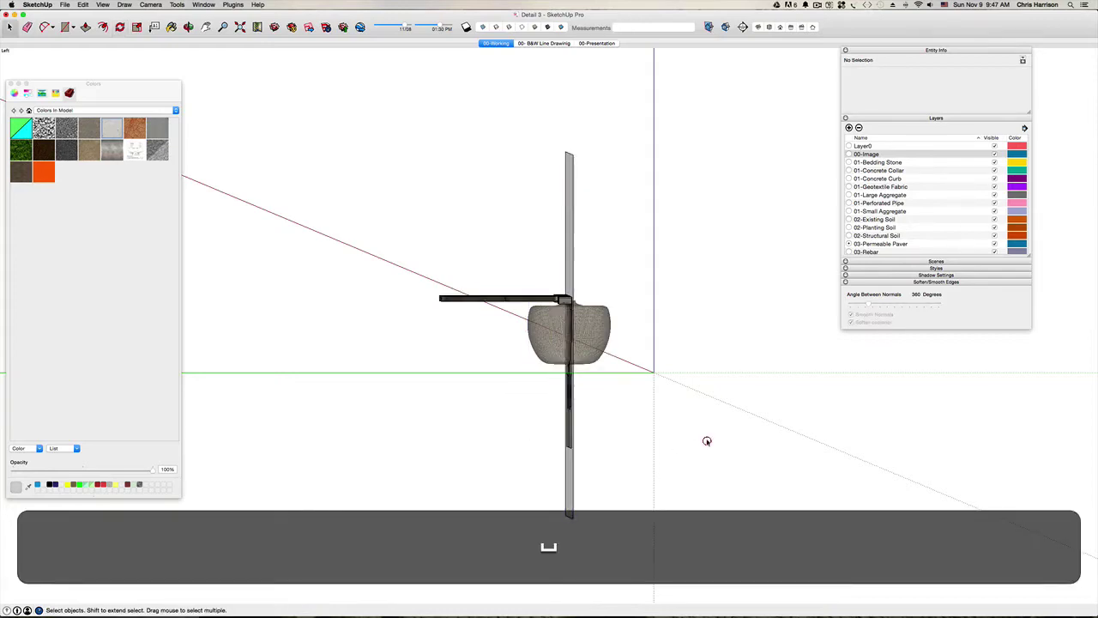
Check the upright model in front and isometric views, settle on the top view and turn off X-ray transparency.
{"action": "key", "text": "super+3"}
{"action": "key", "text": "super+1"}
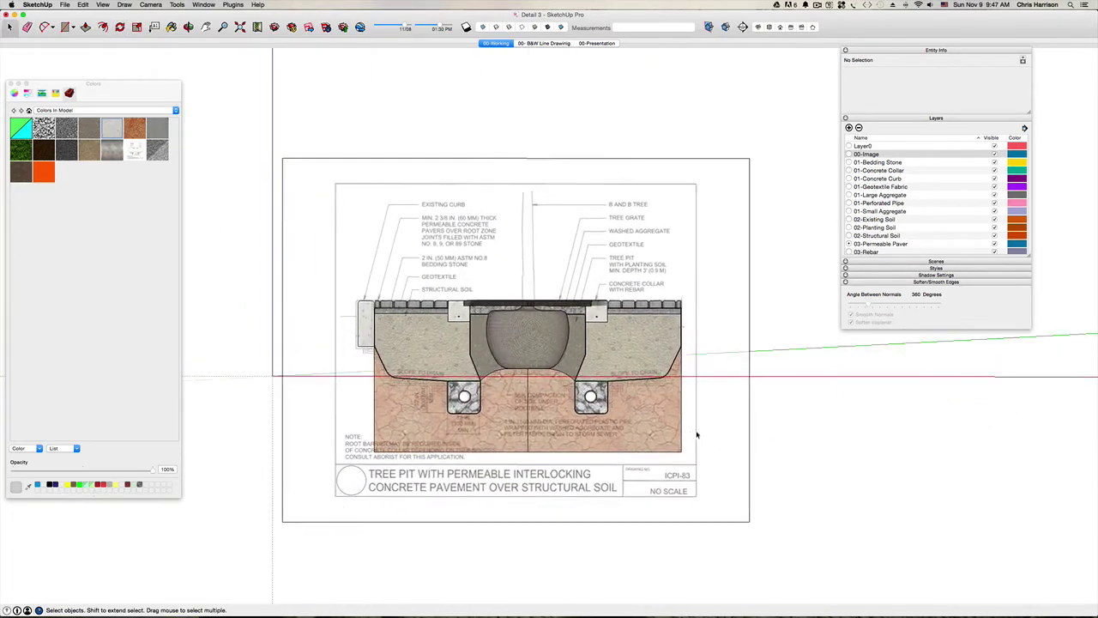
{"action": "key", "text": "super+3"}
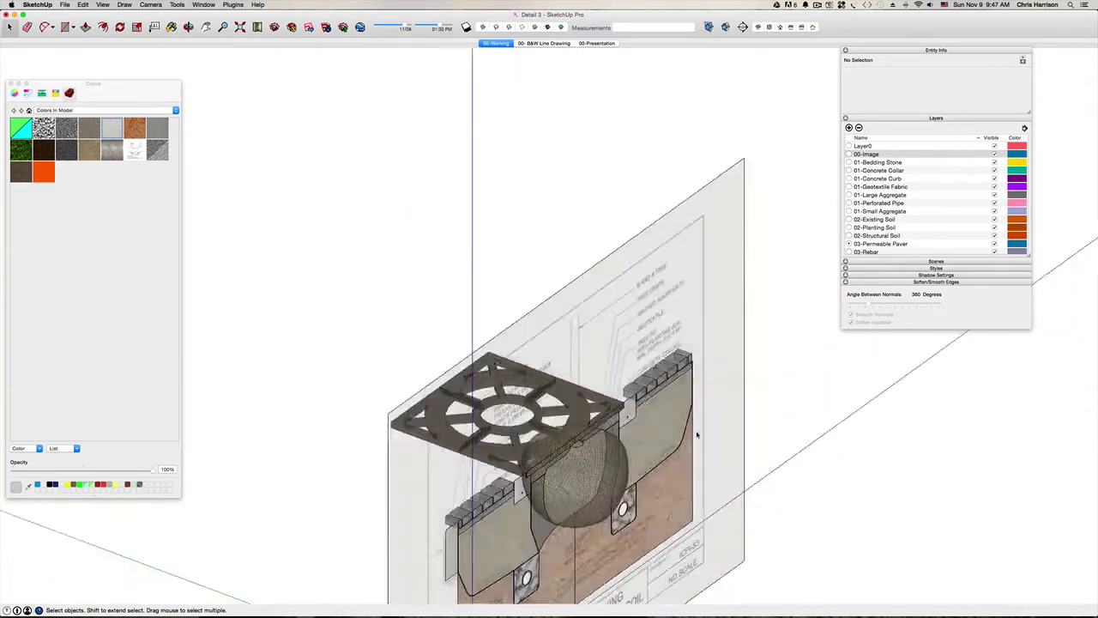
{"action": "key", "text": "super+4"}
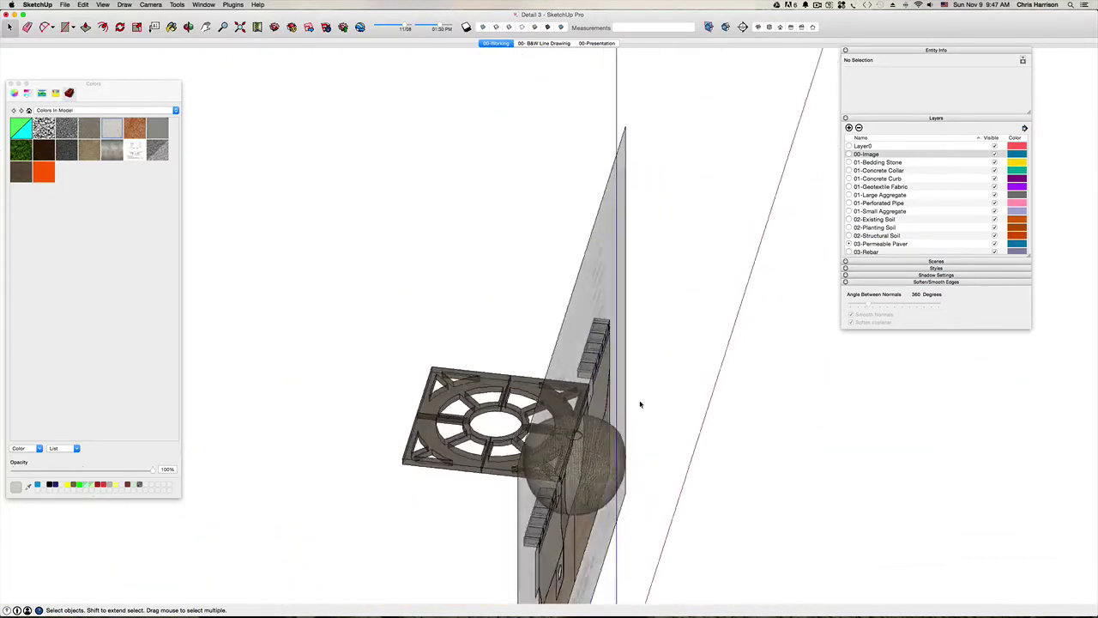
{"action": "key", "text": "super+1"}
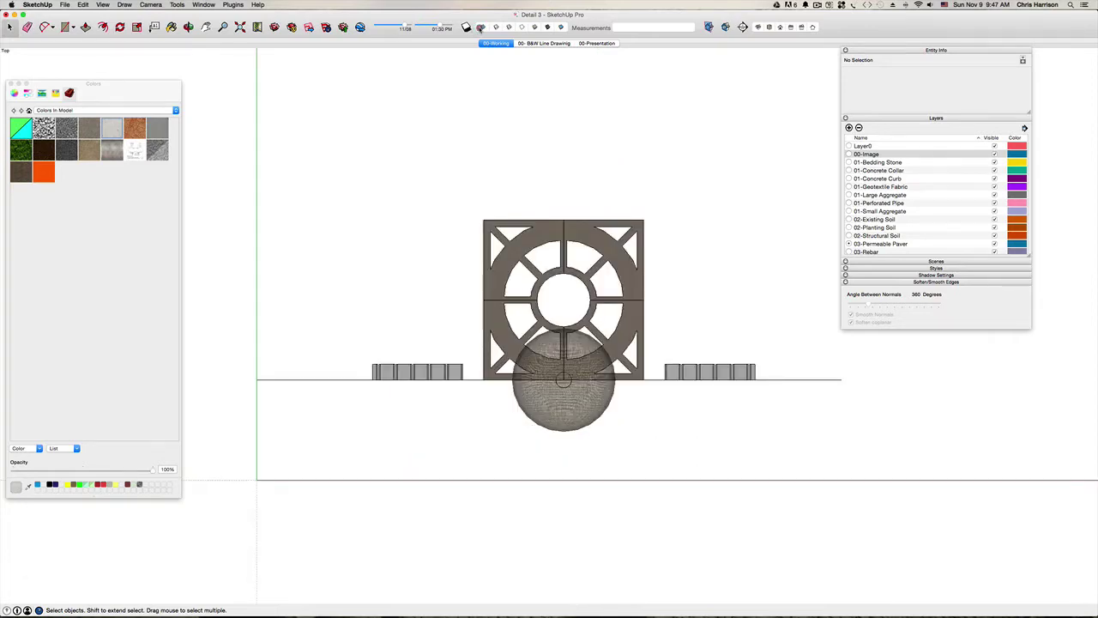
{"action": "key", "text": "x"}
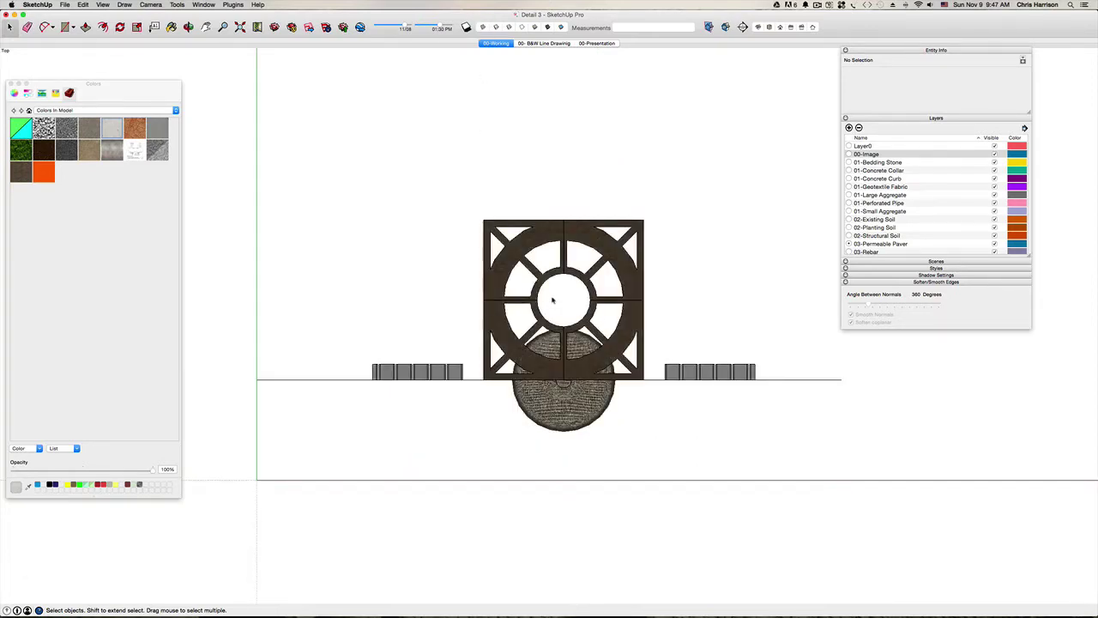
Make Layer0 active and draw a line about 1' 3 7/8" long across the tree grate's round central opening.
{"action": "scroll", "coordinate": [550, 296], "scroll_direction": "up", "scroll_amount": 3}
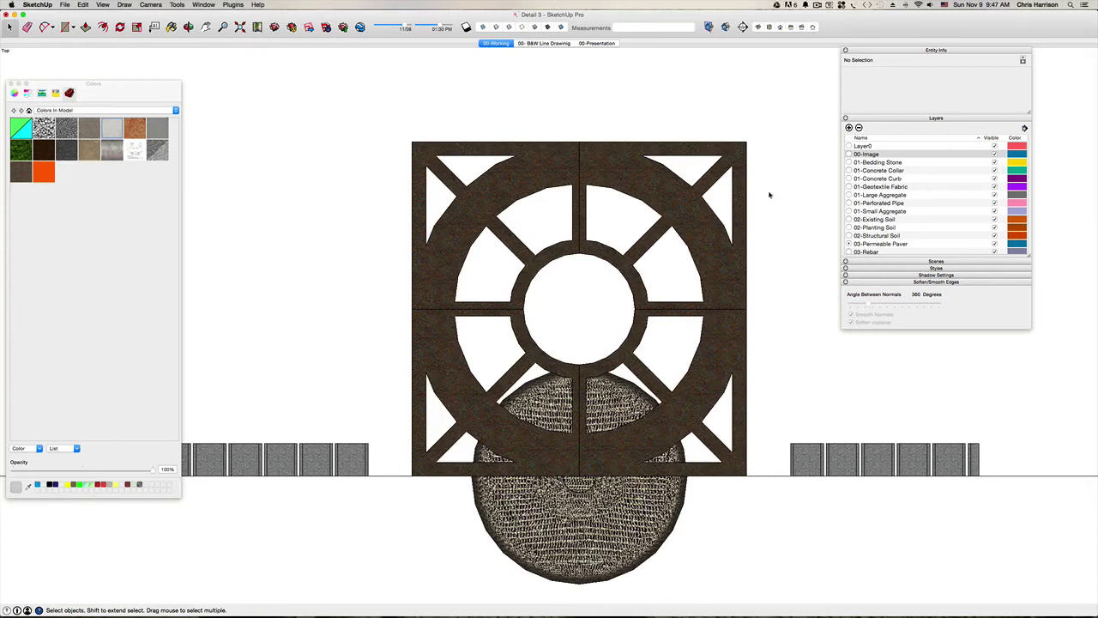
{"action": "left_click", "coordinate": [850, 146]}
{"action": "key", "text": "l"}
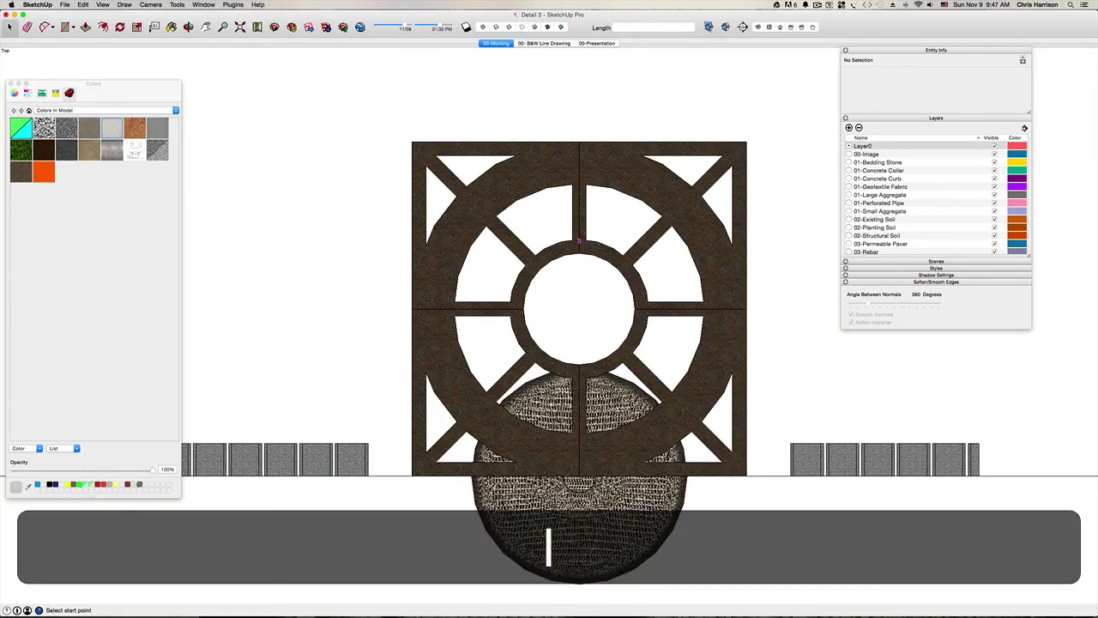
{"action": "left_click", "coordinate": [579, 253]}
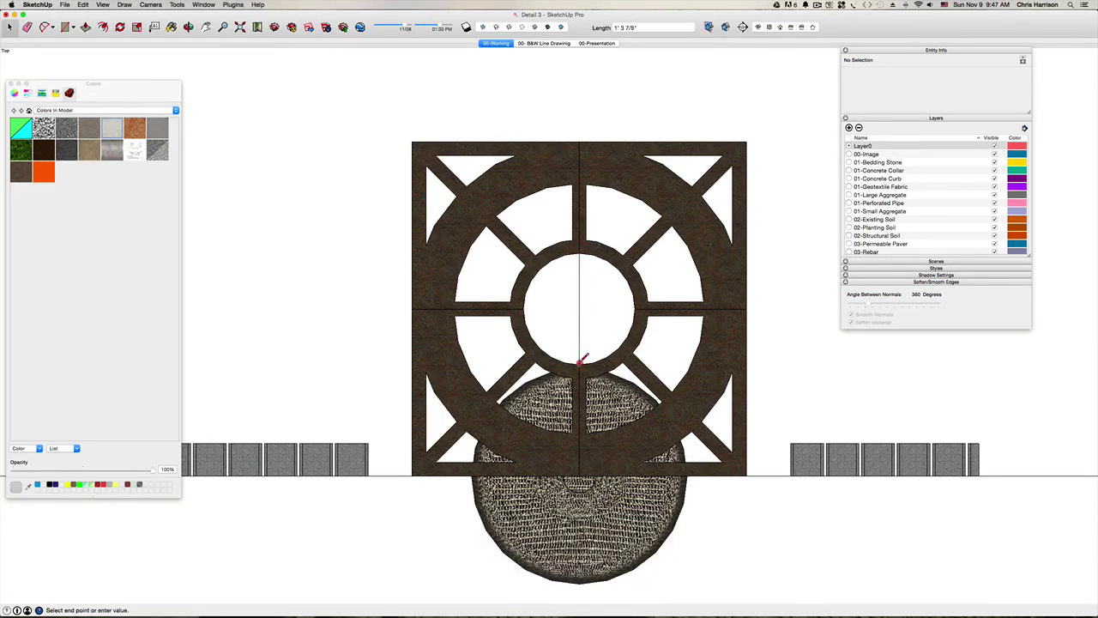
{"action": "left_click", "coordinate": [580, 361]}
{"action": "key", "text": "space"}
{"action": "scroll", "coordinate": [600, 258], "scroll_direction": "down", "scroll_amount": 2}
{"action": "scroll", "coordinate": [600, 266], "scroll_direction": "up", "scroll_amount": 4}
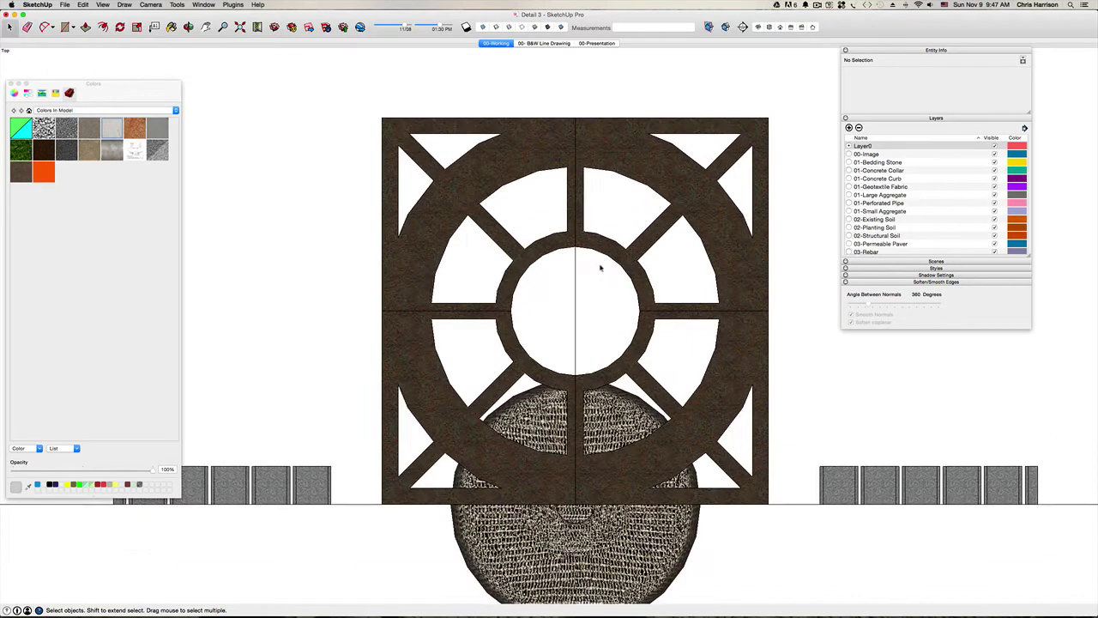
Move both halves of the tree grate so that the grate's midline lies on the section line, centred over the root ball.
{"action": "left_click_drag", "start_coordinate": [363, 257], "coordinate": [377, 257]}
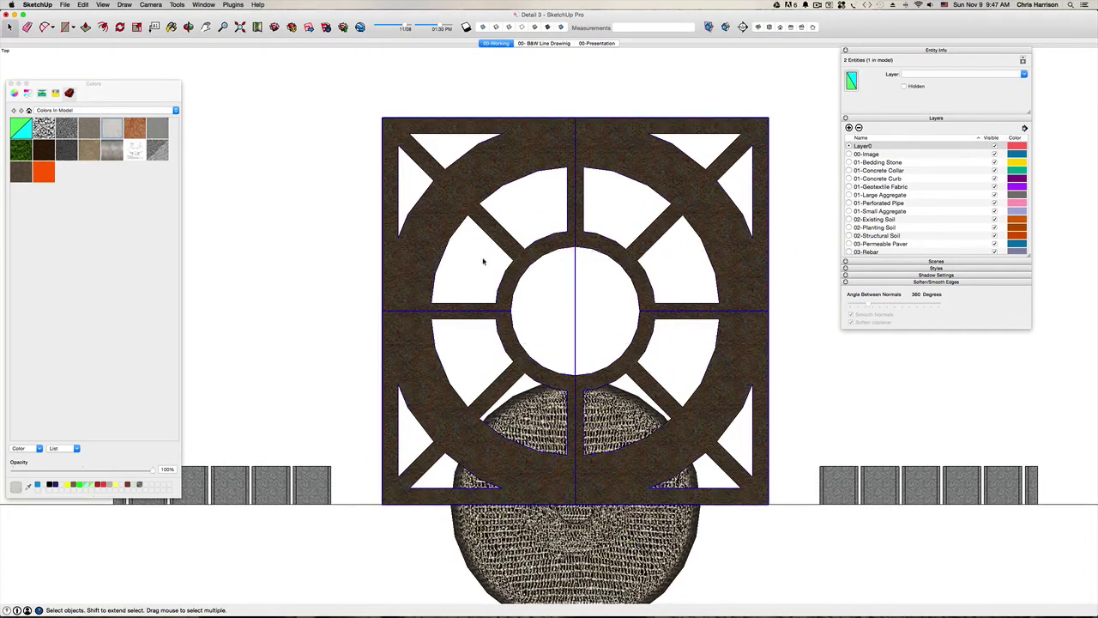
{"action": "key", "text": "m"}
{"action": "left_click_drag", "start_coordinate": [575, 310], "coordinate": [575, 497]}
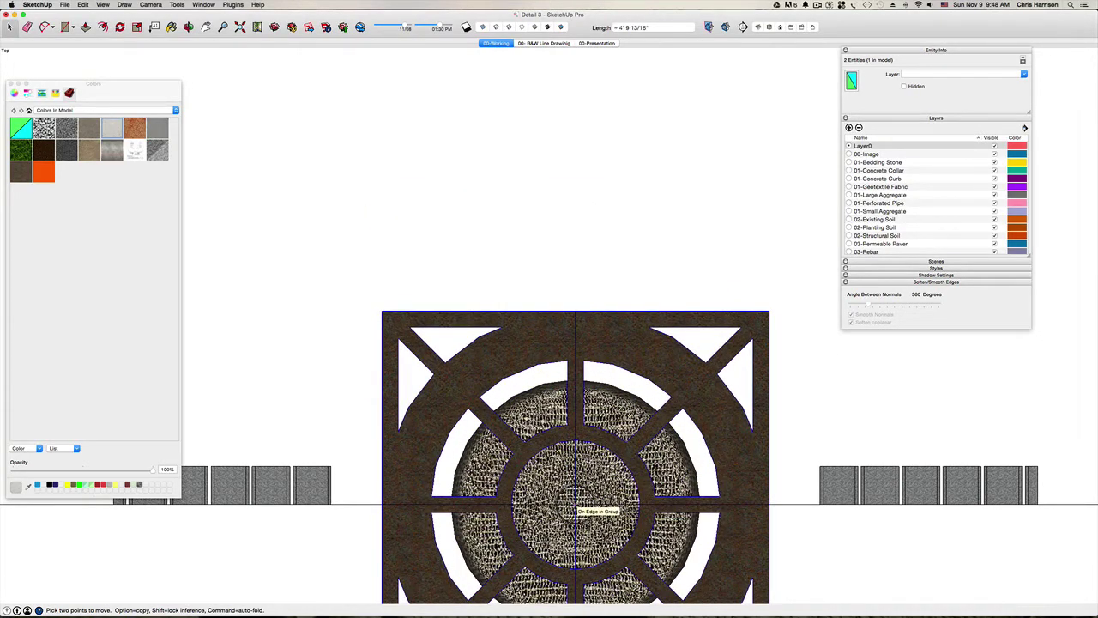
{"action": "scroll", "coordinate": [579, 481], "scroll_direction": "down", "scroll_amount": 5}
{"action": "key", "text": "space"}
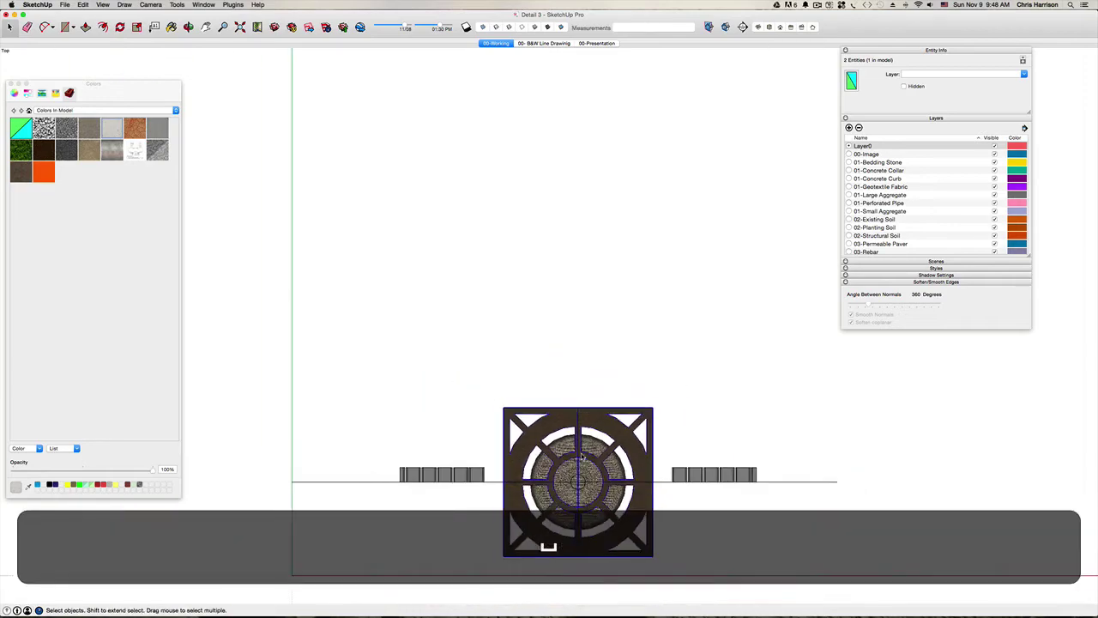
Check the grate's alignment in plan, and move it straight down about 4' 1 1/2" toward the concrete collar in the front view.
{"action": "key", "text": "super+3"}
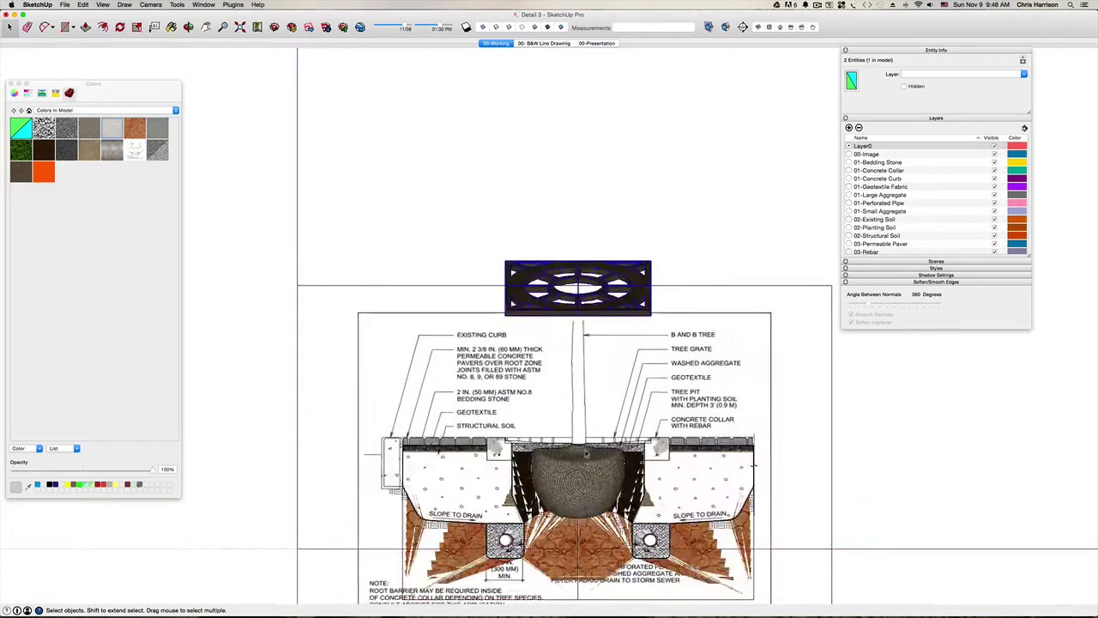
{"action": "key", "text": "super+2"}
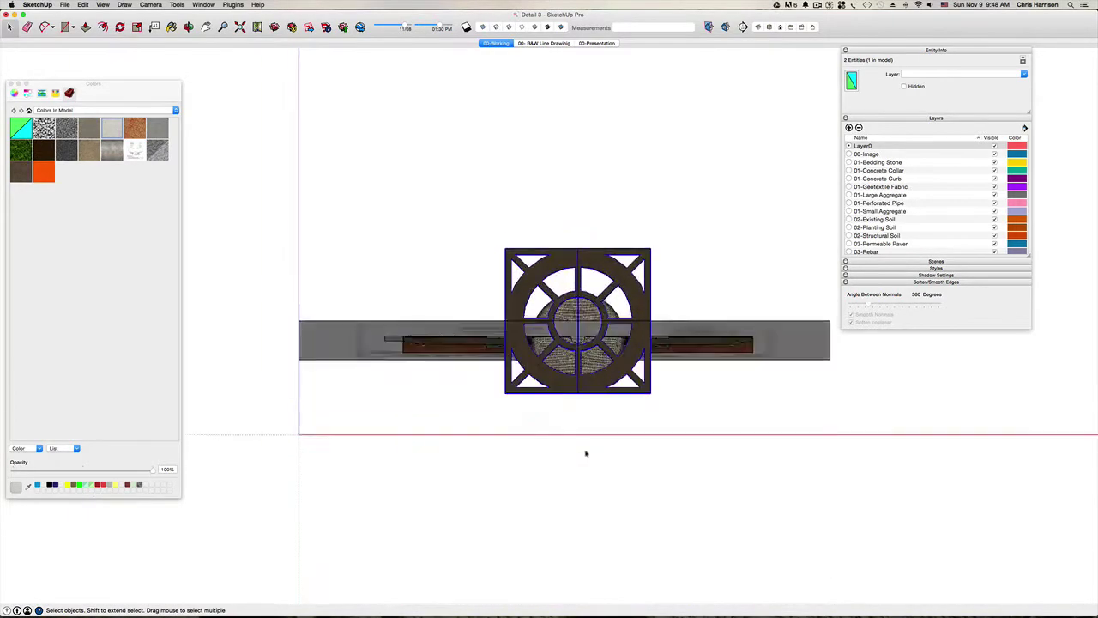
{"action": "scroll", "coordinate": [568, 351], "scroll_direction": "up", "scroll_amount": 3}
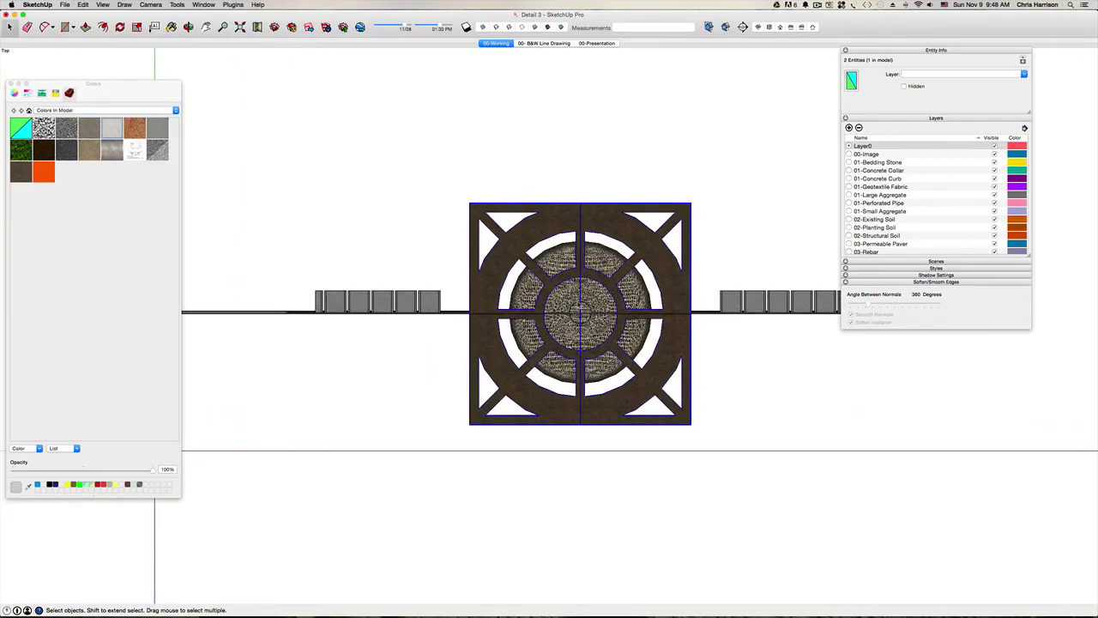
{"action": "key", "text": "super+3"}
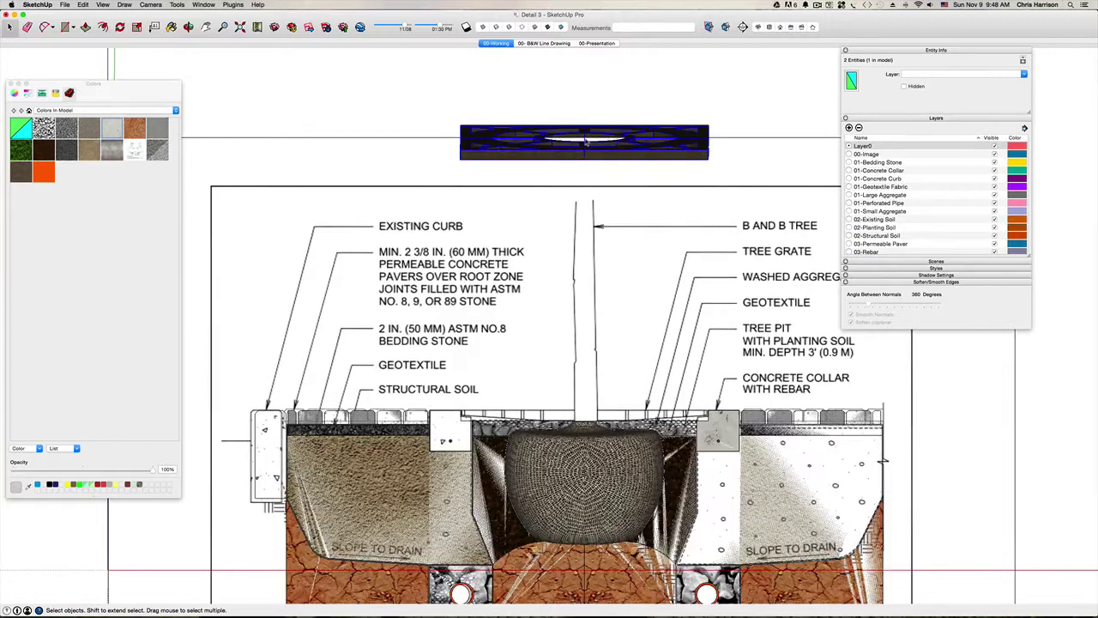
{"action": "key", "text": "m"}
{"action": "left_click_drag", "start_coordinate": [584, 137], "coordinate": [586, 352]}
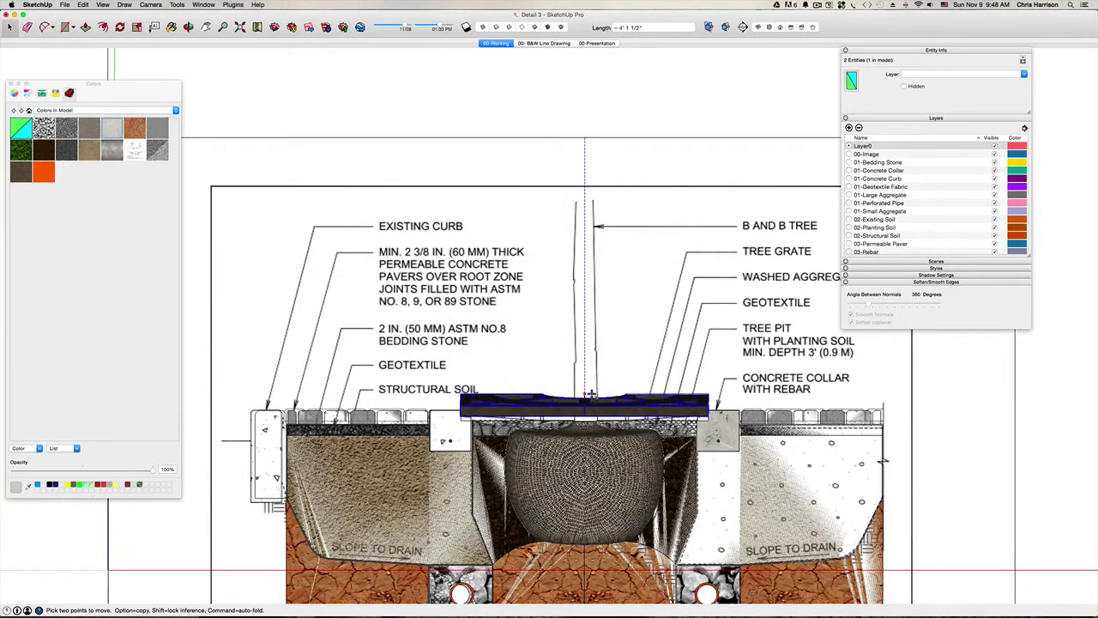
Lower the tree grate vertically about 4 3/4" from its bottom corner onto the ledge of the concrete collar.
{"action": "middle_click_drag", "start_coordinate": [649, 335], "coordinate": [655, 329]}
{"action": "scroll", "coordinate": [704, 387], "scroll_direction": "up", "scroll_amount": 5}
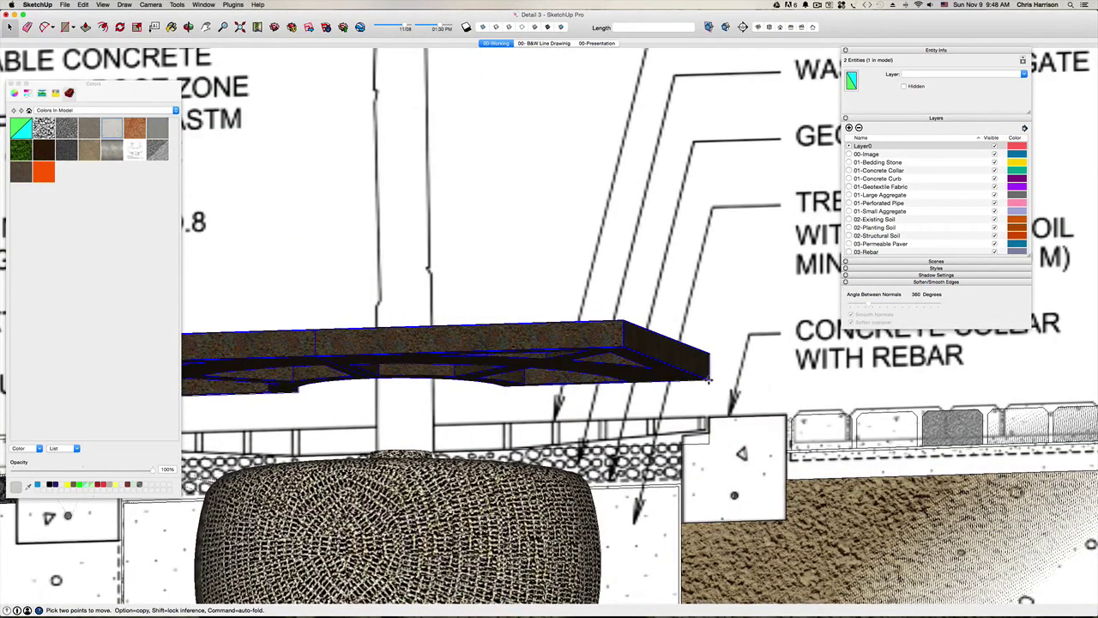
{"action": "key", "text": "Up"}
{"action": "left_click_drag", "start_coordinate": [709, 378], "coordinate": [709, 443]}
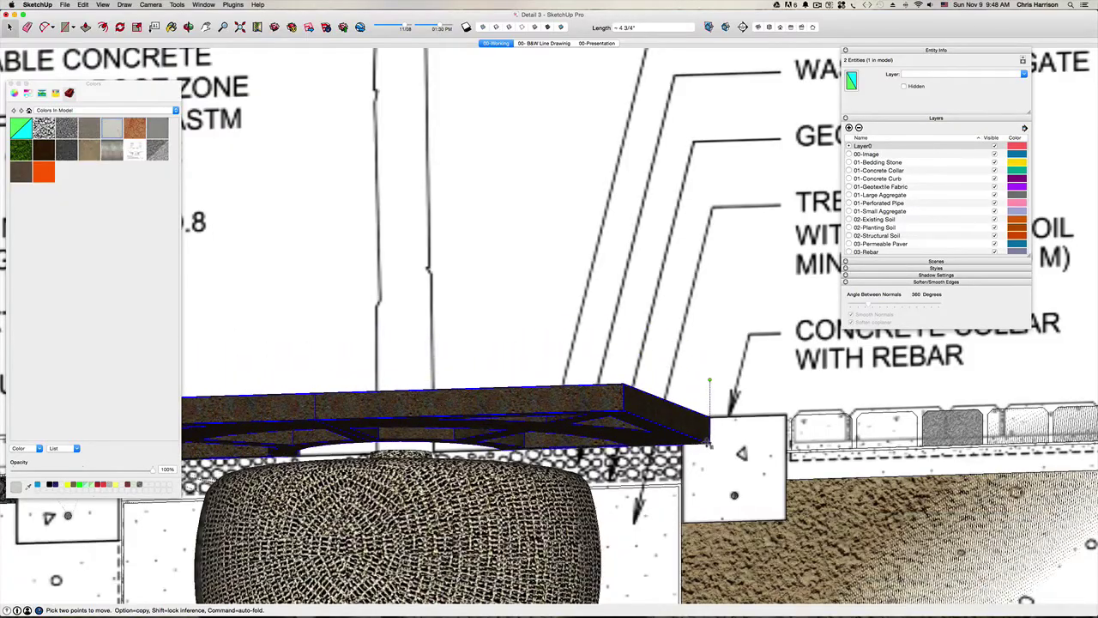
{"action": "key", "text": "space"}
Hide the 00-Image layer.
{"action": "scroll", "coordinate": [711, 437], "scroll_direction": "down", "scroll_amount": 5}
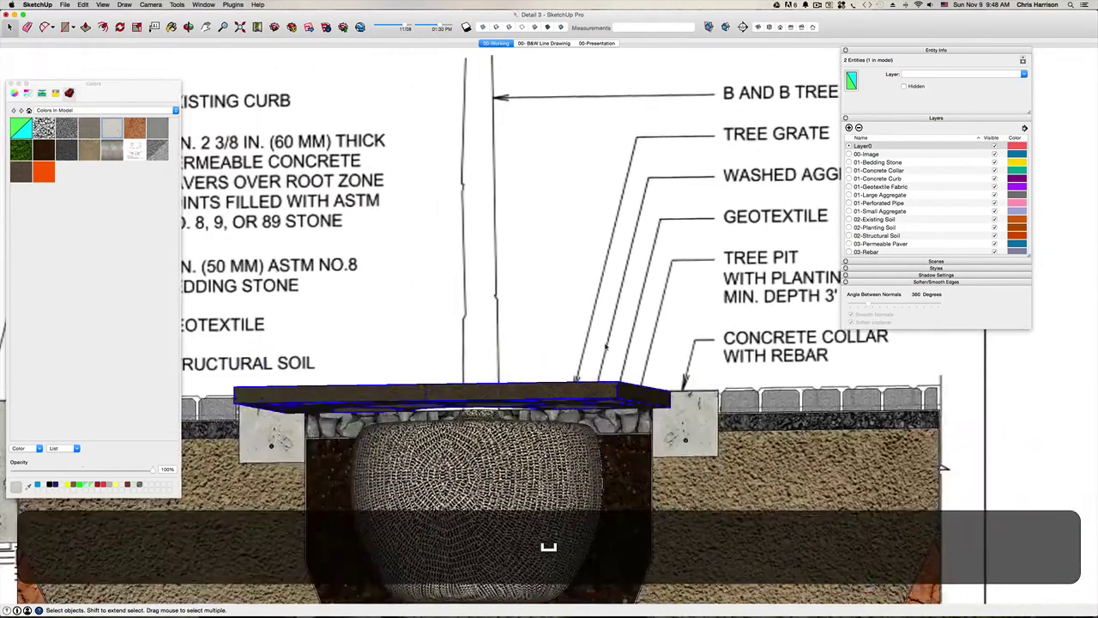
{"action": "middle_click_drag", "start_coordinate": [710, 437], "coordinate": [671, 456]}
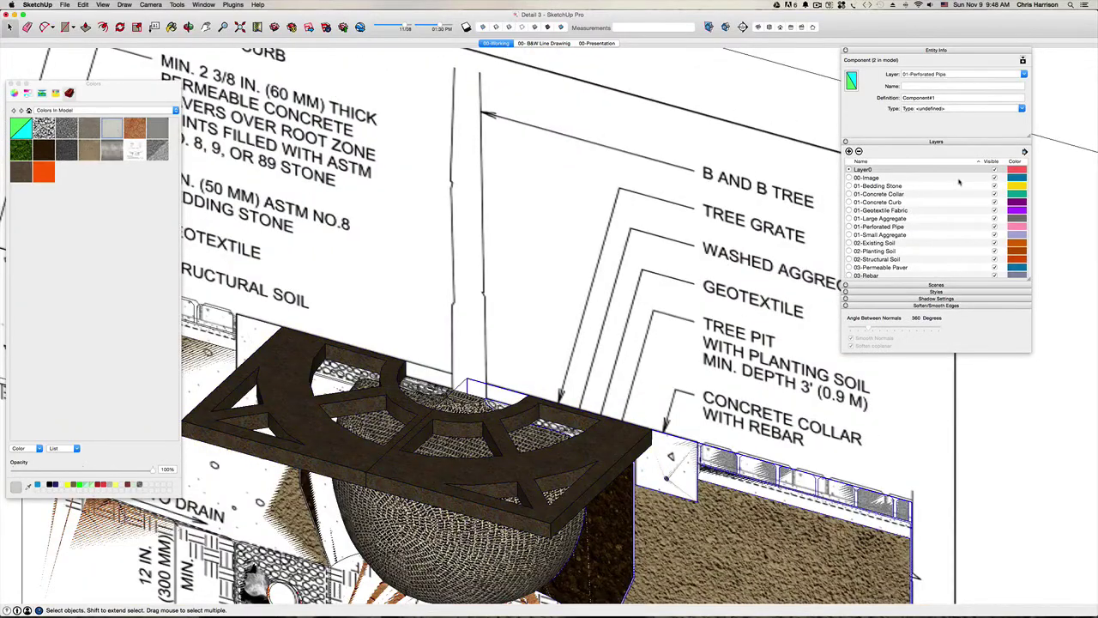
{"action": "left_click", "coordinate": [995, 178]}
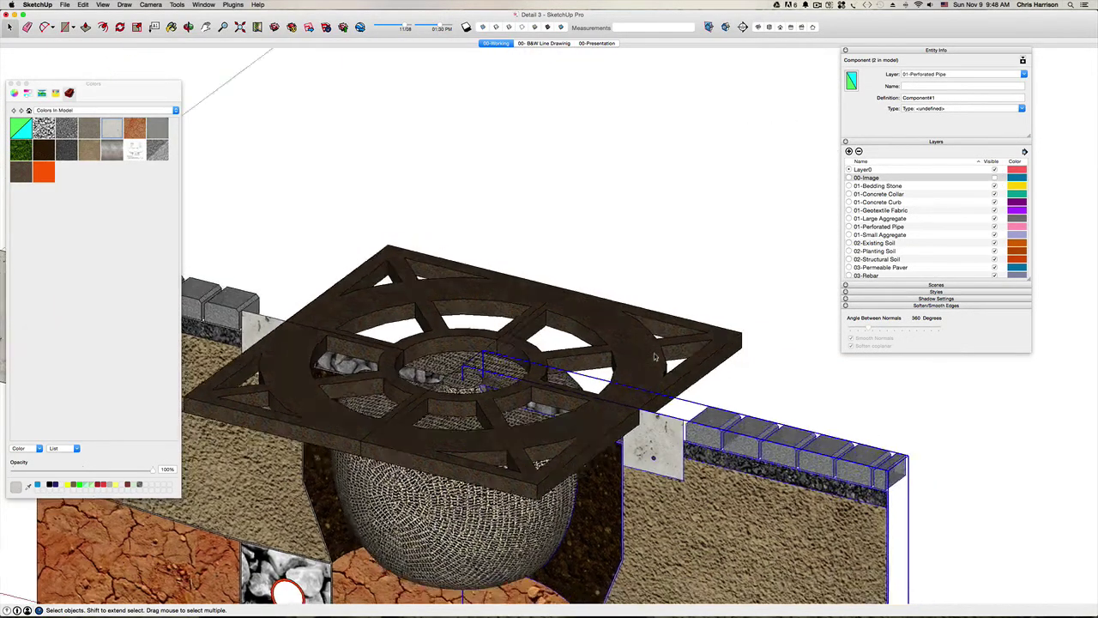
Open the concrete collar group and extrude its section face about 1' 11 13/16" to the grate's front corner.
{"action": "scroll", "coordinate": [626, 405], "scroll_direction": "up", "scroll_amount": 3}
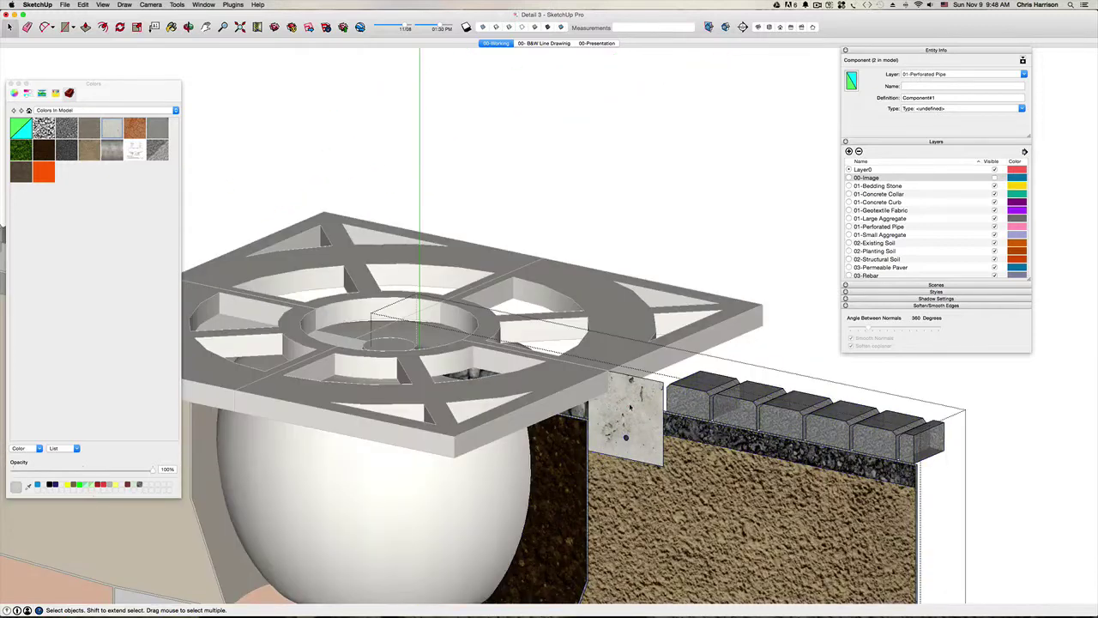
{"action": "left_click", "coordinate": [630, 408]}
{"action": "double_click", "coordinate": [631, 408]}
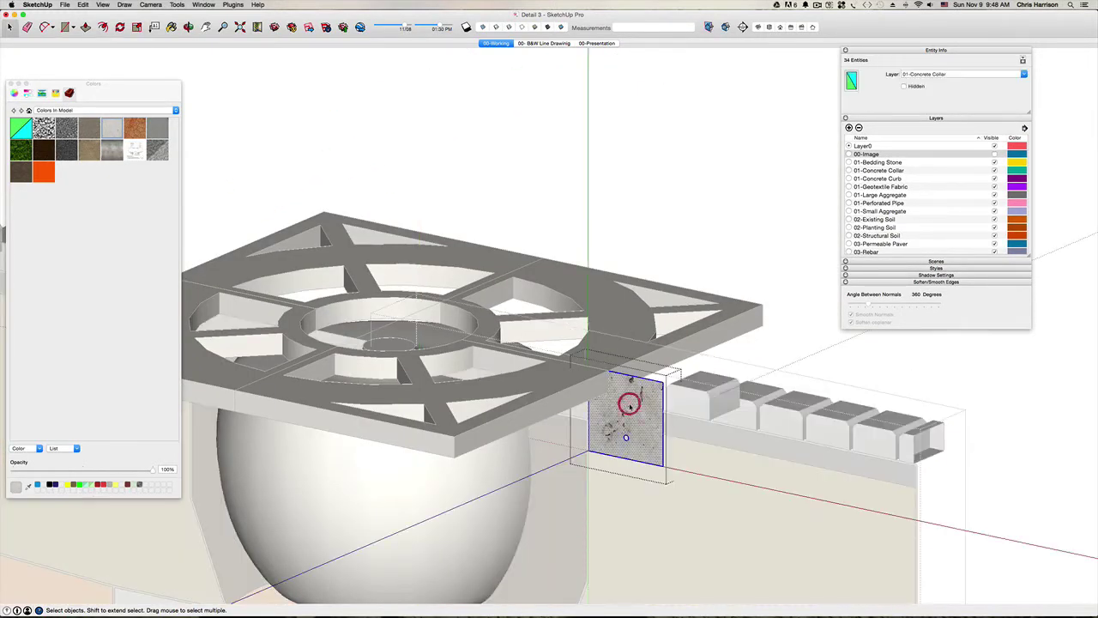
{"action": "key", "text": "p"}
{"action": "left_click_drag", "start_coordinate": [629, 403], "coordinate": [459, 441]}
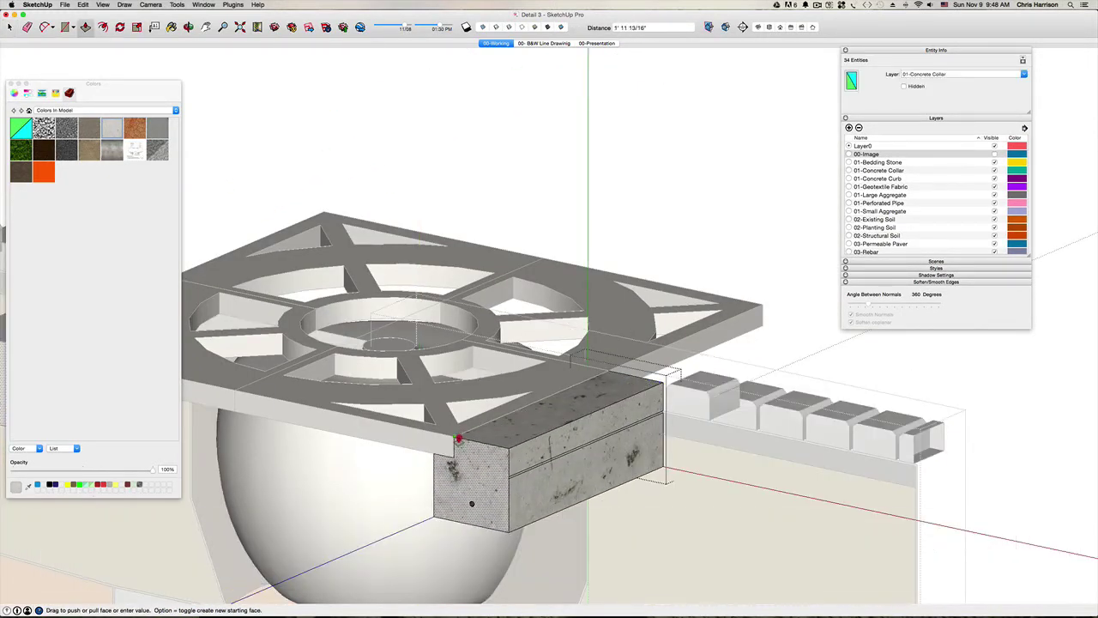
Extrude the collar's opposite end face about 1' 11 13/16" to the grate's far corner and leave the group.
{"action": "middle_click_drag", "start_coordinate": [664, 367], "coordinate": [377, 395]}
{"action": "key", "text": "space"}
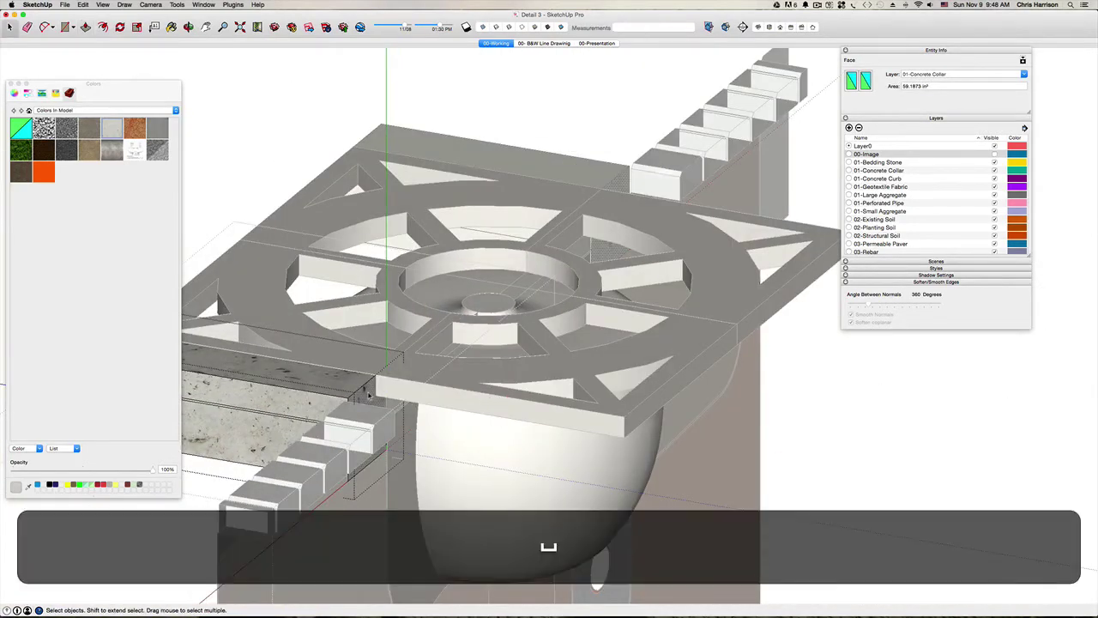
{"action": "key", "text": "p"}
{"action": "left_click_drag", "start_coordinate": [369, 396], "coordinate": [619, 418]}
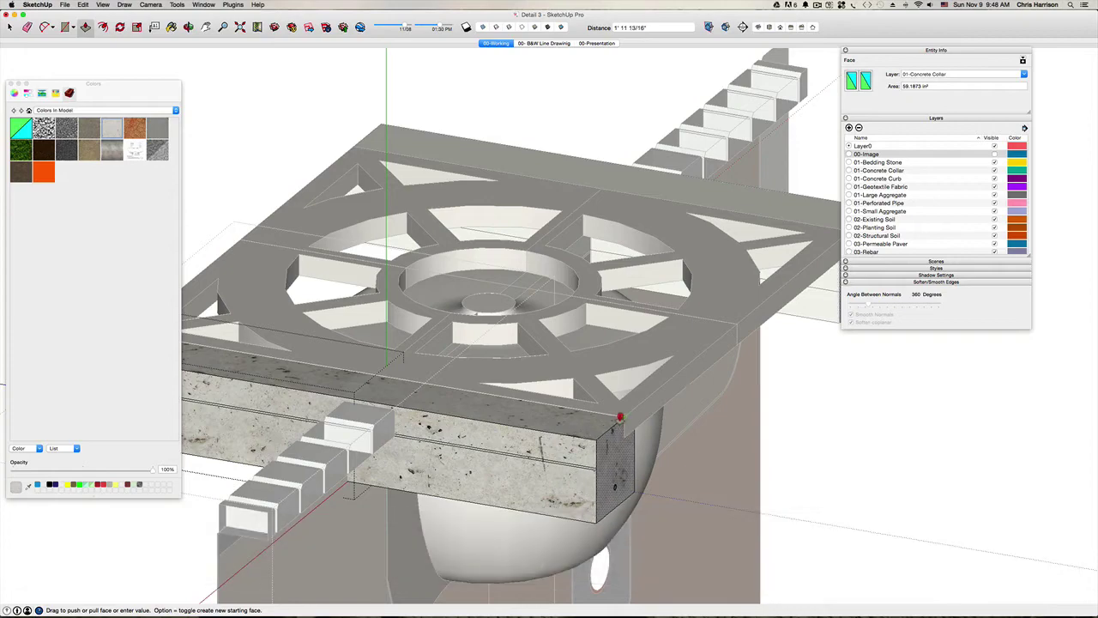
{"action": "key", "text": "space"}
{"action": "middle_click_drag", "start_coordinate": [619, 421], "coordinate": [445, 200]}
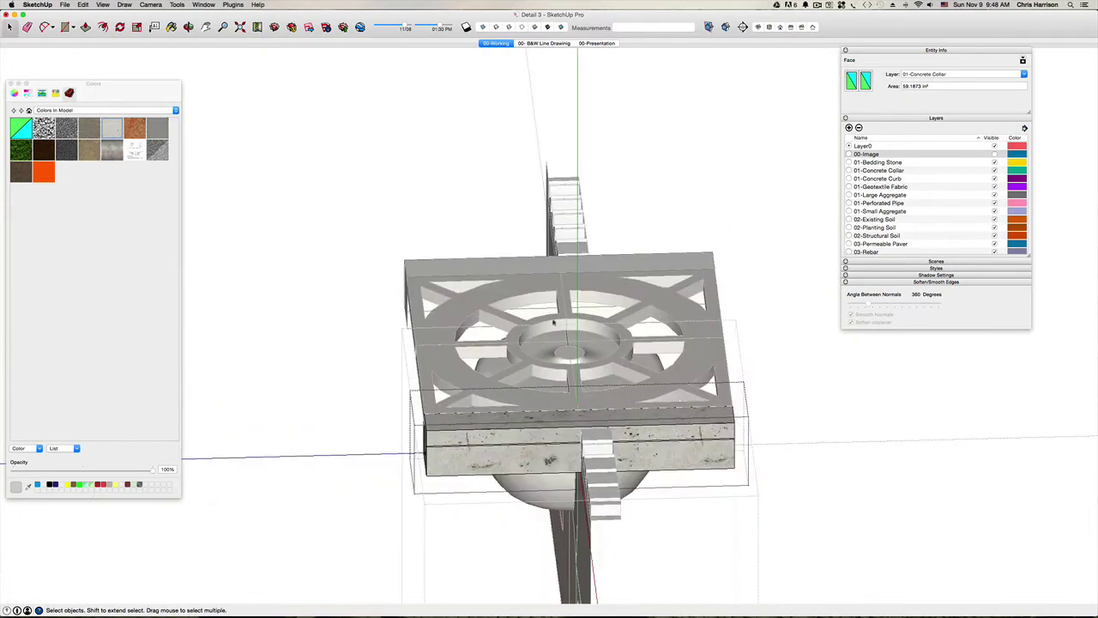
{"action": "key", "text": "Page_Up"}
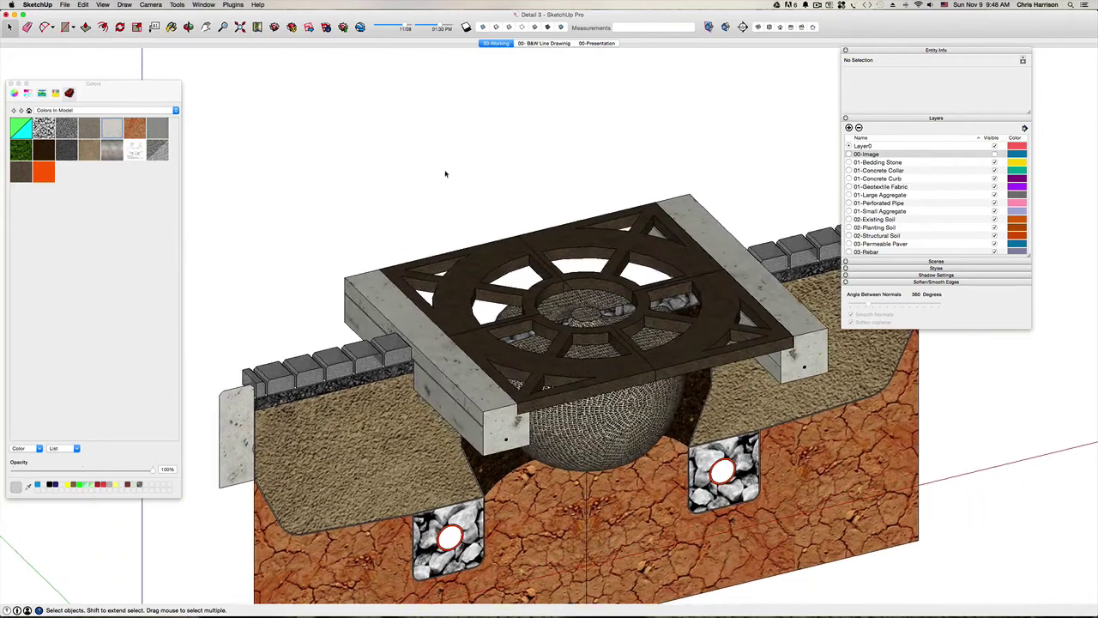
{"action": "double_click", "coordinate": [499, 402]}
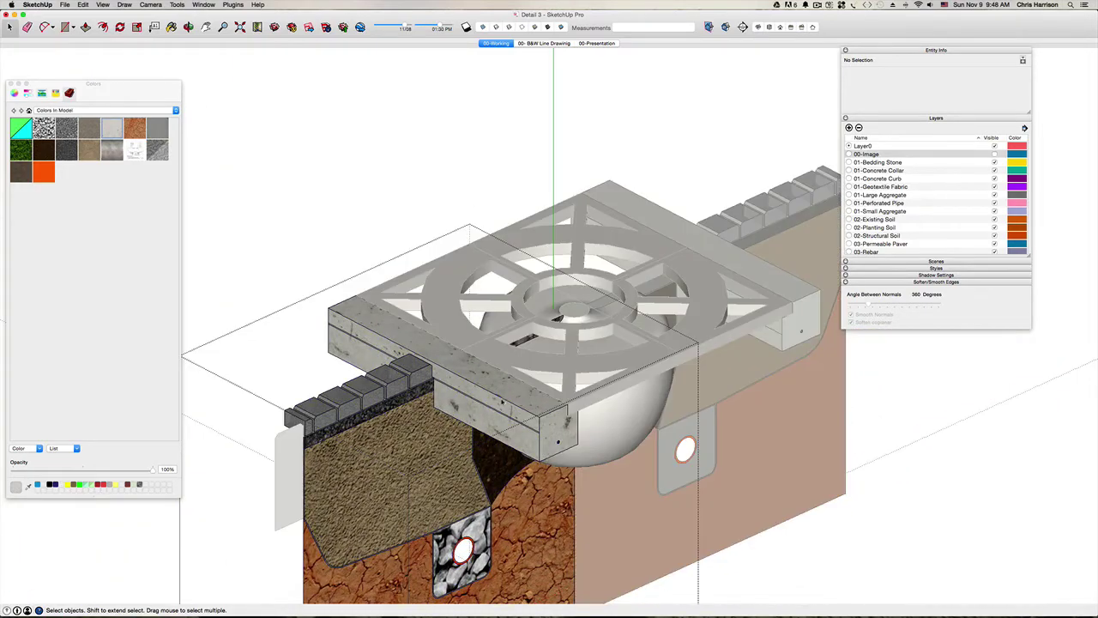
{"action": "middle_click_drag", "start_coordinate": [808, 312], "coordinate": [840, 312]}
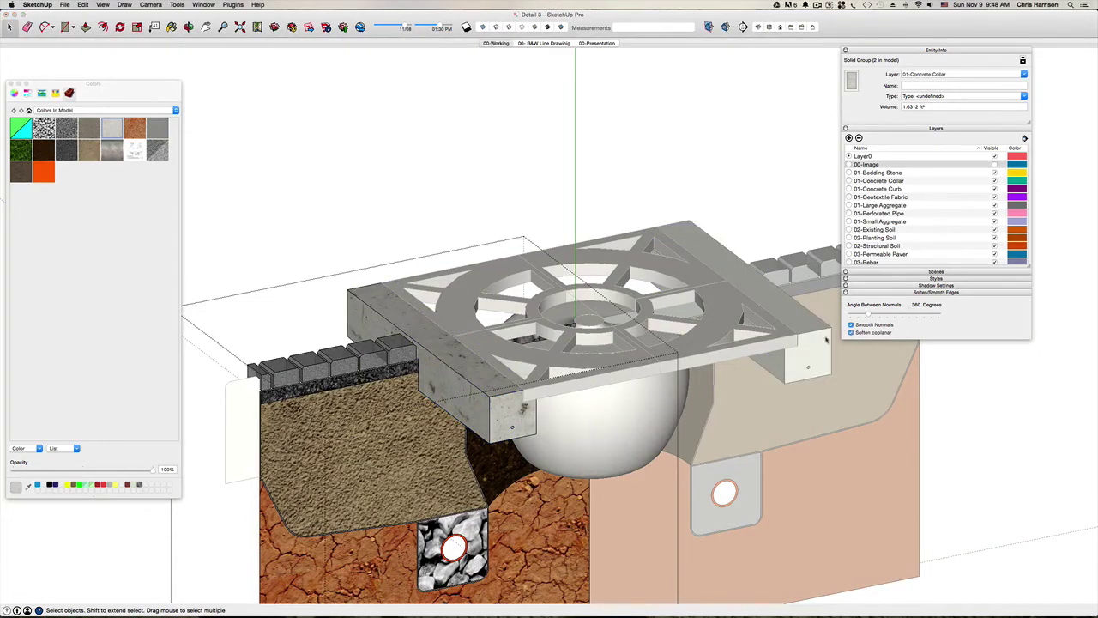
{"action": "left_click", "coordinate": [496, 43]}
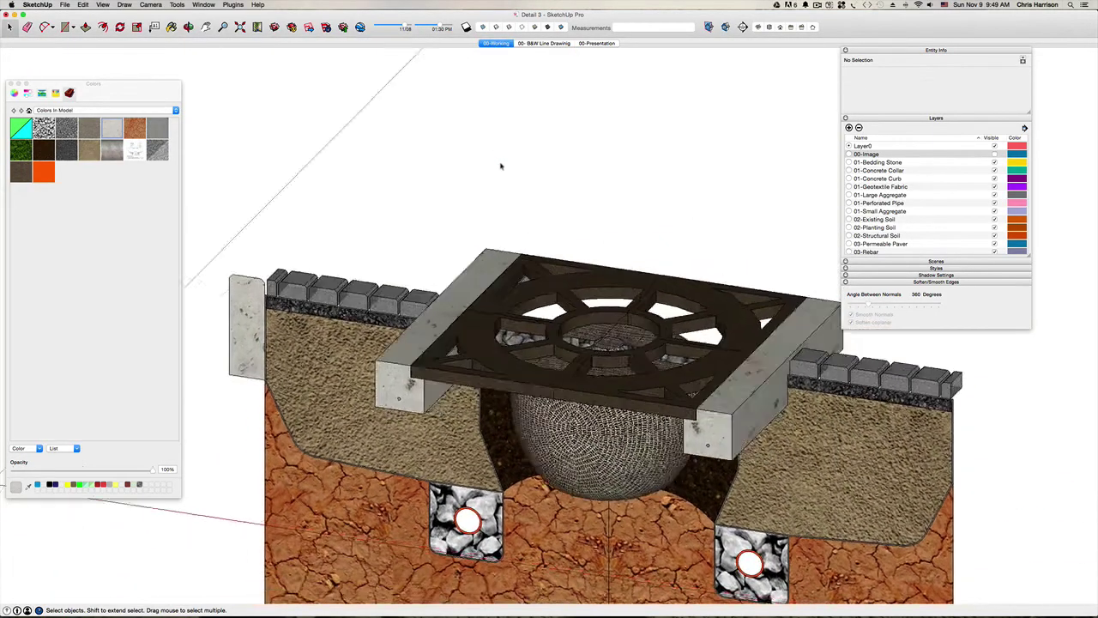
Open the concrete collar group and examine the rebar circle on its end face up close.
{"action": "middle_click_drag", "start_coordinate": [615, 271], "coordinate": [578, 439]}
{"action": "scroll", "coordinate": [576, 438], "scroll_direction": "up", "scroll_amount": 5}
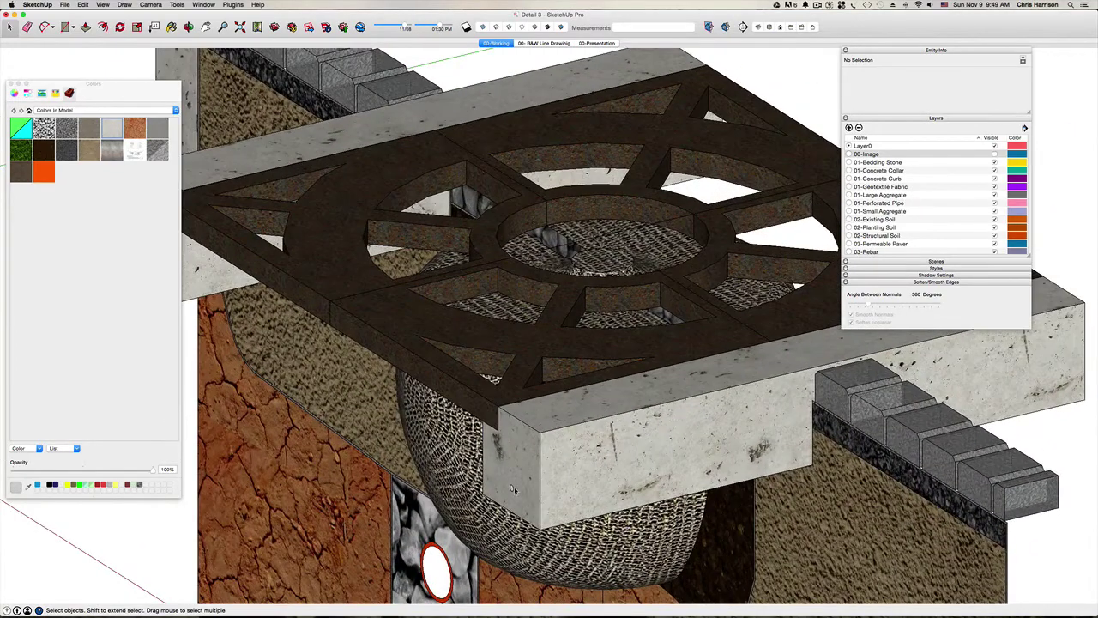
{"action": "double_click", "coordinate": [512, 490]}
{"action": "left_click", "coordinate": [513, 489]}
{"action": "scroll", "coordinate": [506, 489], "scroll_direction": "up", "scroll_amount": 5}
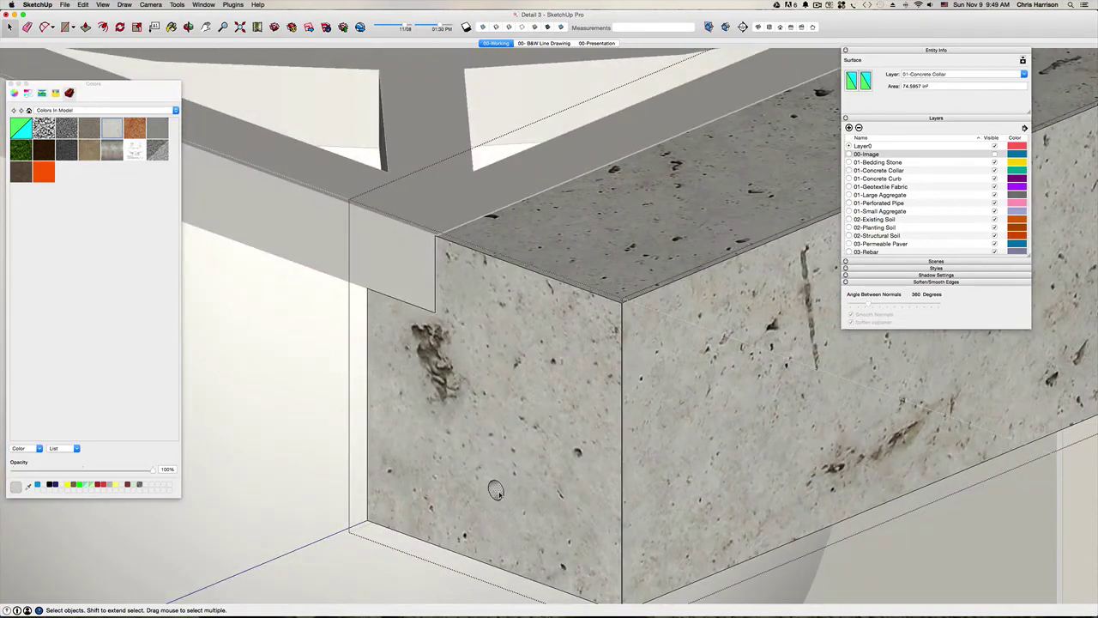
{"action": "scroll", "coordinate": [500, 494], "scroll_direction": "up", "scroll_amount": 10}
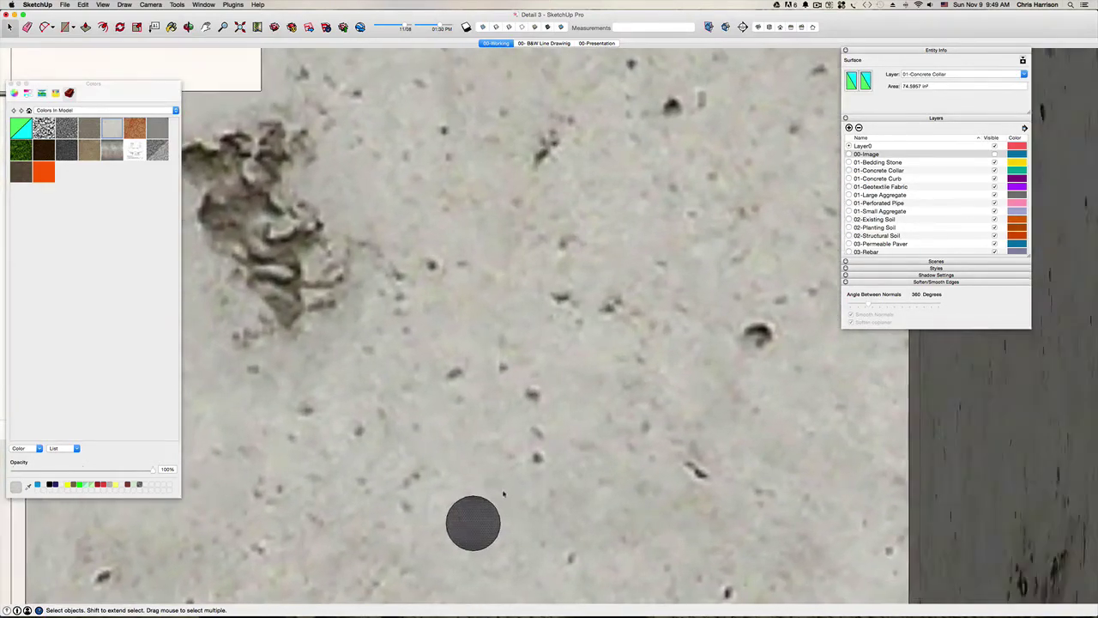
{"action": "scroll", "coordinate": [504, 494], "scroll_direction": "up", "scroll_amount": 3}
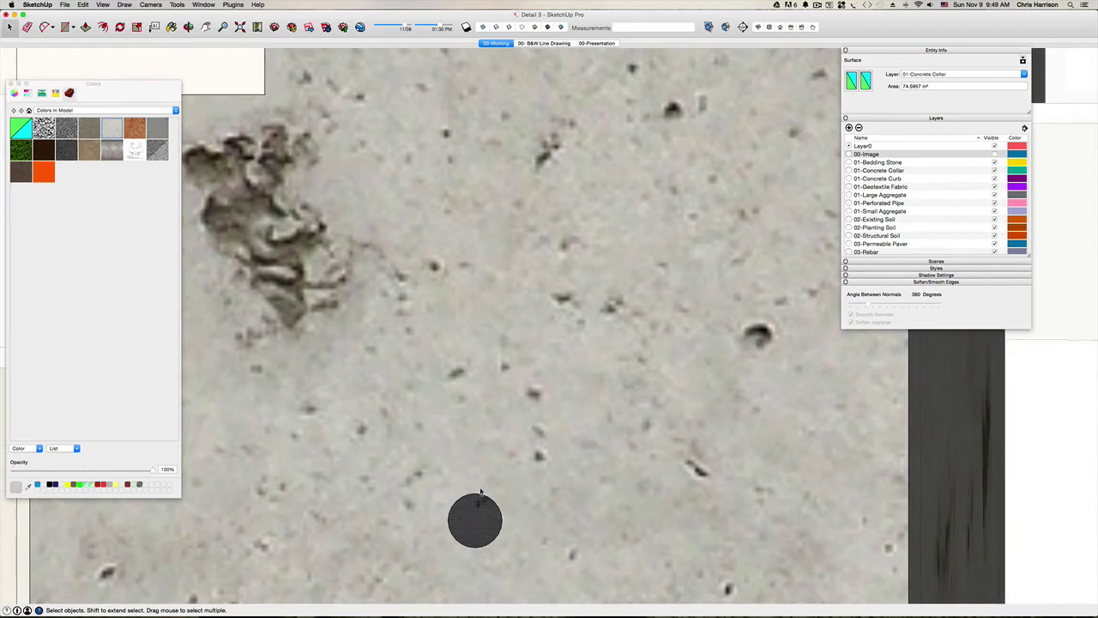
{"action": "scroll", "coordinate": [480, 491], "scroll_direction": "down", "scroll_amount": 5}
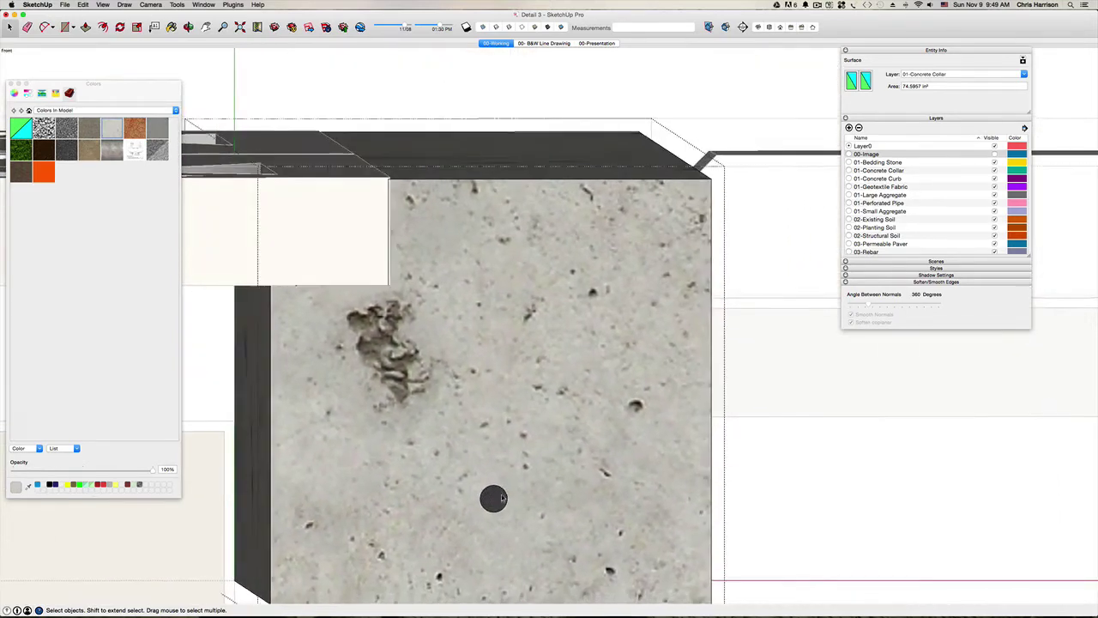
{"action": "middle_click_drag", "start_coordinate": [493, 498], "coordinate": [507, 499]}
{"action": "key", "text": "p"}
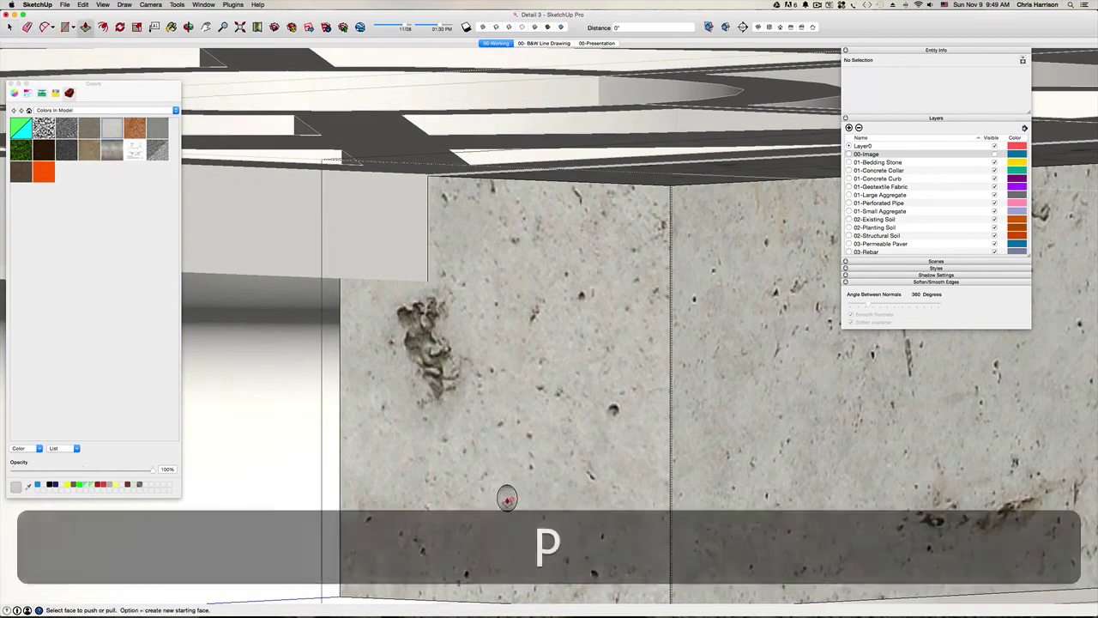
{"action": "key", "text": "space"}
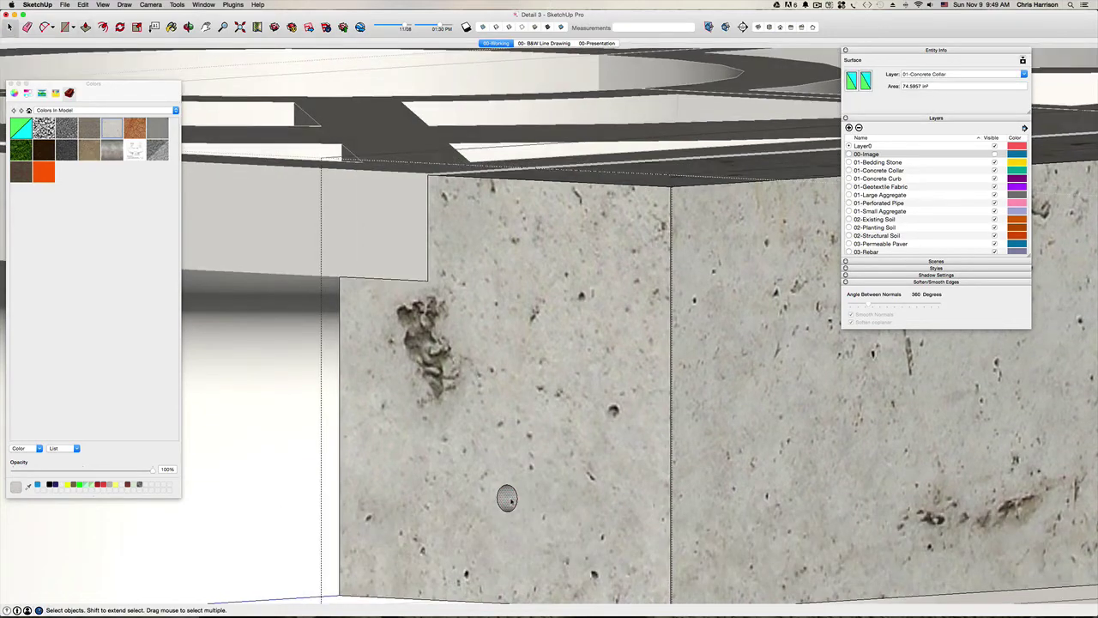
{"action": "middle_click_drag", "start_coordinate": [507, 499], "coordinate": [521, 489]}
Leave the collar group and inspect the whole model from below and in top view.
{"action": "key", "text": "super+2"}
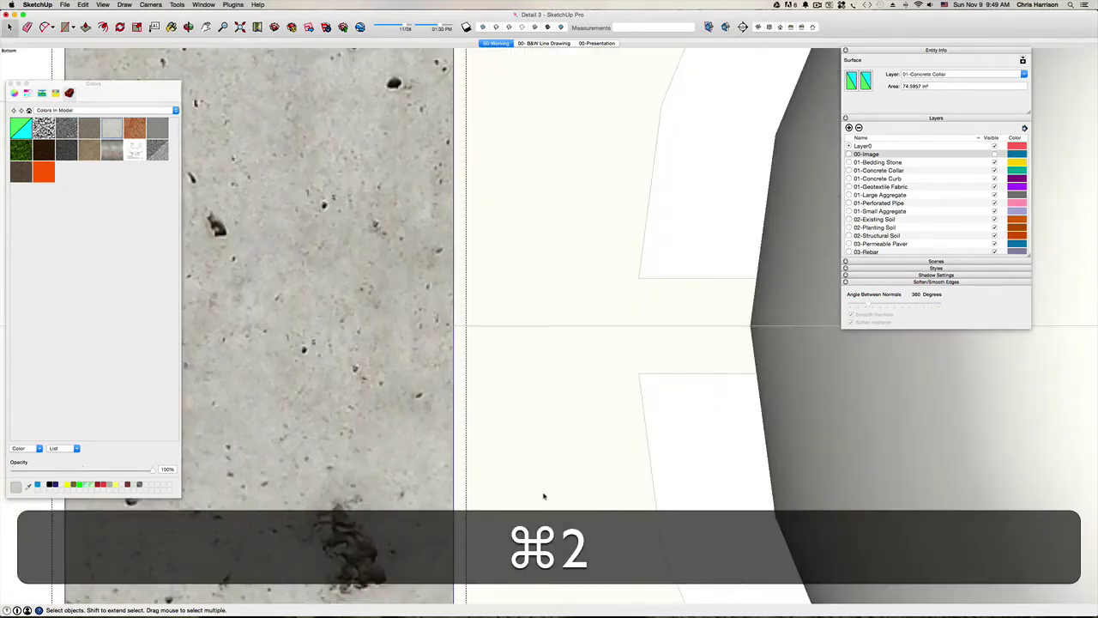
{"action": "scroll", "coordinate": [543, 496], "scroll_direction": "down", "scroll_amount": 15}
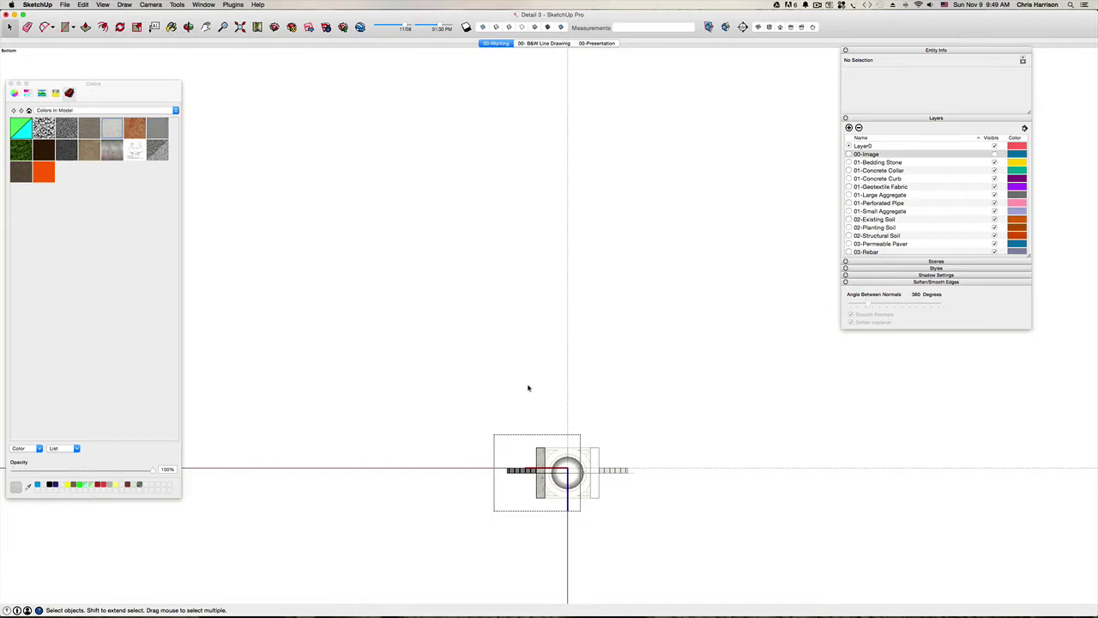
{"action": "scroll", "coordinate": [528, 388], "scroll_direction": "up", "scroll_amount": 3}
{"action": "scroll", "coordinate": [620, 497], "scroll_direction": "up", "scroll_amount": 3}
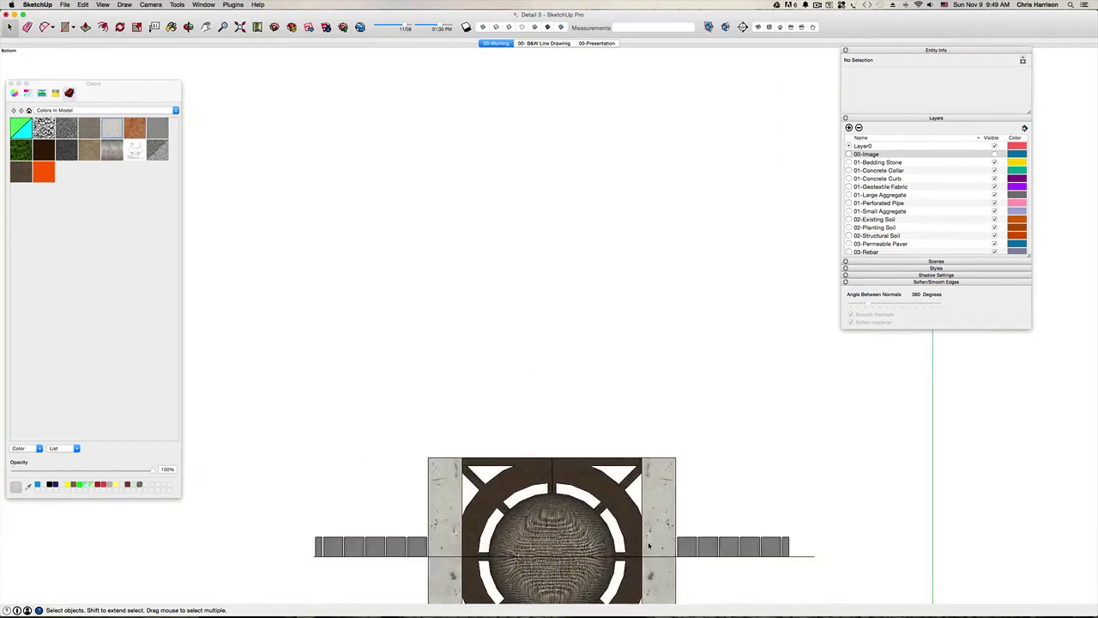
{"action": "scroll", "coordinate": [649, 544], "scroll_direction": "down", "scroll_amount": 3}
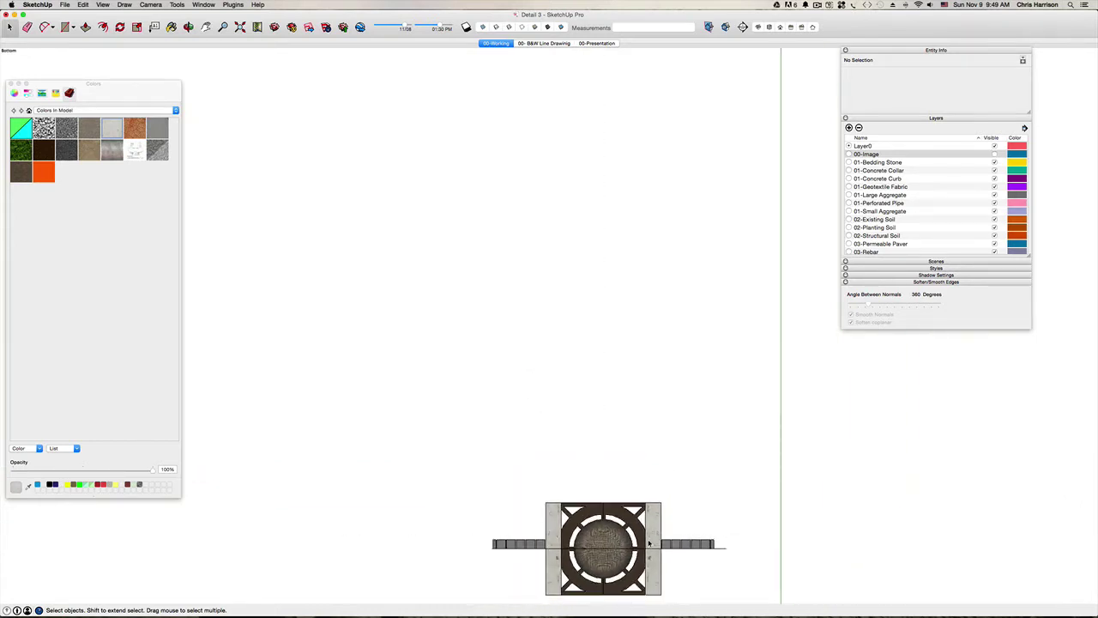
{"action": "key", "text": "super+2"}
{"action": "key", "text": "super+1"}
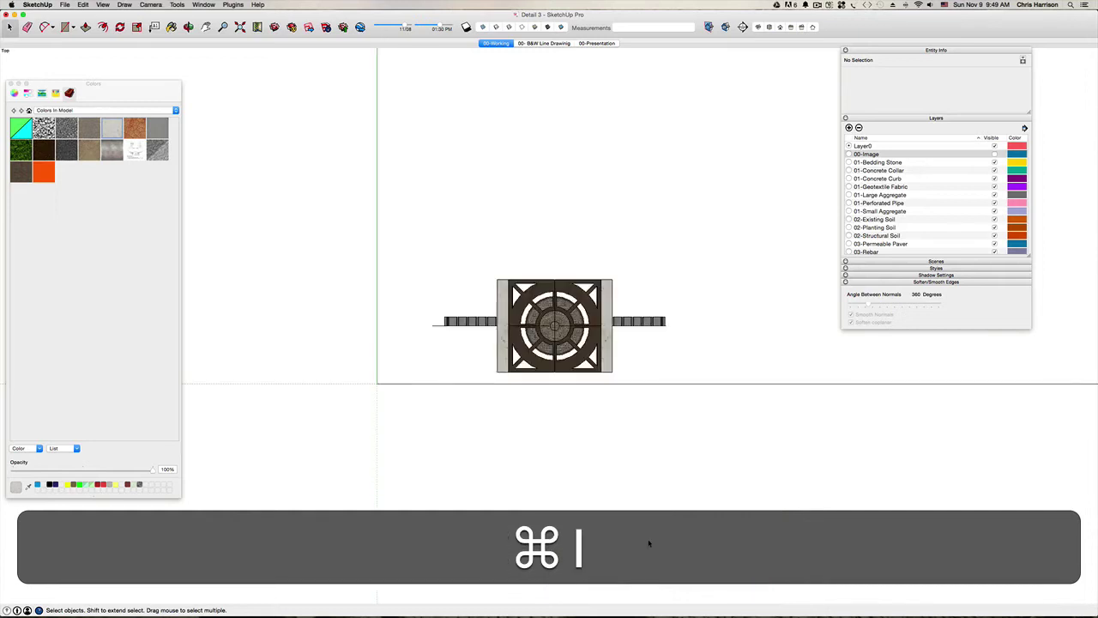
Open the rebar group inside the concrete collar in front view and extrude its circular face about 1' 11 13/16" to the collar's end.
{"action": "key", "text": "super+3"}
{"action": "key", "text": "h"}
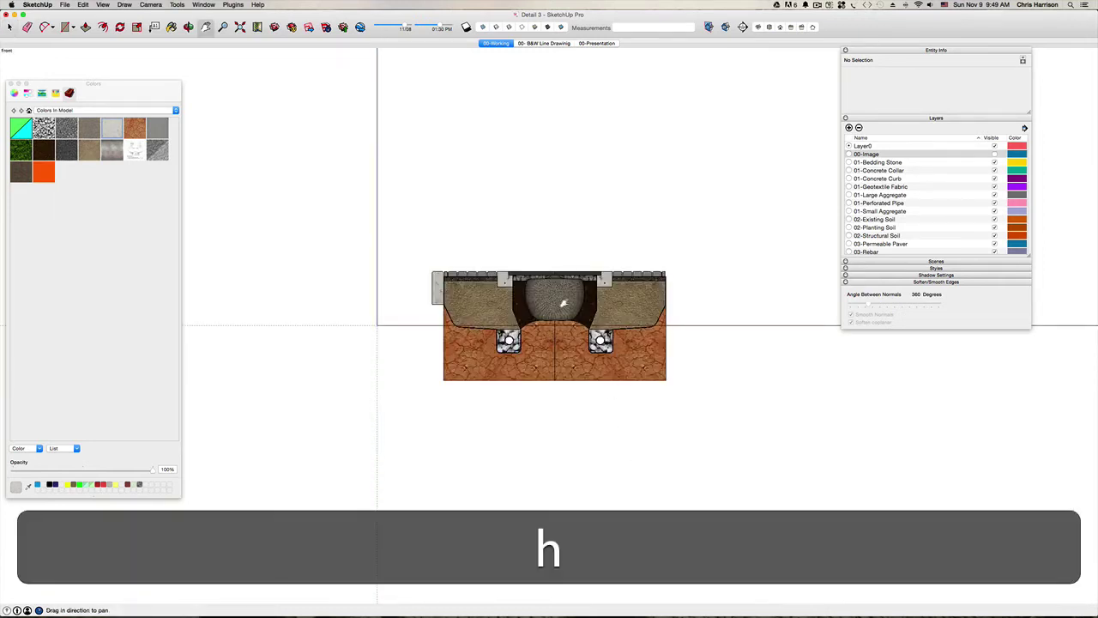
{"action": "left_click_drag", "start_coordinate": [598, 295], "coordinate": [576, 342]}
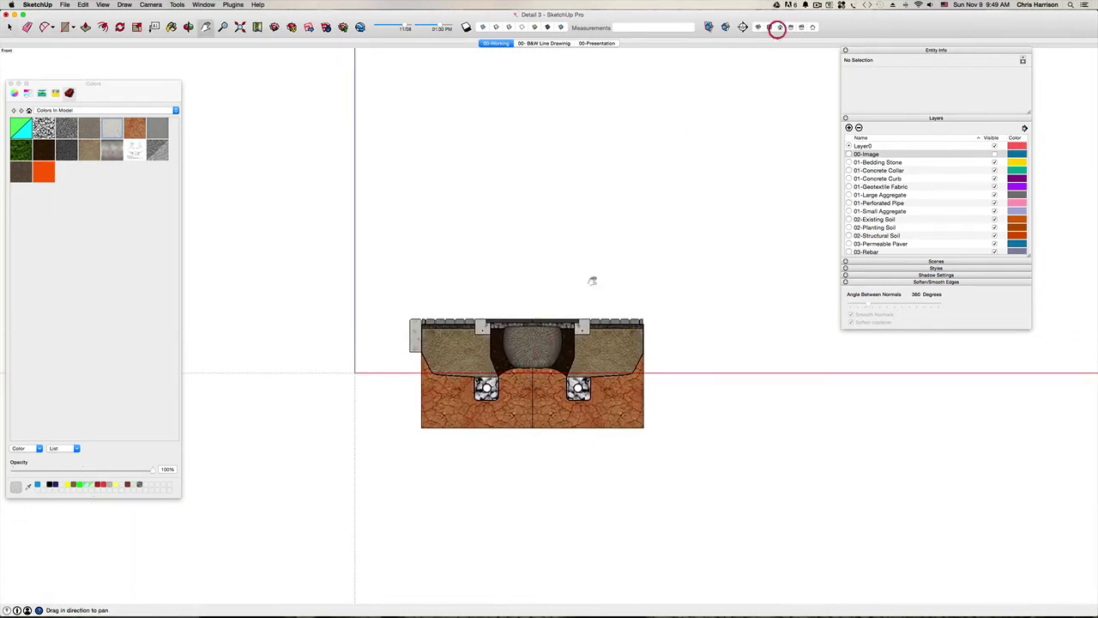
{"action": "scroll", "coordinate": [596, 344], "scroll_direction": "up", "scroll_amount": 15}
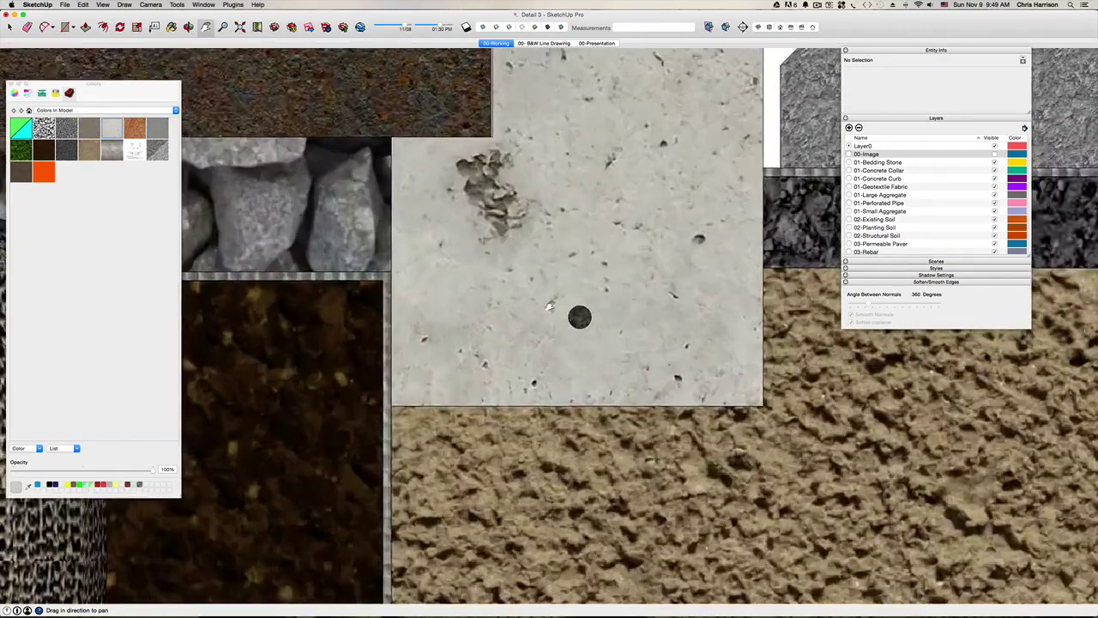
{"action": "key", "text": "space"}
{"action": "left_click", "coordinate": [599, 324]}
{"action": "key", "text": "Delete"}
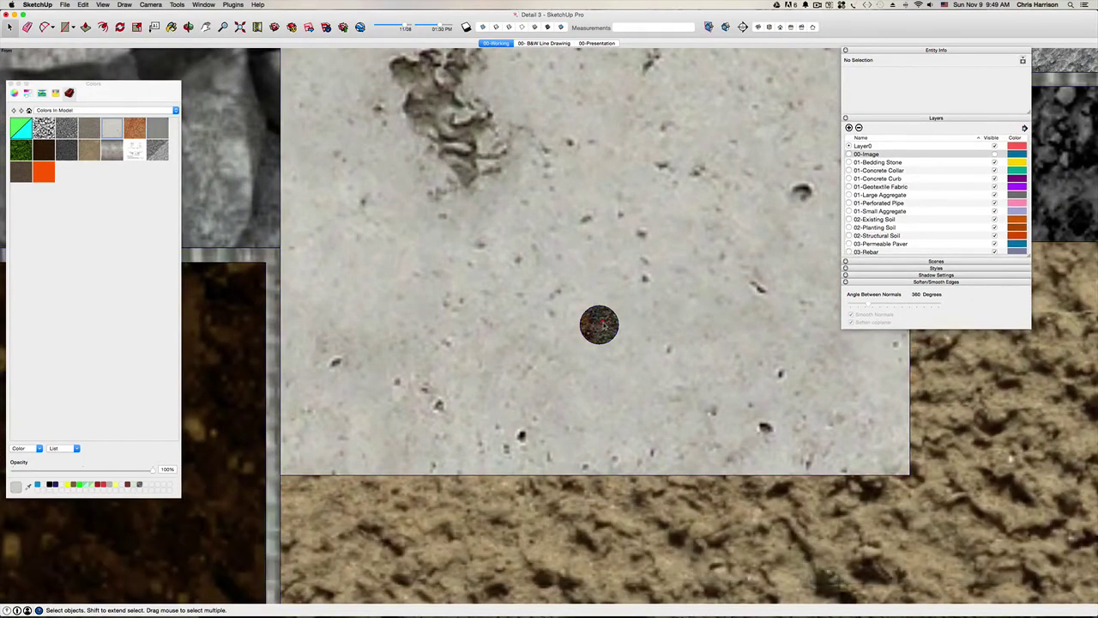
{"action": "scroll", "coordinate": [598, 324], "scroll_direction": "down", "scroll_amount": 12}
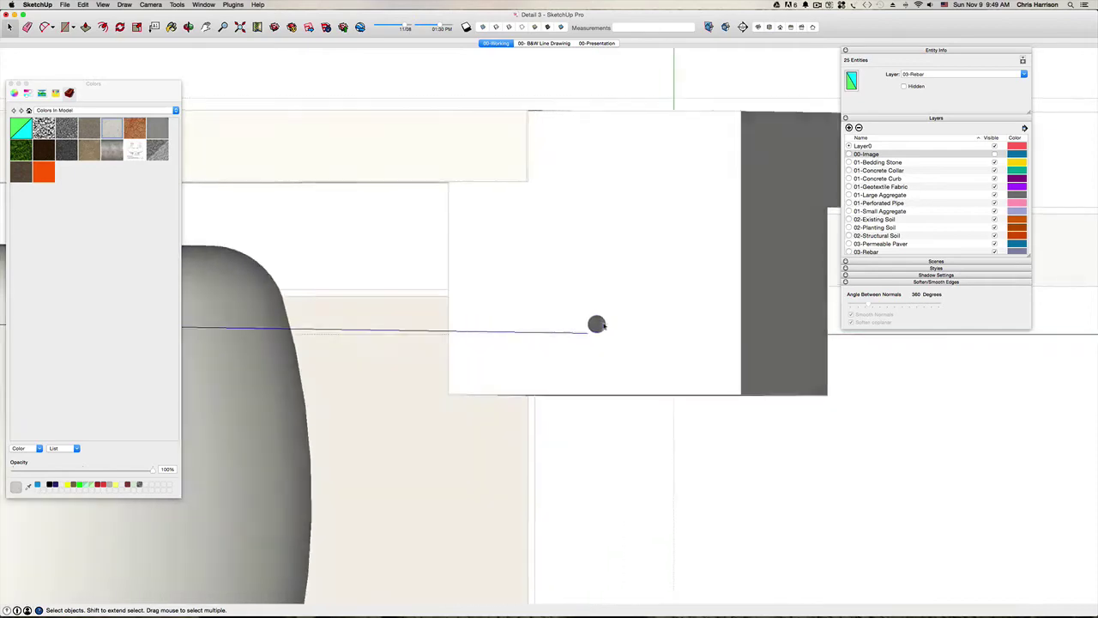
{"action": "scroll", "coordinate": [594, 337], "scroll_direction": "up", "scroll_amount": 8}
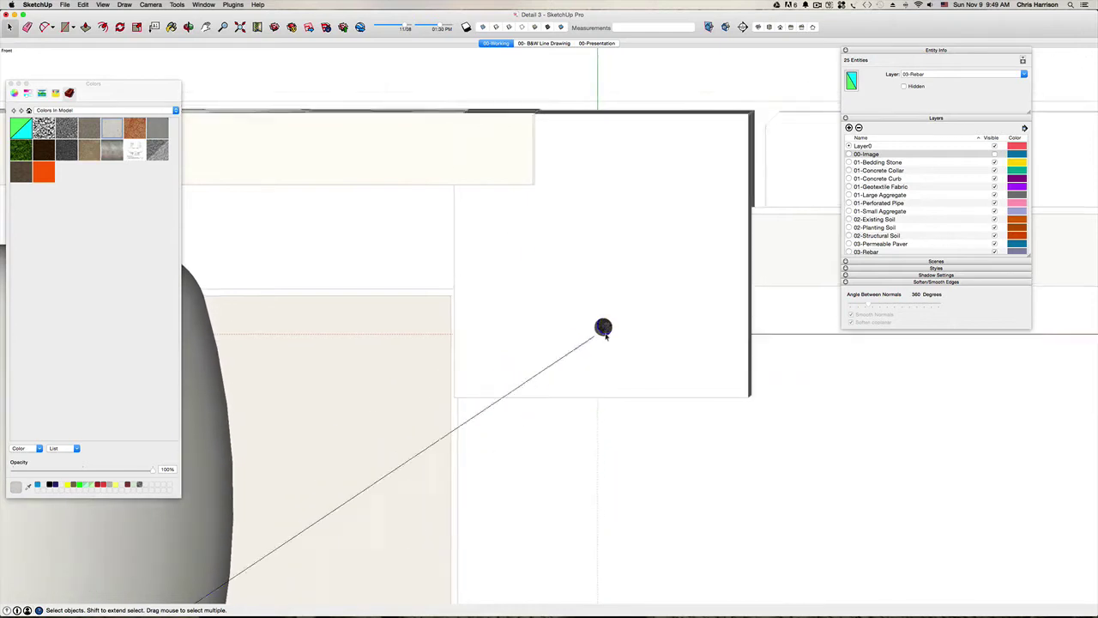
{"action": "key", "text": "p"}
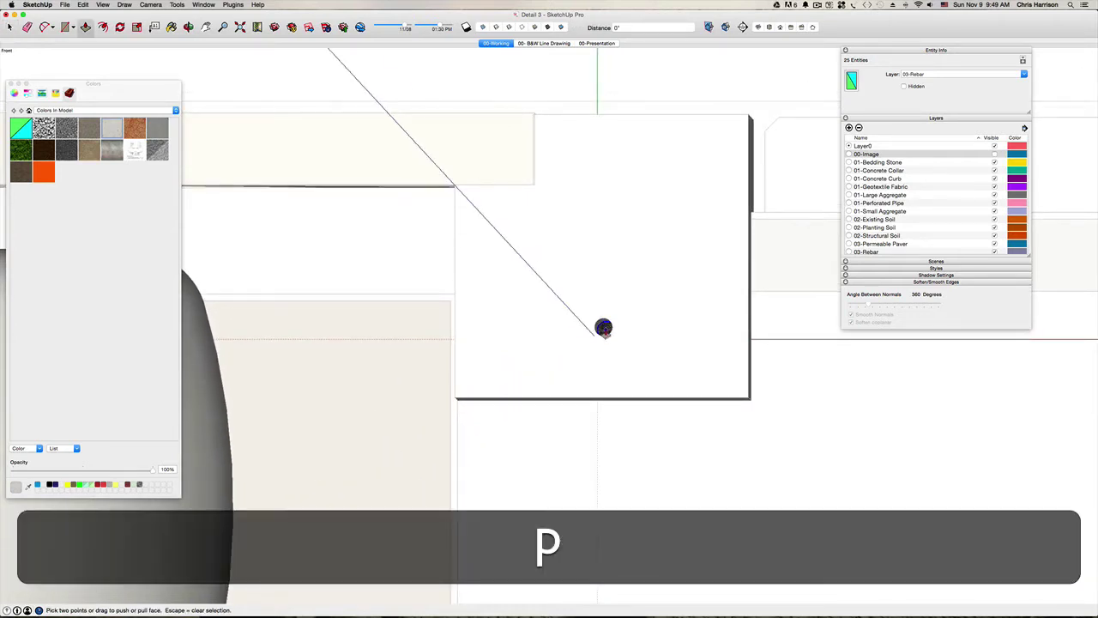
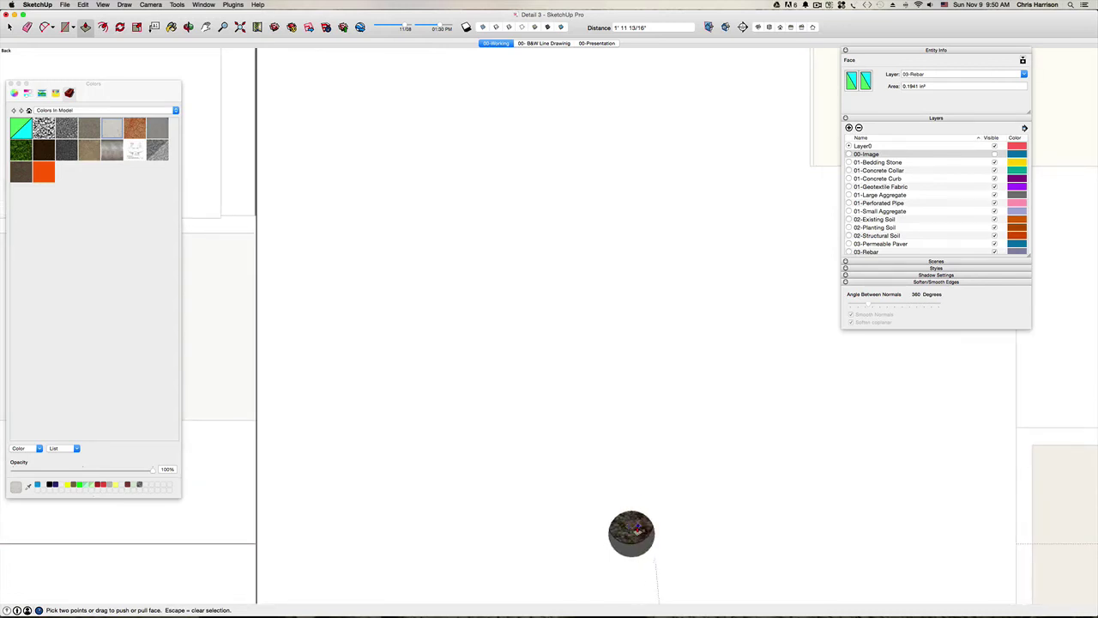
Extrude the rebar's end face about 5 1/4" beyond the rear end of the concrete collar and leave the rebar group.
{"action": "key", "text": "space"}
{"action": "key", "text": "p"}
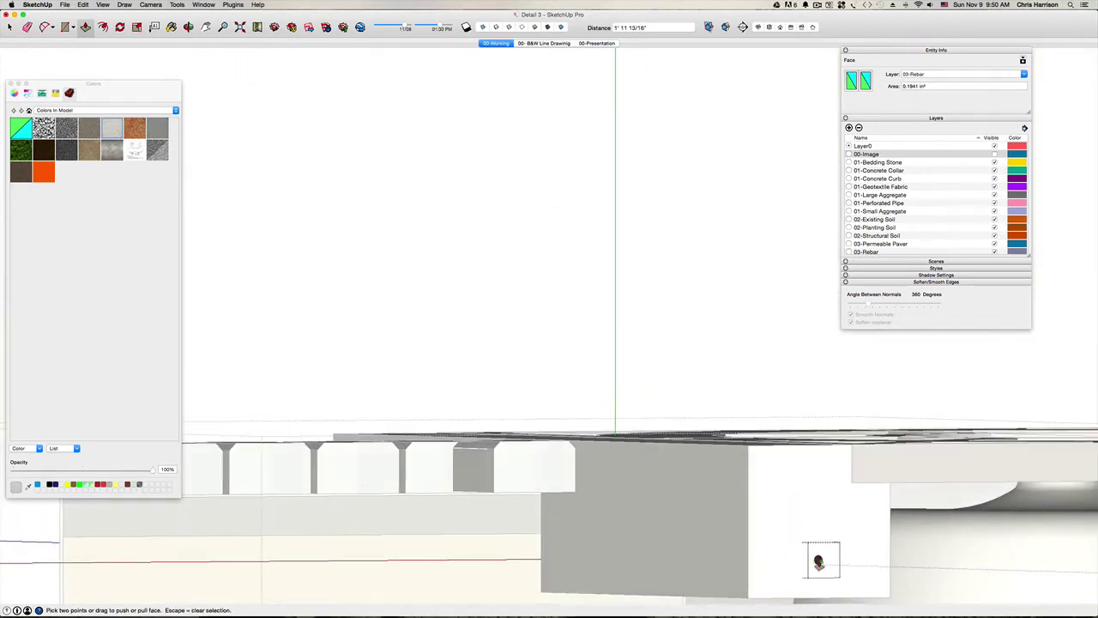
{"action": "key", "text": "space"}
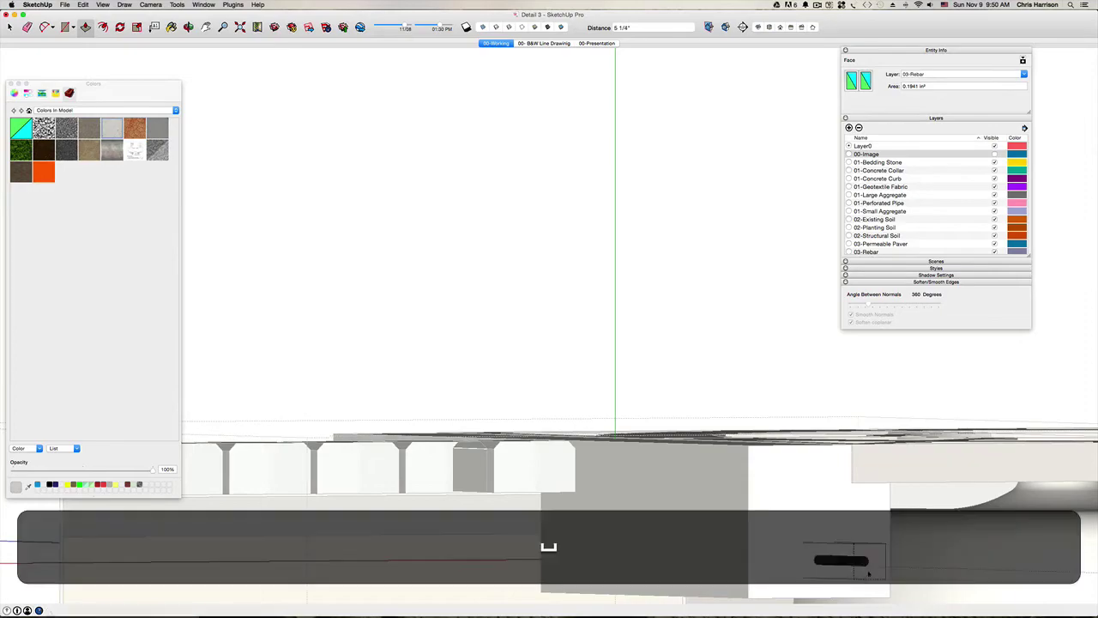
{"action": "left_click", "coordinate": [723, 367]}
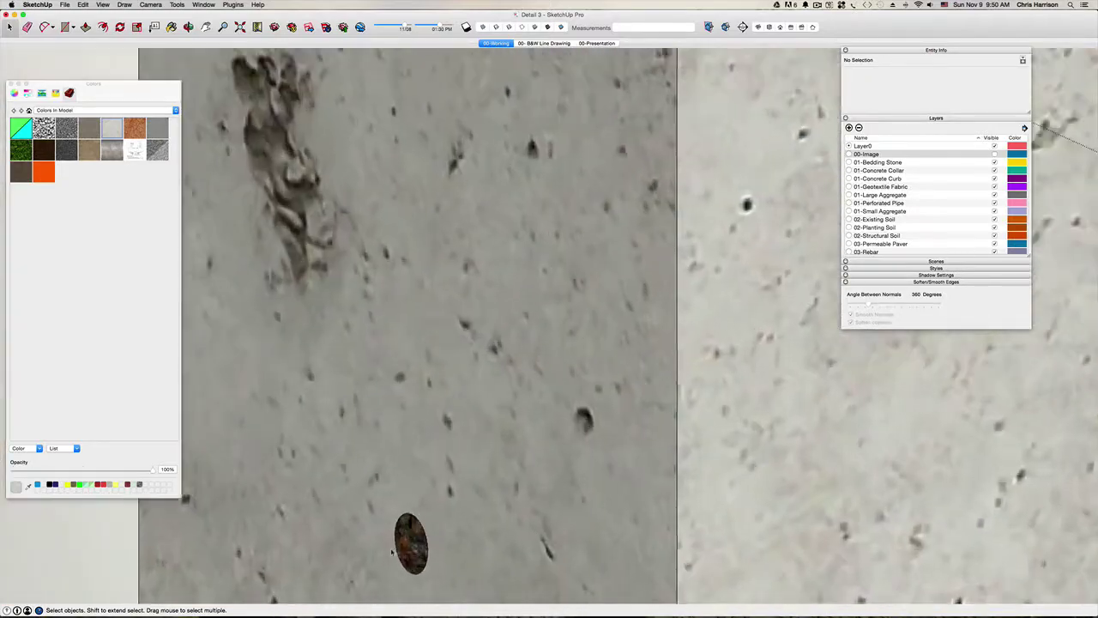
Extrude the rebar's opposite end face about 2 15/16" beyond the collar's end, leave the group and save the model.
{"action": "left_click", "coordinate": [417, 540]}
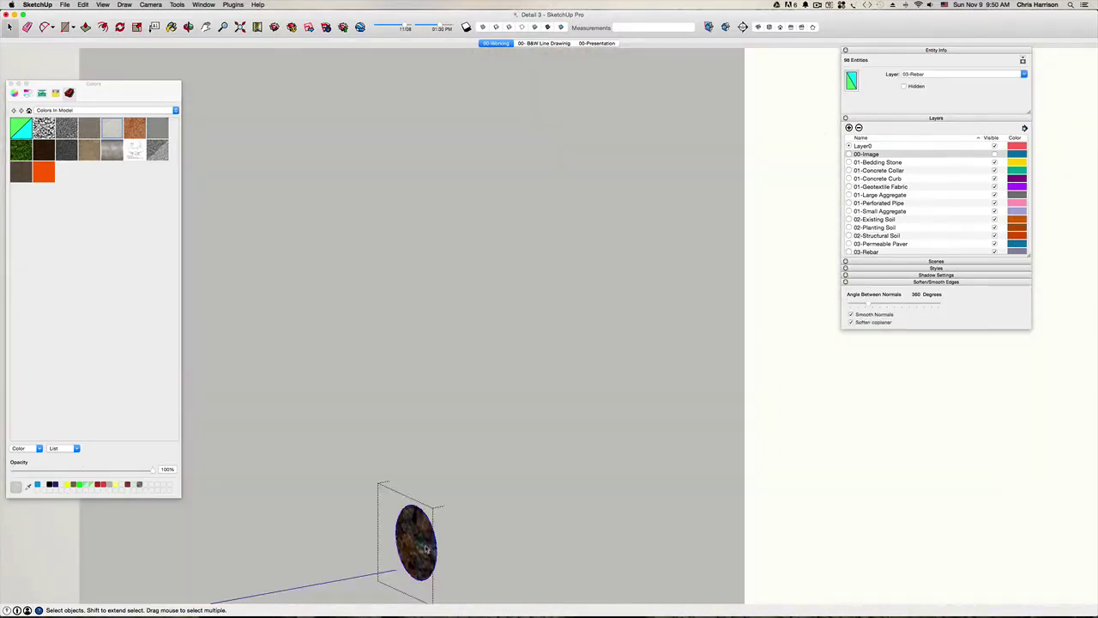
{"action": "key", "text": "p"}
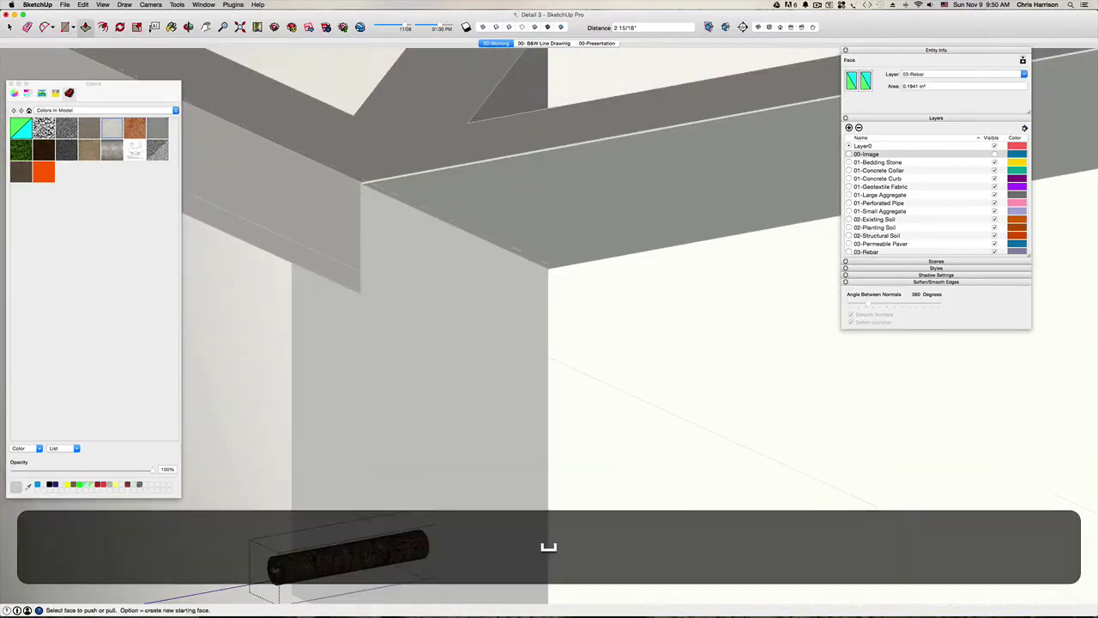
{"action": "key", "text": "space"}
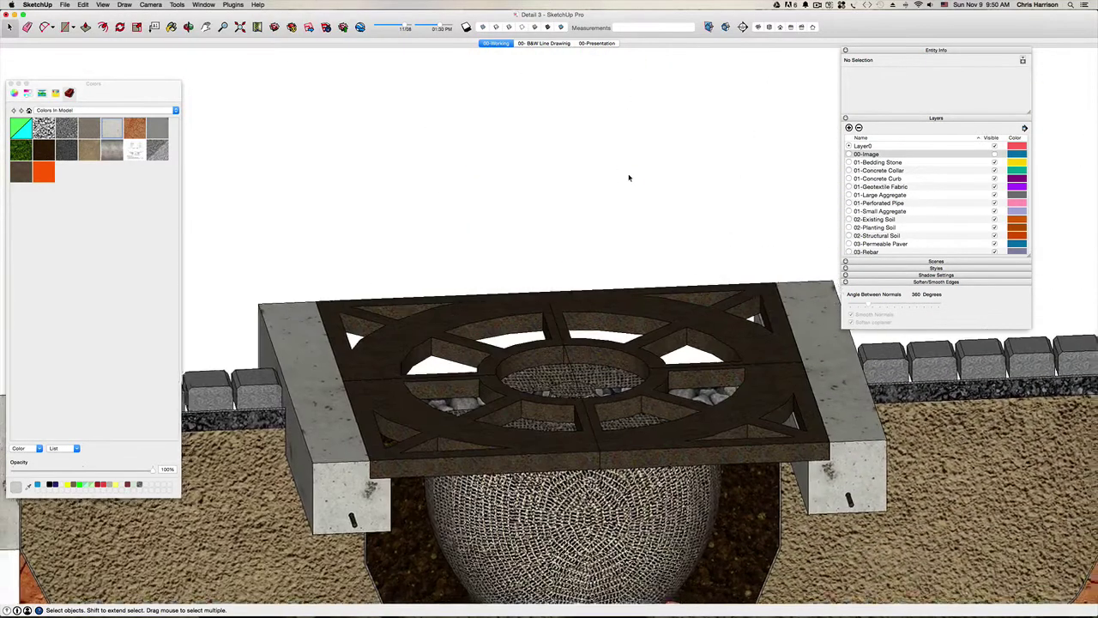
{"action": "key", "text": "super+s"}
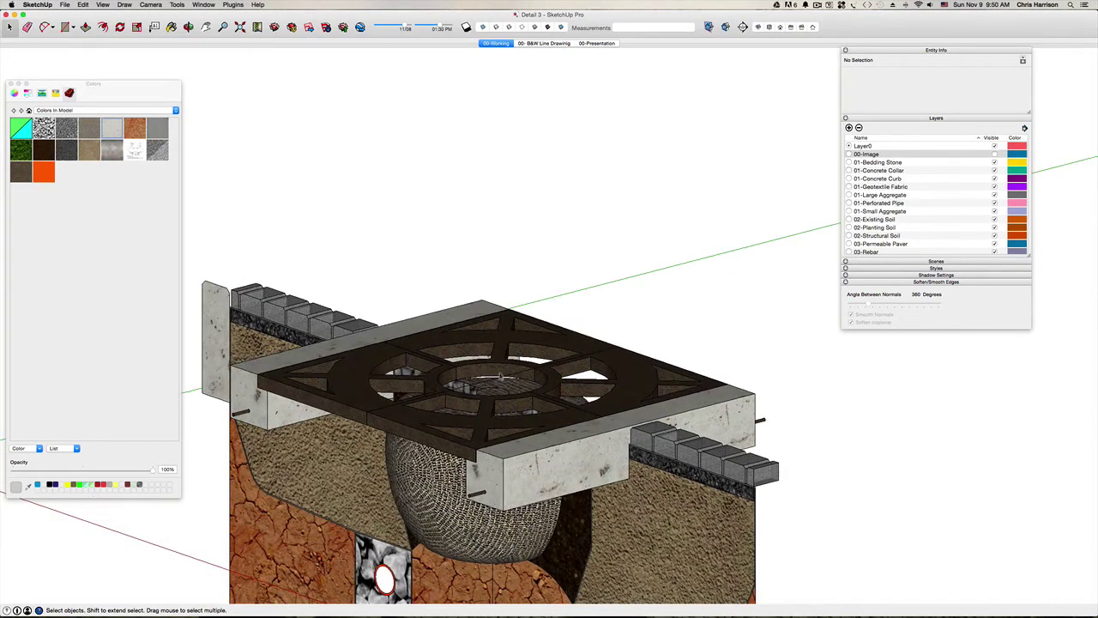
Open the structural soil group, extrude its section face about 1' 11 13/16" to the collar's front corner and delete the stray edge beside the collar.
{"action": "key", "text": "BackSpace"}
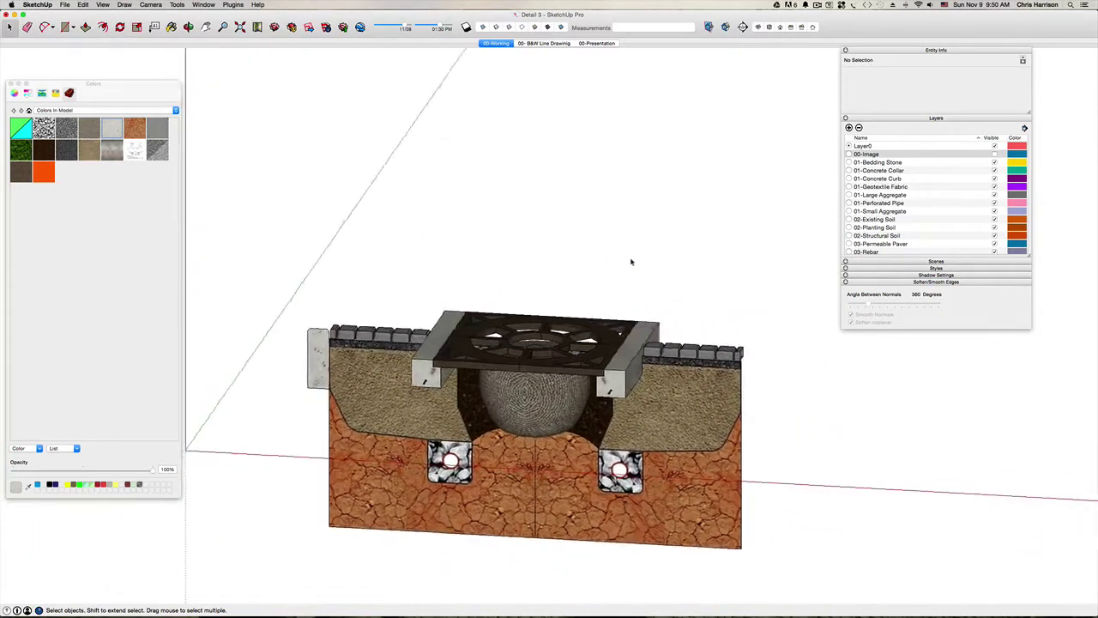
{"action": "scroll", "coordinate": [702, 341], "scroll_direction": "up", "scroll_amount": 3}
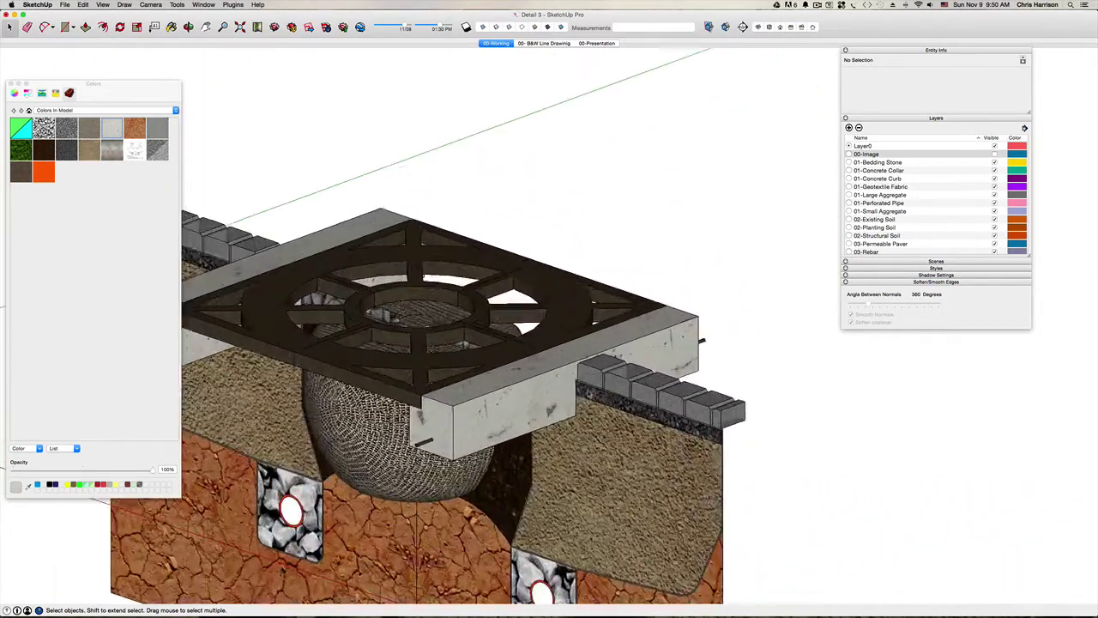
{"action": "scroll", "coordinate": [598, 403], "scroll_direction": "up", "scroll_amount": 5}
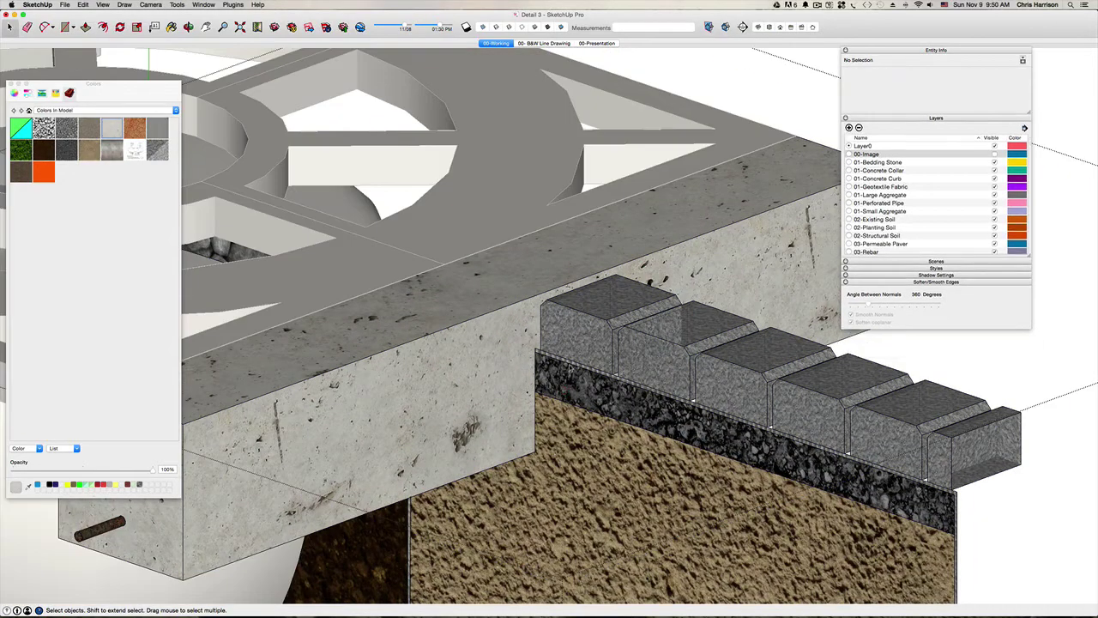
{"action": "scroll", "coordinate": [551, 401], "scroll_direction": "down", "scroll_amount": 5}
{"action": "scroll", "coordinate": [549, 447], "scroll_direction": "up", "scroll_amount": 2}
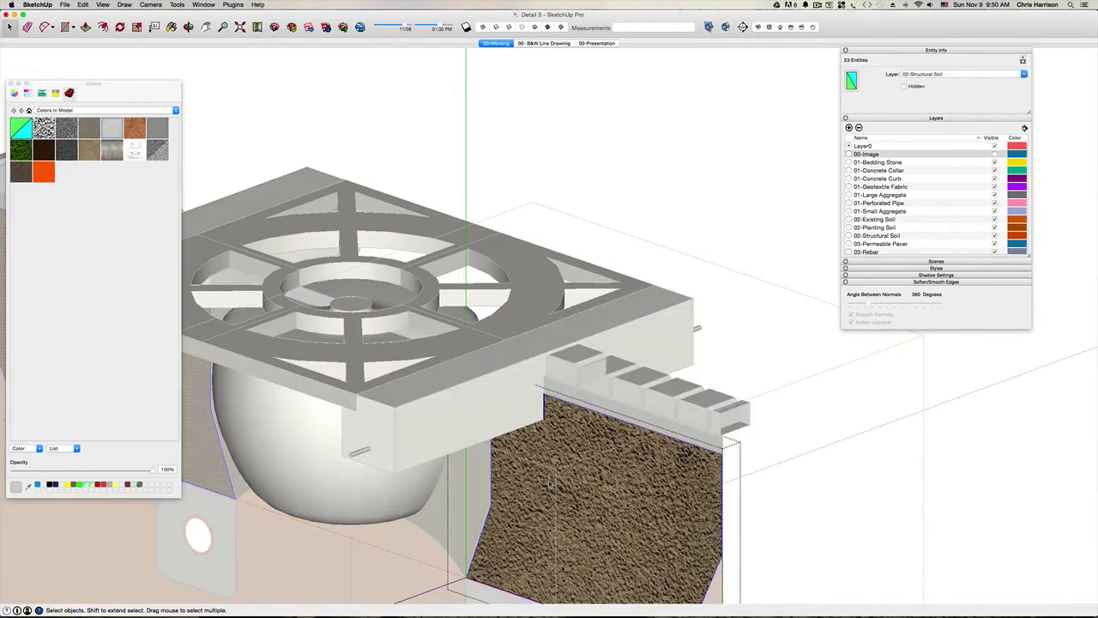
{"action": "key", "text": "p"}
{"action": "left_click", "coordinate": [550, 485]}
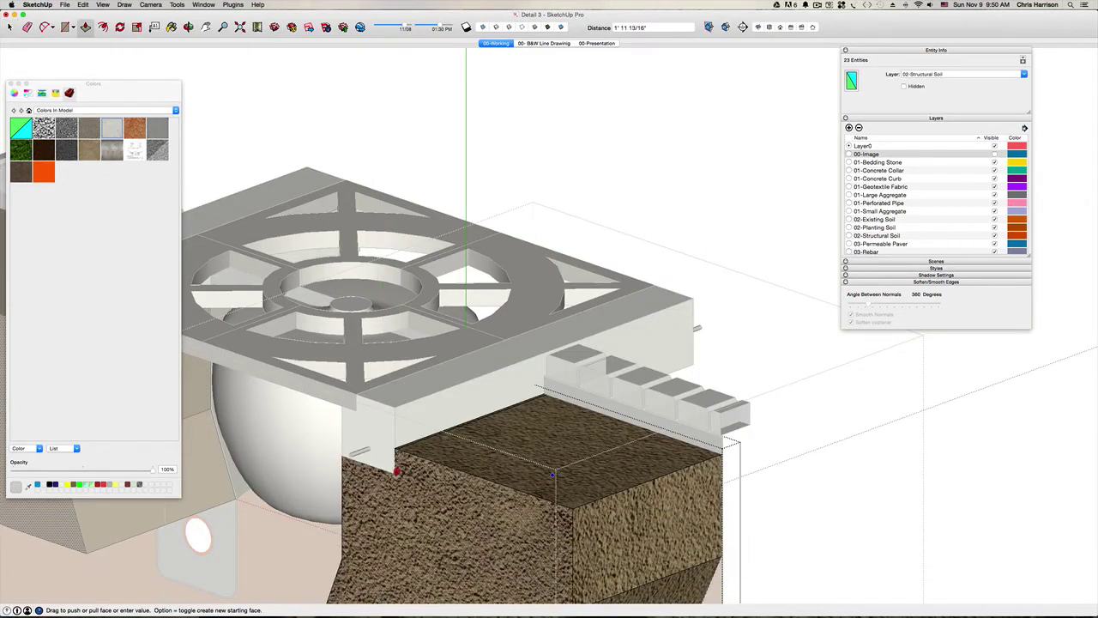
{"action": "key", "text": "space"}
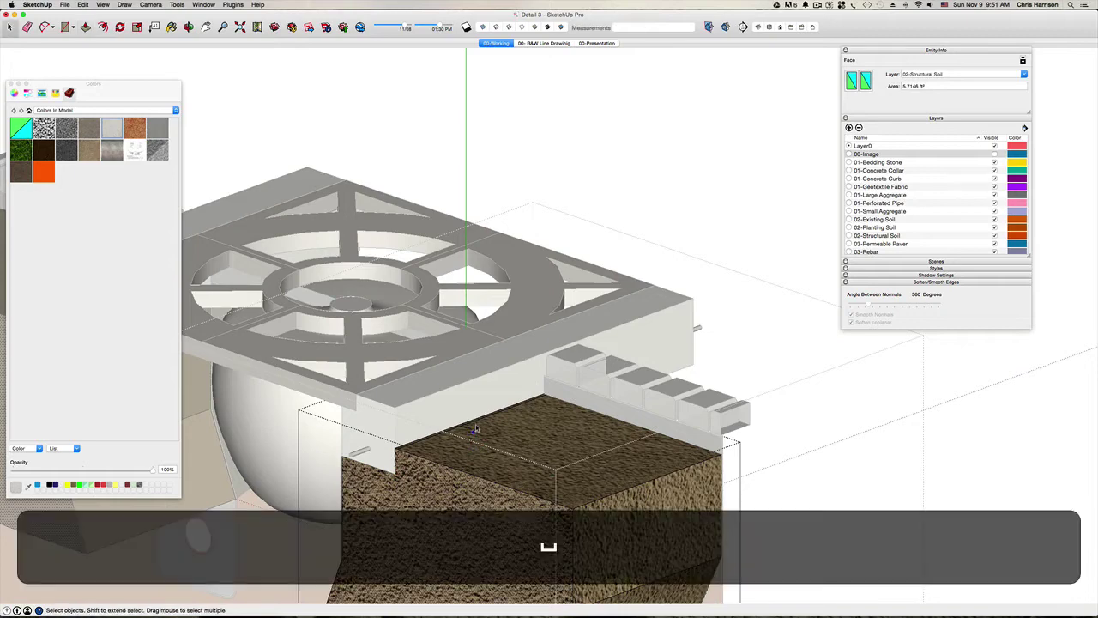
{"action": "left_click", "coordinate": [480, 423]}
{"action": "key", "text": "BackSpace"}
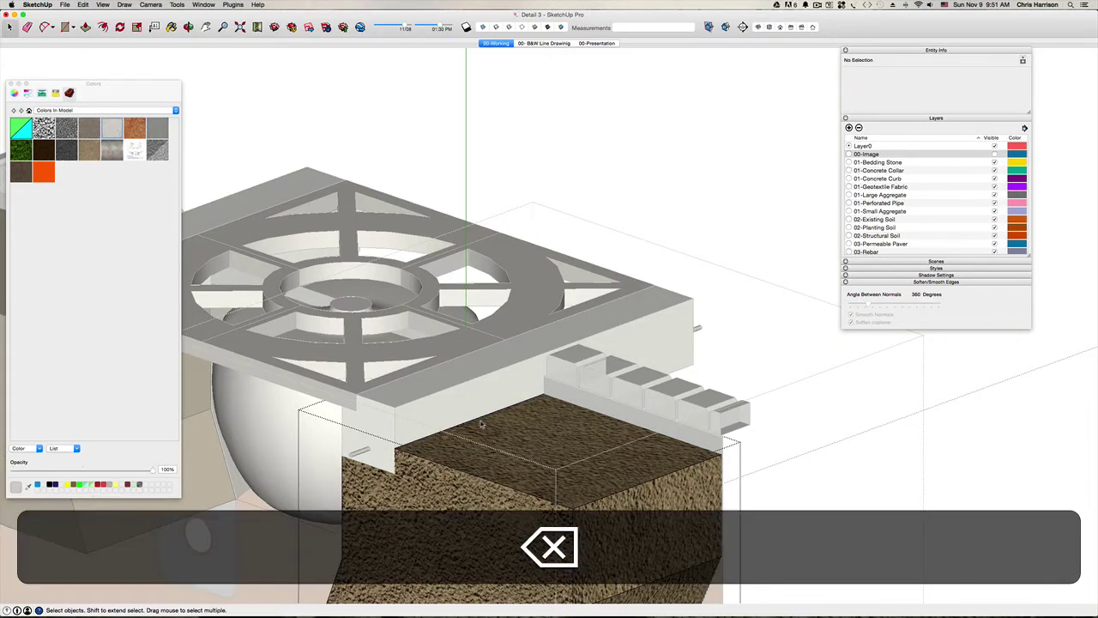
Extrude the structural soil's opposite section face about 1' 11 13/16" to the collar's far corner and leave the group.
{"action": "middle_click_drag", "start_coordinate": [516, 441], "coordinate": [403, 489]}
{"action": "key", "text": "p"}
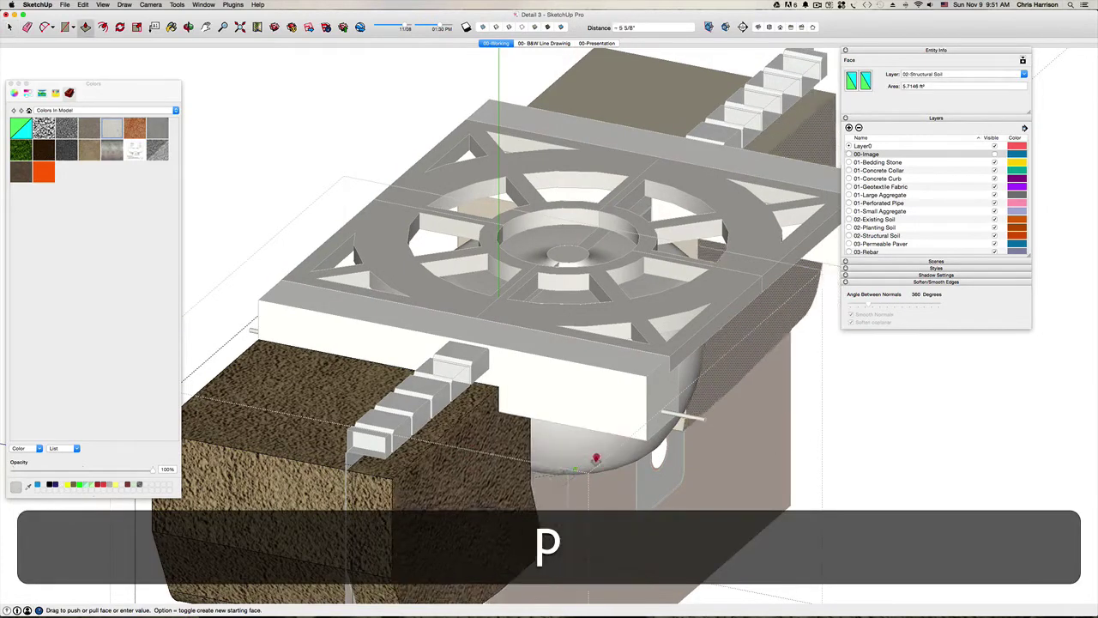
{"action": "left_click_drag", "start_coordinate": [595, 455], "coordinate": [645, 401]}
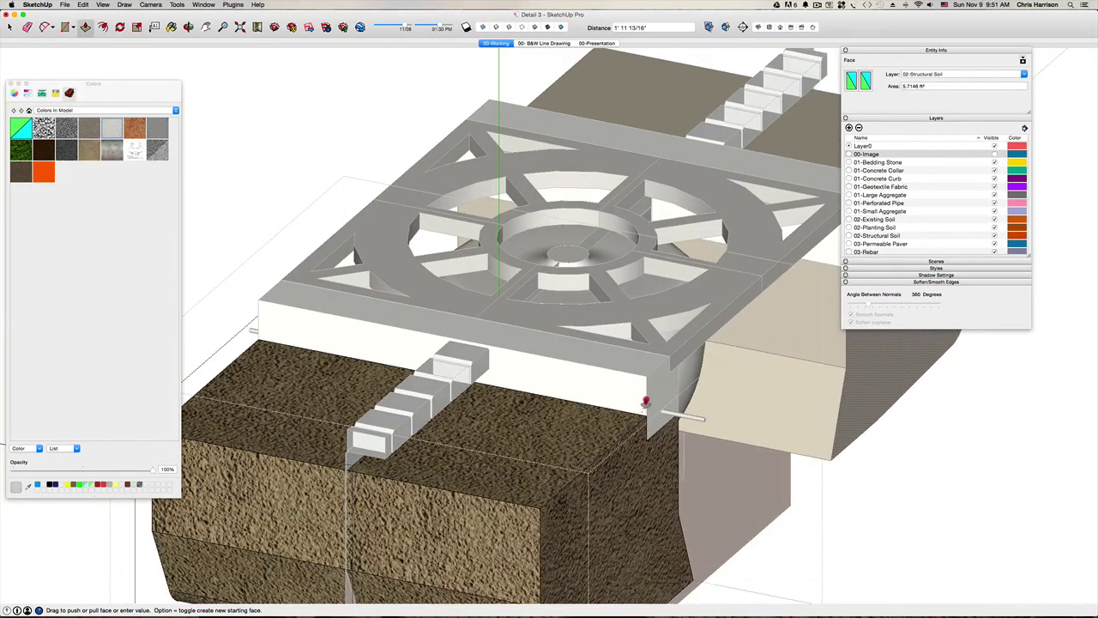
{"action": "key", "text": "space"}
{"action": "scroll", "coordinate": [540, 431], "scroll_direction": "down", "scroll_amount": 3}
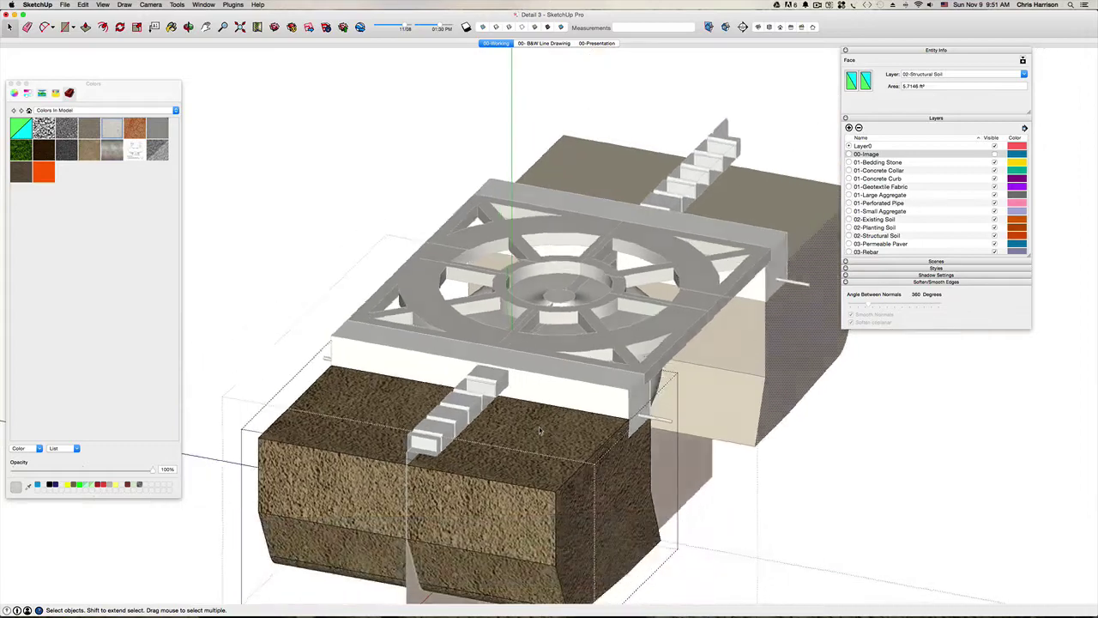
{"action": "middle_click_drag", "start_coordinate": [365, 420], "coordinate": [594, 438]}
{"action": "left_click", "coordinate": [742, 221]}
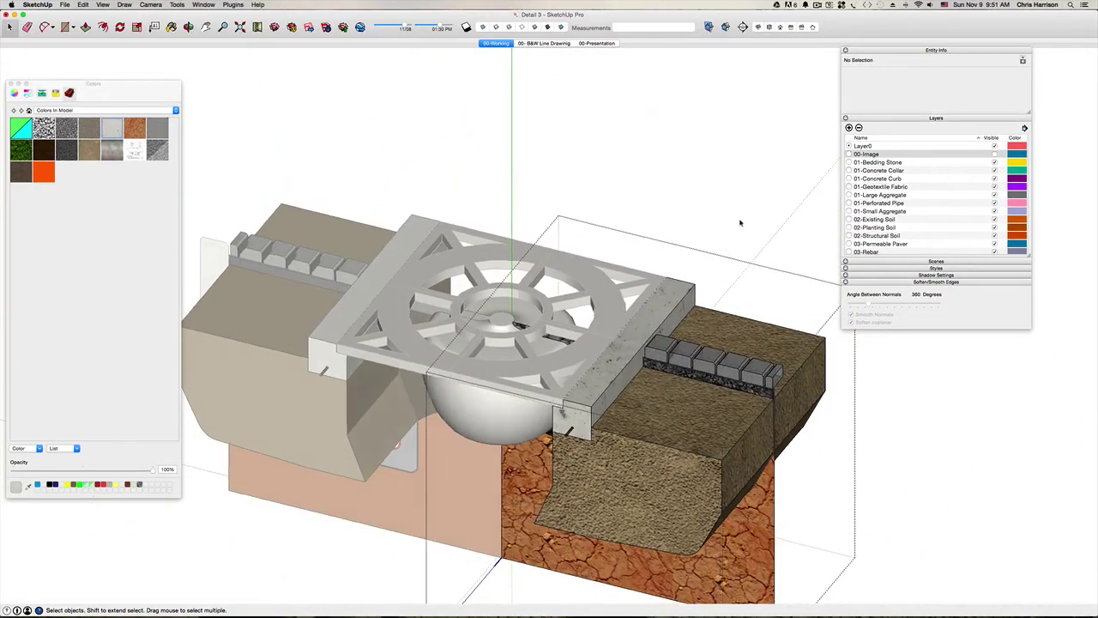
Open the bedding stone group, extrude its section face to the collar's front corner and delete the stray edge beside the collar.
{"action": "scroll", "coordinate": [694, 376], "scroll_direction": "up", "scroll_amount": 5}
{"action": "scroll", "coordinate": [686, 378], "scroll_direction": "up", "scroll_amount": 1}
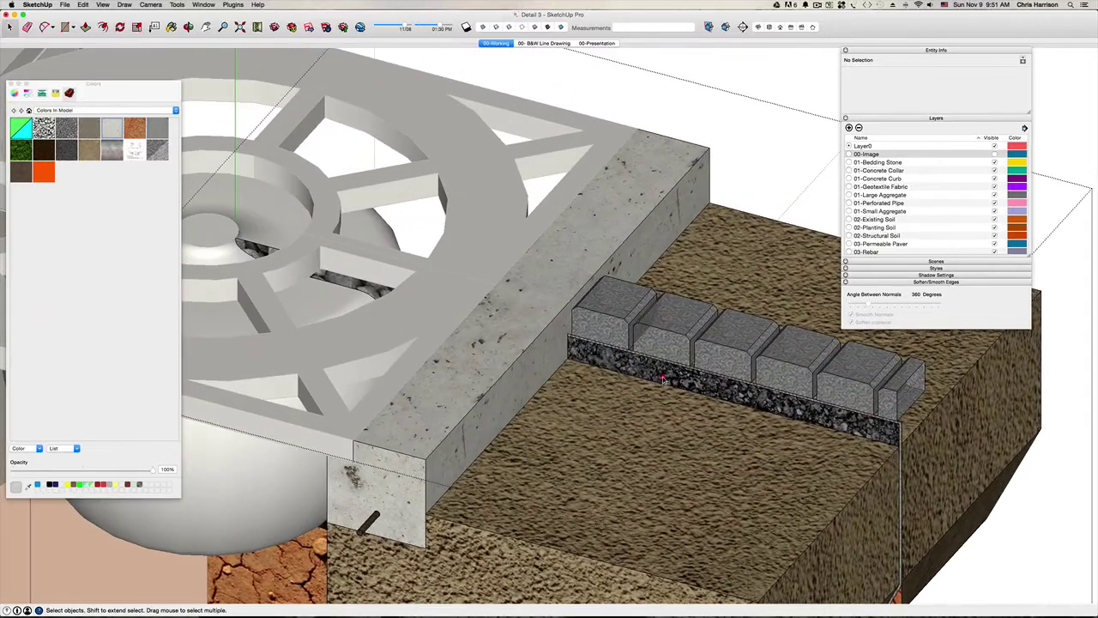
{"action": "double_click", "coordinate": [662, 381]}
{"action": "left_click_drag", "start_coordinate": [618, 391], "coordinate": [431, 500]}
{"action": "key", "text": "space"}
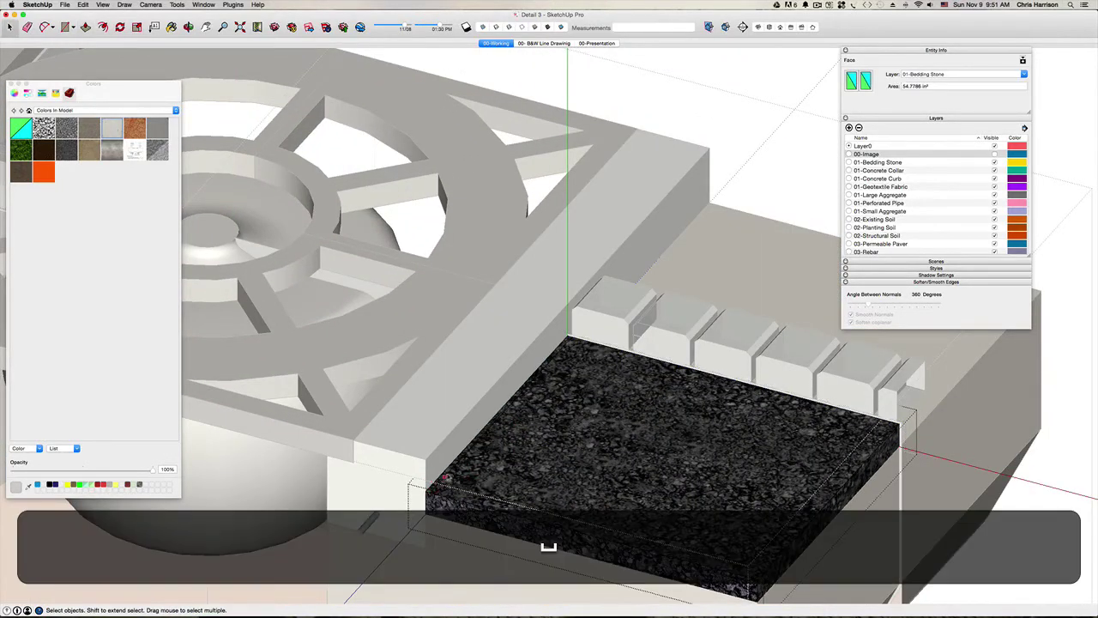
{"action": "key", "text": "BackSpace"}
Extrude the bedding stone's opposite section face to the collar's far corner and leave the group.
{"action": "middle_click_drag", "start_coordinate": [446, 464], "coordinate": [362, 453]}
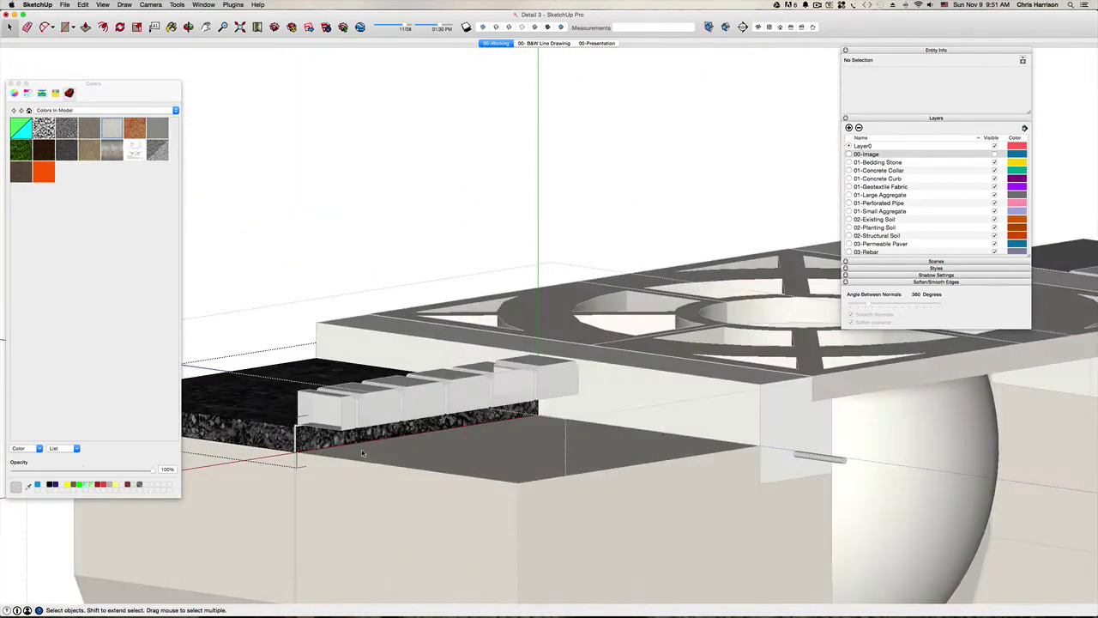
{"action": "key", "text": "p"}
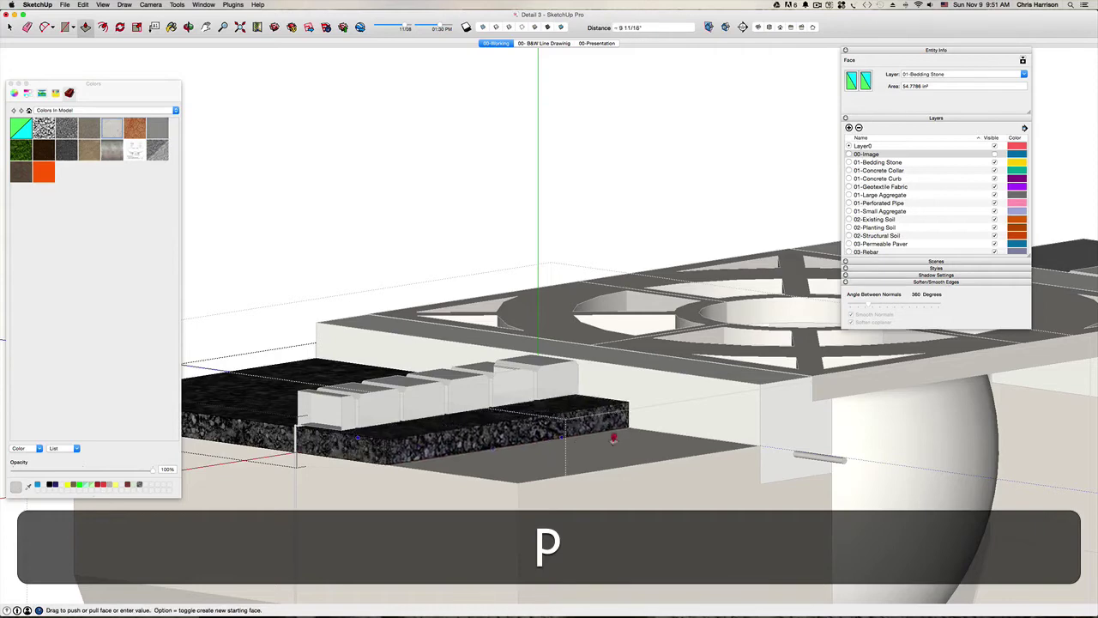
{"action": "left_click_drag", "start_coordinate": [613, 438], "coordinate": [800, 426]}
{"action": "key", "text": "space"}
{"action": "scroll", "coordinate": [544, 294], "scroll_direction": "down", "scroll_amount": 5}
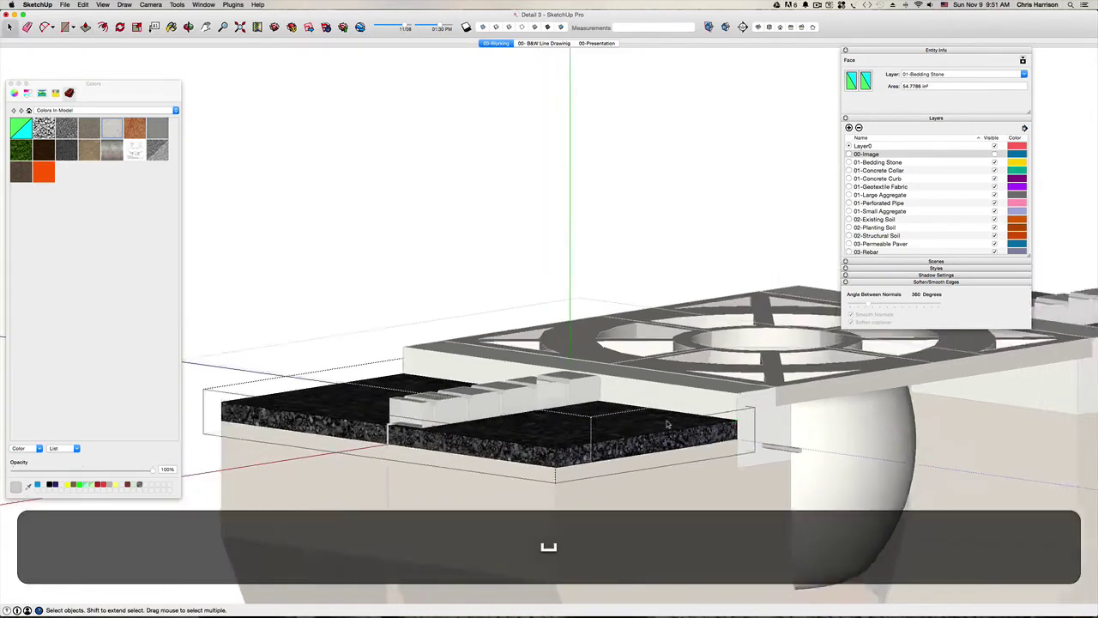
{"action": "left_click", "coordinate": [544, 294]}
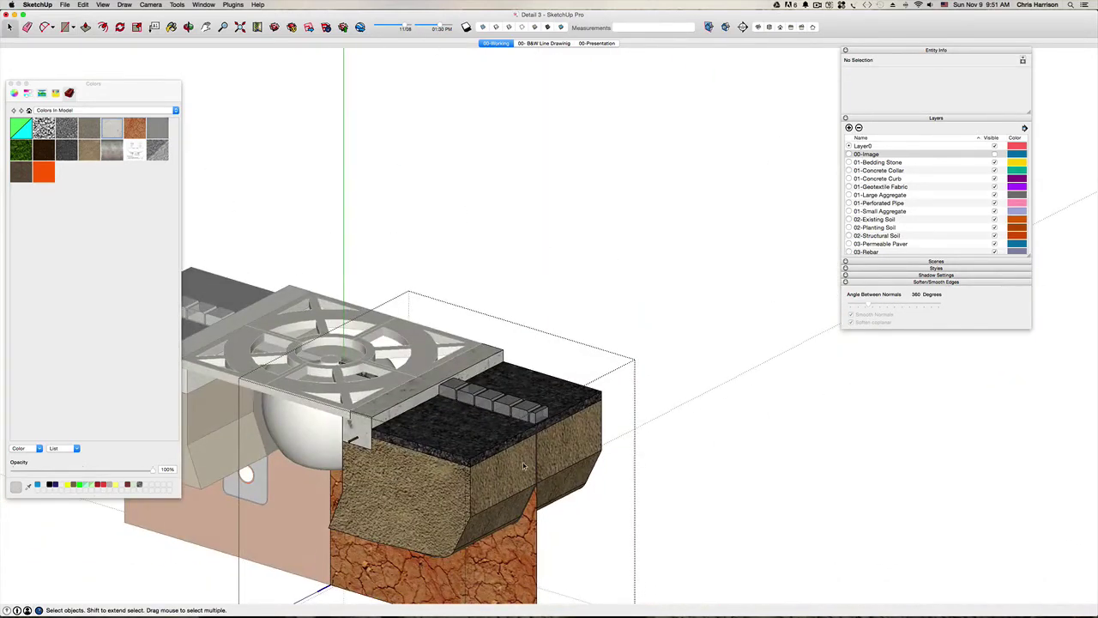
Select the structural soil group and soften its edges with Smooth Normals on and Soften coplanar off.
{"action": "scroll", "coordinate": [523, 465], "scroll_direction": "up", "scroll_amount": 5}
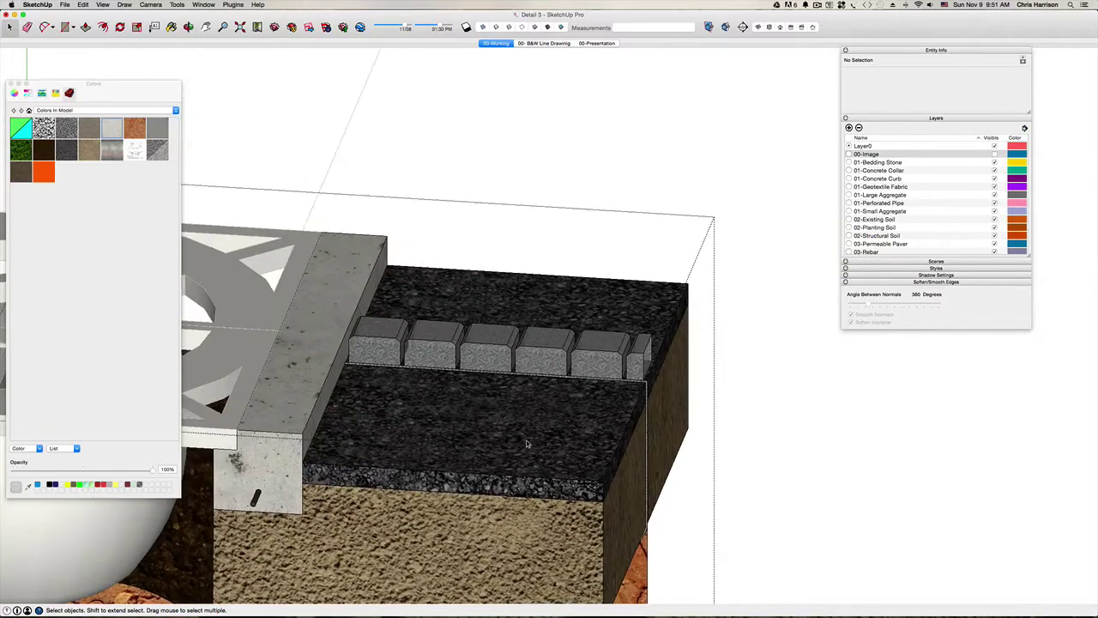
{"action": "middle_click_drag", "start_coordinate": [526, 444], "coordinate": [508, 381]}
{"action": "left_click", "coordinate": [495, 395]}
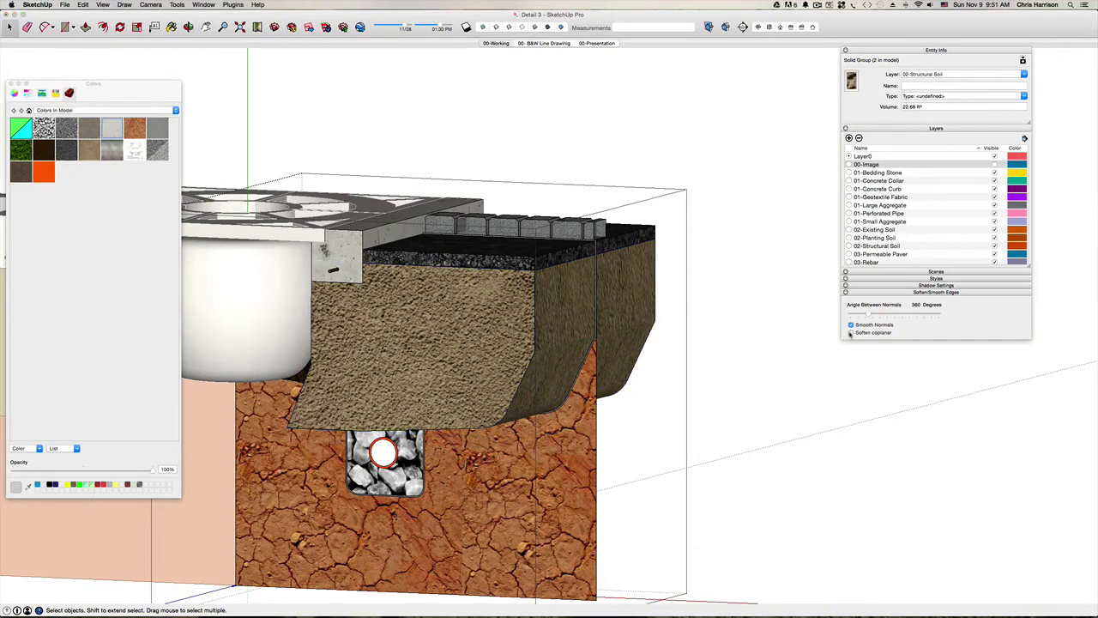
{"action": "middle_click_drag", "start_coordinate": [850, 335], "coordinate": [555, 320]}
{"action": "scroll", "coordinate": [586, 274], "scroll_direction": "up", "scroll_amount": 5}
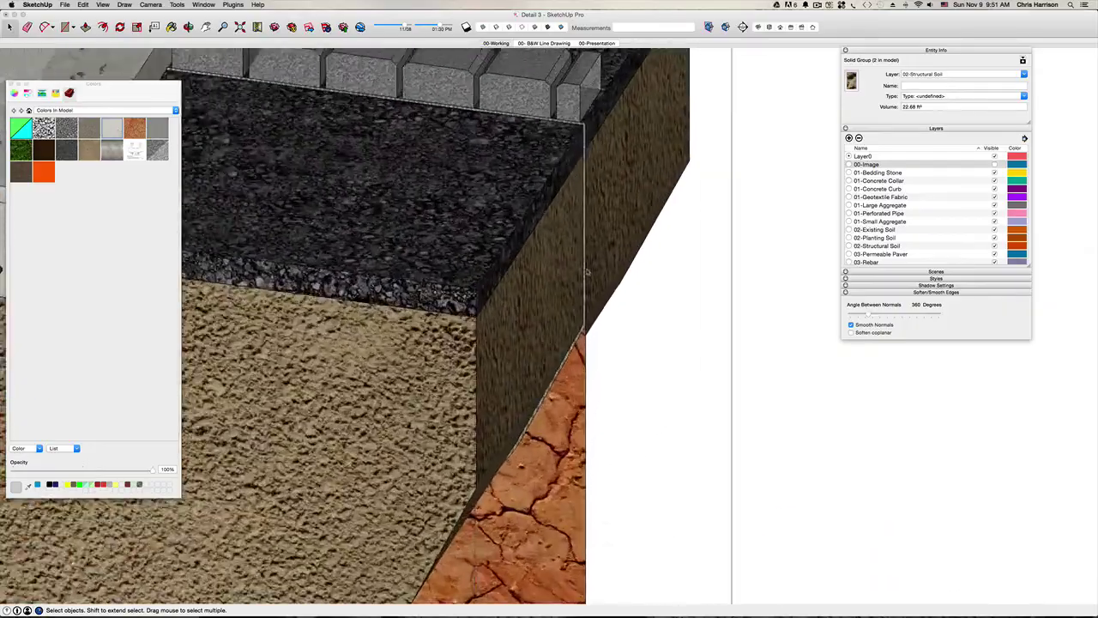
Open the geotextile fabric group and extrude its section face about 1' 7 5/16", stopping short of the bedding stone's front edge.
{"action": "scroll", "coordinate": [609, 260], "scroll_direction": "up", "scroll_amount": 3}
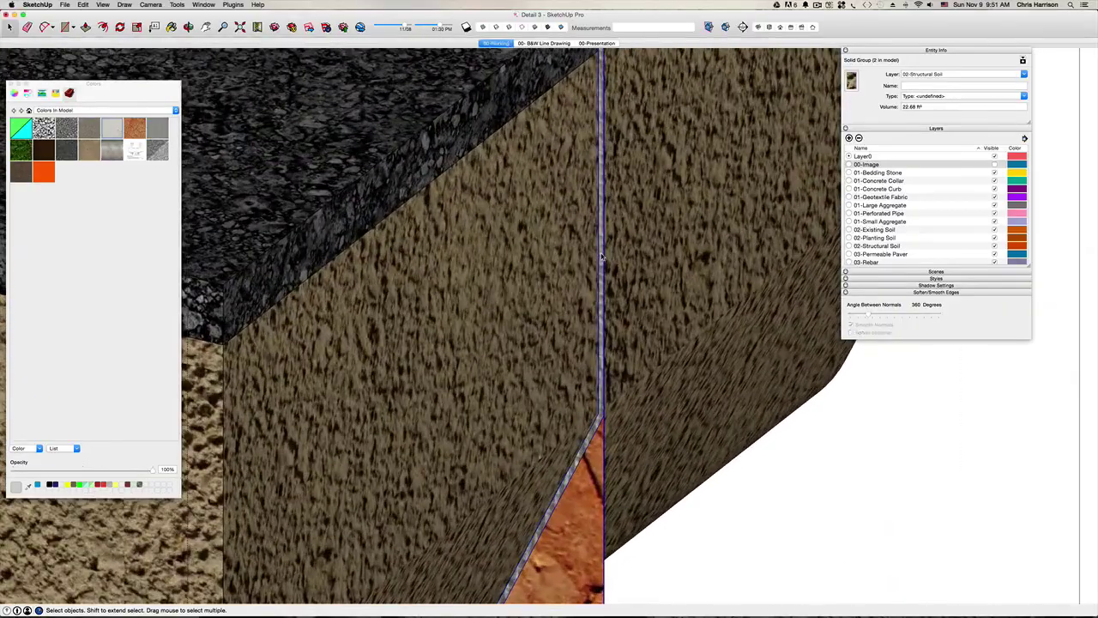
{"action": "scroll", "coordinate": [601, 256], "scroll_direction": "up", "scroll_amount": 3}
{"action": "scroll", "coordinate": [602, 255], "scroll_direction": "down", "scroll_amount": 5}
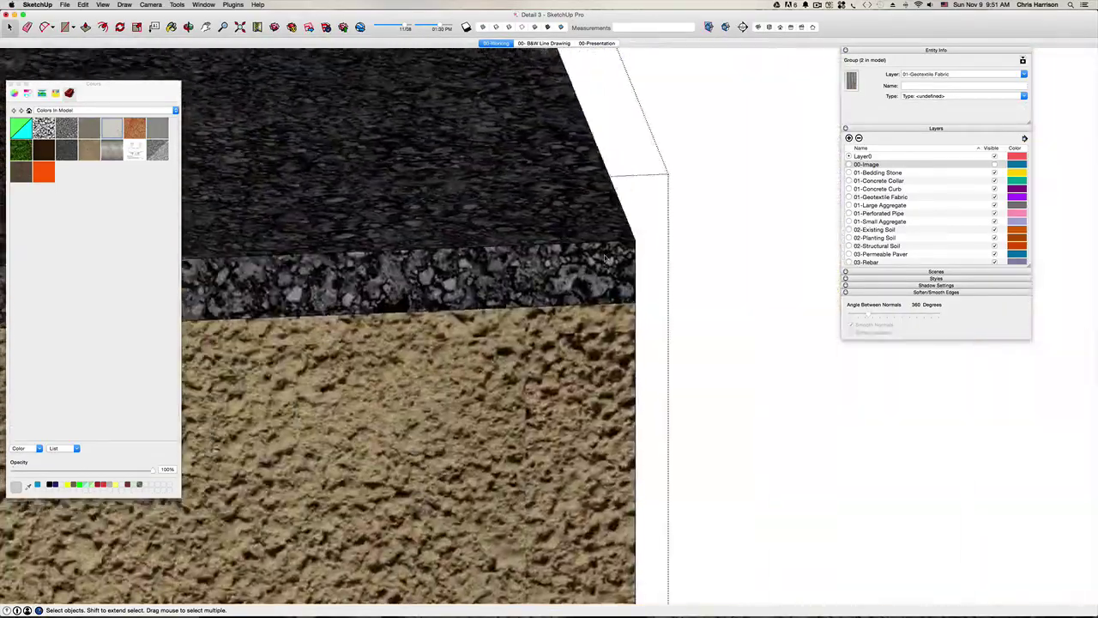
{"action": "scroll", "coordinate": [485, 247], "scroll_direction": "down", "scroll_amount": 6}
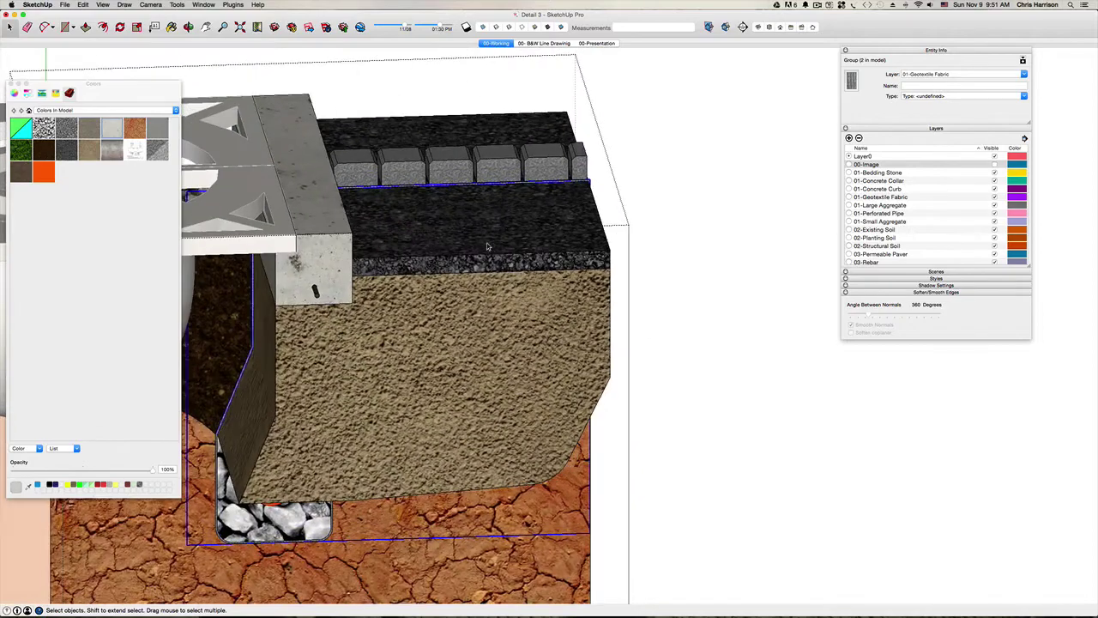
{"action": "scroll", "coordinate": [485, 248], "scroll_direction": "up", "scroll_amount": 5}
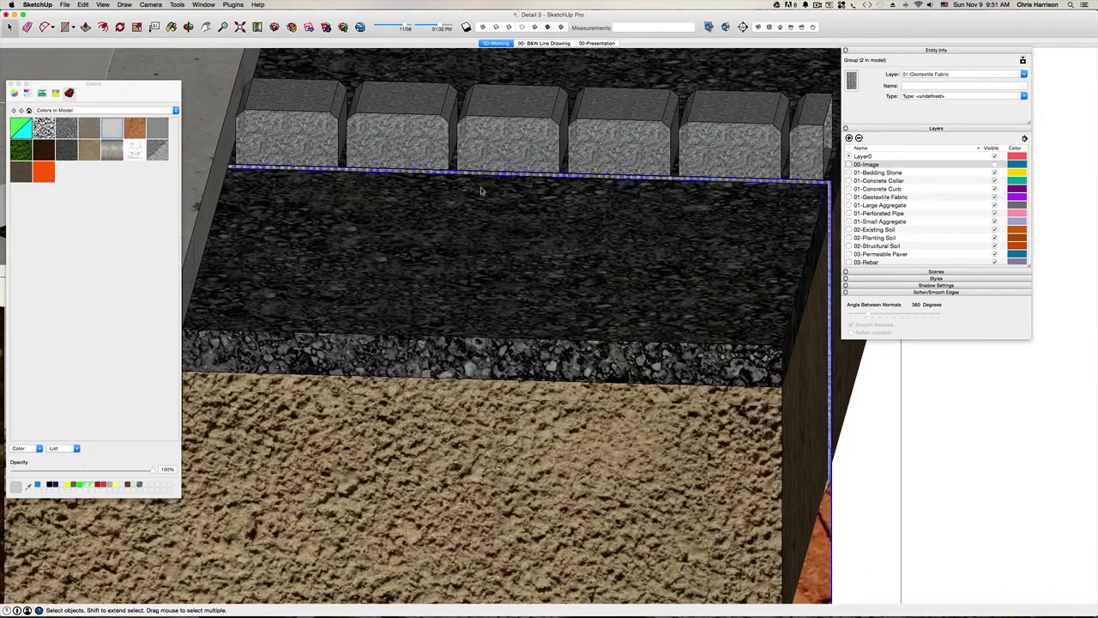
{"action": "double_click", "coordinate": [505, 177]}
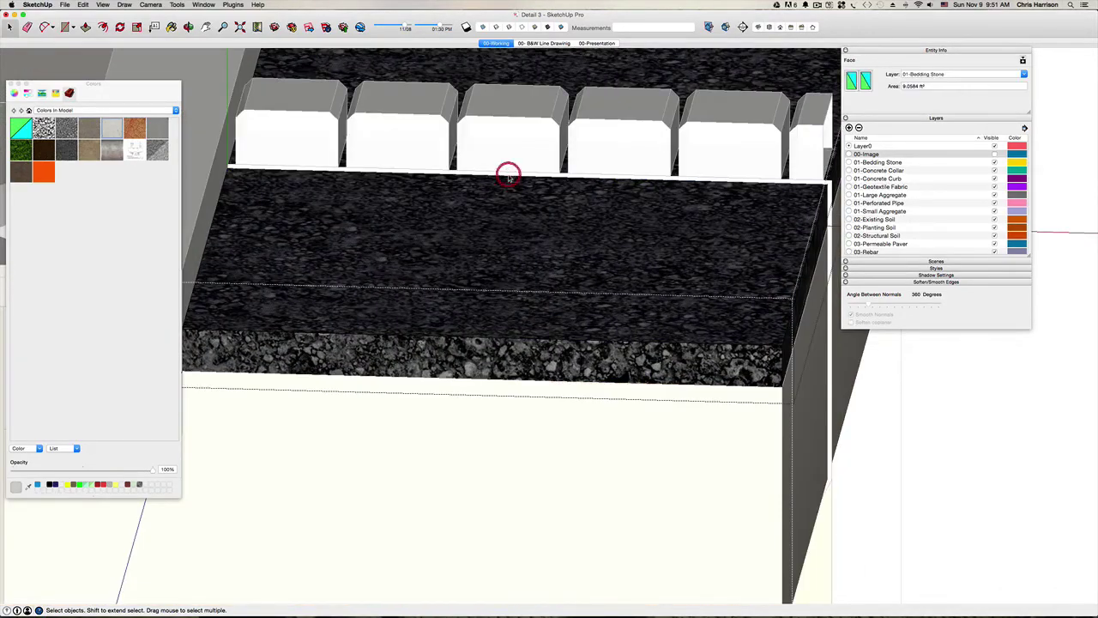
{"action": "key", "text": "Escape"}
{"action": "triple_click", "coordinate": [508, 176]}
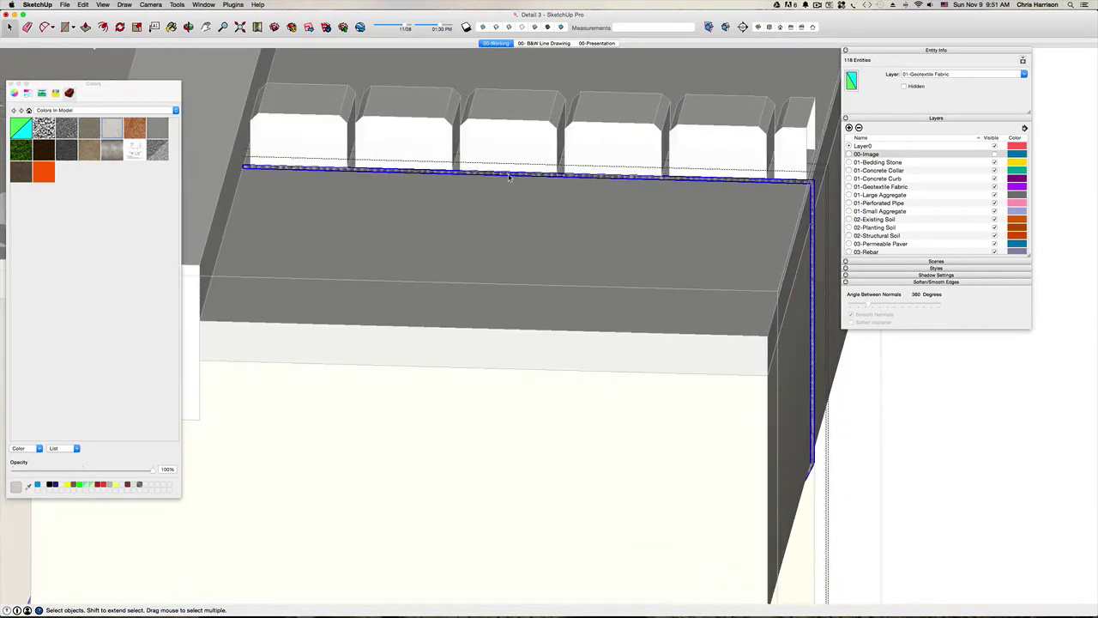
{"action": "key", "text": "p"}
{"action": "scroll", "coordinate": [508, 176], "scroll_direction": "up", "scroll_amount": 3}
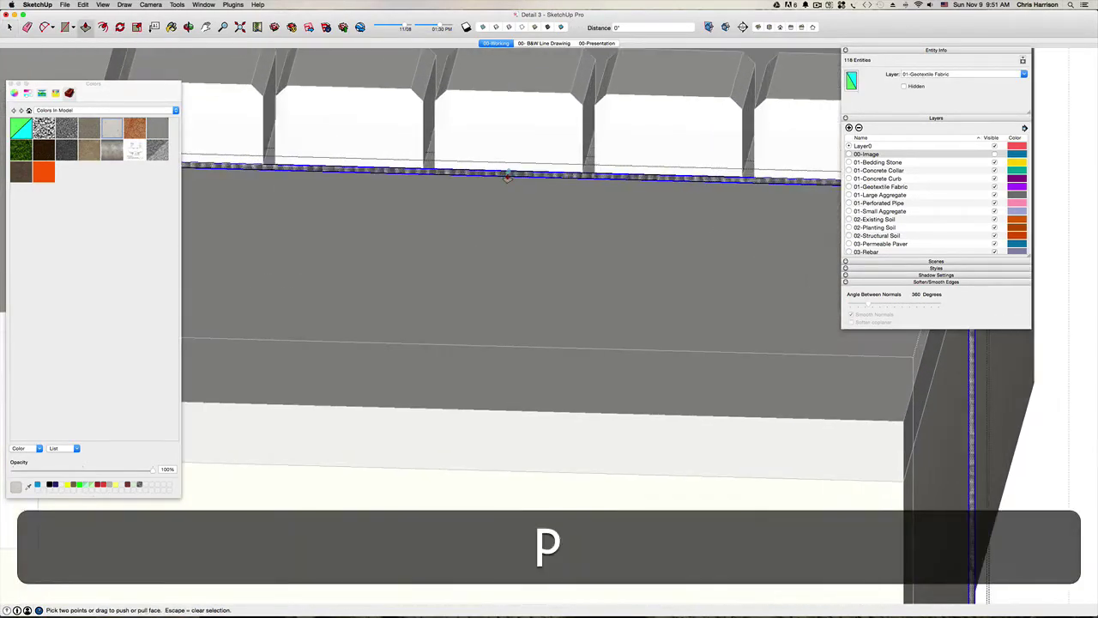
{"action": "left_click", "coordinate": [505, 177]}
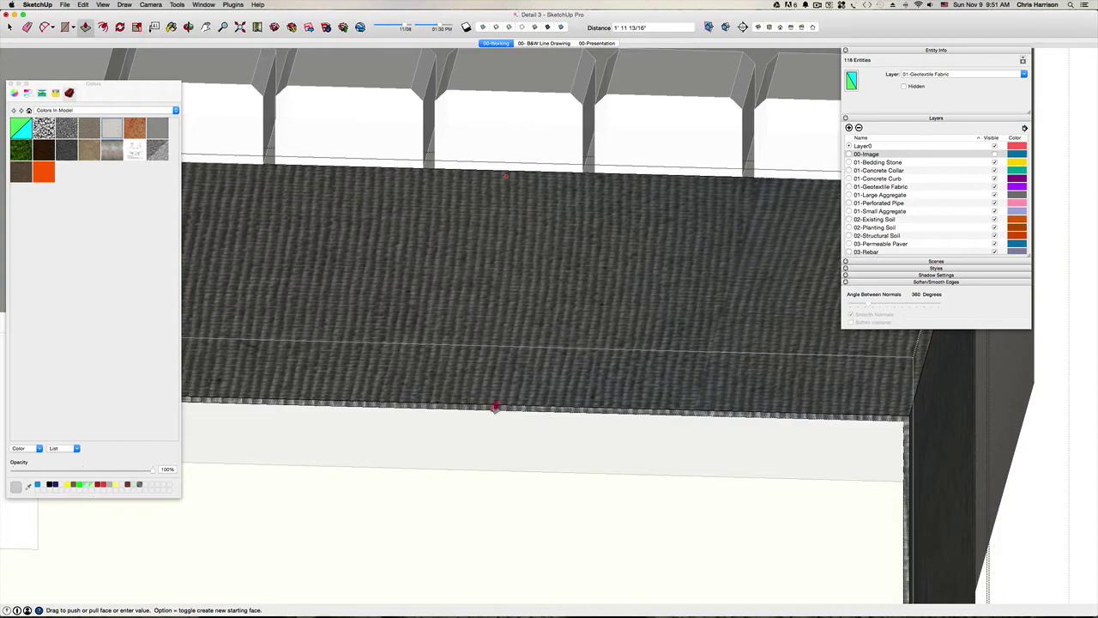
{"action": "scroll", "coordinate": [518, 387], "scroll_direction": "down", "scroll_amount": 5}
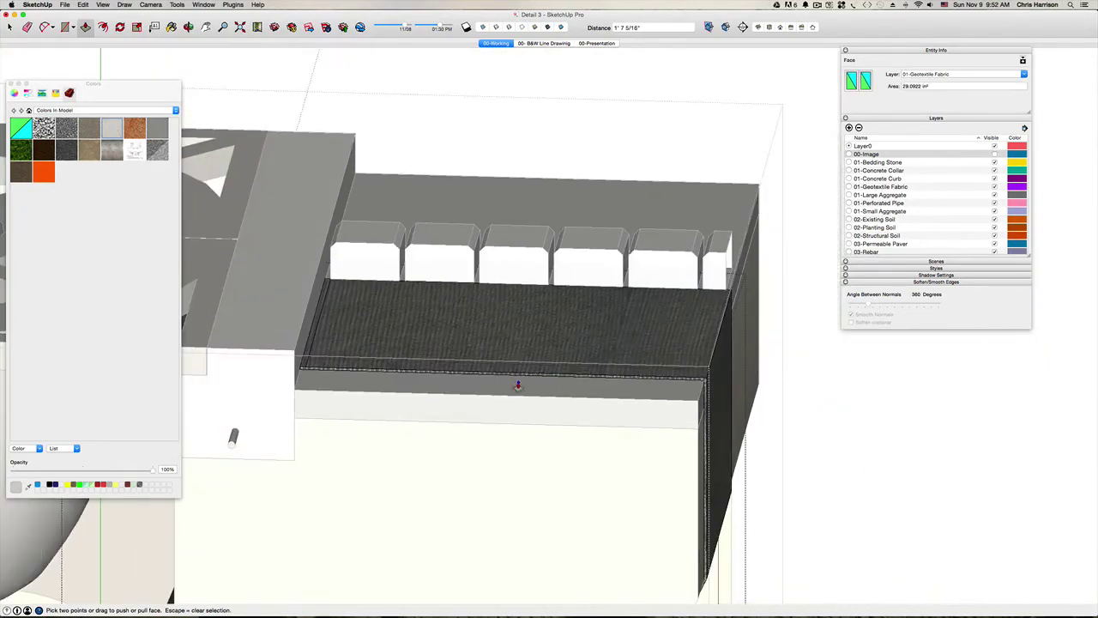
Extrude the geotextile fabric's opposite section face about 1' 11" towards the bedding stone's far edge and leave the group.
{"action": "key", "text": "space"}
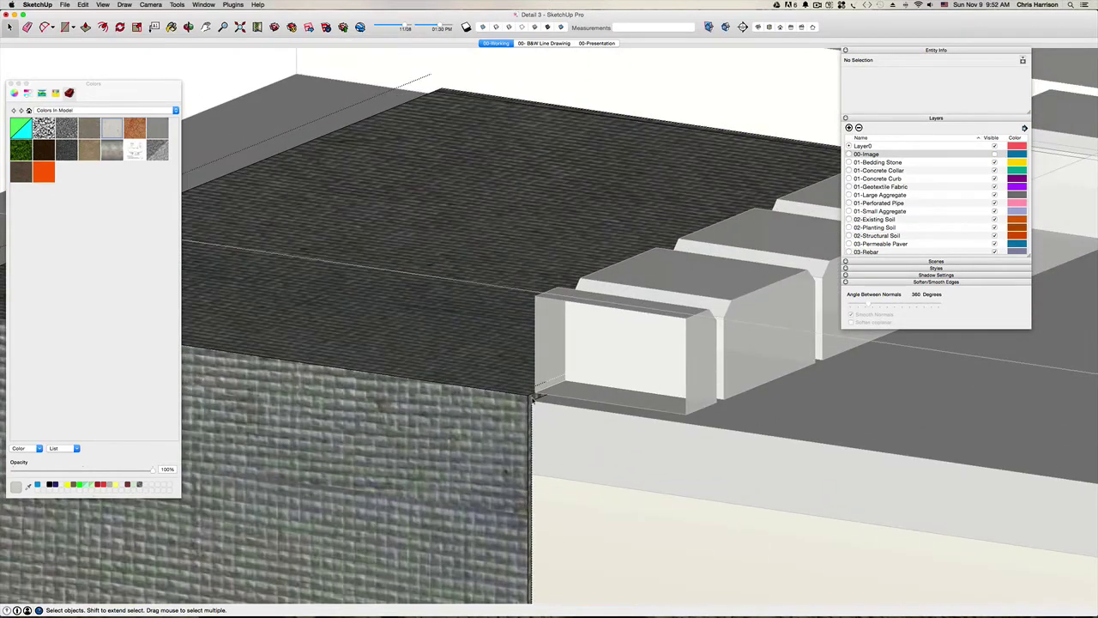
{"action": "key", "text": "p"}
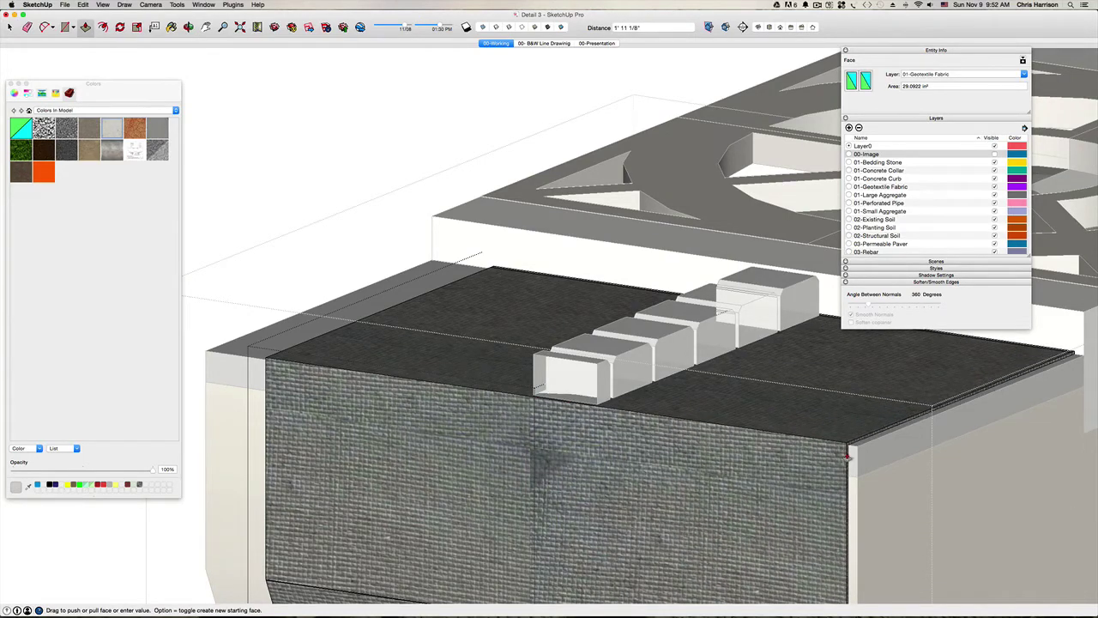
{"action": "key", "text": "space"}
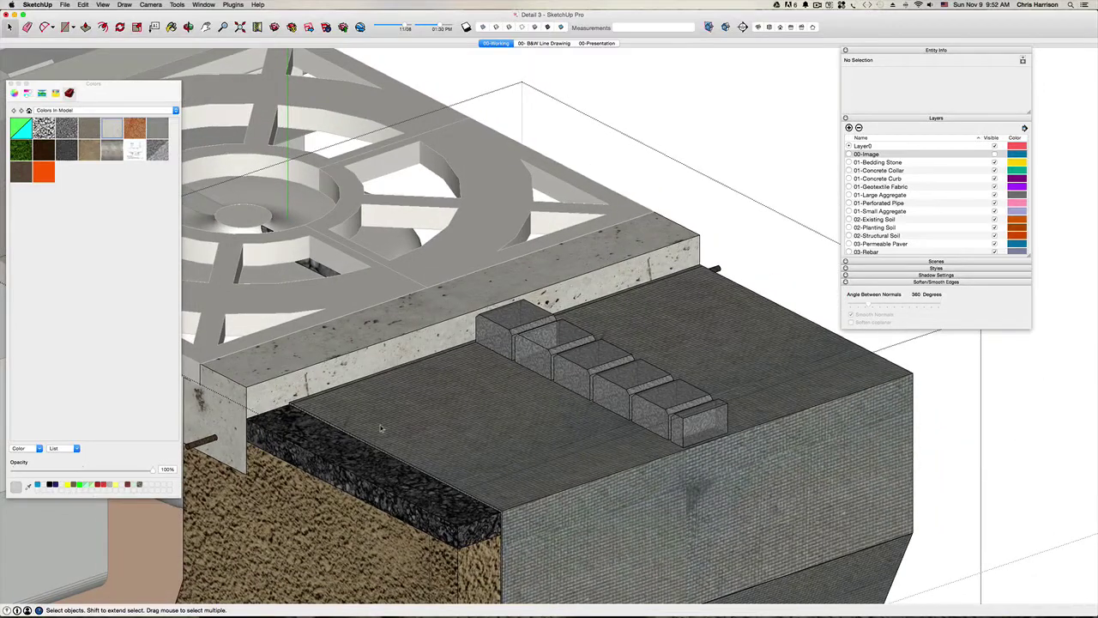
{"action": "double_click", "coordinate": [377, 425]}
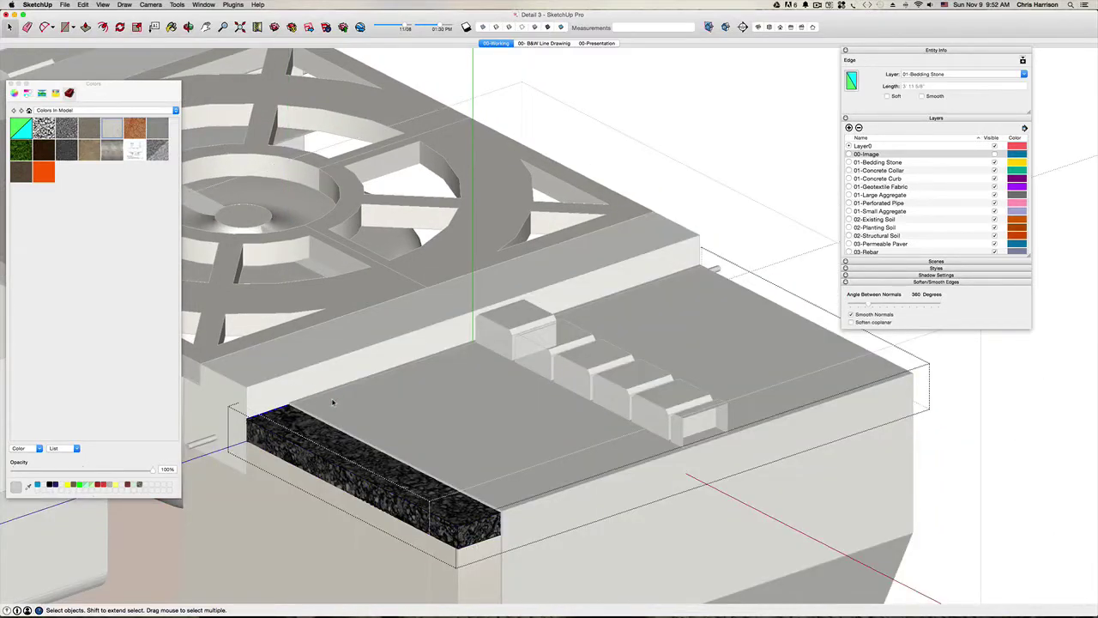
{"action": "key", "text": "super+z"}
{"action": "key", "text": "super+z"}
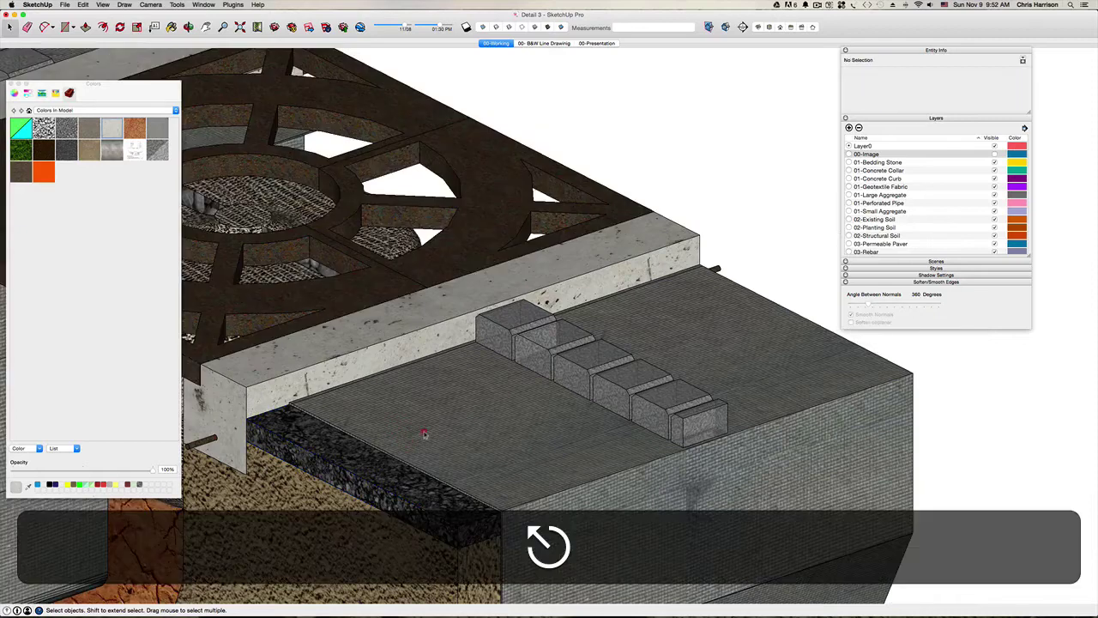
{"action": "key", "text": "super+z"}
{"action": "key", "text": "super+z"}
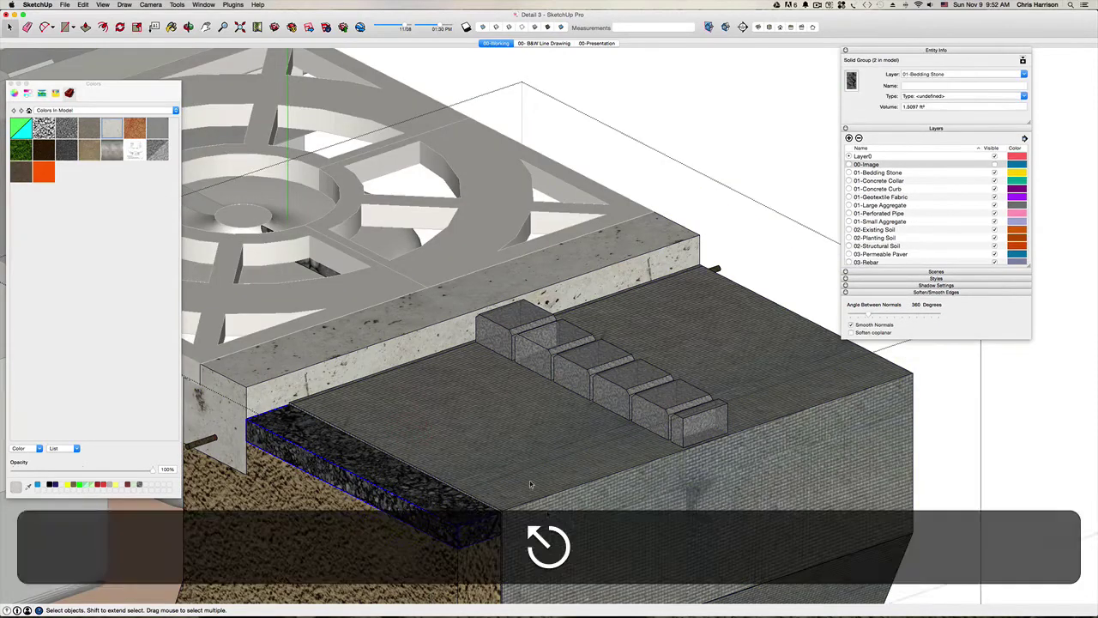
{"action": "key", "text": "super+z"}
{"action": "key", "text": "super+z"}
{"action": "key", "text": "super+z"}
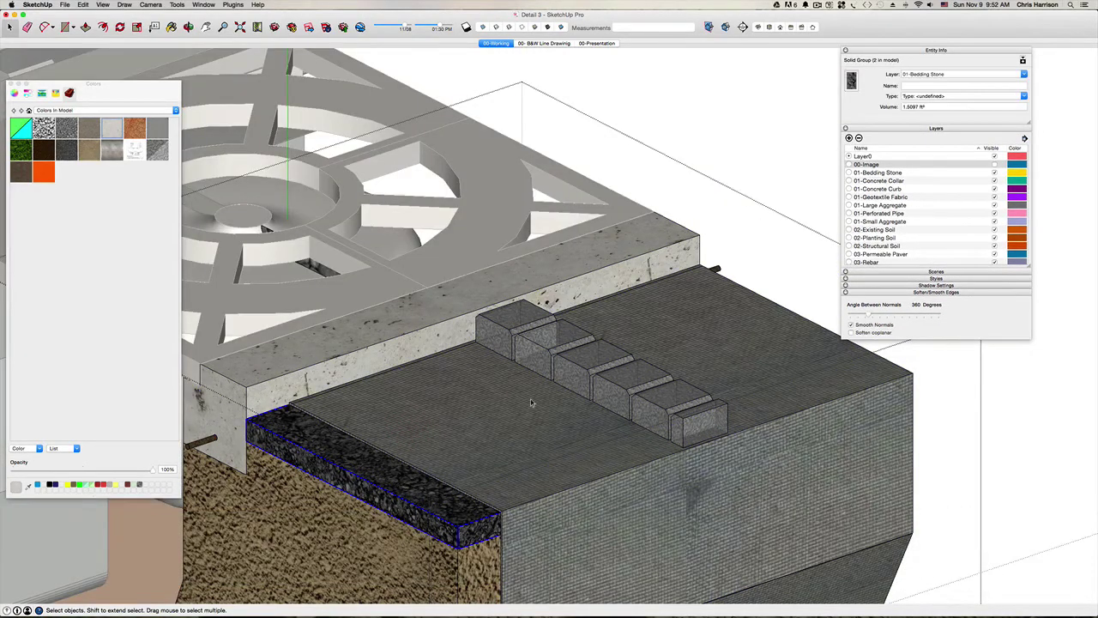
{"action": "key", "text": "super+z"}
{"action": "key", "text": "super+z"}
{"action": "key", "text": "super+z"}
{"action": "key", "text": "super+z"}
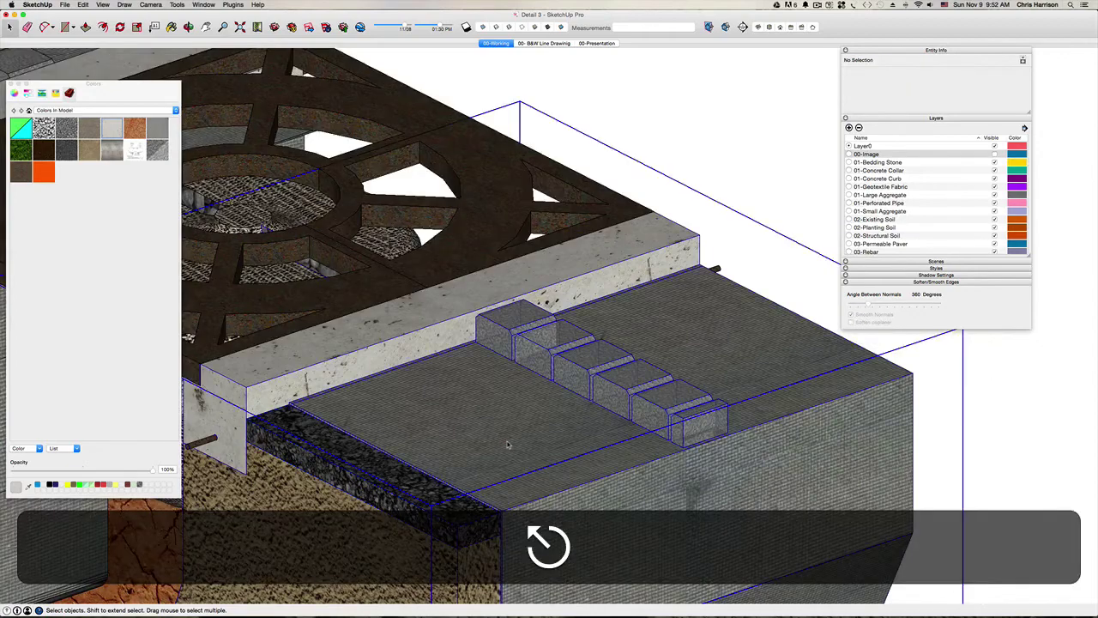
{"action": "key", "text": "super+z"}
{"action": "key", "text": "super+z"}
{"action": "key", "text": "super+z"}
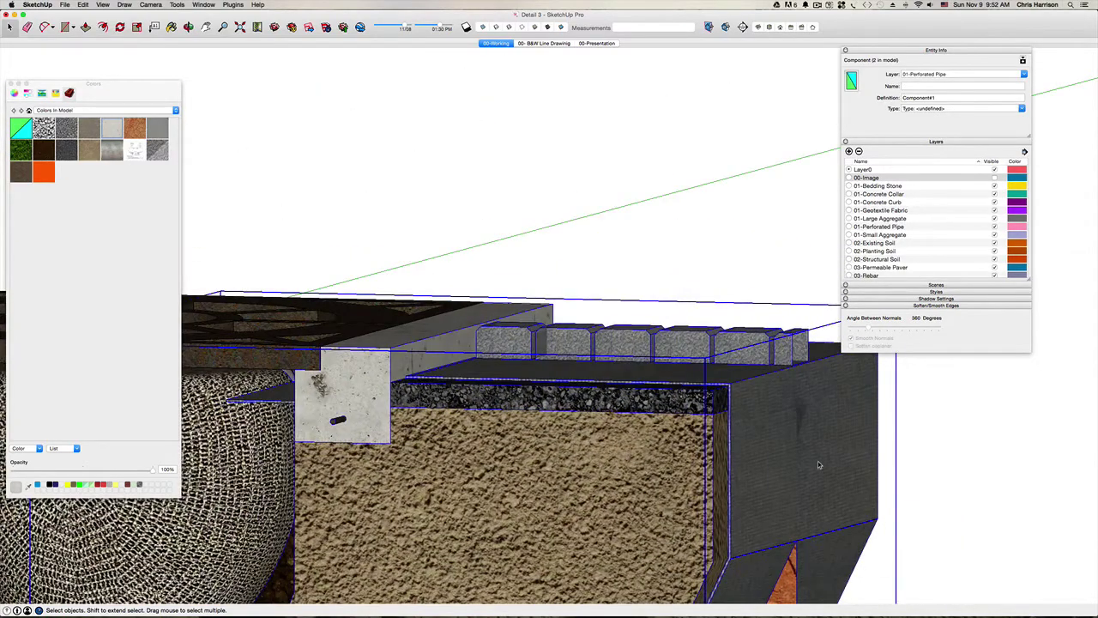
{"action": "key", "text": "super+z"}
{"action": "key", "text": "super+z"}
{"action": "key", "text": "super+z"}
{"action": "key", "text": "super+z"}
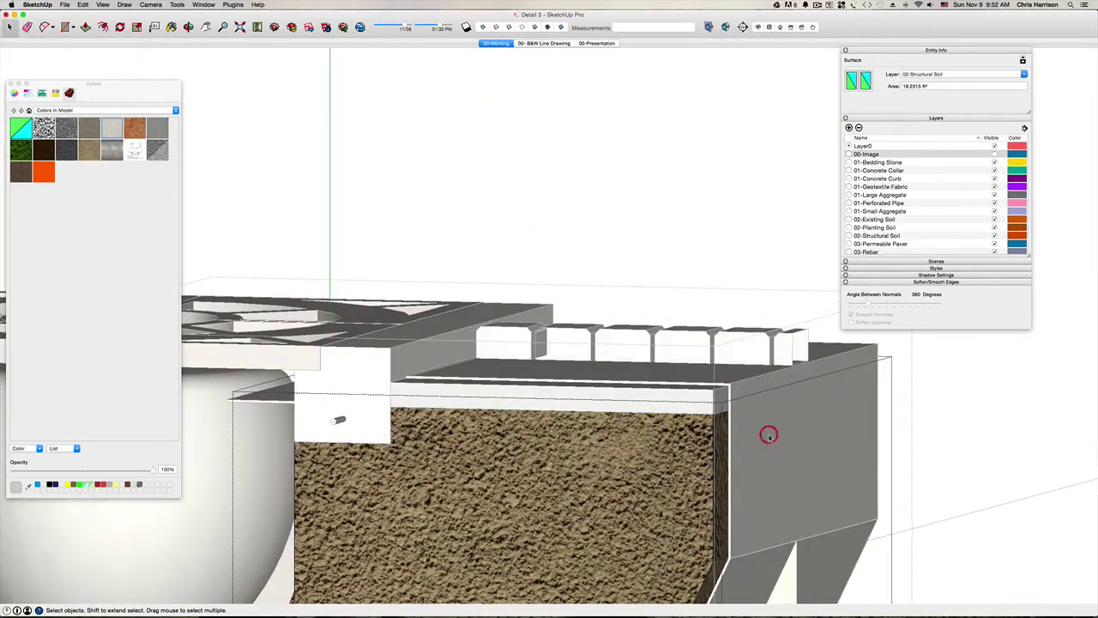
{"action": "key", "text": "super+z"}
{"action": "key", "text": "super+z"}
{"action": "key", "text": "super+z"}
{"action": "key", "text": "super+z"}
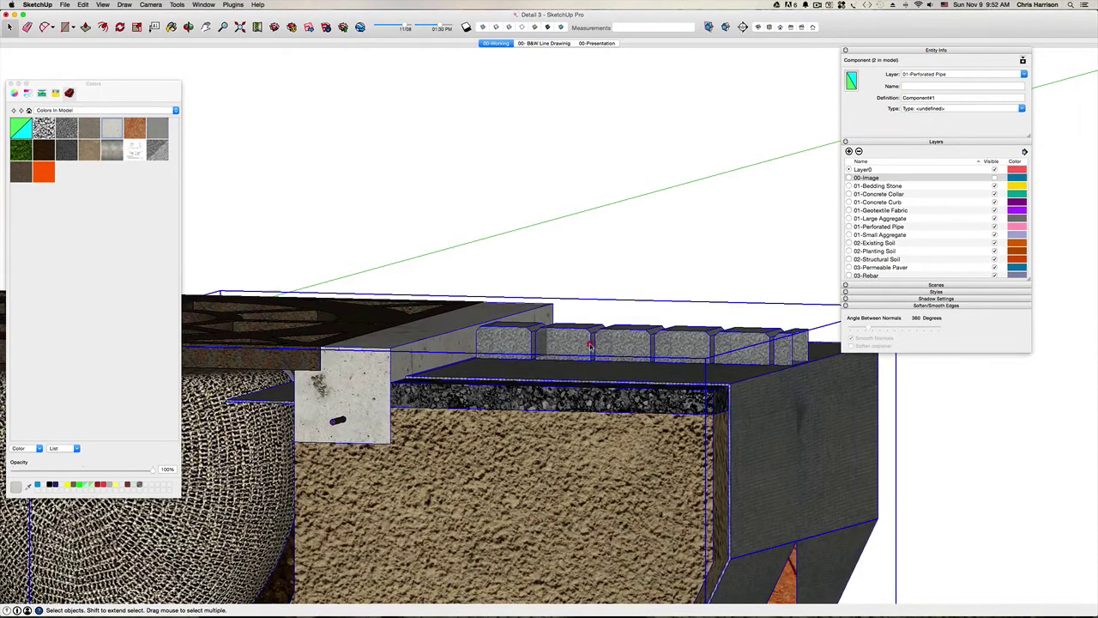
{"action": "key", "text": "super+z"}
{"action": "key", "text": "super+z"}
{"action": "key", "text": "super+z"}
{"action": "key", "text": "super+z"}
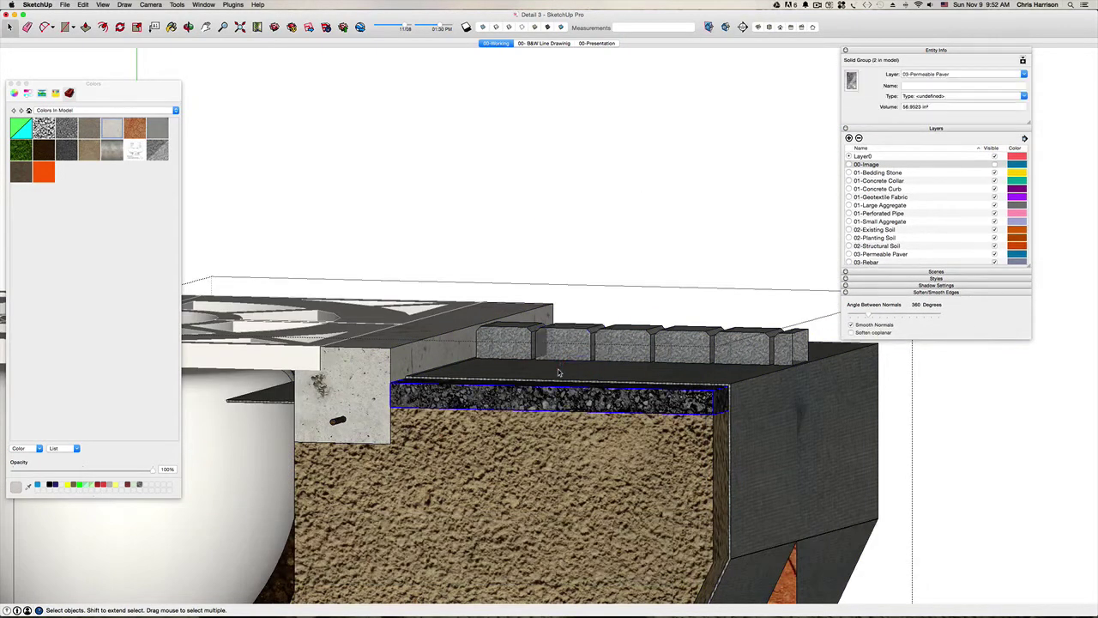
Reopen the geotextile fabric group from the plan view and delete the stray edge beside the concrete collar.
{"action": "key", "text": "super+1"}
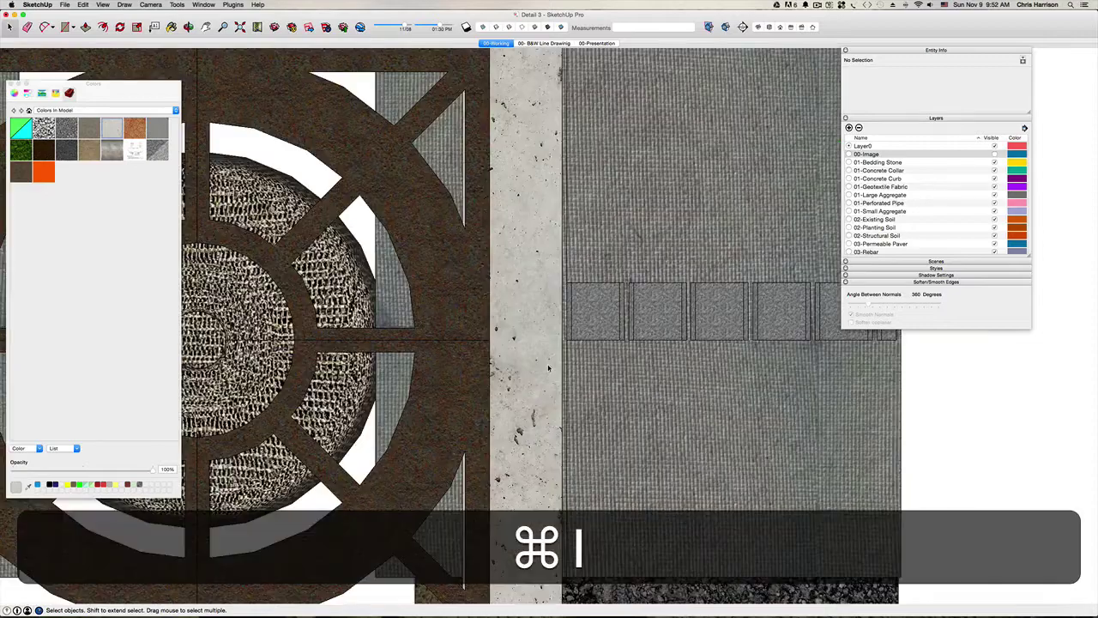
{"action": "left_click", "coordinate": [670, 256]}
{"action": "key", "text": "super+z"}
{"action": "key", "text": "super+z"}
{"action": "key", "text": "super+z"}
{"action": "key", "text": "super+z"}
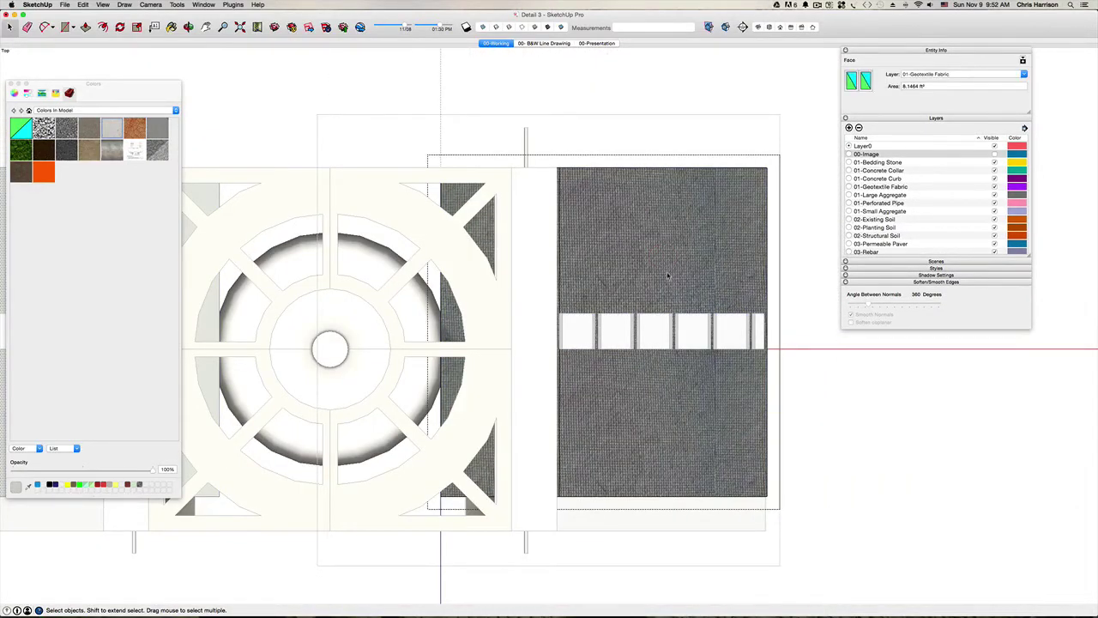
{"action": "key", "text": "super+z"}
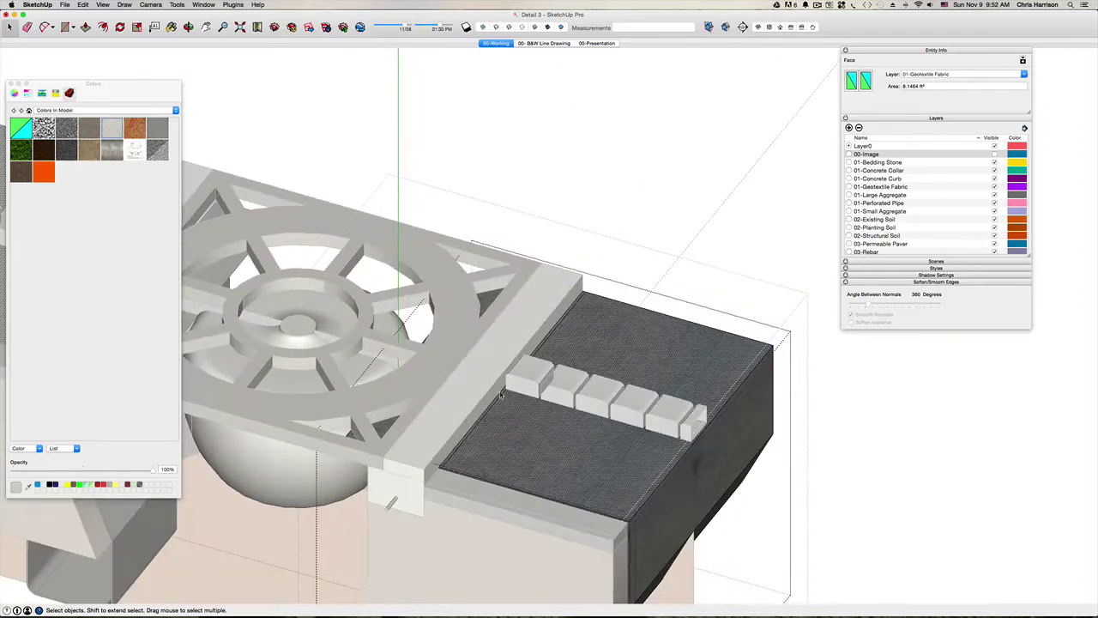
{"action": "key", "text": "BackSpace"}
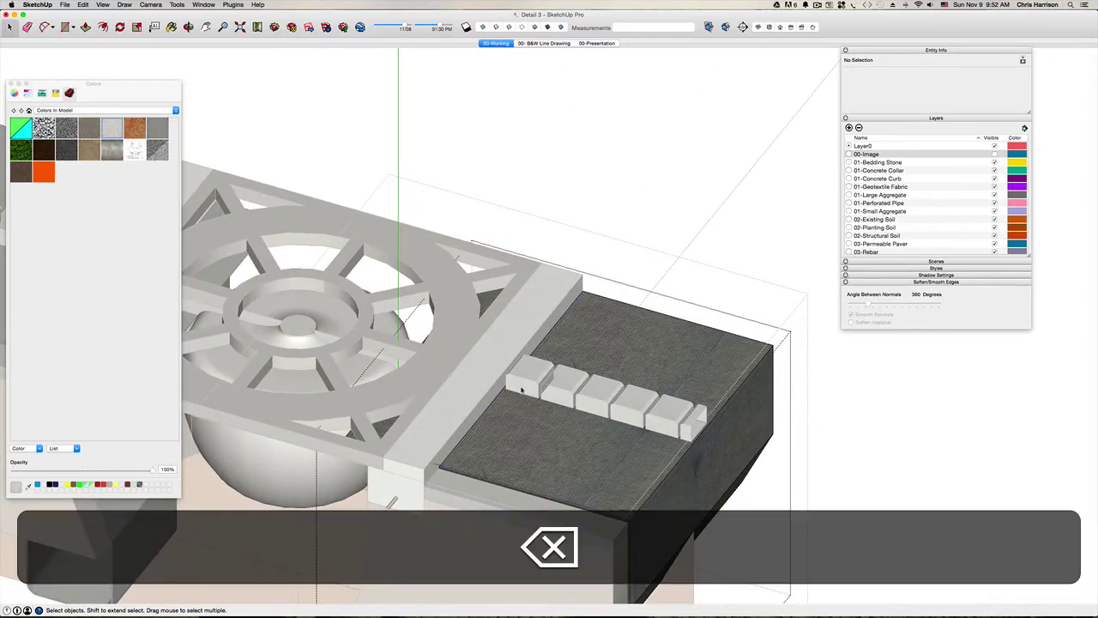
Push the geotextile fabric's far section face back so it is inset from the bedding stone's edge.
{"action": "middle_click_drag", "start_coordinate": [612, 403], "coordinate": [532, 421]}
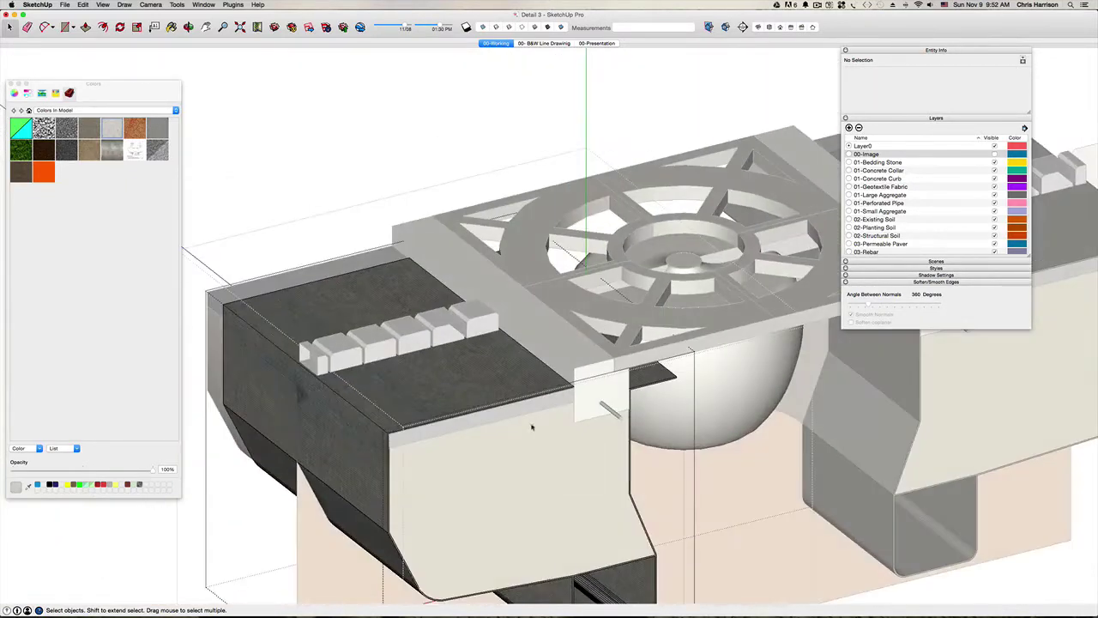
{"action": "scroll", "coordinate": [532, 421], "scroll_direction": "up", "scroll_amount": 3}
{"action": "scroll", "coordinate": [486, 405], "scroll_direction": "up", "scroll_amount": 5}
{"action": "key", "text": "p"}
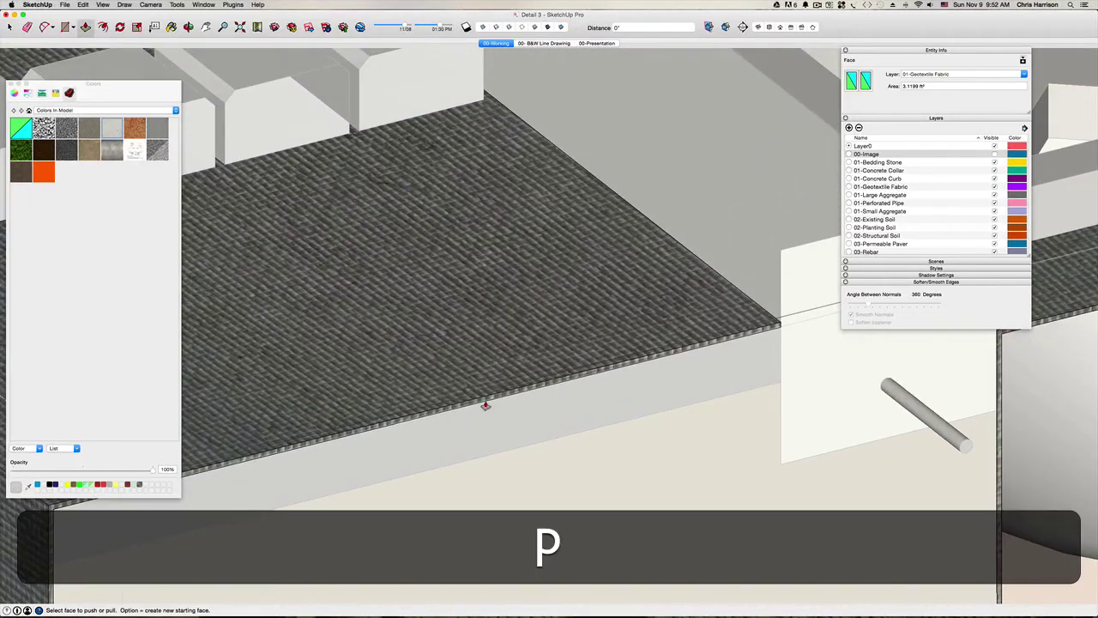
{"action": "scroll", "coordinate": [486, 402], "scroll_direction": "down", "scroll_amount": 4}
{"action": "key", "text": "space"}
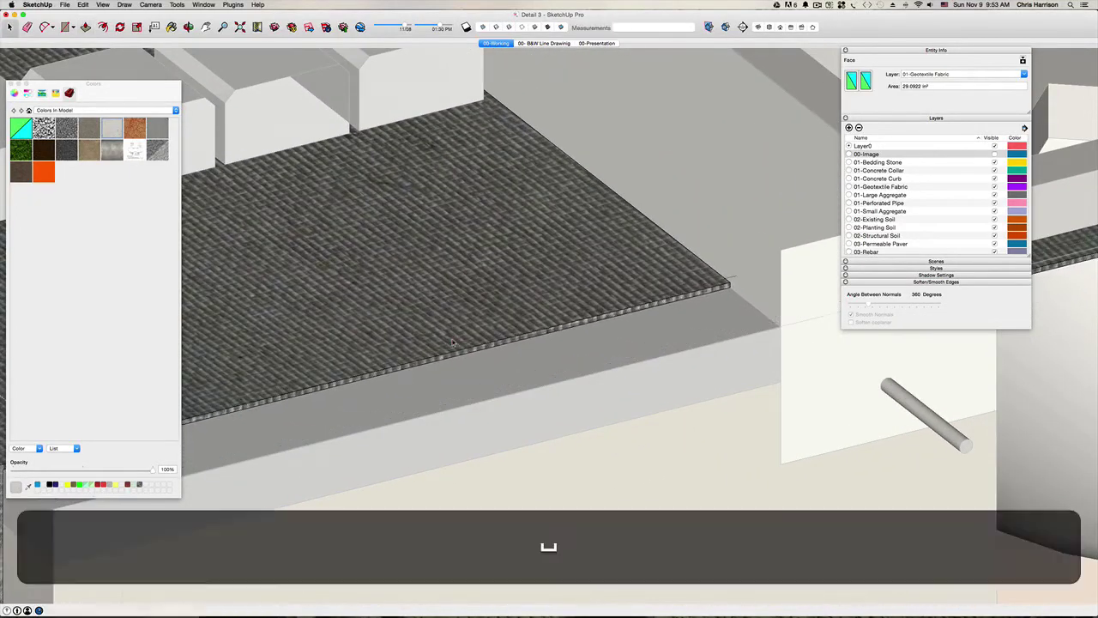
Leave the geotextile fabric group, soften its edges with Smooth Normals and Soften coplanar on, and restore the 00-Working scene.
{"action": "scroll", "coordinate": [491, 357], "scroll_direction": "down", "scroll_amount": 5}
{"action": "scroll", "coordinate": [491, 357], "scroll_direction": "down", "scroll_amount": 10}
{"action": "mouse_move", "coordinate": [429, 200]}
{"action": "middle_mouse_down"}
{"action": "mouse_move", "coordinate": [417, 177]}
{"action": "mouse_move", "coordinate": [423, 185]}
{"action": "middle_mouse_up"}
{"action": "middle_click_drag", "start_coordinate": [572, 354], "coordinate": [449, 289]}
{"action": "left_click", "coordinate": [449, 289]}
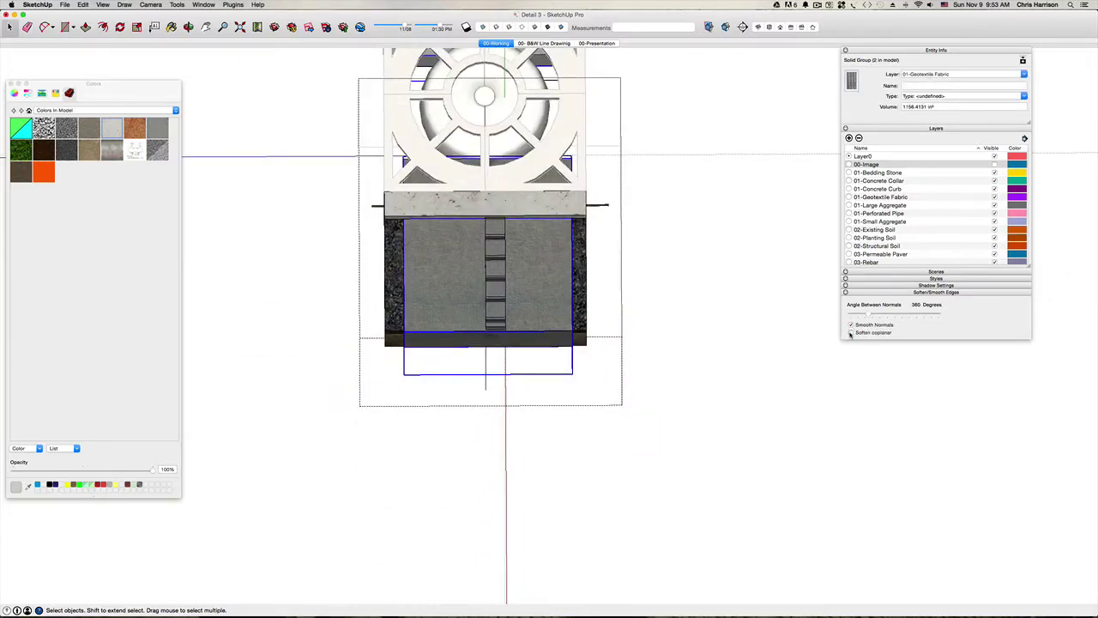
{"action": "middle_click_drag", "start_coordinate": [566, 344], "coordinate": [535, 355]}
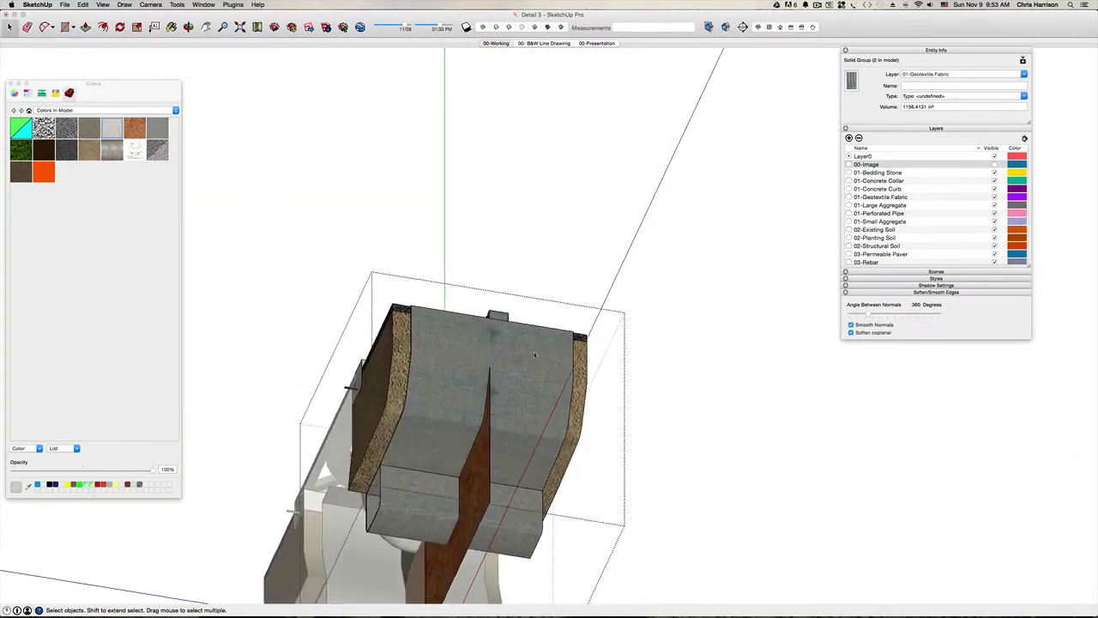
{"action": "left_click", "coordinate": [495, 43]}
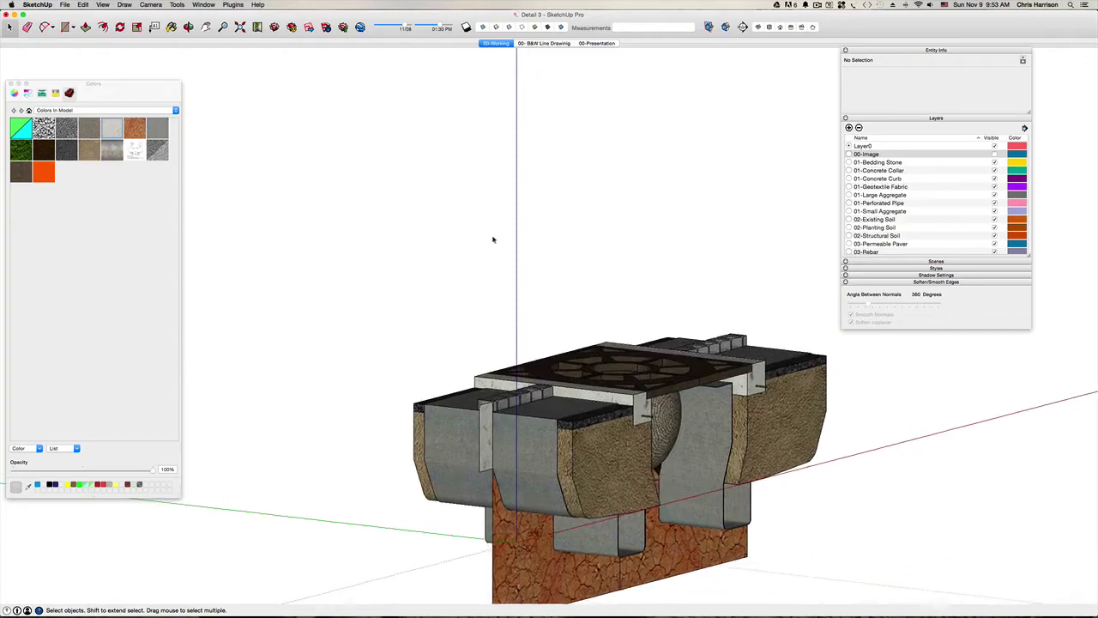
Open the perforated pipe group and extrude its ring section face about 3' 11 15/16" out of the section cut.
{"action": "scroll", "coordinate": [505, 464], "scroll_direction": "up", "scroll_amount": 5}
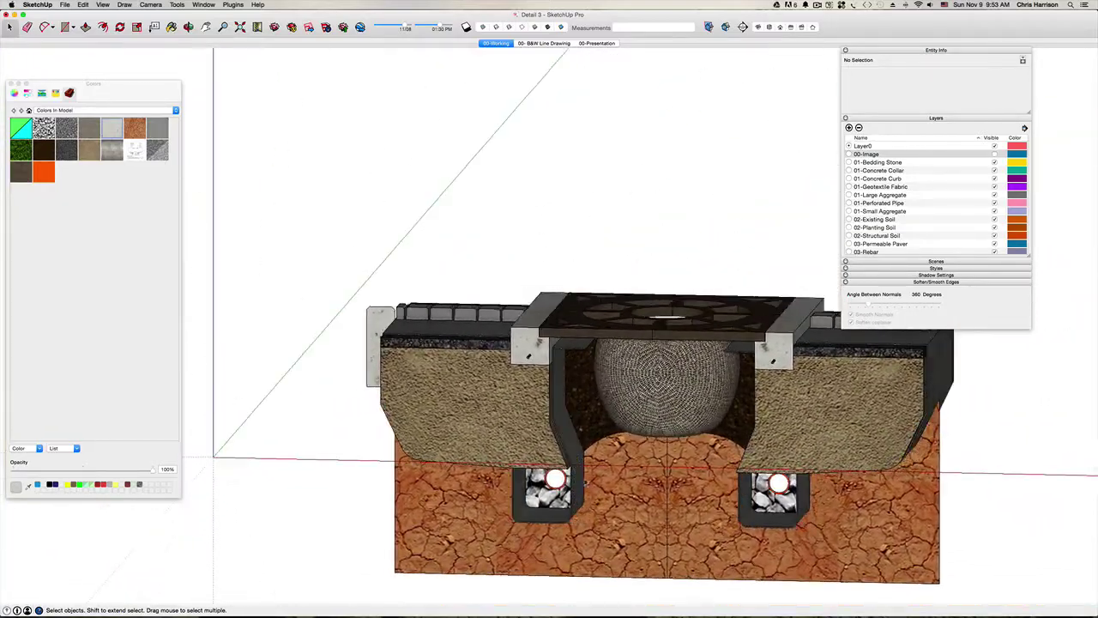
{"action": "scroll", "coordinate": [751, 515], "scroll_direction": "up", "scroll_amount": 6}
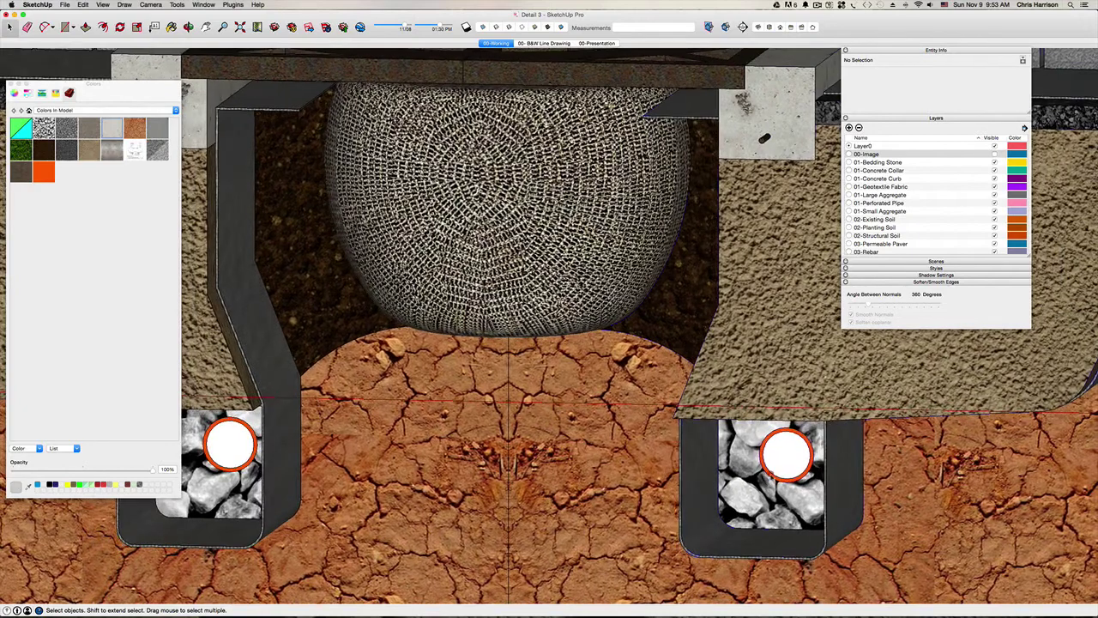
{"action": "left_click", "coordinate": [767, 474]}
{"action": "scroll", "coordinate": [768, 474], "scroll_direction": "up", "scroll_amount": 5}
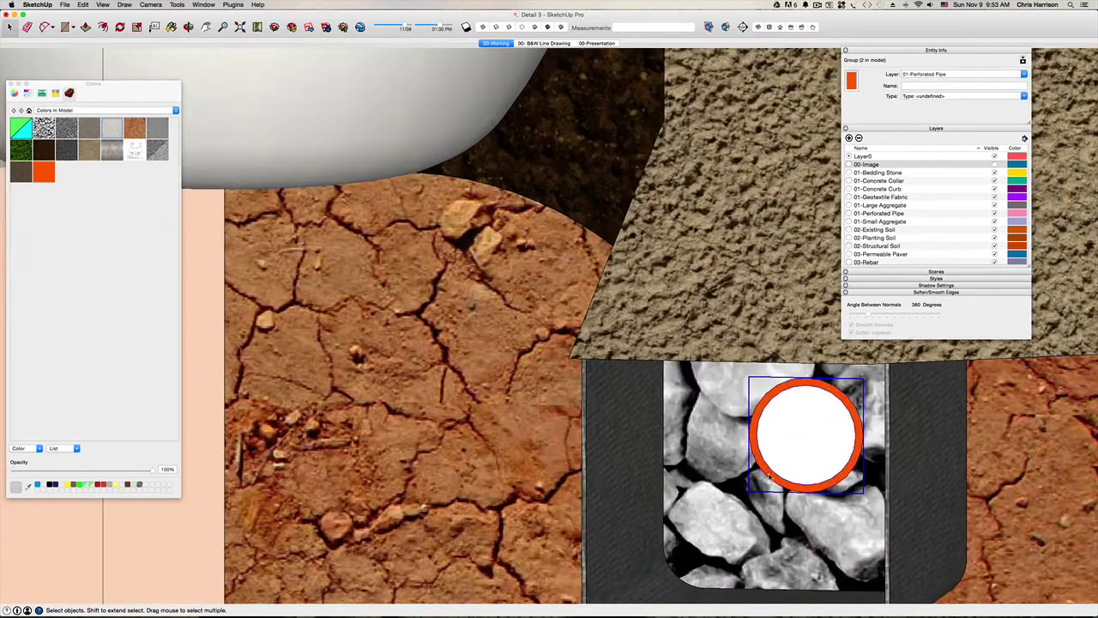
{"action": "double_click", "coordinate": [767, 474]}
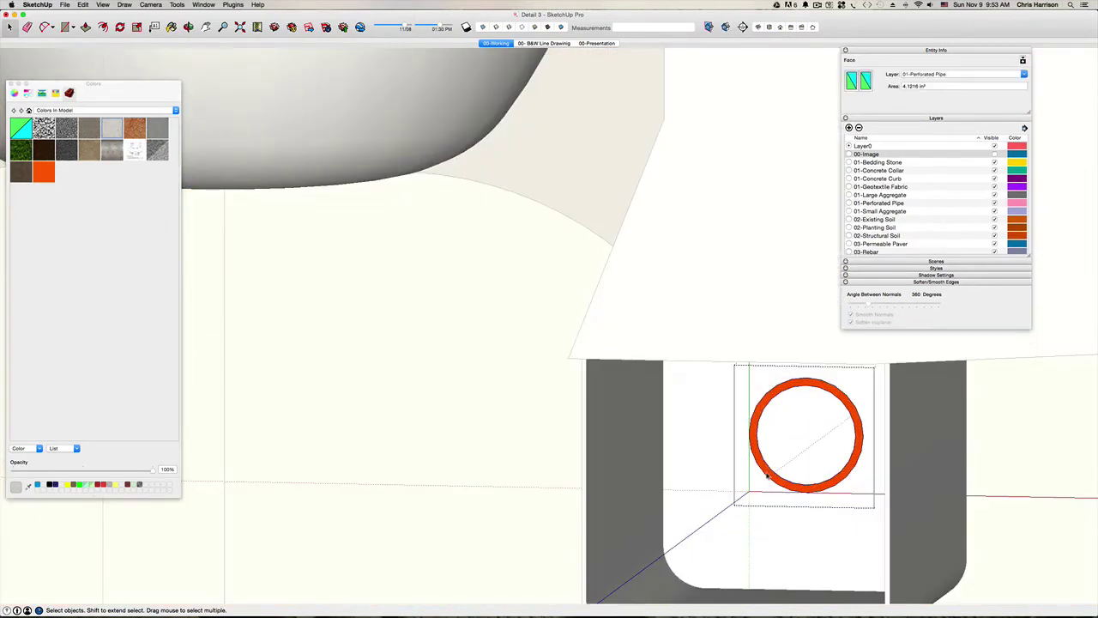
{"action": "key", "text": "p"}
{"action": "scroll", "coordinate": [444, 556], "scroll_direction": "down", "scroll_amount": 5}
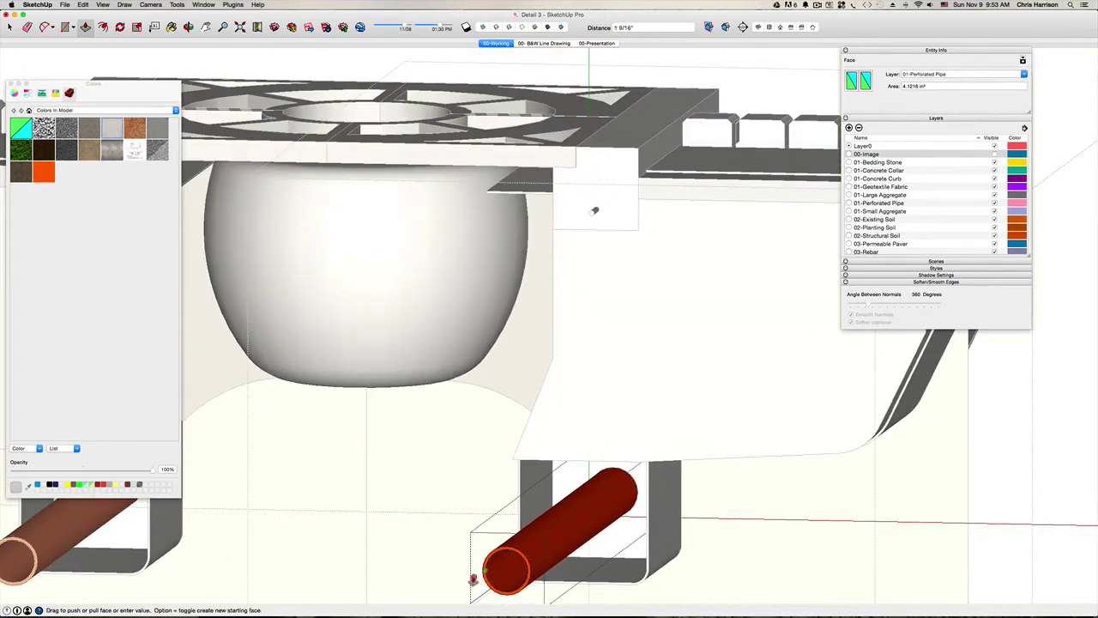
{"action": "left_click_drag", "start_coordinate": [472, 580], "coordinate": [397, 605]}
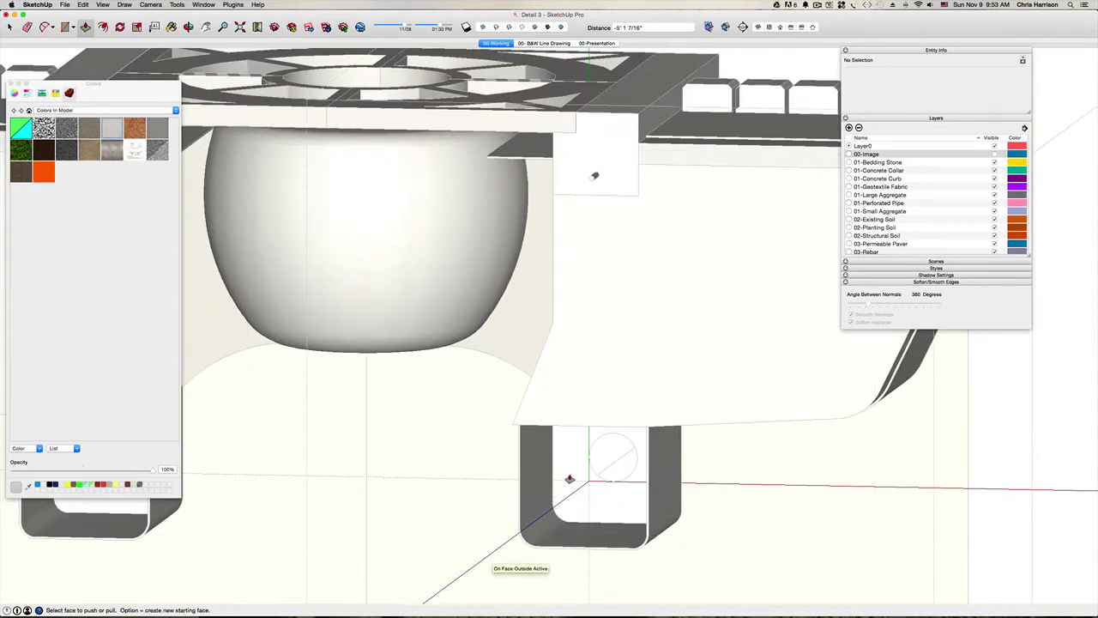
{"action": "key", "text": "super+z"}
{"action": "scroll", "coordinate": [532, 524], "scroll_direction": "down", "scroll_amount": 3}
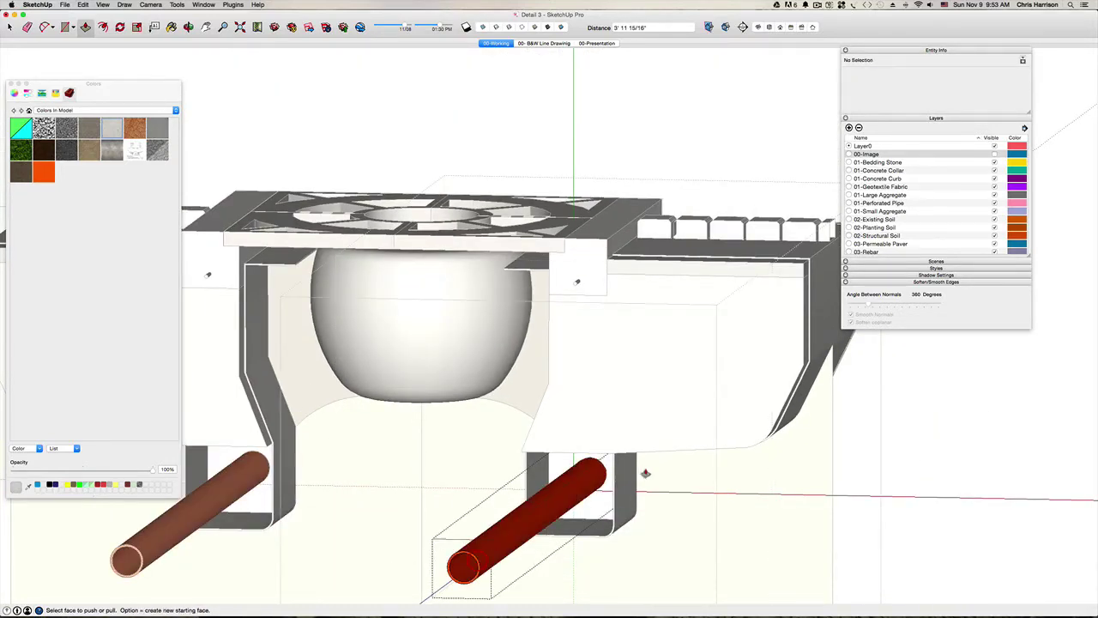
Extrude the perforated pipe's opposite ring face about 7' 10" out past the other side of the model and leave the group.
{"action": "middle_click_drag", "start_coordinate": [645, 472], "coordinate": [549, 510]}
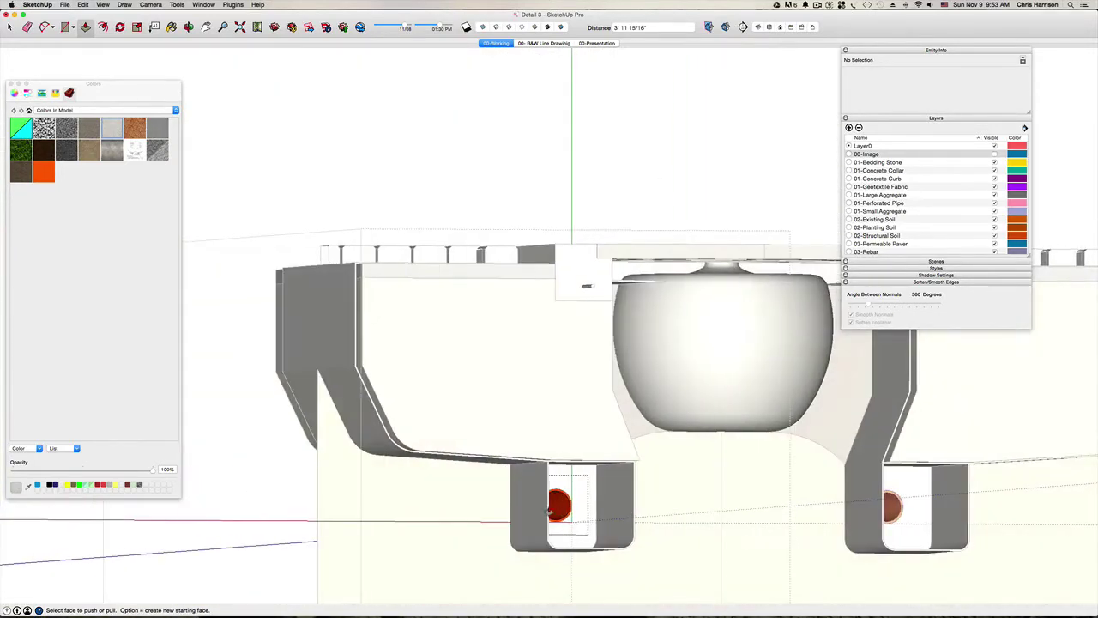
{"action": "scroll", "coordinate": [550, 511], "scroll_direction": "up", "scroll_amount": 3}
{"action": "key", "text": "space"}
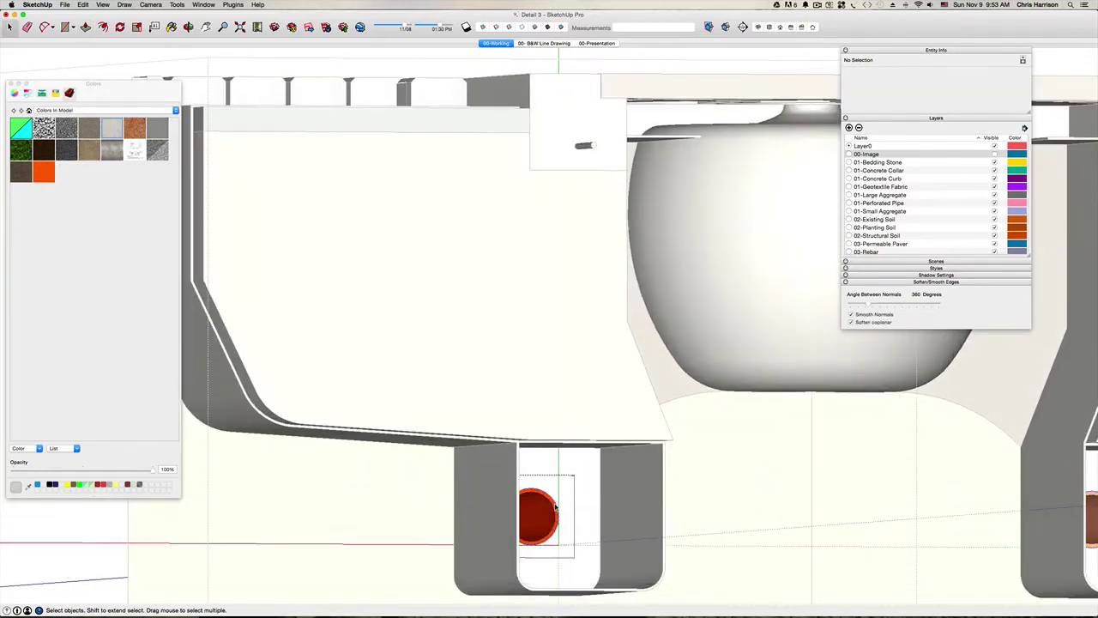
{"action": "scroll", "coordinate": [556, 507], "scroll_direction": "up", "scroll_amount": 3}
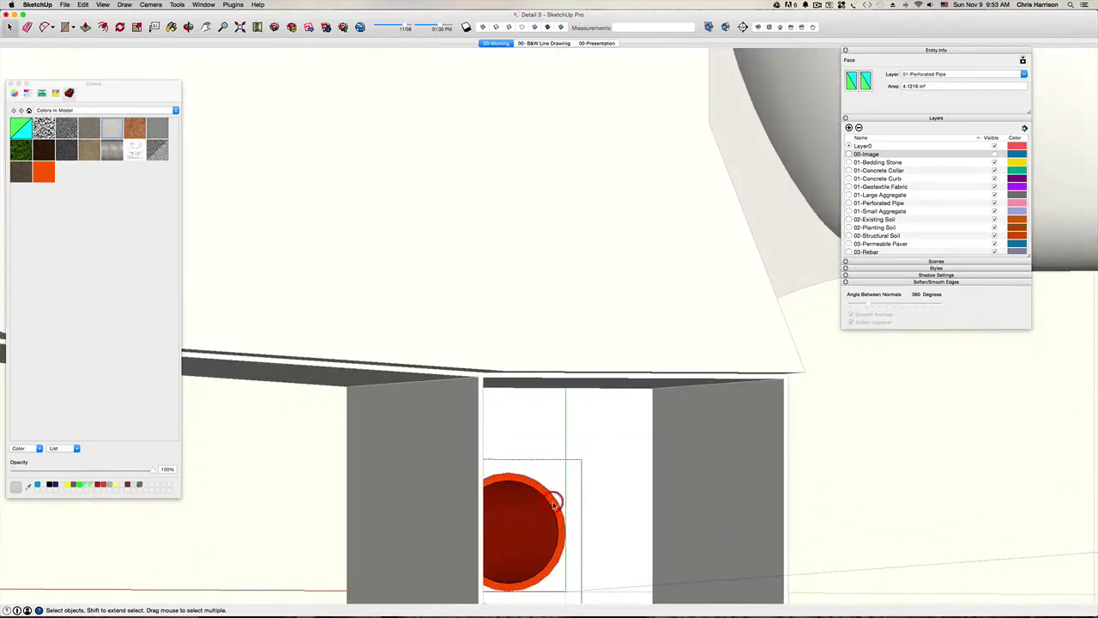
{"action": "key", "text": "p"}
{"action": "scroll", "coordinate": [566, 519], "scroll_direction": "up", "scroll_amount": 2}
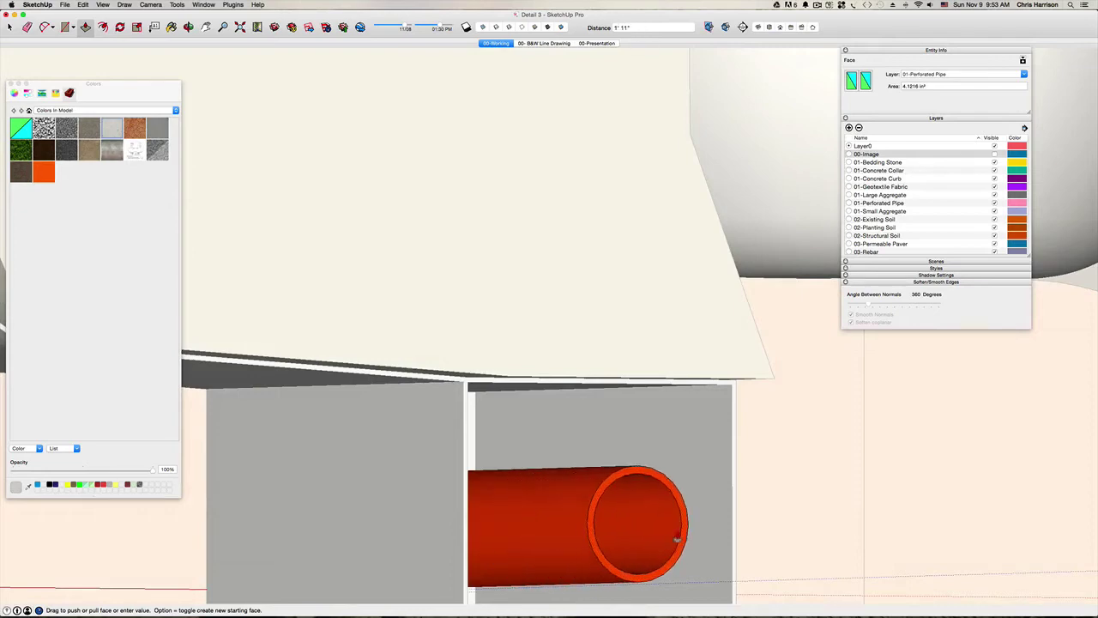
{"action": "scroll", "coordinate": [678, 539], "scroll_direction": "down", "scroll_amount": 5}
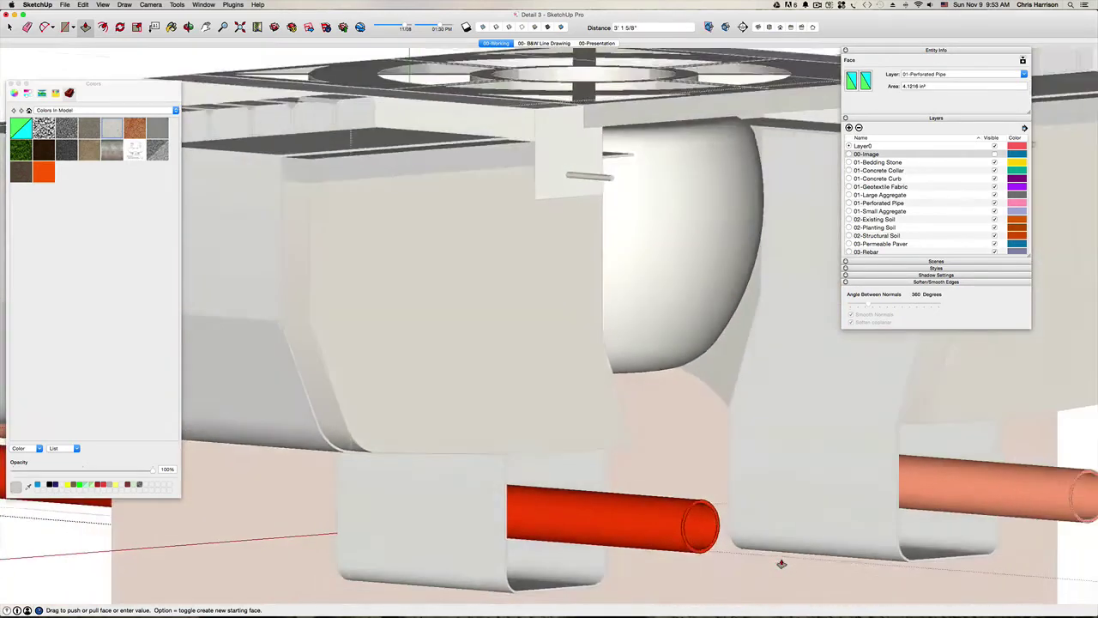
{"action": "scroll", "coordinate": [781, 564], "scroll_direction": "down", "scroll_amount": 4}
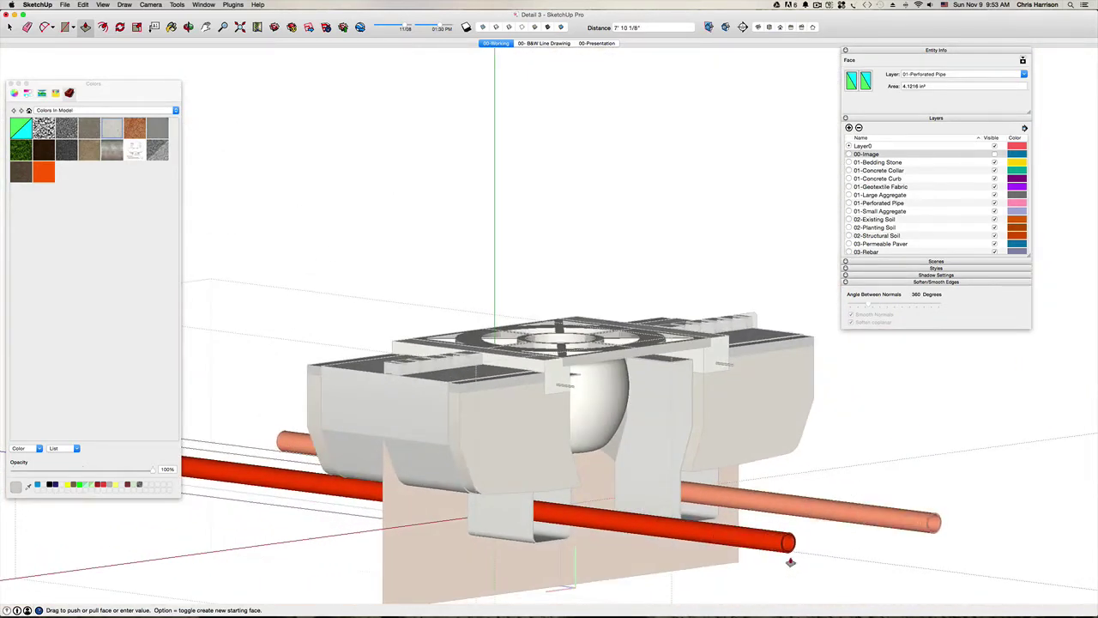
{"action": "key", "text": "space"}
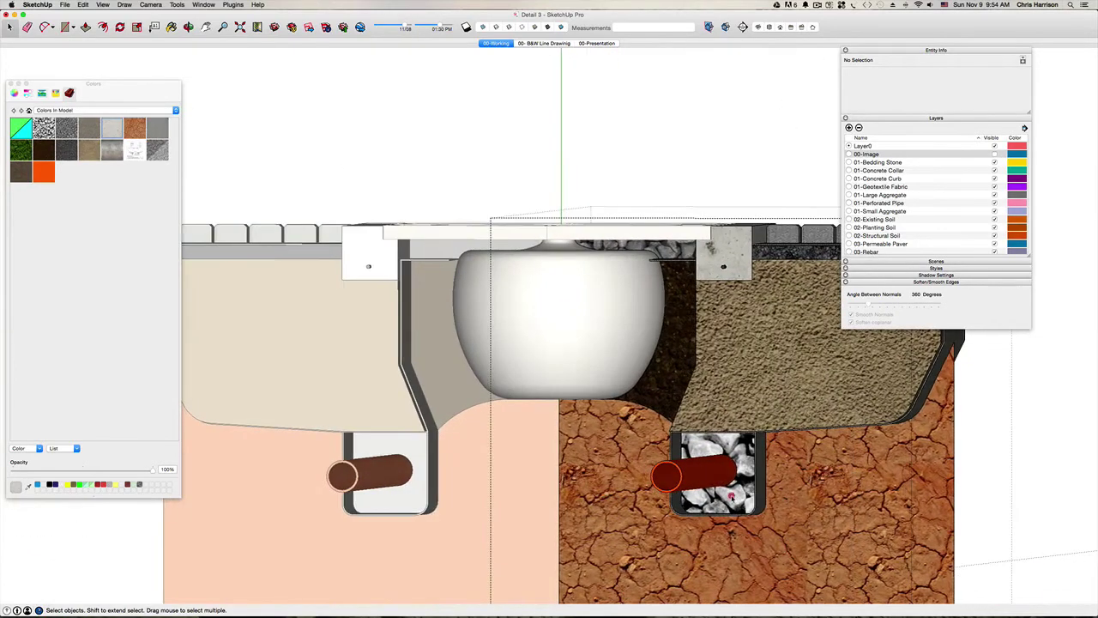
Open the large aggregate group and extrude its section face about 1' 7 5/16" within the geotextile trench.
{"action": "double_click", "coordinate": [731, 496]}
{"action": "left_click", "coordinate": [738, 498]}
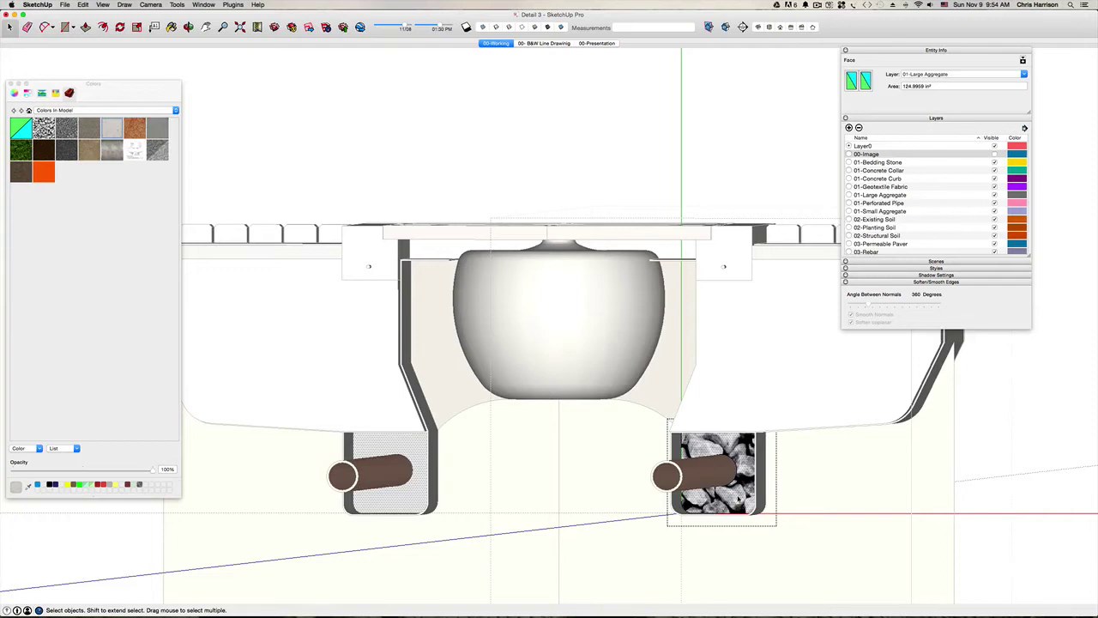
{"action": "key", "text": "p"}
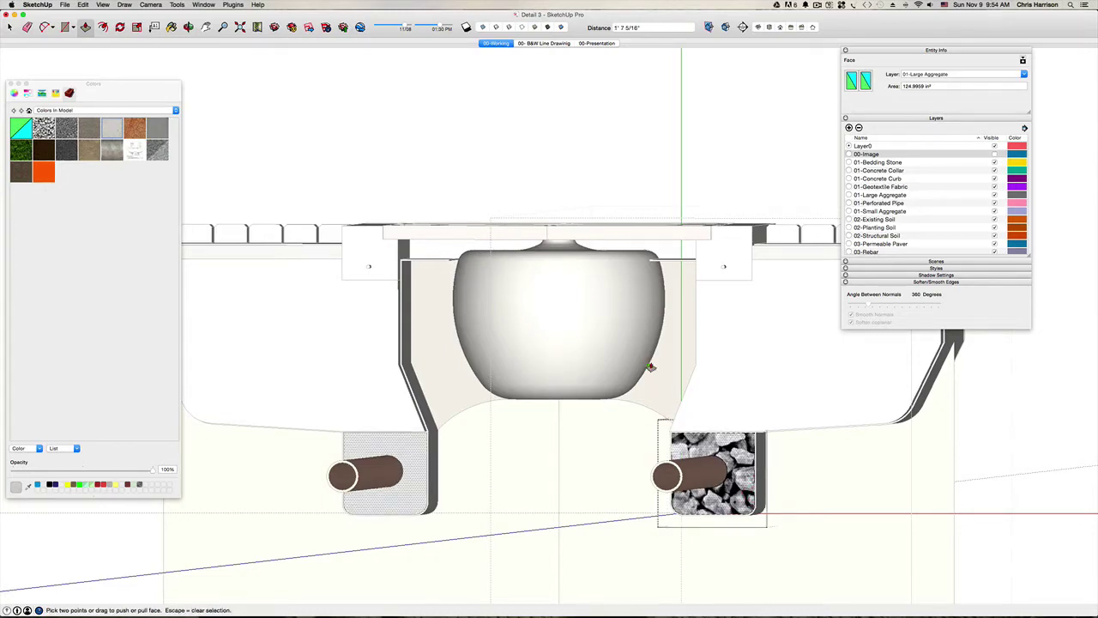
Extrude the large aggregate's opposite face about 1' 8 7/16" to fill the fabric trench and leave the group.
{"action": "middle_click_drag", "start_coordinate": [652, 364], "coordinate": [645, 458]}
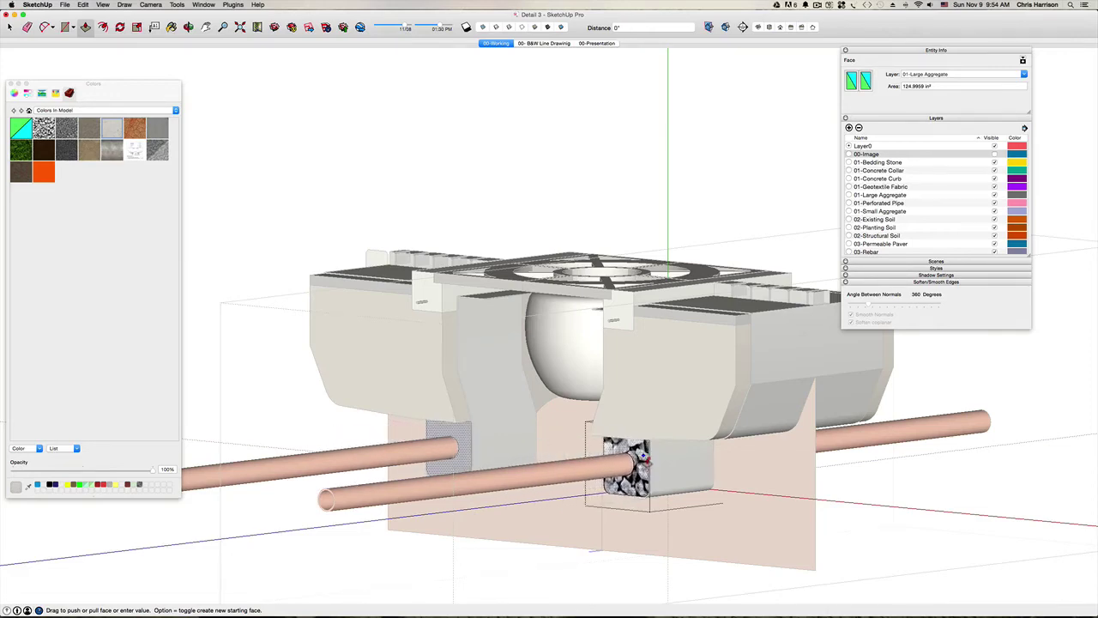
{"action": "middle_click_drag", "start_coordinate": [679, 460], "coordinate": [524, 482]}
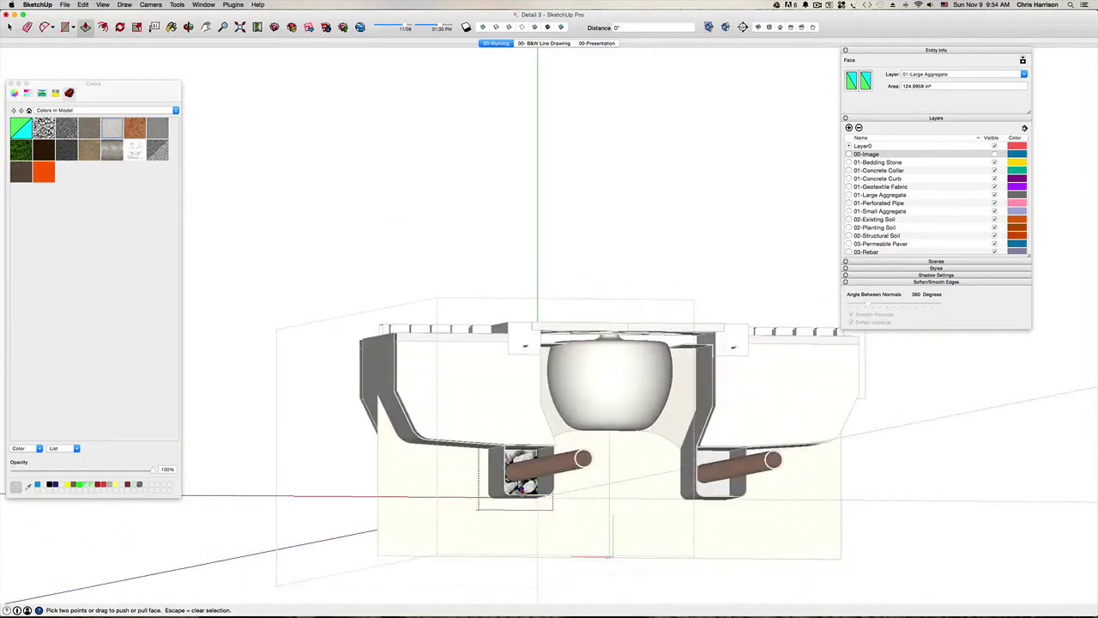
{"action": "key", "text": "space"}
{"action": "key", "text": "p"}
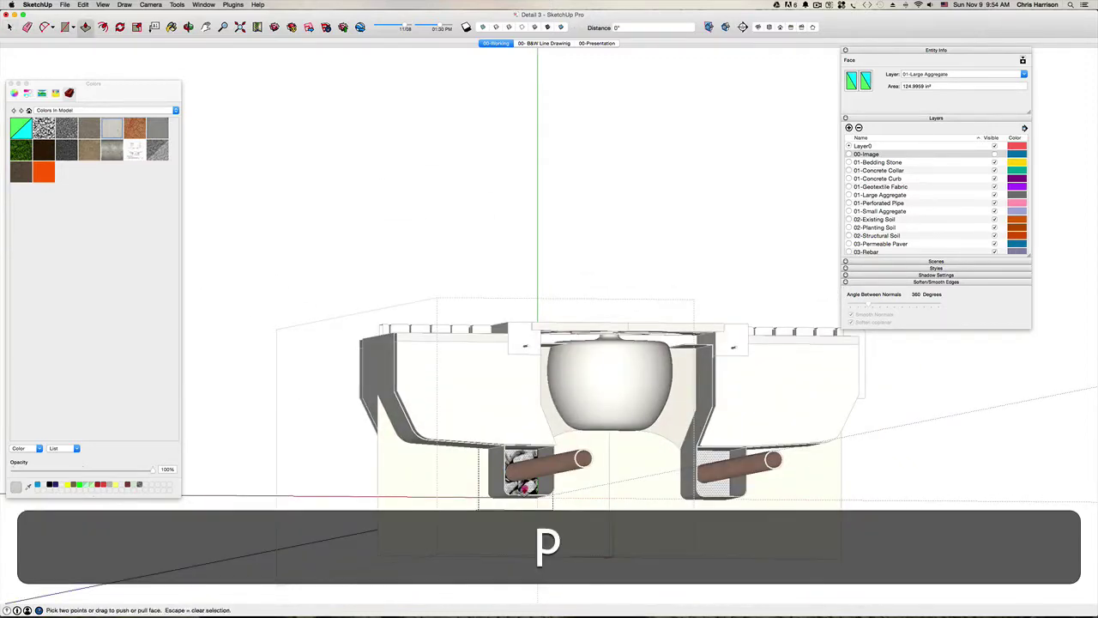
{"action": "left_click", "coordinate": [506, 493]}
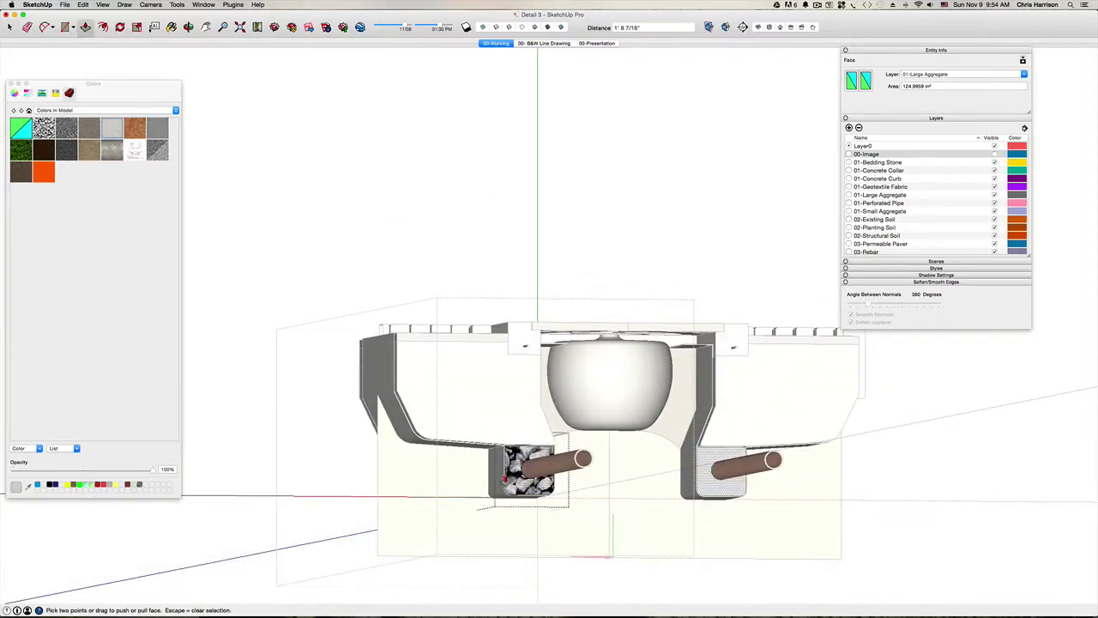
{"action": "key", "text": "space"}
{"action": "left_click", "coordinate": [529, 265]}
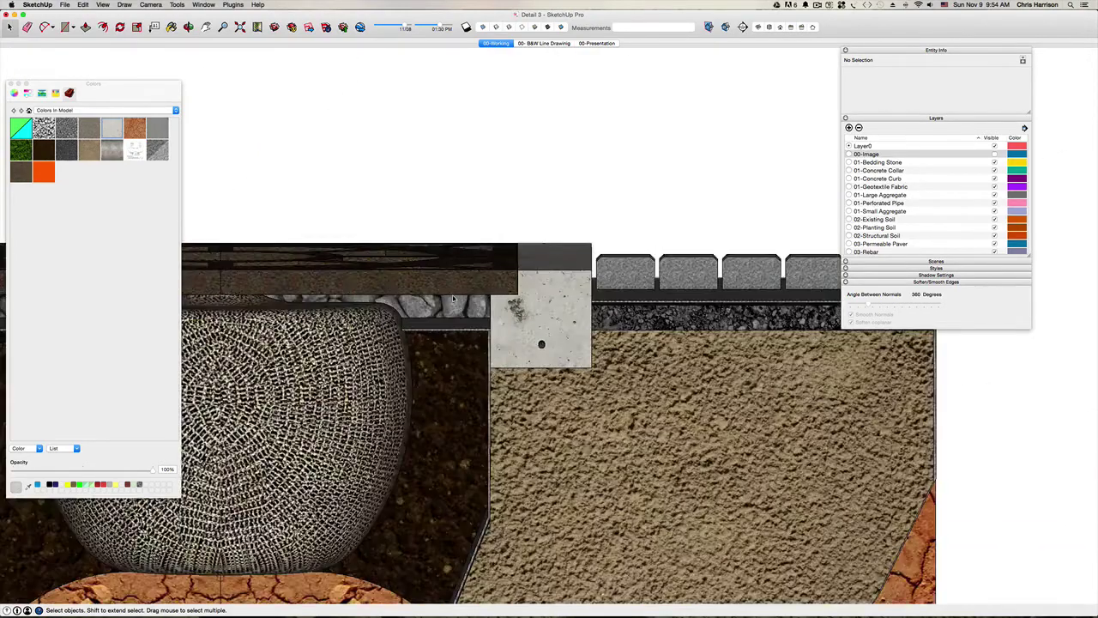
Open the small aggregate group beneath the tree grate and extrude its section face 1' 11 13/16".
{"action": "left_click", "coordinate": [448, 317]}
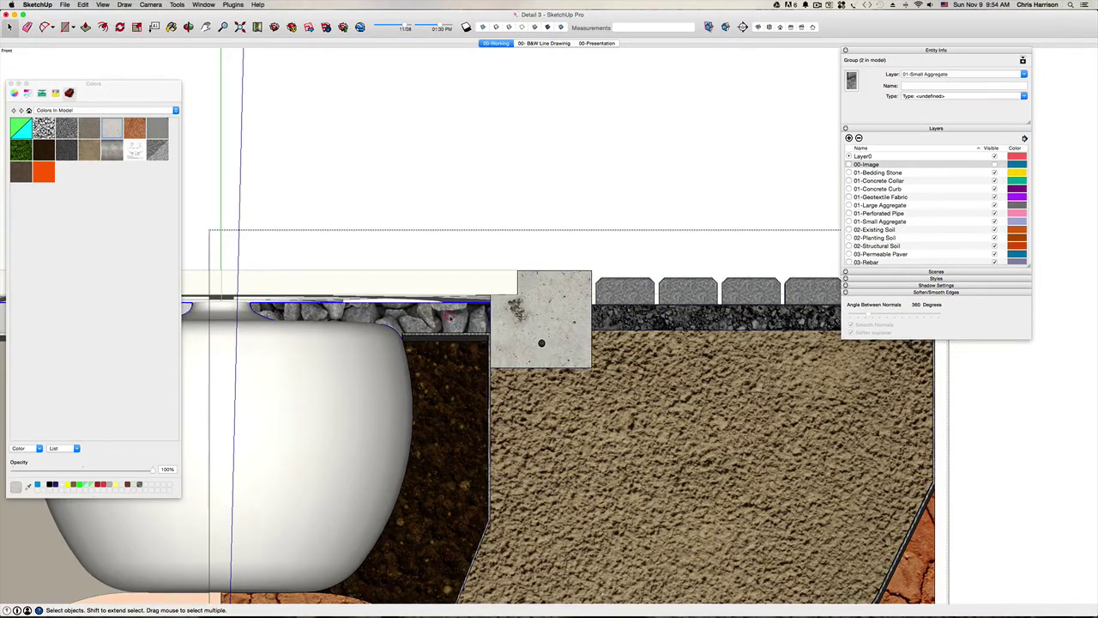
{"action": "key", "text": "Return"}
{"action": "key", "text": "ctrl+a"}
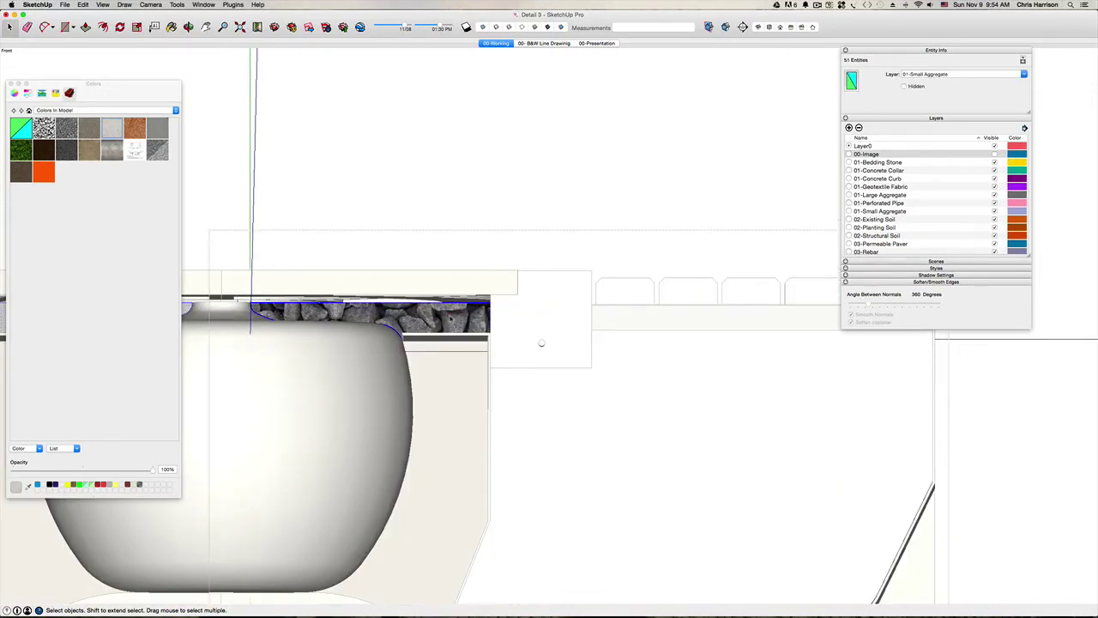
{"action": "middle_click_drag", "start_coordinate": [541, 343], "coordinate": [547, 344]}
{"action": "key", "text": "p"}
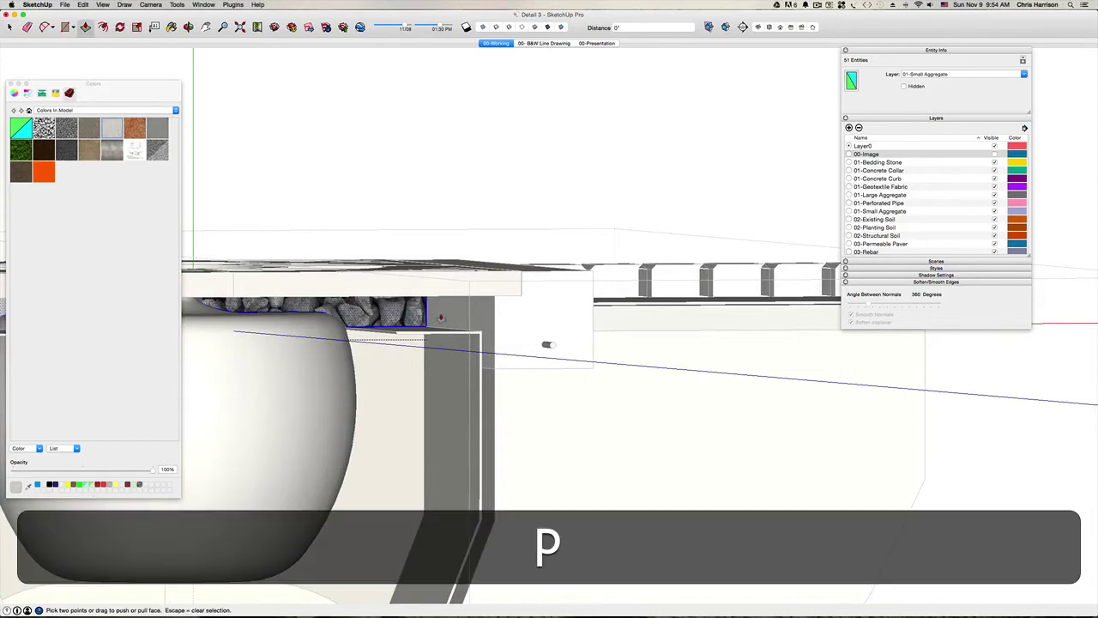
{"action": "left_click", "coordinate": [404, 314]}
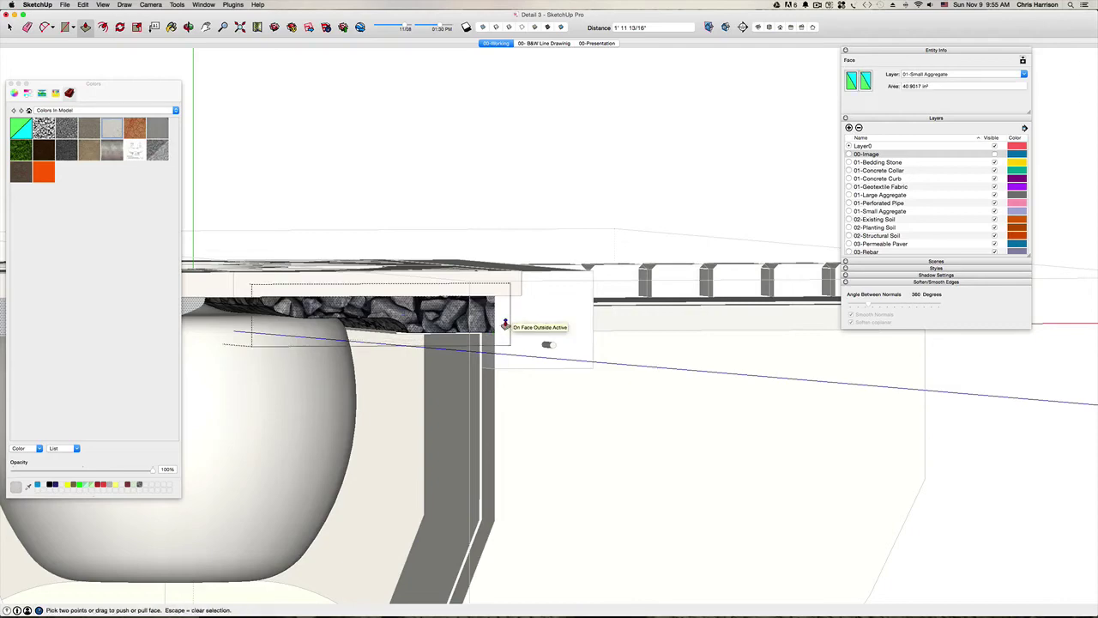
Extrude the planting soil's section face beside the root ball until it is flush with the structural soil's face.
{"action": "scroll", "coordinate": [506, 323], "scroll_direction": "down", "scroll_amount": 2}
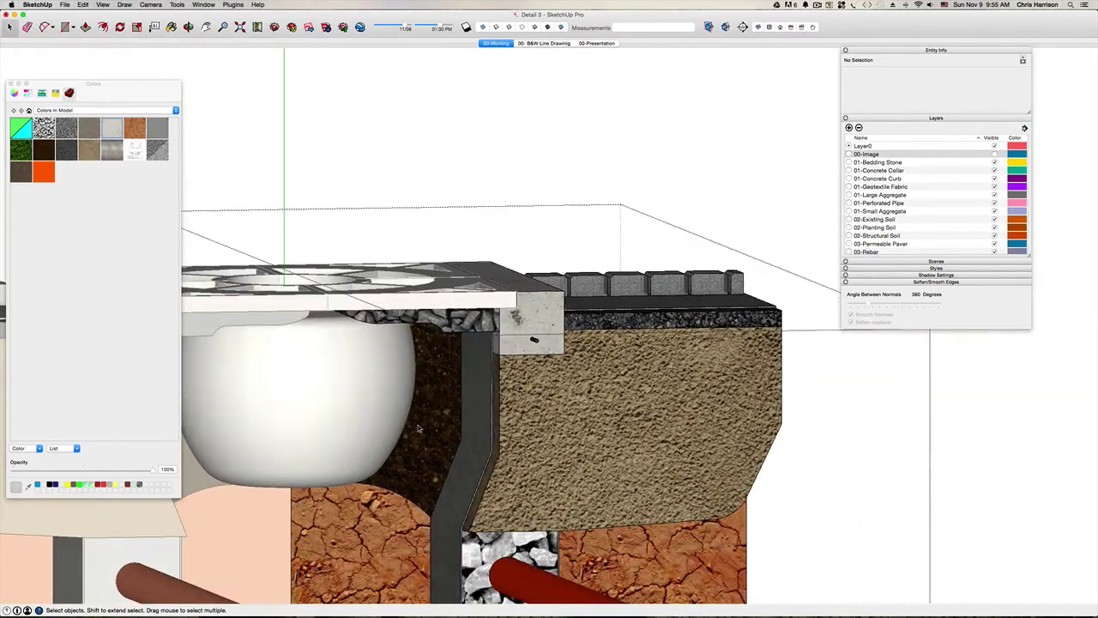
{"action": "left_click", "coordinate": [432, 413]}
{"action": "key", "text": "p"}
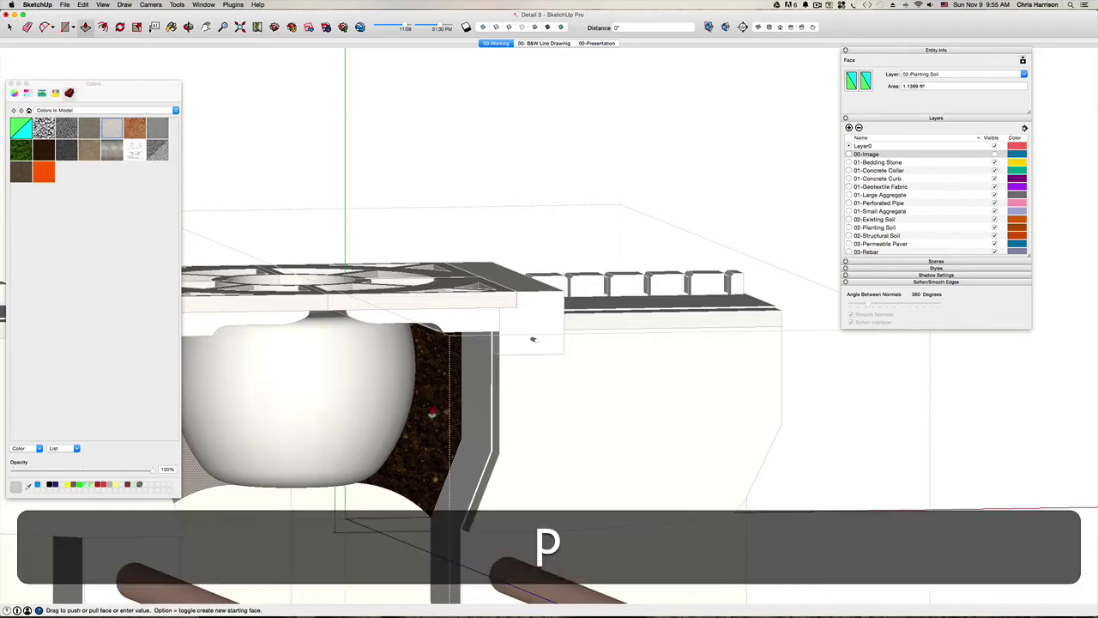
{"action": "left_click_drag", "start_coordinate": [432, 413], "coordinate": [507, 405]}
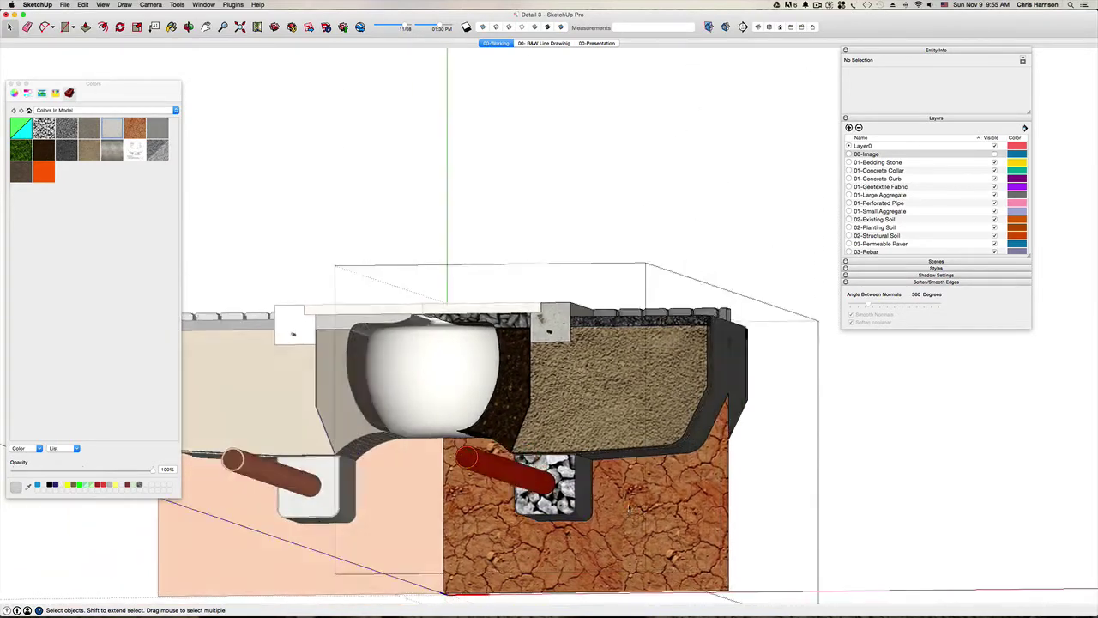
Open the existing soil group and extrude its section face 1' 11 13/16", flush with the structural soil's face.
{"action": "left_click", "coordinate": [670, 509]}
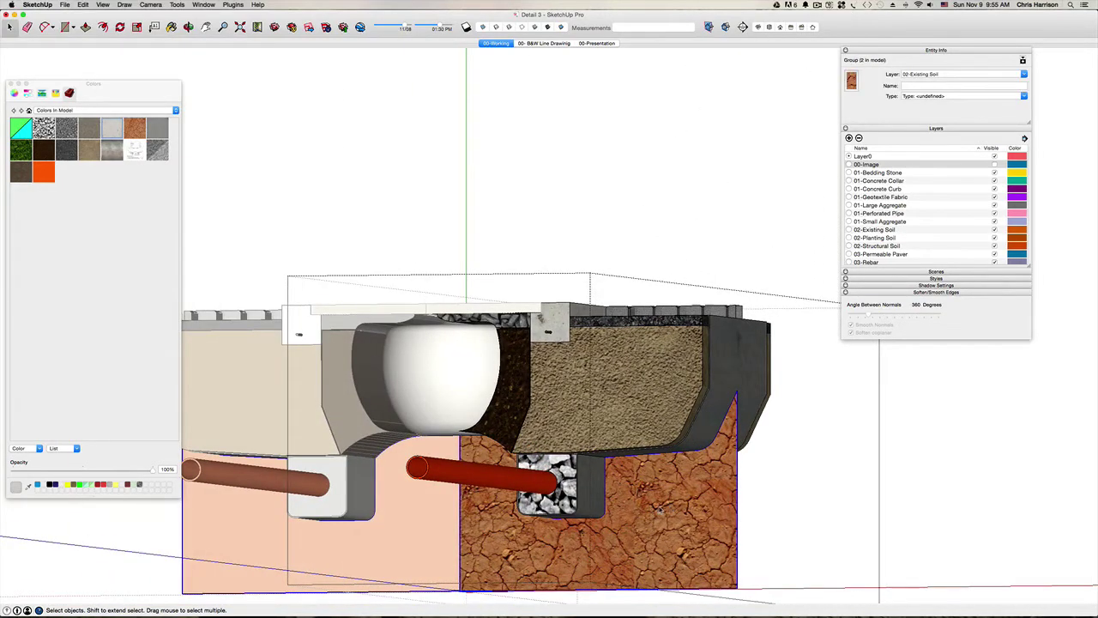
{"action": "triple_click", "coordinate": [660, 510]}
{"action": "key", "text": "p"}
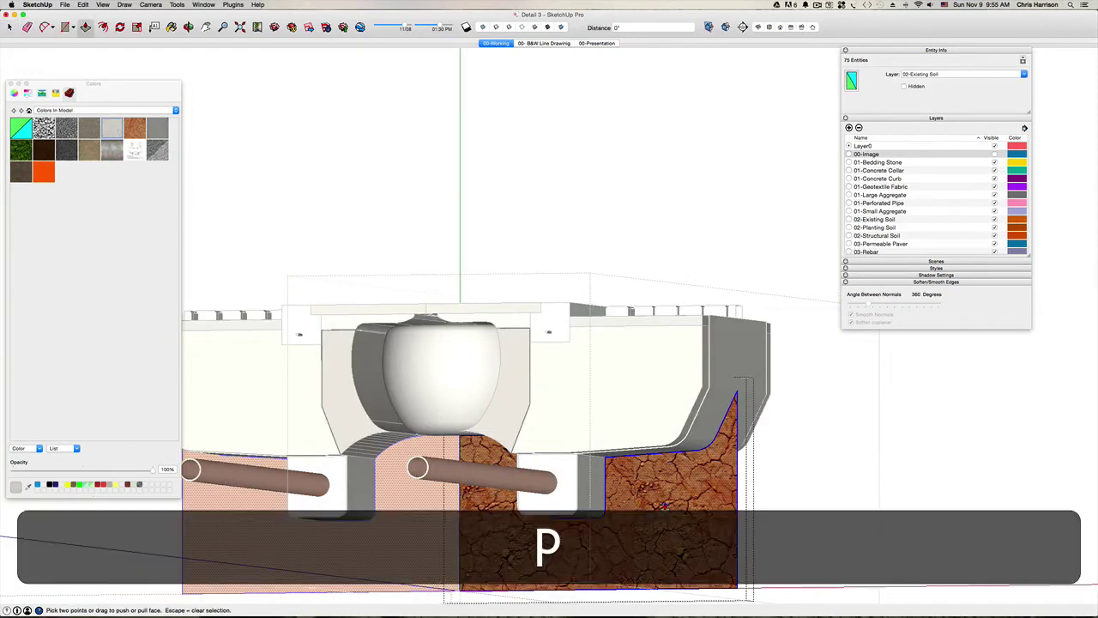
{"action": "left_click_drag", "start_coordinate": [660, 510], "coordinate": [623, 415]}
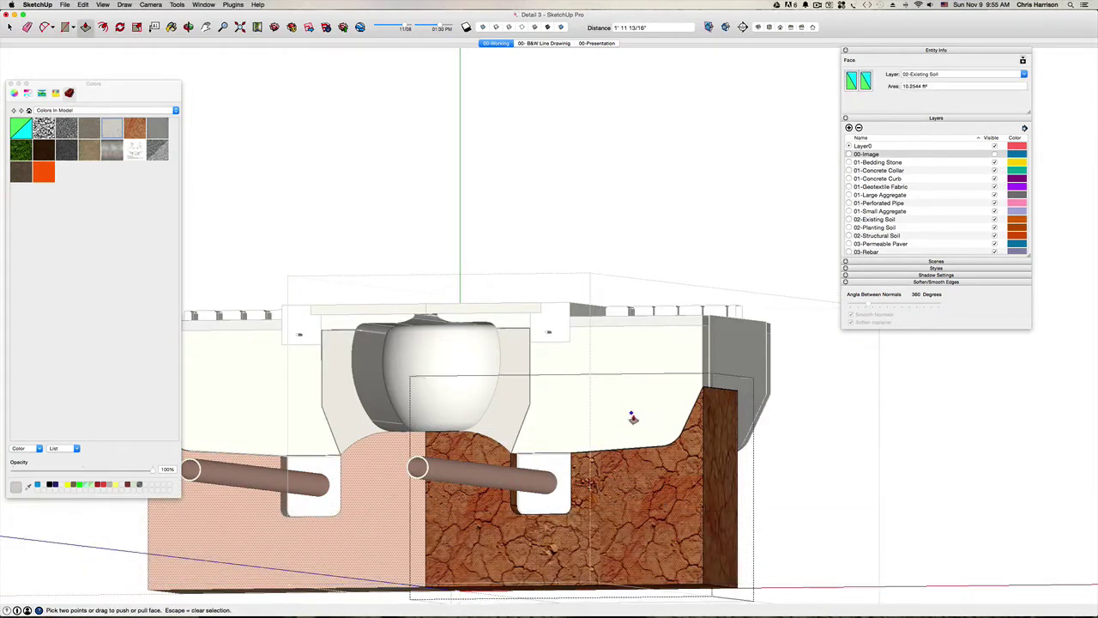
Extrude the existing soil's opposite face 1' 11 13/16" to the far side of the structural soil.
{"action": "middle_click_drag", "start_coordinate": [632, 418], "coordinate": [617, 507]}
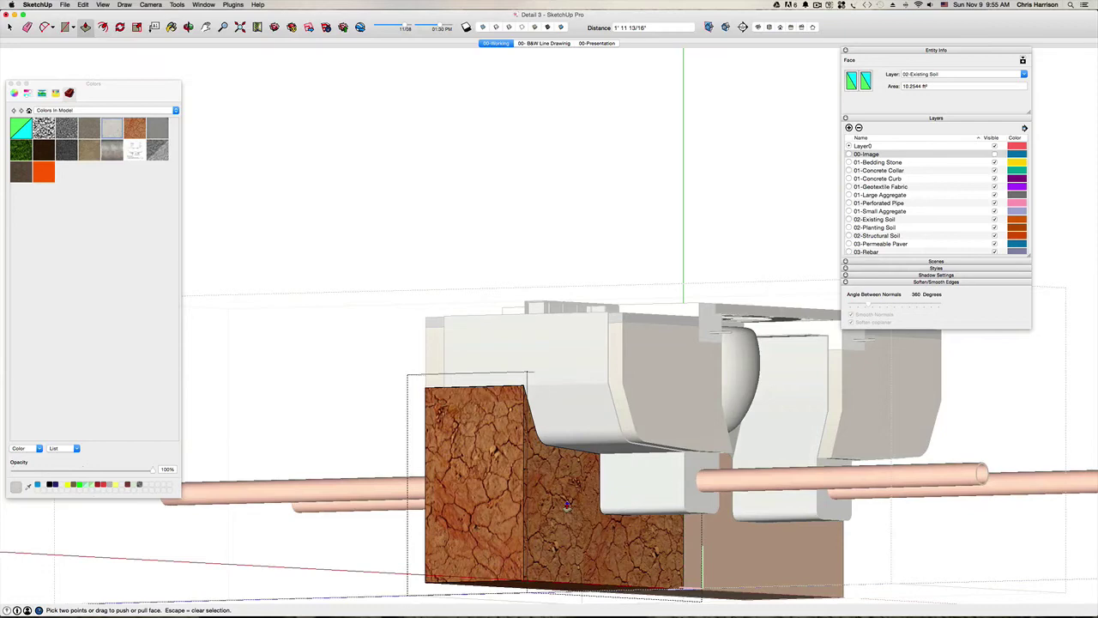
{"action": "key", "text": "space"}
{"action": "key", "text": "p"}
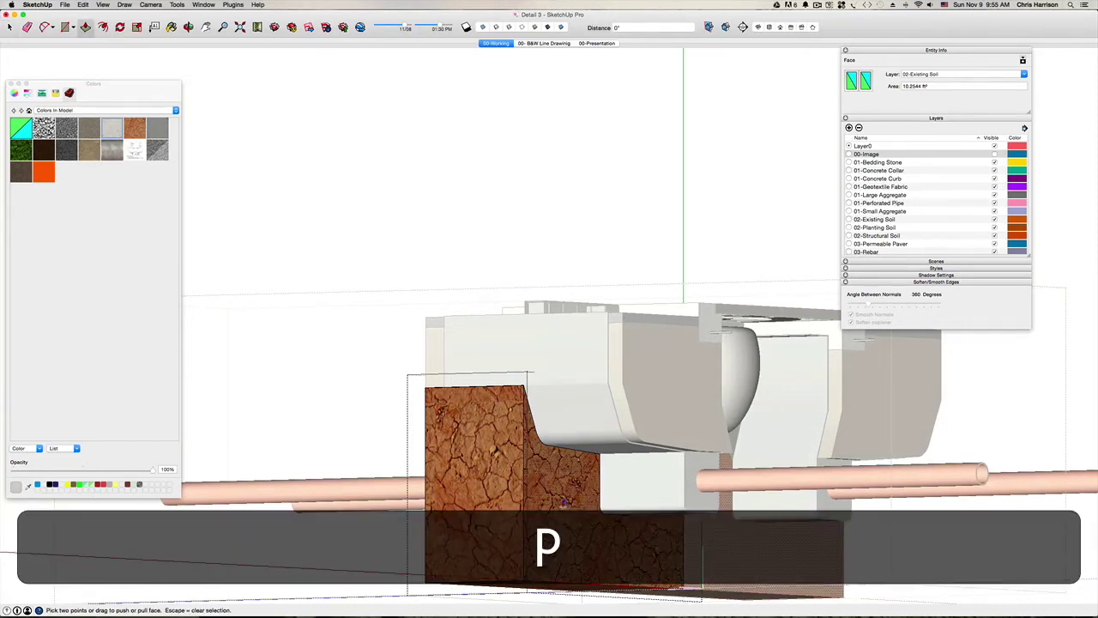
{"action": "left_click_drag", "start_coordinate": [564, 505], "coordinate": [642, 427]}
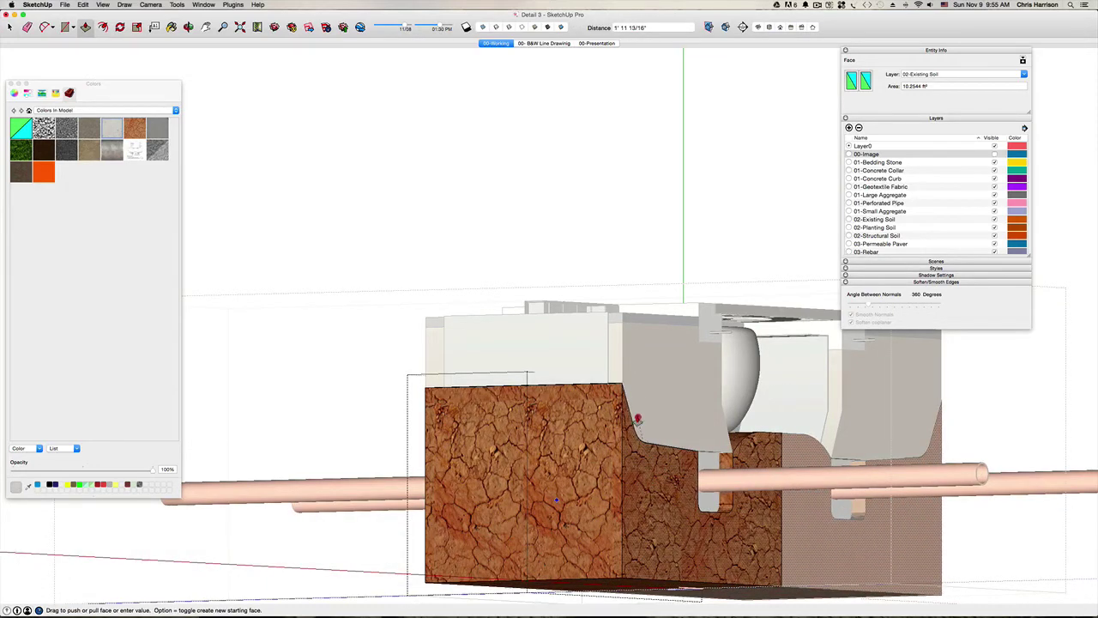
Extrude the planting soil's opposite face beside the root ball until it is flush with the structural soil.
{"action": "scroll", "coordinate": [637, 421], "scroll_direction": "down", "scroll_amount": 3}
{"action": "middle_click_drag", "start_coordinate": [638, 421], "coordinate": [669, 421]}
{"action": "key", "text": "space"}
{"action": "scroll", "coordinate": [661, 423], "scroll_direction": "up", "scroll_amount": 3}
{"action": "left_click", "coordinate": [672, 420]}
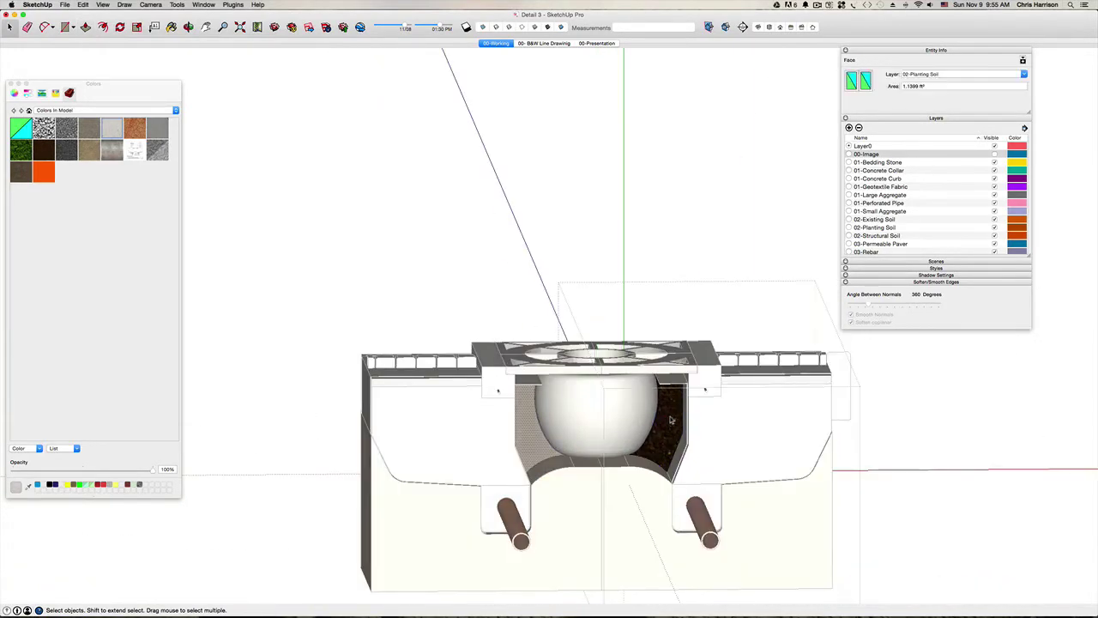
{"action": "key", "text": "p"}
{"action": "key", "text": "space"}
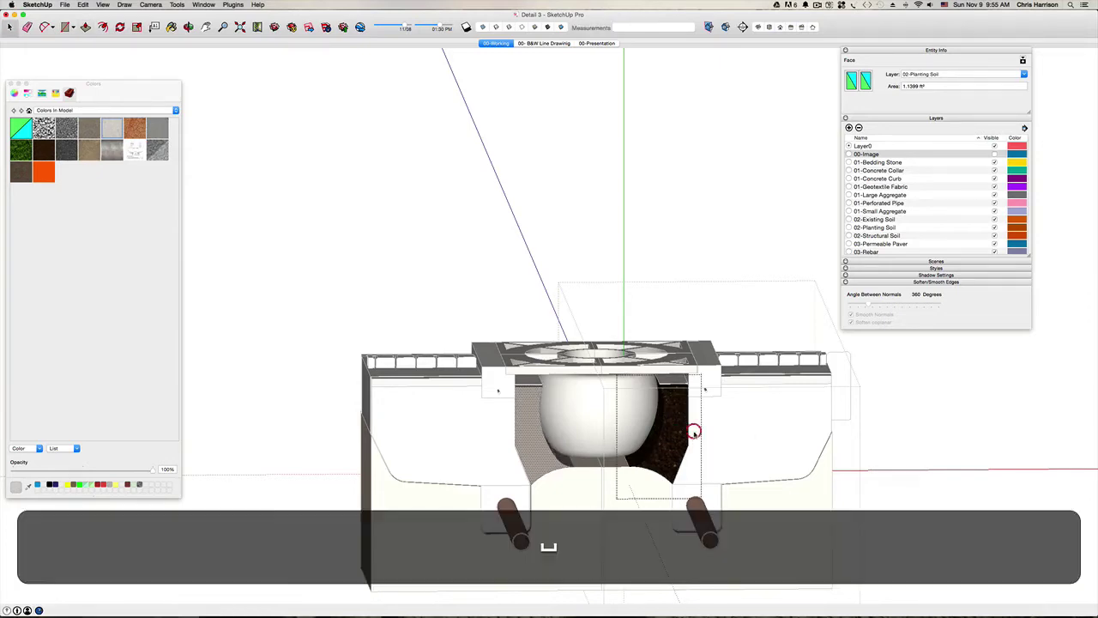
Extrude the small aggregate's opposite face beneath the tree grate 1' 11 13/16" and save the model.
{"action": "middle_click_drag", "start_coordinate": [573, 461], "coordinate": [532, 371]}
{"action": "left_click", "coordinate": [532, 371]}
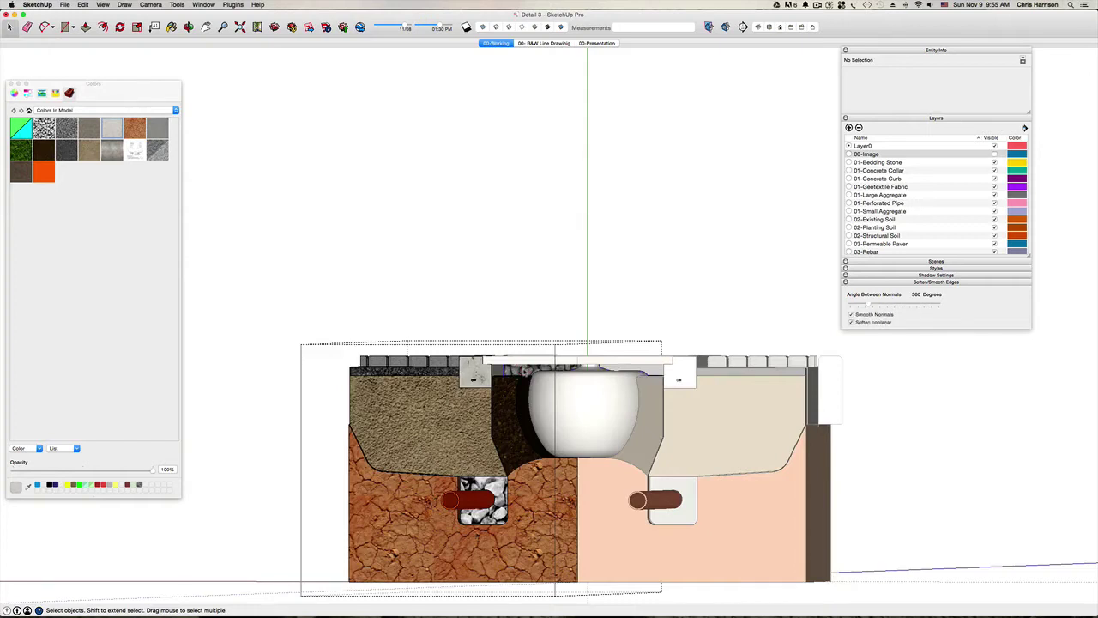
{"action": "double_click", "coordinate": [532, 371]}
{"action": "key", "text": "p"}
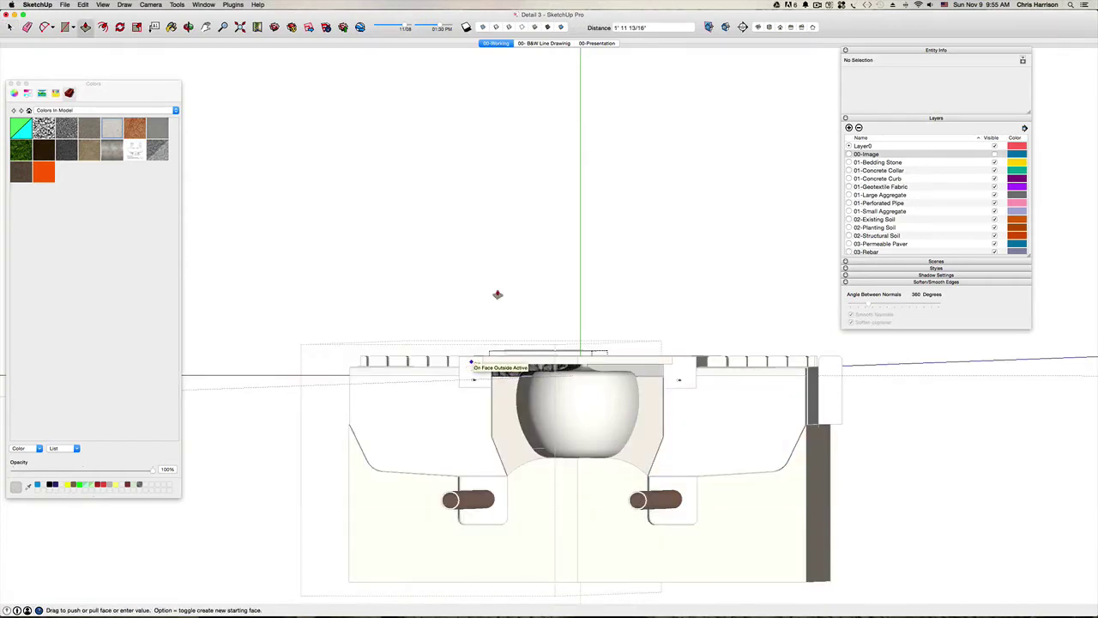
{"action": "key", "text": "space"}
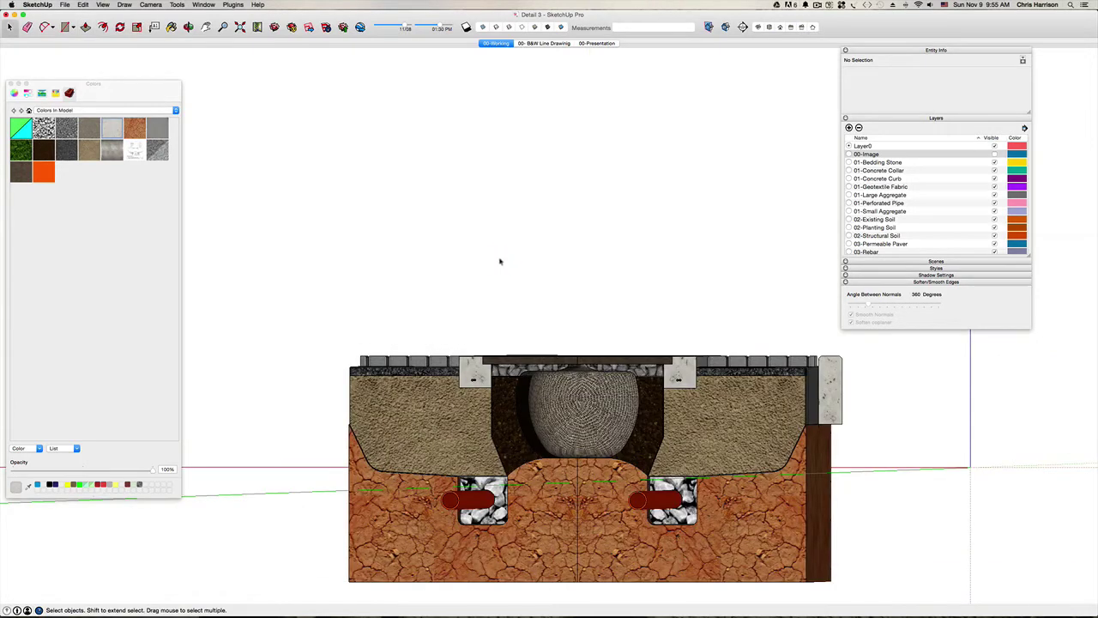
{"action": "key", "text": "super+s"}
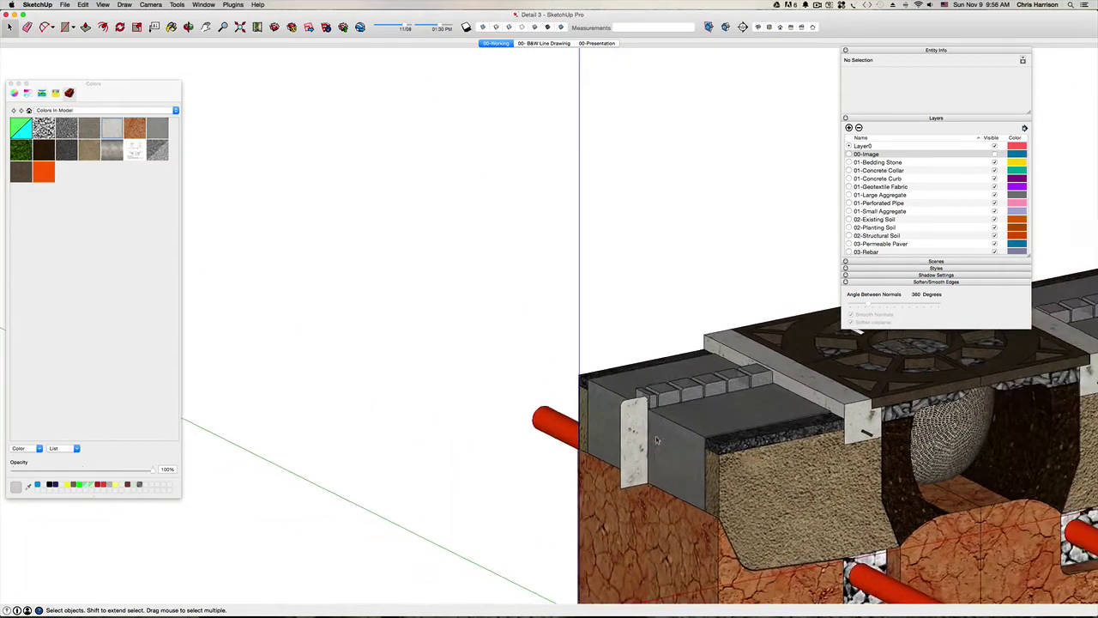
Open the concrete curb group and extrude its section face 1' 11 13/16", flush with the structural soil's face.
{"action": "double_click", "coordinate": [635, 440]}
{"action": "left_click", "coordinate": [632, 440]}
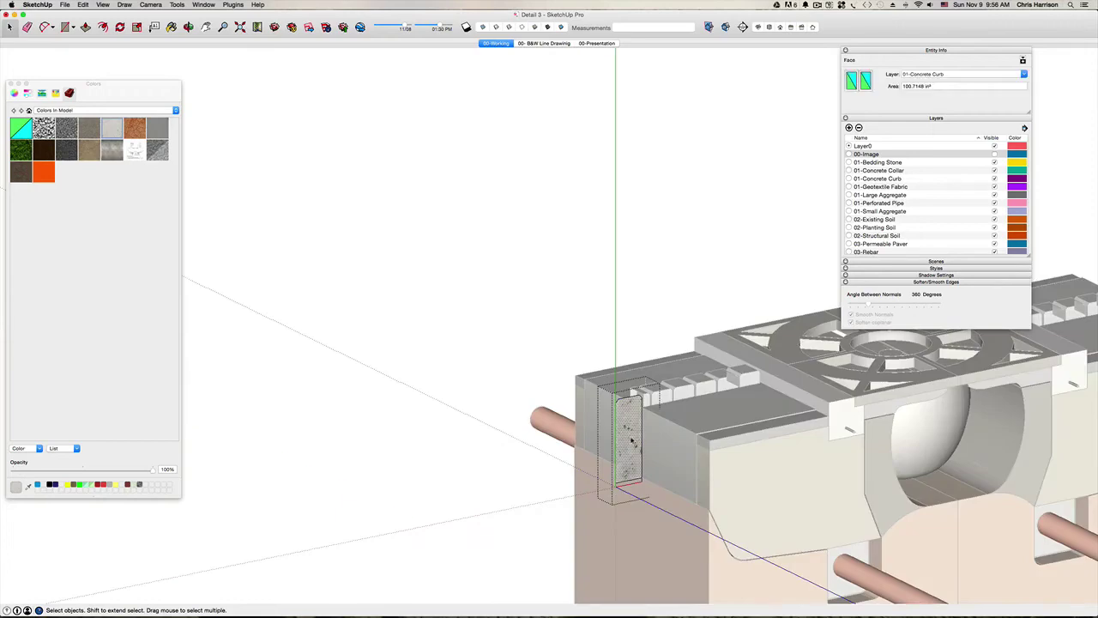
{"action": "key", "text": "p"}
{"action": "left_click_drag", "start_coordinate": [632, 440], "coordinate": [708, 461]}
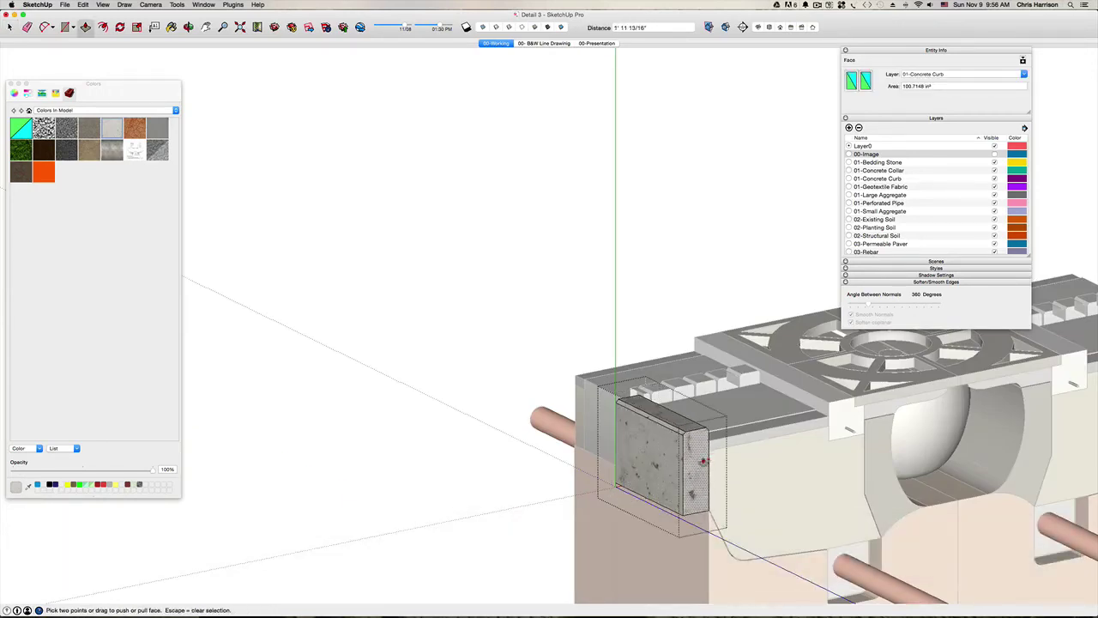
{"action": "middle_click_drag", "start_coordinate": [702, 460], "coordinate": [494, 410]}
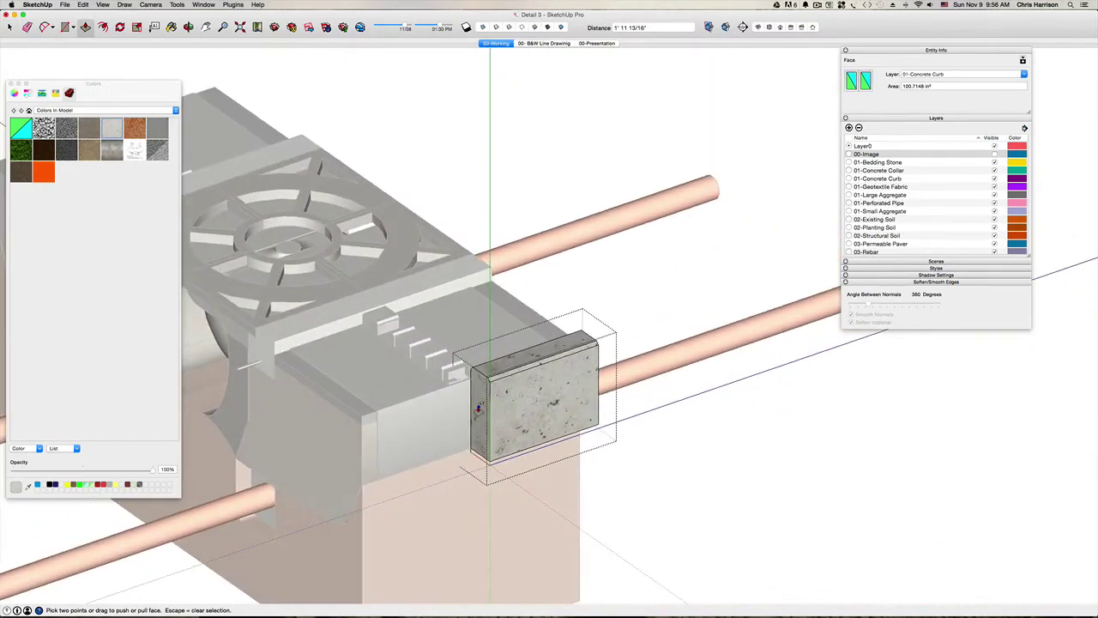
Extrude the concrete curb's opposite face 1' 11 13/16" to the far side of the detail and save the model.
{"action": "key", "text": "space"}
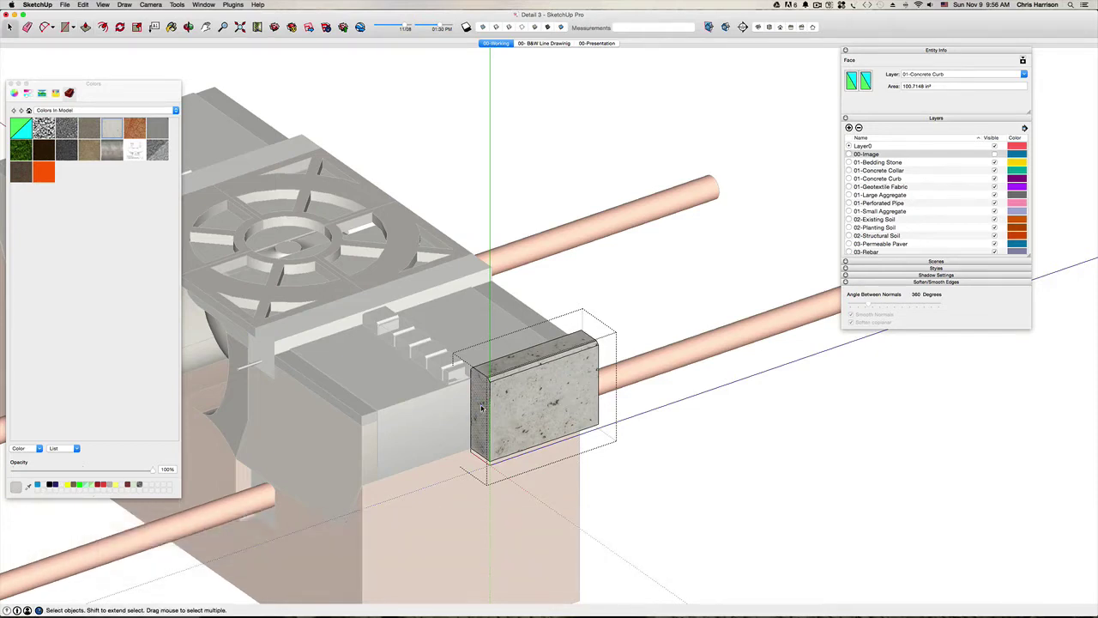
{"action": "key", "text": "p"}
{"action": "left_click", "coordinate": [481, 405]}
{"action": "key", "text": "space"}
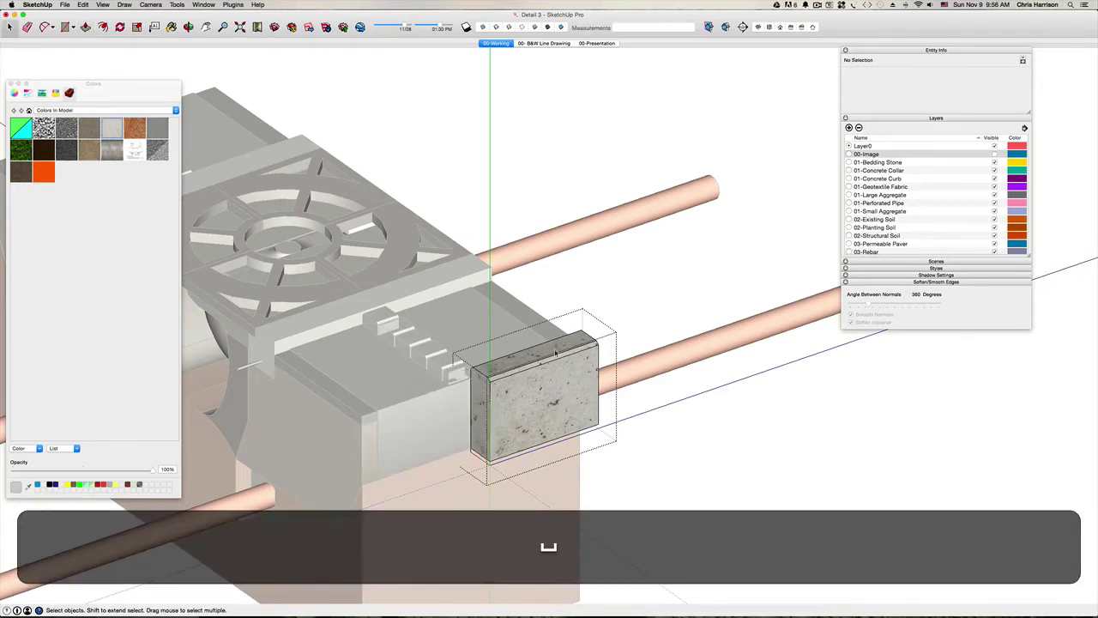
{"action": "left_click", "coordinate": [479, 401]}
{"action": "key", "text": "p"}
{"action": "left_click", "coordinate": [480, 402]}
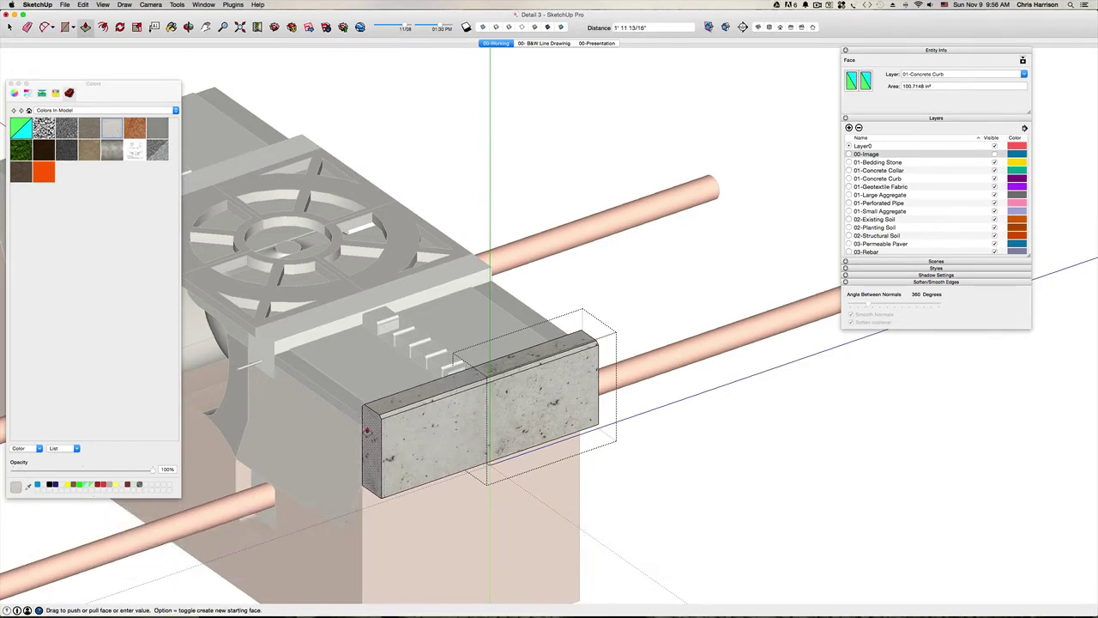
{"action": "key", "text": "space"}
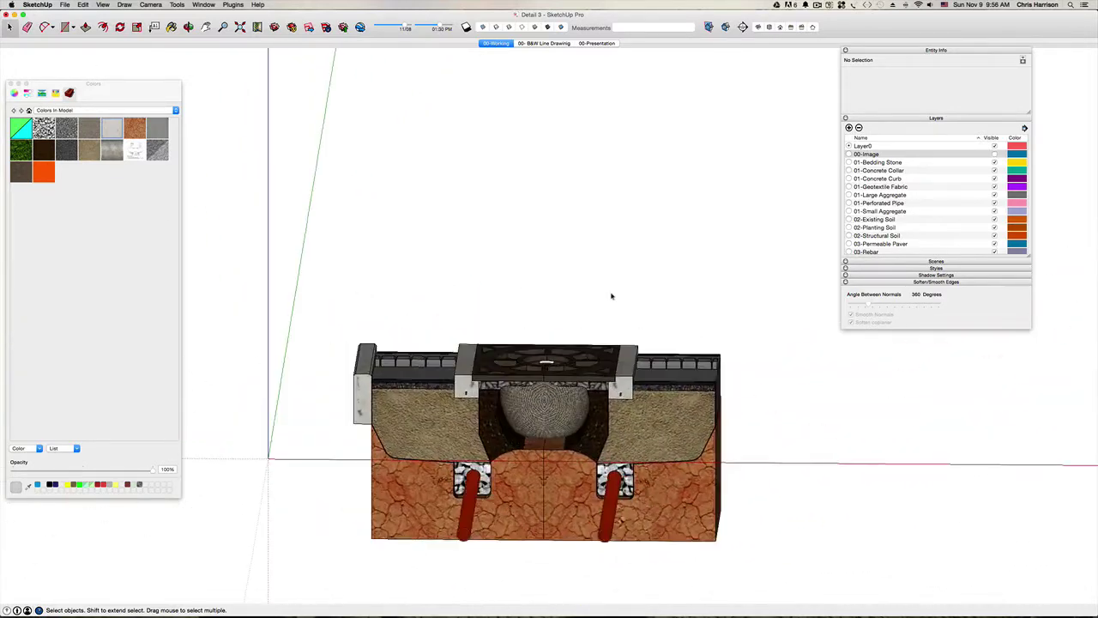
{"action": "key", "text": "super+s"}
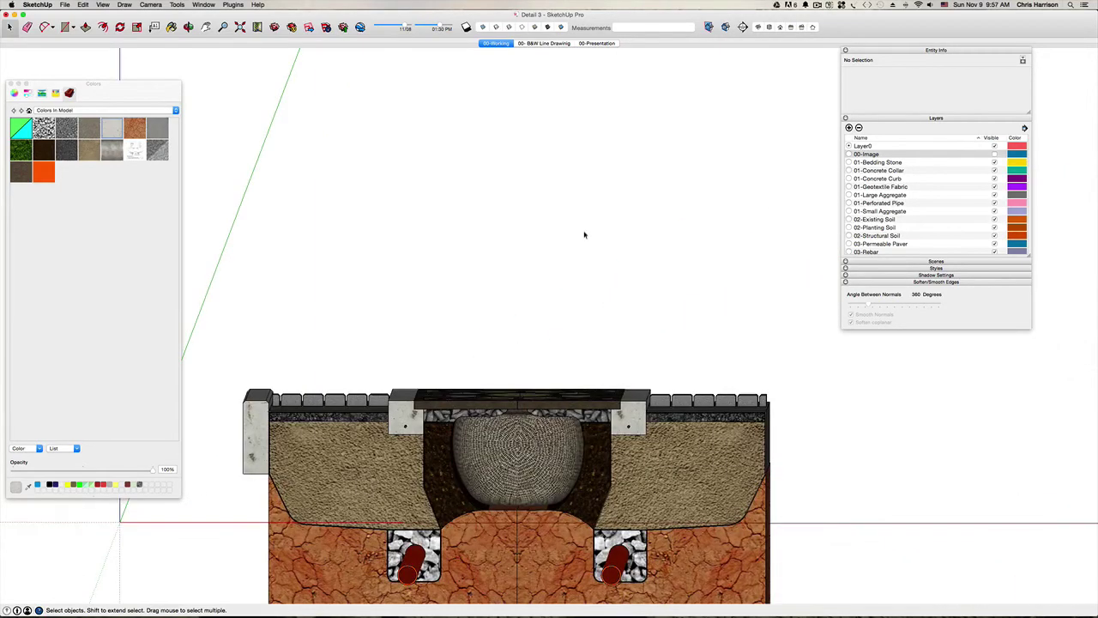
Switch to a top view, open the half-section component and select its row of six permeable pavers beside the concrete collar.
{"action": "key", "text": "super+i"}
{"action": "key", "text": "h"}
{"action": "left_click_drag", "start_coordinate": [532, 296], "coordinate": [367, 296]}
{"action": "scroll", "coordinate": [567, 294], "scroll_direction": "up", "scroll_amount": 4}
{"action": "key", "text": "space"}
{"action": "left_click", "coordinate": [592, 326]}
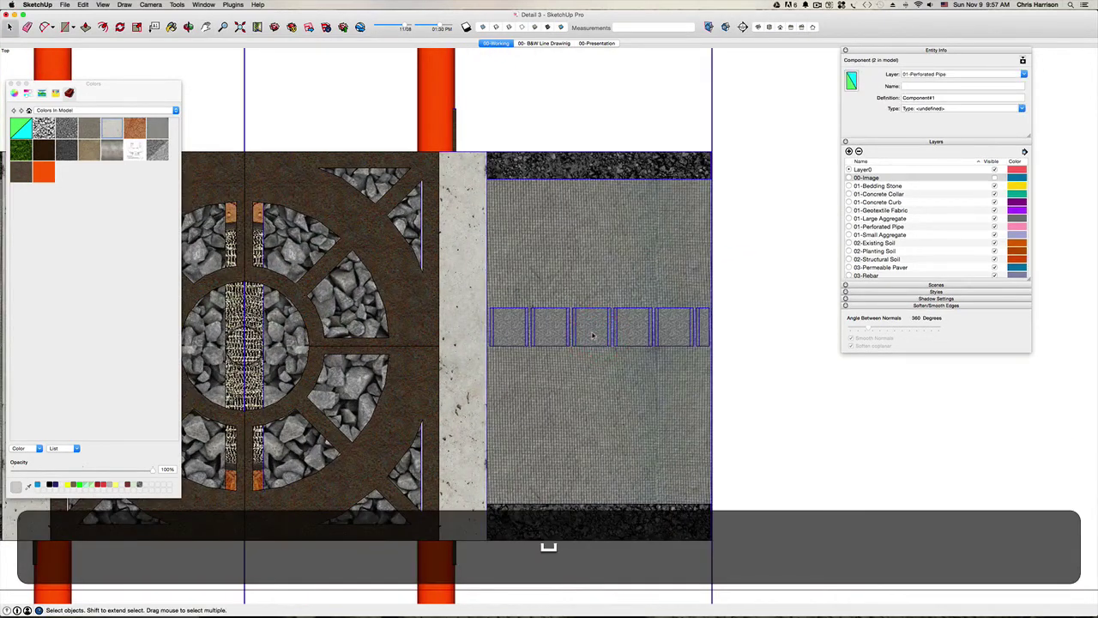
{"action": "double_click", "coordinate": [592, 326]}
{"action": "left_click", "coordinate": [592, 326]}
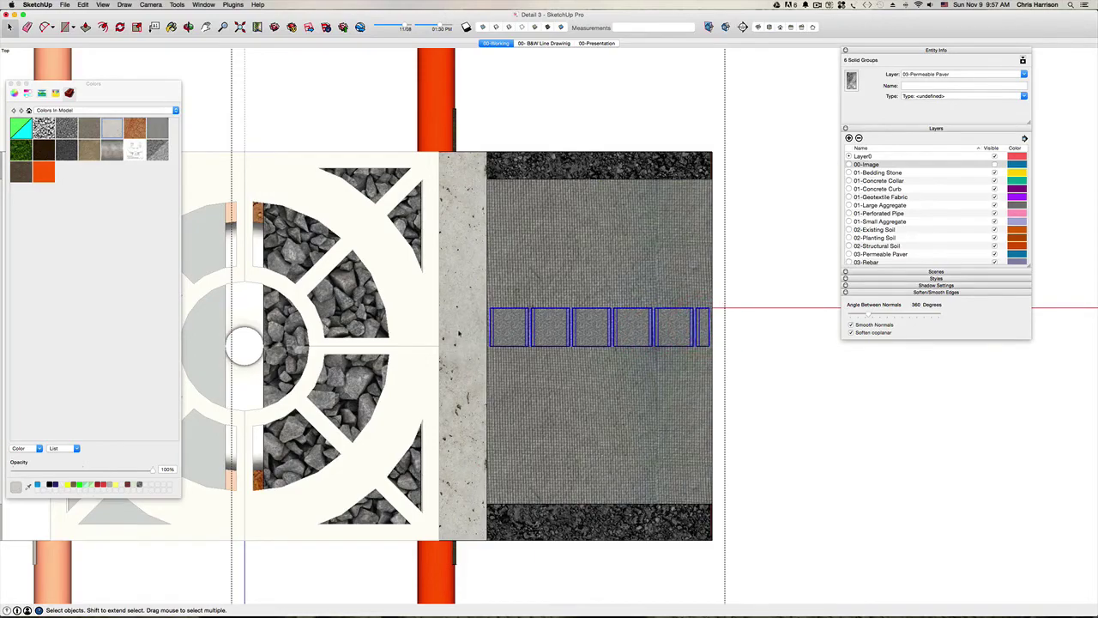
Copy the paver row edge to edge toward the section's front, then move the copy 3/8" to leave a joint.
{"action": "scroll", "coordinate": [459, 333], "scroll_direction": "down", "scroll_amount": 6}
{"action": "scroll", "coordinate": [459, 335], "scroll_direction": "up", "scroll_amount": 5}
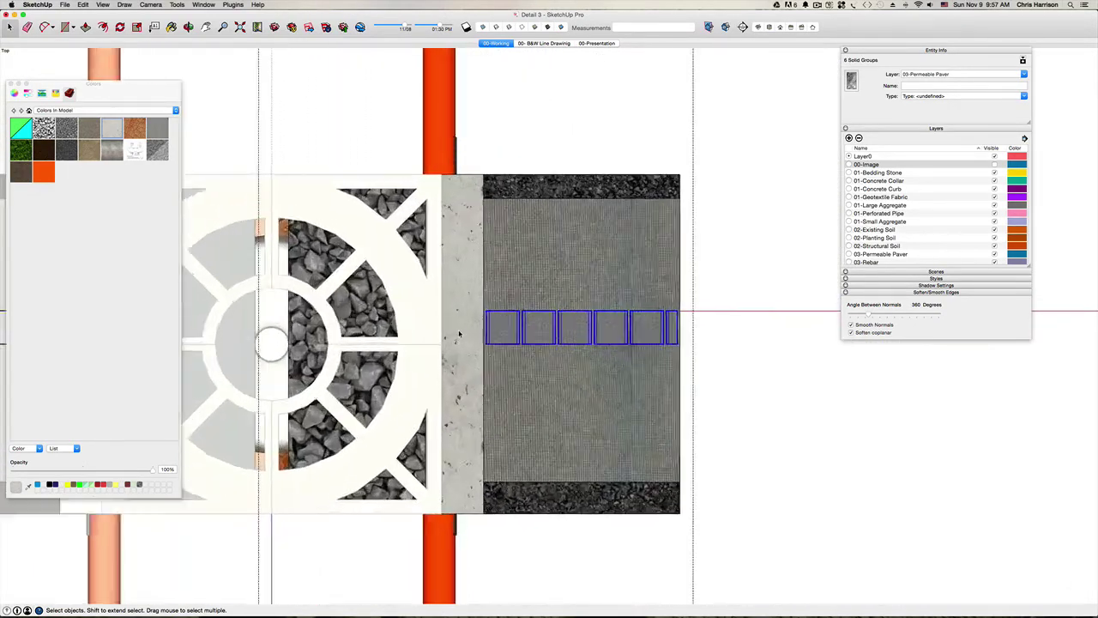
{"action": "scroll", "coordinate": [459, 334], "scroll_direction": "up", "scroll_amount": 2}
{"action": "scroll", "coordinate": [497, 357], "scroll_direction": "down", "scroll_amount": 4}
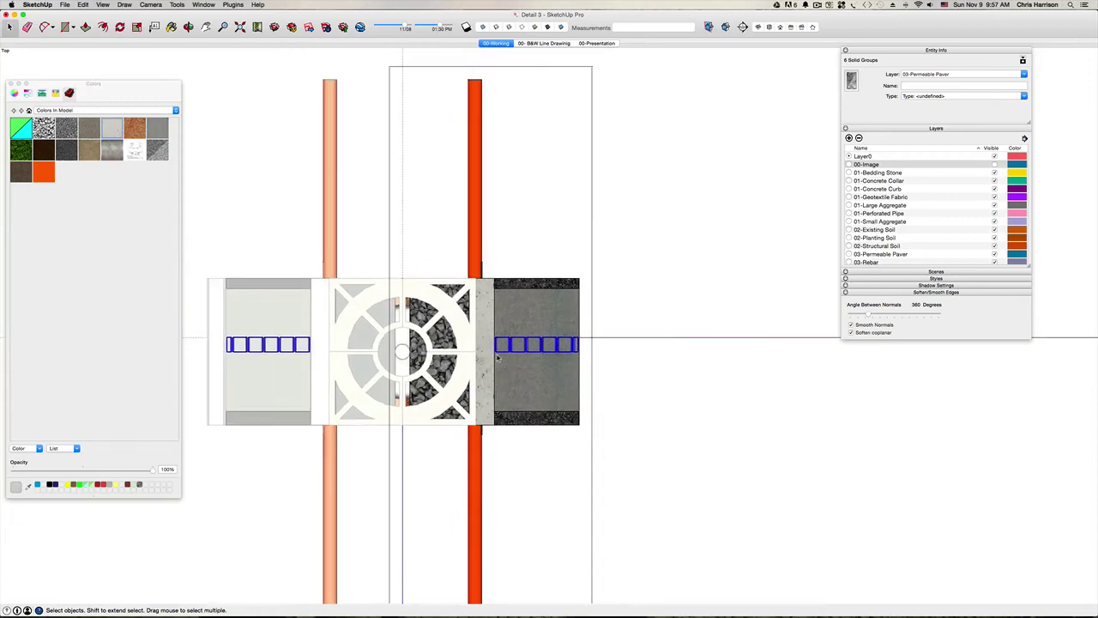
{"action": "scroll", "coordinate": [496, 357], "scroll_direction": "up", "scroll_amount": 6}
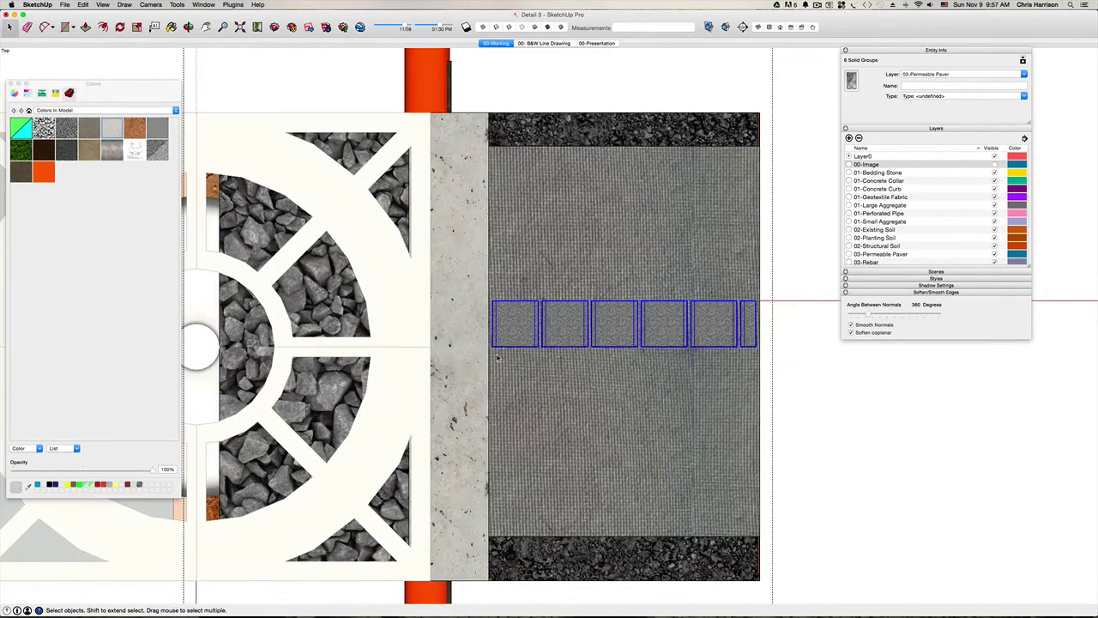
{"action": "key", "text": "m"}
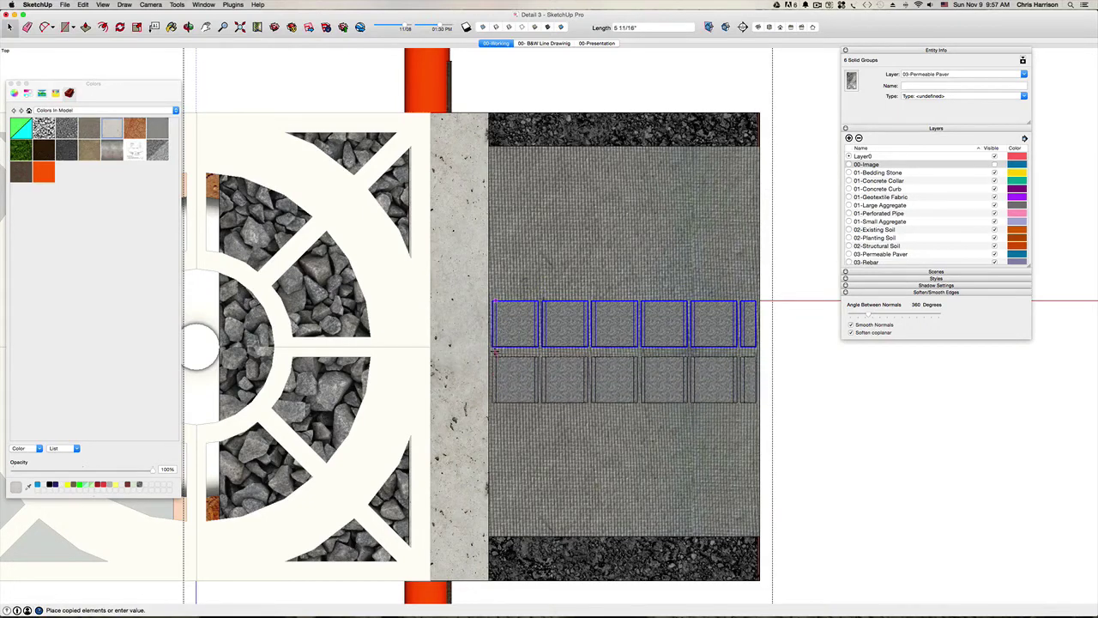
{"action": "left_click", "coordinate": [496, 351]}
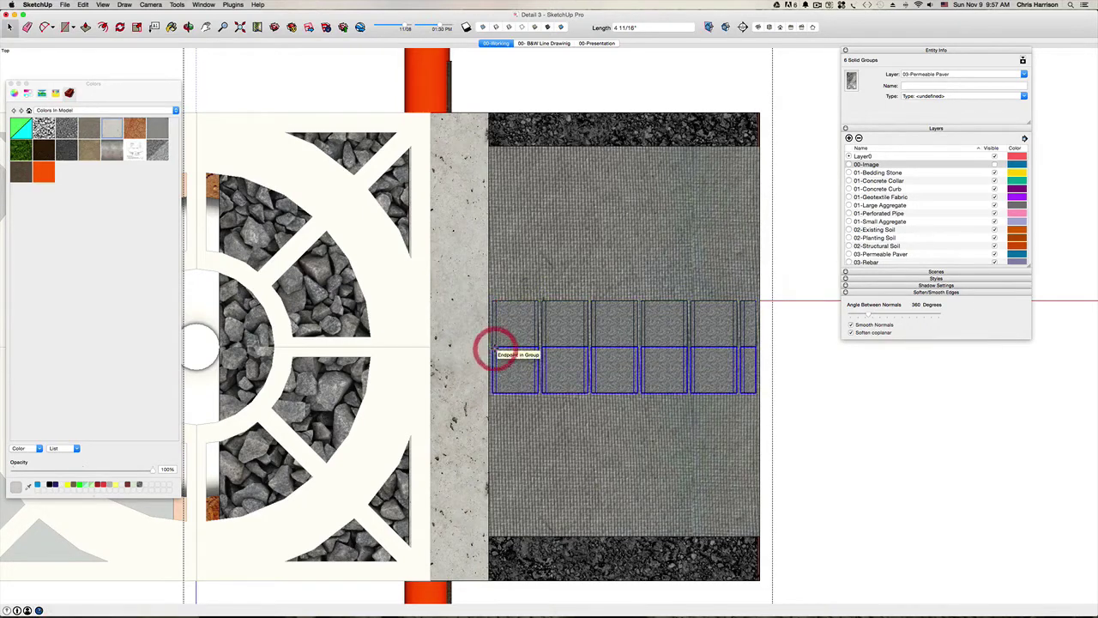
{"action": "left_click", "coordinate": [494, 347]}
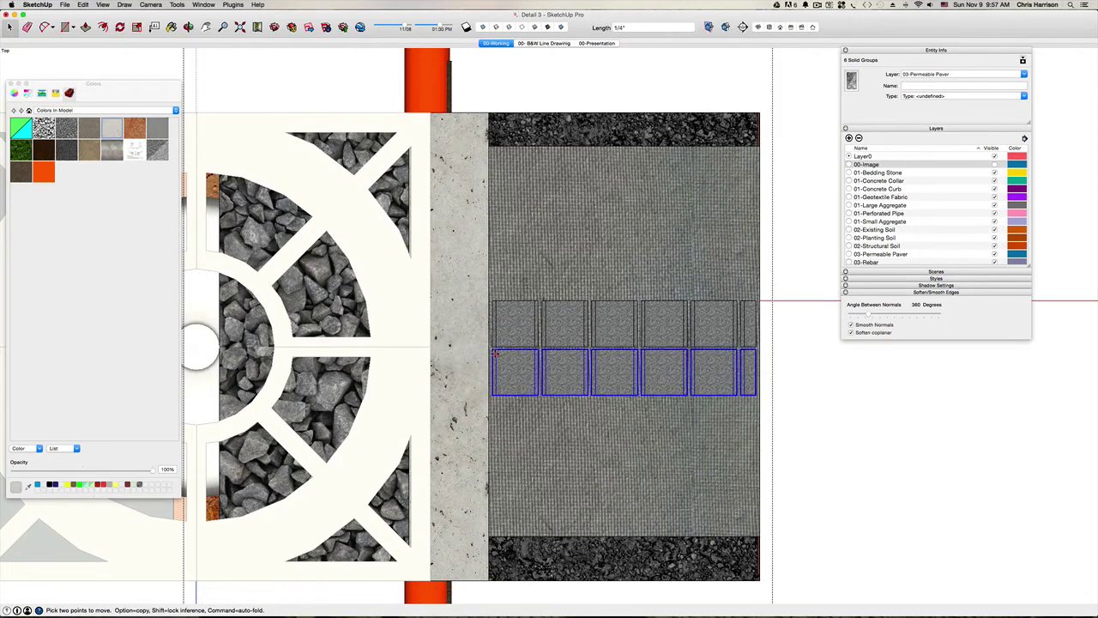
{"action": "type", "text": "3/8"}
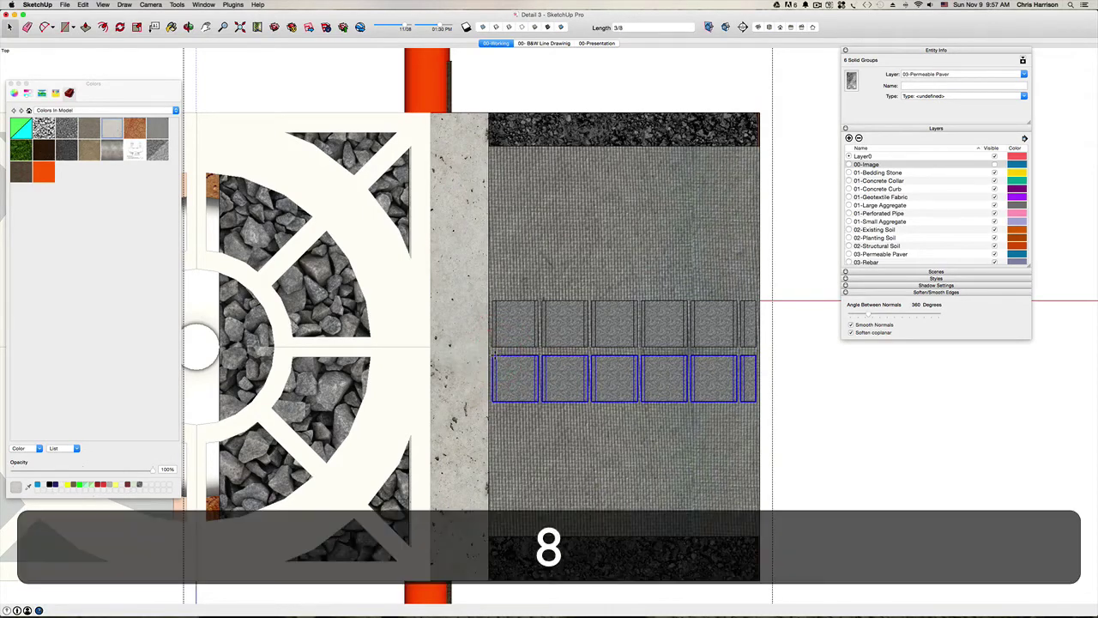
{"action": "key", "text": "Return"}
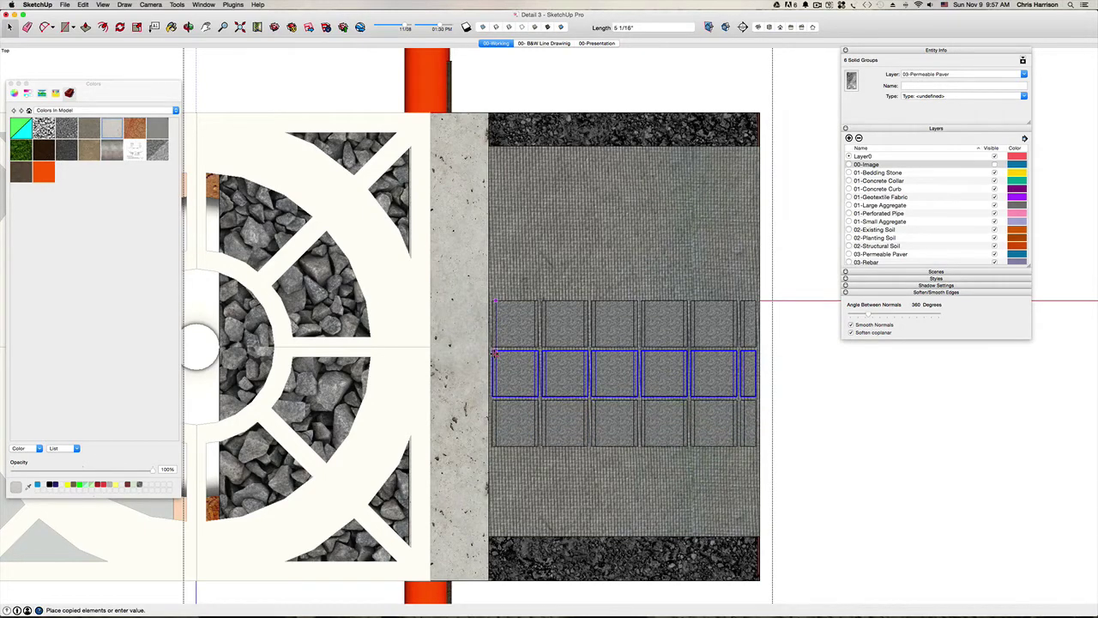
Copy the new paver row 5 1/16" further toward the front and array it 4x.
{"action": "left_click", "coordinate": [496, 355]}
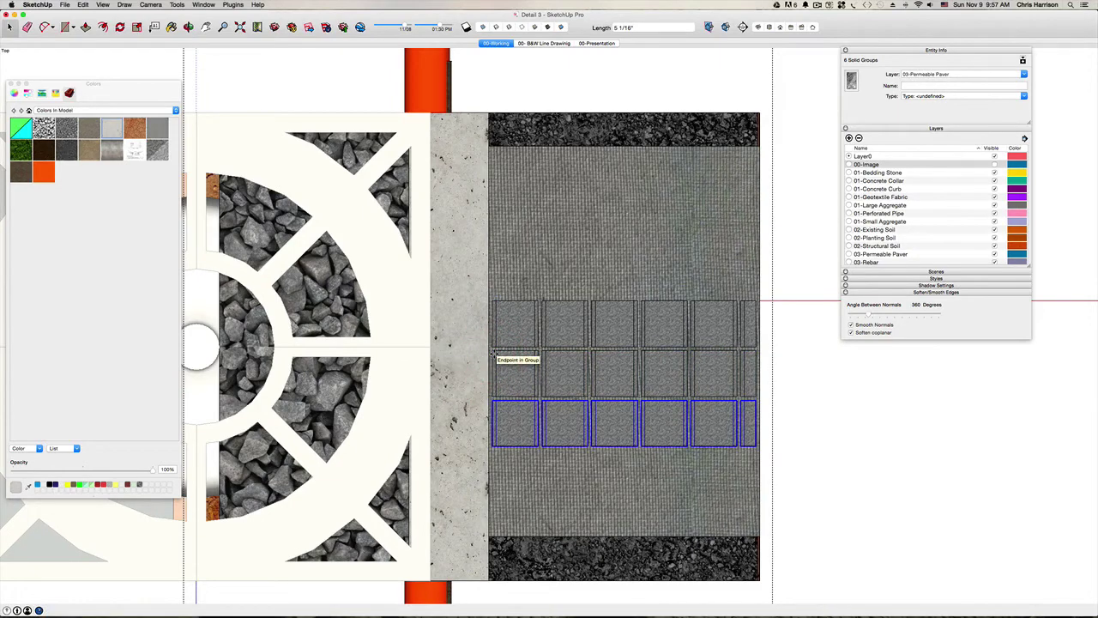
{"action": "type", "text": "4x"}
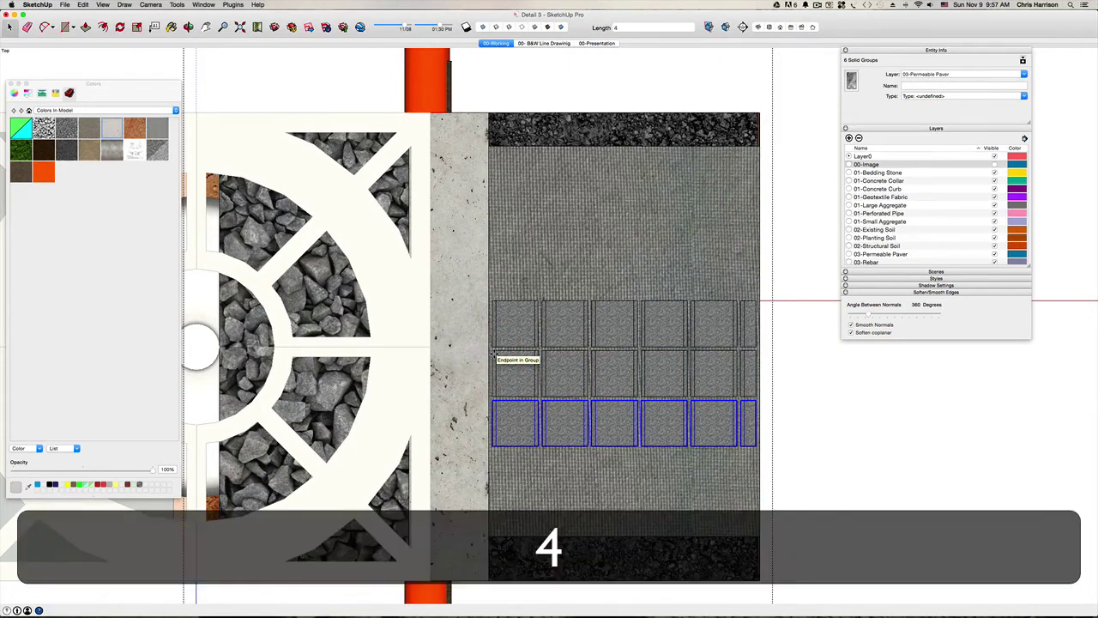
{"action": "key", "text": "Return"}
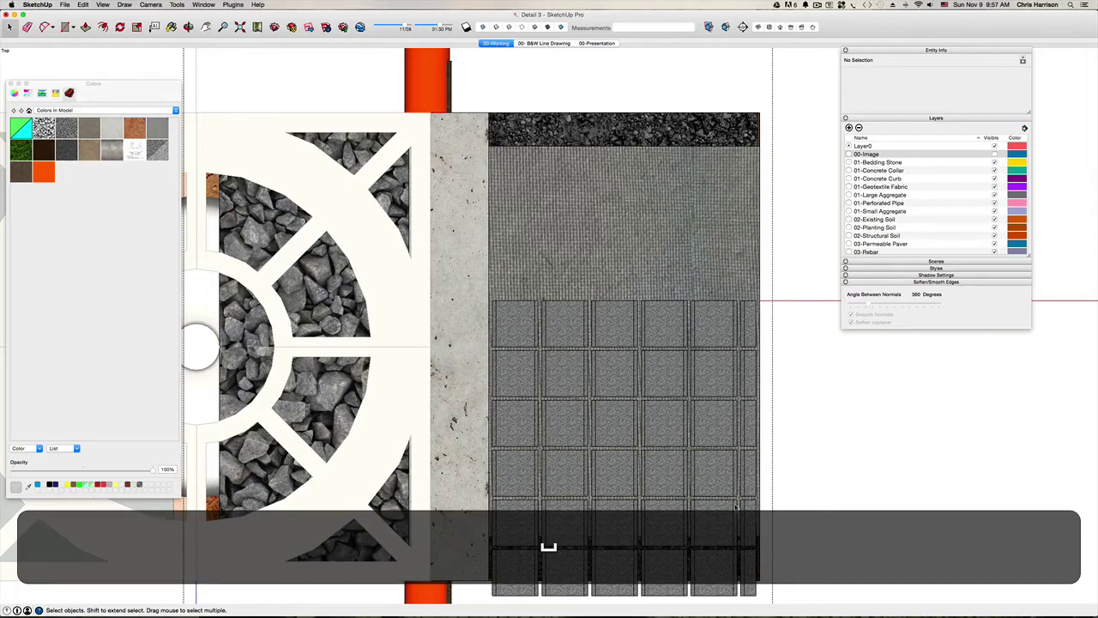
{"action": "middle_click_drag", "start_coordinate": [735, 507], "coordinate": [708, 502]}
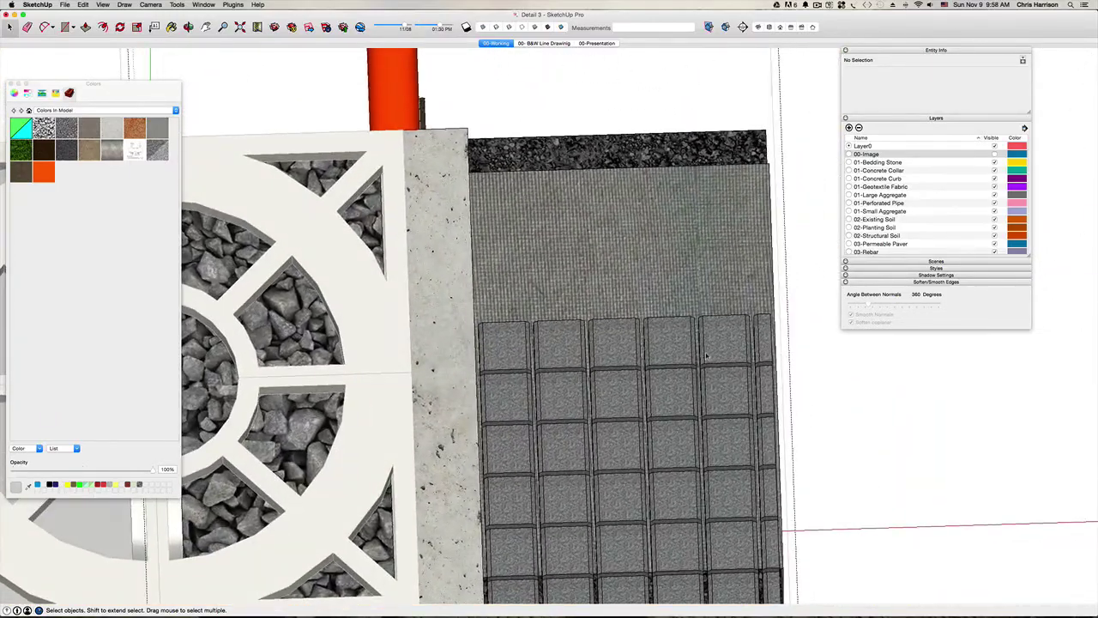
Copy the original paver row 5 1/16" toward the back over the uncovered bedding and array it 3x.
{"action": "key", "text": "super+i"}
{"action": "key", "text": "h"}
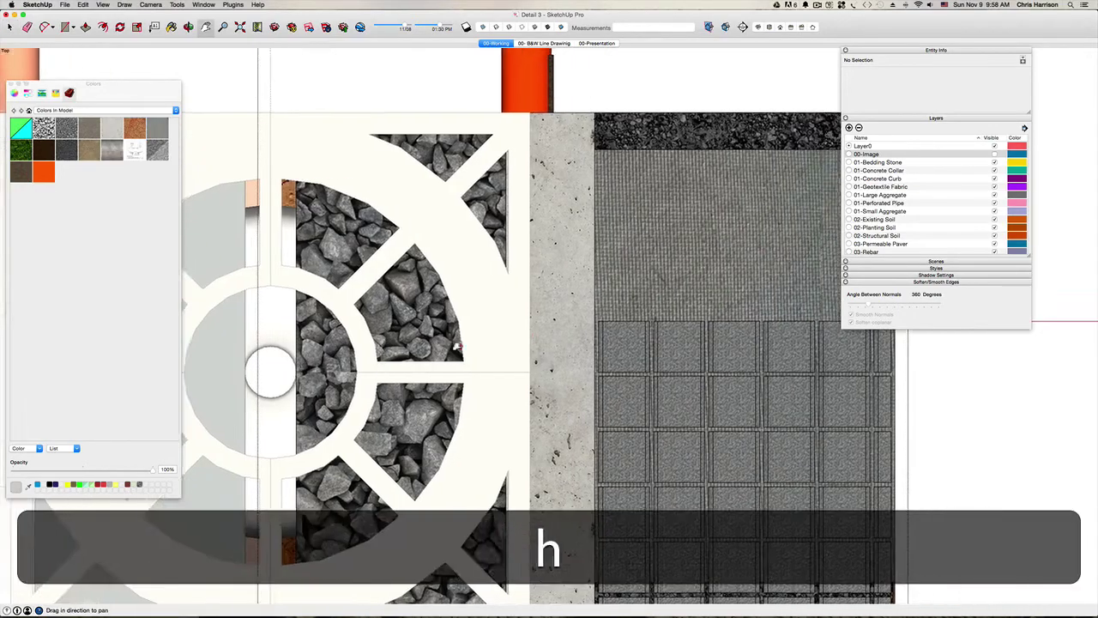
{"action": "left_click_drag", "start_coordinate": [671, 332], "coordinate": [333, 361]}
{"action": "key", "text": "space"}
{"action": "left_click", "coordinate": [586, 379]}
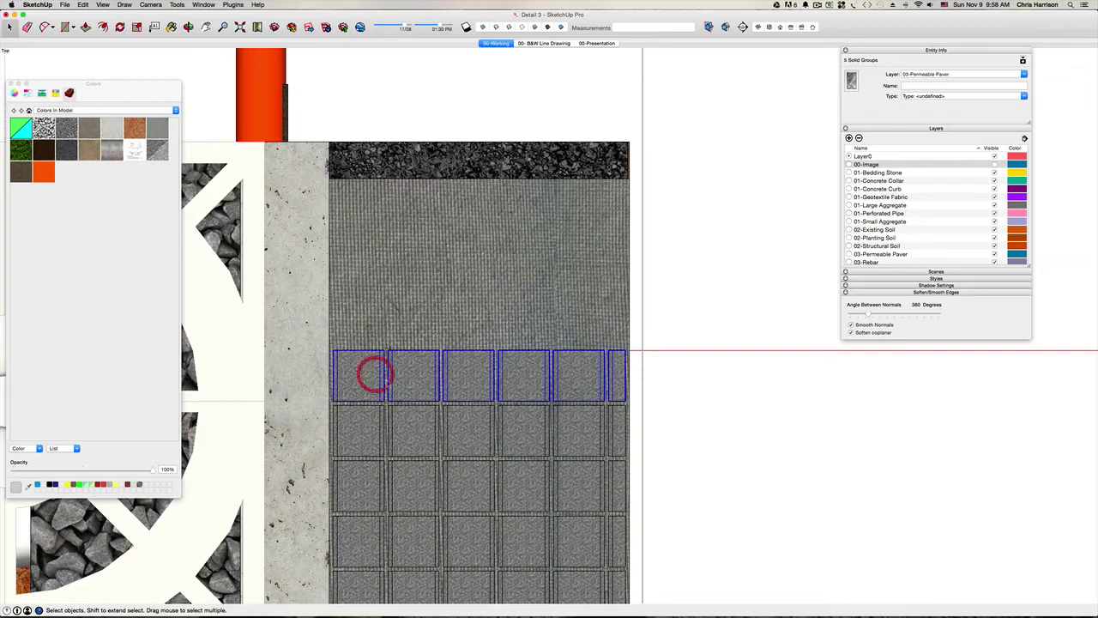
{"action": "key", "text": "m"}
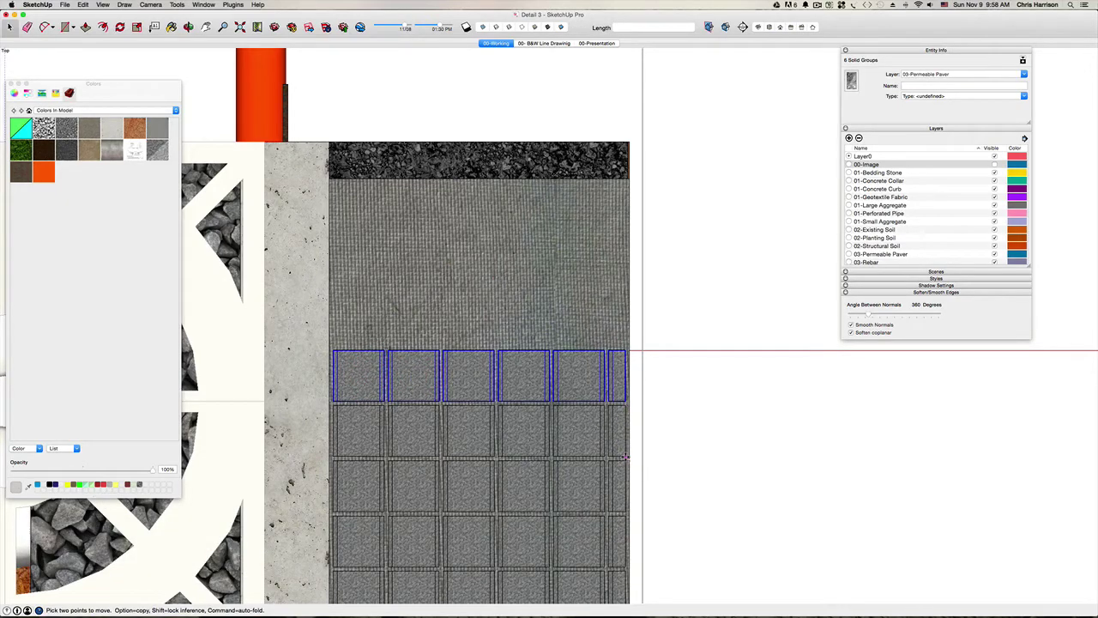
{"action": "left_click", "coordinate": [625, 456], "text": "alt"}
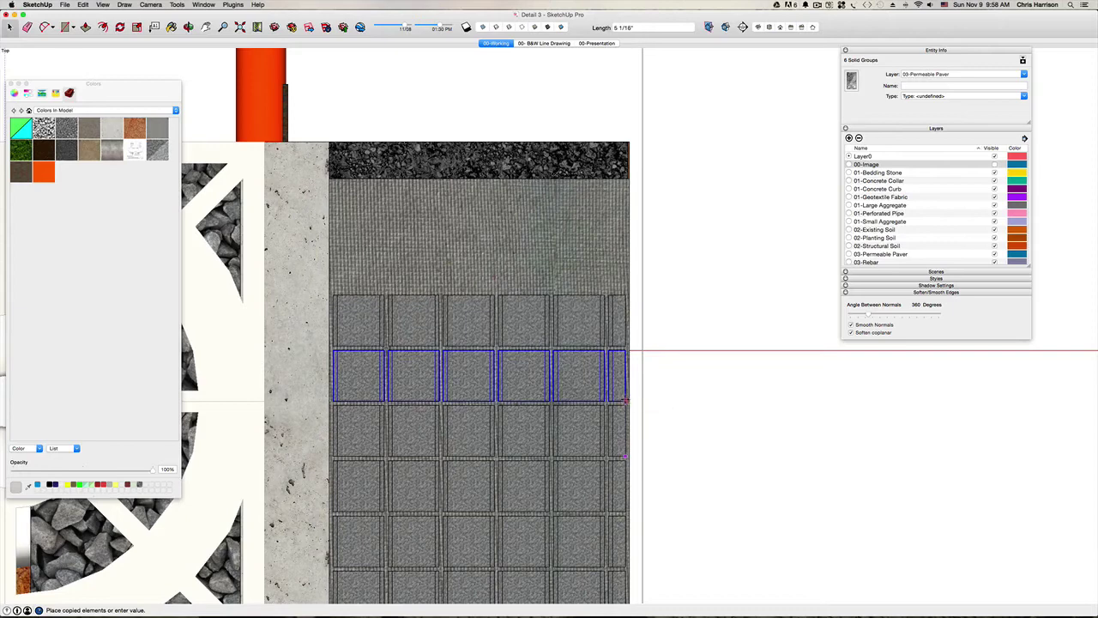
{"action": "left_click", "coordinate": [625, 402]}
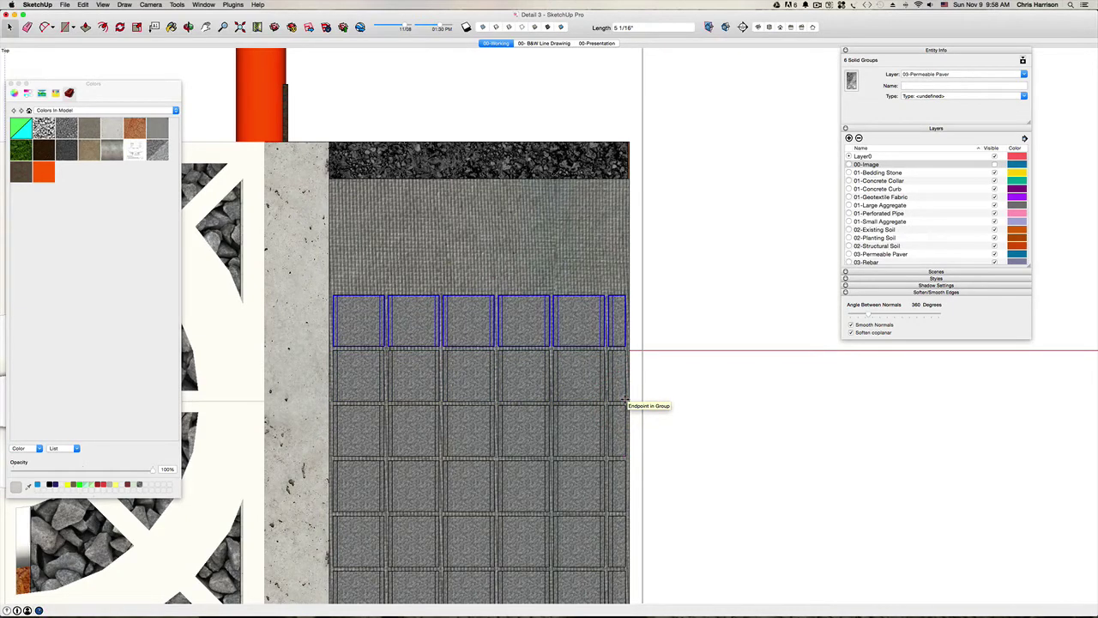
{"action": "type", "text": "3x"}
{"action": "key", "text": "Return"}
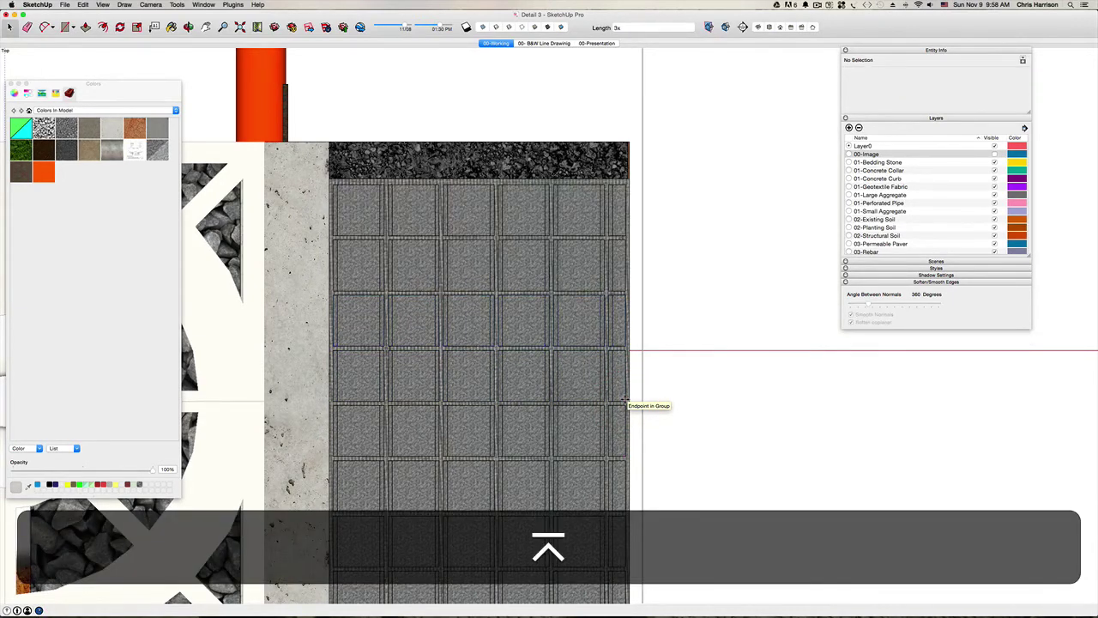
{"action": "key", "text": "space"}
{"action": "left_click", "coordinate": [711, 412]}
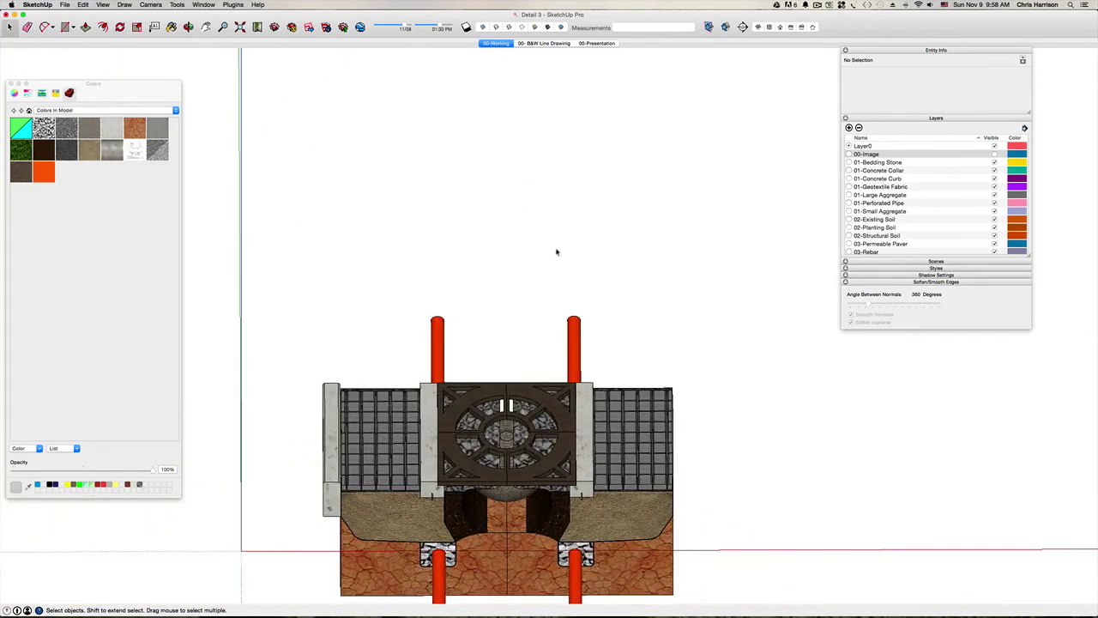
Save the model, then switch to a top view and examine the joints of the paver grid beside the concrete collar.
{"action": "key", "text": "super+s"}
{"action": "key", "text": "super+1"}
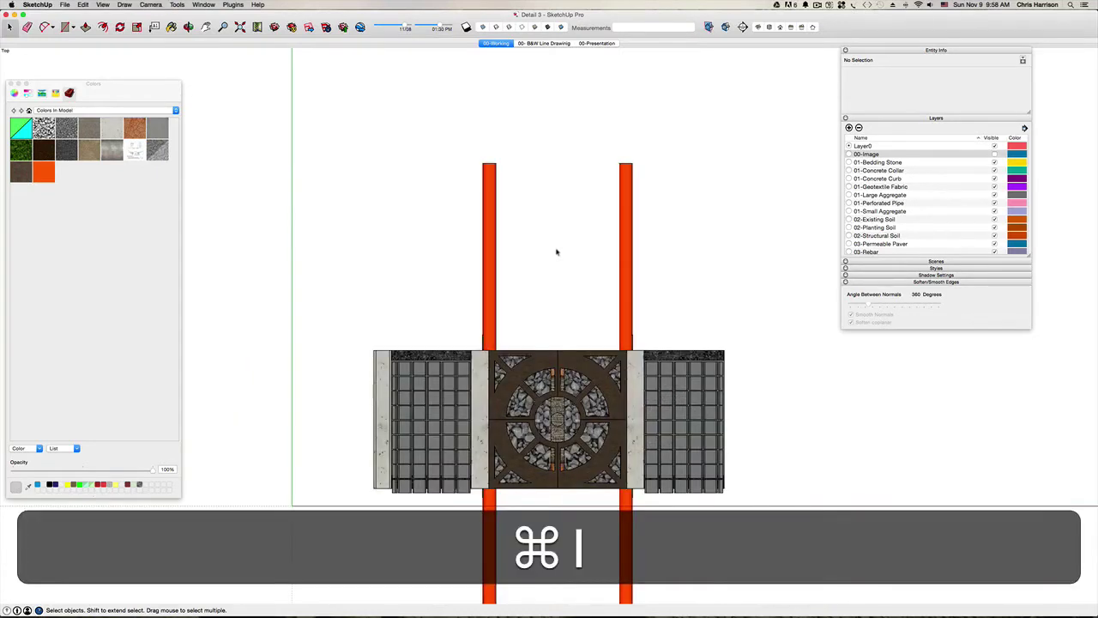
{"action": "key", "text": "h"}
{"action": "left_click_drag", "start_coordinate": [561, 290], "coordinate": [436, 258]}
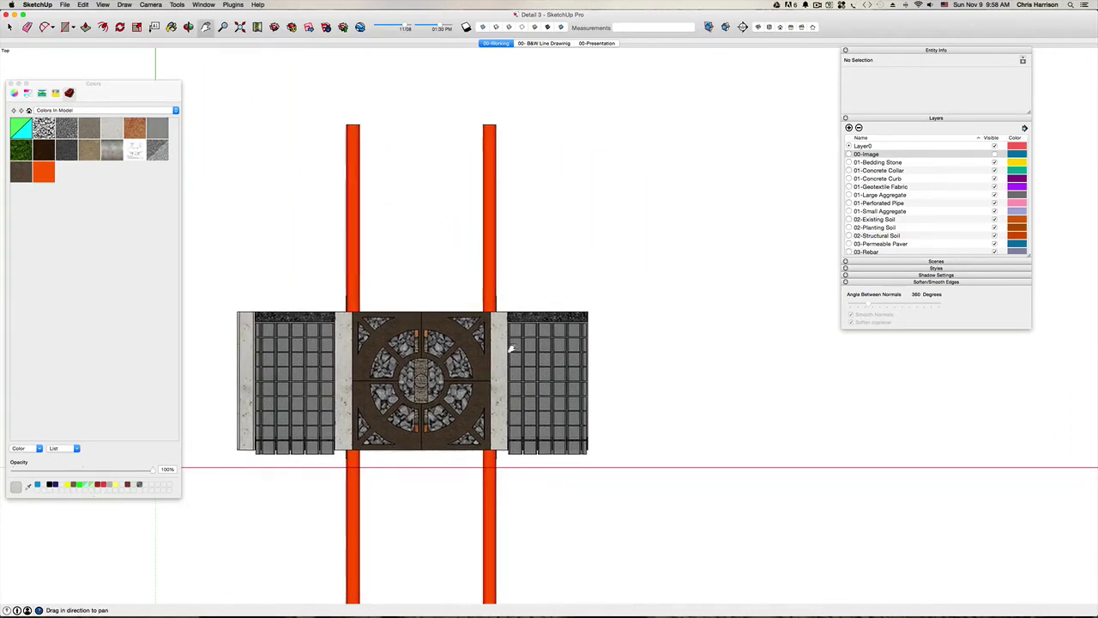
{"action": "scroll", "coordinate": [511, 347], "scroll_direction": "up", "scroll_amount": 3}
{"action": "scroll", "coordinate": [565, 404], "scroll_direction": "up", "scroll_amount": 4}
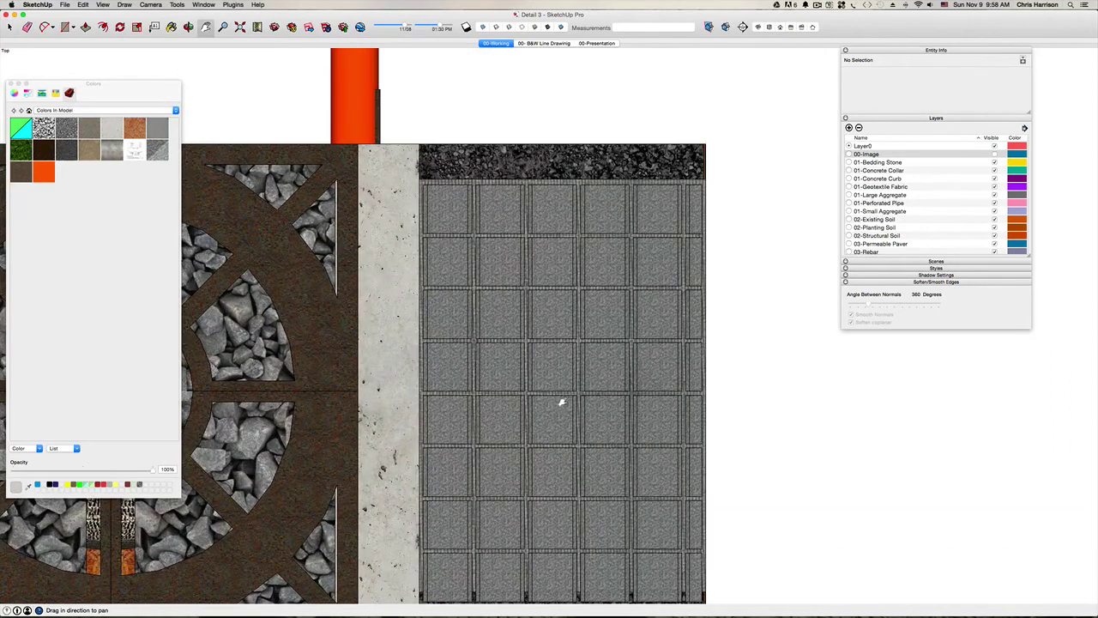
{"action": "left_click_drag", "start_coordinate": [505, 278], "coordinate": [591, 255]}
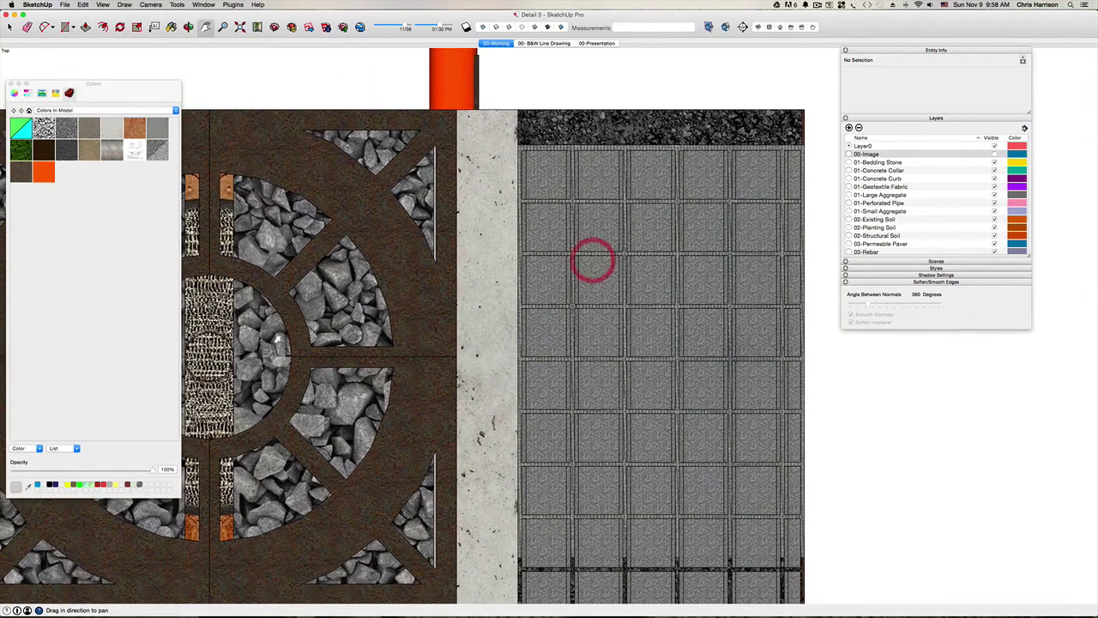
{"action": "scroll", "coordinate": [359, 315], "scroll_direction": "down", "scroll_amount": 3}
{"action": "scroll", "coordinate": [360, 317], "scroll_direction": "down", "scroll_amount": 2}
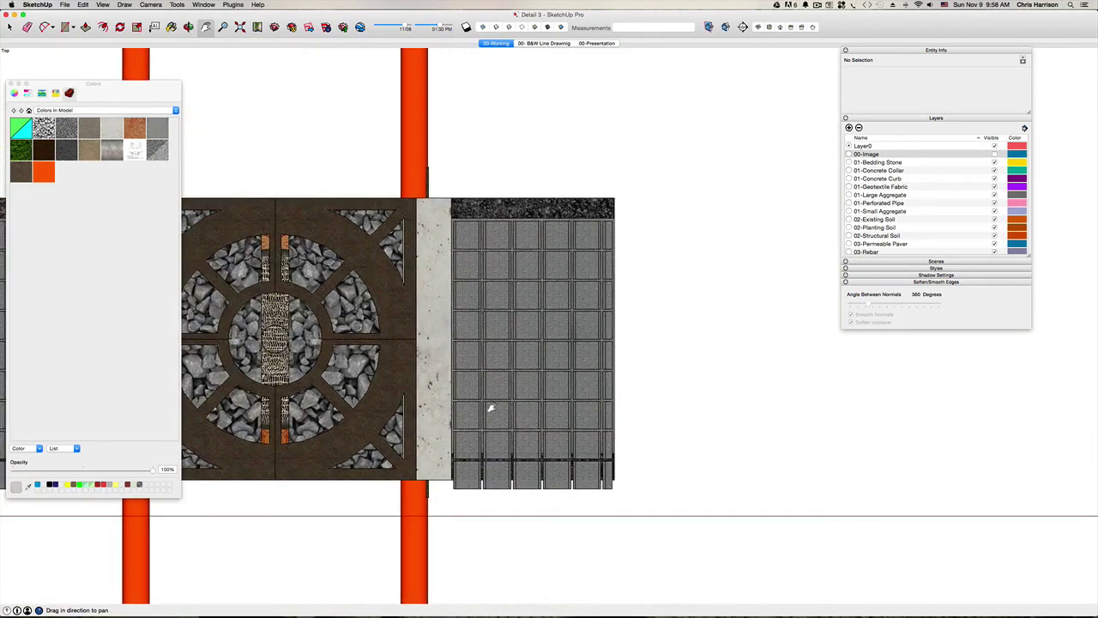
{"action": "scroll", "coordinate": [482, 386], "scroll_direction": "up", "scroll_amount": 4}
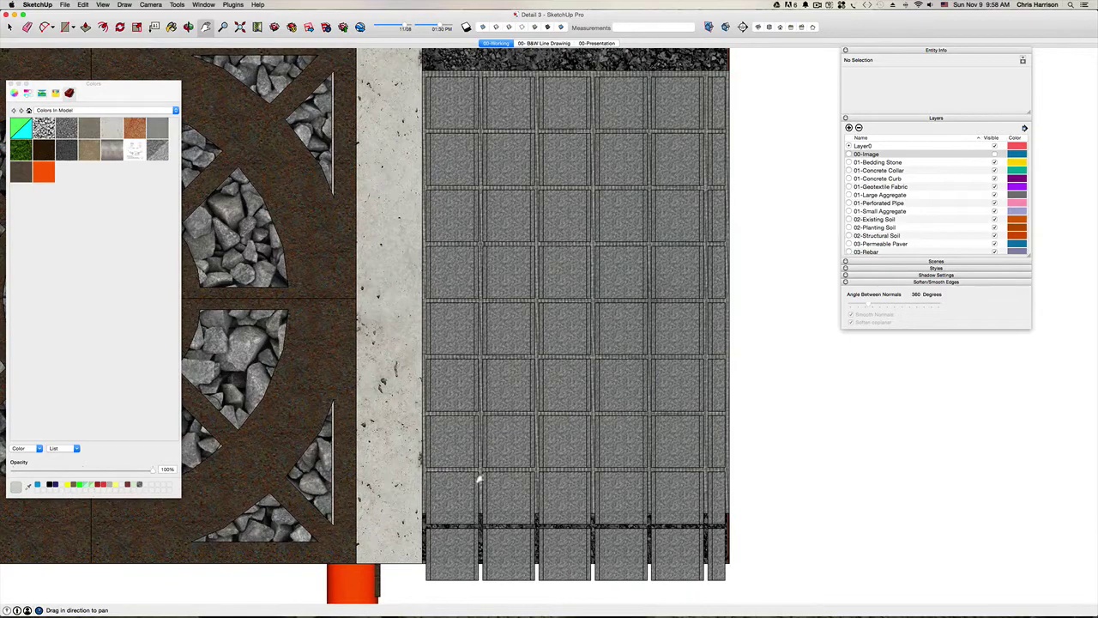
{"action": "scroll", "coordinate": [479, 478], "scroll_direction": "down", "scroll_amount": 2}
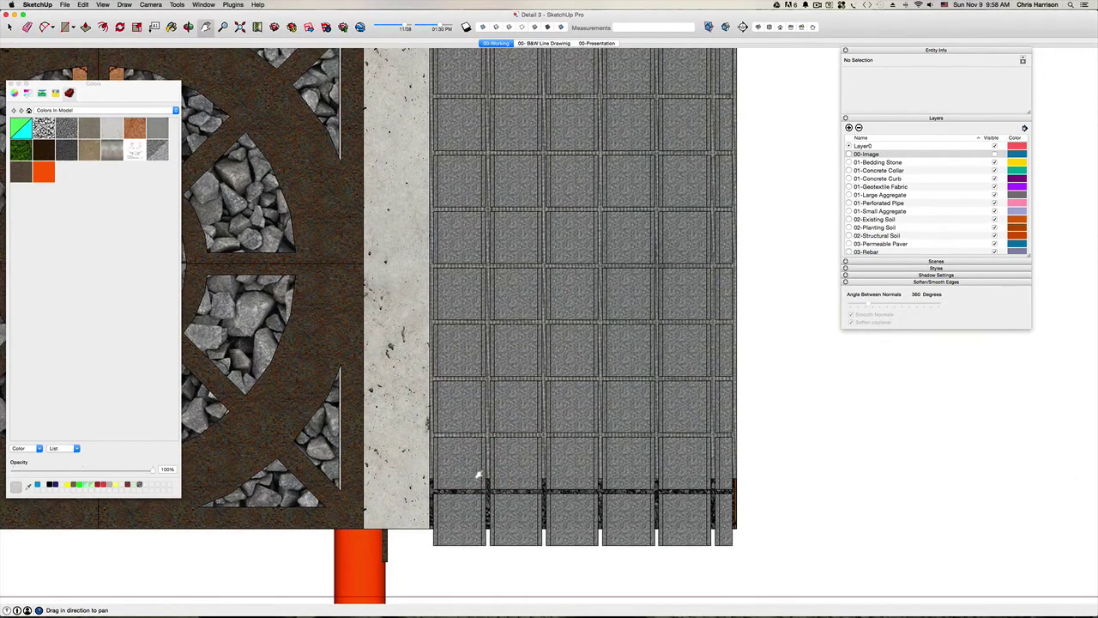
{"action": "left_click_drag", "start_coordinate": [487, 447], "coordinate": [490, 520]}
Draw a thin rectangle about 3/8" by 3' 7 3/4" along the first joint between paver columns beside the collar.
{"action": "key", "text": "r"}
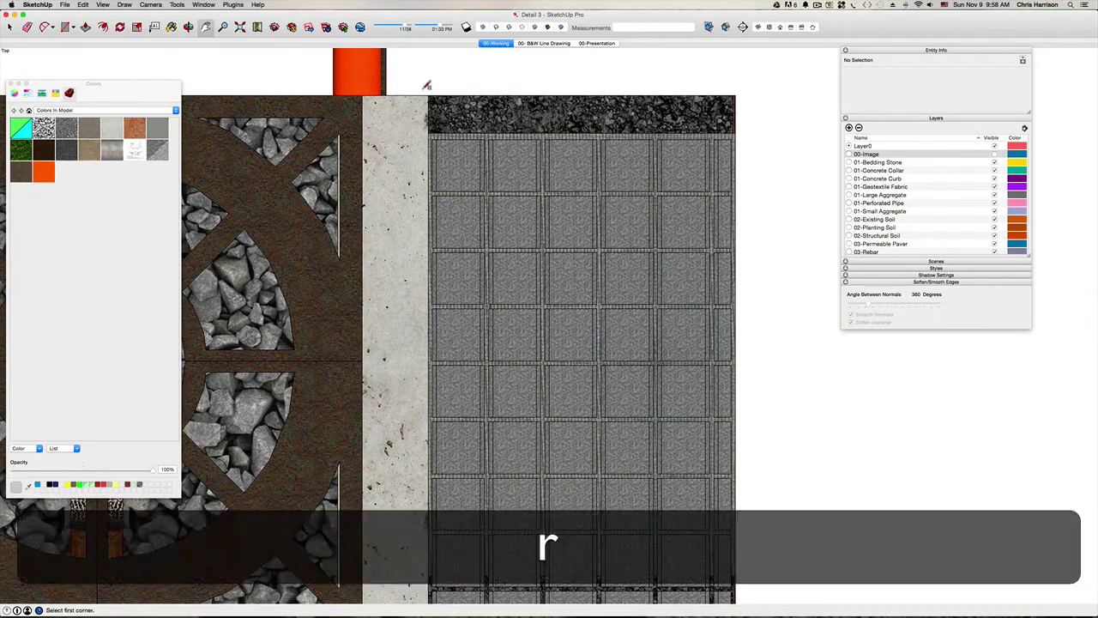
{"action": "scroll", "coordinate": [483, 146], "scroll_direction": "up", "scroll_amount": 4}
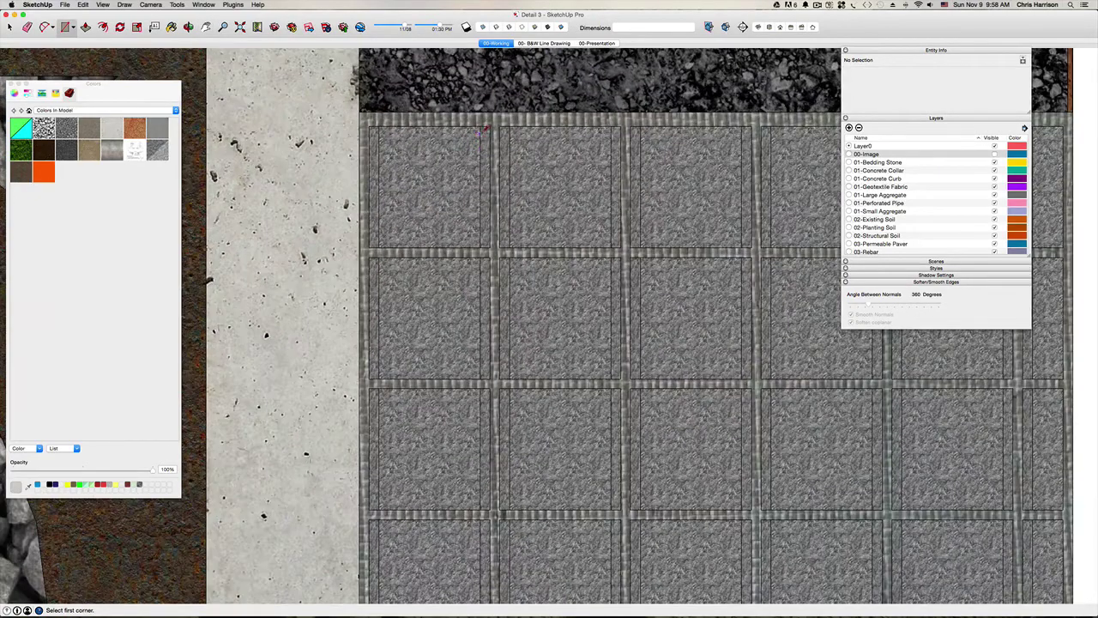
{"action": "left_click", "coordinate": [492, 124]}
{"action": "scroll", "coordinate": [492, 125], "scroll_direction": "down", "scroll_amount": 5}
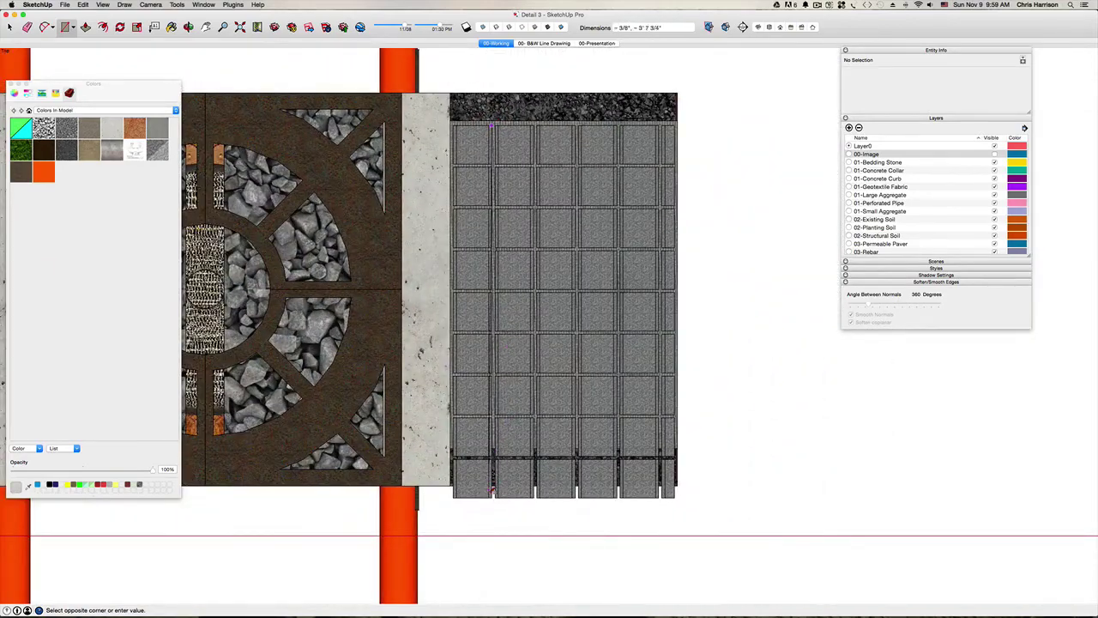
{"action": "scroll", "coordinate": [493, 489], "scroll_direction": "up", "scroll_amount": 3}
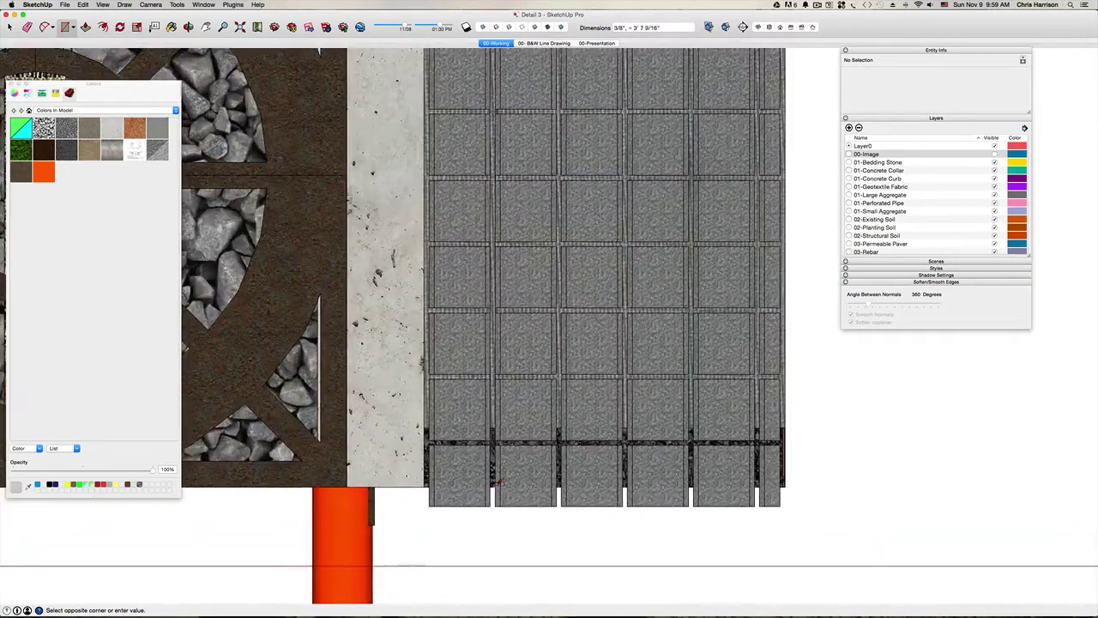
{"action": "left_click", "coordinate": [492, 483]}
{"action": "key", "text": "space"}
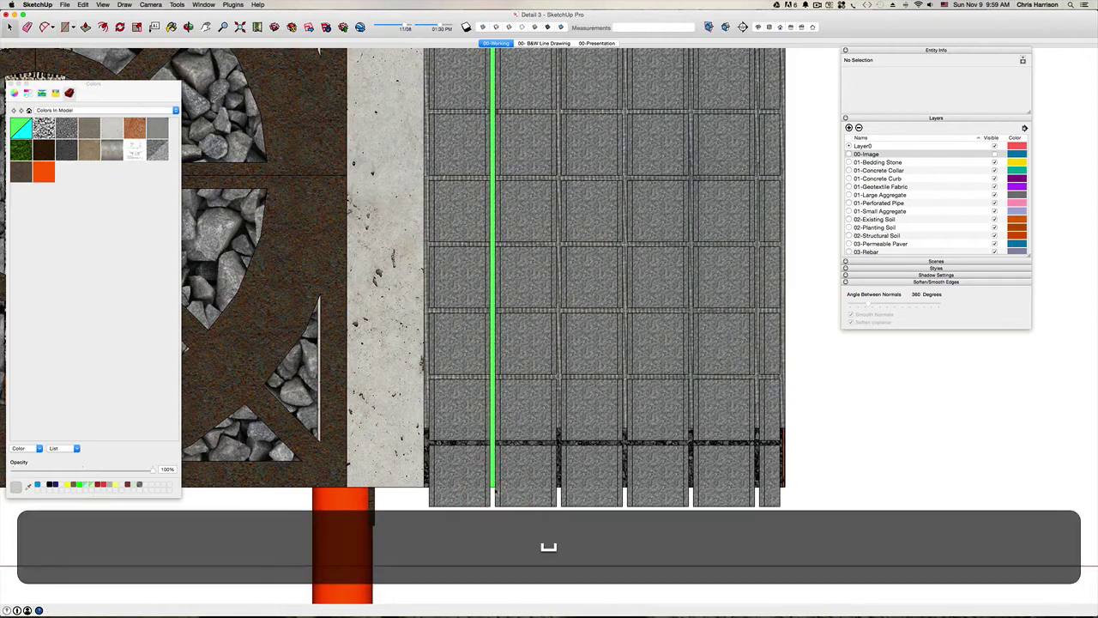
Put the thin rectangle on the 01-Small Aggregate layer, make that layer active, and group the rectangle.
{"action": "double_click", "coordinate": [491, 474]}
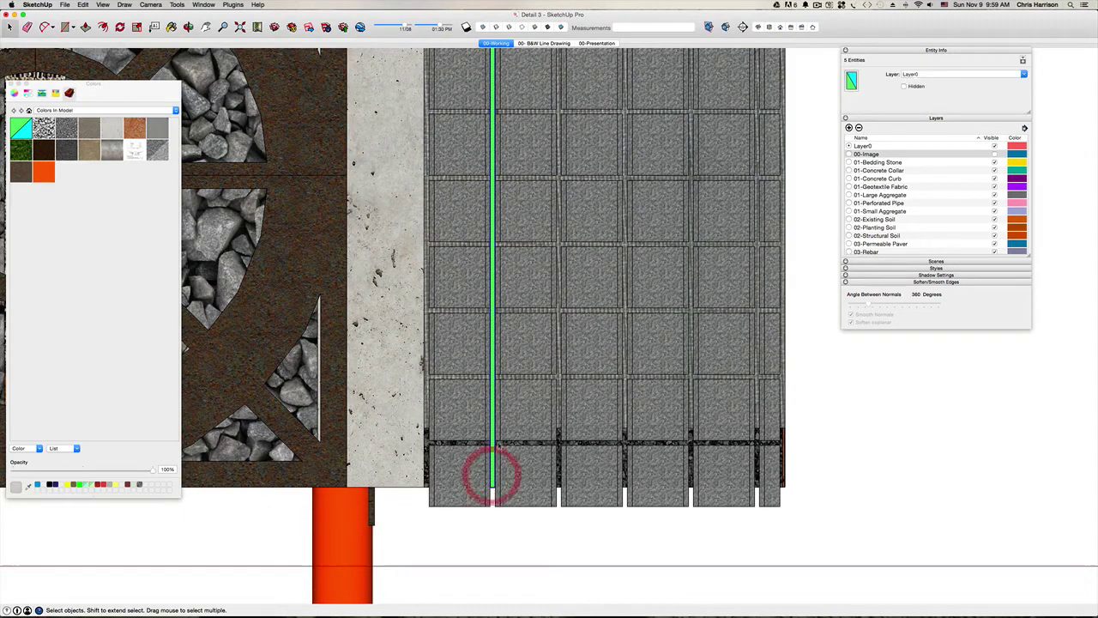
{"action": "left_click", "coordinate": [943, 74]}
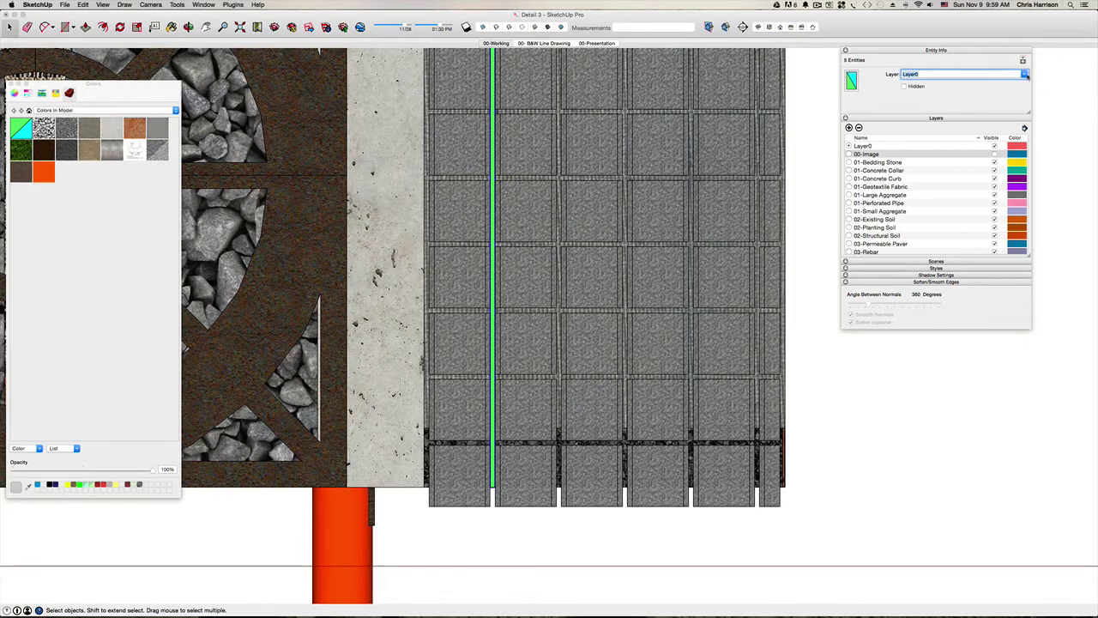
{"action": "left_click", "coordinate": [1025, 75]}
{"action": "scroll", "coordinate": [949, 89], "scroll_direction": "down", "scroll_amount": 5}
{"action": "scroll", "coordinate": [948, 90], "scroll_direction": "up", "scroll_amount": 2}
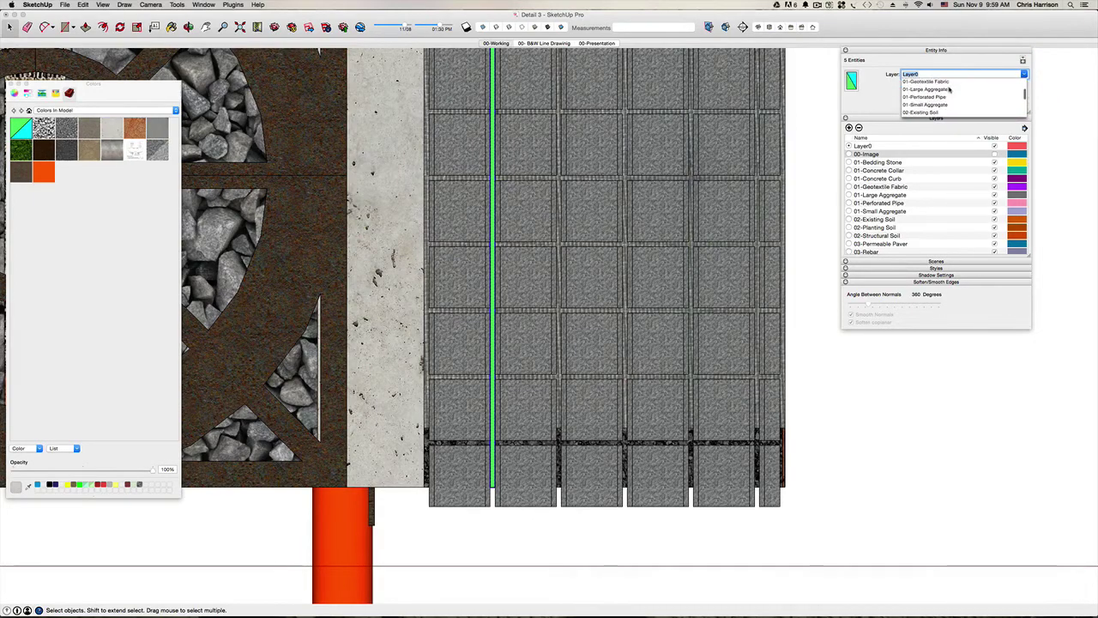
{"action": "left_click", "coordinate": [934, 98]}
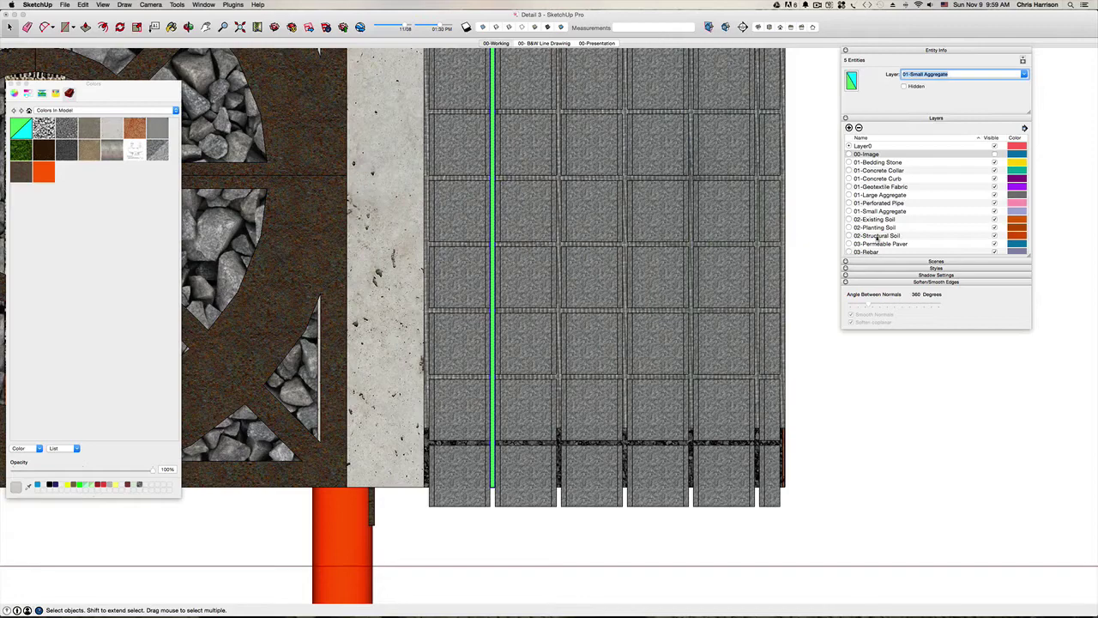
{"action": "left_click", "coordinate": [849, 211]}
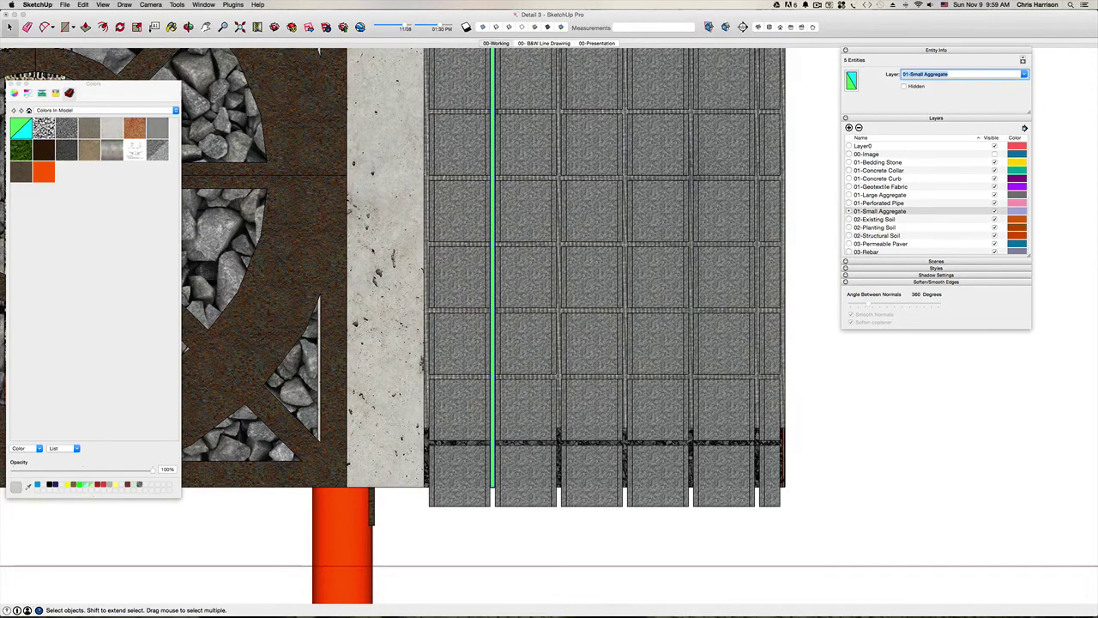
{"action": "key", "text": "super+g"}
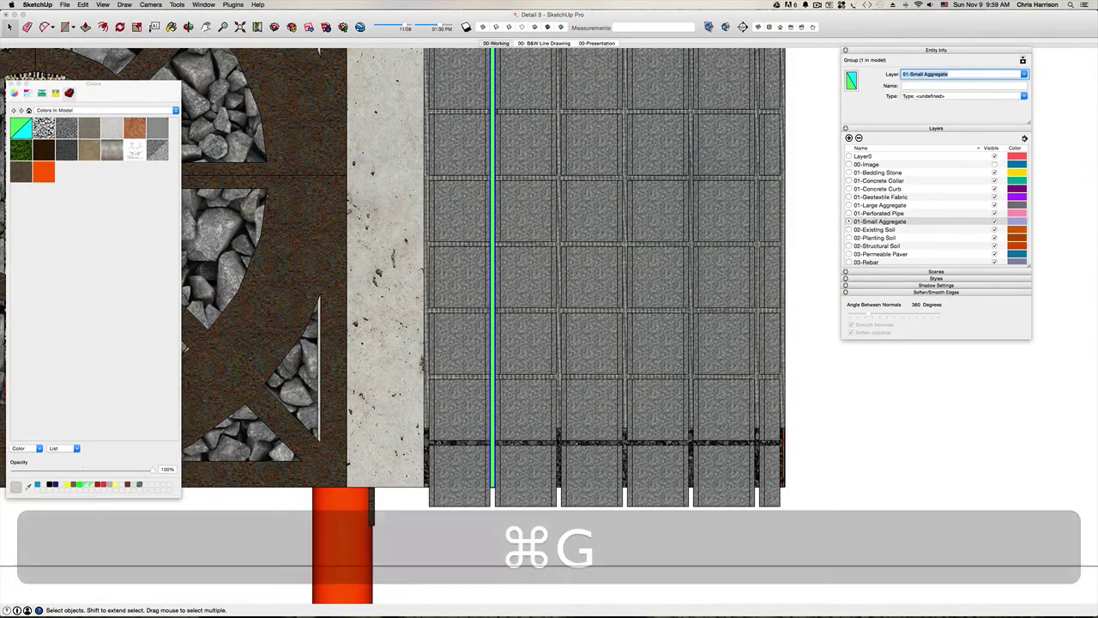
{"action": "type", "text": "b"}
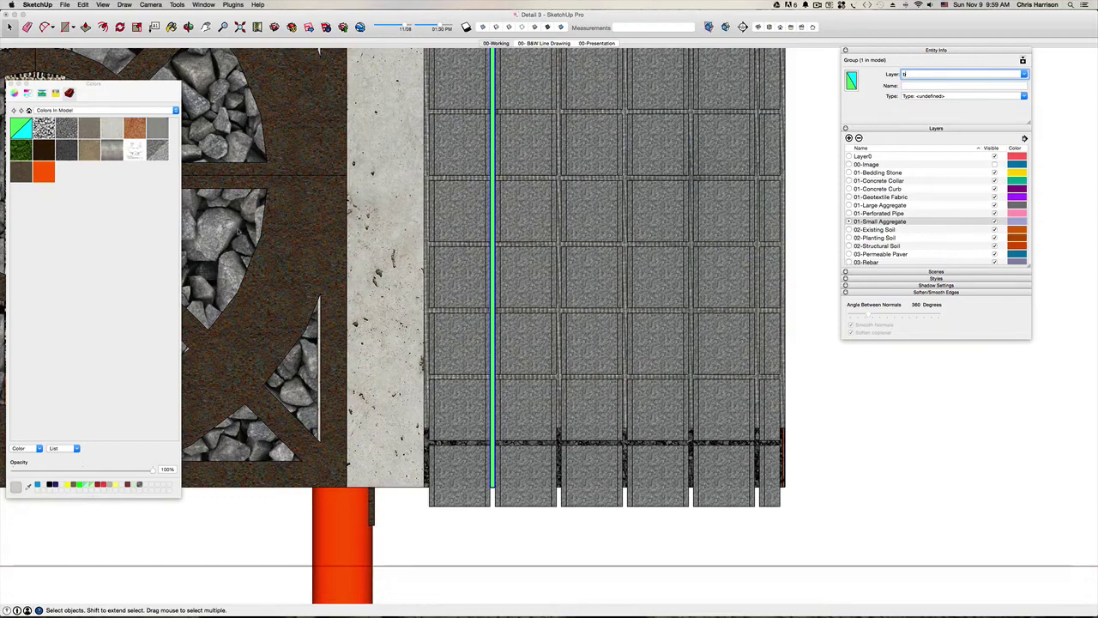
{"action": "type", "text": "bbb"}
{"action": "key", "text": "Escape"}
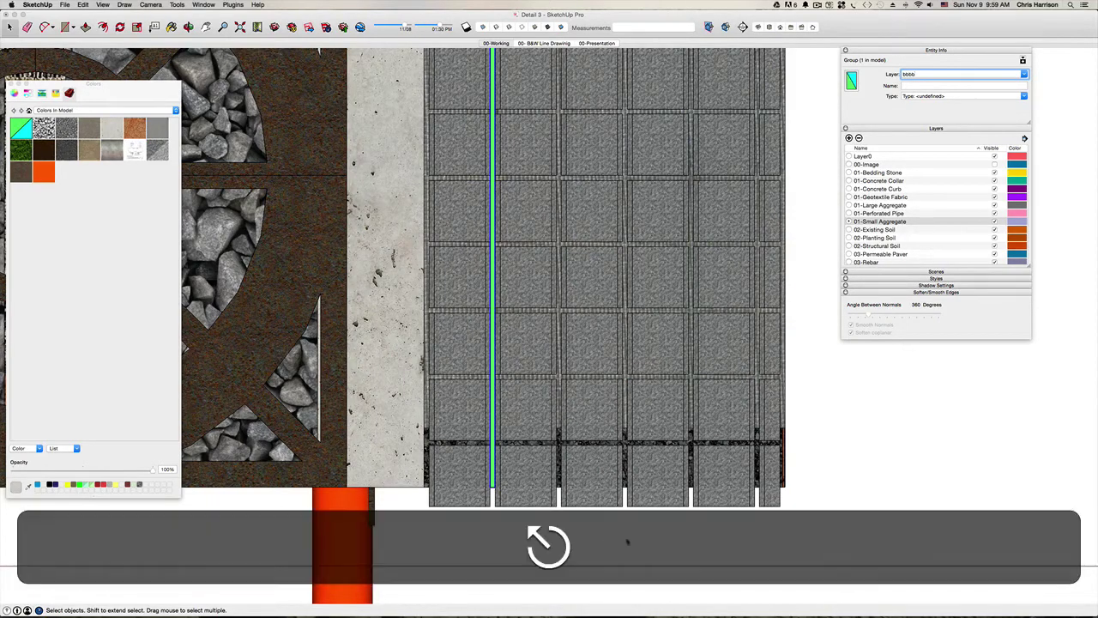
Sample the aggregate material in the tree grate opening and paint the joint strip with it.
{"action": "key", "text": "b"}
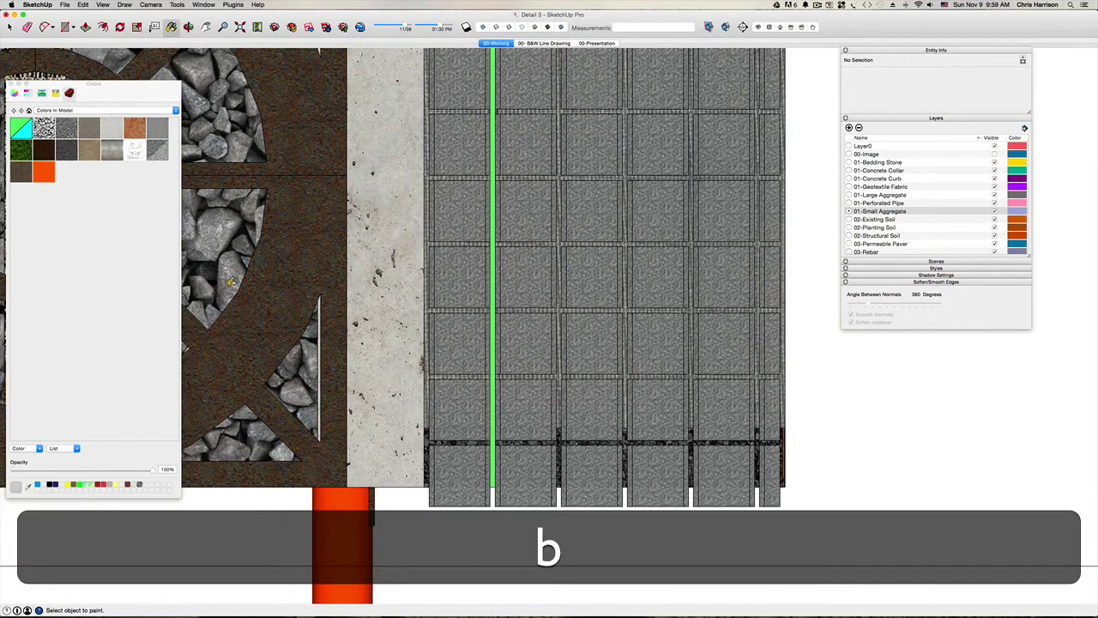
{"action": "left_click", "coordinate": [229, 283]}
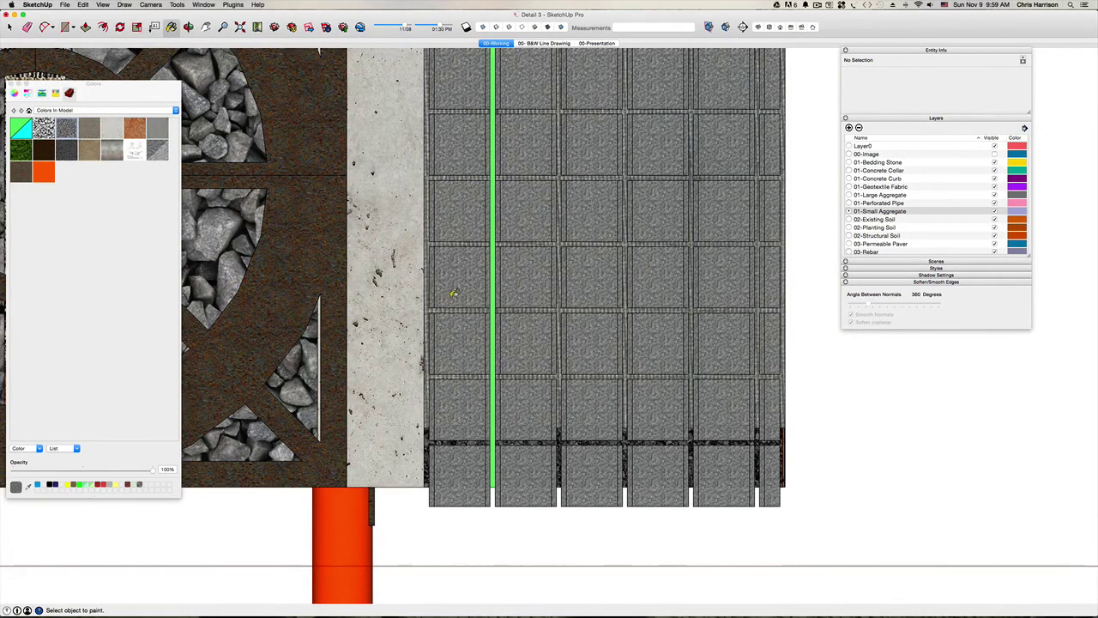
{"action": "scroll", "coordinate": [453, 293], "scroll_direction": "up", "scroll_amount": 3}
{"action": "left_click", "coordinate": [524, 281]}
{"action": "scroll", "coordinate": [524, 281], "scroll_direction": "down", "scroll_amount": 4}
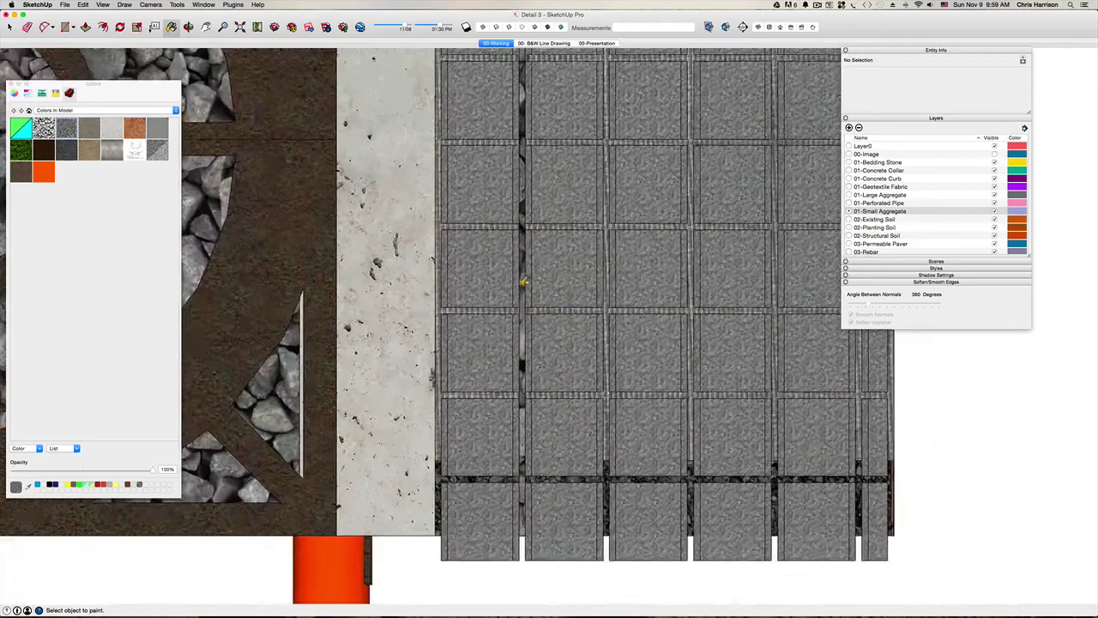
{"action": "scroll", "coordinate": [524, 281], "scroll_direction": "down", "scroll_amount": 2}
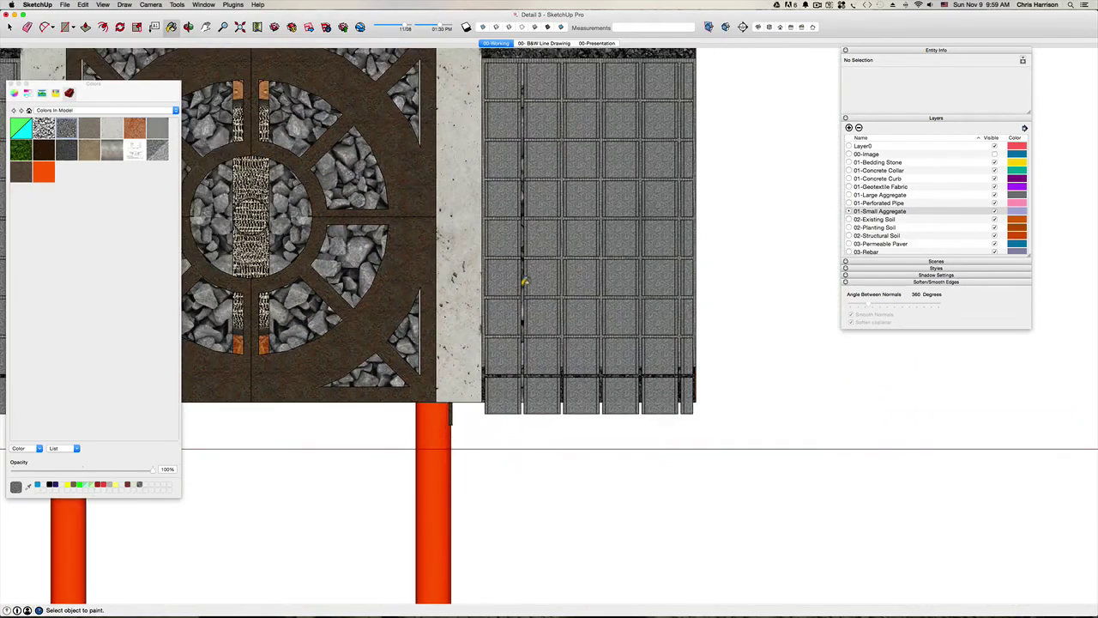
Select the painted joint strip, view its end from the front, and open its group for editing.
{"action": "key", "text": "space"}
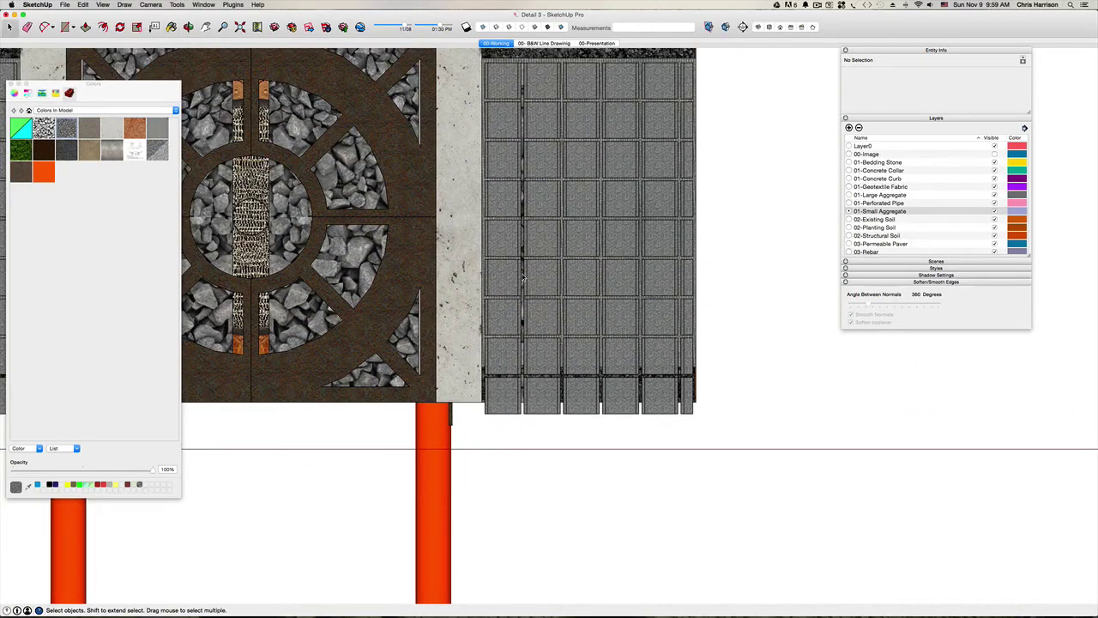
{"action": "scroll", "coordinate": [522, 277], "scroll_direction": "up", "scroll_amount": 3}
{"action": "left_click", "coordinate": [522, 277]}
{"action": "scroll", "coordinate": [523, 277], "scroll_direction": "up", "scroll_amount": 2}
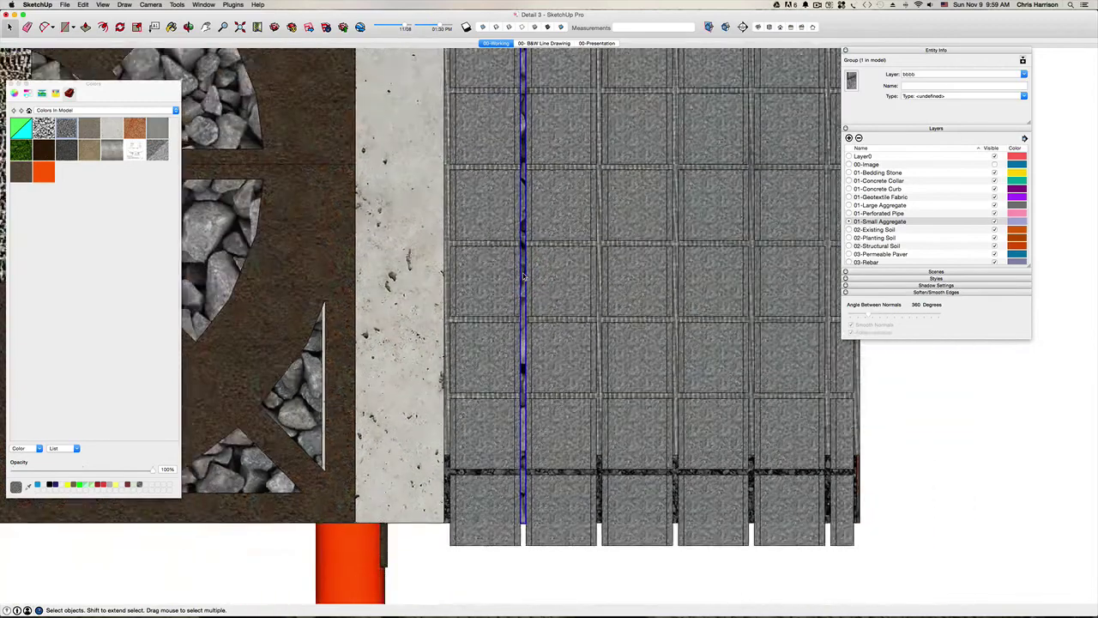
{"action": "scroll", "coordinate": [523, 277], "scroll_direction": "down", "scroll_amount": 2}
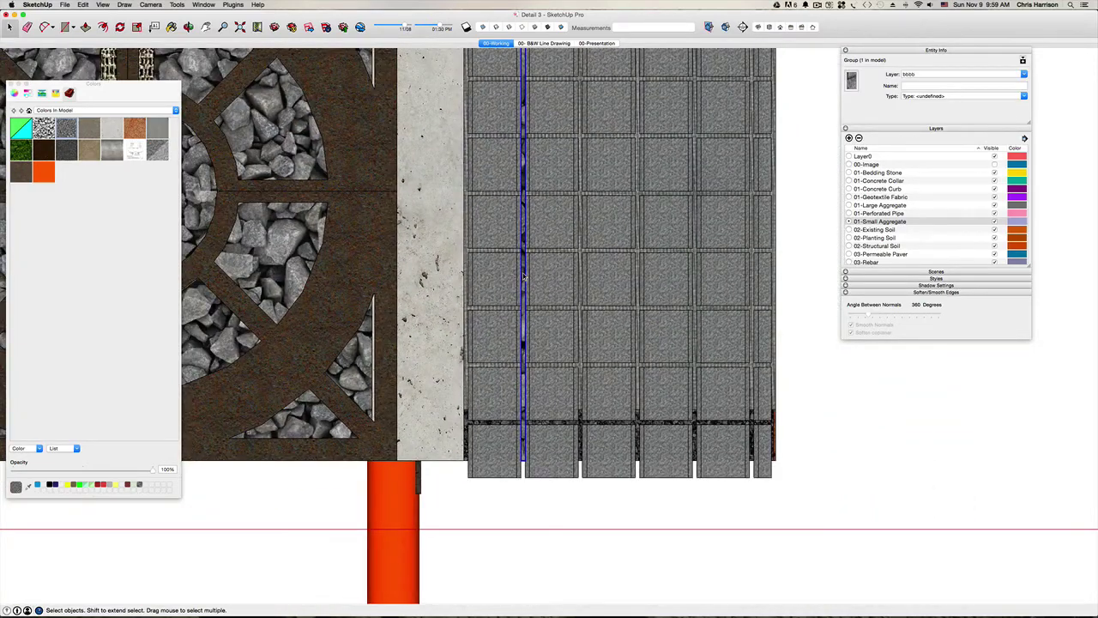
{"action": "middle_click_drag", "start_coordinate": [524, 277], "coordinate": [533, 361]}
{"action": "scroll", "coordinate": [532, 362], "scroll_direction": "up", "scroll_amount": 5}
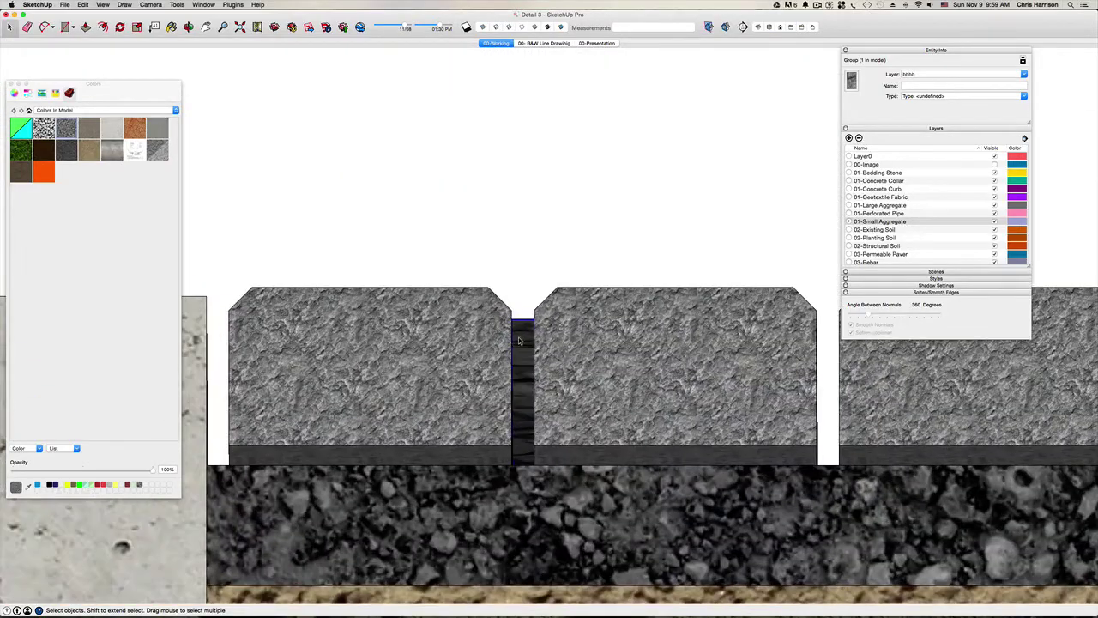
{"action": "double_click", "coordinate": [517, 335]}
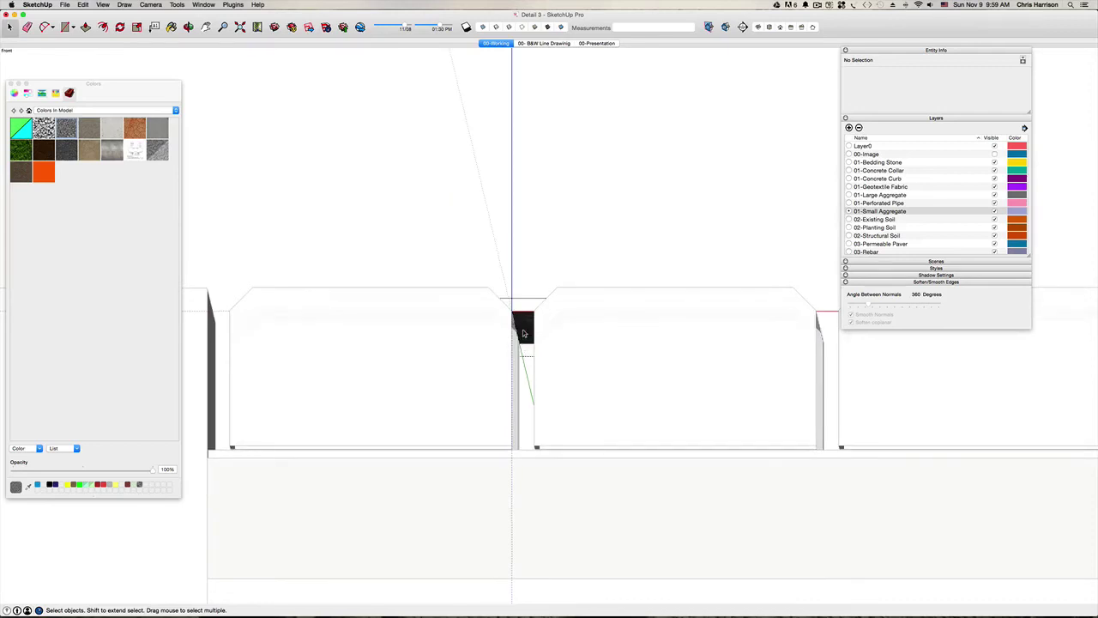
Push/pull the strip's face about 2 1/4" down to the bedding so it fills the joint, and close the group.
{"action": "left_click", "coordinate": [523, 327]}
{"action": "key", "text": "p"}
{"action": "left_click_drag", "start_coordinate": [523, 330], "coordinate": [518, 465]}
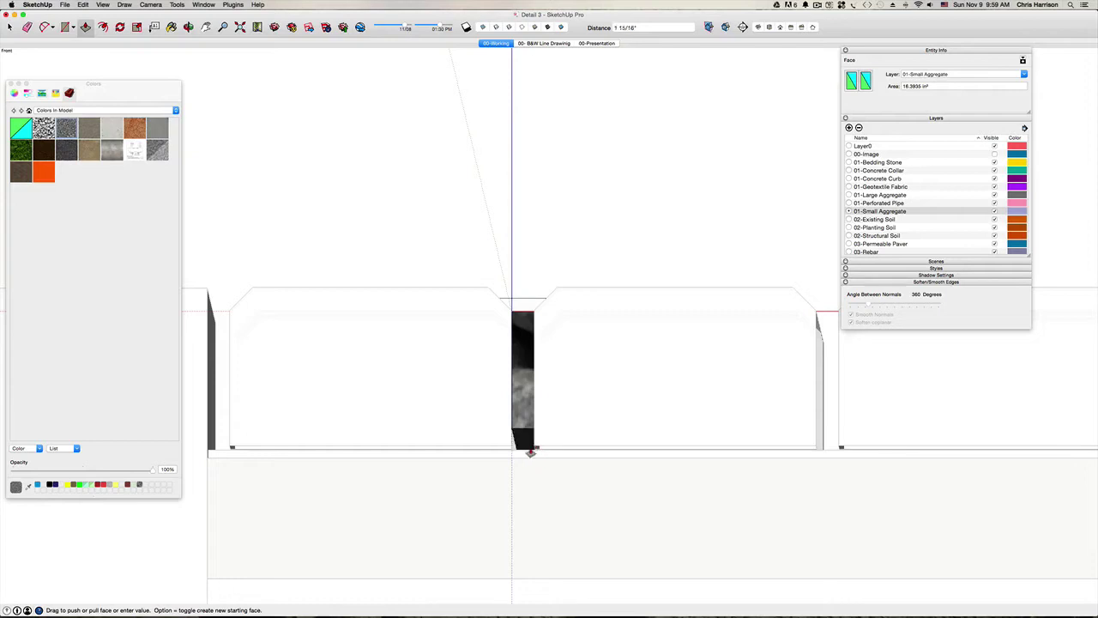
{"action": "left_click_drag", "start_coordinate": [529, 453], "coordinate": [549, 445]}
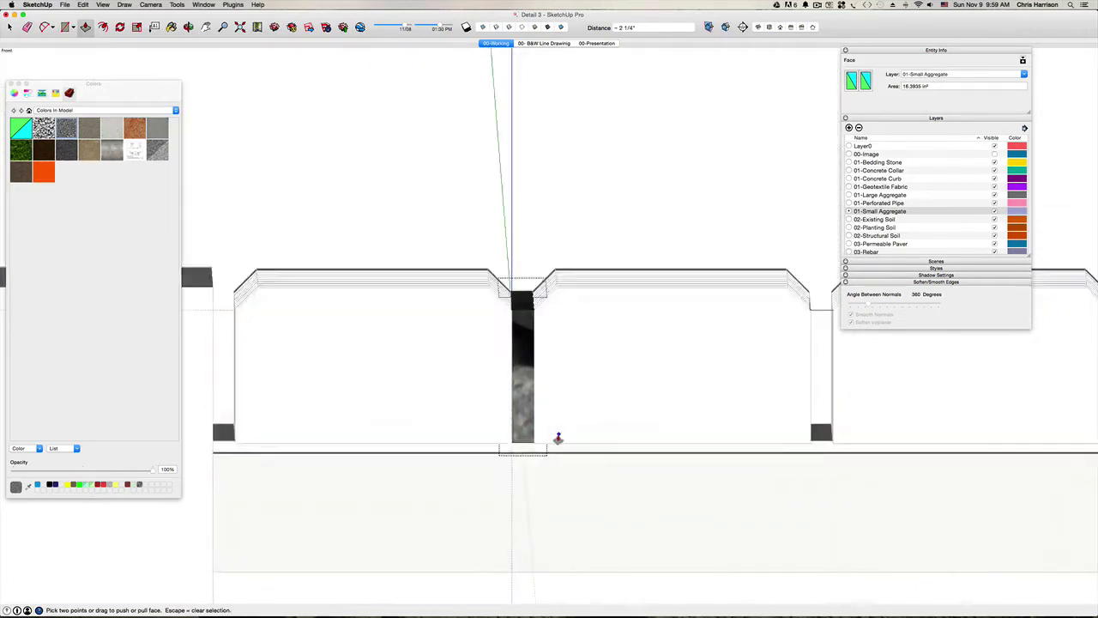
{"action": "key", "text": "super+3"}
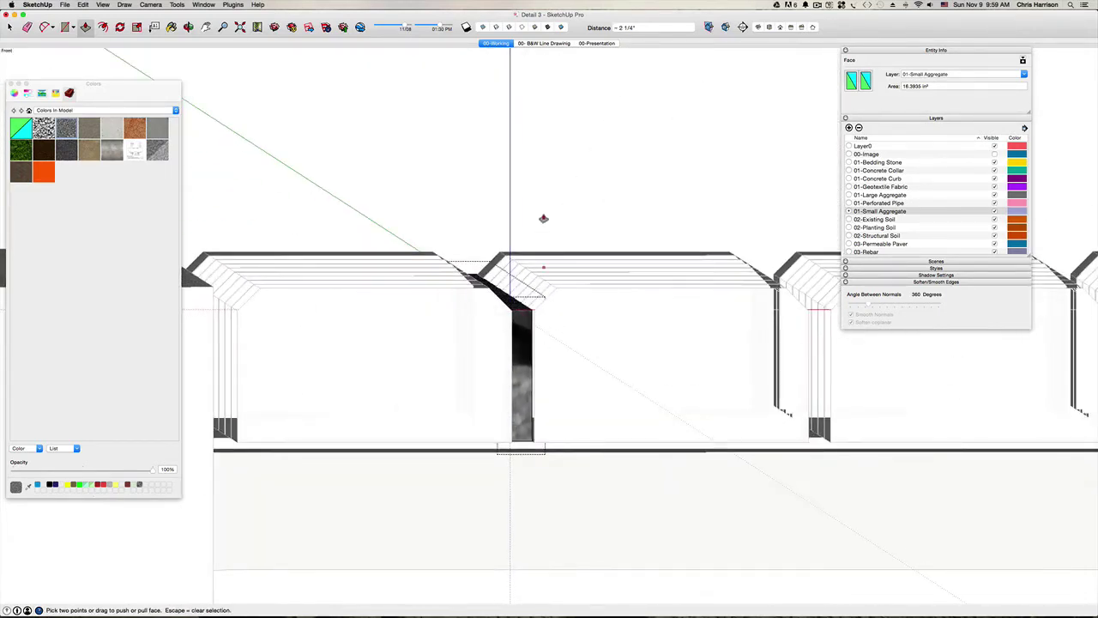
{"action": "key", "text": "space"}
{"action": "left_click", "coordinate": [556, 185]}
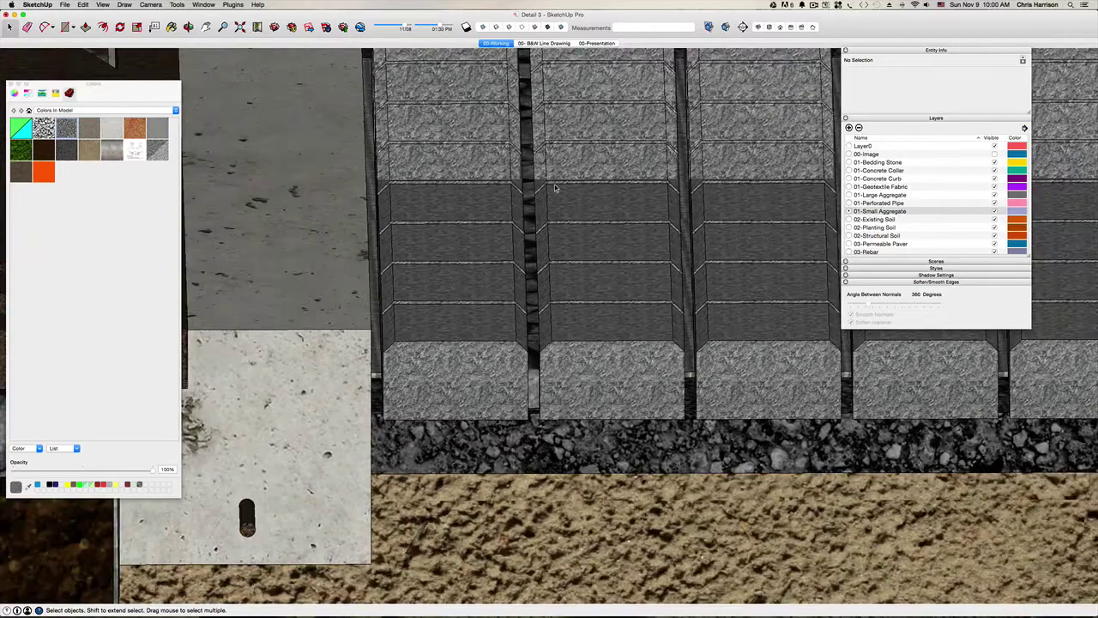
Return to a top view centered on the paver grid and its filled joint.
{"action": "key", "text": "super+1"}
{"action": "scroll", "coordinate": [556, 187], "scroll_direction": "down", "scroll_amount": 5}
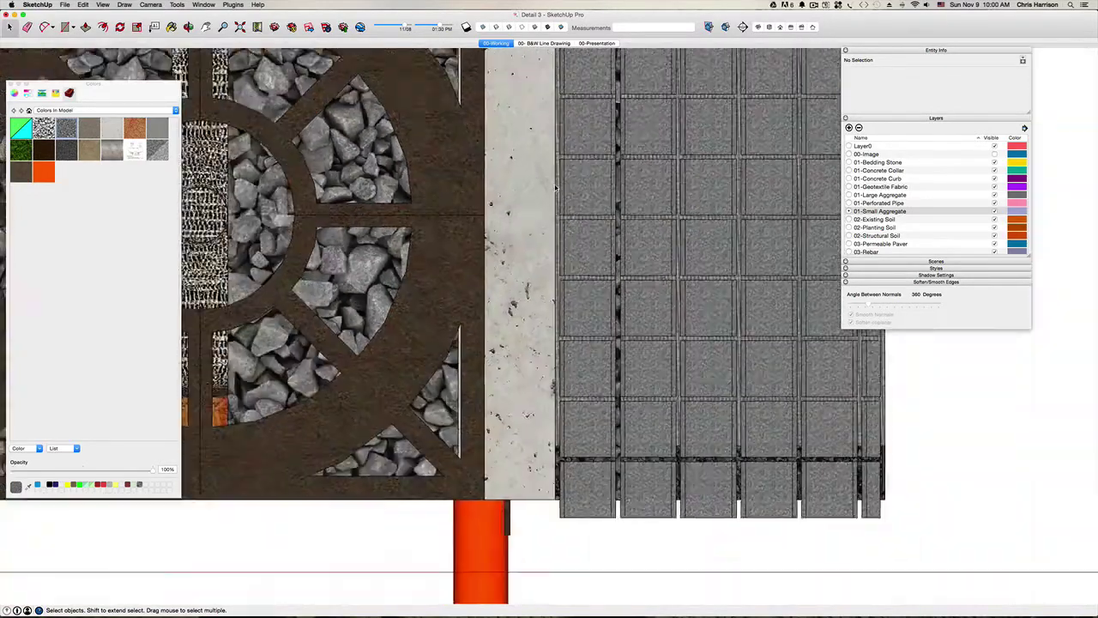
{"action": "key", "text": "h"}
{"action": "left_click_drag", "start_coordinate": [578, 205], "coordinate": [403, 262]}
{"action": "key", "text": "space"}
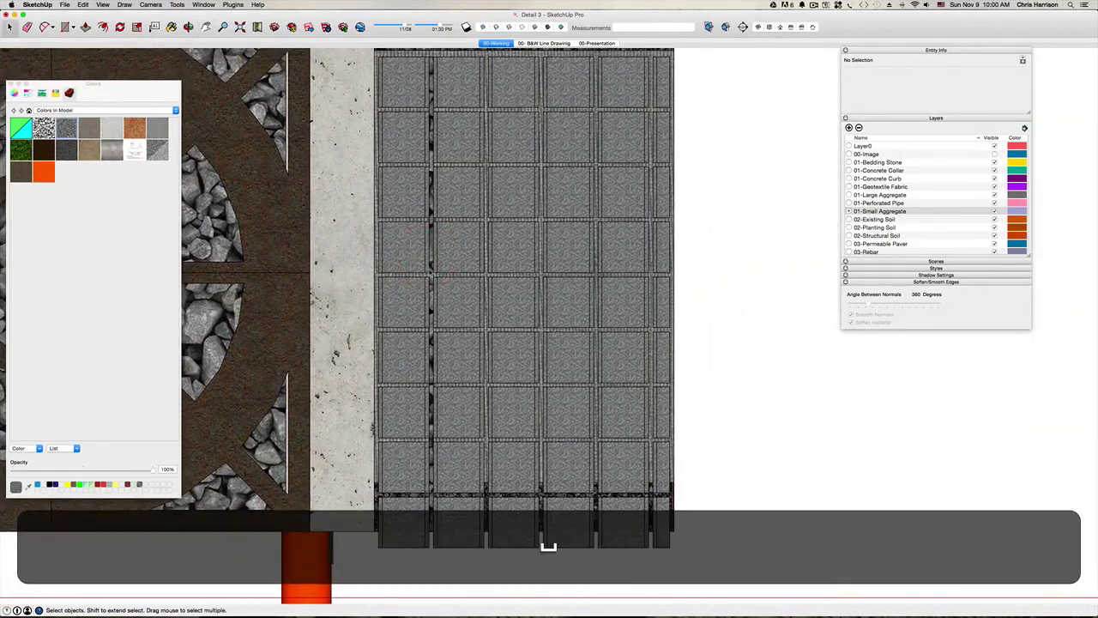
Copy the filled joint strip about 5 1/16" over to the next joint, array it 4x across the pavers, and clear the selection.
{"action": "left_click", "coordinate": [431, 265]}
{"action": "key", "text": "m"}
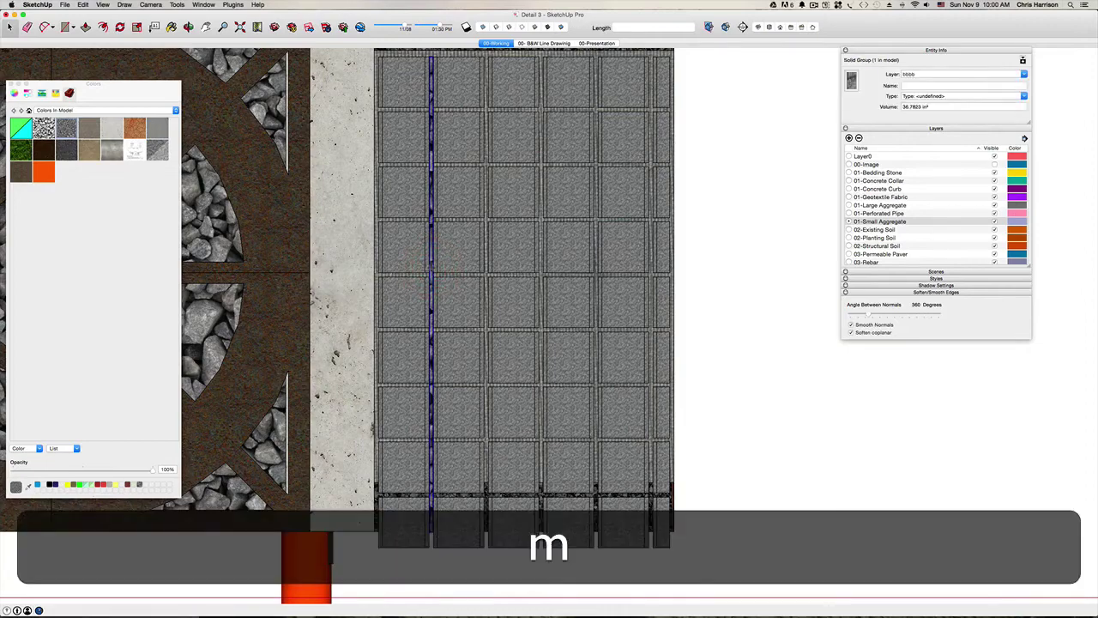
{"action": "scroll", "coordinate": [426, 452], "scroll_direction": "up", "scroll_amount": 4}
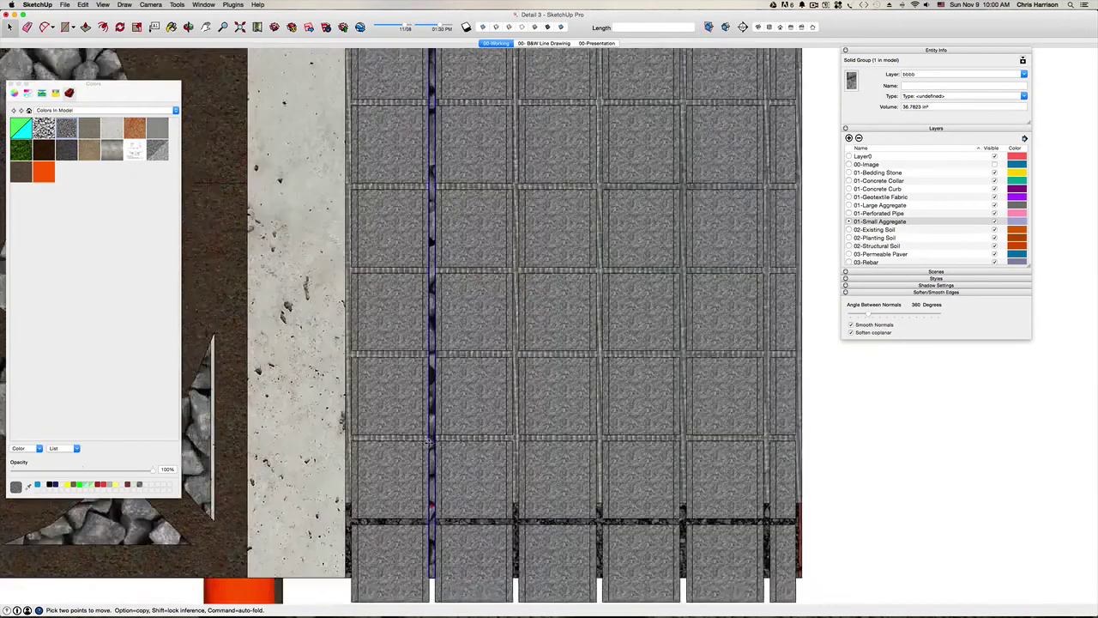
{"action": "key", "text": "alt"}
{"action": "left_click", "coordinate": [431, 441]}
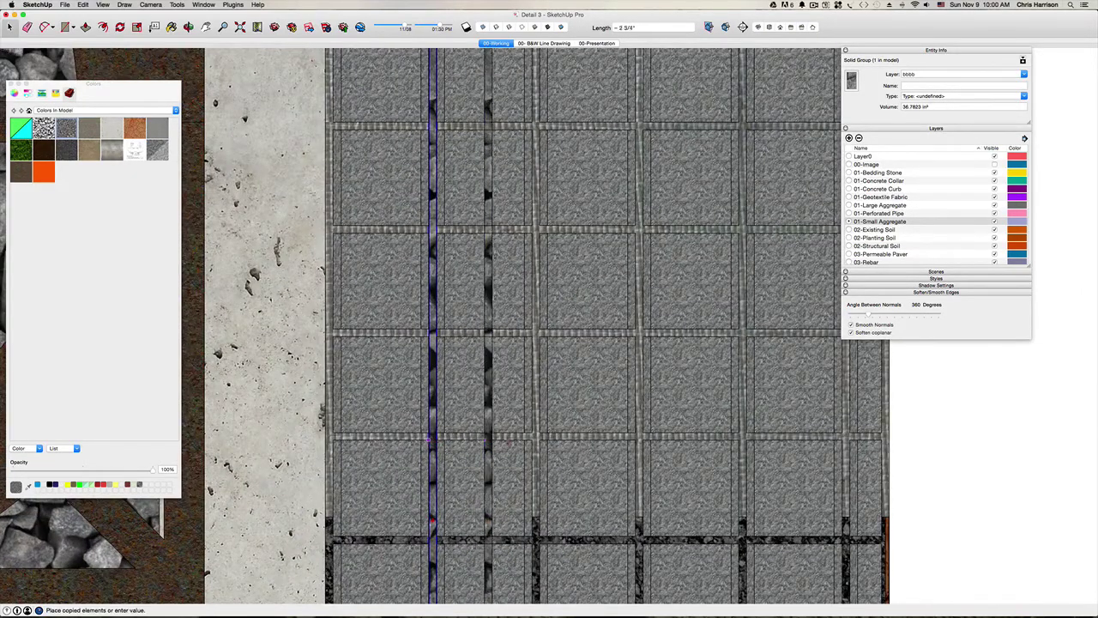
{"action": "left_click", "coordinate": [532, 441]}
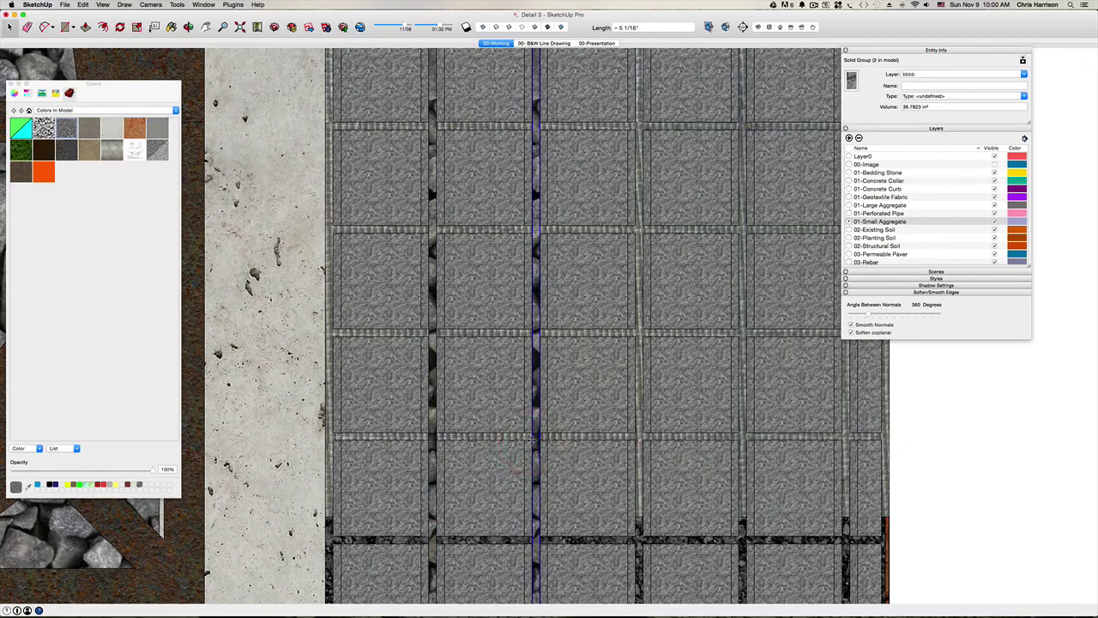
{"action": "type", "text": "4"}
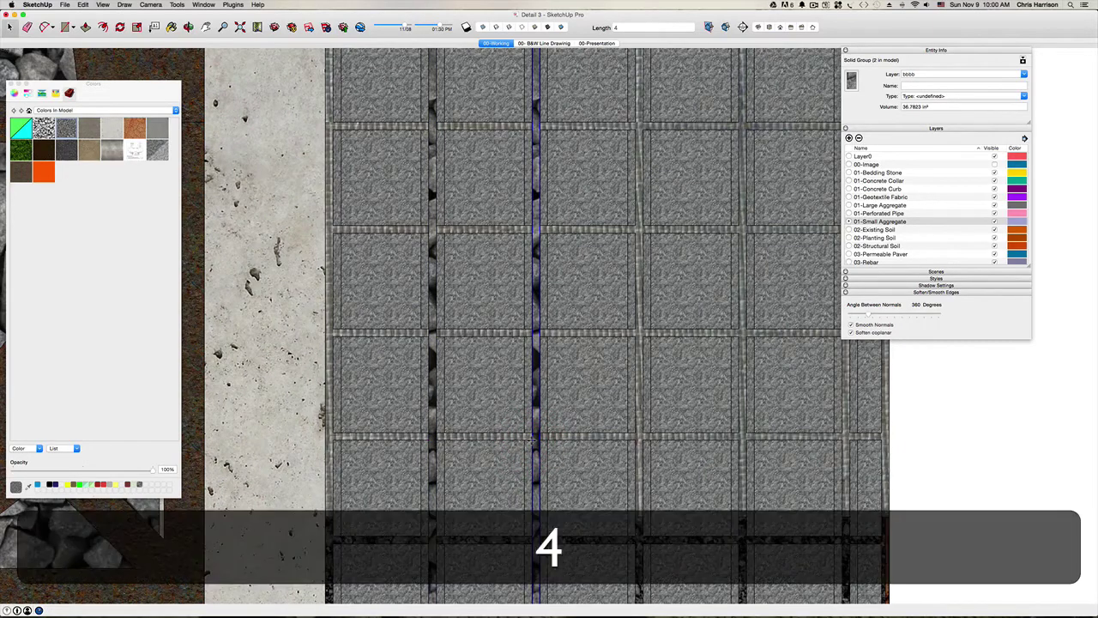
{"action": "type", "text": "x"}
{"action": "key", "text": "Return"}
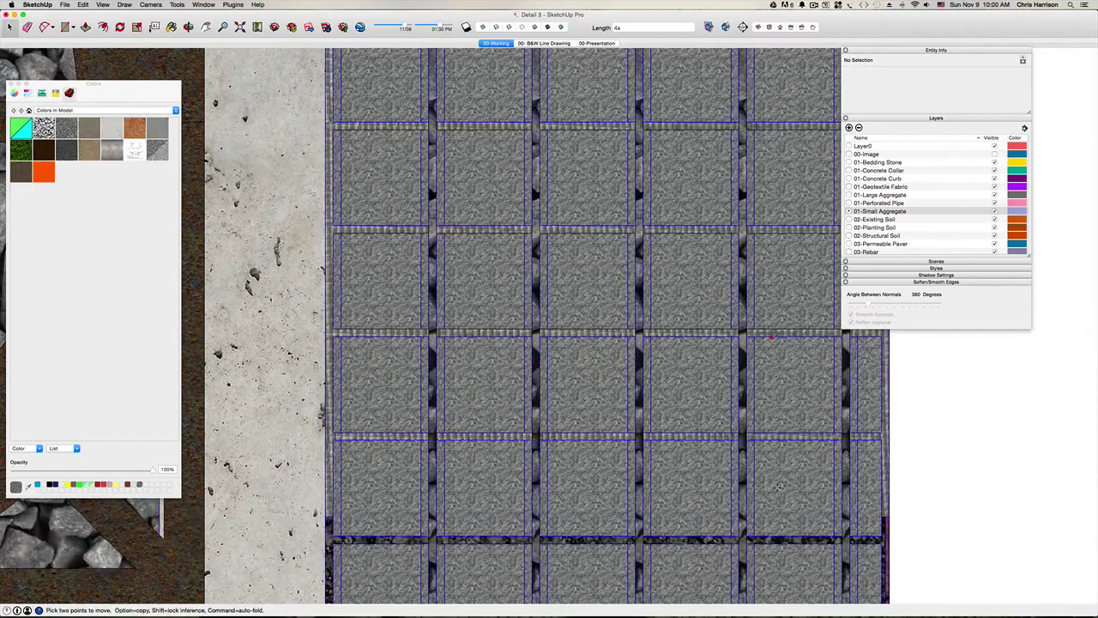
{"action": "scroll", "coordinate": [773, 487], "scroll_direction": "down", "scroll_amount": 3}
{"action": "key", "text": "space"}
{"action": "left_click", "coordinate": [875, 492]}
{"action": "scroll", "coordinate": [874, 494], "scroll_direction": "up", "scroll_amount": 3}
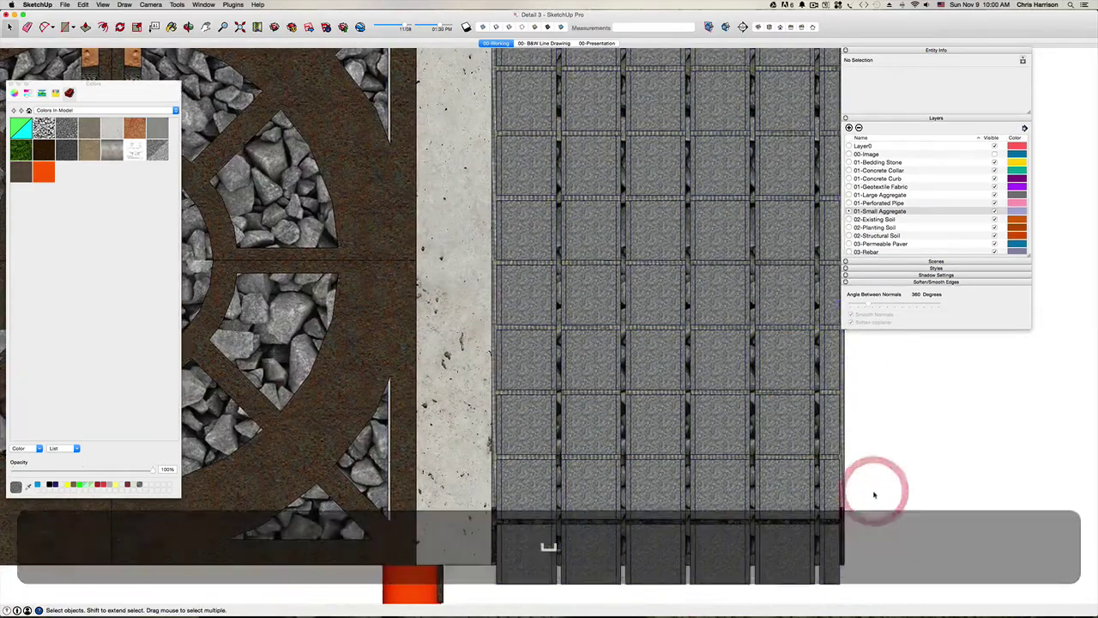
Examine the arrayed joint strips at an angle and from the top, focusing on the open joint behind the front paver row.
{"action": "scroll", "coordinate": [754, 477], "scroll_direction": "down", "scroll_amount": 4}
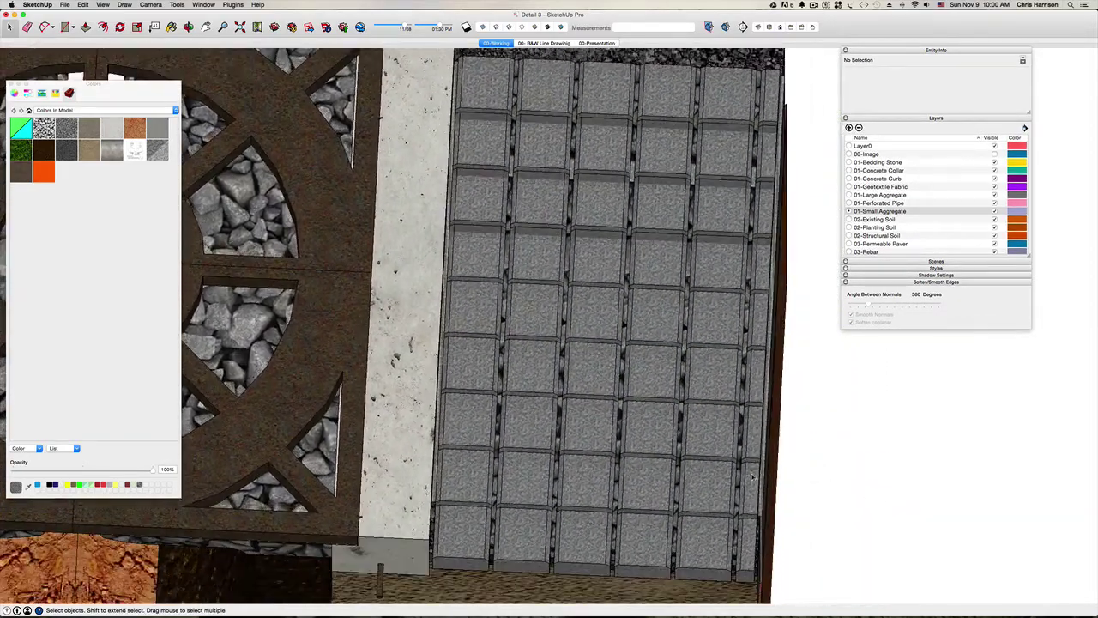
{"action": "mouse_move", "coordinate": [751, 477]}
{"action": "middle_mouse_down"}
{"action": "mouse_move", "coordinate": [743, 463]}
{"action": "mouse_move", "coordinate": [752, 472]}
{"action": "middle_mouse_up"}
{"action": "key", "text": "super+i"}
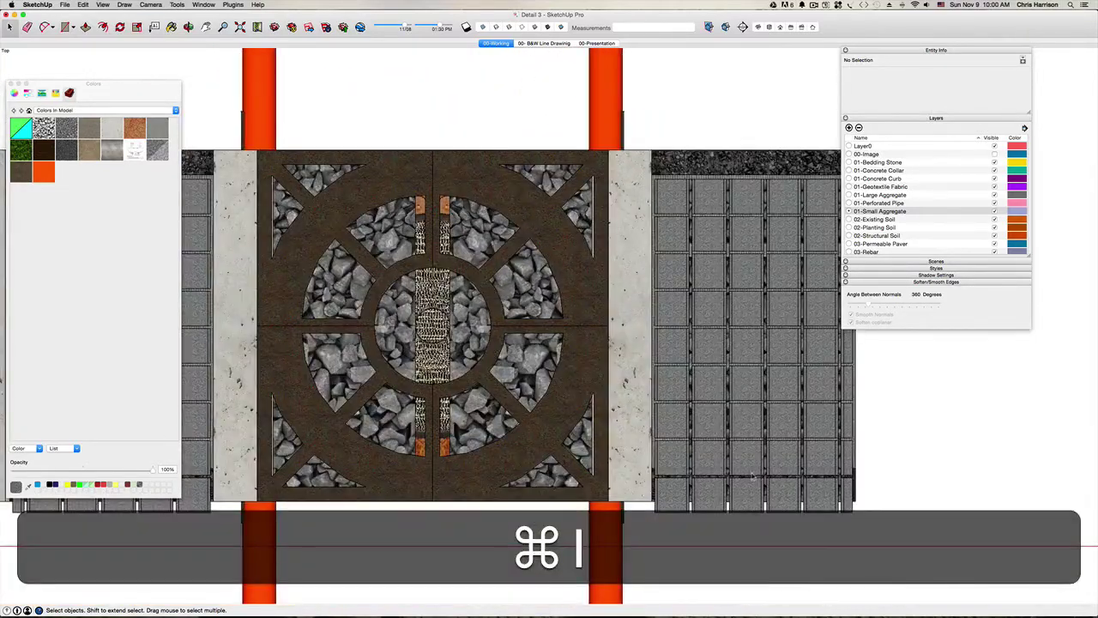
{"action": "key", "text": "h"}
{"action": "left_click_drag", "start_coordinate": [747, 466], "coordinate": [555, 444]}
{"action": "scroll", "coordinate": [575, 449], "scroll_direction": "up", "scroll_amount": 5}
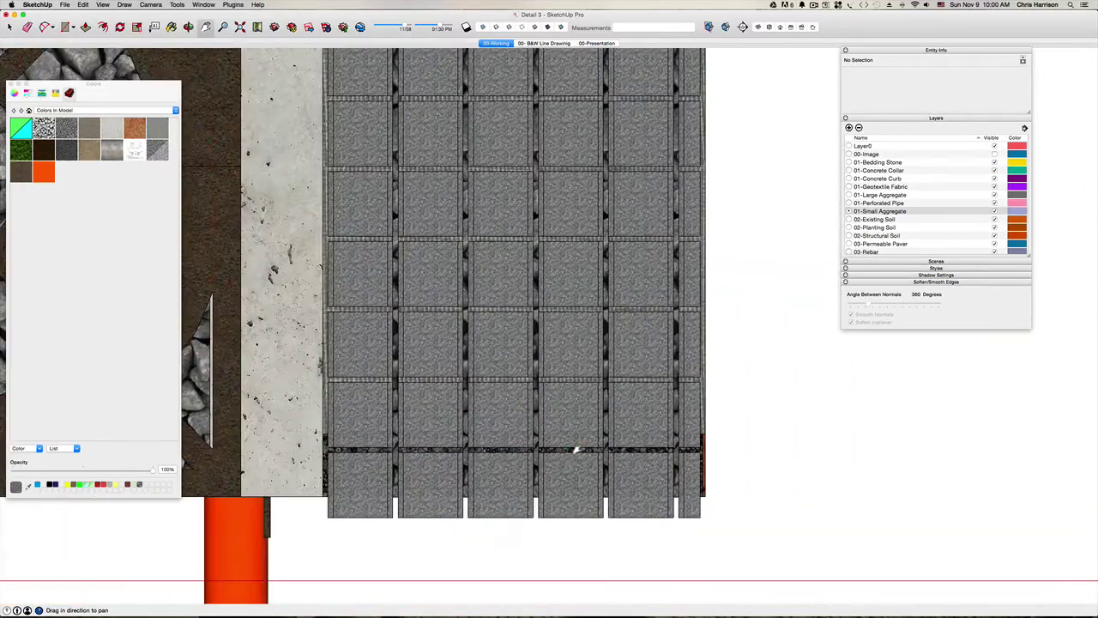
{"action": "scroll", "coordinate": [613, 401], "scroll_direction": "down", "scroll_amount": 2}
{"action": "scroll", "coordinate": [606, 400], "scroll_direction": "up", "scroll_amount": 3}
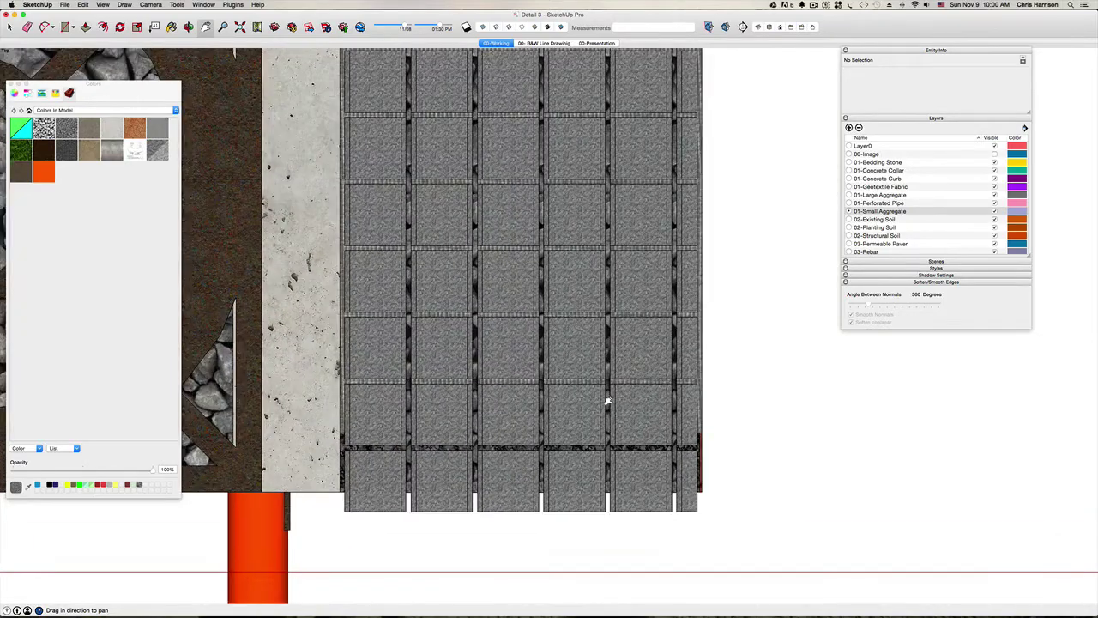
{"action": "scroll", "coordinate": [678, 440], "scroll_direction": "up", "scroll_amount": 2}
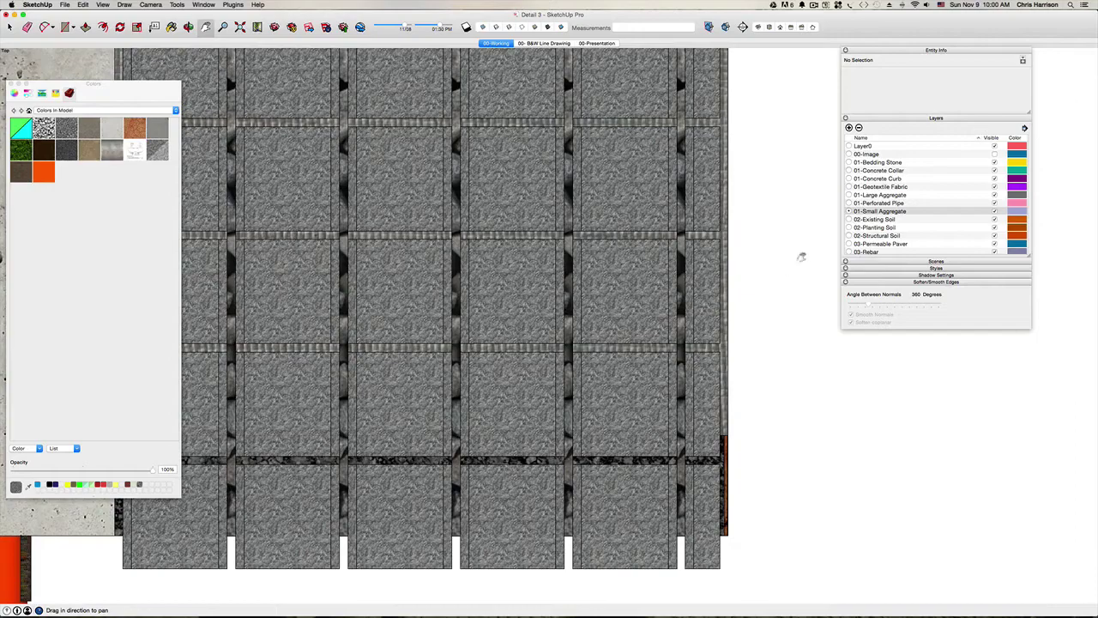
{"action": "key", "text": "r"}
{"action": "left_click", "coordinate": [725, 462]}
{"action": "scroll", "coordinate": [723, 462], "scroll_direction": "down", "scroll_amount": 3}
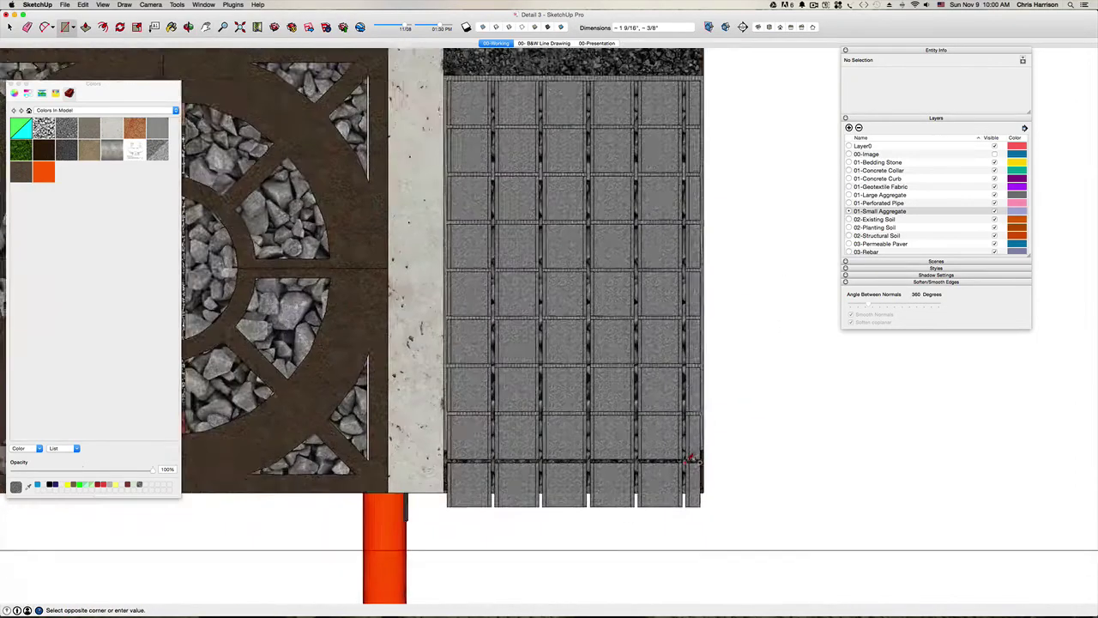
{"action": "scroll", "coordinate": [453, 465], "scroll_direction": "up", "scroll_amount": 3}
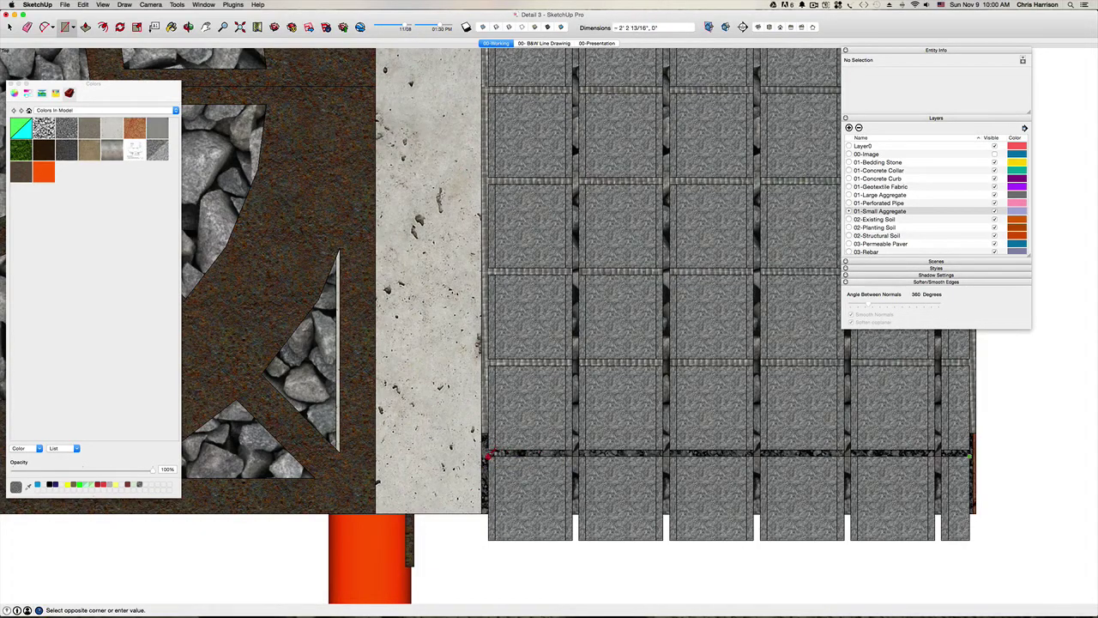
{"action": "left_click", "coordinate": [488, 456]}
{"action": "key", "text": "super+z"}
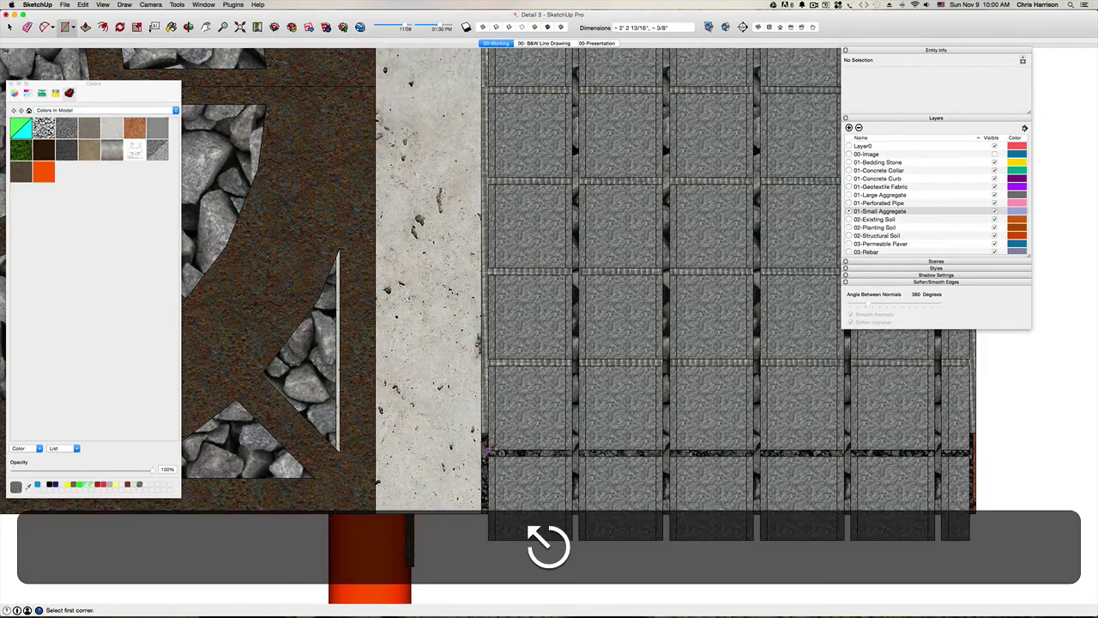
{"action": "left_click", "coordinate": [969, 453]}
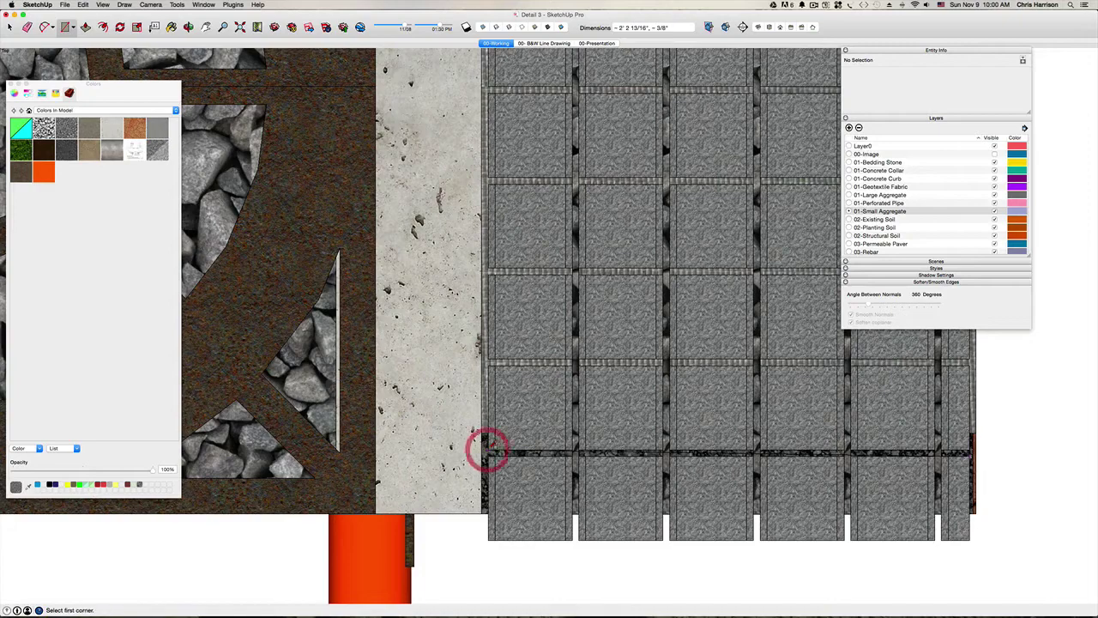
{"action": "key", "text": "super+z"}
{"action": "left_click", "coordinate": [490, 452]}
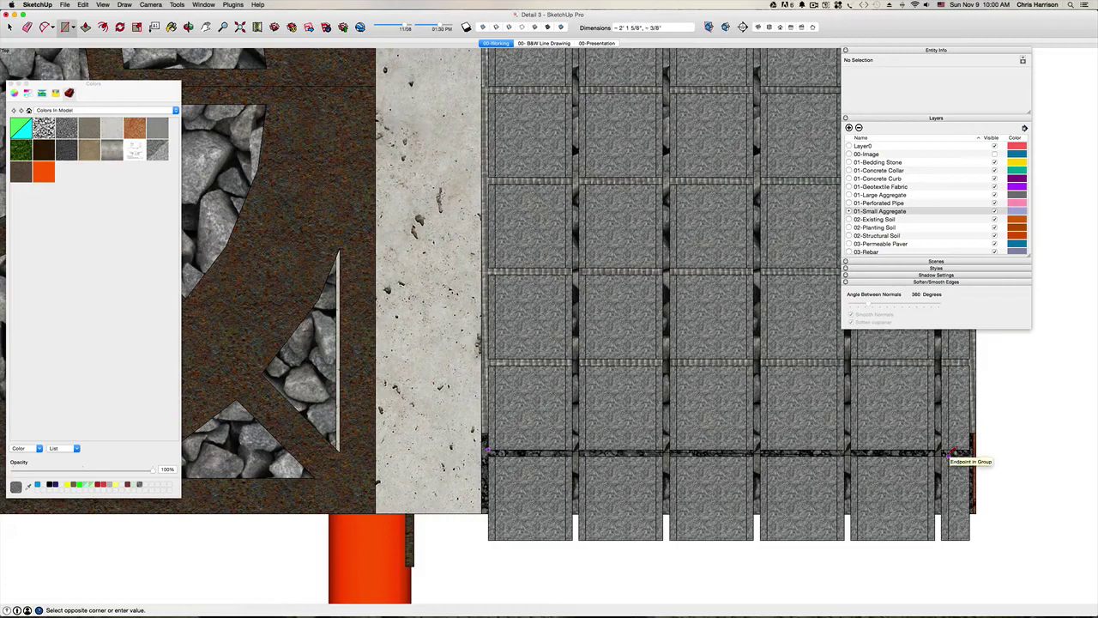
{"action": "key", "text": "Escape"}
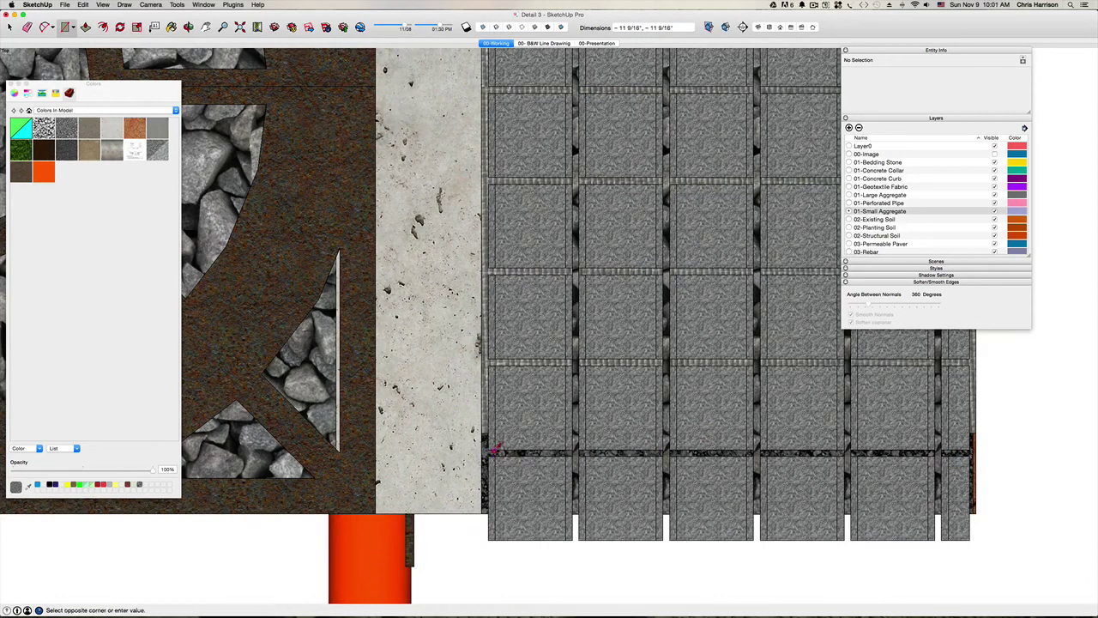
Draw a rectangle about 2' 1 1/4" by 3/8" along the open joint behind the front paver row and group it.
{"action": "left_click", "coordinate": [494, 451]}
{"action": "left_click", "coordinate": [954, 453]}
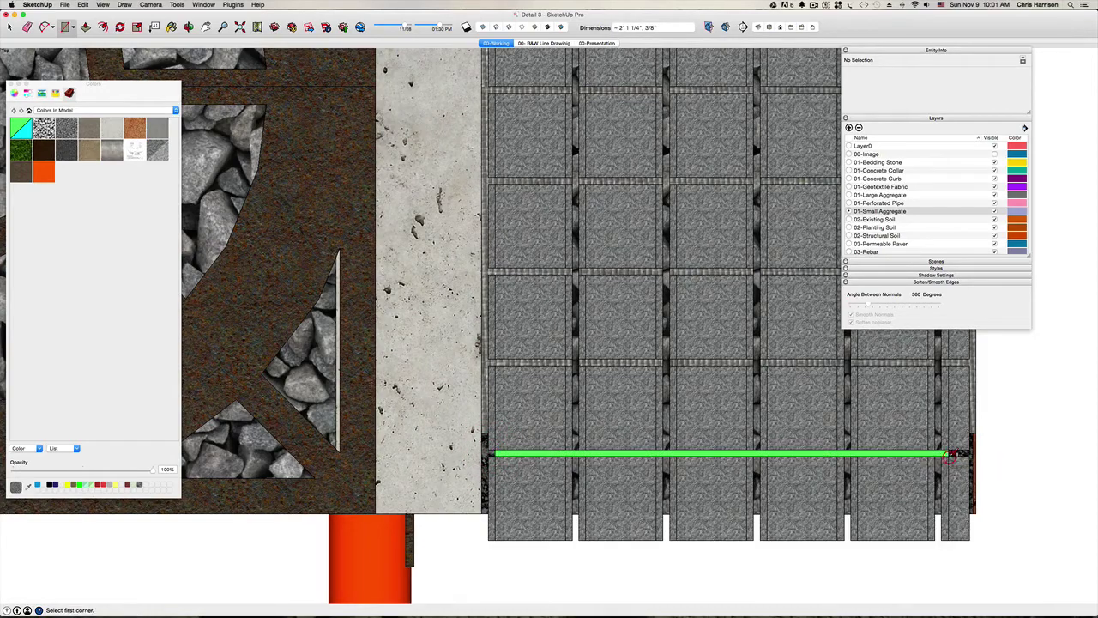
{"action": "key", "text": "space"}
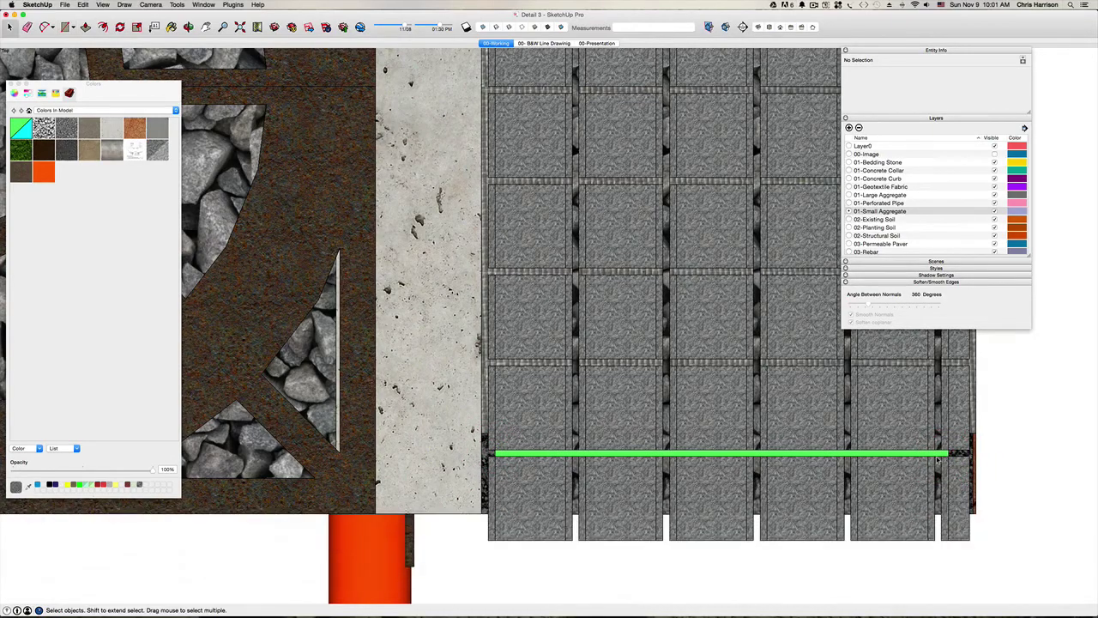
{"action": "left_click", "coordinate": [931, 456]}
{"action": "key", "text": "super+g"}
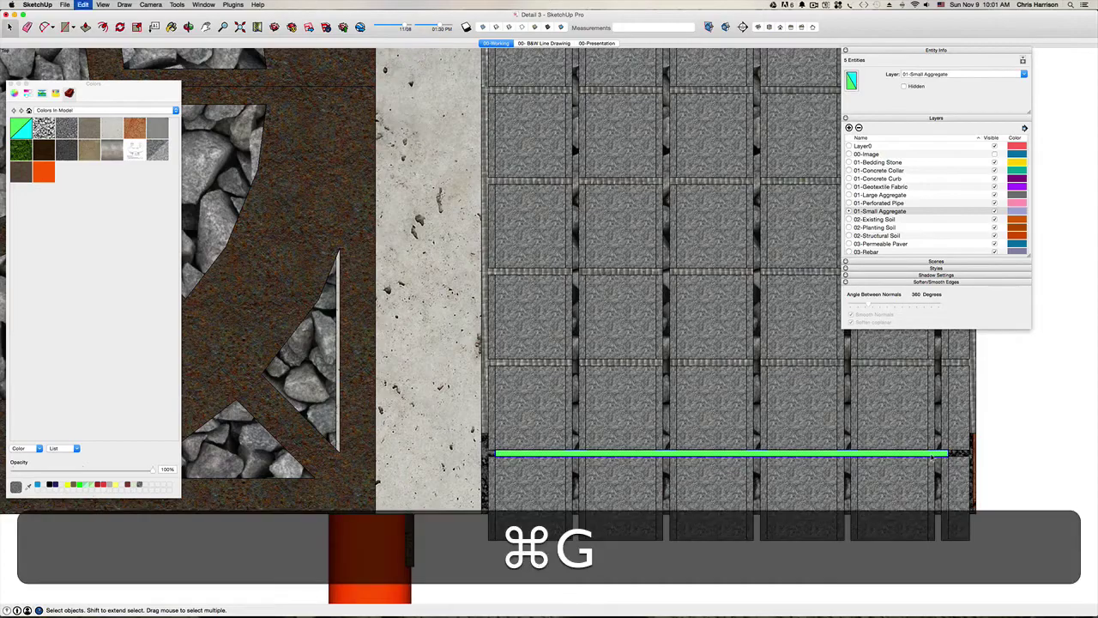
Paint the grouped cross-joint strip with the aggregate material.
{"action": "mouse_move", "coordinate": [934, 457]}
{"action": "middle_mouse_down"}
{"action": "mouse_move", "coordinate": [884, 442]}
{"action": "mouse_move", "coordinate": [705, 498]}
{"action": "middle_mouse_up"}
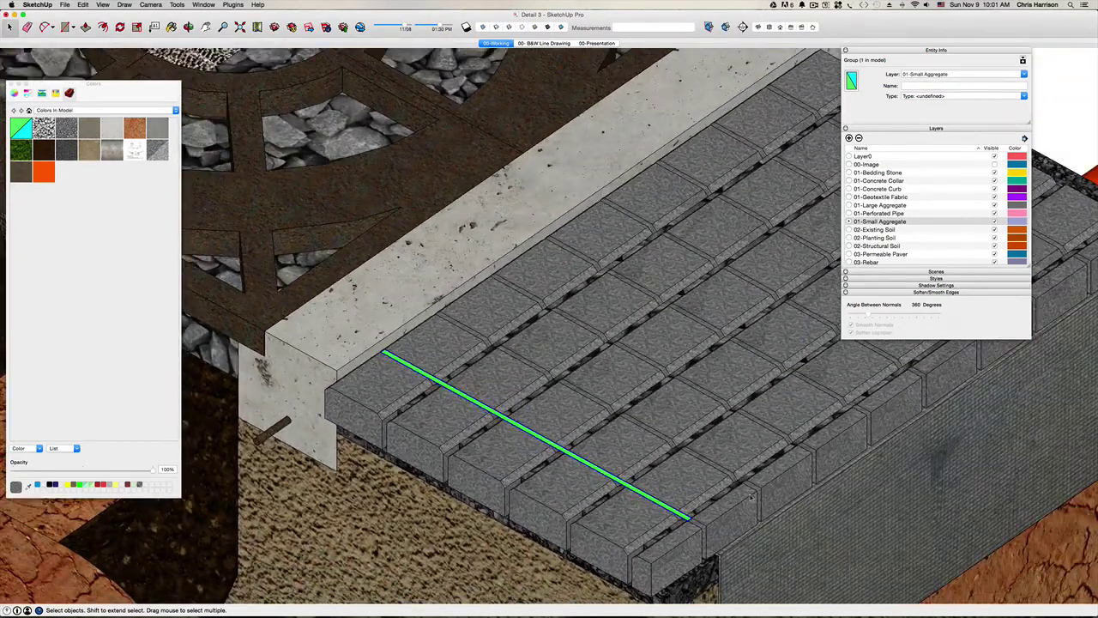
{"action": "key", "text": "b"}
{"action": "left_click", "coordinate": [678, 510]}
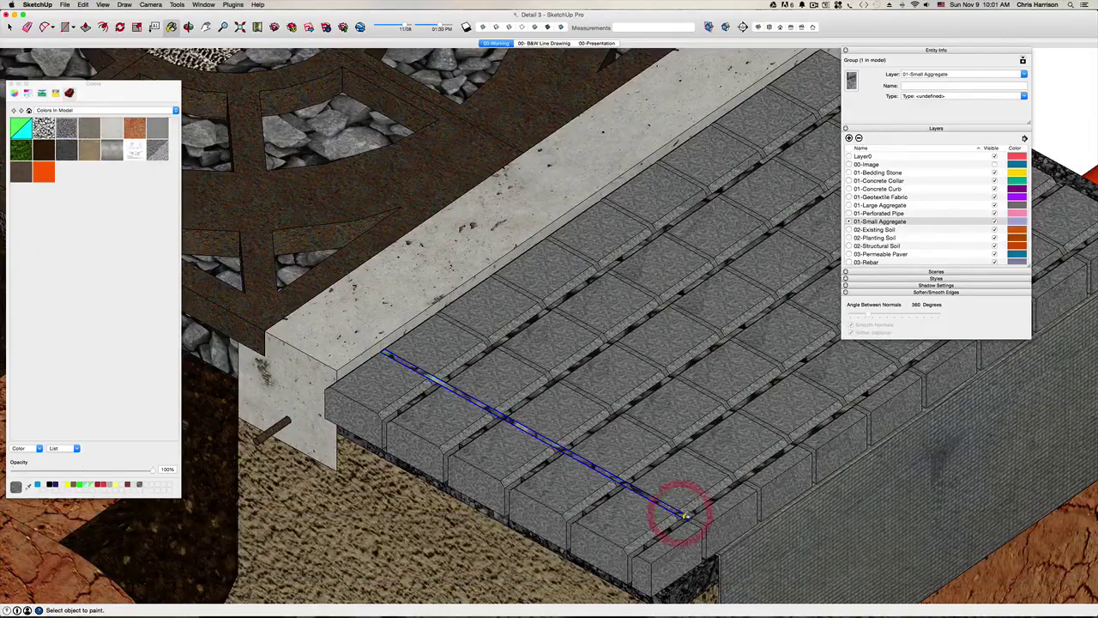
Open the cross-joint strip's group and push/pull its top face about 2 5/8" down to the base of the pavers.
{"action": "scroll", "coordinate": [682, 510], "scroll_direction": "up", "scroll_amount": 5}
{"action": "key", "text": "space"}
{"action": "middle_click_drag", "start_coordinate": [682, 510], "coordinate": [592, 416]}
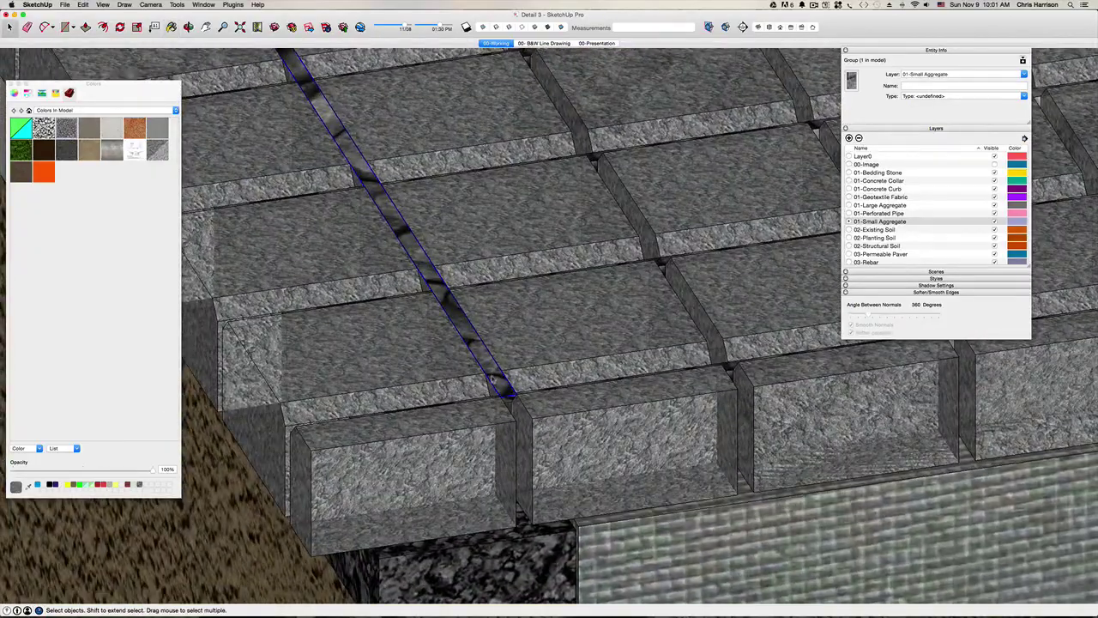
{"action": "double_click", "coordinate": [491, 377]}
{"action": "key", "text": "p"}
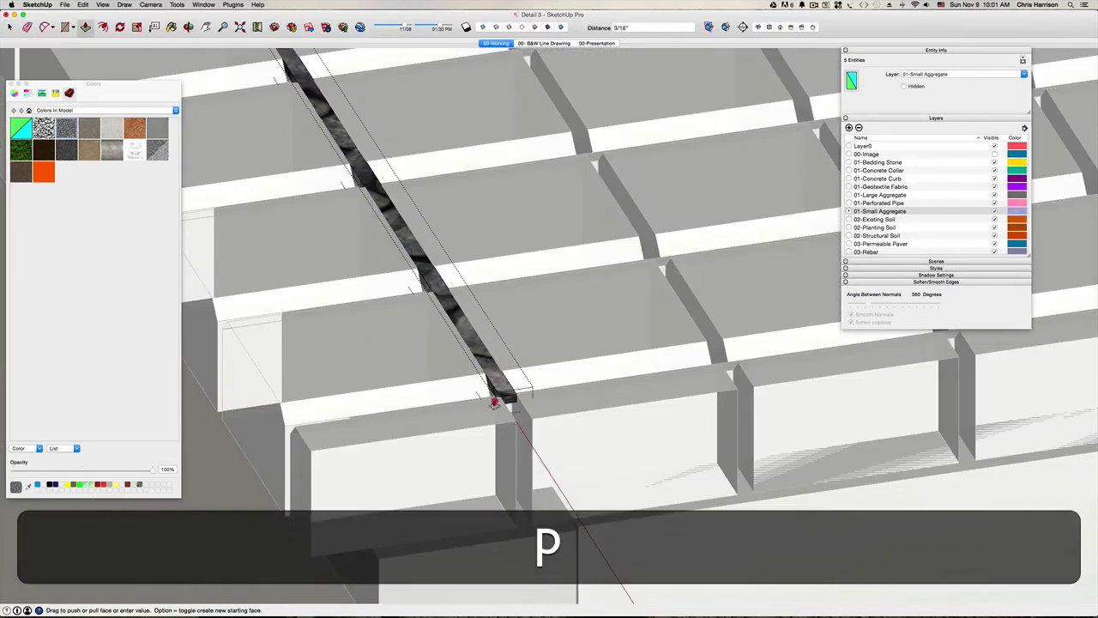
{"action": "left_click_drag", "start_coordinate": [503, 392], "coordinate": [537, 523]}
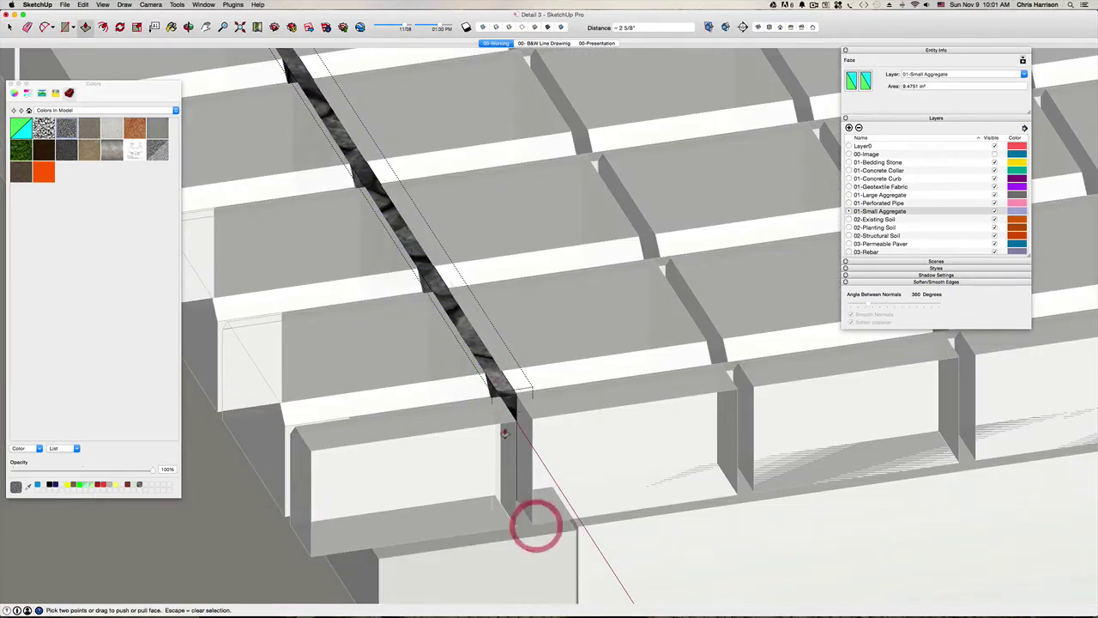
Push/pull the strip's end face on the open side outward to the outer edge of the pavers.
{"action": "key", "text": "space"}
{"action": "left_click", "coordinate": [513, 404]}
{"action": "key", "text": "p"}
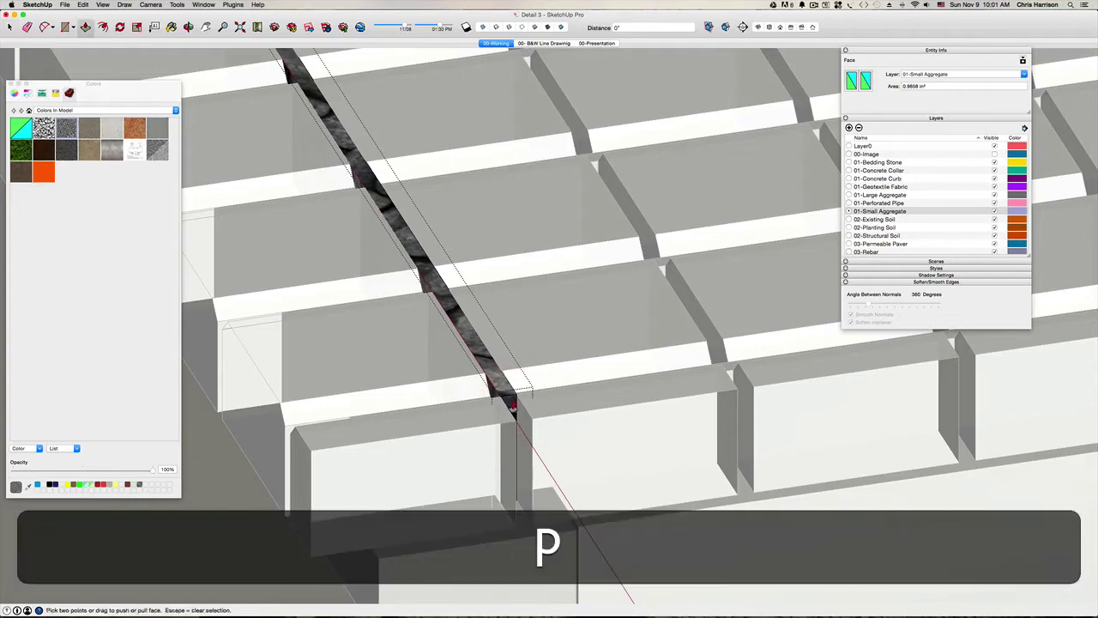
{"action": "double_click", "coordinate": [530, 419]}
{"action": "key", "text": "space"}
{"action": "scroll", "coordinate": [534, 422], "scroll_direction": "down", "scroll_amount": 5}
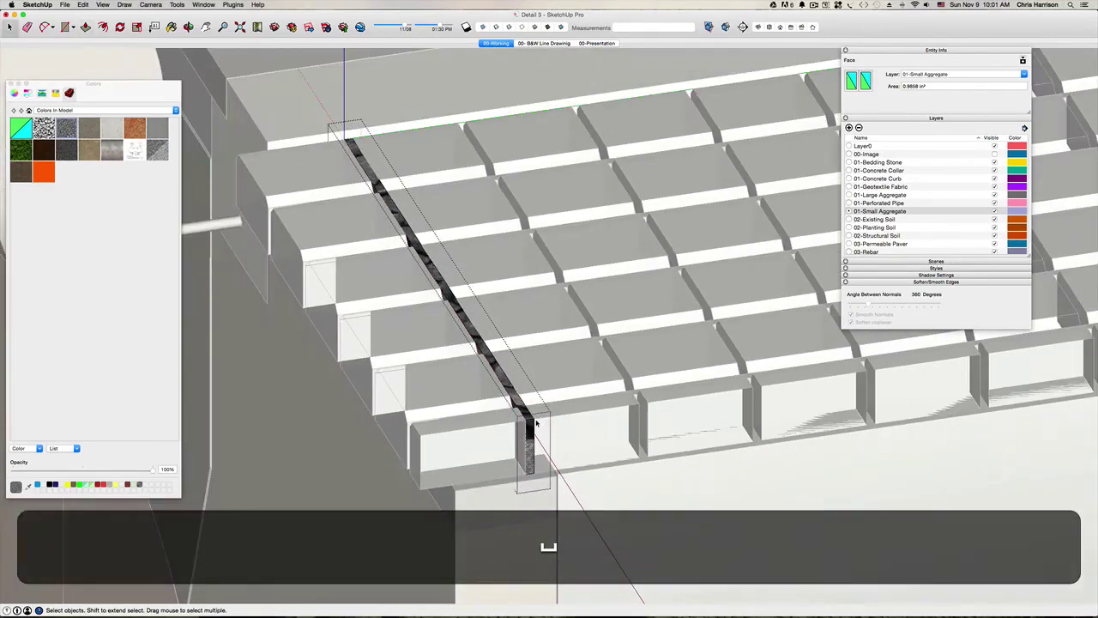
Push/pull the strip's curb-side end face outward about 3/8" to the paver edge.
{"action": "middle_click_drag", "start_coordinate": [472, 411], "coordinate": [544, 417]}
{"action": "middle_click_drag", "start_coordinate": [360, 384], "coordinate": [441, 381]}
{"action": "scroll", "coordinate": [339, 489], "scroll_direction": "up", "scroll_amount": 8}
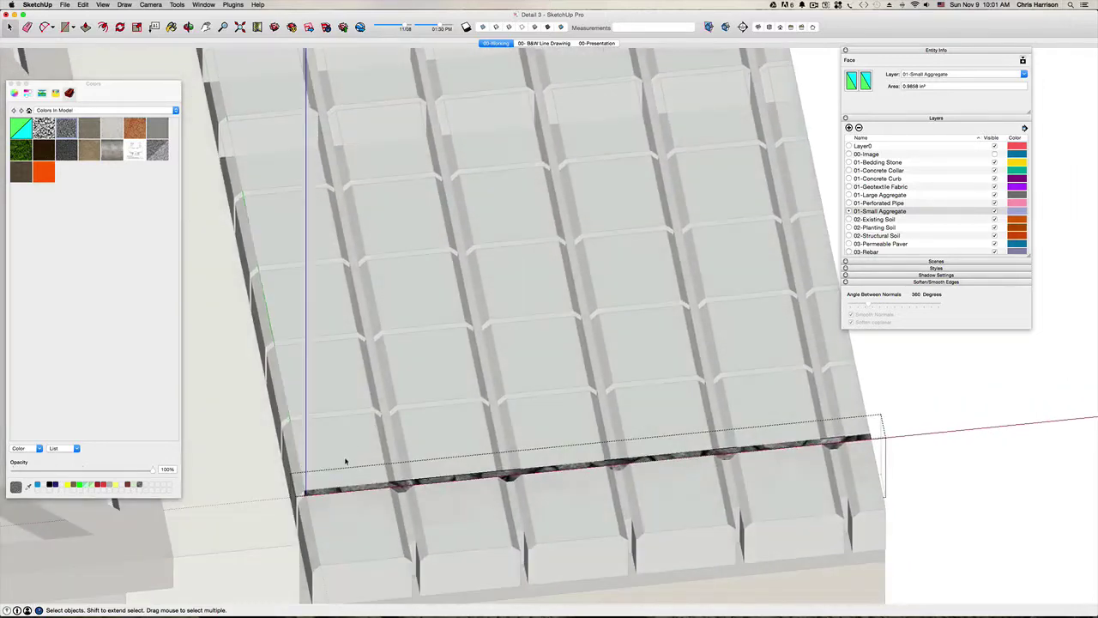
{"action": "middle_click_drag", "start_coordinate": [339, 498], "coordinate": [333, 492]}
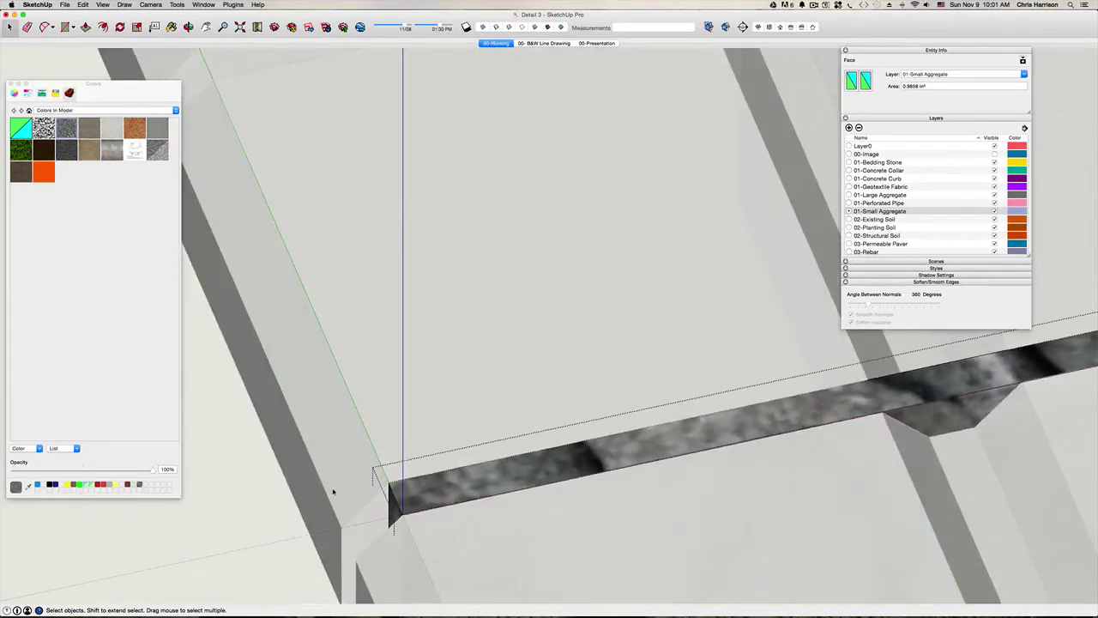
{"action": "double_click", "coordinate": [393, 501]}
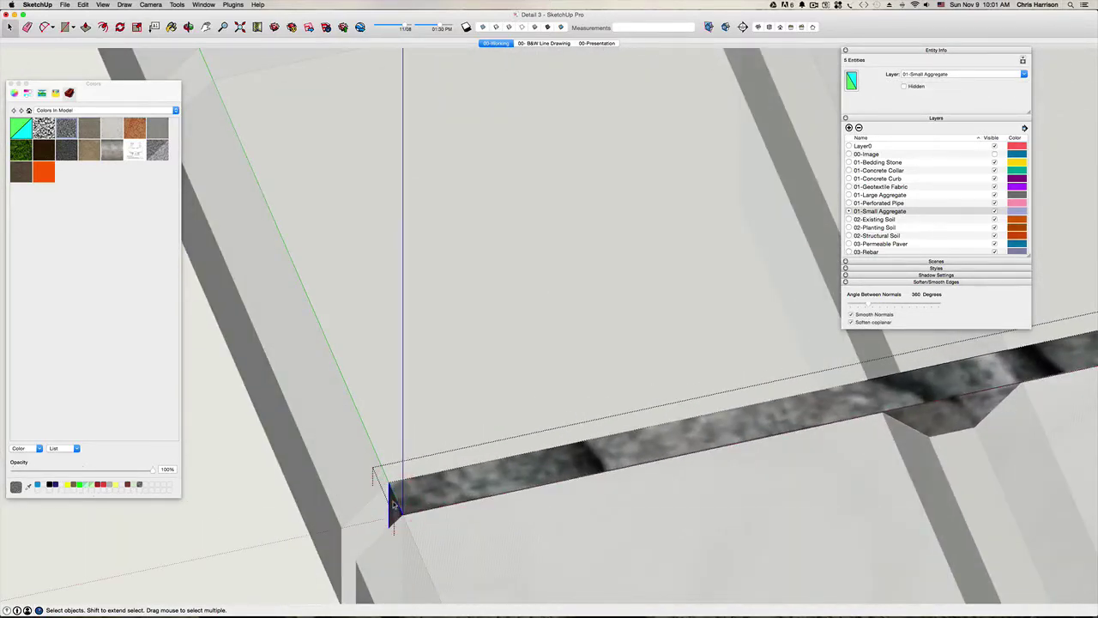
{"action": "key", "text": "p"}
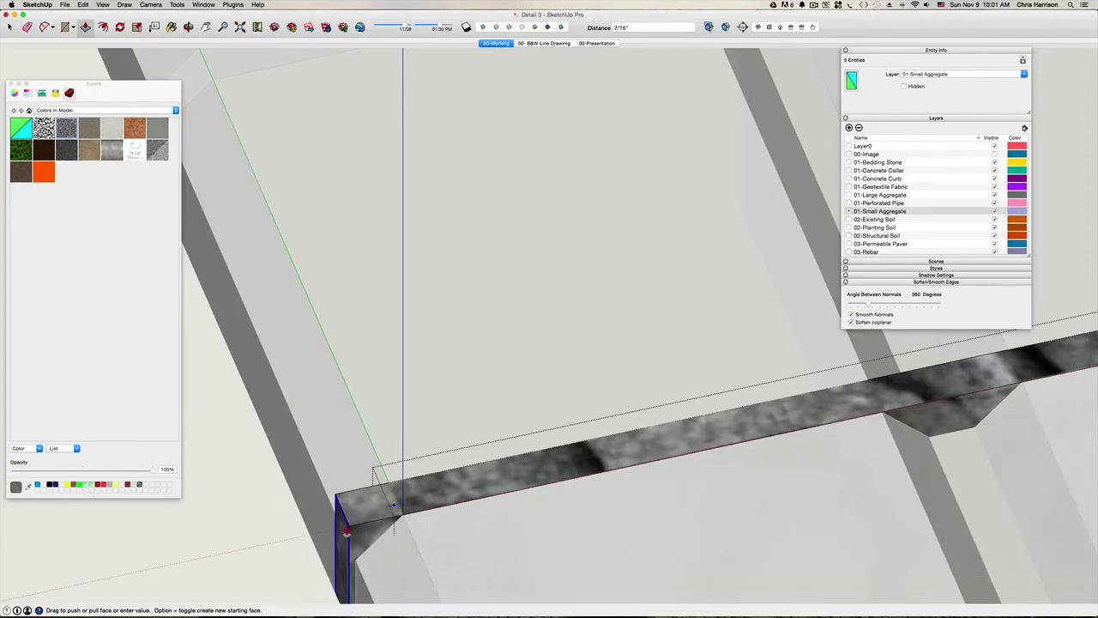
{"action": "left_click", "coordinate": [392, 507]}
{"action": "key", "text": "Escape"}
{"action": "scroll", "coordinate": [399, 505], "scroll_direction": "down", "scroll_amount": 2}
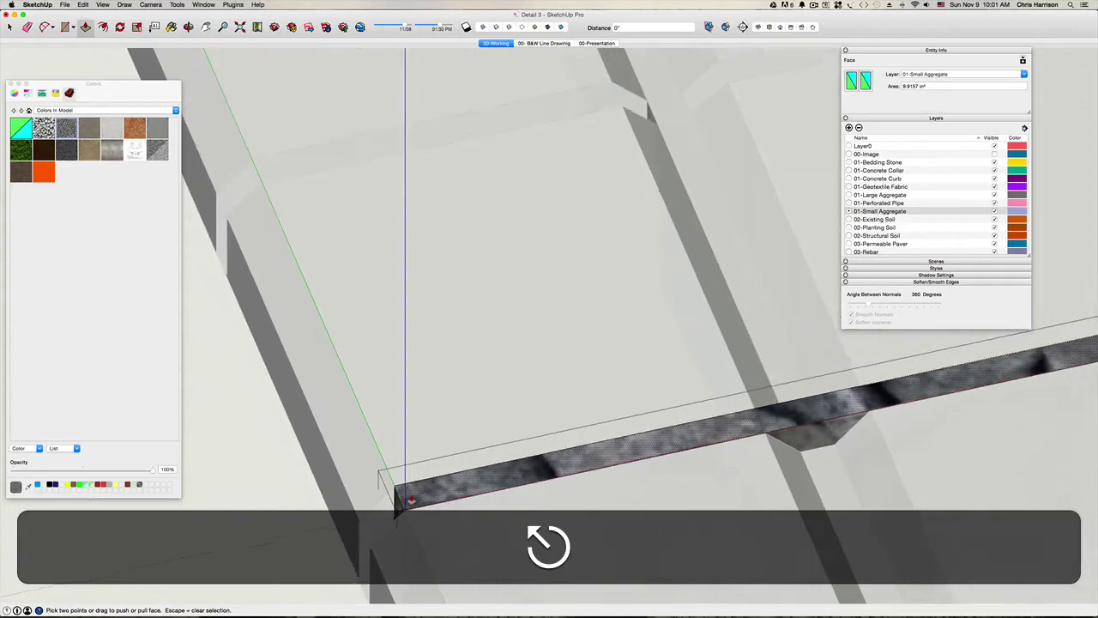
{"action": "scroll", "coordinate": [403, 499], "scroll_direction": "up", "scroll_amount": 3}
{"action": "left_click", "coordinate": [388, 513]}
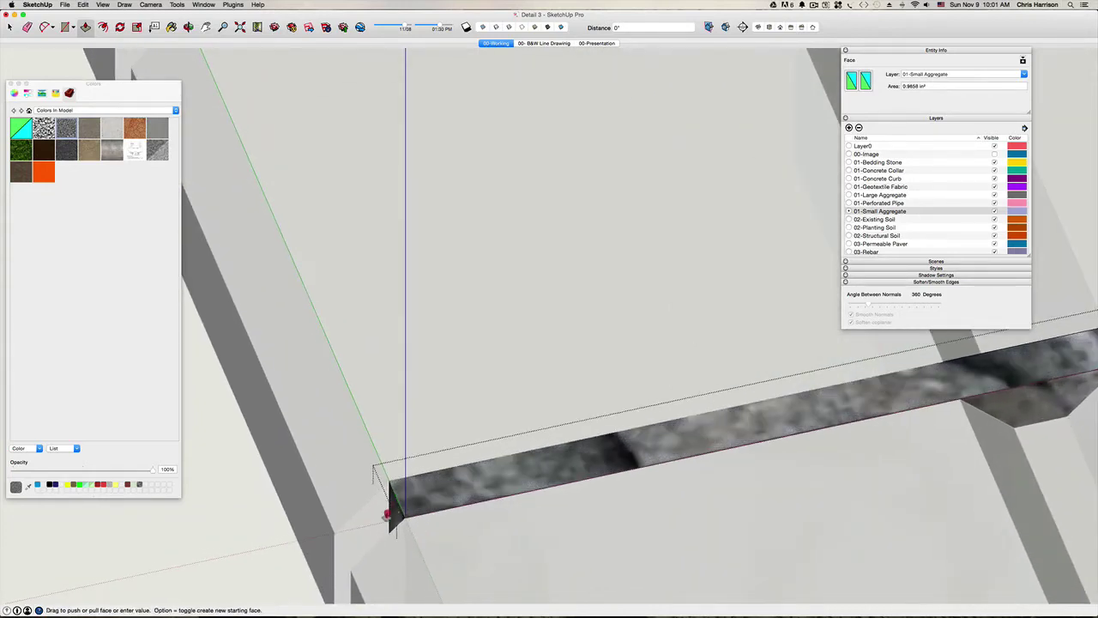
{"action": "key", "text": "space"}
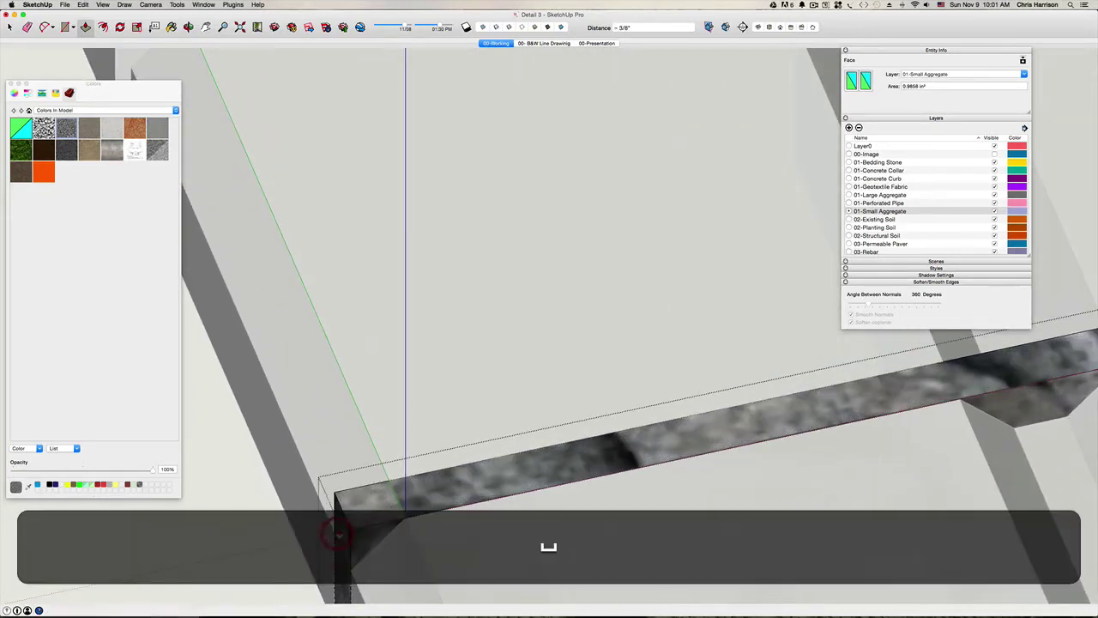
Reopen the cross-joint strip's group and push/pull its top face down about 3/8", then close the group.
{"action": "key", "text": "super+2"}
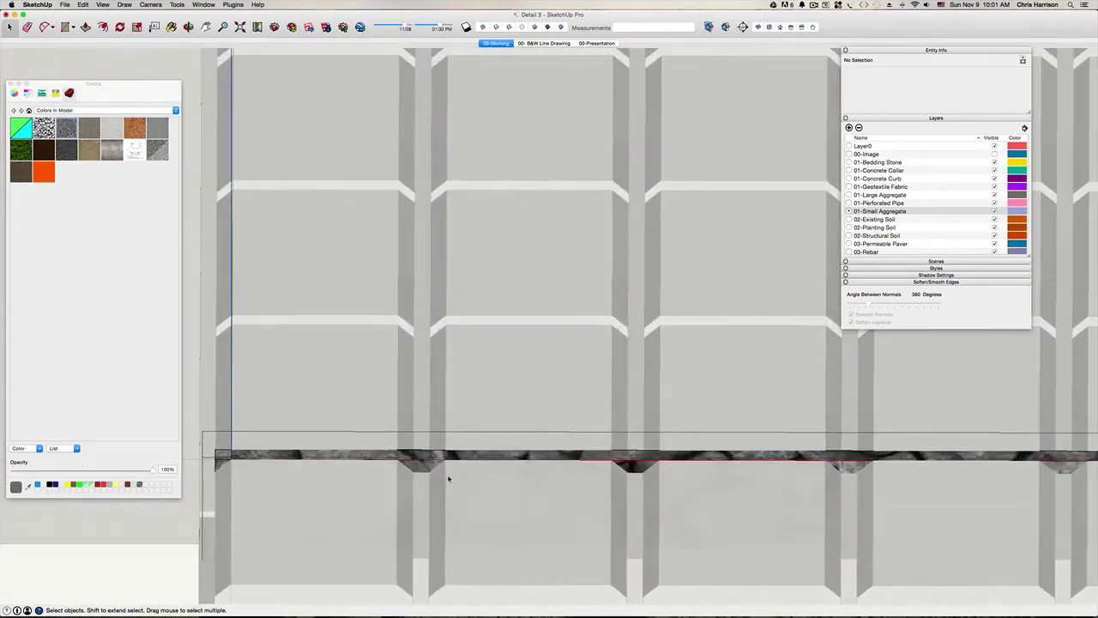
{"action": "key", "text": "space"}
{"action": "key", "text": "Escape"}
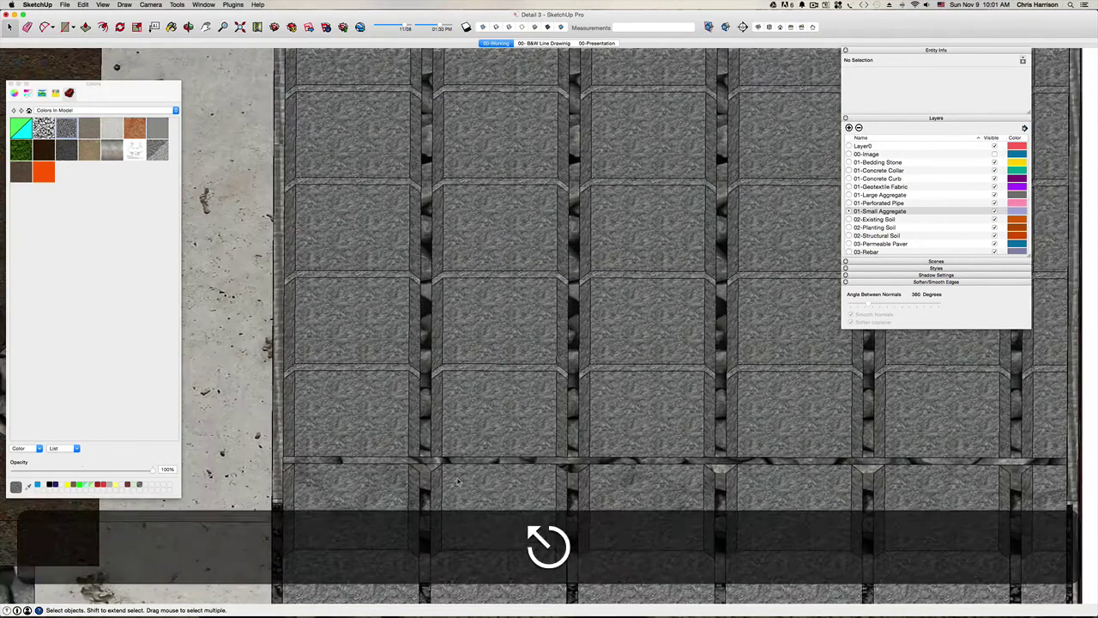
{"action": "scroll", "coordinate": [459, 483], "scroll_direction": "up", "scroll_amount": 3}
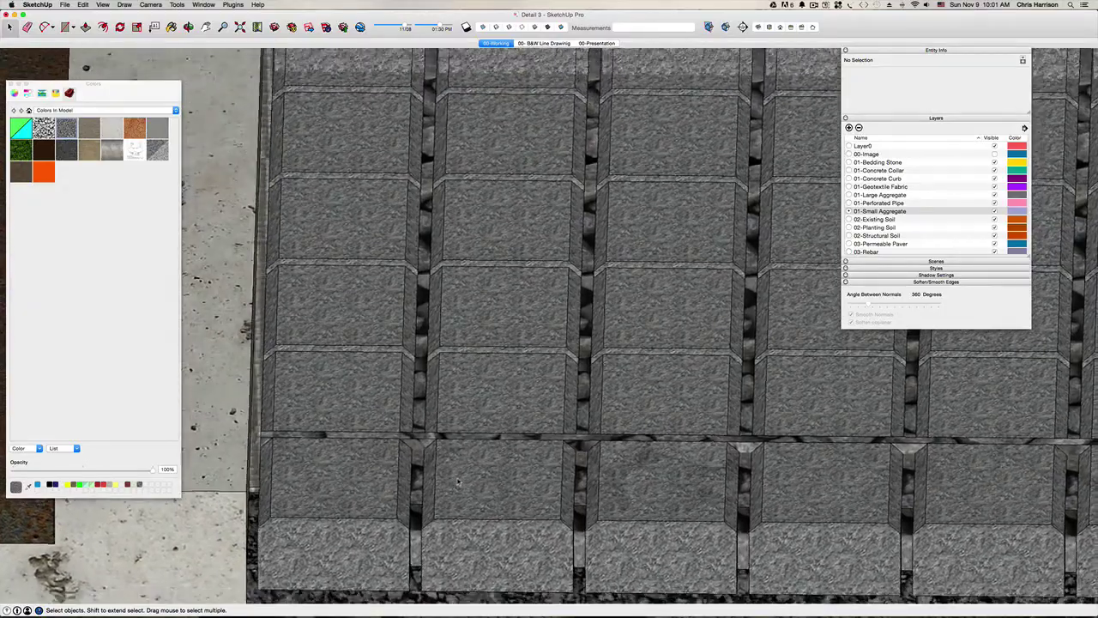
{"action": "middle_click_drag", "start_coordinate": [458, 482], "coordinate": [313, 253]}
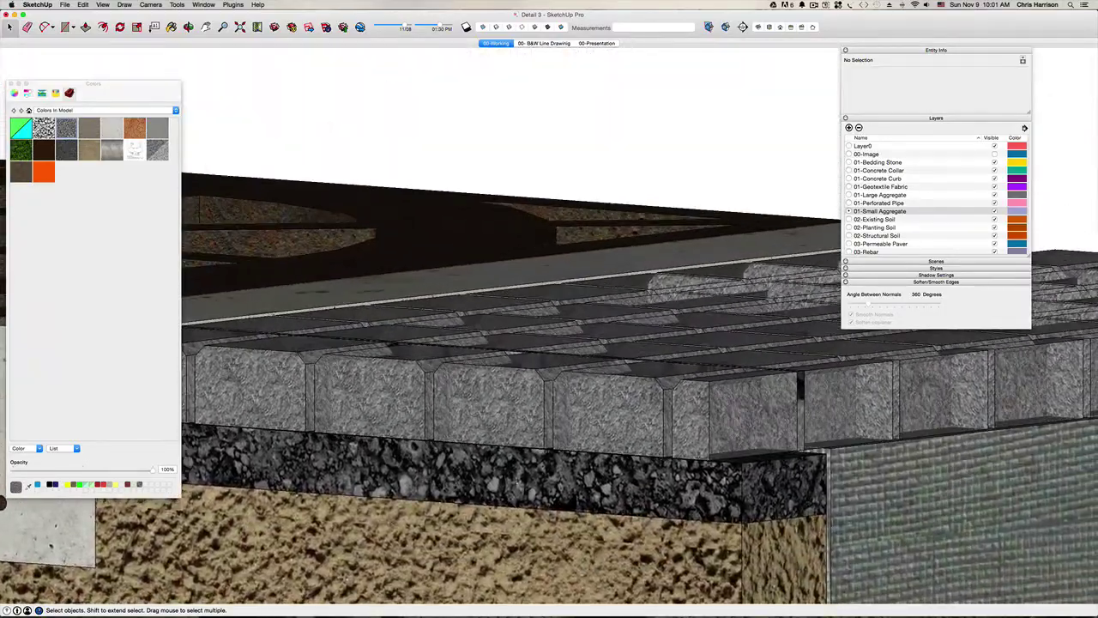
{"action": "middle_click_drag", "start_coordinate": [654, 476], "coordinate": [661, 475]}
{"action": "scroll", "coordinate": [634, 457], "scroll_direction": "up", "scroll_amount": 3}
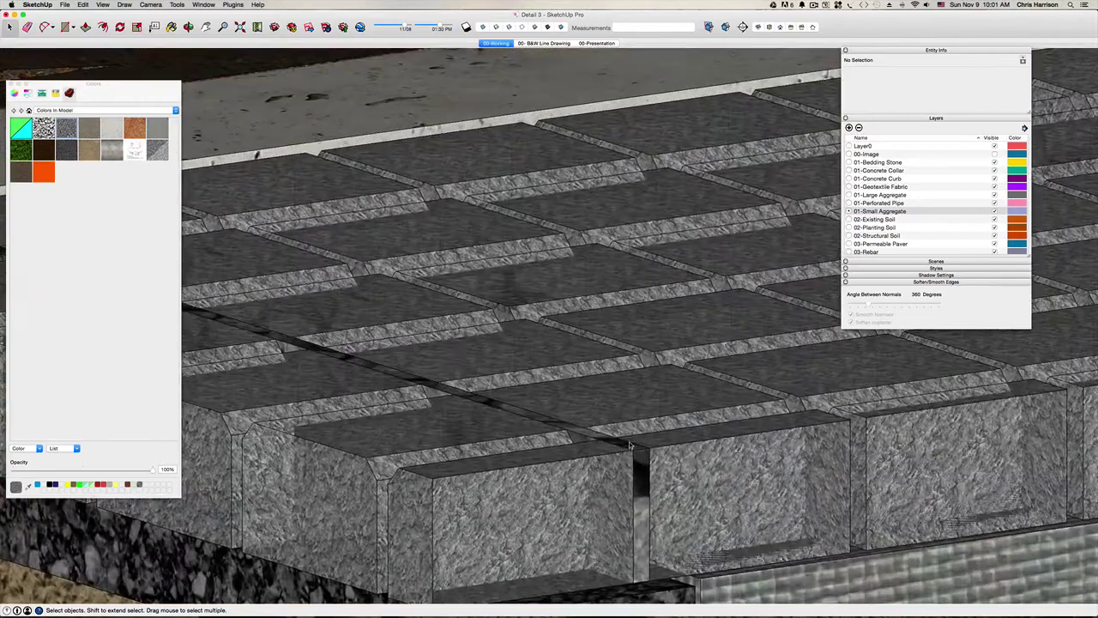
{"action": "scroll", "coordinate": [563, 455], "scroll_direction": "up", "scroll_amount": 3}
{"action": "left_click", "coordinate": [381, 519]}
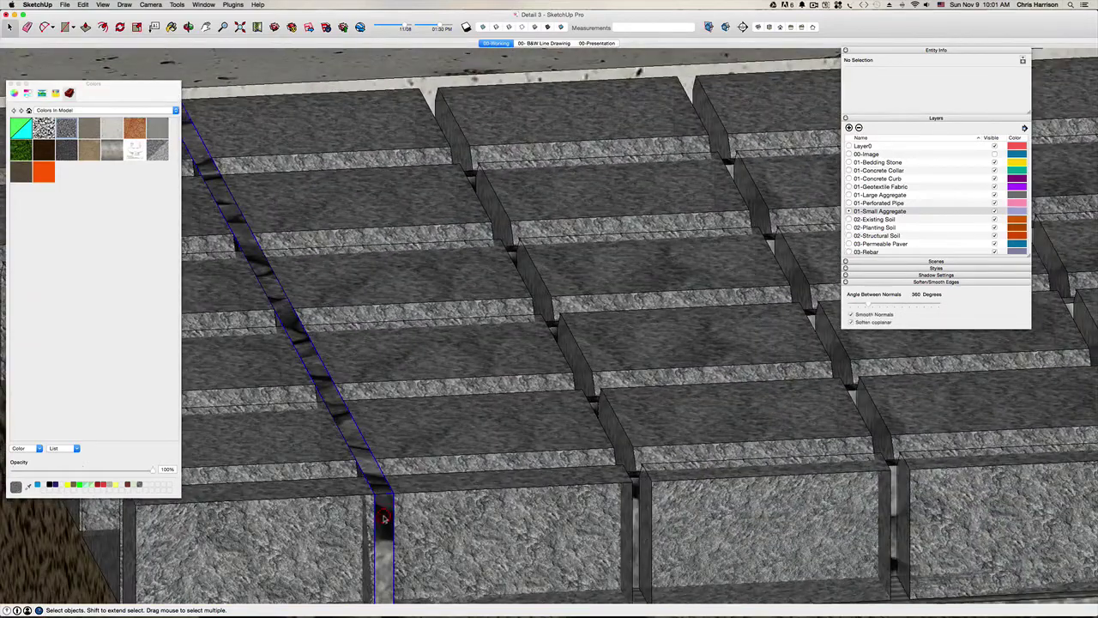
{"action": "double_click", "coordinate": [384, 512]}
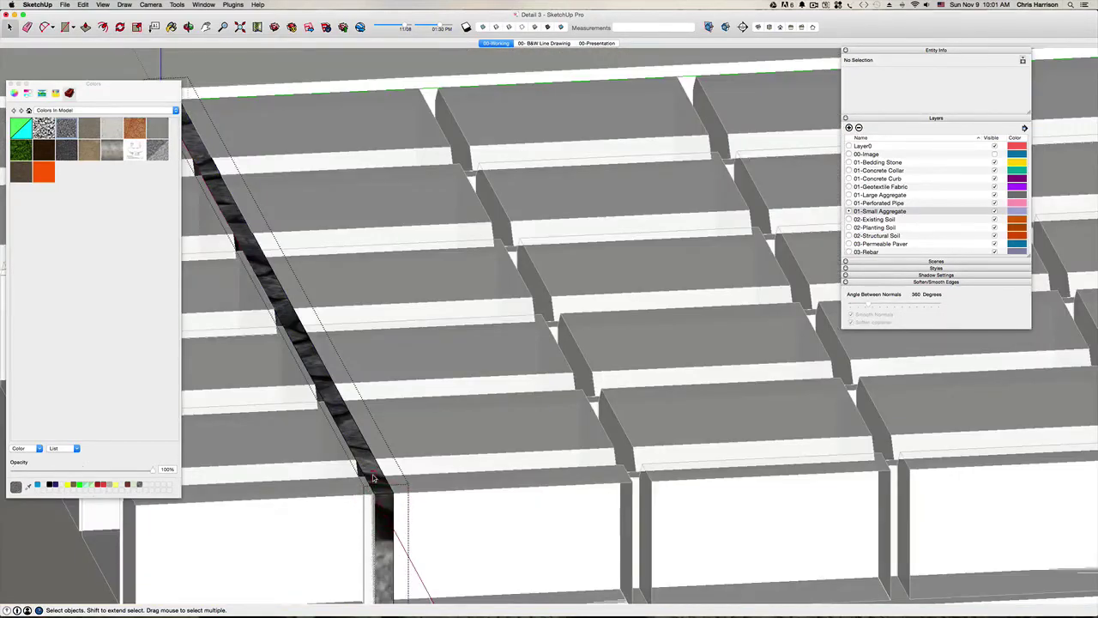
{"action": "left_click", "coordinate": [378, 481]}
{"action": "key", "text": "p"}
{"action": "left_click", "coordinate": [372, 479]}
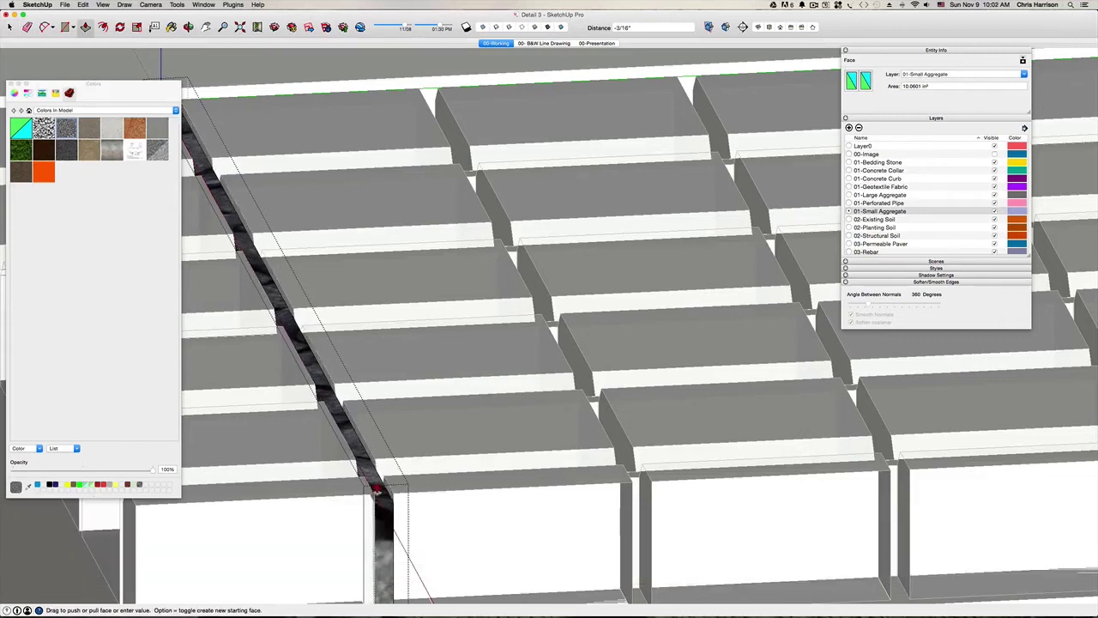
{"action": "left_click", "coordinate": [380, 484]}
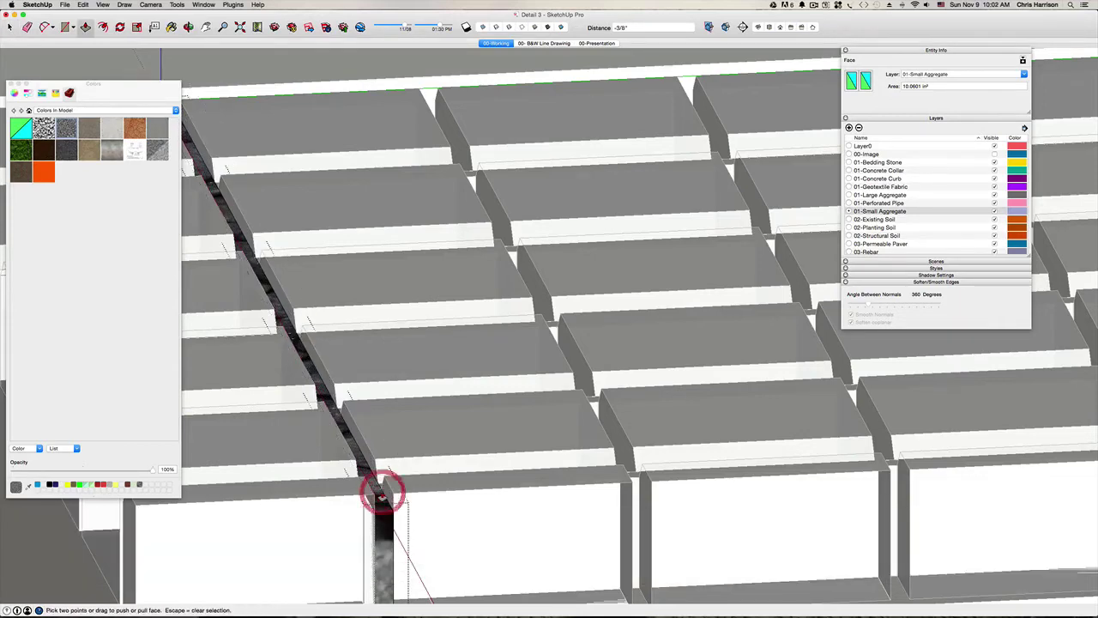
{"action": "scroll", "coordinate": [380, 485], "scroll_direction": "down", "scroll_amount": 5}
{"action": "key", "text": "space"}
{"action": "left_click", "coordinate": [366, 110]}
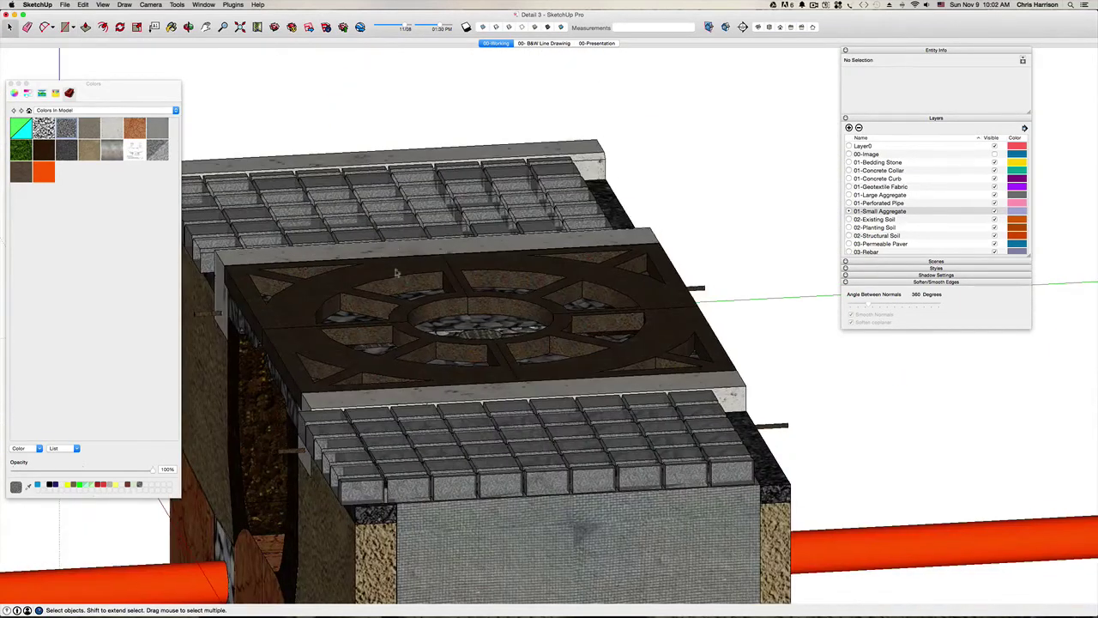
Copy the lengthwise aggregate strip nearest the curb about 5 1/16" toward the curb, along the outer edge of the first pavers.
{"action": "middle_click_drag", "start_coordinate": [397, 270], "coordinate": [410, 306]}
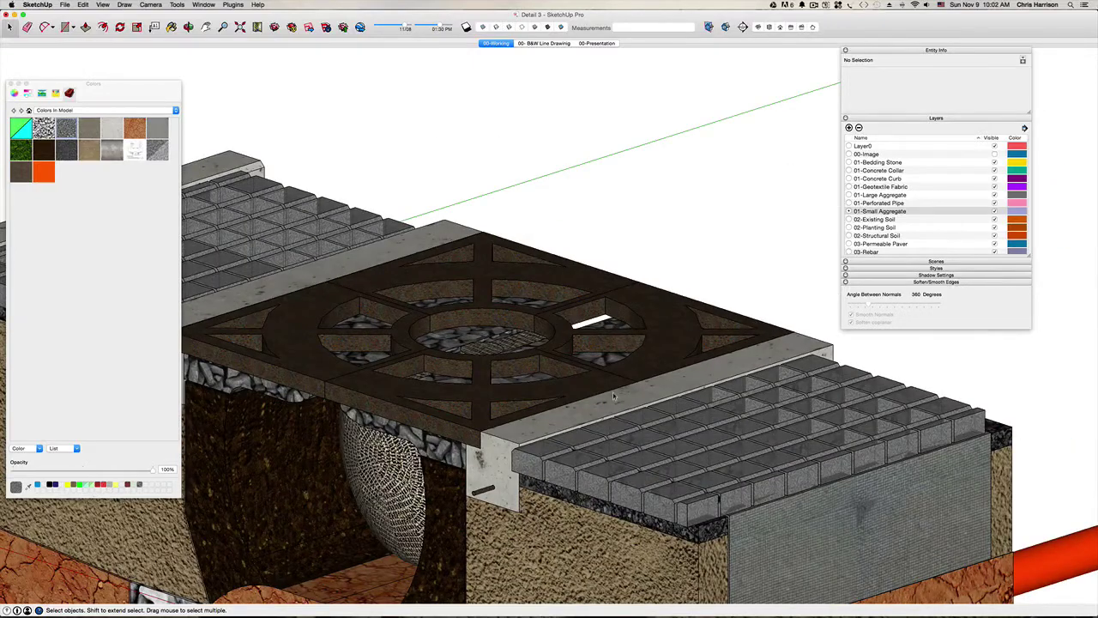
{"action": "key", "text": "super+i"}
{"action": "key", "text": "h"}
{"action": "left_click_drag", "start_coordinate": [623, 398], "coordinate": [471, 435]}
{"action": "scroll", "coordinate": [471, 435], "scroll_direction": "up", "scroll_amount": 4}
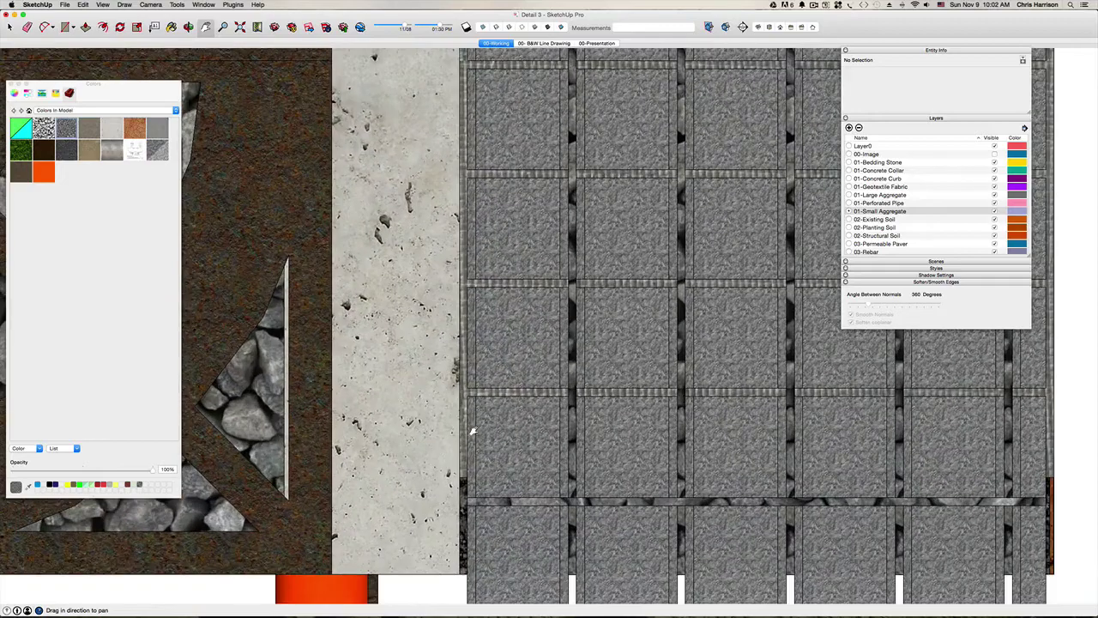
{"action": "key", "text": "space"}
{"action": "left_click", "coordinate": [577, 449]}
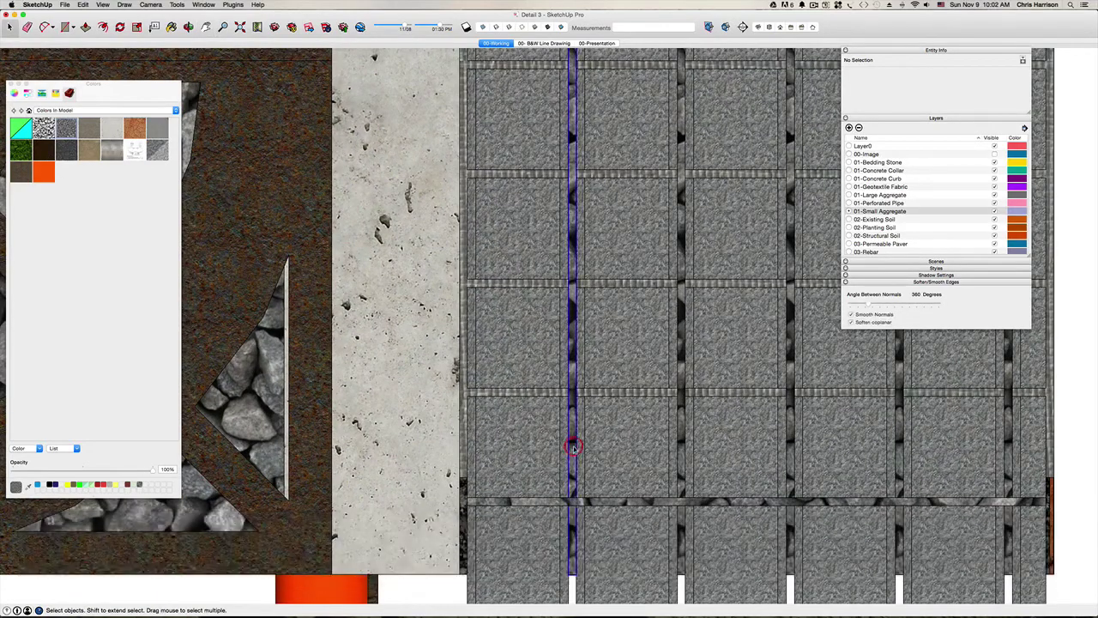
{"action": "key", "text": "m"}
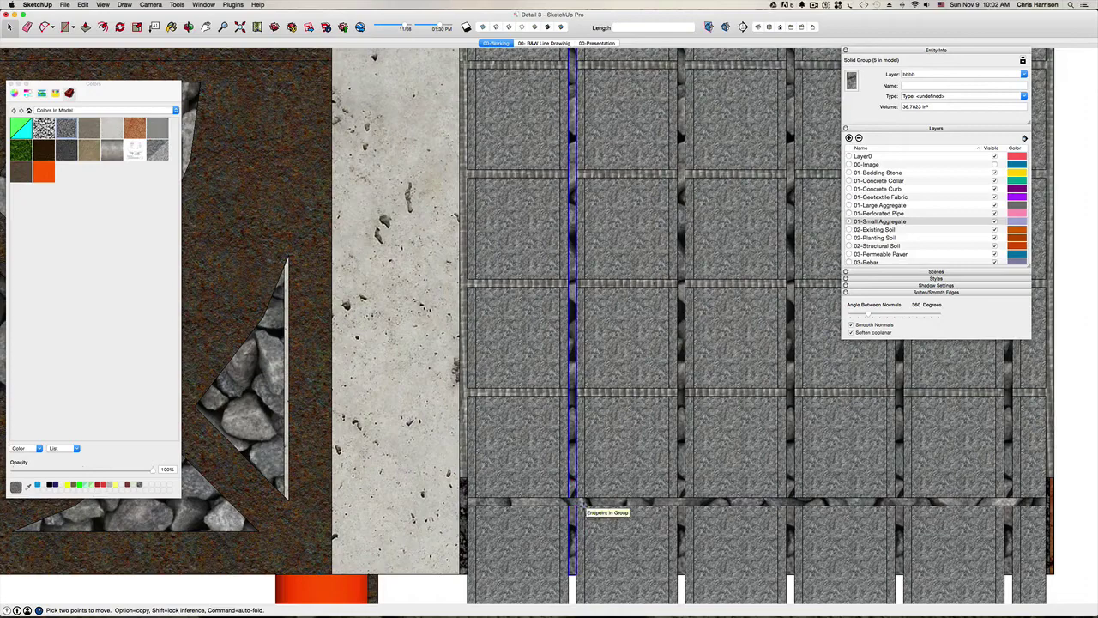
{"action": "left_click", "coordinate": [584, 504]}
{"action": "key", "text": "alt"}
{"action": "left_click", "coordinate": [478, 506]}
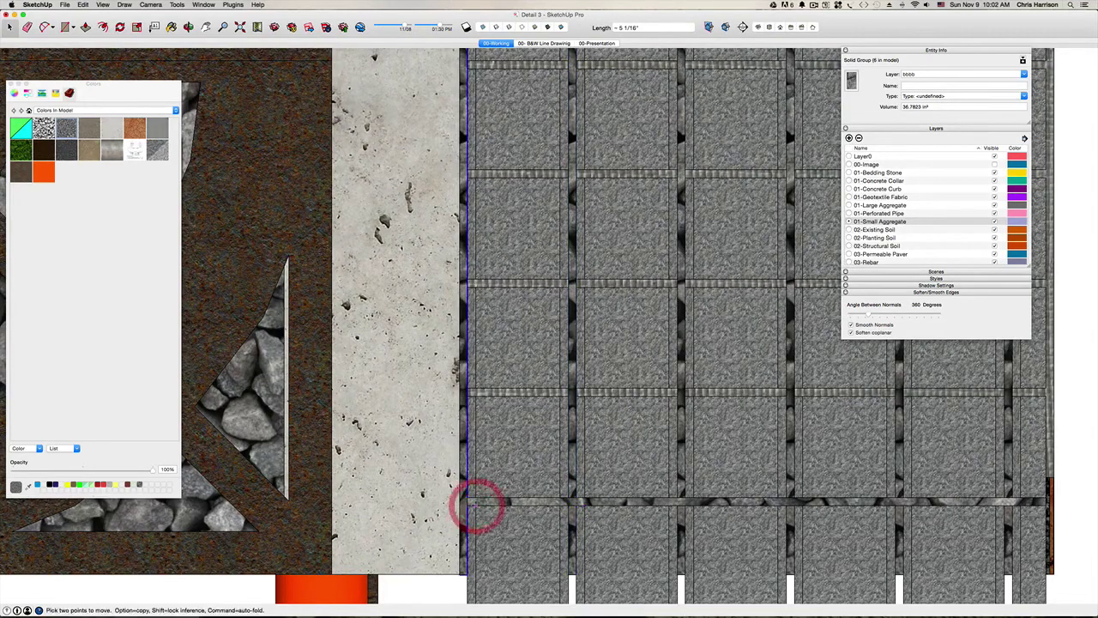
{"action": "key", "text": "space"}
Copy the cross-joint strip 5 1/16" to the adjacent paver joint and array it 10x across the remaining rows.
{"action": "left_click", "coordinate": [538, 503]}
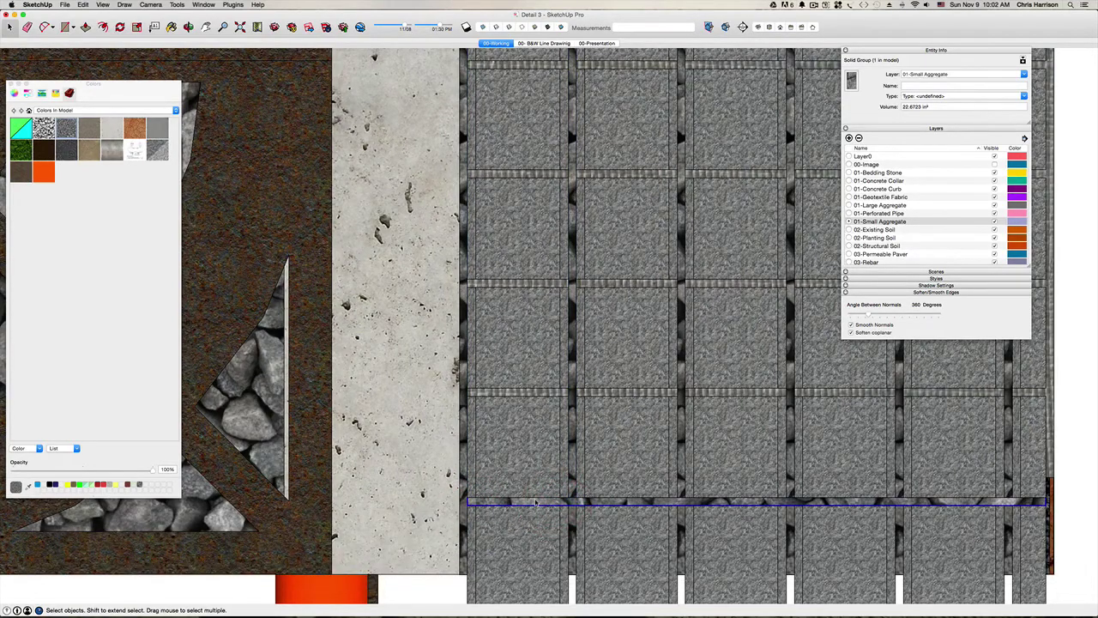
{"action": "key", "text": "m"}
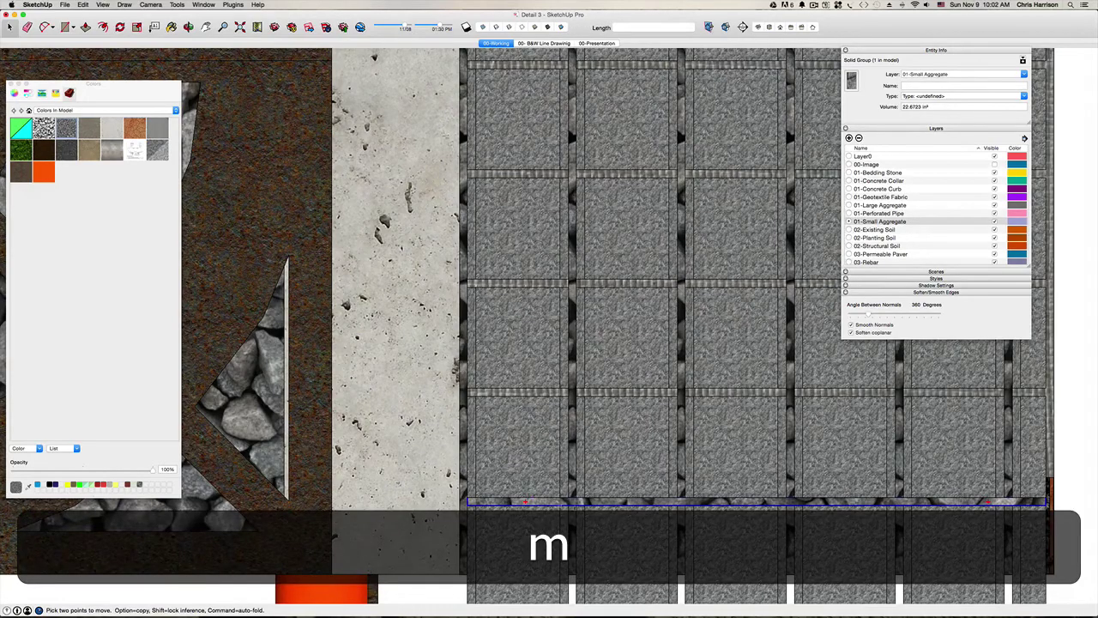
{"action": "key", "text": "alt"}
{"action": "left_click", "coordinate": [575, 503]}
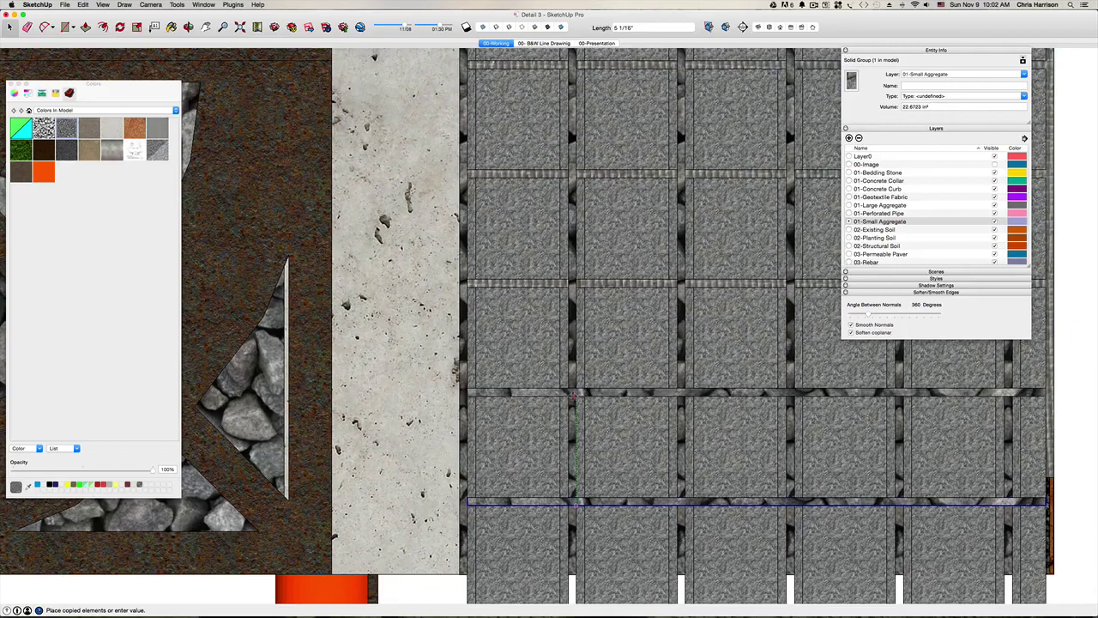
{"action": "left_click", "coordinate": [578, 393]}
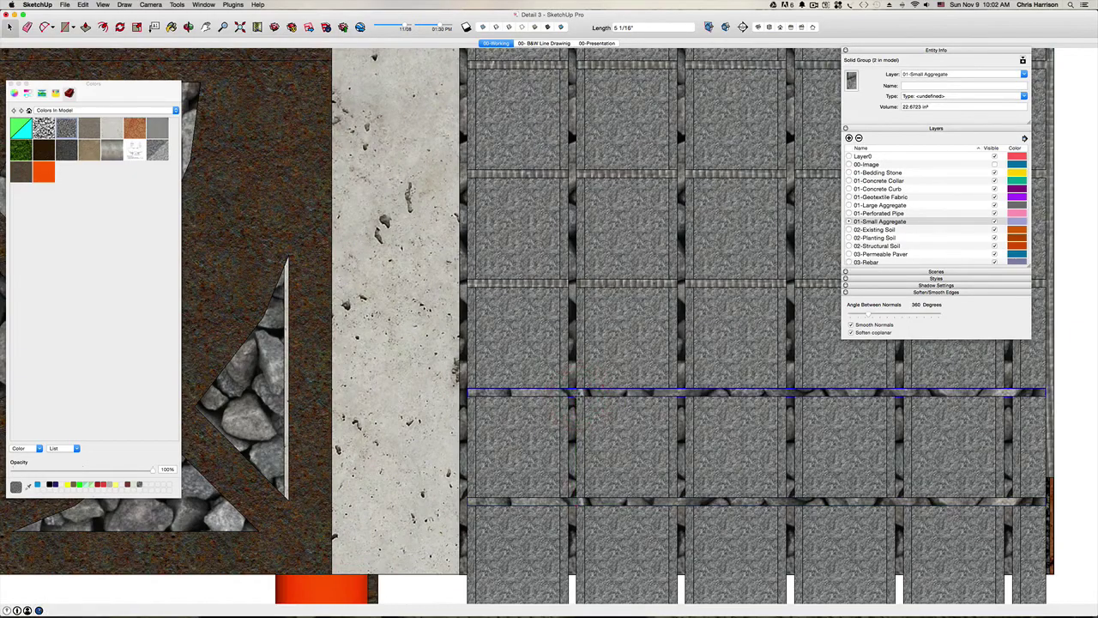
{"action": "type", "text": "10x"}
{"action": "key", "text": "Return"}
Delete the three surplus cross-joint strips at and beyond the far edge of the pavers and save the model.
{"action": "scroll", "coordinate": [549, 309], "scroll_direction": "down", "scroll_amount": 5}
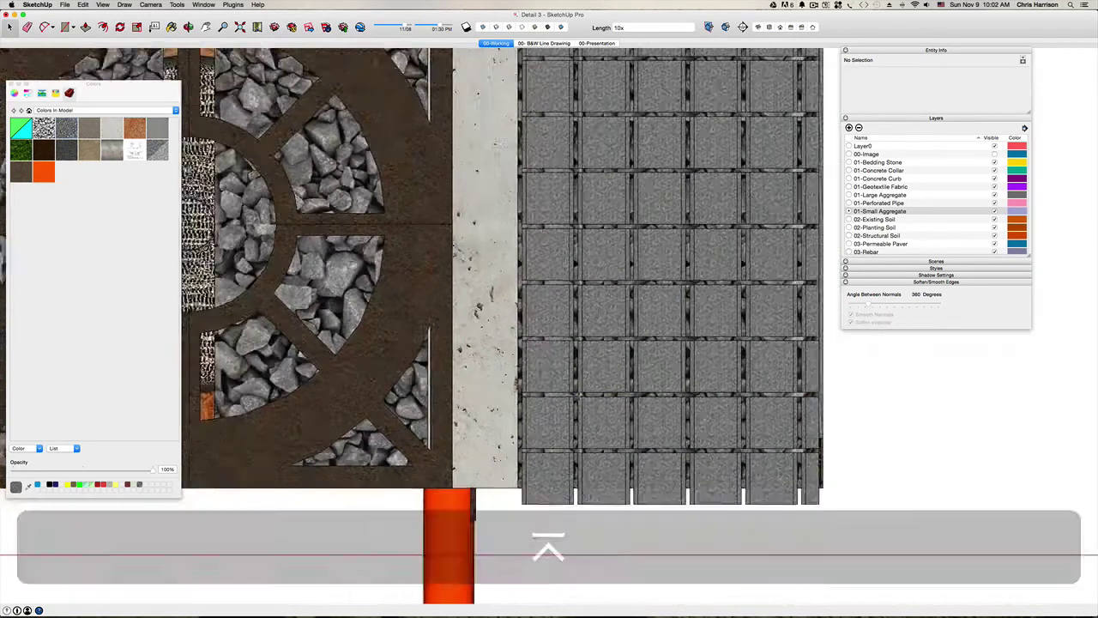
{"action": "scroll", "coordinate": [580, 183], "scroll_direction": "down", "scroll_amount": 2}
{"action": "scroll", "coordinate": [580, 183], "scroll_direction": "up", "scroll_amount": 5}
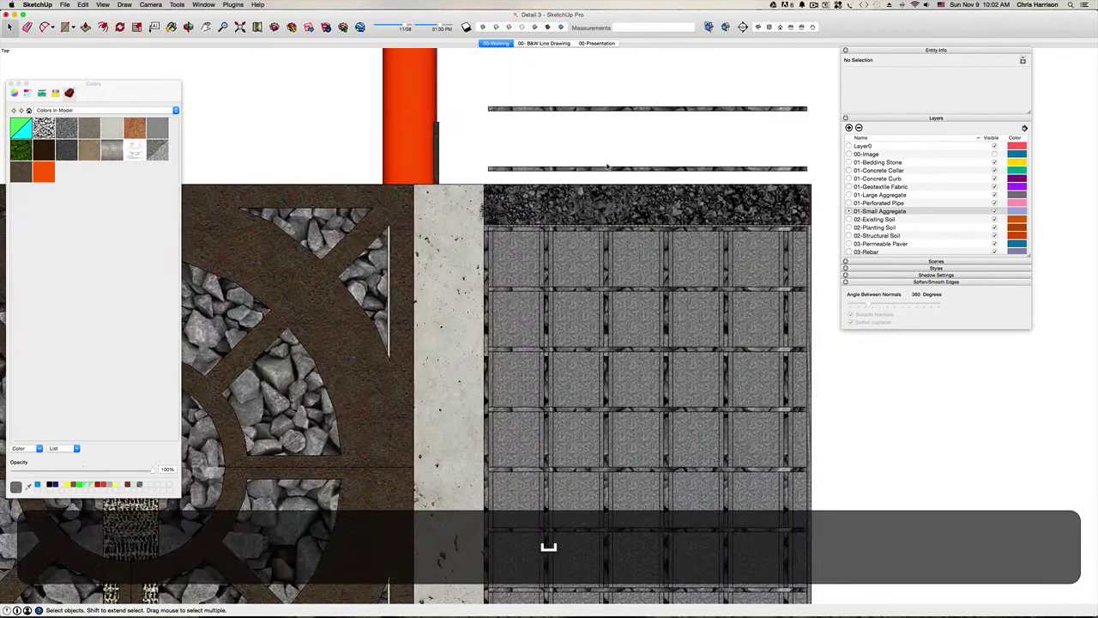
{"action": "scroll", "coordinate": [580, 183], "scroll_direction": "up", "scroll_amount": 3}
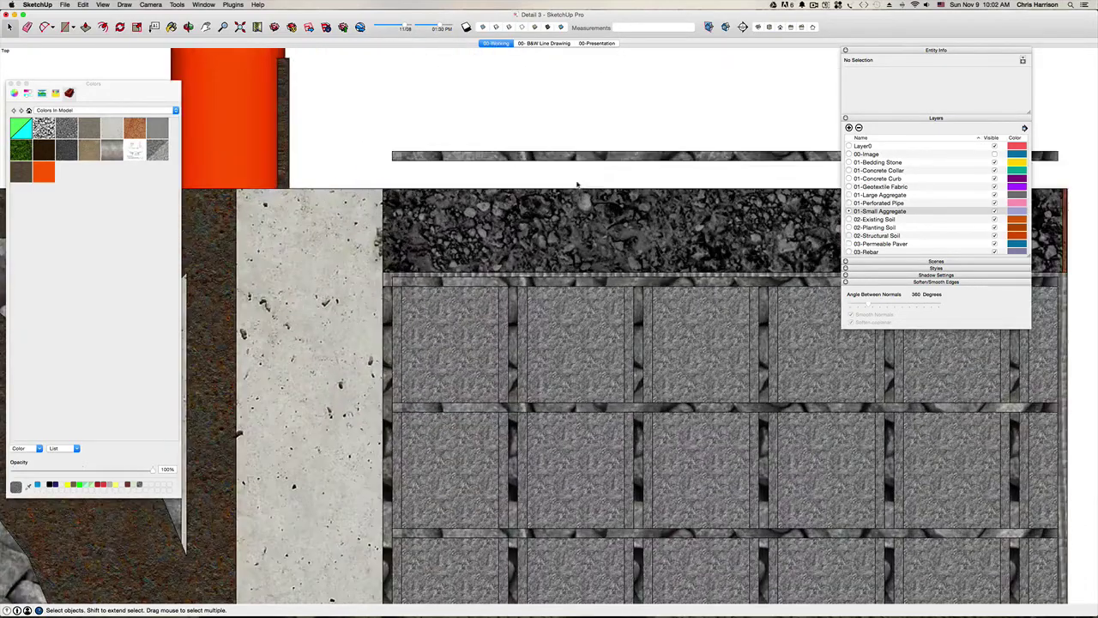
{"action": "left_click", "coordinate": [464, 278]}
{"action": "key", "text": "BackSpace"}
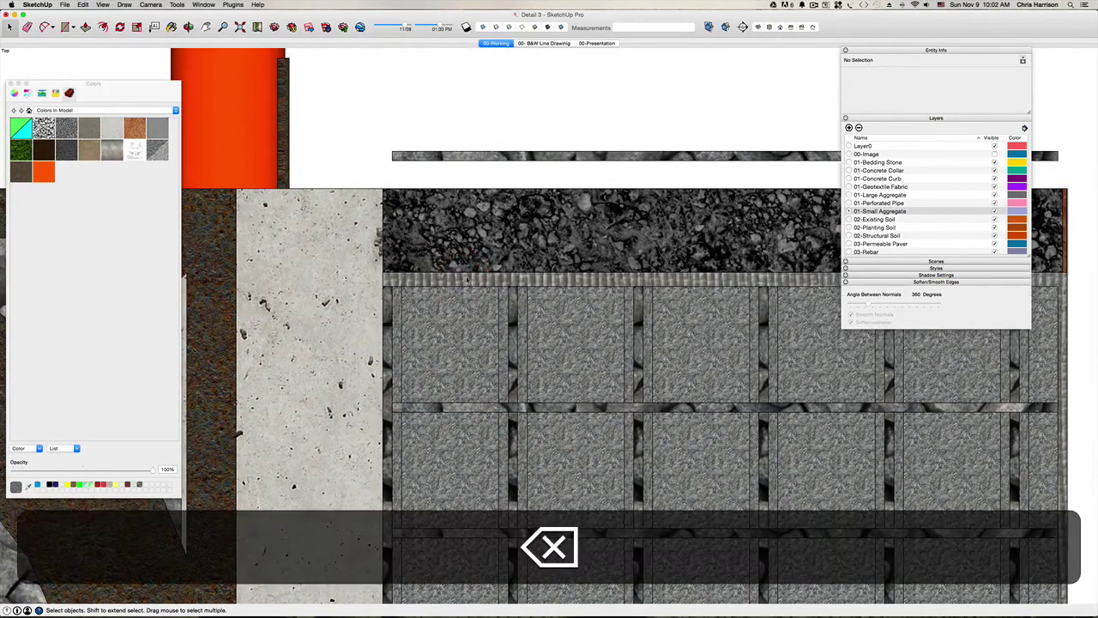
{"action": "scroll", "coordinate": [468, 279], "scroll_direction": "down", "scroll_amount": 2}
{"action": "left_click", "coordinate": [513, 201]}
{"action": "key", "text": "BackSpace"}
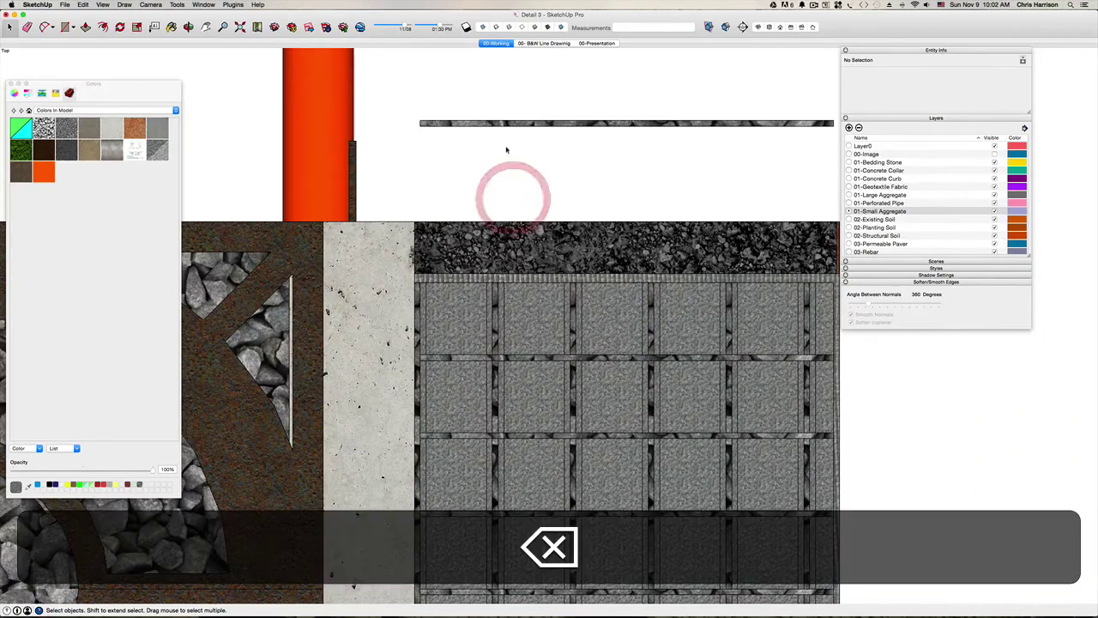
{"action": "left_click", "coordinate": [510, 121]}
{"action": "key", "text": "BackSpace"}
{"action": "scroll", "coordinate": [493, 135], "scroll_direction": "down", "scroll_amount": 2}
{"action": "scroll", "coordinate": [492, 135], "scroll_direction": "down", "scroll_amount": 2}
{"action": "key", "text": "super+s"}
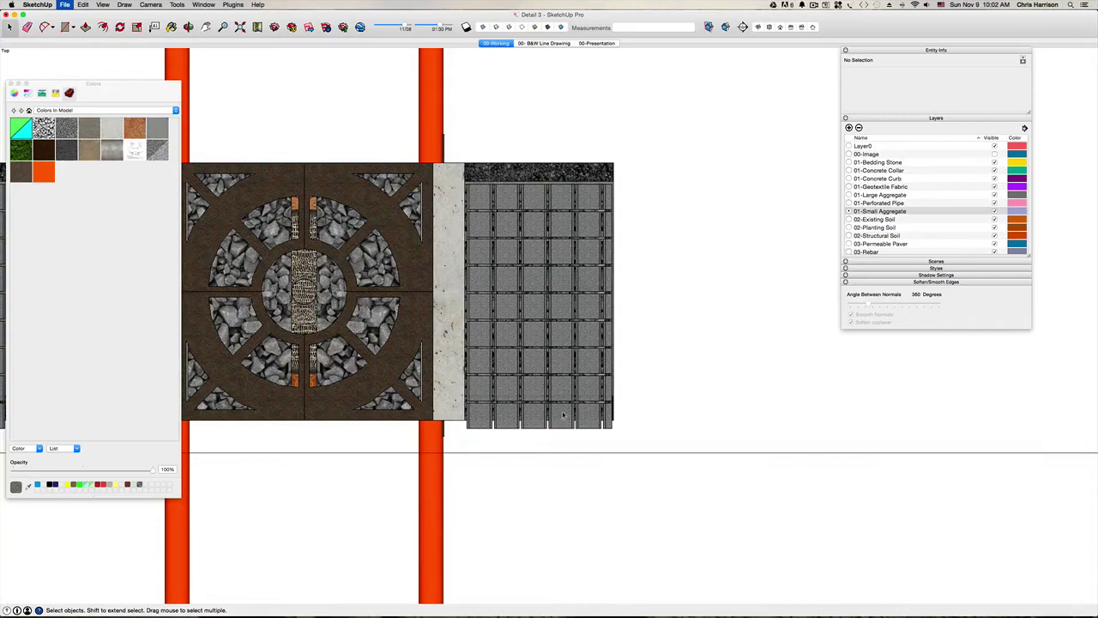
Push/pull the end face of the second lengthwise strip from the open side outward about 1 7/16" to the pavers' end face.
{"action": "scroll", "coordinate": [521, 325], "scroll_direction": "up", "scroll_amount": 6}
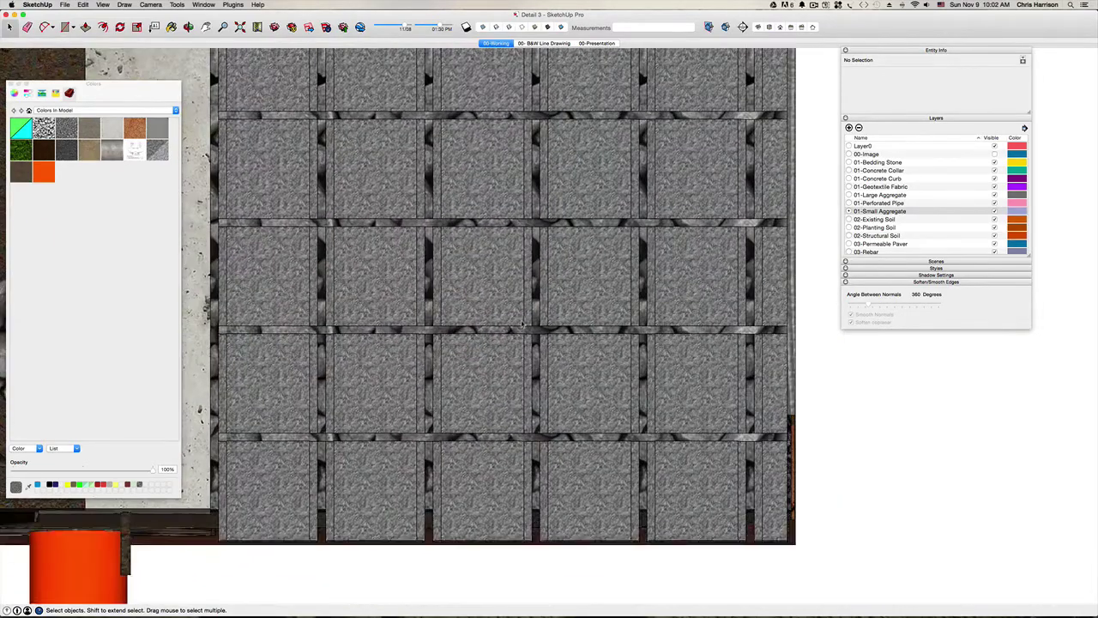
{"action": "middle_click_drag", "start_coordinate": [521, 324], "coordinate": [614, 336]}
{"action": "scroll", "coordinate": [640, 337], "scroll_direction": "up", "scroll_amount": 3}
{"action": "scroll", "coordinate": [641, 338], "scroll_direction": "up", "scroll_amount": 5}
{"action": "left_click", "coordinate": [615, 335]}
{"action": "key", "text": "p"}
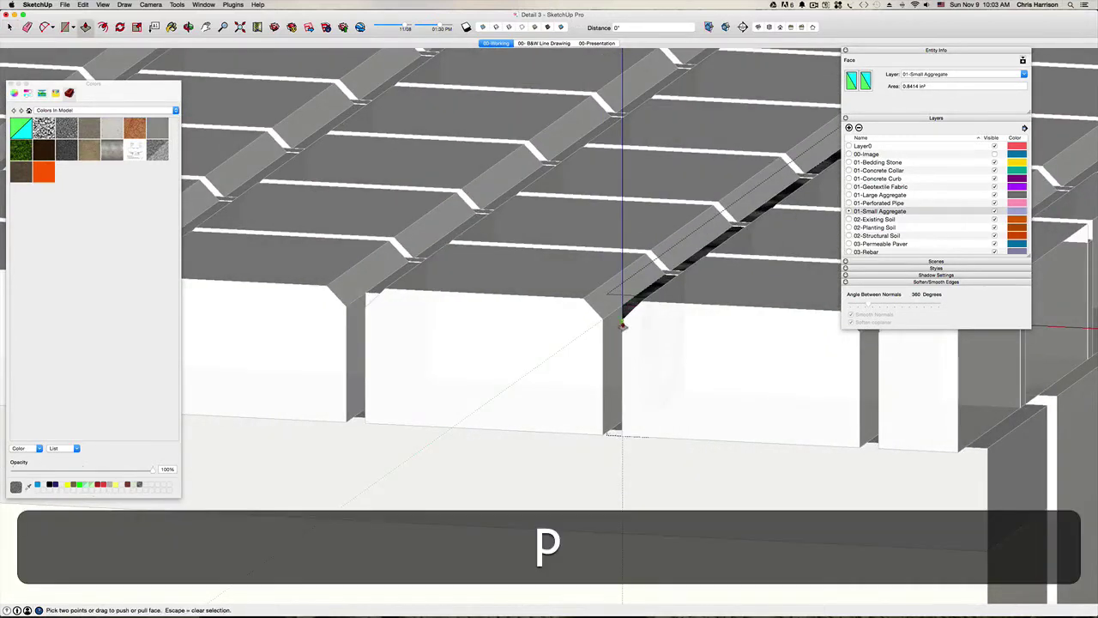
{"action": "left_click", "coordinate": [622, 325]}
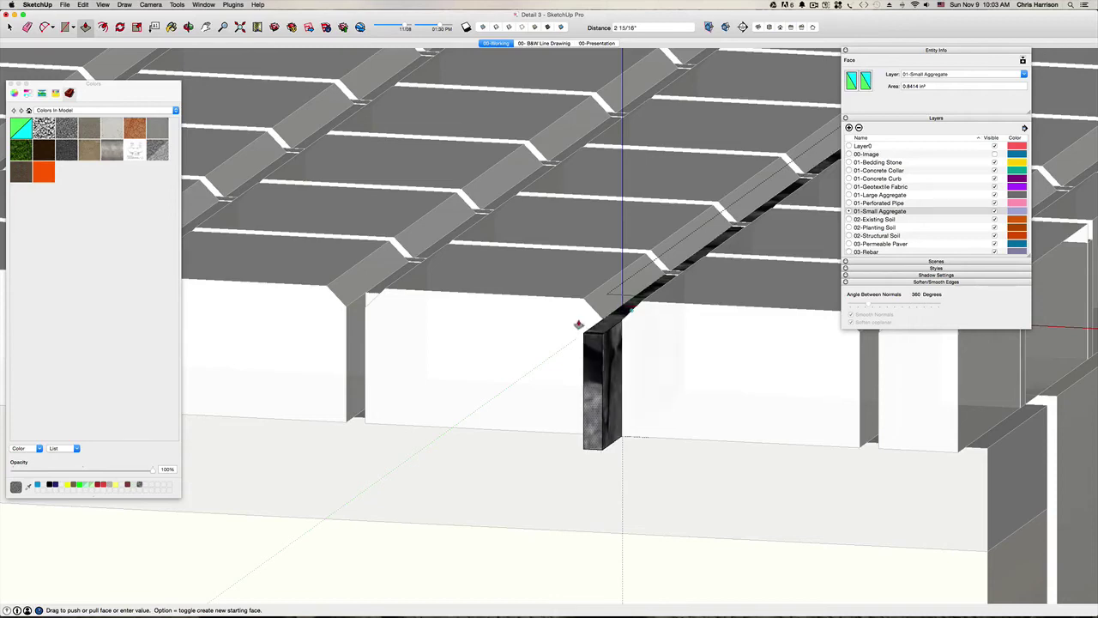
{"action": "middle_click_drag", "start_coordinate": [578, 320], "coordinate": [580, 322]}
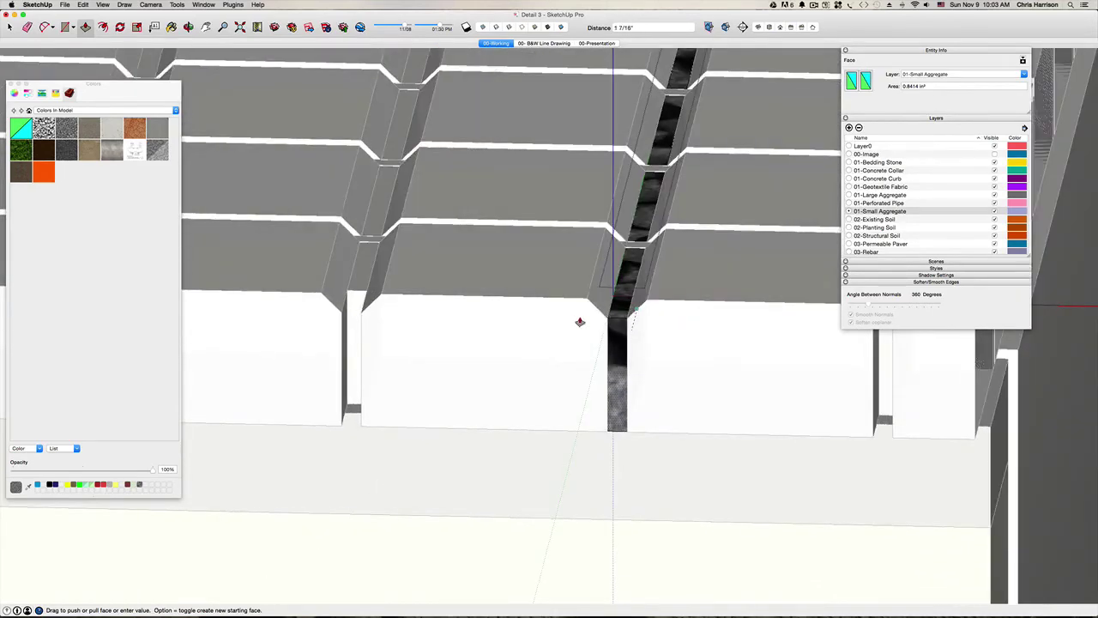
{"action": "left_click", "coordinate": [580, 322]}
{"action": "scroll", "coordinate": [581, 320], "scroll_direction": "down", "scroll_amount": 4}
{"action": "key", "text": "space"}
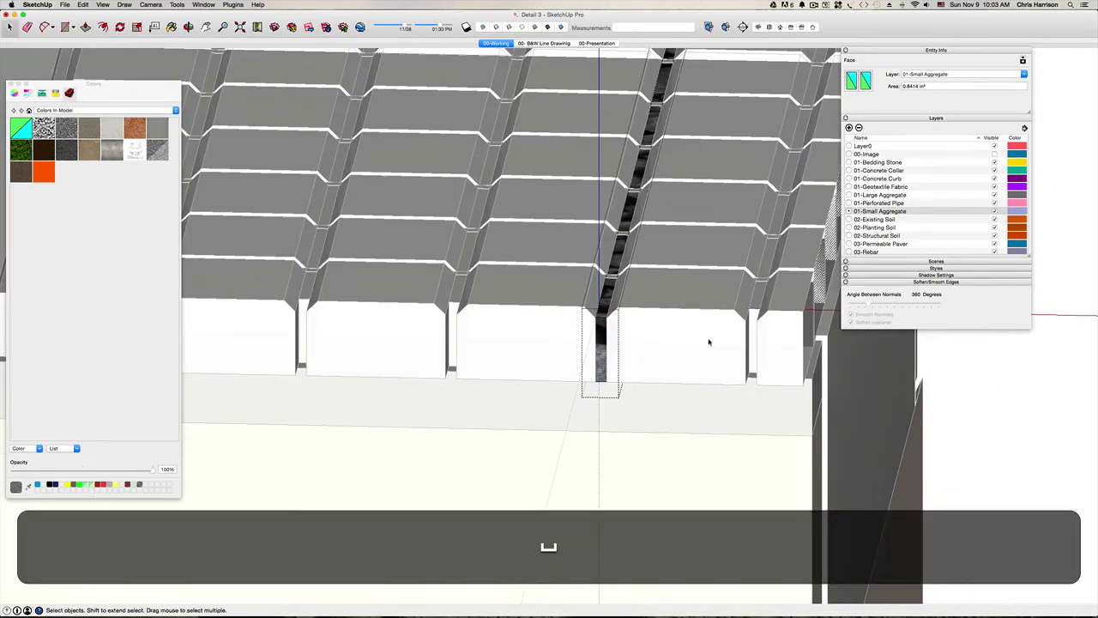
{"action": "key", "text": "Escape"}
Push/pull the end face of the lengthwise aggregate strip nearest the open side out to the pavers' end face.
{"action": "left_click", "coordinate": [753, 321]}
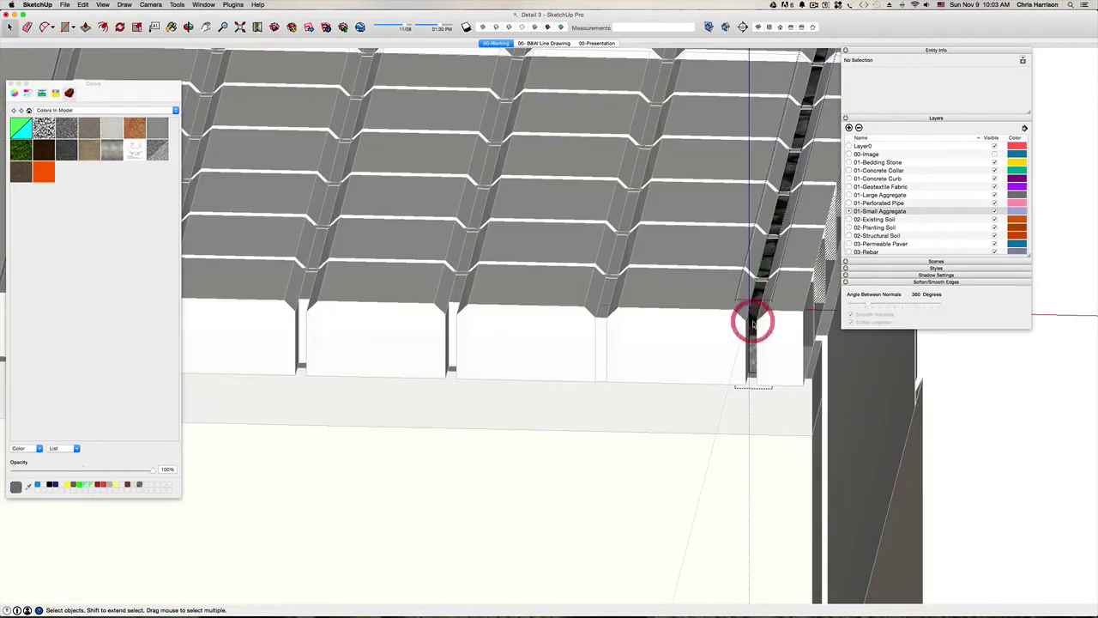
{"action": "key", "text": "p"}
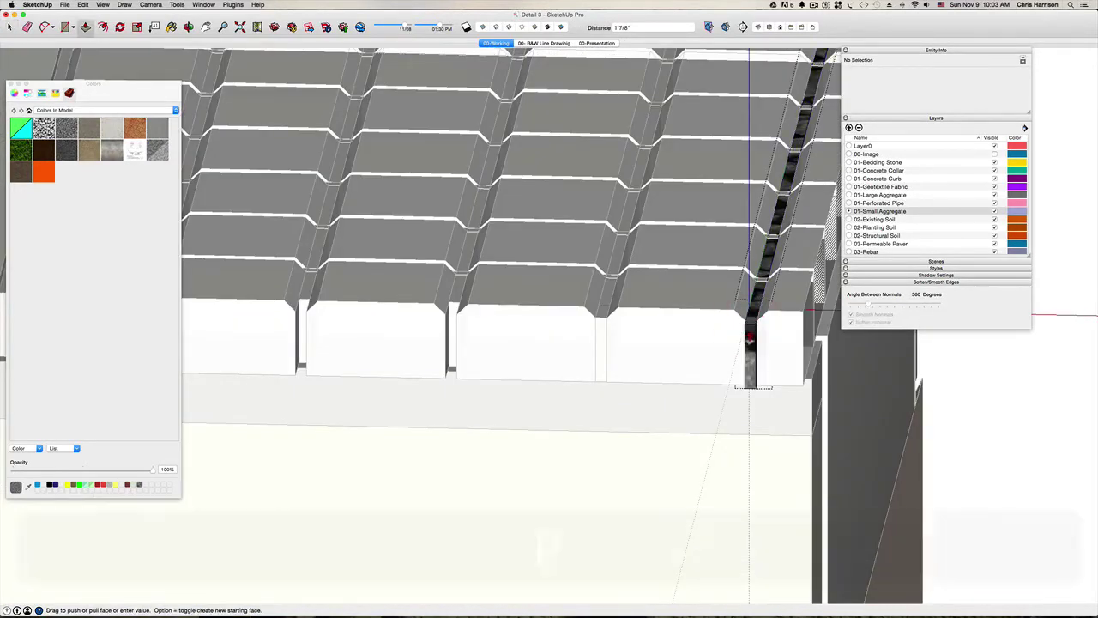
{"action": "key", "text": "space"}
{"action": "left_click", "coordinate": [752, 339]}
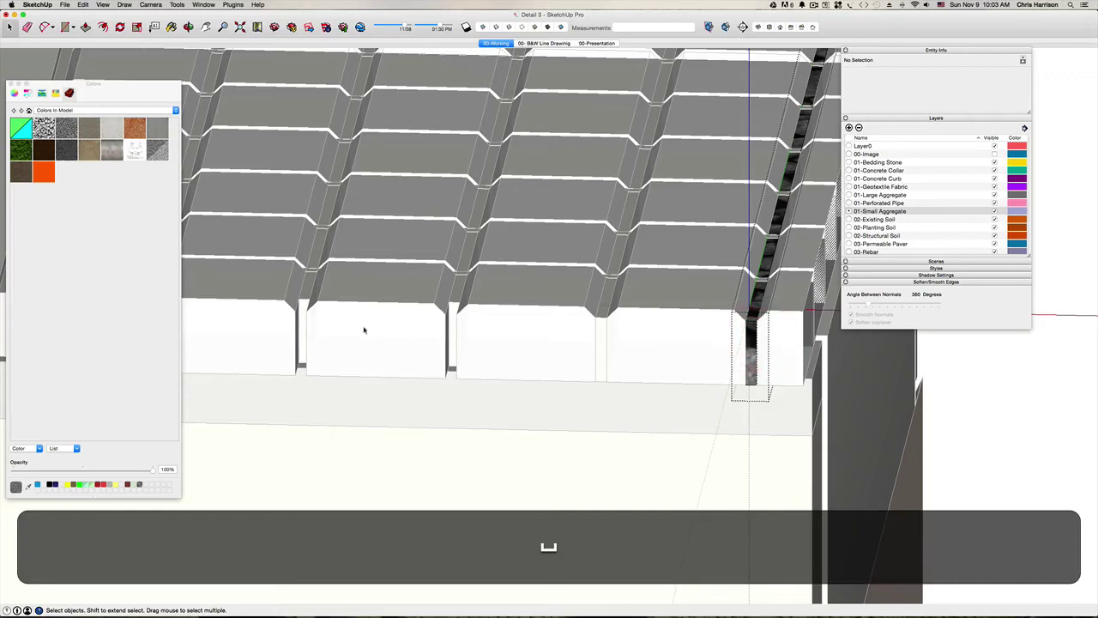
Push/pull the end faces of the third and fourth lengthwise strips from the open side outward about 1 1/2" to the pavers' end face.
{"action": "left_click", "coordinate": [454, 306]}
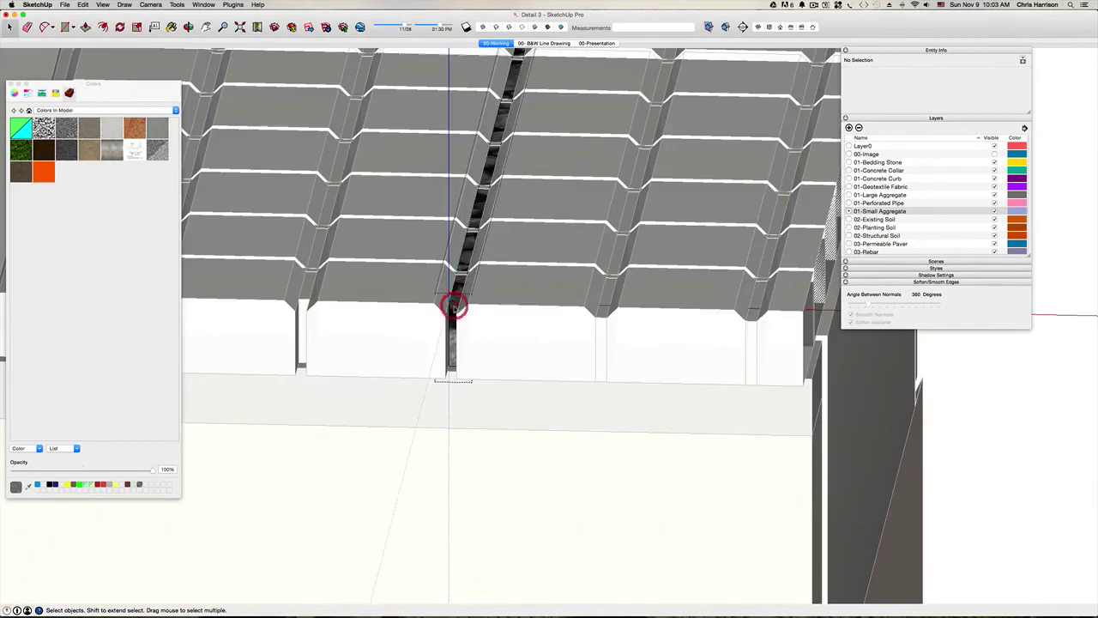
{"action": "key", "text": "p"}
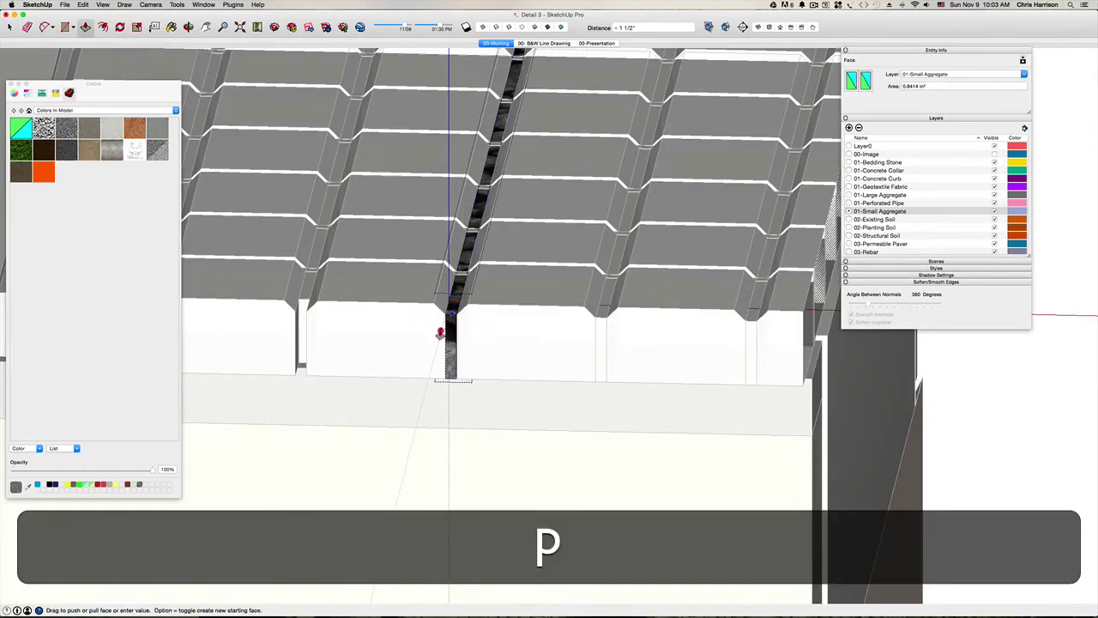
{"action": "left_click", "coordinate": [448, 322]}
{"action": "key", "text": "space"}
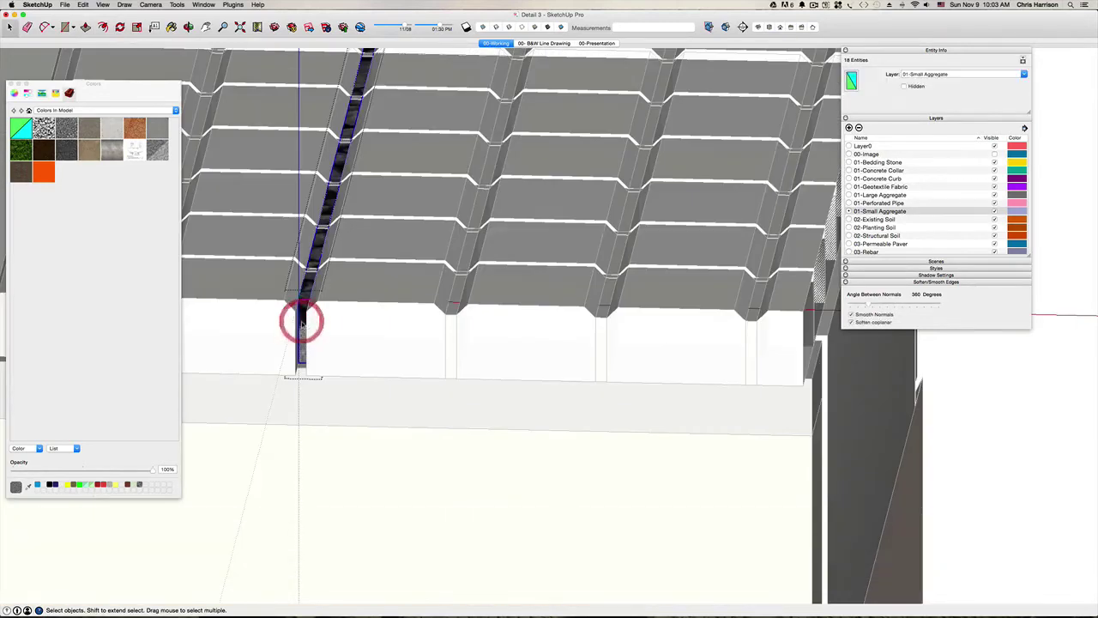
{"action": "key", "text": "p"}
{"action": "left_click", "coordinate": [296, 325]}
{"action": "key", "text": "space"}
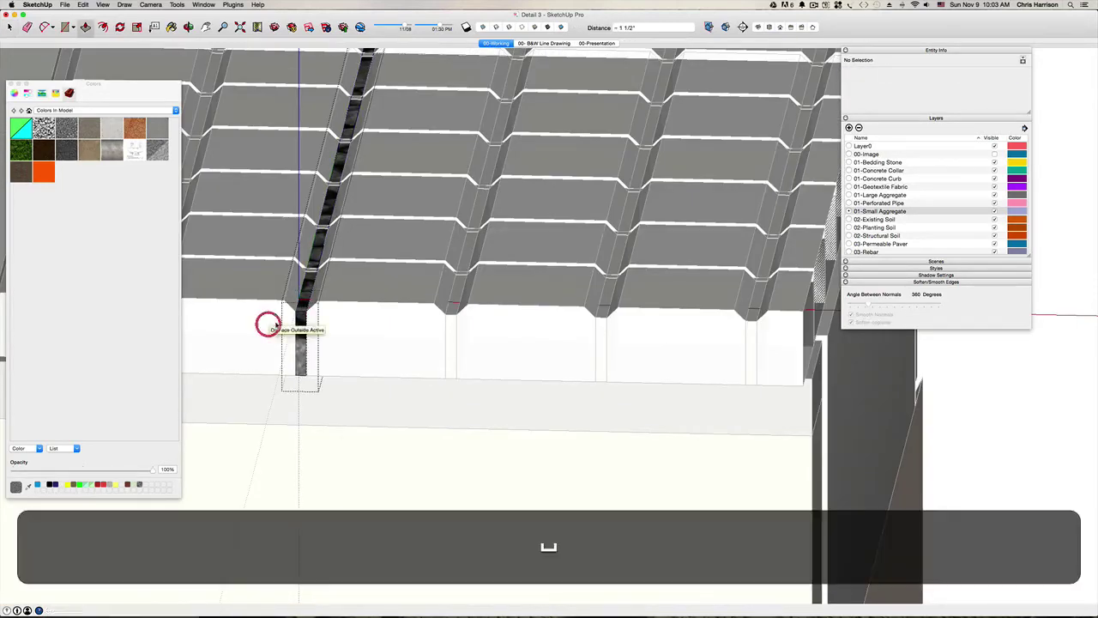
Push/pull the end face of the fifth lengthwise strip from the open side outward about 1 1/2" to the pavers' end face.
{"action": "middle_click_drag", "start_coordinate": [266, 327], "coordinate": [355, 412]}
{"action": "scroll", "coordinate": [357, 410], "scroll_direction": "up", "scroll_amount": 3}
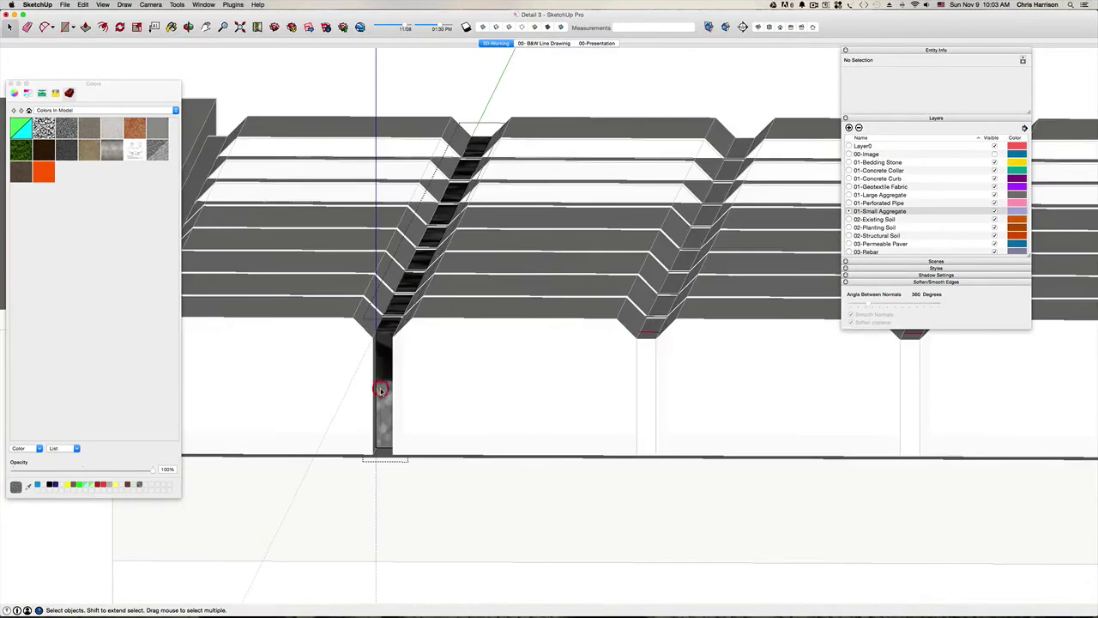
{"action": "triple_click", "coordinate": [380, 390]}
{"action": "key", "text": "p"}
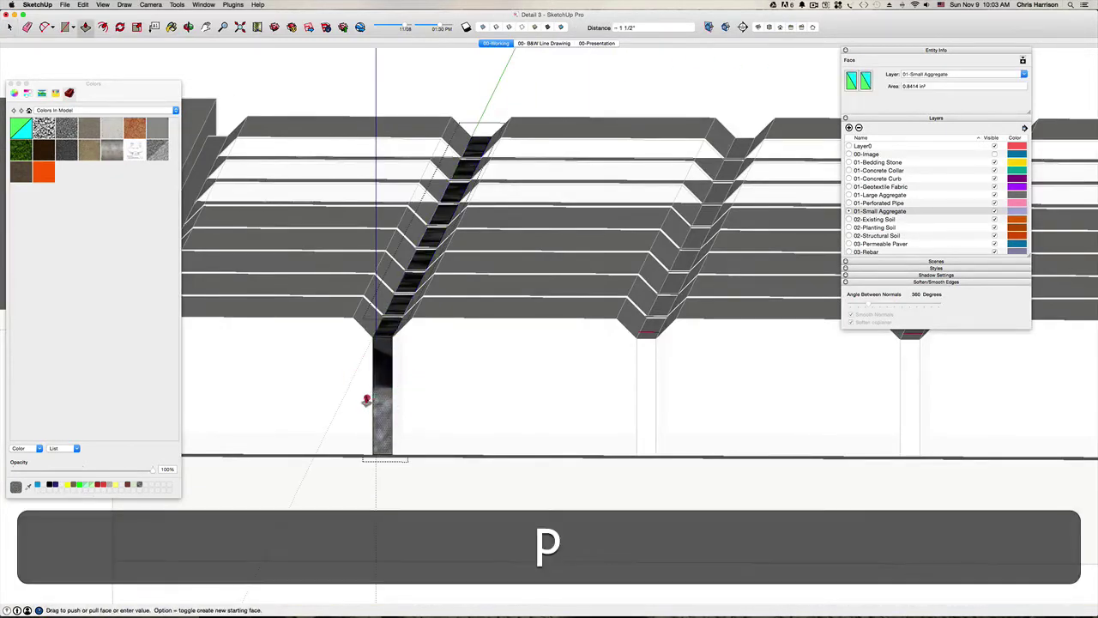
{"action": "key", "text": "space"}
Push/pull the end face of the last lengthwise strip, against the concrete band, out to the pavers' end face and leave the group.
{"action": "scroll", "coordinate": [367, 397], "scroll_direction": "down", "scroll_amount": 5}
{"action": "scroll", "coordinate": [240, 402], "scroll_direction": "up", "scroll_amount": 6}
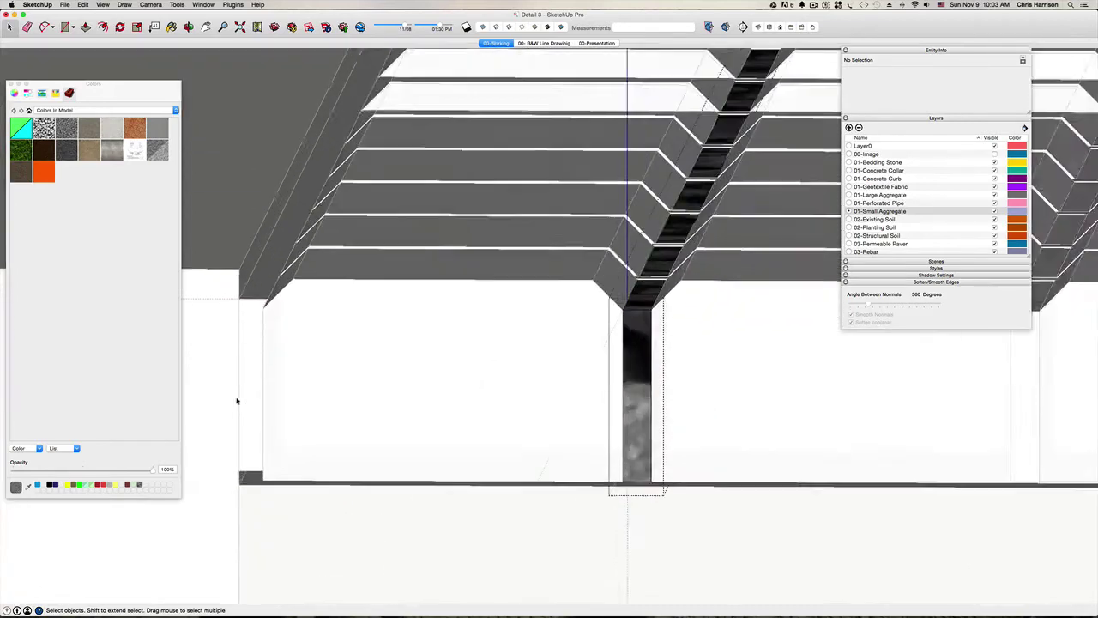
{"action": "left_click", "coordinate": [248, 389]}
{"action": "key", "text": "p"}
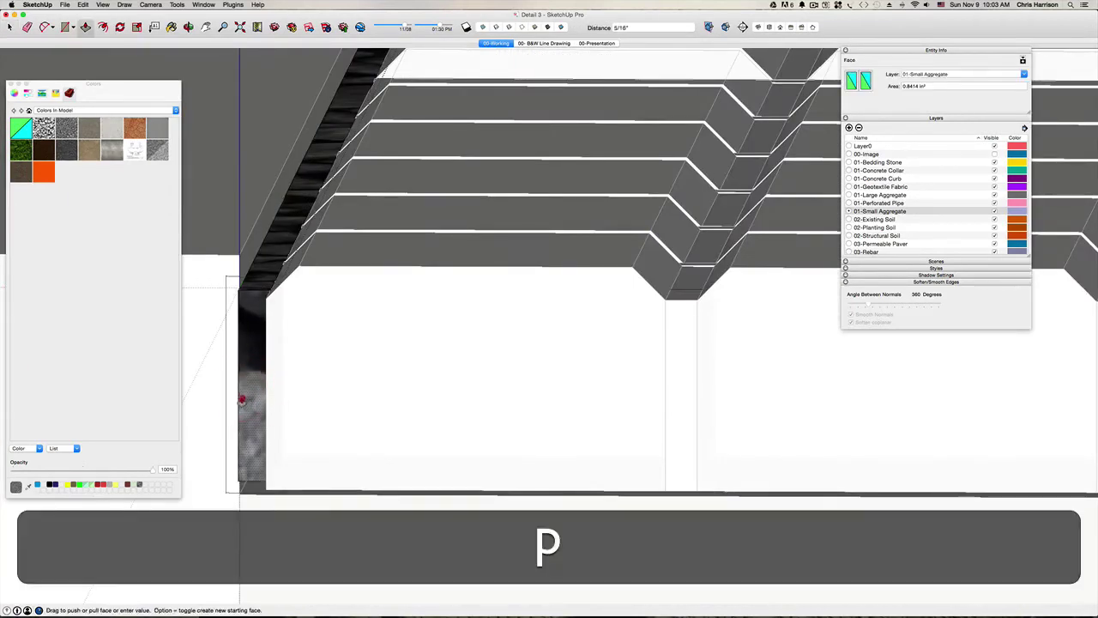
{"action": "scroll", "coordinate": [224, 384], "scroll_direction": "down", "scroll_amount": 2}
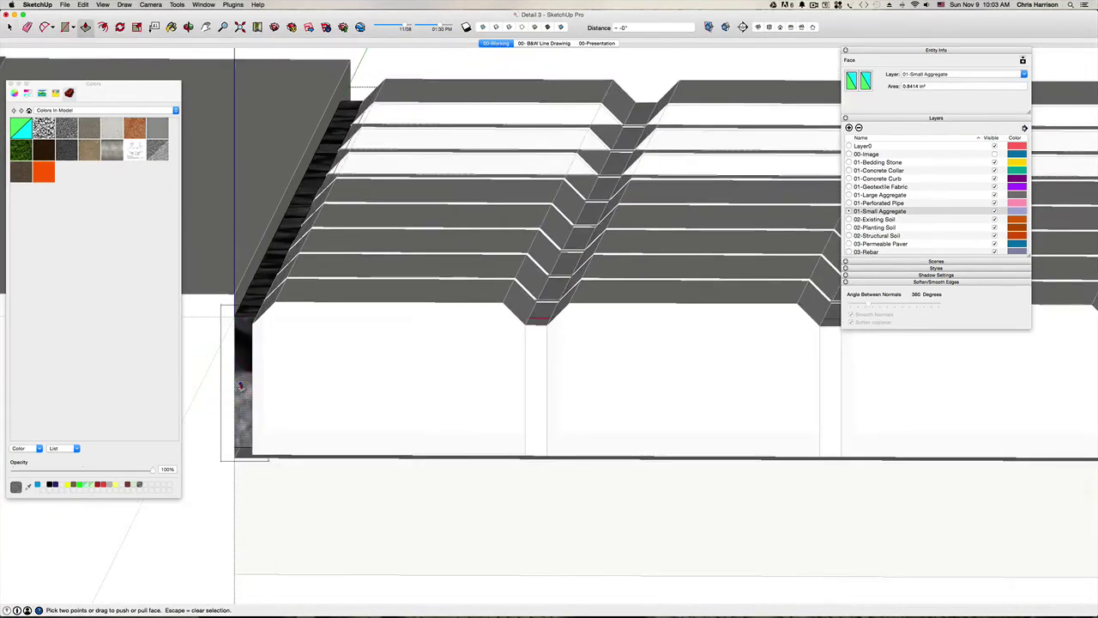
{"action": "left_click", "coordinate": [240, 386]}
{"action": "left_click", "coordinate": [280, 391]}
{"action": "key", "text": "space"}
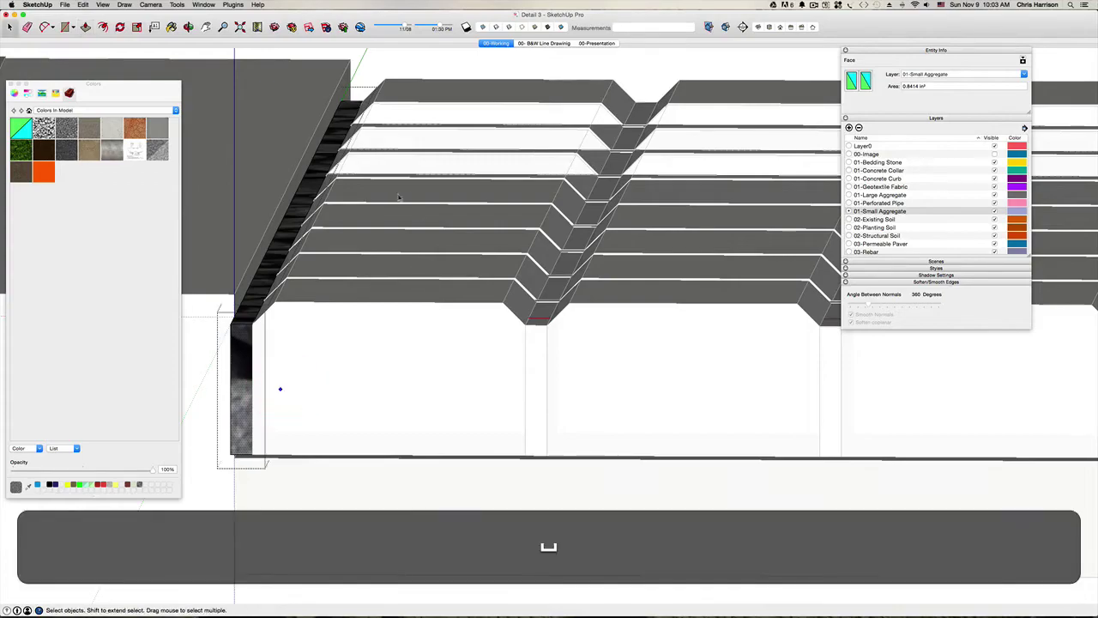
{"action": "left_click", "coordinate": [416, 64]}
Review the filled paver joints from above and the whole detail in isometric, finishing in the front view with space above the pavers.
{"action": "scroll", "coordinate": [419, 70], "scroll_direction": "down", "scroll_amount": 4}
{"action": "mouse_move", "coordinate": [458, 139]}
{"action": "middle_mouse_down"}
{"action": "mouse_move", "coordinate": [493, 167]}
{"action": "mouse_move", "coordinate": [459, 143]}
{"action": "middle_mouse_up"}
{"action": "key", "text": "super+i"}
{"action": "scroll", "coordinate": [459, 142], "scroll_direction": "down", "scroll_amount": 6}
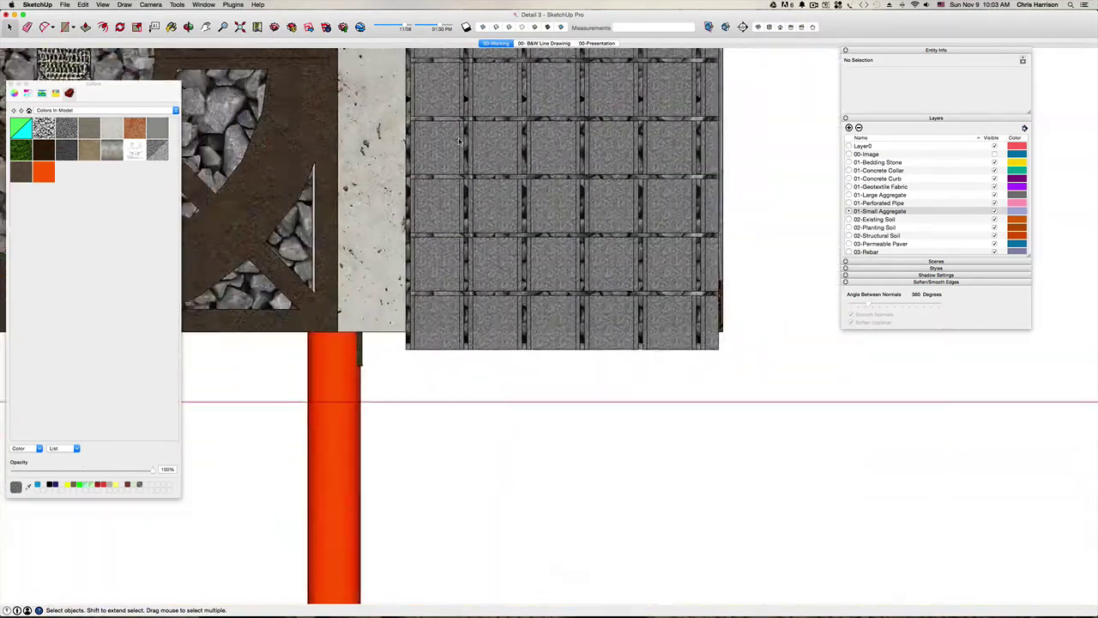
{"action": "key", "text": "super+3"}
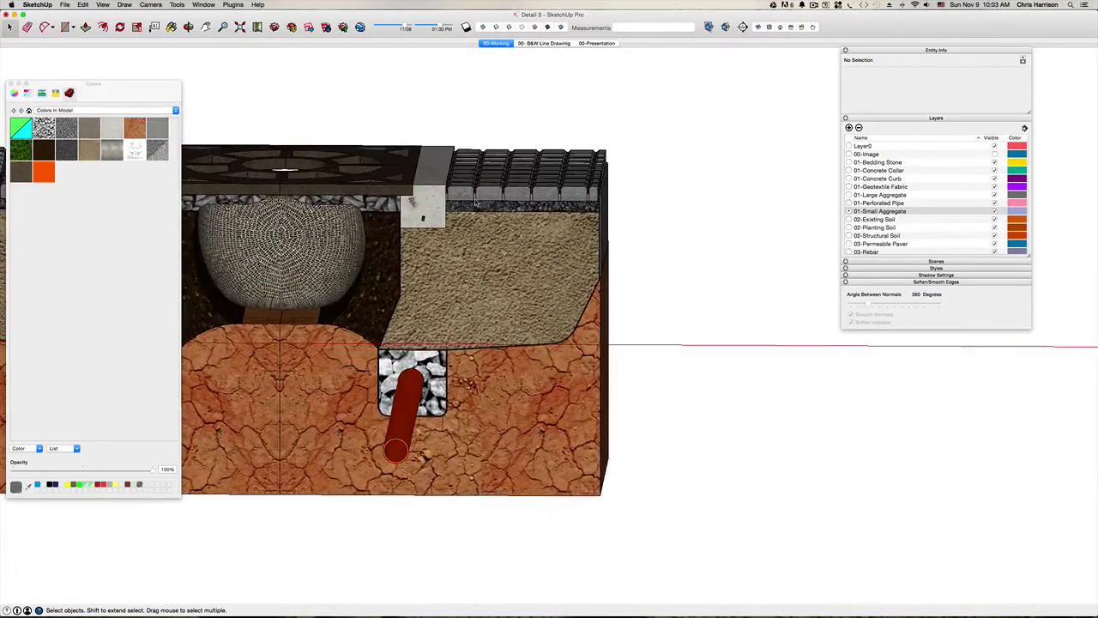
{"action": "key", "text": "super+0"}
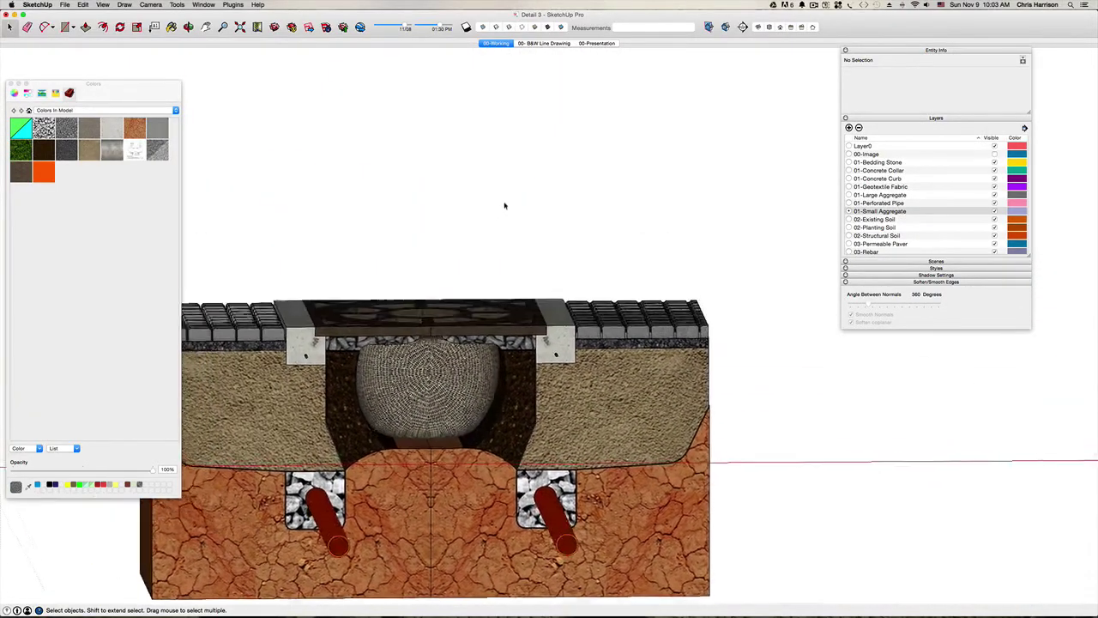
{"action": "key", "text": "super+3"}
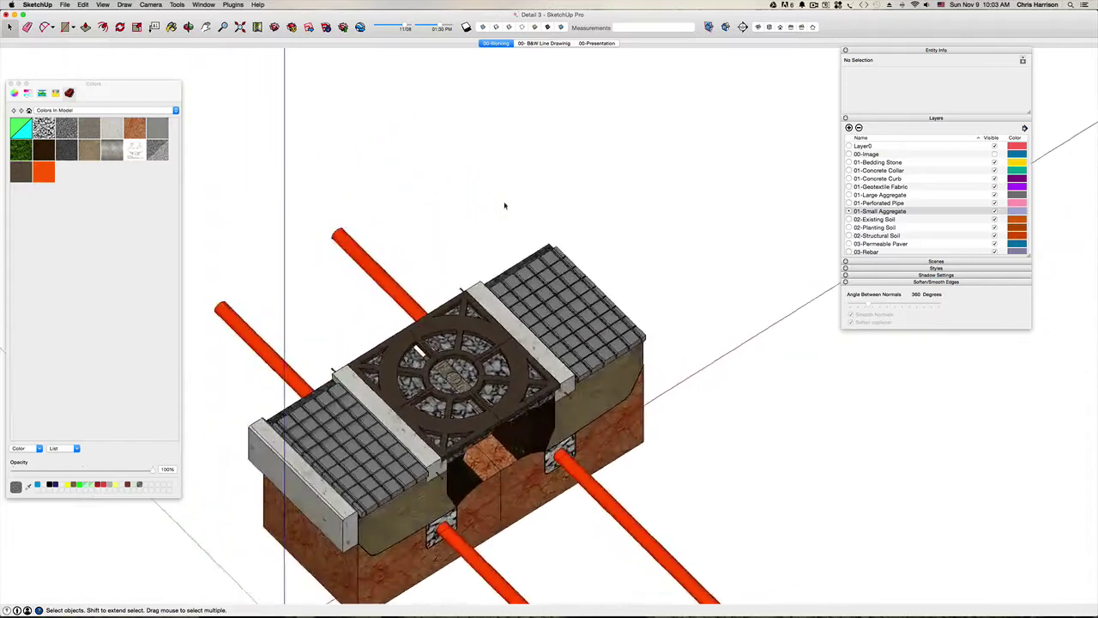
{"action": "key", "text": "super+3"}
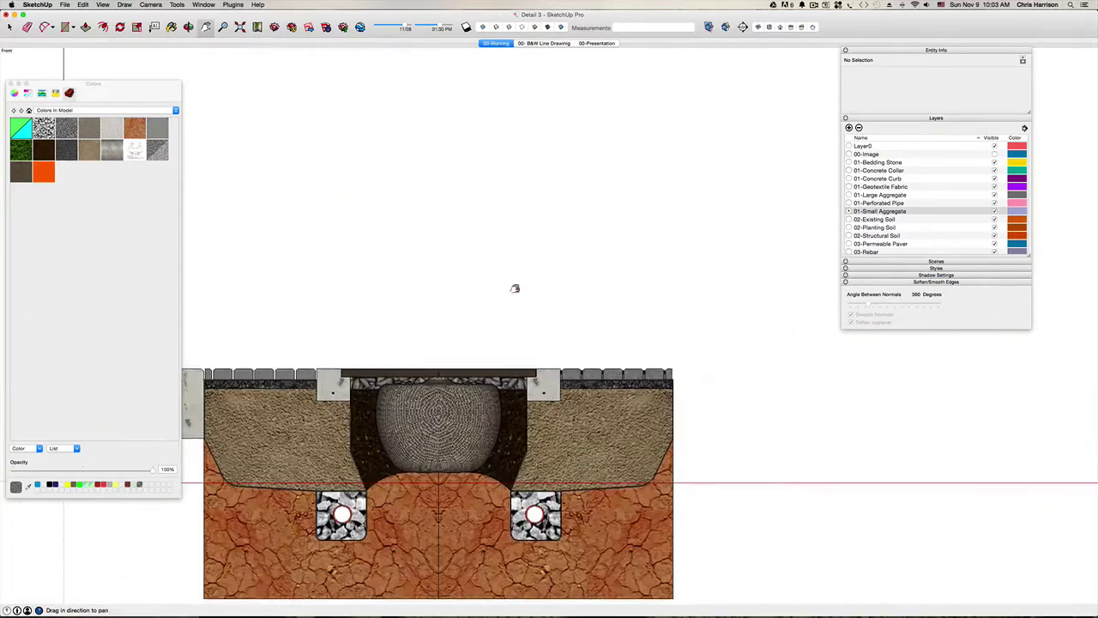
{"action": "key", "text": "space"}
{"action": "left_click", "coordinate": [515, 335]}
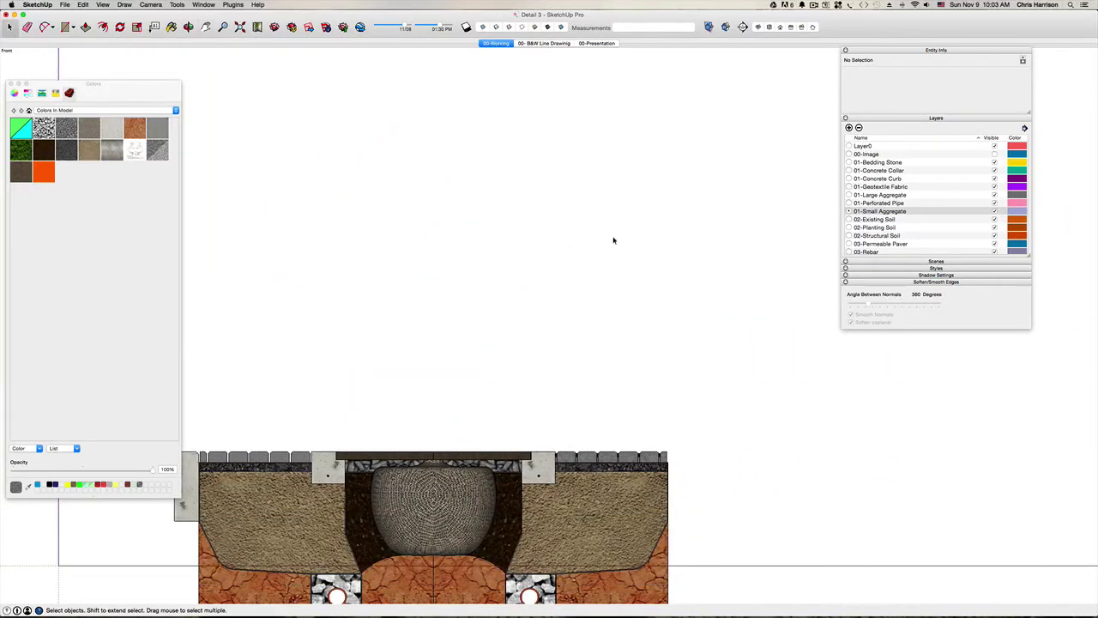
Show the component browser, search the 3D Warehouse for "2d person" and look through the results.
{"action": "left_click", "coordinate": [207, 4]}
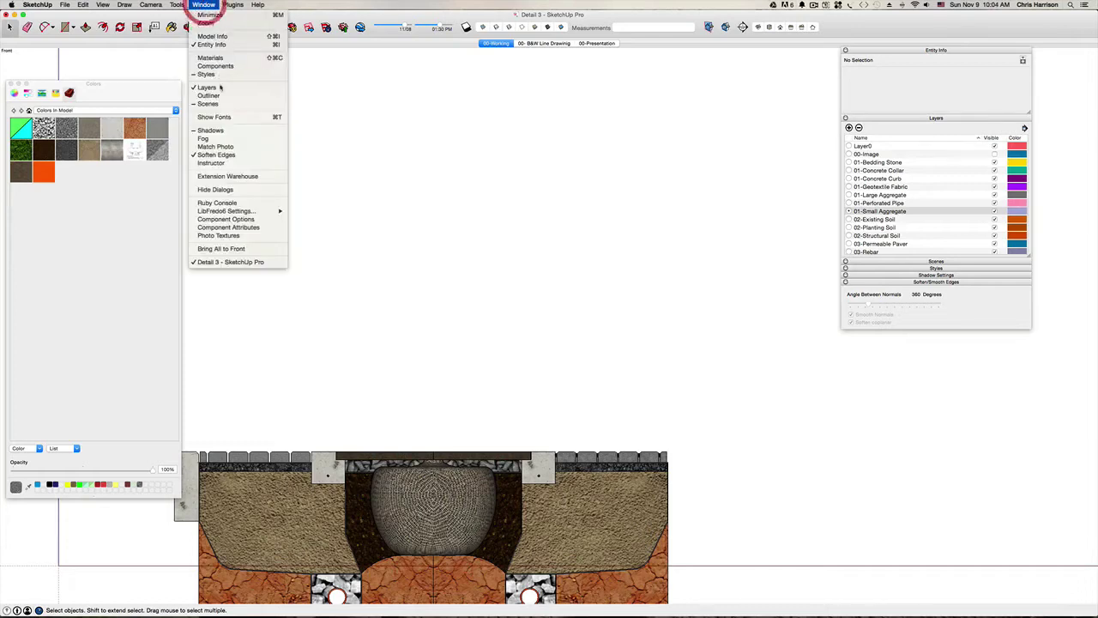
{"action": "left_click", "coordinate": [227, 69]}
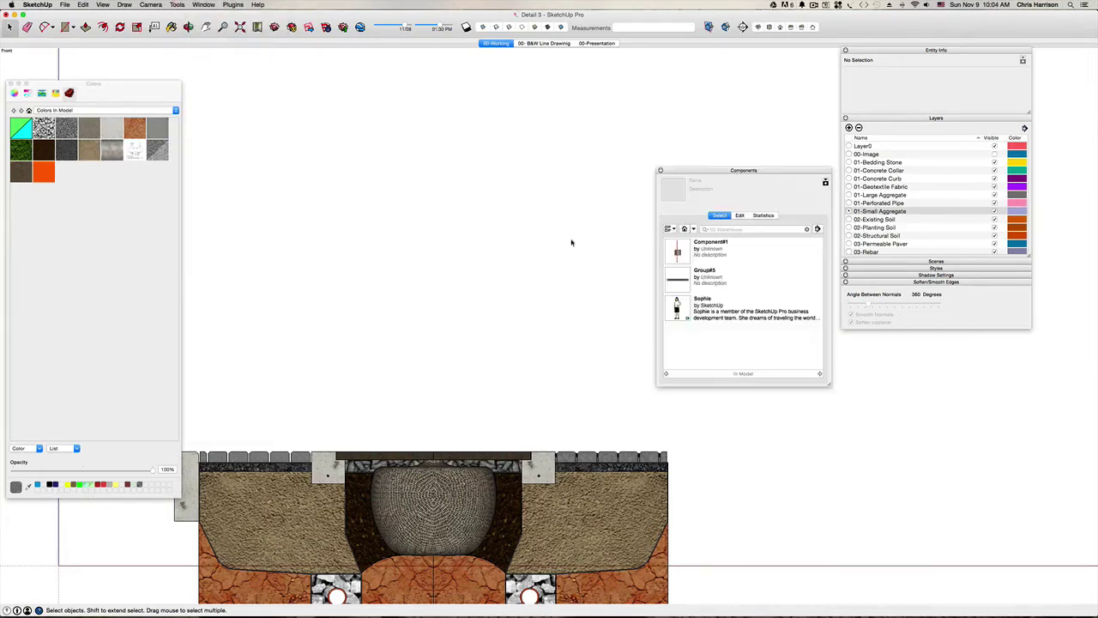
{"action": "left_click", "coordinate": [730, 230]}
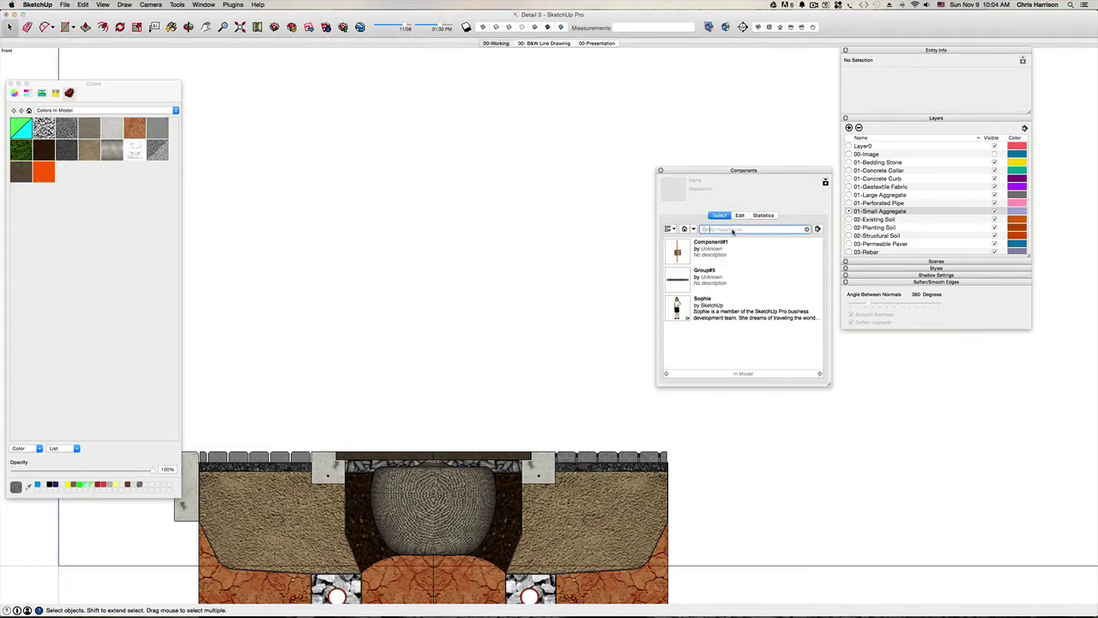
{"action": "type", "text": "2d person"}
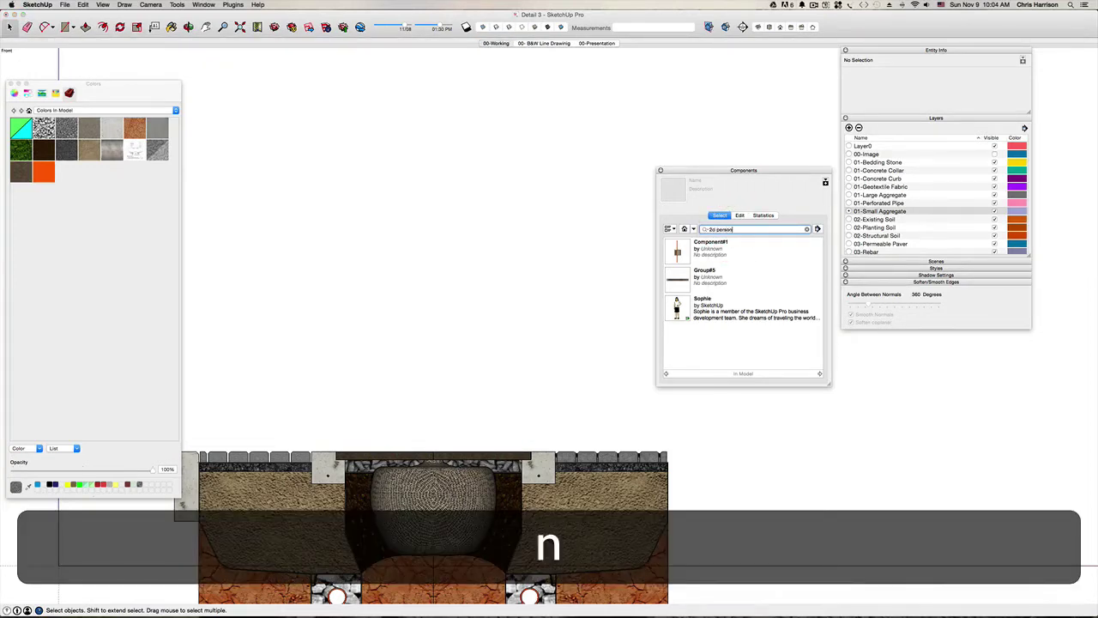
{"action": "key", "text": "Return"}
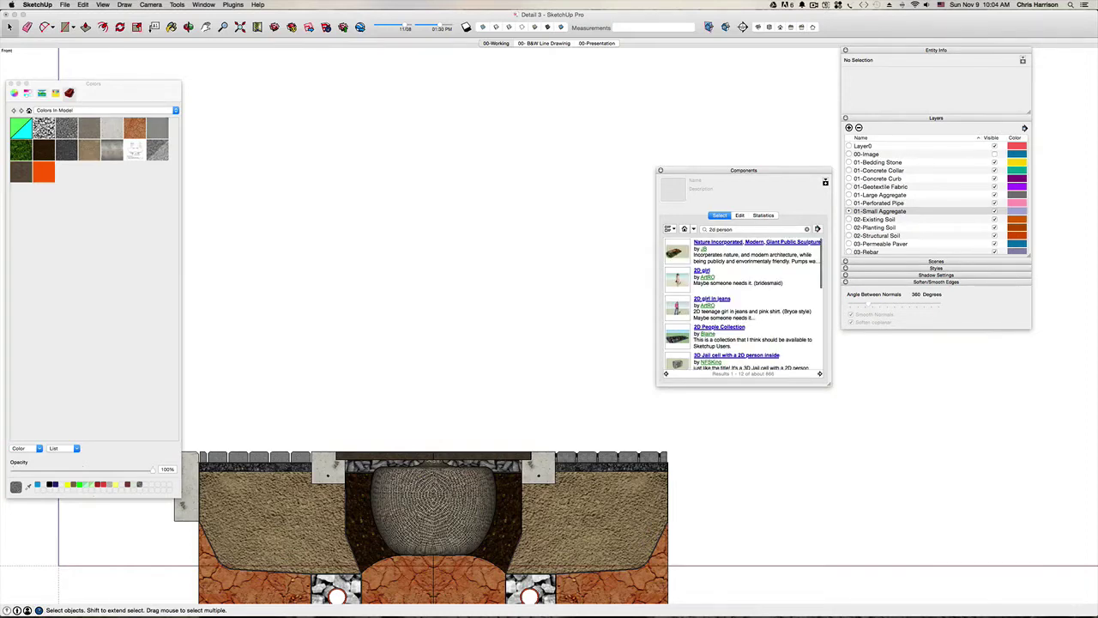
{"action": "scroll", "coordinate": [760, 278], "scroll_direction": "down", "scroll_amount": 10}
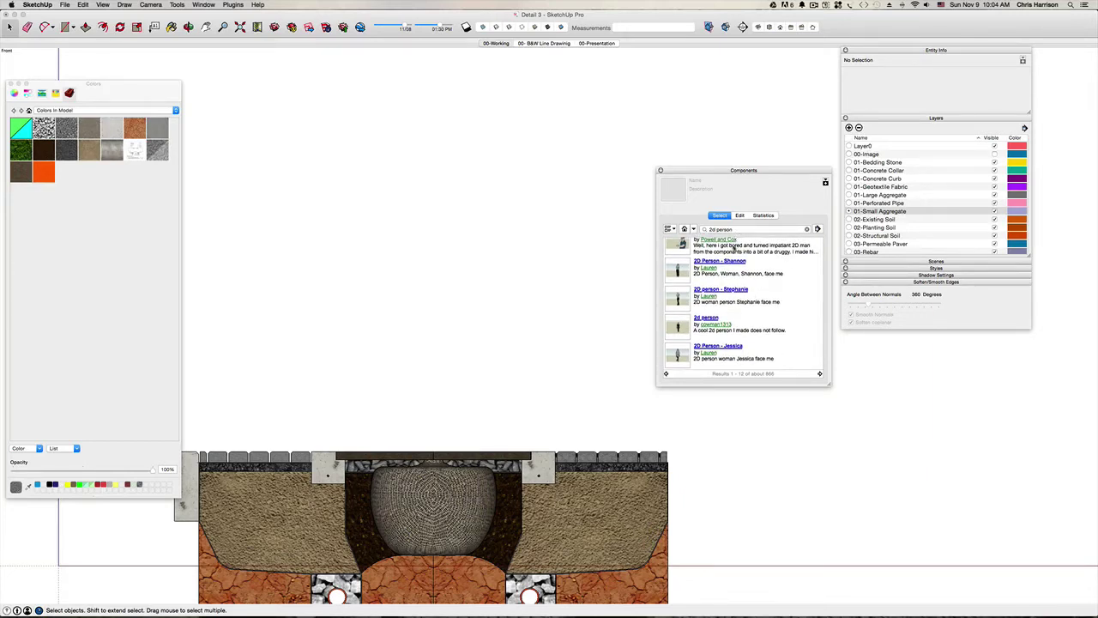
{"action": "scroll", "coordinate": [734, 249], "scroll_direction": "up", "scroll_amount": 10}
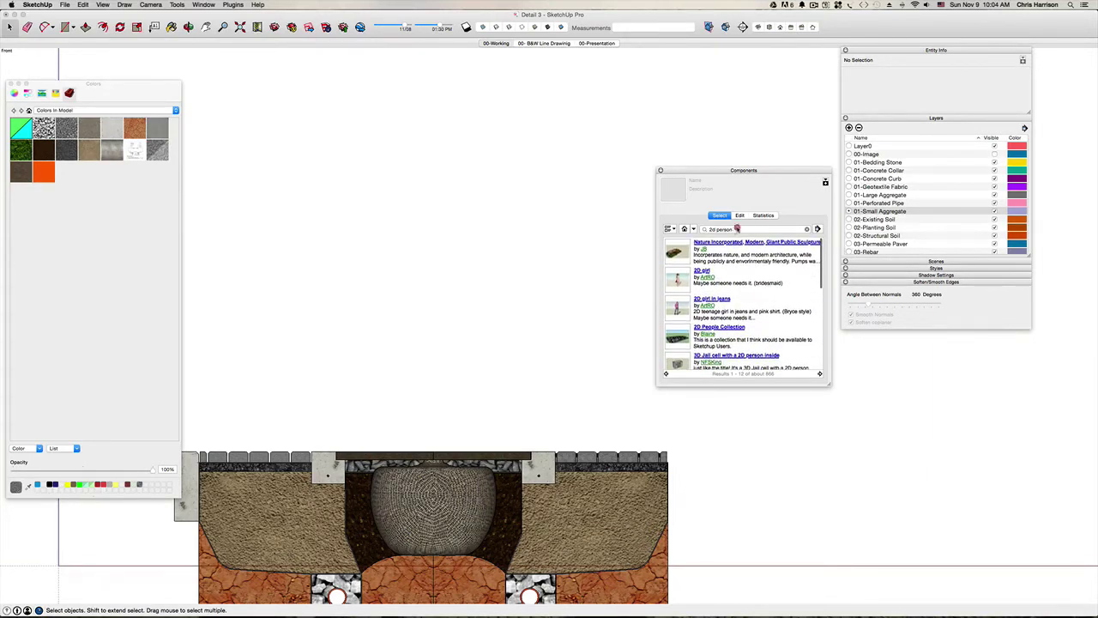
Search the 3D Warehouse for "people silhouette" and look through the first page of results.
{"action": "left_click", "coordinate": [735, 229]}
{"action": "type", "text": "people "}
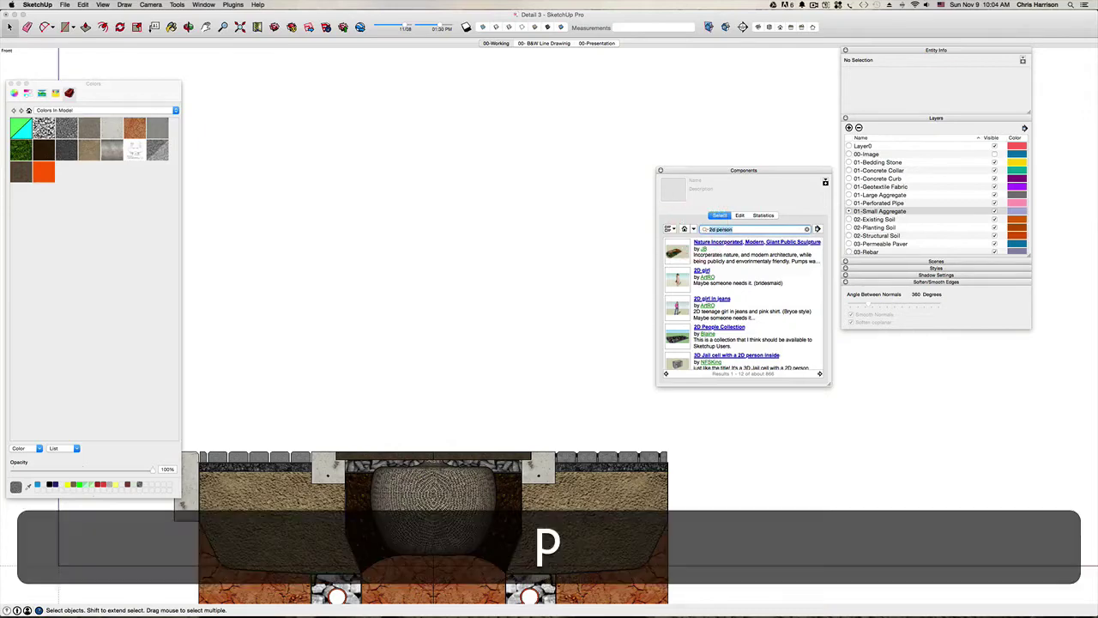
{"action": "type", "text": "silhouette"}
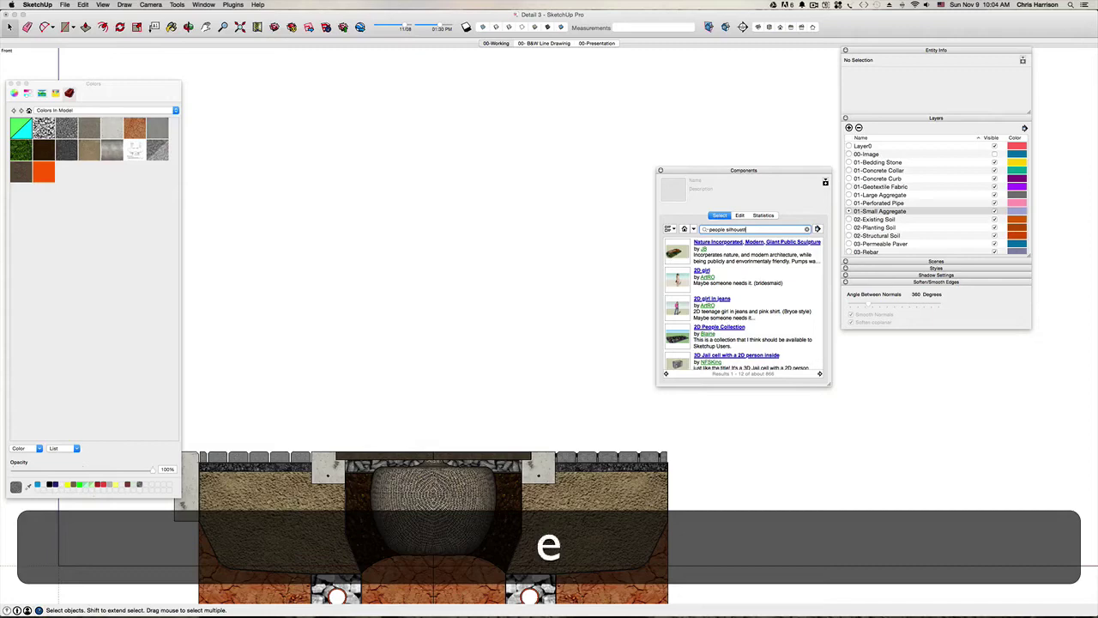
{"action": "key", "text": "Return"}
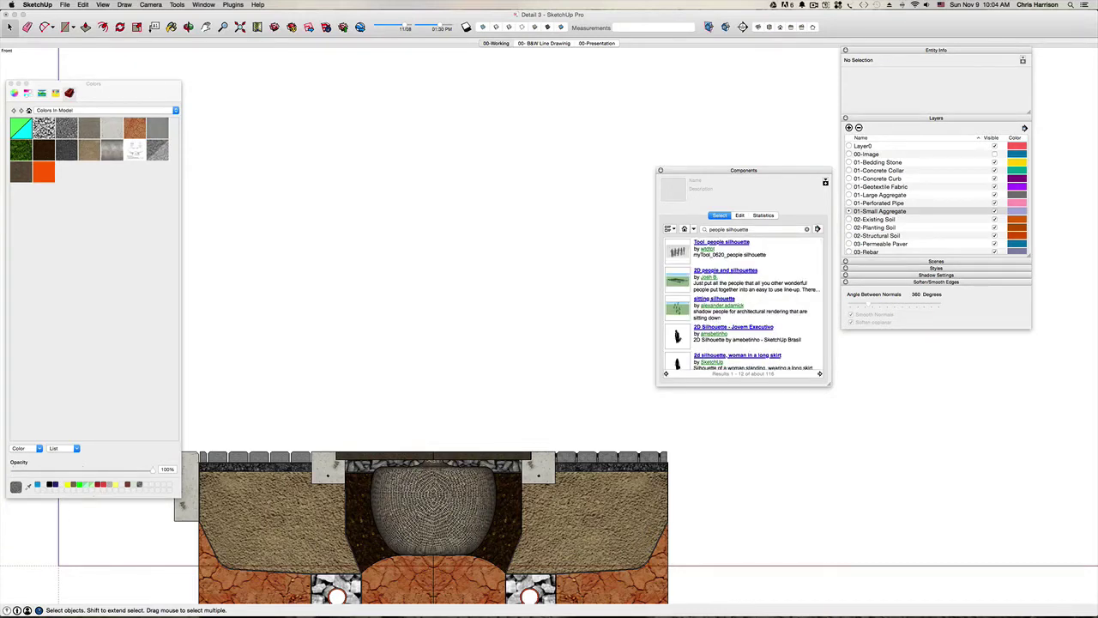
{"action": "scroll", "coordinate": [791, 329], "scroll_direction": "down", "scroll_amount": 10}
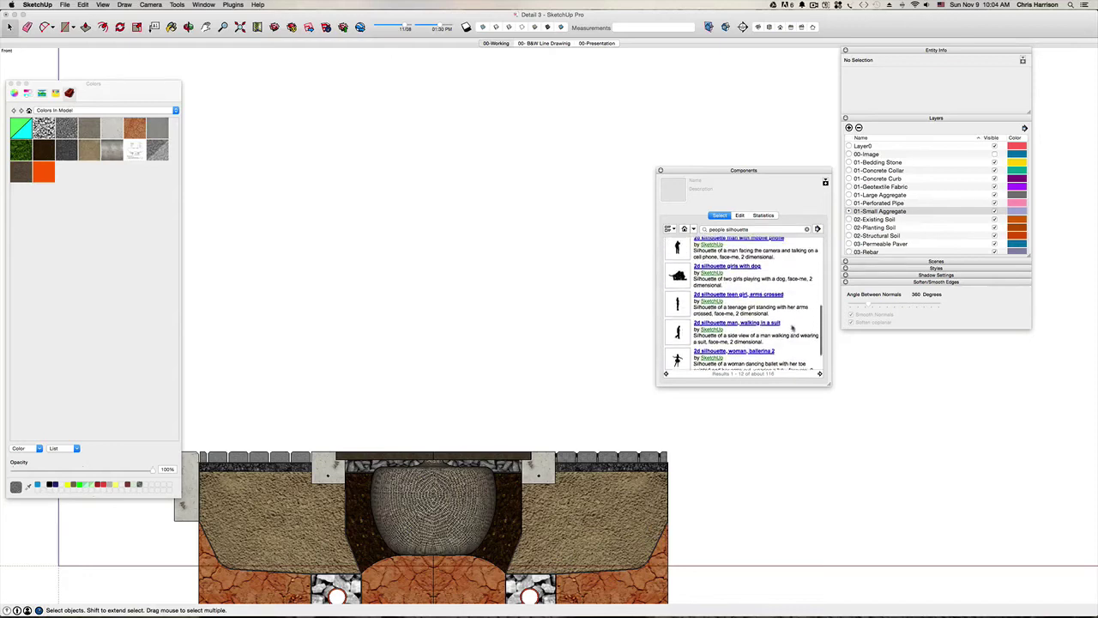
Place "2d silhouette man with a cane" from the second results page on the concrete band between the tree grate and the open-side pavers.
{"action": "left_click", "coordinate": [820, 374]}
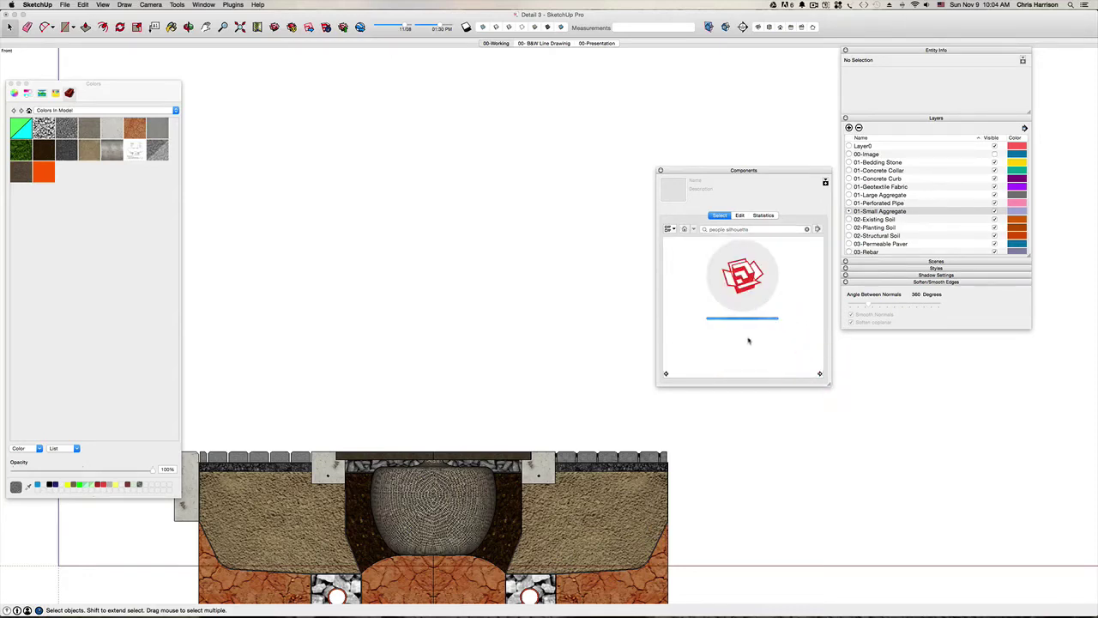
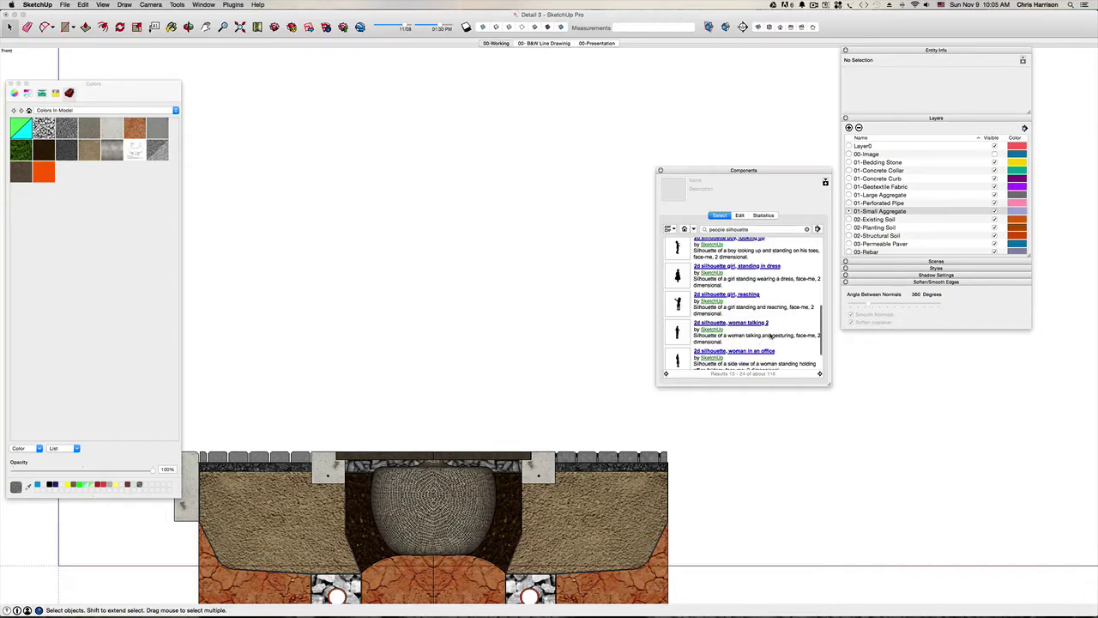
{"action": "scroll", "coordinate": [770, 337], "scroll_direction": "up", "scroll_amount": 10}
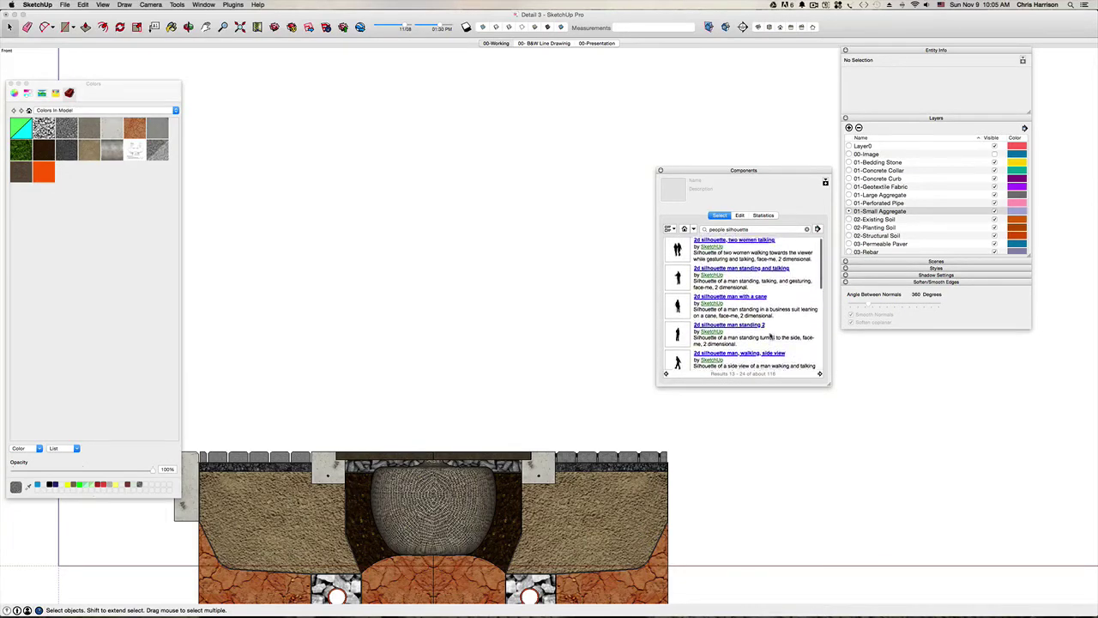
{"action": "left_click", "coordinate": [679, 308]}
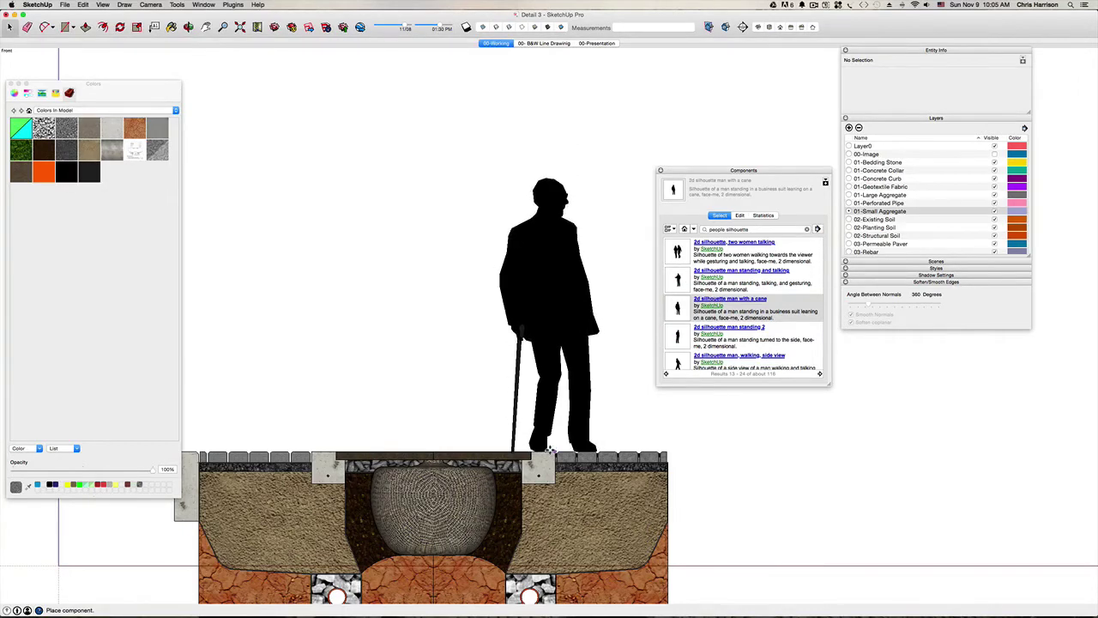
{"action": "left_click", "coordinate": [552, 443]}
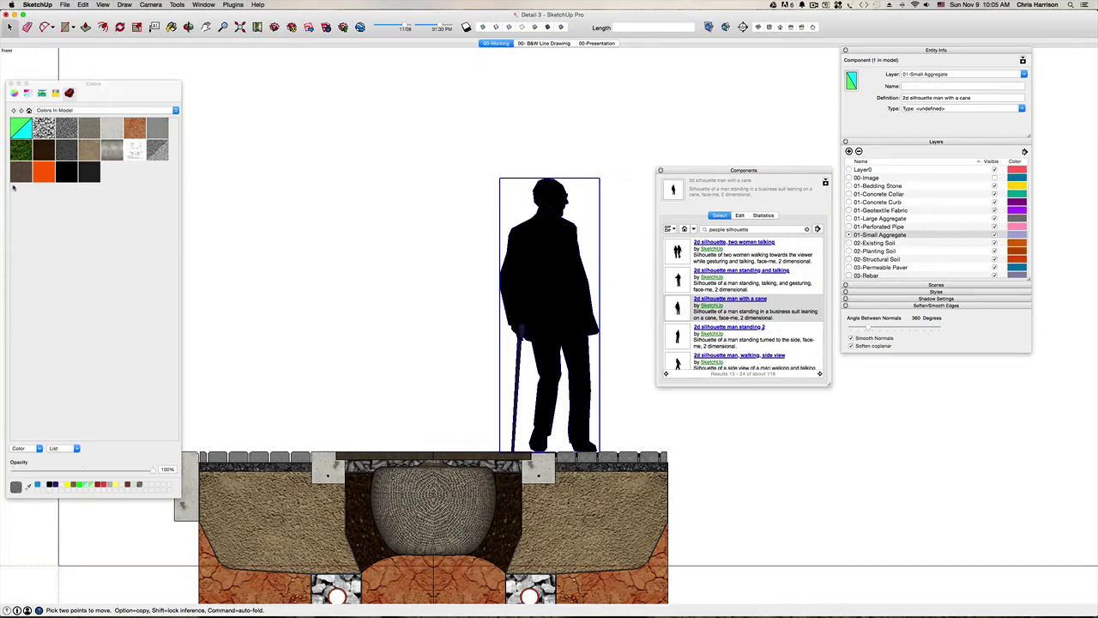
Lighten the Black material of the man silhouette's body to a 50% gray.
{"action": "key", "text": "space"}
{"action": "left_click", "coordinate": [289, 265]}
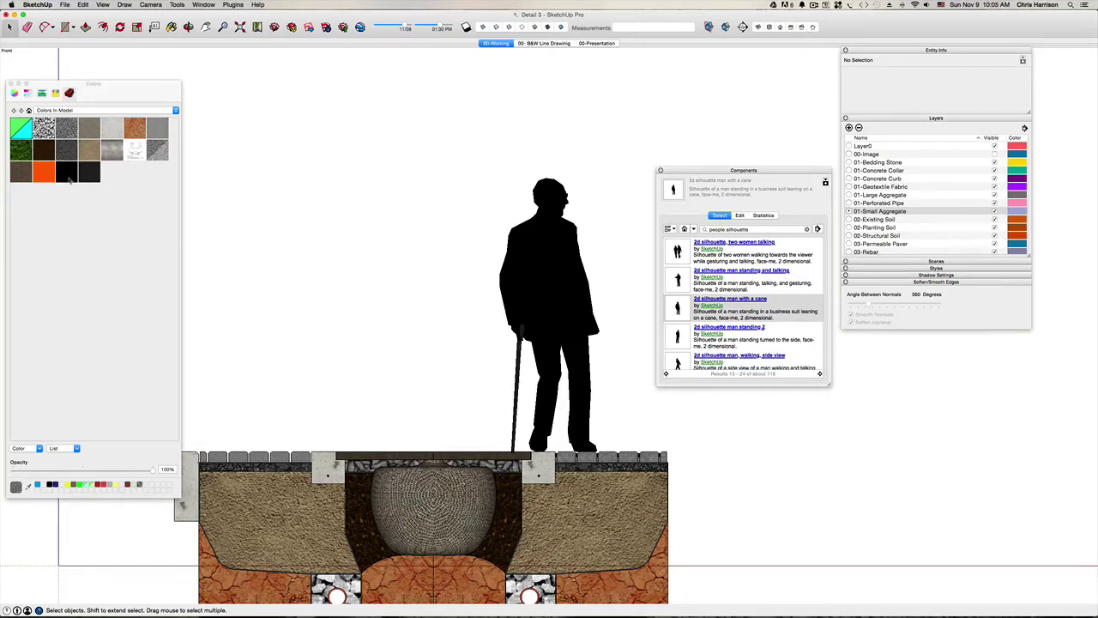
{"action": "right_click", "coordinate": [64, 177]}
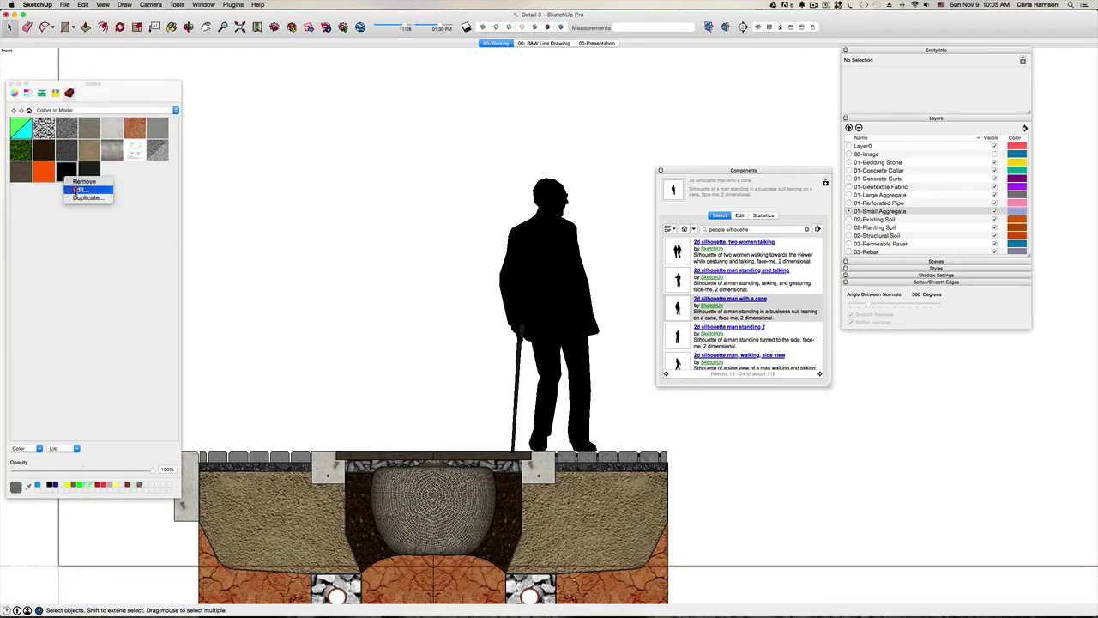
{"action": "left_click", "coordinate": [79, 189]}
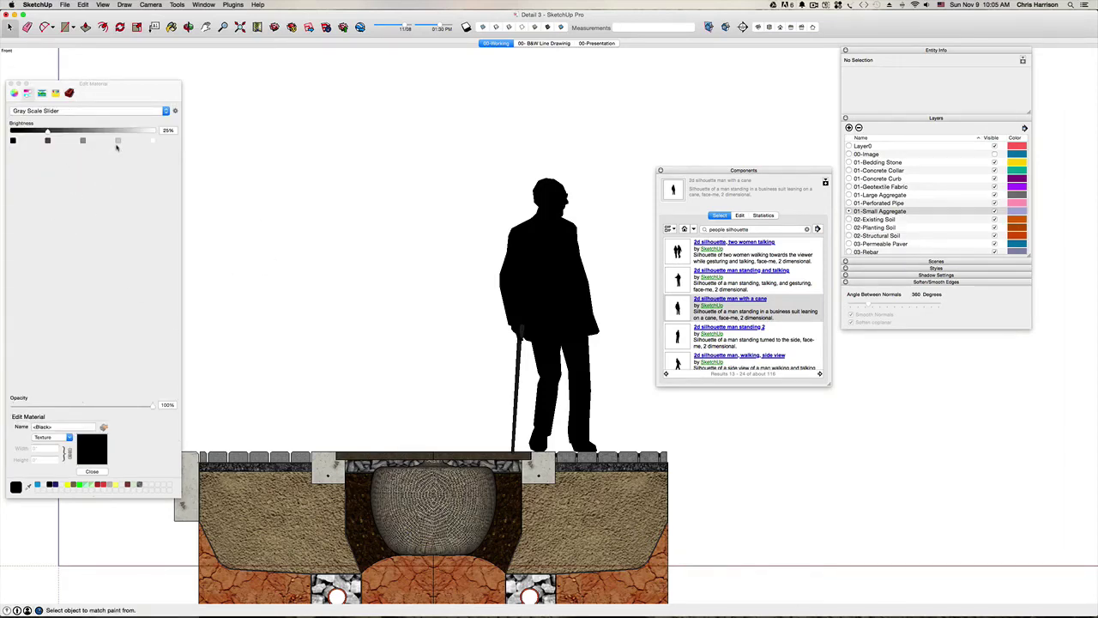
{"action": "left_click", "coordinate": [83, 141]}
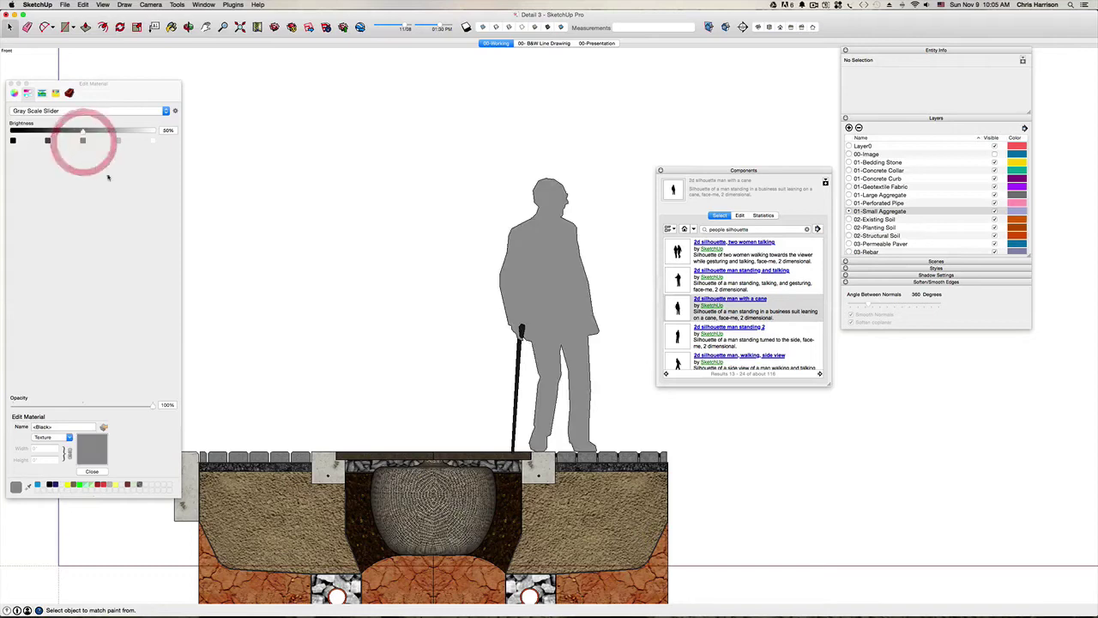
{"action": "left_click", "coordinate": [93, 471]}
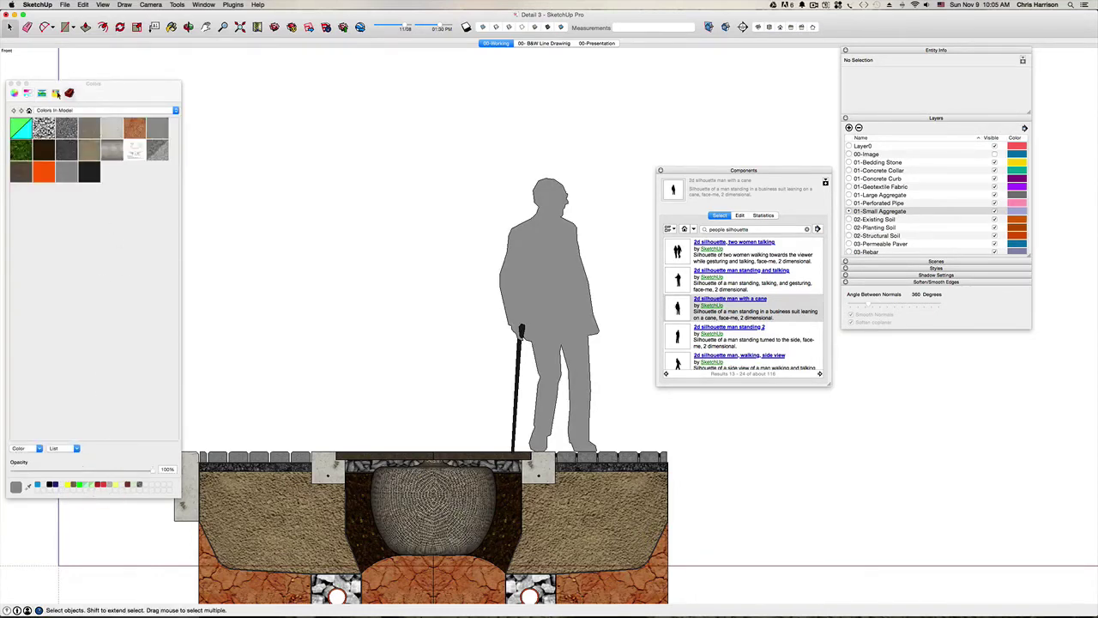
Set the cane's Charcoal material to a 75% gray and rename it Mans Cane.
{"action": "left_click", "coordinate": [90, 176]}
{"action": "right_click", "coordinate": [91, 177]}
{"action": "left_click", "coordinate": [100, 186]}
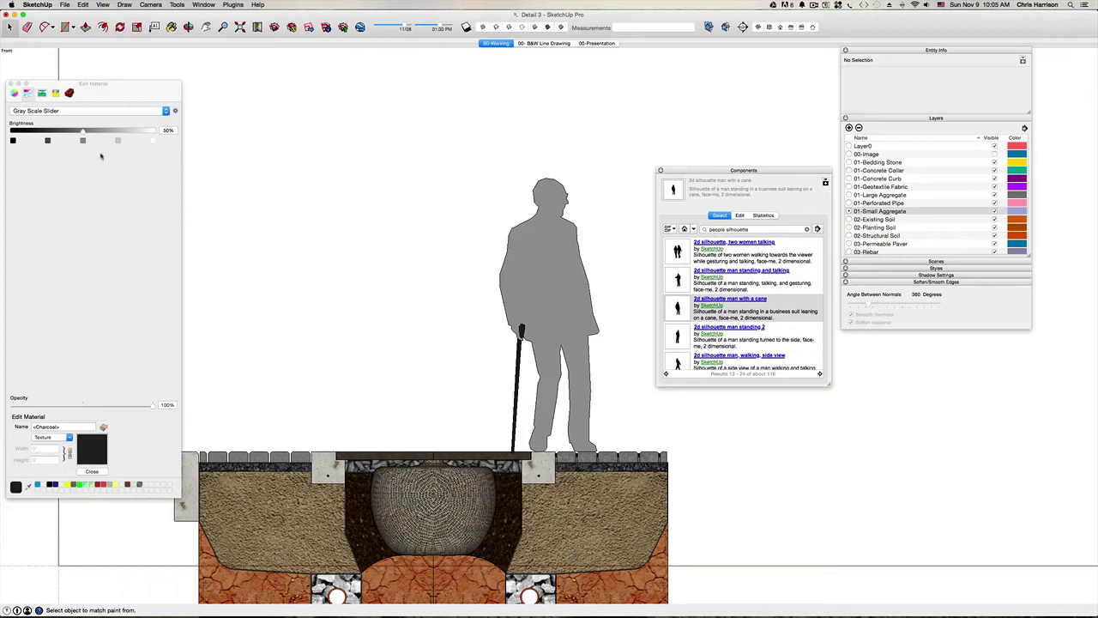
{"action": "left_click", "coordinate": [119, 139]}
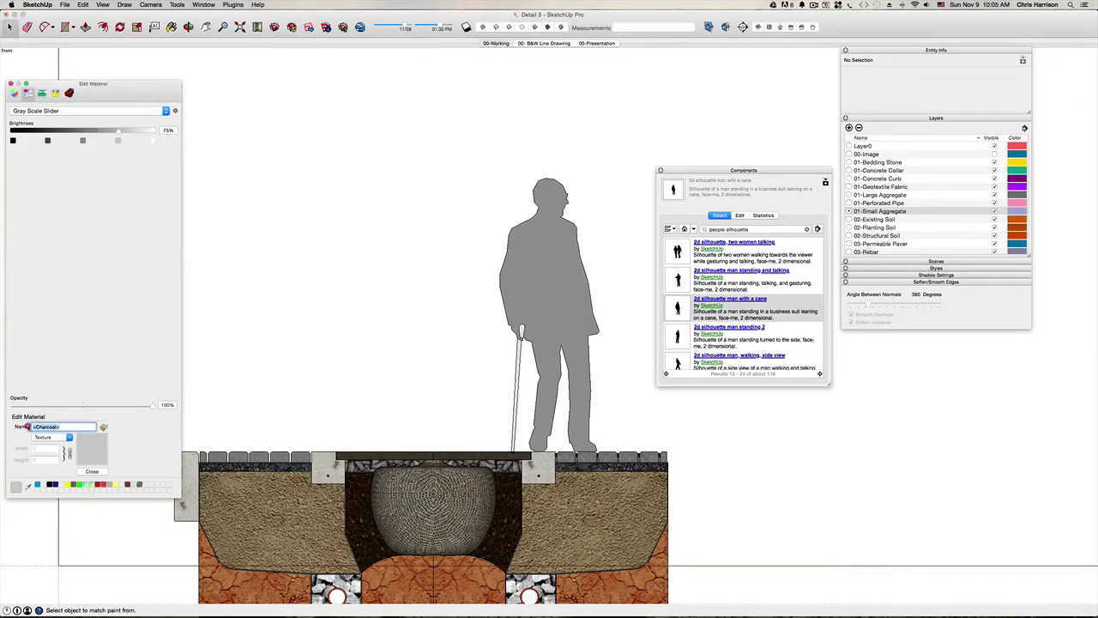
{"action": "left_click", "coordinate": [29, 425]}
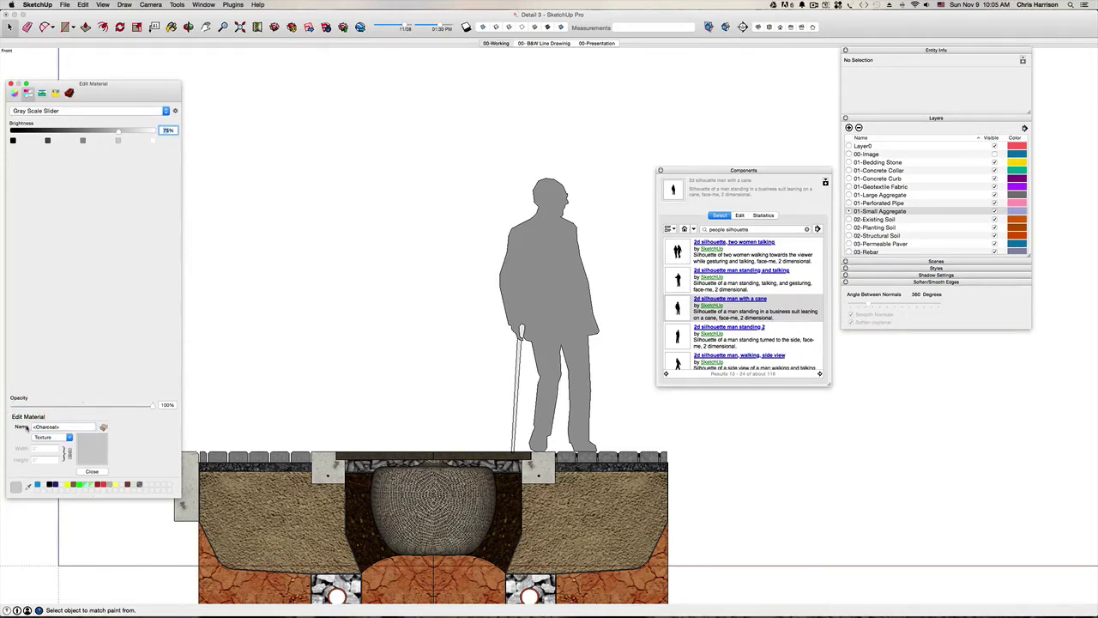
{"action": "type", "text": "n%"}
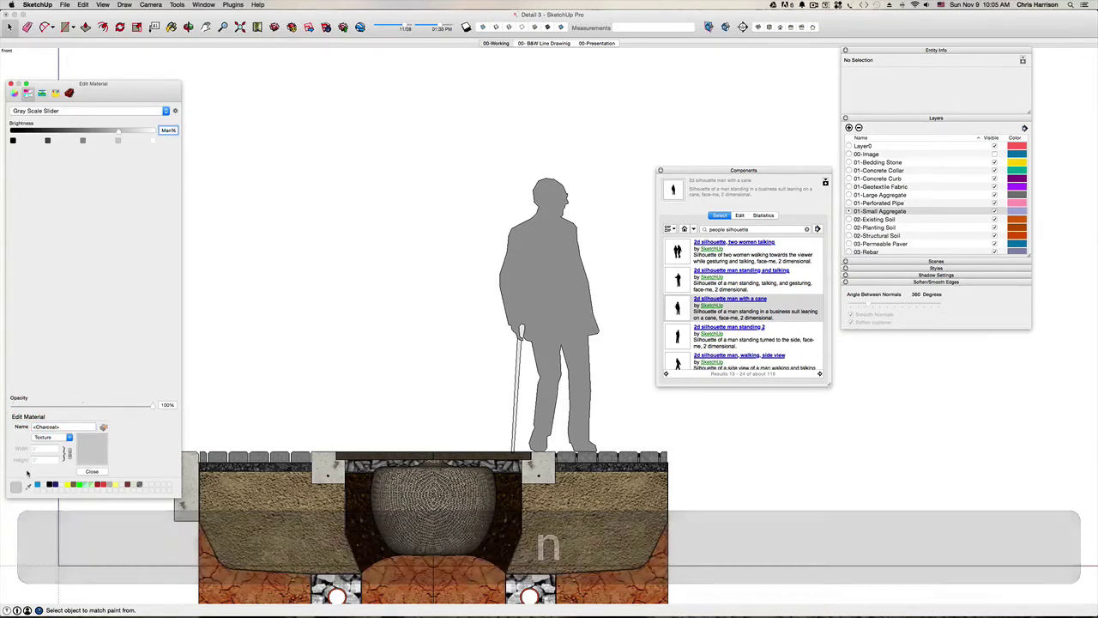
{"action": "left_click", "coordinate": [62, 427]}
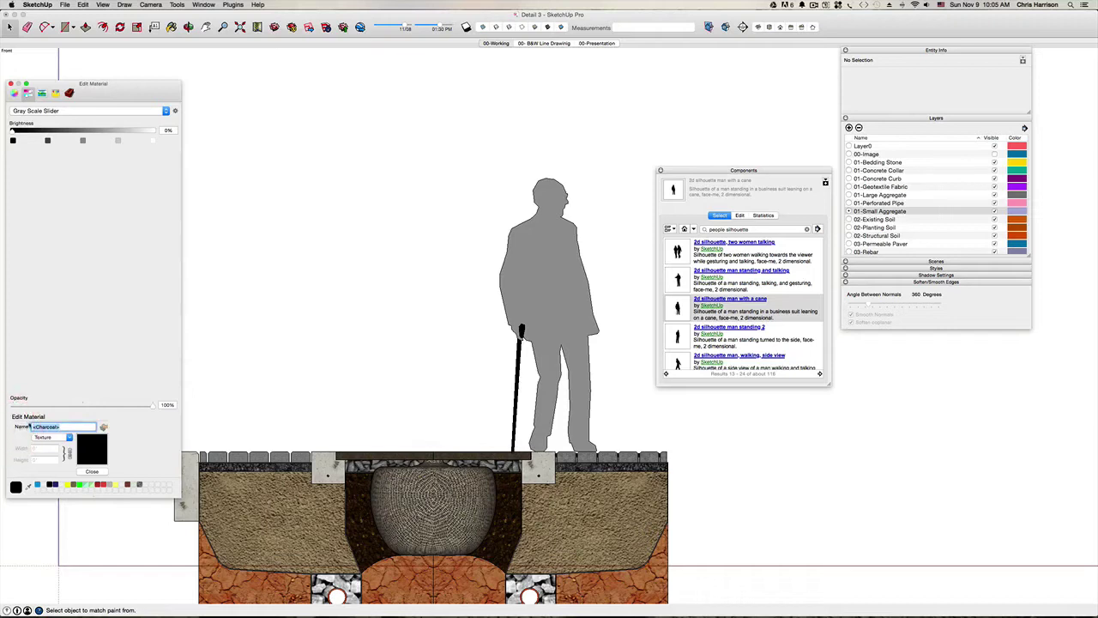
{"action": "left_click", "coordinate": [118, 140]}
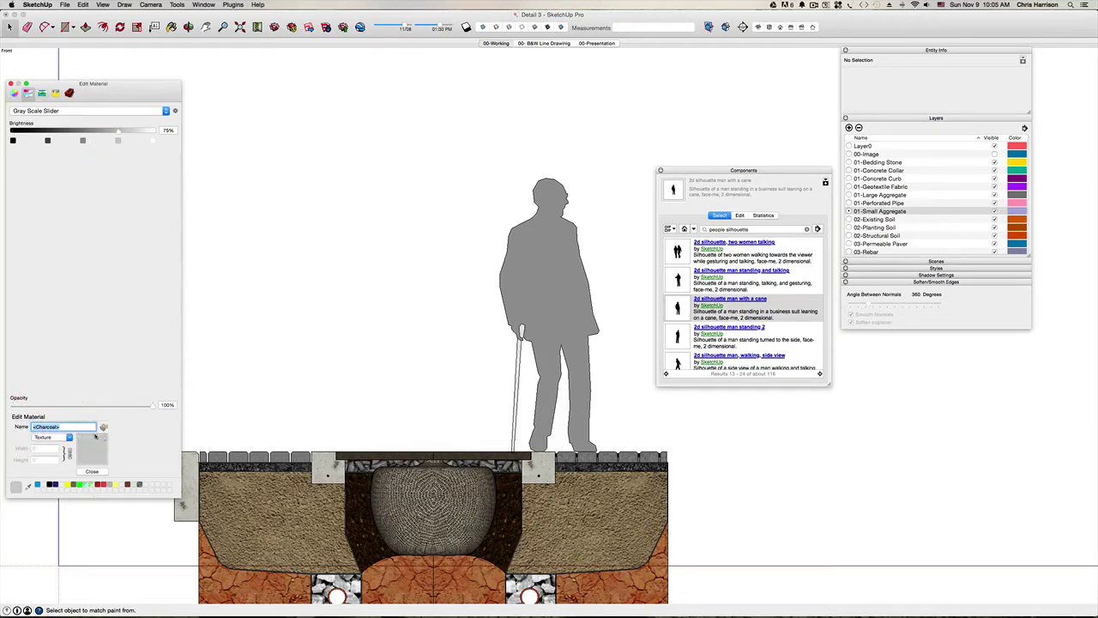
{"action": "type", "text": "Mans Cane"}
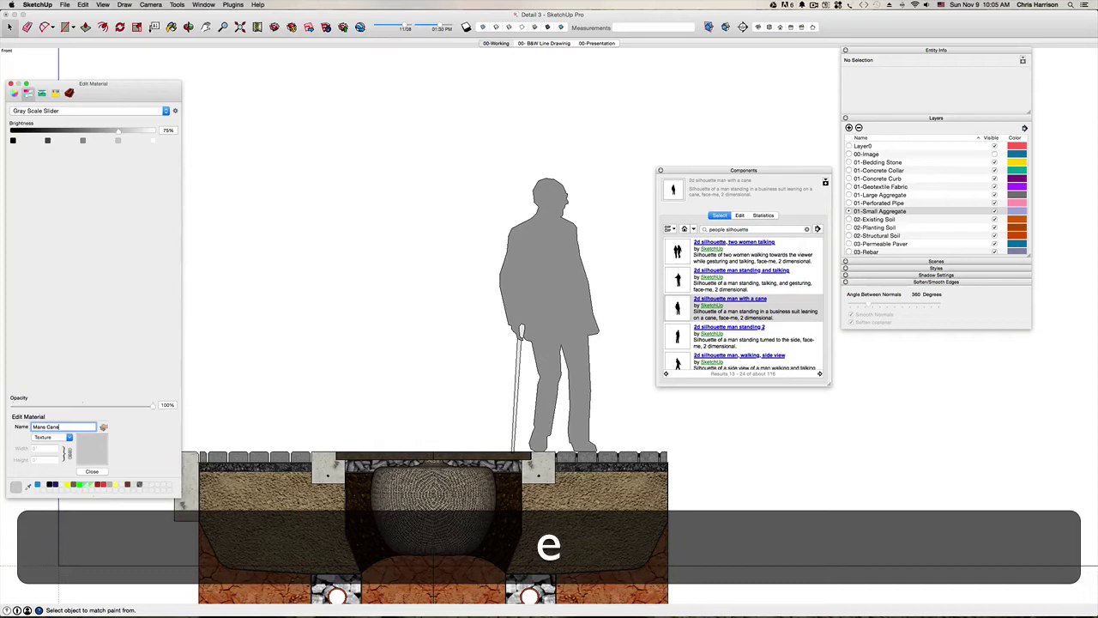
{"action": "key", "text": "Return"}
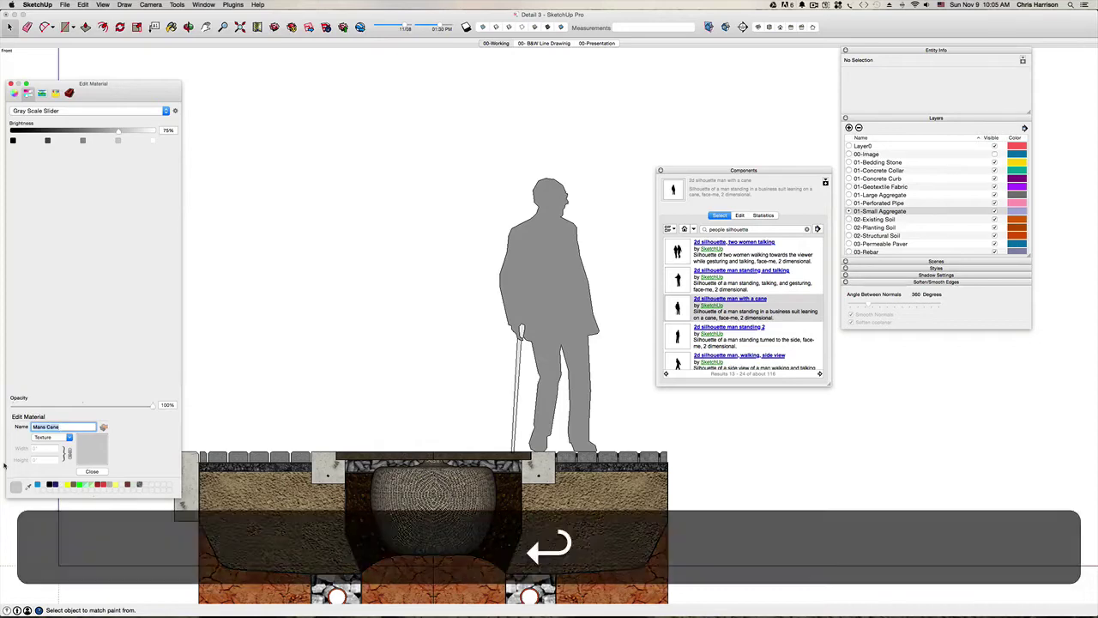
{"action": "left_click", "coordinate": [92, 471]}
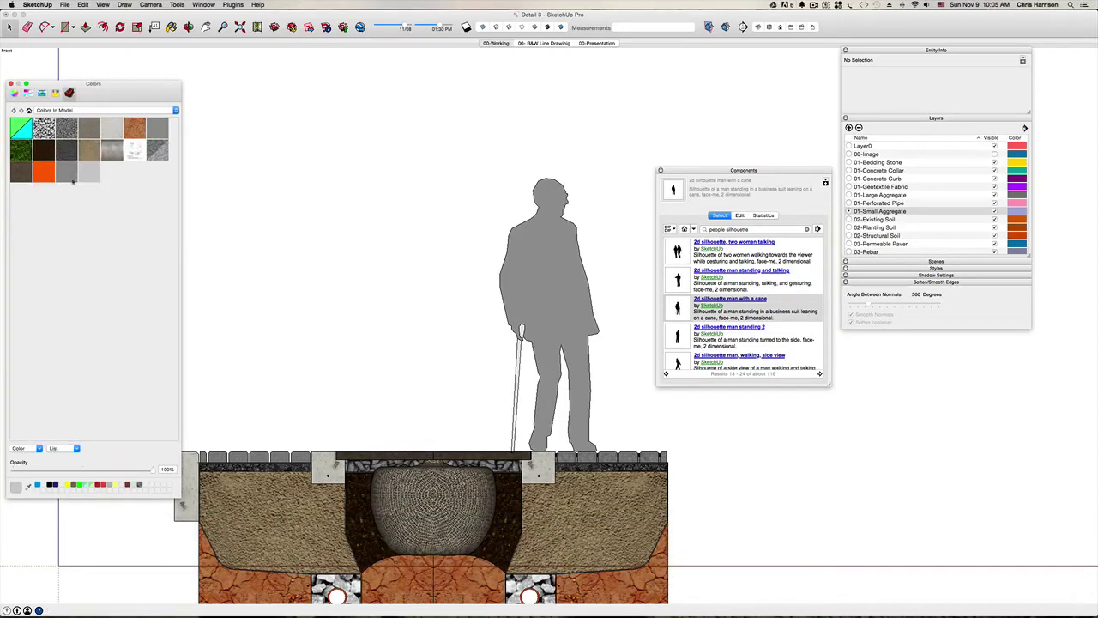
Rename the Black material of the silhouette's body as Man.
{"action": "right_click", "coordinate": [63, 177]}
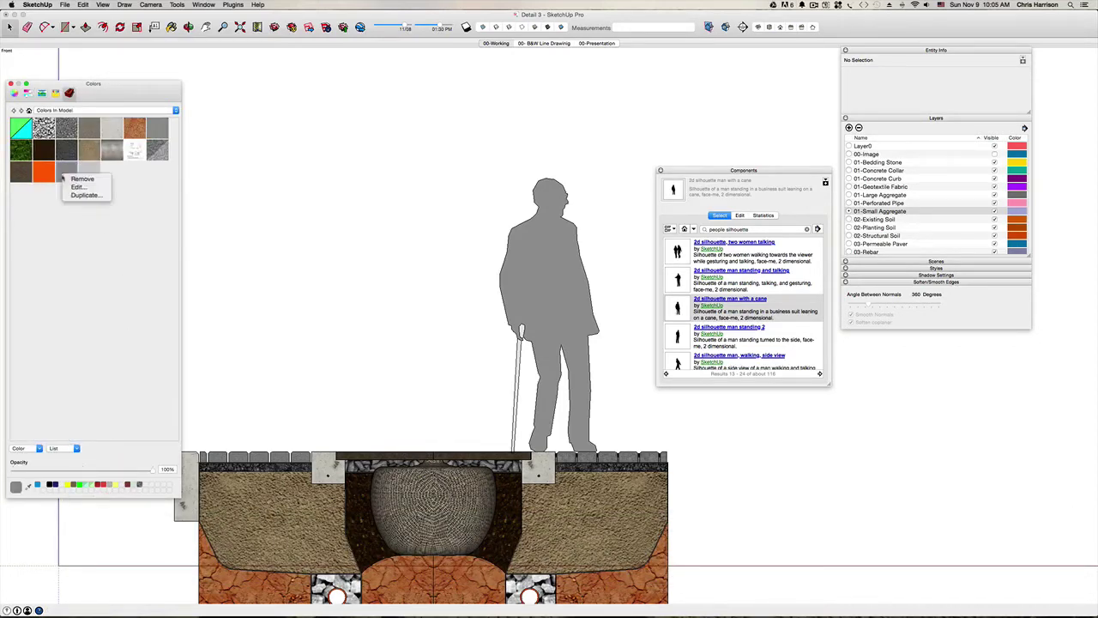
{"action": "left_click", "coordinate": [82, 186]}
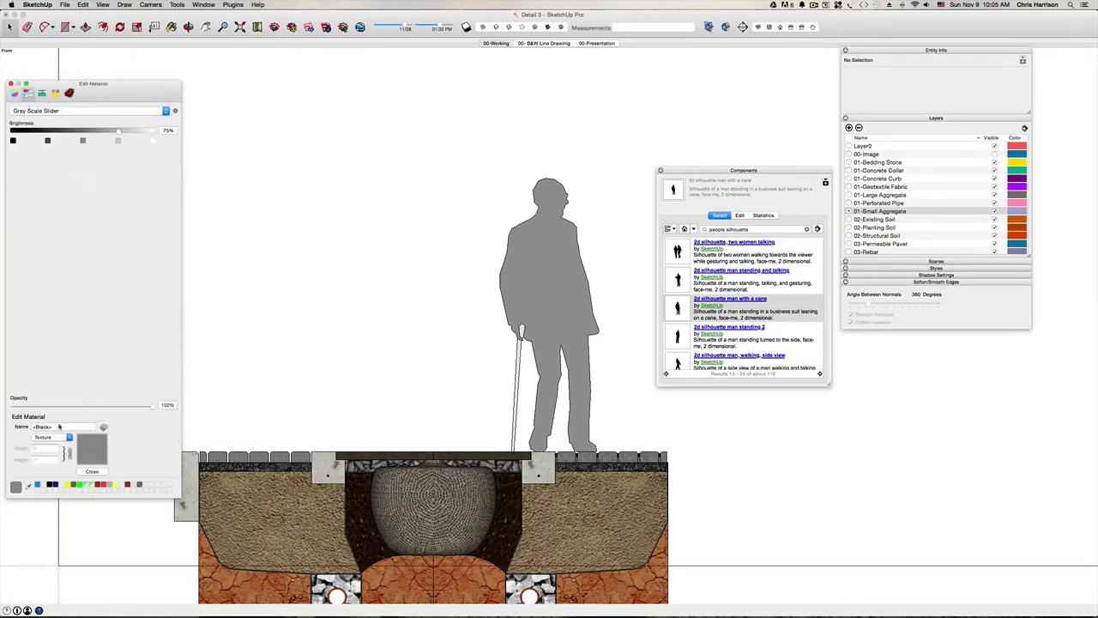
{"action": "left_click", "coordinate": [59, 426]}
{"action": "type", "text": "Perso"}
{"action": "key", "text": "BackSpace"}
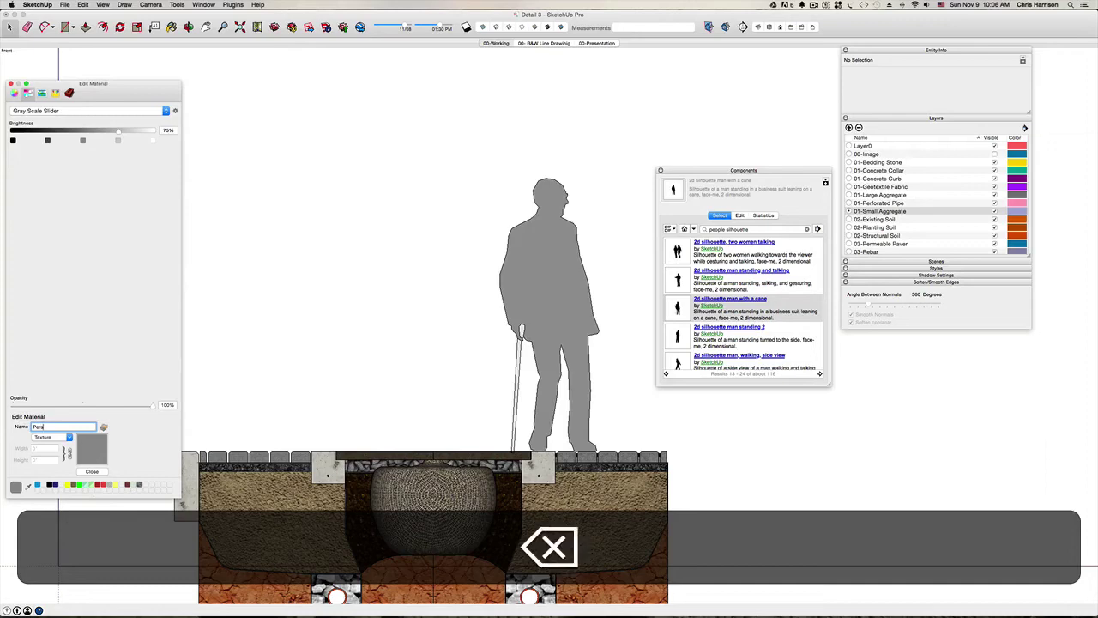
{"action": "type", "text": "a"}
{"action": "key", "text": "BackSpace"}
{"action": "type", "text": "Man"}
{"action": "key", "text": "Return"}
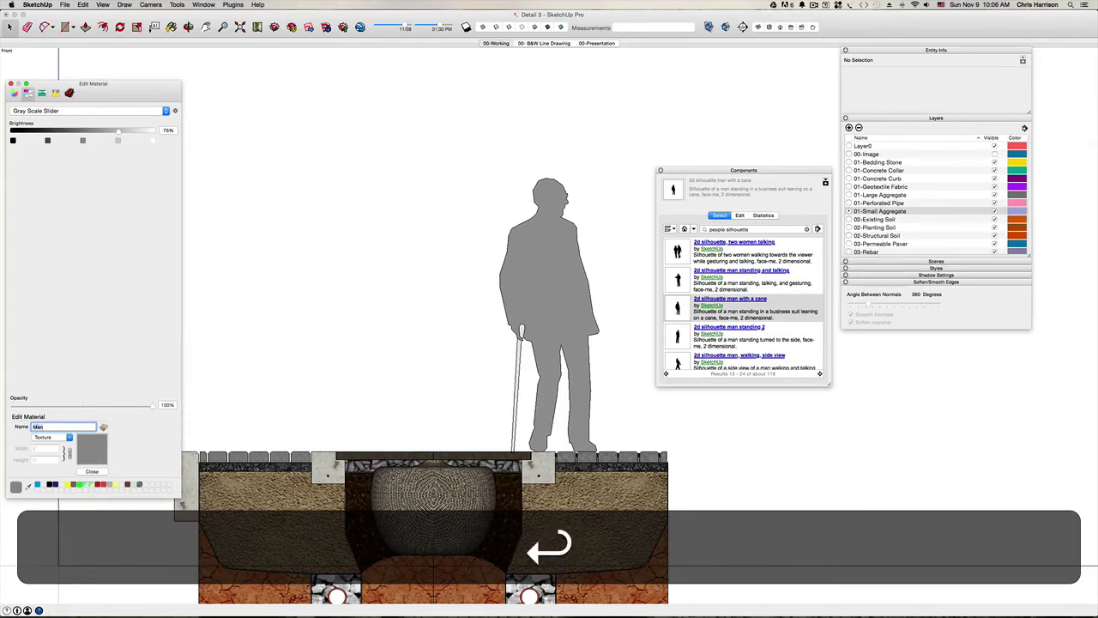
{"action": "left_click", "coordinate": [92, 471]}
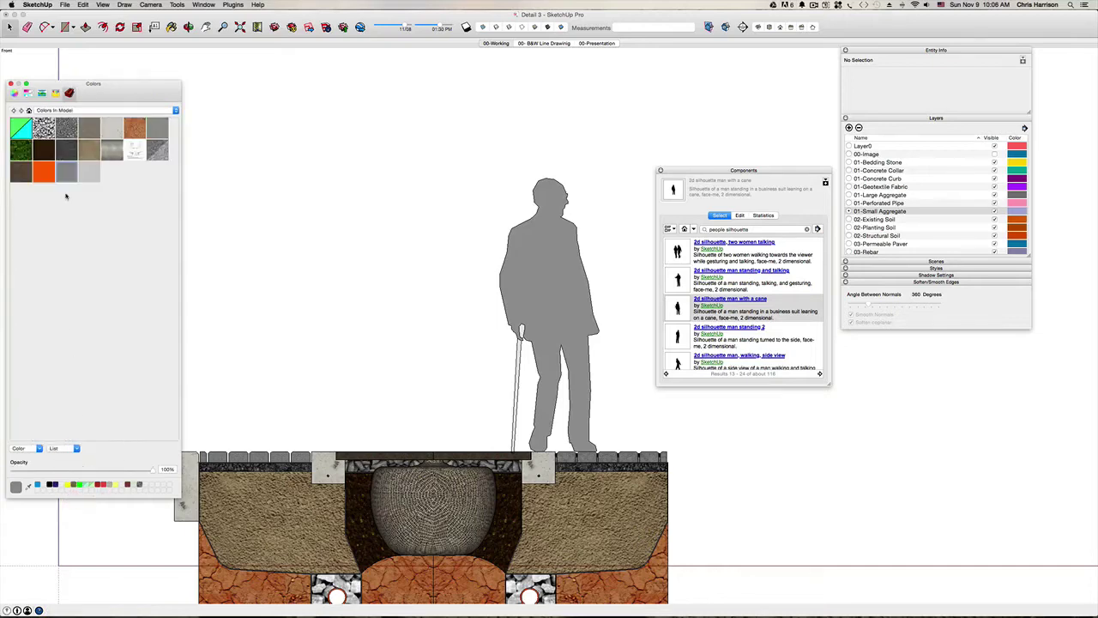
Clear the selection and save the model.
{"action": "key", "text": "space"}
{"action": "left_click", "coordinate": [312, 272]}
{"action": "scroll", "coordinate": [311, 272], "scroll_direction": "down", "scroll_amount": 3}
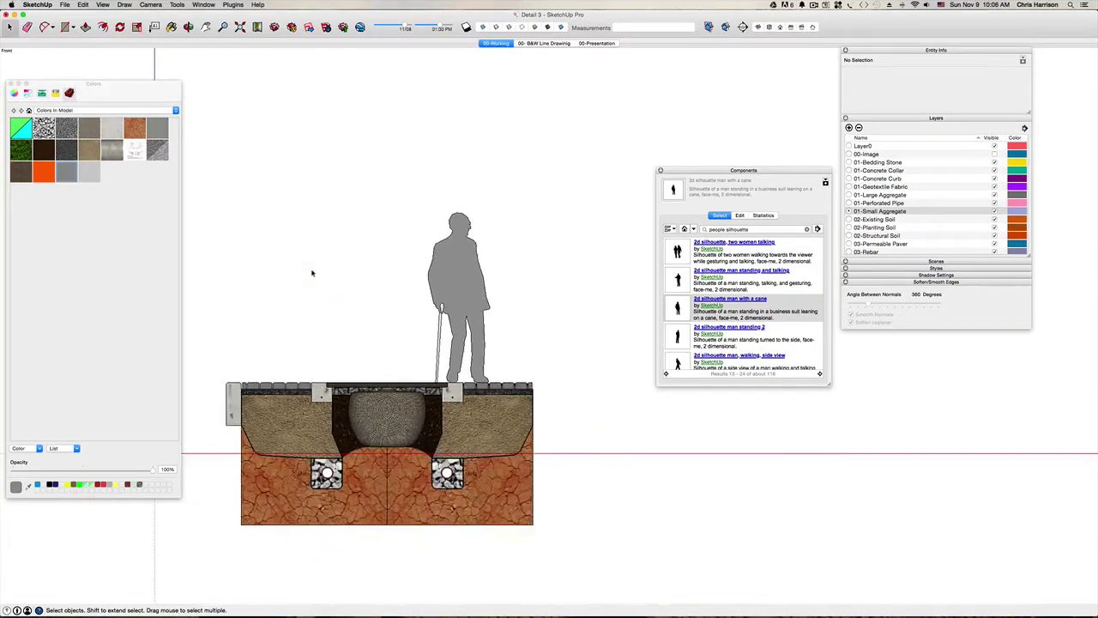
{"action": "key", "text": "super+s"}
Edit the Aggregate 1 material, undo the stray colour change, and set its texture width to 1'.
{"action": "scroll", "coordinate": [447, 472], "scroll_direction": "up", "scroll_amount": 4}
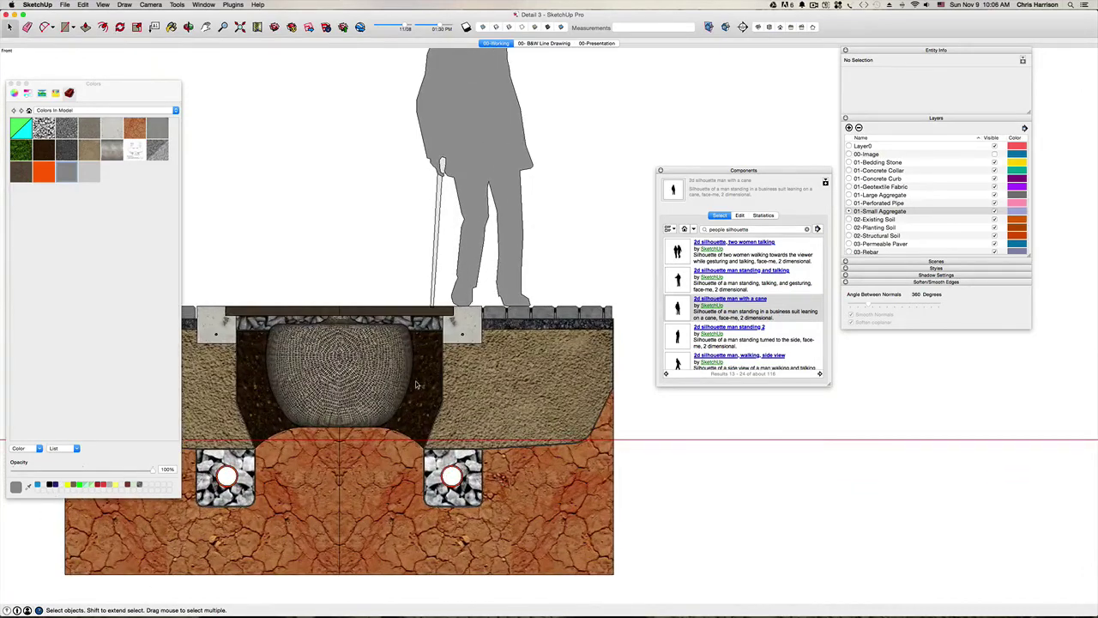
{"action": "left_click", "coordinate": [49, 131]}
{"action": "right_click", "coordinate": [51, 130]}
{"action": "left_click", "coordinate": [66, 142]}
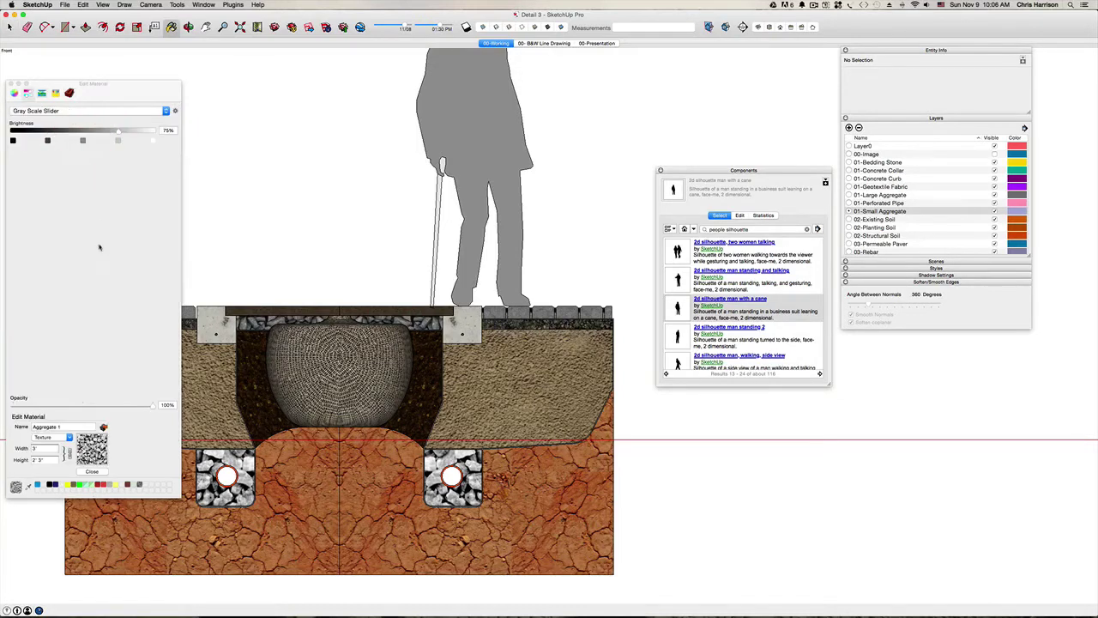
{"action": "left_click", "coordinate": [25, 447]}
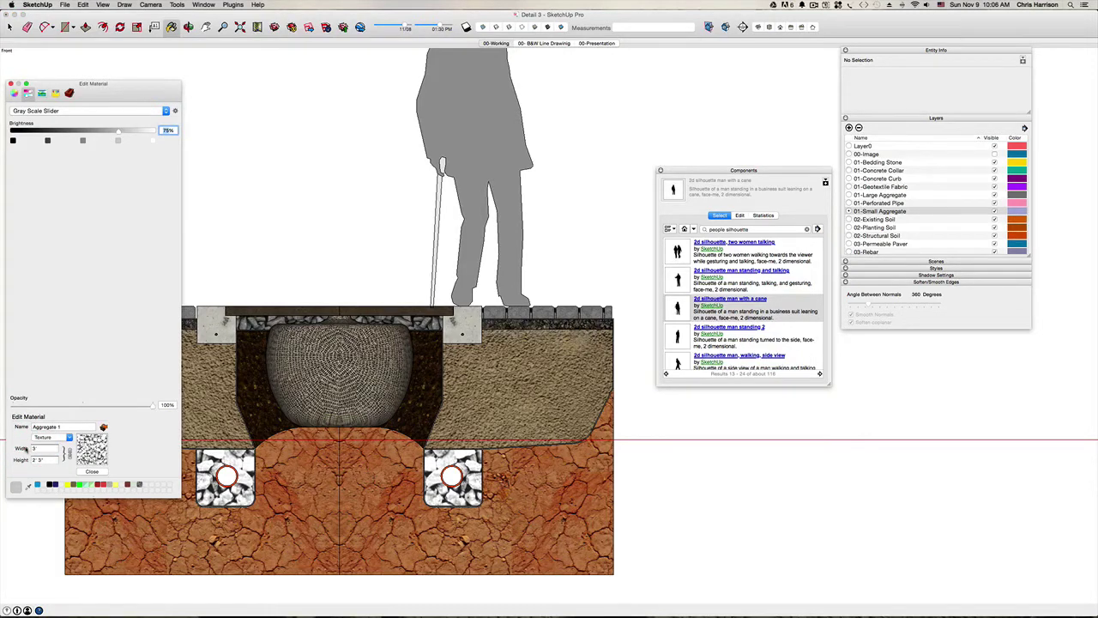
{"action": "left_click", "coordinate": [28, 447]}
{"action": "key", "text": "super+z"}
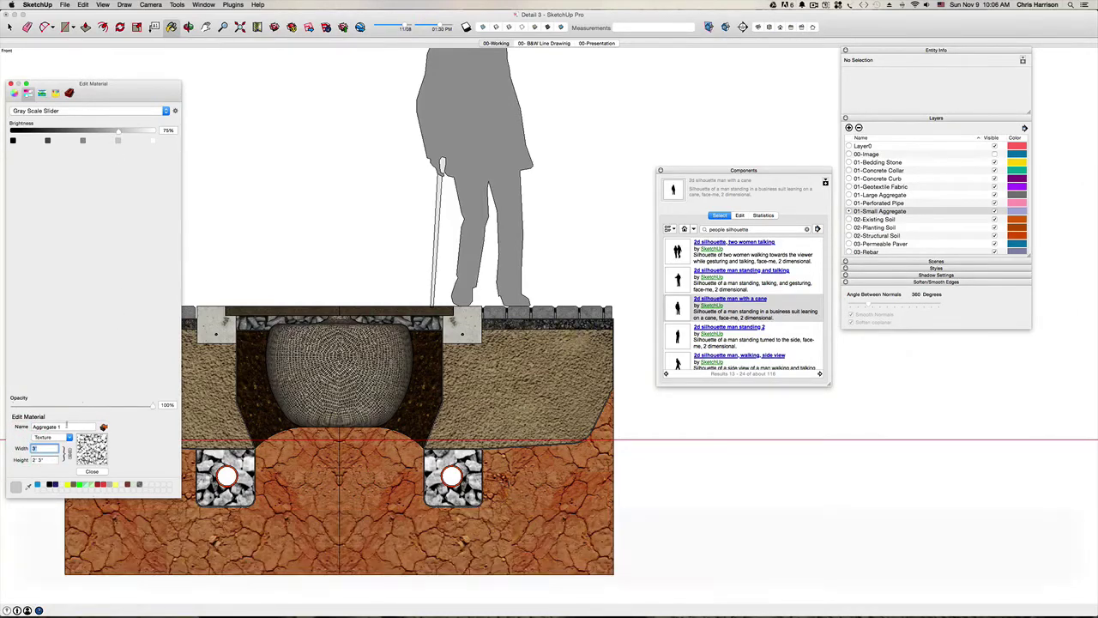
{"action": "left_click", "coordinate": [40, 448]}
{"action": "left_click", "coordinate": [29, 449]}
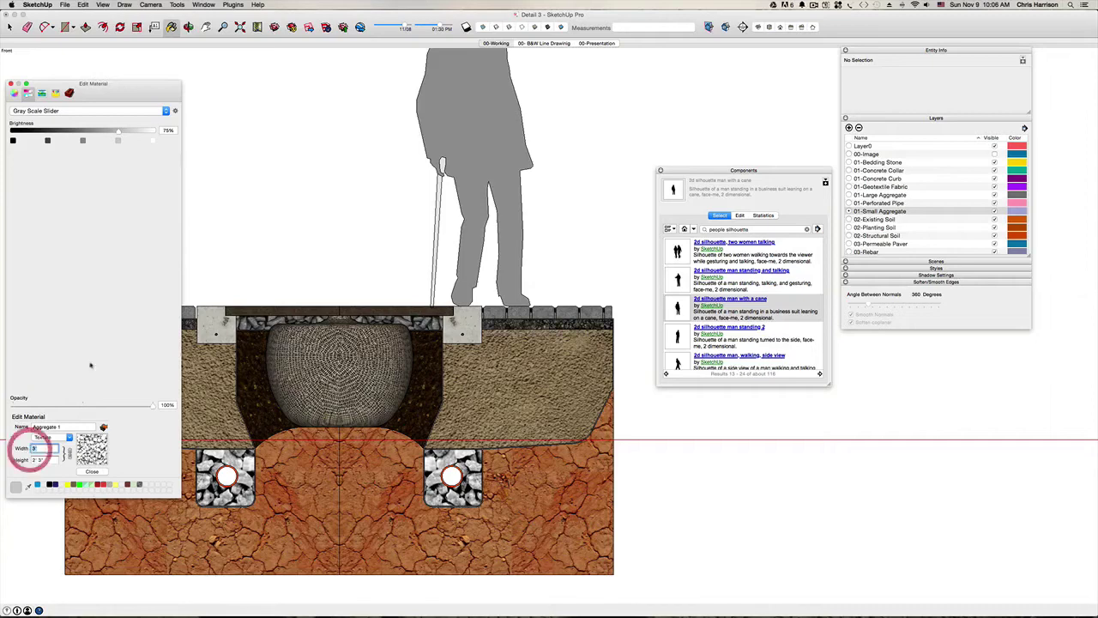
{"action": "type", "text": "1'"}
{"action": "key", "text": "Return"}
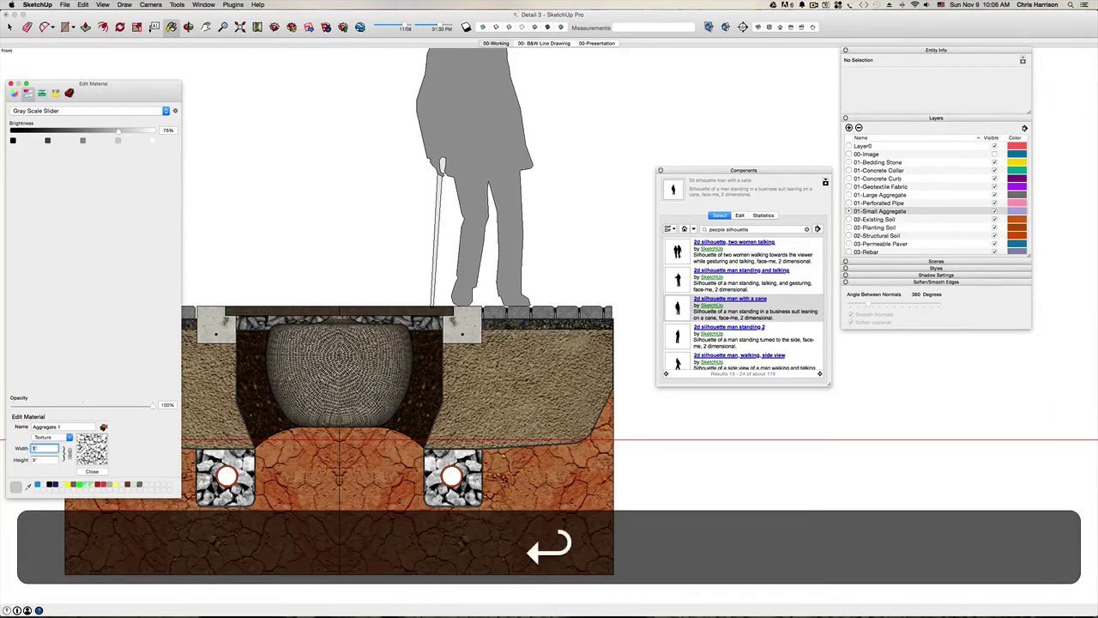
Set the Aggregate 1 texture width to 2' and finish editing the material.
{"action": "left_click", "coordinate": [50, 458]}
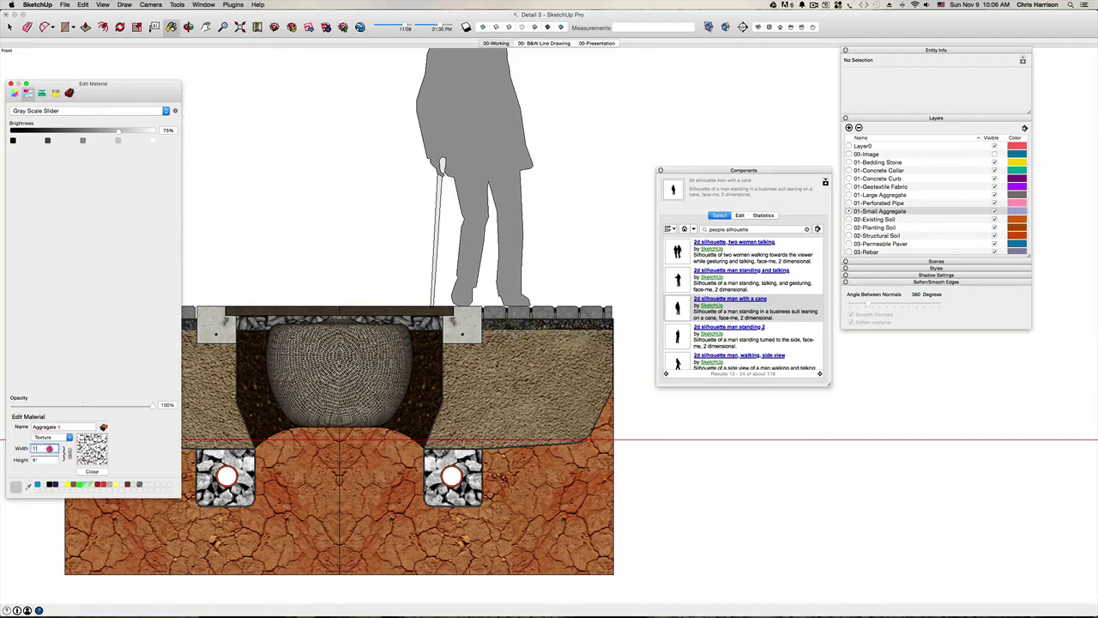
{"action": "left_click", "coordinate": [57, 448]}
{"action": "type", "text": "2"}
{"action": "key", "text": "Return"}
{"action": "left_click", "coordinate": [14, 95]}
{"action": "left_click", "coordinate": [70, 93]}
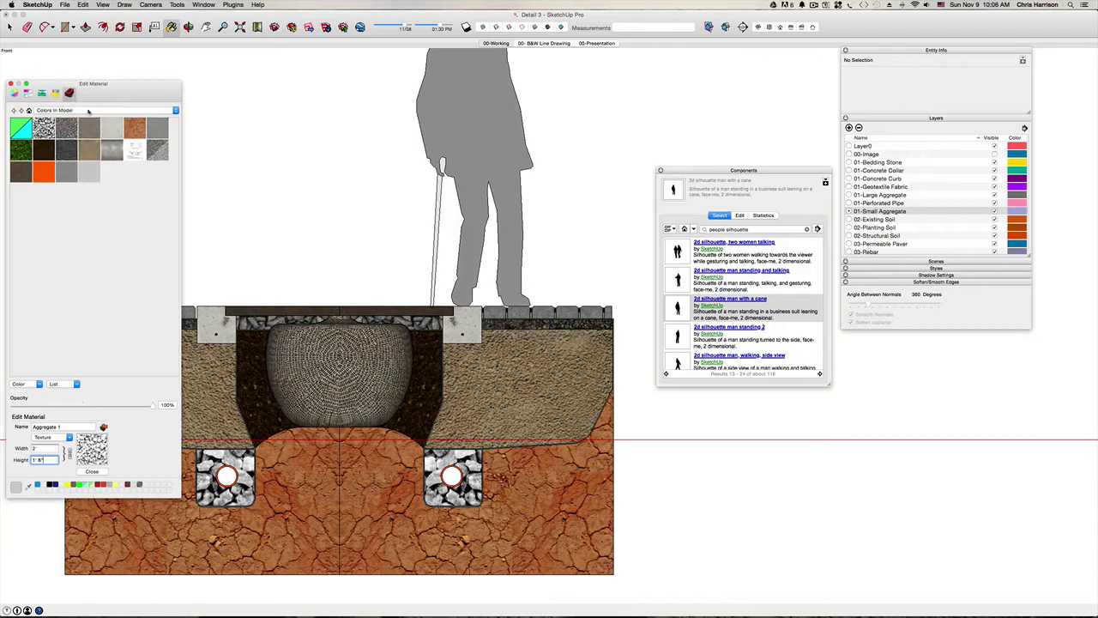
{"action": "left_click", "coordinate": [37, 448]}
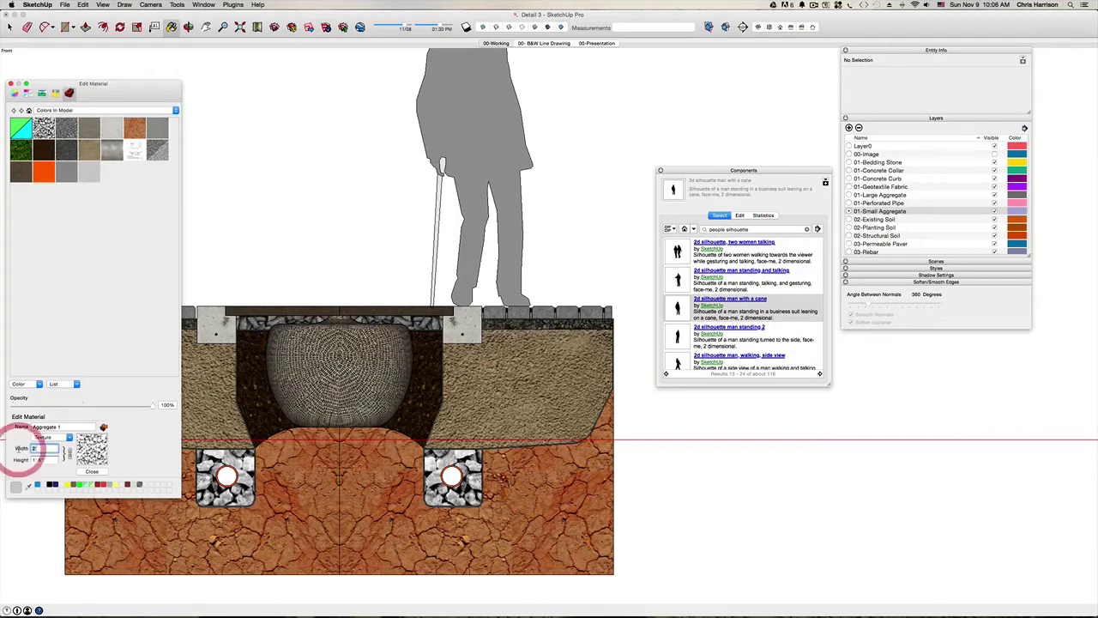
{"action": "type", "text": "2"}
{"action": "key", "text": "Return"}
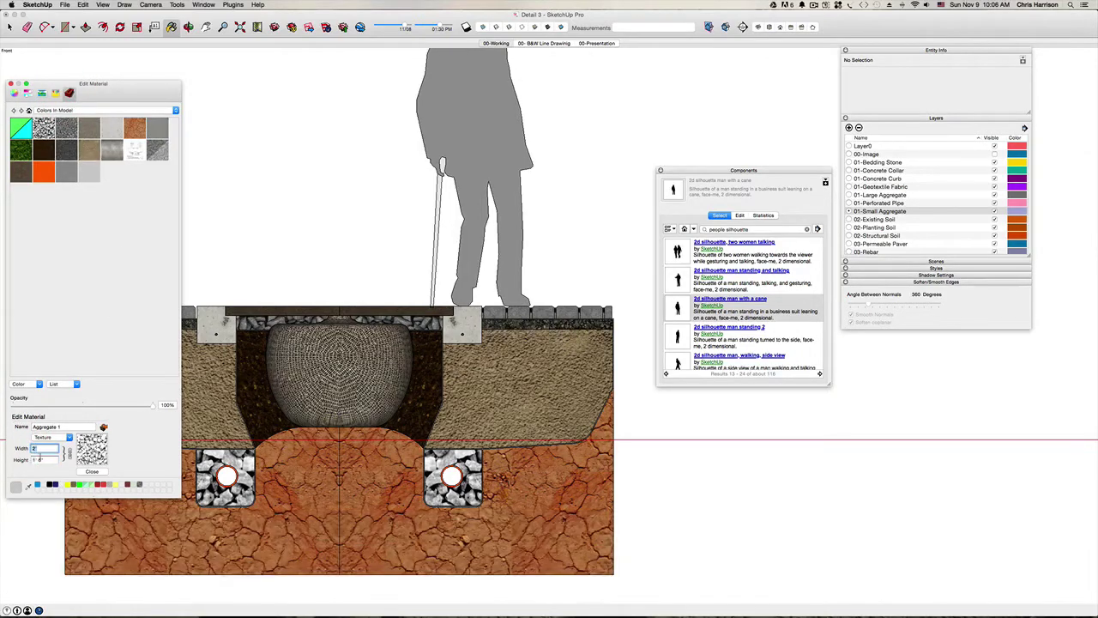
{"action": "left_click", "coordinate": [39, 460]}
{"action": "left_click", "coordinate": [44, 448]}
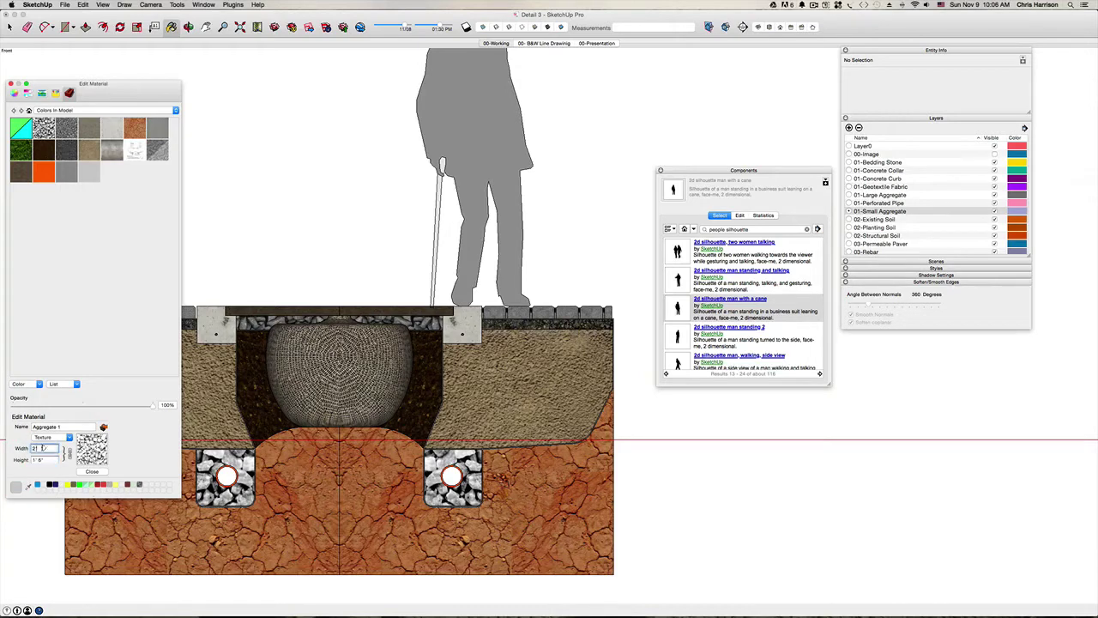
{"action": "left_click", "coordinate": [102, 471]}
Open the tree pit half for editing and repaint its large aggregate block around the perforated pipe with Aggregate 1.
{"action": "left_click", "coordinate": [243, 461]}
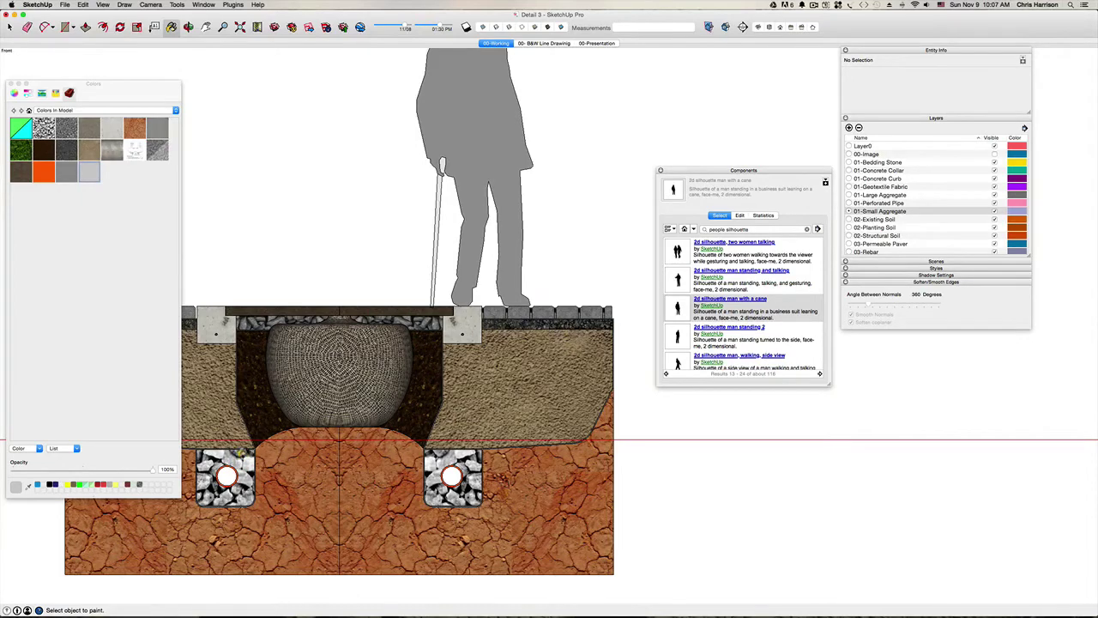
{"action": "key", "text": "space"}
{"action": "left_click", "coordinate": [243, 462]}
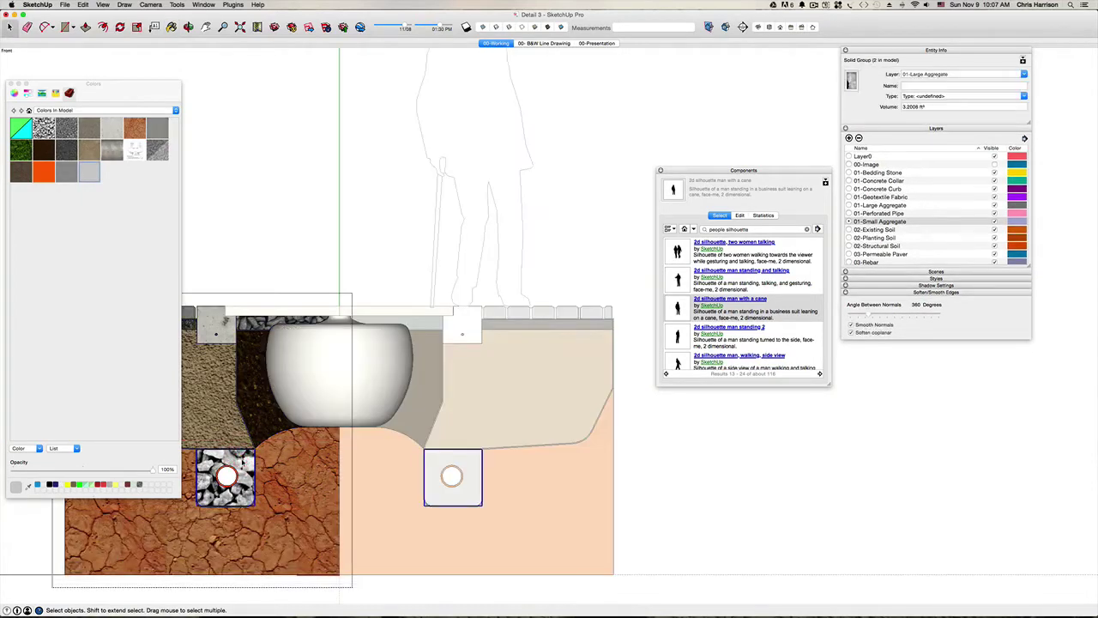
{"action": "key", "text": "b"}
{"action": "left_click", "coordinate": [243, 456]}
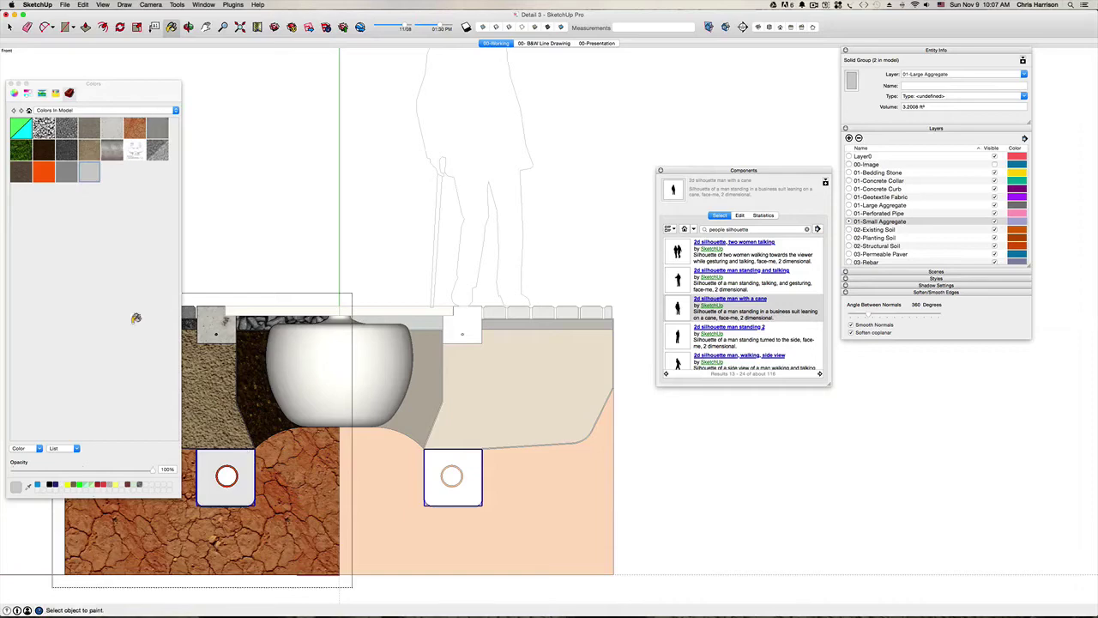
{"action": "left_click", "coordinate": [43, 129]}
{"action": "left_click", "coordinate": [244, 456]}
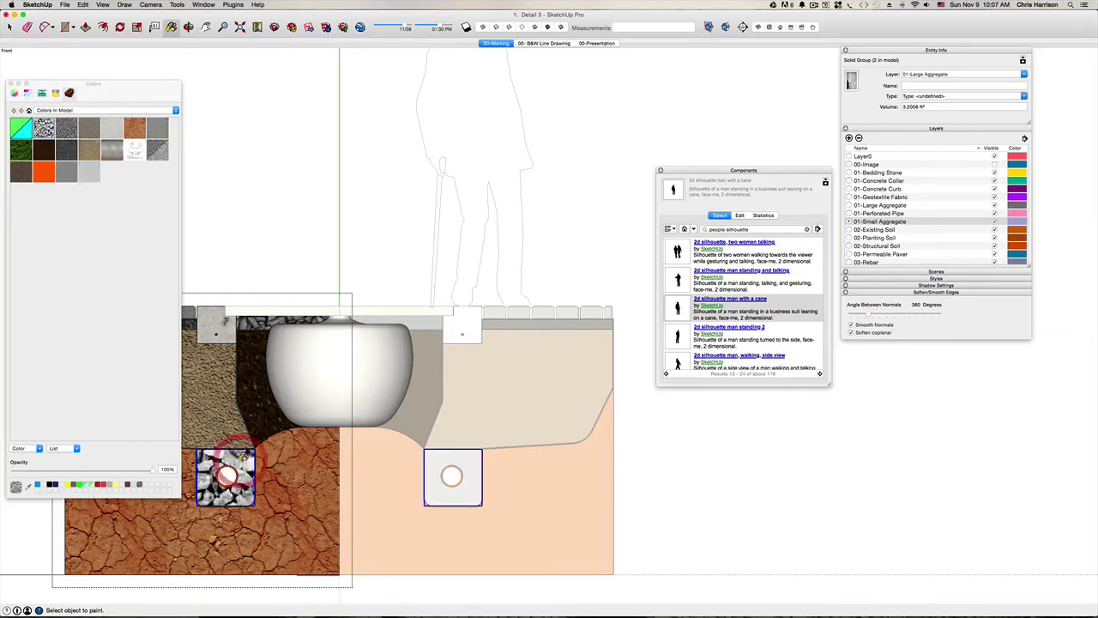
Finish editing the tree pit half and set the Aggregate 1 material's texture width to 1'.
{"action": "key", "text": "space"}
{"action": "left_click", "coordinate": [234, 225]}
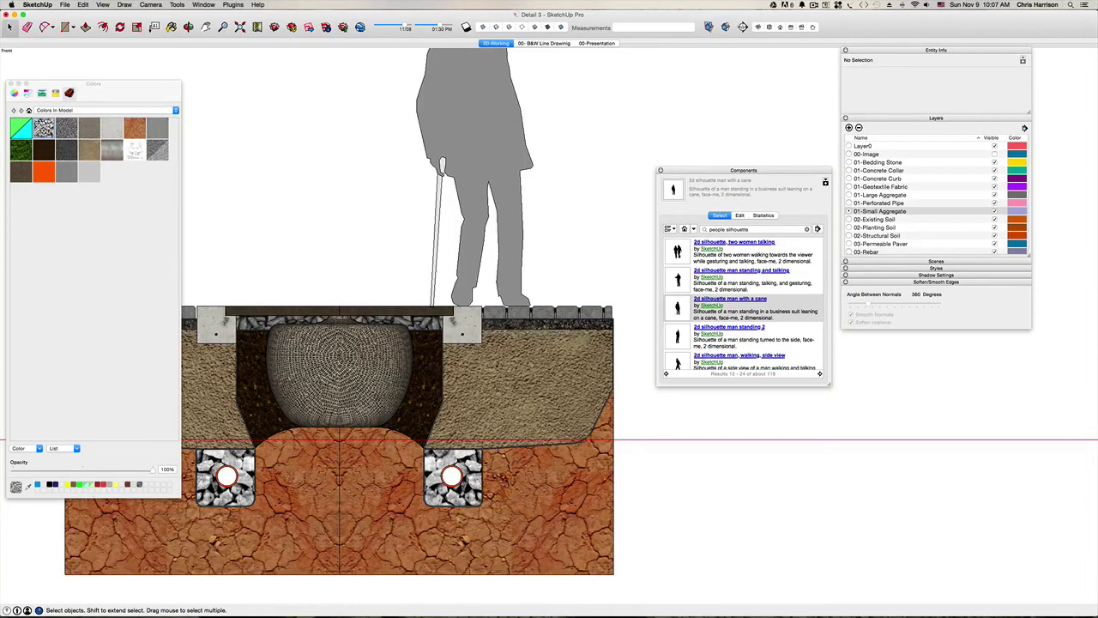
{"action": "double_click", "coordinate": [43, 128]}
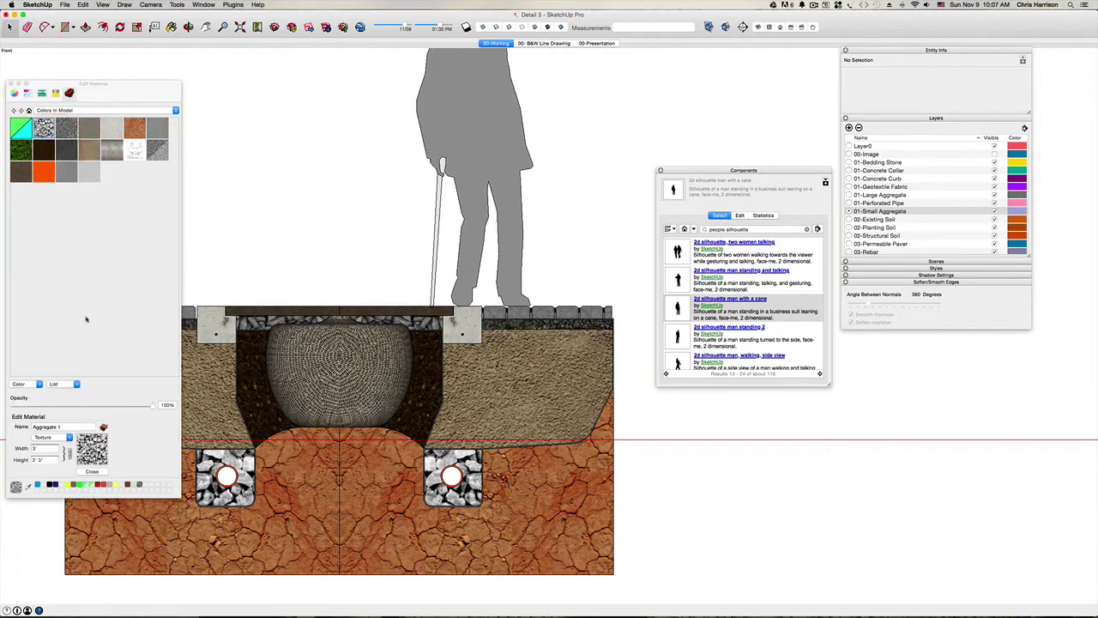
{"action": "double_click", "coordinate": [34, 448]}
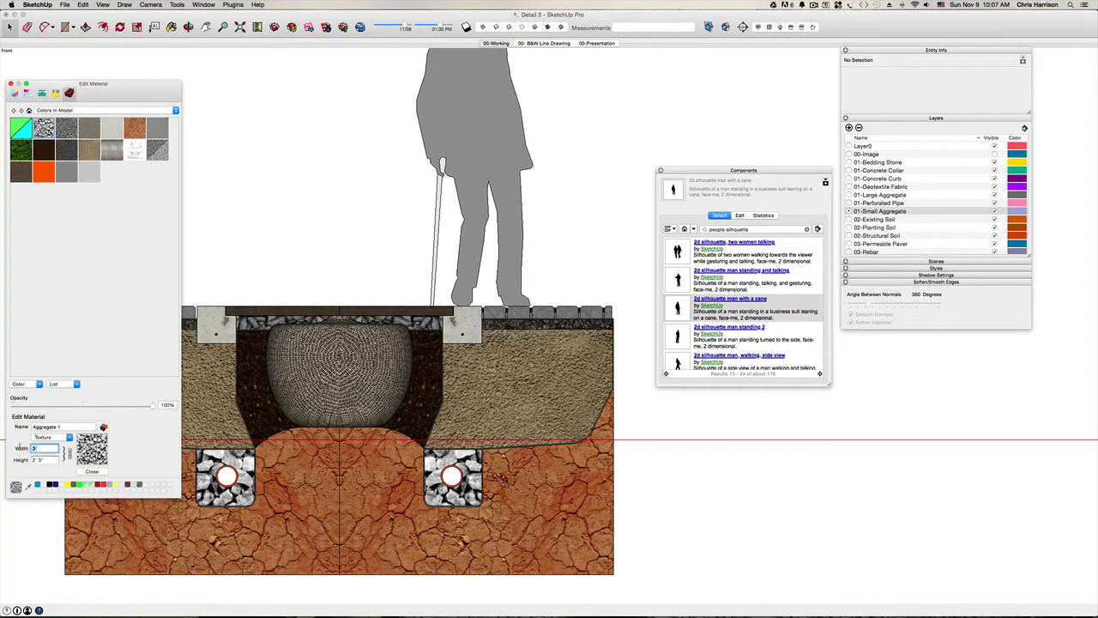
{"action": "type", "text": "1"}
{"action": "key", "text": "Return"}
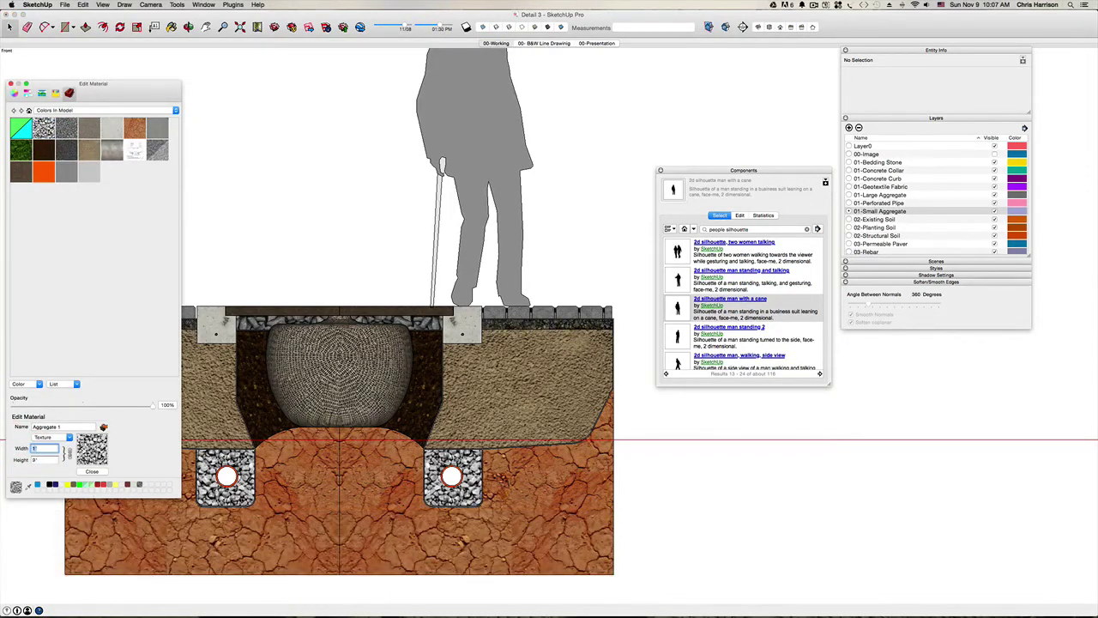
{"action": "left_click", "coordinate": [92, 471]}
{"action": "key", "text": "space"}
{"action": "left_click", "coordinate": [238, 272]}
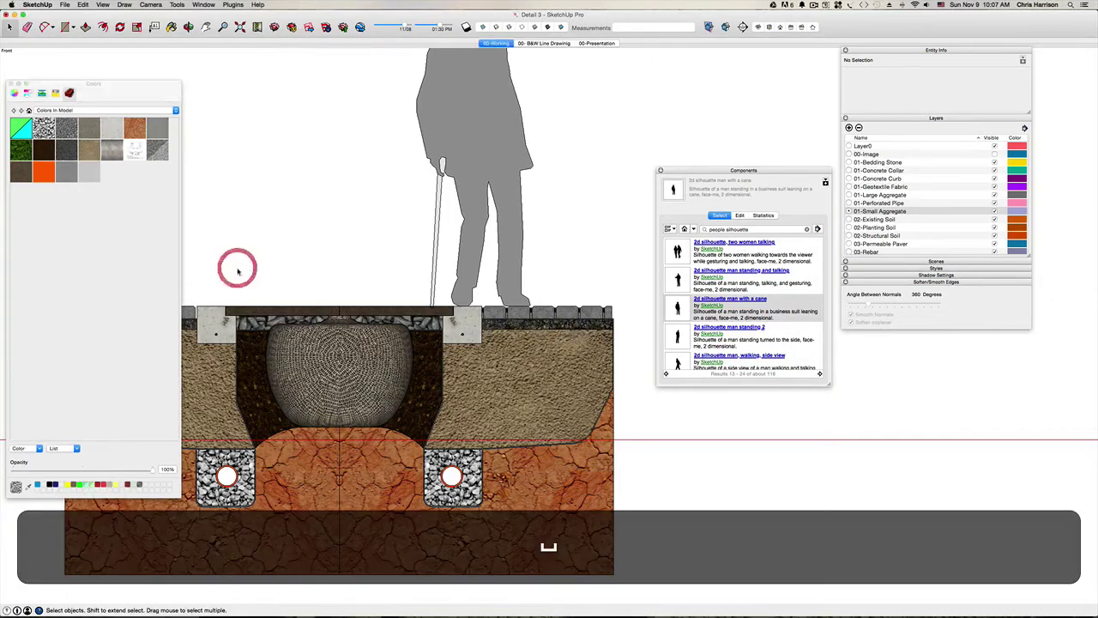
Open the Aggregate 2 material for editing and set its texture width to 2'.
{"action": "scroll", "coordinate": [280, 265], "scroll_direction": "down", "scroll_amount": 3}
{"action": "scroll", "coordinate": [278, 261], "scroll_direction": "up", "scroll_amount": 2}
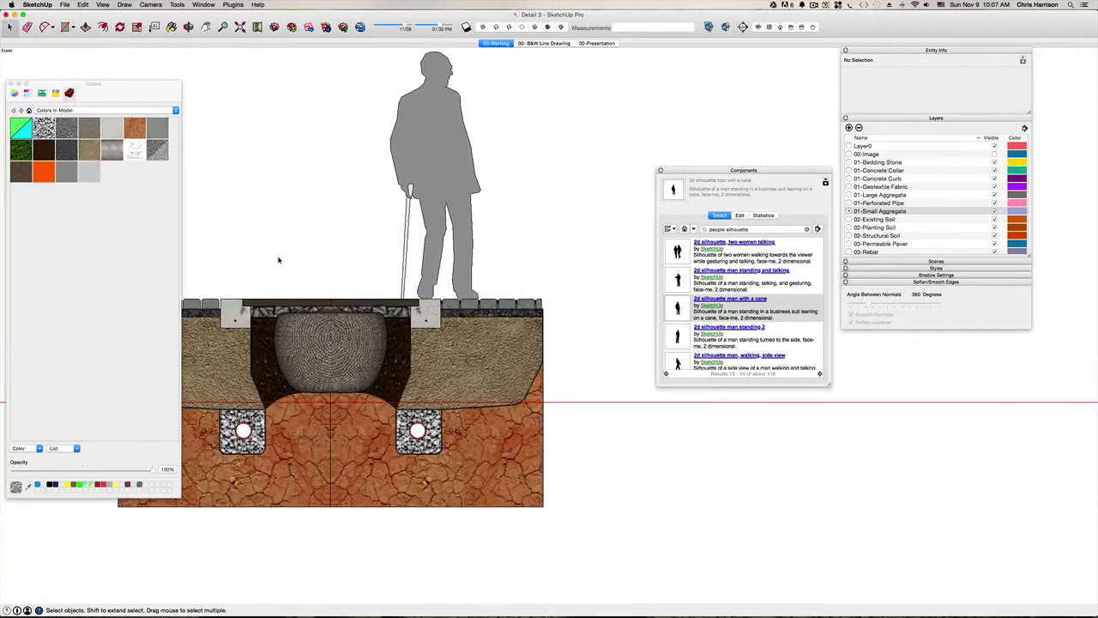
{"action": "key", "text": "h"}
{"action": "left_click_drag", "start_coordinate": [295, 249], "coordinate": [372, 298]}
{"action": "scroll", "coordinate": [304, 341], "scroll_direction": "up", "scroll_amount": 3}
{"action": "key", "text": "space"}
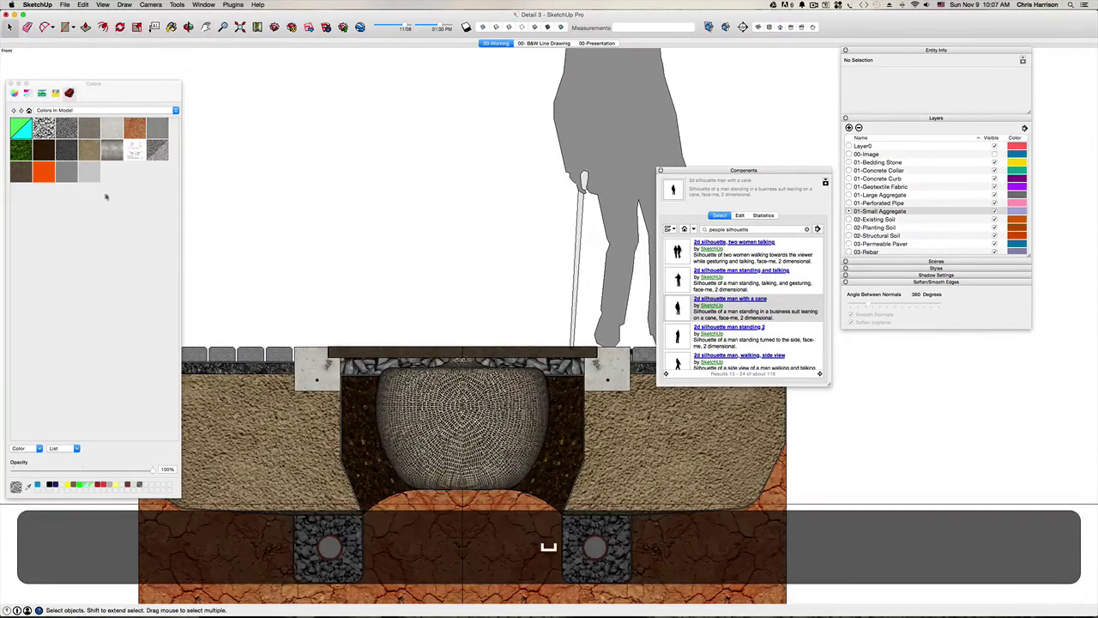
{"action": "right_click", "coordinate": [70, 126]}
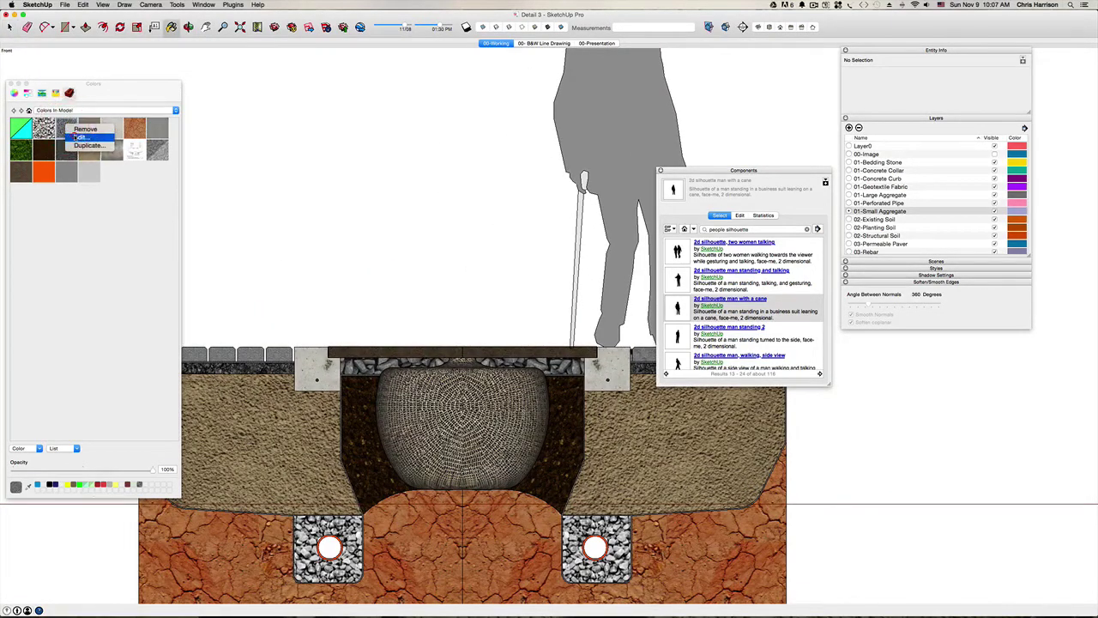
{"action": "left_click", "coordinate": [79, 138]}
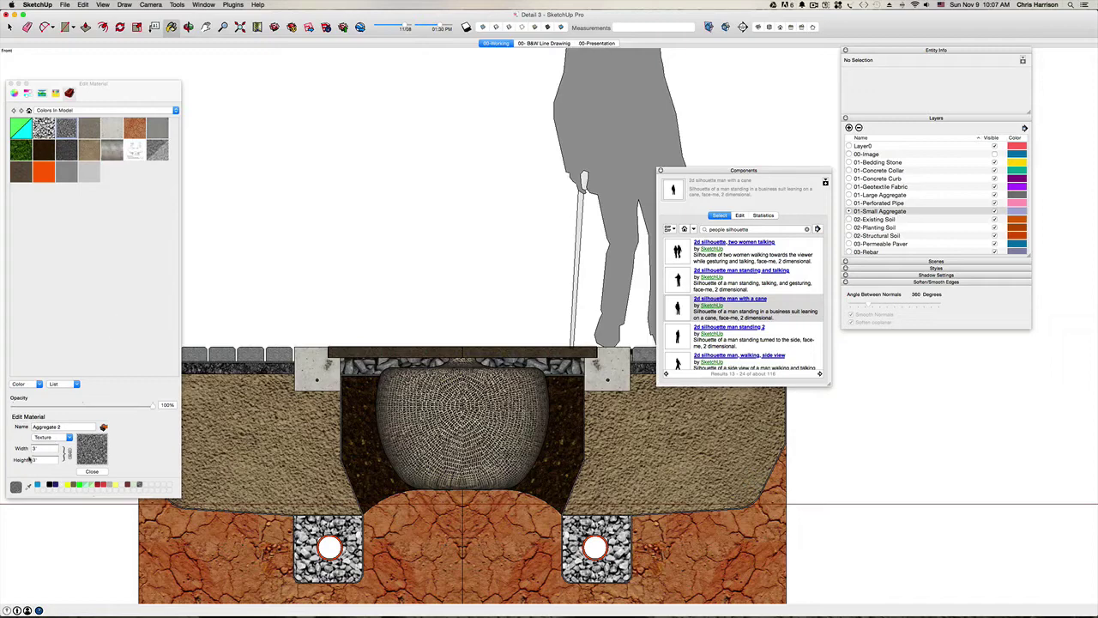
{"action": "left_click", "coordinate": [41, 449]}
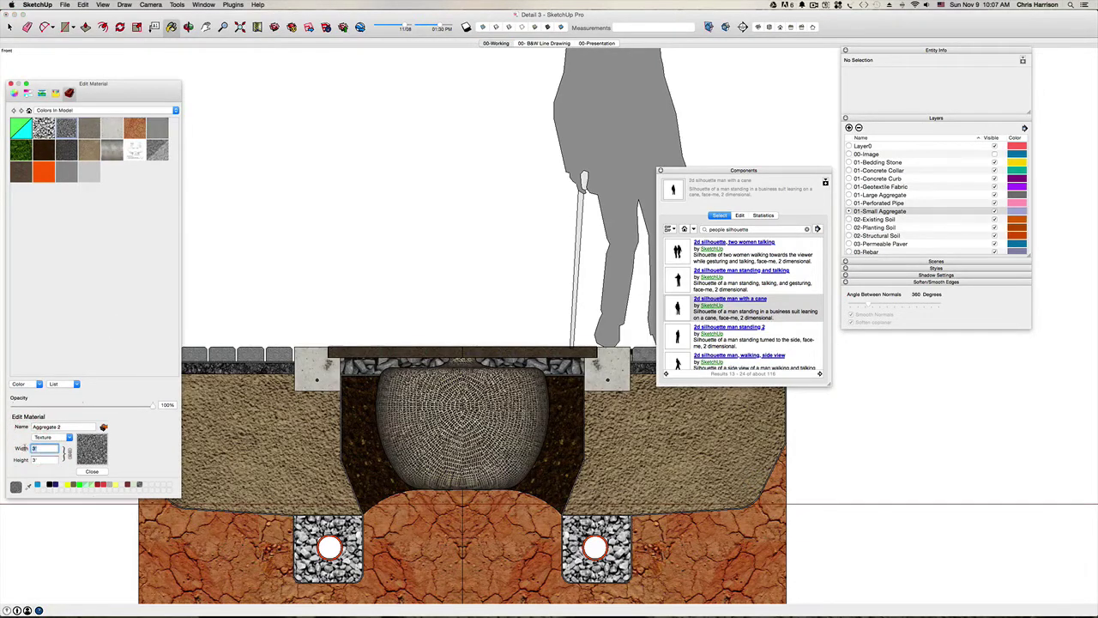
{"action": "type", "text": "2"}
{"action": "key", "text": "Return"}
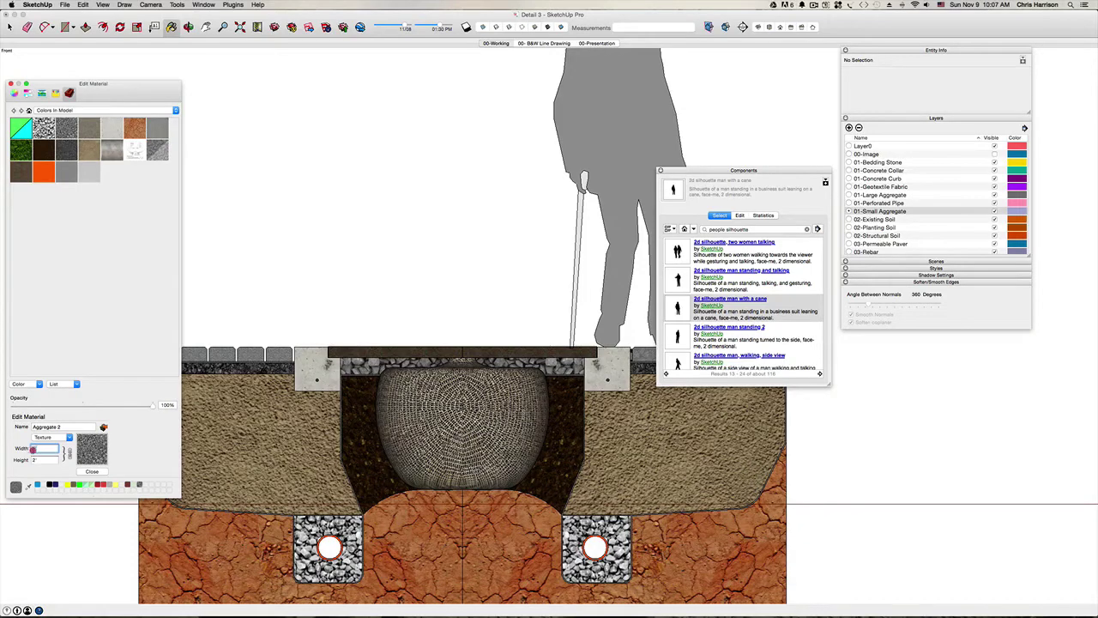
Try a 1' texture width for Aggregate 2, settle on 6", and finish editing the material.
{"action": "left_click", "coordinate": [33, 449]}
{"action": "type", "text": "1"}
{"action": "key", "text": "Return"}
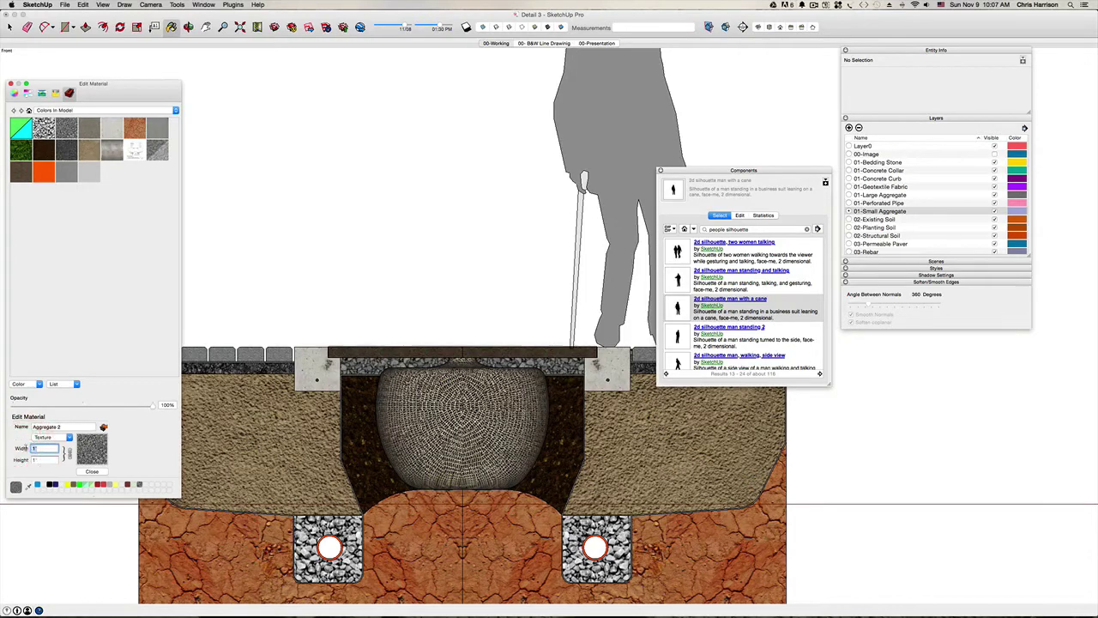
{"action": "type", "text": "6"}
{"action": "key", "text": "Return"}
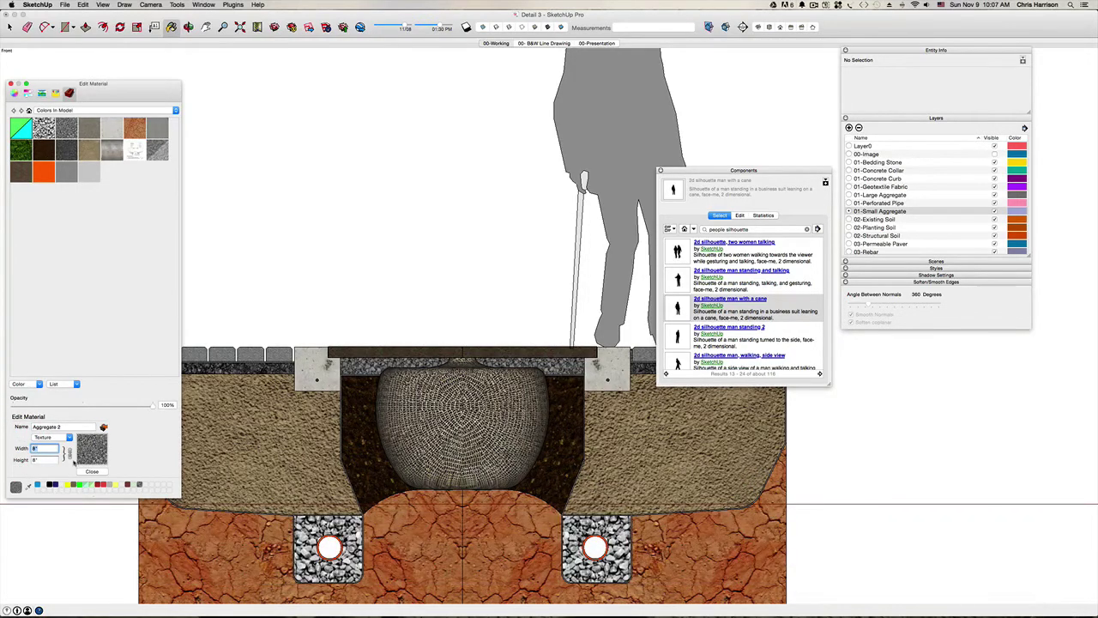
{"action": "left_click", "coordinate": [94, 471]}
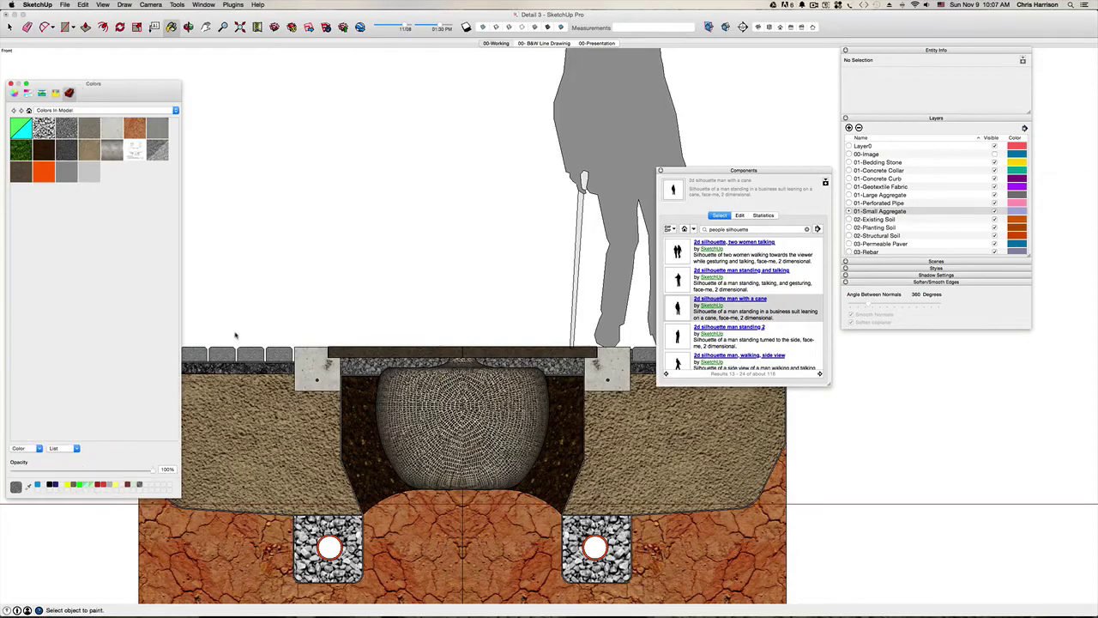
Examine the aggregate texture beneath the pavers and around the concrete curb up close, and check the Aggregate 2 texture size.
{"action": "scroll", "coordinate": [236, 336], "scroll_direction": "down", "scroll_amount": 2}
{"action": "scroll", "coordinate": [640, 347], "scroll_direction": "up", "scroll_amount": 3}
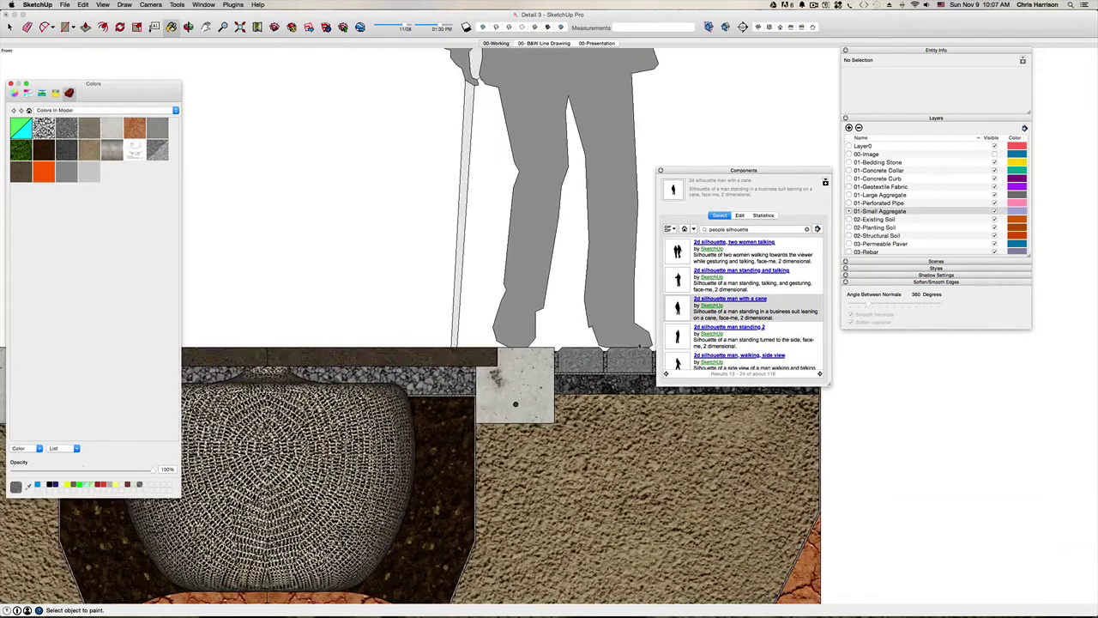
{"action": "scroll", "coordinate": [546, 341], "scroll_direction": "up", "scroll_amount": 3}
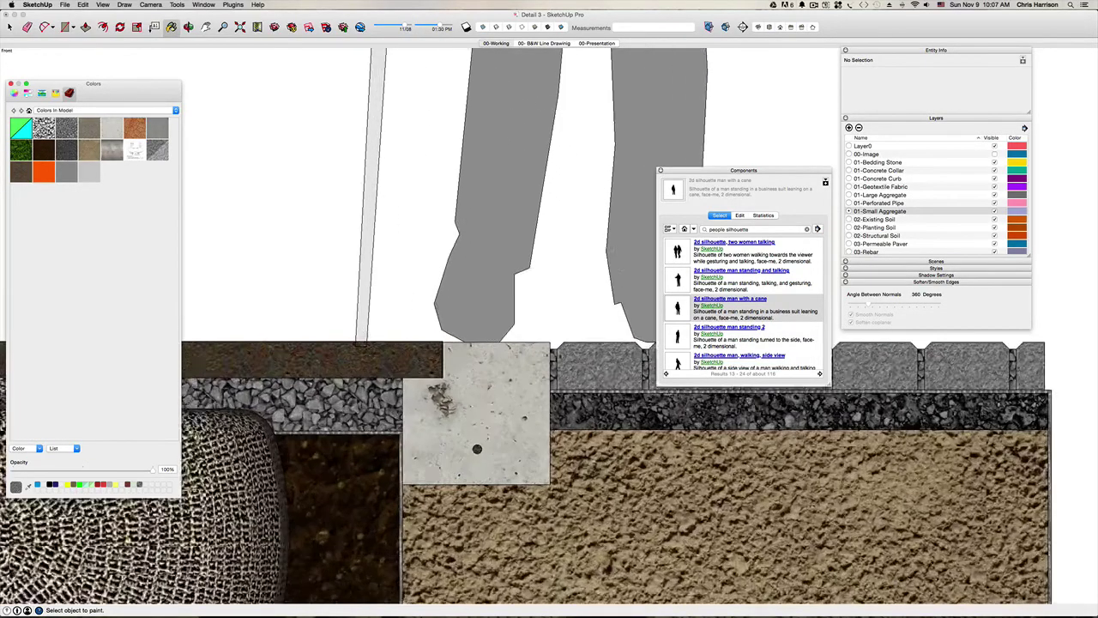
{"action": "scroll", "coordinate": [535, 361], "scroll_direction": "down", "scroll_amount": 3}
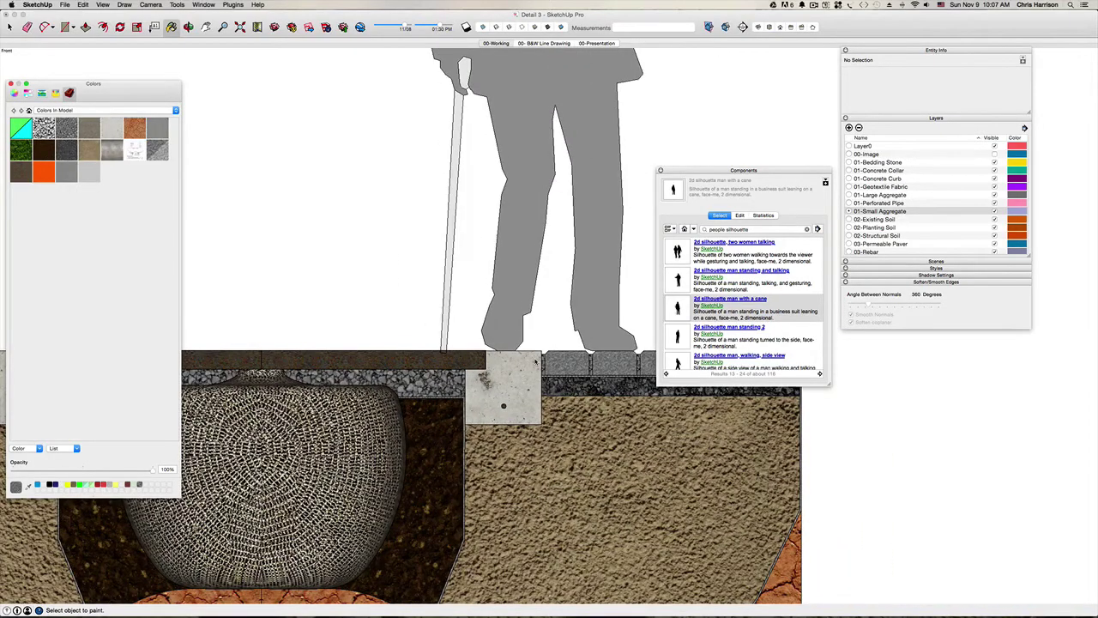
{"action": "scroll", "coordinate": [535, 361], "scroll_direction": "down", "scroll_amount": 2}
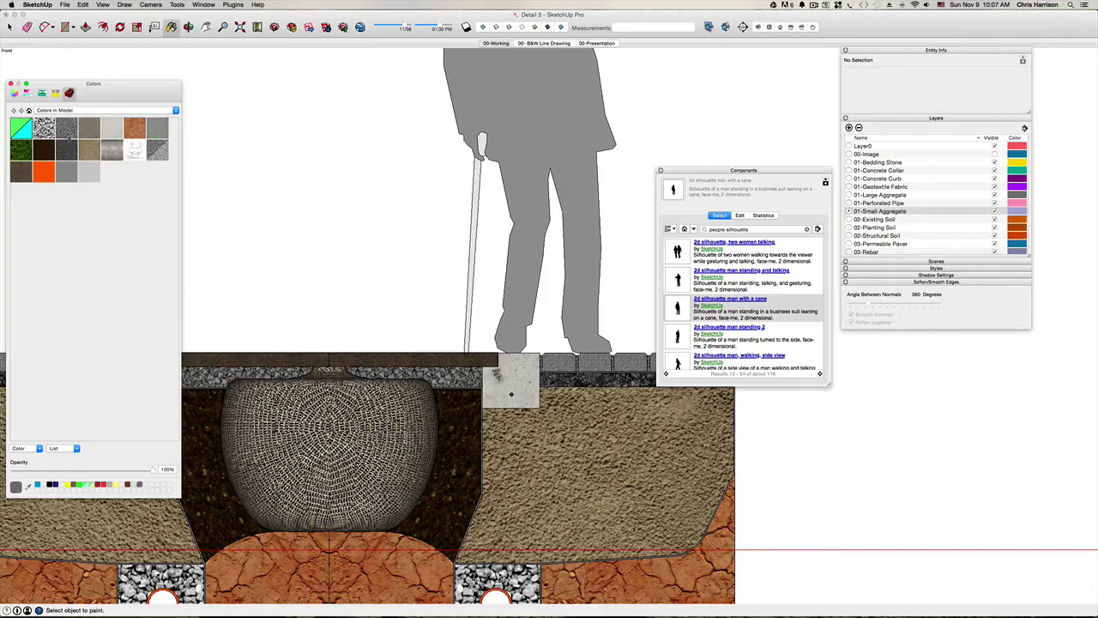
{"action": "right_click", "coordinate": [69, 130]}
{"action": "left_click", "coordinate": [81, 142]}
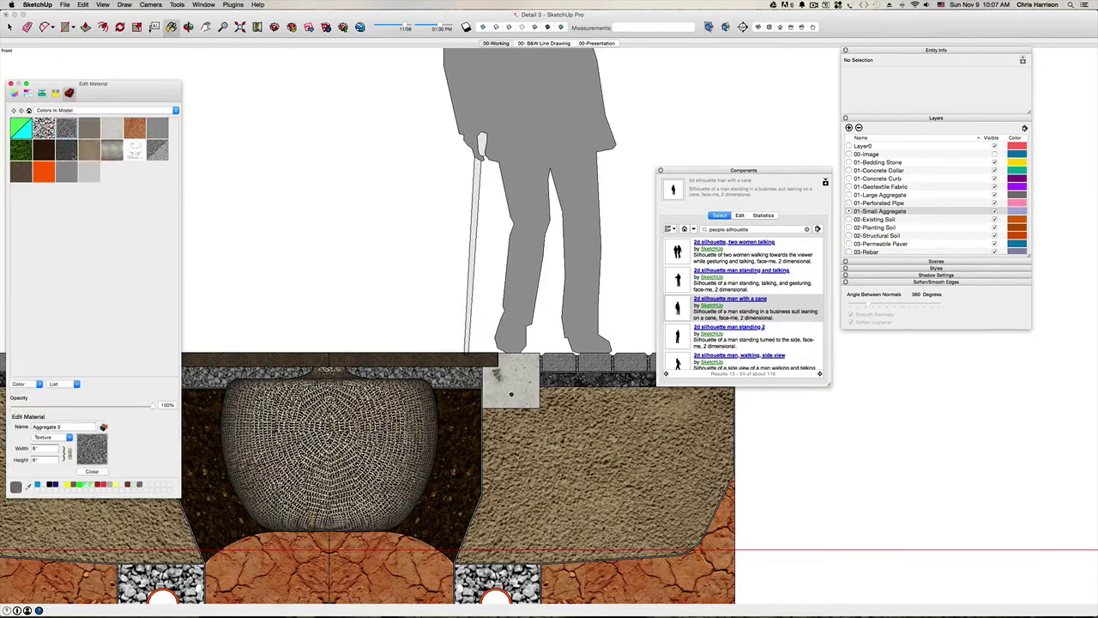
{"action": "left_click", "coordinate": [33, 448]}
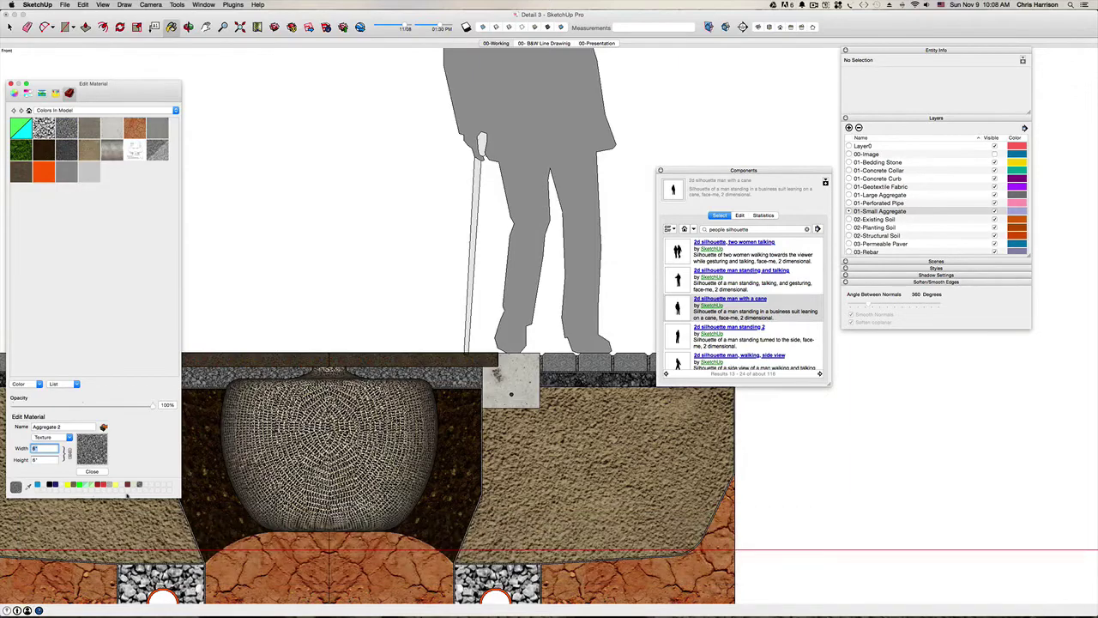
{"action": "left_click", "coordinate": [92, 471]}
Open the Earth 4 material used for the existing soil and set its texture width to 2'.
{"action": "scroll", "coordinate": [322, 319], "scroll_direction": "down", "scroll_amount": 3}
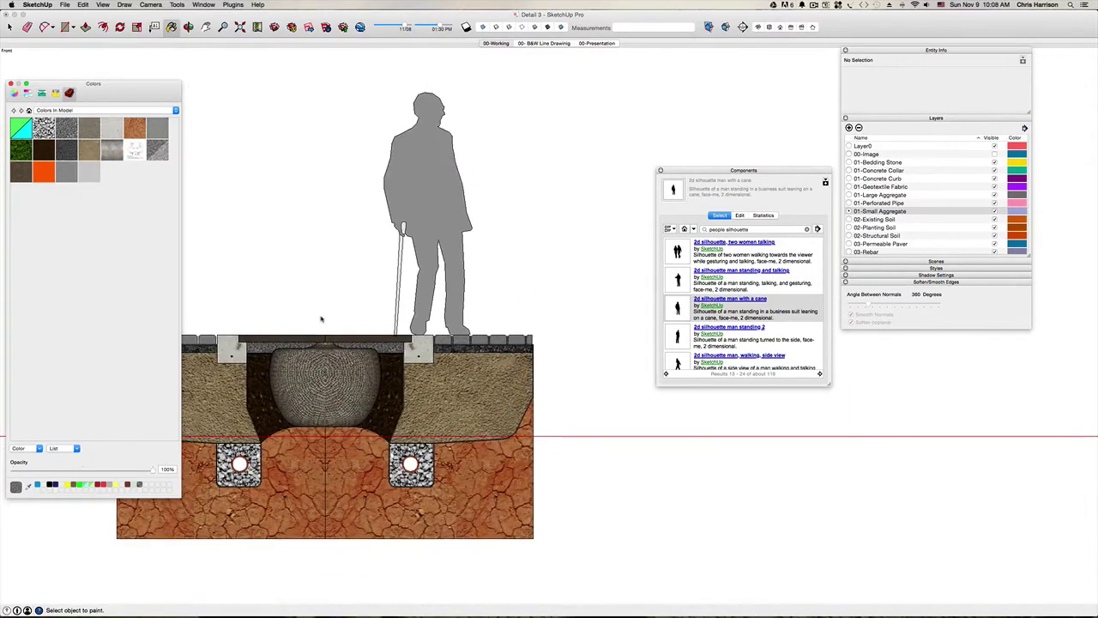
{"action": "scroll", "coordinate": [407, 360], "scroll_direction": "down", "scroll_amount": 3}
{"action": "scroll", "coordinate": [429, 396], "scroll_direction": "up", "scroll_amount": 5}
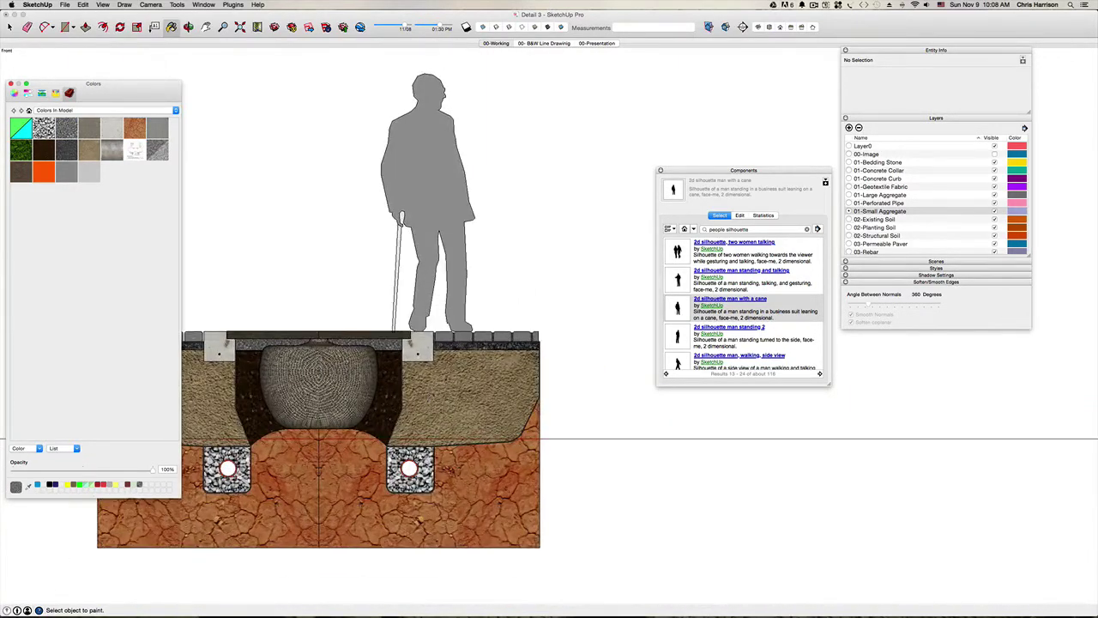
{"action": "scroll", "coordinate": [459, 355], "scroll_direction": "up", "scroll_amount": 4}
{"action": "scroll", "coordinate": [458, 412], "scroll_direction": "down", "scroll_amount": 4}
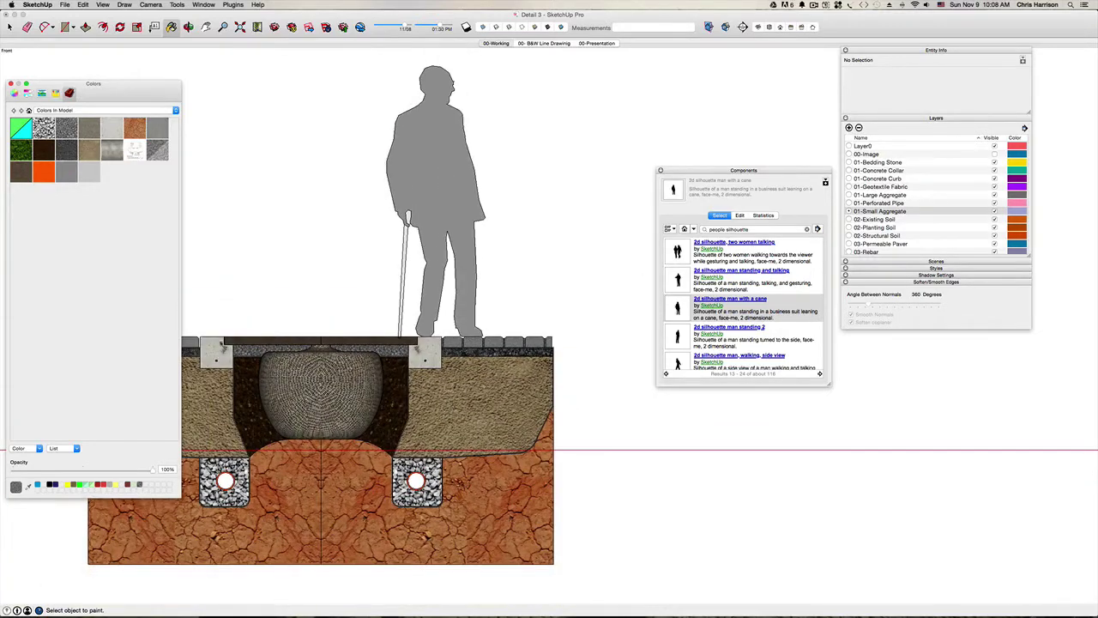
{"action": "left_click", "coordinate": [140, 138]}
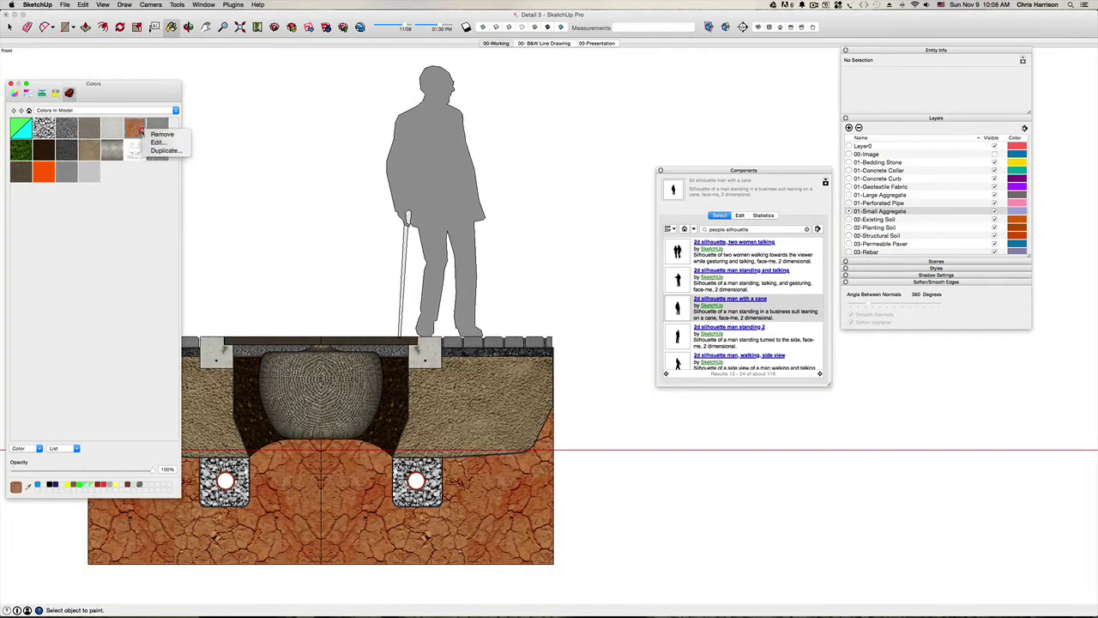
{"action": "left_click", "coordinate": [152, 142]}
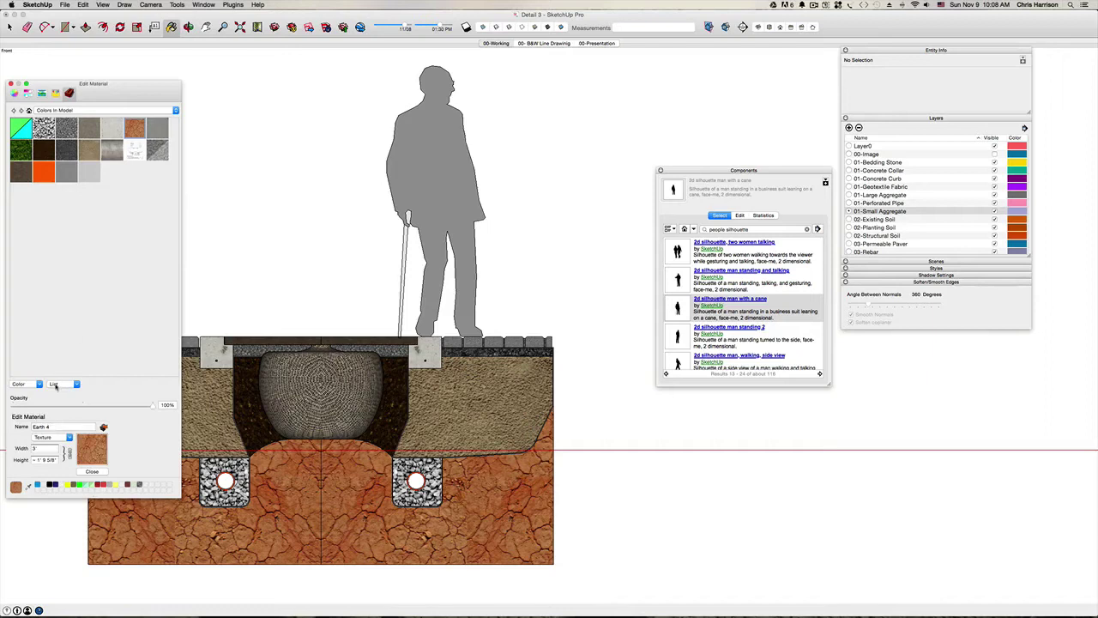
{"action": "left_click", "coordinate": [35, 447]}
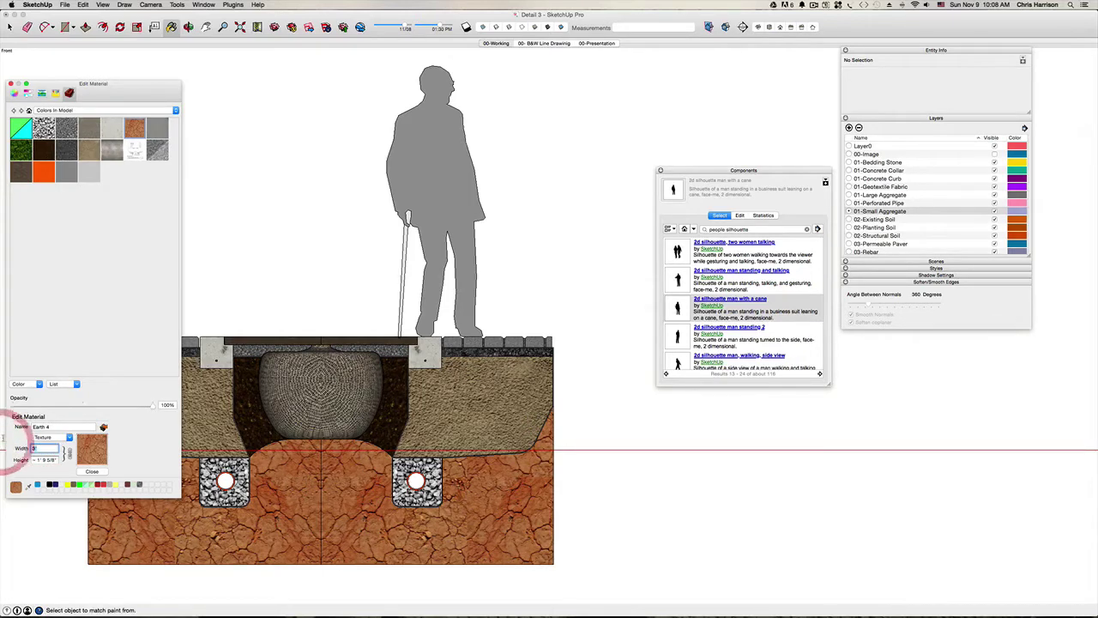
{"action": "type", "text": "2"}
{"action": "key", "text": "Return"}
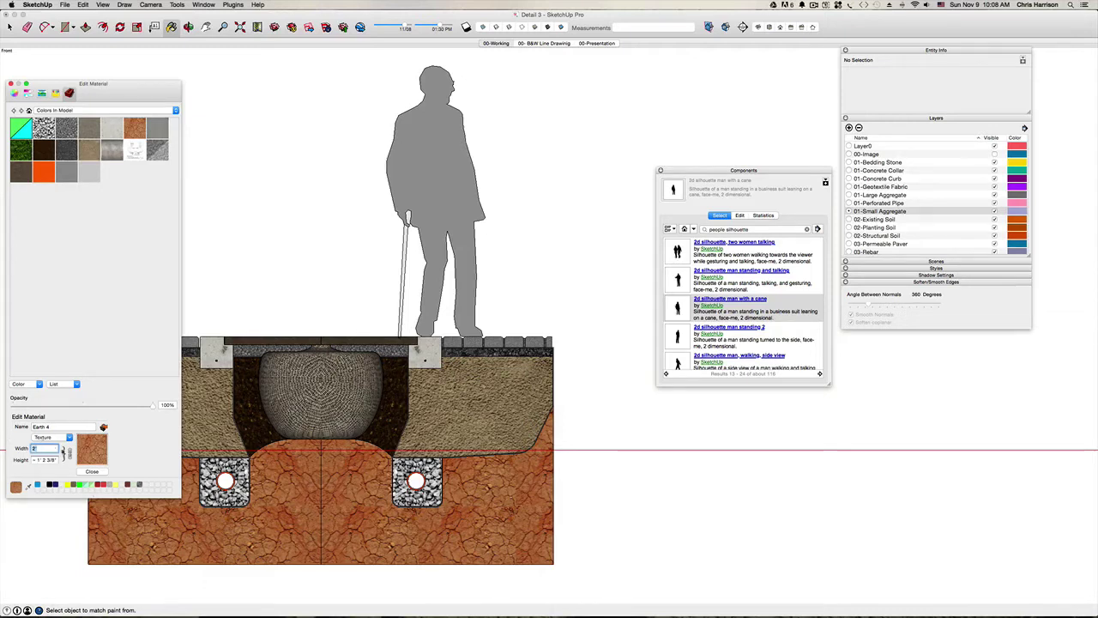
Darken the Earth 4 material to a deep brown, finish editing it, and save the model.
{"action": "left_click", "coordinate": [13, 92]}
{"action": "left_click_drag", "start_coordinate": [72, 386], "coordinate": [129, 383]}
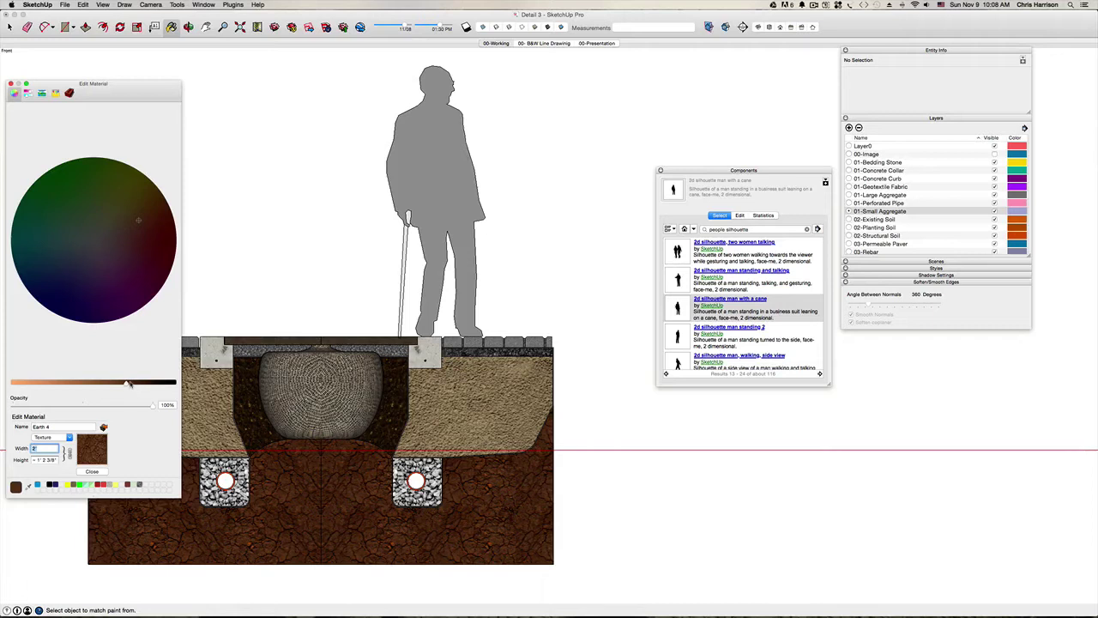
{"action": "left_click", "coordinate": [128, 384]}
{"action": "left_click", "coordinate": [125, 384]}
{"action": "left_click", "coordinate": [91, 471]}
{"action": "left_click", "coordinate": [68, 303]}
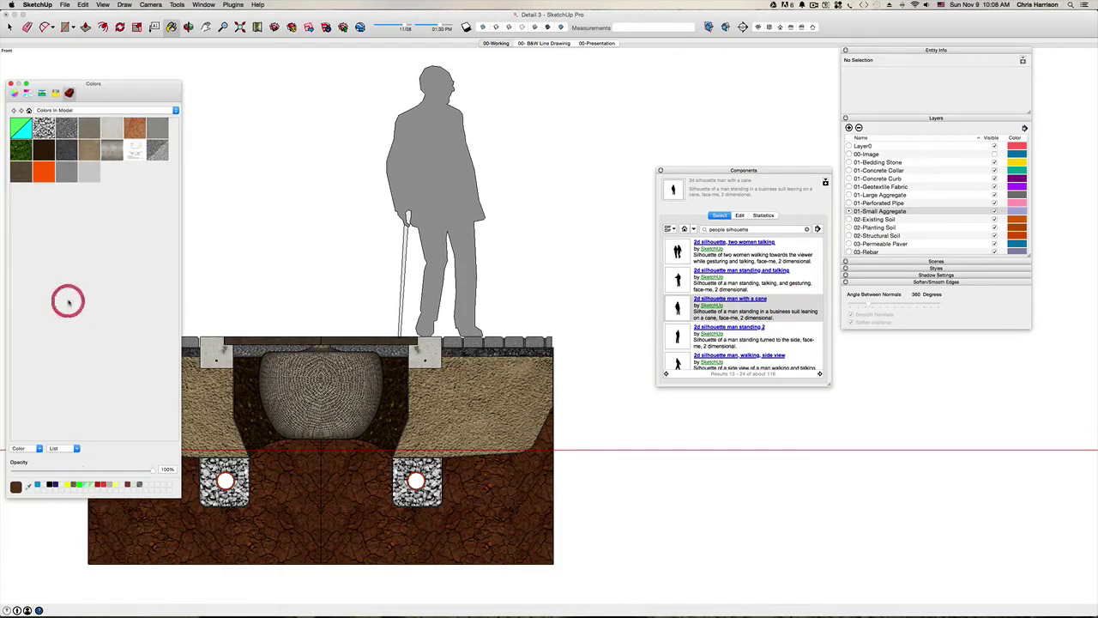
{"action": "key", "text": "super+s"}
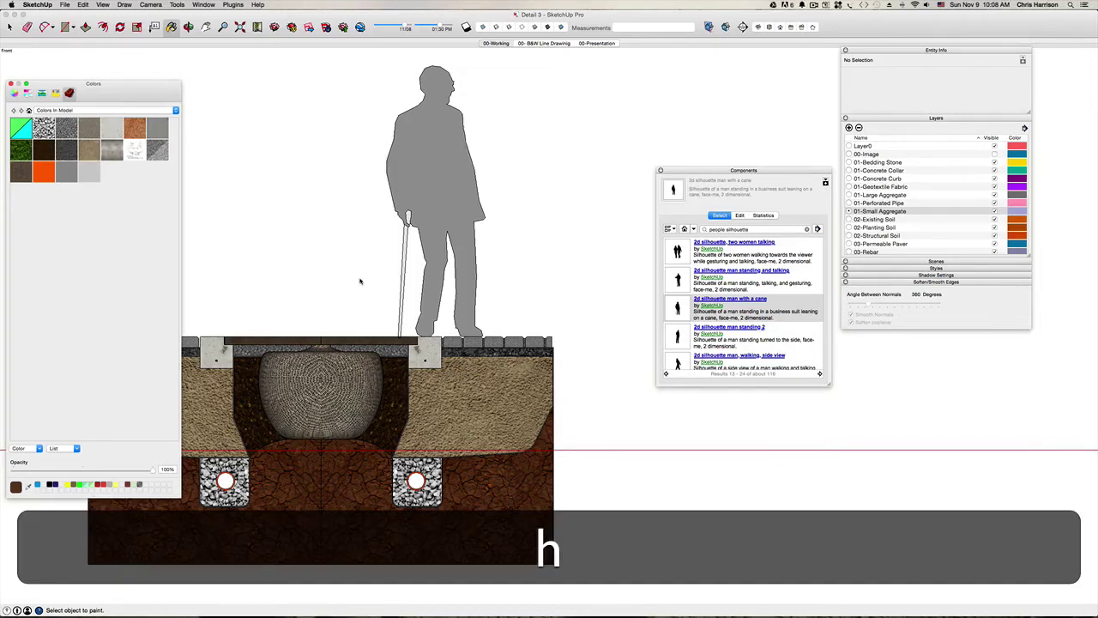
Open the Filter Fabric material for editing and tint it olive green.
{"action": "key", "text": "h"}
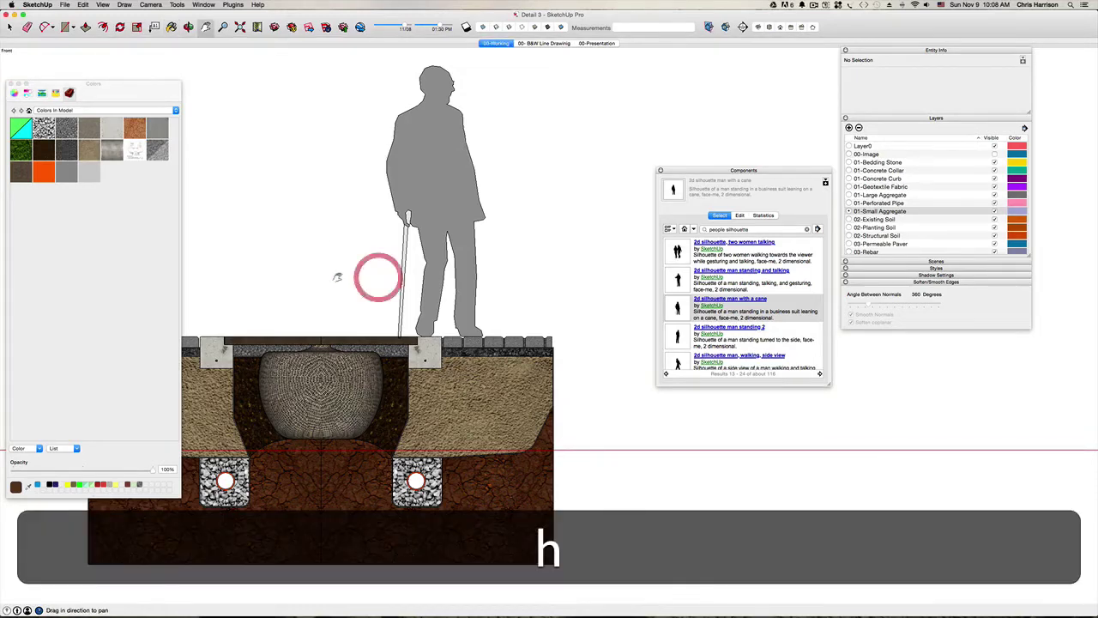
{"action": "left_click_drag", "start_coordinate": [338, 274], "coordinate": [468, 392]}
{"action": "left_click_drag", "start_coordinate": [559, 411], "coordinate": [468, 404]}
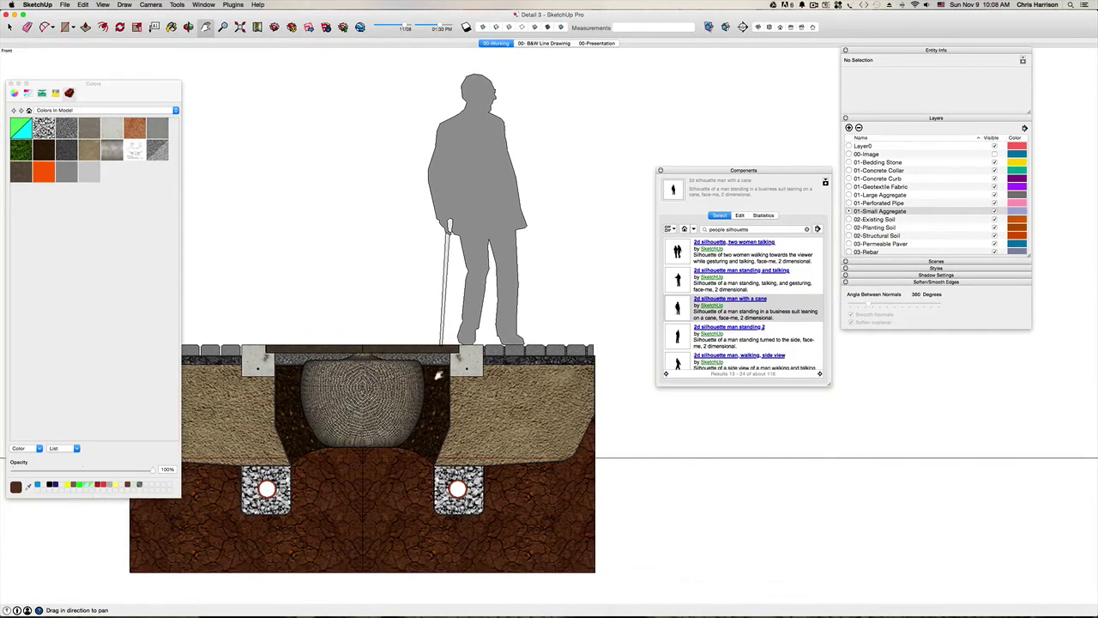
{"action": "left_click", "coordinate": [161, 130]}
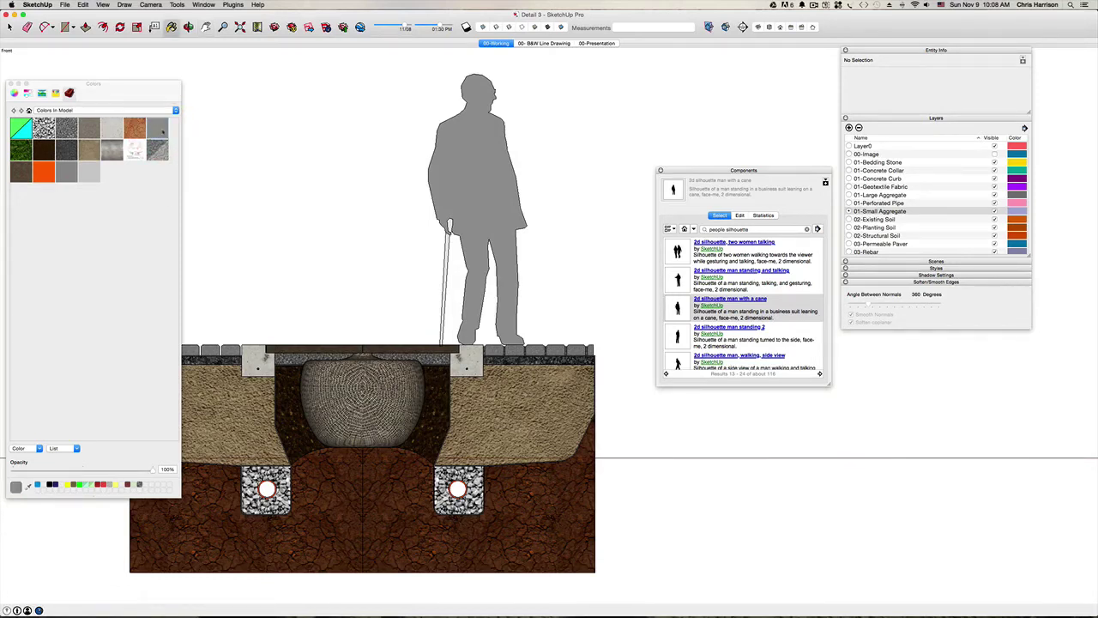
{"action": "right_click", "coordinate": [165, 129]}
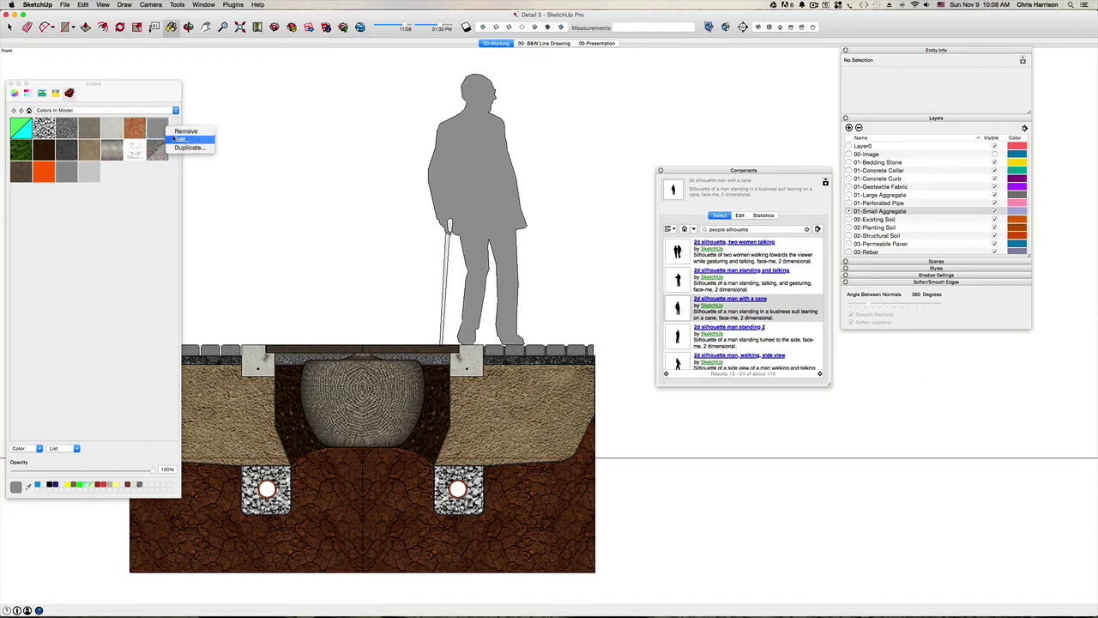
{"action": "left_click", "coordinate": [175, 139]}
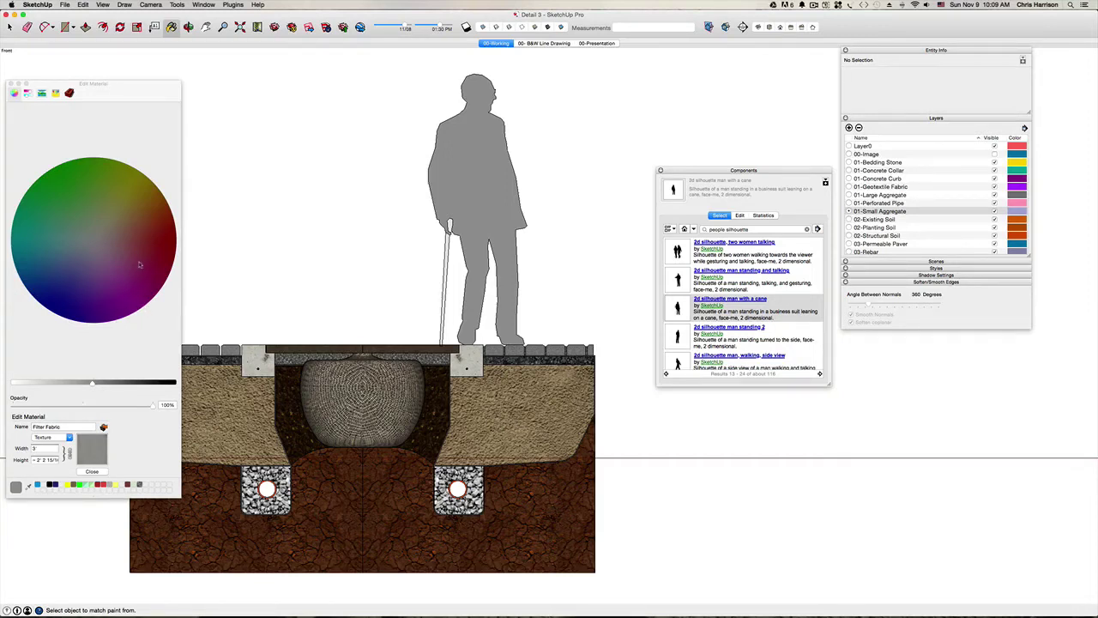
{"action": "left_click", "coordinate": [107, 199]}
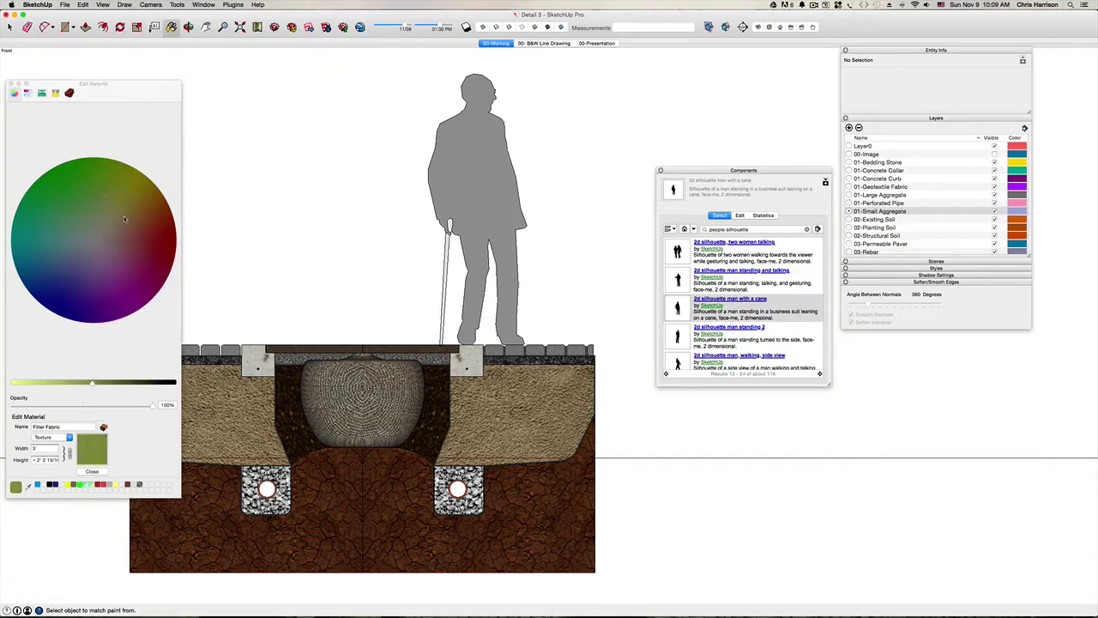
Recolor the Filter Fabric material to a bright yellow by changing its hue and raising the brightness.
{"action": "left_click", "coordinate": [128, 228]}
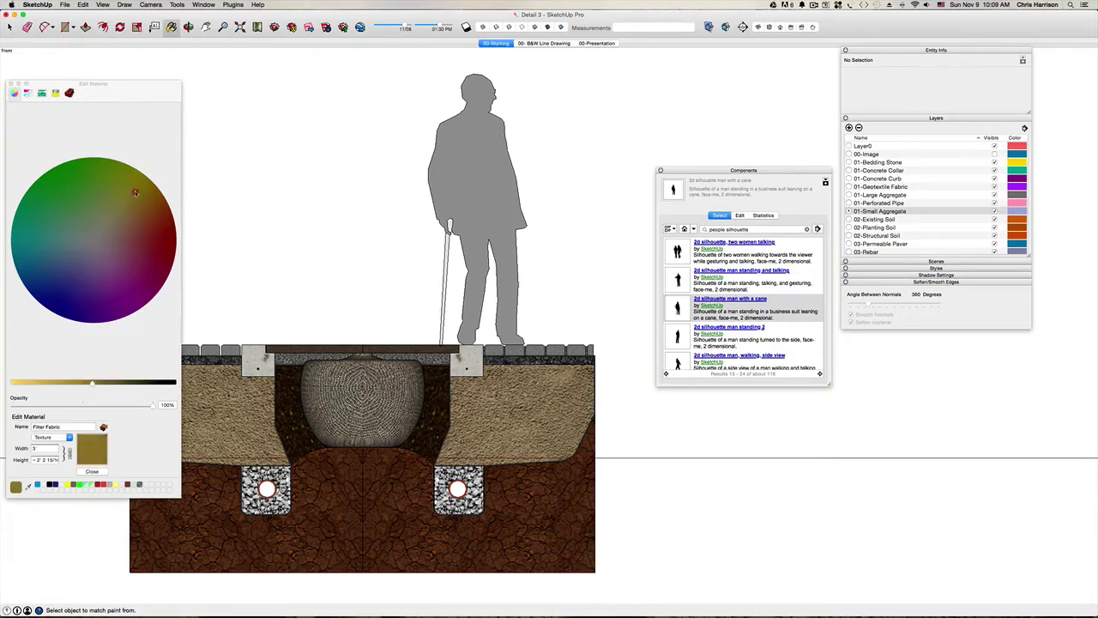
{"action": "left_click", "coordinate": [136, 184]}
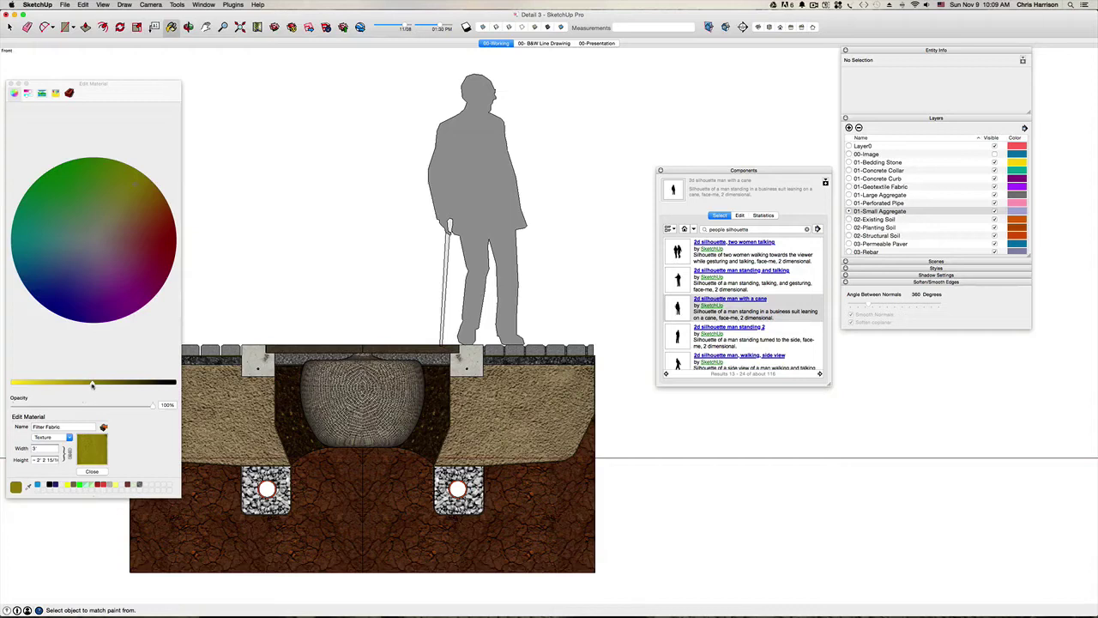
{"action": "left_click_drag", "start_coordinate": [92, 385], "coordinate": [26, 384]}
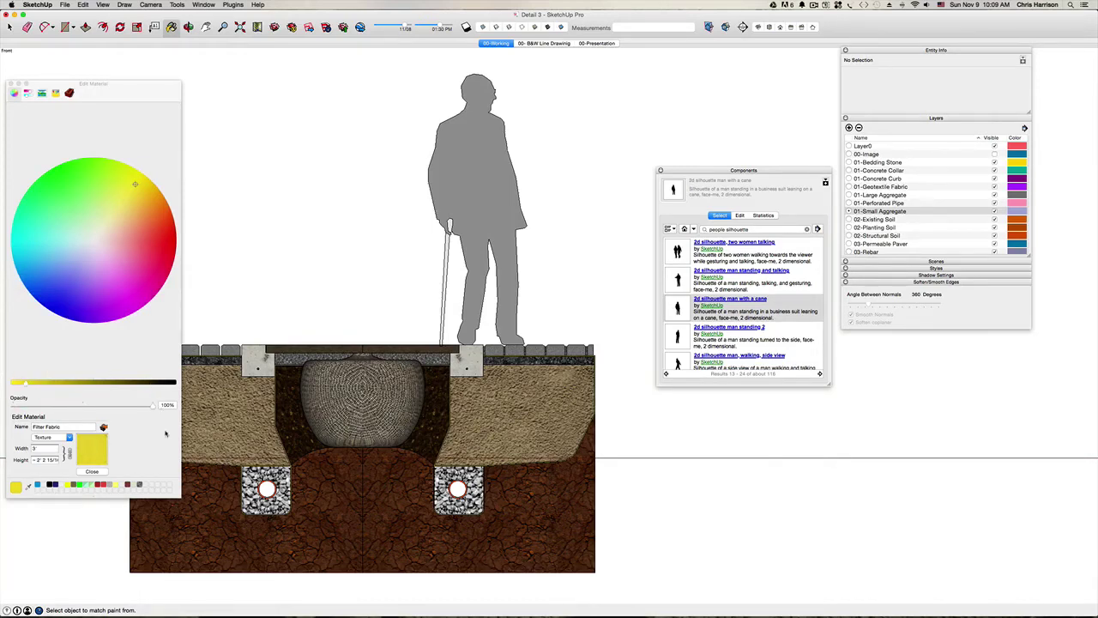
{"action": "left_click", "coordinate": [92, 472]}
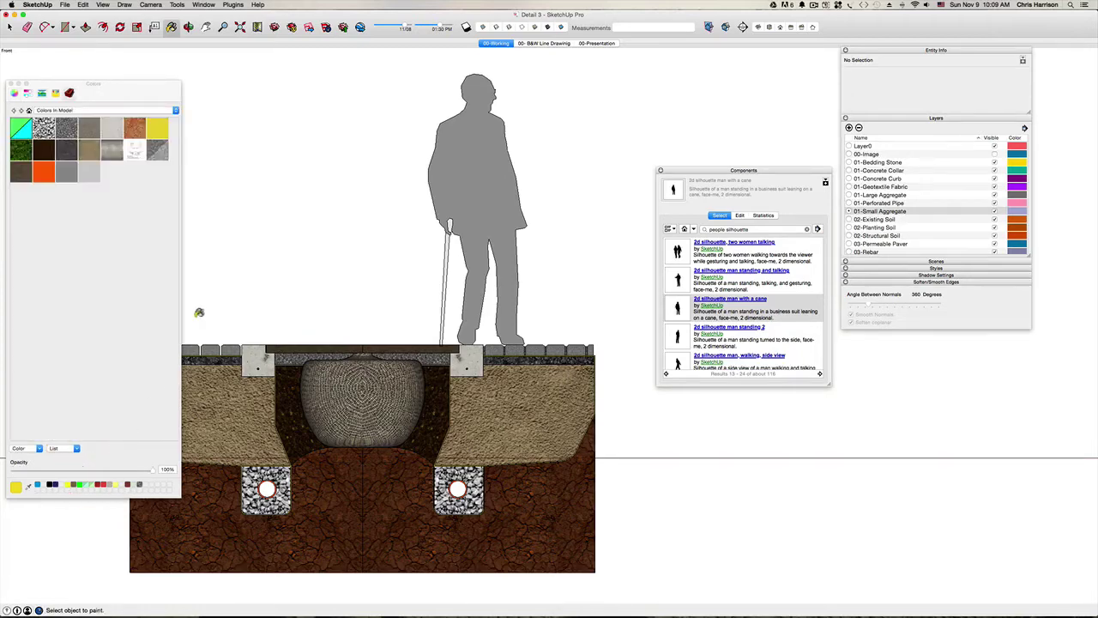
{"action": "key", "text": "space"}
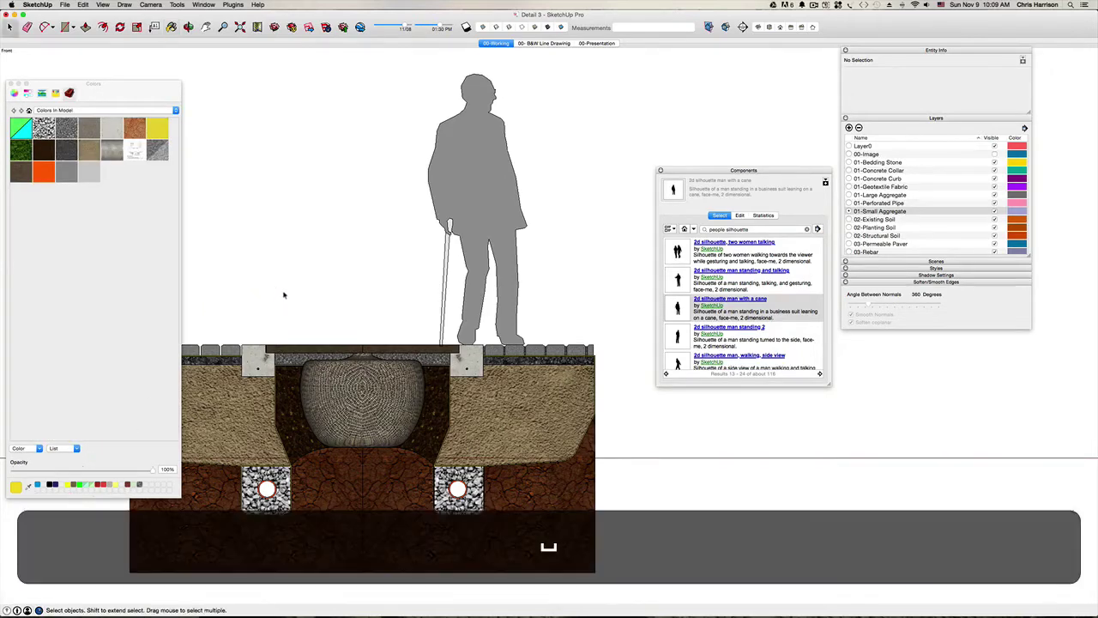
Edit the Concrete 1 material and set its texture width to 2'.
{"action": "key", "text": "h"}
{"action": "left_click_drag", "start_coordinate": [300, 282], "coordinate": [319, 340]}
{"action": "scroll", "coordinate": [342, 369], "scroll_direction": "up", "scroll_amount": 5}
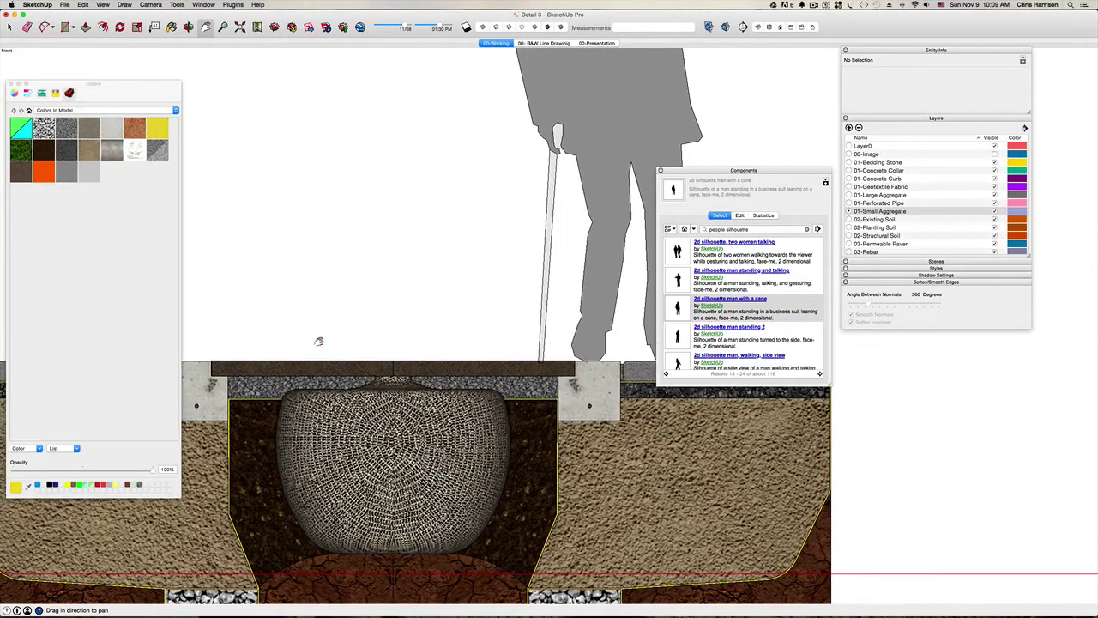
{"action": "key", "text": "space"}
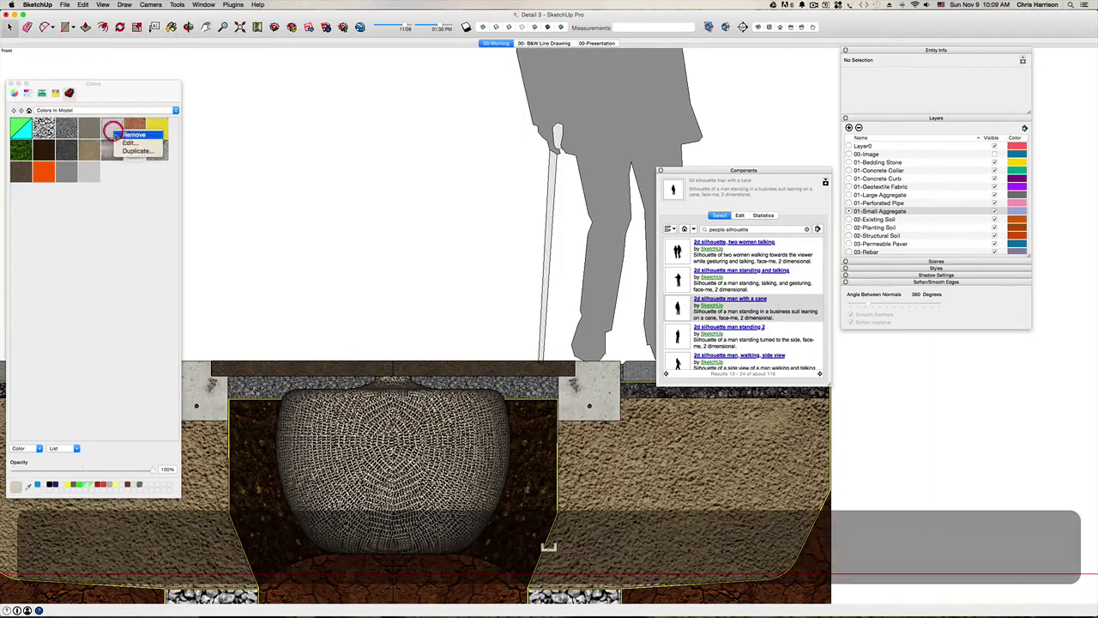
{"action": "double_click", "coordinate": [112, 134]}
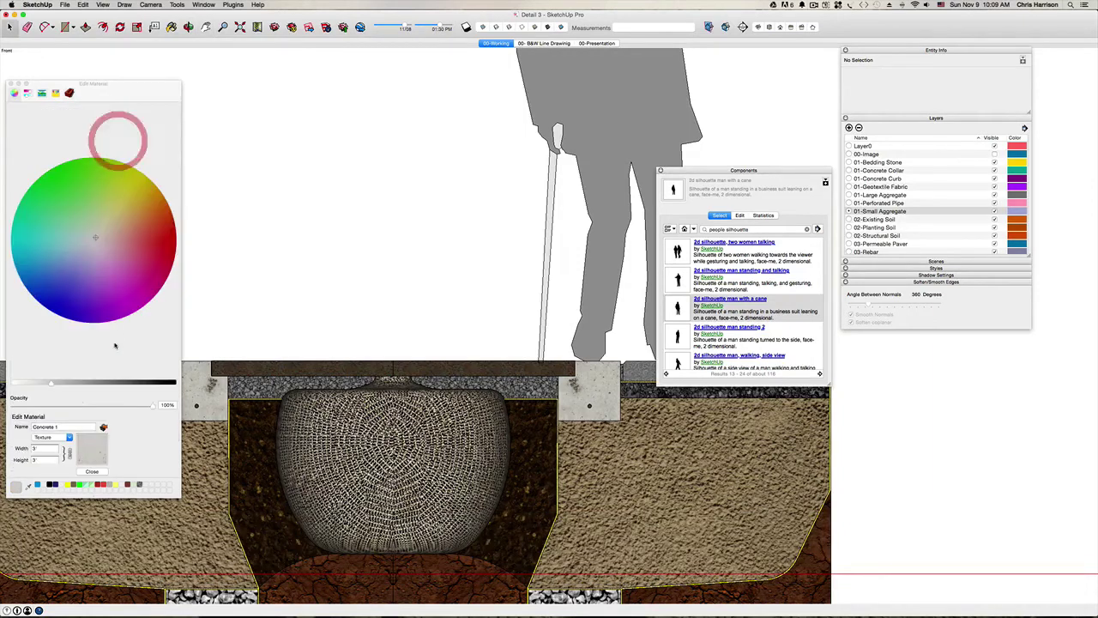
{"action": "left_click", "coordinate": [46, 448]}
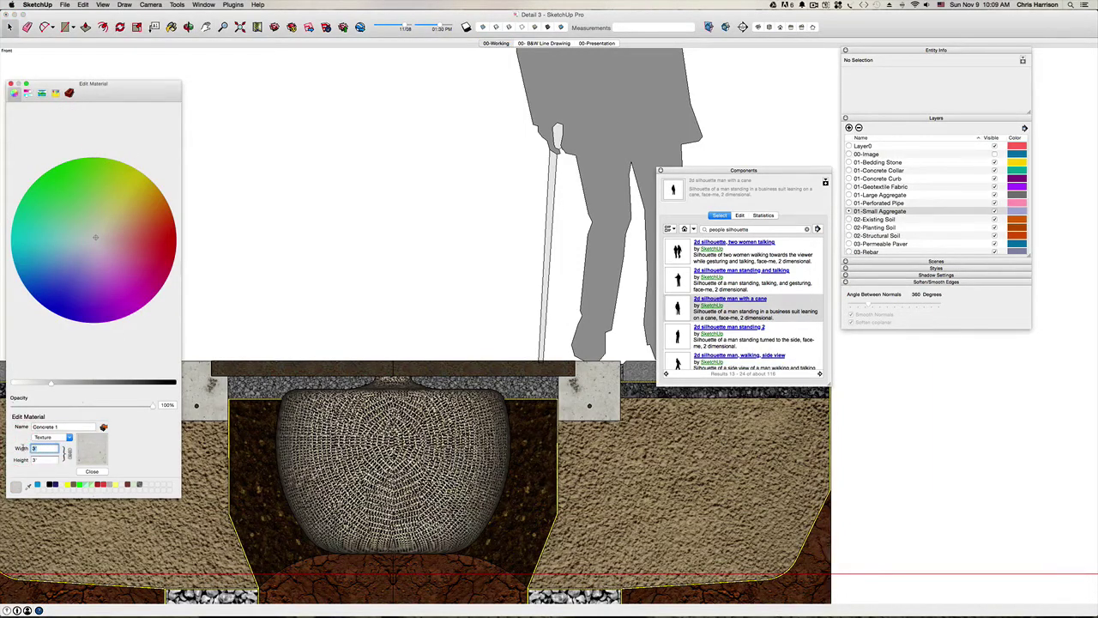
{"action": "type", "text": "2"}
{"action": "key", "text": "Return"}
{"action": "left_click", "coordinate": [92, 471]}
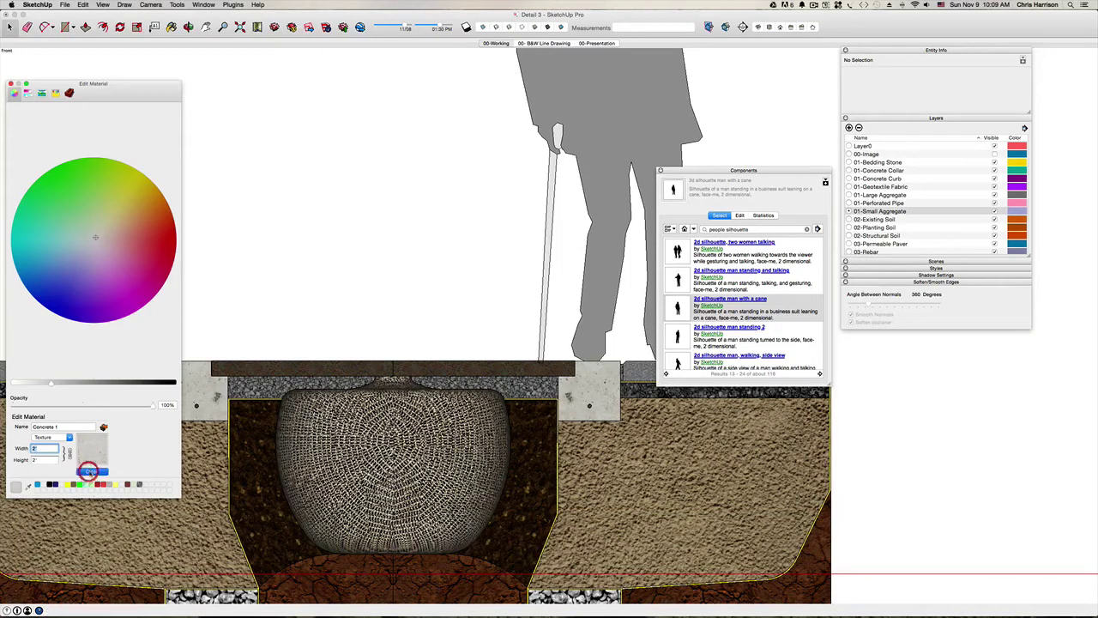
{"action": "left_click", "coordinate": [348, 294]}
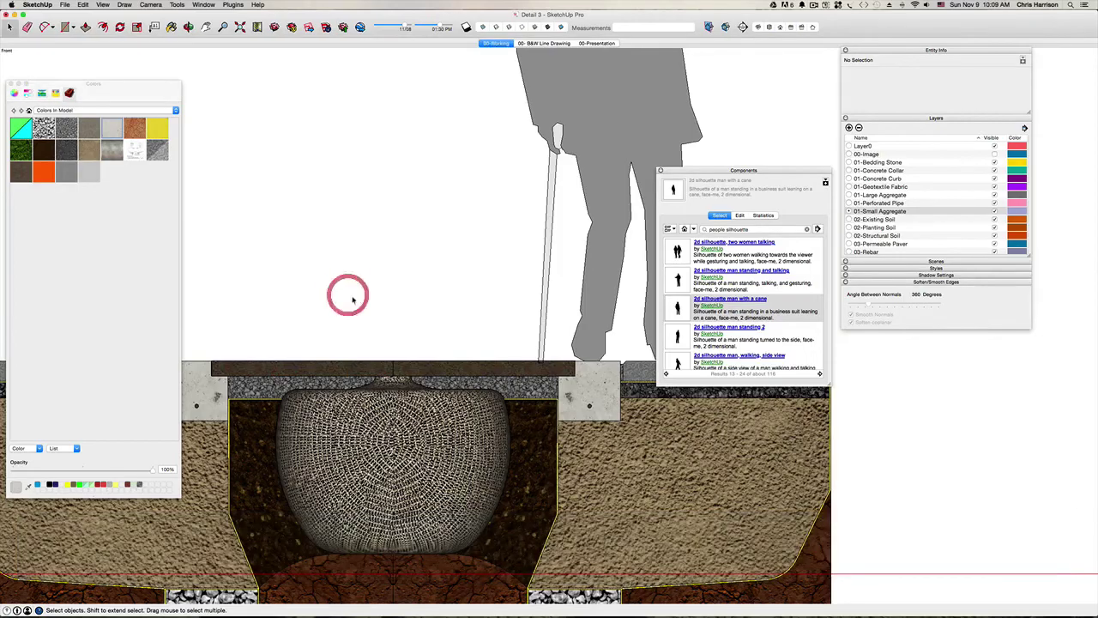
Examine the concrete texture, the yellow filter fabric lines and the silhouette's footing across the section detail.
{"action": "scroll", "coordinate": [600, 403], "scroll_direction": "up", "scroll_amount": 5}
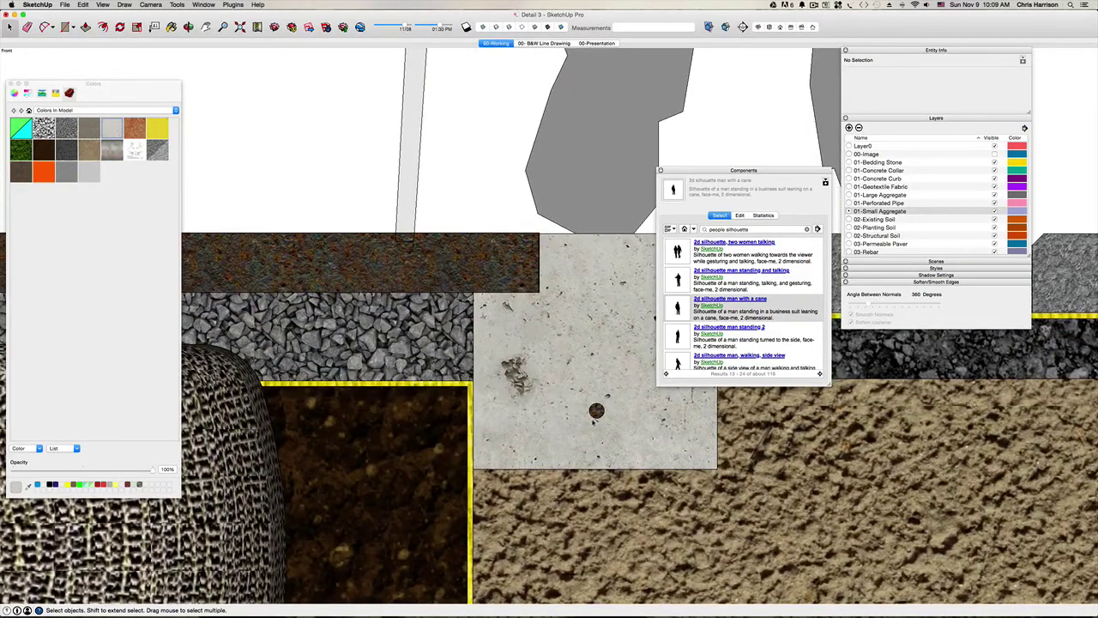
{"action": "scroll", "coordinate": [597, 411], "scroll_direction": "down", "scroll_amount": 3}
{"action": "scroll", "coordinate": [597, 410], "scroll_direction": "down", "scroll_amount": 5}
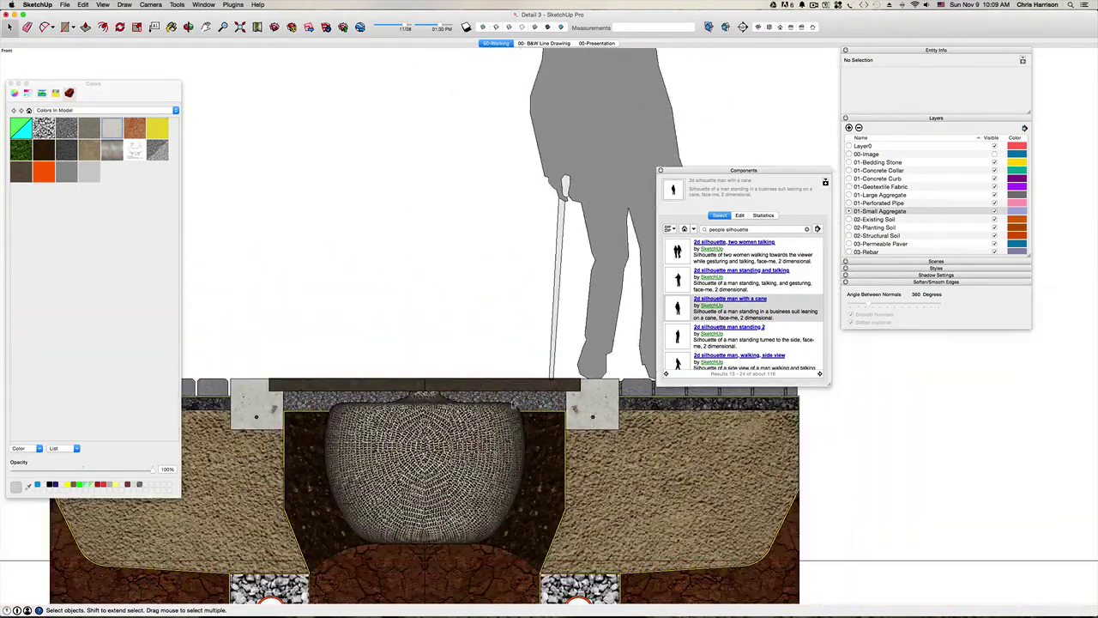
{"action": "scroll", "coordinate": [422, 346], "scroll_direction": "down", "scroll_amount": 3}
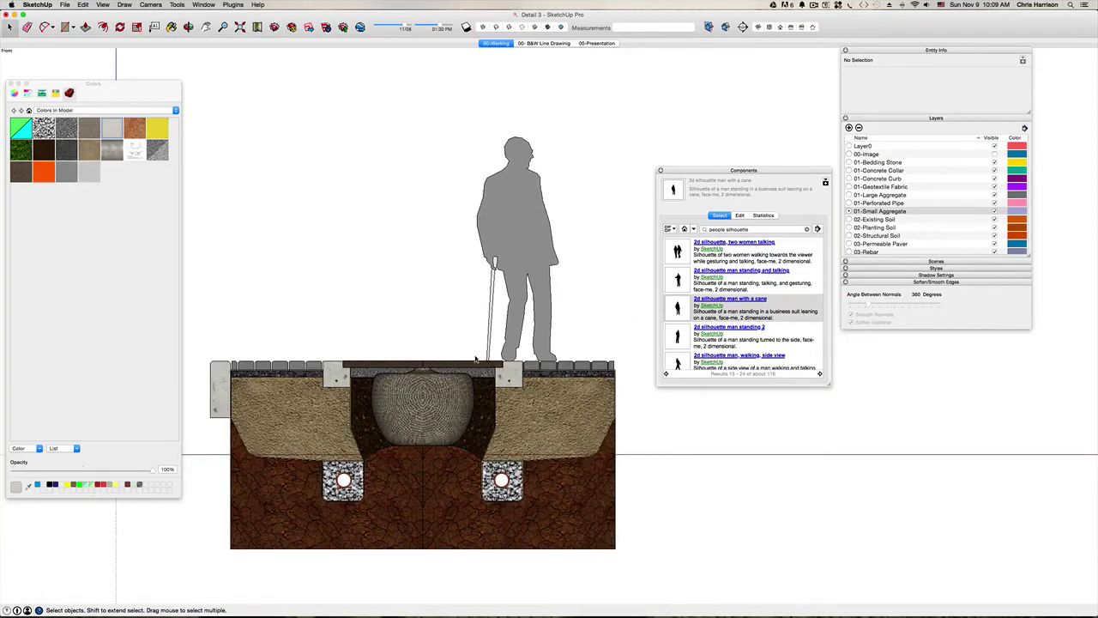
{"action": "scroll", "coordinate": [477, 360], "scroll_direction": "up", "scroll_amount": 6}
{"action": "left_click", "coordinate": [537, 326]}
{"action": "scroll", "coordinate": [537, 326], "scroll_direction": "up", "scroll_amount": 2}
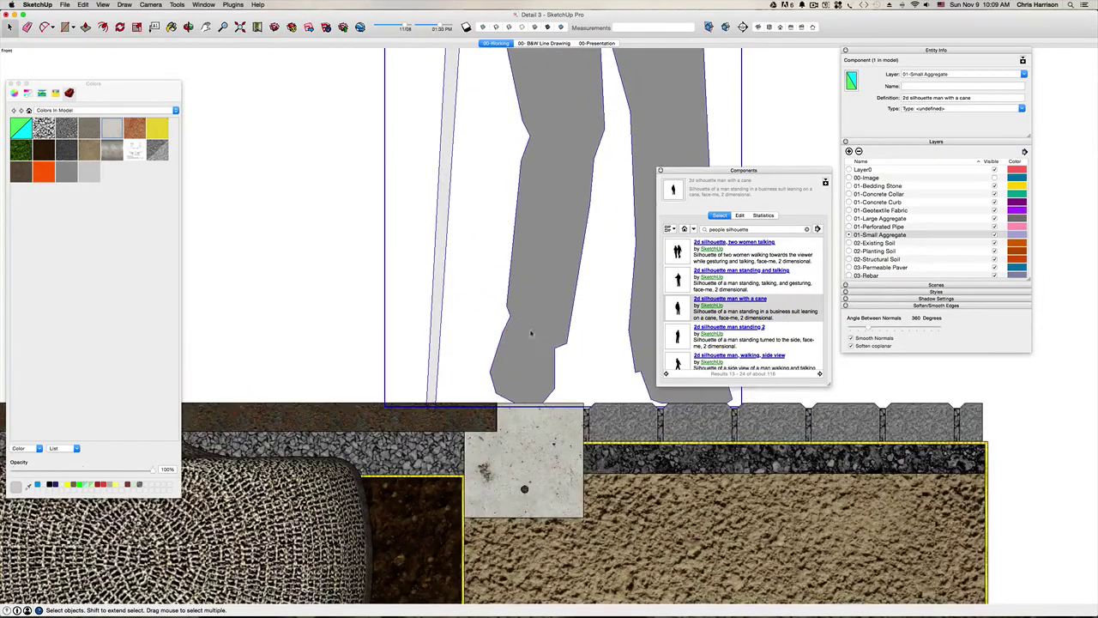
{"action": "scroll", "coordinate": [468, 366], "scroll_direction": "up", "scroll_amount": 2}
{"action": "scroll", "coordinate": [469, 364], "scroll_direction": "down", "scroll_amount": 6}
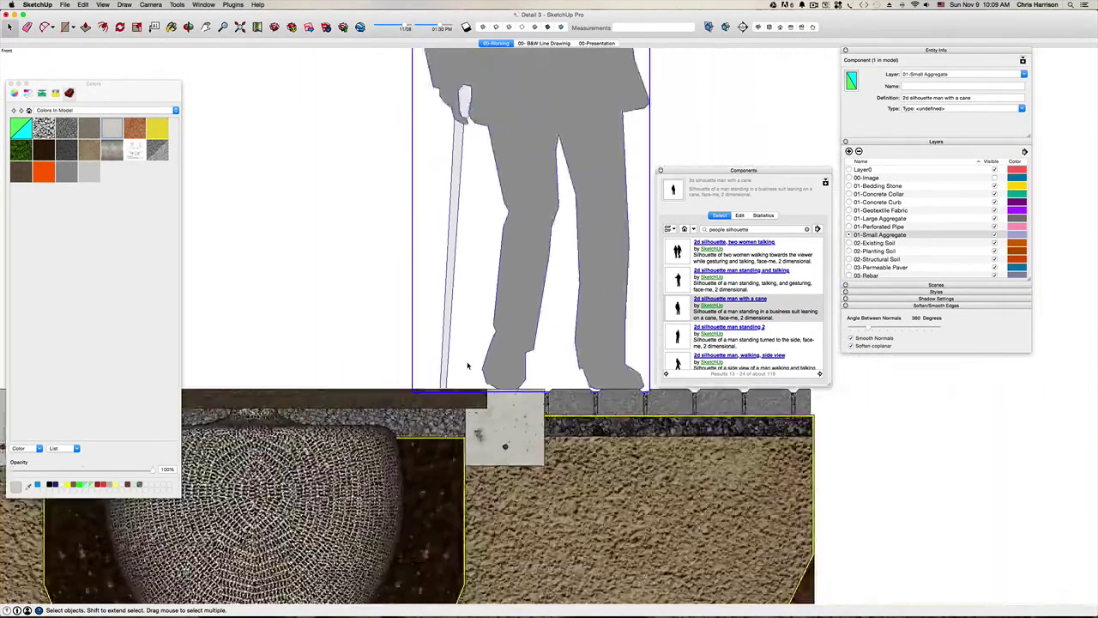
{"action": "left_click", "coordinate": [606, 288]}
{"action": "scroll", "coordinate": [407, 306], "scroll_direction": "down", "scroll_amount": 2}
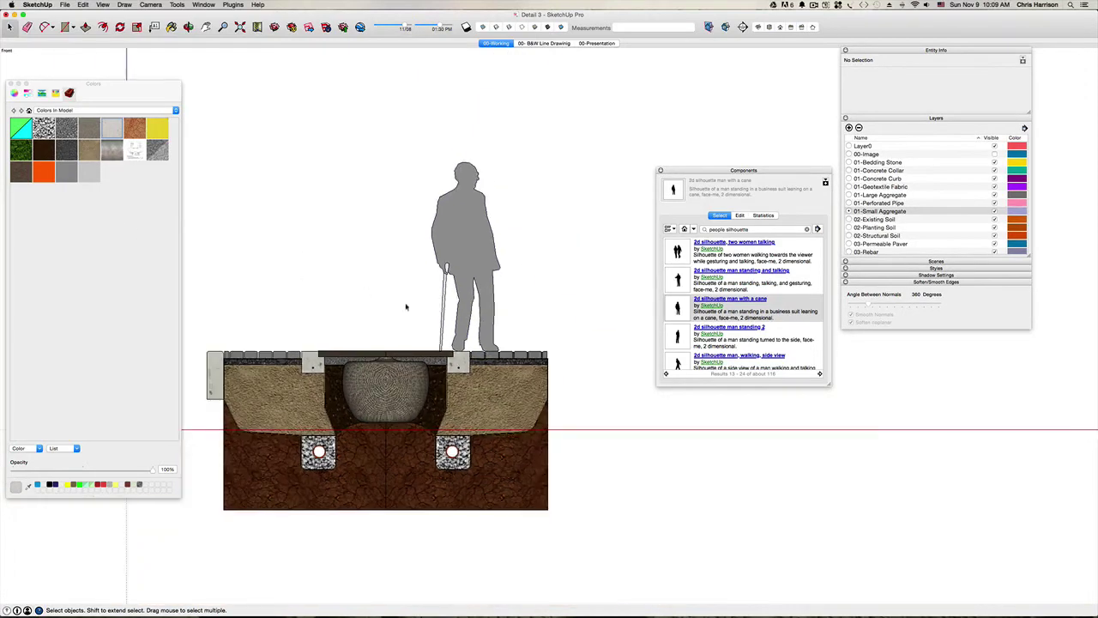
{"action": "key", "text": "h"}
{"action": "left_click_drag", "start_coordinate": [352, 272], "coordinate": [392, 321]}
{"action": "key", "text": "space"}
{"action": "key", "text": "h"}
{"action": "scroll", "coordinate": [292, 442], "scroll_direction": "up", "scroll_amount": 4}
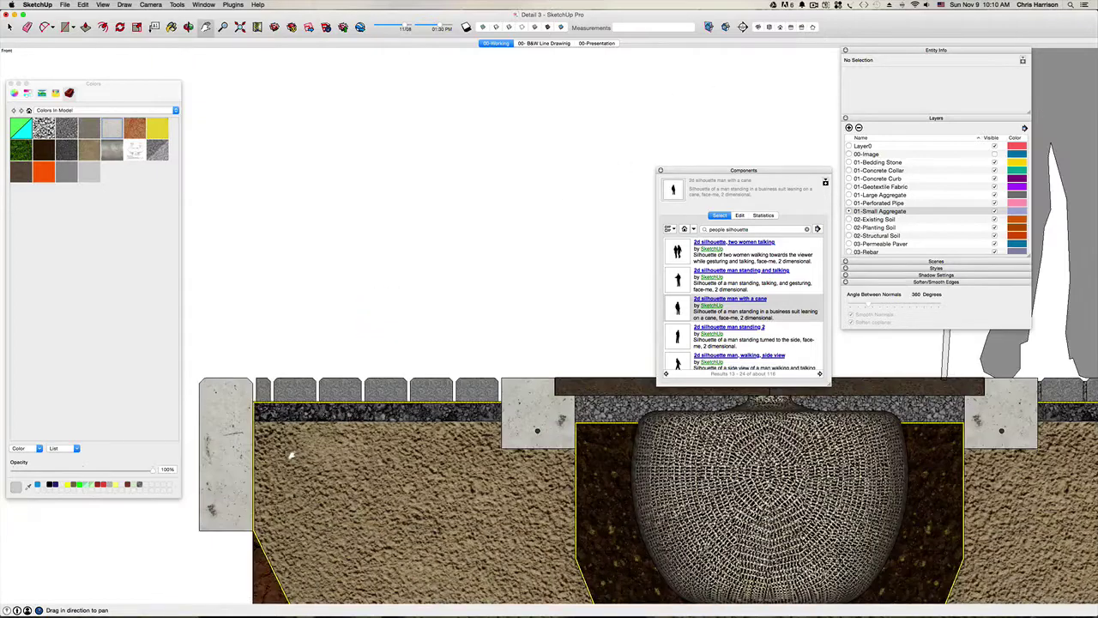
{"action": "scroll", "coordinate": [292, 442], "scroll_direction": "down", "scroll_amount": 6}
{"action": "left_click_drag", "start_coordinate": [380, 476], "coordinate": [364, 440]}
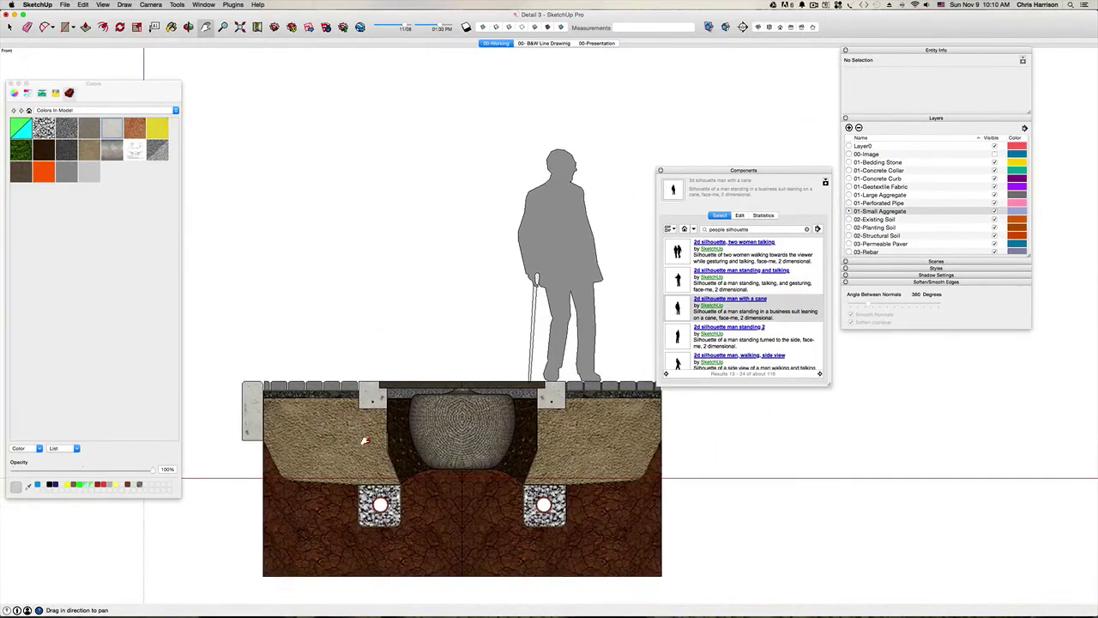
Save the model with the updated filter fabric and concrete materials.
{"action": "key", "text": "super+s"}
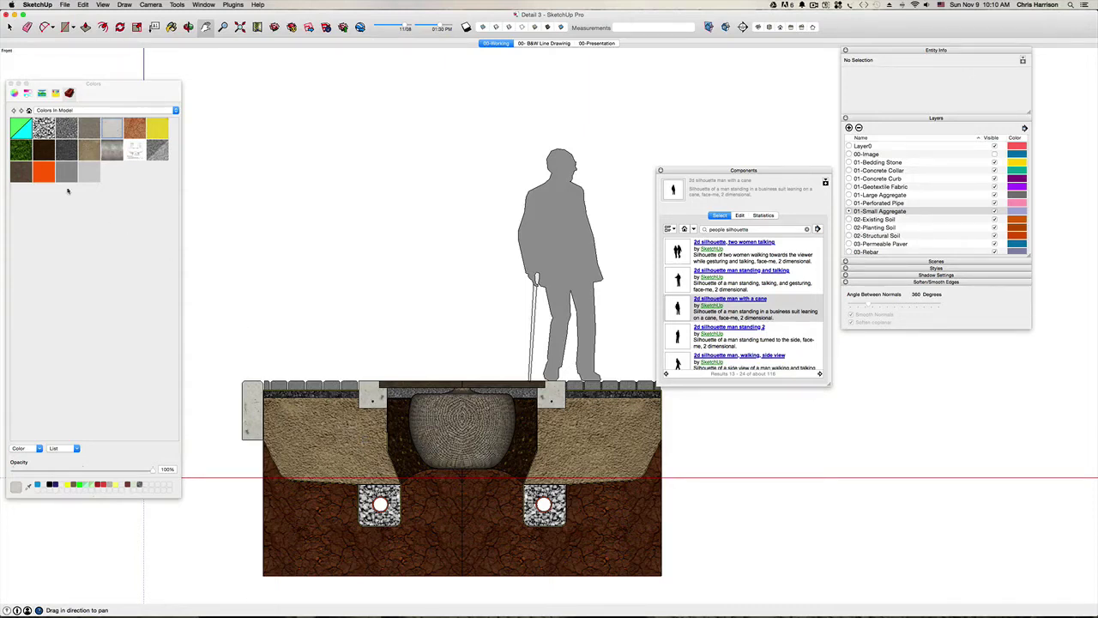
Change the orange Perforated Pipe material to a bright cyan blue and save the model.
{"action": "right_click", "coordinate": [41, 176]}
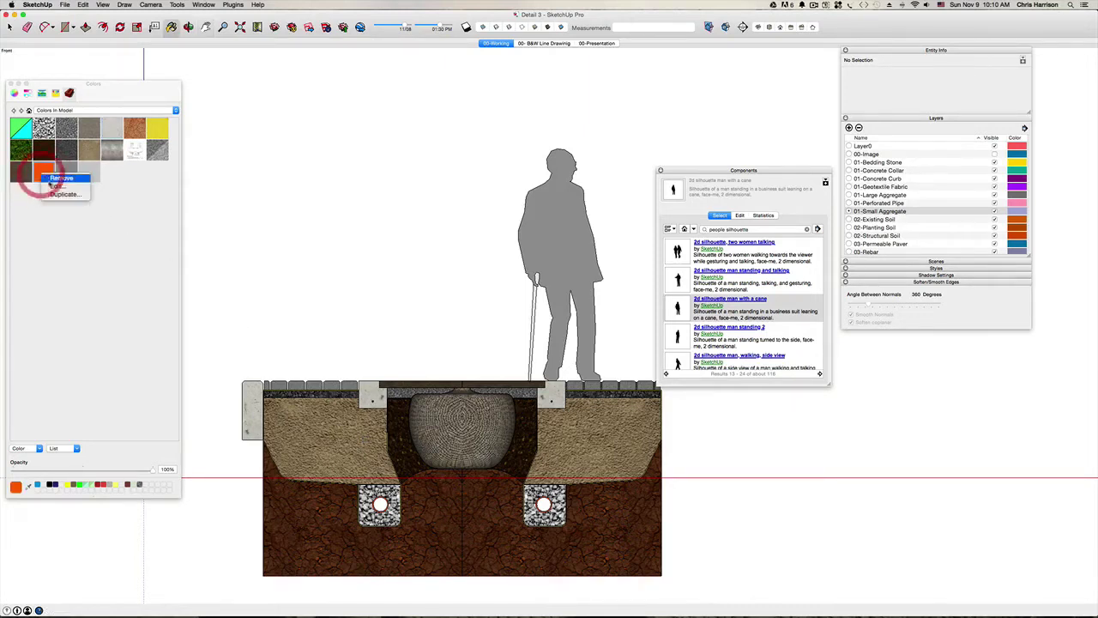
{"action": "left_click", "coordinate": [49, 181]}
{"action": "left_click", "coordinate": [41, 288]}
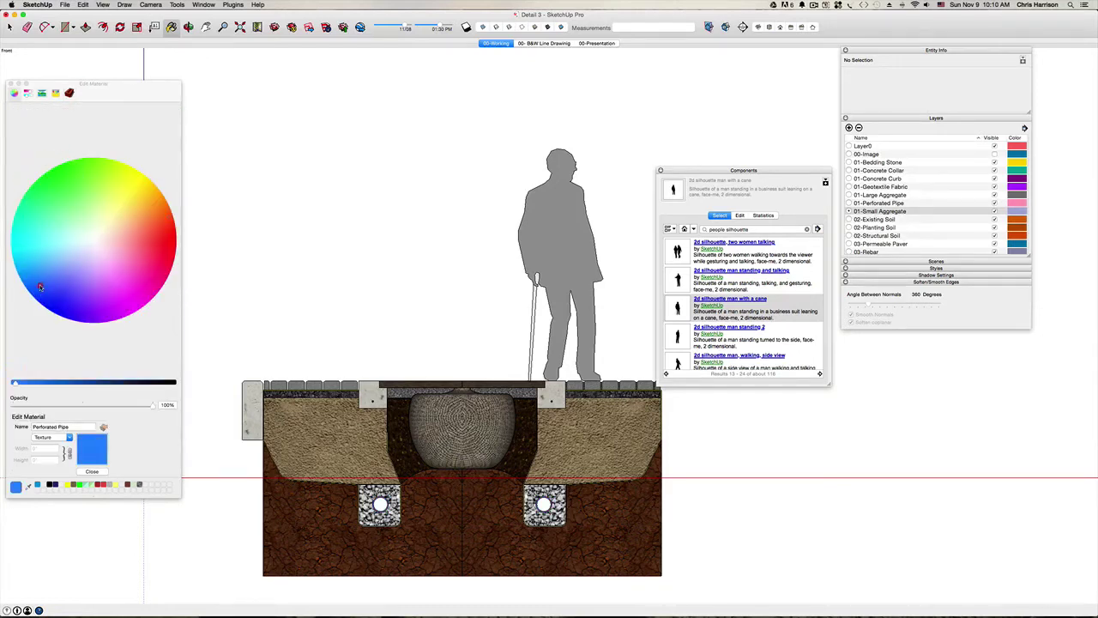
{"action": "left_click", "coordinate": [22, 243]}
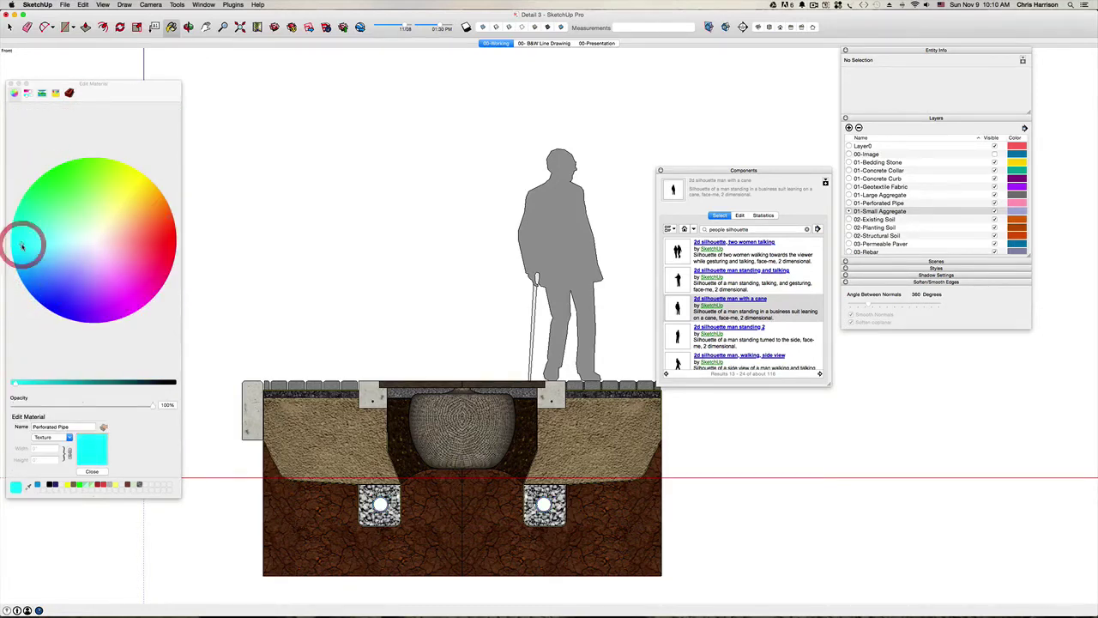
{"action": "left_click", "coordinate": [16, 256]}
{"action": "left_click", "coordinate": [15, 257]}
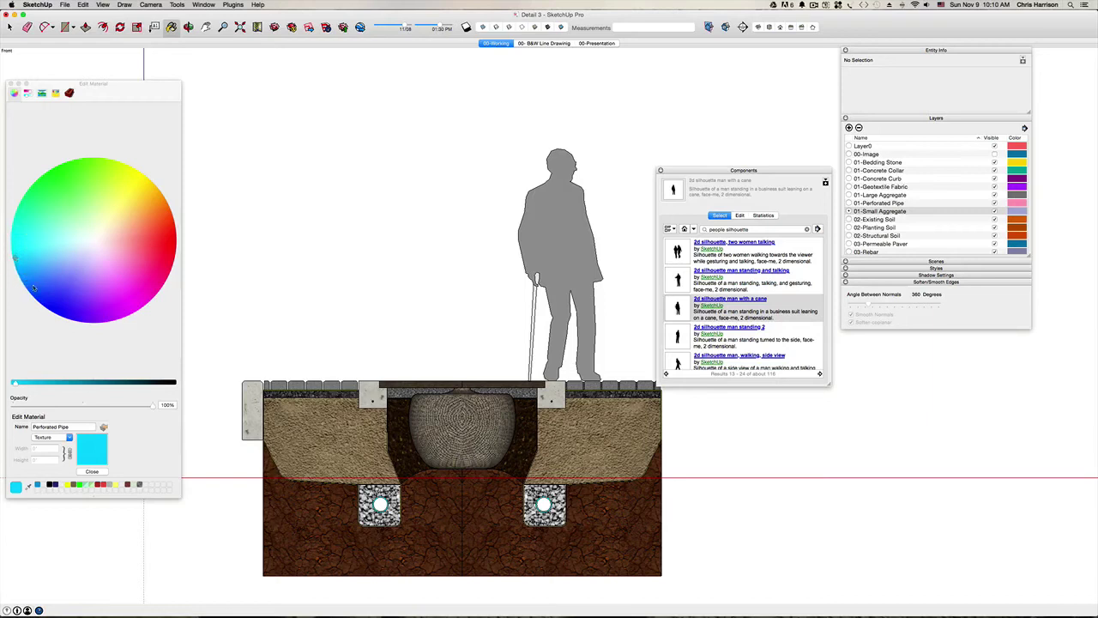
{"action": "left_click", "coordinate": [92, 471]}
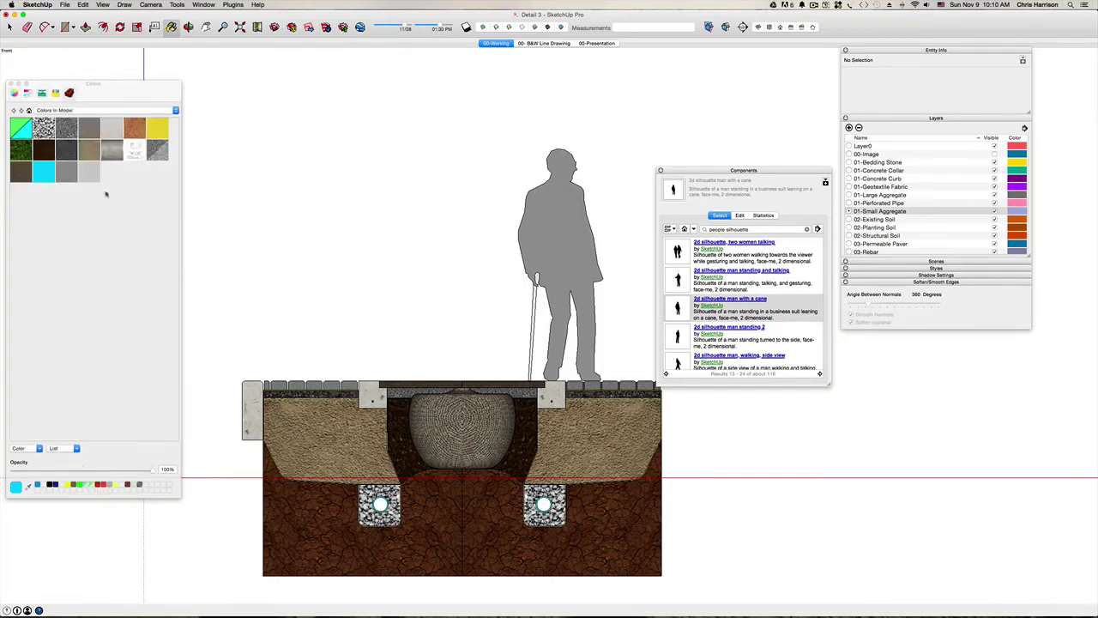
{"action": "left_click", "coordinate": [71, 247]}
{"action": "key", "text": "super+s"}
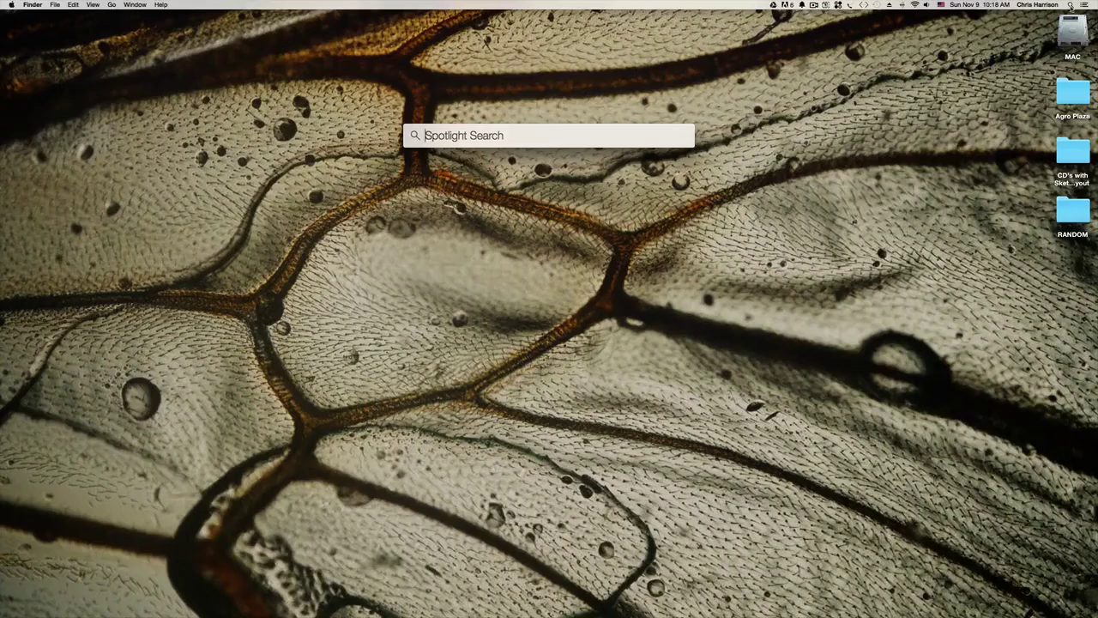
Find and launch SketchUp 2014 from the desktop, and dismiss the plugin load error.
{"action": "type", "text": "sketchup"}
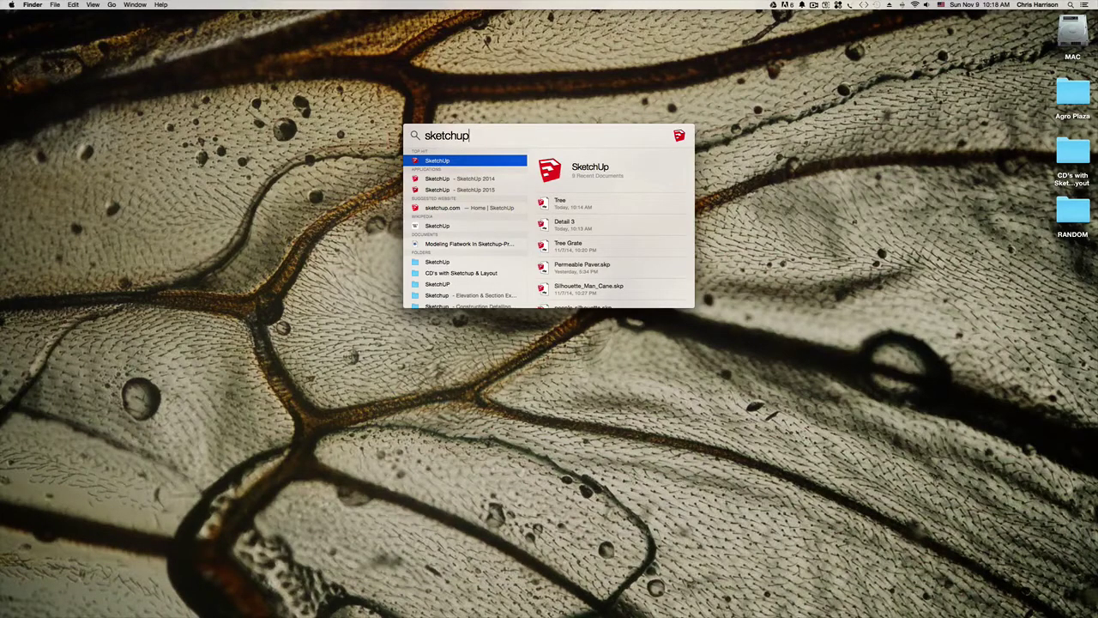
{"action": "left_click", "coordinate": [463, 180]}
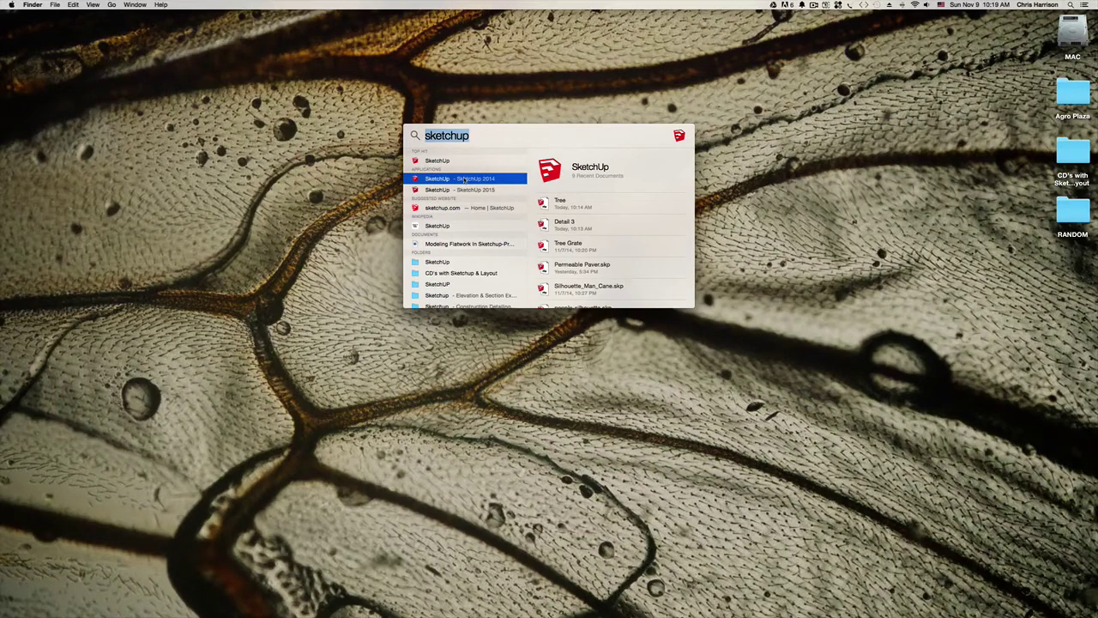
{"action": "left_click", "coordinate": [463, 177]}
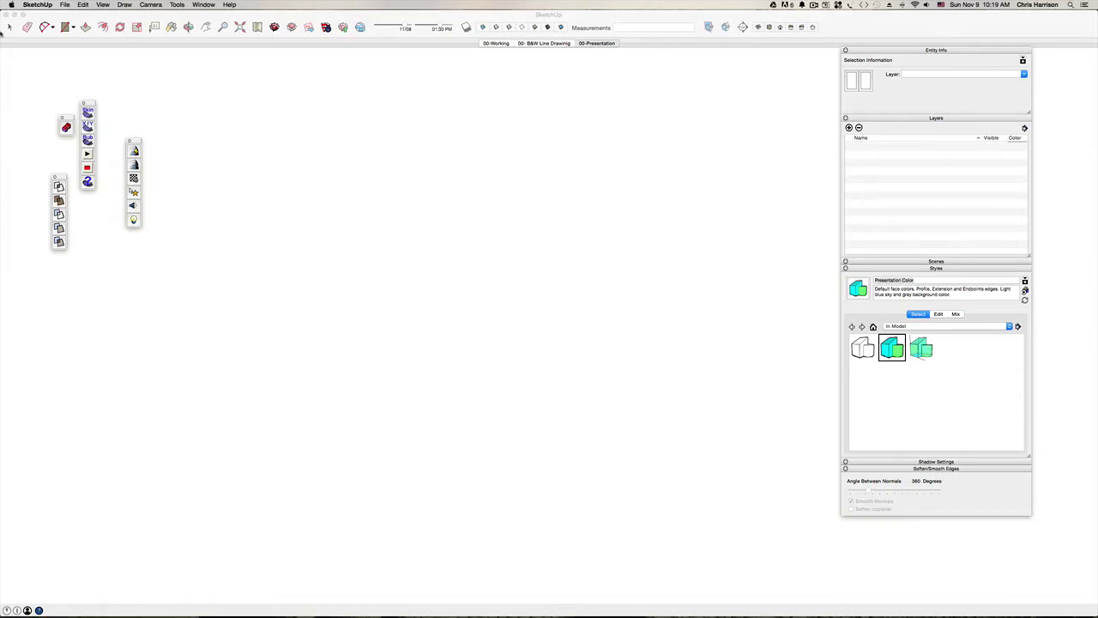
{"action": "left_click", "coordinate": [329, 461]}
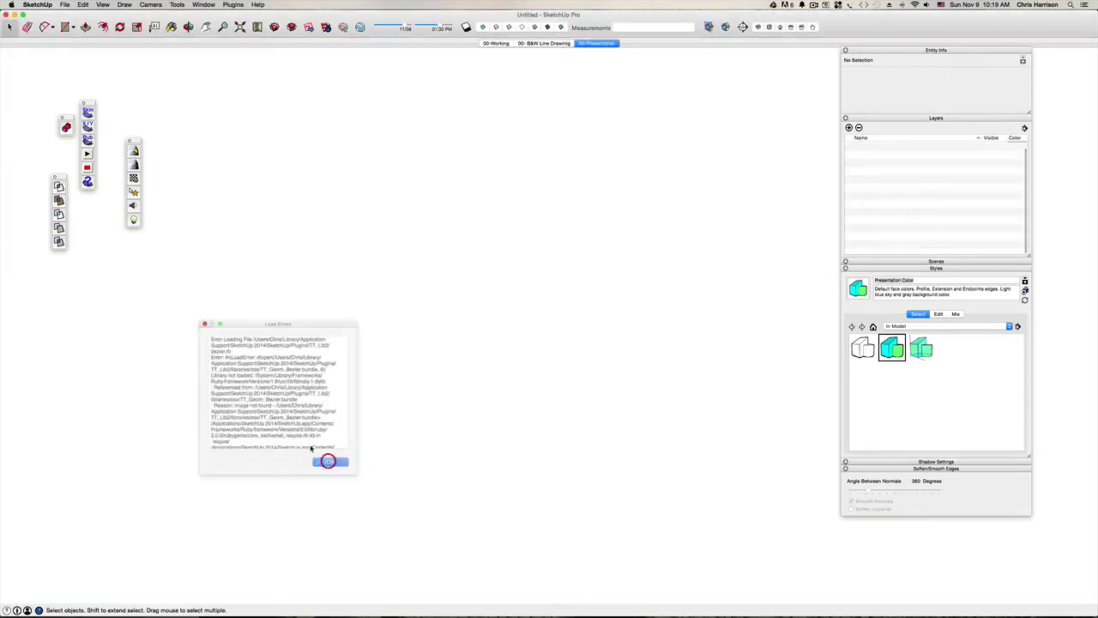
Close the four floating plugin toolbars in the drawing area.
{"action": "left_click", "coordinate": [128, 141]}
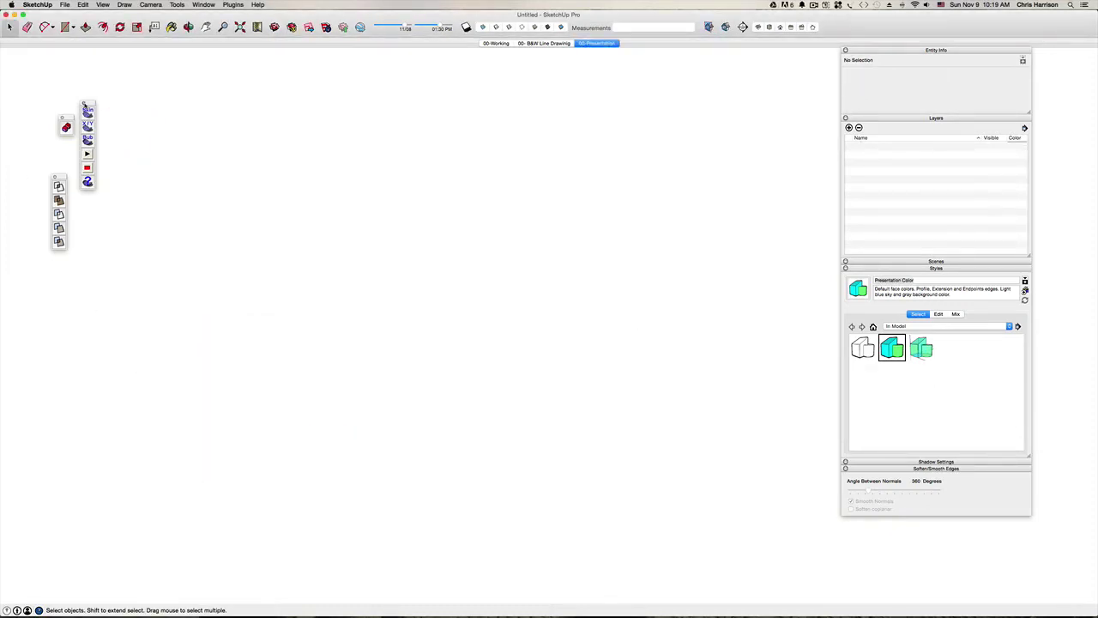
{"action": "left_click", "coordinate": [82, 103]}
{"action": "left_click", "coordinate": [62, 117]}
{"action": "left_click", "coordinate": [54, 177]}
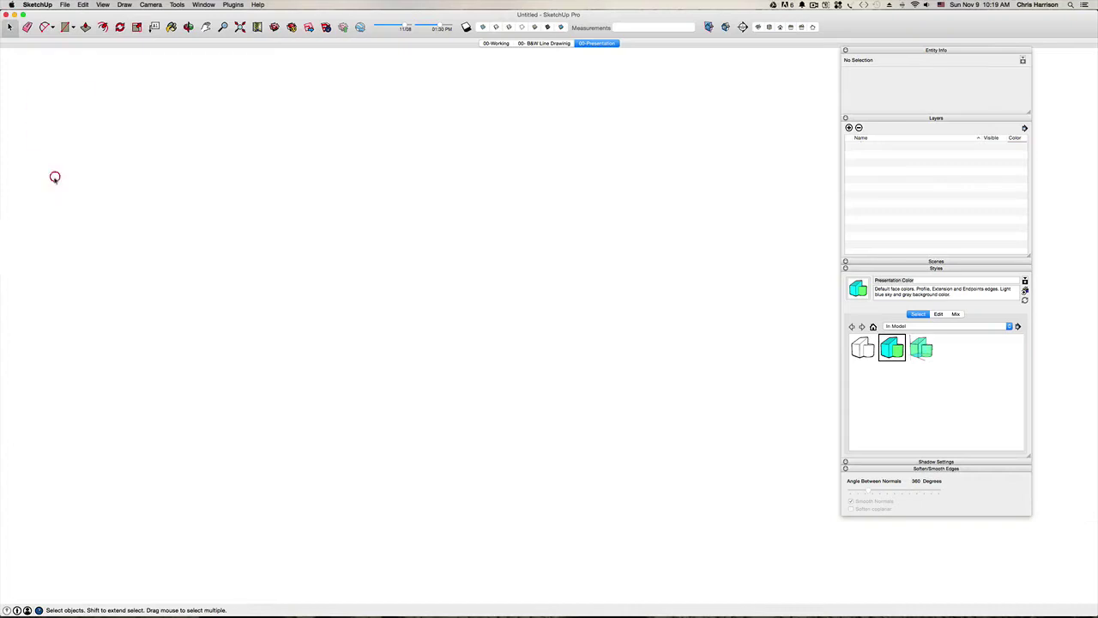
Open the Detail 3 model from the Models folder inside the SketchUp folder.
{"action": "key", "text": "super+o"}
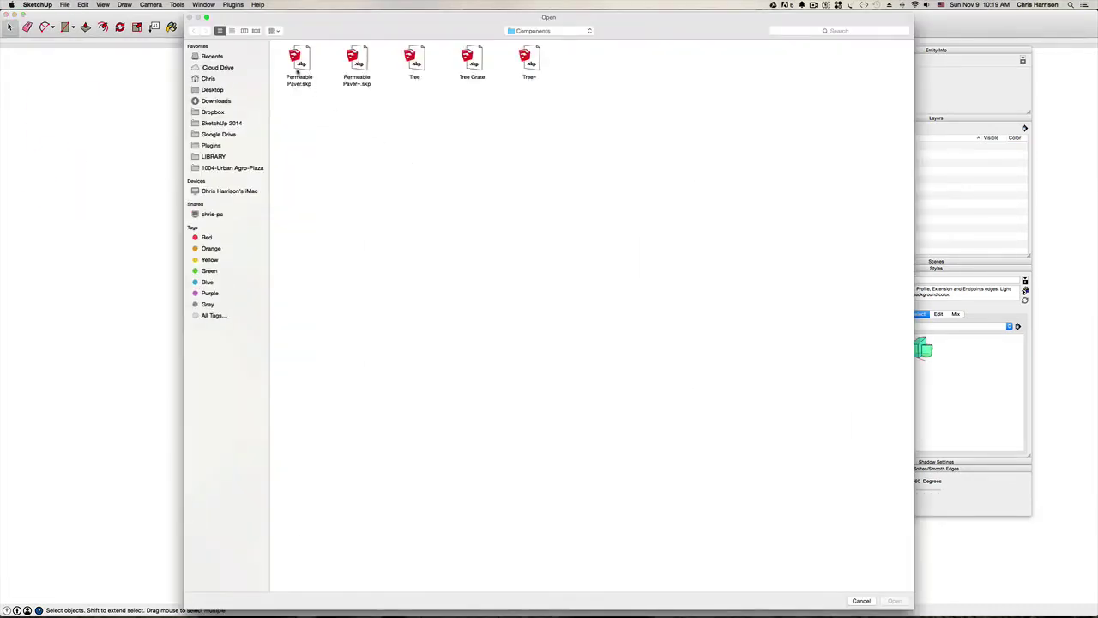
{"action": "left_click", "coordinate": [562, 31]}
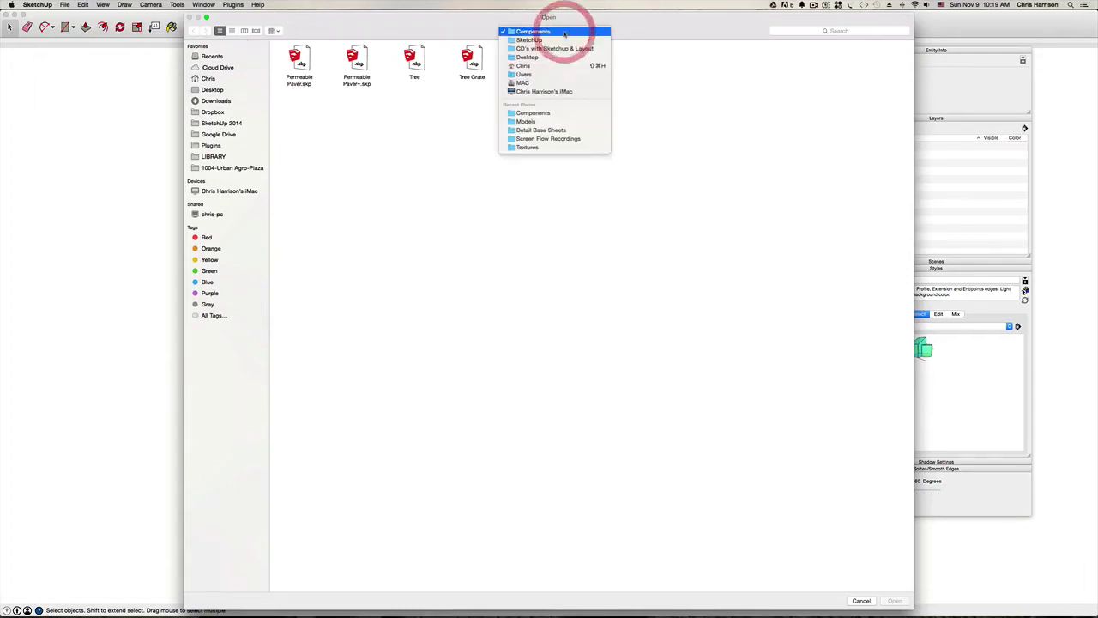
{"action": "left_click", "coordinate": [560, 41]}
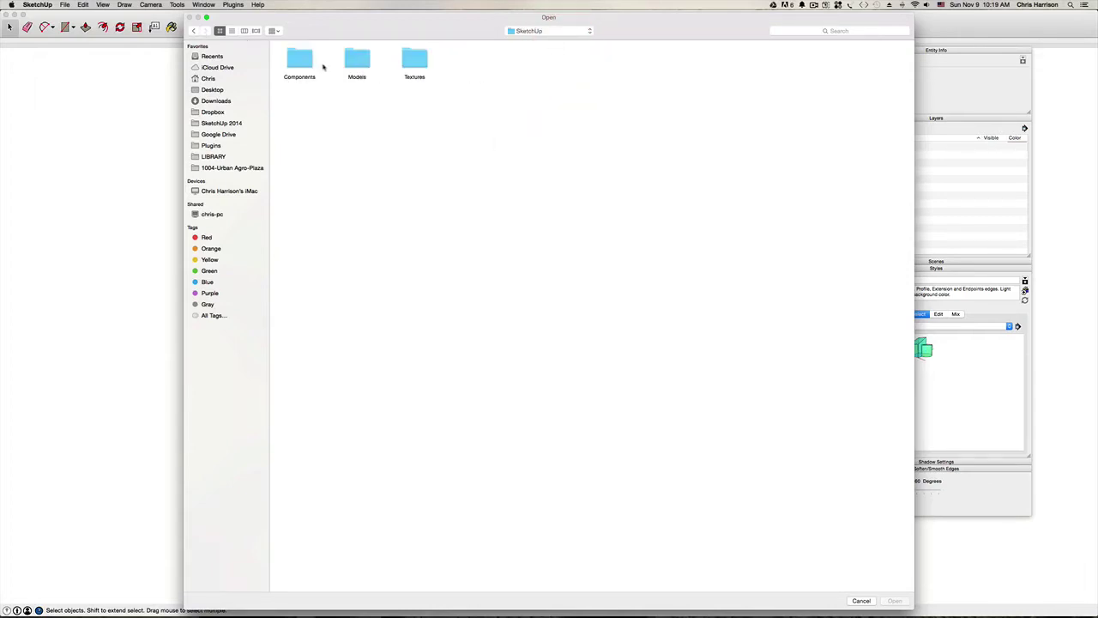
{"action": "double_click", "coordinate": [369, 62]}
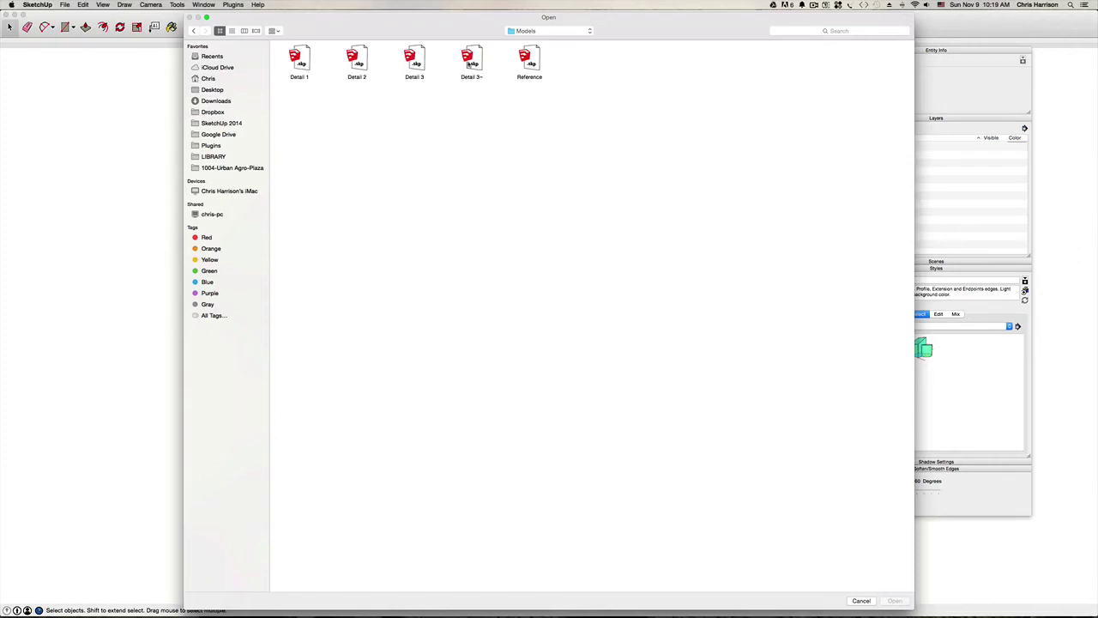
{"action": "left_click", "coordinate": [417, 65]}
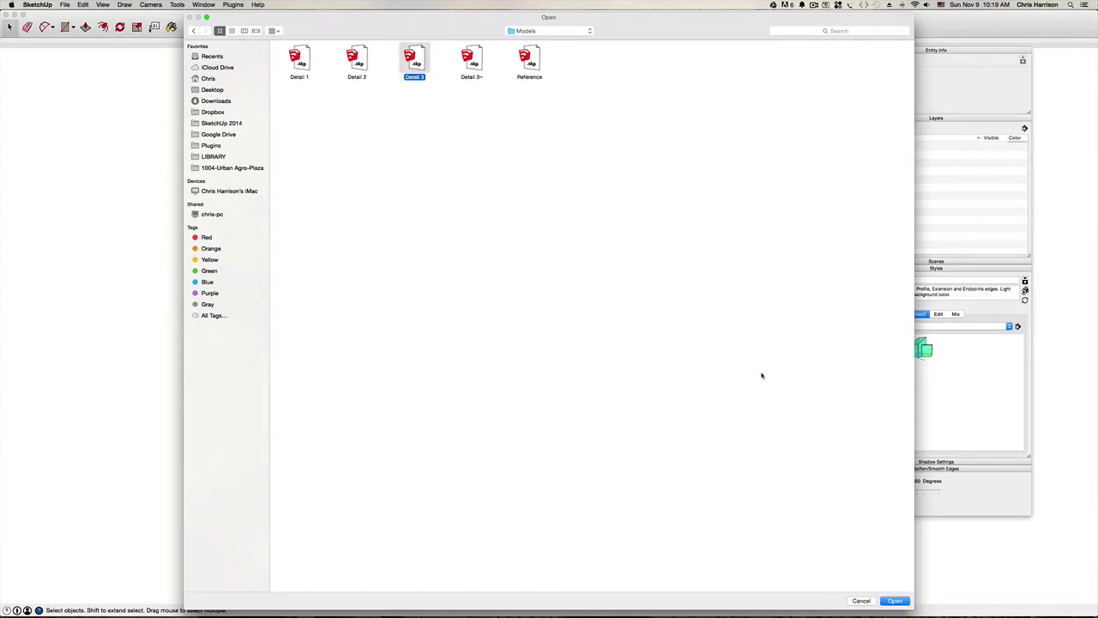
{"action": "left_click", "coordinate": [892, 601]}
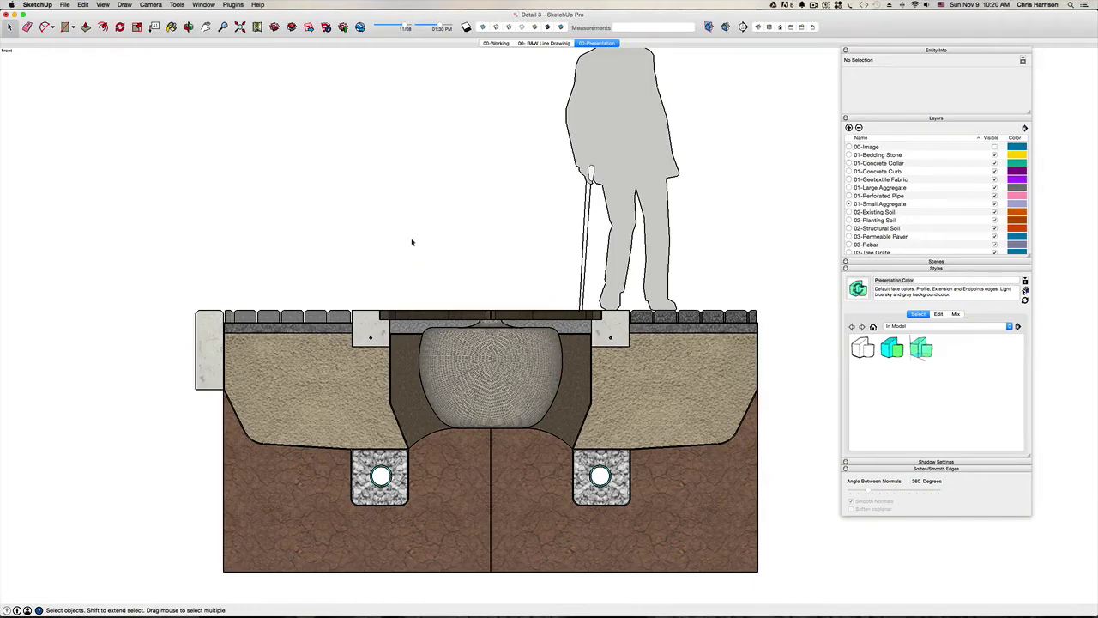
Look over the section detail and compare the 00-Working and 00-Presentation scenes.
{"action": "key", "text": "h"}
{"action": "left_click_drag", "start_coordinate": [414, 235], "coordinate": [379, 252]}
{"action": "key", "text": "space"}
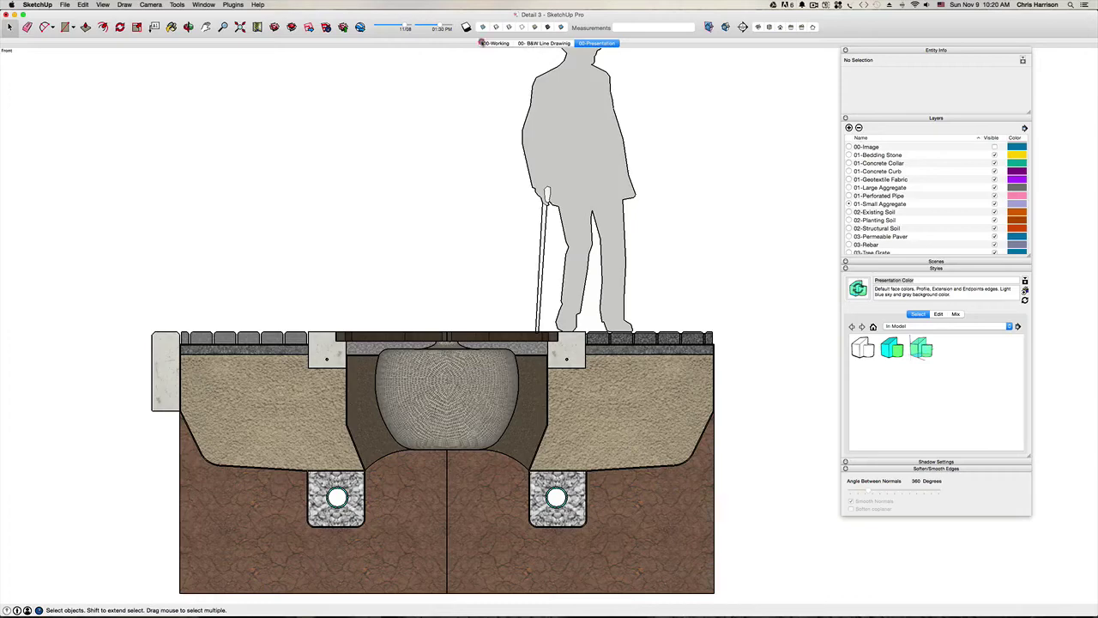
{"action": "left_click", "coordinate": [489, 43]}
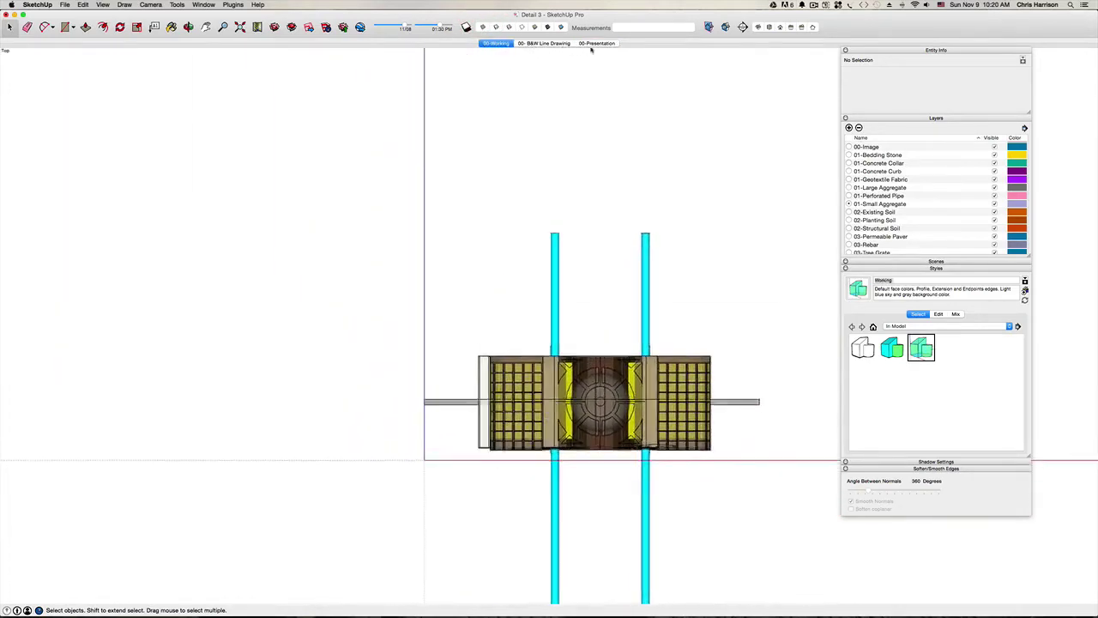
{"action": "left_click", "coordinate": [599, 43]}
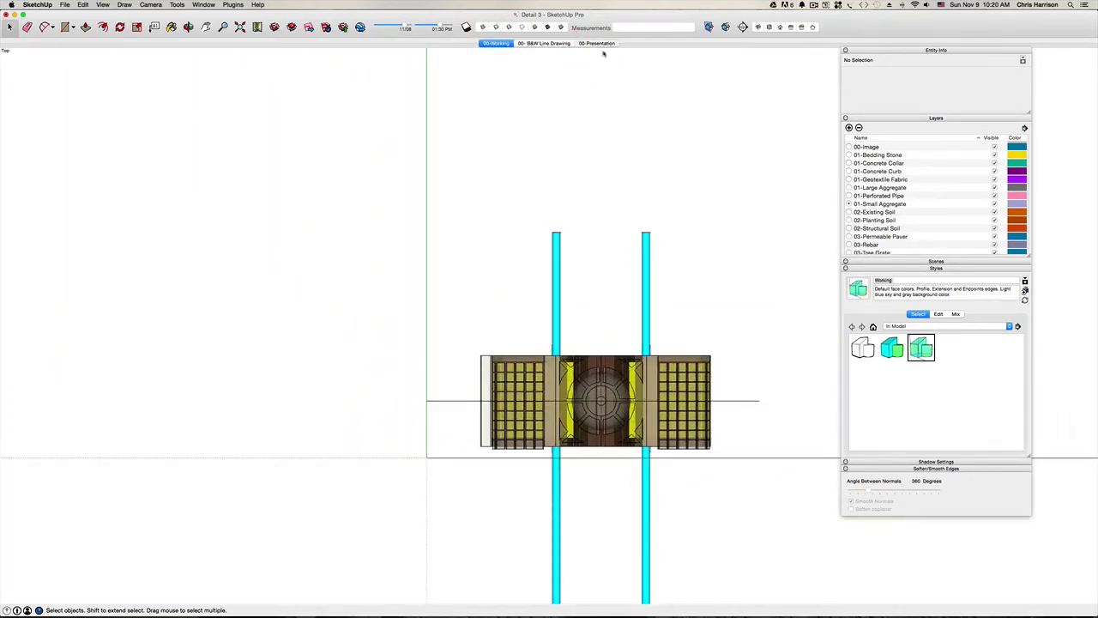
Exclude Camera Location from the saved properties of the 00-Working scene and update the scene.
{"action": "left_click", "coordinate": [493, 42]}
{"action": "left_click", "coordinate": [950, 268]}
{"action": "left_click", "coordinate": [950, 261]}
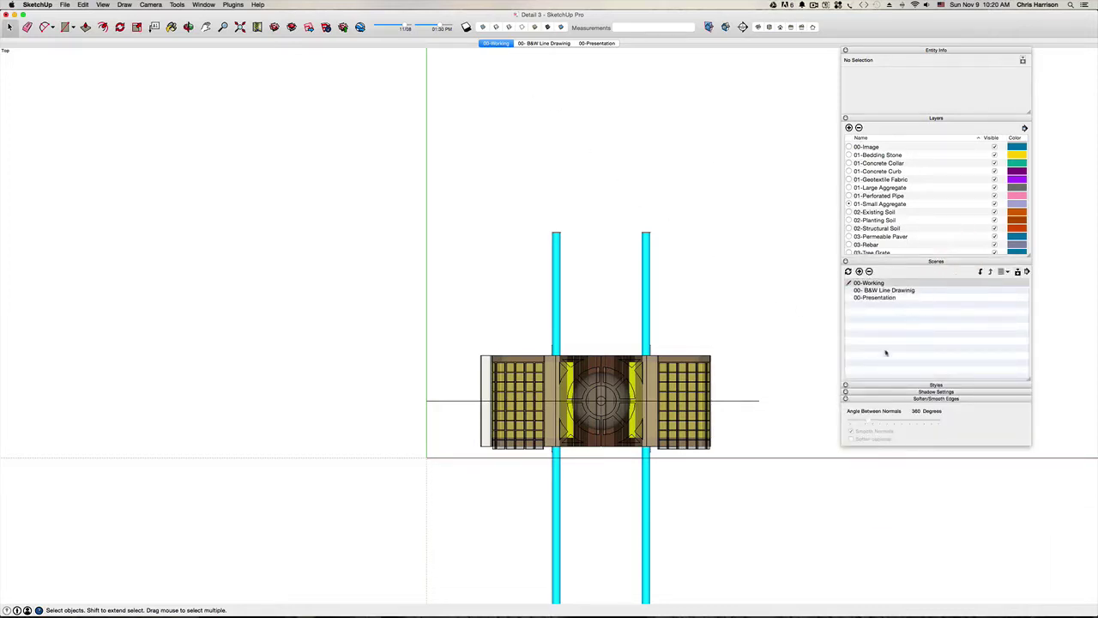
{"action": "left_click", "coordinate": [1018, 272]}
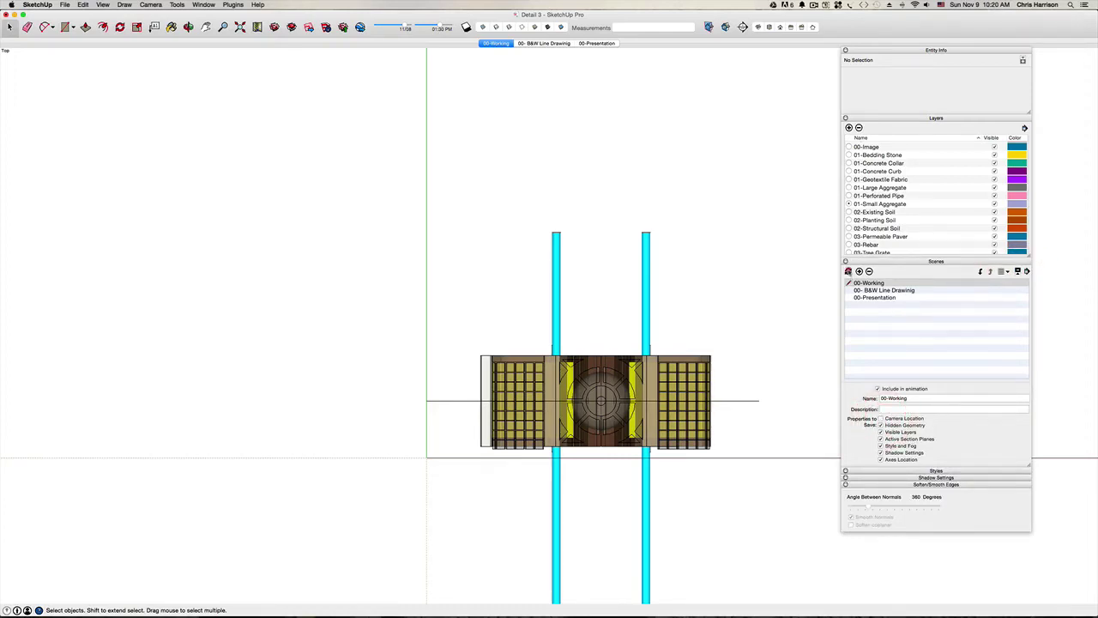
{"action": "left_click", "coordinate": [847, 271]}
{"action": "left_click", "coordinate": [959, 339]}
Switch to the front view and hide the 00-Image layer that holds the large rectangular frame.
{"action": "key", "text": "3"}
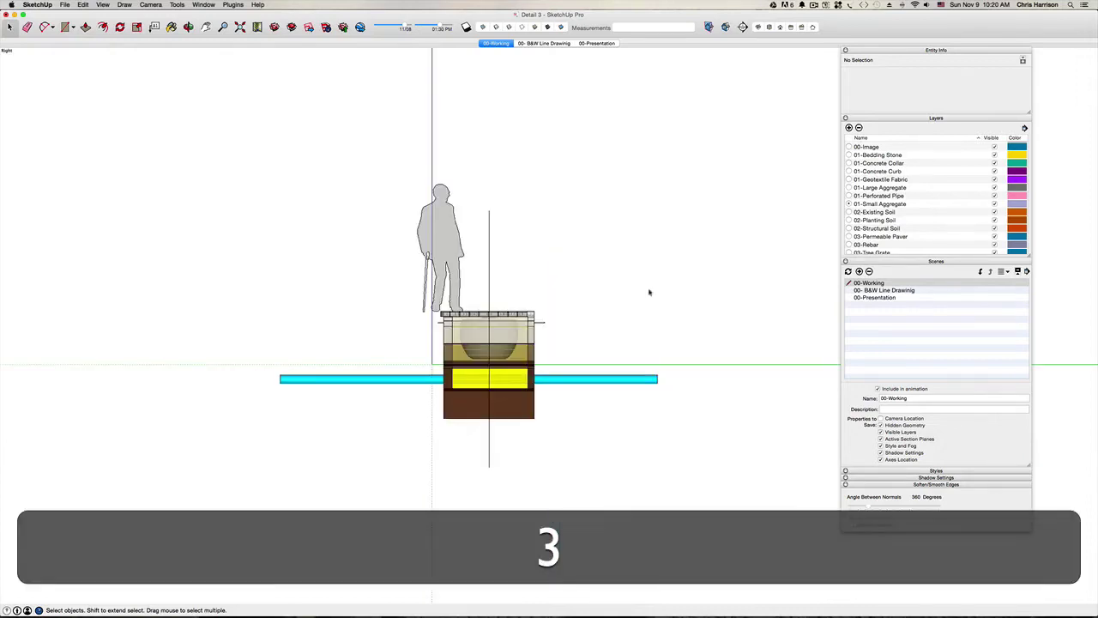
{"action": "key", "text": "2"}
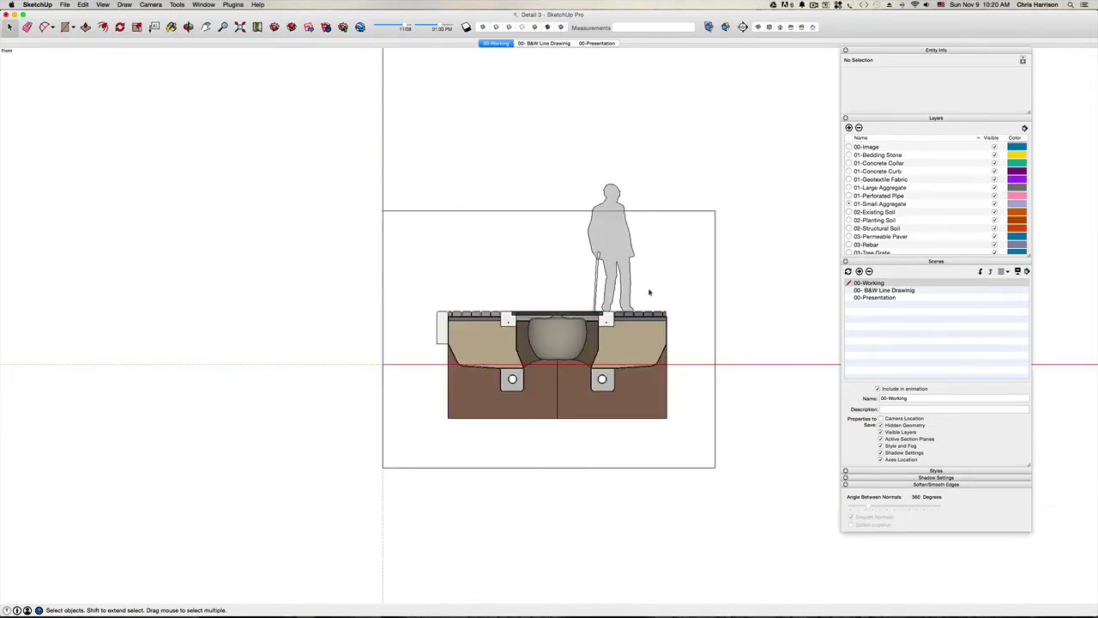
{"action": "key", "text": "space"}
{"action": "left_click", "coordinate": [486, 212]}
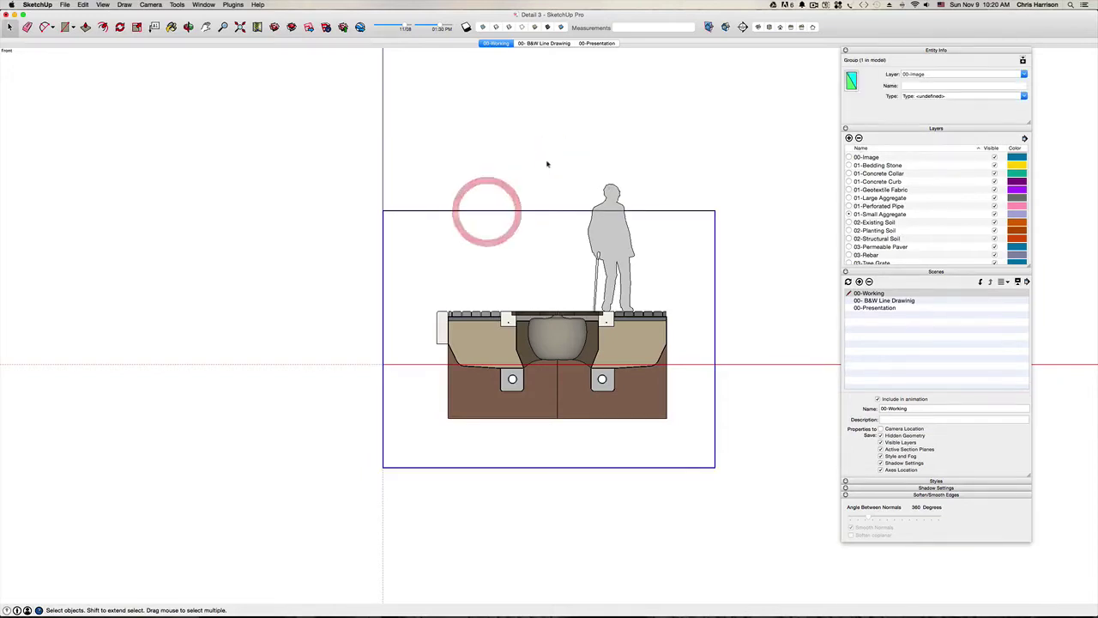
{"action": "left_click", "coordinate": [547, 159]}
{"action": "left_click", "coordinate": [995, 147]}
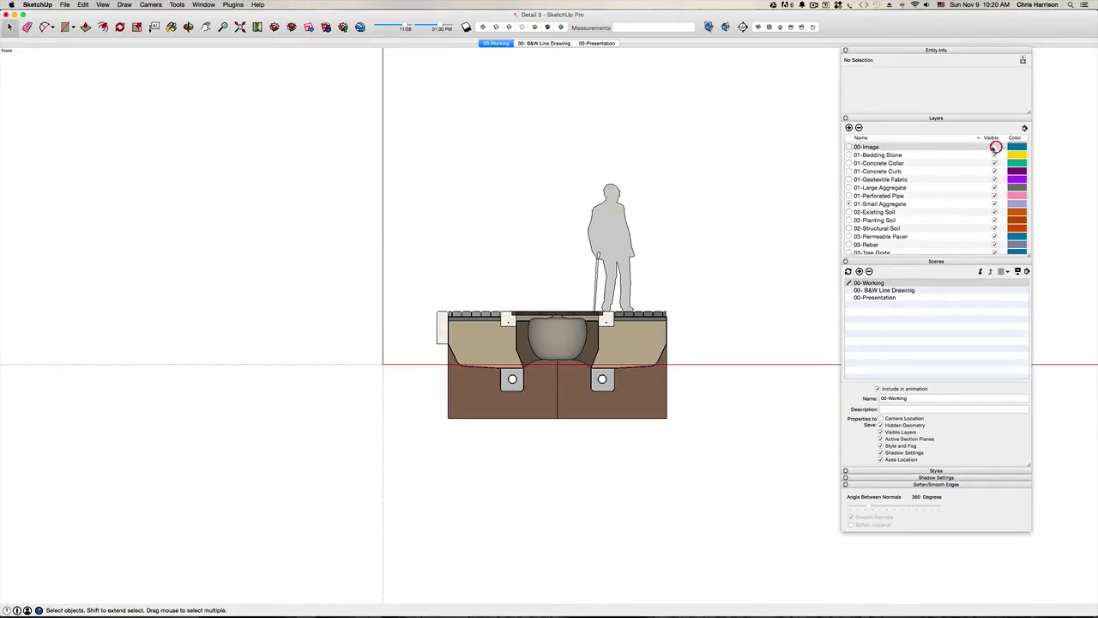
Exclude Visible Layers from the 00-Working scene's saved properties and update the scene.
{"action": "left_click", "coordinate": [881, 432]}
{"action": "left_click", "coordinate": [848, 271]}
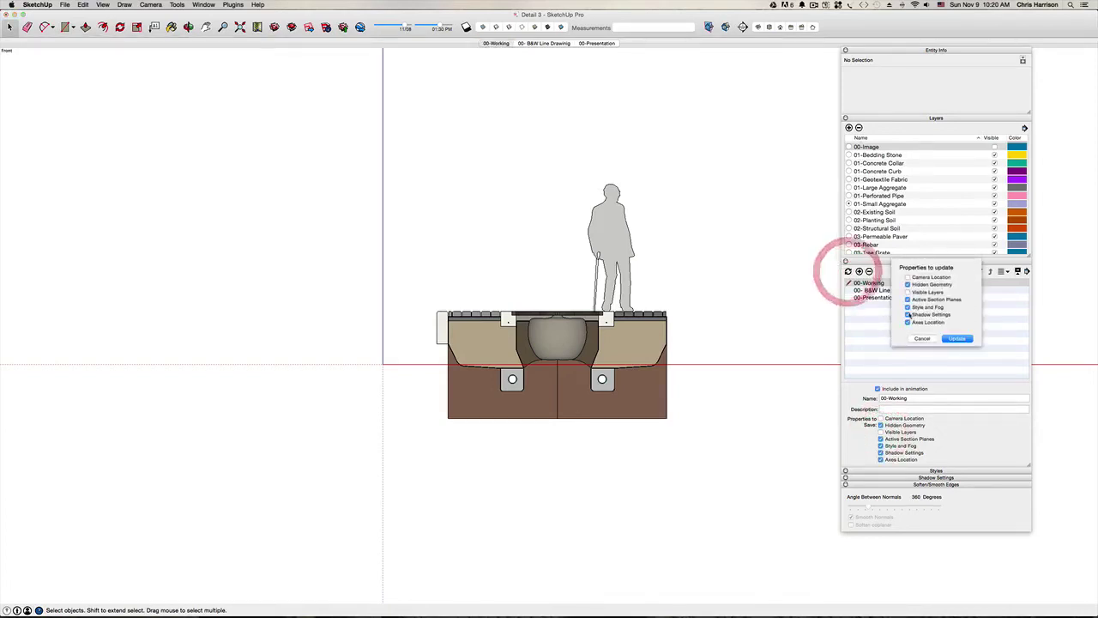
{"action": "left_click", "coordinate": [959, 336]}
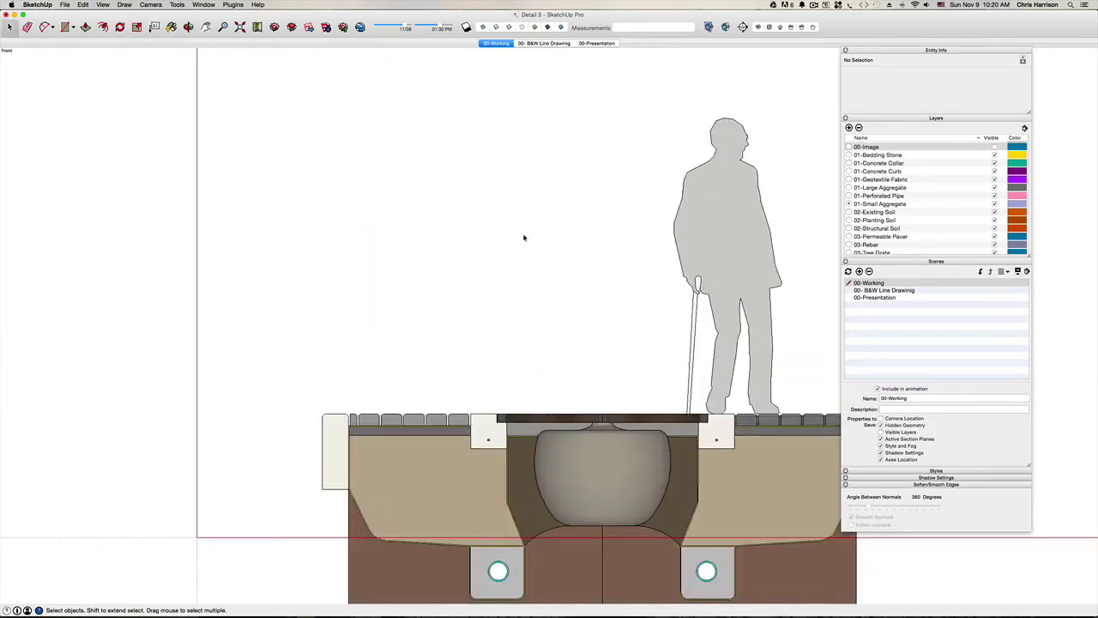
{"action": "scroll", "coordinate": [524, 238], "scroll_direction": "down", "scroll_amount": 5}
{"action": "key", "text": "h"}
{"action": "mouse_move", "coordinate": [523, 263]}
{"action": "left_mouse_down"}
{"action": "mouse_move", "coordinate": [472, 240]}
{"action": "mouse_move", "coordinate": [424, 314]}
{"action": "left_mouse_up"}
{"action": "scroll", "coordinate": [477, 290], "scroll_direction": "up", "scroll_amount": 8}
{"action": "scroll", "coordinate": [477, 290], "scroll_direction": "down", "scroll_amount": 3}
{"action": "key", "text": "space"}
{"action": "left_click", "coordinate": [427, 314]}
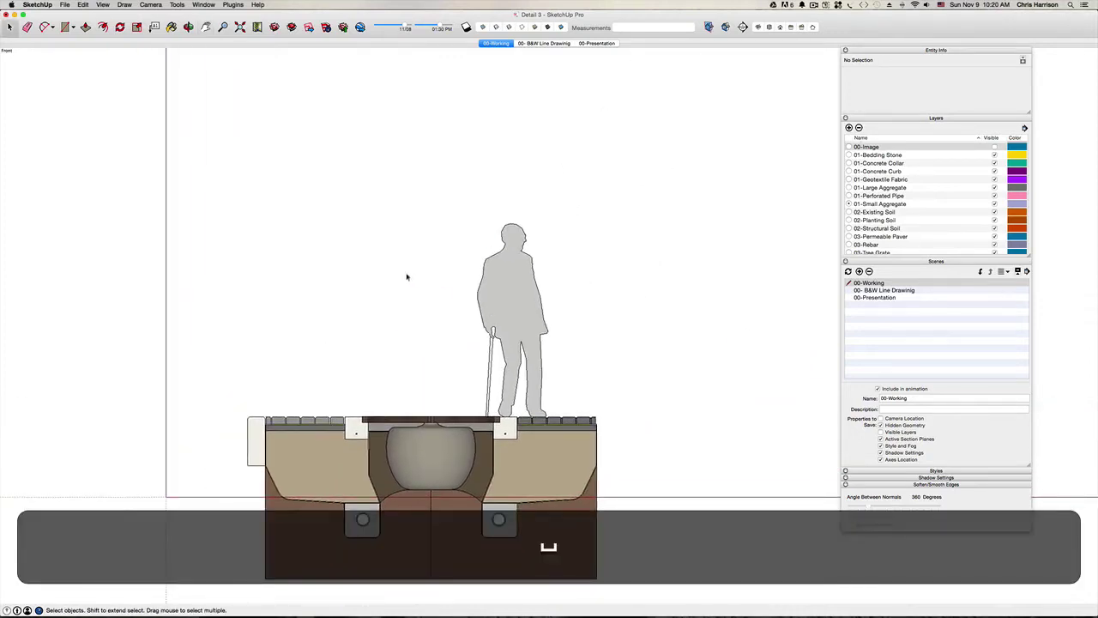
Open the Tree model from the Components folder inside the SketchUp folder.
{"action": "key", "text": "super+o"}
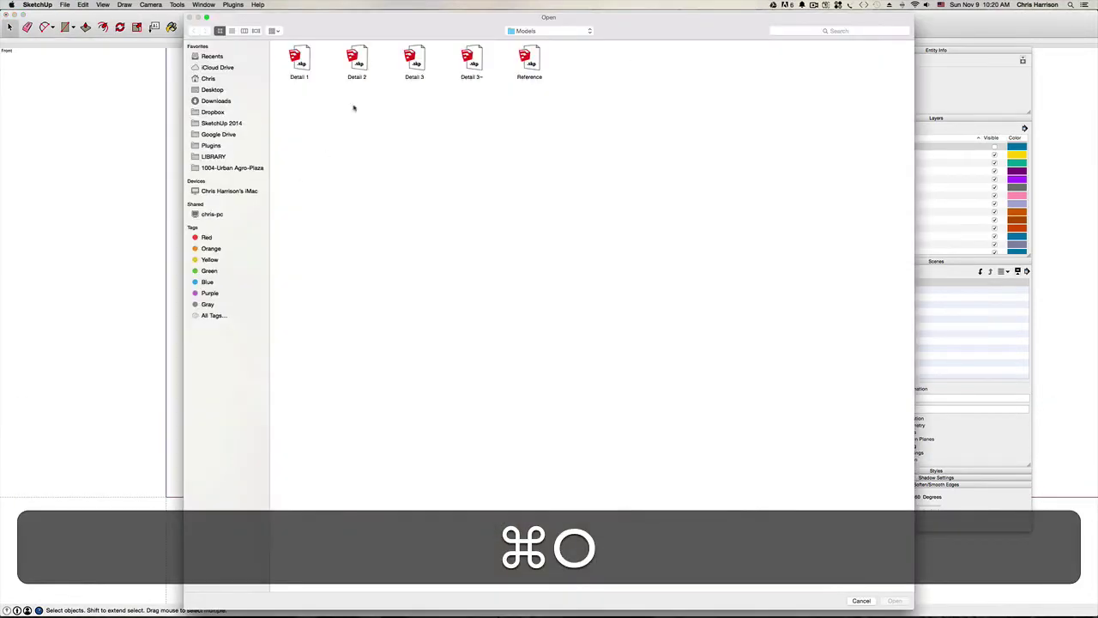
{"action": "left_click", "coordinate": [584, 30]}
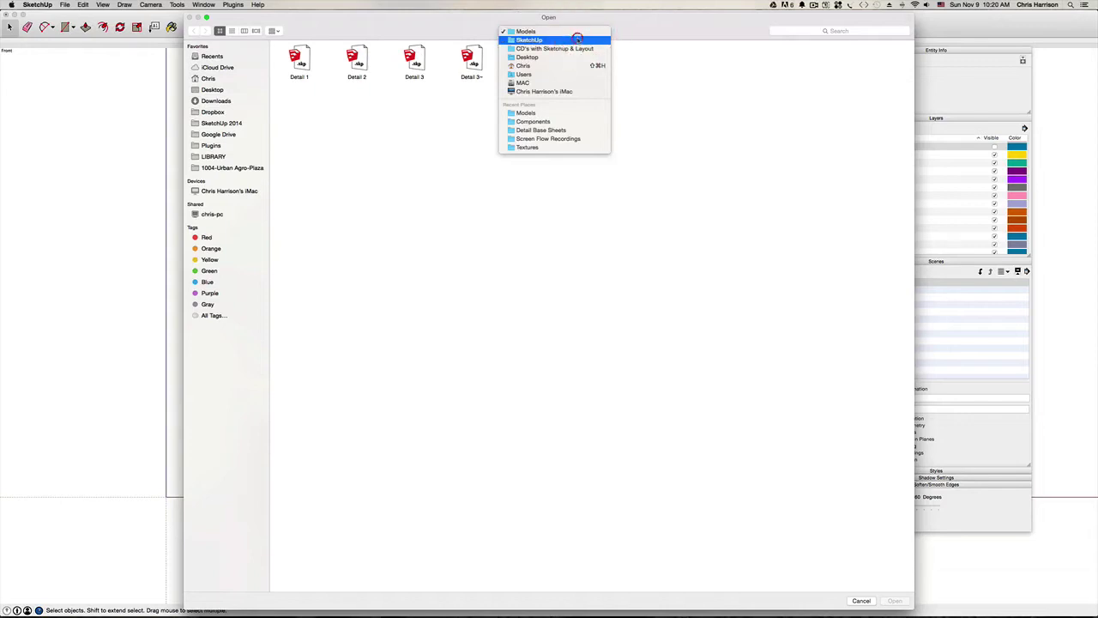
{"action": "left_click", "coordinate": [545, 41]}
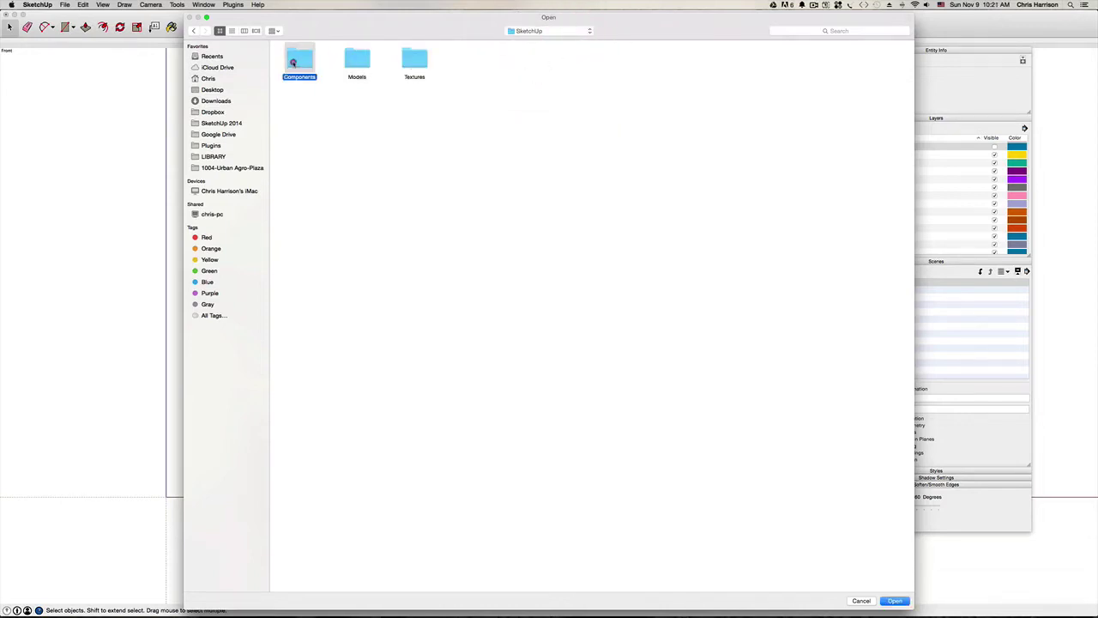
{"action": "double_click", "coordinate": [296, 58]}
{"action": "left_click", "coordinate": [420, 57]}
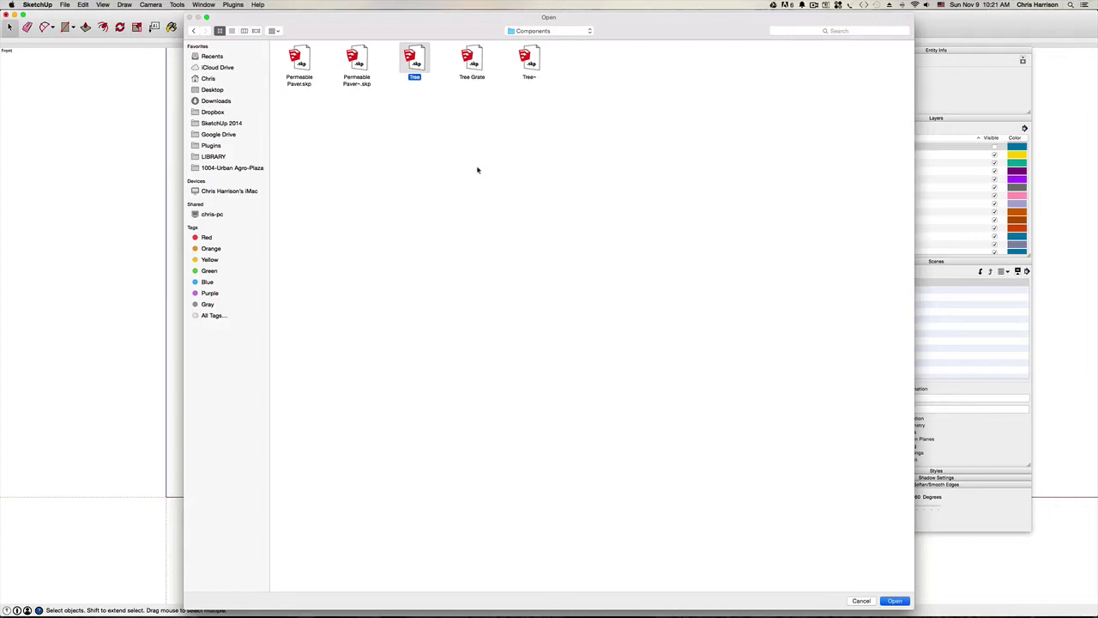
{"action": "key", "text": "Return"}
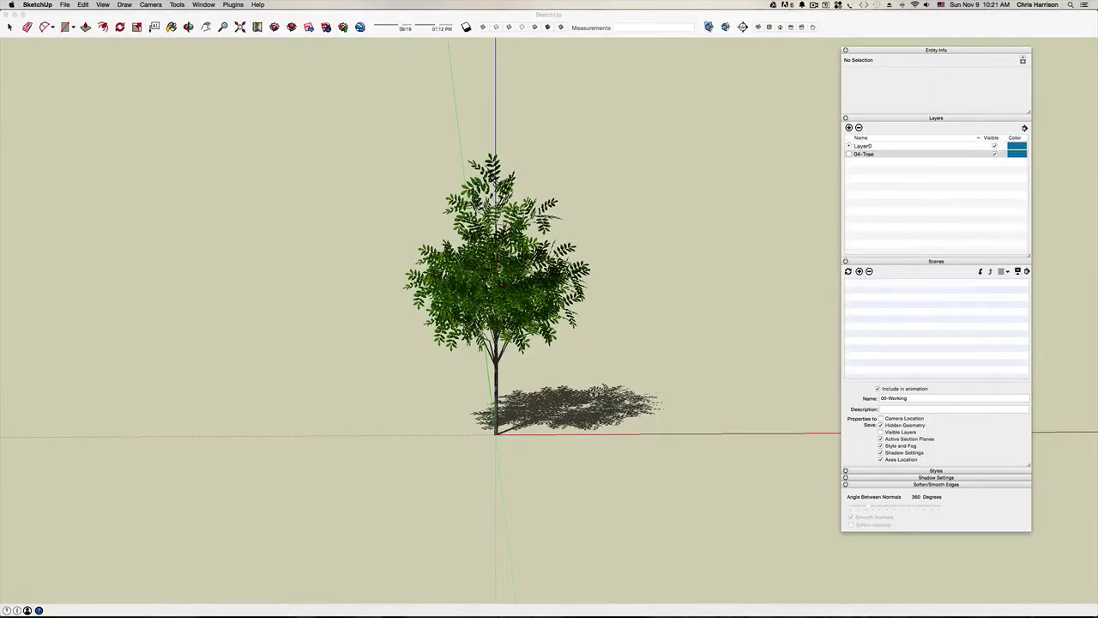
Copy the entire tree component and close the Tree model without saving changes.
{"action": "key", "text": "super+a"}
{"action": "key", "text": "super+c"}
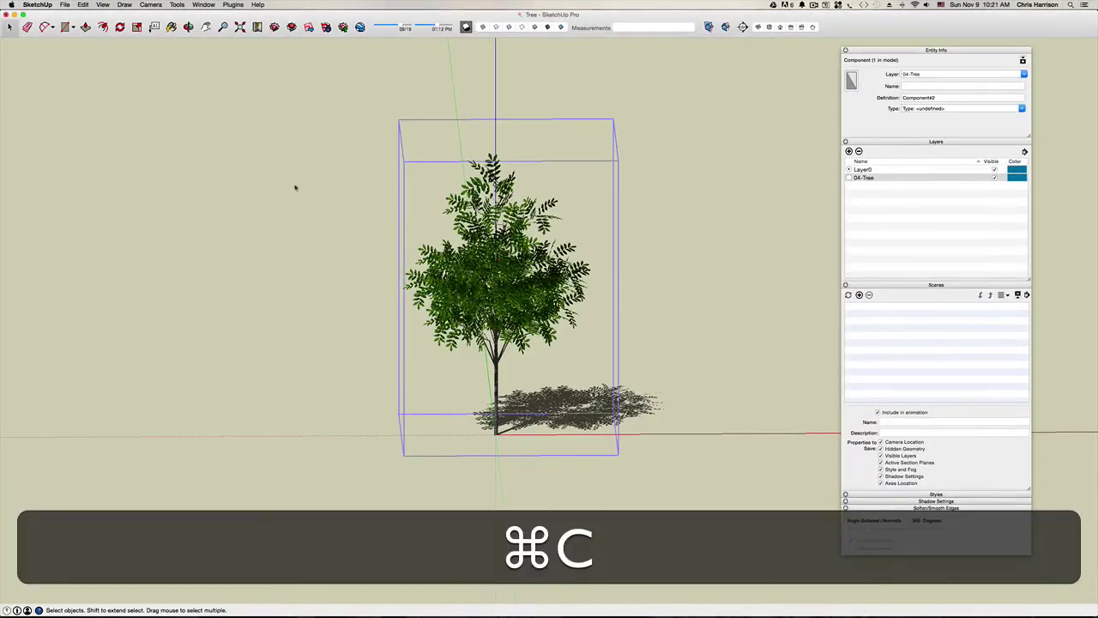
{"action": "left_click", "coordinate": [6, 15]}
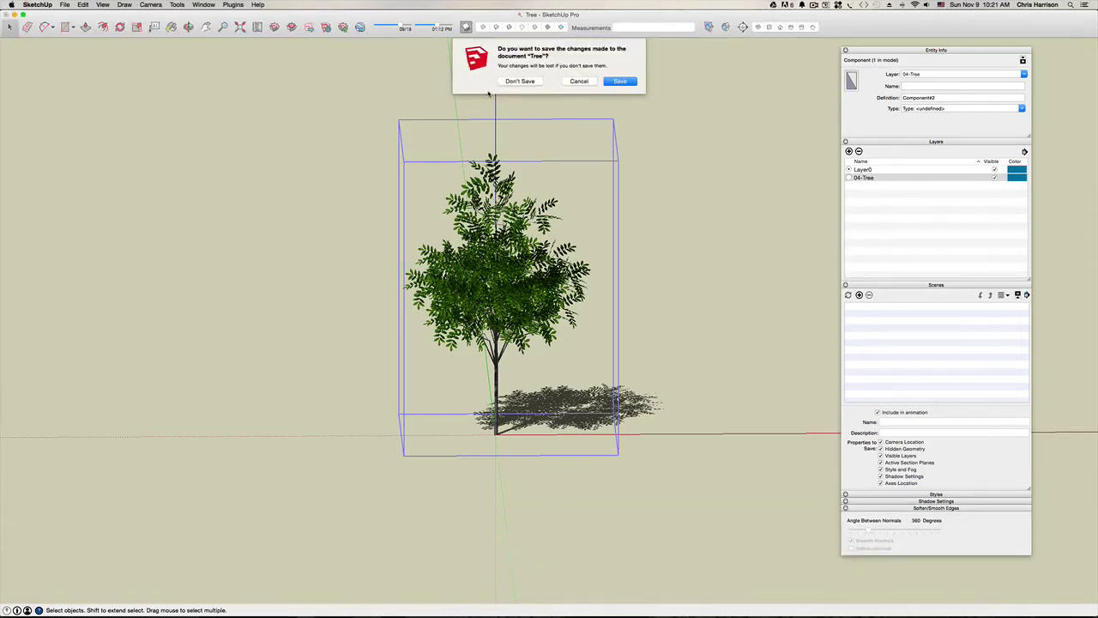
{"action": "left_click", "coordinate": [513, 80]}
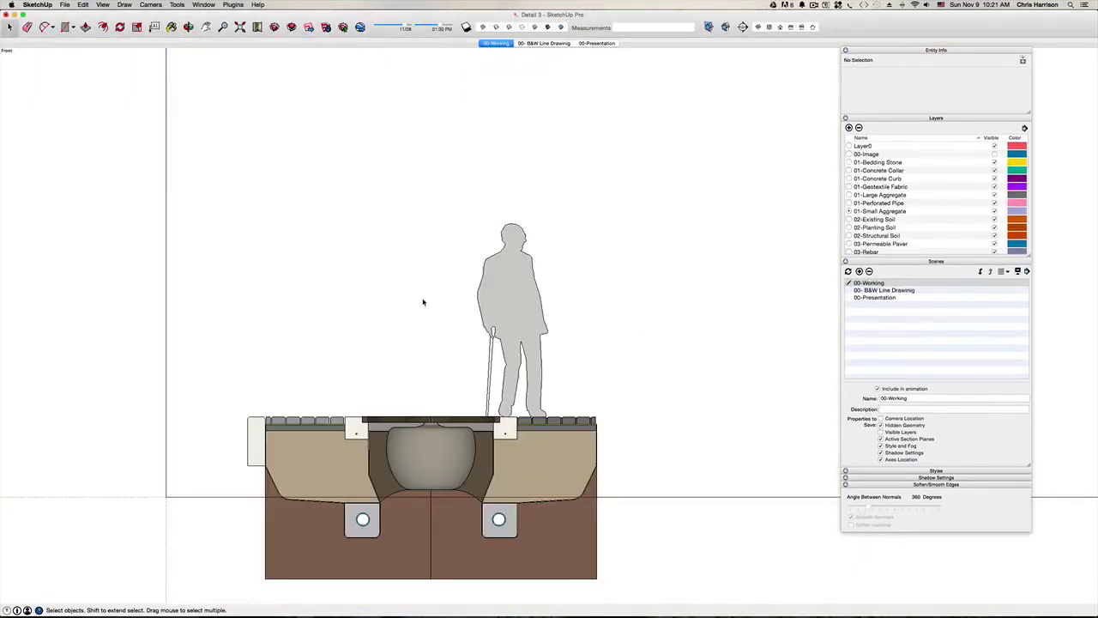
Toggle the bbbb layer's visibility off and on to find which geometry is assigned to it.
{"action": "left_click", "coordinate": [431, 336]}
{"action": "scroll", "coordinate": [951, 245], "scroll_direction": "down", "scroll_amount": 3}
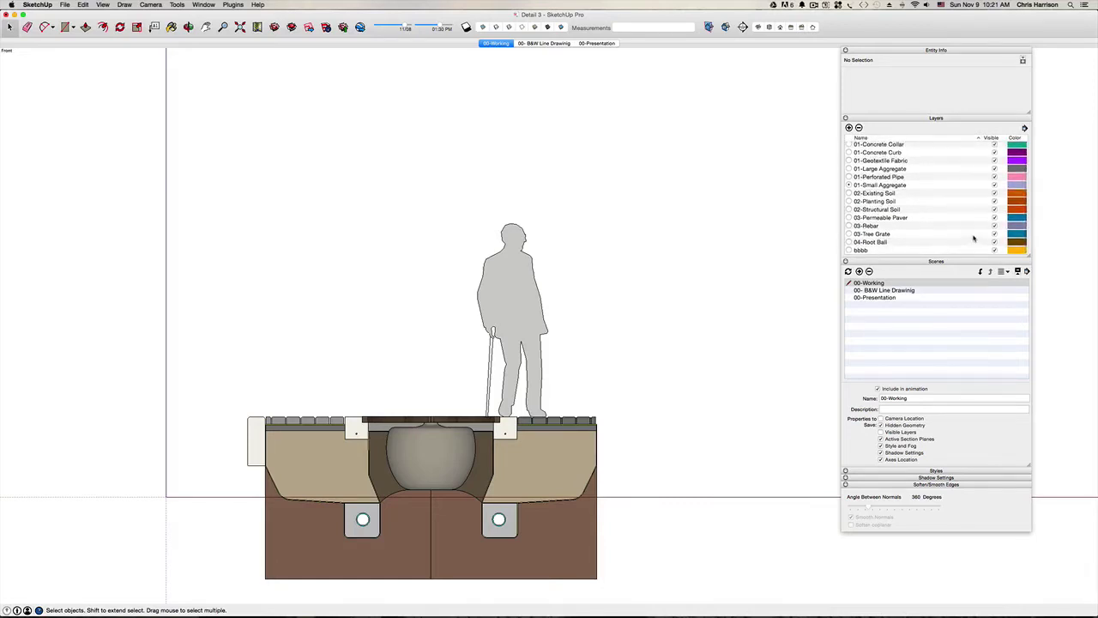
{"action": "scroll", "coordinate": [969, 237], "scroll_direction": "down", "scroll_amount": 2}
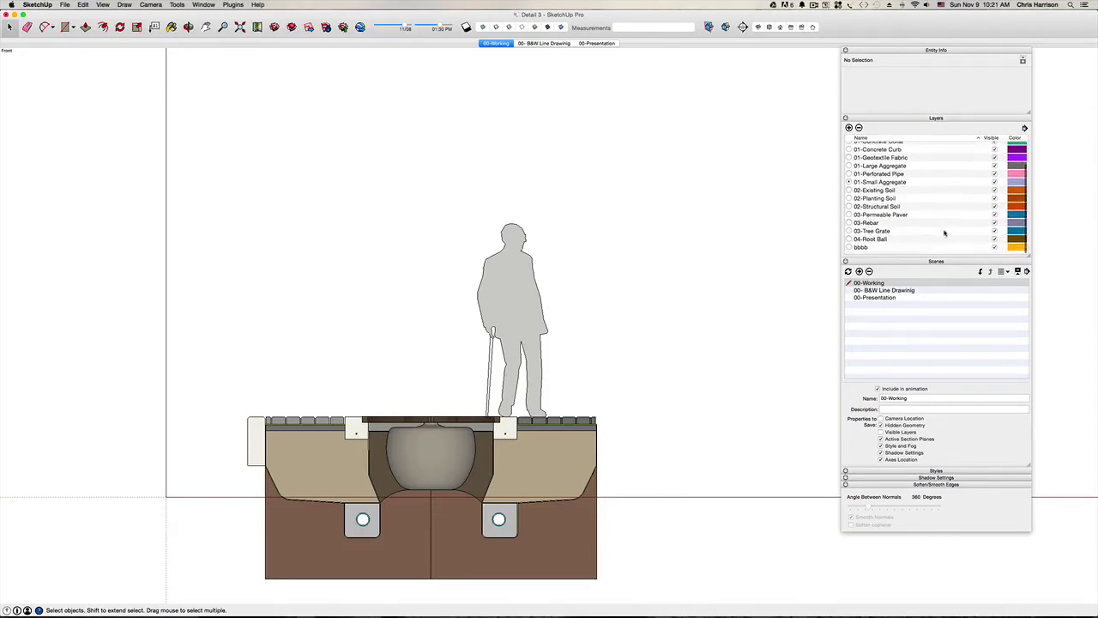
{"action": "left_click", "coordinate": [996, 250]}
{"action": "left_click", "coordinate": [996, 250]}
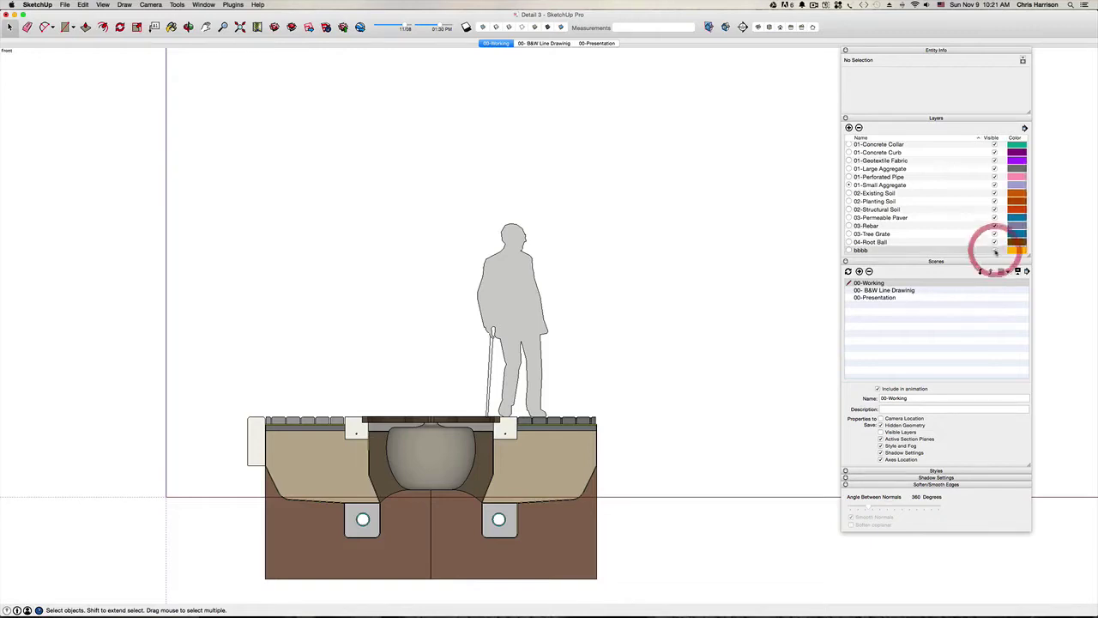
{"action": "left_click", "coordinate": [995, 250]}
{"action": "left_click", "coordinate": [995, 250]}
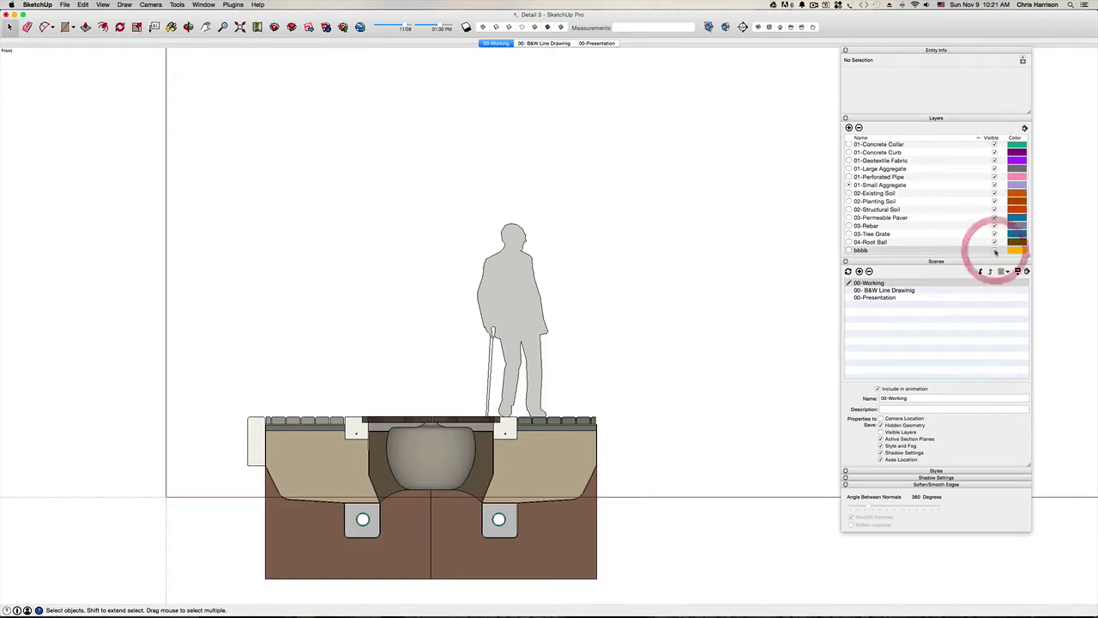
Move the narrow joint group between the concrete collar and the first paver from bbbb to the 01-Small Aggregate layer.
{"action": "scroll", "coordinate": [531, 429], "scroll_direction": "up", "scroll_amount": 5}
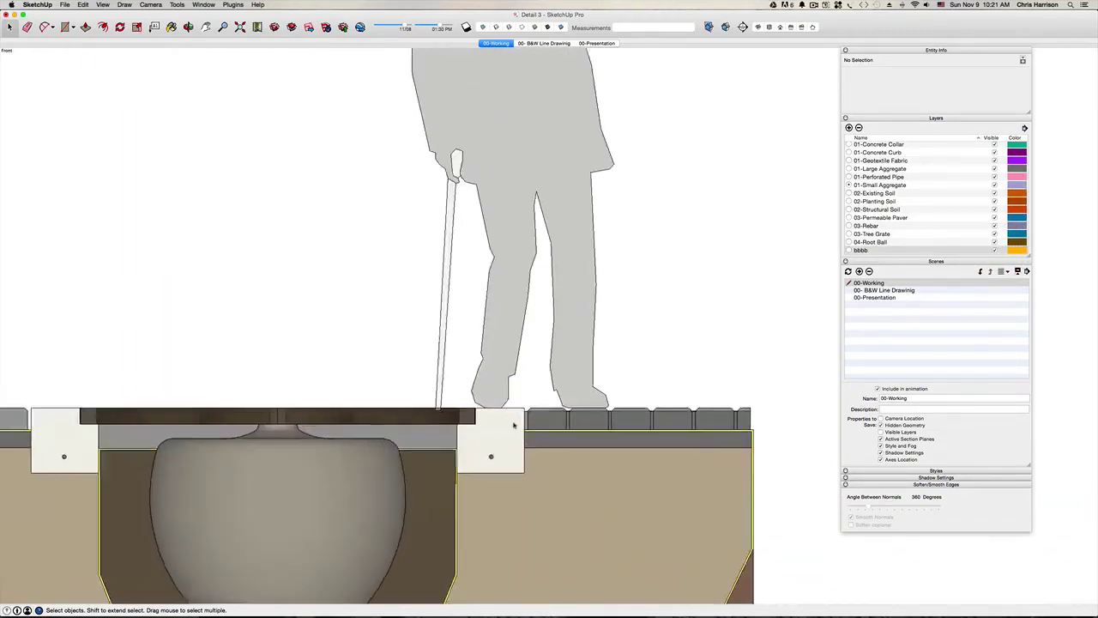
{"action": "left_click", "coordinate": [531, 420]}
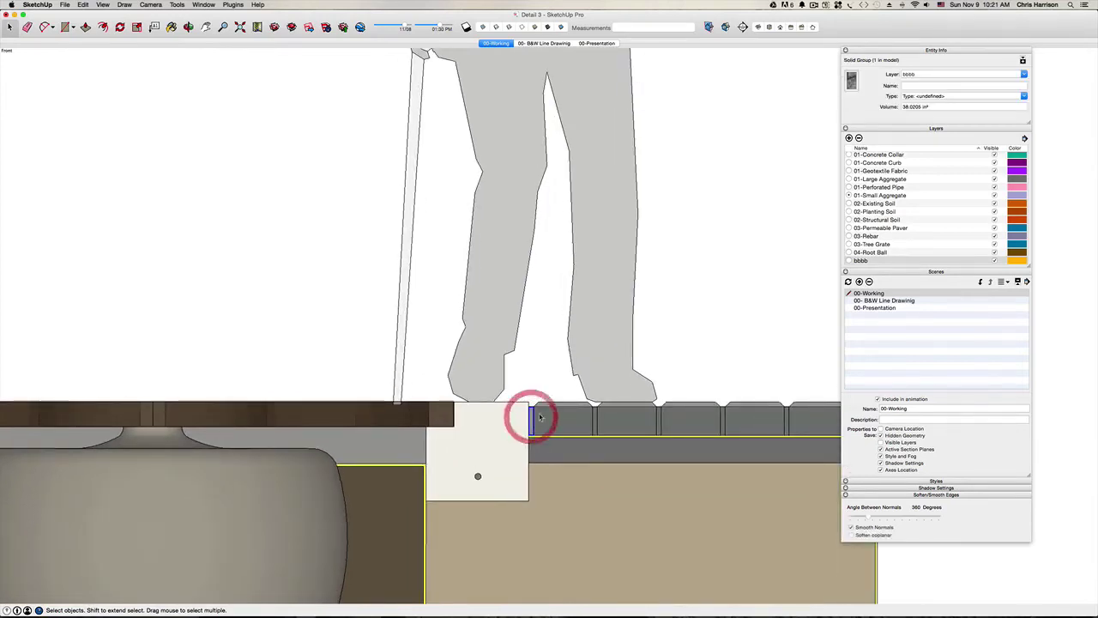
{"action": "left_click", "coordinate": [1023, 75]}
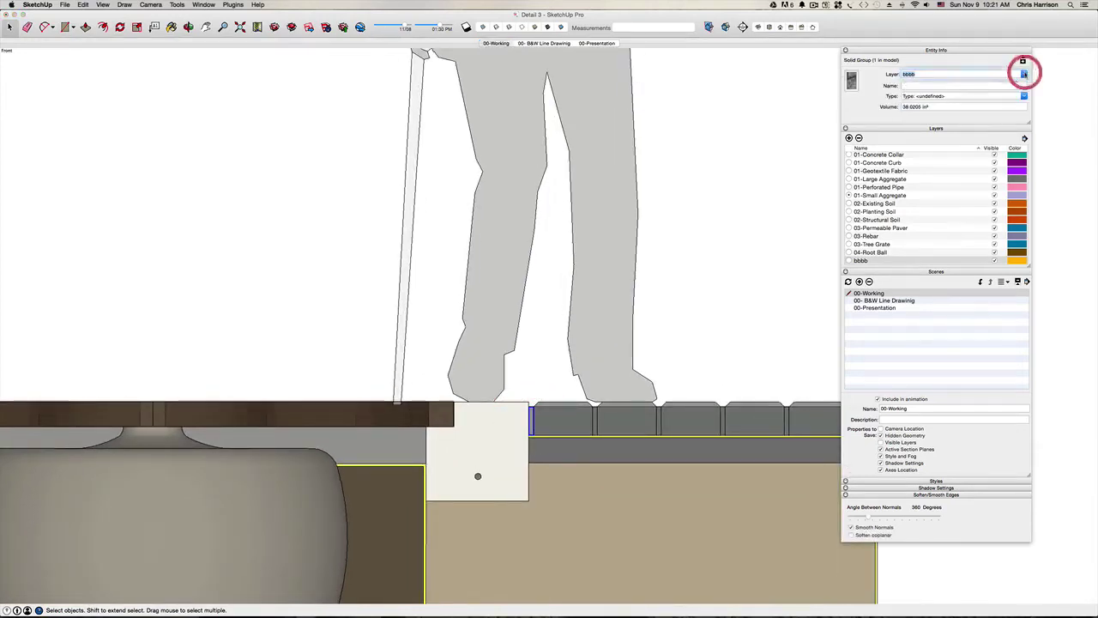
{"action": "left_click", "coordinate": [1024, 75]}
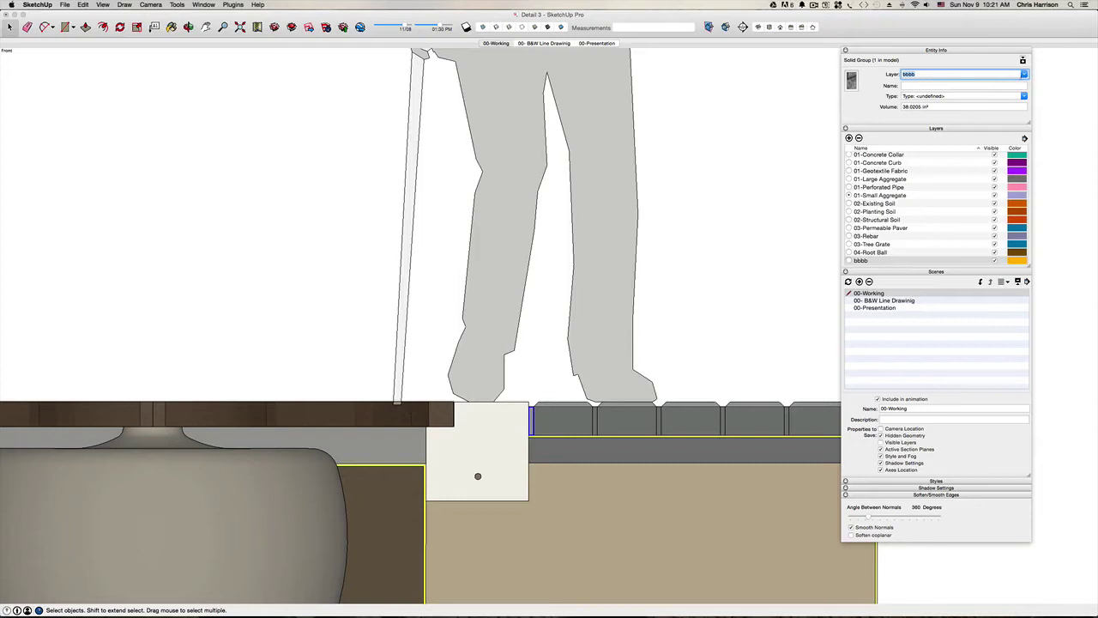
{"action": "left_click", "coordinate": [1024, 75]}
{"action": "left_click", "coordinate": [1024, 75]}
{"action": "left_click", "coordinate": [1024, 75]}
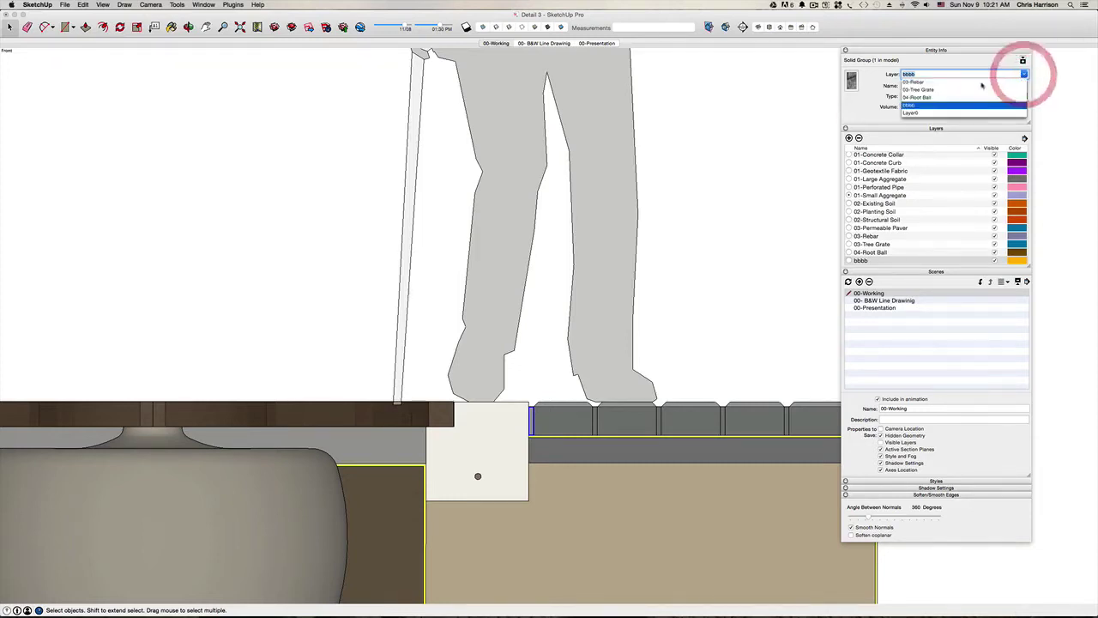
{"action": "scroll", "coordinate": [982, 84], "scroll_direction": "up", "scroll_amount": 3}
{"action": "left_click", "coordinate": [926, 98]}
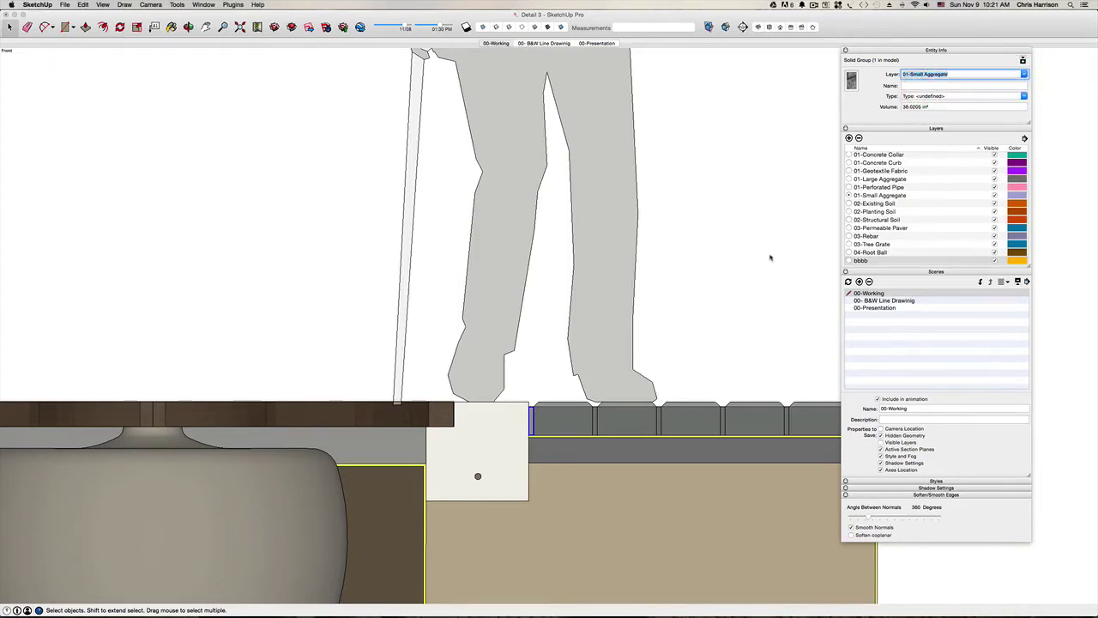
{"action": "left_click", "coordinate": [722, 315]}
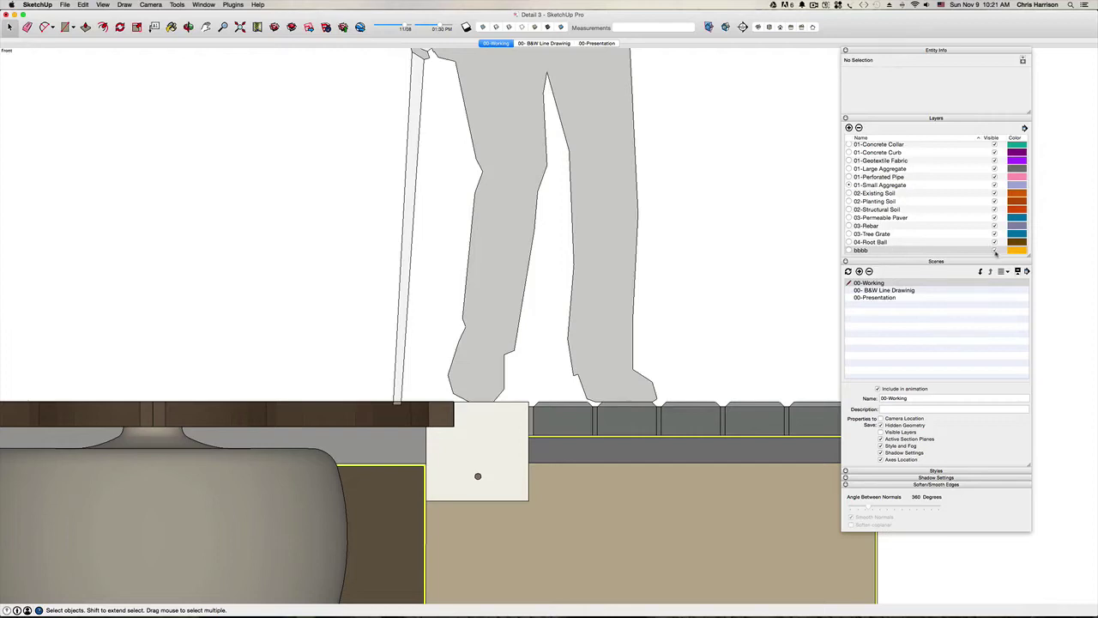
Delete the bbbb layer, moving its remaining contents to the current layer.
{"action": "left_click", "coordinate": [870, 249]}
{"action": "left_click", "coordinate": [859, 127]}
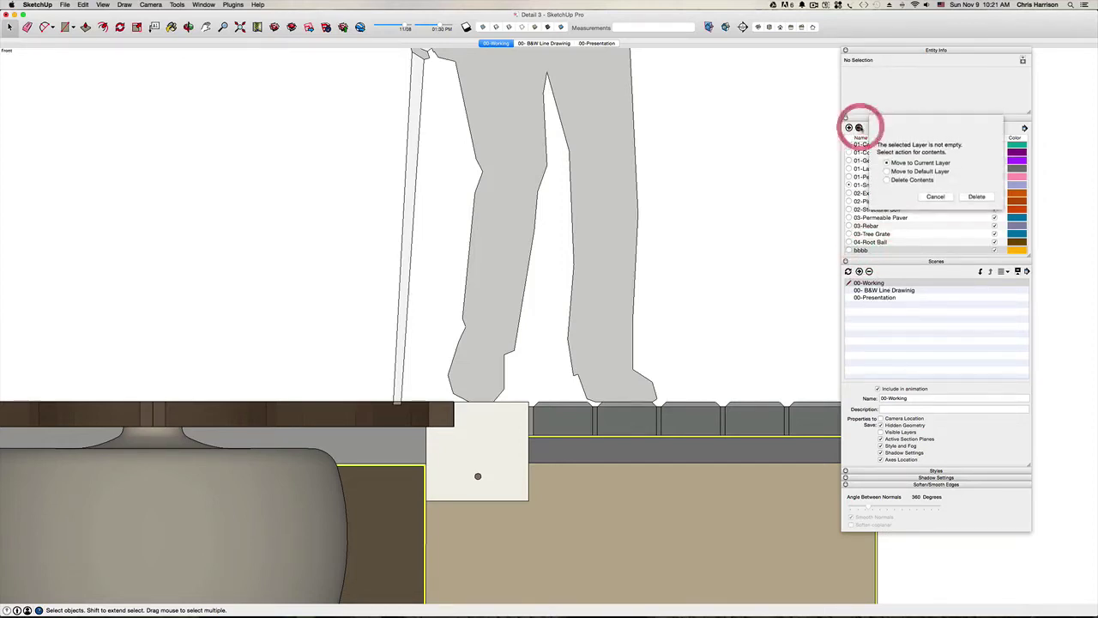
{"action": "left_click", "coordinate": [935, 197]}
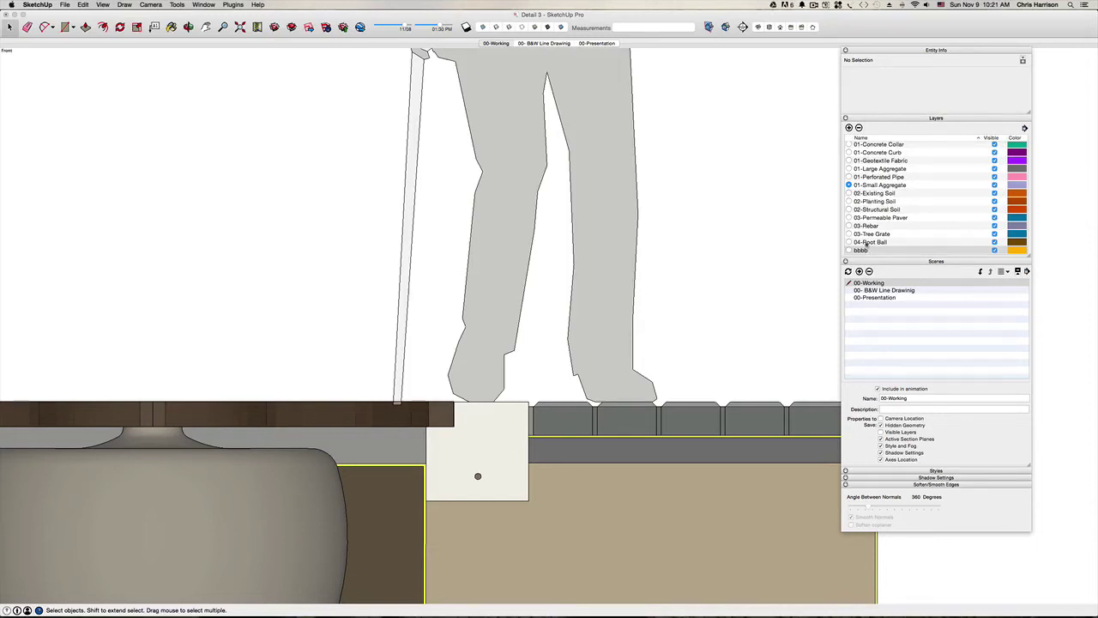
{"action": "left_click", "coordinate": [859, 127]}
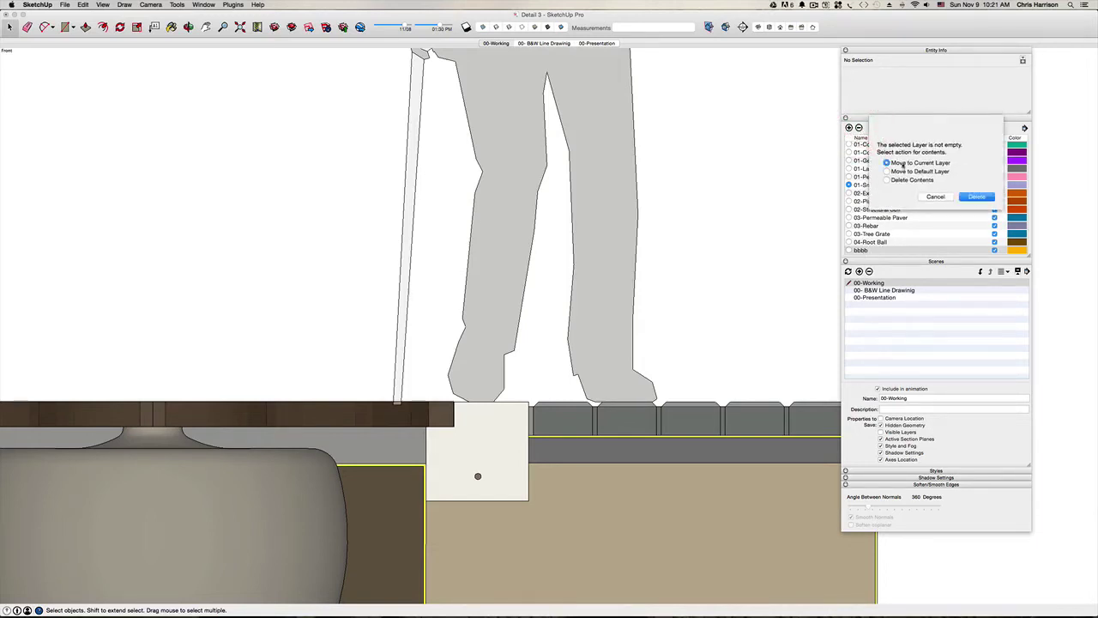
{"action": "left_click", "coordinate": [975, 197]}
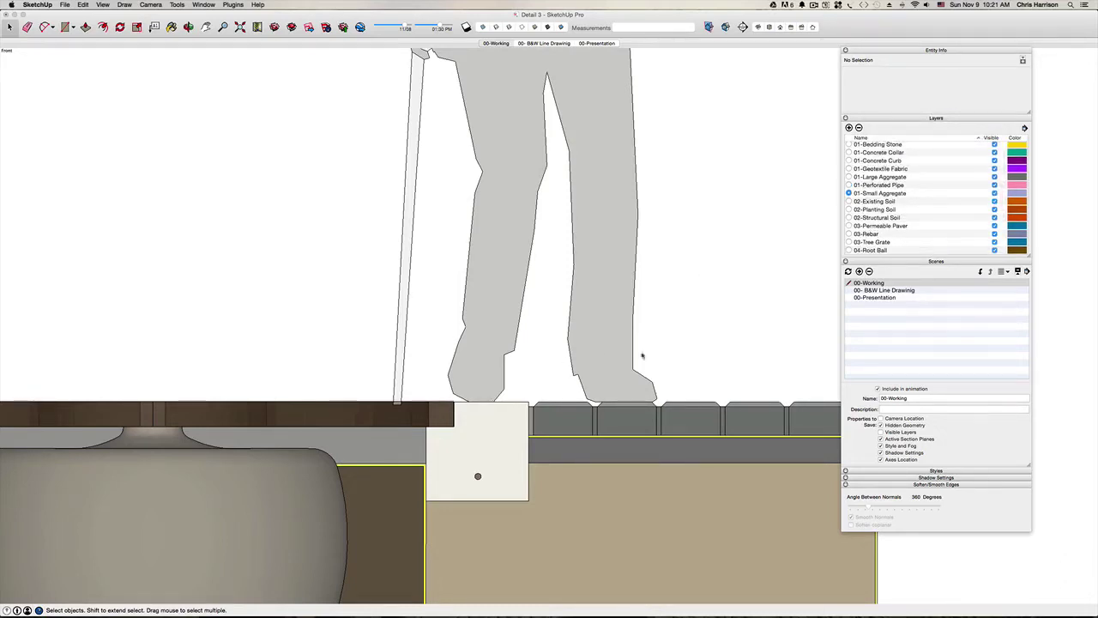
Hide the 03-Rebar and 03-Permeable Paver layers.
{"action": "scroll", "coordinate": [386, 466], "scroll_direction": "down", "scroll_amount": 5}
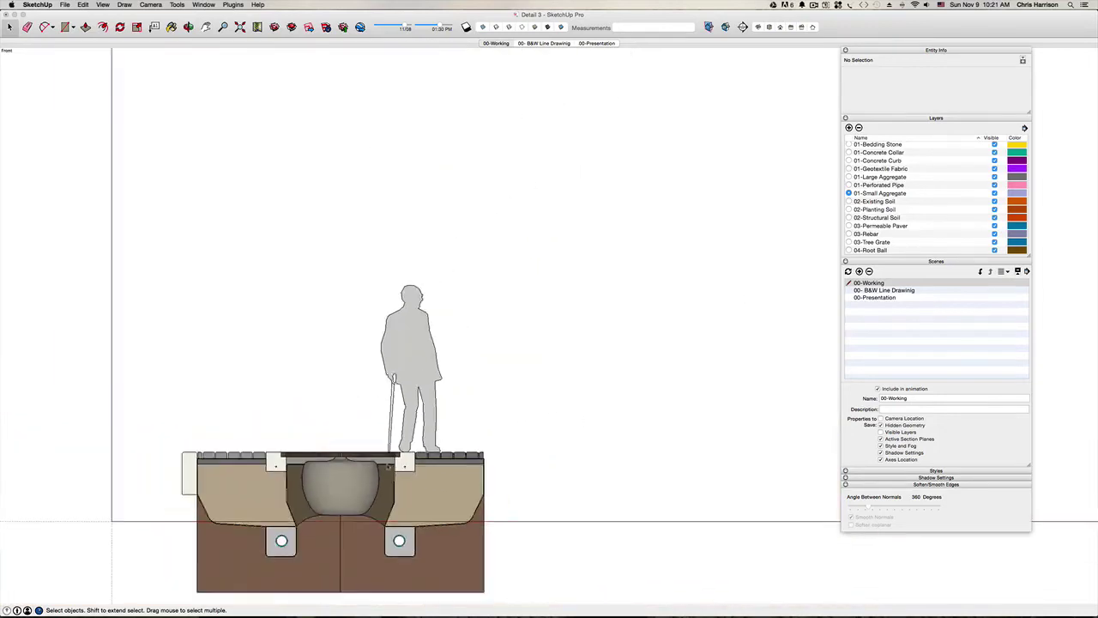
{"action": "scroll", "coordinate": [388, 466], "scroll_direction": "up", "scroll_amount": 3}
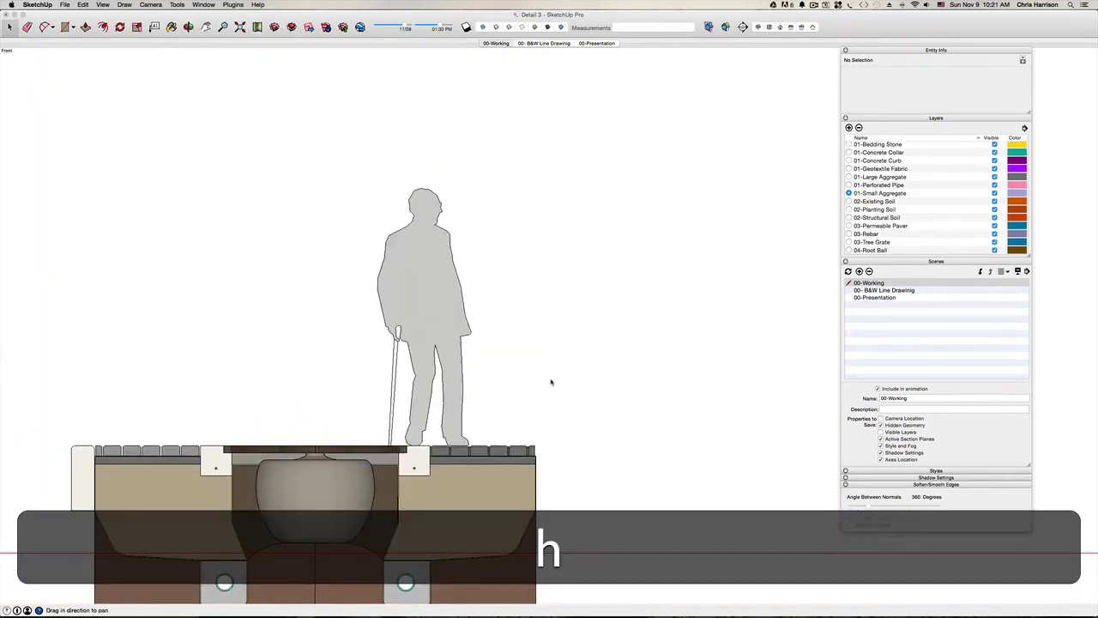
{"action": "left_click_drag", "start_coordinate": [561, 394], "coordinate": [667, 305]}
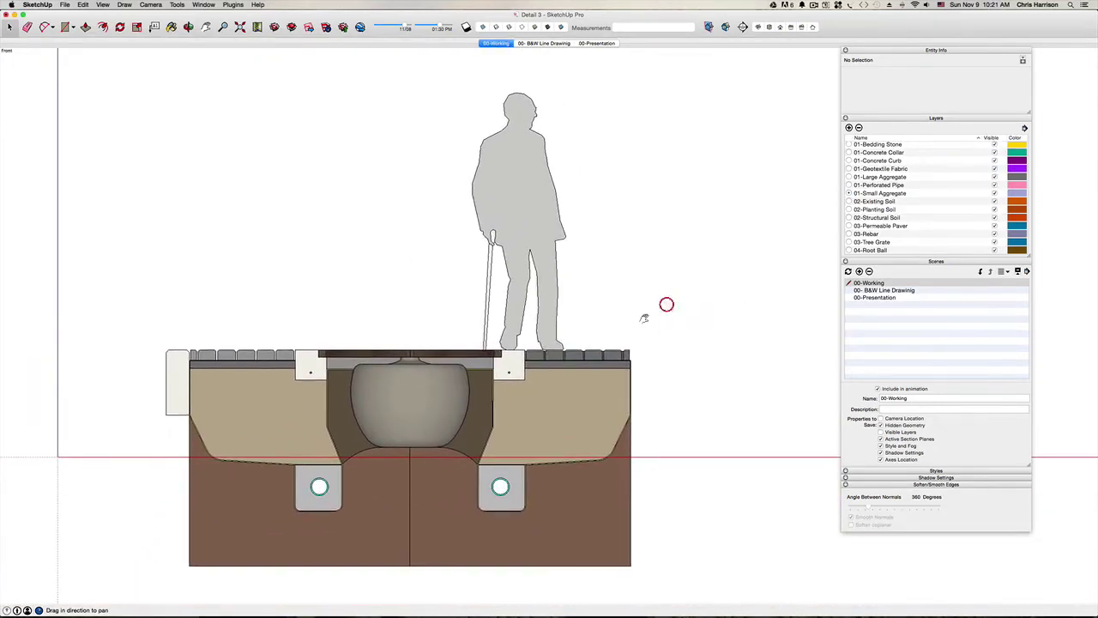
{"action": "scroll", "coordinate": [890, 218], "scroll_direction": "down", "scroll_amount": 3}
{"action": "left_click", "coordinate": [995, 234]}
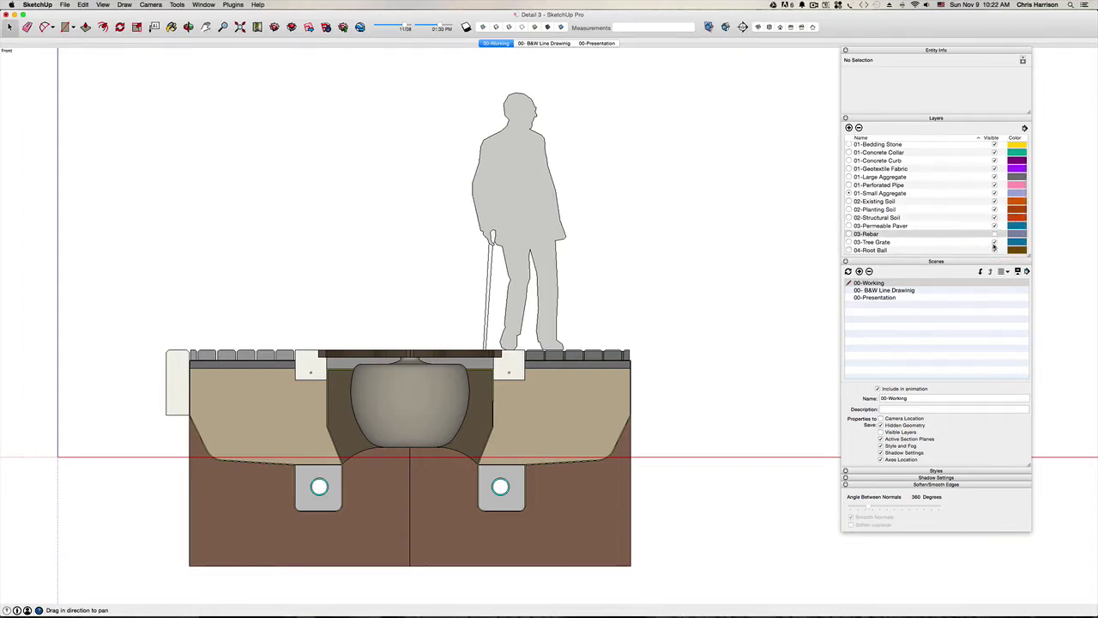
{"action": "left_click", "coordinate": [995, 226]}
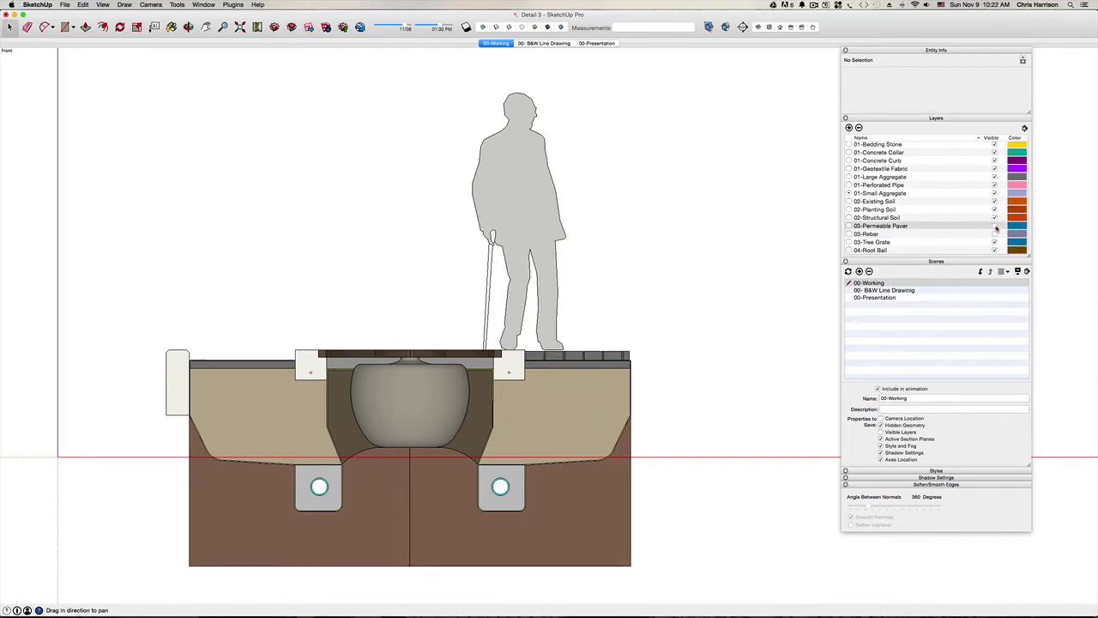
{"action": "left_click", "coordinate": [996, 226]}
{"action": "left_click", "coordinate": [995, 225]}
{"action": "scroll", "coordinate": [535, 352], "scroll_direction": "up", "scroll_amount": 3}
{"action": "scroll", "coordinate": [536, 352], "scroll_direction": "up", "scroll_amount": 1}
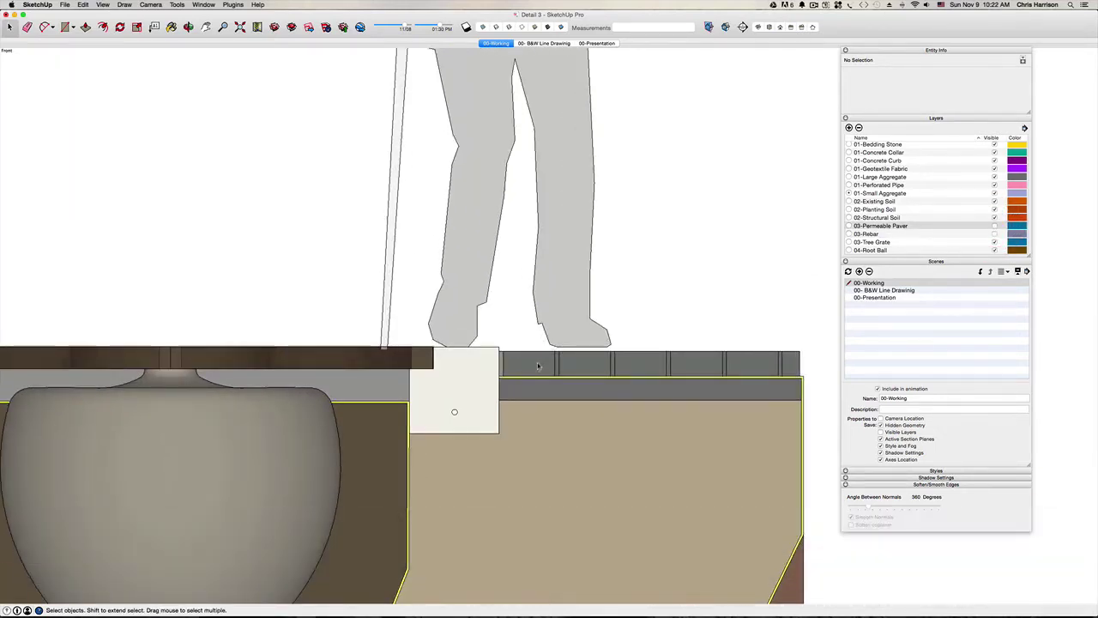
Make Layer0 the current layer and toggle 01-Small Aggregate off and on to check what is assigned to it.
{"action": "left_click", "coordinate": [996, 196]}
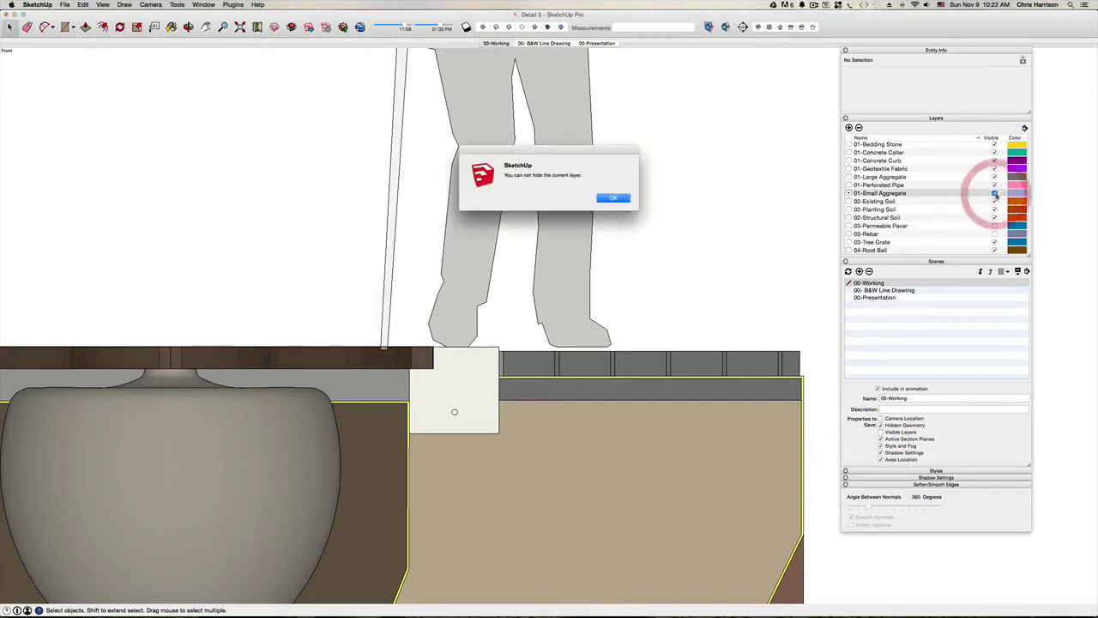
{"action": "left_click", "coordinate": [610, 196]}
{"action": "scroll", "coordinate": [941, 214], "scroll_direction": "up", "scroll_amount": 2}
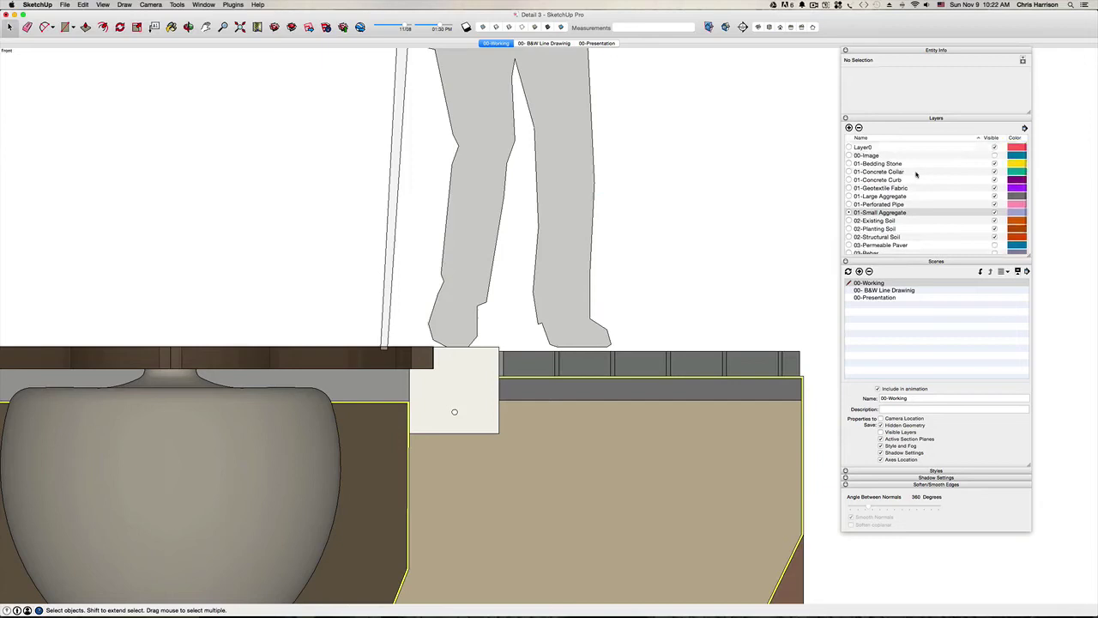
{"action": "left_click", "coordinate": [848, 146]}
{"action": "left_click", "coordinate": [995, 211]}
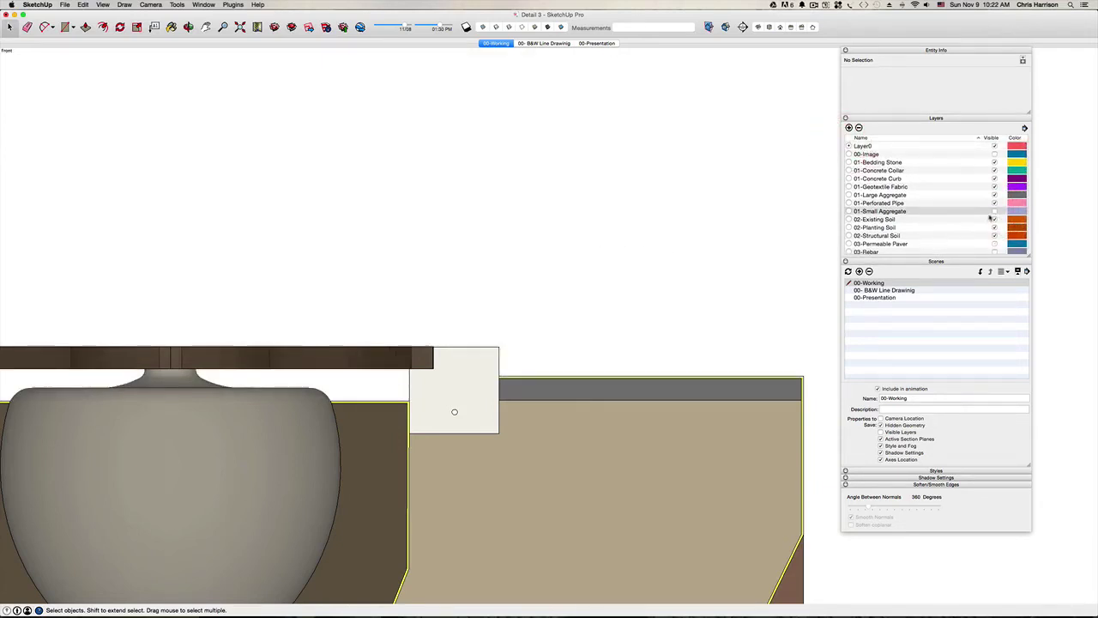
{"action": "left_click", "coordinate": [994, 211]}
Assign the silhouette man with a cane component to a new layer named 05-People.
{"action": "left_click", "coordinate": [490, 226]}
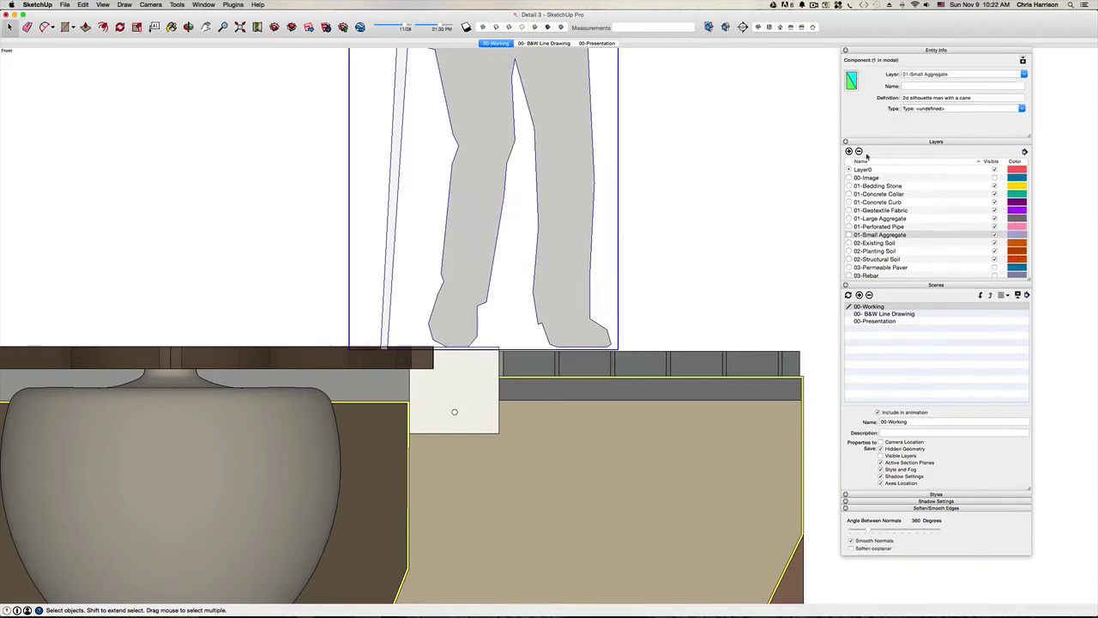
{"action": "left_click", "coordinate": [1023, 74]}
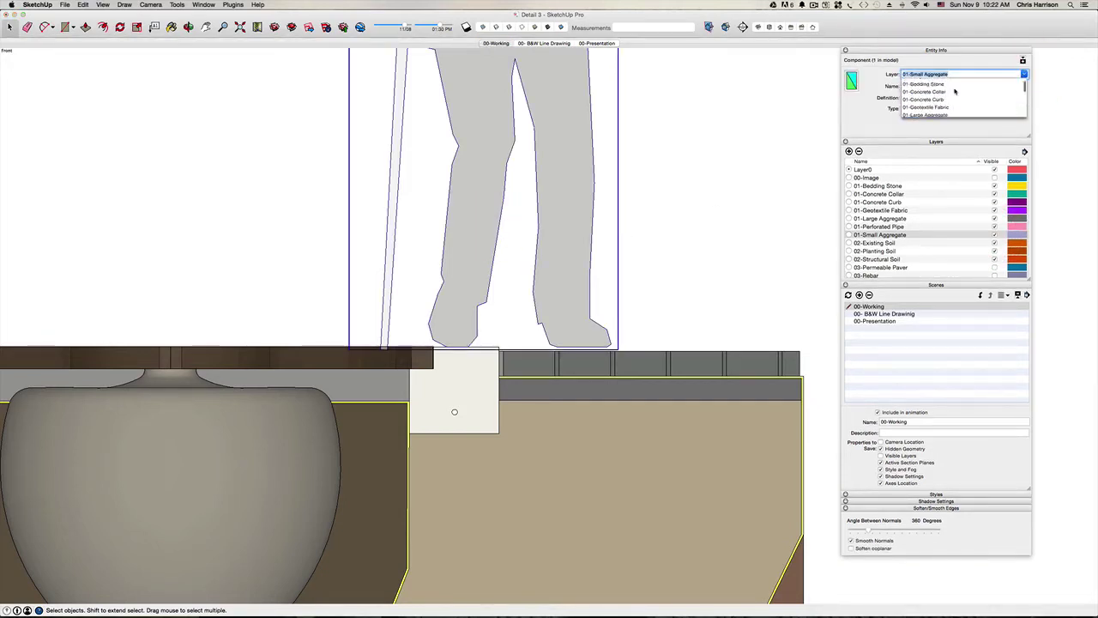
{"action": "scroll", "coordinate": [955, 91], "scroll_direction": "down", "scroll_amount": 5}
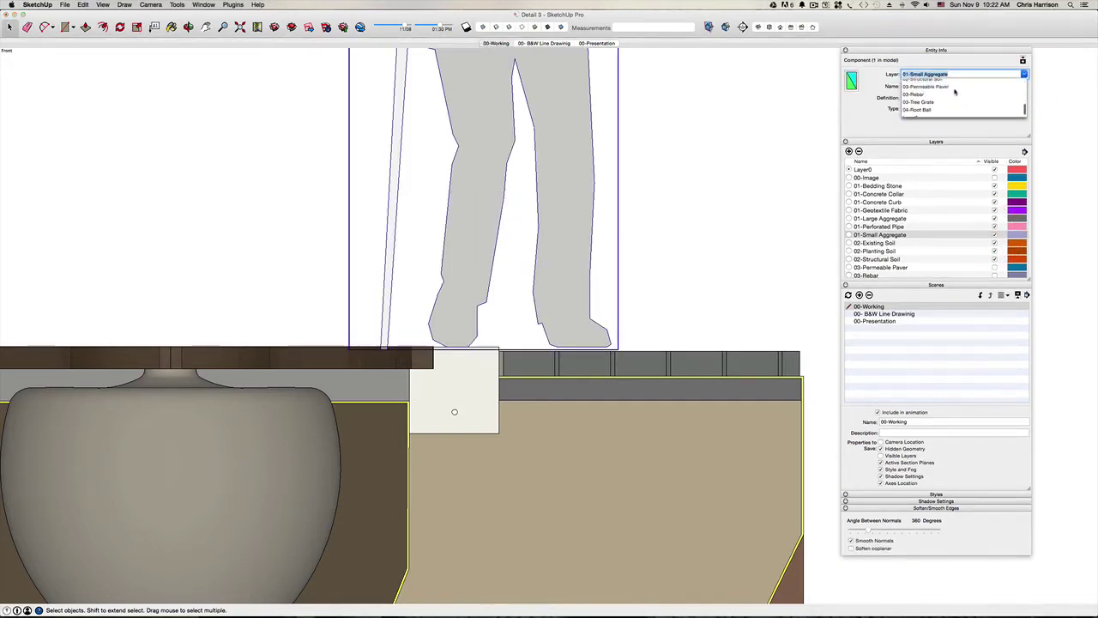
{"action": "scroll", "coordinate": [955, 91], "scroll_direction": "up", "scroll_amount": 5}
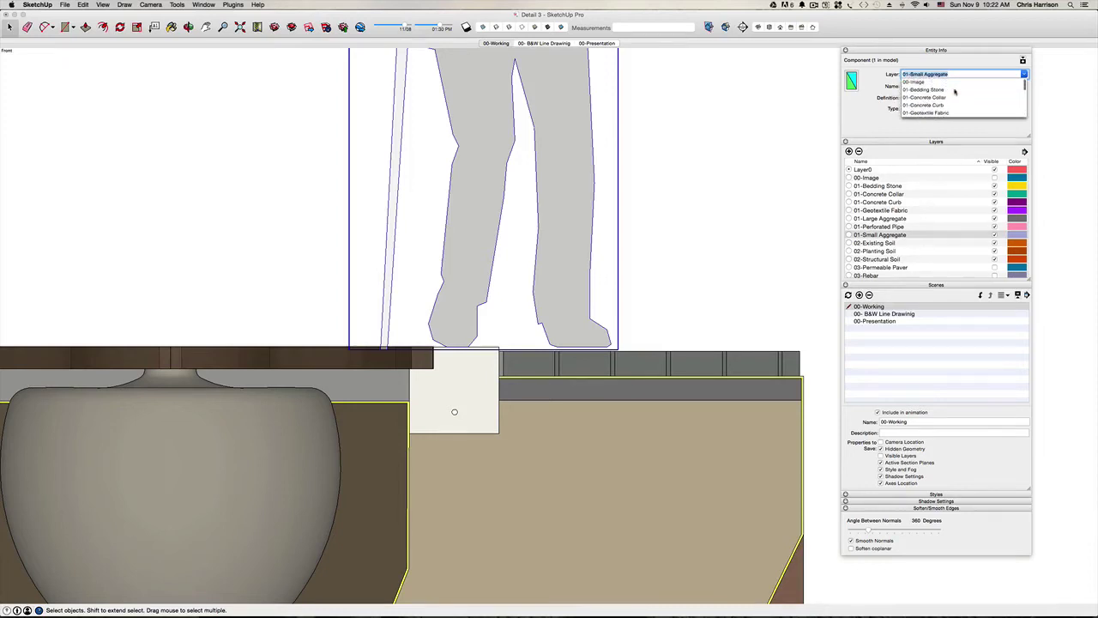
{"action": "scroll", "coordinate": [955, 91], "scroll_direction": "down", "scroll_amount": 5}
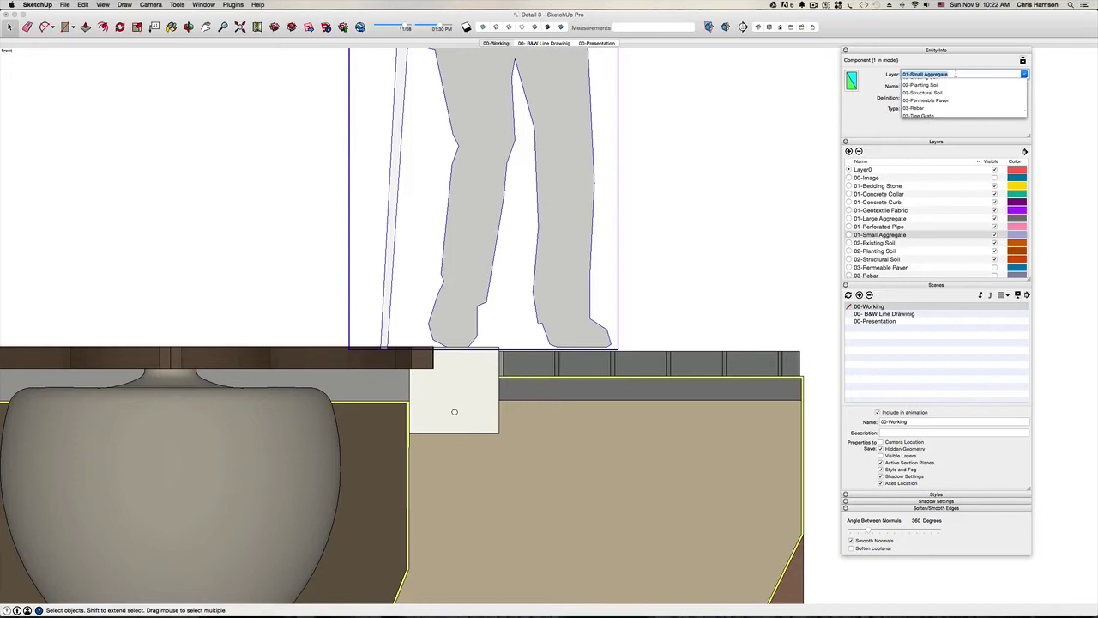
{"action": "left_click", "coordinate": [955, 73]}
{"action": "type", "text": "05"}
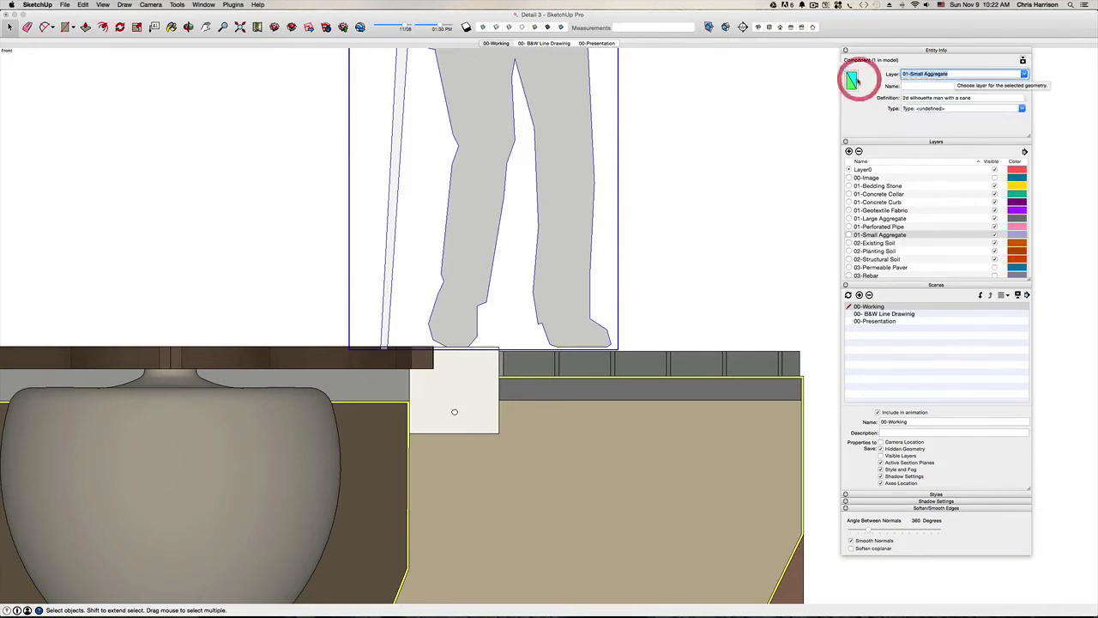
{"action": "type", "text": "-Po"}
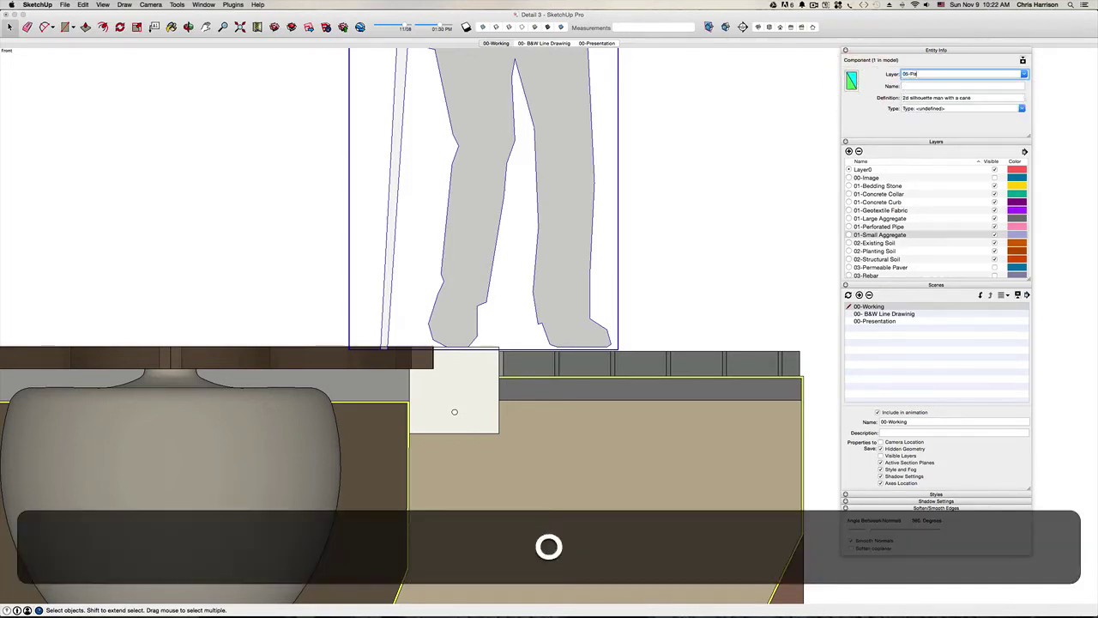
{"action": "key", "text": "BackSpace"}
{"action": "type", "text": "P"}
{"action": "key", "text": "Return"}
{"action": "left_click", "coordinate": [683, 113]}
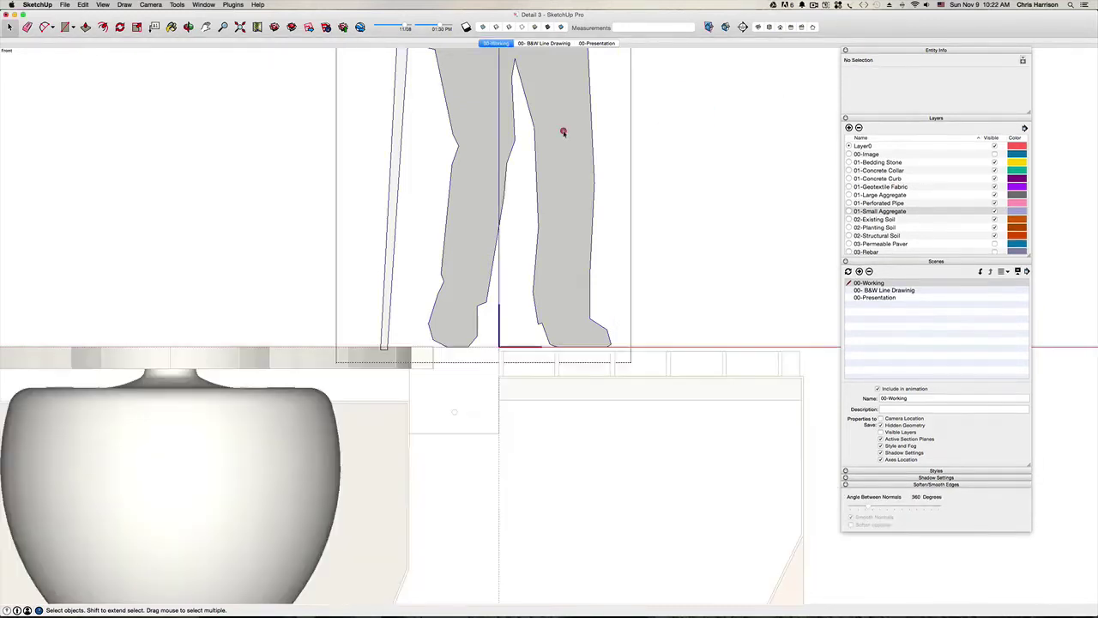
Assign all geometry inside the silhouette man component to Layer0 and leave the component.
{"action": "left_click", "coordinate": [564, 133]}
{"action": "key", "text": "super+a"}
{"action": "left_click", "coordinate": [1023, 75]}
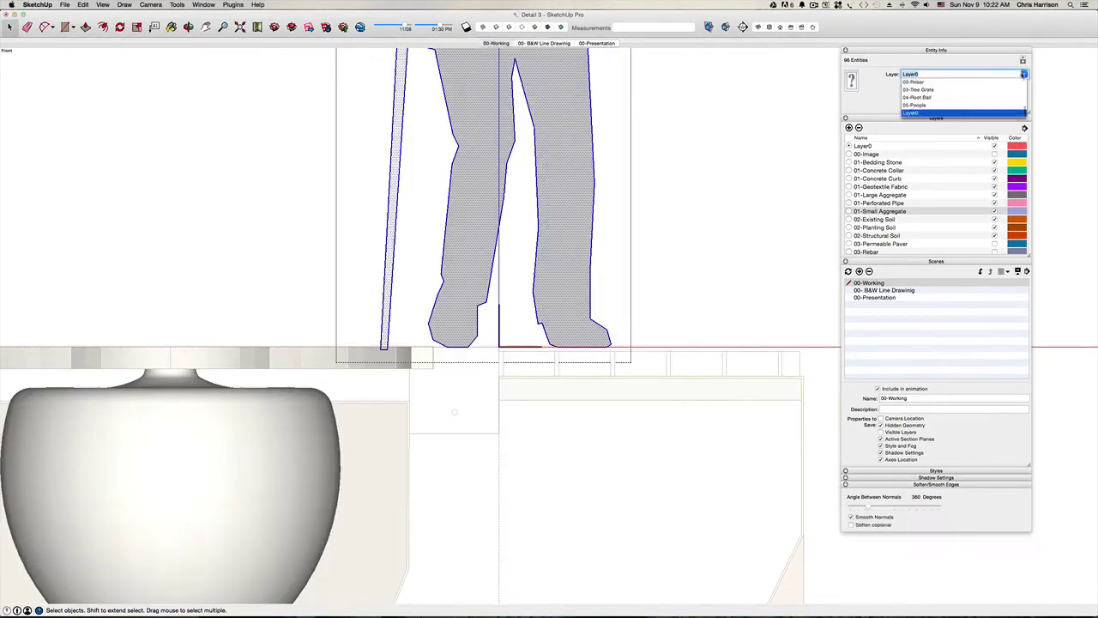
{"action": "left_click", "coordinate": [920, 112]}
{"action": "left_click", "coordinate": [742, 162]}
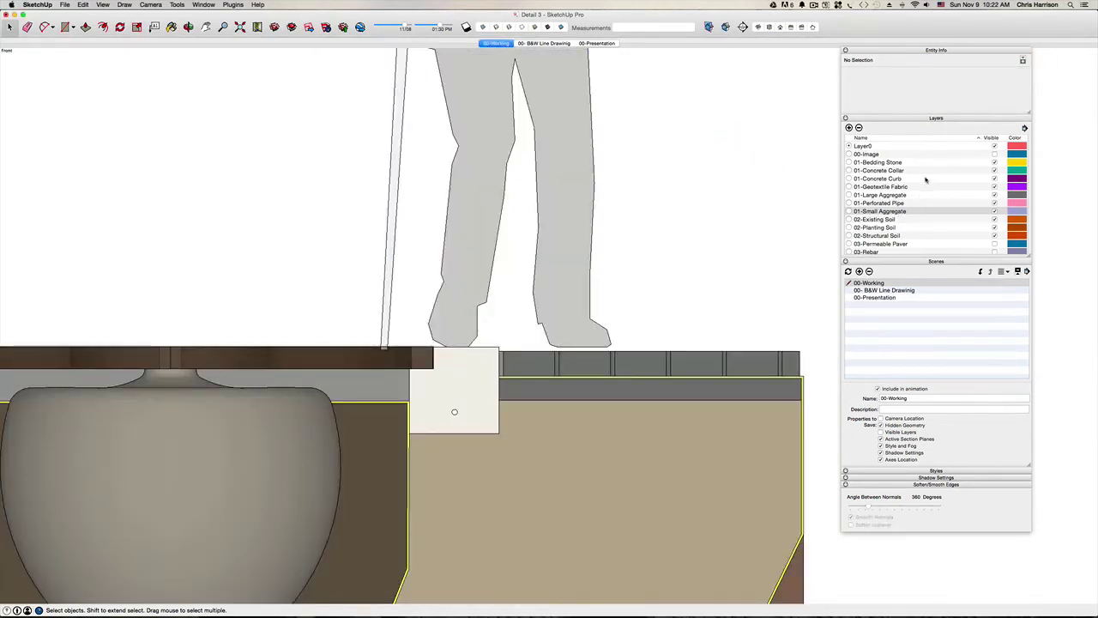
Hide the 05-People layer.
{"action": "scroll", "coordinate": [935, 189], "scroll_direction": "down", "scroll_amount": 3}
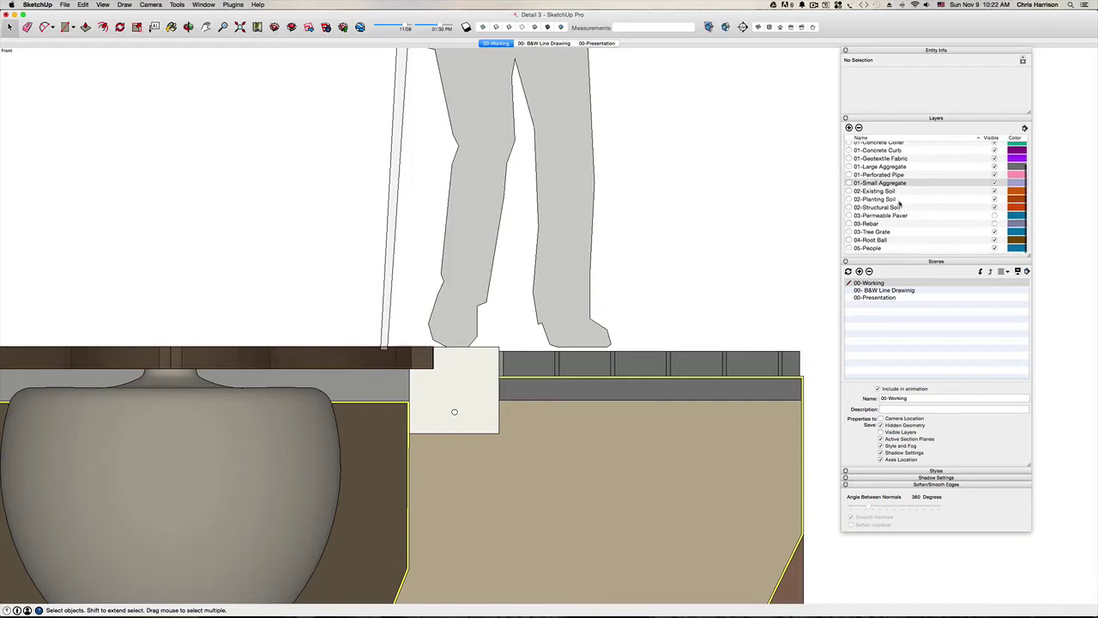
{"action": "left_click", "coordinate": [996, 249]}
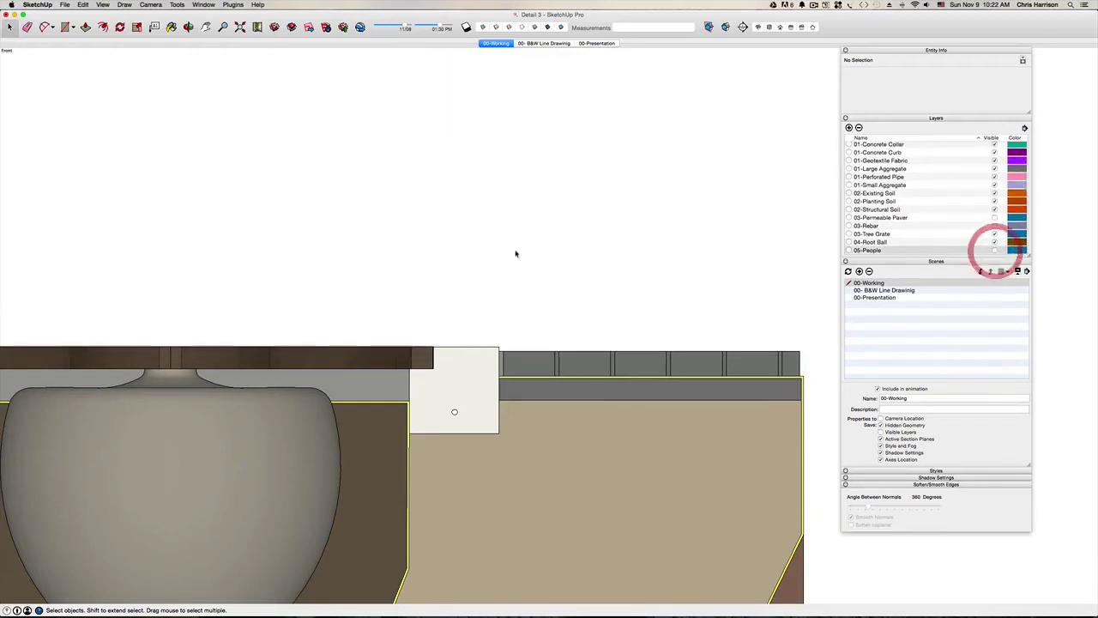
{"action": "scroll", "coordinate": [515, 250], "scroll_direction": "down", "scroll_amount": 10}
{"action": "scroll", "coordinate": [490, 244], "scroll_direction": "up", "scroll_amount": 2}
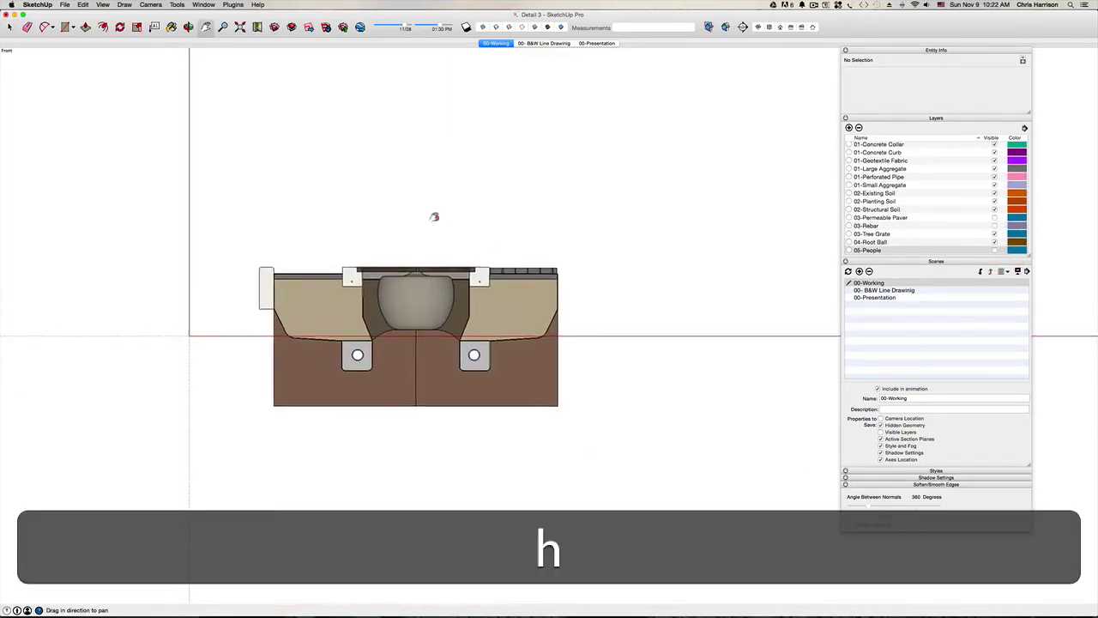
{"action": "middle_click_drag", "start_coordinate": [436, 215], "coordinate": [436, 258], "text": "shift"}
Cut the 14 small-aggregate paver groups from the model and paste them in place inside the mirrored half-section component below them.
{"action": "scroll", "coordinate": [529, 302], "scroll_direction": "up", "scroll_amount": 5}
{"action": "scroll", "coordinate": [621, 325], "scroll_direction": "up", "scroll_amount": 2}
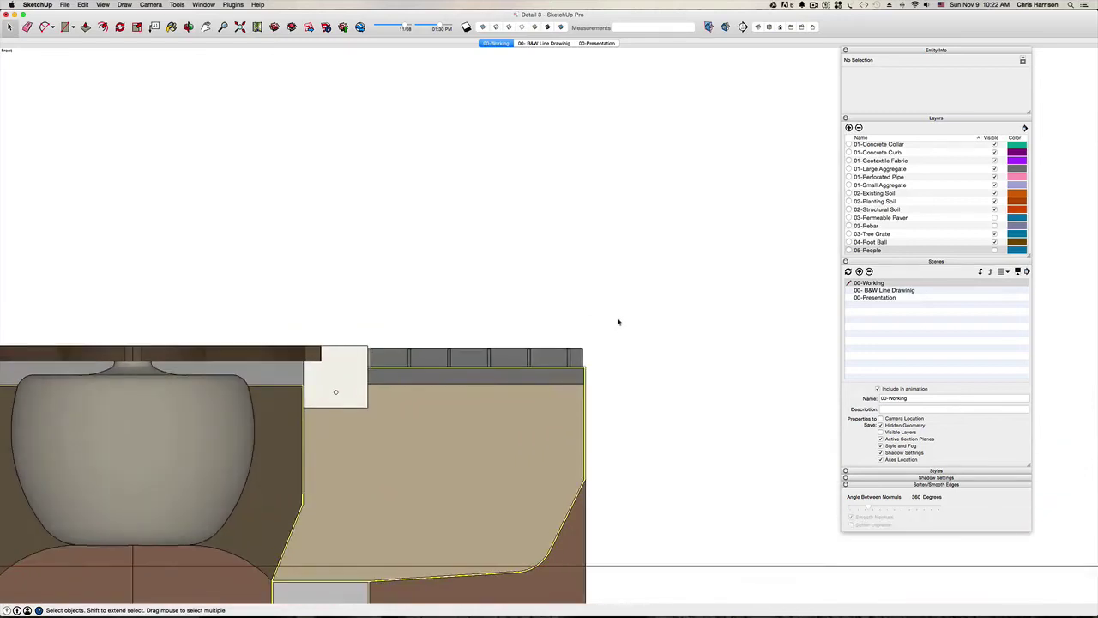
{"action": "left_click", "coordinate": [556, 393]}
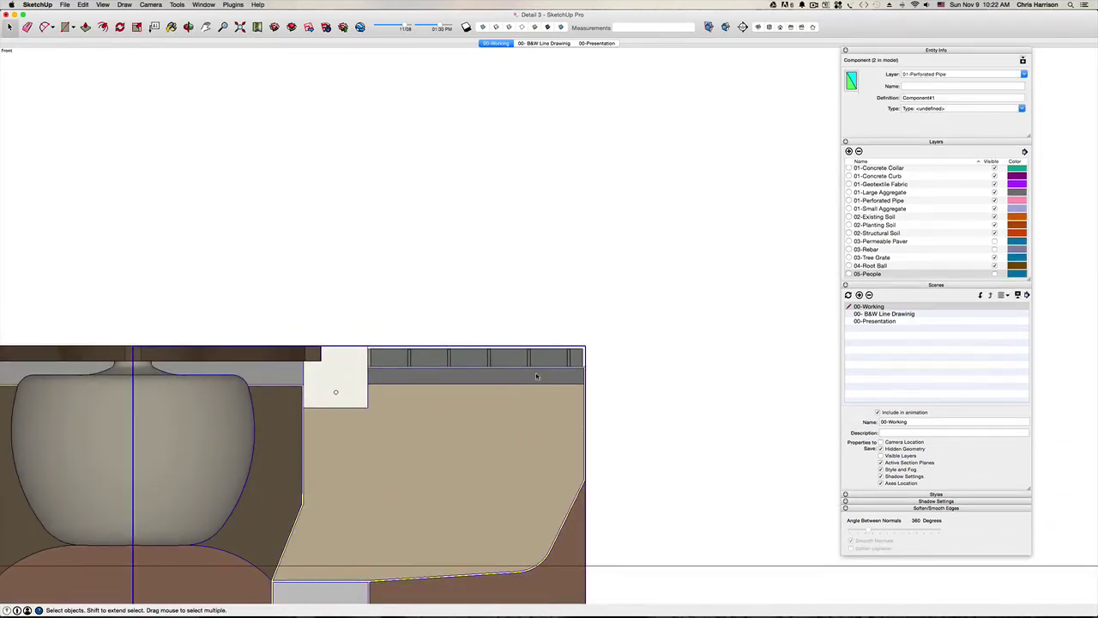
{"action": "left_click", "coordinate": [542, 300]}
{"action": "left_click_drag", "start_coordinate": [591, 351], "coordinate": [369, 336]}
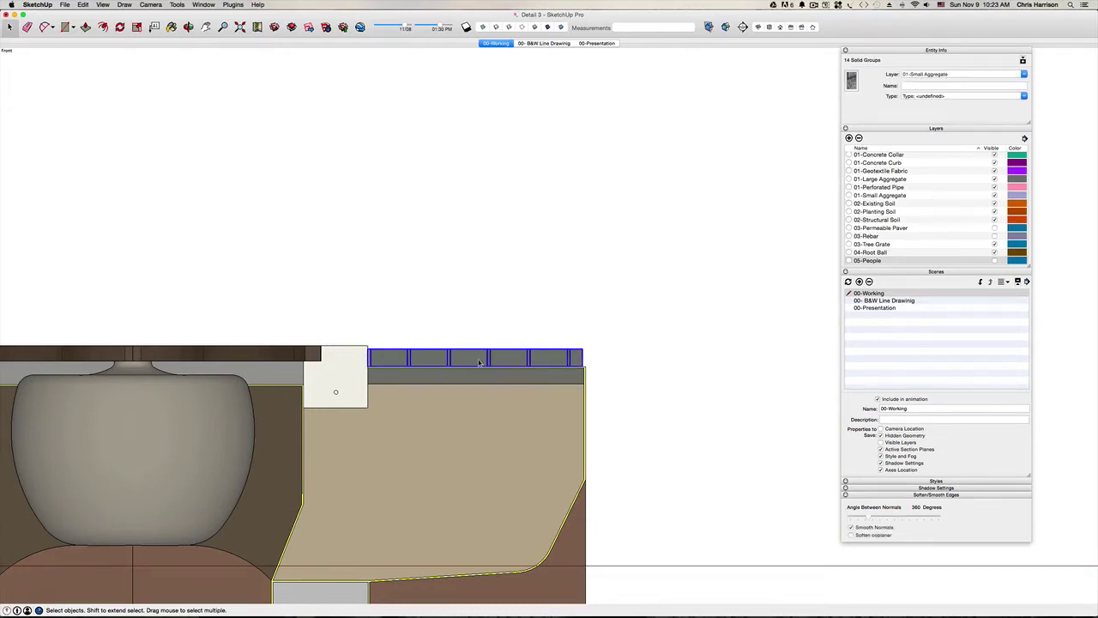
{"action": "key", "text": "super+x"}
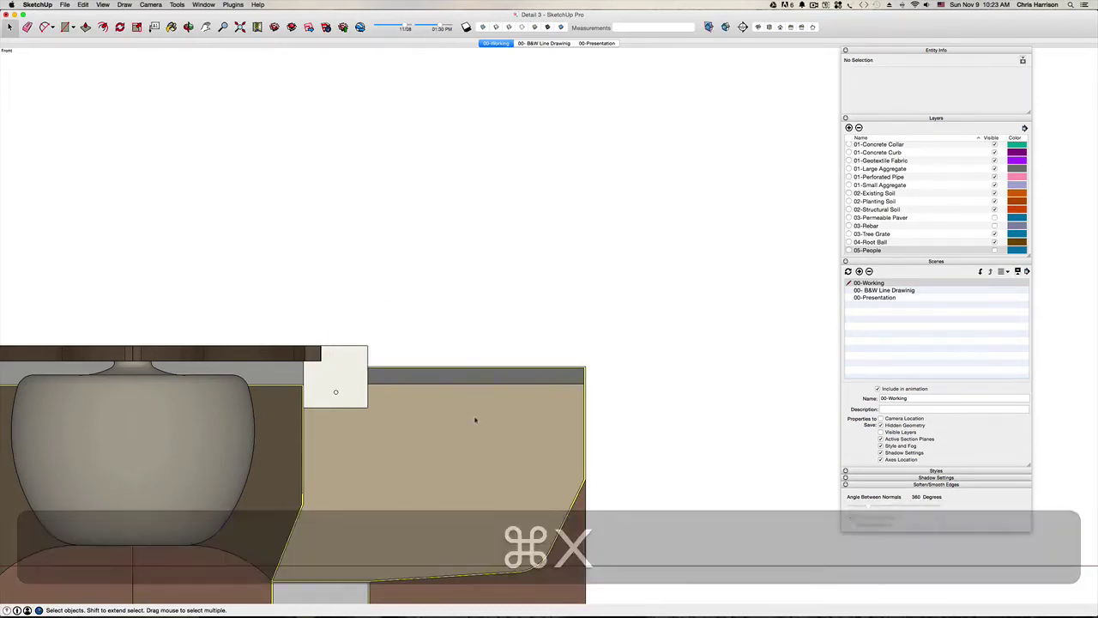
{"action": "left_click", "coordinate": [475, 417]}
{"action": "key", "text": "super+shift+v"}
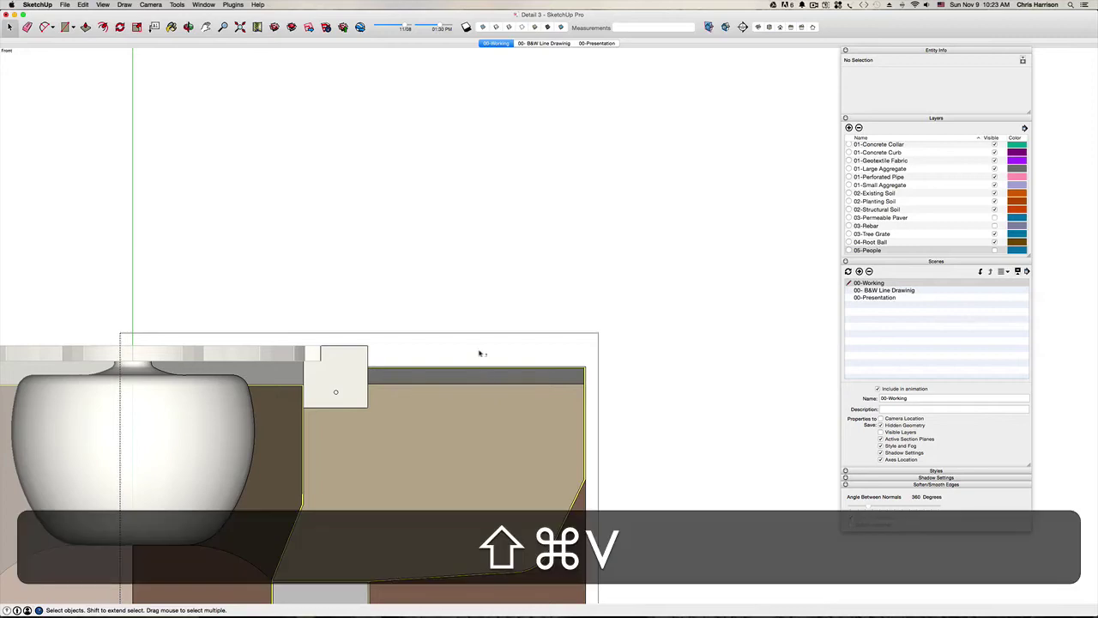
{"action": "left_click", "coordinate": [478, 274]}
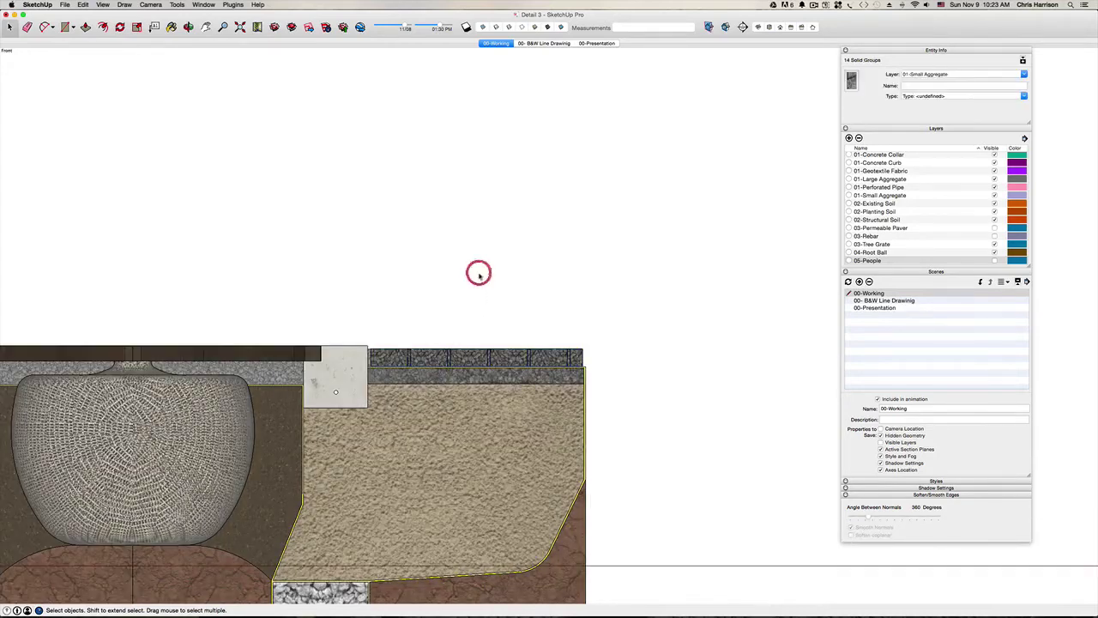
Switch the face style to Shaded without textures and centre the section in view.
{"action": "scroll", "coordinate": [493, 274], "scroll_direction": "down", "scroll_amount": 3}
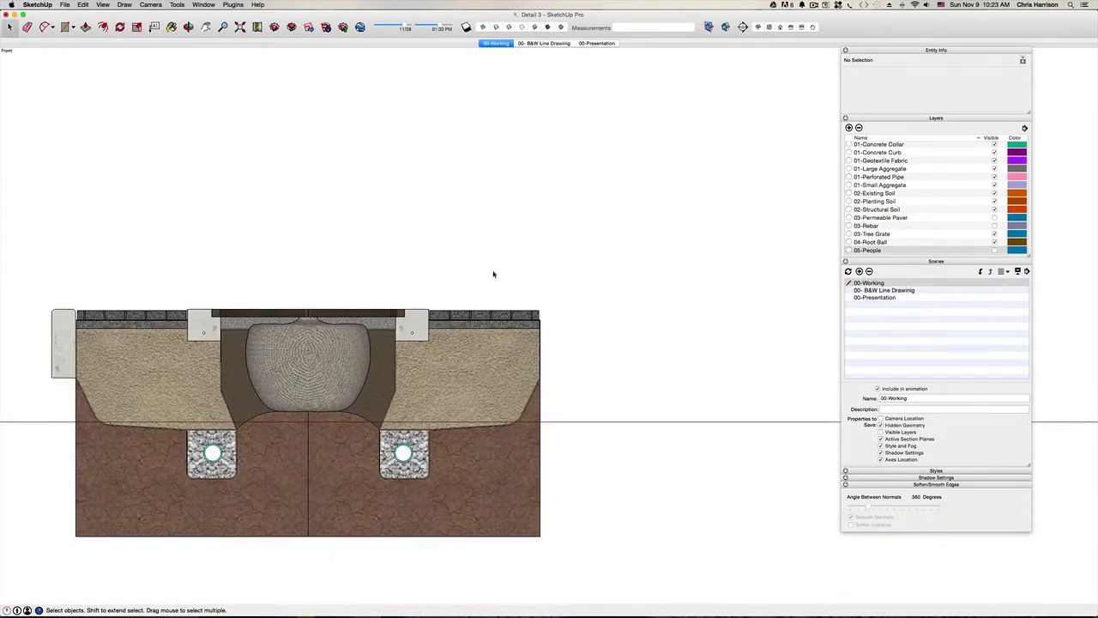
{"action": "scroll", "coordinate": [493, 275], "scroll_direction": "up", "scroll_amount": 5}
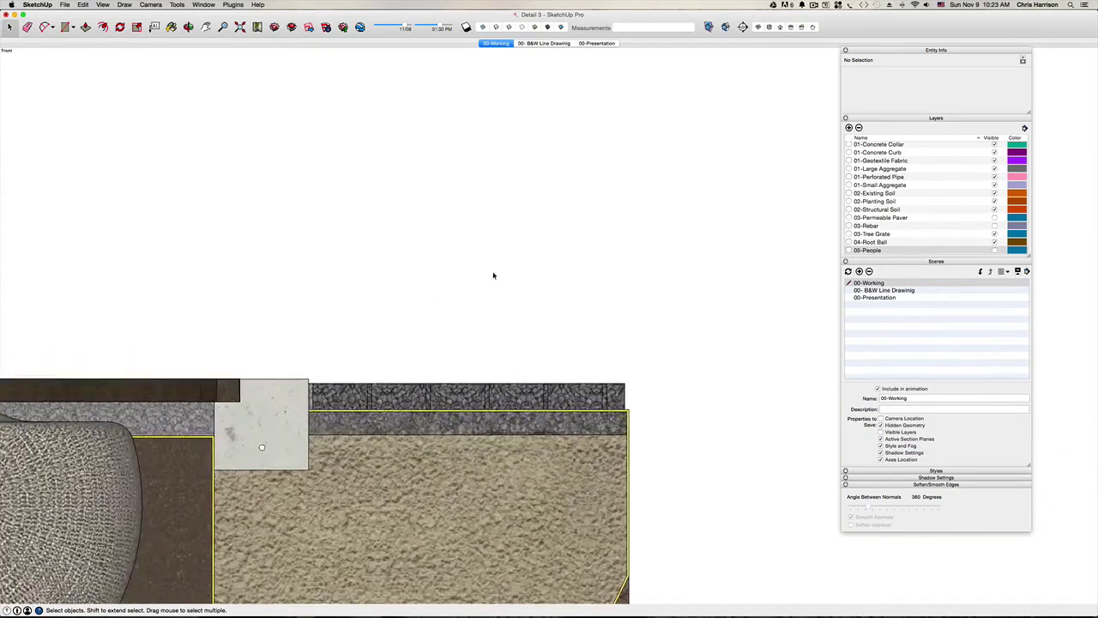
{"action": "scroll", "coordinate": [493, 274], "scroll_direction": "down", "scroll_amount": 3}
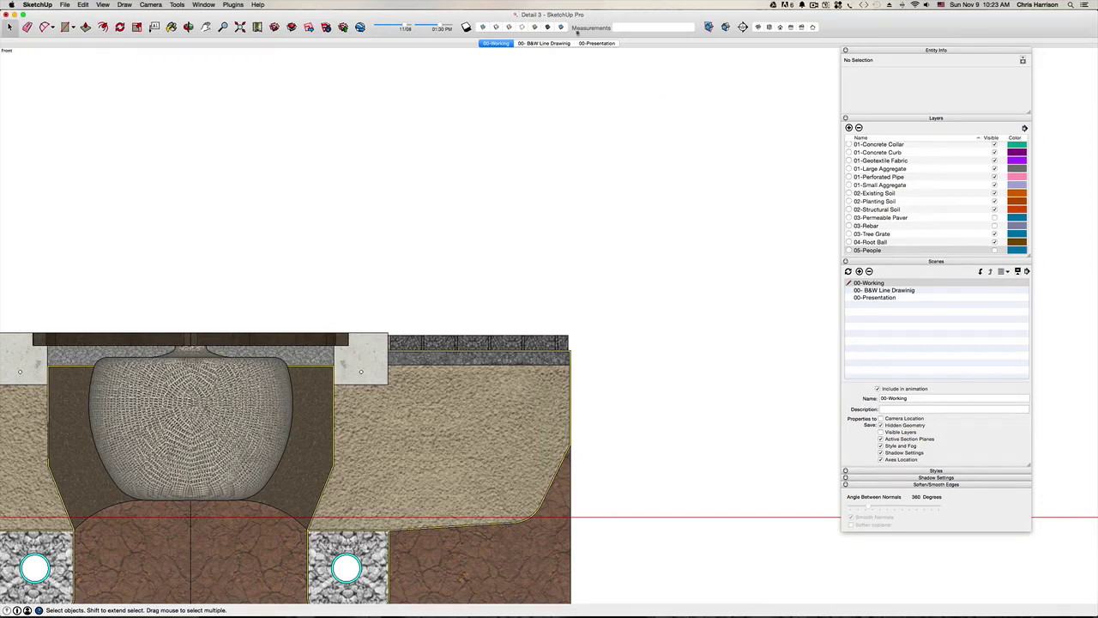
{"action": "left_click", "coordinate": [534, 27]}
{"action": "key", "text": "h"}
{"action": "left_click_drag", "start_coordinate": [431, 238], "coordinate": [590, 189]}
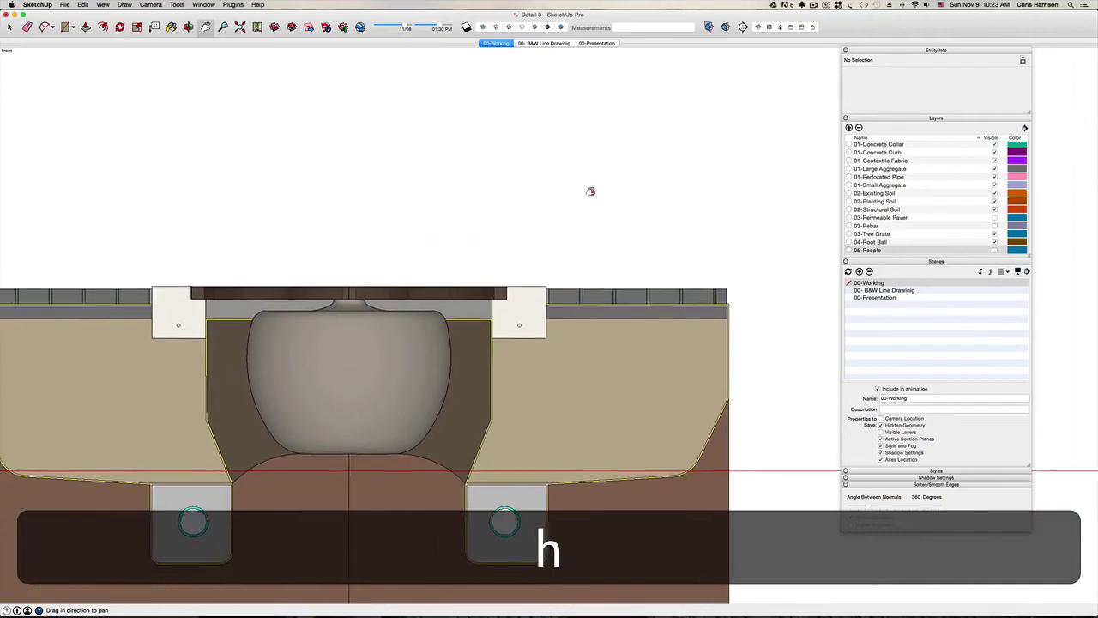
{"action": "left_click_drag", "start_coordinate": [595, 265], "coordinate": [576, 240]}
{"action": "key", "text": "space"}
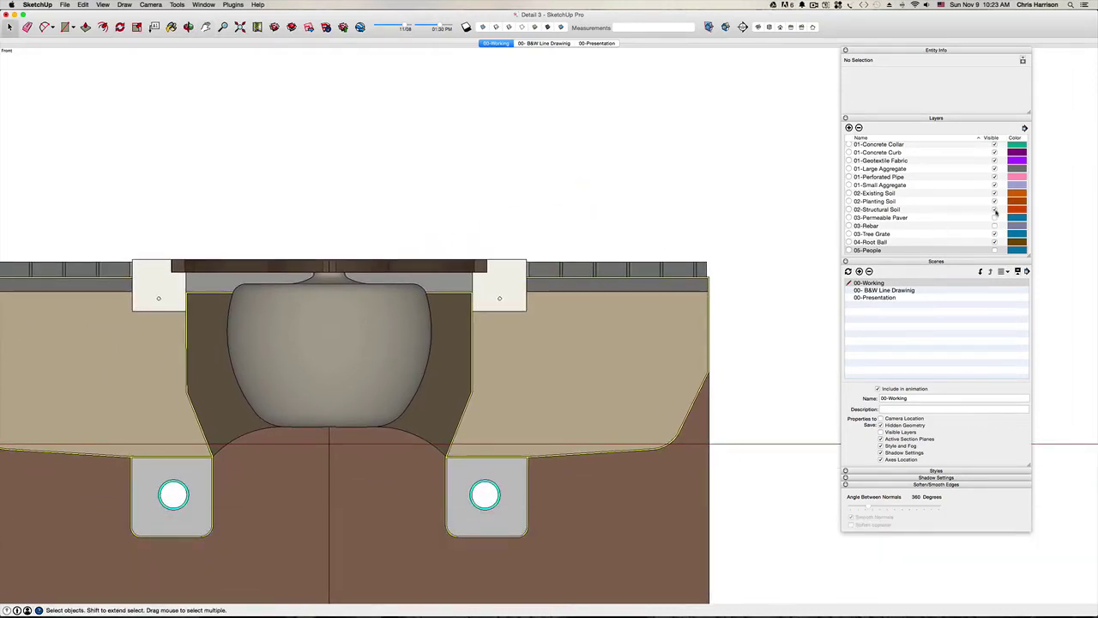
Hide the 02-Structural Soil, 02-Existing Soil and 02-Planting Soil layers.
{"action": "left_click", "coordinate": [996, 210]}
{"action": "scroll", "coordinate": [984, 209], "scroll_direction": "up", "scroll_amount": 2}
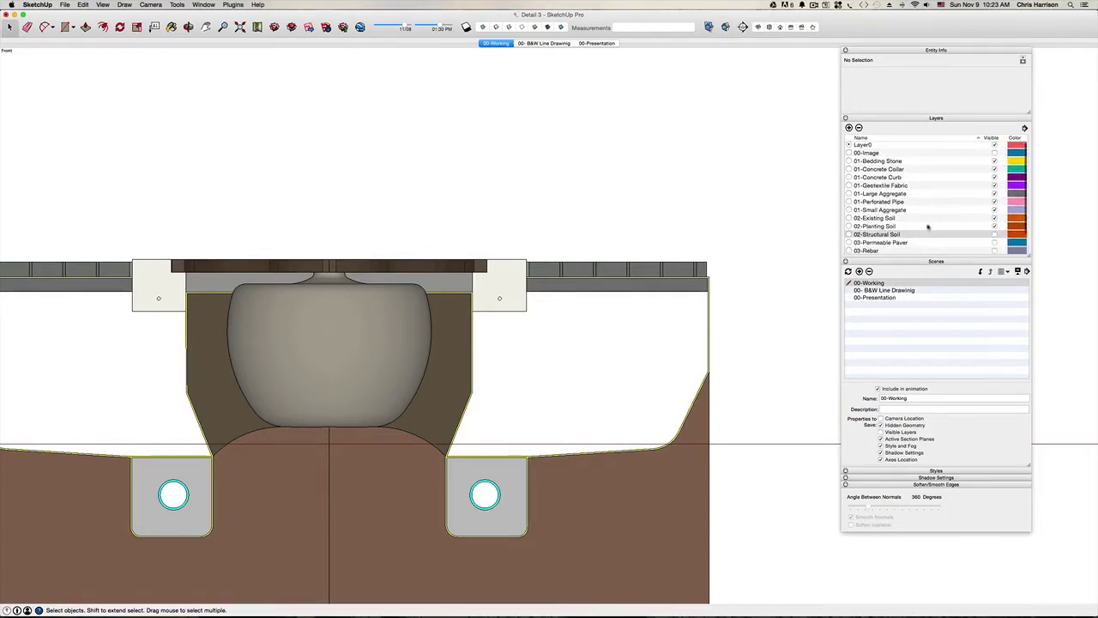
{"action": "left_click", "coordinate": [996, 218]}
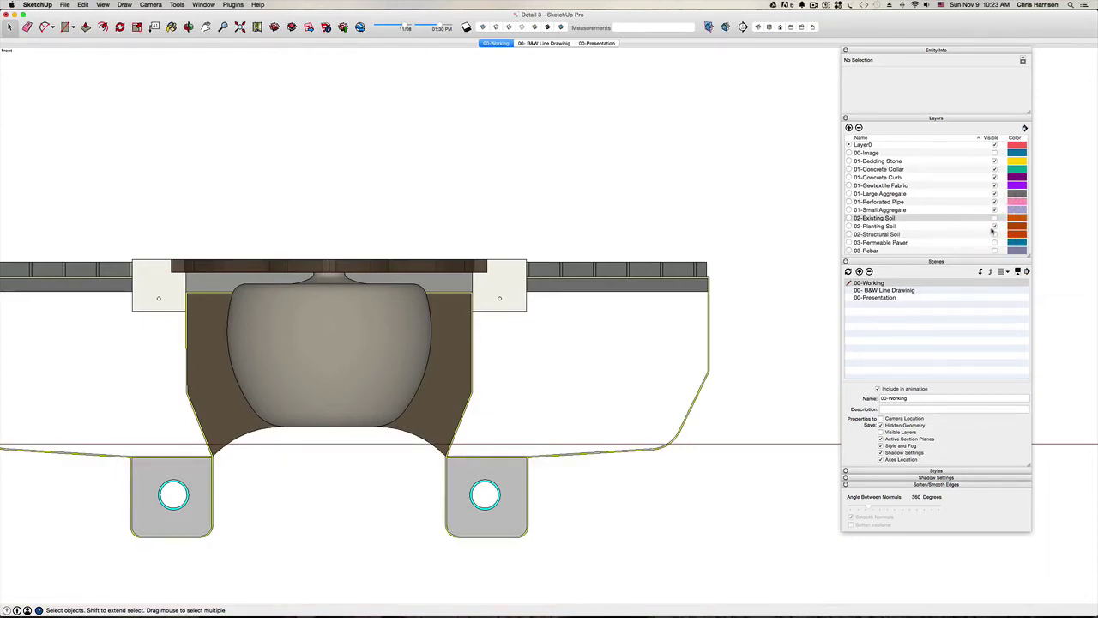
{"action": "left_click", "coordinate": [995, 226]}
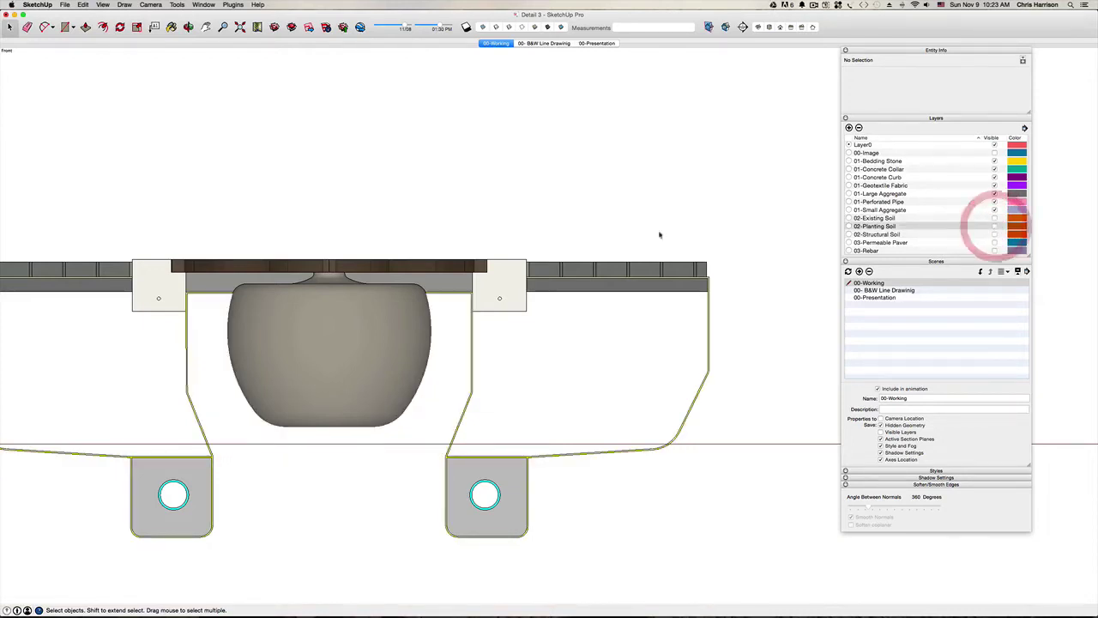
{"action": "scroll", "coordinate": [452, 239], "scroll_direction": "down", "scroll_amount": 3}
{"action": "key", "text": "h"}
{"action": "left_click_drag", "start_coordinate": [403, 227], "coordinate": [403, 311]}
{"action": "scroll", "coordinate": [402, 311], "scroll_direction": "down", "scroll_amount": 2}
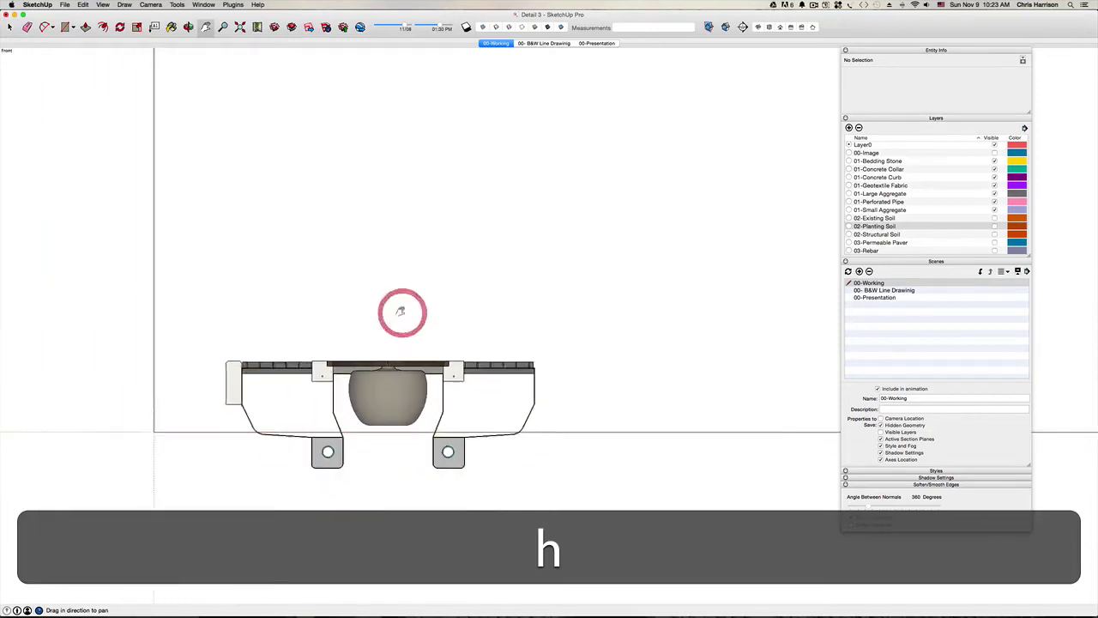
{"action": "key", "text": "space"}
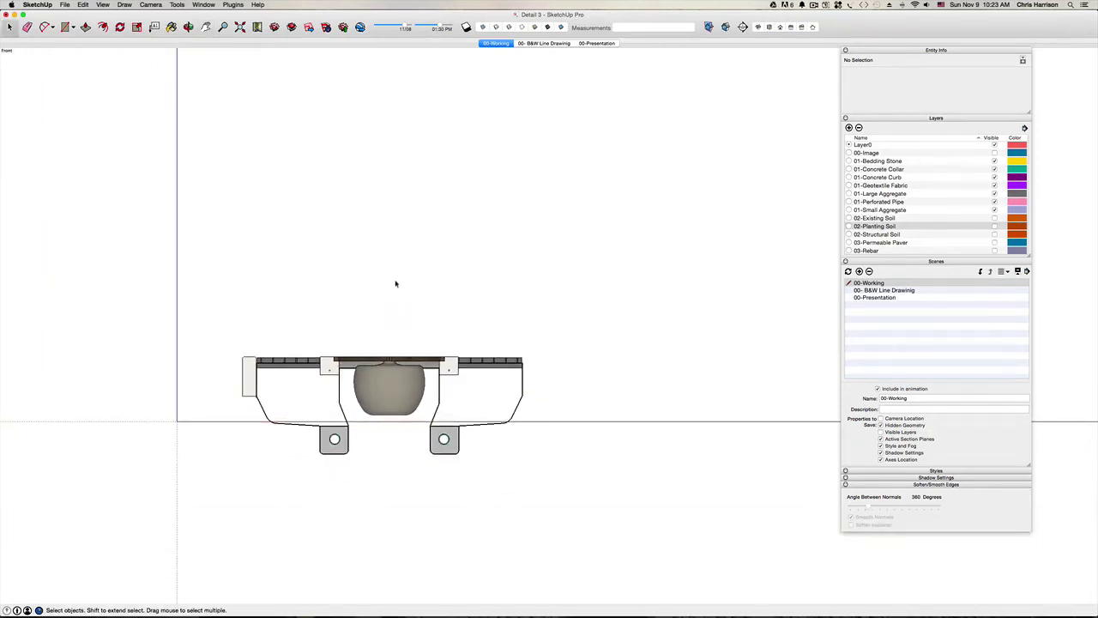
{"action": "scroll", "coordinate": [395, 284], "scroll_direction": "up", "scroll_amount": 3}
{"action": "key", "text": "super+v"}
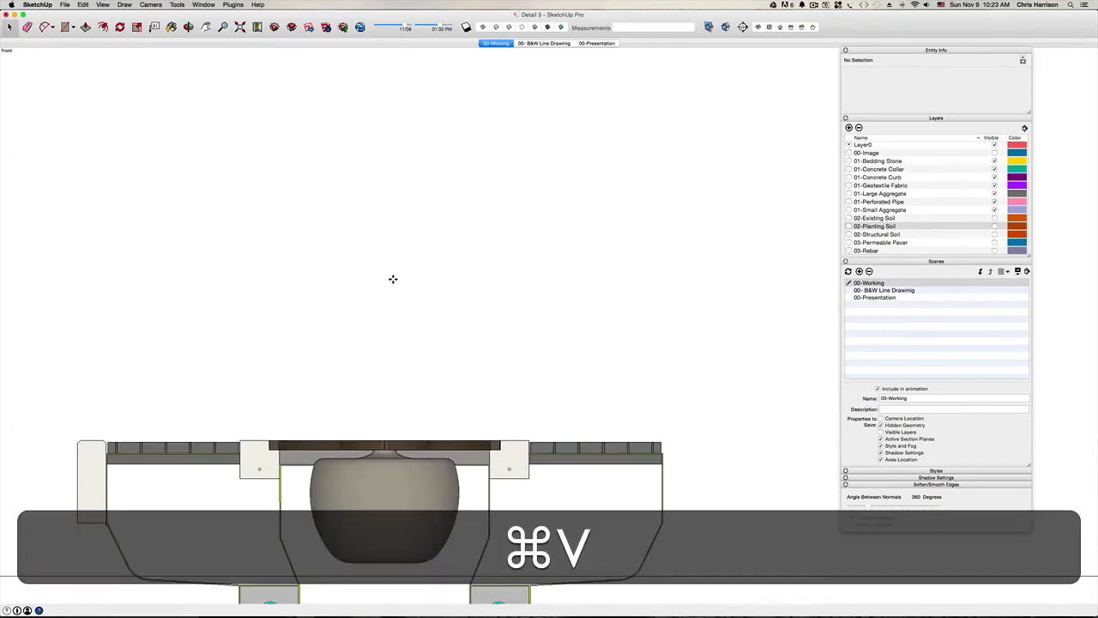
{"action": "key", "text": "Escape"}
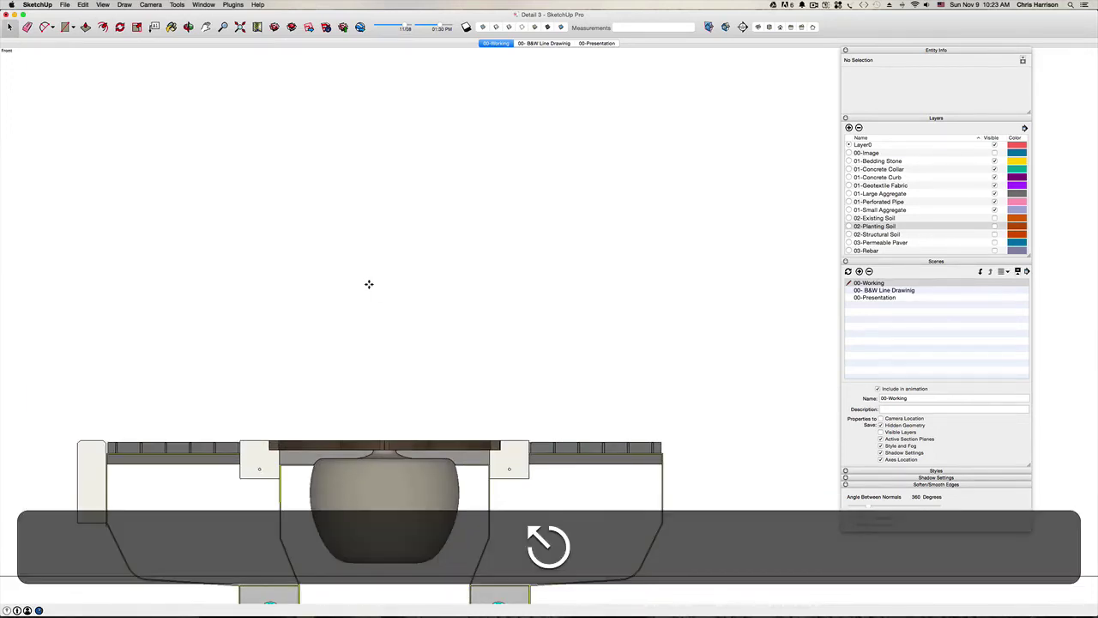
{"action": "key", "text": "space"}
Copy the tree component from the Tree file in the Components folder, then close that file to return to Detail 3.
{"action": "key", "text": "super+o"}
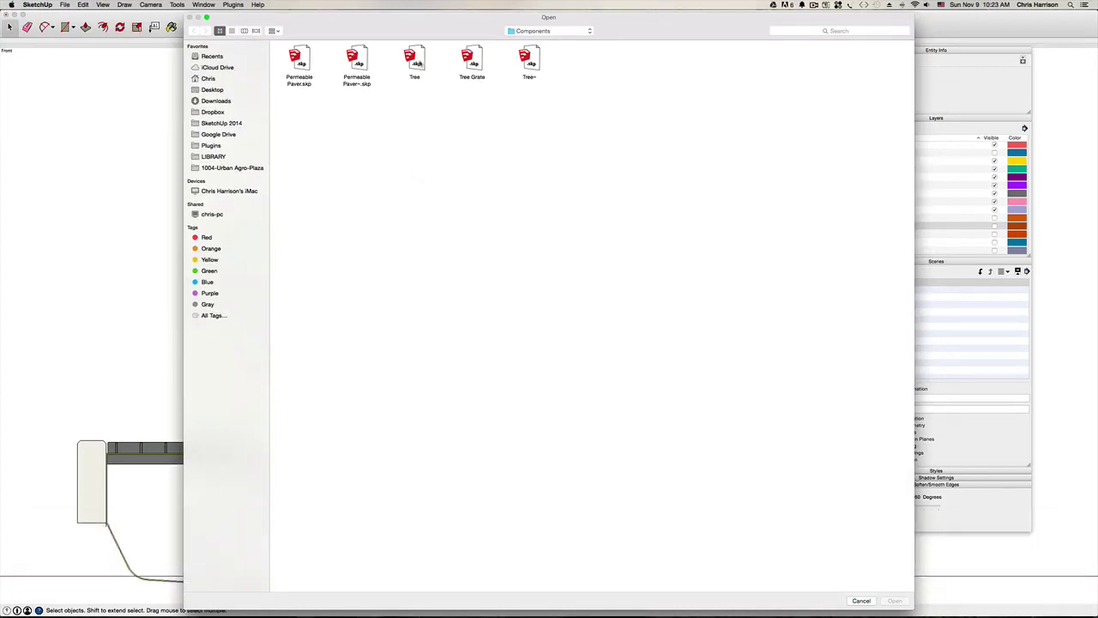
{"action": "left_click", "coordinate": [418, 63]}
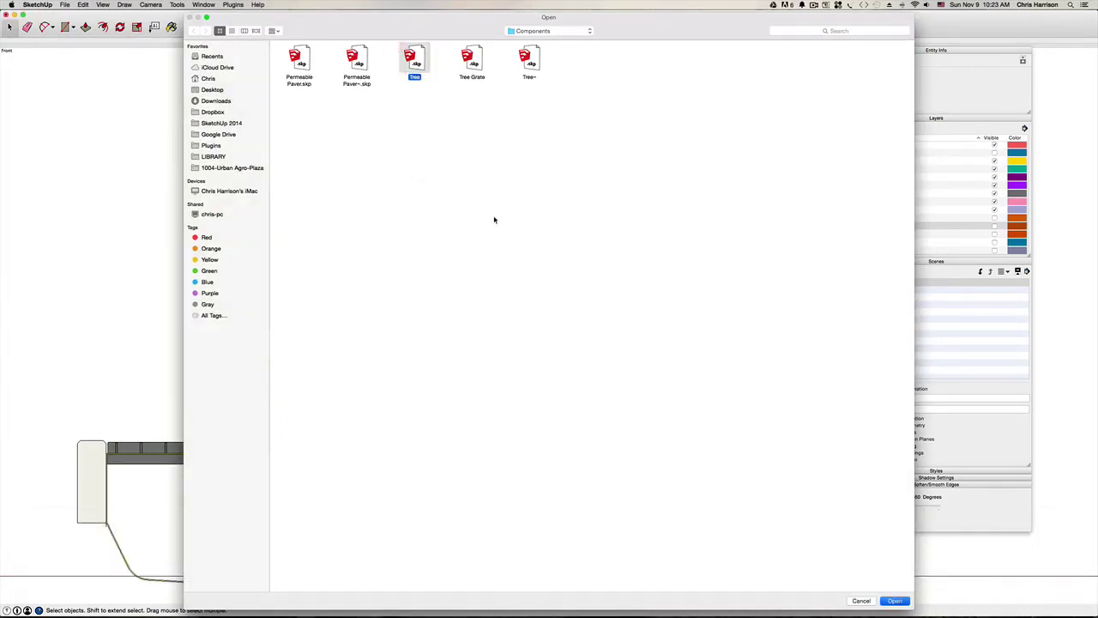
{"action": "left_click", "coordinate": [895, 601]}
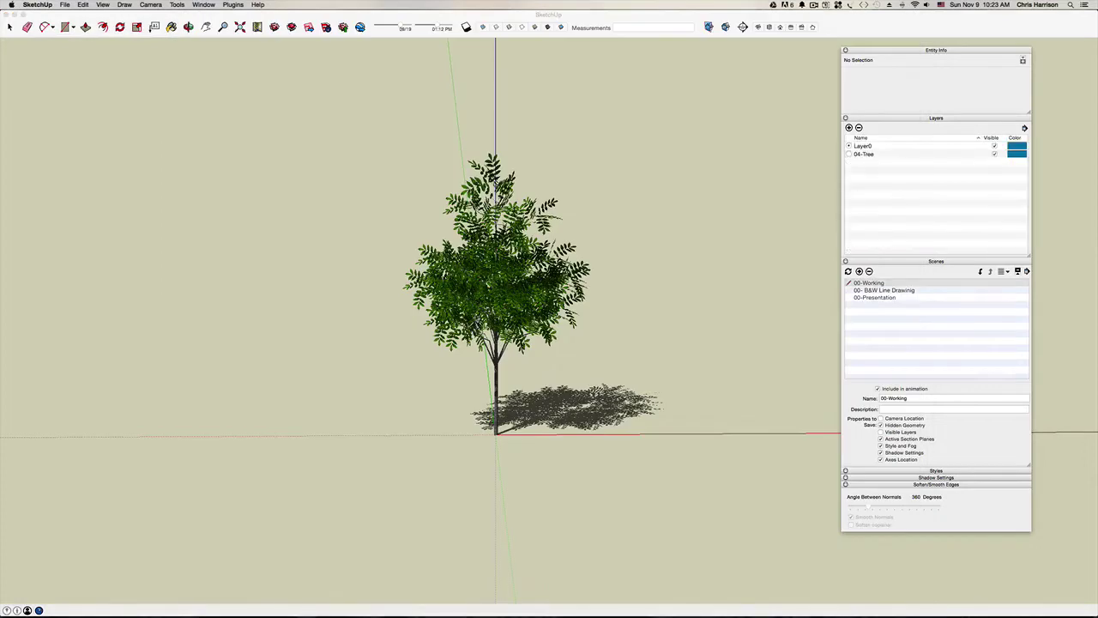
{"action": "left_click", "coordinate": [346, 152]}
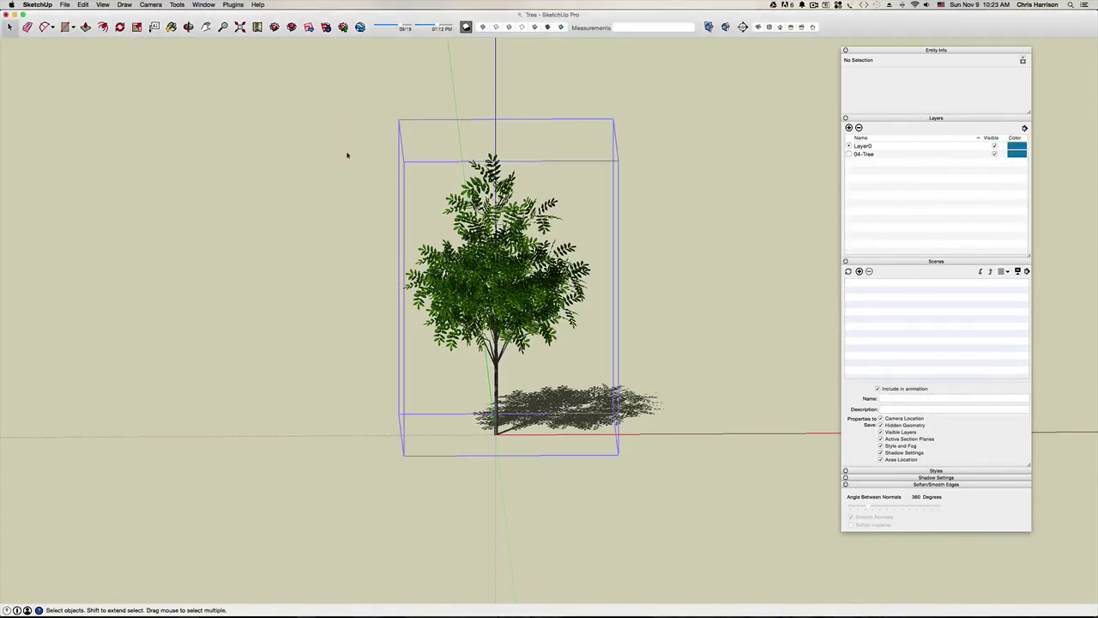
{"action": "key", "text": "super+c"}
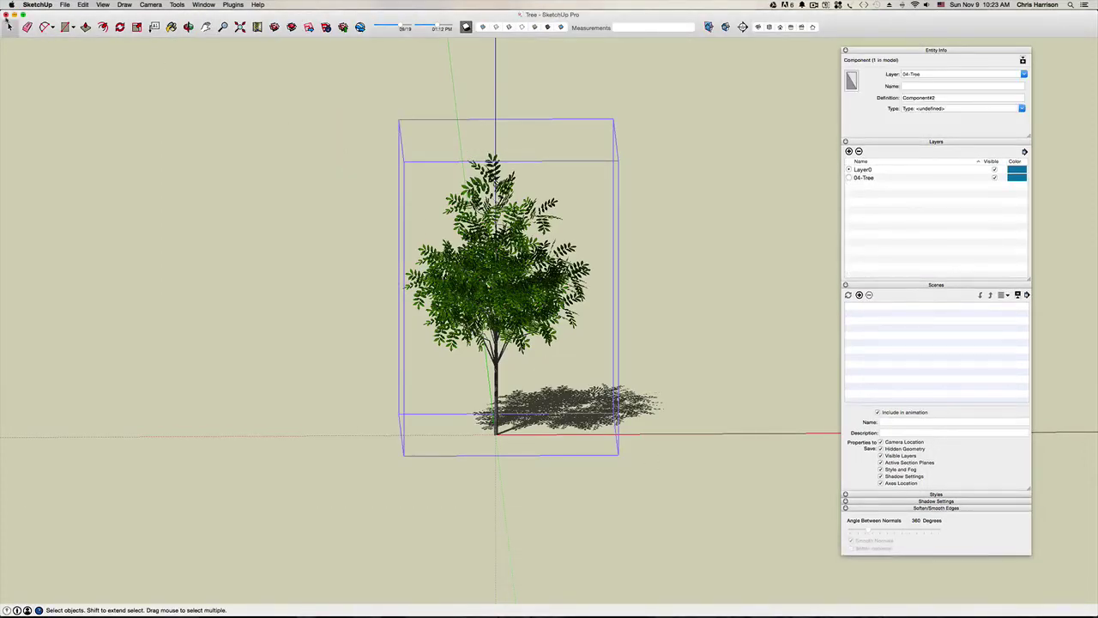
{"action": "left_click", "coordinate": [6, 15]}
{"action": "left_click", "coordinate": [521, 82]}
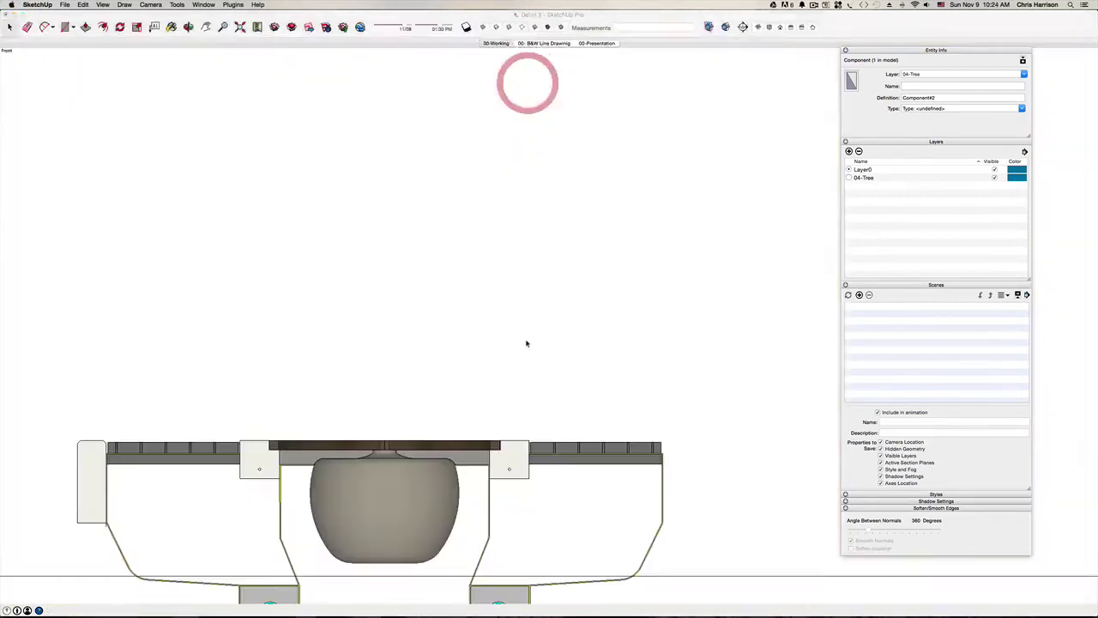
Paste the tree component and move it so its trunk stands over the root ball, just above the tree grate.
{"action": "key", "text": "super+v"}
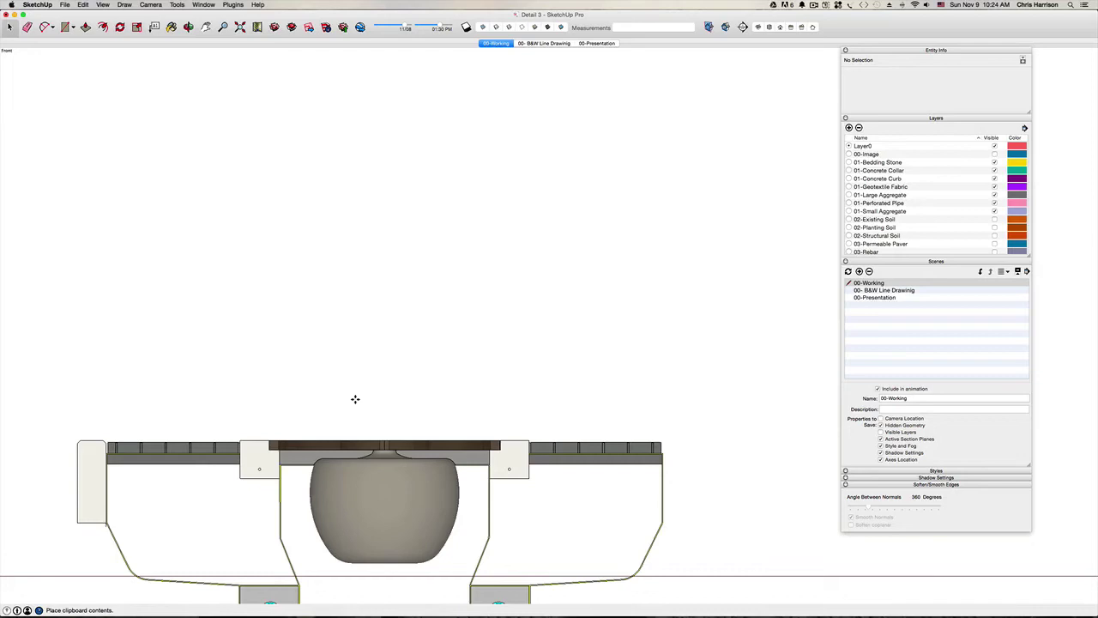
{"action": "left_click", "coordinate": [813, 393]}
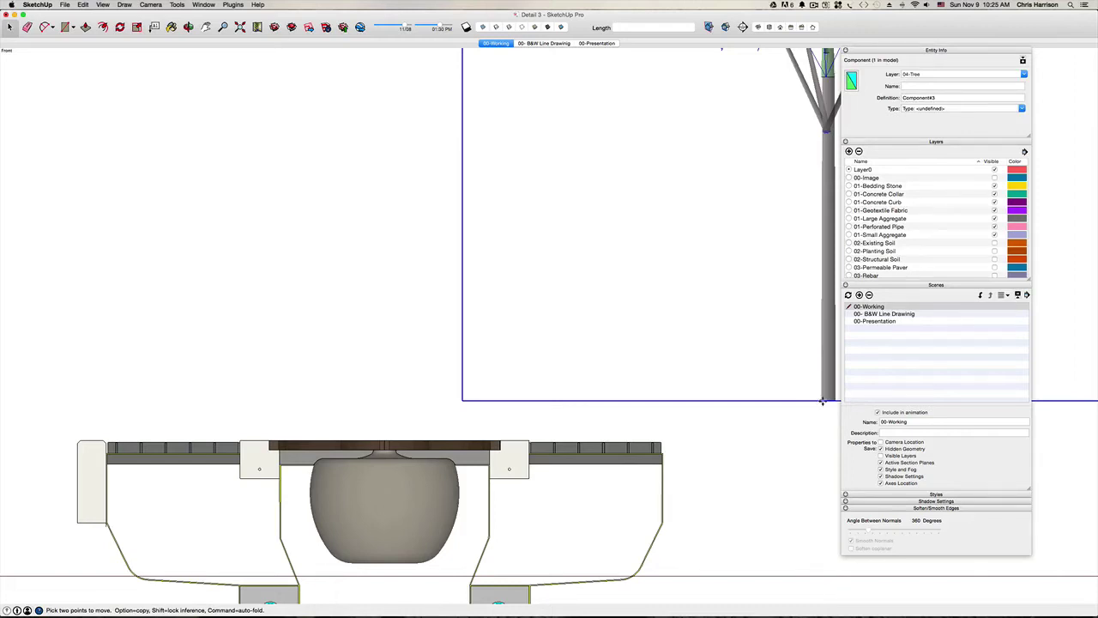
{"action": "left_click", "coordinate": [822, 402]}
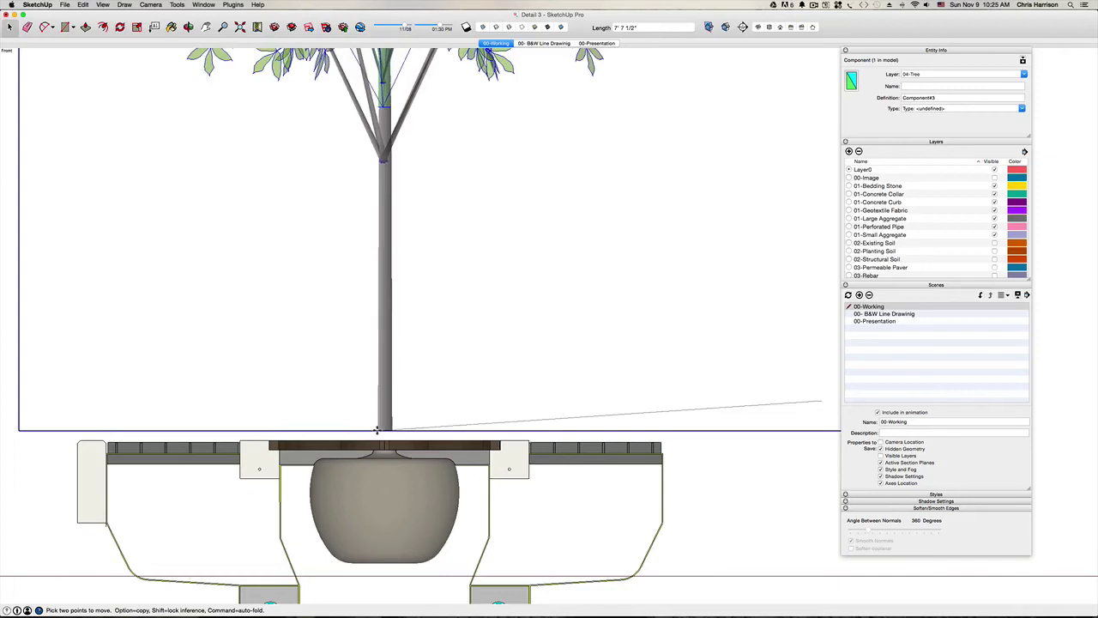
{"action": "left_click", "coordinate": [378, 430]}
Center the grip on the trunk's base and lower the tree about 3 15/16" along the blue axis to the top of the root ball.
{"action": "scroll", "coordinate": [378, 430], "scroll_direction": "up", "scroll_amount": 5}
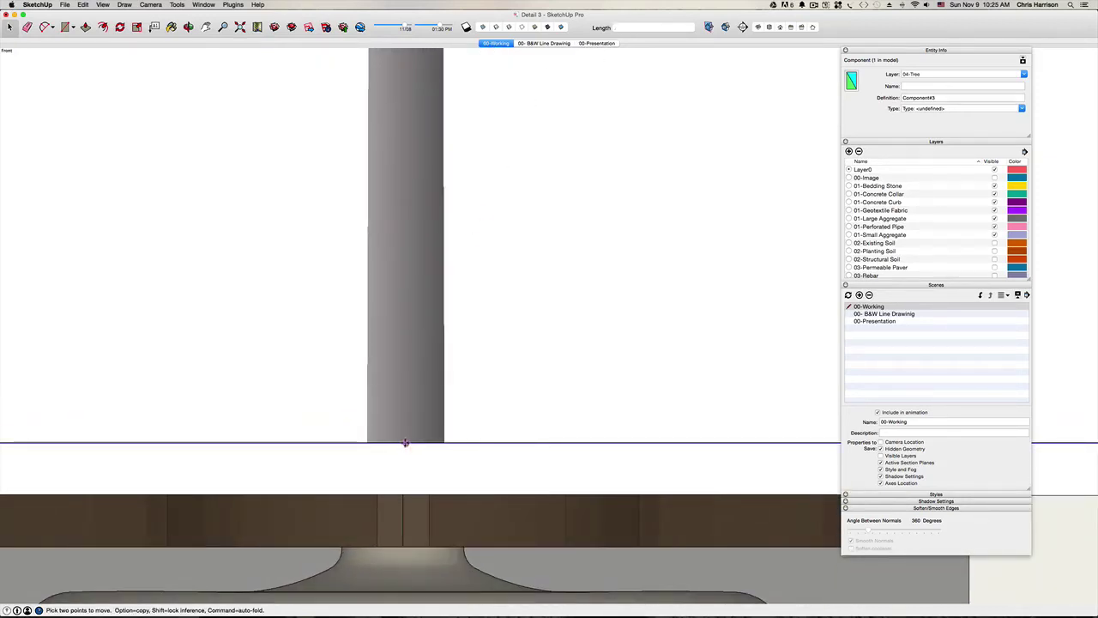
{"action": "left_click", "coordinate": [406, 441]}
{"action": "left_click", "coordinate": [404, 441]}
{"action": "scroll", "coordinate": [406, 439], "scroll_direction": "down", "scroll_amount": 2}
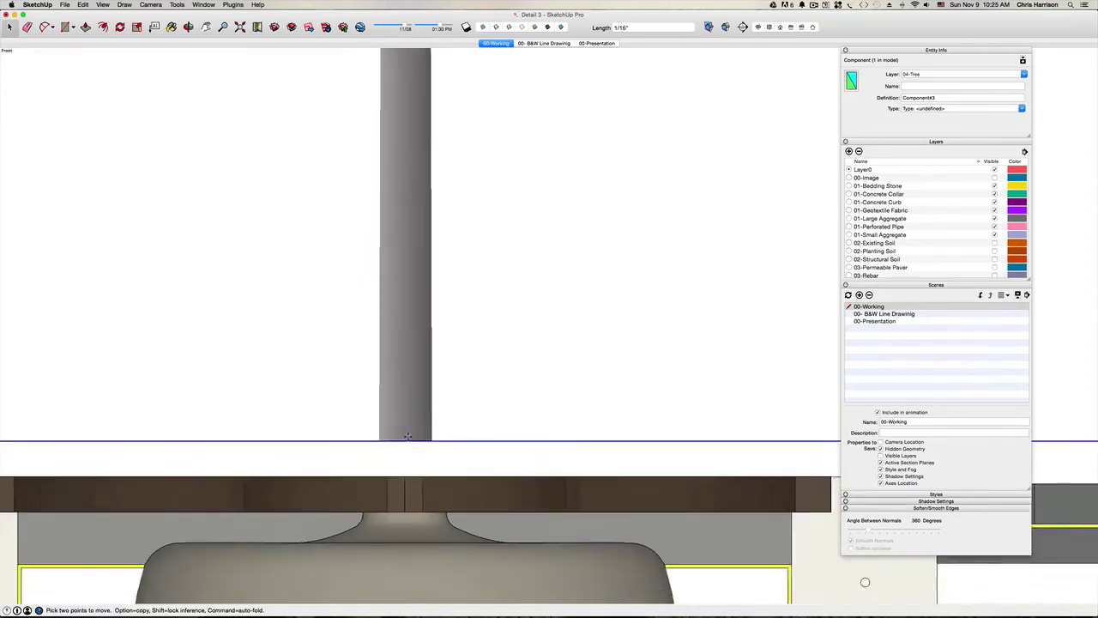
{"action": "key", "text": "Up"}
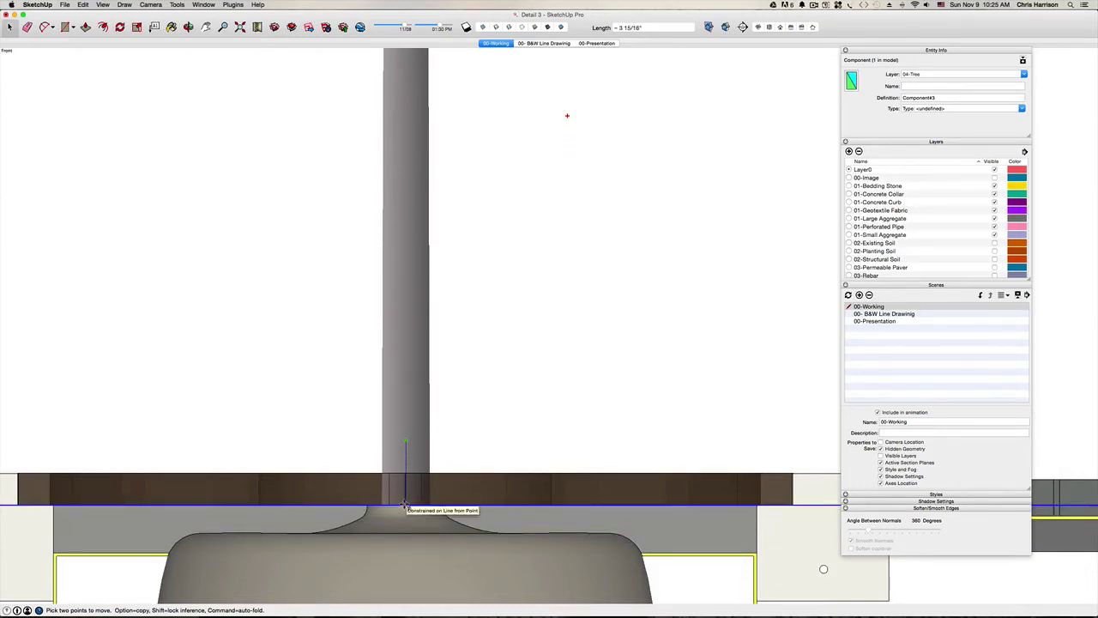
{"action": "left_click", "coordinate": [405, 506]}
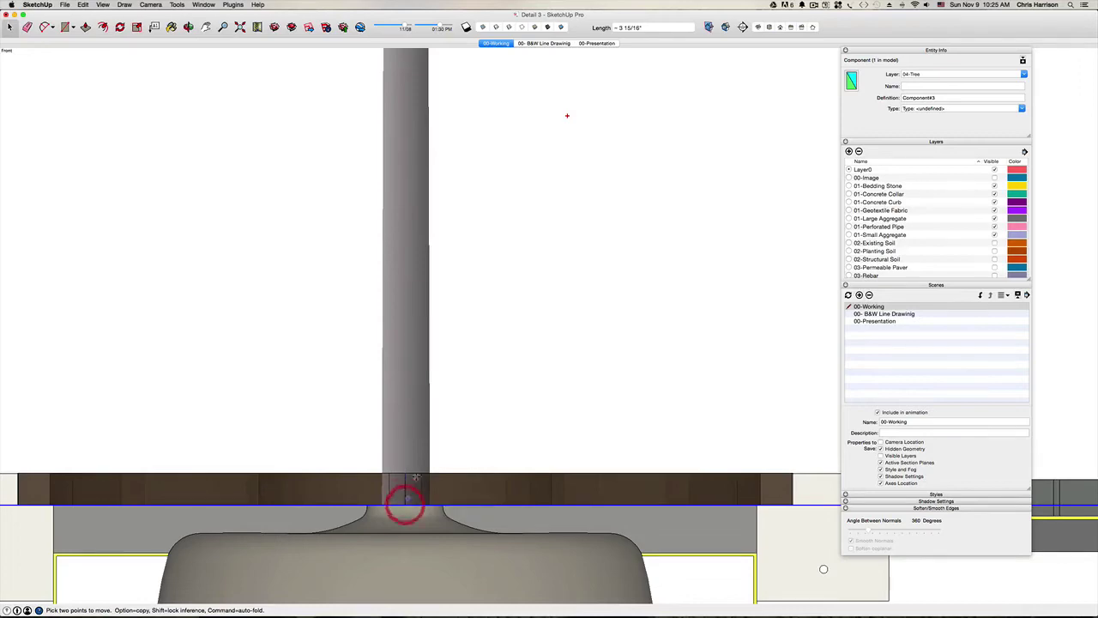
Move the tree component about 3' 10 1/4" along the green axis so its trunk stands over the centre of the root ball.
{"action": "scroll", "coordinate": [408, 498], "scroll_direction": "down", "scroll_amount": 5}
{"action": "middle_click_drag", "start_coordinate": [479, 323], "coordinate": [491, 333]}
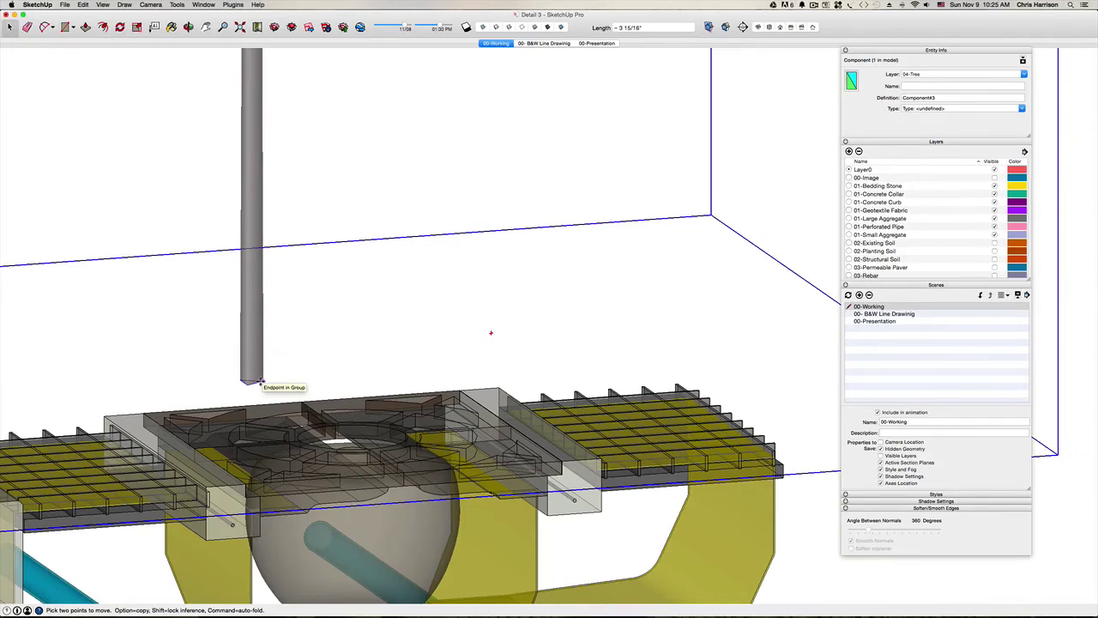
{"action": "key", "text": "super+2"}
{"action": "key", "text": "super+3"}
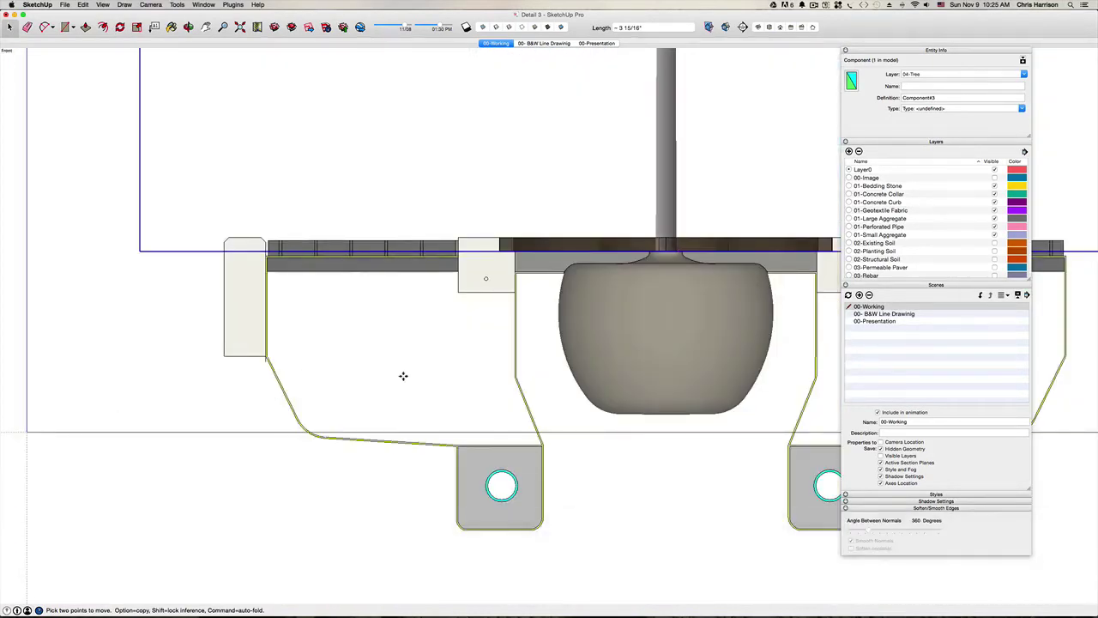
{"action": "left_click", "coordinate": [663, 235]}
{"action": "key", "text": "Left"}
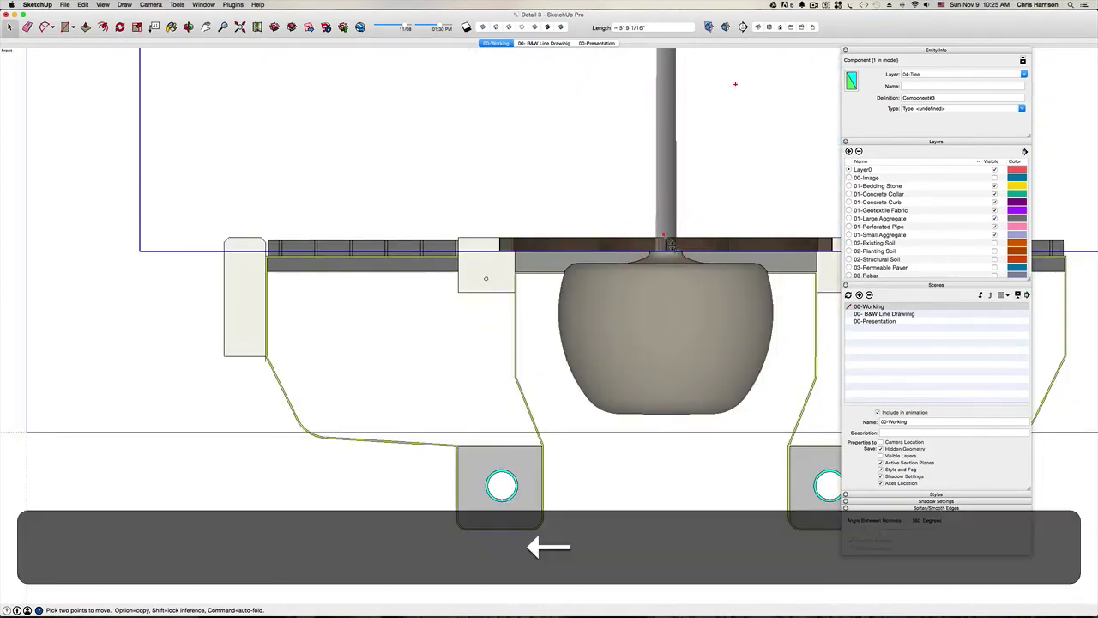
{"action": "middle_click_drag", "start_coordinate": [663, 234], "coordinate": [689, 249]}
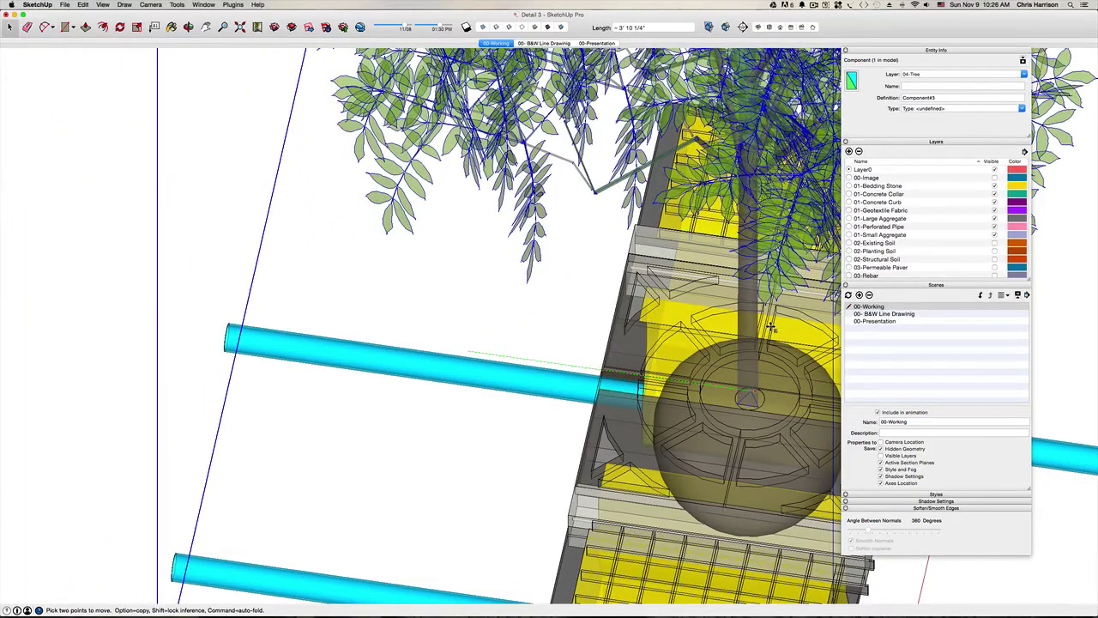
{"action": "left_click", "coordinate": [771, 329]}
{"action": "middle_click_drag", "start_coordinate": [540, 338], "coordinate": [549, 309]}
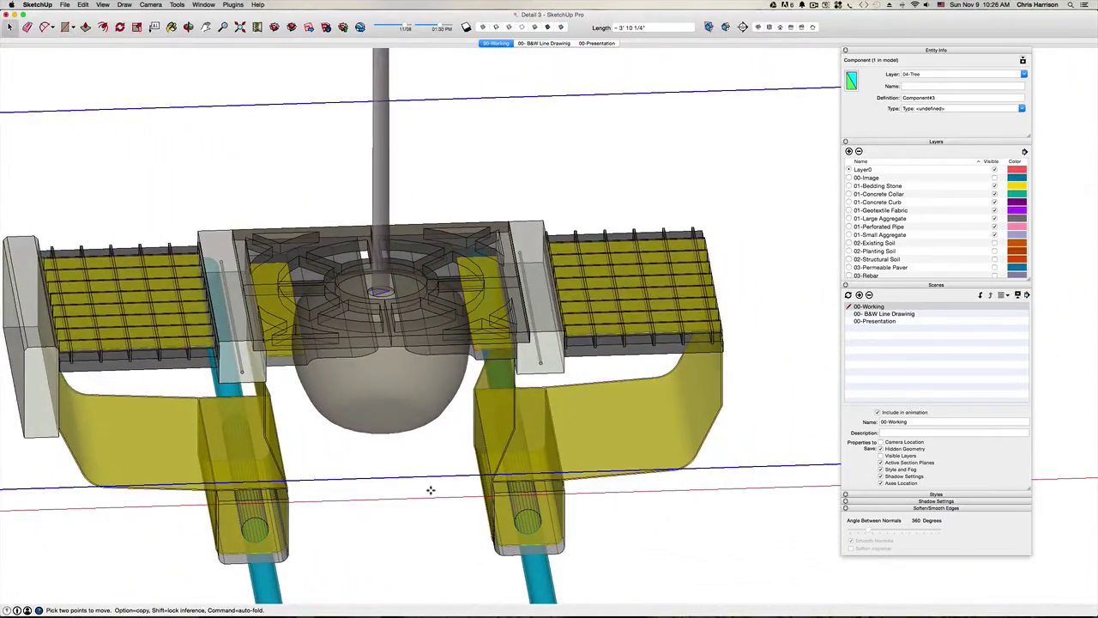
{"action": "key", "text": "space"}
{"action": "left_click", "coordinate": [429, 544]}
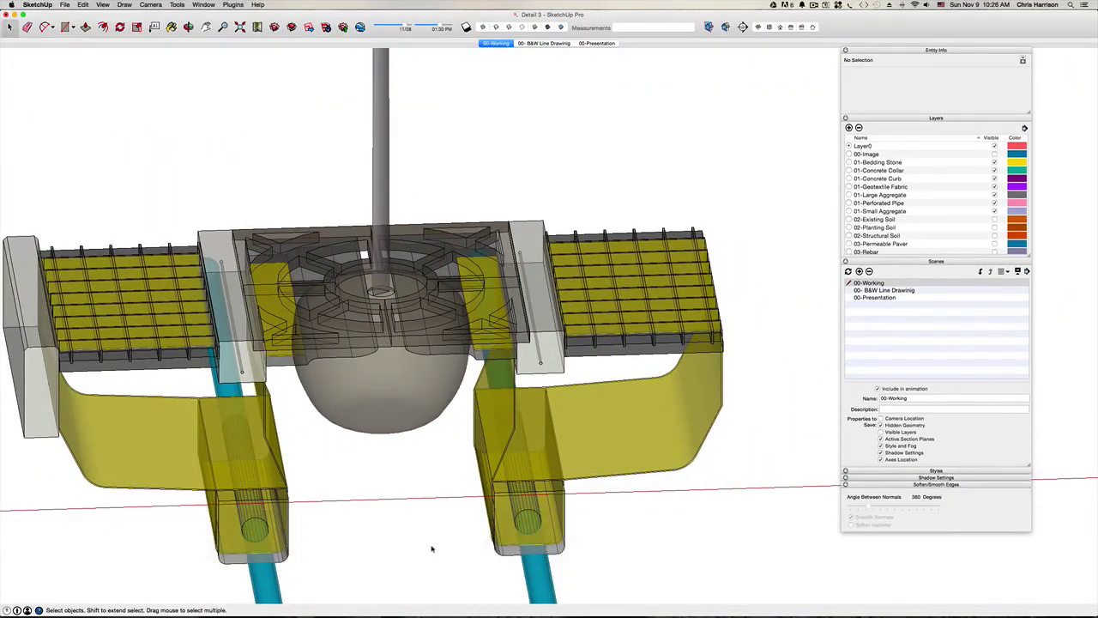
Check the tree's alignment with the root ball and tree grate in perspective, bottom and front views.
{"action": "middle_click_drag", "start_coordinate": [429, 544], "coordinate": [432, 538]}
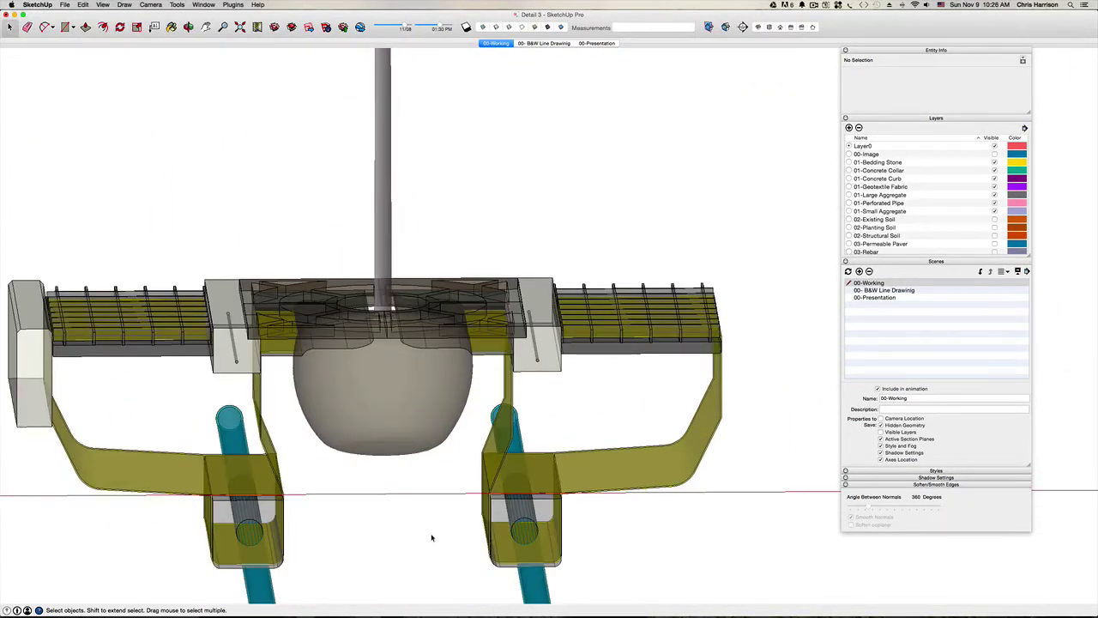
{"action": "key", "text": "super+2"}
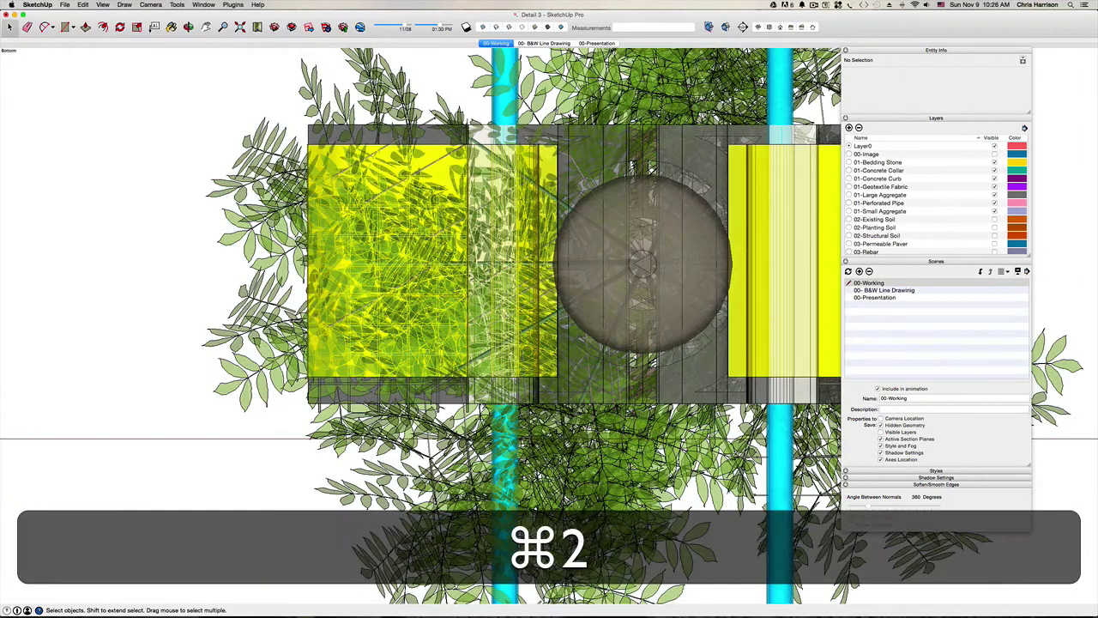
{"action": "key", "text": "super+3"}
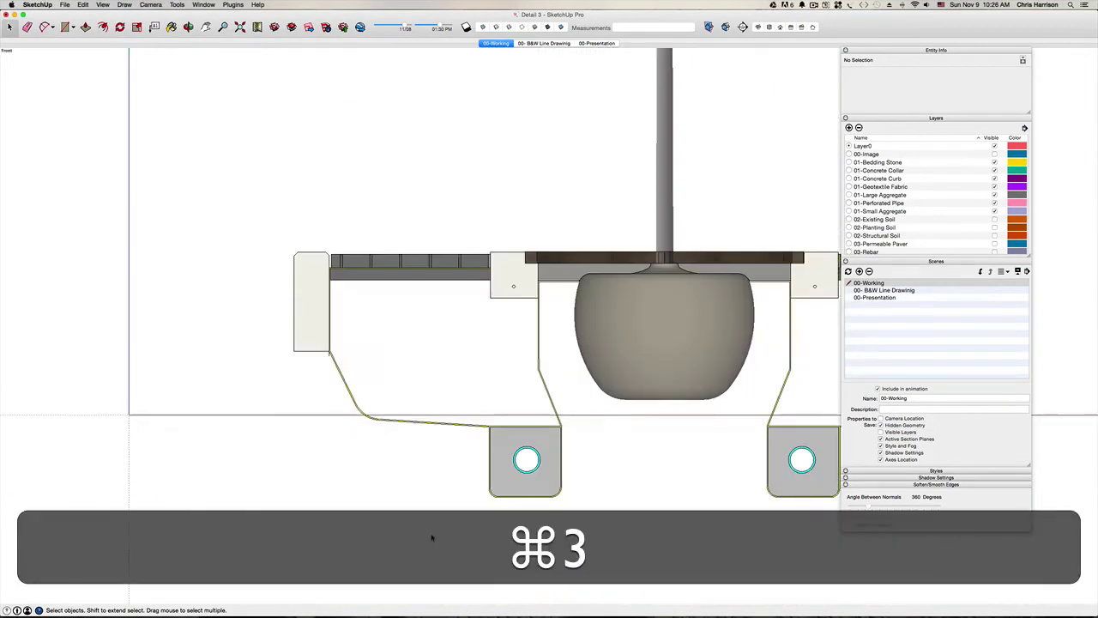
{"action": "key", "text": "h"}
{"action": "left_click_drag", "start_coordinate": [554, 411], "coordinate": [384, 558]}
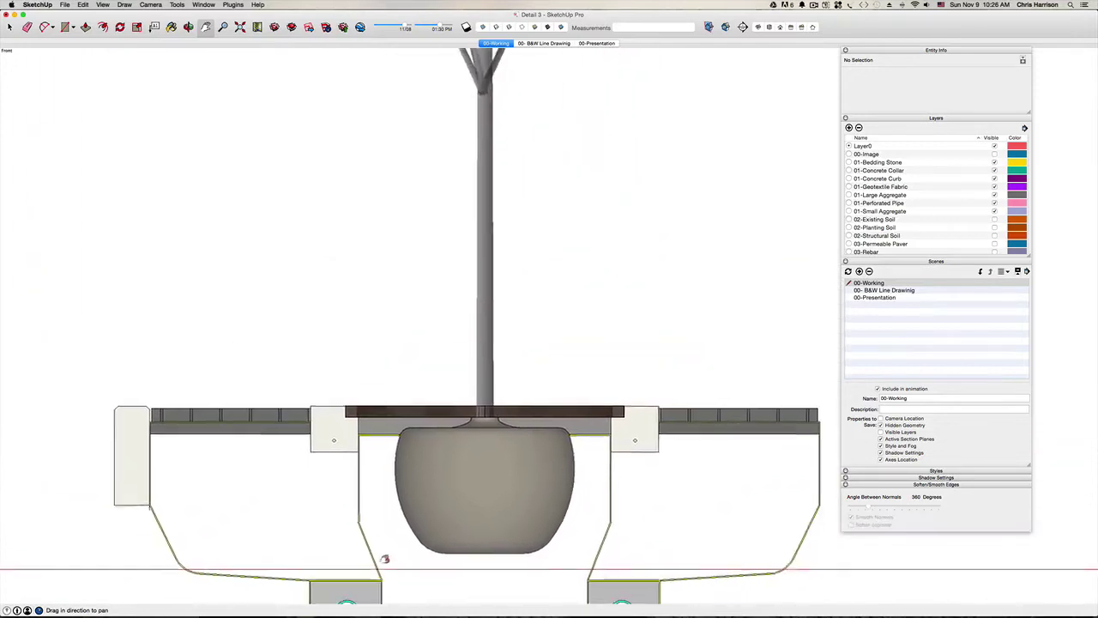
{"action": "left_click", "coordinate": [657, 449]}
{"action": "scroll", "coordinate": [725, 311], "scroll_direction": "down", "scroll_amount": 5}
{"action": "key", "text": "space"}
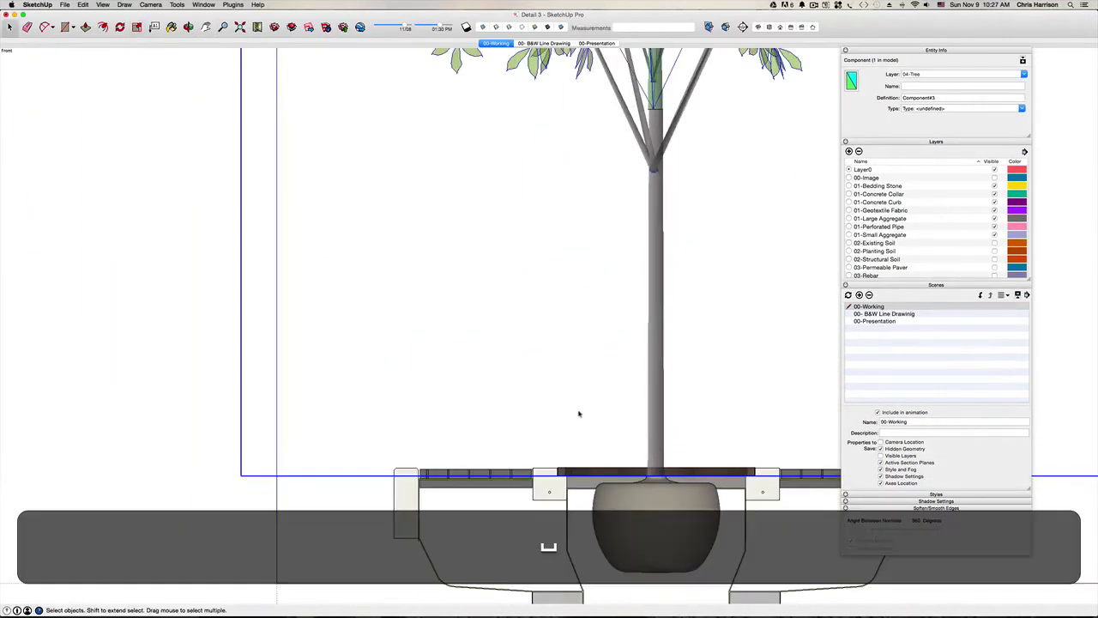
{"action": "left_click", "coordinate": [579, 411]}
{"action": "scroll", "coordinate": [540, 409], "scroll_direction": "down", "scroll_amount": 3}
{"action": "key", "text": "h"}
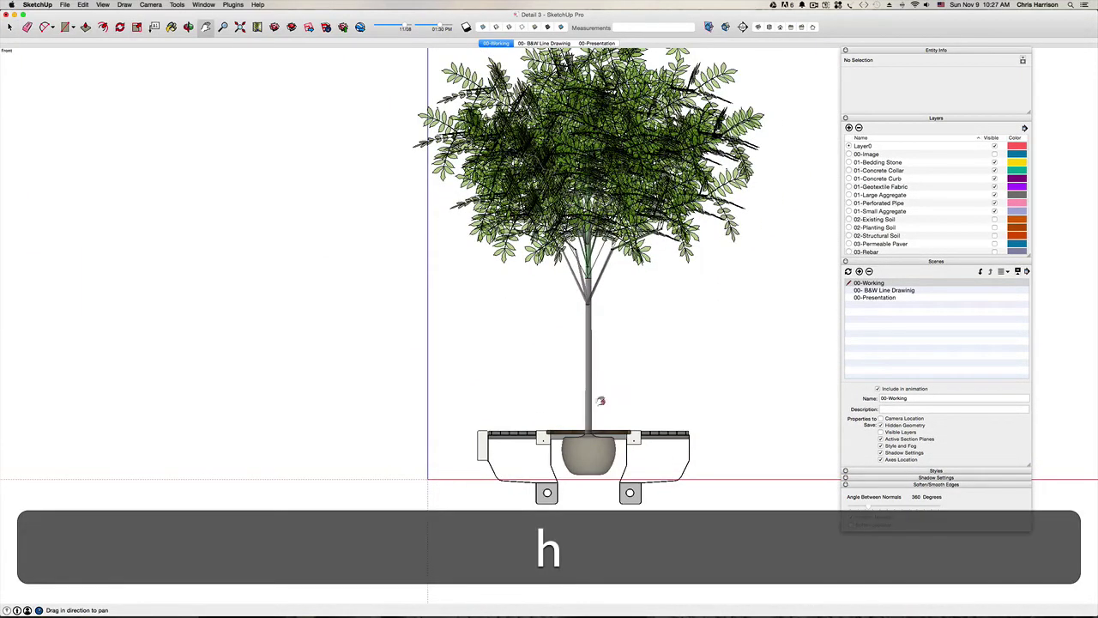
{"action": "left_click_drag", "start_coordinate": [601, 401], "coordinate": [475, 426]}
Open the tree component and paint the green trunk segment above the first branch fork with the grey bark material.
{"action": "scroll", "coordinate": [460, 270], "scroll_direction": "up", "scroll_amount": 3}
{"action": "key", "text": "space"}
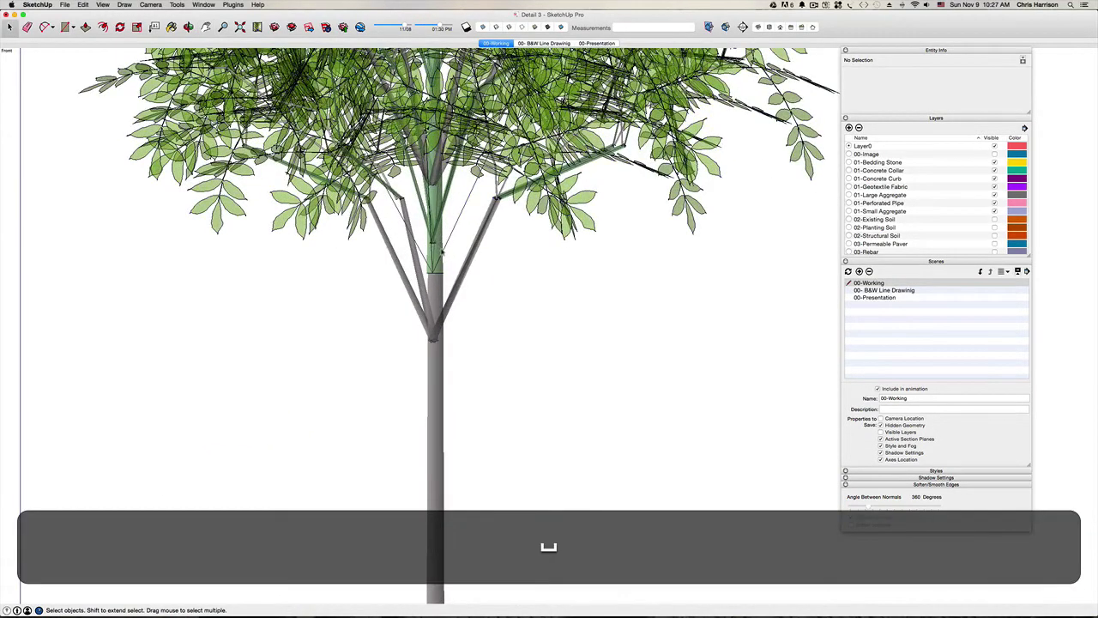
{"action": "left_click", "coordinate": [437, 249]}
{"action": "double_click", "coordinate": [438, 249]}
{"action": "left_click", "coordinate": [437, 249]}
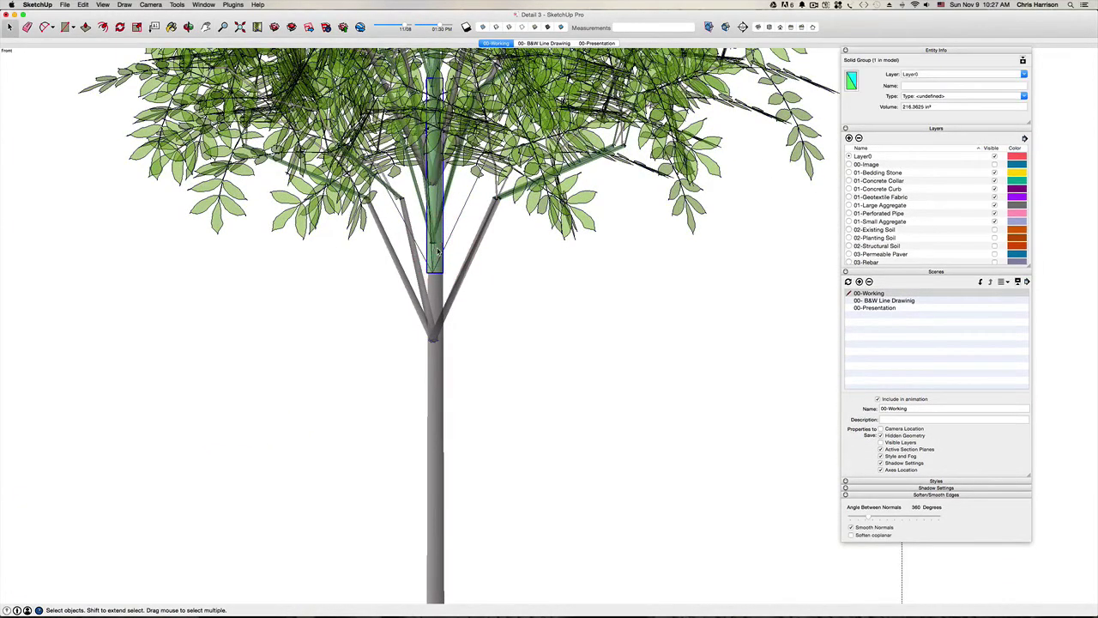
{"action": "scroll", "coordinate": [436, 247], "scroll_direction": "up", "scroll_amount": 3}
{"action": "key", "text": "m"}
{"action": "key", "text": "b"}
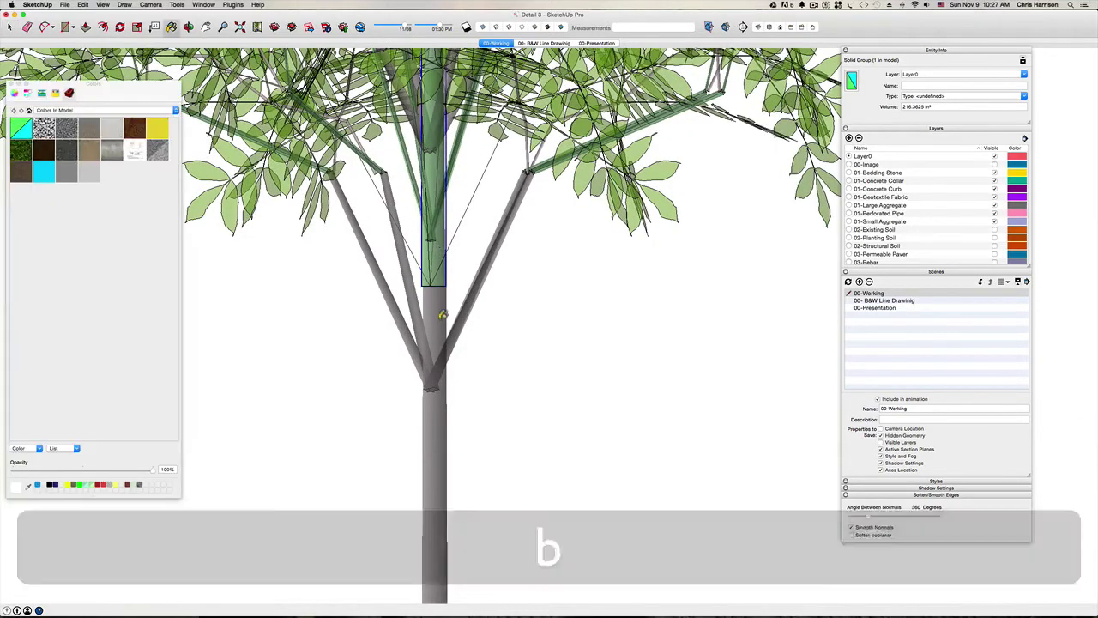
{"action": "left_click", "coordinate": [436, 261]}
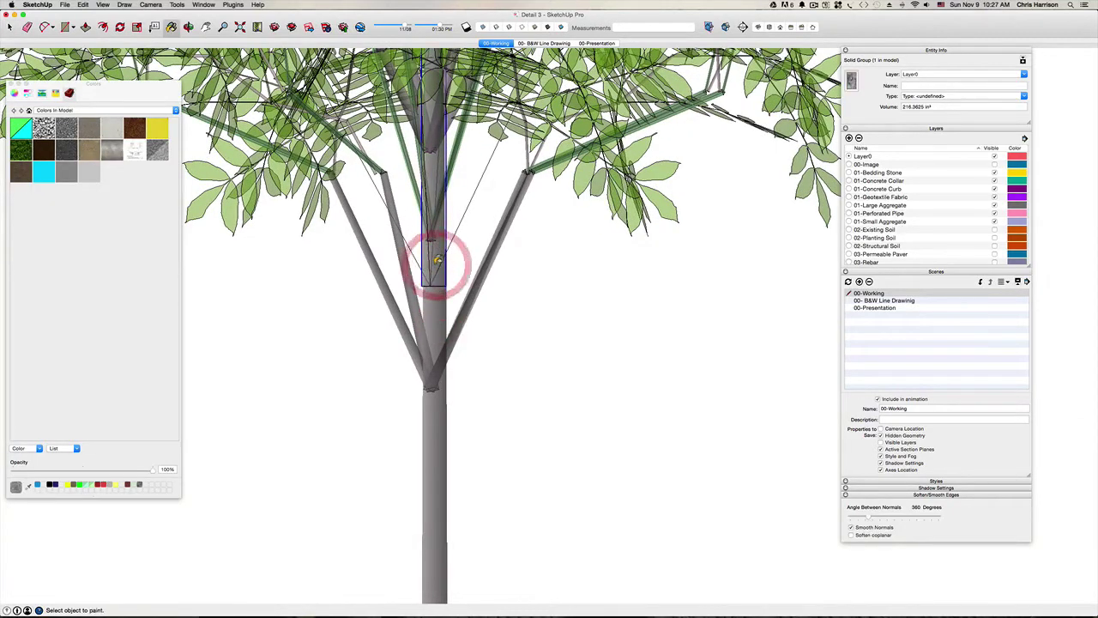
Paint the upper green trunk segment and the remaining green branches inside the canopy with the same grey bark material.
{"action": "scroll", "coordinate": [436, 275], "scroll_direction": "down", "scroll_amount": 2}
{"action": "key", "text": "space"}
{"action": "scroll", "coordinate": [437, 103], "scroll_direction": "up", "scroll_amount": 5}
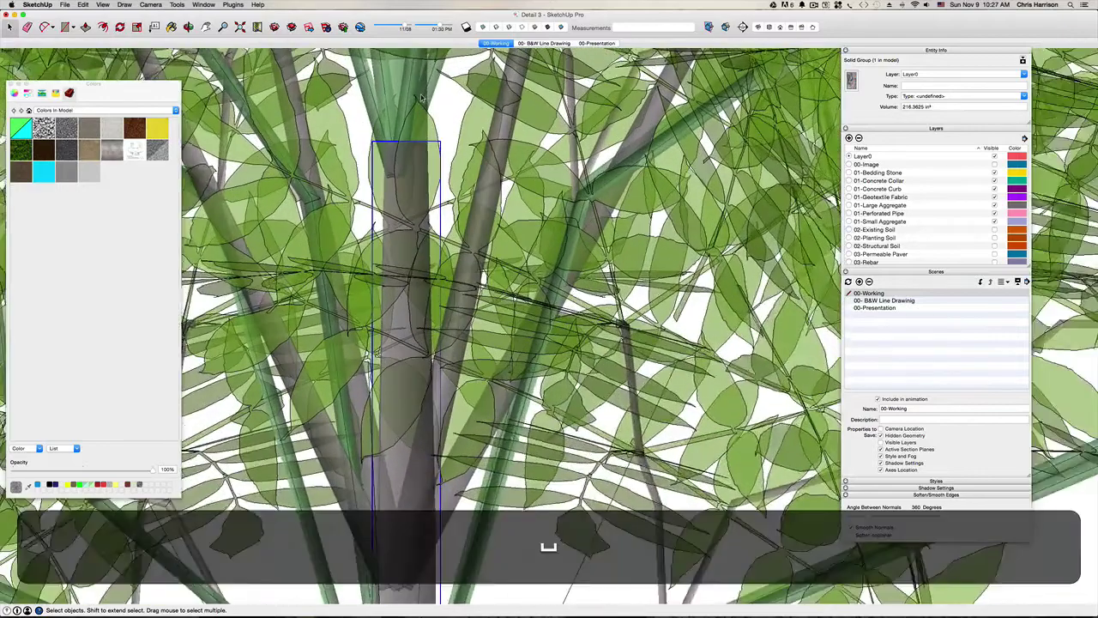
{"action": "left_click", "coordinate": [391, 82]}
{"action": "left_click", "coordinate": [391, 79]}
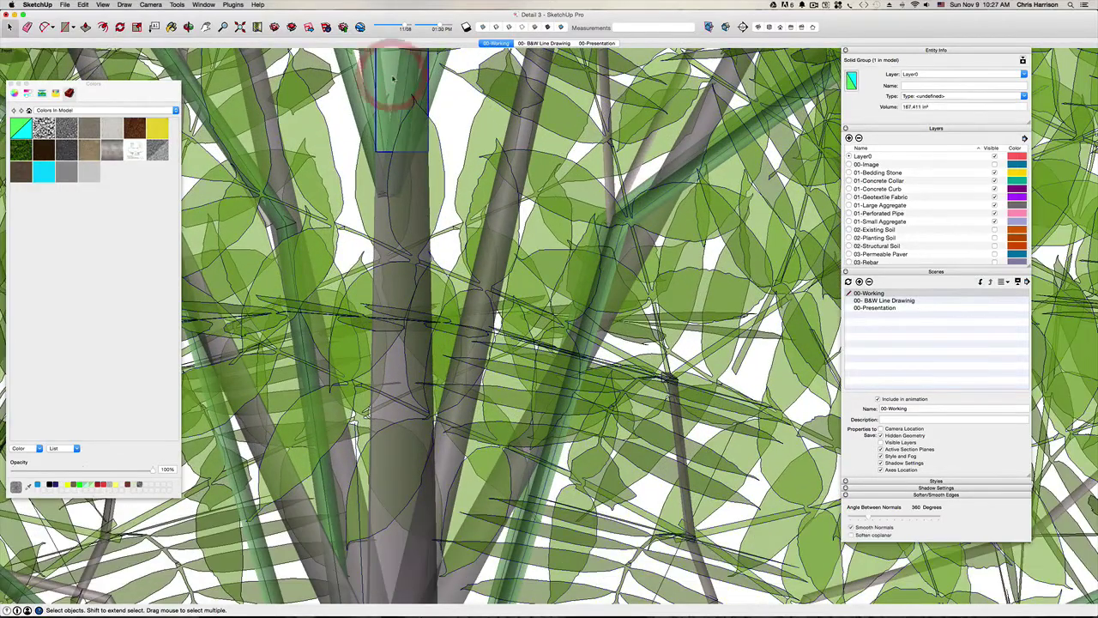
{"action": "key", "text": "b"}
{"action": "left_click", "coordinate": [392, 76]}
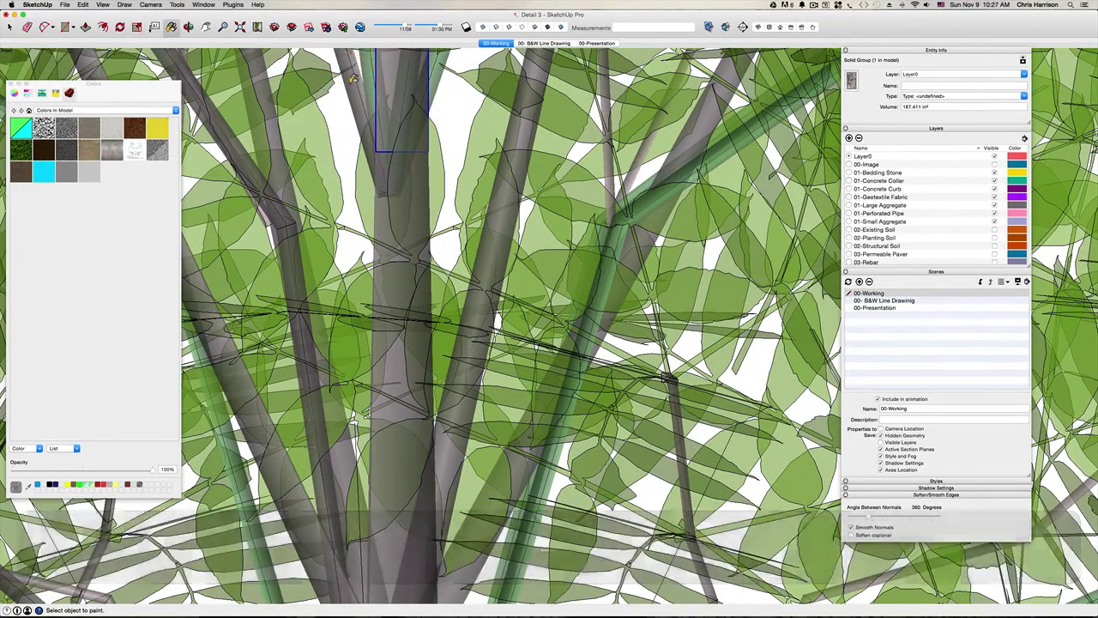
{"action": "left_click", "coordinate": [375, 67]}
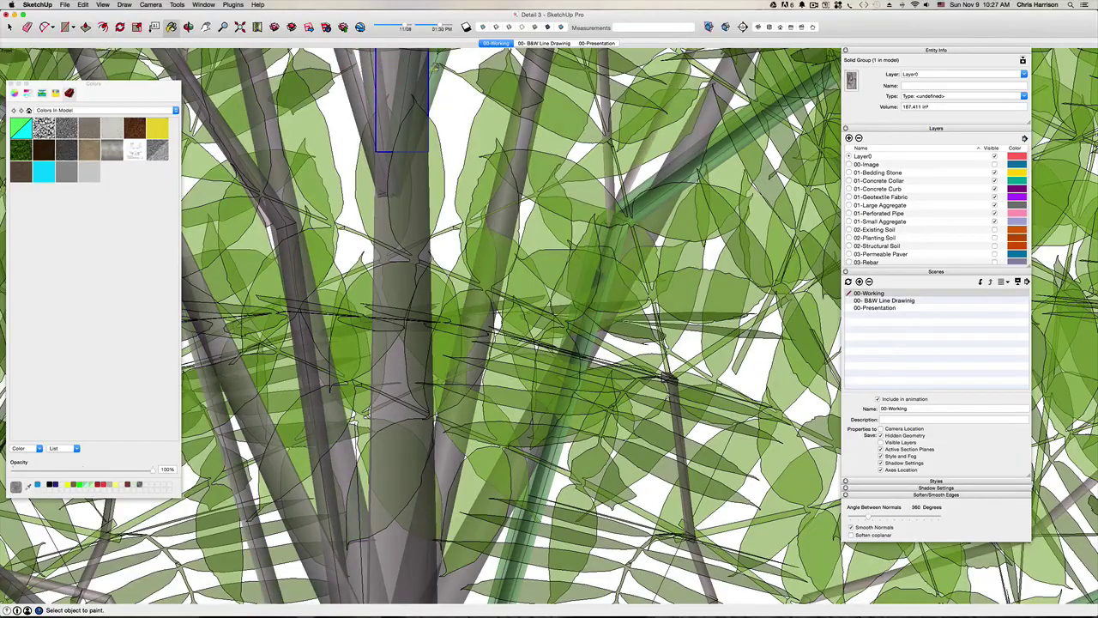
{"action": "scroll", "coordinate": [438, 67], "scroll_direction": "down", "scroll_amount": 10}
{"action": "scroll", "coordinate": [486, 232], "scroll_direction": "up", "scroll_amount": 10}
{"action": "key", "text": "space"}
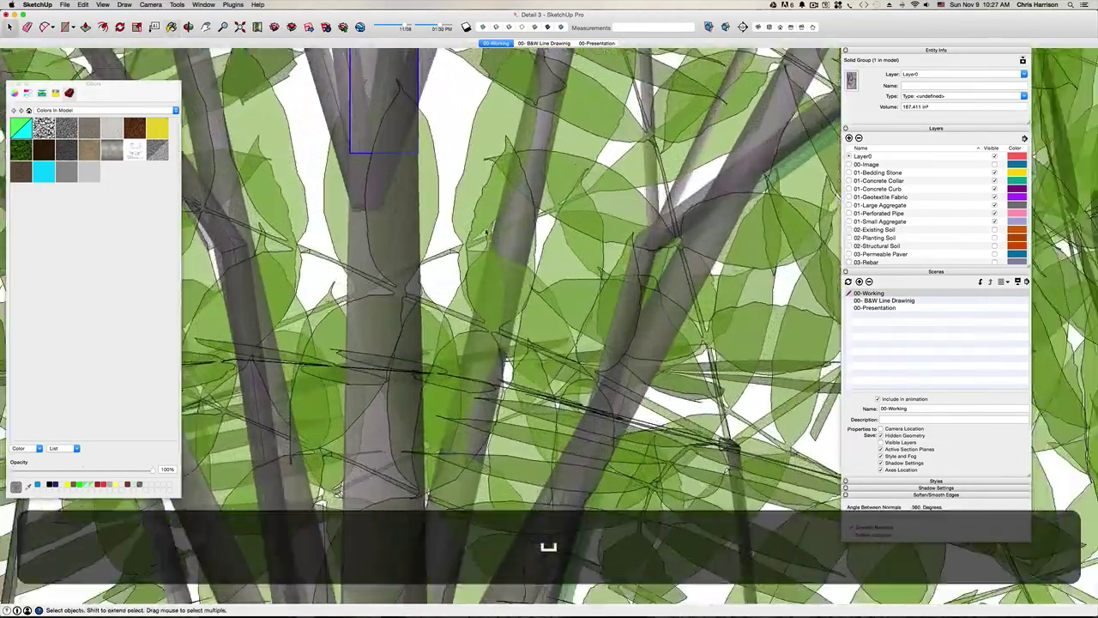
Close the tree component, return to the front view of the whole section and save the model.
{"action": "key", "text": "super+3"}
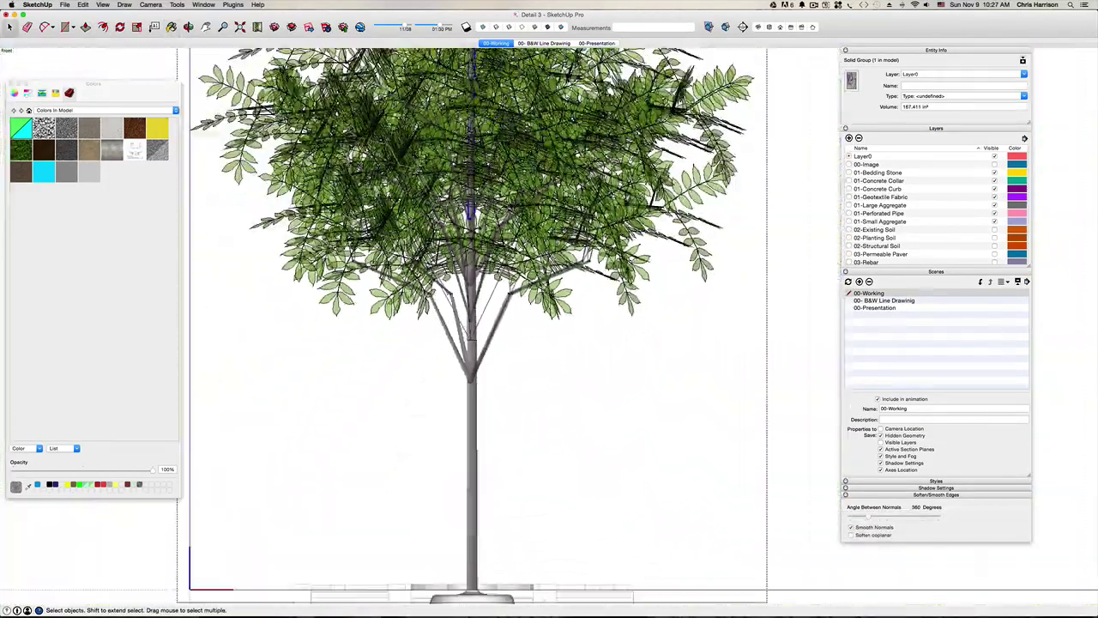
{"action": "left_click", "coordinate": [608, 314]}
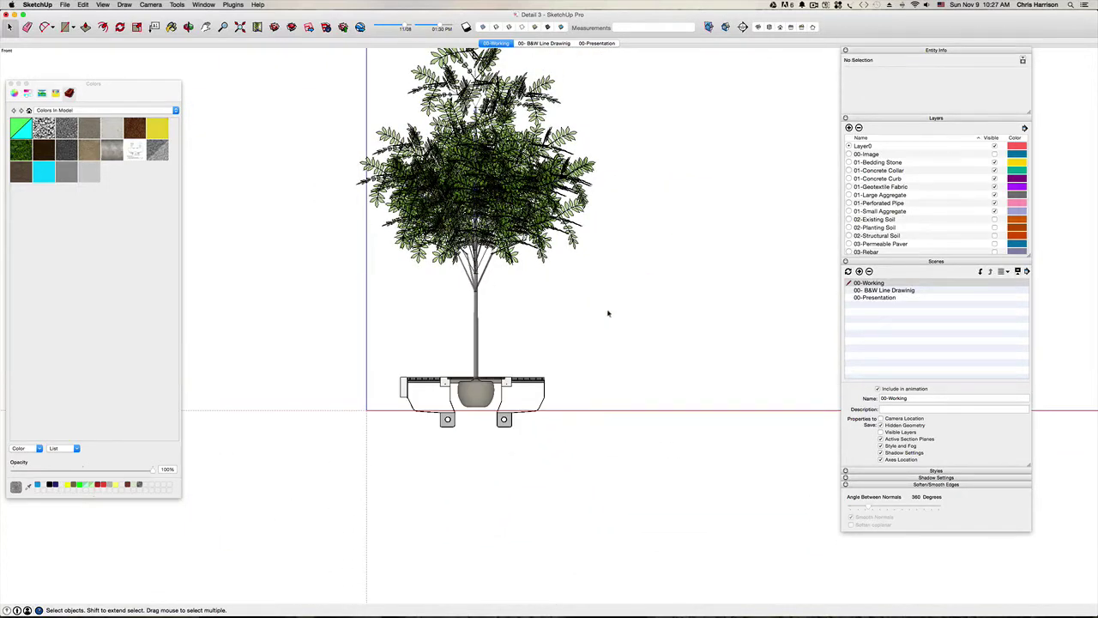
{"action": "scroll", "coordinate": [472, 359], "scroll_direction": "up", "scroll_amount": 3}
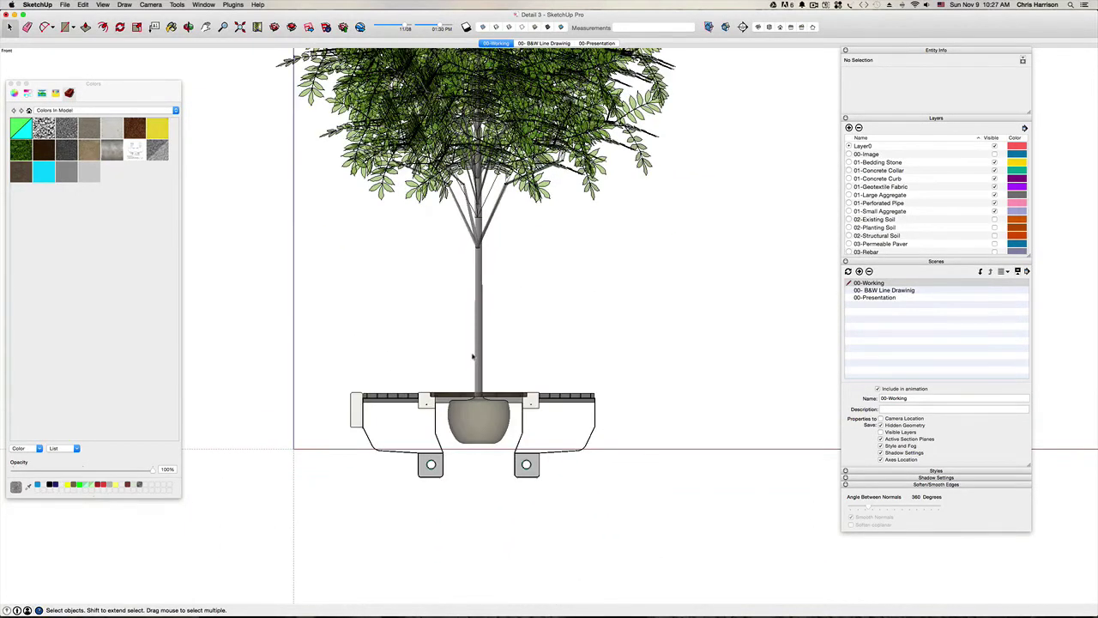
{"action": "key", "text": "h"}
{"action": "left_click_drag", "start_coordinate": [472, 356], "coordinate": [481, 401]}
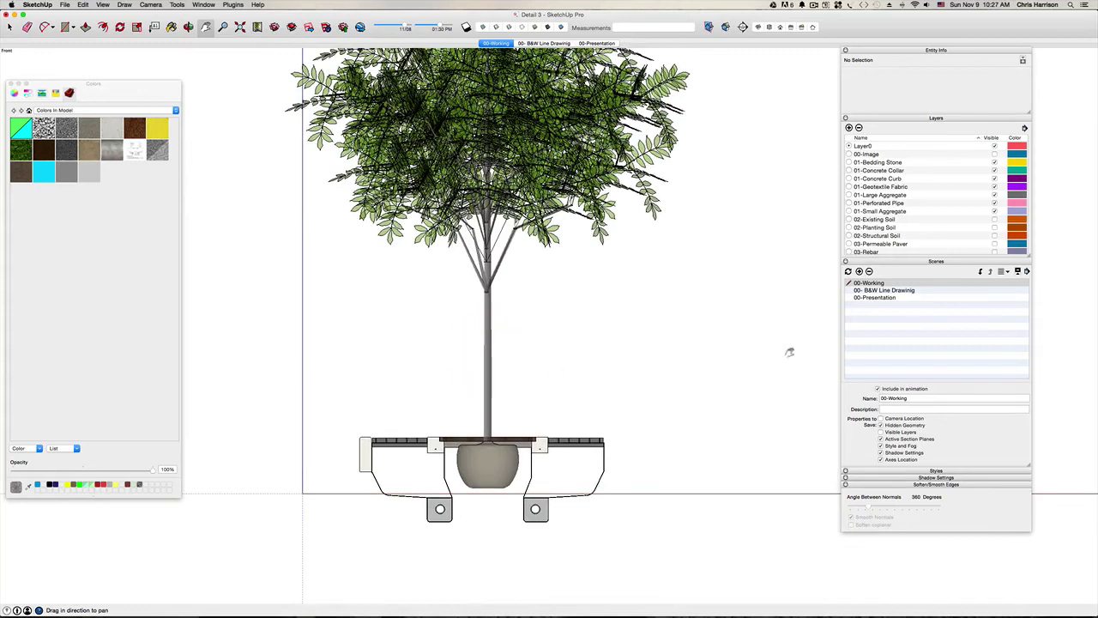
{"action": "key", "text": "super+s"}
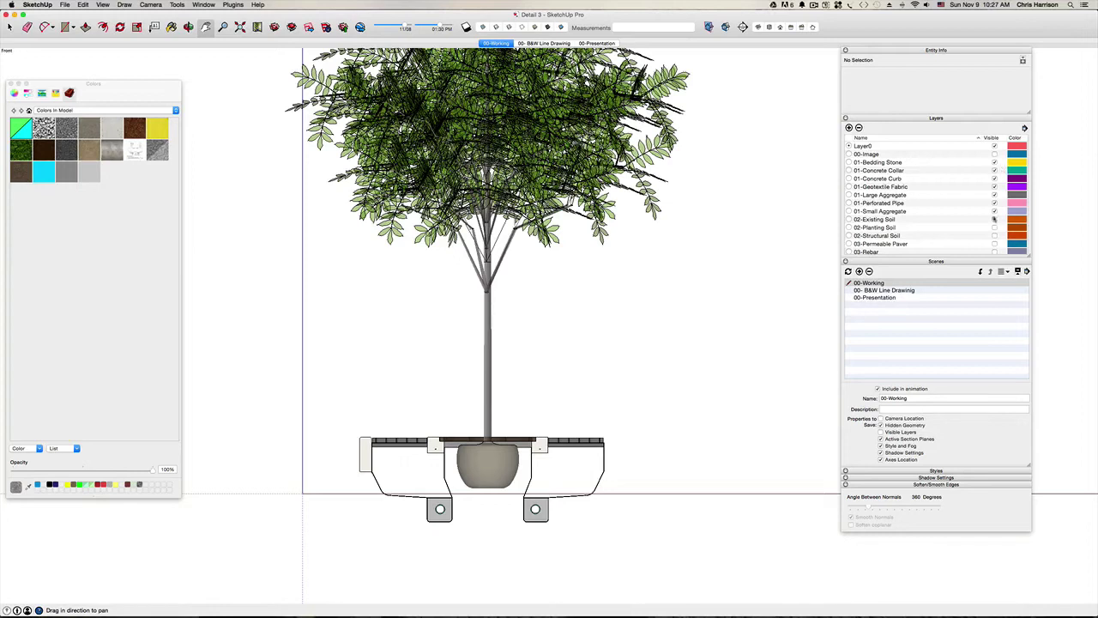
Show the 02-Existing Soil, 02-Planting Soil, 02-Structural Soil, 03-Permeable Paver, 03-Rebar and 05-People layers.
{"action": "left_click", "coordinate": [998, 220]}
{"action": "left_click", "coordinate": [996, 227]}
{"action": "left_click", "coordinate": [994, 235]}
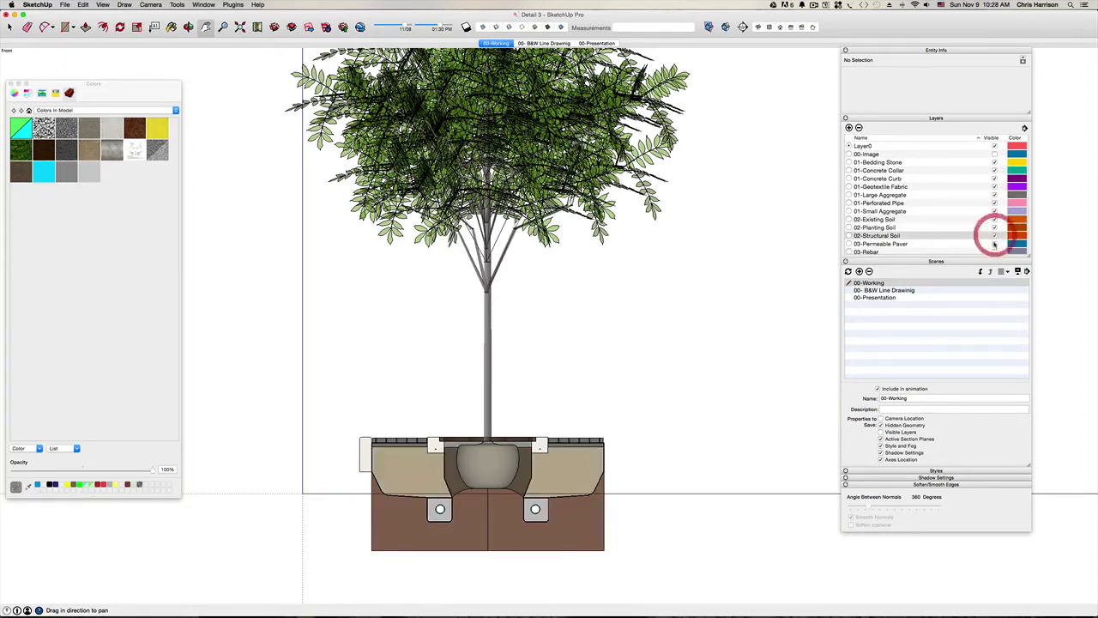
{"action": "scroll", "coordinate": [995, 240], "scroll_direction": "down", "scroll_amount": 2}
{"action": "scroll", "coordinate": [995, 240], "scroll_direction": "up", "scroll_amount": 1}
{"action": "left_click", "coordinate": [994, 209]}
{"action": "left_click", "coordinate": [995, 218]}
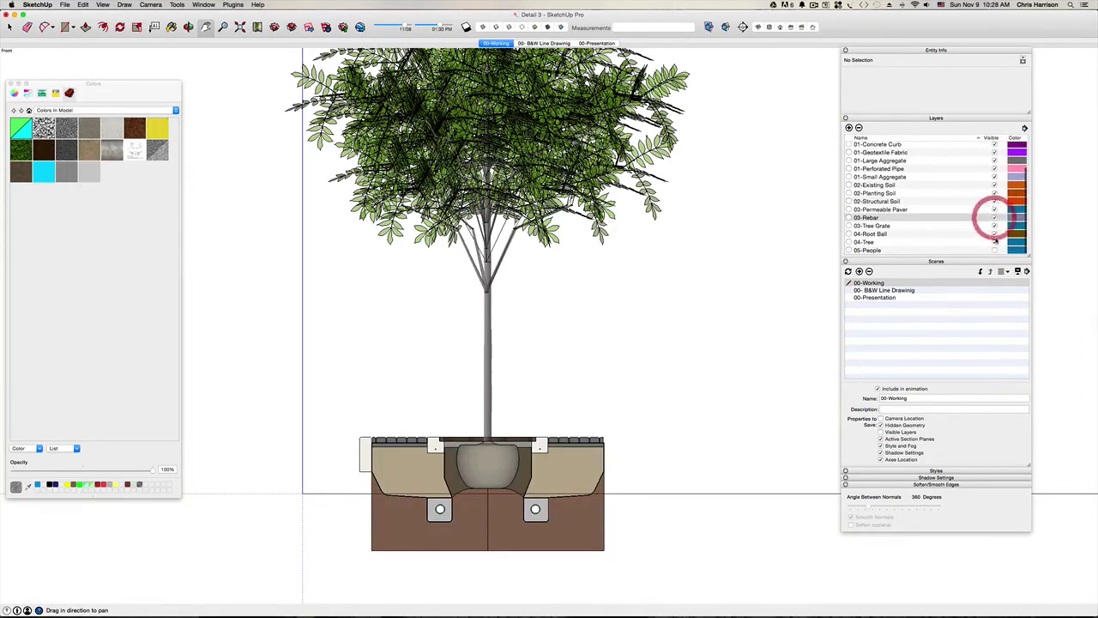
{"action": "left_click", "coordinate": [994, 250]}
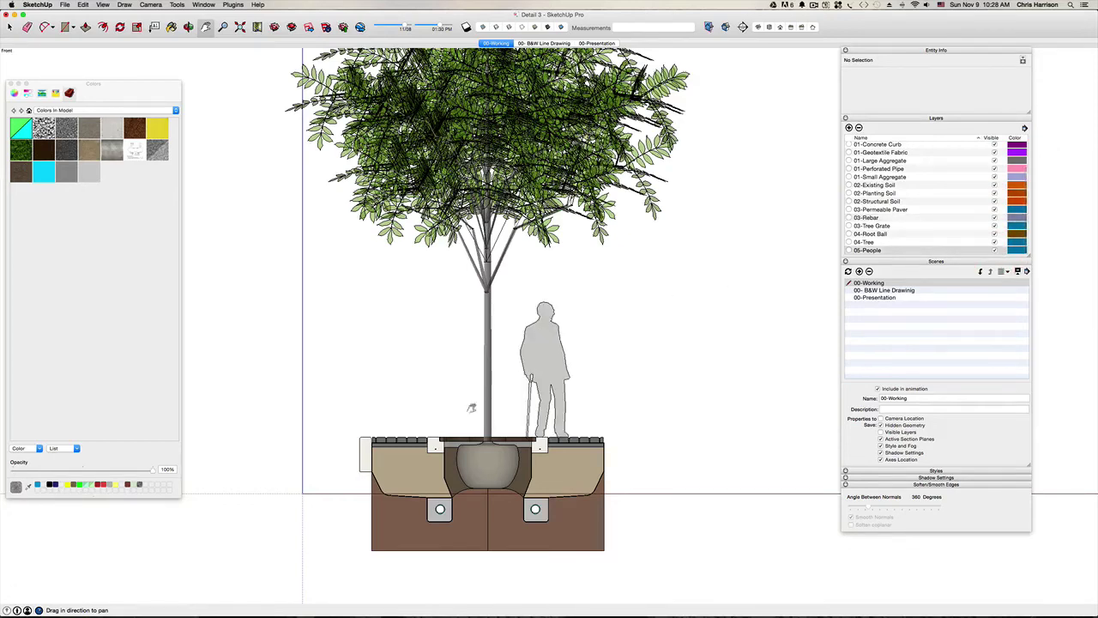
Move the tree component about 2' 2 7/16" along the green axis so its trunk stands over the middle of the root ball.
{"action": "scroll", "coordinate": [413, 461], "scroll_direction": "up", "scroll_amount": 3}
{"action": "scroll", "coordinate": [448, 442], "scroll_direction": "up", "scroll_amount": 2}
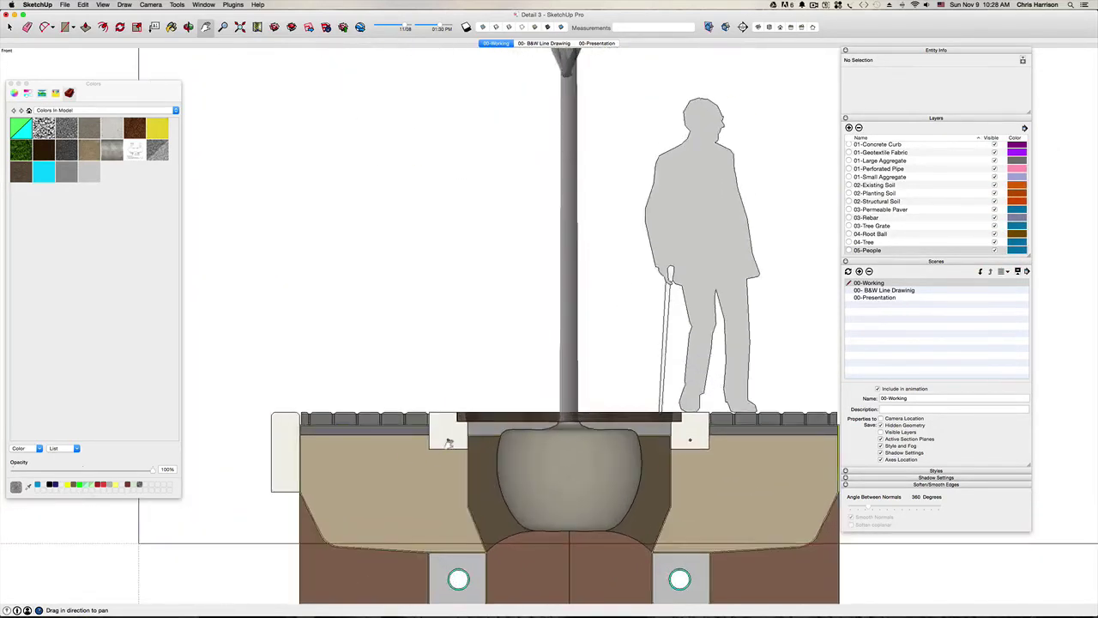
{"action": "scroll", "coordinate": [472, 438], "scroll_direction": "down", "scroll_amount": 4}
{"action": "scroll", "coordinate": [498, 432], "scroll_direction": "up", "scroll_amount": 3}
{"action": "scroll", "coordinate": [497, 432], "scroll_direction": "up", "scroll_amount": 5}
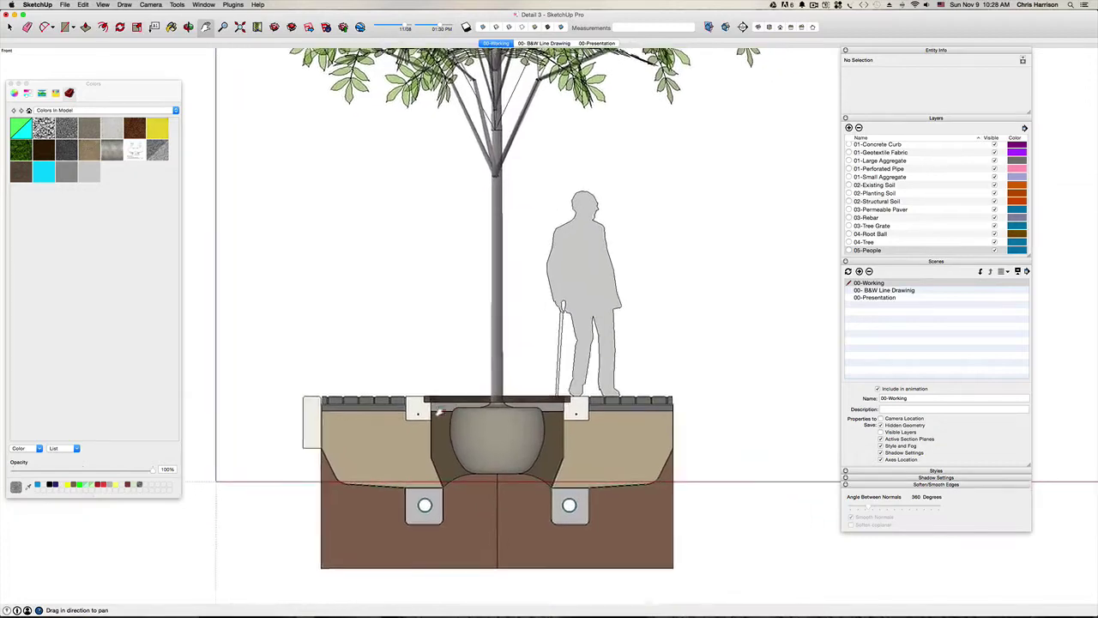
{"action": "scroll", "coordinate": [410, 410], "scroll_direction": "down", "scroll_amount": 6}
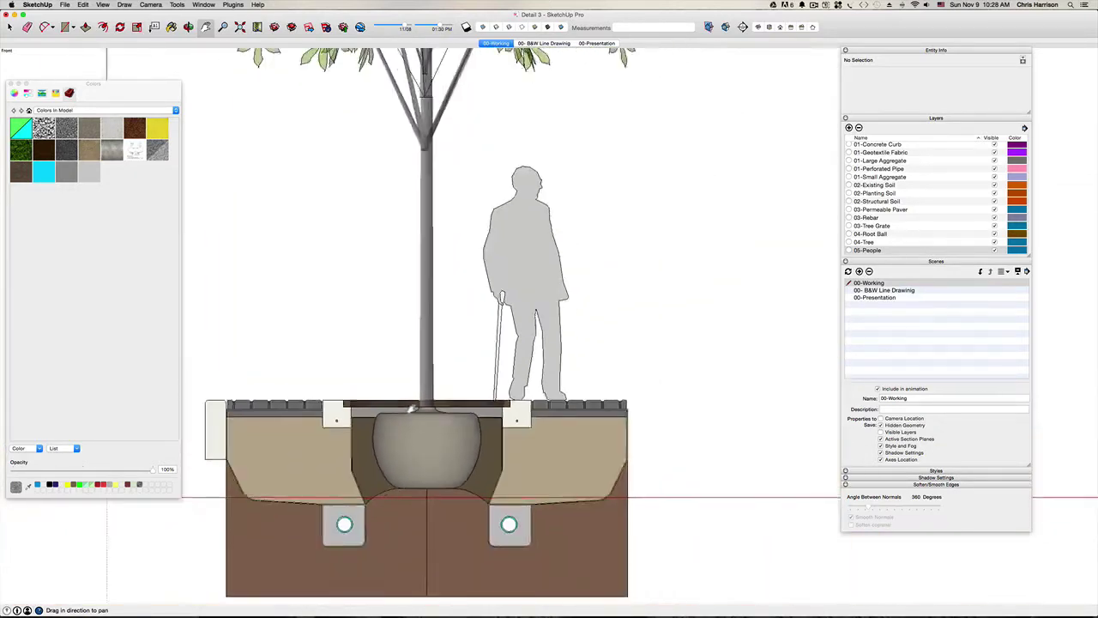
{"action": "scroll", "coordinate": [445, 389], "scroll_direction": "up", "scroll_amount": 1}
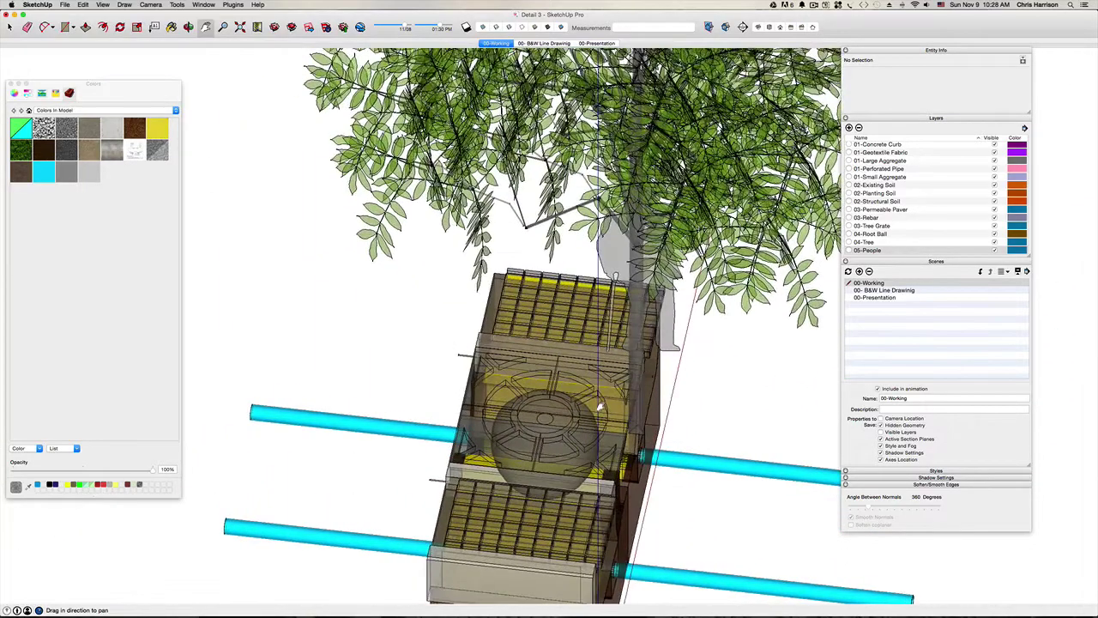
{"action": "key", "text": "space"}
{"action": "left_click", "coordinate": [642, 416]}
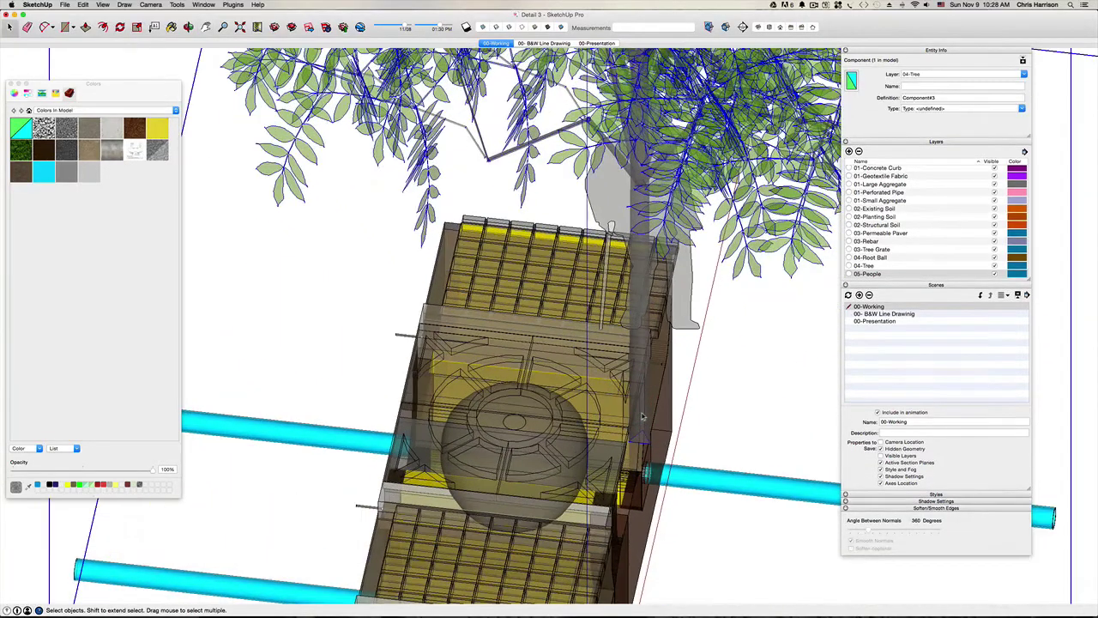
{"action": "key", "text": "m"}
{"action": "key", "text": "Right"}
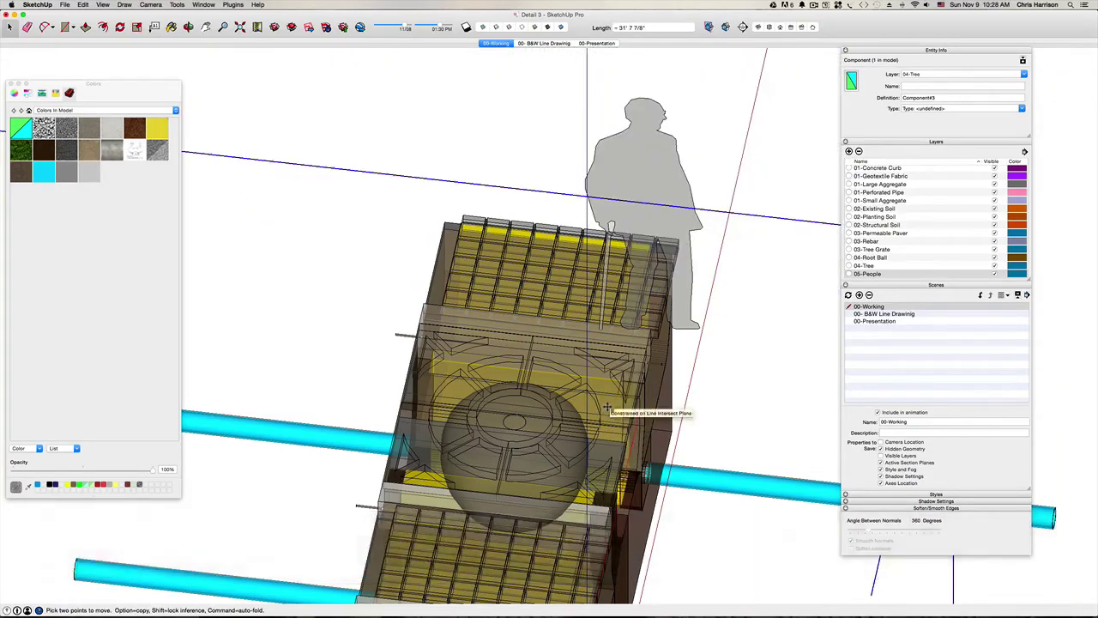
{"action": "key", "text": "Left"}
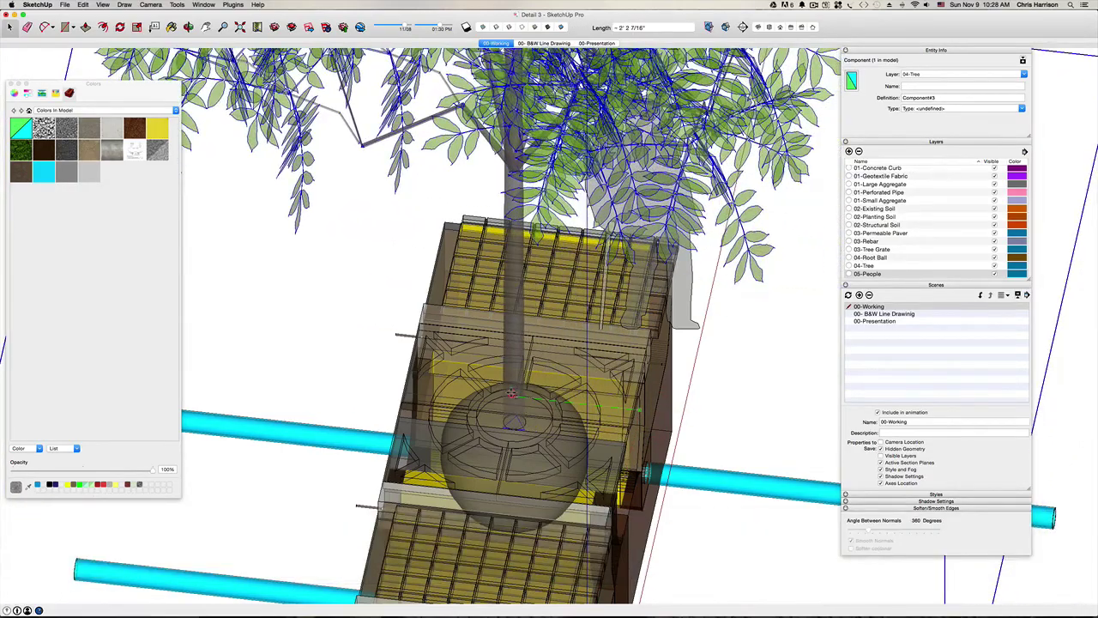
{"action": "scroll", "coordinate": [515, 395], "scroll_direction": "up", "scroll_amount": 3}
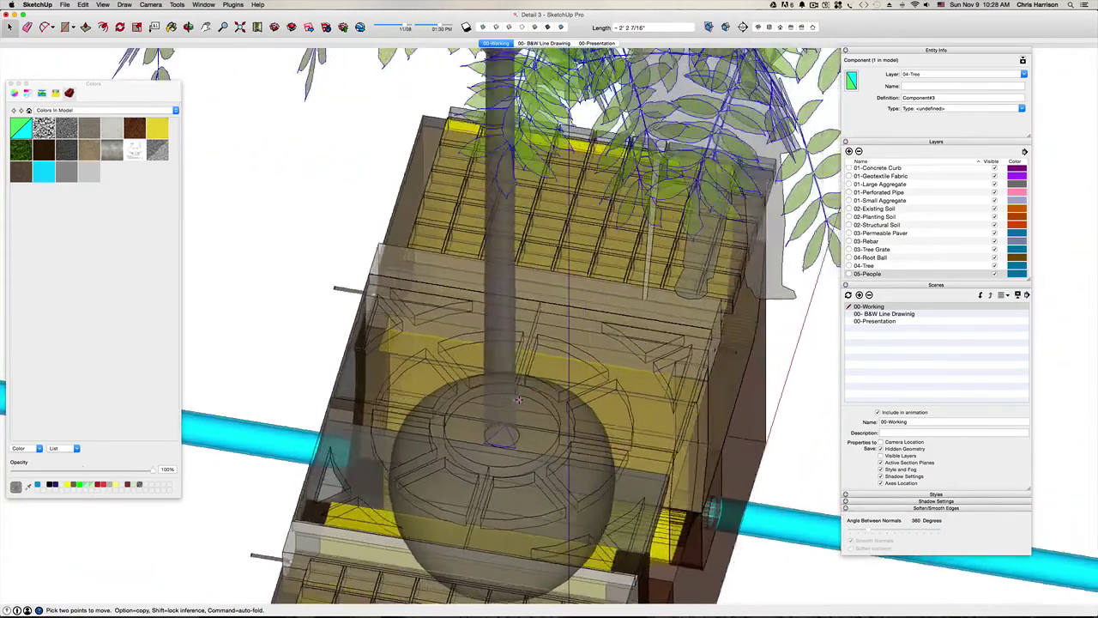
{"action": "scroll", "coordinate": [517, 399], "scroll_direction": "up", "scroll_amount": 5}
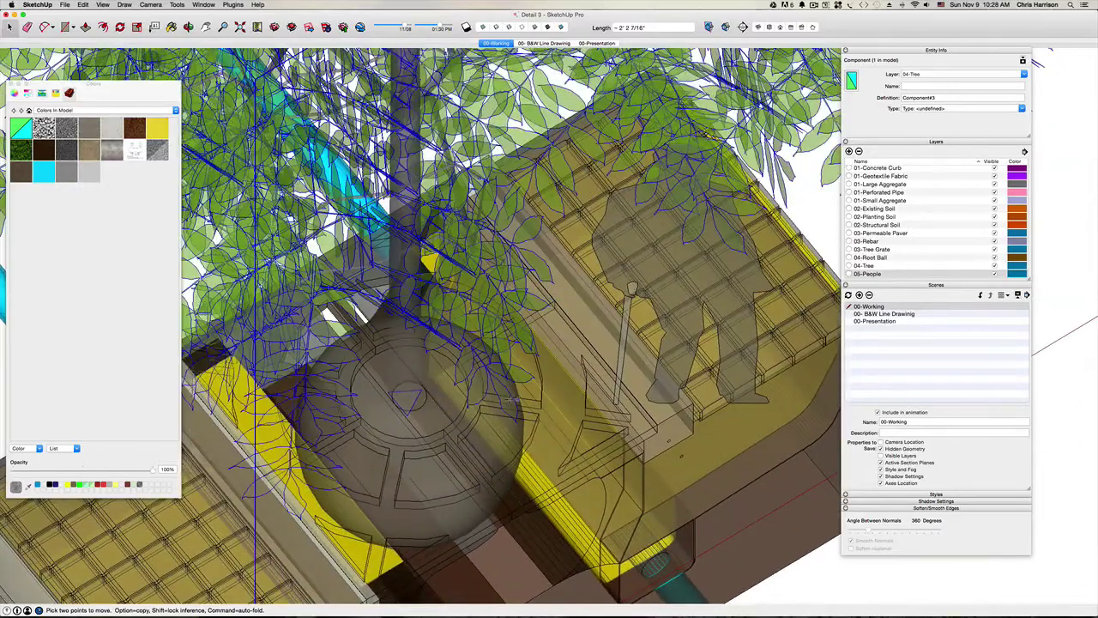
{"action": "scroll", "coordinate": [404, 397], "scroll_direction": "up", "scroll_amount": 5}
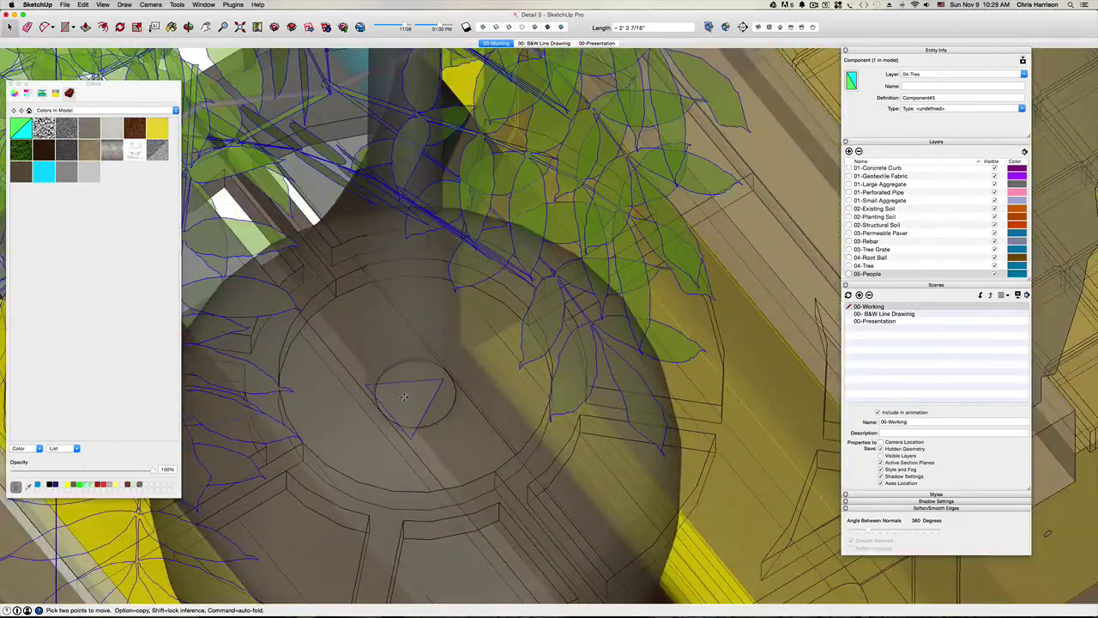
{"action": "middle_click_drag", "start_coordinate": [404, 396], "coordinate": [411, 324]}
{"action": "scroll", "coordinate": [411, 324], "scroll_direction": "up", "scroll_amount": 3}
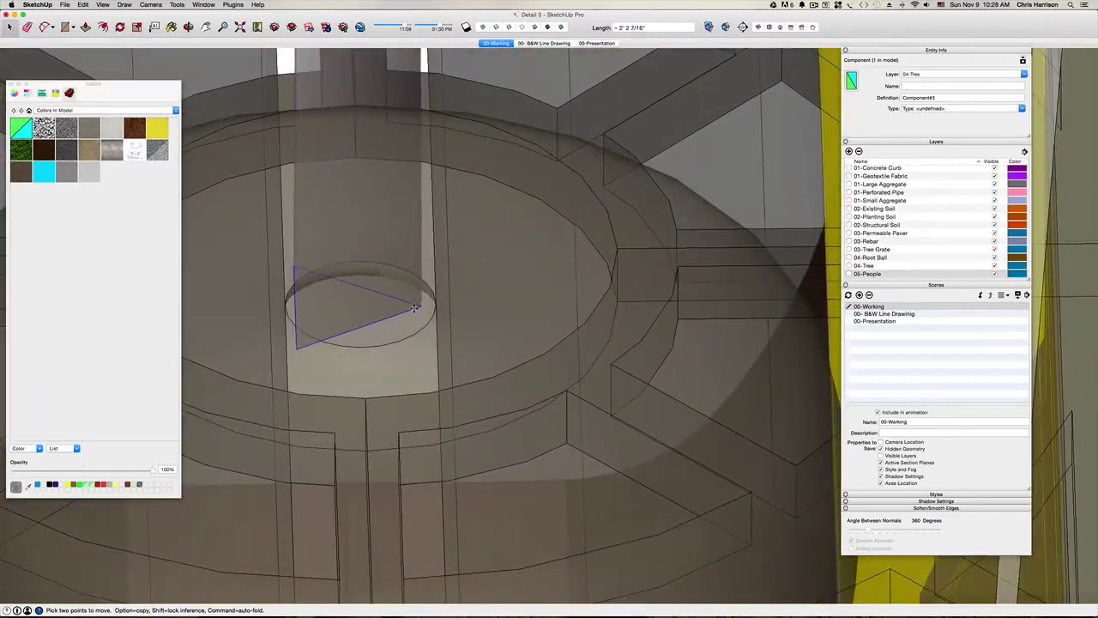
{"action": "left_click", "coordinate": [413, 306]}
{"action": "key", "text": "Right"}
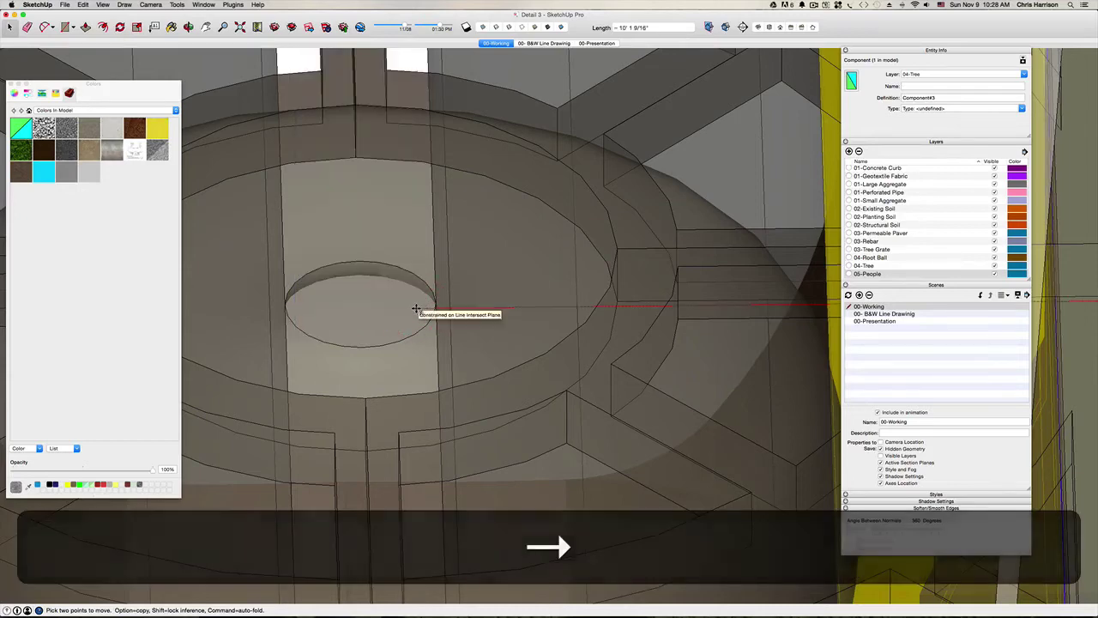
{"action": "key", "text": "Left"}
{"action": "key", "text": "Escape"}
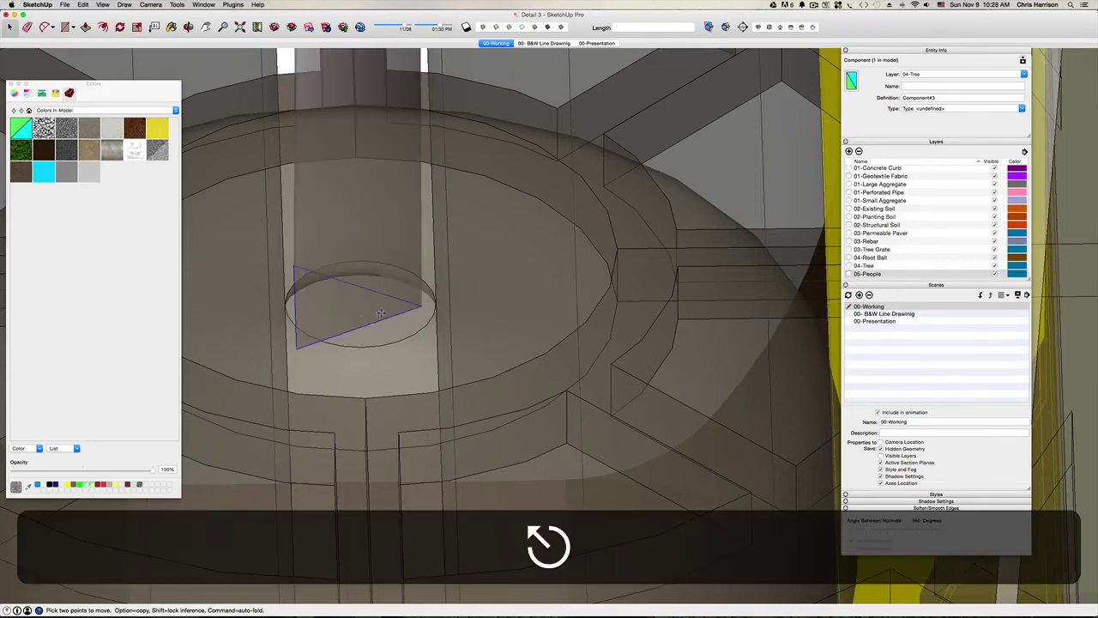
{"action": "left_click", "coordinate": [367, 312]}
{"action": "key", "text": "Left"}
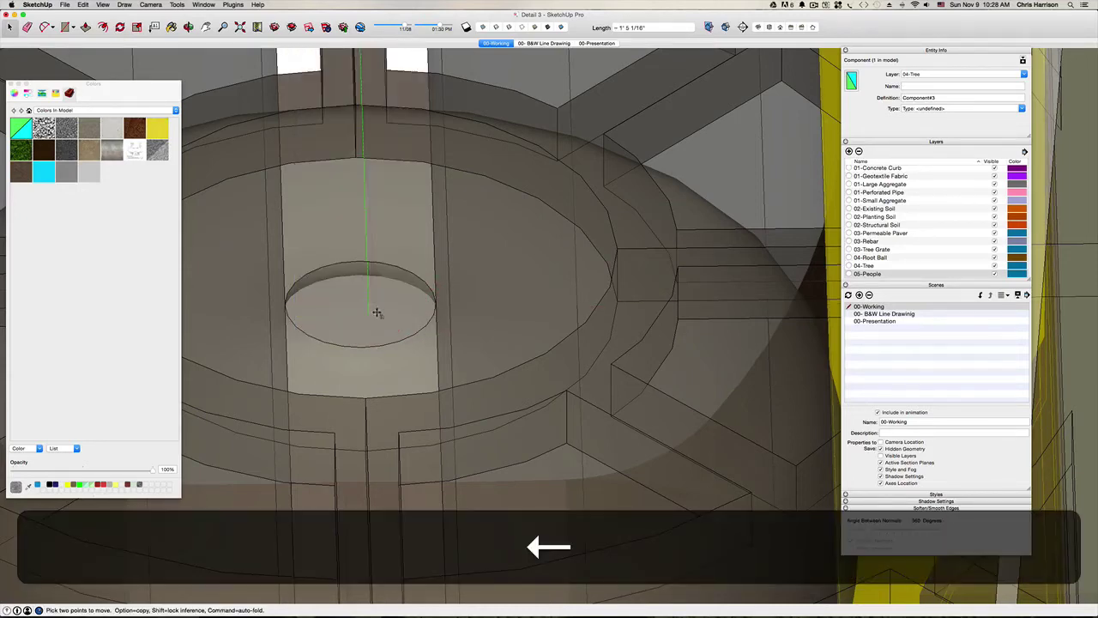
{"action": "key", "text": "Escape"}
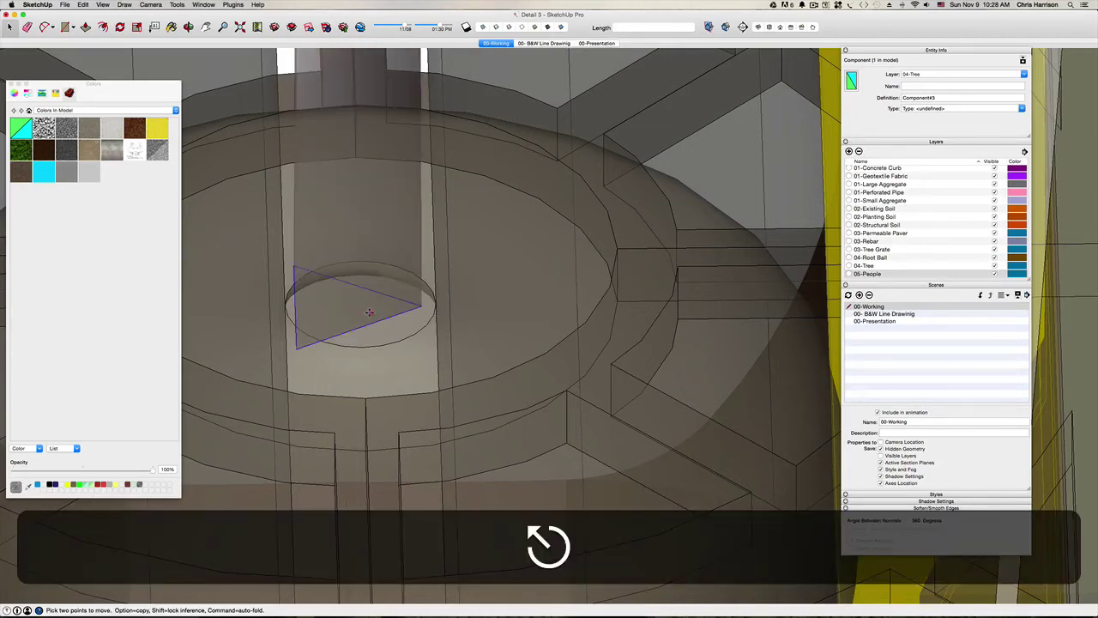
Shift the tree component about 9/16" along the red axis within the root ball's top circle, then deselect it.
{"action": "left_click", "coordinate": [369, 311]}
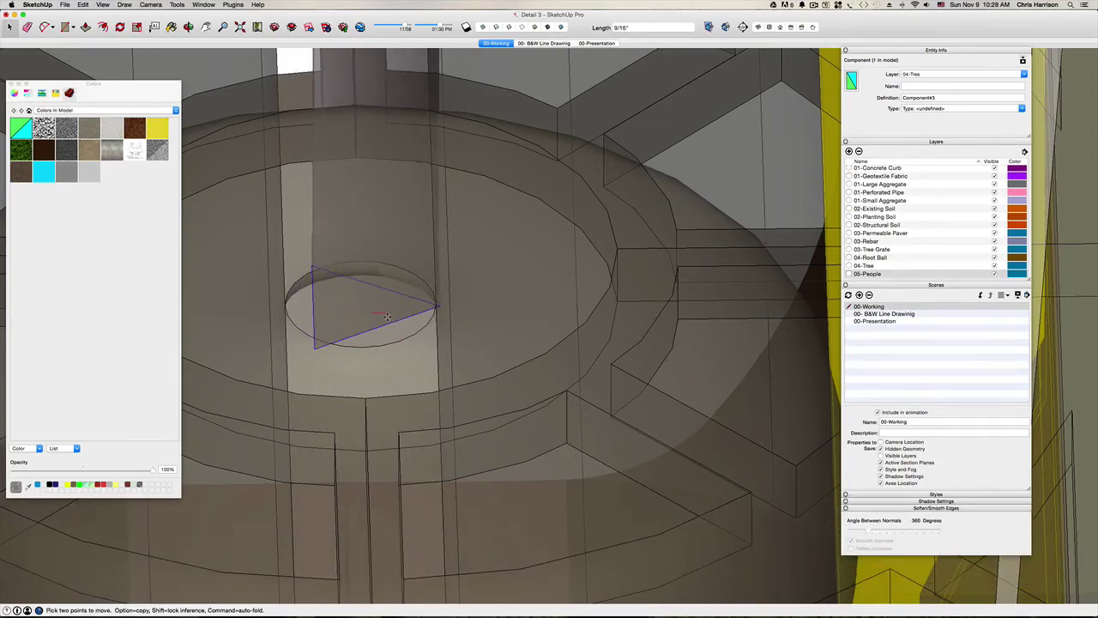
{"action": "left_click", "coordinate": [388, 317]}
{"action": "scroll", "coordinate": [387, 318], "scroll_direction": "down", "scroll_amount": 10}
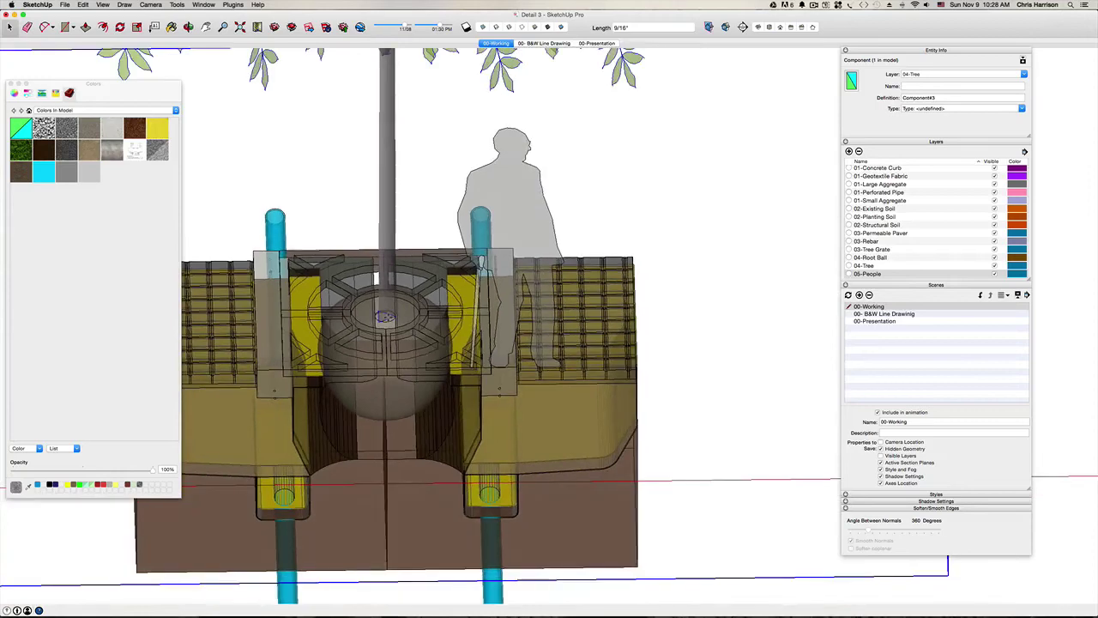
{"action": "key", "text": "space"}
{"action": "left_click", "coordinate": [417, 228]}
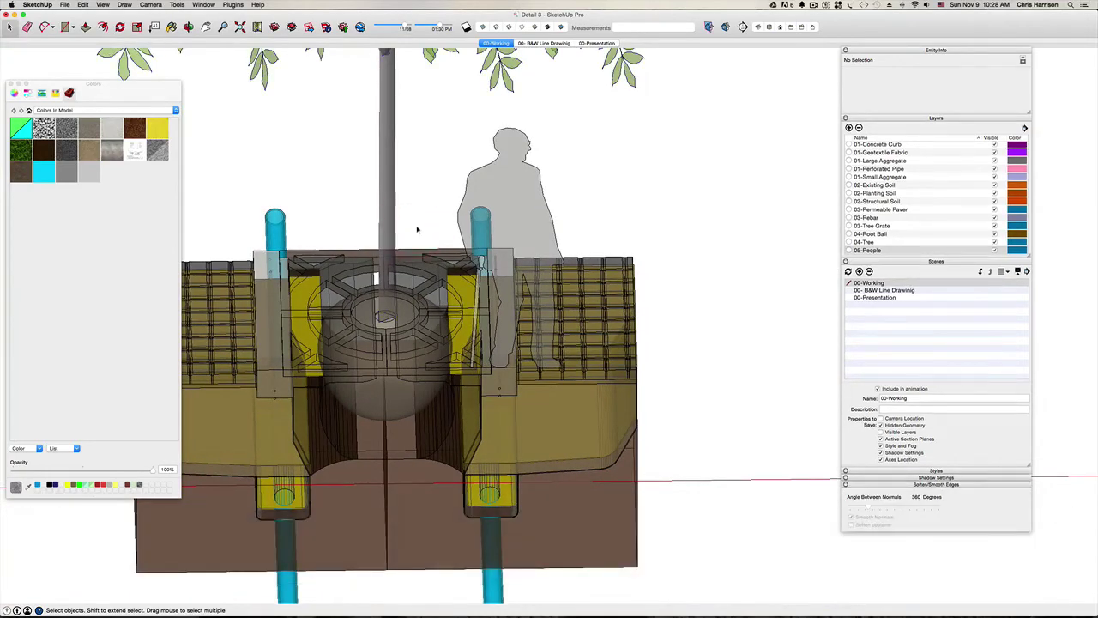
In the front view, nudge the tree component back about 9/16" along the red axis to centre its trunk on the root ball.
{"action": "key", "text": "super+3"}
{"action": "scroll", "coordinate": [414, 244], "scroll_direction": "up", "scroll_amount": 3}
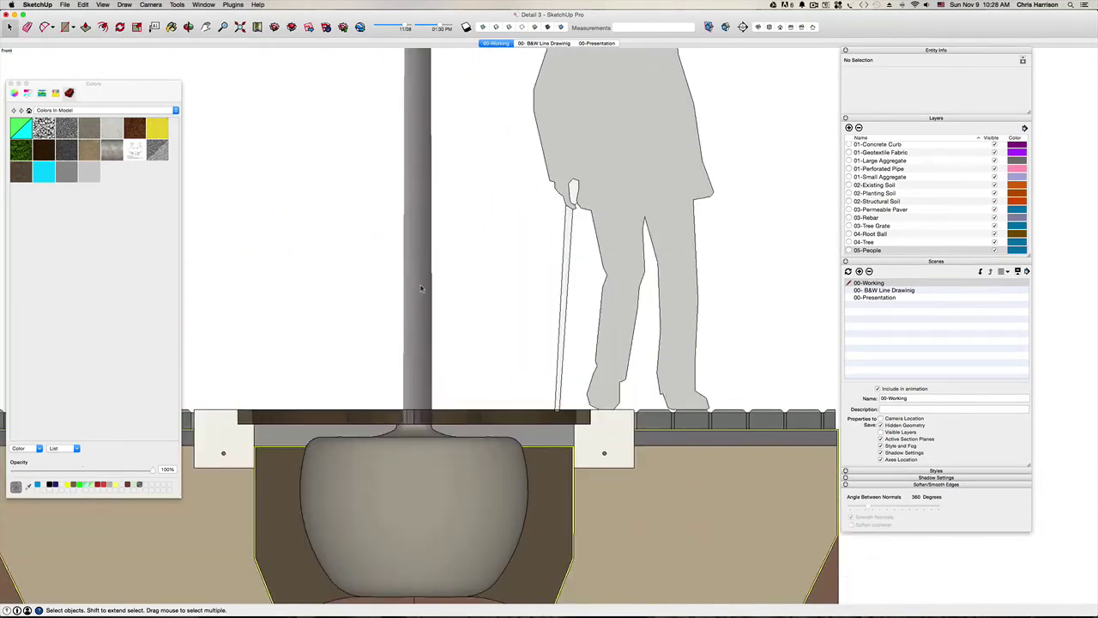
{"action": "left_click", "coordinate": [420, 282]}
{"action": "key", "text": "Left"}
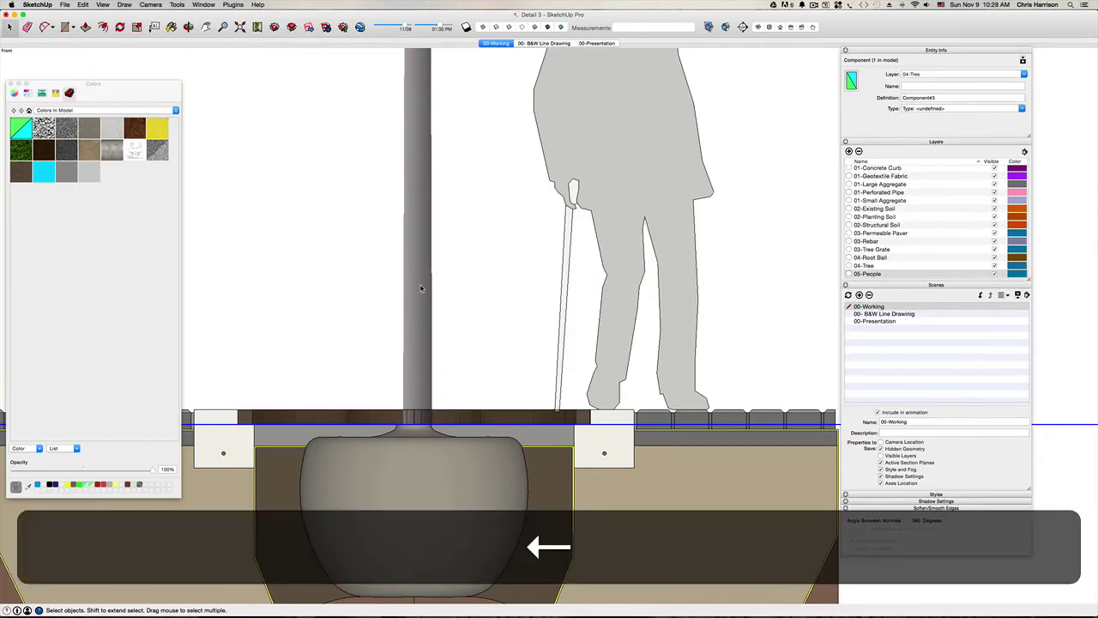
{"action": "key", "text": "m"}
{"action": "left_click", "coordinate": [420, 284]}
{"action": "key", "text": "Left"}
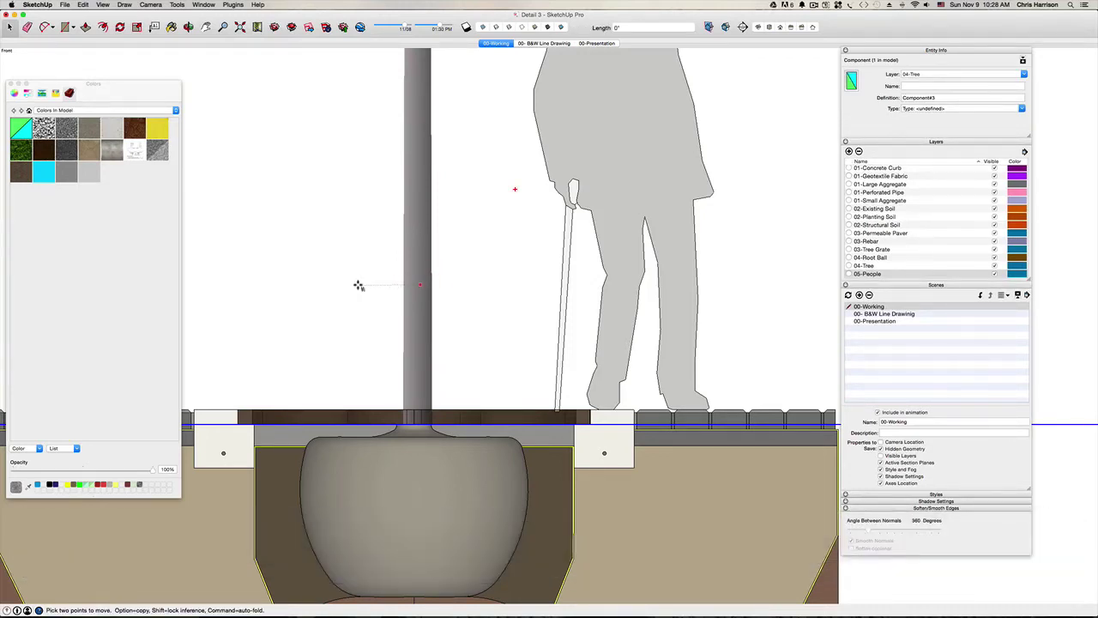
{"action": "key", "text": "Right"}
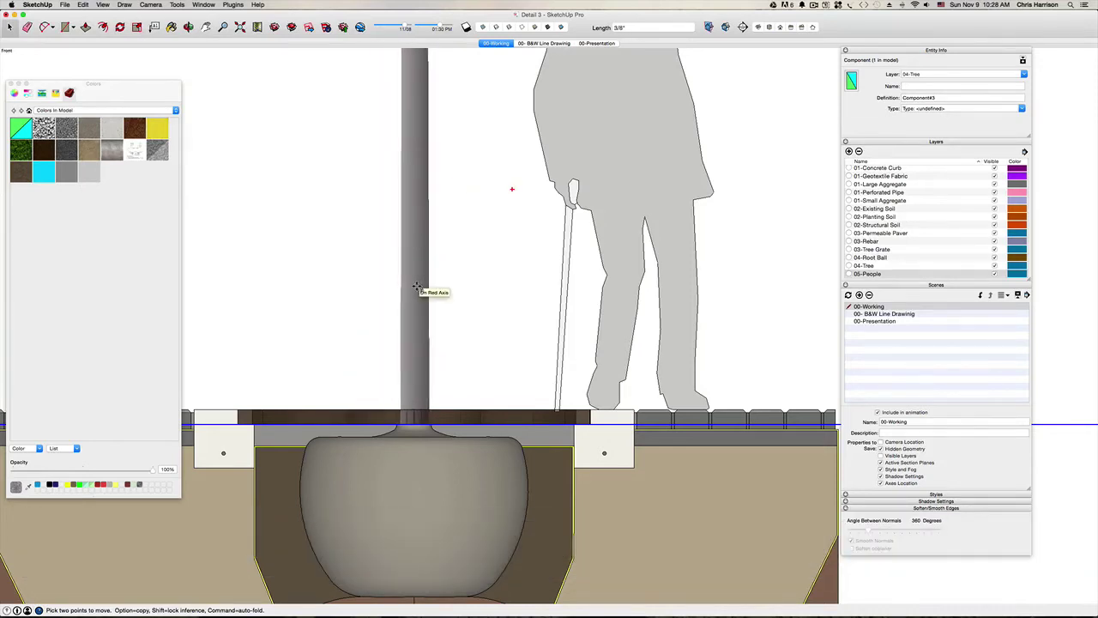
{"action": "scroll", "coordinate": [417, 288], "scroll_direction": "down", "scroll_amount": 3}
{"action": "key", "text": "space"}
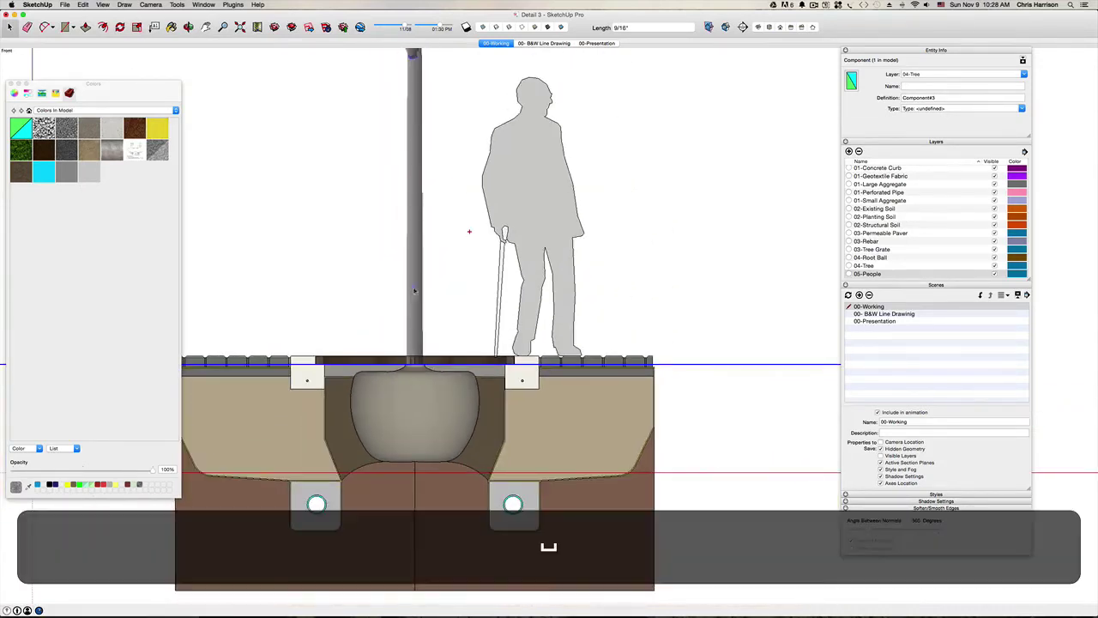
{"action": "left_click", "coordinate": [358, 289]}
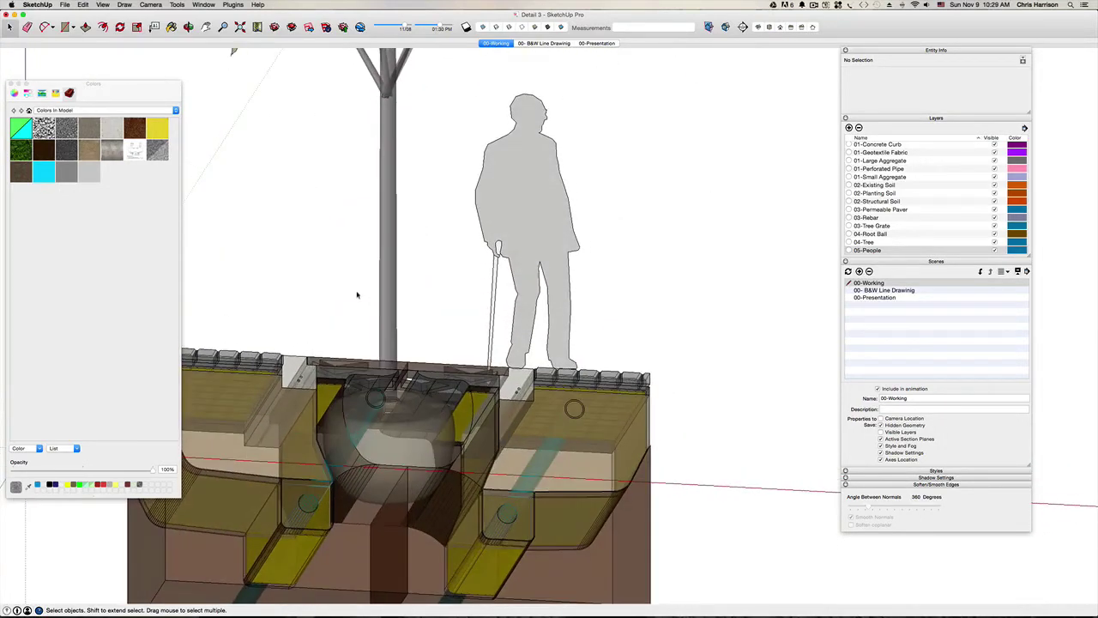
Return to the front view, activate the 00-Presentation scene and inspect the textured section from soil to canopy.
{"action": "key", "text": "super+3"}
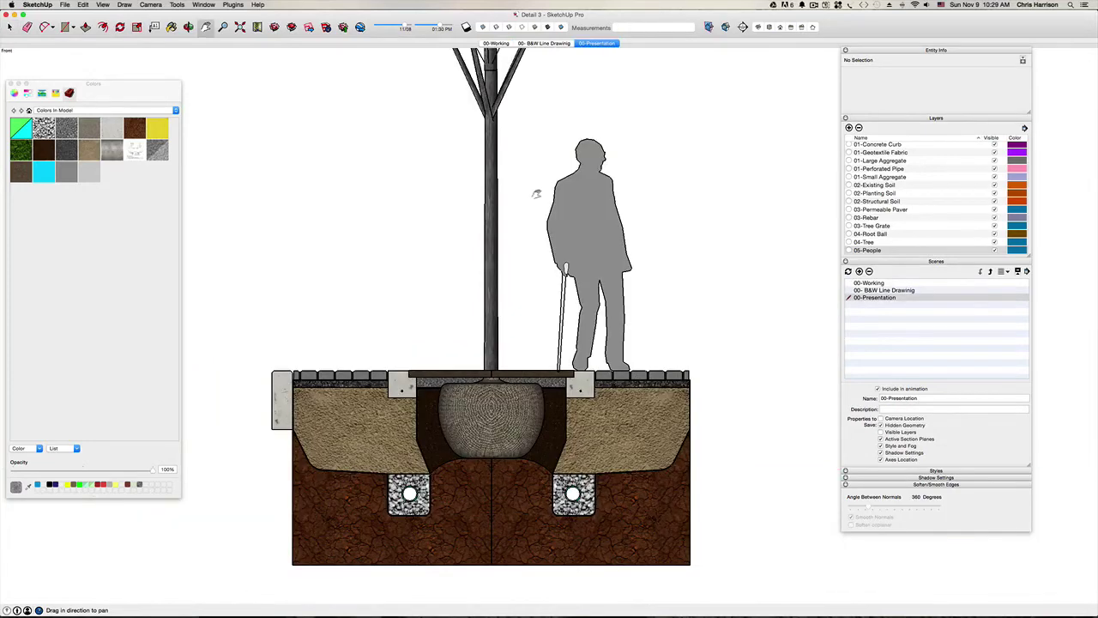
{"action": "mouse_move", "coordinate": [517, 198]}
{"action": "left_mouse_down"}
{"action": "mouse_move", "coordinate": [507, 252]}
{"action": "mouse_move", "coordinate": [515, 178]}
{"action": "left_mouse_up"}
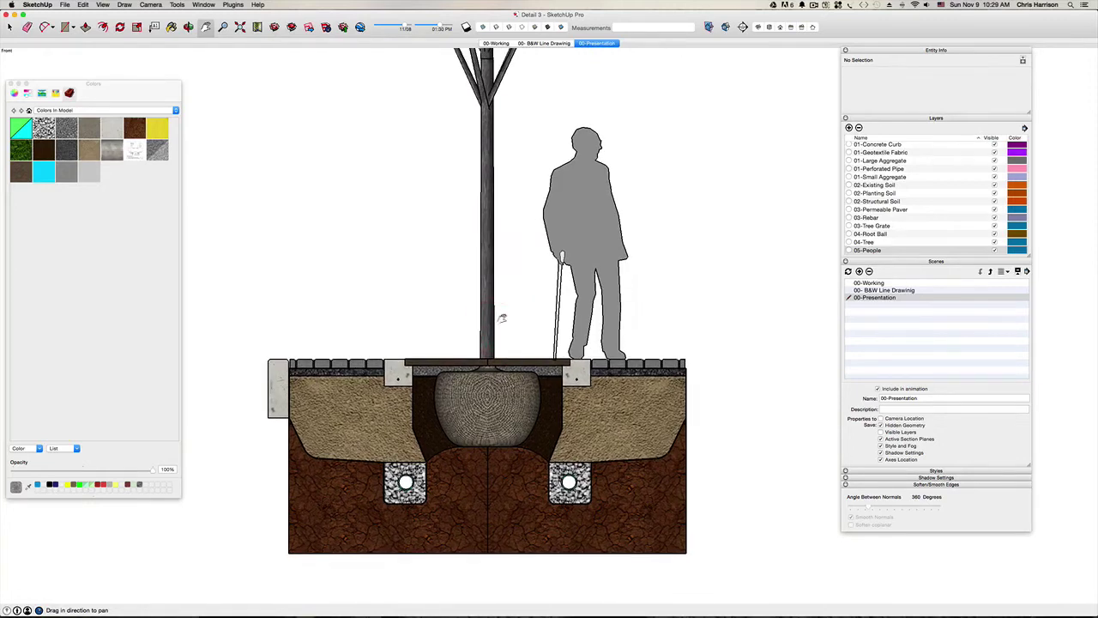
{"action": "left_click_drag", "start_coordinate": [495, 317], "coordinate": [494, 343]}
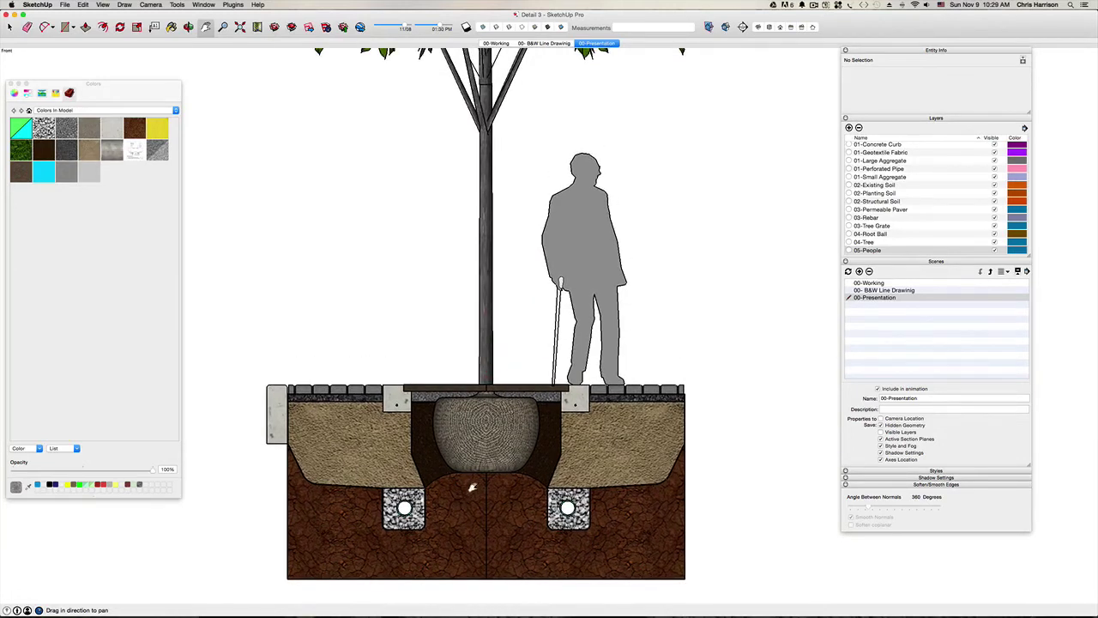
{"action": "left_click_drag", "start_coordinate": [471, 486], "coordinate": [473, 479]}
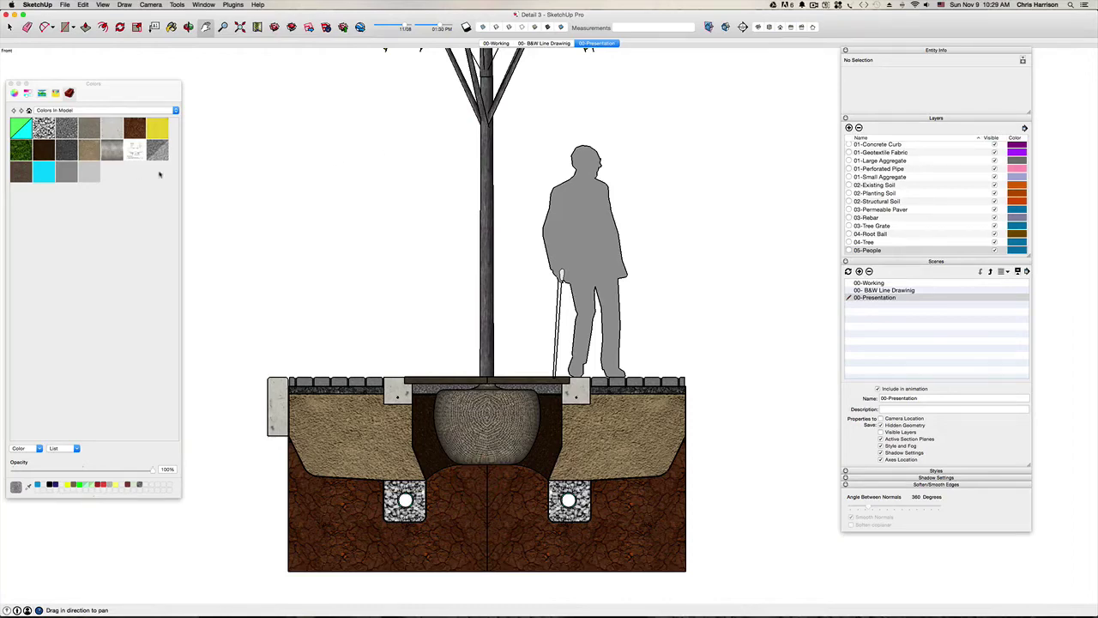
{"action": "left_click_drag", "start_coordinate": [456, 120], "coordinate": [434, 250]}
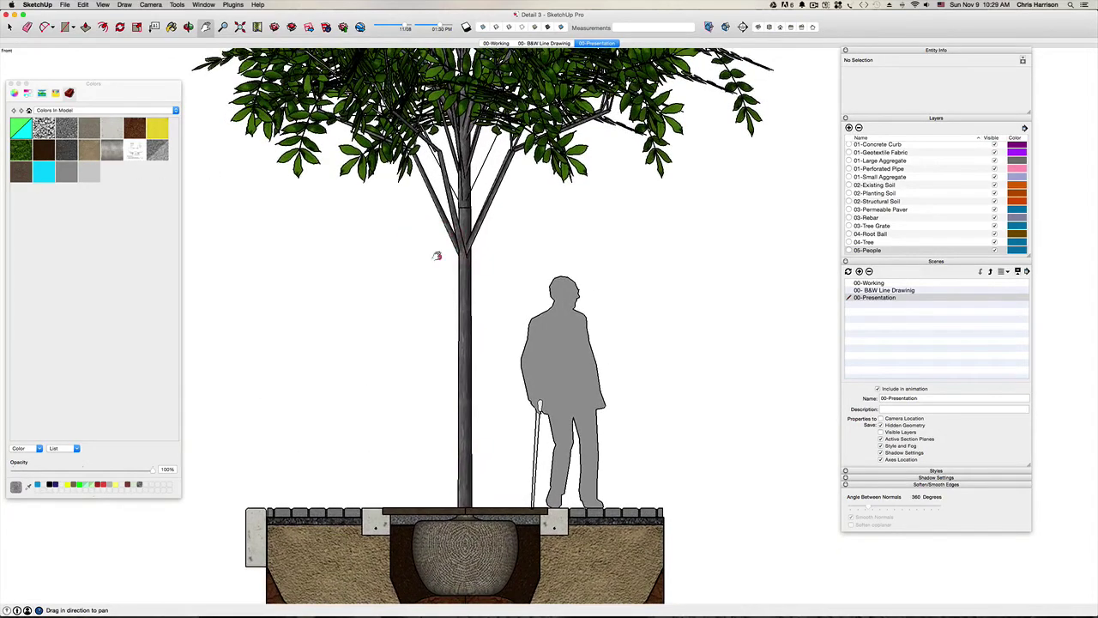
{"action": "left_click_drag", "start_coordinate": [436, 303], "coordinate": [456, 186]}
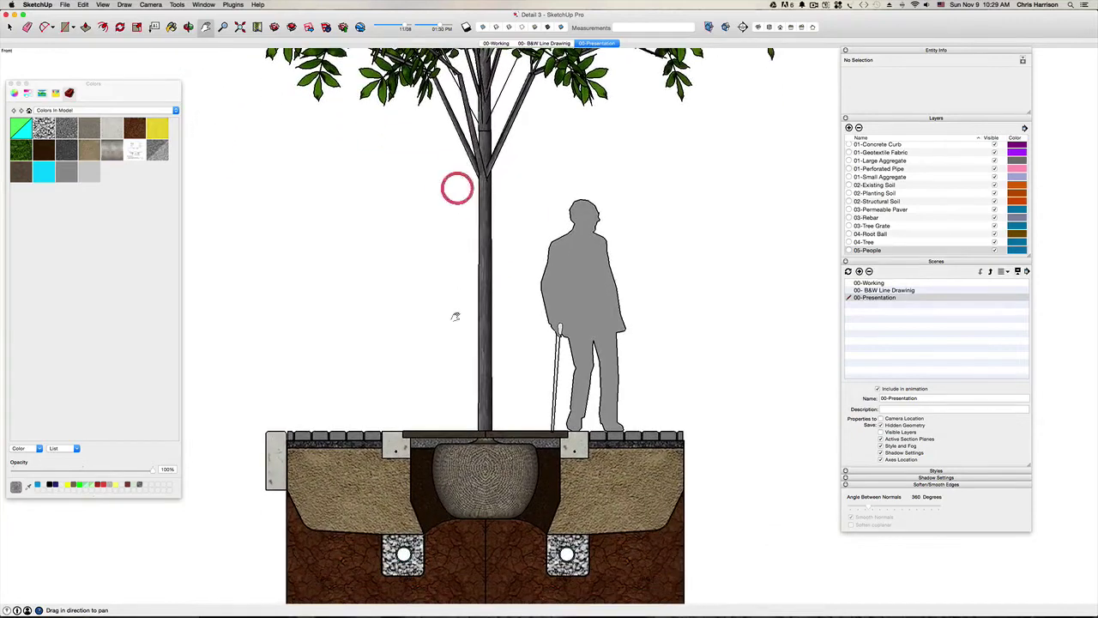
{"action": "left_click", "coordinate": [453, 300]}
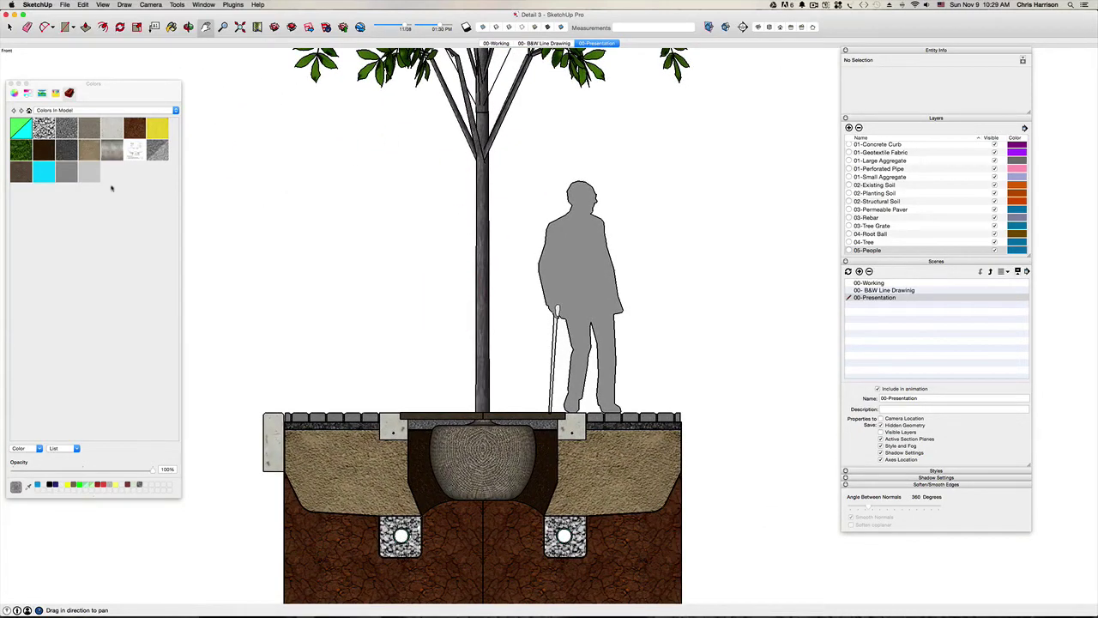
Open the reddish-brown Earth 4 material for editing and set its opacity to 90%.
{"action": "key", "text": "space"}
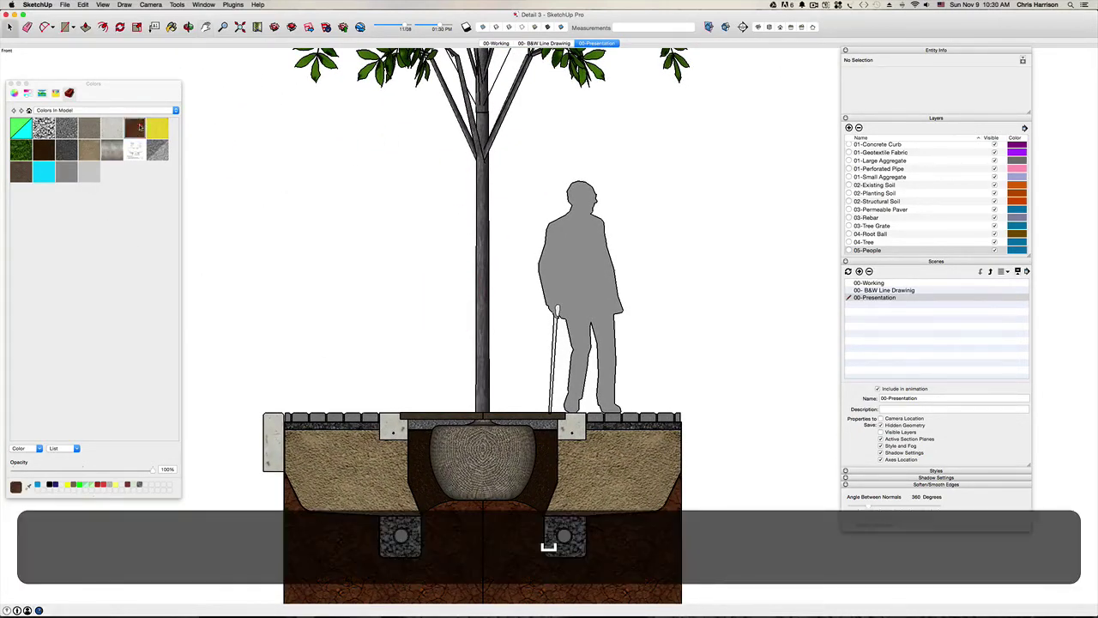
{"action": "right_click", "coordinate": [140, 127]}
{"action": "left_click", "coordinate": [154, 136]}
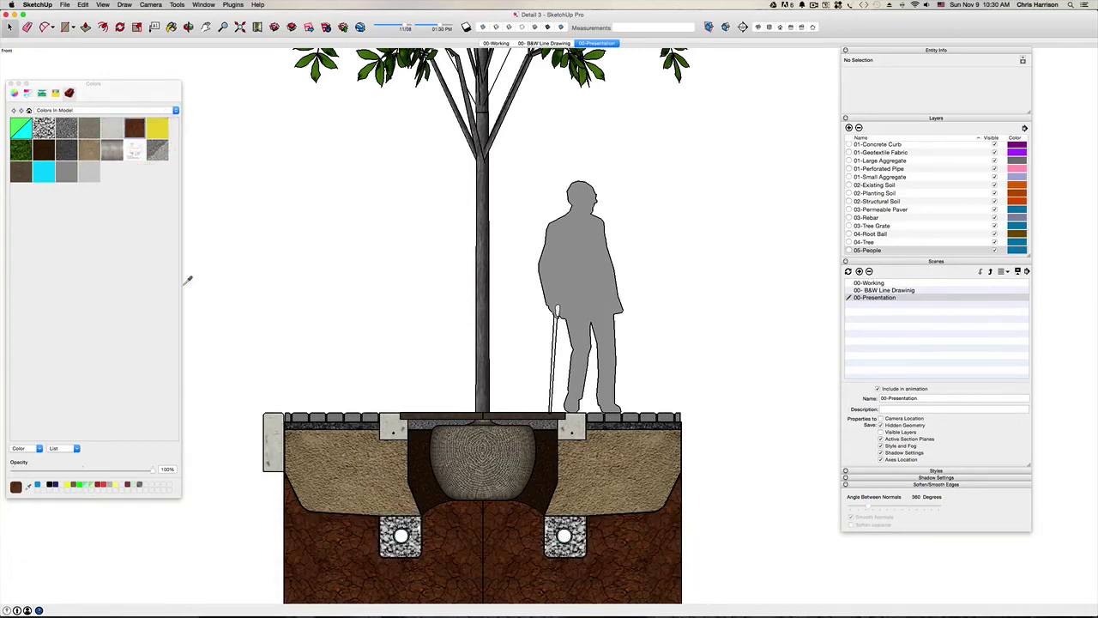
{"action": "left_click", "coordinate": [167, 404]}
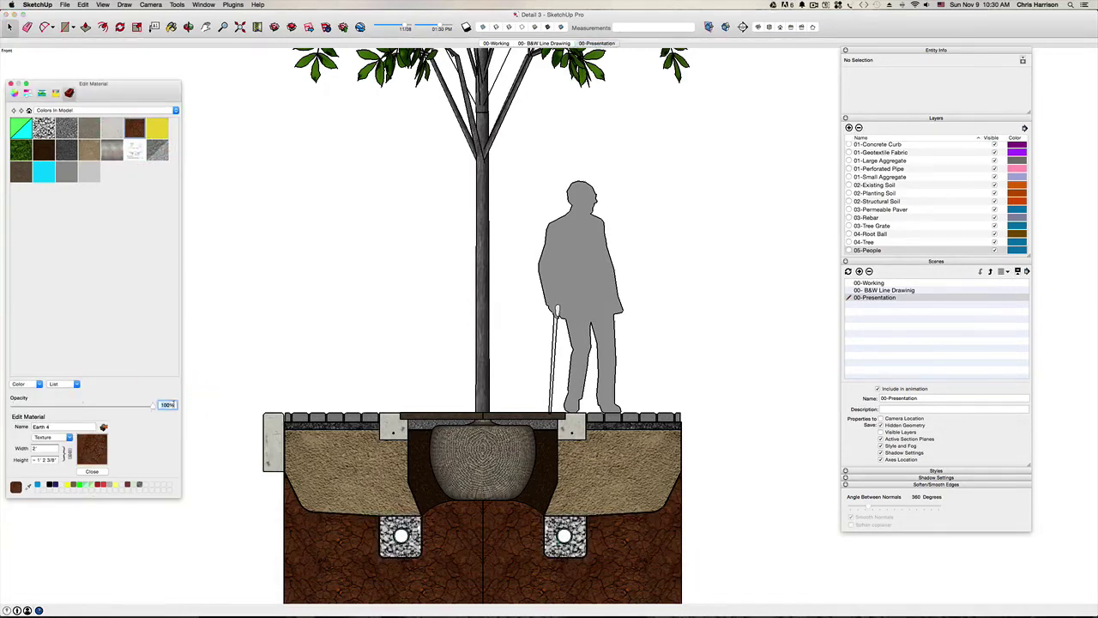
{"action": "type", "text": "9"}
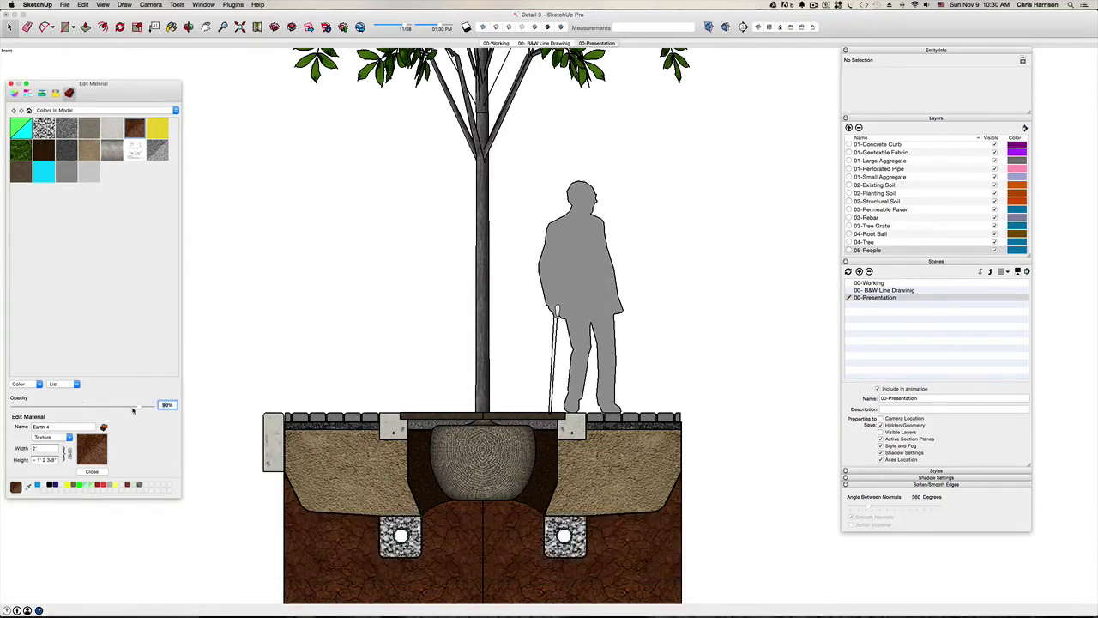
Try lower opacities for the reddish-brown Earth 4 material, settle on 80% and finish editing it.
{"action": "left_click", "coordinate": [169, 405]}
{"action": "type", "text": "85"}
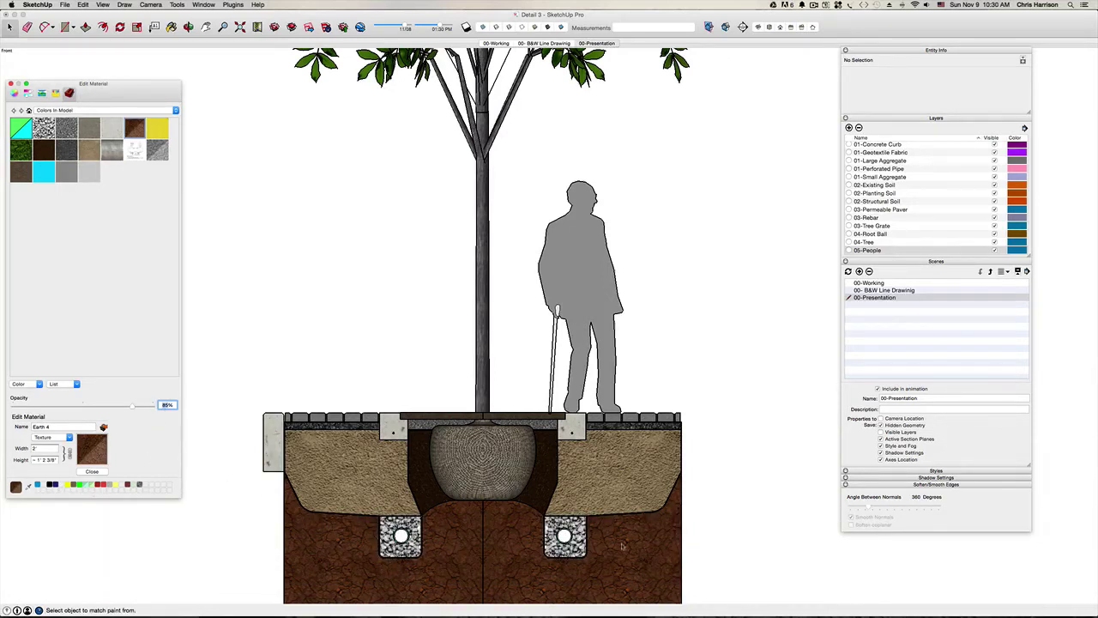
{"action": "left_click", "coordinate": [168, 405]}
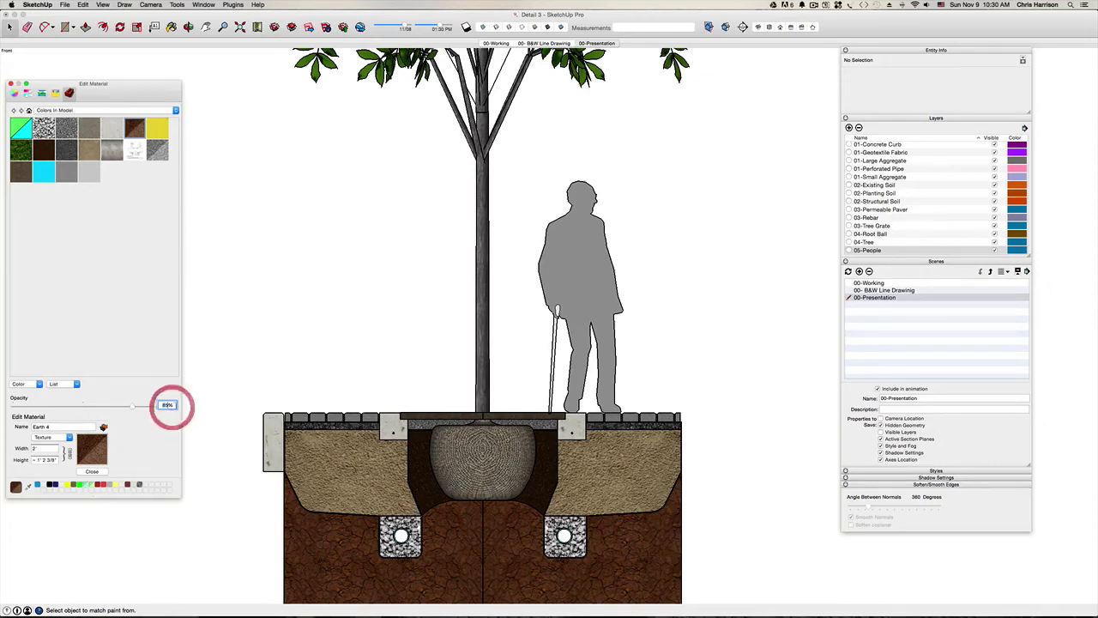
{"action": "left_click", "coordinate": [147, 403]}
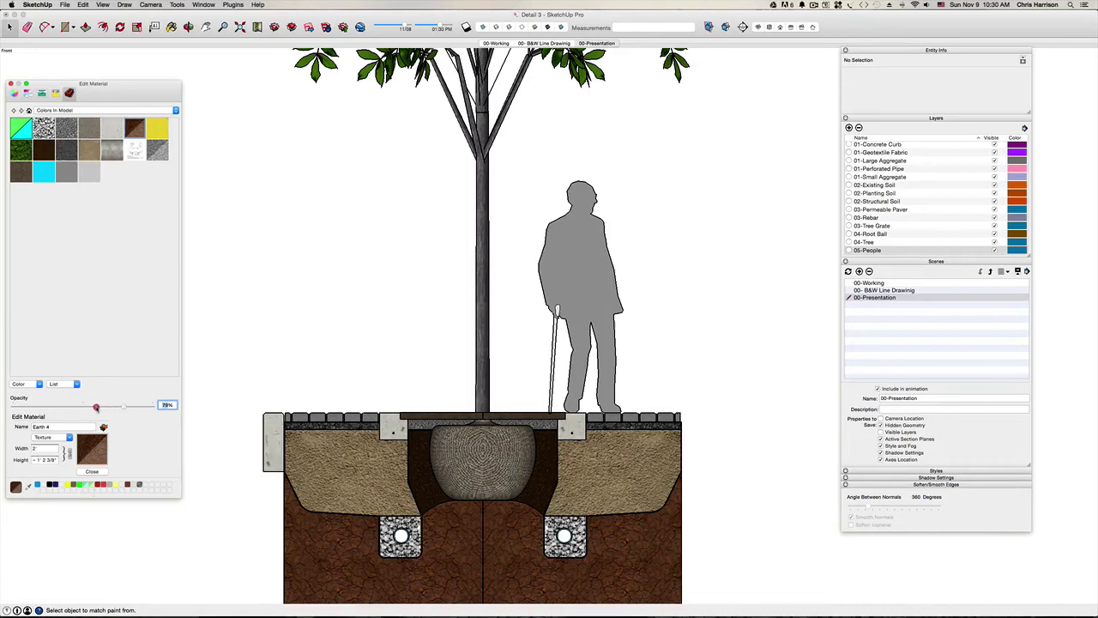
{"action": "mouse_move", "coordinate": [96, 407]}
{"action": "left_mouse_down"}
{"action": "mouse_move", "coordinate": [83, 409]}
{"action": "mouse_move", "coordinate": [111, 407]}
{"action": "left_mouse_up"}
{"action": "left_click", "coordinate": [120, 409]}
{"action": "type", "text": "80"}
{"action": "key", "text": "Return"}
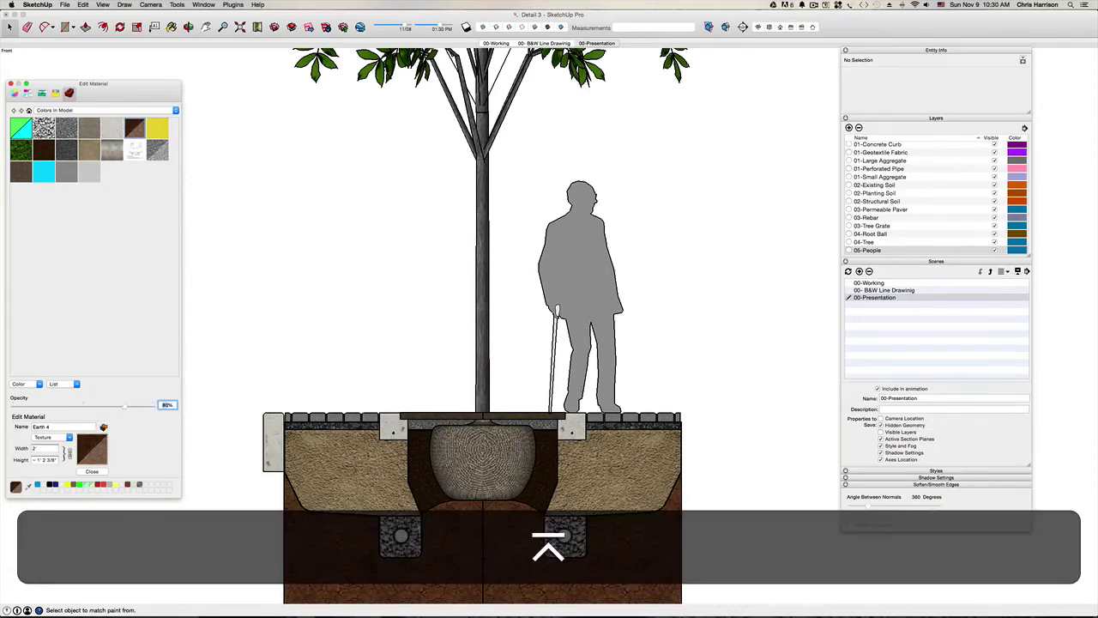
{"action": "left_click", "coordinate": [92, 471]}
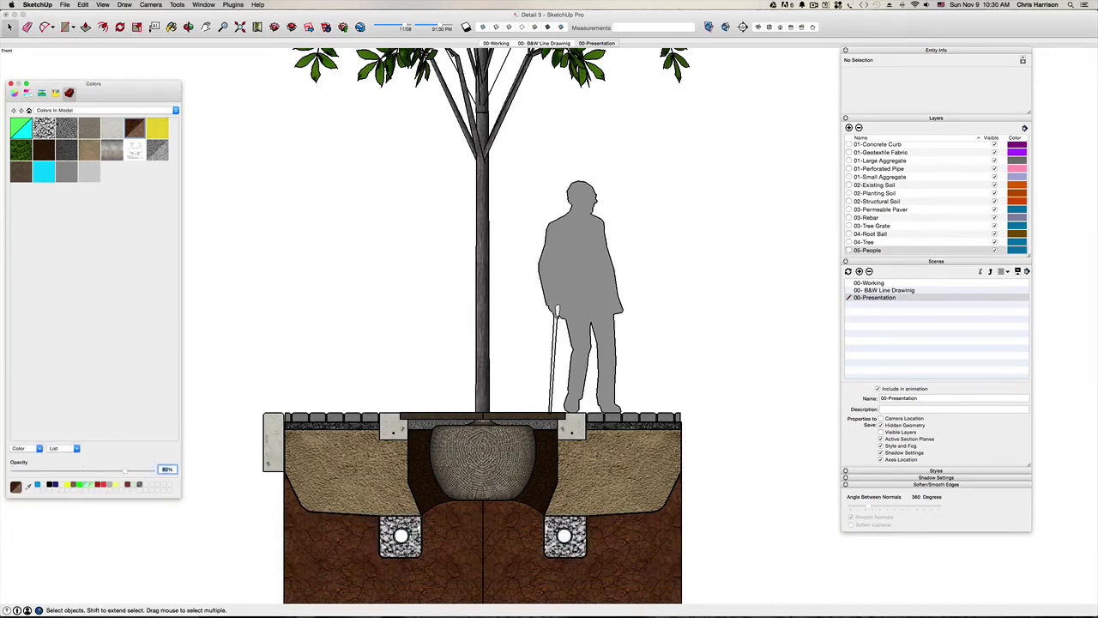
Edit the Aggregate 1 gravel material, setting its opacity to 80%, and finish editing it.
{"action": "left_click", "coordinate": [44, 128]}
{"action": "right_click", "coordinate": [44, 128]}
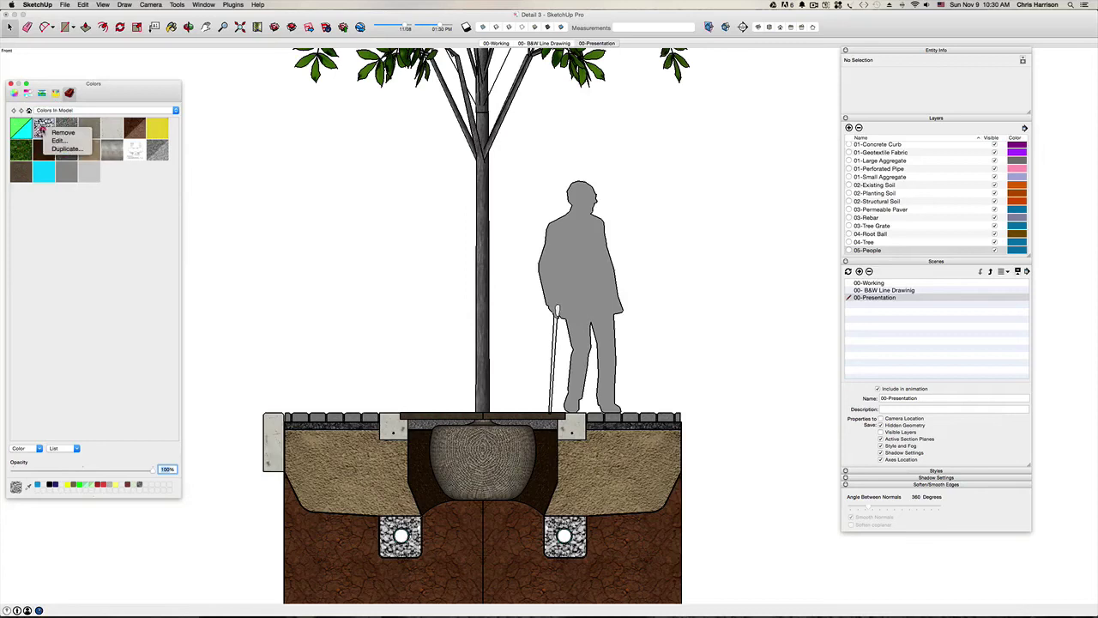
{"action": "left_click", "coordinate": [58, 140]}
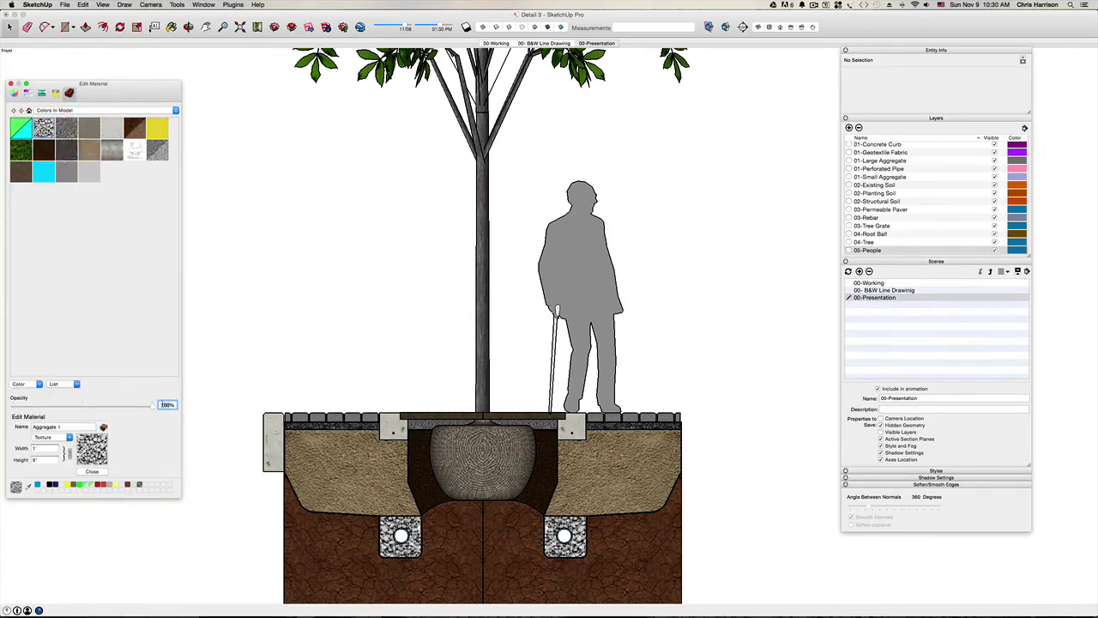
{"action": "left_click", "coordinate": [168, 404]}
{"action": "type", "text": "80"}
{"action": "key", "text": "Return"}
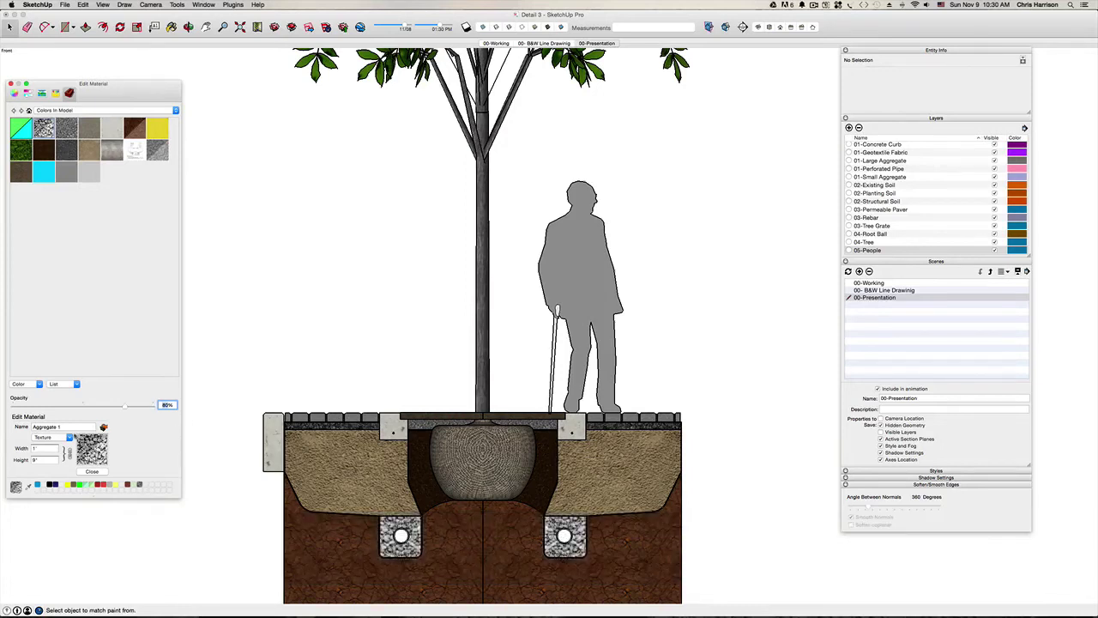
{"action": "left_click", "coordinate": [92, 470]}
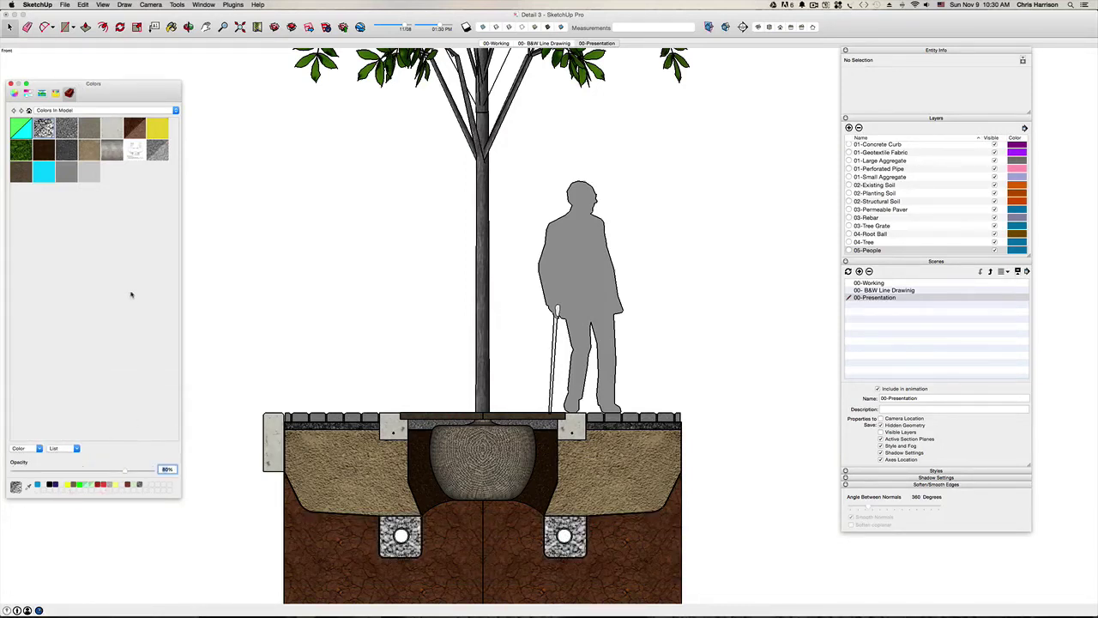
Edit the tan Structural Soil material, setting its opacity to 80%, and finish editing it.
{"action": "right_click", "coordinate": [94, 154]}
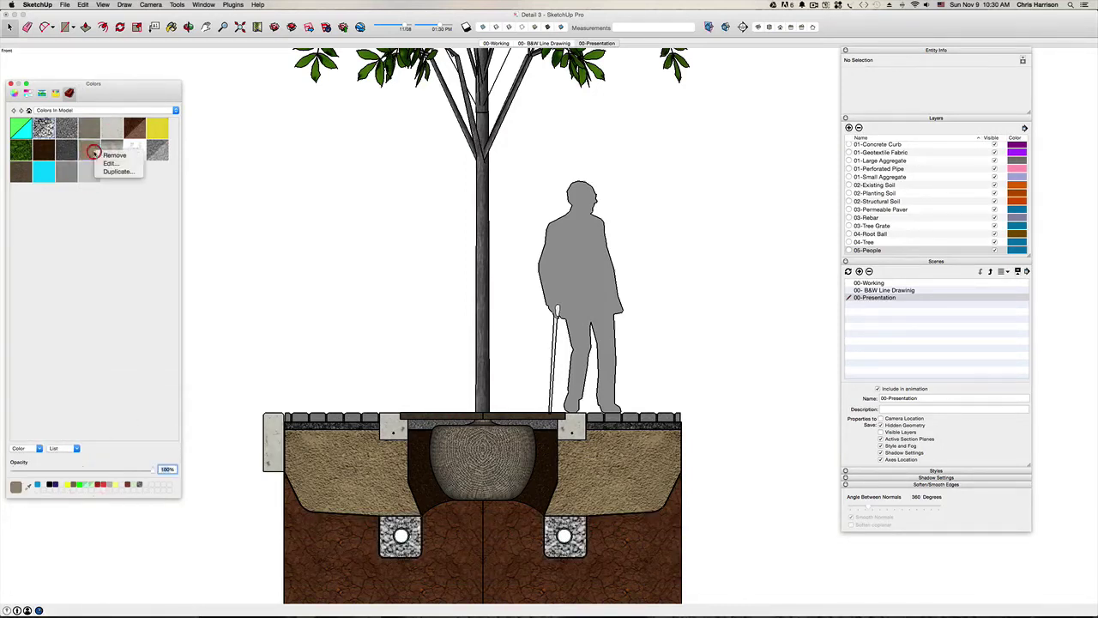
{"action": "left_click", "coordinate": [101, 163]}
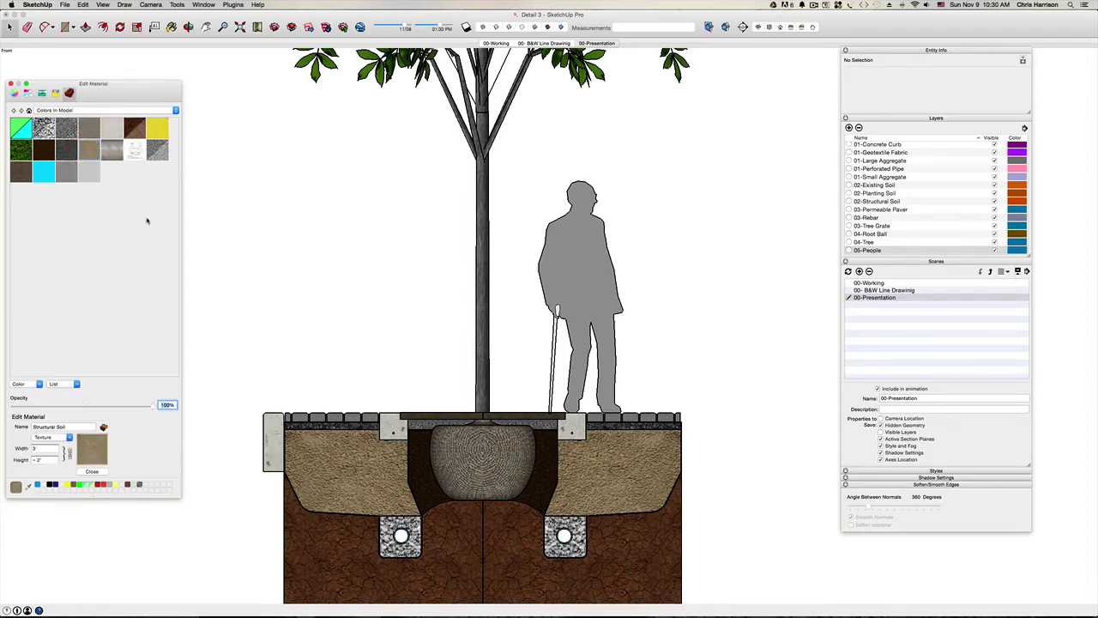
{"action": "left_click", "coordinate": [166, 404]}
{"action": "type", "text": "80"}
{"action": "key", "text": "Return"}
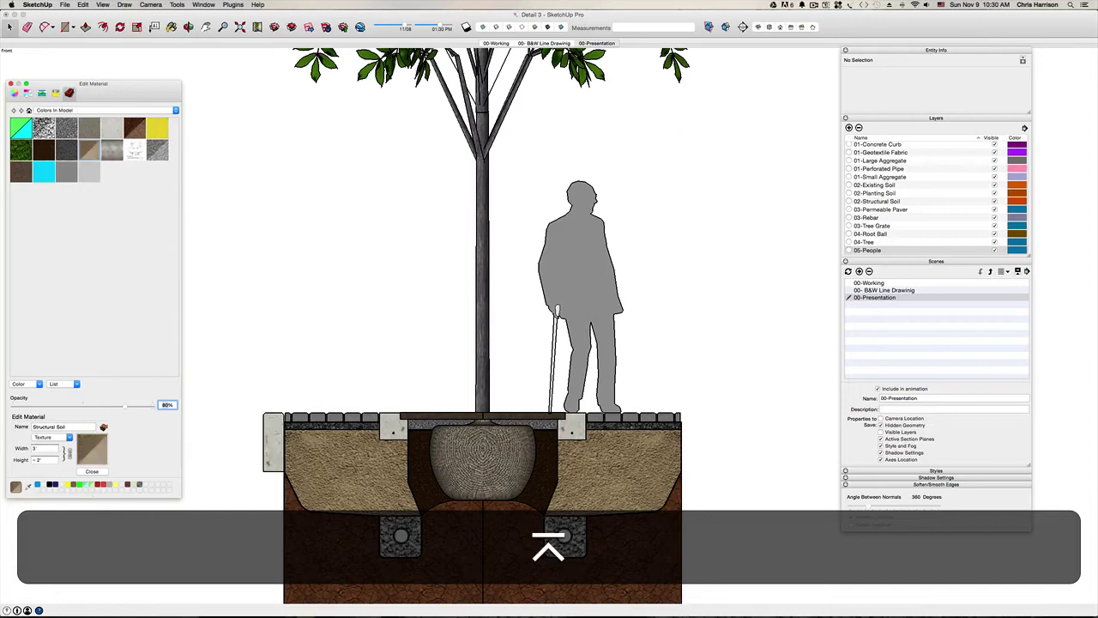
{"action": "left_click", "coordinate": [93, 472]}
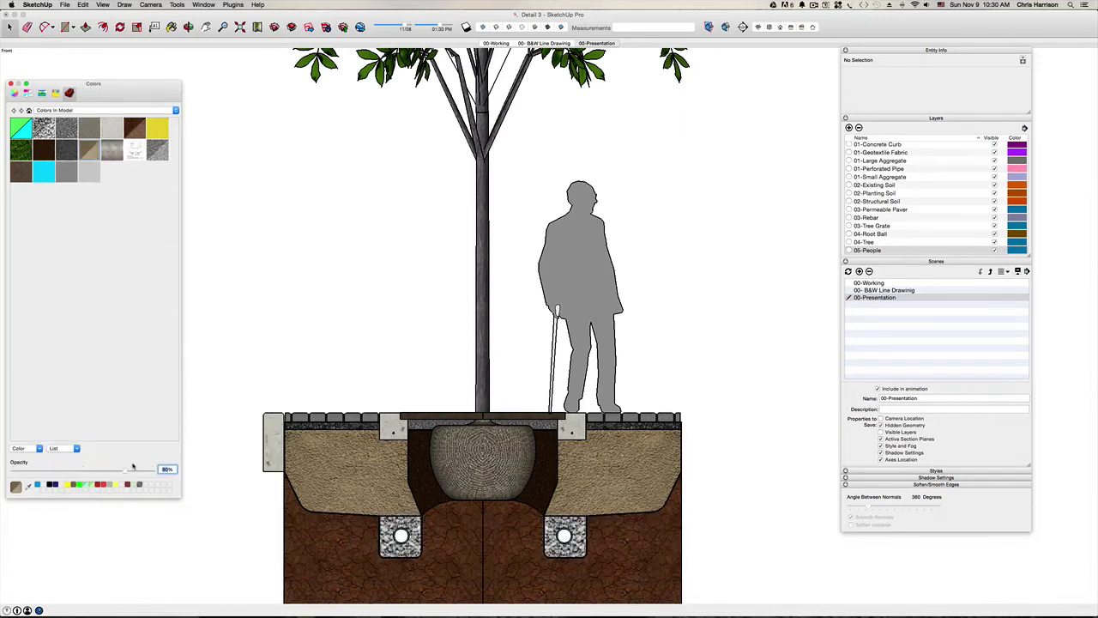
Edit the dark Stone Dust material, setting its opacity to 80%, and finish editing it.
{"action": "right_click", "coordinate": [70, 152]}
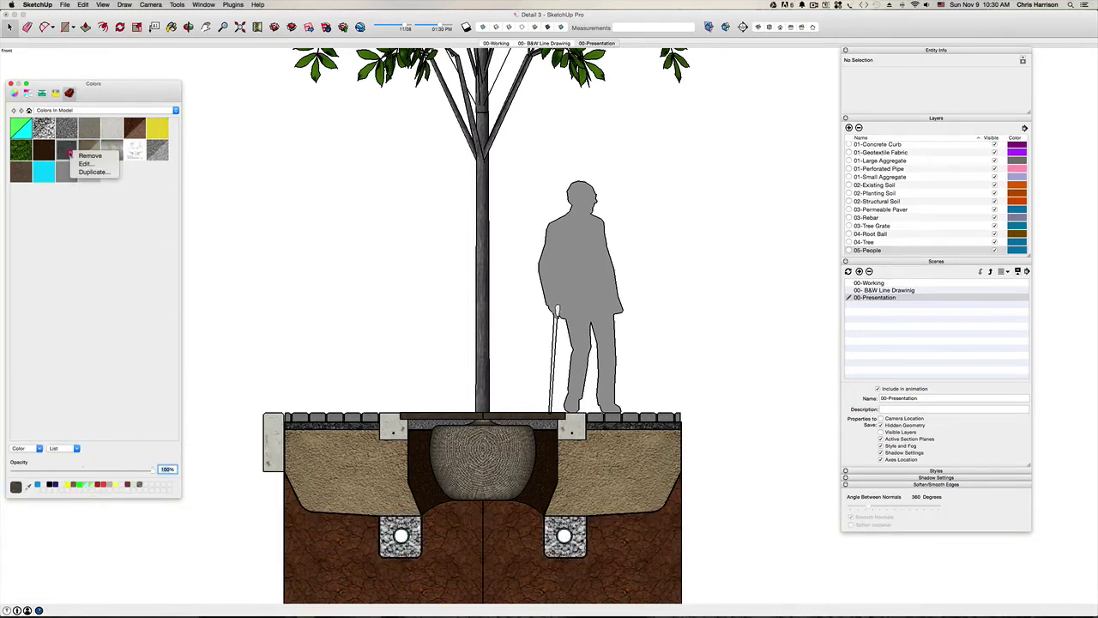
{"action": "left_click", "coordinate": [130, 231]}
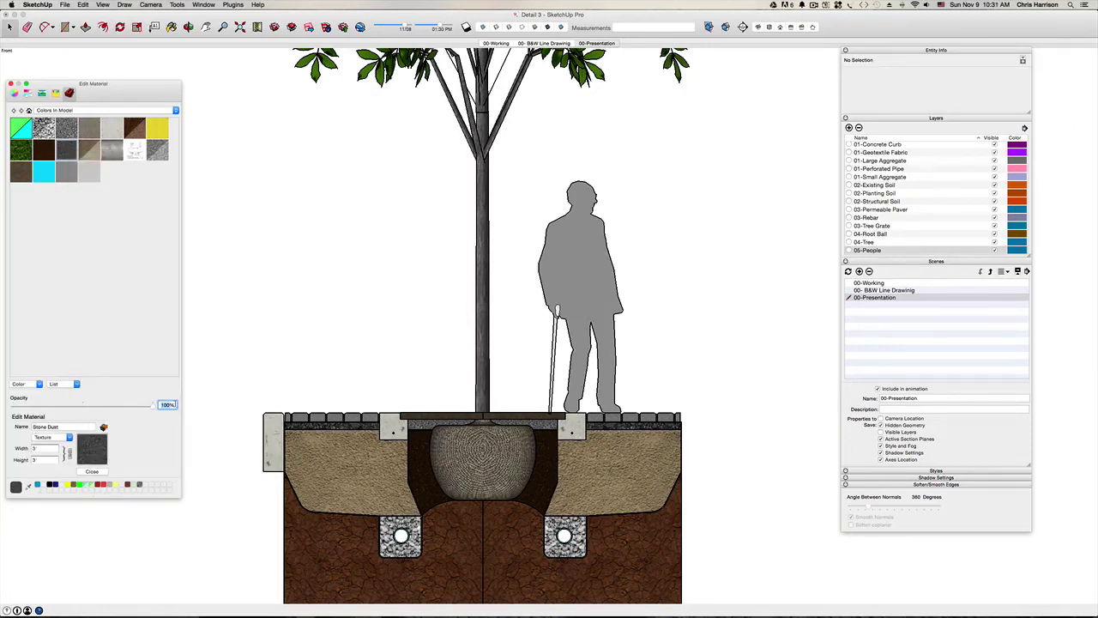
{"action": "type", "text": "80"}
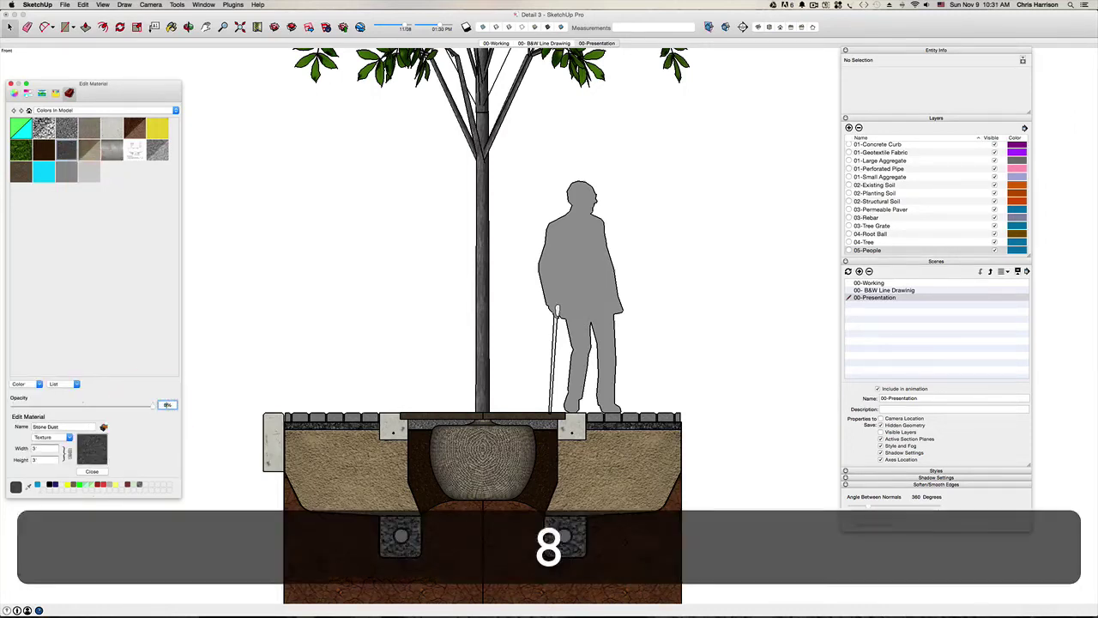
{"action": "key", "text": "Return"}
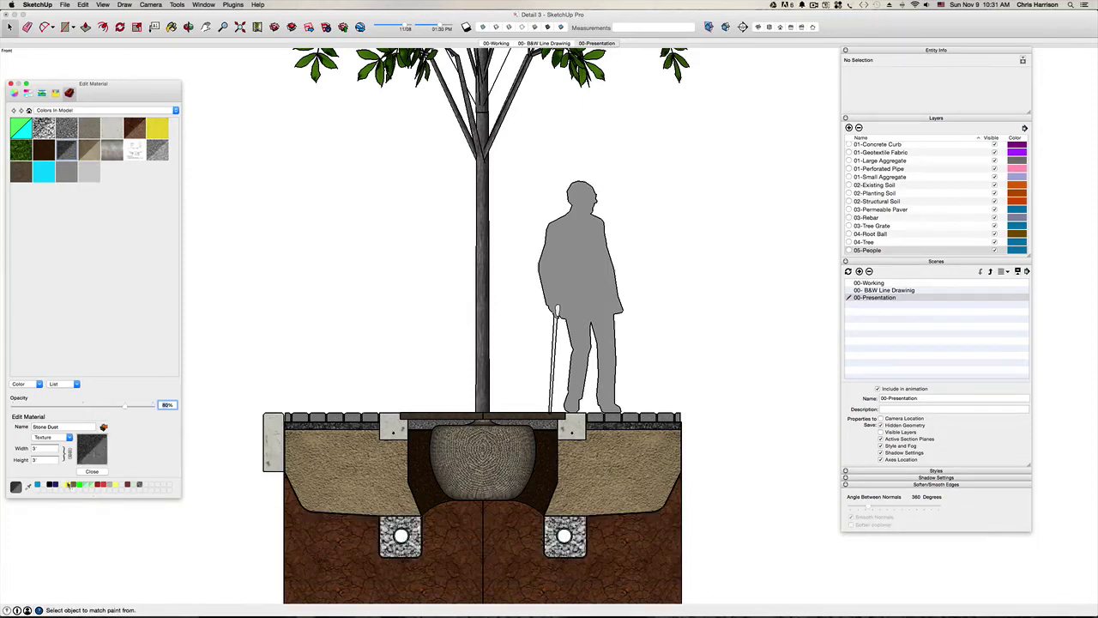
{"action": "left_click", "coordinate": [92, 471]}
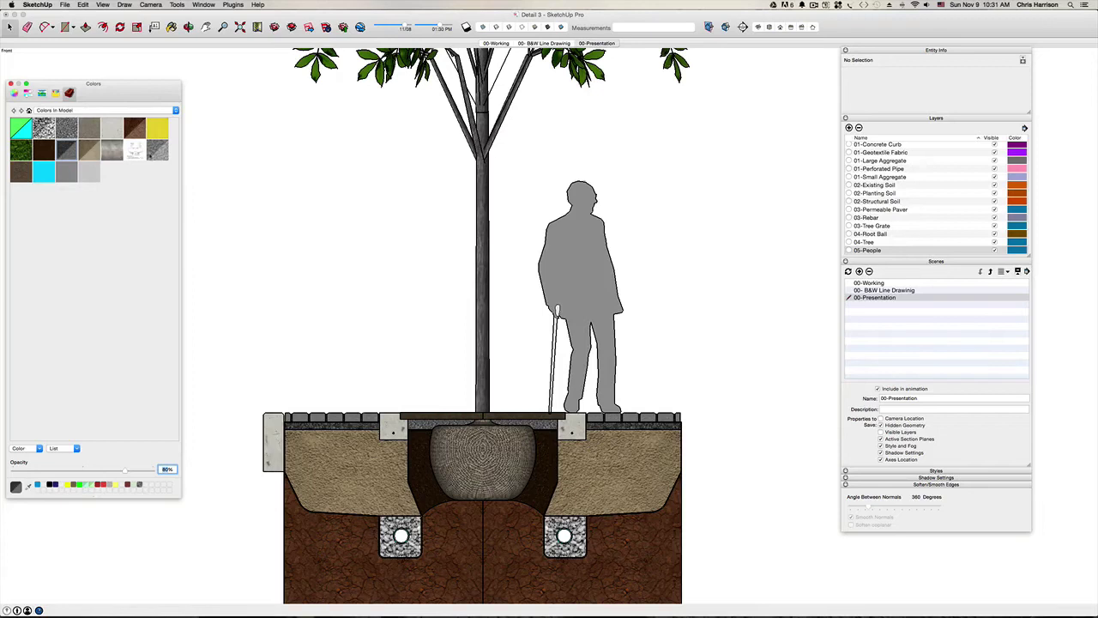
Edit the Aggregate 2 material, setting its opacity to 80%, and finish editing it.
{"action": "right_click", "coordinate": [73, 122]}
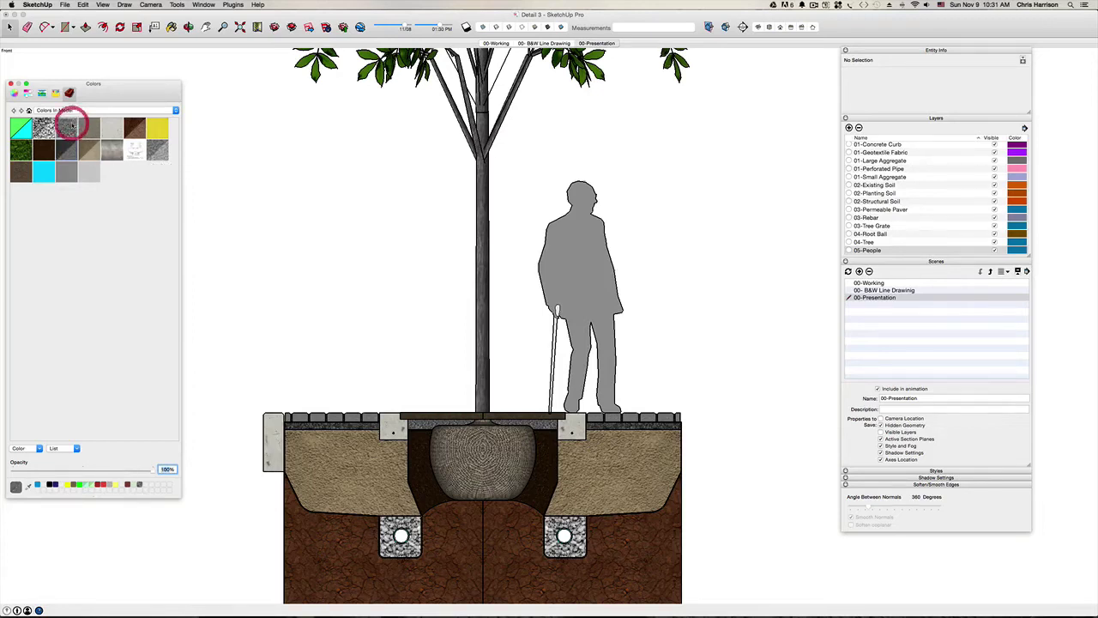
{"action": "left_click", "coordinate": [86, 135]}
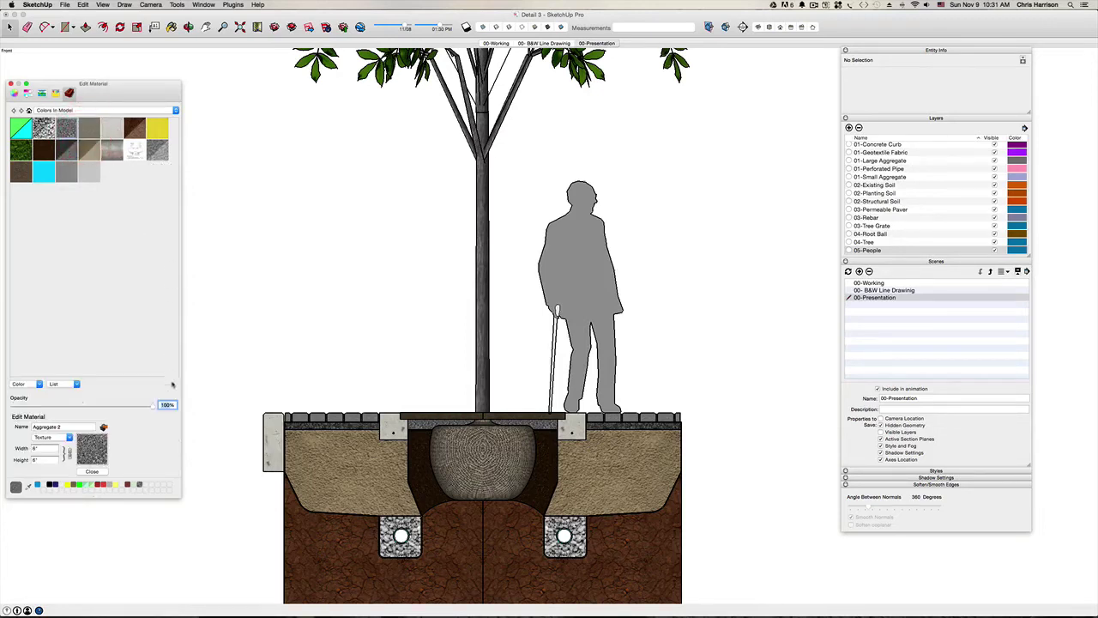
{"action": "left_click", "coordinate": [167, 405]}
{"action": "type", "text": "80"}
{"action": "key", "text": "Return"}
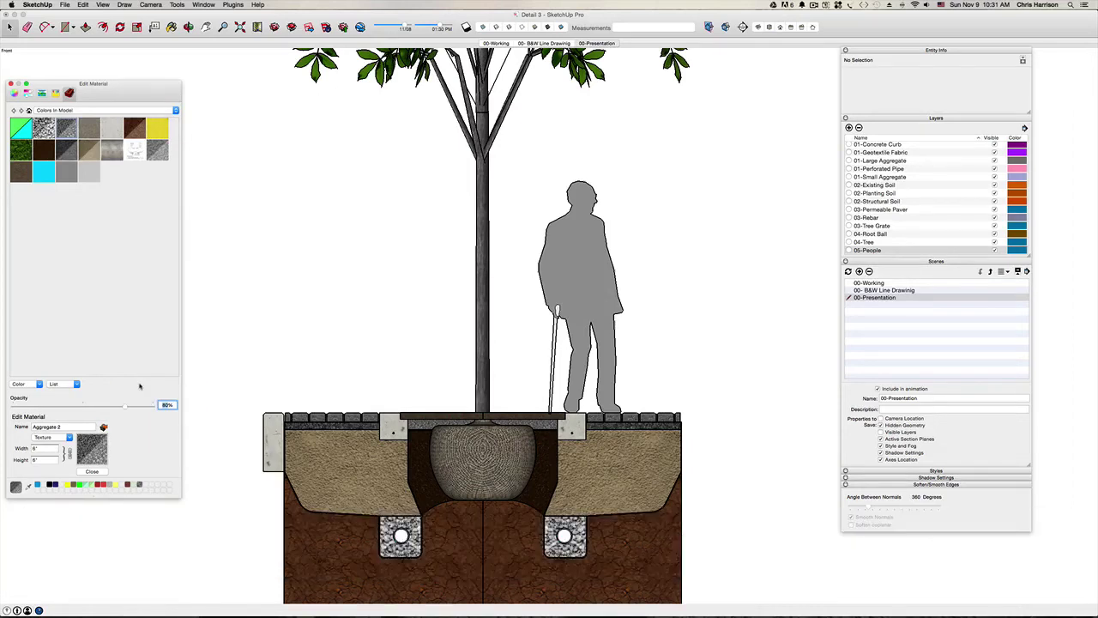
{"action": "left_click", "coordinate": [92, 471]}
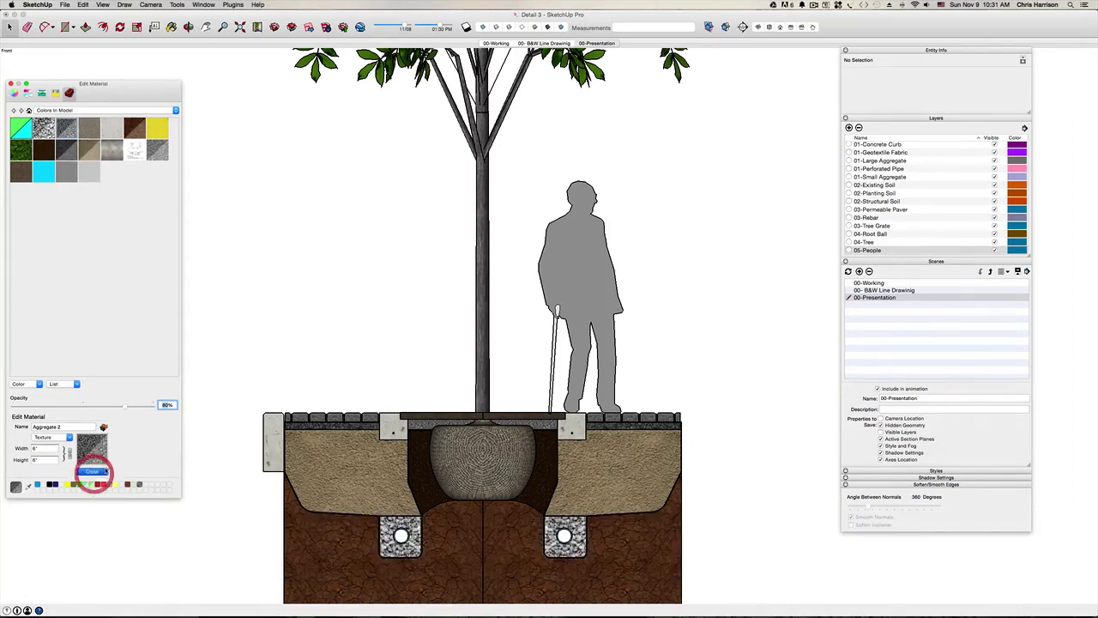
Check the permeable pavers up close and restore their grey speckled stone material to 100% opacity.
{"action": "scroll", "coordinate": [648, 416], "scroll_direction": "up", "scroll_amount": 10}
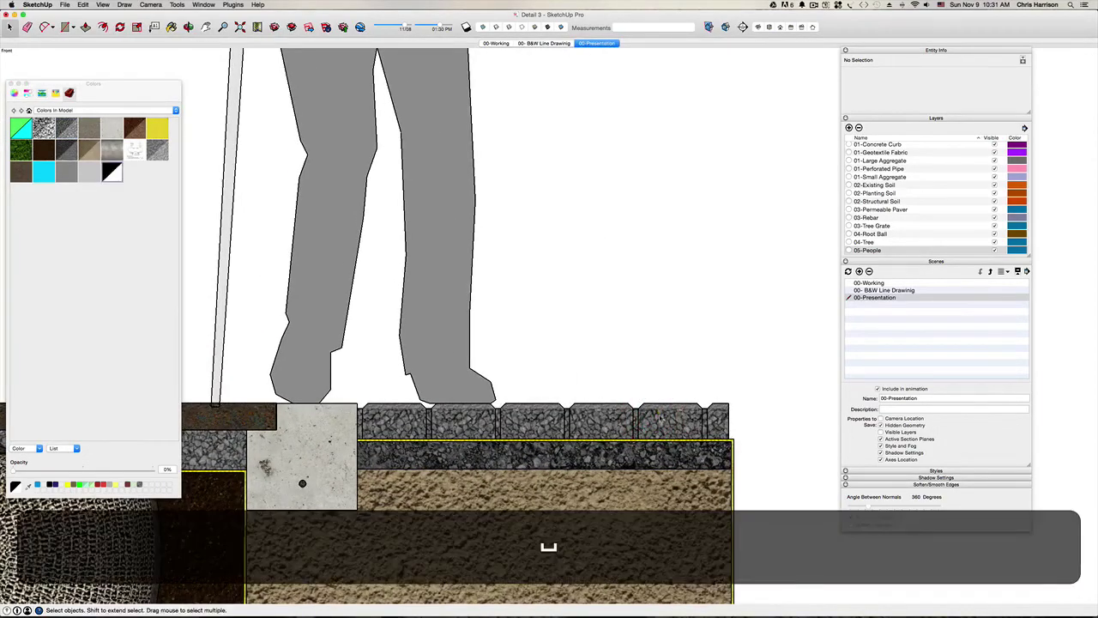
{"action": "key", "text": "space"}
{"action": "left_click", "coordinate": [606, 418]}
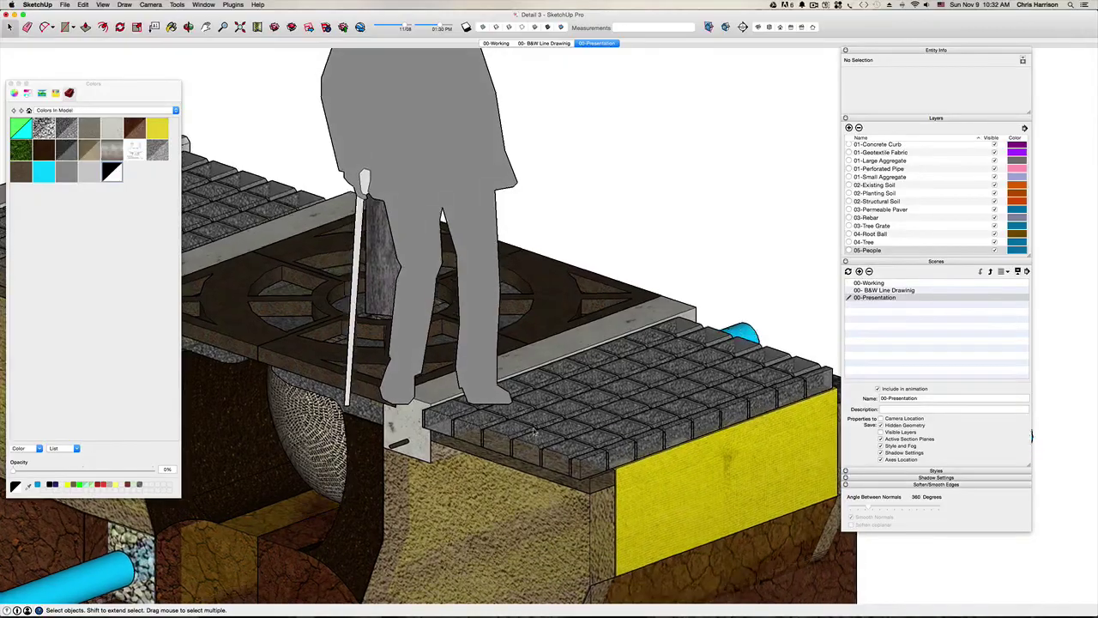
{"action": "scroll", "coordinate": [501, 451], "scroll_direction": "up", "scroll_amount": 6}
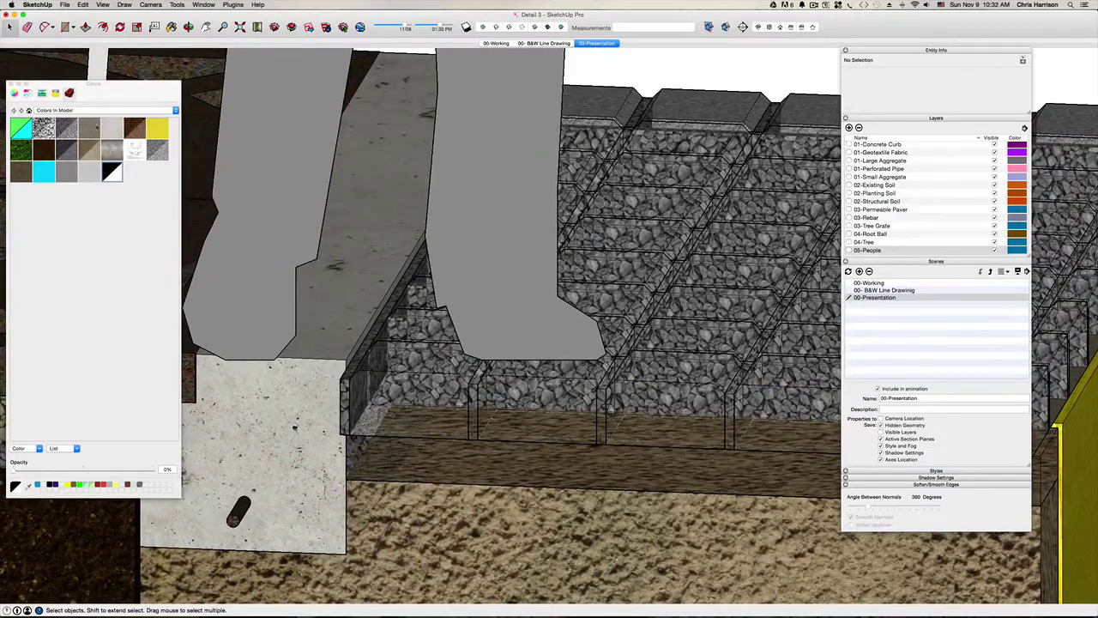
{"action": "left_click", "coordinate": [158, 152]}
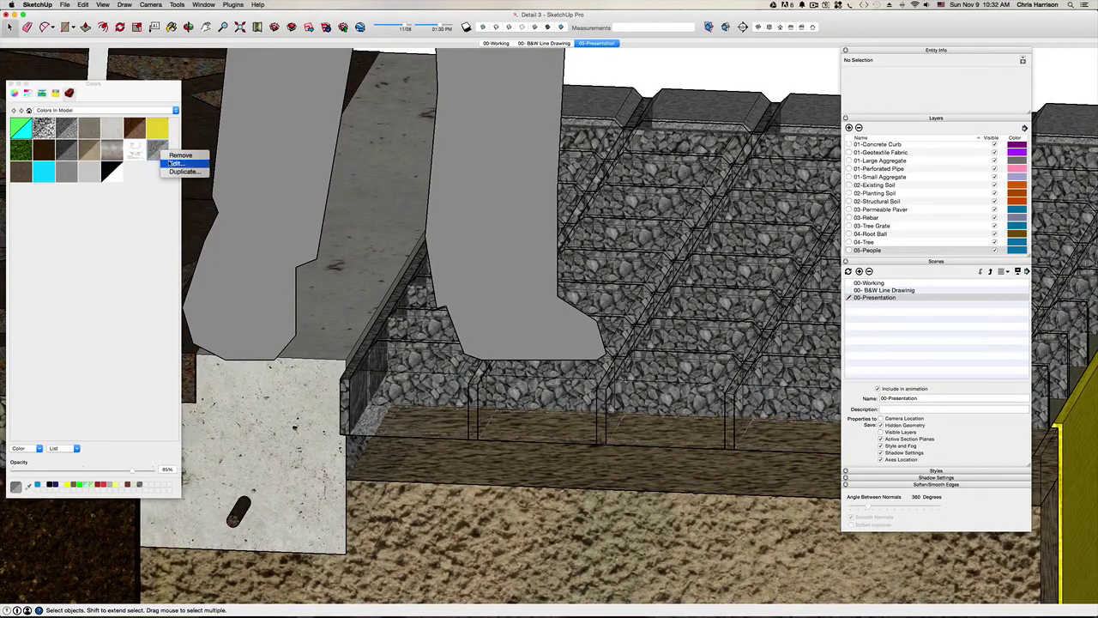
{"action": "left_click", "coordinate": [165, 162]}
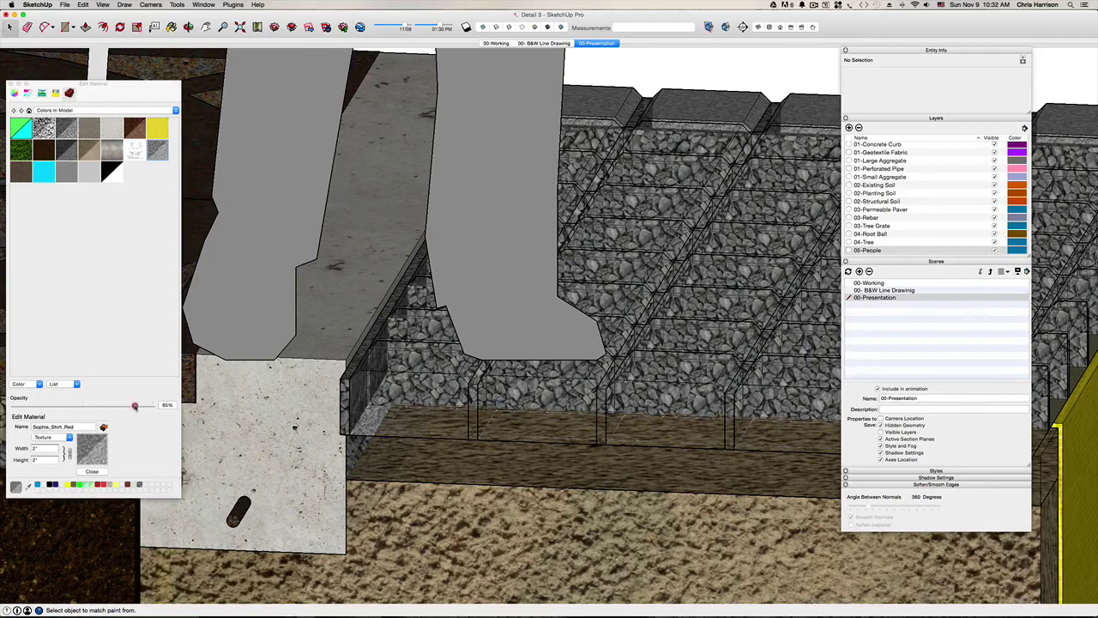
{"action": "left_click_drag", "start_coordinate": [135, 406], "coordinate": [170, 407]}
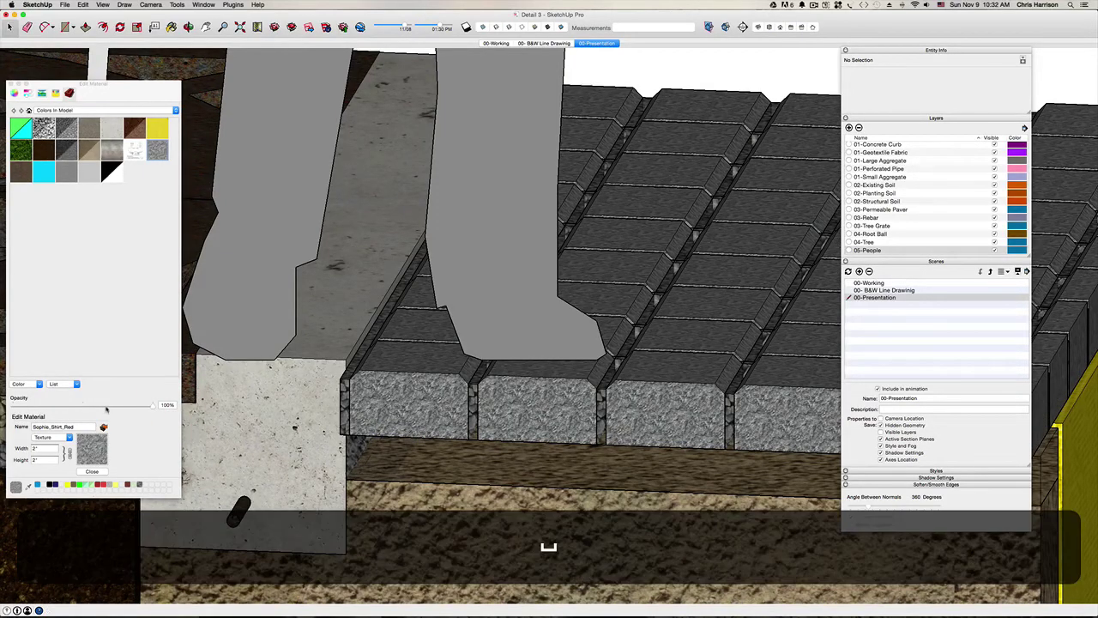
{"action": "left_click", "coordinate": [92, 471]}
{"action": "left_click", "coordinate": [85, 289]}
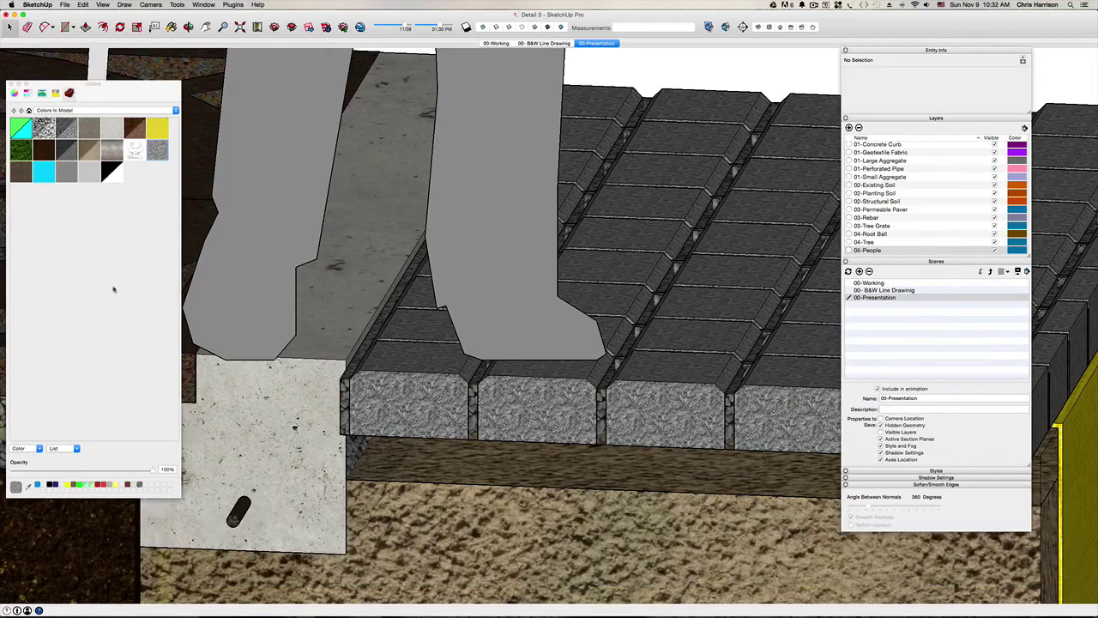
Switch to the front view and frame the root ball, soil layers and drainage pipes of the planting section.
{"action": "key", "text": "super+3"}
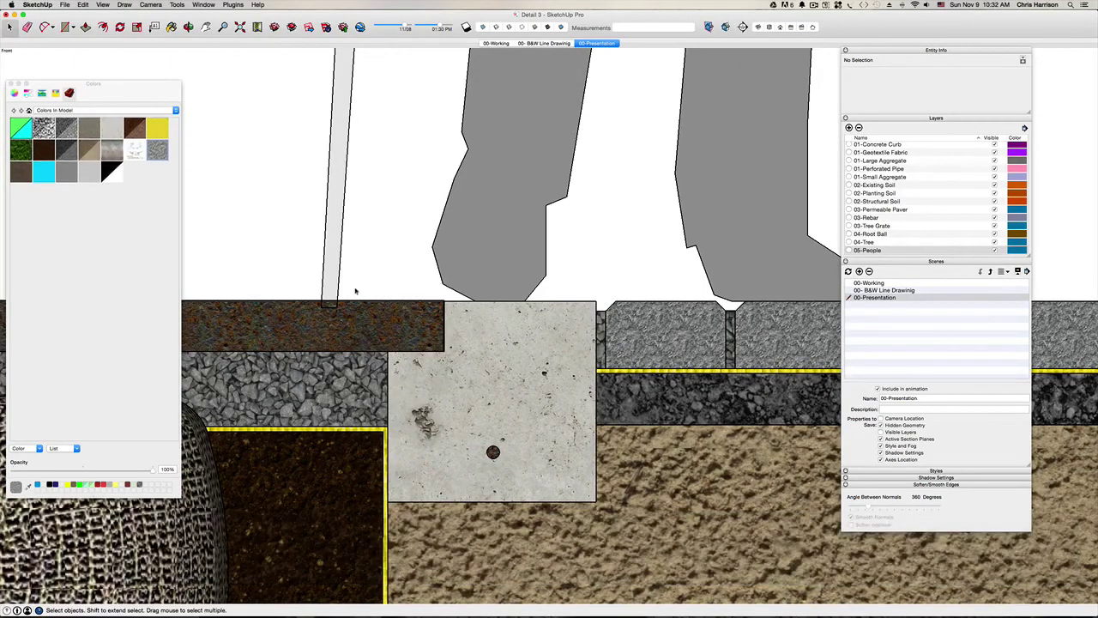
{"action": "key", "text": "h"}
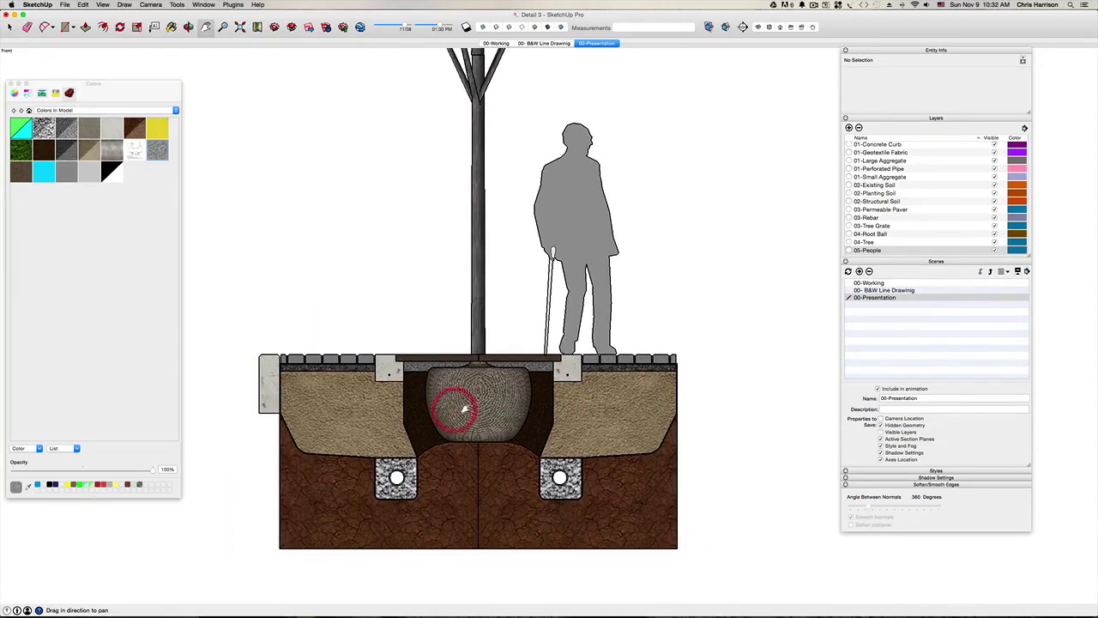
{"action": "scroll", "coordinate": [452, 403], "scroll_direction": "up", "scroll_amount": 5}
{"action": "left_click_drag", "start_coordinate": [455, 397], "coordinate": [459, 375]}
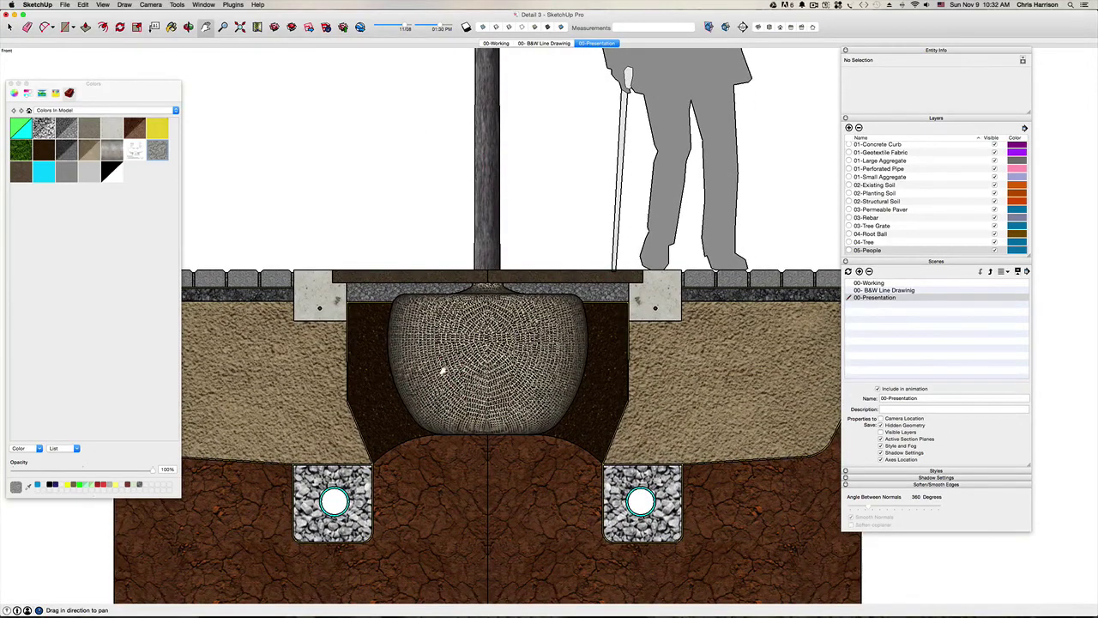
{"action": "scroll", "coordinate": [441, 369], "scroll_direction": "down", "scroll_amount": 2}
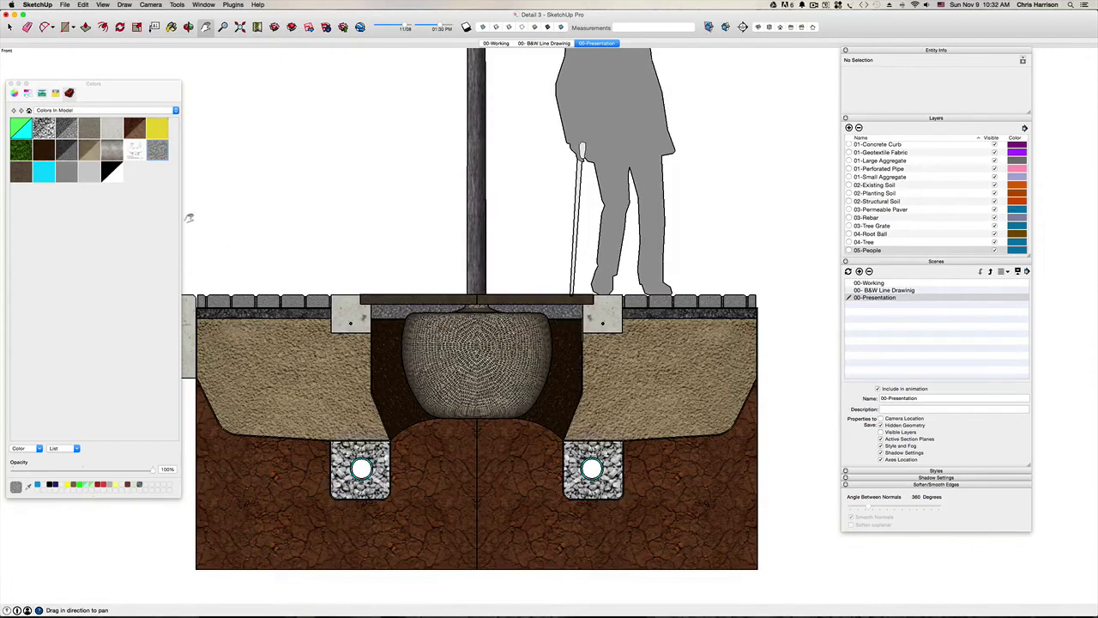
{"action": "left_click", "coordinate": [89, 149]}
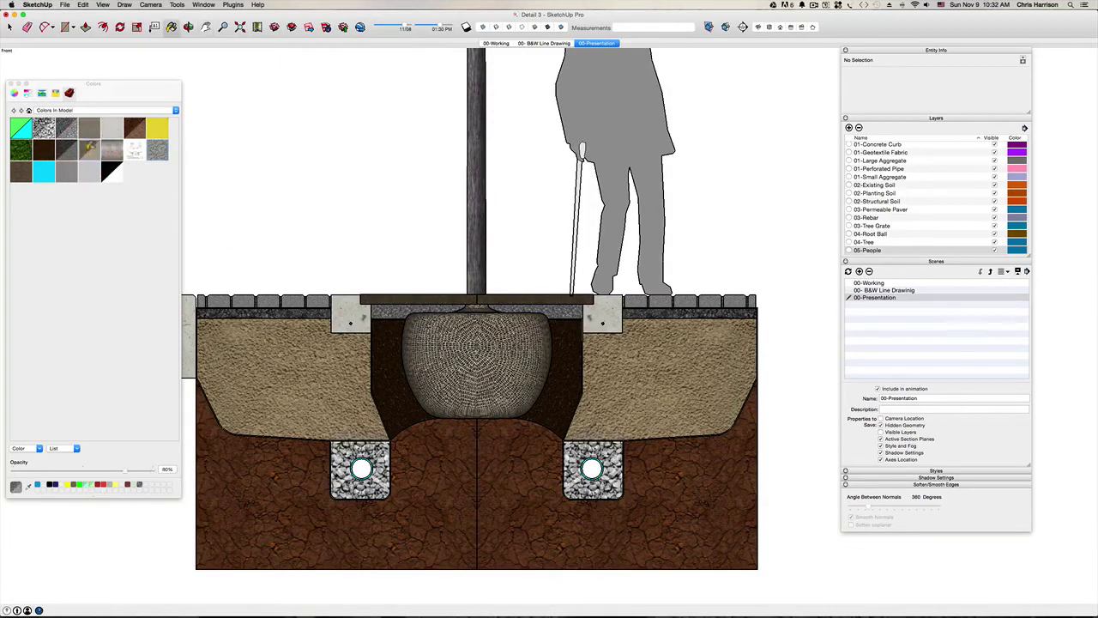
{"action": "right_click", "coordinate": [90, 152]}
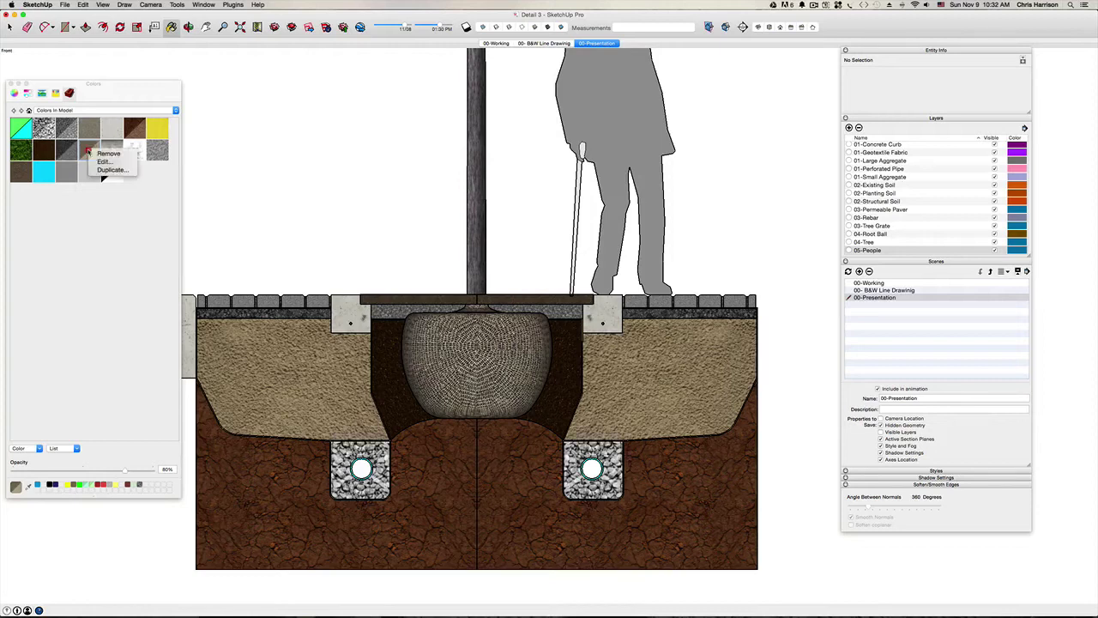
{"action": "left_click", "coordinate": [103, 161]}
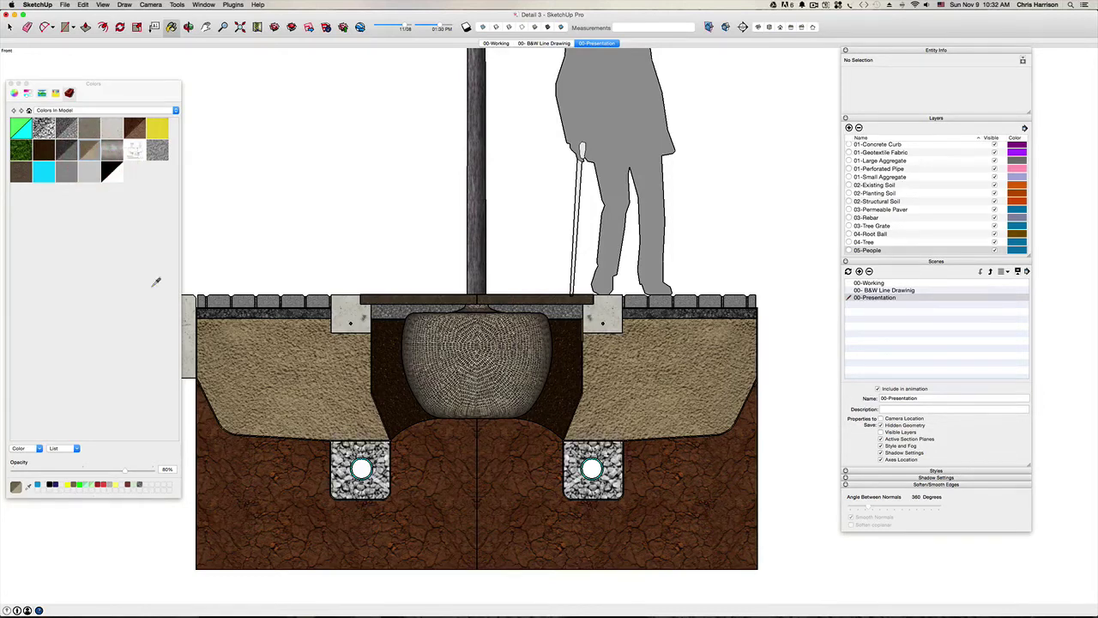
{"action": "left_click", "coordinate": [92, 471]}
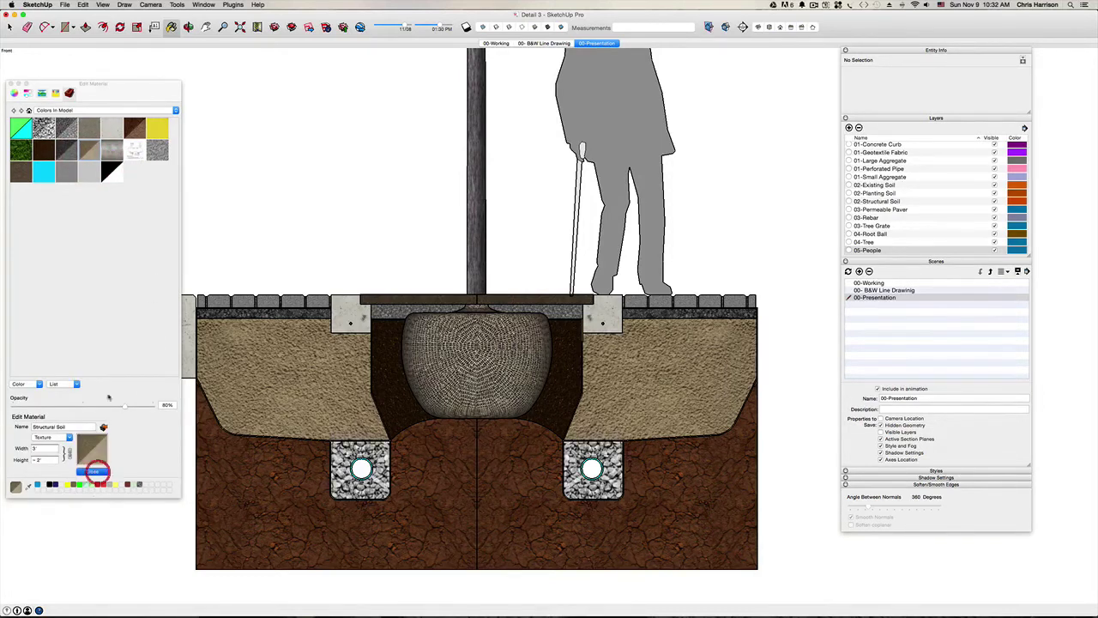
{"action": "key", "text": "space"}
{"action": "left_click", "coordinate": [85, 222]}
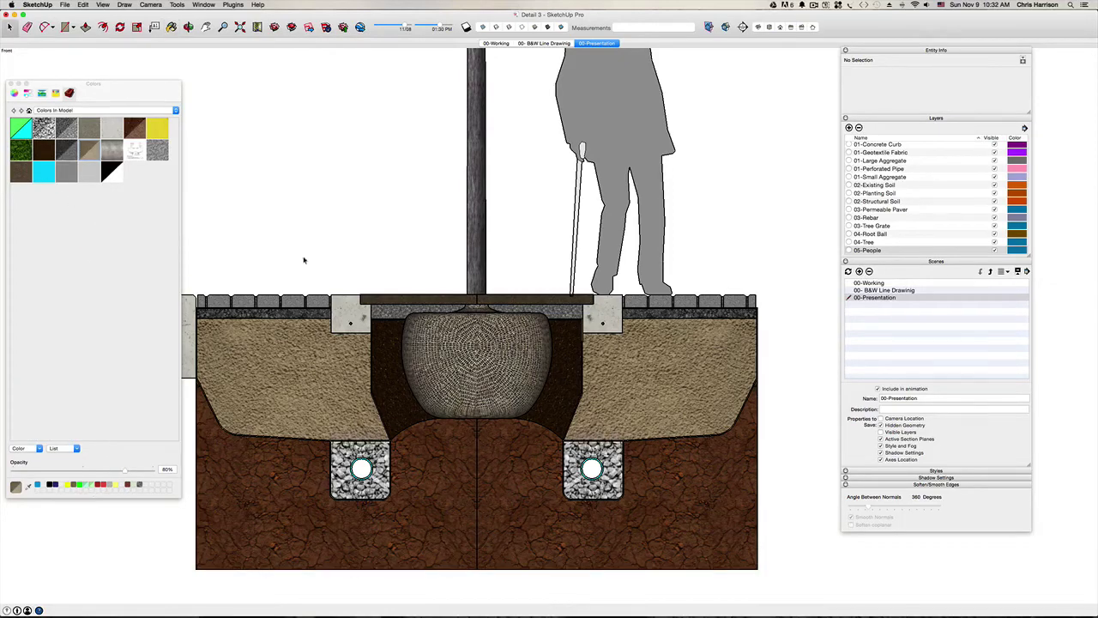
Sample the root ball's Burlap material, set its opacity to 80%, and finish editing it.
{"action": "key", "text": "b"}
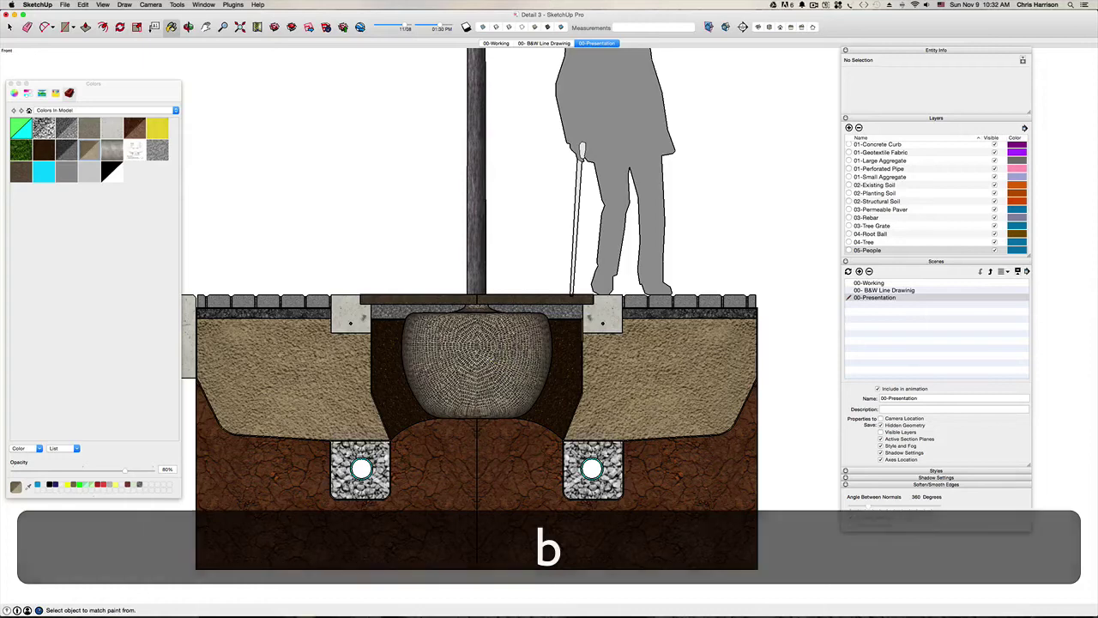
{"action": "left_click", "coordinate": [488, 360], "text": "super"}
{"action": "right_click", "coordinate": [89, 130]}
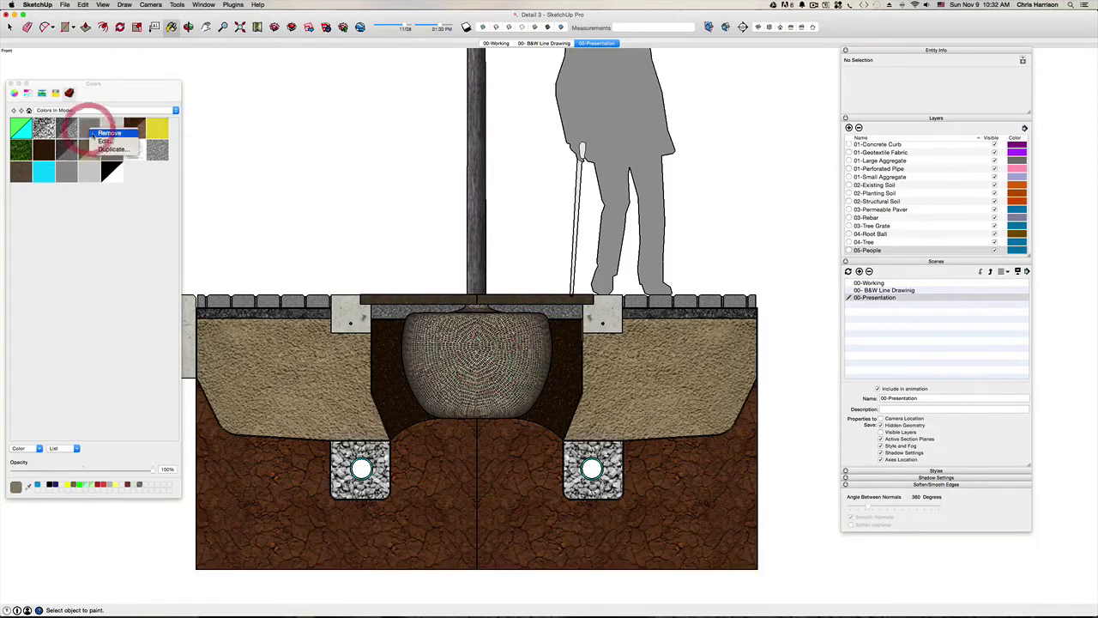
{"action": "left_click", "coordinate": [101, 140]}
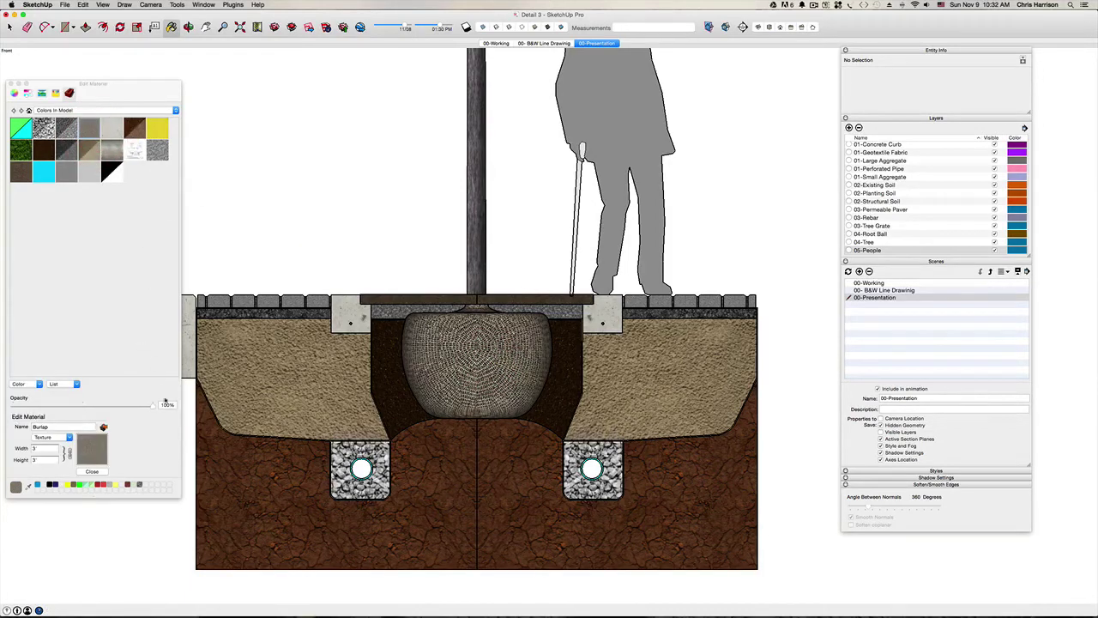
{"action": "left_click", "coordinate": [166, 404]}
{"action": "left_click", "coordinate": [151, 403]}
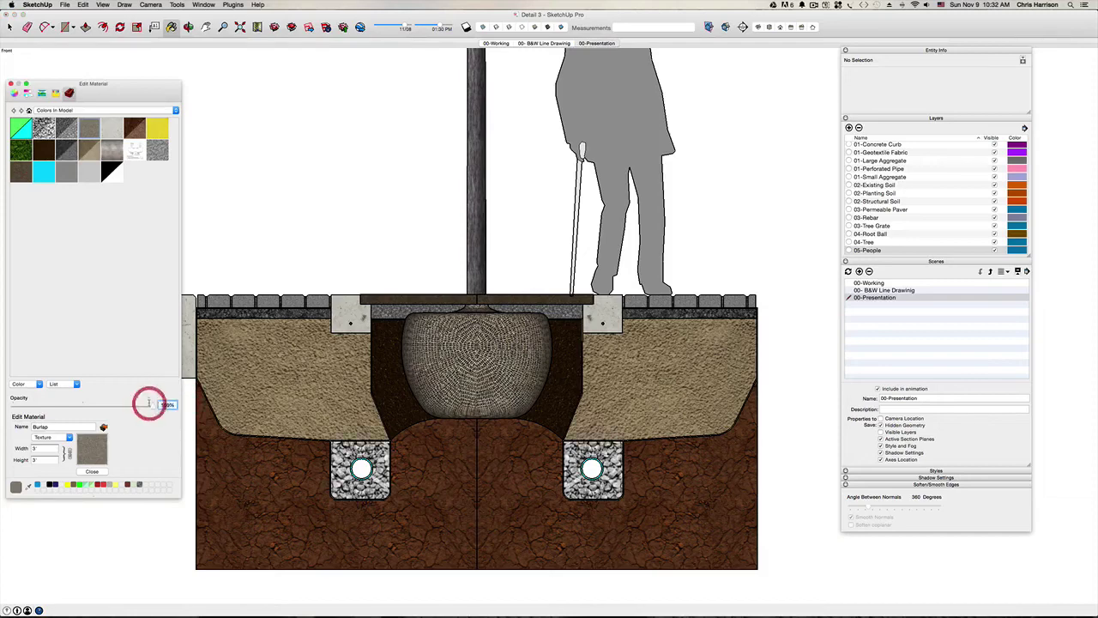
{"action": "type", "text": "8"}
{"action": "key", "text": "Return"}
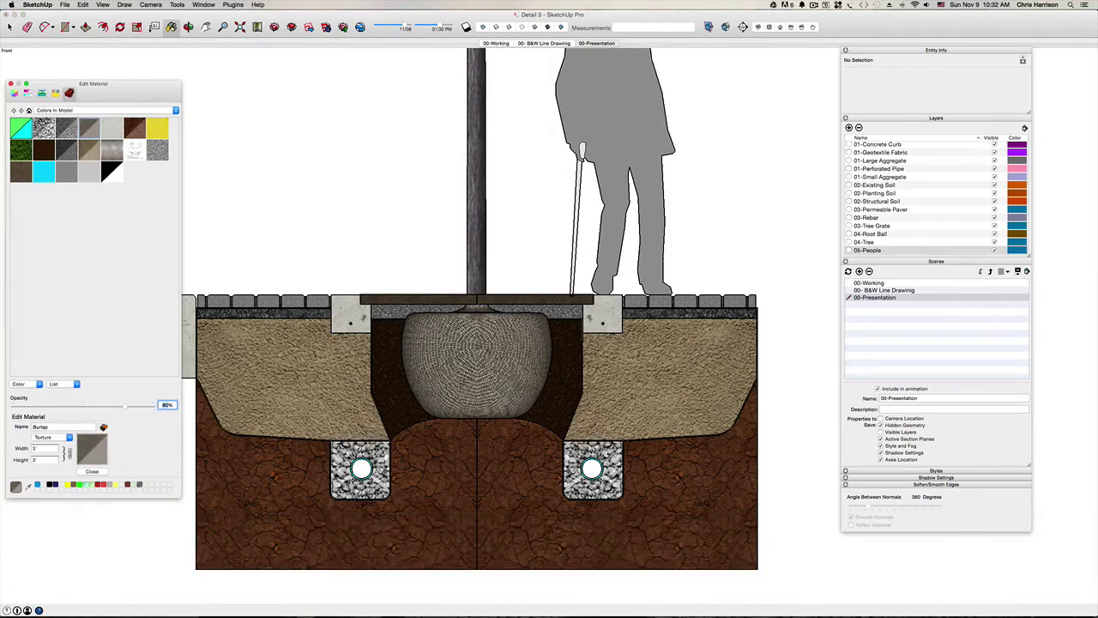
{"action": "left_click", "coordinate": [90, 472]}
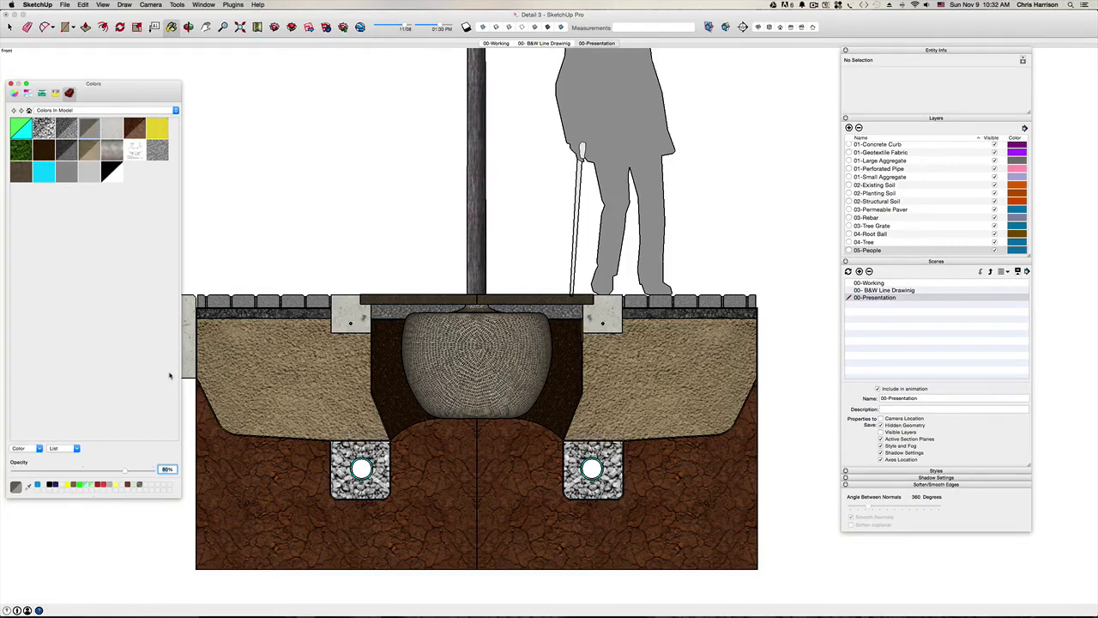
Edit the grey Man material of the human figure, setting its opacity to 80%, and finish editing it.
{"action": "right_click", "coordinate": [72, 182]}
{"action": "left_click", "coordinate": [85, 190]}
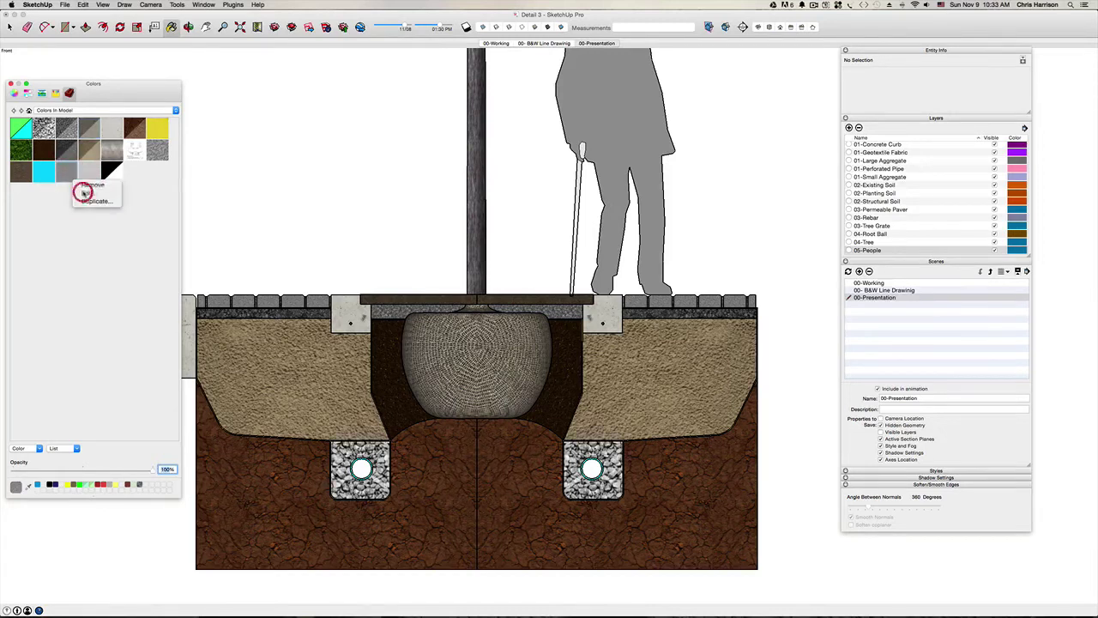
{"action": "type", "text": "80"}
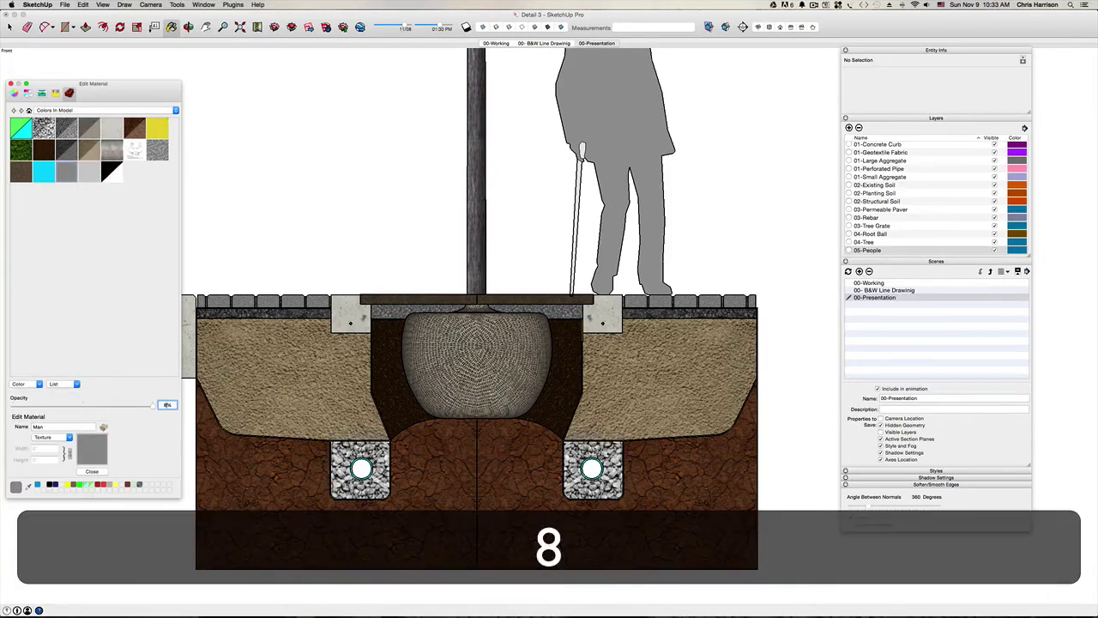
{"action": "key", "text": "Return"}
{"action": "left_click", "coordinate": [92, 471]}
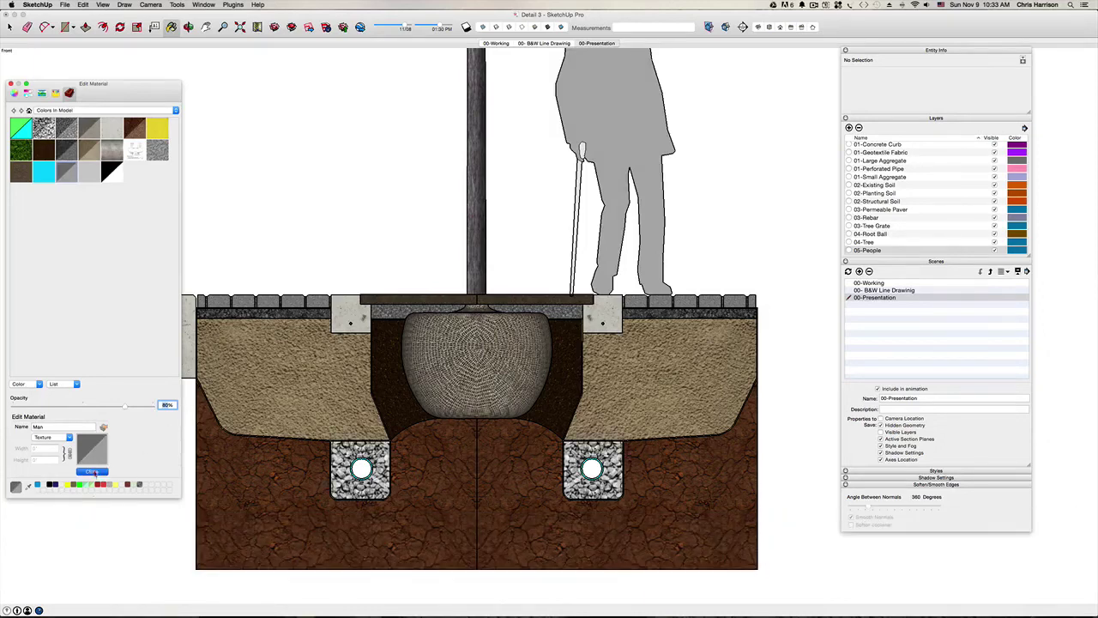
Edit the light grey Mans Cane material, setting its opacity to 80%, and finish editing it.
{"action": "right_click", "coordinate": [86, 174]}
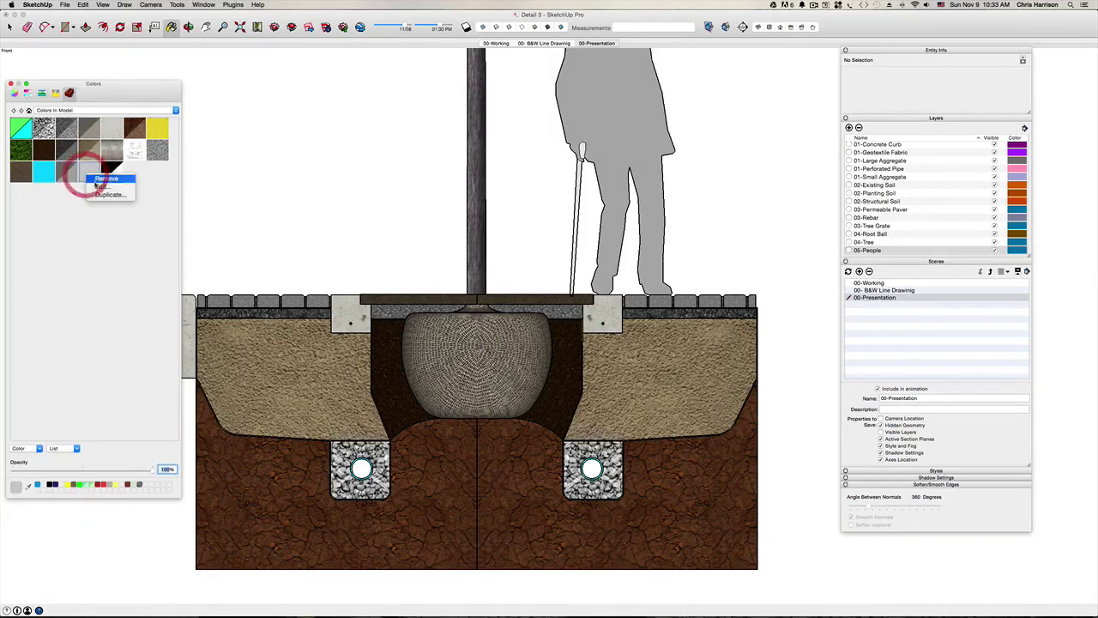
{"action": "left_click", "coordinate": [98, 184]}
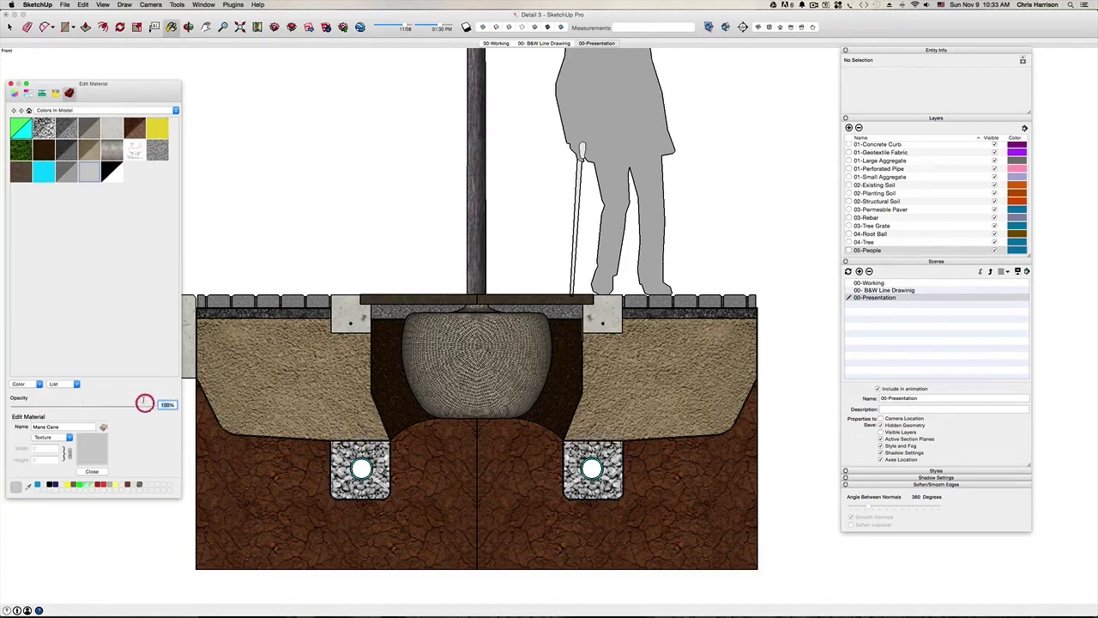
{"action": "type", "text": "80"}
{"action": "key", "text": "Return"}
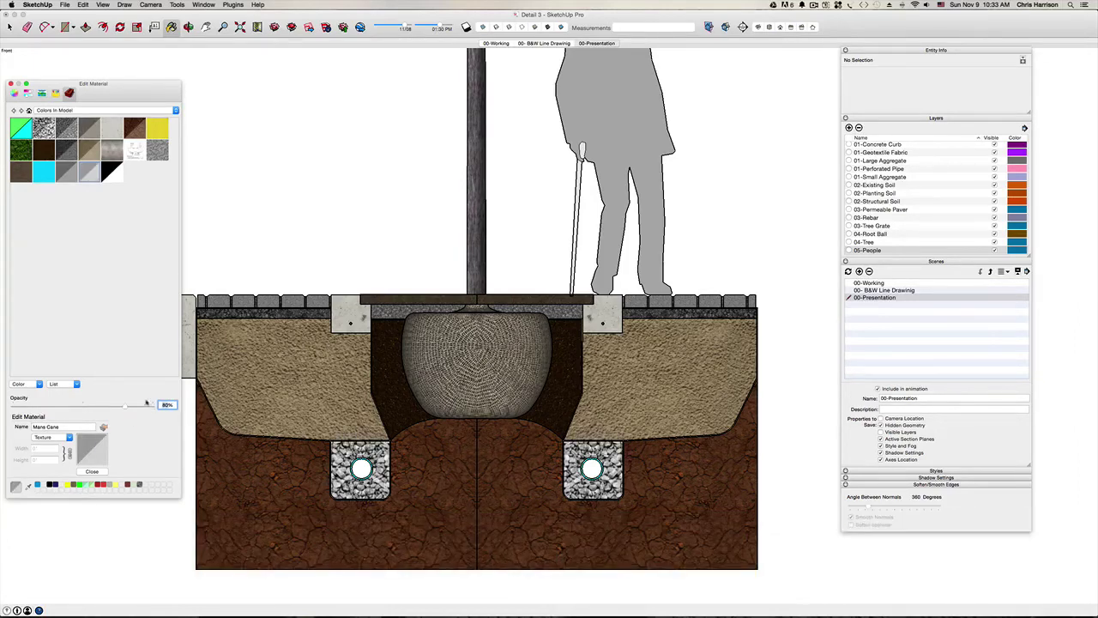
{"action": "left_click", "coordinate": [93, 471]}
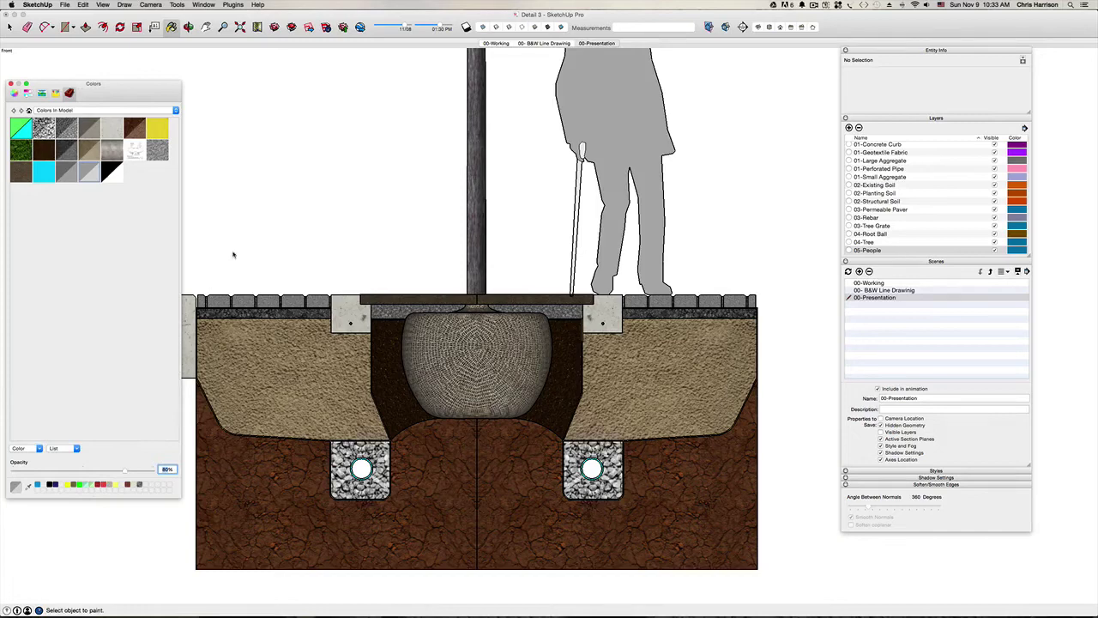
Close the materials window, frame the section together with the figure and lower tree canopy, and save the model.
{"action": "left_click", "coordinate": [9, 84]}
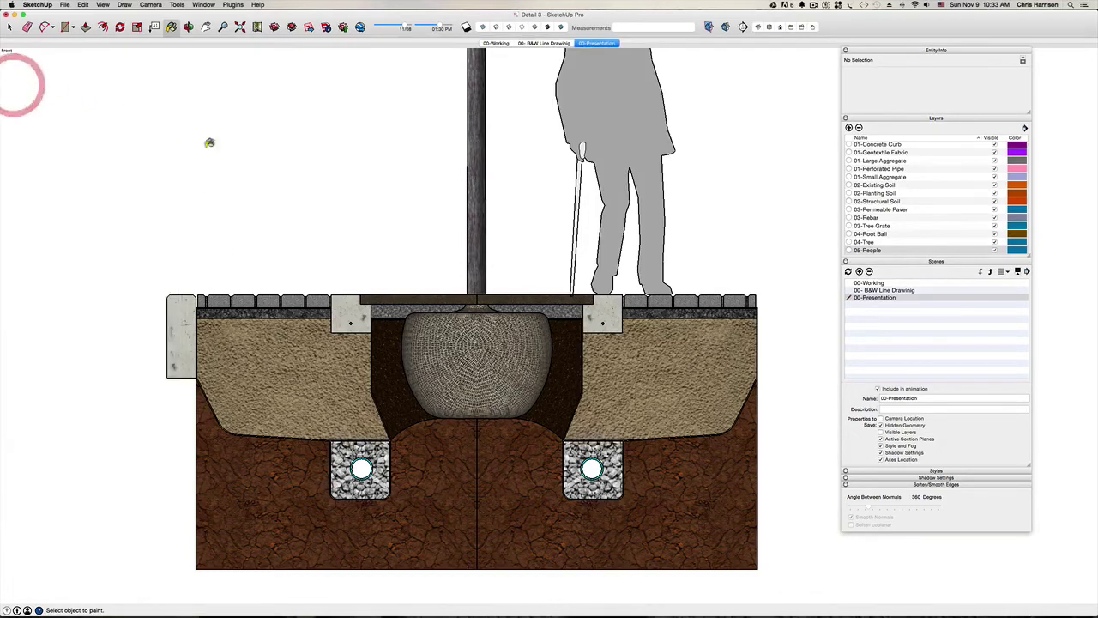
{"action": "key", "text": "space"}
{"action": "key", "text": "h"}
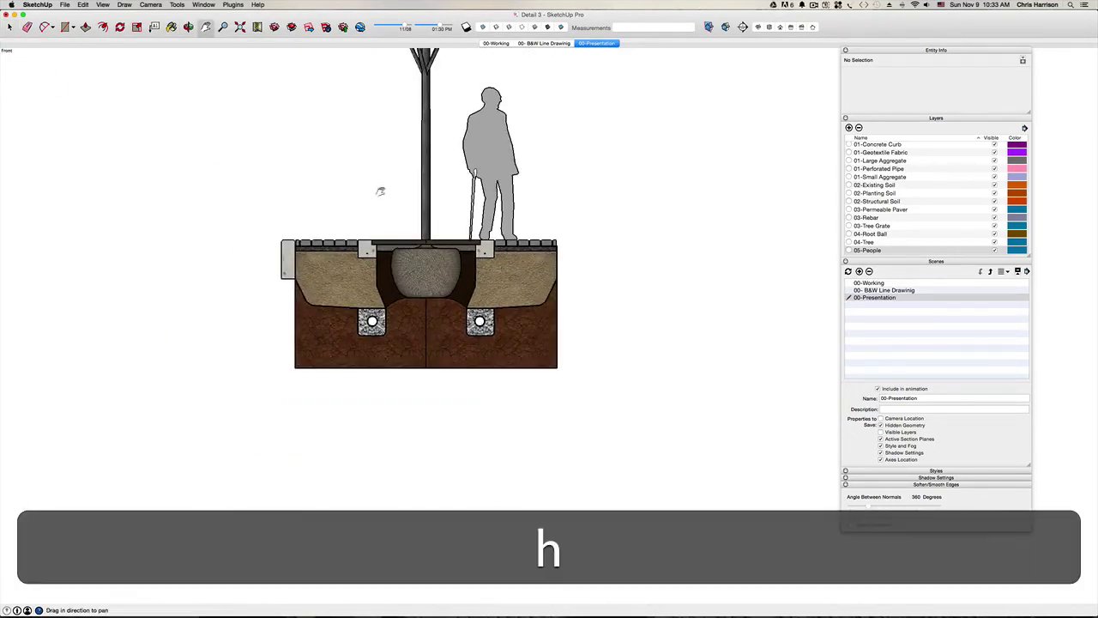
{"action": "left_click_drag", "start_coordinate": [441, 232], "coordinate": [476, 381]}
{"action": "scroll", "coordinate": [461, 365], "scroll_direction": "up", "scroll_amount": 2}
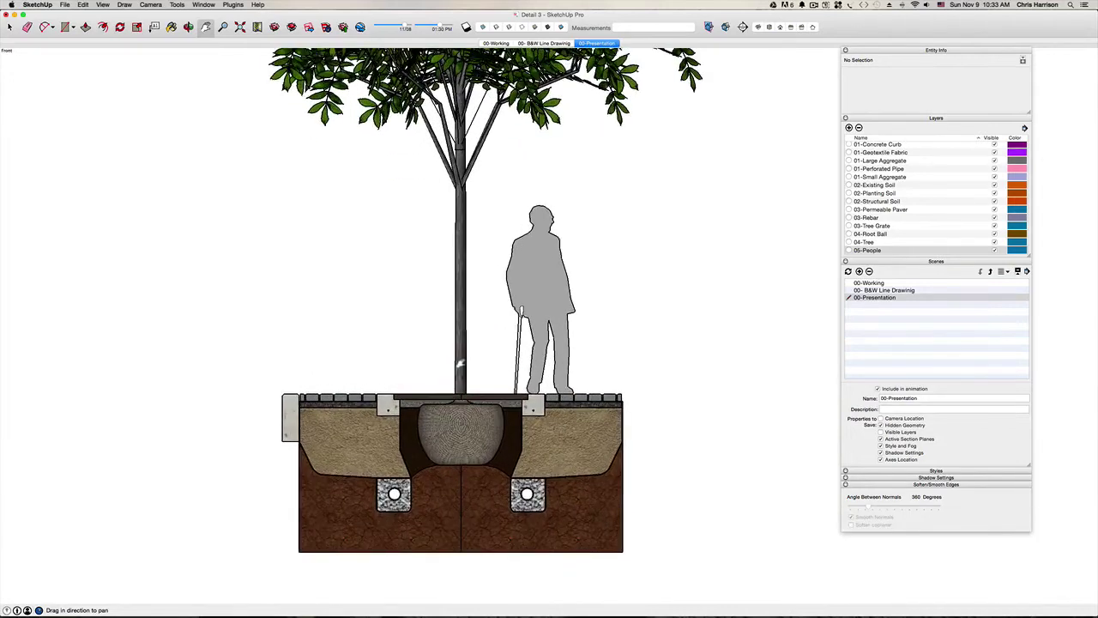
{"action": "key", "text": "super+s"}
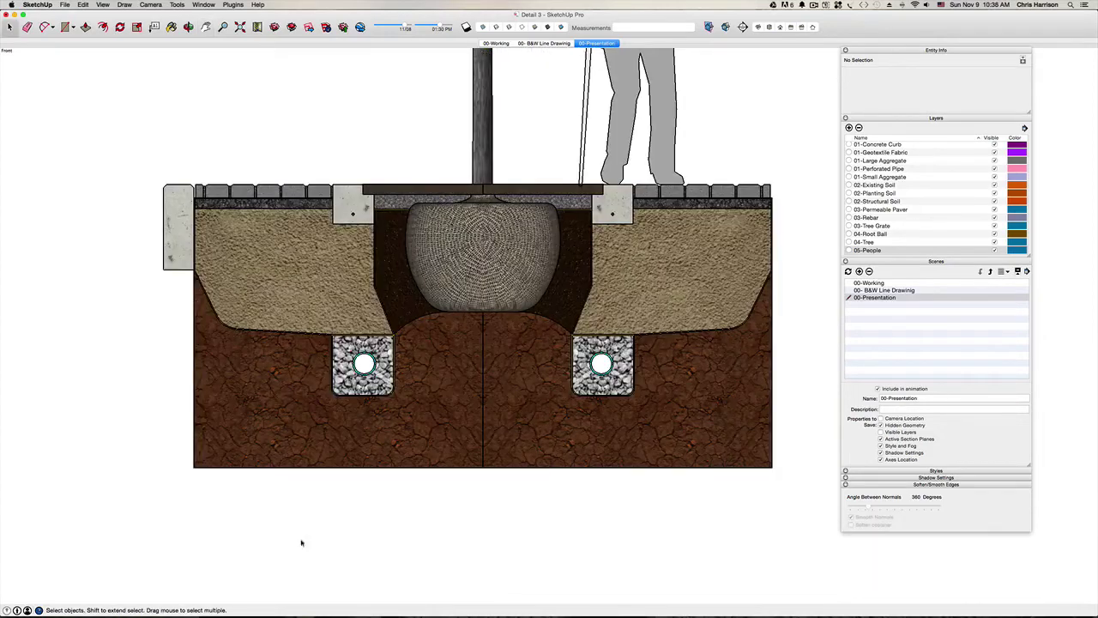
Hide the vertical centre edge on the front face of the existing soil inside its nested group, and leave the group.
{"action": "double_click", "coordinate": [494, 440]}
{"action": "left_click", "coordinate": [494, 427]}
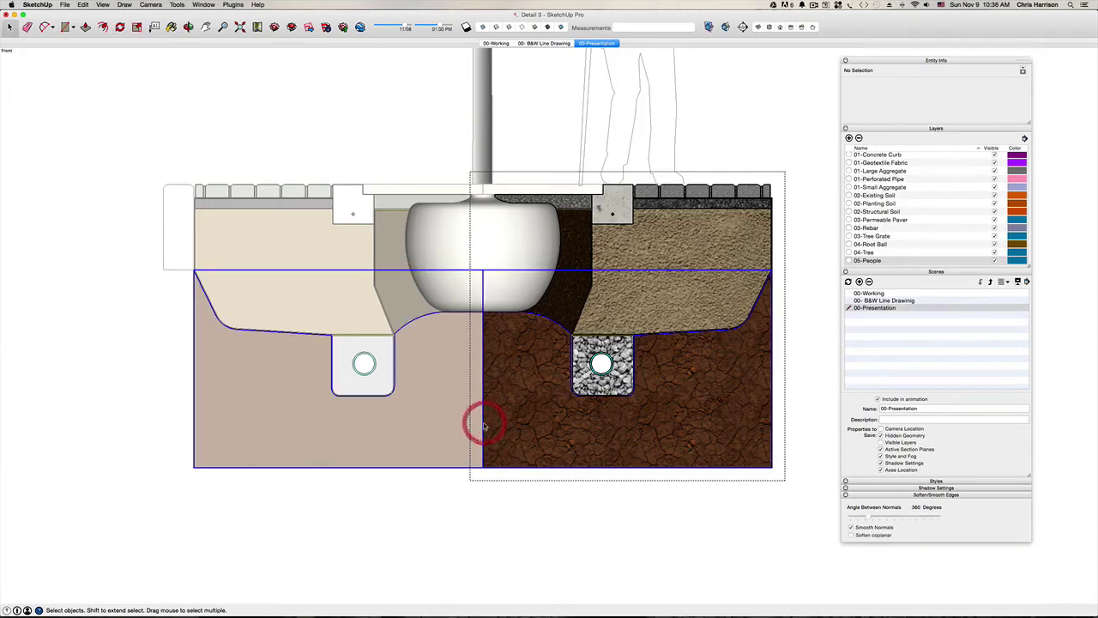
{"action": "double_click", "coordinate": [495, 426]}
{"action": "left_click", "coordinate": [484, 424]}
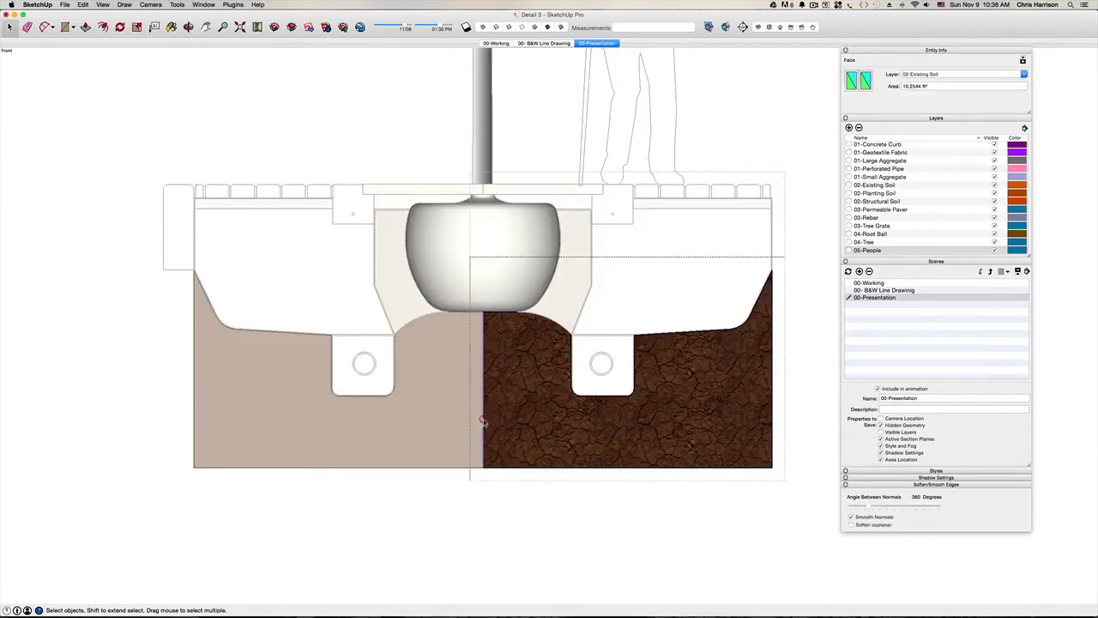
{"action": "left_click", "coordinate": [484, 423]}
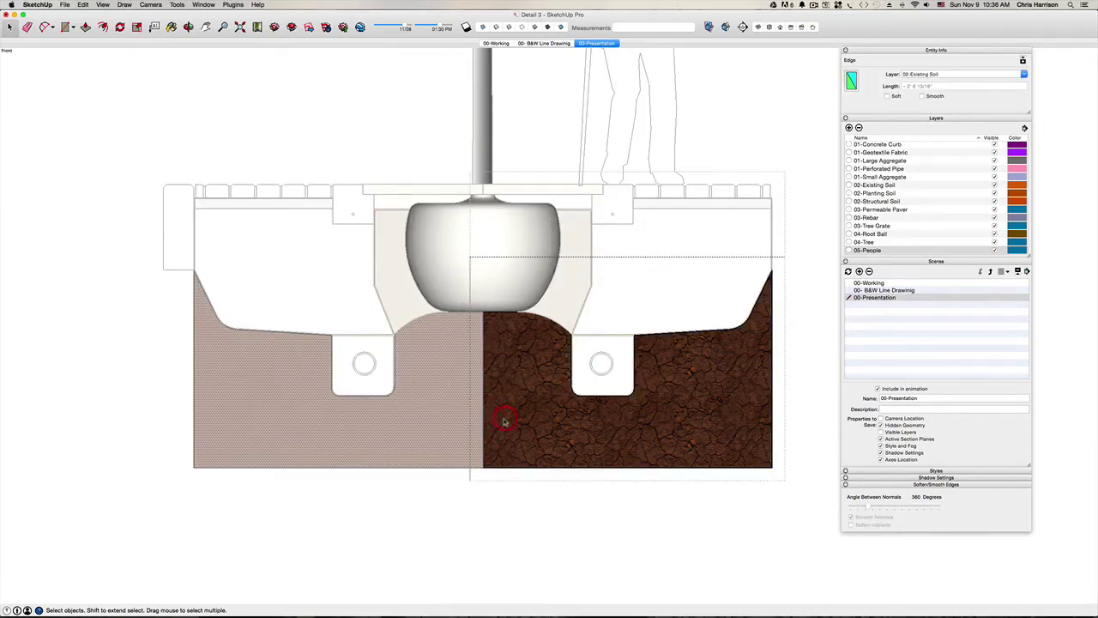
{"action": "left_click", "coordinate": [484, 422]}
{"action": "left_click", "coordinate": [484, 422]}
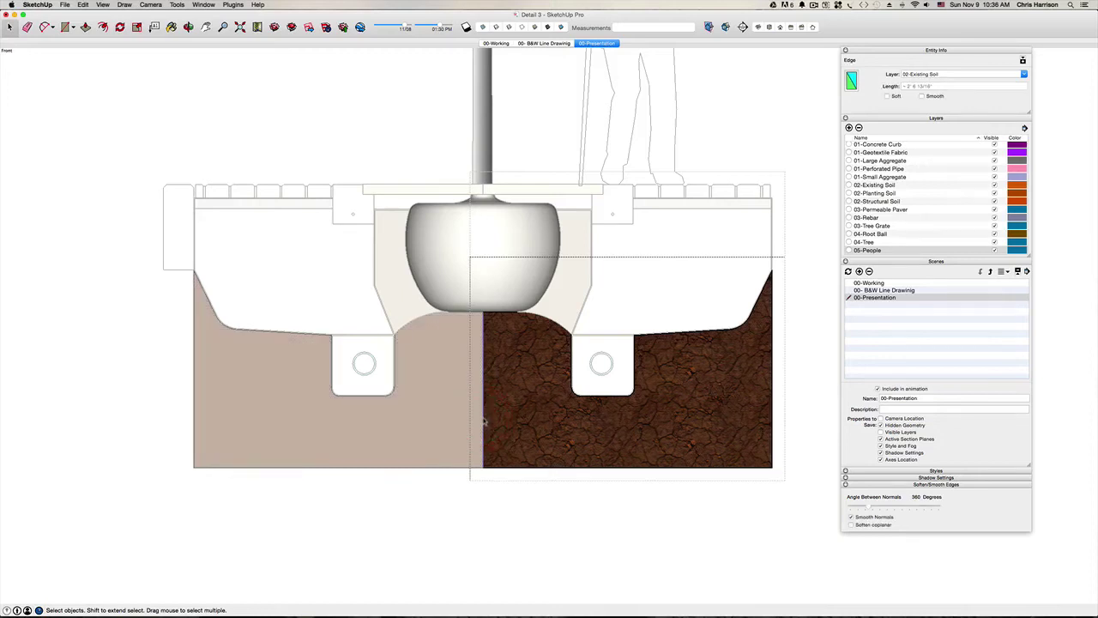
{"action": "scroll", "coordinate": [485, 425], "scroll_direction": "up", "scroll_amount": 3}
{"action": "left_click", "coordinate": [83, 4]}
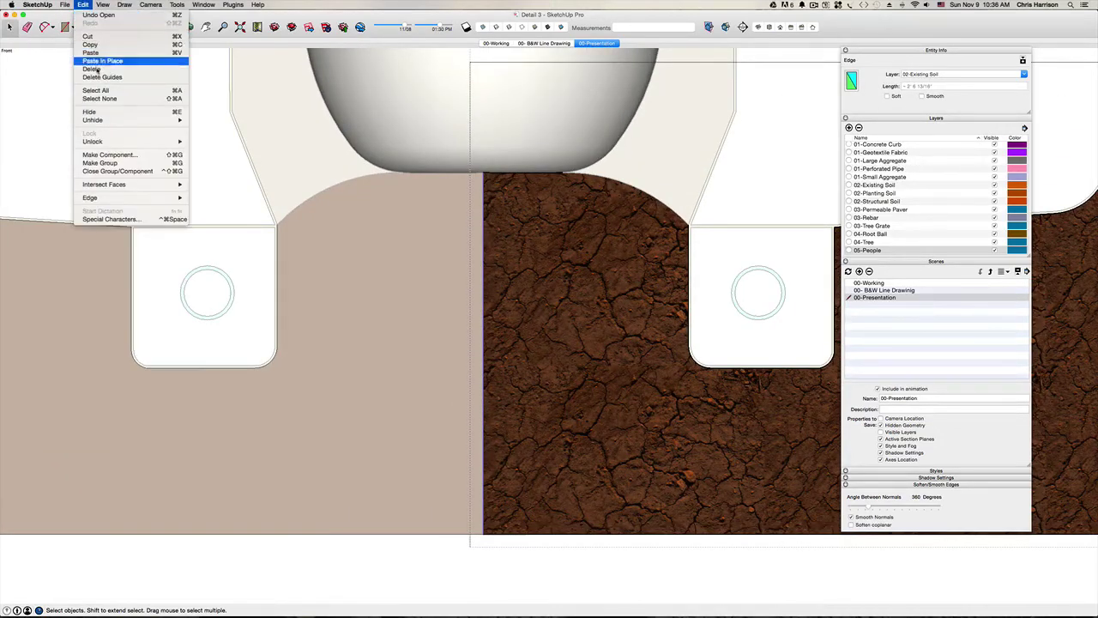
{"action": "left_click", "coordinate": [104, 115]}
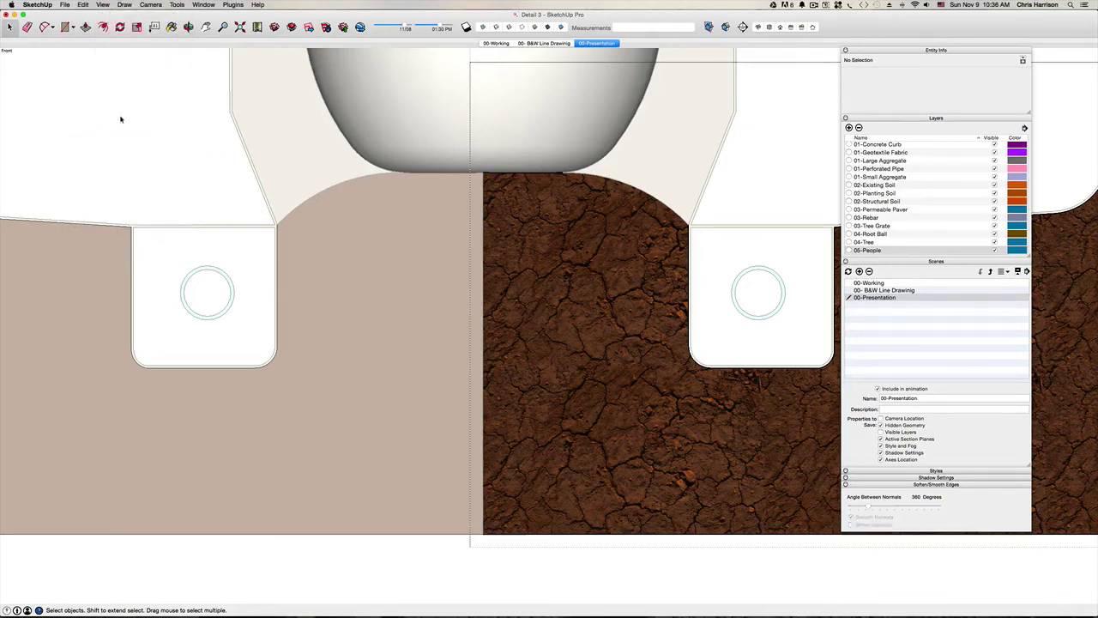
{"action": "scroll", "coordinate": [360, 194], "scroll_direction": "down", "scroll_amount": 2}
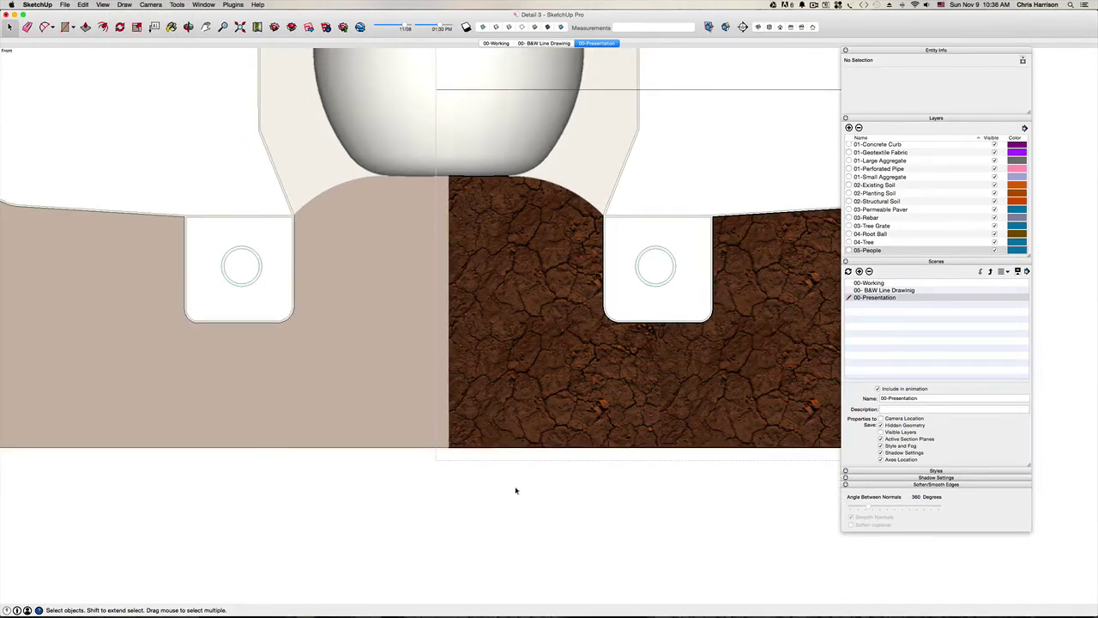
{"action": "left_click", "coordinate": [507, 575]}
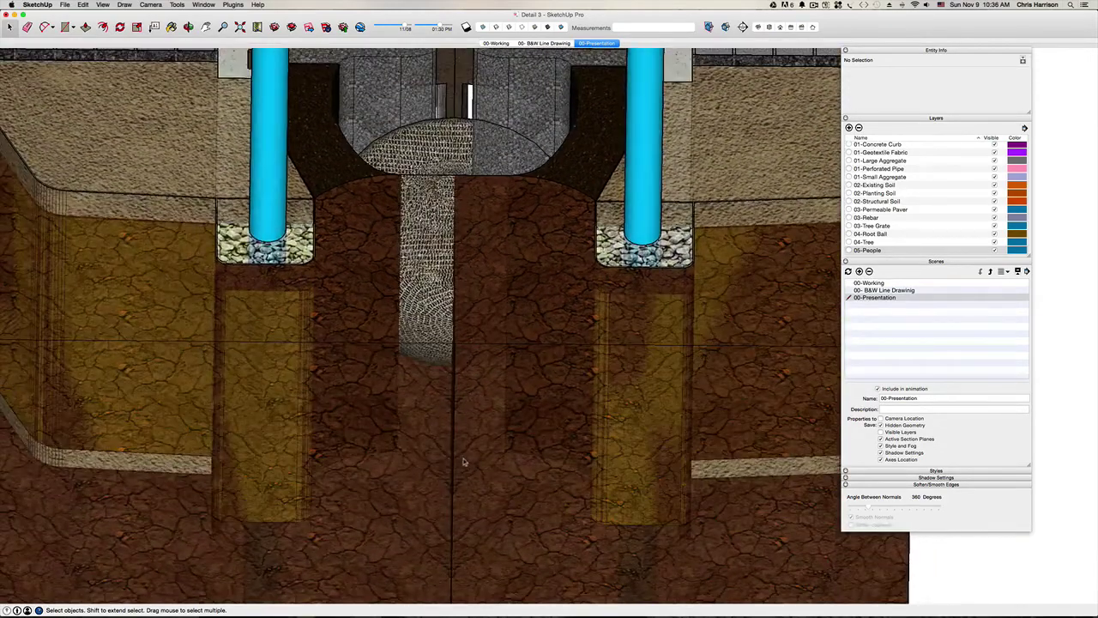
Open the right-hand existing soil group and hide the vertical centre edge on its front face.
{"action": "left_click", "coordinate": [469, 454]}
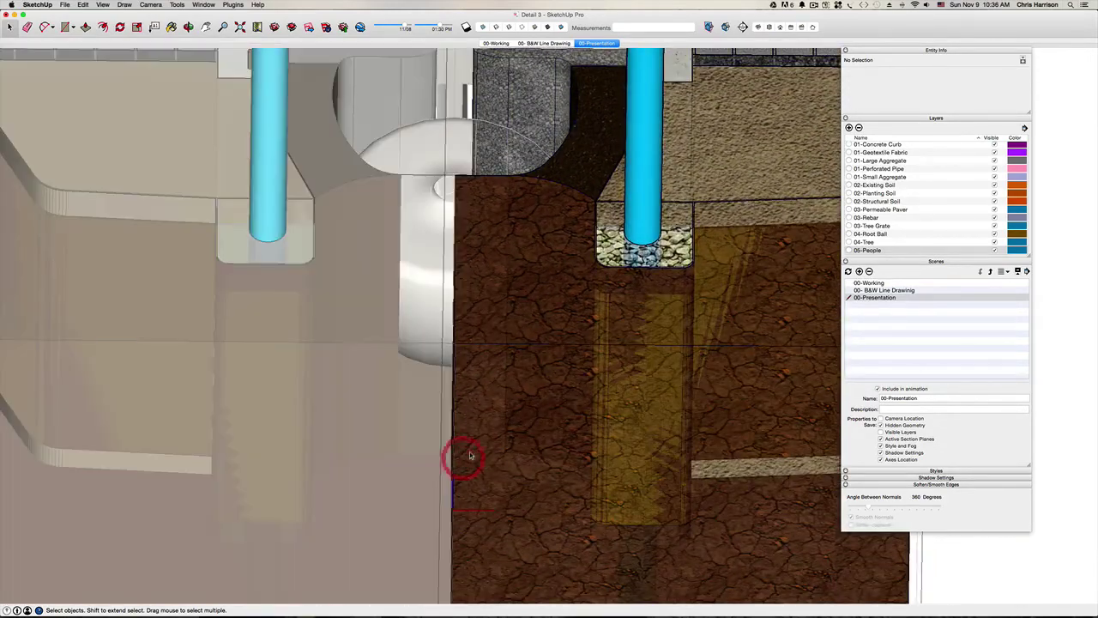
{"action": "triple_click", "coordinate": [471, 455]}
{"action": "left_click", "coordinate": [455, 435]}
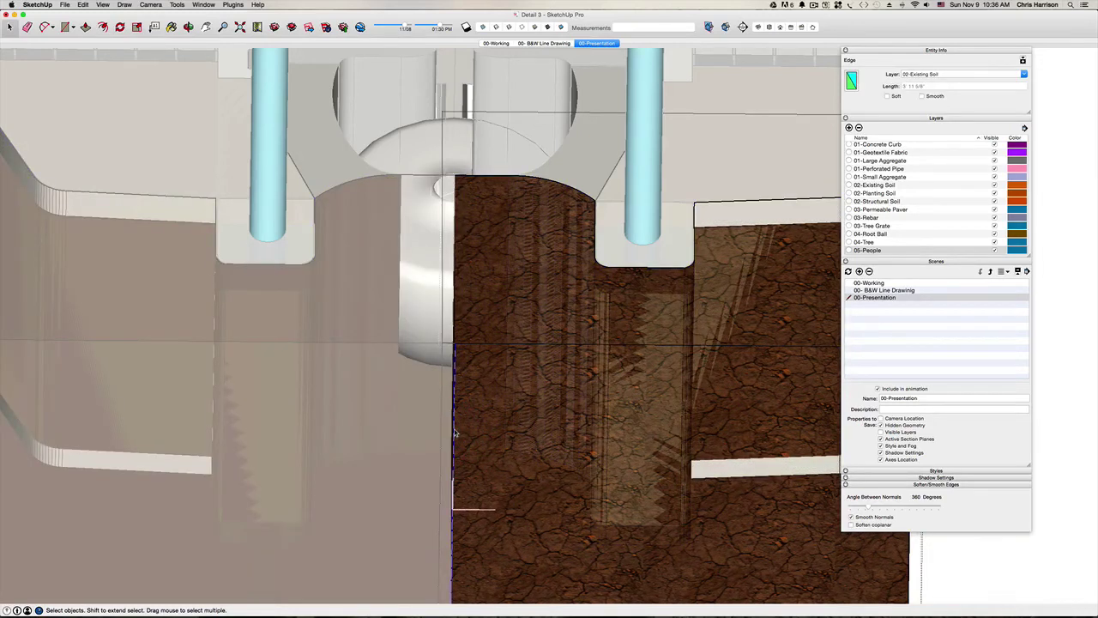
{"action": "key", "text": "super+e"}
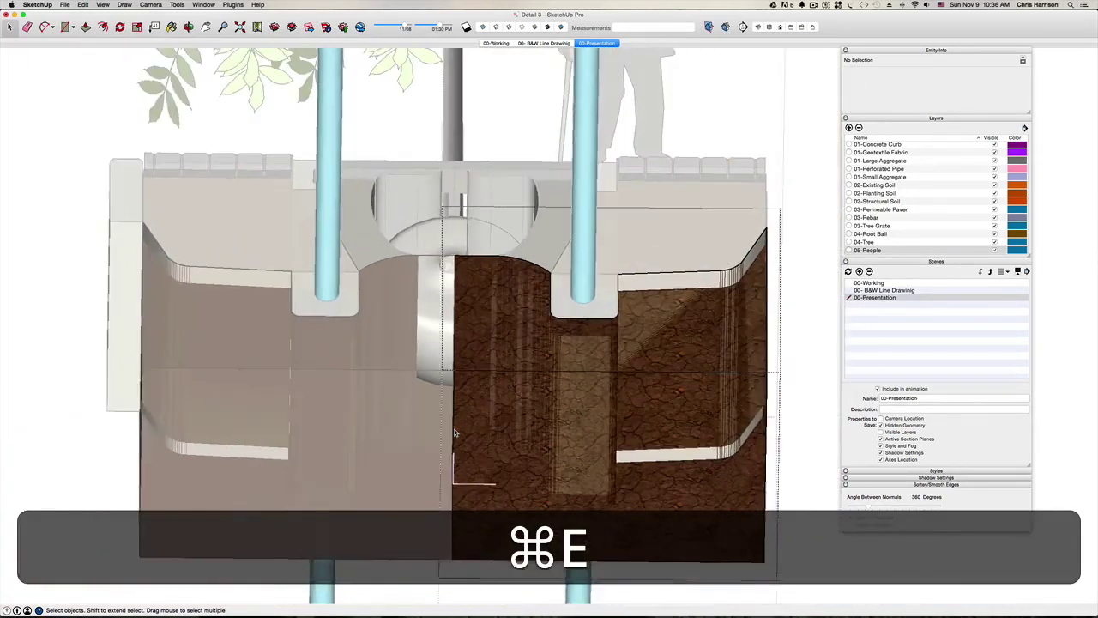
Hide the remaining centre edge of the right-hand existing soil, seen from below, and leave the group.
{"action": "scroll", "coordinate": [470, 554], "scroll_direction": "up", "scroll_amount": 10}
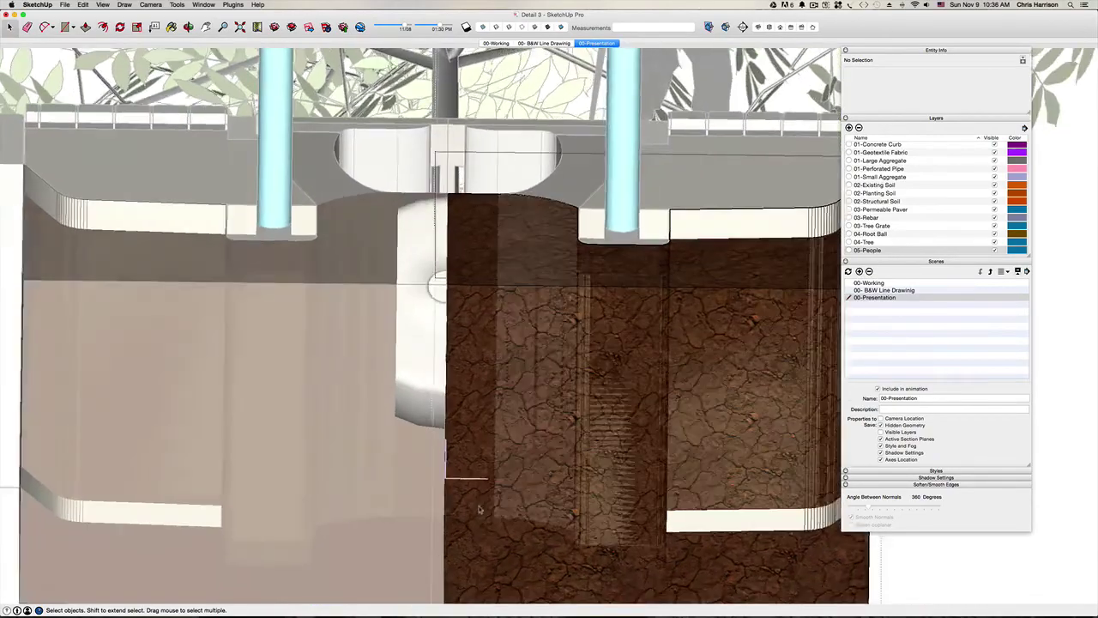
{"action": "scroll", "coordinate": [472, 502], "scroll_direction": "up", "scroll_amount": 5}
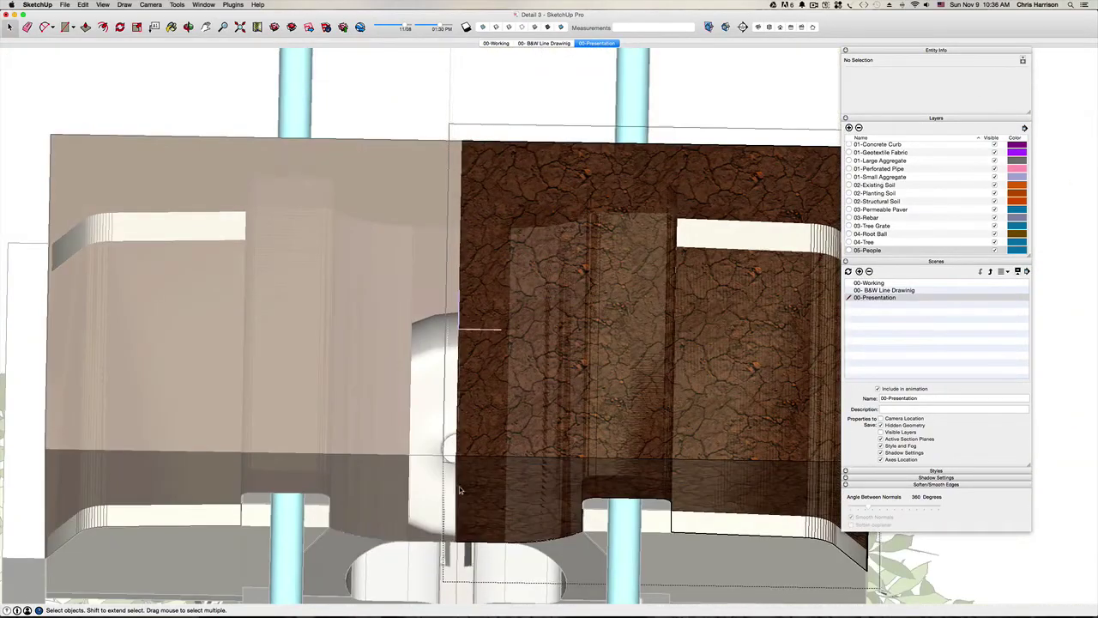
{"action": "left_click", "coordinate": [457, 482]}
{"action": "key", "text": "super+e"}
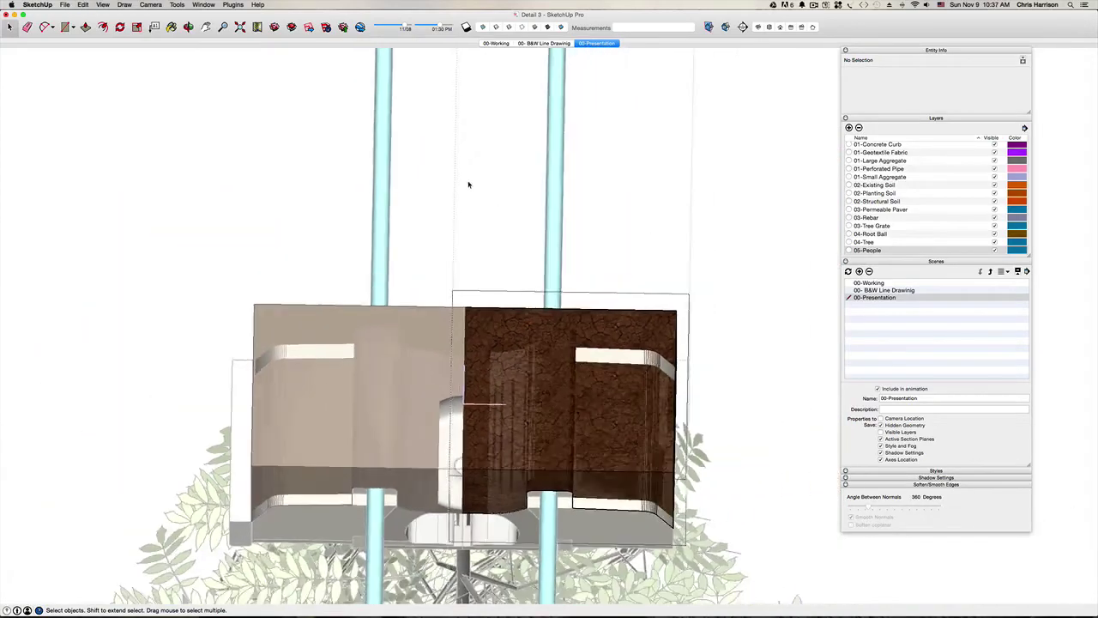
{"action": "left_click", "coordinate": [461, 182]}
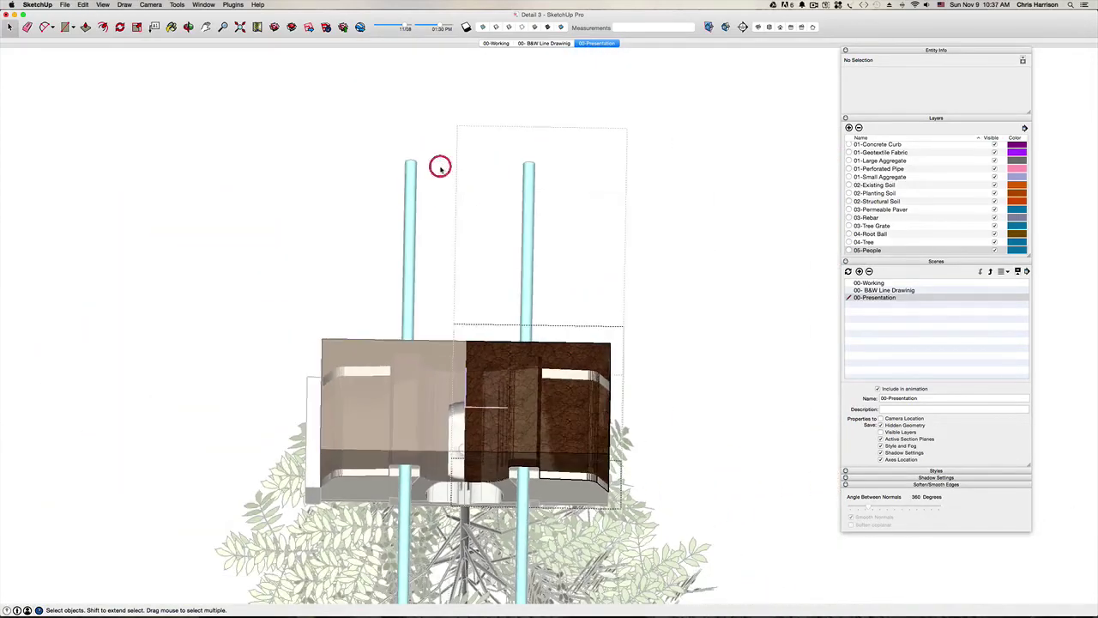
Switch to the standard front view and frame the below-ground planting section.
{"action": "key", "text": "super+3"}
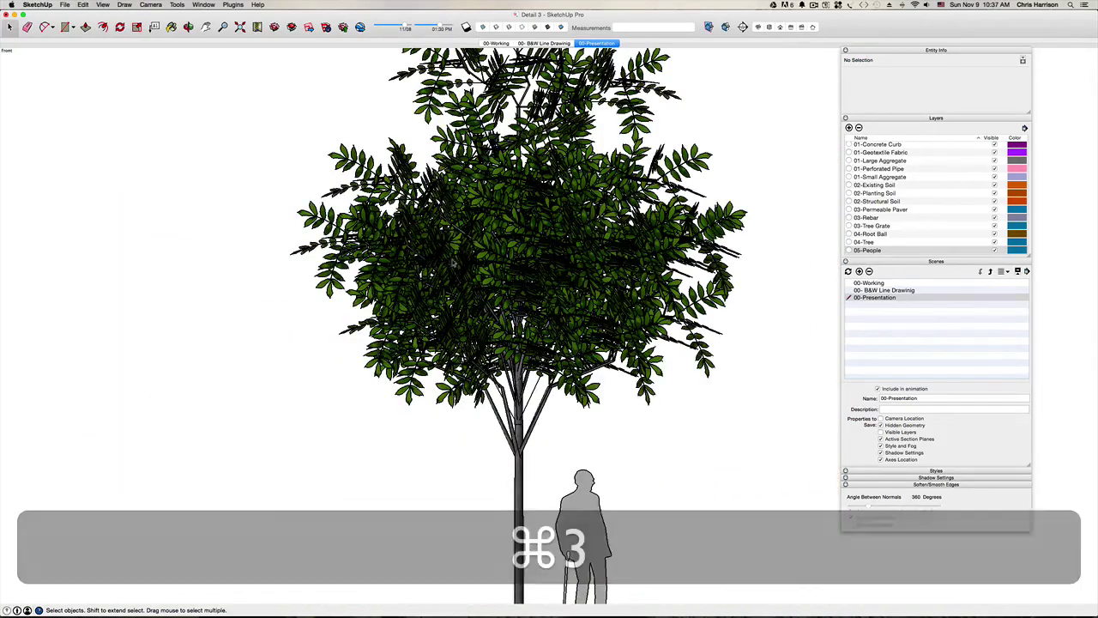
{"action": "scroll", "coordinate": [503, 362], "scroll_direction": "down", "scroll_amount": 2}
{"action": "key", "text": "h"}
{"action": "left_click_drag", "start_coordinate": [454, 355], "coordinate": [449, 263]}
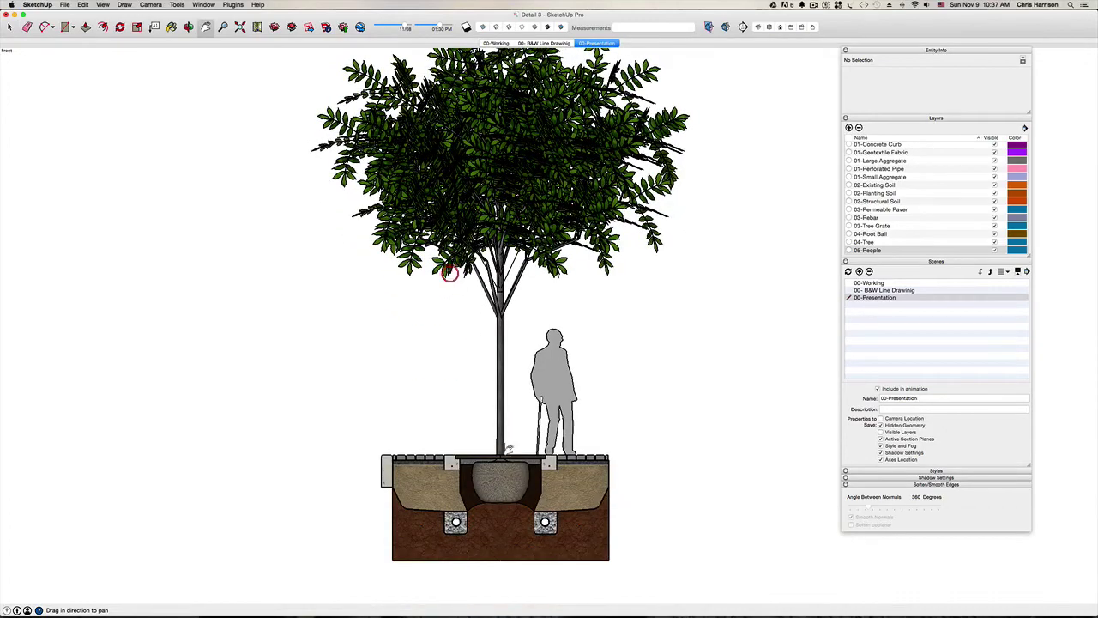
{"action": "scroll", "coordinate": [482, 567], "scroll_direction": "up", "scroll_amount": 4}
{"action": "scroll", "coordinate": [482, 567], "scroll_direction": "up", "scroll_amount": 1}
{"action": "key", "text": "space"}
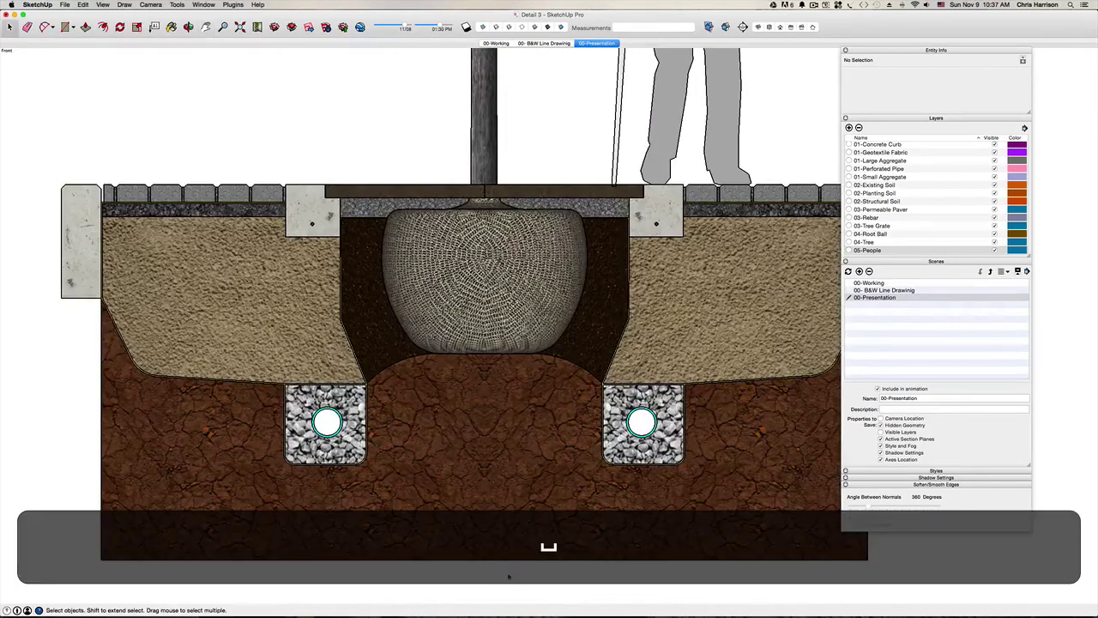
Check the section's centre seam in the front view, frame it with the human figure, and save the model.
{"action": "scroll", "coordinate": [517, 578], "scroll_direction": "down", "scroll_amount": 3}
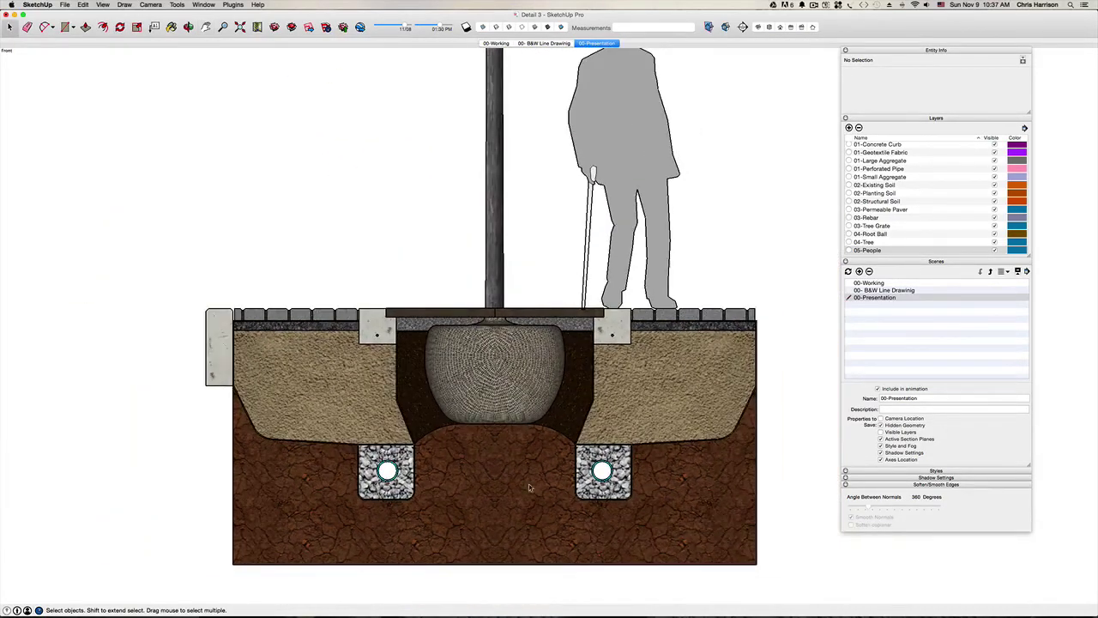
{"action": "scroll", "coordinate": [459, 396], "scroll_direction": "up", "scroll_amount": 3}
{"action": "scroll", "coordinate": [459, 393], "scroll_direction": "down", "scroll_amount": 3}
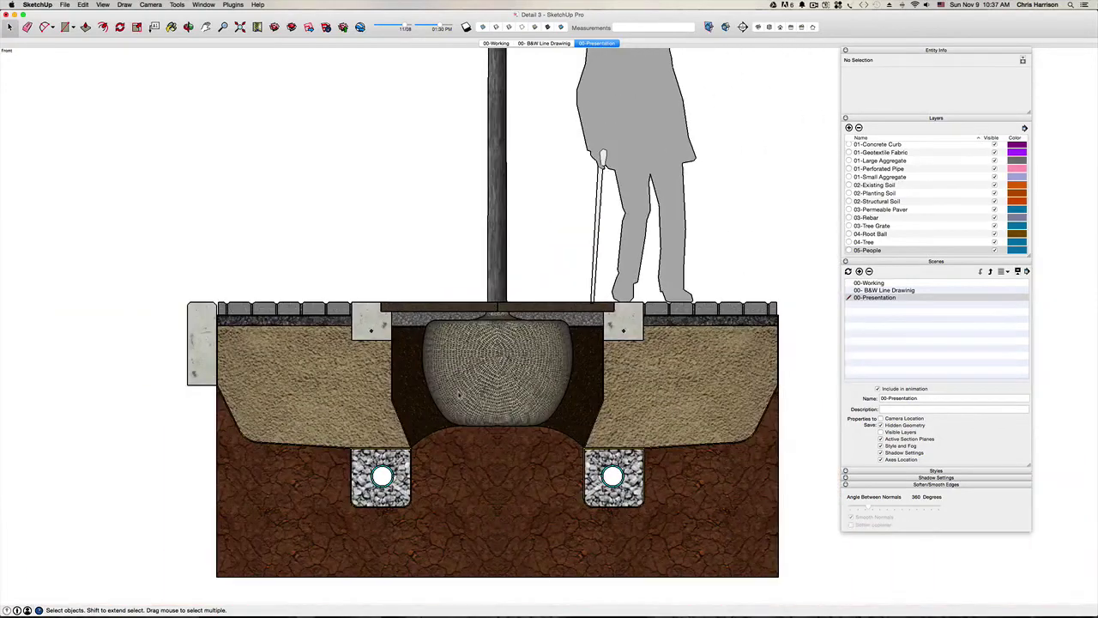
{"action": "key", "text": "h"}
{"action": "mouse_move", "coordinate": [473, 466]}
{"action": "left_mouse_down"}
{"action": "mouse_move", "coordinate": [463, 395]}
{"action": "mouse_move", "coordinate": [493, 421]}
{"action": "left_mouse_up"}
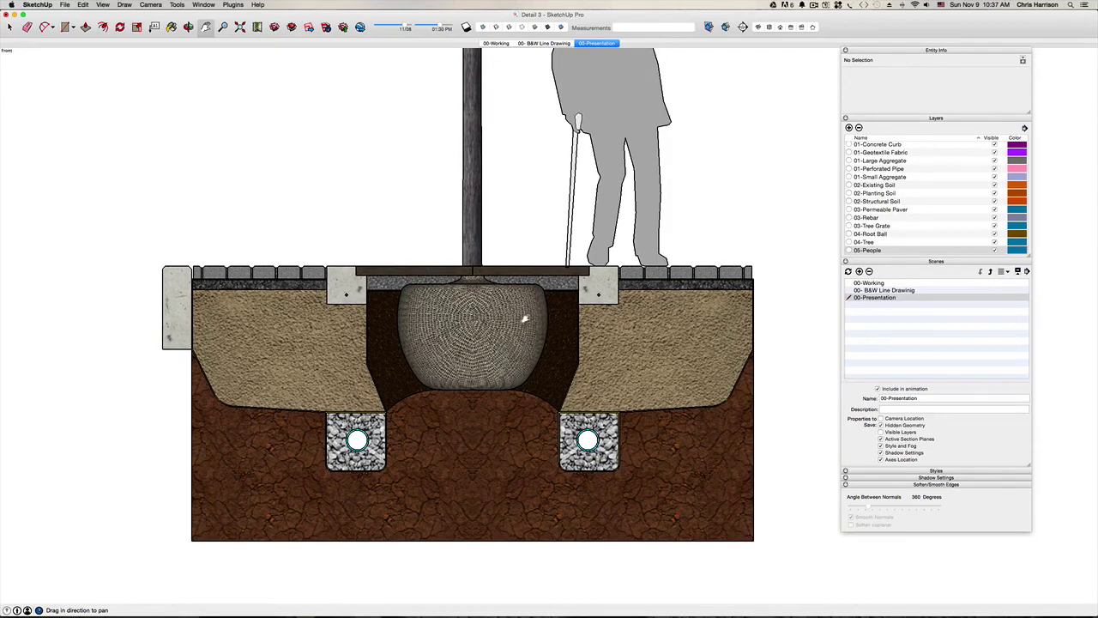
{"action": "scroll", "coordinate": [525, 320], "scroll_direction": "down", "scroll_amount": 6}
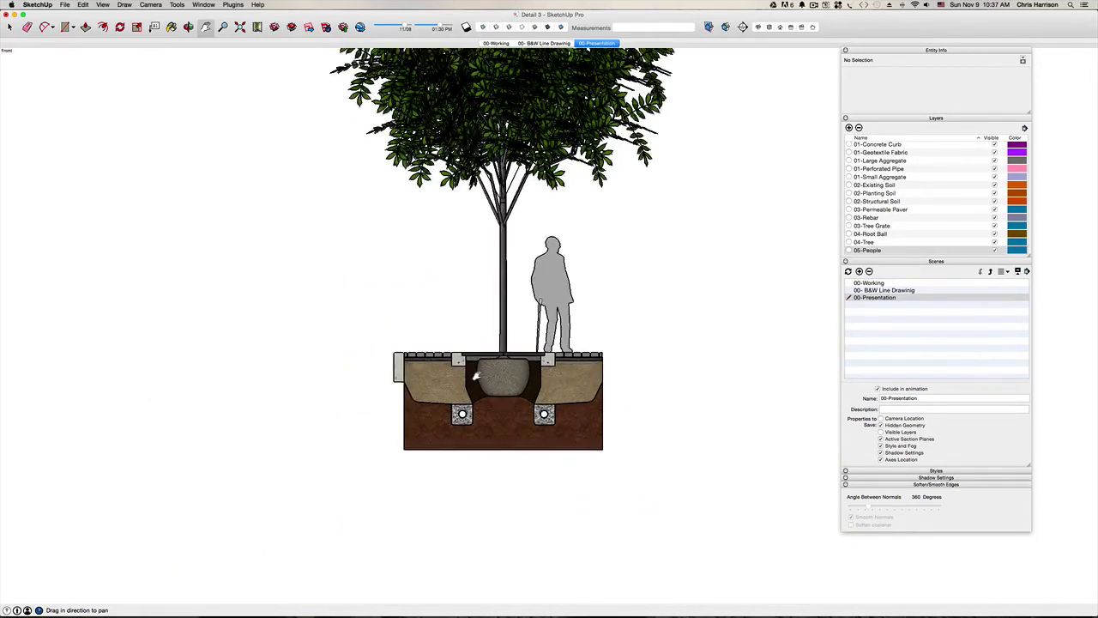
{"action": "scroll", "coordinate": [479, 374], "scroll_direction": "up", "scroll_amount": 4}
{"action": "key", "text": "super+s"}
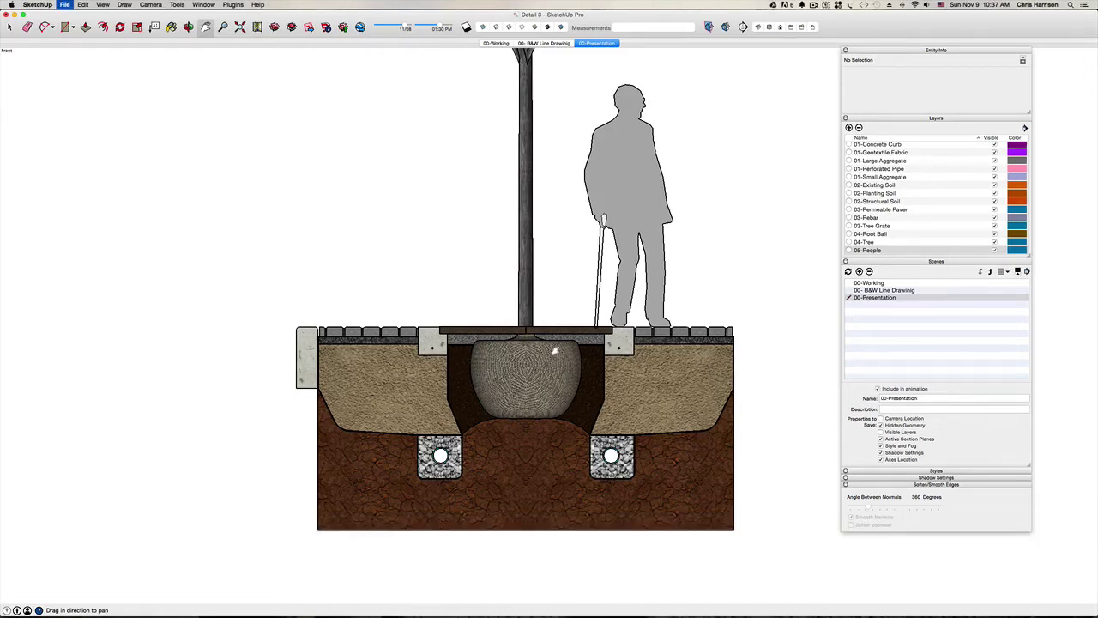
Examine the concrete curb and tree grate layers up close, and return to a view of the whole model.
{"action": "scroll", "coordinate": [554, 350], "scroll_direction": "up", "scroll_amount": 2}
{"action": "scroll", "coordinate": [398, 352], "scroll_direction": "up", "scroll_amount": 6}
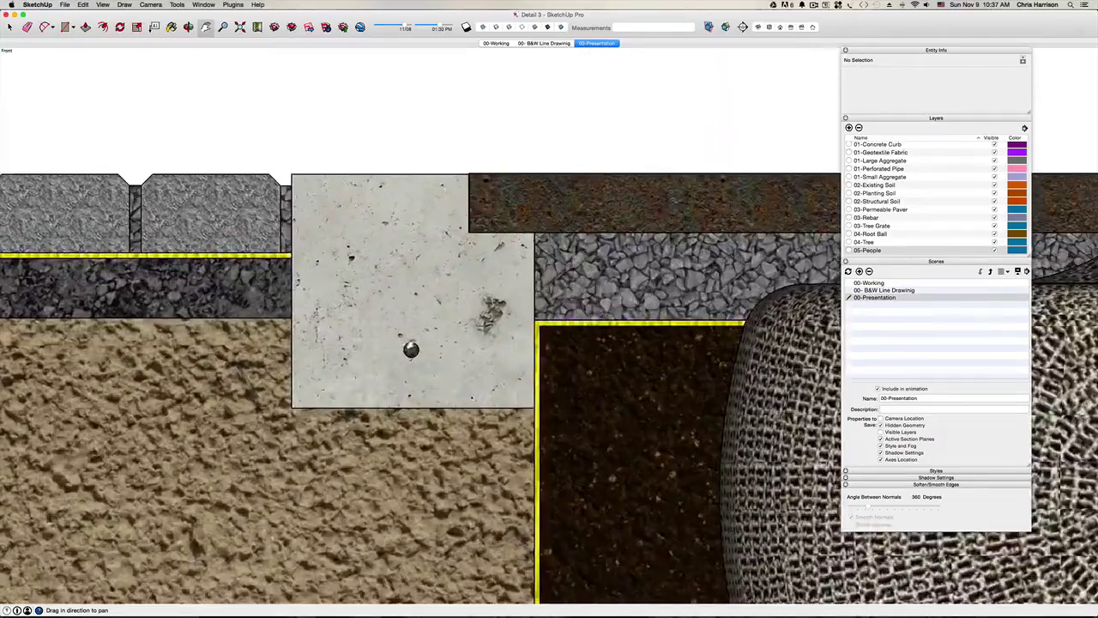
{"action": "scroll", "coordinate": [411, 349], "scroll_direction": "down", "scroll_amount": 8}
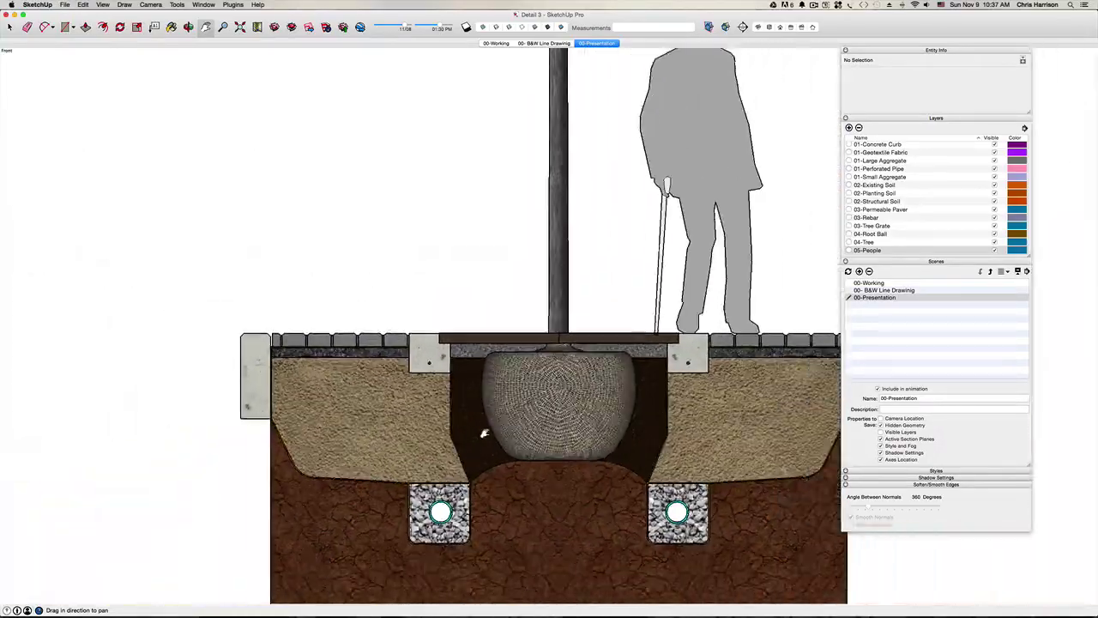
{"action": "left_click_drag", "start_coordinate": [485, 434], "coordinate": [397, 378]}
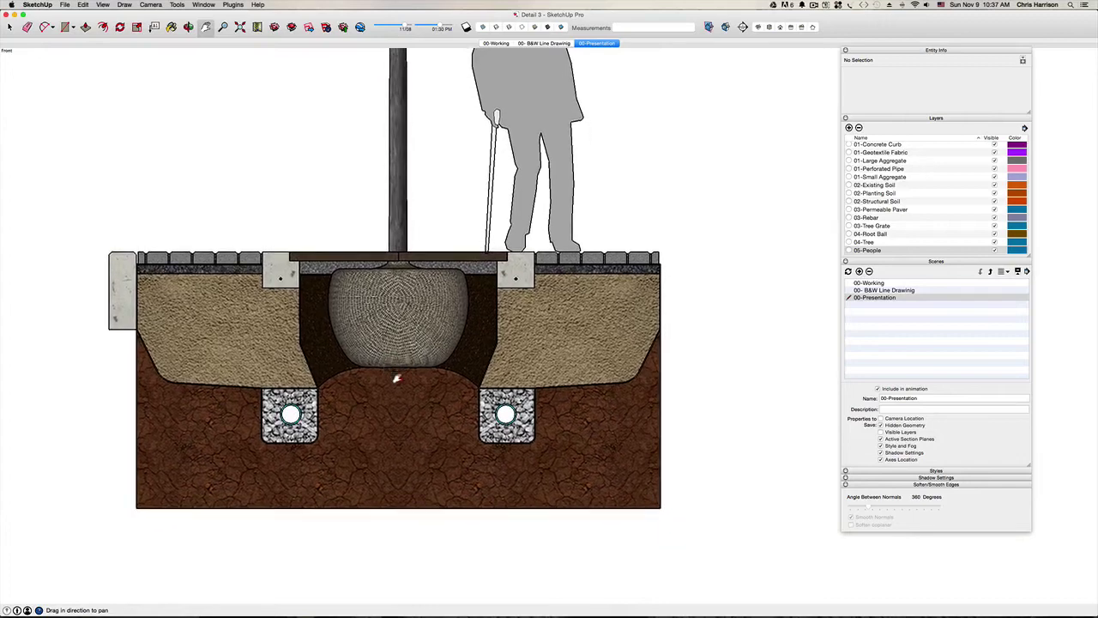
{"action": "scroll", "coordinate": [396, 379], "scroll_direction": "down", "scroll_amount": 6}
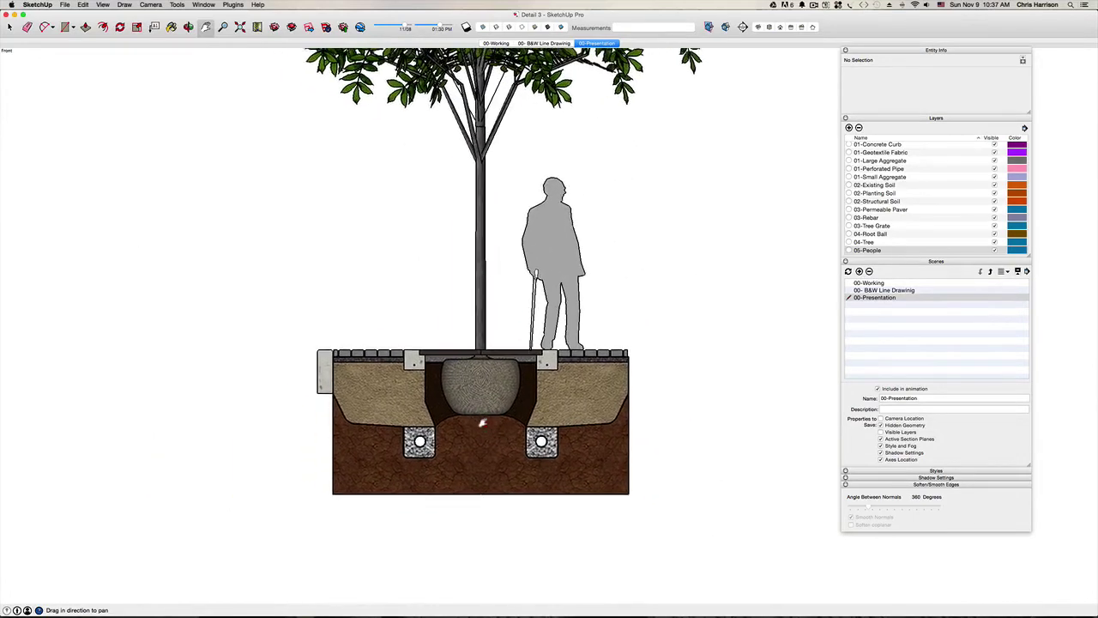
{"action": "key", "text": "shift+z"}
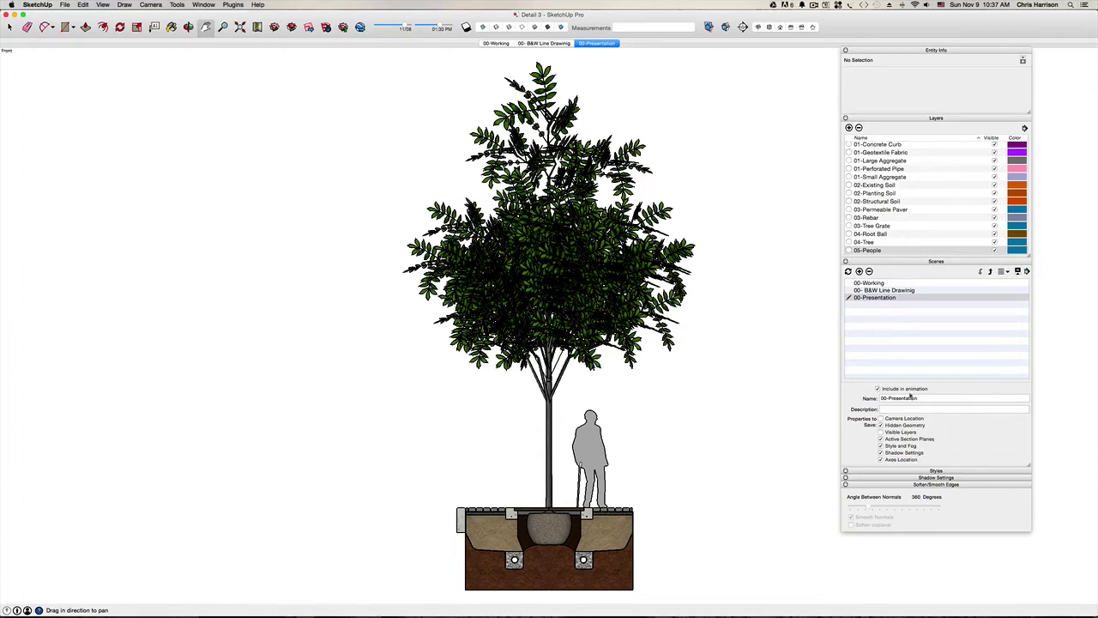
Open the edge settings of the Presentation Color style and turn Profiles off and on to compare the tree's linework.
{"action": "left_click", "coordinate": [936, 262]}
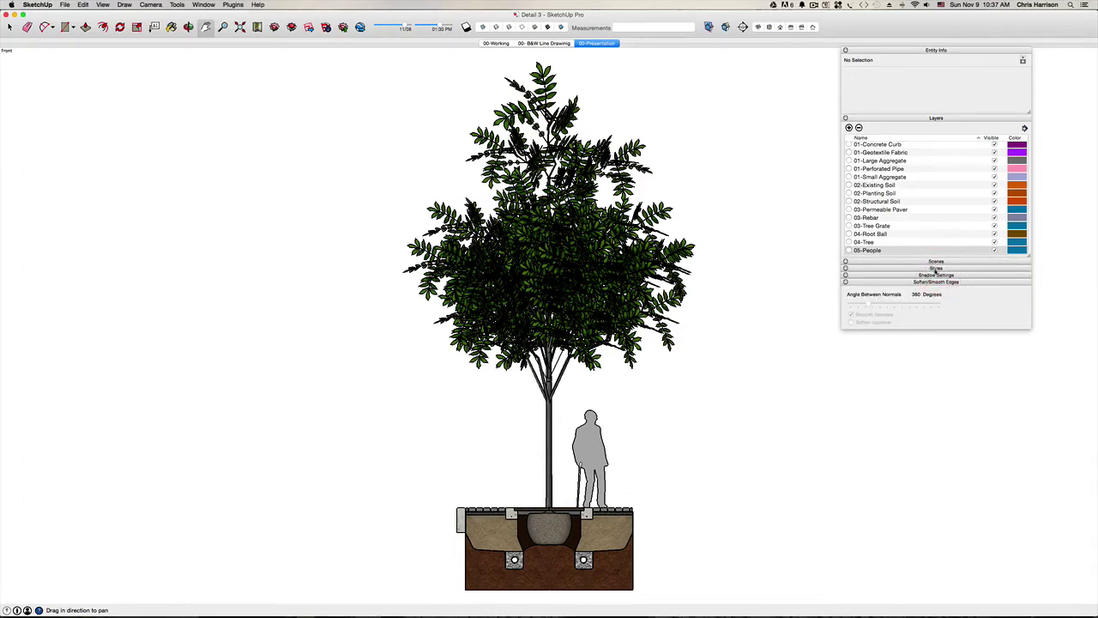
{"action": "left_click", "coordinate": [936, 264]}
{"action": "left_click", "coordinate": [942, 315]}
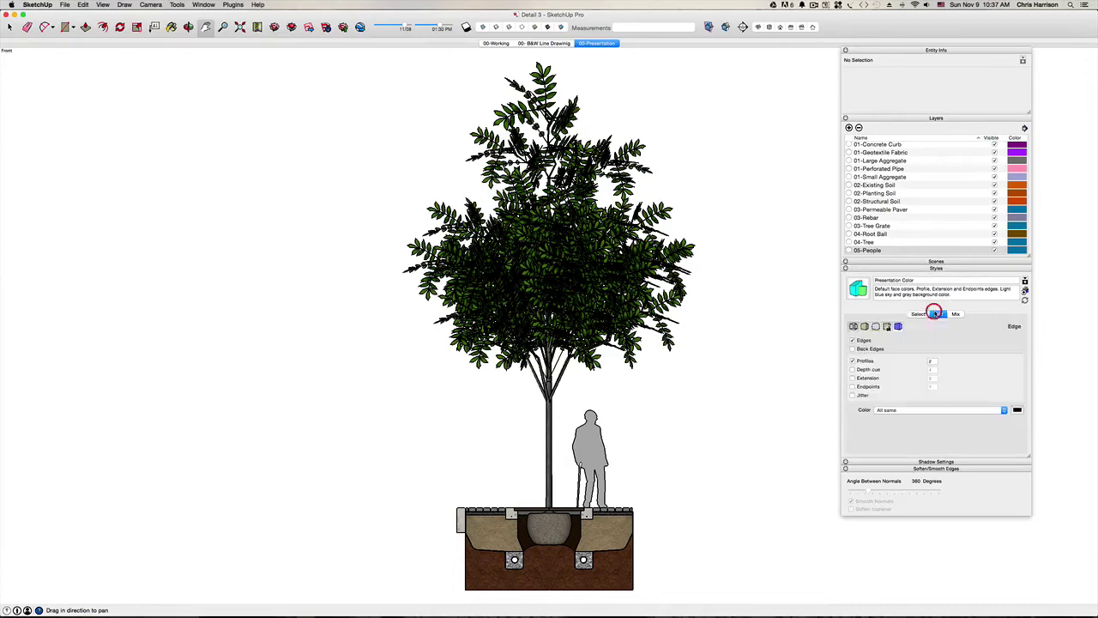
{"action": "left_click", "coordinate": [854, 360]}
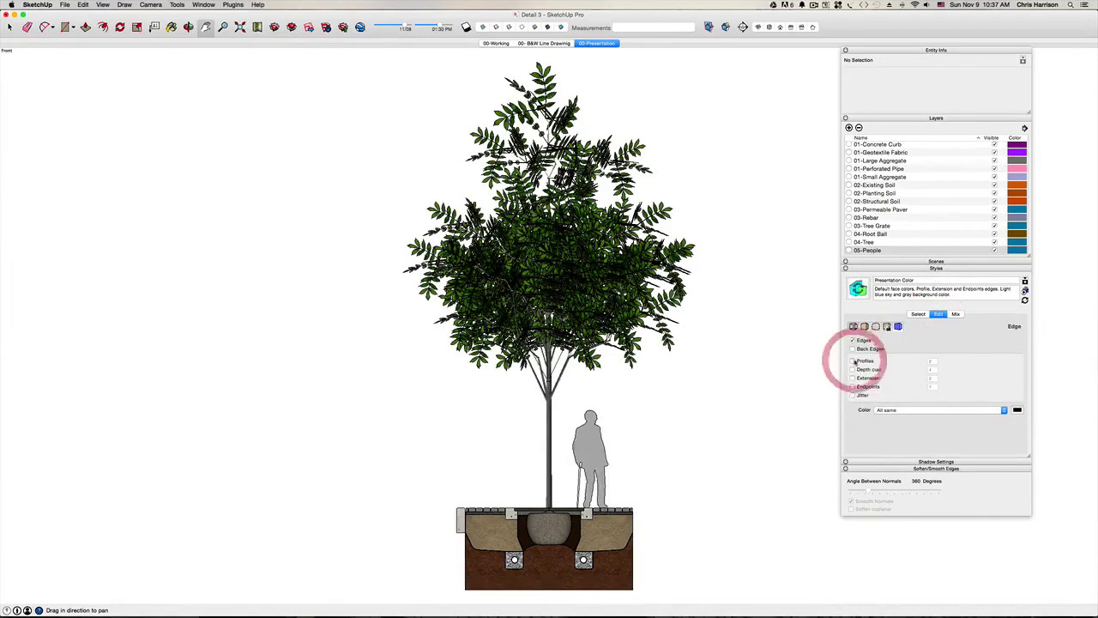
{"action": "left_click", "coordinate": [854, 360]}
{"action": "left_click", "coordinate": [853, 361]}
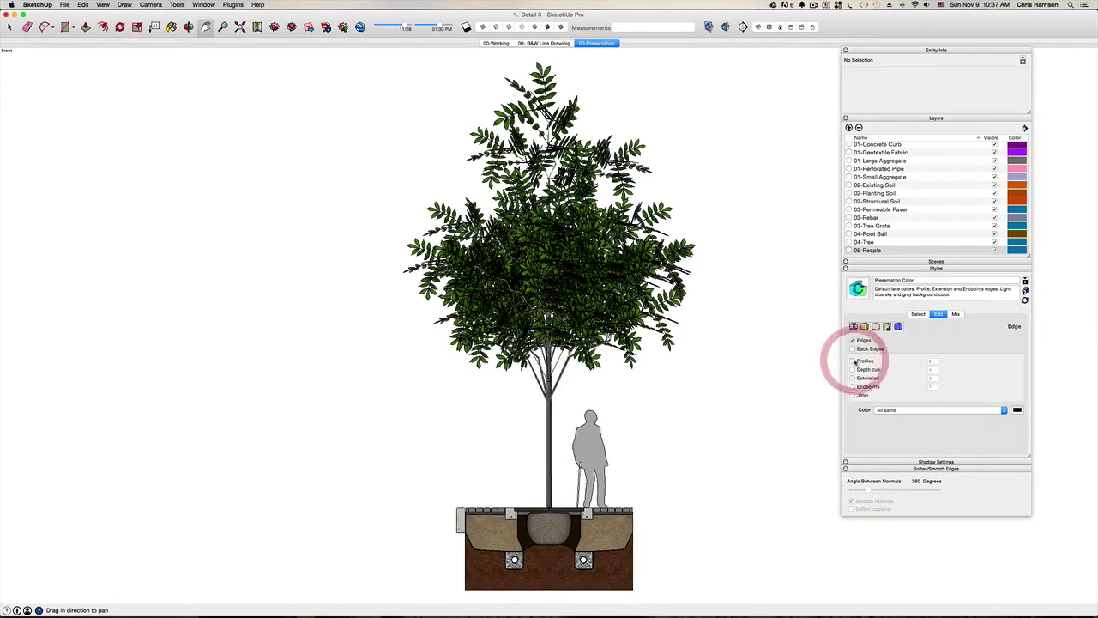
{"action": "left_click", "coordinate": [853, 360]}
{"action": "left_click", "coordinate": [854, 360]}
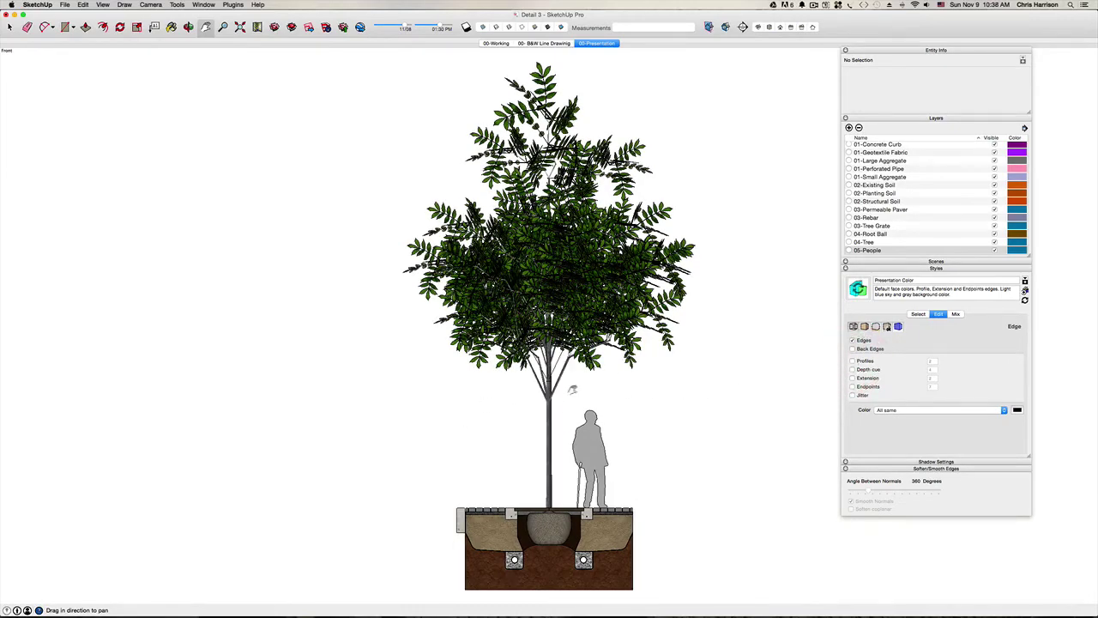
{"action": "left_click", "coordinate": [851, 362]}
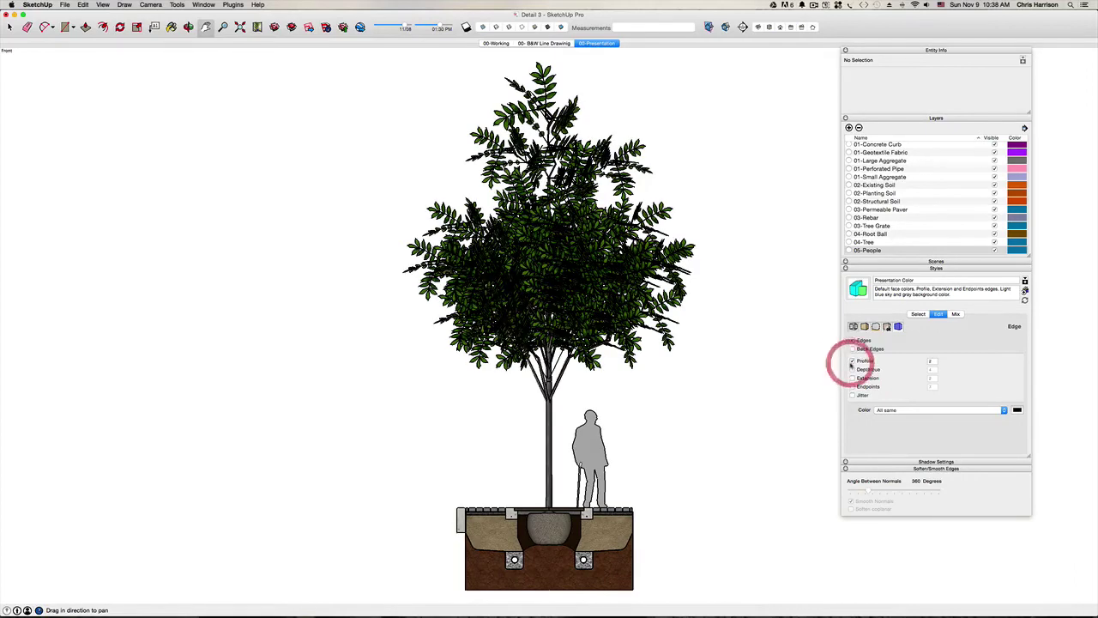
{"action": "left_click", "coordinate": [852, 361]}
{"action": "left_click", "coordinate": [852, 361]}
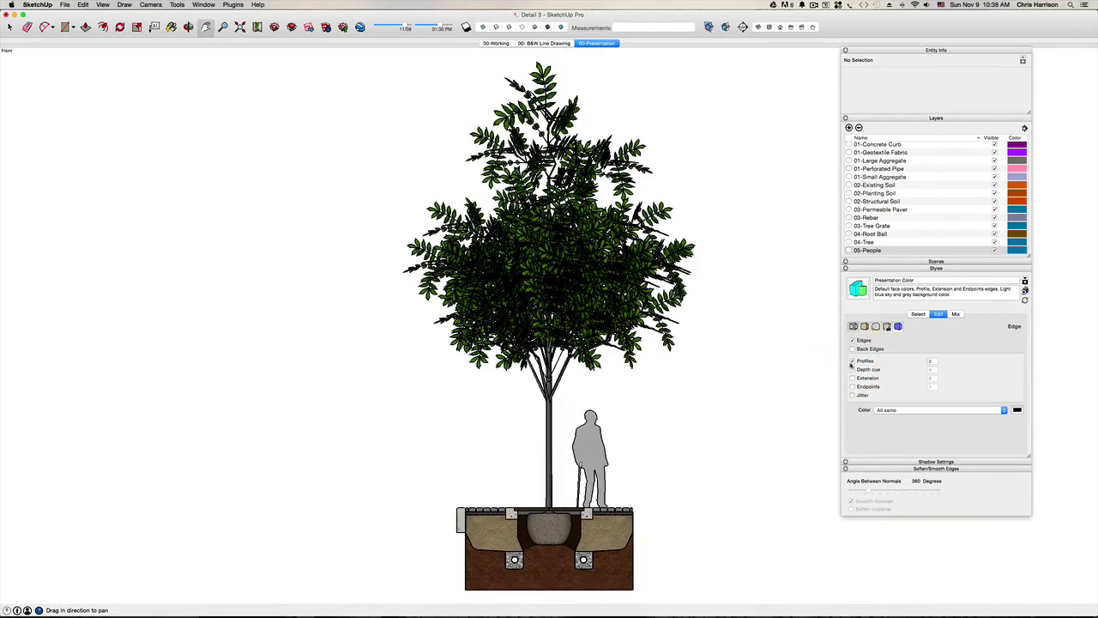
{"action": "left_click", "coordinate": [852, 362]}
Compare the section's linework with Profiles off and on, leaving Profiles turned on in the style.
{"action": "scroll", "coordinate": [547, 510], "scroll_direction": "up", "scroll_amount": 3}
{"action": "scroll", "coordinate": [548, 512], "scroll_direction": "up", "scroll_amount": 2}
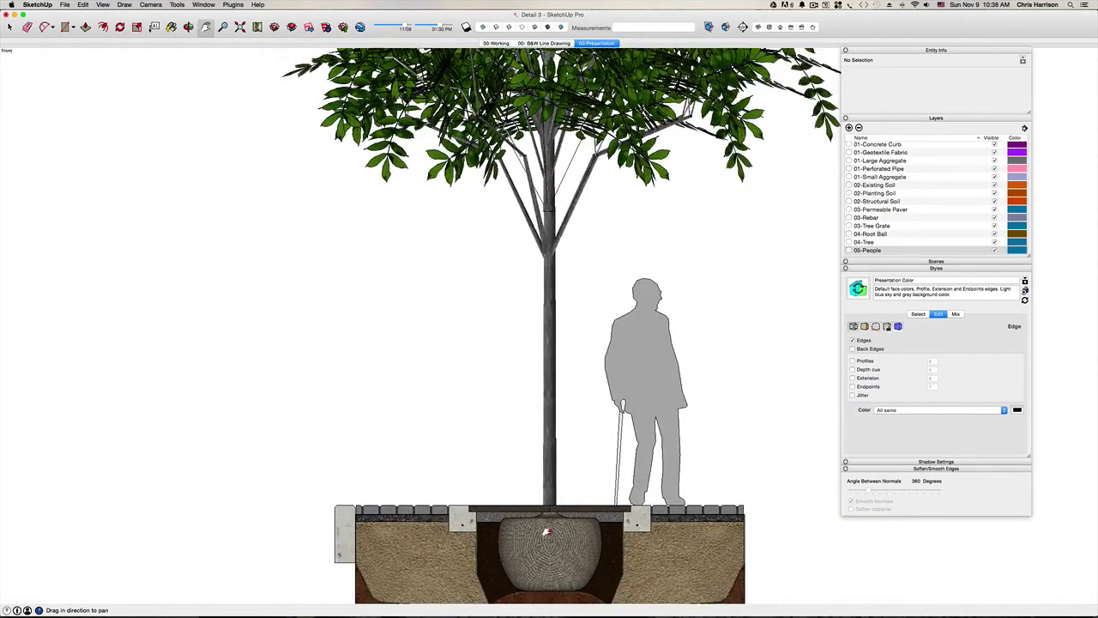
{"action": "left_click_drag", "start_coordinate": [547, 530], "coordinate": [534, 383]}
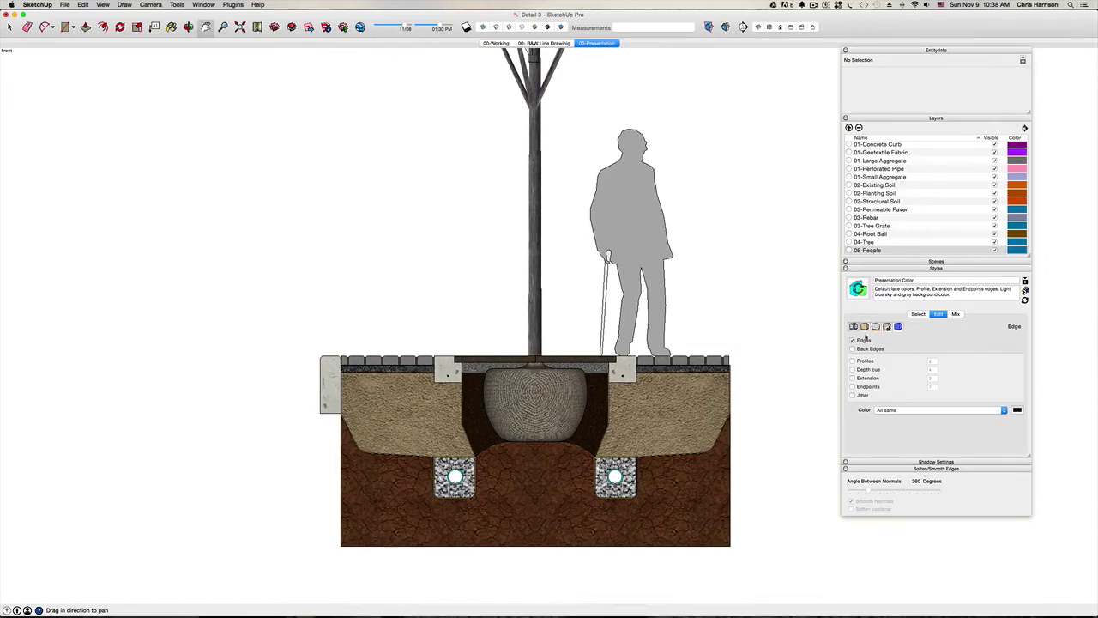
{"action": "left_click", "coordinate": [852, 361]}
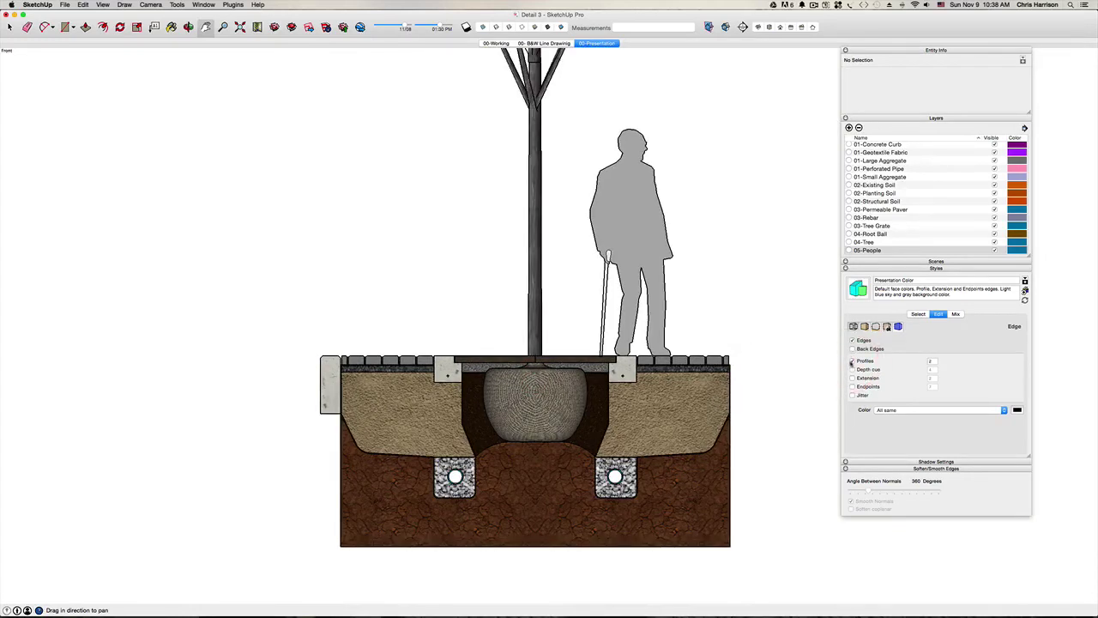
{"action": "left_click", "coordinate": [852, 361]}
{"action": "left_click", "coordinate": [852, 361]}
{"action": "left_click", "coordinate": [852, 361]}
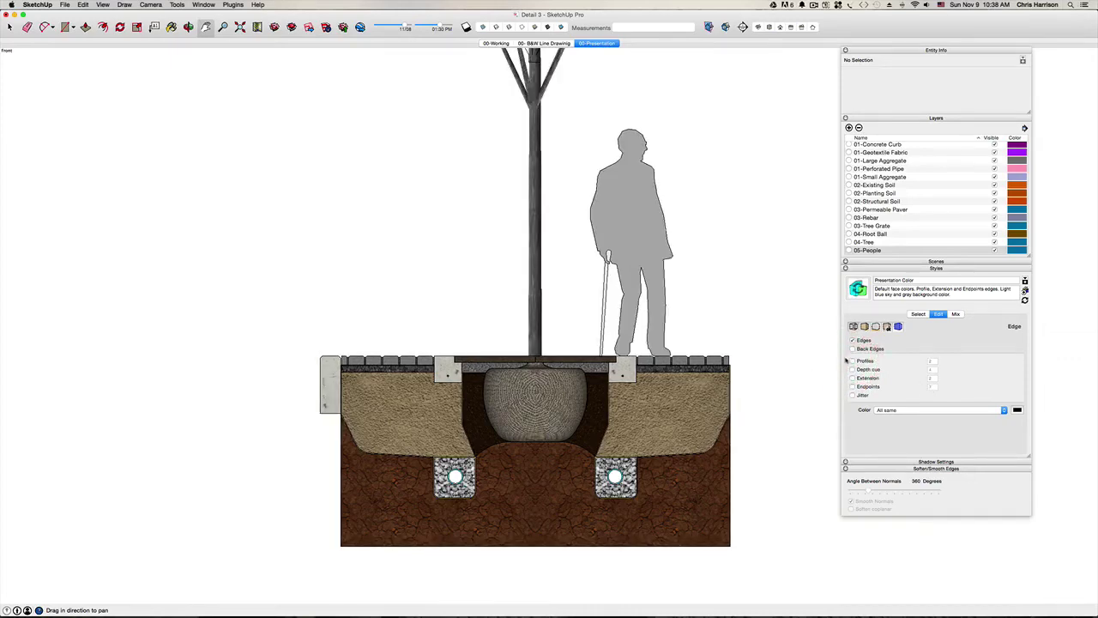
{"action": "left_click", "coordinate": [852, 361]}
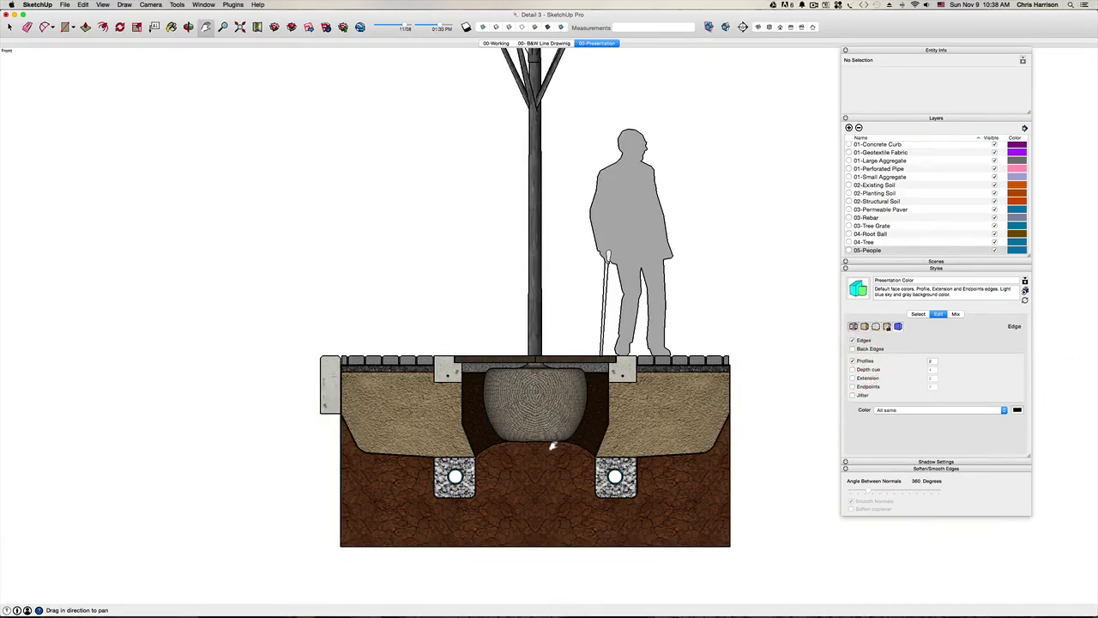
Frame the section and human figure in the straight front view, and name the selected scene "01-Entire Detail".
{"action": "scroll", "coordinate": [551, 445], "scroll_direction": "up", "scroll_amount": 5}
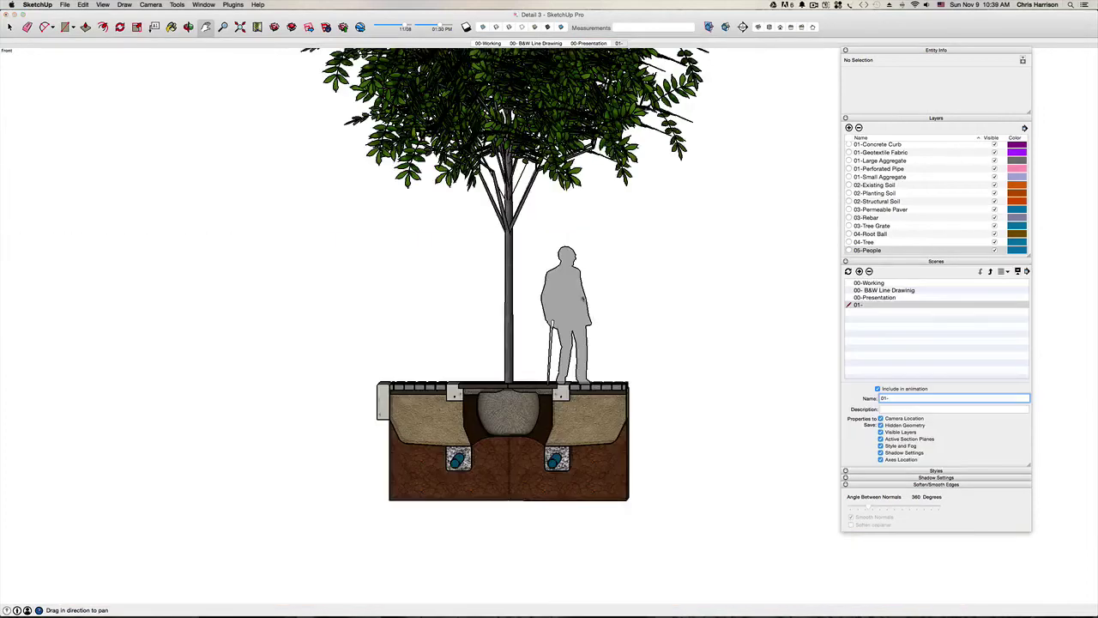
{"action": "scroll", "coordinate": [439, 465], "scroll_direction": "up", "scroll_amount": 2}
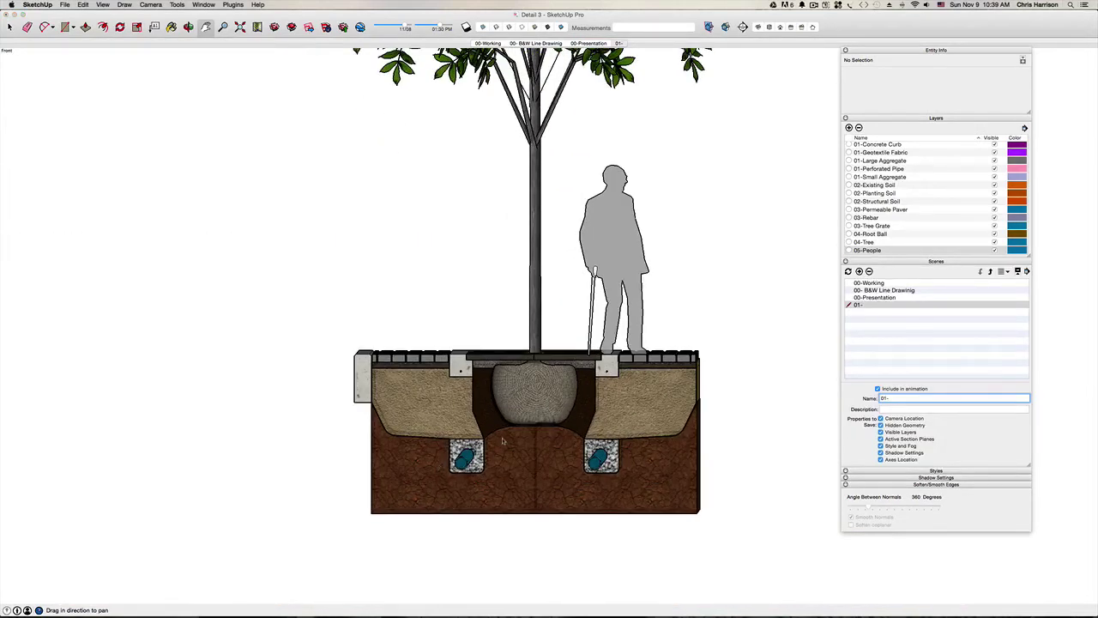
{"action": "key", "text": "super+3"}
{"action": "type", "text": "h"}
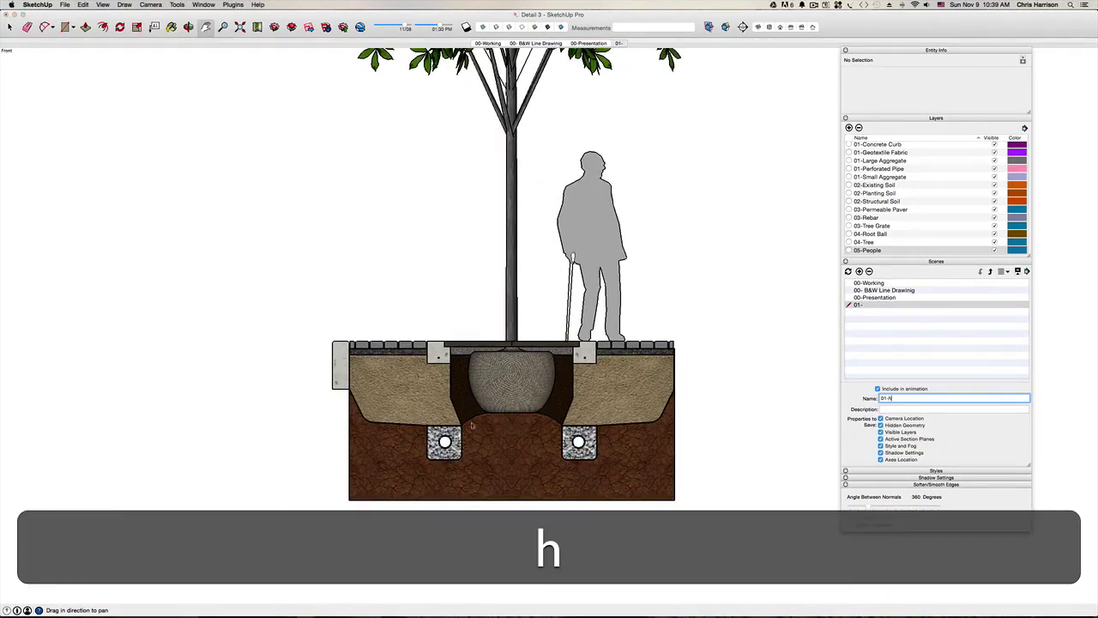
{"action": "left_click_drag", "start_coordinate": [437, 385], "coordinate": [407, 454]}
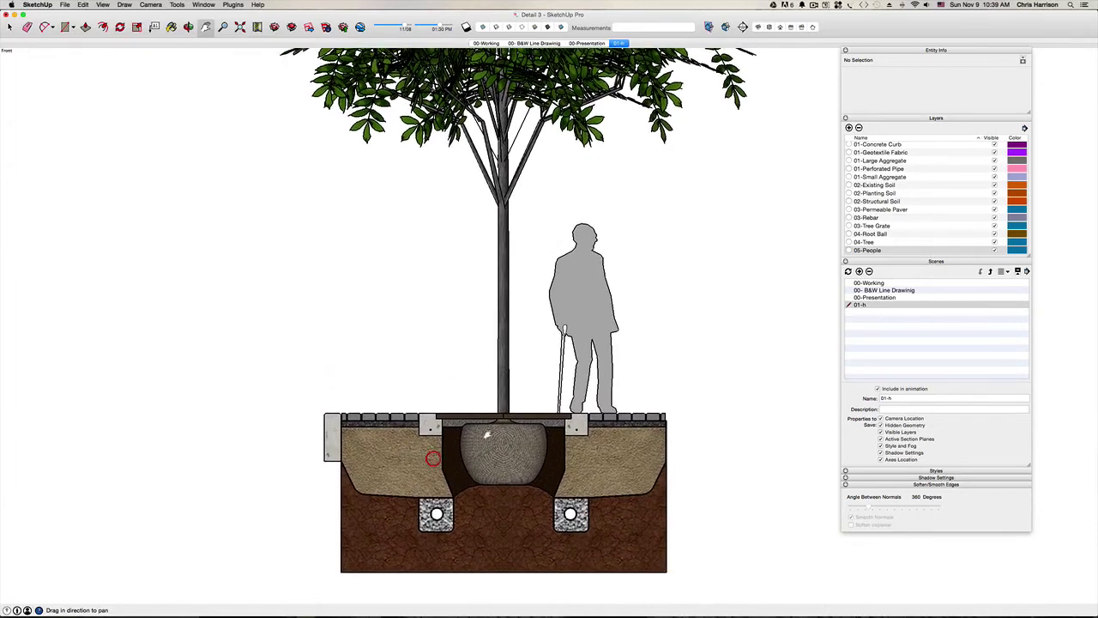
{"action": "left_click", "coordinate": [893, 399]}
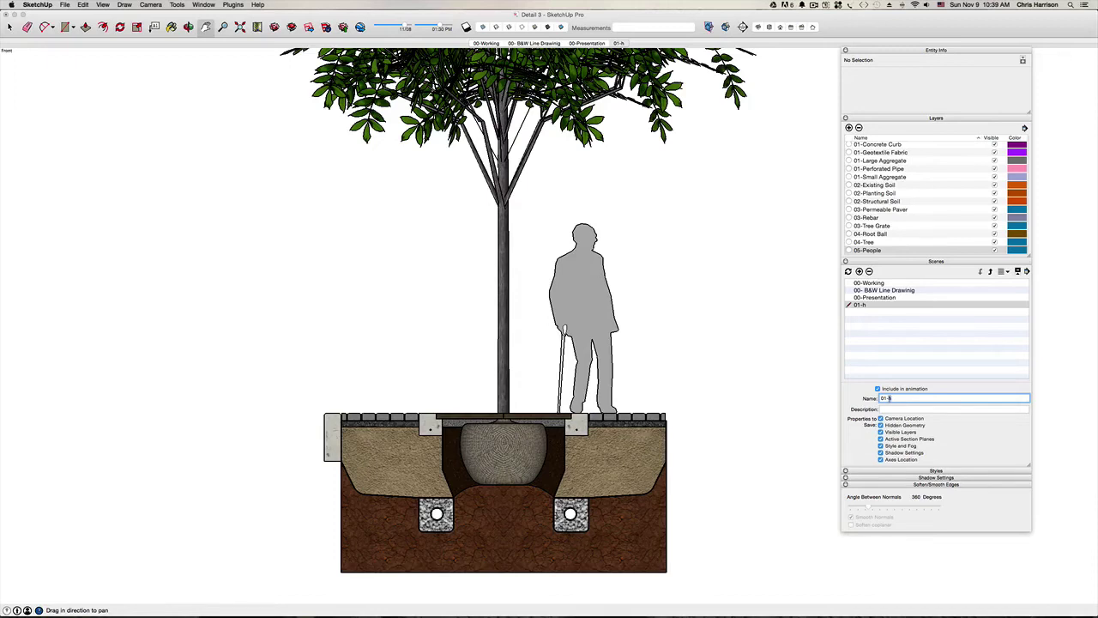
{"action": "type", "text": "Entire "}
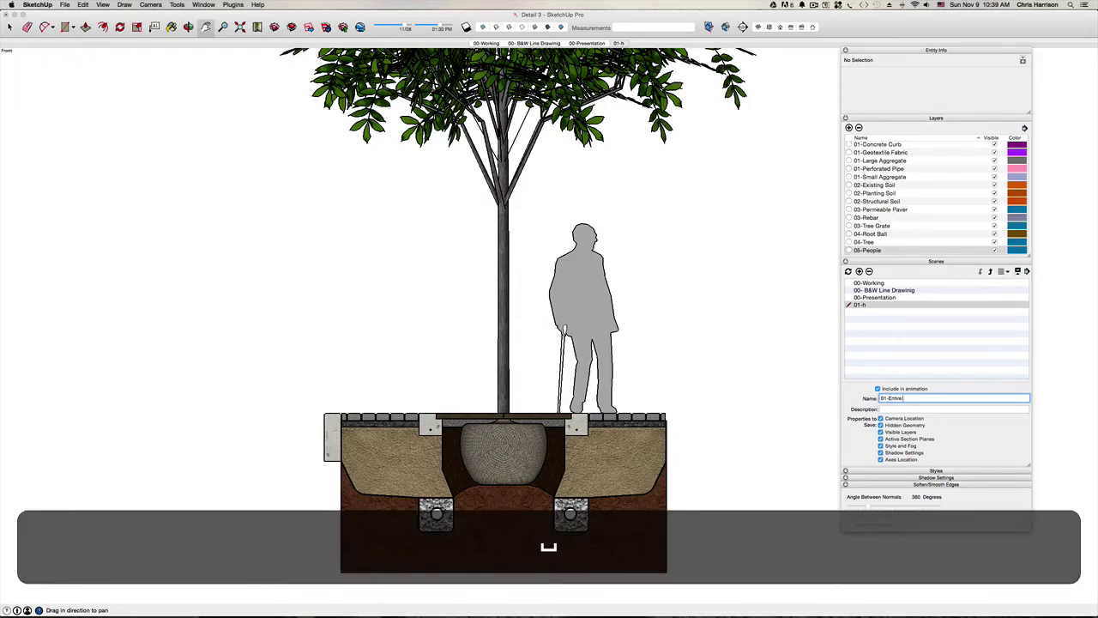
{"action": "type", "text": "Detail"}
{"action": "key", "text": "Return"}
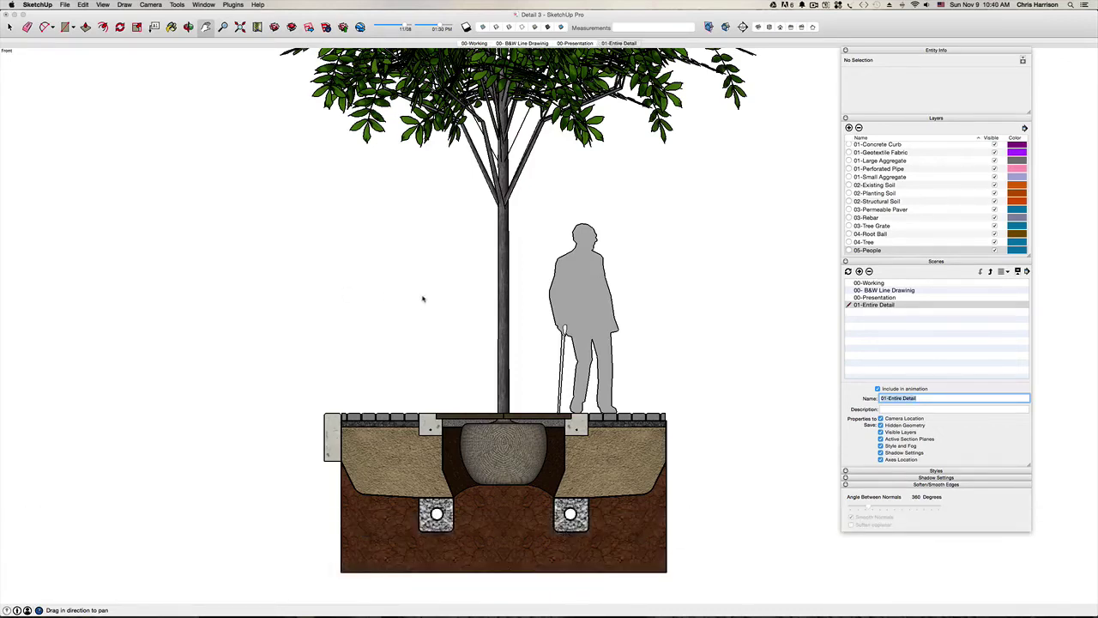
Re-enter "01-Entire Detail" as the scene's name and update the scene with all its properties.
{"action": "type", "text": "h"}
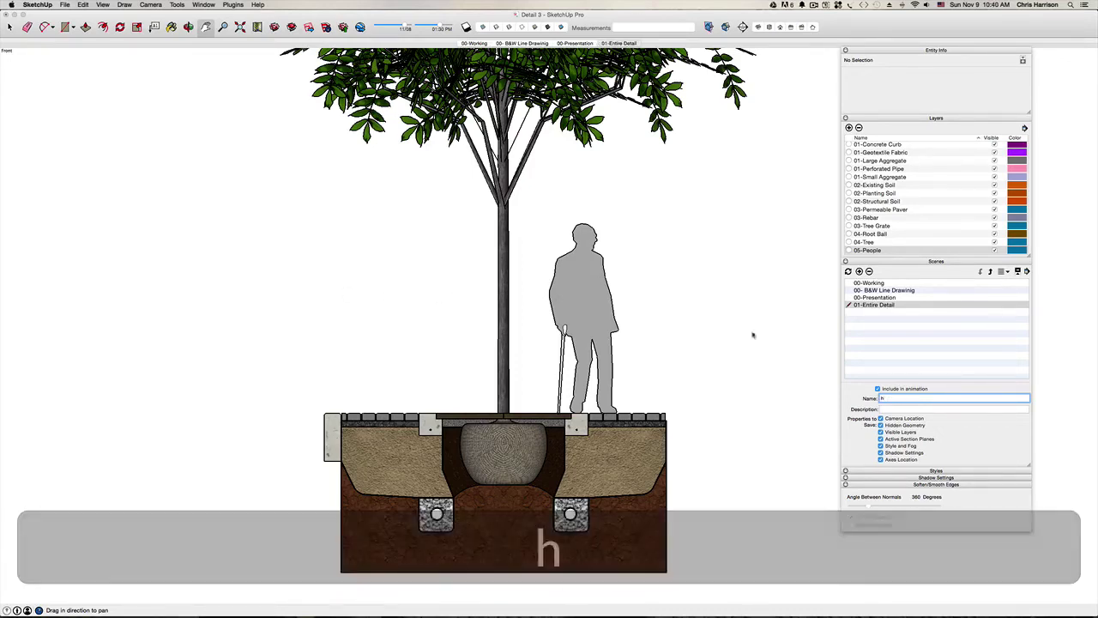
{"action": "left_click", "coordinate": [874, 398]}
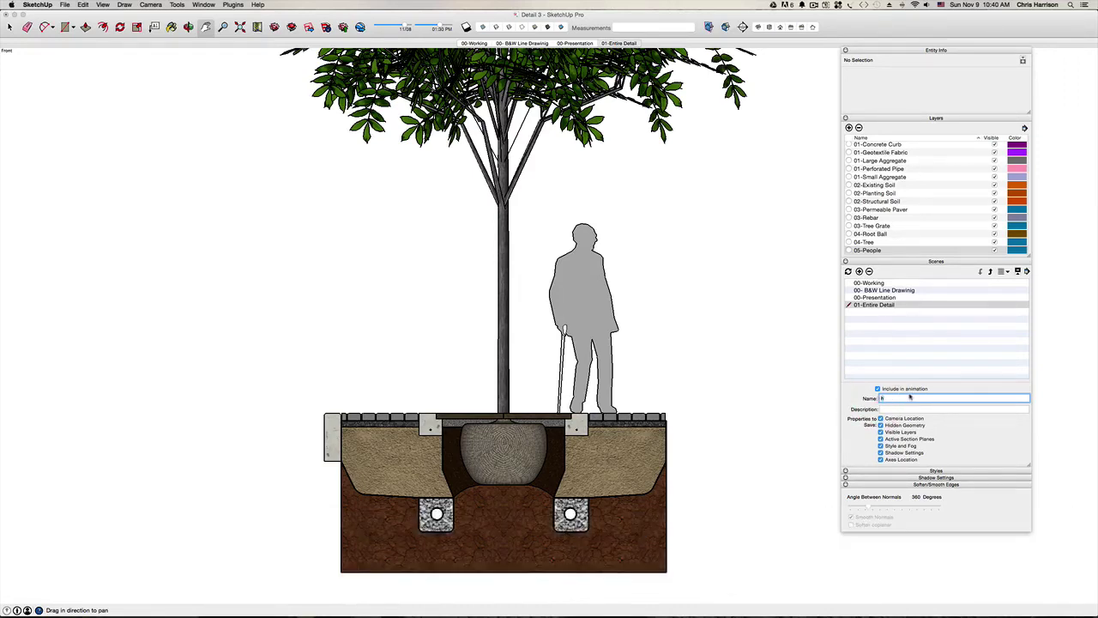
{"action": "type", "text": "01-Entire "}
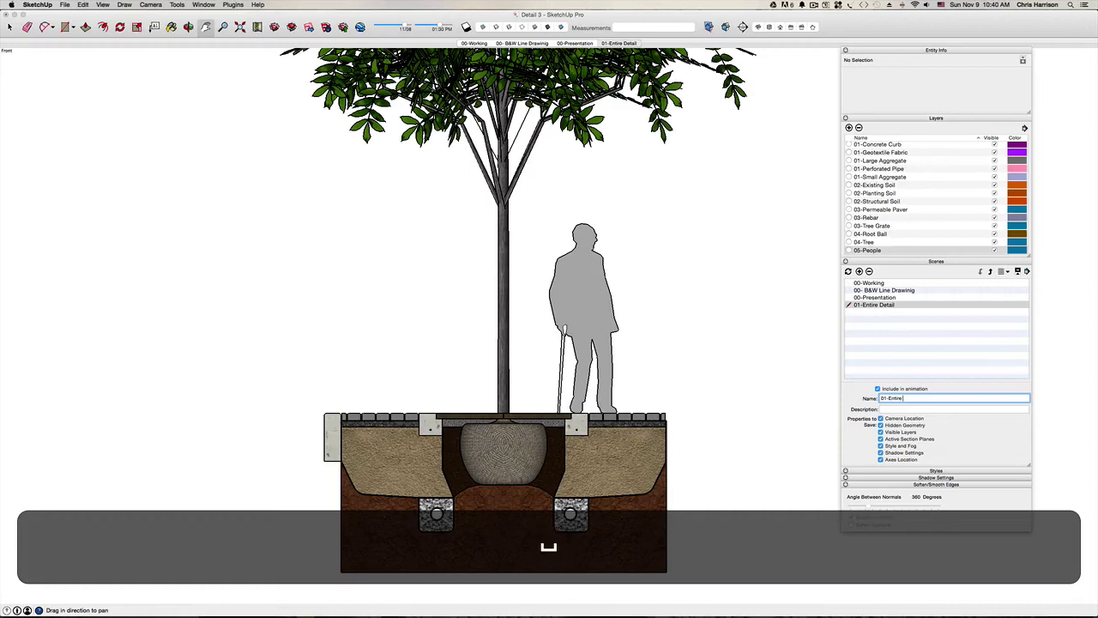
{"action": "type", "text": "Detail"}
{"action": "key", "text": "Return"}
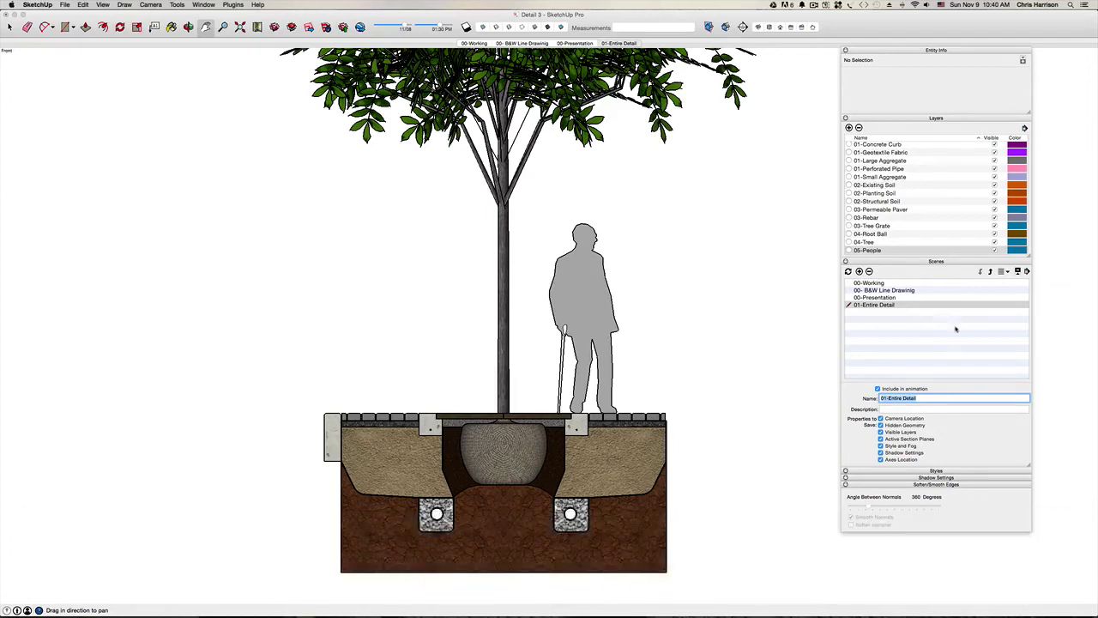
{"action": "left_click", "coordinate": [848, 272]}
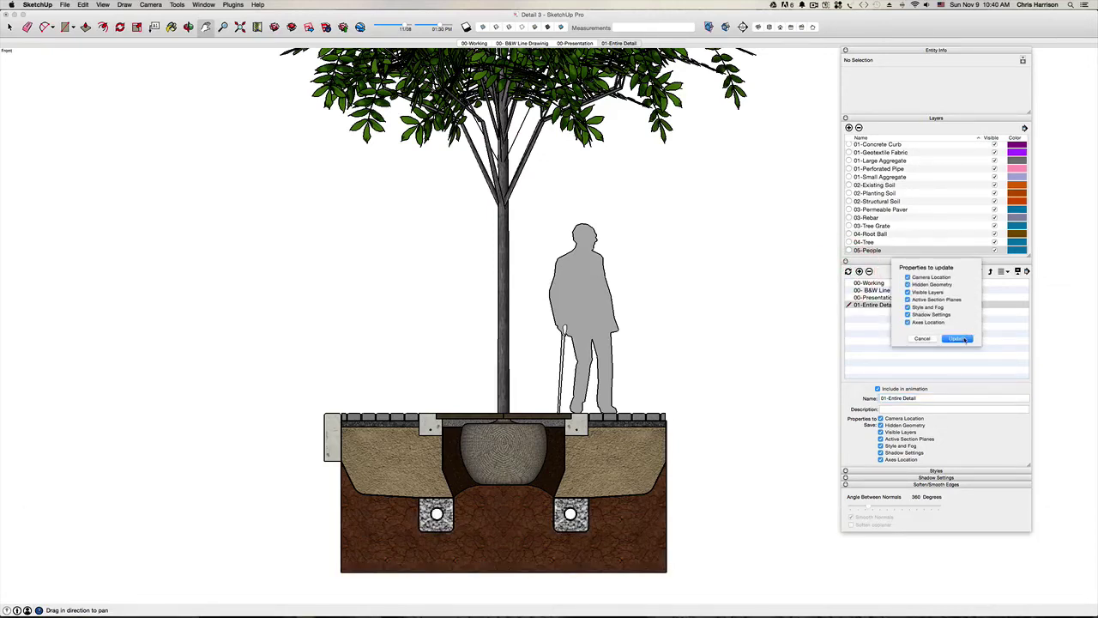
{"action": "left_click", "coordinate": [964, 339]}
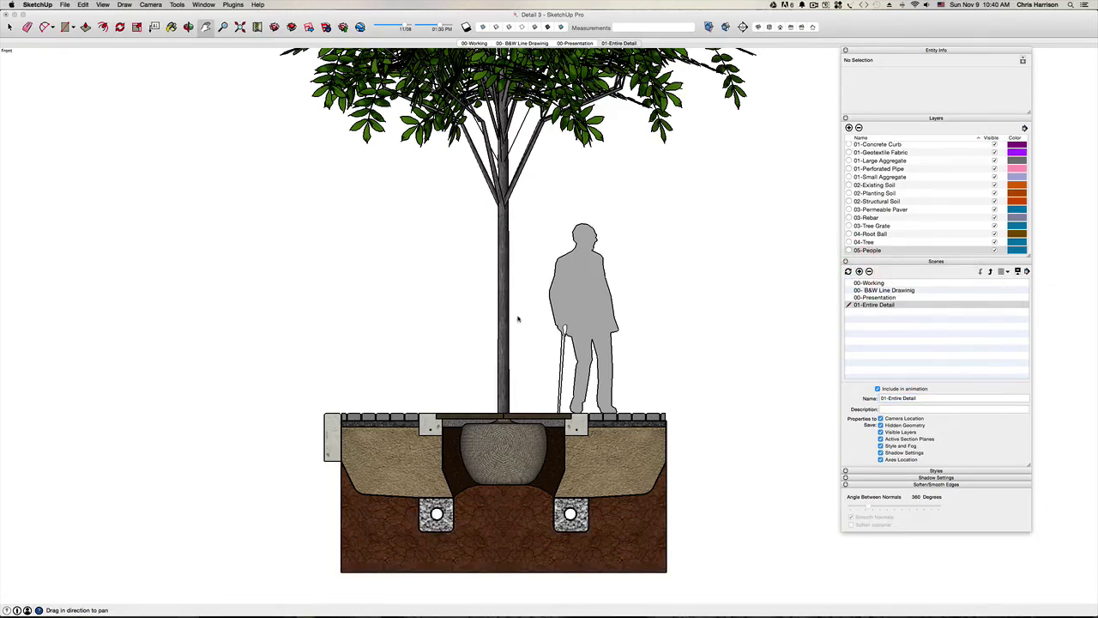
Fit the whole tree and section in view, and update the 01-Entire Detail scene with this framing.
{"action": "key", "text": "h"}
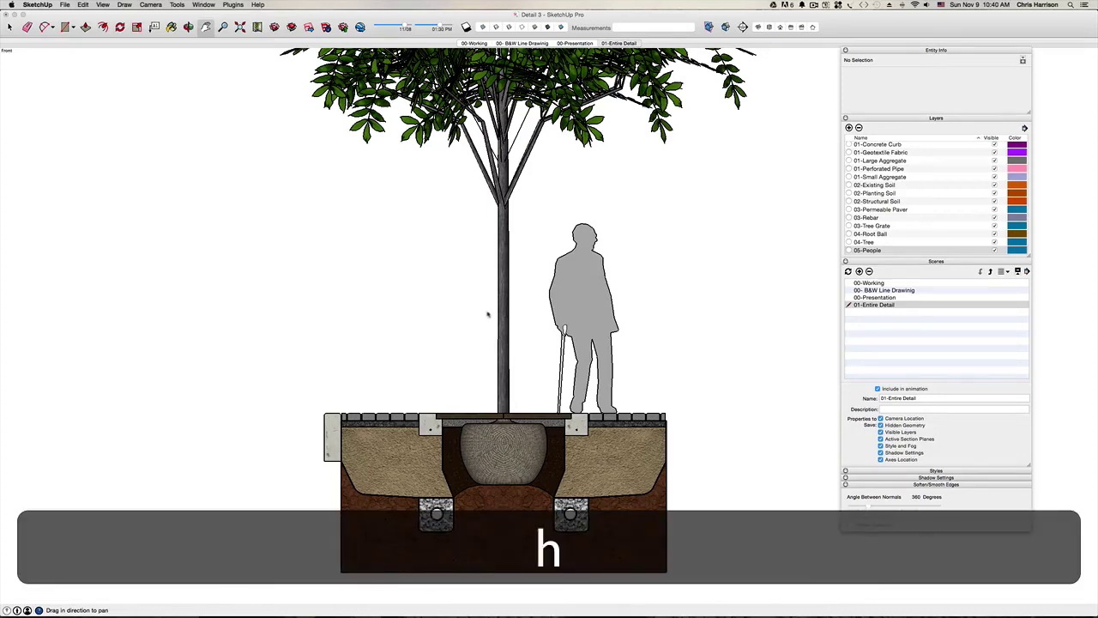
{"action": "left_click", "coordinate": [471, 311]}
{"action": "key", "text": "shift+z"}
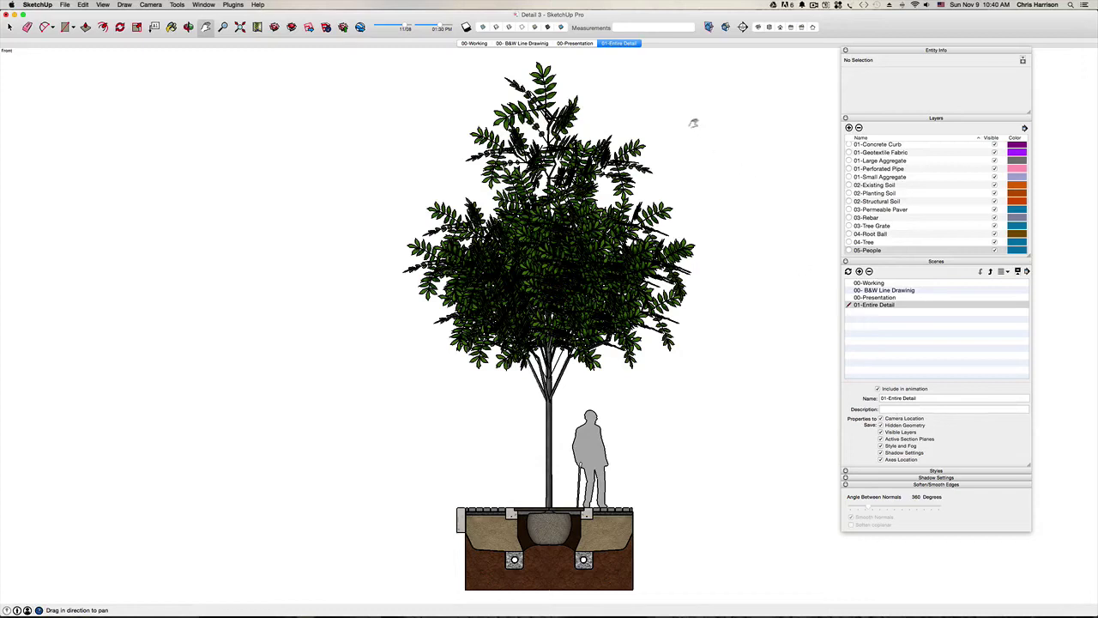
{"action": "right_click", "coordinate": [640, 46]}
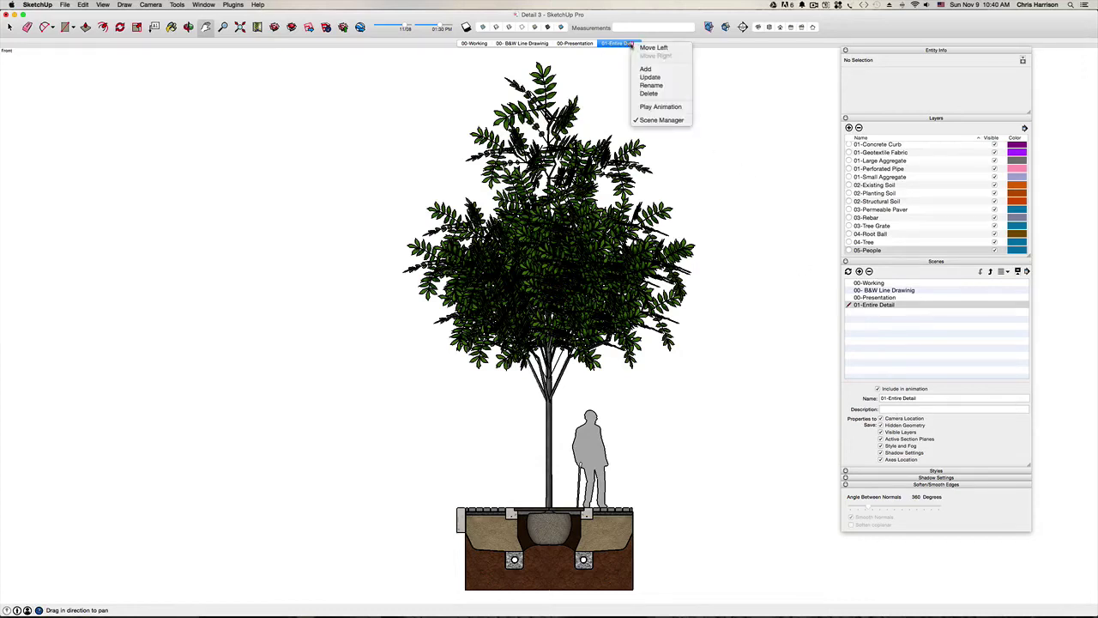
{"action": "left_click", "coordinate": [647, 77]}
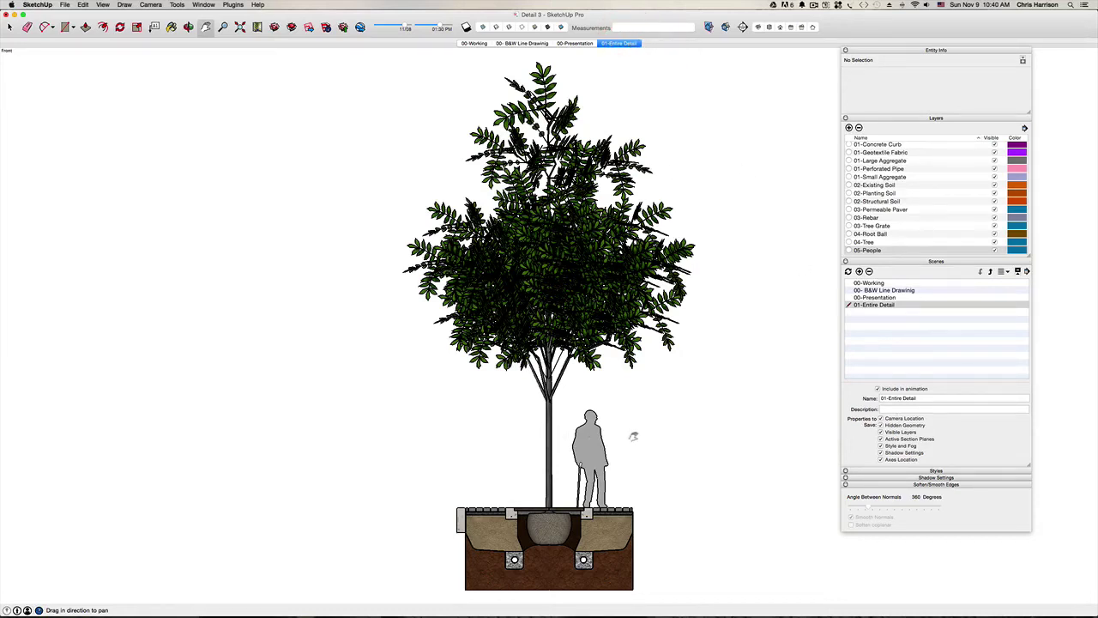
Frame the planting section, lower trunk and full human figure closely, and add a new scene from this view.
{"action": "scroll", "coordinate": [601, 375], "scroll_direction": "up", "scroll_amount": 5}
{"action": "left_click", "coordinate": [581, 326]}
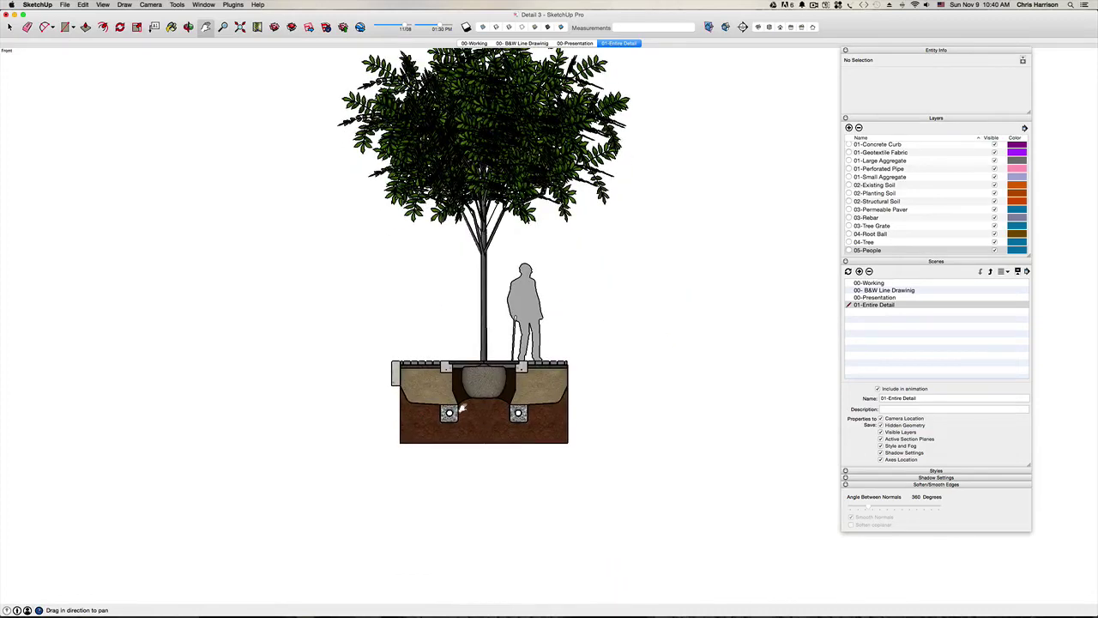
{"action": "scroll", "coordinate": [462, 408], "scroll_direction": "up", "scroll_amount": 5}
{"action": "scroll", "coordinate": [524, 364], "scroll_direction": "up", "scroll_amount": 5}
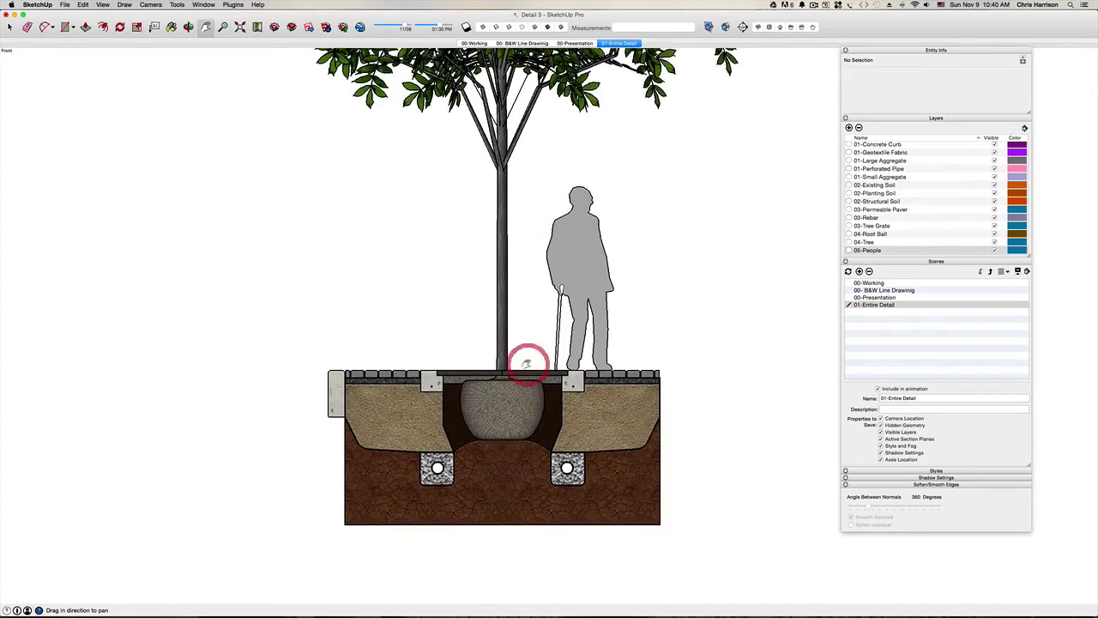
{"action": "left_click_drag", "start_coordinate": [483, 403], "coordinate": [486, 412]}
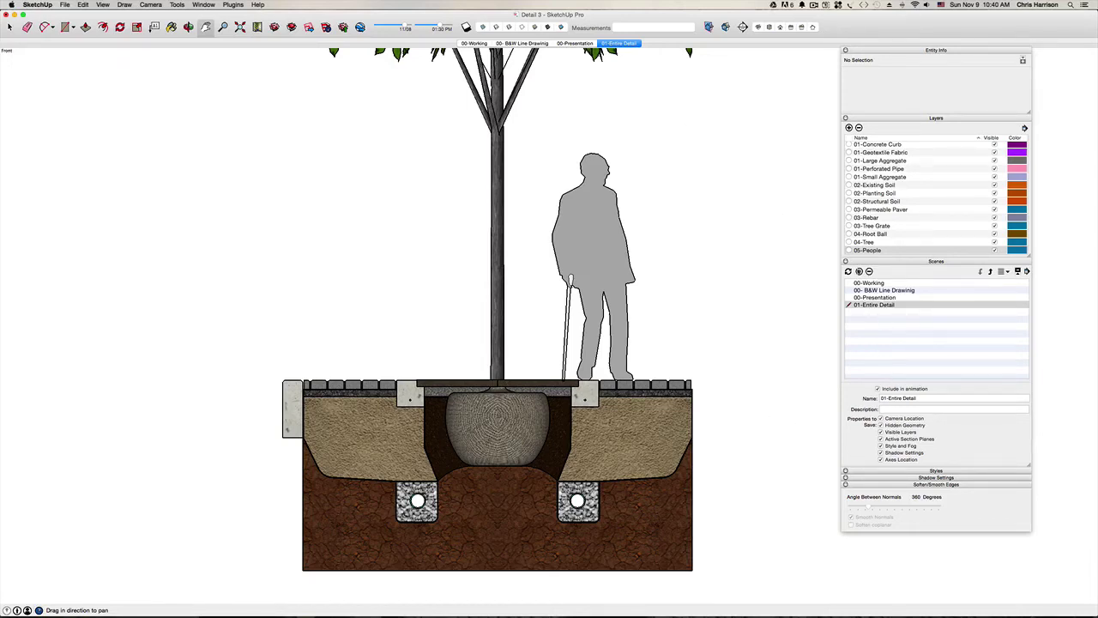
{"action": "left_click", "coordinate": [859, 271]}
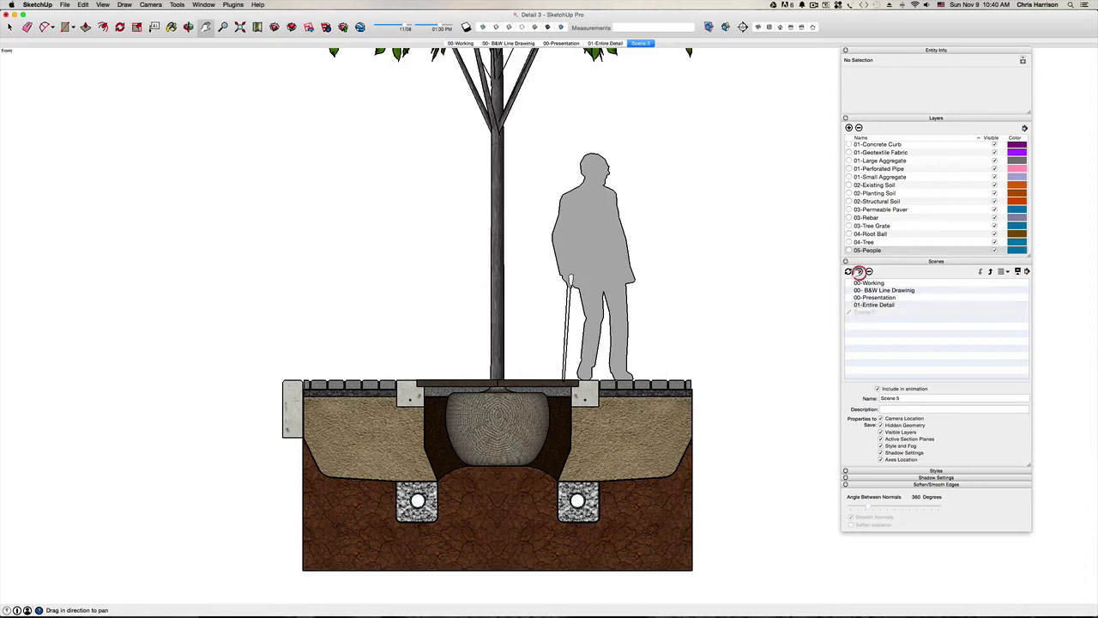
Rename the new scene "01-Zoom In" and update it with all its properties.
{"action": "left_click", "coordinate": [903, 399]}
{"action": "left_click", "coordinate": [900, 398]}
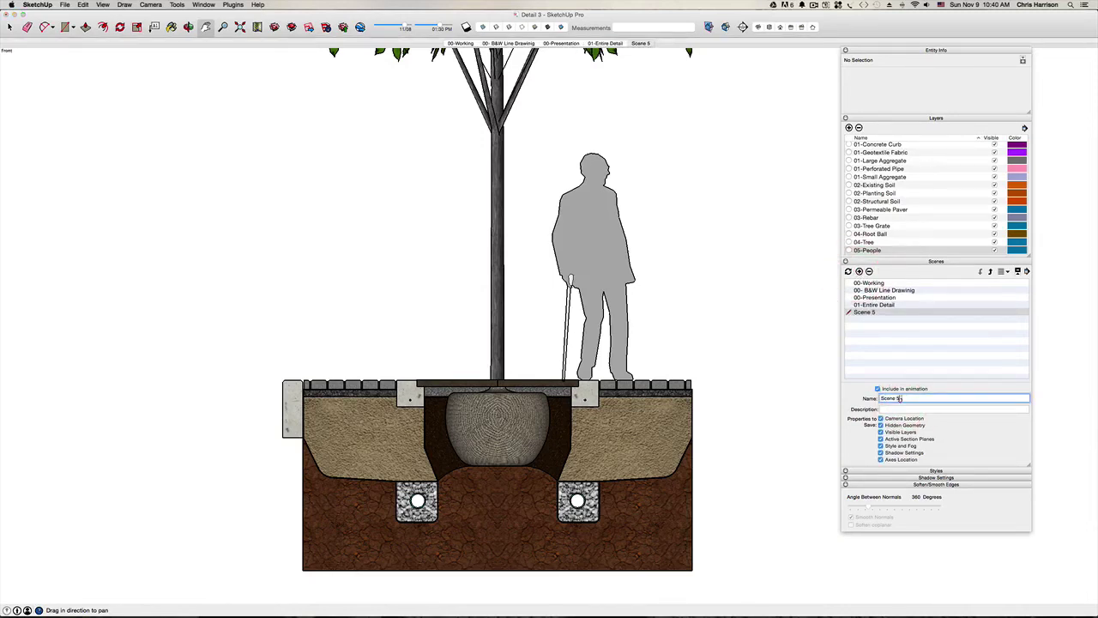
{"action": "left_click_drag", "start_coordinate": [902, 399], "coordinate": [872, 398]}
{"action": "type", "text": "01"}
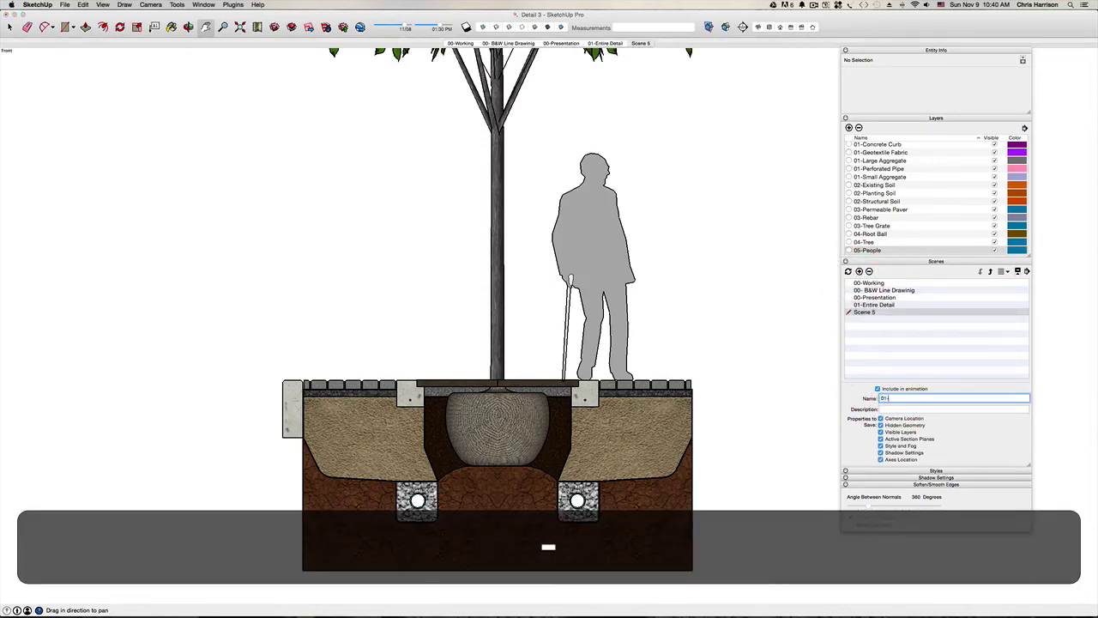
{"action": "type", "text": "-"}
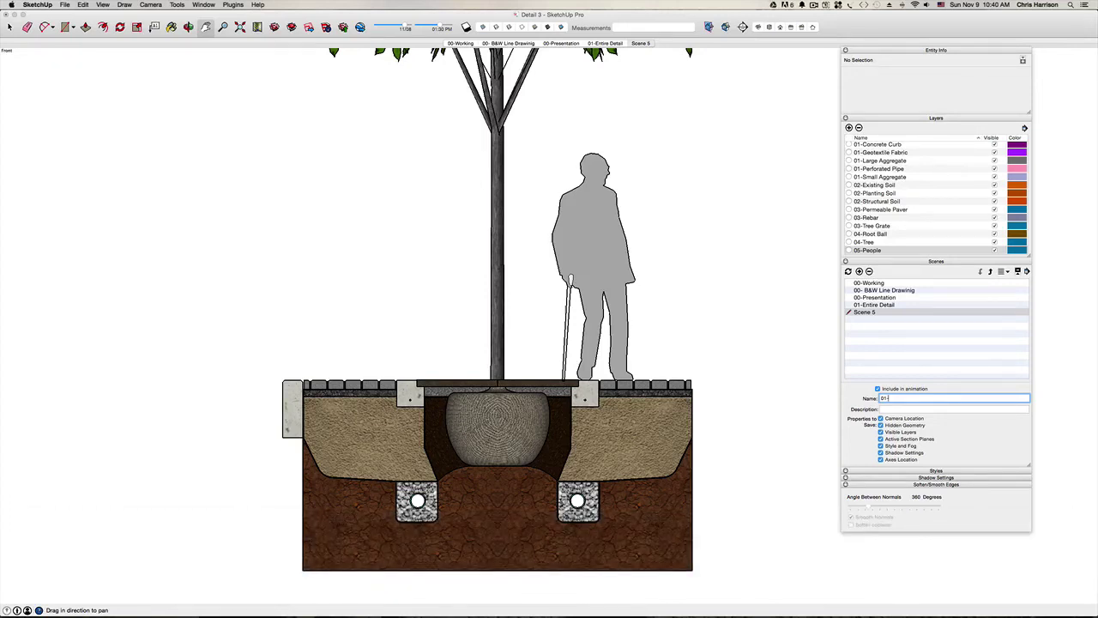
{"action": "type", "text": "Zoom In"}
{"action": "key", "text": "Return"}
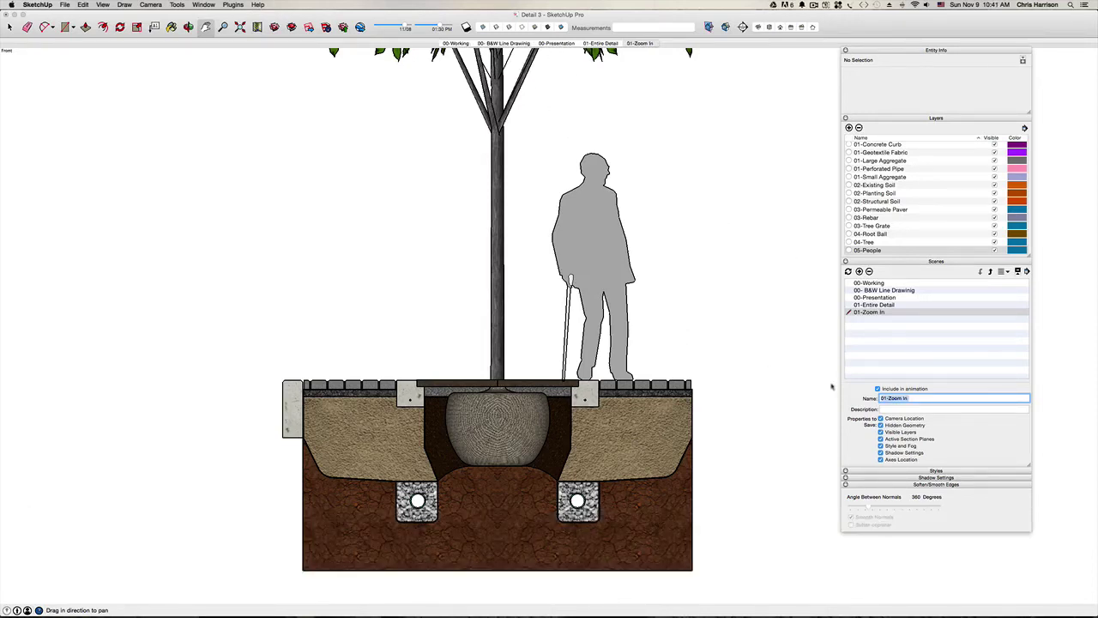
{"action": "left_click", "coordinate": [847, 271]}
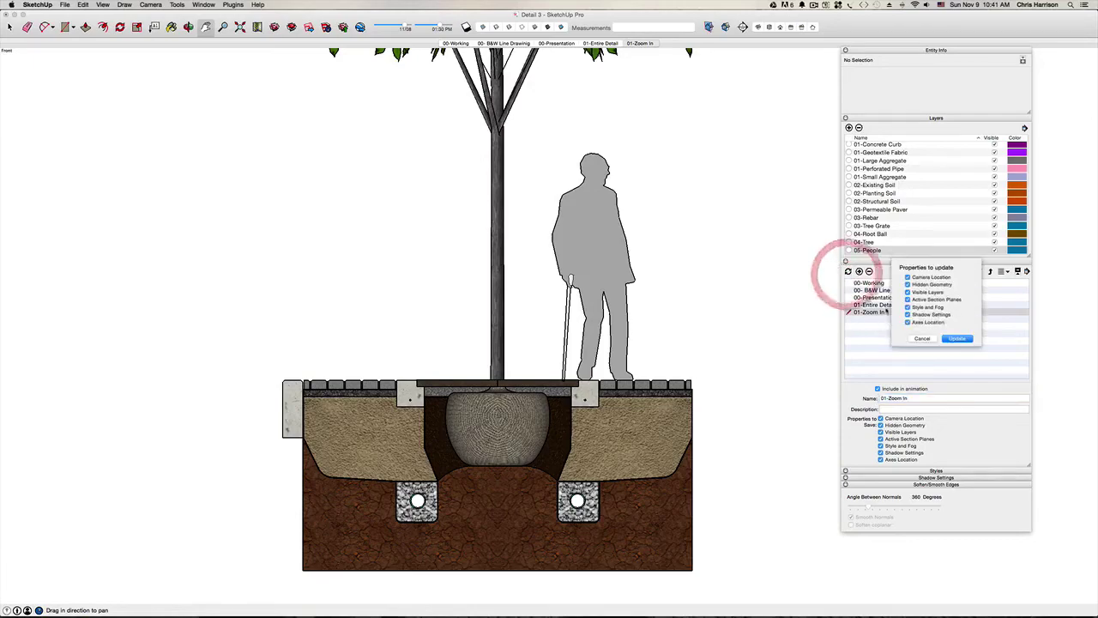
{"action": "left_click", "coordinate": [953, 337]}
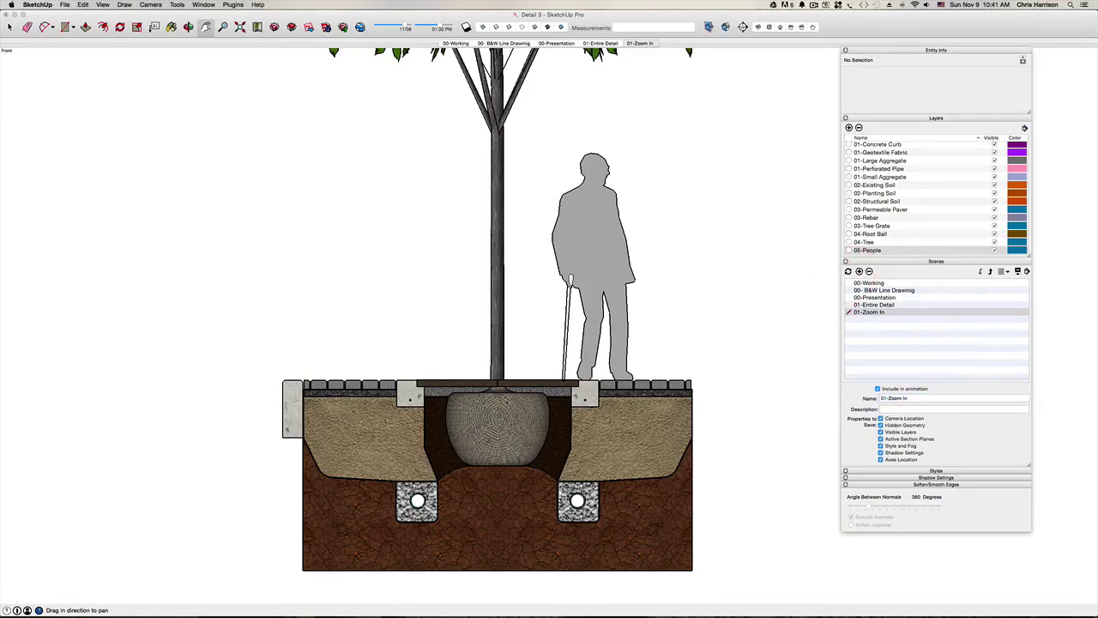
Open the tree grate group and the nested component beside its centre seam for editing.
{"action": "scroll", "coordinate": [505, 390], "scroll_direction": "up", "scroll_amount": 10}
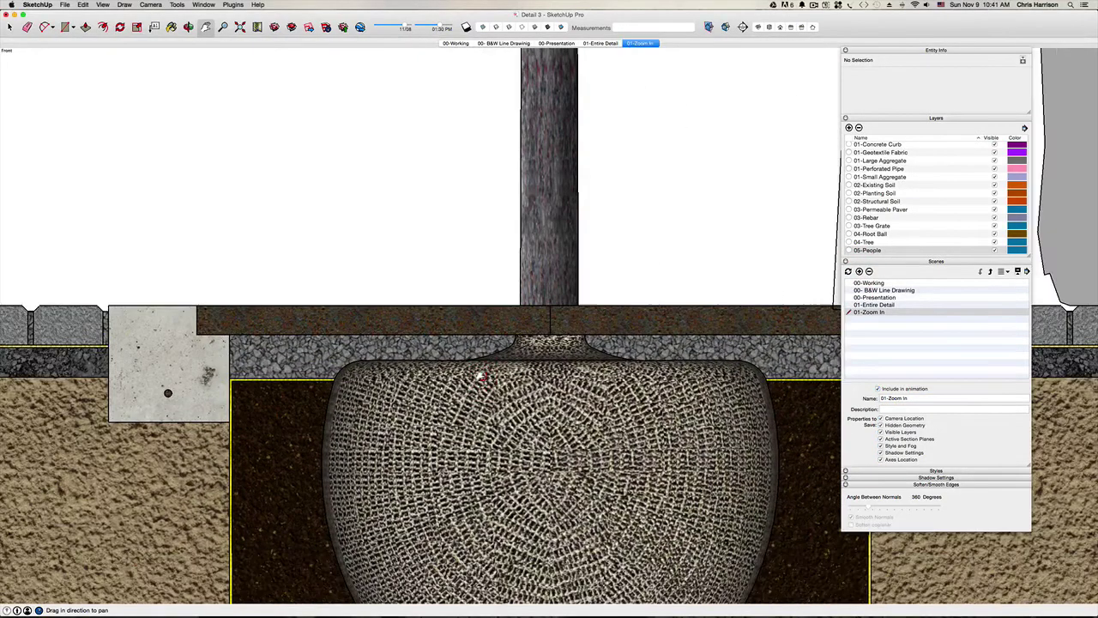
{"action": "key", "text": "space"}
{"action": "double_click", "coordinate": [549, 320]}
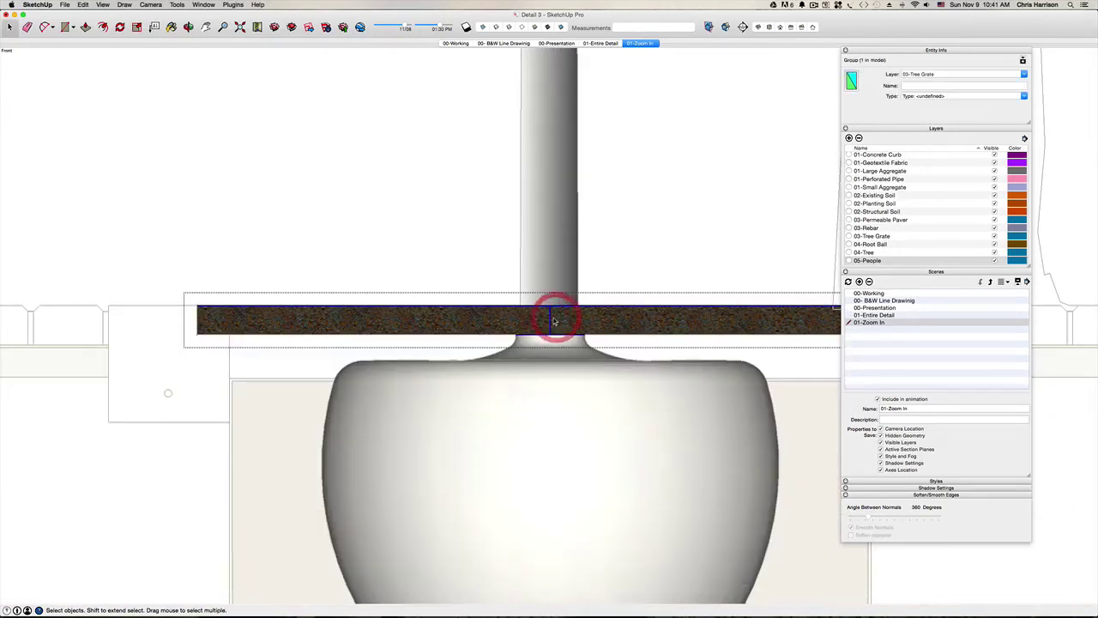
{"action": "left_click", "coordinate": [552, 320]}
{"action": "left_click", "coordinate": [553, 320]}
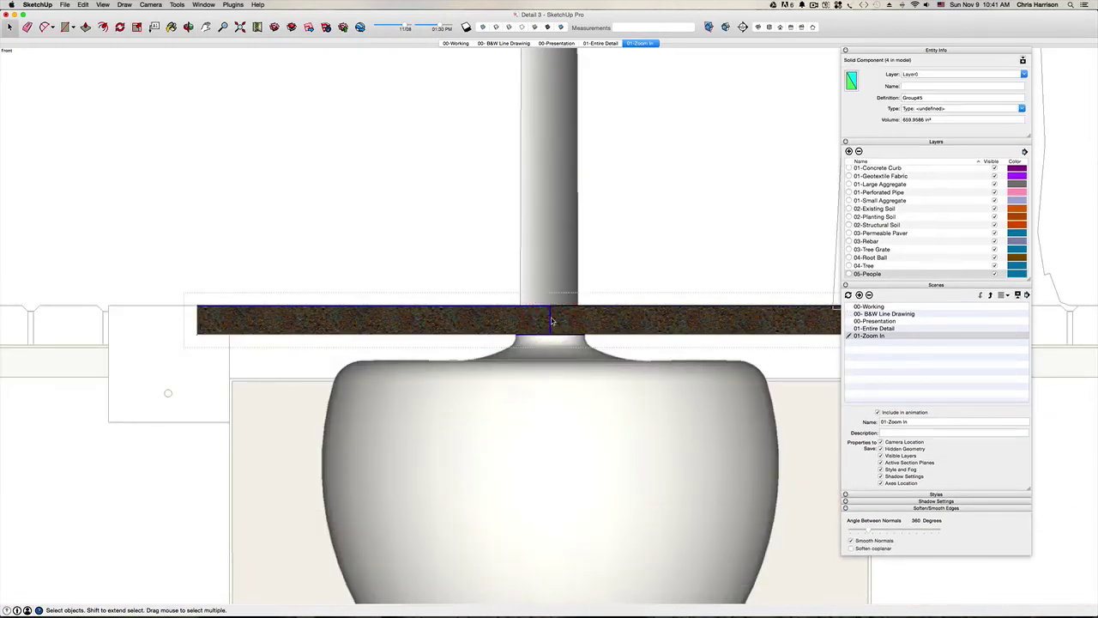
{"action": "double_click", "coordinate": [550, 320]}
{"action": "left_click", "coordinate": [551, 320]}
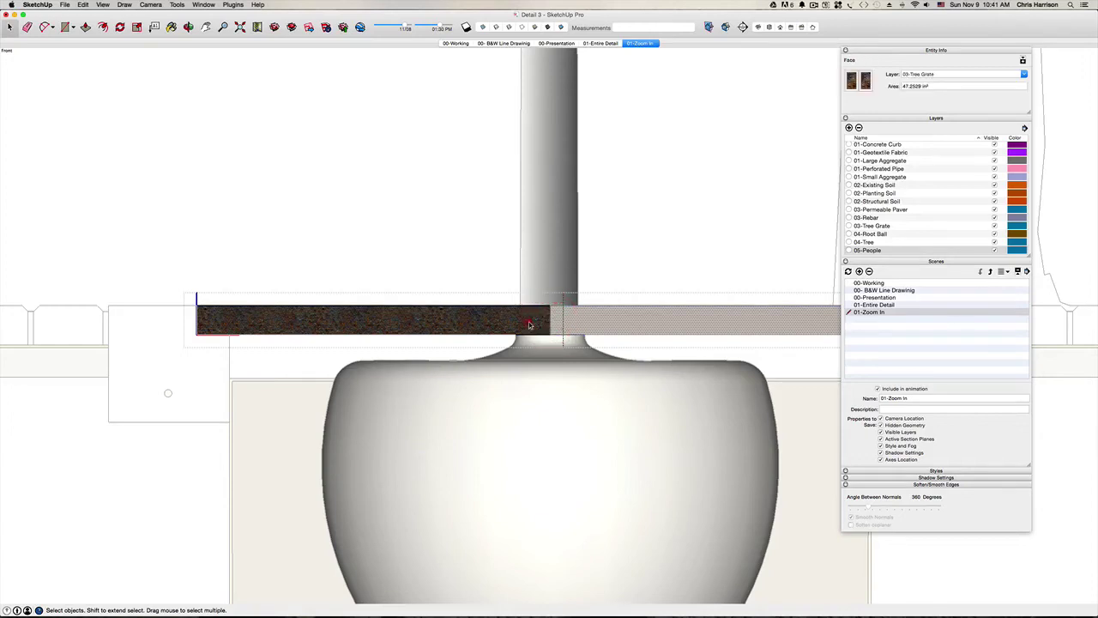
Hide the vertical seam edge at the middle of the tree grate and exit the component and its group.
{"action": "left_click", "coordinate": [549, 321]}
{"action": "left_click", "coordinate": [551, 319]}
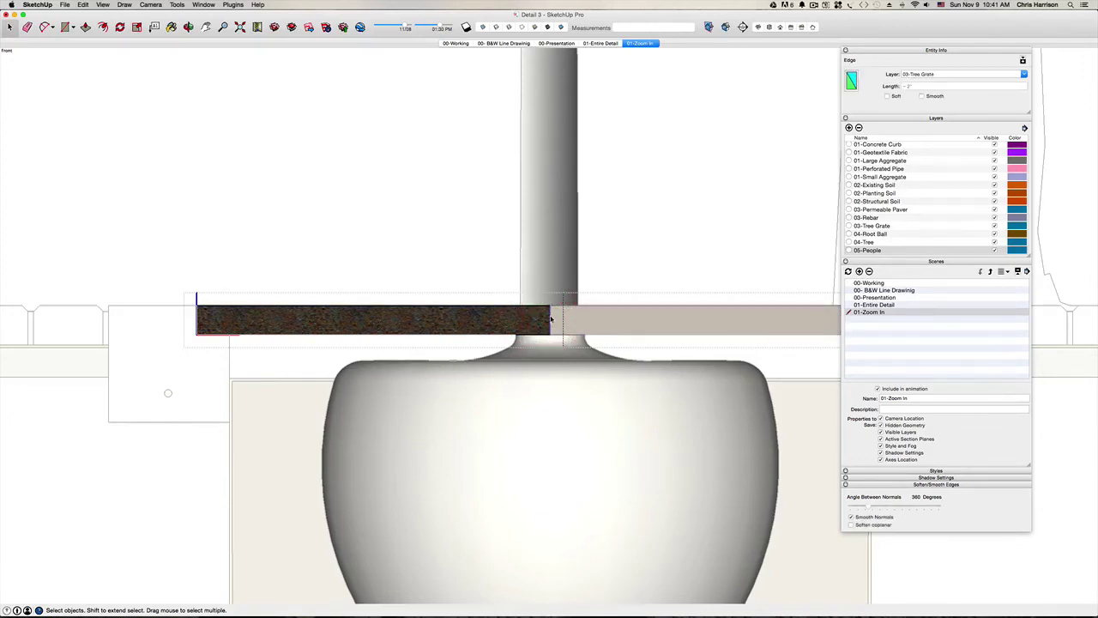
{"action": "key", "text": "super+e"}
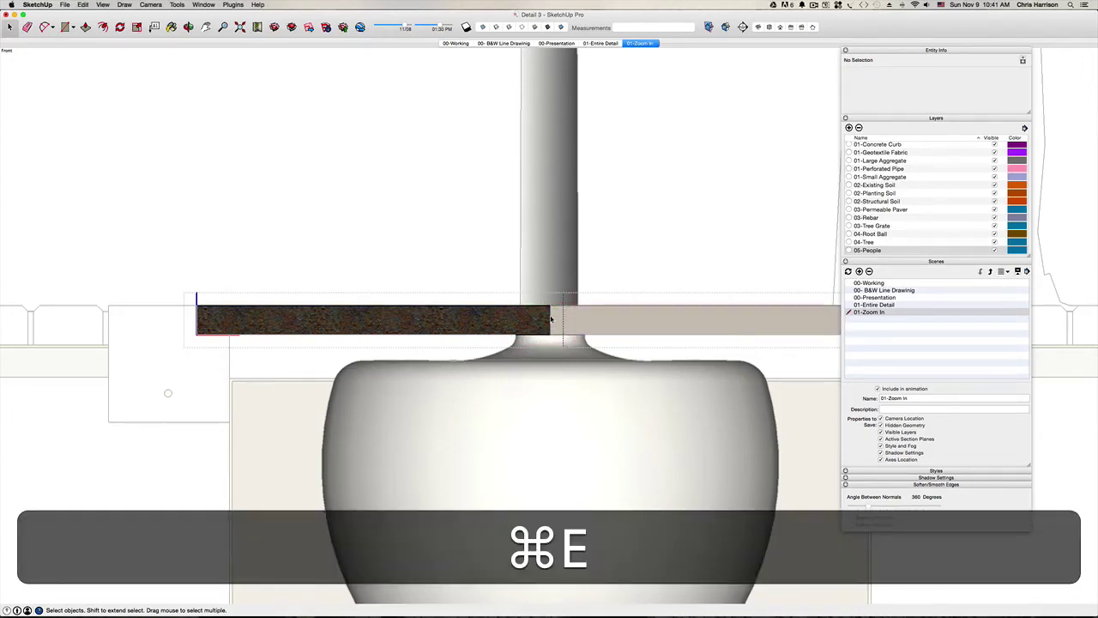
{"action": "left_click", "coordinate": [602, 241]}
{"action": "scroll", "coordinate": [637, 232], "scroll_direction": "down", "scroll_amount": 5}
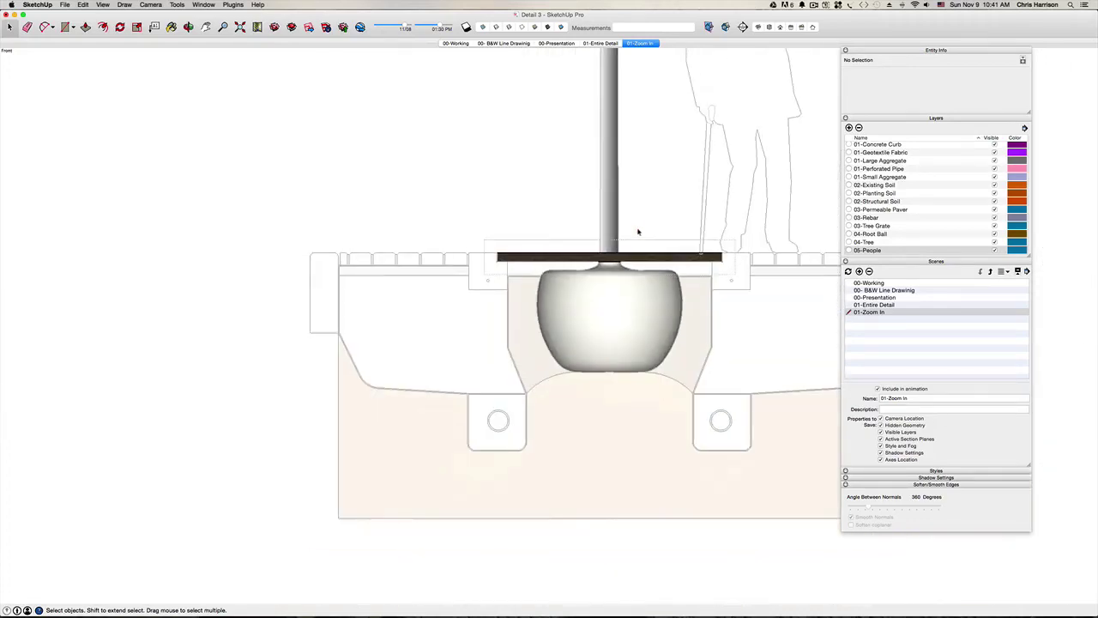
{"action": "key", "text": "Escape"}
{"action": "key", "text": "Escape"}
{"action": "scroll", "coordinate": [539, 217], "scroll_direction": "down", "scroll_amount": 6}
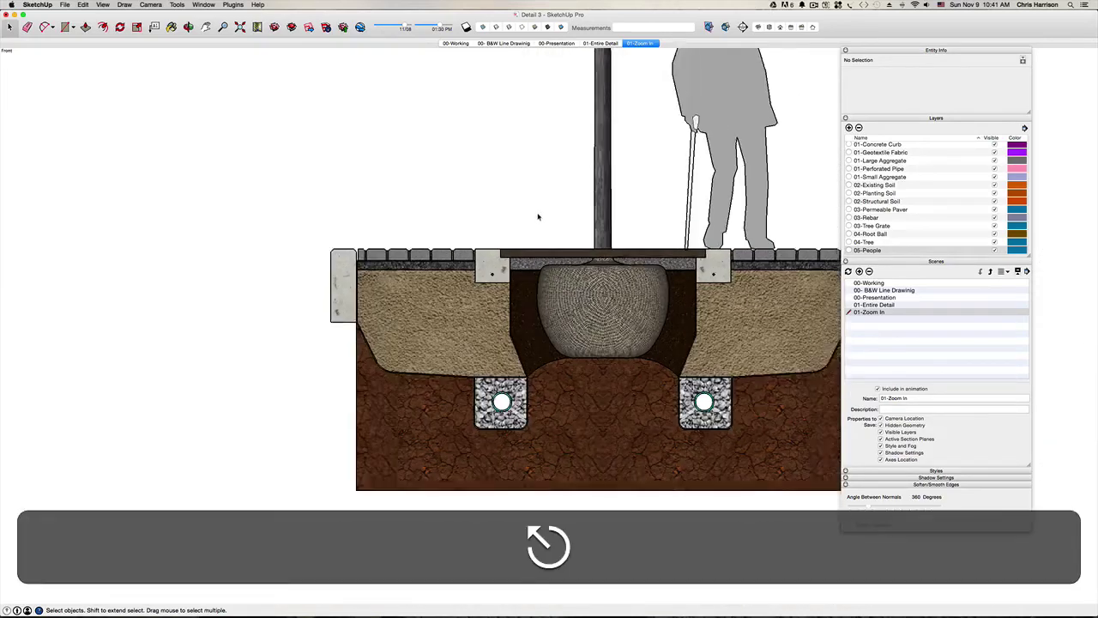
Save the model, and update the "00- B&W Line Drawing" scene with the in-model Black Lines style.
{"action": "key", "text": "super+s"}
{"action": "key", "text": "h"}
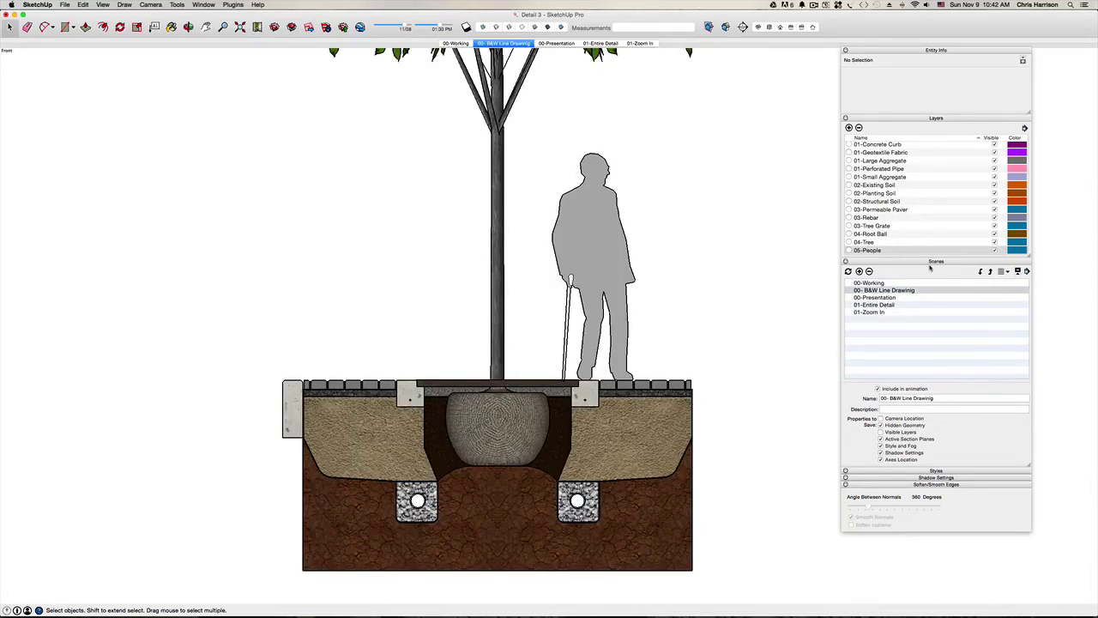
{"action": "left_click", "coordinate": [936, 471]}
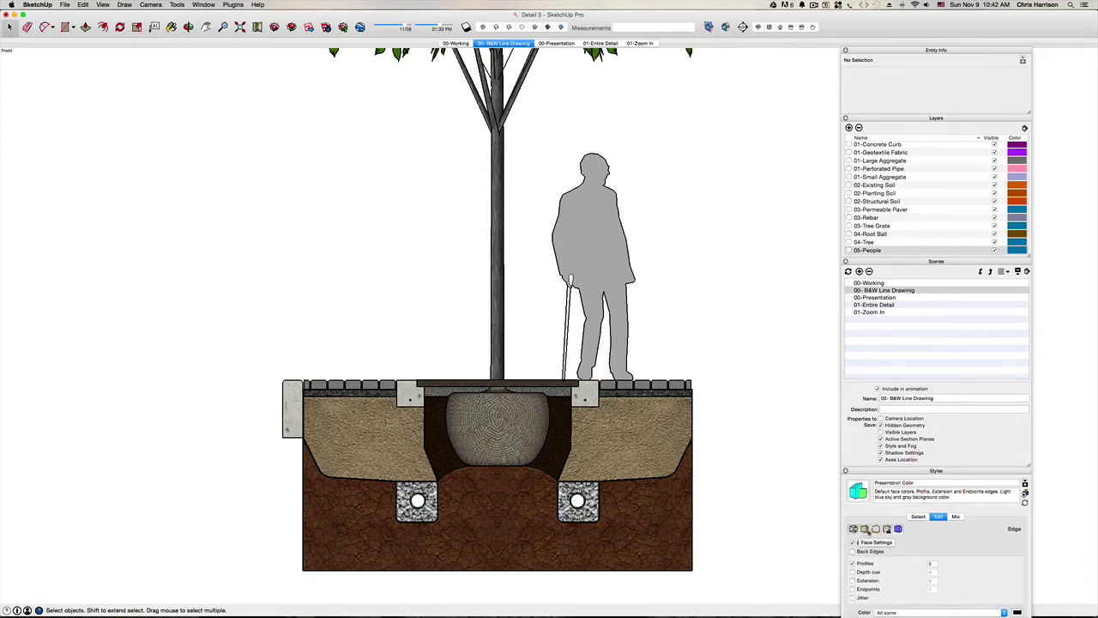
{"action": "left_click", "coordinate": [922, 520]}
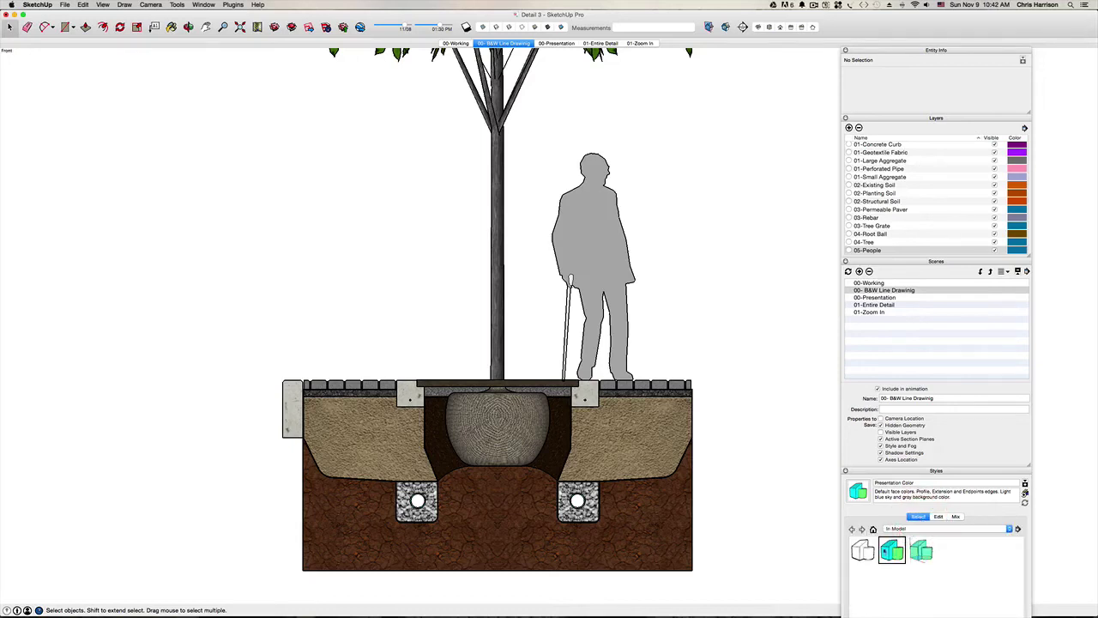
{"action": "left_click", "coordinate": [863, 550]}
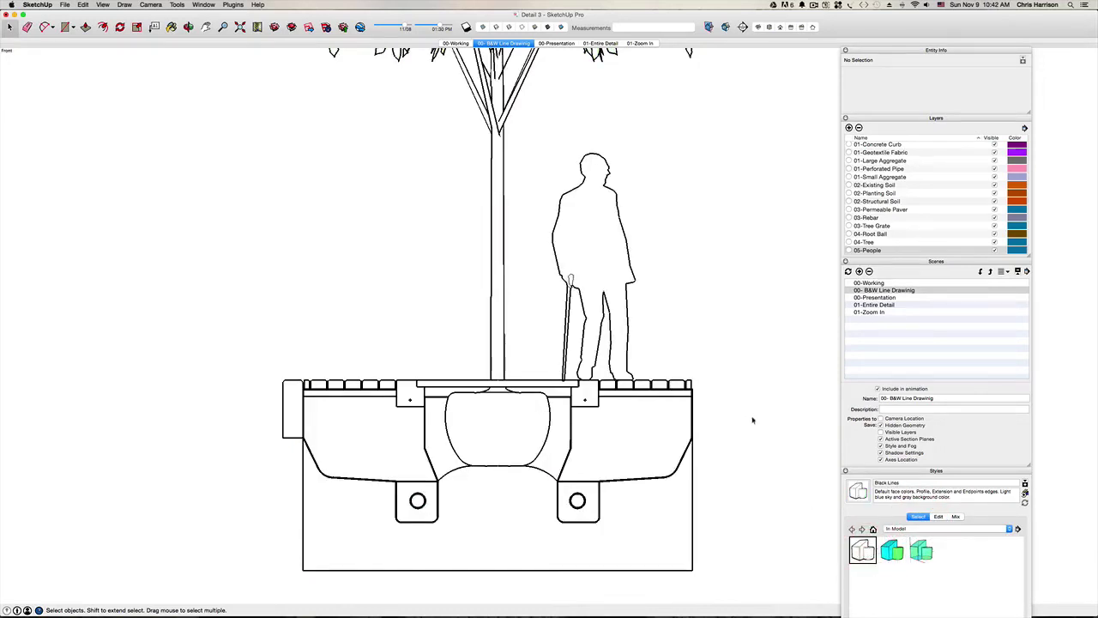
{"action": "right_click", "coordinate": [515, 43]}
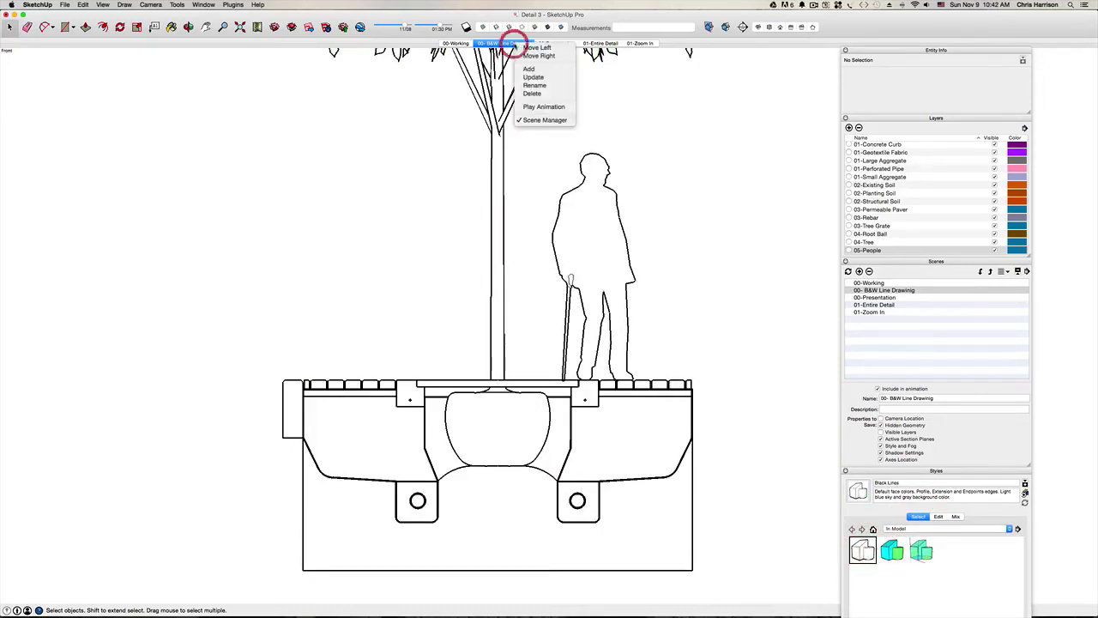
{"action": "left_click", "coordinate": [534, 77]}
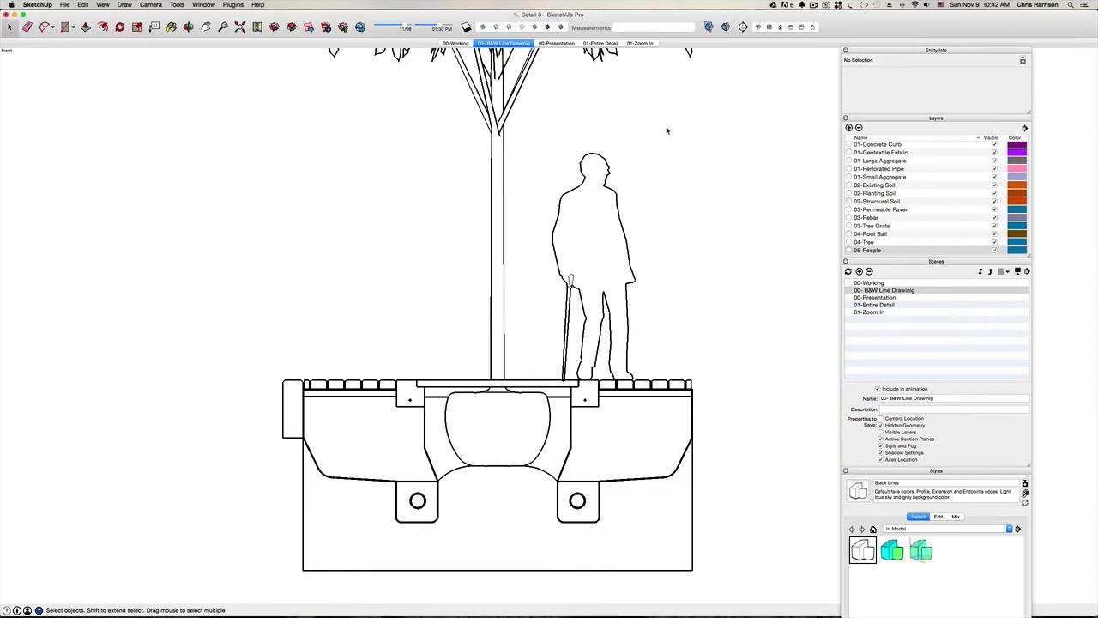
Set the profile edge width of the Black Lines style to 1, and update the style and the B&W line drawing scene.
{"action": "left_click", "coordinate": [939, 516]}
{"action": "left_click", "coordinate": [934, 564]}
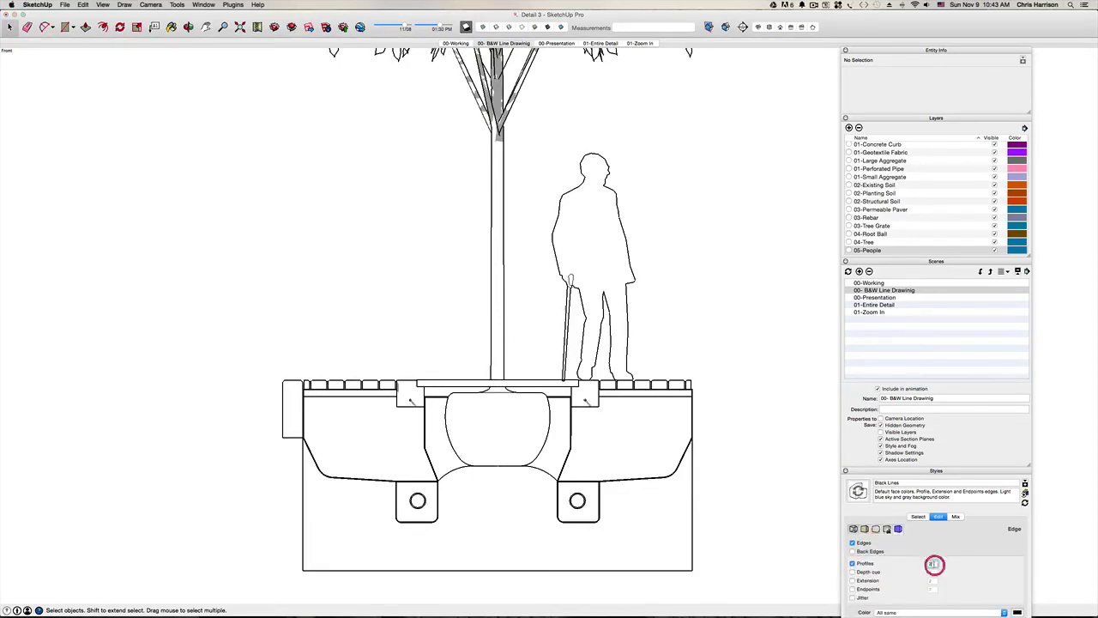
{"action": "left_click", "coordinate": [935, 562]}
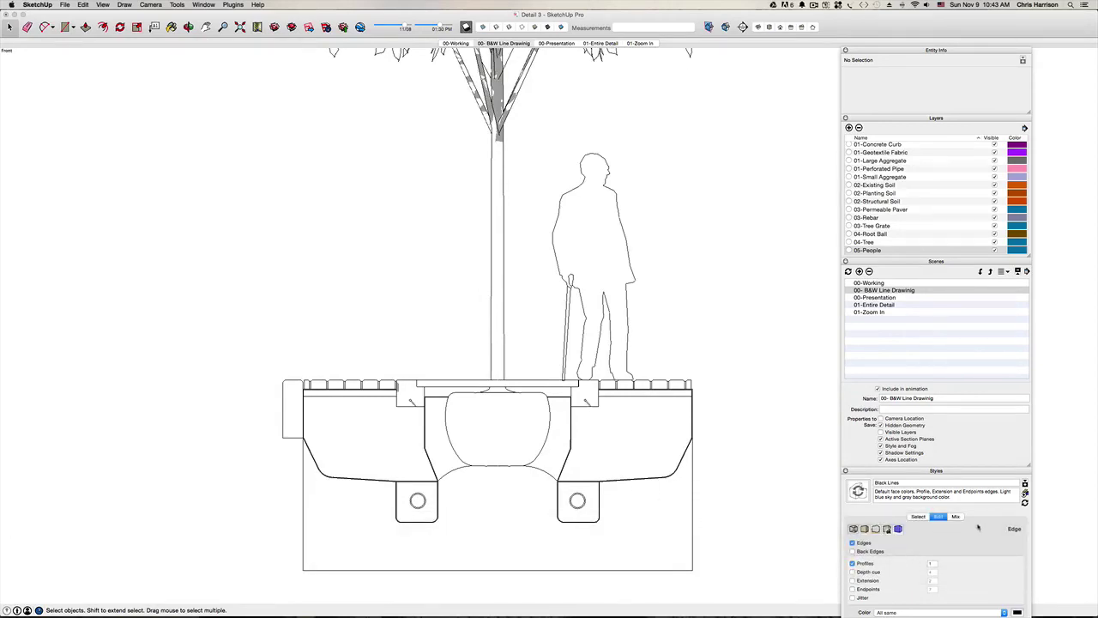
{"action": "left_click", "coordinate": [1025, 502]}
{"action": "left_click", "coordinate": [918, 516]}
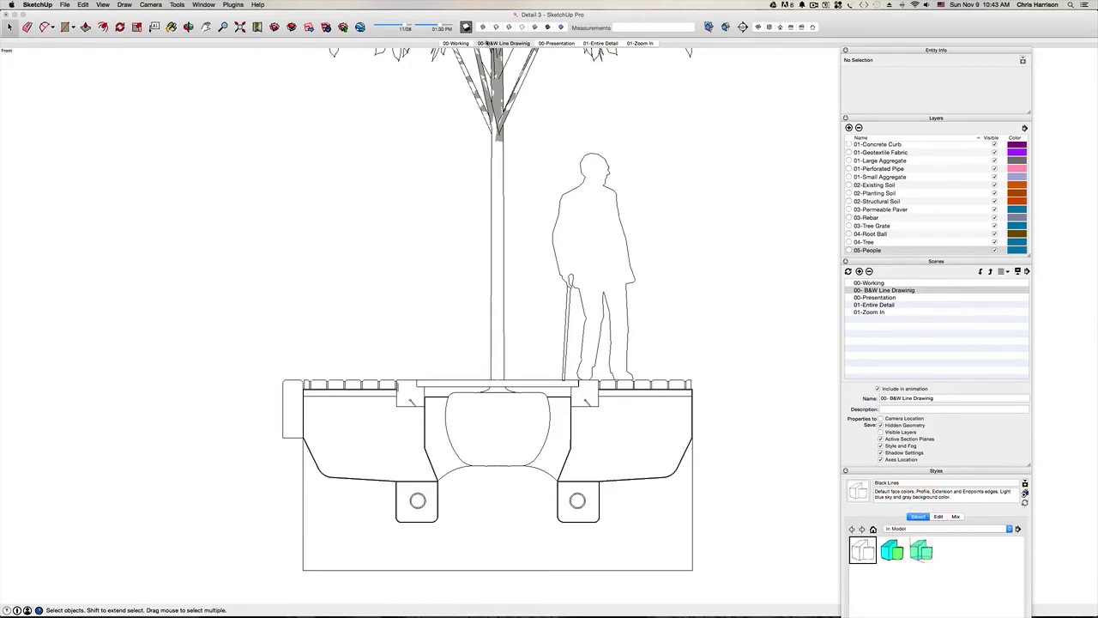
{"action": "right_click", "coordinate": [488, 43]}
{"action": "left_click", "coordinate": [513, 77]}
Add a new scene from the black-and-white front view and name it "01-B&W Line Work".
{"action": "left_click", "coordinate": [859, 271]}
{"action": "left_click", "coordinate": [883, 397]}
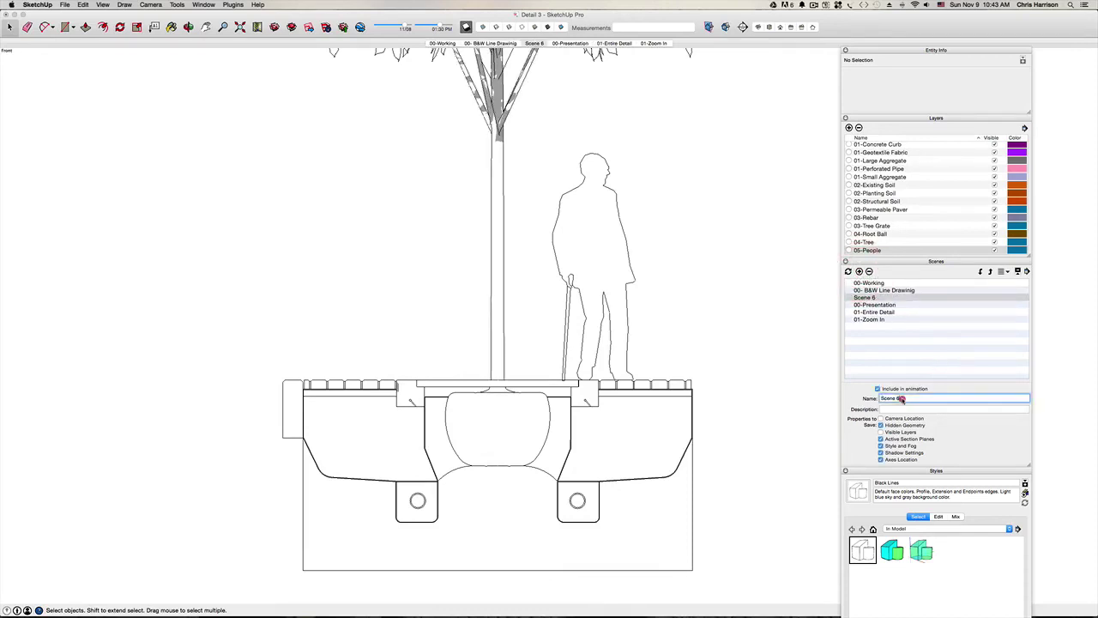
{"action": "type", "text": "01-b&W Line Work"}
{"action": "key", "text": "Return"}
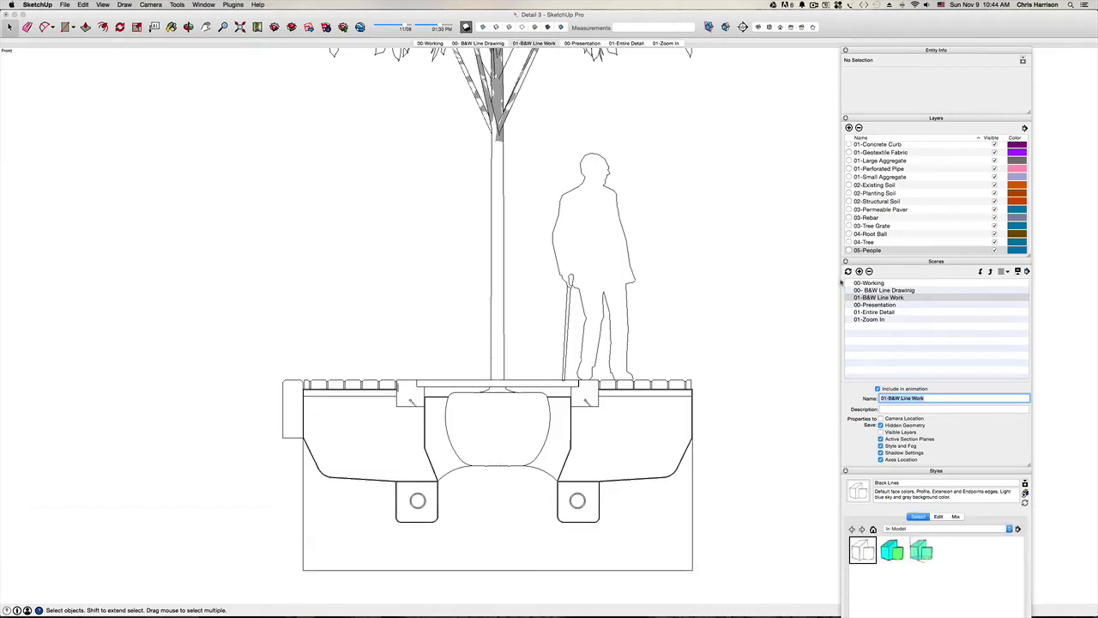
Update the "01-B&W Line Work" scene with all its properties, including Camera Location and Visible Layers.
{"action": "left_click", "coordinate": [848, 271]}
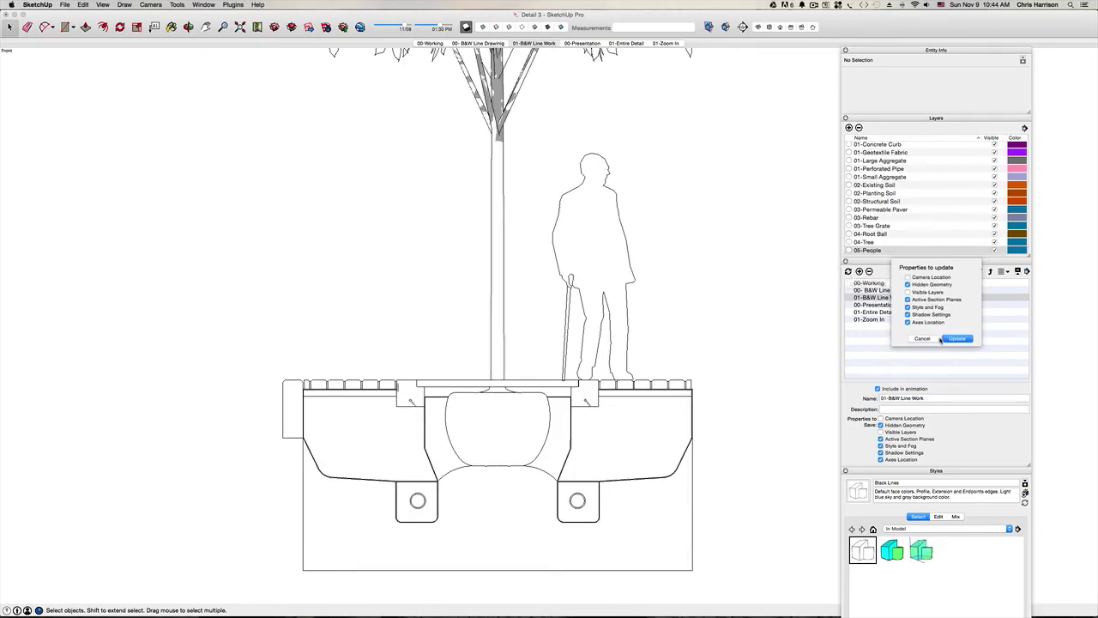
{"action": "left_click", "coordinate": [955, 339]}
{"action": "left_click", "coordinate": [908, 277]}
{"action": "left_click", "coordinate": [907, 293]}
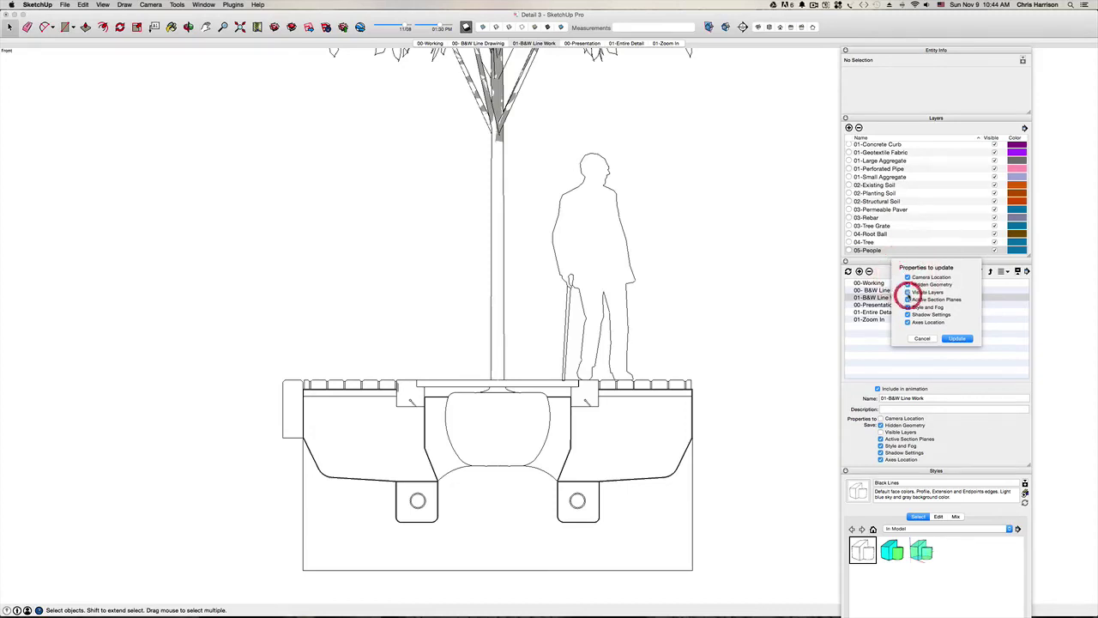
{"action": "left_click", "coordinate": [958, 338]}
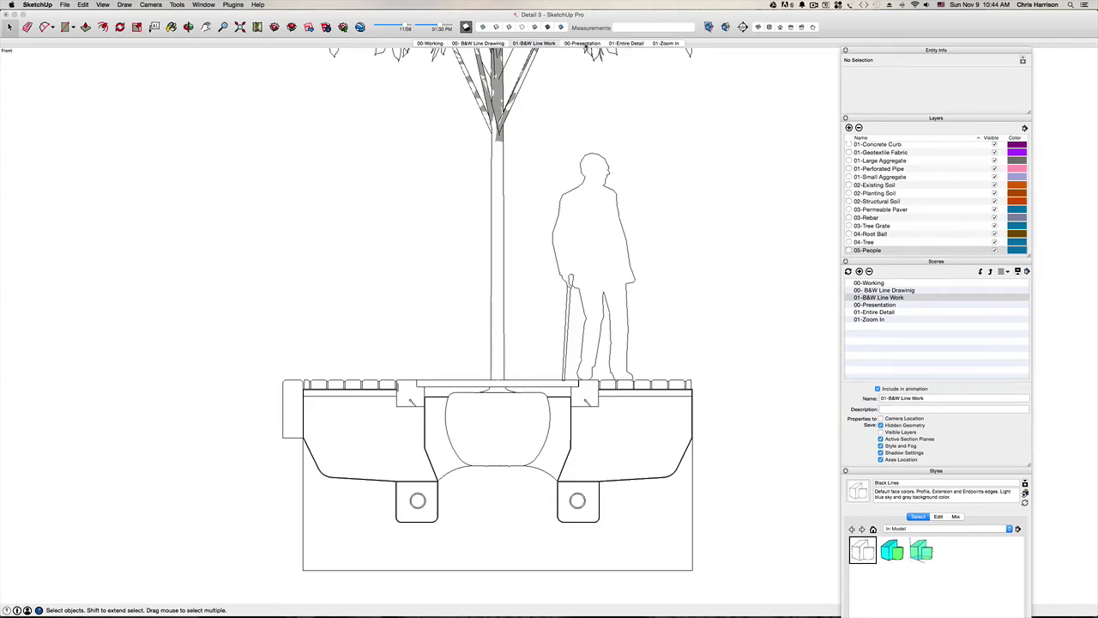
Activate the "00-Presentation" scene and reorder it to come before "01-B&W Line Work".
{"action": "left_click", "coordinate": [587, 44]}
{"action": "left_click", "coordinate": [587, 44]}
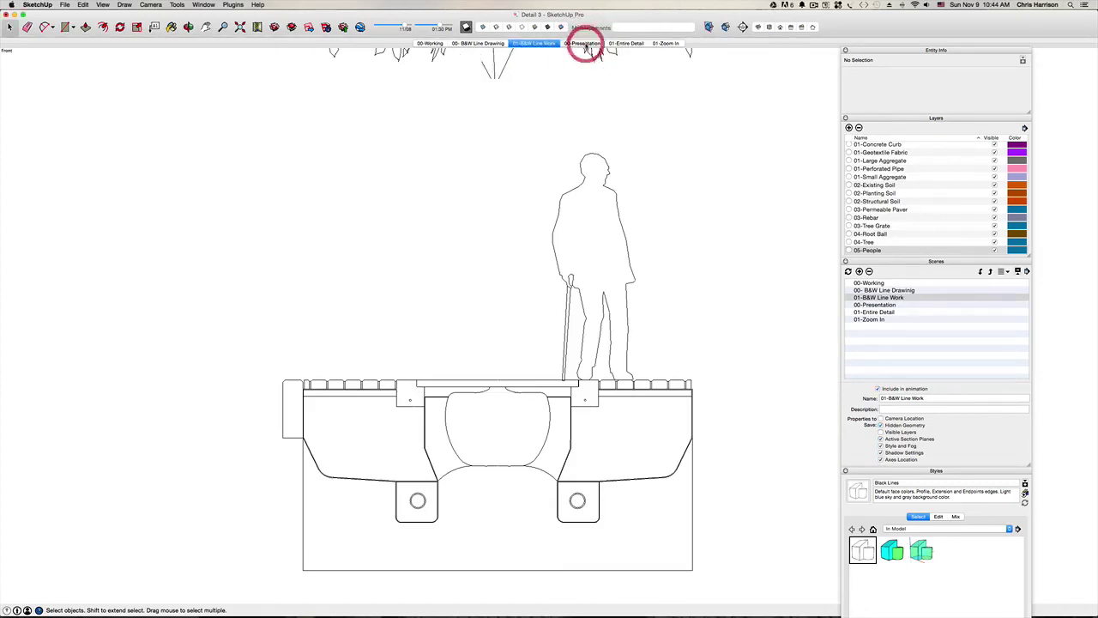
{"action": "left_click", "coordinate": [587, 44]}
{"action": "right_click", "coordinate": [587, 43]}
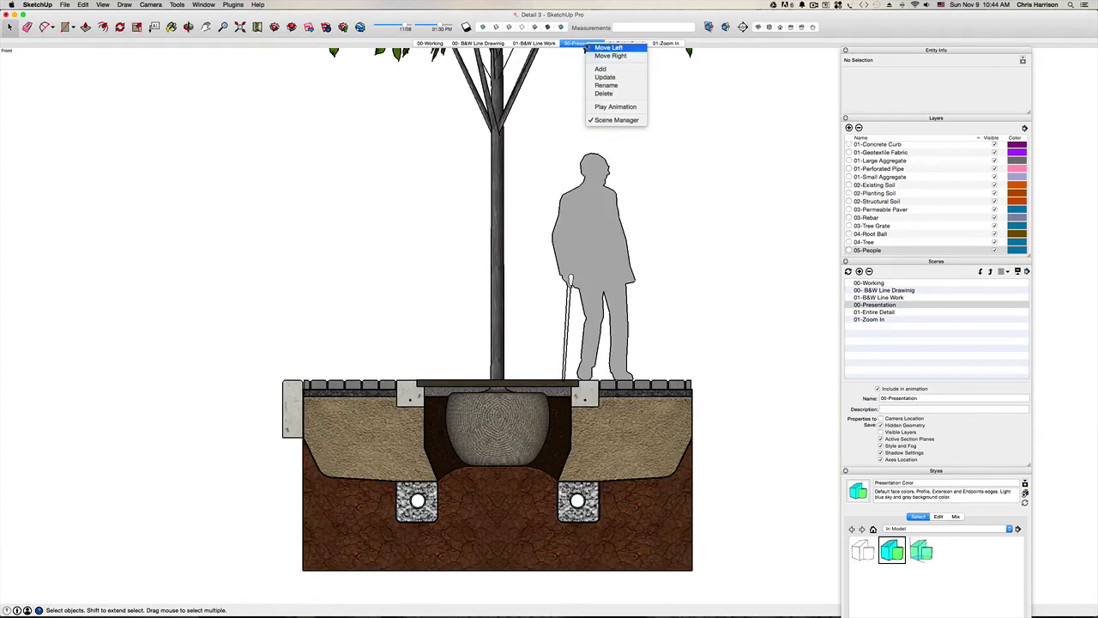
{"action": "left_click", "coordinate": [589, 47]}
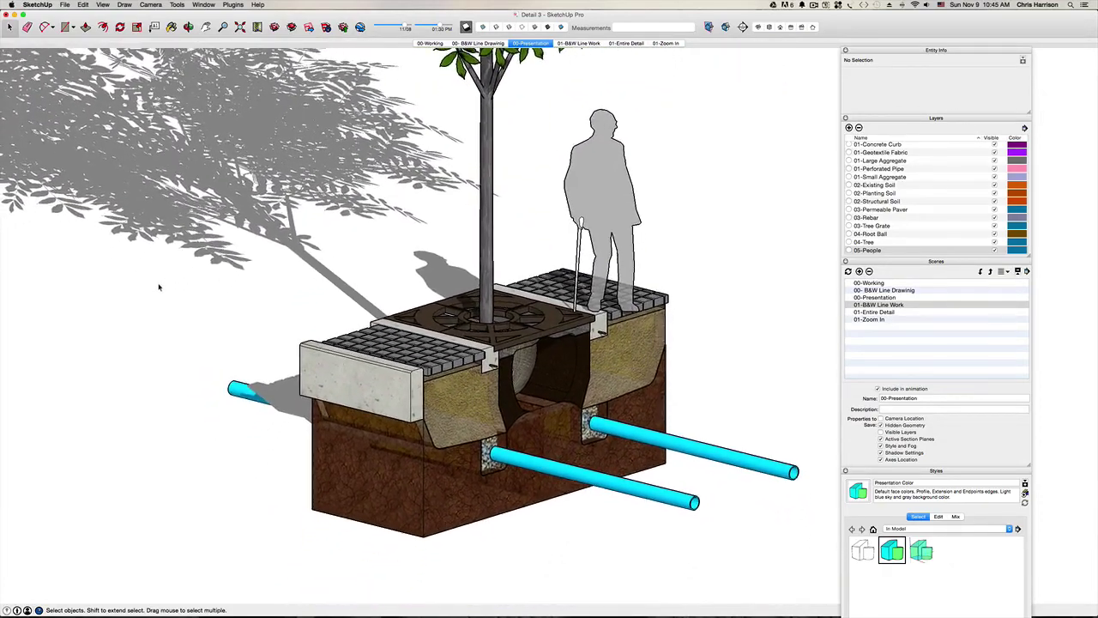
Turn off shadows on the ground in the expanded shadow settings and switch the camera from parallel projection to Perspective.
{"action": "left_click", "coordinate": [946, 261]}
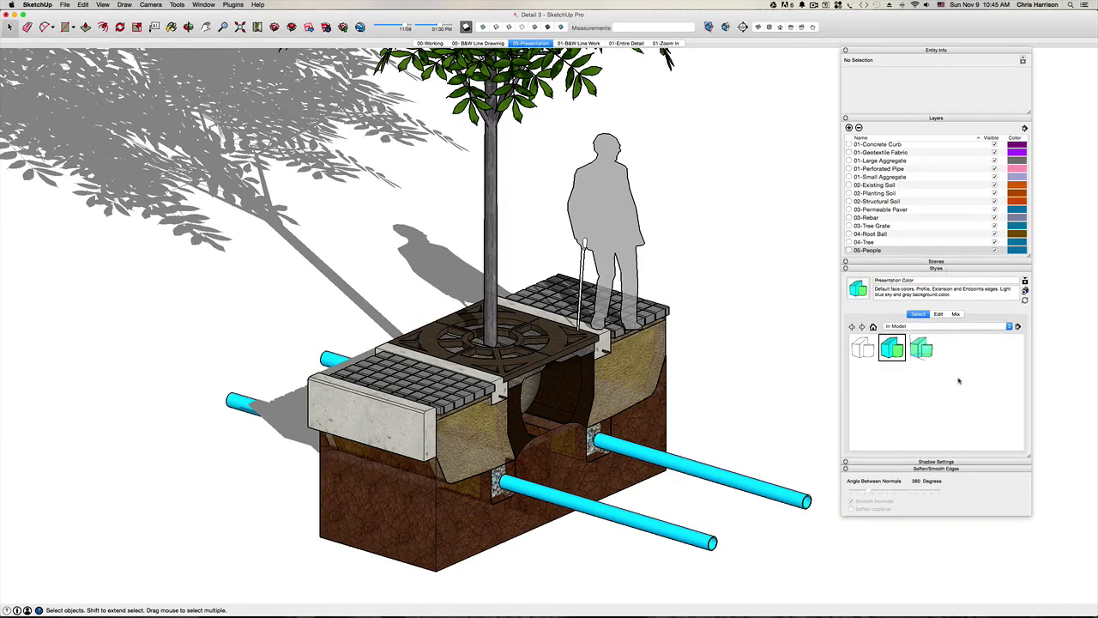
{"action": "left_click", "coordinate": [951, 267]}
{"action": "left_click", "coordinate": [952, 275]}
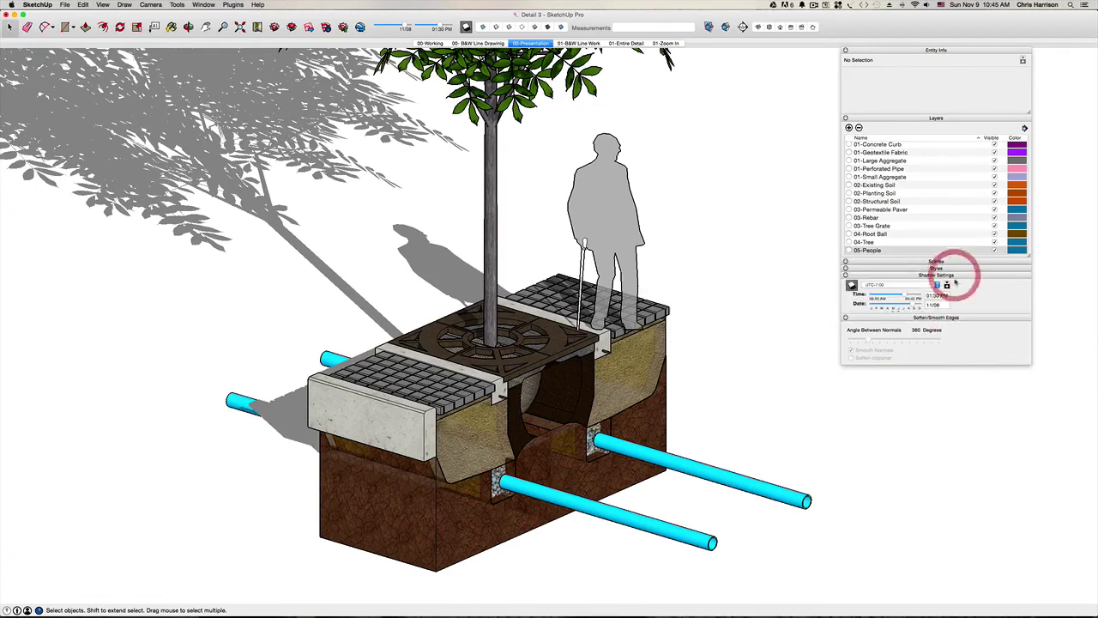
{"action": "left_click", "coordinate": [947, 285]}
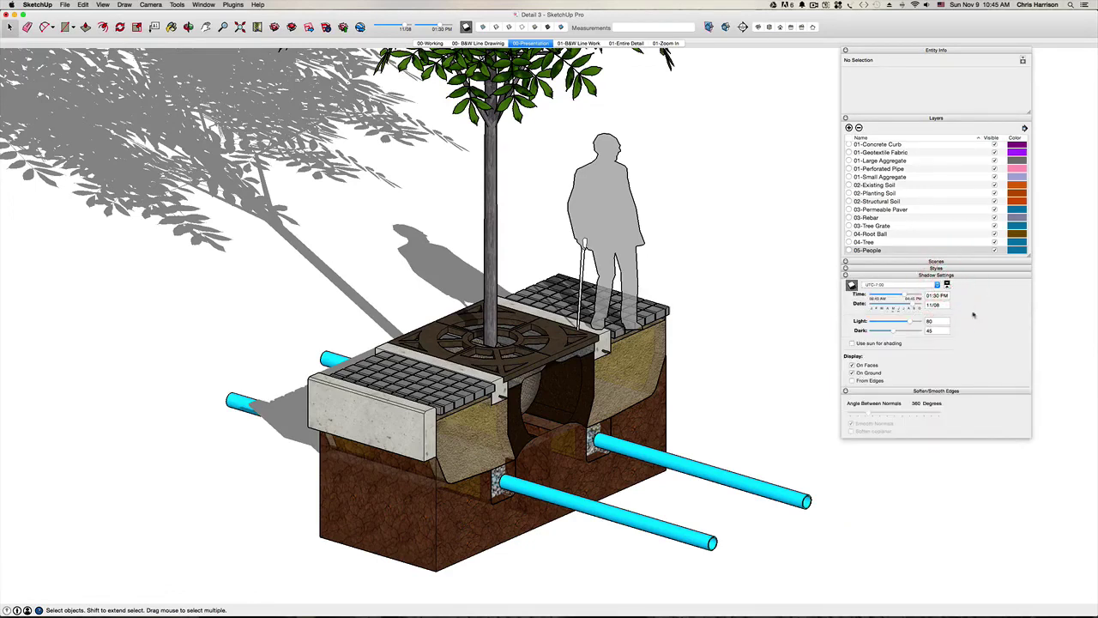
{"action": "left_click", "coordinate": [852, 373]}
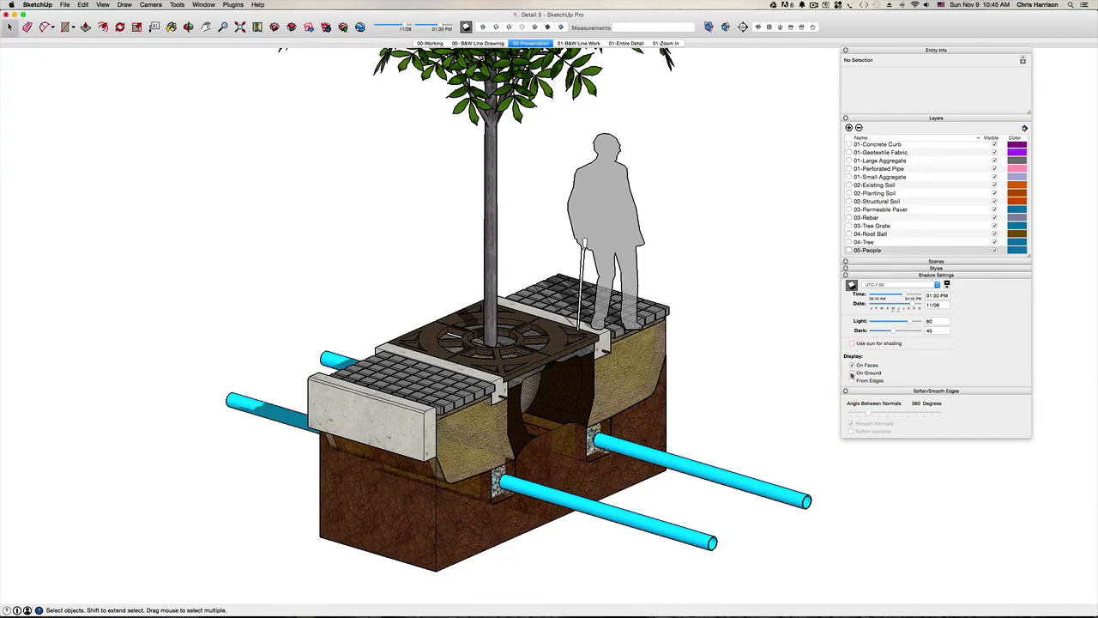
{"action": "left_click", "coordinate": [852, 373]}
{"action": "left_click", "coordinate": [852, 373]}
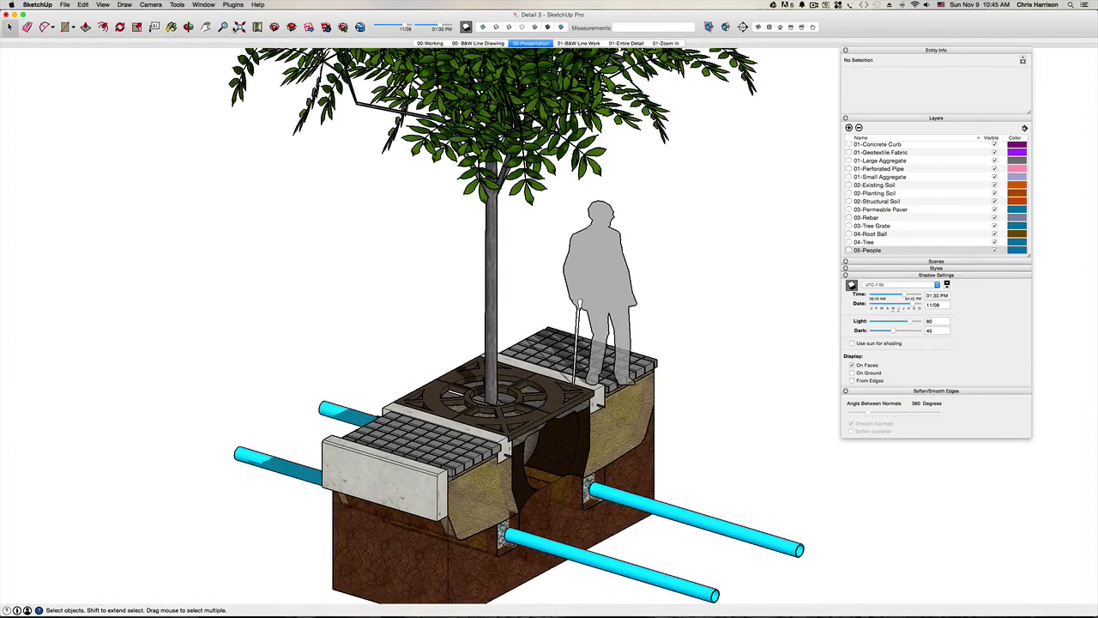
{"action": "left_click", "coordinate": [150, 4]}
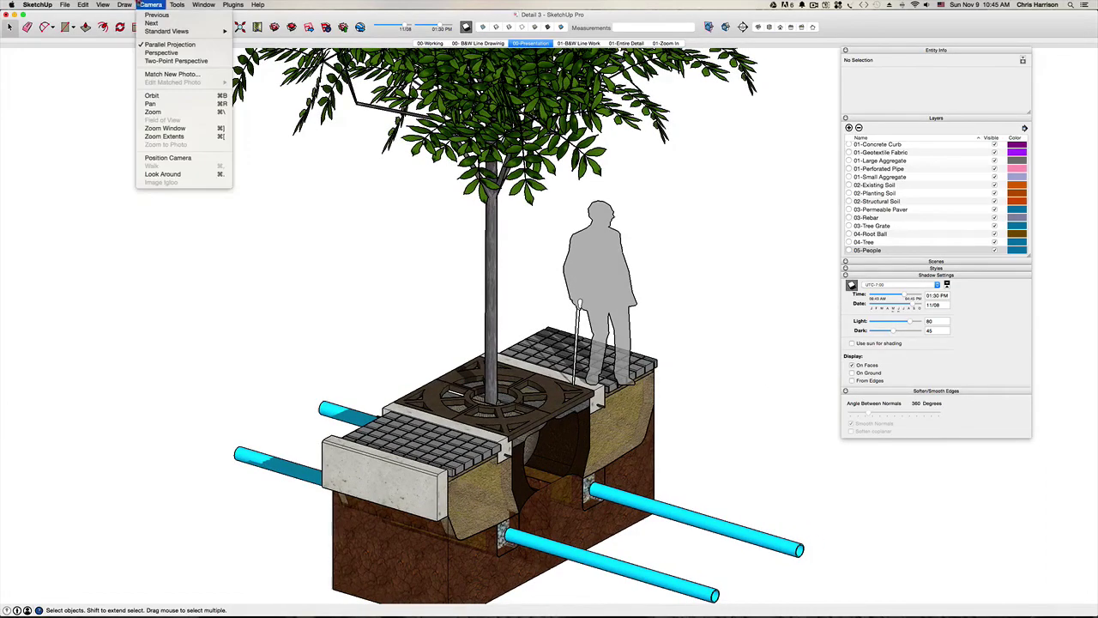
{"action": "left_click", "coordinate": [161, 53]}
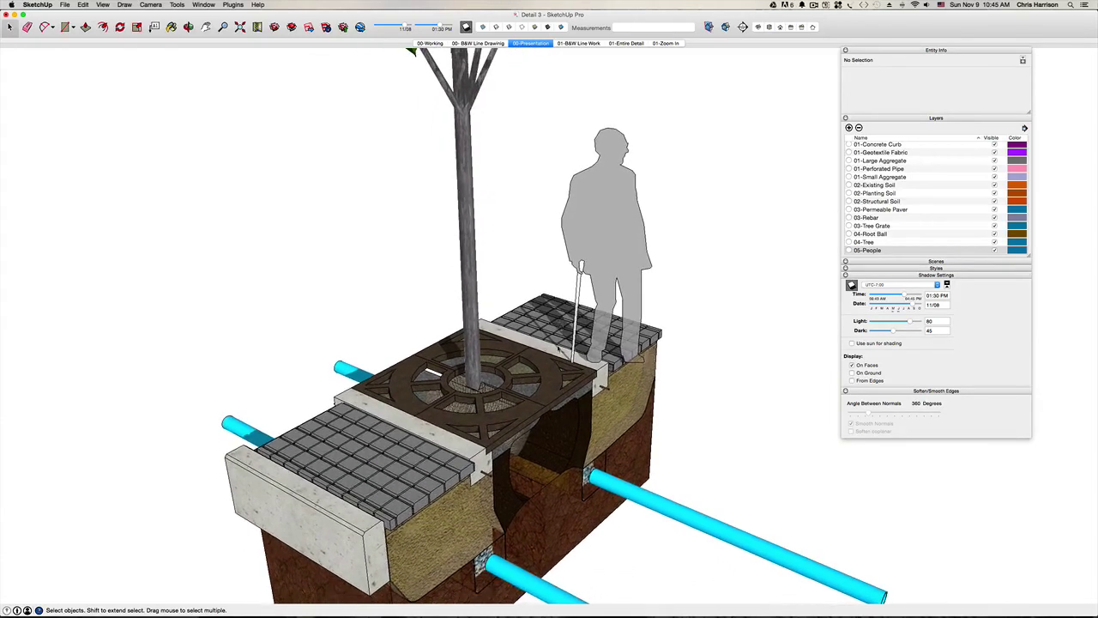
Open the tree grate down to its quarter piece nearest the concrete curb on the cut side, and hide its top seam edge.
{"action": "left_click", "coordinate": [537, 405]}
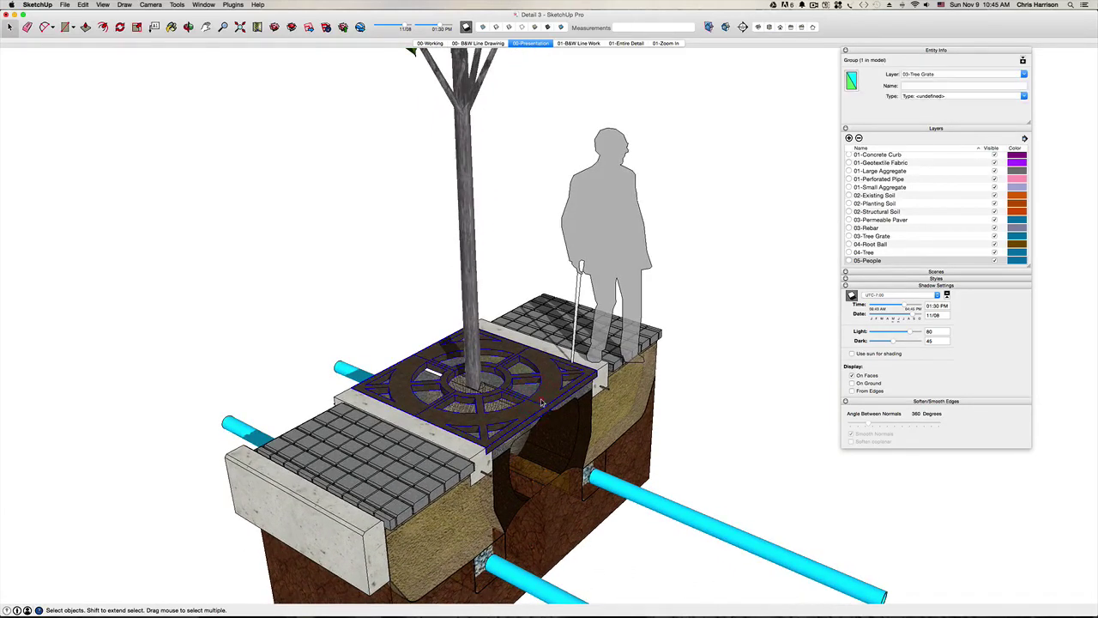
{"action": "double_click", "coordinate": [538, 406]}
{"action": "left_click", "coordinate": [538, 406]}
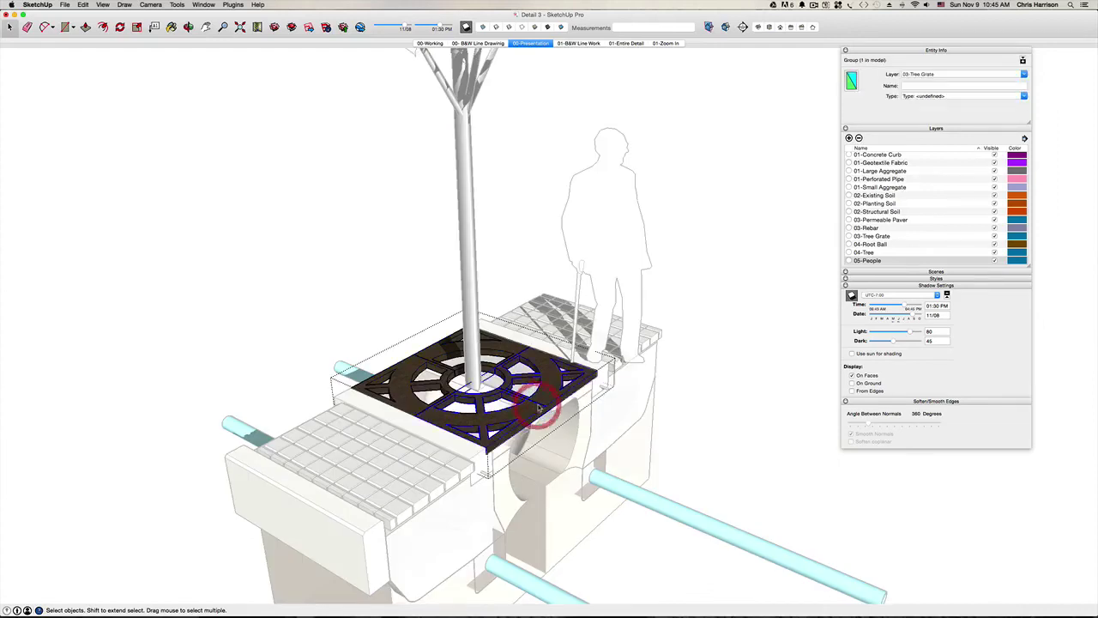
{"action": "double_click", "coordinate": [538, 406]}
{"action": "left_click", "coordinate": [539, 406]}
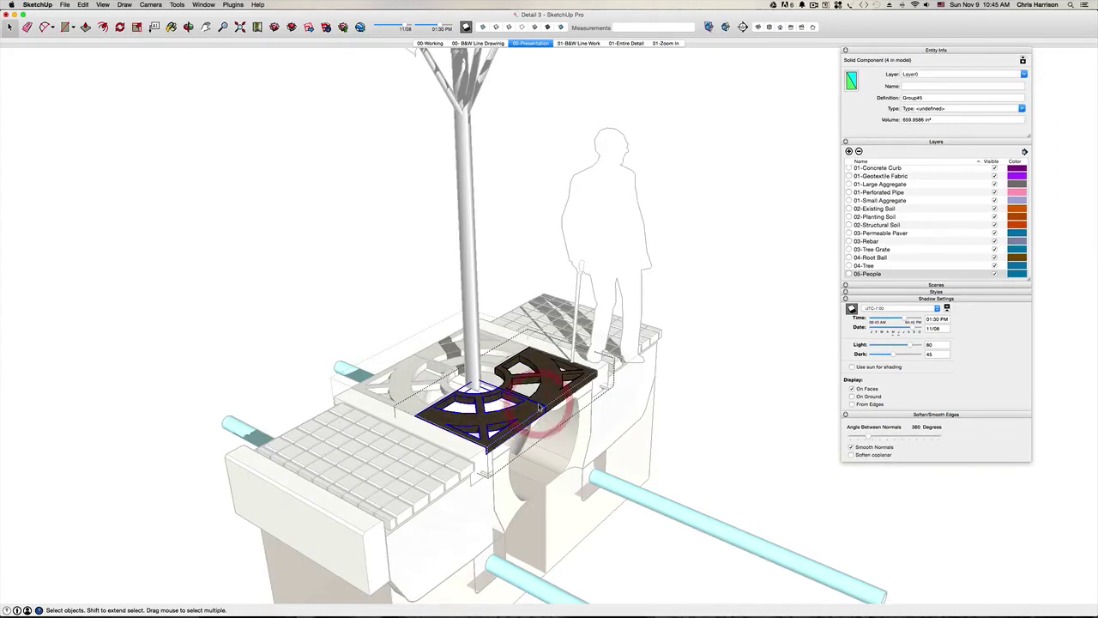
{"action": "double_click", "coordinate": [540, 408]}
{"action": "left_click", "coordinate": [540, 408]}
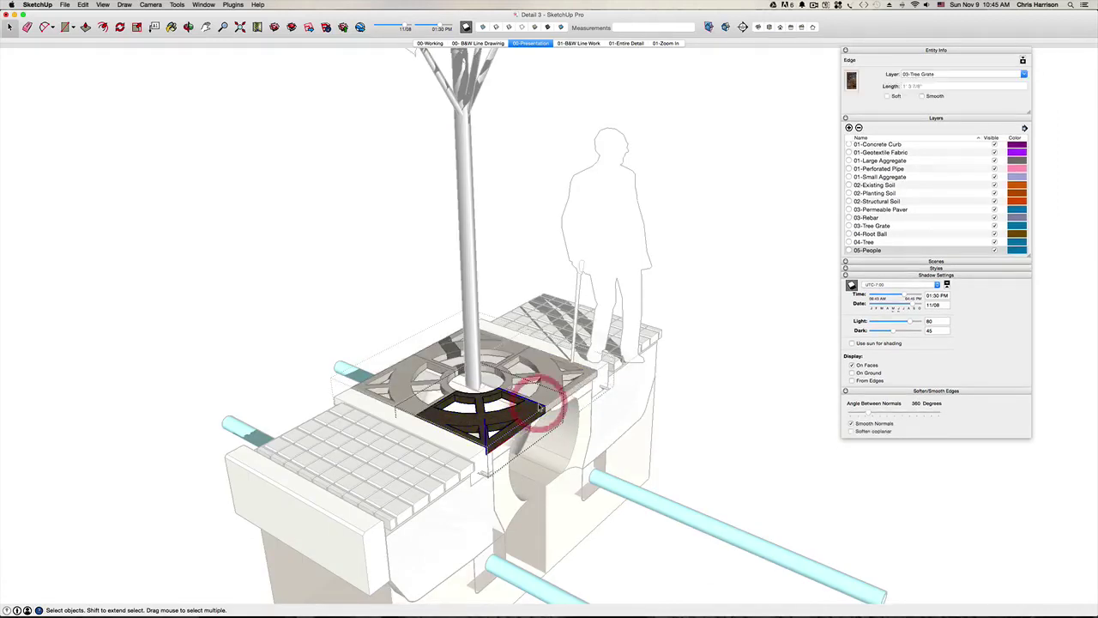
{"action": "key", "text": "super+e"}
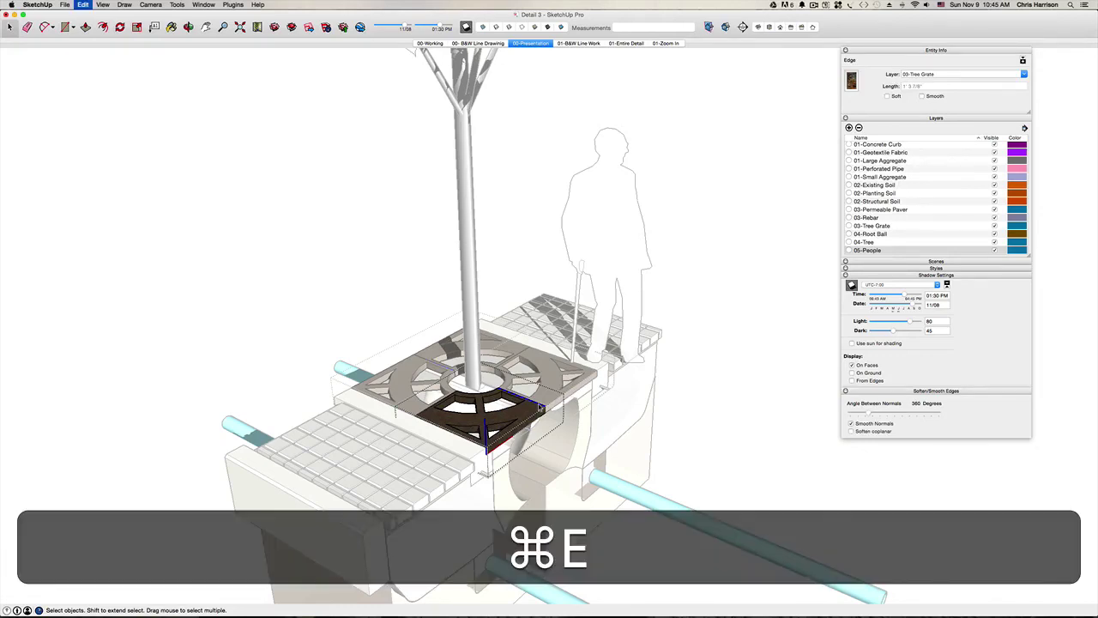
{"action": "left_click", "coordinate": [680, 300]}
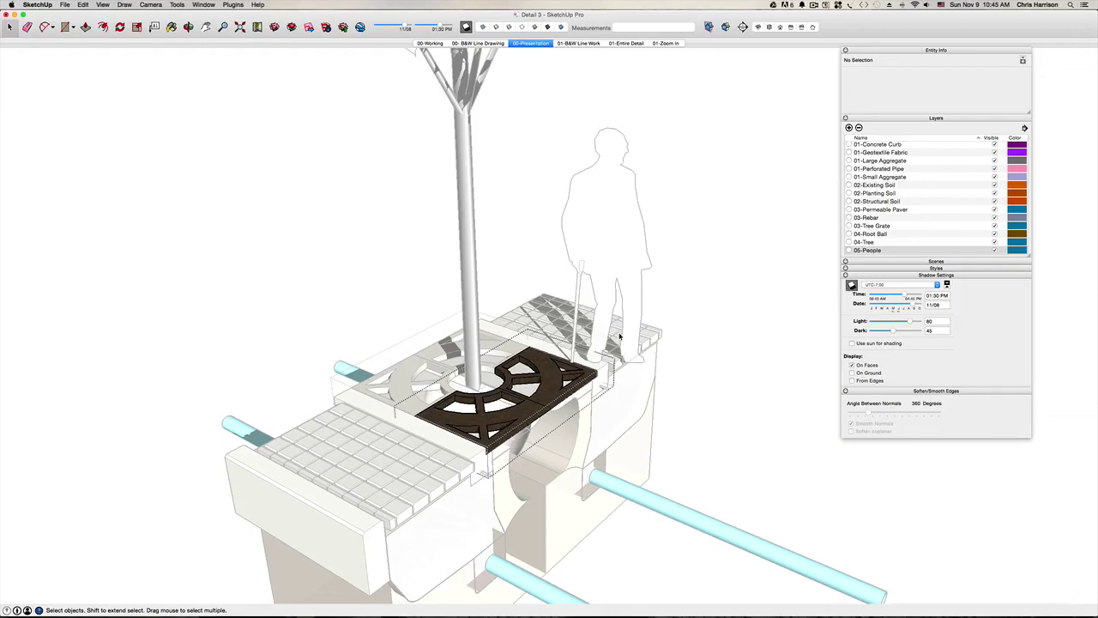
Hide the matching top seam edge on the adjoining grate quarter nearest the human figure and exit that component.
{"action": "left_click", "coordinate": [574, 382]}
{"action": "left_click", "coordinate": [540, 403]}
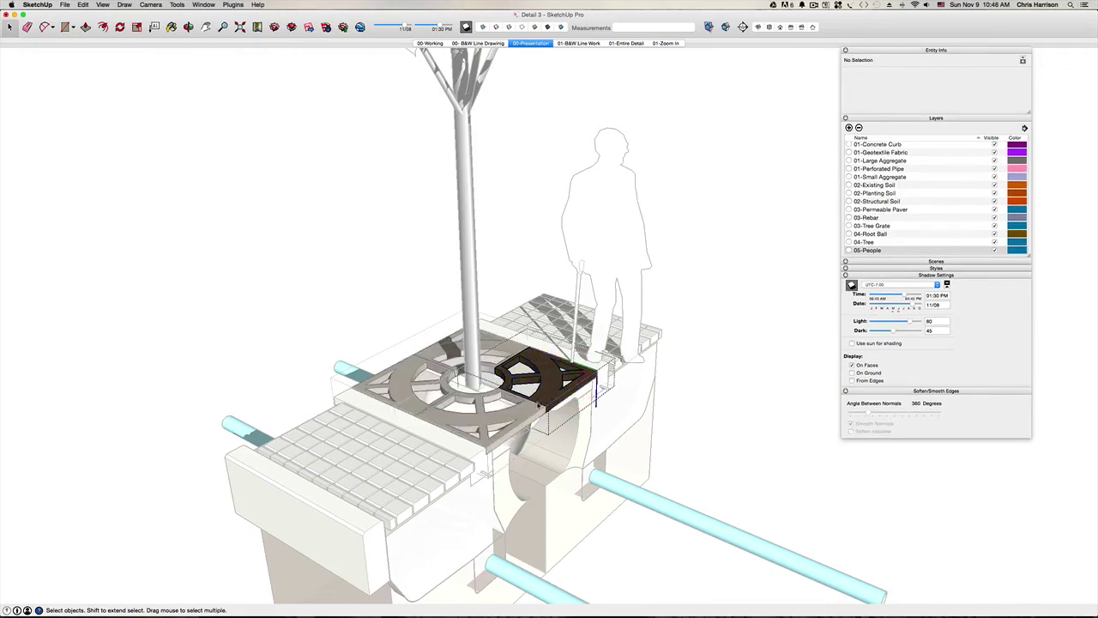
{"action": "key", "text": "super+e"}
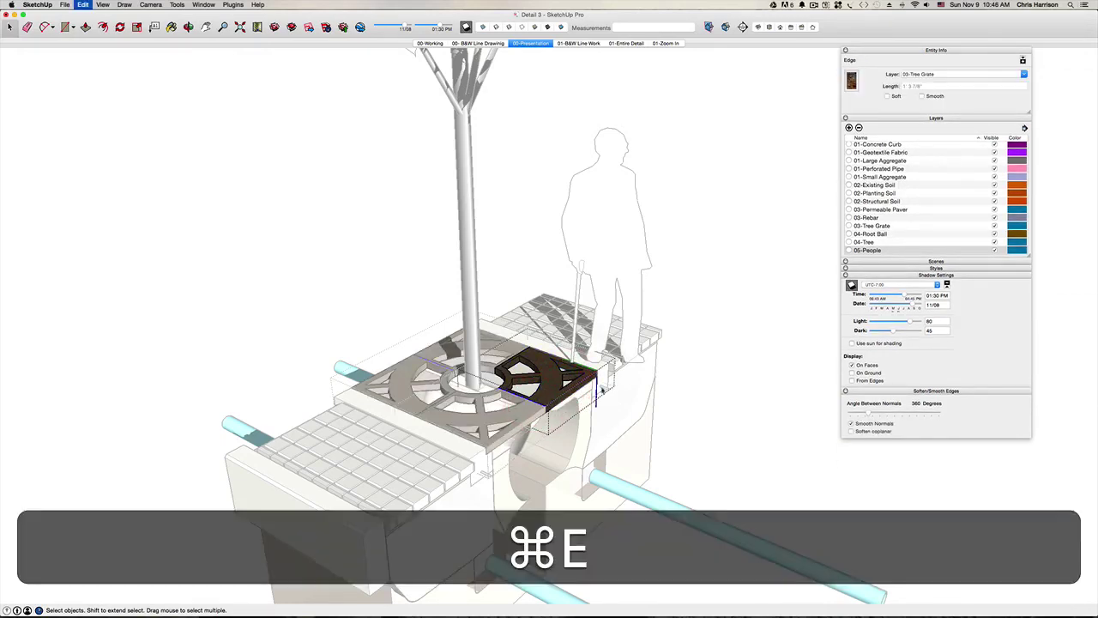
{"action": "left_click", "coordinate": [726, 328]}
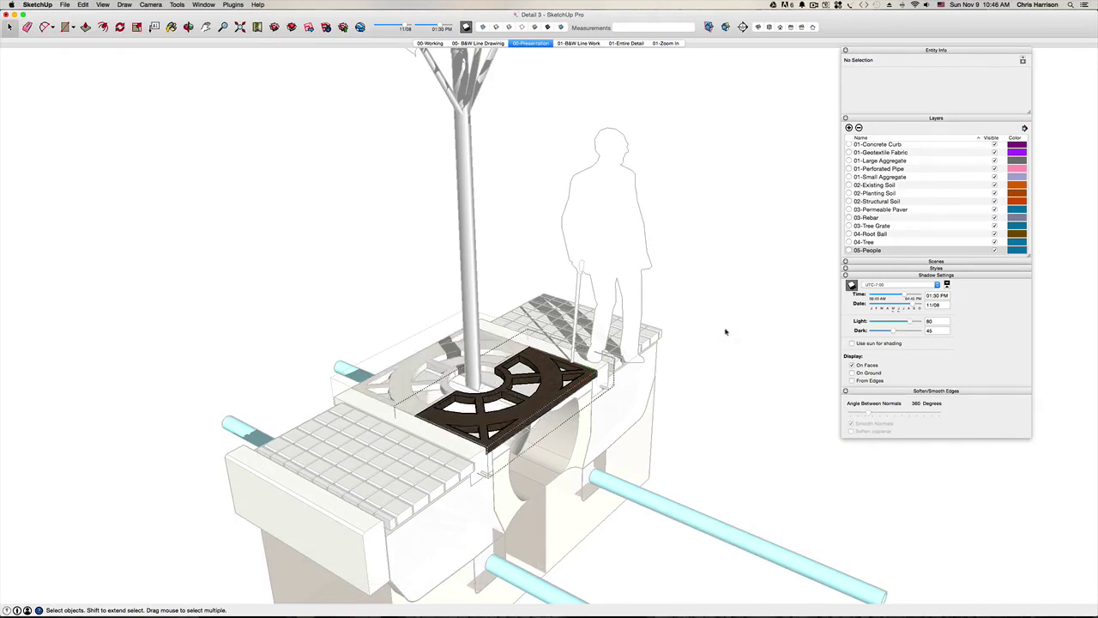
Open the grate quarter nearest the human figure and hide its top seam edge along the joint with the rear half of the grate.
{"action": "left_click", "coordinate": [517, 357]}
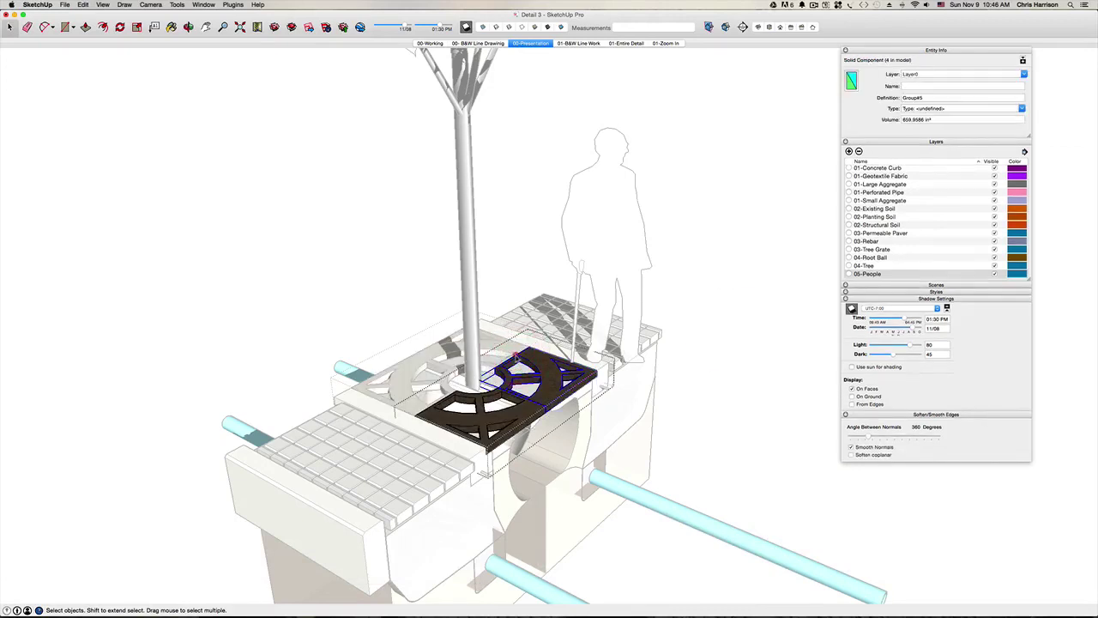
{"action": "double_click", "coordinate": [516, 357]}
{"action": "left_click", "coordinate": [517, 357]}
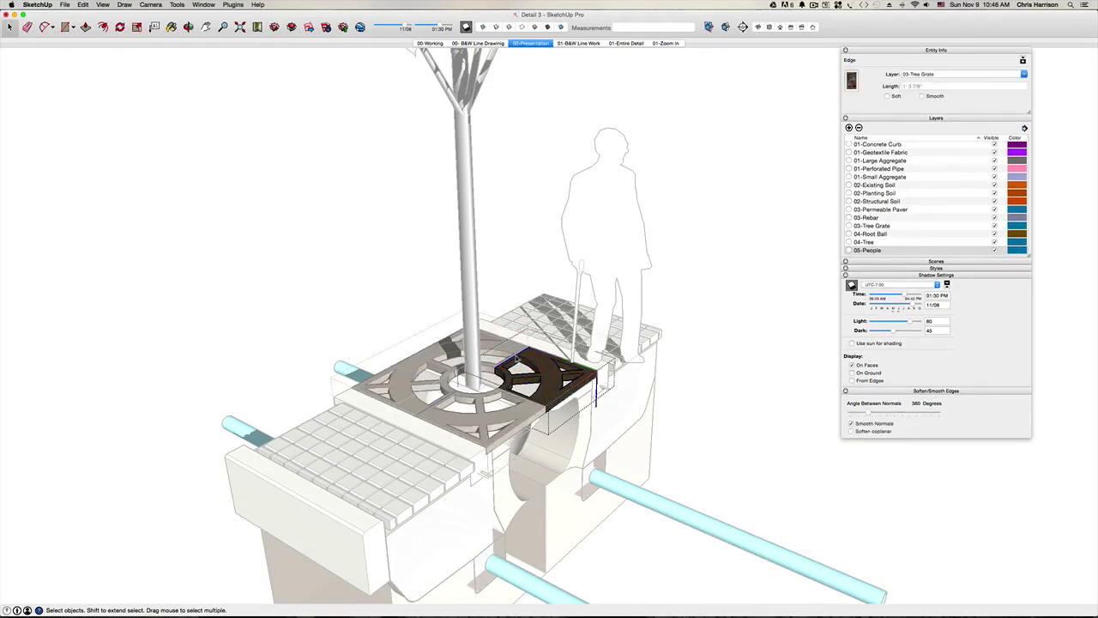
{"action": "key", "text": "super+e"}
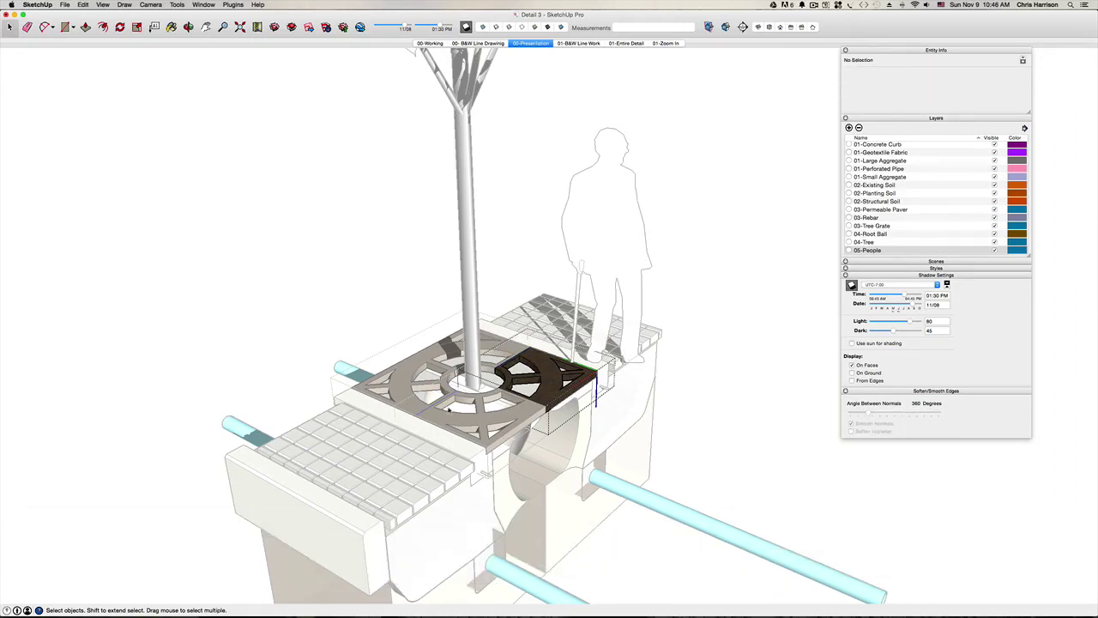
Hide the matching seam edge on the grate quarter nearest the concrete curb, and exit all the nested tree grate components.
{"action": "left_click", "coordinate": [445, 412]}
{"action": "left_click", "coordinate": [436, 410]}
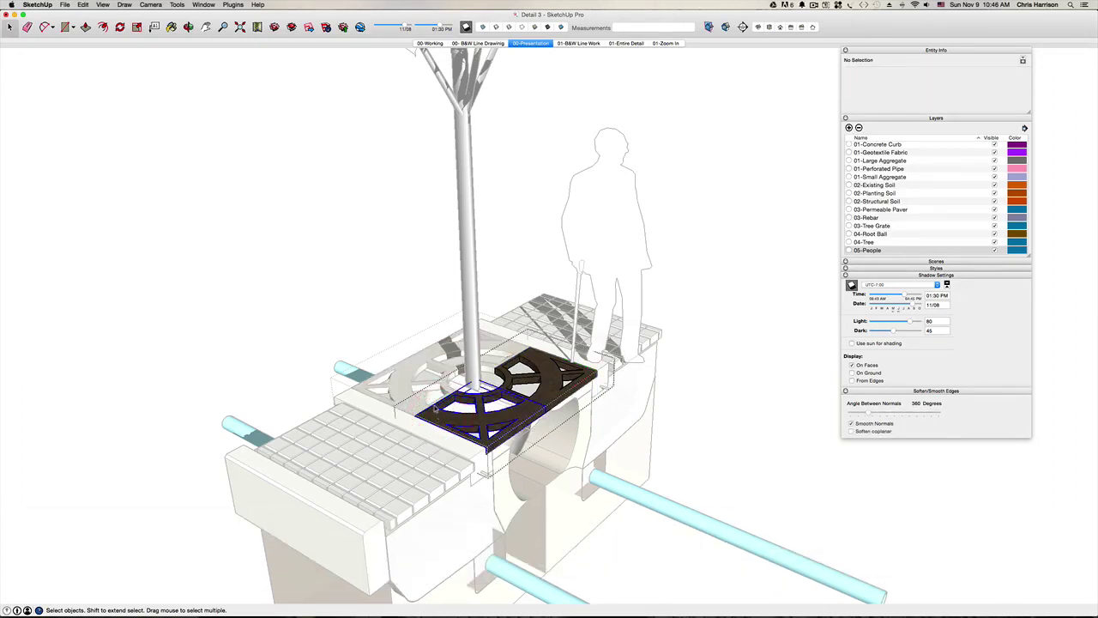
{"action": "key", "text": "super+e"}
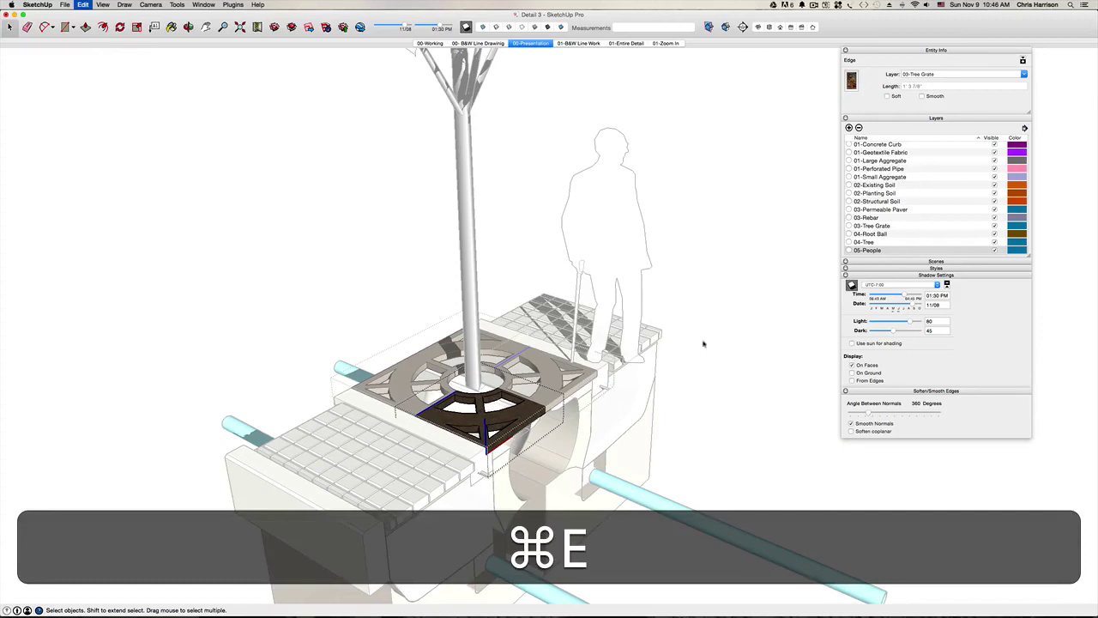
{"action": "left_click", "coordinate": [727, 331]}
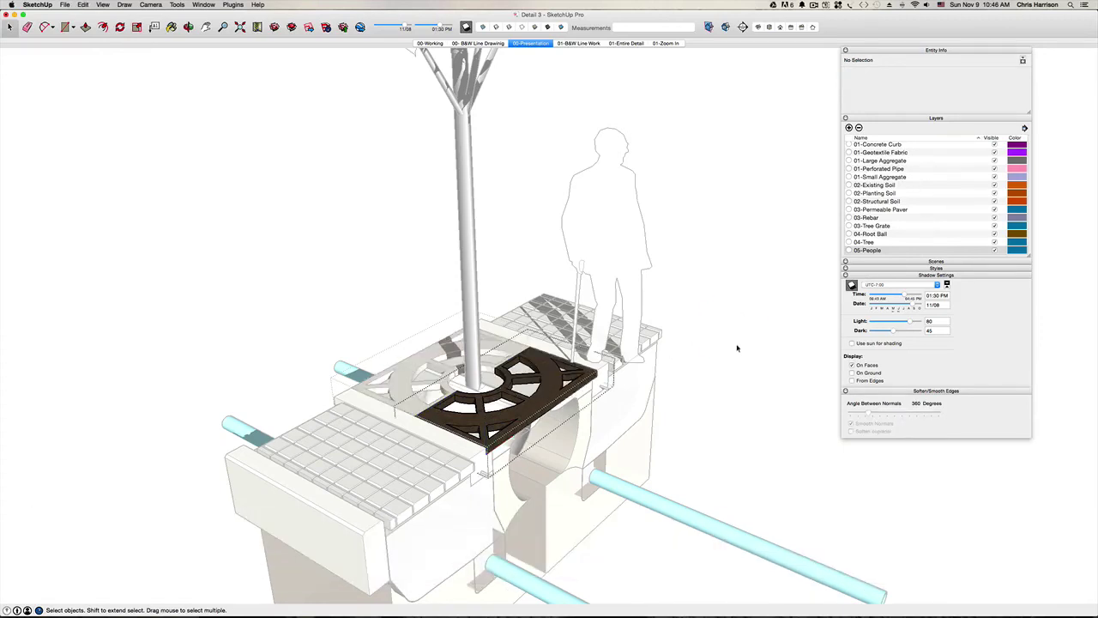
{"action": "left_click", "coordinate": [738, 366]}
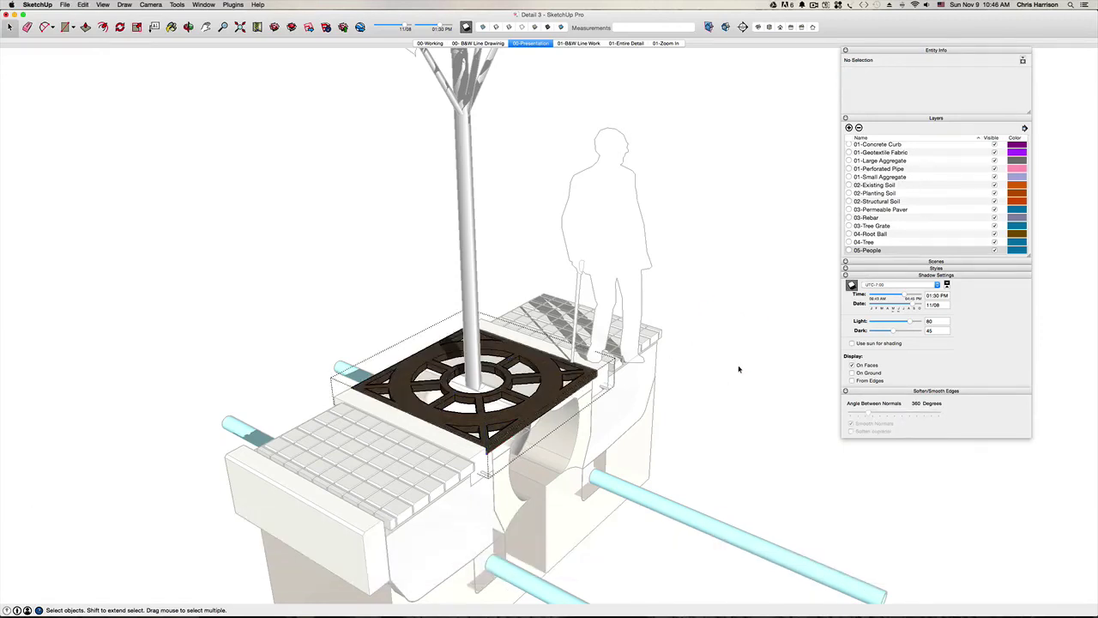
{"action": "left_click", "coordinate": [738, 366]}
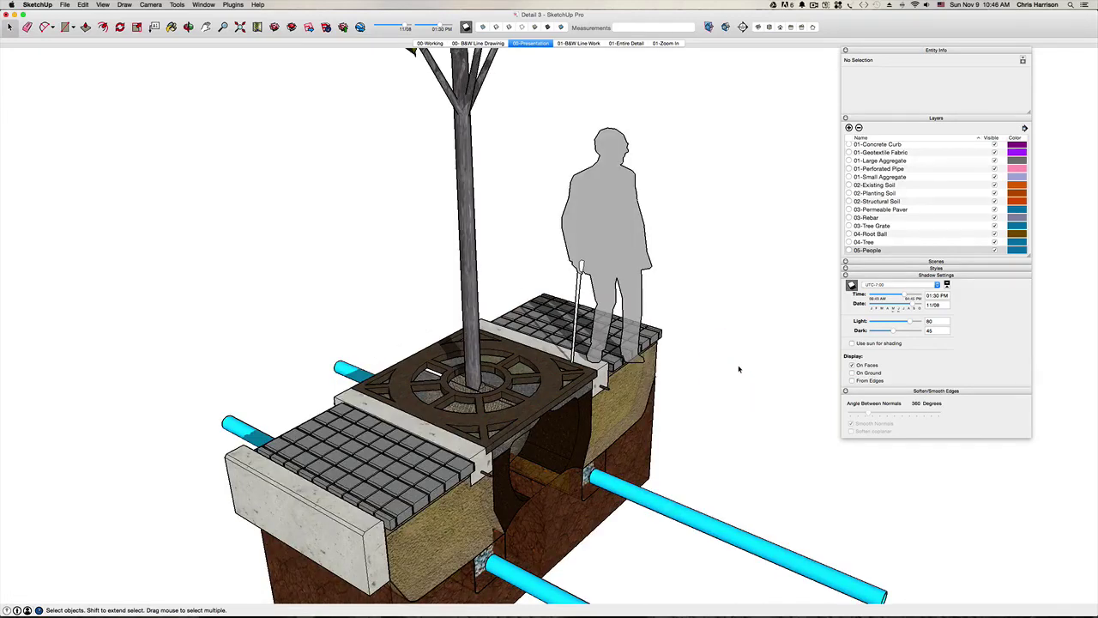
Save the model and update the "00-Presentation" scene with the current settings.
{"action": "key", "text": "super+s"}
{"action": "right_click", "coordinate": [530, 43]}
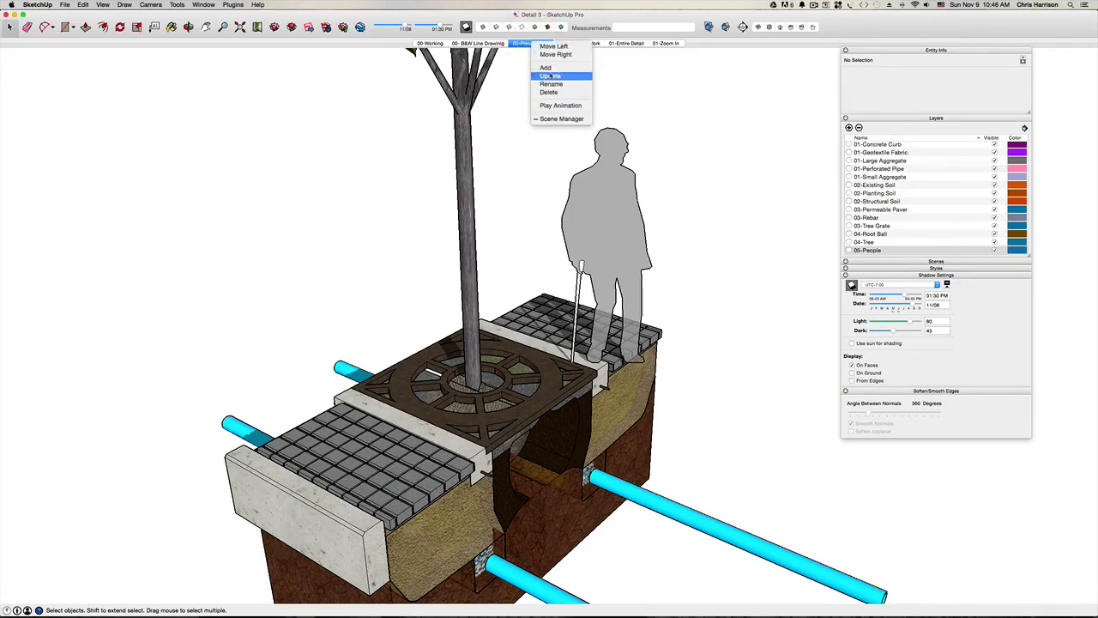
{"action": "left_click", "coordinate": [550, 75]}
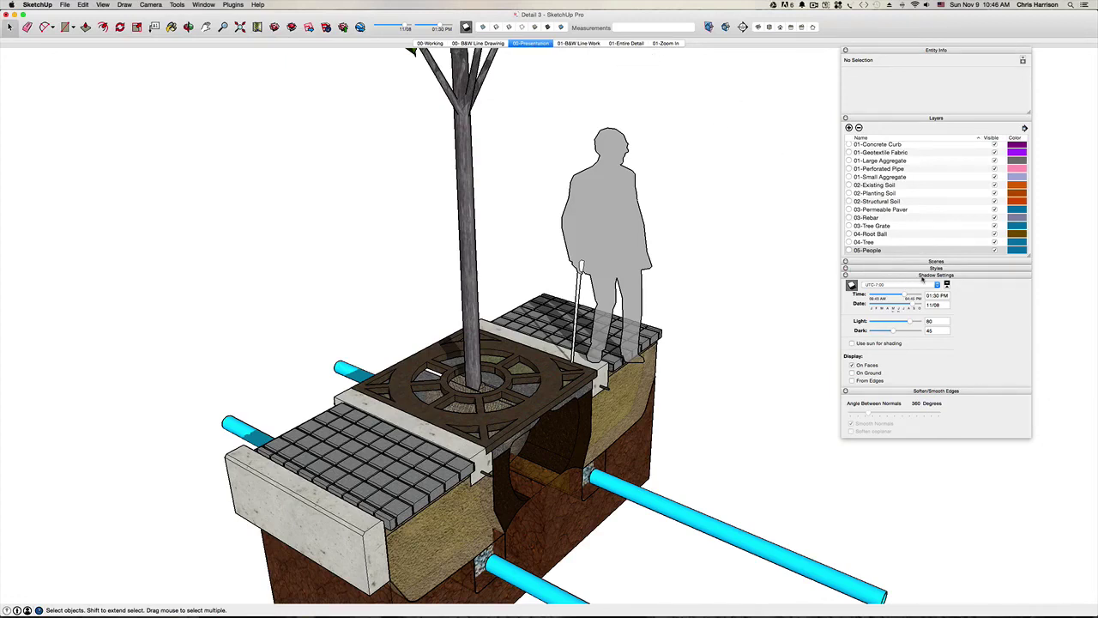
Collapse the shadow settings, show the scene list, and add a scene named "01-3D Color View" after "01-B&W Line Work".
{"action": "left_click", "coordinate": [923, 276]}
{"action": "left_click", "coordinate": [930, 262]}
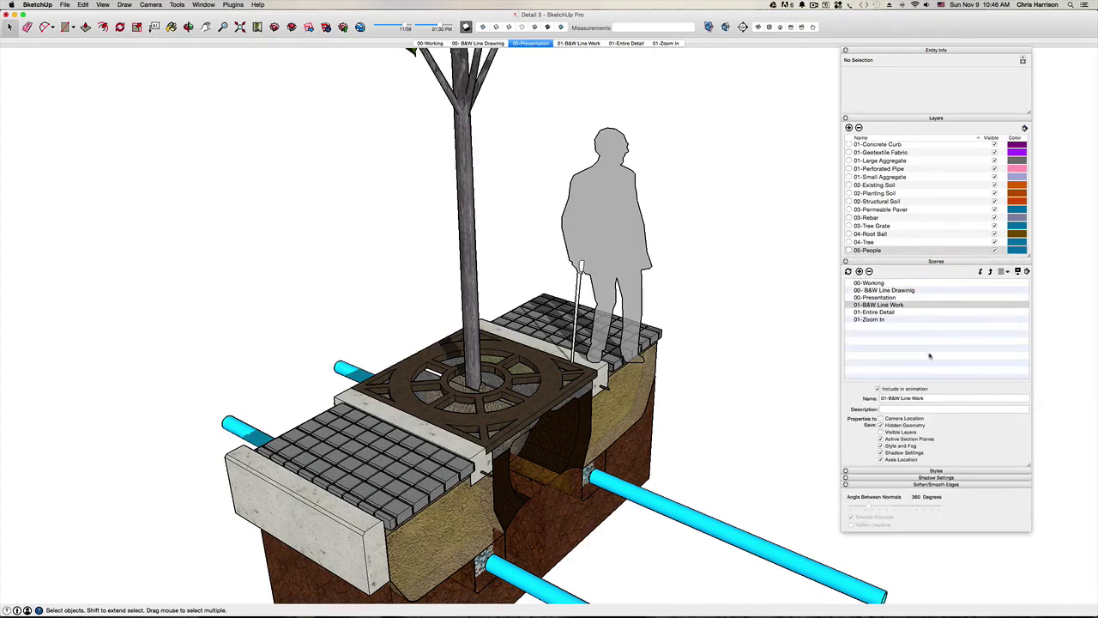
{"action": "left_click", "coordinate": [859, 271]}
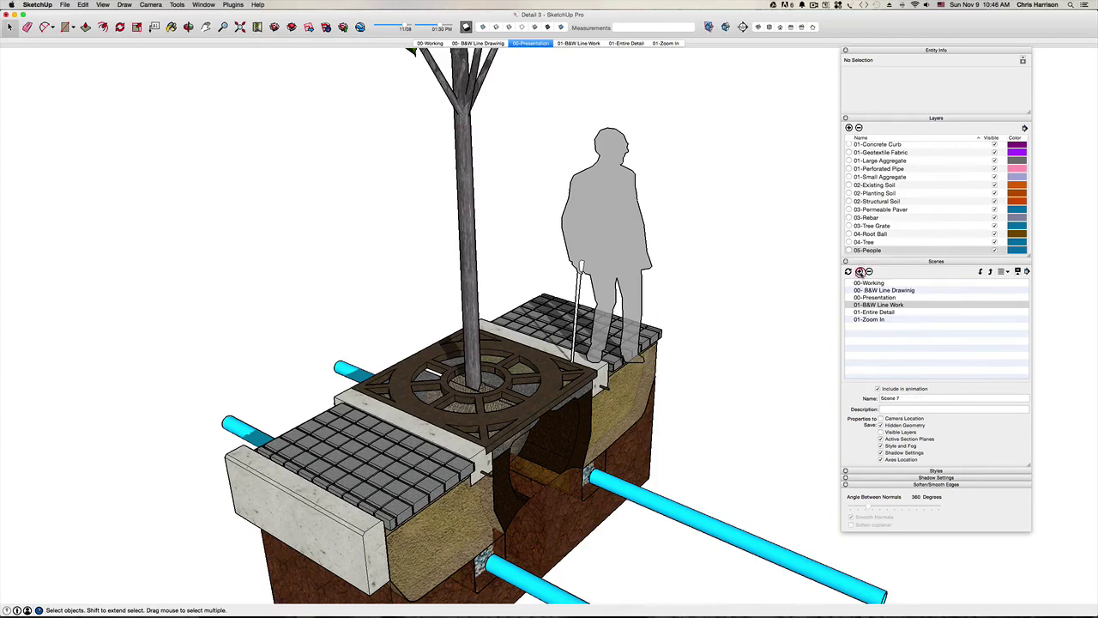
{"action": "left_click", "coordinate": [906, 397]}
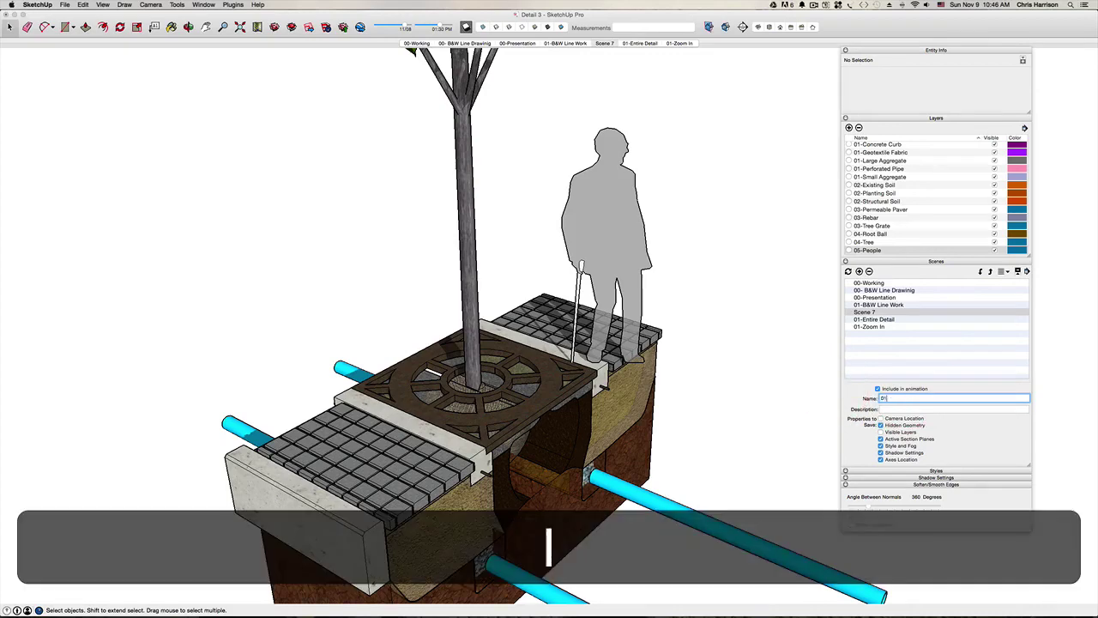
{"action": "type", "text": "01-"}
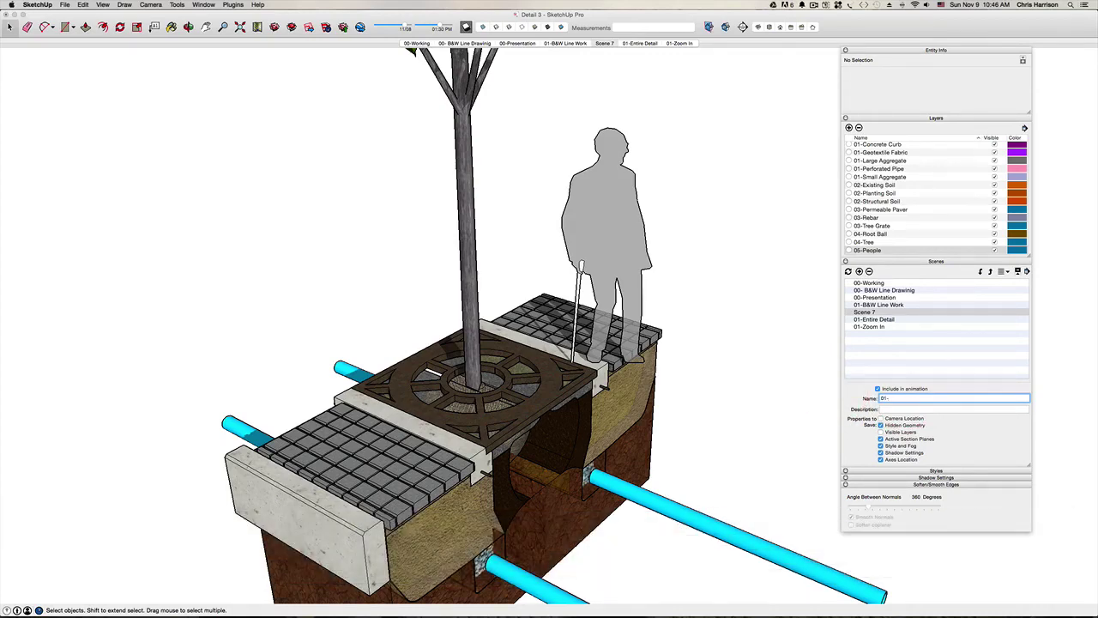
{"action": "type", "text": "3D Color View"}
Include Camera Location and Visible Layers in the "01-3D Color View" scene's saved properties and update the scene with all properties.
{"action": "left_click", "coordinate": [879, 419]}
{"action": "left_click", "coordinate": [880, 431]}
{"action": "left_click", "coordinate": [847, 271]}
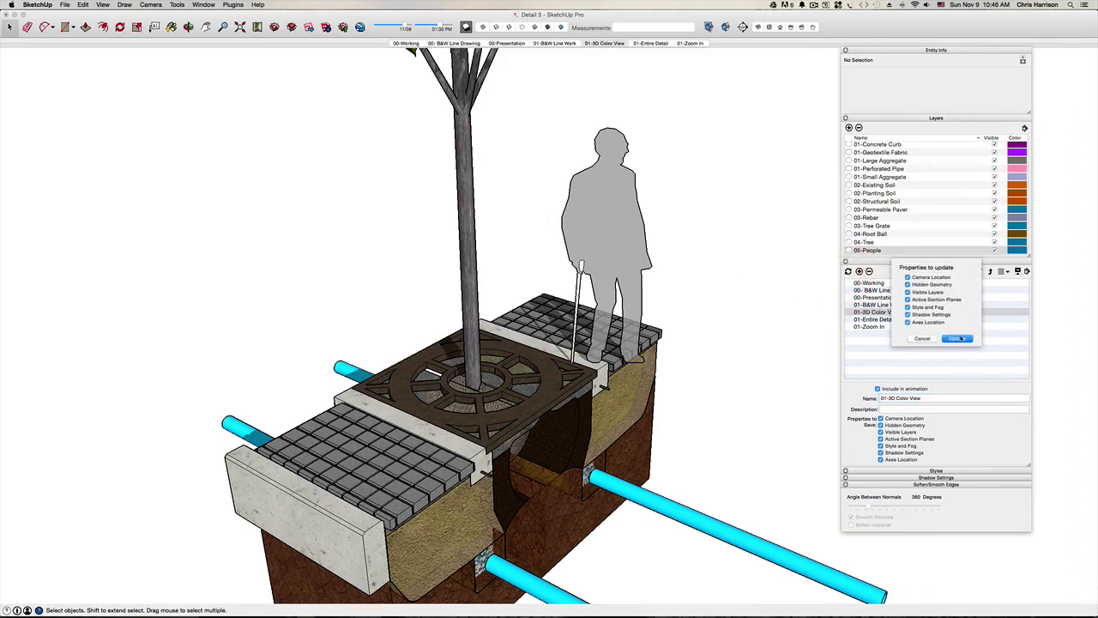
{"action": "left_click", "coordinate": [960, 339]}
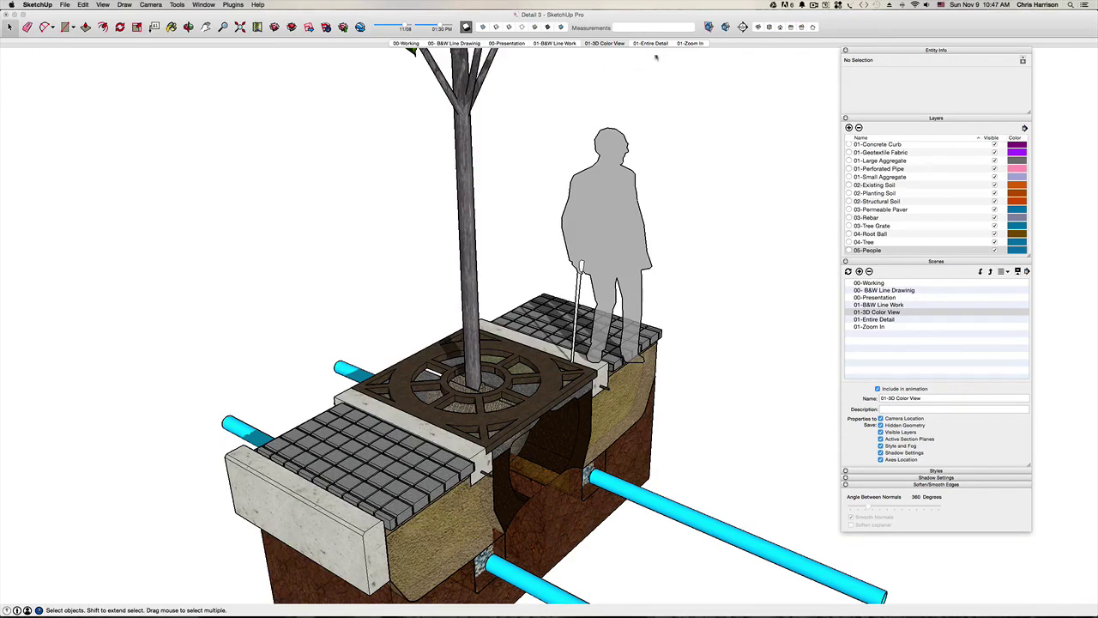
Review the "01-Zoom In", "01-Entire Detail", "01-3D Color View" and "01-B&W Line Work" scenes, and save the model.
{"action": "left_click", "coordinate": [693, 43]}
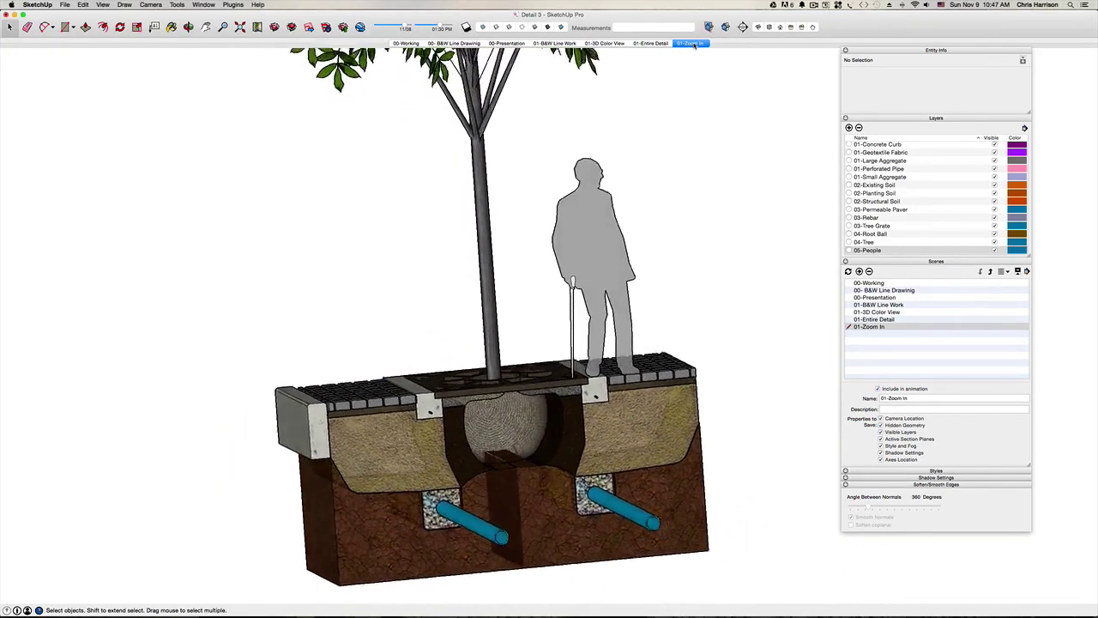
{"action": "left_click", "coordinate": [650, 43]}
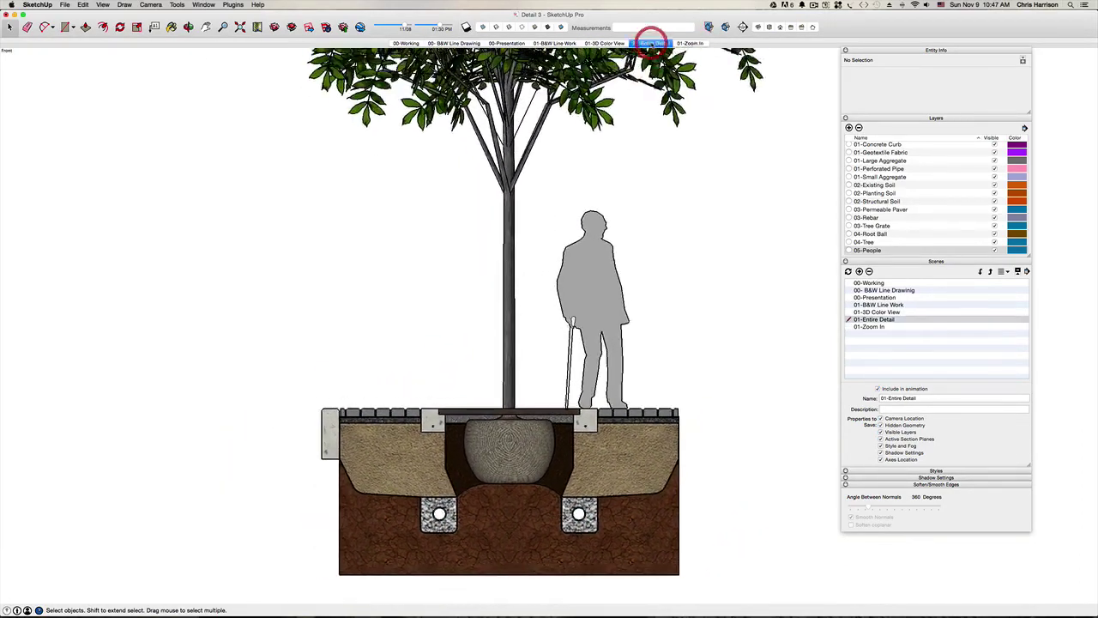
{"action": "left_click", "coordinate": [605, 43]}
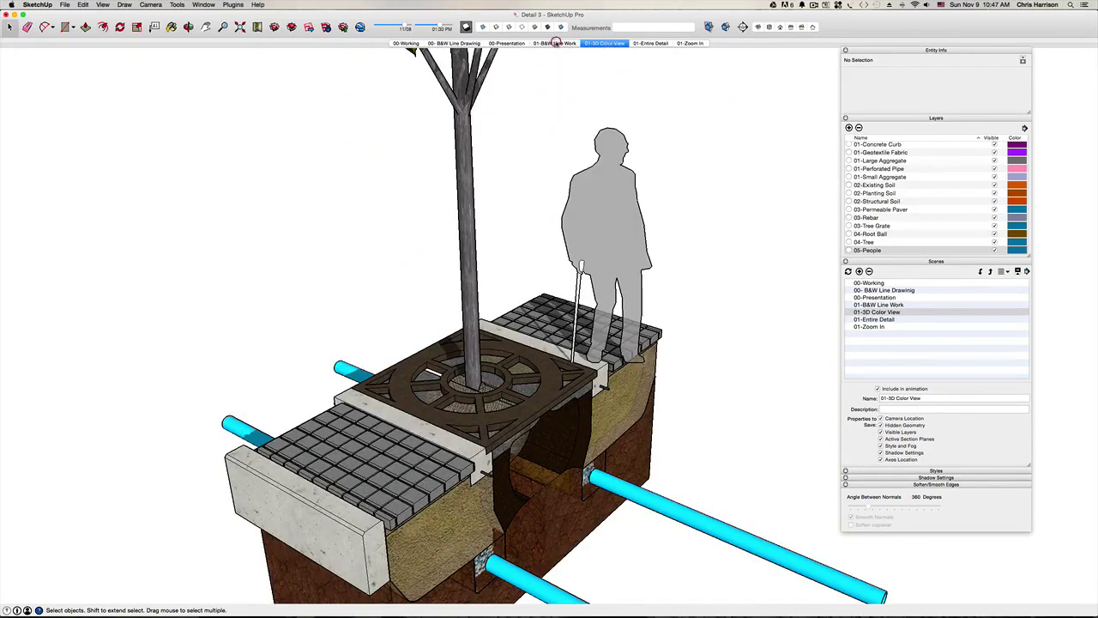
{"action": "left_click", "coordinate": [555, 43]}
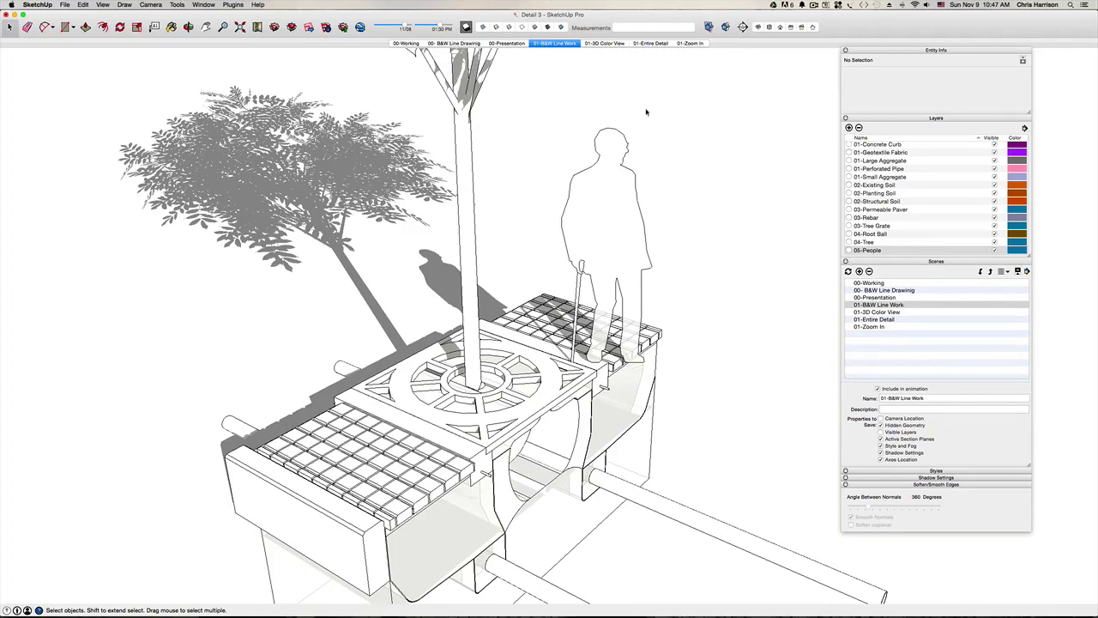
{"action": "left_click", "coordinate": [605, 43]}
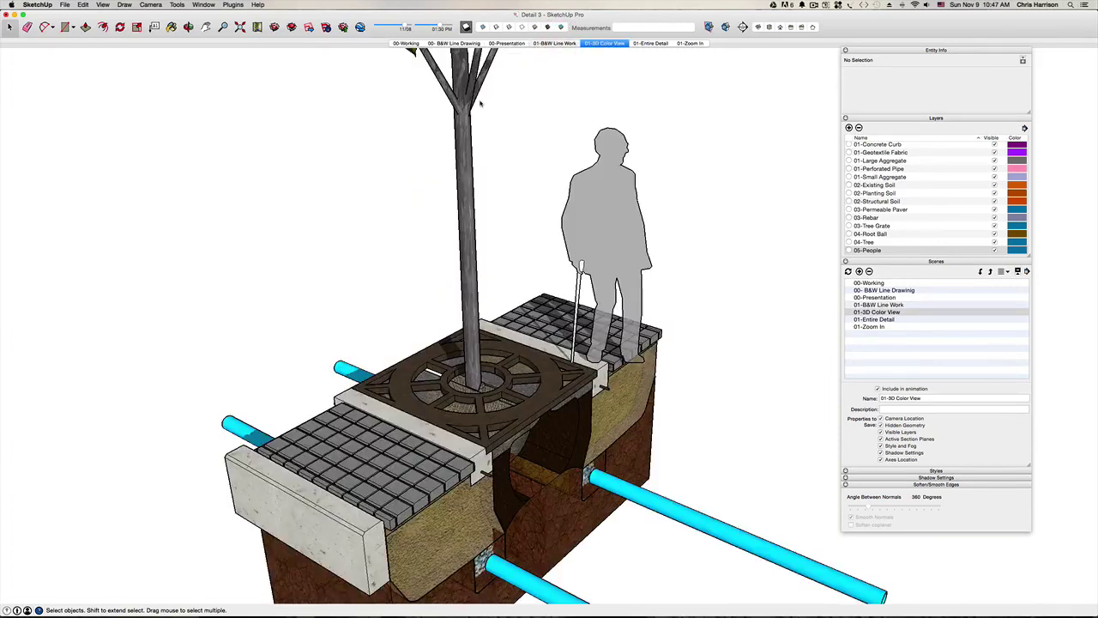
{"action": "key", "text": "super+s"}
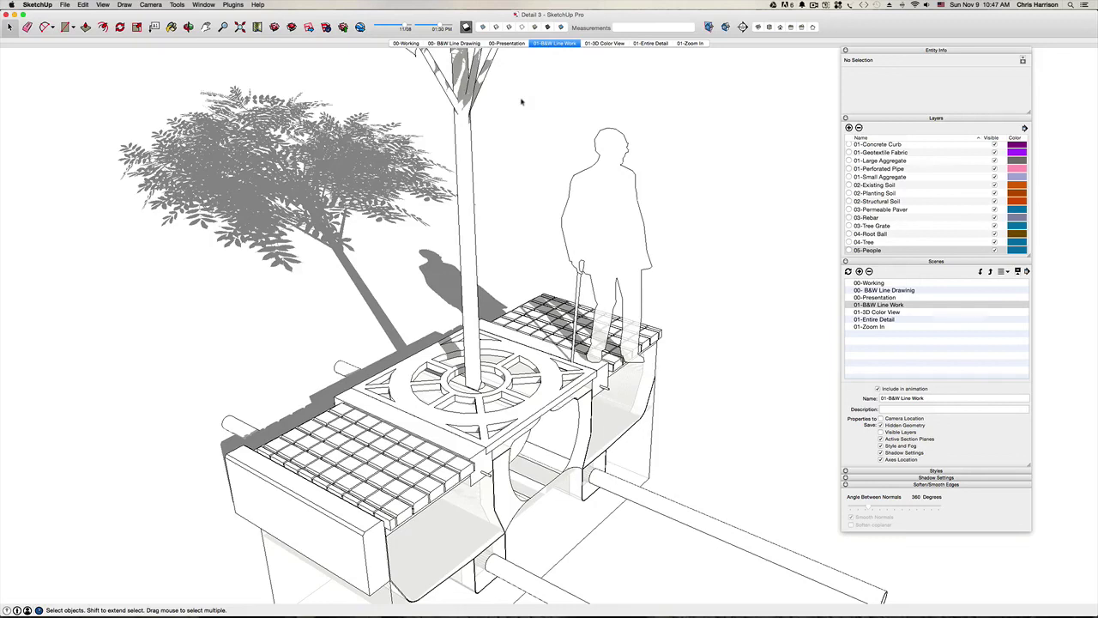
{"action": "key", "text": "super+s"}
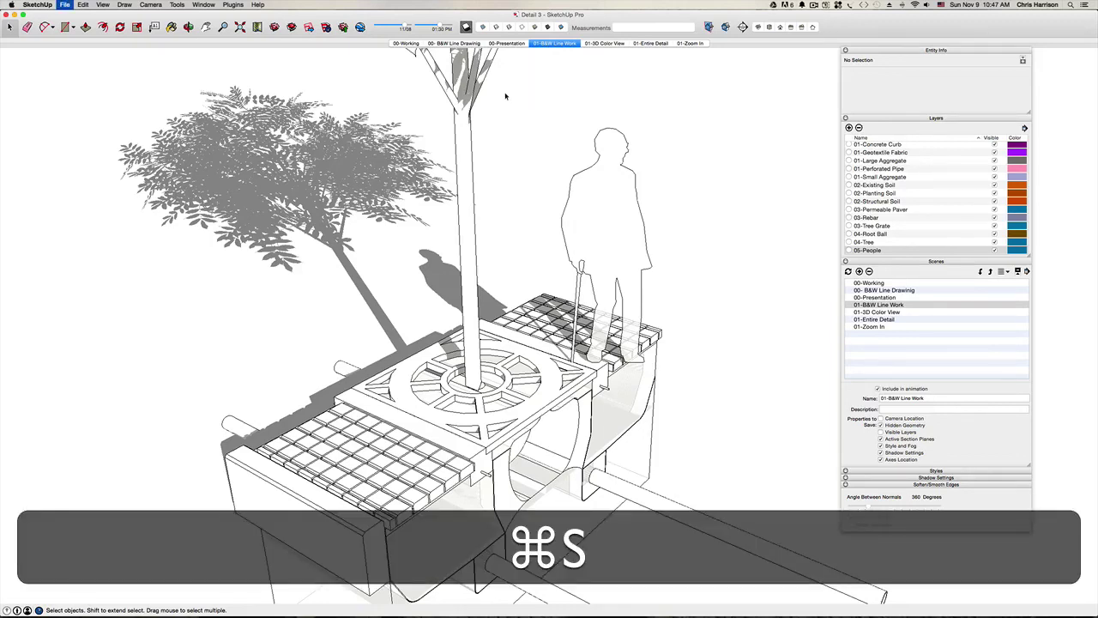